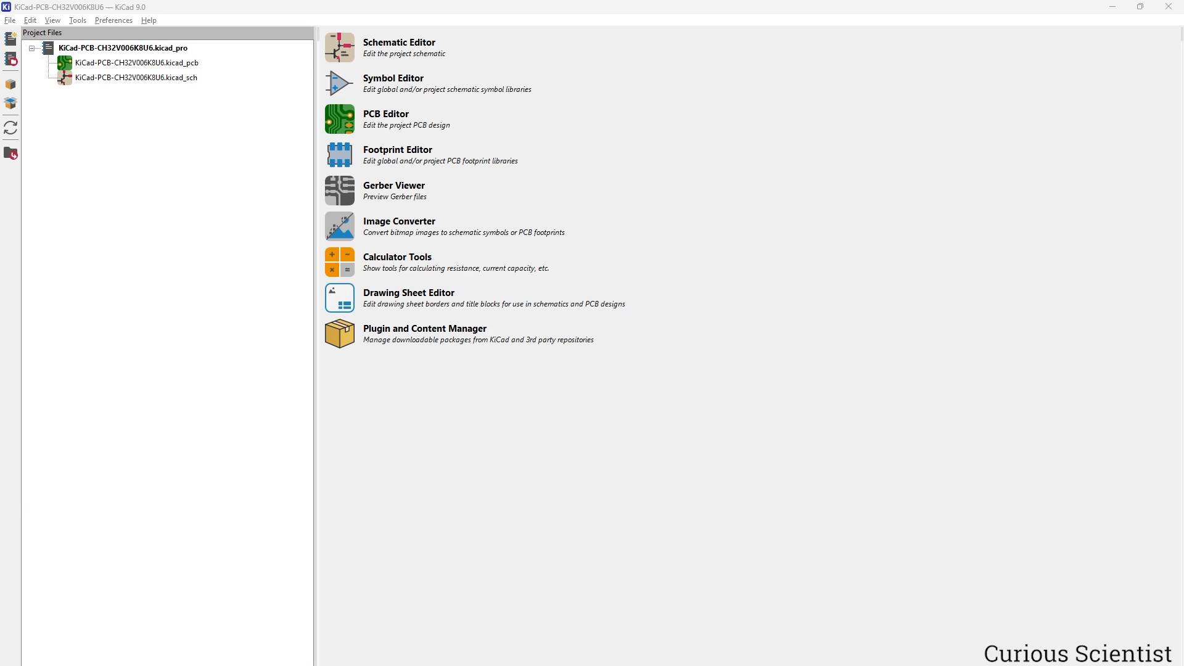
Open the project's schematic and launch the Symbol Editor.
left_click(707, 383)
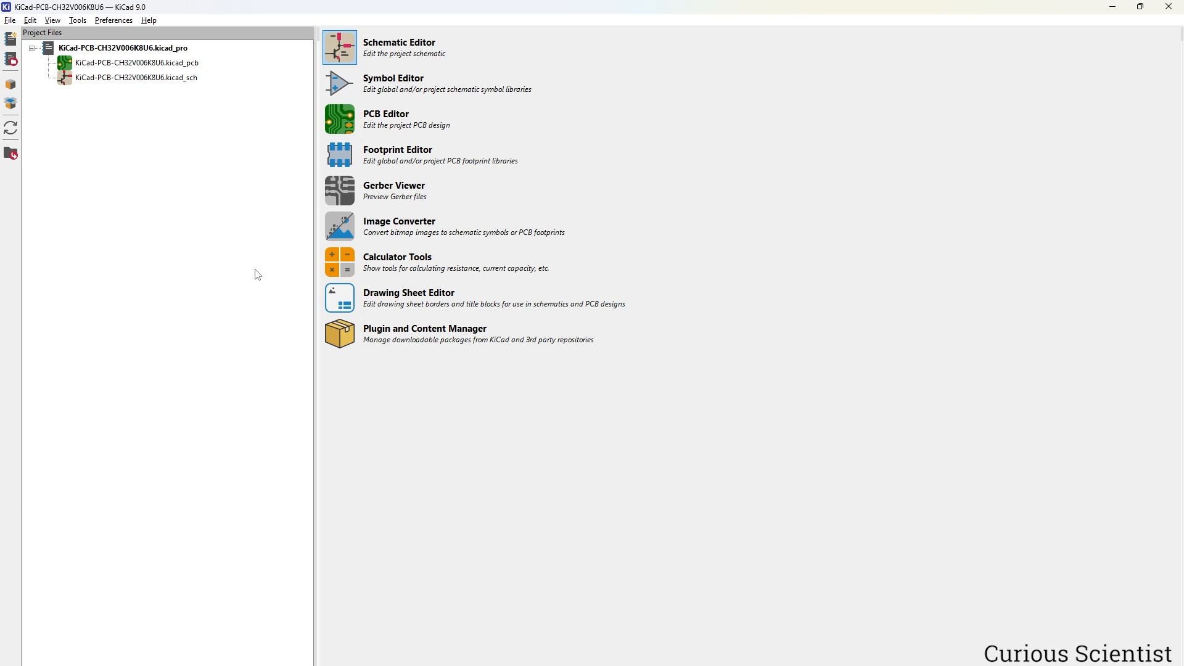
double_click(145, 79)
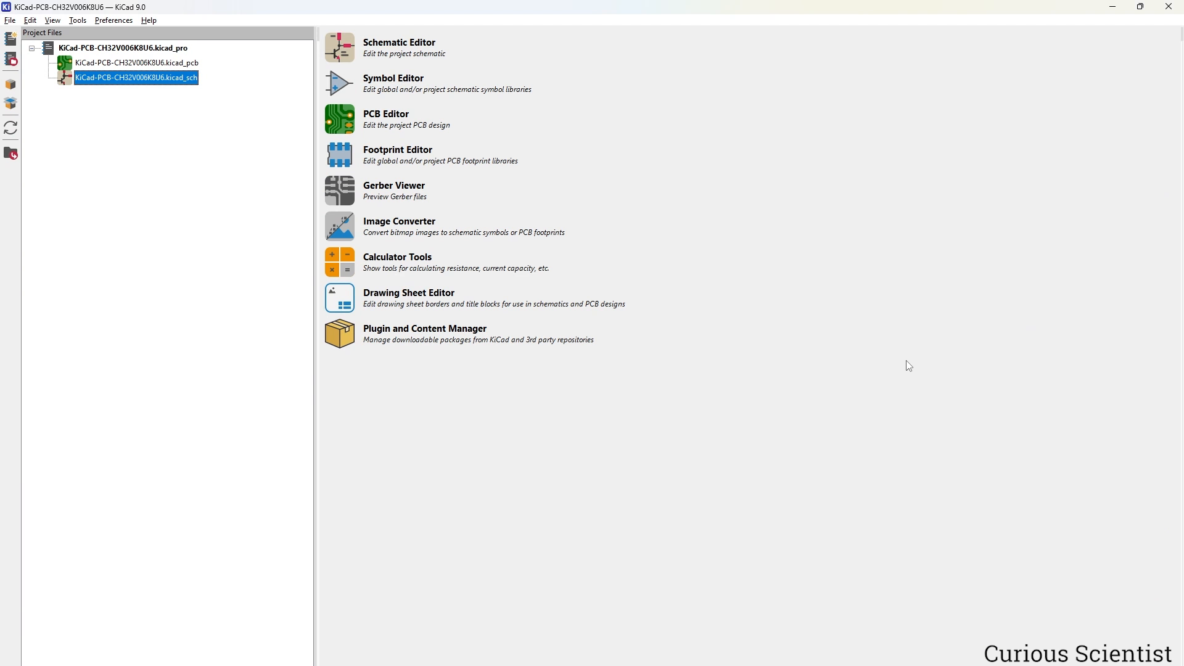
left_click(336, 82)
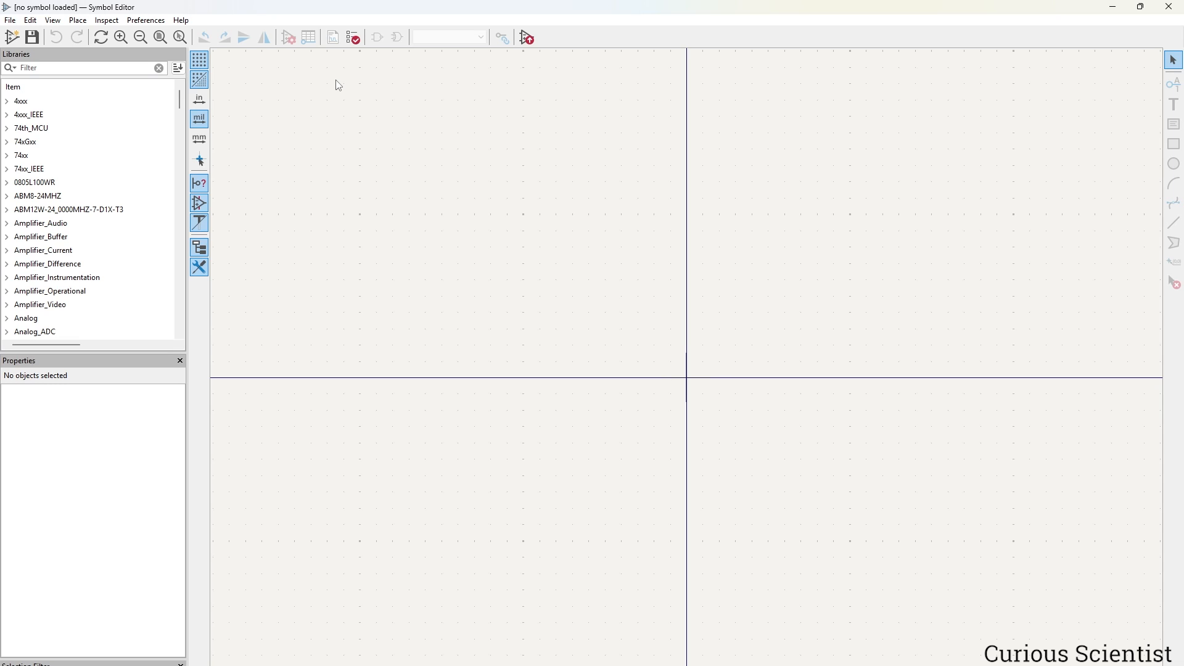
Create a global symbol library named CH32V006K8U6_microcontroller and save it.
left_click(9, 20)
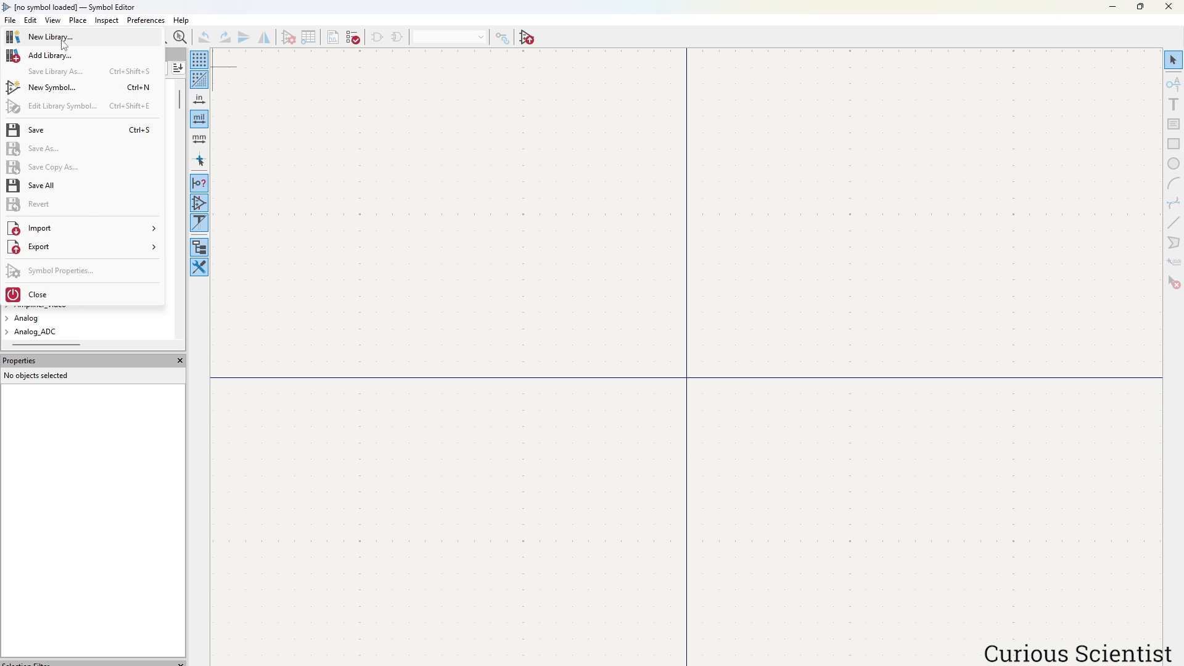
left_click(64, 45)
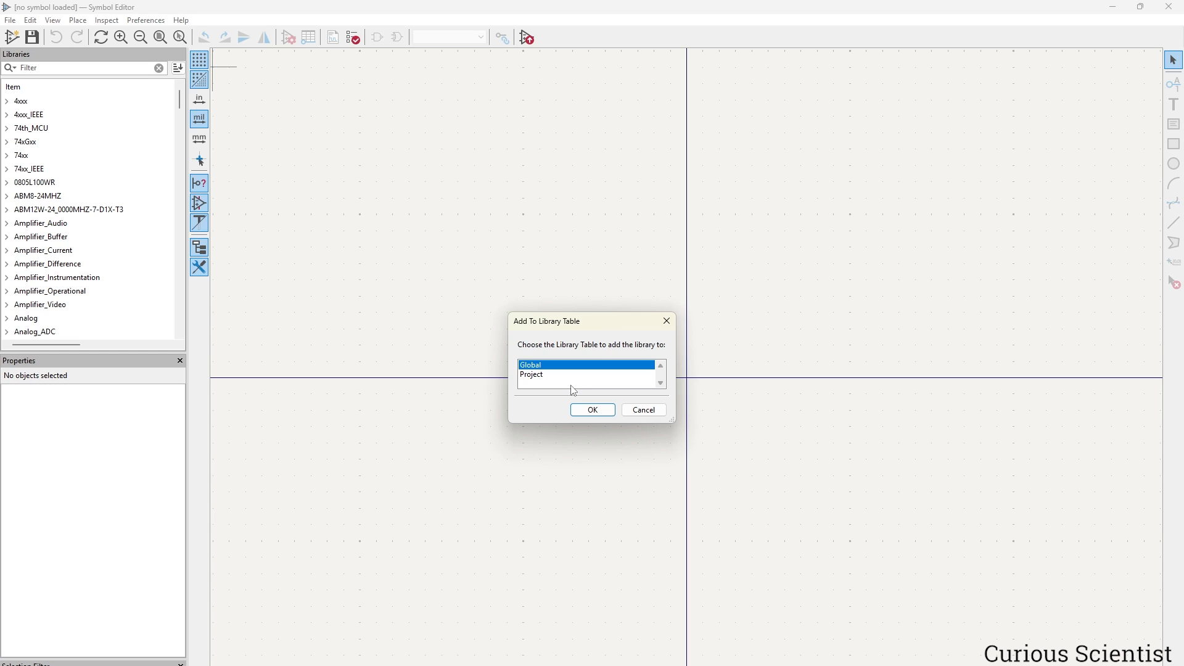
left_click(589, 410)
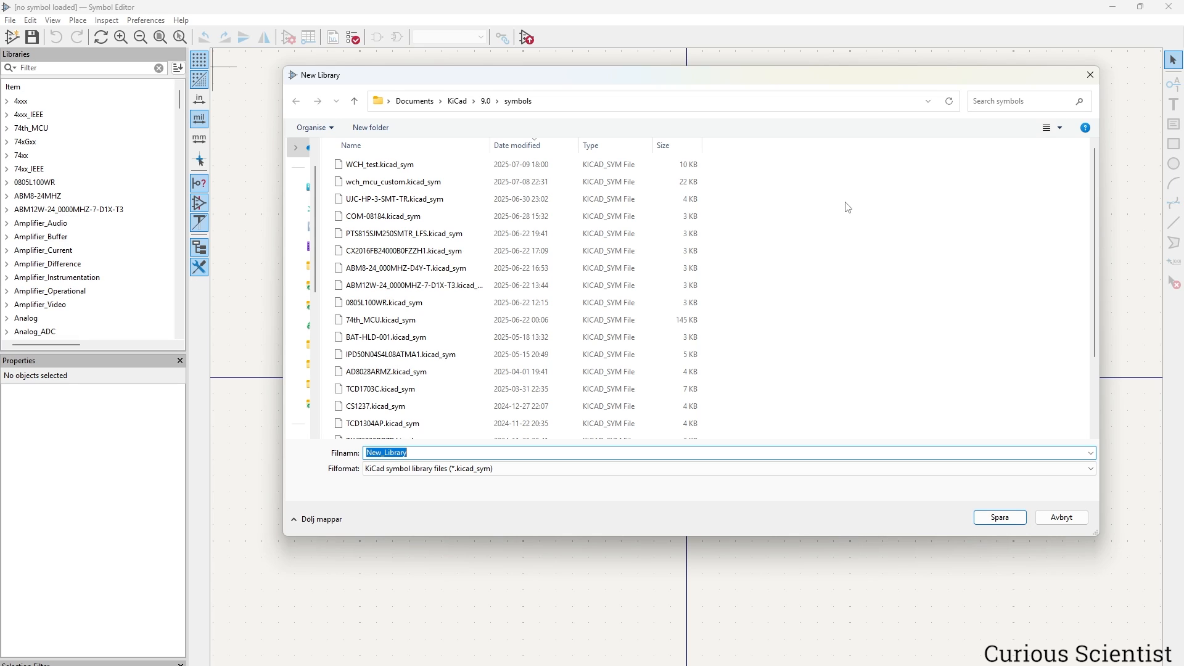
type("CH32V006K8U6_microcontroller")
left_click(1000, 517)
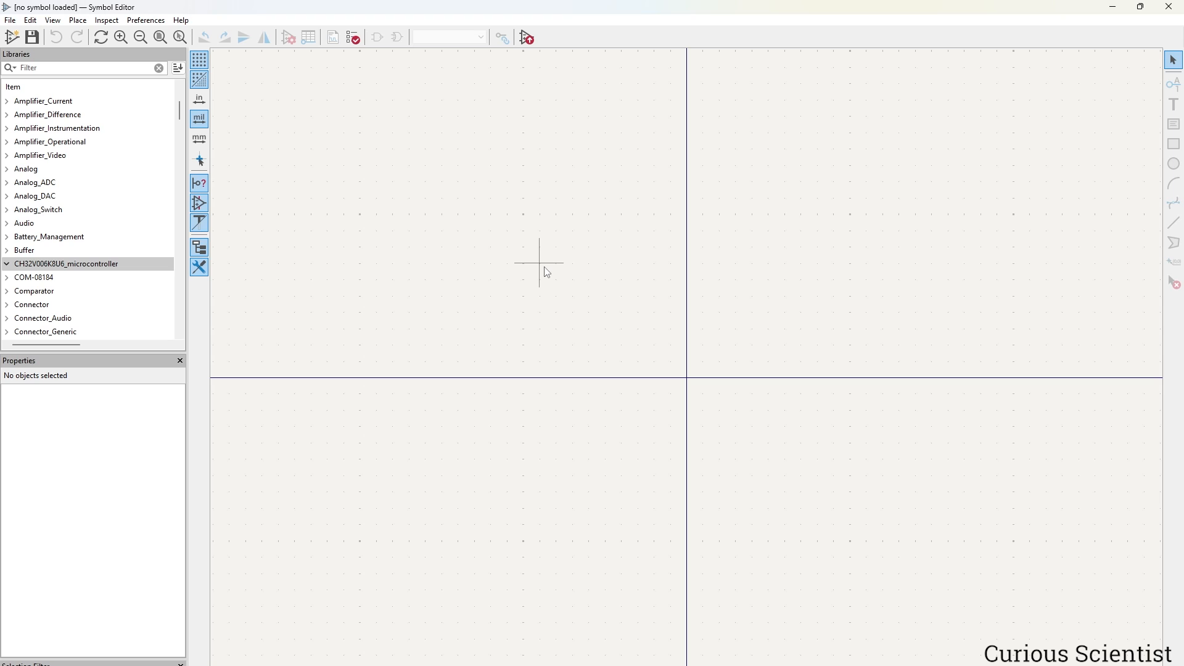
Add a new symbol named CH32V006K8U6 to the library.
left_click(12, 37)
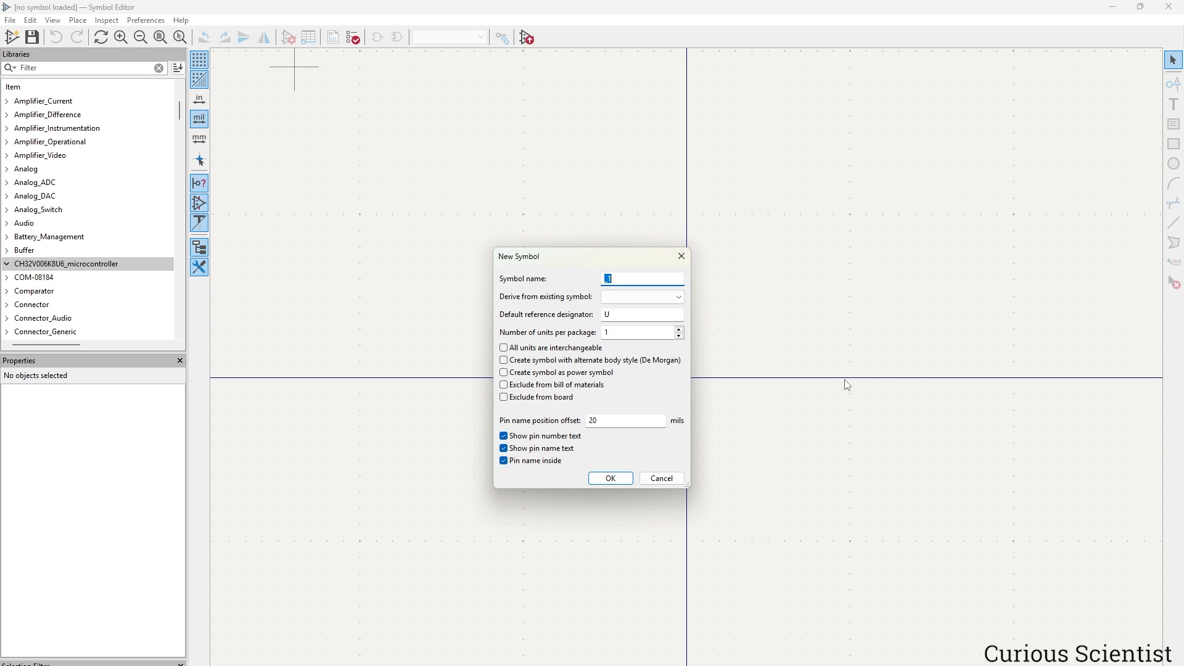
type("CH32V006K8U6")
key("Return")
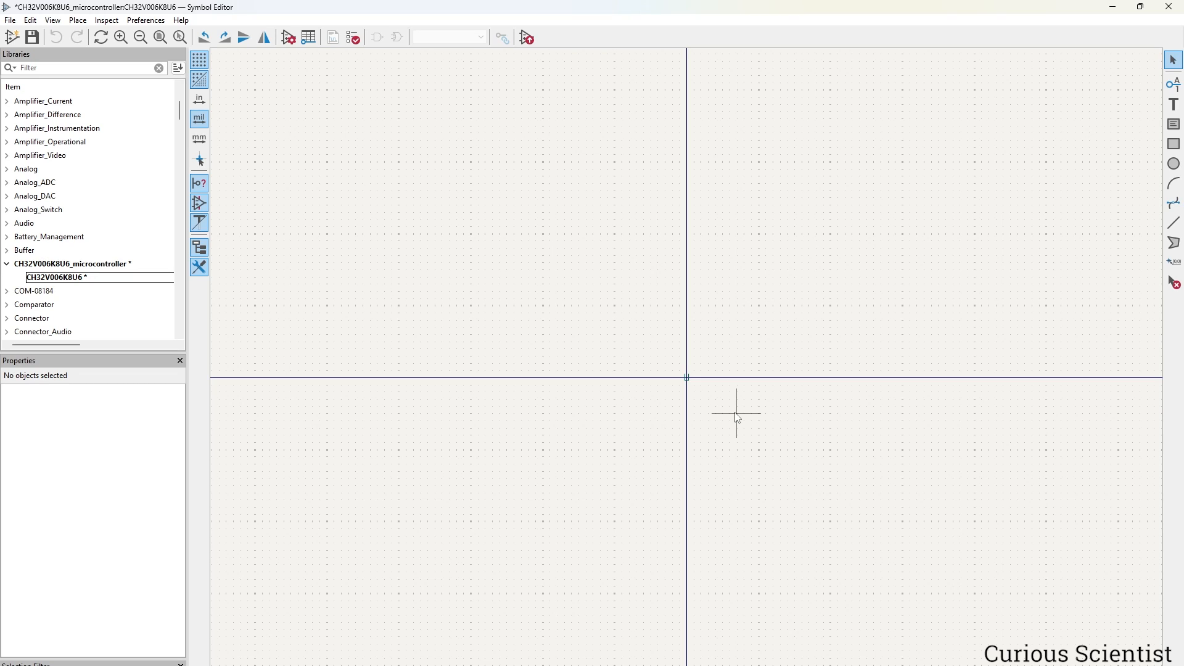
Draw a large rectangle as the symbol body.
middle_click_drag(729, 450, 719, 212)
left_click(1174, 144)
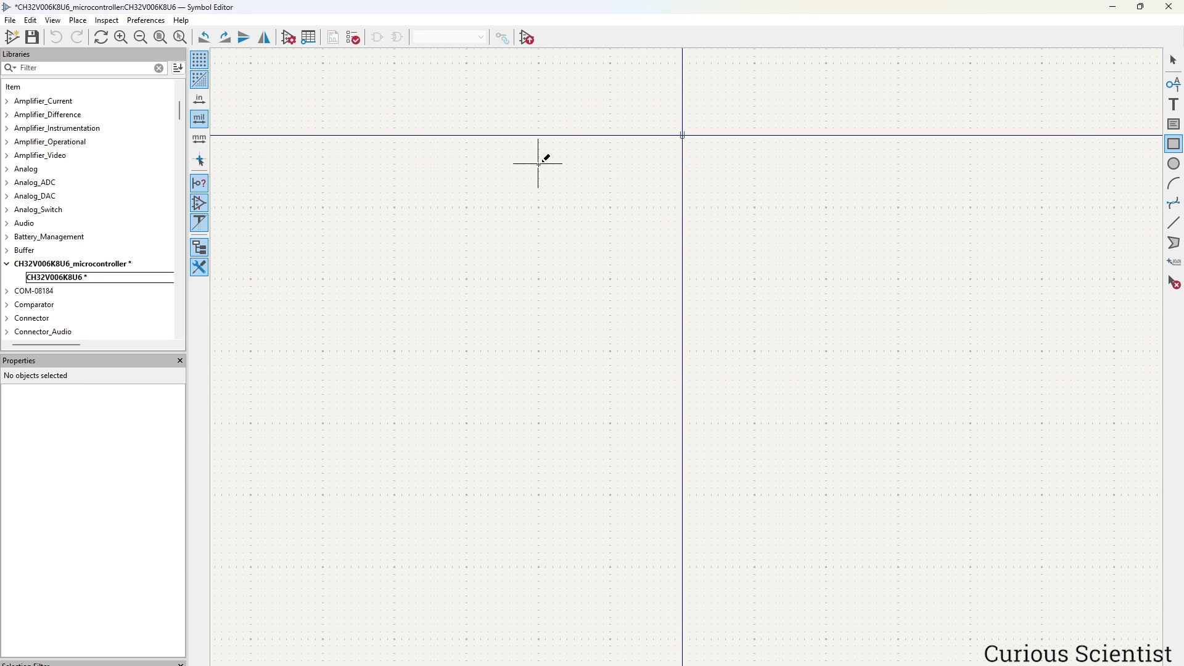
left_click(539, 165)
left_click(878, 531)
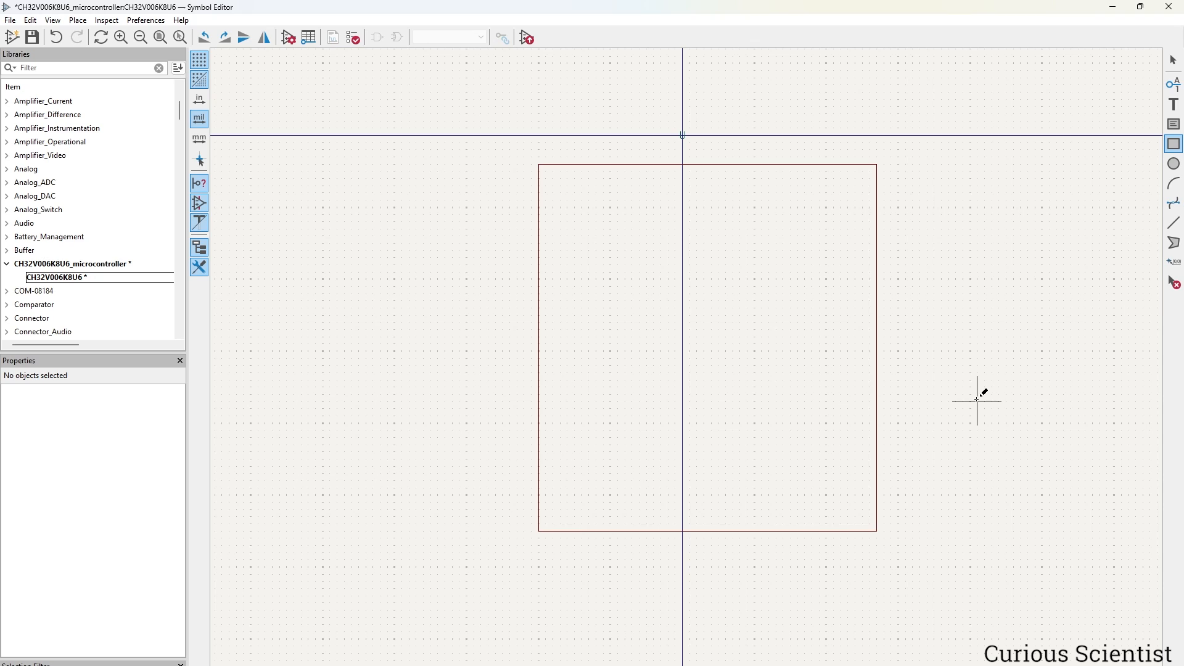
key("Escape")
Fill the body rectangle with pale yellow.
double_click(876, 263)
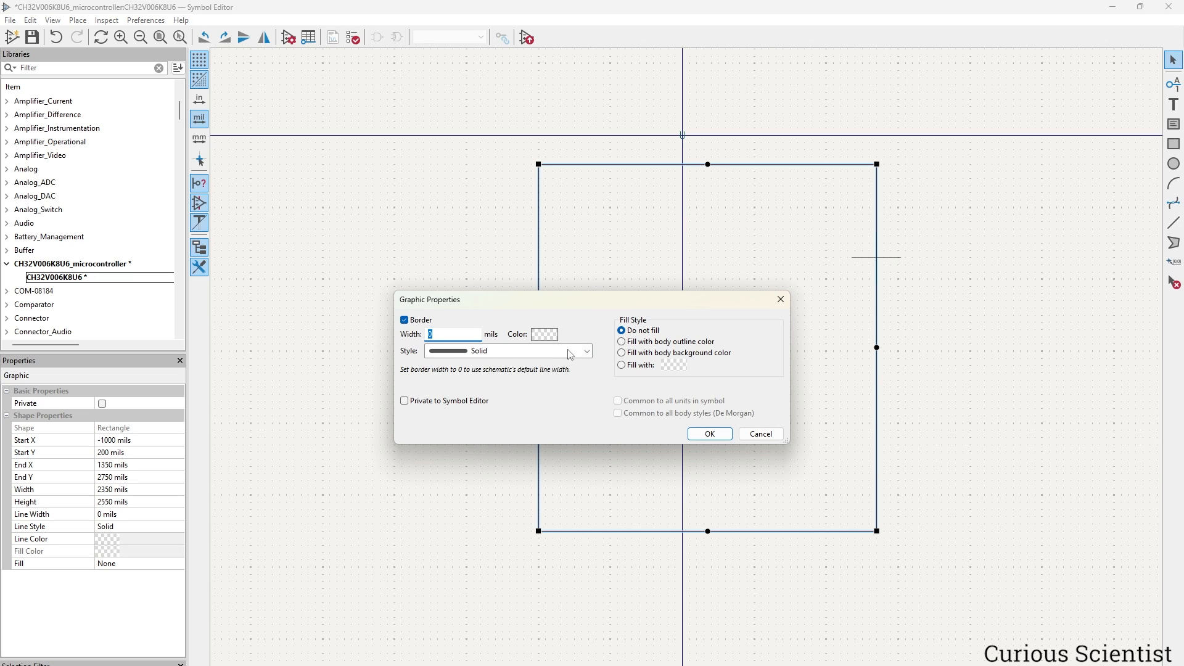
left_click(710, 355)
left_click(673, 365)
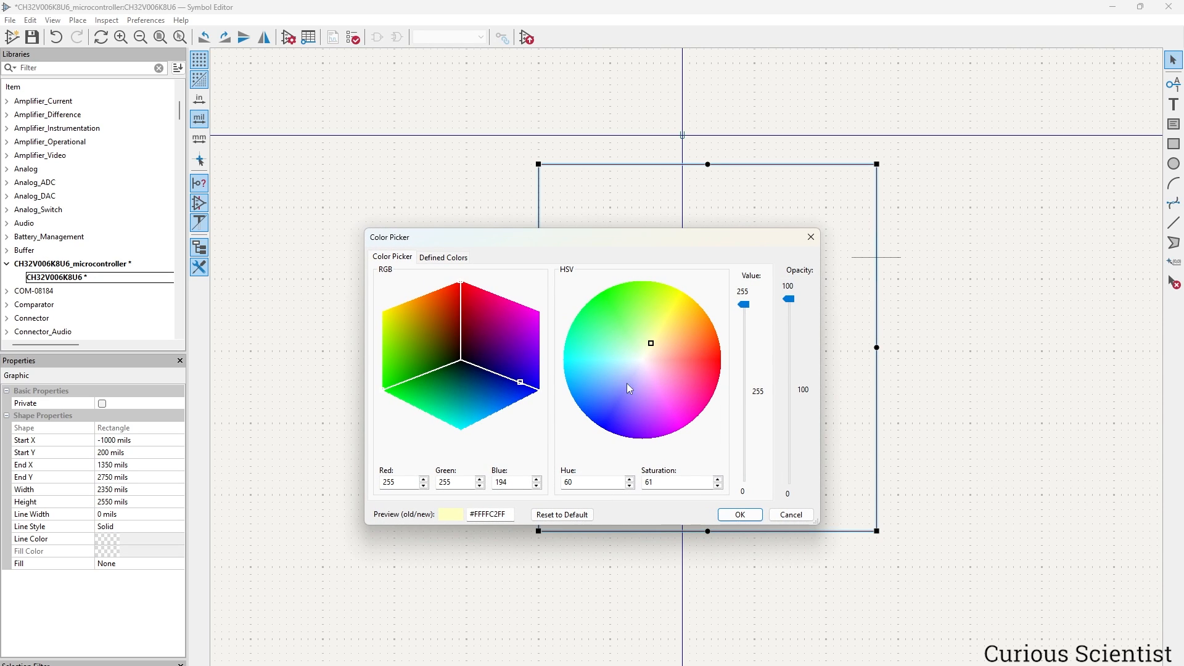
left_click(741, 515)
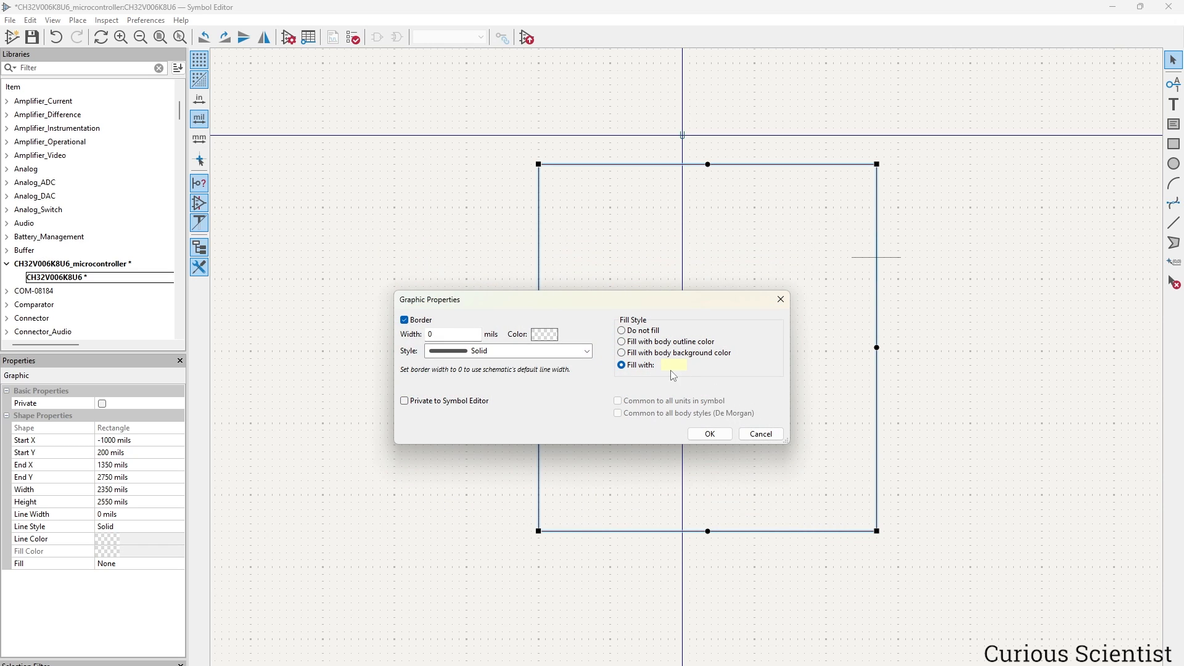
left_click(709, 435)
left_click(922, 448)
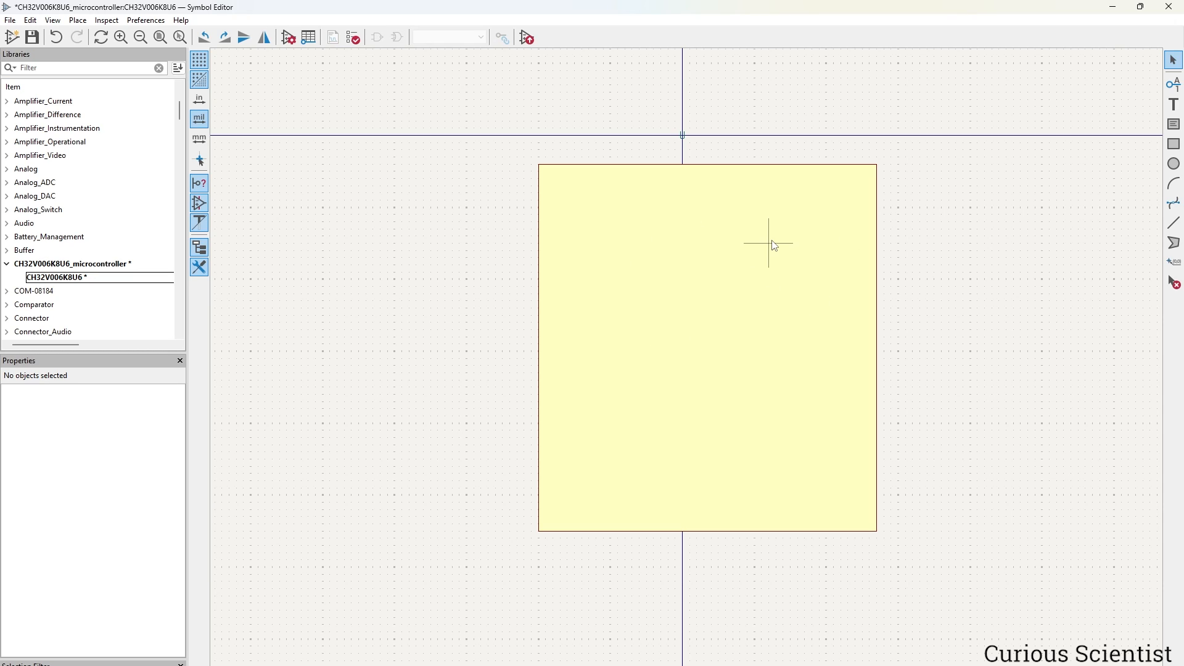
Move the U reference label to the rectangle's top-right corner.
left_click(686, 143)
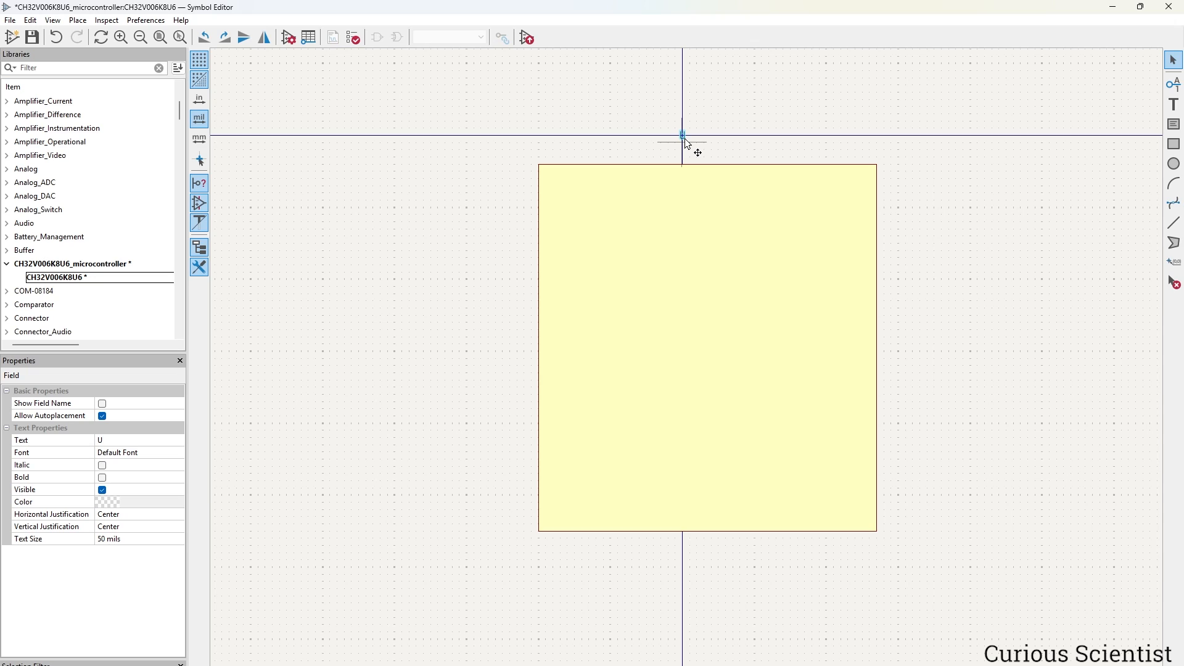
left_click_drag(686, 140, 816, 154)
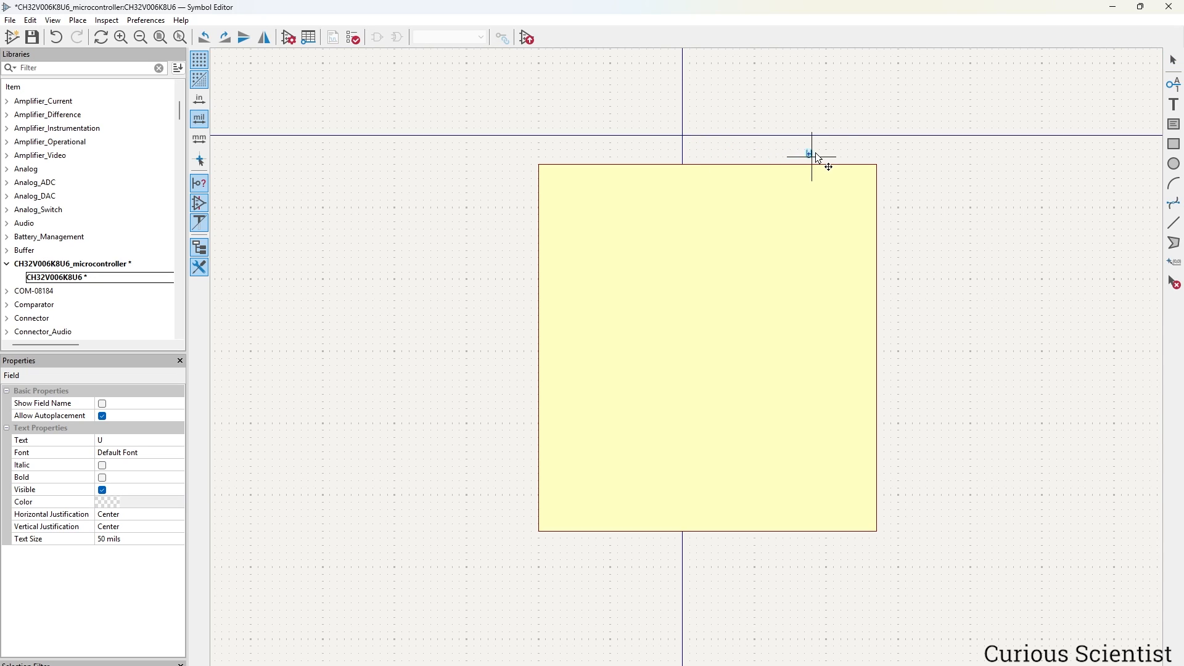
left_click(871, 153)
left_click(867, 269)
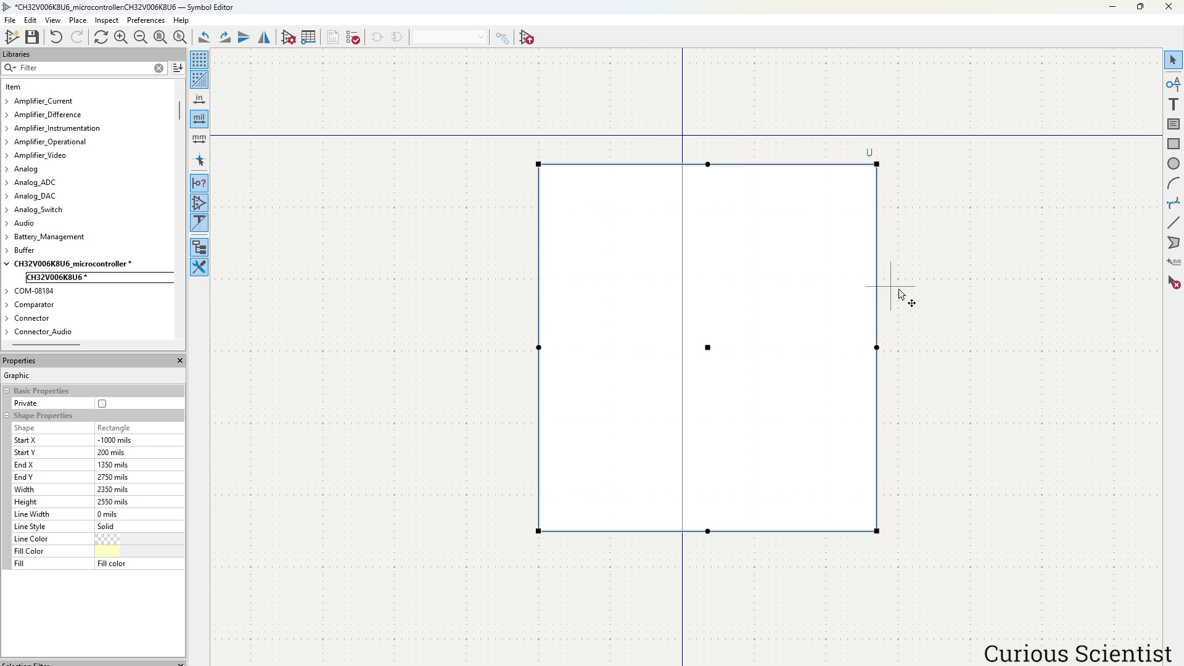
left_click(943, 282)
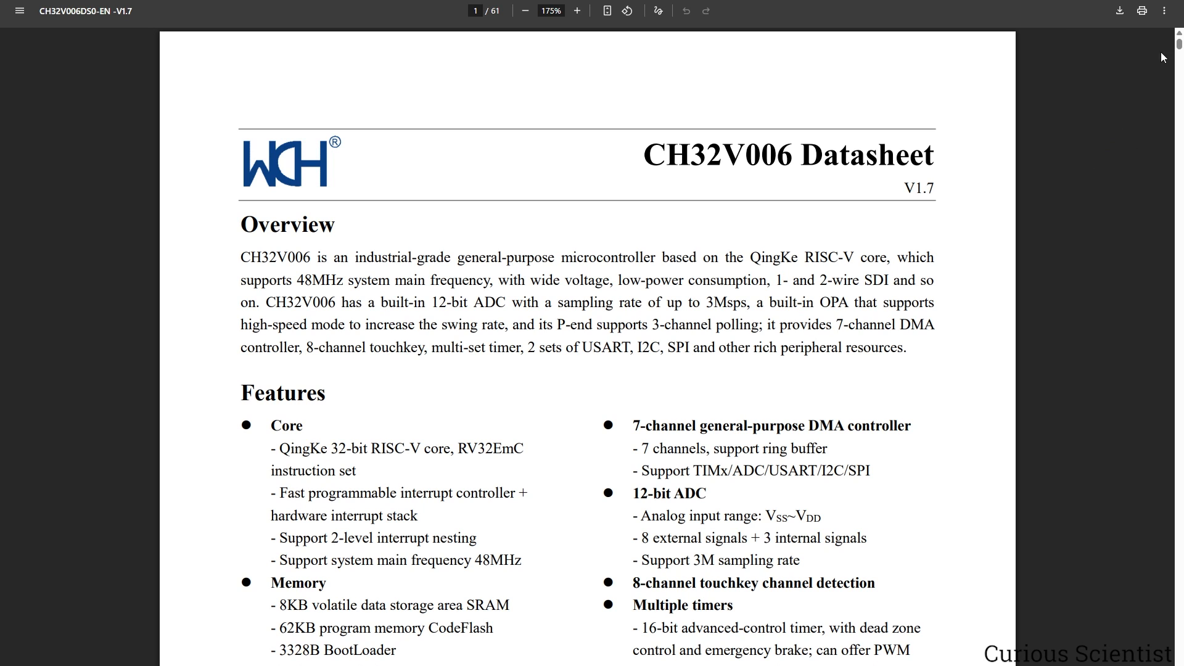
Scroll the datasheet to the page-14 pinout diagram.
left_click_drag(1179, 46, 1071, 221)
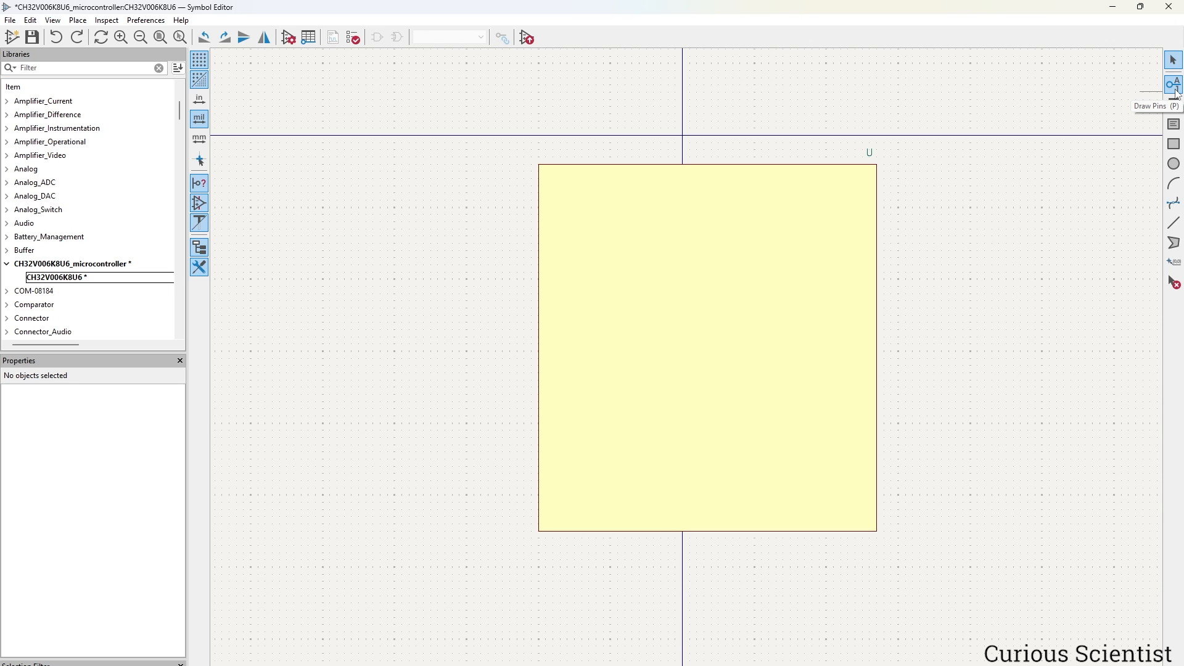
Add power-input pin VSS, number 0, pointing up on the body's bottom edge.
left_click(1176, 92)
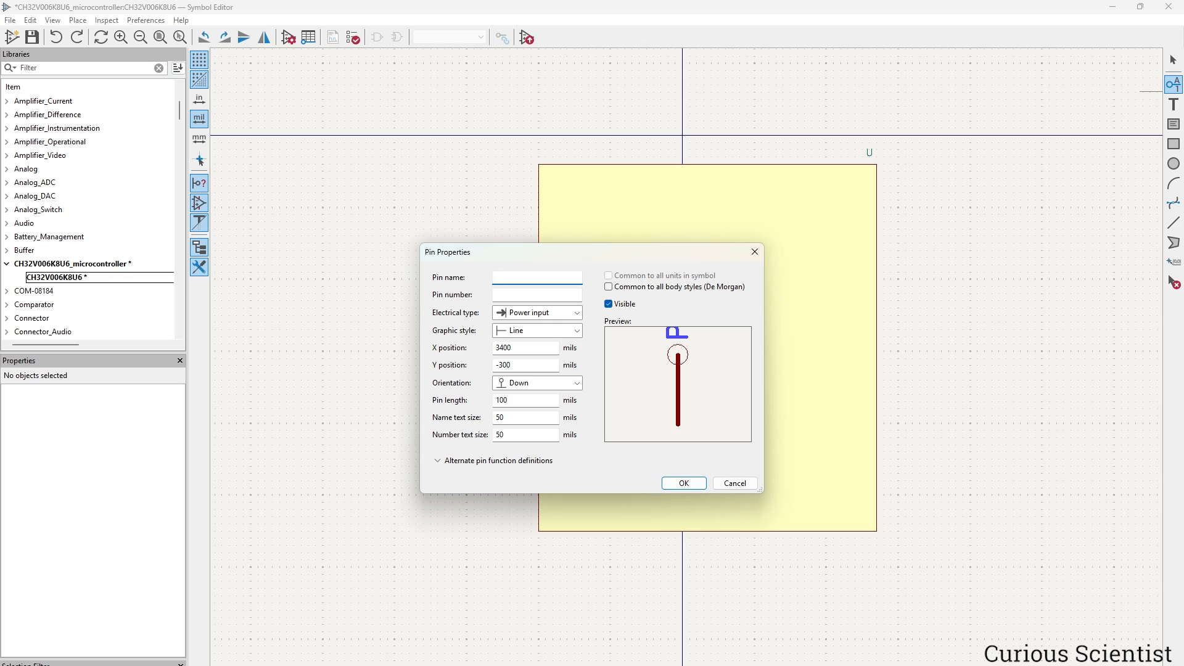
type("VSS")
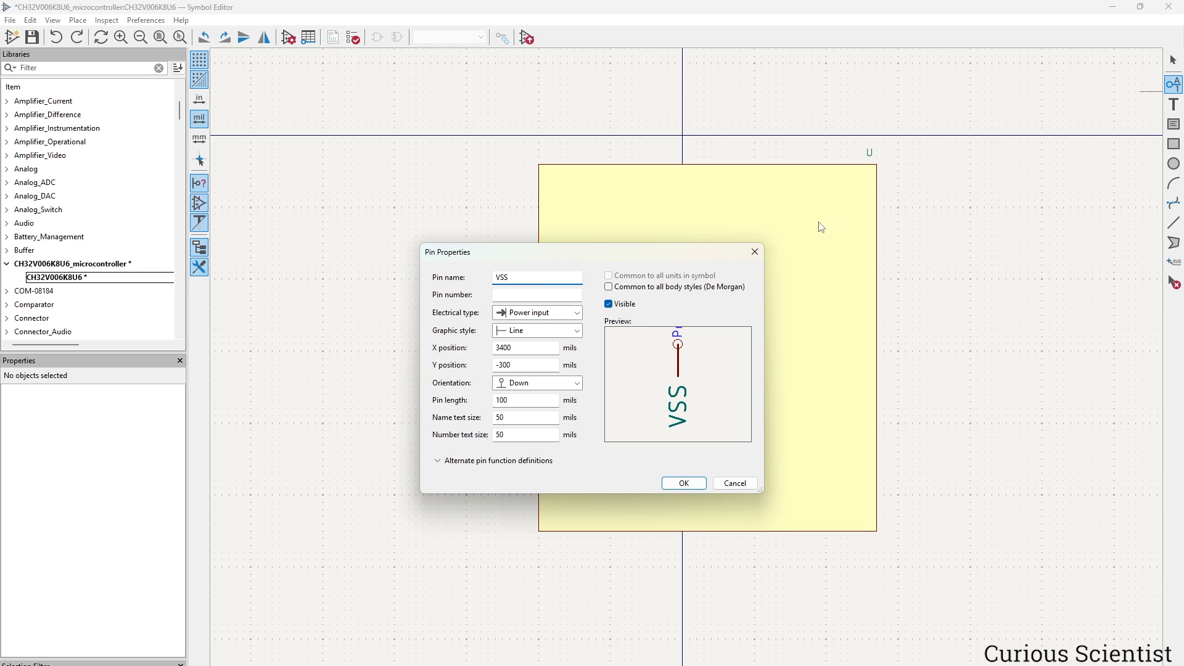
left_click(562, 294)
type("0")
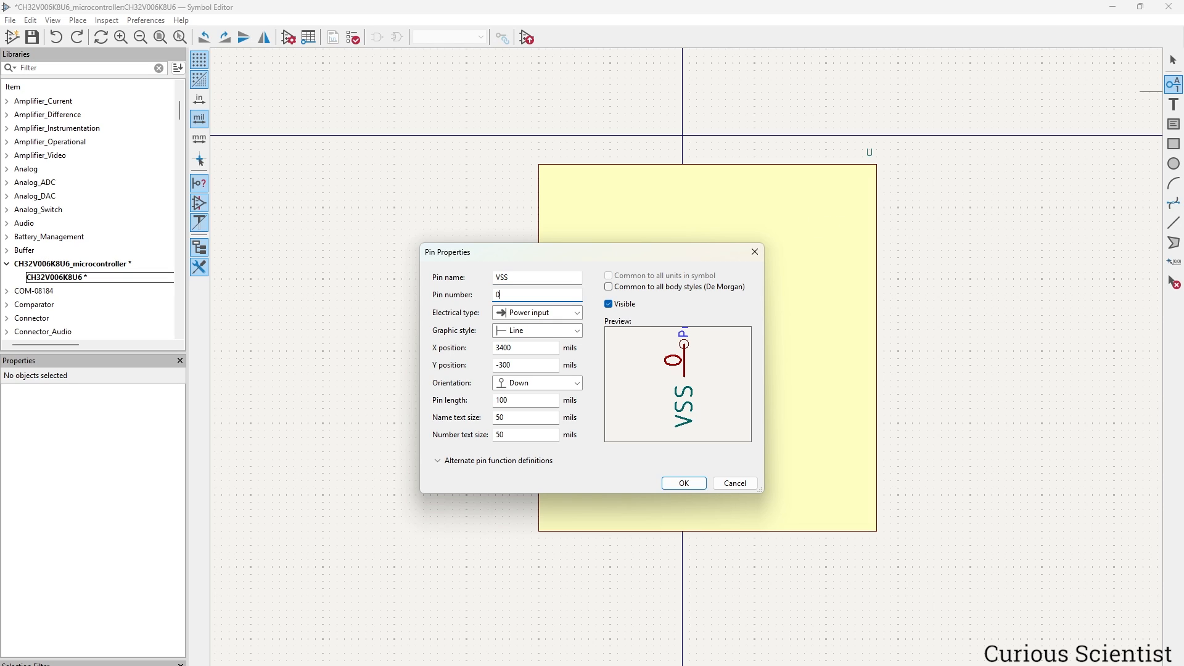
left_click(573, 312)
left_click(537, 403)
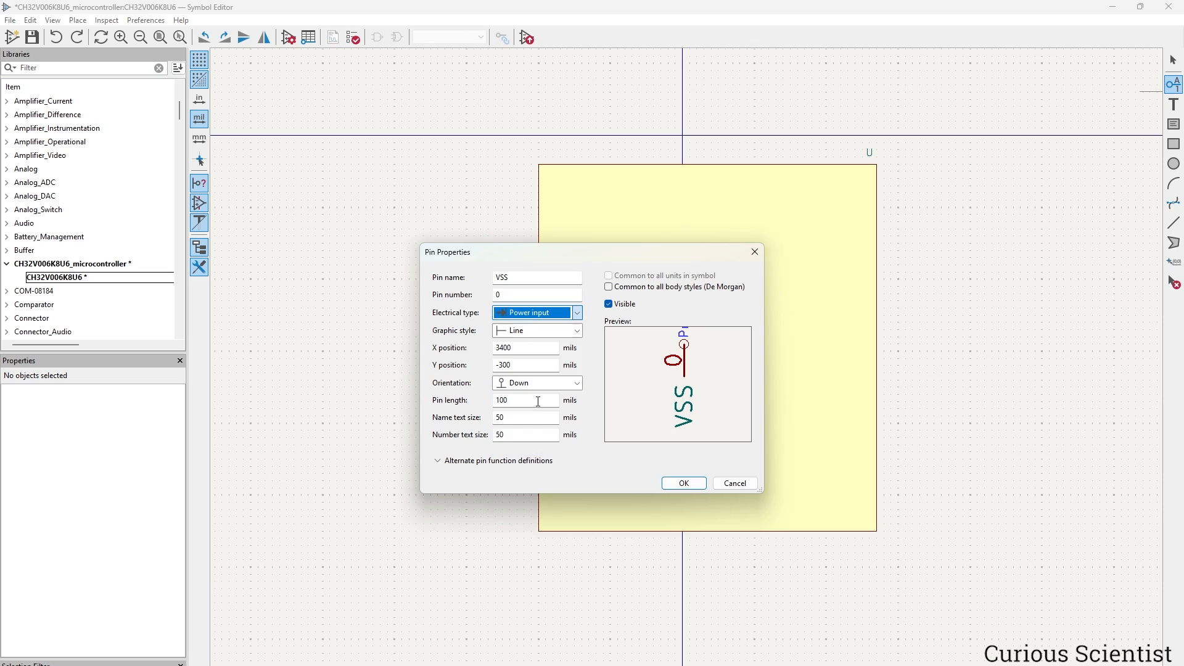
left_click(577, 383)
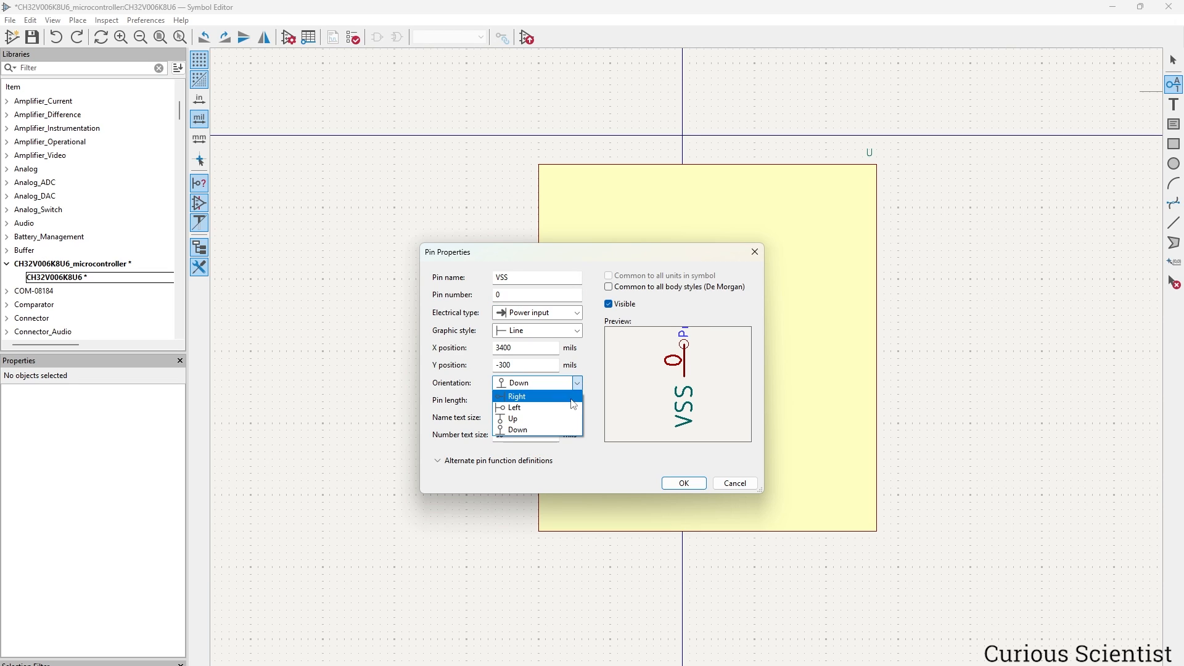
left_click(560, 419)
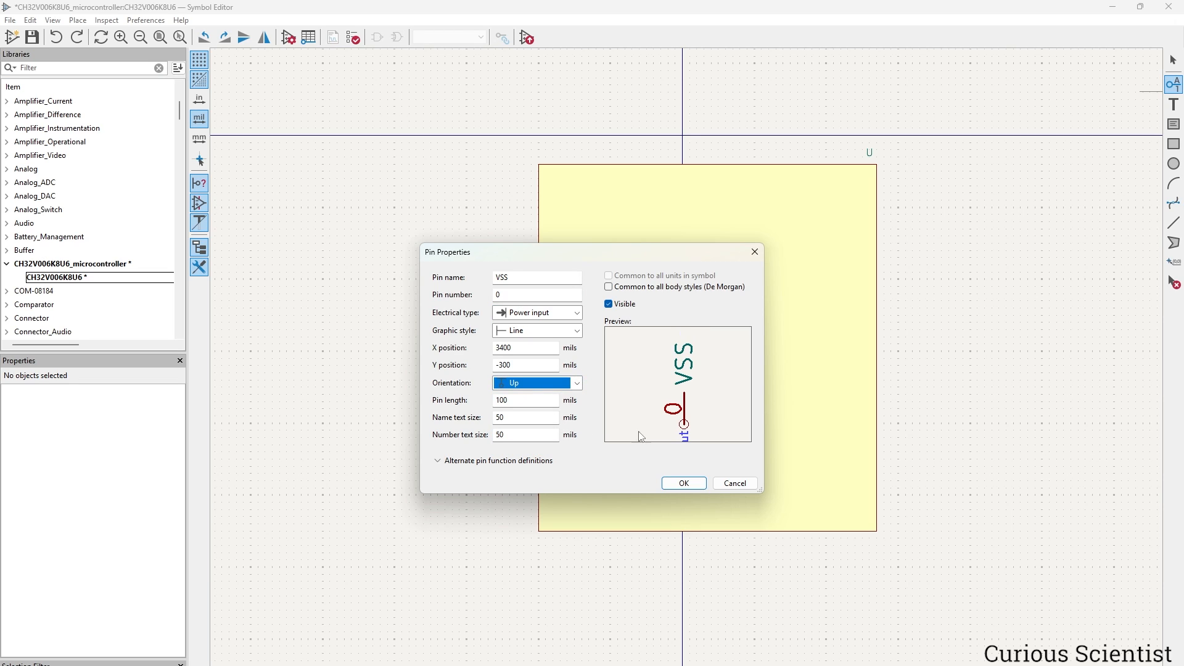
left_click(679, 482)
left_click(710, 546)
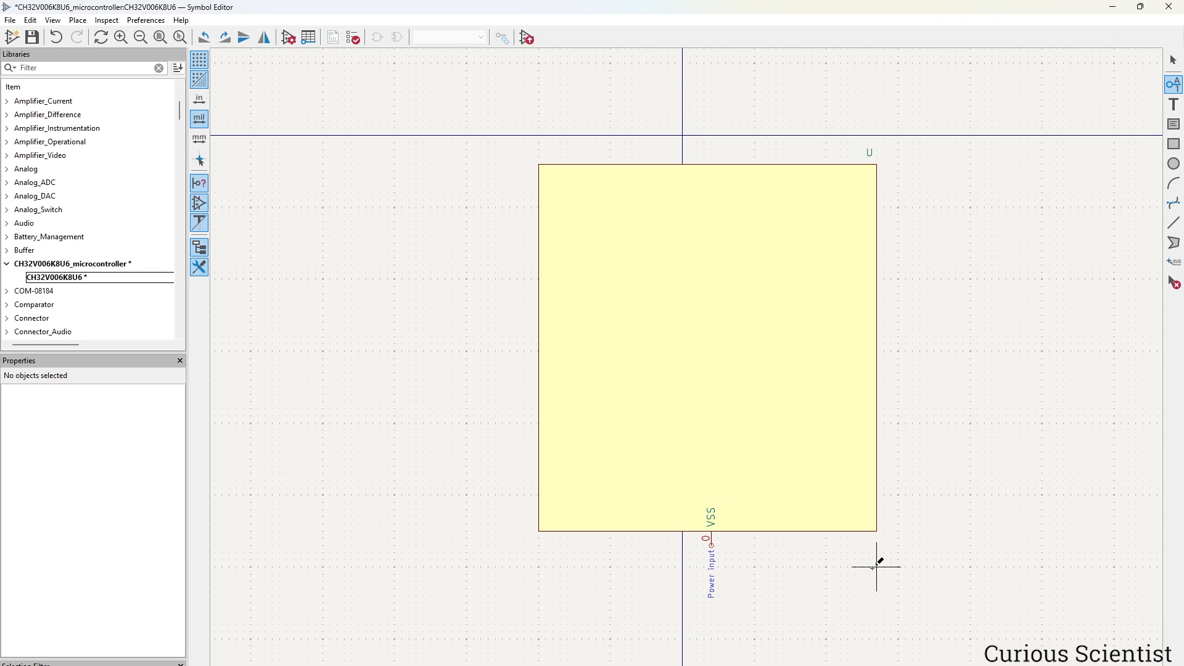
key("Escape")
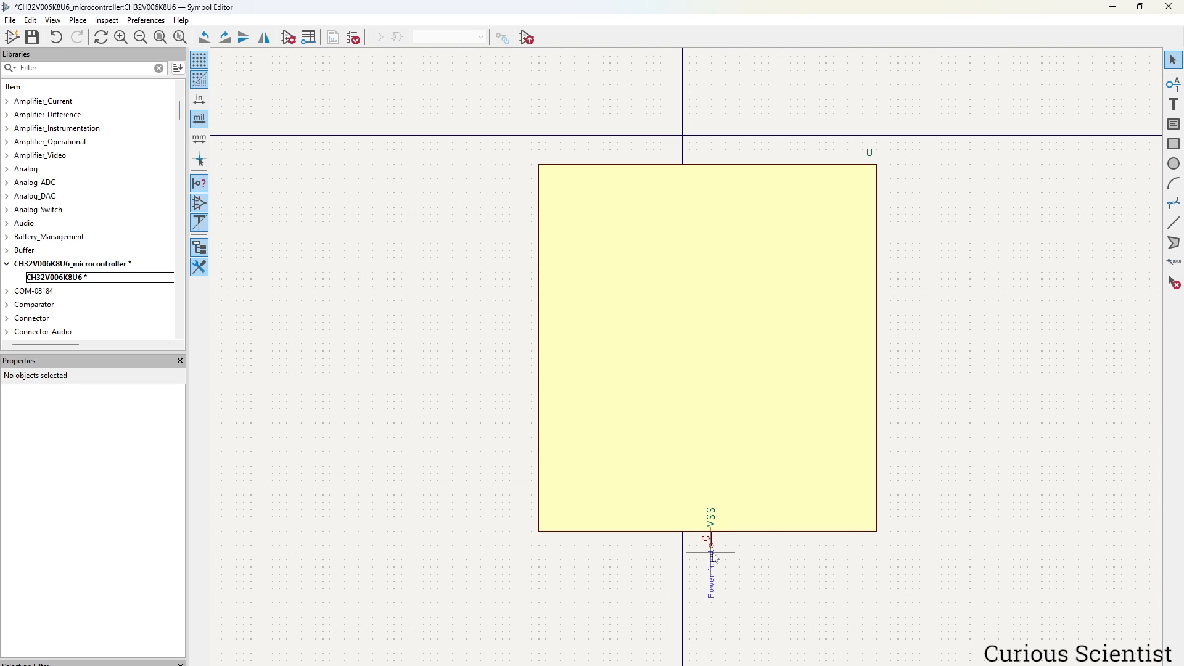
Add power-input pin VDD, number 17, pointing down on the body's top edge.
left_click(1174, 85)
left_click(1135, 111)
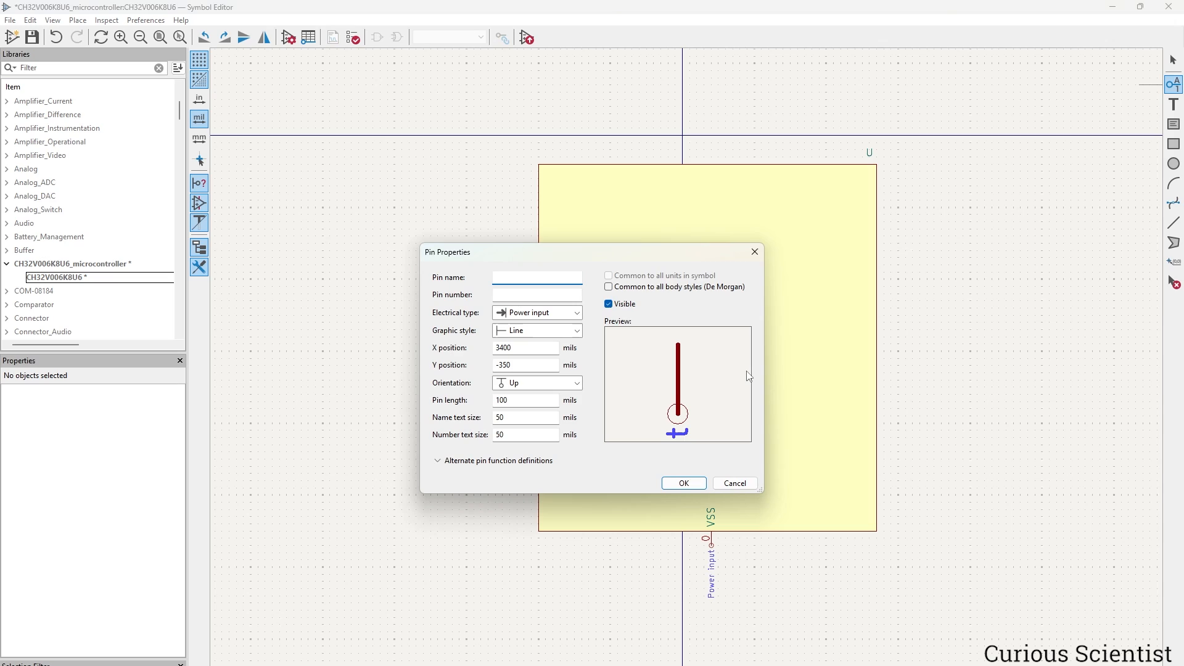
type("VDD")
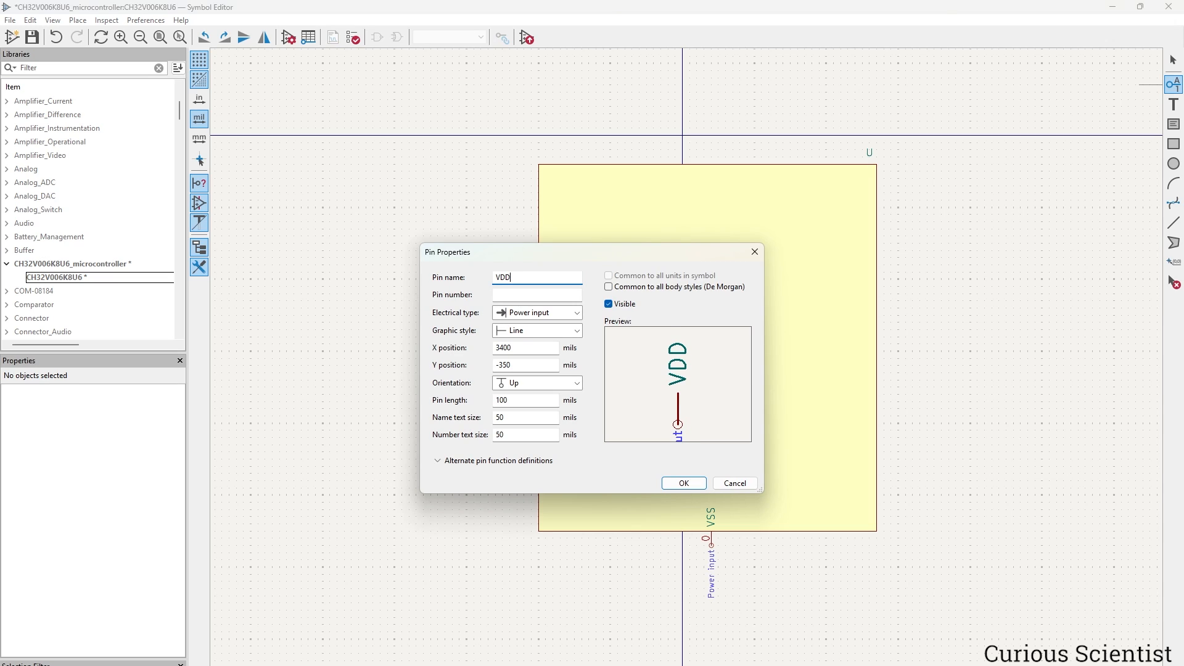
key("Tab")
type("17")
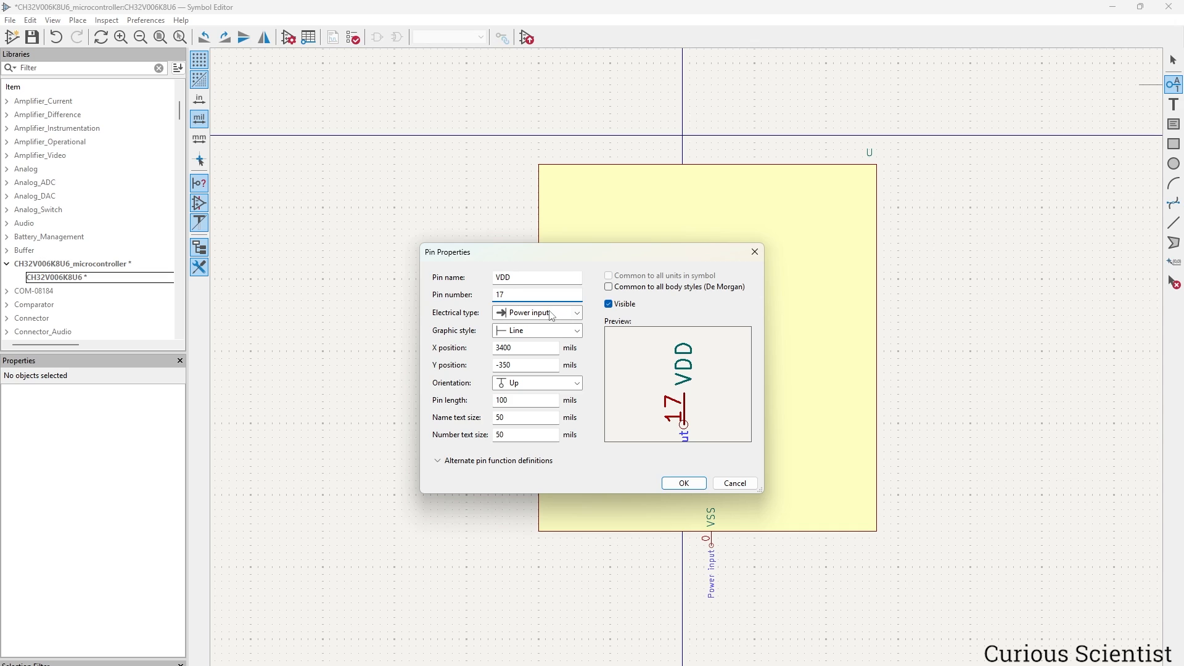
left_click(543, 383)
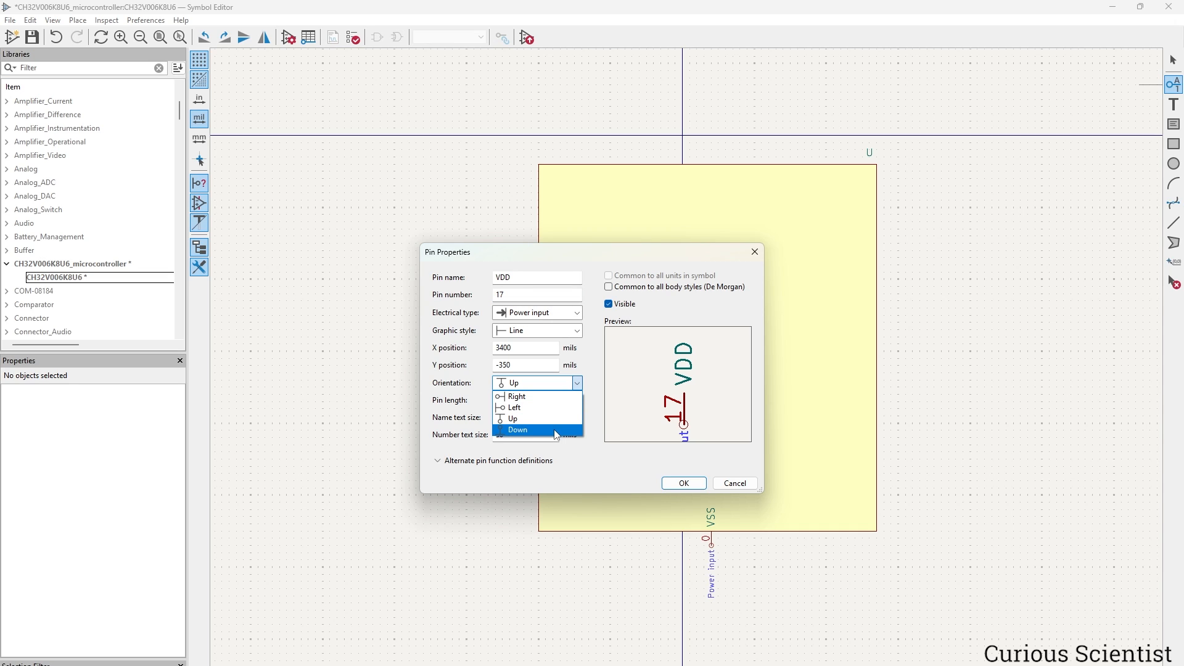
left_click(530, 433)
left_click(684, 481)
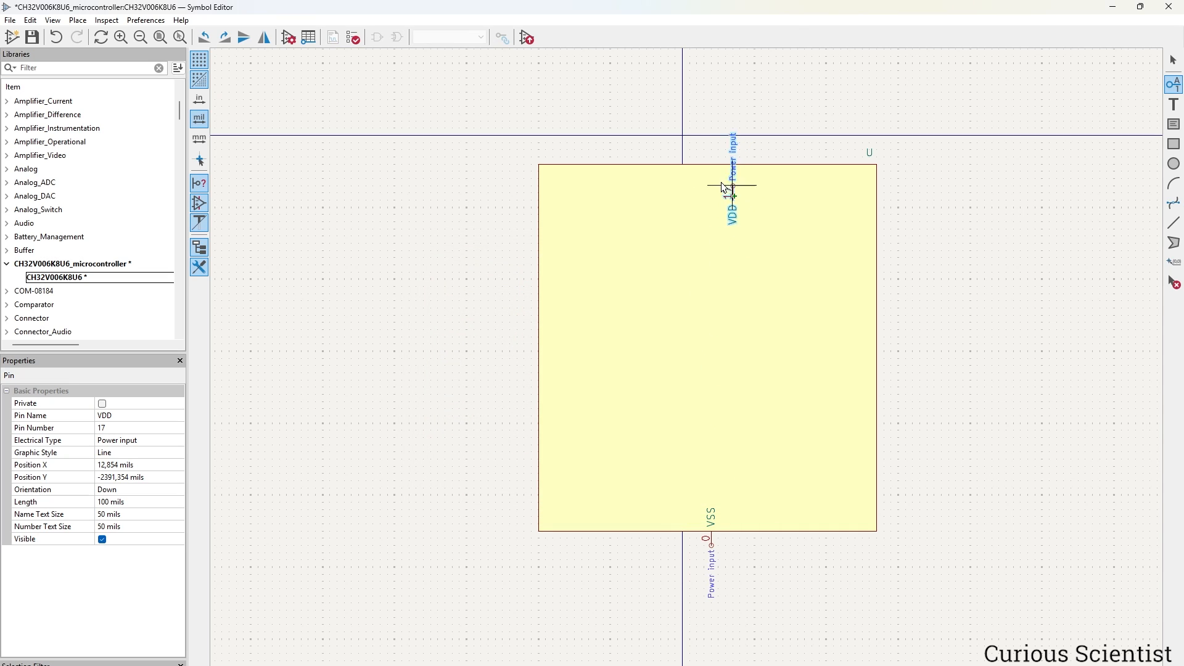
left_click(720, 149)
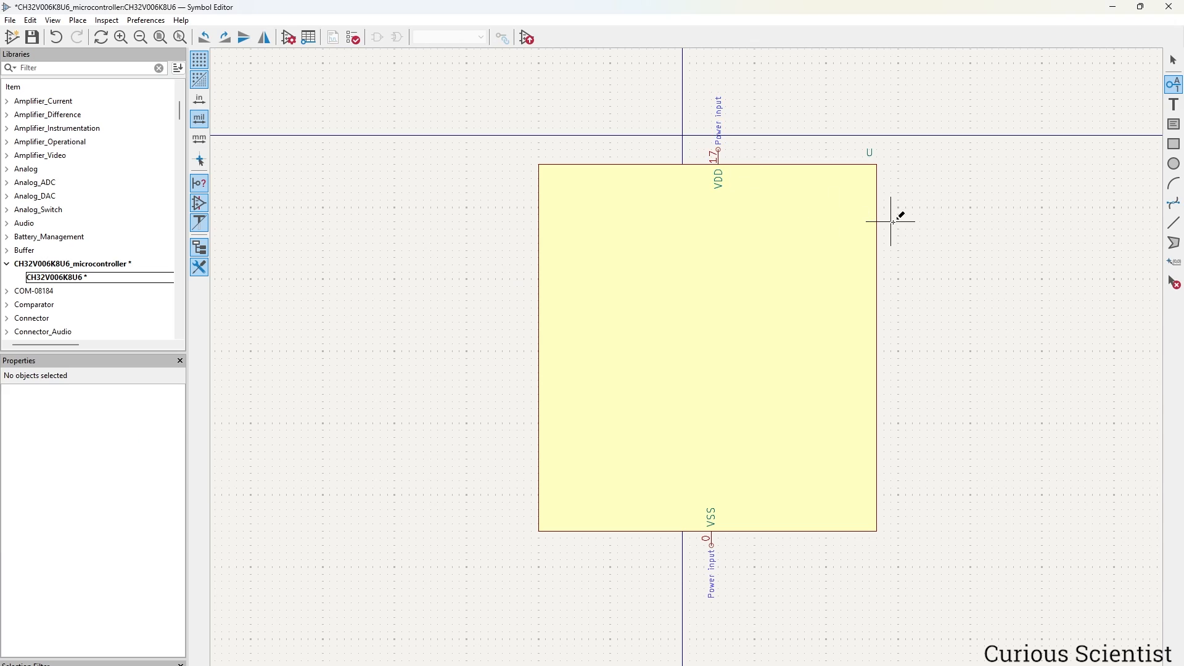
key("Escape")
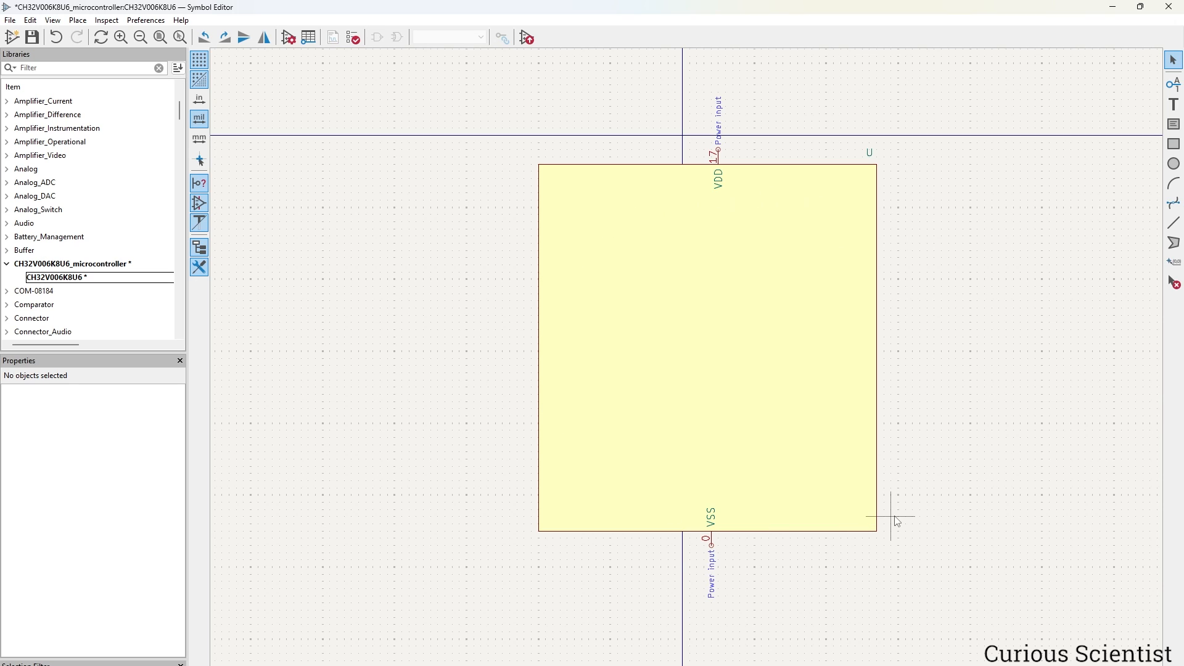
left_click(1174, 89)
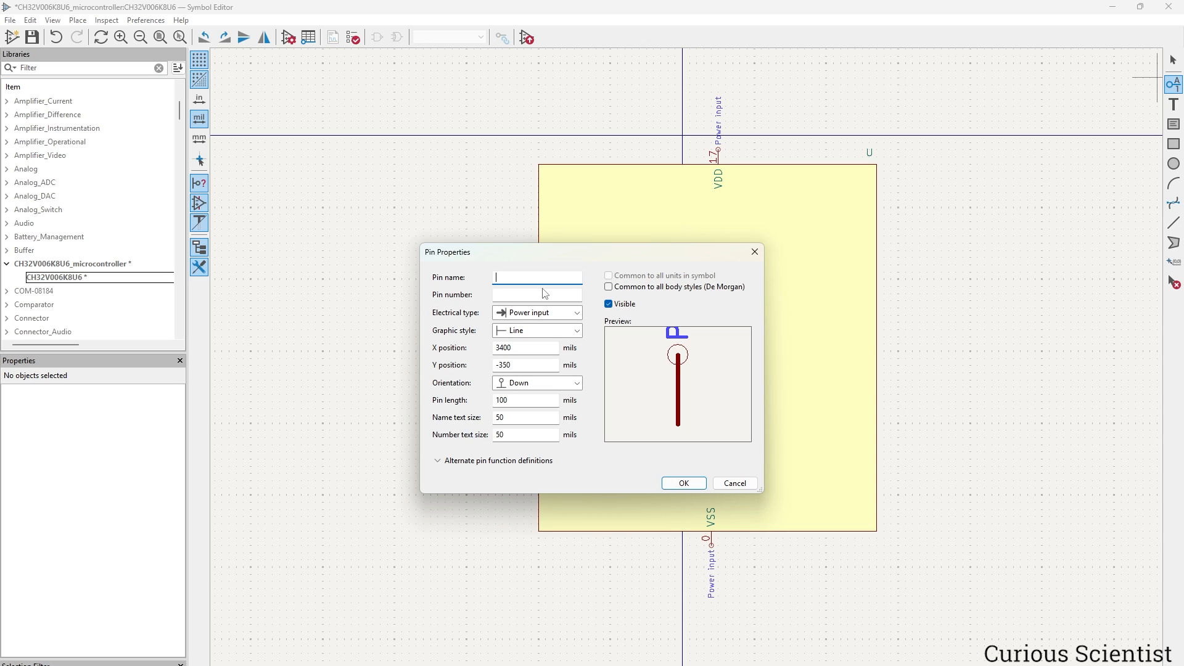
Place bidirectional pin PB3/SWCK, number 1, pointing right on the left edge near the top.
type("PB3/SWCK")
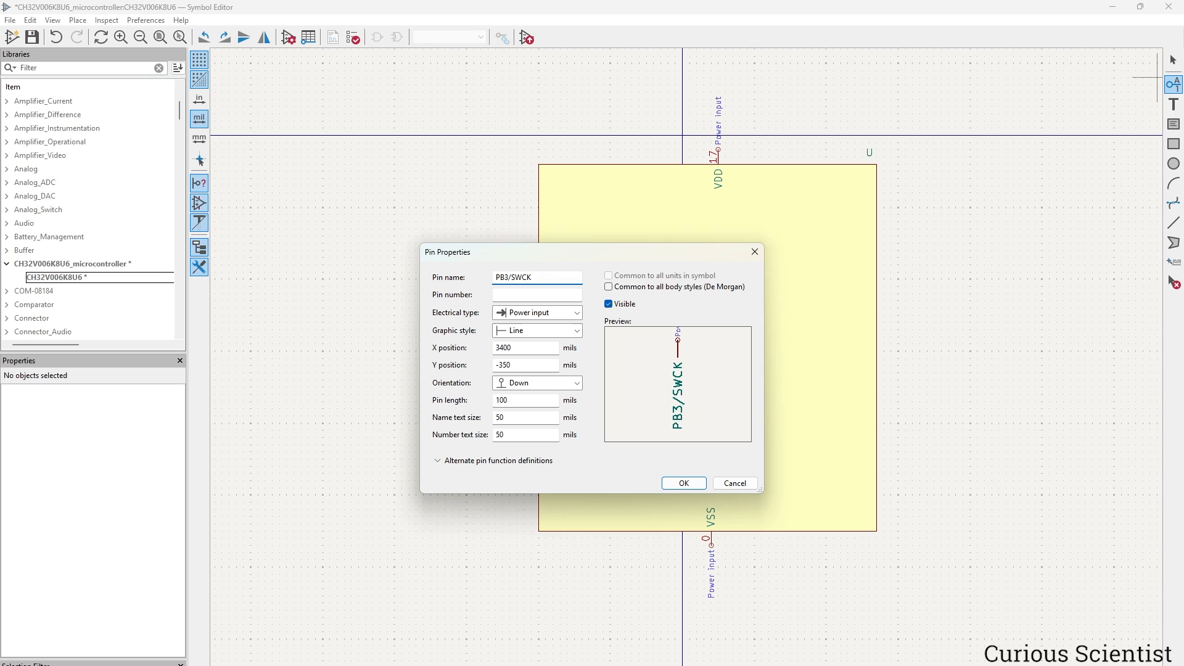
left_click(527, 295)
type("1")
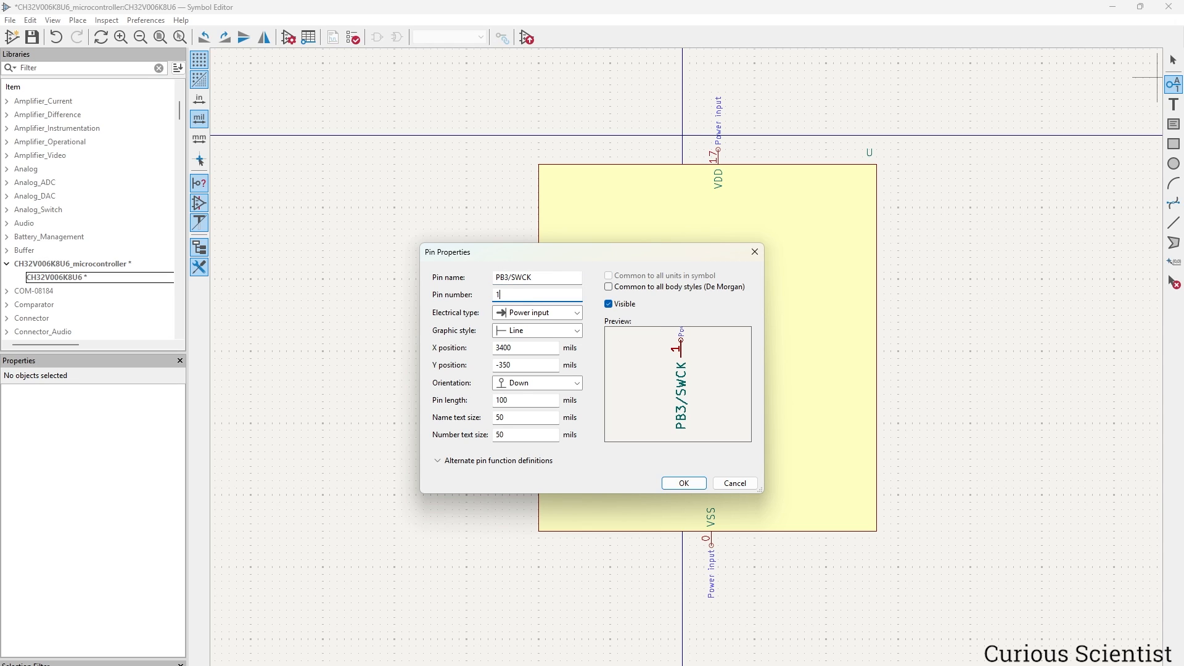
left_click(576, 312)
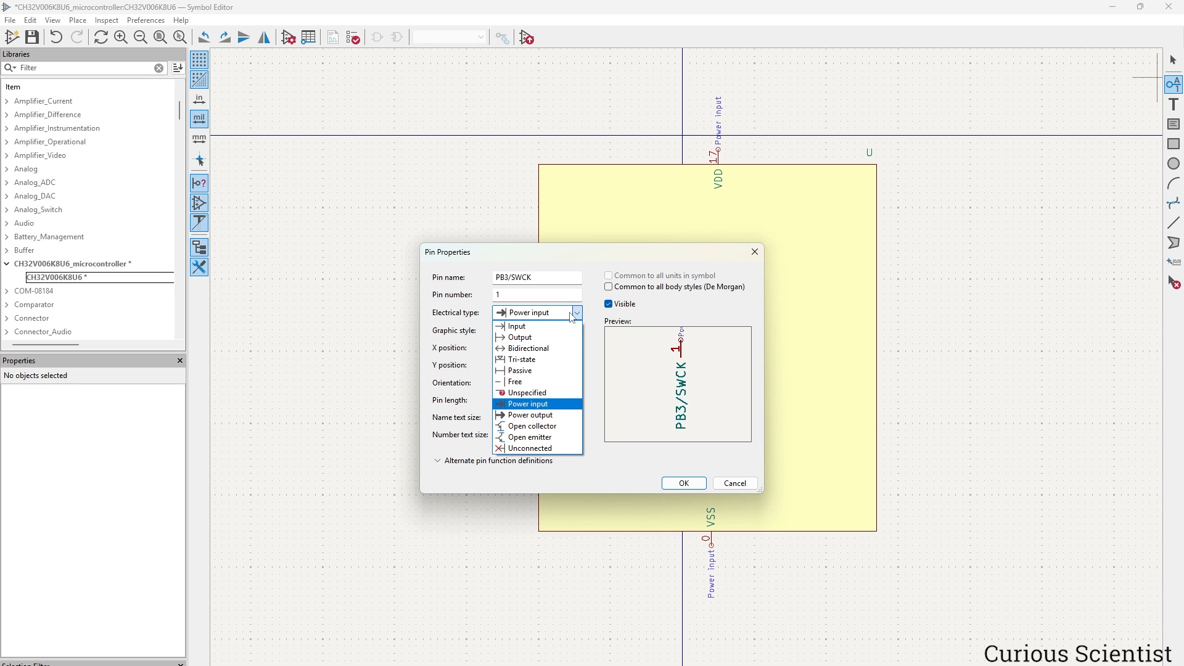
left_click(562, 350)
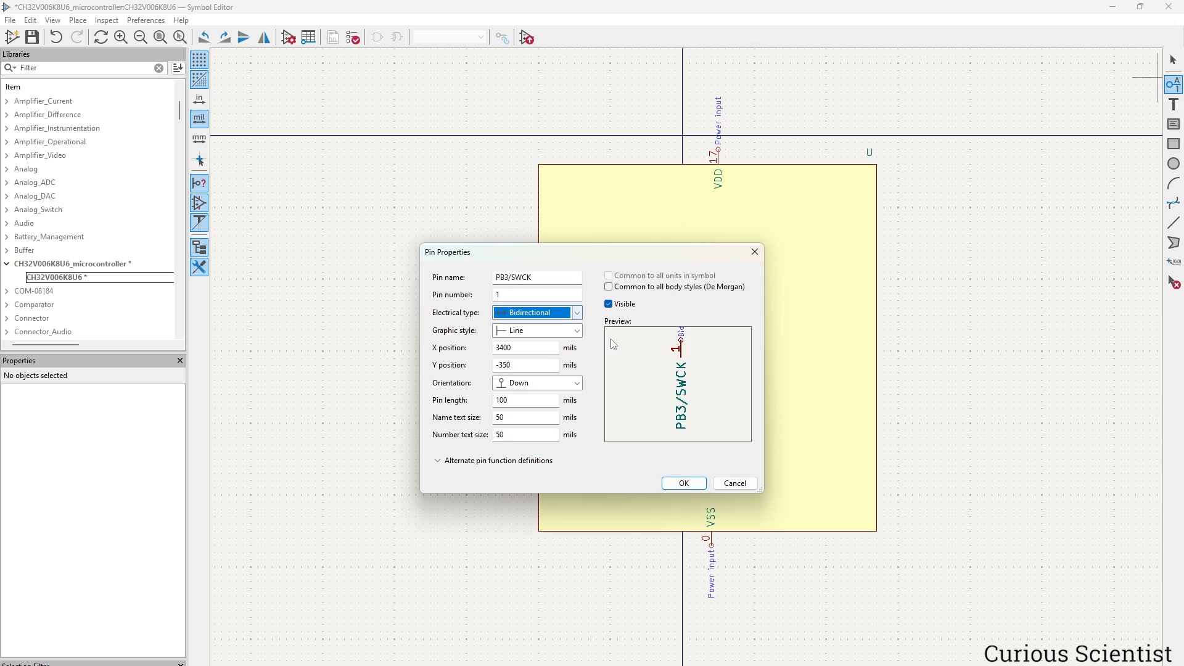
left_click(576, 385)
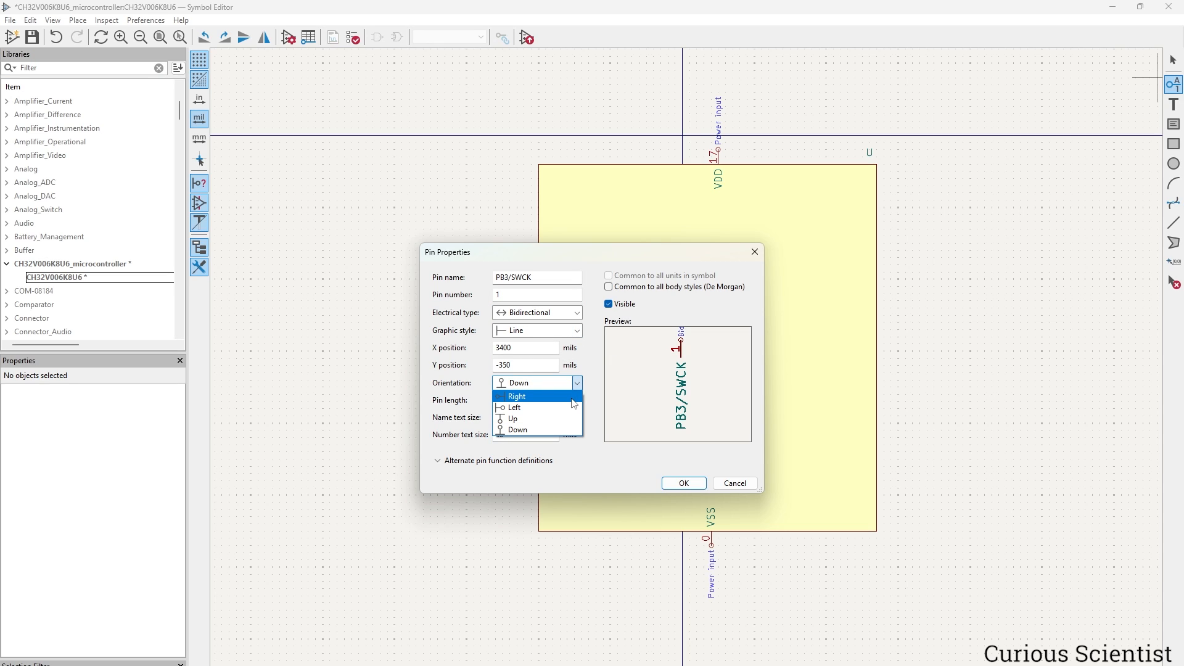
left_click(572, 399)
left_click(684, 483)
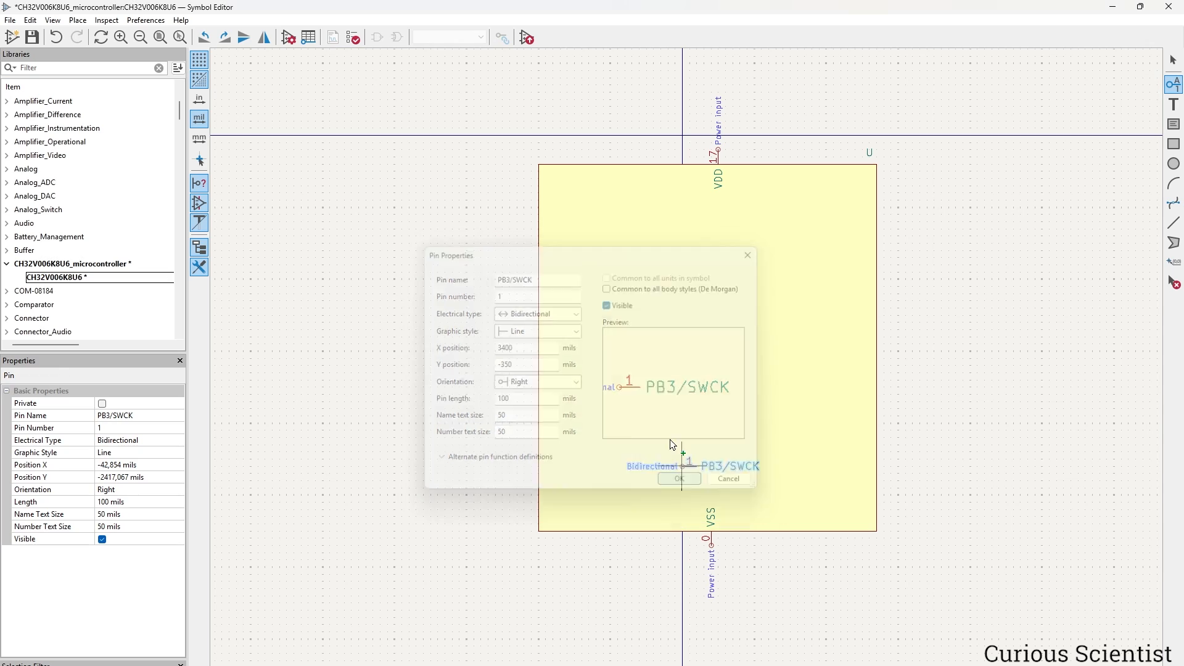
left_click(524, 186)
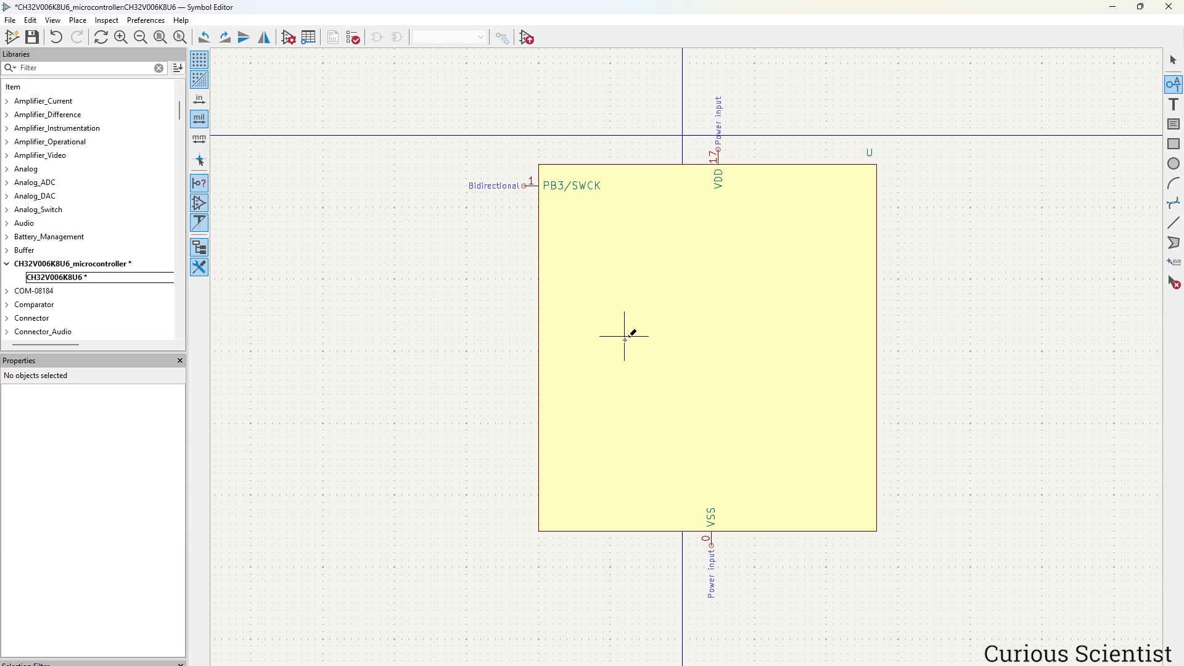
Duplicate pin 1 just below it and rename the copy PA5, number 2.
key("Escape")
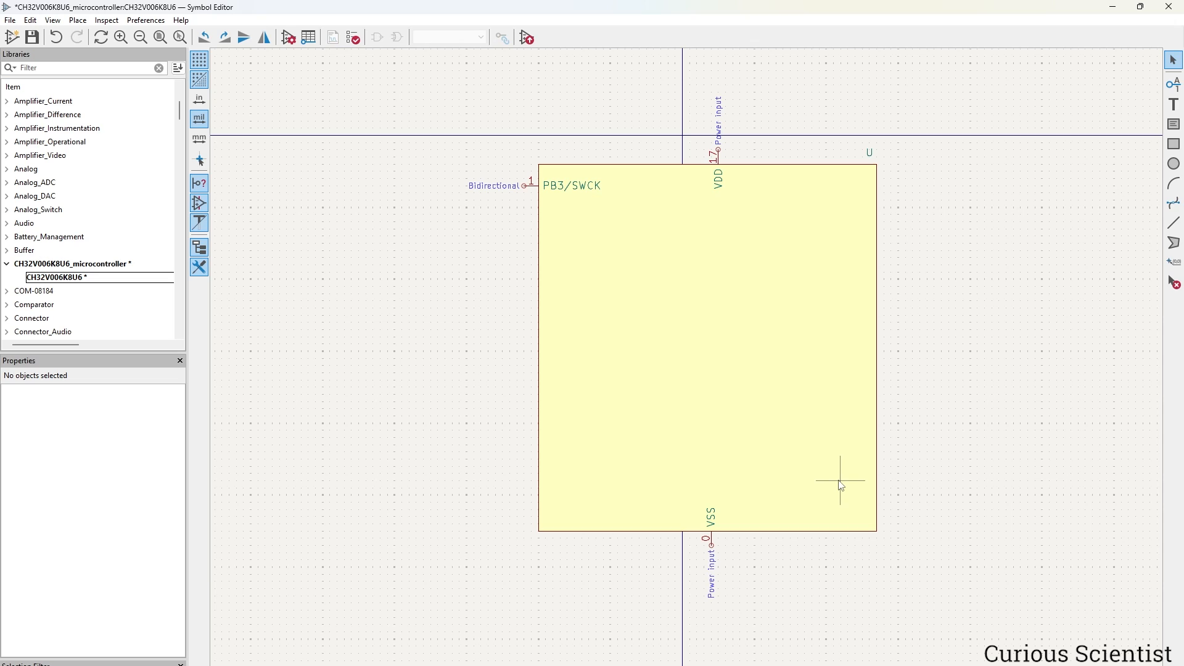
left_click(529, 186)
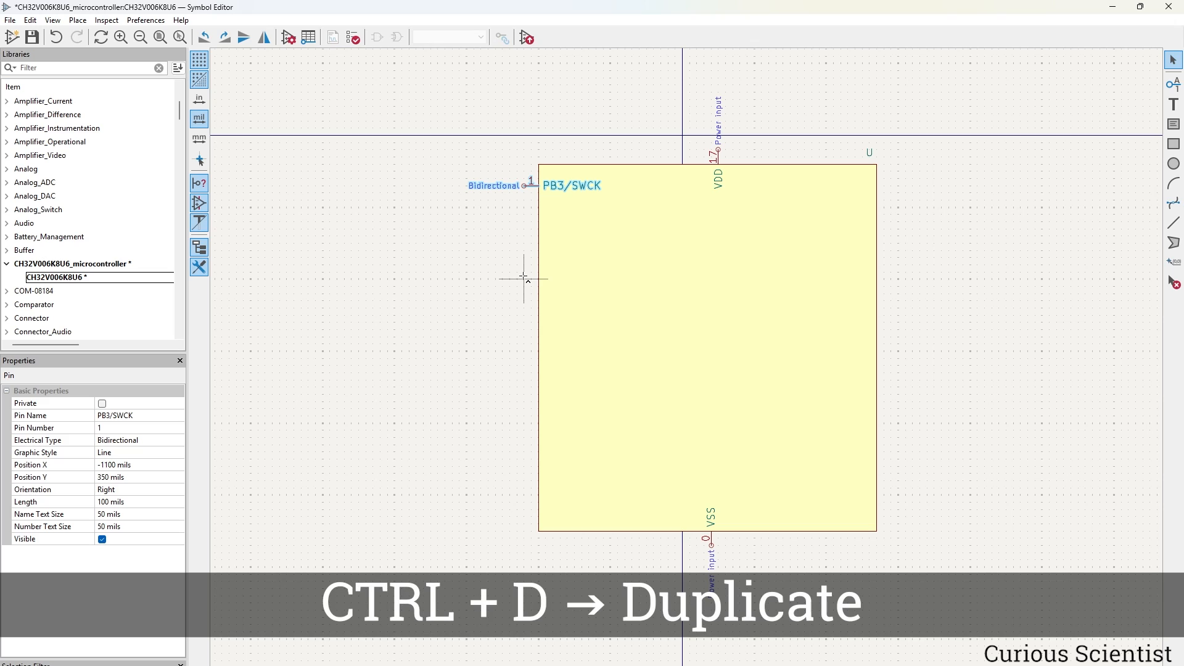
key("ctrl+d")
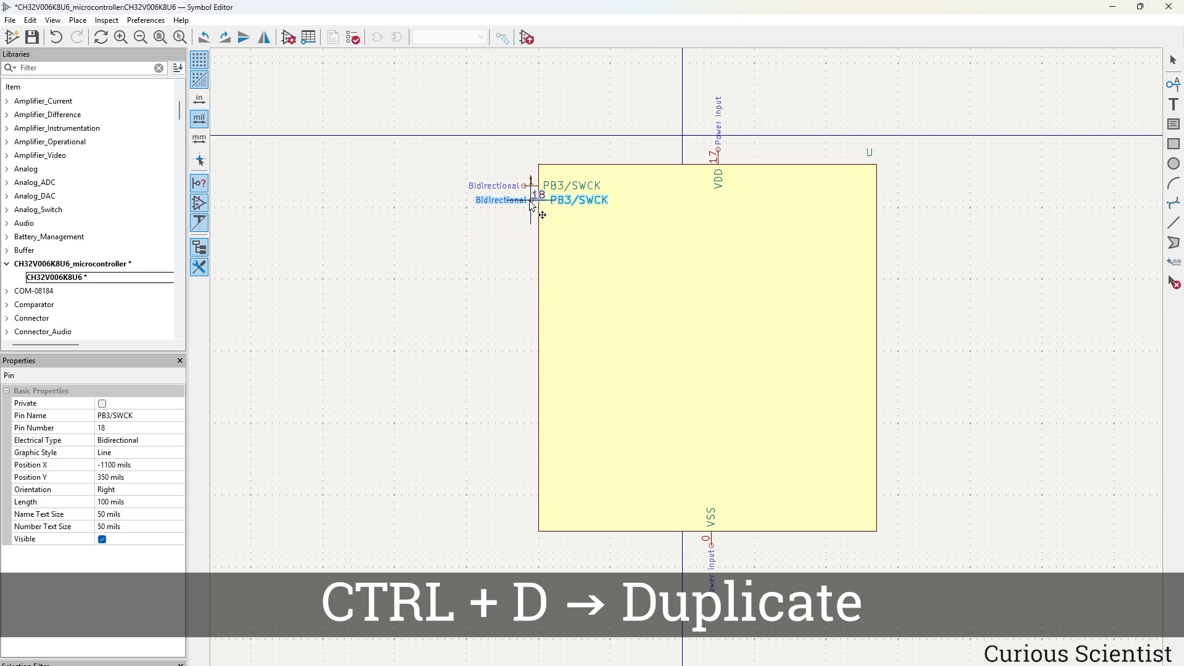
left_click(528, 209)
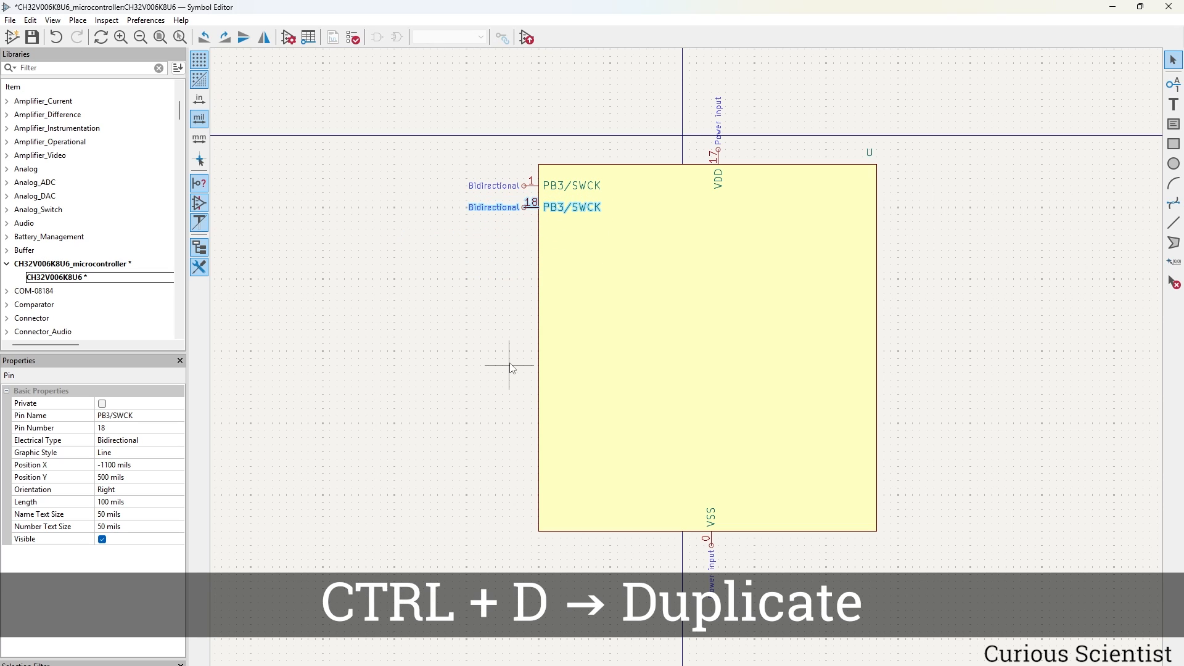
double_click(530, 207)
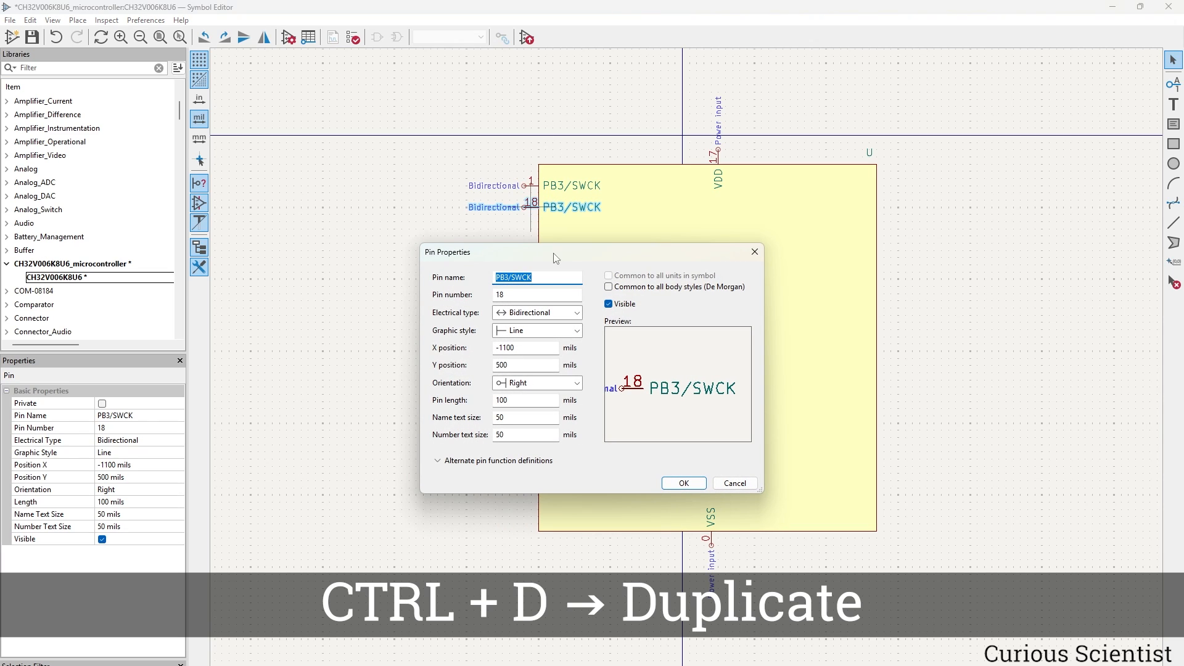
type("PA")
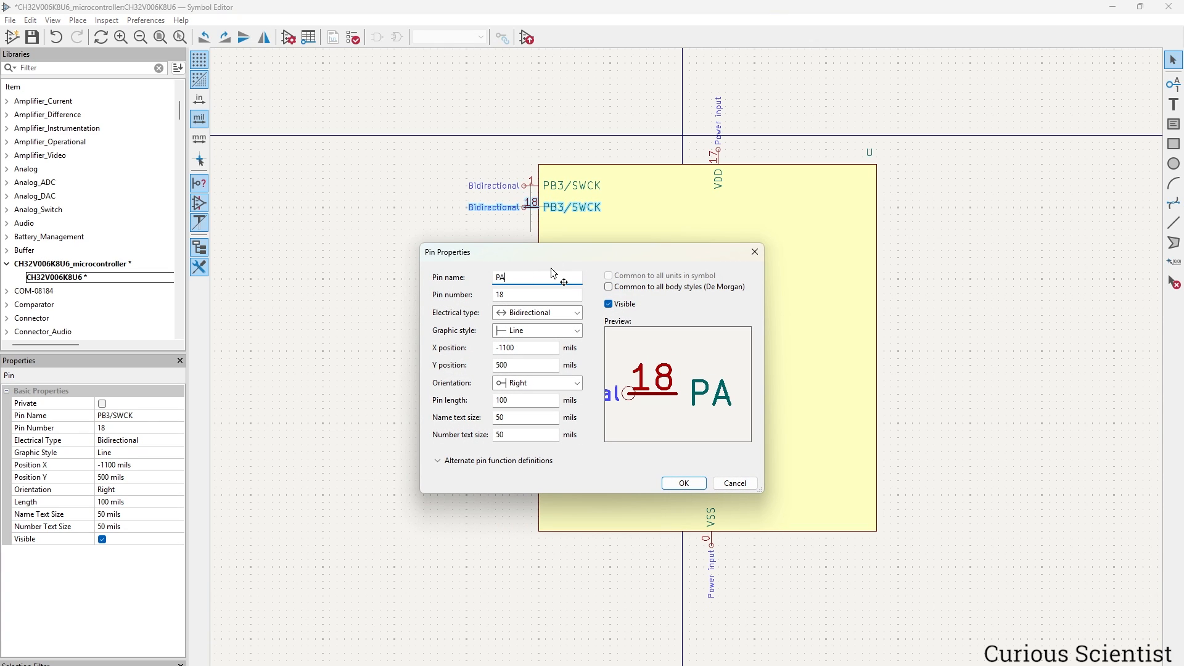
type("5")
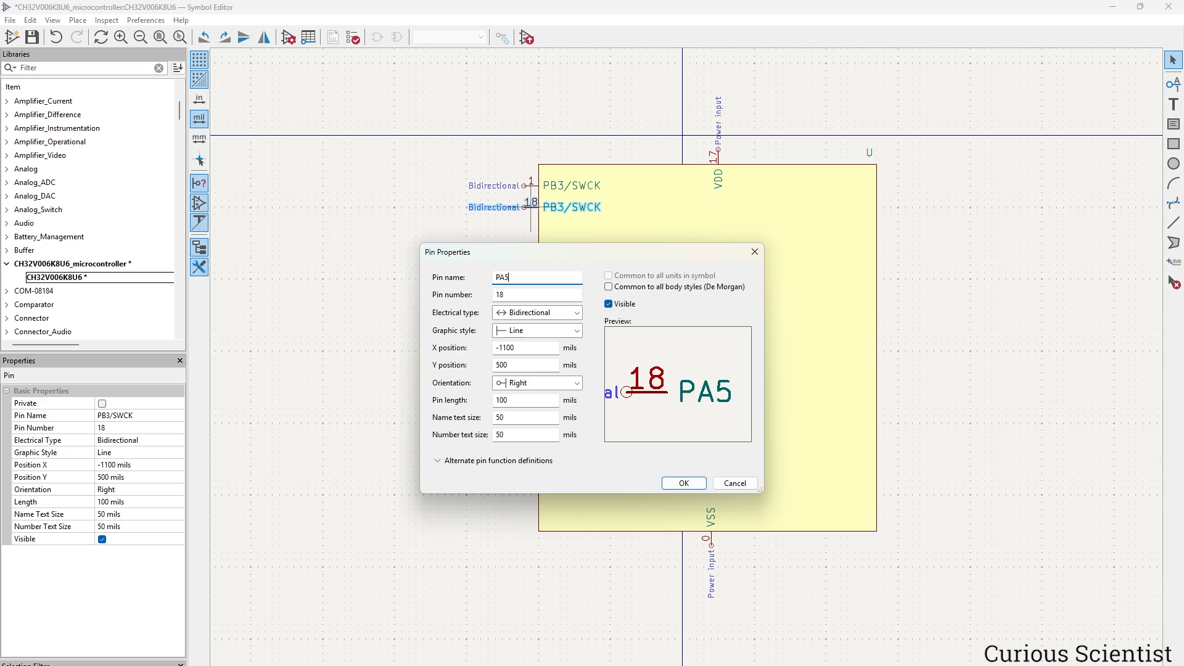
double_click(530, 292)
type("2")
left_click(684, 483)
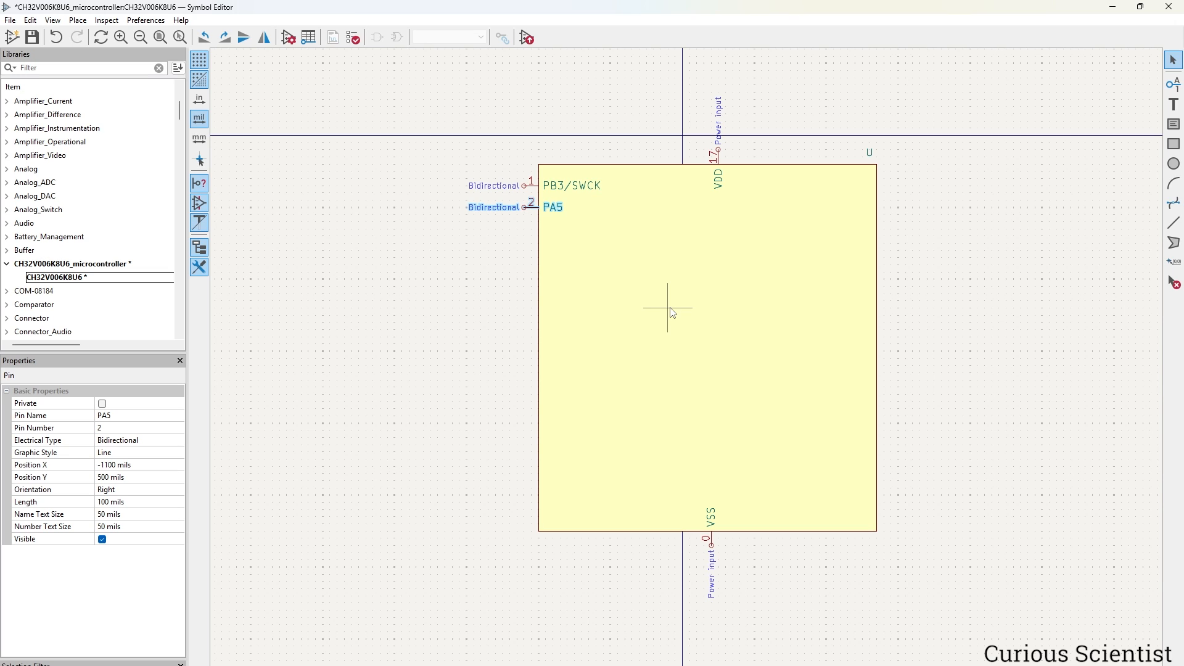
Duplicate pins 3–16 down the left edge, named PA6 through PC4/A2.
key("ctrl+d")
left_click(524, 229)
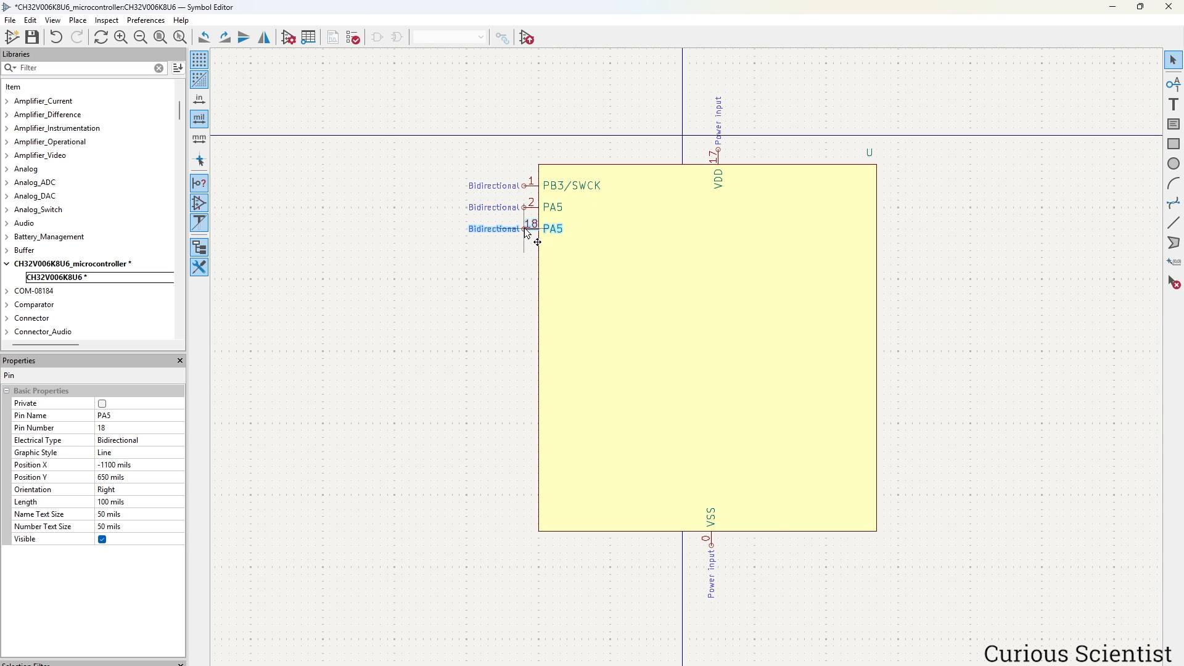
type("PA6PA7/NRSTPA0PA1/XI/A1PA2/XO/A0PD0PA3PB0")
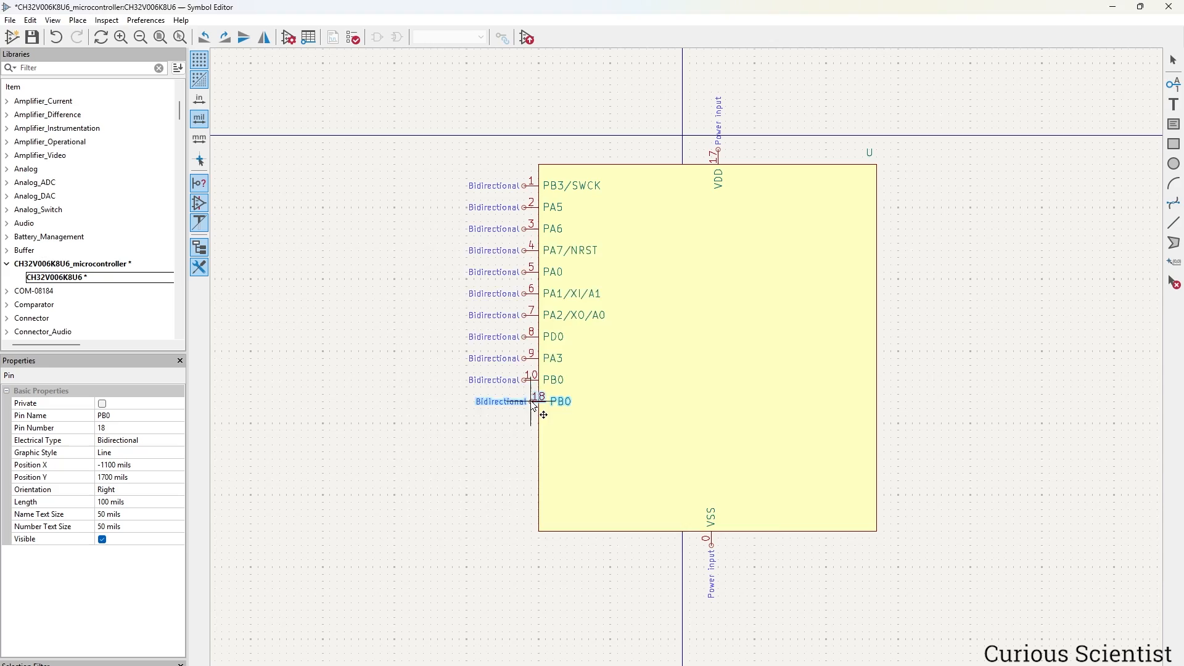
type("PB1PB2PC0PC1/SDAPC2/SCLPC3PC4/A2")
Mirror pins 18–32 up the right edge (PC5/SCK through PA4) and narrow the body.
key("Tab")
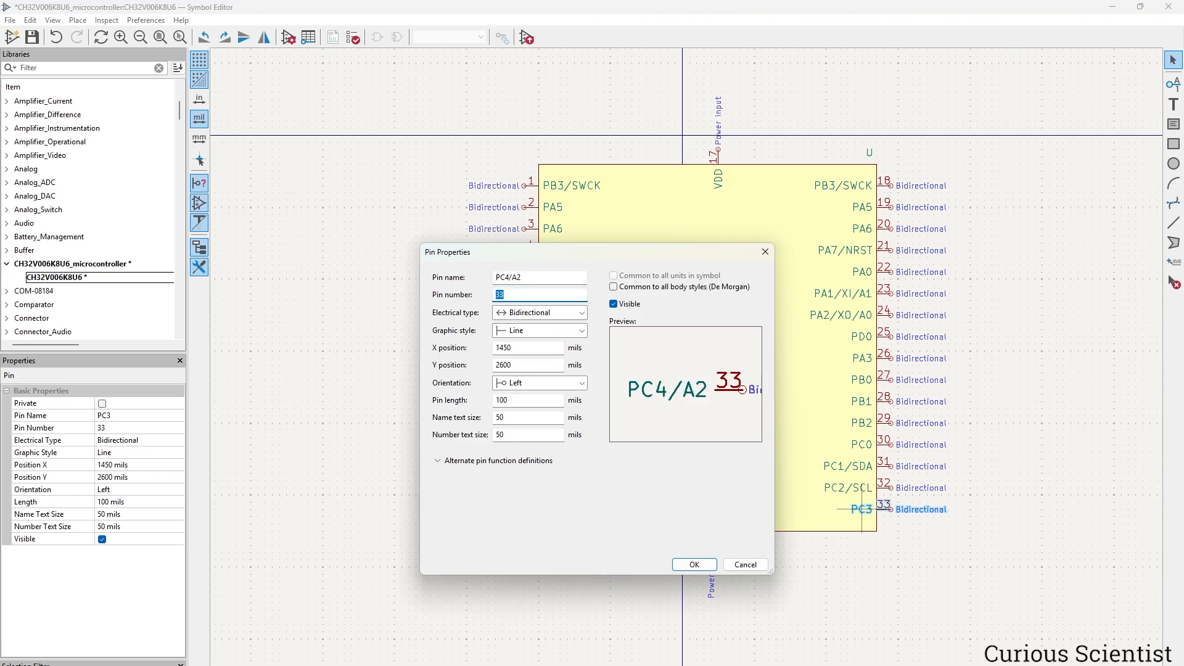
type("18PC5/SCKPC6/MOSIPD1/SWIO")
key("Tab")
type("23PD5/TX/A5PD6/RX/A6")
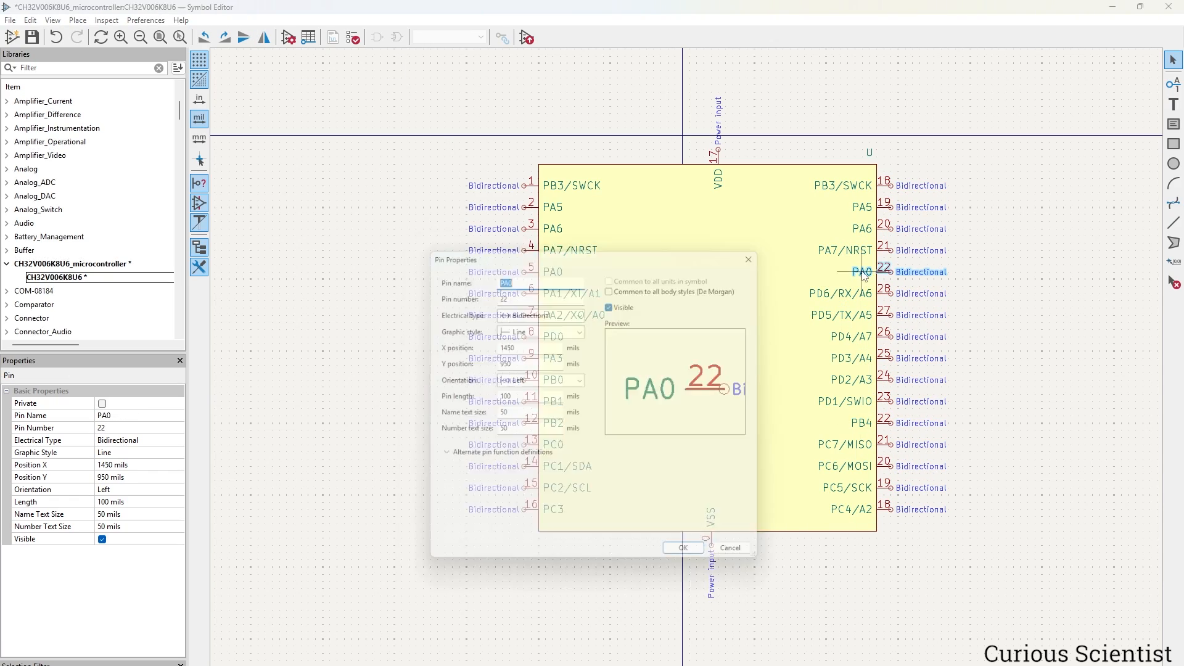
type("PB5PB6PD7PA4")
left_click_drag(870, 153, 799, 131)
left_click(863, 173)
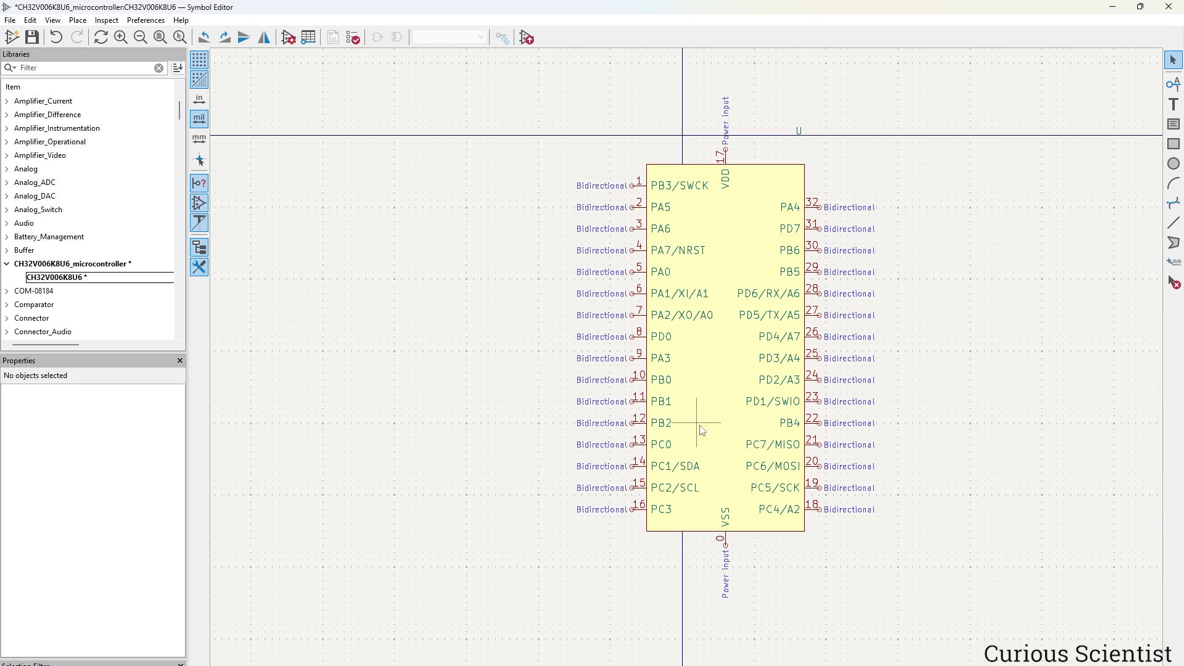
Set the symbol's Value field to CH32V006K8U6 in Symbol Properties.
left_click(732, 387)
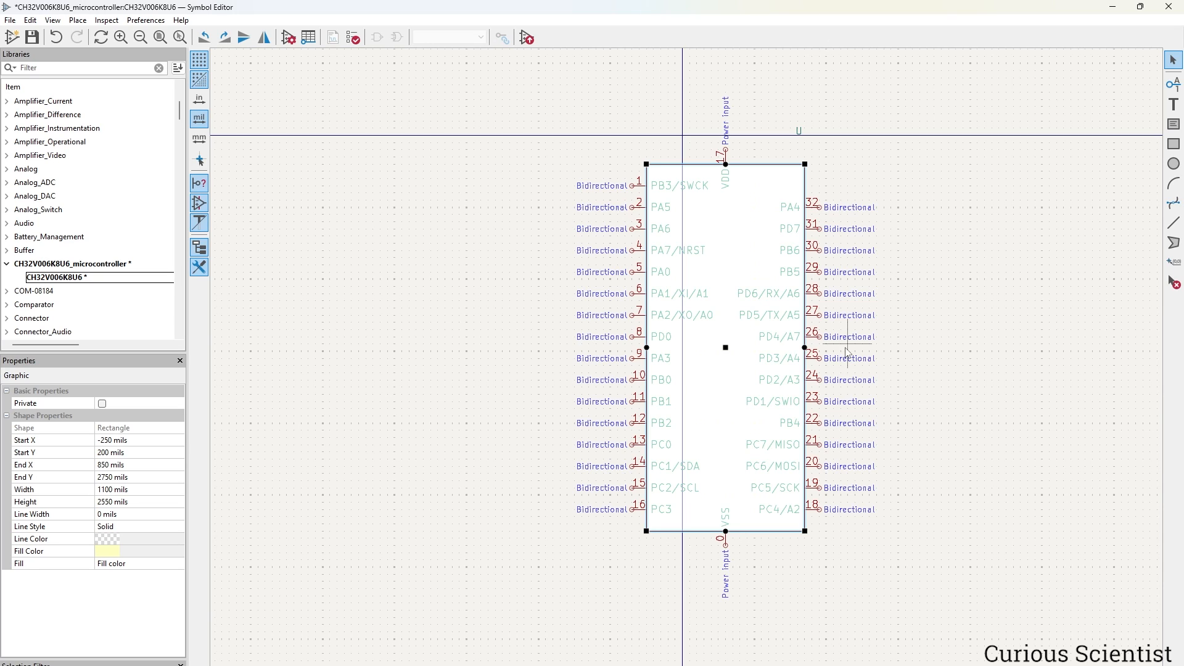
left_click(8, 21)
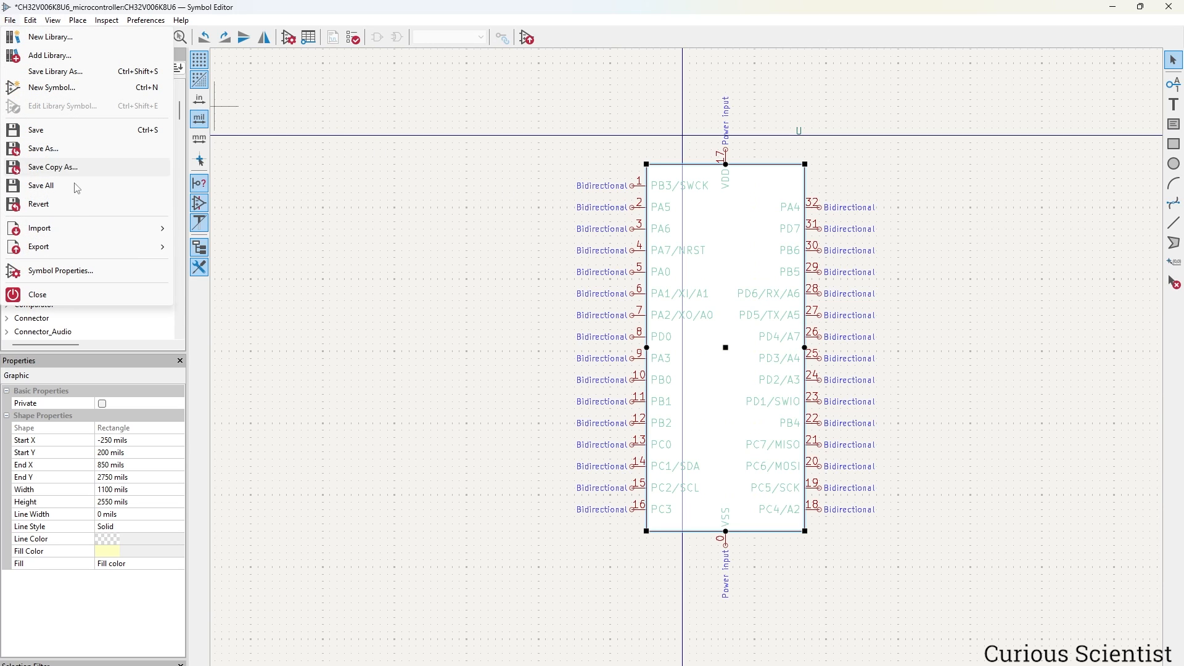
left_click(77, 269)
left_click_drag(463, 76, 730, 194)
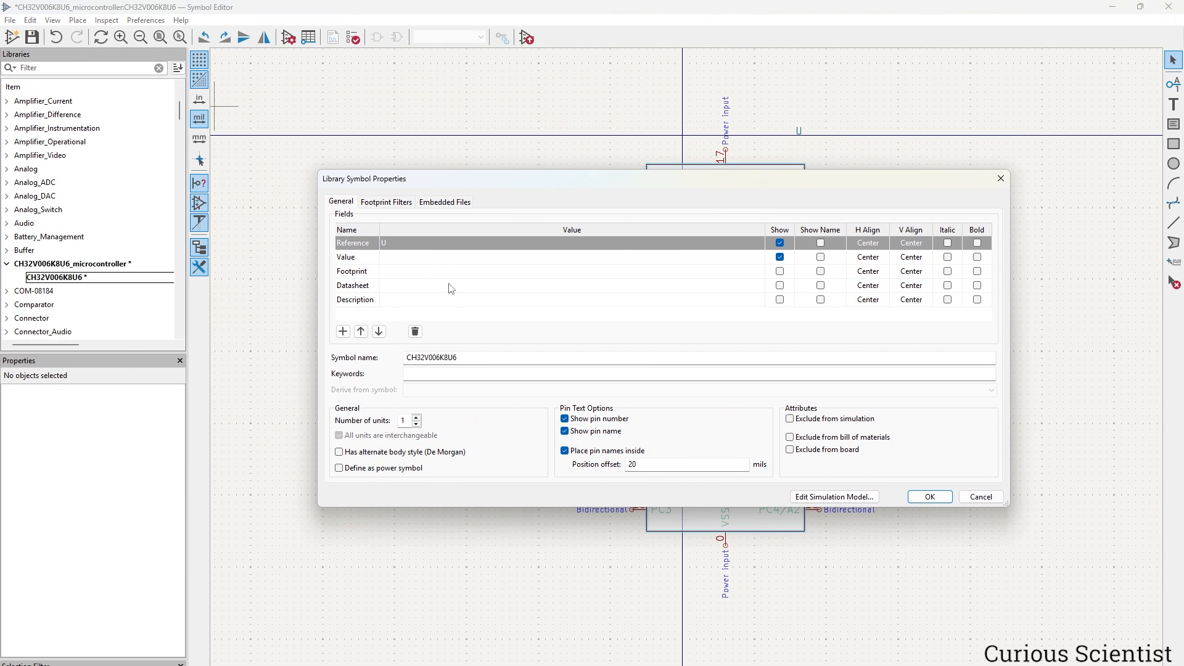
double_click(478, 358)
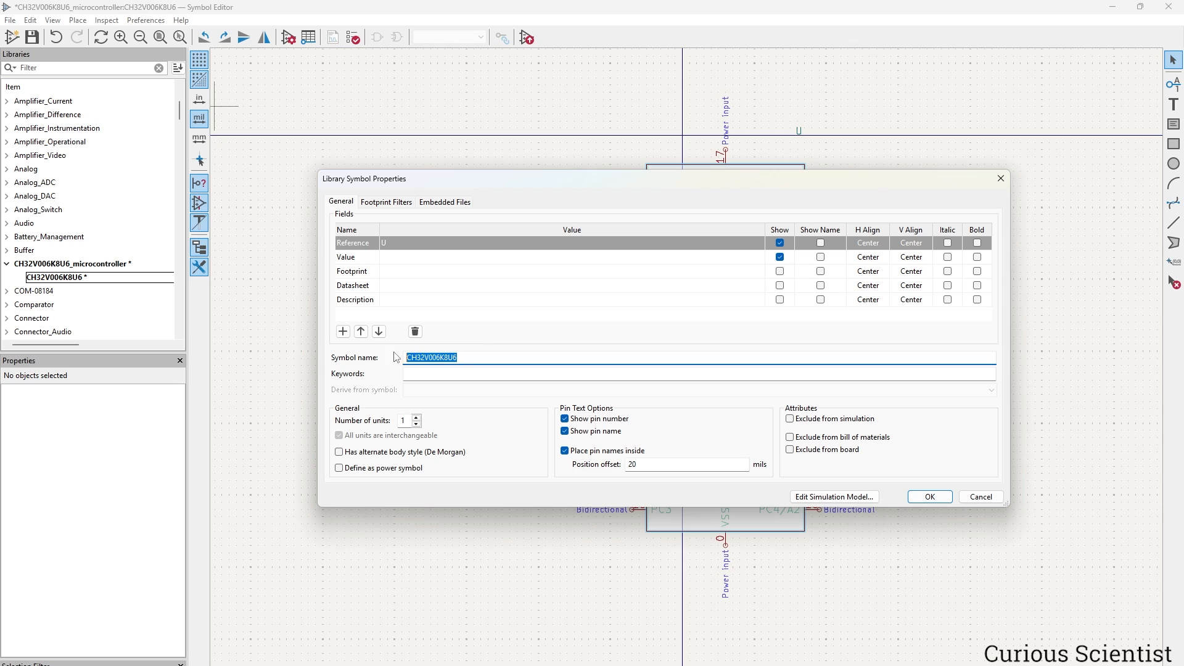
left_click(403, 258)
left_click(403, 259)
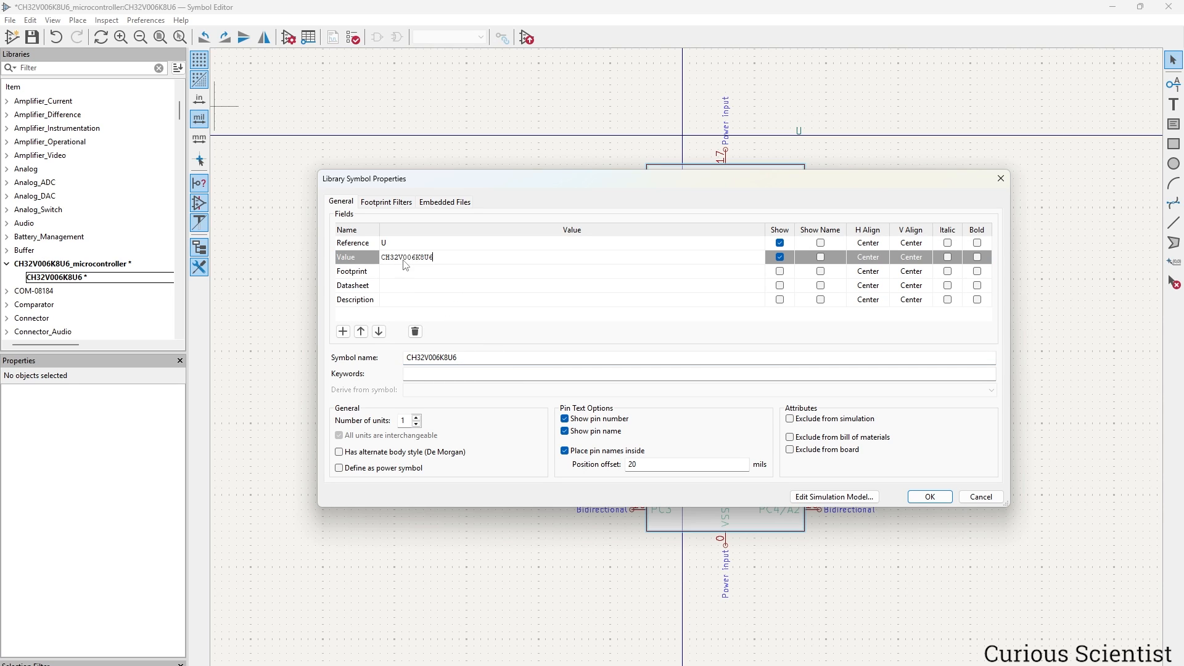
left_click_drag(690, 183, 689, 225)
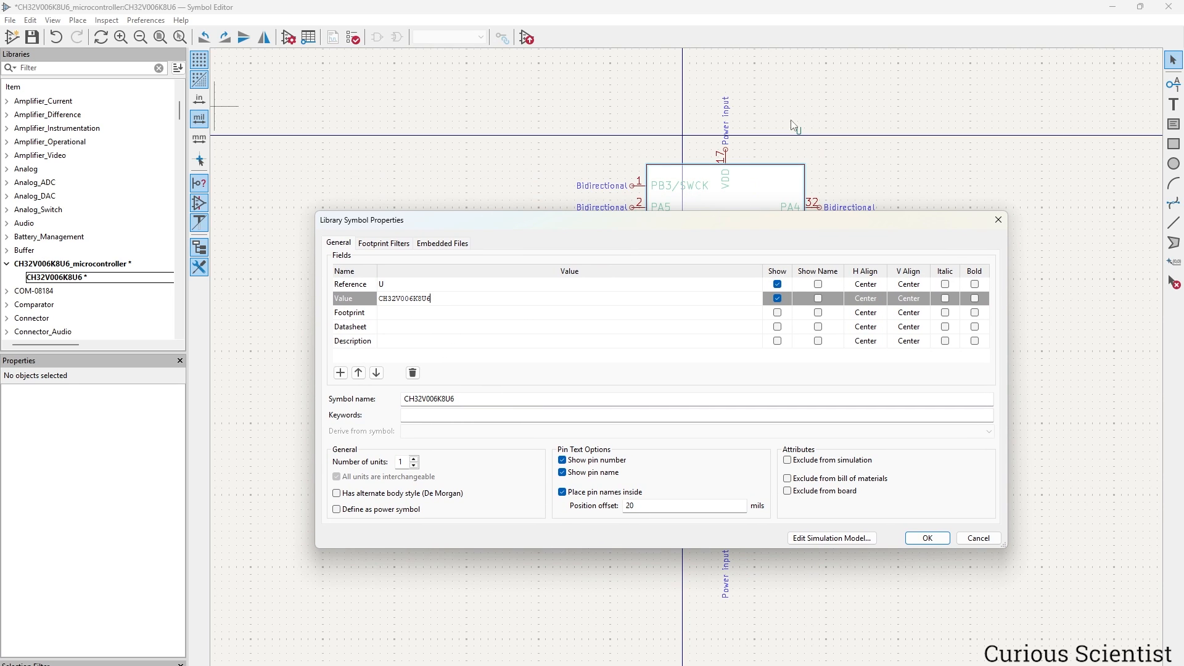
left_click(926, 538)
left_click(668, 138)
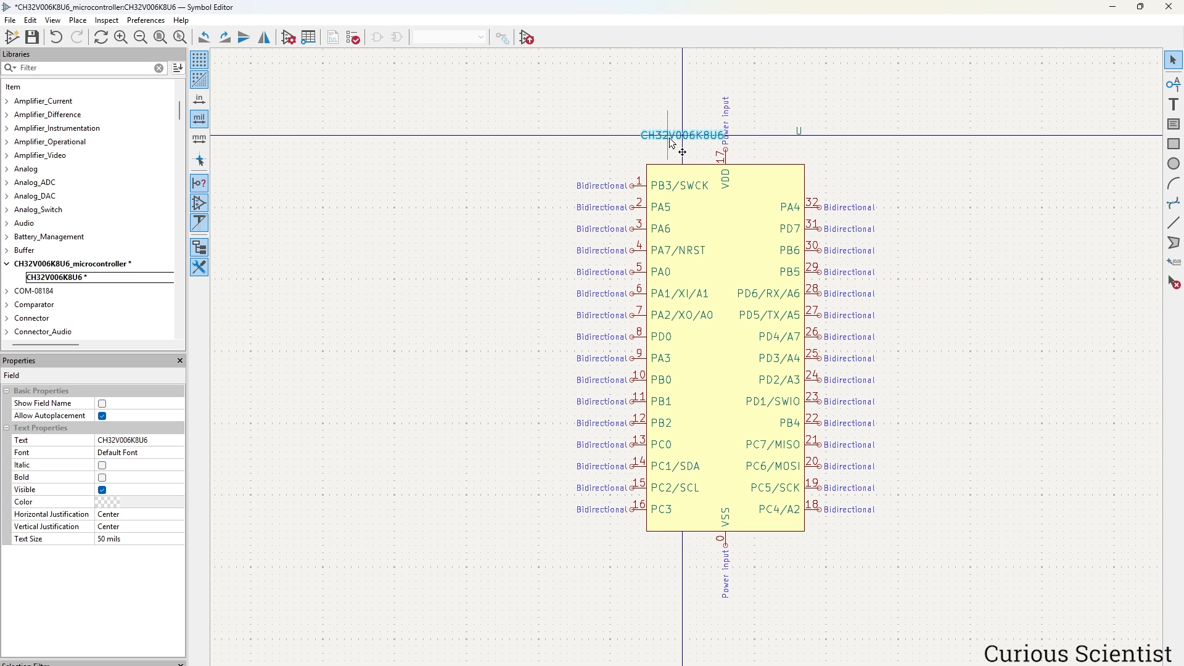
Place the CH32V006K8U6 label beside U, then browse footprint libraries from Symbol Properties.
left_click_drag(668, 138, 802, 152)
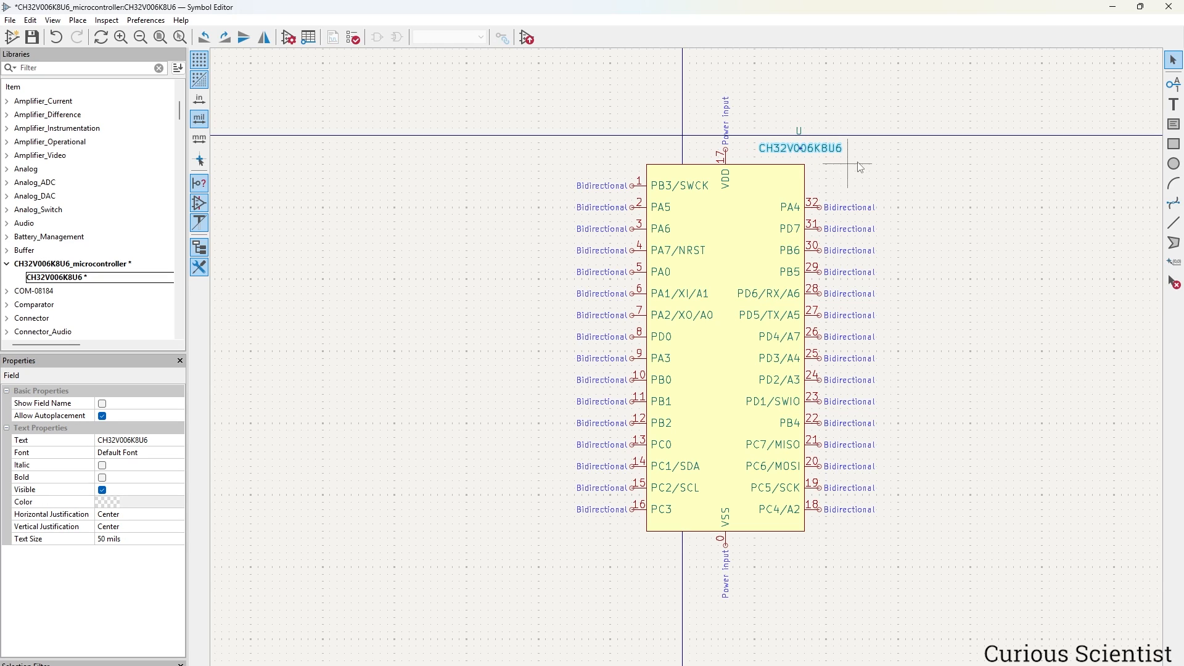
left_click(805, 177)
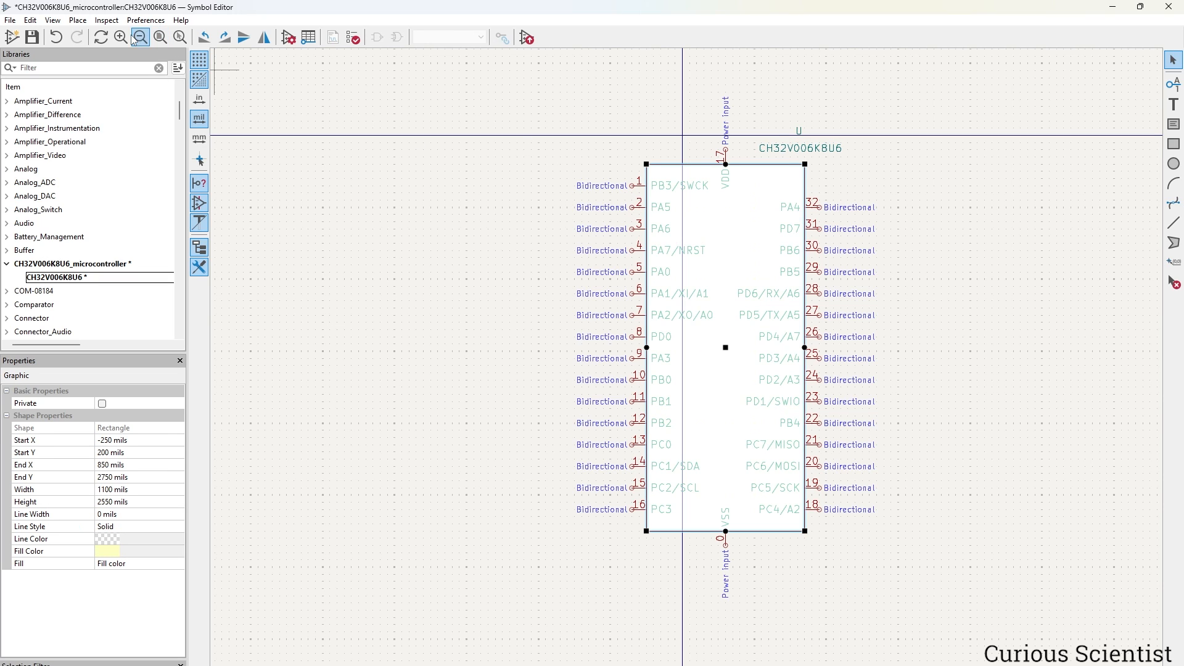
left_click(9, 20)
left_click(60, 270)
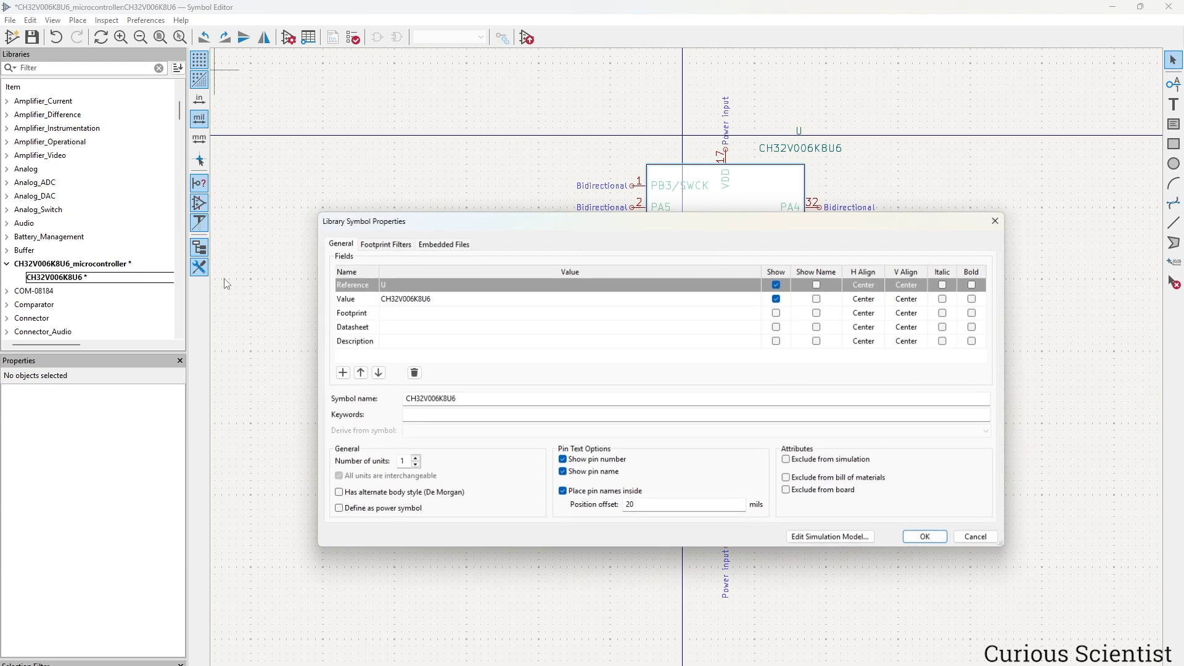
left_click(419, 319)
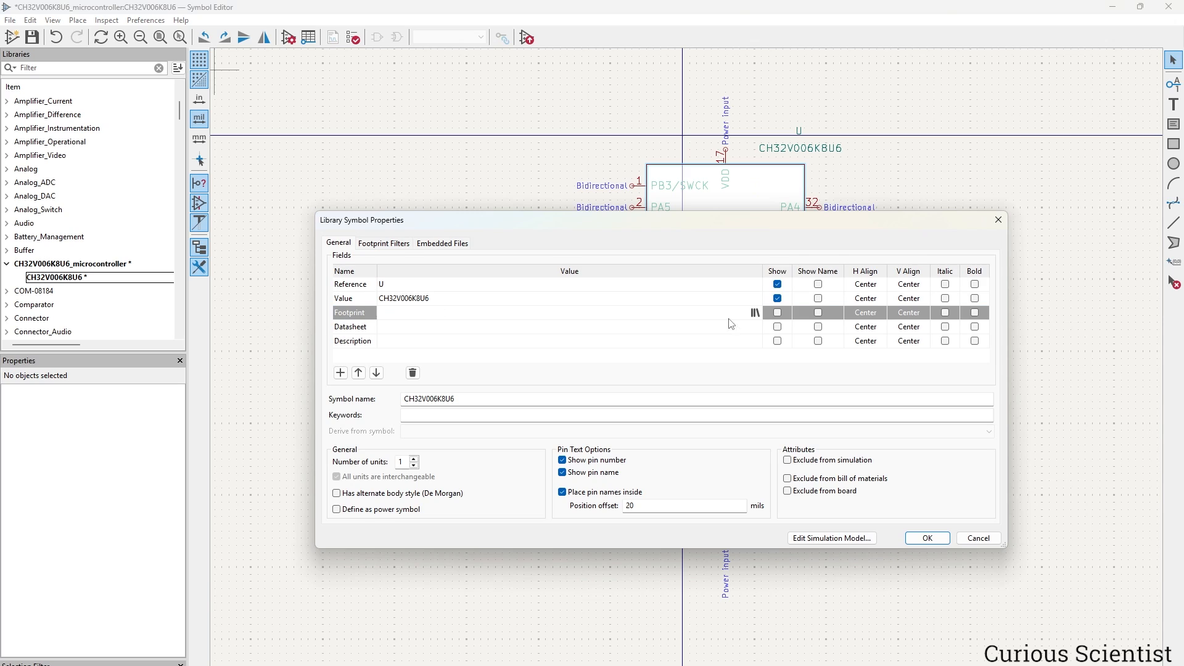
left_click(754, 314)
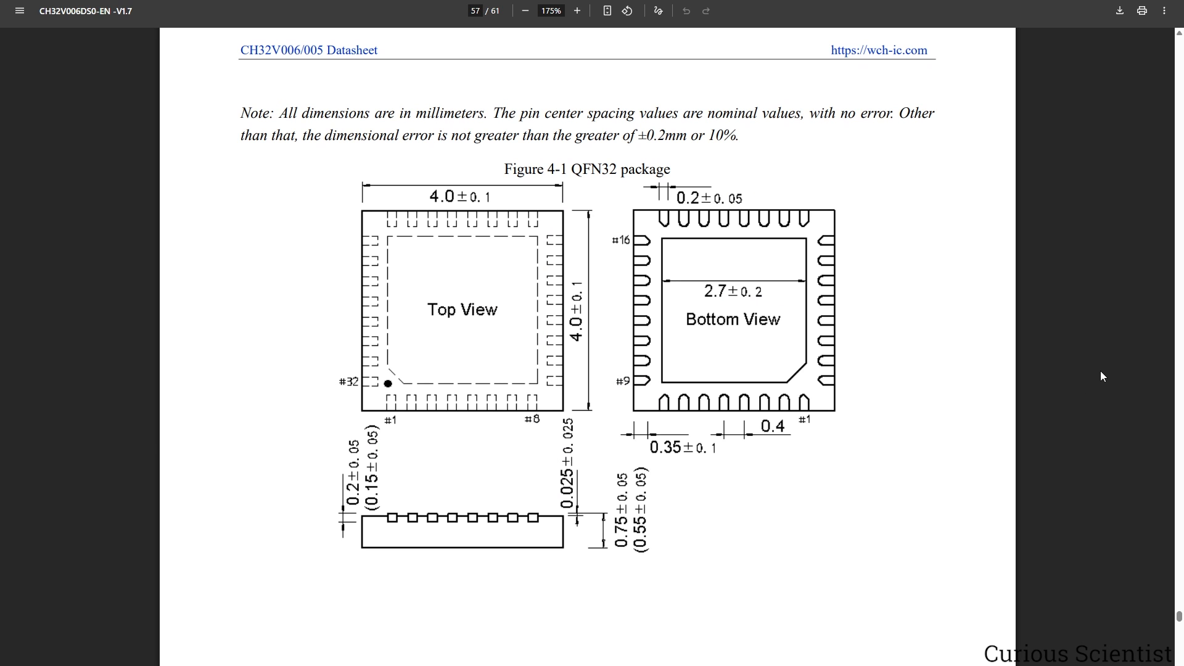
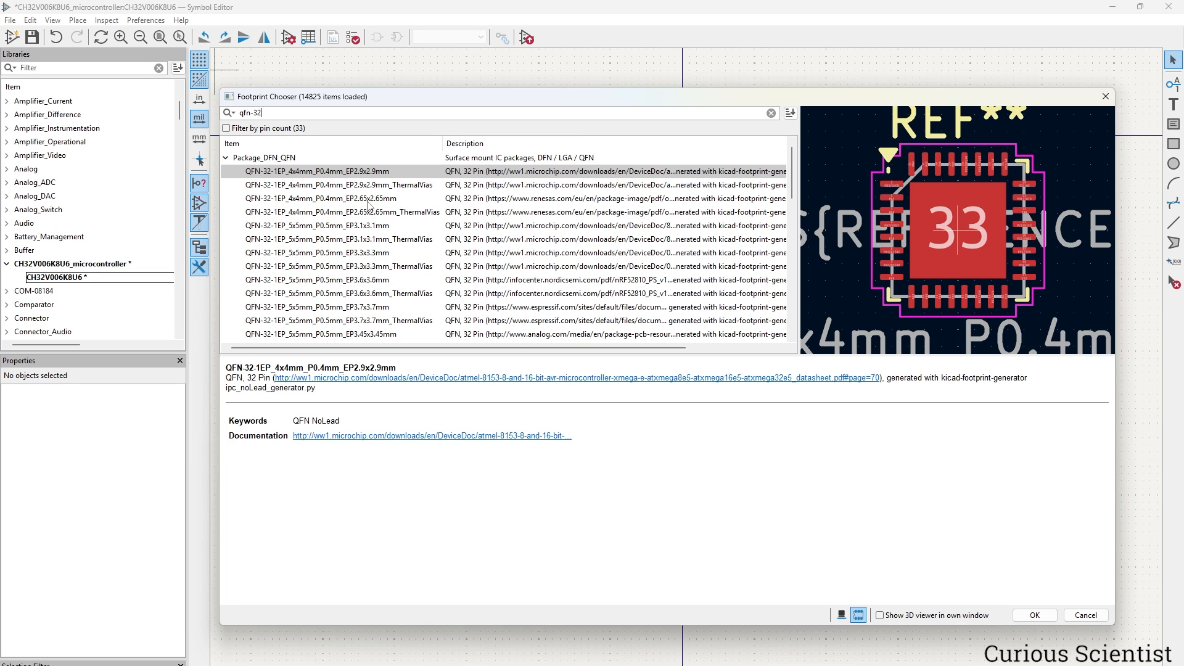
Assign CH32V006K8U6 the QFN-32-1EP_4x4mm_P0.4mm_EP2.65x2.65mm footprint and apply the symbol properties.
left_click(300, 201)
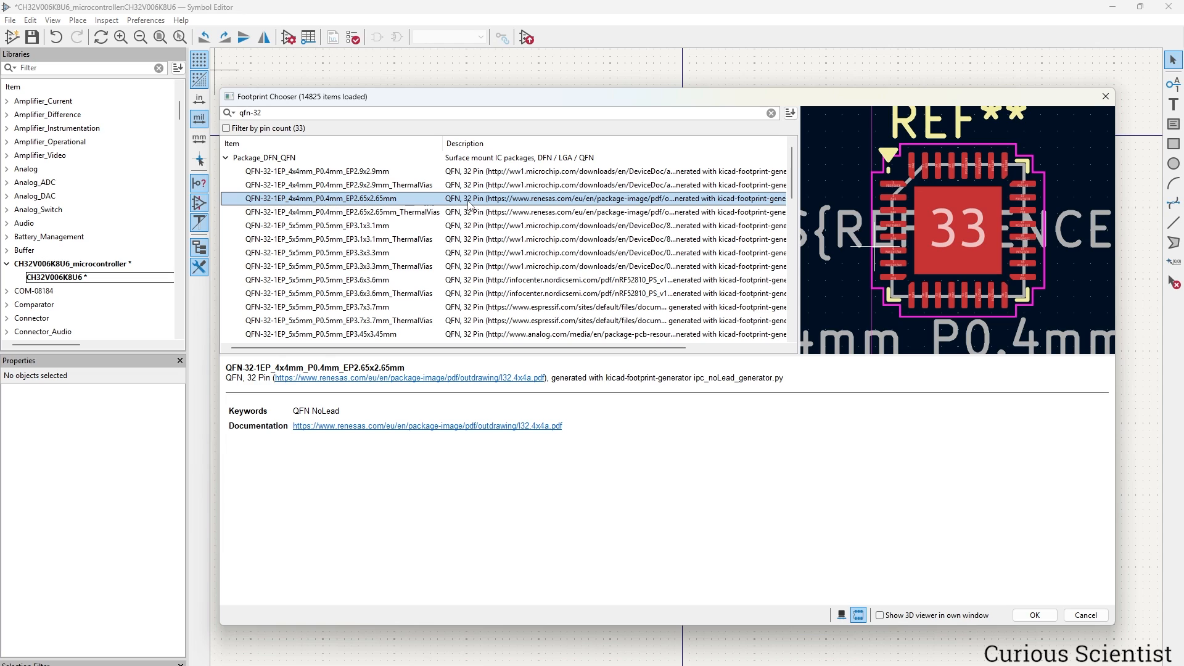
left_click(1035, 615)
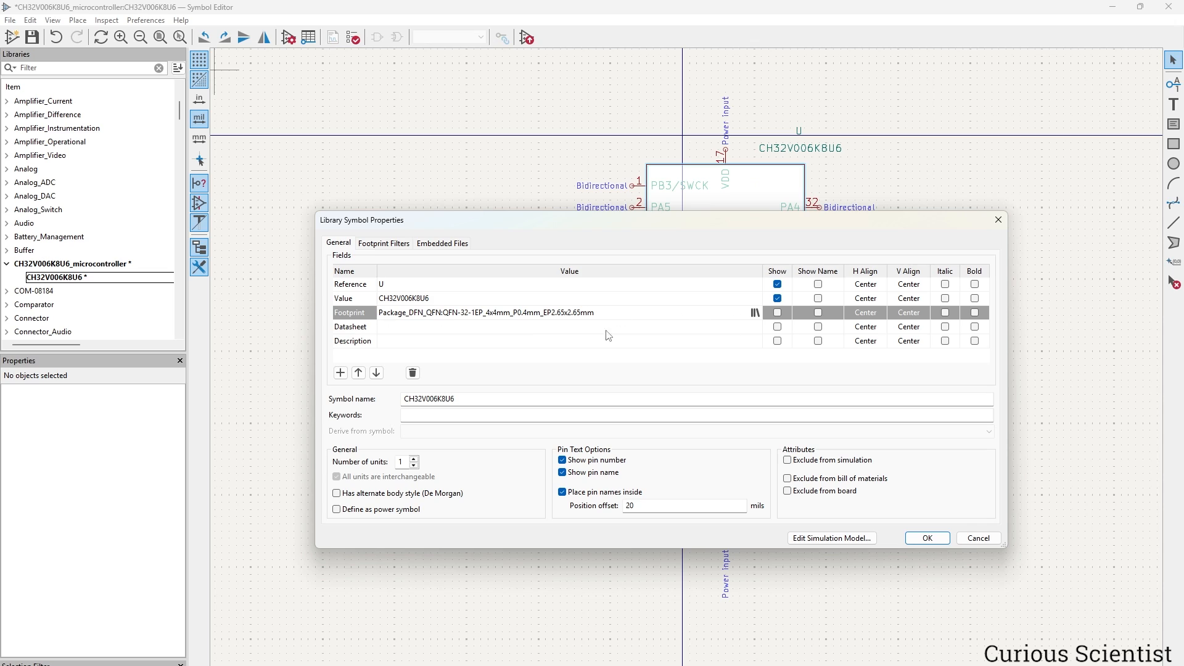
left_click(928, 538)
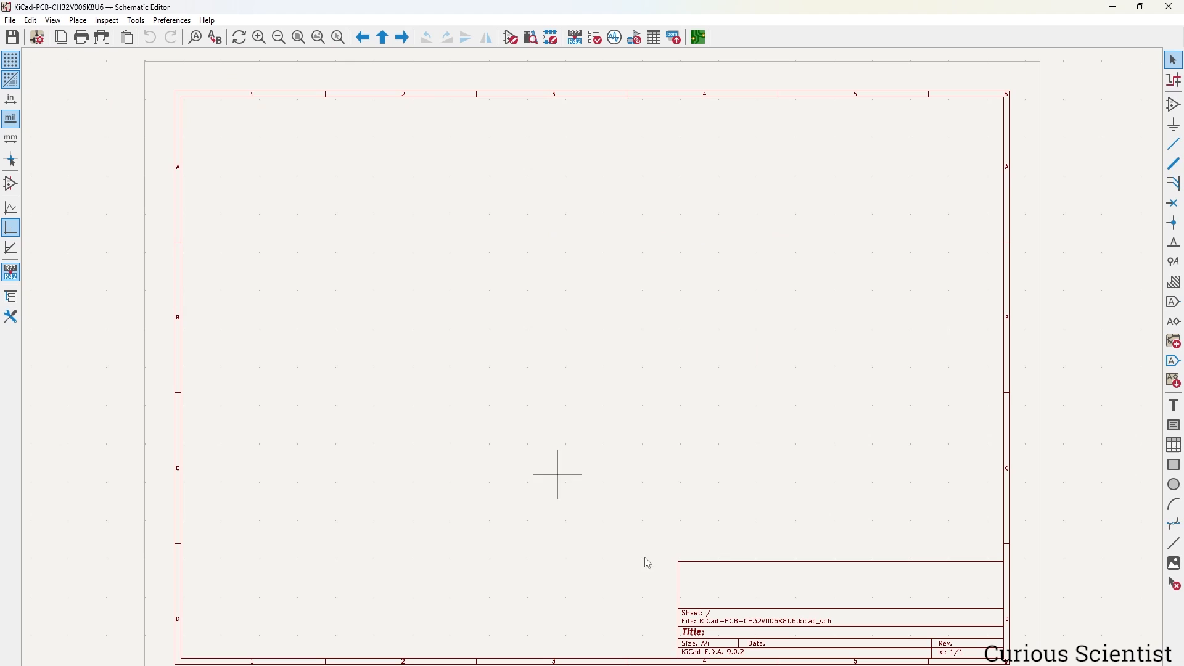
Search 'ch32' and place the CH32V006K8U6 as U1 near the middle of the sheet.
left_click(1174, 105)
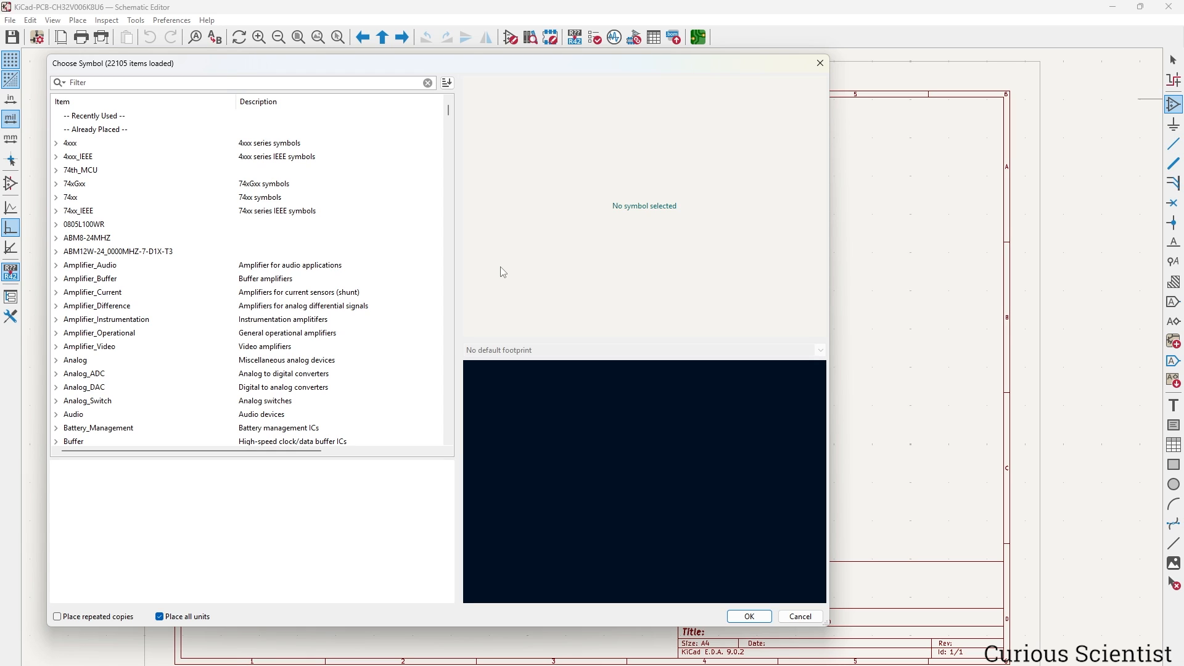
type("ch32")
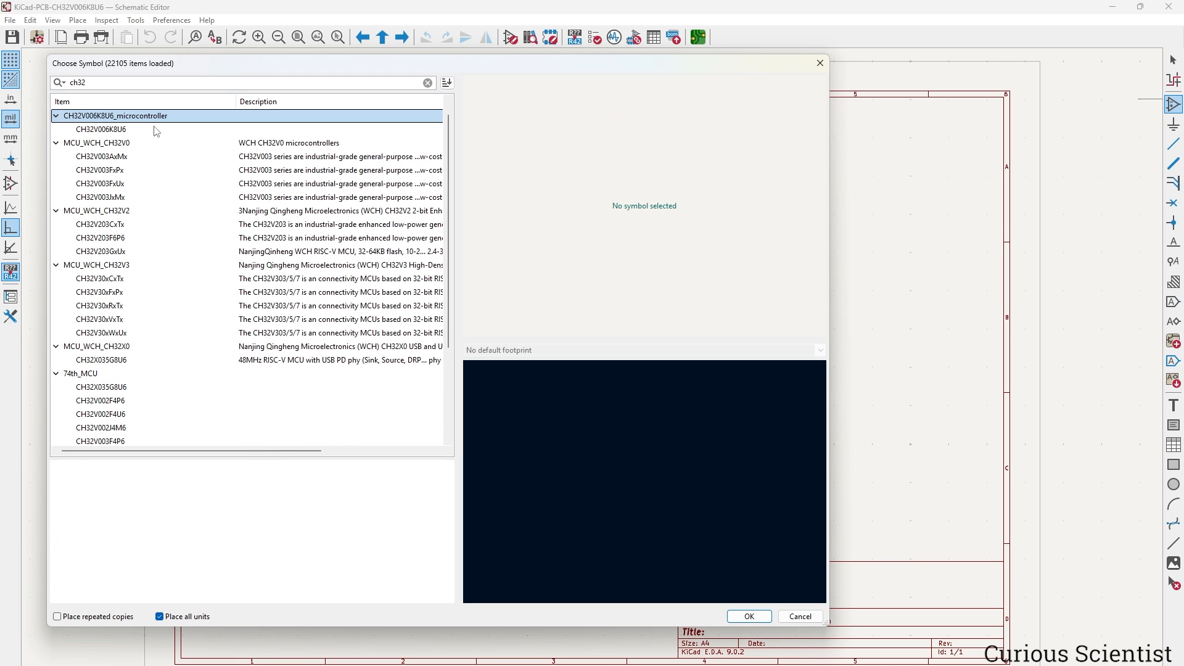
left_click(101, 131)
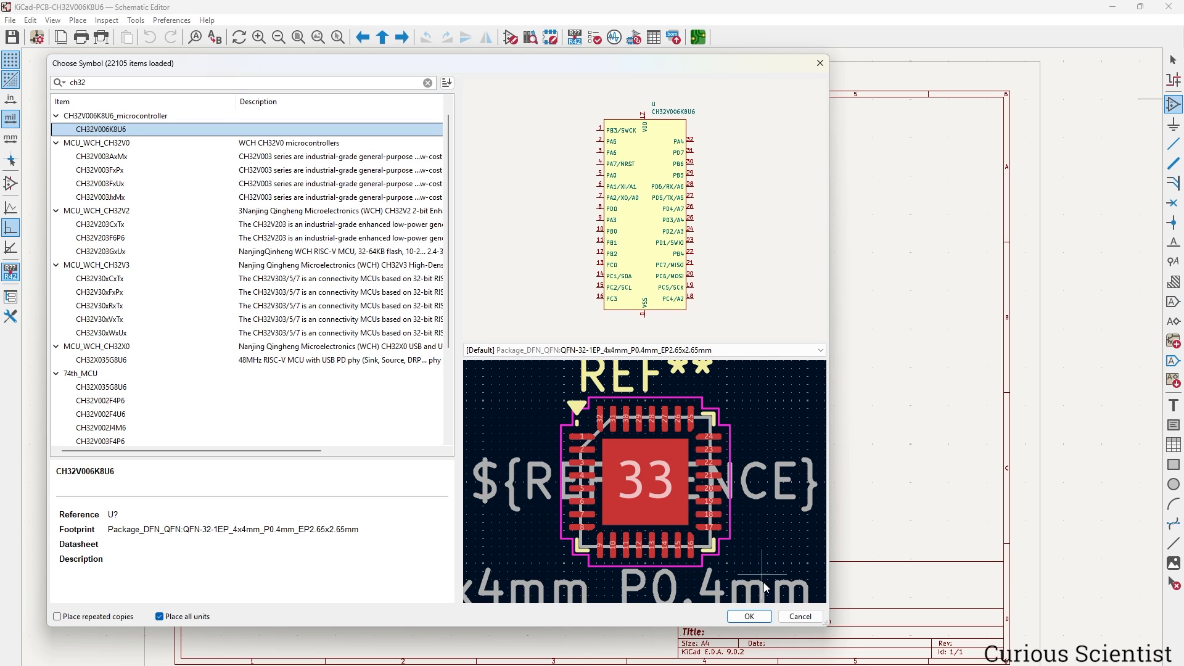
left_click(765, 617)
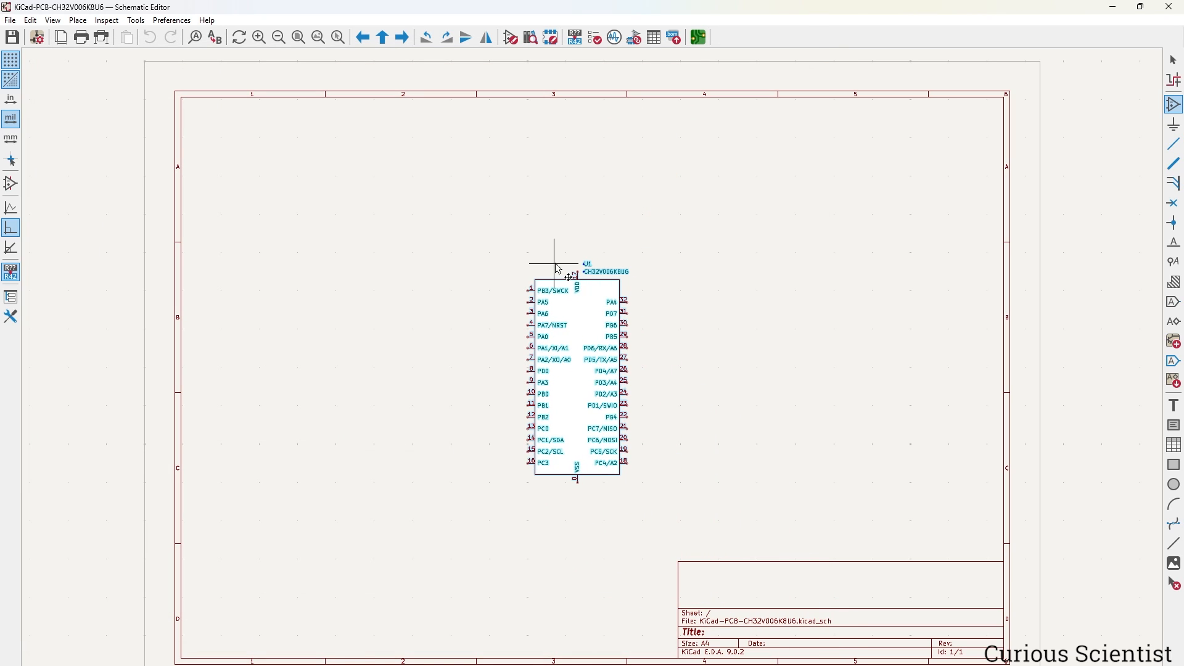
left_click(557, 264)
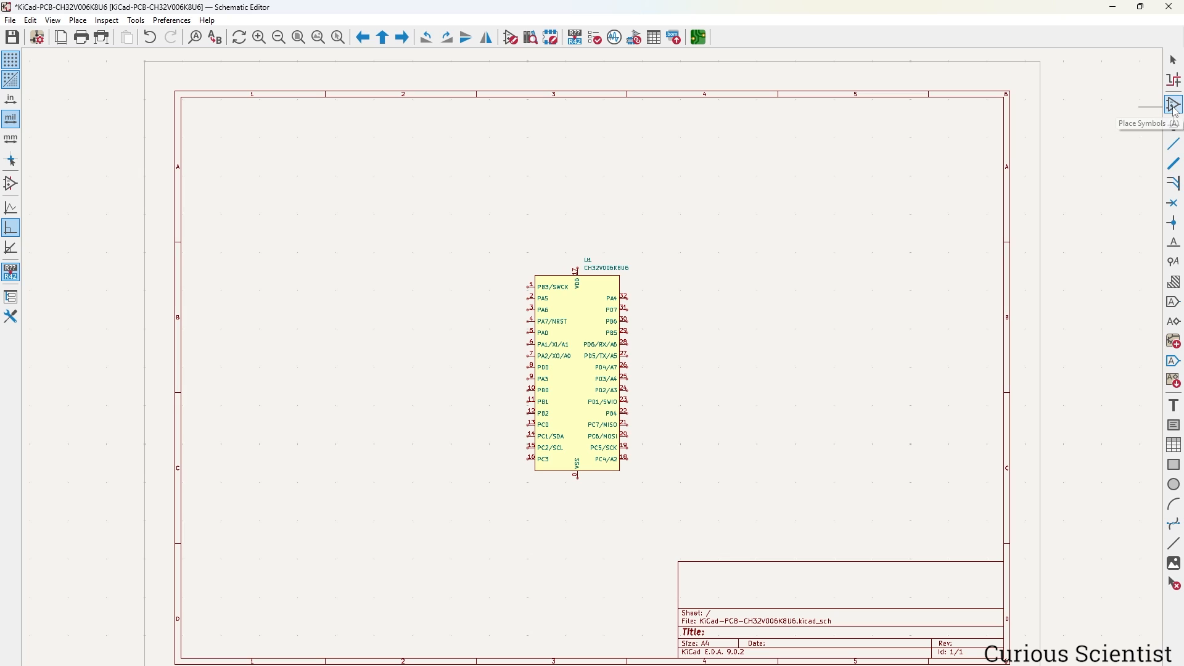
Add an unpolarized capacitor C and set its value to 100nF.
left_click(1175, 109)
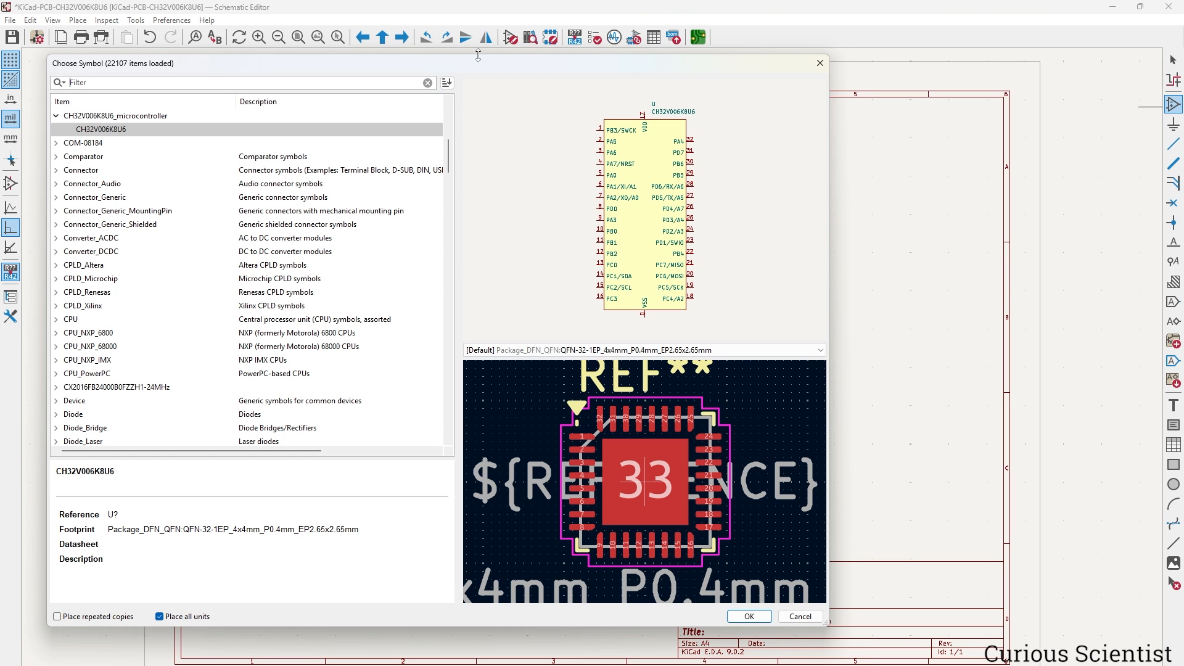
type("capa")
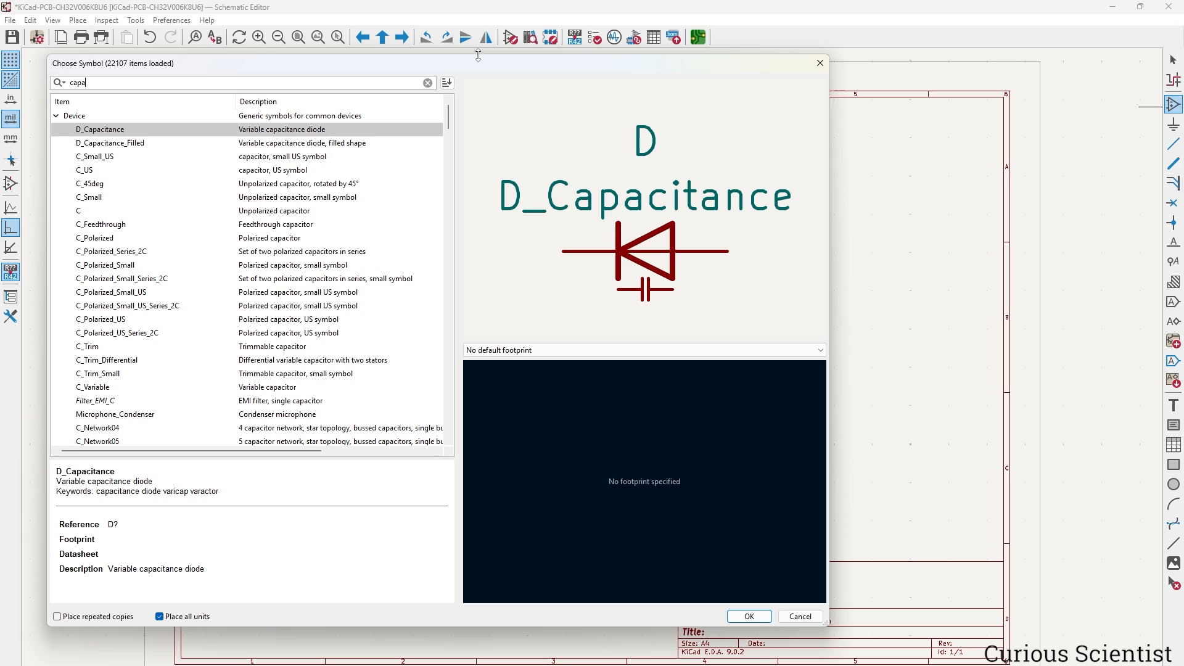
left_click(299, 215)
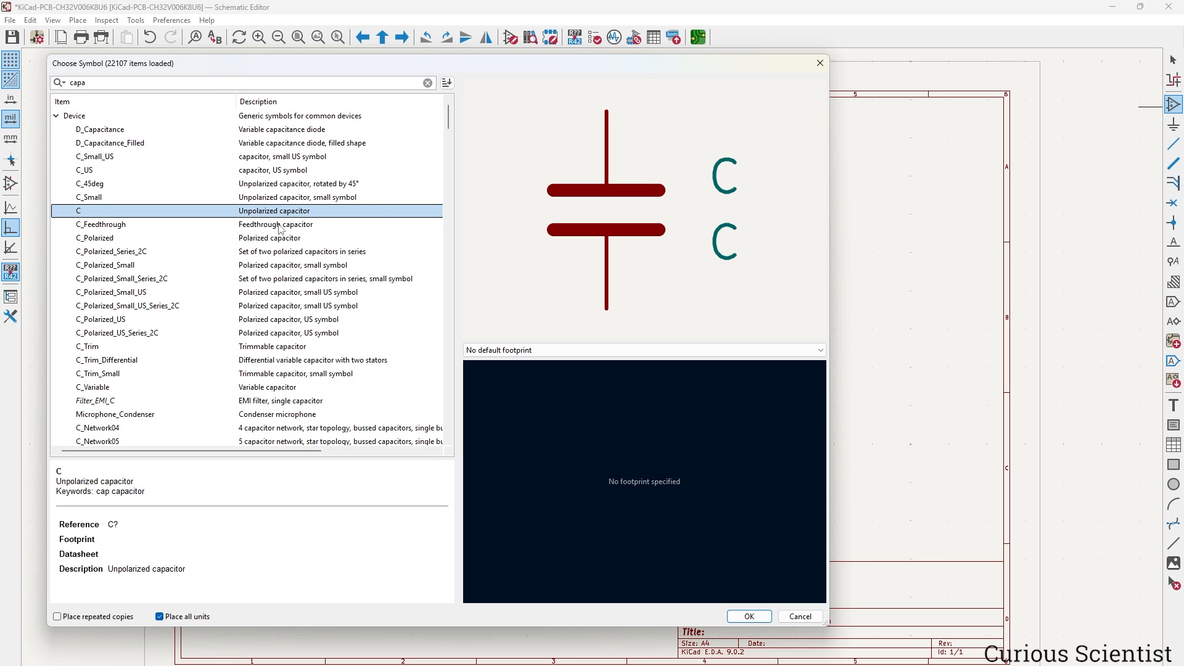
left_click(756, 616)
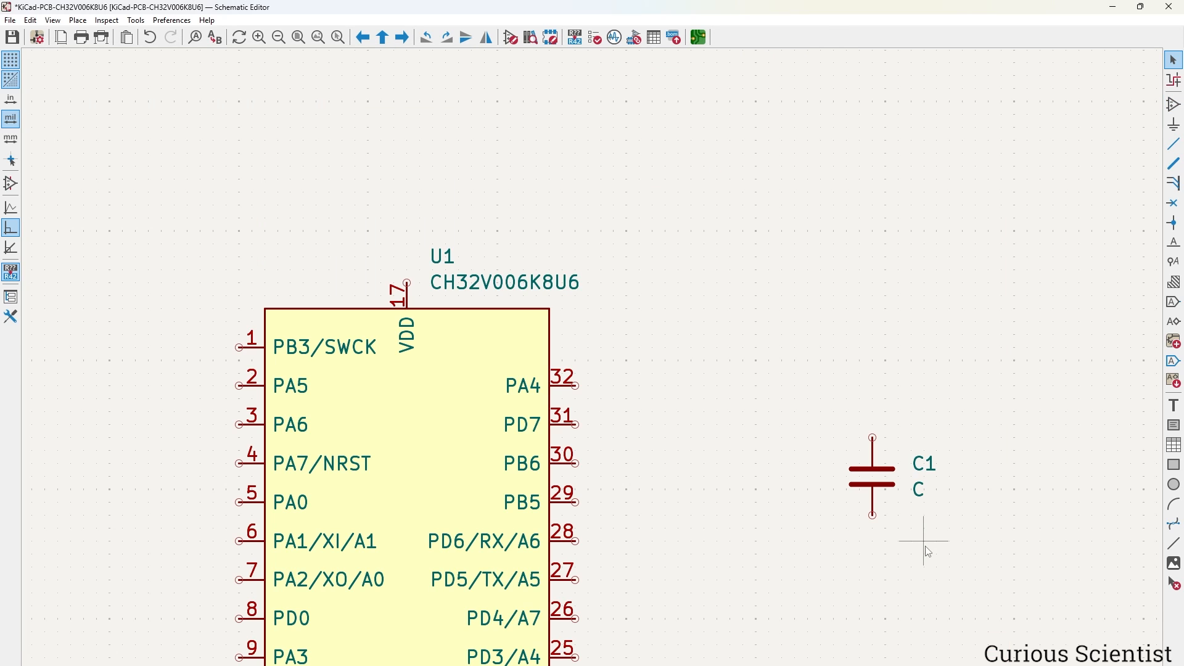
key("v")
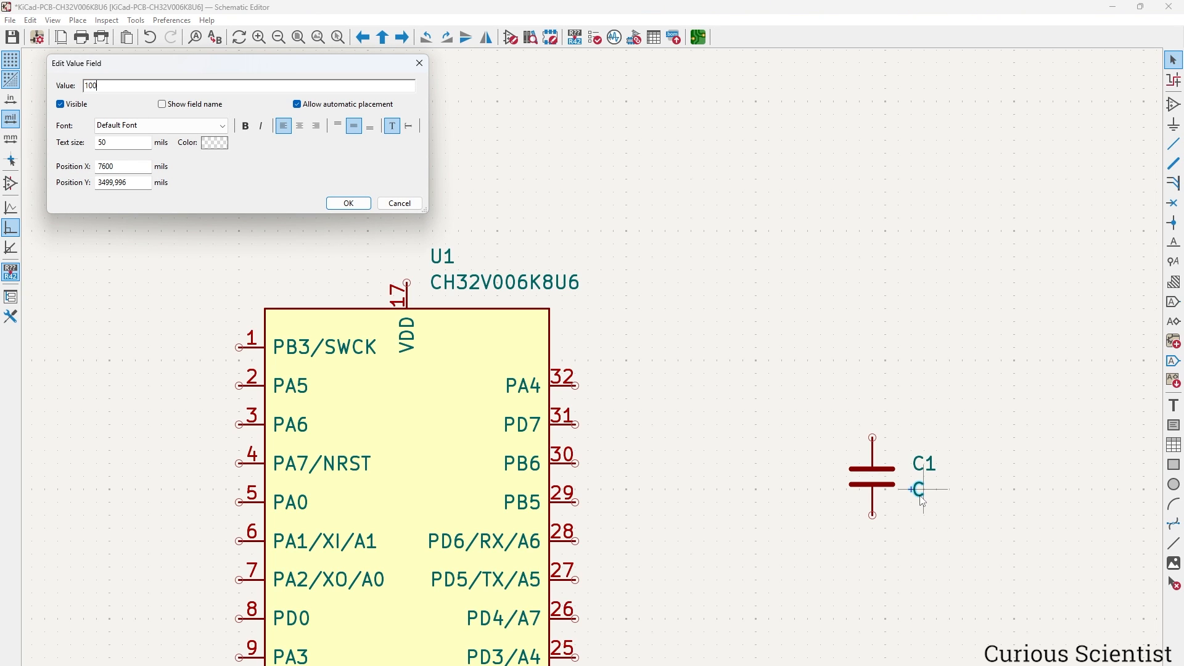
type("100nF")
key("Return")
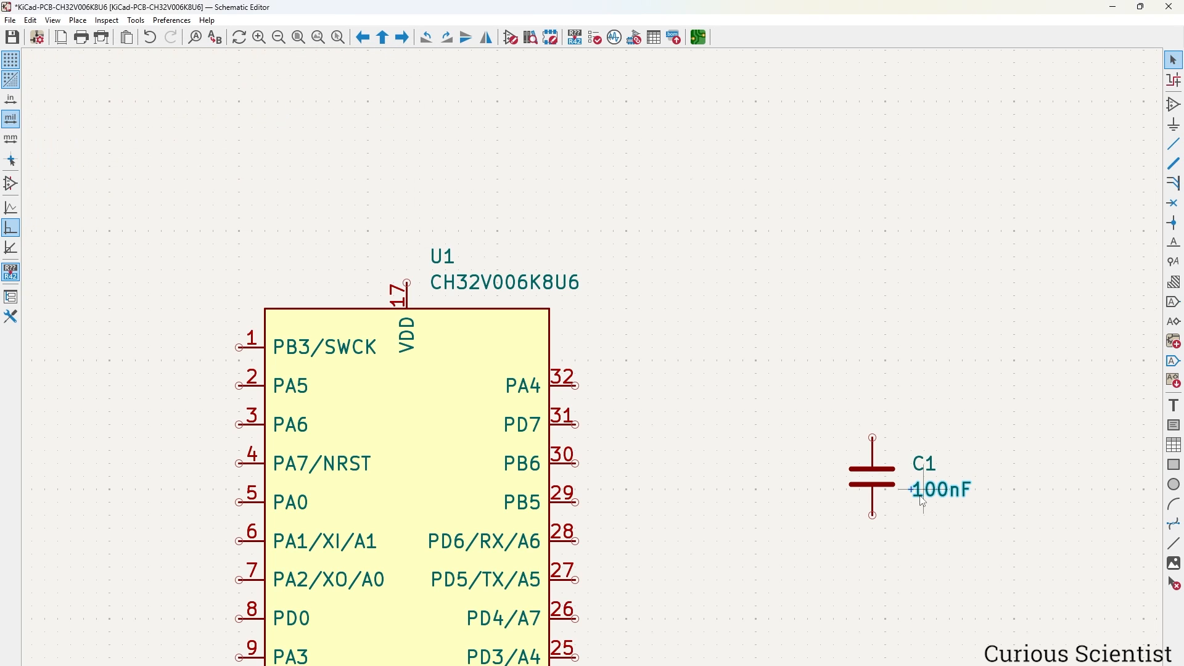
Move C1 above U1 and wire U1's VDD pin 17 to C1's top pin.
left_click(871, 474)
key("m")
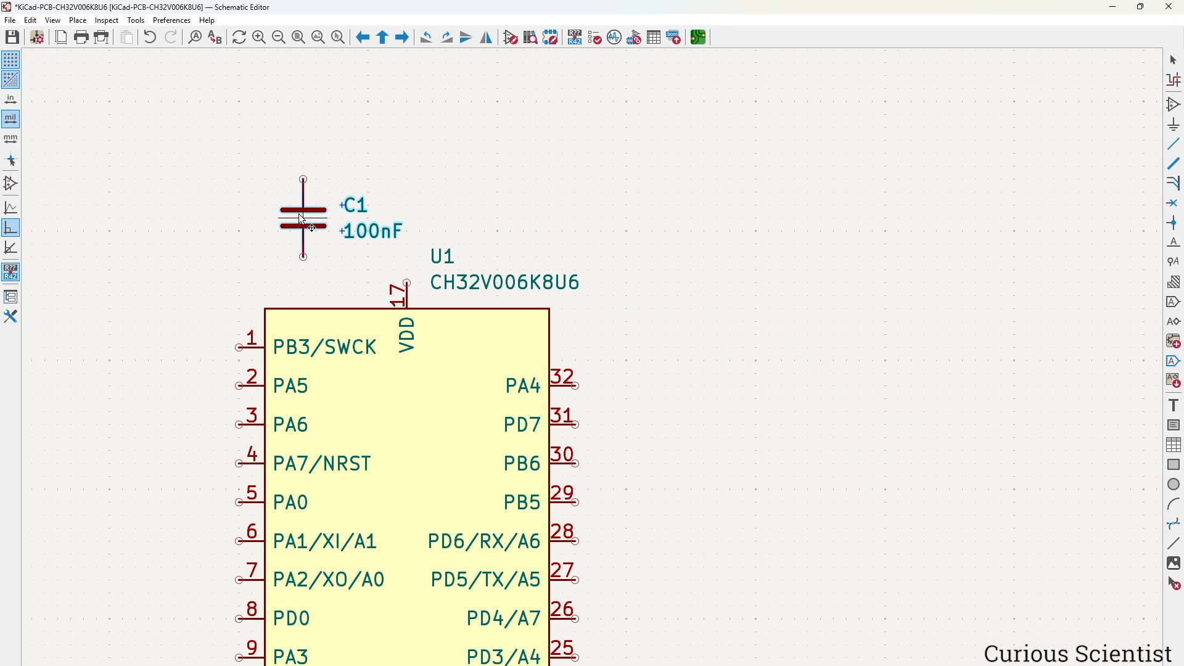
left_click(279, 215)
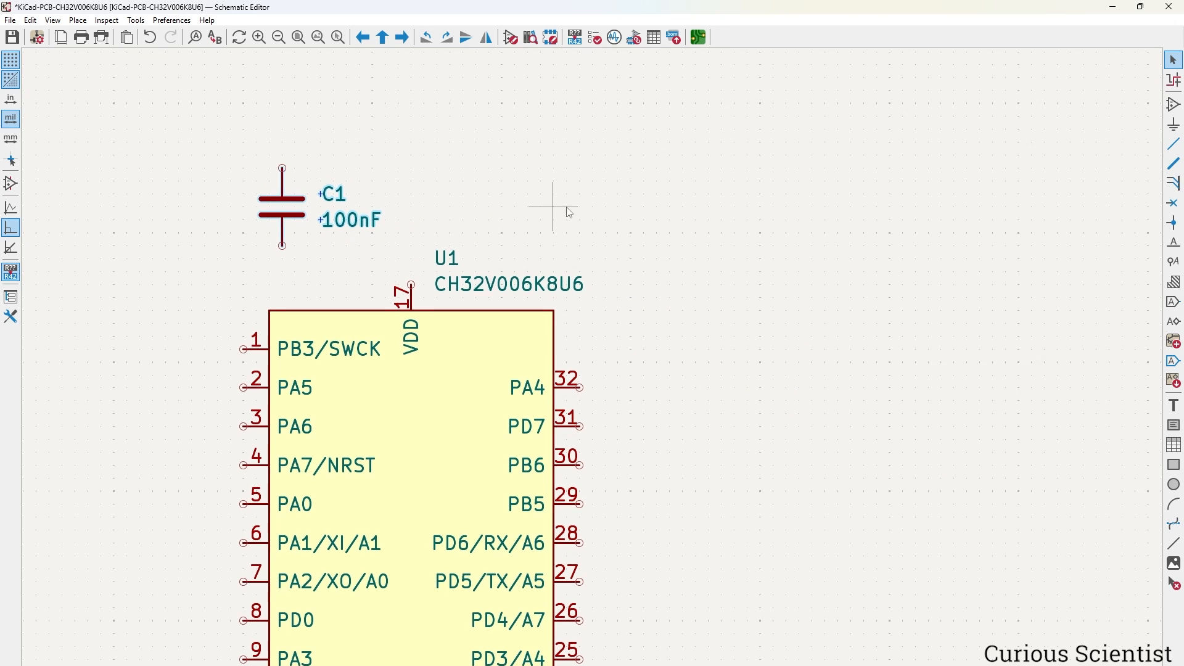
middle_click_drag(556, 204, 729, 246)
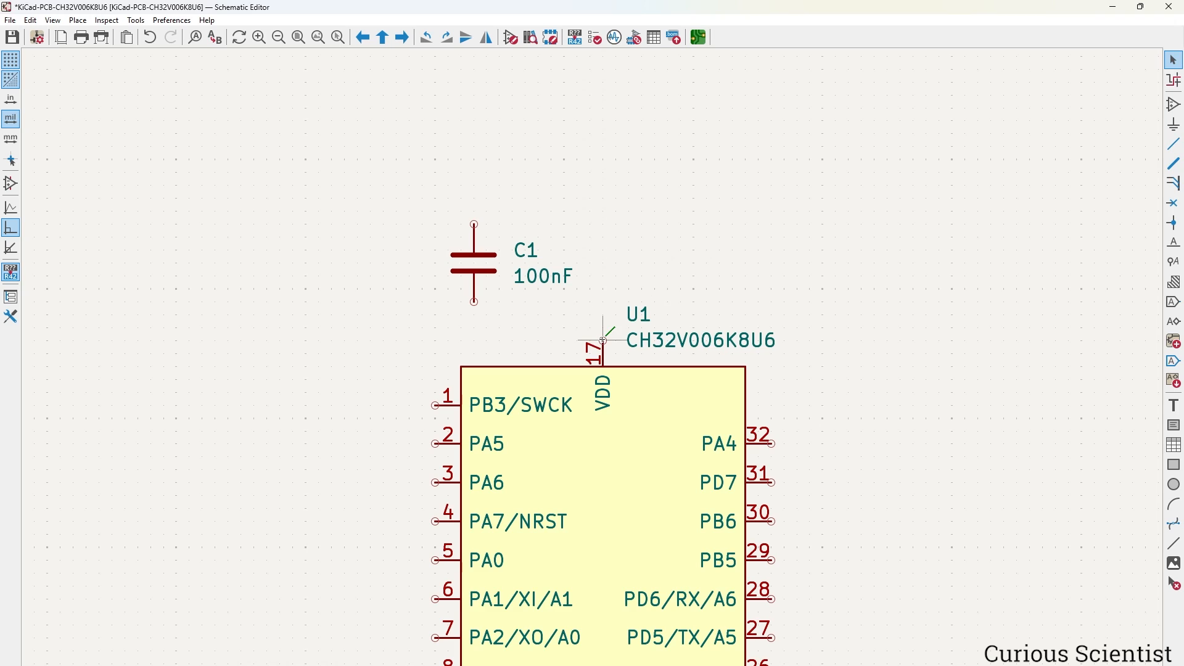
key("w")
left_click(475, 224)
key("Escape")
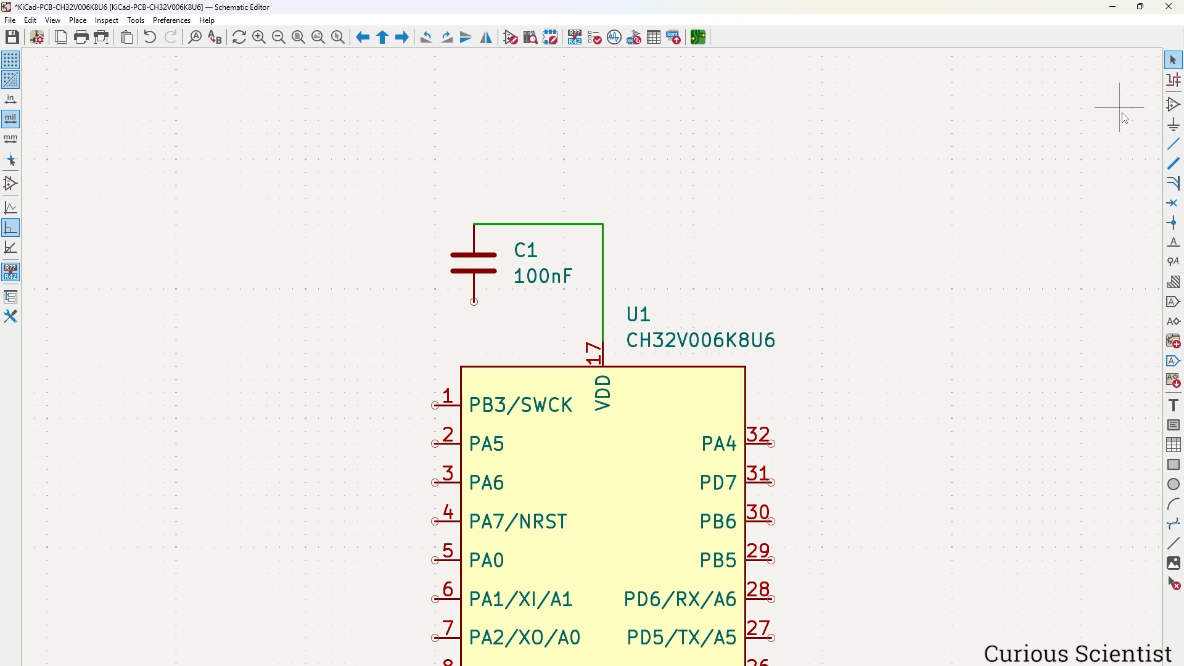
Place a GND symbol under C1's bottom pin and reposition its label.
left_click(1174, 125)
left_click(1036, 149)
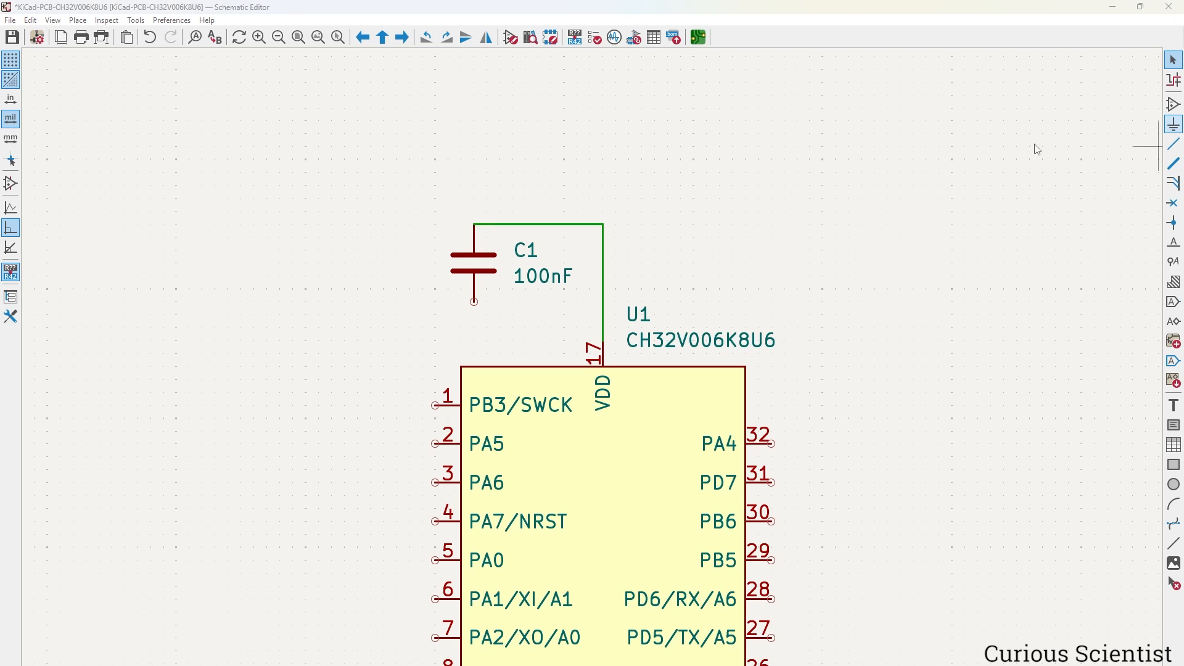
type("gnd")
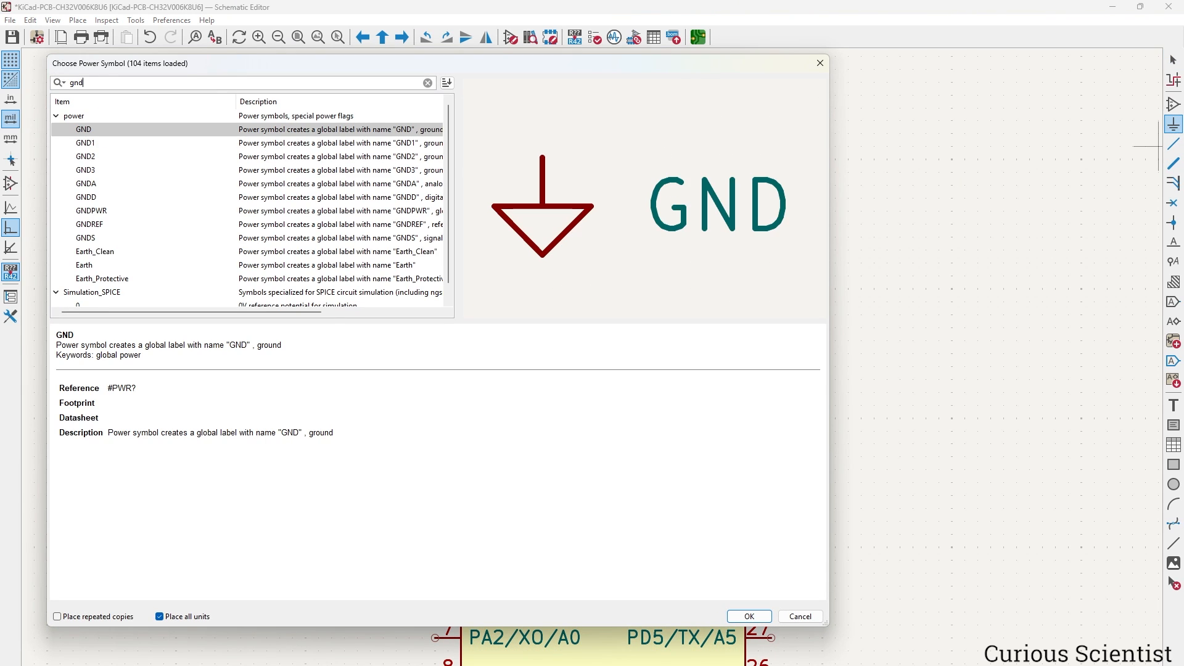
left_click(764, 612)
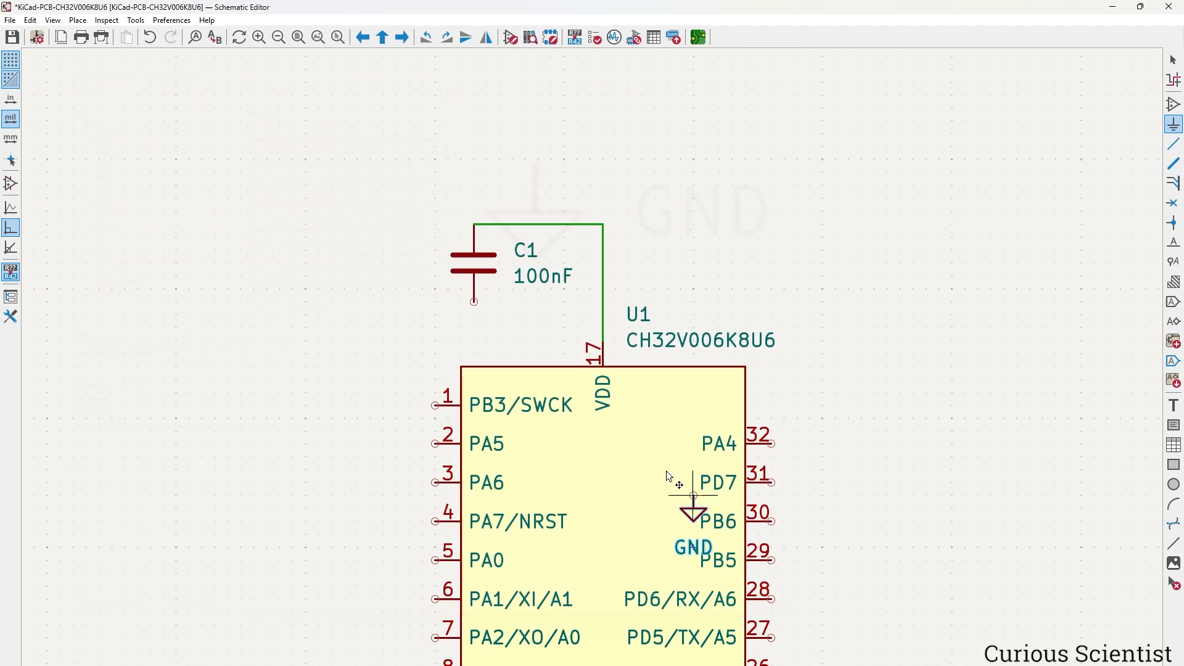
left_click(474, 302)
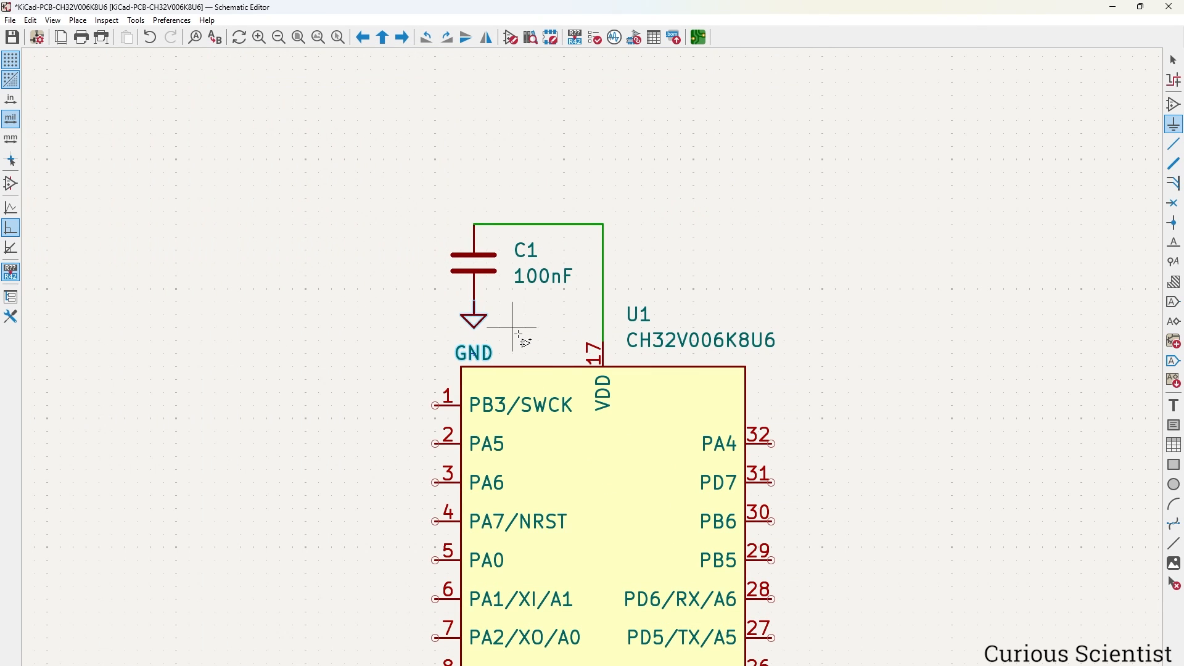
key("Escape")
key("m")
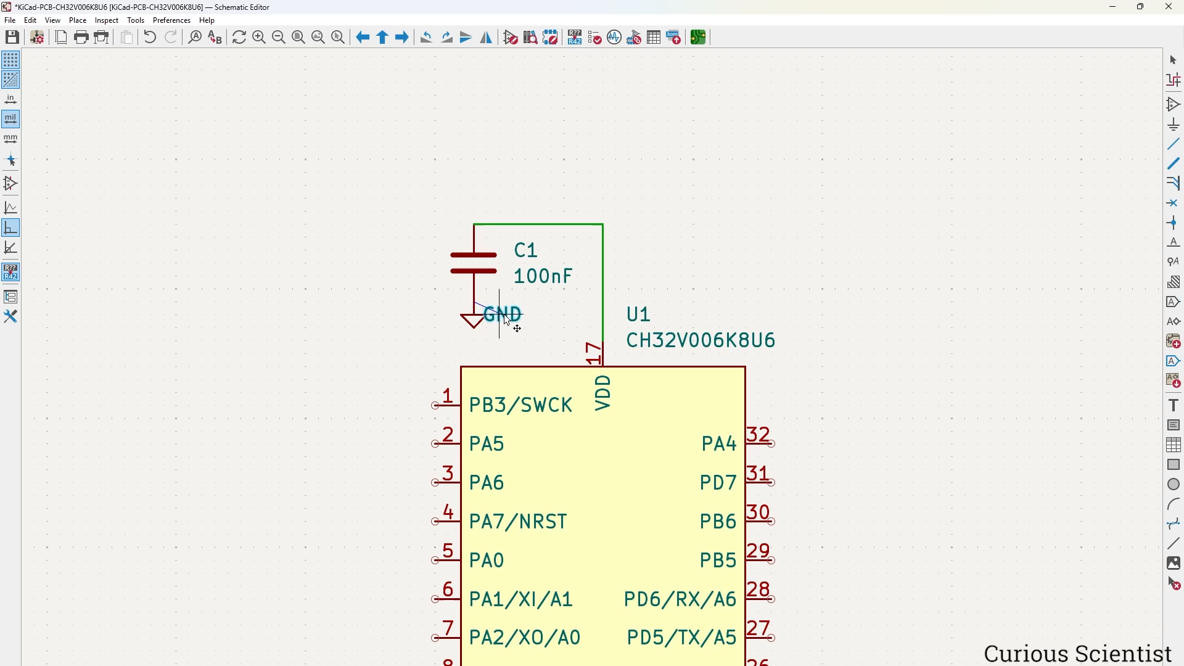
left_click(517, 326)
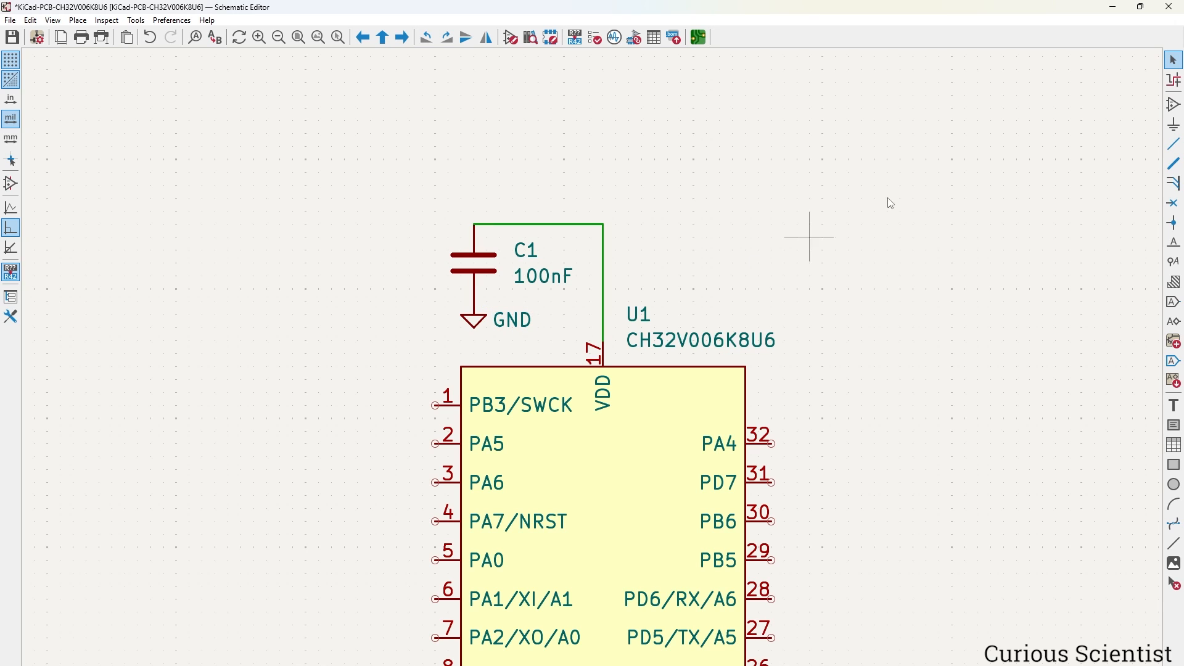
Attach a +3.3V power symbol to the top of the VDD wire.
left_click(1174, 125)
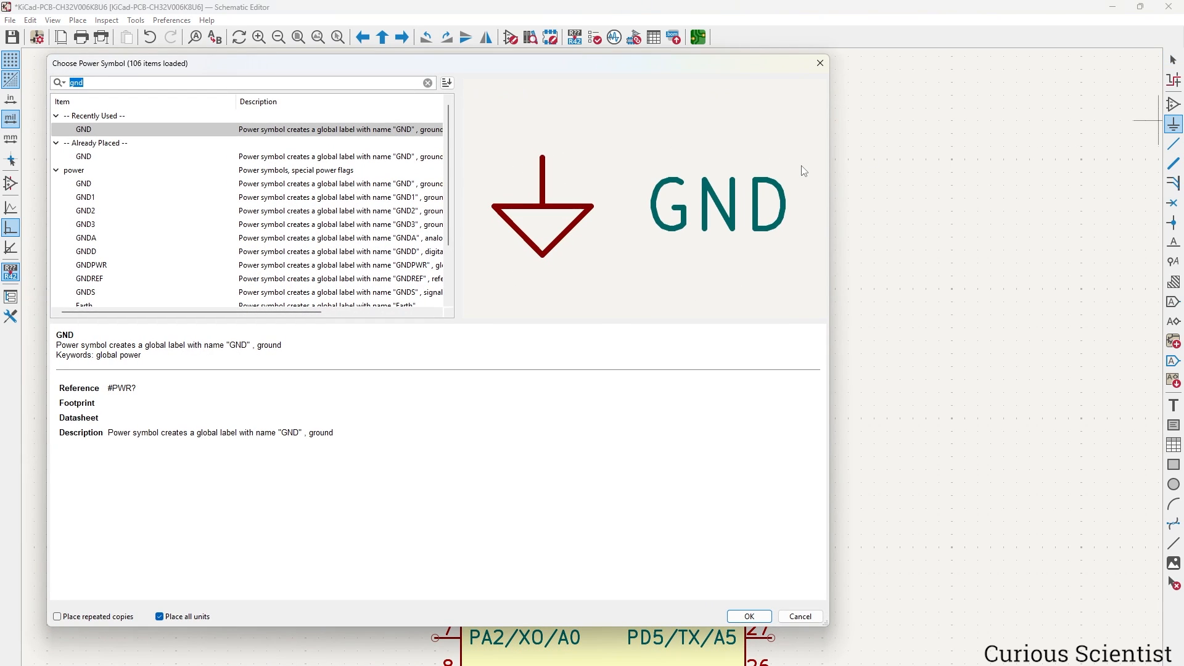
type("3.3")
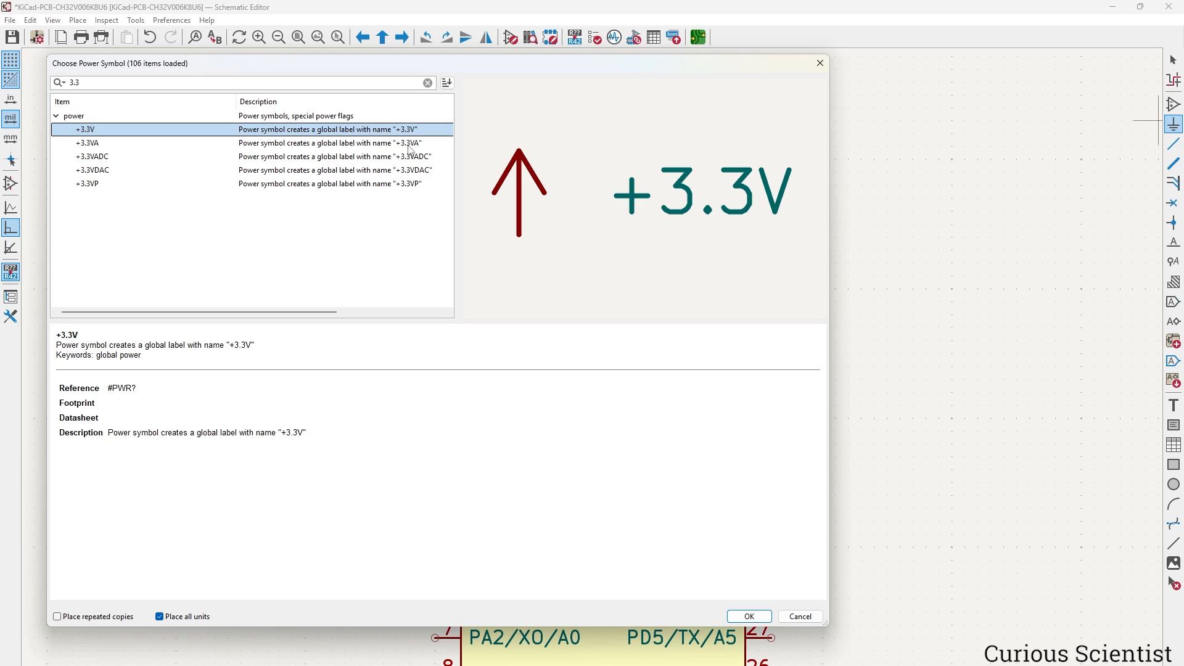
left_click(749, 616)
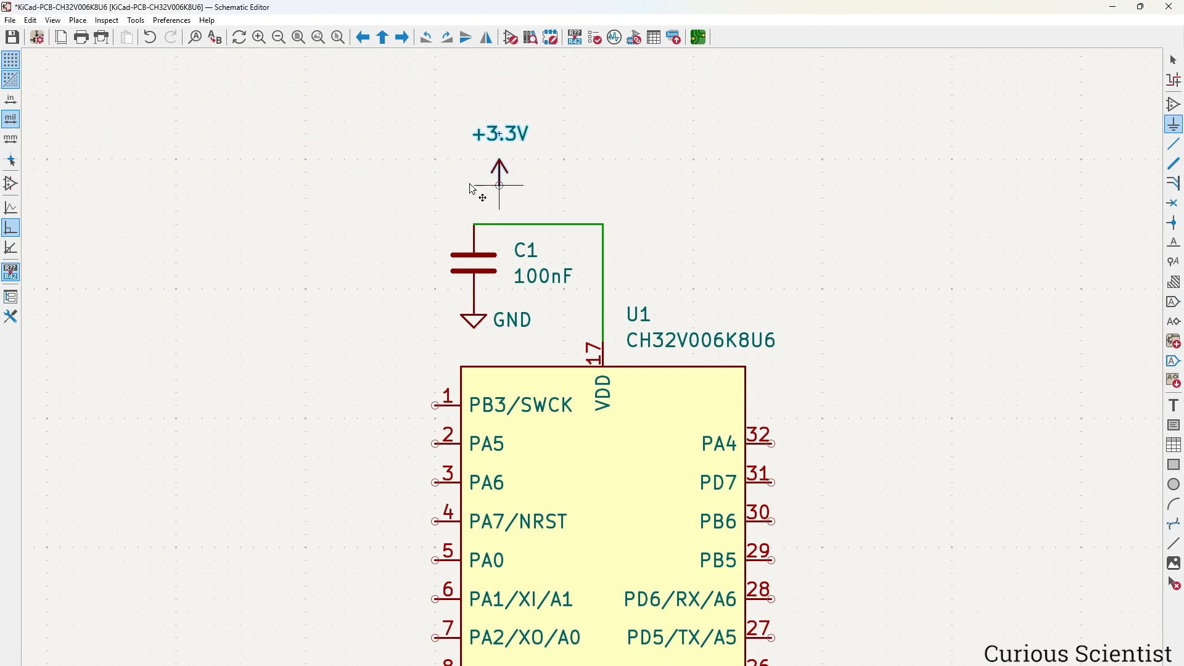
left_click(606, 218)
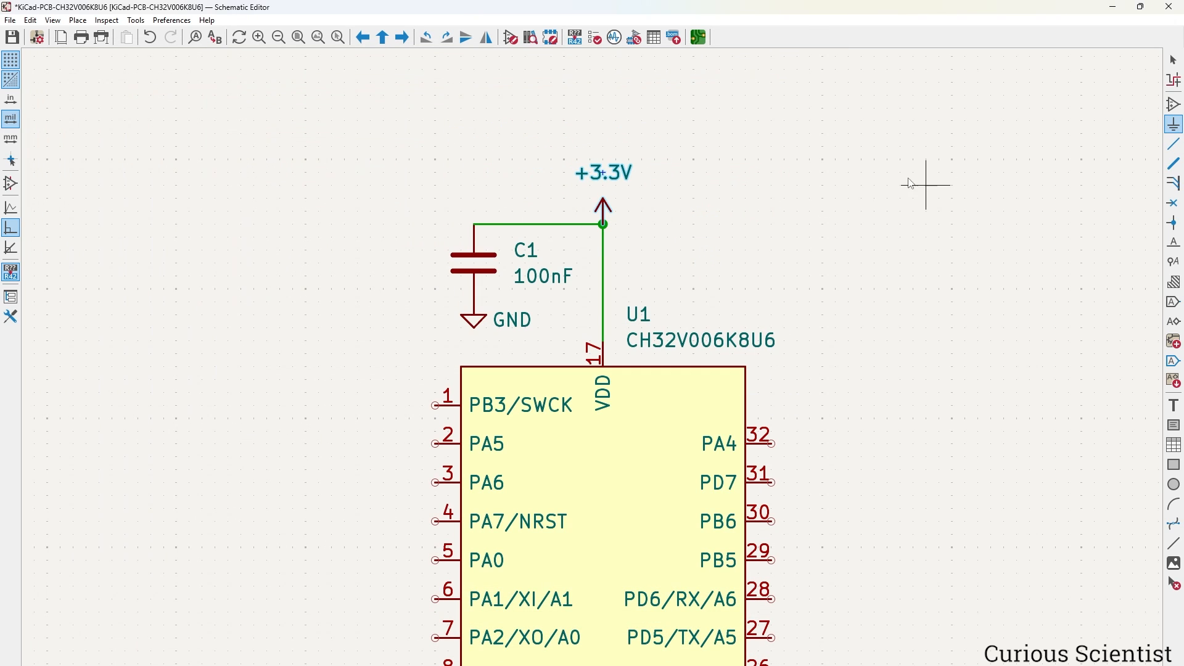
key("Escape")
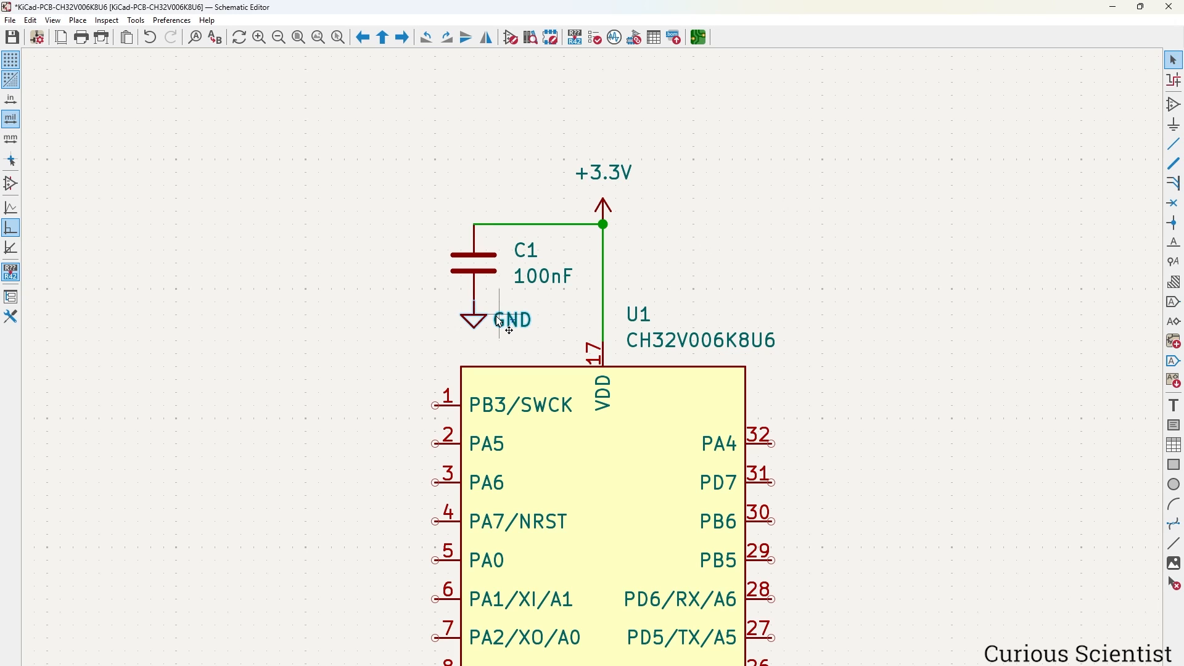
Duplicate the GND symbol onto U1's VSS pin.
key("ctrl+d")
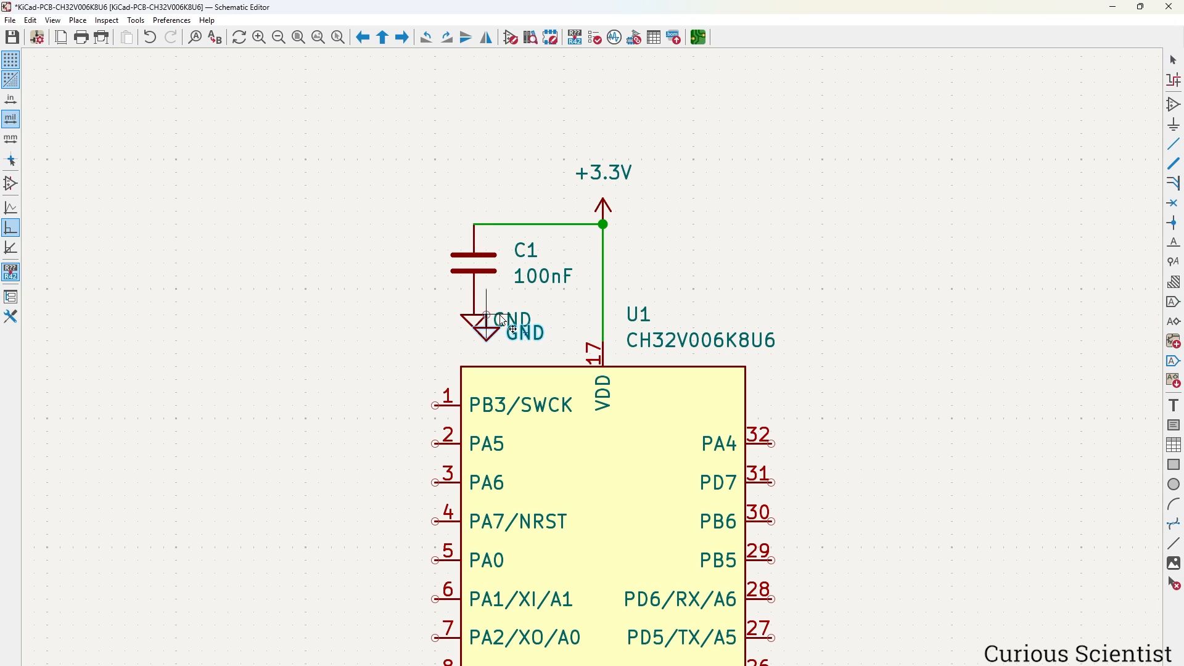
scroll(572, 411, "down", 3)
scroll(605, 611, "up", 5)
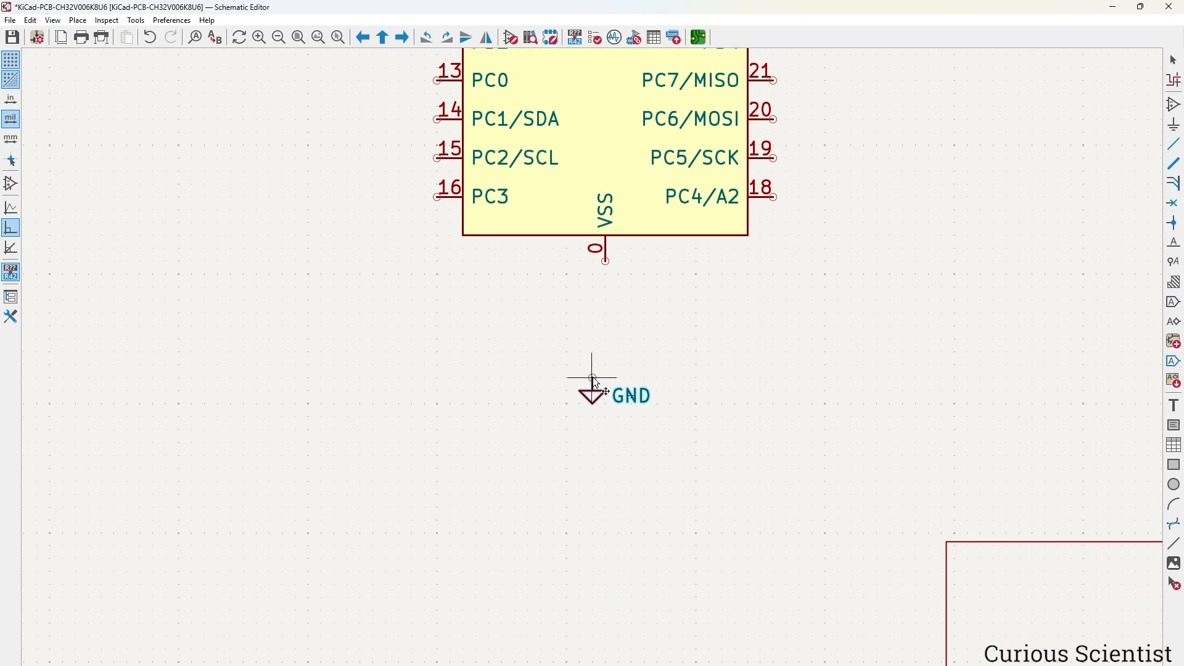
left_click(606, 267)
left_click(744, 253)
Open C1's properties and choose Capacitor_SMD:C_0603_1608Metric as its footprint.
scroll(745, 253, "down", 3)
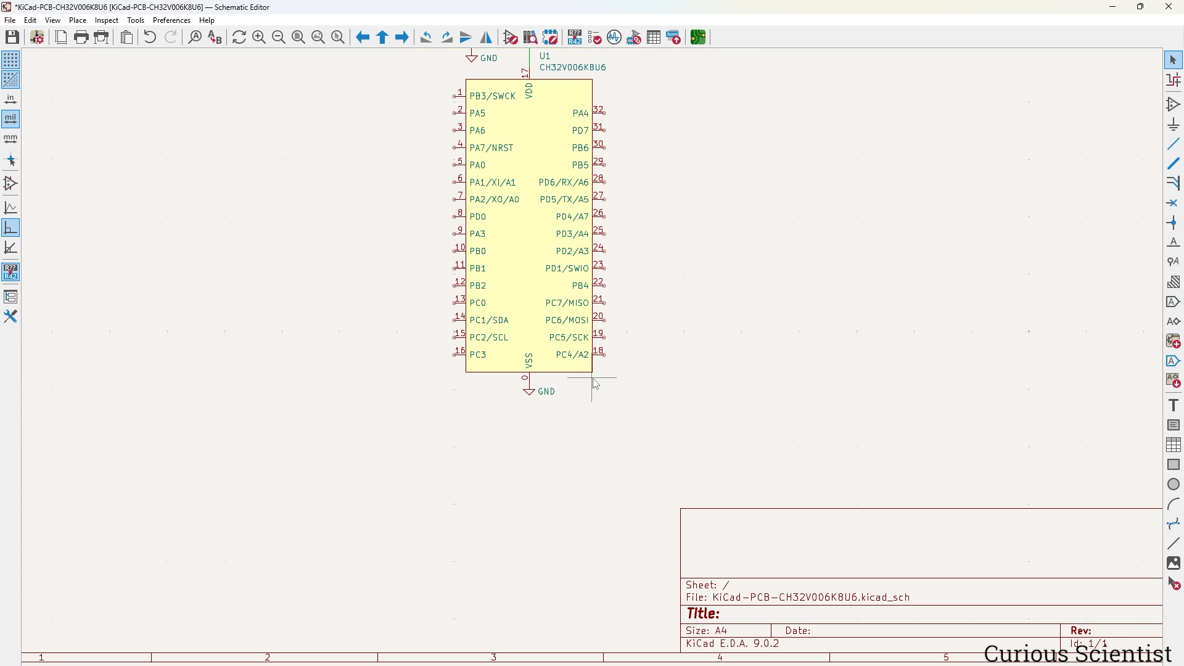
middle_click_drag(628, 289, 642, 370)
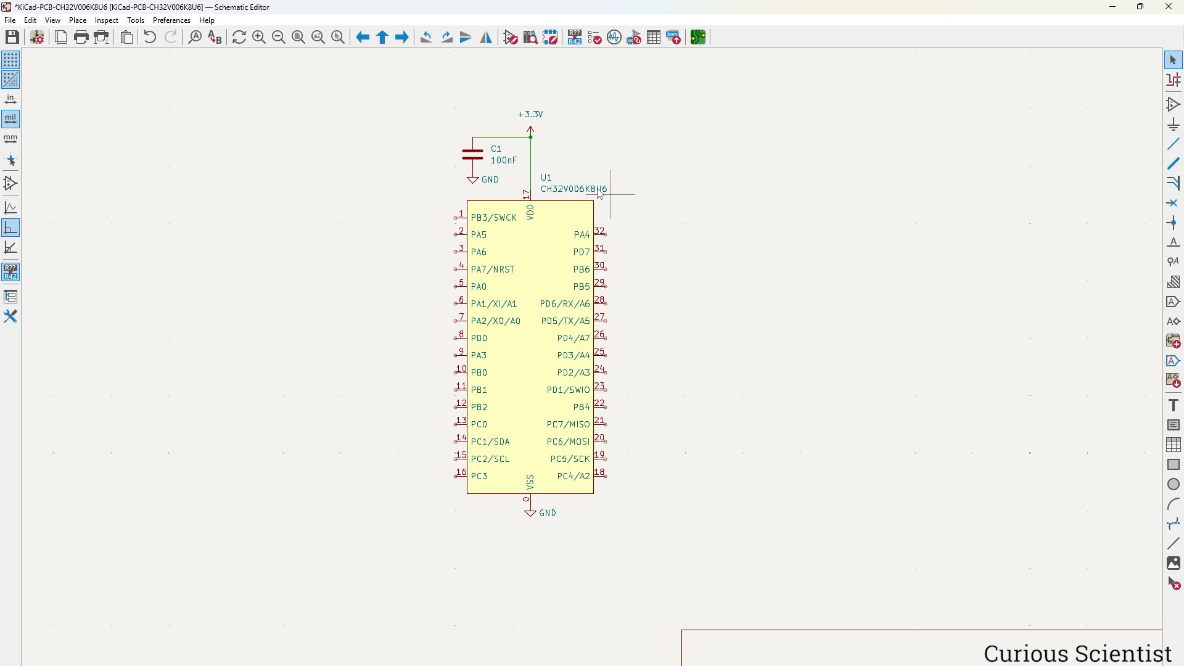
double_click(478, 158)
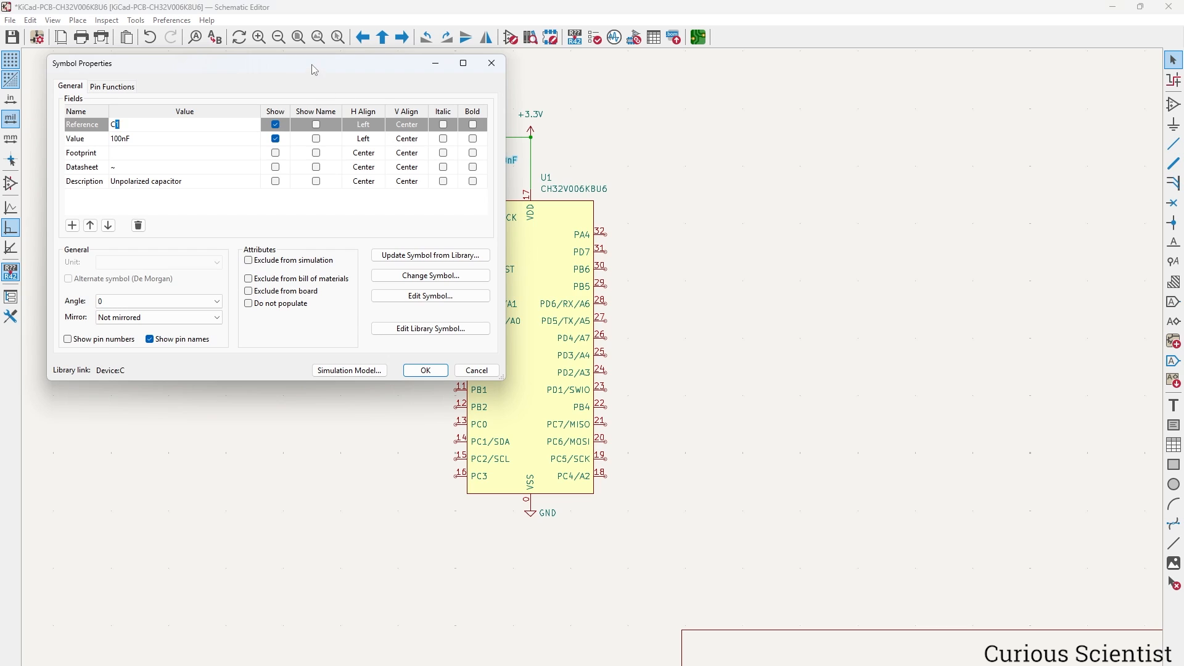
left_click_drag(311, 63, 746, 188)
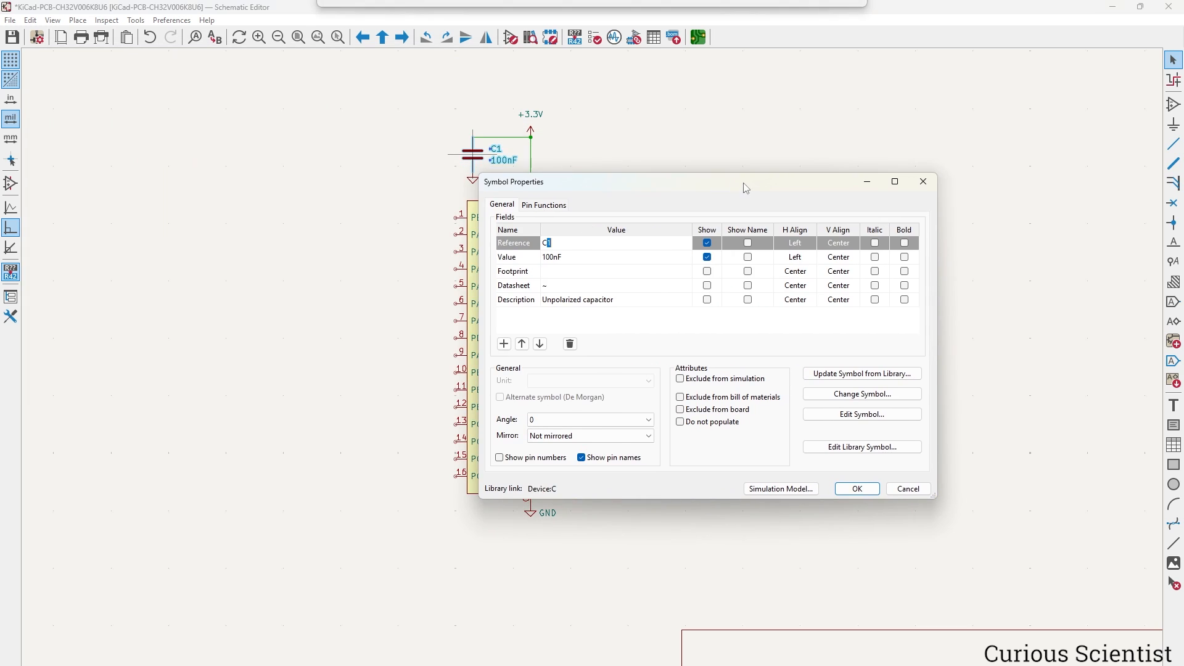
left_click(636, 273)
left_click(685, 273)
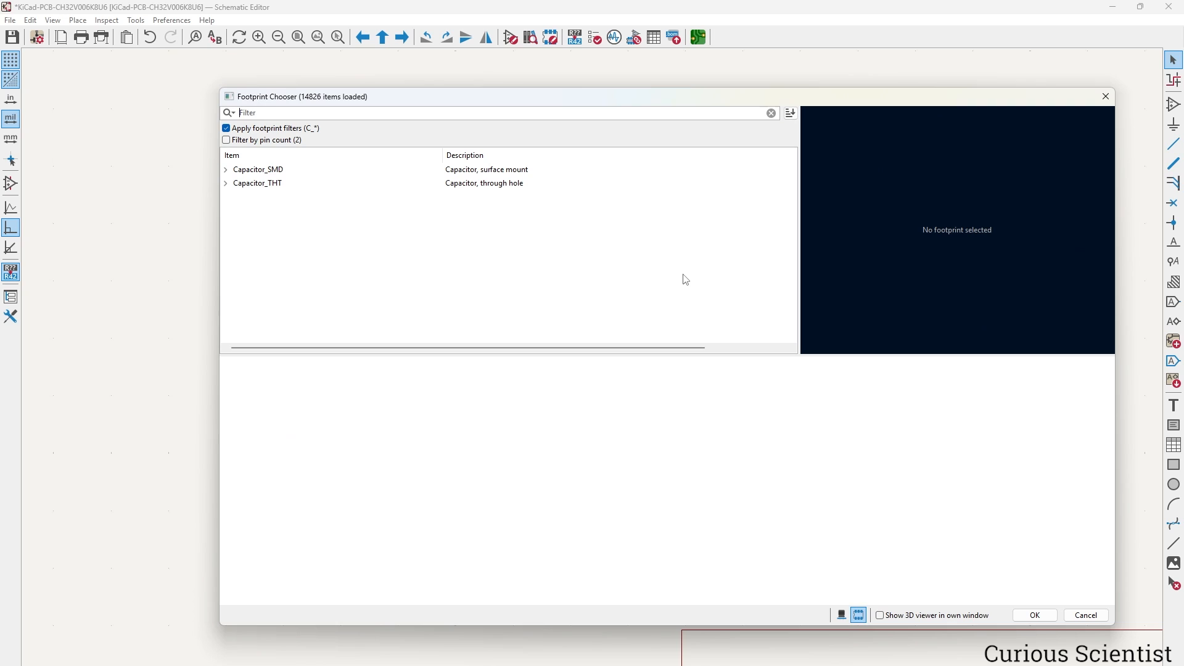
left_click(226, 170)
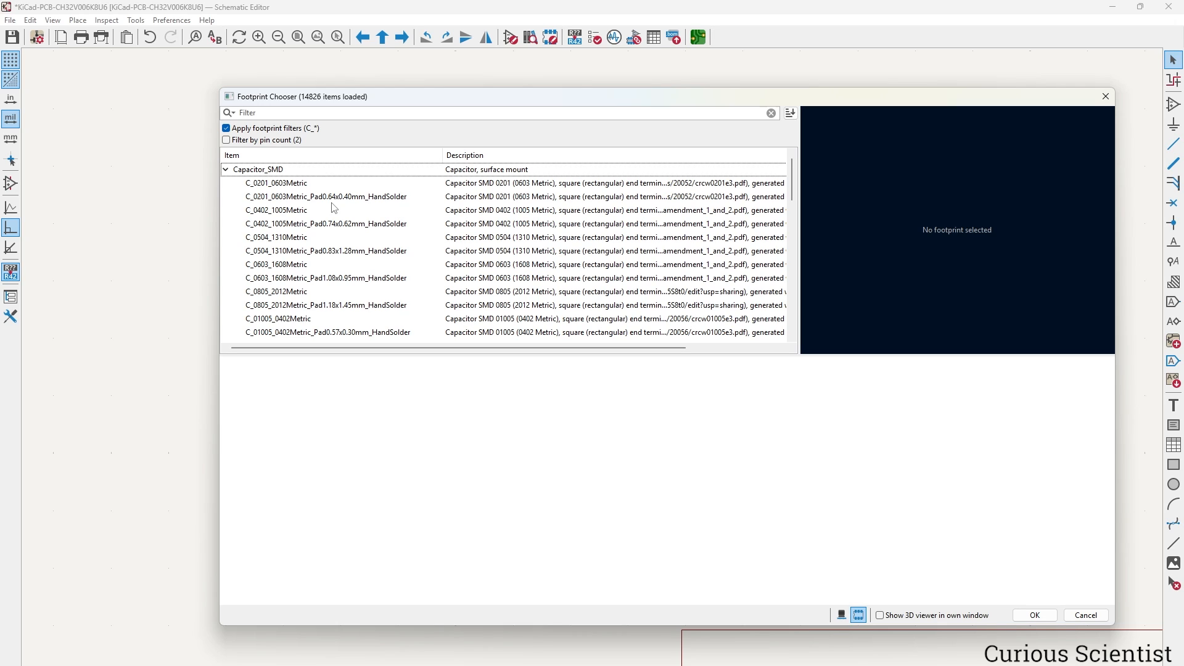
left_click(268, 265)
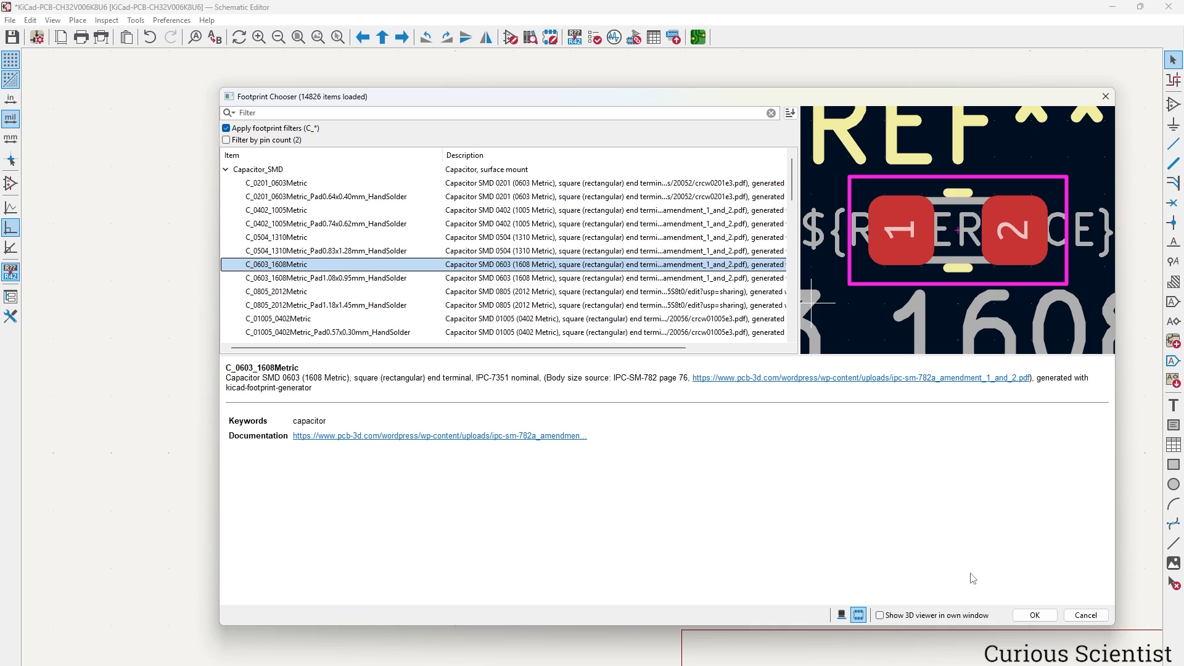
left_click(1039, 617)
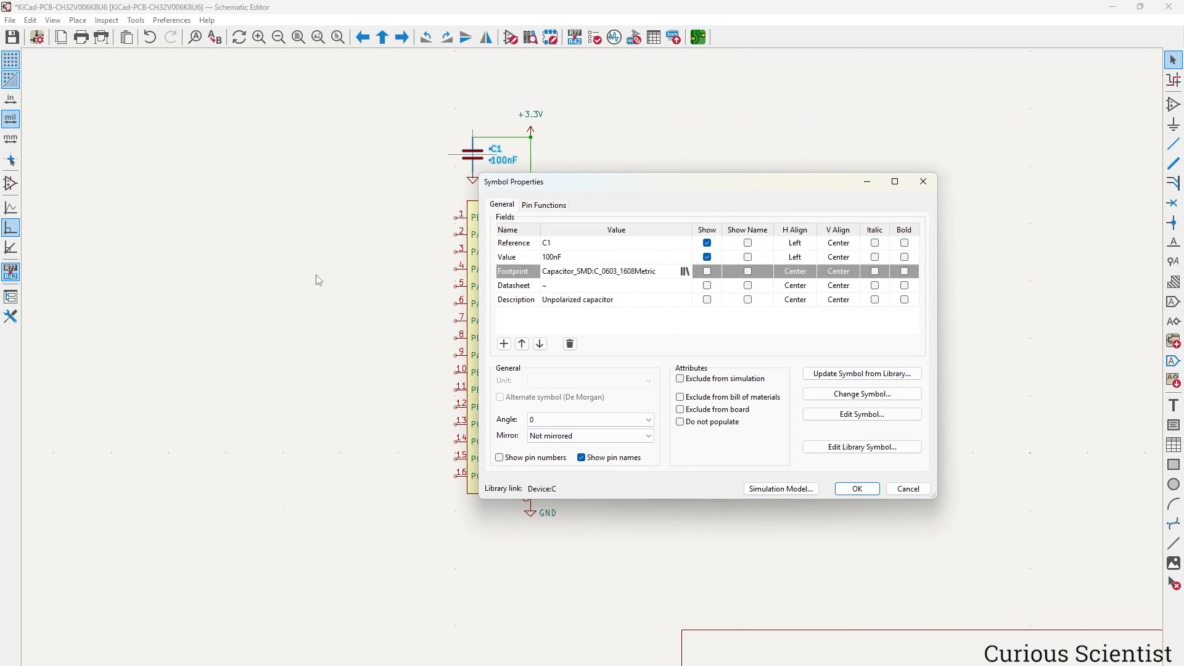
left_click(857, 489)
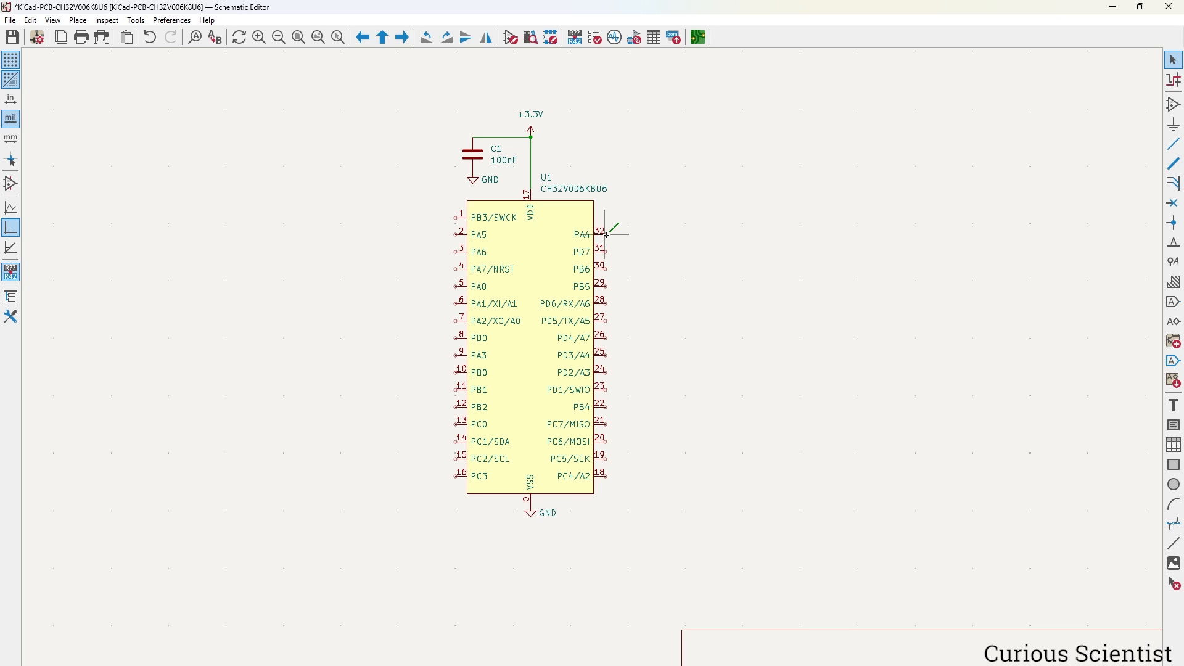
Begin a wire from U1's PA4 pin, then cancel it.
key("w")
left_click(910, 437)
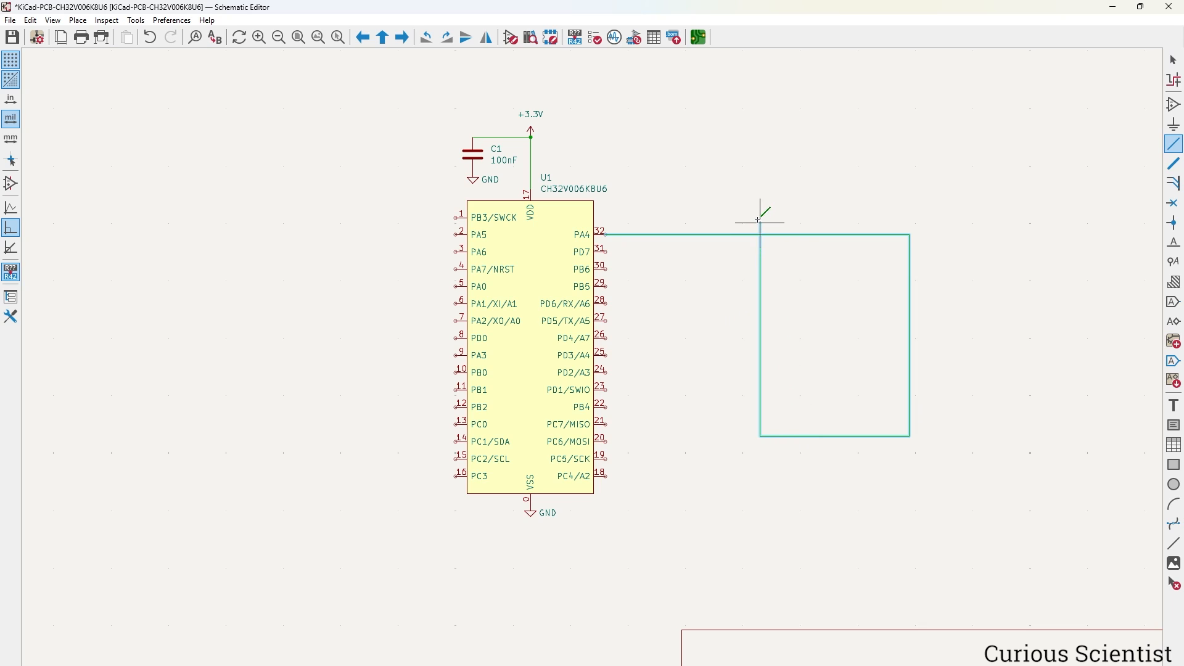
key("Escape")
key("Escape")
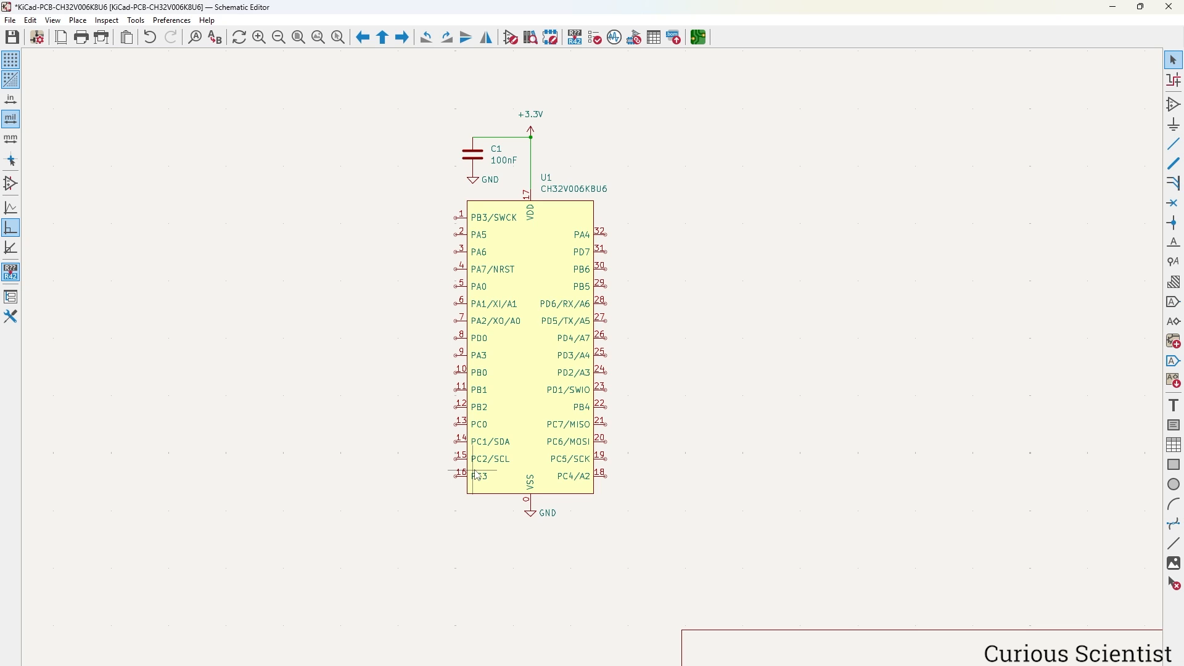
Start a global label beside U1 and enter 'PB3/SW' as the beginning of its name.
left_click(1175, 303)
left_click(668, 114)
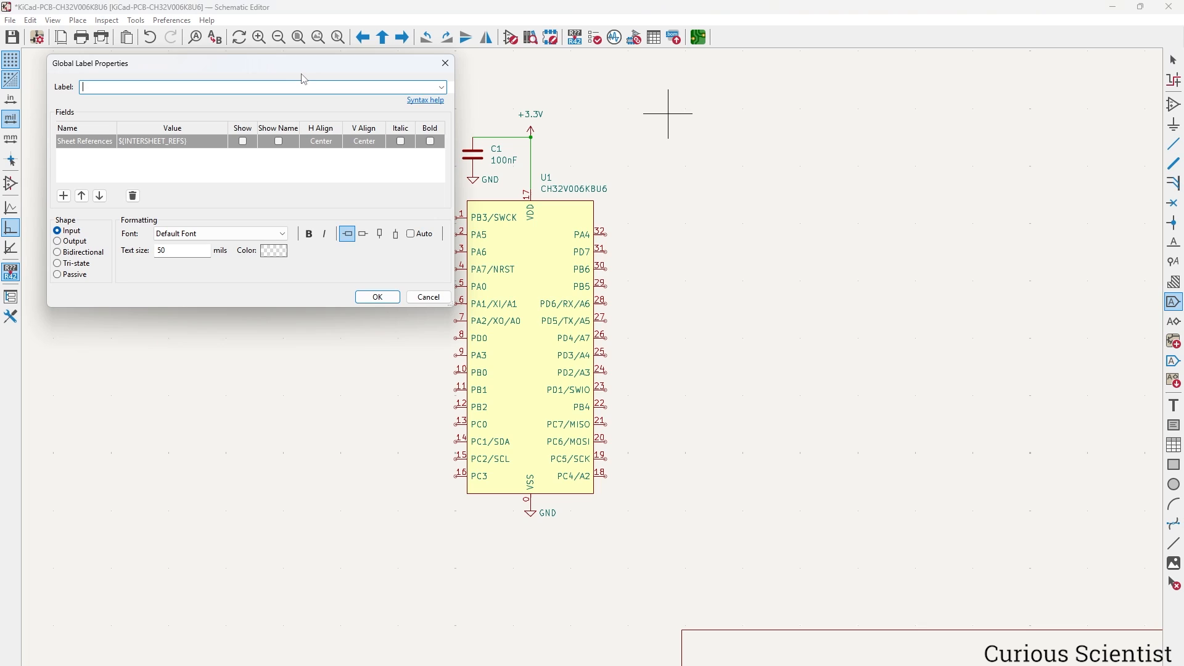
left_click_drag(303, 73, 778, 231)
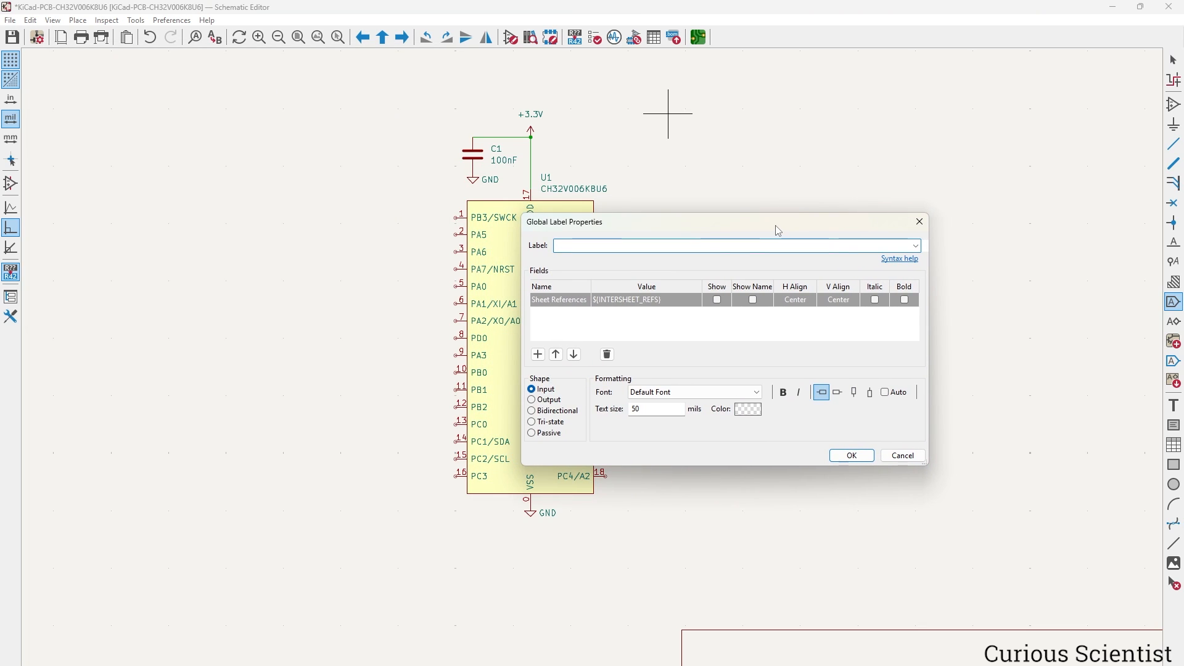
type("PB3/SWCK")
Rotate the PB3/SWCK global label and attach it to U1's pin 1.
key("Return")
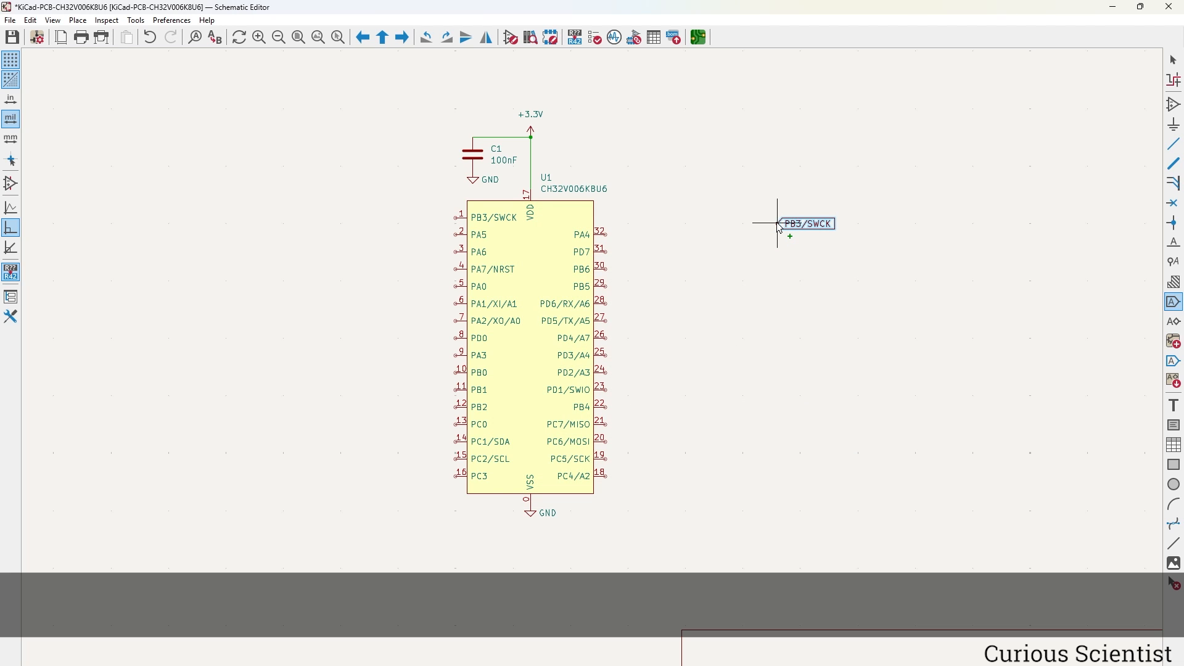
key("r")
key("r")
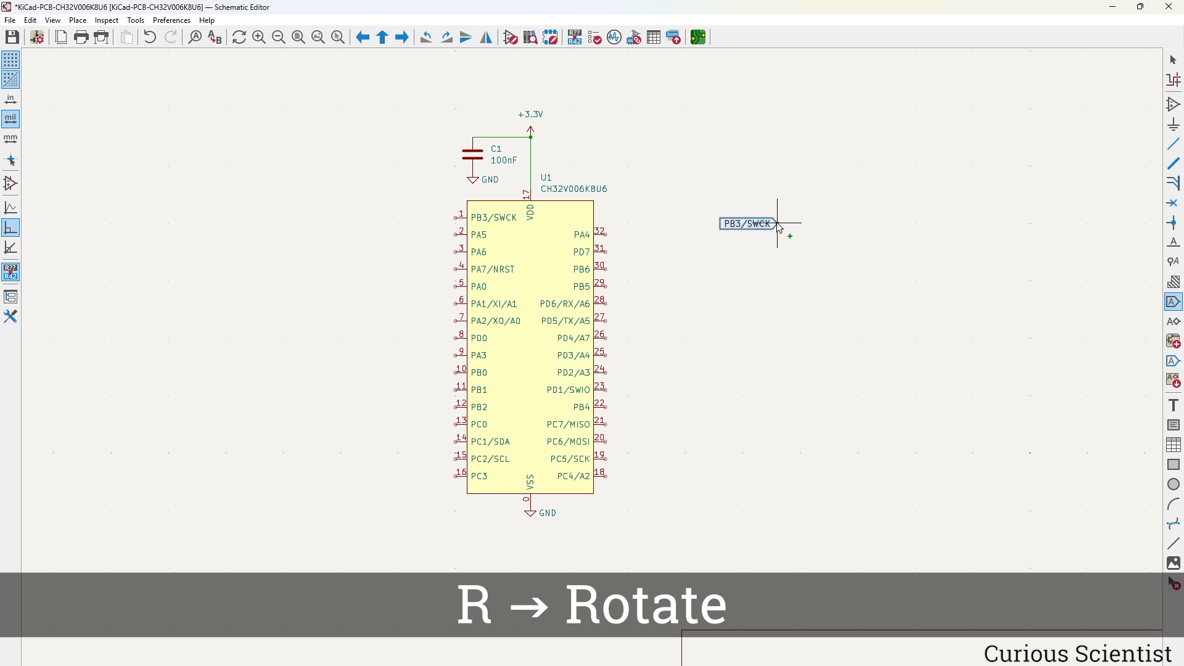
left_click(438, 218)
scroll(375, 151, "up", 5)
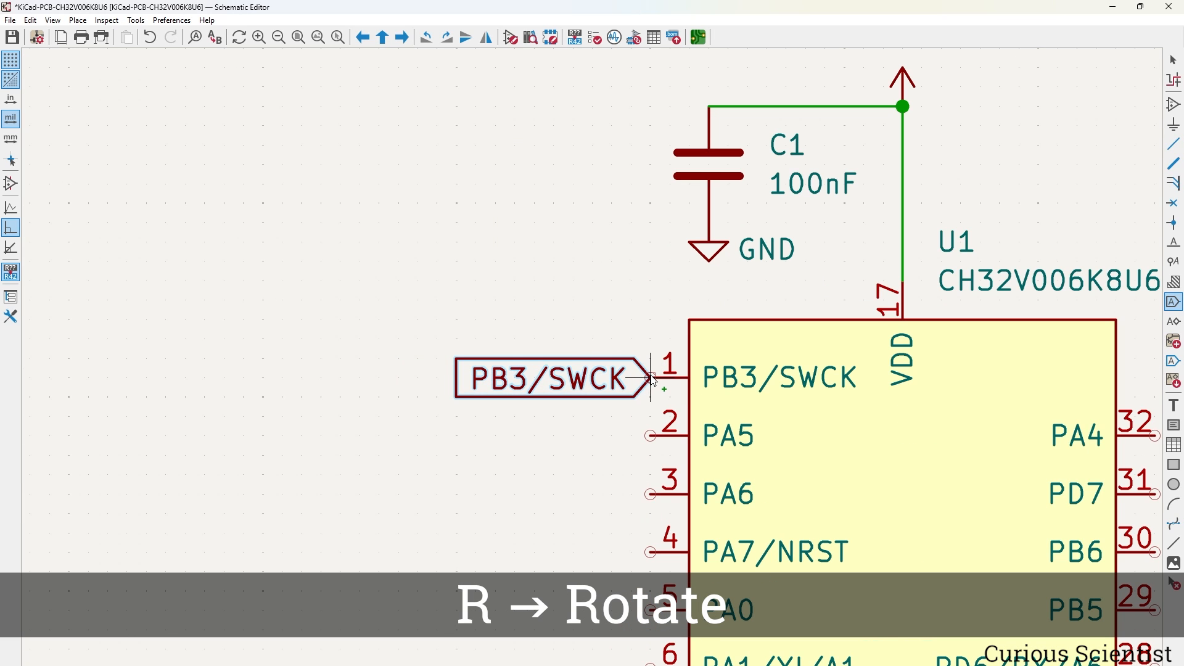
middle_click_drag(507, 459, 494, 293)
key("Escape")
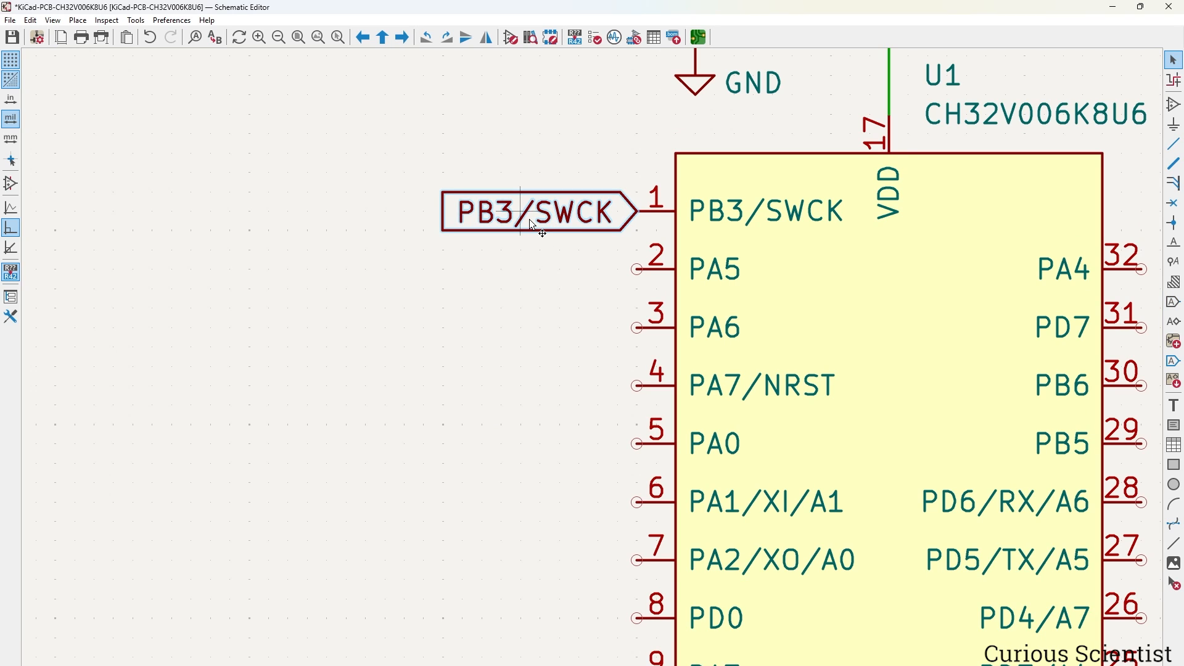
Duplicate the label onto pin 2 and rename it PA5.
key("ctrl+d")
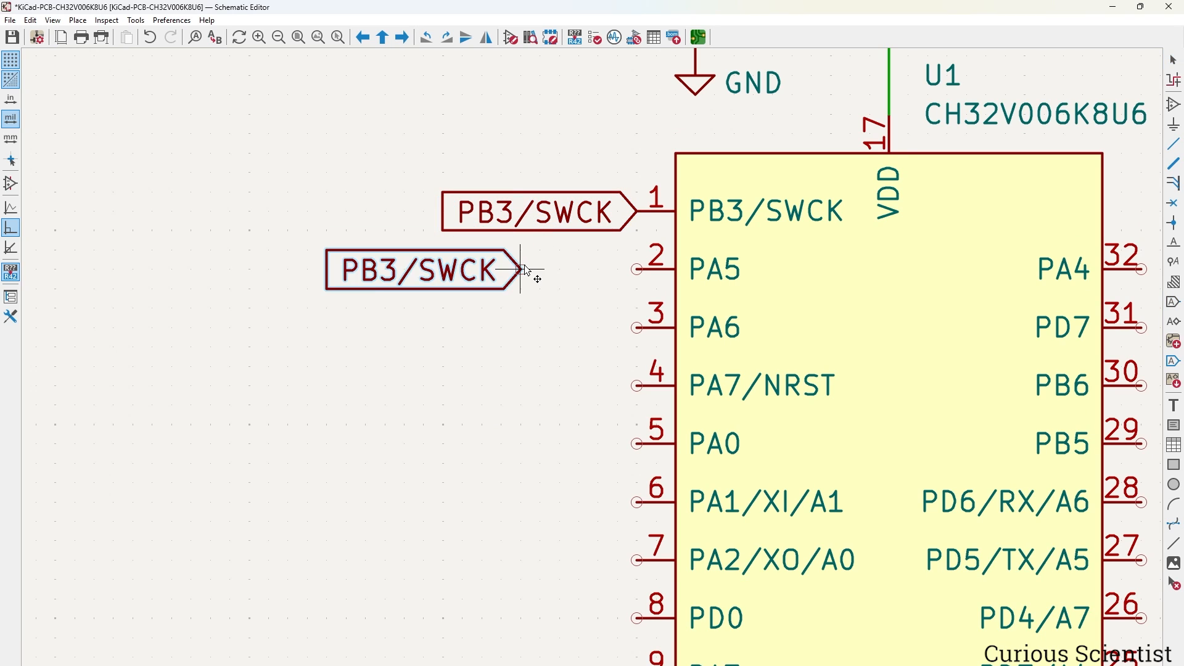
left_click(637, 269)
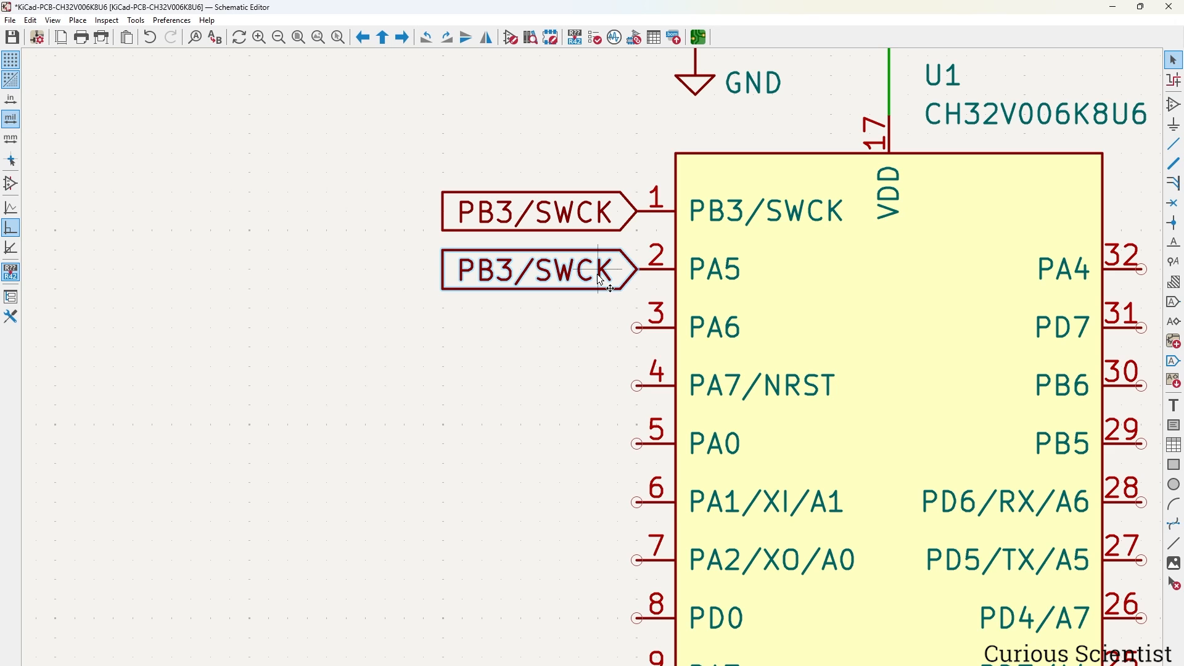
double_click(606, 273)
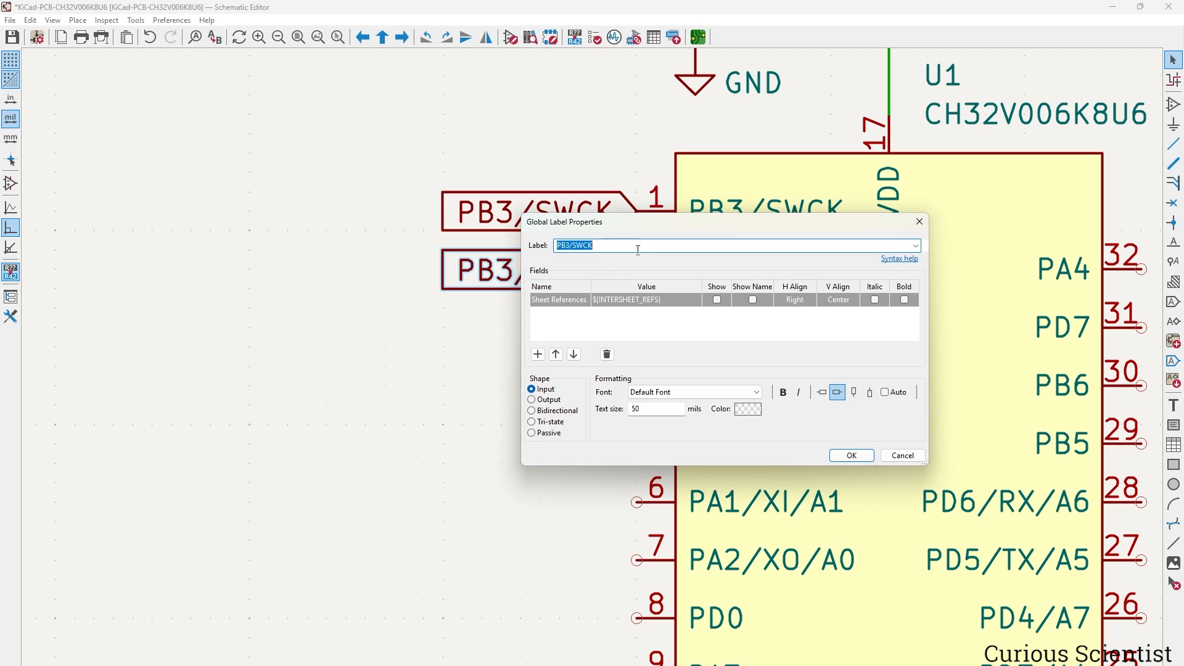
left_click_drag(667, 227, 690, 306)
type("PA5")
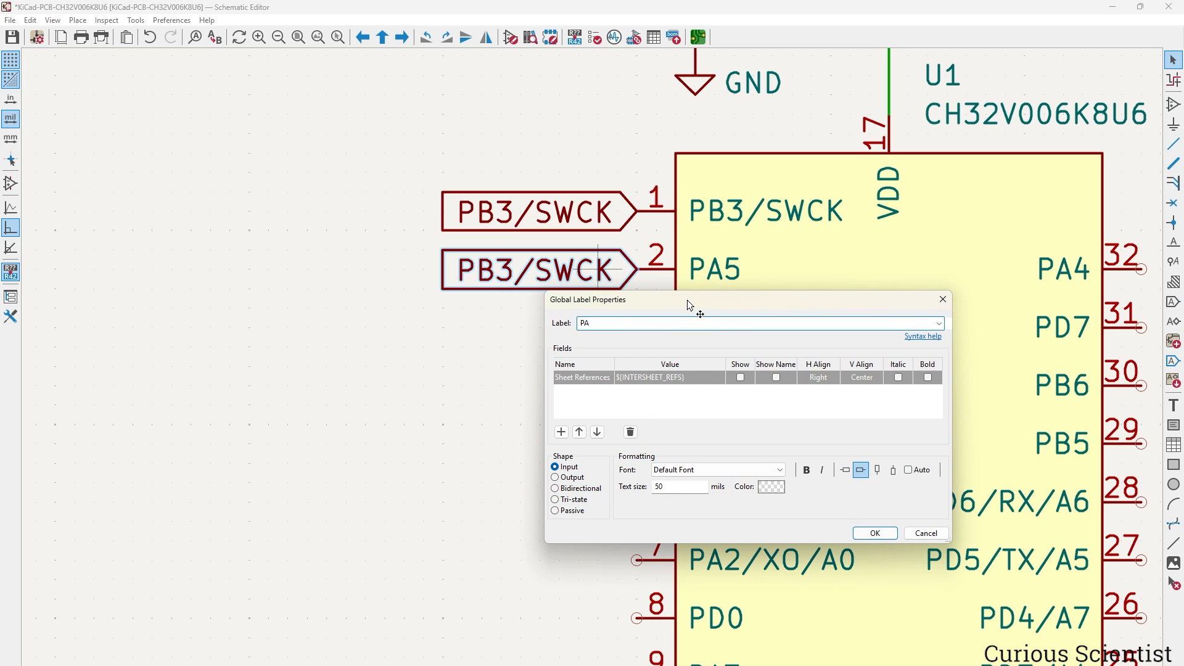
key("Return")
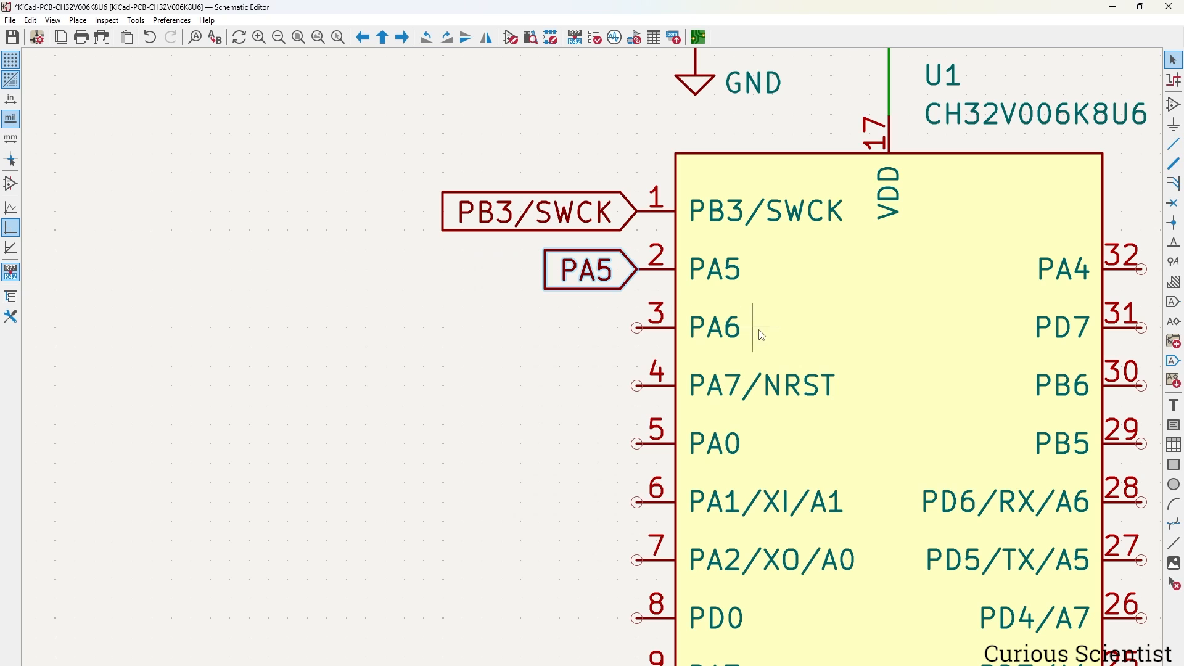
Duplicate and rename labels for the remaining pins: PA6, PA0, PD0, PC5/SCK, PB5, PA4.
scroll(870, 384, "down", 1)
middle_click_drag(610, 402, 609, 282)
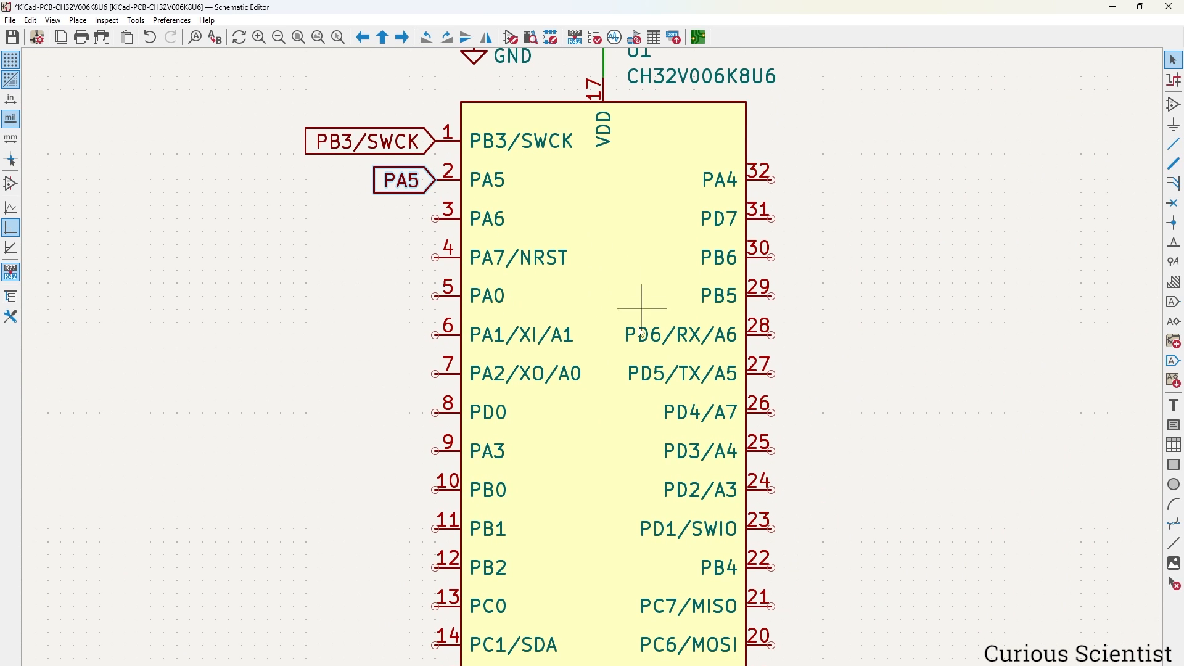
scroll(642, 309, "down", 1)
key("ctrl+d")
left_click(446, 301)
type("PA6")
key("Return")
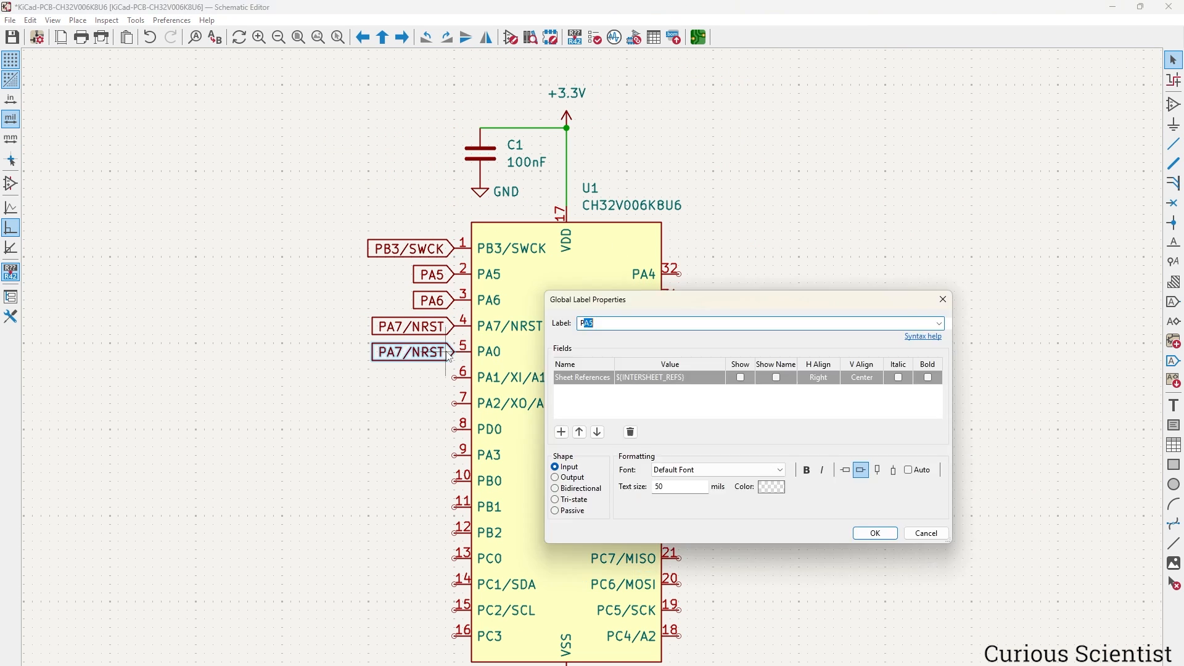
type("PA0")
key("Return")
type("PD0")
key("ctrl+d")
type("PC5/SCK")
key("Return")
key("ctrl+d")
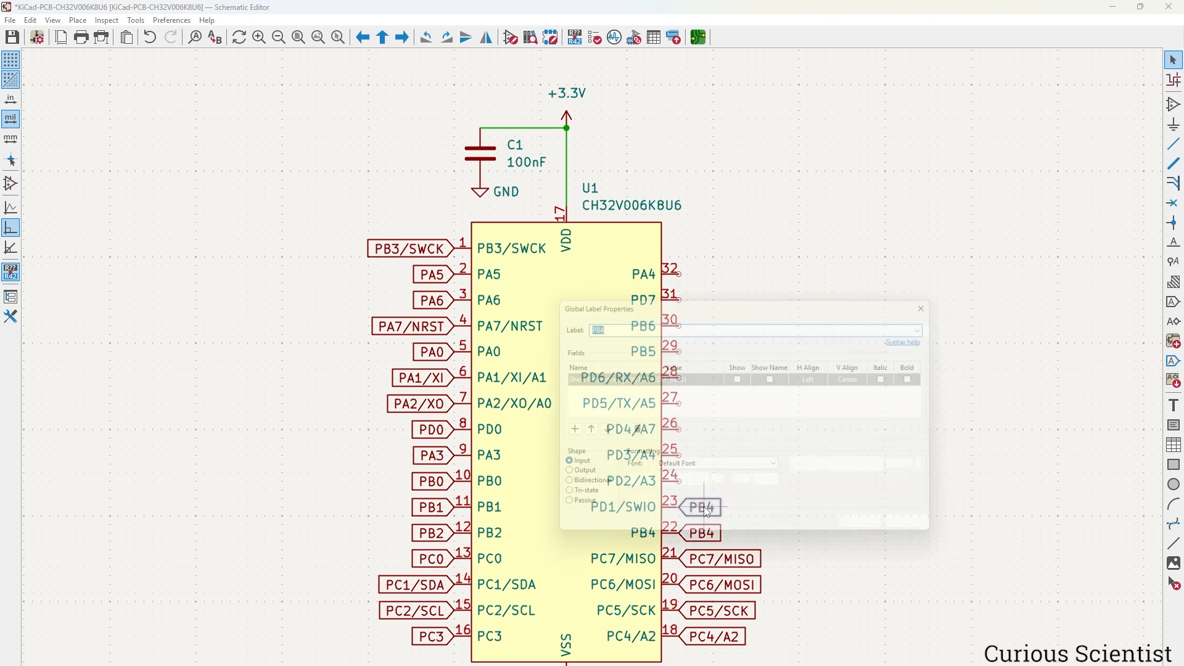
type("PB5PA4")
key("Return")
Save the schematic and select the PA4 global label.
left_click(825, 240)
key("ctrl+s")
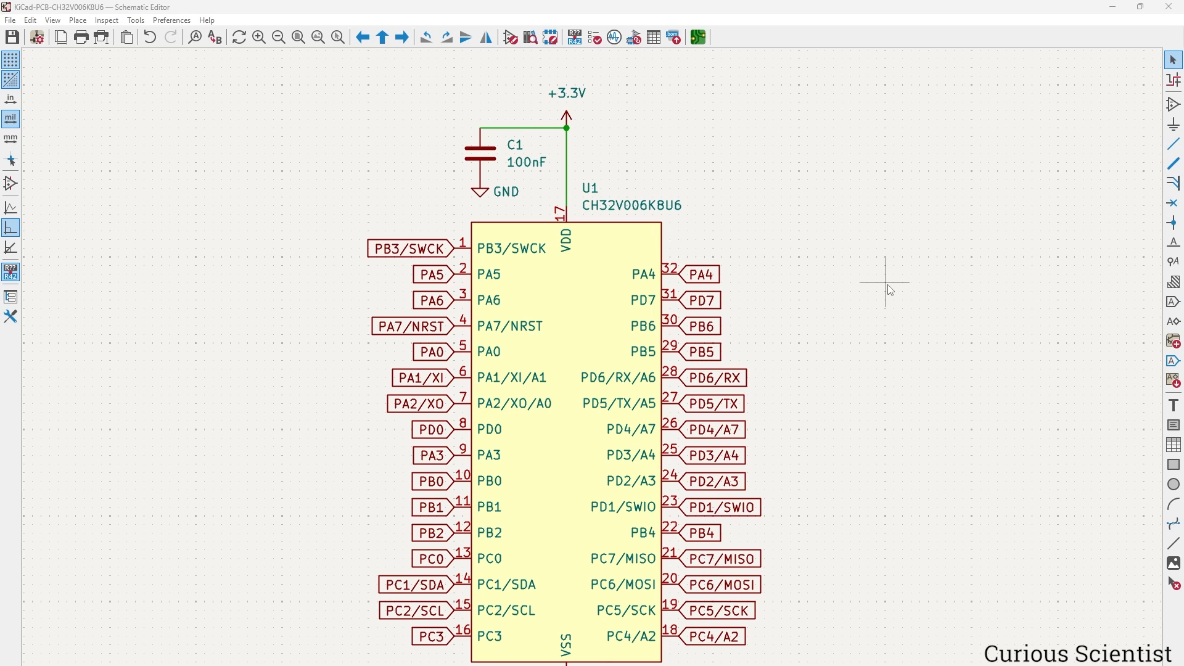
left_click(717, 277)
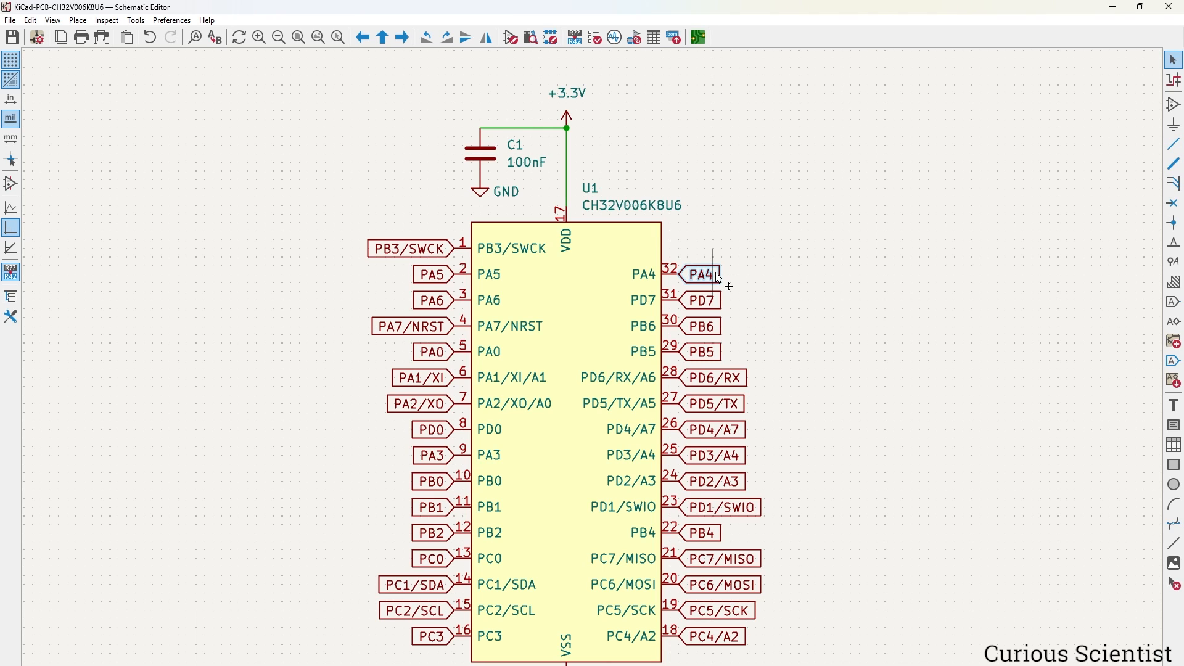
Move U1, C1 and their global labels to the sheet's lower left.
key("ctrl+d")
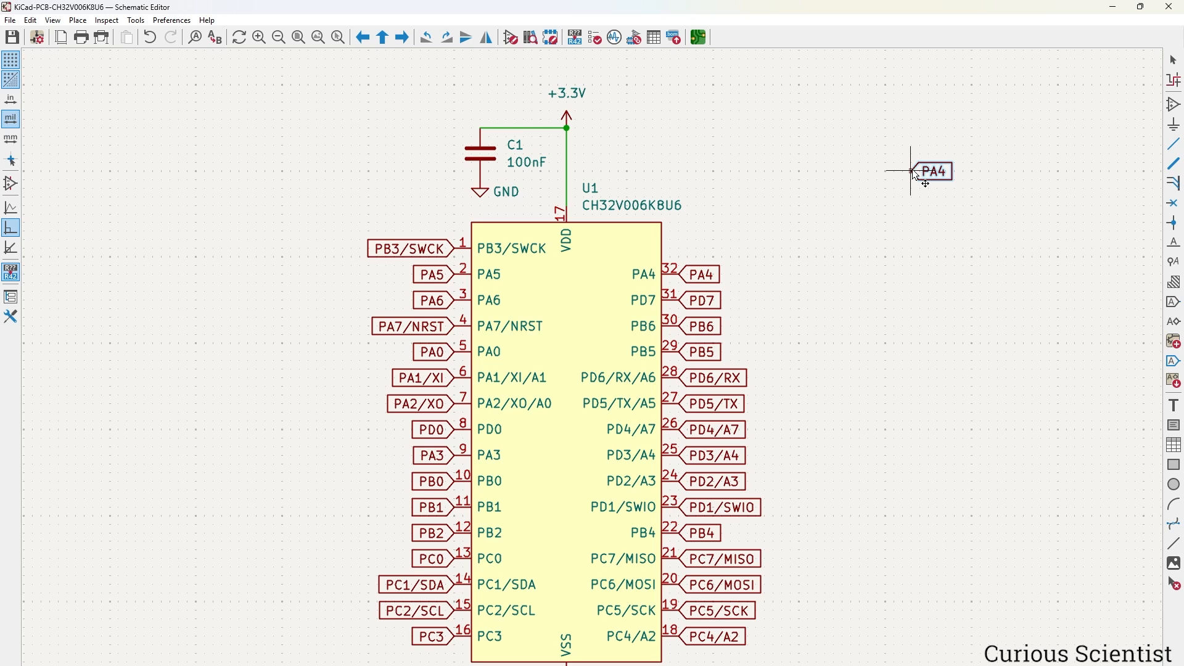
key("Escape")
scroll(912, 172, "down", 5)
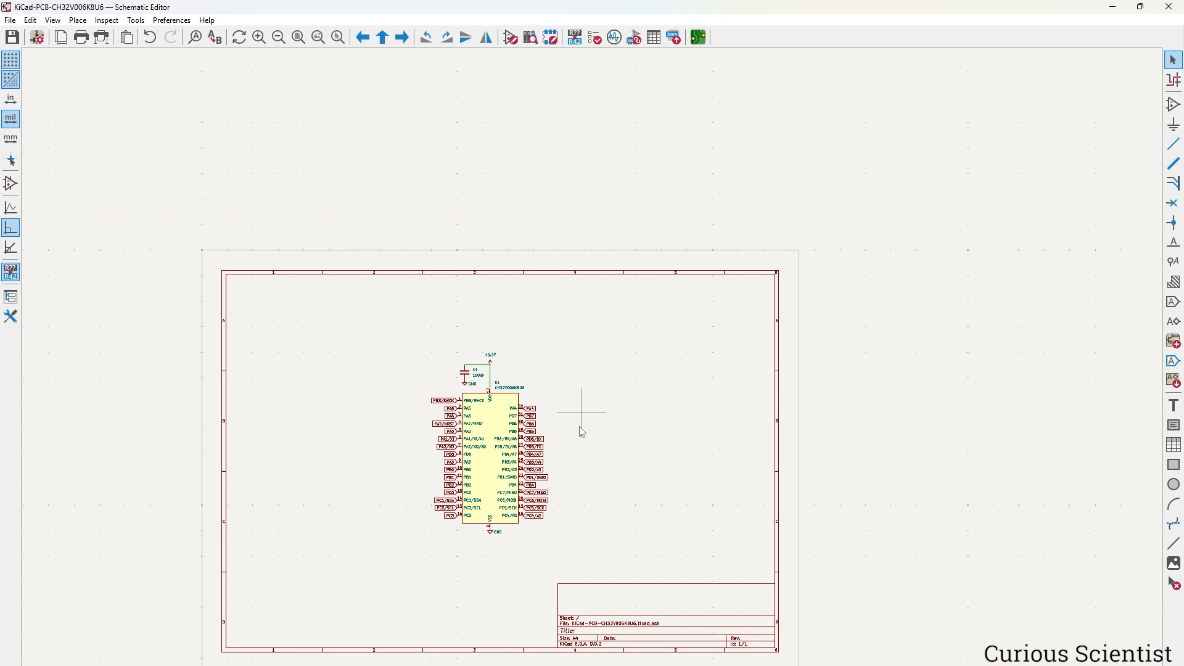
left_click_drag(510, 222, 692, 446)
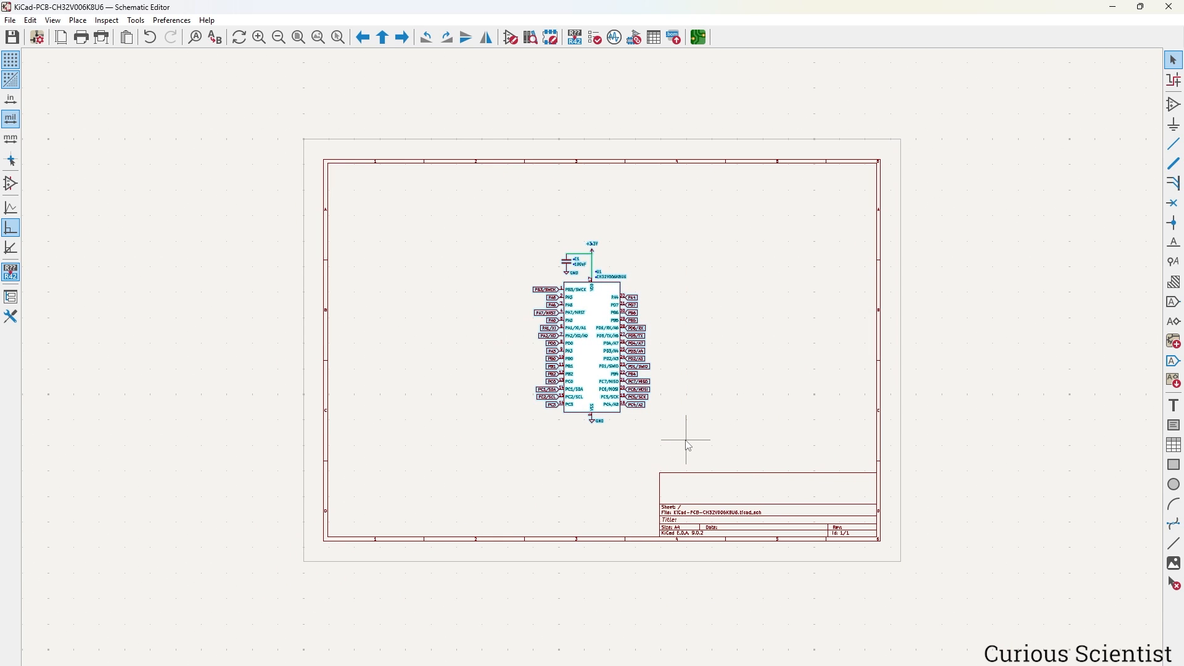
left_click_drag(612, 418, 419, 521)
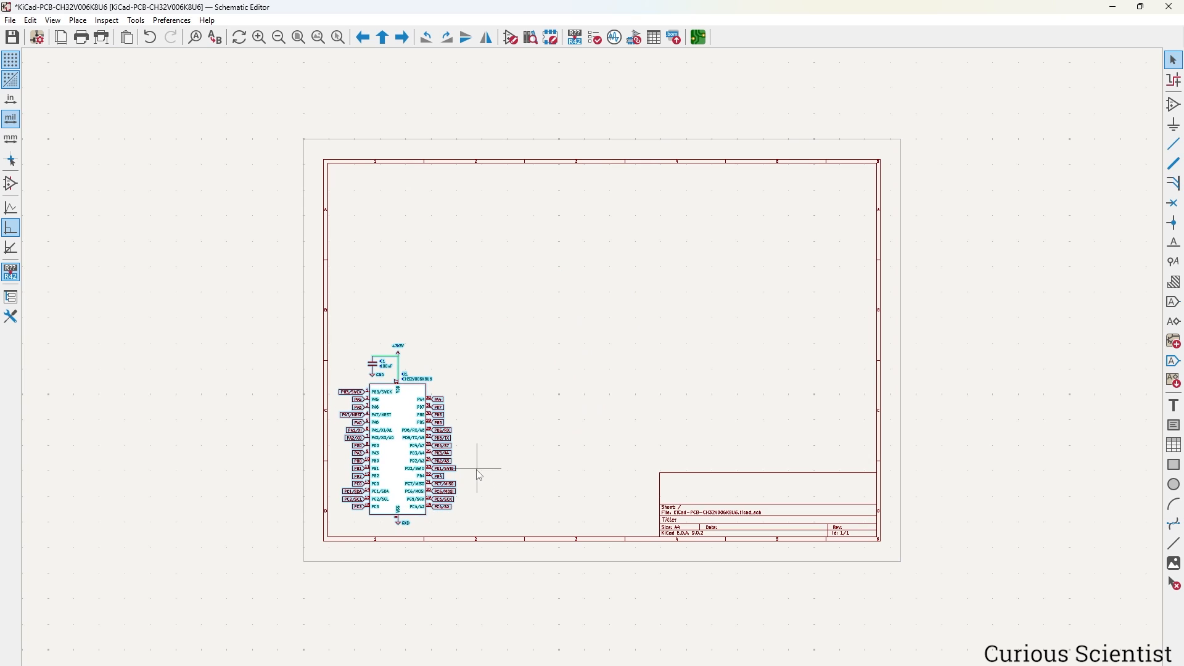
left_click(496, 472)
scroll(532, 441, "up", 3)
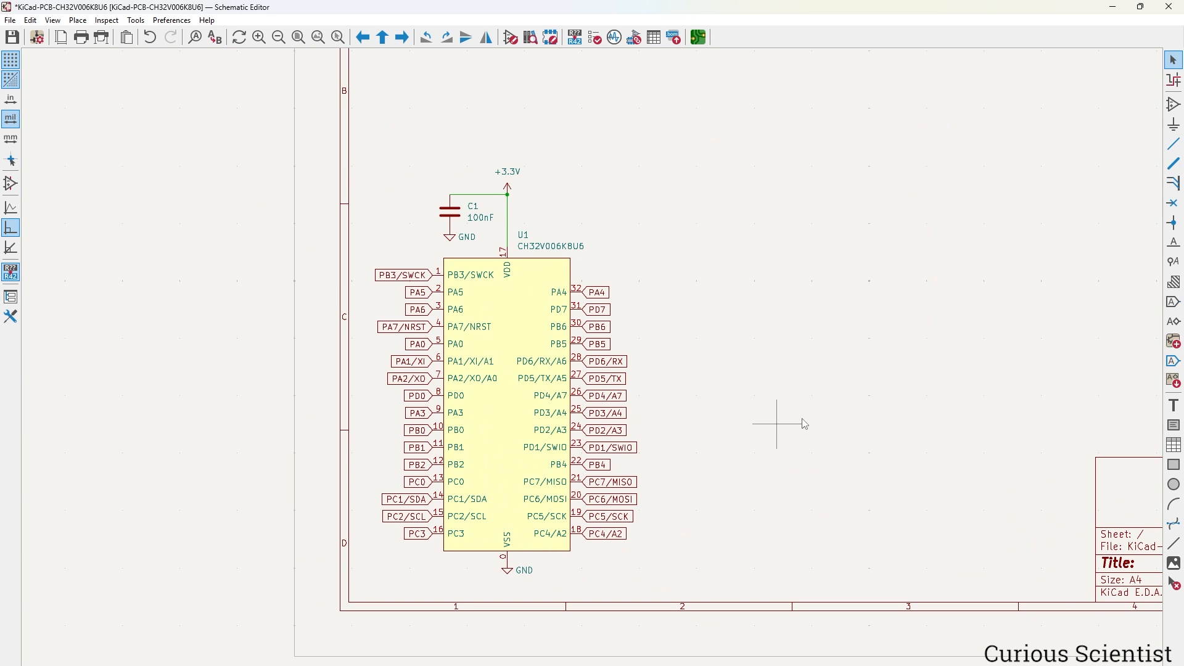
Draw a rectangle enclosing the whole MCU block from above C1 to below GND.
left_click(1174, 465)
left_click(364, 155)
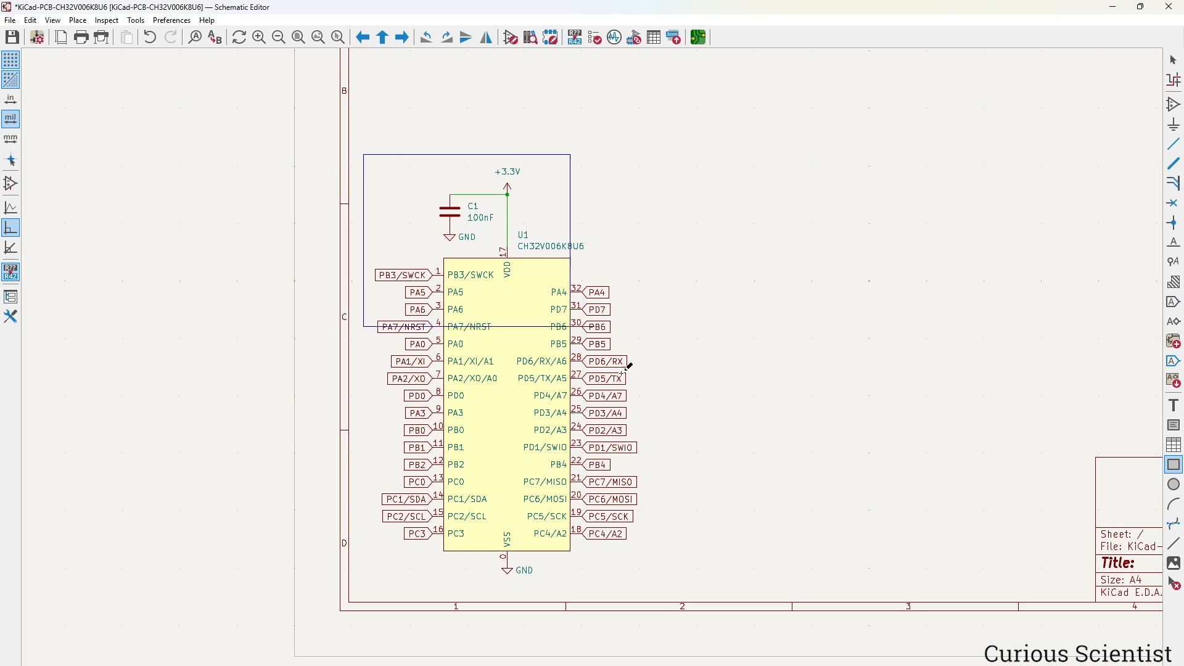
left_click(686, 585)
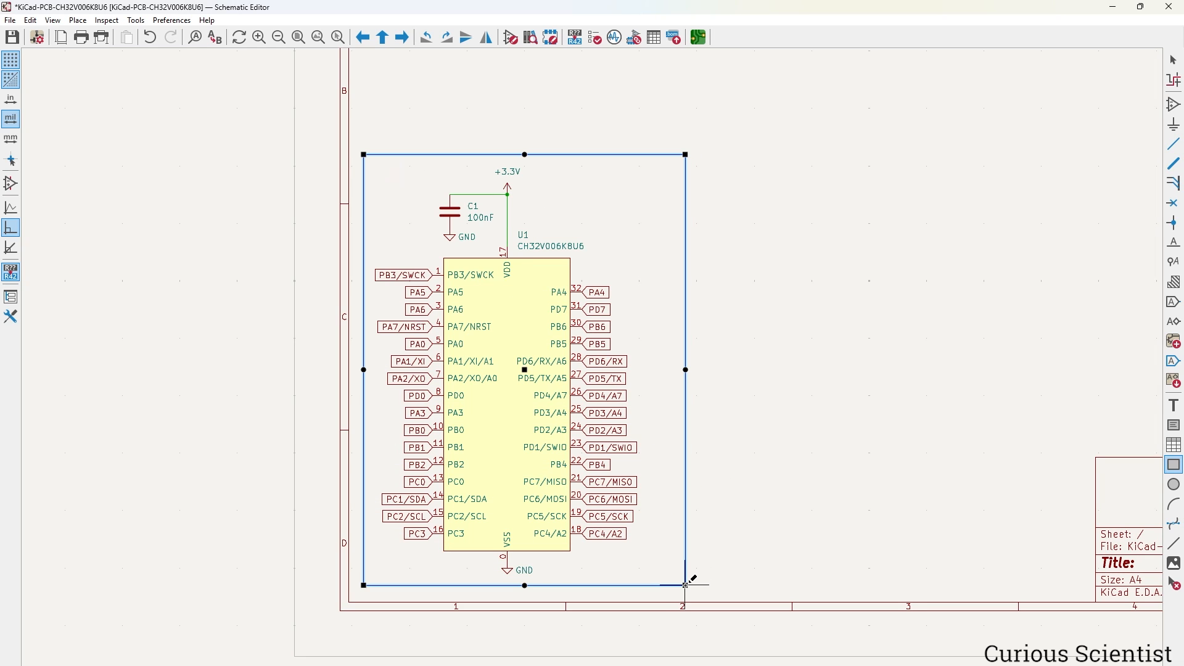
key("Escape")
Add the title 'CH32V006K8U6 microcontroller' along the box's top edge.
left_click(1174, 406)
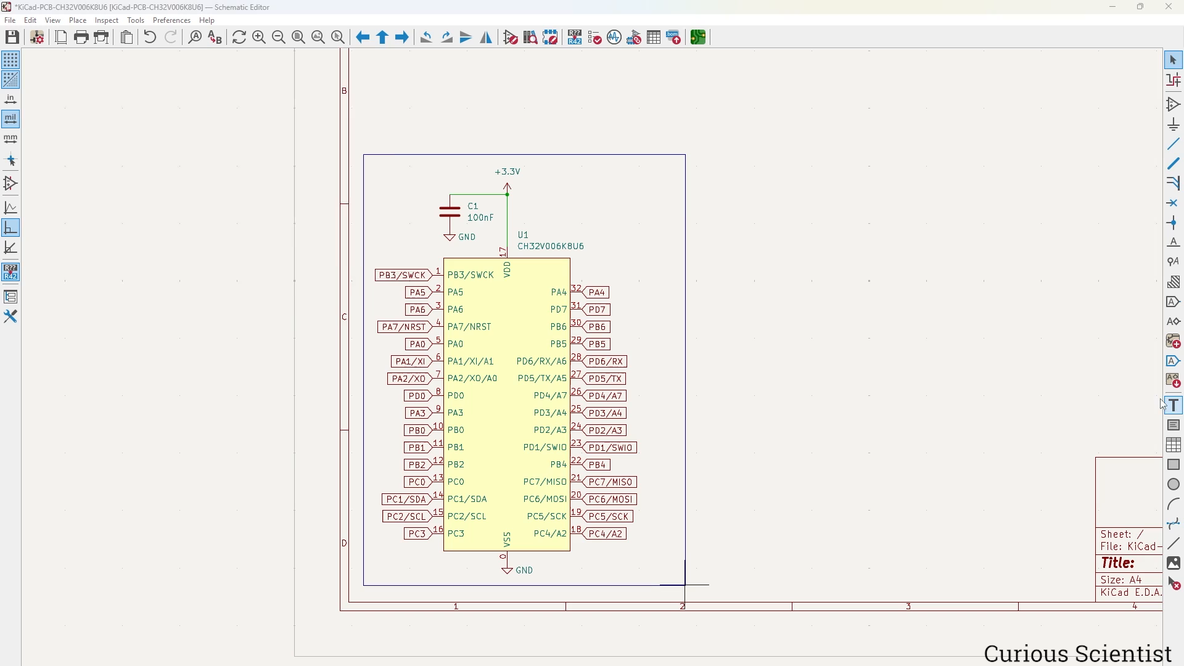
left_click(468, 224)
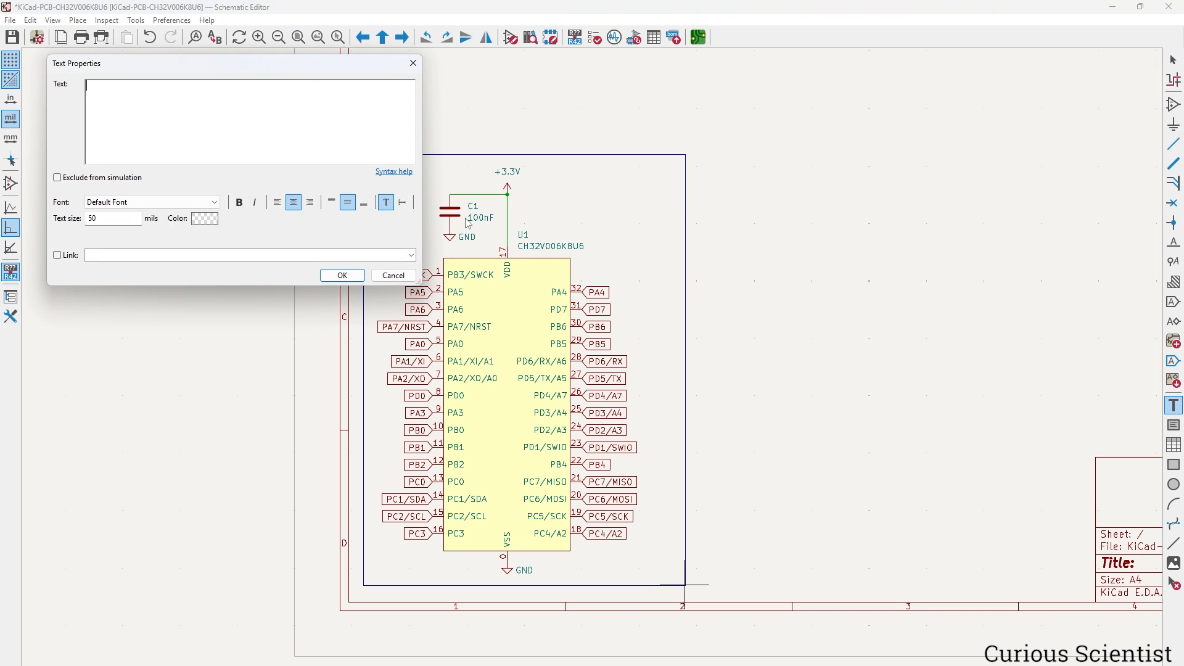
type("CH")
type("3")
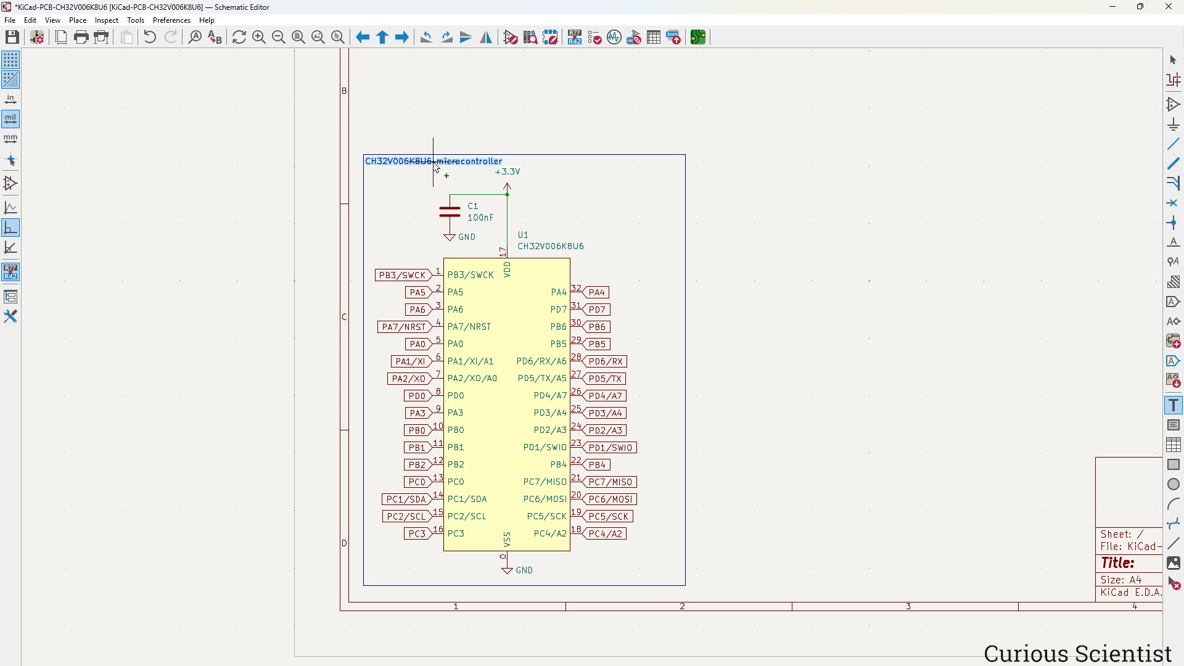
left_click(436, 167)
key("Escape")
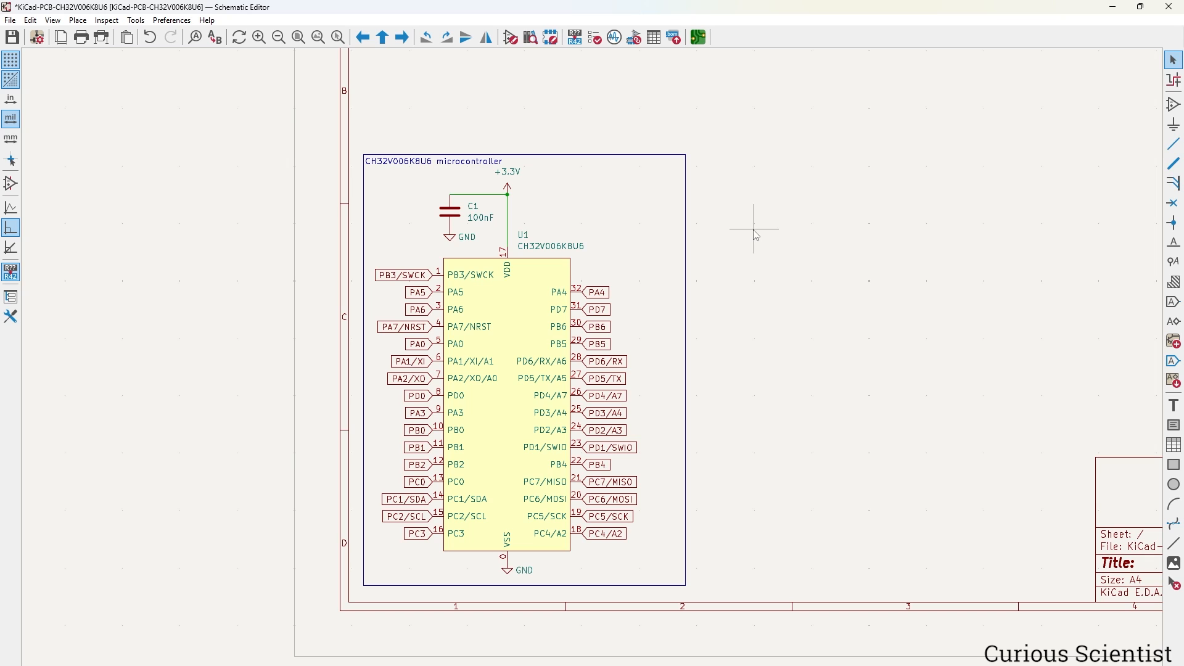
scroll(755, 233, "down", 3)
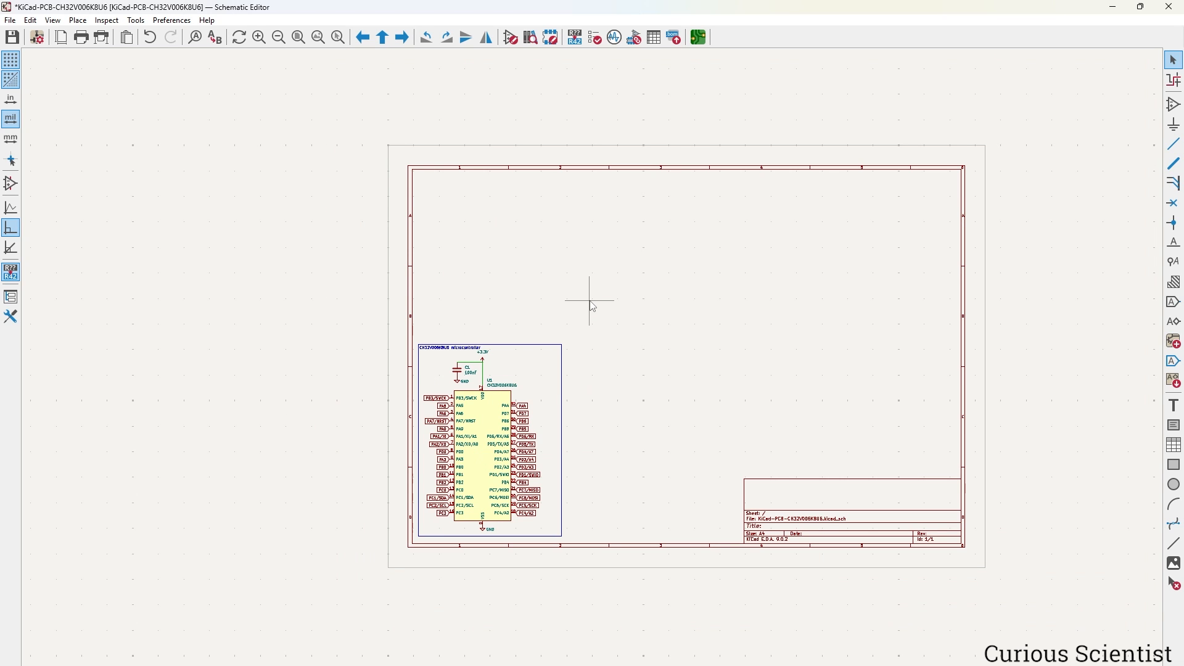
Search 'usb_c' and place USB_C_Receptacle_USB2.0_16P as J1 at the sheet's top left.
scroll(592, 383, "up", 1)
middle_click_drag(678, 373, 550, 270)
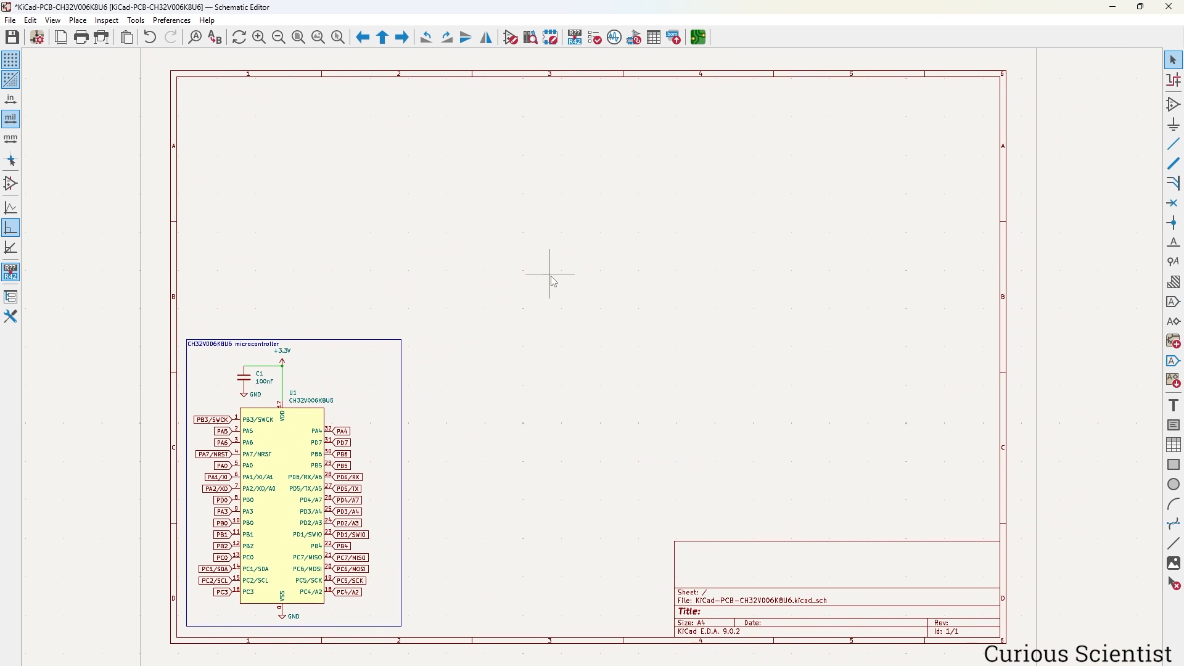
left_click(1173, 105)
left_click(724, 254)
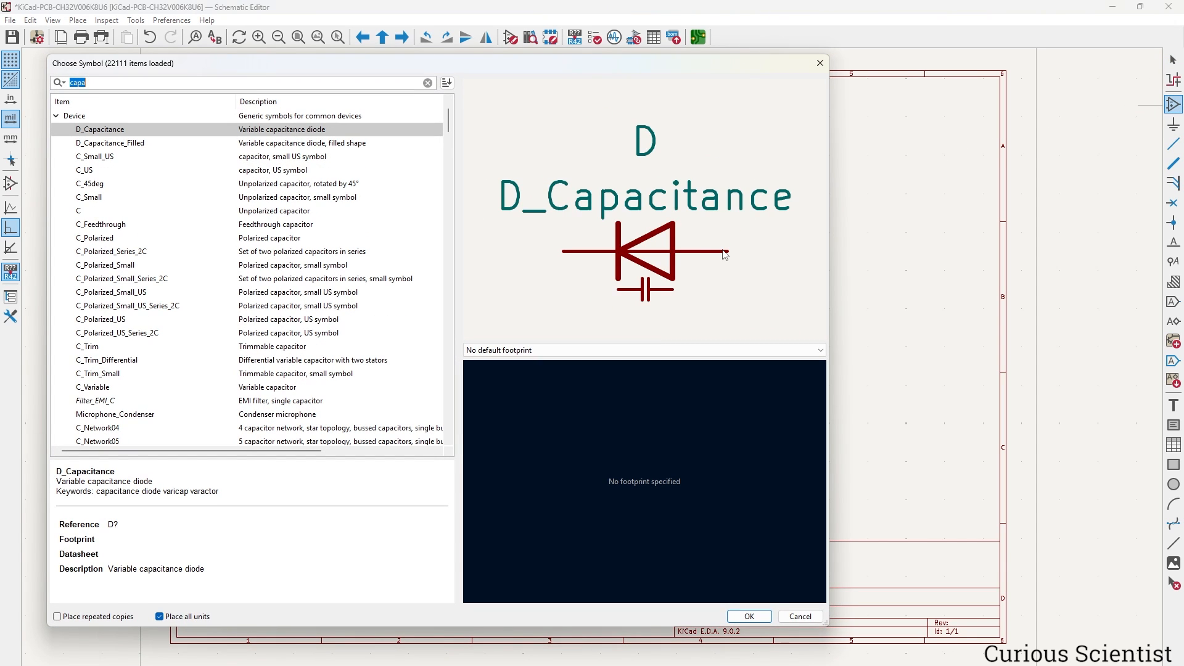
type("usb_c")
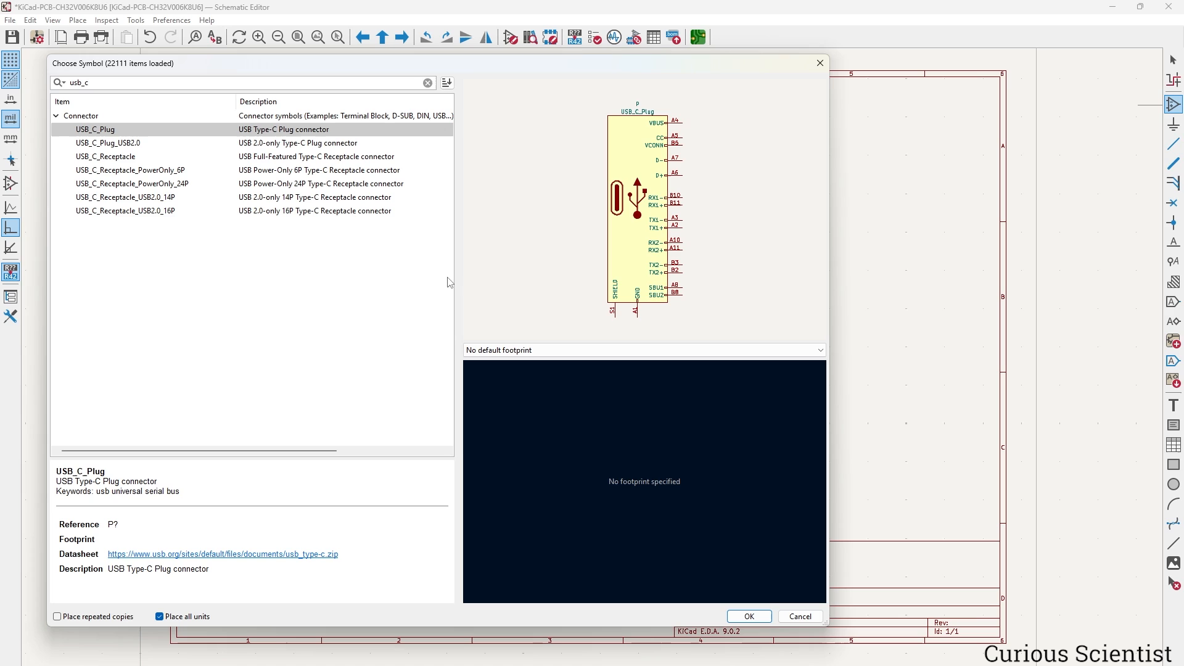
left_click(308, 212)
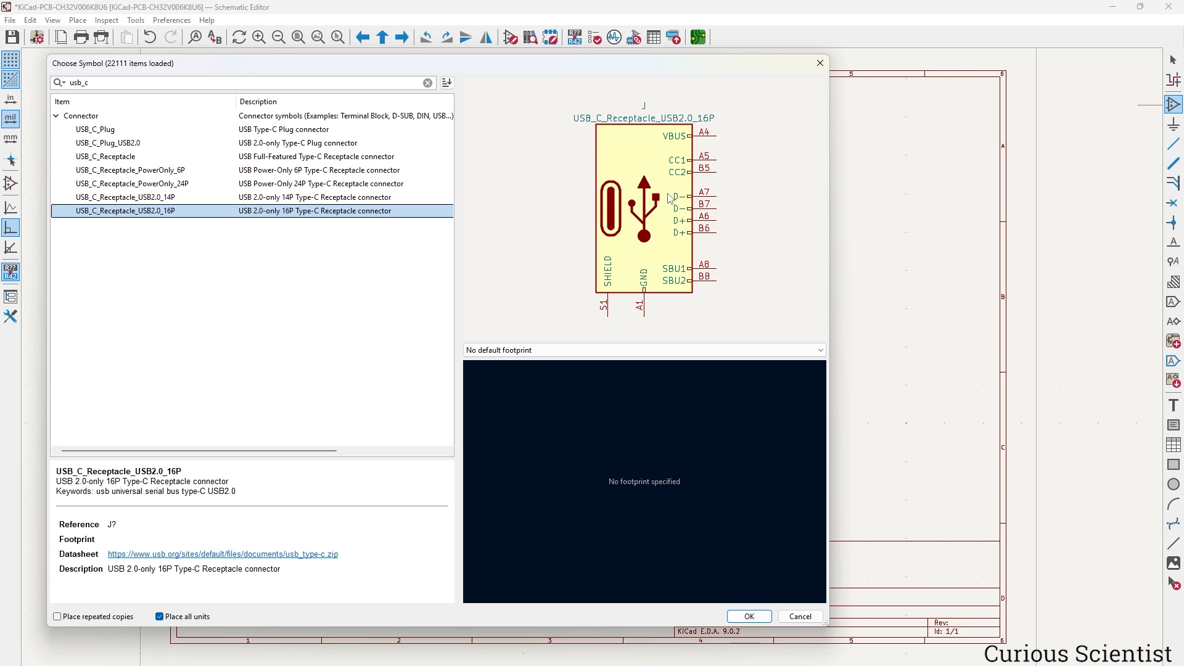
left_click(749, 616)
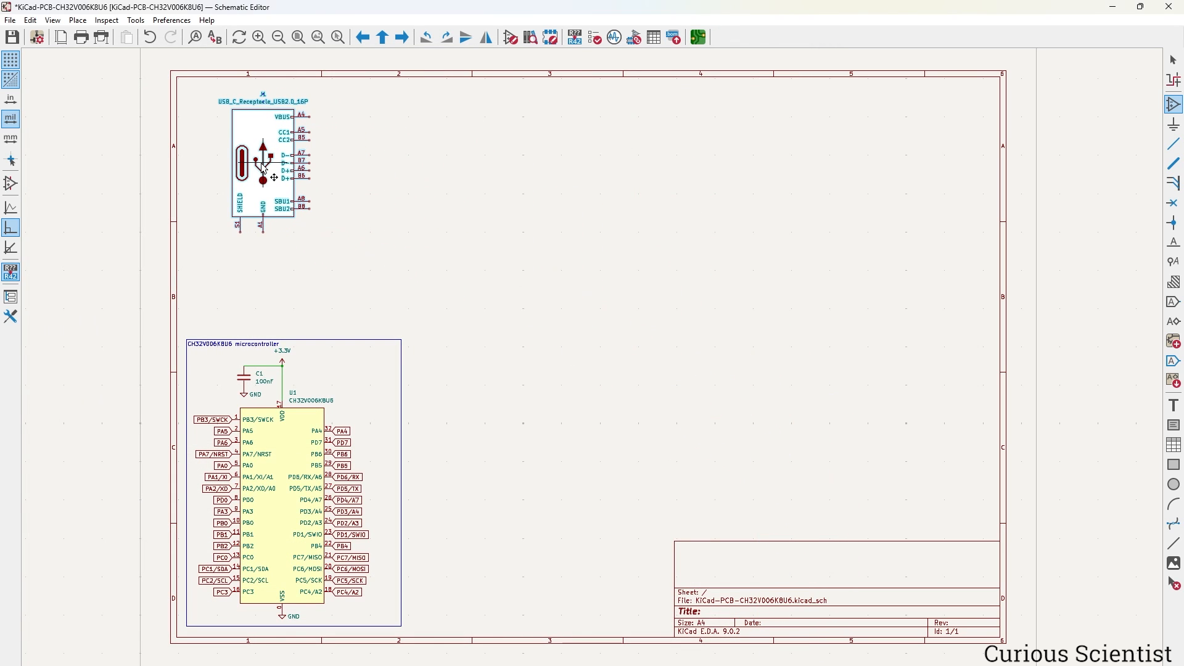
left_click(264, 165)
Filter footprints by '4105' and assign J1 the GCT USB4105 16P top-mount horizontal footprint.
key("Escape")
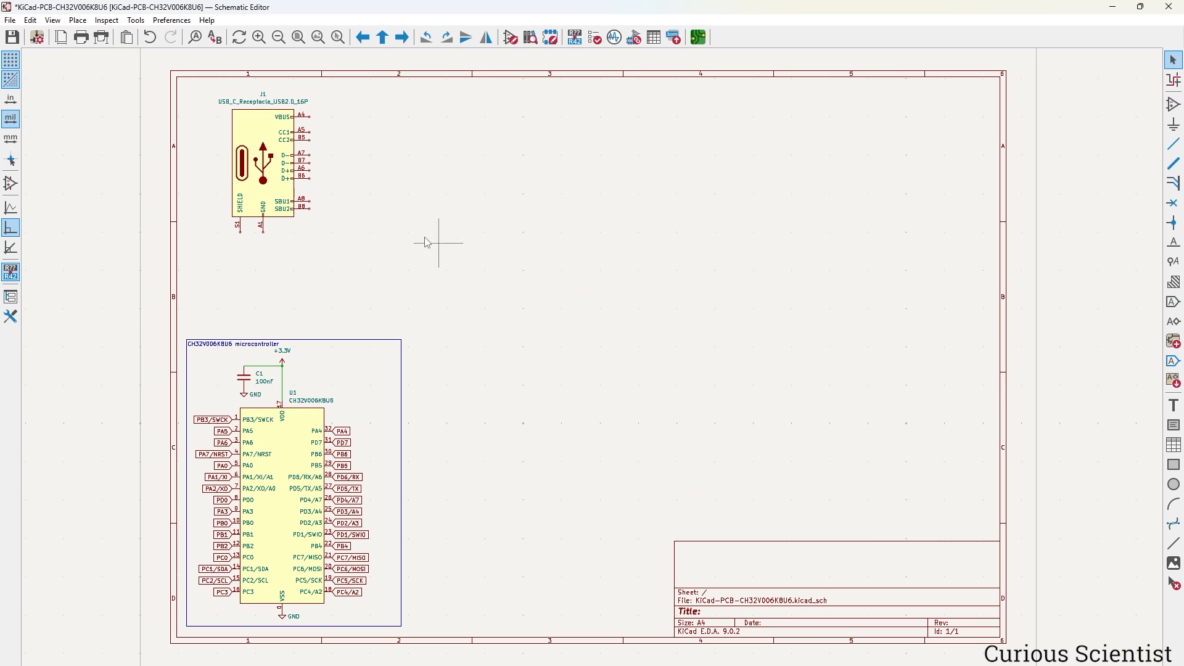
double_click(263, 161)
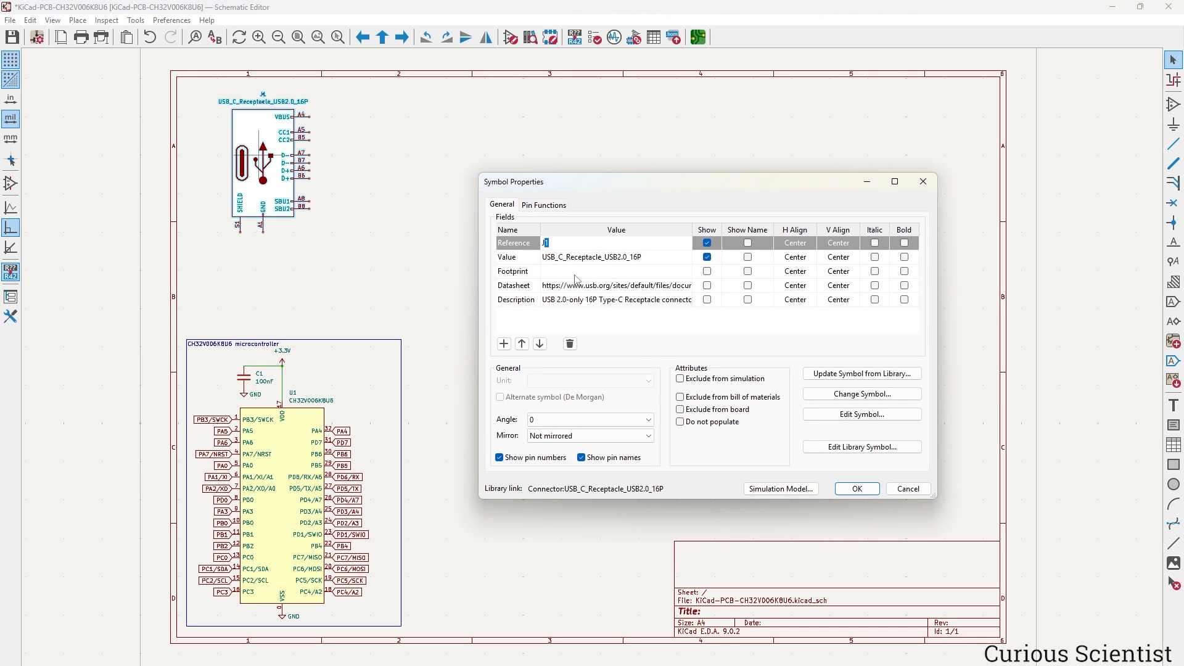
left_click(660, 274)
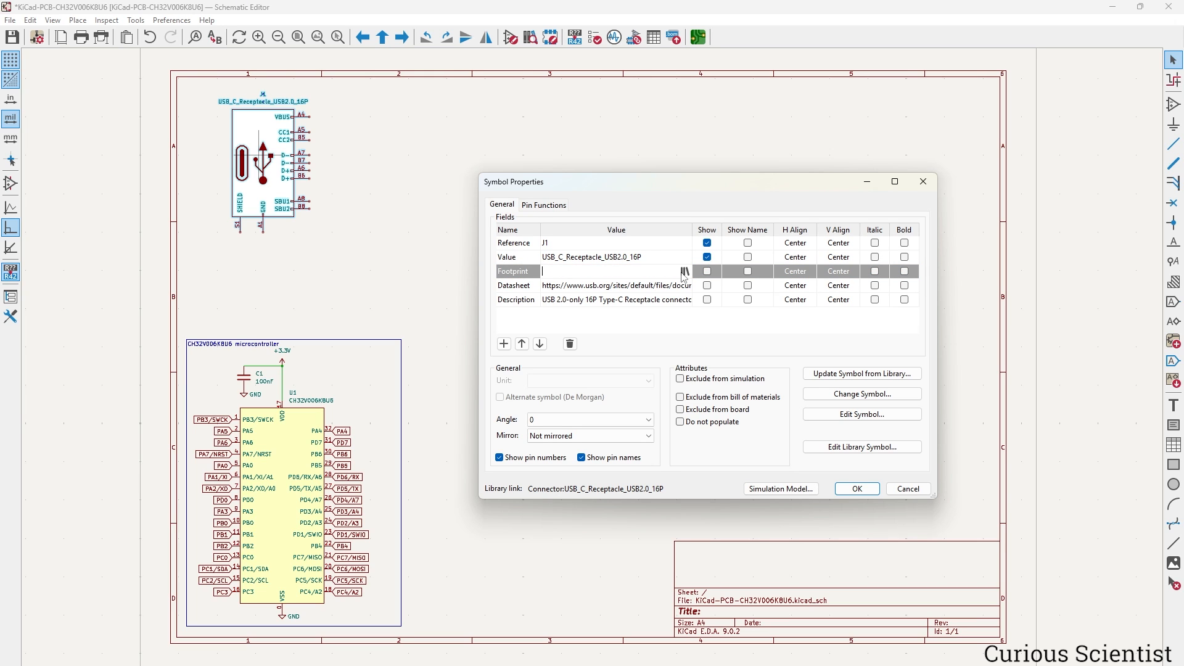
left_click(686, 273)
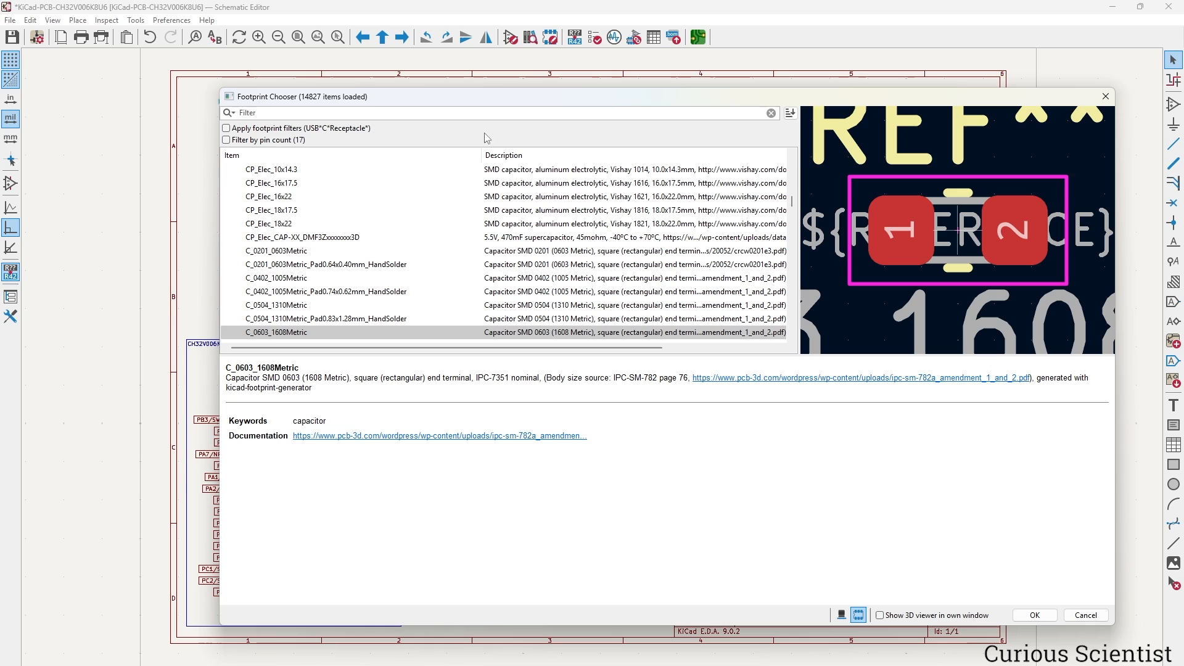
type("4105")
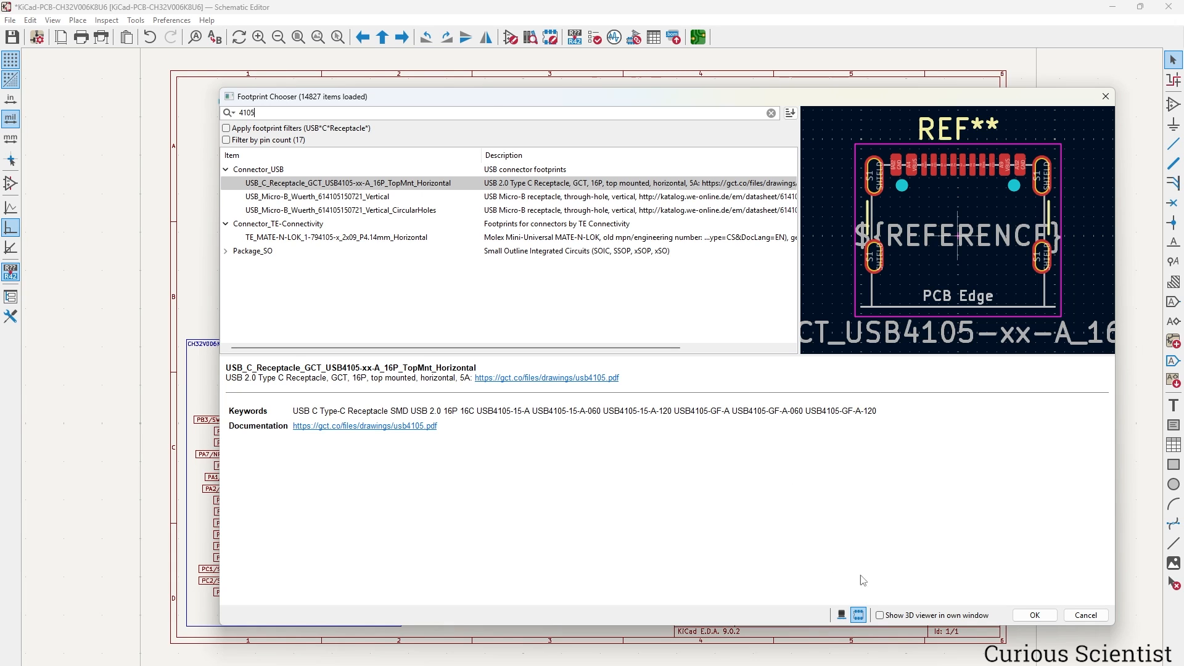
left_click(1037, 616)
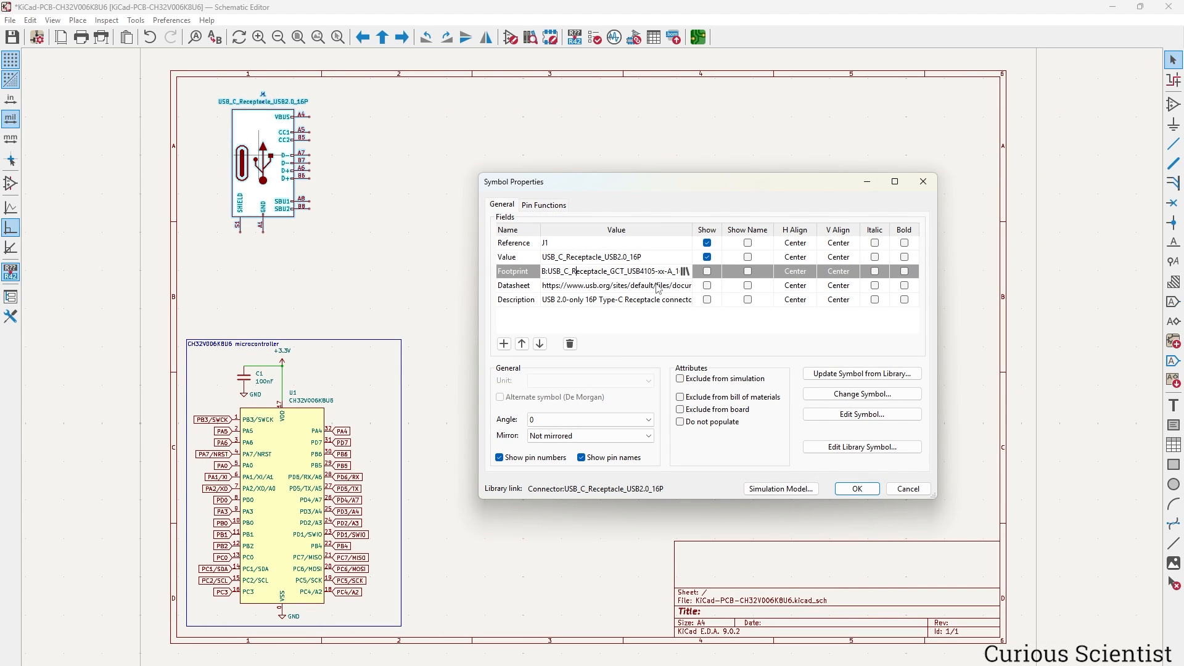
left_click(858, 489)
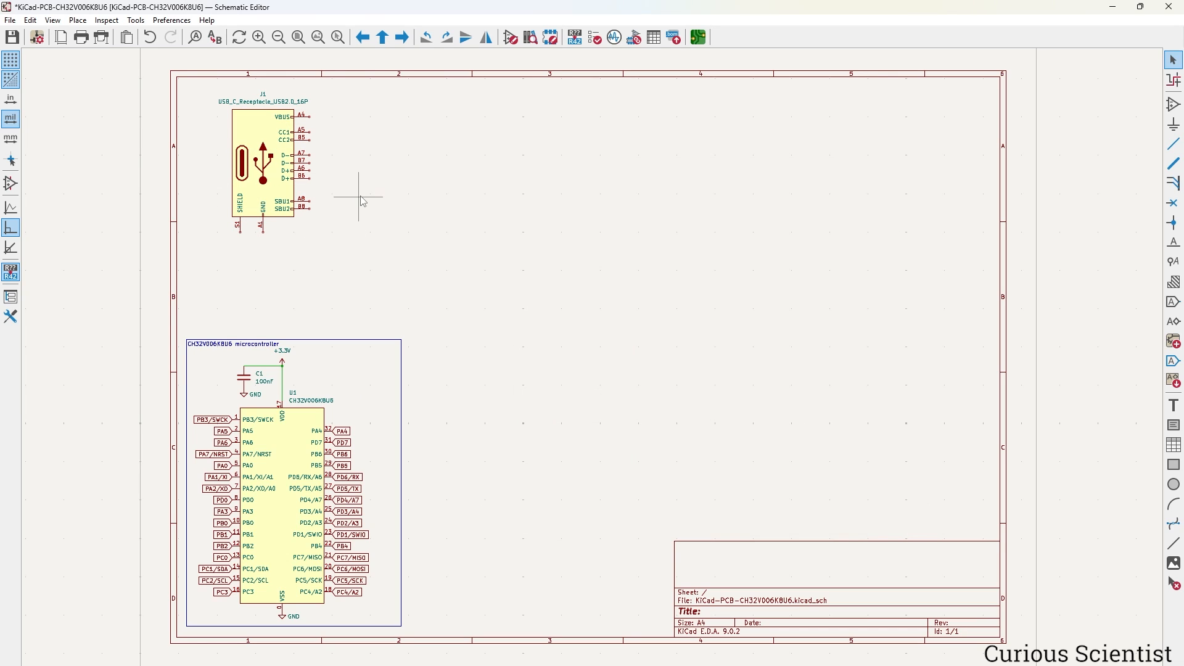
Duplicate the GND symbol onto J1's A1 pin and place a second GND below shield pin S1.
left_click(284, 616)
key("ctrl+d")
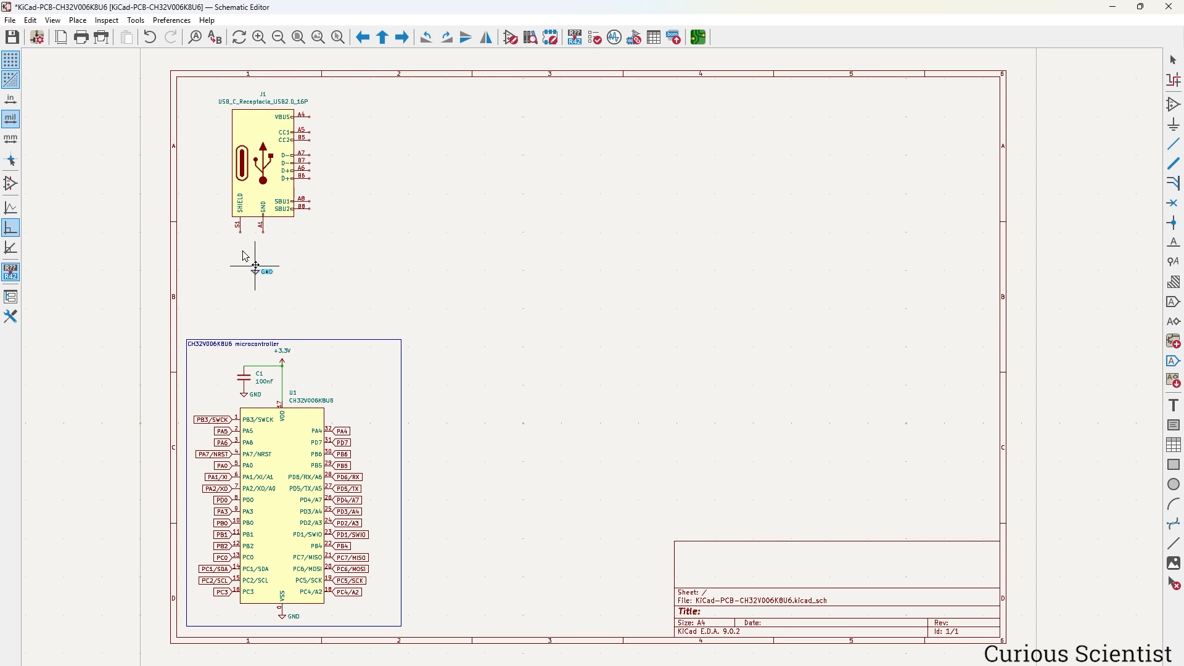
scroll(237, 221, "up", 4)
middle_click_drag(695, 390, 687, 557)
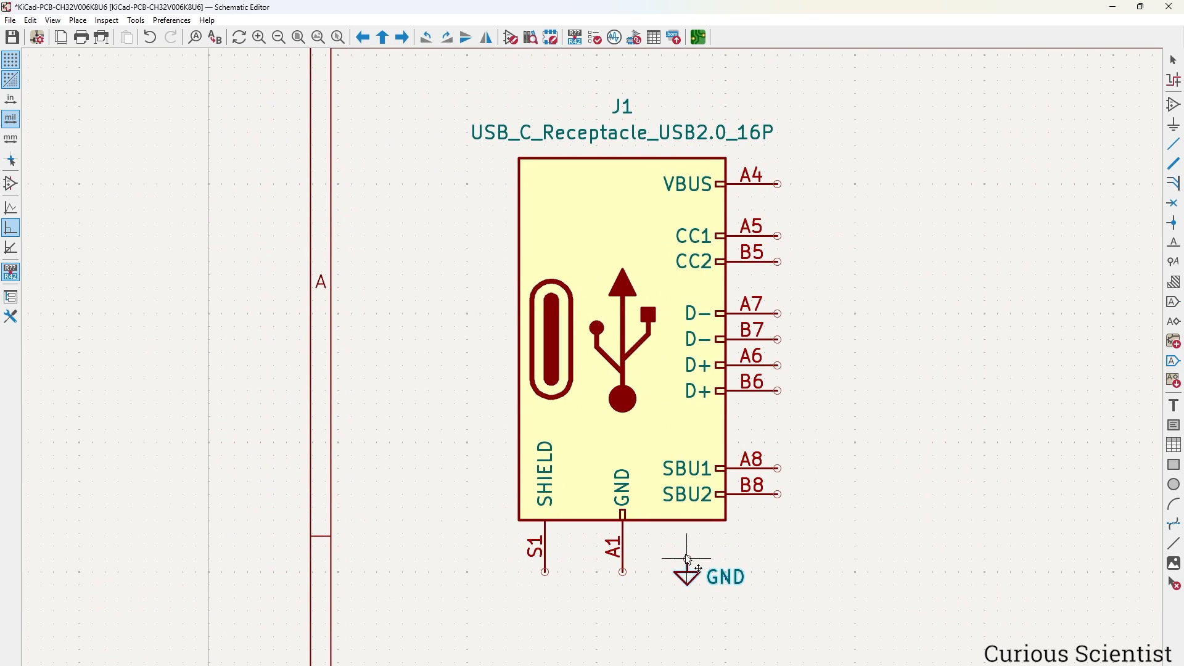
left_click(625, 581)
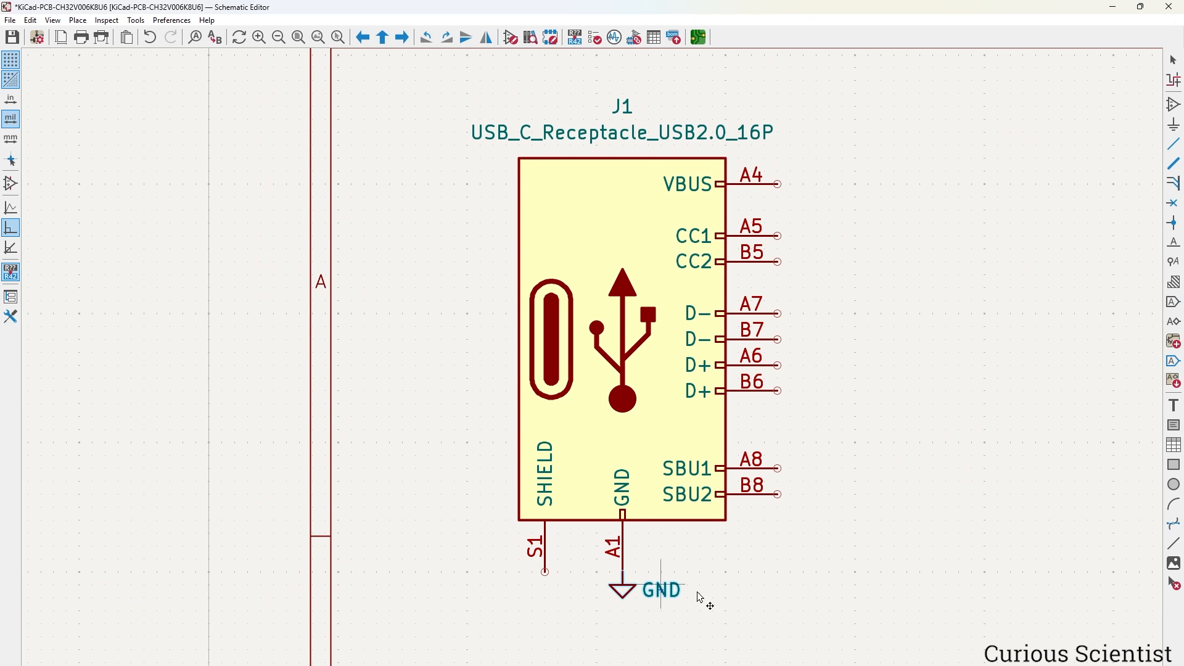
scroll(748, 457, "down", 2, "shift")
key("ctrl+d")
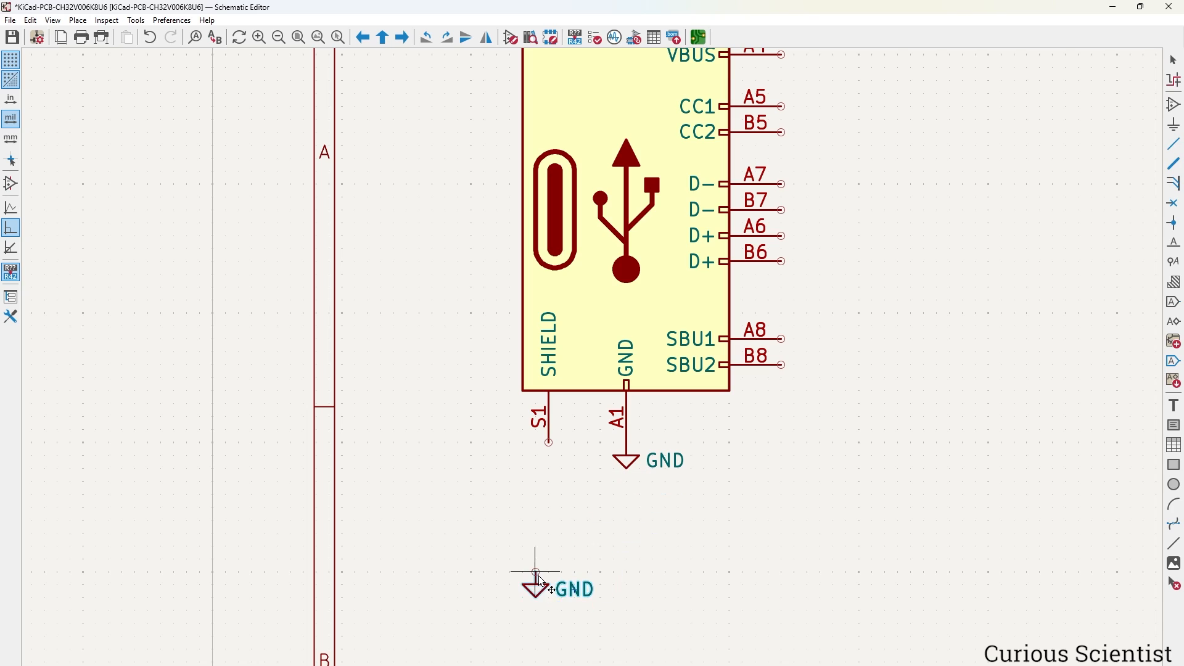
left_click(550, 585)
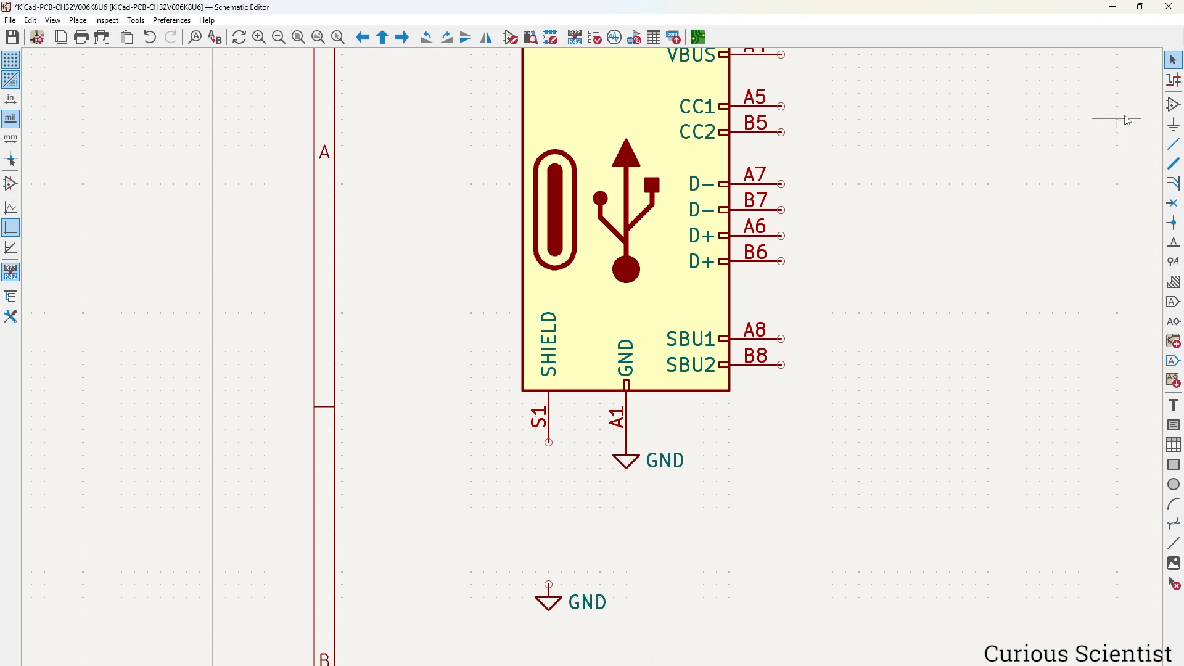
Search 'res' in the symbol chooser and place the generic R resistor as R1 below shield pin S1.
left_click(1174, 106)
left_click(956, 223)
type("res")
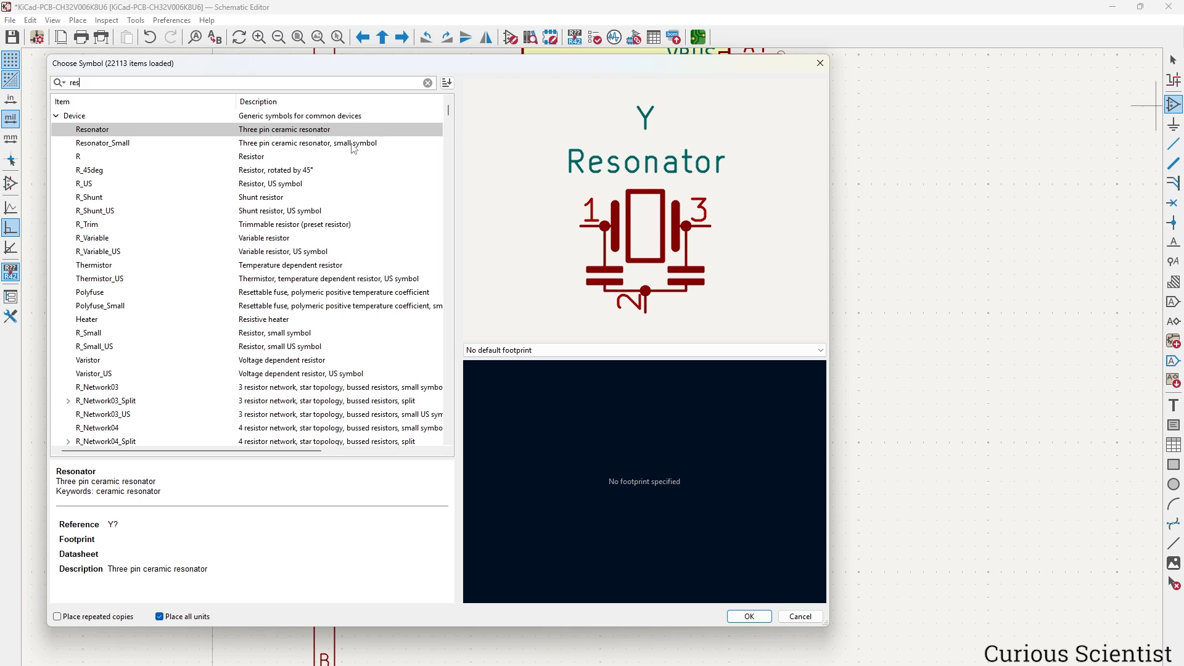
left_click(300, 158)
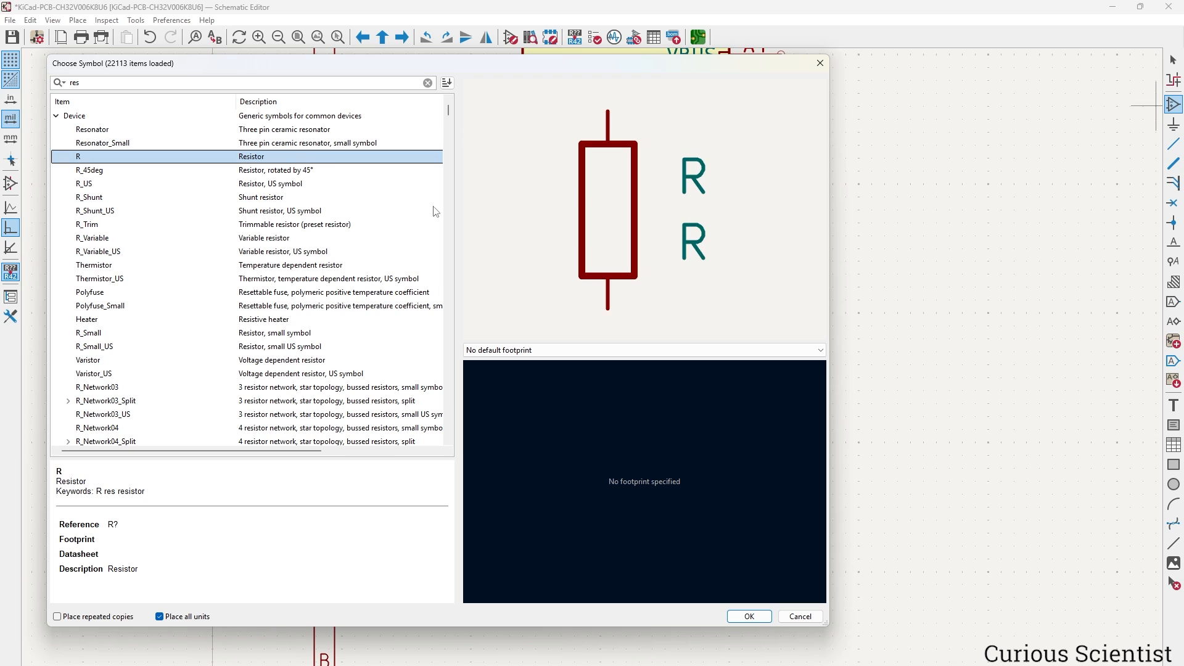
left_click(759, 617)
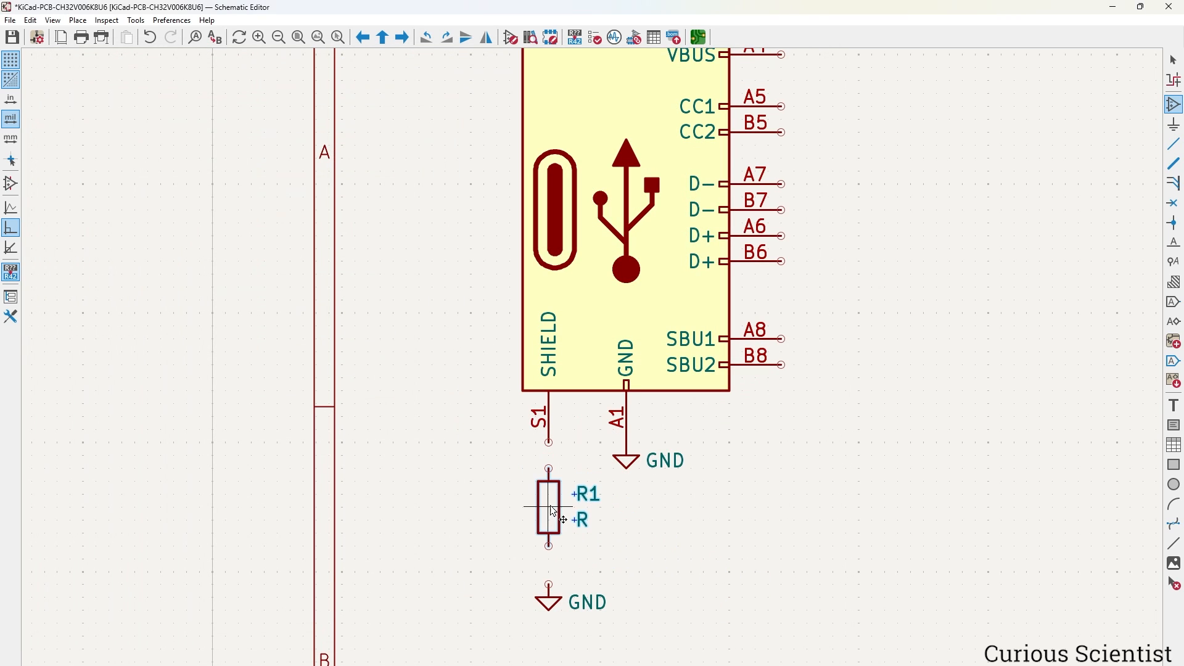
left_click(556, 517)
Set resistor R1's value to 1M.
key("Escape")
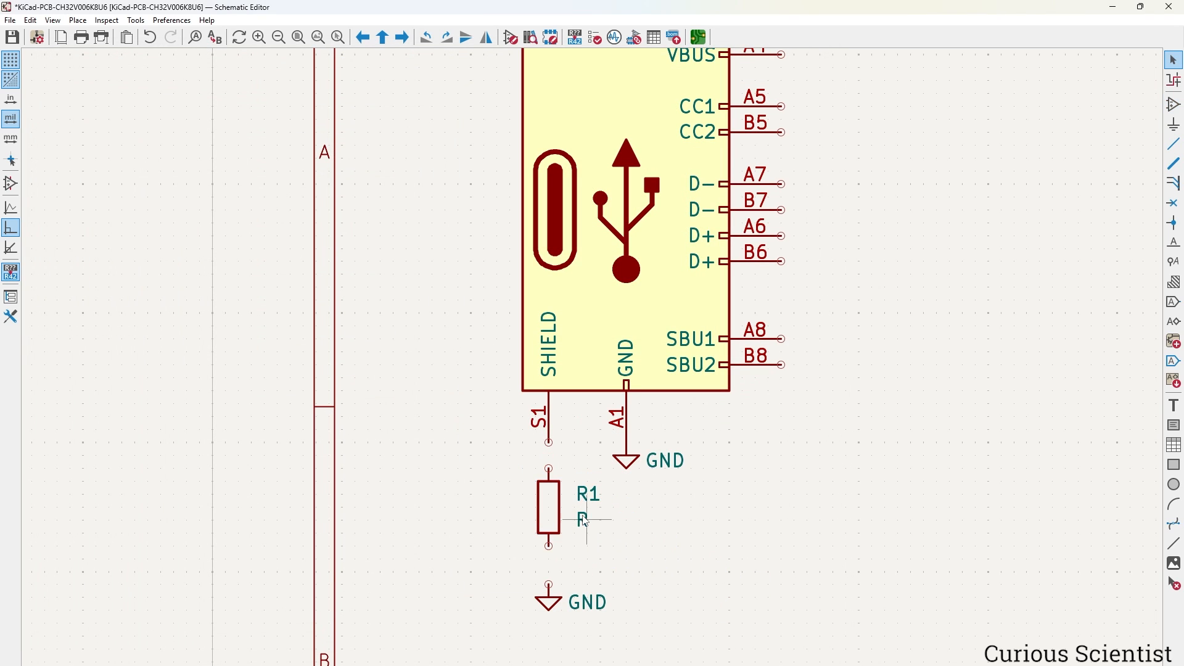
double_click(584, 520)
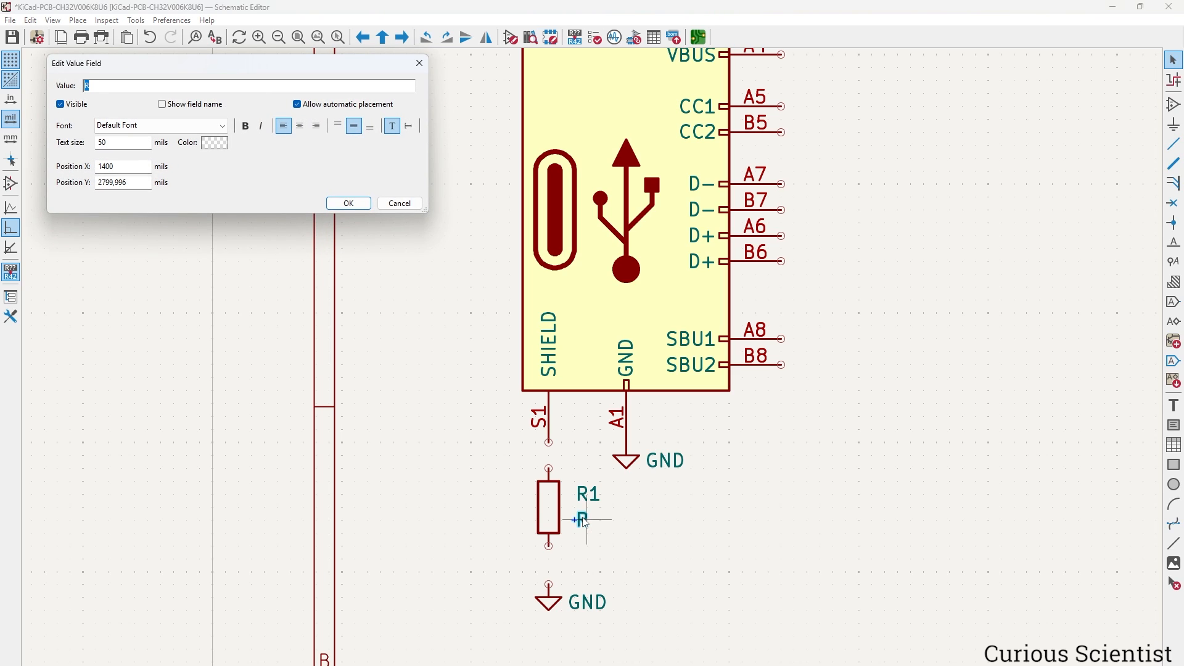
type("1M")
key("Return")
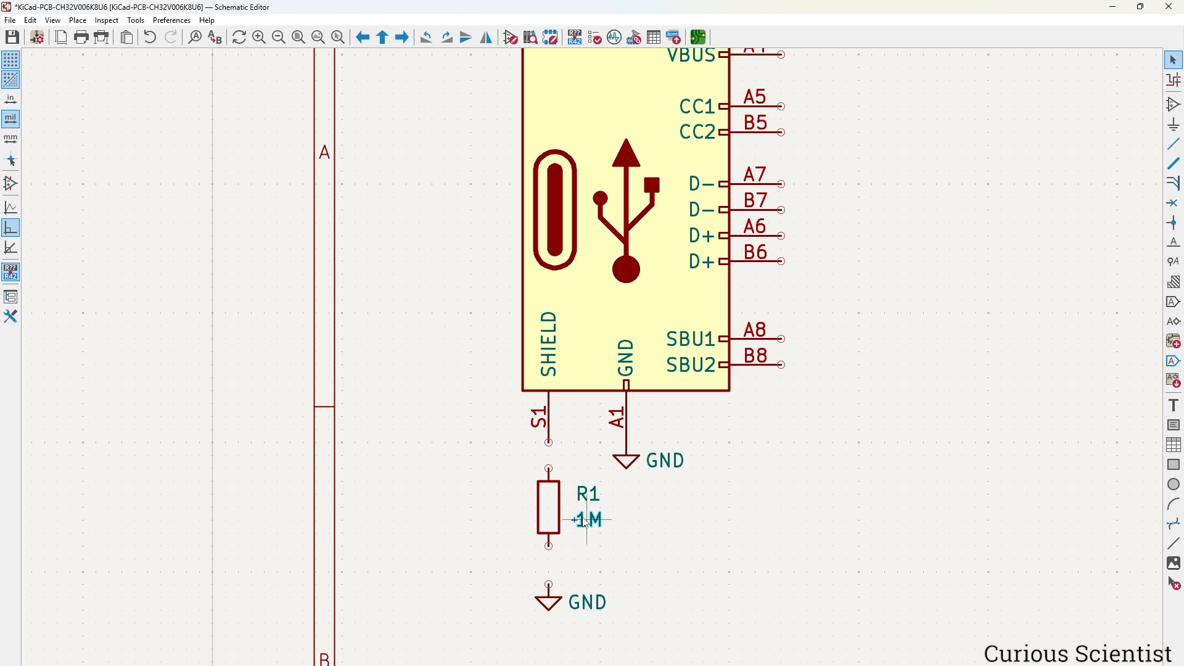
Assign the R_0603_1608Metric footprint to R1 in its Symbol Properties.
double_click(548, 509)
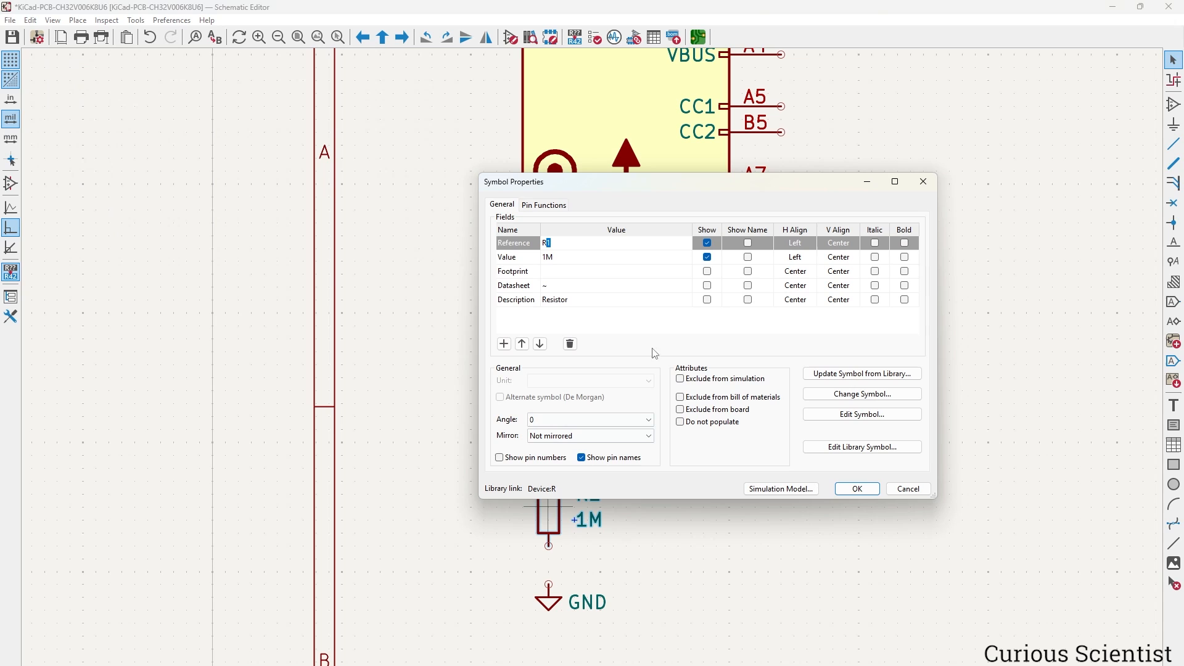
left_click(673, 272)
left_click(684, 272)
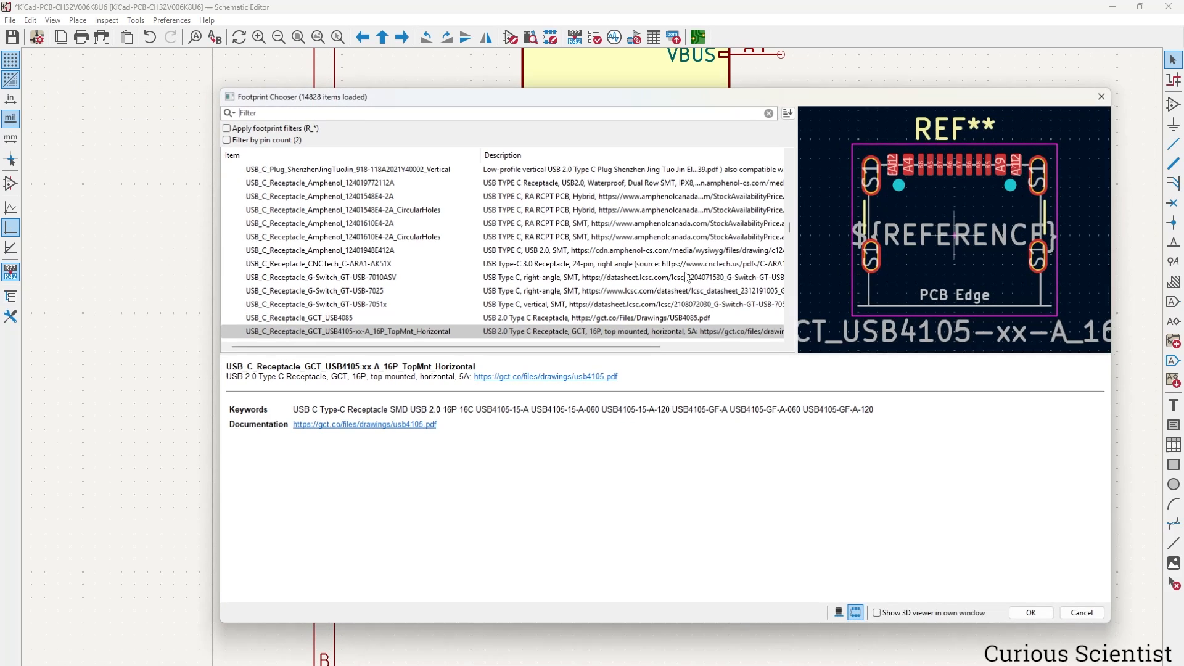
left_click(496, 114)
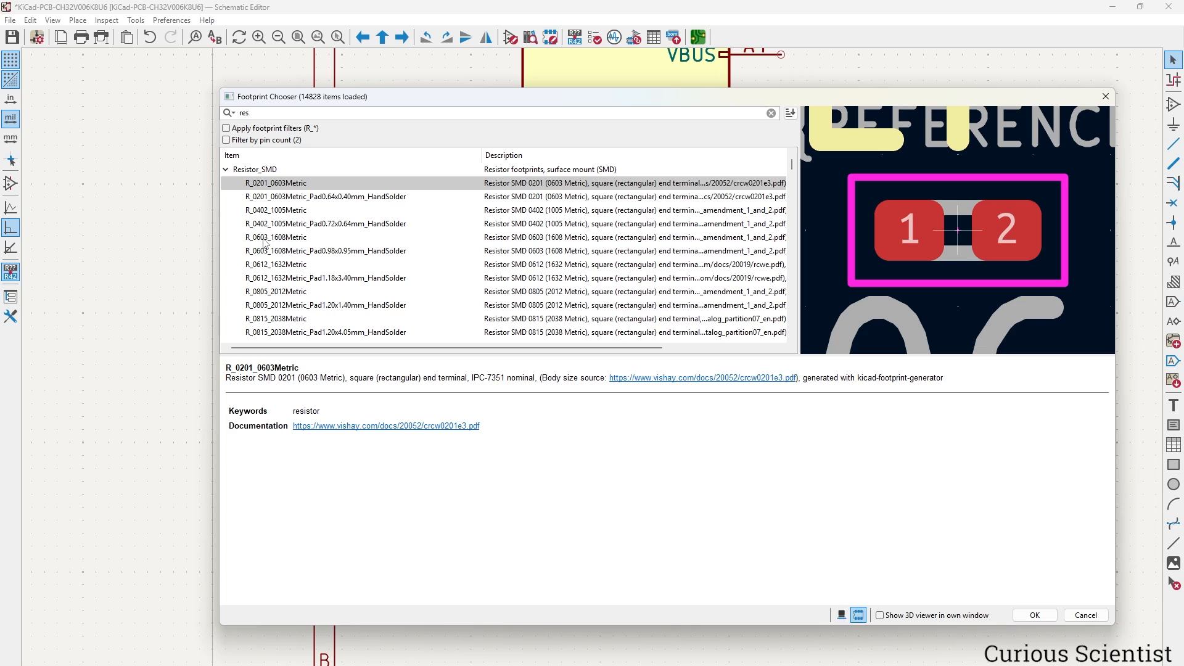
left_click(265, 241)
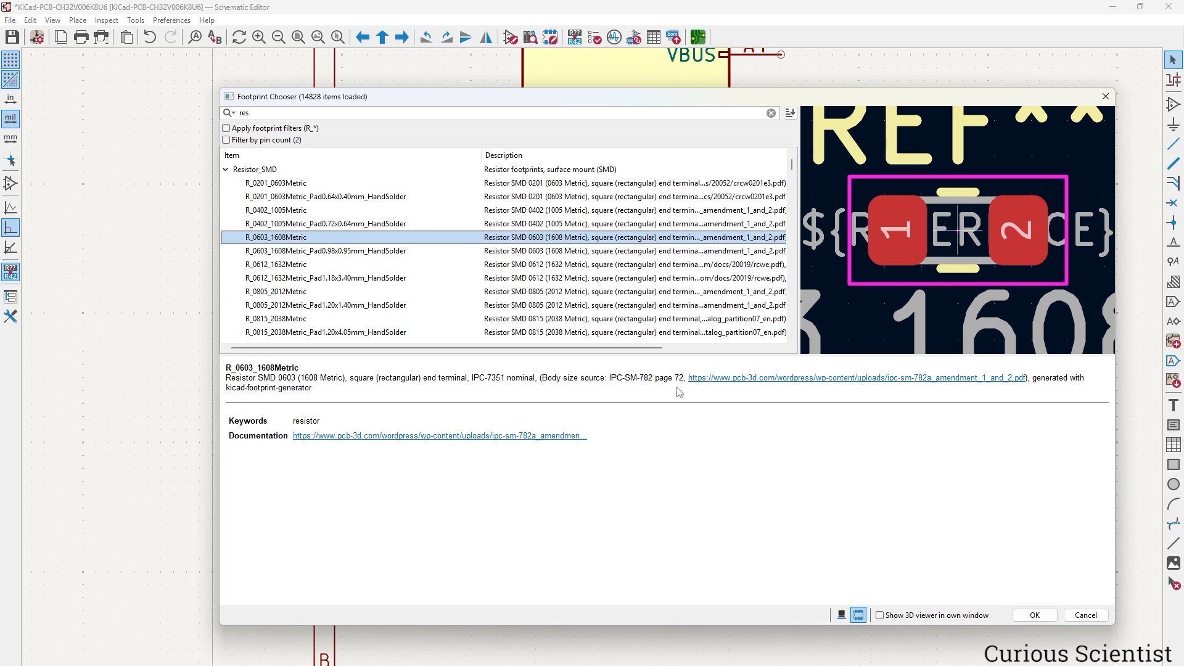
left_click(1034, 615)
left_click(858, 488)
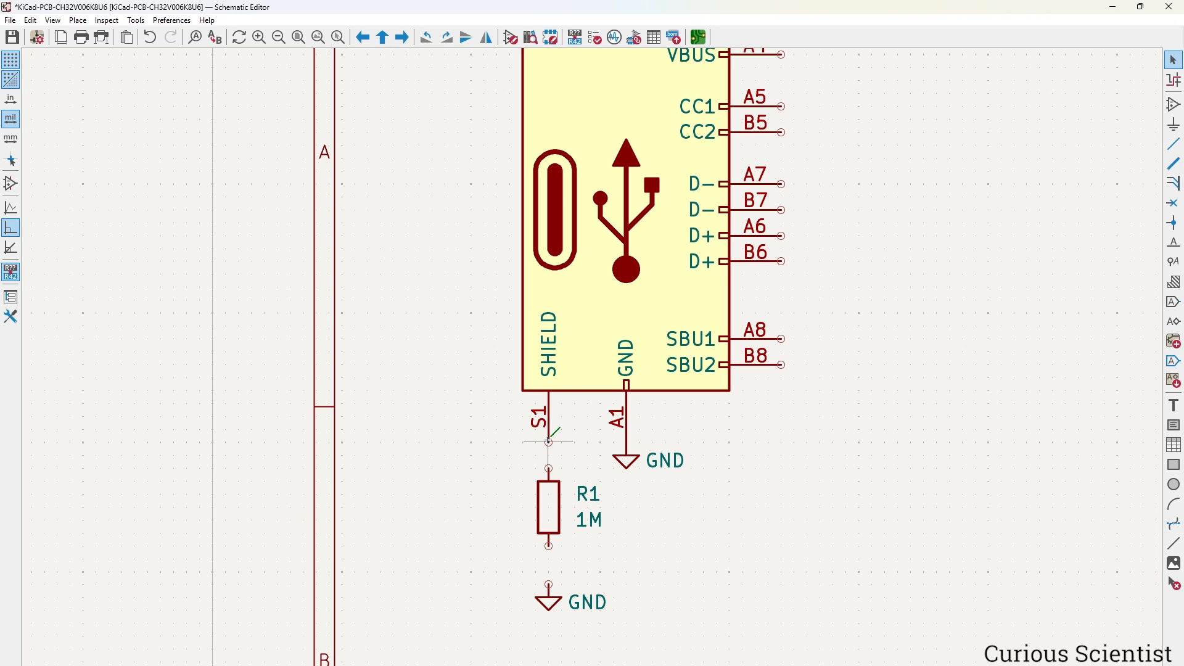
Wire shield pin S1 to R1's top pin and R1's bottom pin to GND.
key("w")
left_click(549, 469)
key("Escape")
key("w")
left_click(549, 584)
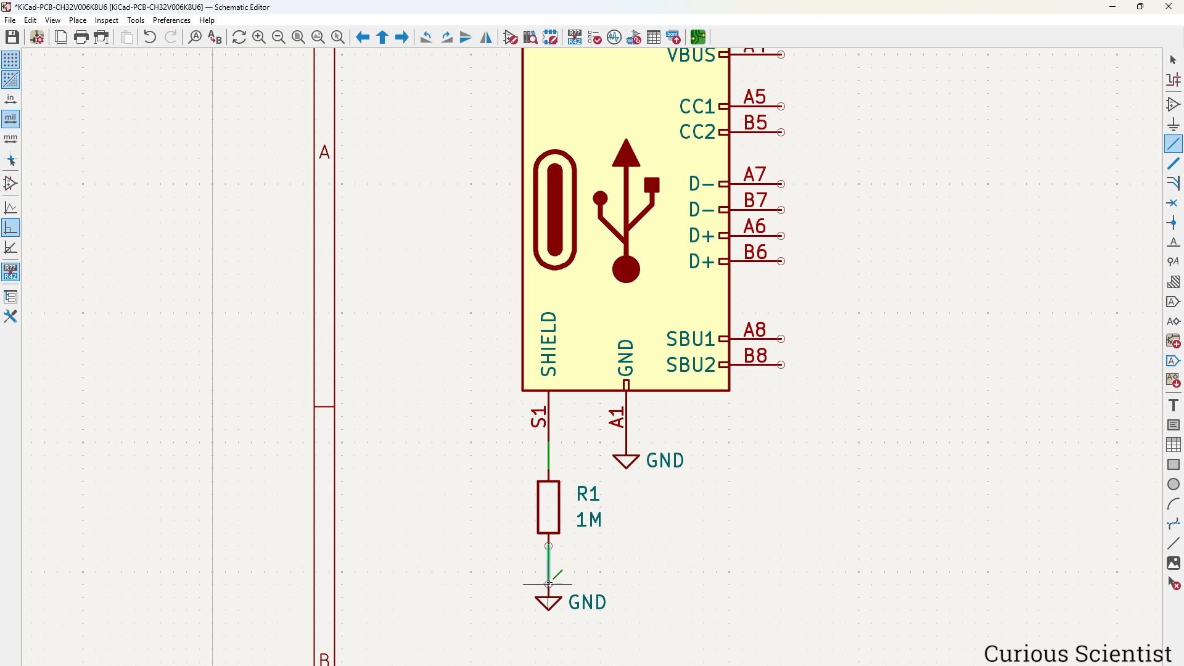
key("Escape")
Put no-connect flags on J1's SBU1 and SBU2 pins.
middle_click_drag(859, 430, 794, 498)
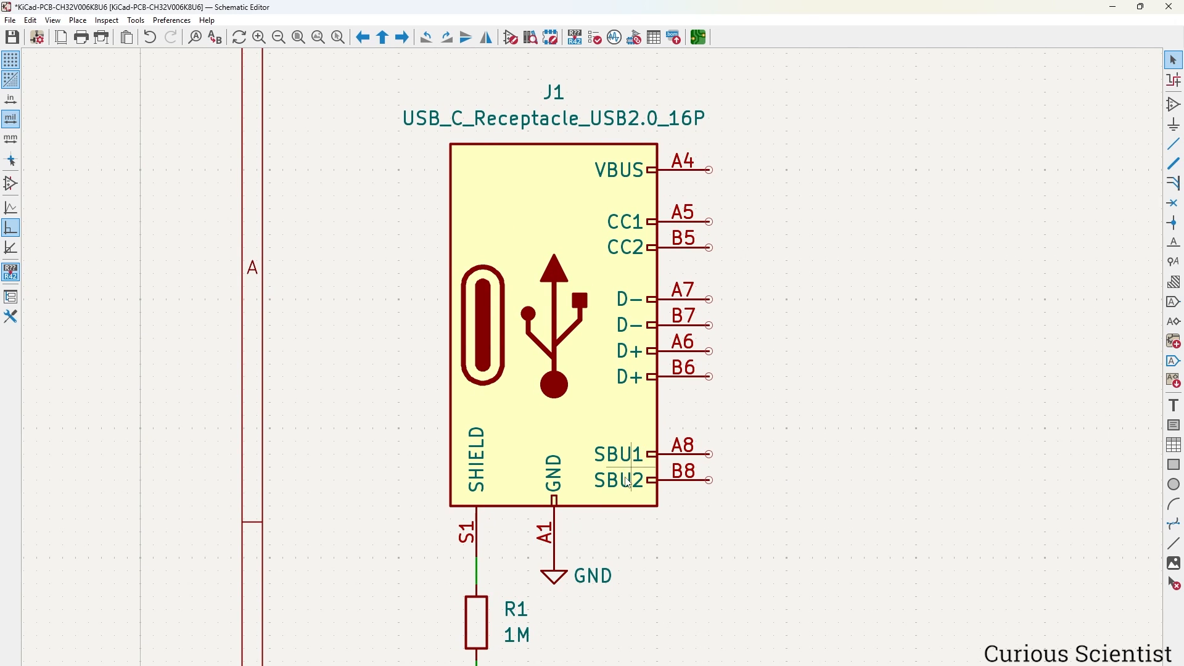
left_click(1172, 208)
left_click(709, 454)
left_click(708, 479)
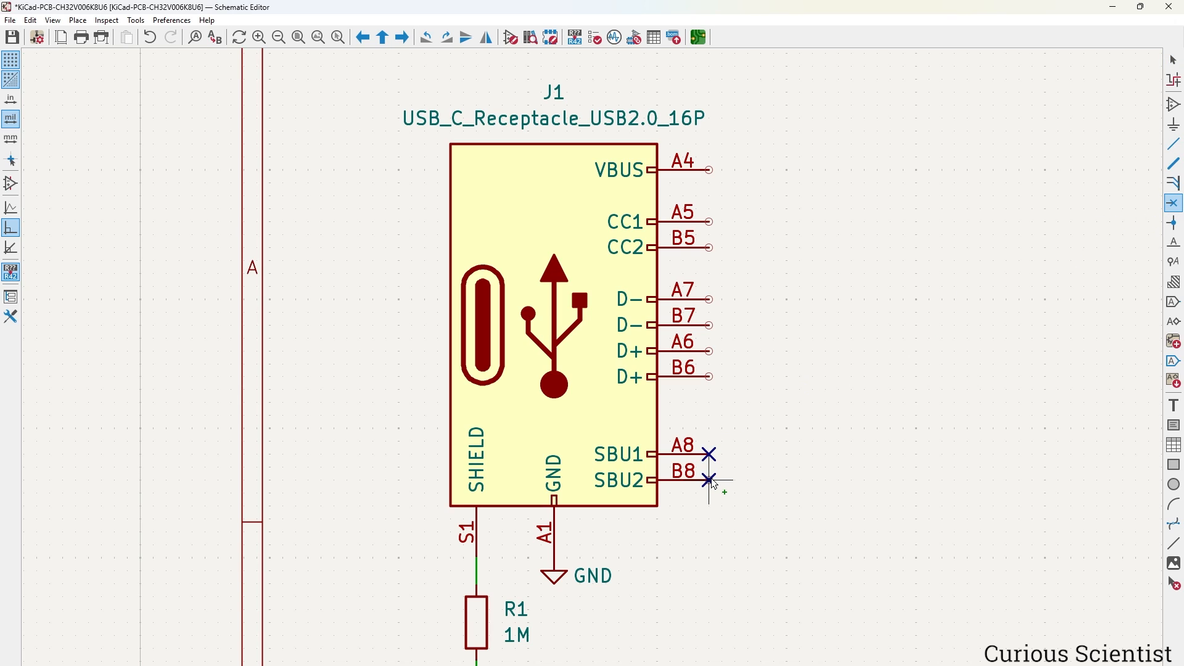
key("Escape")
scroll(784, 434, "up", 2)
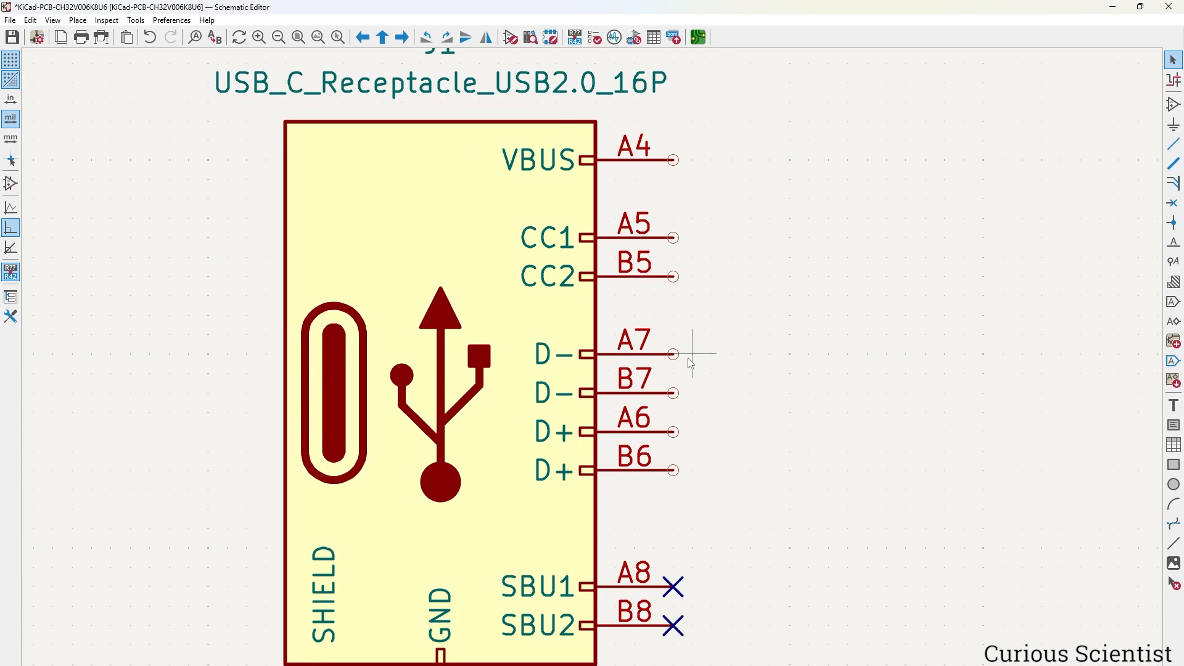
Wire J1's A7 pin to B7 and A6 to B6.
key("w")
left_click(673, 393)
key("w")
left_click(674, 470)
key("Escape")
Attach a global label D+ to the B6 wire.
key("ctrl+l")
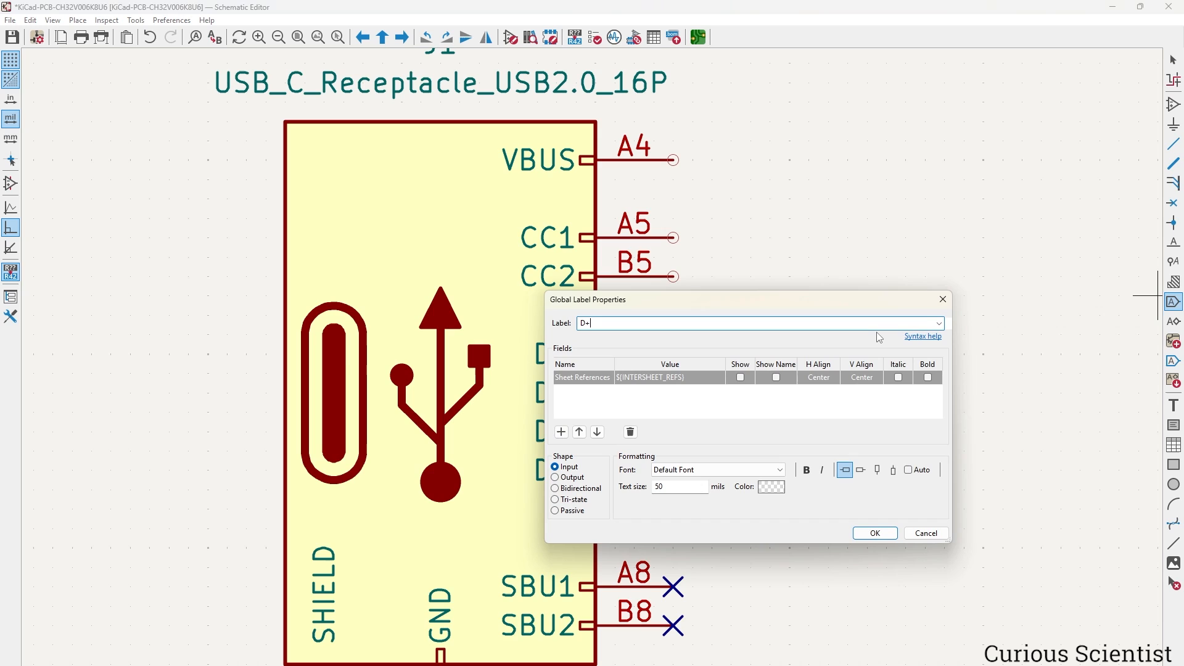
type("D+")
key("Return")
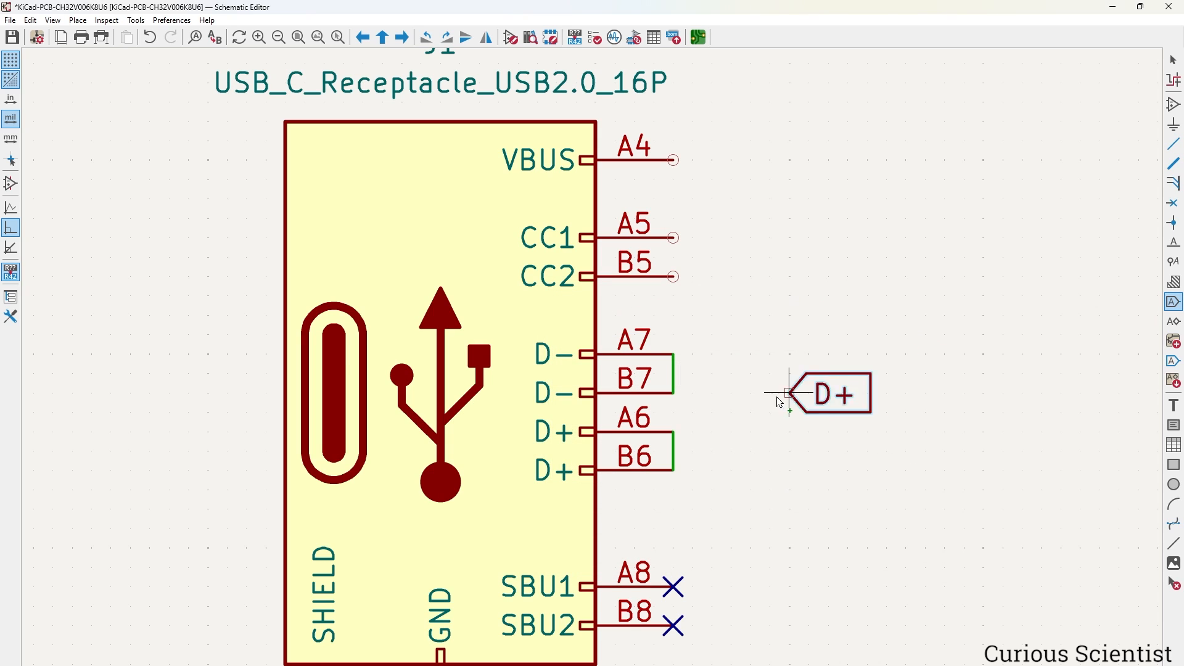
left_click(691, 451)
key("Escape")
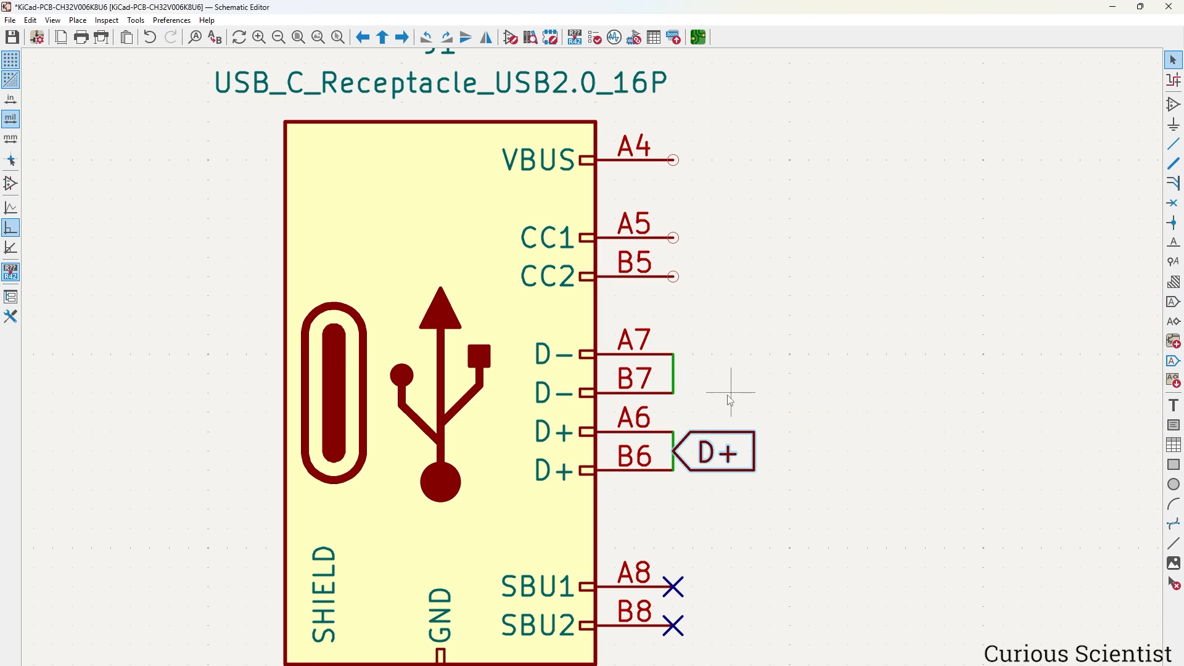
Copy the D+ label onto the B7 wire and rename it D-.
left_click(719, 452)
key("ctrl+d")
left_click(677, 376)
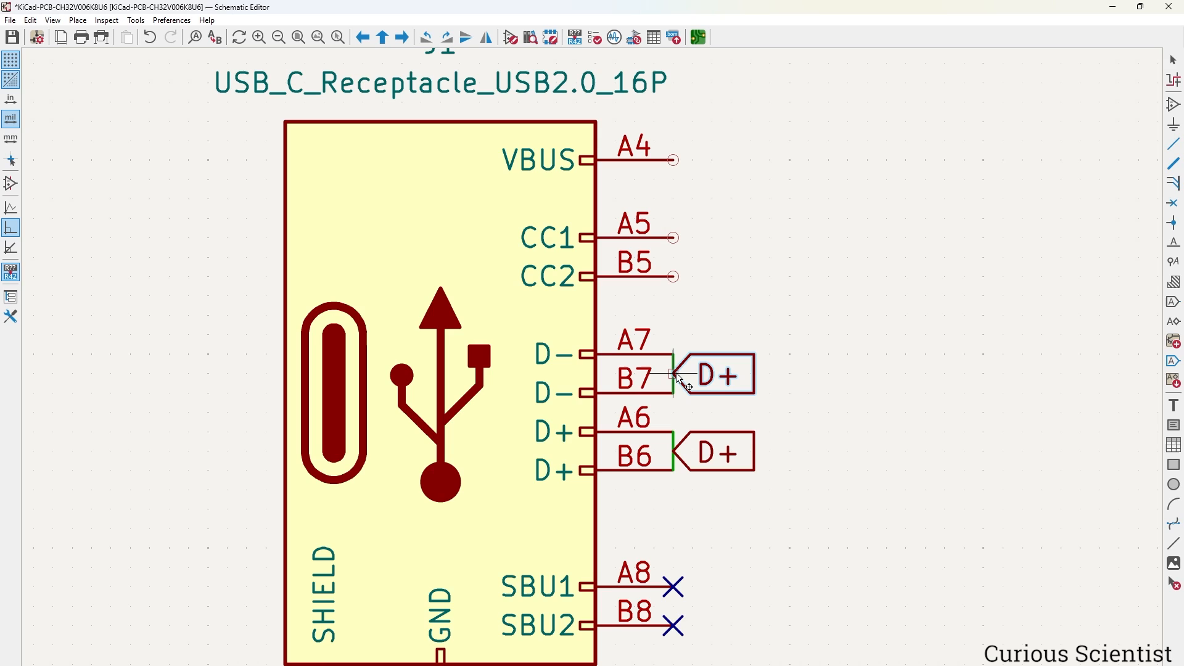
double_click(710, 376)
key("End")
key("shift+Left")
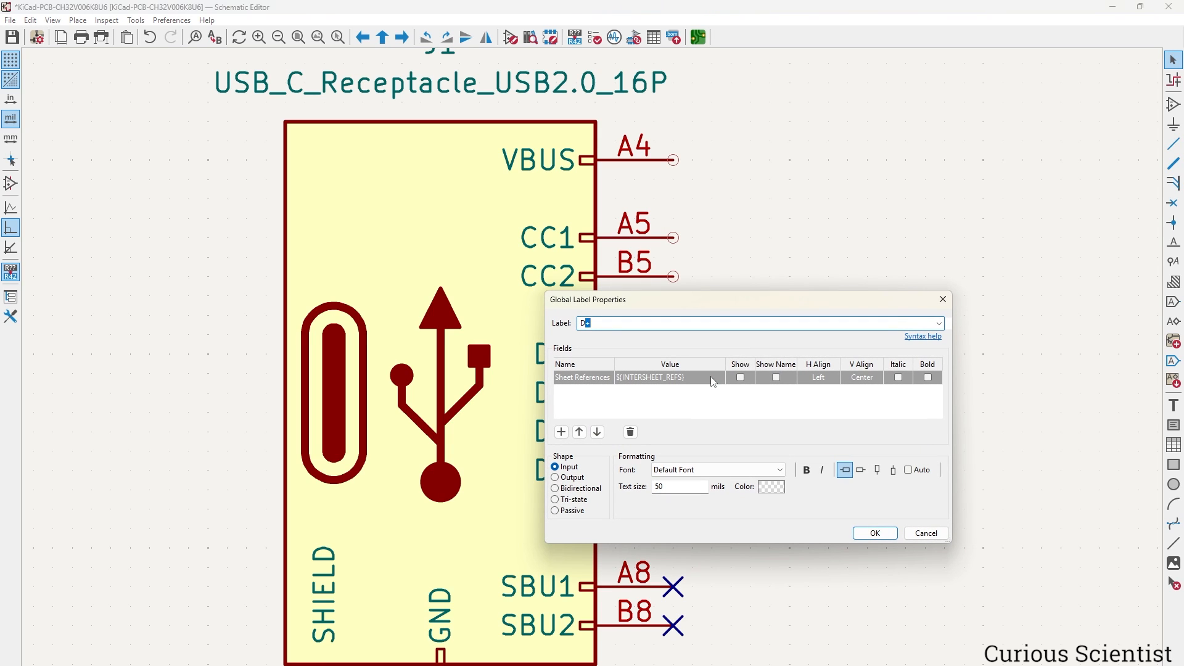
type("-")
key("Return")
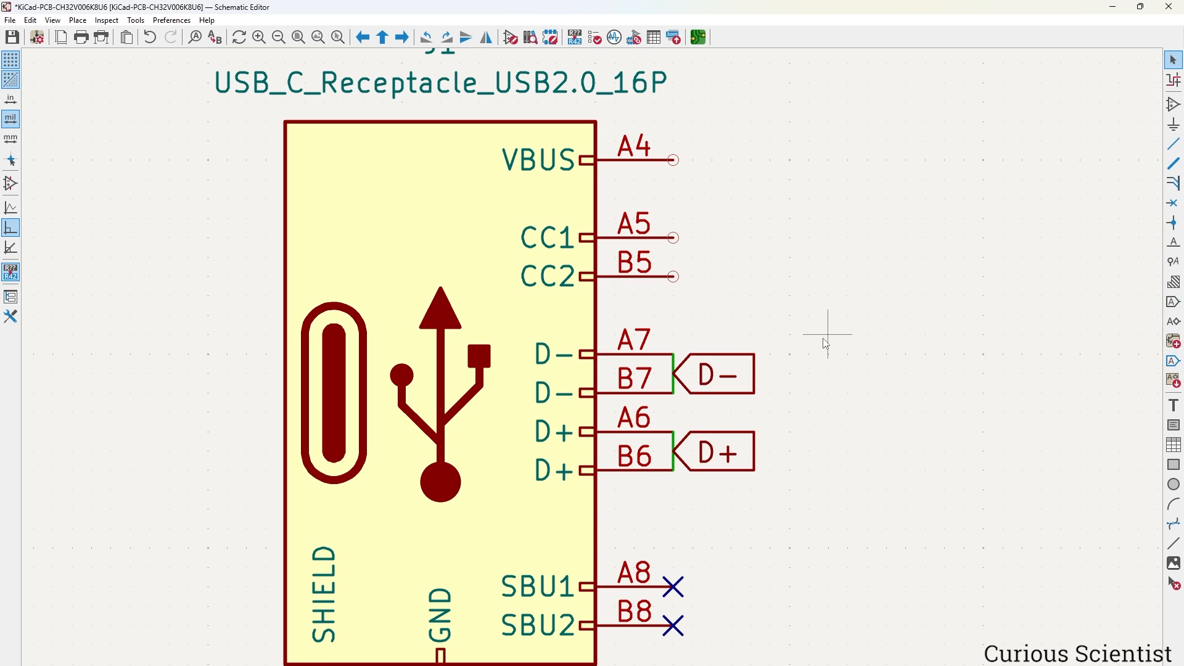
middle_click_drag(808, 332, 759, 319)
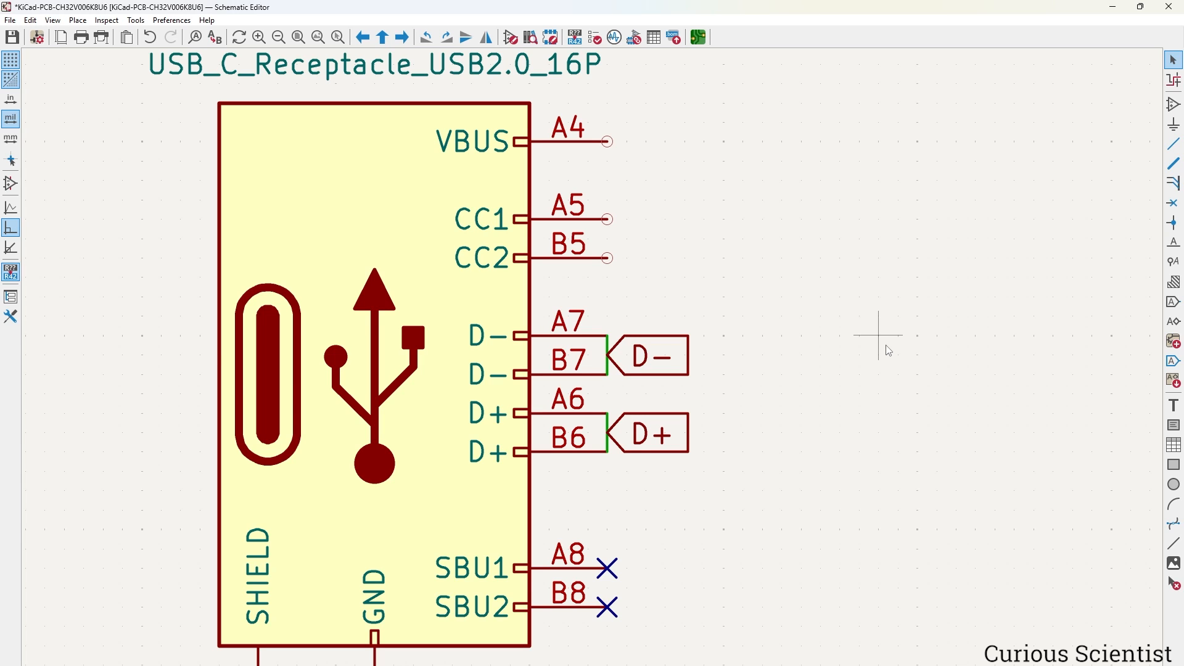
scroll(889, 350, "down", 3)
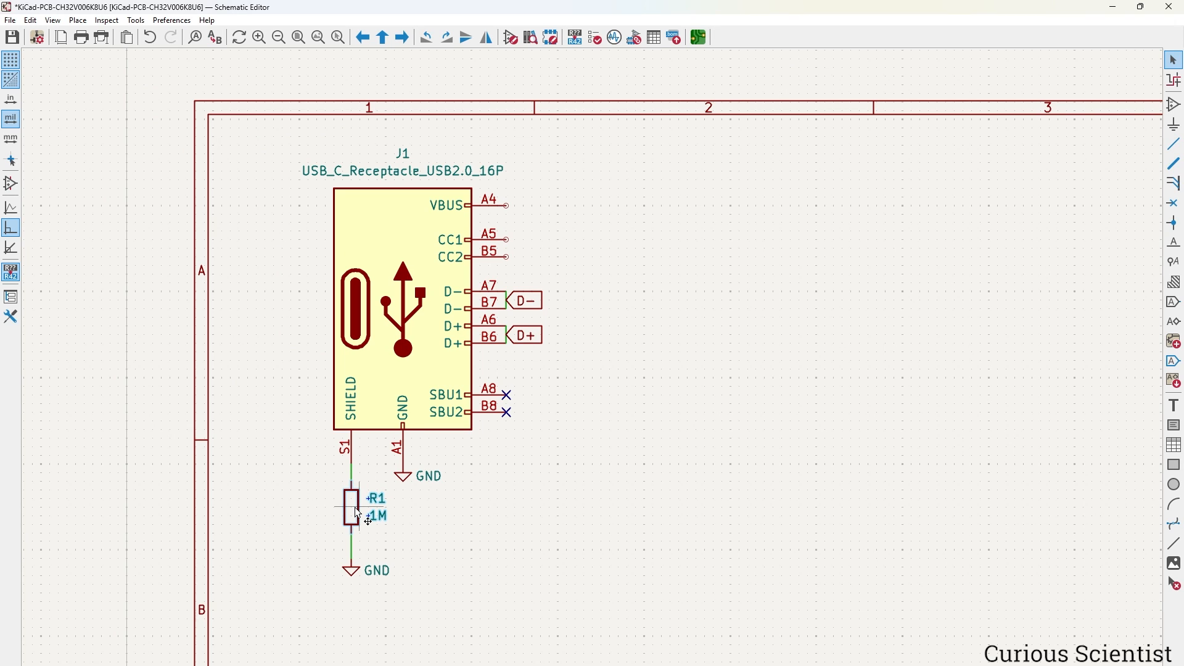
Duplicate R1 as R2 right of the connector and set its value to 5.1k.
key("ctrl+d")
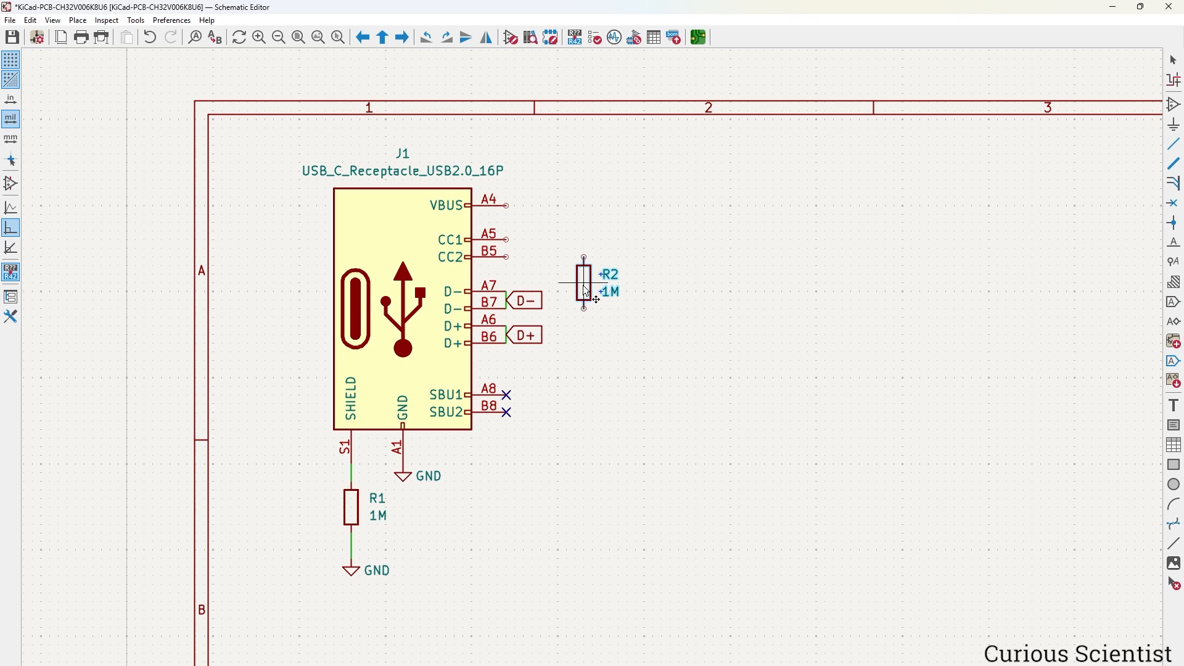
left_click(587, 291)
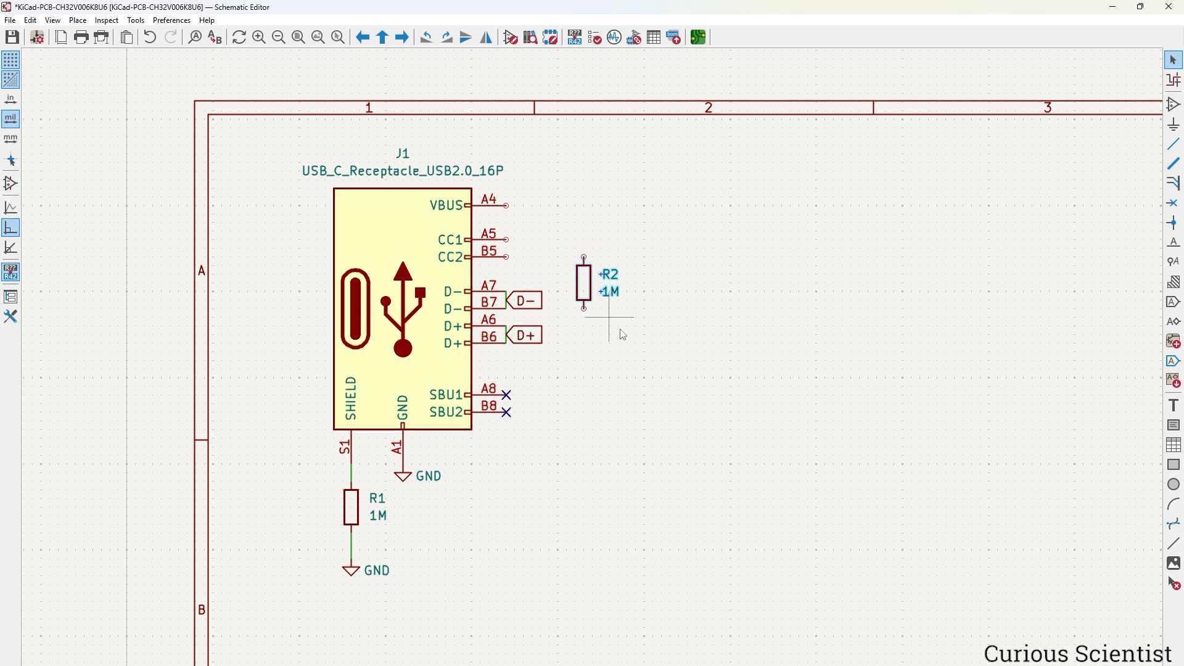
double_click(608, 296)
type("5")
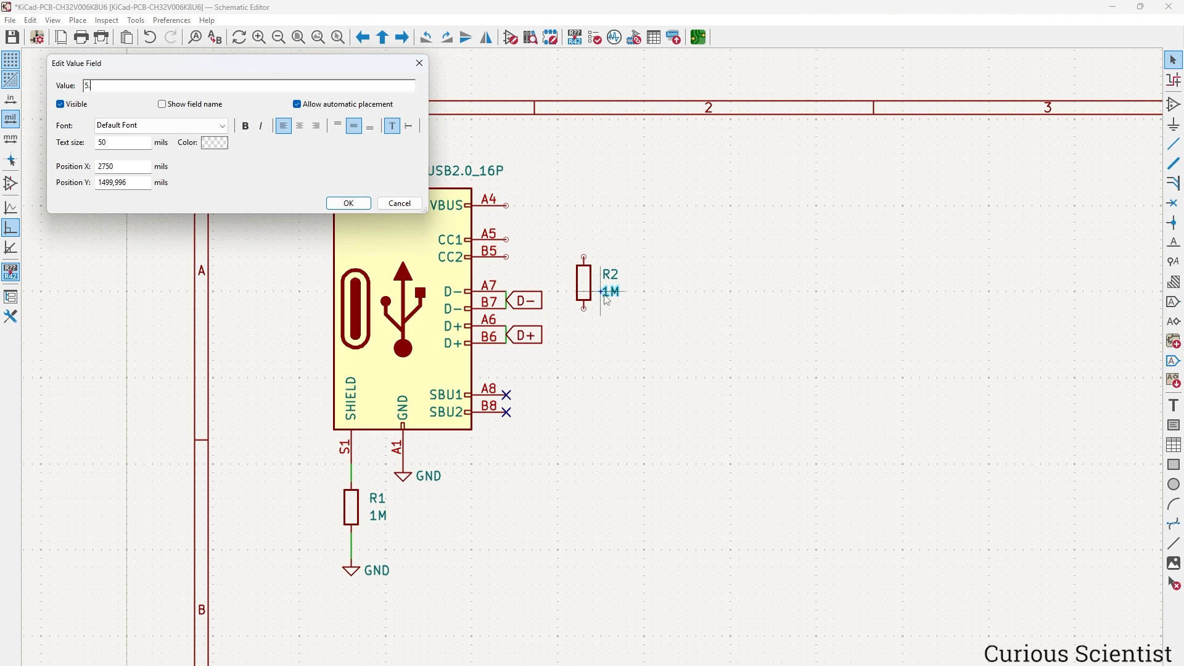
type(".1k")
key("Return")
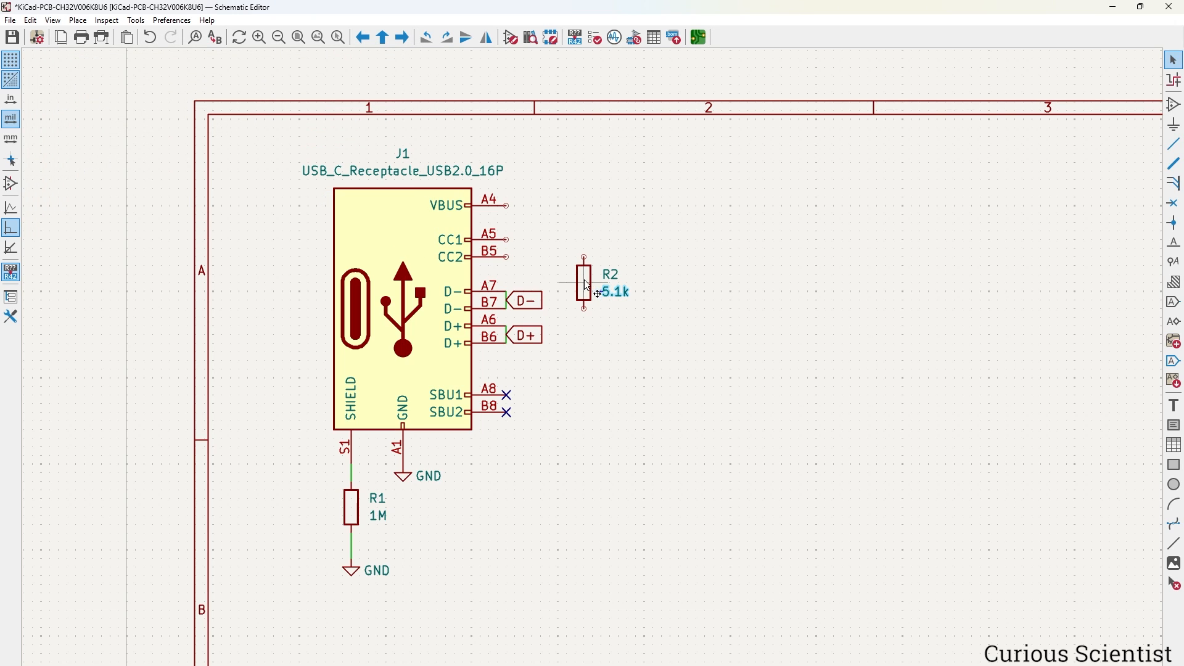
Duplicate R2 as R3, wire their lower pins together and ground that link.
left_click(588, 287)
key("ctrl+d")
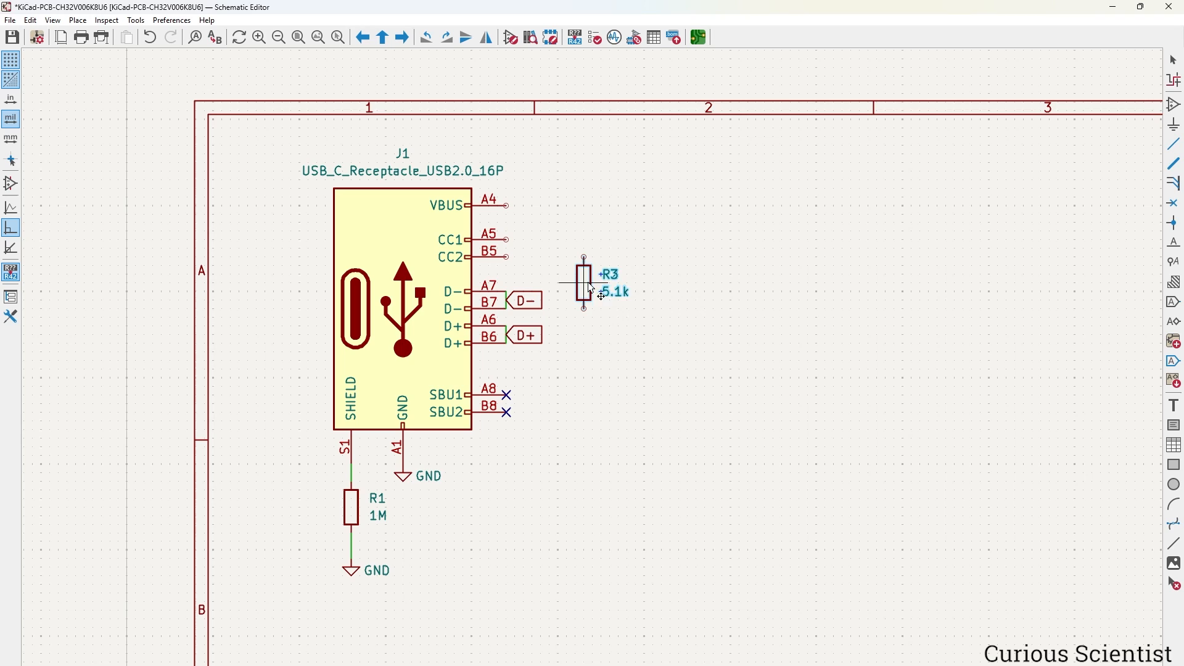
left_click(651, 291)
left_click(673, 328)
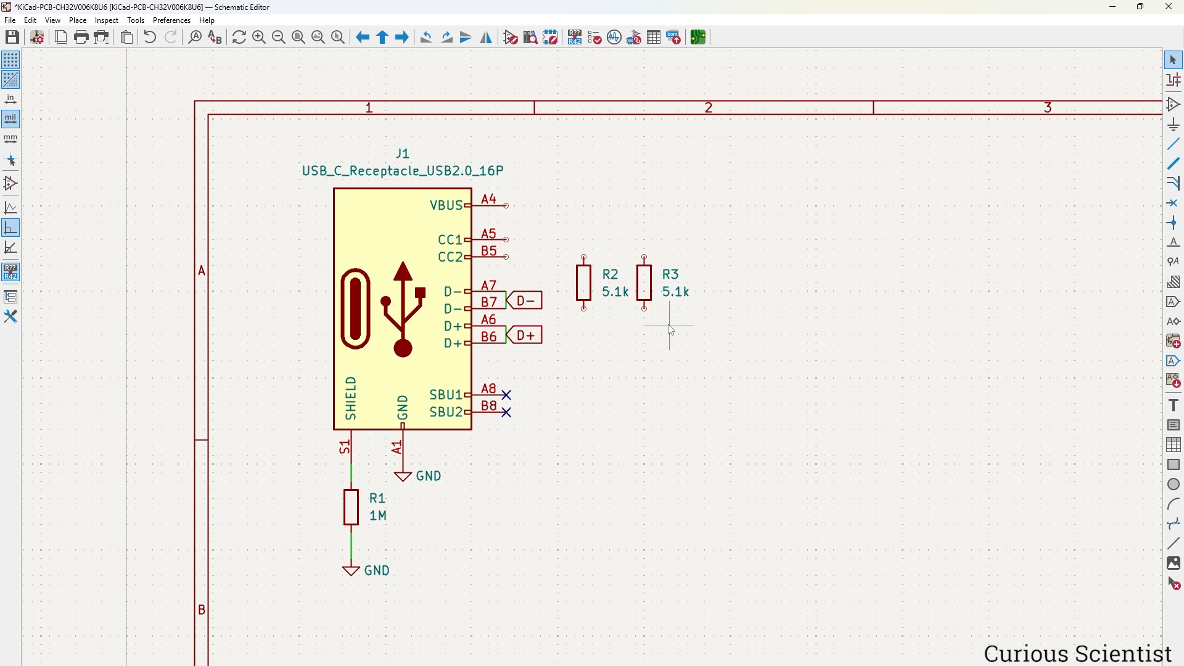
key("w")
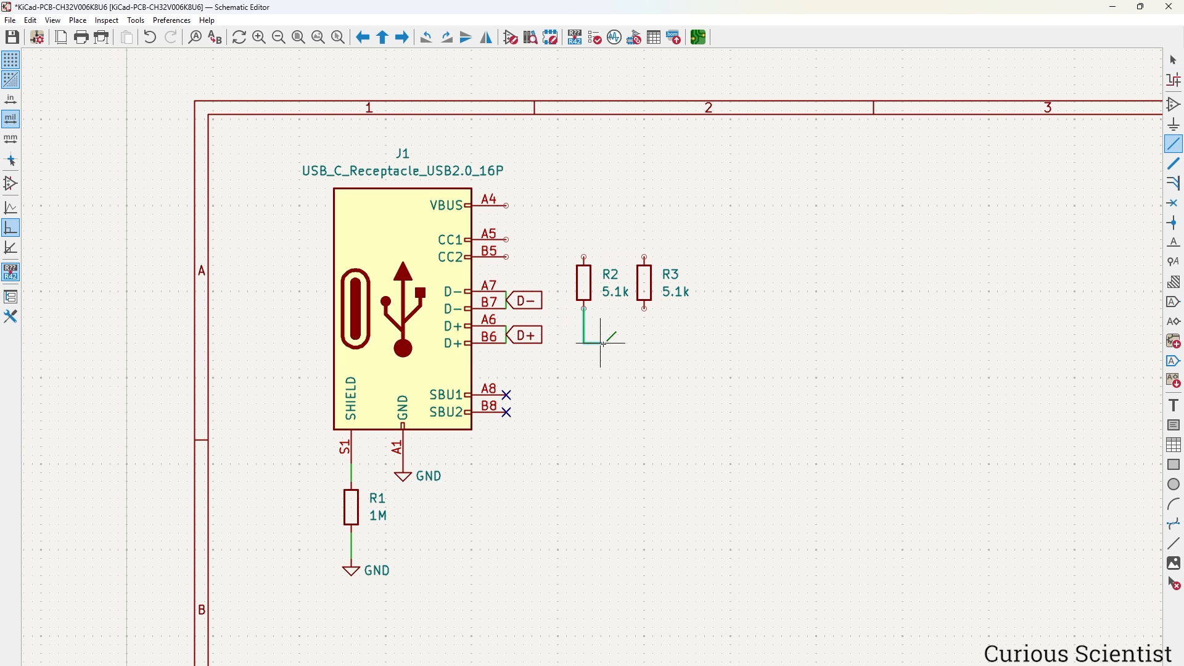
left_click(644, 308)
key("Escape")
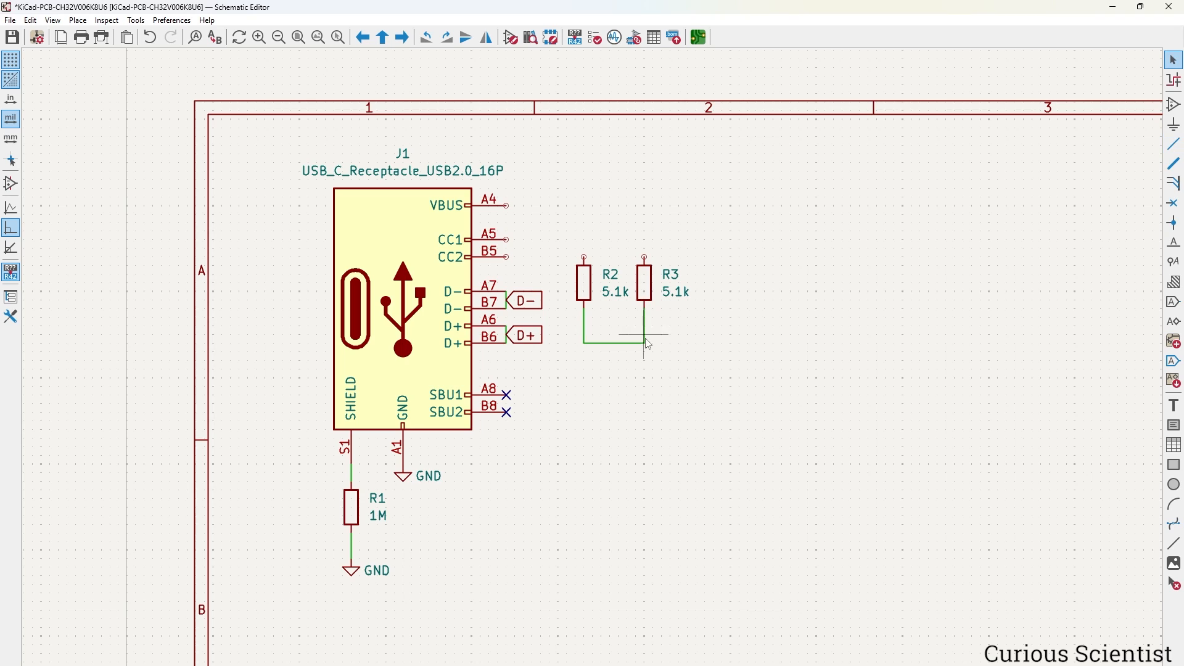
left_click(411, 480)
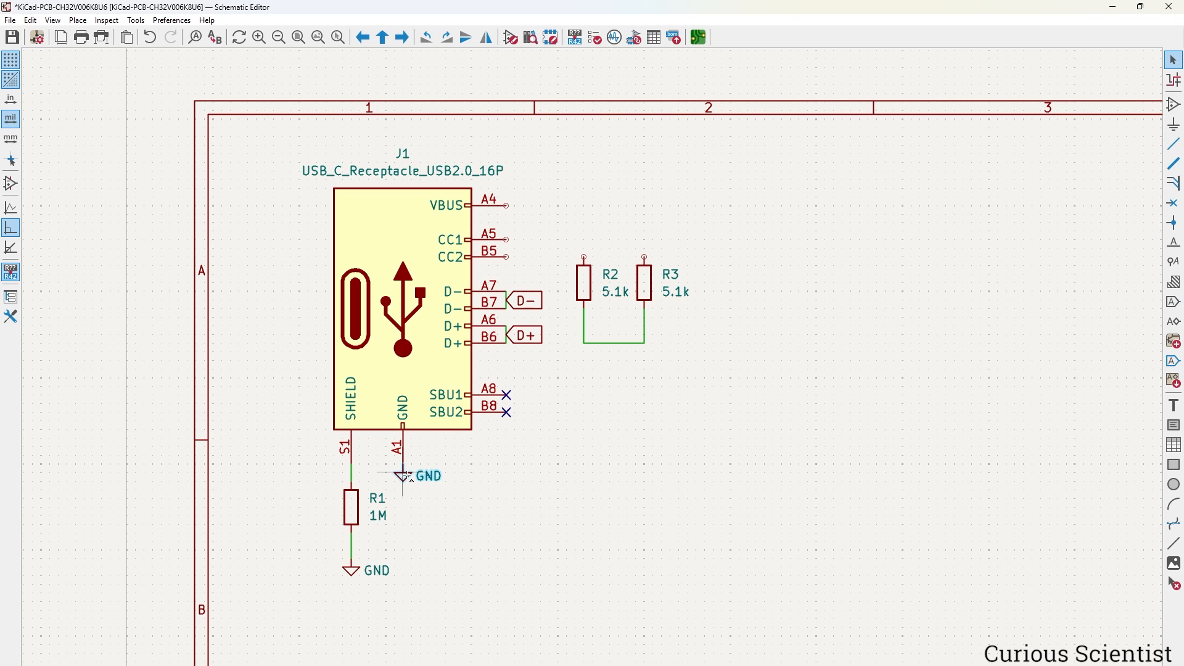
key("ctrl+d")
left_click(620, 352)
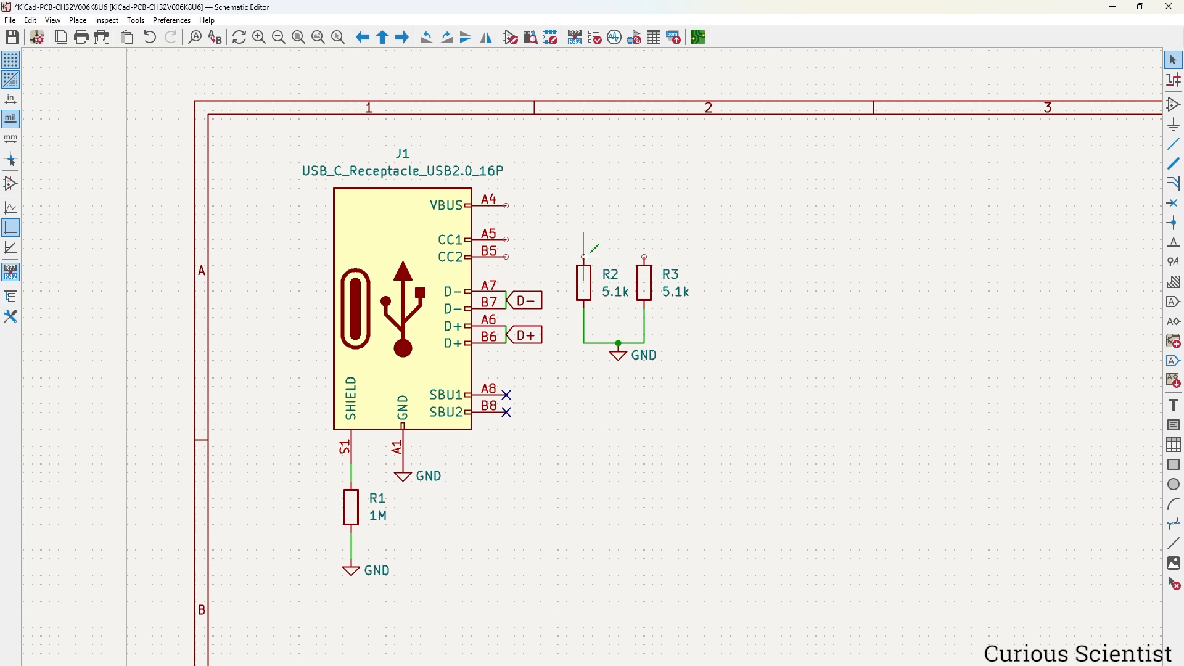
Wire CC2 pin B5 to R2's top and CC1 pin A5 to R3's top.
key("w")
left_click(509, 257)
left_click(507, 239)
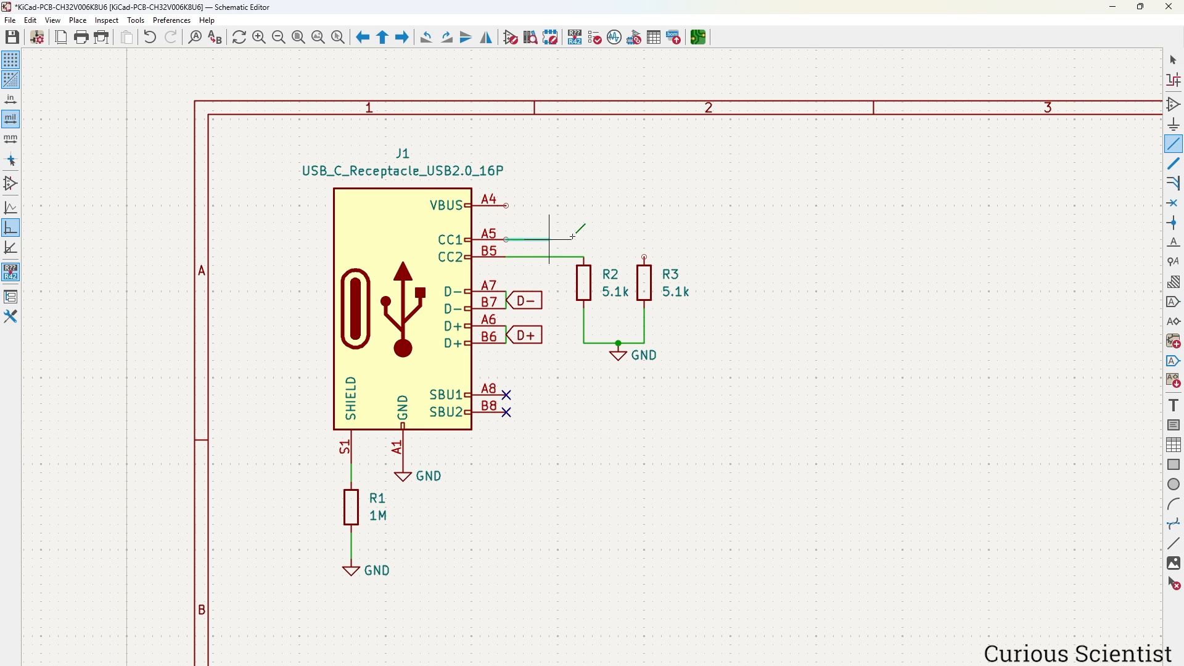
left_click(645, 256)
key("Escape")
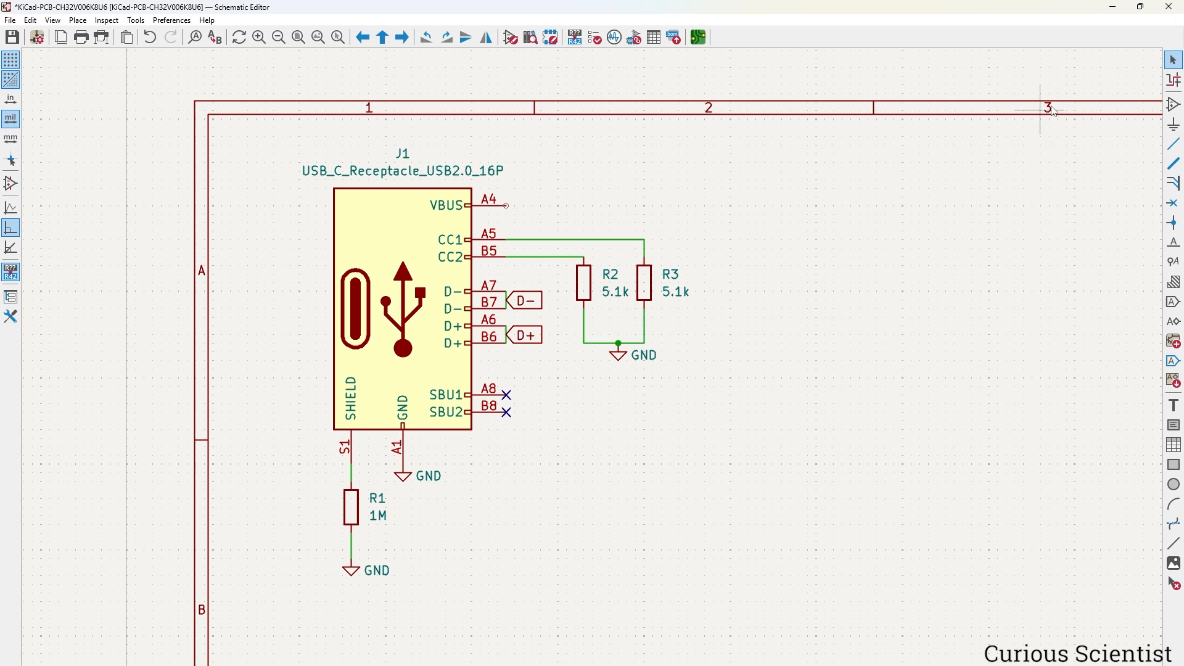
Place a rotated, horizontal Polyfuse F1 to the right of VBUS.
left_click(1175, 106)
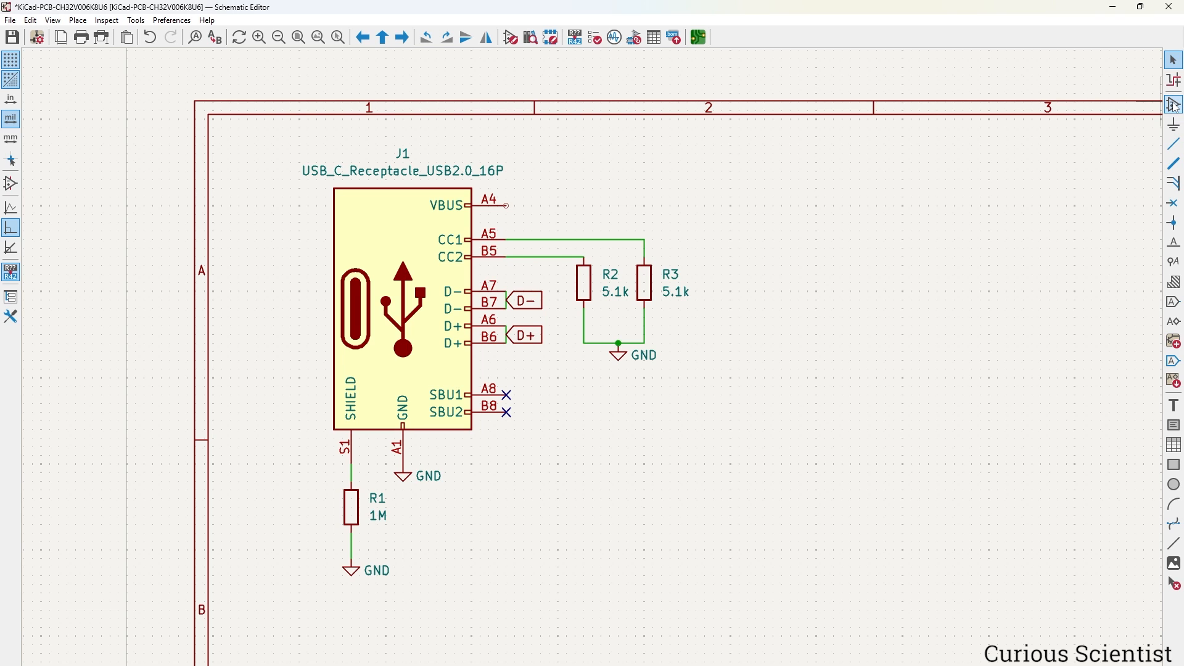
left_click(936, 281)
type("fuse")
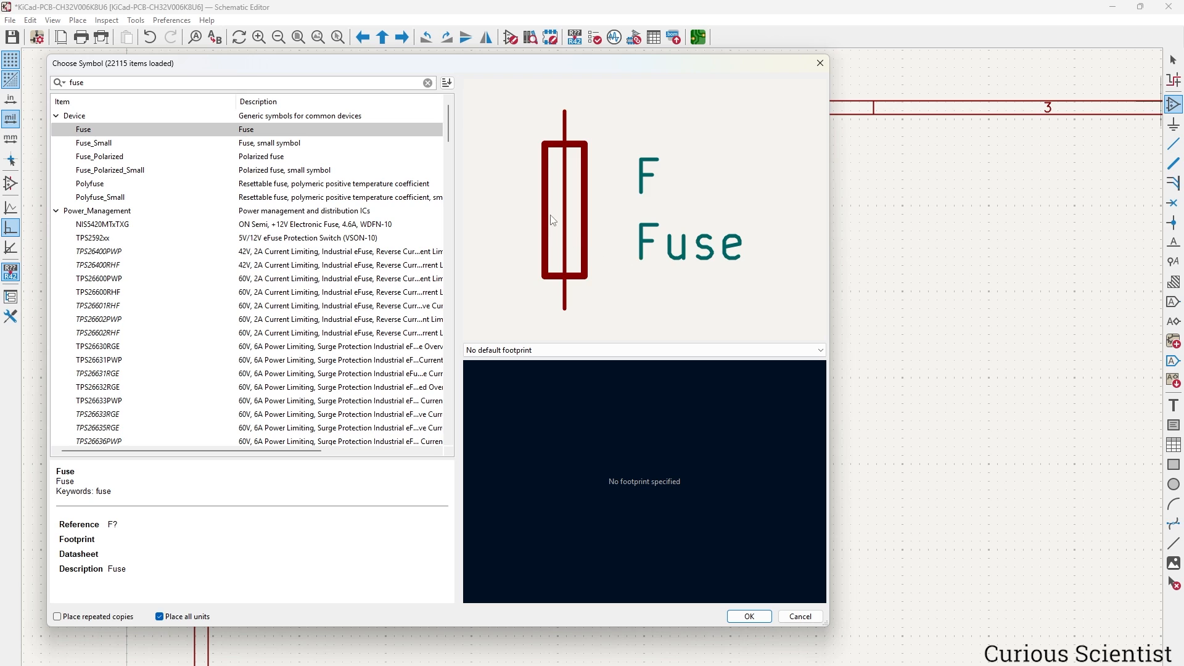
left_click(355, 185)
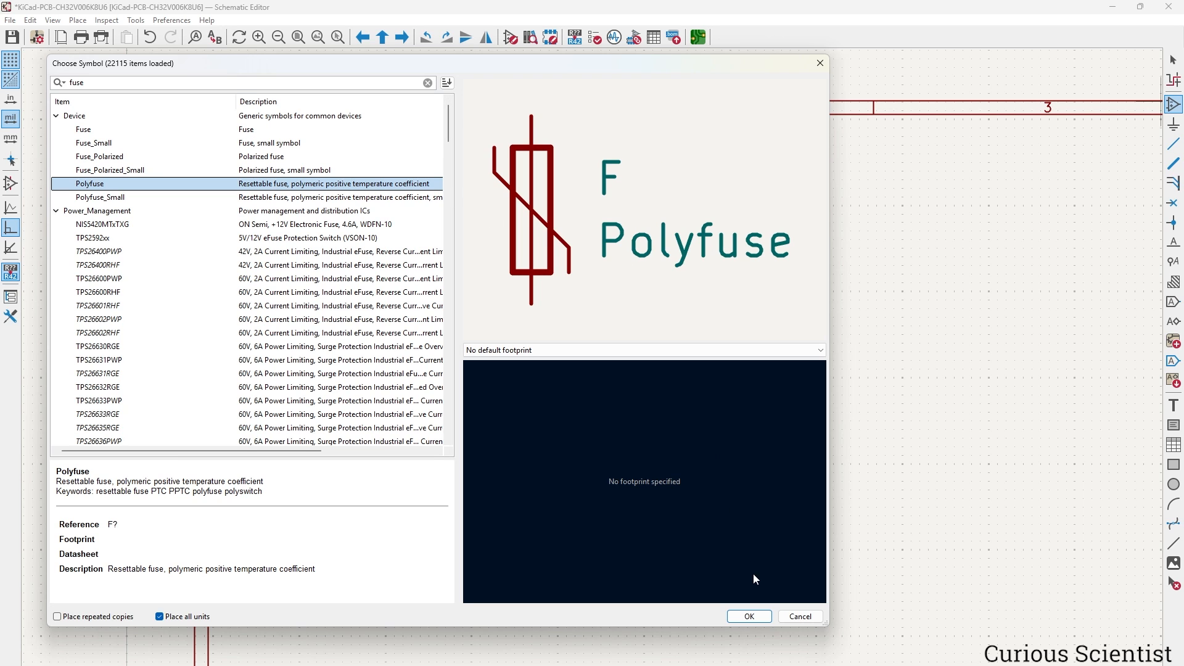
left_click(750, 617)
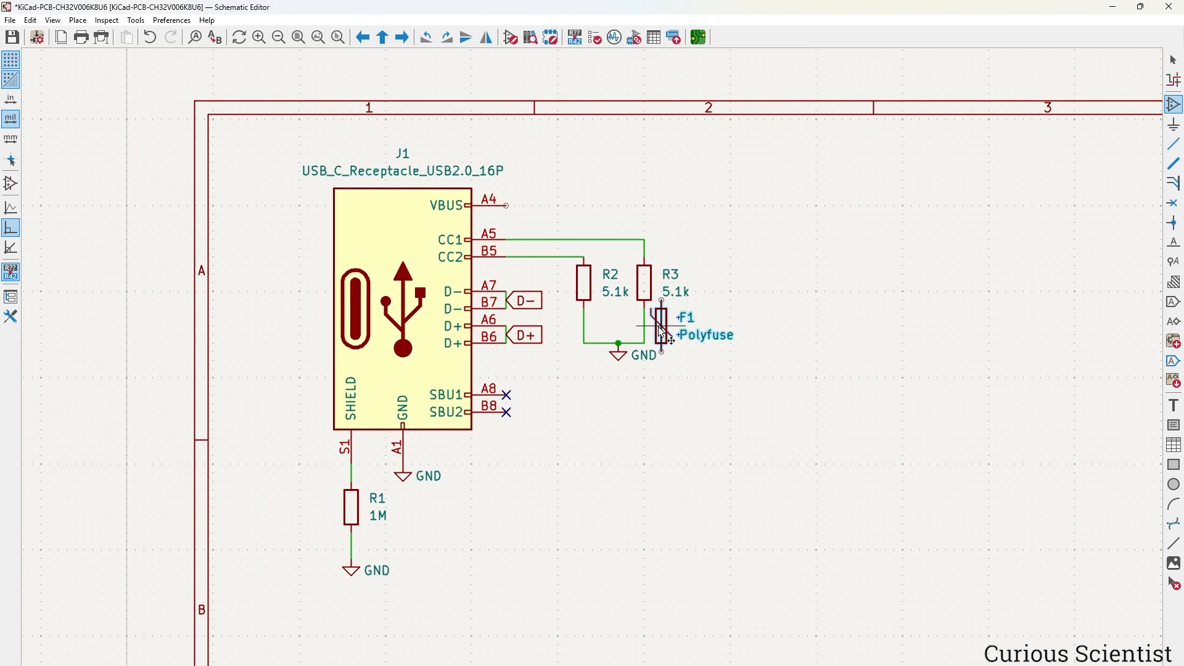
key("r")
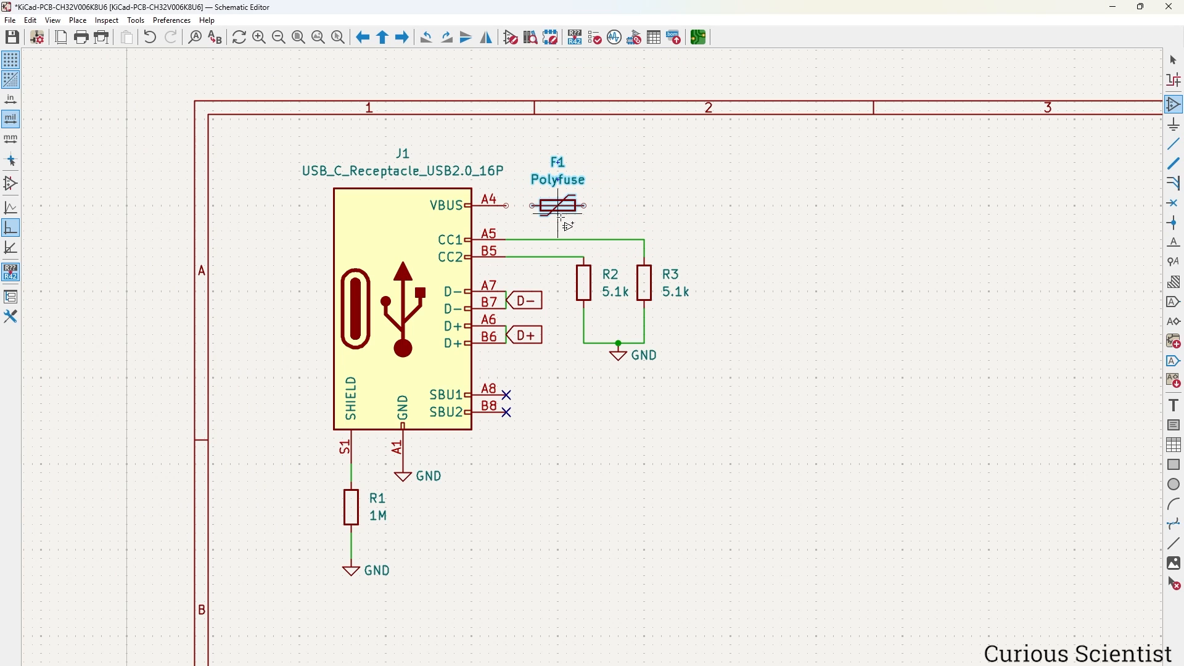
left_click(559, 213)
Wire VBUS pin A4 to F1's left pin.
key("w")
left_click(533, 205)
key("Escape")
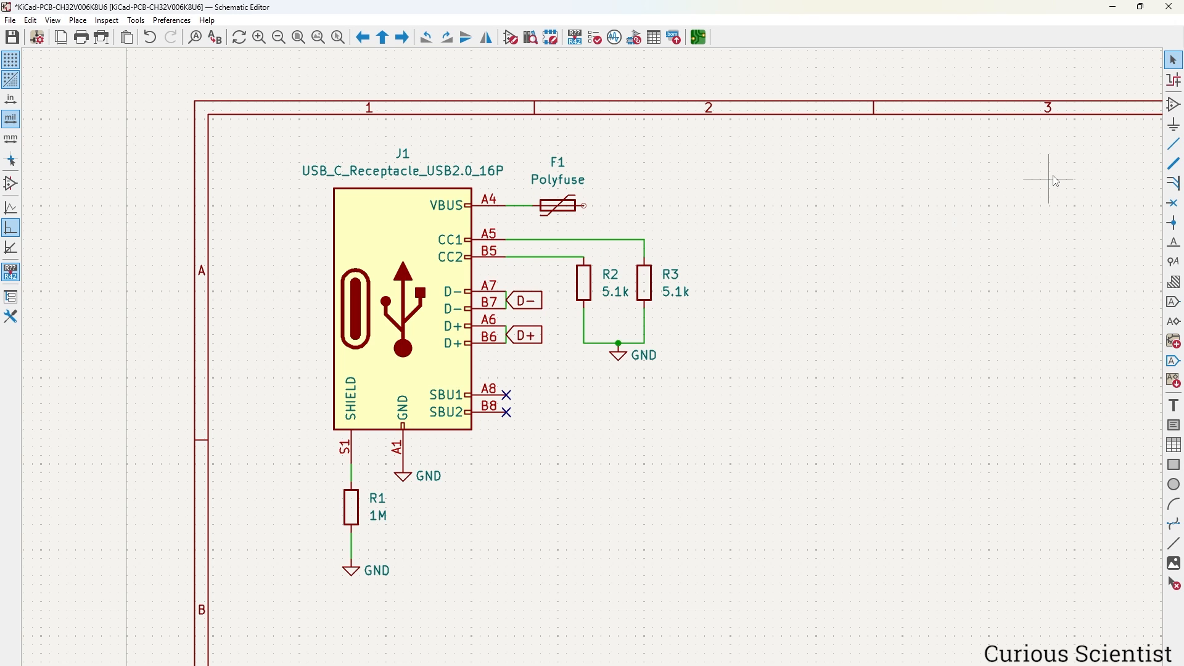
Place a +5V power symbol above F1's right end and wire F1's right pin to it.
left_click(1175, 125)
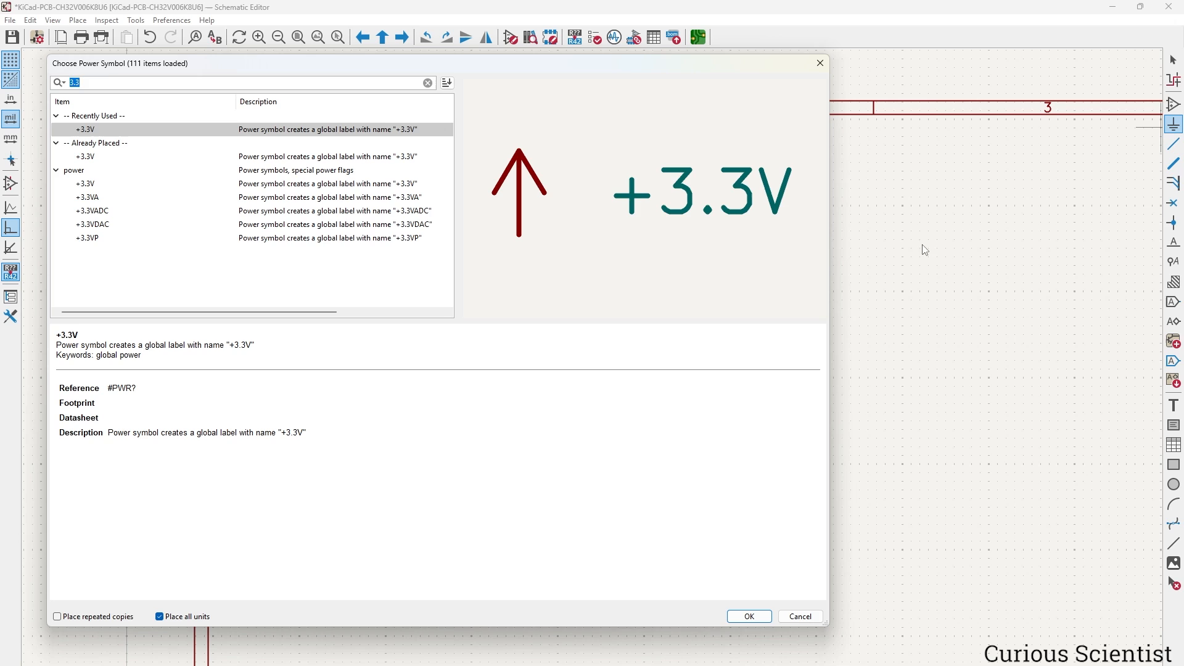
type("+5")
key("Down")
key("Down")
key("Down")
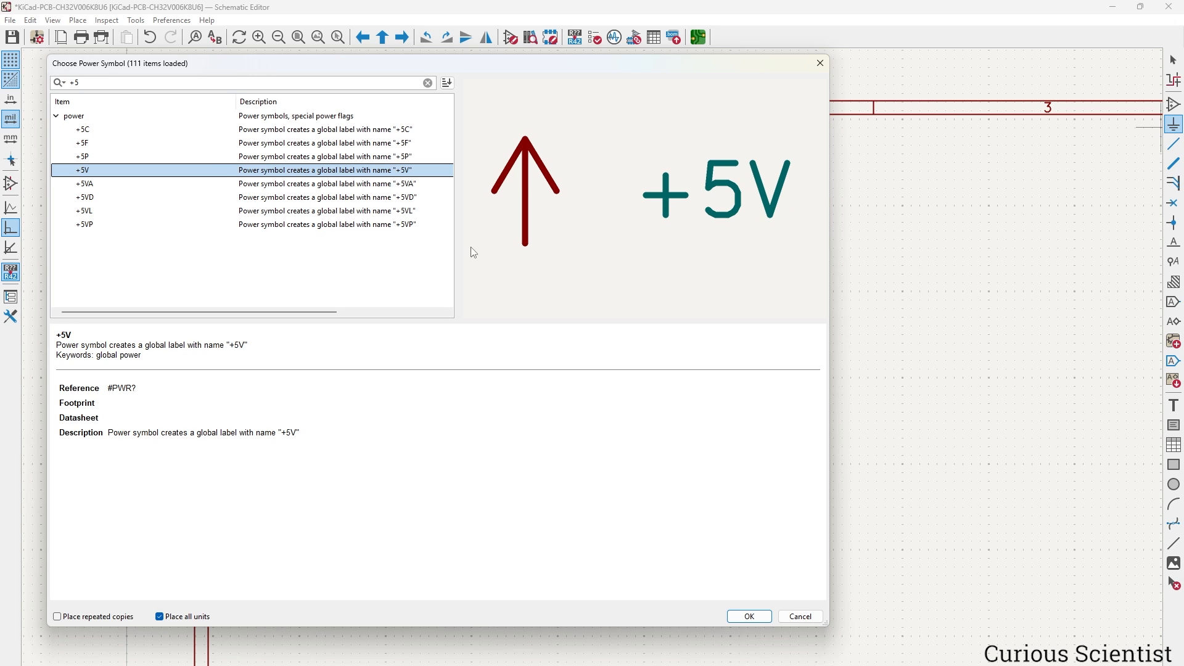
left_click(754, 617)
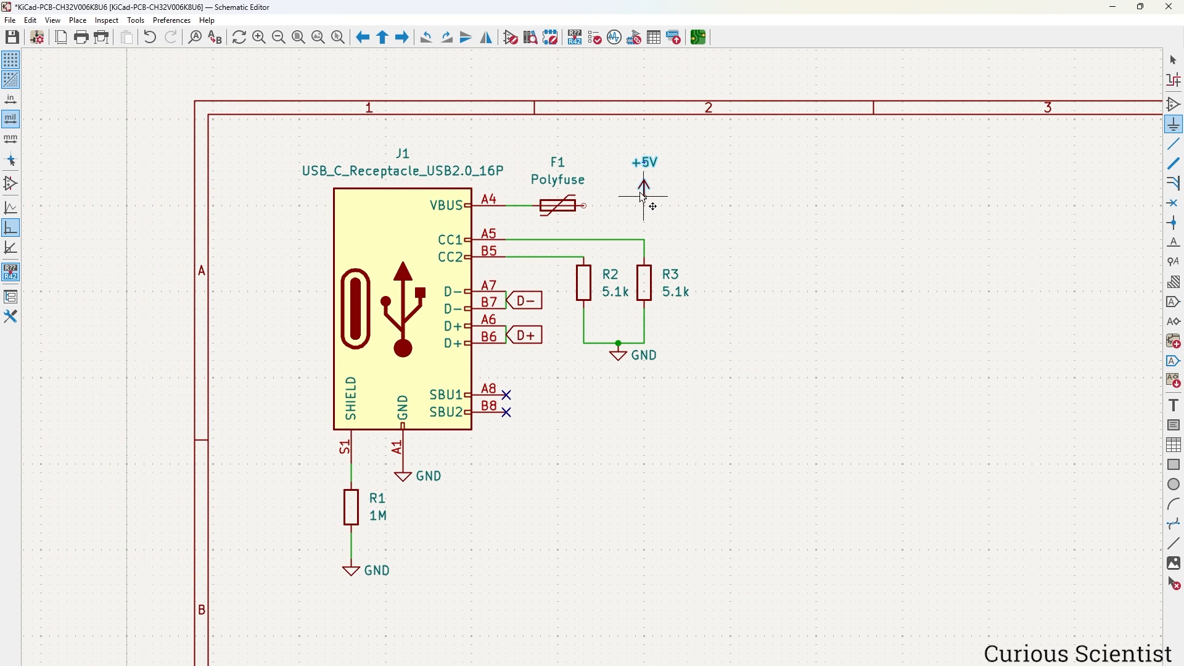
left_click(645, 189)
key("Escape")
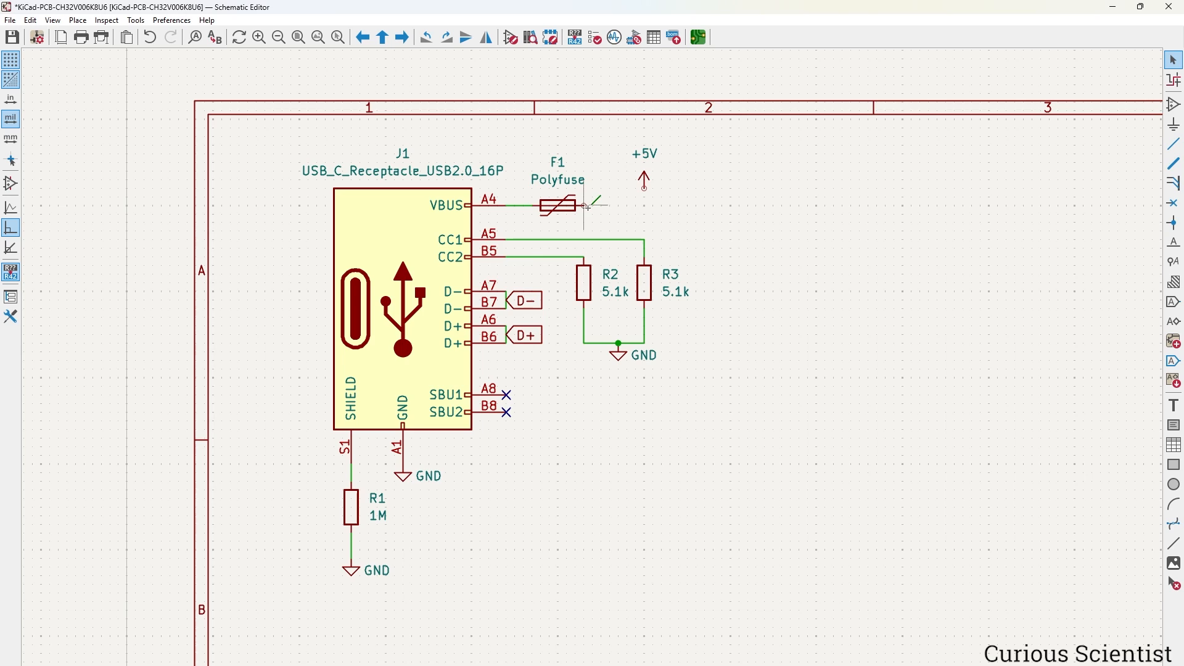
left_click(588, 206)
left_click(645, 188)
Filter footprints by '0805' and give fuse F1 the Fuse_0805_2012Metric footprint.
double_click(568, 210)
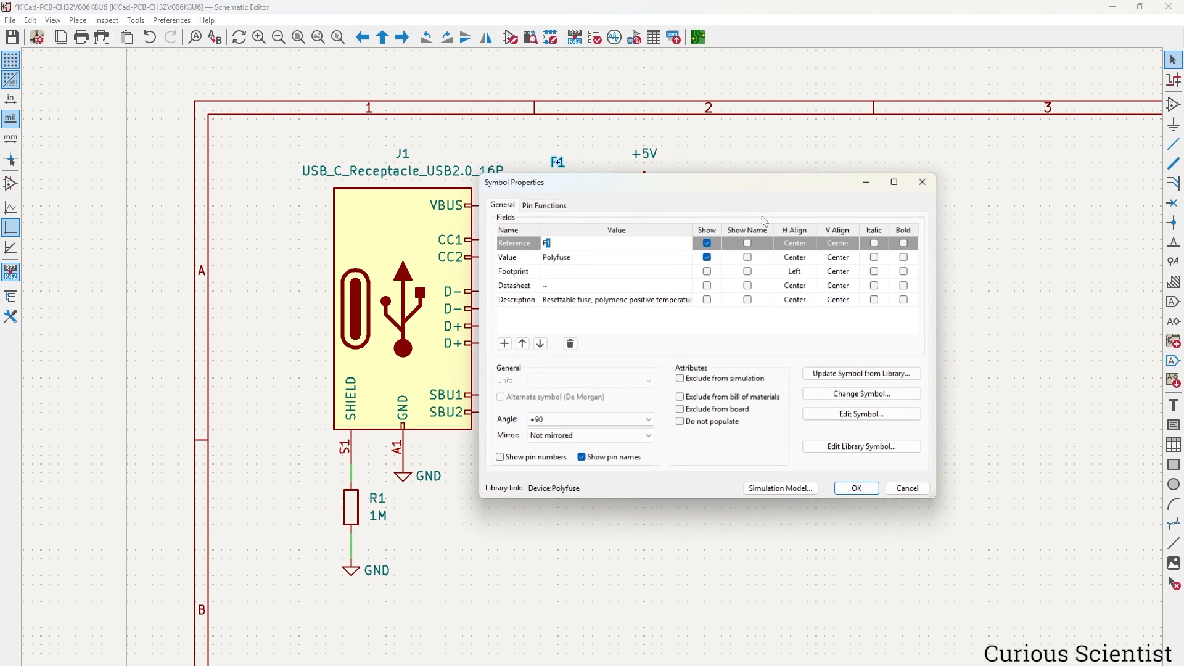
left_click(648, 274)
left_click(648, 275)
left_click(686, 276)
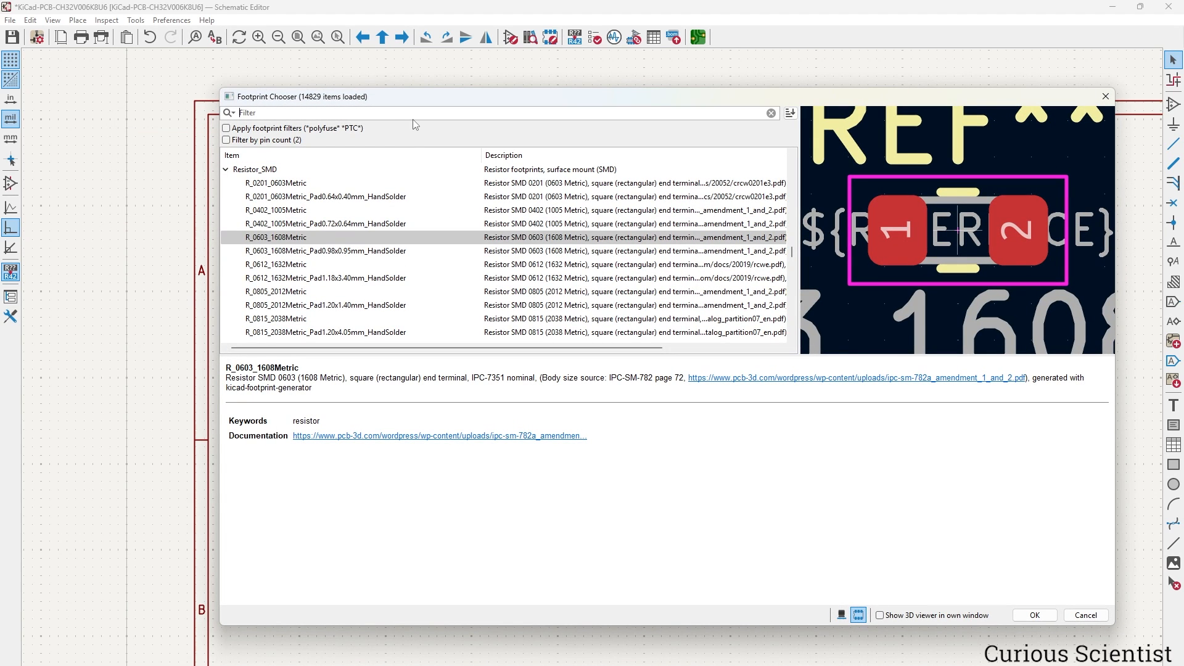
type("0805")
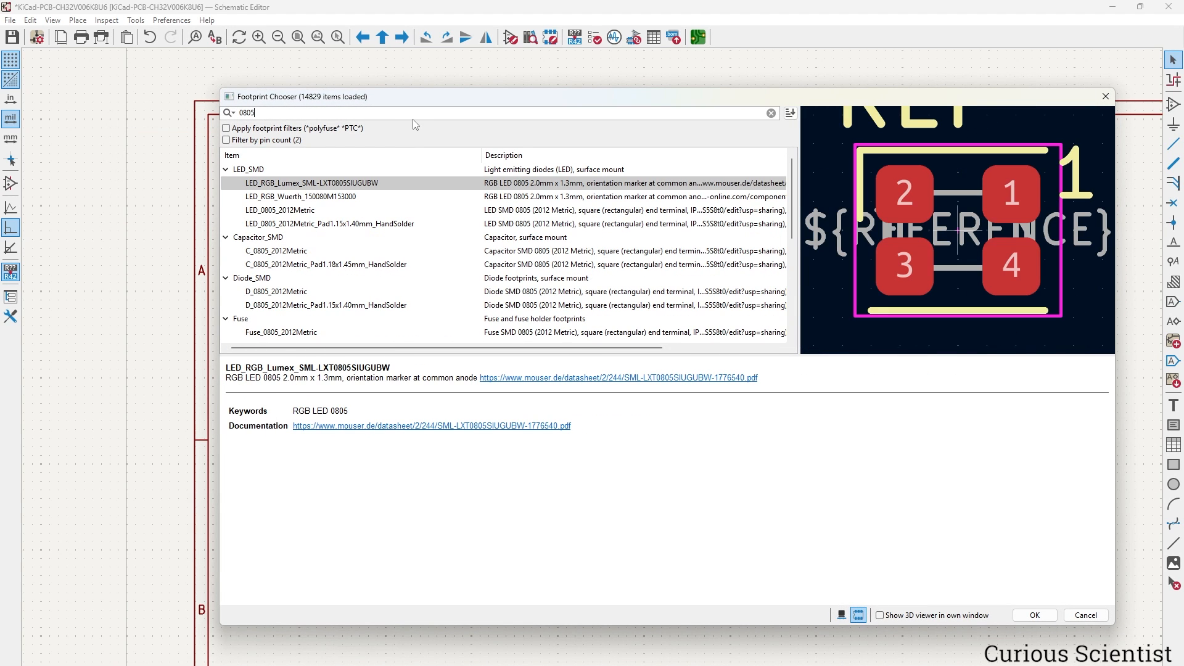
scroll(434, 195, "down", 1)
left_click(306, 292)
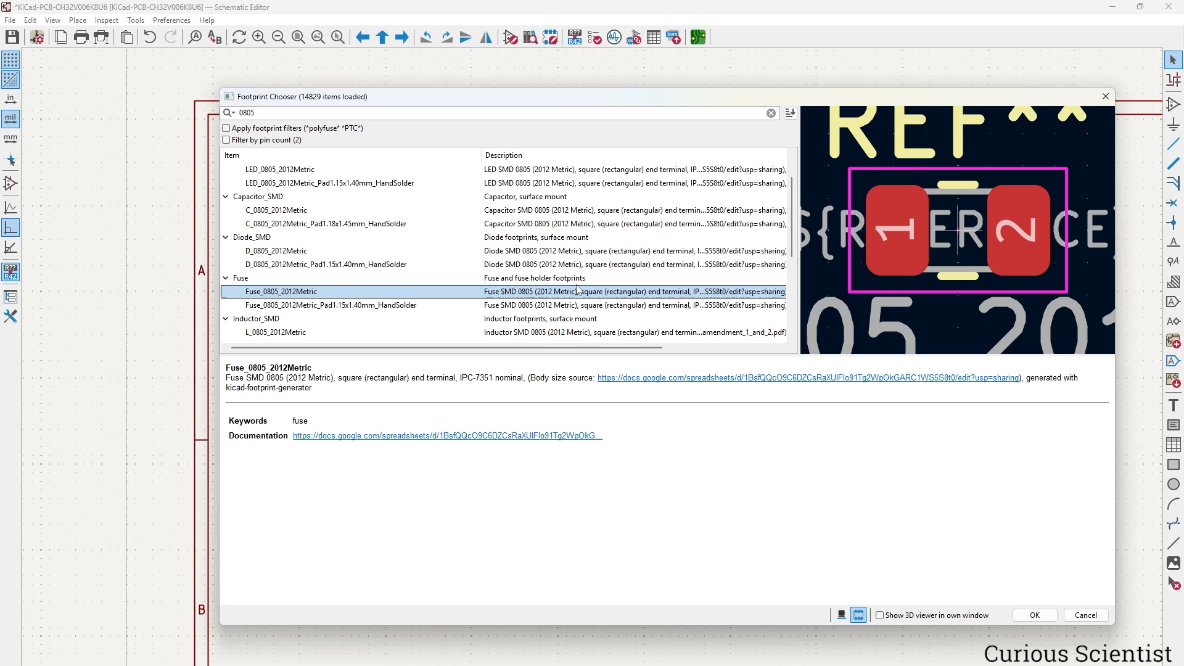
left_click(1035, 616)
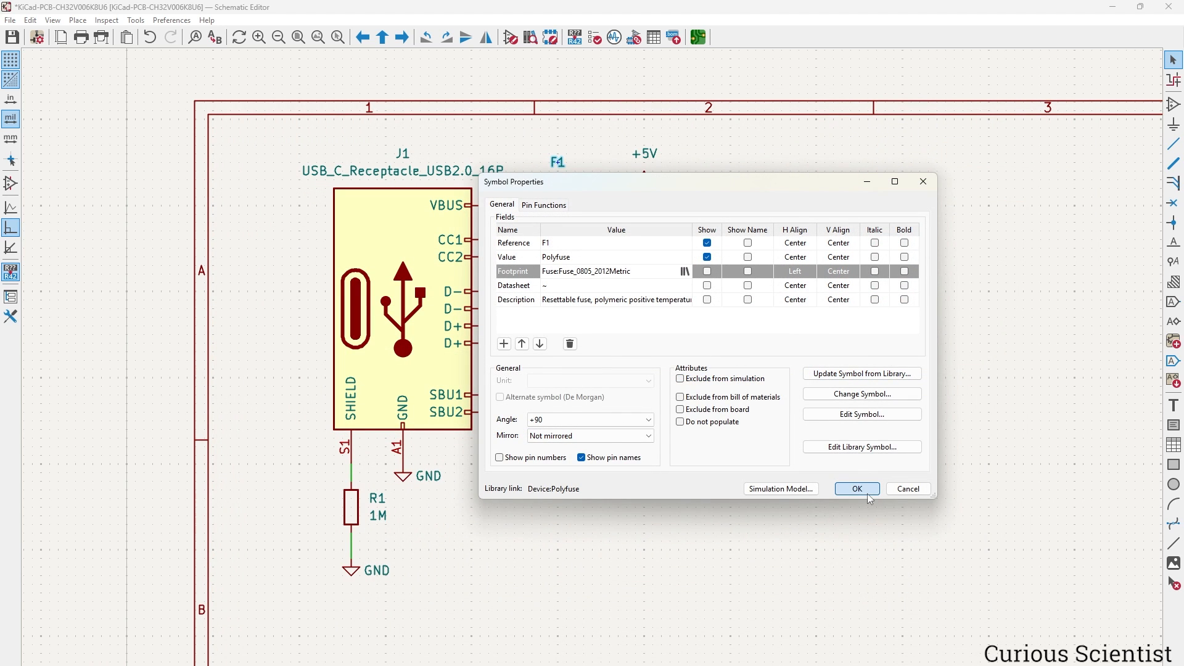
left_click(857, 489)
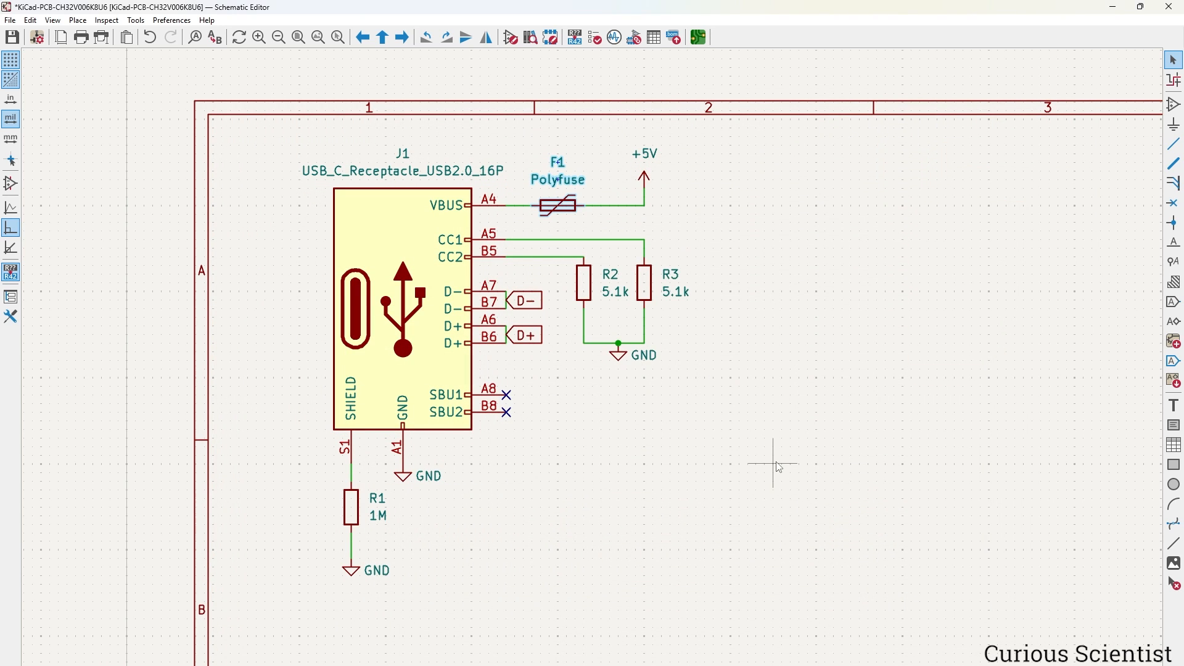
left_click(795, 248)
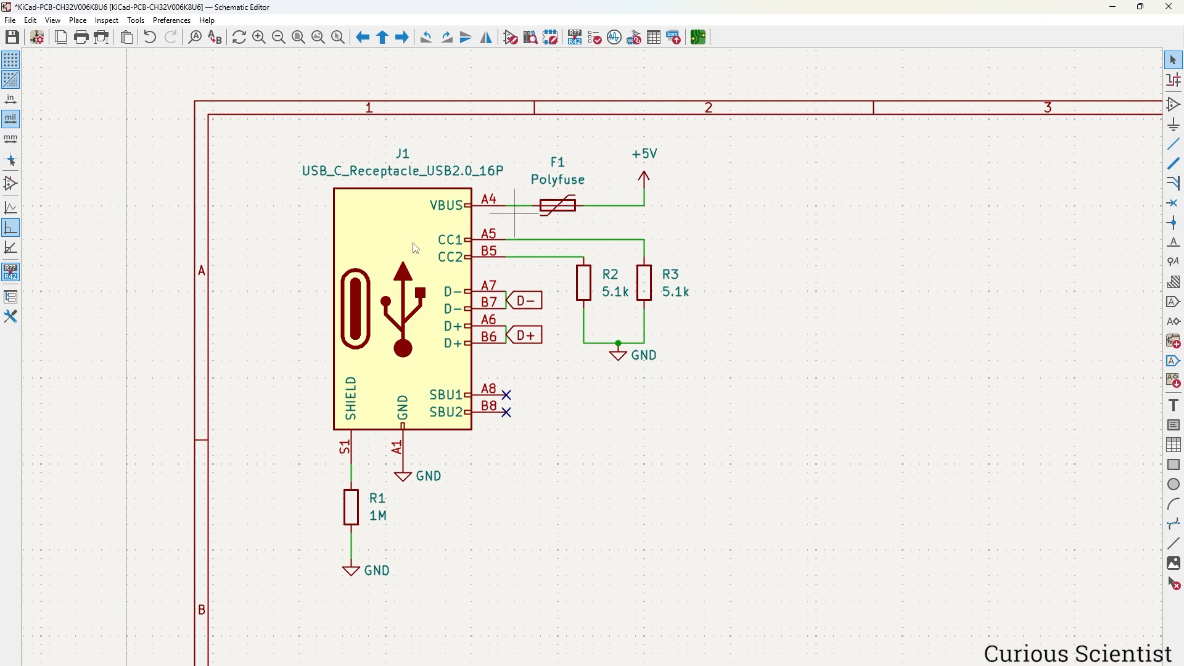
left_click(584, 265)
Draw a rectangle enclosing J1, F1 and resistors R1–R3.
left_click(1175, 465)
left_click(273, 136)
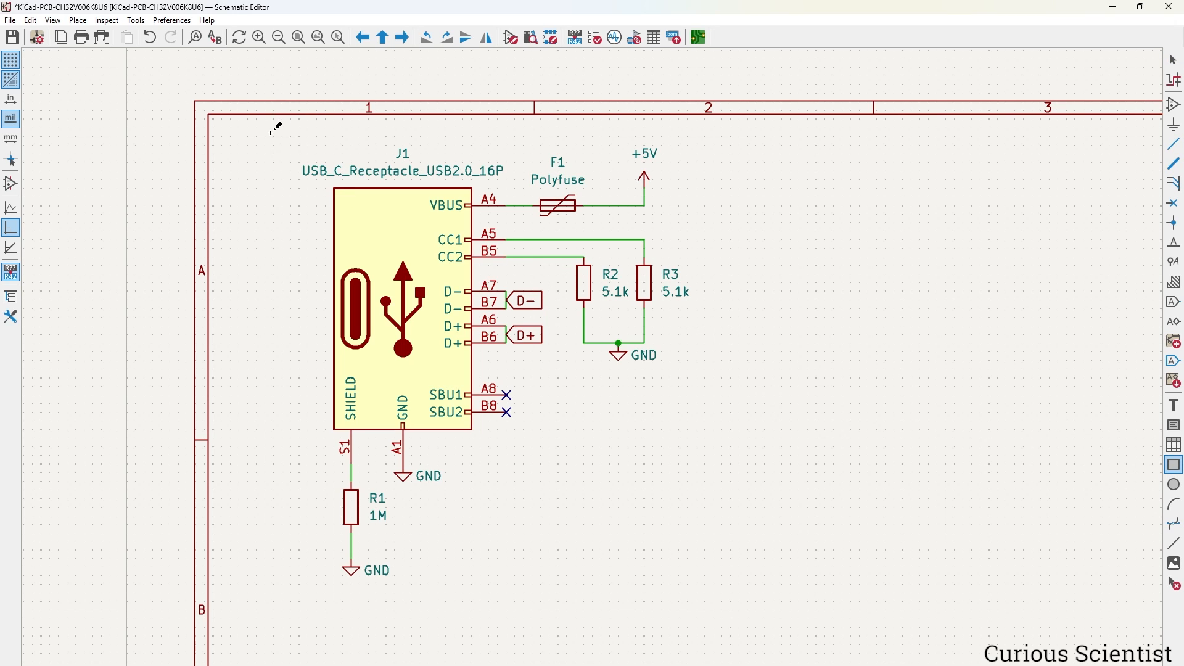
left_click(731, 593)
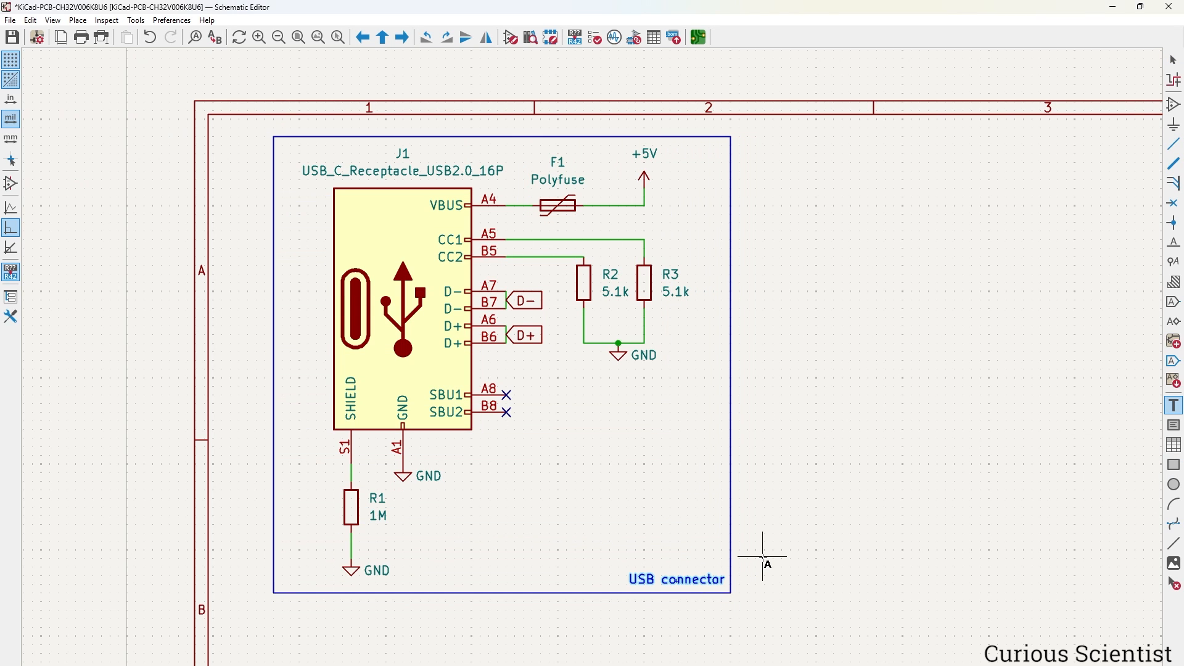
key("Escape")
Move the boxed USB connector block down to align with the microcontroller box.
scroll(595, 378, "down", 4)
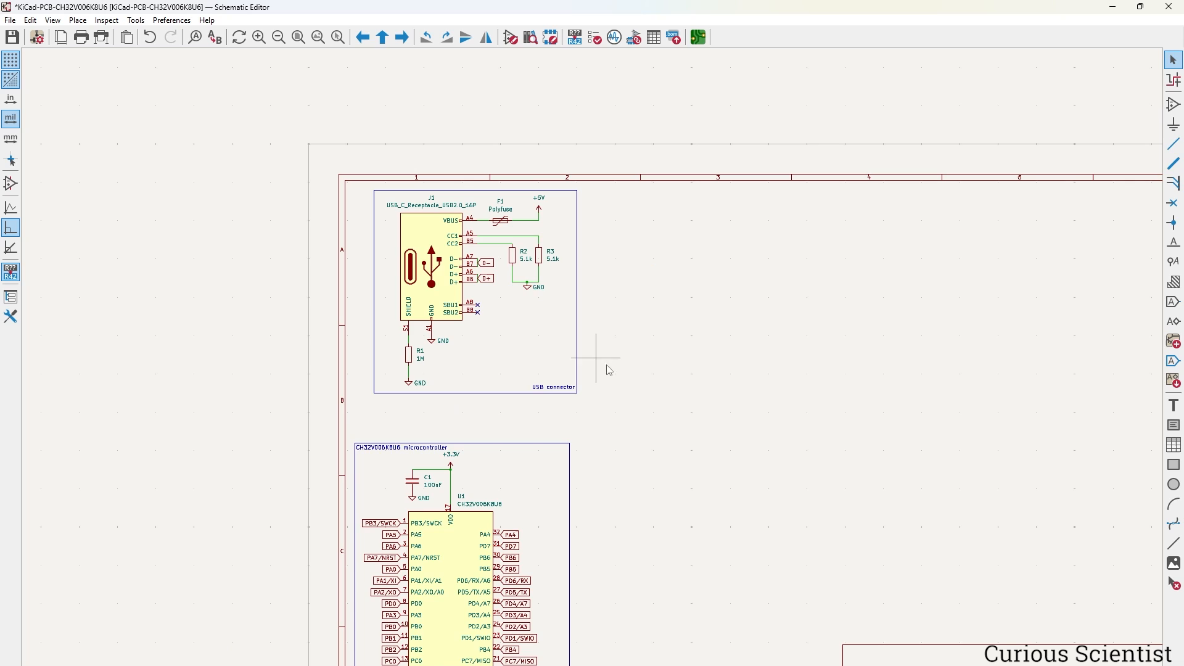
left_click_drag(633, 387, 362, 185)
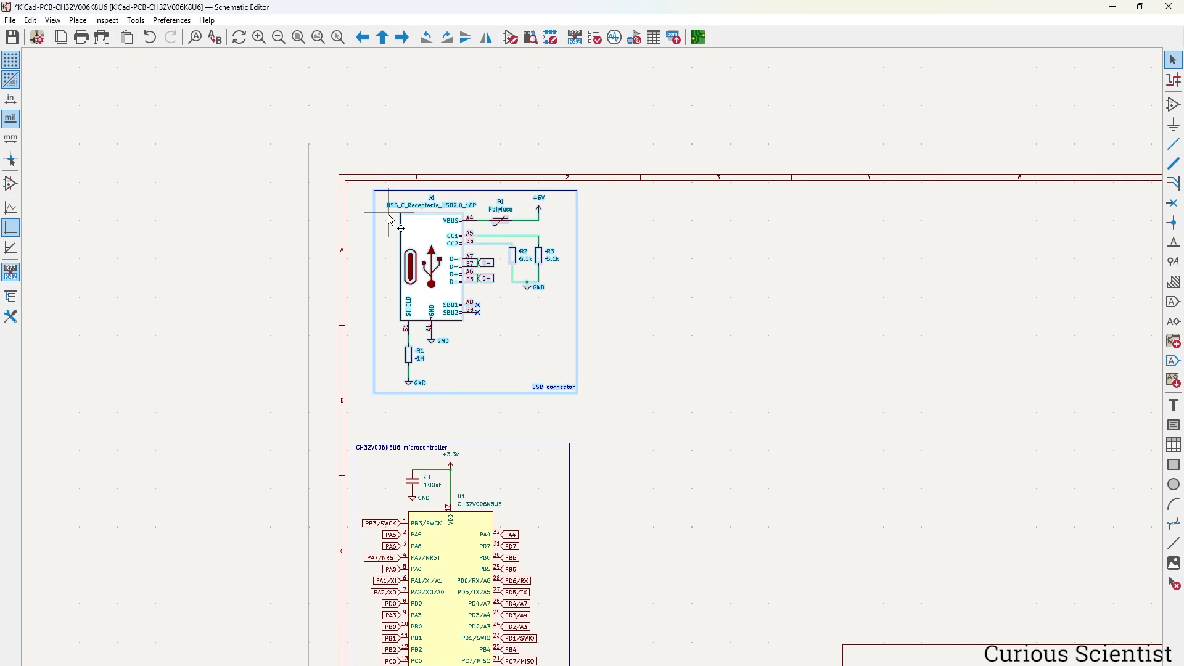
left_click_drag(443, 284, 426, 322)
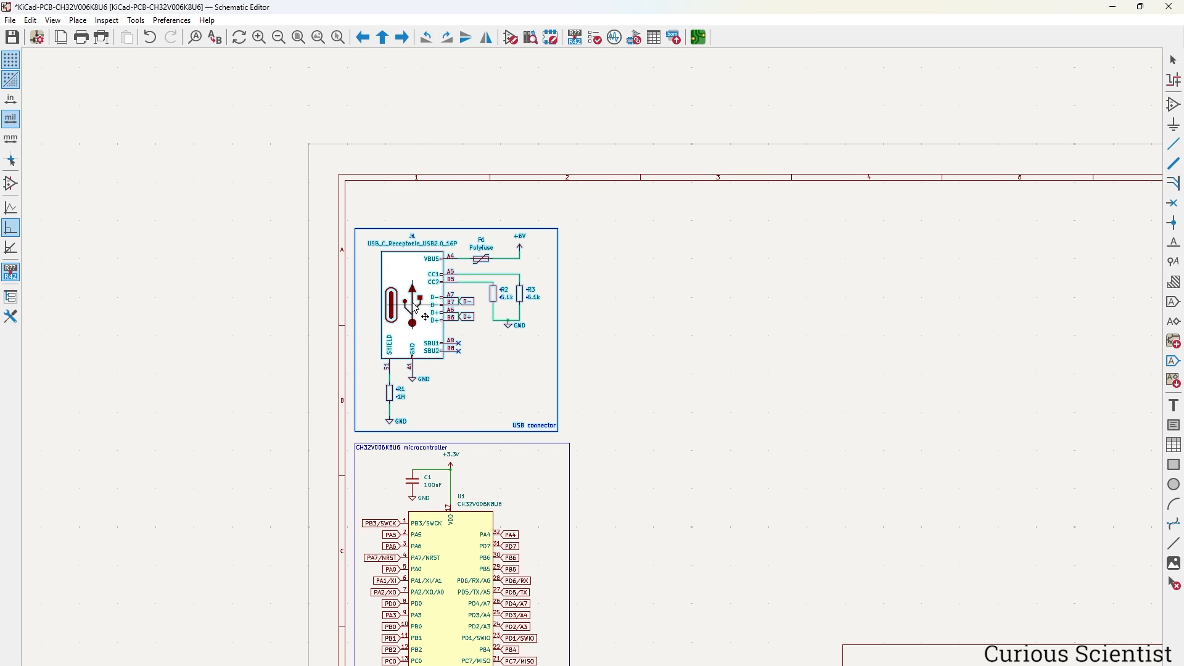
left_click(607, 310)
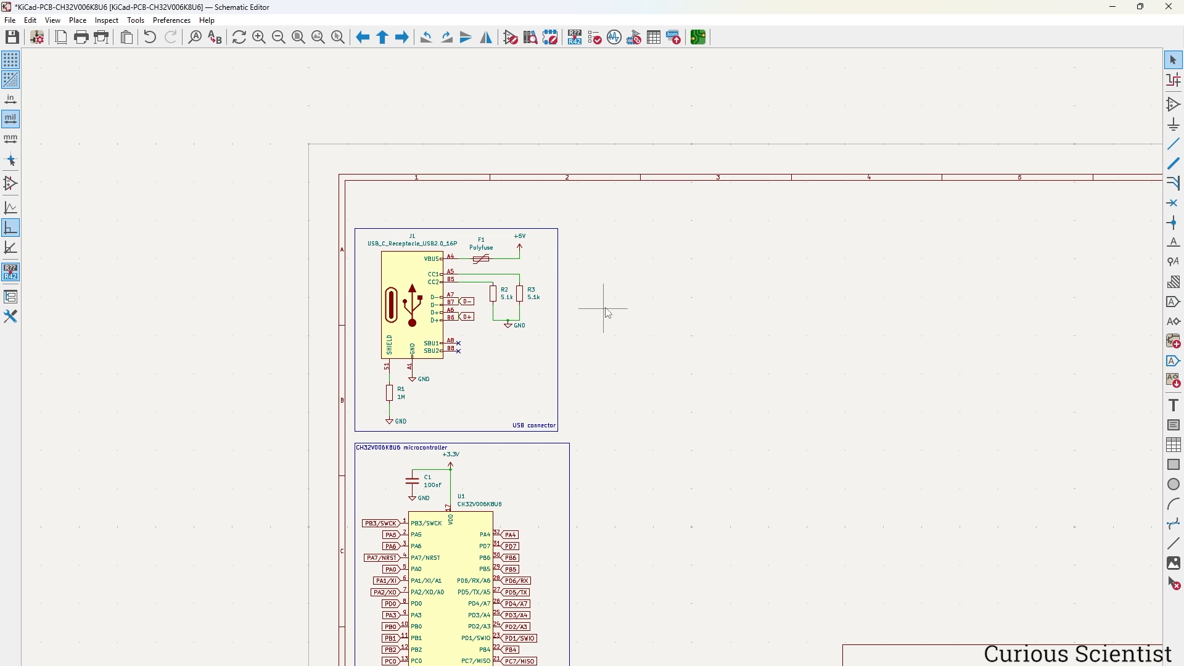
middle_click_drag(607, 310, 578, 258)
scroll(577, 258, "up", 2)
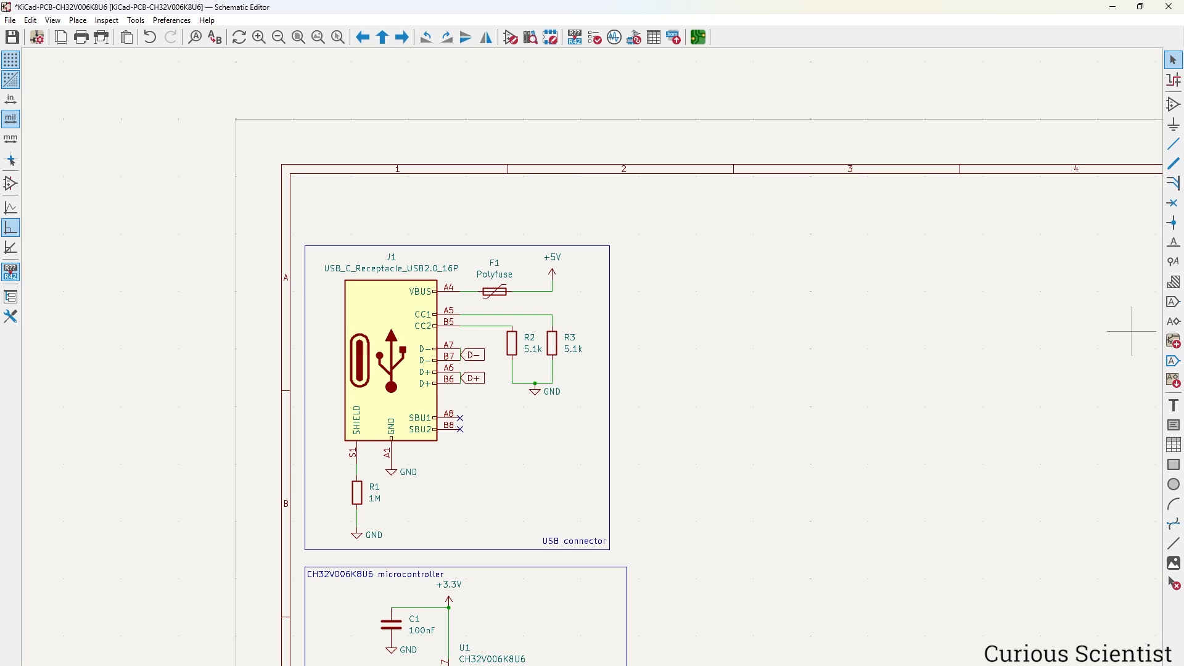
Find 'lp590' and place the LP5907MFX-3.3 from Regulator_Linear as U2 right of the USB block.
left_click(1175, 106)
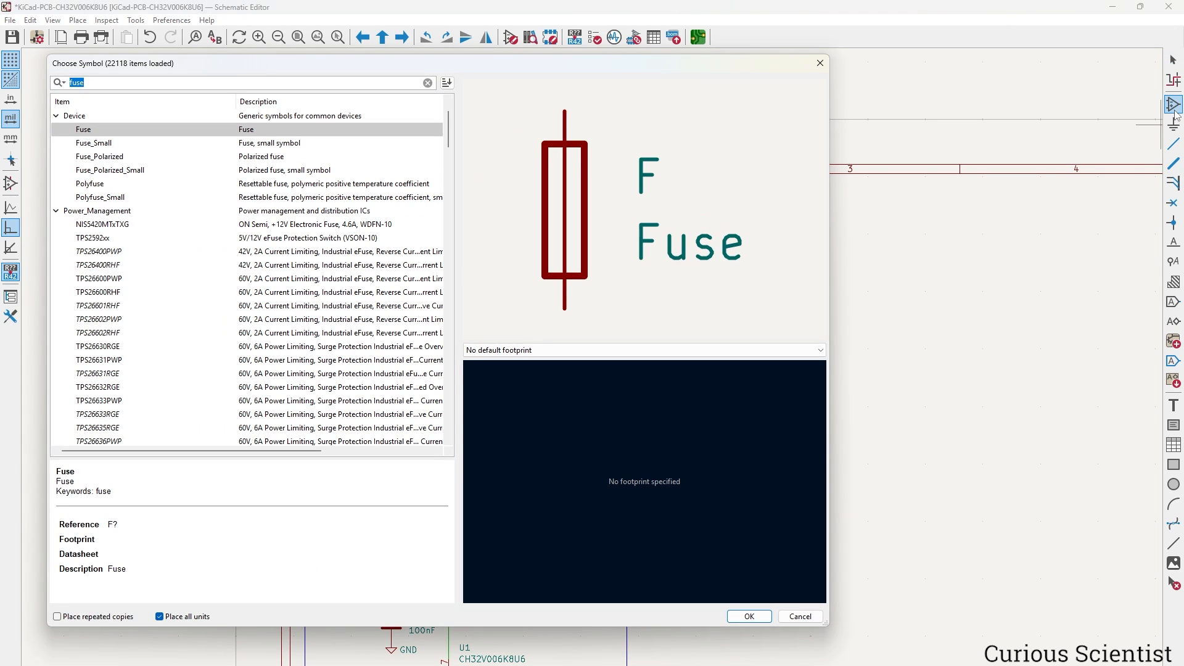
type("lp")
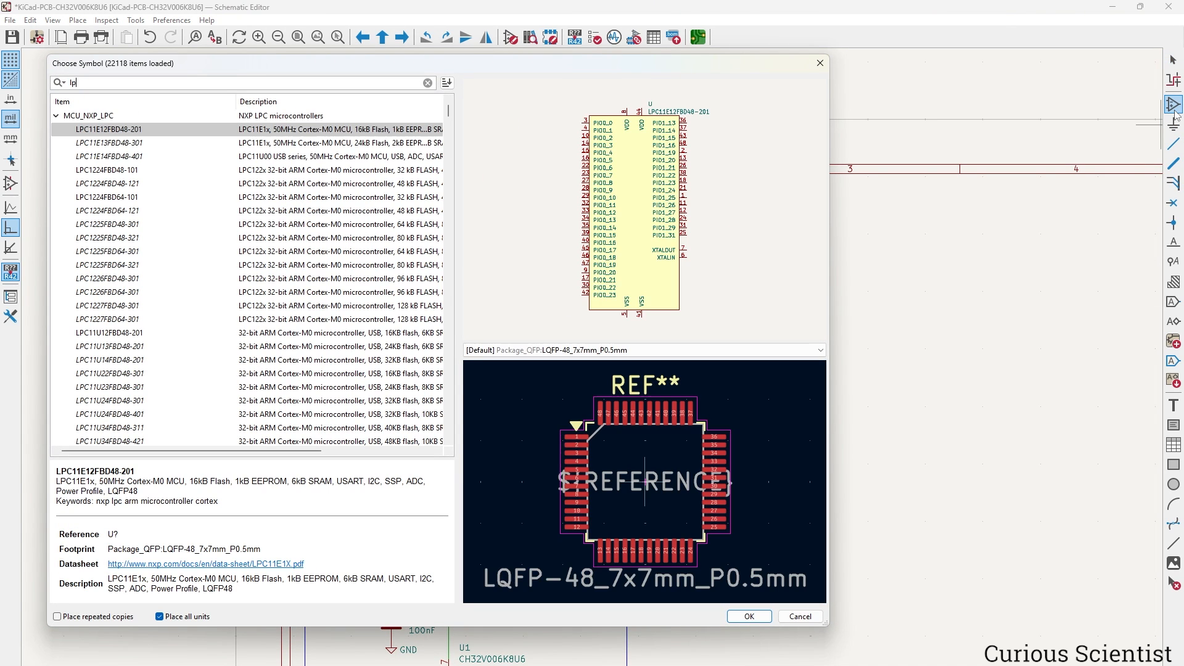
type("59")
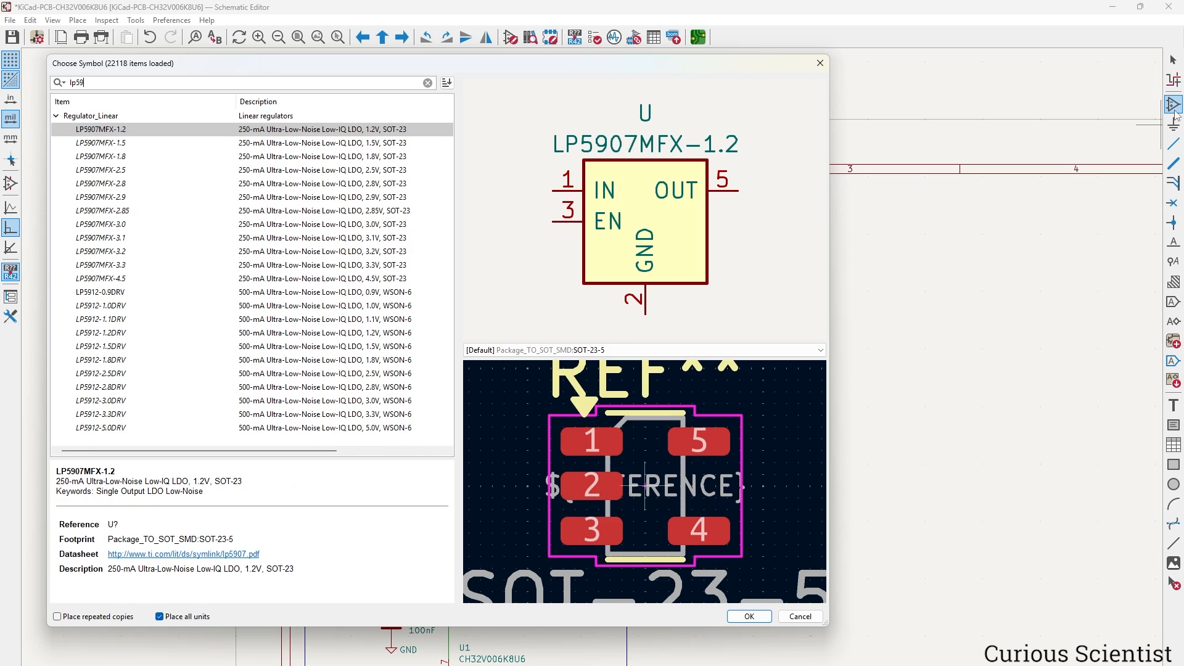
type("0")
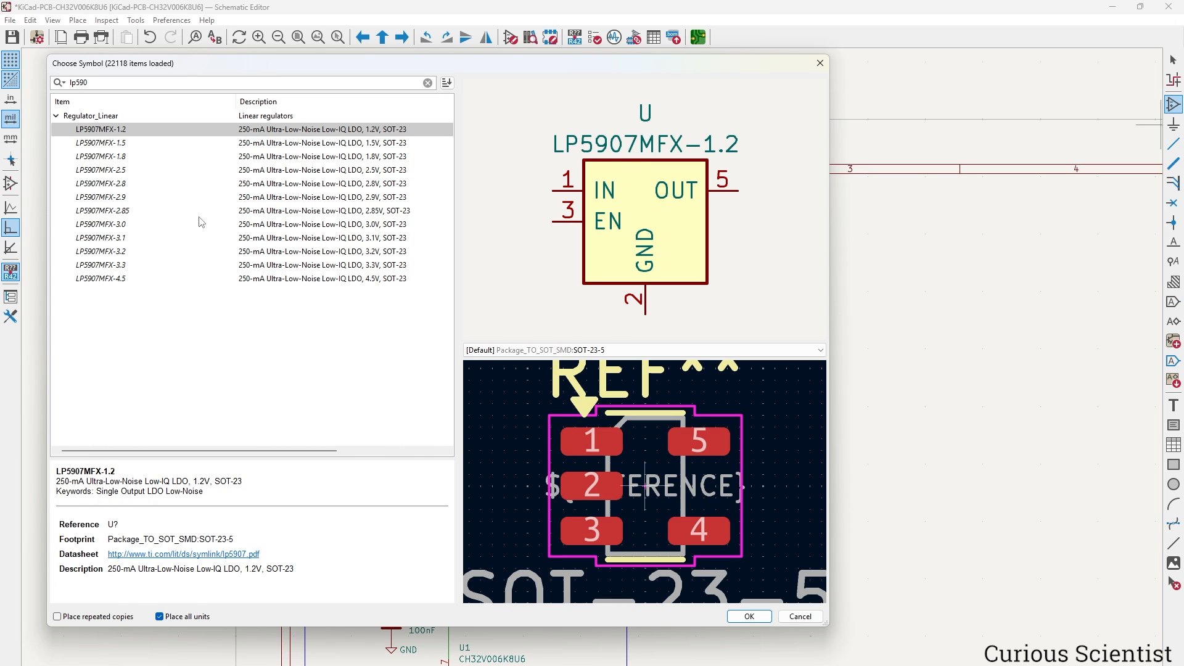
left_click(130, 265)
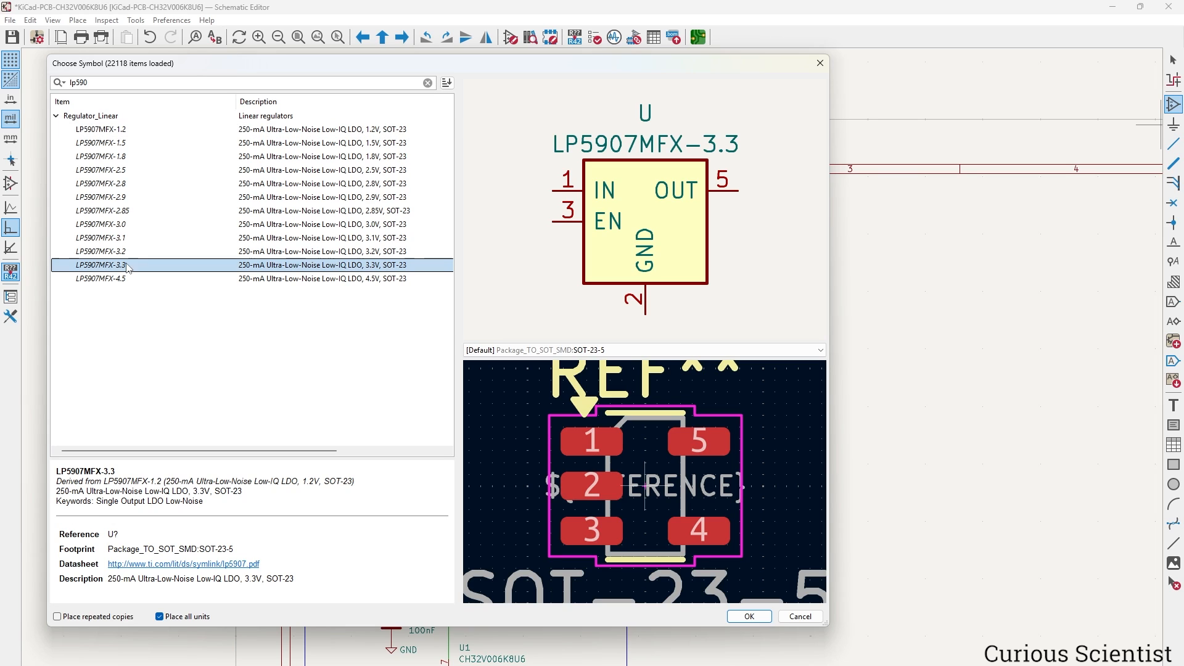
left_click(159, 200)
left_click(180, 158)
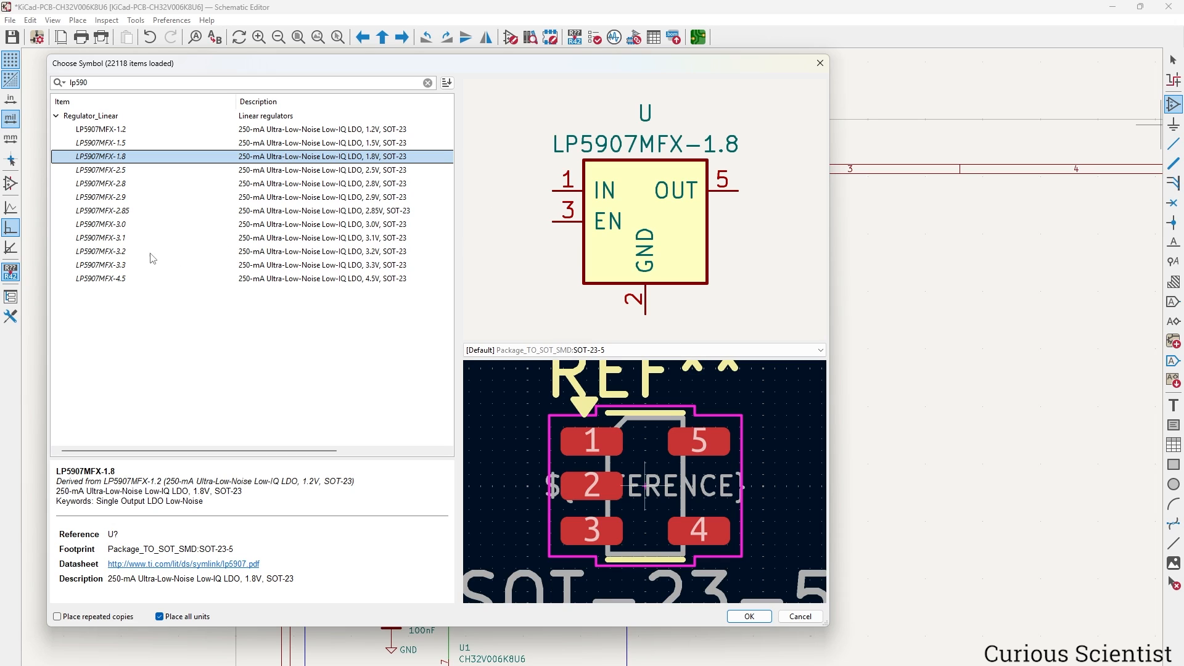
left_click(111, 268)
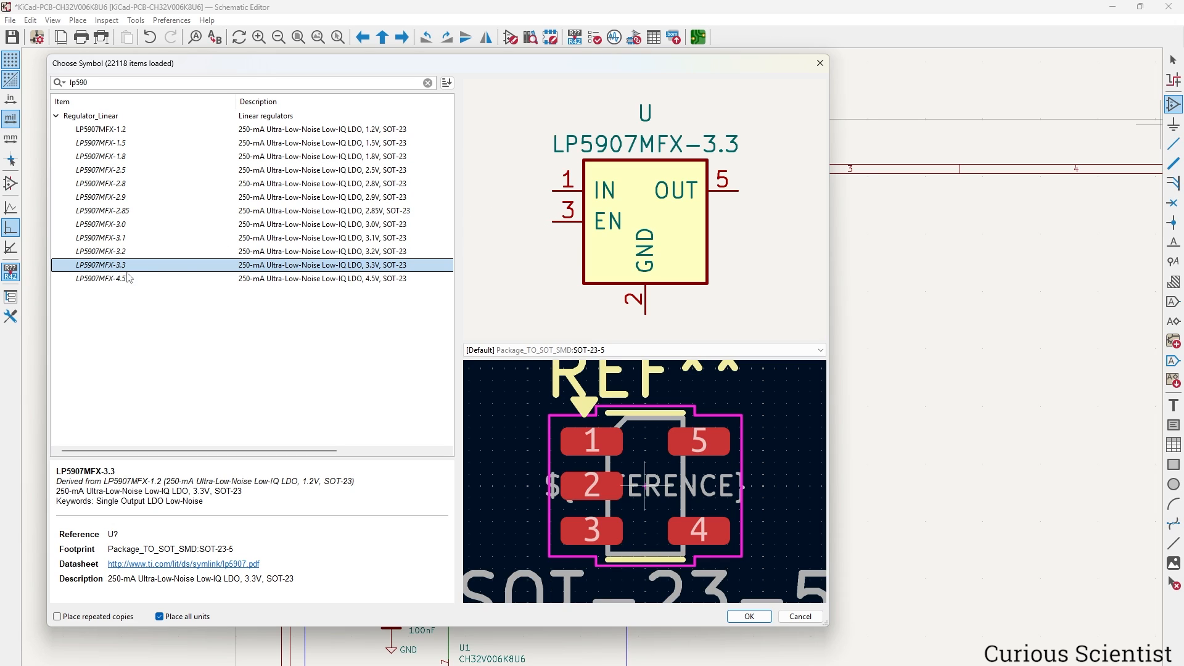
left_click(749, 617)
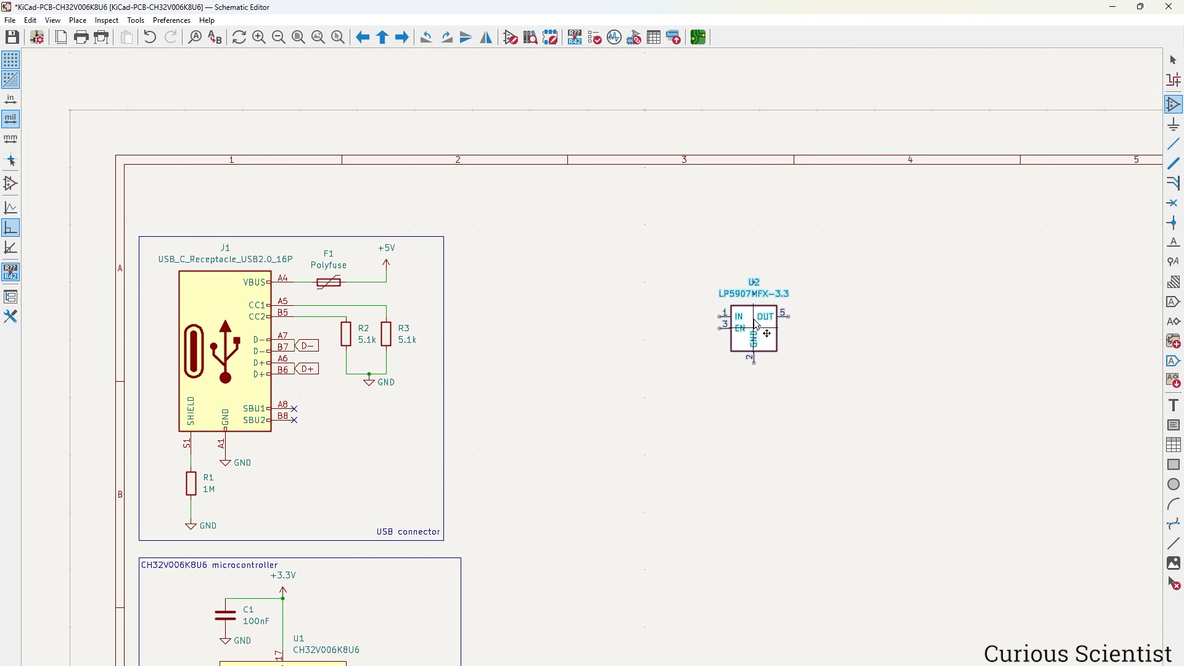
left_click(758, 315)
Check the LP5907 datasheet's Simplified Schematic for the 1 µF capacitors, then return to the schematic.
key("alt+Tab")
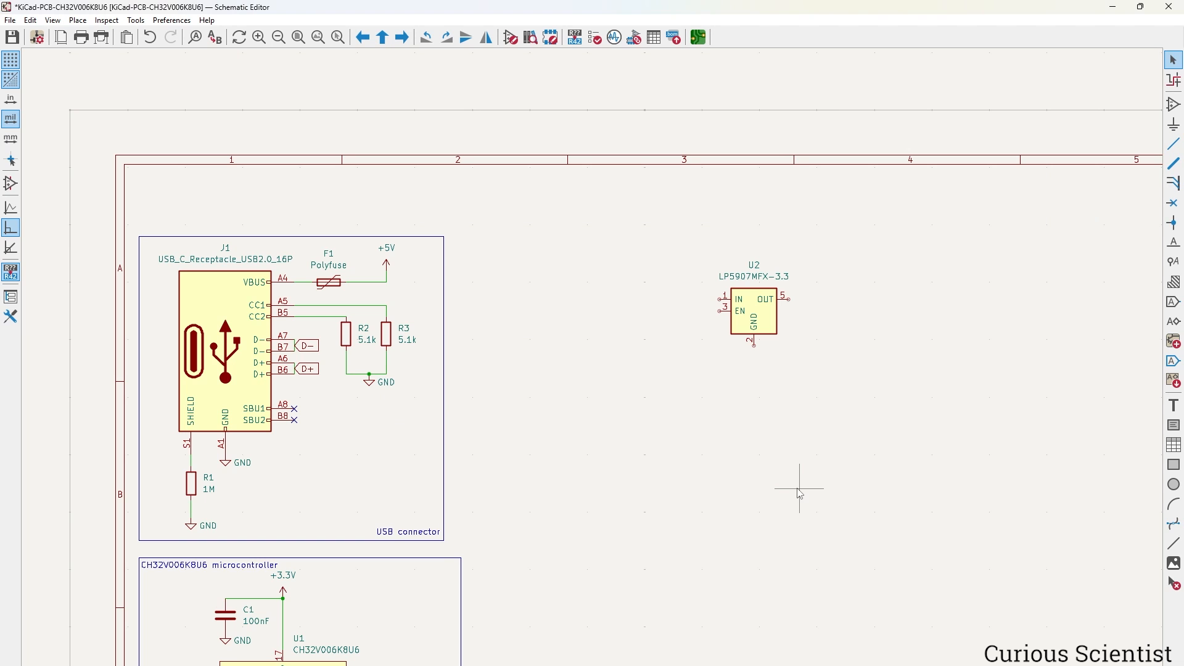
middle_click_drag(787, 492, 783, 471)
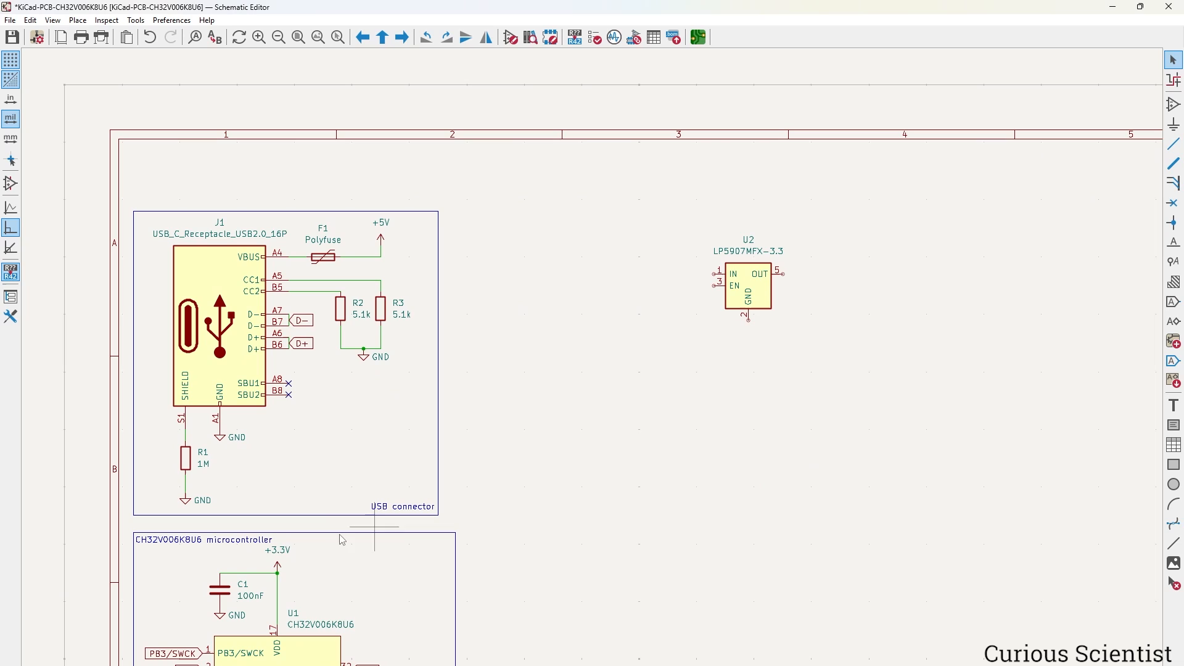
Duplicate capacitor C1 twice, placing C2 left of U2 and C3 right of U2.
left_click(226, 594)
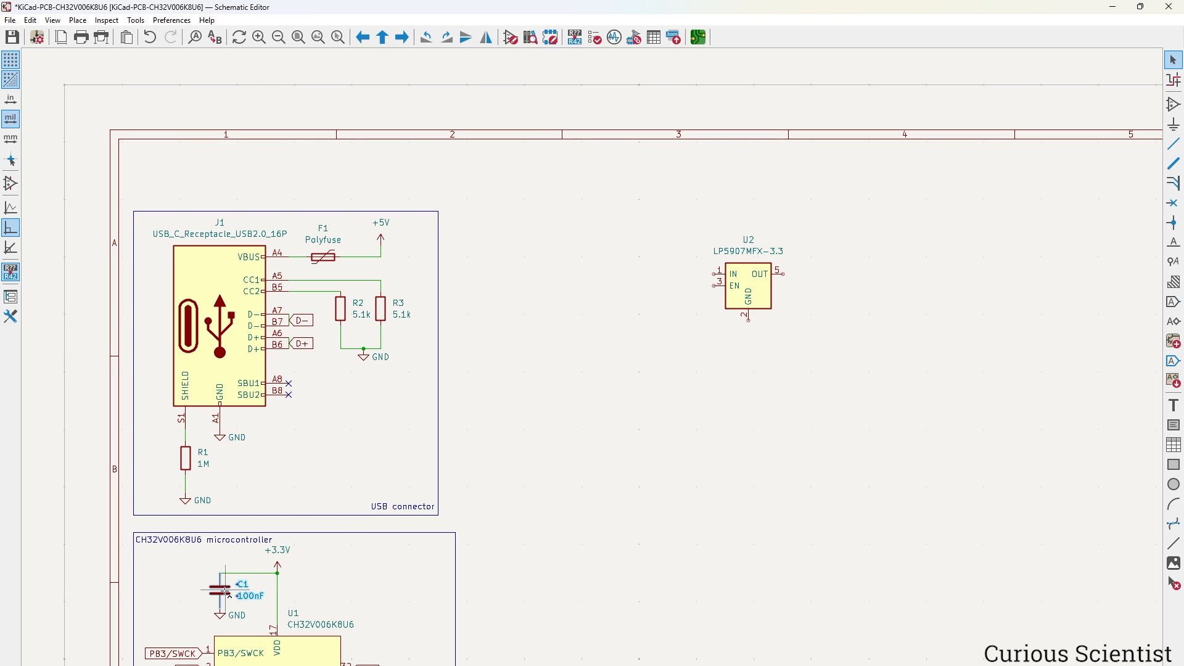
key("ctrl+d")
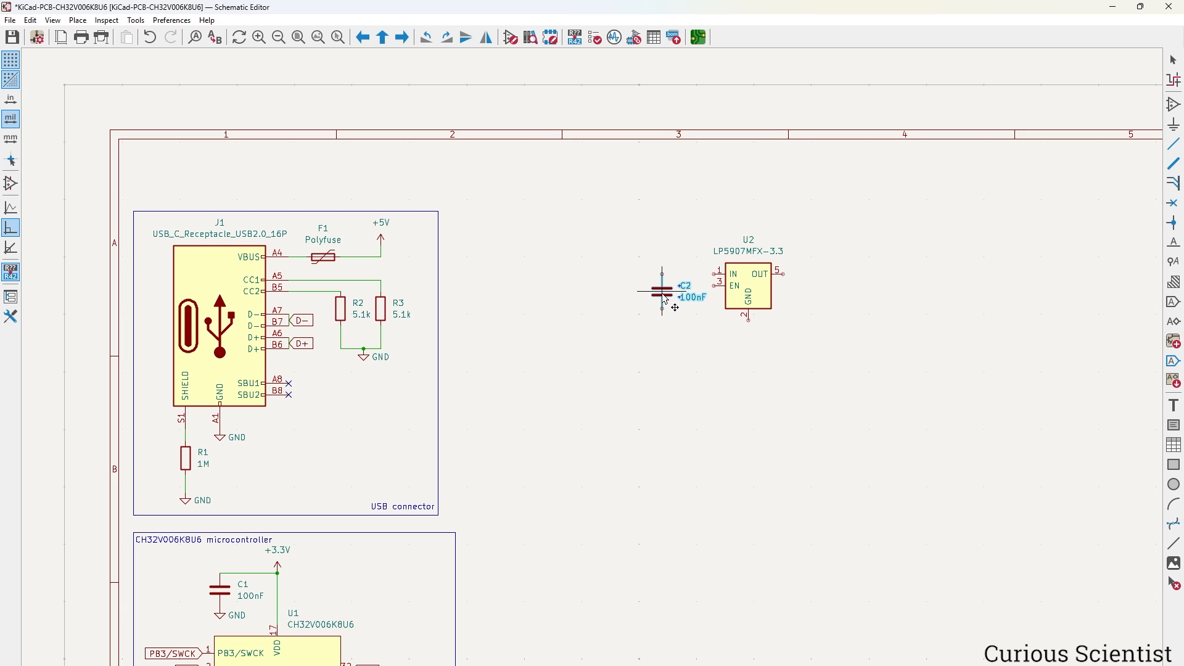
left_click(666, 301)
key("ctrl+d")
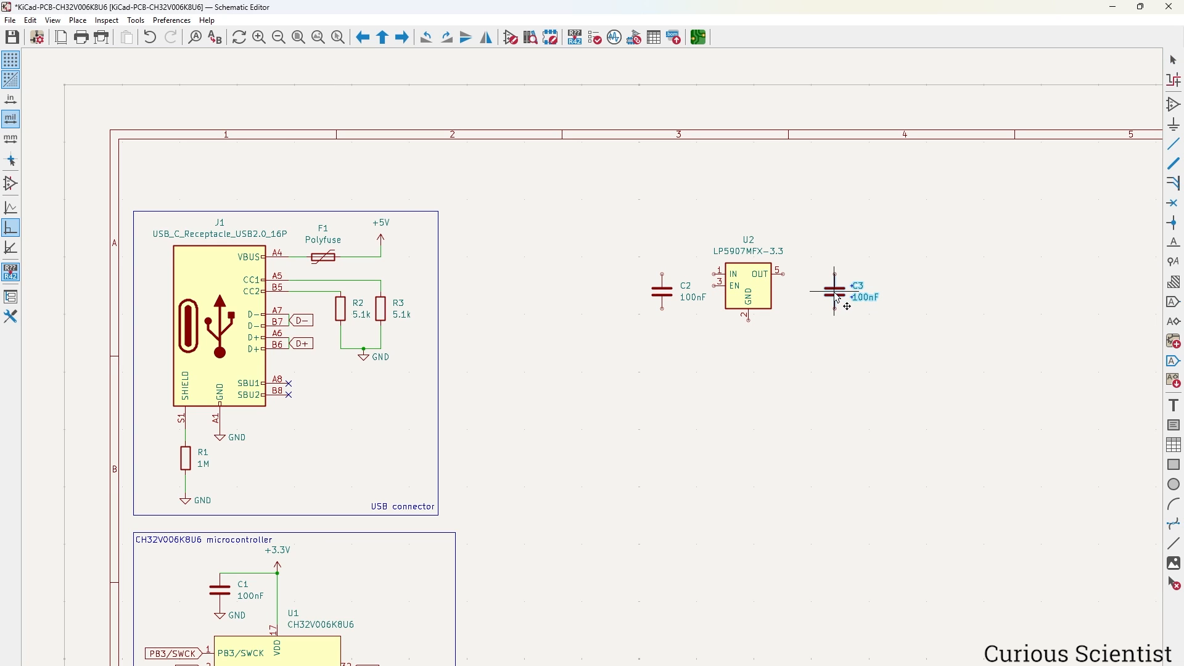
left_click(856, 303)
left_click(819, 342)
scroll(819, 342, "up", 3)
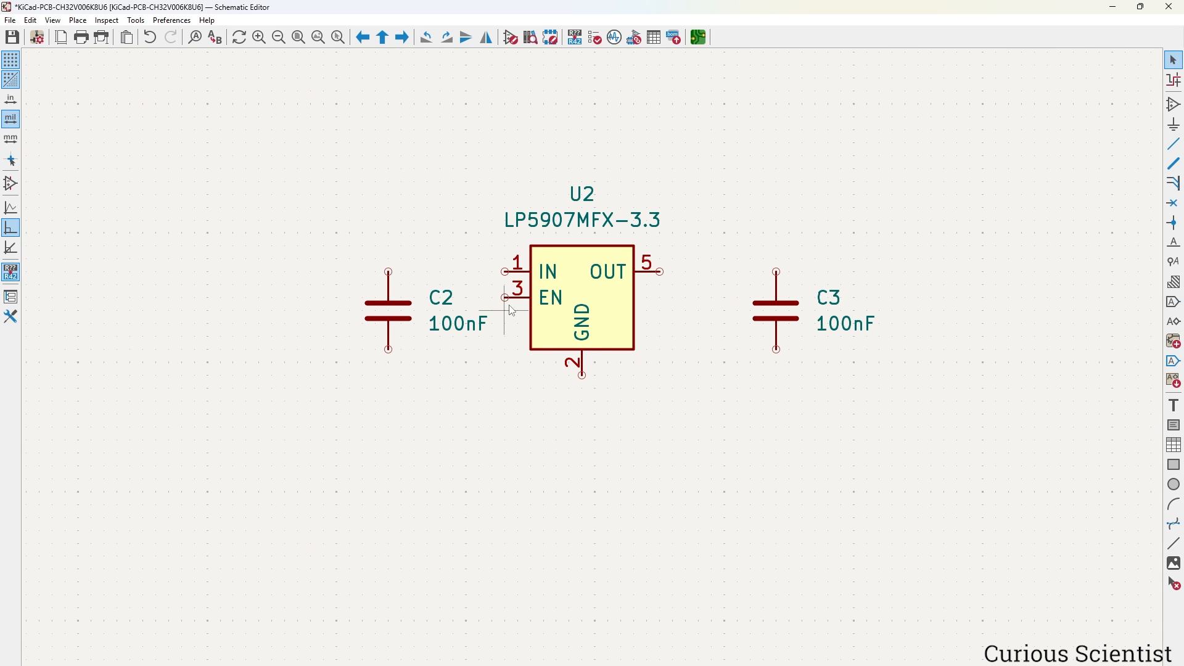
Wire U2's IN to EN with C2, OUT to C3, and join both capacitor bottoms.
key("w")
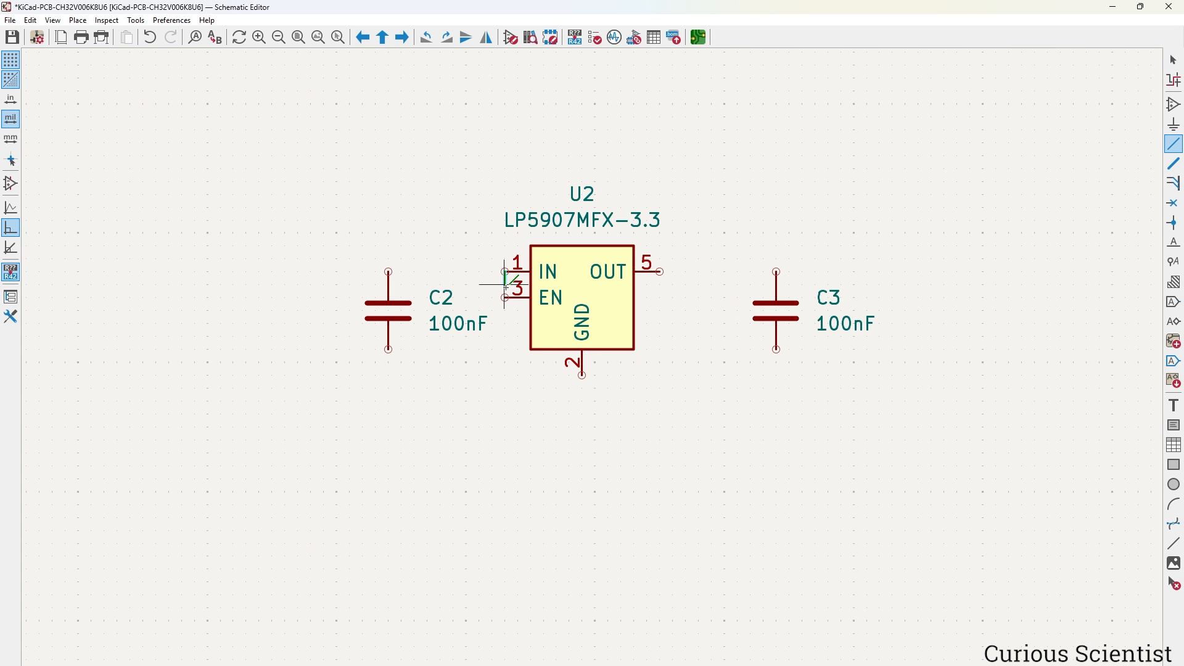
left_click(505, 298)
key("Escape")
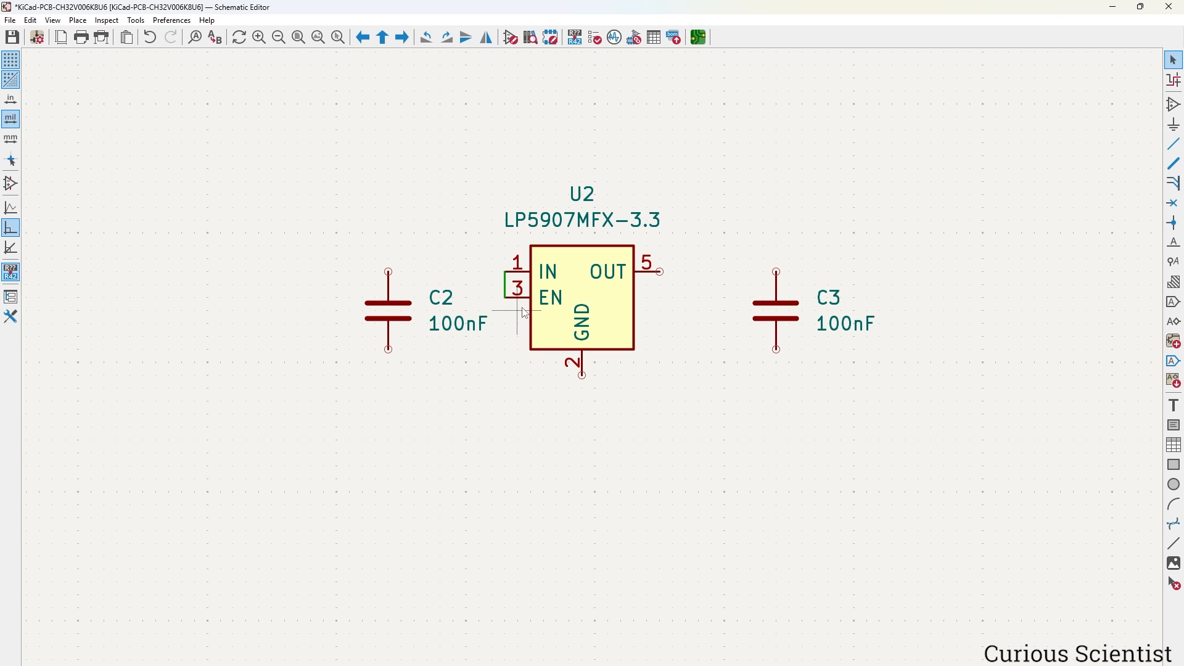
left_click_drag(405, 316, 432, 330)
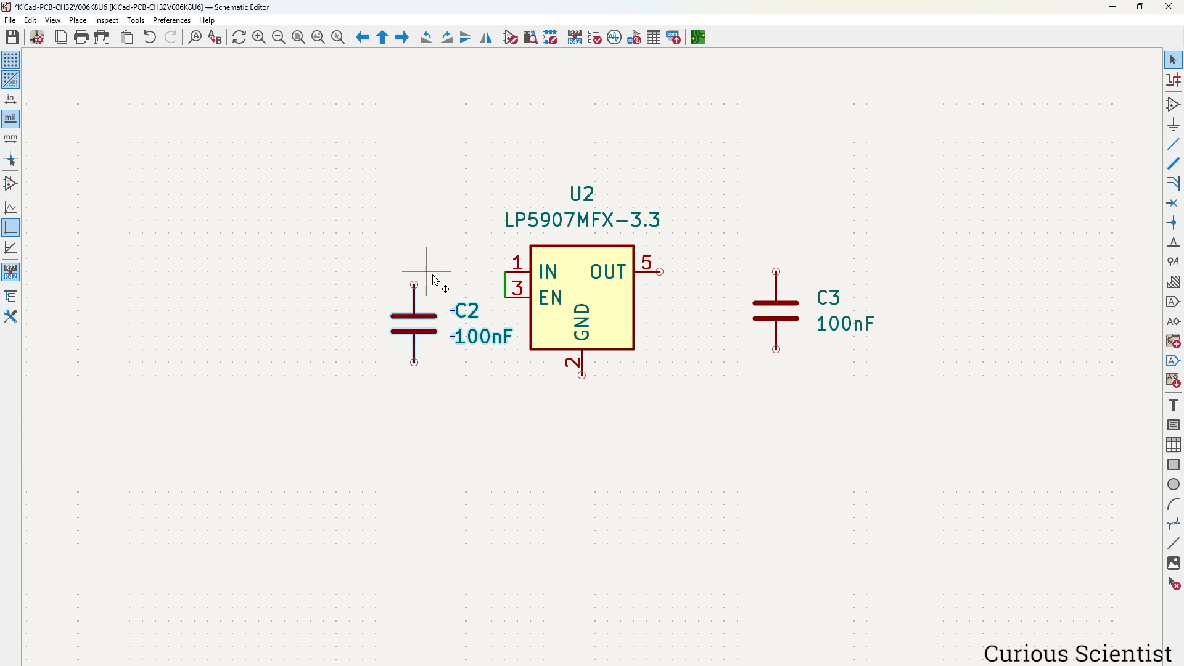
key("w")
left_click(506, 285)
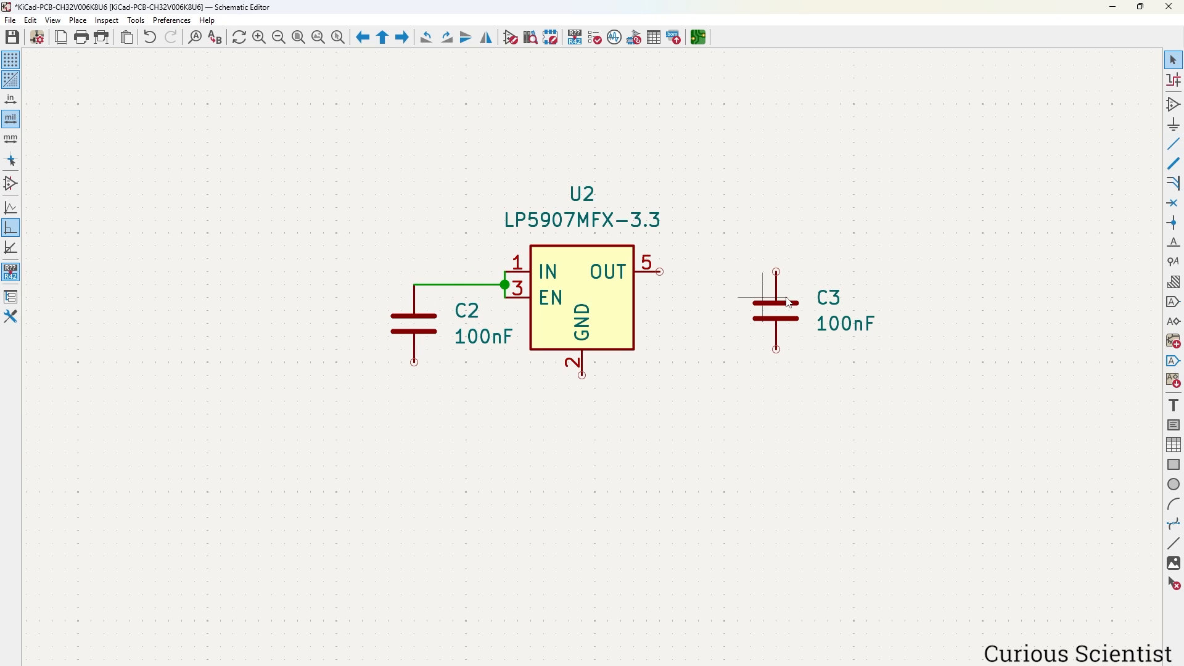
left_click(661, 272)
left_click(777, 271)
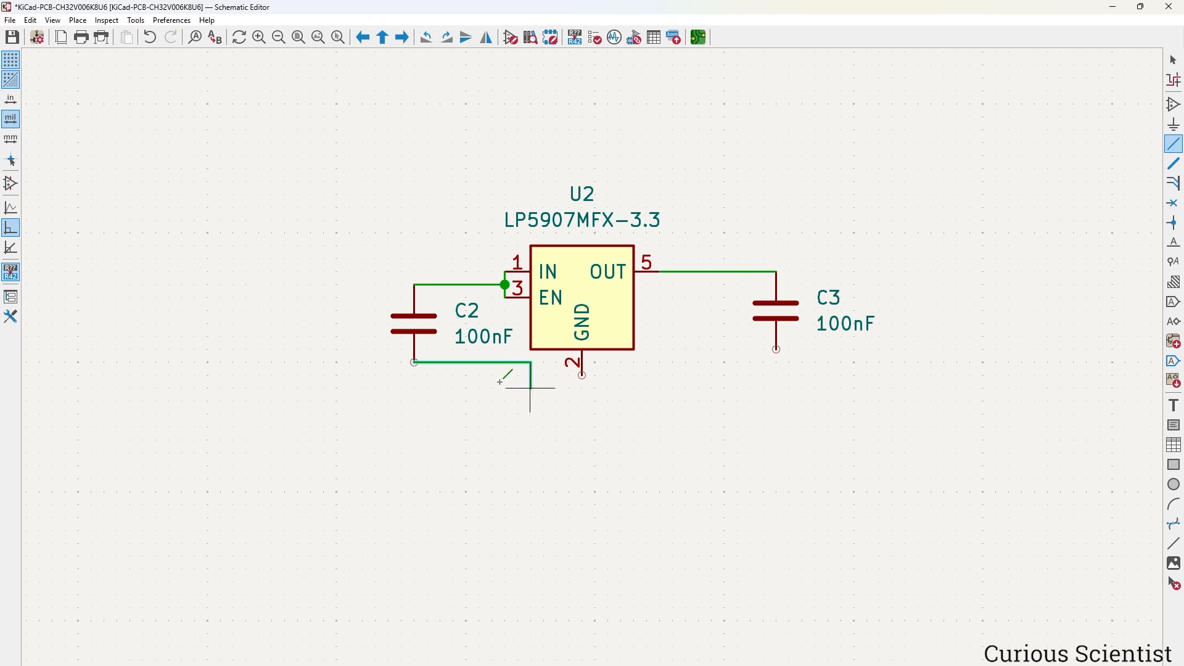
left_click(413, 363)
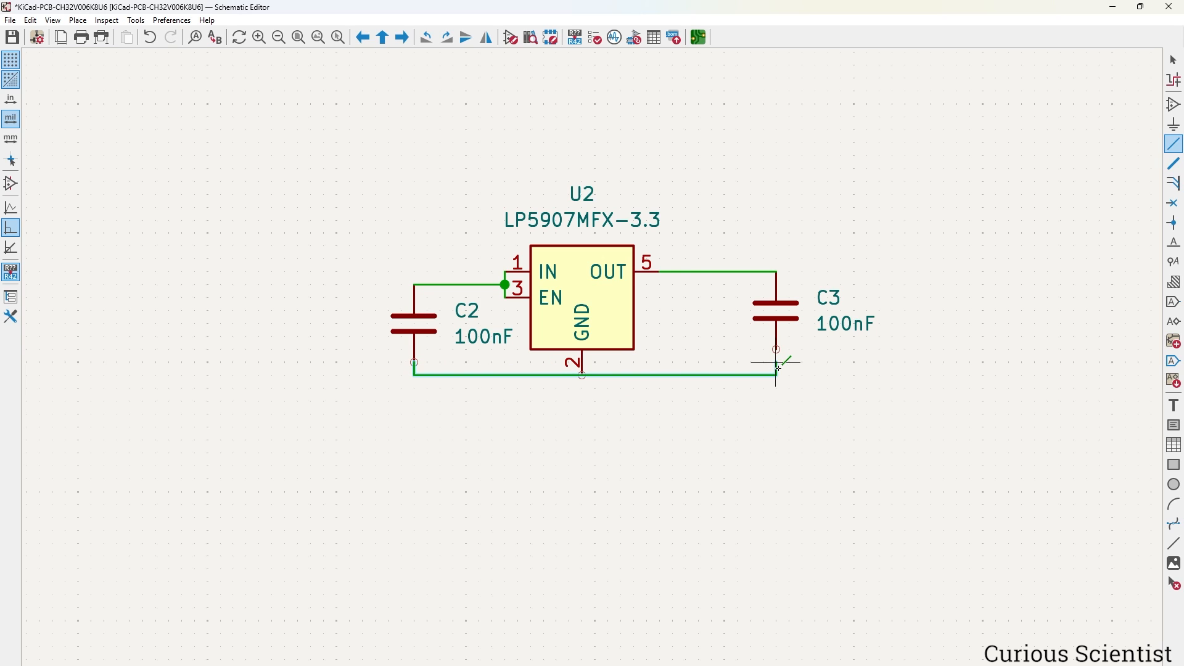
left_click(776, 350)
key("Escape")
scroll(761, 365, "down", 3)
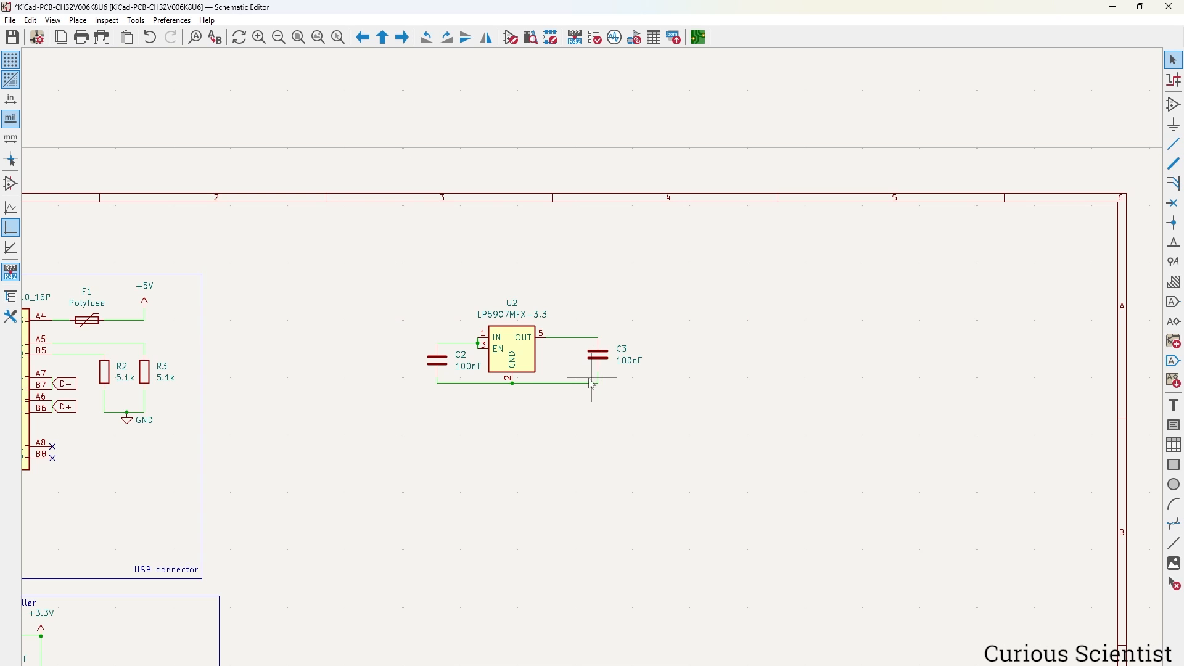
Copy the GND symbol from under R2/R3 onto C3's bottom pin.
middle_click_drag(409, 409, 569, 379)
left_click(287, 389)
key("ctrl+d")
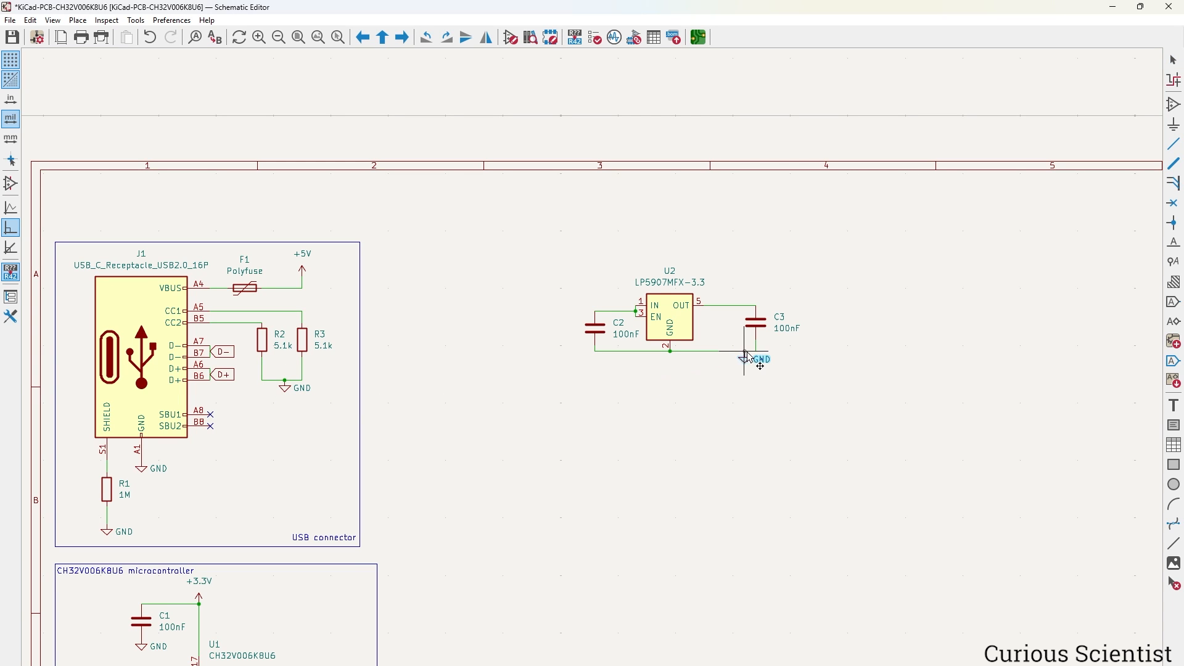
left_click(756, 351)
scroll(716, 382, "up", 3)
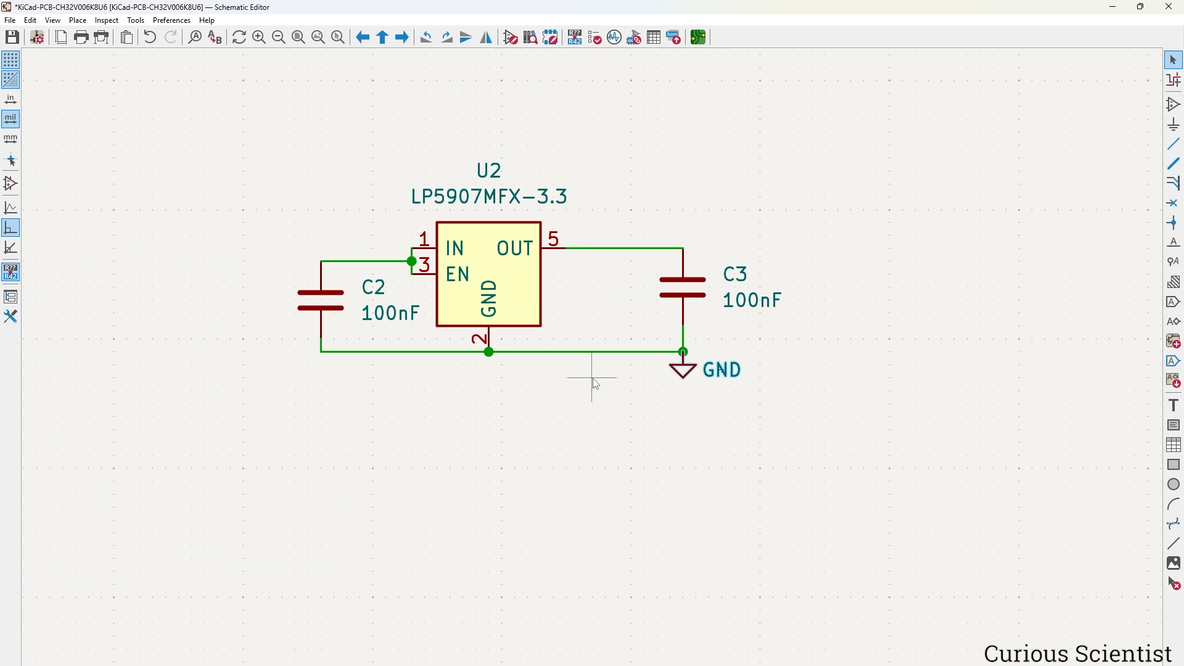
Copy the +5V symbol near F1 onto U2's input wire.
left_click(529, 387)
scroll(331, 378, "down", 3)
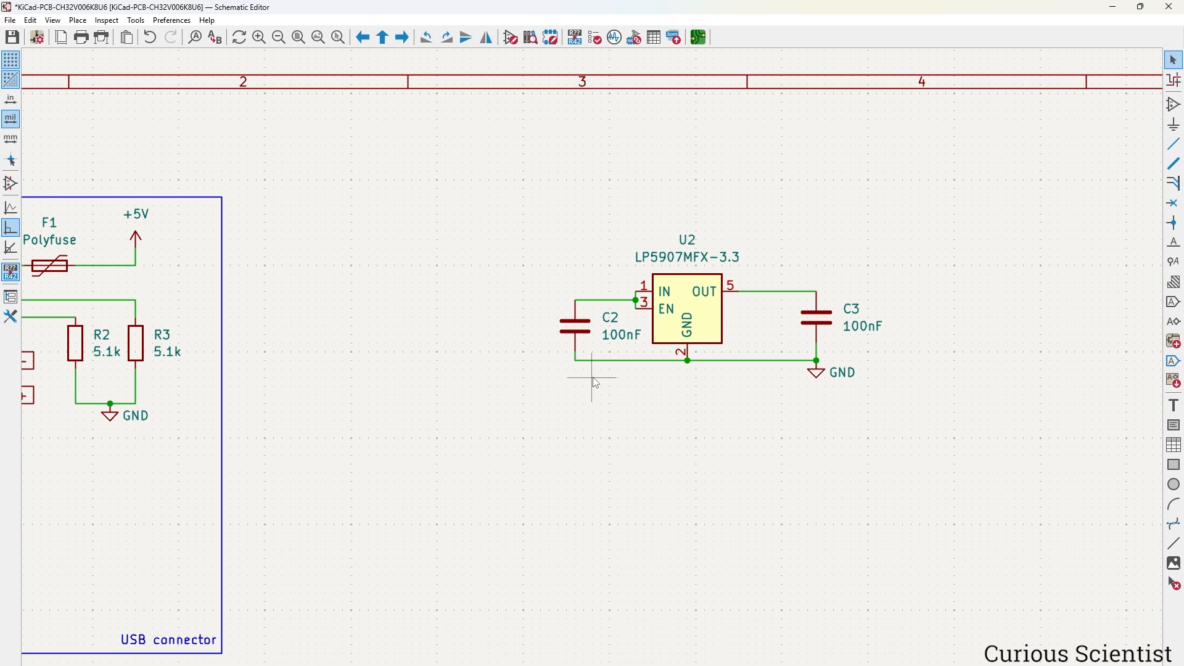
left_click(141, 234)
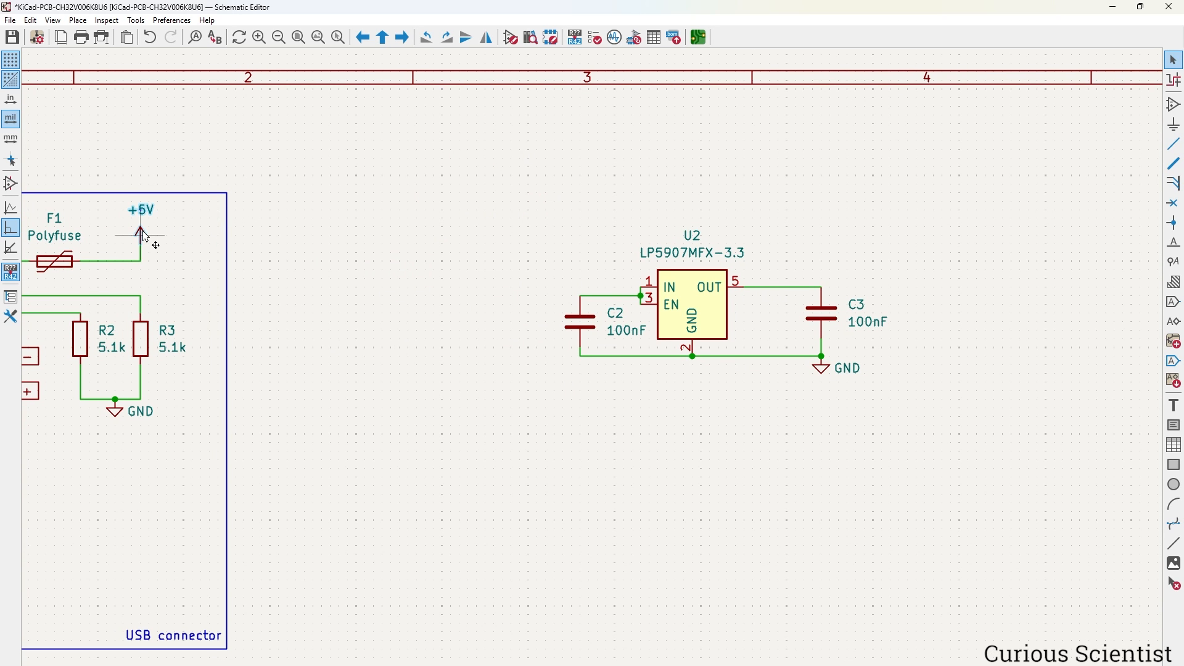
key("ctrl+d")
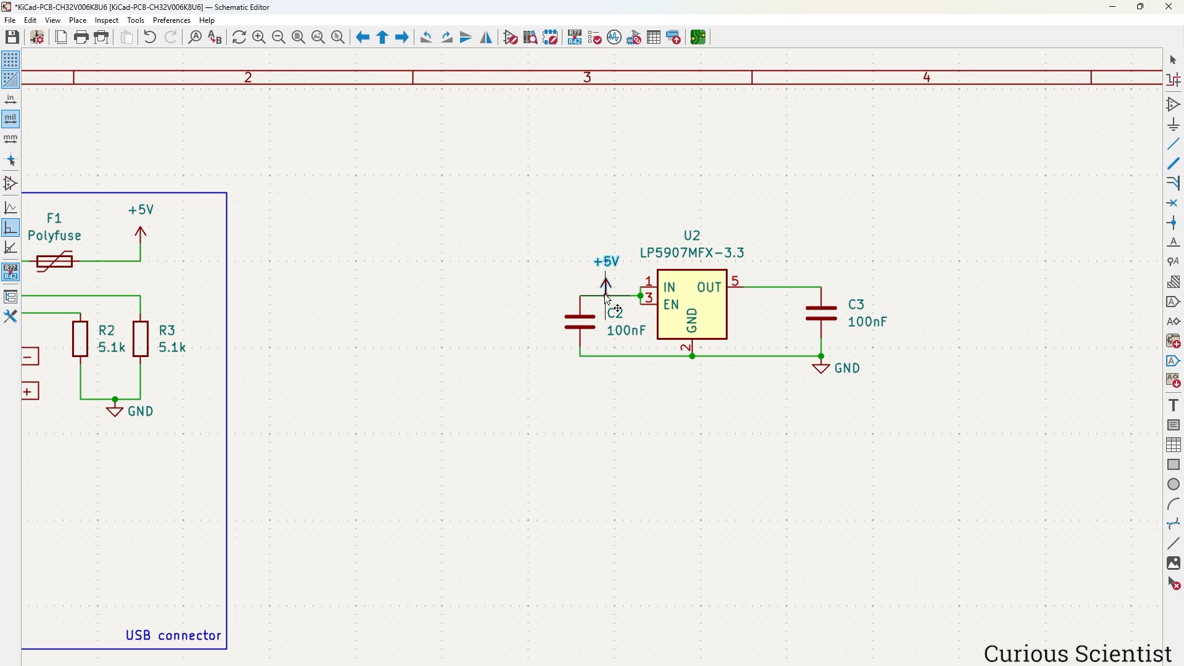
left_click(608, 296)
scroll(596, 383, "down", 2)
Copy the +3.3V symbol from above C1 onto U2's output wire.
middle_click_drag(436, 455, 542, 299)
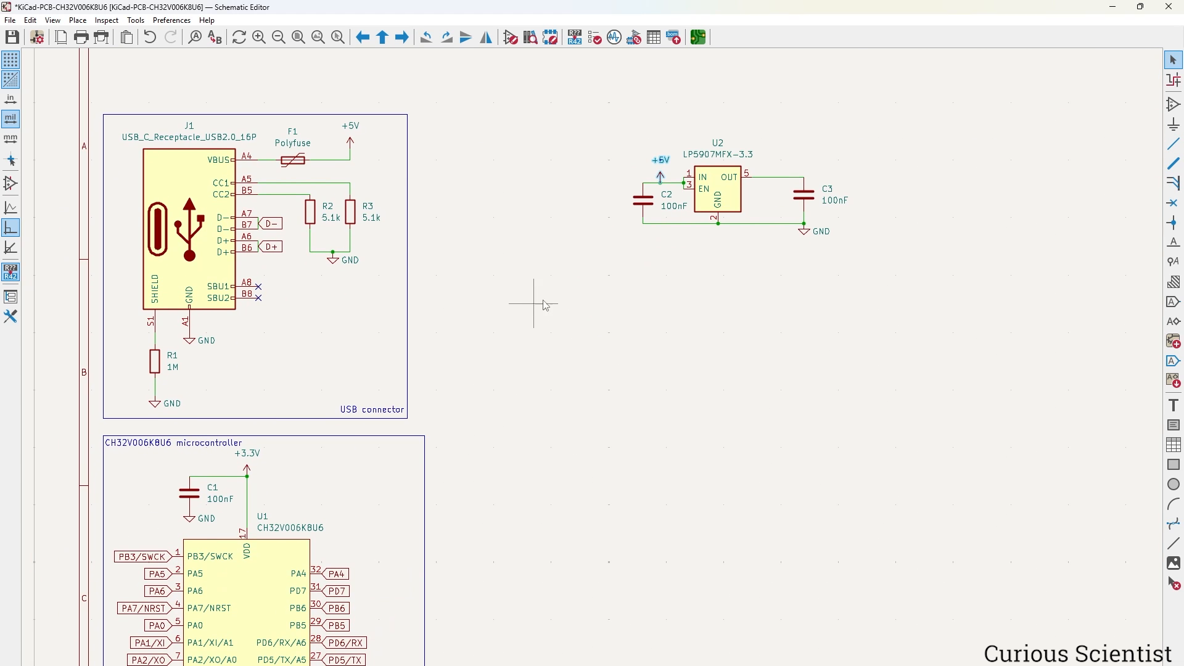
left_click(252, 470)
key("ctrl+d")
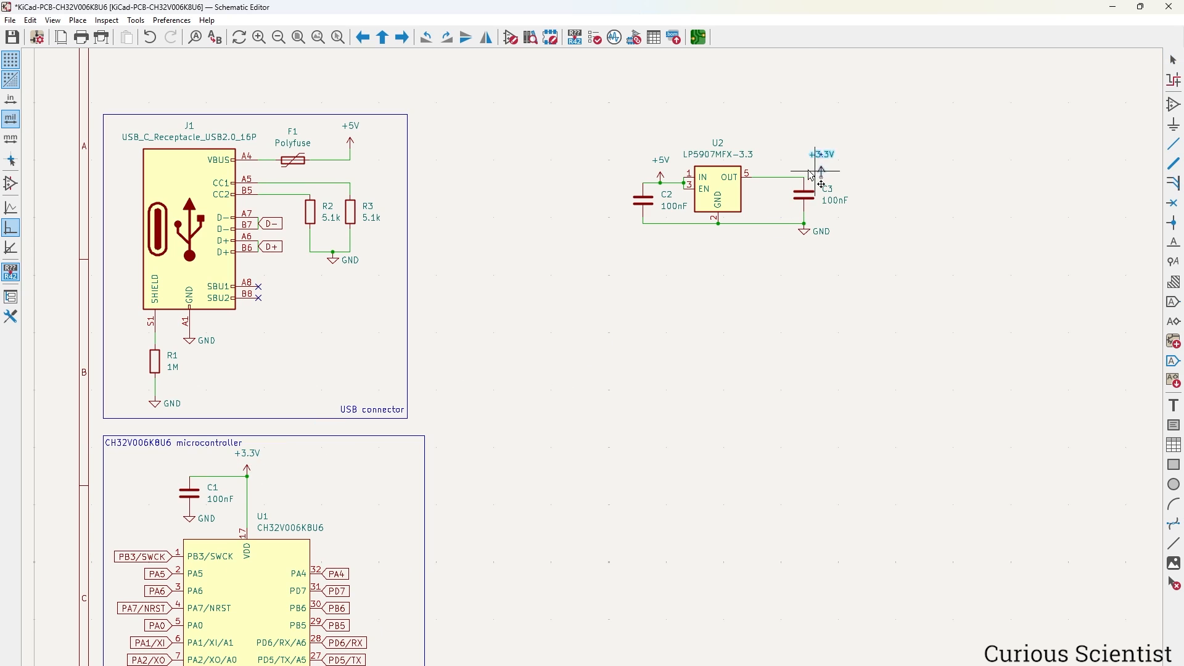
left_click(782, 178)
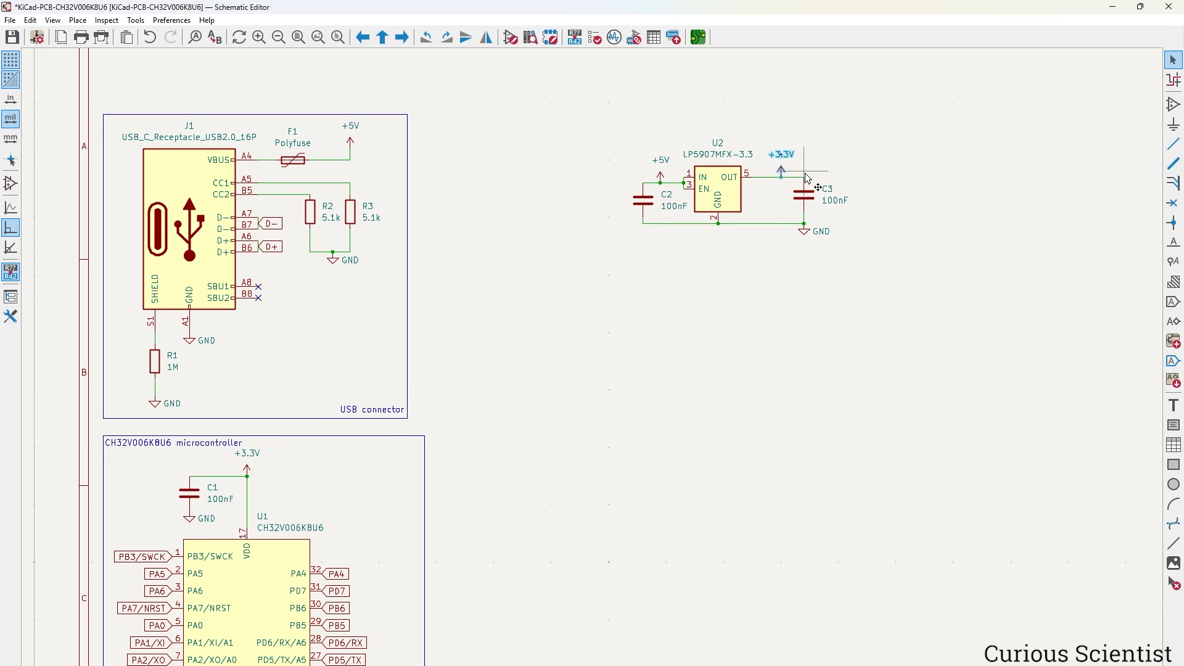
scroll(808, 174, "up", 3)
middle_click_drag(614, 378, 715, 324)
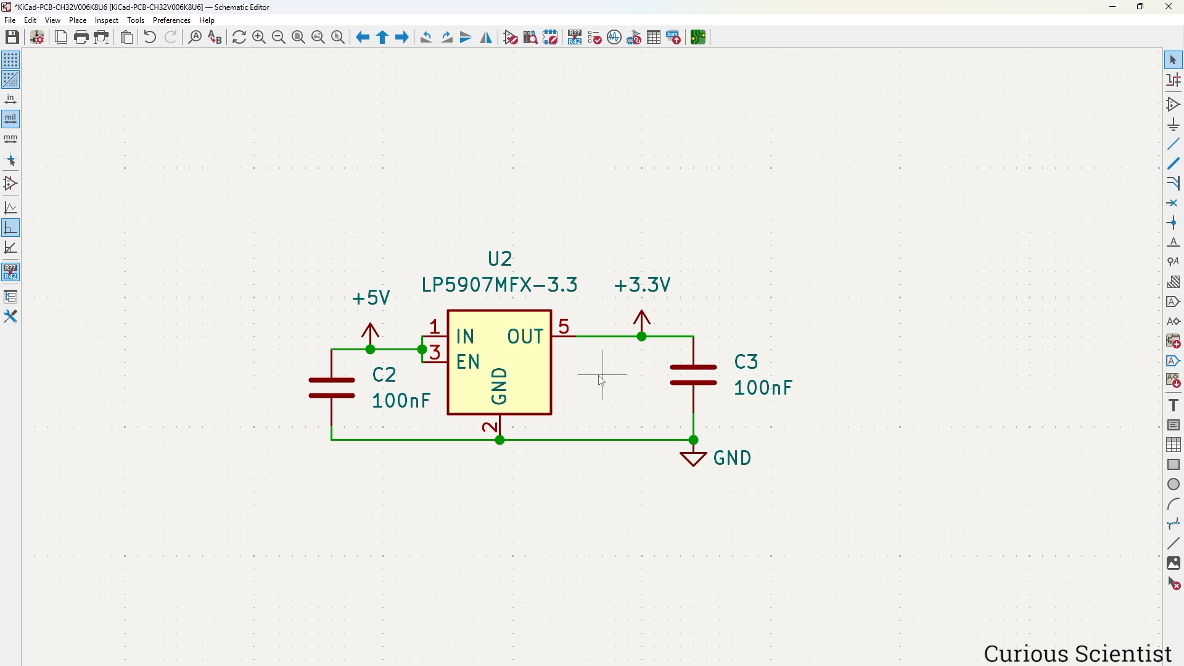
Enter 1uF as the value of regulator capacitors C2 and C3.
left_click(392, 405)
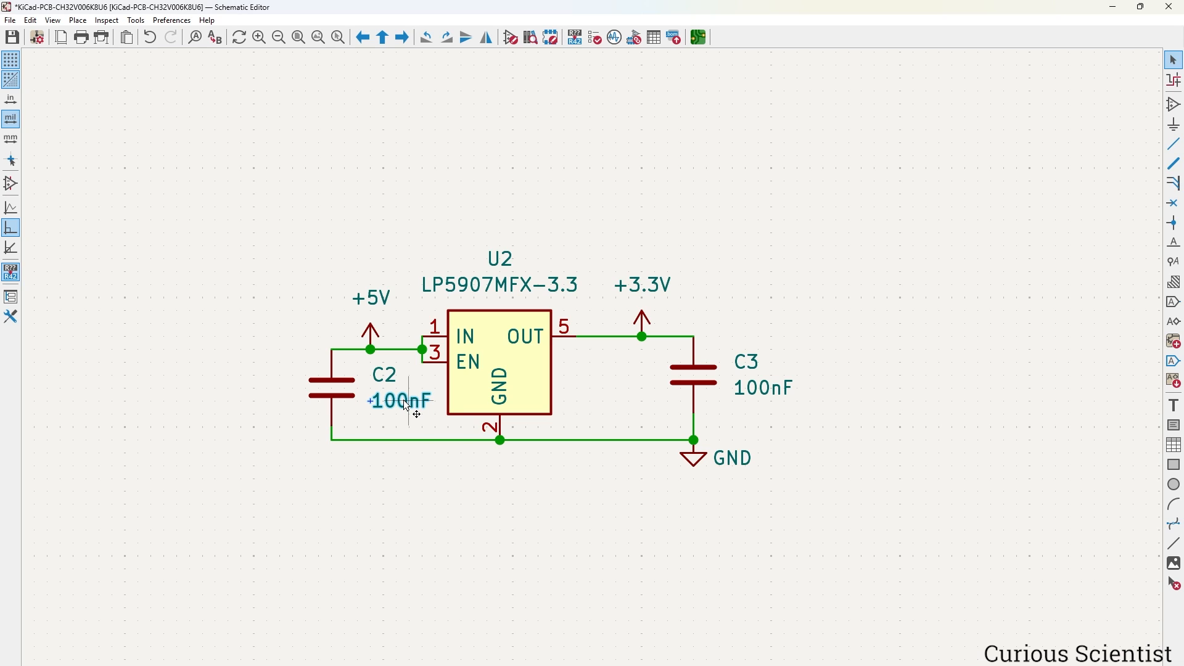
double_click(406, 405)
type("1uF")
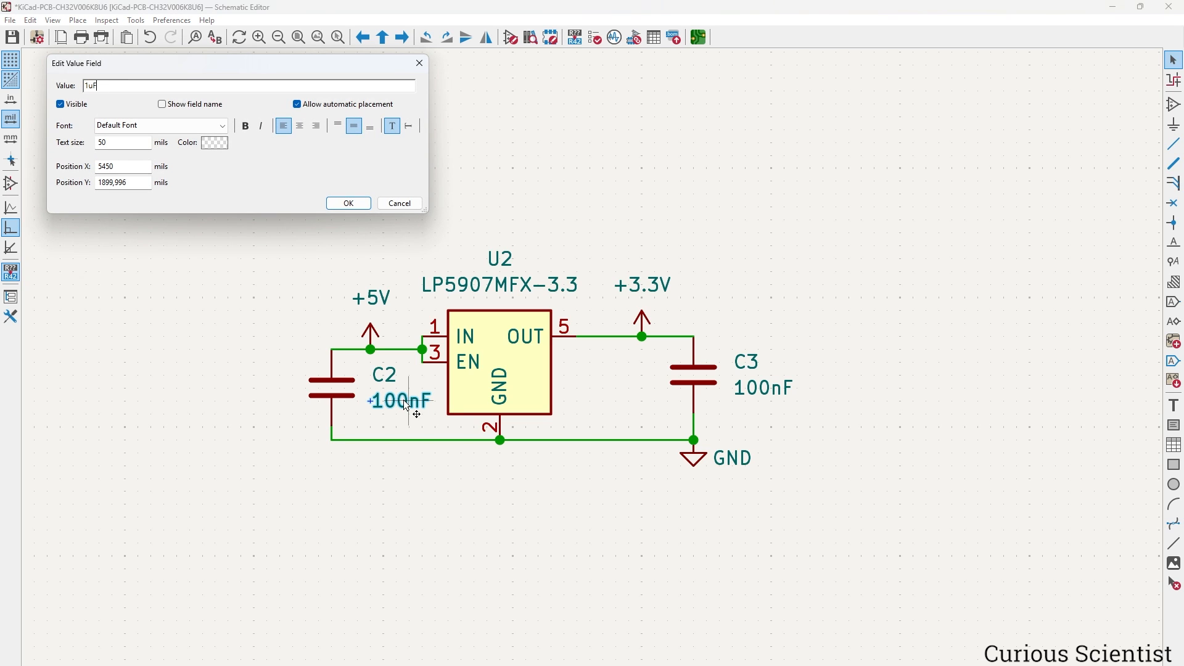
key("ctrl+a")
key("Return")
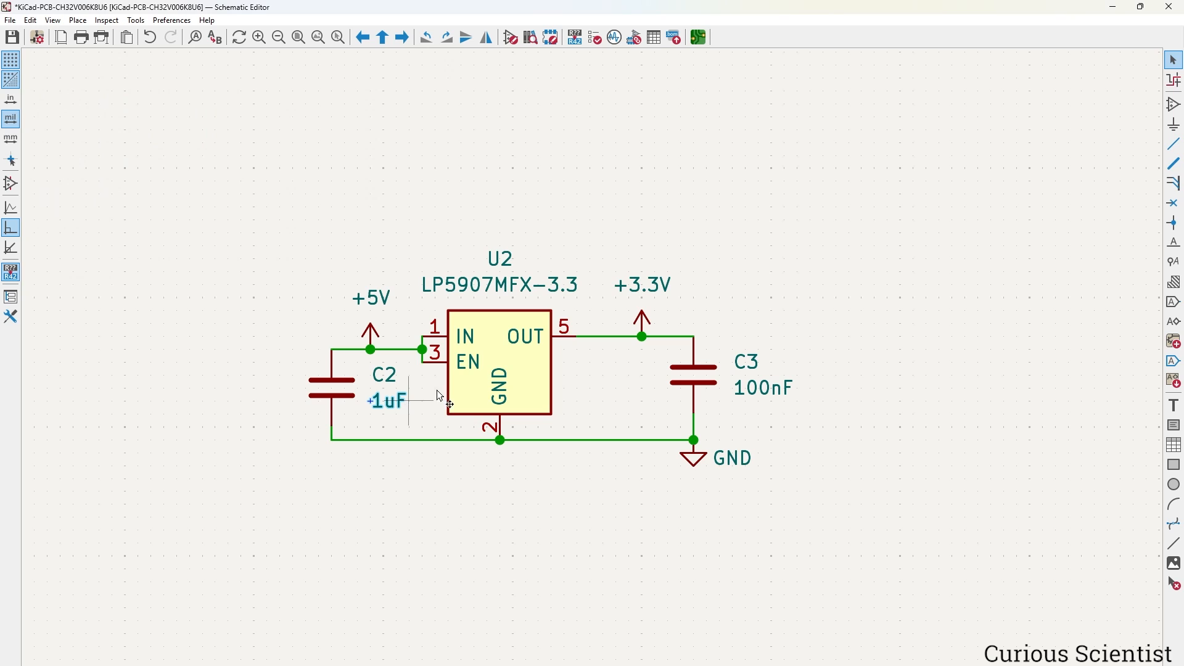
double_click(760, 388)
type("1uF")
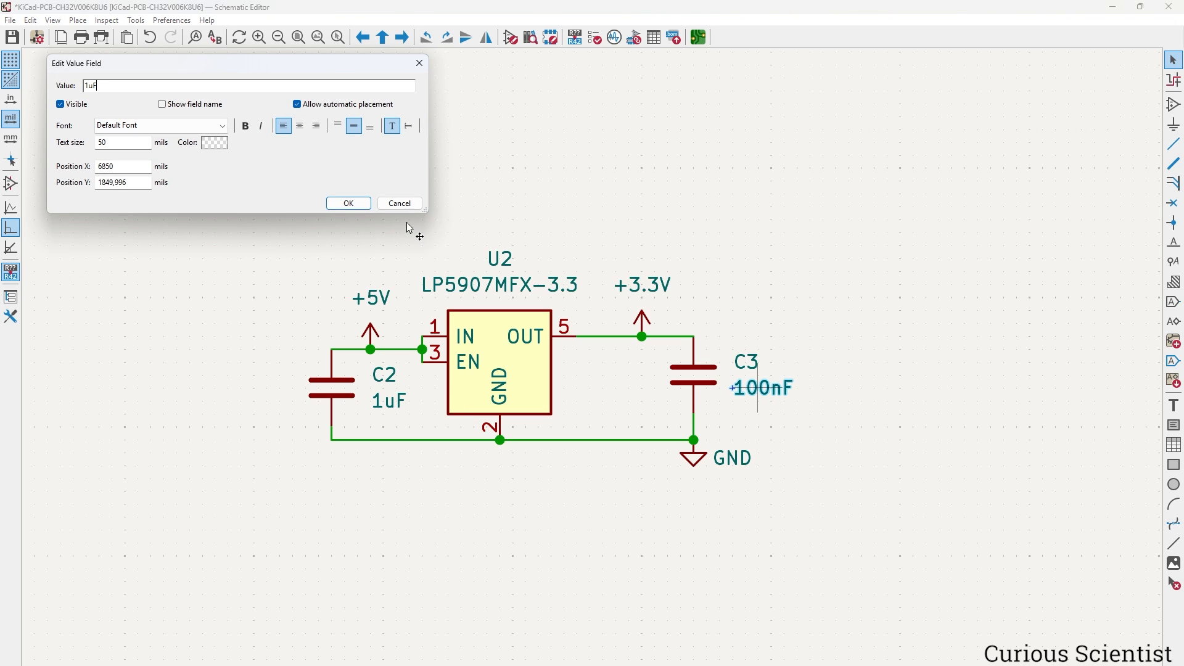
key("Return")
left_click(504, 521)
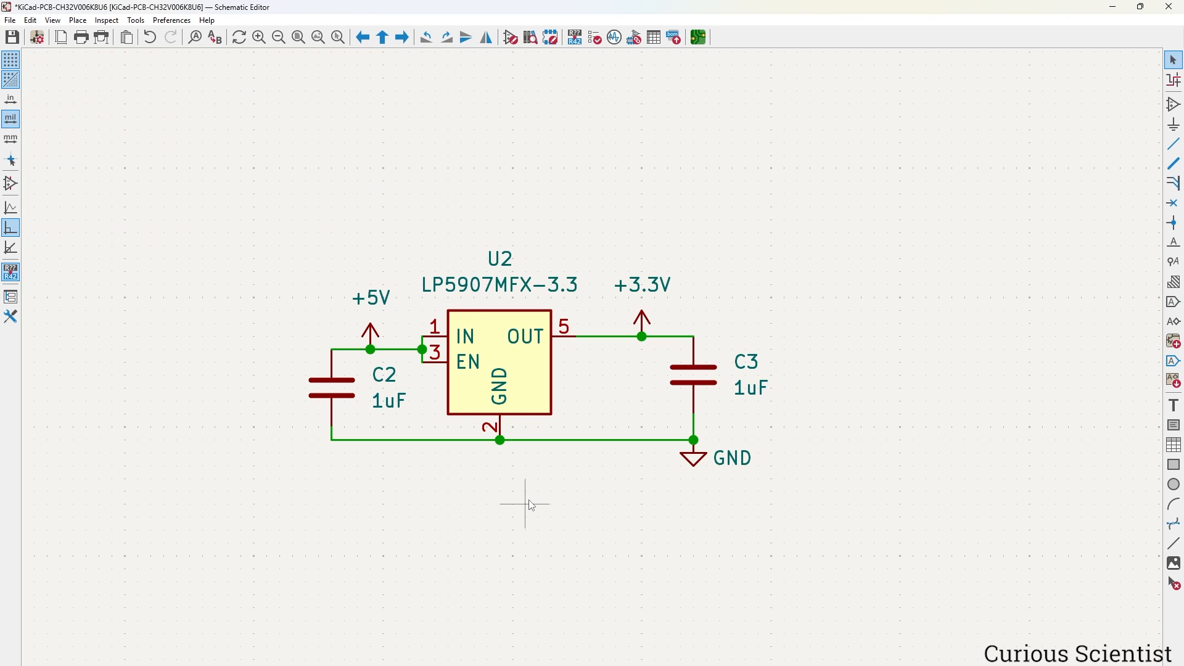
double_click(538, 371)
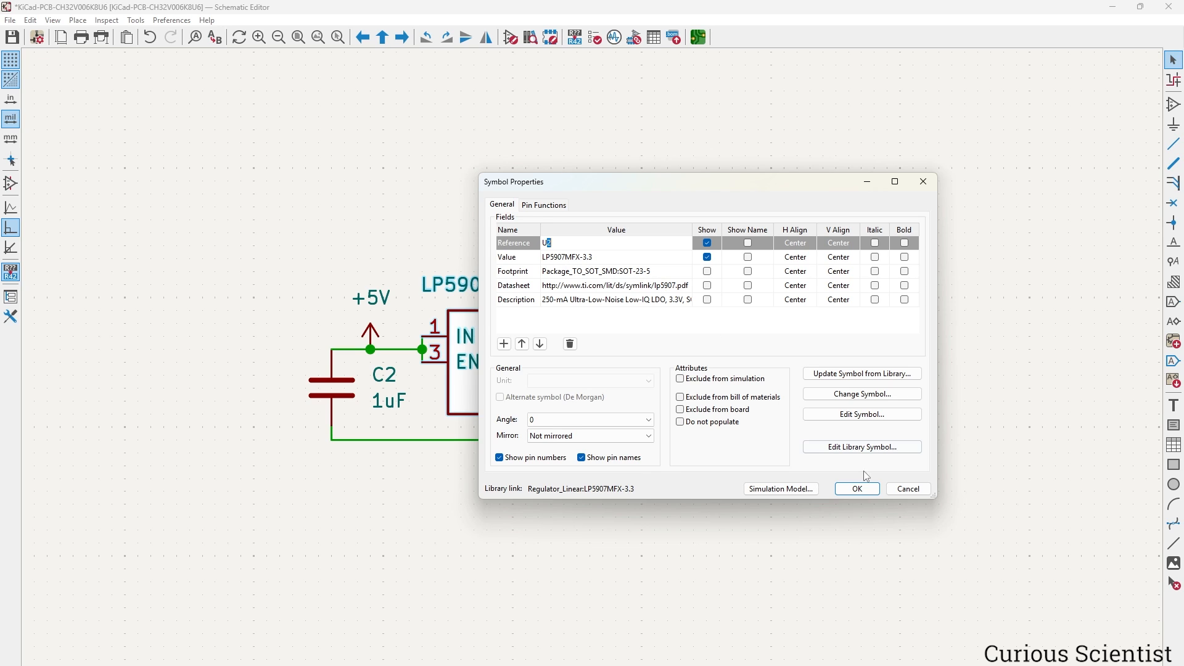
left_click(857, 488)
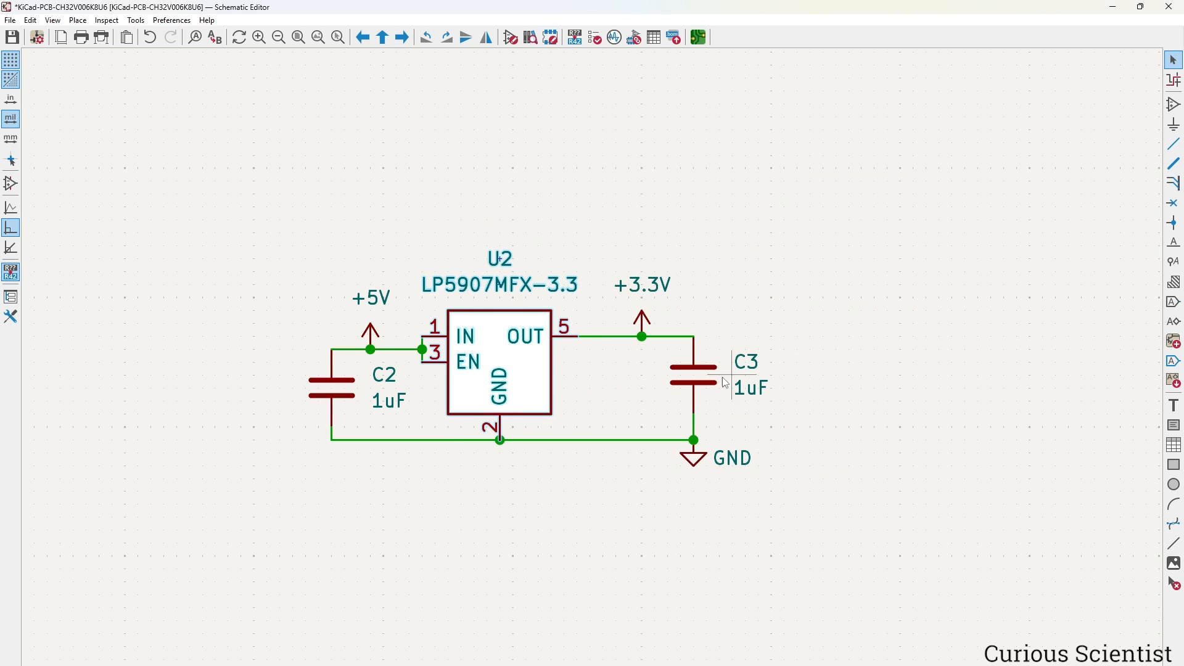
left_click(691, 379)
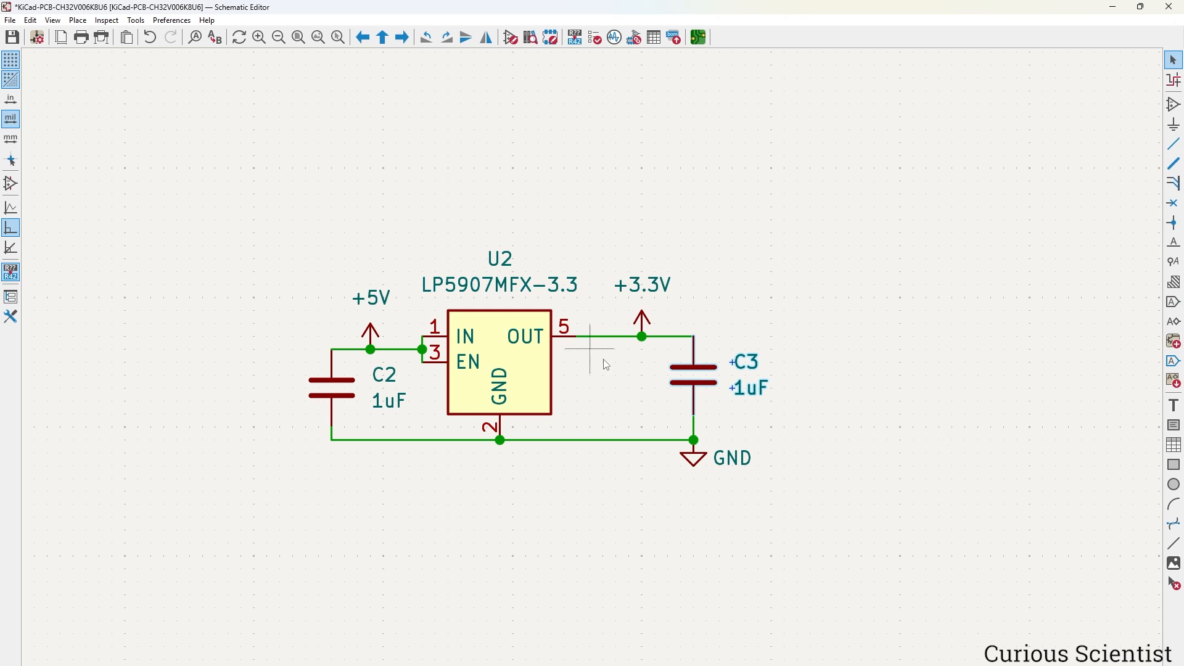
double_click(699, 371)
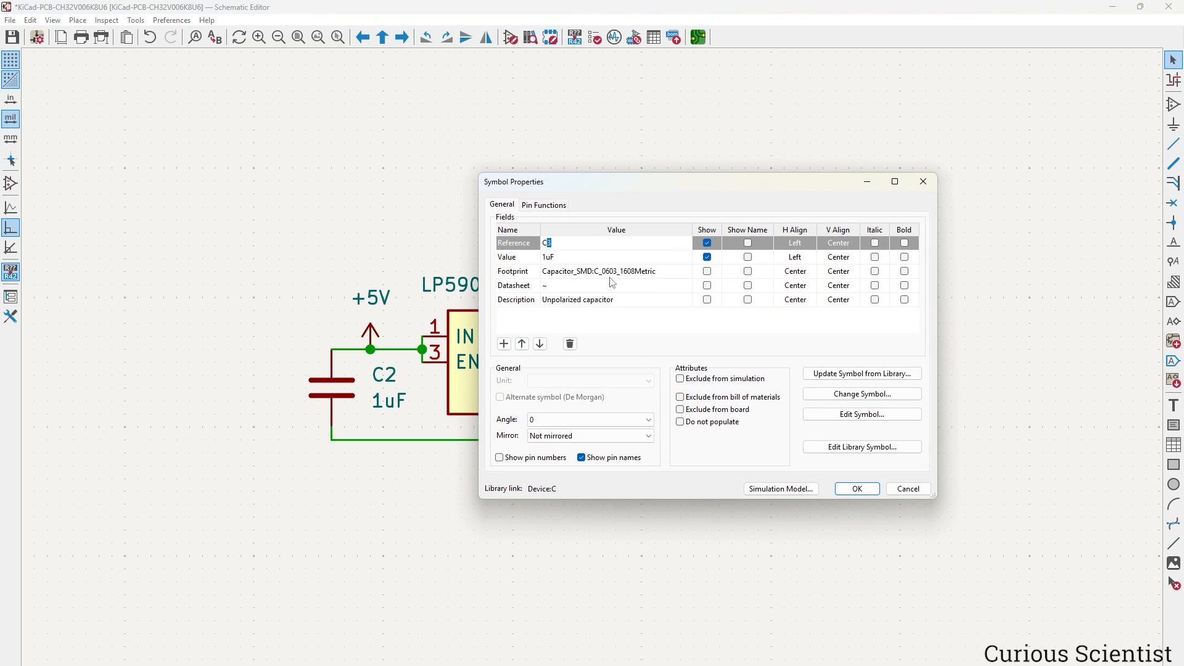
left_click(857, 489)
Draw a box around the LDO circuit labelled '250 mA LDO Regulator'.
left_click(1175, 466)
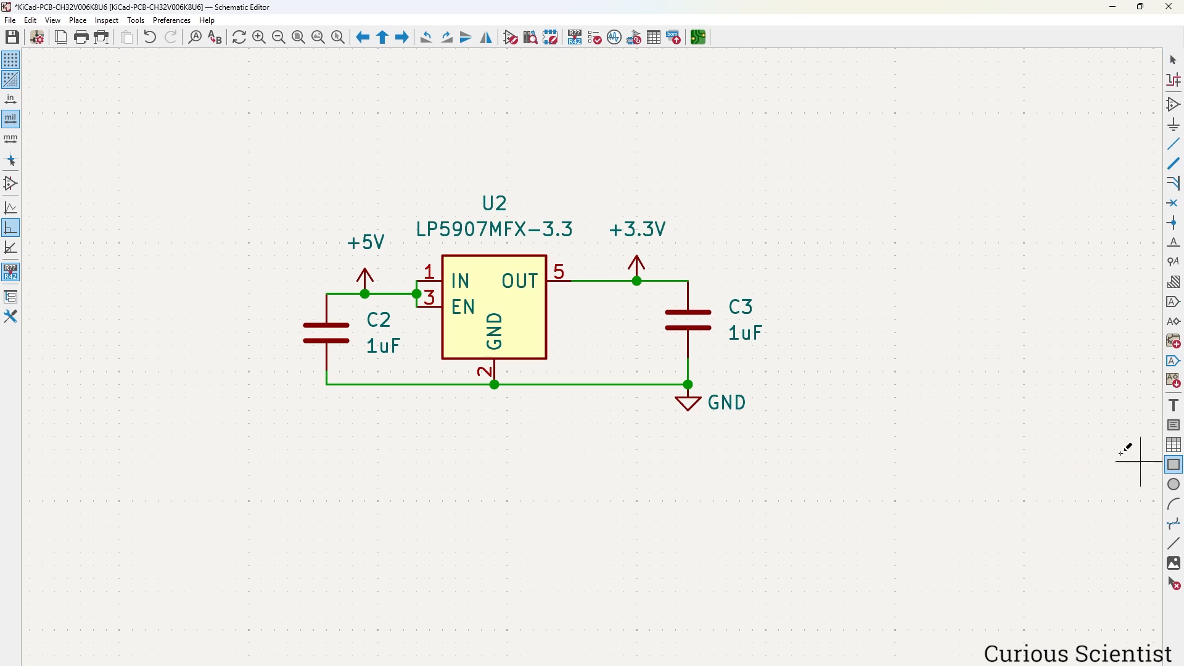
left_click_drag(262, 179, 830, 487)
left_click(1173, 405)
left_click(782, 426)
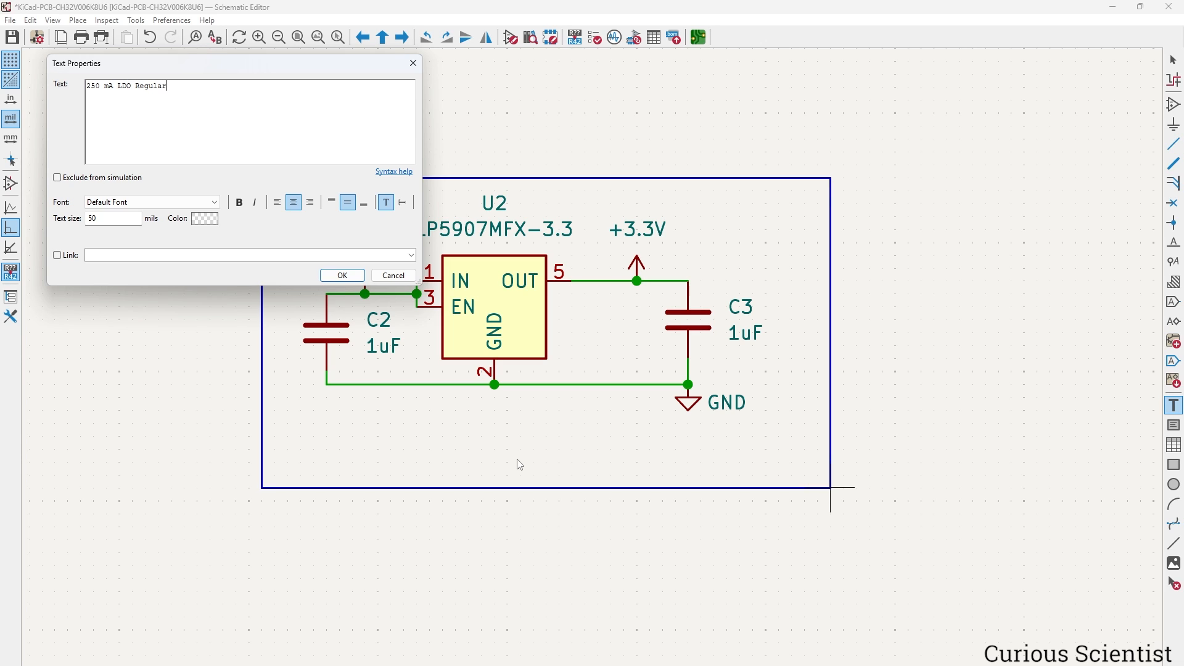
type("250 mA LDO Regulat")
type("or")
left_click(342, 275)
left_click(379, 468)
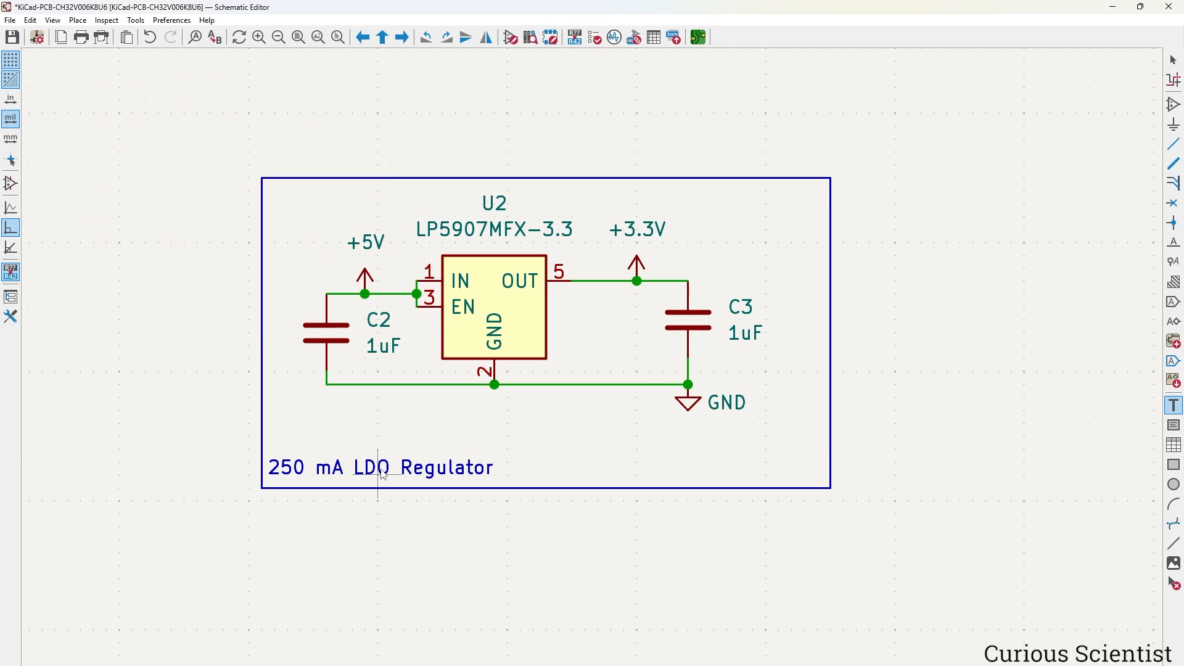
scroll(379, 469, "down", 4)
key("Escape")
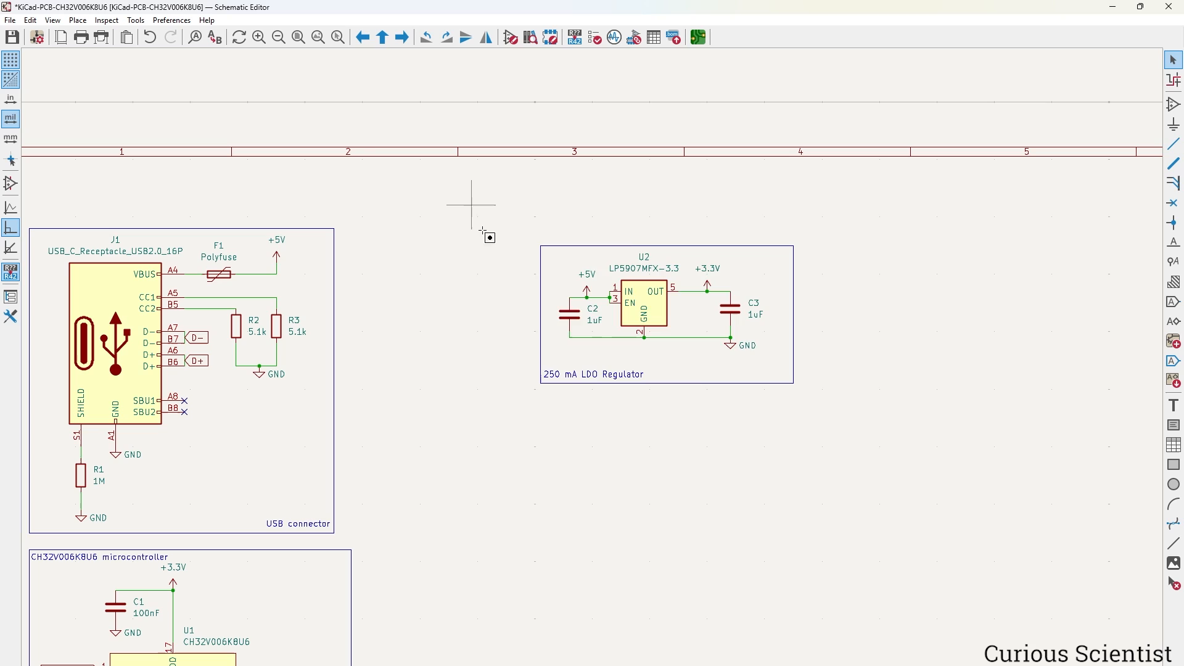
Move the boxed LDO block beside the USB connector box and duplicate resistor R3.
left_click_drag(470, 205, 914, 441)
key("m")
left_click(720, 428)
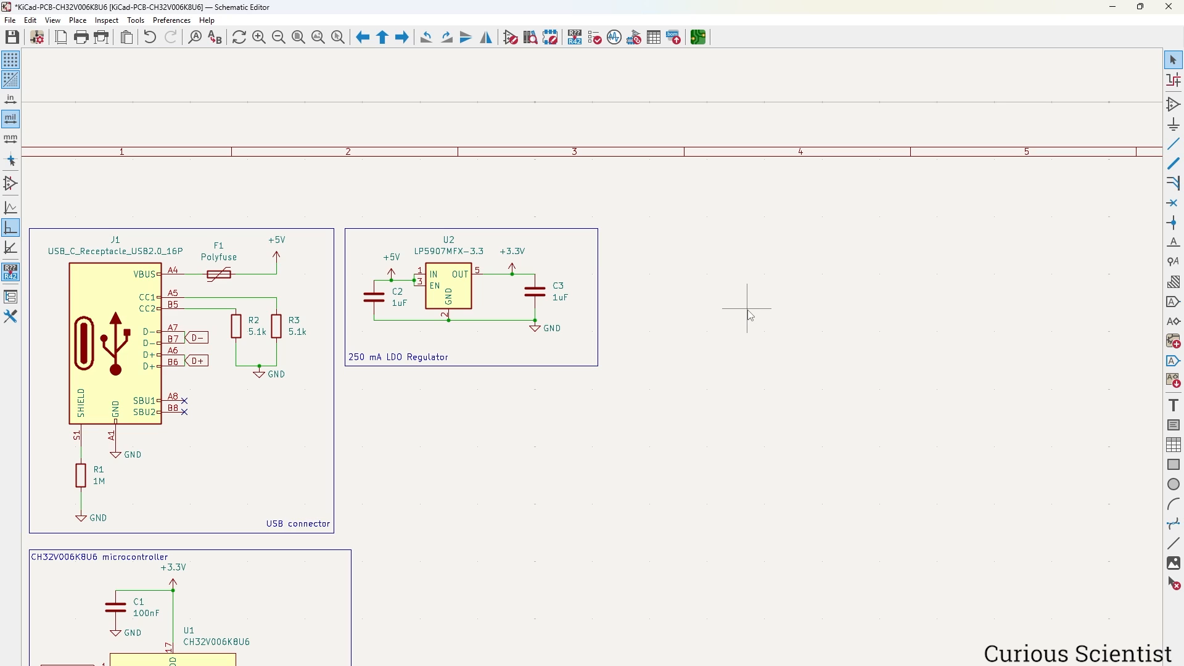
left_click(277, 332)
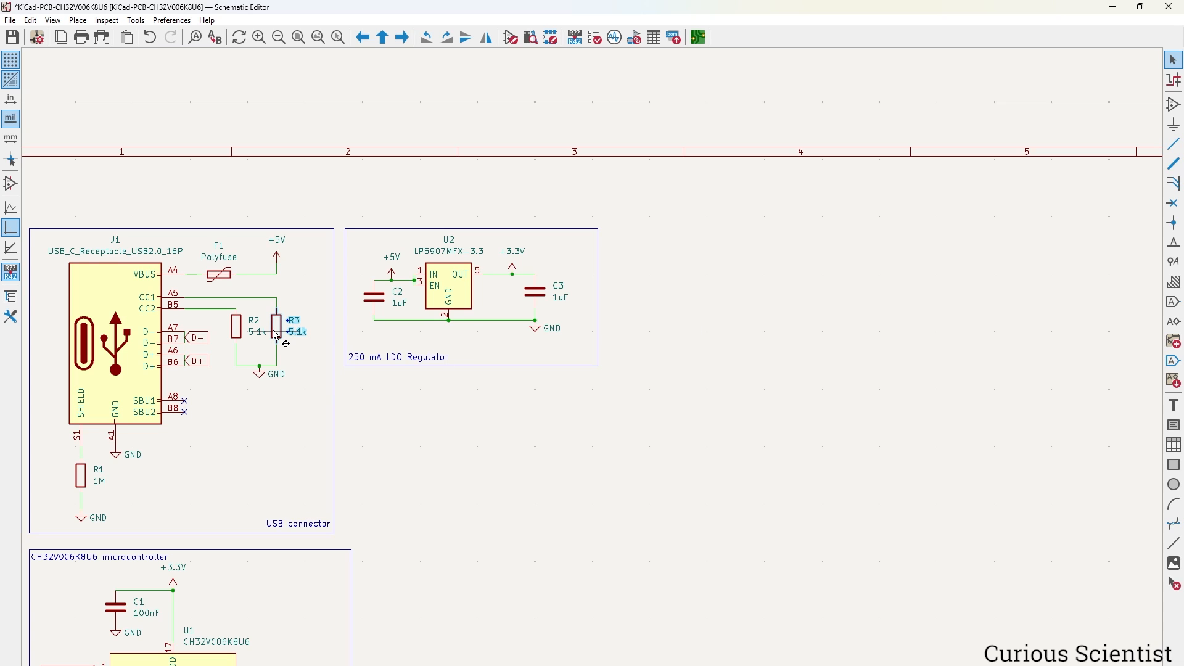
key("ctrl+d")
Place the R3 copy as R4 and add a generic LED D1 below it.
left_click(775, 338)
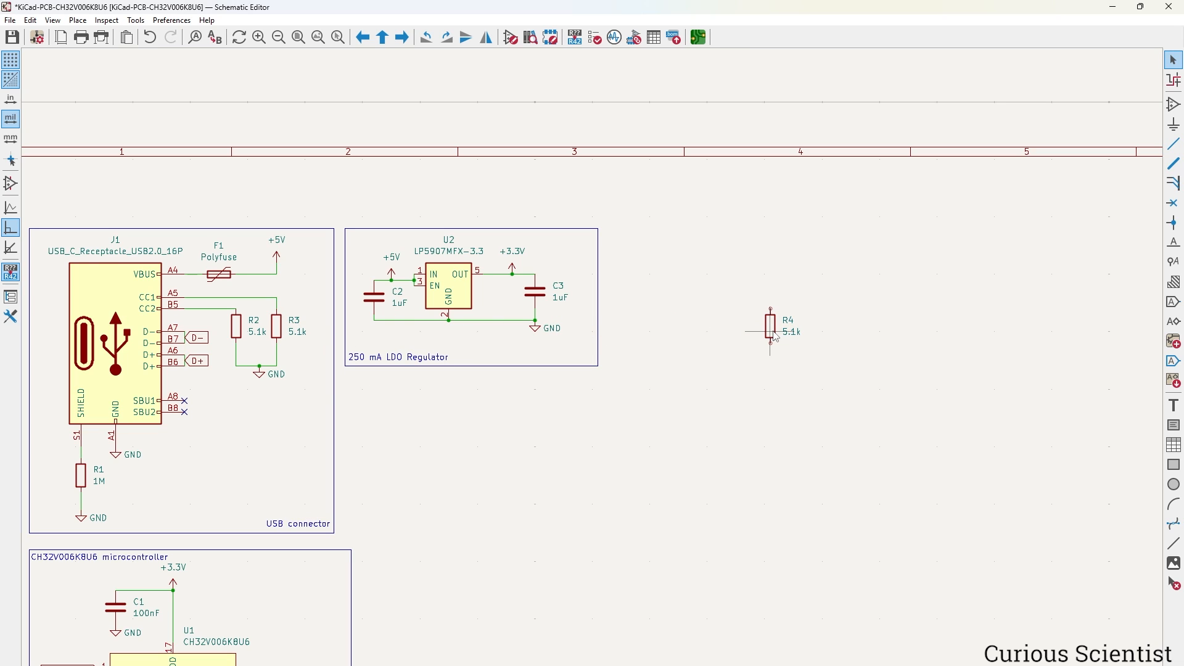
left_click(1171, 106)
left_click(873, 221)
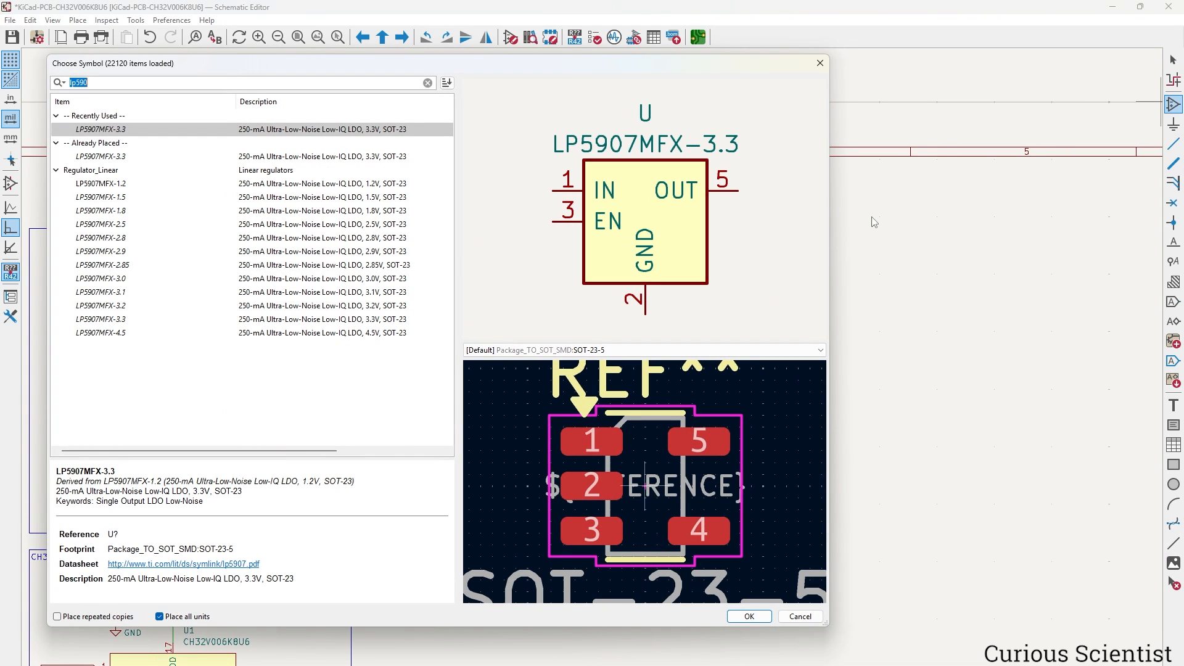
type("LED")
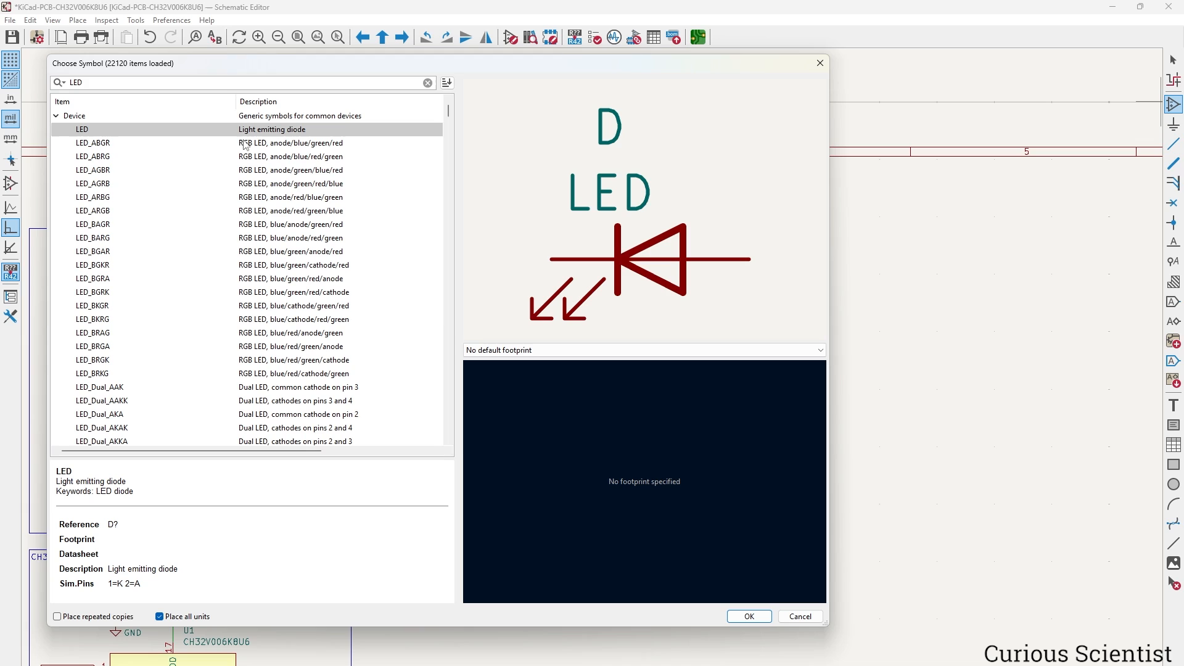
left_click(750, 616)
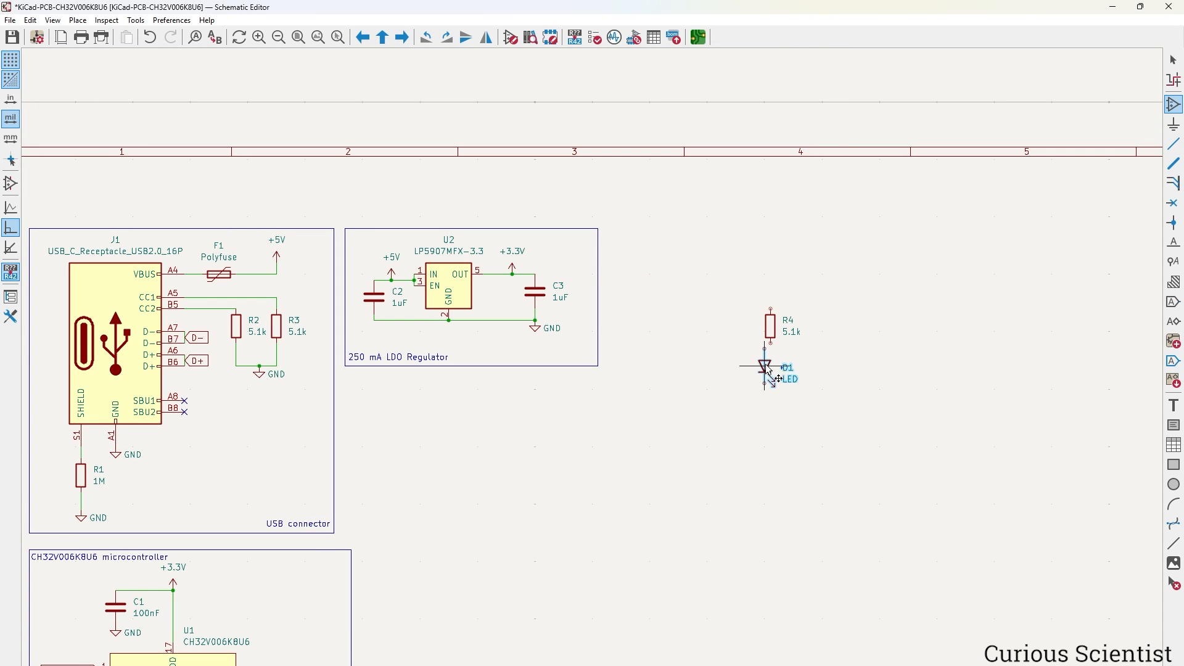
left_click(776, 367)
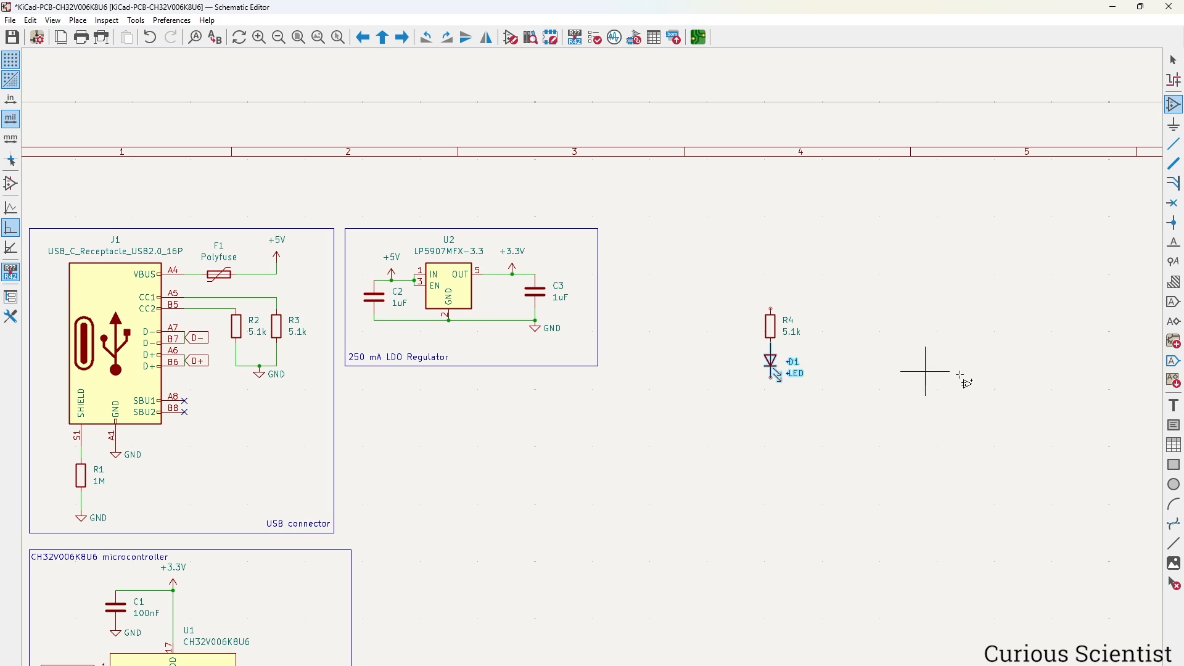
key("Escape")
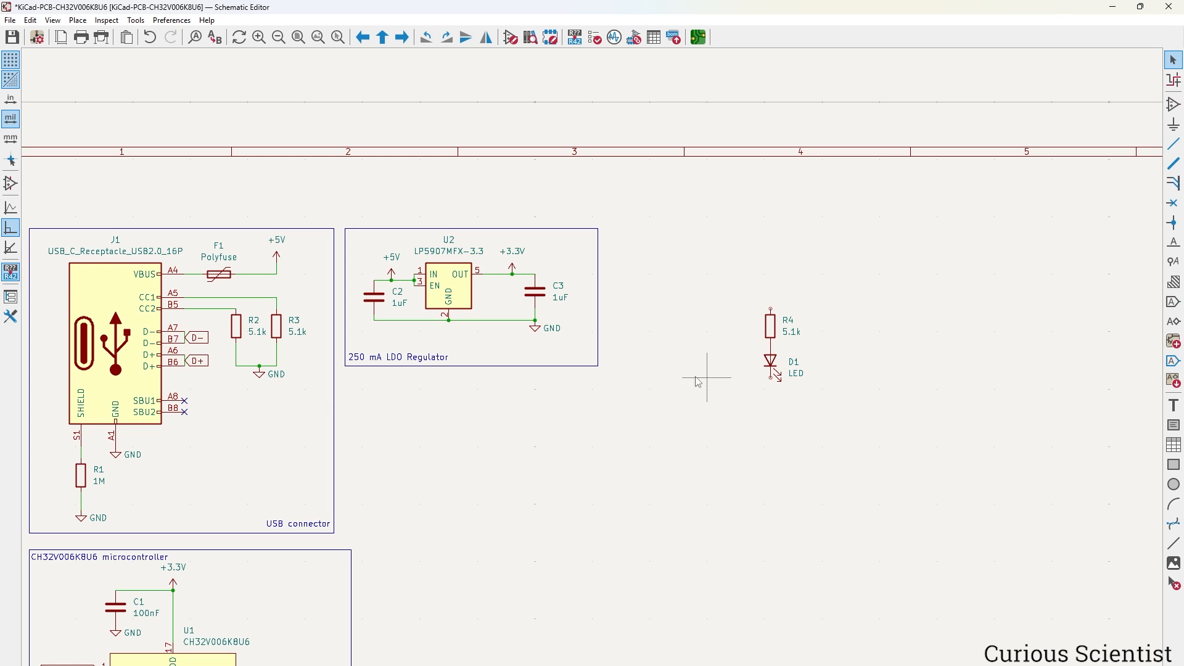
Add a +3.3V symbol above R4 and a GND symbol under D1, then edit the LED value.
left_click(516, 270)
key("ctrl+d")
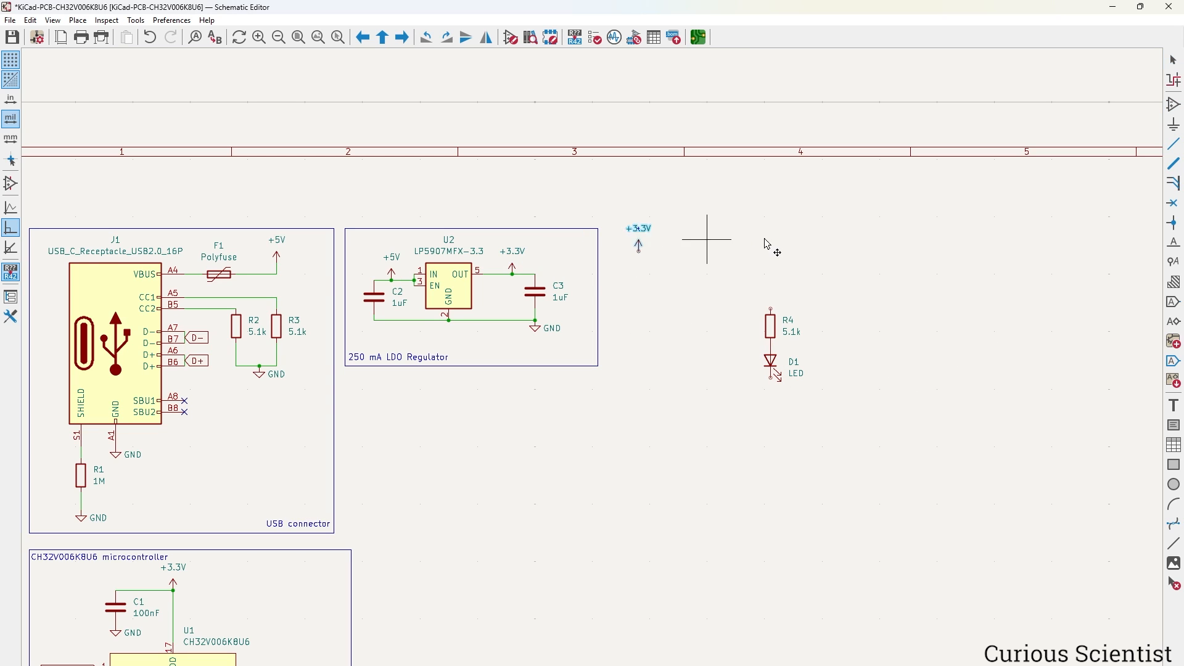
left_click(773, 311)
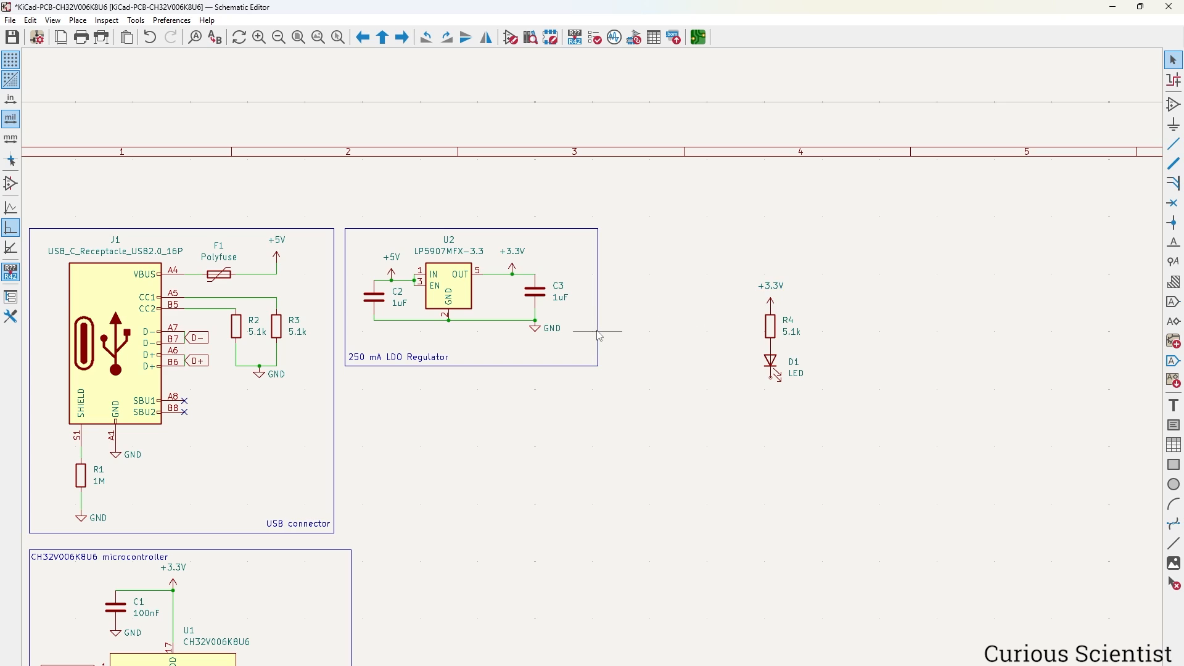
left_click(537, 332)
key("ctrl+d")
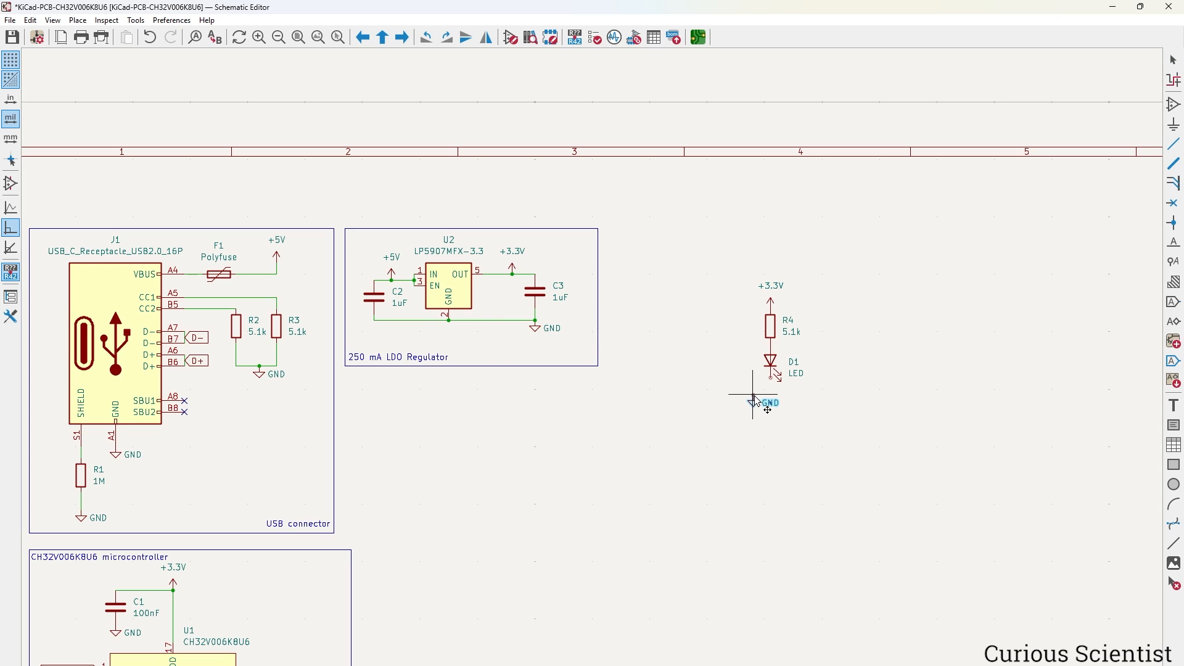
left_click(801, 388)
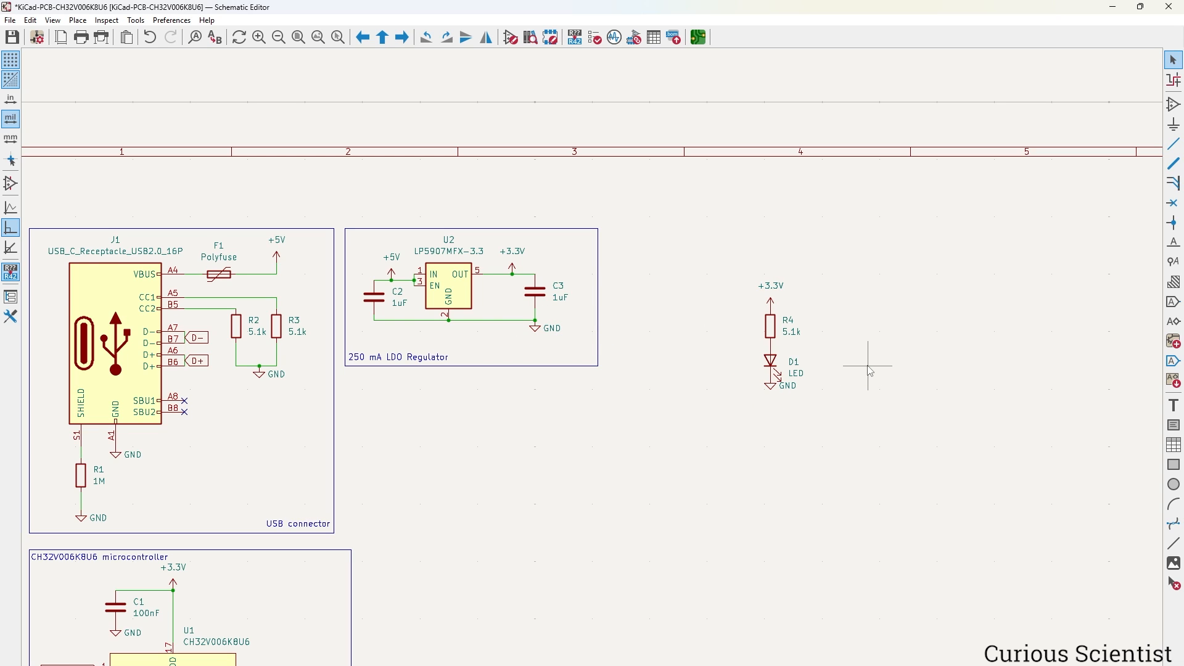
double_click(804, 375)
Set the LED value to RED_LED and change R4 from 5.1k to 1k.
type("RED_LED")
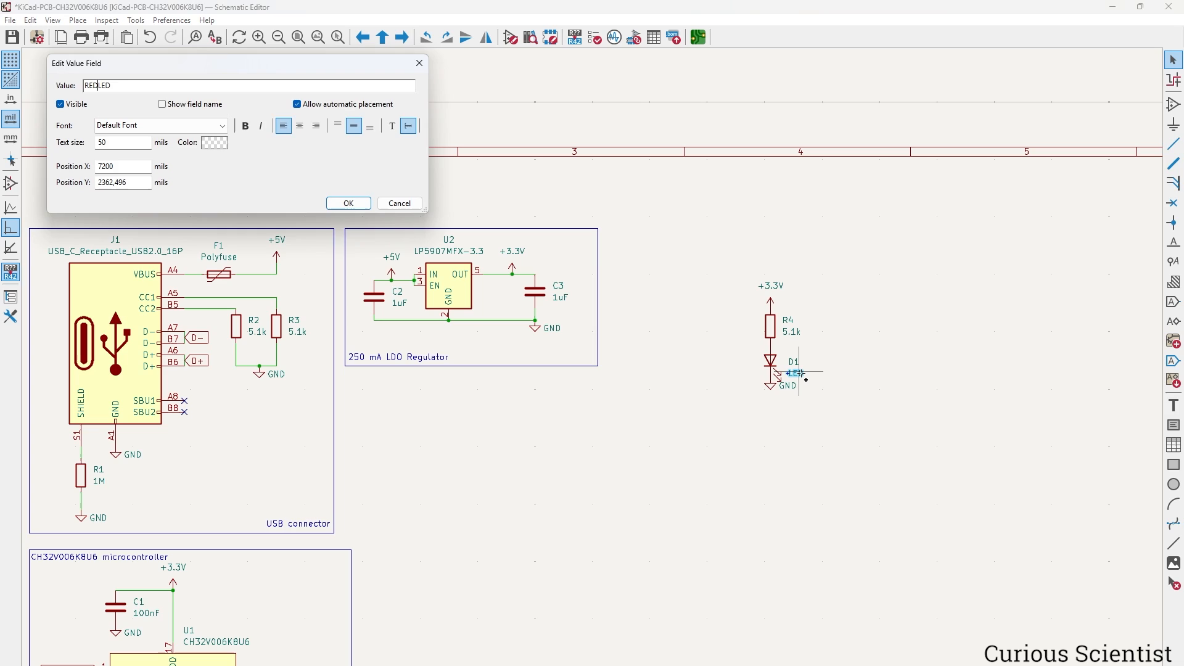
key("Return")
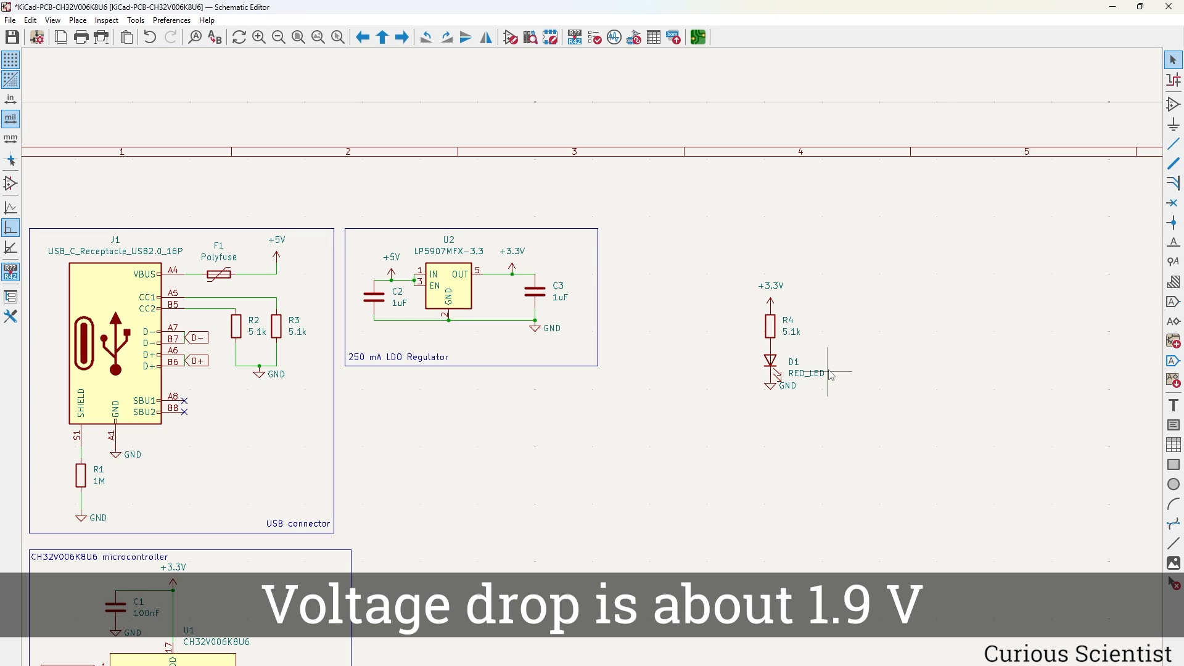
double_click(794, 340)
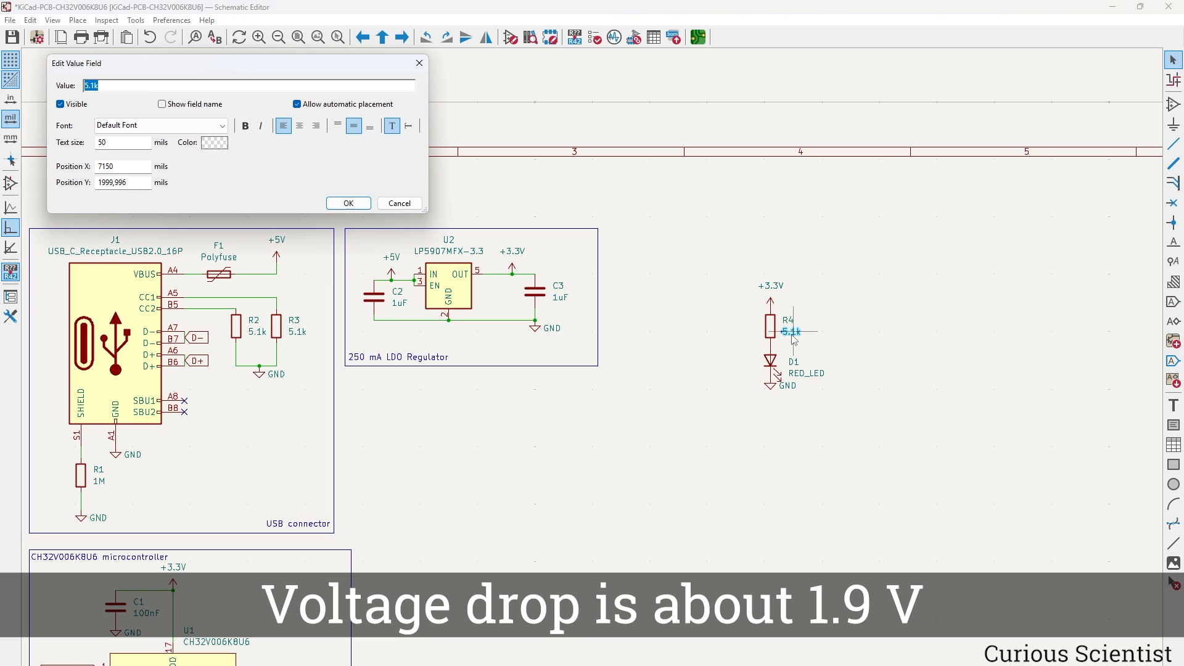
type("1k")
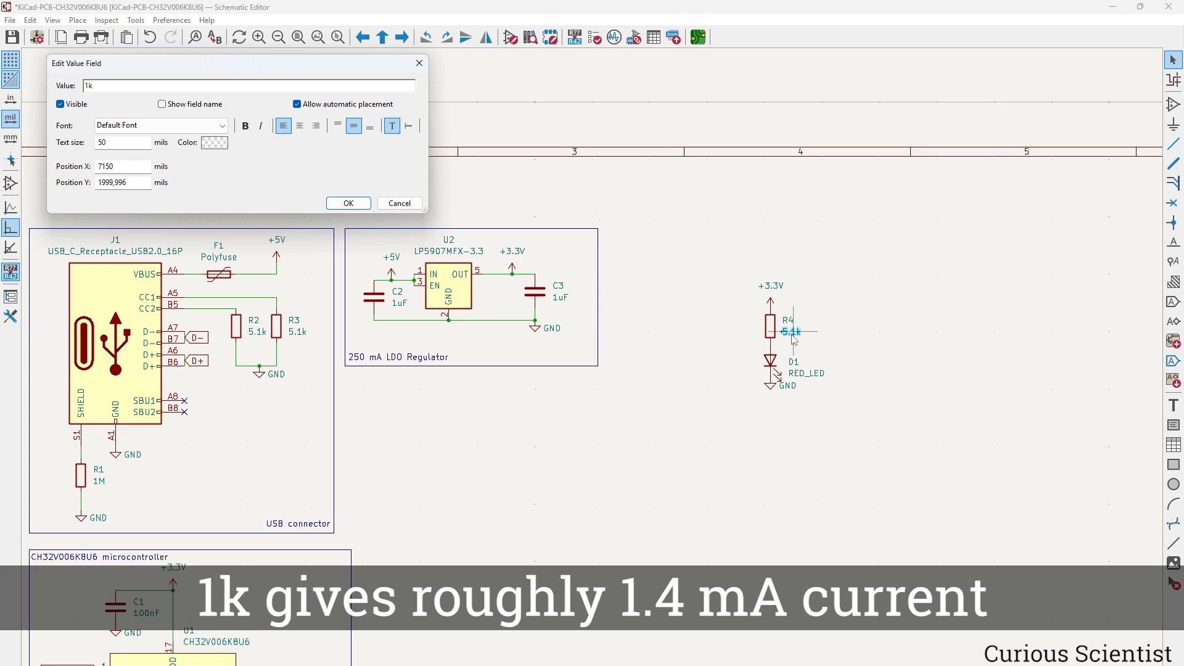
key("Return")
left_click(892, 364)
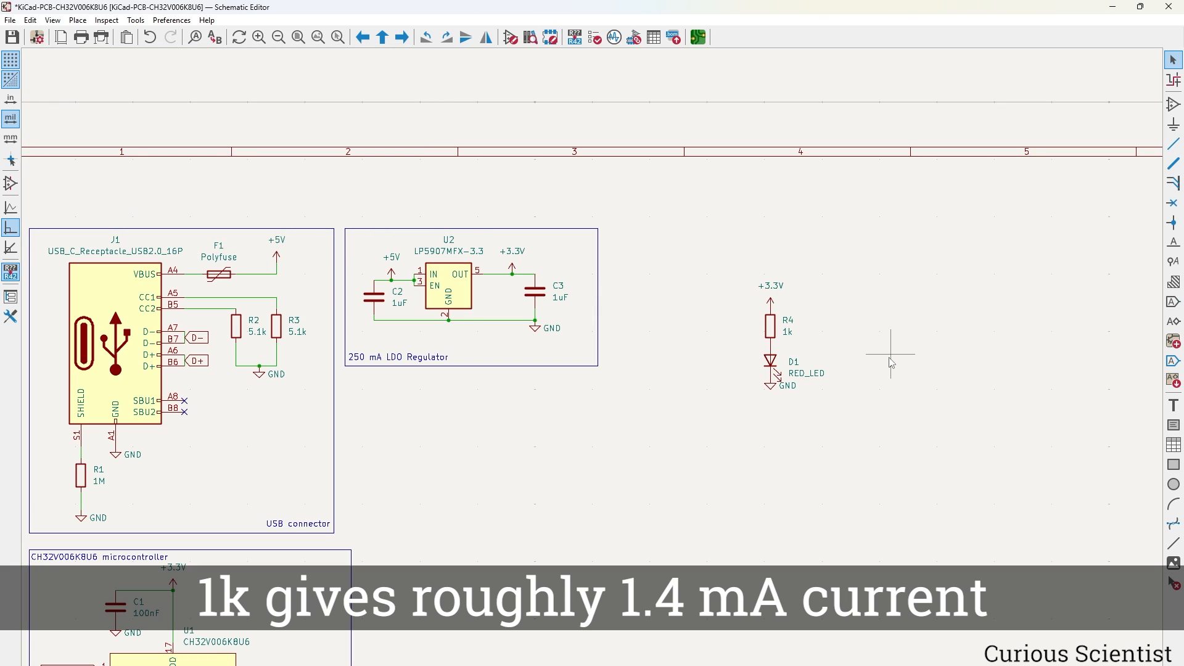
Move the LED circuit beside the LDO box and frame it in a box titled 'Power indicator'.
left_click_drag(705, 243, 928, 444)
key("m")
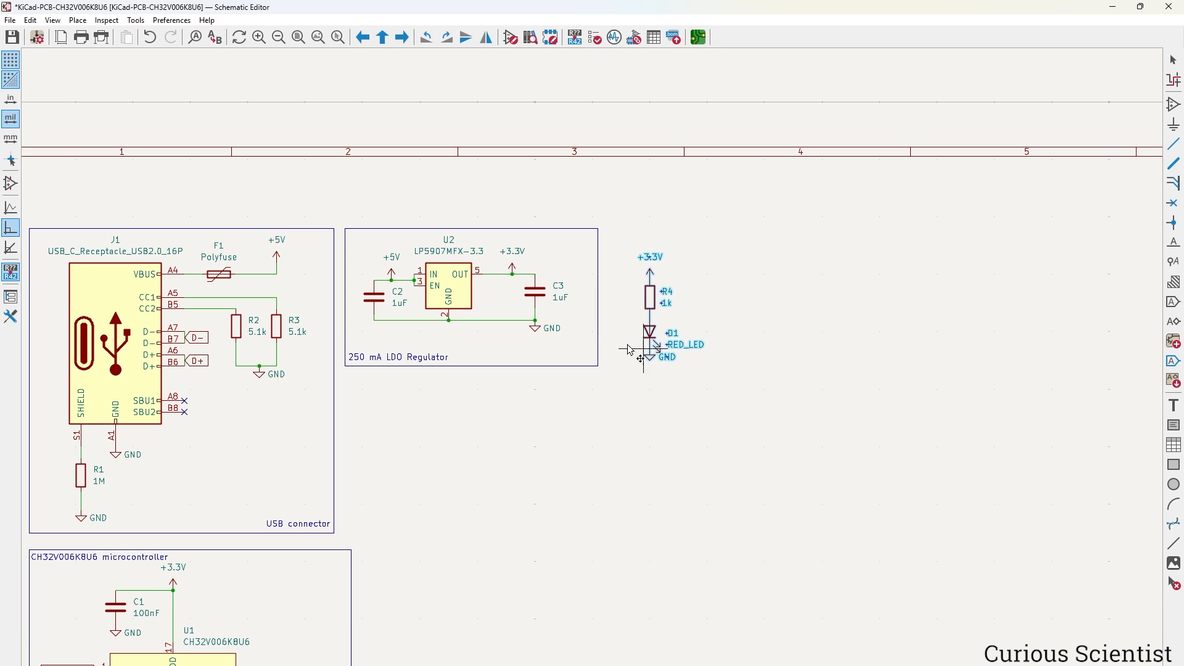
left_click(607, 339)
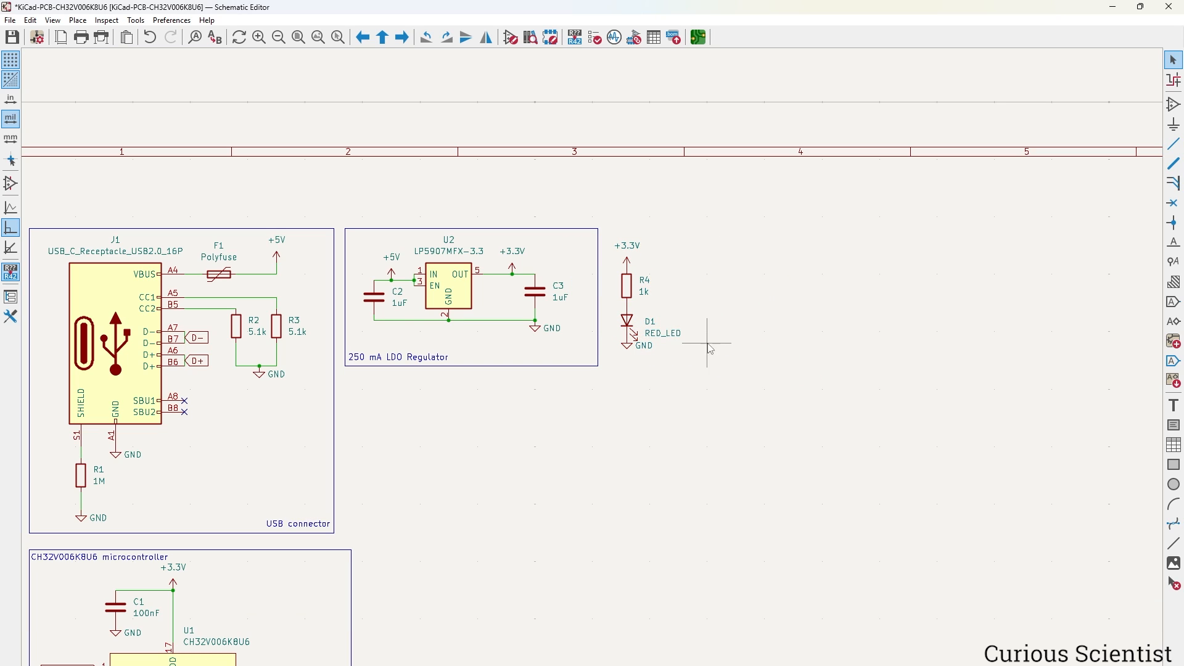
left_click(1174, 464)
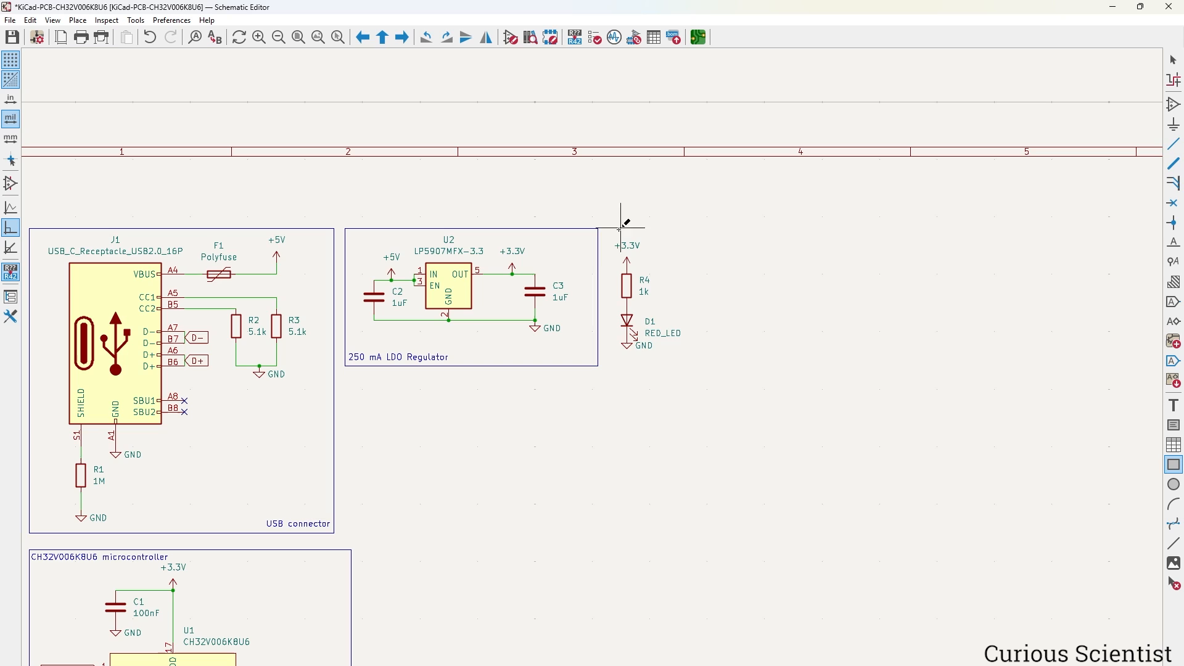
left_click(605, 229)
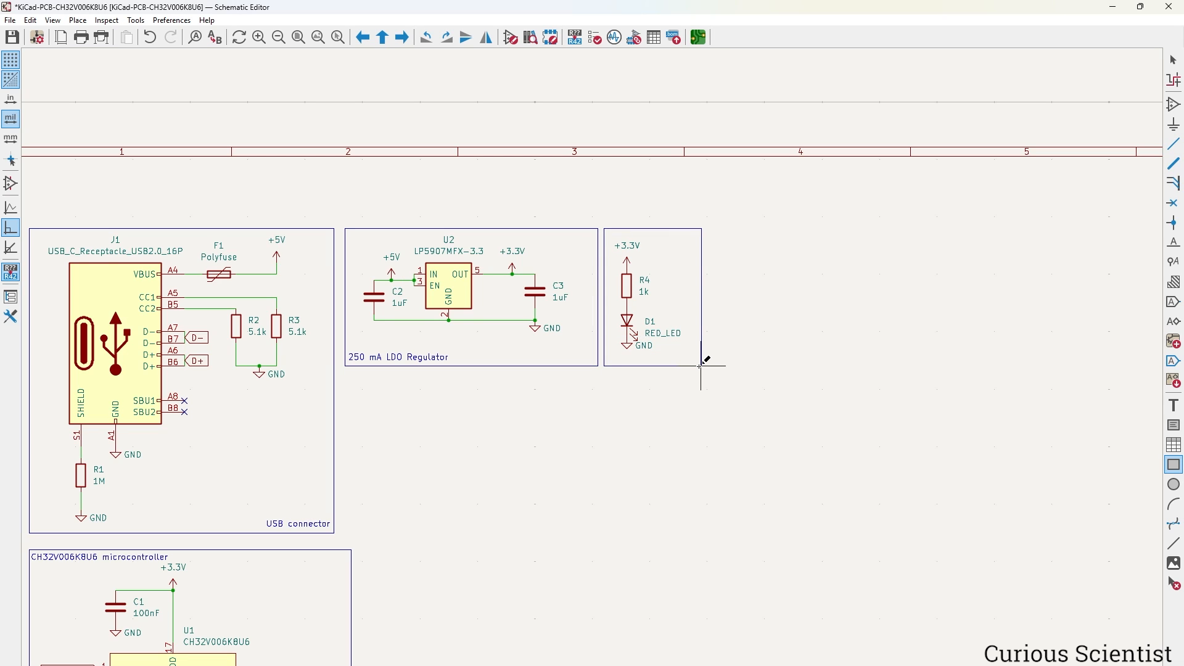
left_click(748, 366)
key("Escape")
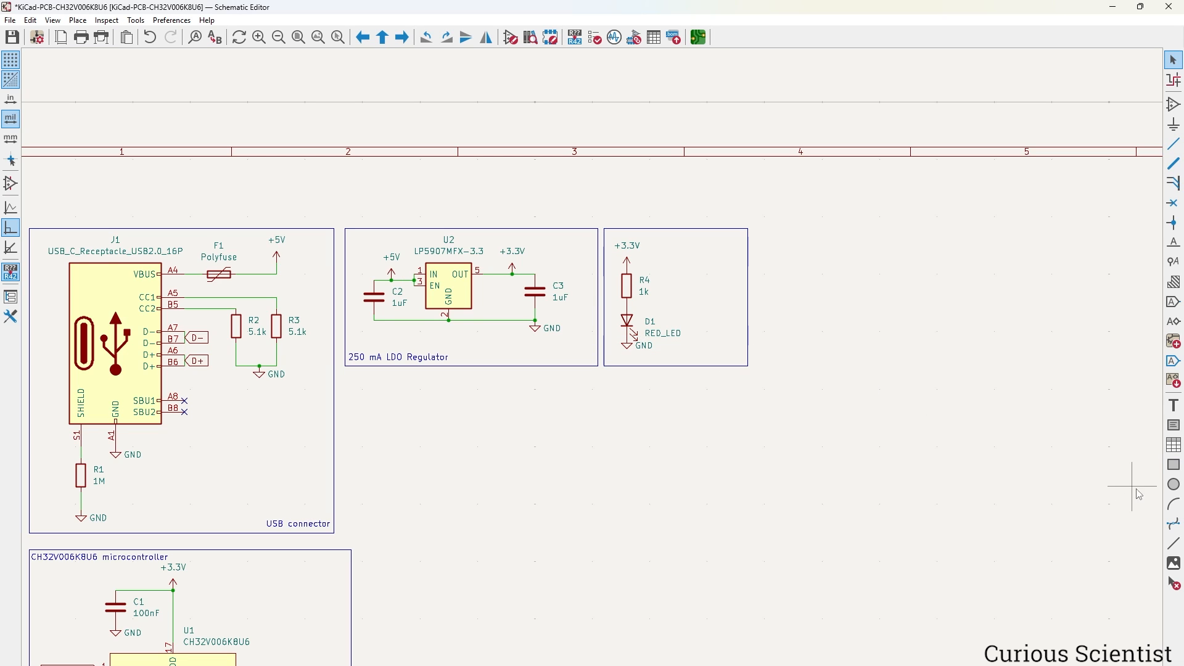
left_click(1174, 406)
left_click(747, 371)
type("Pow")
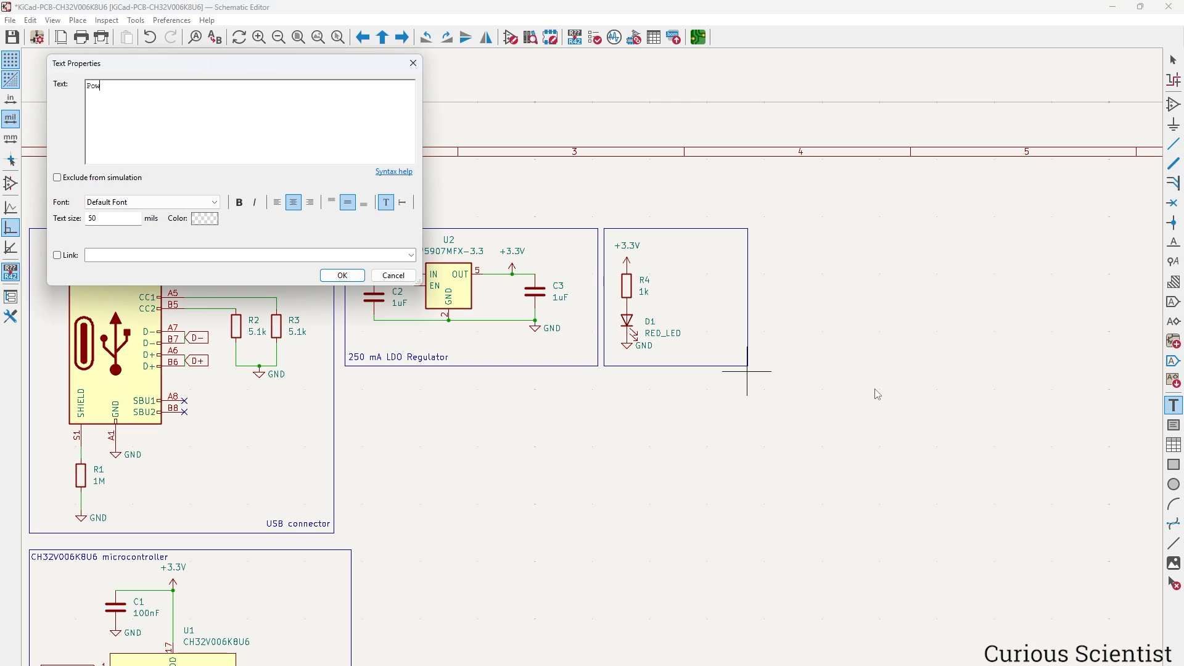
type("er indicator")
key("Return")
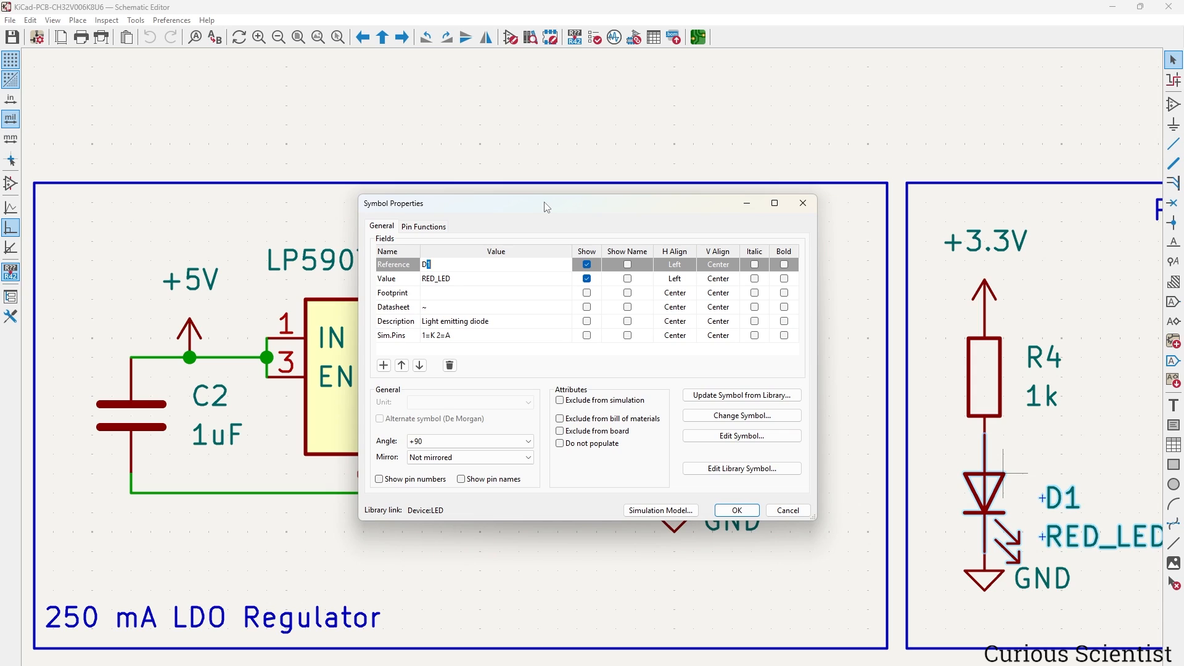
Assign LED D1 the LED_SMD:LED_0603_1608Metric footprint, filtering the footprint browser by 'led'.
left_click(562, 294)
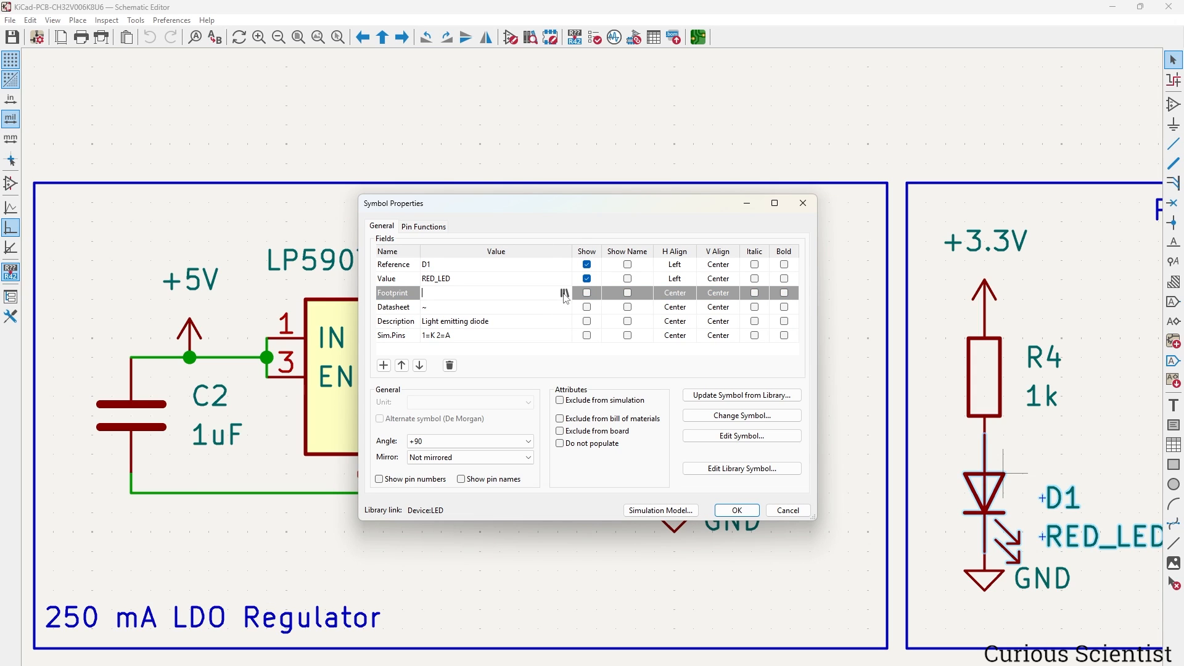
left_click(564, 295)
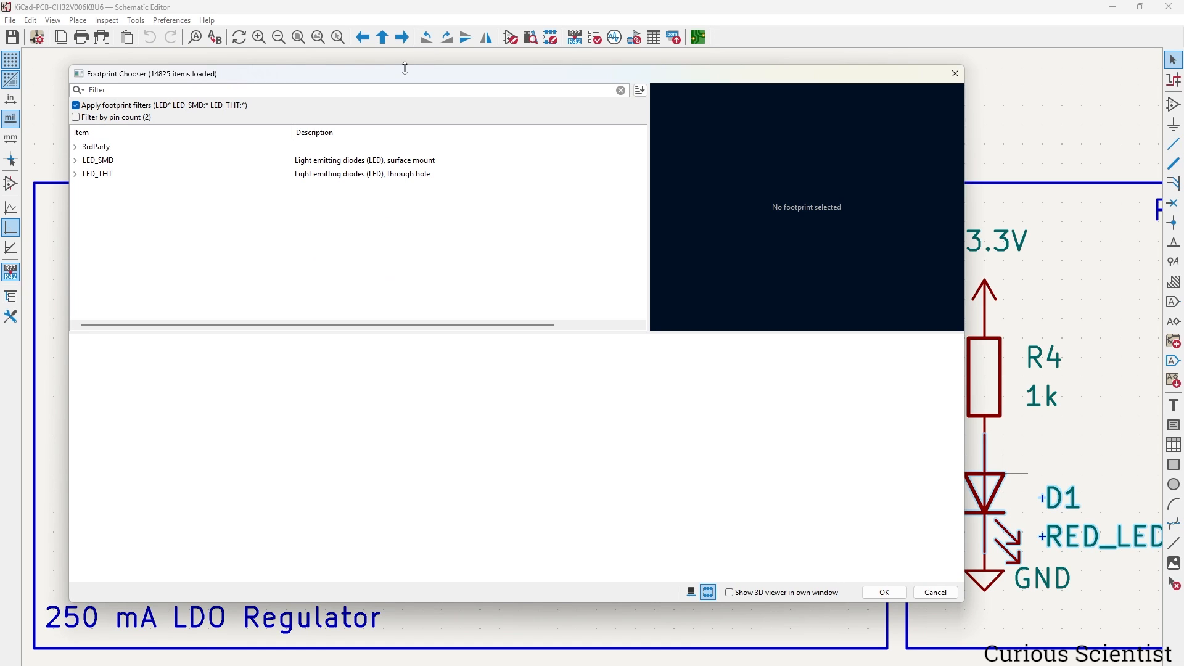
type("led")
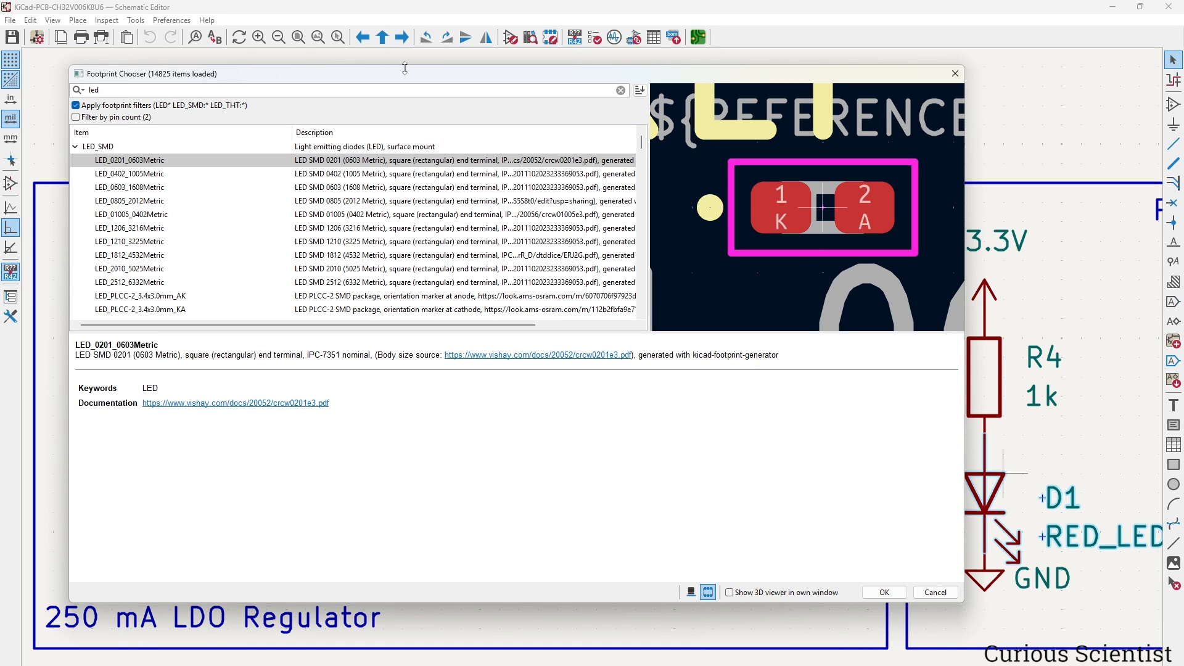
left_click(143, 190)
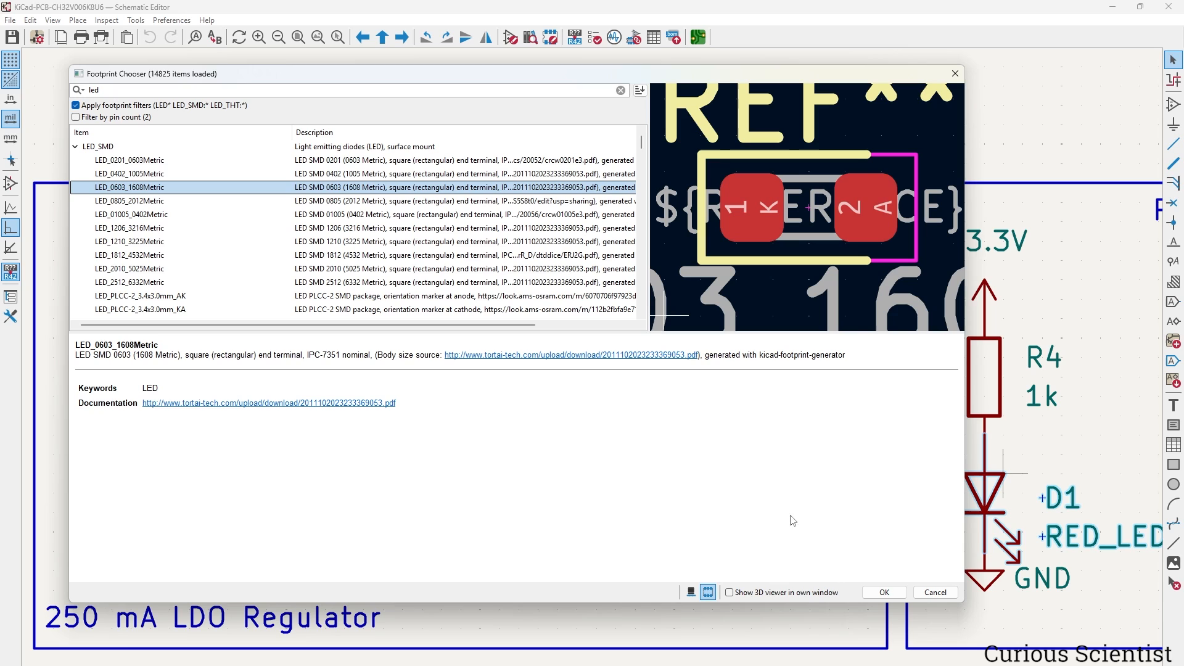
left_click(885, 592)
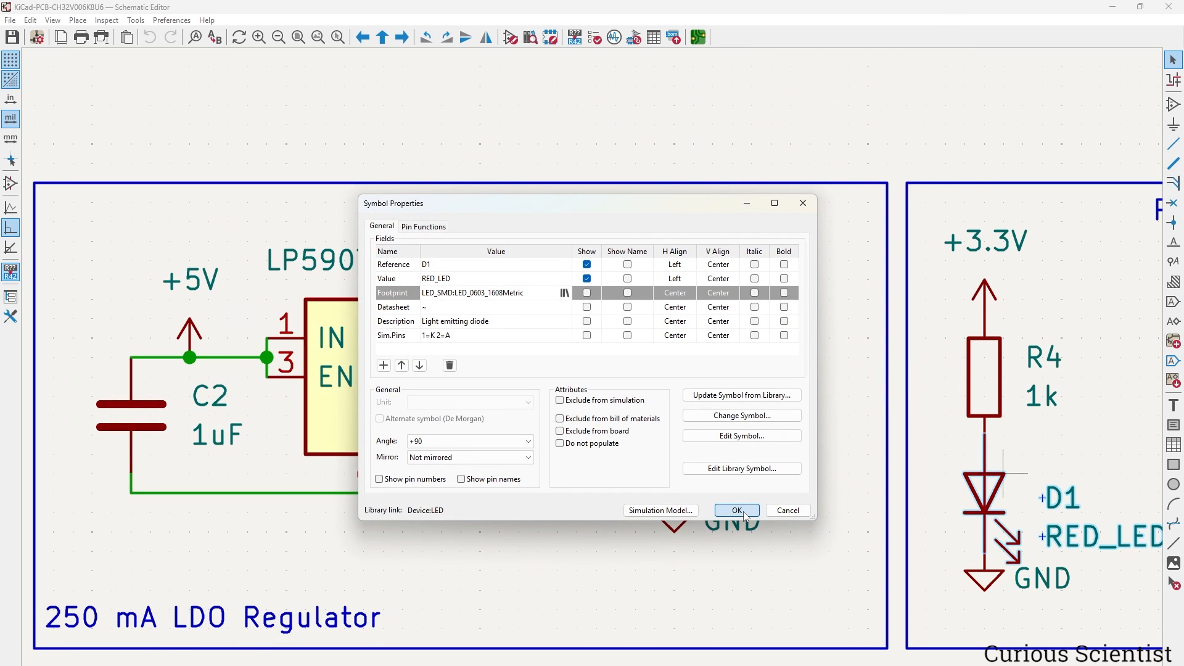
left_click(737, 511)
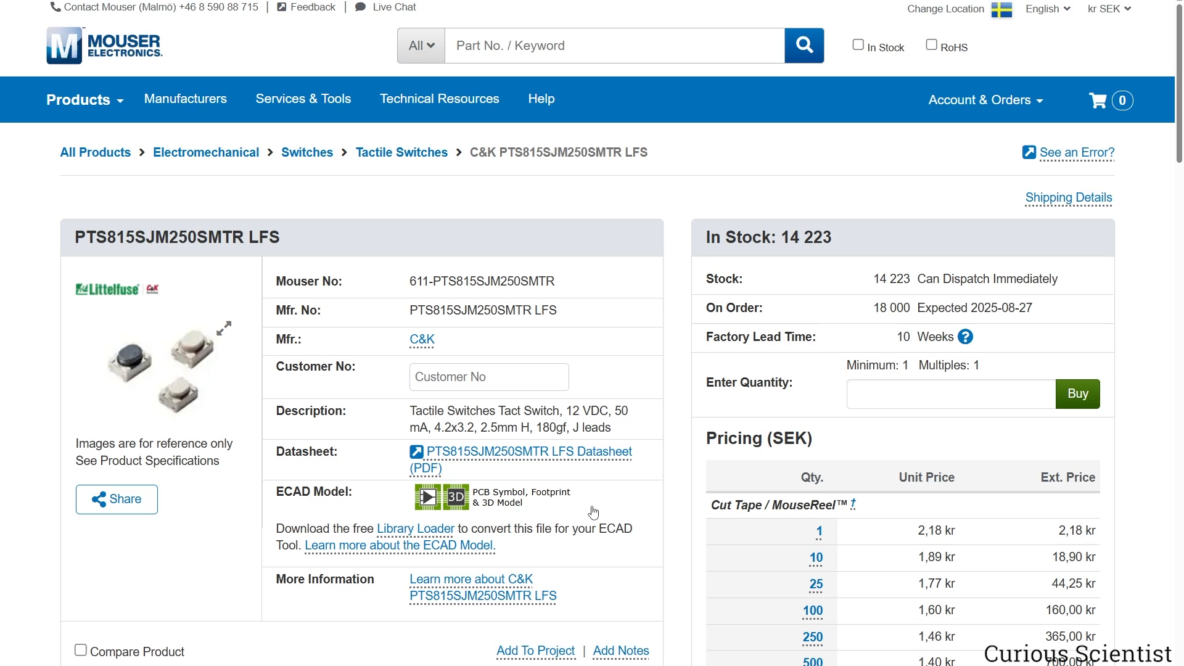
Preview the PTS815SJM250SMTR LFS switch's 3D ECAD model and download its CAD models.
left_click_drag(273, 496, 645, 549)
left_click(685, 537)
left_click(431, 508)
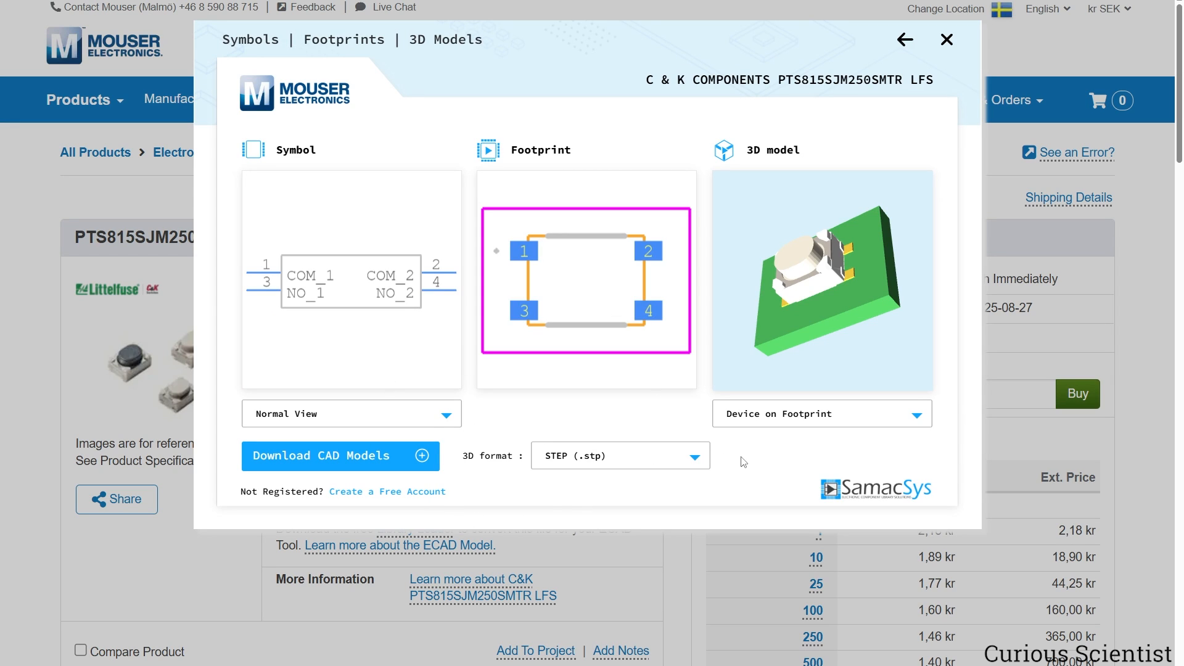
mouse_move(805, 275)
left_mouse_down()
mouse_move(837, 276)
mouse_move(830, 258)
mouse_move(834, 285)
mouse_move(822, 274)
left_mouse_up()
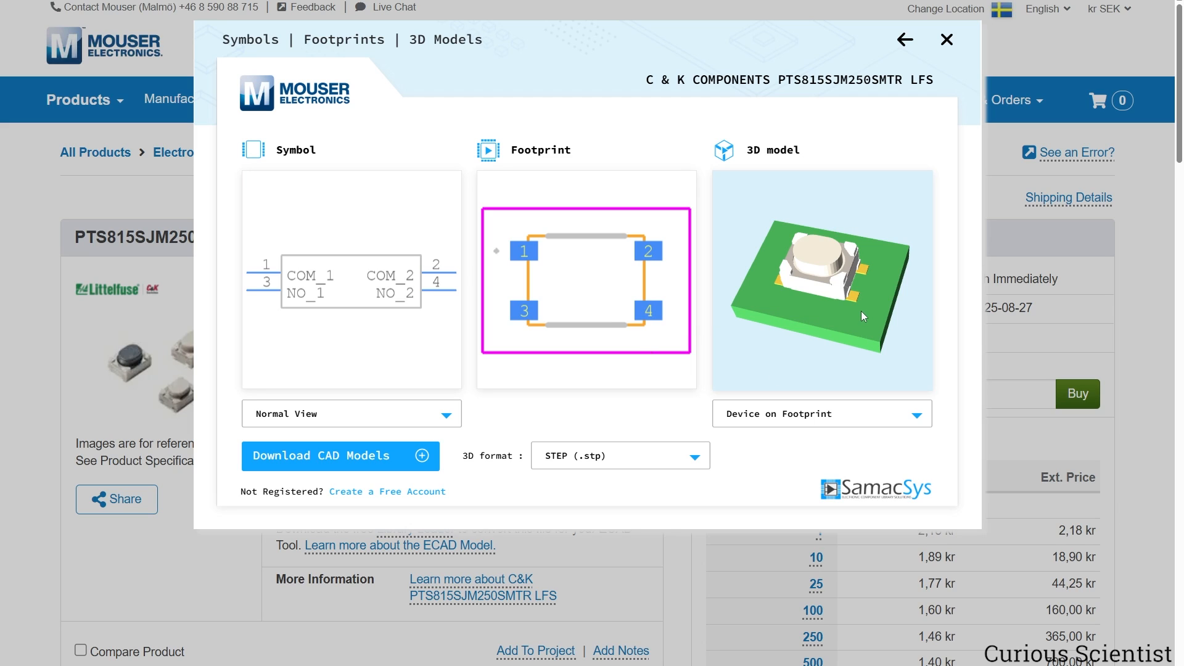
mouse_move(797, 316)
left_mouse_down()
mouse_move(812, 320)
mouse_move(795, 322)
left_mouse_up()
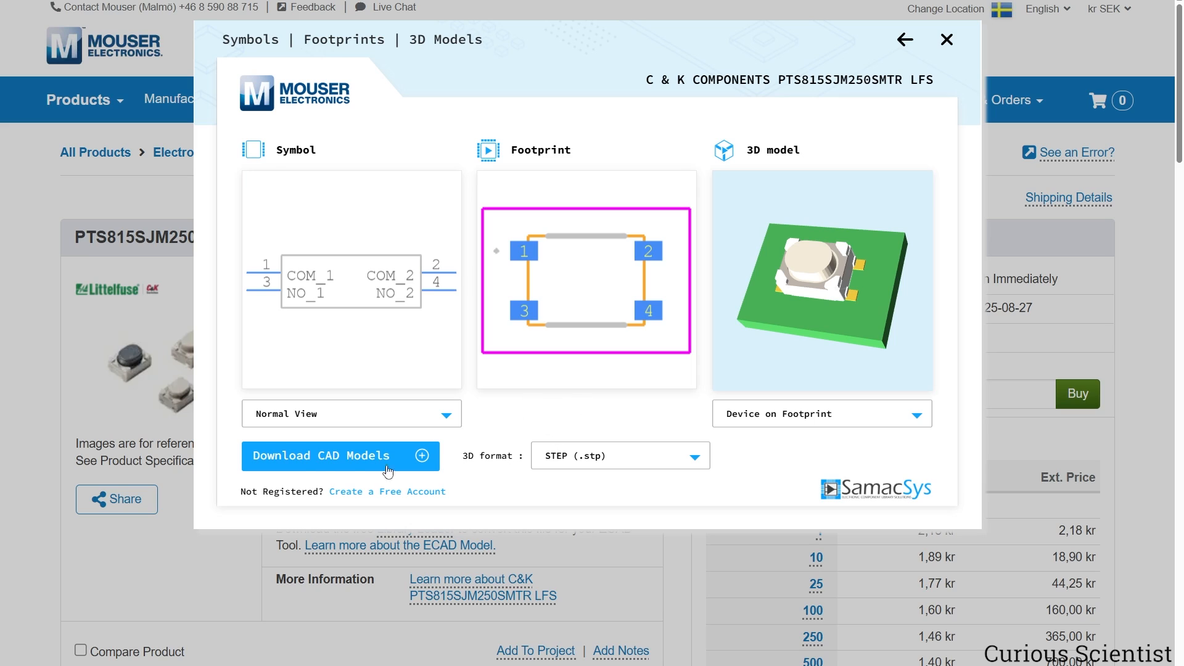
left_click(336, 456)
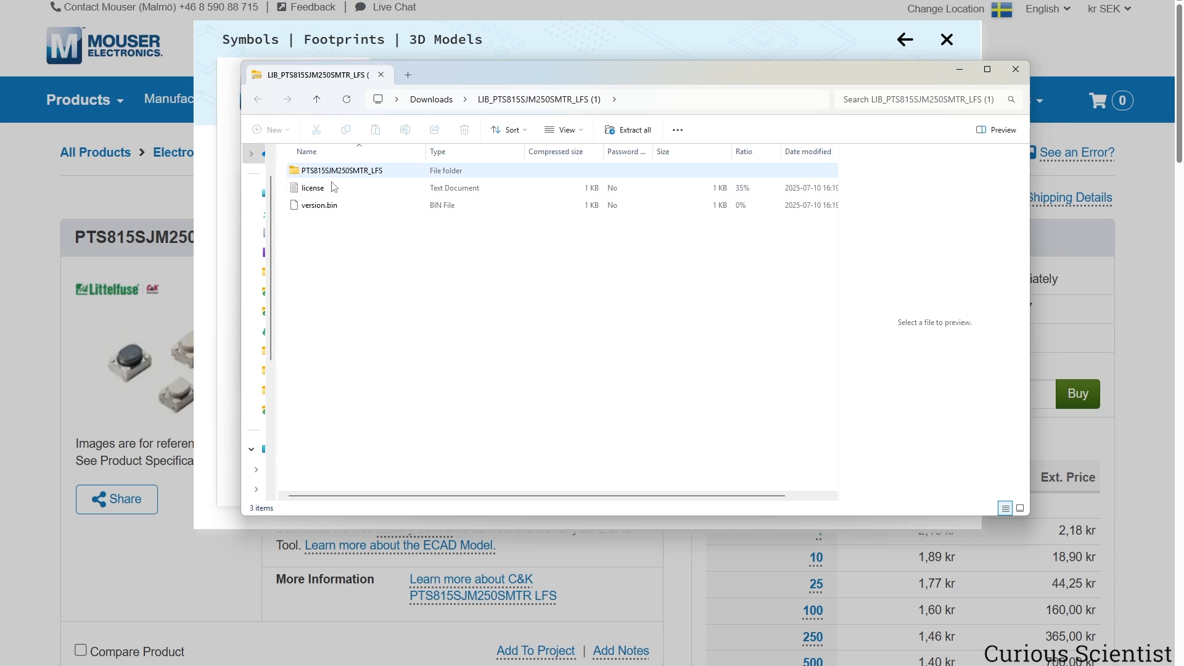
Copy PTS815SJM250SMTR_LFS.stp from the zip's 3D folder into KiCad 9.0 3dmodels, replacing the existing file.
double_click(355, 174)
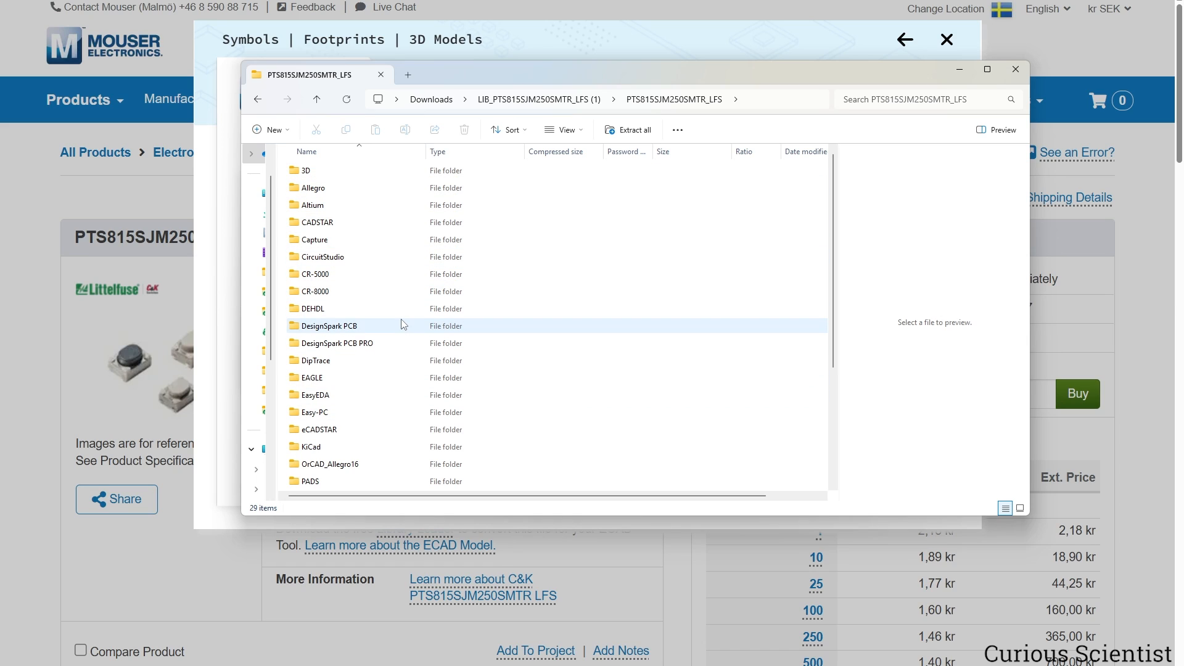
double_click(313, 173)
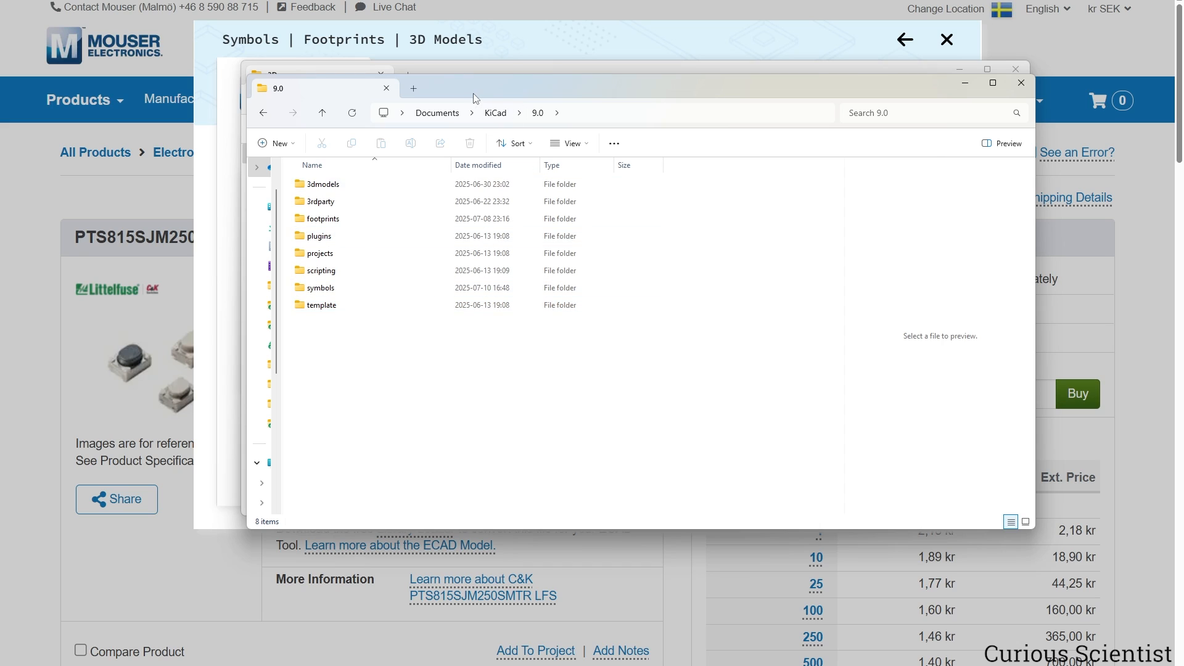
left_click_drag(470, 88, 599, 105)
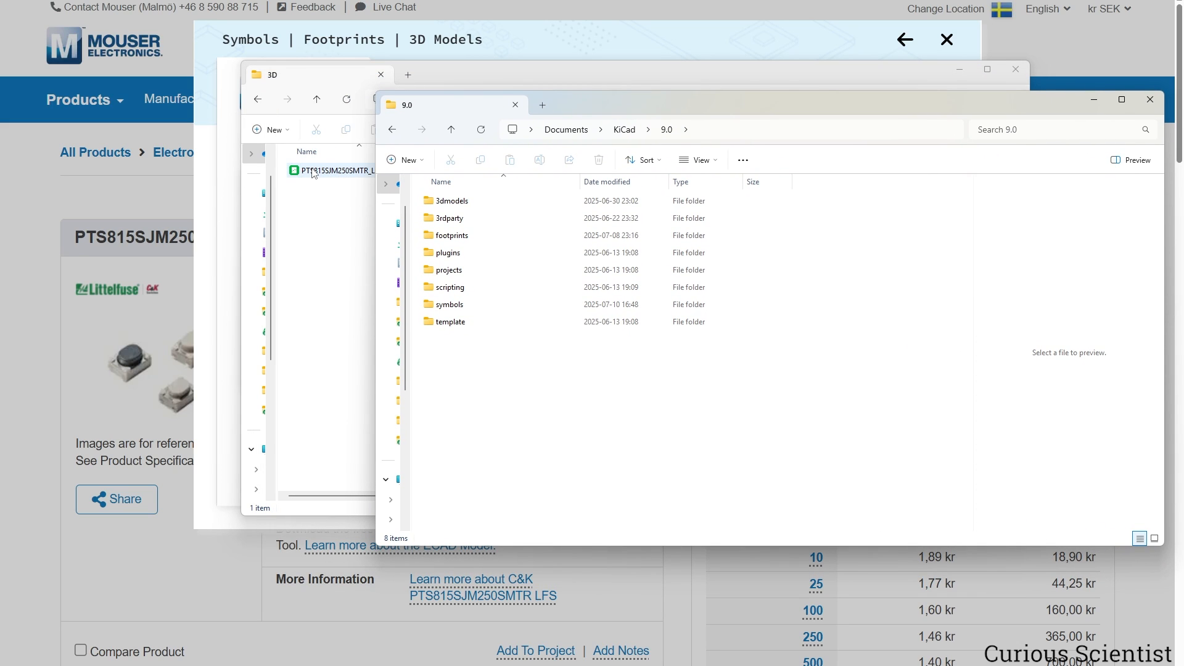
left_click_drag(313, 173, 476, 201)
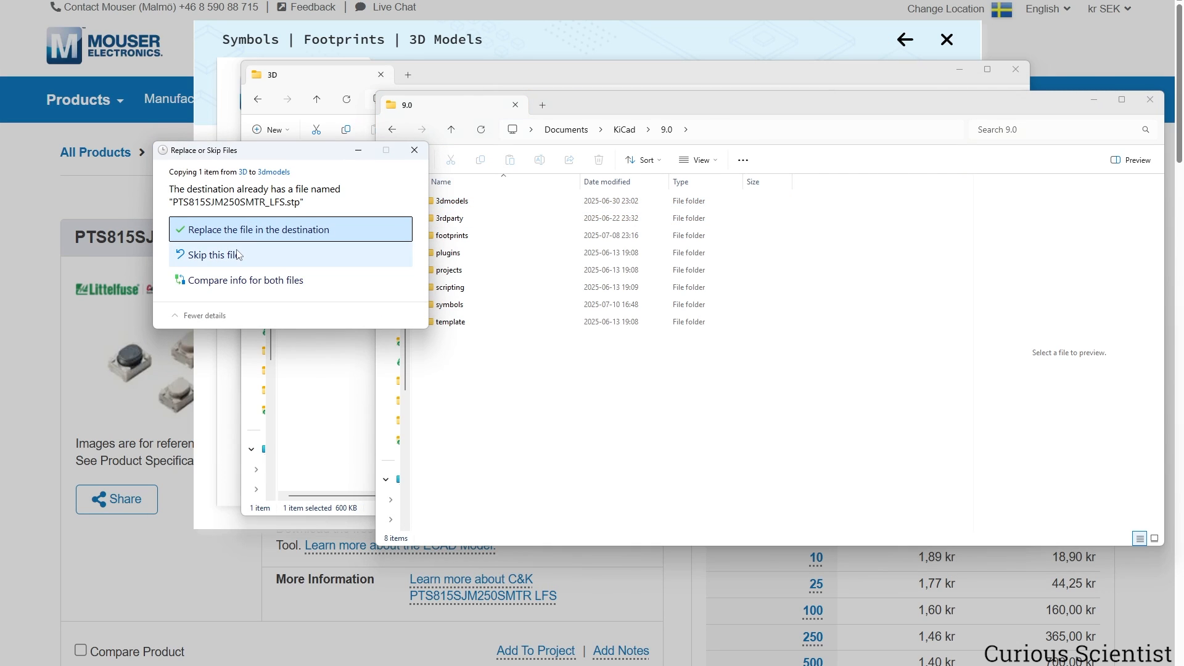
left_click(247, 230)
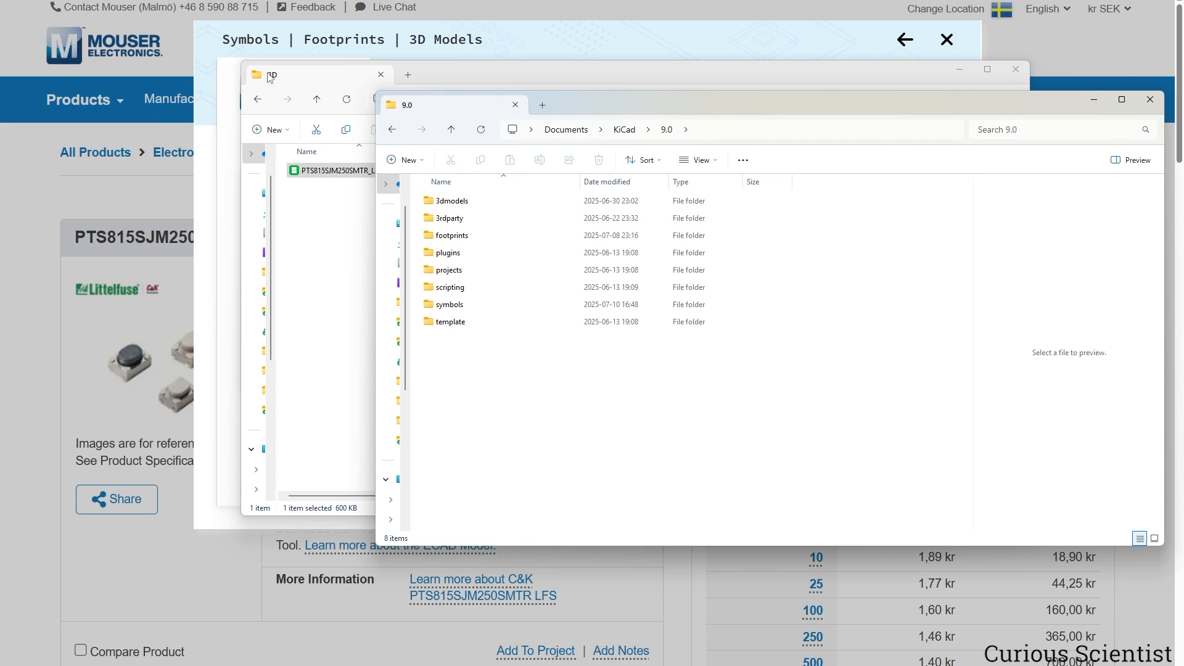
Return to the part's folder list inside the archive.
left_click(491, 70)
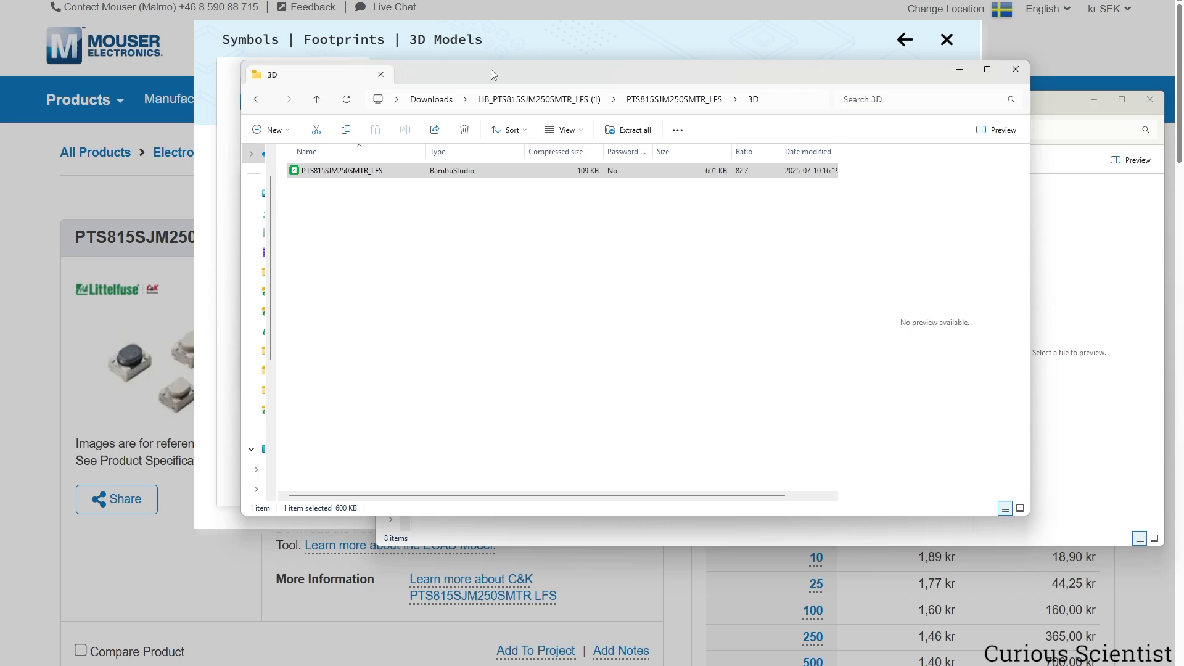
left_click(317, 99)
scroll(496, 222, "down", 2)
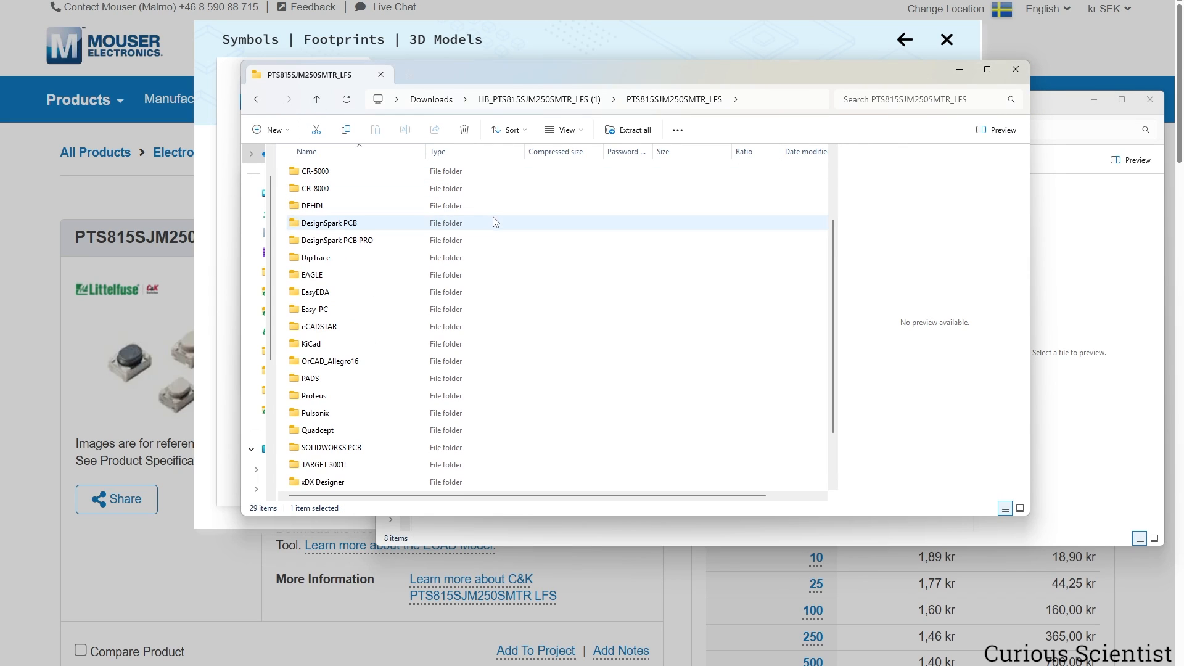
Place the zip's KiCad library files beside the KiCad 9.0 folder and open its footprints folder.
double_click(333, 347)
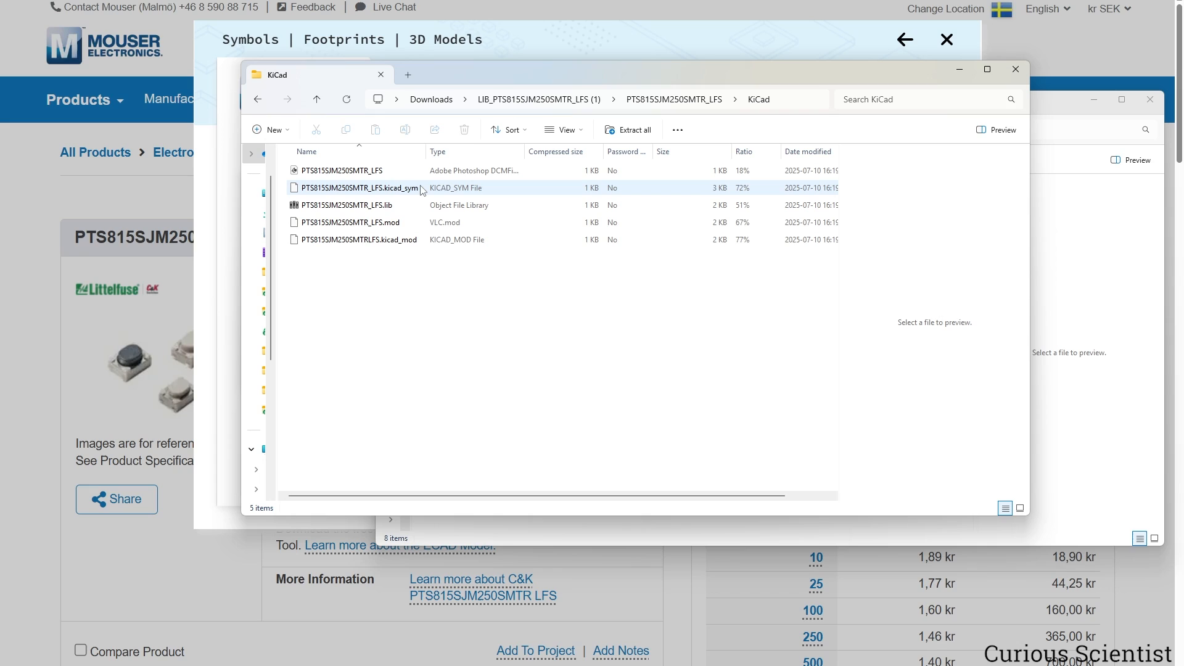
left_click(464, 532)
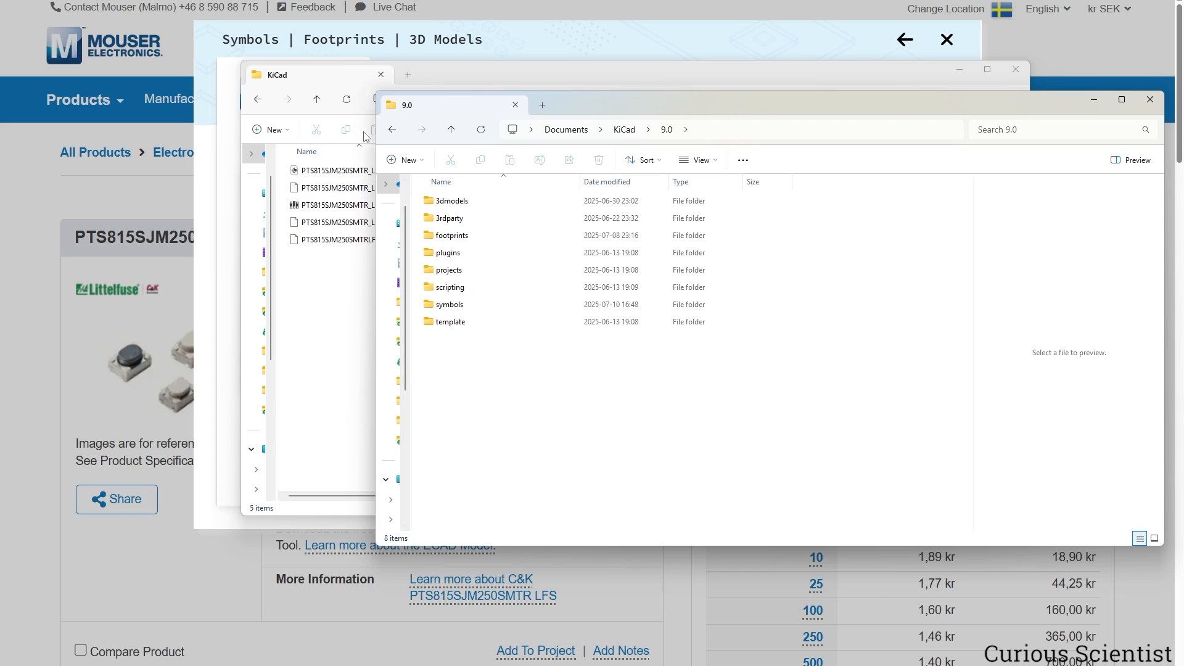
left_click_drag(366, 73, 276, 47)
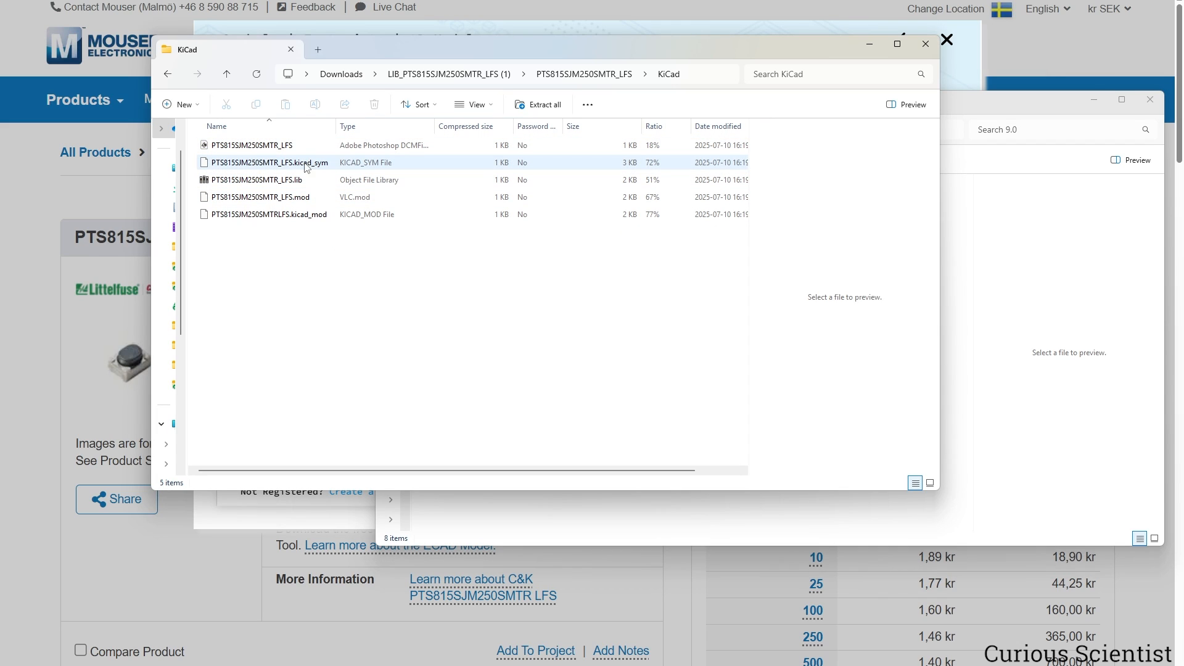
left_click(953, 111)
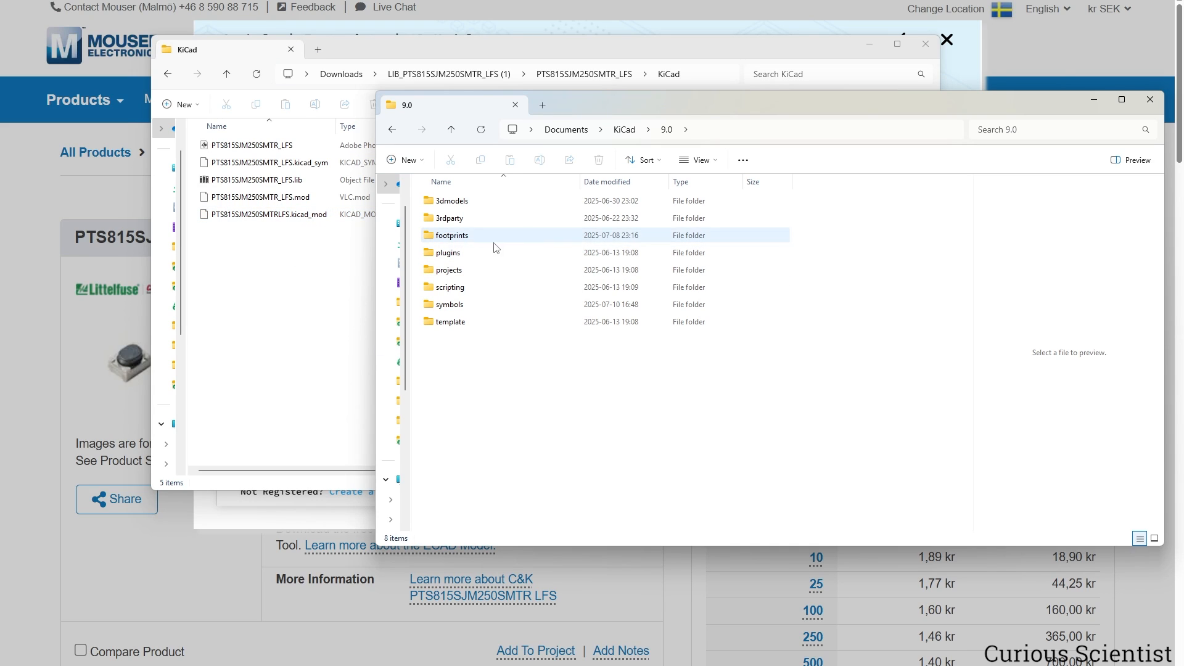
double_click(467, 235)
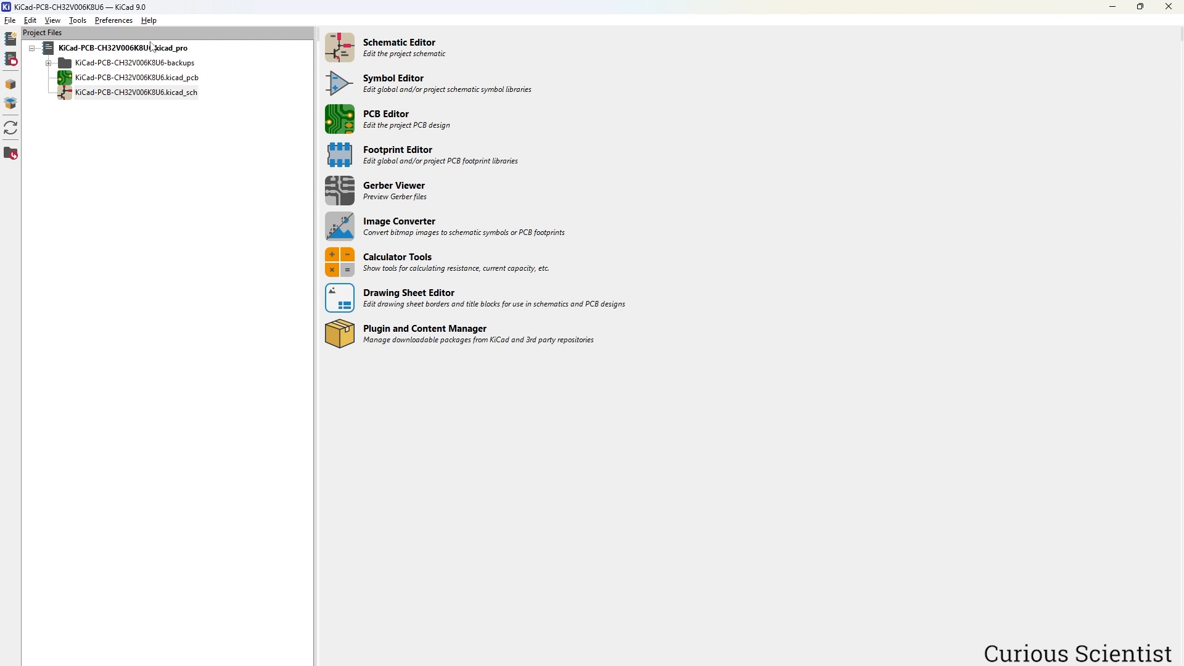
Open the symbol library table from the Preferences menu.
left_click(114, 20)
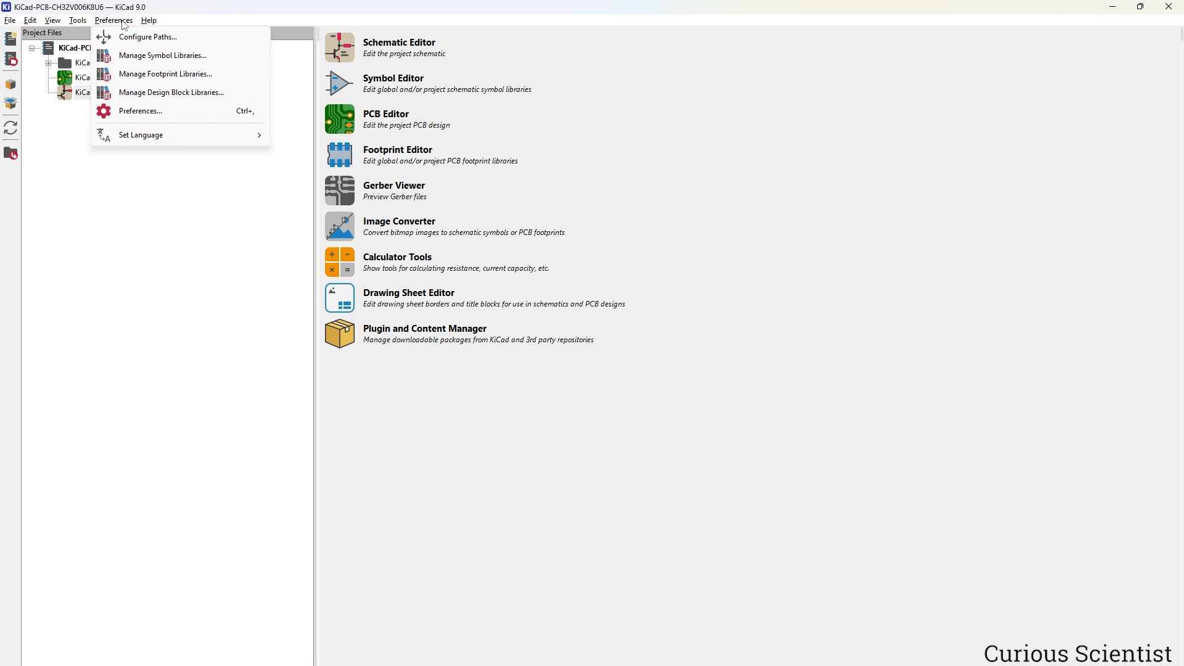
left_click(240, 56)
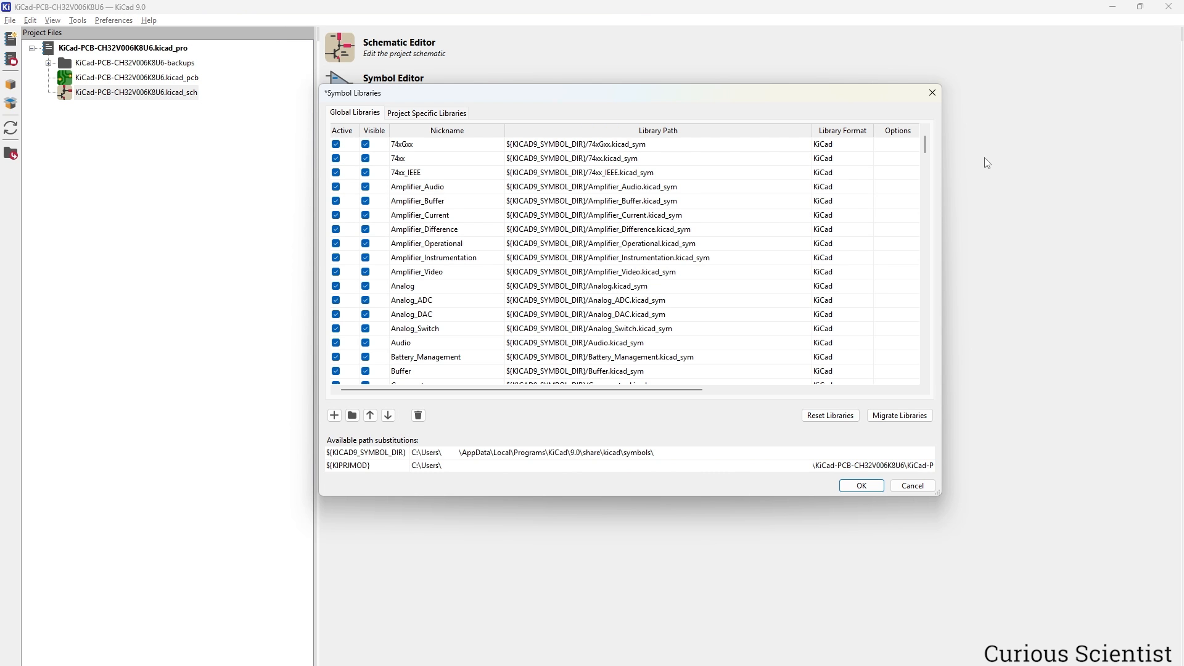
left_click_drag(985, 157, 961, 371)
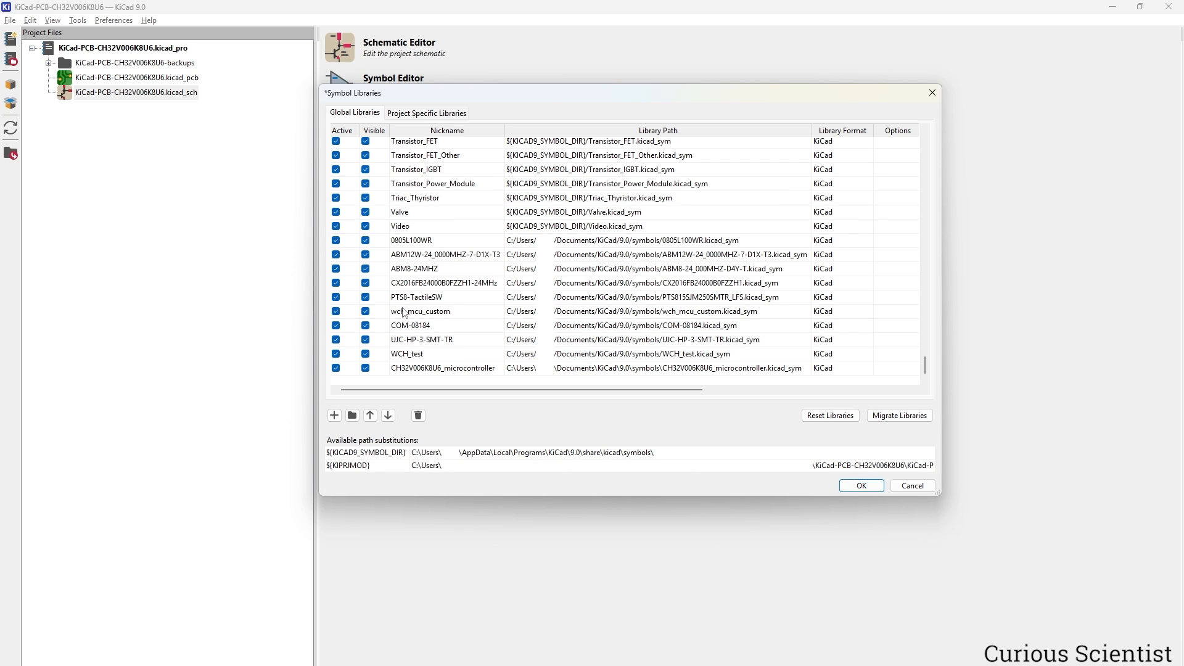
Add PTS815SJM250SMTR_LFS.kicad_sym as global symbol library Switch_2 and confirm the list.
left_click(334, 416)
type("Switch_2")
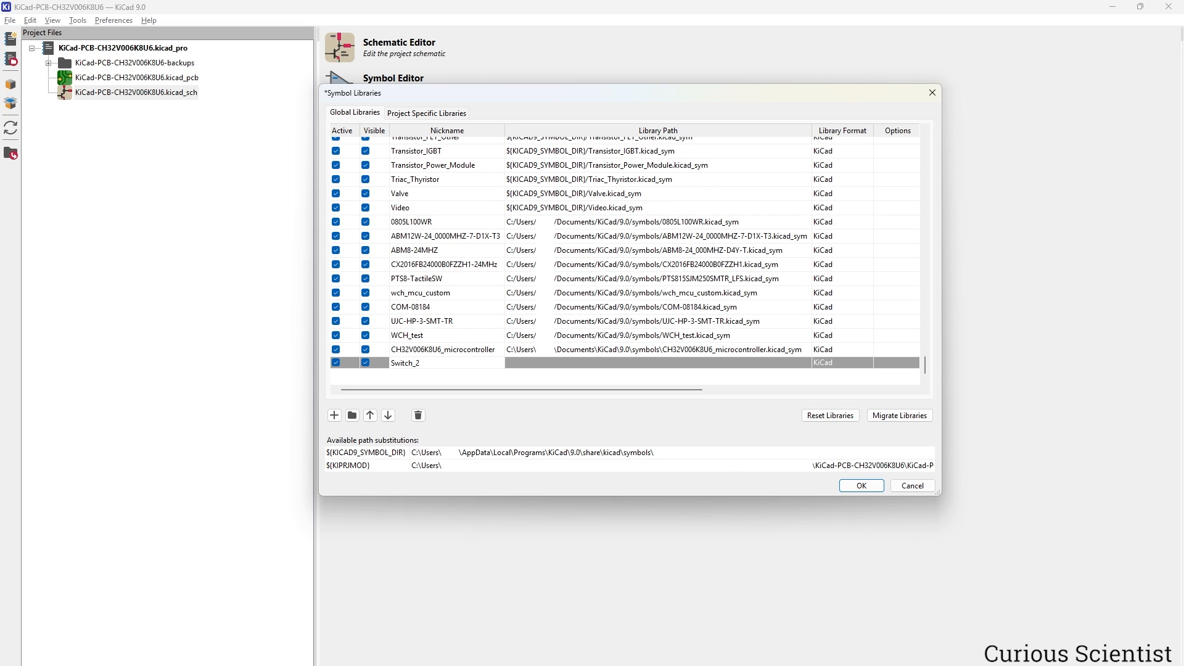
left_click(659, 375)
left_click(802, 366)
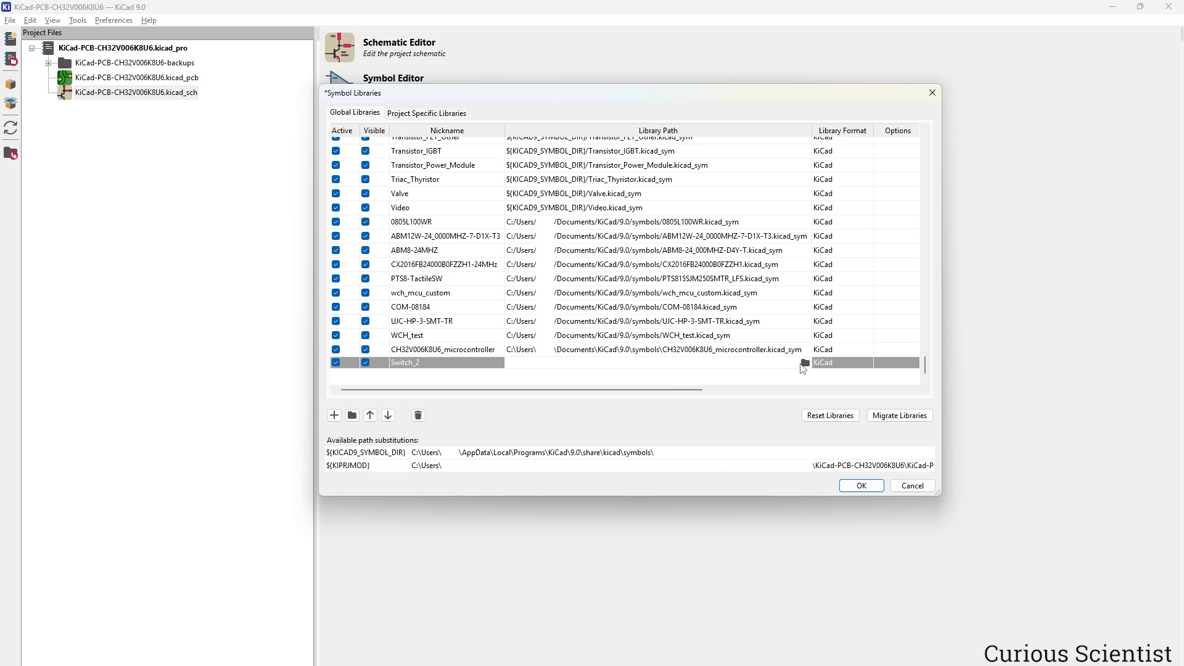
left_click(805, 363)
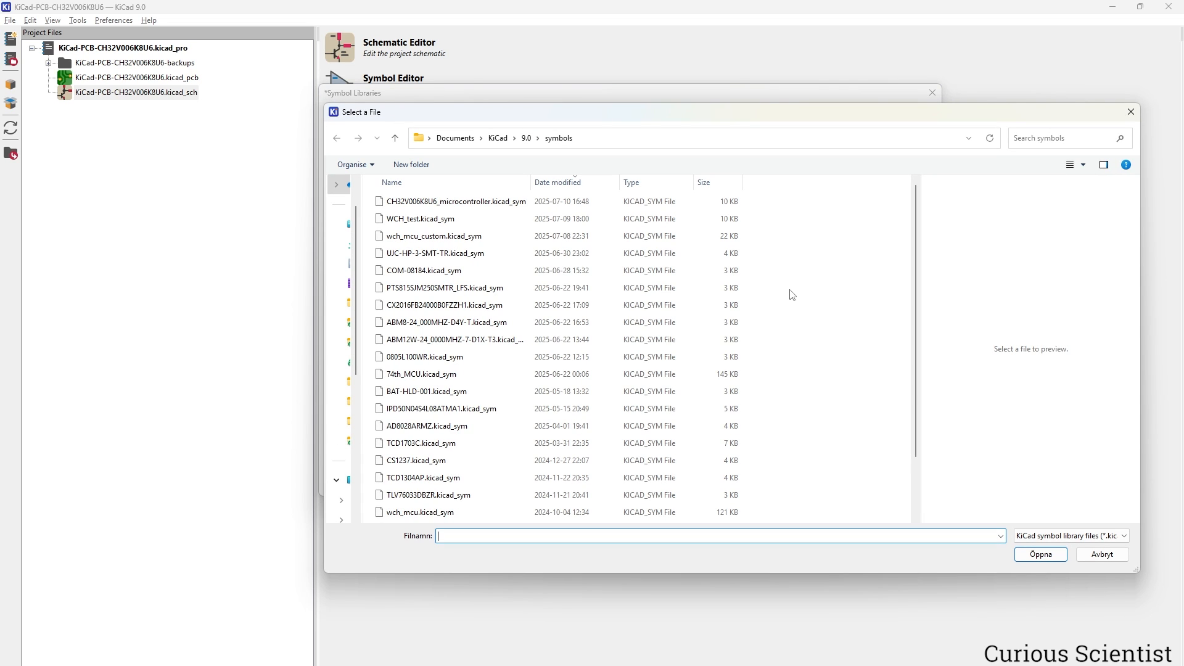
left_click(388, 295)
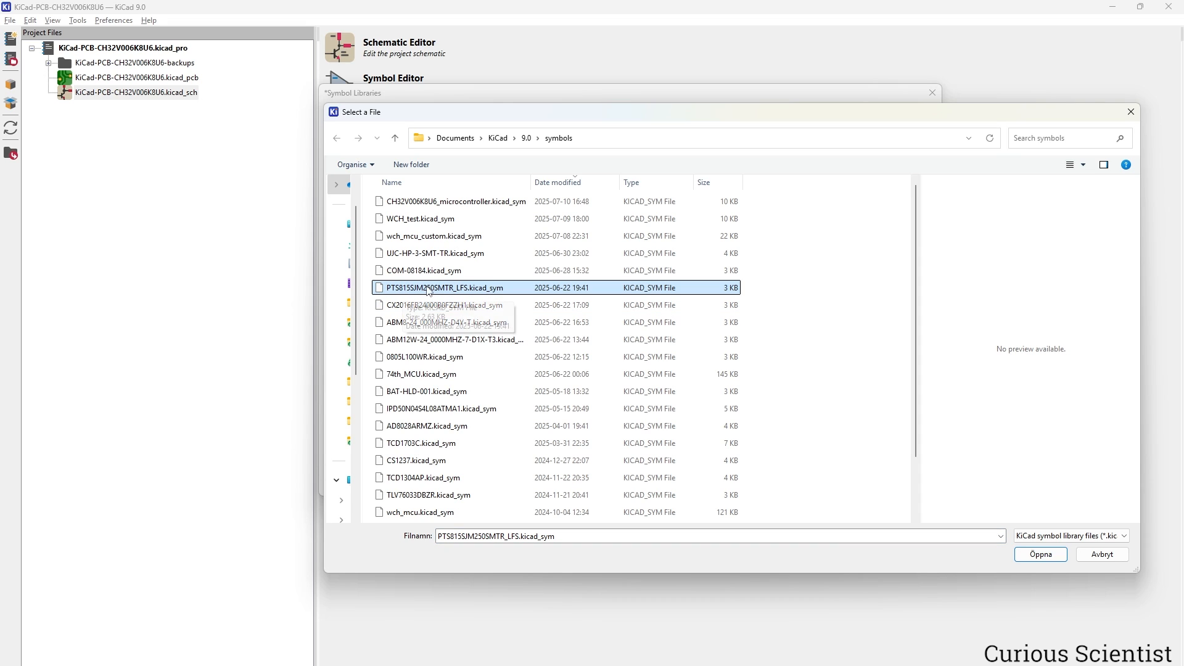
left_click(1042, 554)
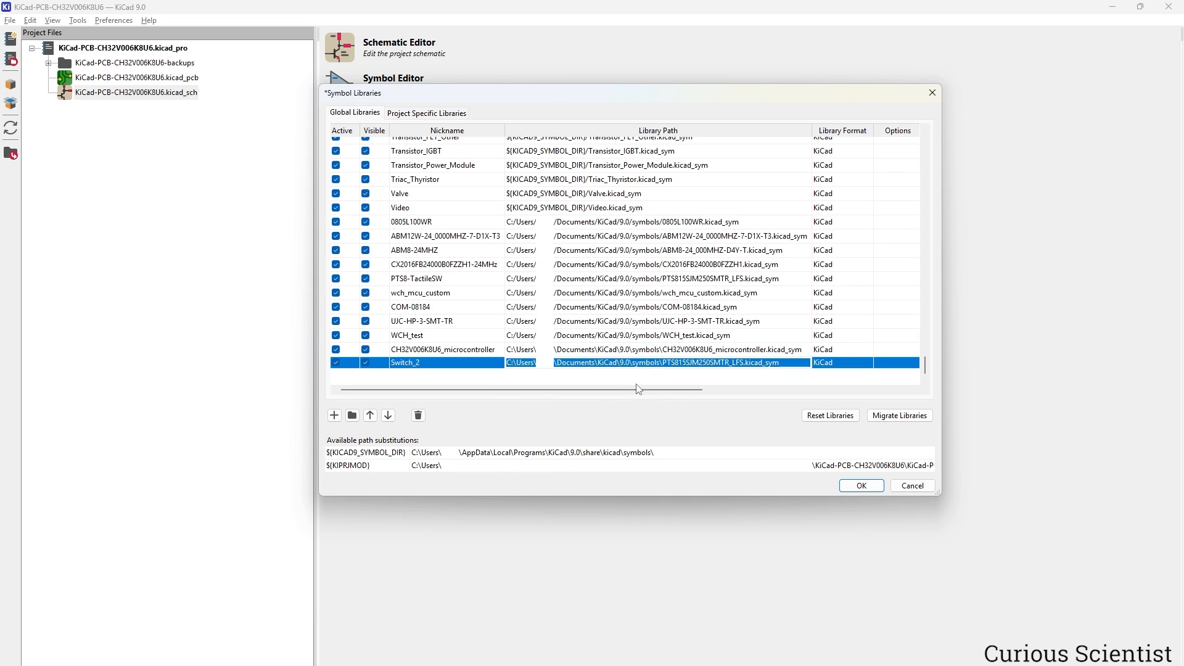
left_click(861, 486)
Inspect the 3rdParty footprint library's path in Manage Footprint Libraries, browsing up to the KiCad 9.0 folder.
left_click(122, 24)
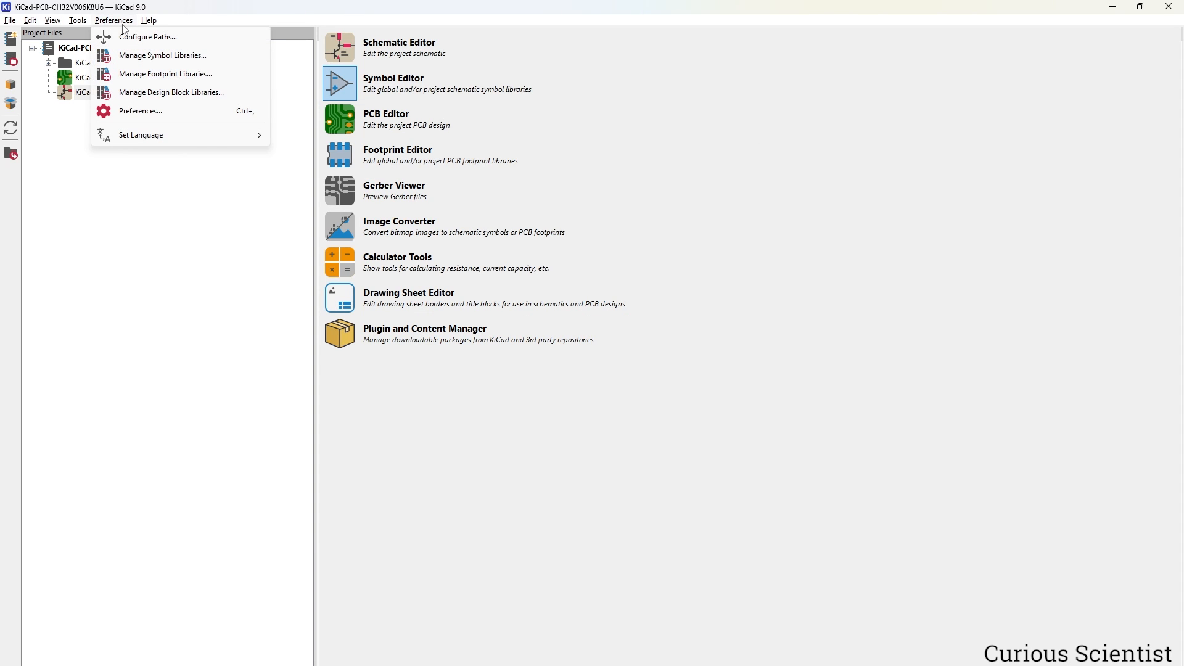
left_click(165, 74)
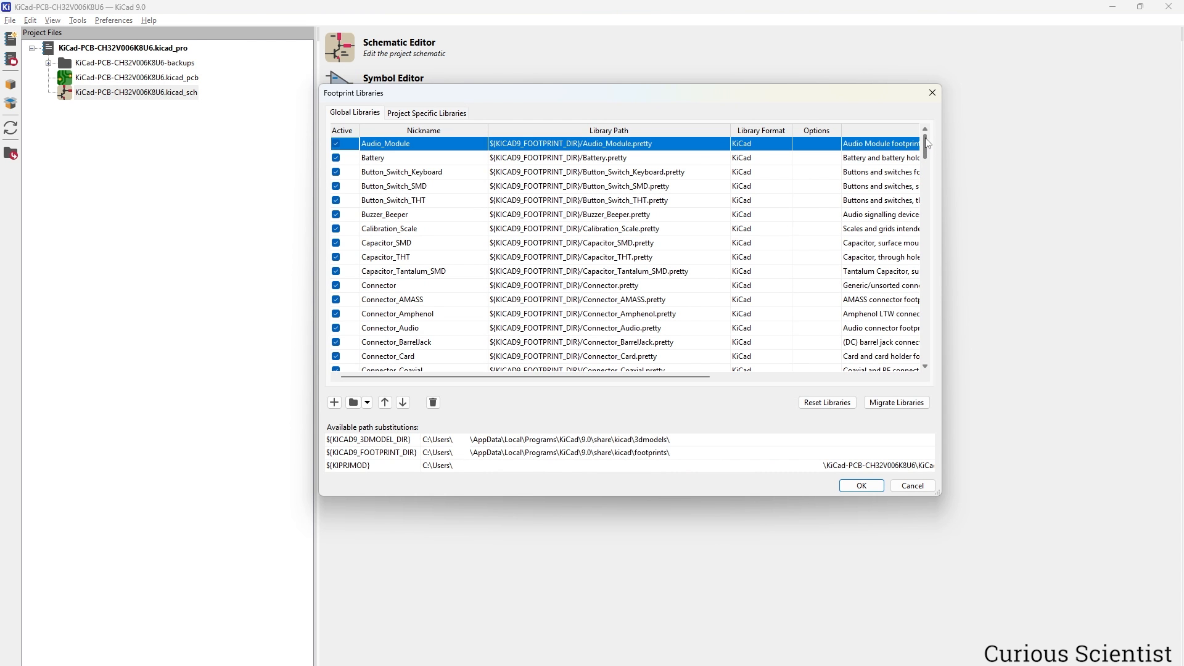
left_click_drag(927, 143, 927, 345)
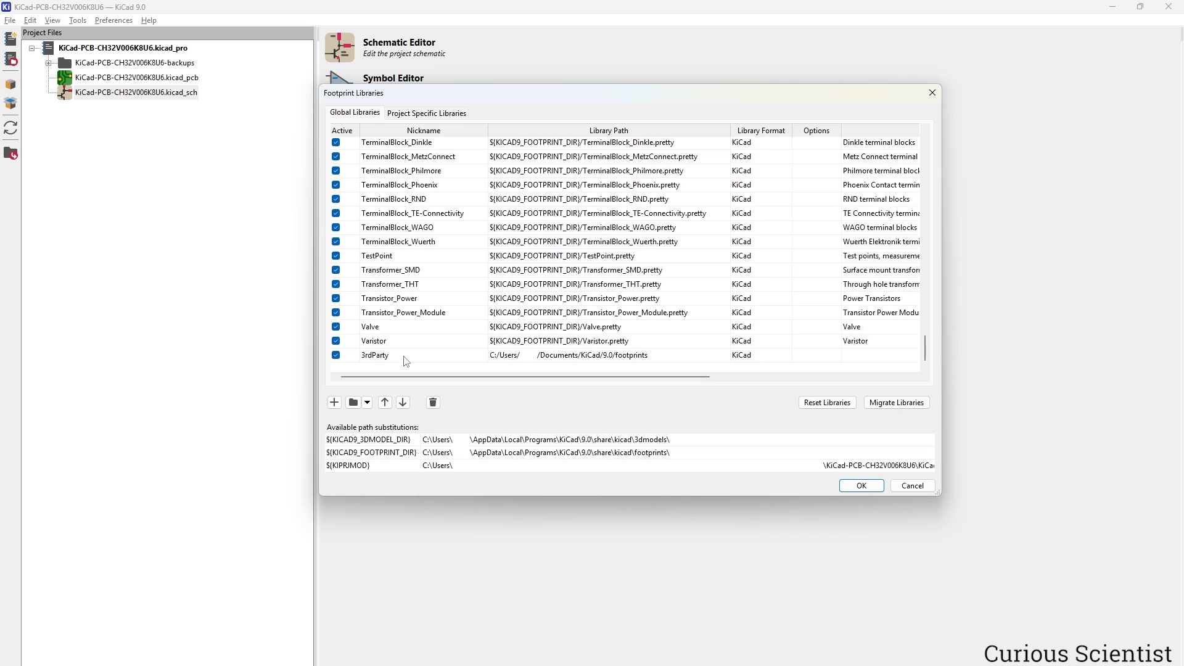
double_click(725, 359)
double_click(468, 220)
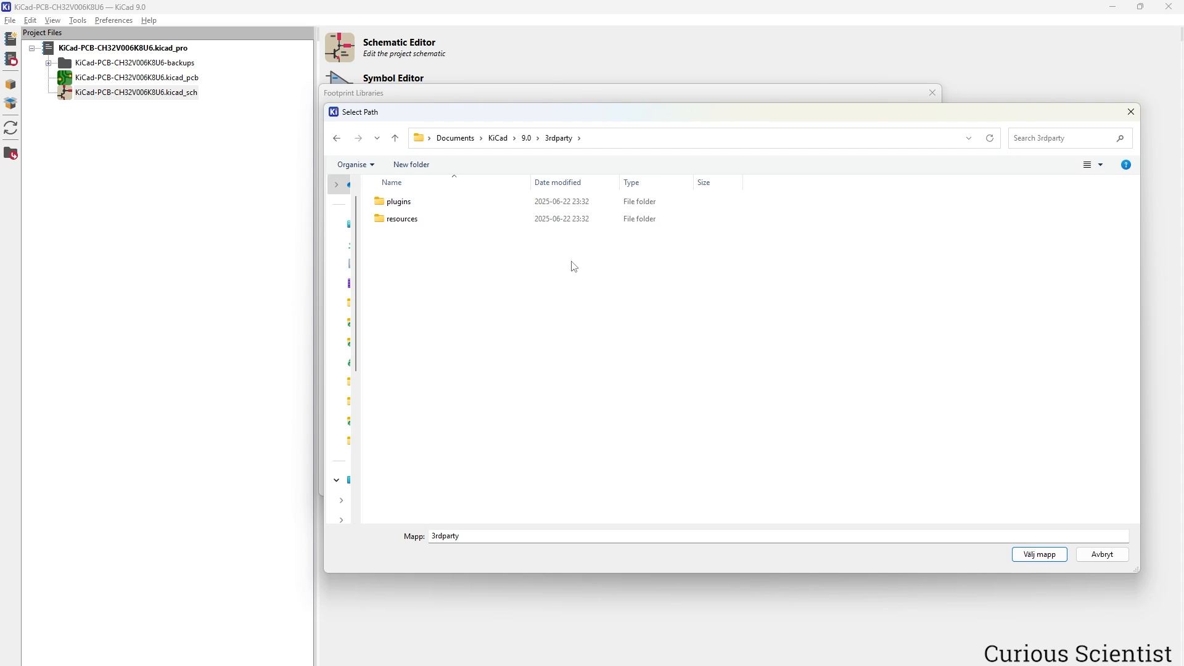
left_click(526, 138)
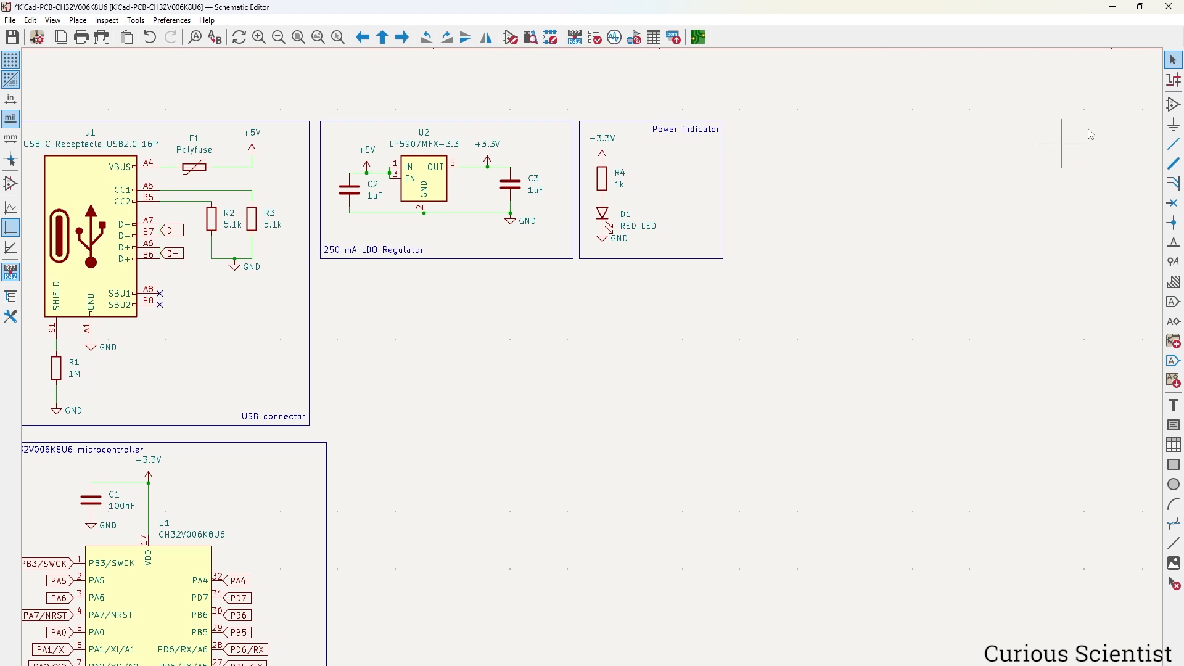
Filter the symbol chooser for 'pts' and place PTS815SJM250SMTR_LFS as switch S1.
left_click(764, 362)
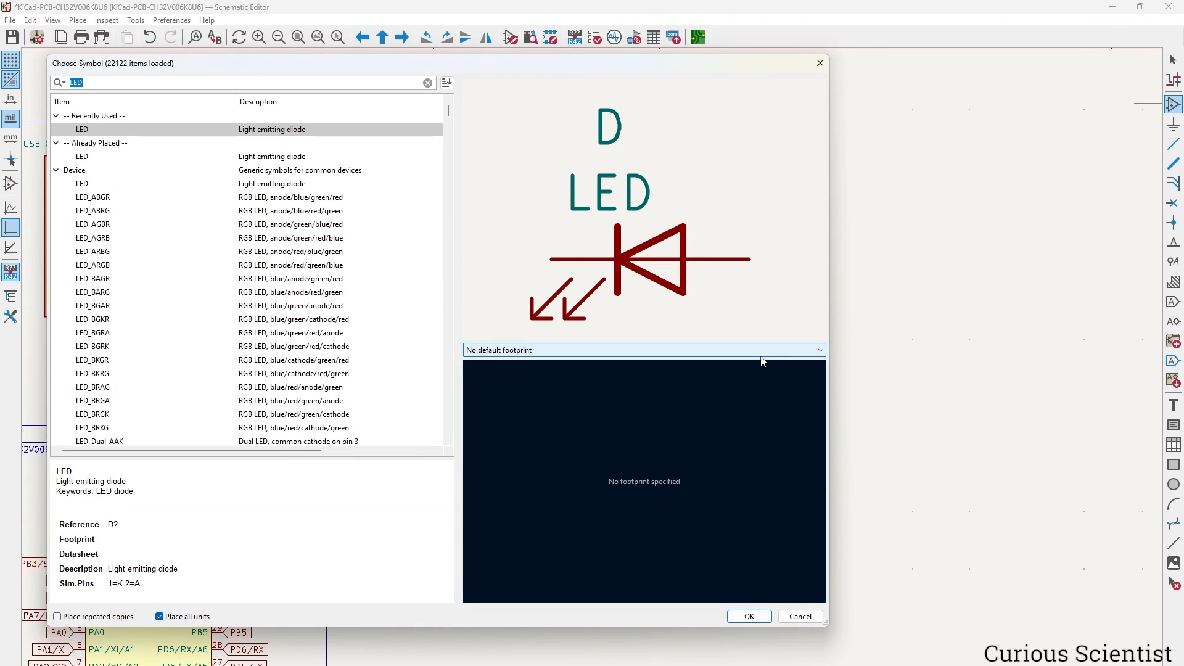
type("pts")
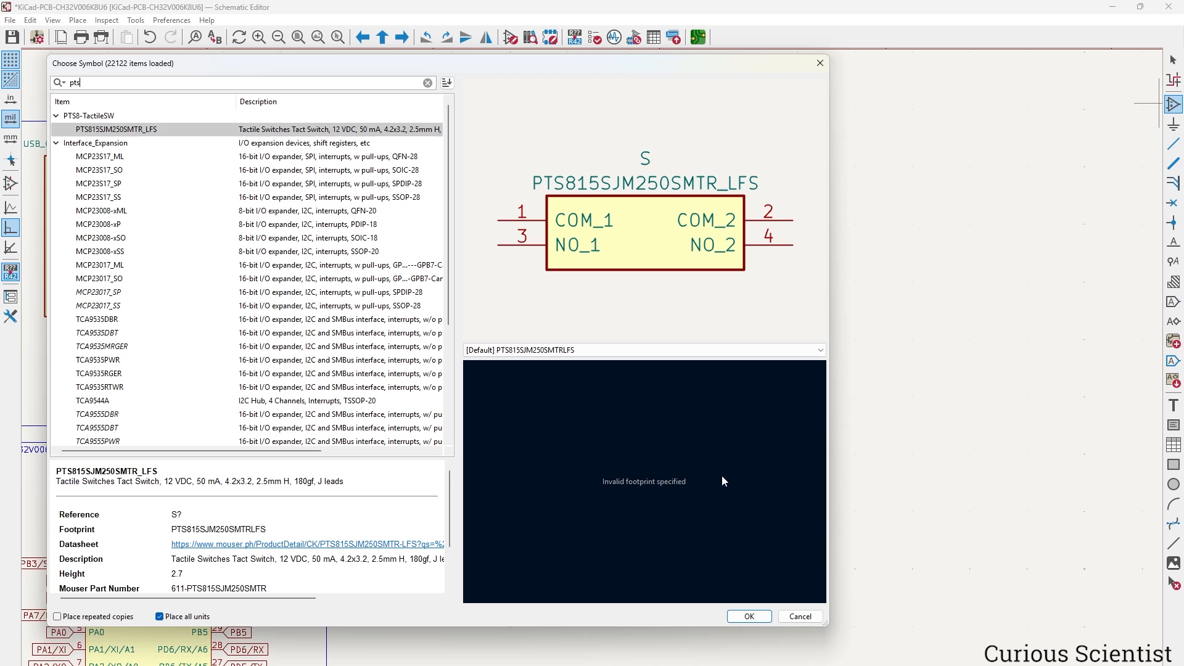
left_click(761, 616)
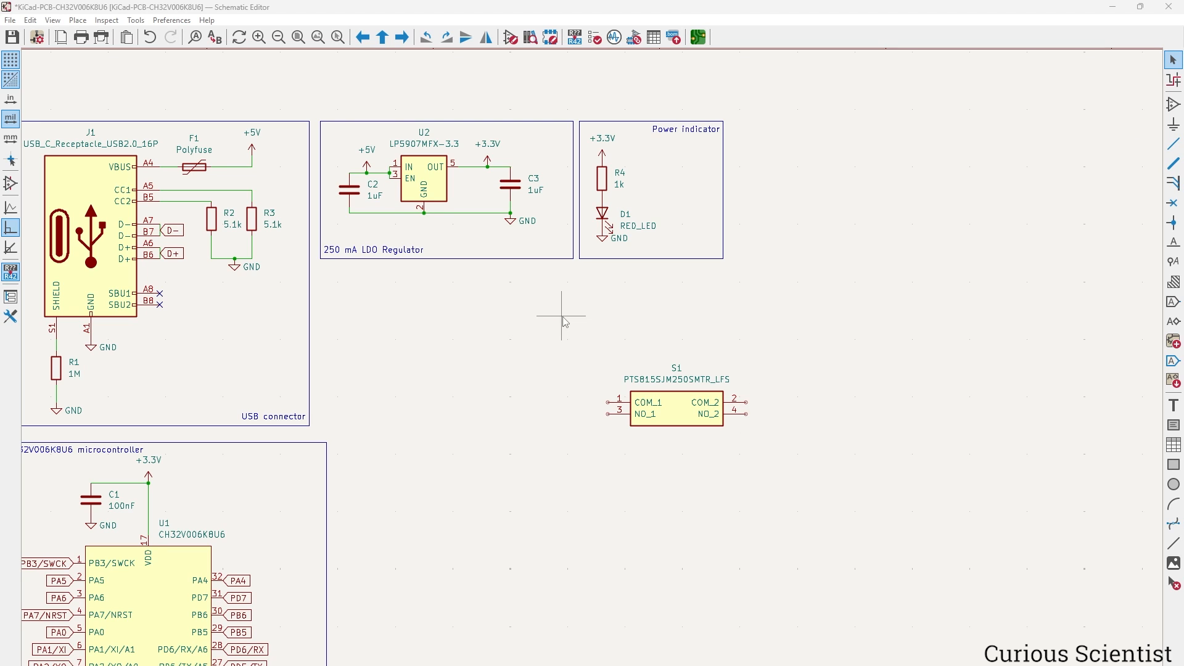
Duplicate C1 as 100nF capacitor C4 left of S1 and wire S1 pin 1 to its top.
left_click(91, 501)
key("ctrl+d")
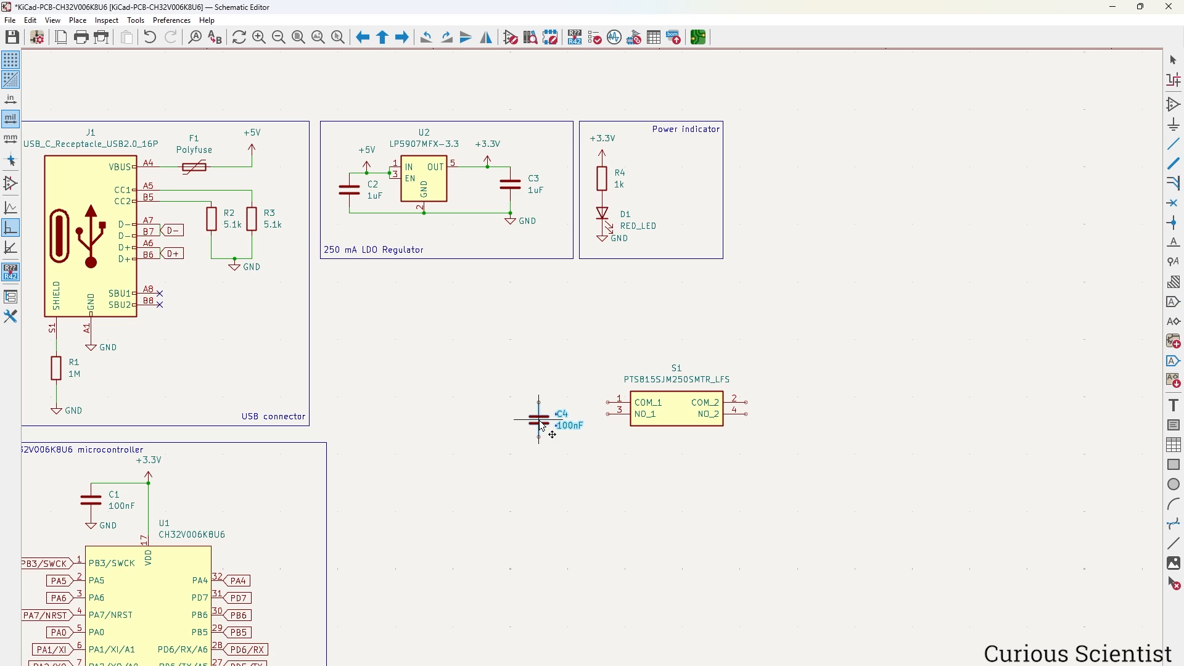
left_click(541, 426)
left_click(607, 403)
left_click(539, 403)
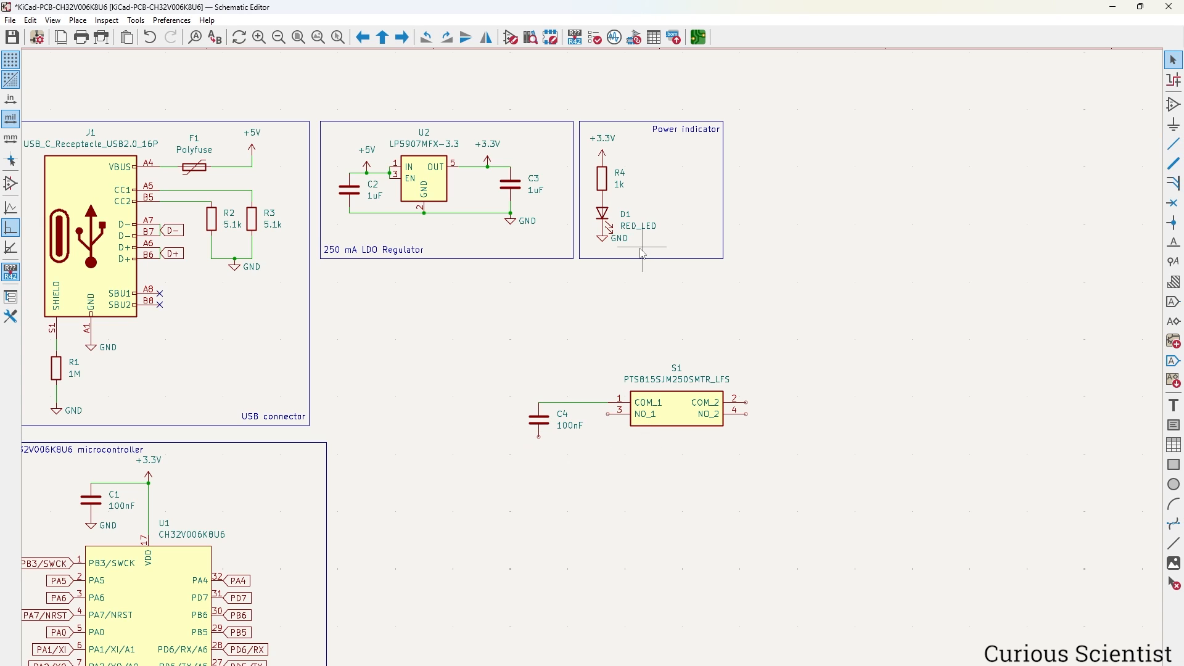
Add a GND symbol below C4 and wire S1 pin 3 and C4's bottom pin to it.
left_click(614, 243)
key("ctrl+d")
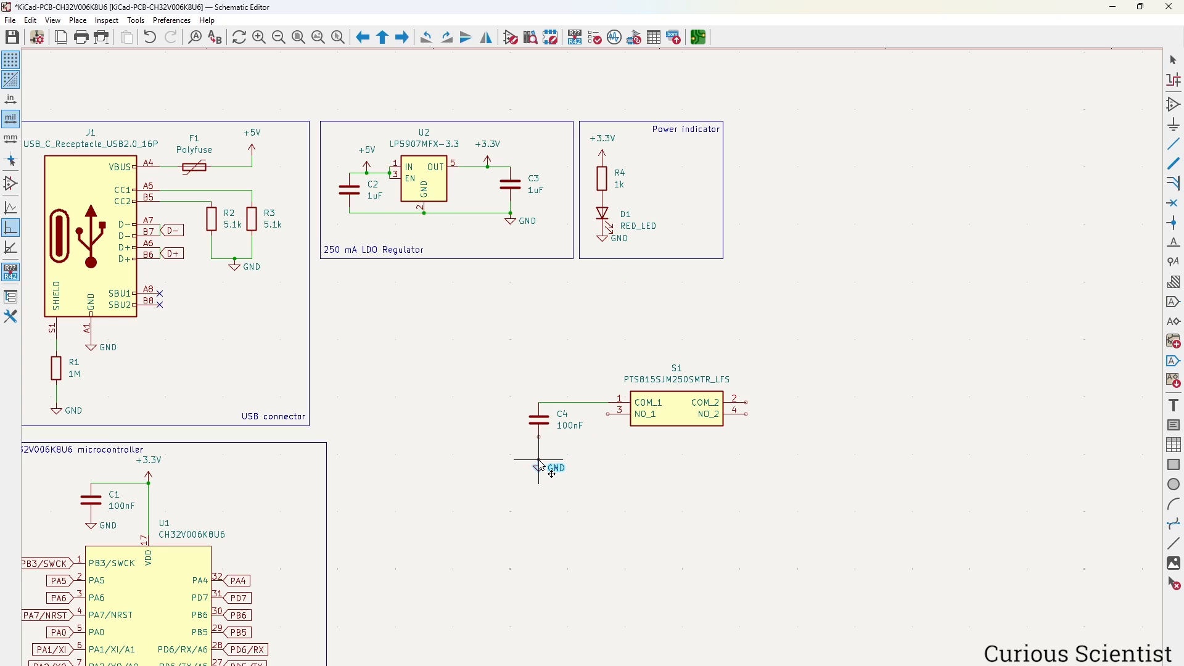
left_click(540, 467)
key("w")
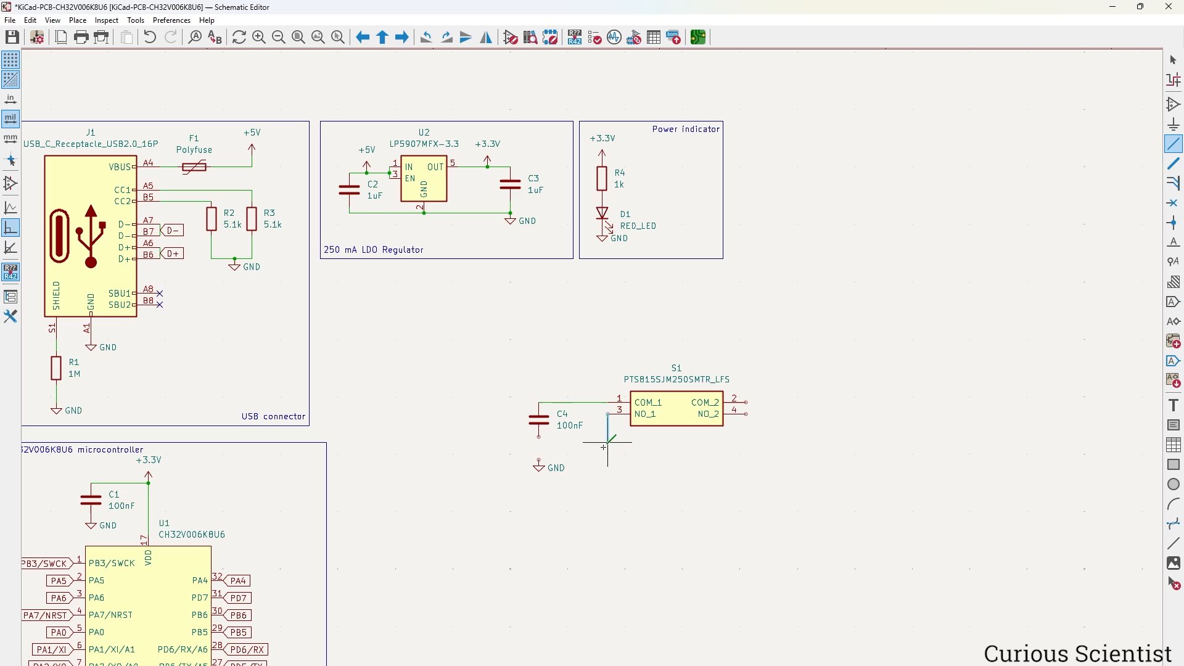
left_click(540, 460)
key("Escape")
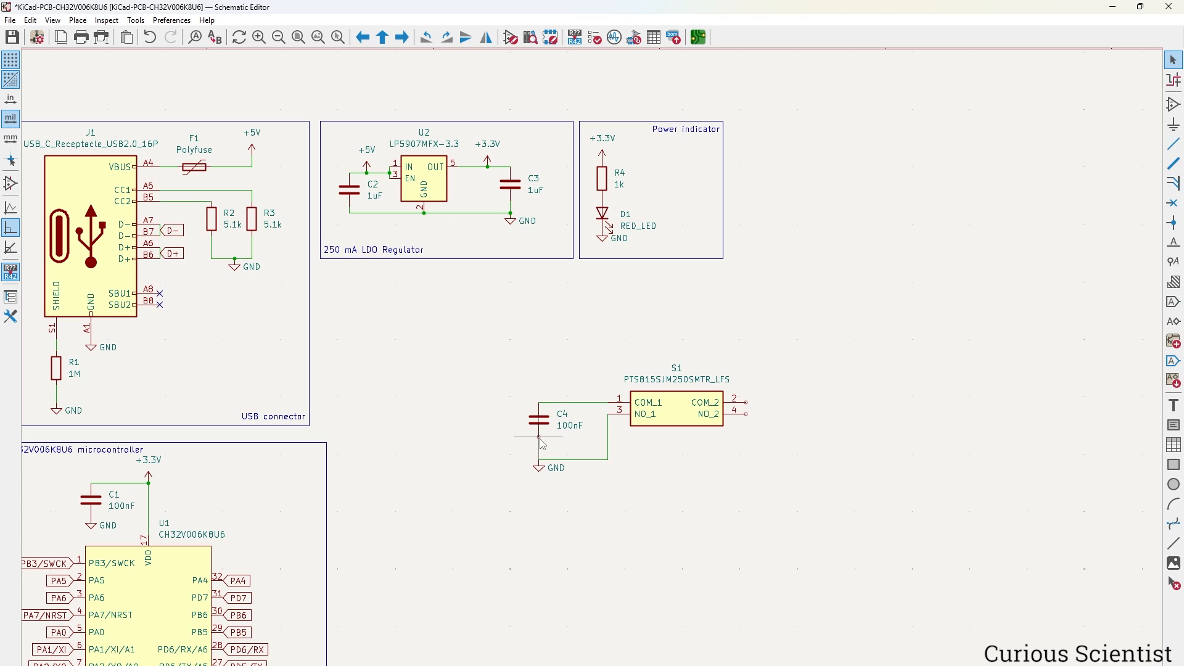
key("w")
left_click(540, 460)
key("Escape")
Flag S1's unused pins as No Connect.
left_click(1175, 205)
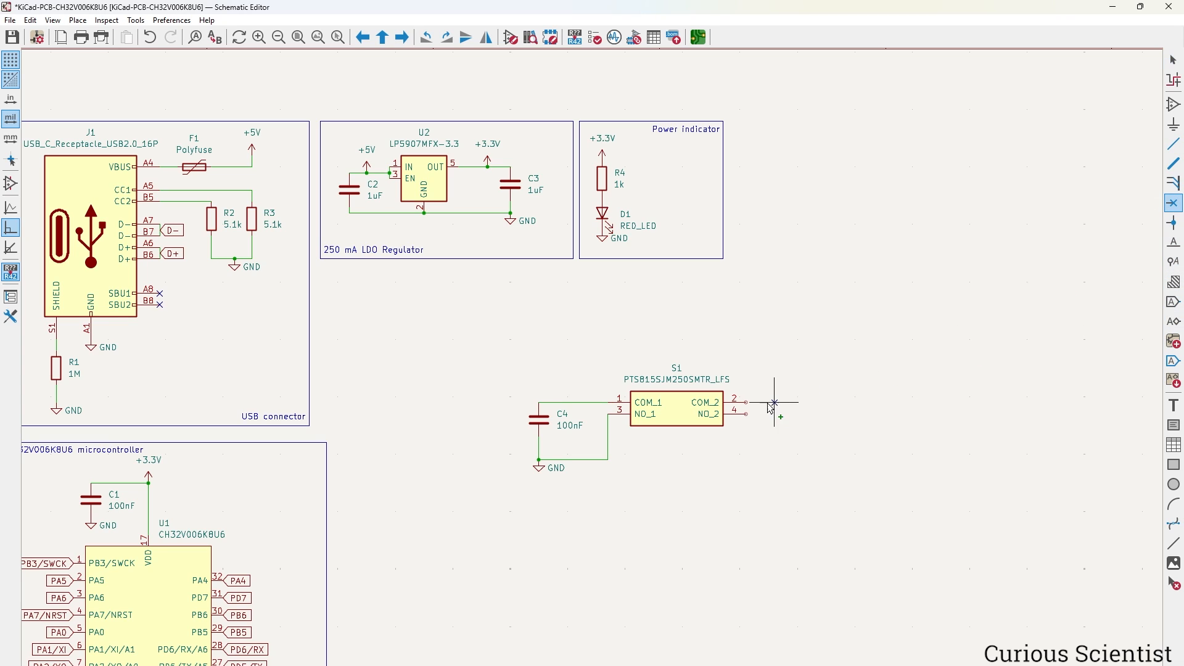
left_click(746, 414)
key("Escape")
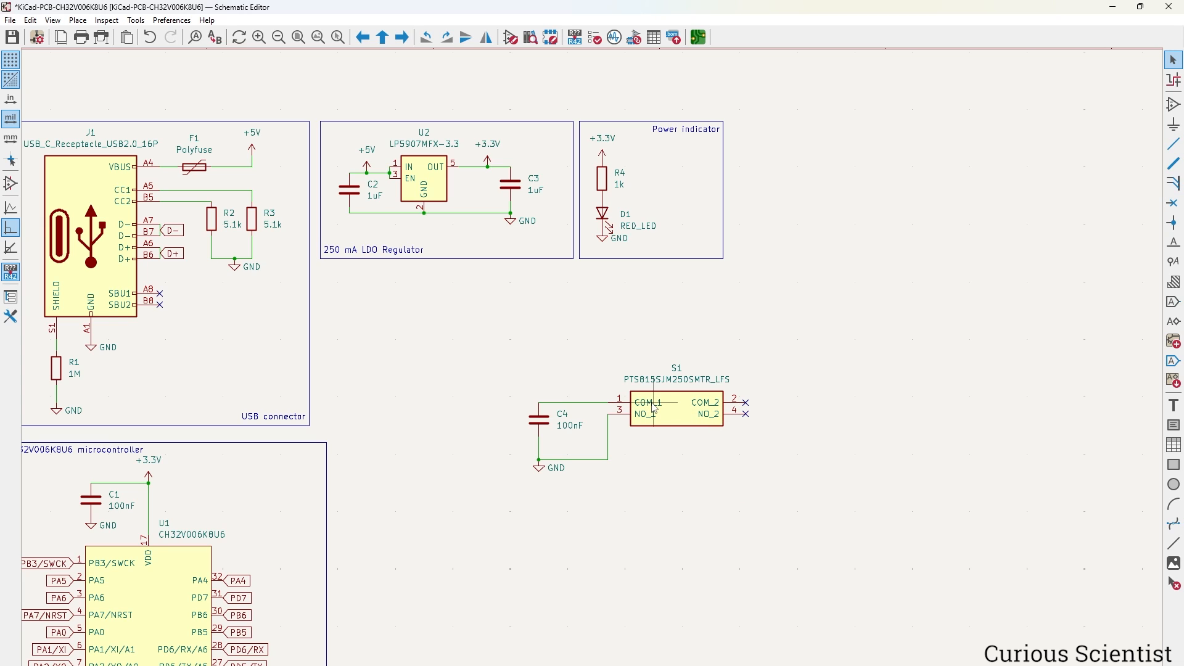
Duplicate the PA7/NRST global label above C4 and wire it to the C4/S1 node.
middle_click_drag(408, 530, 634, 296)
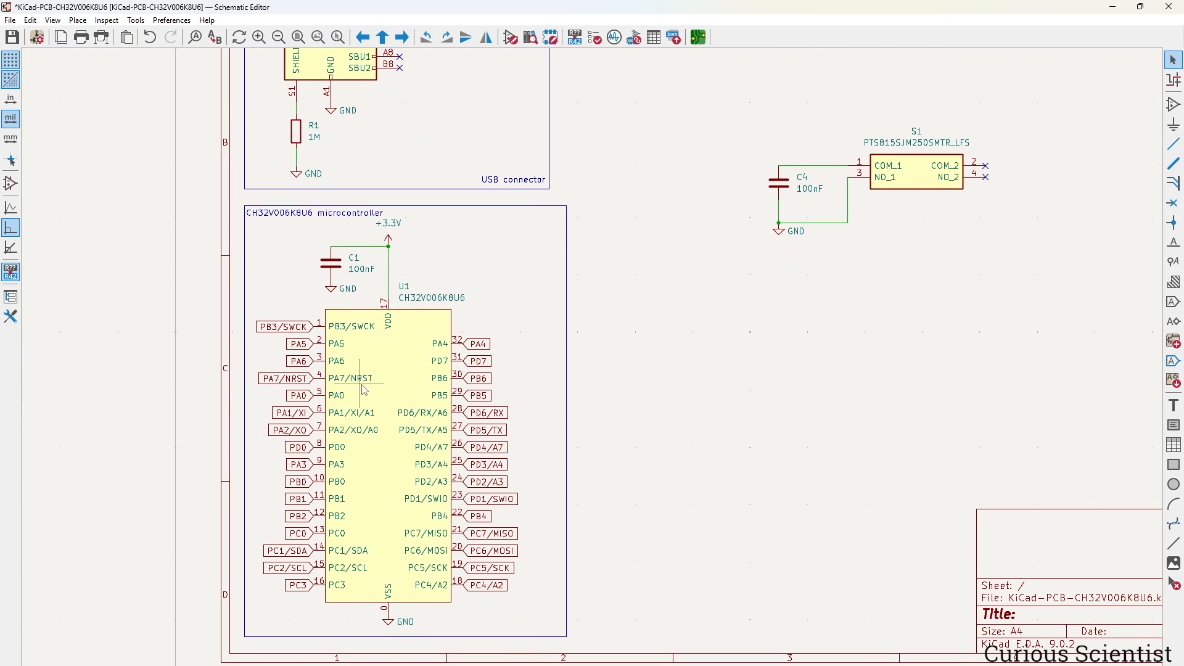
left_click(285, 378)
key("ctrl+d")
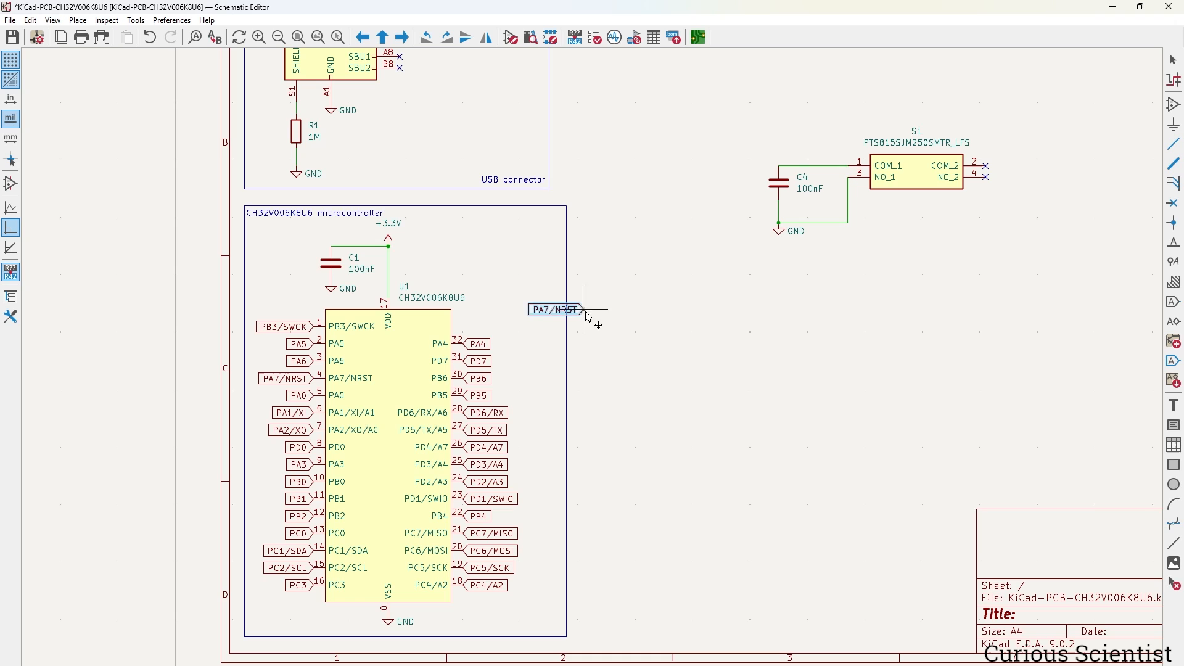
middle_click_drag(757, 253, 551, 426)
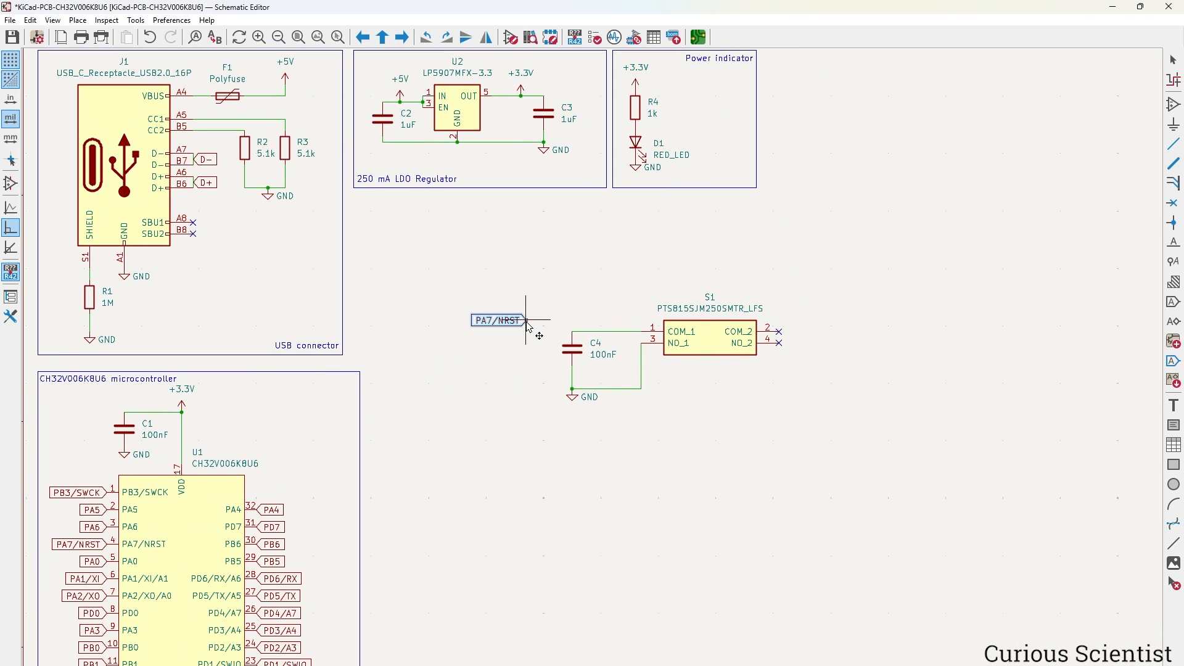
left_click(610, 318)
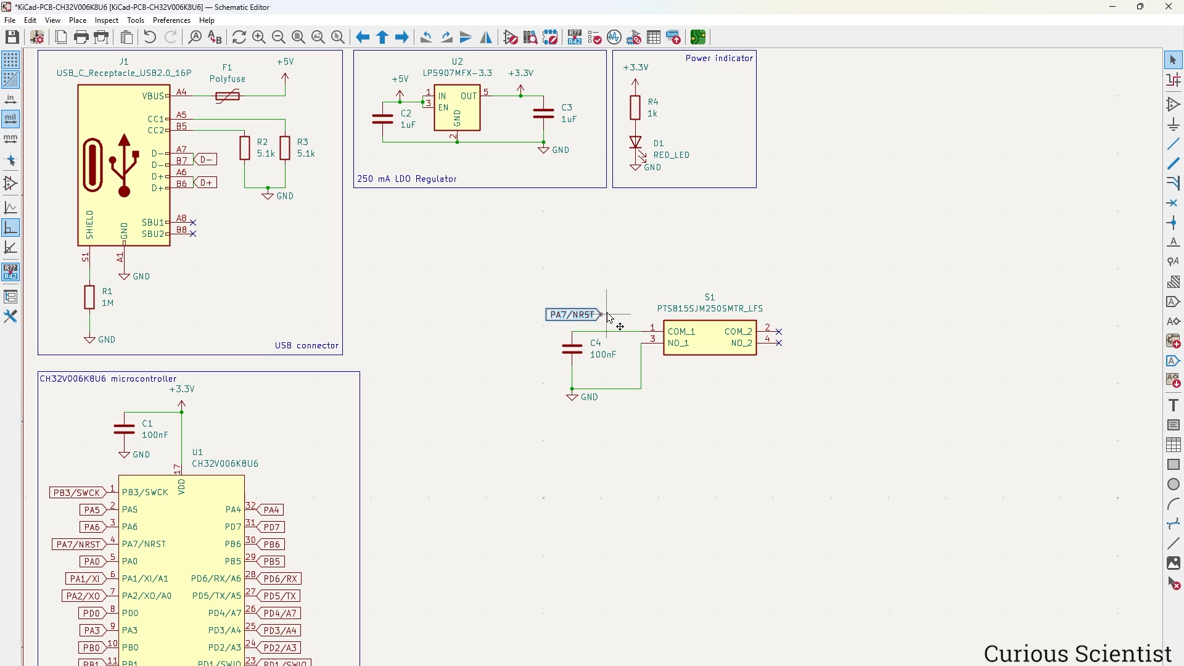
key("w")
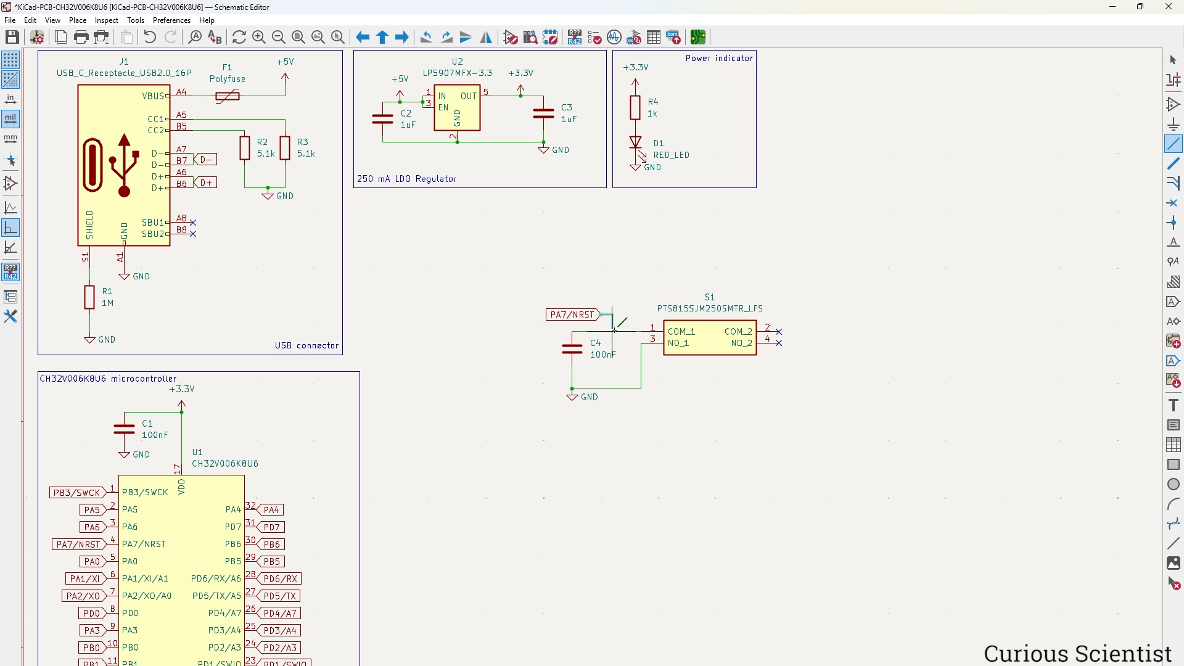
left_click(614, 331)
key("Escape")
Move the whole S1/C4 reset circuit up and left beneath the LDO box.
left_click_drag(507, 266, 833, 431)
key("m")
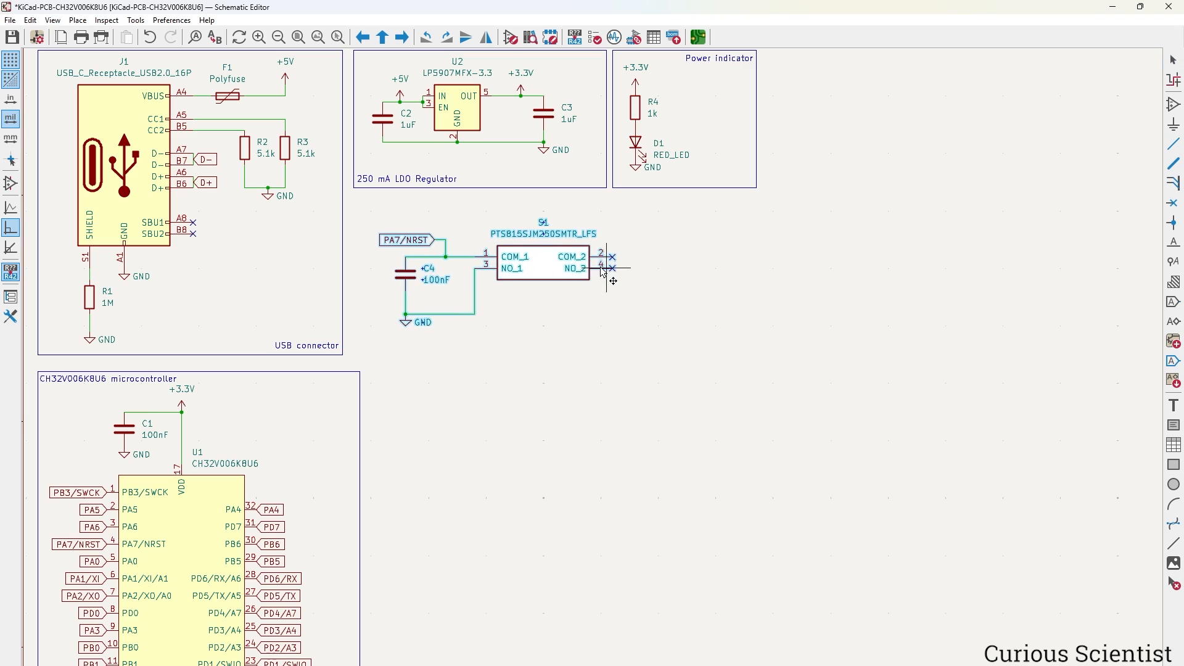
left_click(598, 286)
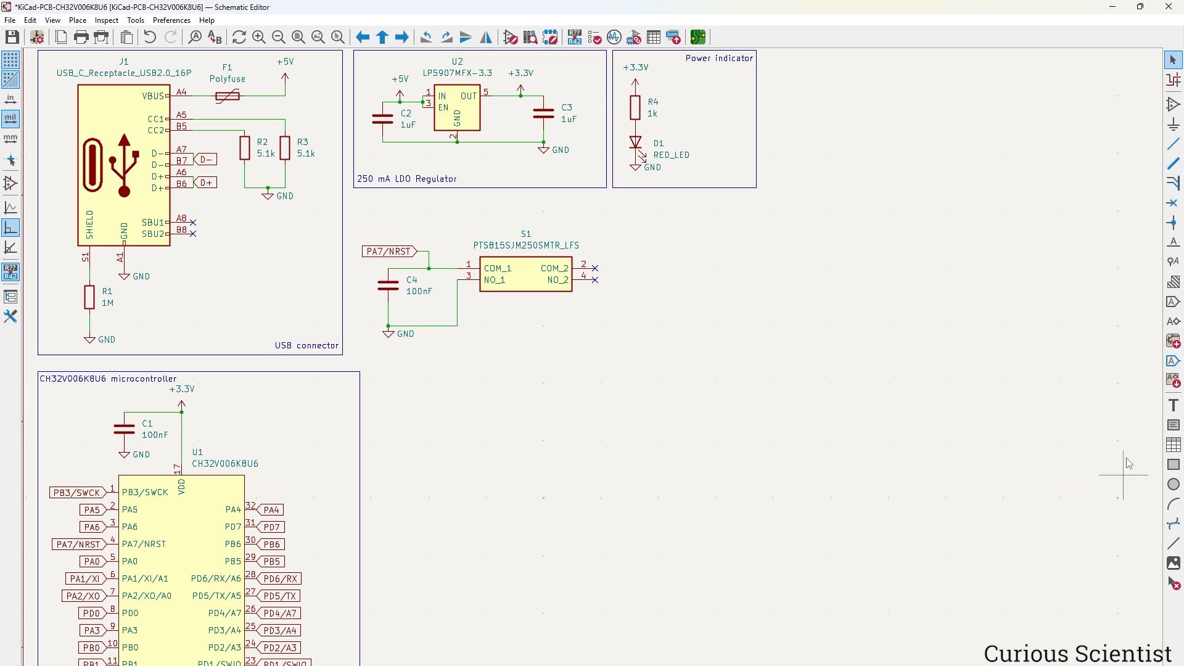
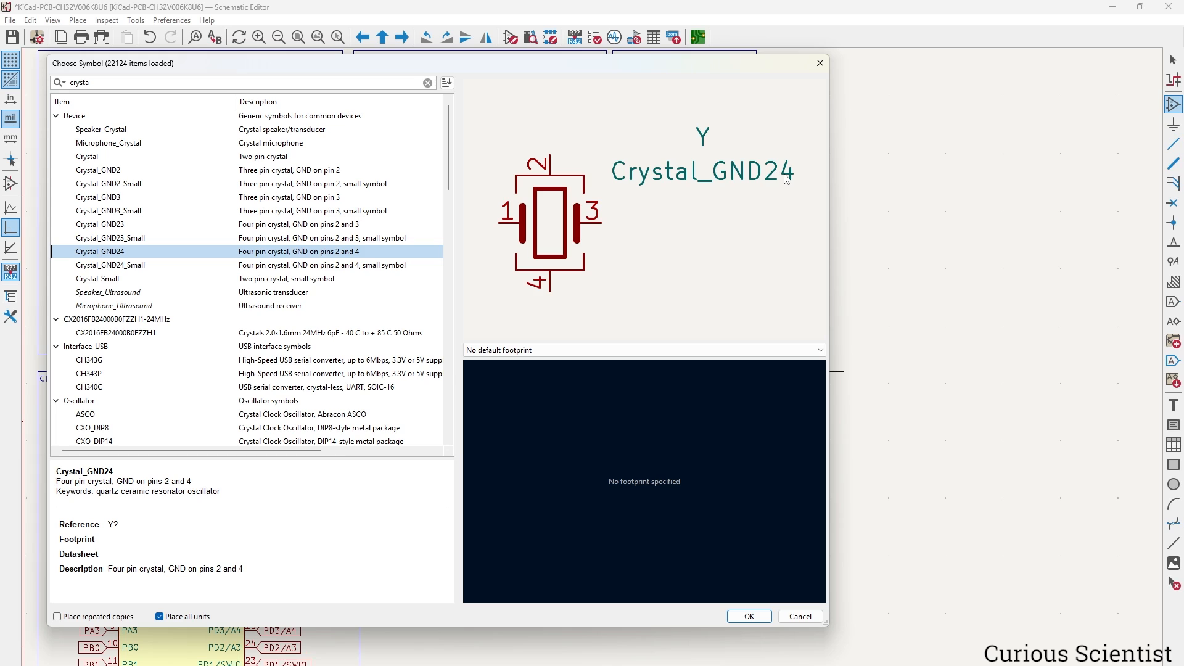
Place one Crystal_GND24 symbol, Y1, on the empty sheet area.
left_click(749, 617)
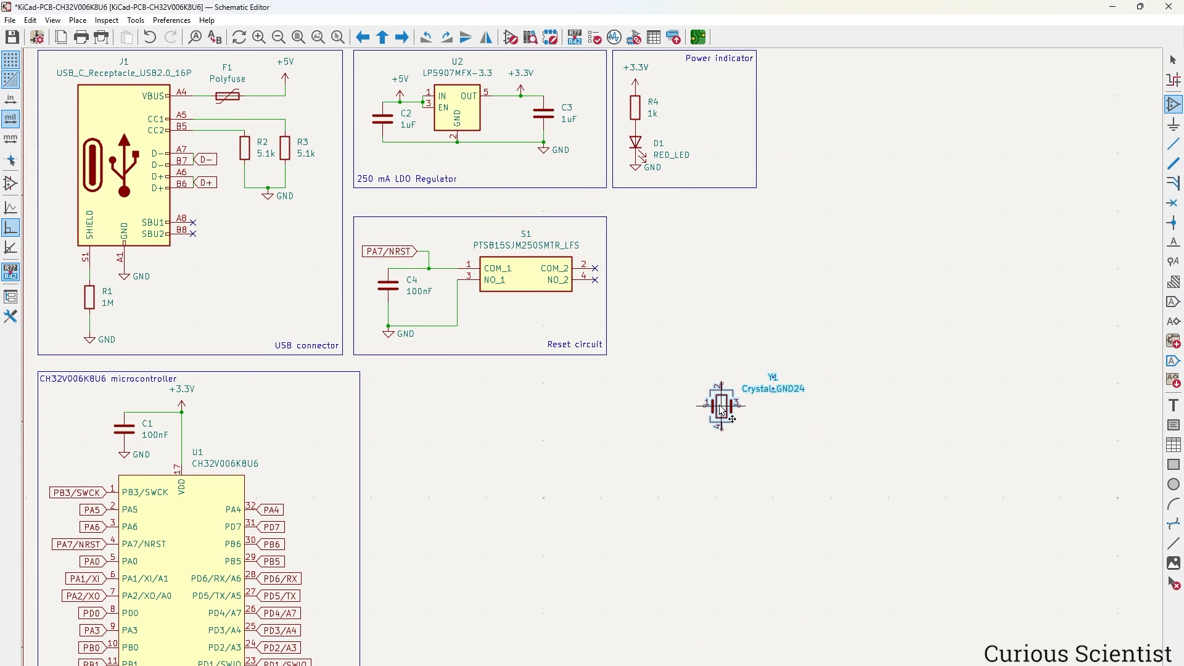
left_click(756, 445)
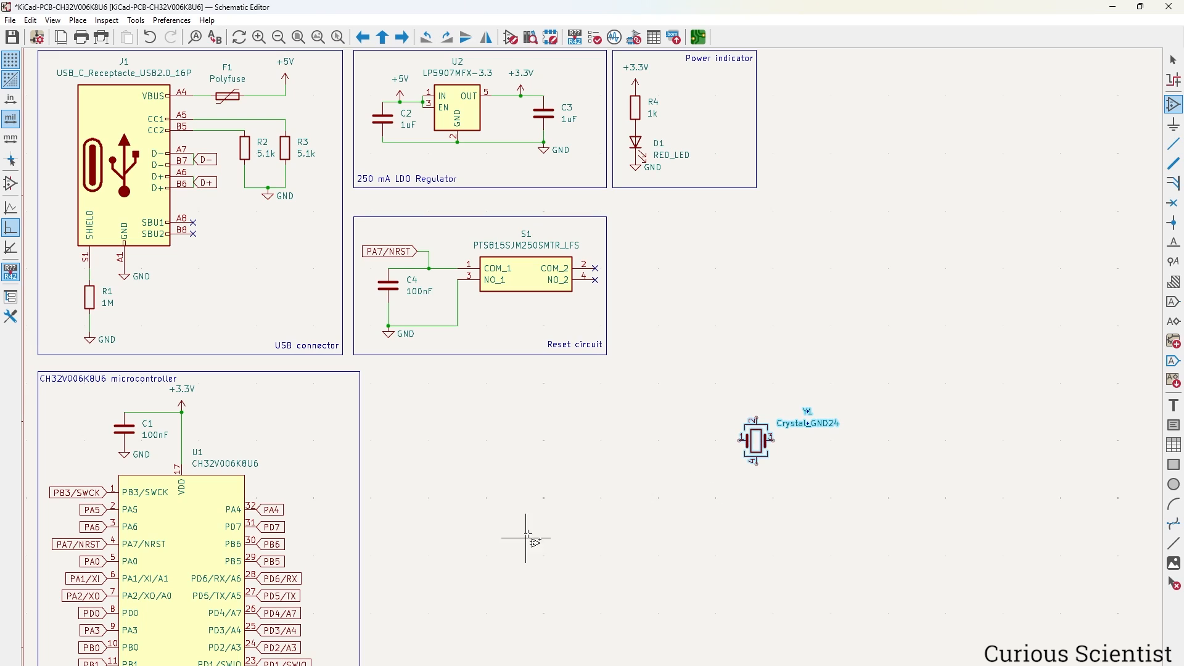
key("Escape")
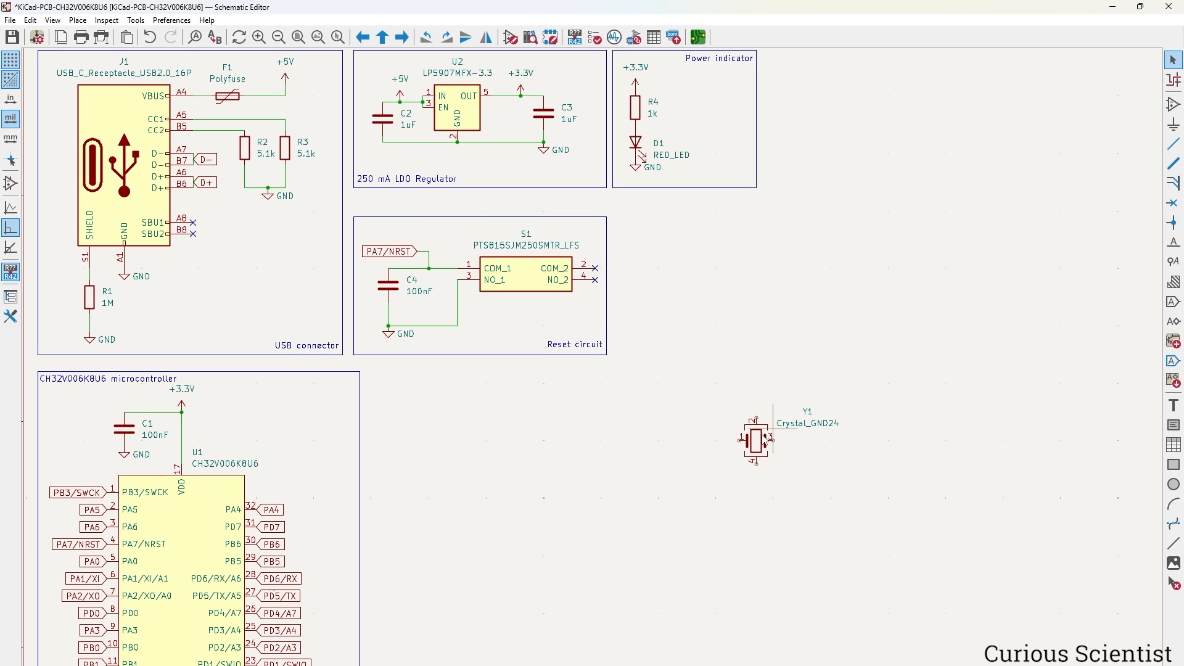
Assign footprint Crystal_SMD_2016-4Pin_2.0x1.6mm to Y1 via the Footprint Chooser.
double_click(758, 443)
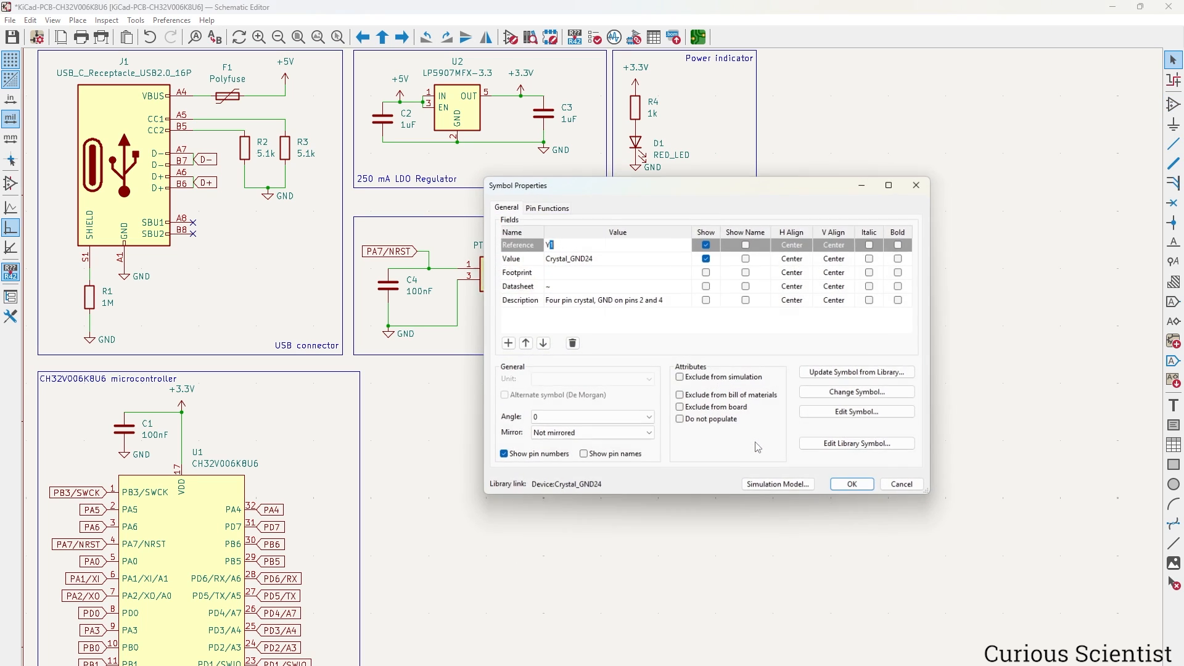
left_click(626, 277)
left_click(684, 272)
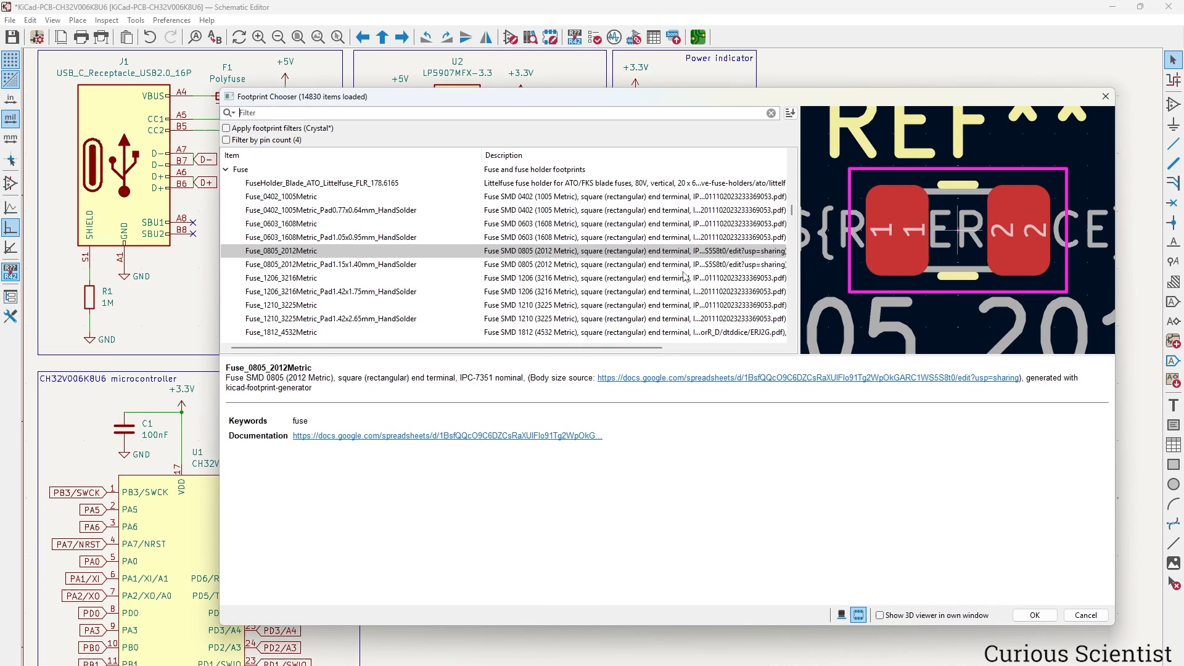
type("crystal")
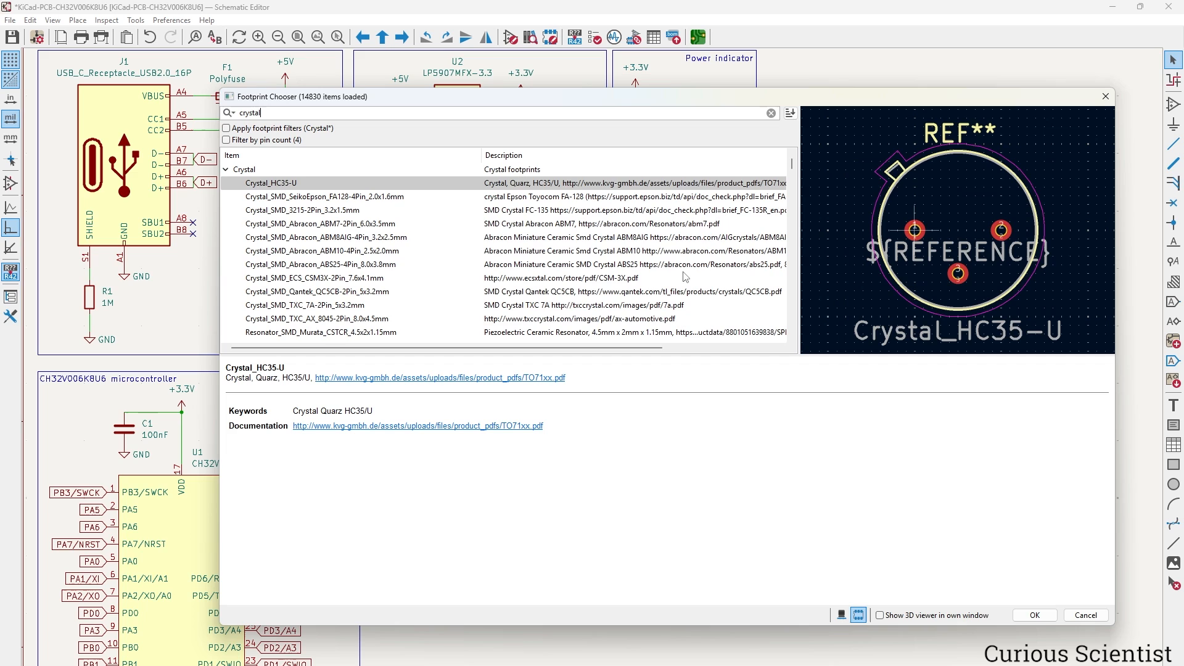
scroll(671, 236, "down", 5)
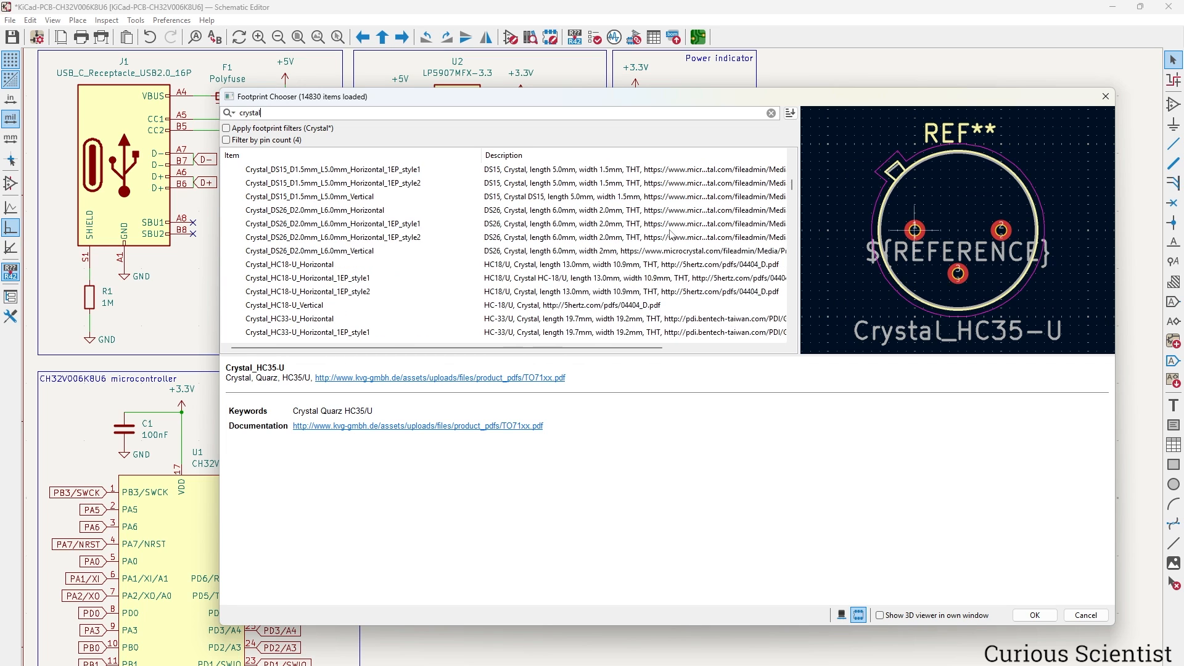
scroll(672, 234, "up", 2)
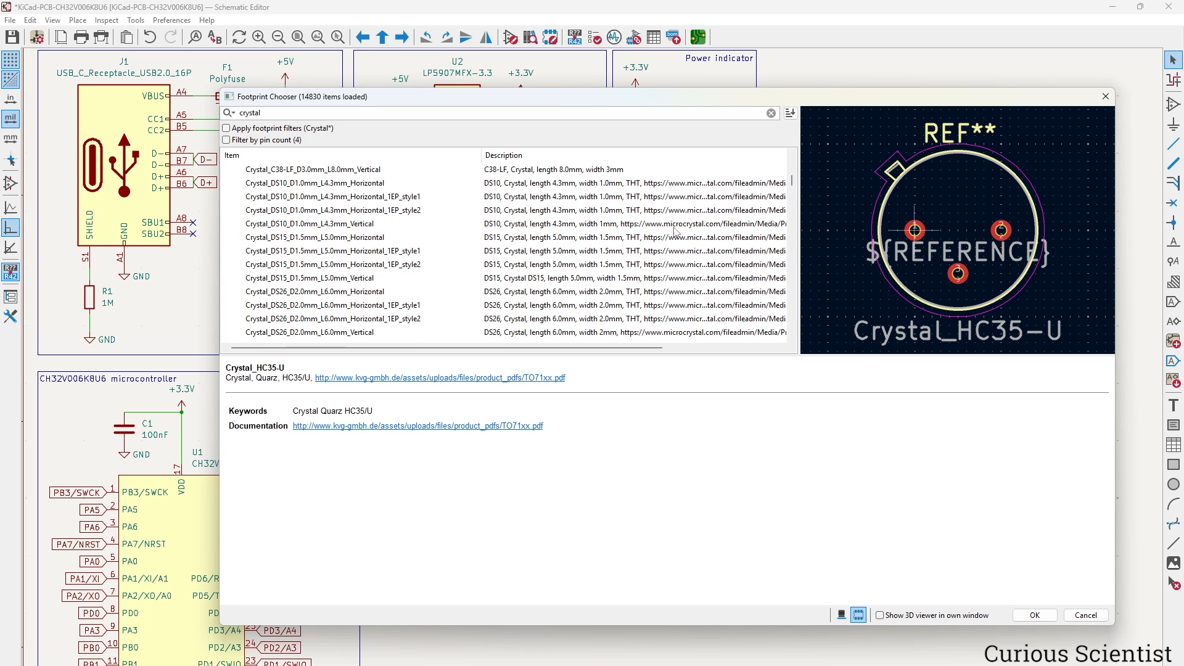
scroll(675, 232, "down", 10)
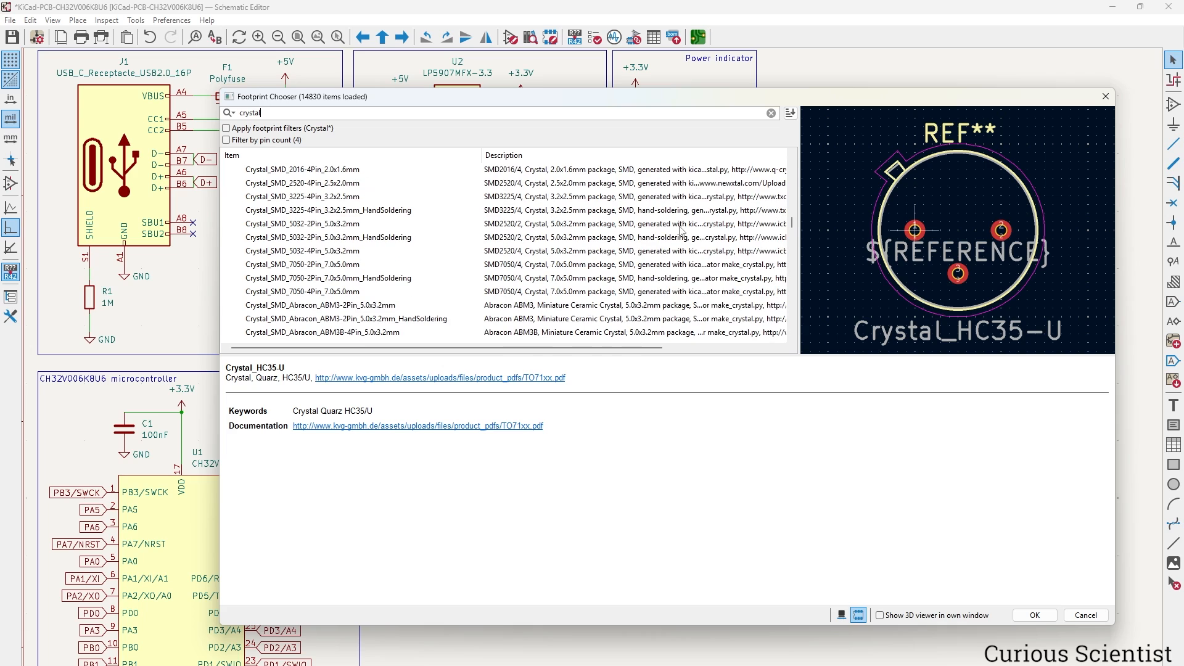
scroll(539, 228, "up", 1)
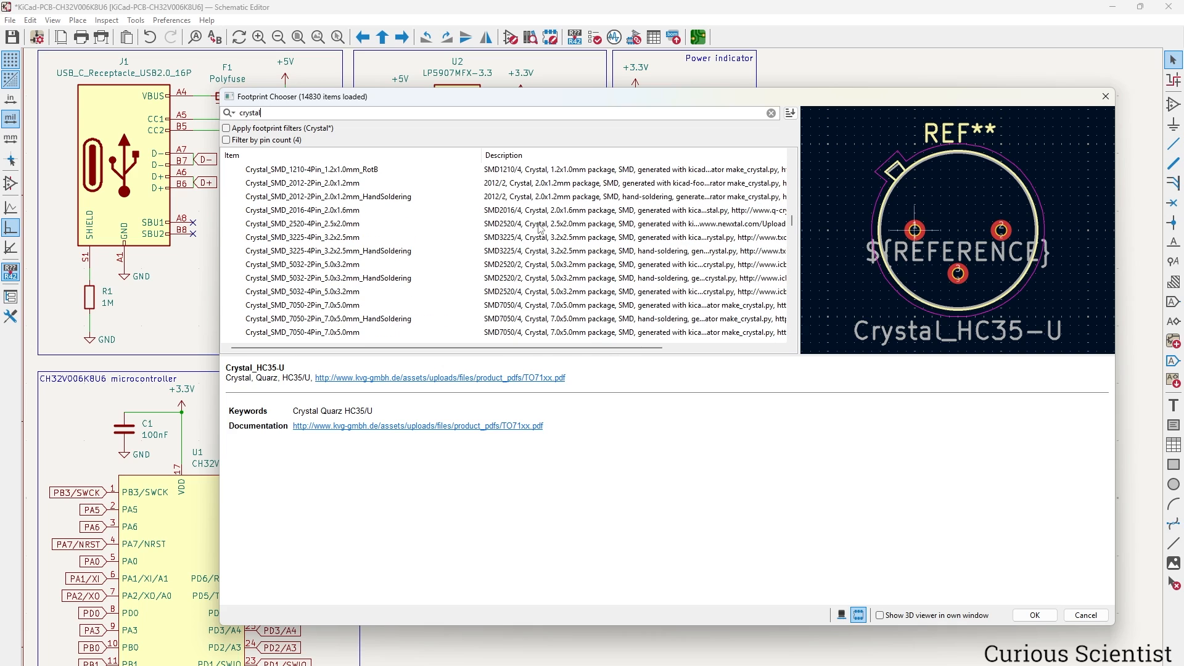
left_click(355, 211)
scroll(405, 237, "up", 1)
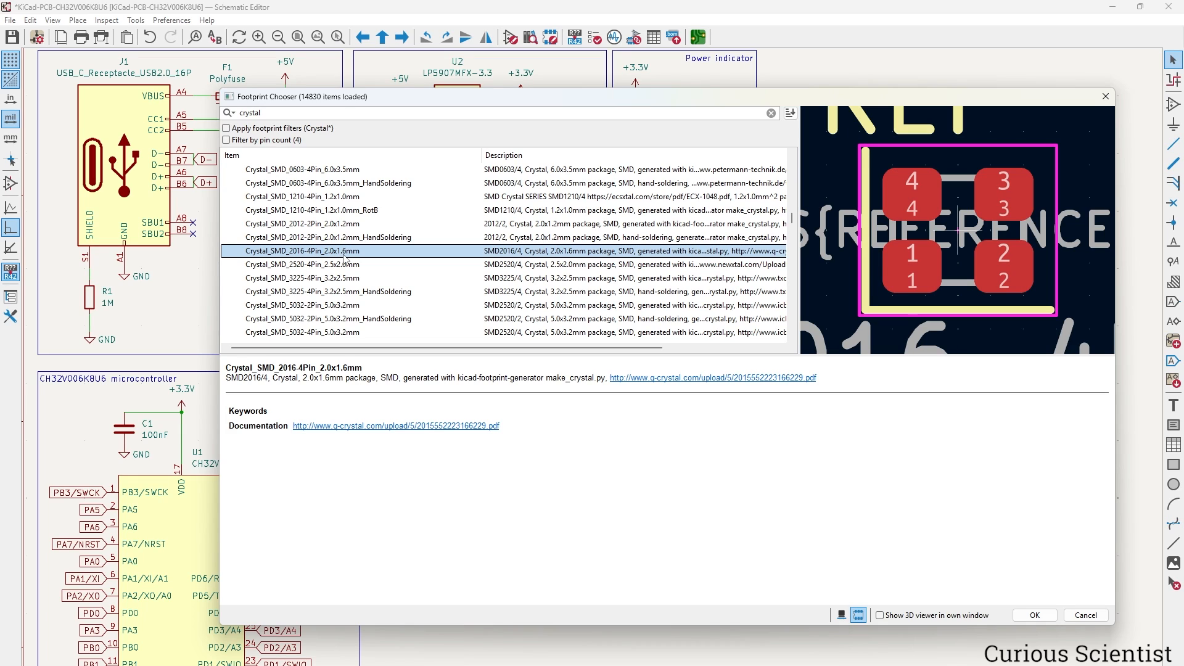
left_click(1019, 615)
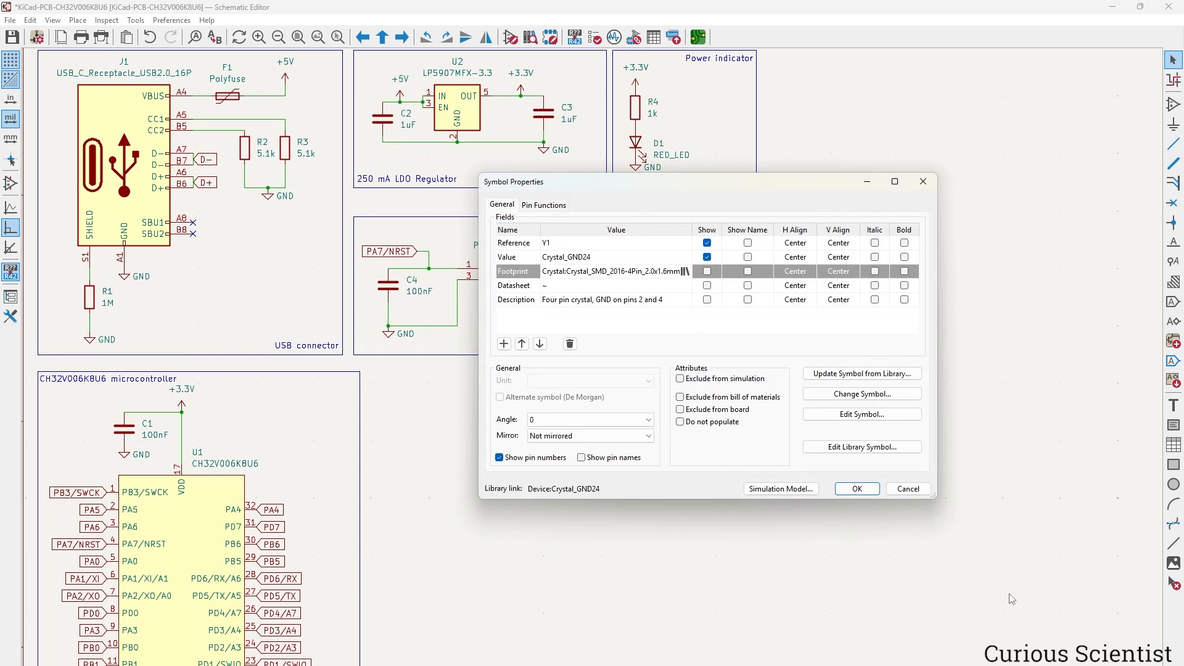
left_click(867, 492)
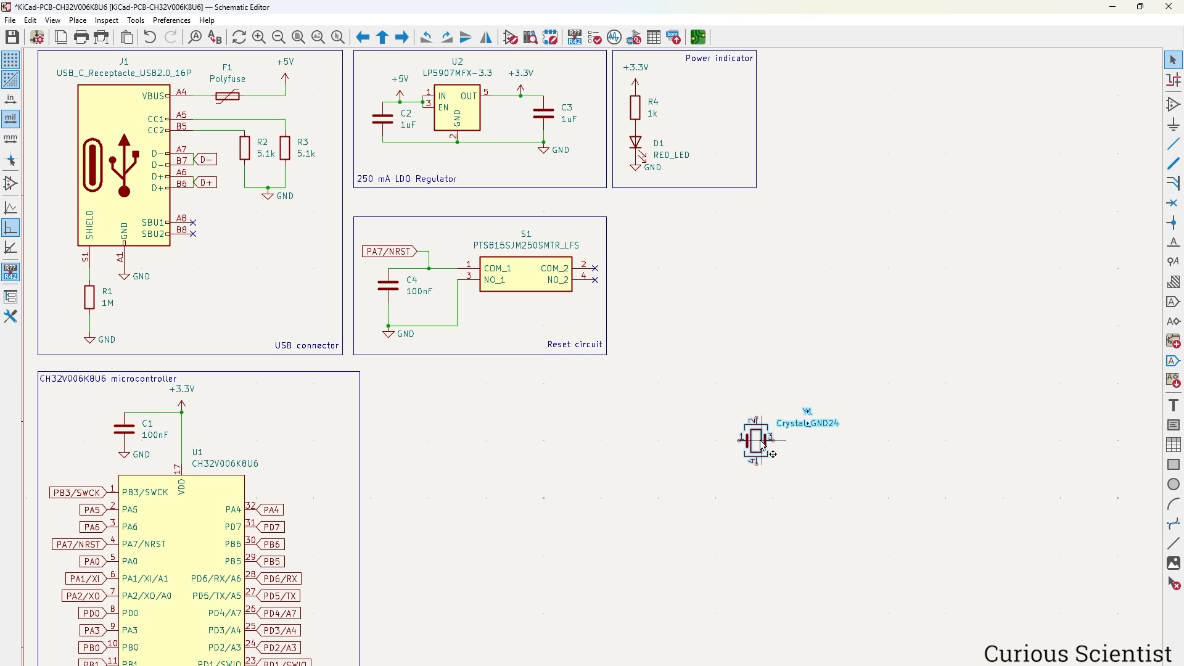
Move Y1 nearer the microcontroller and wire GND symbol copies to its pins 2 and 4.
left_click_drag(762, 442, 577, 454)
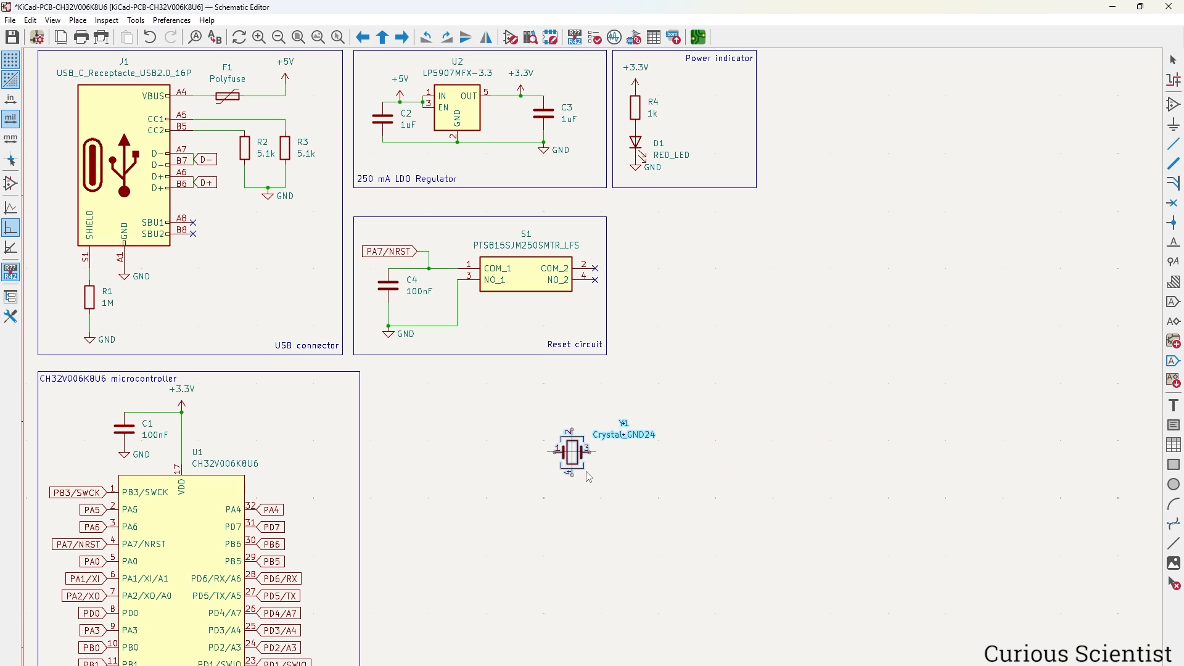
scroll(589, 486, "up", 3)
middle_click_drag(595, 384, 715, 494)
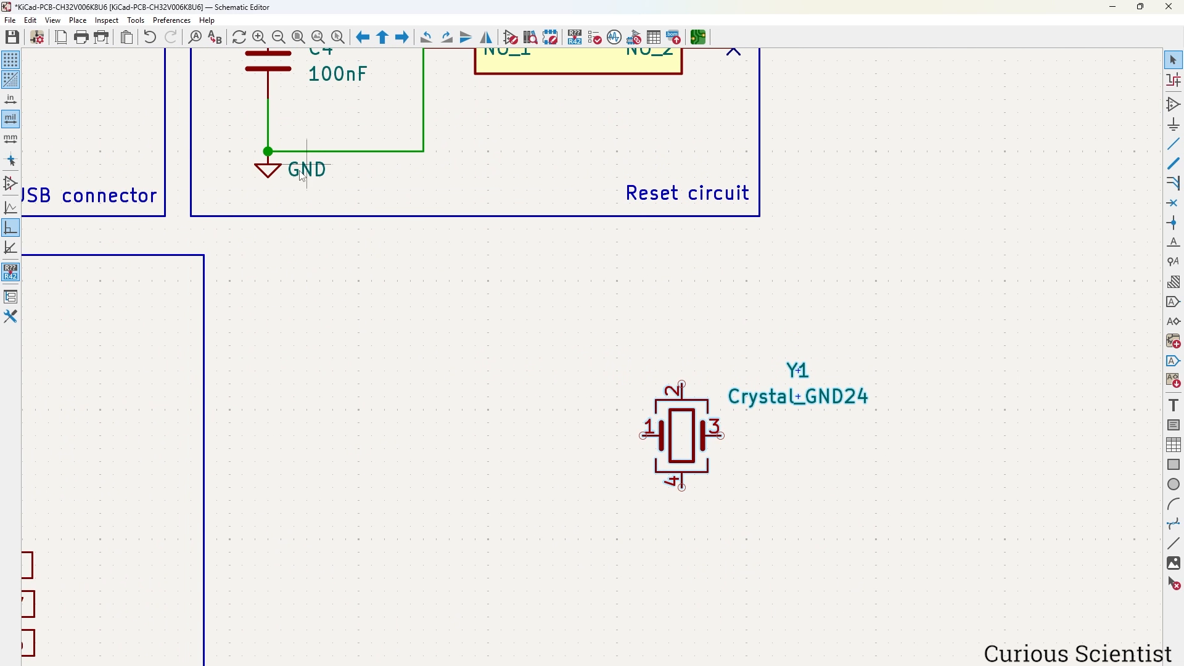
key("ctrl+d")
left_click(608, 318)
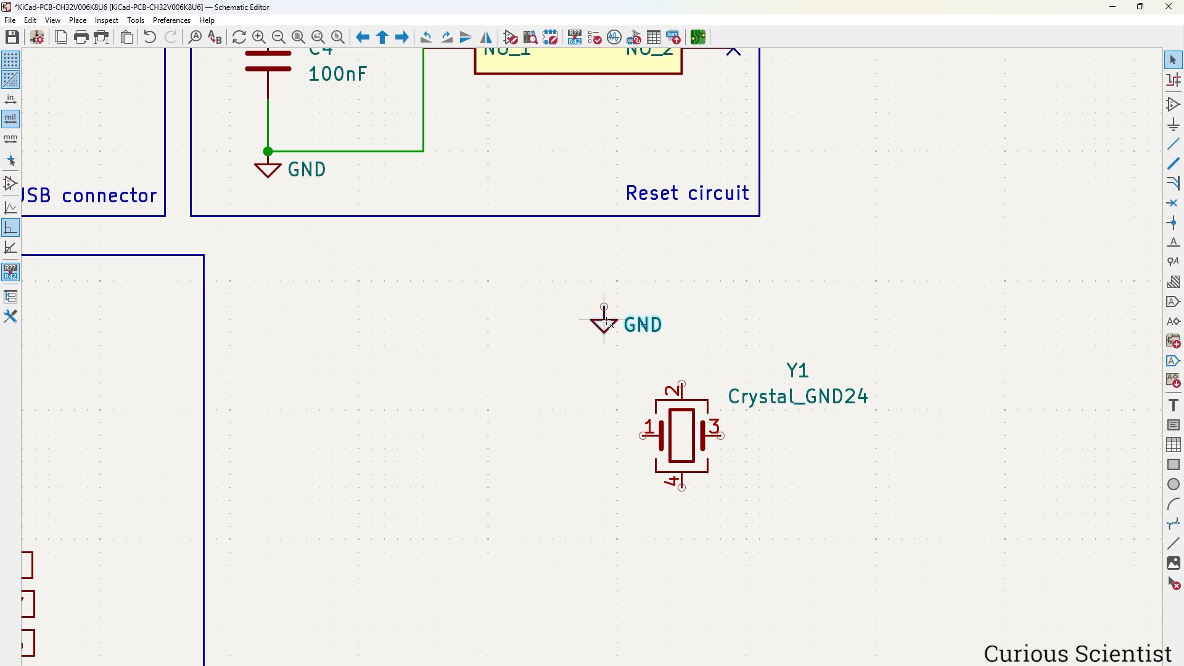
key("ctrl+d")
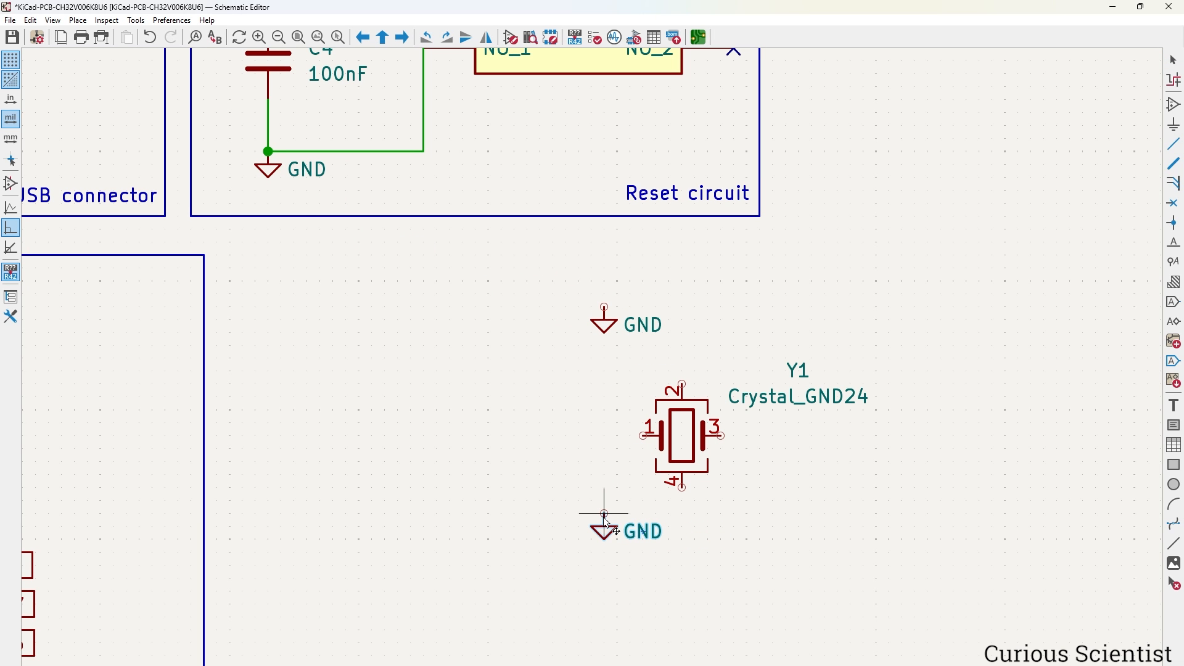
left_click(604, 512)
key("w")
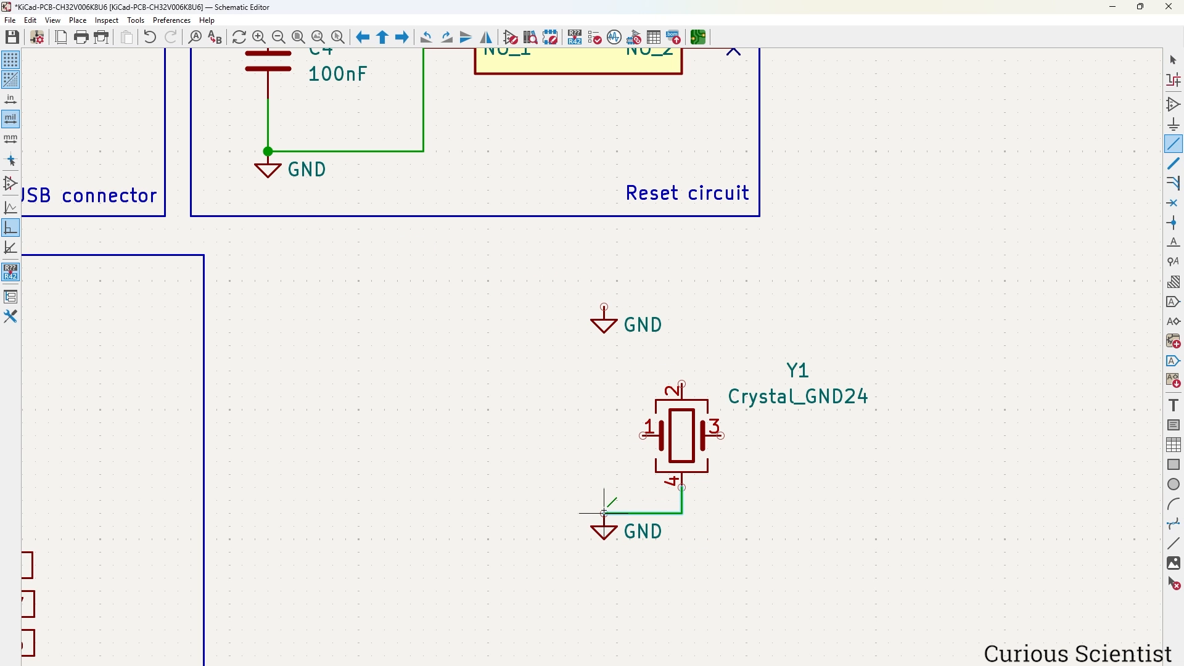
left_click(605, 514)
key("w")
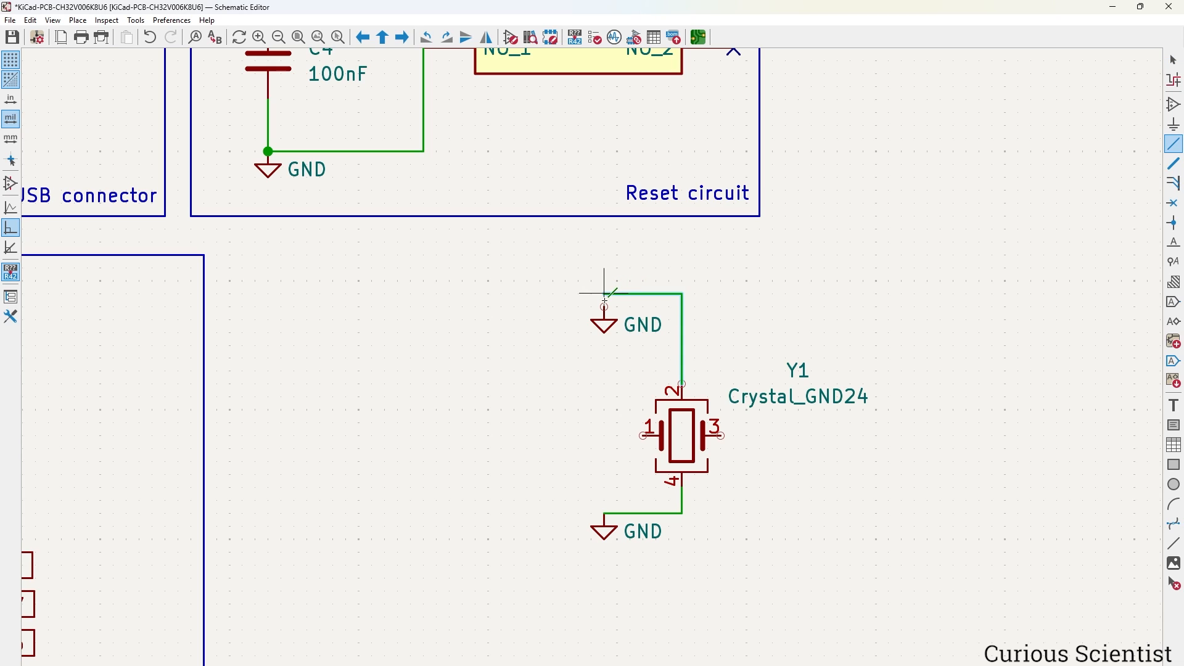
left_click(604, 306)
key("Escape")
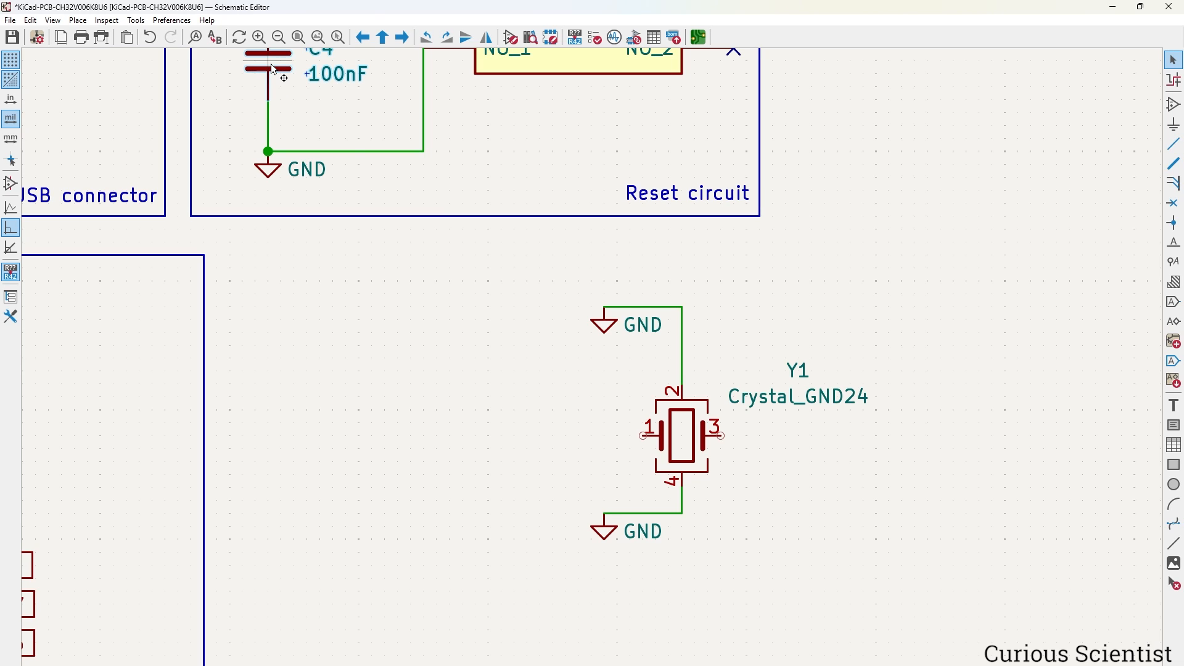
Add two copies of 100nF C4 as C5 and C6 on either side of Y1, level with its pins.
key("ctrl+d")
left_click(541, 438)
key("ctrl+d")
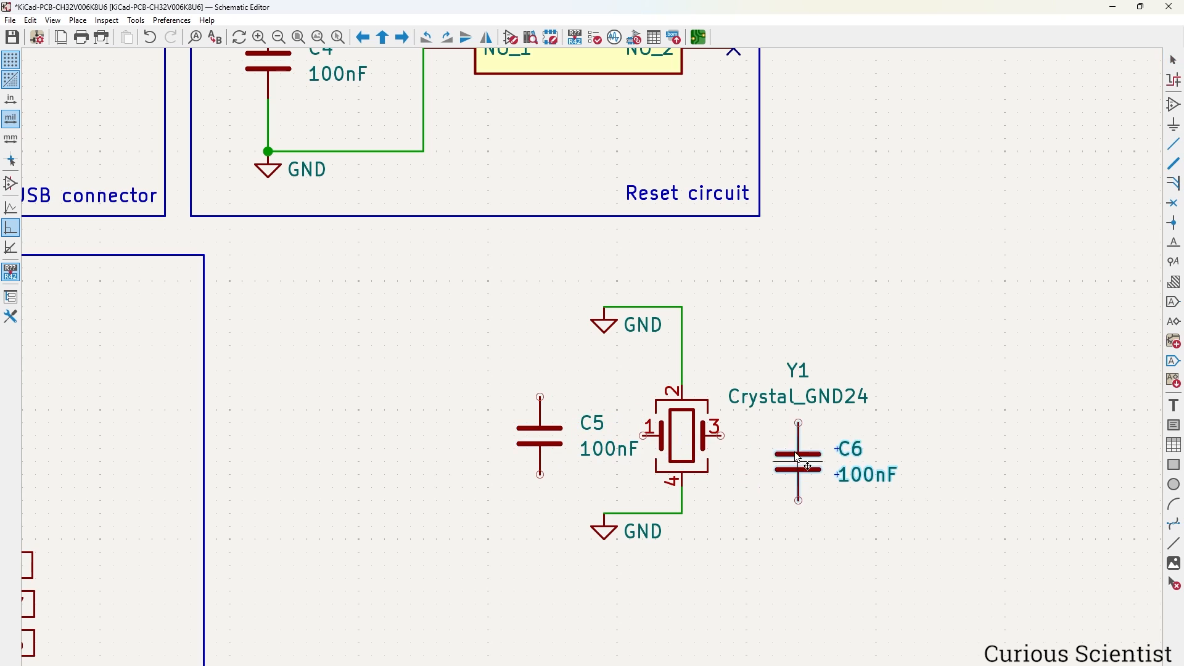
left_click(821, 392)
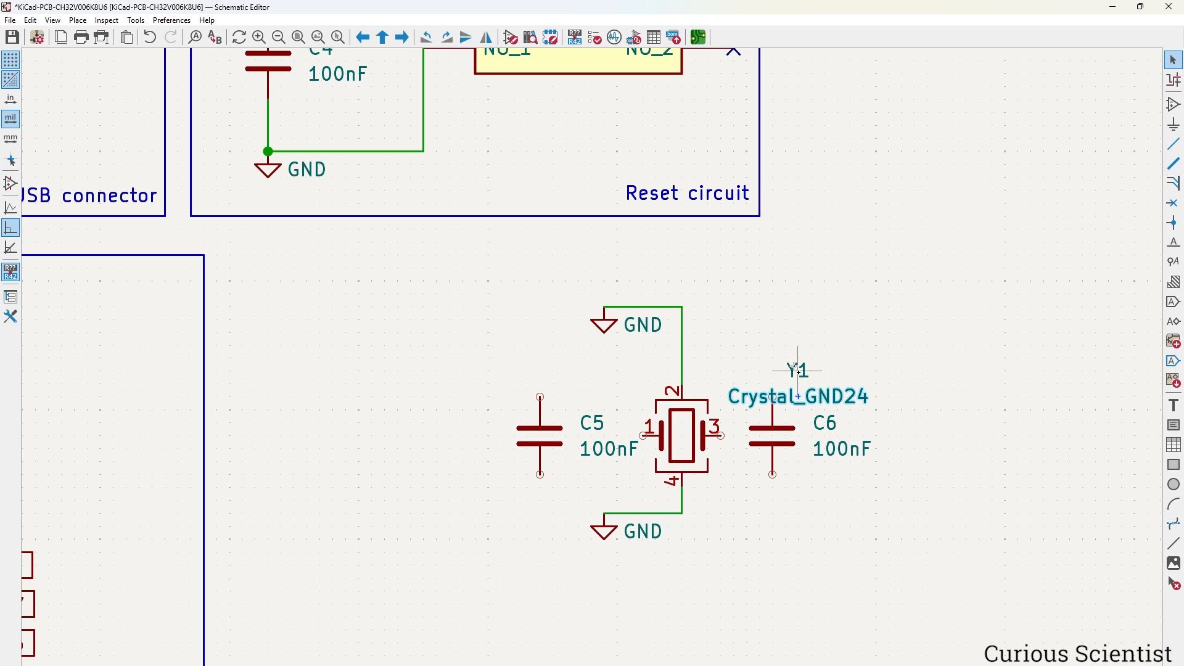
left_click(795, 368, "shift")
left_click_drag(795, 367, 763, 301)
left_click(940, 371)
left_click(788, 440)
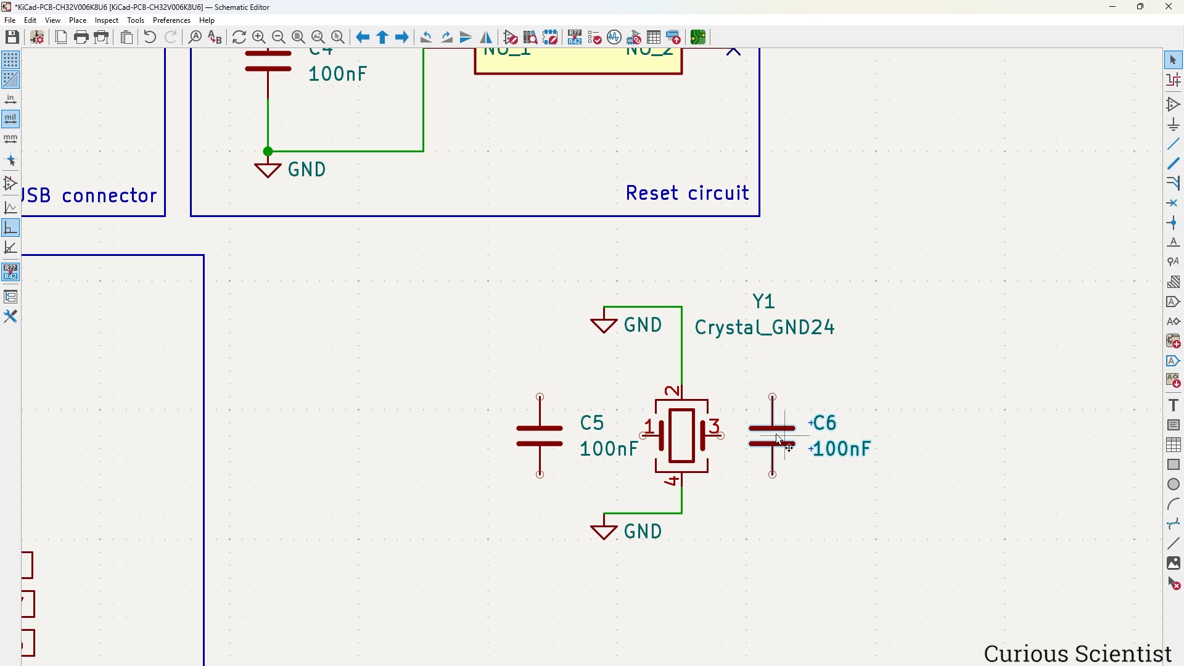
left_click(528, 438, "shift")
left_click_drag(528, 439, 559, 479)
left_click(708, 611)
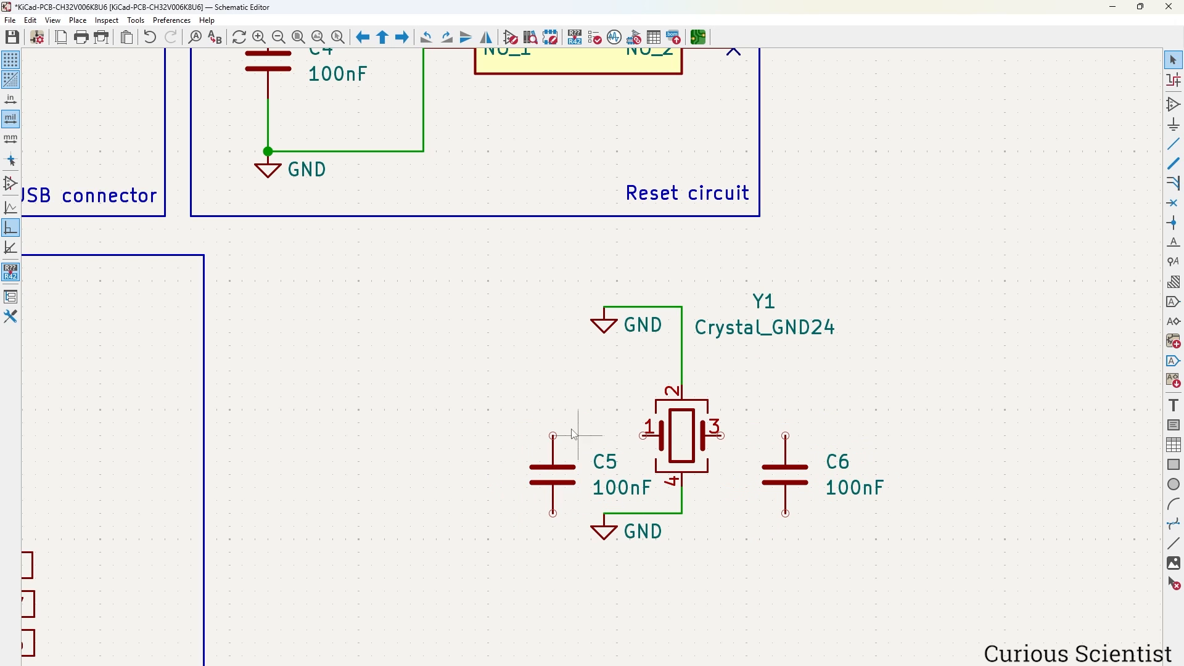
Wire C5 to pin 1 and C6 to pin 3, and join their bottoms to a GND.
key("w")
left_click(553, 435)
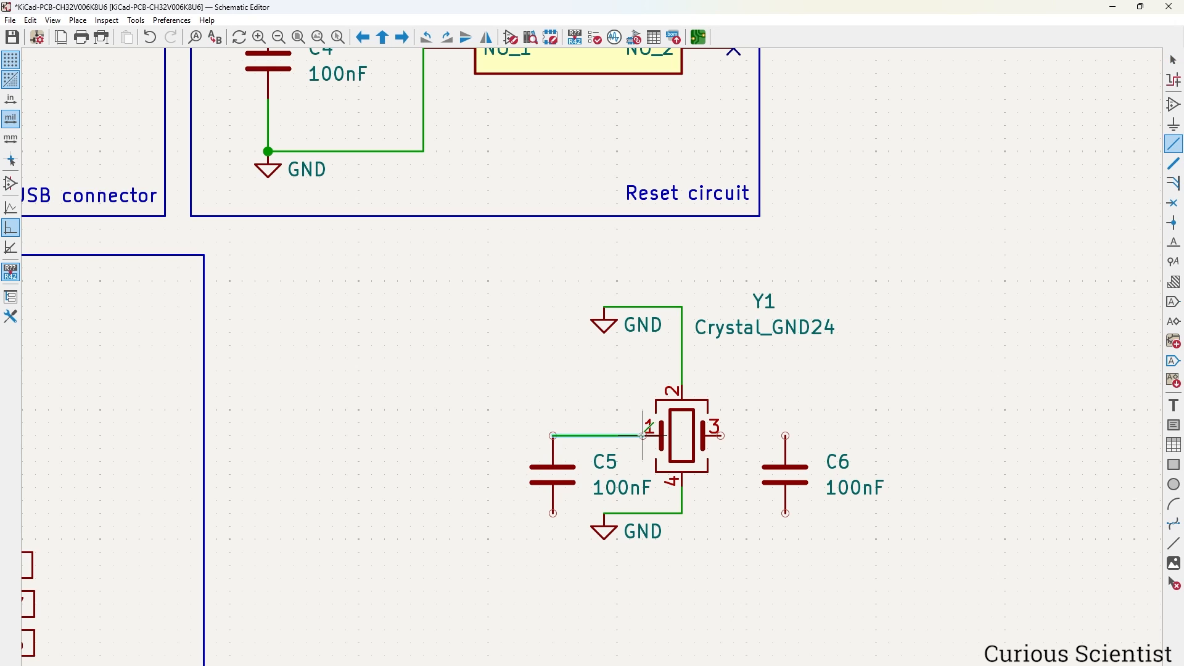
left_click(644, 436)
key("w")
left_click(786, 435)
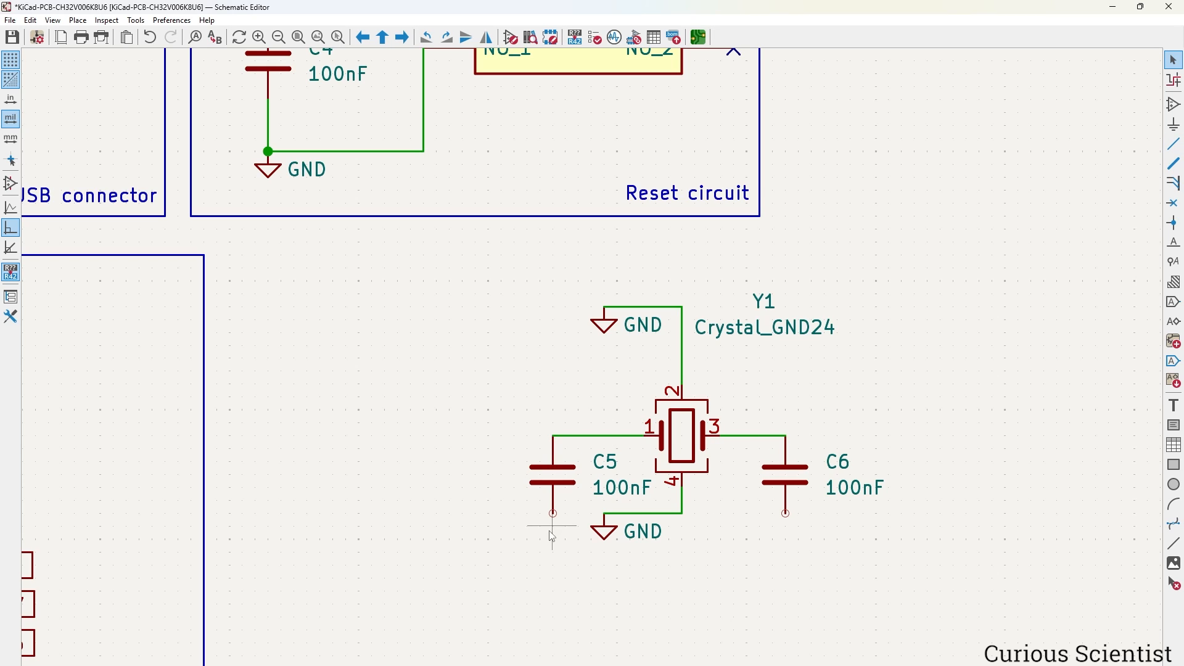
key("w")
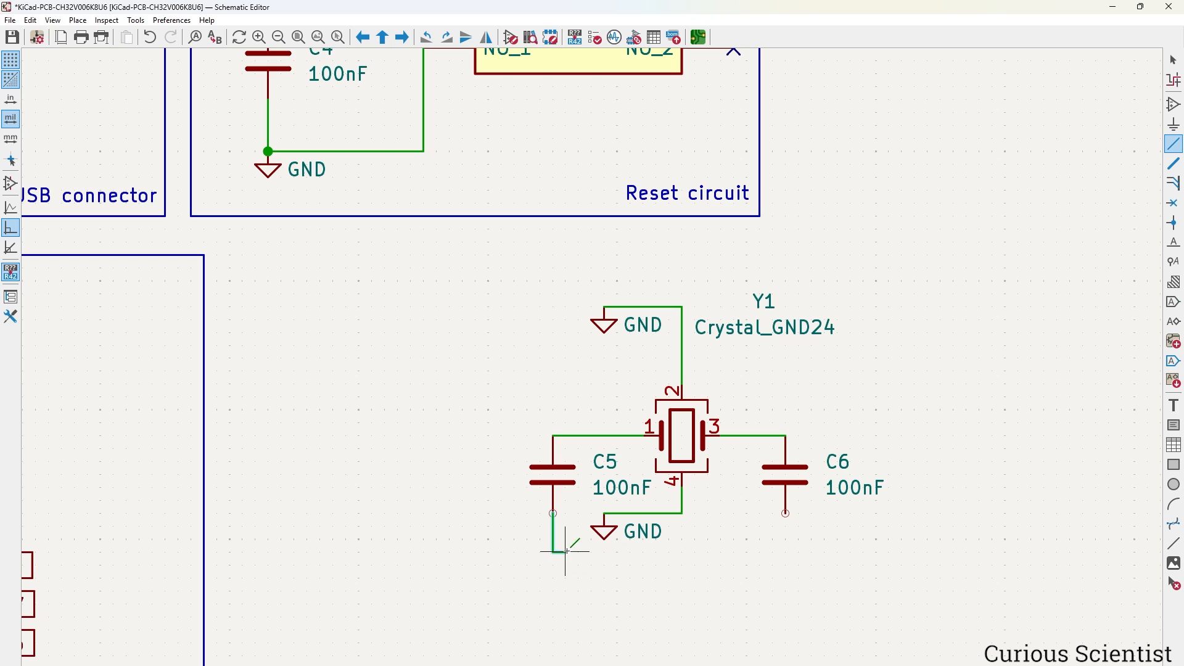
left_click(785, 513)
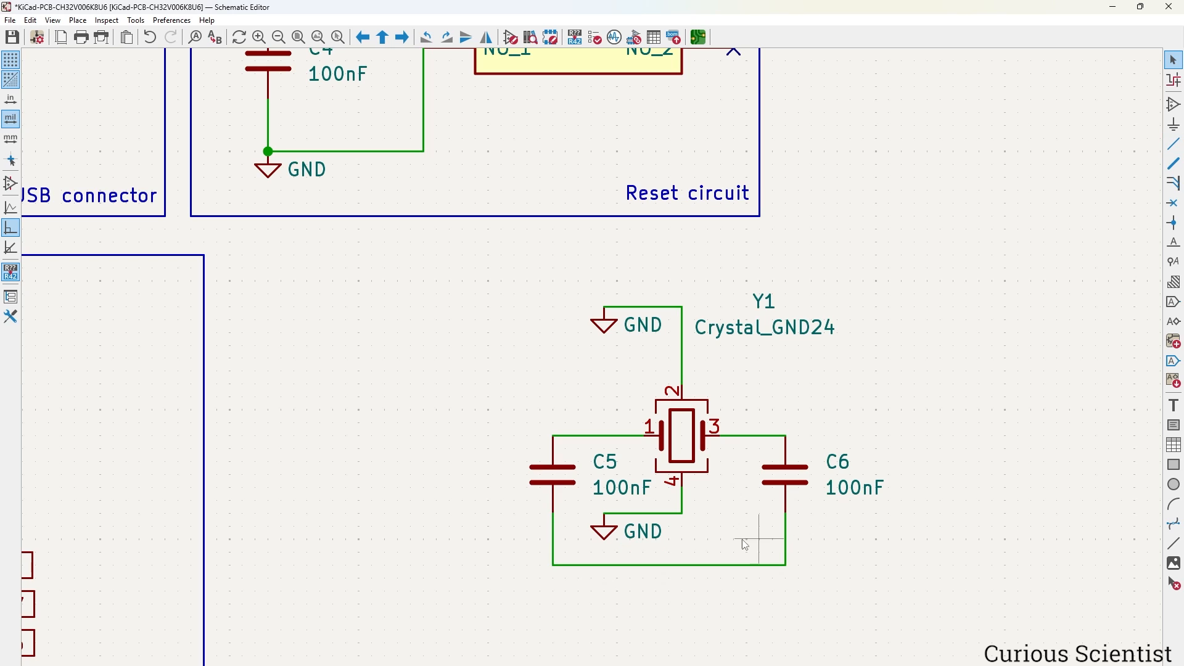
left_click(611, 530)
key("ctrl+c")
key("ctrl+v")
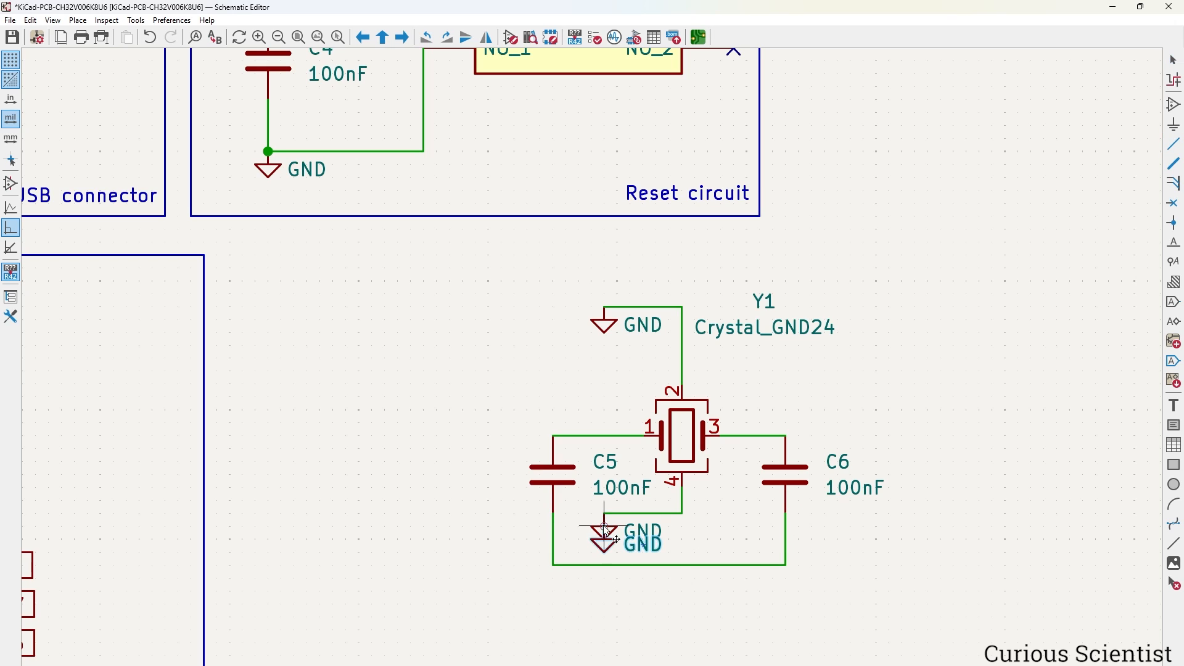
left_click(668, 562)
left_click(856, 550)
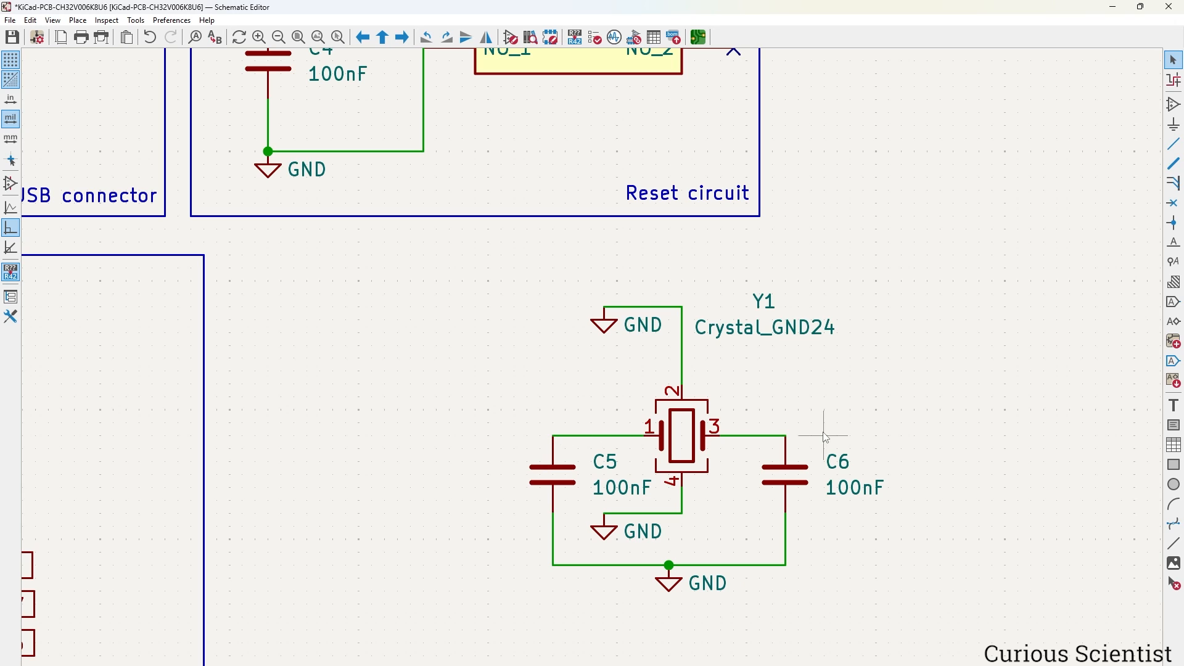
Copy the PA1/XI and PA2/XO global labels from U1 to beside crystal Y1.
scroll(338, 426, "down", 3)
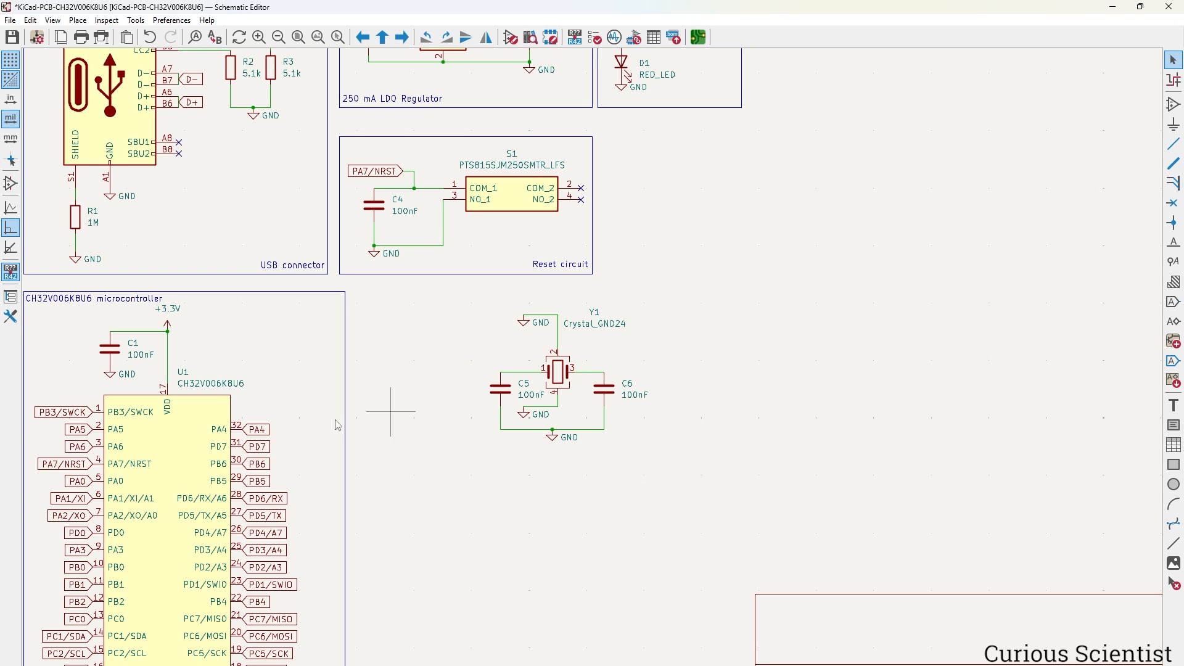
middle_click_drag(338, 424, 440, 382)
scroll(193, 468, "up", 2)
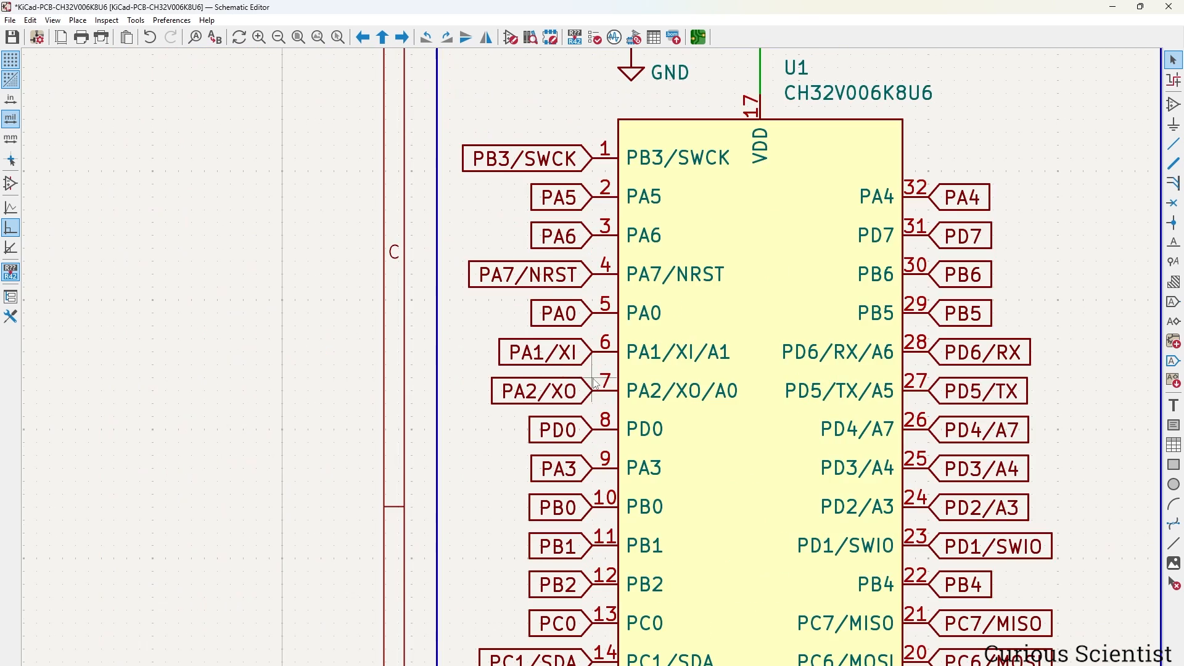
scroll(596, 383, "down", 2)
left_click(573, 363)
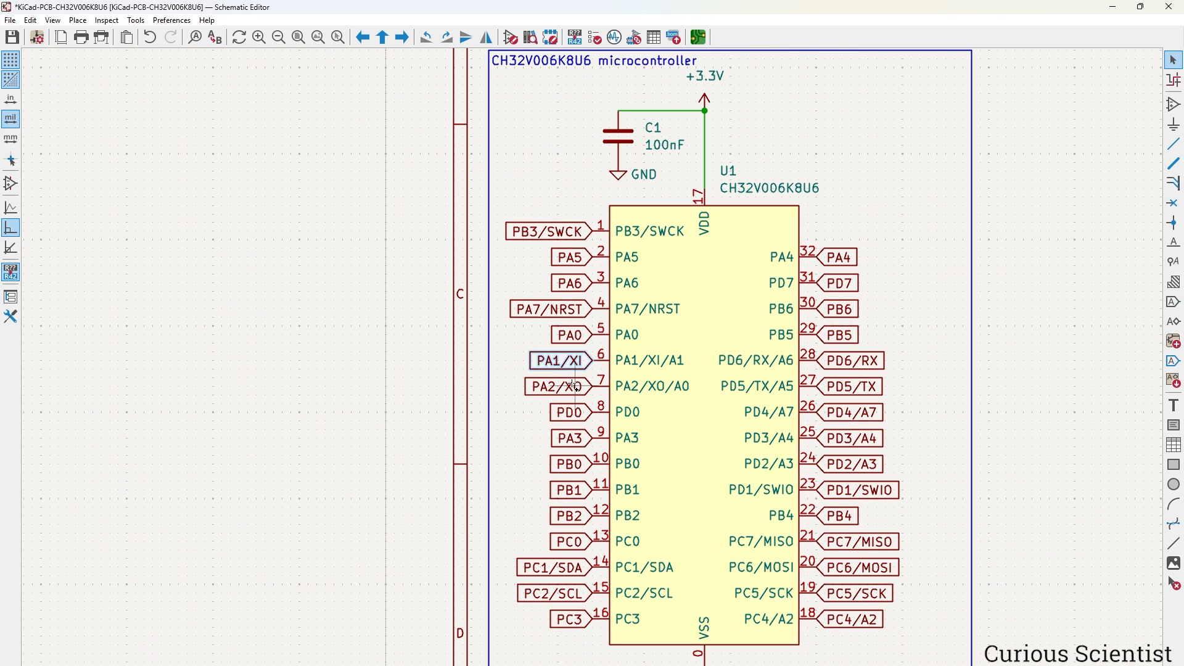
left_click(575, 387, "shift")
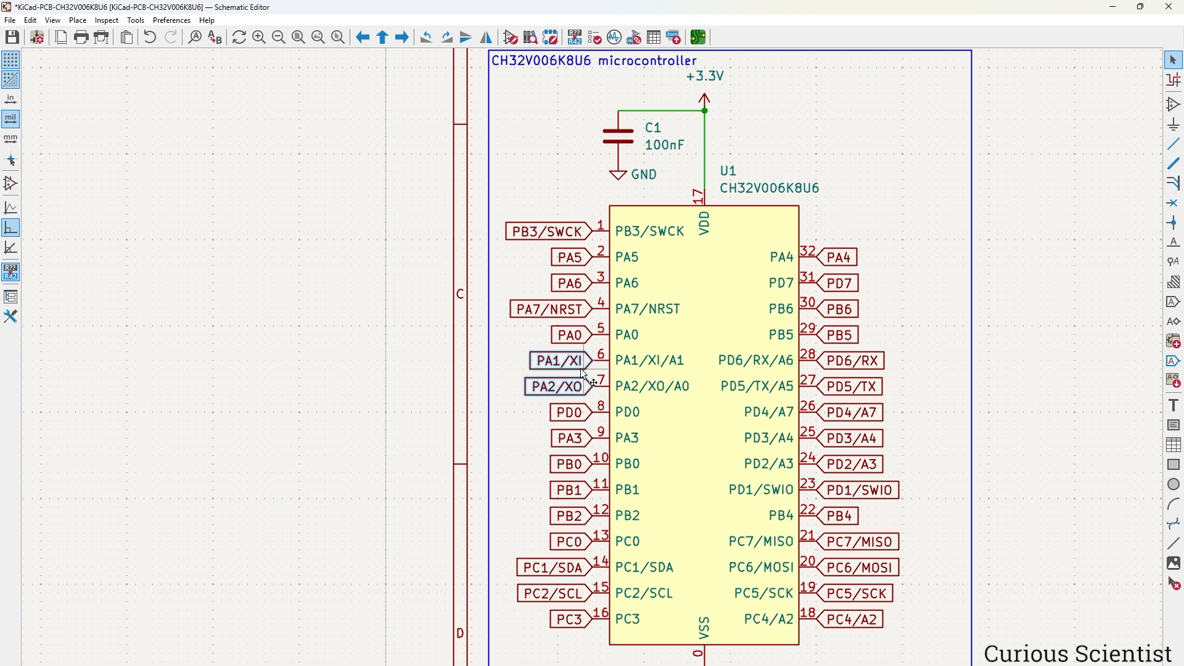
key("ctrl+c")
key("ctrl+v")
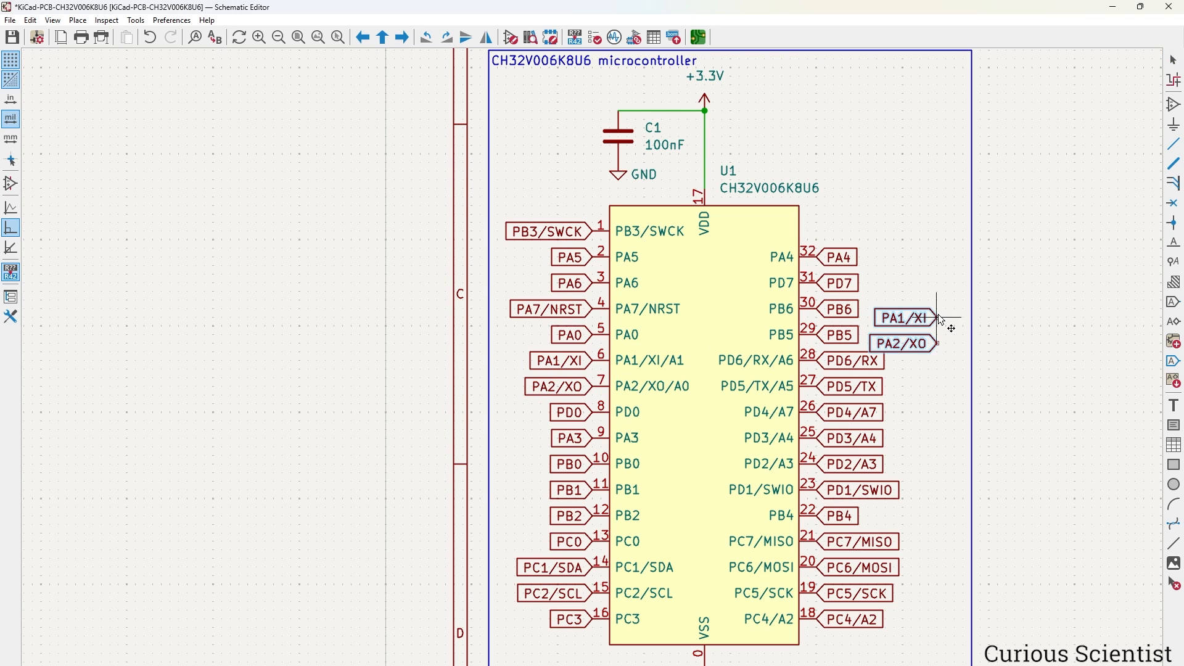
middle_click_drag(939, 315, 481, 406)
middle_click_drag(661, 294, 585, 369)
left_click(637, 311)
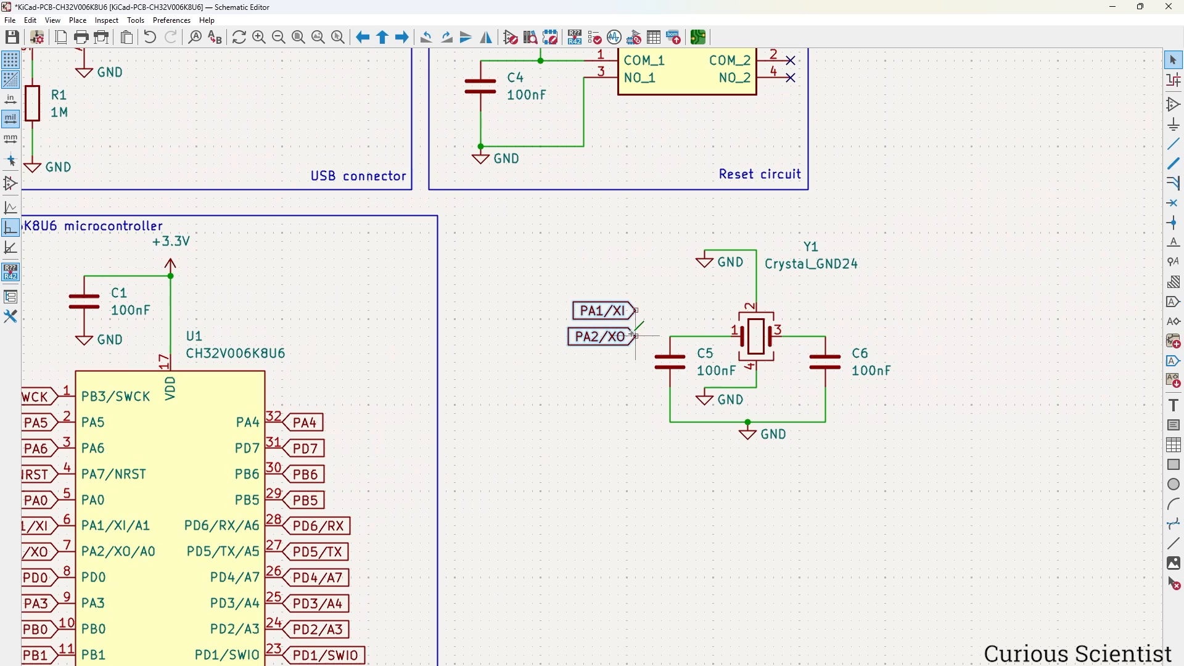
key("Escape")
Rotate PA2/XO, place it right of Y1, and wire it to pin 3.
left_click(628, 338)
key("m")
key("r")
key("r")
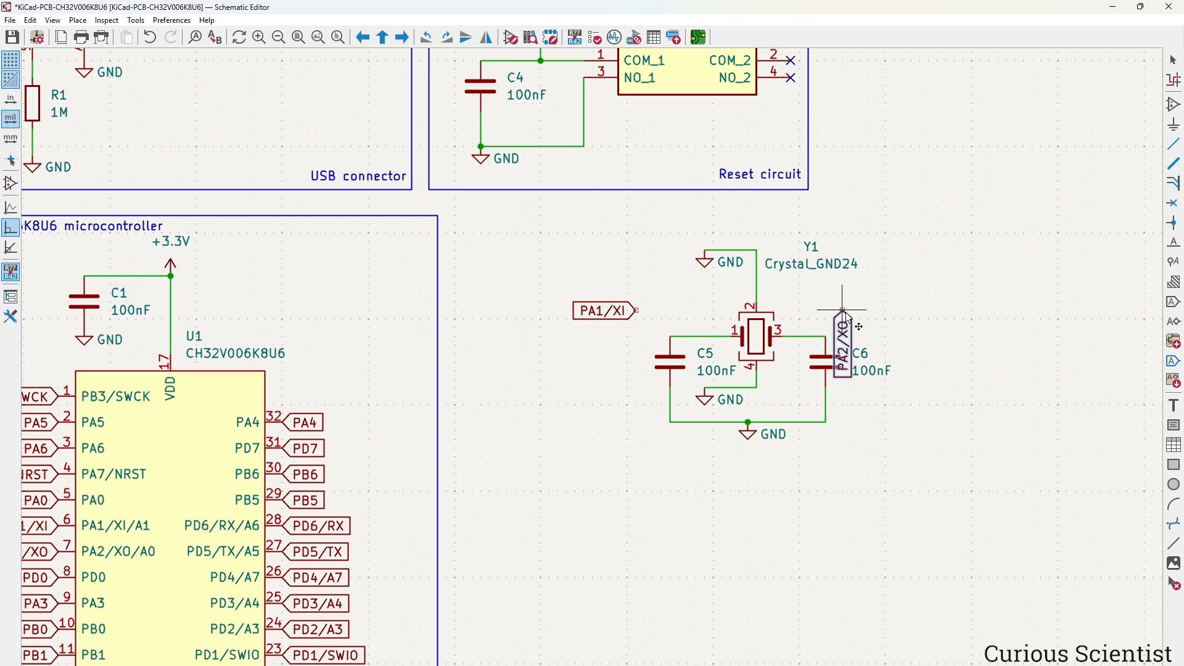
left_click(809, 310)
key("w")
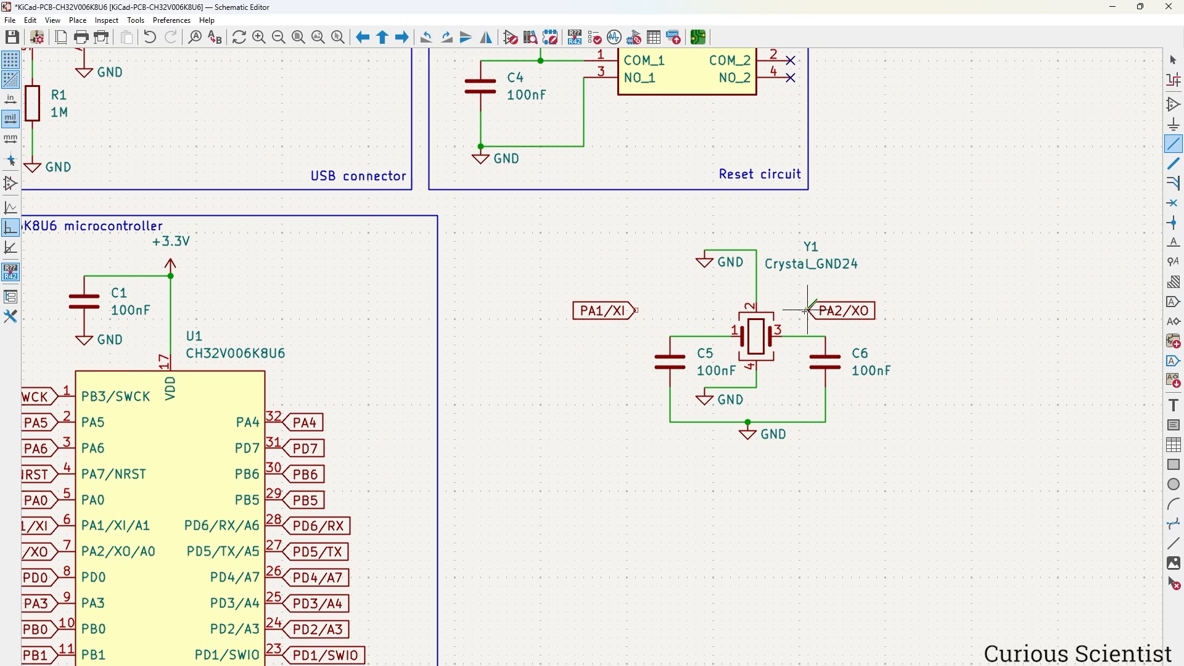
left_click(791, 337)
key("Escape")
Move PA1/XI closer to Y1 and wire it to pin 1 and C5.
left_click(605, 311)
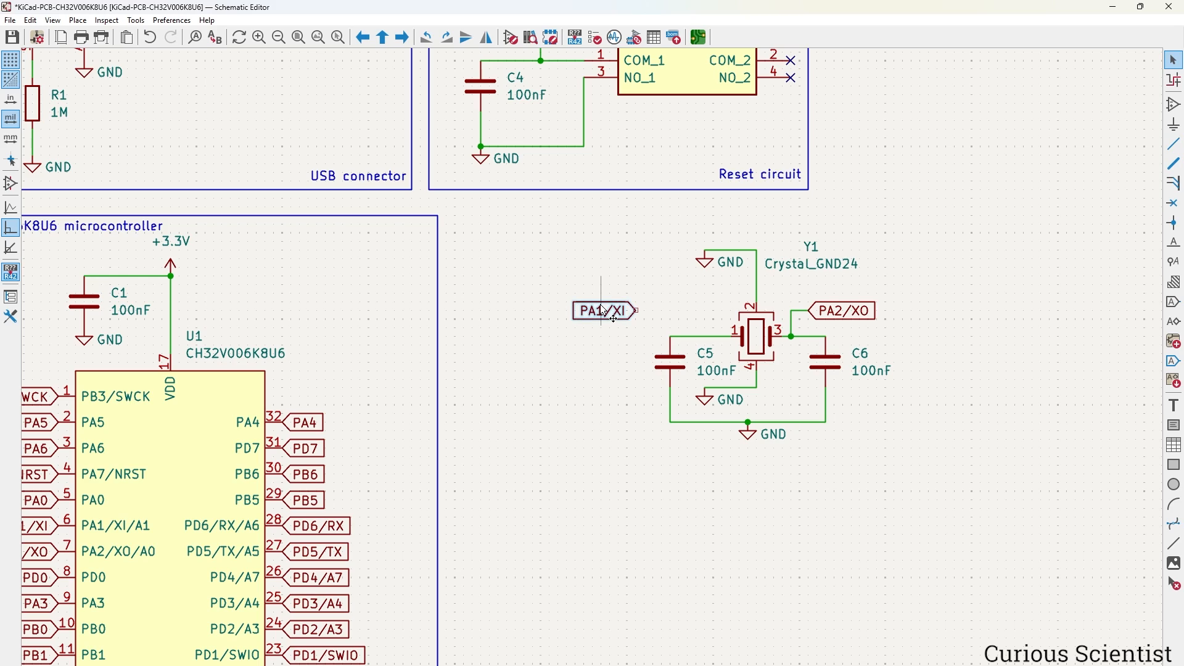
key("m")
left_click(698, 311)
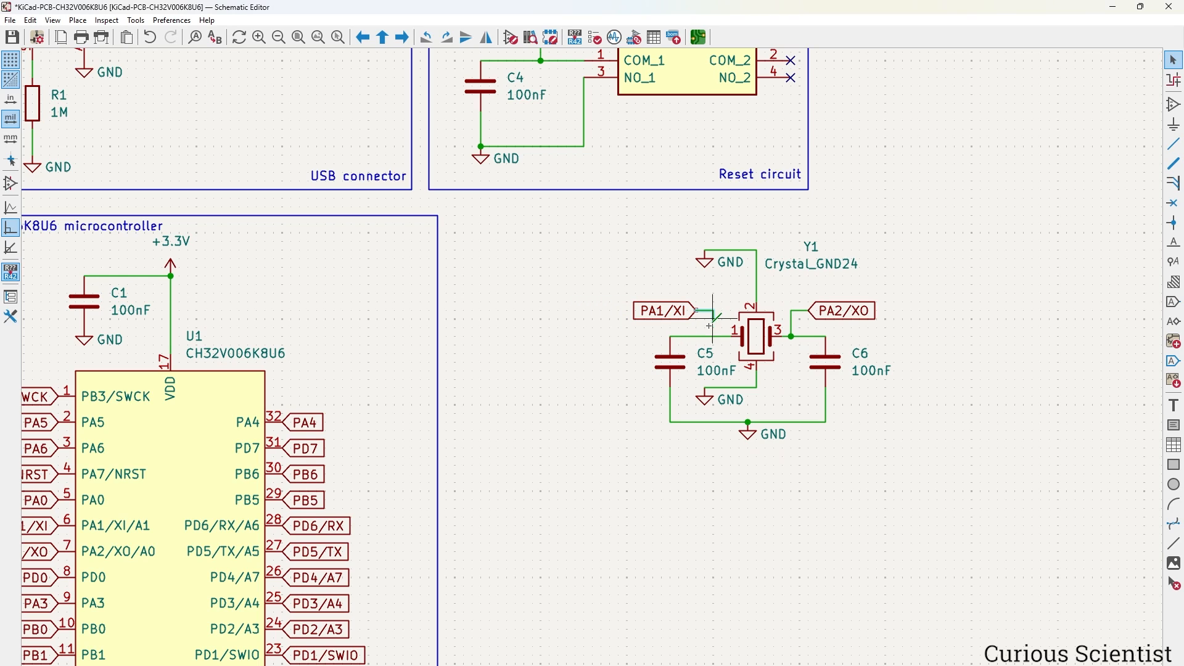
key("w")
left_click(712, 336)
key("Escape")
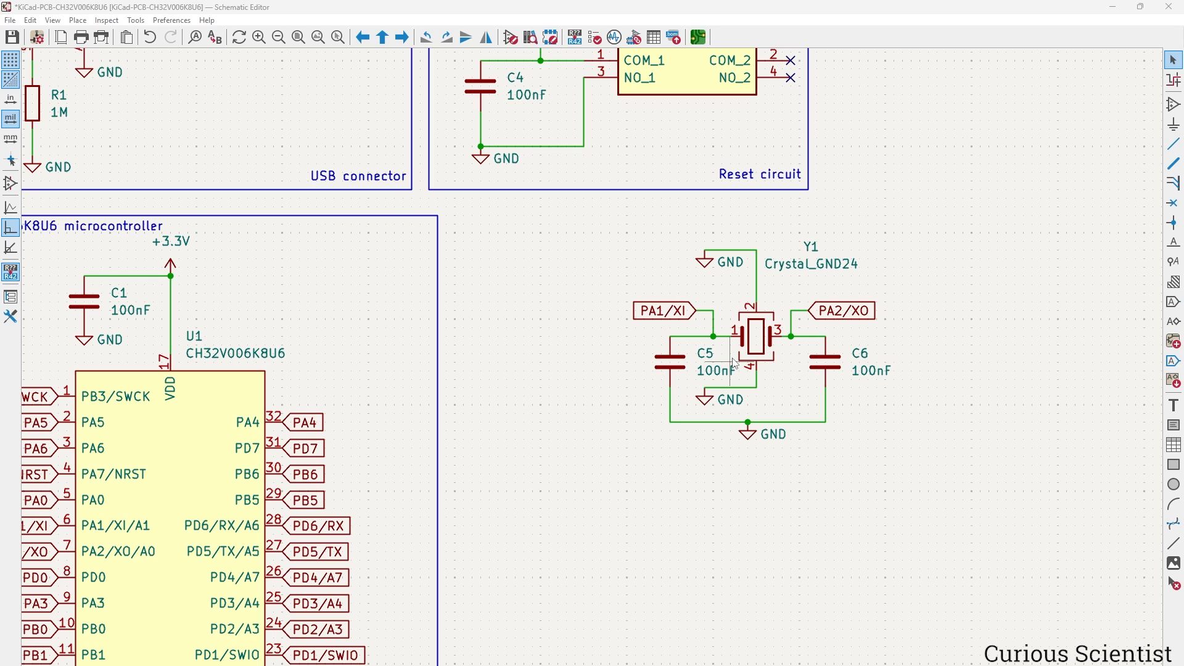
Change the values of C5 and C6 from 100nF to 4pF.
double_click(716, 372)
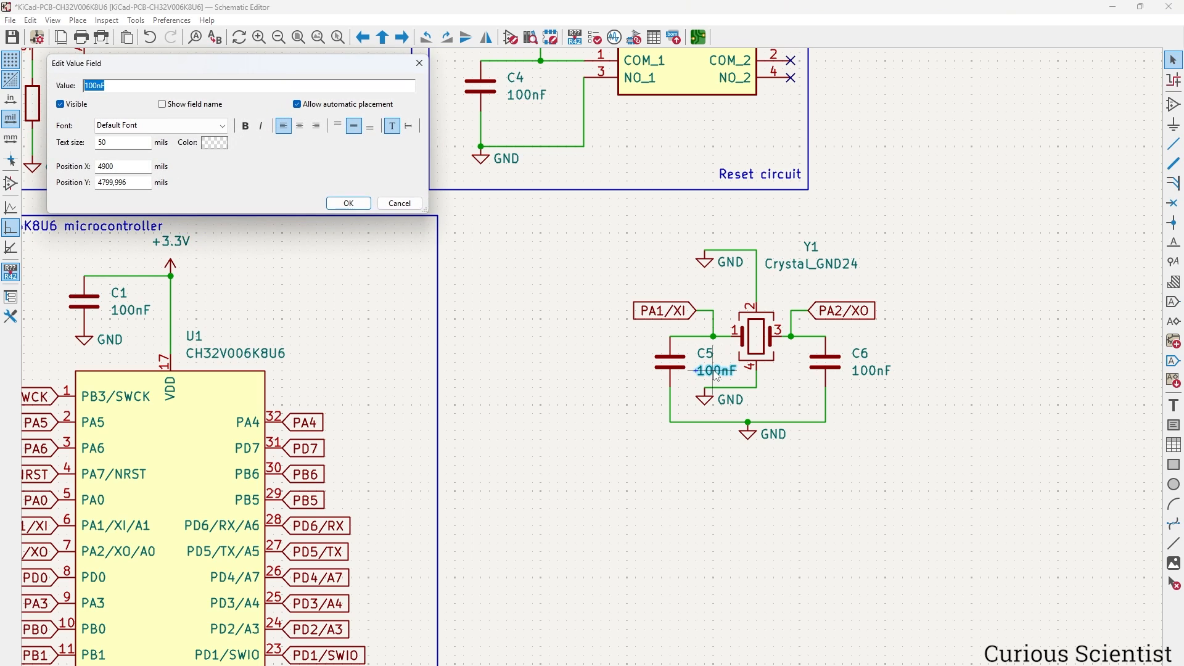
type("4pF")
key("Return")
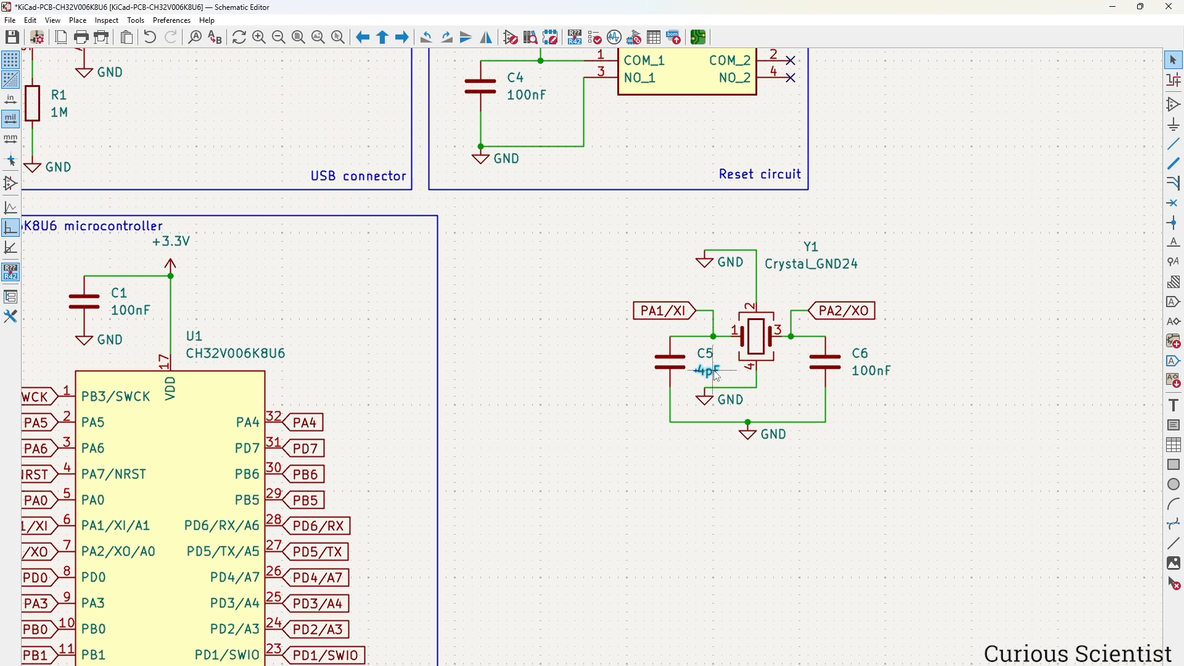
double_click(870, 372)
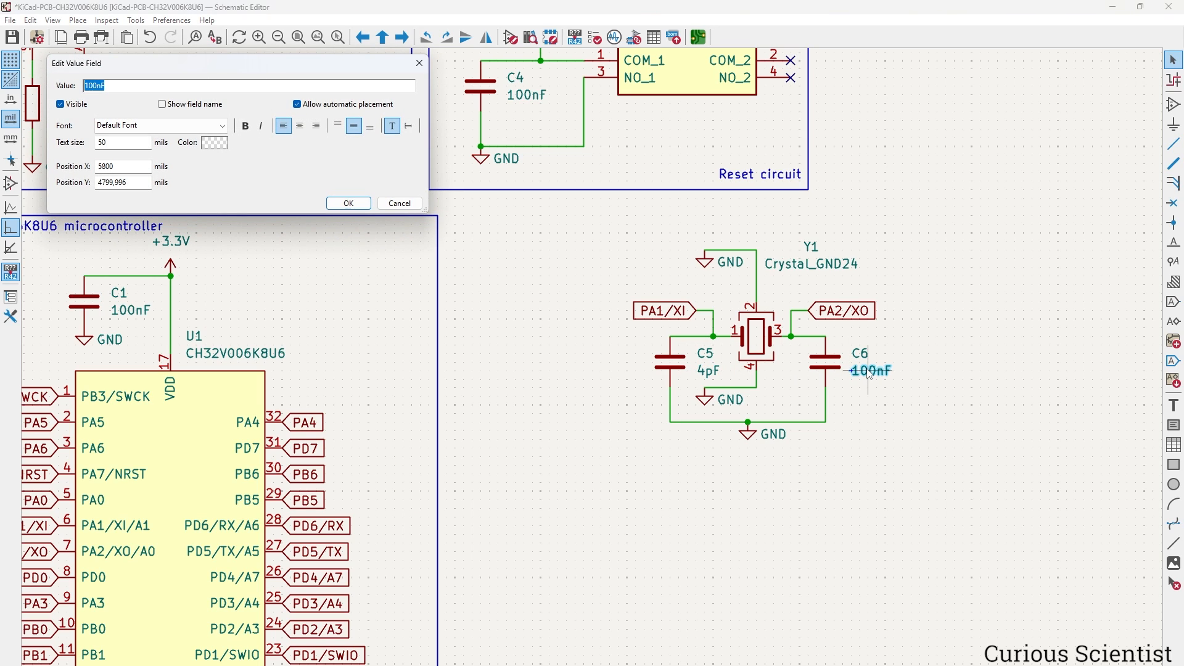
type("4pF")
key("Return")
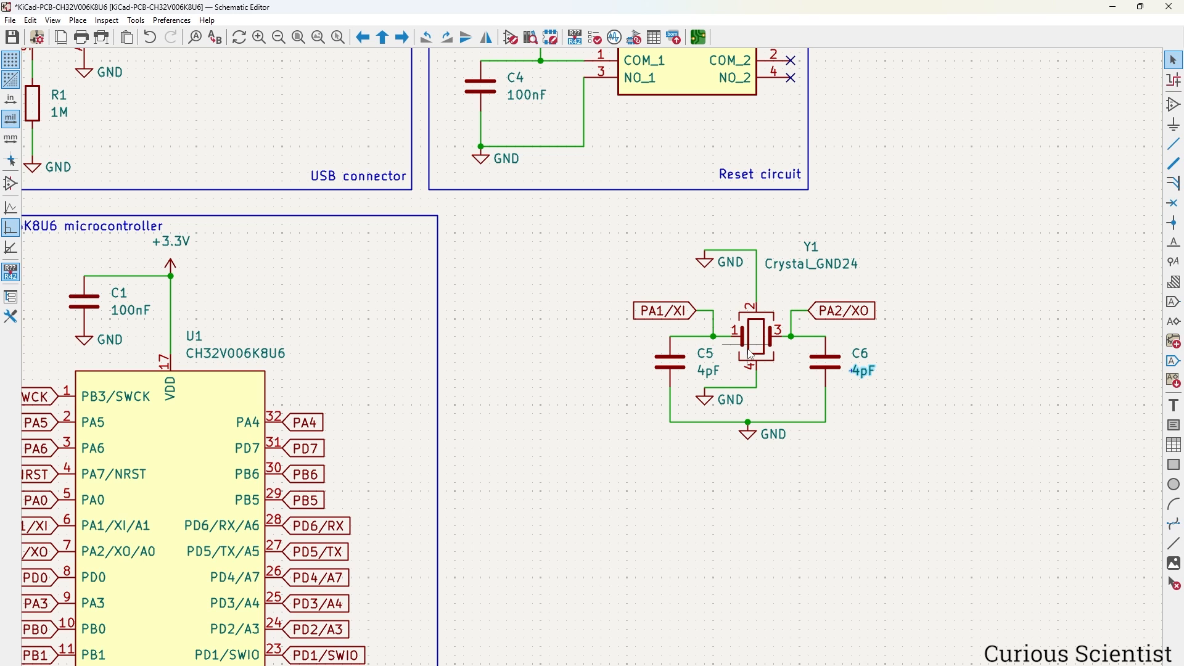
double_click(670, 365)
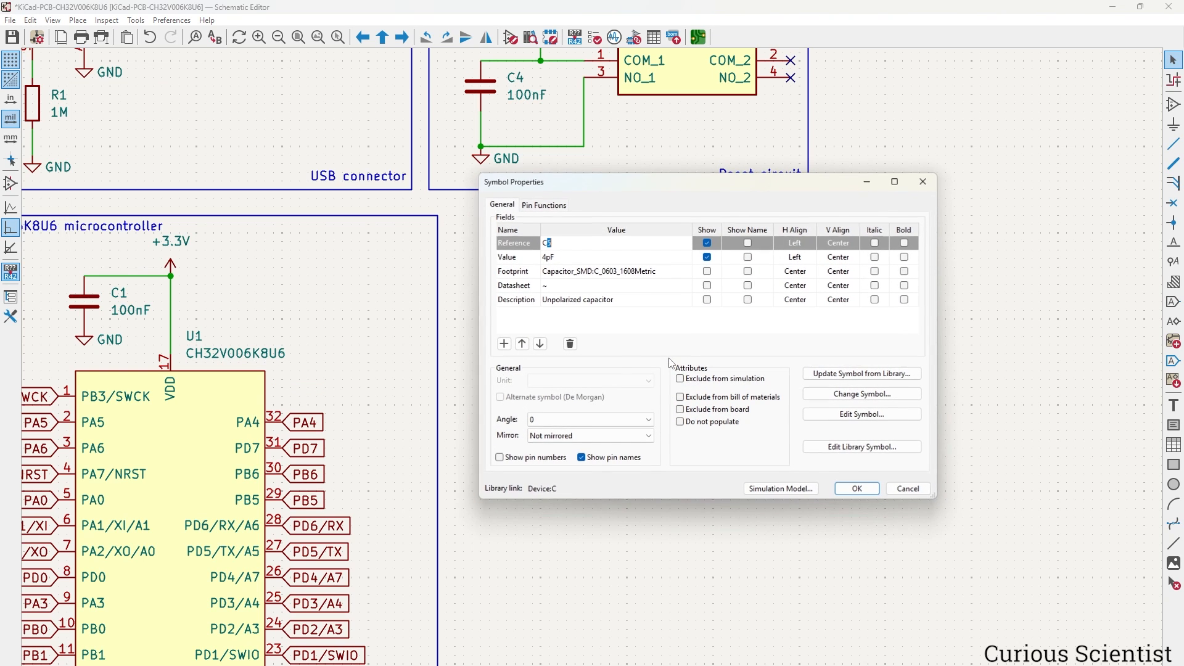
left_click(685, 275)
Assign footprint Capacitor_SMD:C_0402_1005Metric to C5 from the footprint browser.
left_click(684, 271)
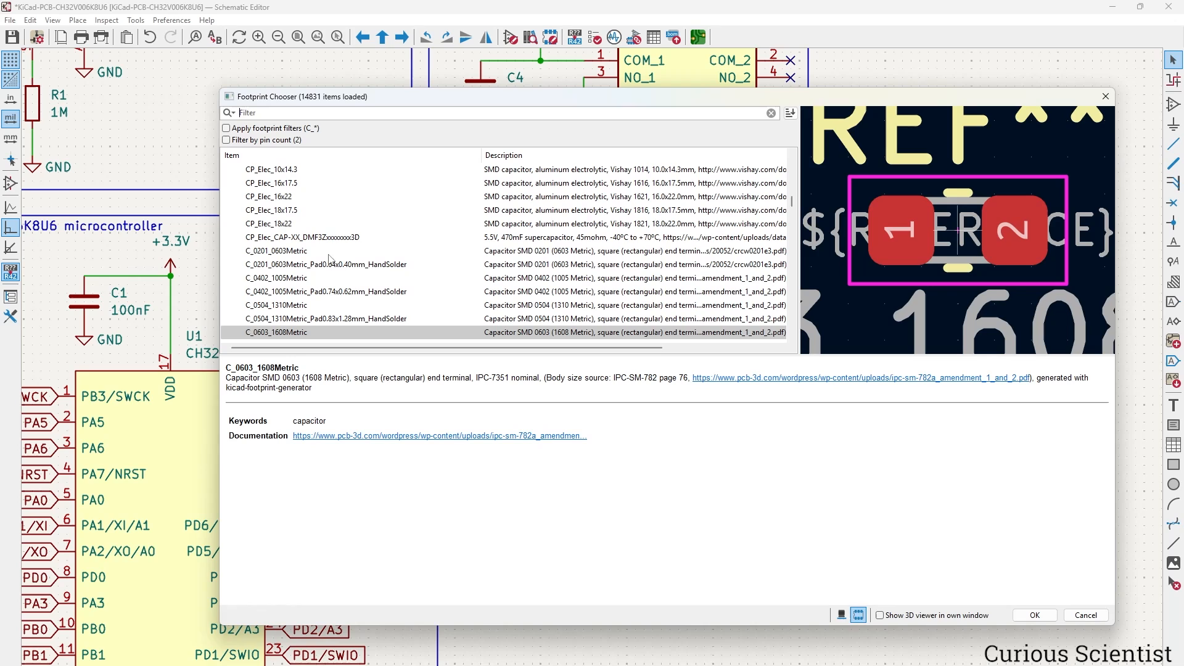
scroll(466, 244, "down", 1)
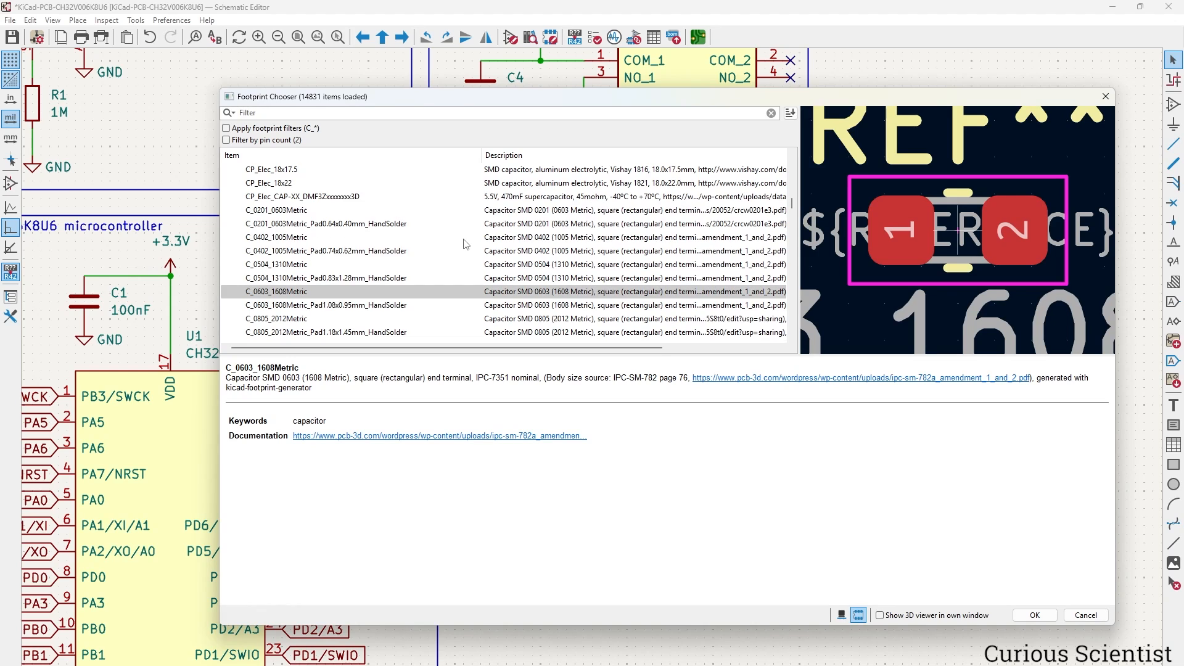
left_click(301, 245)
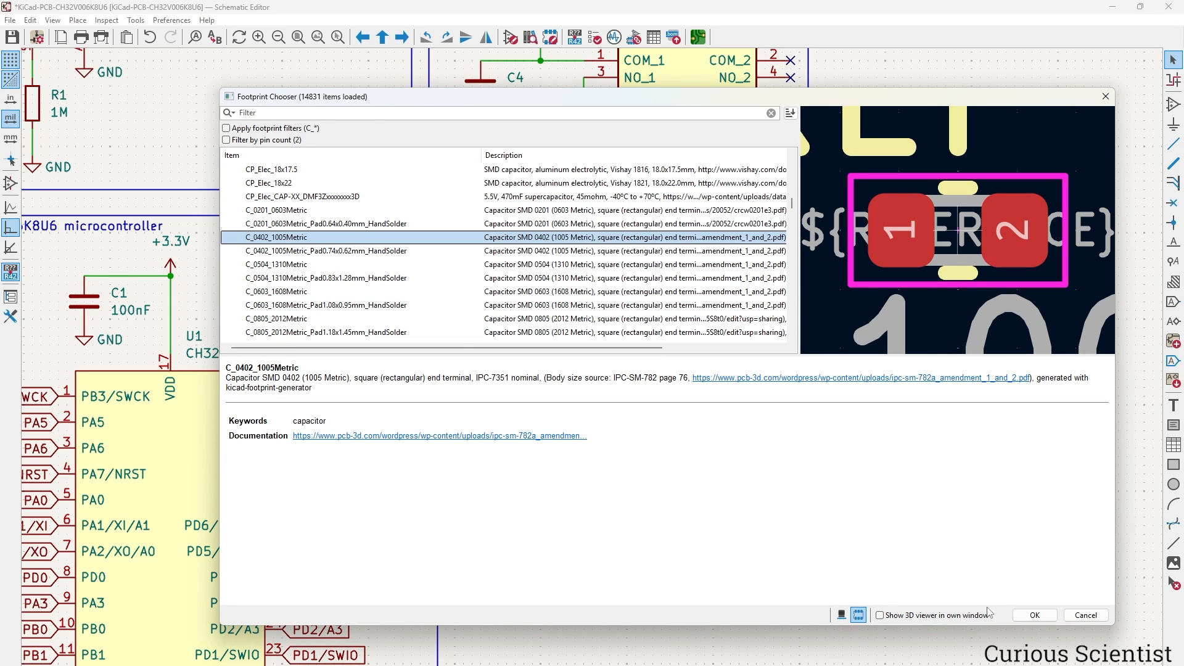
left_click(1024, 615)
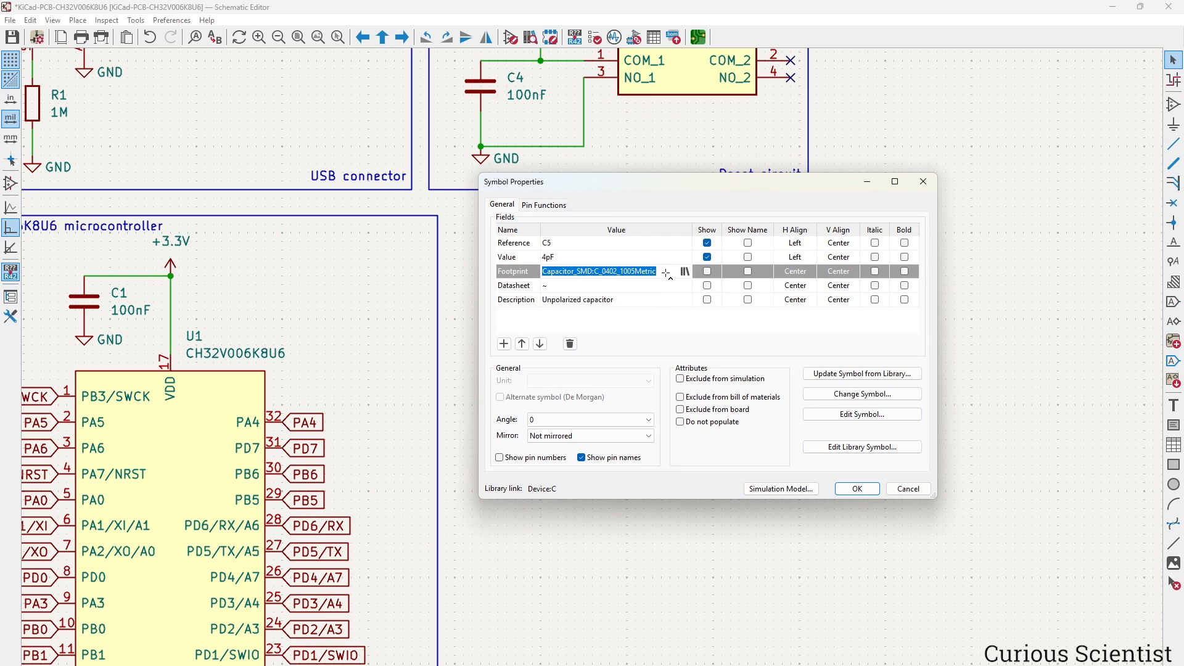
left_click(857, 489)
Paste the same C_0402_1005Metric footprint into C6's footprint field and apply.
double_click(826, 365)
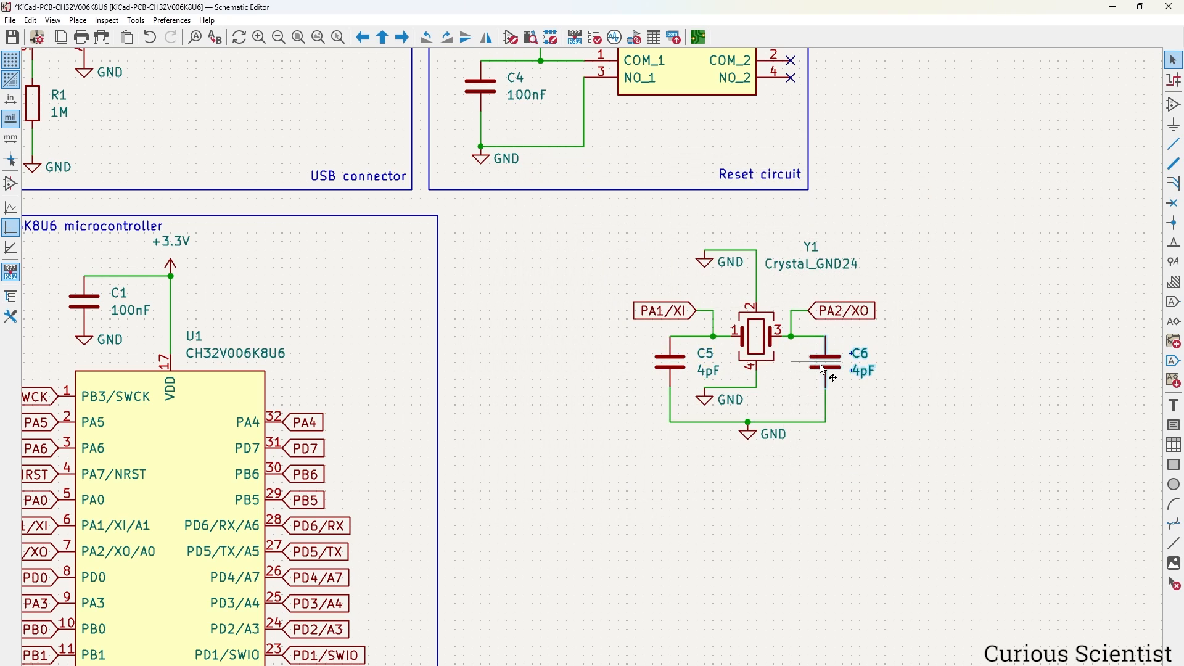
left_click(667, 271)
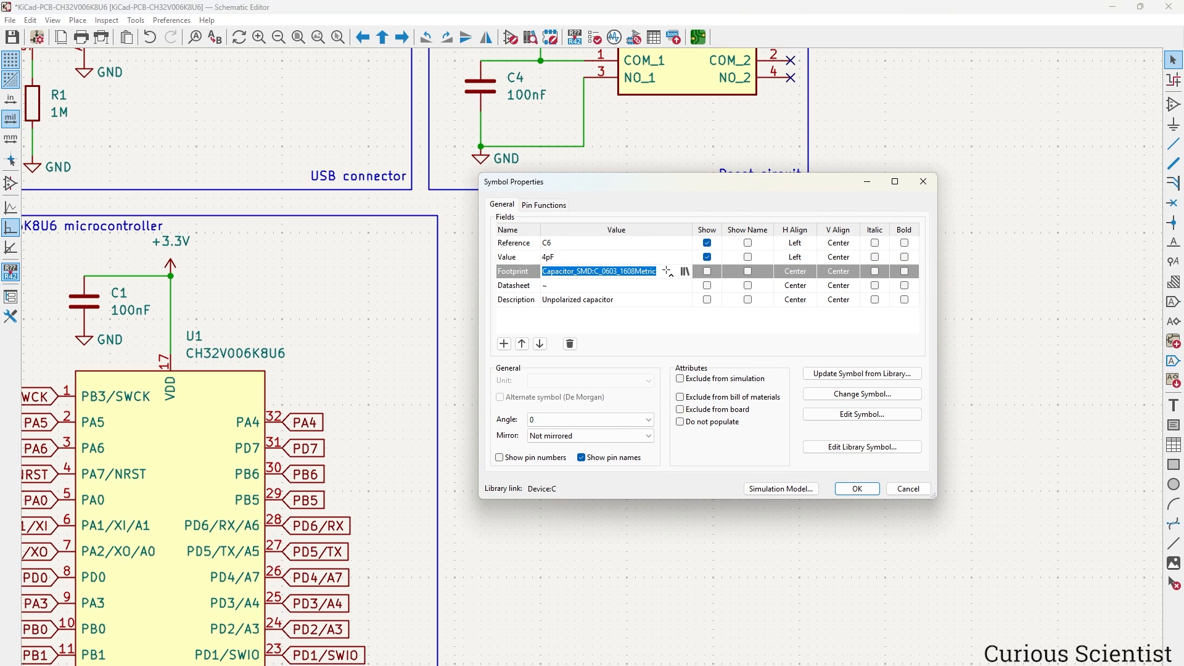
type("Capacitor_SMD:C_0402_1005Metric")
key("Return")
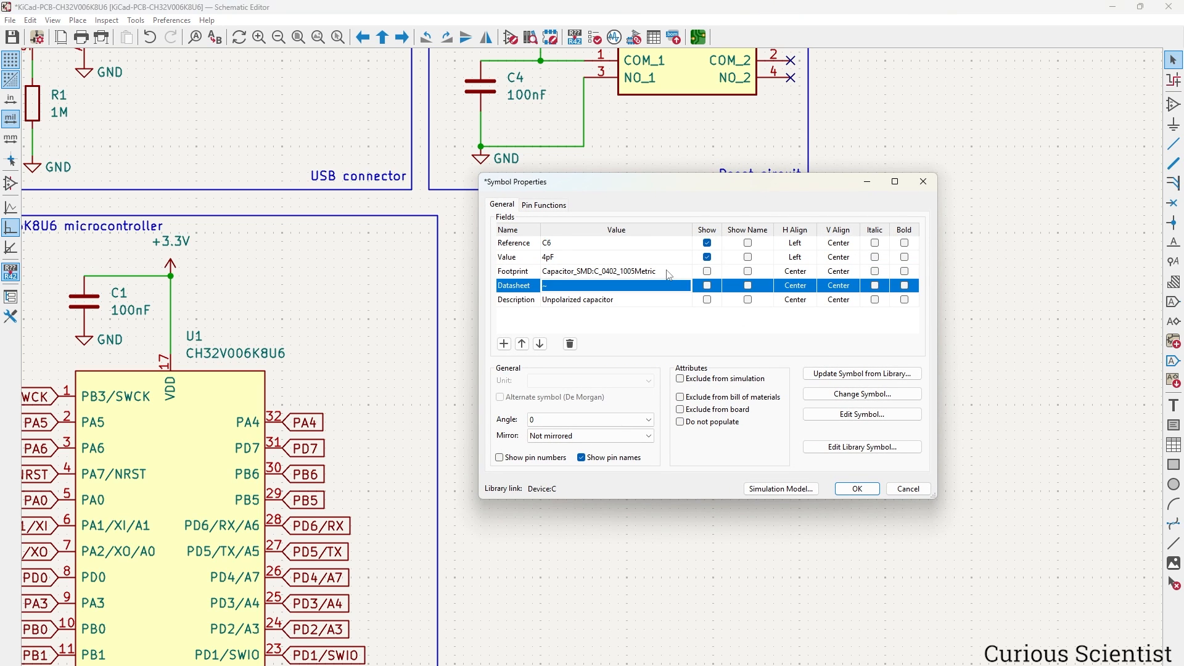
left_click(611, 274)
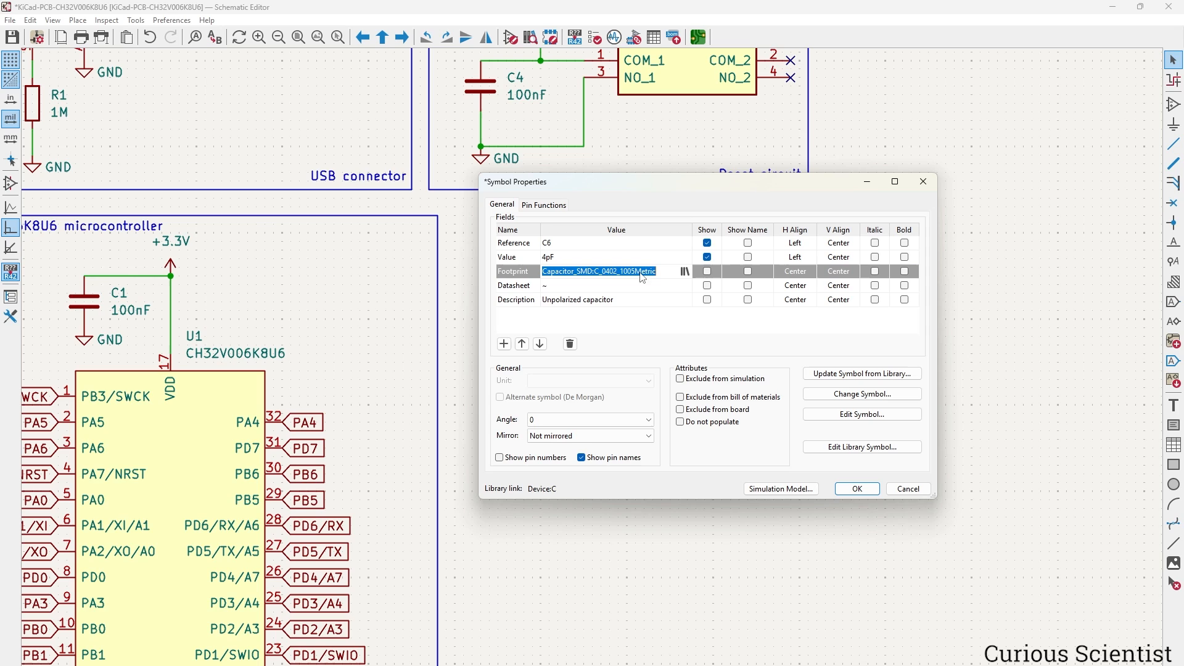
left_click(857, 489)
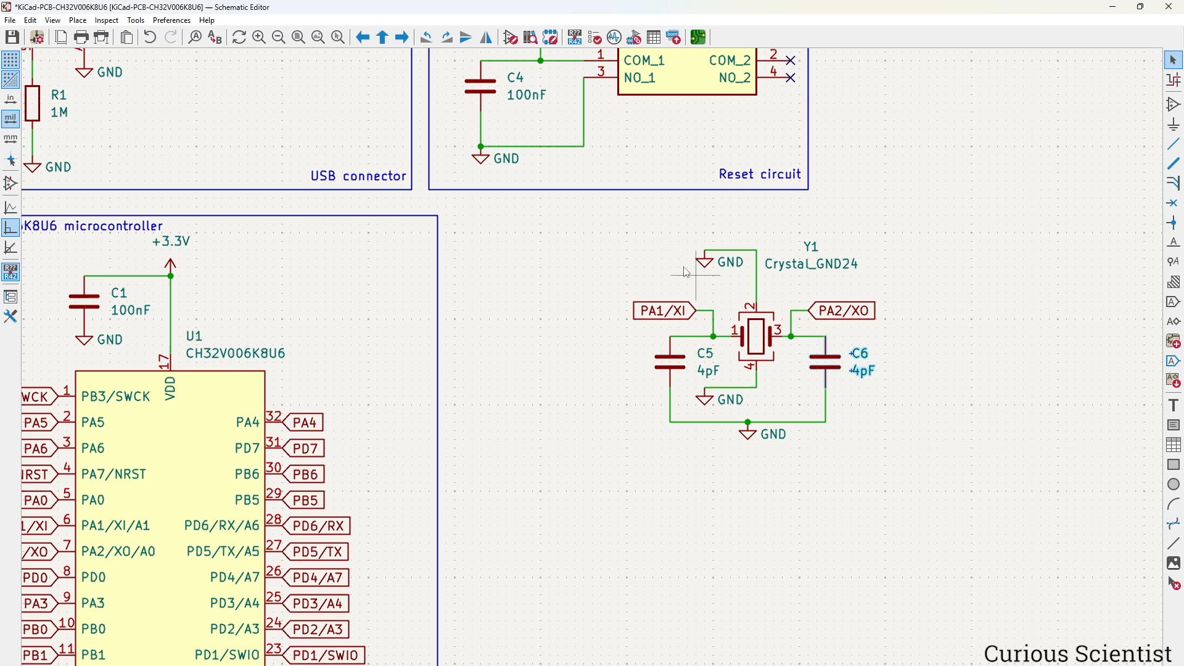
Move the whole crystal circuit up beside the reset circuit, then recentre on U1.
left_click_drag(577, 208, 920, 465)
key("m")
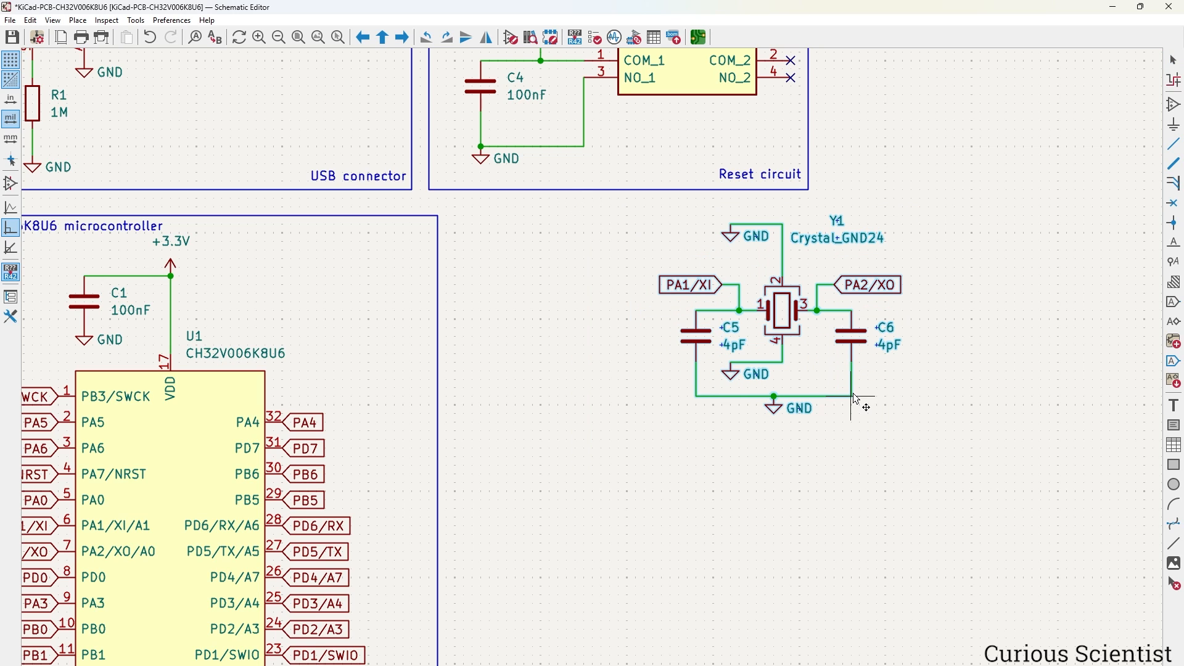
scroll(854, 398, "down", 4)
scroll(616, 353, "up", 3)
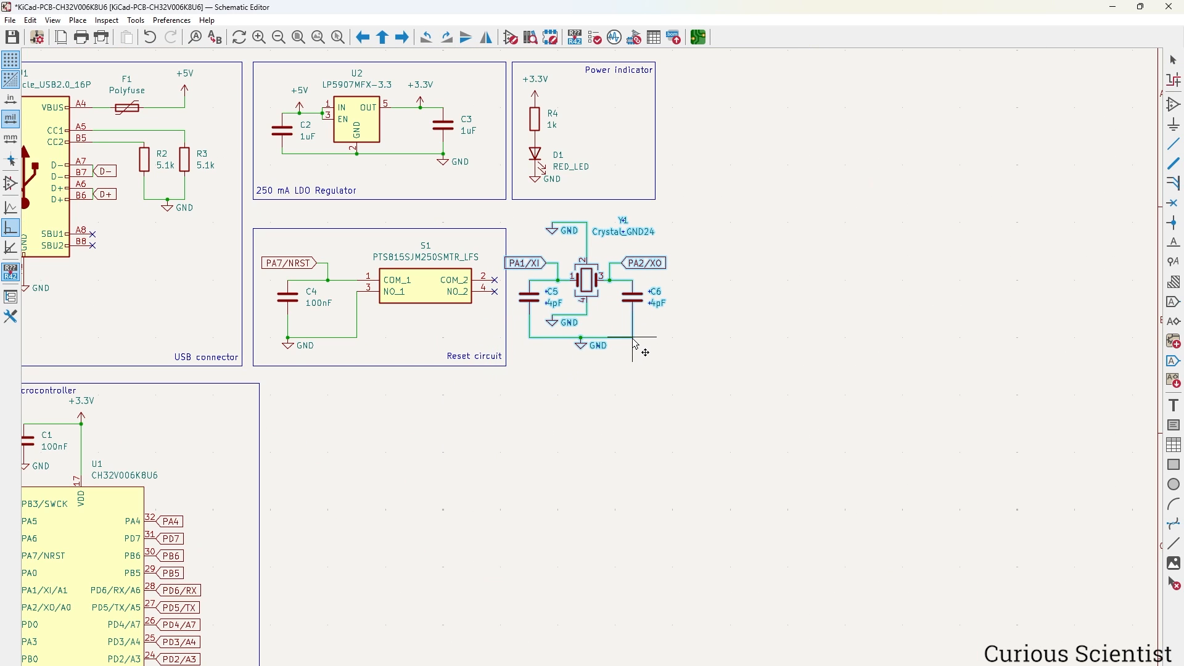
left_click(655, 343)
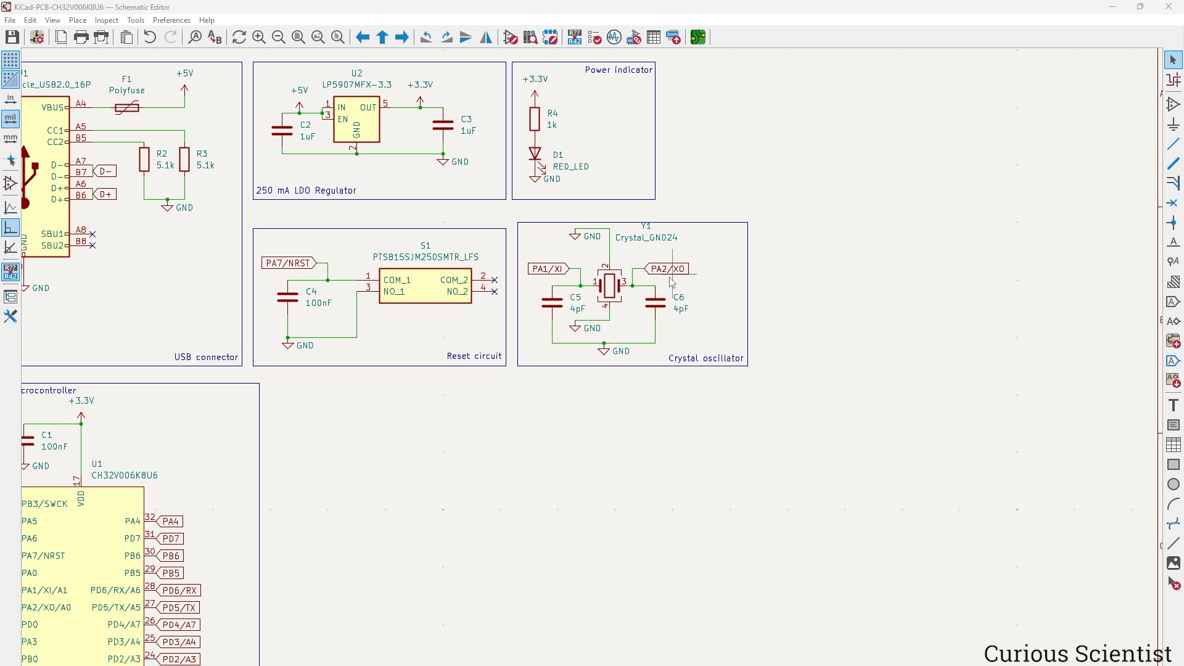
middle_click_drag(478, 487, 868, 261)
scroll(506, 397, "up", 2)
middle_click_drag(506, 398, 680, 381)
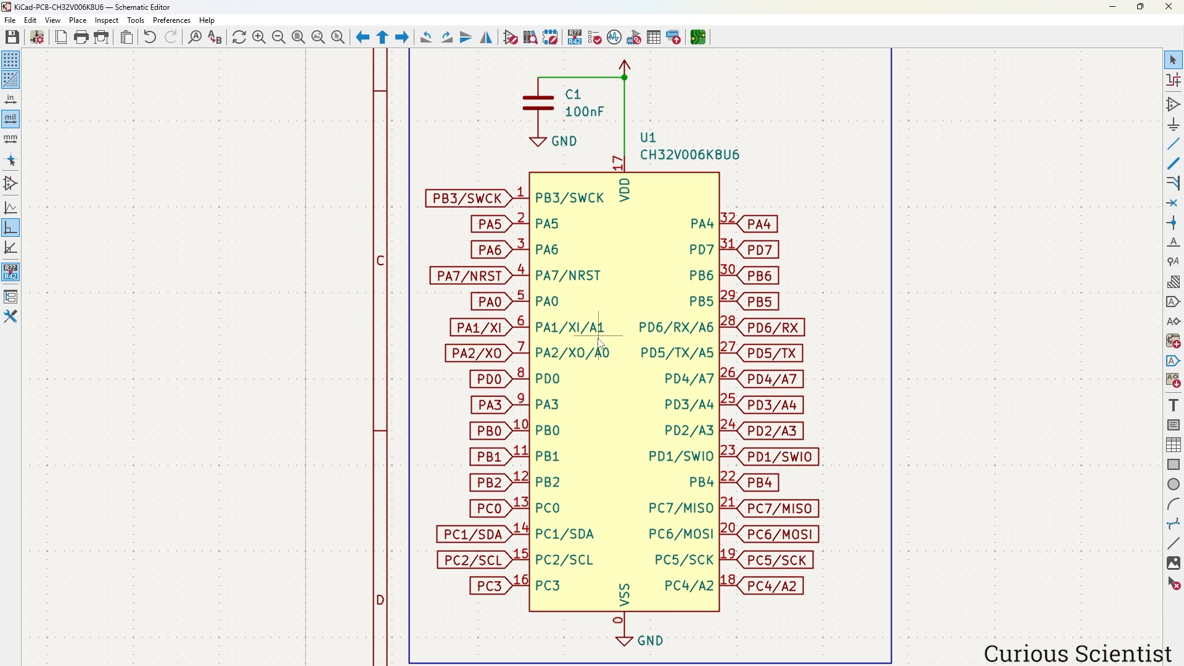
Zoom to fit the full schematic sheet with Home.
key("Home")
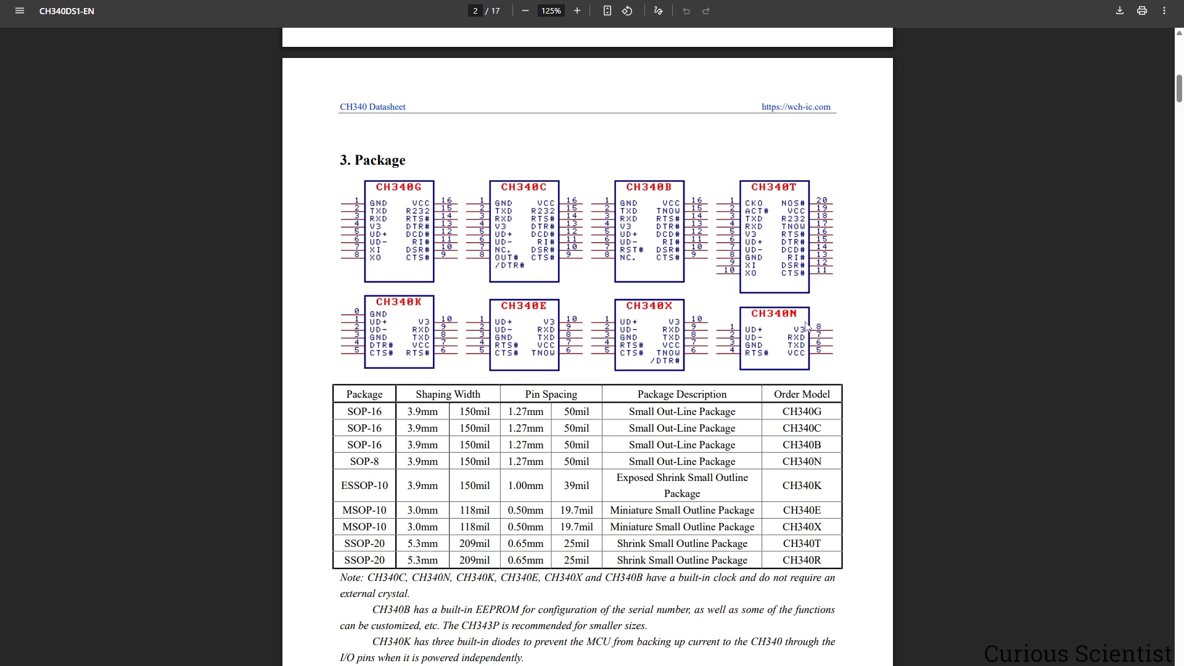
scroll(1025, 348, "down", 12)
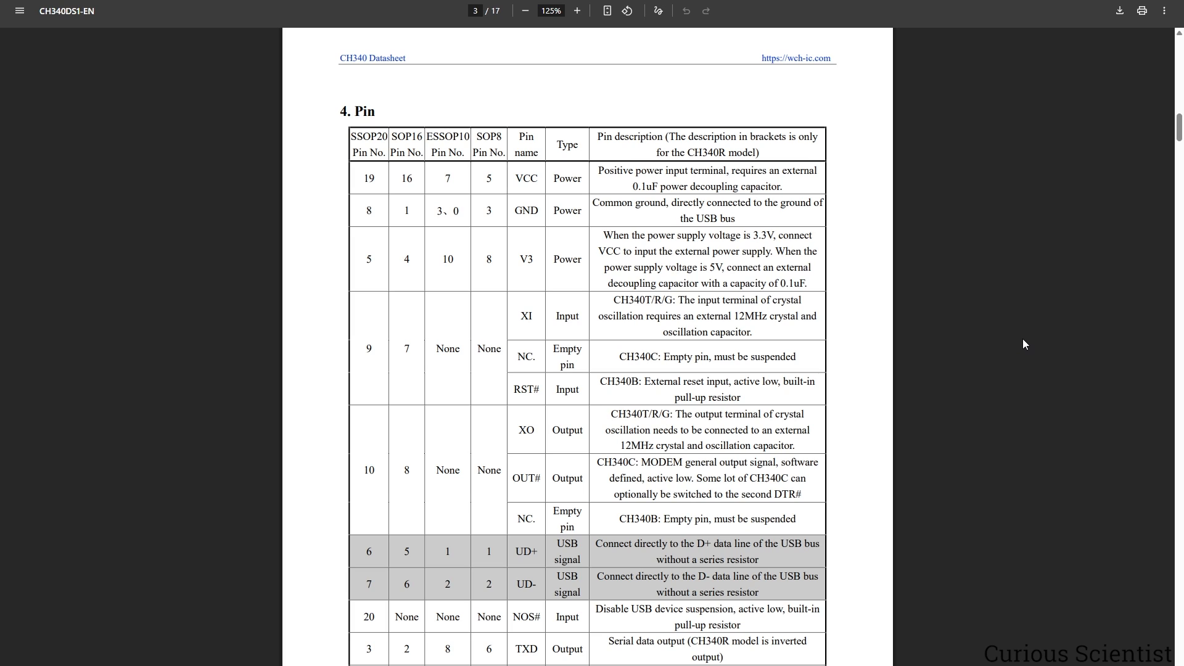
double_click(526, 178)
left_click_drag(520, 258, 536, 262)
left_click(543, 268)
left_click_drag(636, 185, 656, 185)
left_click(675, 181)
scroll(716, 204, "down", 5)
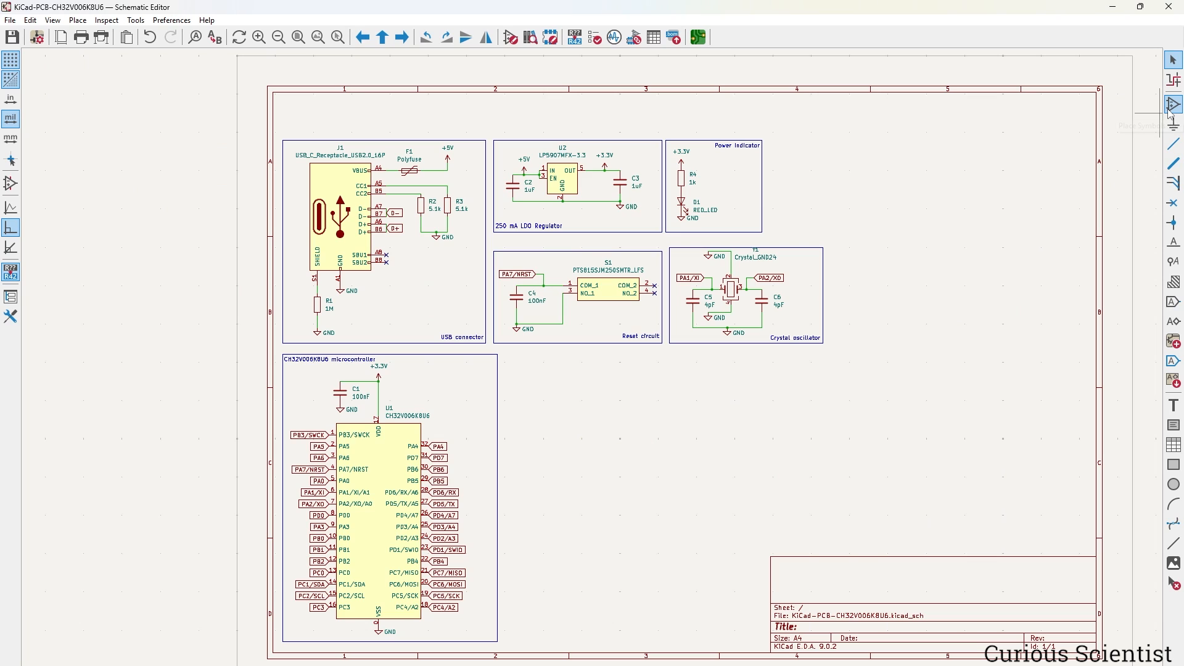
Search 'ch34' and place one CH340N symbol, U3, below the crystal oscillator block.
type("a")
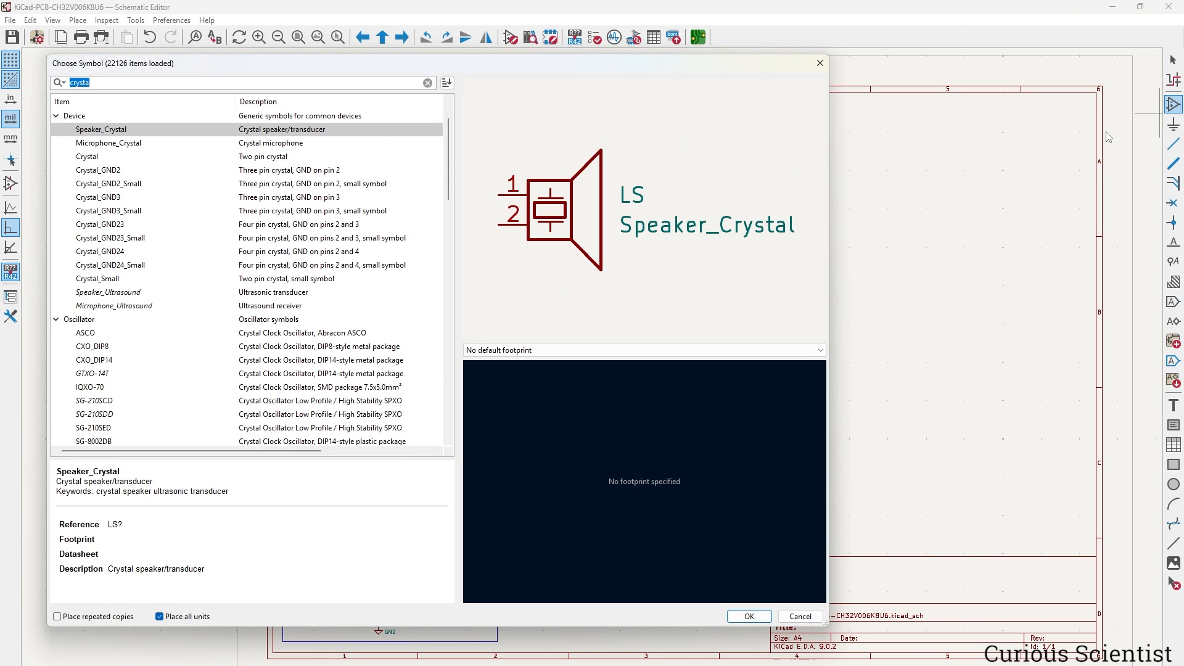
type("ch34")
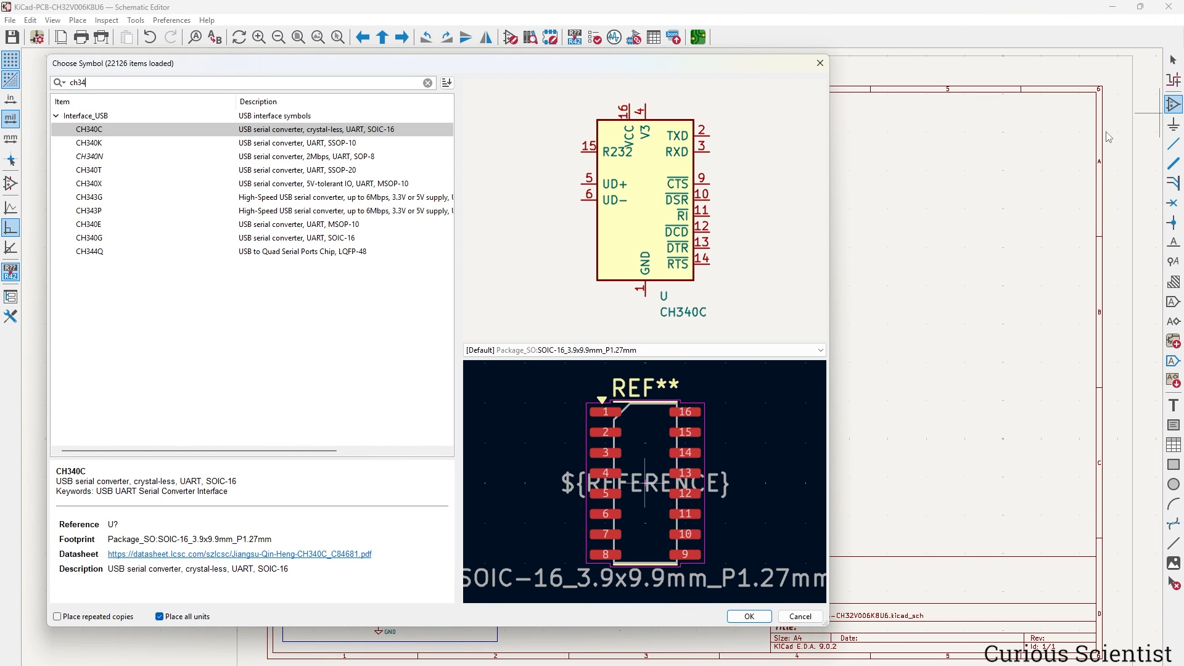
left_click(168, 156)
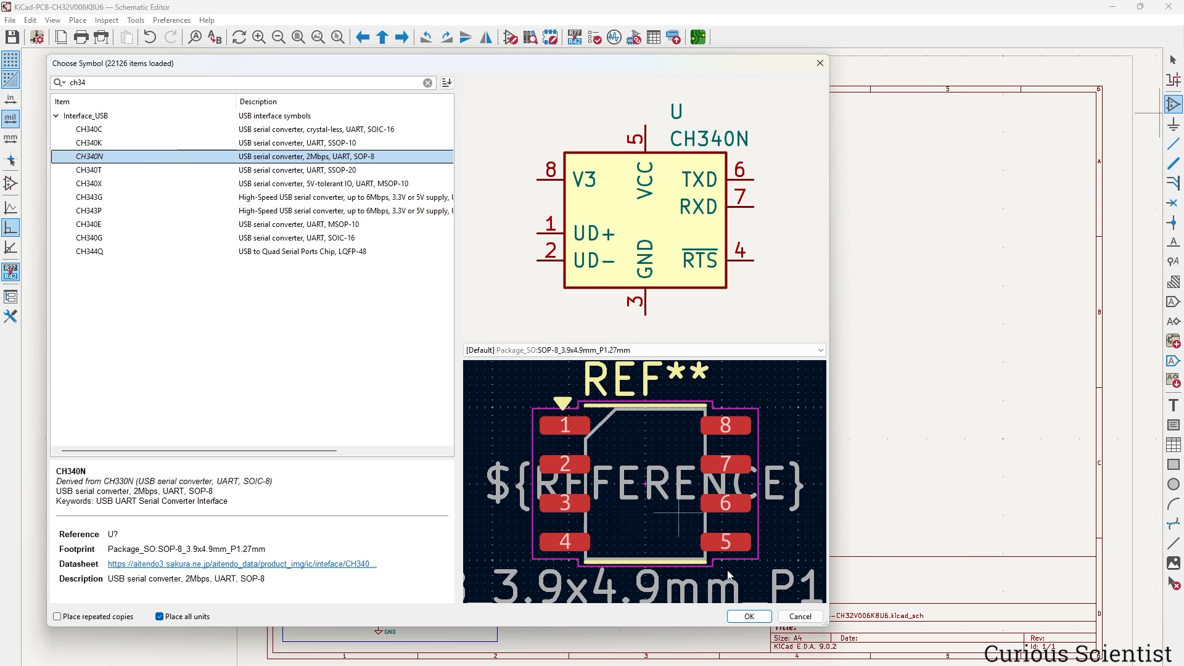
left_click(749, 616)
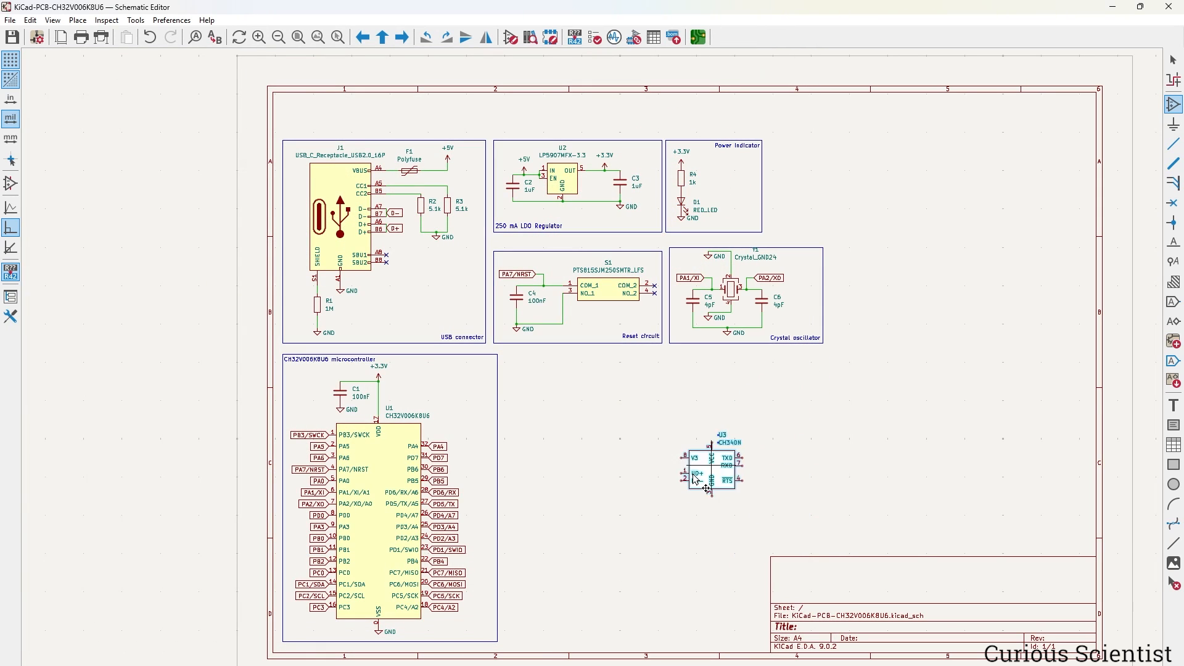
left_click(696, 480)
scroll(697, 478, "up", 6)
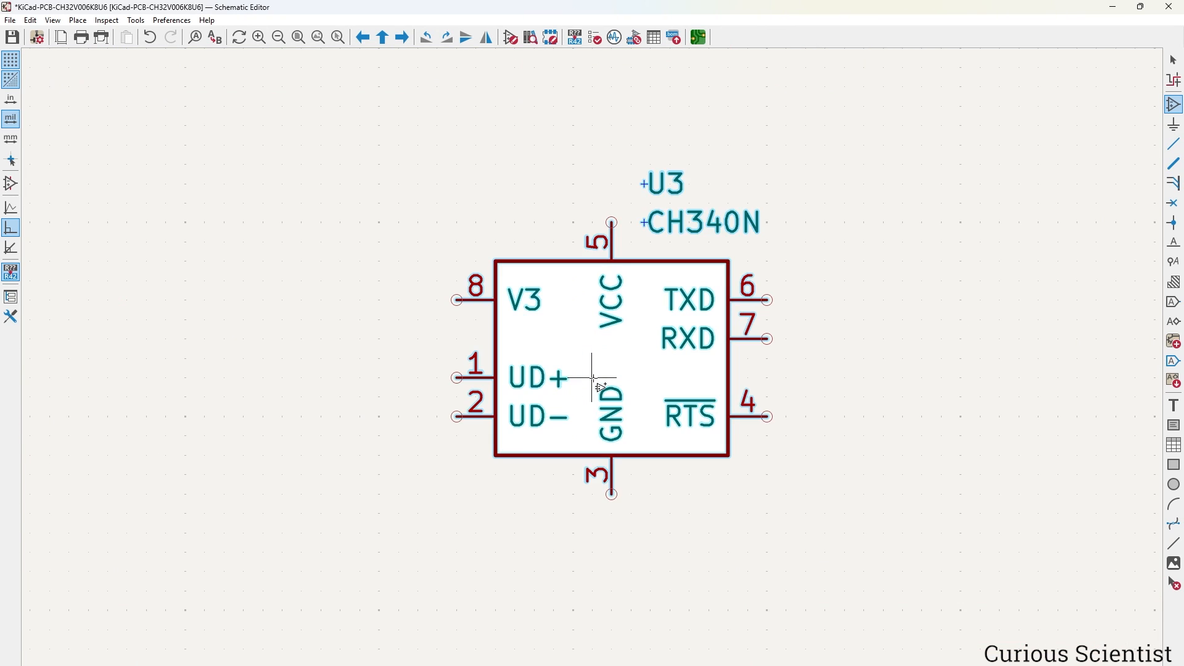
scroll(592, 377, "down", 4)
key("Escape")
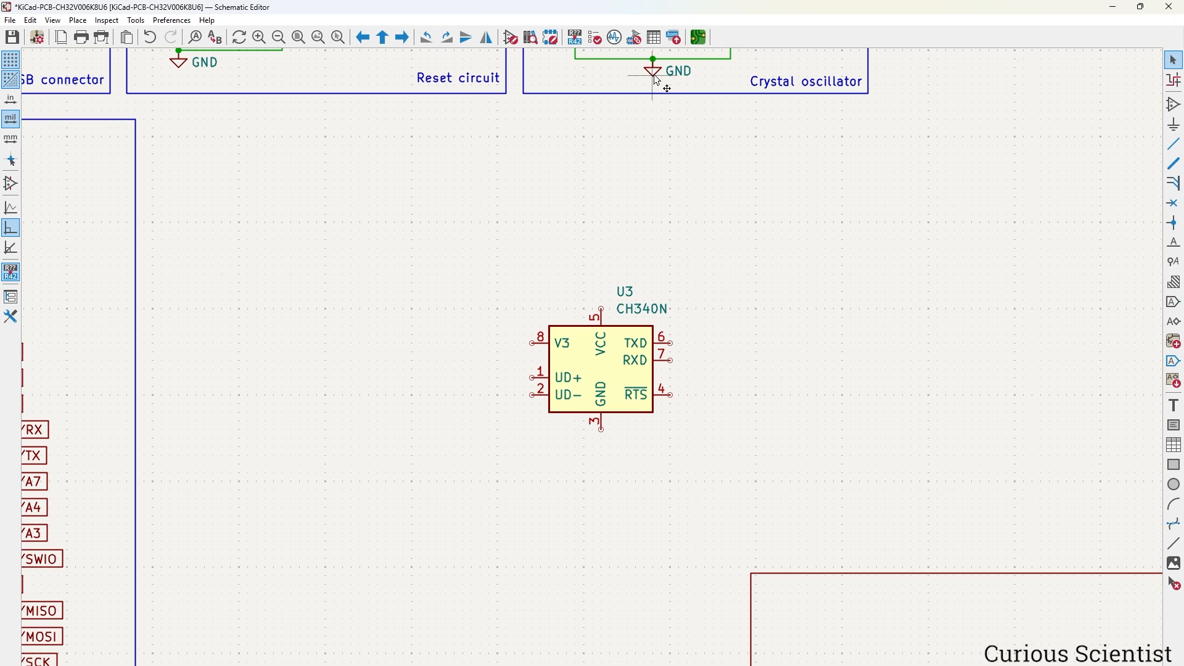
Ground U3's pin 3 with a GND copy and flag its RTS pin 4 as No Connect.
key("ctrl+d")
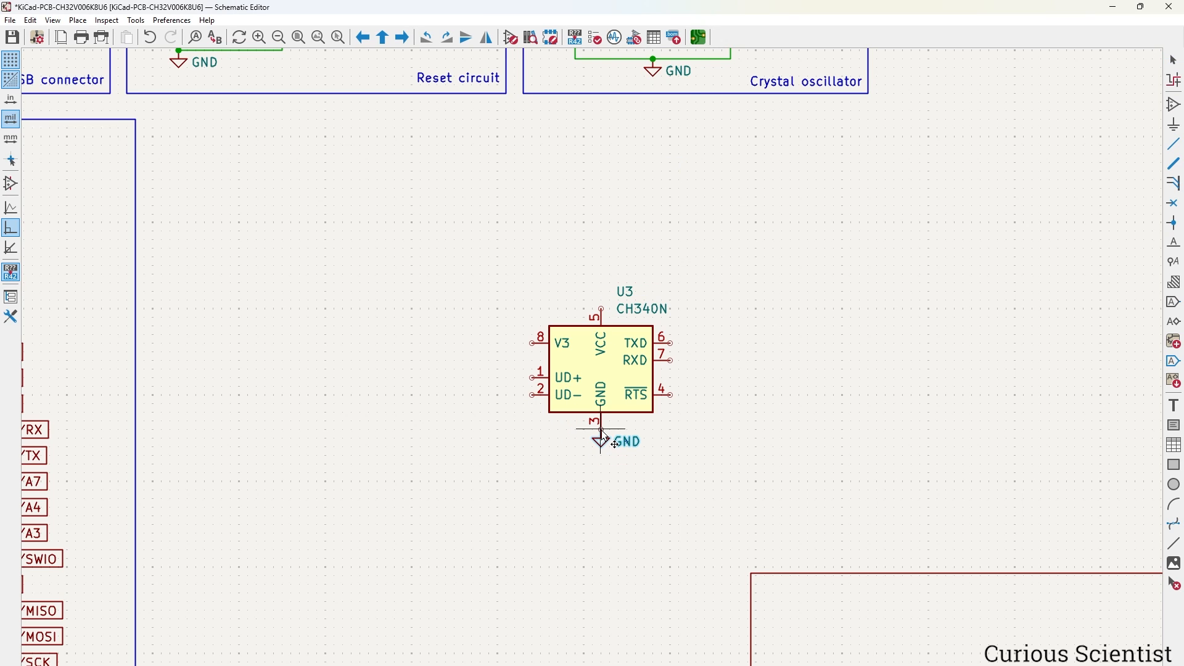
left_click(601, 435)
left_click(1174, 203)
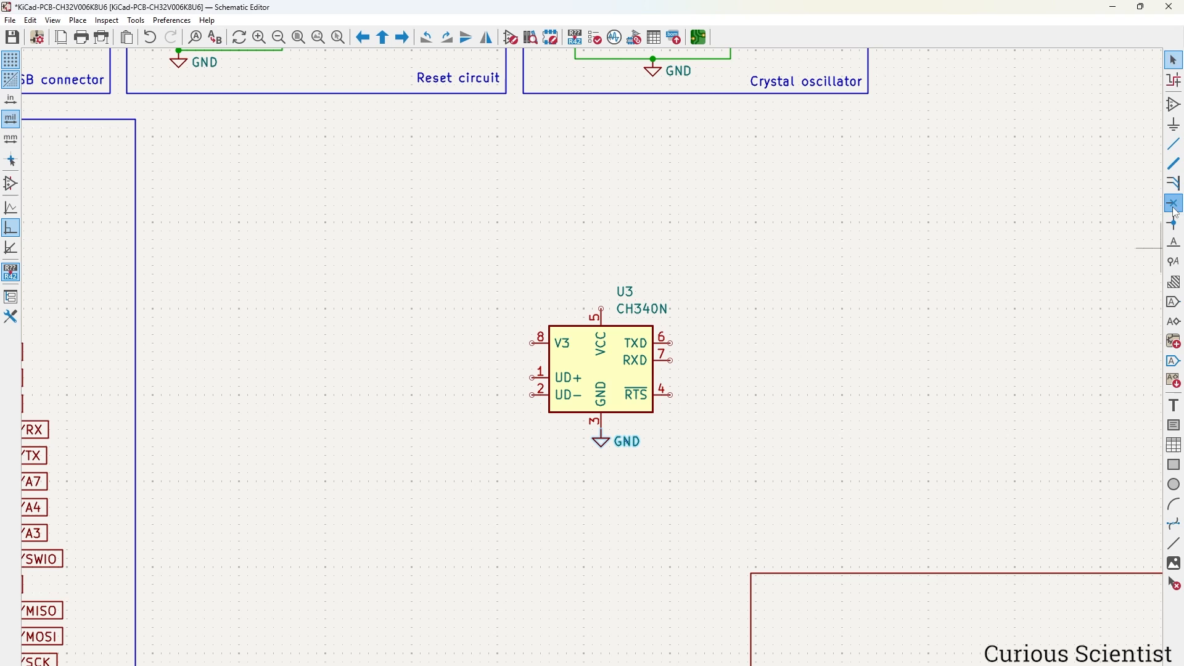
left_click(671, 395)
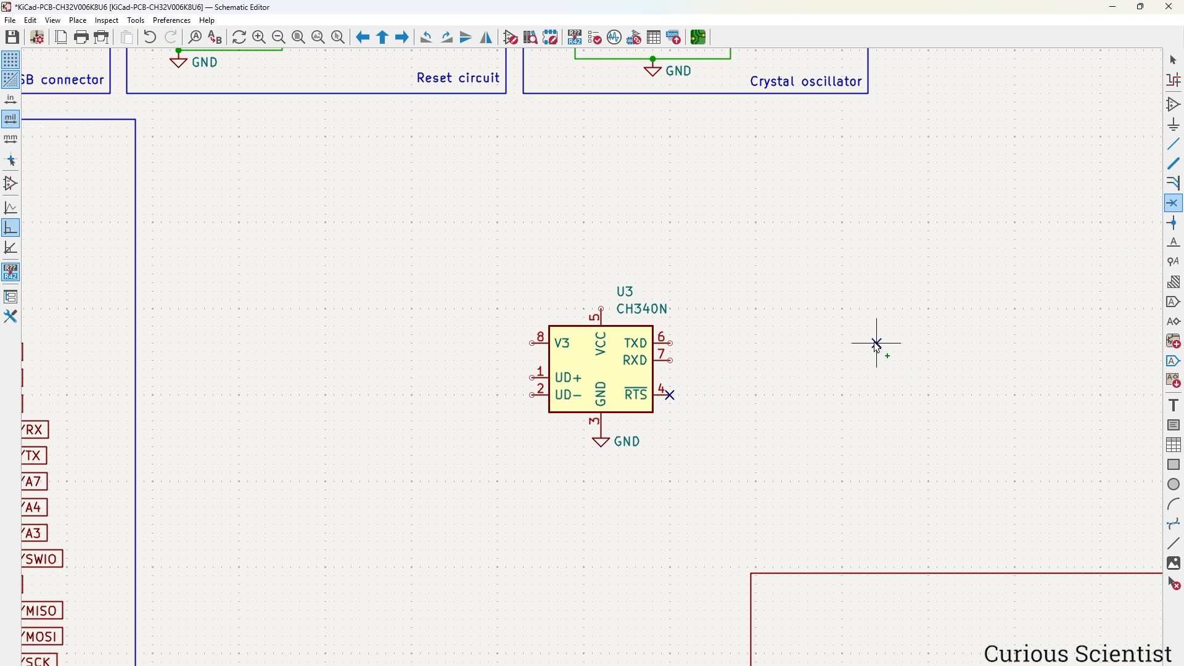
key("Escape")
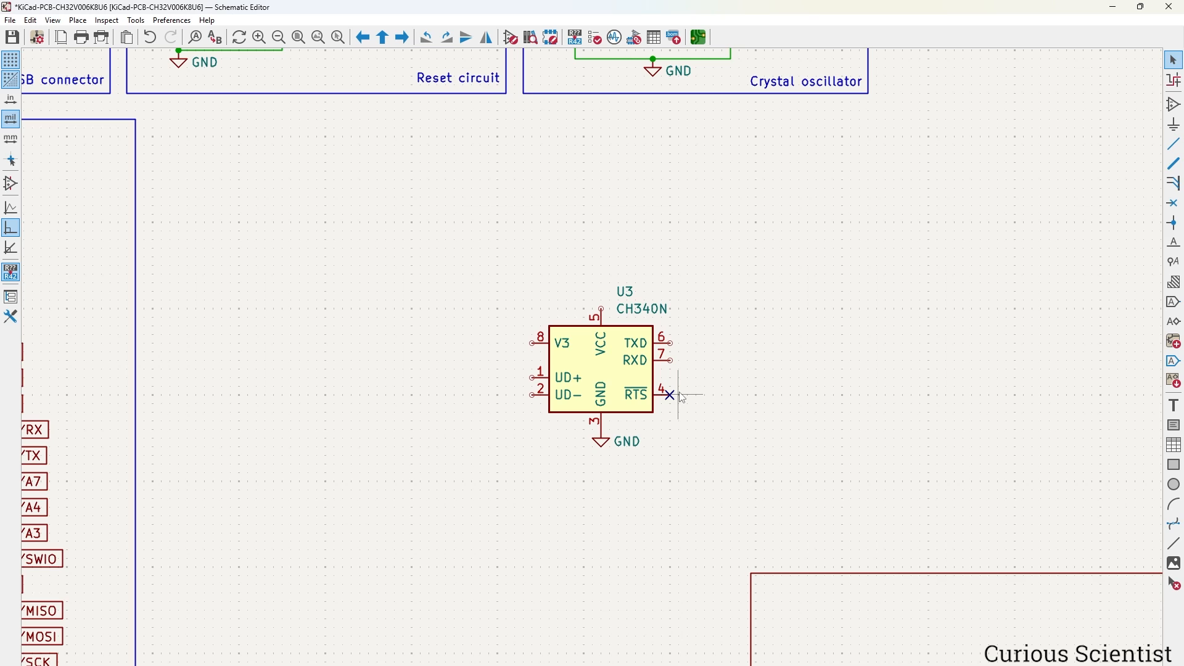
Duplicate the D+ and D- labels from the USB connector, rotated, left of U3.
scroll(683, 398, "down", 3)
scroll(484, 299, "down", 2)
scroll(312, 169, "up", 6)
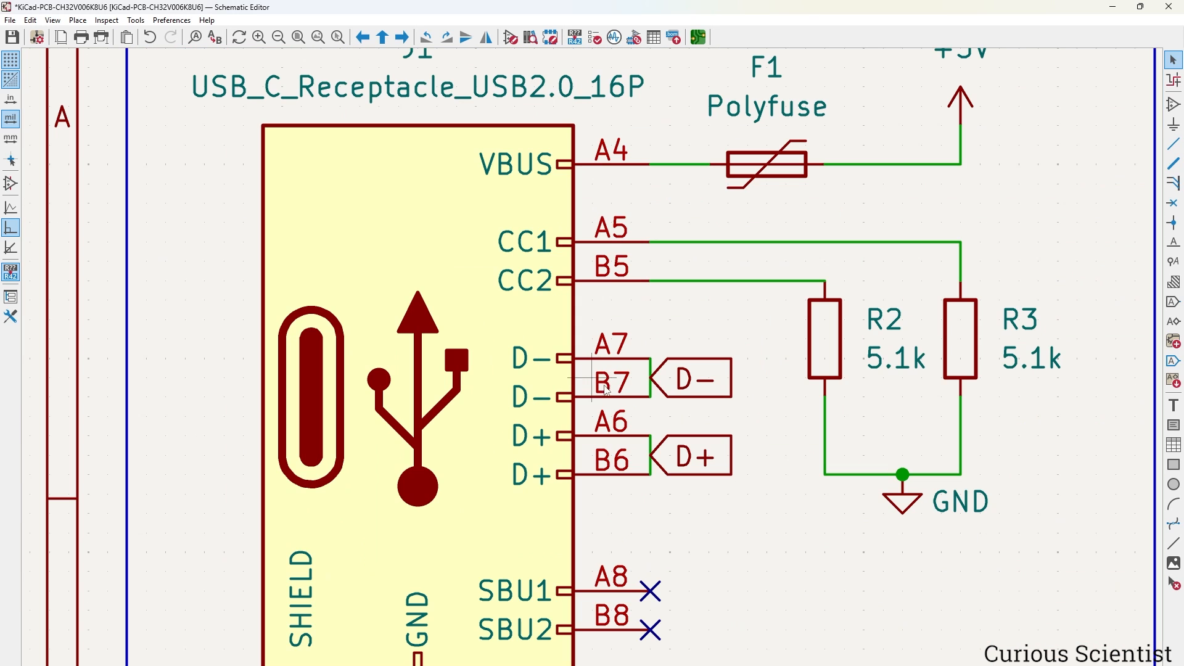
left_click(690, 382)
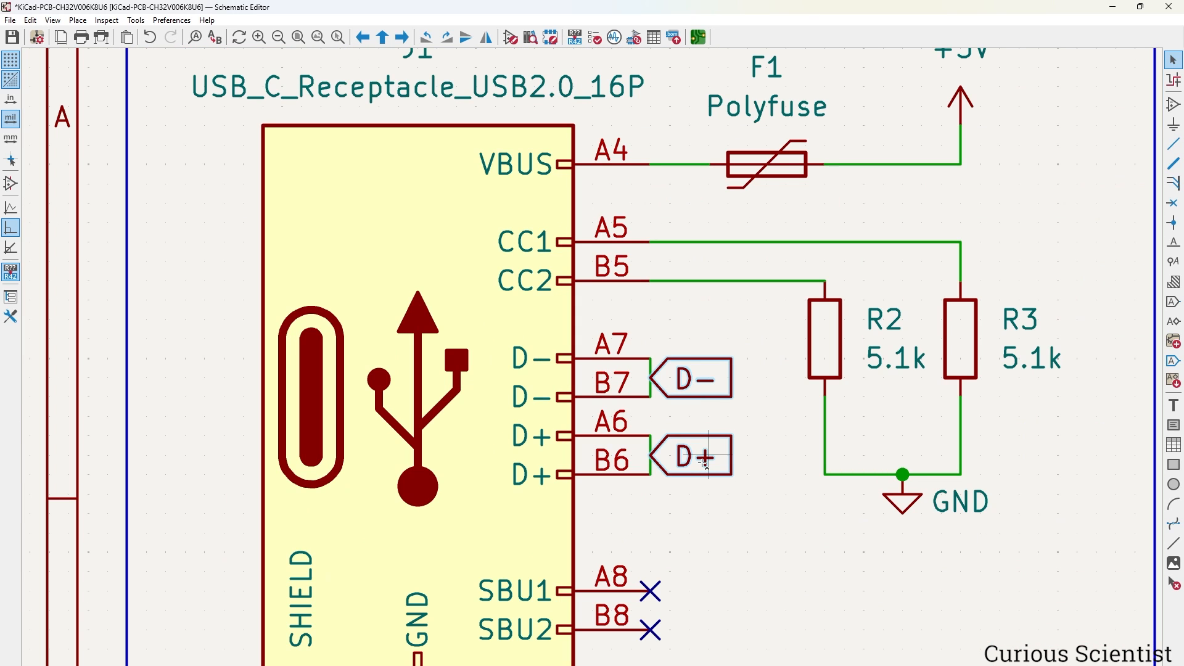
key("ctrl+d")
scroll(623, 401, "down", 7)
scroll(806, 577, "up", 5)
key("r")
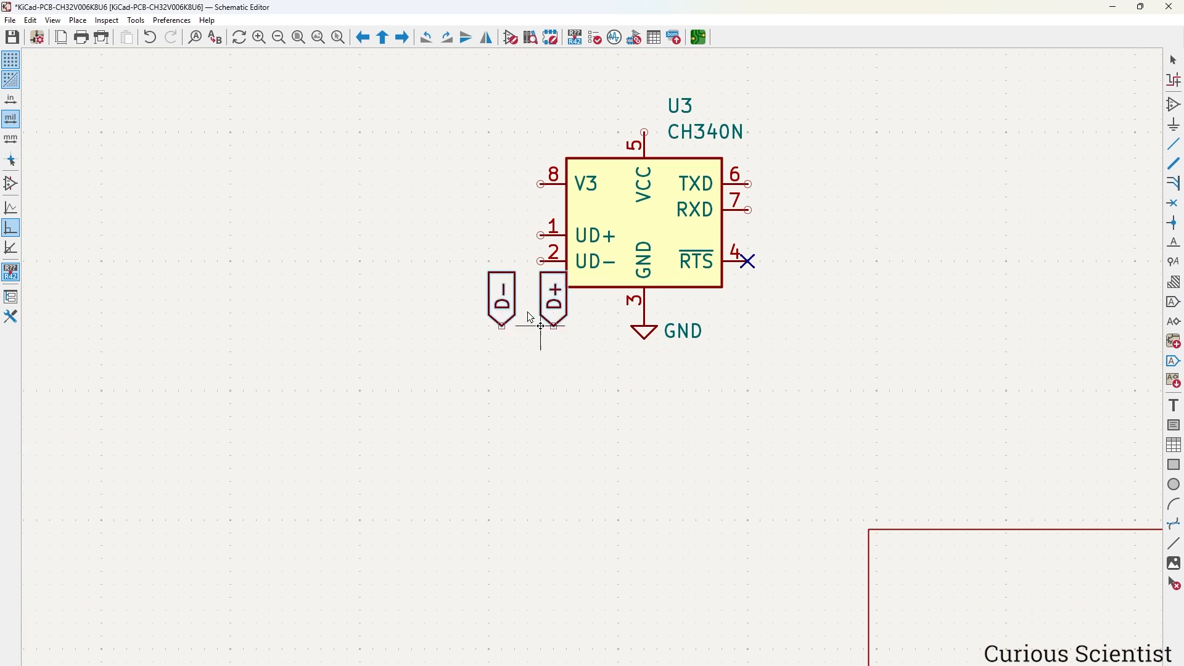
key("r")
left_click(491, 248)
key("F1")
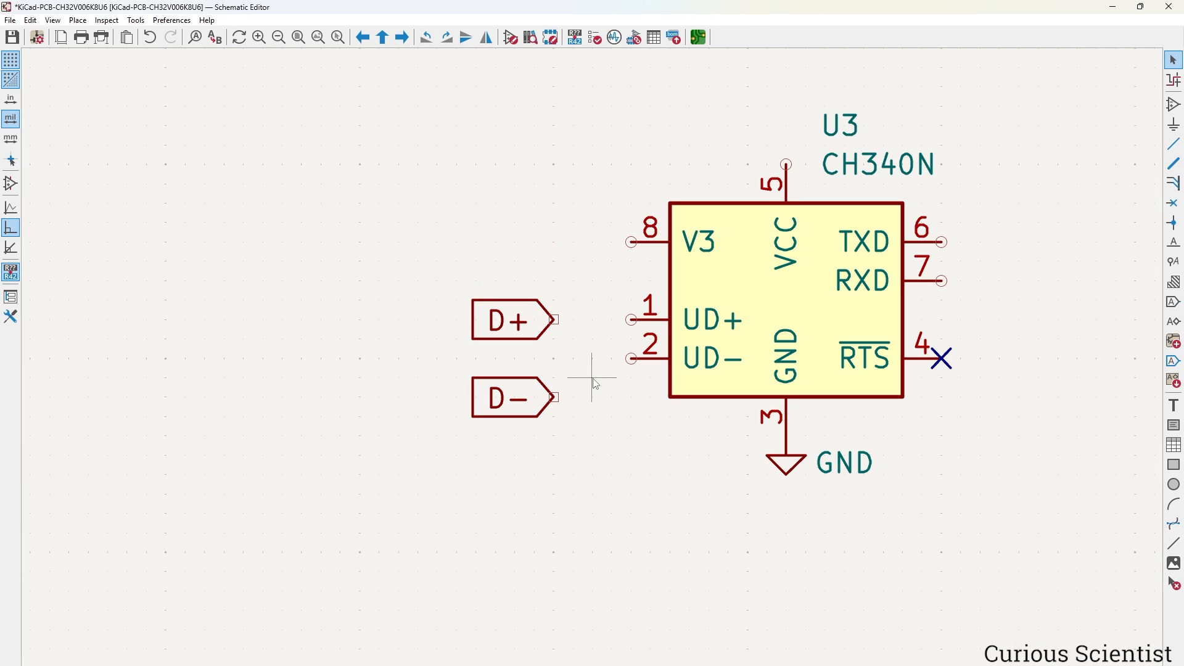
Attach the D+ label to U3 pin 1 and D- to pin 2.
left_click(521, 326)
key("m")
left_click(630, 320)
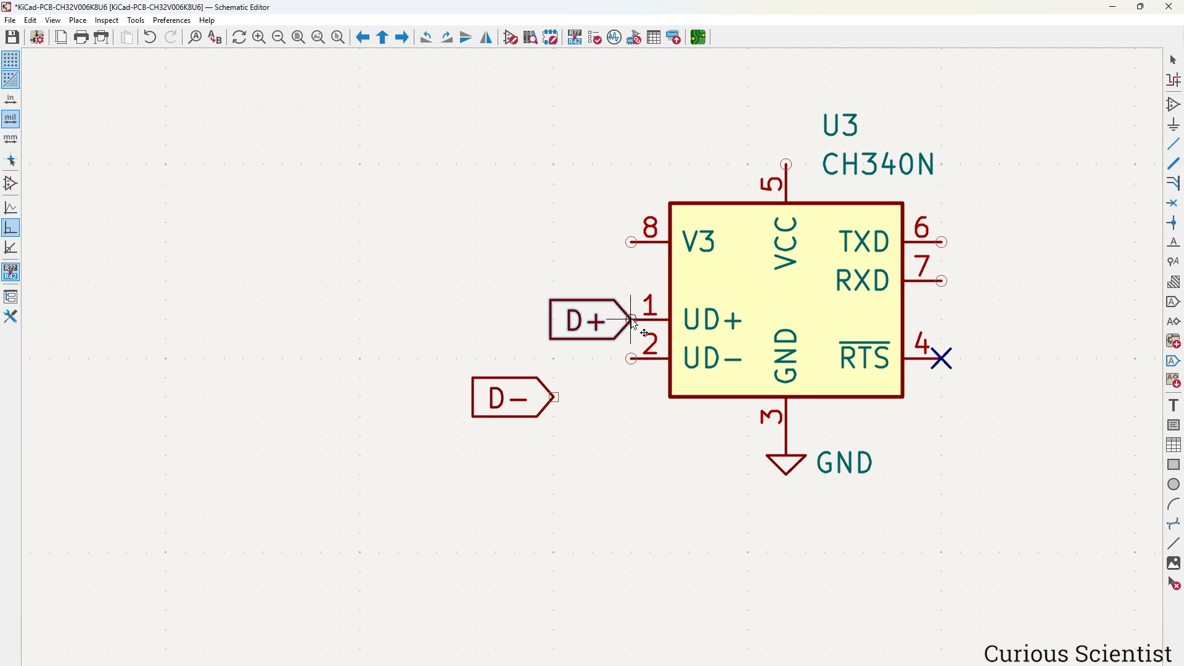
left_click(551, 393)
key("m")
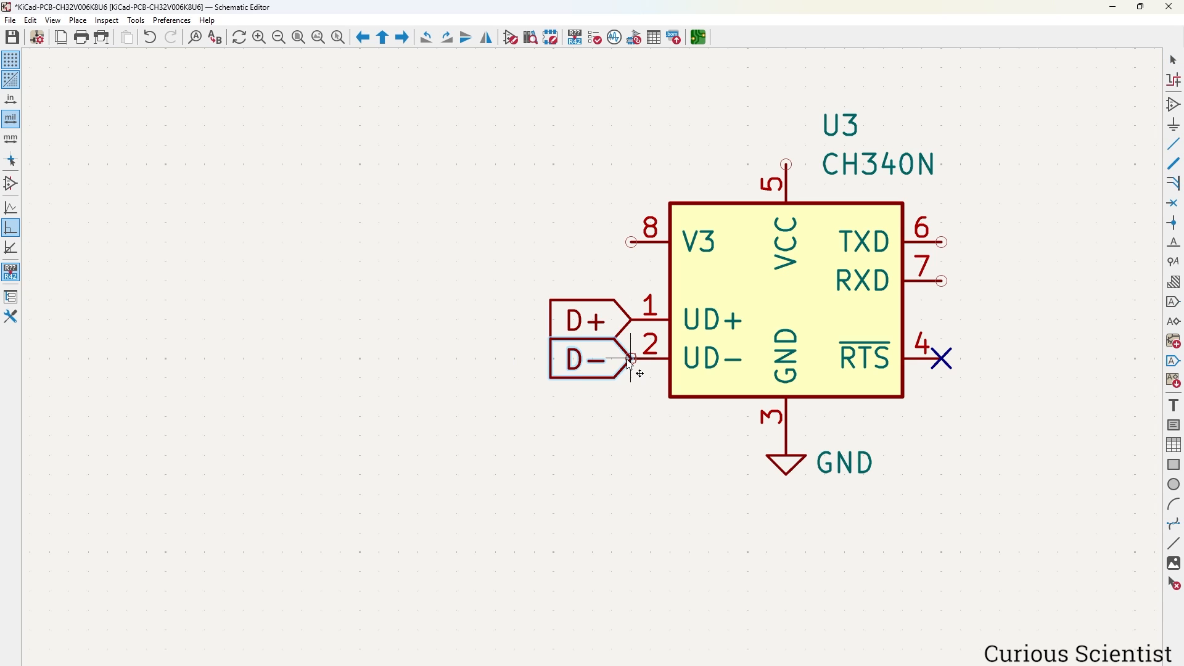
left_click(657, 357)
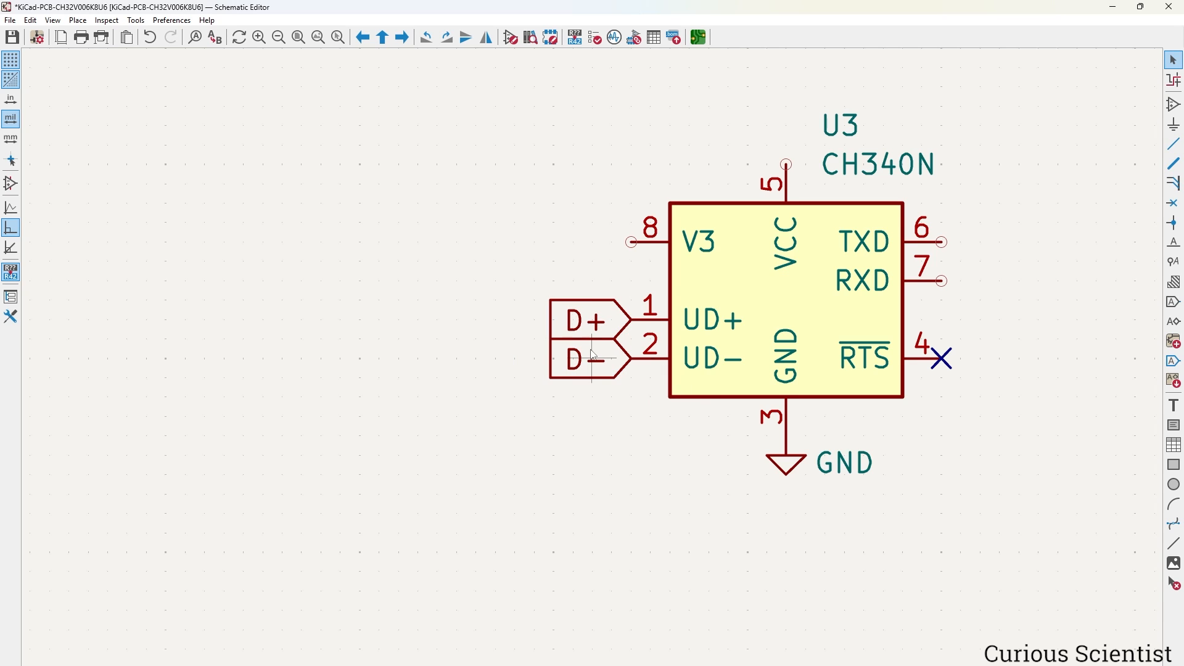
middle_click_drag(592, 418, 544, 496)
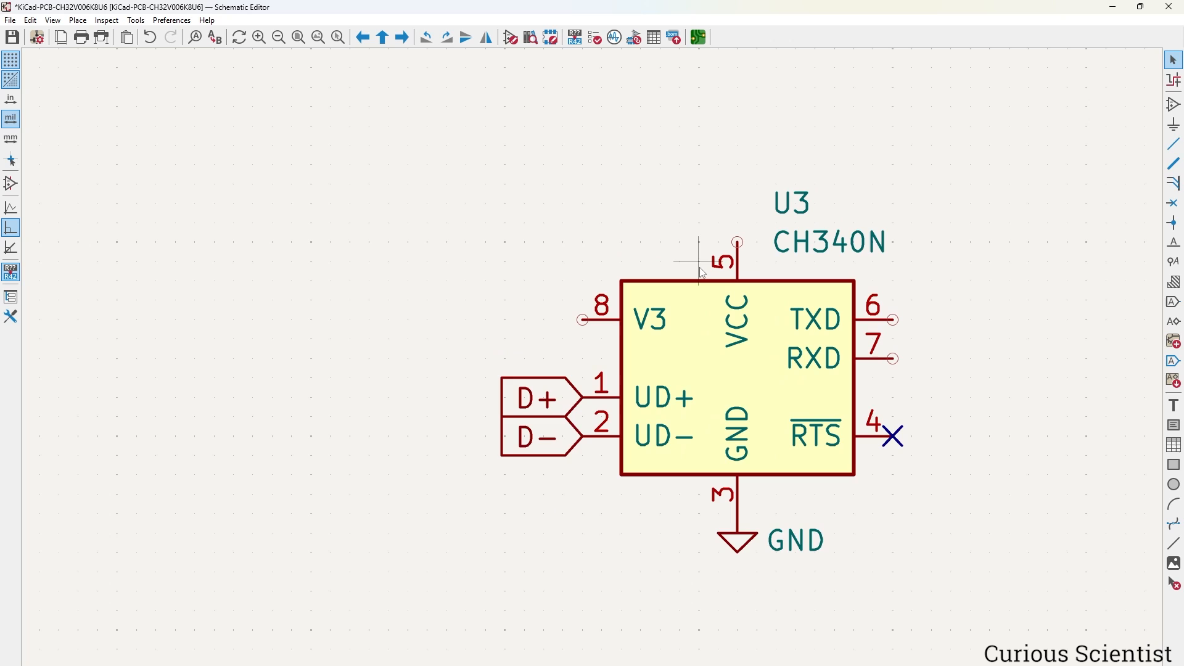
Wire U3's V3 pin 8 to its VCC pin 5 and place a +3.3V symbol on that wire.
key("w")
left_click(584, 319)
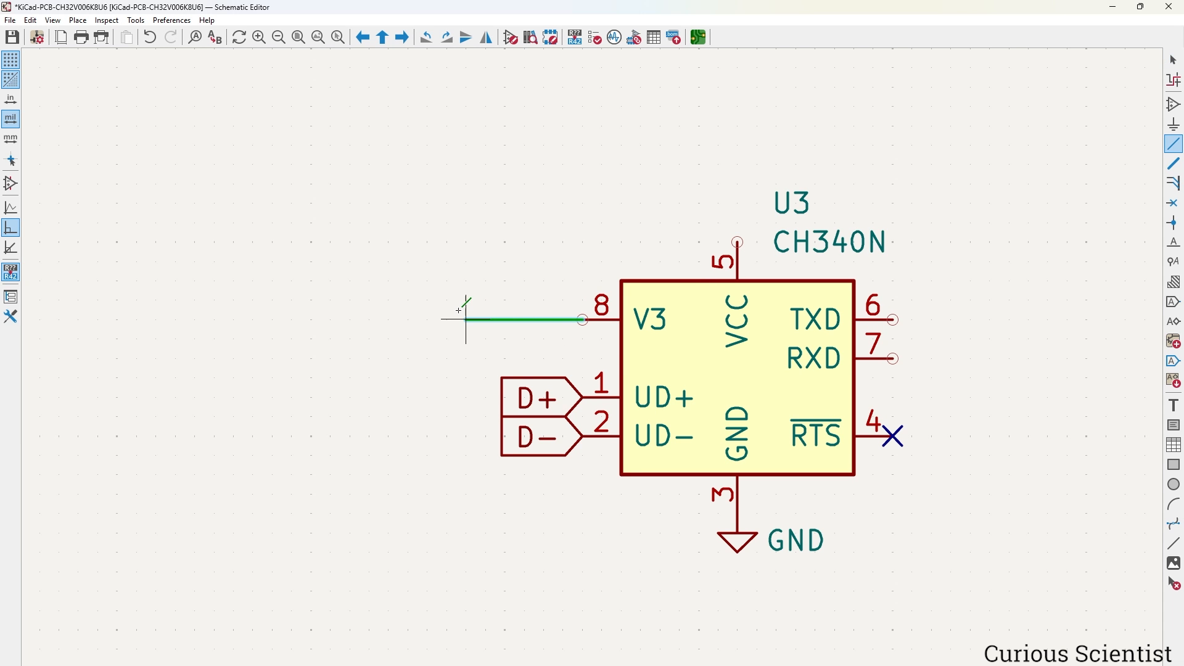
left_click(448, 222)
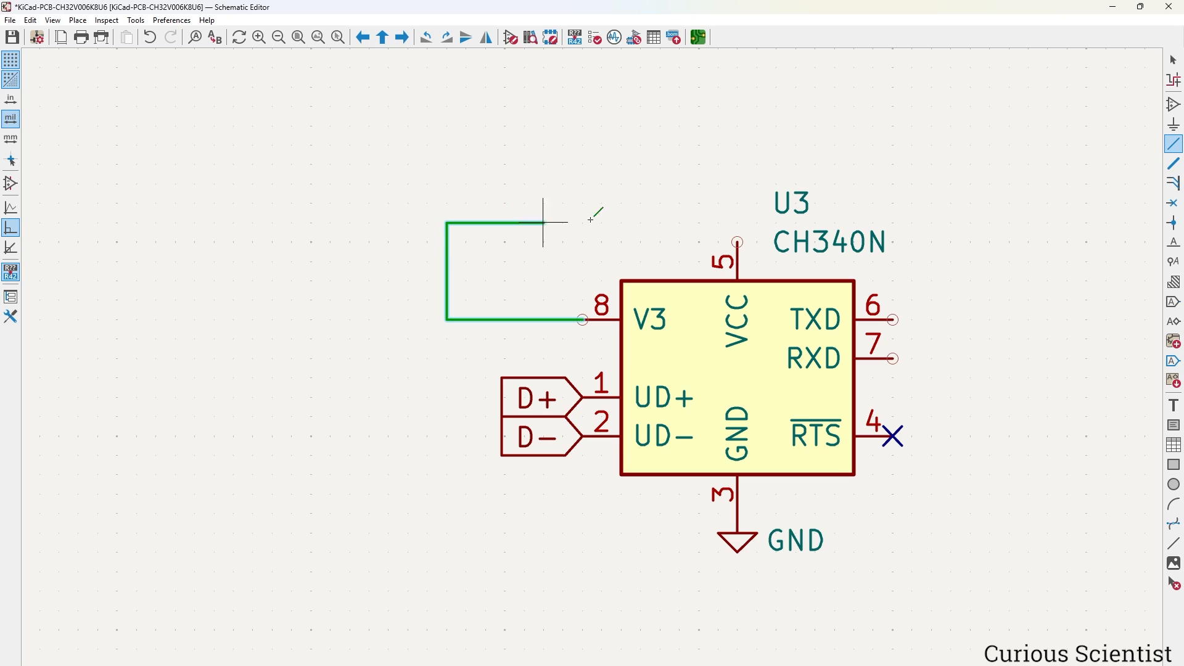
left_click(738, 242)
key("Escape")
scroll(596, 385, "down", 2)
scroll(595, 385, "down", 4)
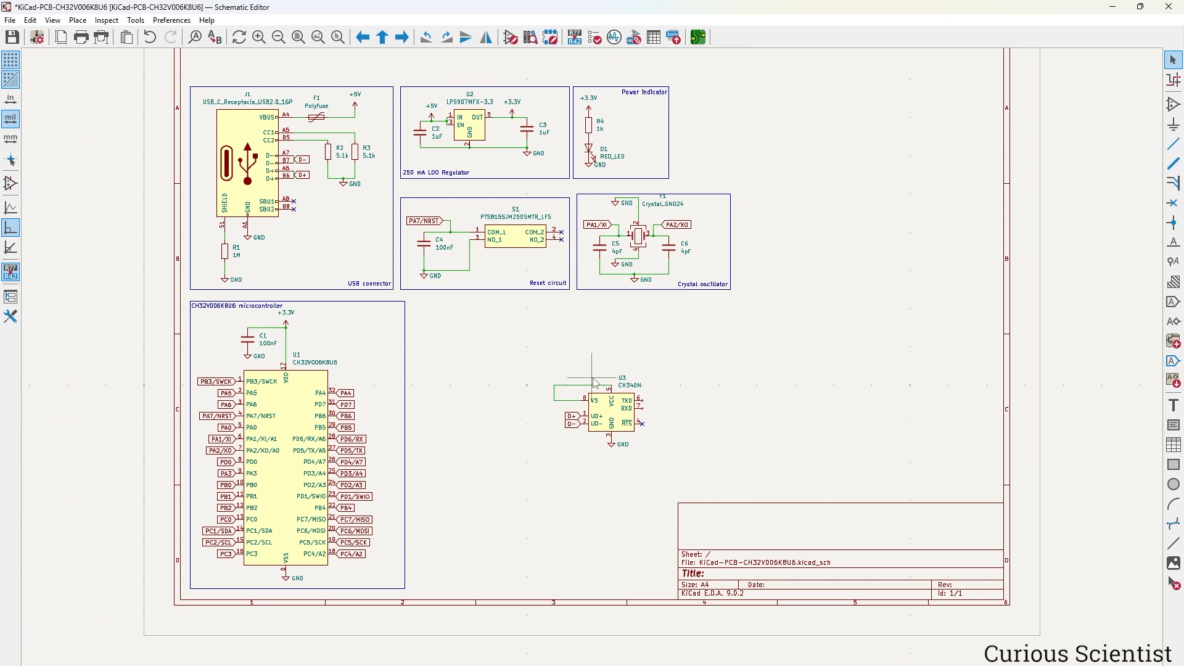
left_click(594, 108)
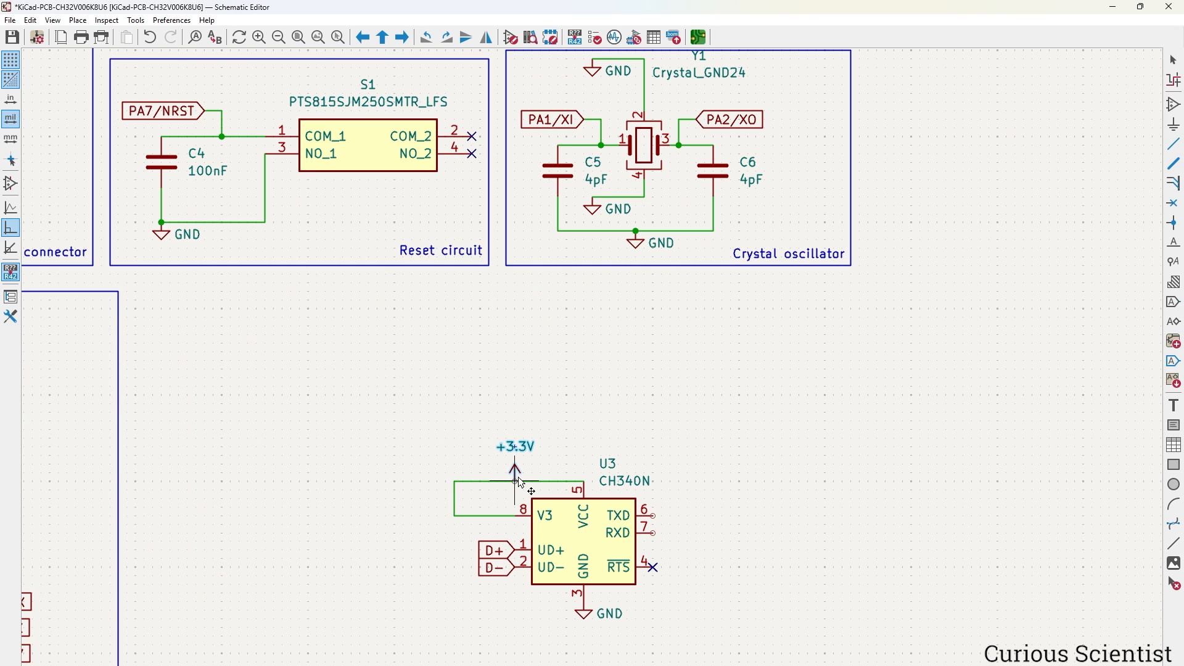
left_click(517, 479)
Add capacitor C7 as a mirrored copy of C4, wired to the V3 line and grounded.
left_click(167, 166)
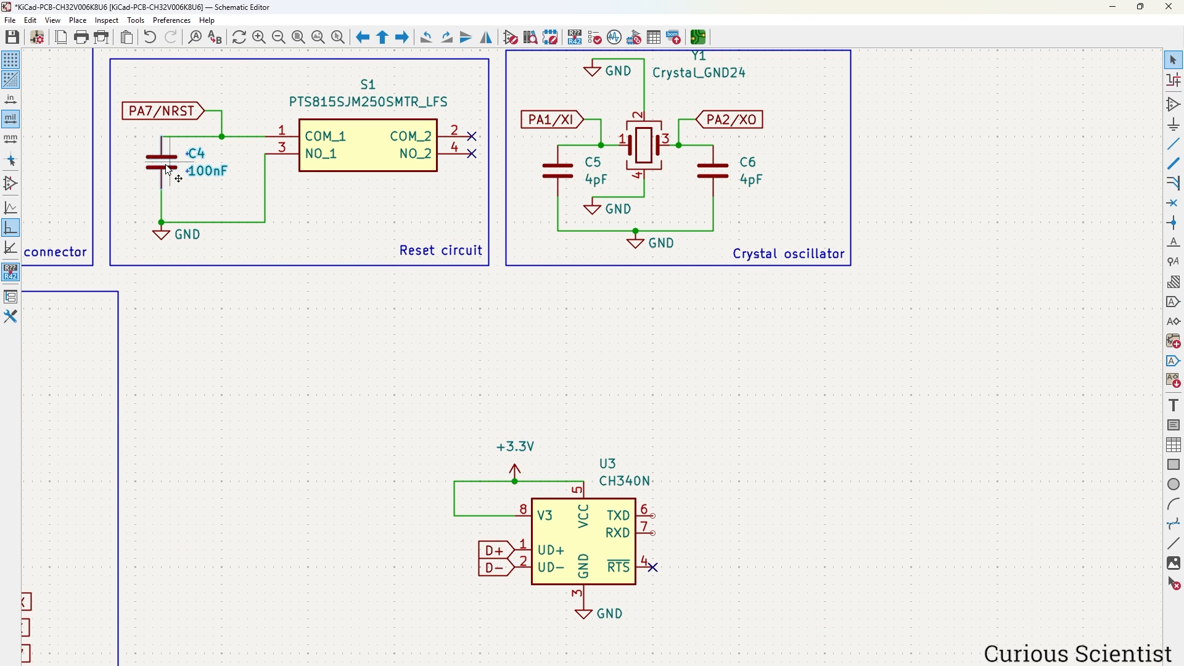
key("ctrl+d")
scroll(395, 528, "down", 3)
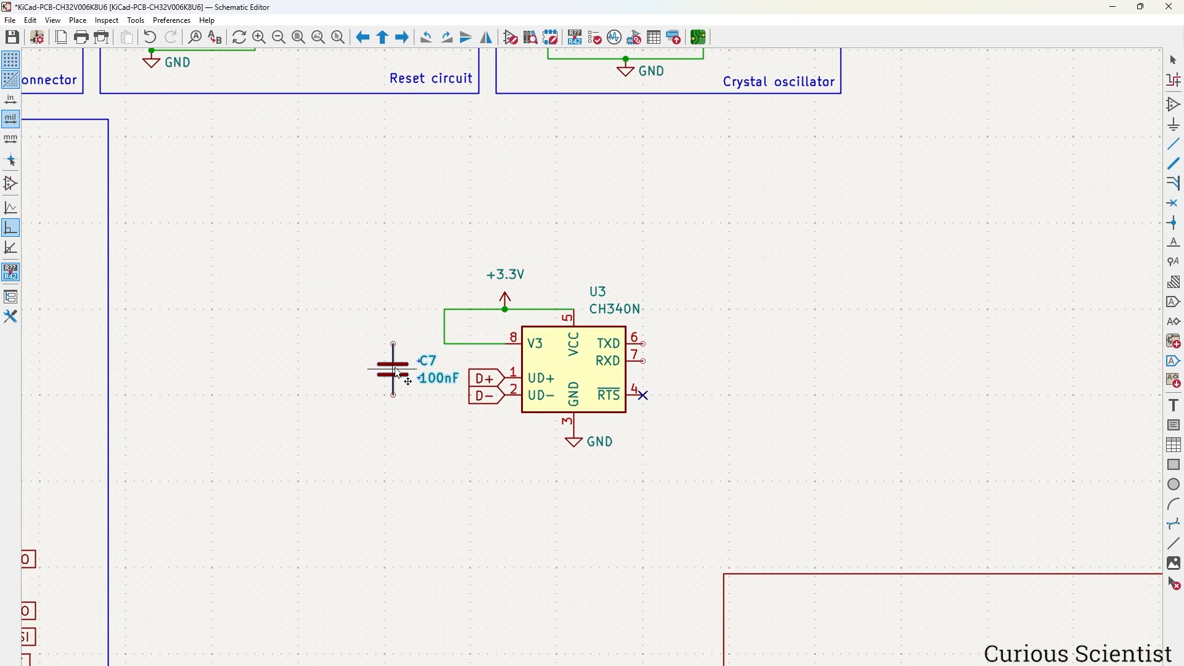
left_click(444, 391)
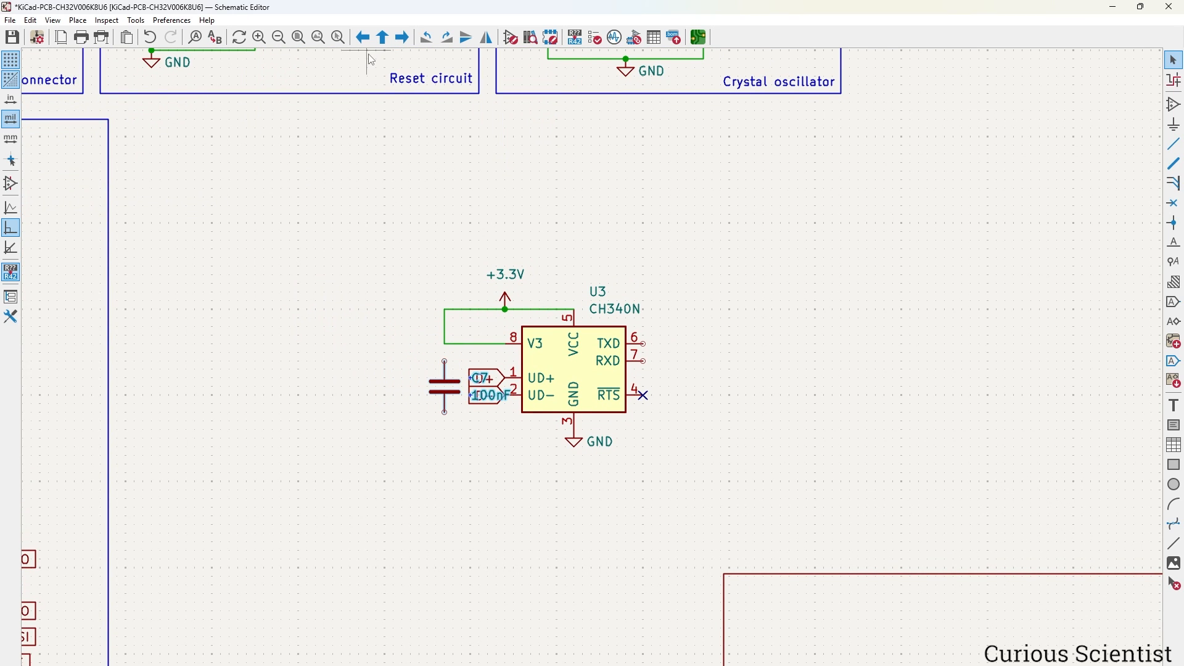
left_click(487, 37)
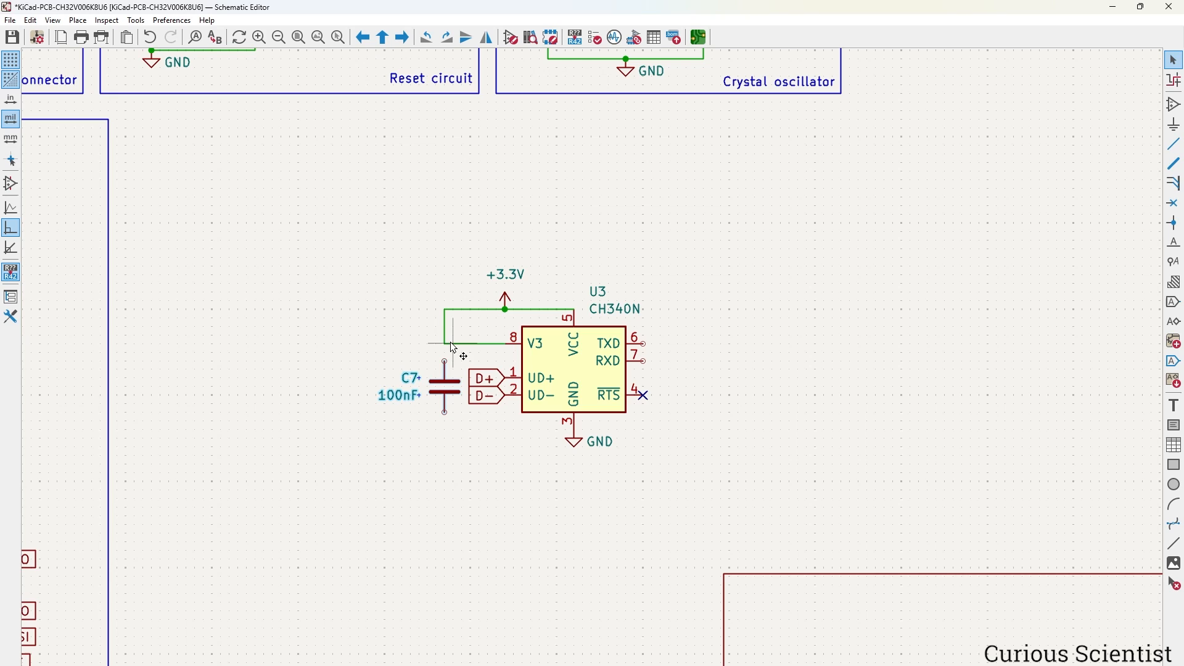
left_click(445, 362)
left_click(446, 344)
key("Escape")
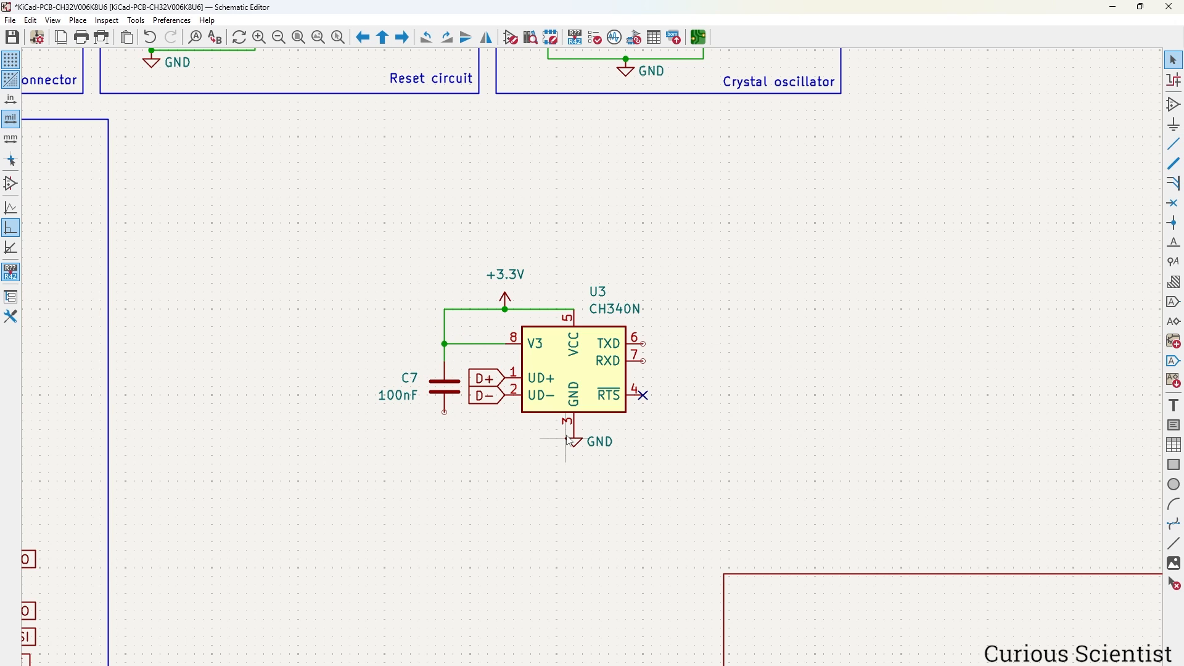
key("ctrl+d")
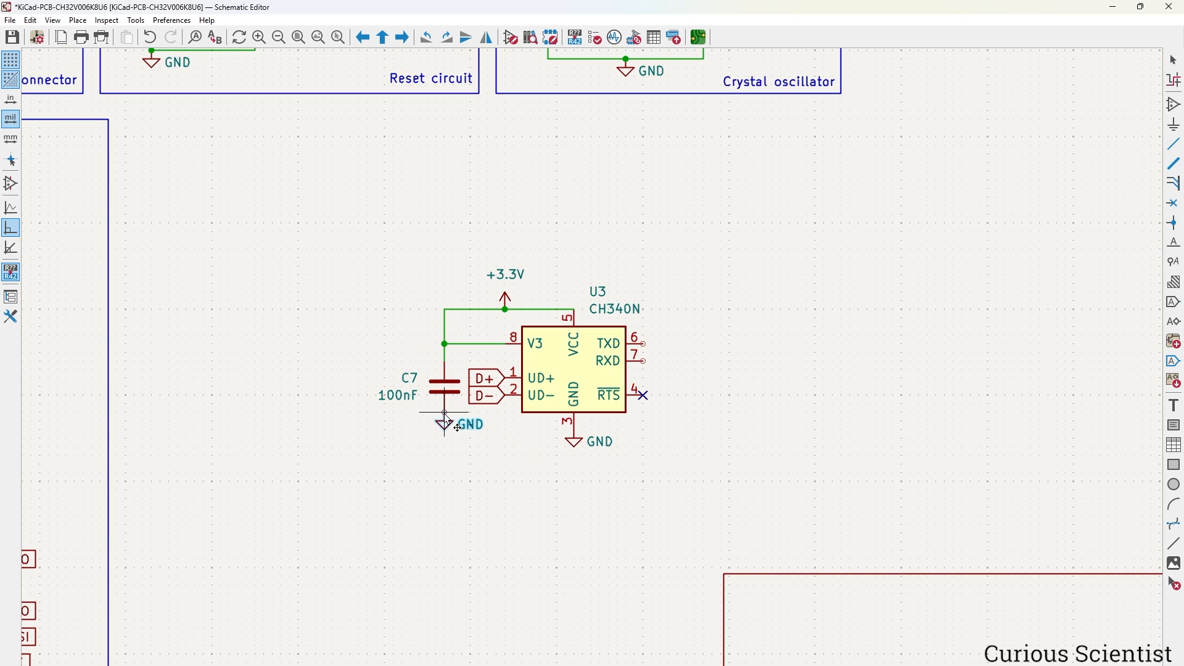
left_click(447, 429)
key("Escape")
scroll(568, 245, "down", 2)
middle_click_drag(602, 367, 669, 386)
scroll(667, 383, "up", 1)
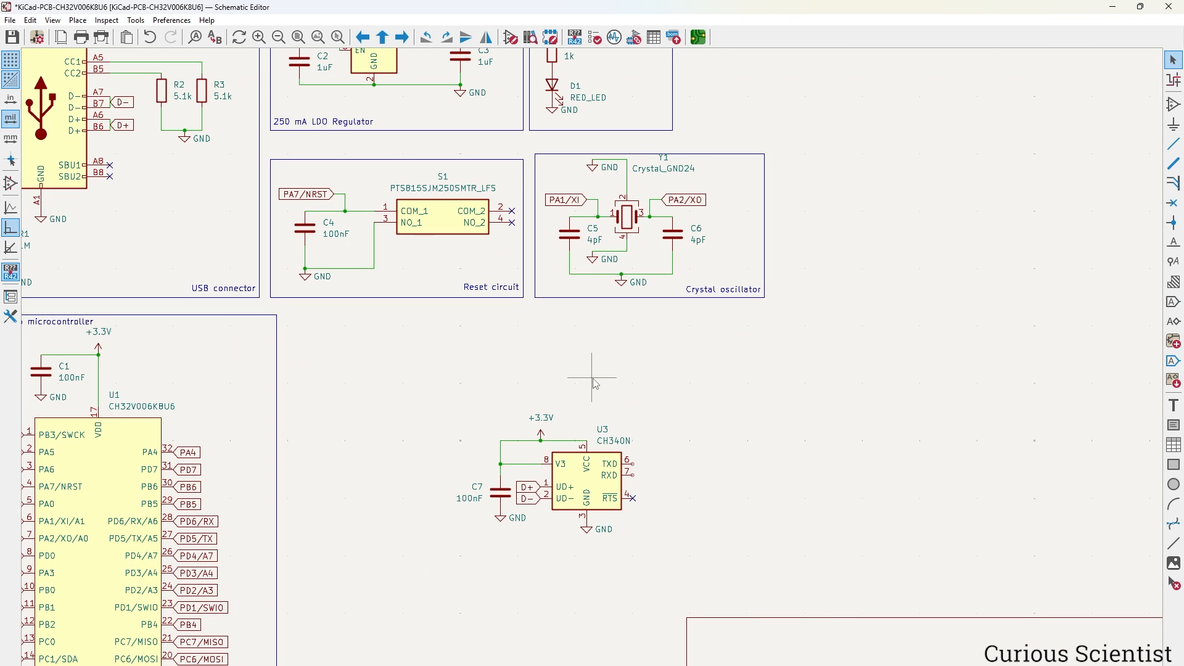
Place 1k resistors R5 and R6 beside U3's TXD and RXD pins, arranging their labels.
left_click(554, 56)
key("ctrl+d")
scroll(663, 476, "up", 3)
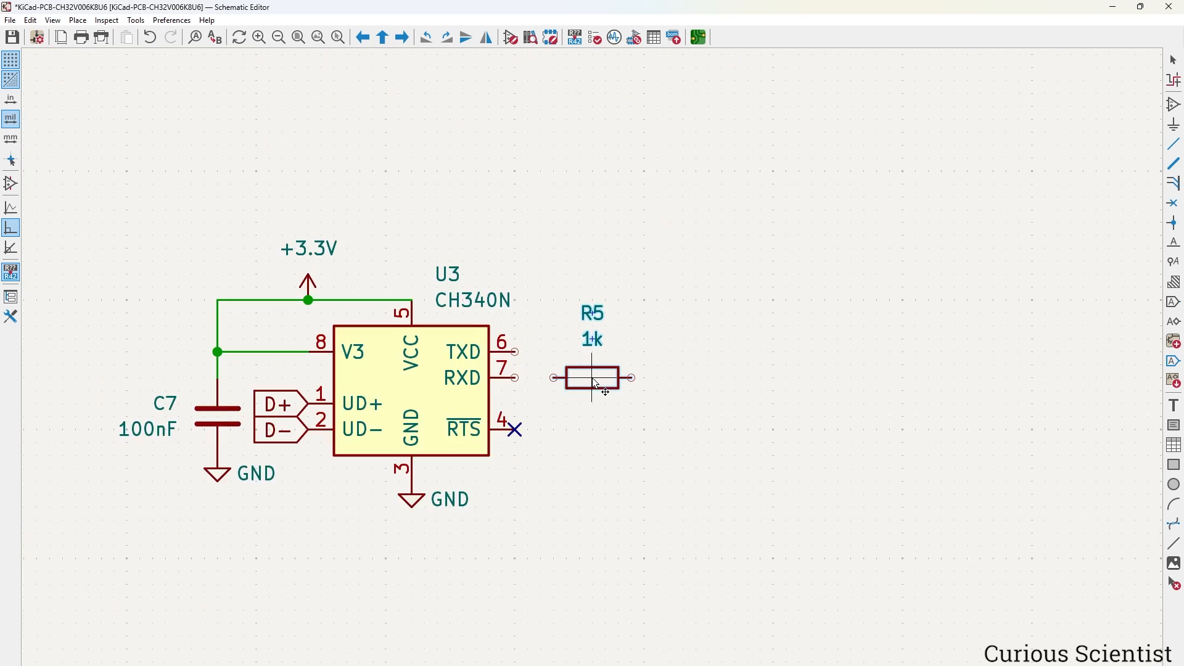
scroll(592, 377, "up", 1)
left_click(592, 338)
key("ctrl+d")
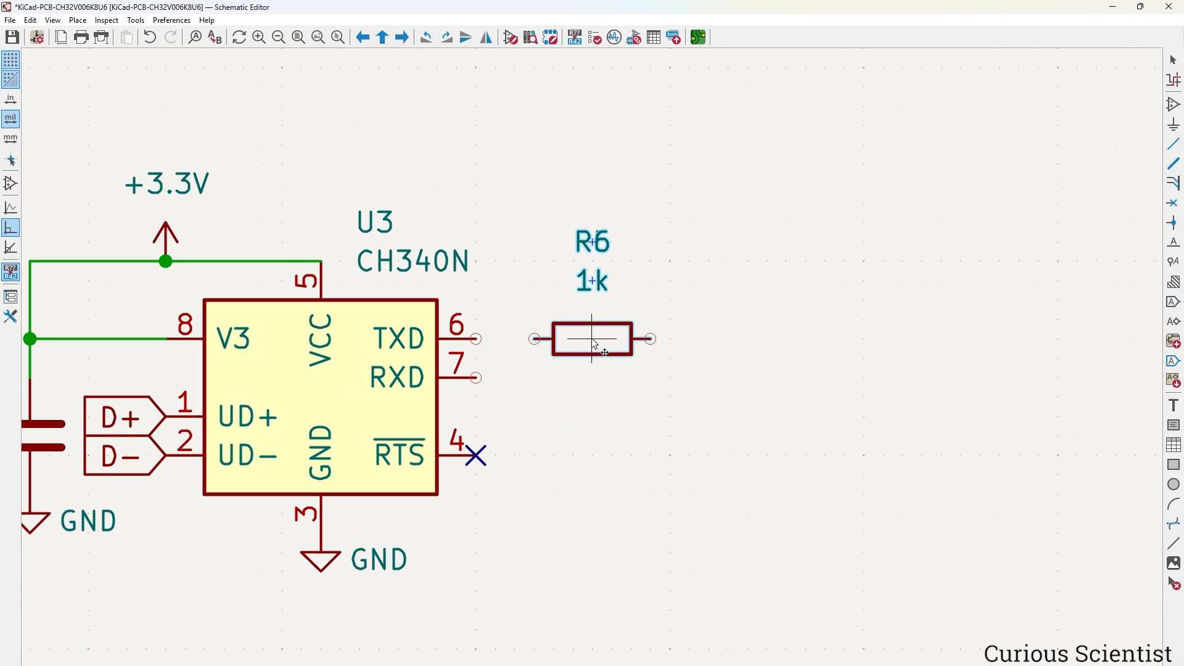
left_click(592, 377)
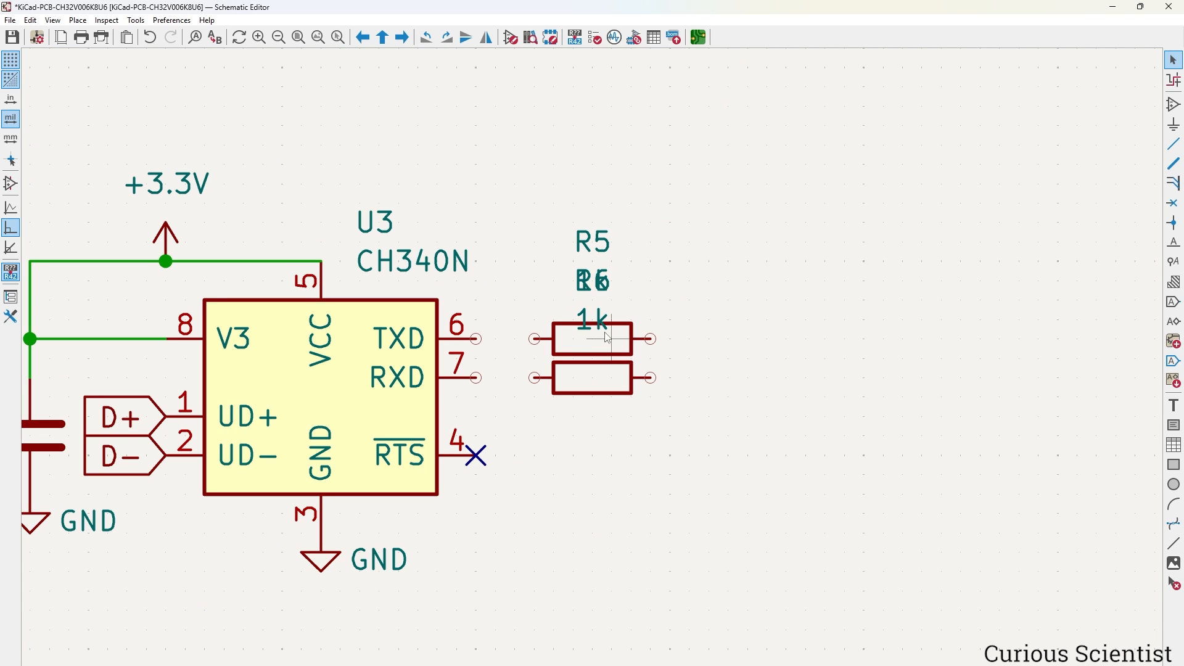
left_click_drag(602, 321, 596, 381)
left_click_drag(591, 281, 591, 412)
left_click_drag(594, 281, 595, 350)
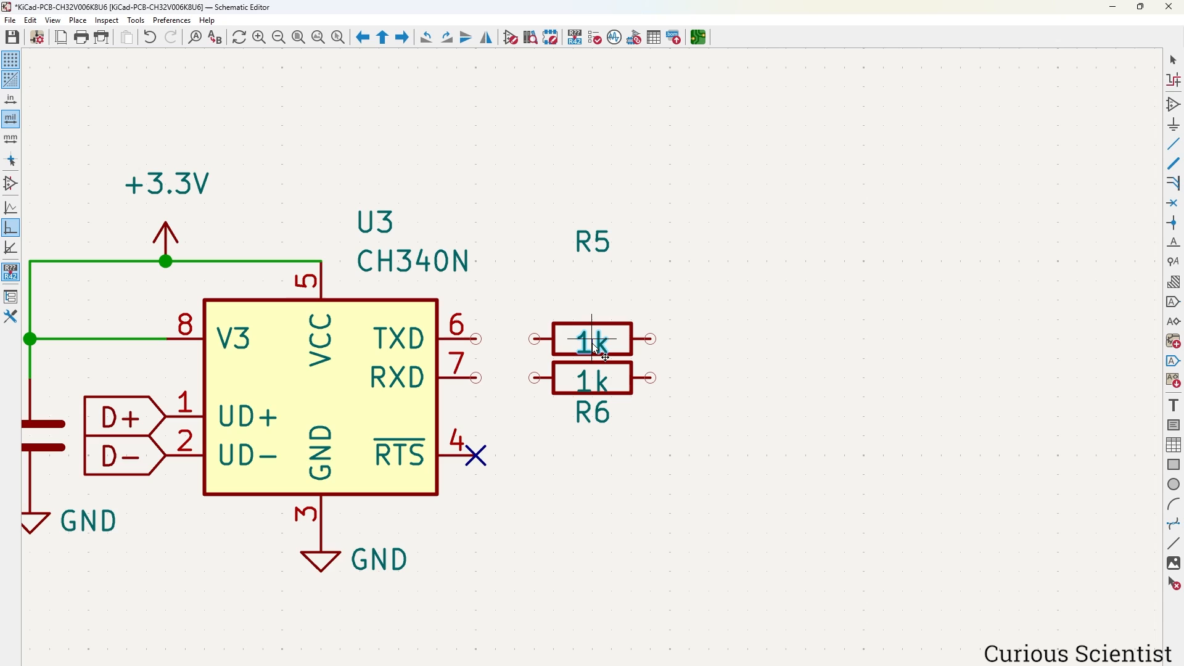
left_click(595, 379)
left_click_drag(603, 253, 594, 295)
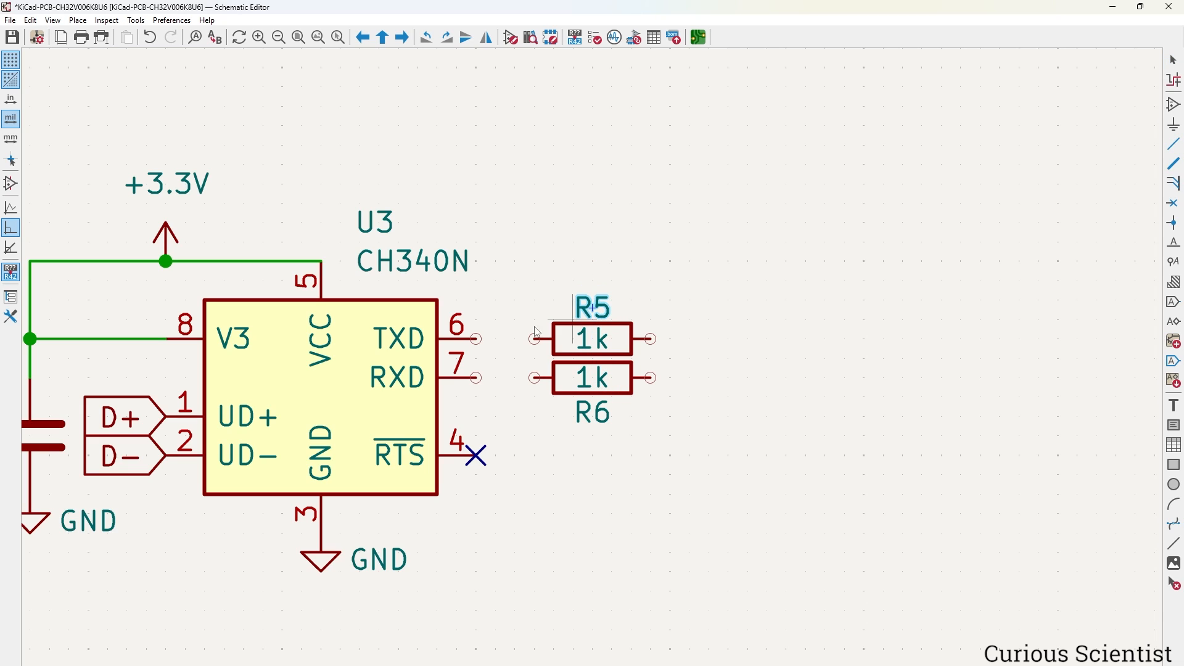
Wire U3 pin 6 (TXD) to R5 and pin 7 (RXD) to R6.
key("w")
left_click(476, 339)
left_click(535, 338)
left_click(476, 377)
left_click(535, 377)
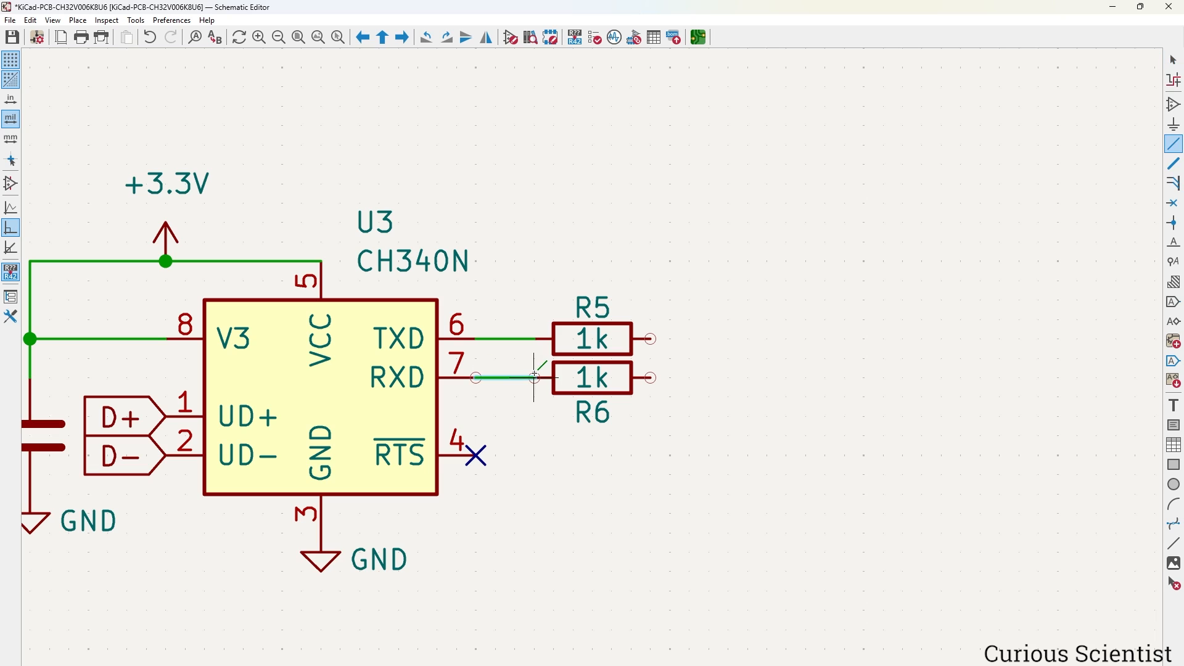
scroll(535, 378, "down", 6)
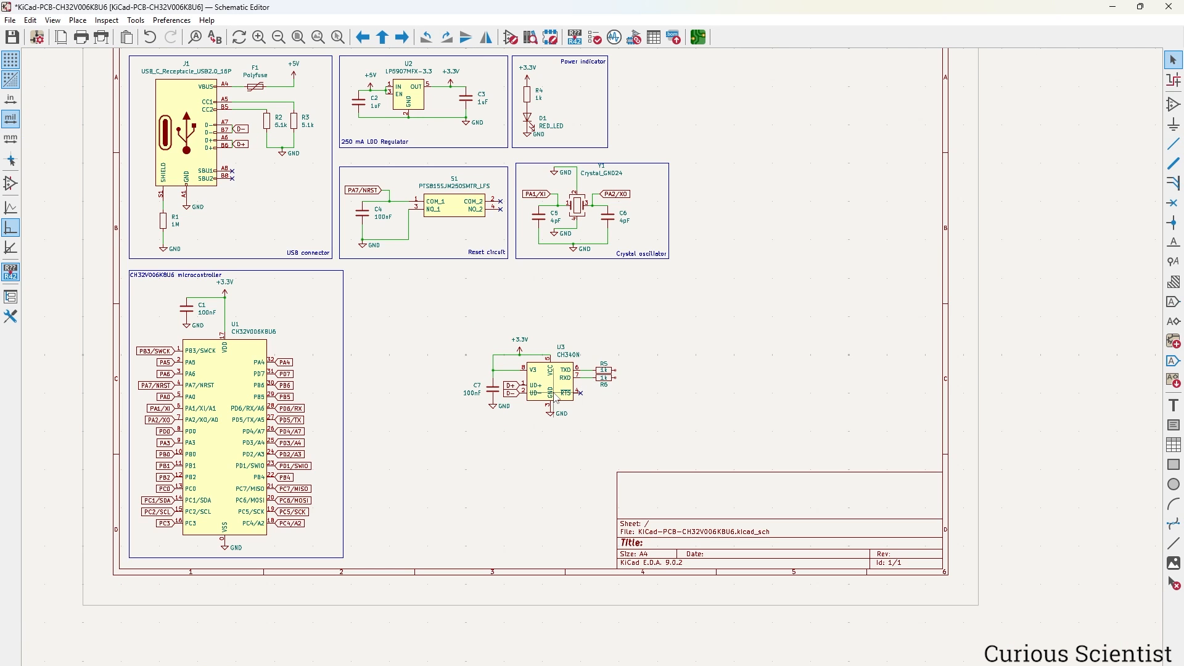
Copy the PD6/RX and PD5/TX global labels from U1 and drop them beside R5 and R6.
scroll(246, 482, "up", 5)
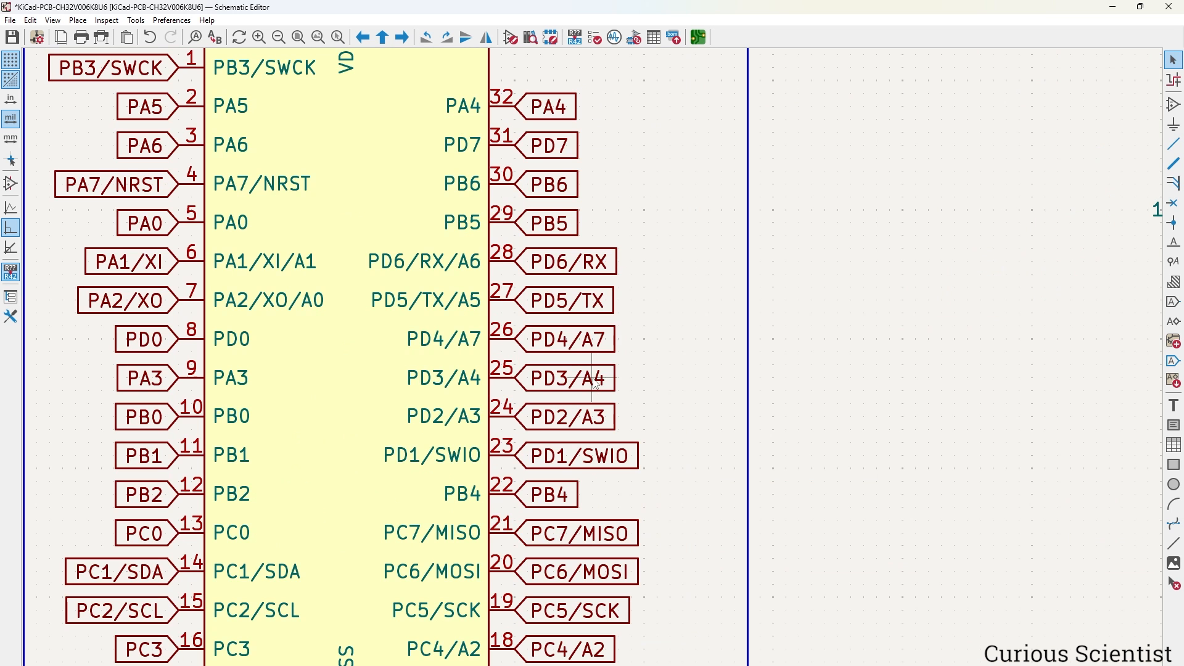
left_click(596, 261)
left_click(595, 302, "shift")
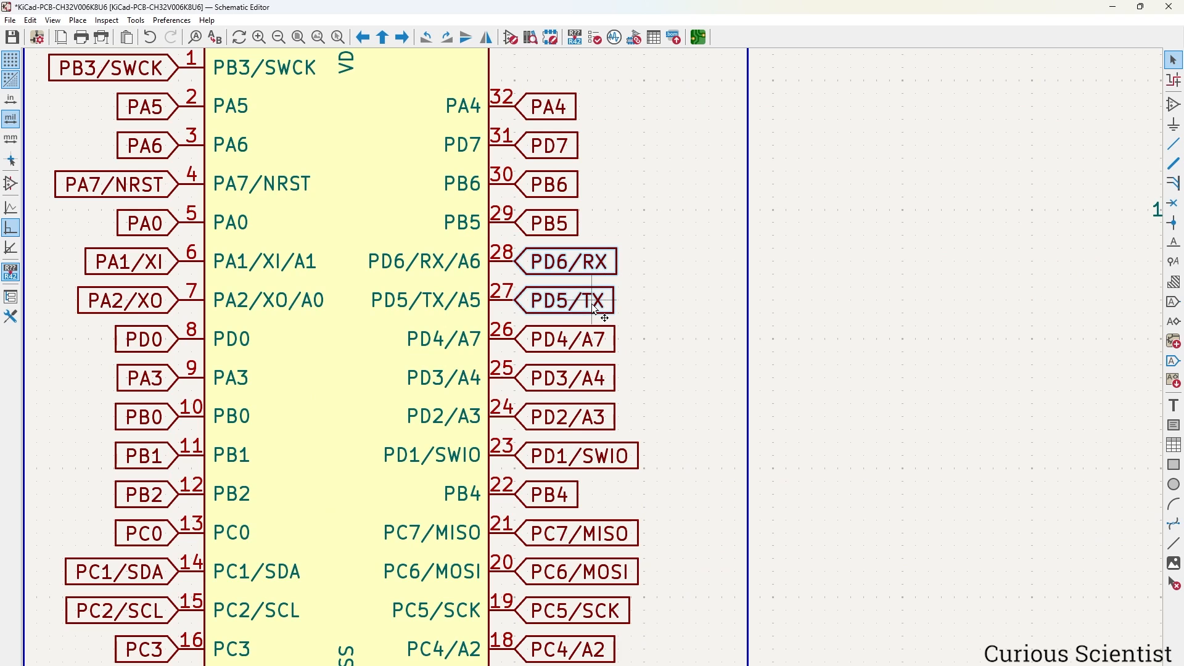
key("ctrl+d")
middle_click_drag(925, 301, 410, 357)
scroll(672, 373, "down", 2)
middle_click_drag(770, 367, 649, 384)
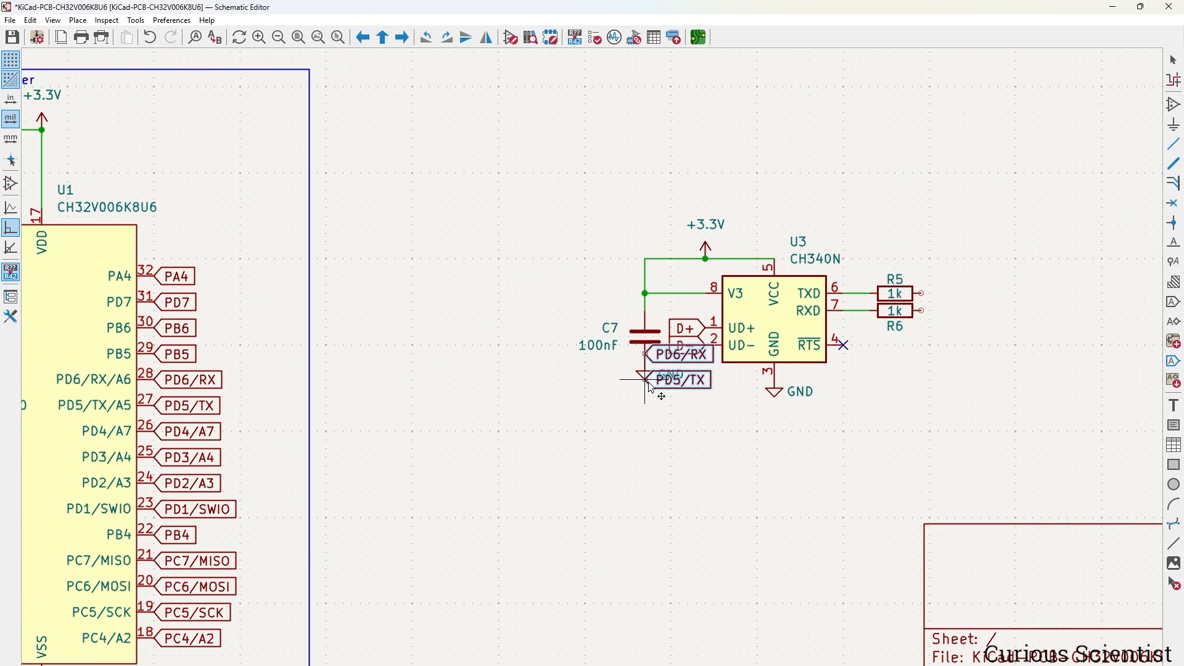
middle_click_drag(813, 360, 562, 367)
scroll(718, 355, "up", 3)
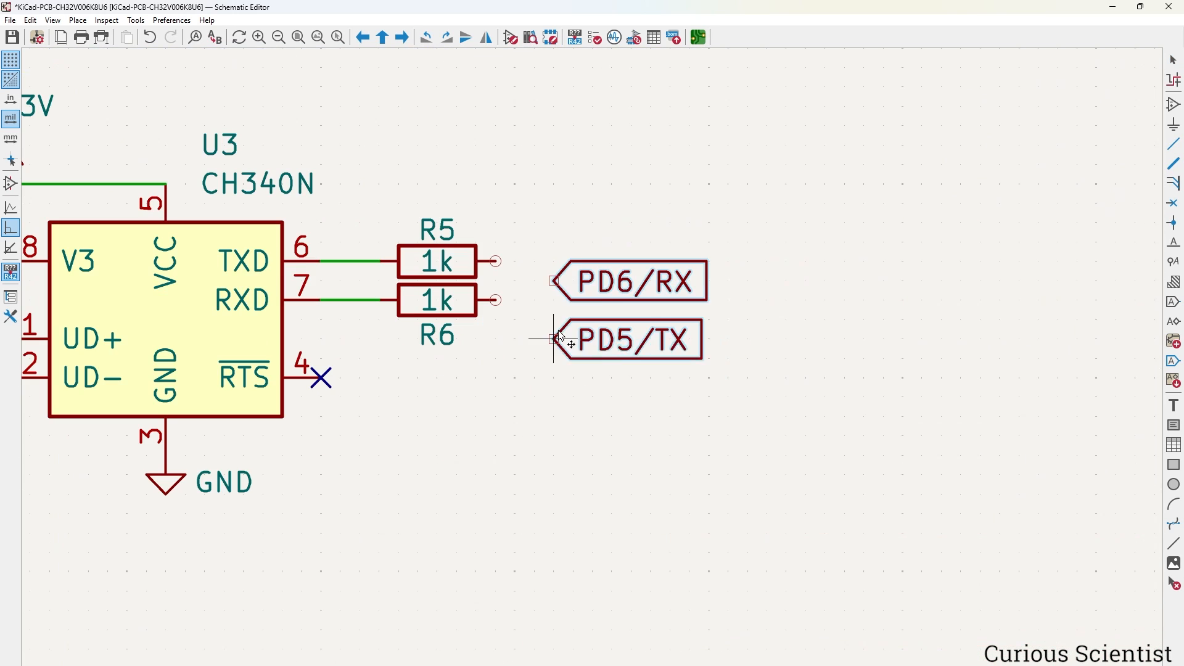
left_click(563, 305)
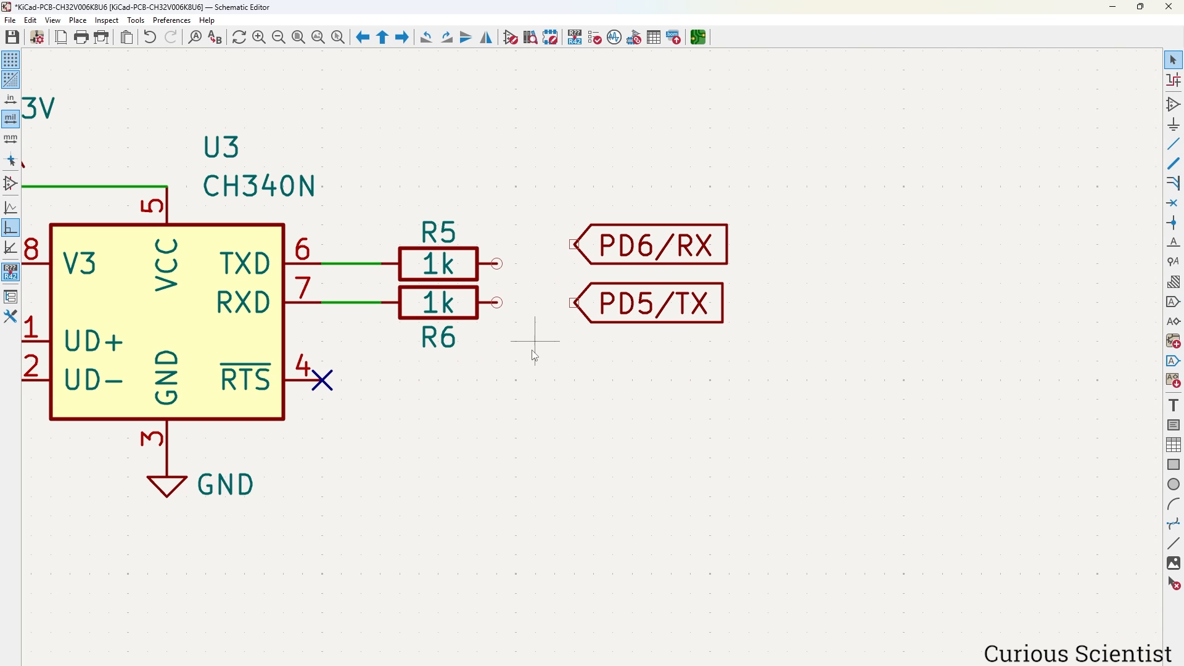
Attach the PD5/TX label to R6's right end and PD6/RX to R5's right end.
middle_click_drag(534, 352, 735, 373)
left_click(818, 330)
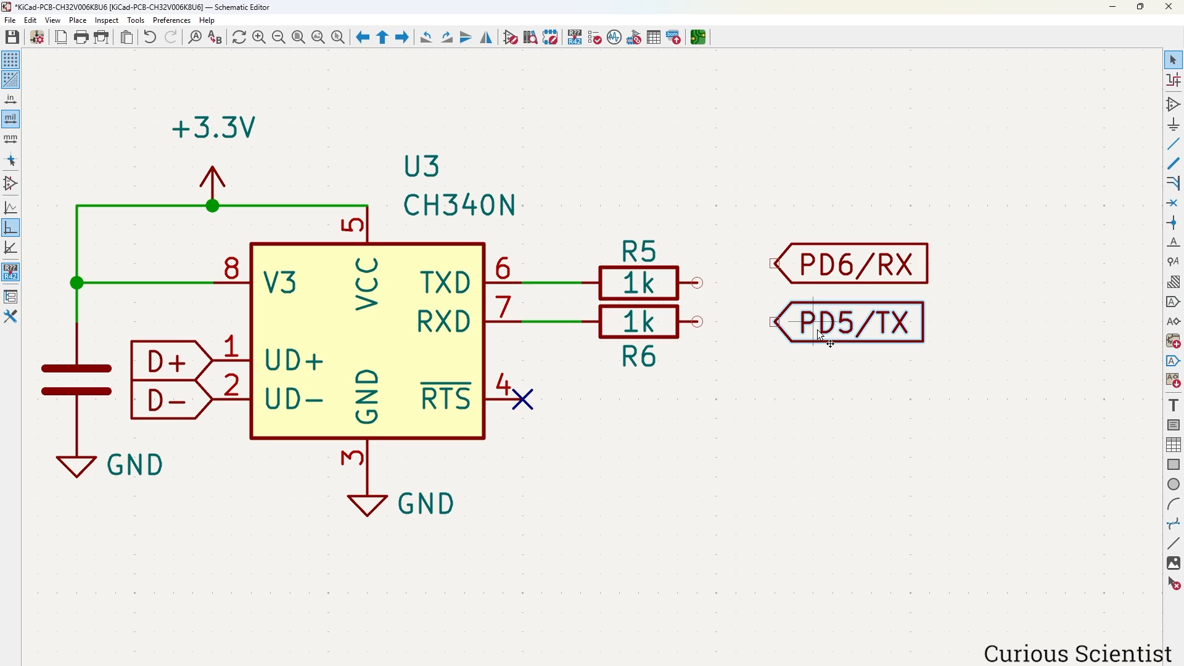
left_click_drag(820, 336, 704, 322)
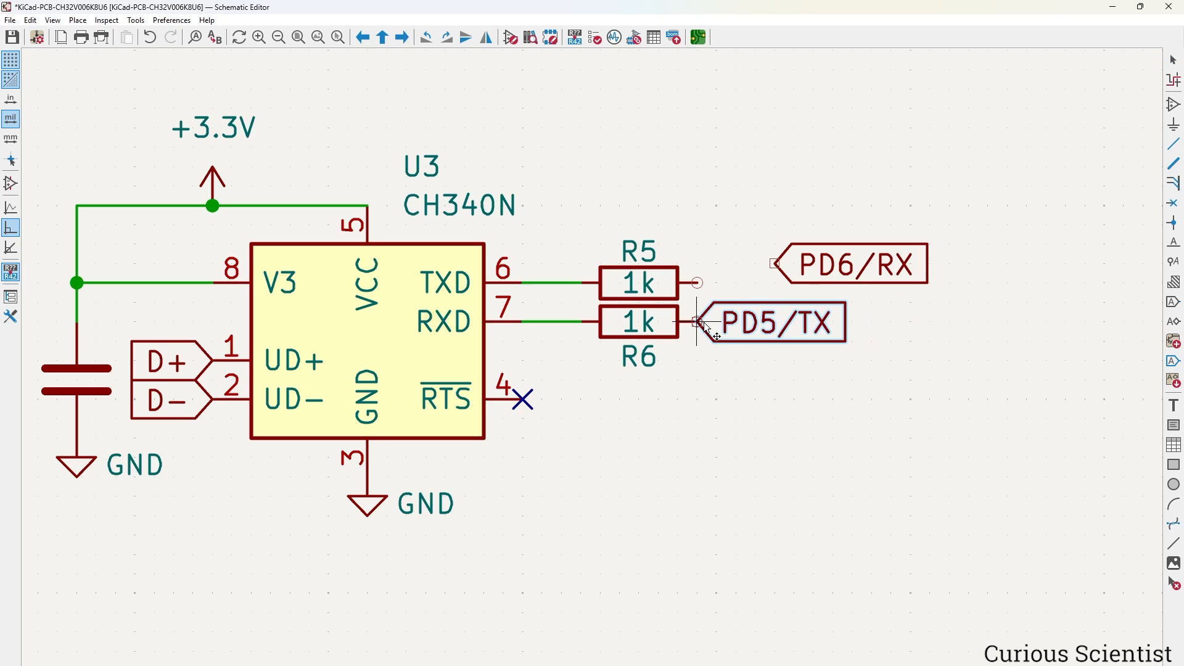
left_click(851, 272)
left_click_drag(851, 272, 703, 279)
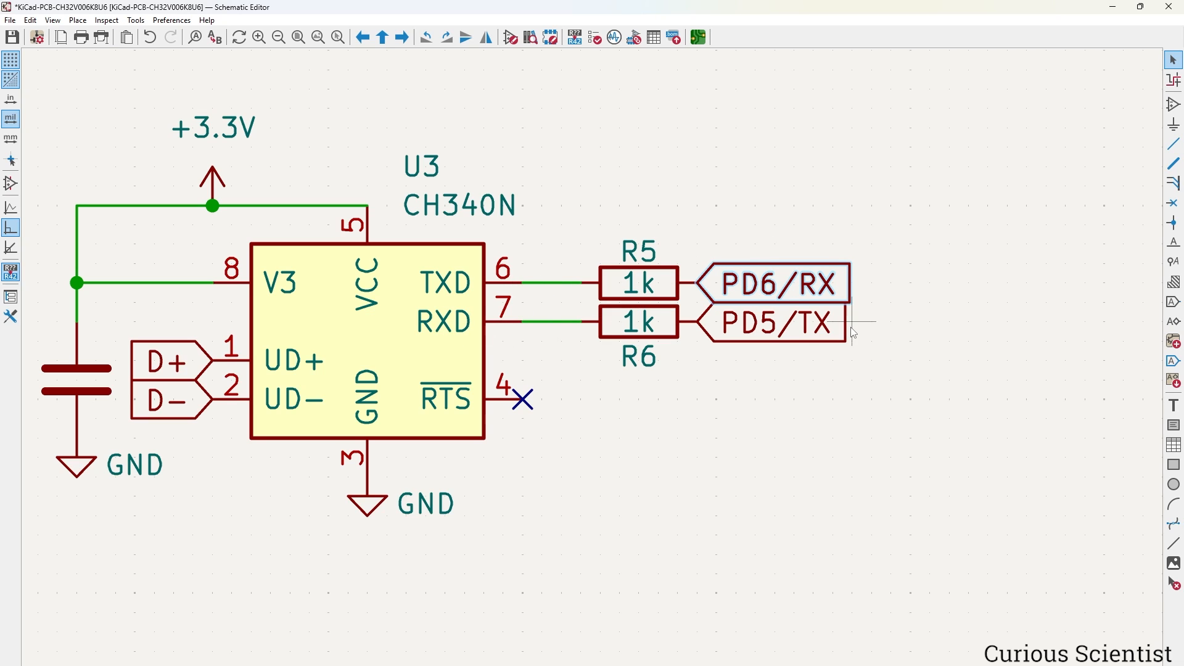
left_click(734, 409)
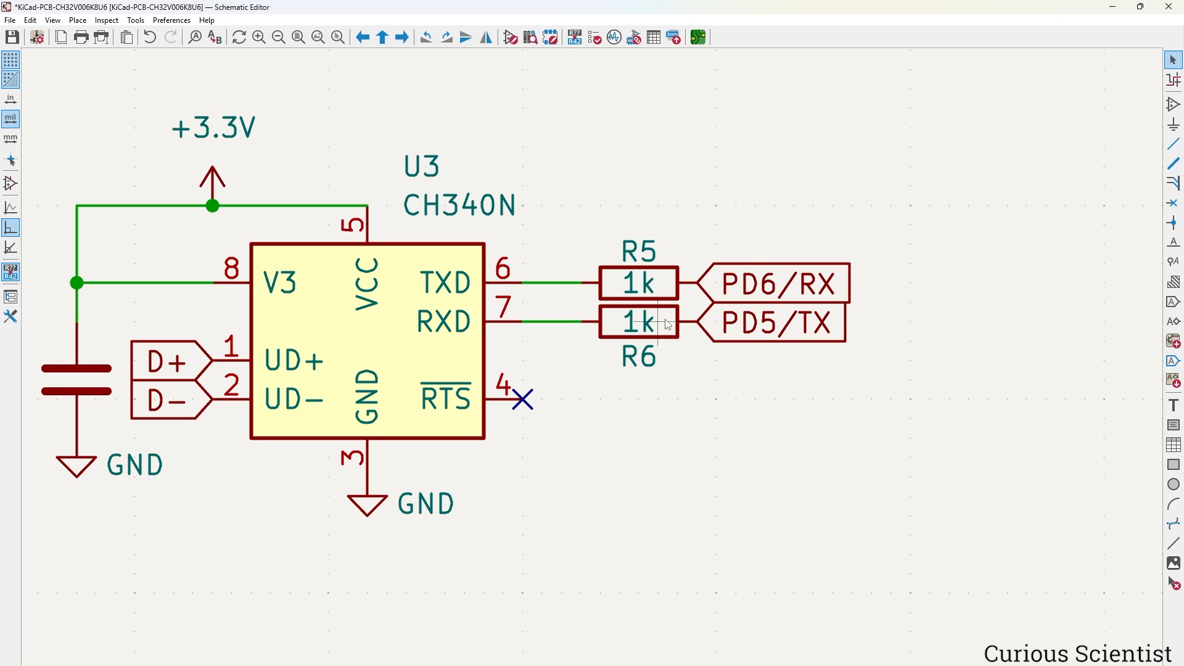
Caption the CH340N box with the text 'USB-to-USART converter'.
middle_click_drag(487, 290, 647, 285)
scroll(647, 285, "down", 3)
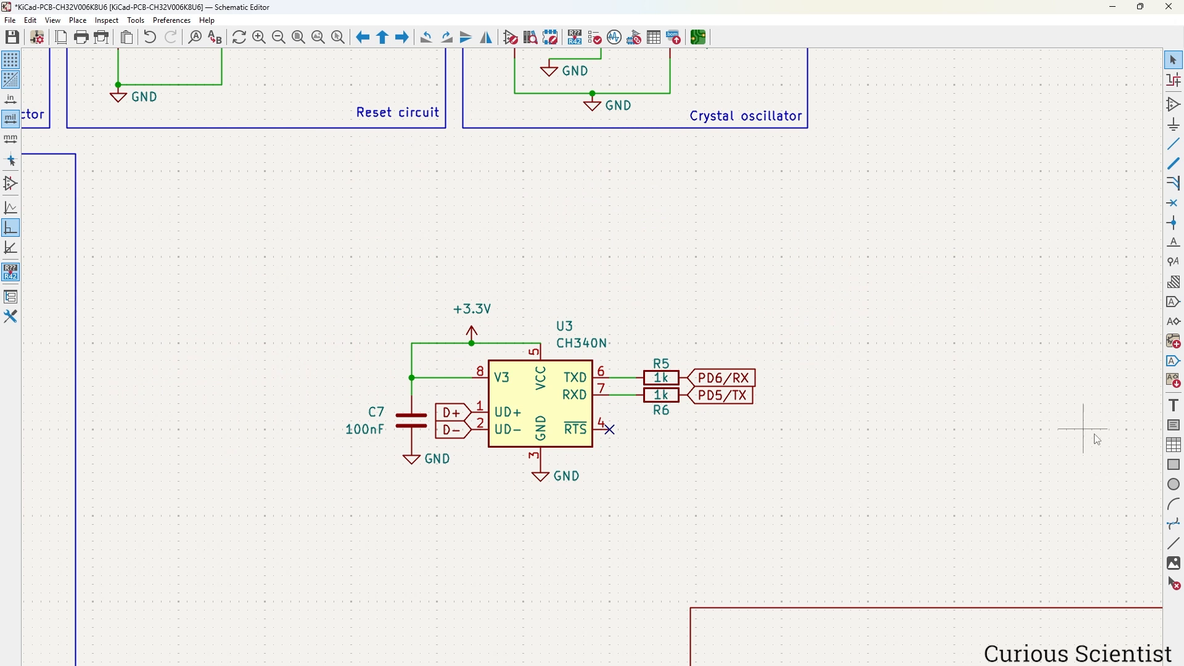
left_click(1172, 407)
left_click(685, 480)
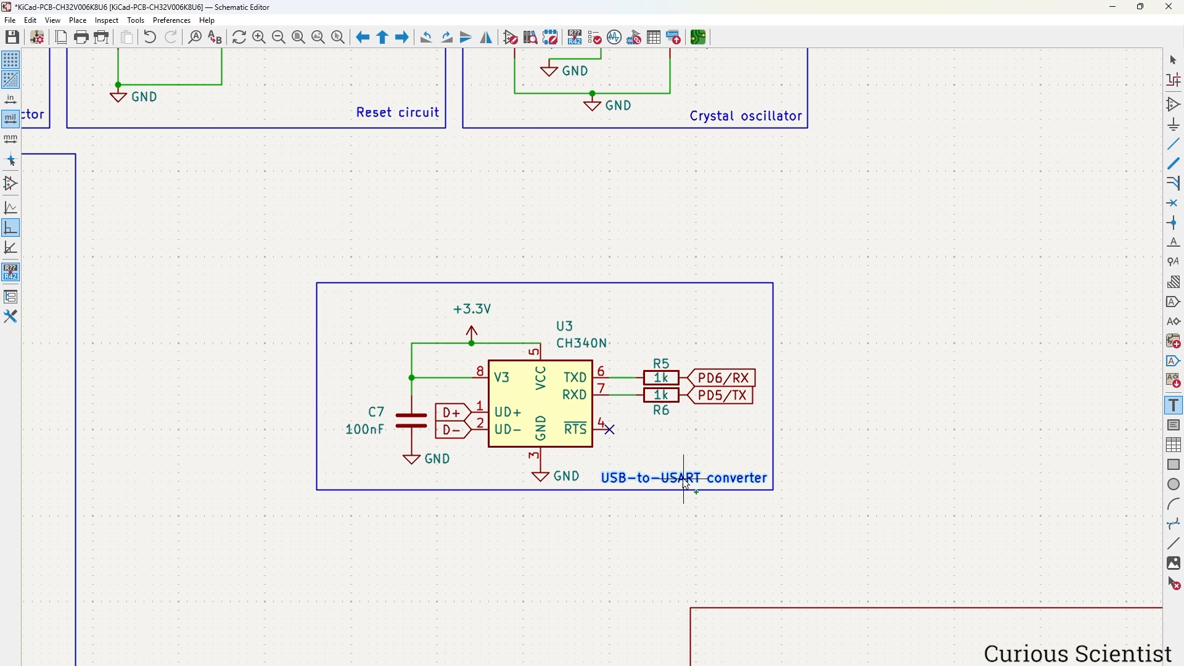
left_click(683, 479)
key("Escape")
Move the whole CH340N block up beside the Power indicator block.
left_click_drag(212, 232, 852, 543)
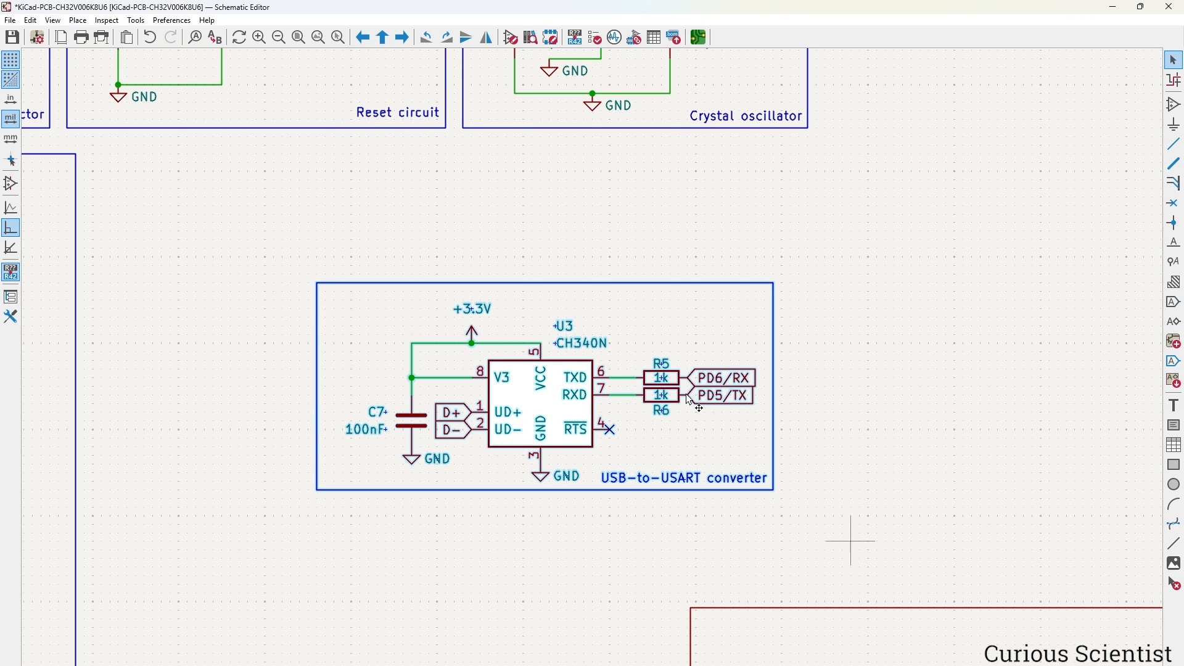
scroll(620, 357, "down", 5)
left_click_drag(620, 356, 724, 191)
scroll(728, 247, "up", 3)
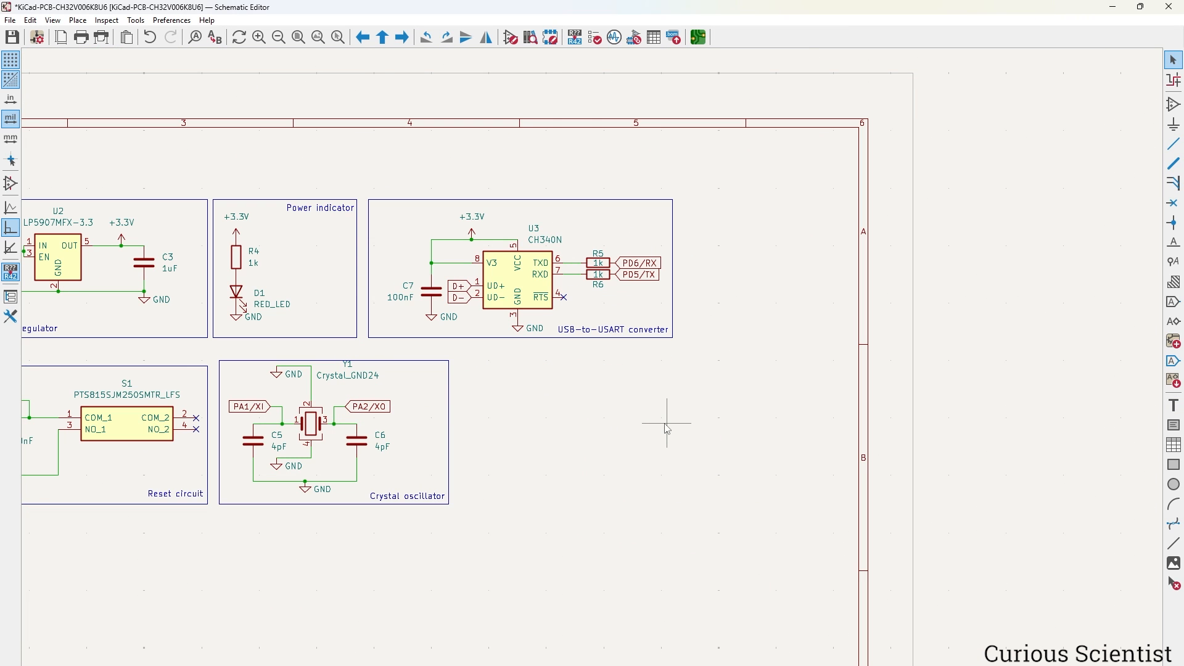
scroll(583, 386, "down", 2)
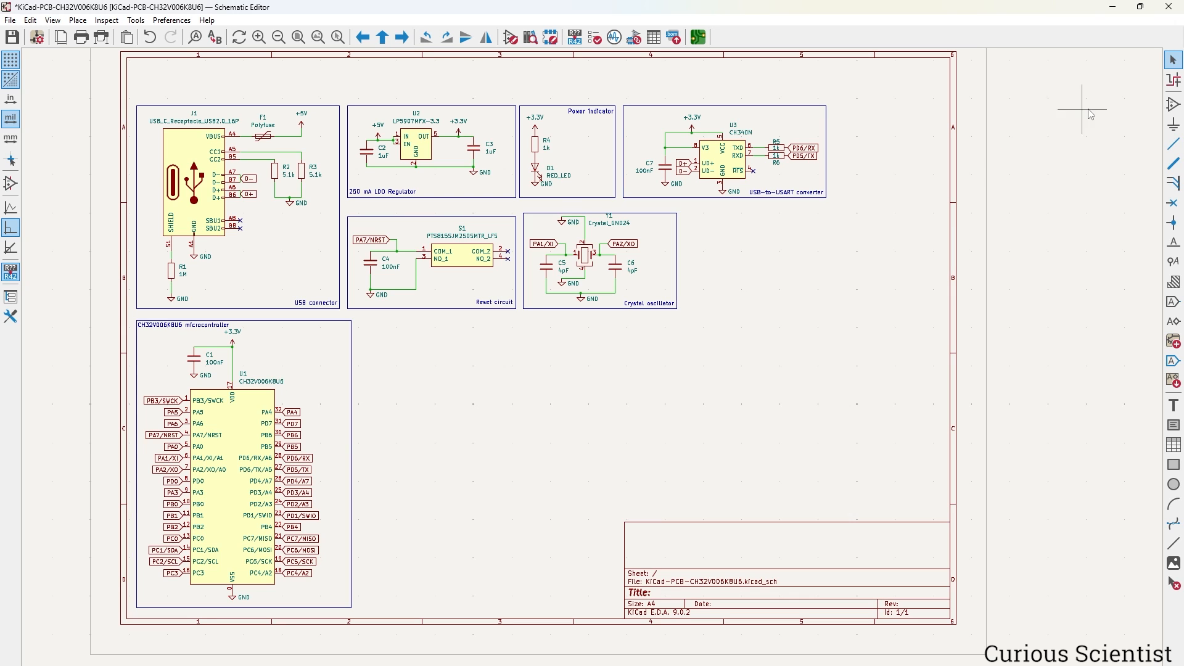
Place a Conn_01x03_Pin header J2 with the PinHeader_1x03_P2.54mm_Vertical footprint.
left_click(1174, 104)
left_click(780, 277)
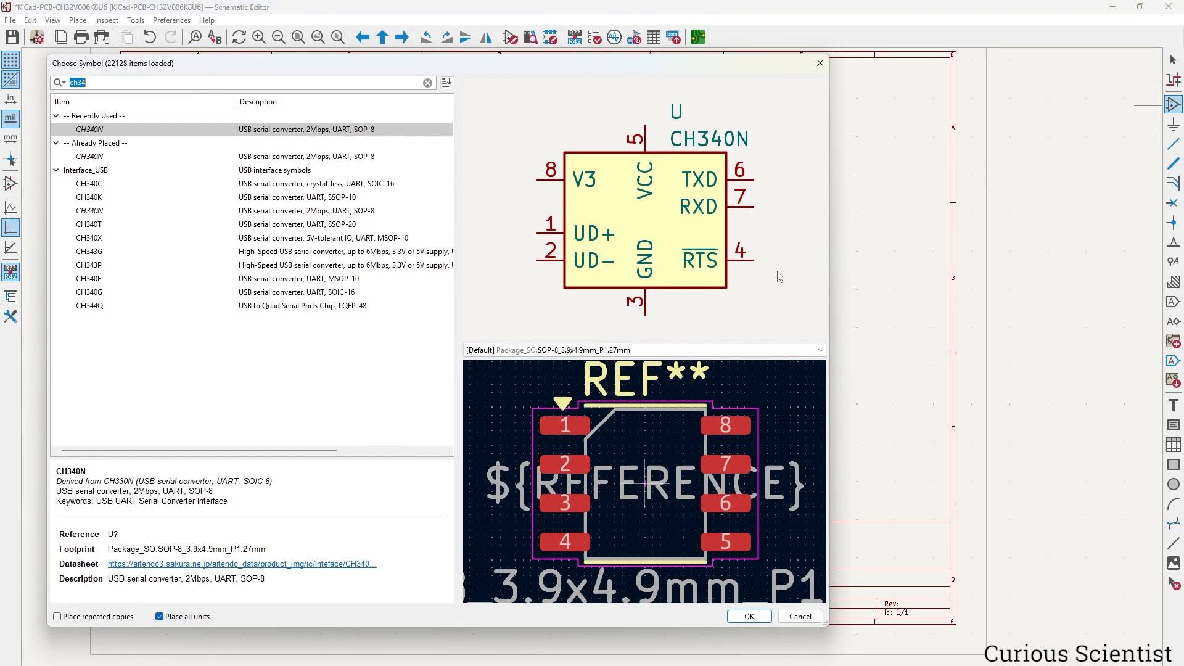
type("conn")
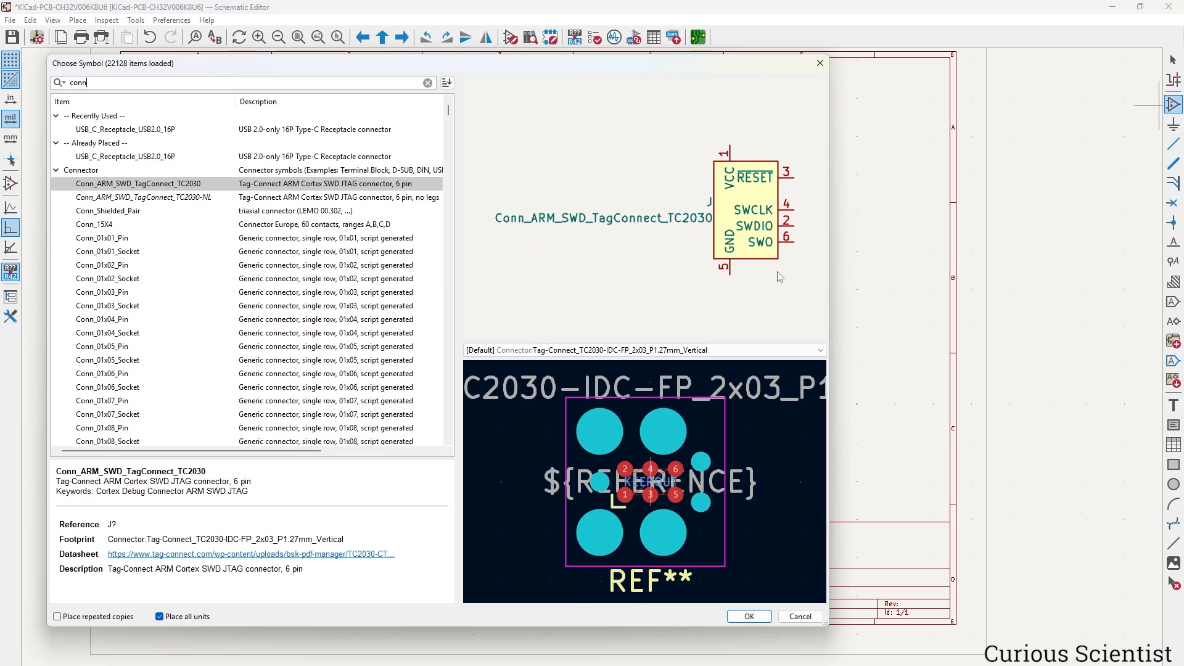
left_click(107, 293)
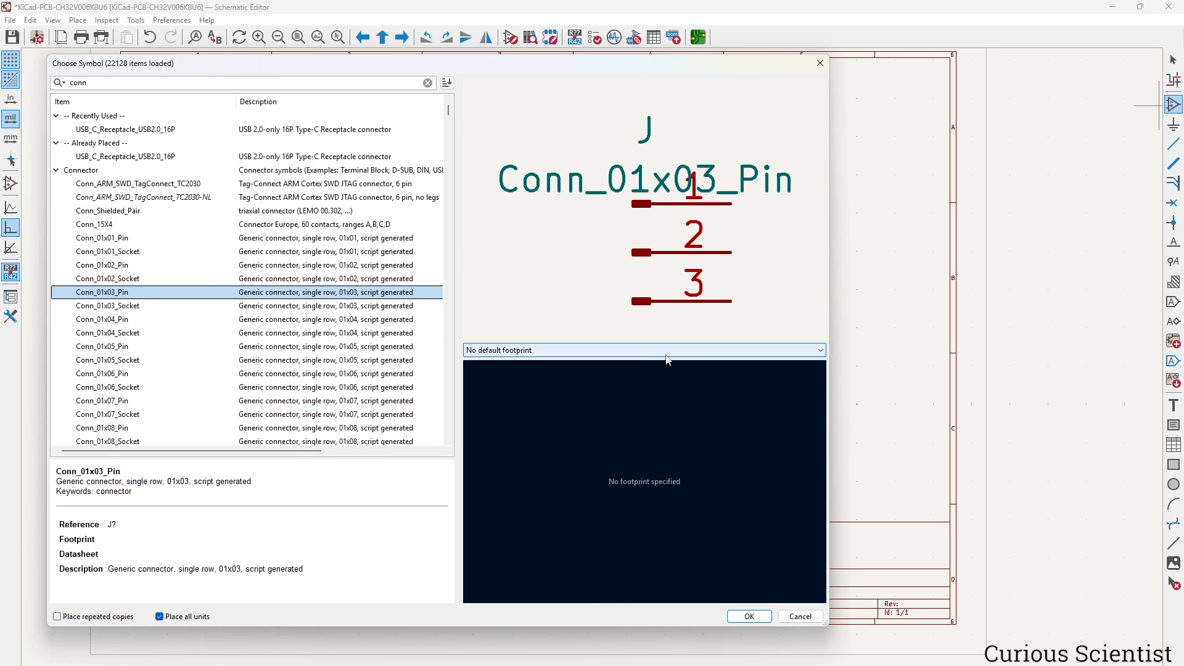
left_click(749, 617)
left_click(492, 395)
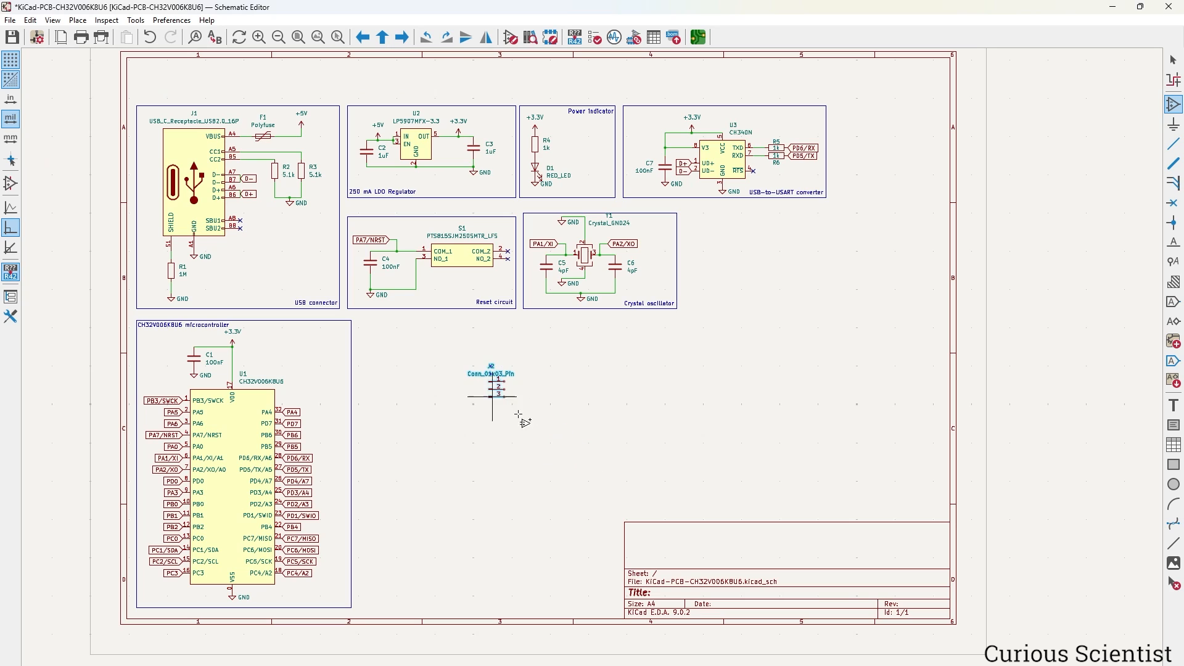
double_click(501, 395)
left_click(660, 272)
left_click(686, 272)
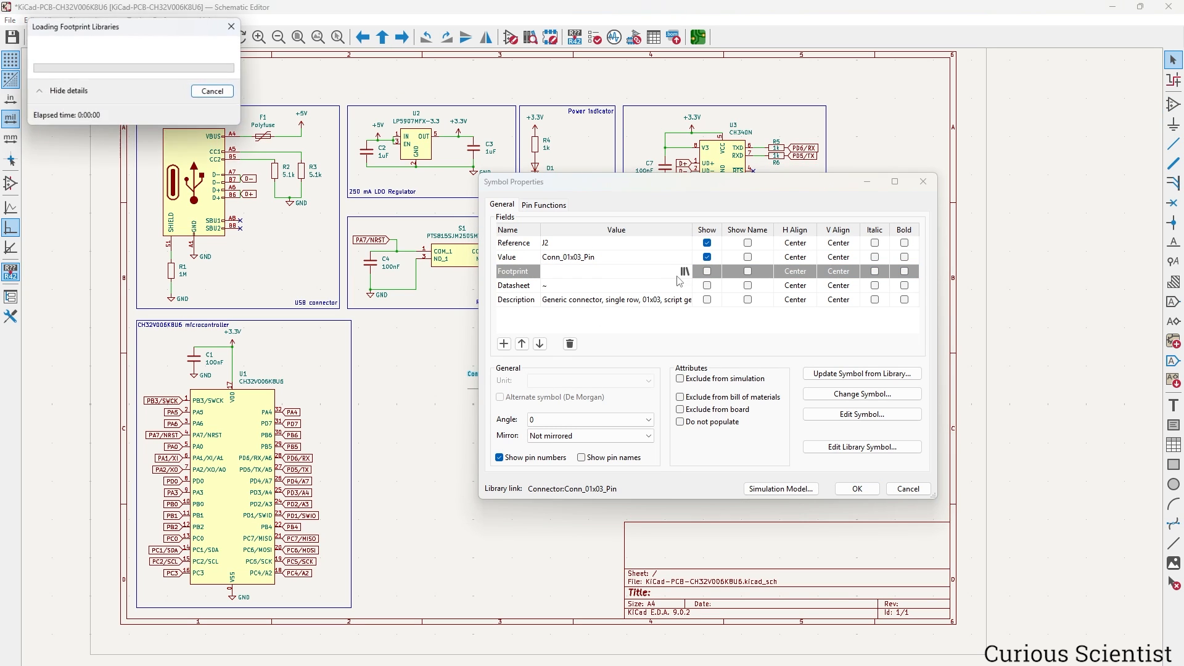
left_click(316, 291)
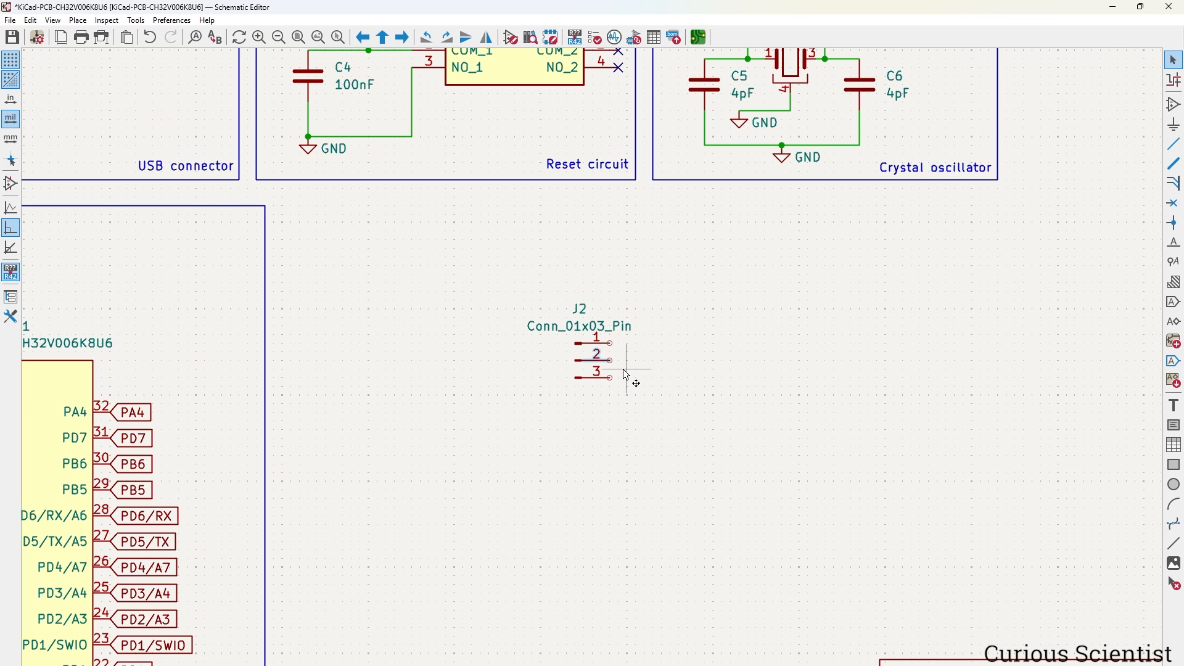
Add copies of the +3.3V and GND symbols and the PD1/SWIO label next to J2.
scroll(638, 369, "down", 2)
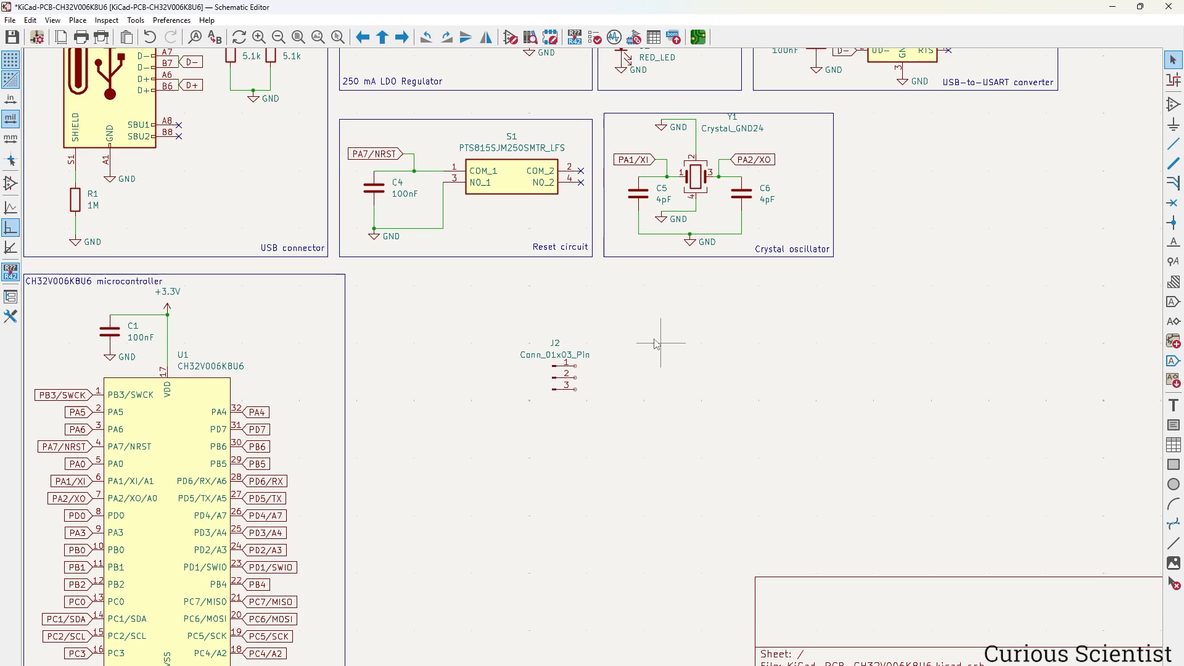
left_click(170, 310)
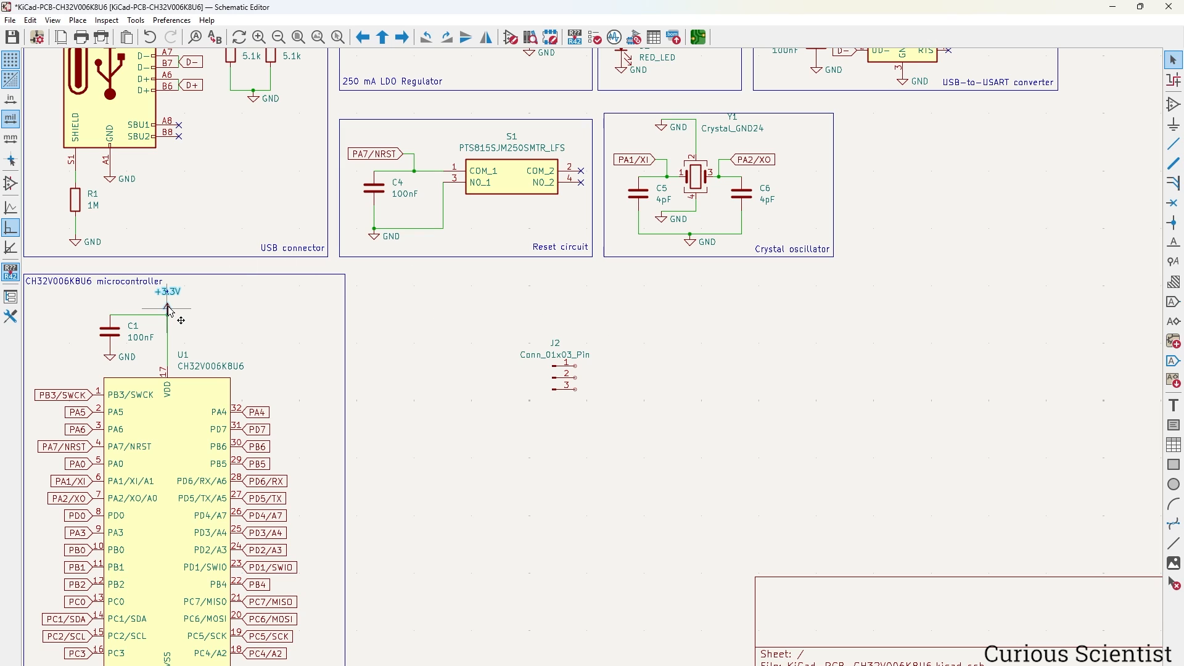
key("ctrl+d")
left_click(615, 347)
key("ctrl+d")
left_click(615, 407)
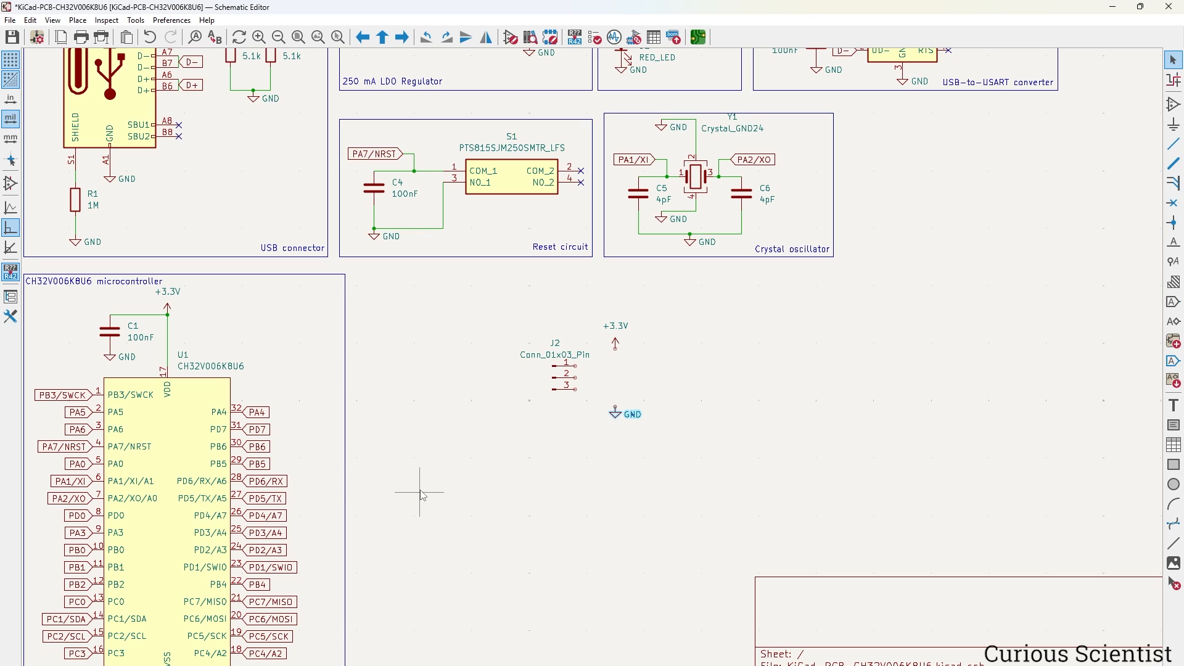
left_click(288, 567)
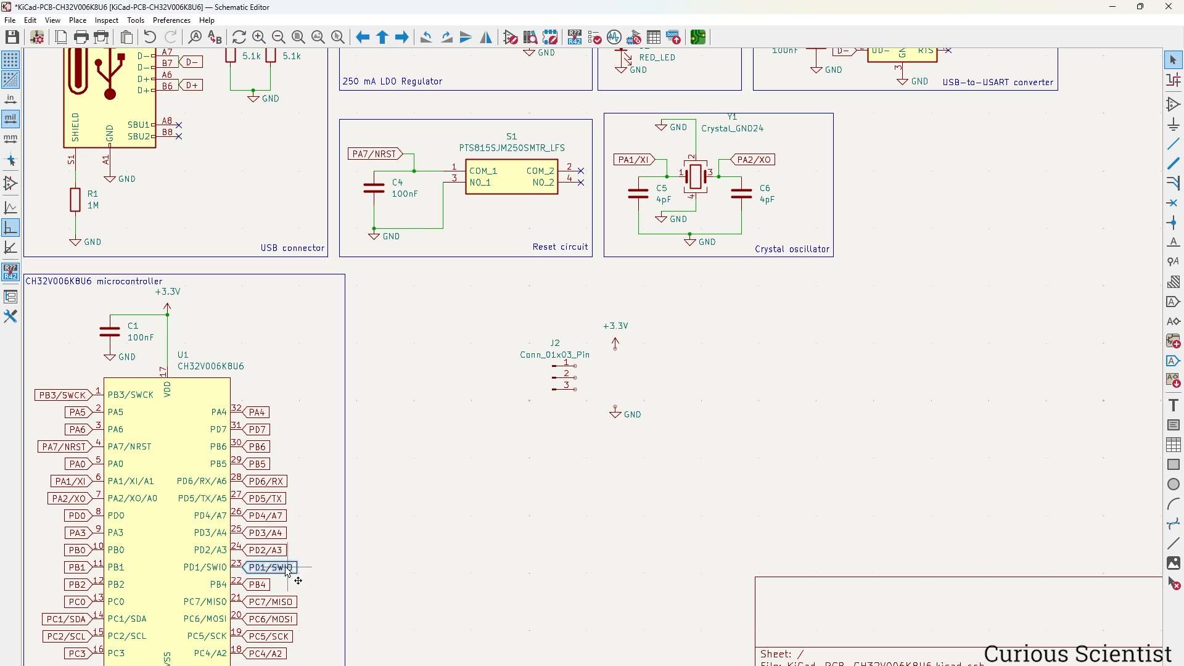
key("ctrl+d")
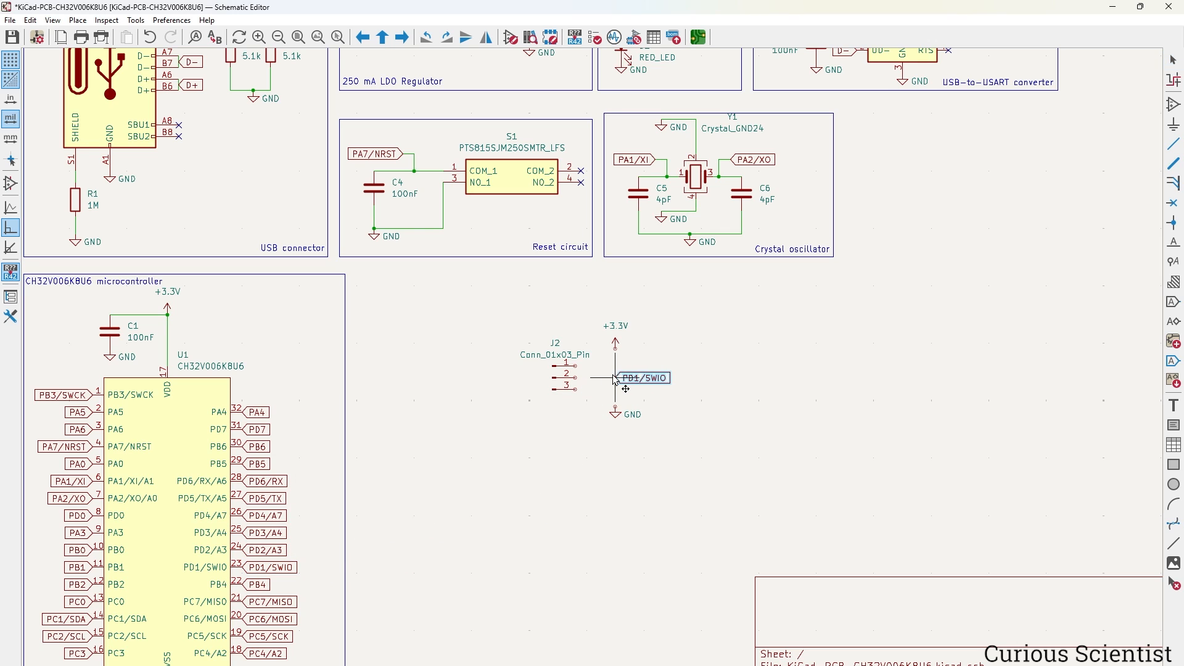
left_click(631, 380)
Wire J2 pin 1 to +3.3V, pin 2 to PD1/SWIO and pin 3 to GND.
scroll(628, 389, "up", 5)
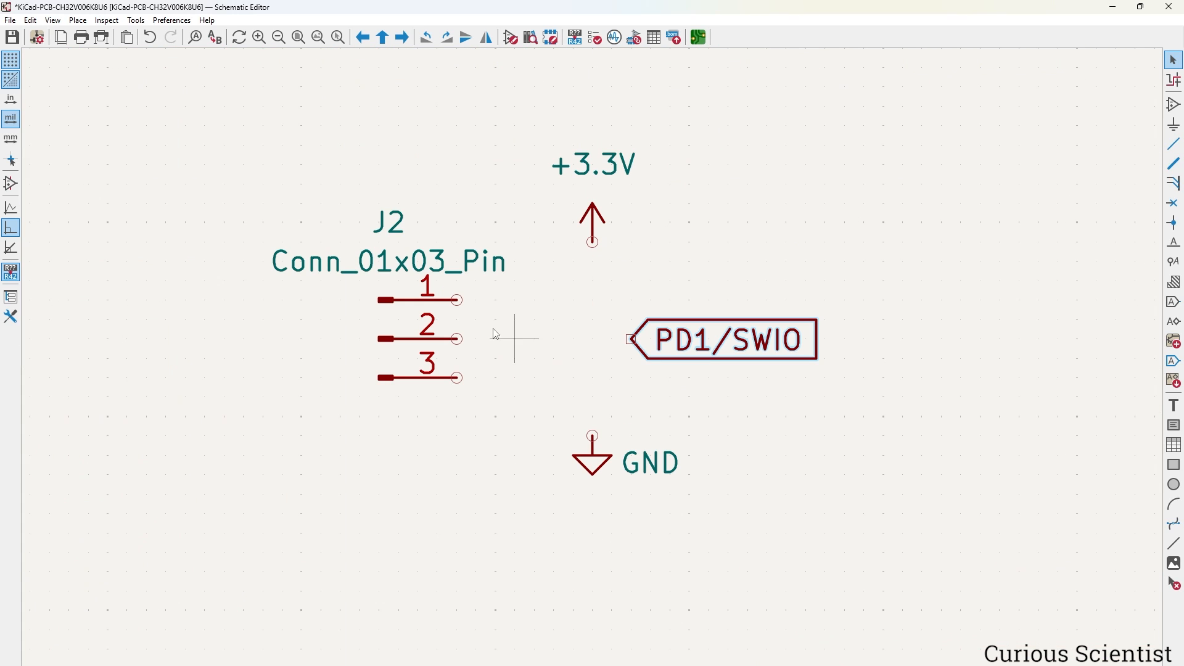
left_click(457, 339)
left_click(631, 339)
key("w")
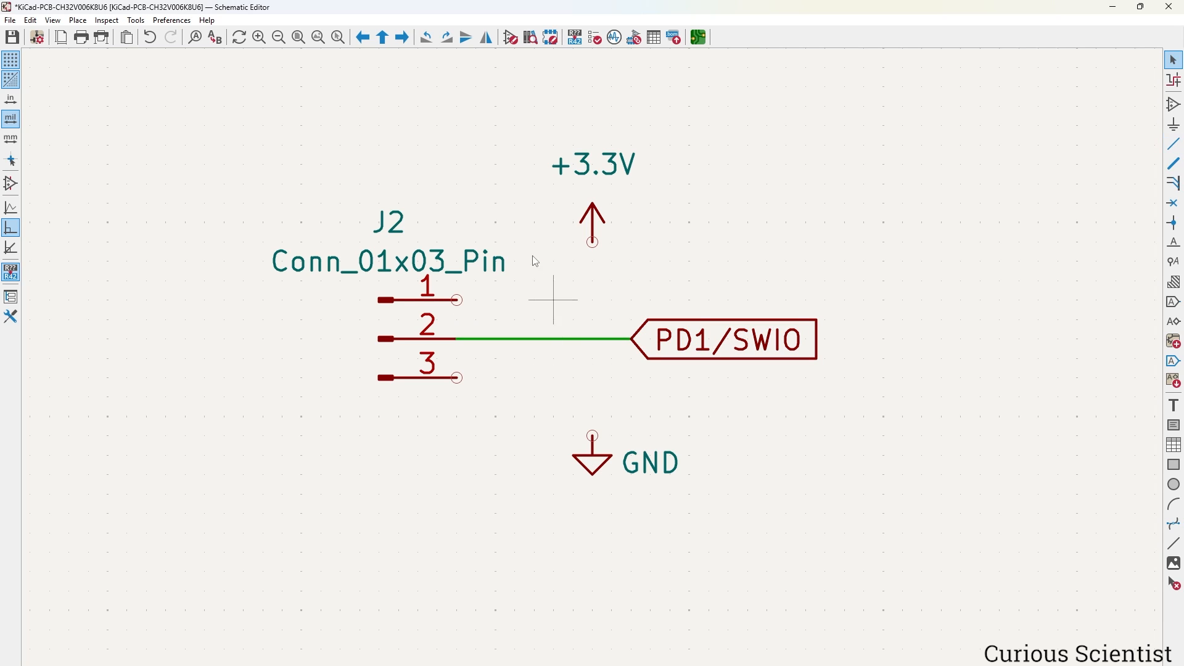
left_click(592, 241)
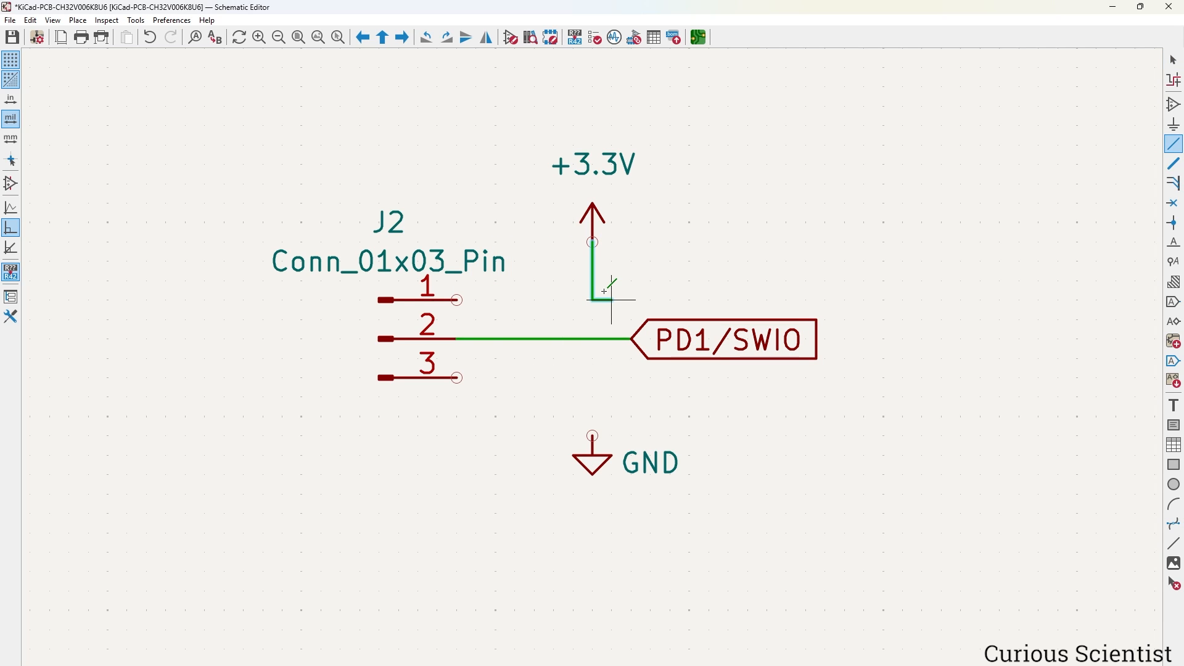
left_click(457, 300)
key("Escape")
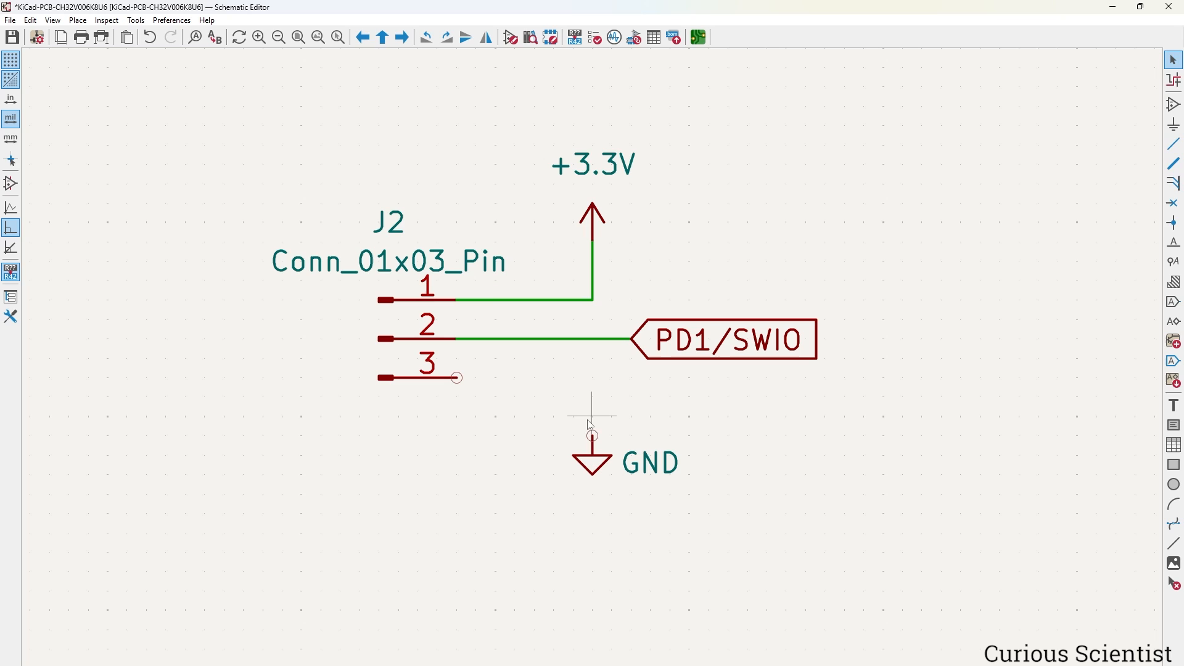
key("w")
left_click(593, 436)
left_click(476, 377)
key("Escape")
scroll(465, 386, "down", 3)
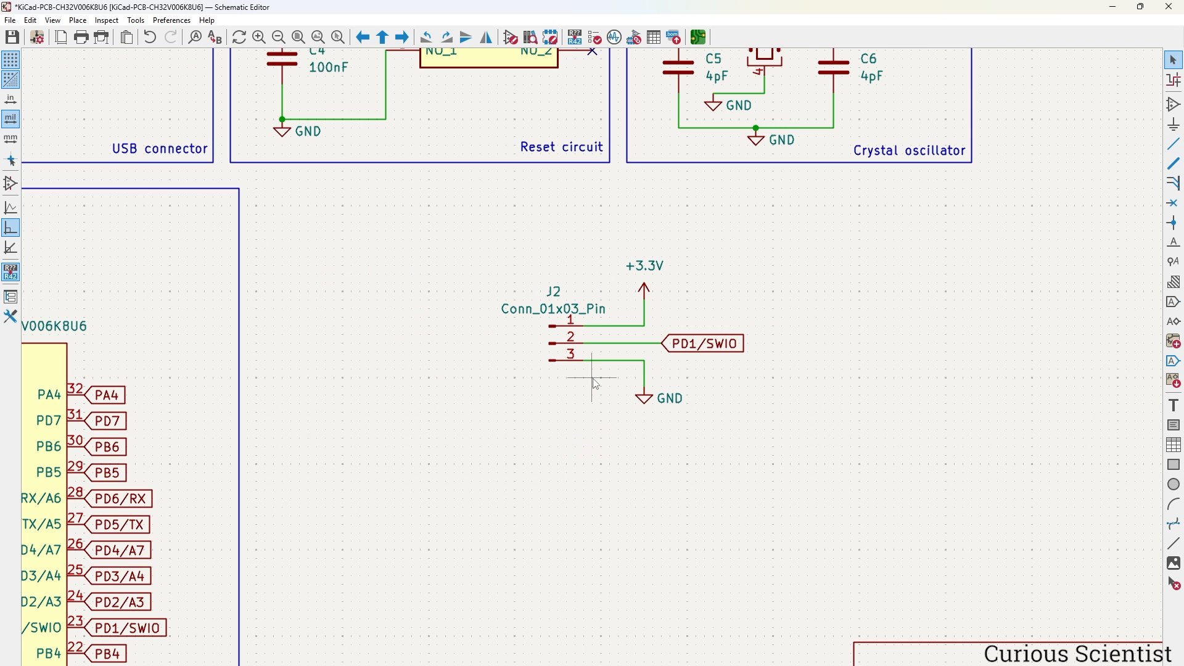
Frame J2 in a box captioned 'SWIO programmer/debugger'.
left_click(1174, 466)
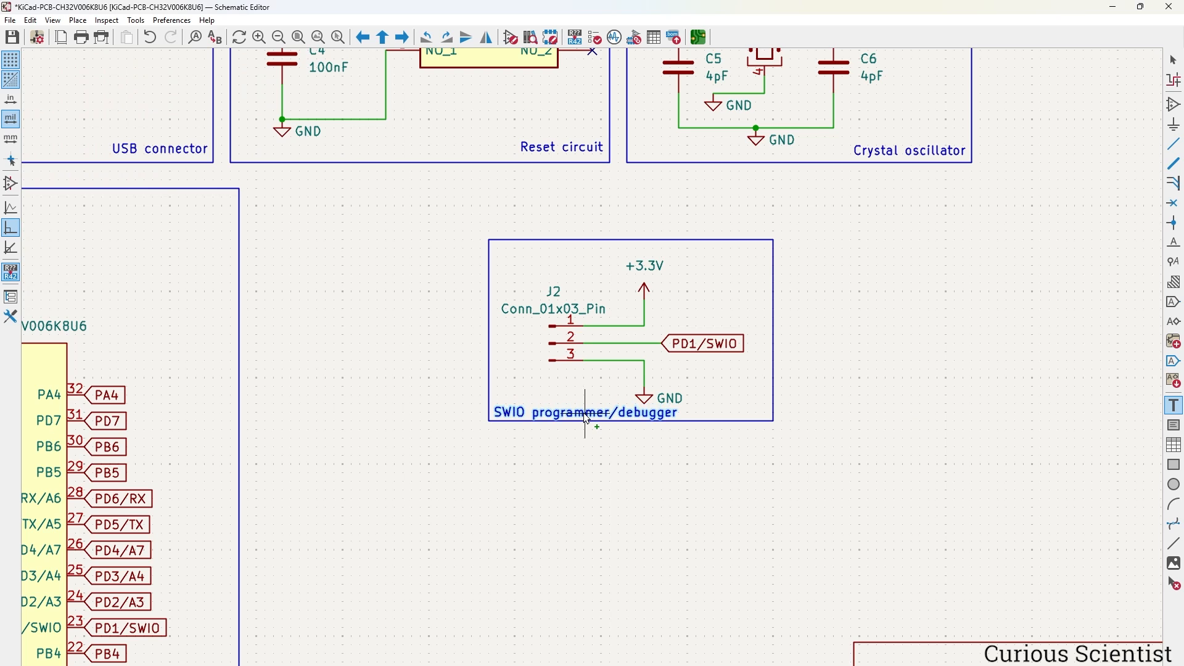
left_click(638, 424)
key("Escape")
Move the boxed J2 block next to the Crystal oscillator block.
left_click_drag(419, 222, 895, 501)
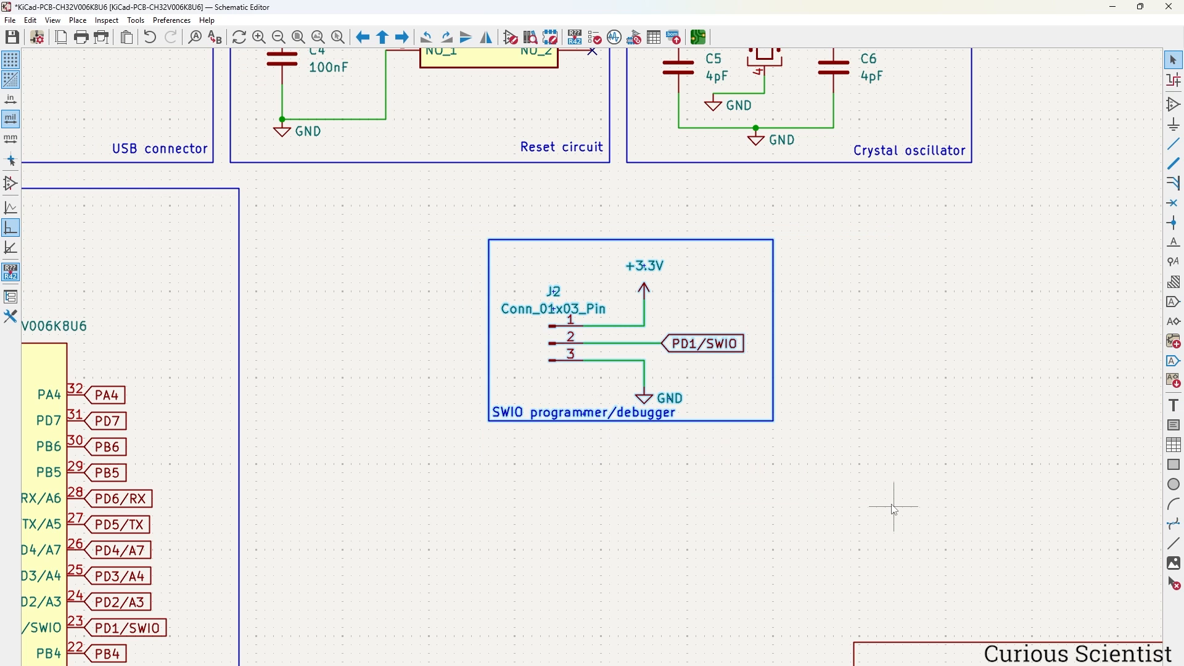
key("m")
scroll(594, 384, "down", 5)
scroll(682, 331, "up", 4)
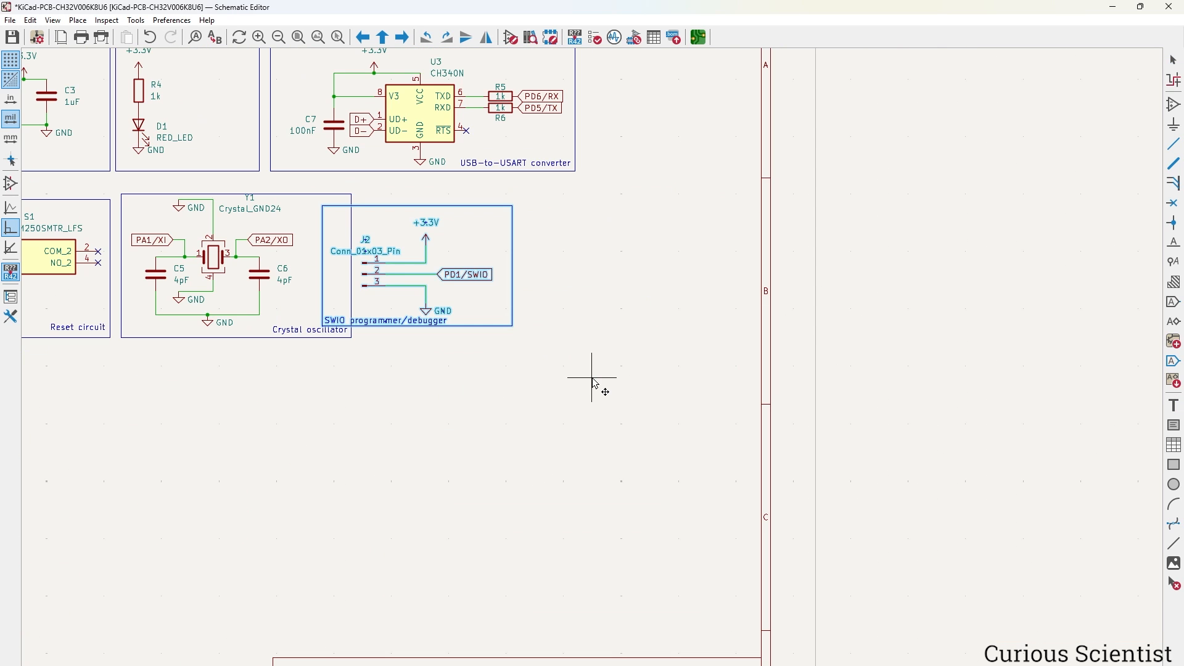
middle_click_drag(745, 262, 752, 412)
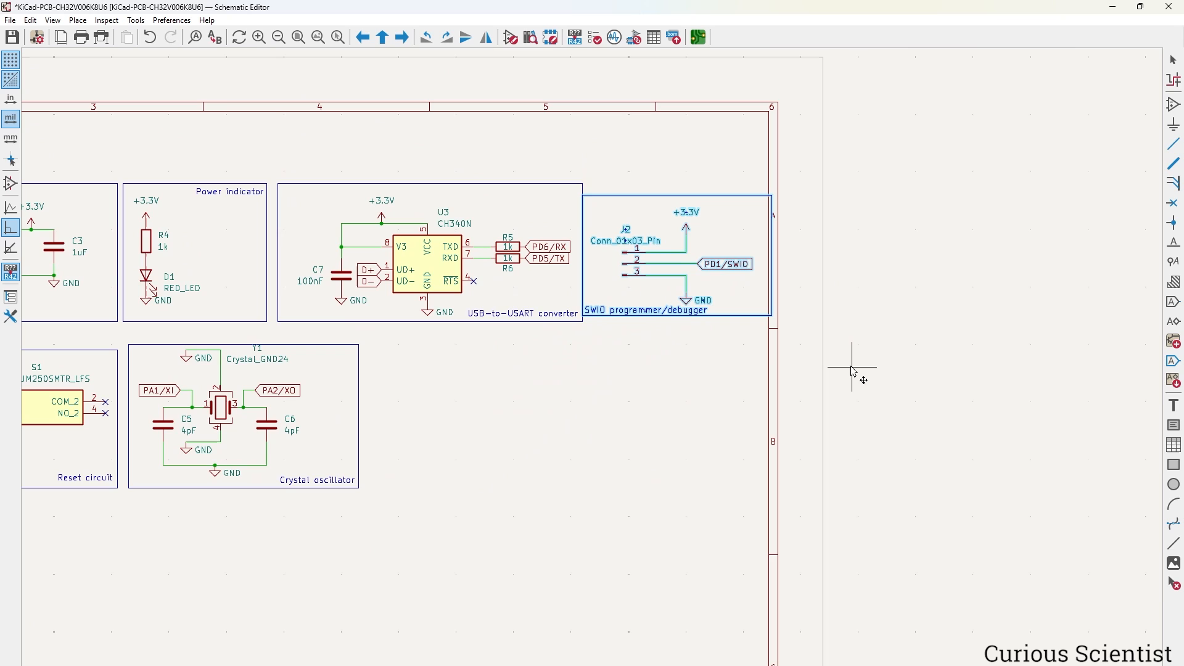
left_click(635, 520)
scroll(577, 383, "down", 3)
scroll(576, 383, "up", 4)
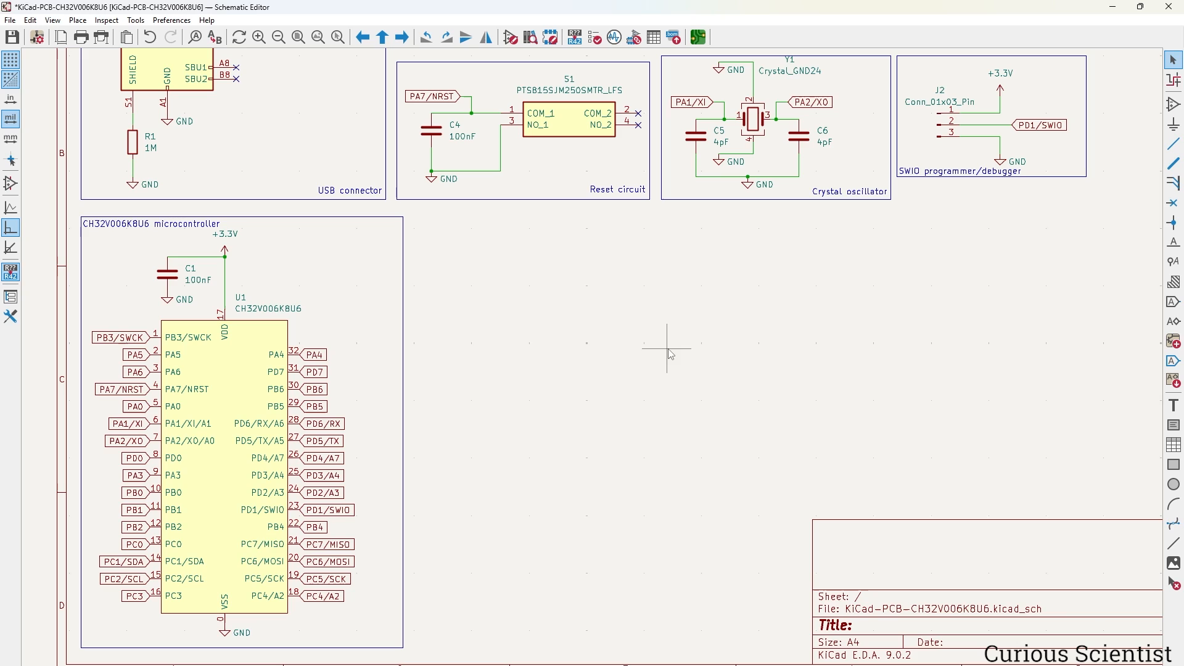
scroll(691, 340, "up", 3, "shift")
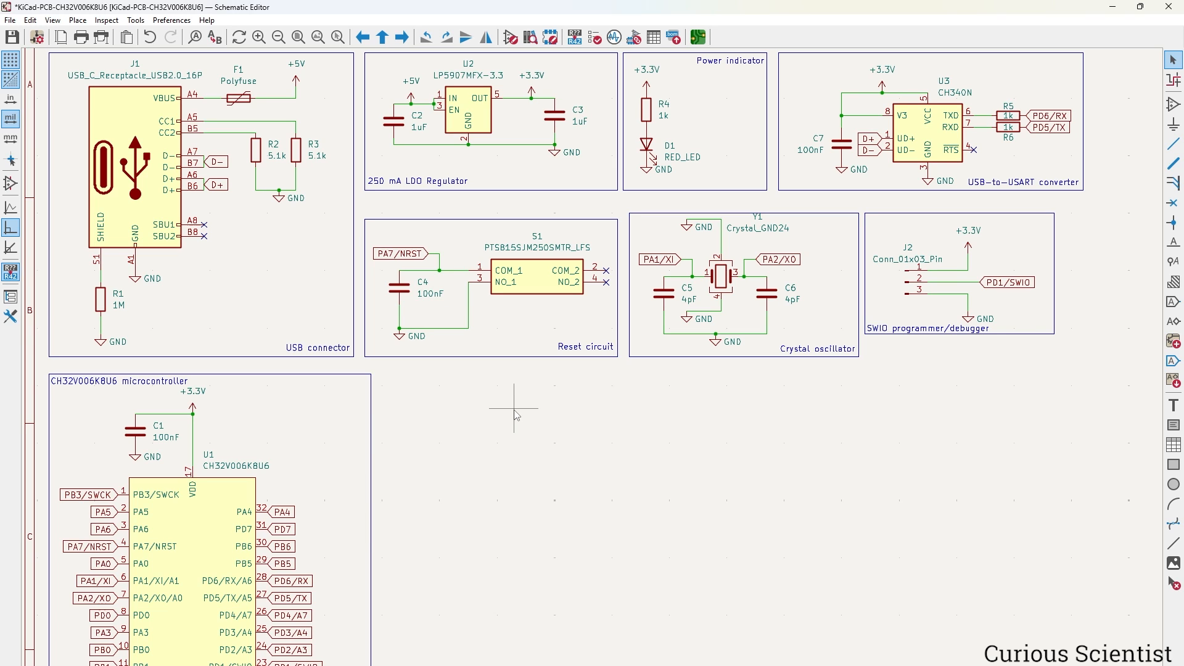
middle_click_drag(521, 419, 578, 320)
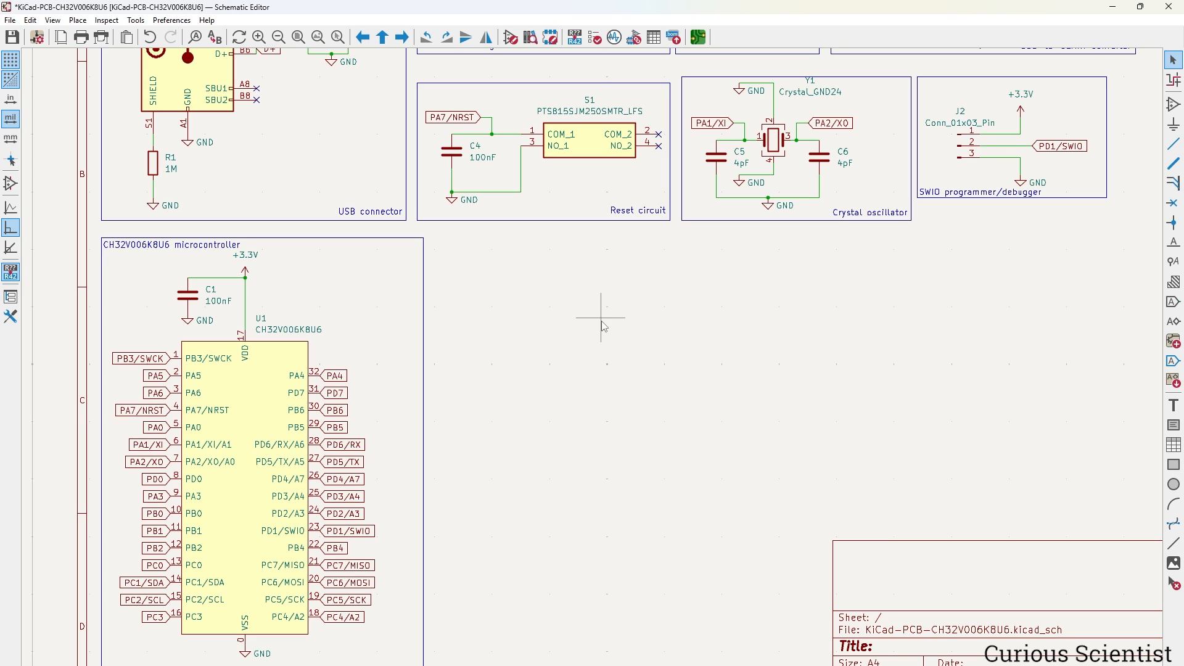
Place two Conn_01x15_Pin headers J3 and J4 side by side, mirroring J4, and select both.
left_click(1174, 104)
left_click(605, 279)
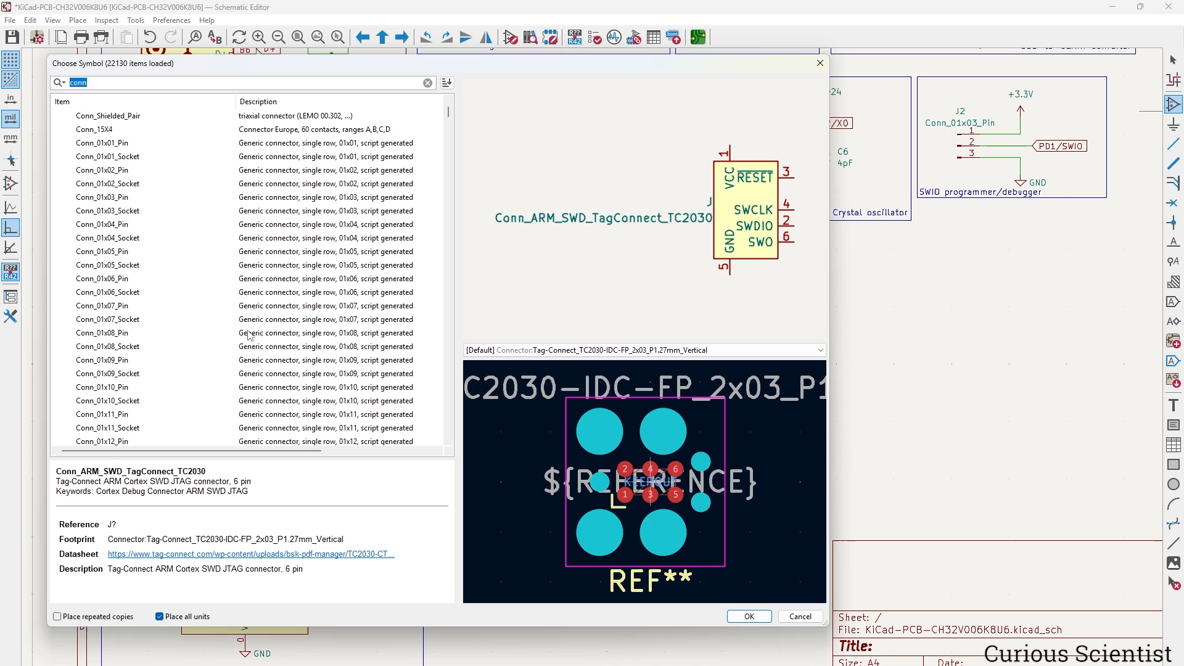
scroll(247, 339, "down", 5)
left_click(139, 360)
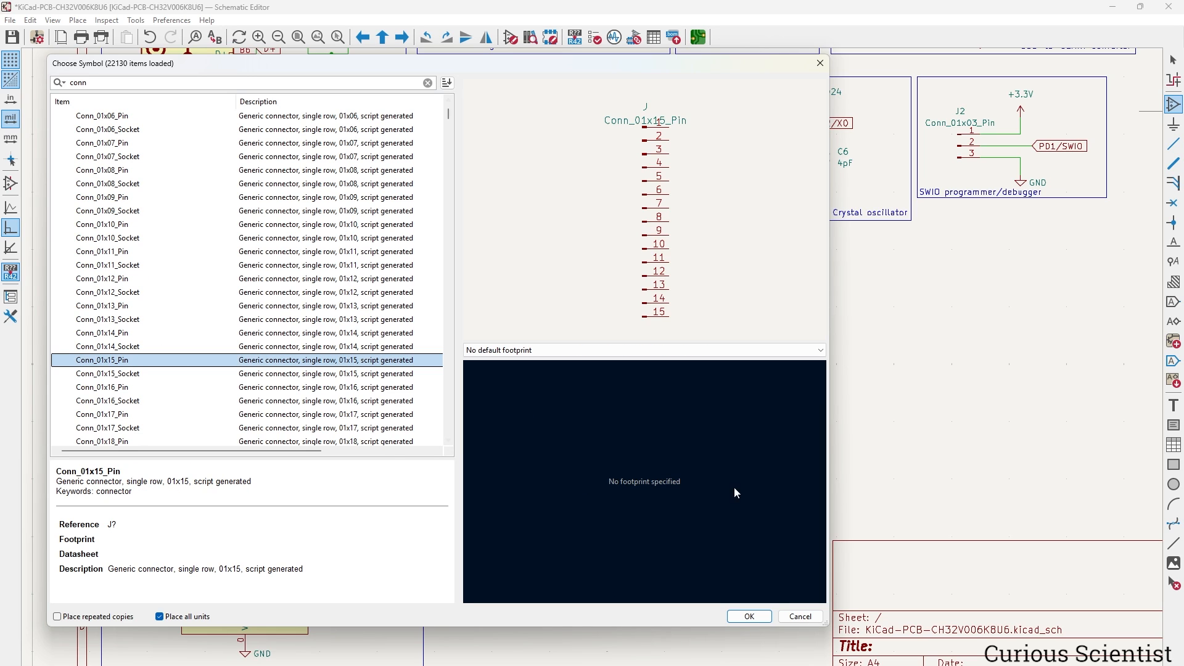
left_click(750, 616)
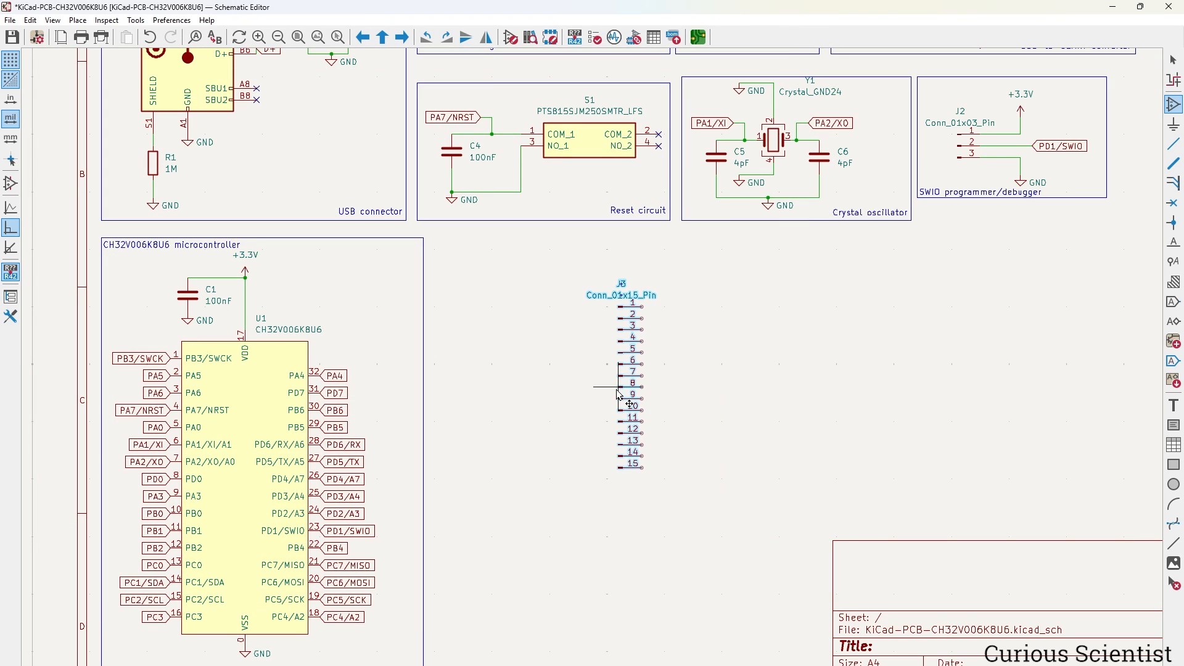
left_click(620, 395)
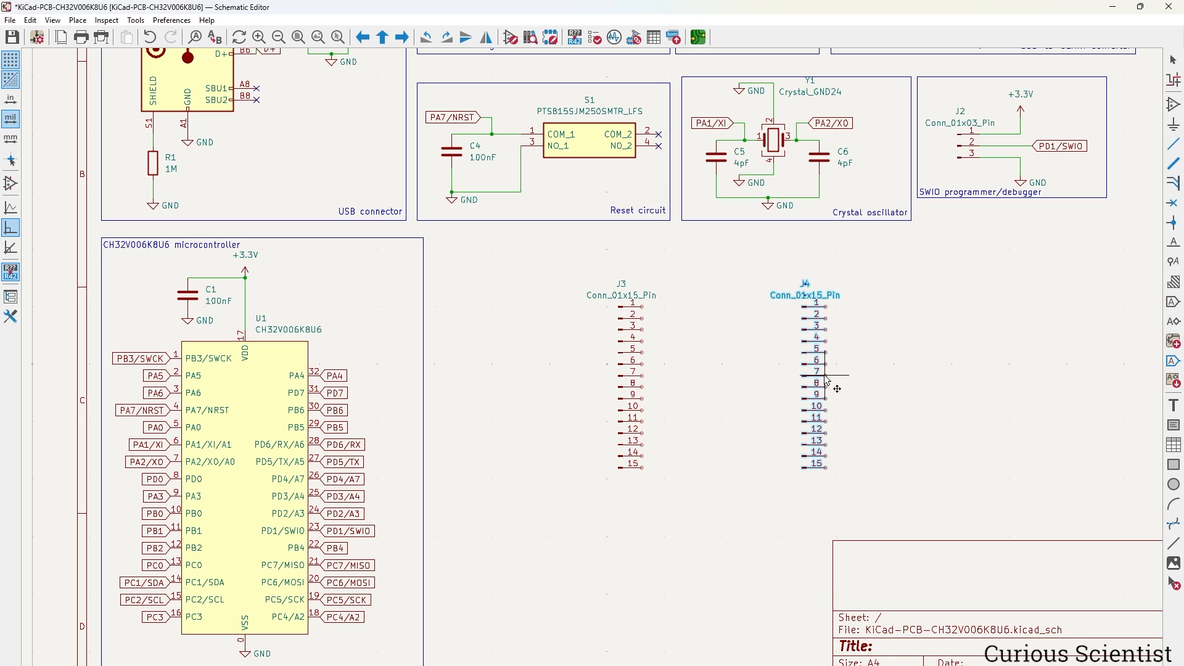
left_click(824, 375)
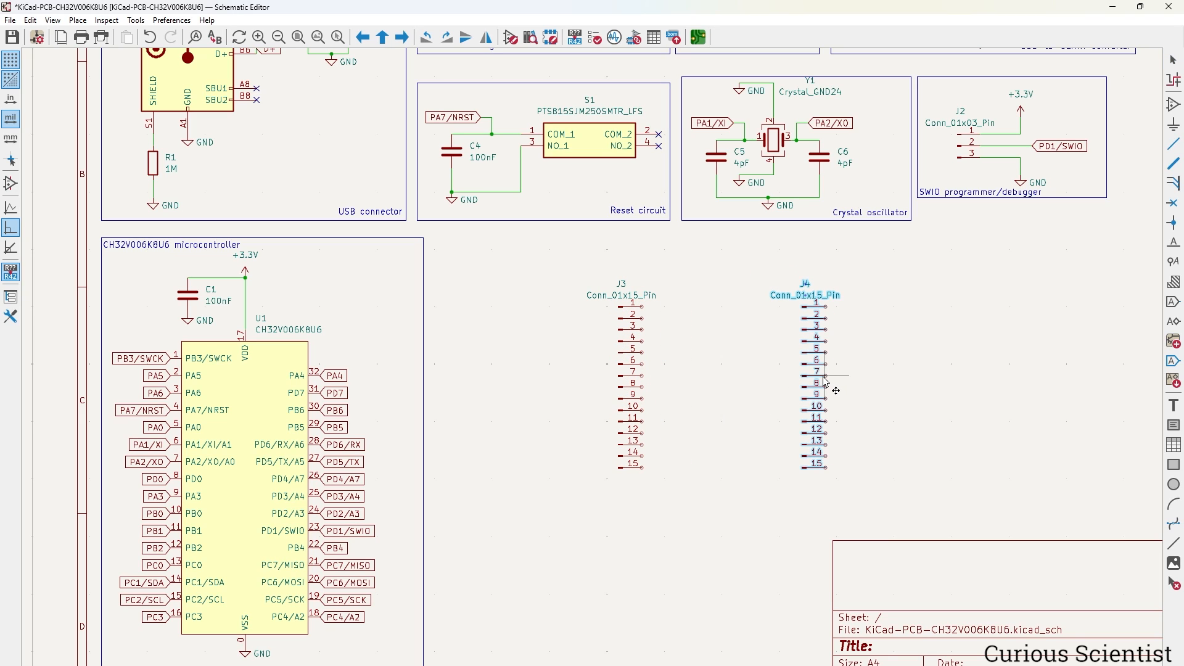
left_click(487, 38)
left_click_drag(557, 262, 912, 534)
Shift both headers left and give J3 the PinHeader_1x15_P2.54mm_Vertical footprint.
left_click_drag(779, 467, 675, 472)
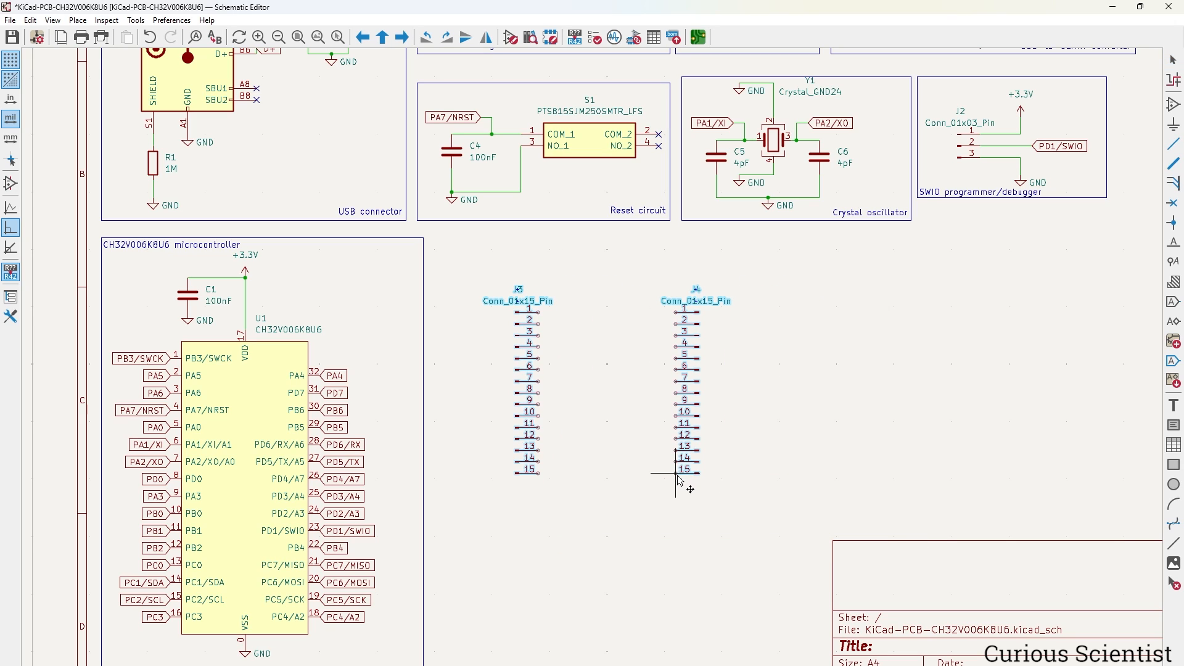
left_click(751, 502)
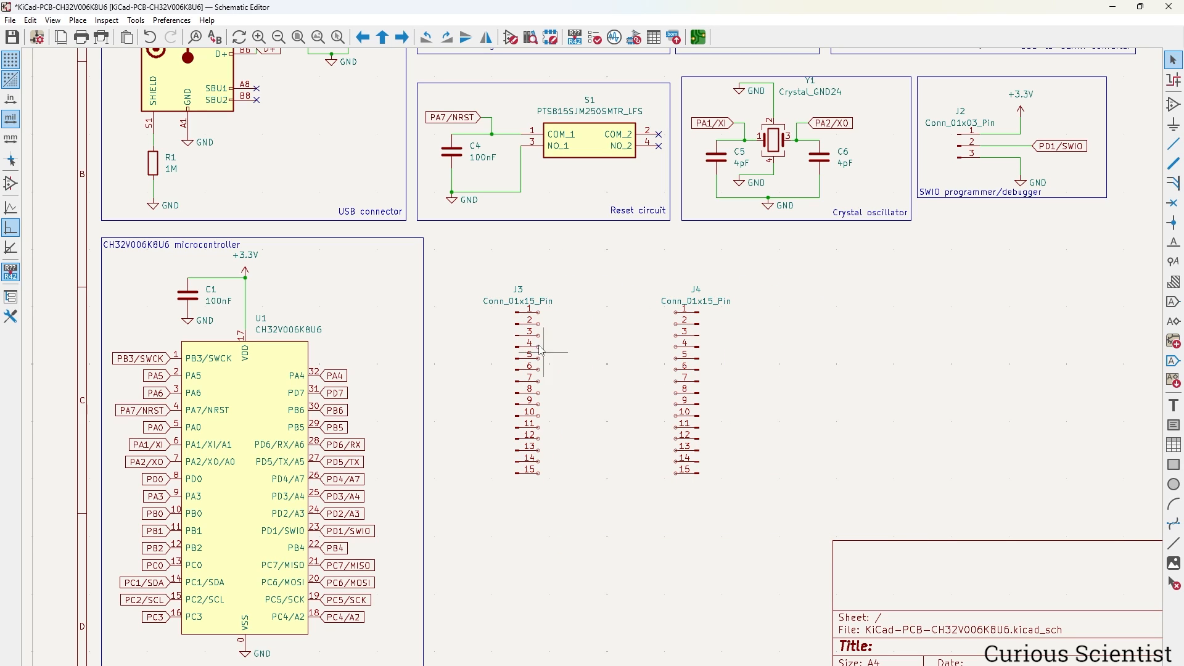
double_click(521, 330)
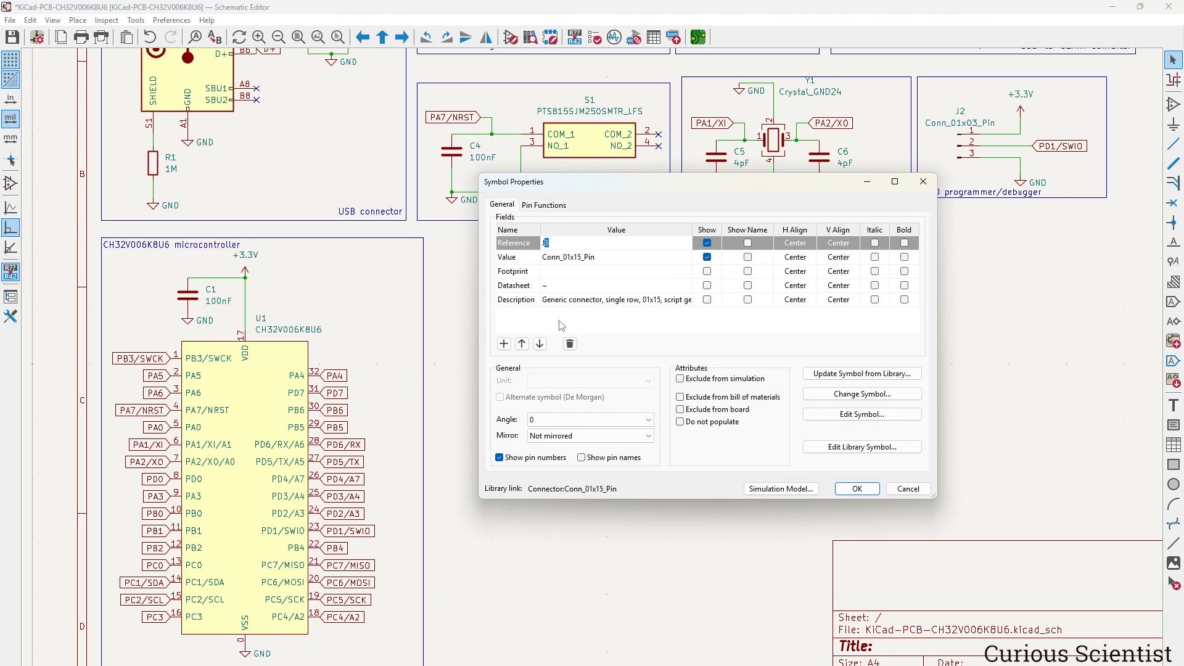
left_click(686, 273)
left_click(686, 272)
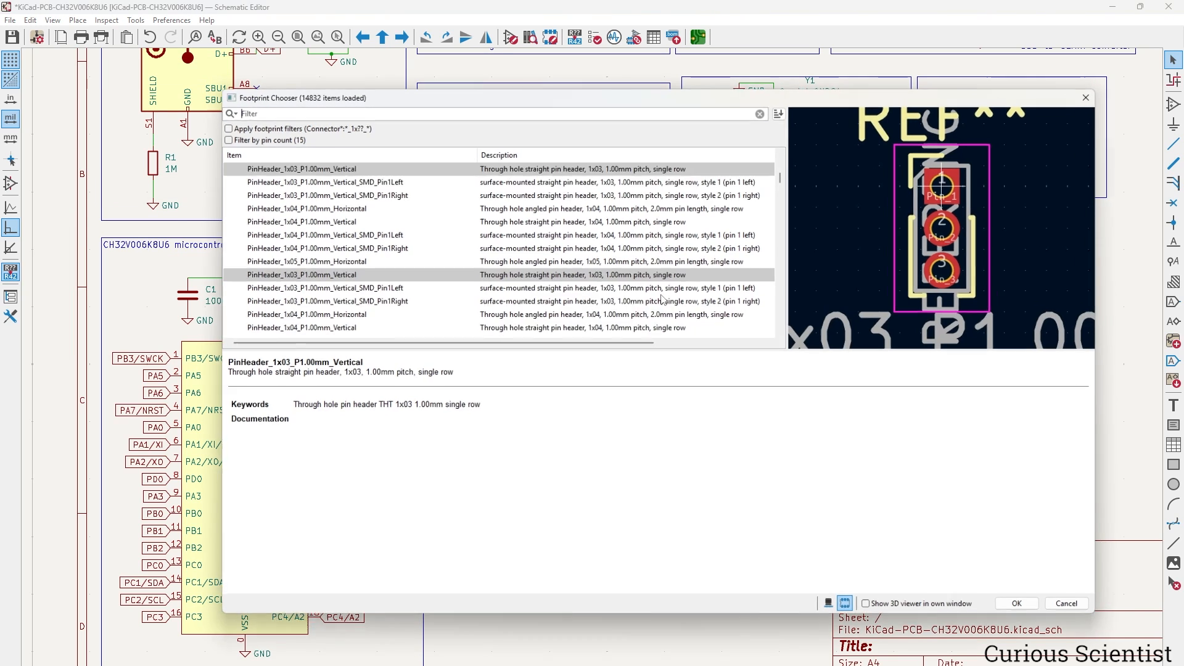
scroll(357, 265, "down", 3)
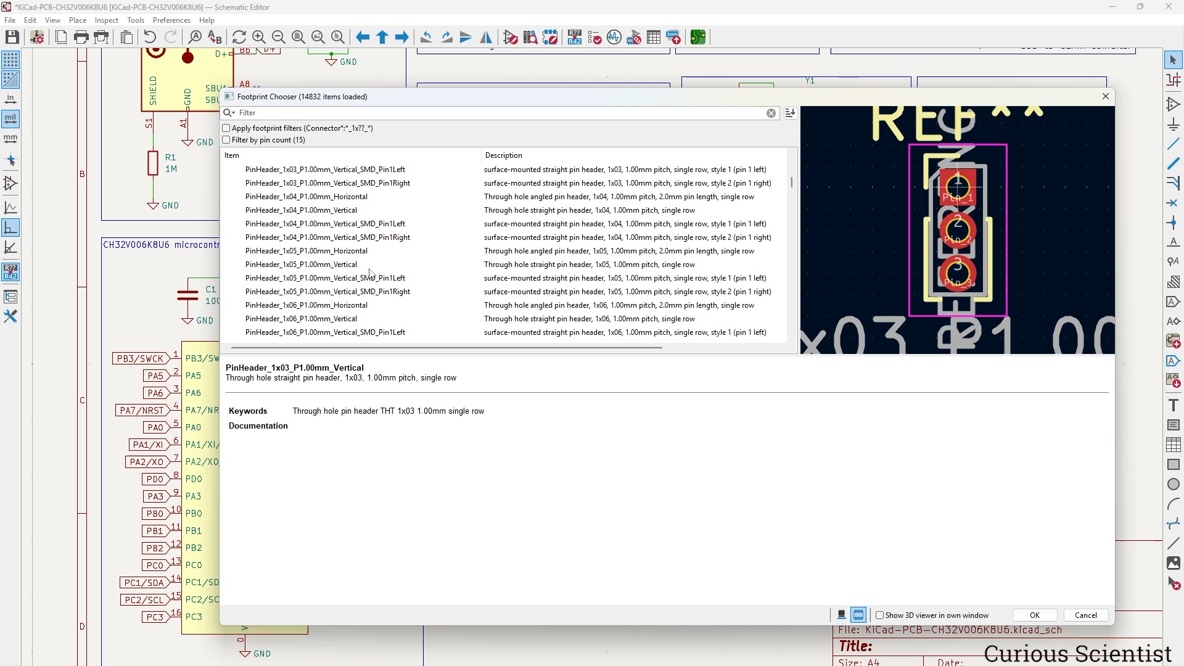
left_click_drag(793, 184, 792, 291)
left_click(227, 196)
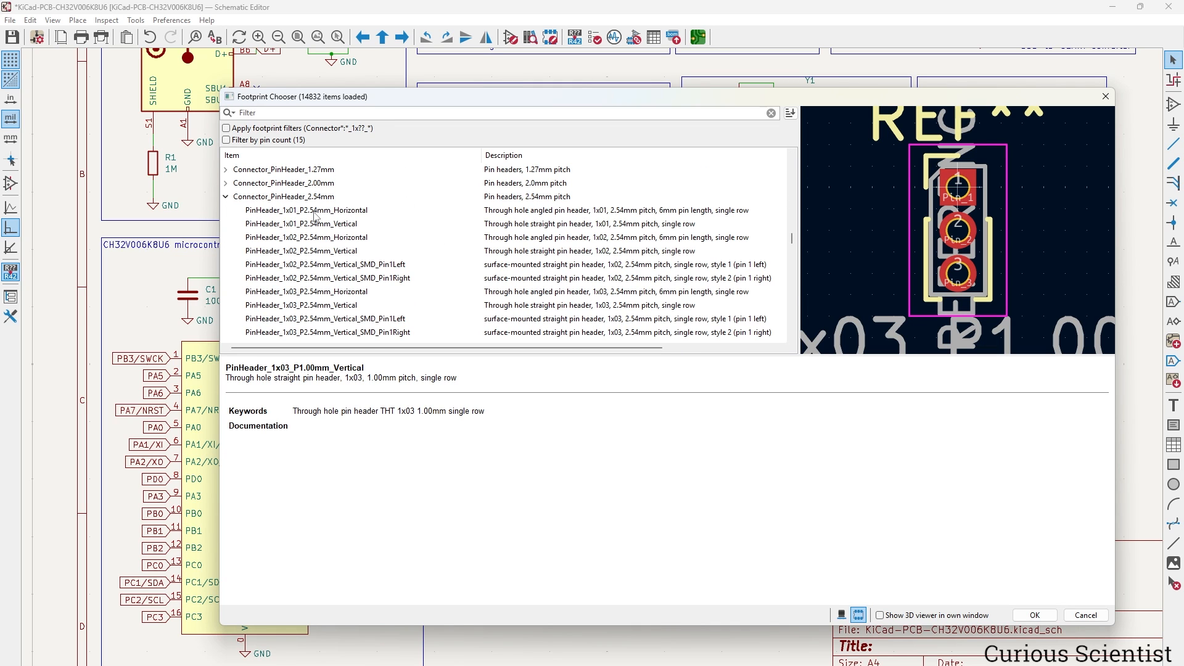
scroll(789, 229, "down", 10)
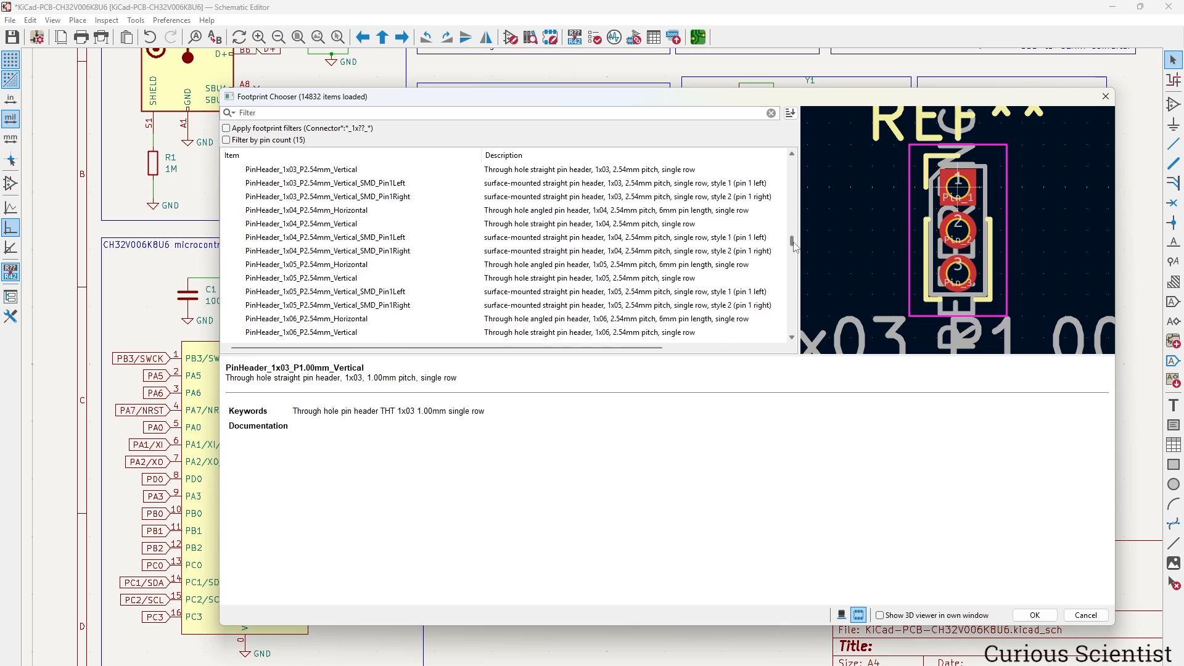
scroll(474, 254, "down", 3)
scroll(468, 259, "down", 2)
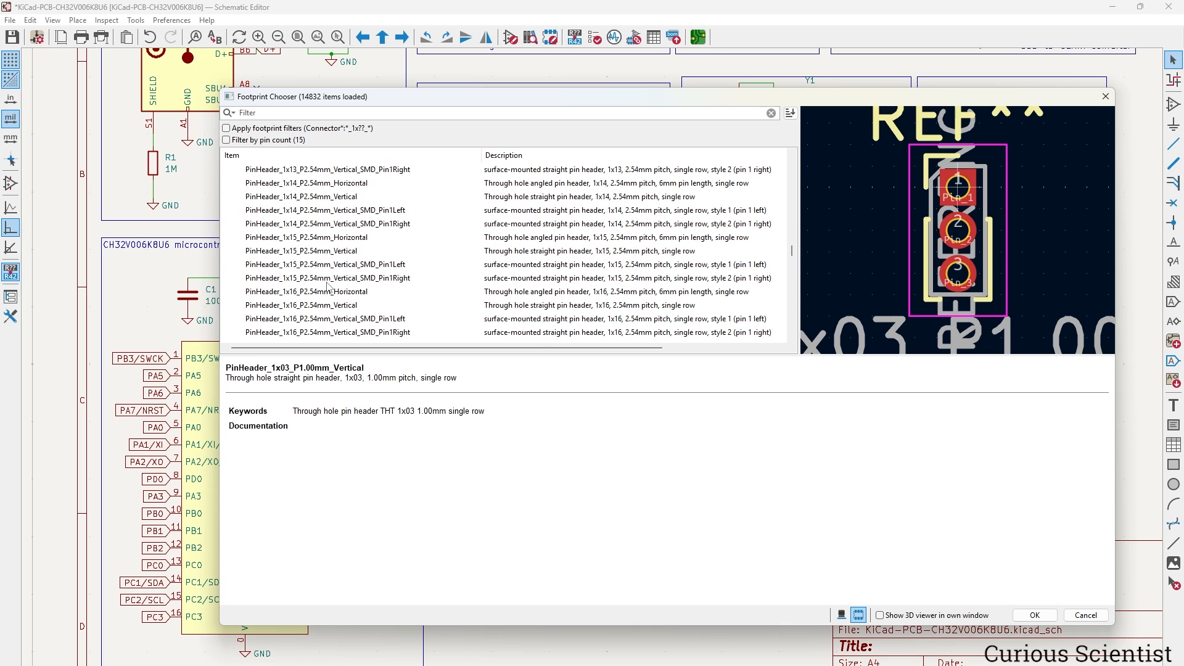
left_click(340, 249)
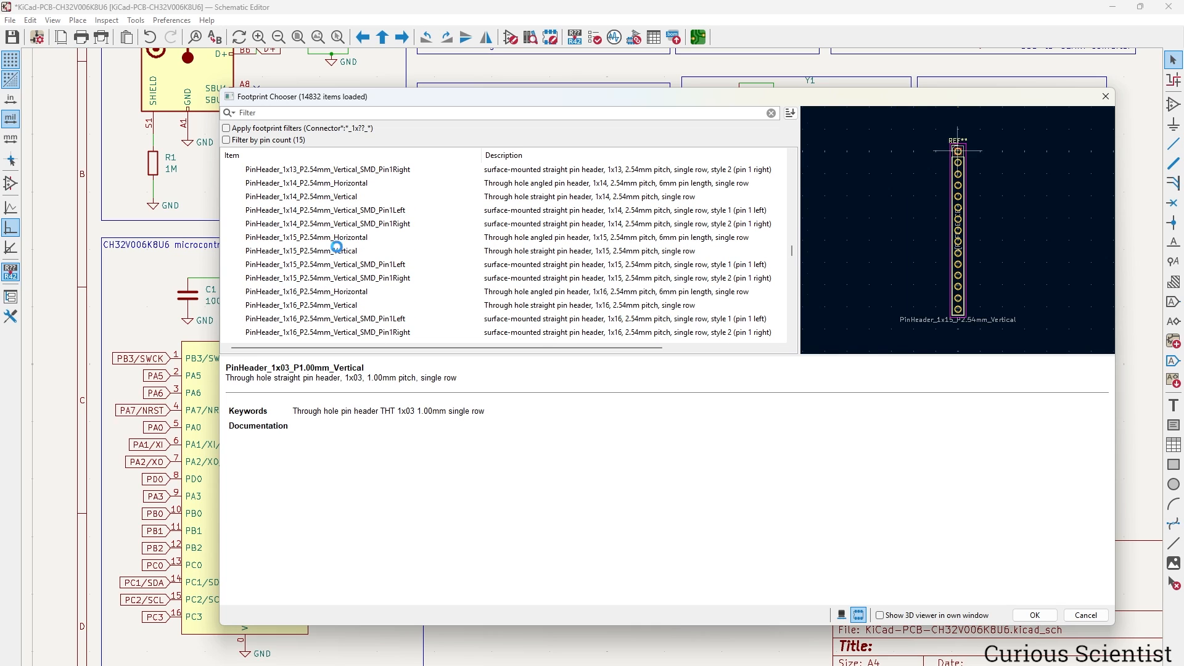
left_click(1035, 615)
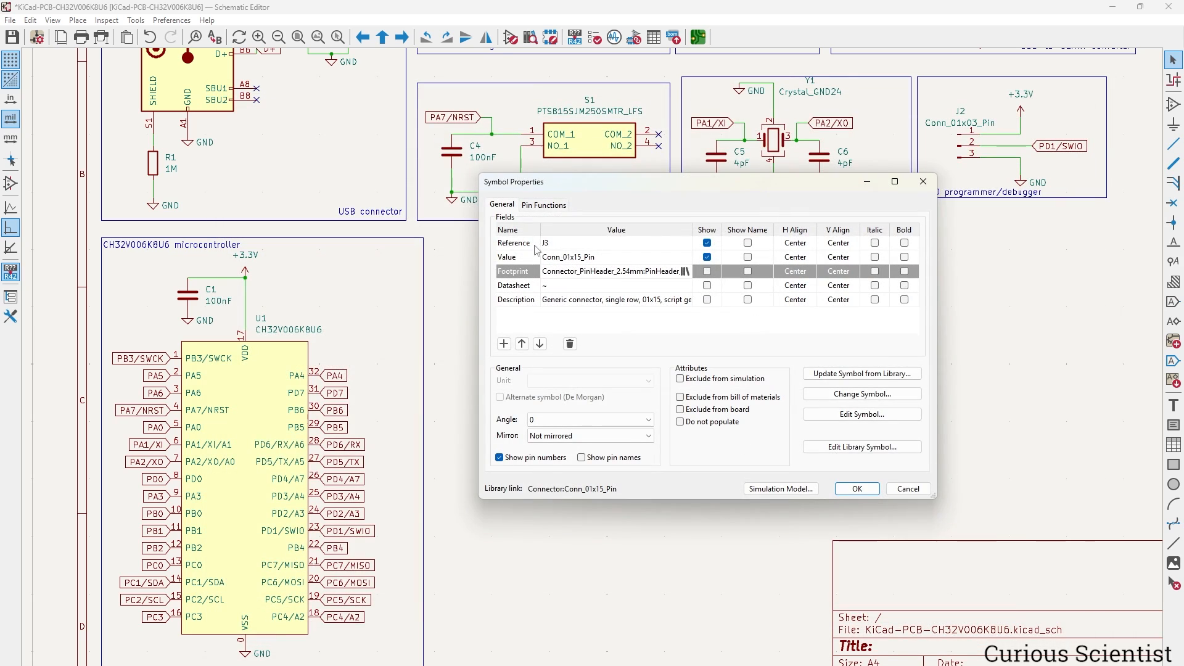
Copy J3's footprint name and paste it into J4's Footprint field.
left_click(660, 272)
key("ctrl+c")
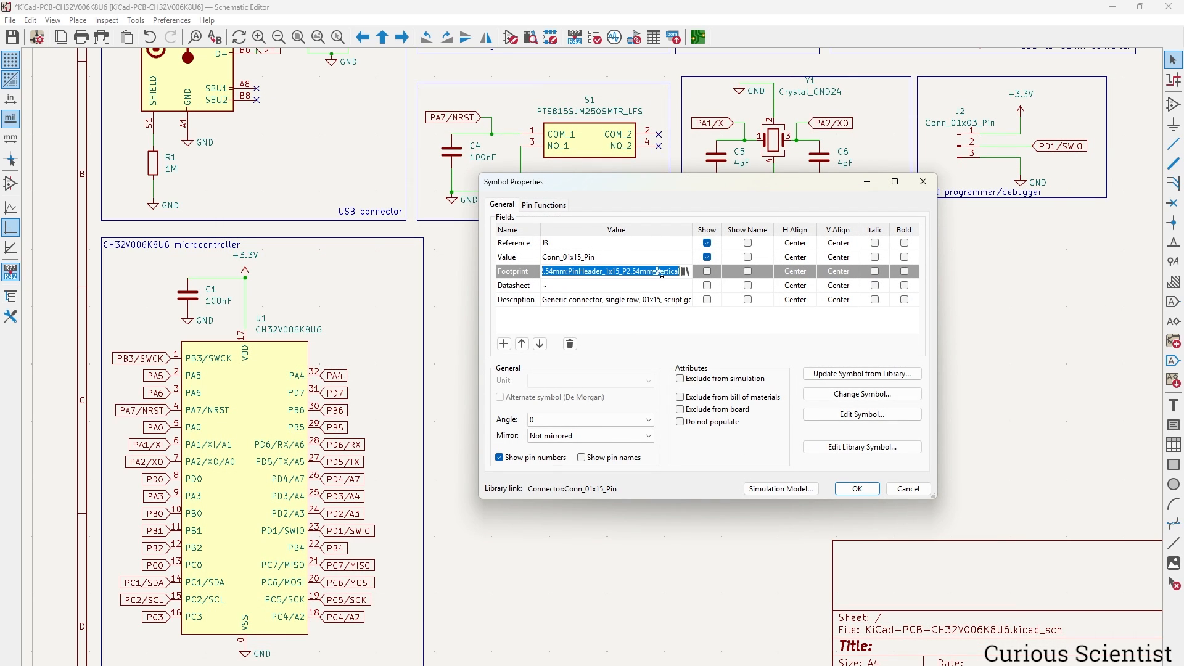
left_click(874, 488)
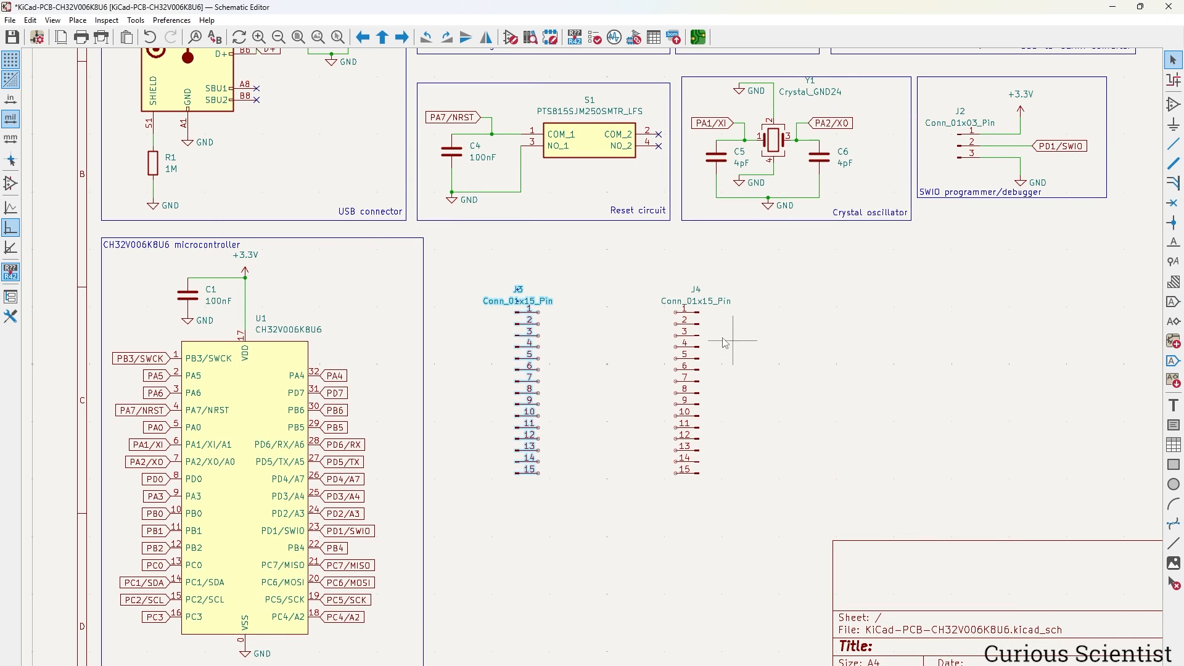
double_click(700, 331)
left_click(621, 275)
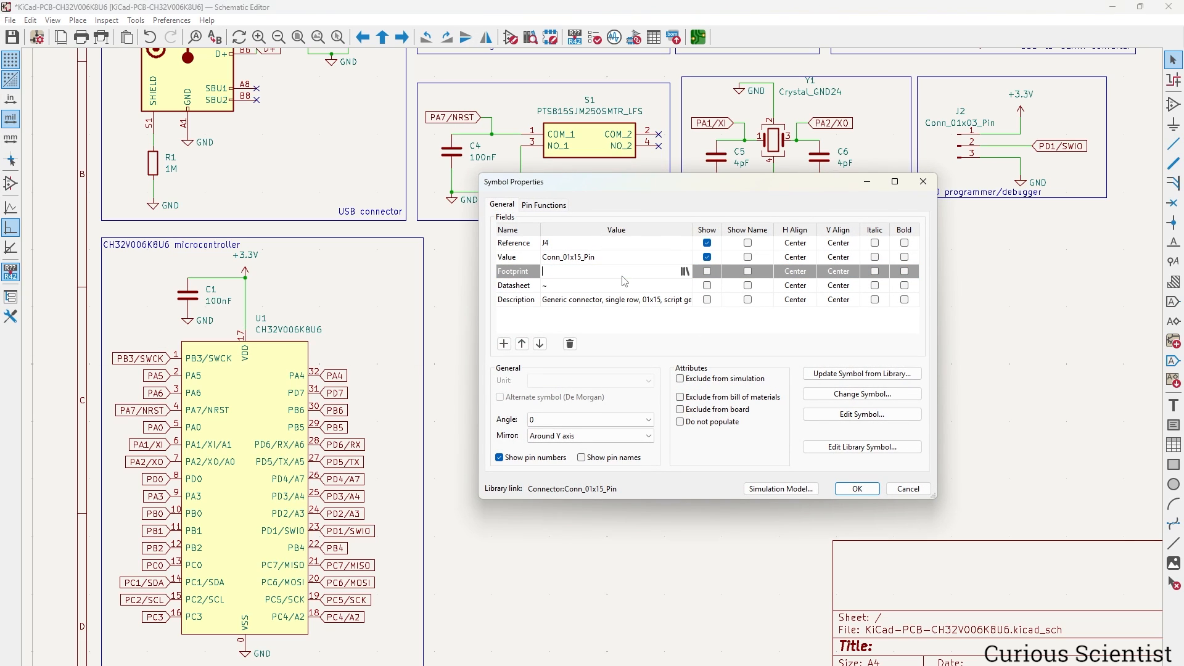
key("ctrl+v")
left_click(867, 491)
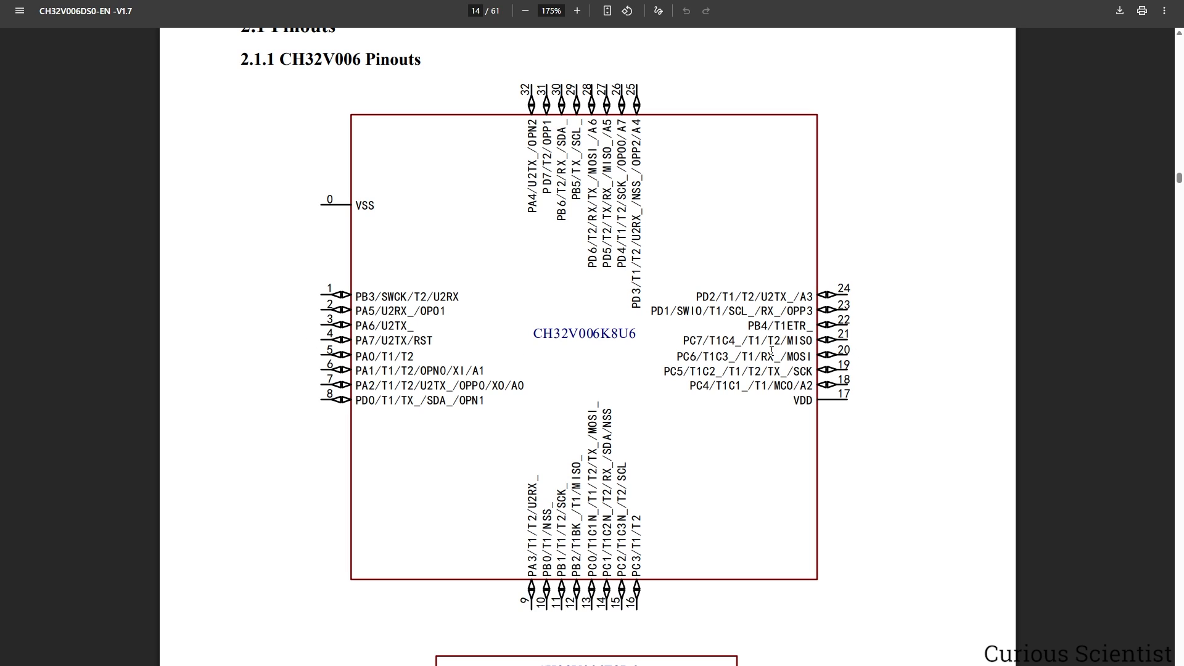
left_click_drag(679, 341, 713, 334)
left_click_drag(357, 357, 369, 357)
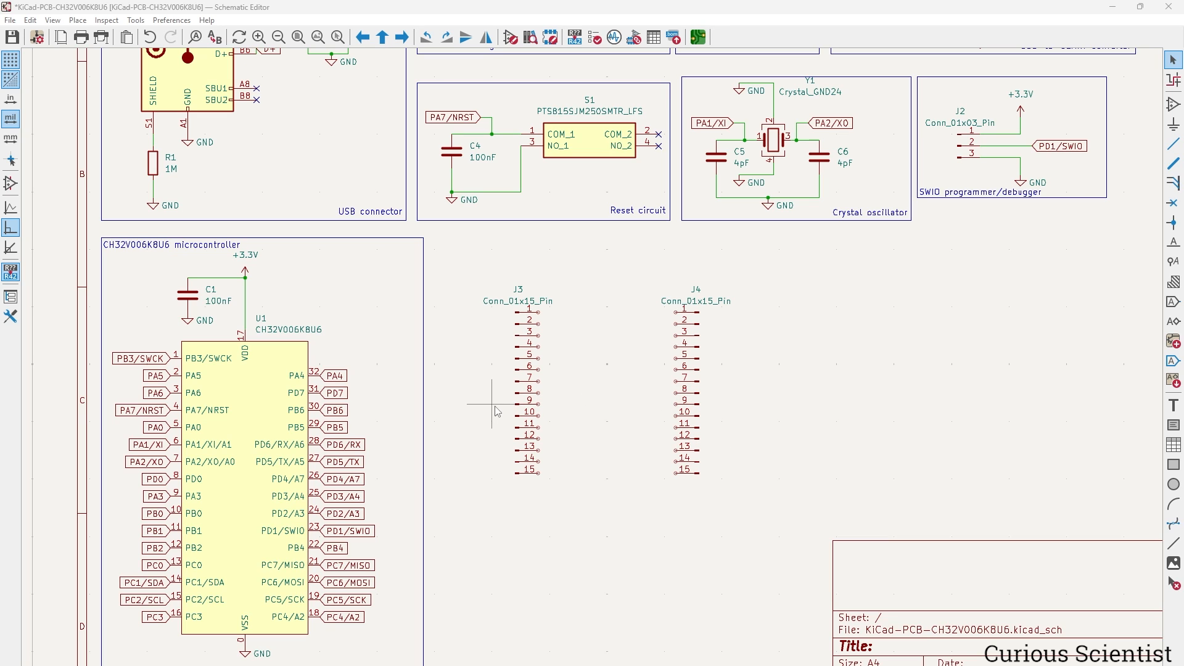
Copy U1's PC7/MISO, PB4, PD1/SWIO and PD4/A7 labels onto J3 pins 1, 2, 3 and 6.
left_click(369, 567)
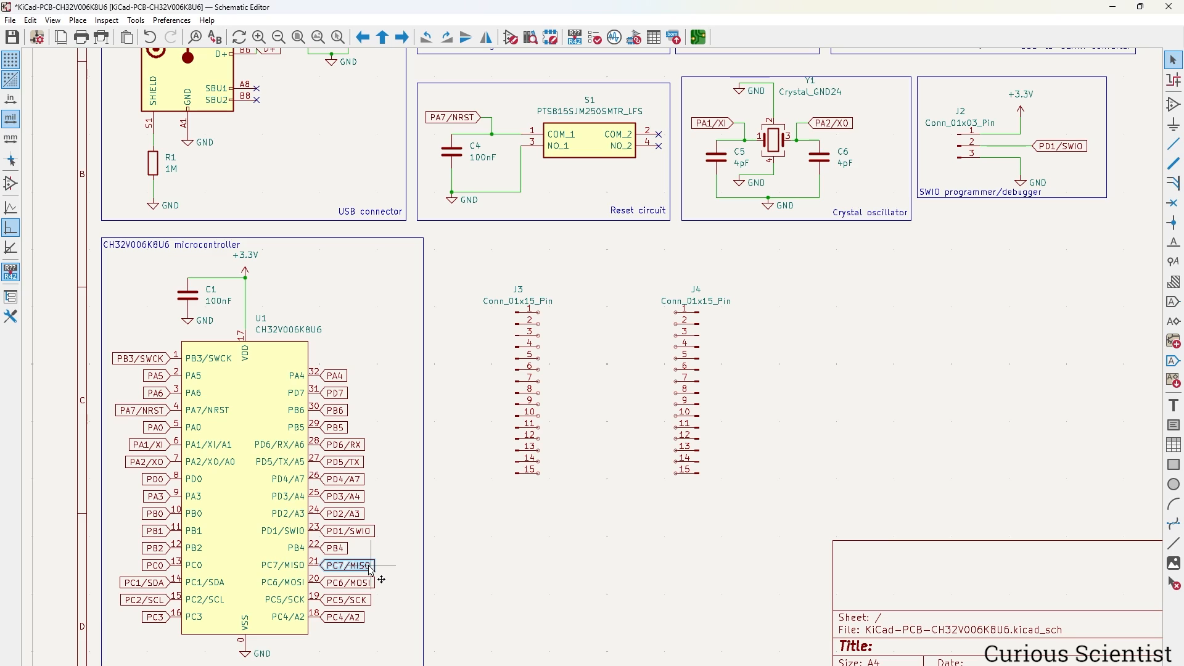
key("ctrl+d")
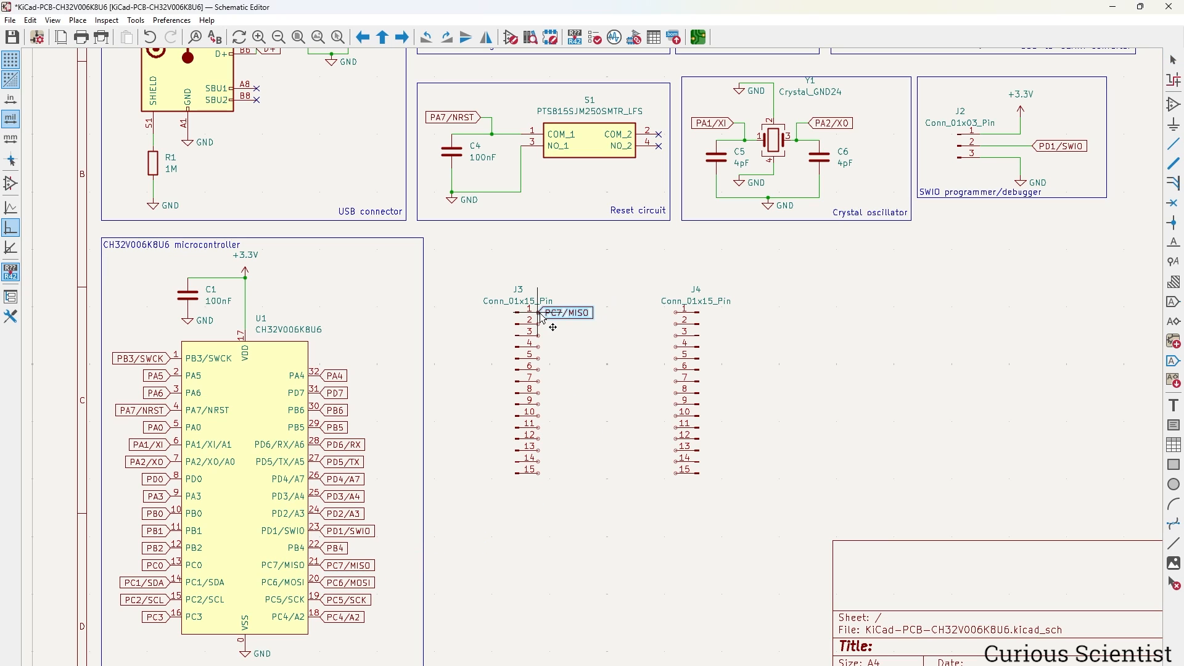
left_click(541, 316)
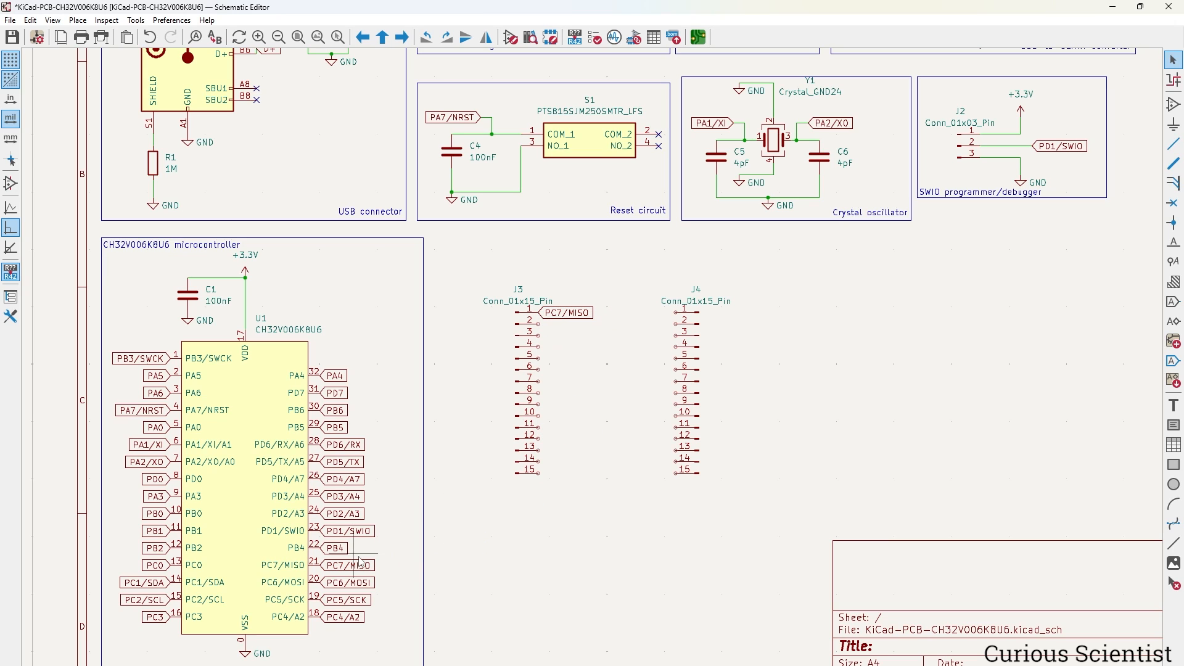
left_click(345, 550)
key("ctrl+d")
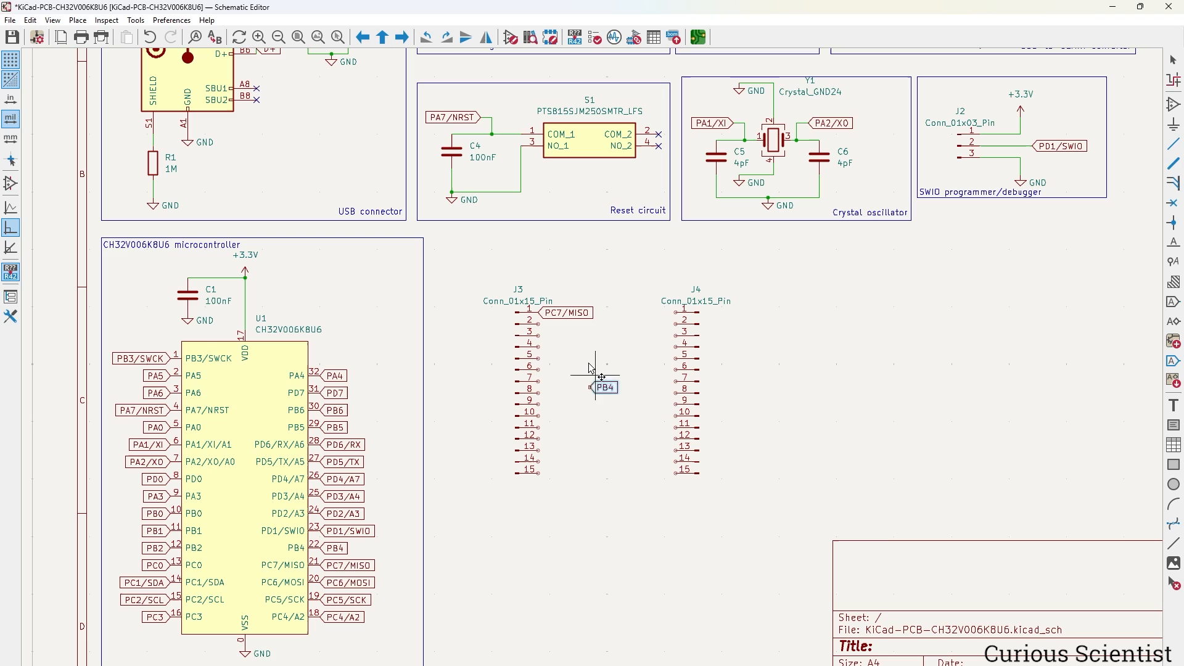
left_click(541, 325)
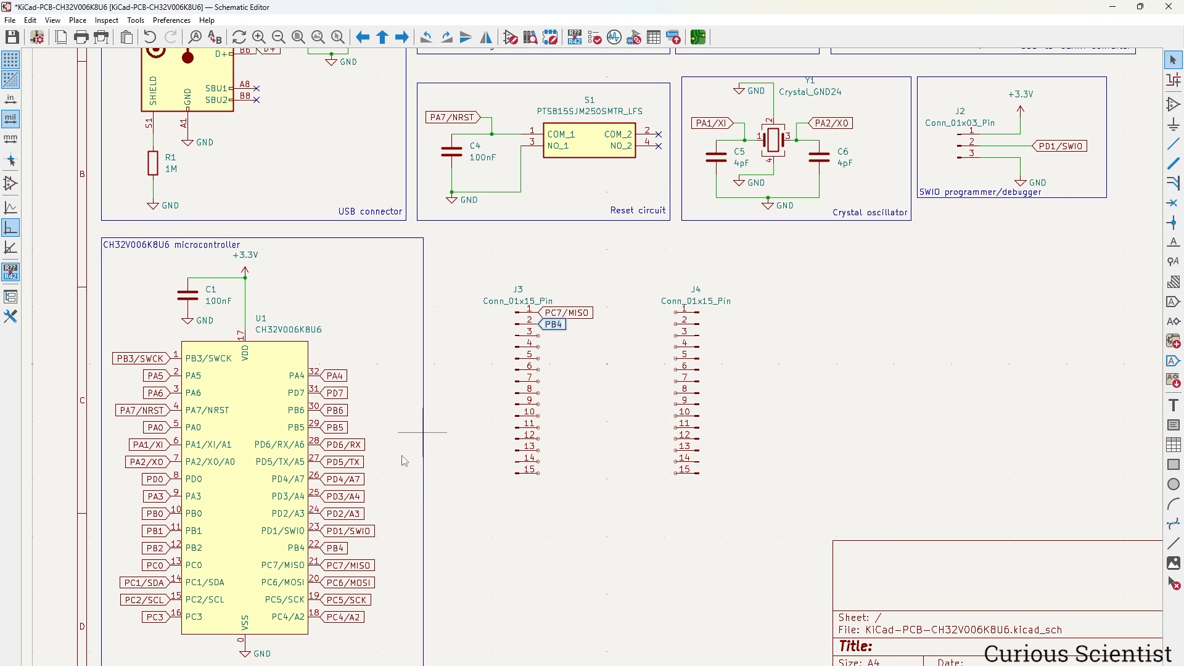
left_click(364, 532)
key("ctrl+d")
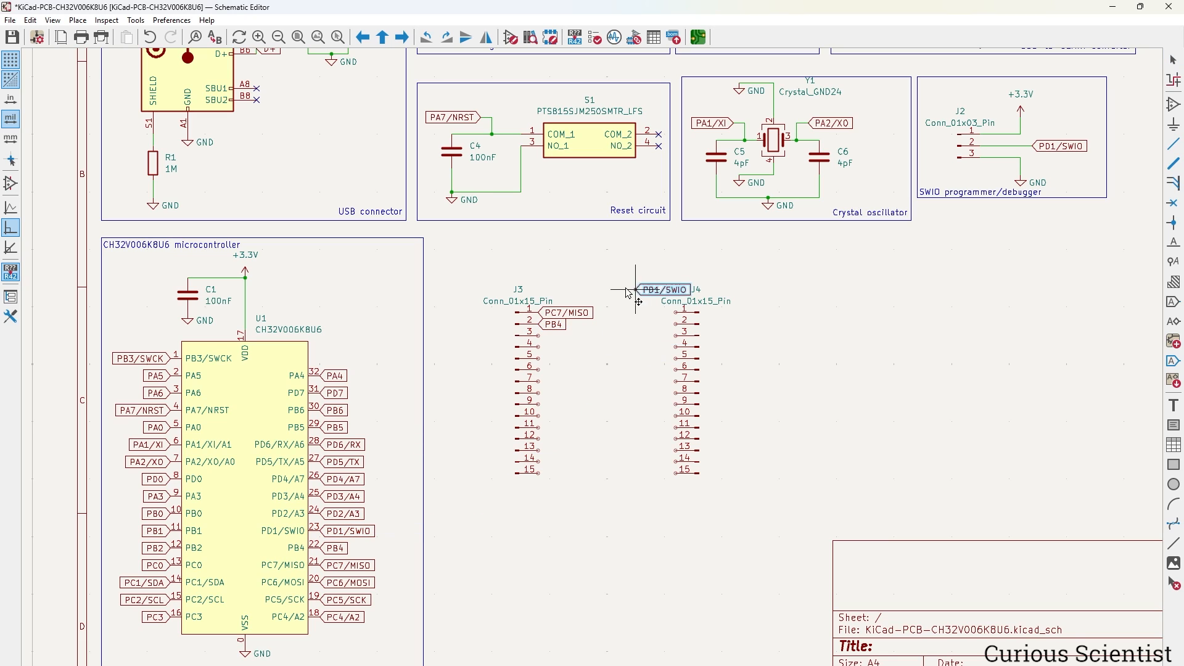
left_click(541, 337)
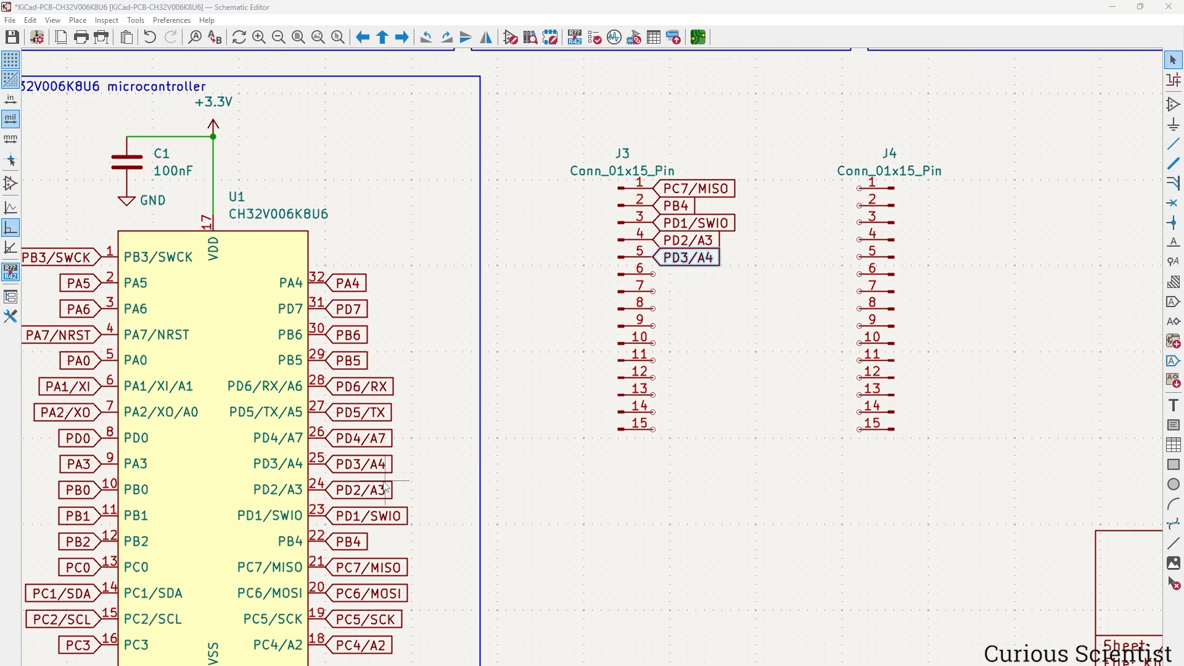
left_click(656, 275)
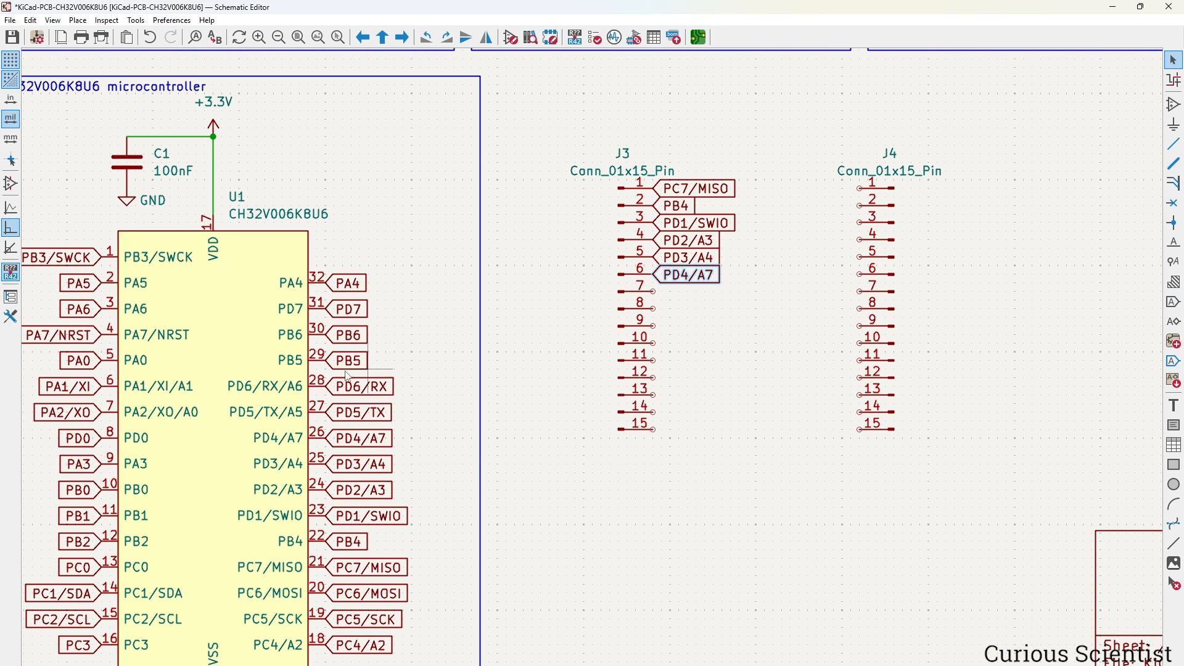
Copy the PD5/TX, PD6/RX, PB5 and PA0 labels to J3, mirroring PA0 onto pin 14.
left_click(387, 416)
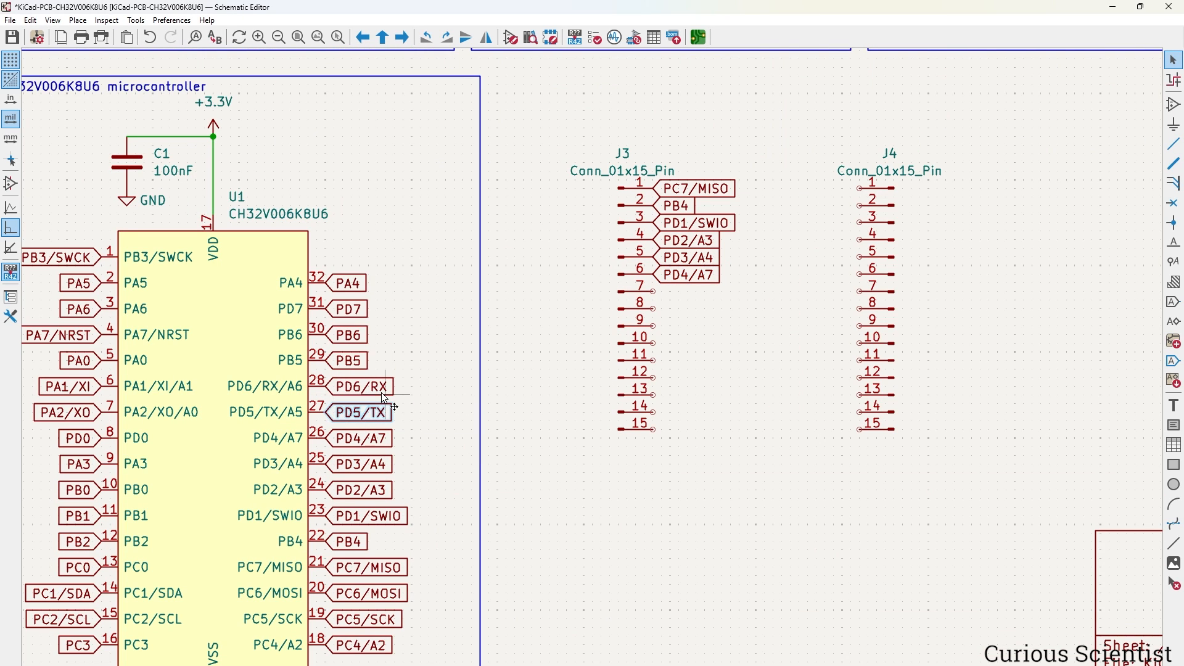
left_click(382, 393)
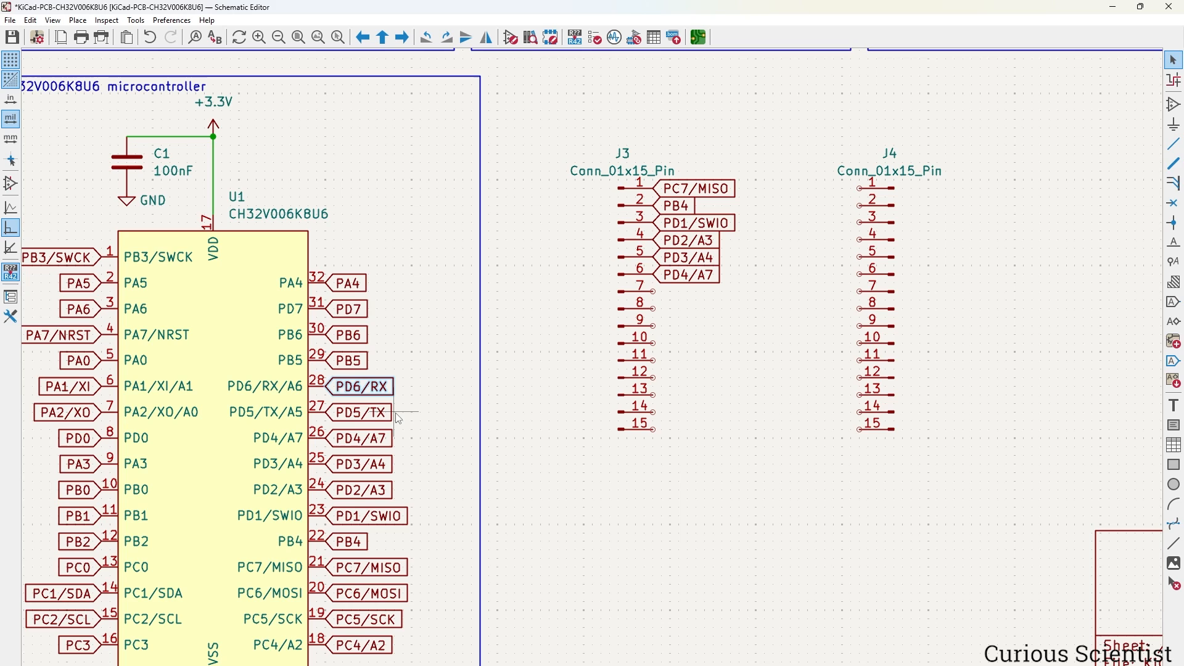
left_click(355, 360)
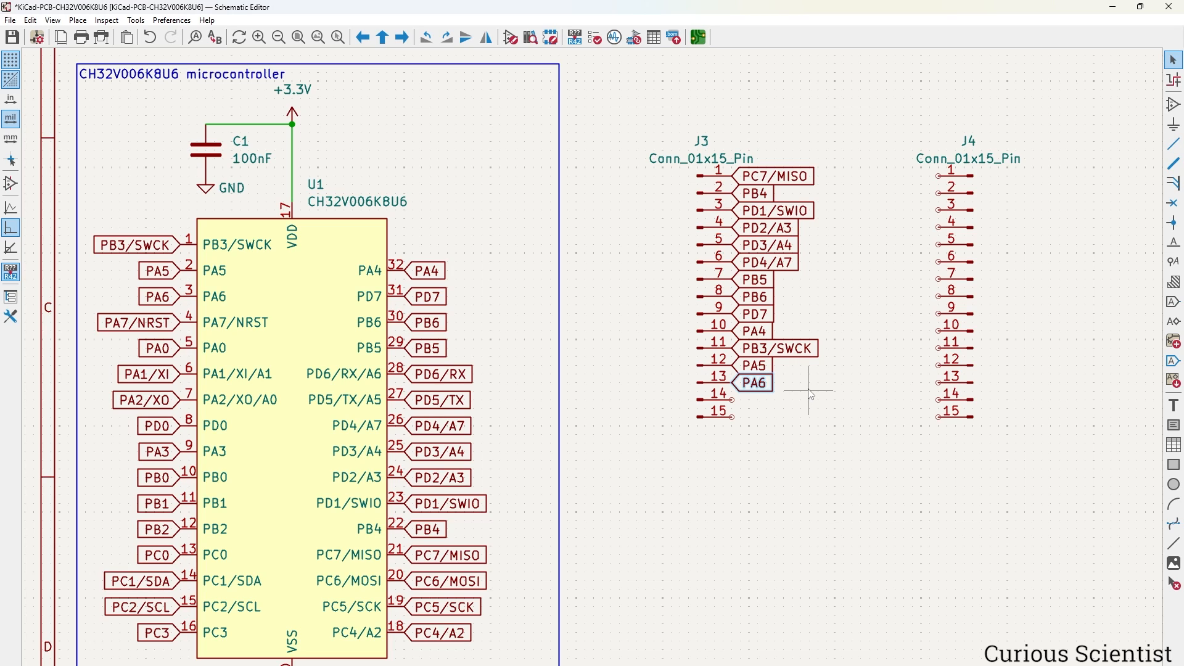
left_click(174, 351)
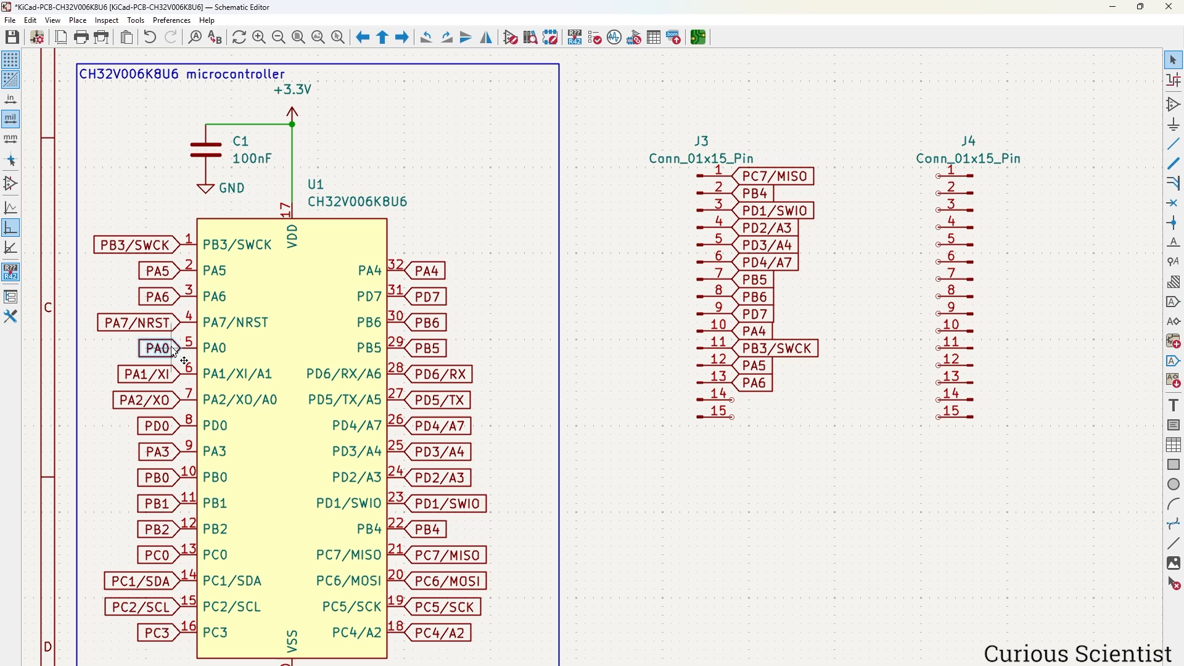
key("ctrl+d")
key("x")
left_click(732, 400)
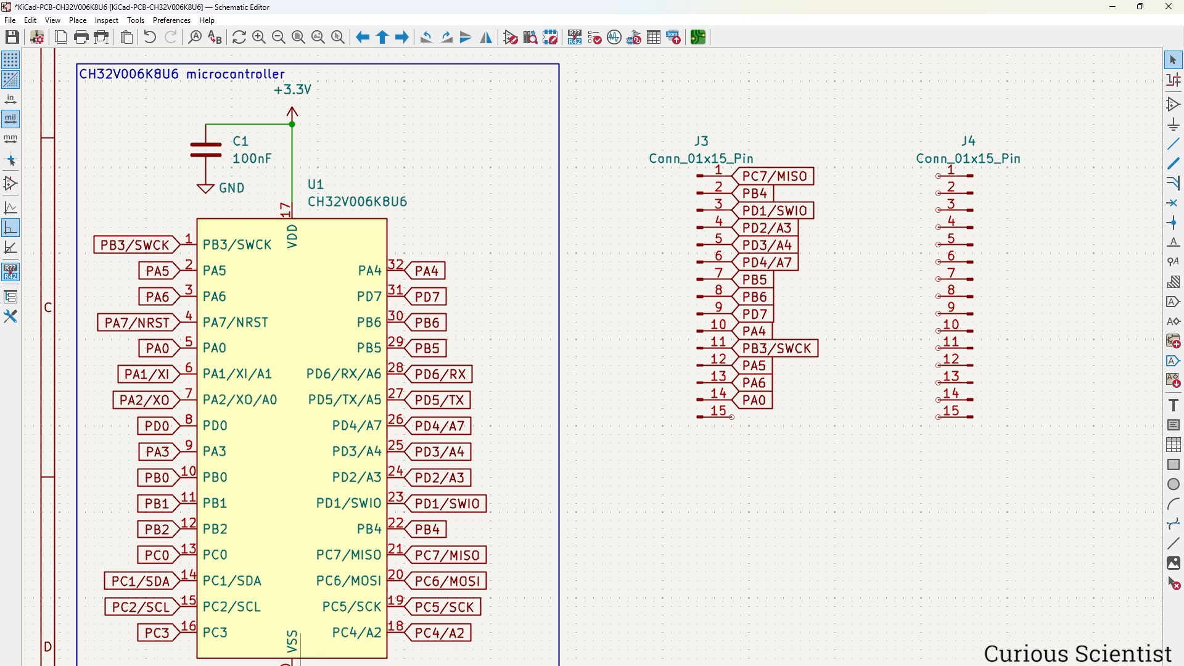
Duplicate a GND symbol onto J3 pin 15.
key("ctrl+d")
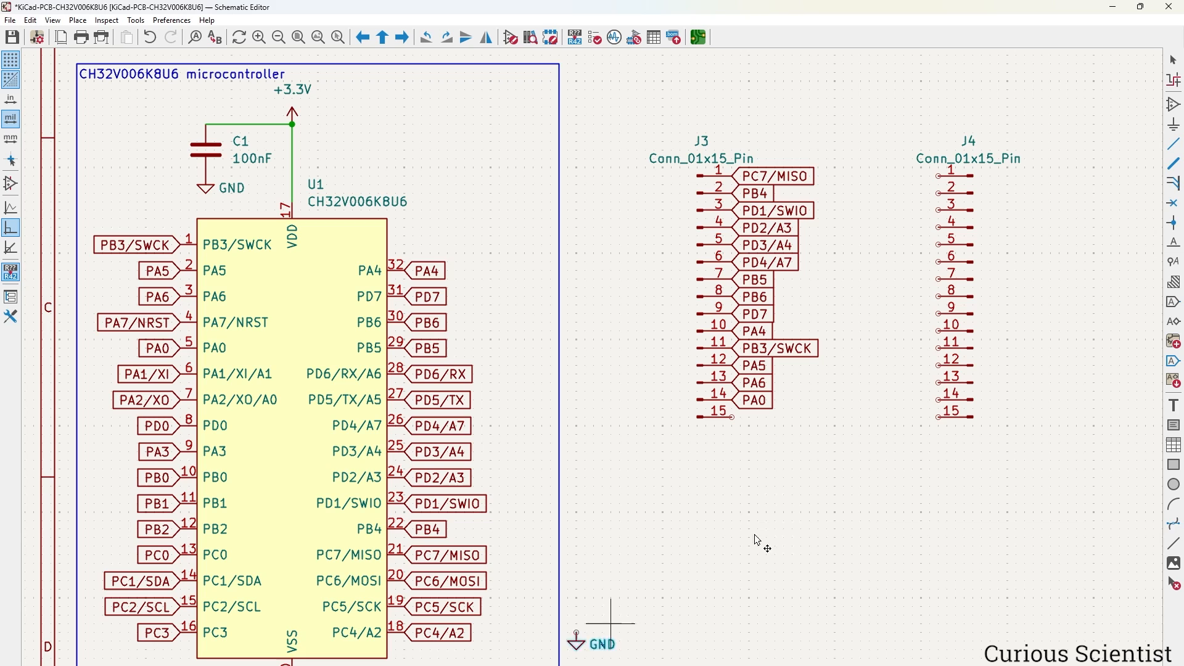
left_click(738, 428)
scroll(835, 455, "right", 1)
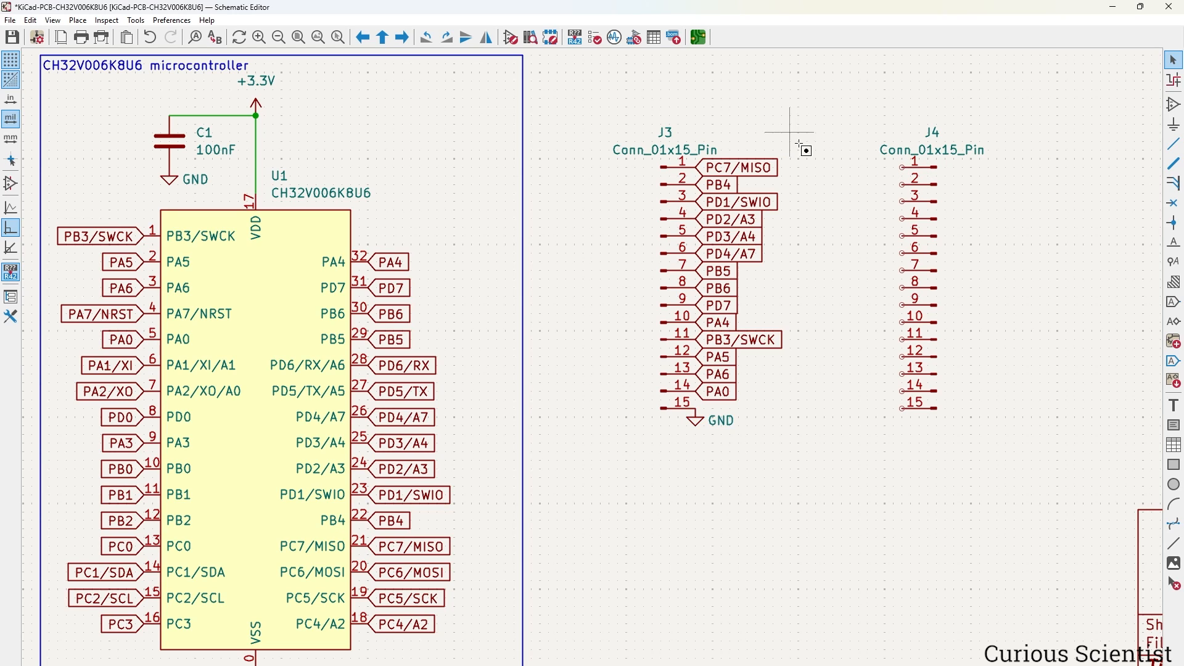
left_click_drag(796, 126, 842, 166)
Place a +5V power symbol left of J4 and wire it to pin 1.
key("Home")
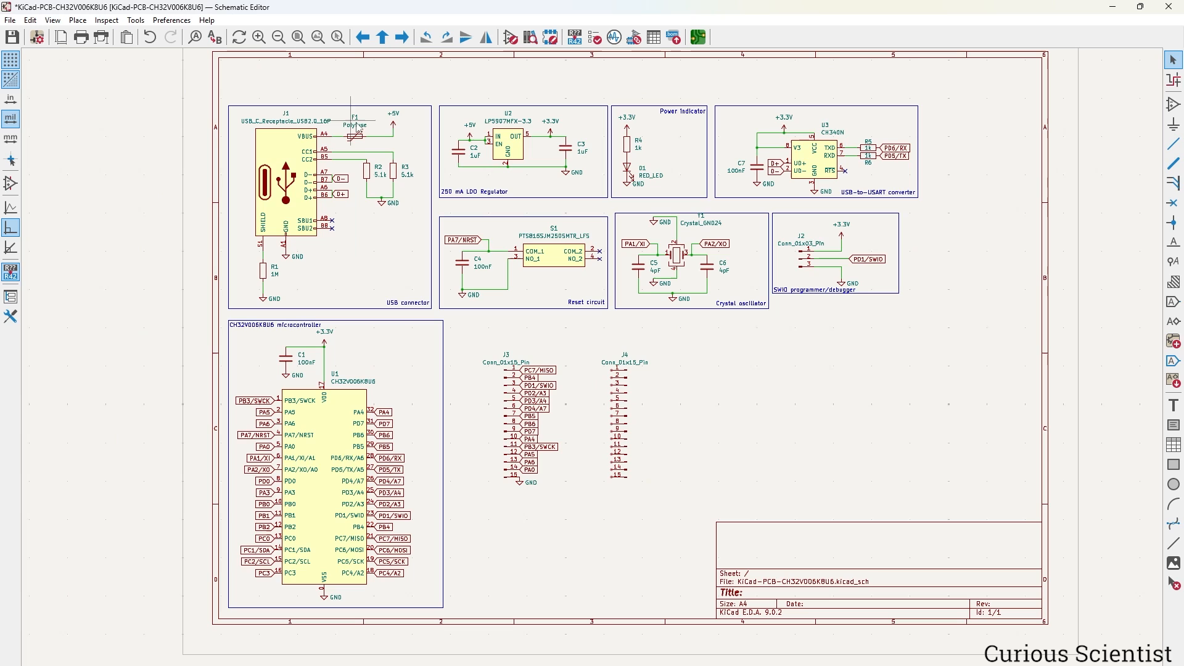
scroll(366, 180, "up", 2)
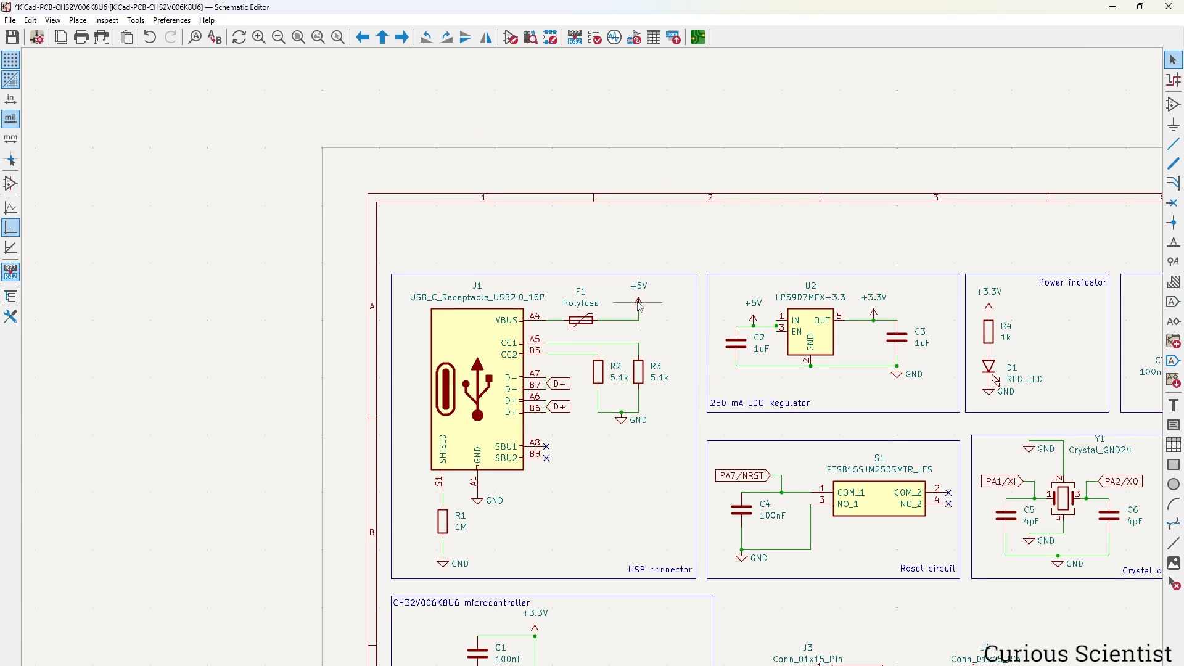
scroll(728, 518, "down", 3)
scroll(678, 438, "up", 6)
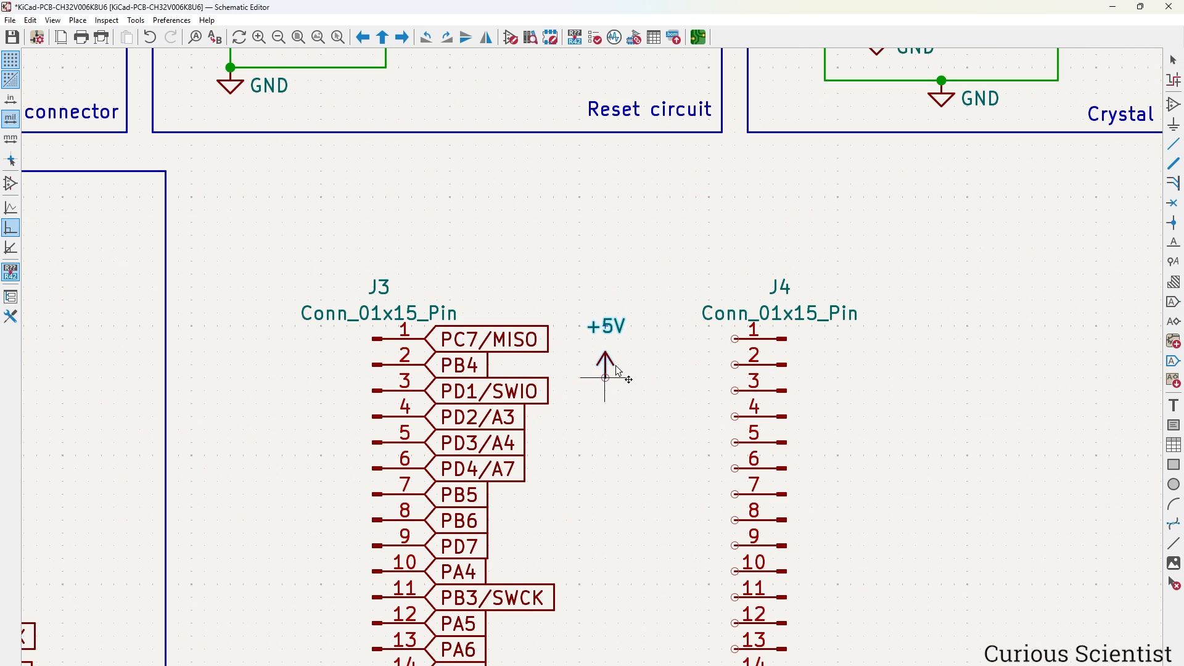
left_click(662, 322)
left_click(734, 339)
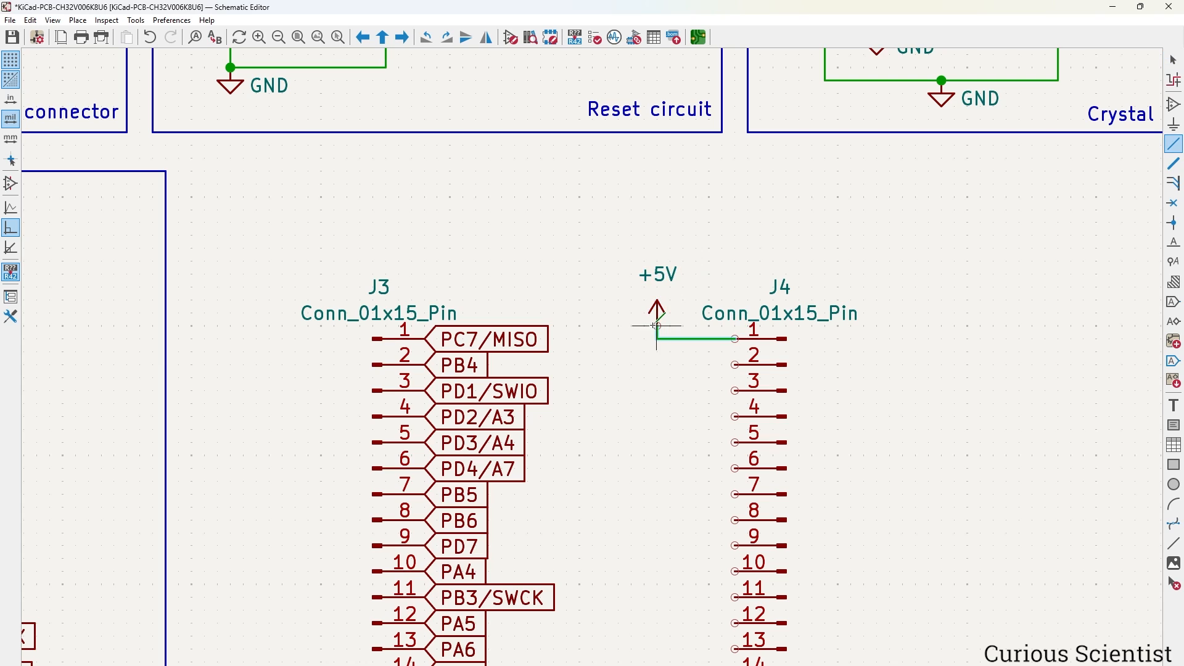
left_click(657, 326)
key("Escape")
Copy the +3.3V symbol, rotate it, and place it on J4 pin 2.
scroll(665, 346, "down", 5)
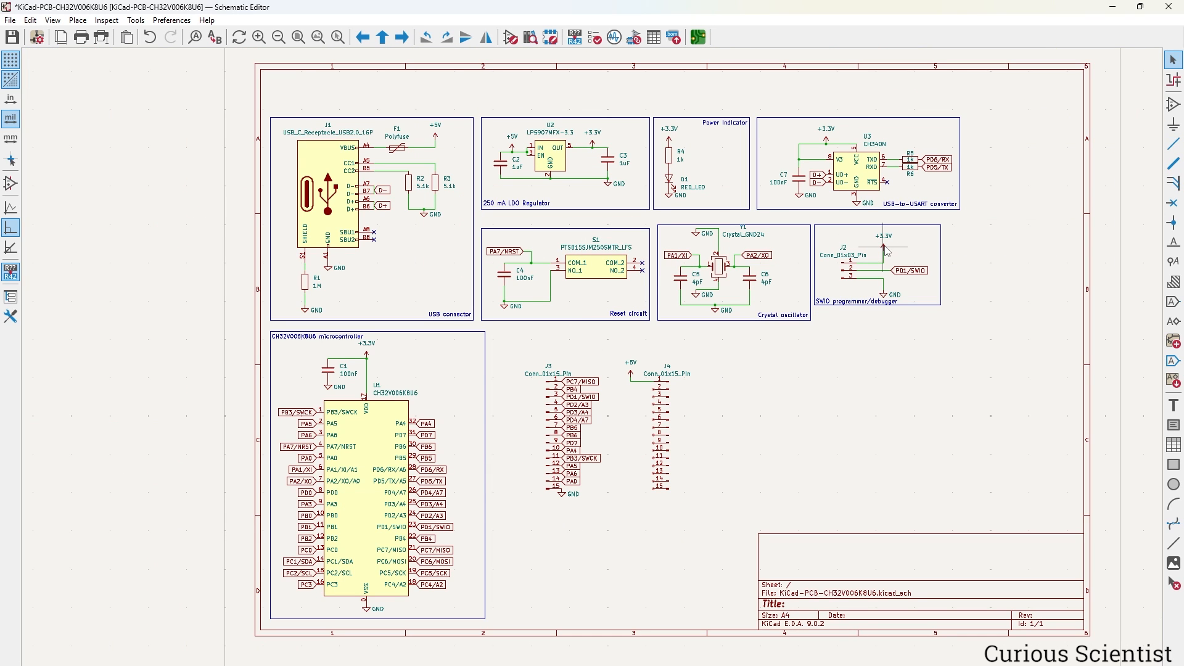
key("ctrl+c")
key("ctrl+v")
scroll(664, 378, "up", 5)
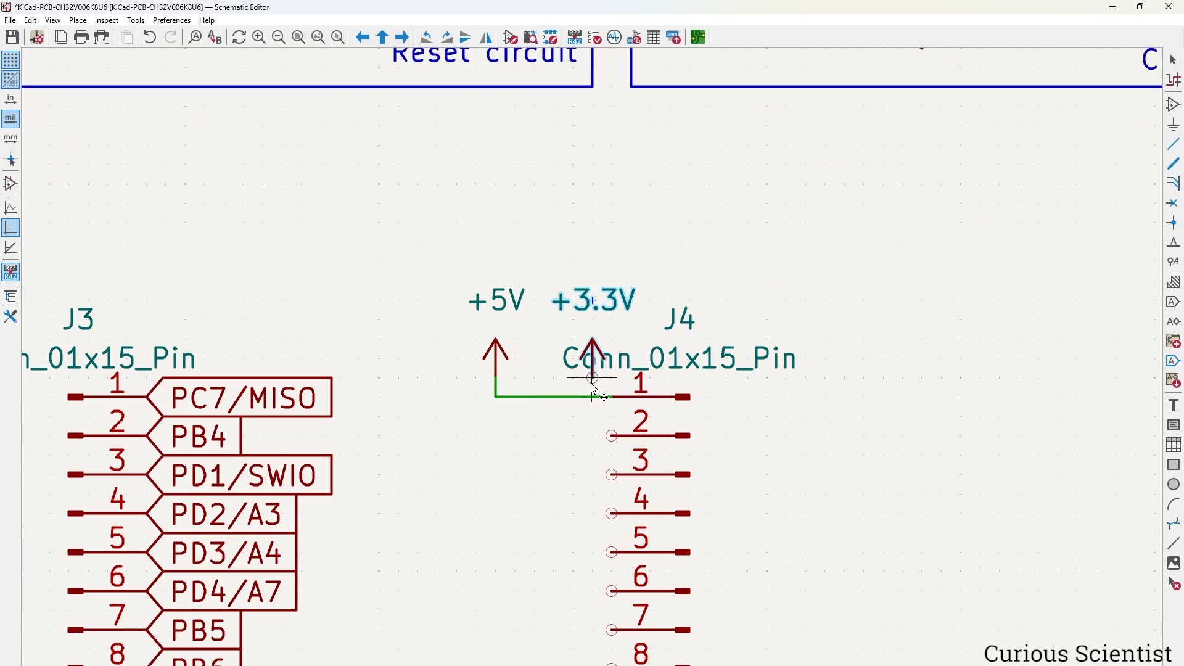
key("r")
left_click(612, 436)
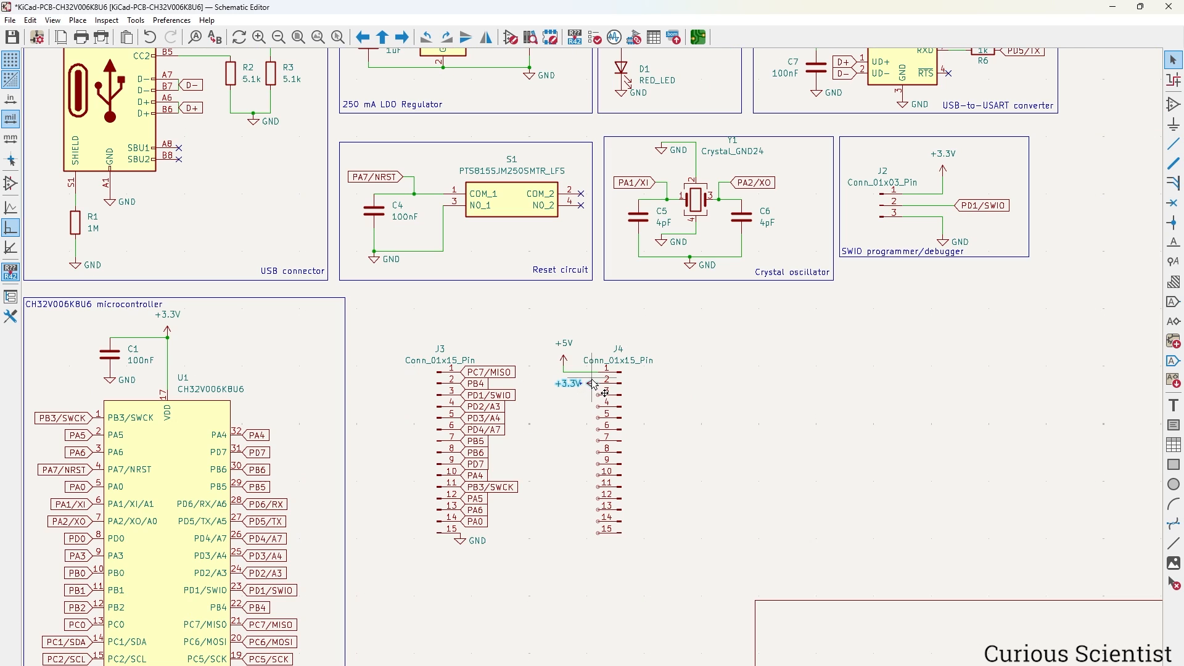
scroll(612, 436, "down", 5)
Copy the crystal circuit's GND symbol, rotate it, and place it on J4 pin 3.
left_click(693, 265)
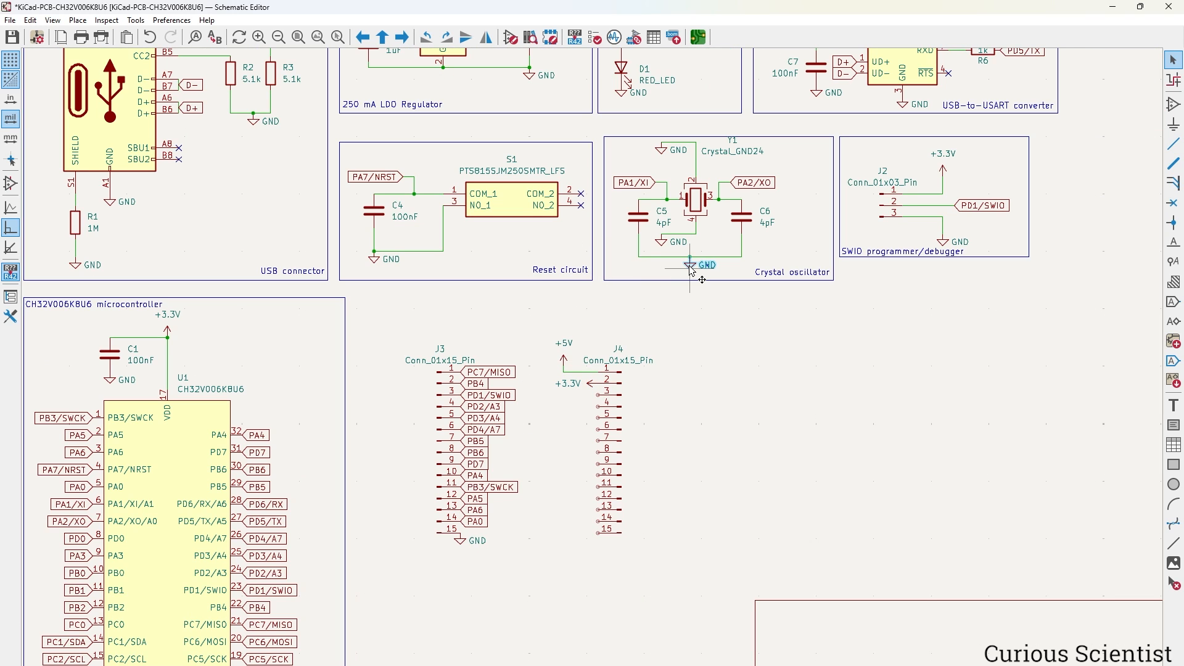
key("ctrl+c")
key("ctrl+v")
key("r")
key("r")
key("r")
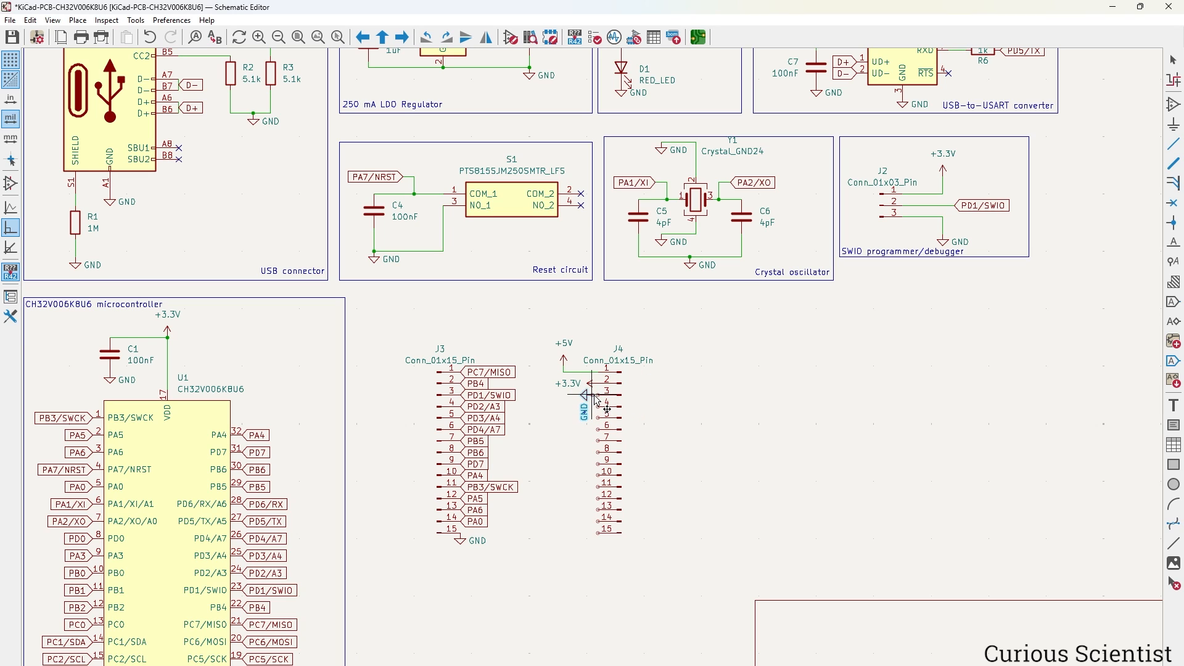
scroll(599, 401, "up", 3)
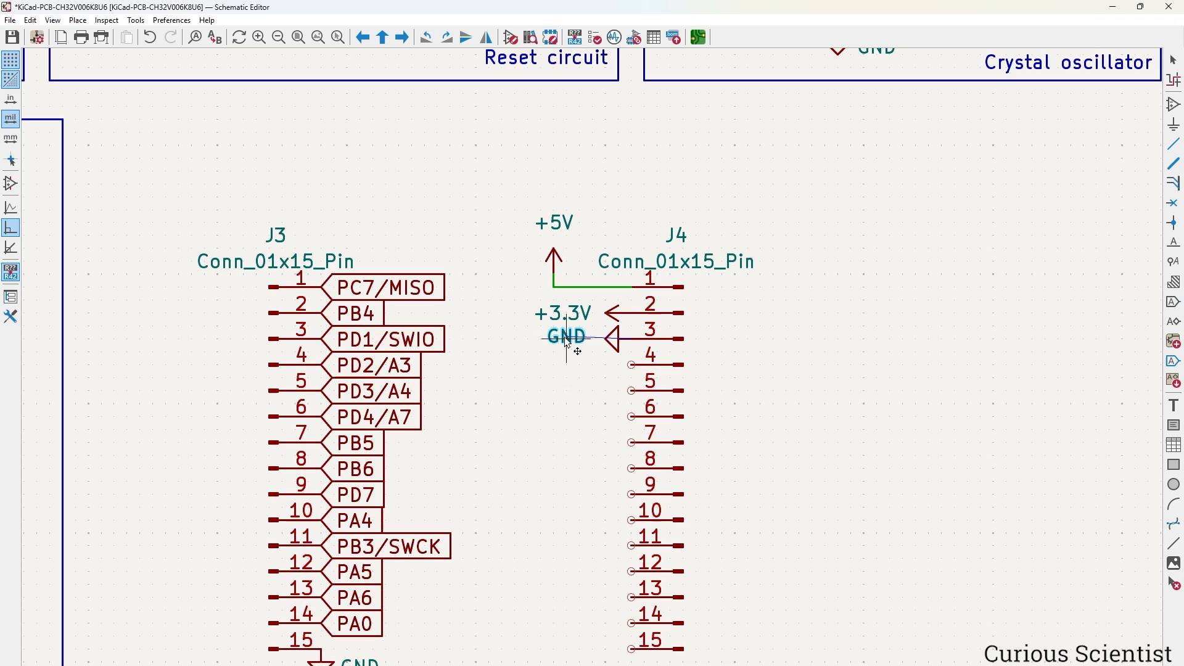
left_click(568, 345)
scroll(254, 353, "down", 2)
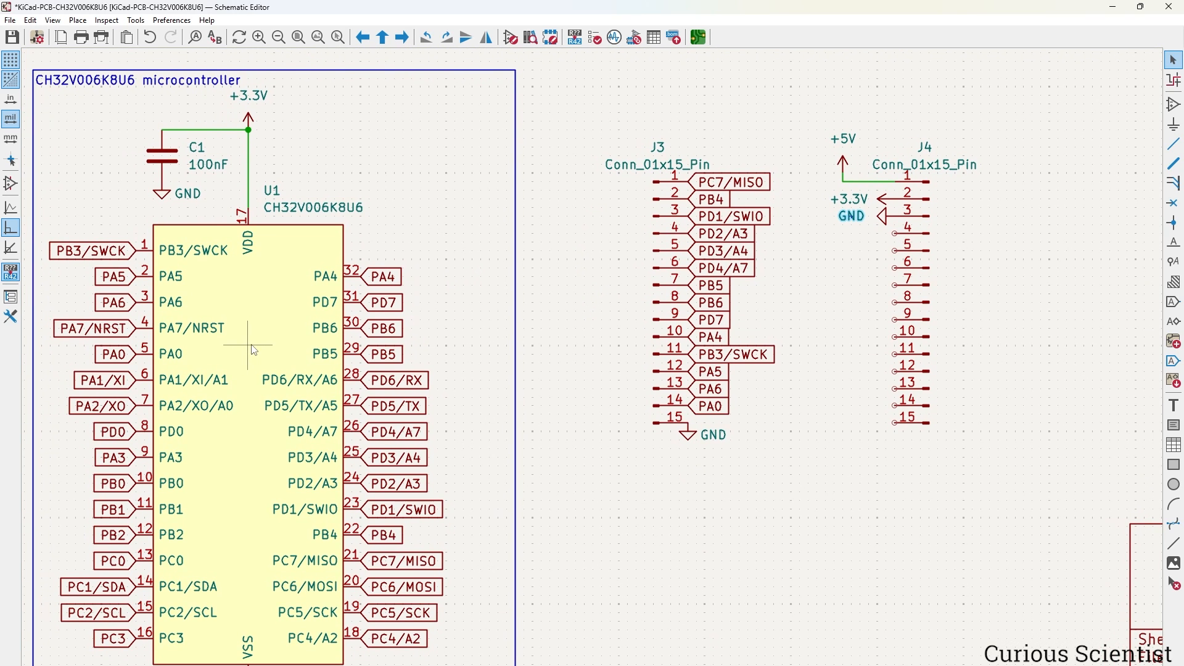
Copy the PC6/MOSI and PC5/SCK labels onto J4 pins 4 and 5.
left_click(395, 561)
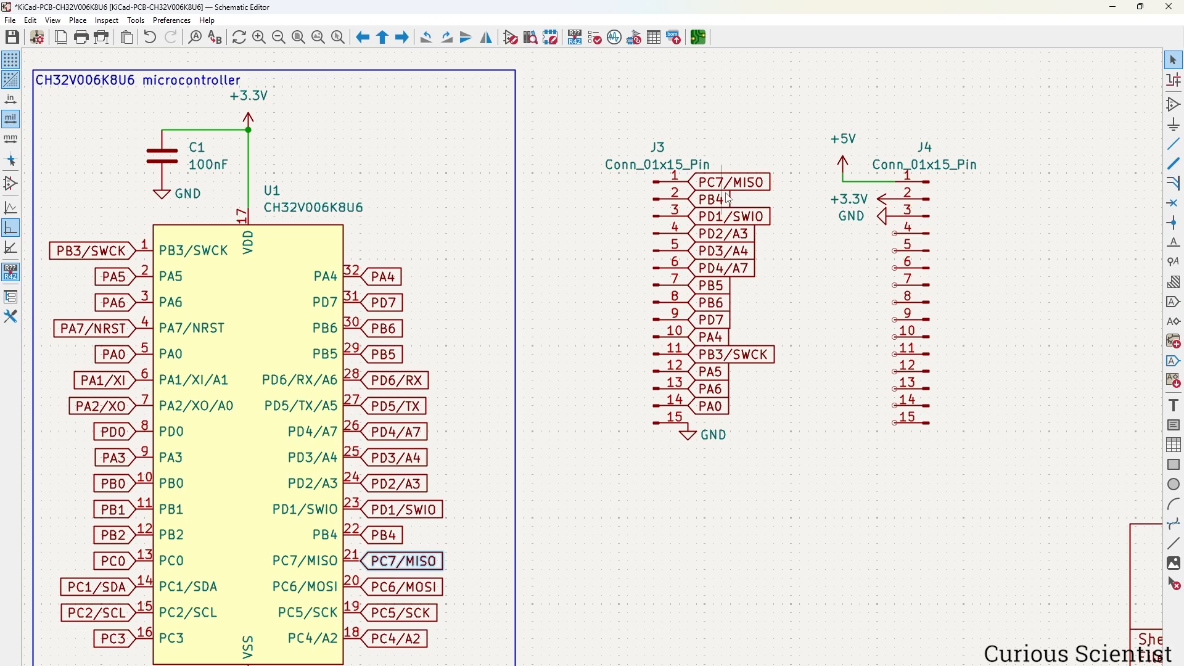
left_click(741, 184)
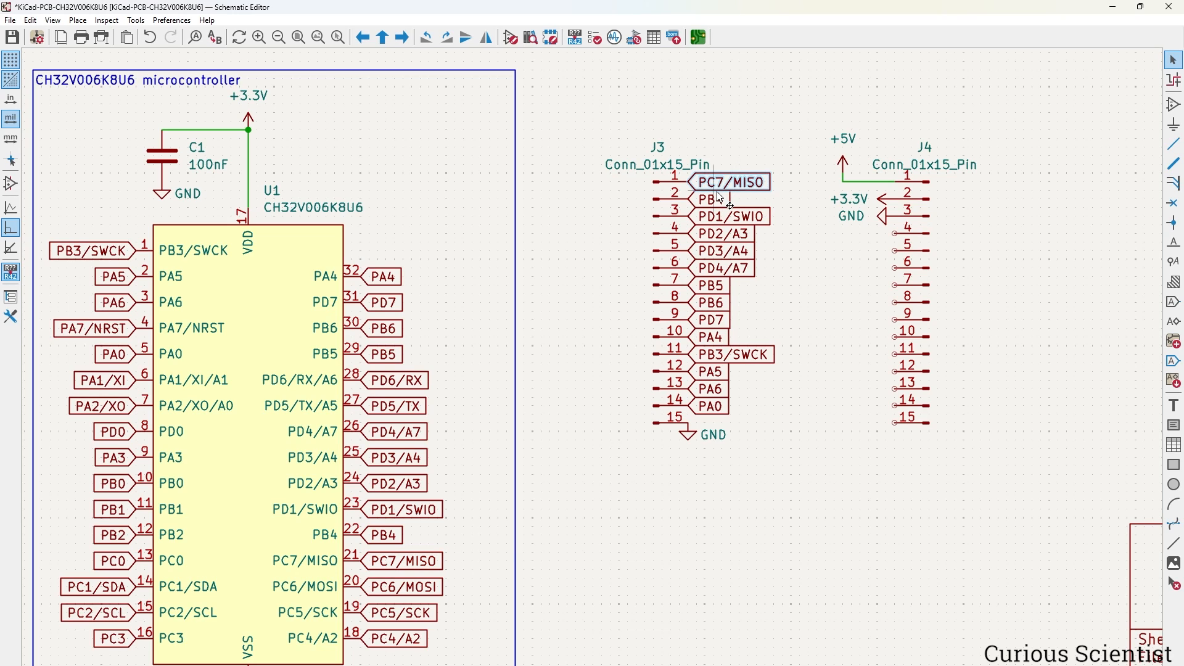
left_click(430, 588)
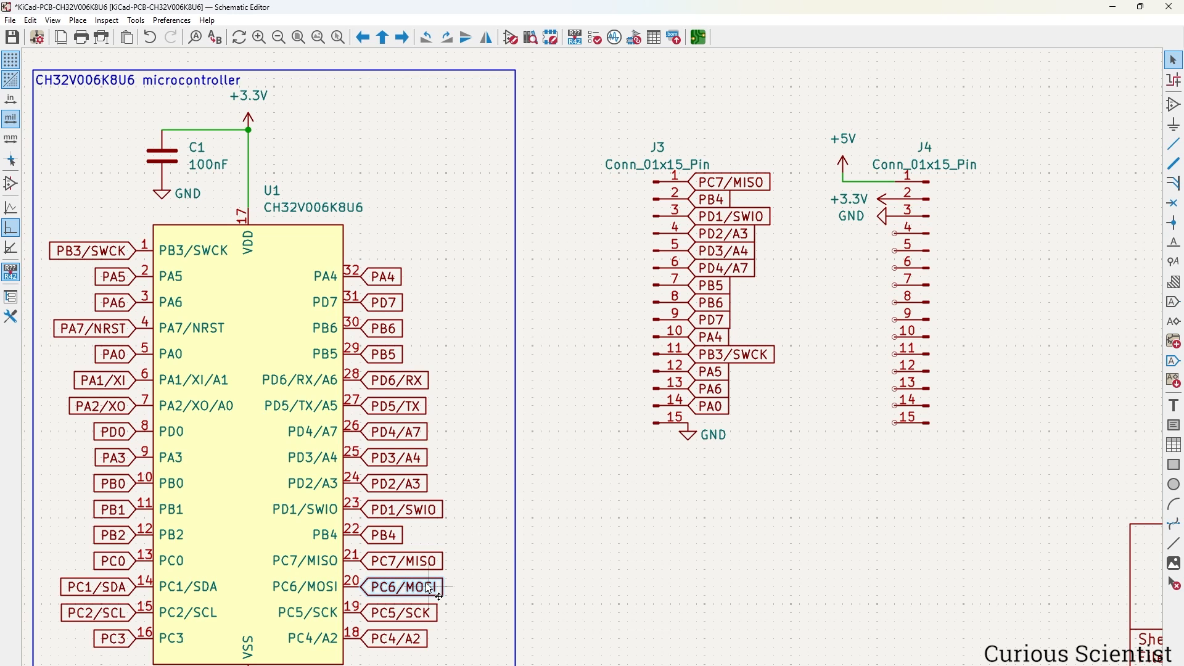
key("ctrl+d")
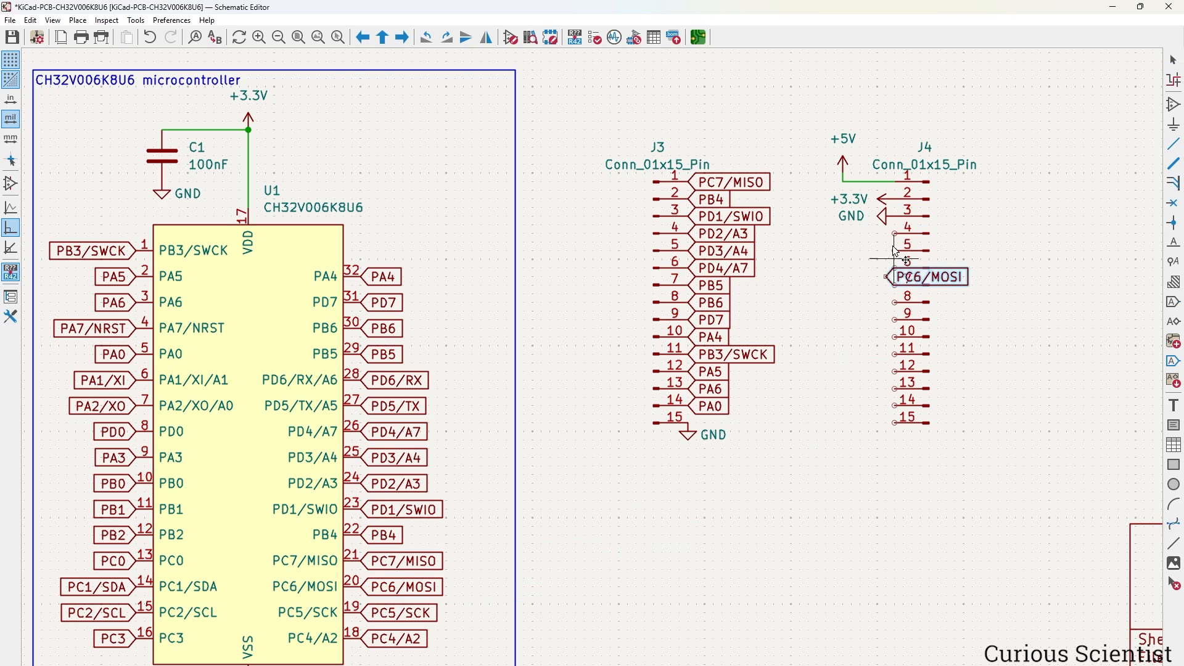
key("x")
left_click(895, 234)
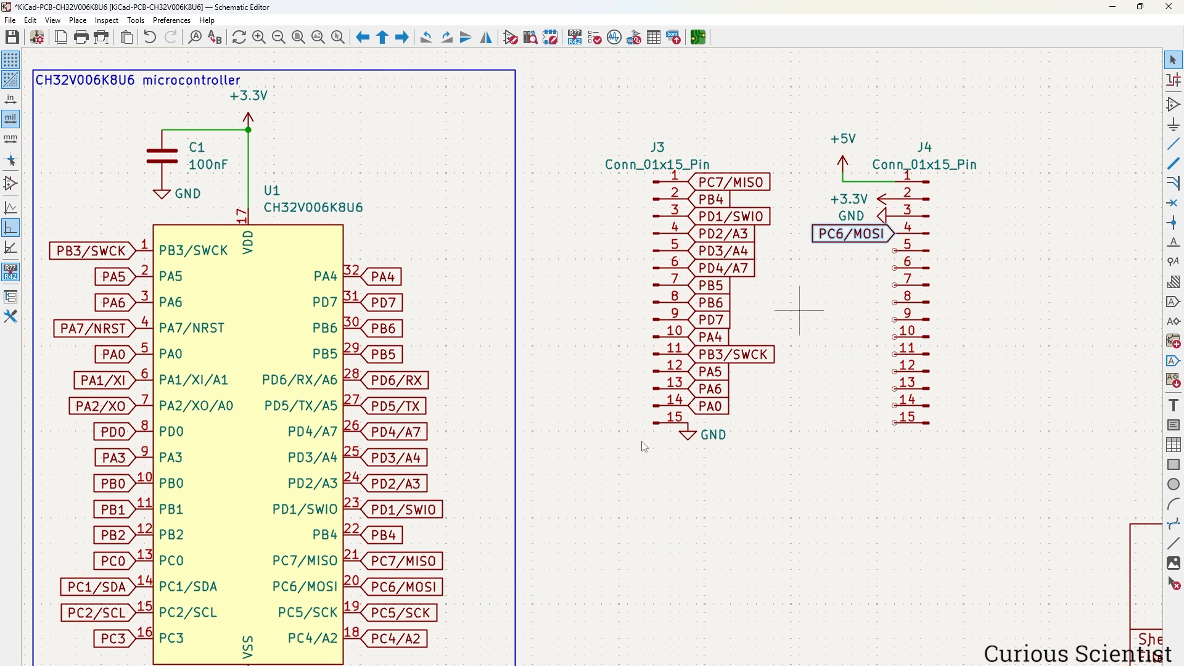
left_click(404, 613)
key("ctrl+d")
key("r")
key("r")
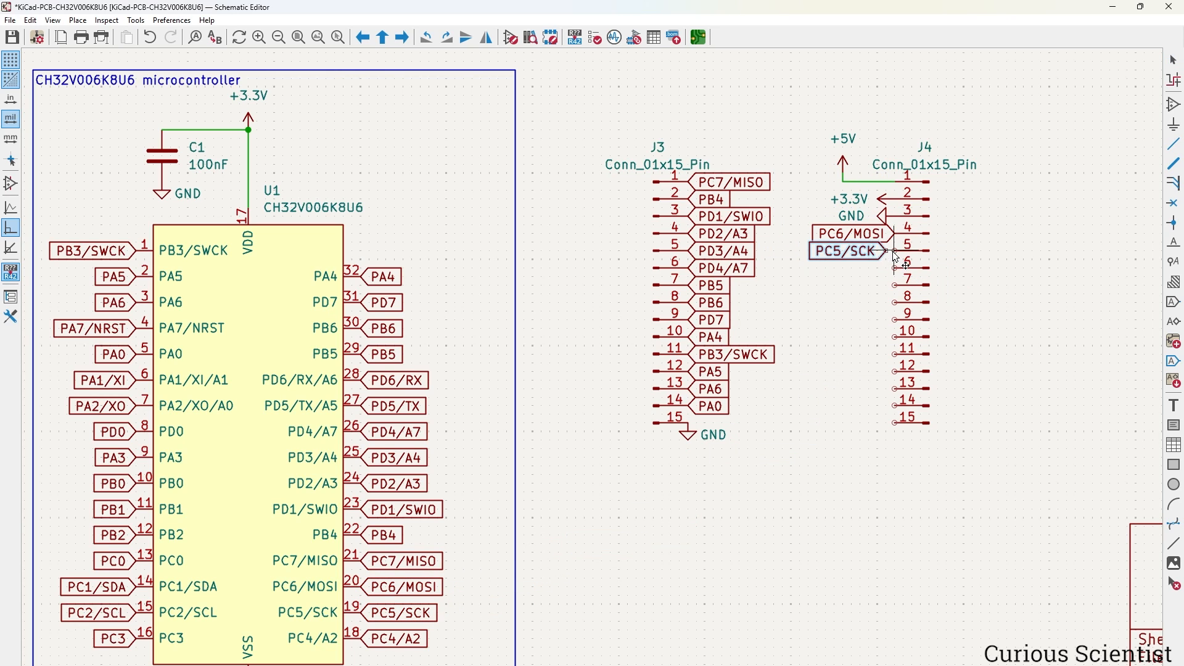
left_click(894, 251)
Copy PC4/A2 onto J4 pin 6 and the remaining labels onto pins 7–15.
left_click(411, 637)
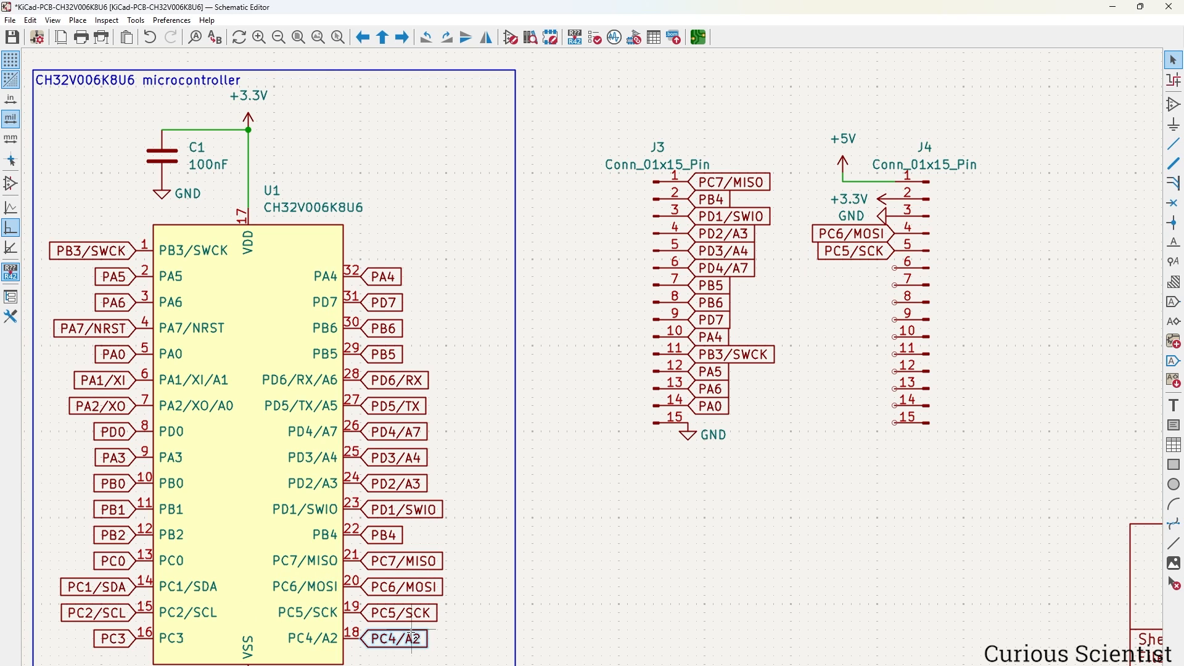
key("ctrl+d")
key("r")
left_click(894, 337)
left_click(895, 389)
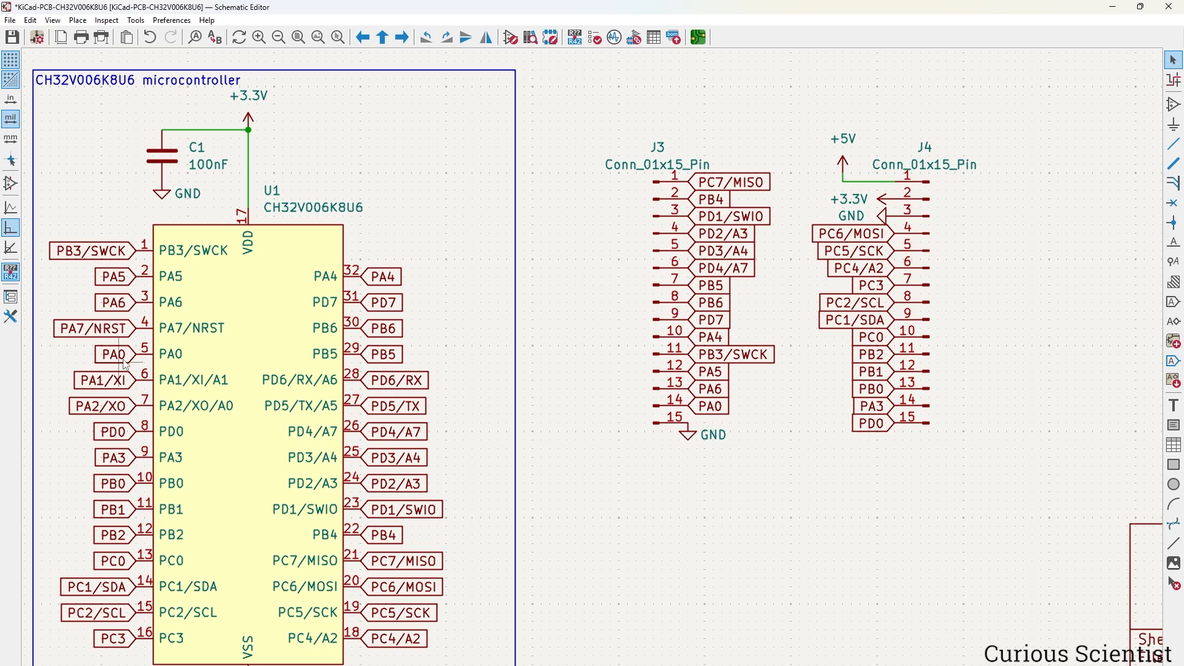
Remove the GND from J3 pin 15 and move the PA0 label from pin 14 to 15.
left_click(693, 439)
key("Delete")
left_click(713, 407)
key("ctrl+d")
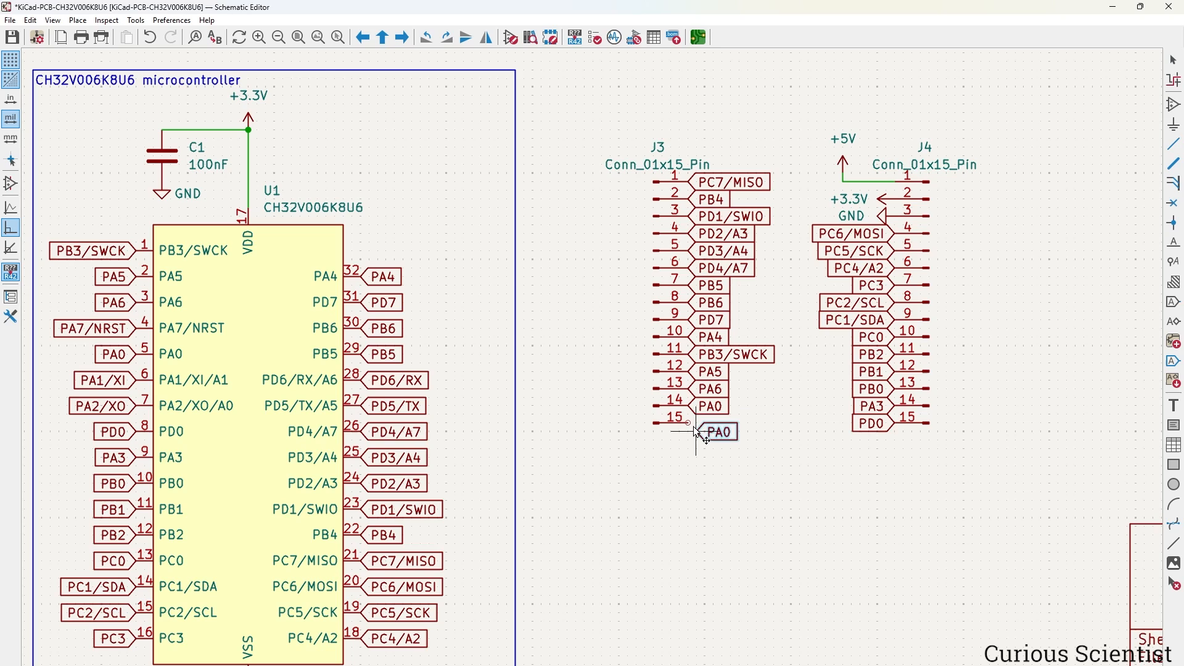
left_click(717, 414)
left_click(738, 416)
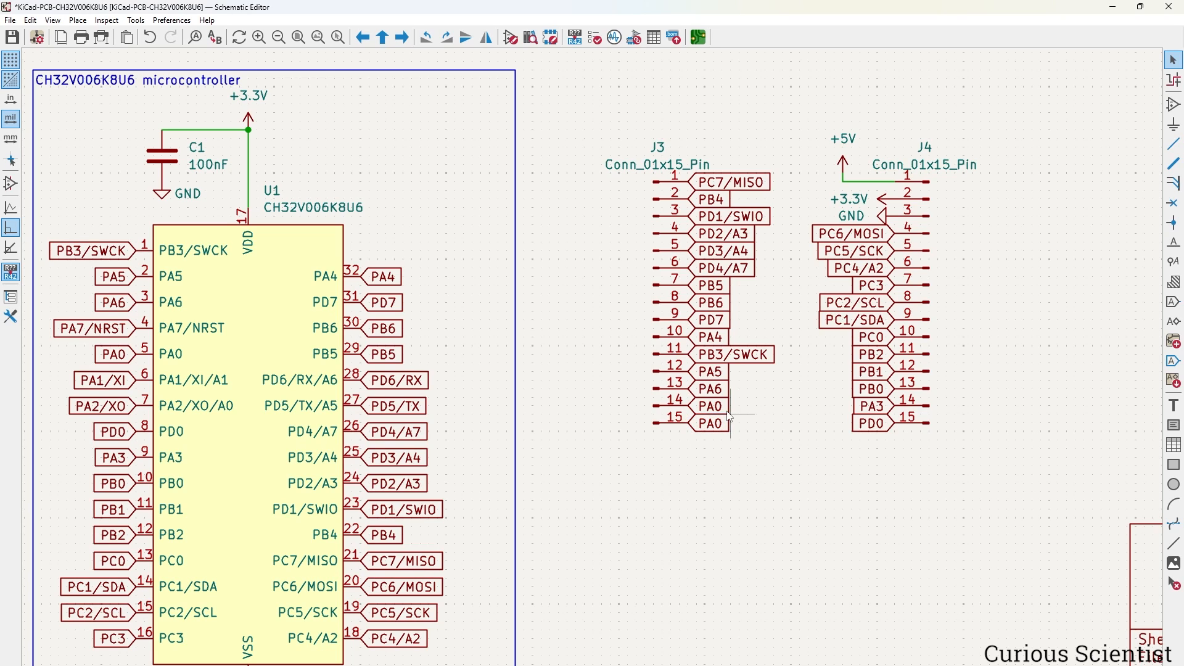
left_click(721, 407)
key("Delete")
Copy the PA7/NRST label onto J3 pin 14 and save the schematic.
left_click(114, 331)
key("ctrl+d")
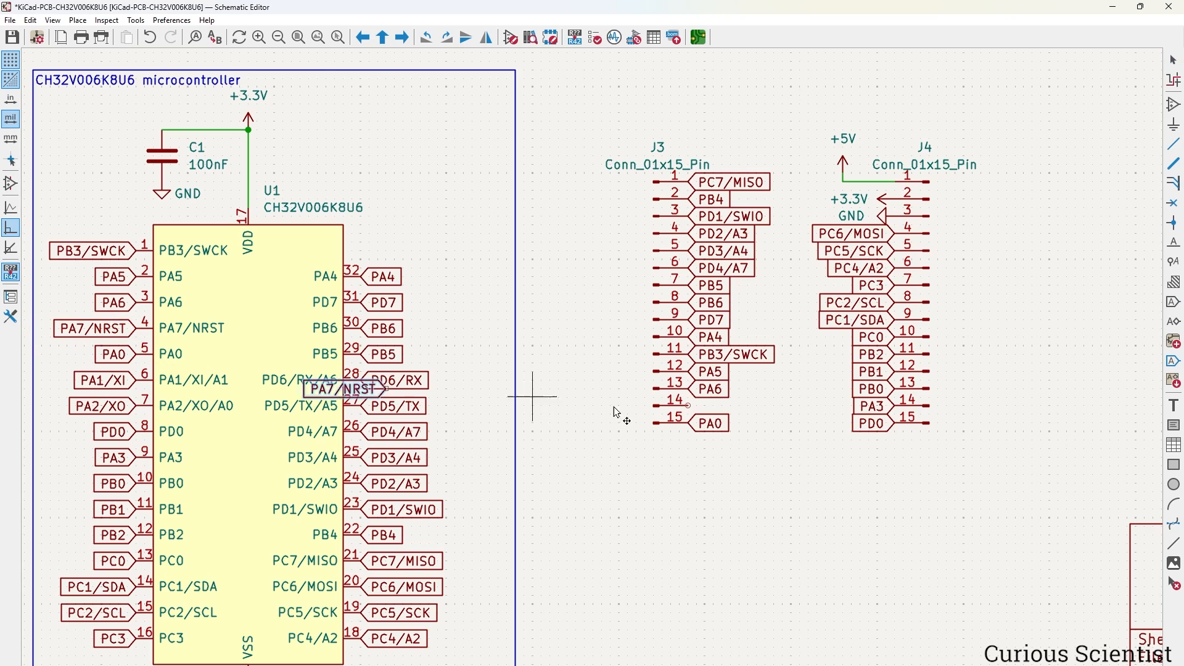
left_click(692, 407)
left_click(740, 518)
key("ctrl+s")
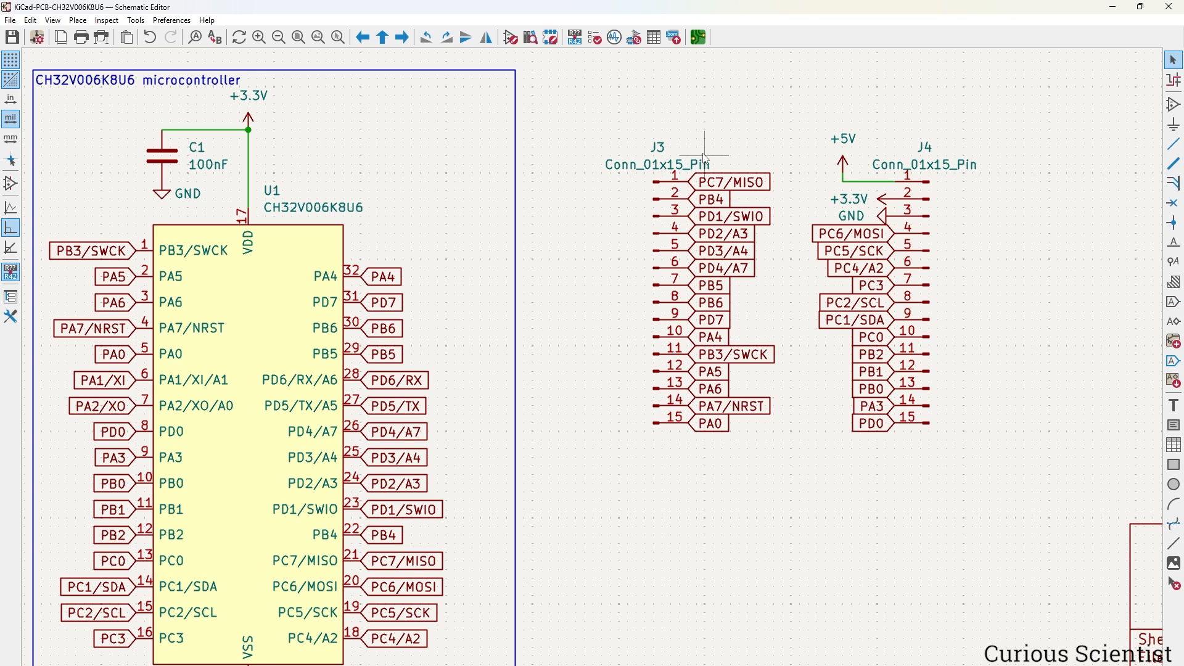
Change J3's value to Pin_row_LEFT.
double_click(687, 165)
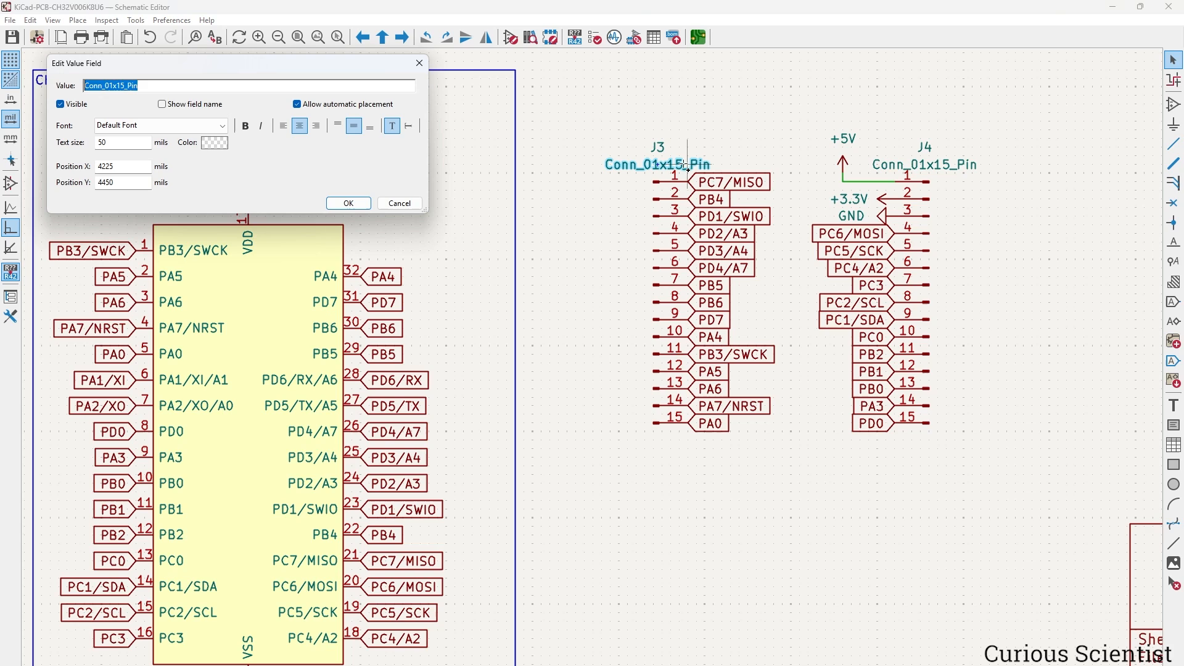
type("Pin_row_LEFT")
key("Return")
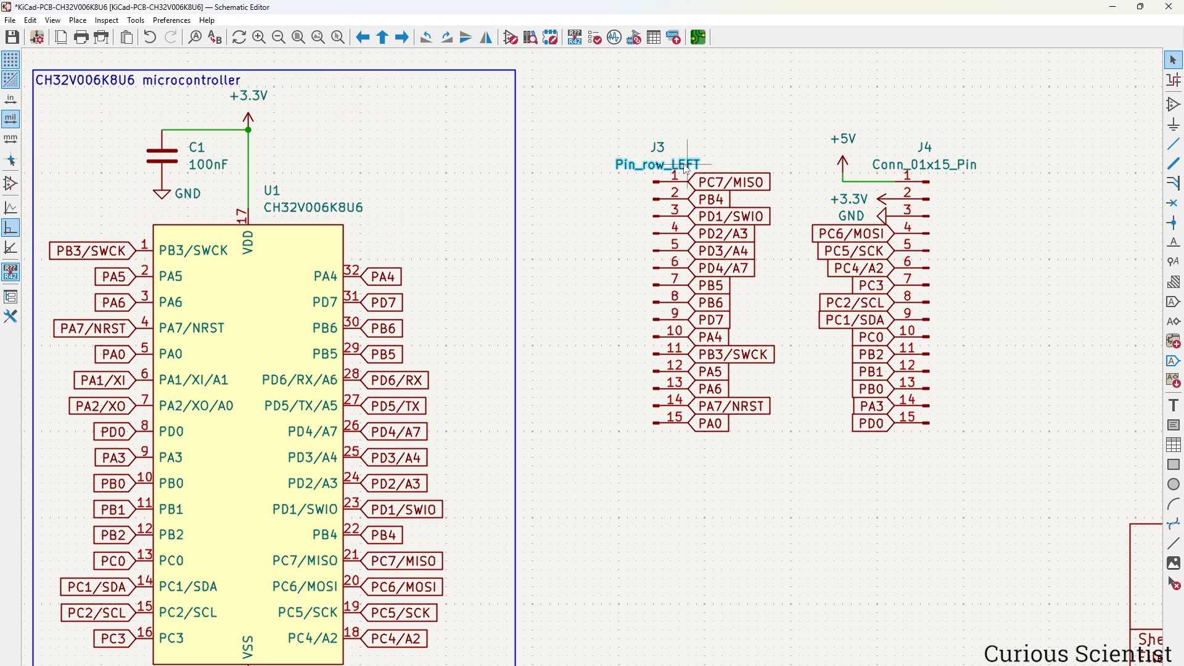
Change J4's value to Pin_row_RIGHT and zoom out to the full sheet.
double_click(964, 167)
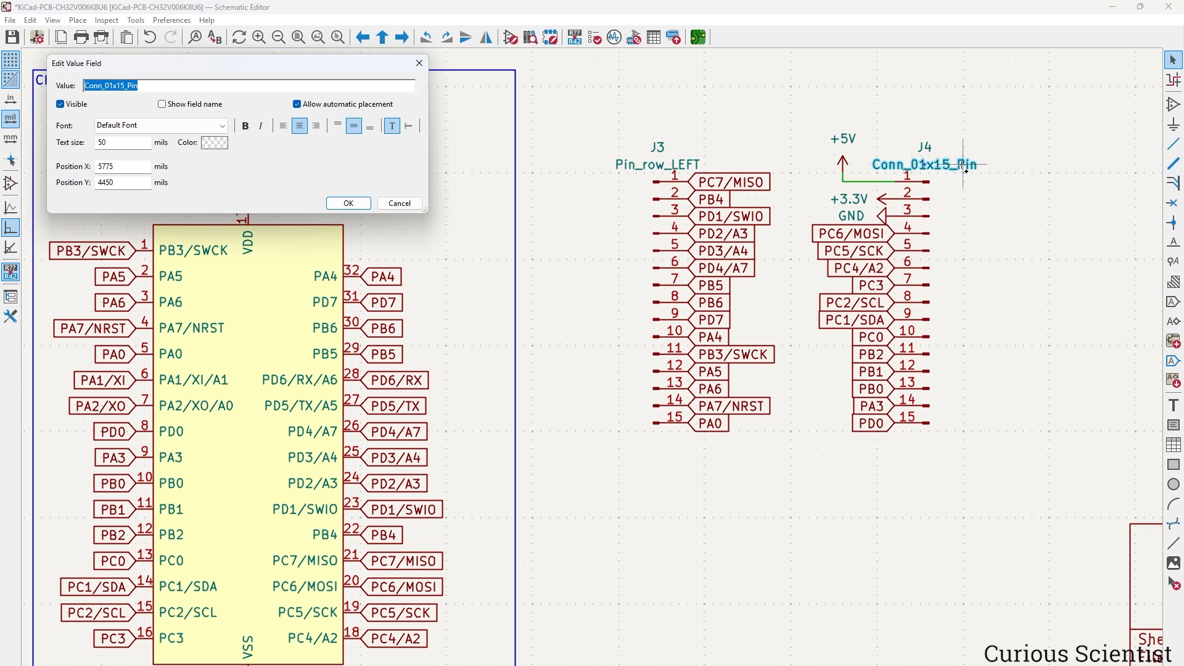
type("Pin_row_RIGHT")
key("Return")
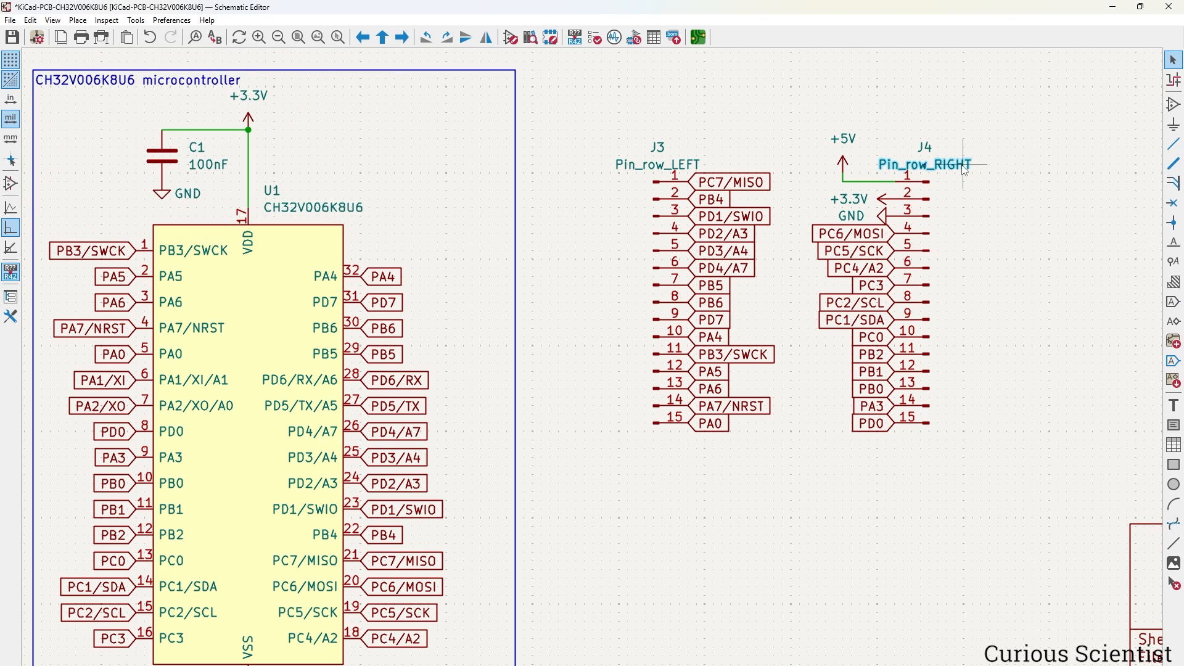
scroll(873, 230, "down", 2)
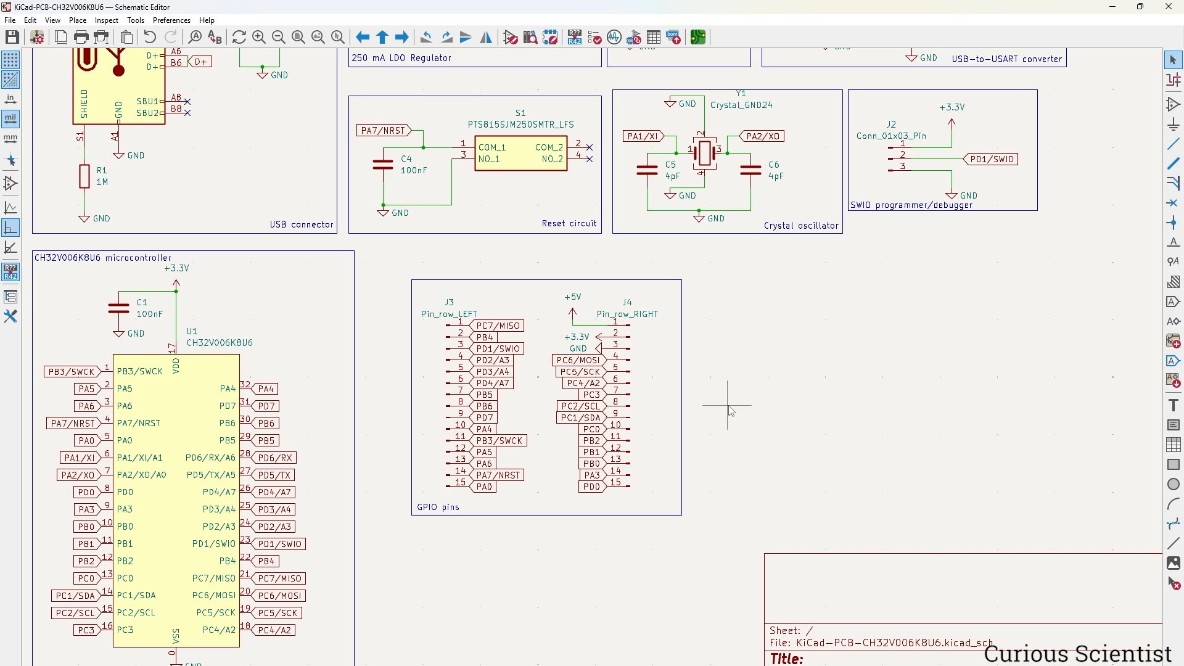
scroll(728, 405, "down", 2)
middle_click_drag(667, 332, 835, 387)
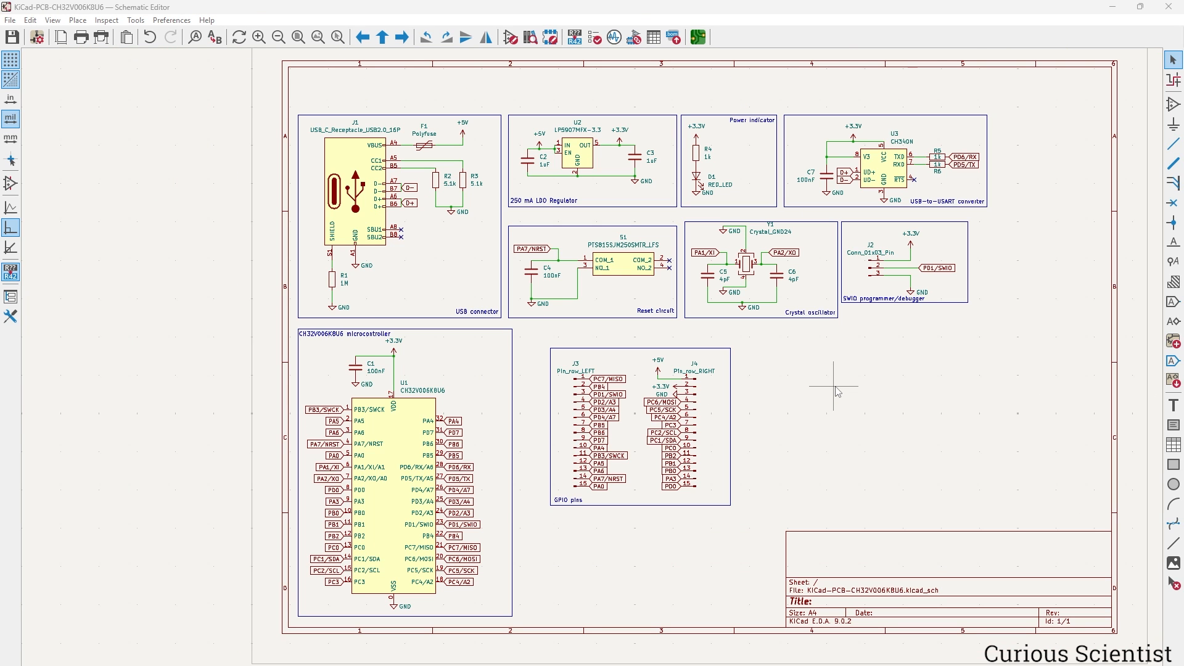
Run the electrical rules check and jump to the +5V and C1 GND power-pin errors.
left_click(594, 37)
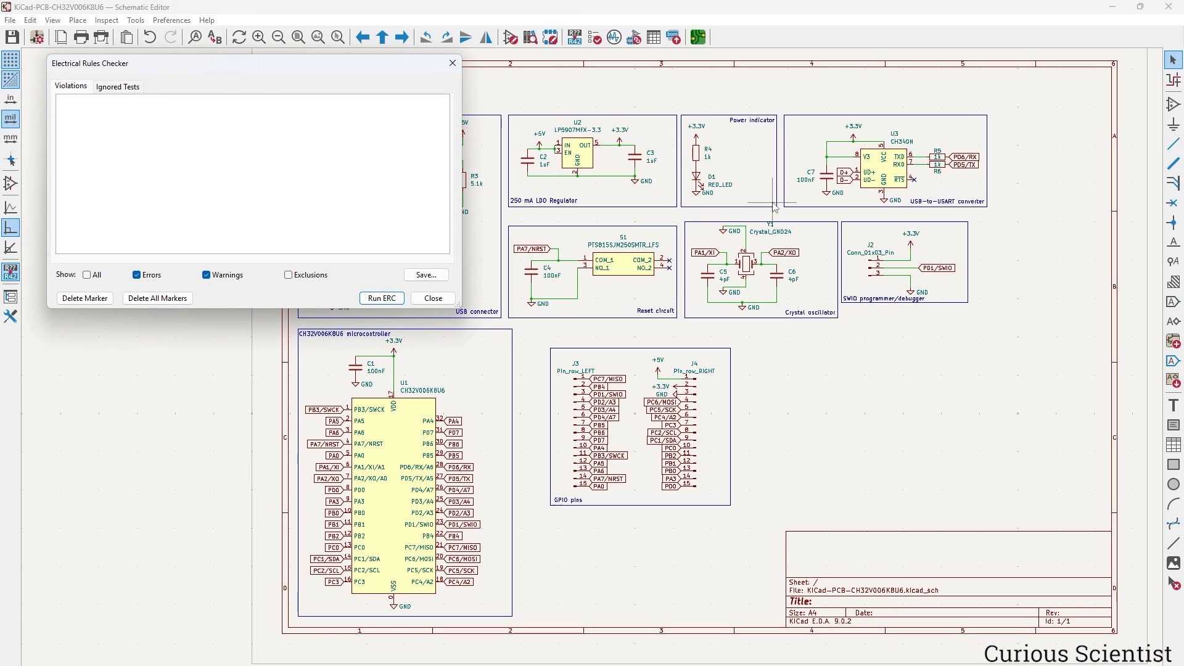
left_click_drag(195, 64, 692, 181)
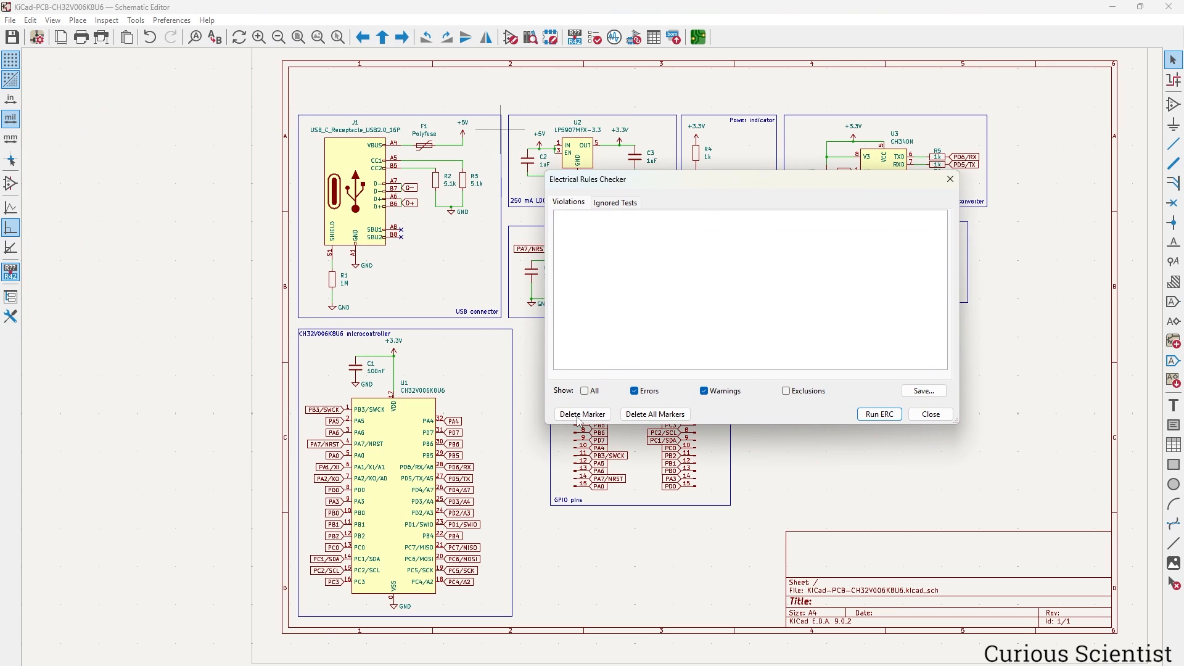
left_click(880, 414)
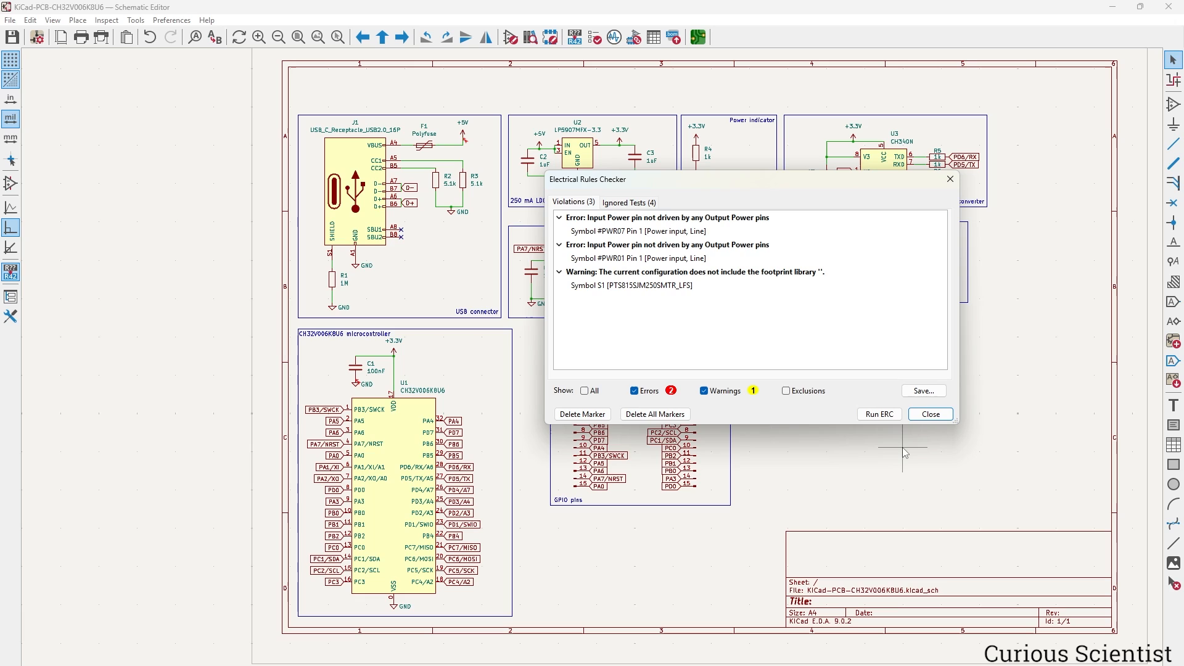
left_click(679, 232)
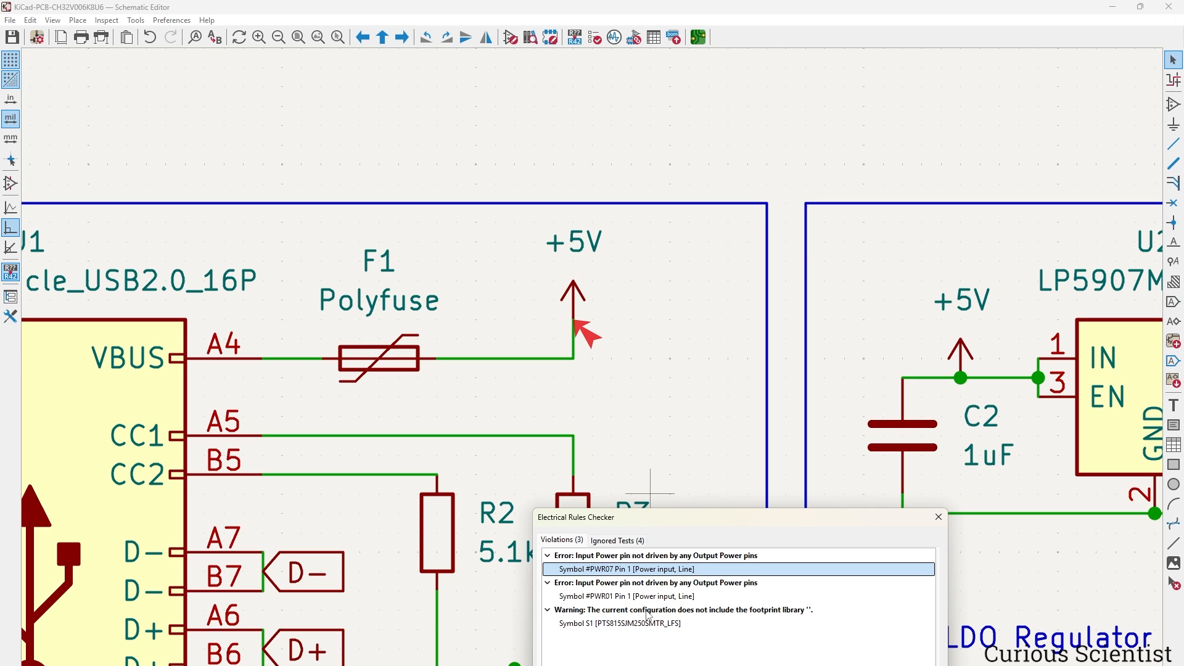
left_click(661, 597)
Move the GND symbol below C1 slightly down.
left_click(597, 410)
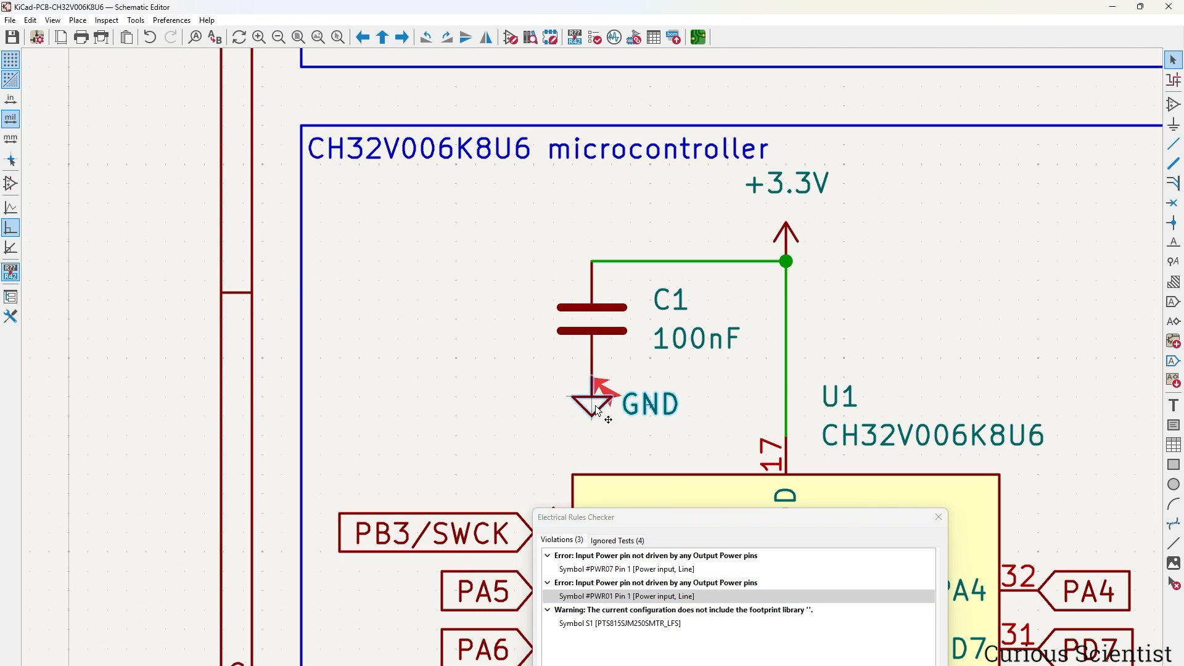
left_click_drag(597, 411, 597, 430)
key("w")
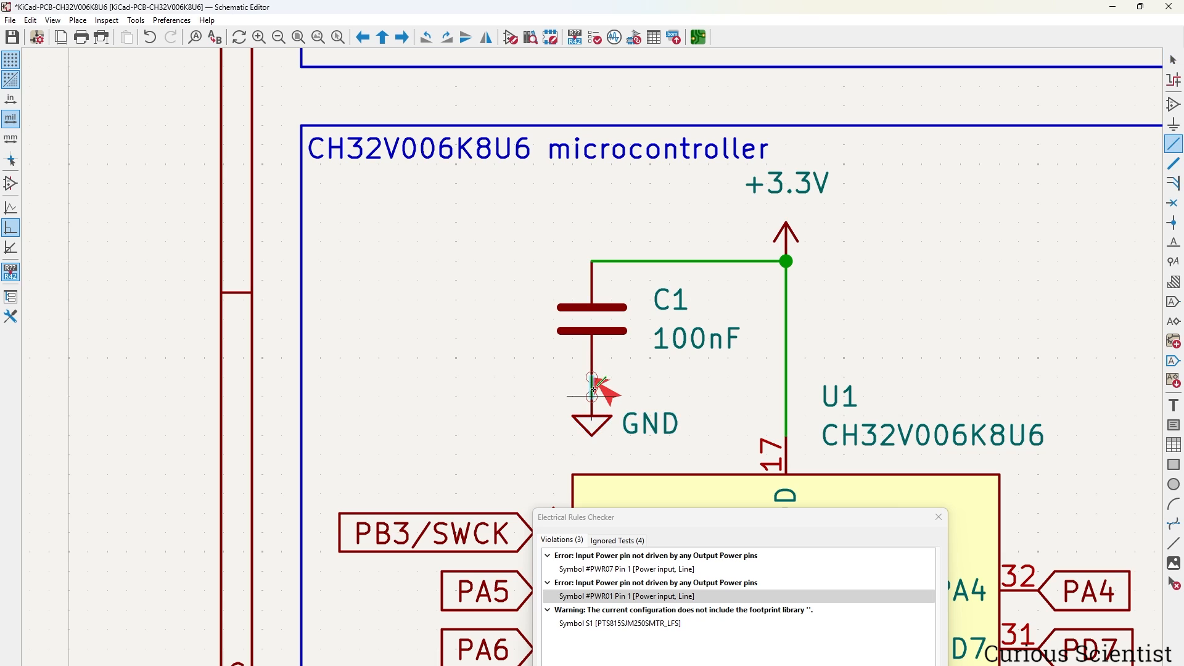
key("Escape")
Rerun the rules check and revisit the GND error near C1 and the +5V error near F1.
left_click_drag(771, 518, 369, 220)
left_click(459, 453)
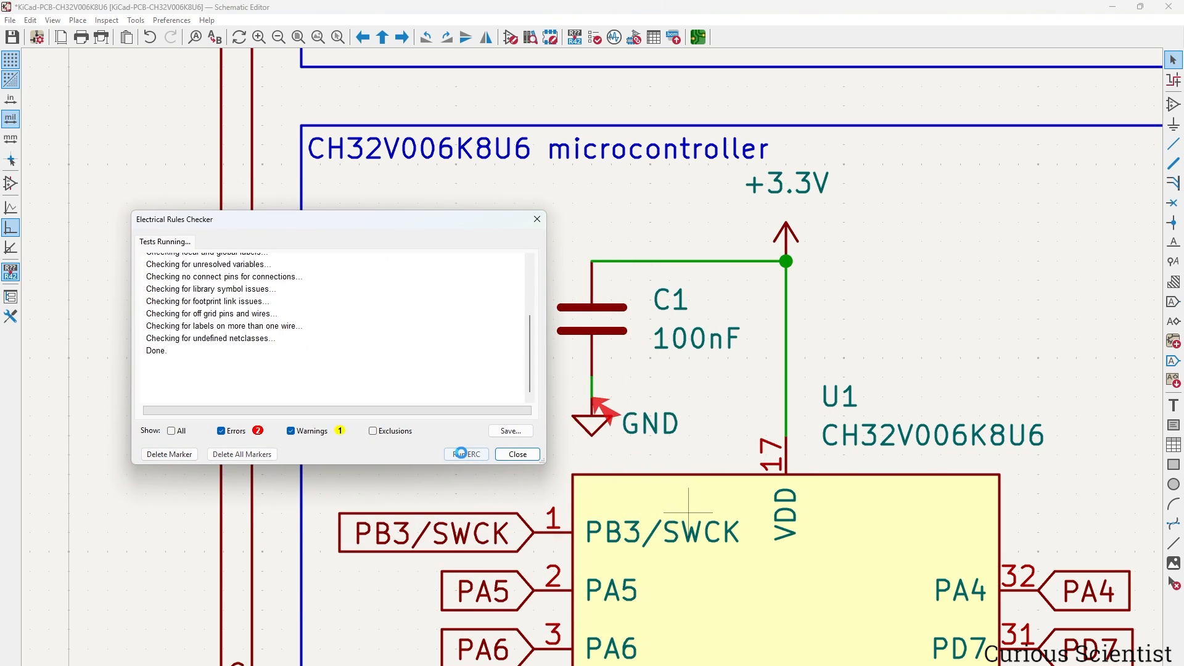
left_click(250, 287)
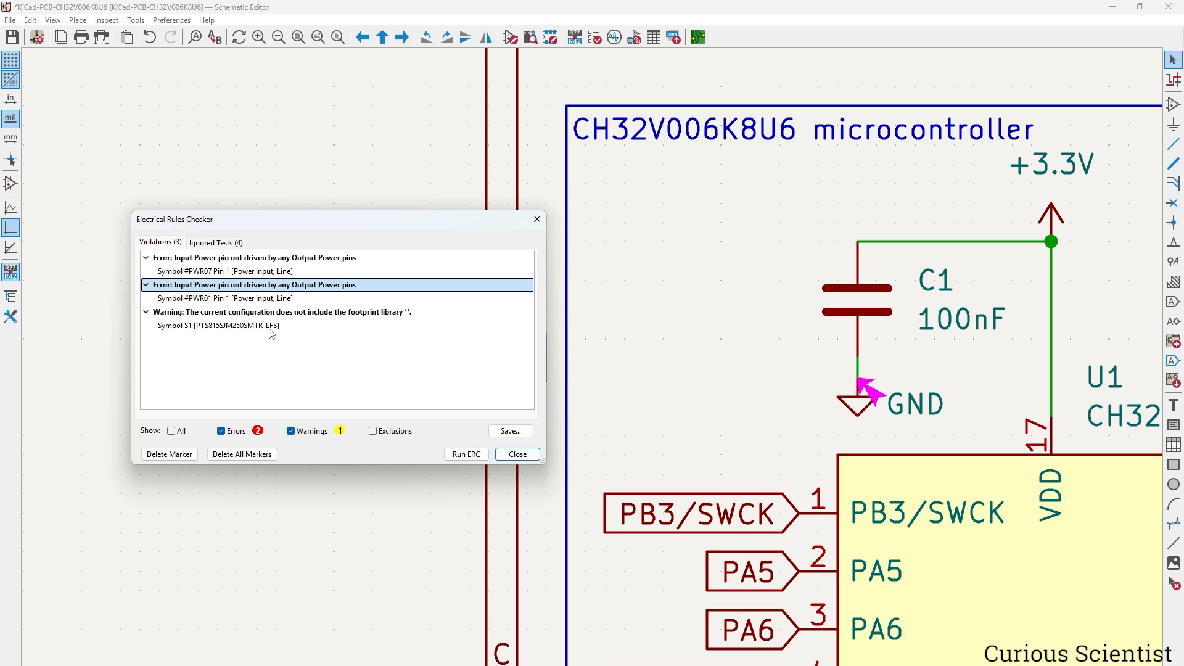
middle_click_drag(935, 359, 821, 324)
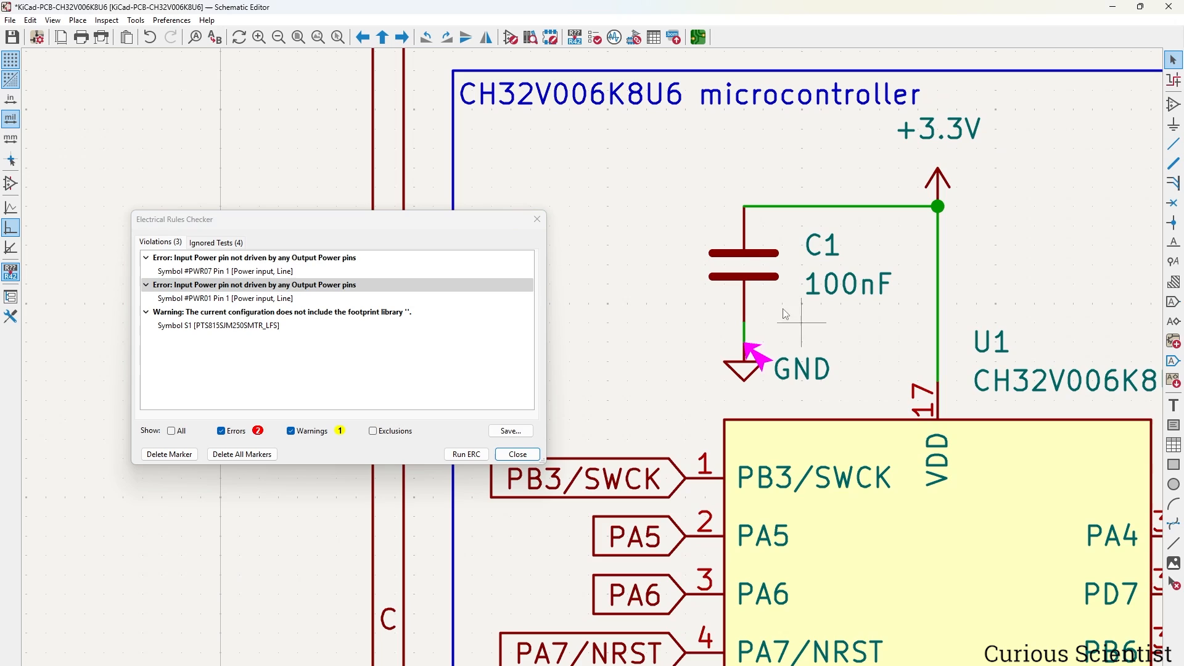
left_click(298, 275)
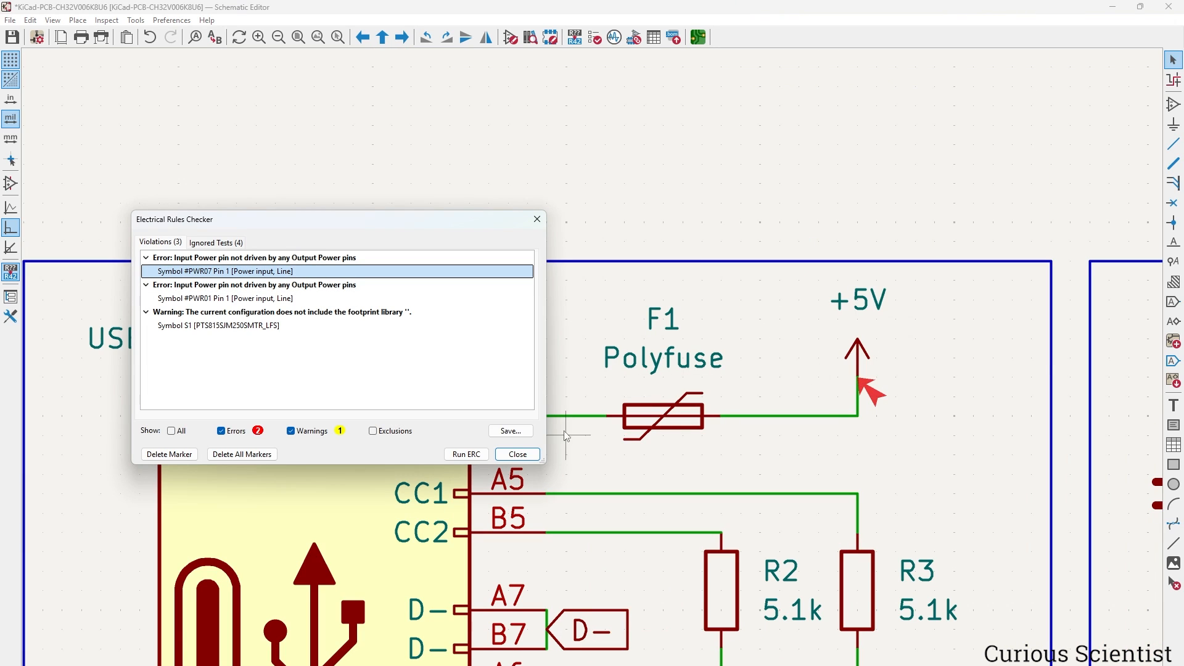
Place a PWR_FLAG symbol on the +5V wire after F1.
left_click(519, 455)
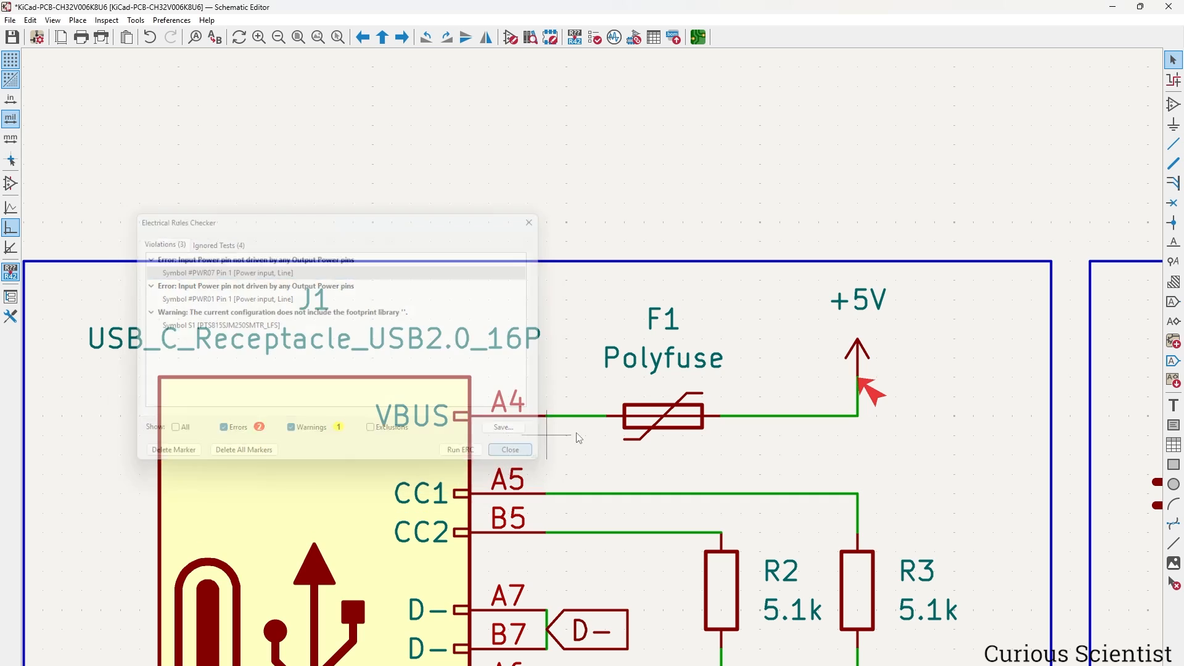
left_click(1174, 124)
left_click(710, 254)
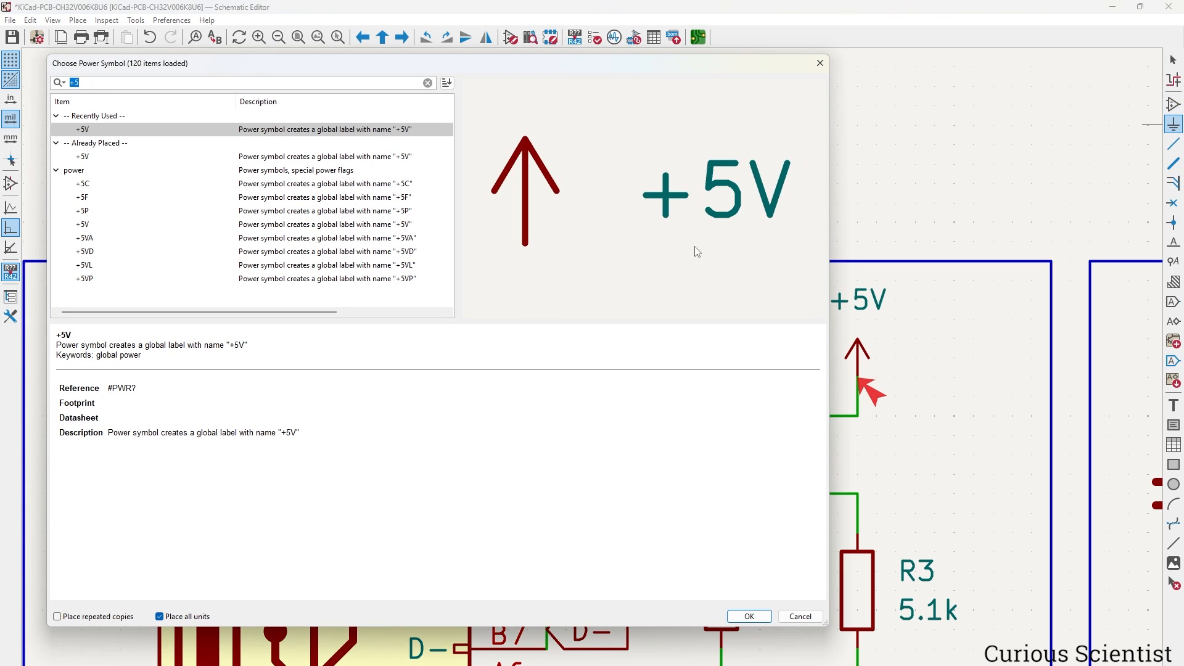
type("pwr")
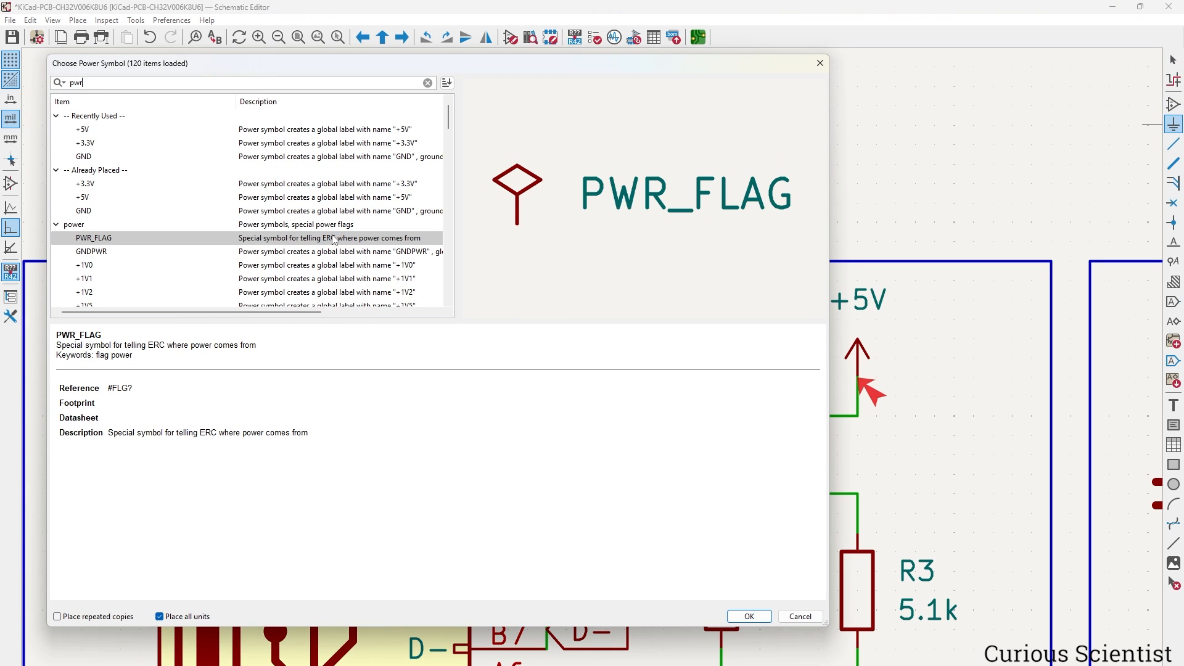
left_click(331, 242)
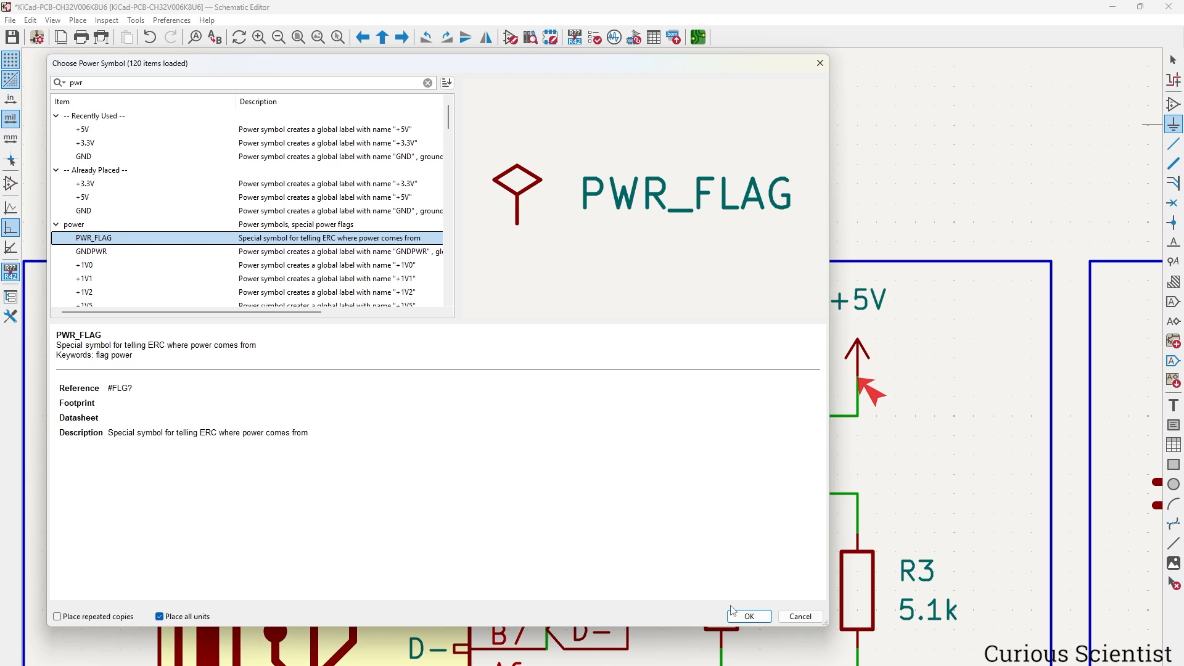
left_click(747, 615)
left_click(820, 416)
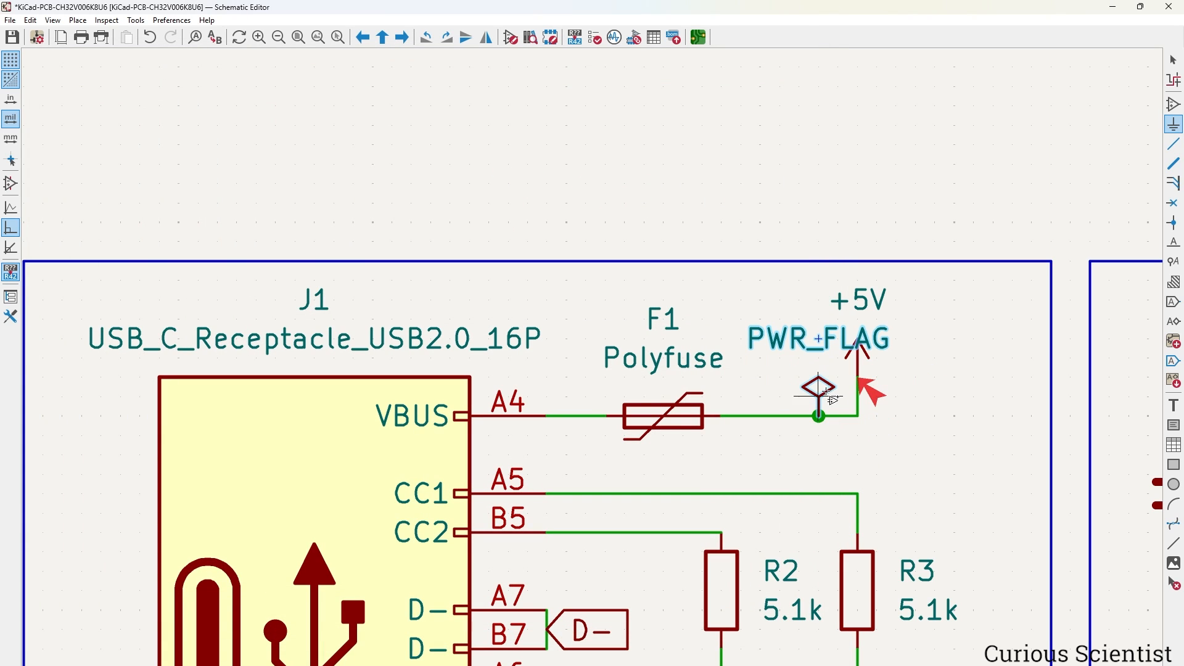
key("Escape")
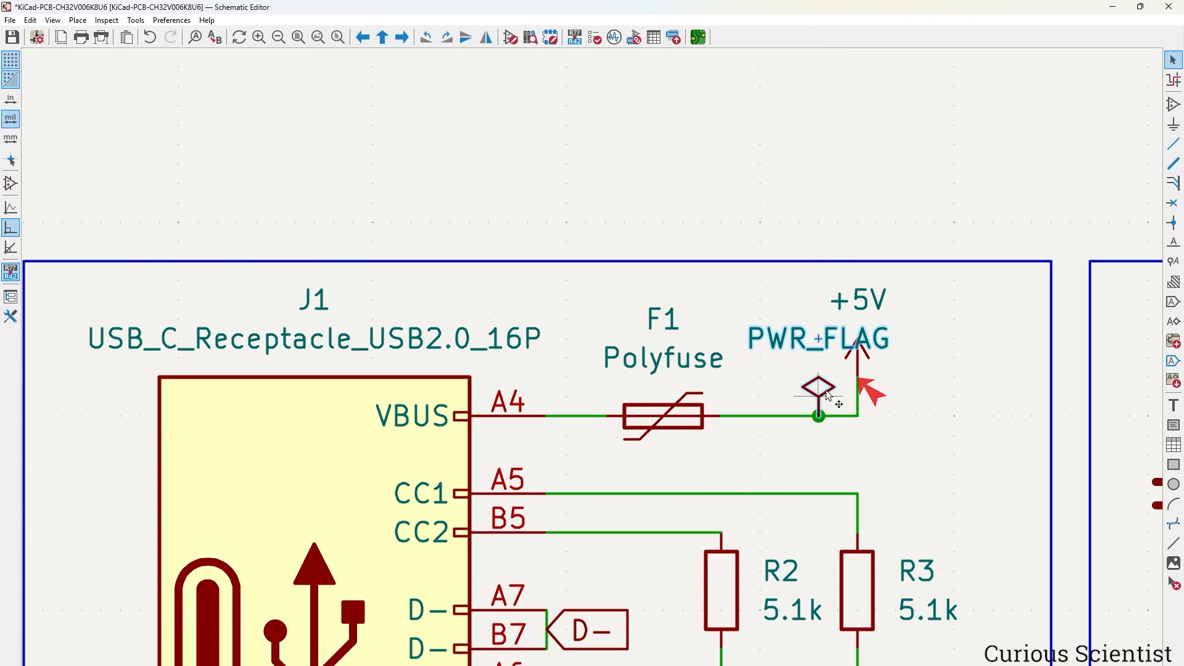
Duplicate the PWR_FLAG onto C1's GND wire.
key("ctrl+d")
scroll(825, 402, "down", 5)
scroll(484, 573, "up", 2)
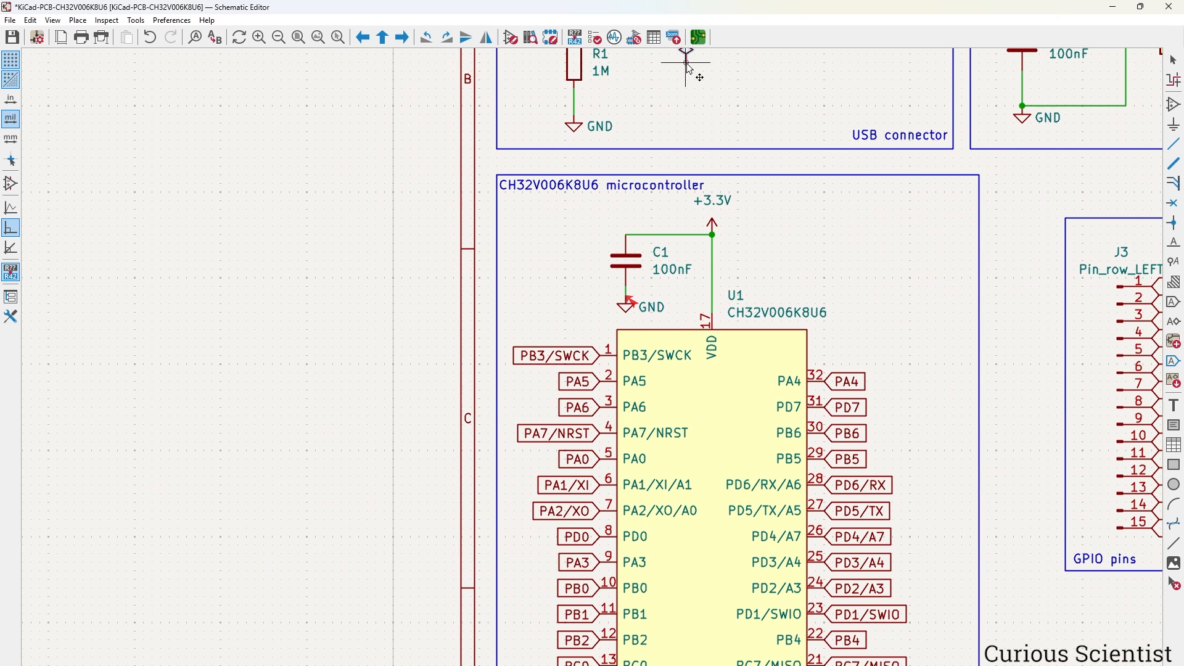
left_click(627, 295)
Rerun the electrical rules check to confirm no errors remain.
left_click(611, 37)
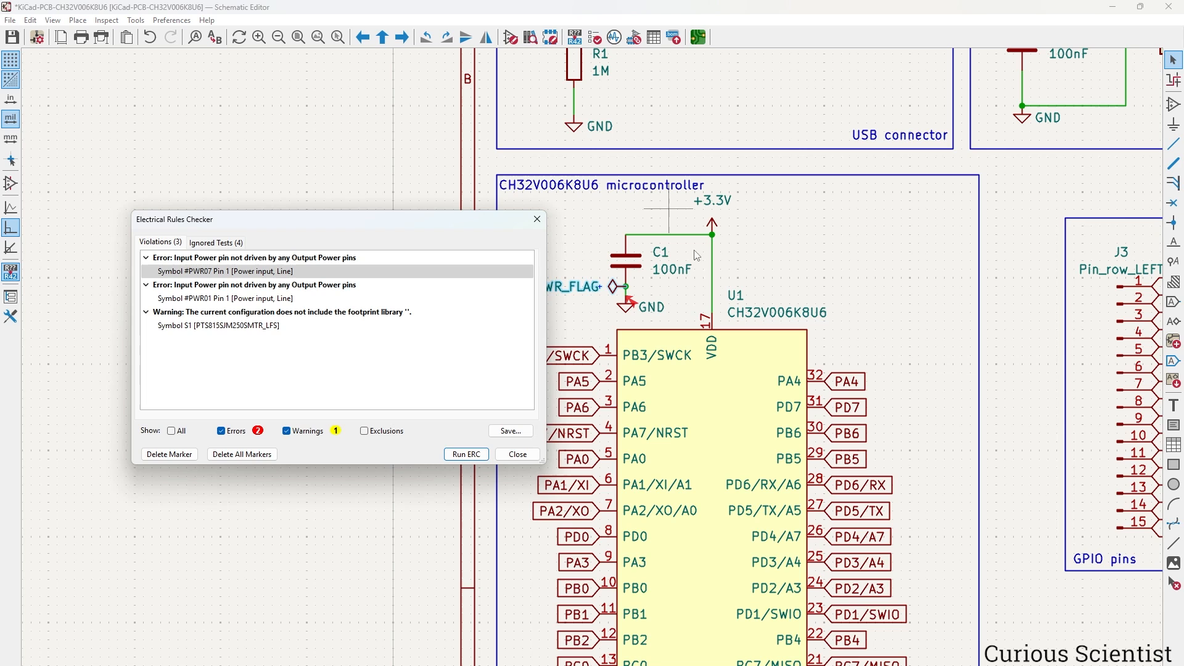
left_click(467, 454)
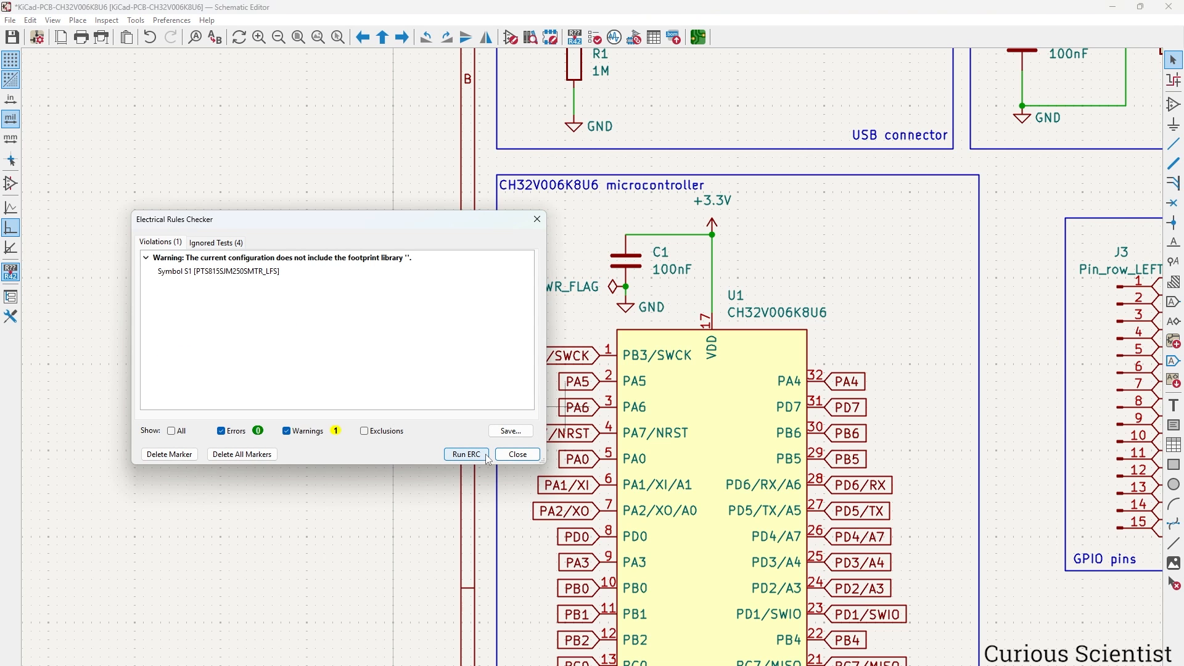
left_click(513, 454)
scroll(555, 432, "up", 5)
scroll(555, 432, "right", 3)
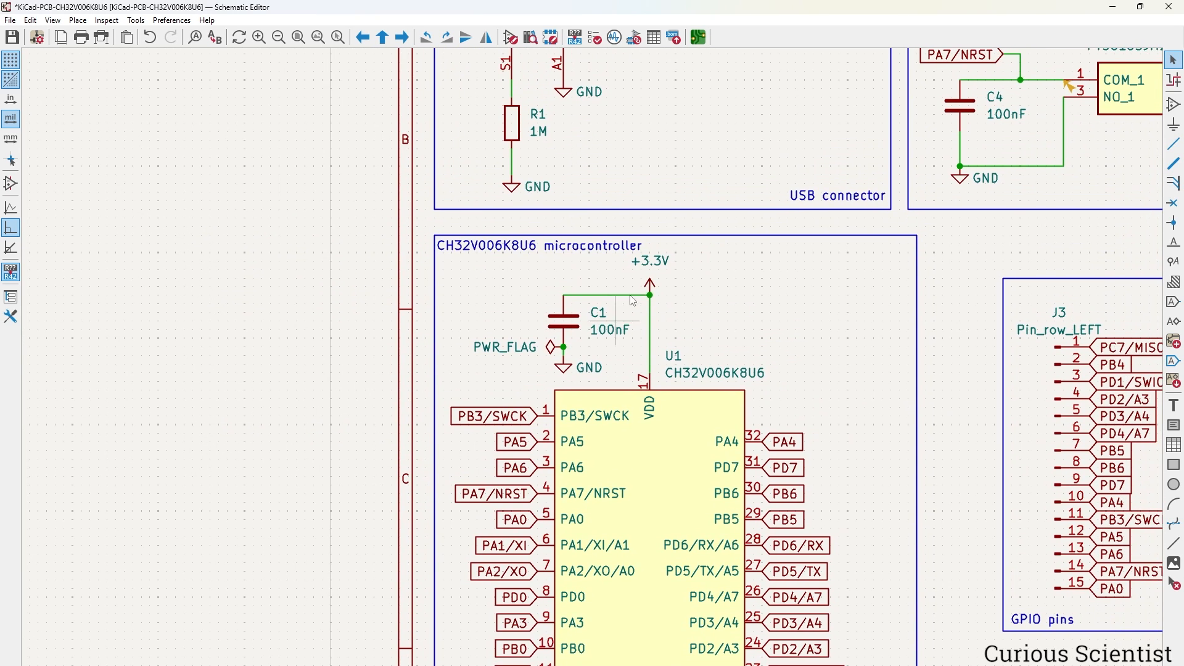
middle_click_drag(566, 425, 608, 470)
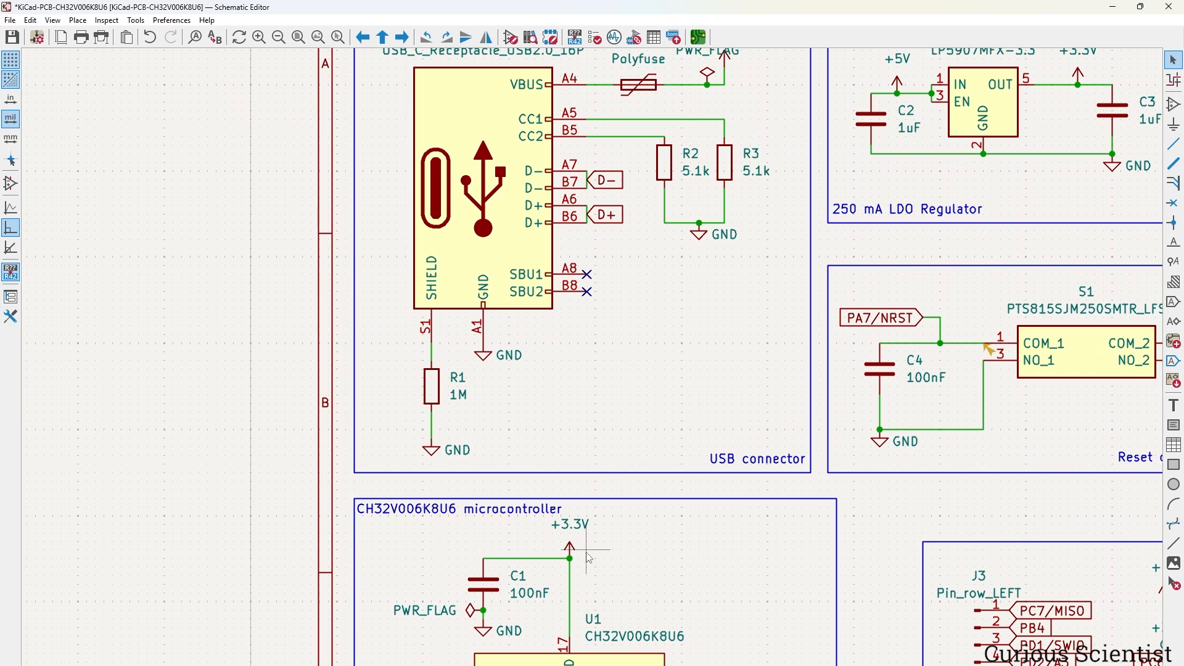
Delete the PWR_FLAGs next to C1 and on the +5V wire, then save.
left_click(472, 612)
key("Delete")
scroll(472, 611, "up", 3)
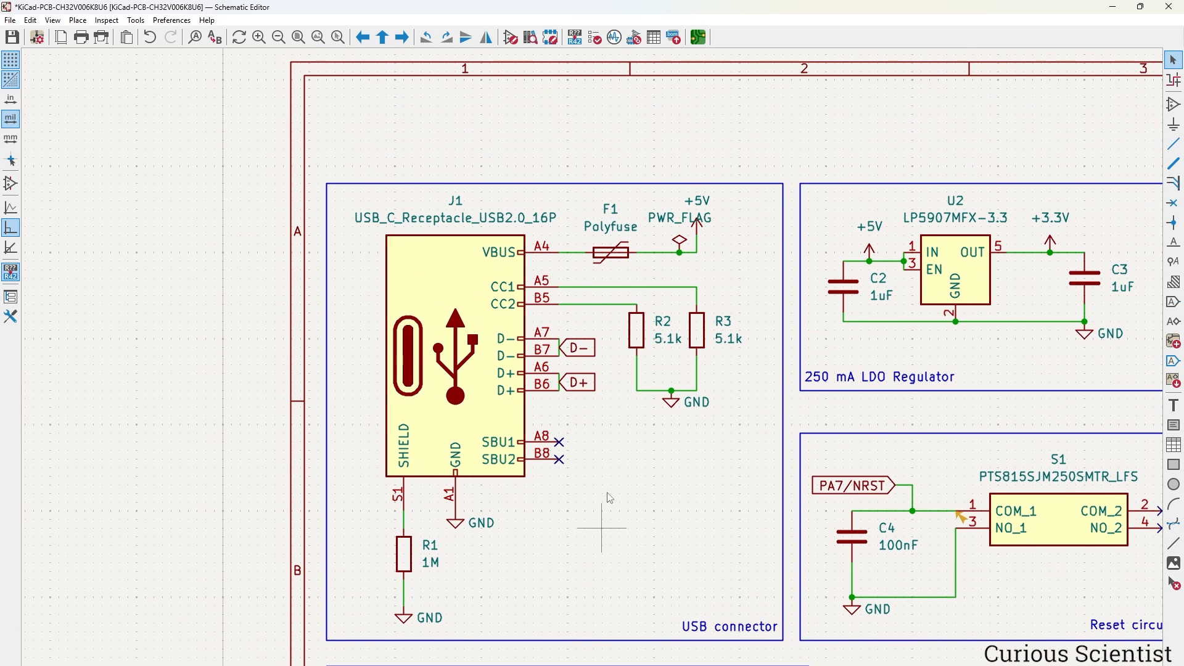
left_click(683, 246)
key("Delete")
key("ctrl+s")
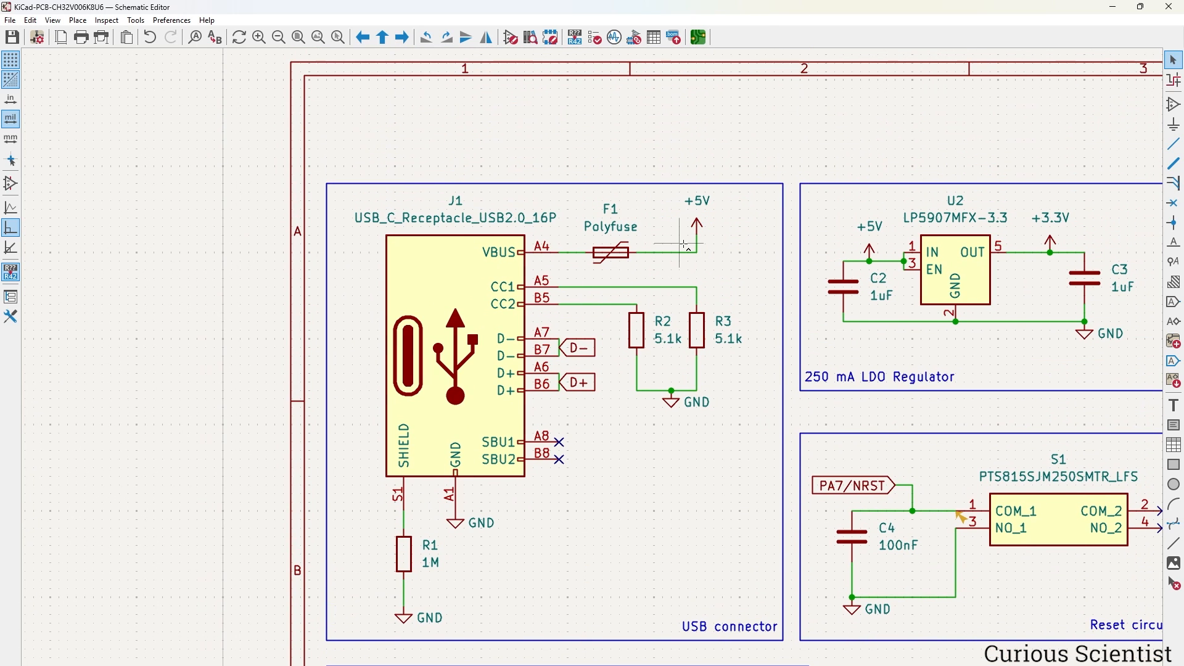
Rerun ERC, exclude both power-pin errors, recheck, and close the checker.
left_click(595, 37)
left_click(465, 454)
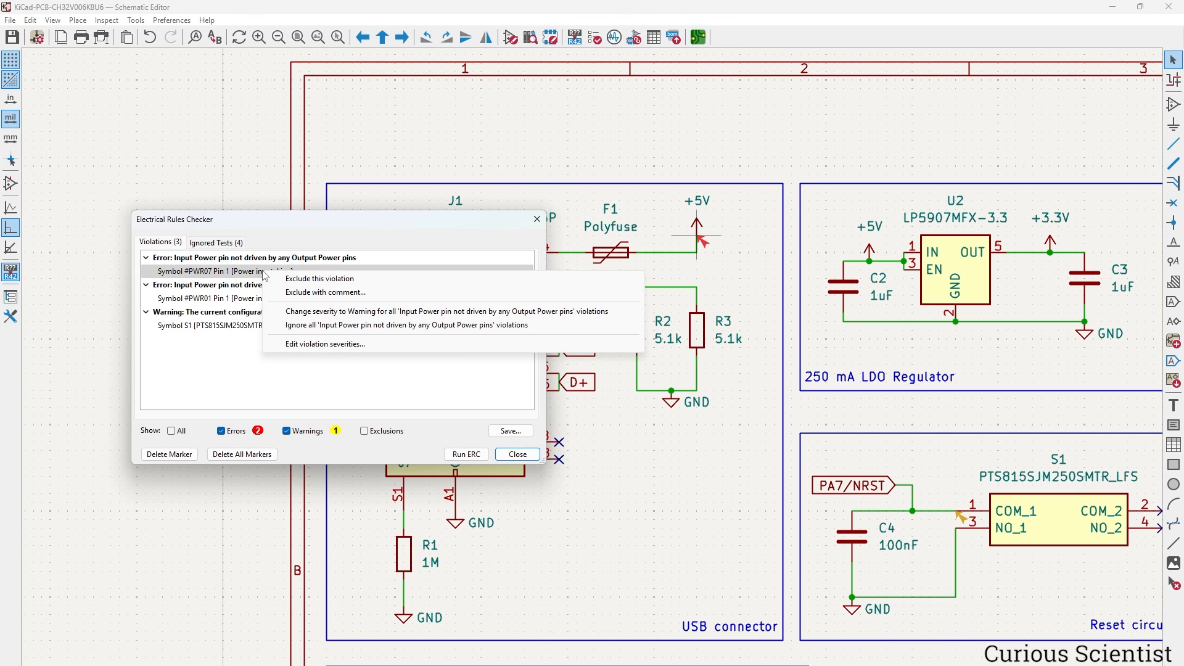
left_click(365, 281)
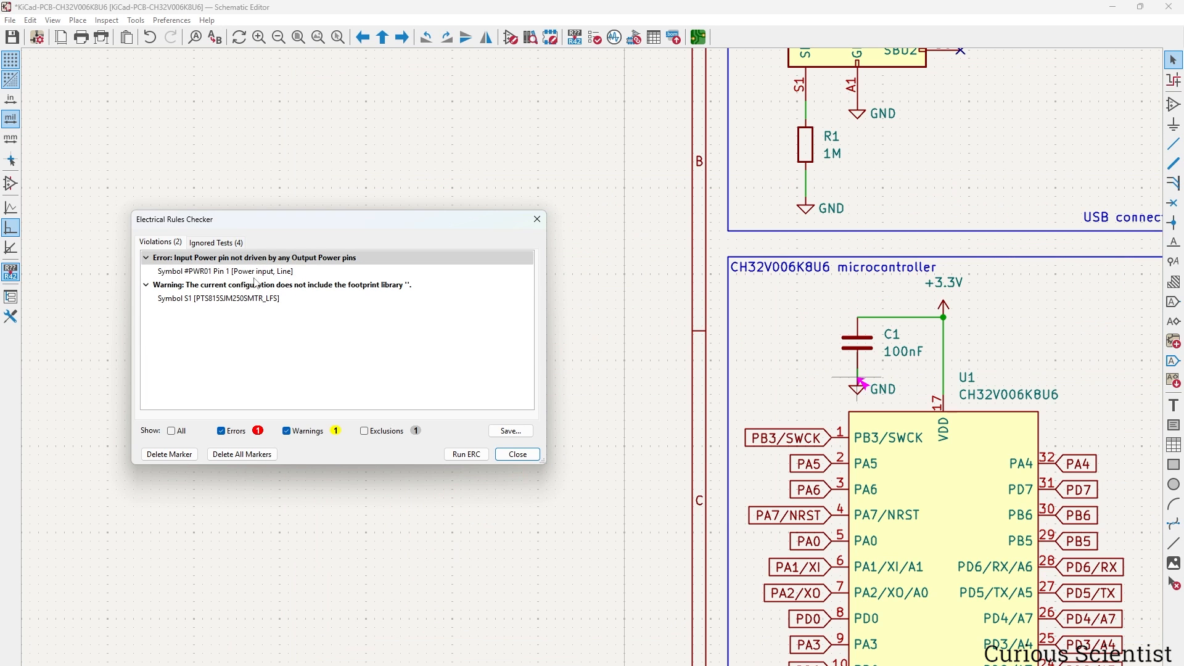
right_click(275, 272)
left_click(311, 279)
left_click(466, 457)
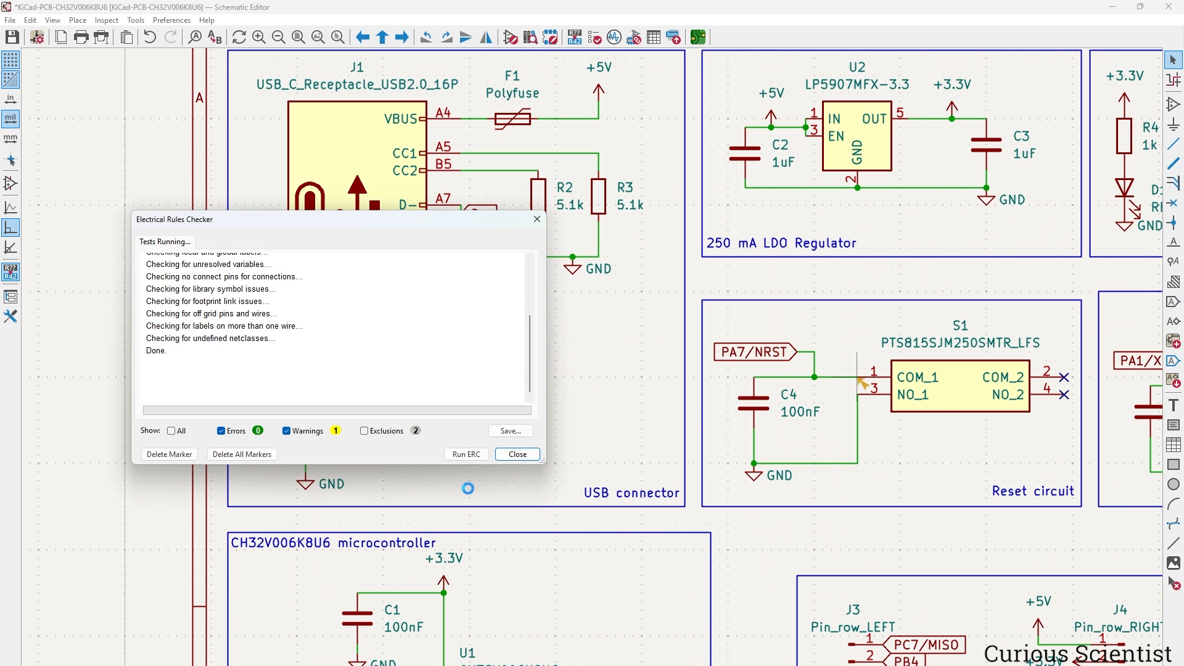
left_click(518, 454)
Pan and zoom to bring the entire schematic sheet back into view.
scroll(516, 390, "down", 3)
scroll(516, 390, "up", 2)
middle_click_drag(516, 390, 413, 395)
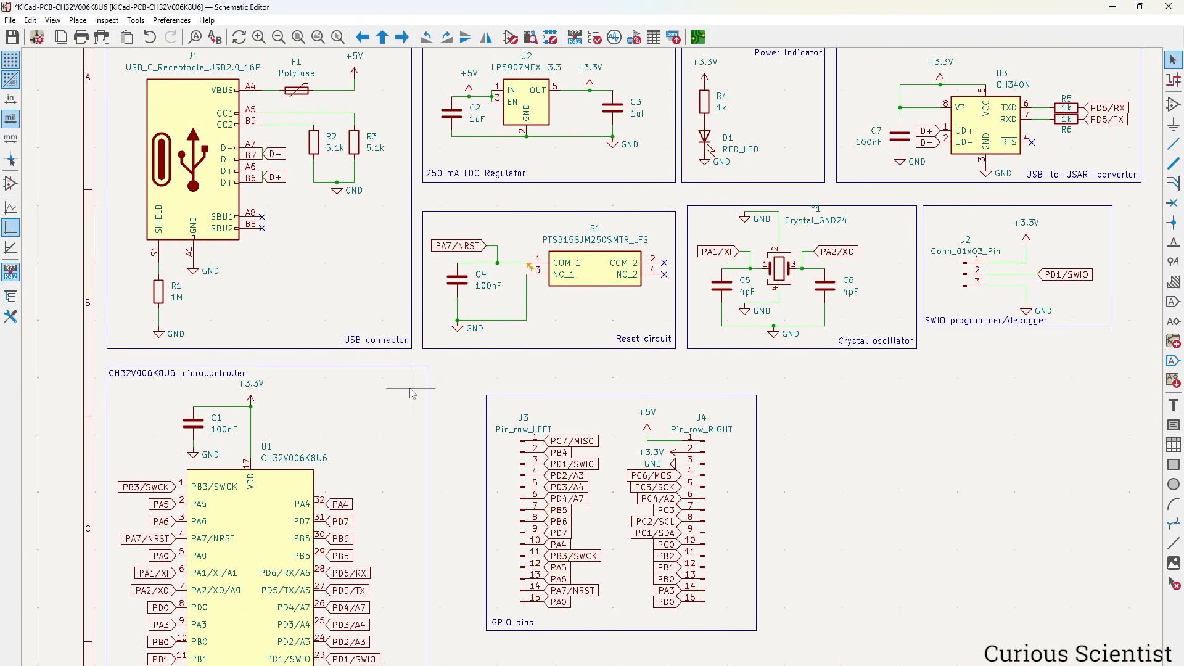
scroll(411, 390, "down", 1)
middle_click_drag(791, 293, 629, 267)
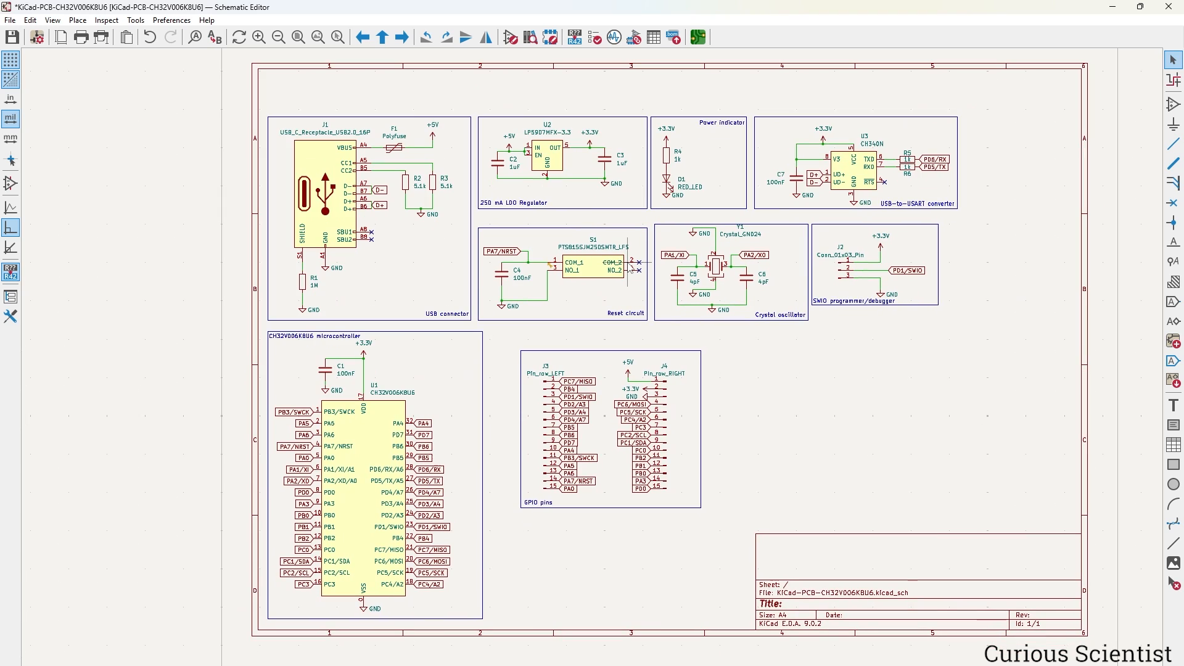
Save the schematic and import all its footprints into the PCB, placing the group at the board centre.
key("ctrl+s")
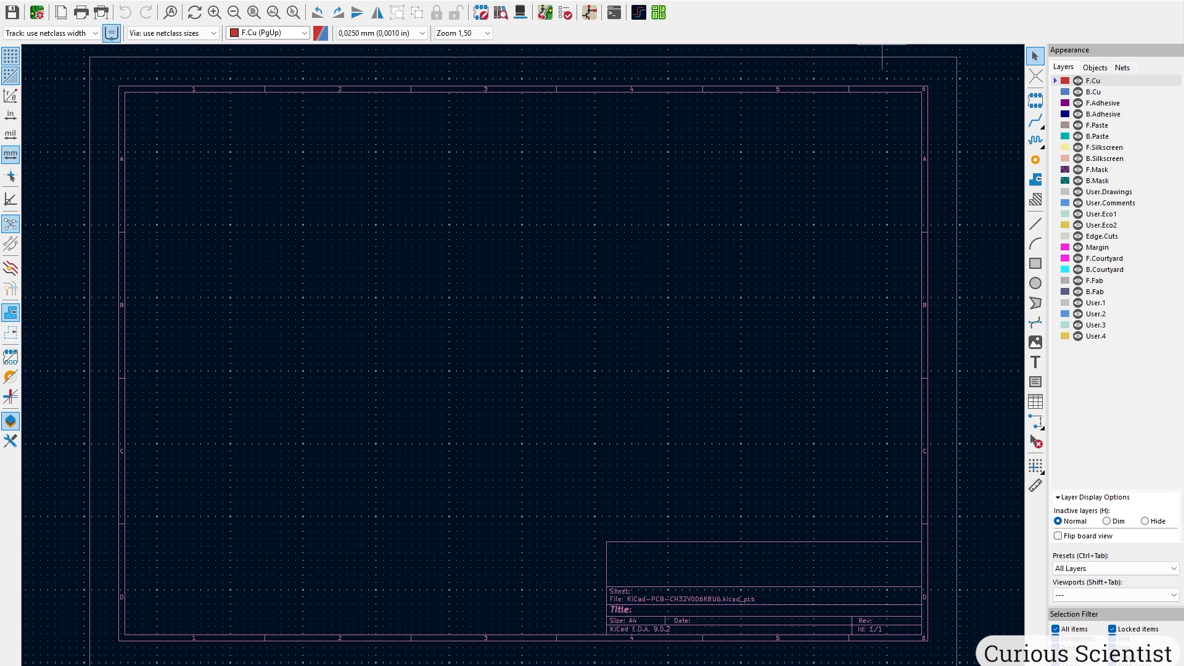
left_click(545, 13)
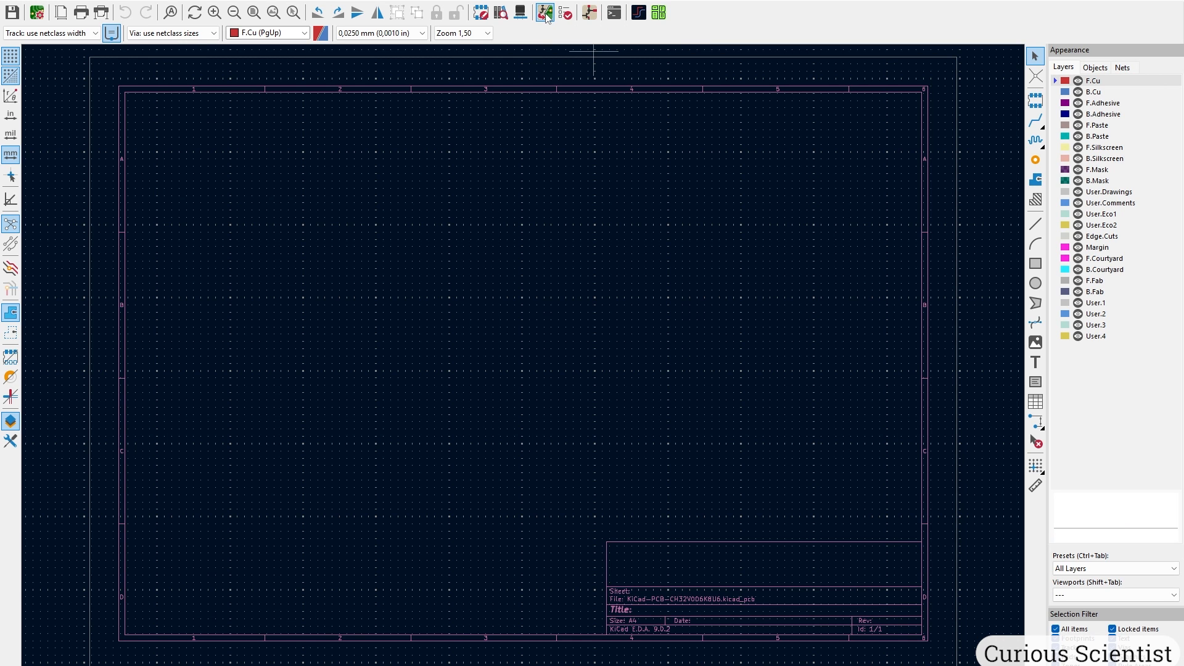
mouse_move(773, 369)
left_mouse_down()
mouse_move(768, 259)
mouse_move(769, 378)
left_mouse_up()
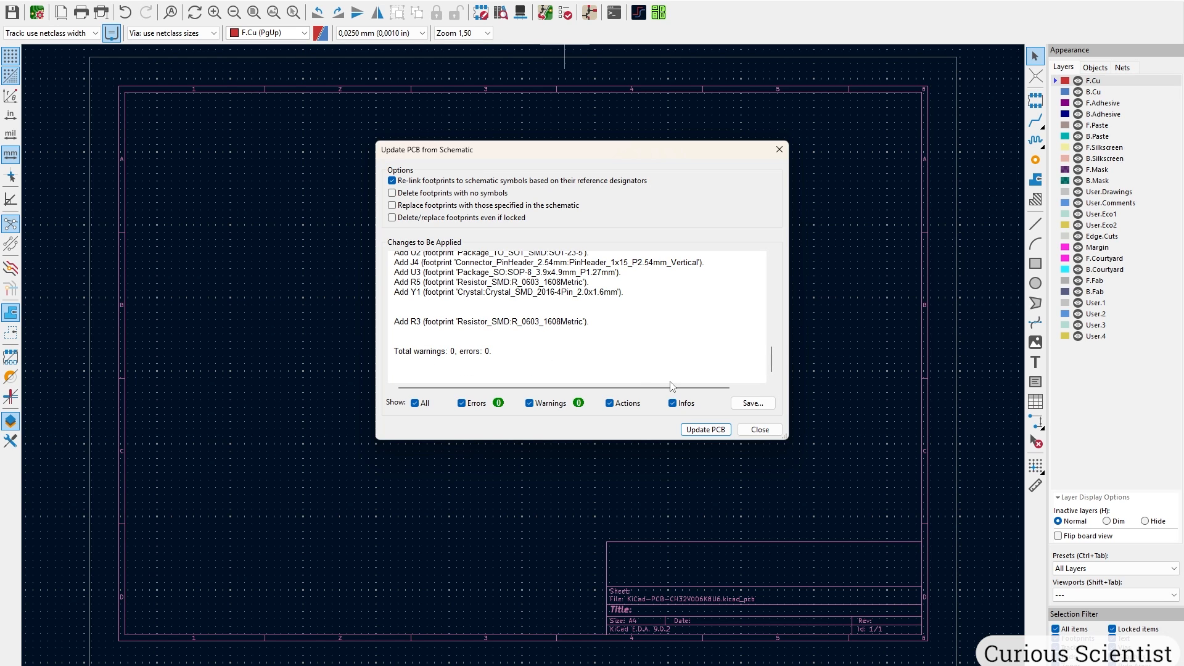
left_click(715, 431)
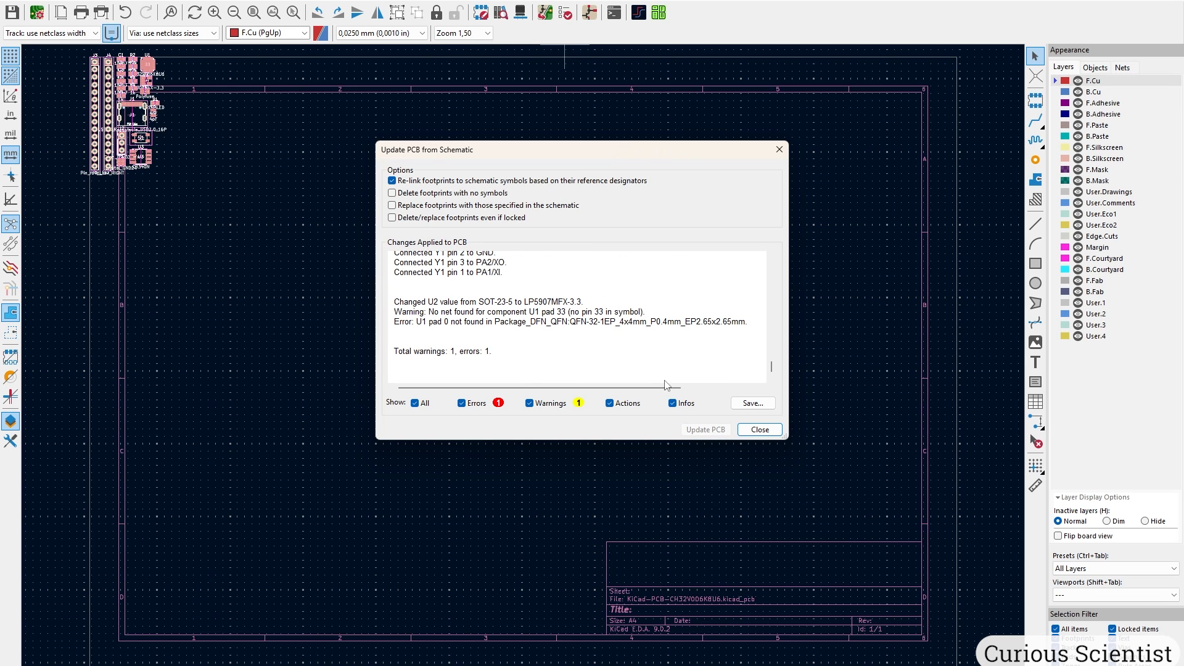
left_click(760, 430)
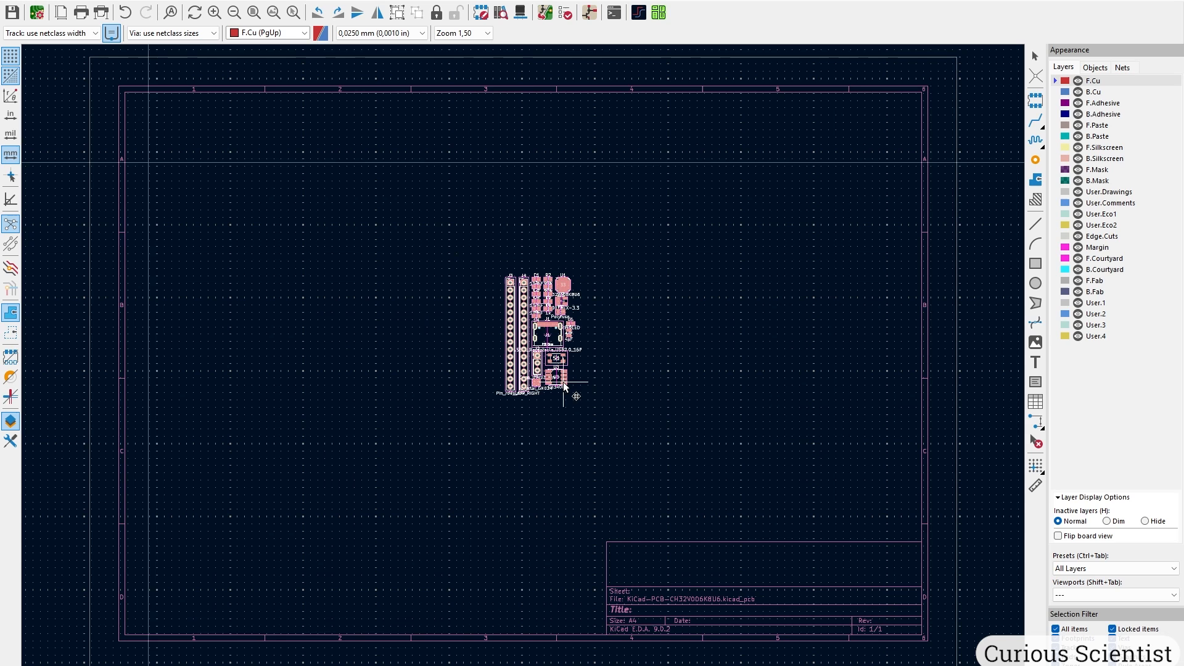
left_click(557, 395)
scroll(557, 395, "up", 4)
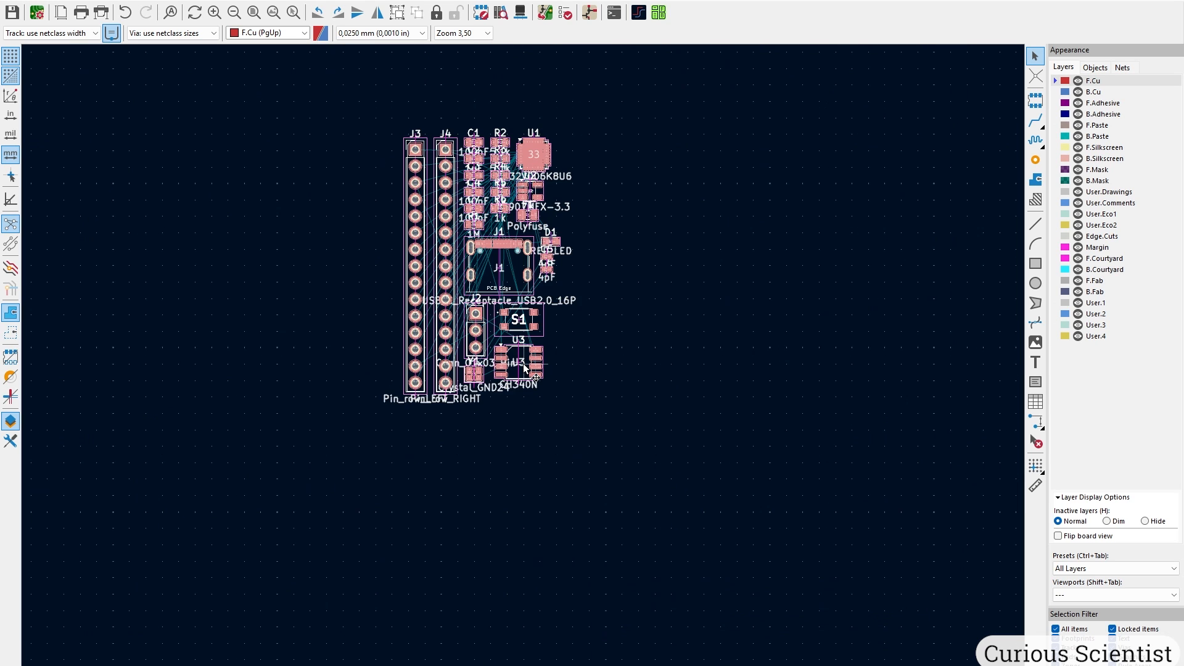
scroll(523, 364, "up", 1)
middle_click_drag(517, 308, 623, 437)
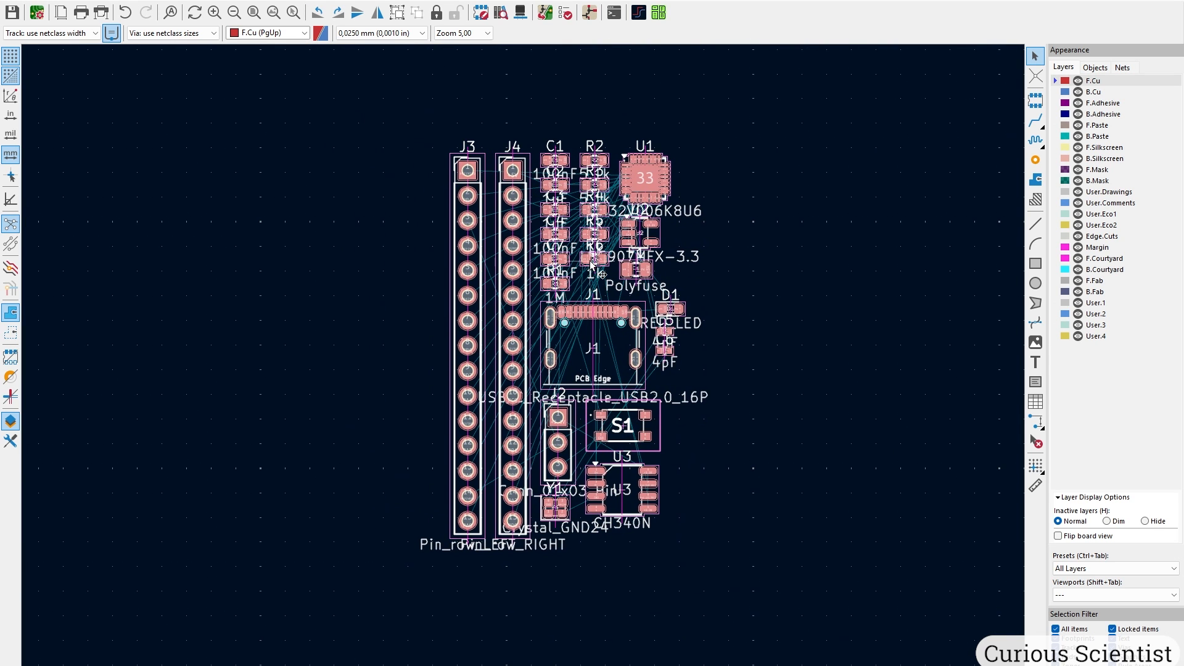
Move pin headers J3 and J4 well apart to the left of the footprint group.
left_click(391, 127)
left_click_drag(409, 127, 541, 574)
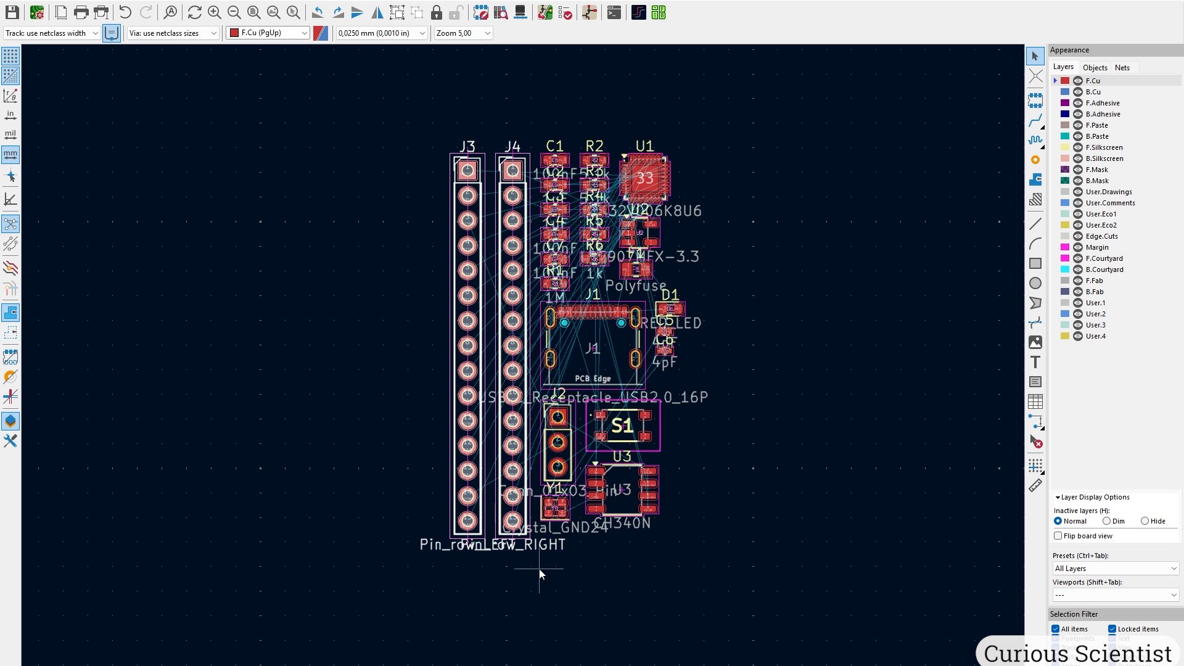
left_click_drag(512, 521, 364, 509)
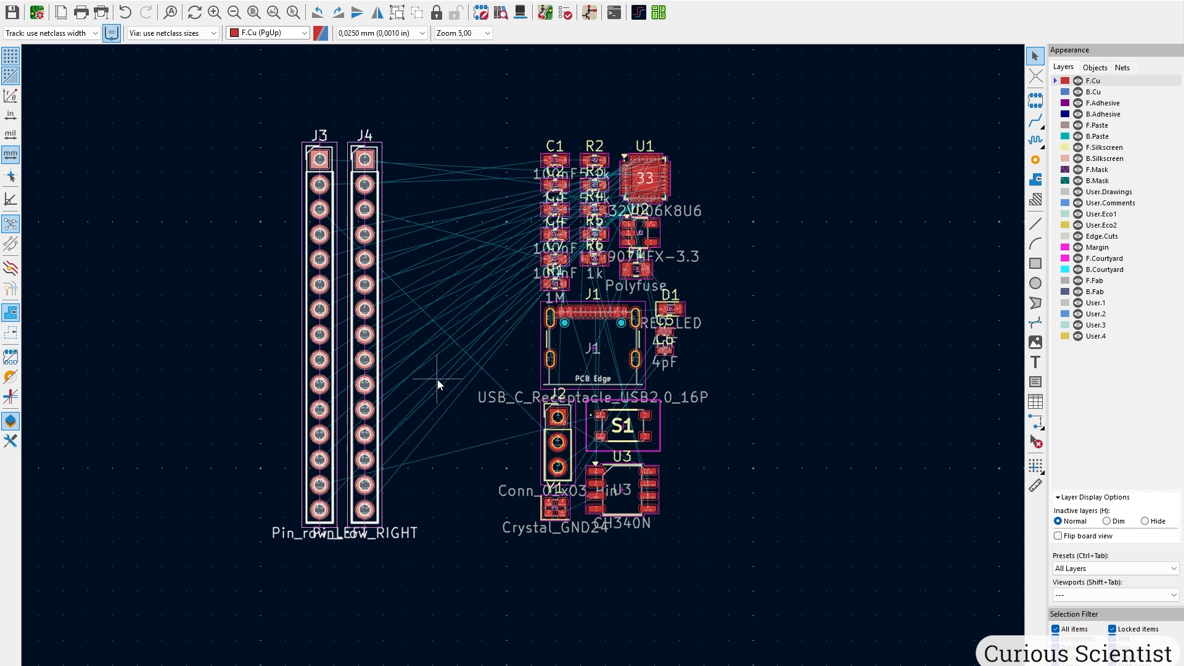
middle_click_drag(438, 380, 704, 449)
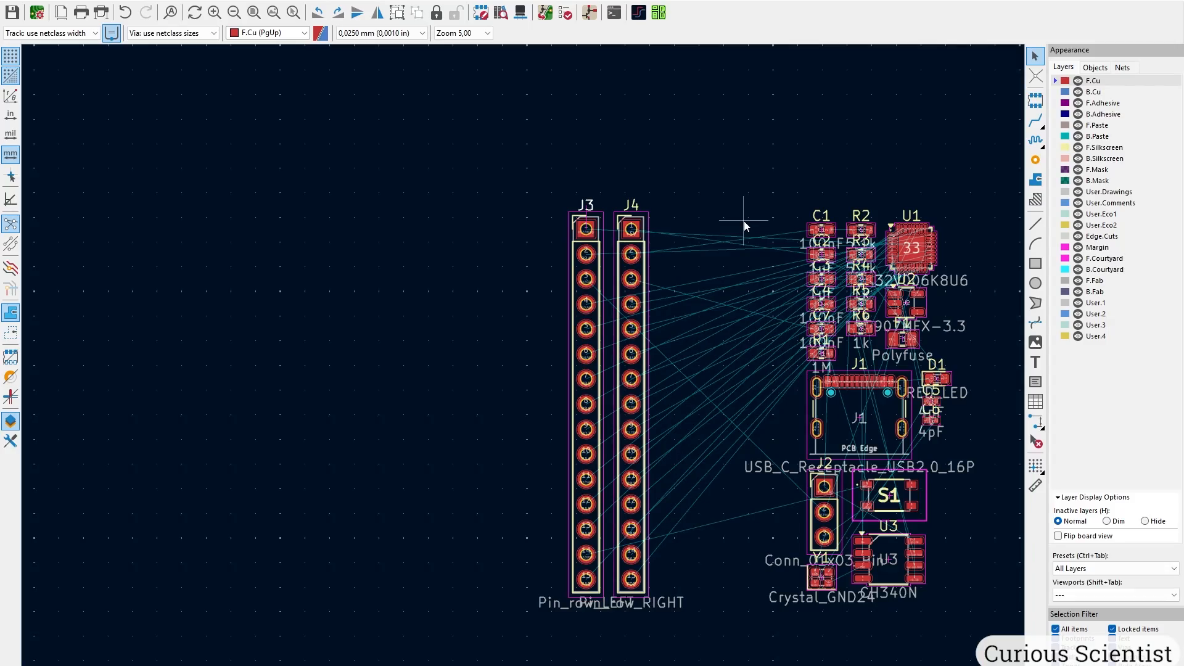
left_click_drag(528, 158, 491, 619)
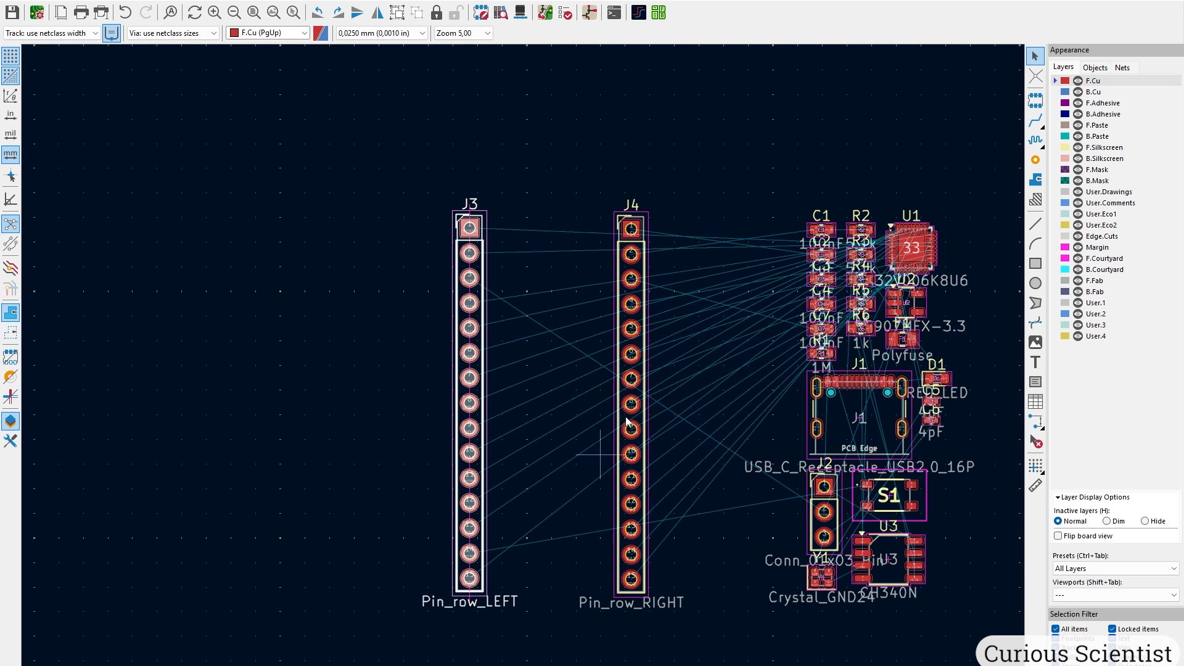
Place a temporary PinHeader_1x08_P2.54mm_Vertical footprint on the board.
left_click(1040, 103)
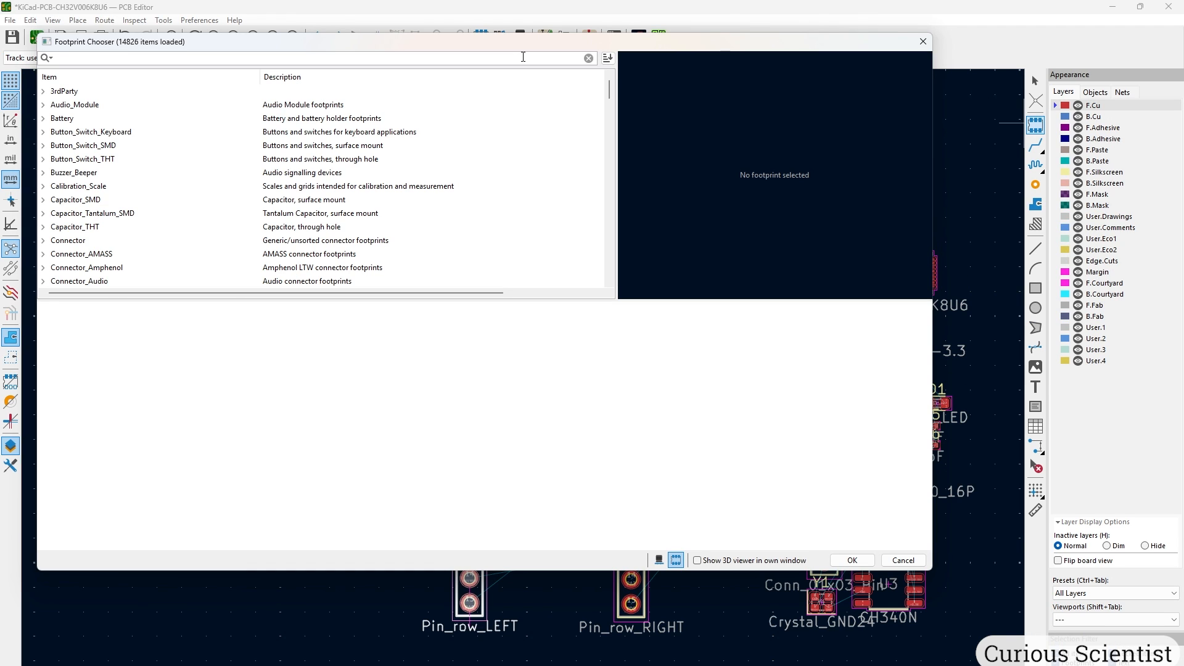
type("pinheader 2.54")
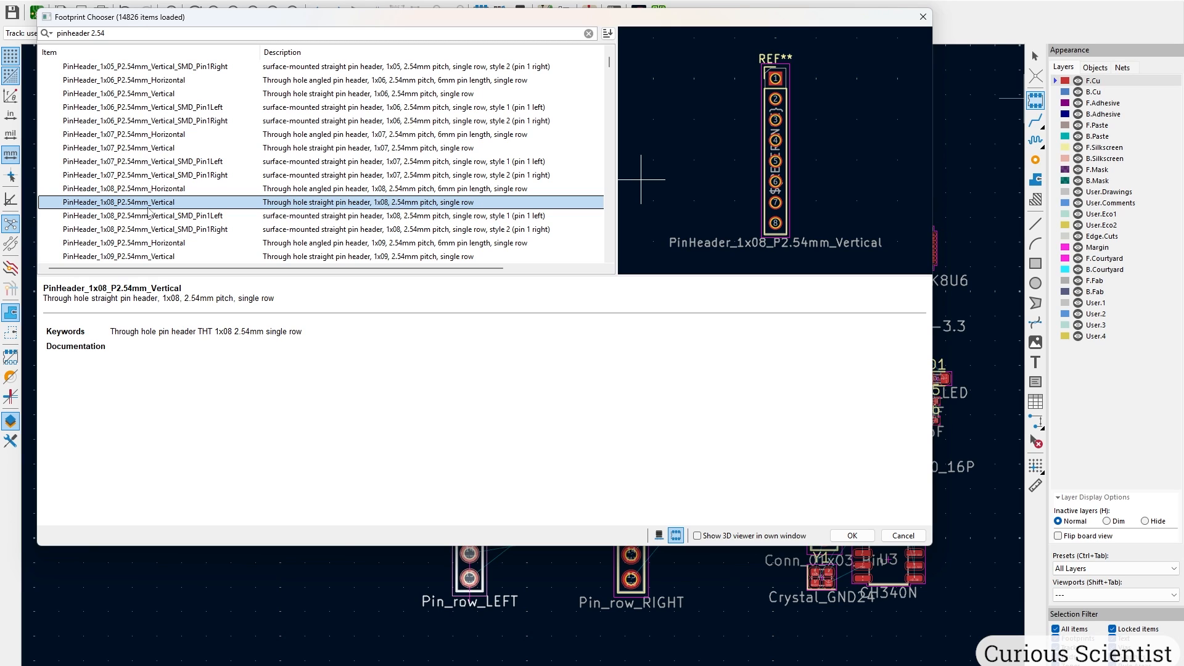
left_click(851, 536)
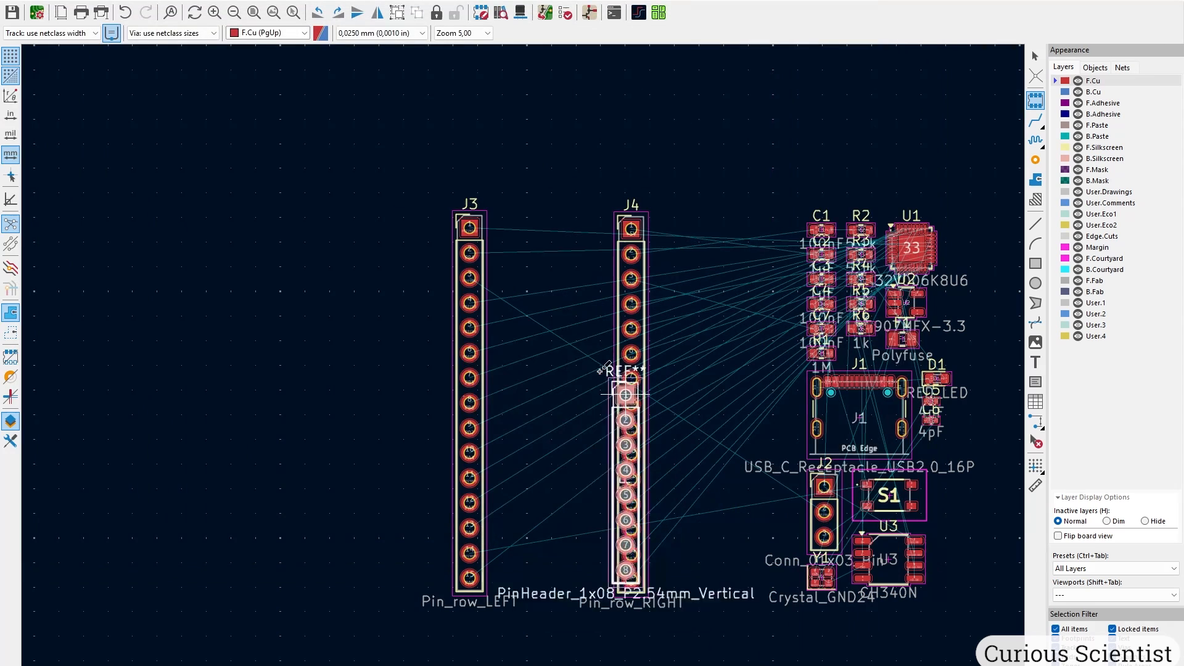
left_click(546, 289)
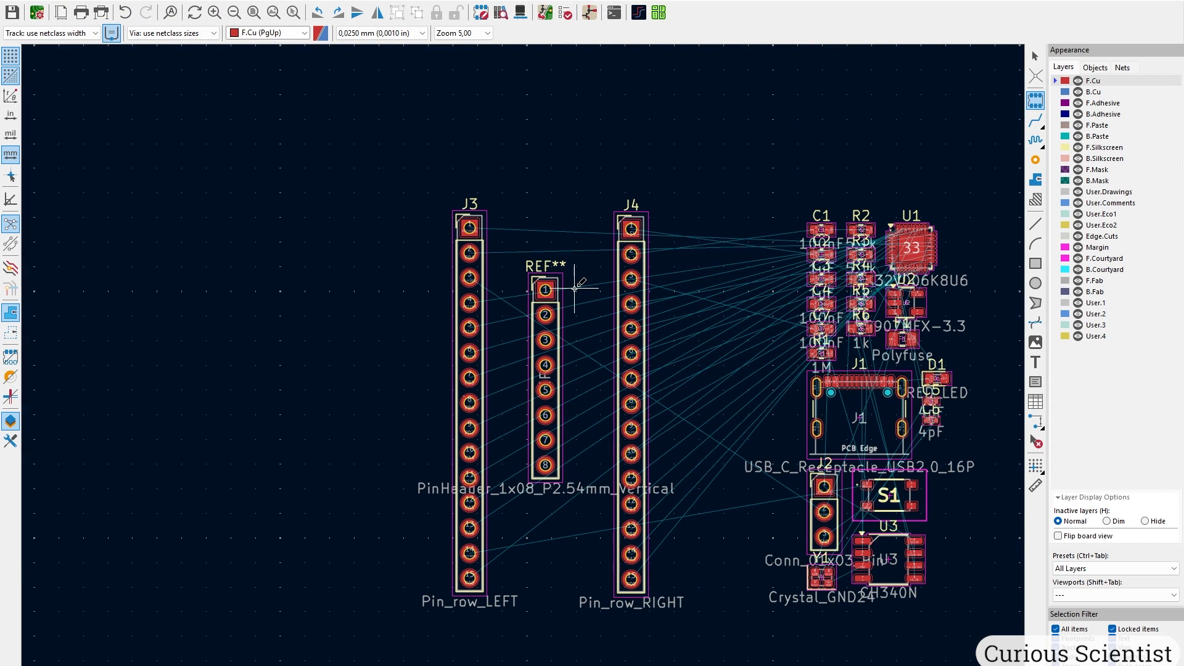
key("Escape")
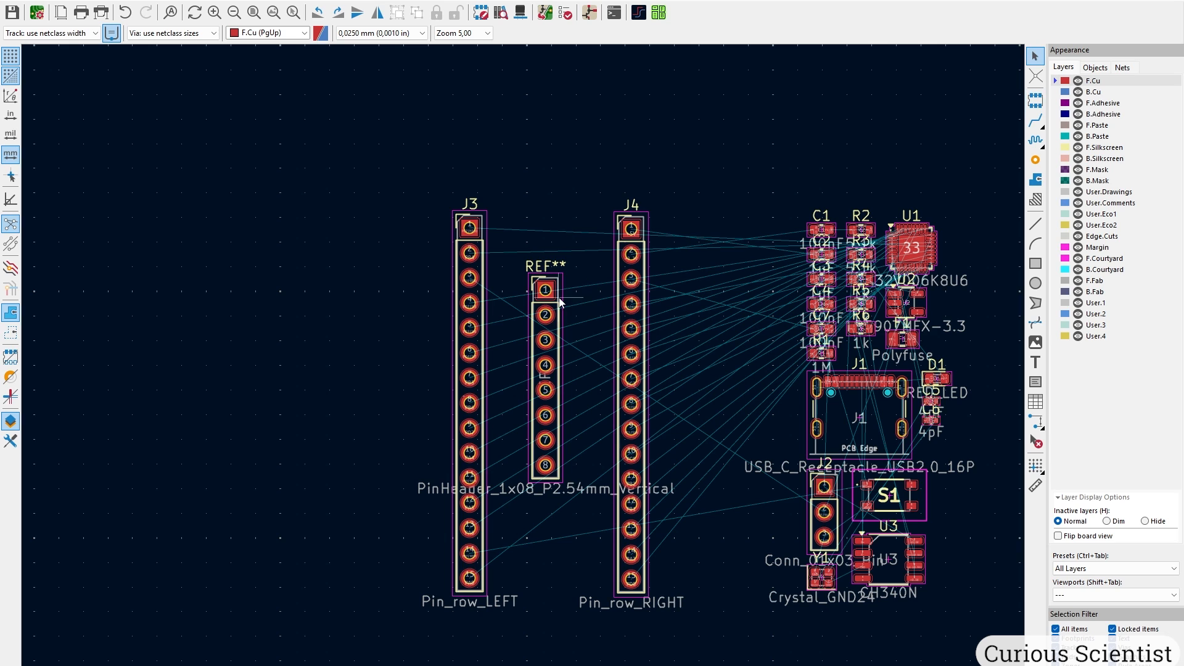
Shift J3 further left, rotate the temporary header horizontal, and align its pad 1 on J3's pin 1.
mouse_move(383, 180)
left_mouse_down()
mouse_move(478, 426)
mouse_move(521, 642)
left_mouse_up()
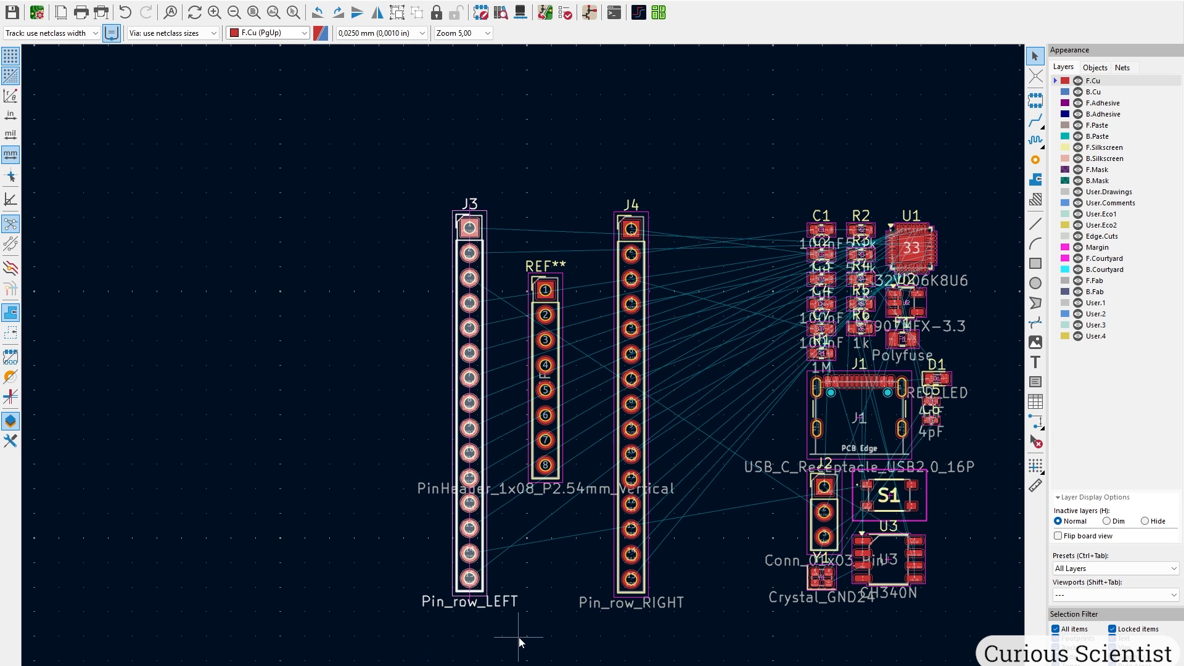
left_click_drag(470, 578, 335, 566)
left_click(449, 287)
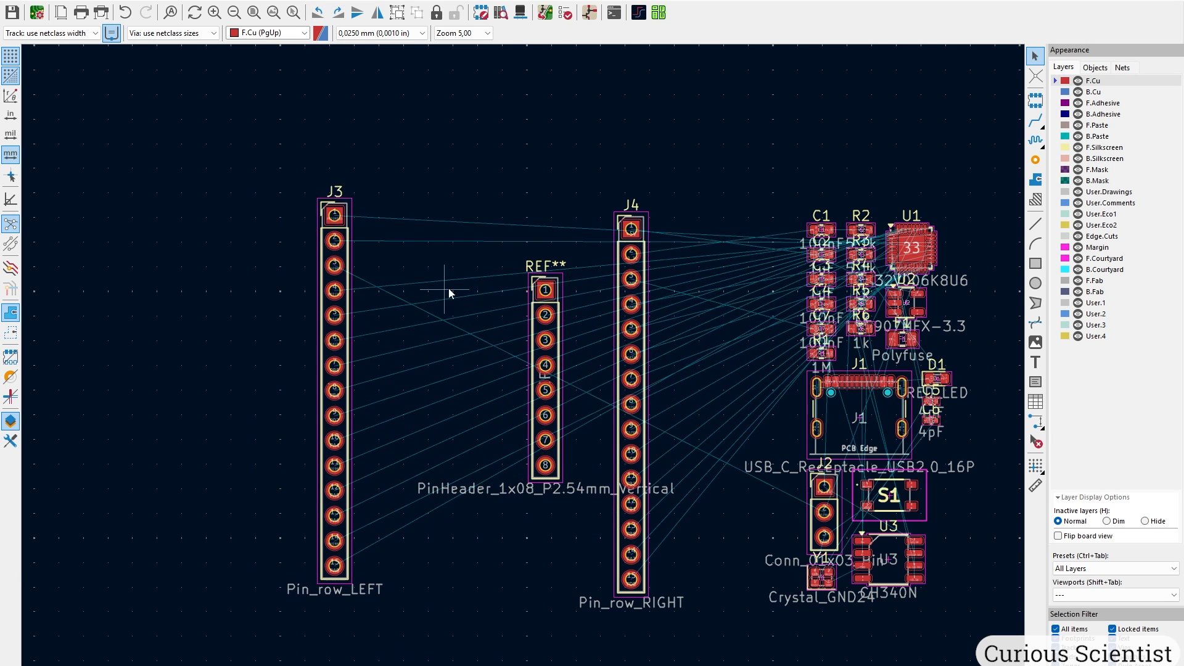
left_click(552, 287)
key("r")
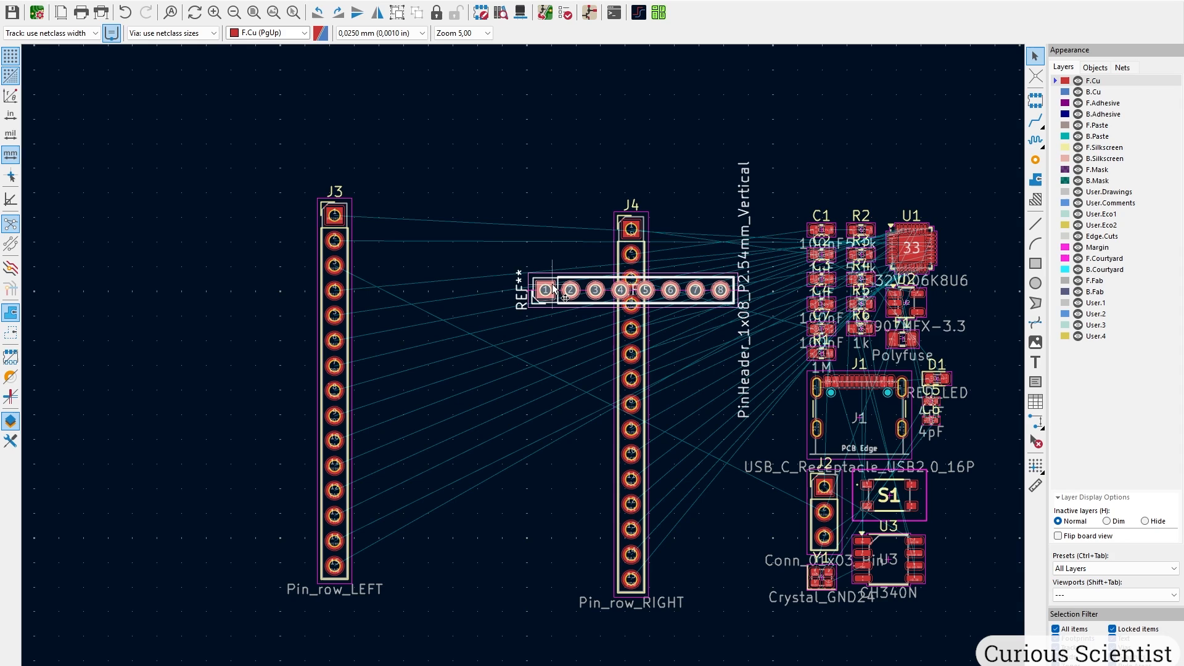
left_click_drag(554, 288, 391, 245)
scroll(391, 245, "up", 3)
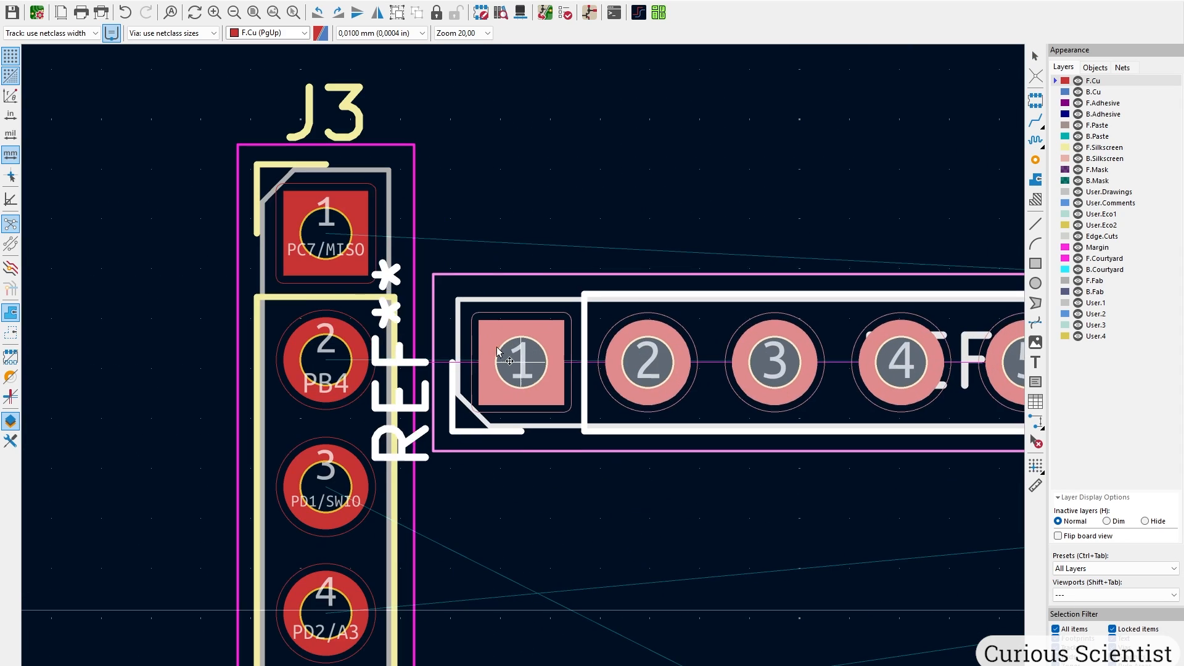
left_click_drag(497, 348, 312, 240)
scroll(312, 240, "up", 3)
left_click_drag(523, 363, 565, 336)
scroll(567, 346, "down", 5)
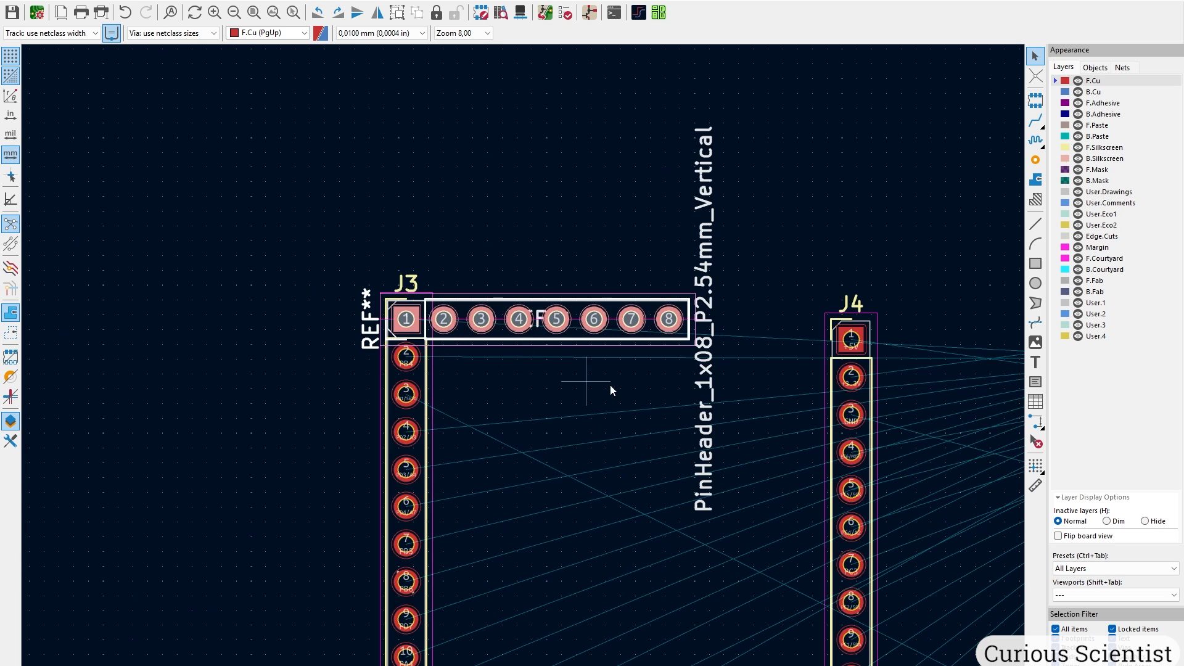
Move J4 so its pin 1 sits on the temporary header's pad 8, then delete the temporary header.
left_click(861, 349)
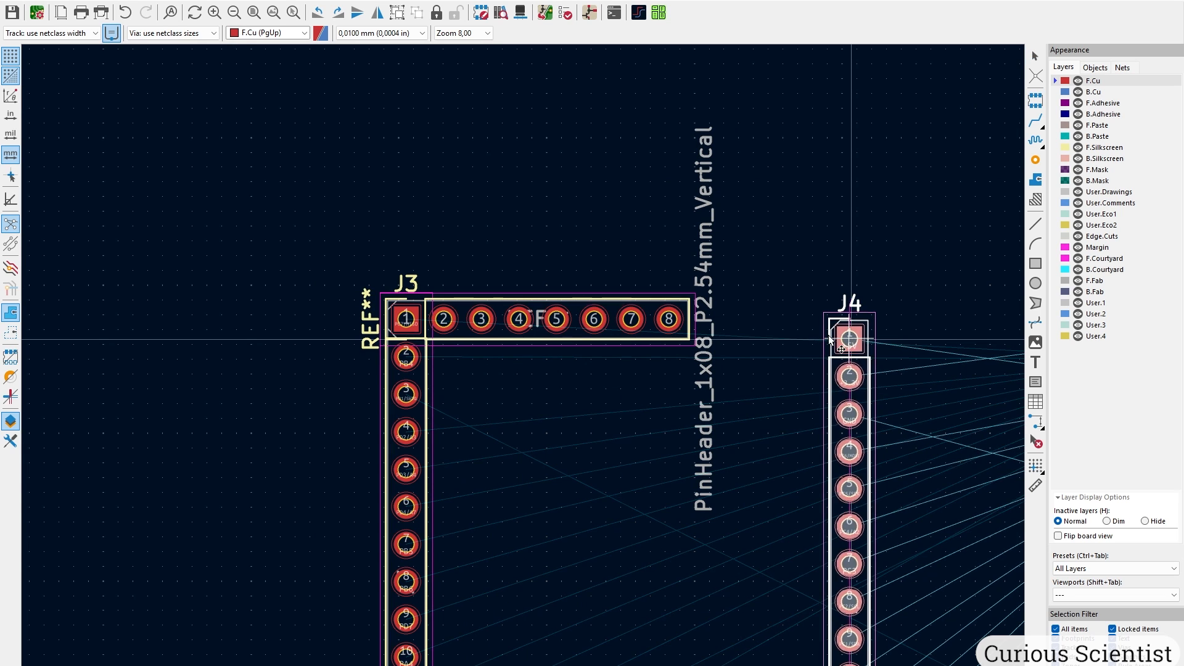
left_click_drag(861, 349, 675, 327)
scroll(676, 327, "up", 5)
left_click_drag(525, 361, 560, 301)
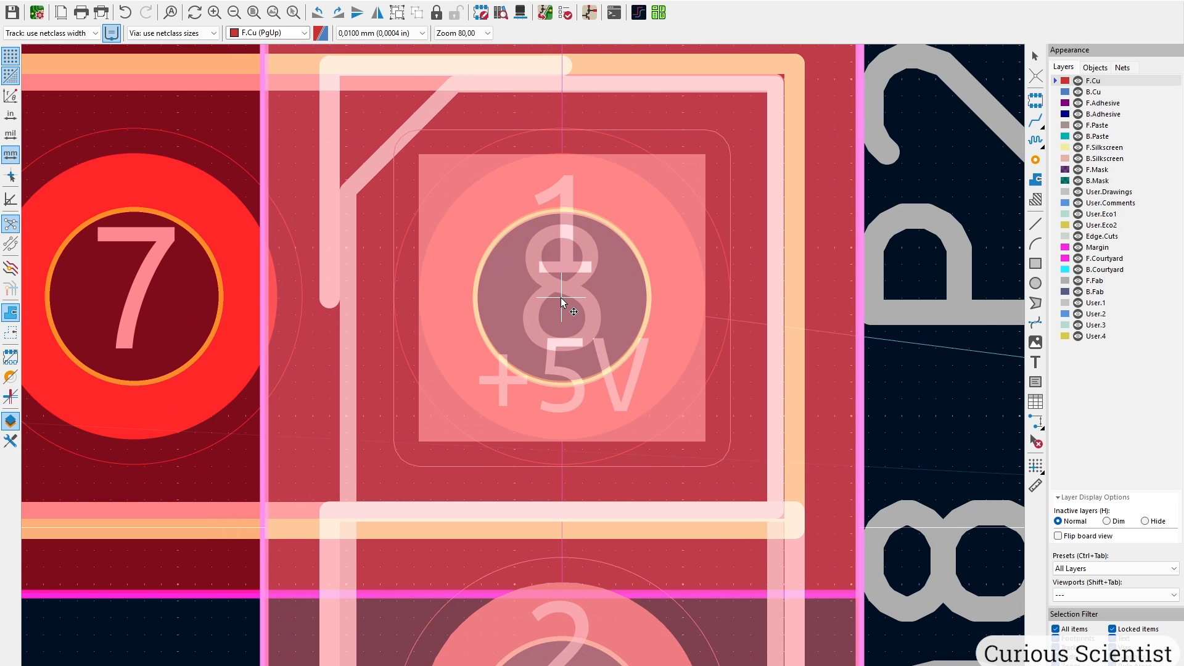
scroll(561, 297, "up", 2)
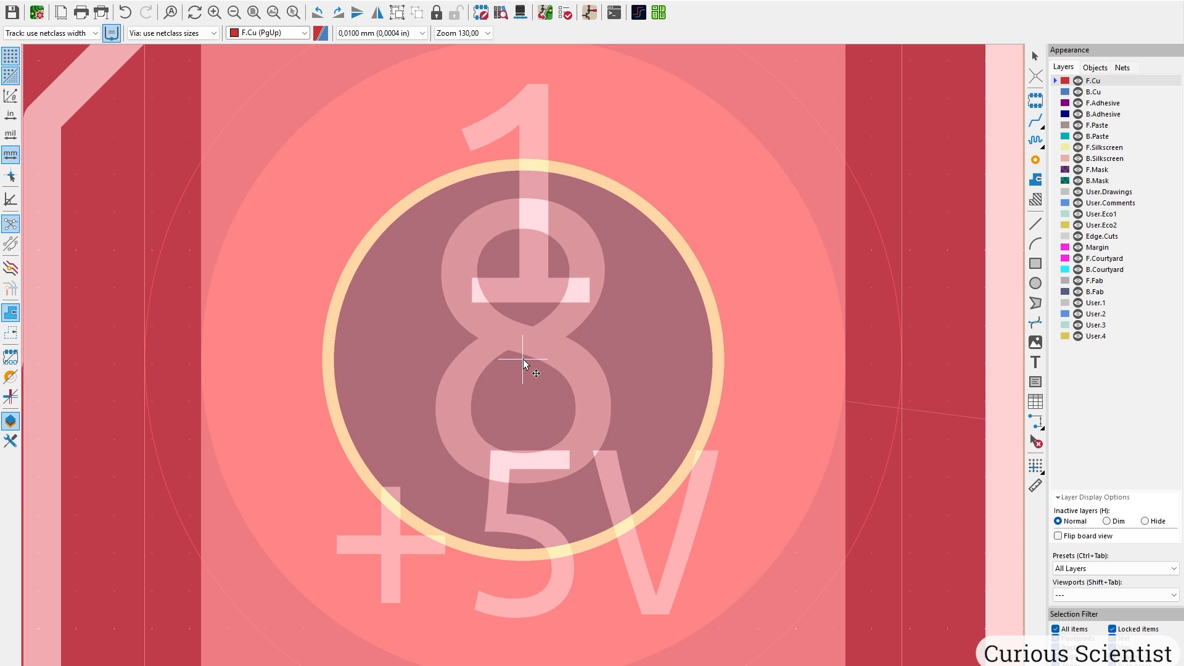
scroll(525, 363, "down", 7)
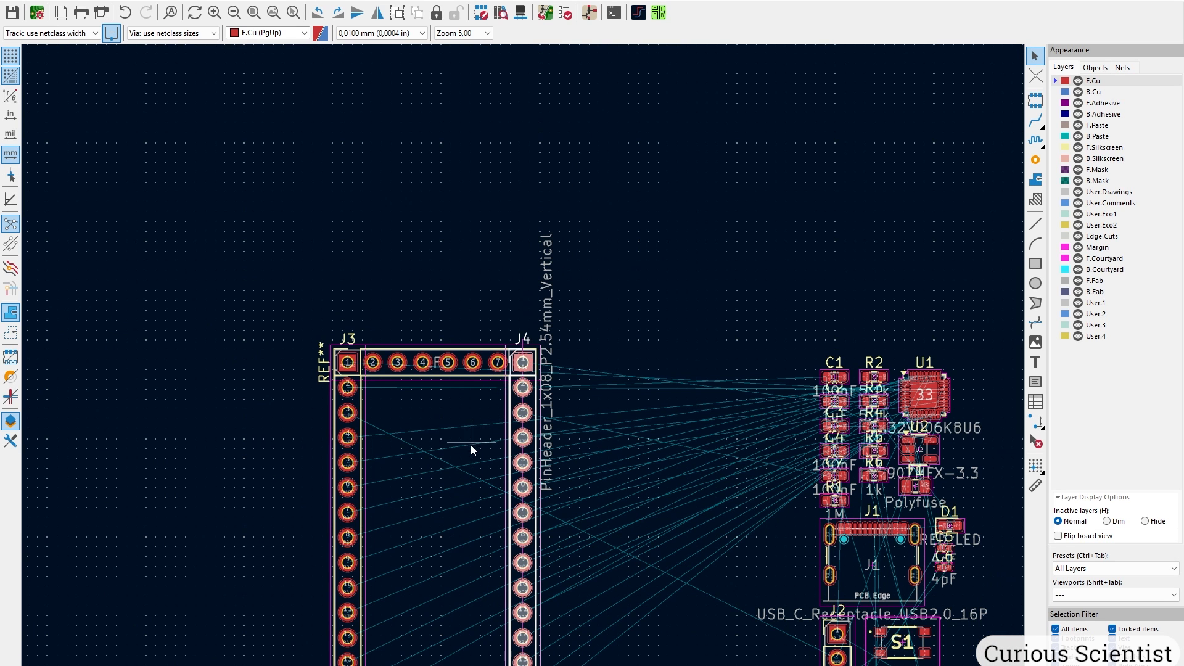
middle_click_drag(561, 285, 561, 275)
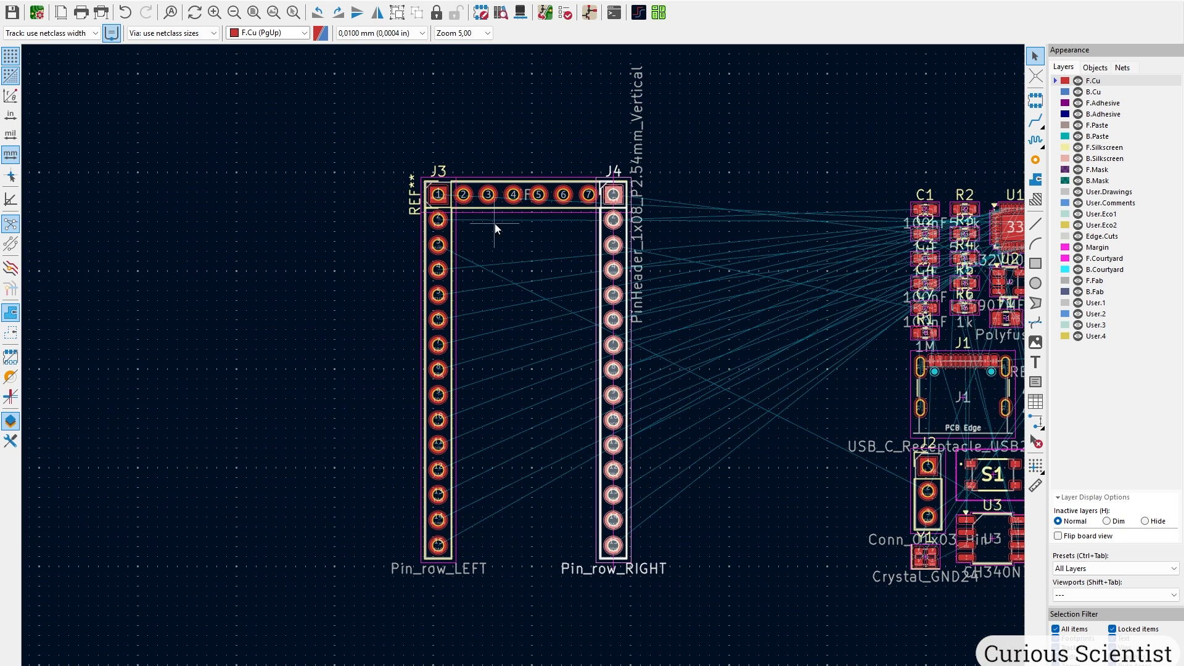
left_click(567, 235)
left_click(521, 215)
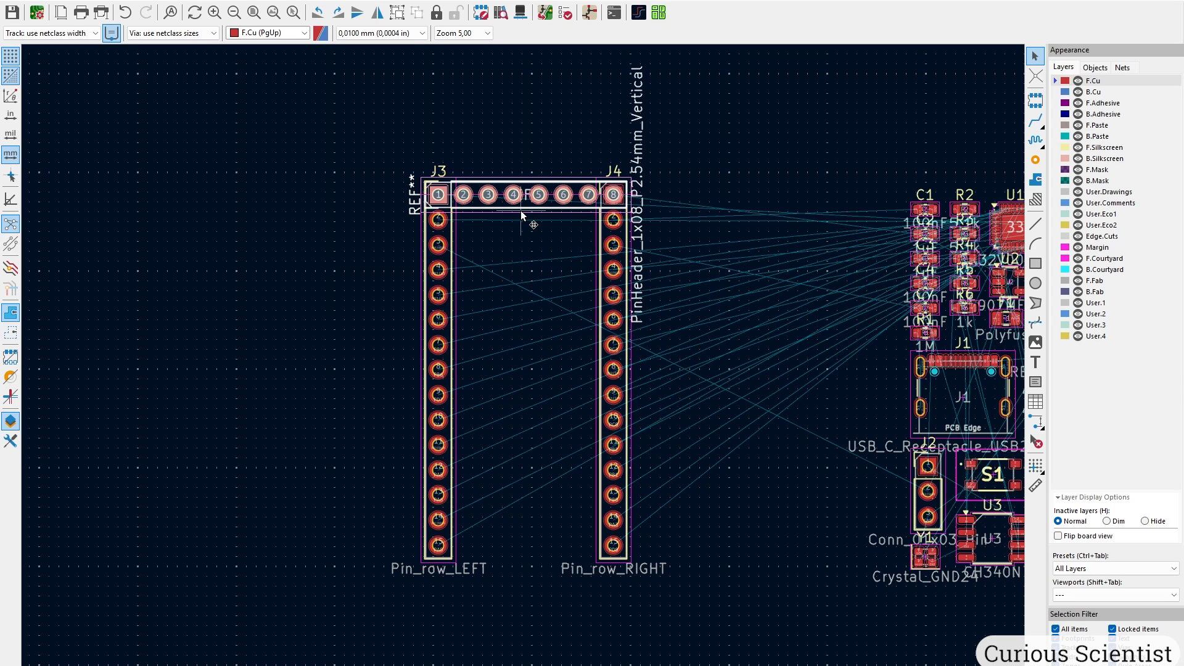
key("Delete")
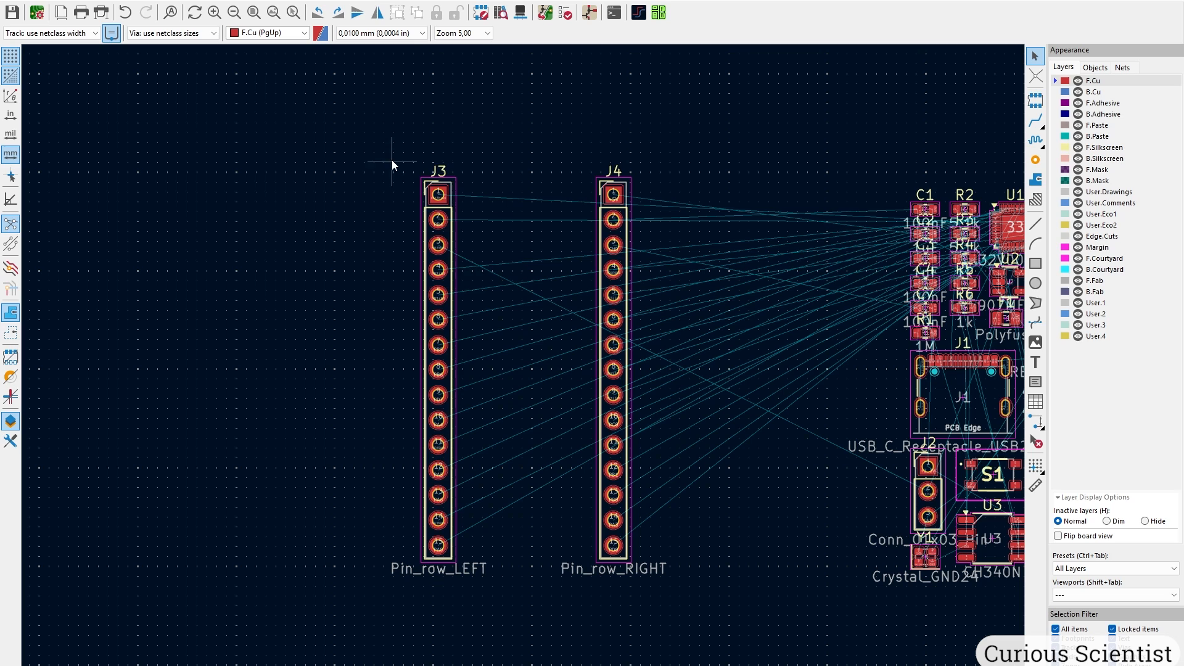
Lock both J3 and J4 pin headers in place through the Locking menu, then clear the selection.
left_click_drag(393, 164, 683, 498)
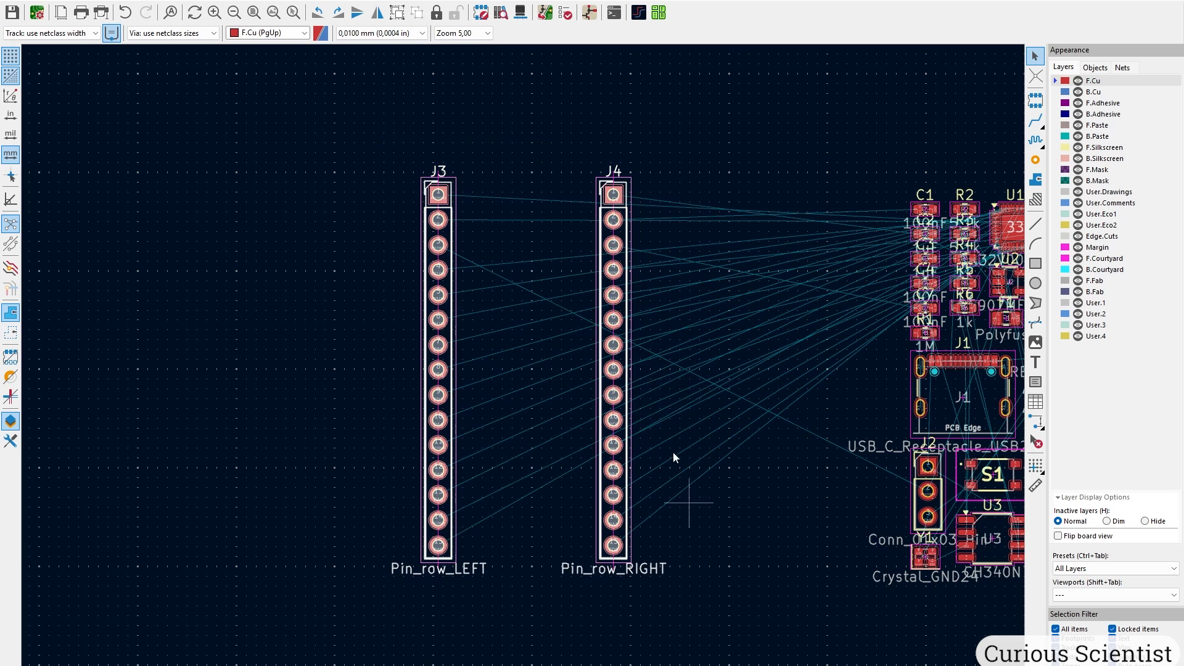
right_click(460, 205)
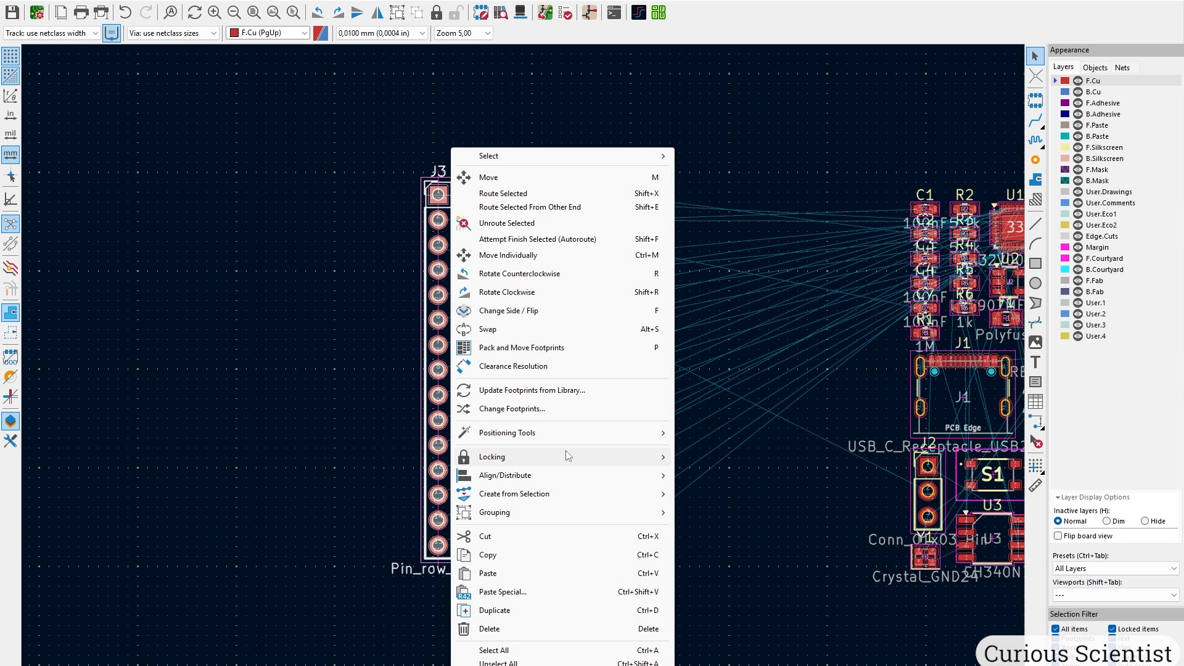
mouse_move(568, 456)
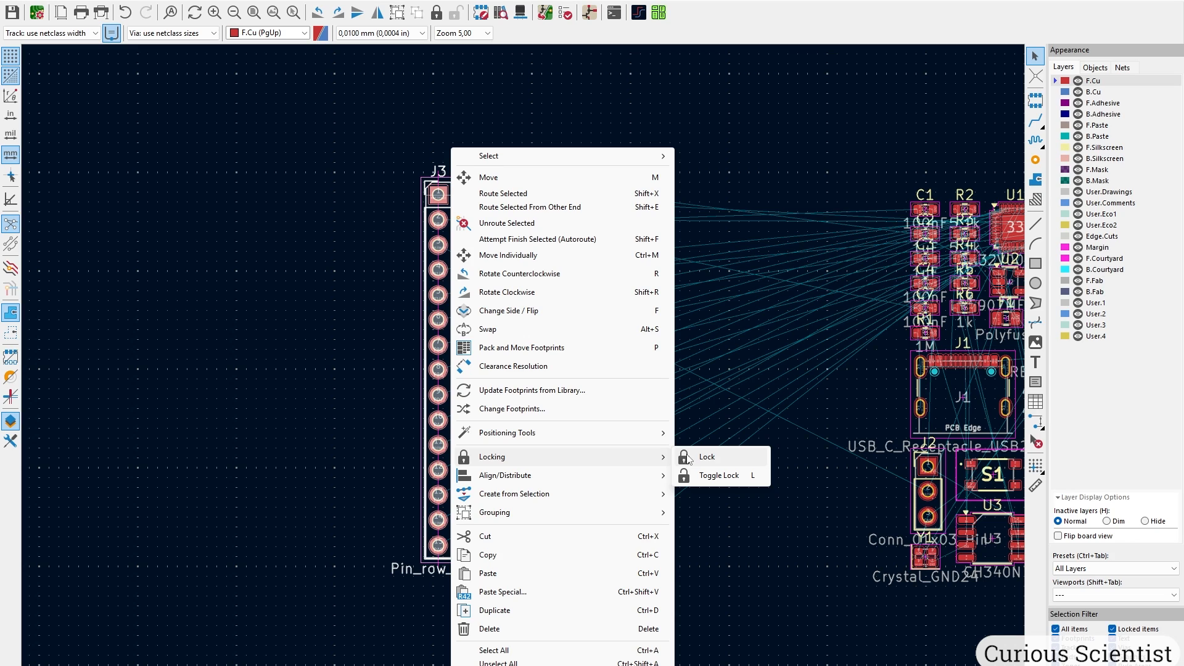
left_click(703, 458)
left_click(722, 327)
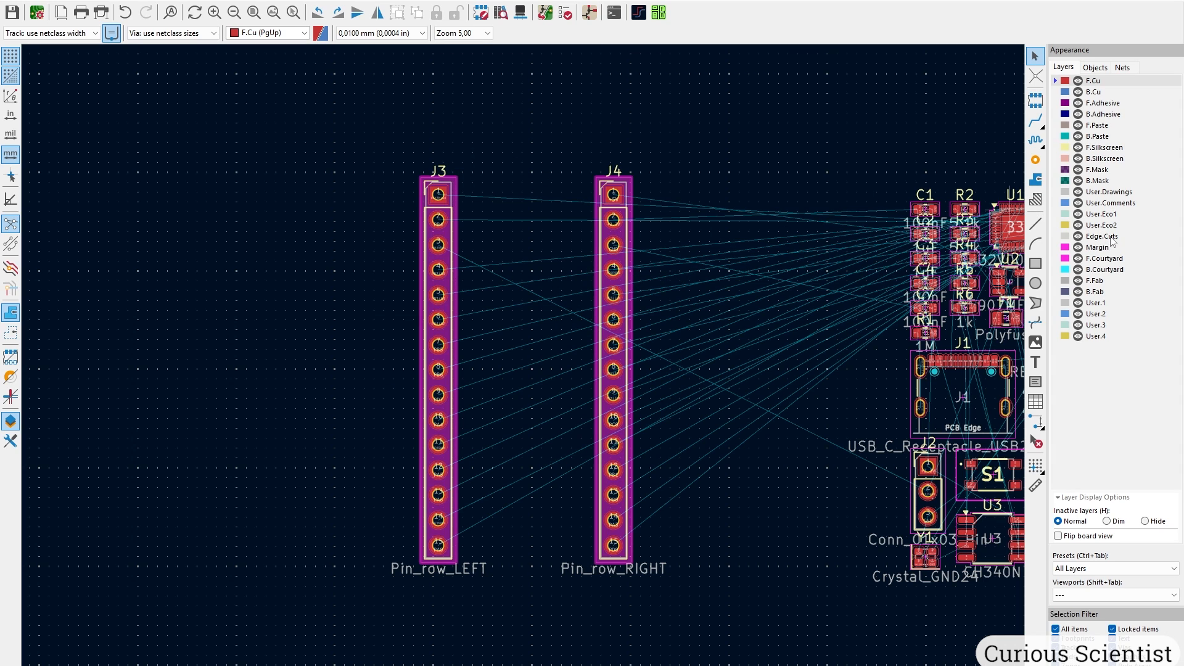
Draw an Edge.Cuts rectangle from J3's top corner to J4's bottom corner as the board outline.
left_click(1111, 237)
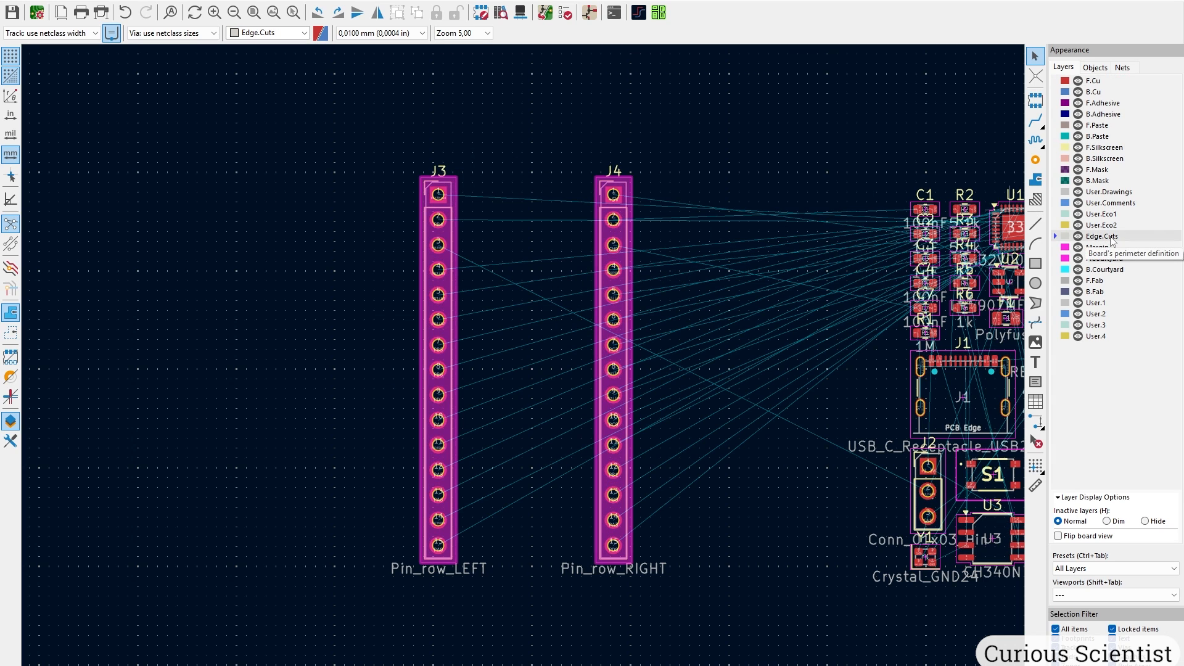
left_click(1039, 265)
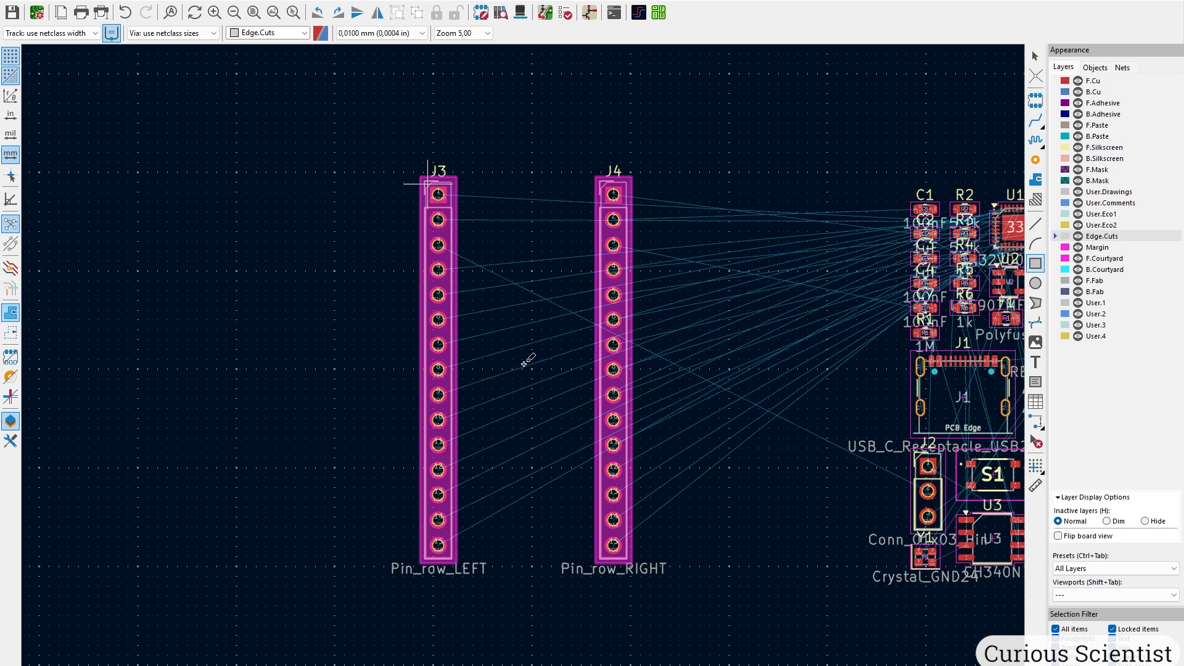
scroll(527, 356, "up", 10)
scroll(431, 259, "up", 5)
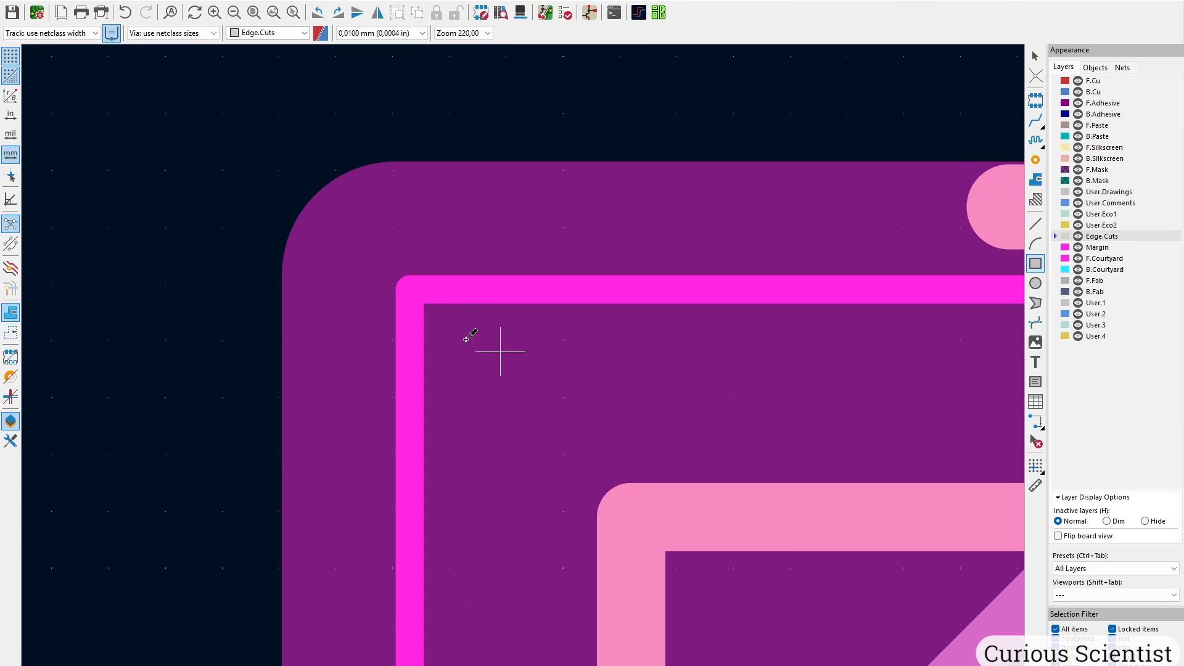
left_click(410, 290)
scroll(529, 370, "down", 20)
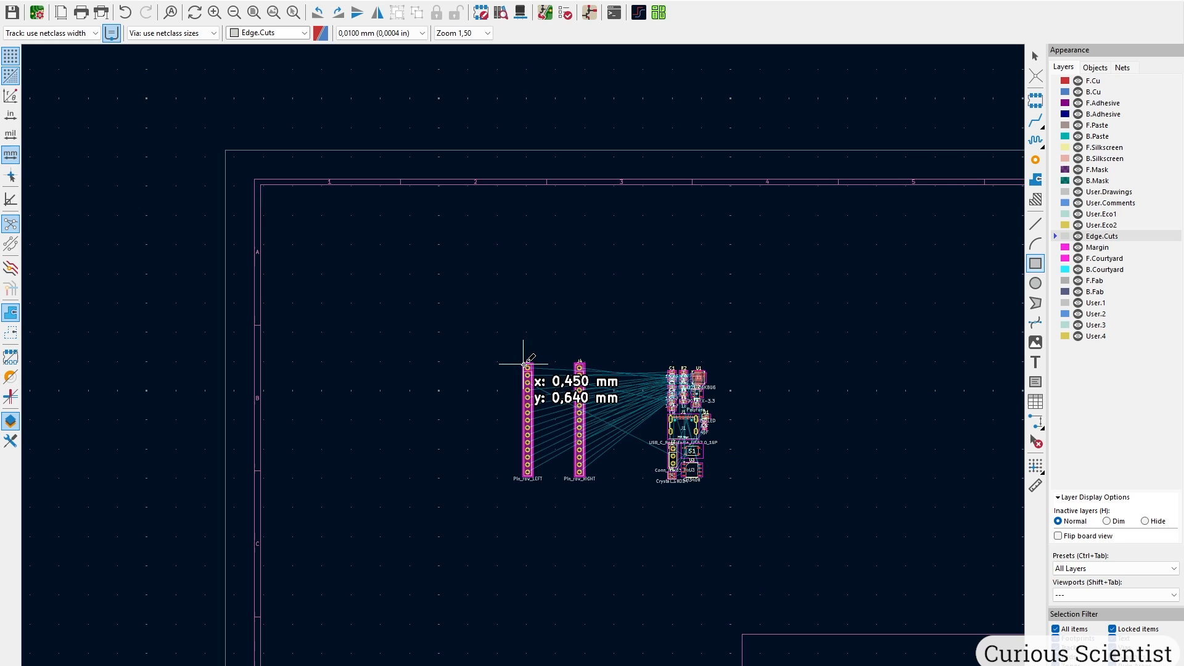
scroll(524, 363, "up", 20)
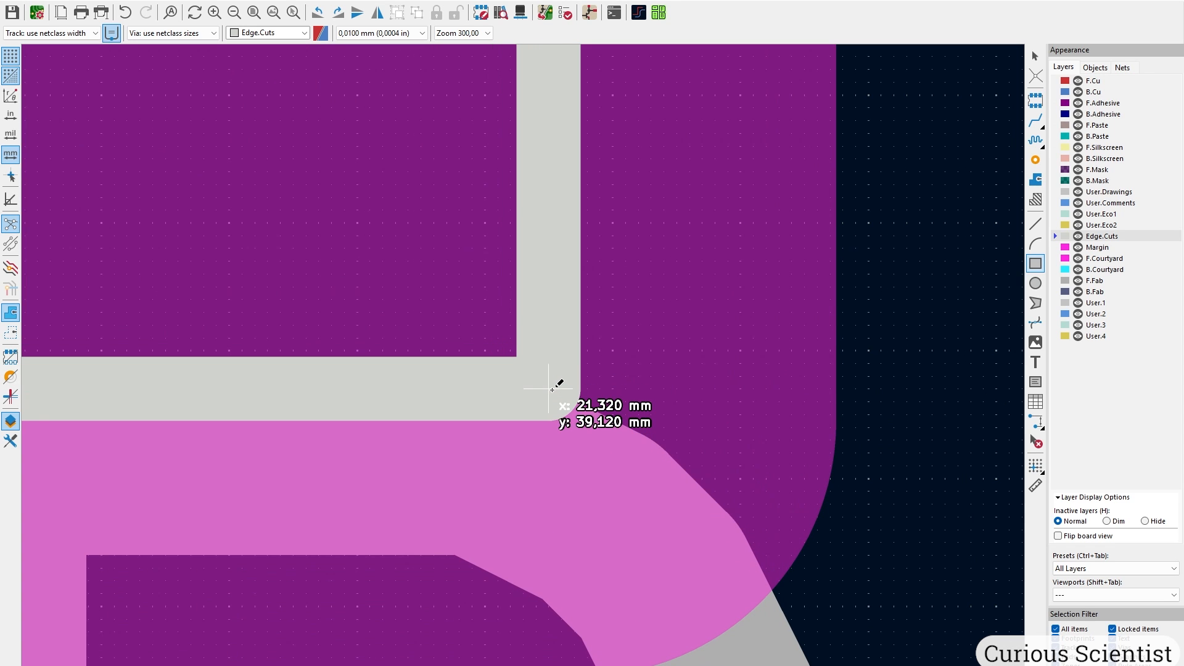
left_click(552, 389)
scroll(552, 389, "down", 15)
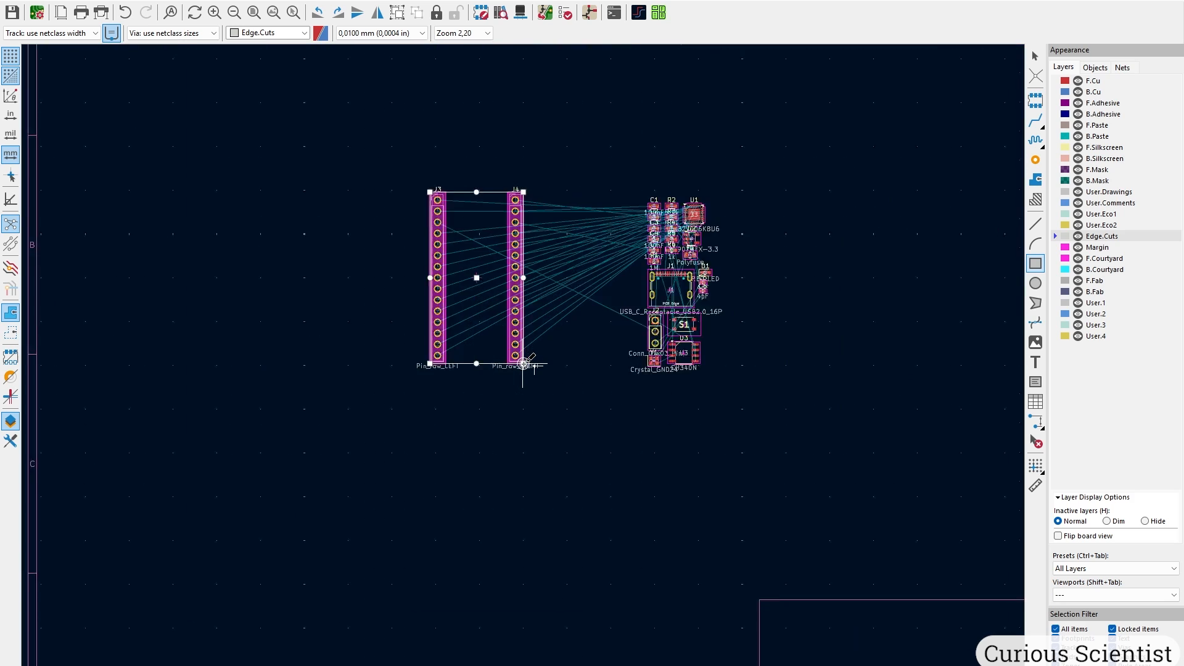
middle_click_drag(474, 261, 533, 344)
key("Escape")
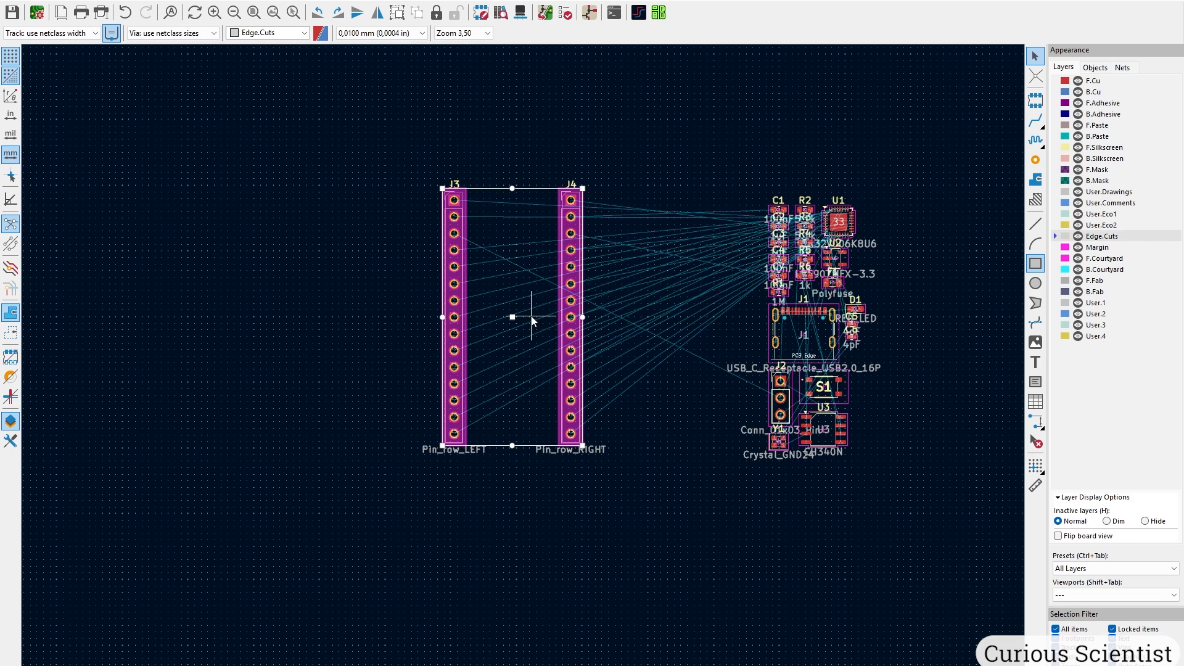
Open the 3D preview and orbit the board to view the mounted pin headers at an angle.
key("alt+3")
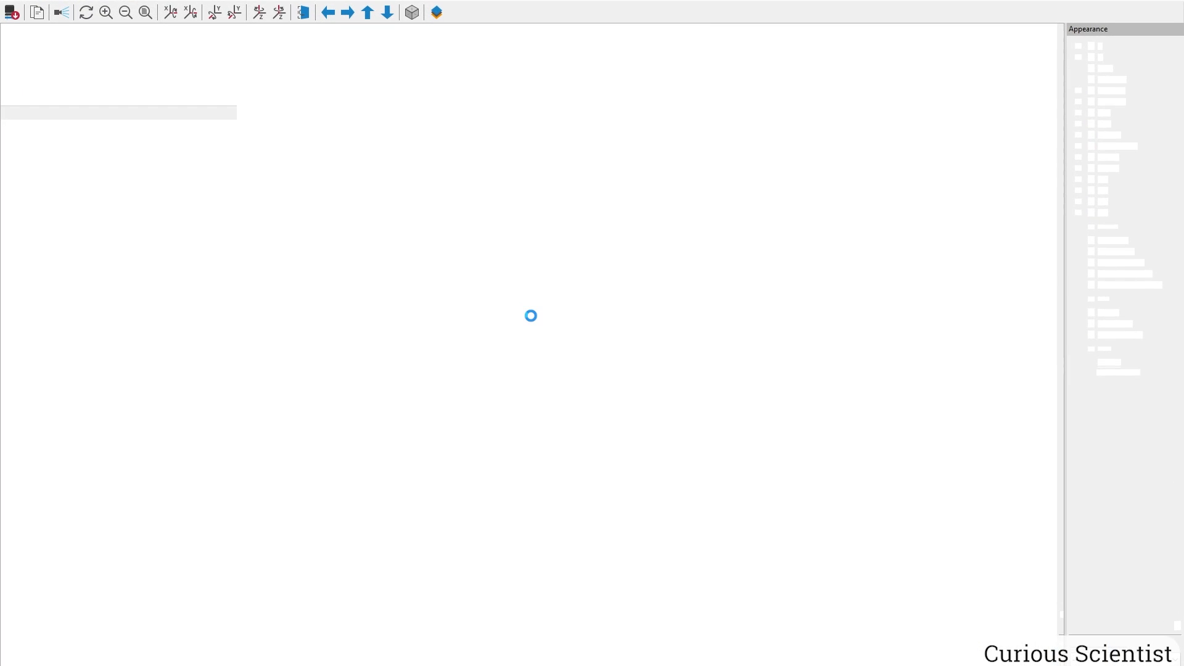
scroll(532, 320, "down", 1)
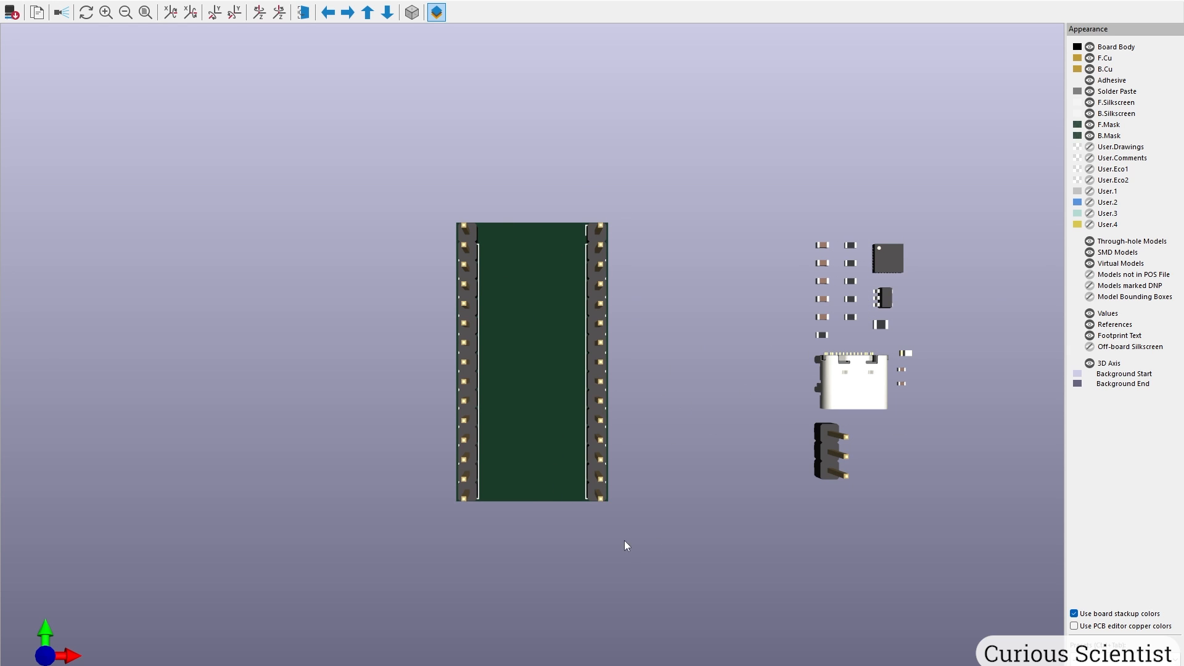
left_click_drag(624, 541, 609, 295)
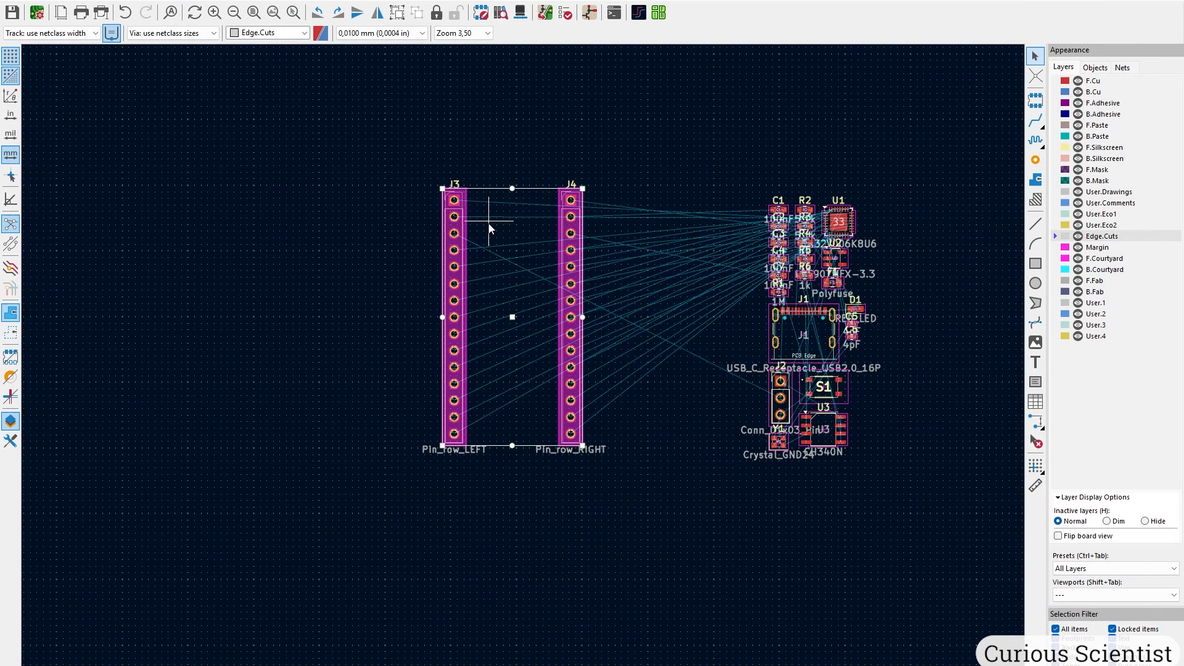
Flip J3 to the back side of the board, overriding its lock.
scroll(490, 227, "up", 3)
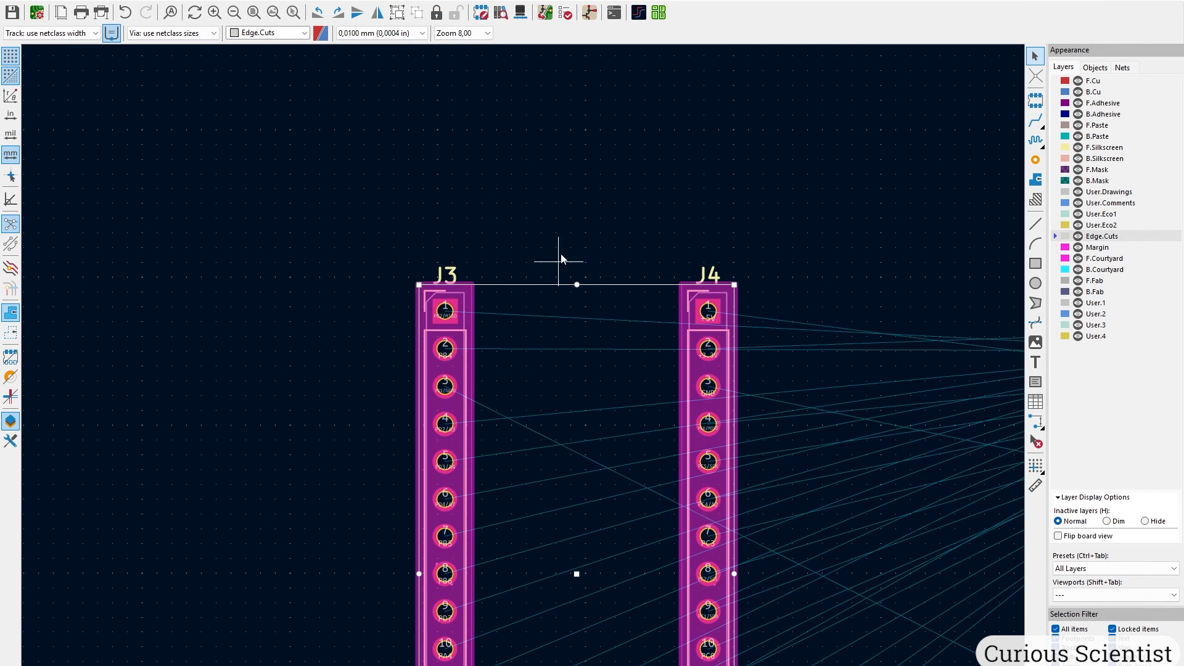
scroll(500, 331, "up", 2)
left_click(434, 306)
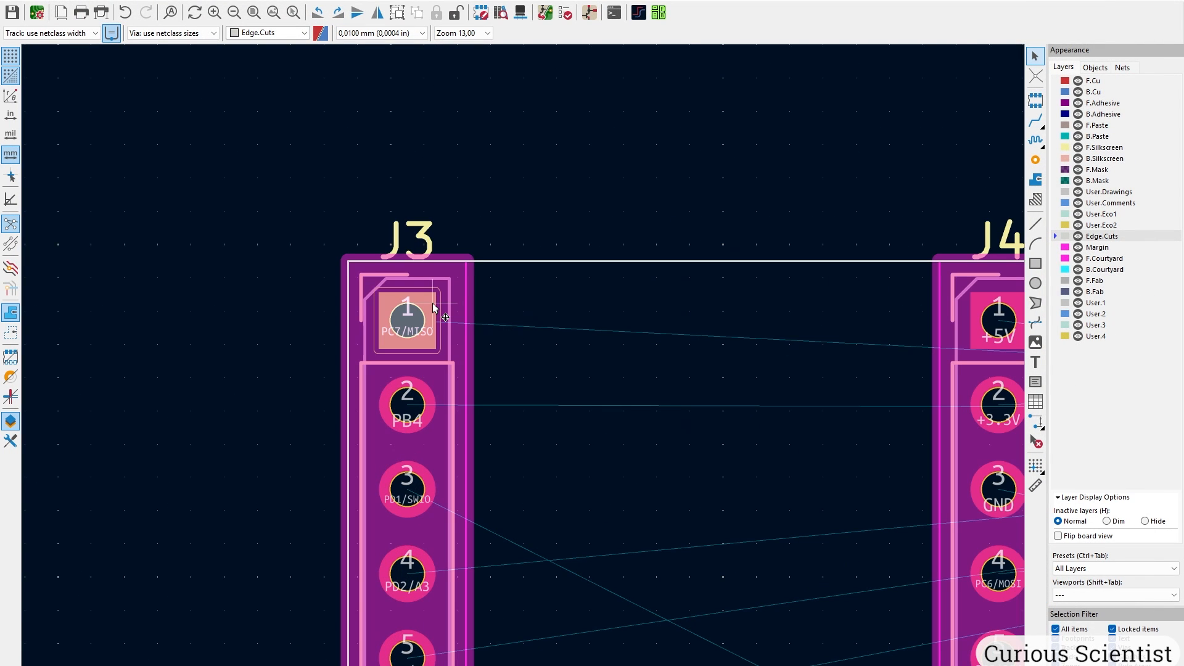
key("m")
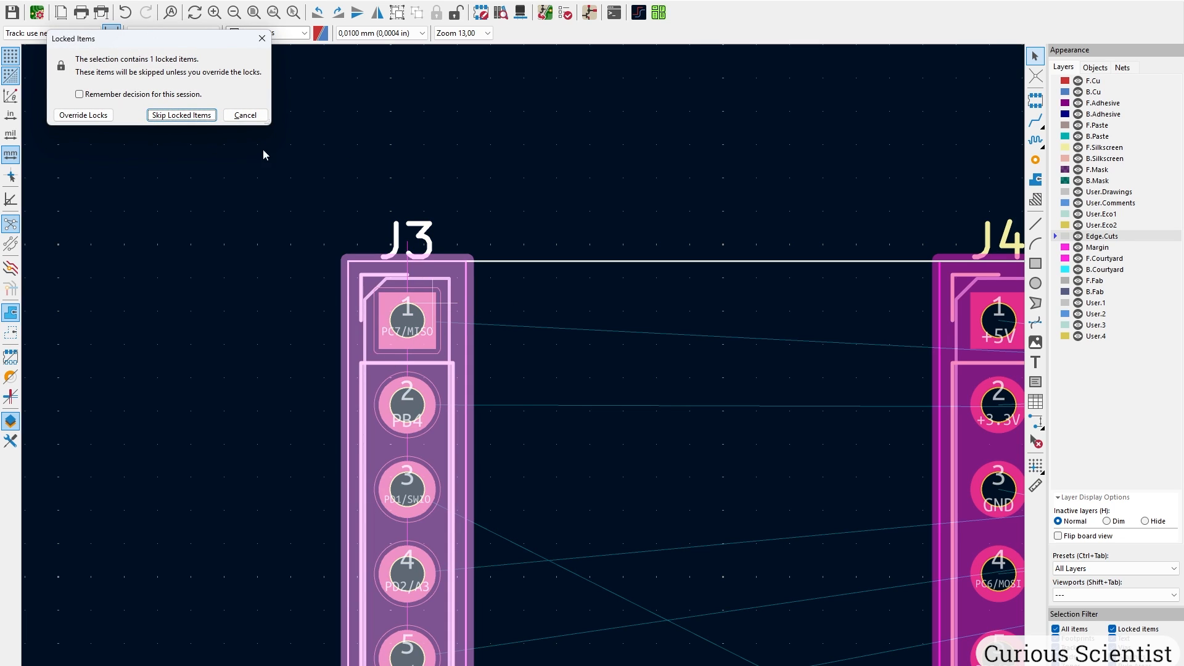
left_click(79, 115)
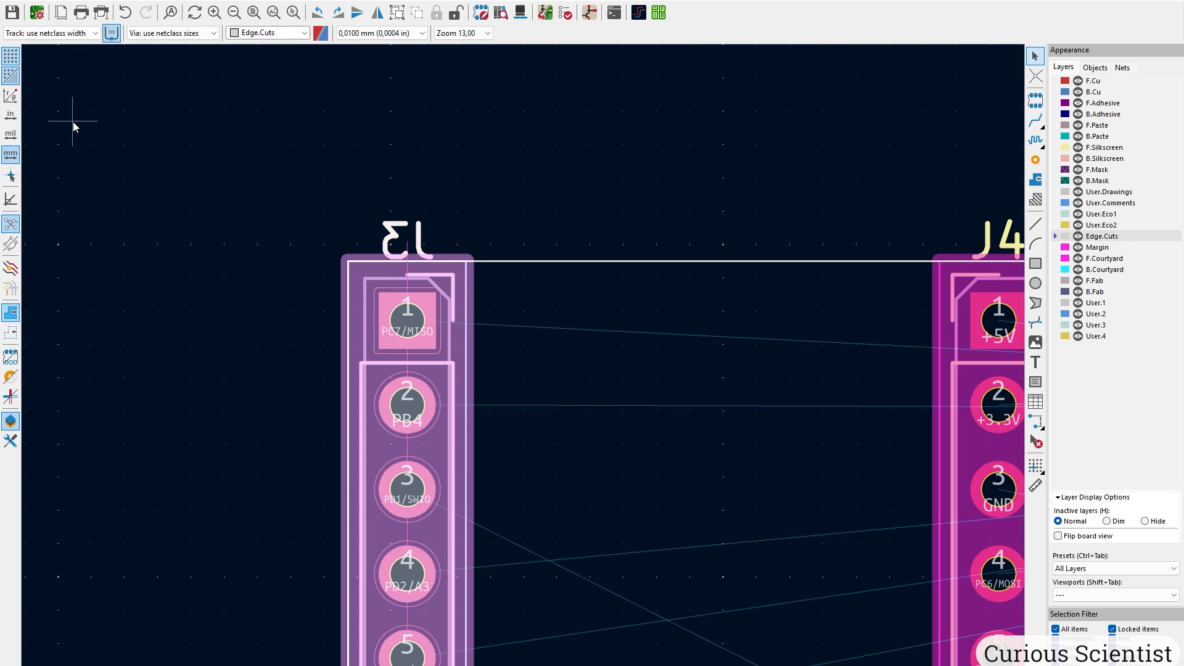
left_click(607, 183)
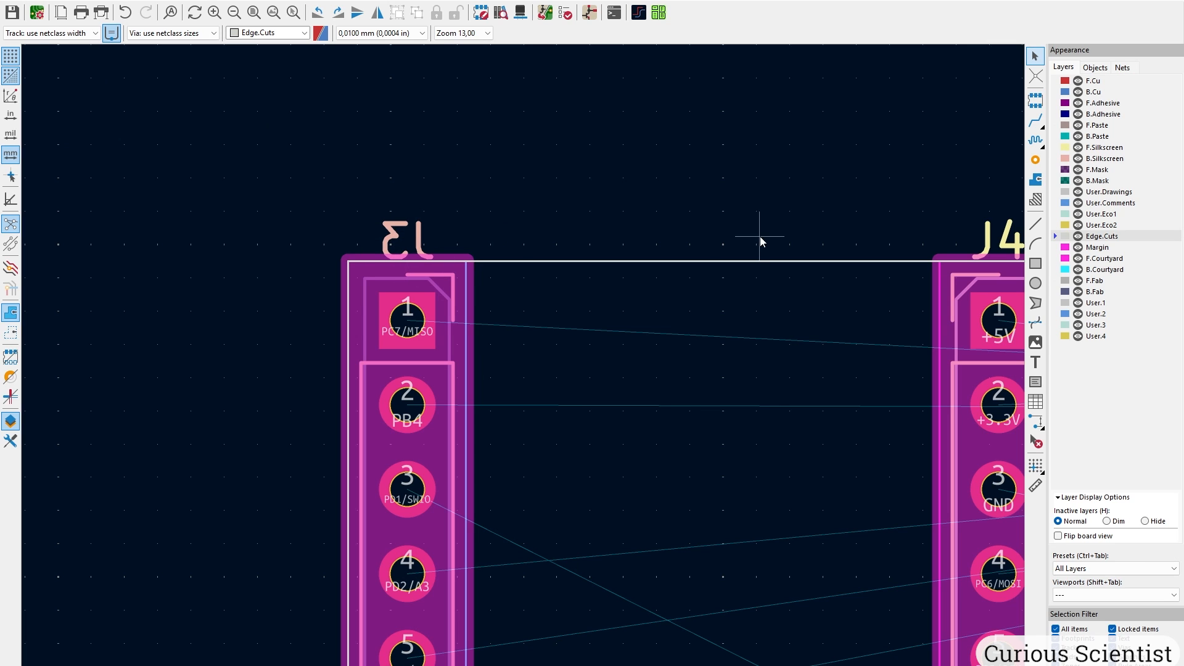
Flip J4 to the back side as well, overriding its lock.
middle_click_drag(761, 239, 454, 233)
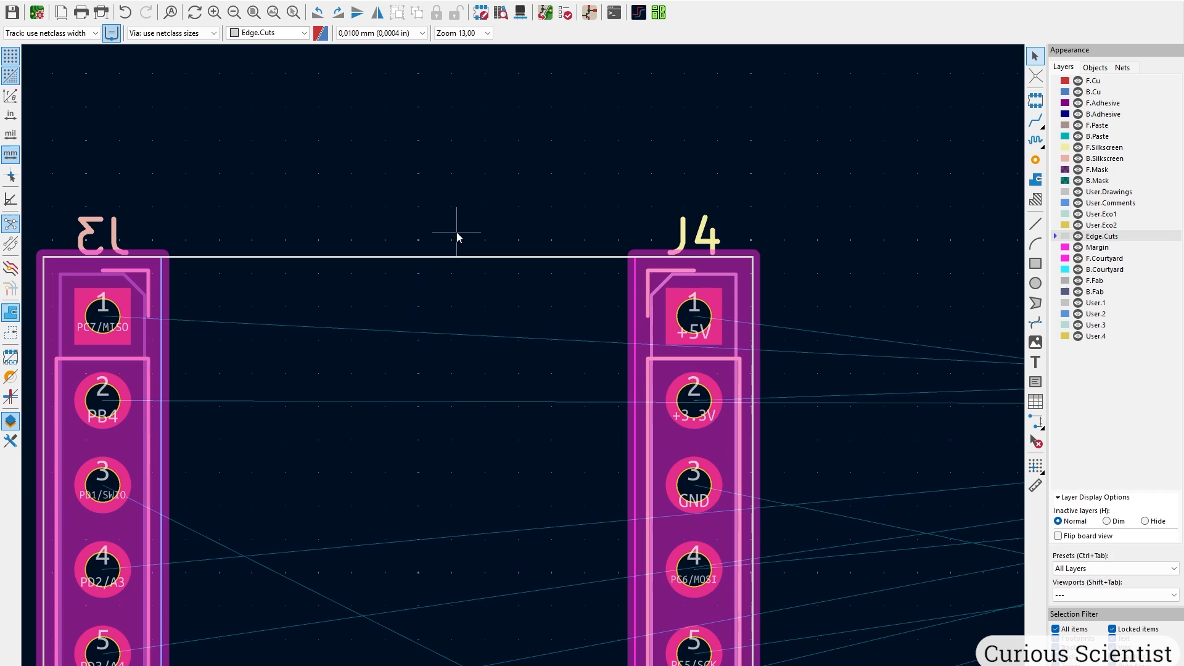
left_click(704, 297)
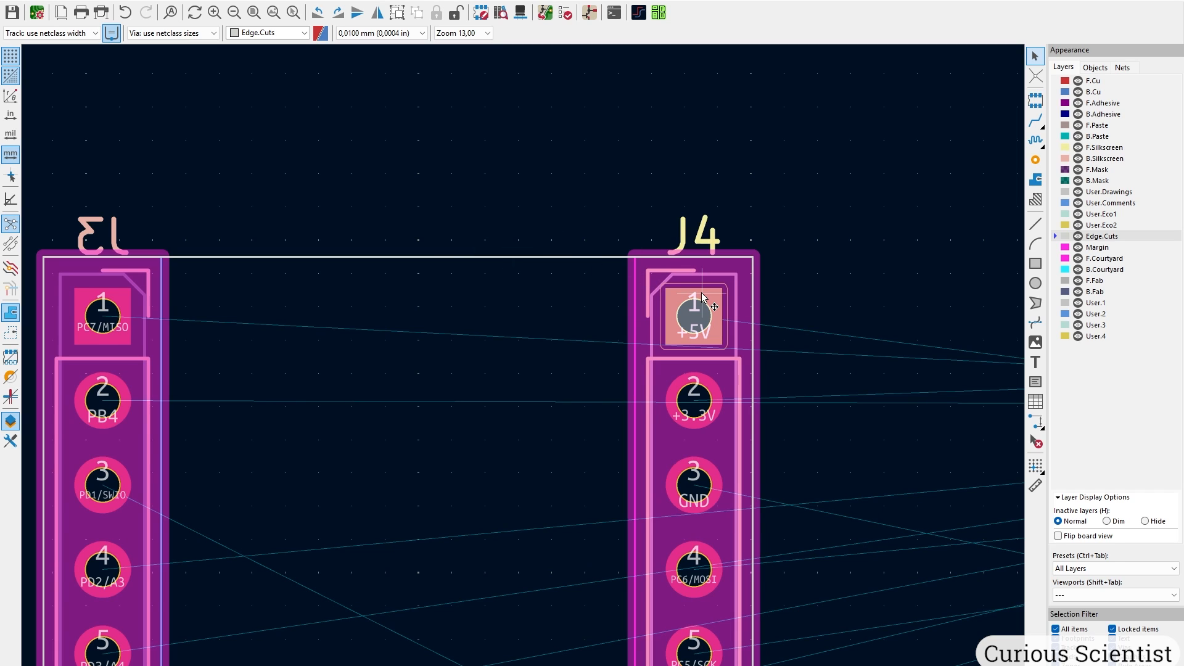
key("m")
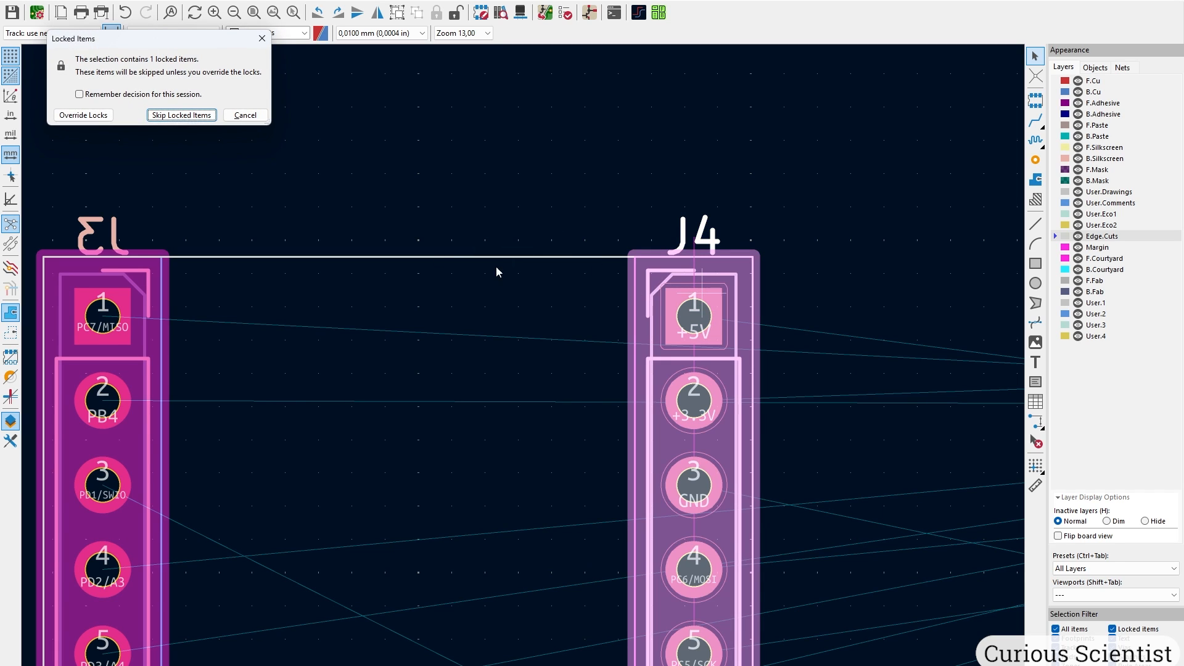
left_click(94, 116)
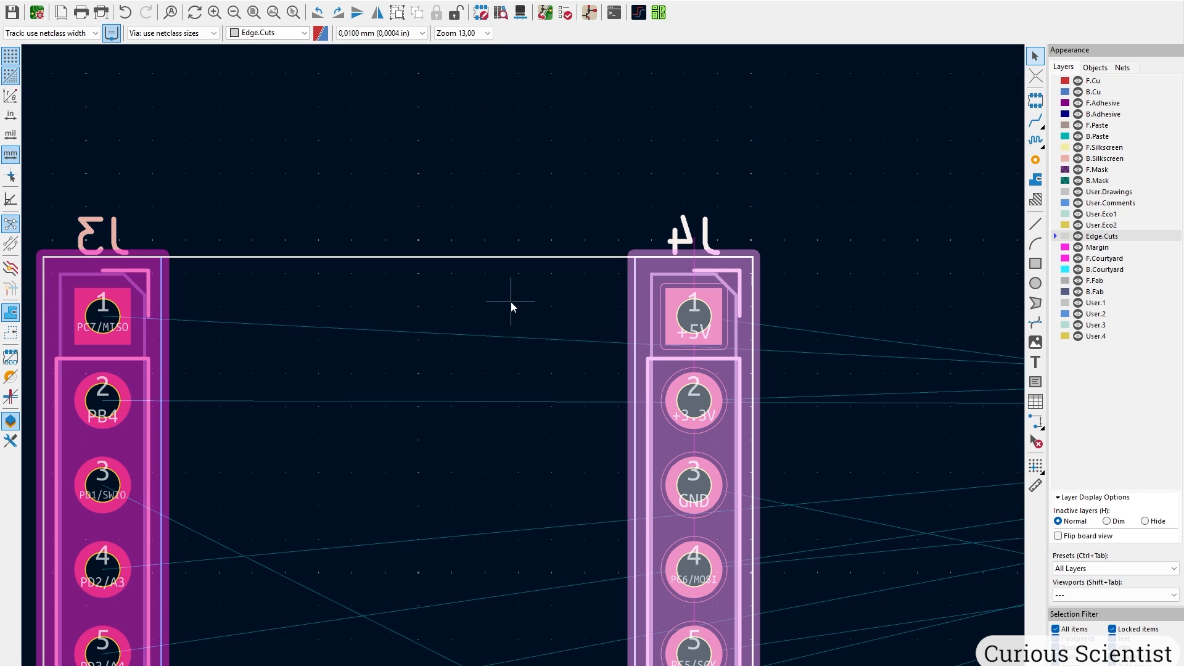
Reopen the 3D preview and orbit the board to see the flipped headers' pins from below.
key("alt+3")
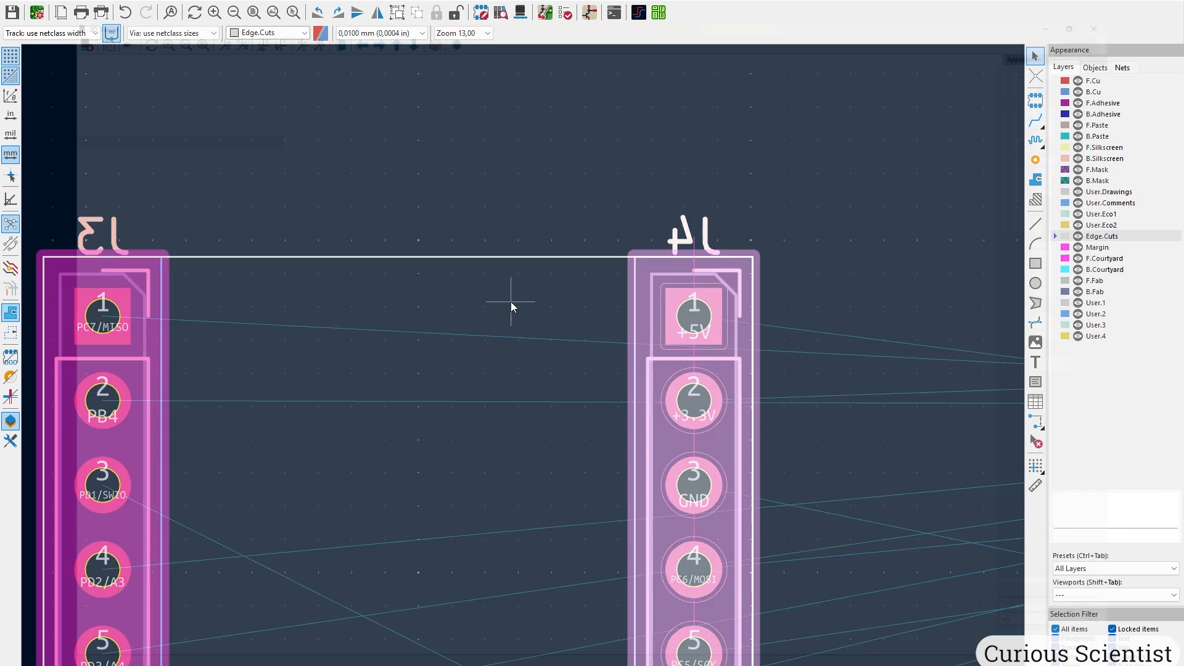
scroll(560, 420, "down", 3)
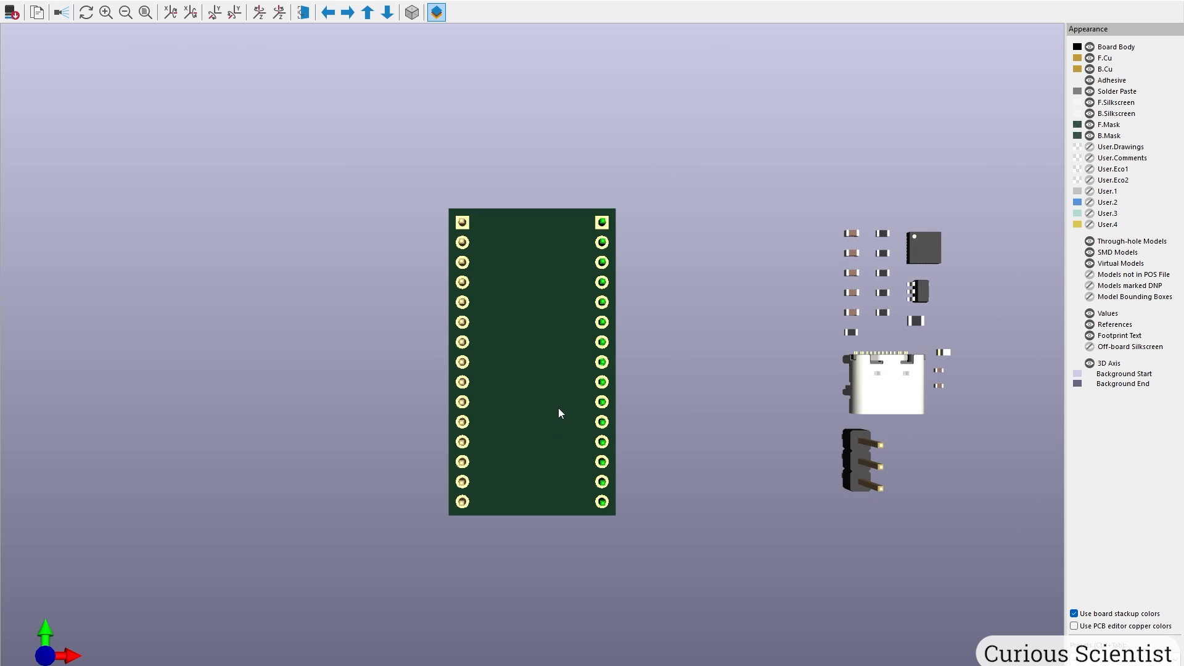
left_click_drag(553, 393, 802, 247)
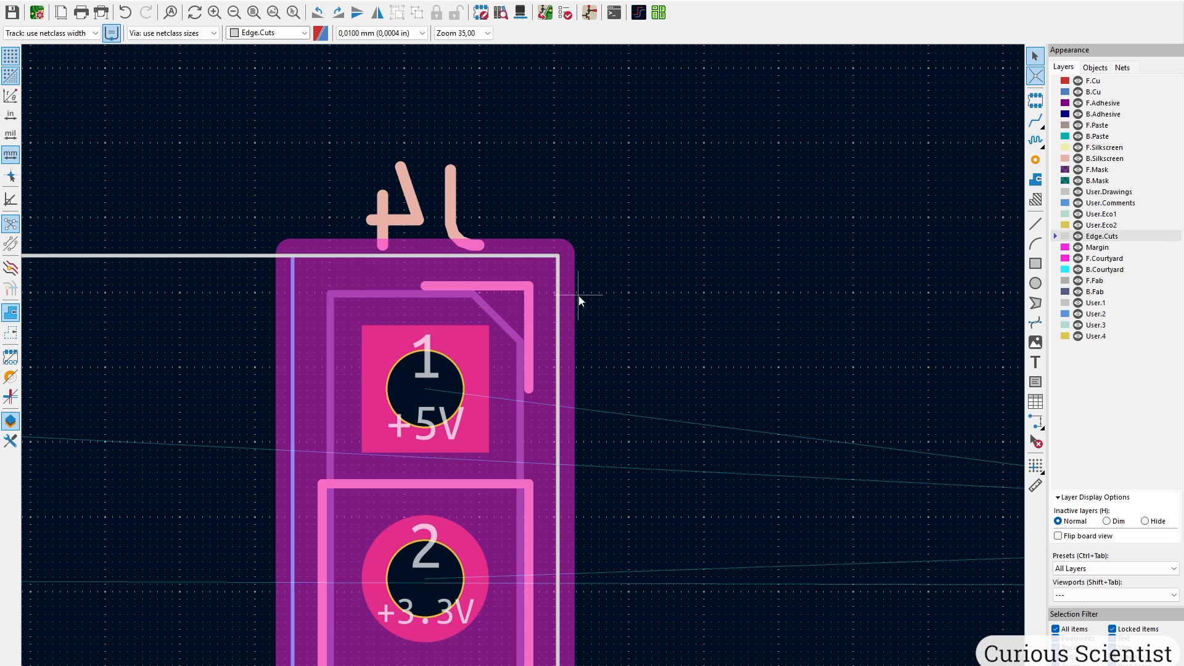
Draw a 90° Edge.Cuts arc and place it as the top-right corner fillet.
left_click(1035, 243)
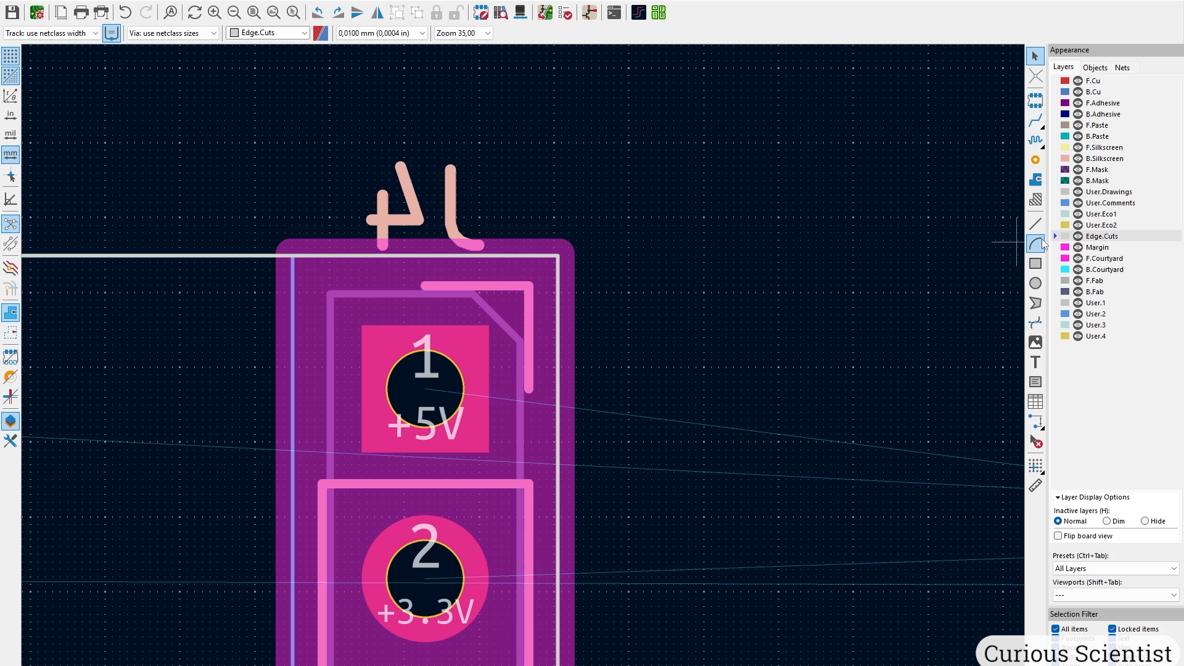
scroll(524, 362, "up", 5)
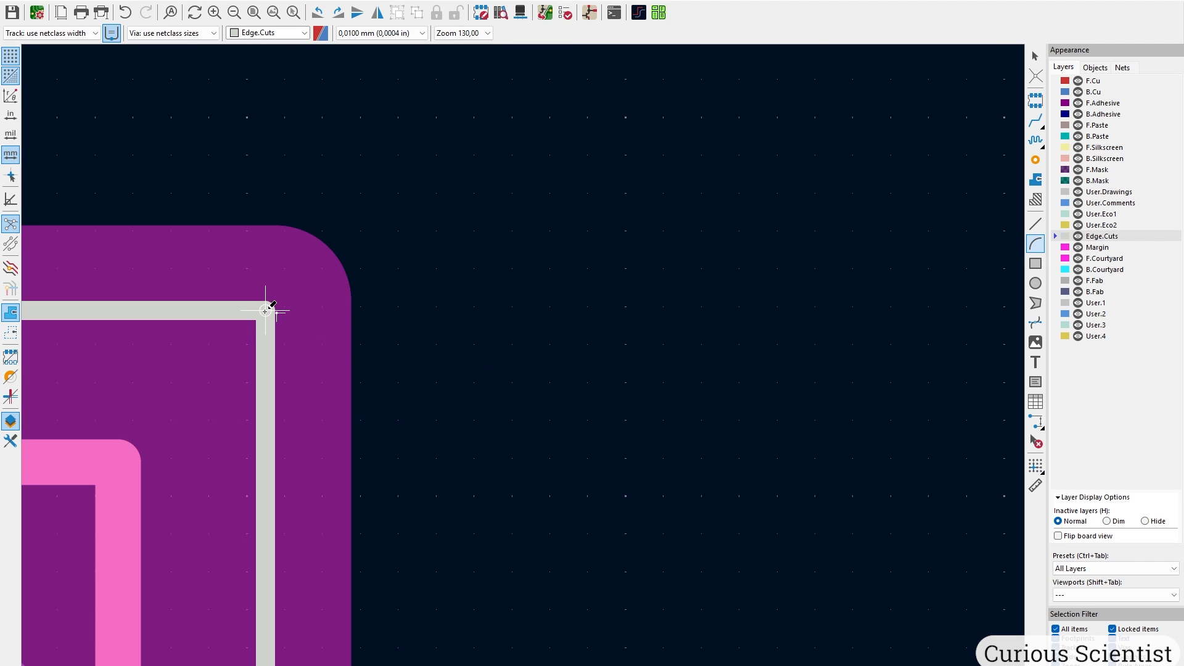
left_click(265, 310)
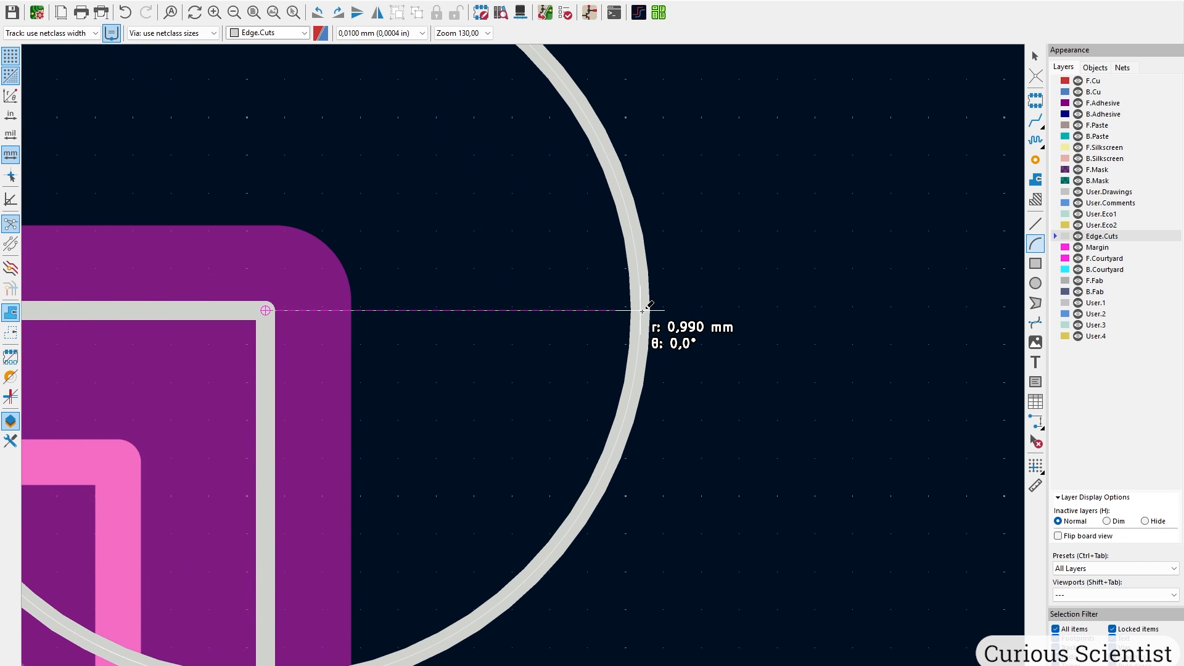
left_click(646, 311)
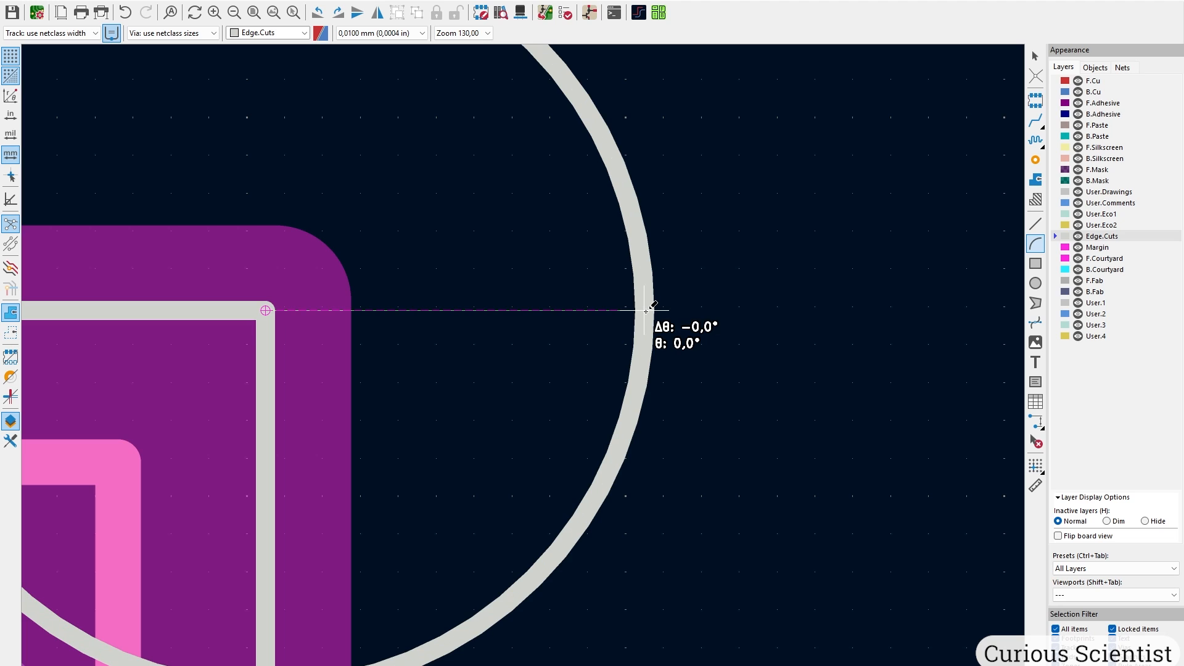
scroll(646, 311, "down", 2)
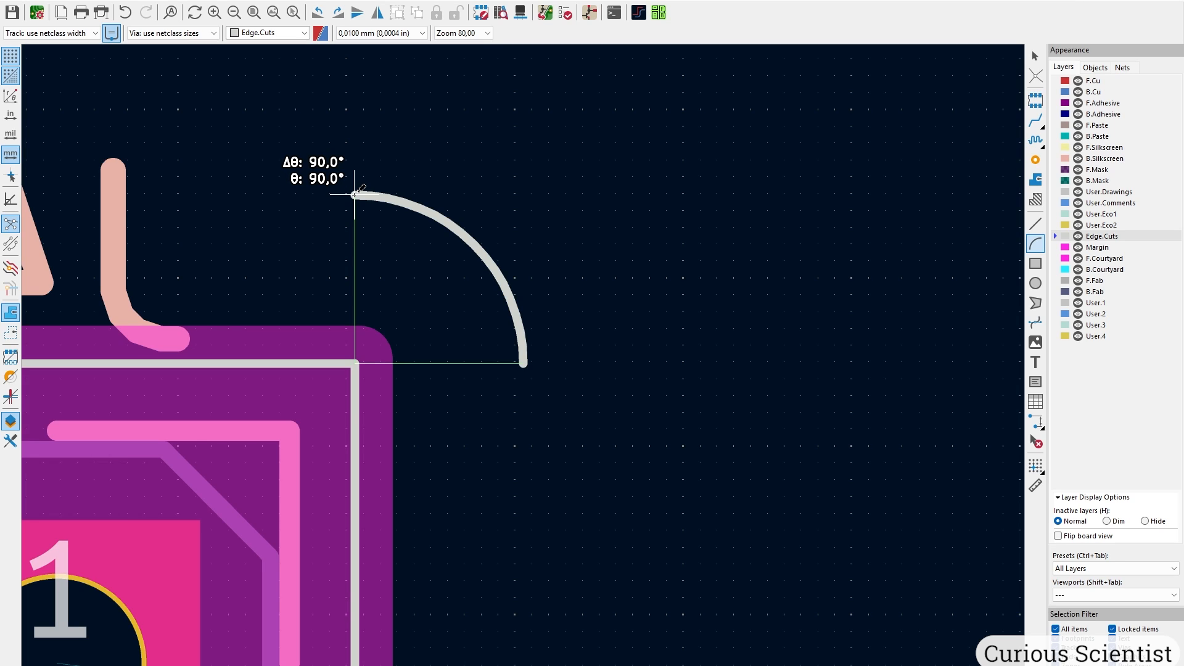
left_click(355, 195)
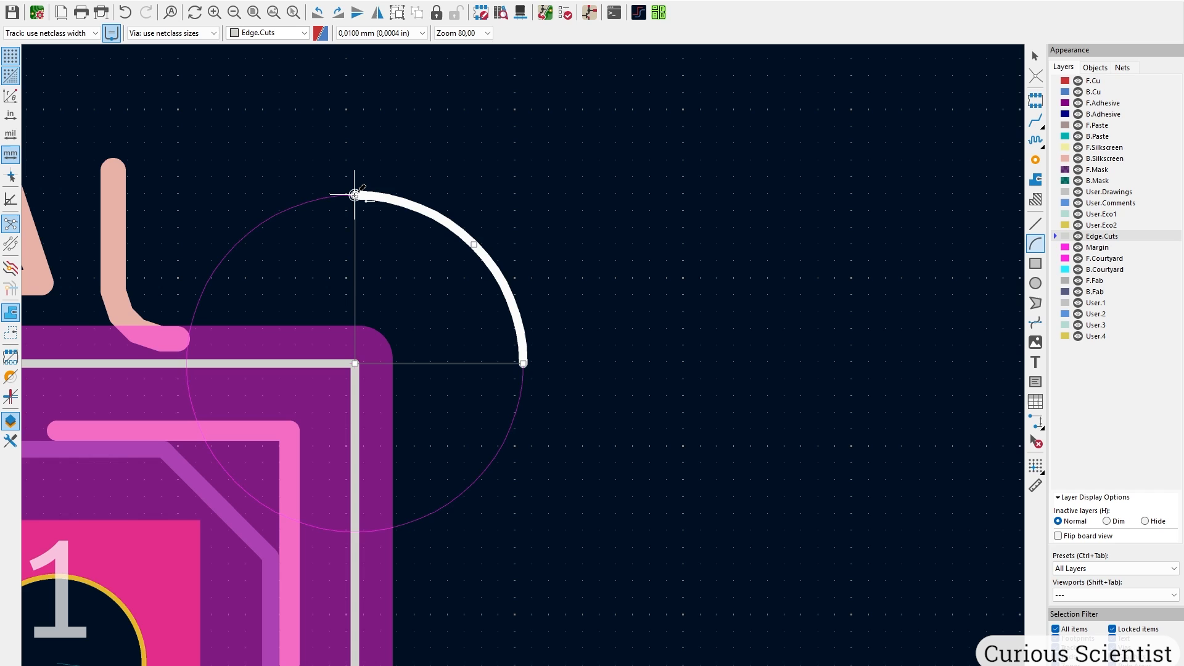
key("Escape")
scroll(527, 369, "down", 3)
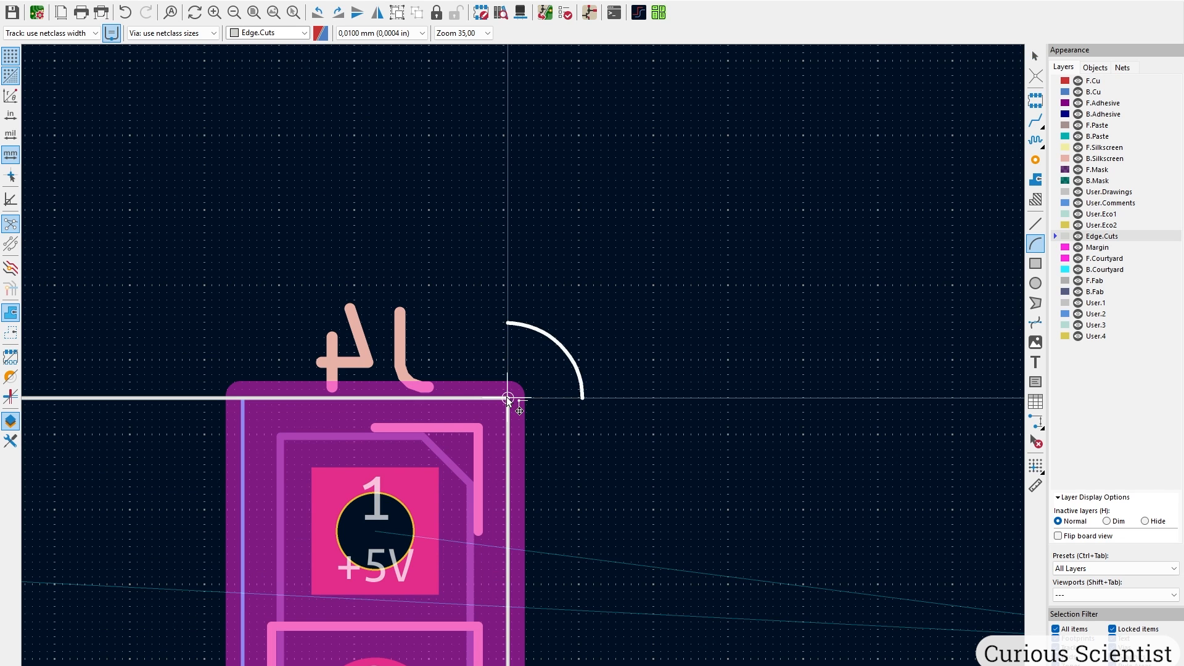
left_click_drag(506, 398, 432, 473)
scroll(526, 369, "up", 4)
scroll(523, 364, "down", 1)
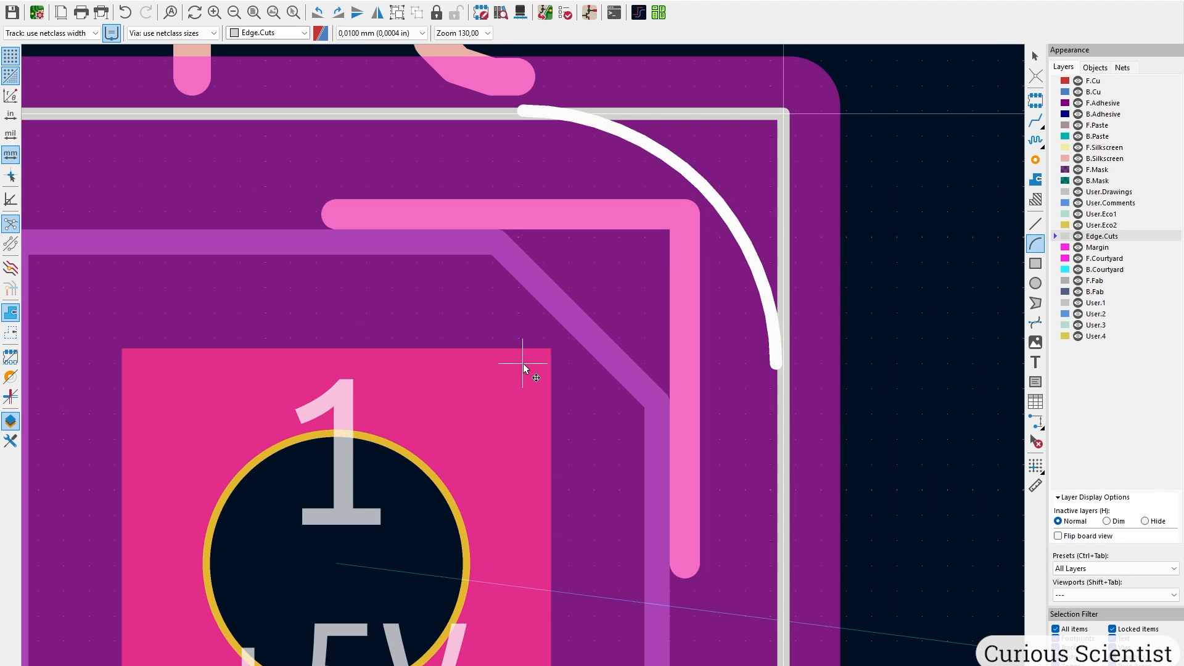
middle_click_drag(524, 364, 517, 423)
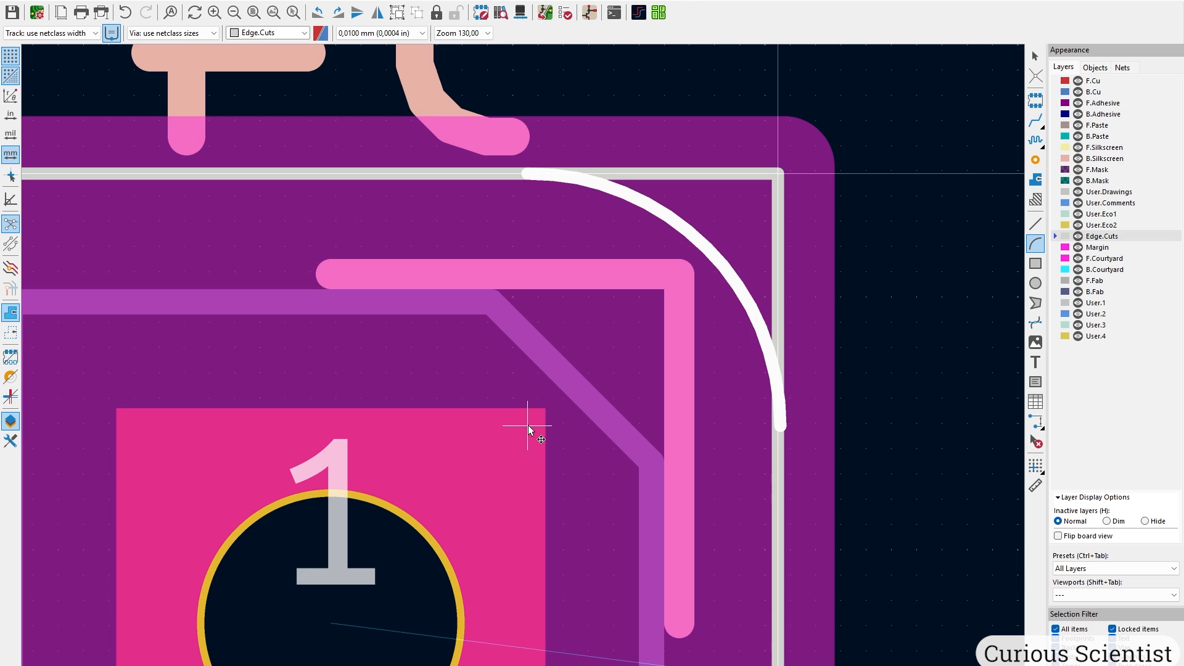
left_click(526, 426)
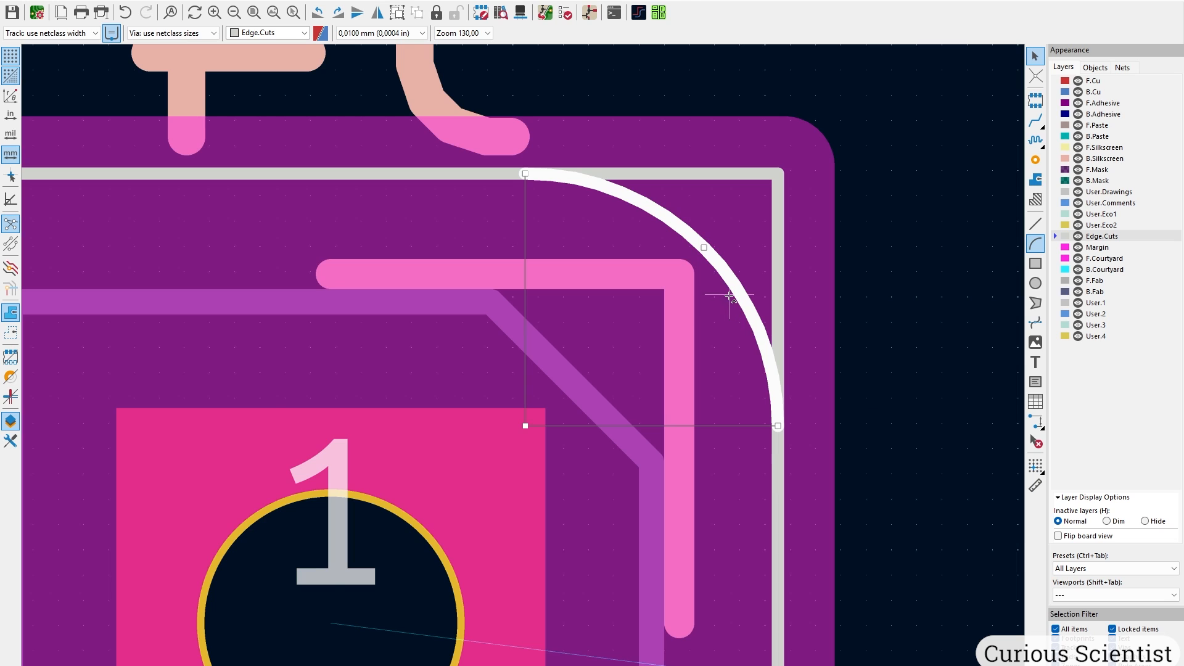
Copy the corner arc with Ctrl+D and R to the top-left, bottom-left and bottom-right corners.
key("ctrl+d")
scroll(704, 247, "down", 1)
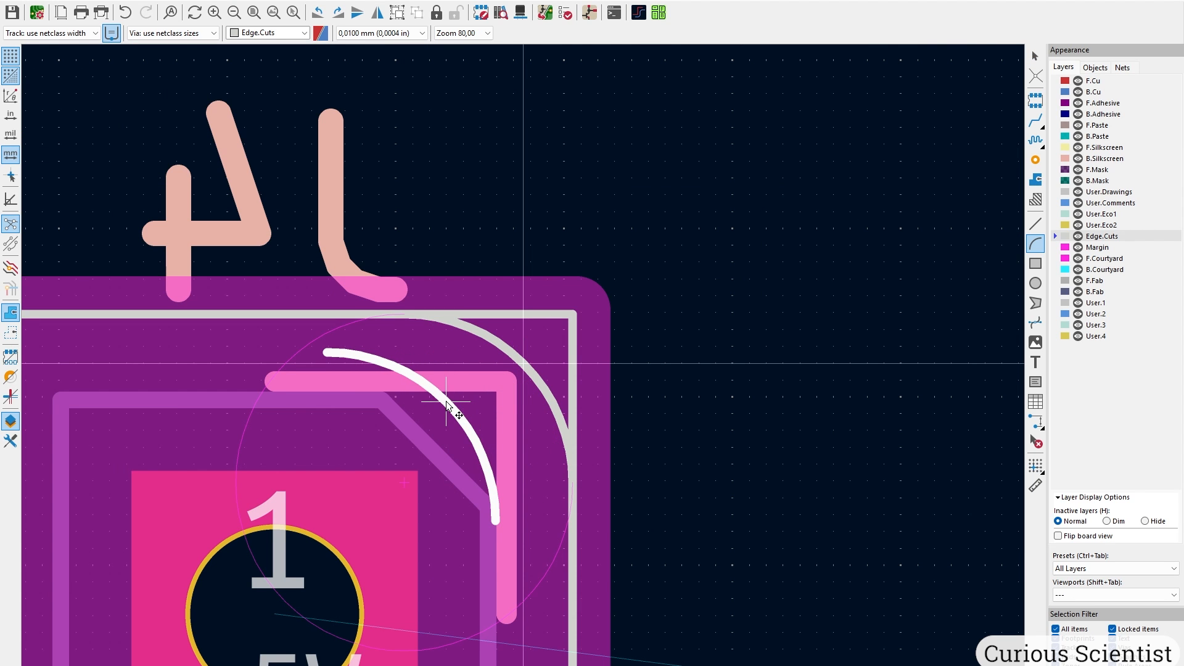
key("r")
scroll(444, 403, "down", 3)
scroll(526, 363, "up", 5)
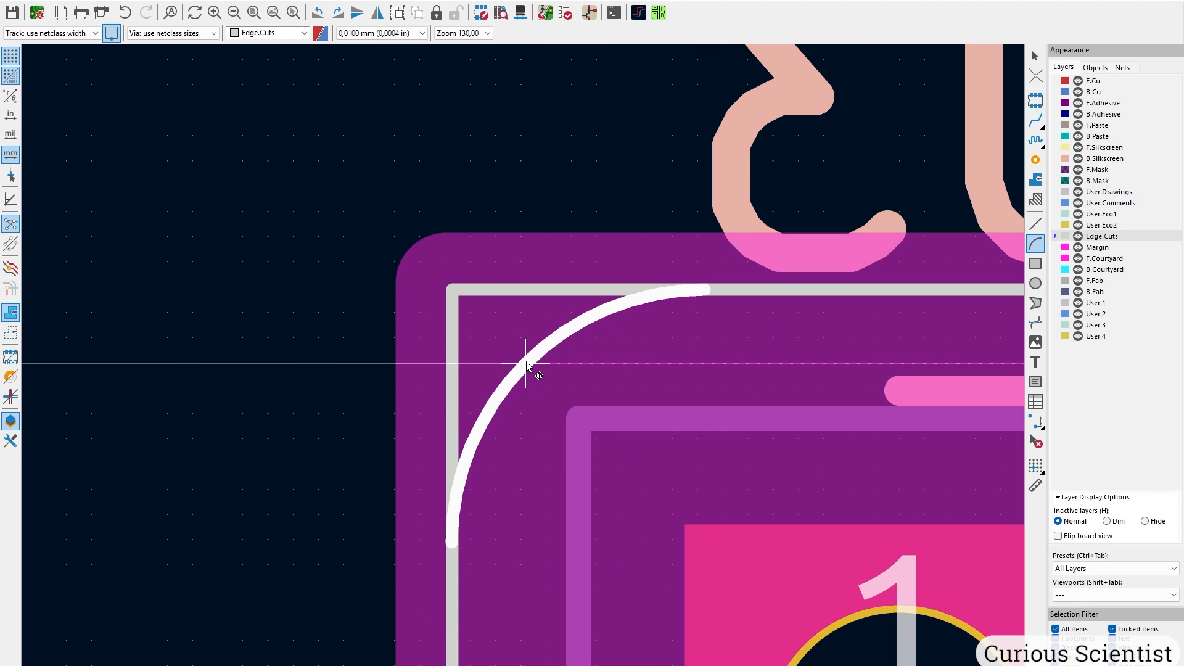
left_click(526, 363)
key("ctrl+d")
scroll(526, 364, "down", 8)
key("r")
scroll(528, 367, "up", 8)
left_click(531, 374)
key("ctrl+d")
scroll(527, 365, "down", 1)
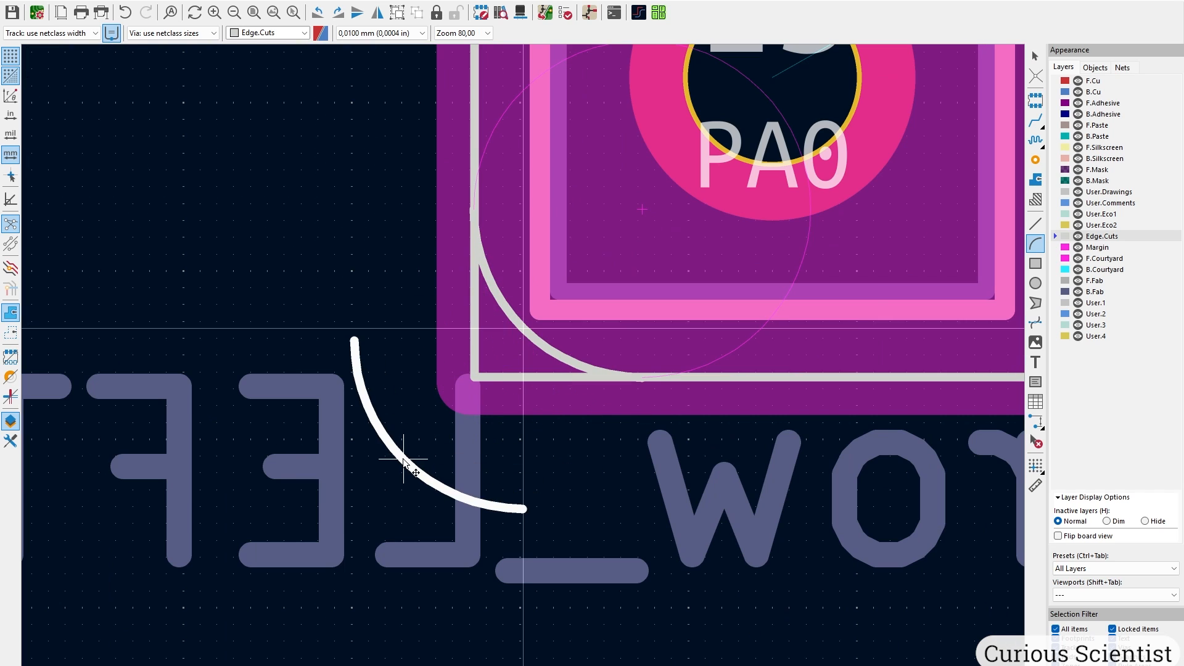
key("r")
scroll(403, 459, "down", 3)
scroll(528, 367, "up", 5)
left_click(565, 505)
scroll(518, 420, "down", 2)
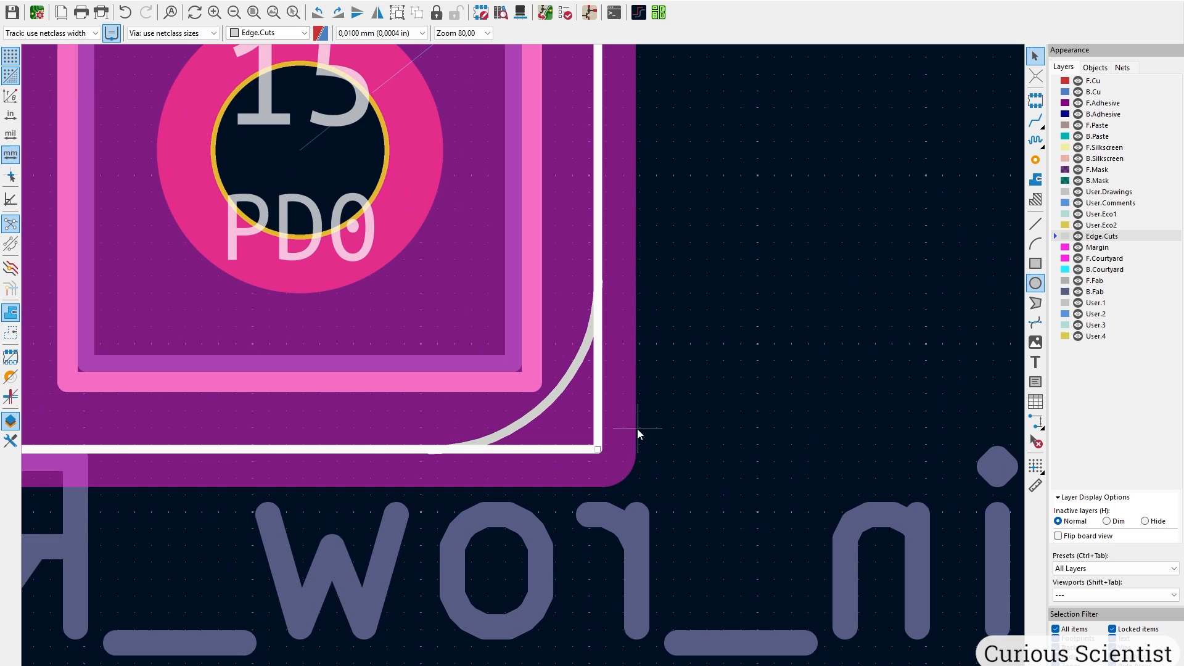
Select the old straight outline and draw the right edge between the two right-hand arcs.
left_click(601, 356)
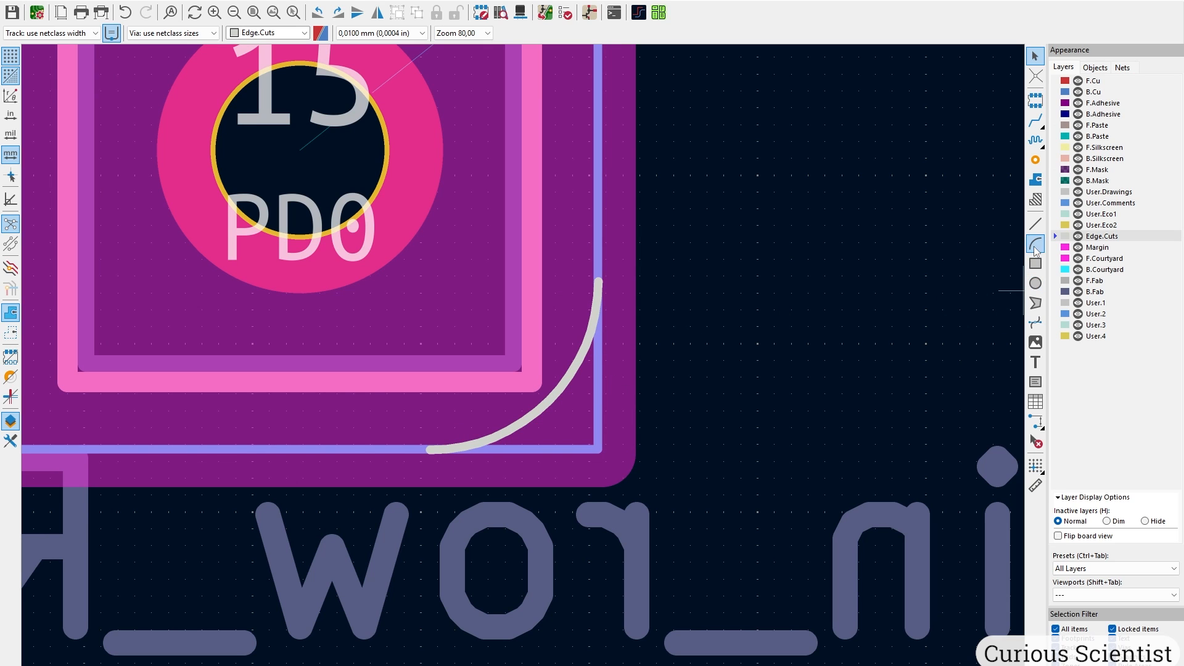
left_click(1036, 224)
left_click(600, 281)
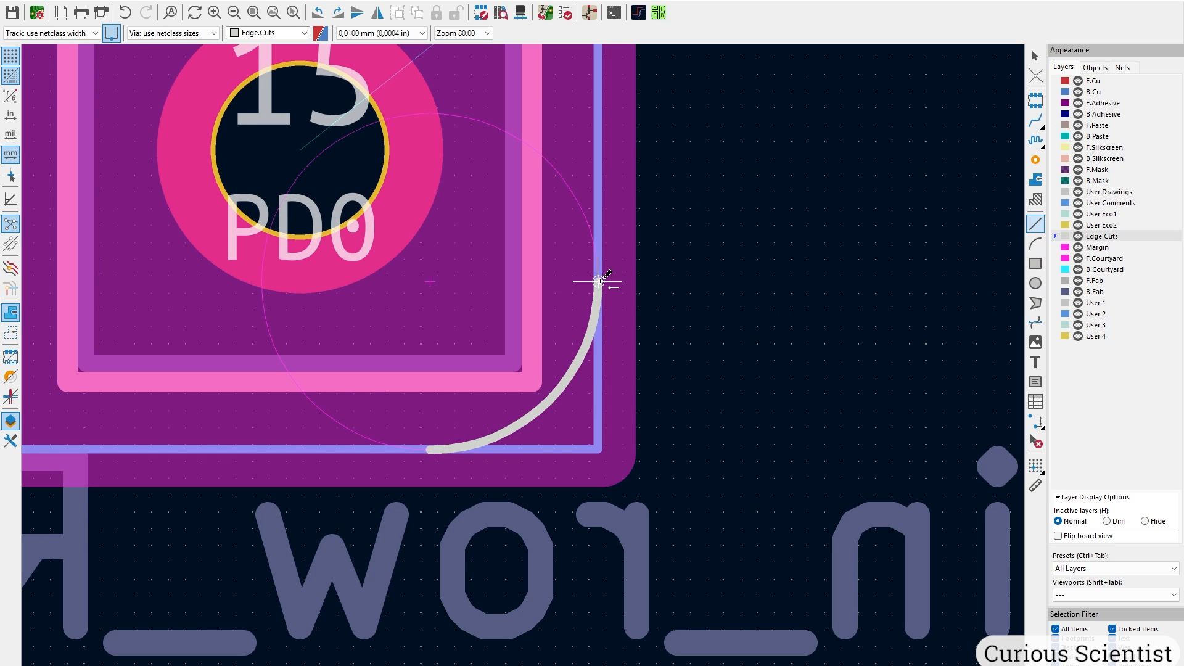
scroll(602, 281, "down", 9)
middle_click_drag(526, 131, 522, 466)
scroll(517, 116, "up", 5)
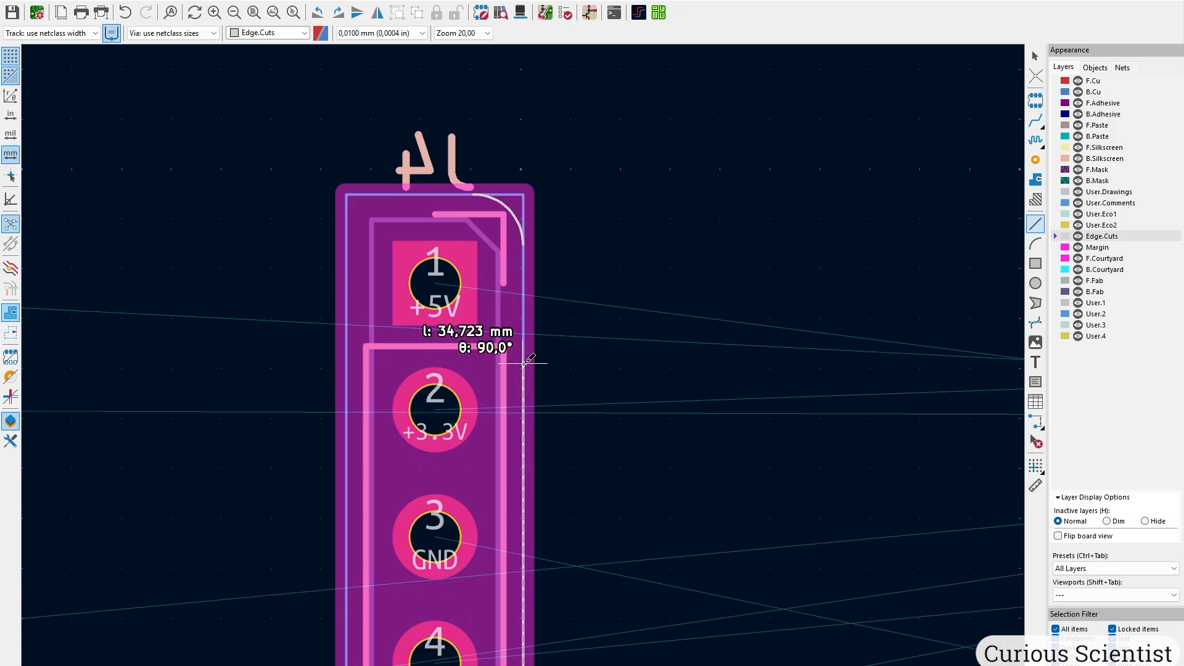
left_click(524, 241)
Draw the top, left and bottom Edge.Cuts edges joining the remaining corner arcs.
left_click(474, 192)
middle_click_drag(142, 210, 990, 309)
left_click(359, 292)
left_click(313, 346)
scroll(314, 348, "down", 5)
left_click(522, 217)
left_click(519, 362)
scroll(519, 362, "down", 3)
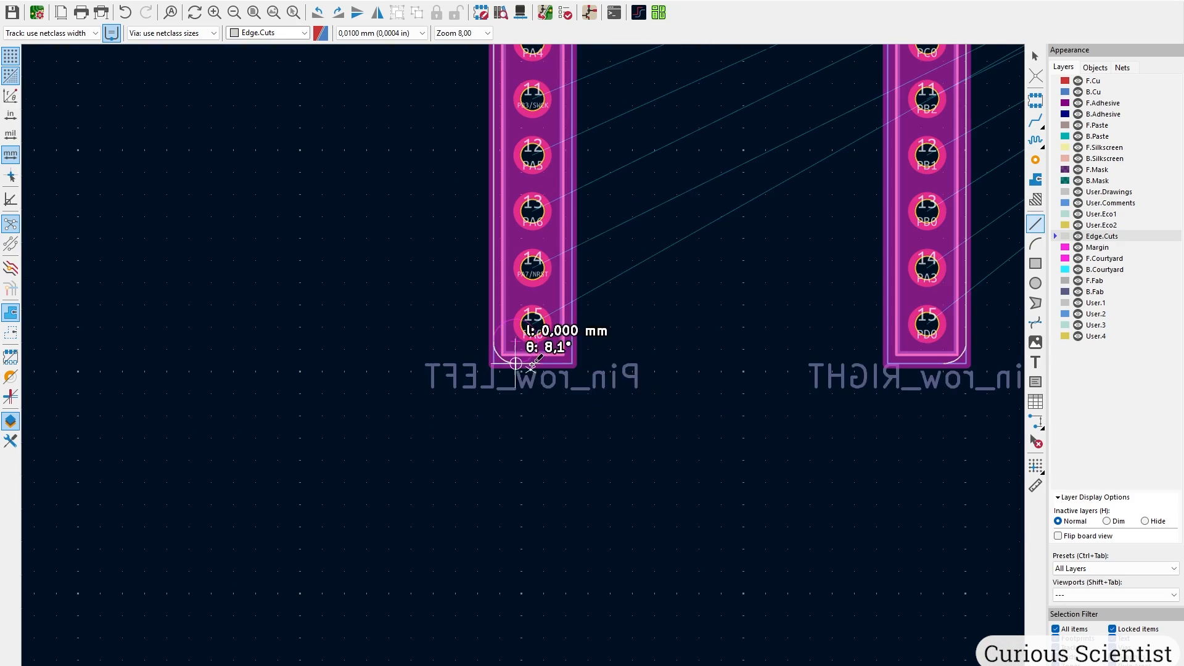
left_click(947, 363)
key("Escape")
key("Escape")
Check the closed rounded outline in the Alt+3 3D view, then return to the layout.
key("alt+3")
left_click_drag(509, 429, 575, 410)
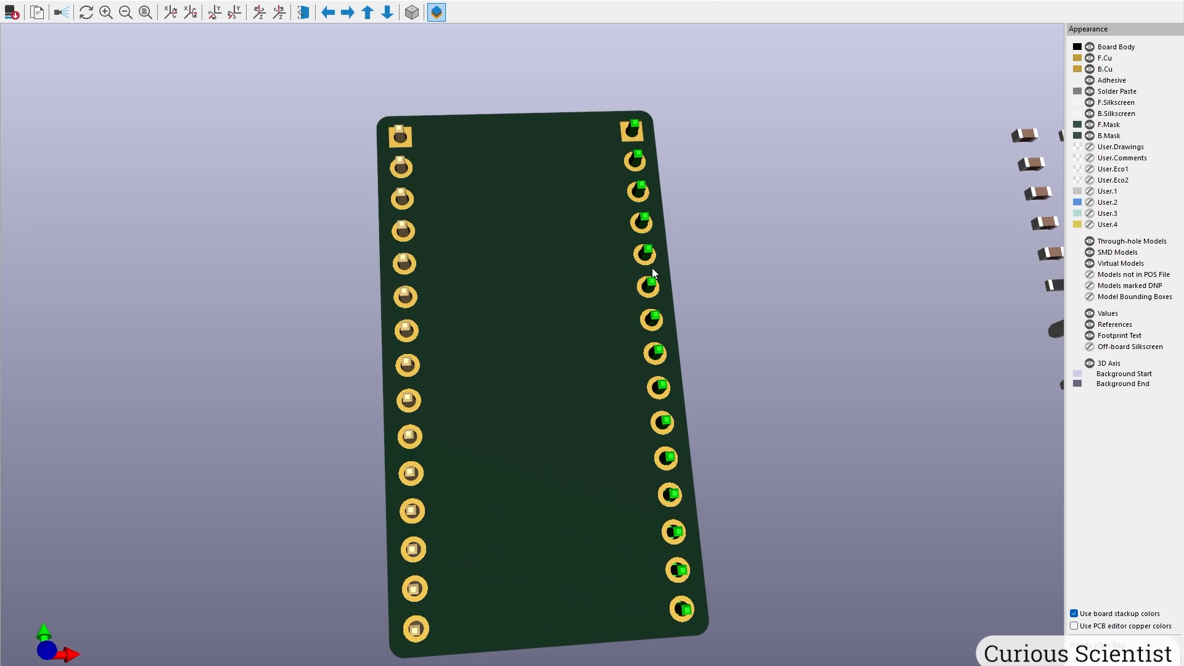
key("alt+Tab")
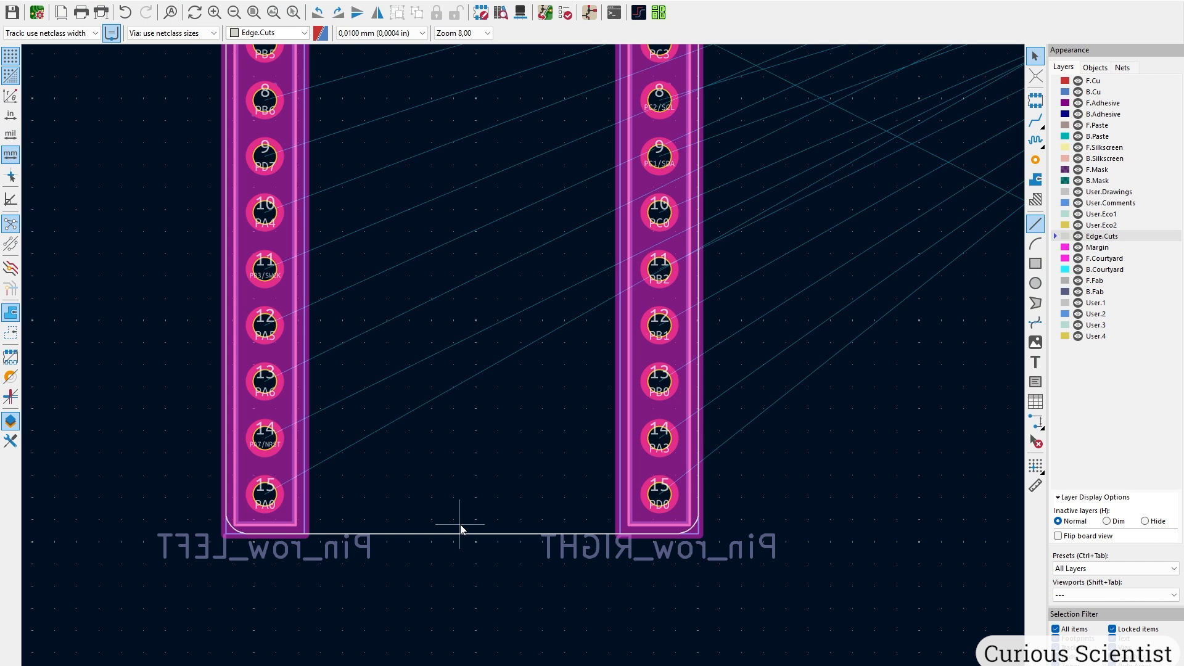
scroll(460, 525, "up", 3)
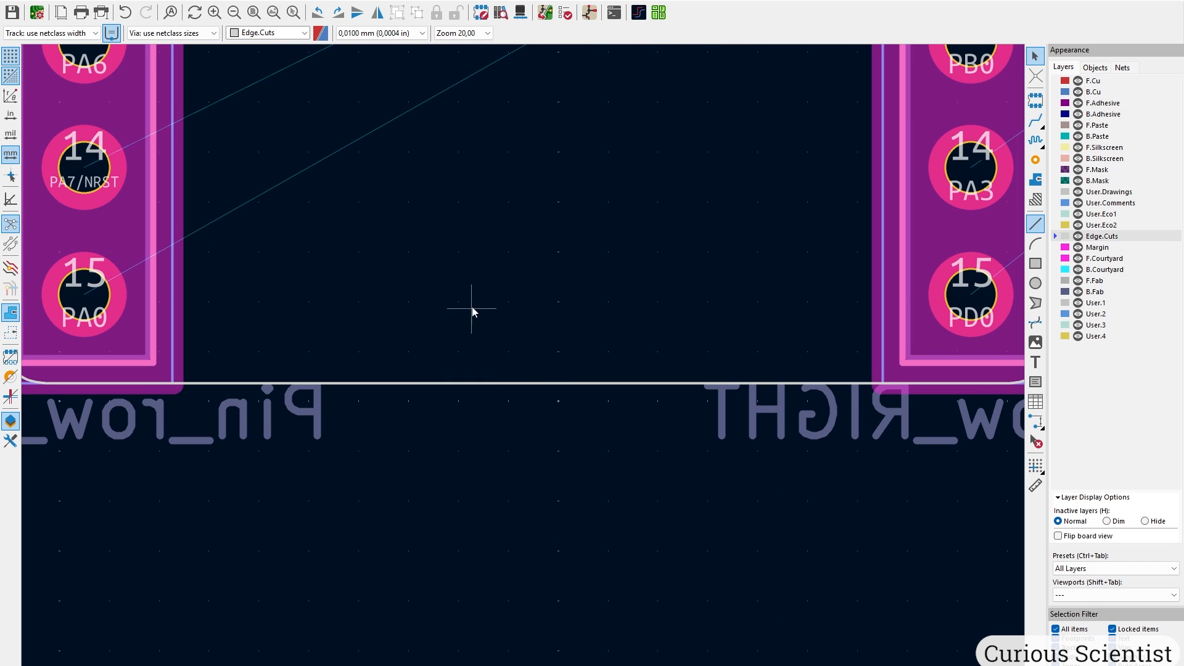
scroll(586, 307, "down", 3)
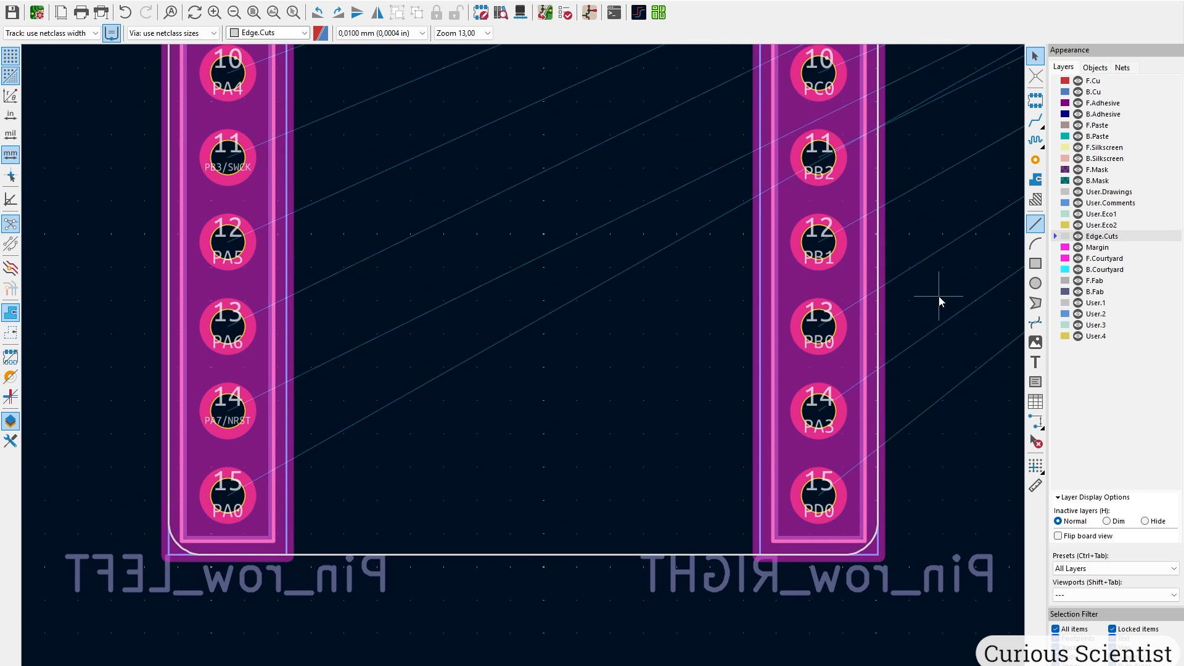
left_click(1036, 244)
On User.Drawings, draw the first line segments along the bottom toward the right pin row.
left_click(1109, 192)
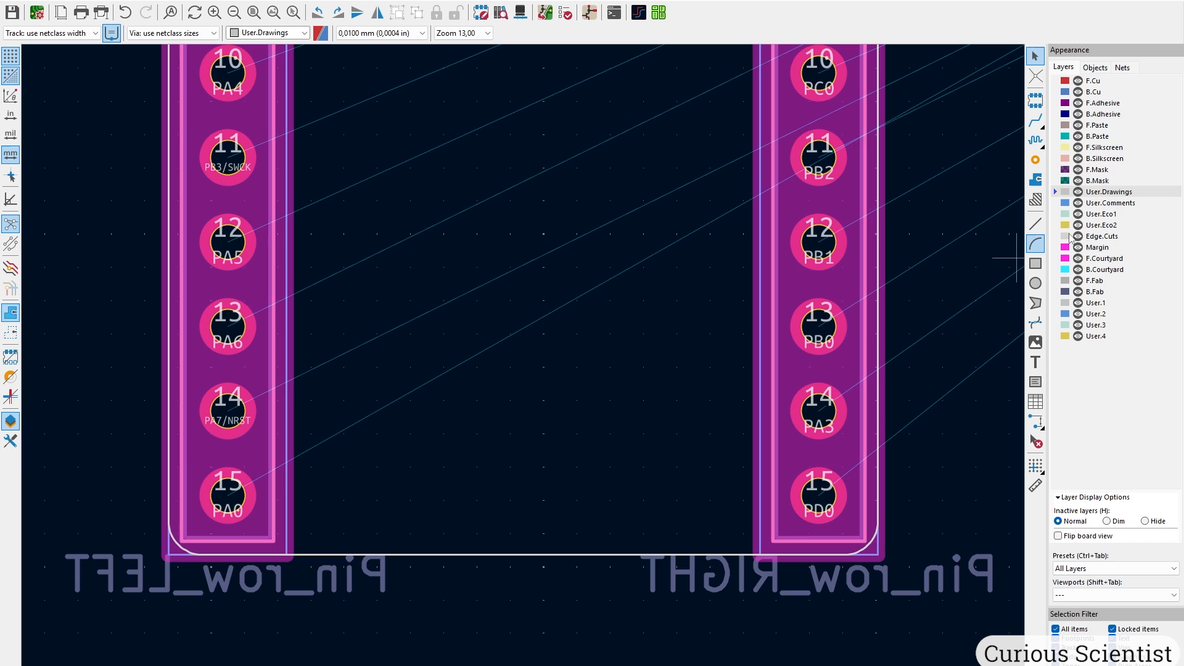
left_click(1039, 225)
scroll(529, 357, "up", 9)
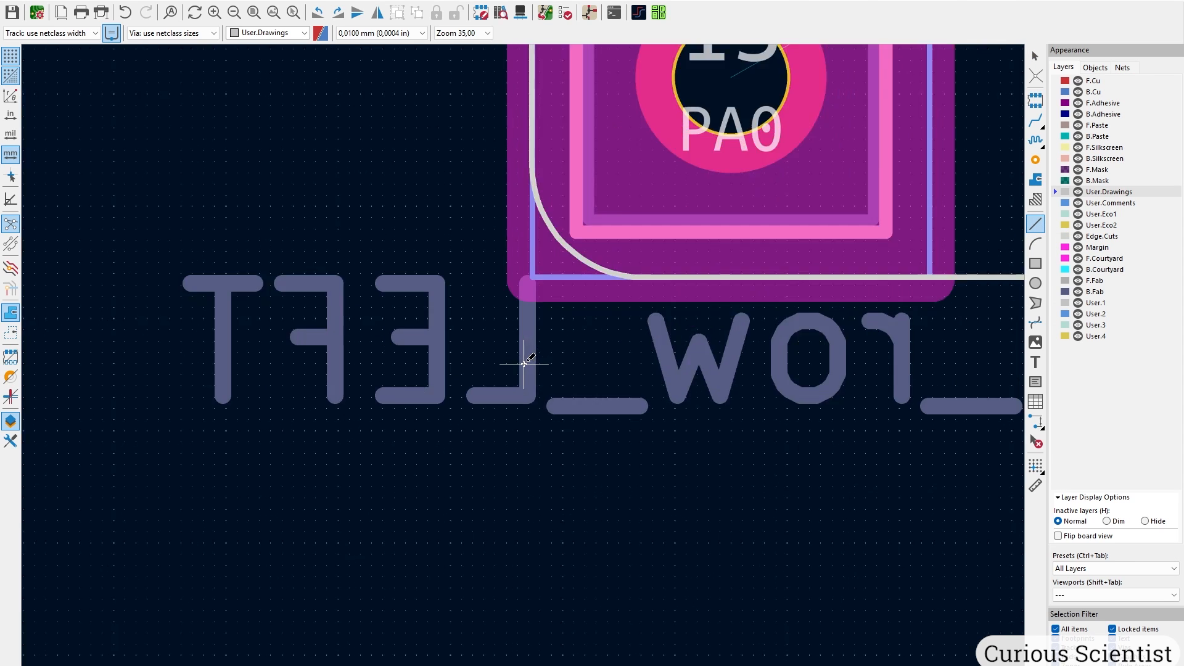
scroll(479, 535, "up", 3)
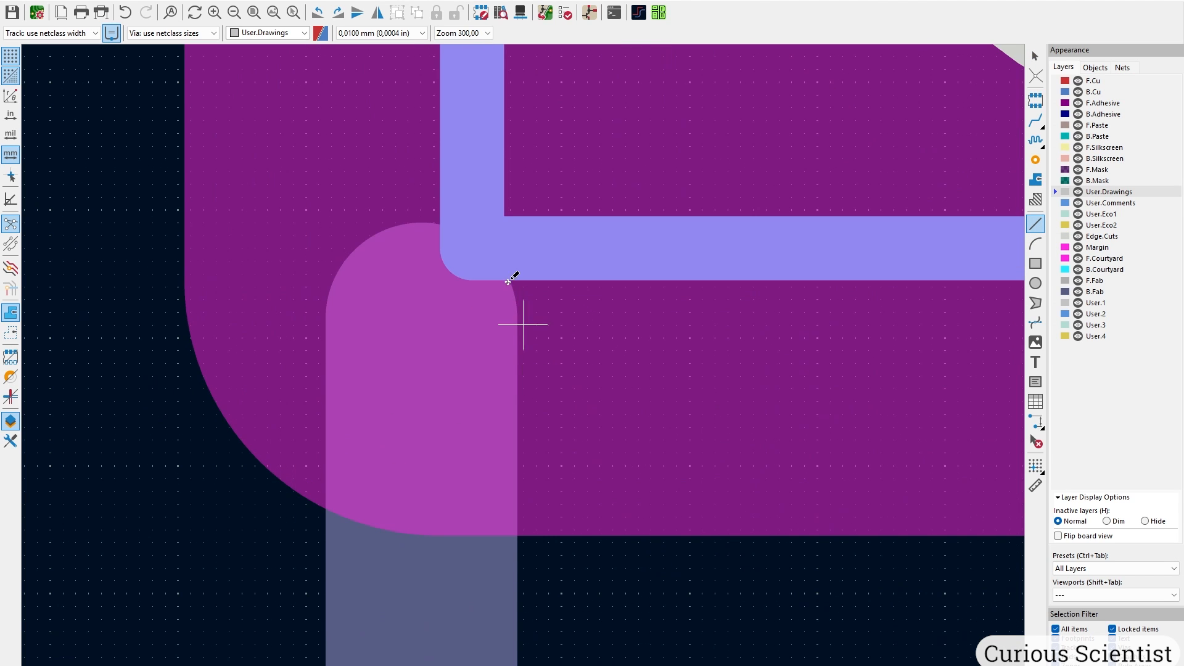
left_click(474, 243)
scroll(519, 363, "down", 10)
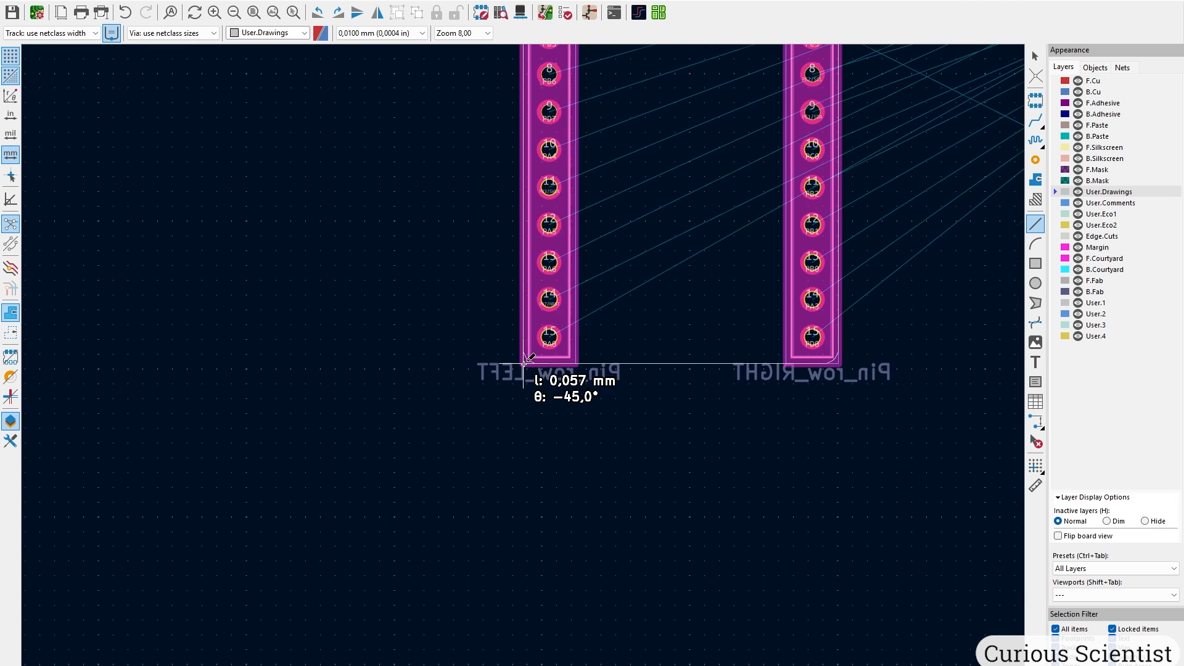
scroll(525, 364, "up", 5)
scroll(525, 364, "up", 7)
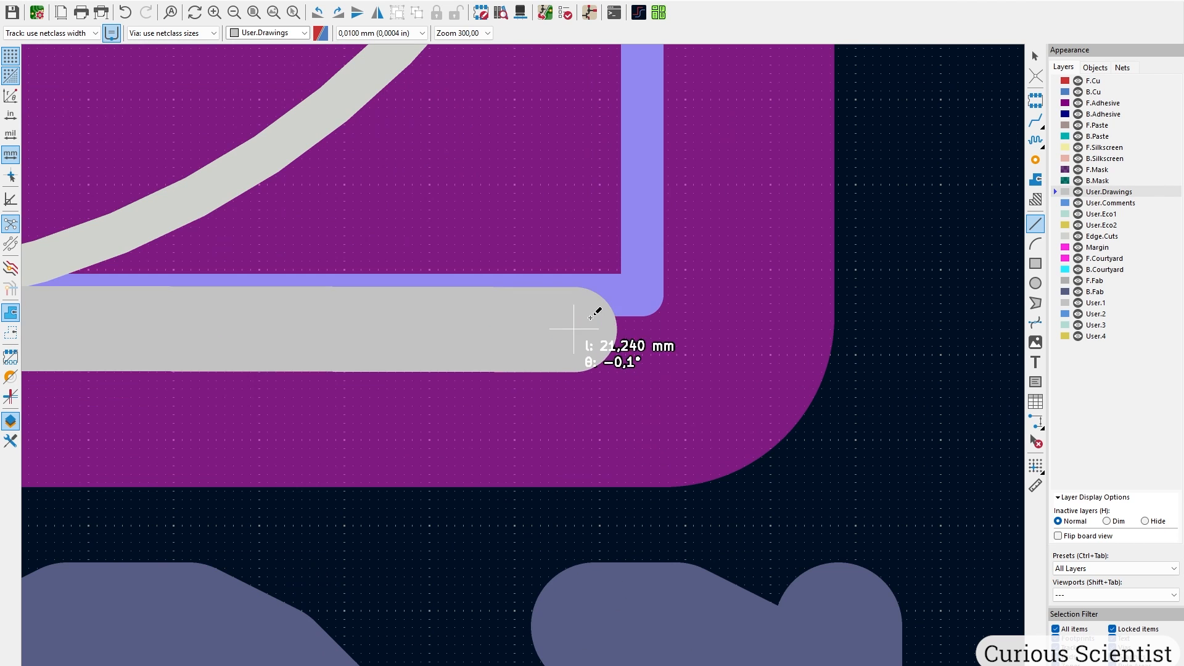
left_click(642, 288)
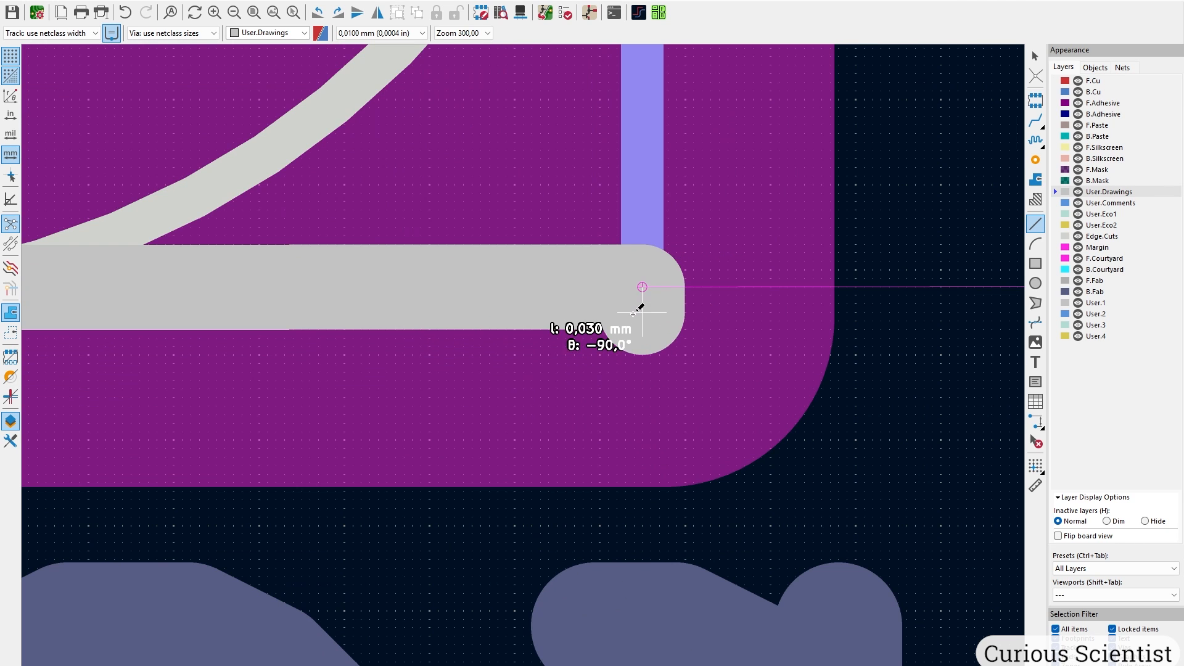
scroll(642, 287, "down", 3)
scroll(528, 351, "down", 5)
middle_click_drag(317, 348, 780, 346)
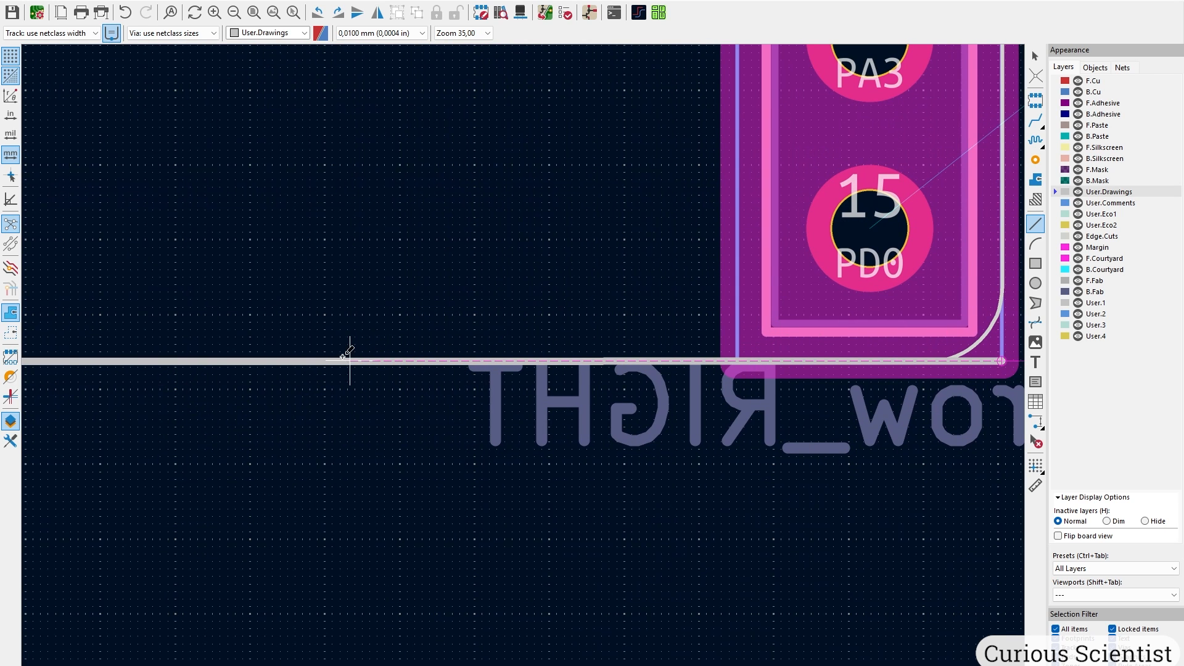
left_click(204, 361)
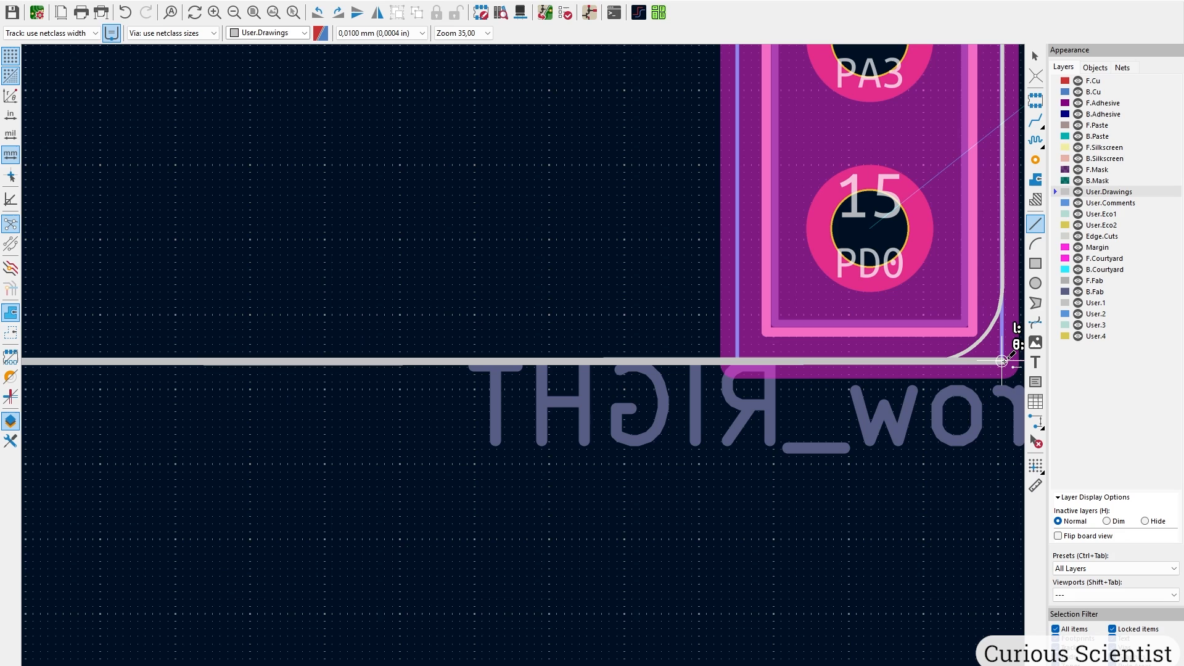
Draw the vertical centre line between J3 and J4 up to the top edge, then make B.Cu active.
middle_click_drag(1002, 361, 806, 371)
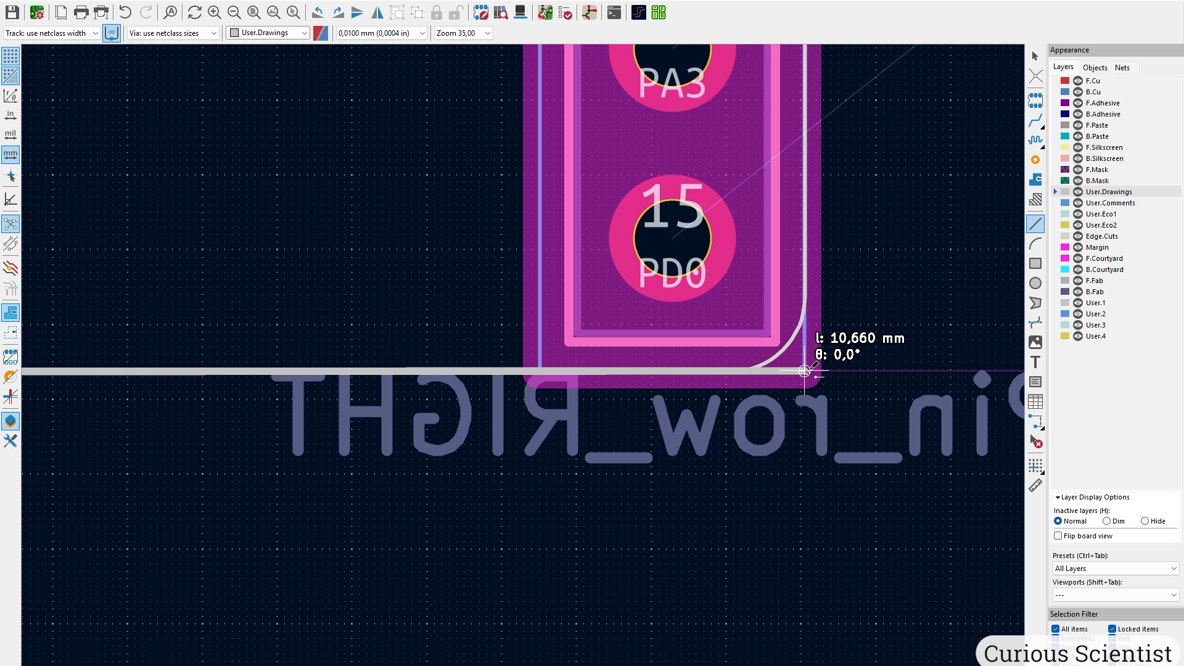
left_click(805, 371)
scroll(805, 370, "down", 5)
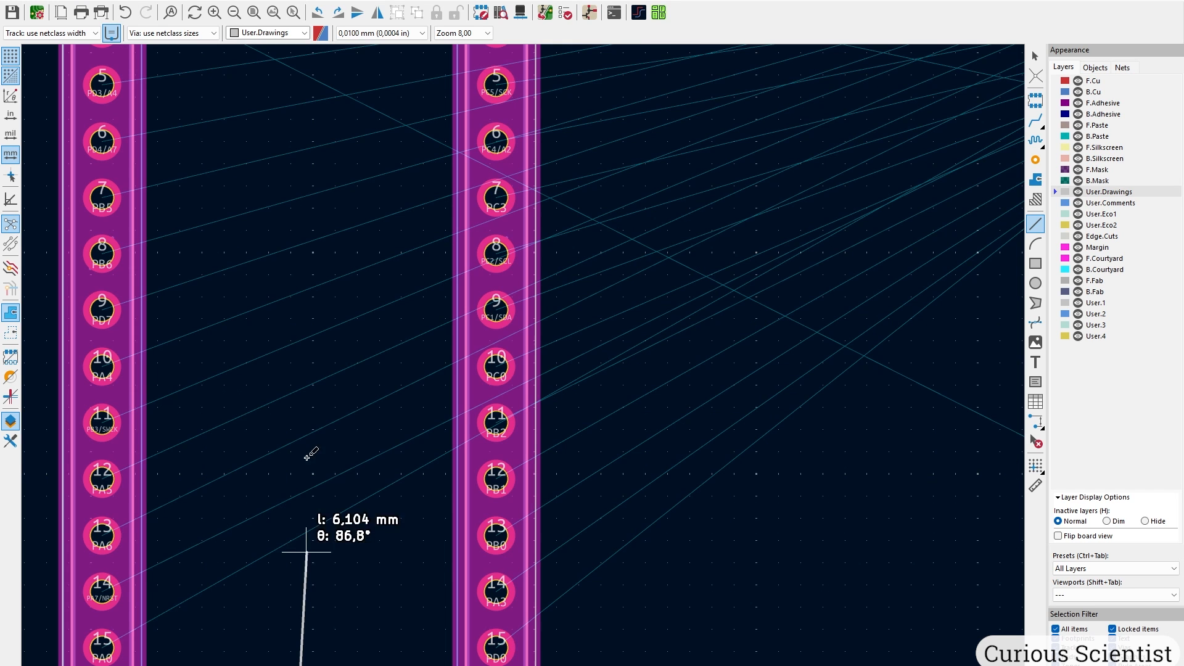
scroll(314, 246, "down", 2)
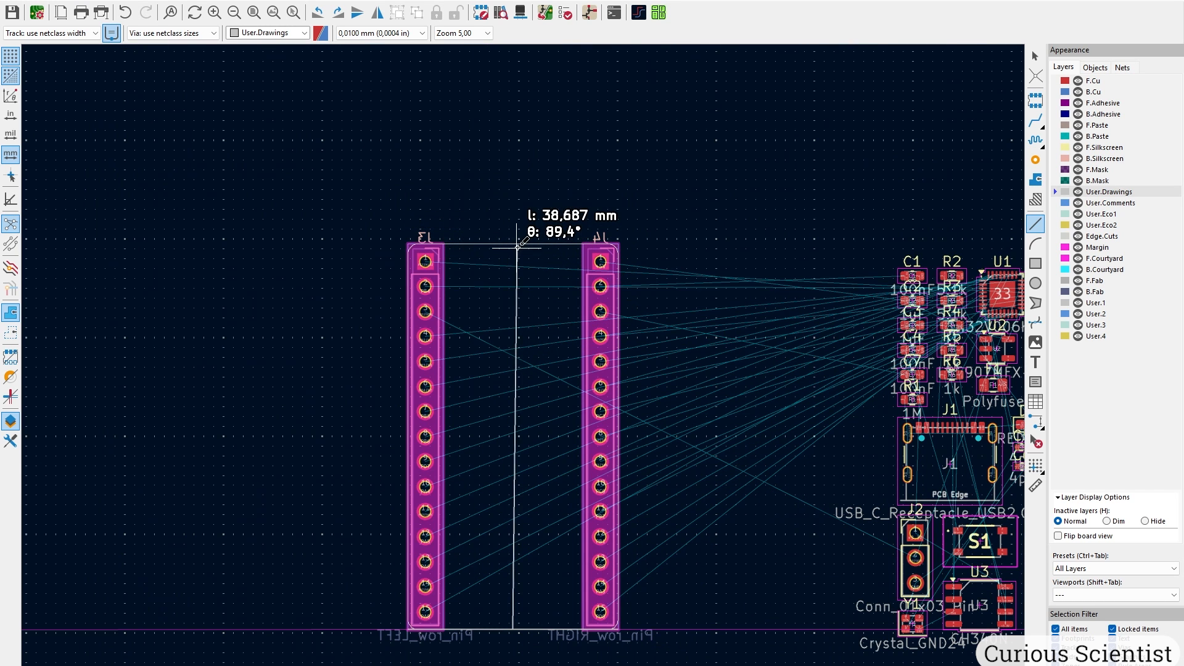
scroll(512, 244, "up", 10)
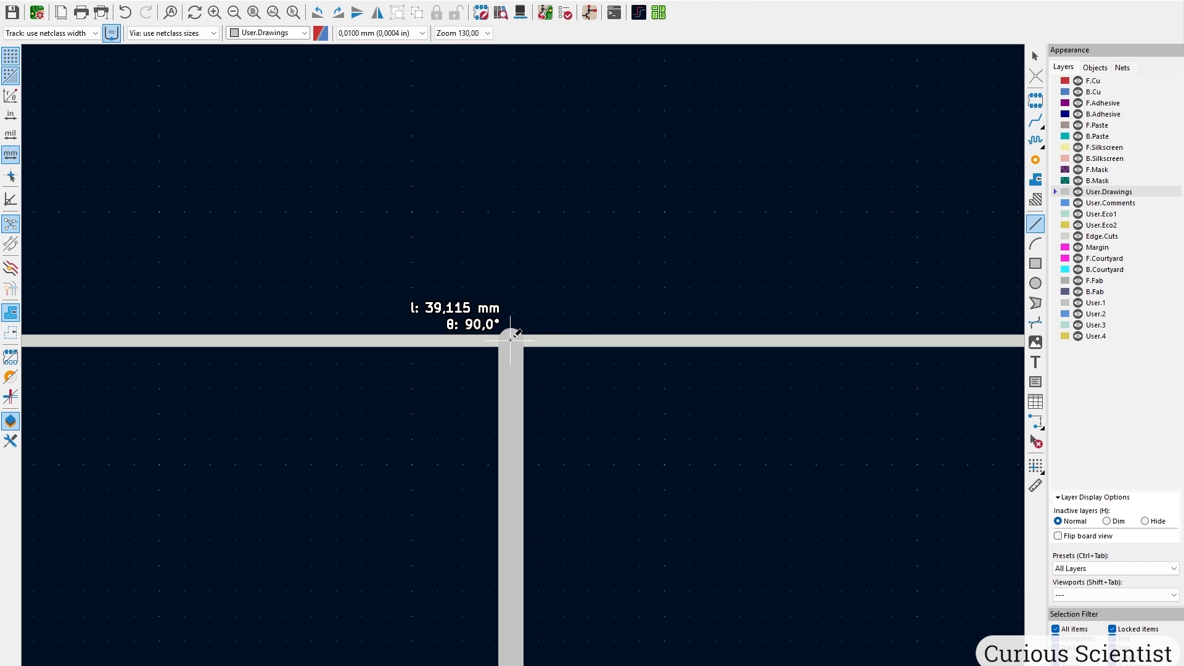
left_click(511, 340)
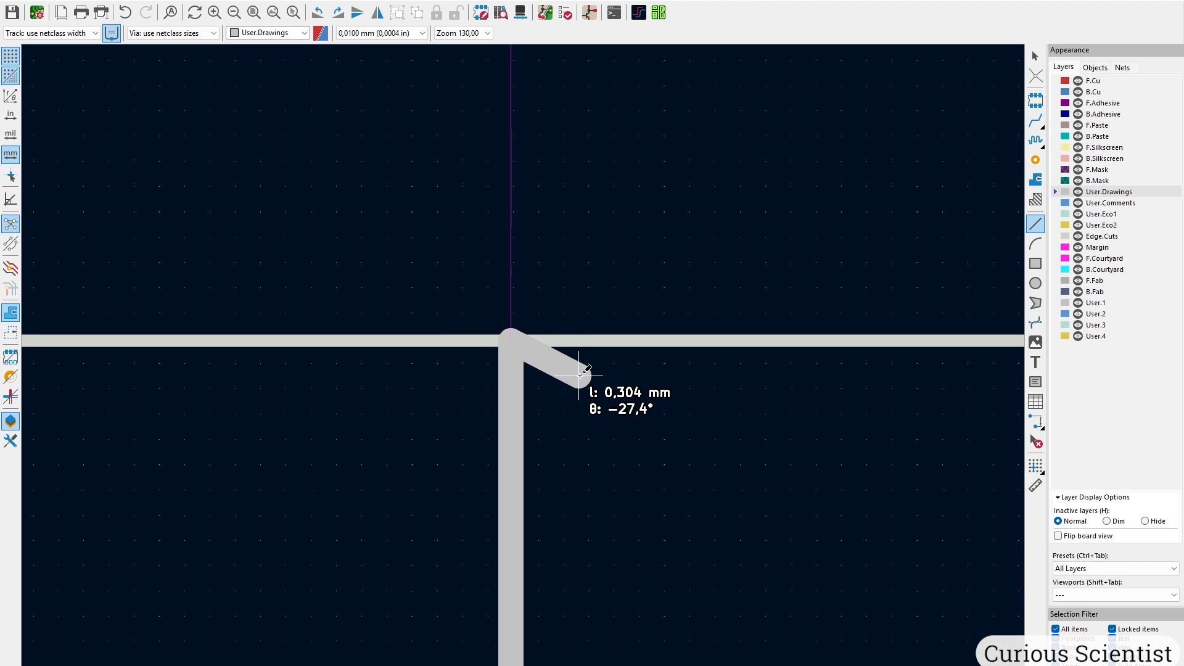
scroll(577, 373, "down", 5)
scroll(526, 370, "down", 3)
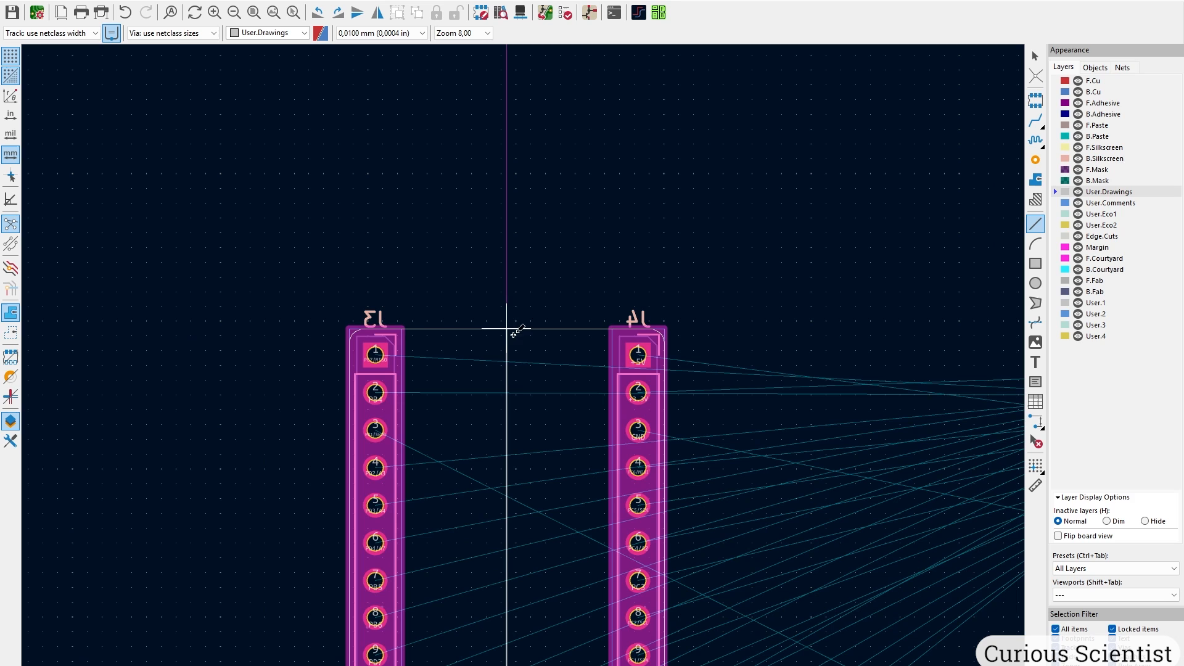
middle_click_drag(542, 407, 546, 265)
scroll(546, 266, "down", 2)
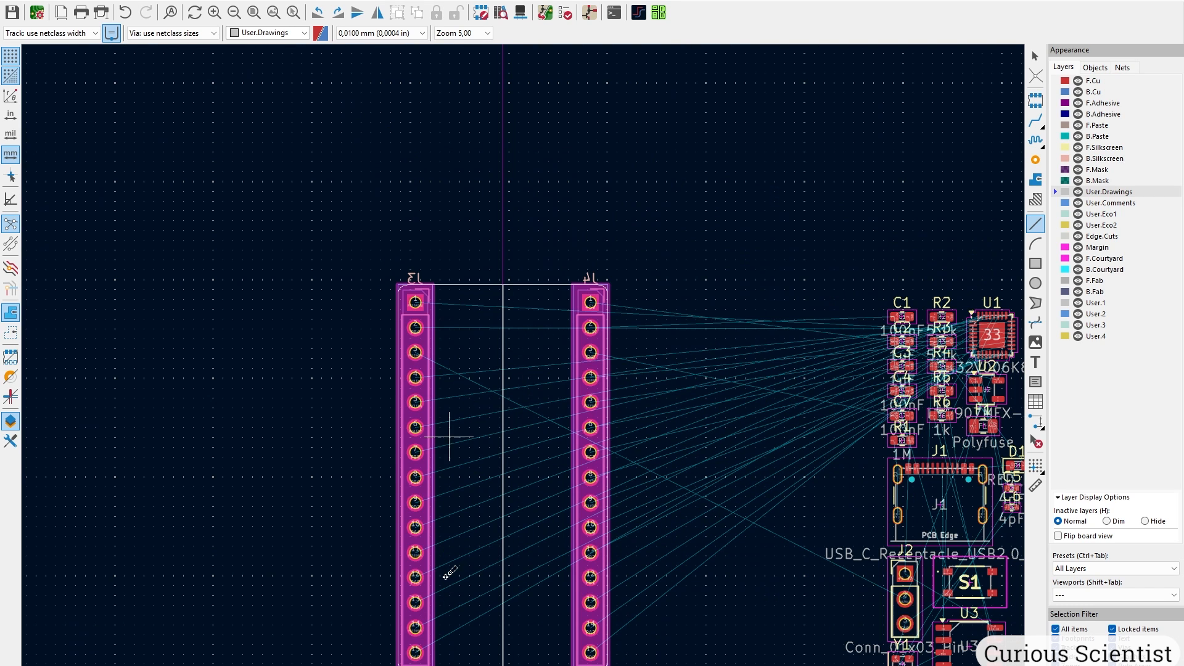
middle_click_drag(523, 449, 520, 389)
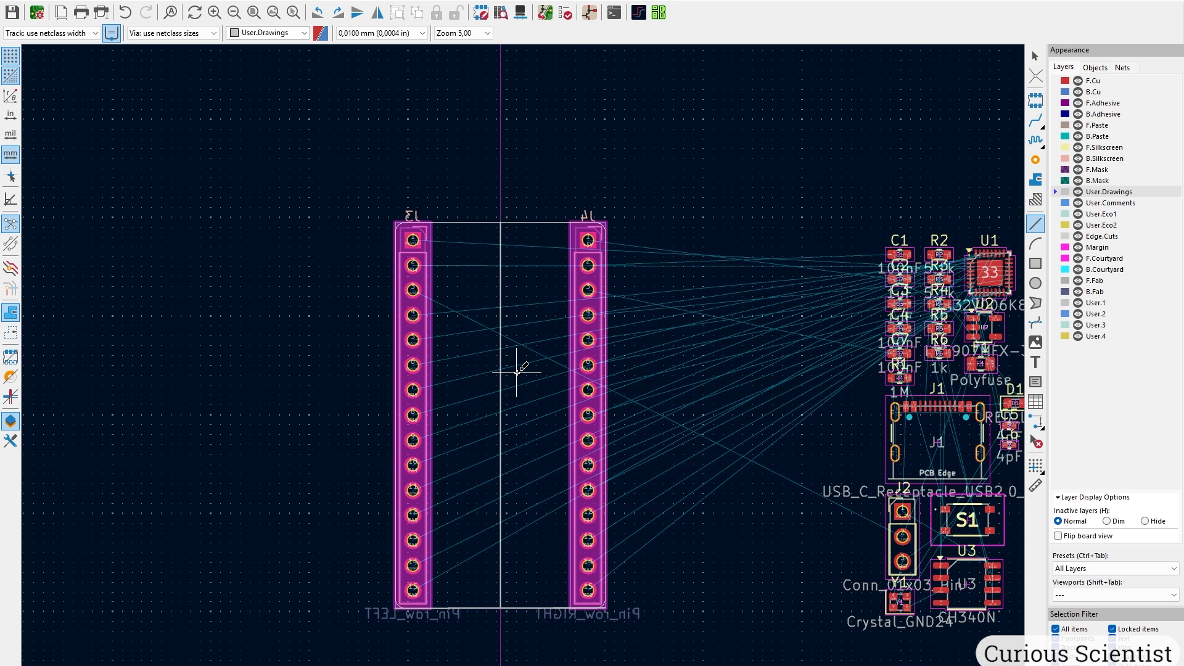
key("Escape")
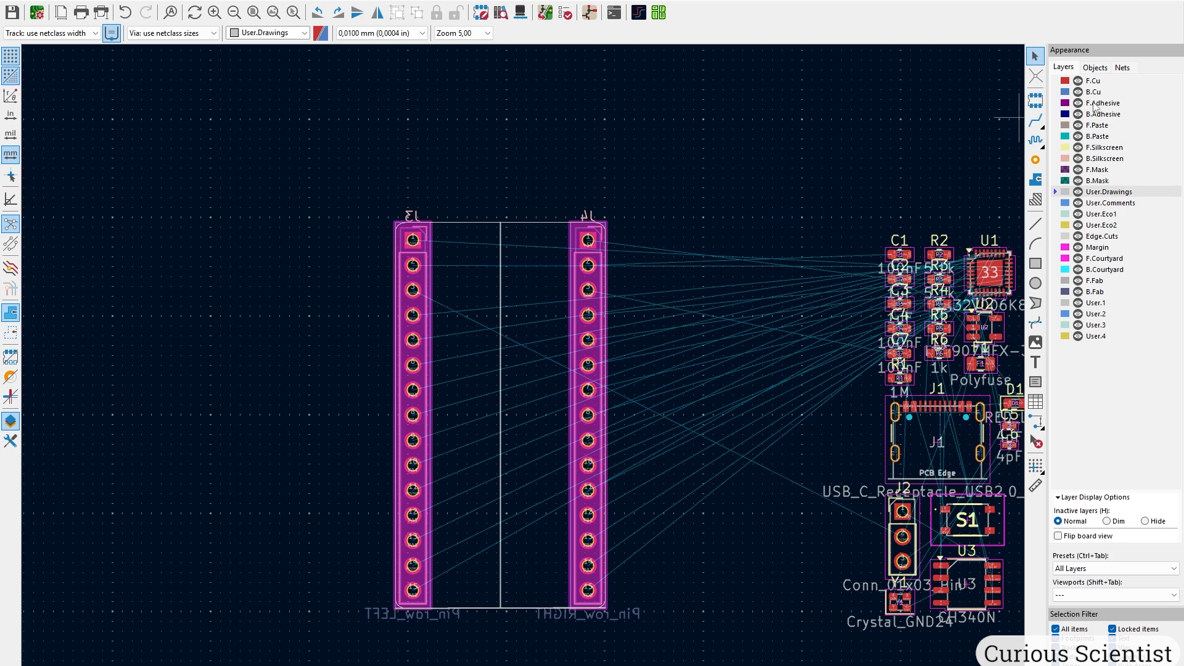
left_click(1097, 92)
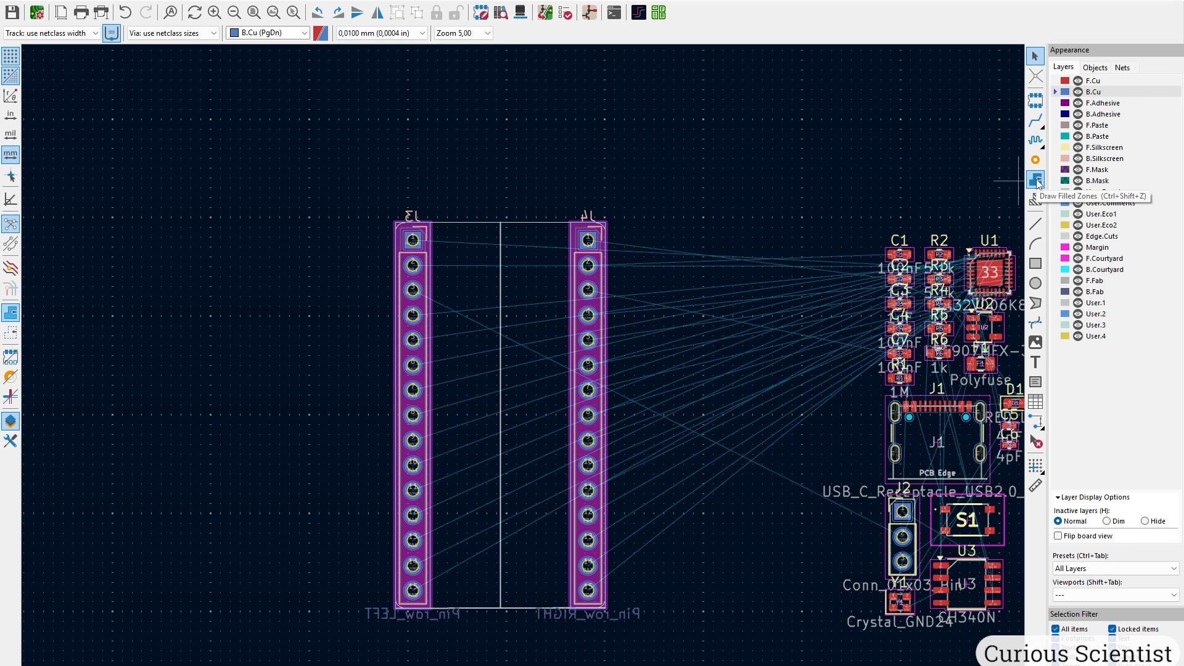
Start a B.Cu filled zone at its first corner and assign it to net GND.
left_click(1036, 180)
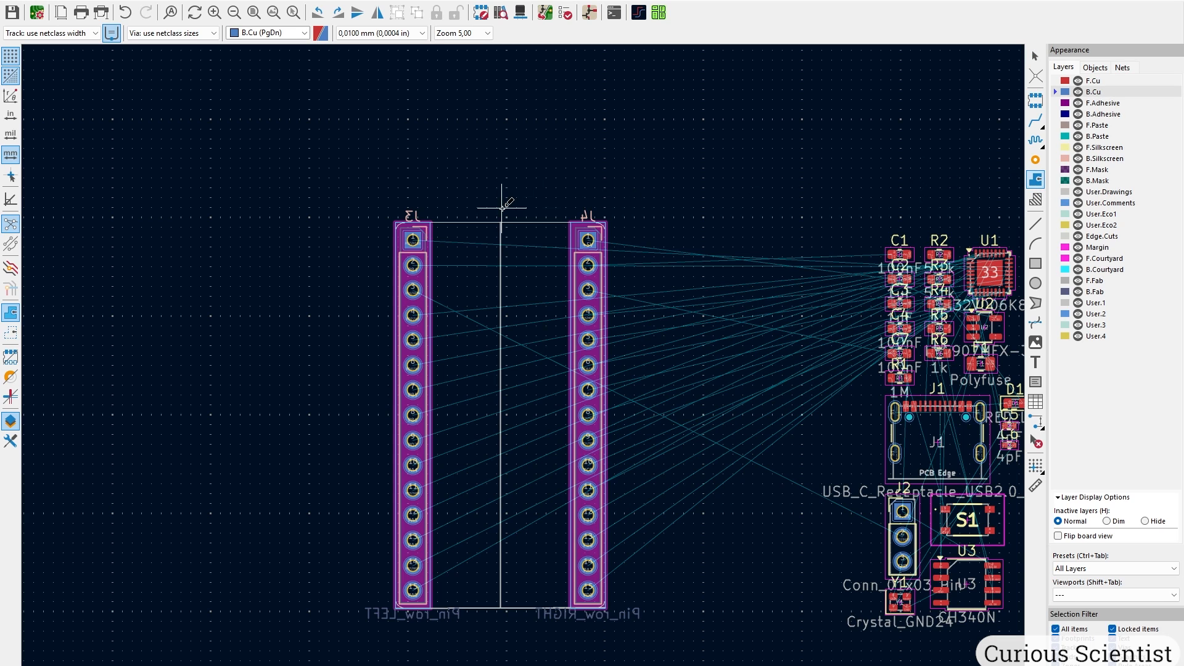
scroll(407, 219, "up", 4)
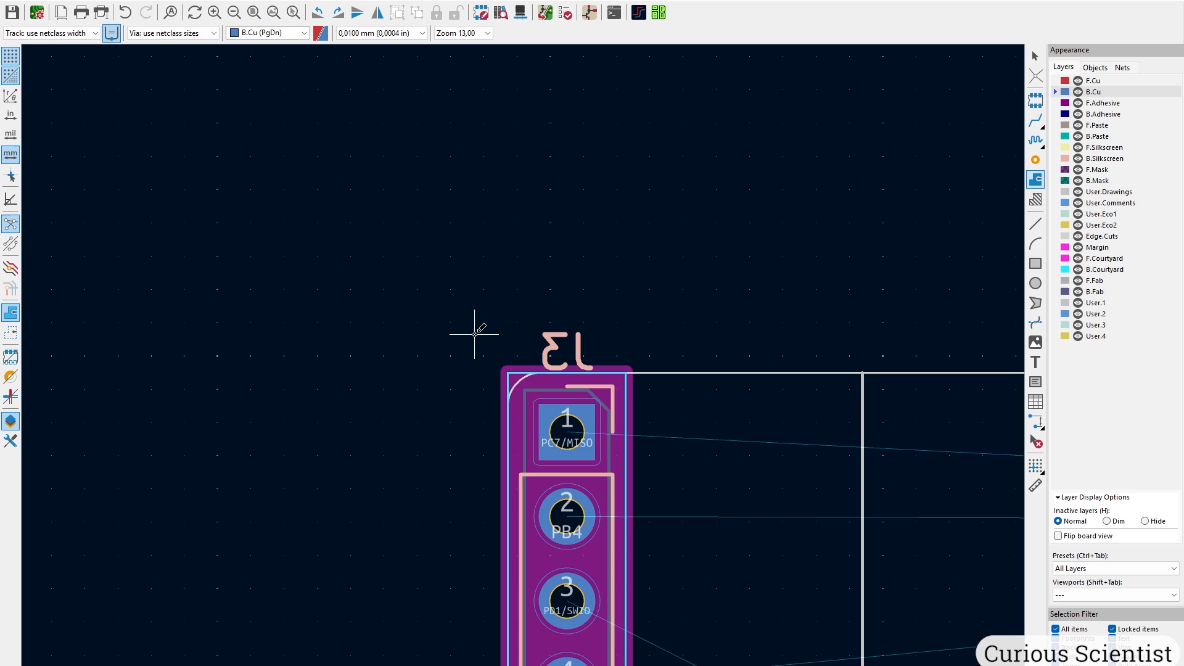
left_click(475, 334)
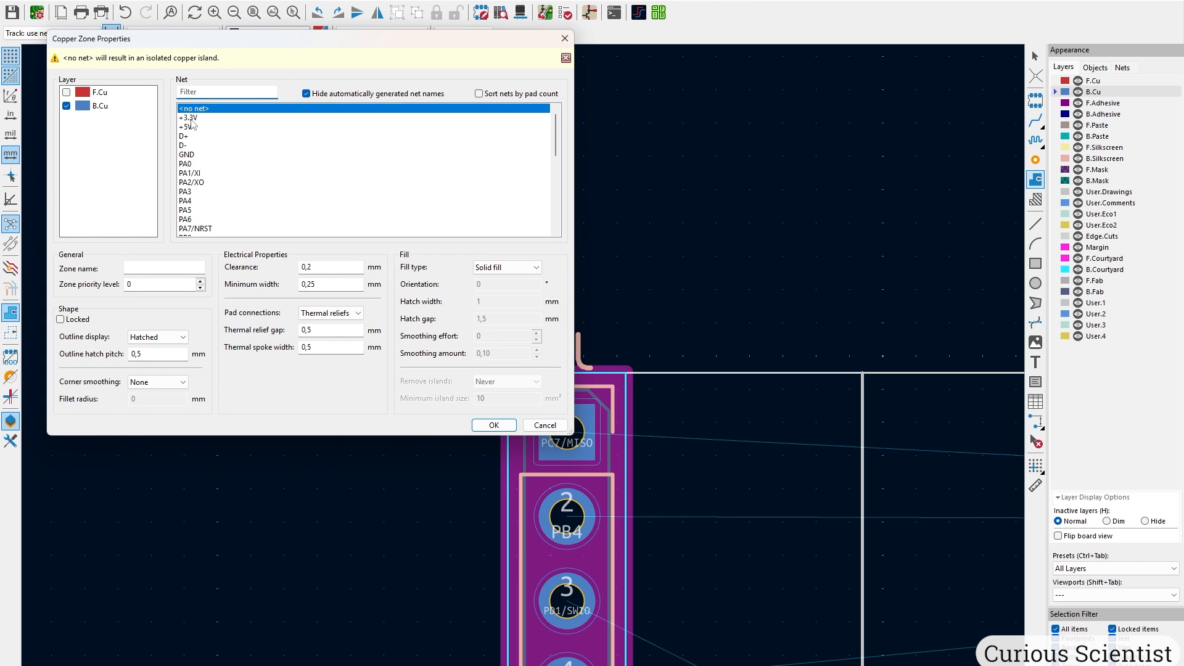
left_click(190, 156)
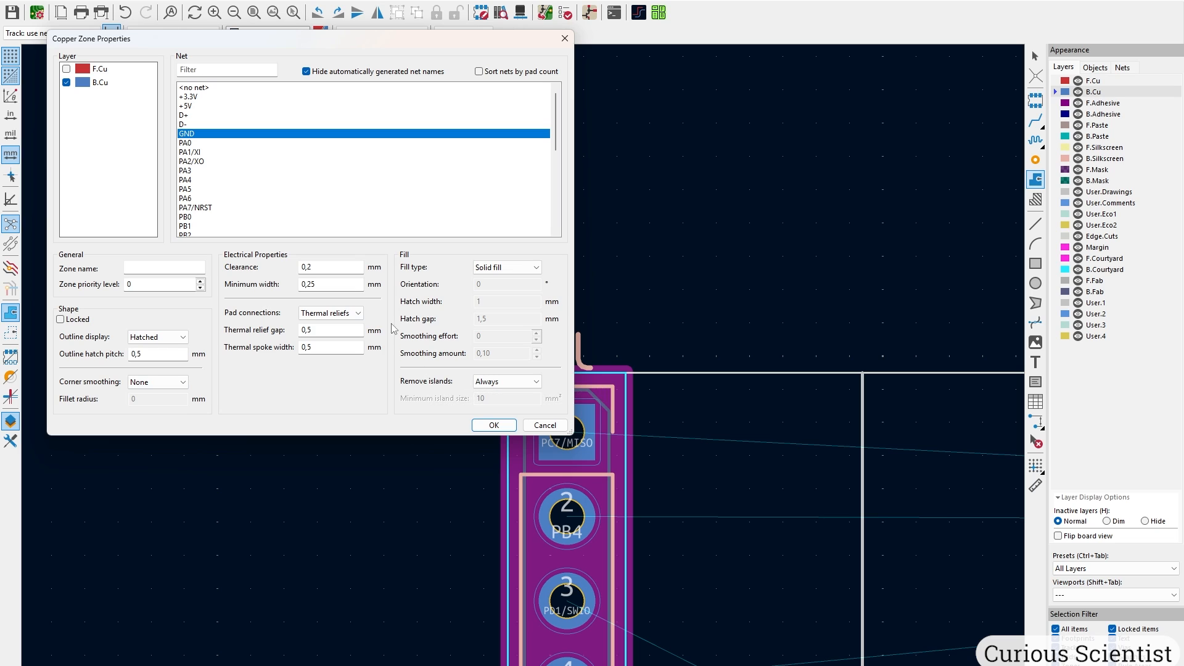
left_click(494, 425)
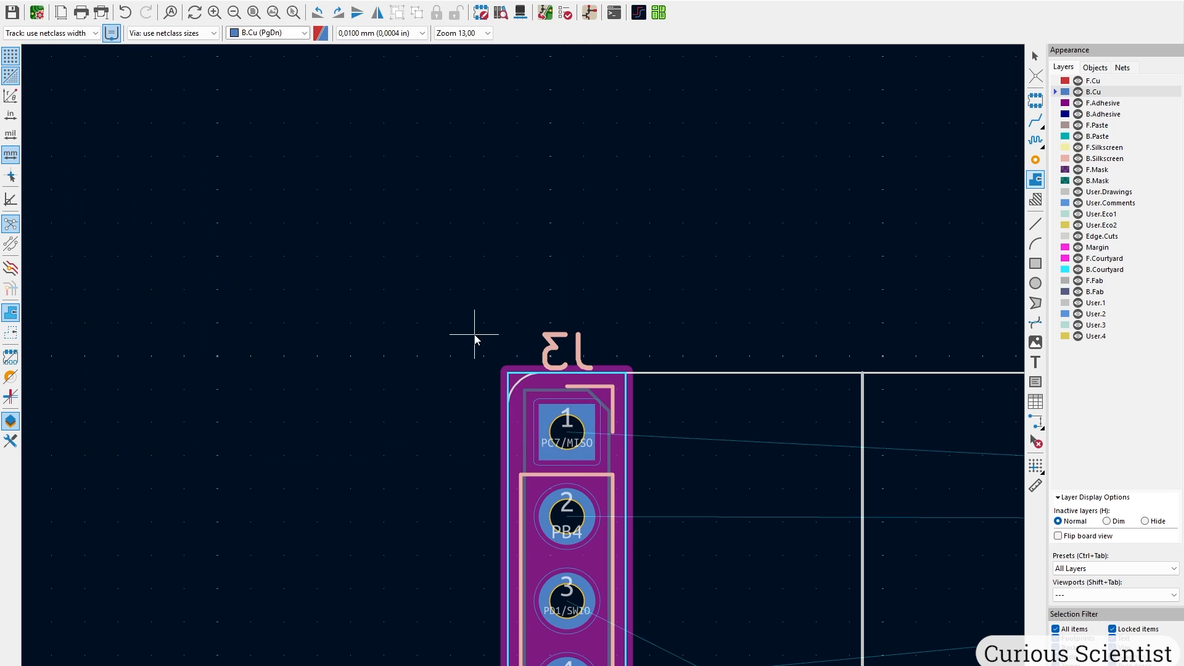
Place the zone's remaining corners around both headers and close the outline.
scroll(475, 330, "down", 5)
scroll(599, 370, "up", 5)
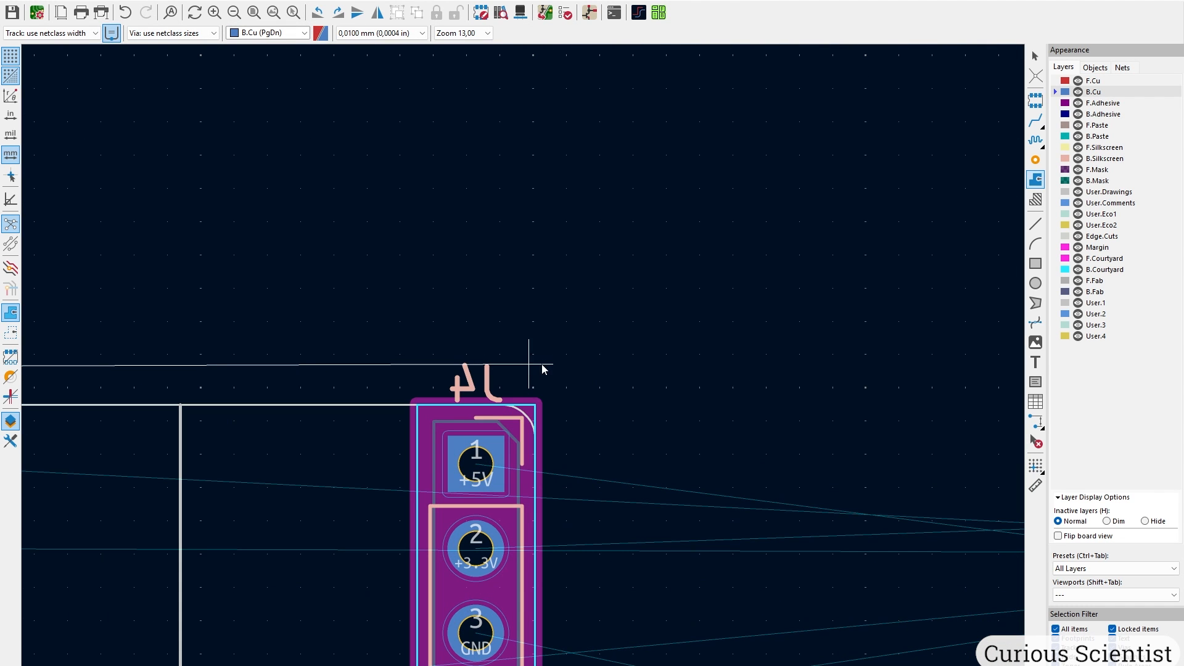
left_click(568, 366)
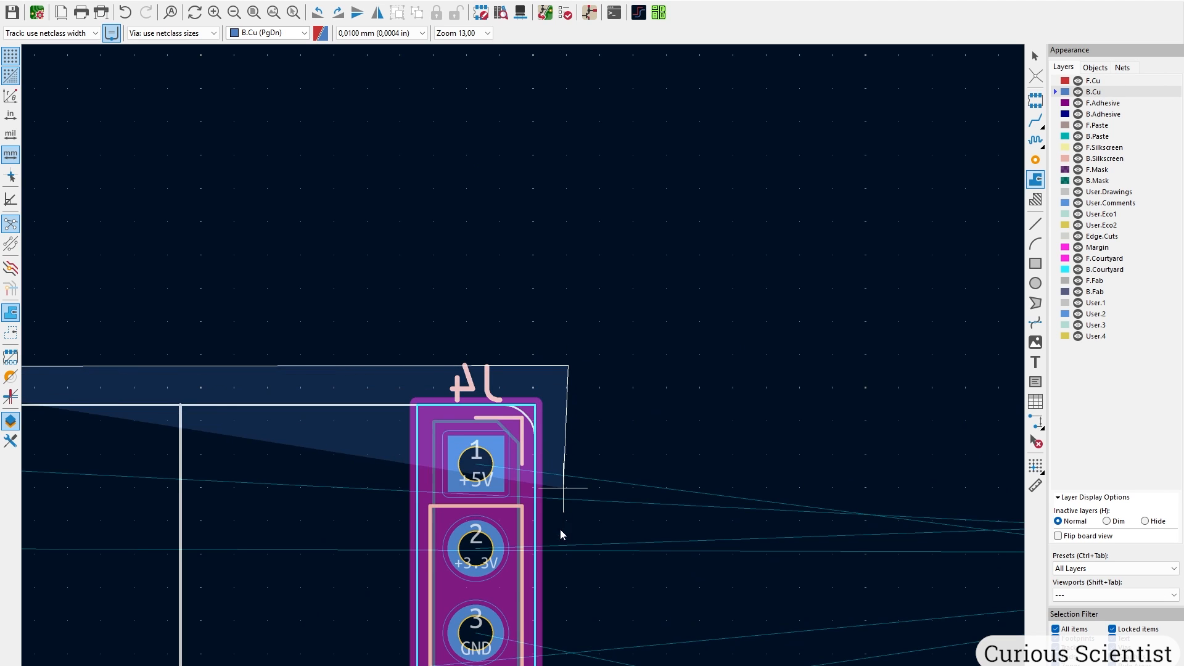
scroll(526, 368, "down", 3)
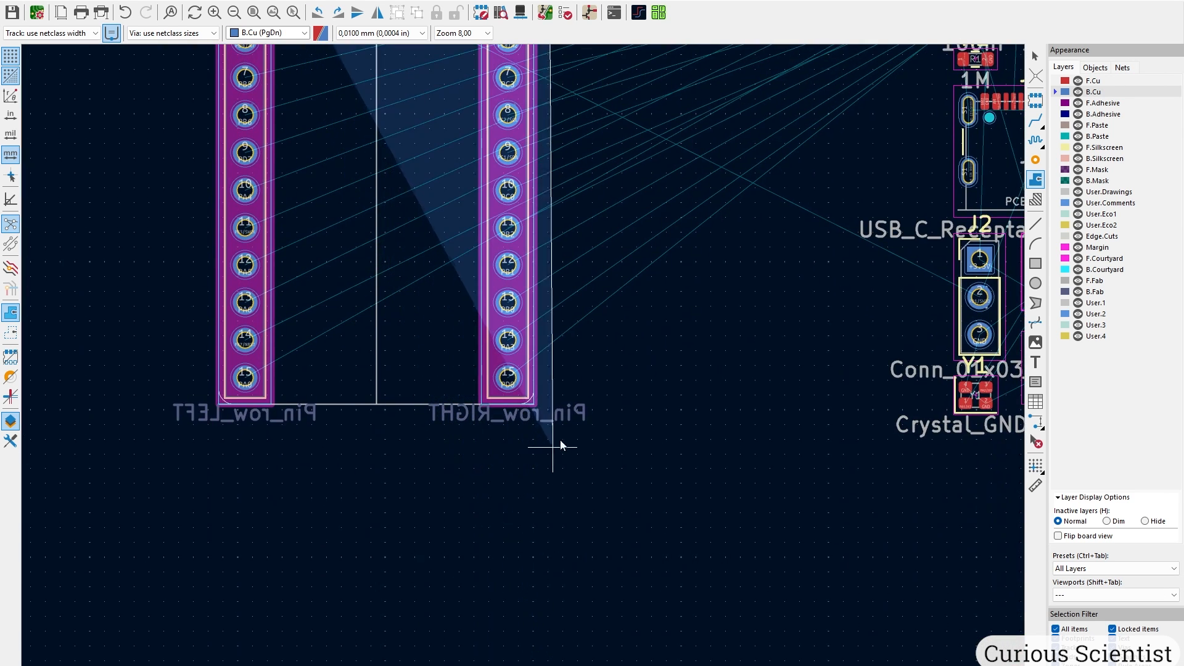
left_click(552, 415)
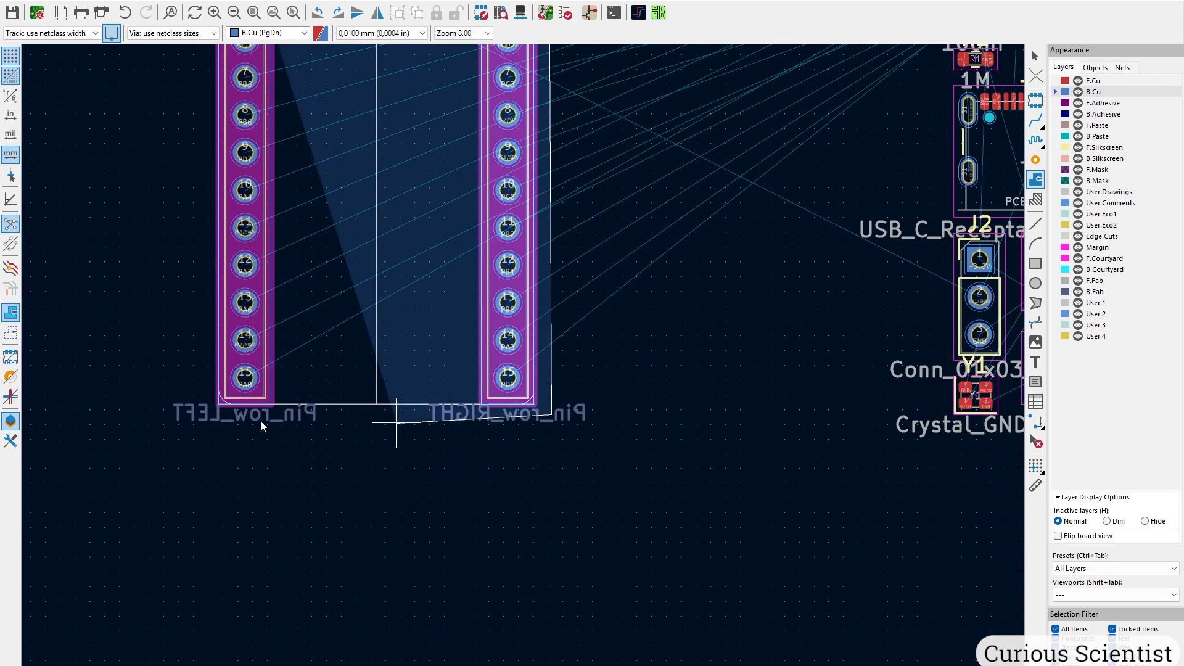
left_click(203, 418)
scroll(220, 99, "down", 5)
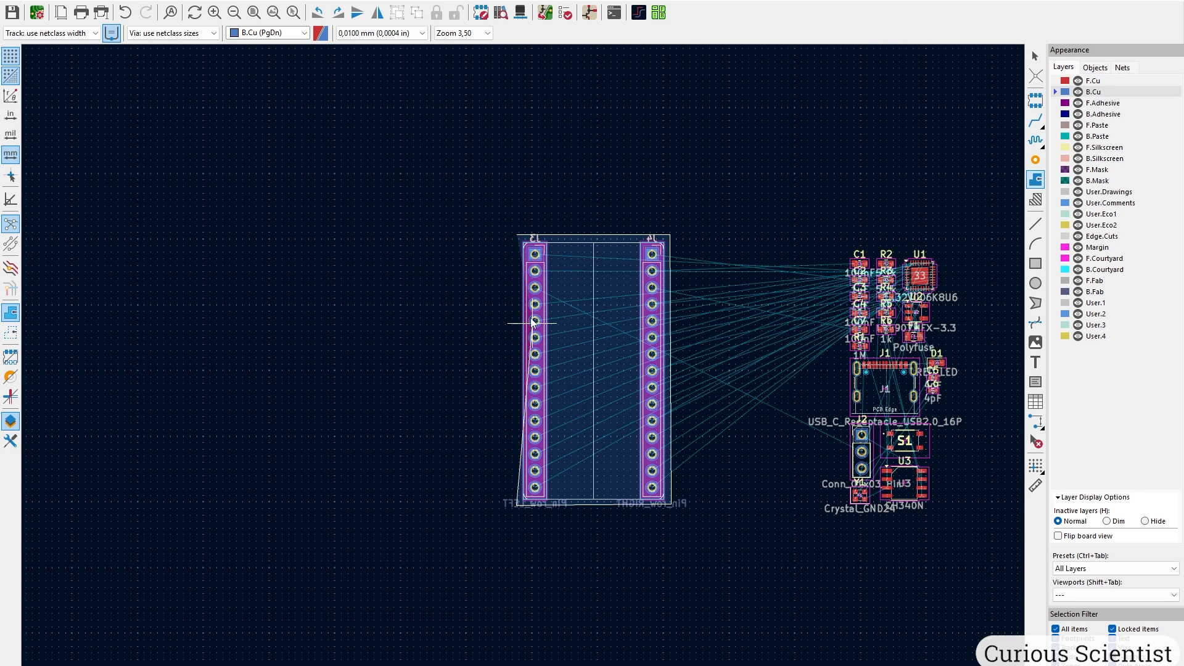
scroll(529, 323, "up", 8)
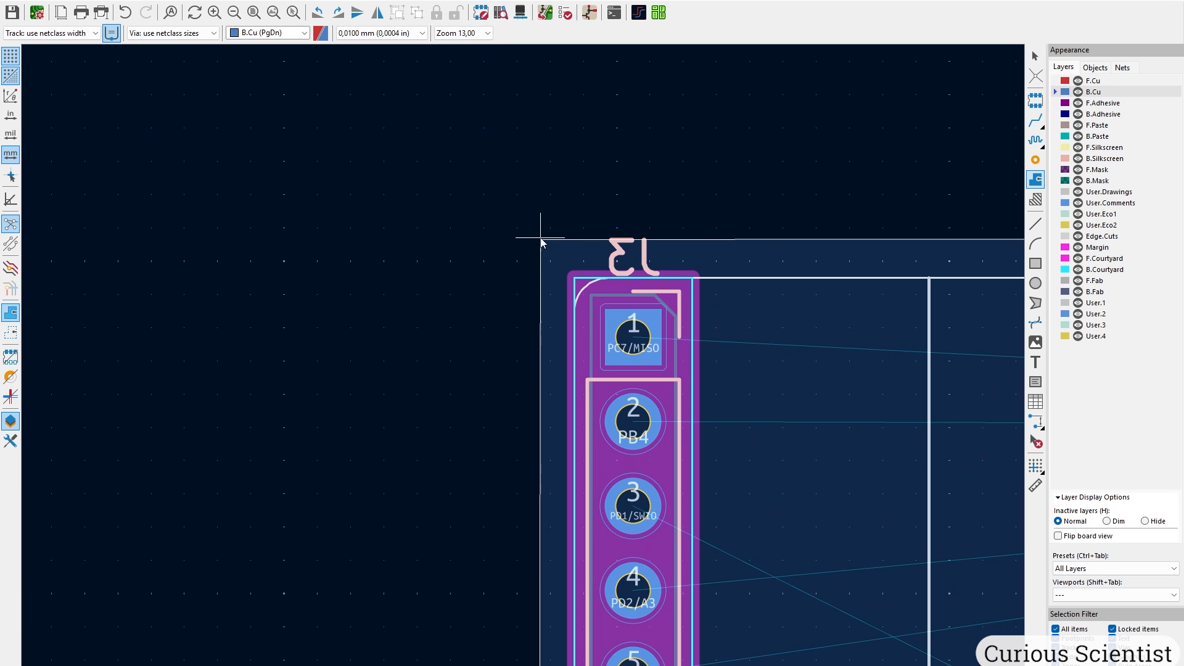
left_click(541, 239)
scroll(624, 258, "down", 4)
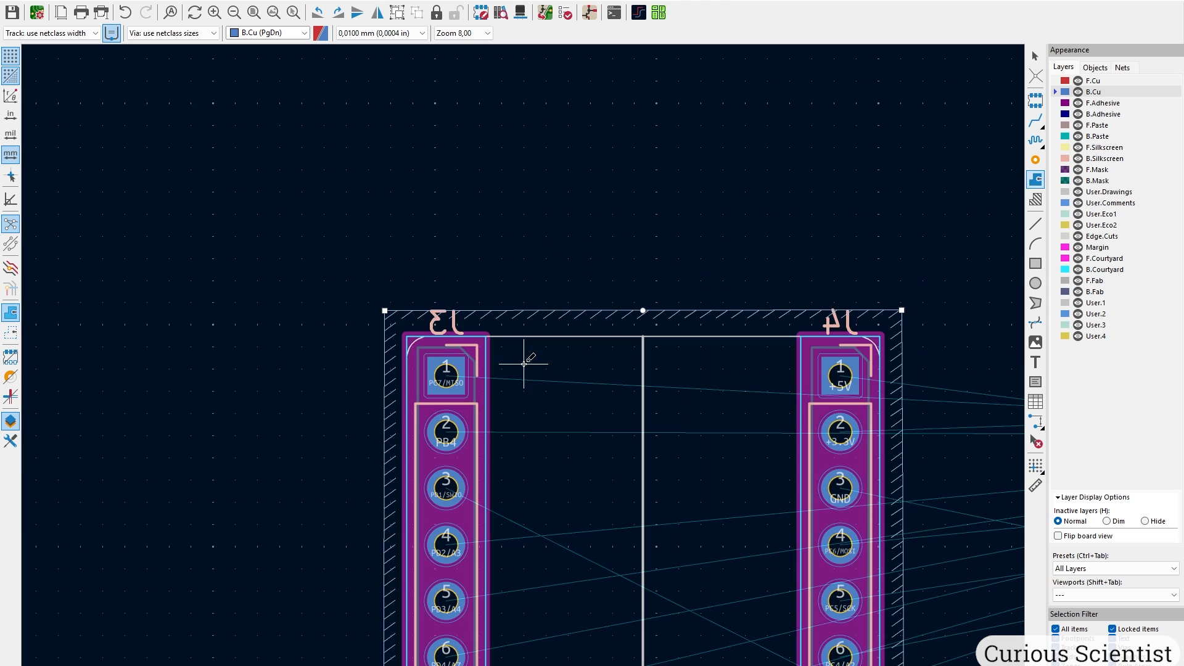
key("Escape")
Fill the zone with B and view the board in 3D.
scroll(502, 291, "down", 3)
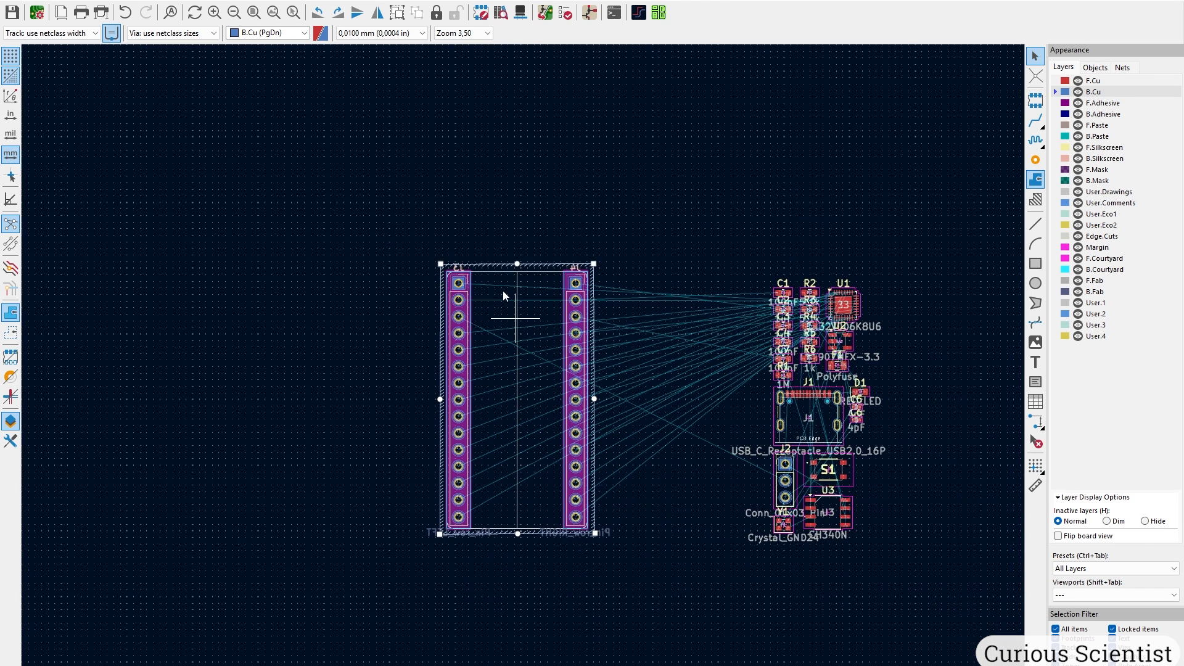
scroll(502, 290, "up", 1)
key("b")
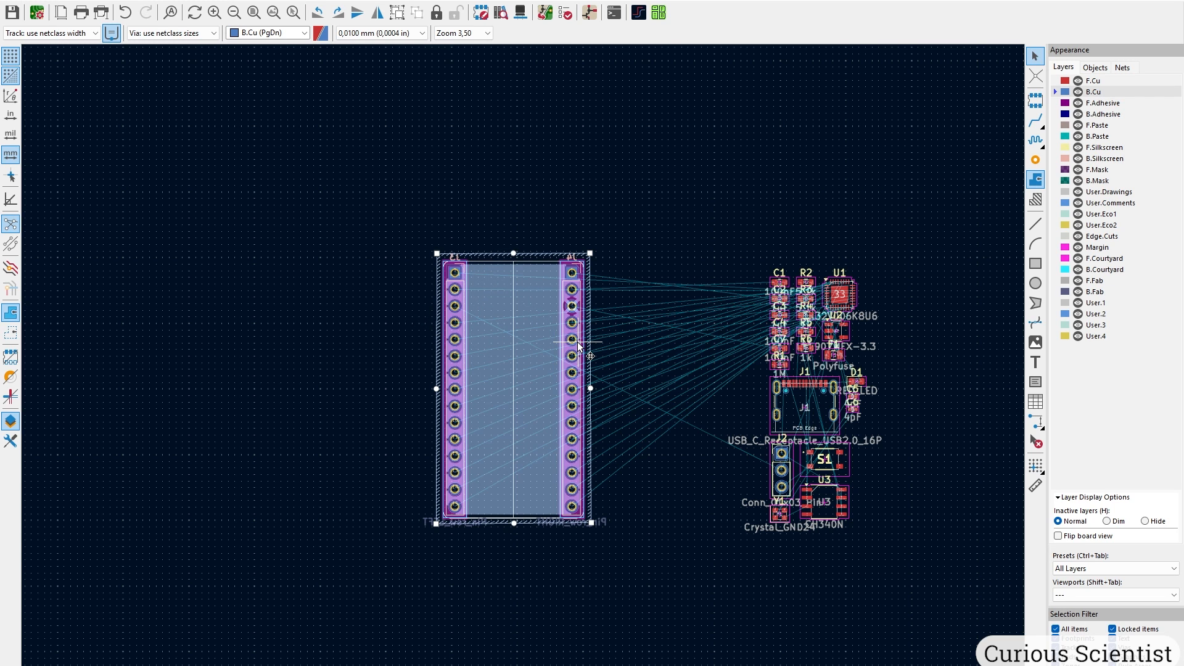
key("alt+3")
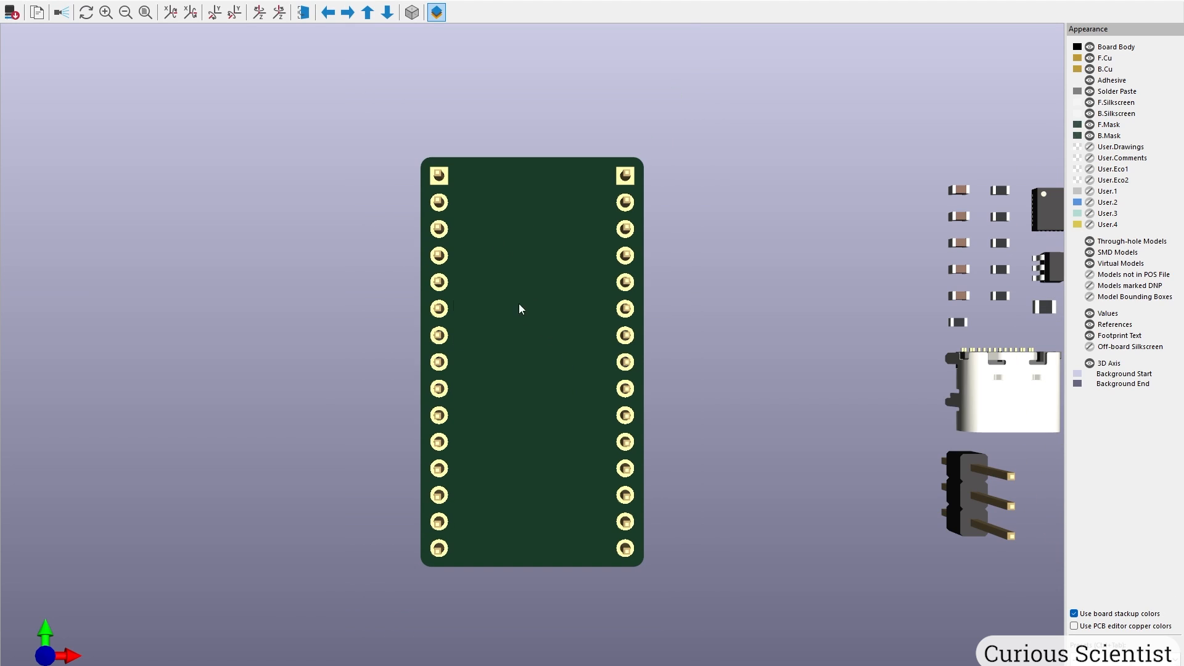
left_click_drag(519, 309, 716, 260)
scroll(594, 537, "up", 5)
middle_click_drag(591, 592, 557, 464)
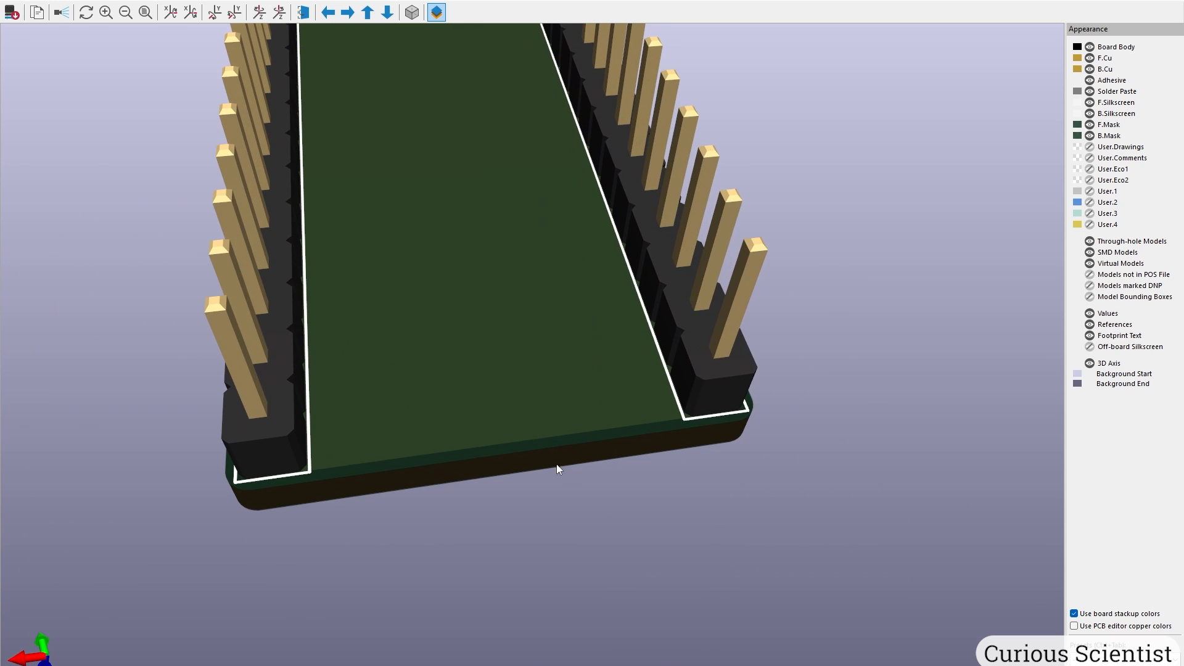
scroll(558, 454, "up", 5)
scroll(615, 553, "down", 5)
scroll(539, 438, "up", 3)
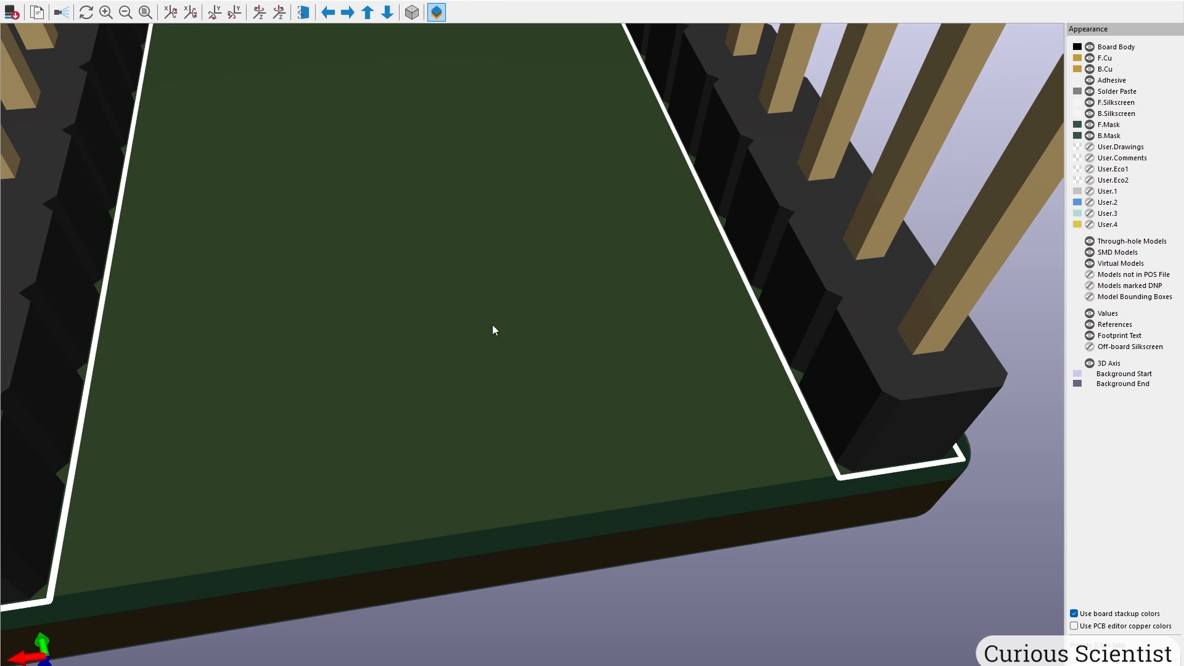
scroll(591, 424, "down", 8)
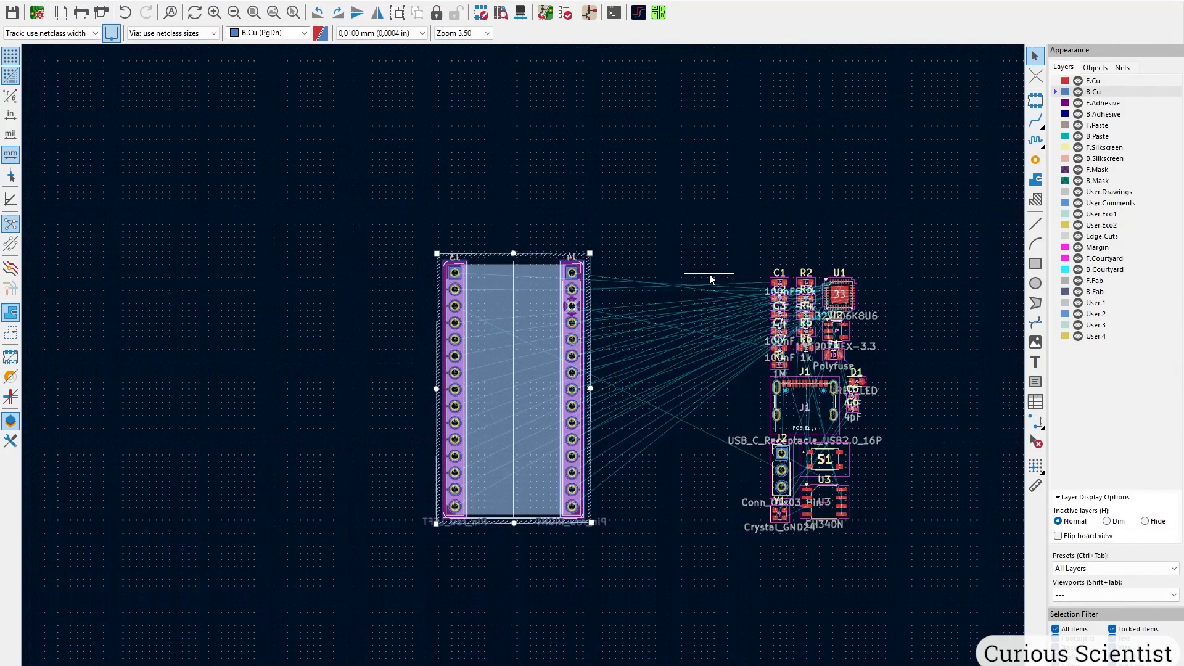
In Board Setup, review Constraints and change the Default net class clearance to 0,2 mm.
scroll(708, 267, "up", 2)
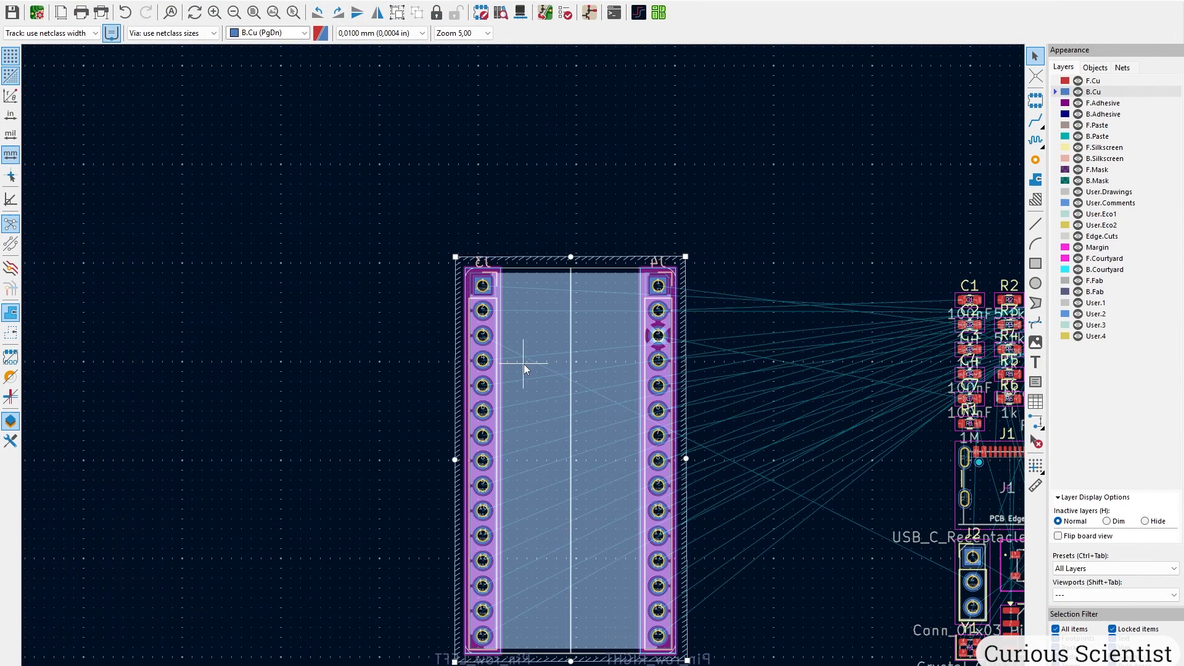
scroll(676, 303, "down", 2, "shift")
left_click(793, 345)
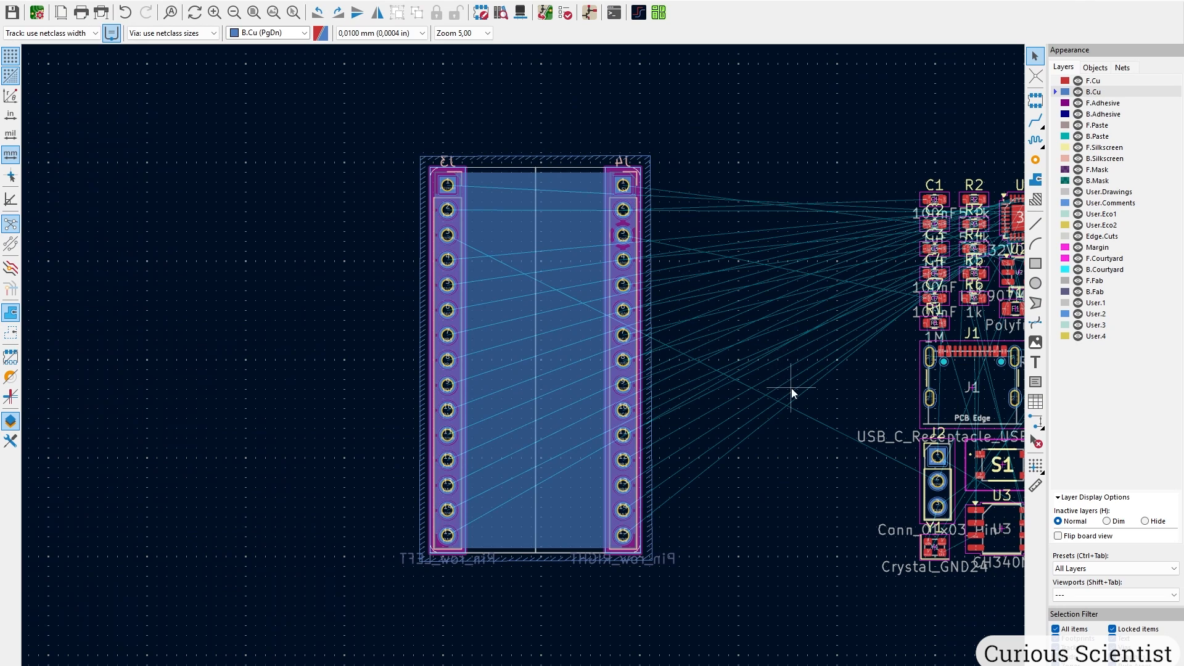
left_click(6, 0)
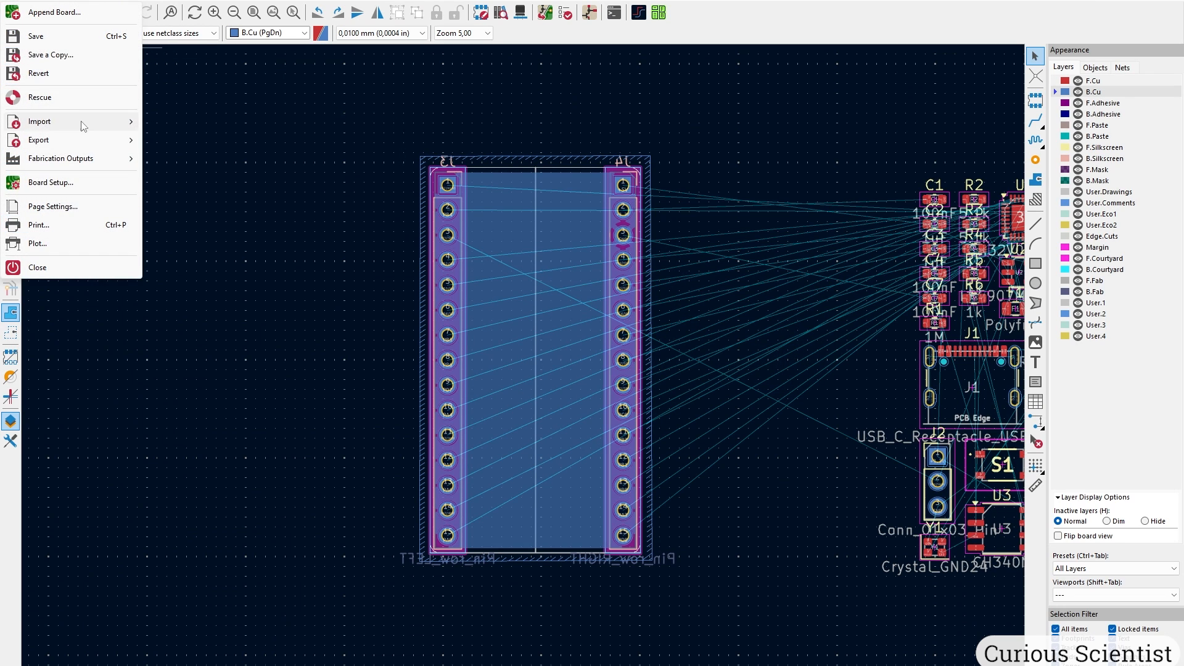
left_click(51, 182)
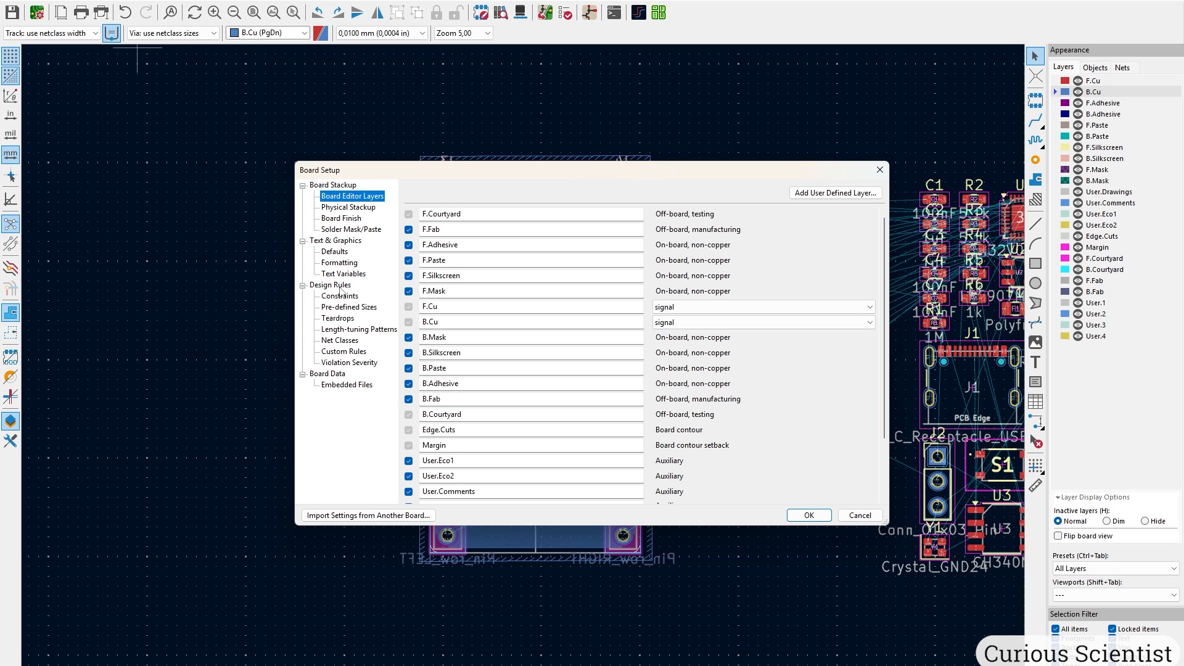
left_click(342, 296)
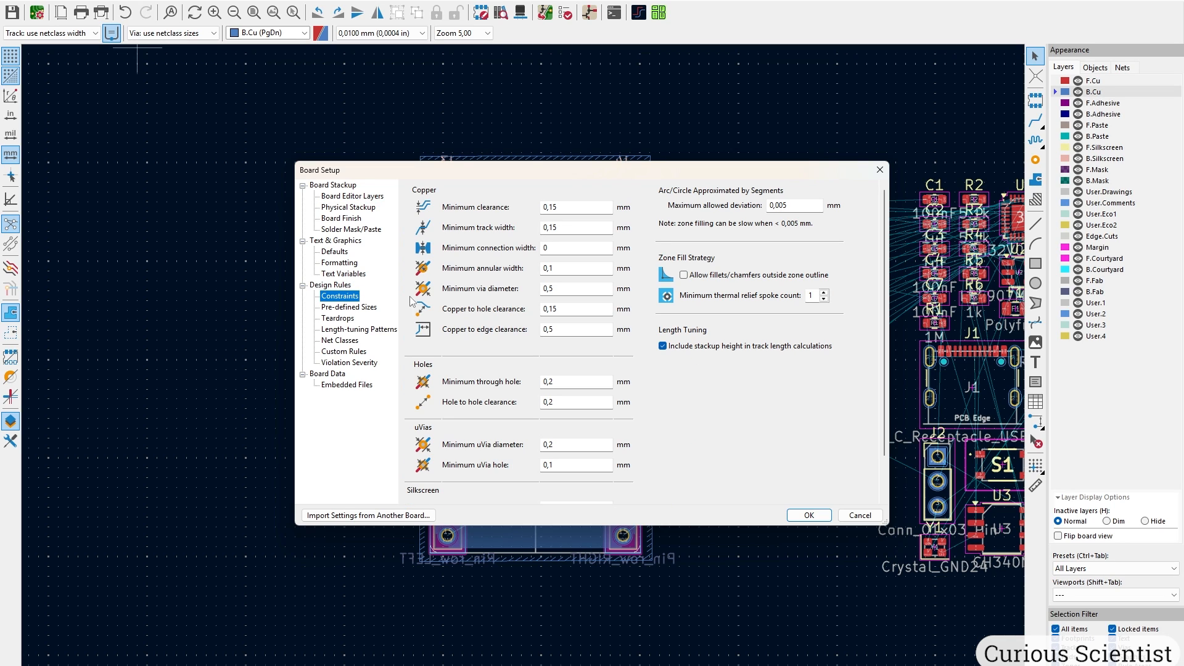
left_click_drag(671, 161, 676, 92)
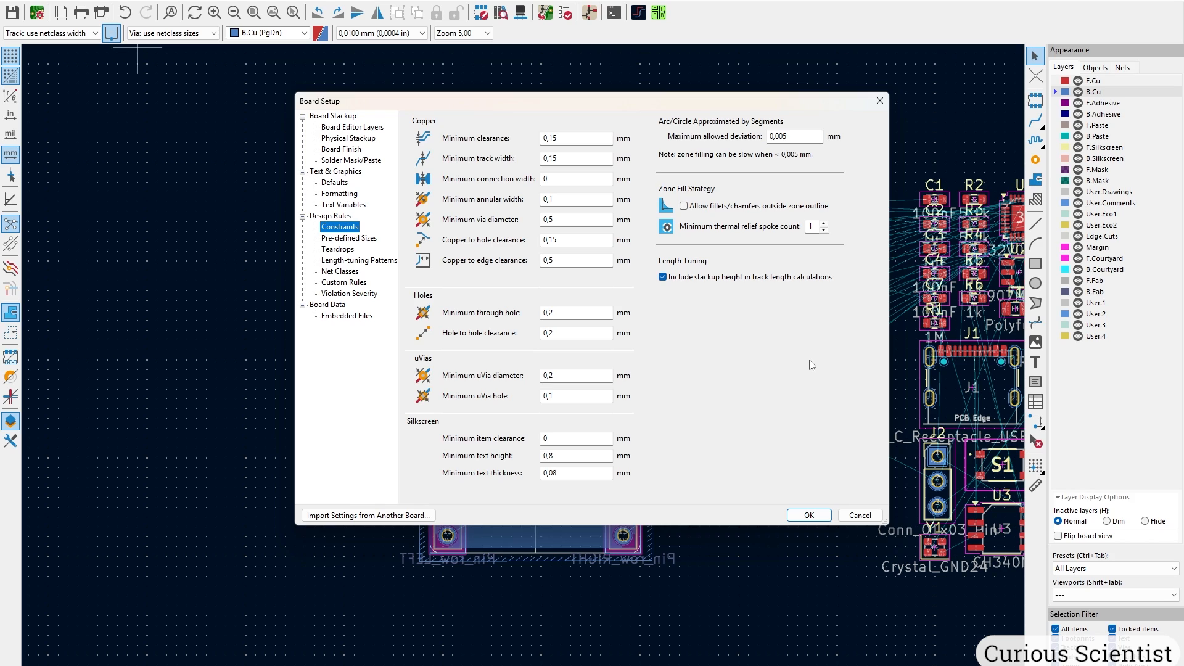
left_click(360, 272)
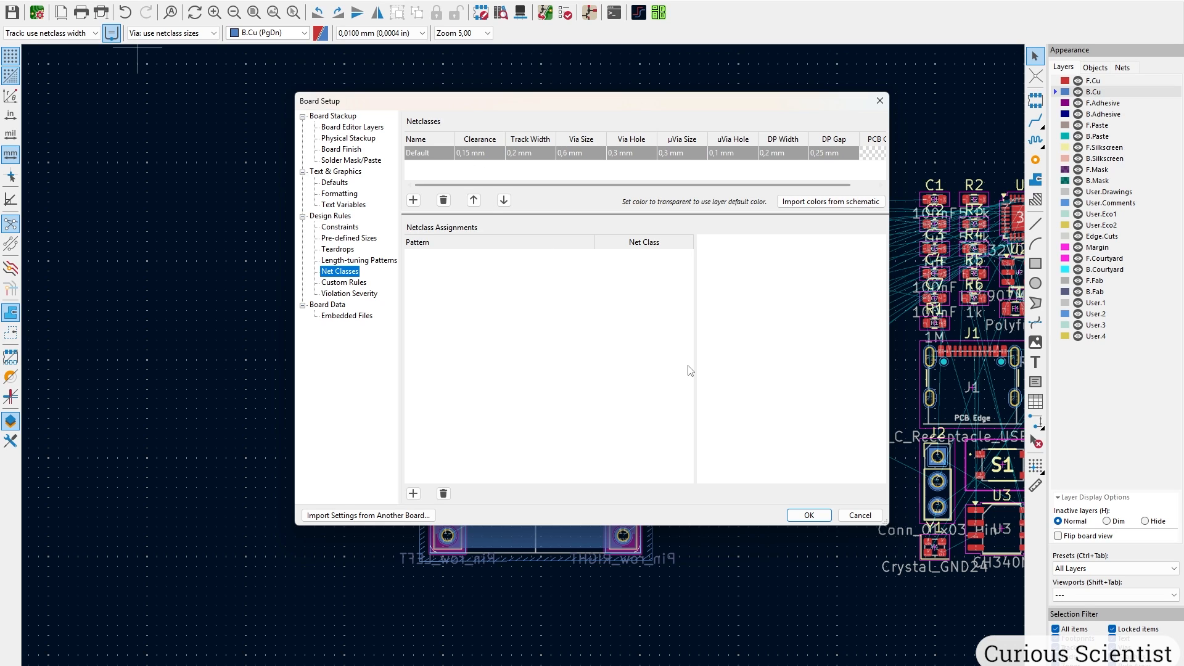
left_click(468, 154)
key("BackSpace")
key("BackSpace")
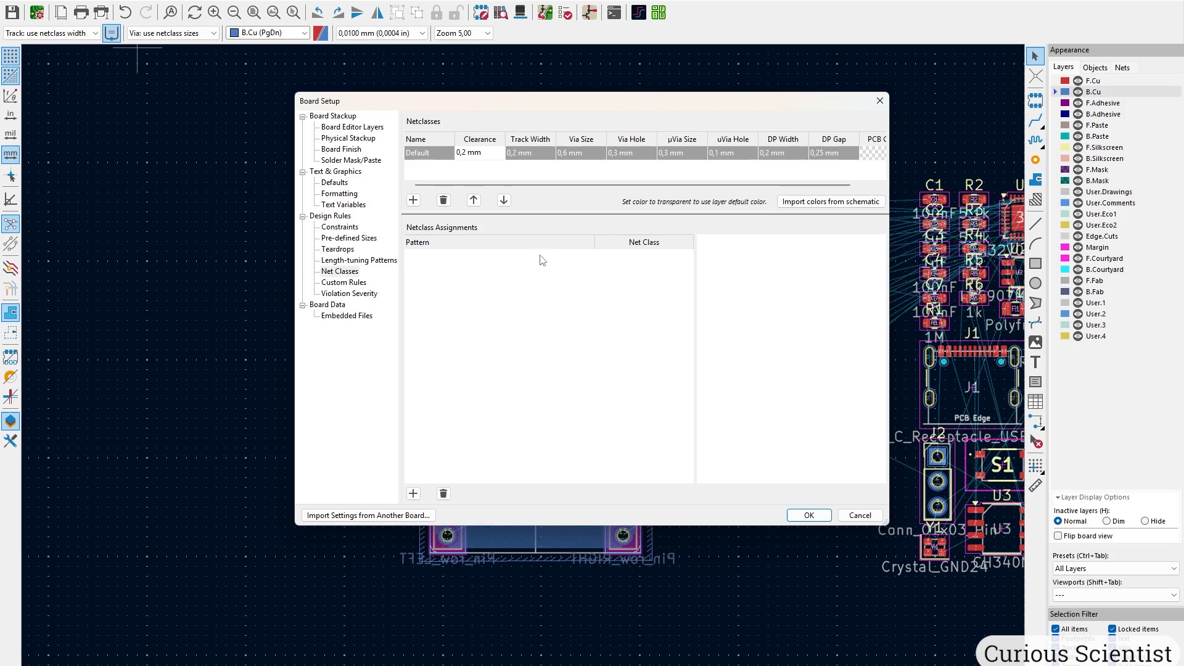
left_click(799, 514)
Route an F.Cu track from U1 pad 24 (PD2/A3) out to the right.
middle_click_drag(886, 257, 486, 327)
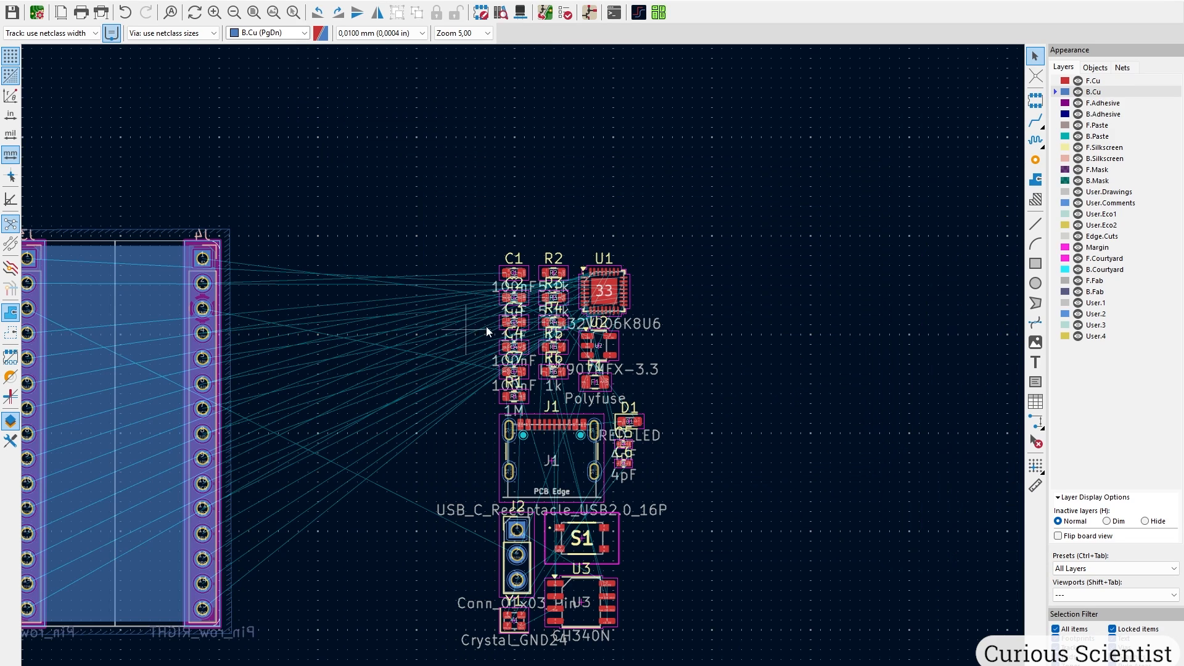
scroll(628, 282, "up", 7)
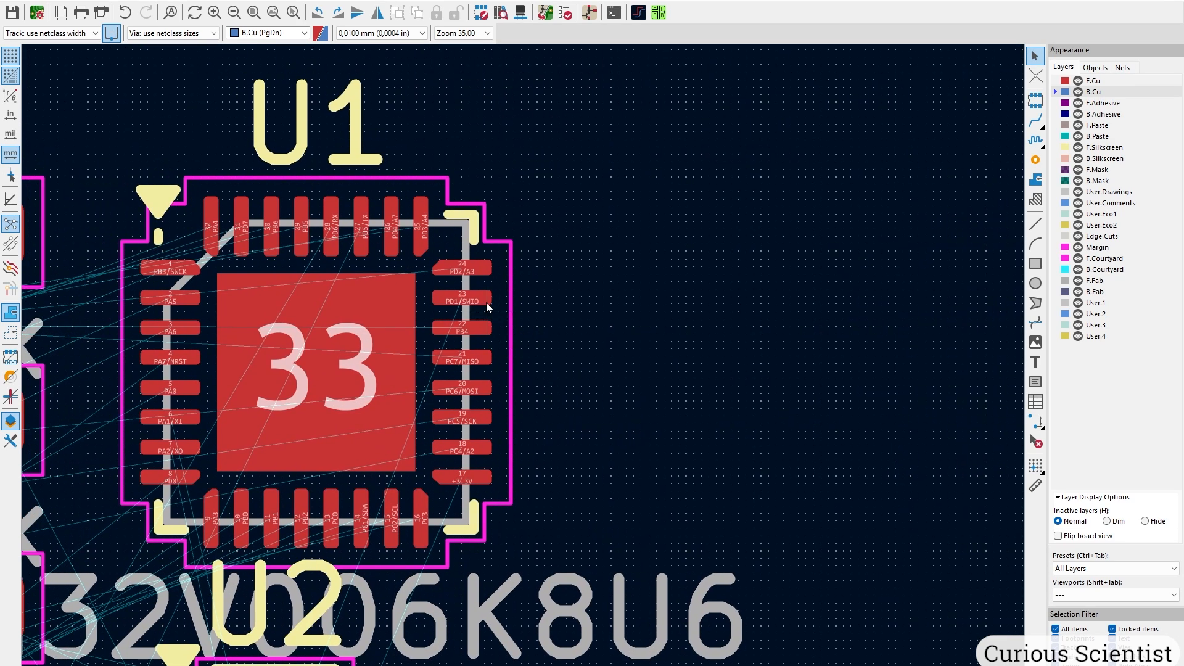
scroll(486, 302, "up", 1)
left_click(1035, 120)
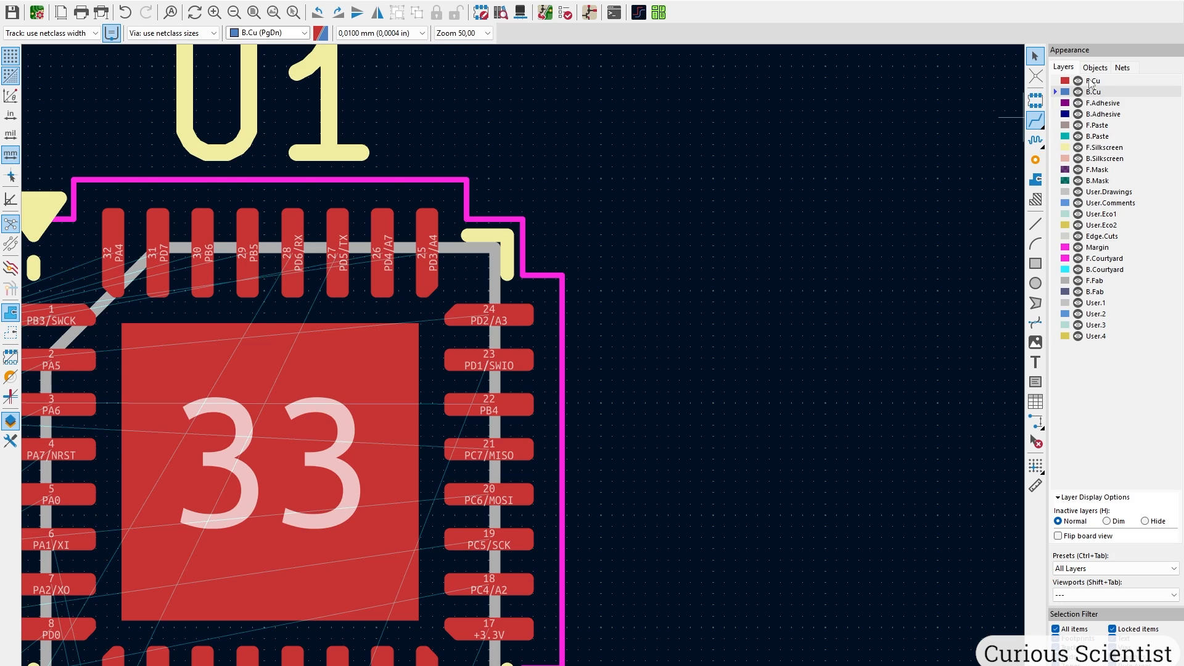
left_click(493, 313)
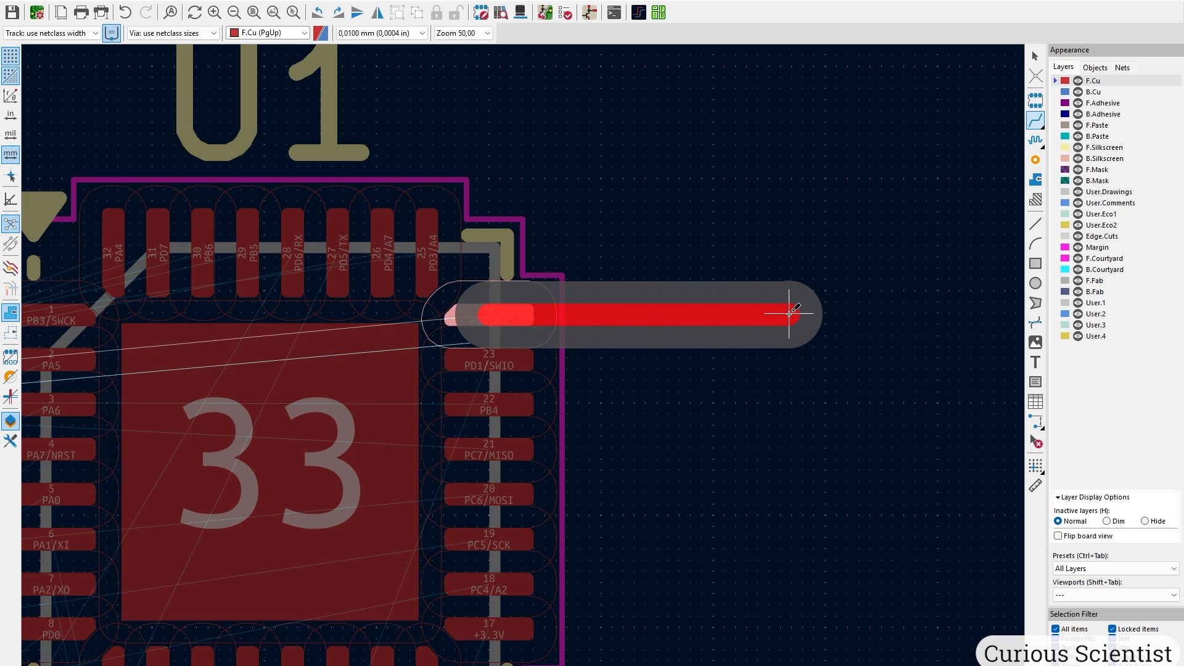
double_click(790, 314)
Try routing from pad 23 (PD1/SWIO) twice, cancelling each attempt.
left_click(488, 360)
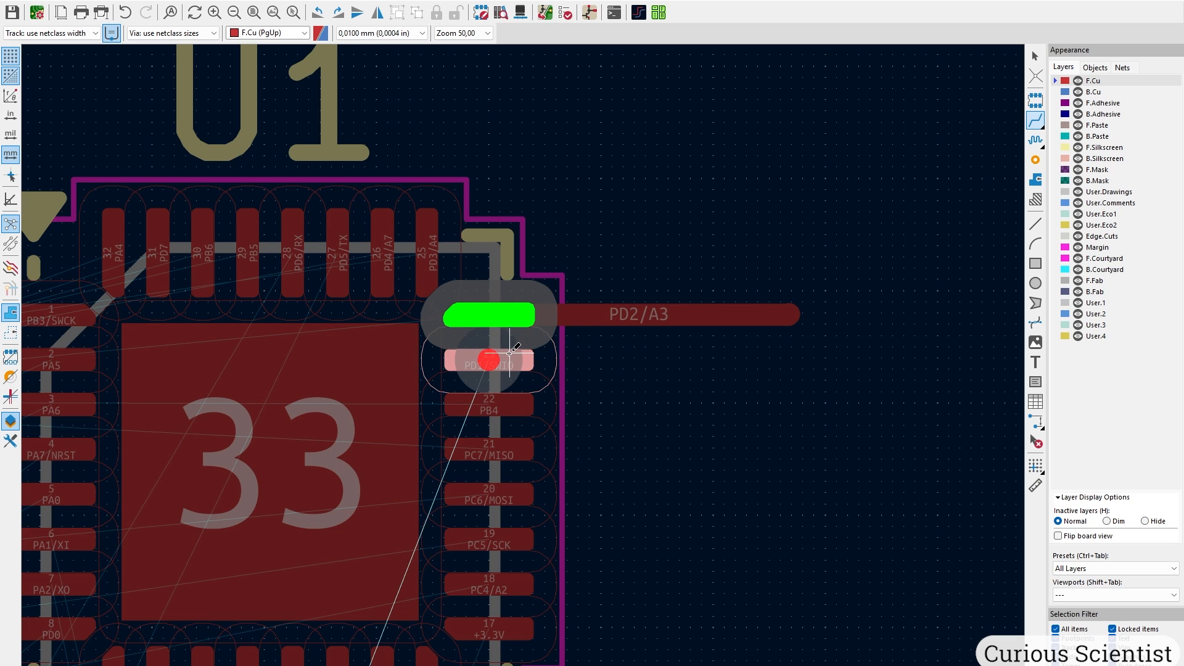
key("Escape")
scroll(510, 355, "up", 5)
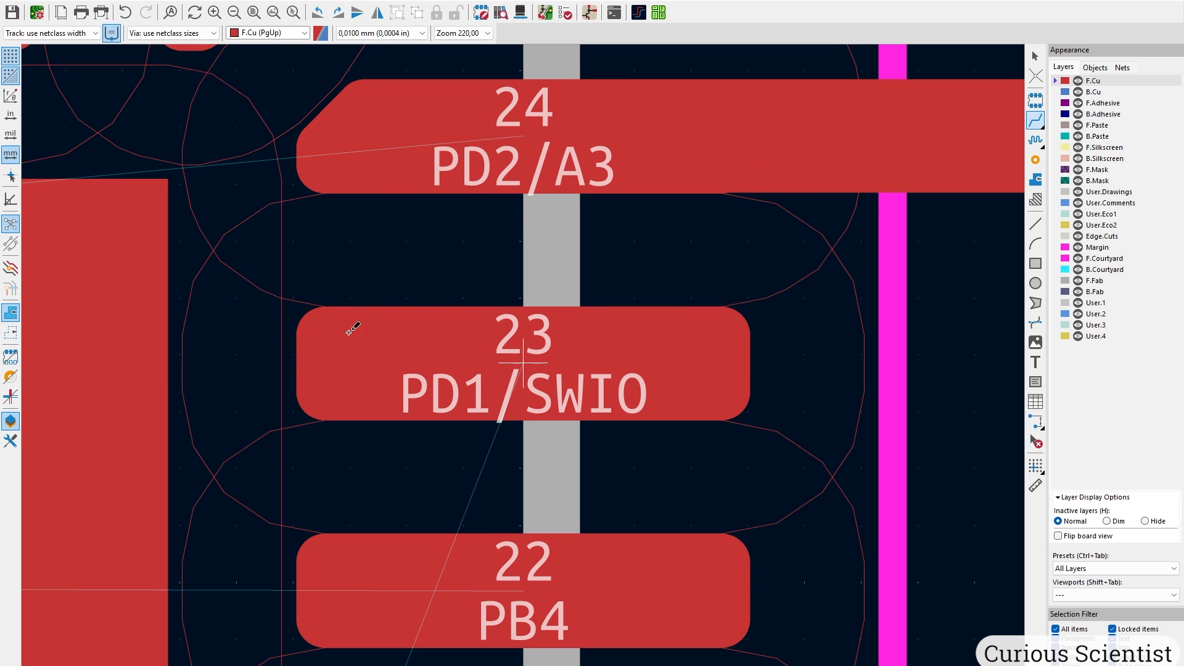
left_click(497, 343)
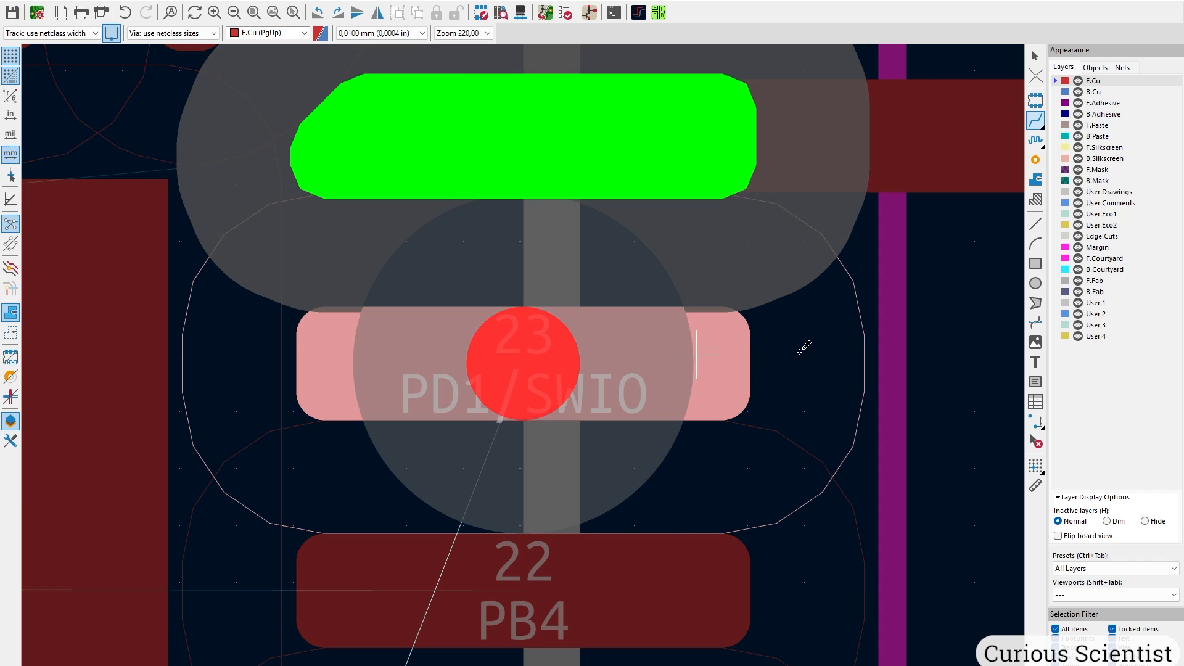
scroll(800, 352, "down", 3)
key("Escape")
key("Escape")
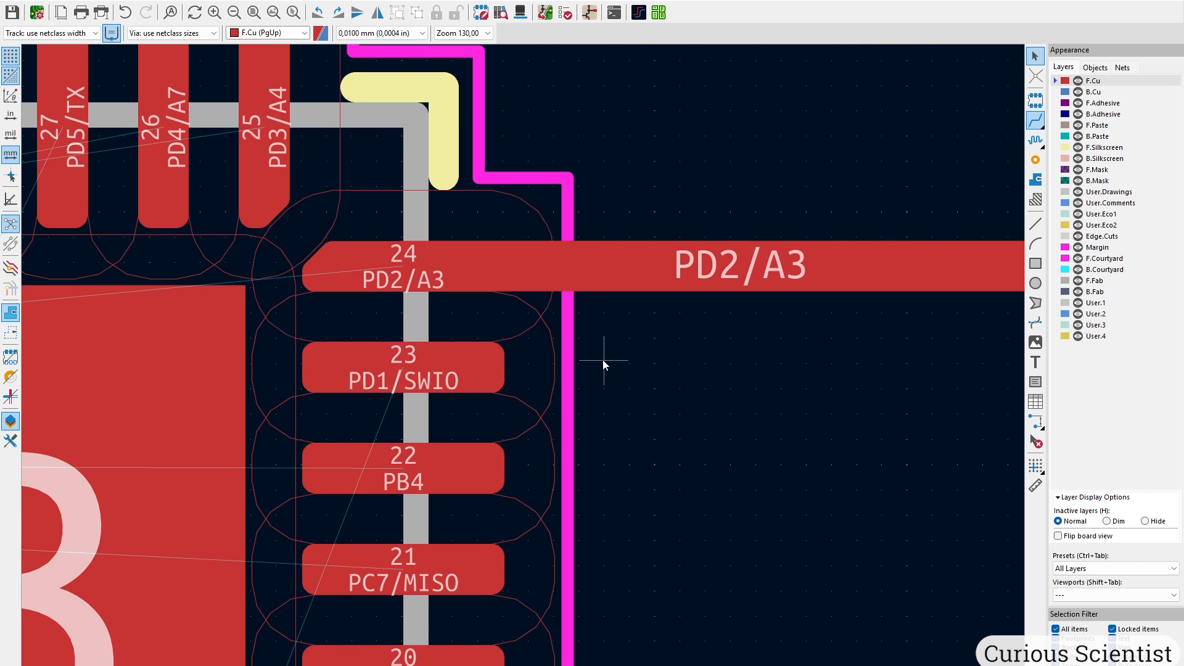
scroll(602, 360, "down", 2)
Set the Default net class clearance back to 0,15 mm in Board Setup.
left_click(12, 2)
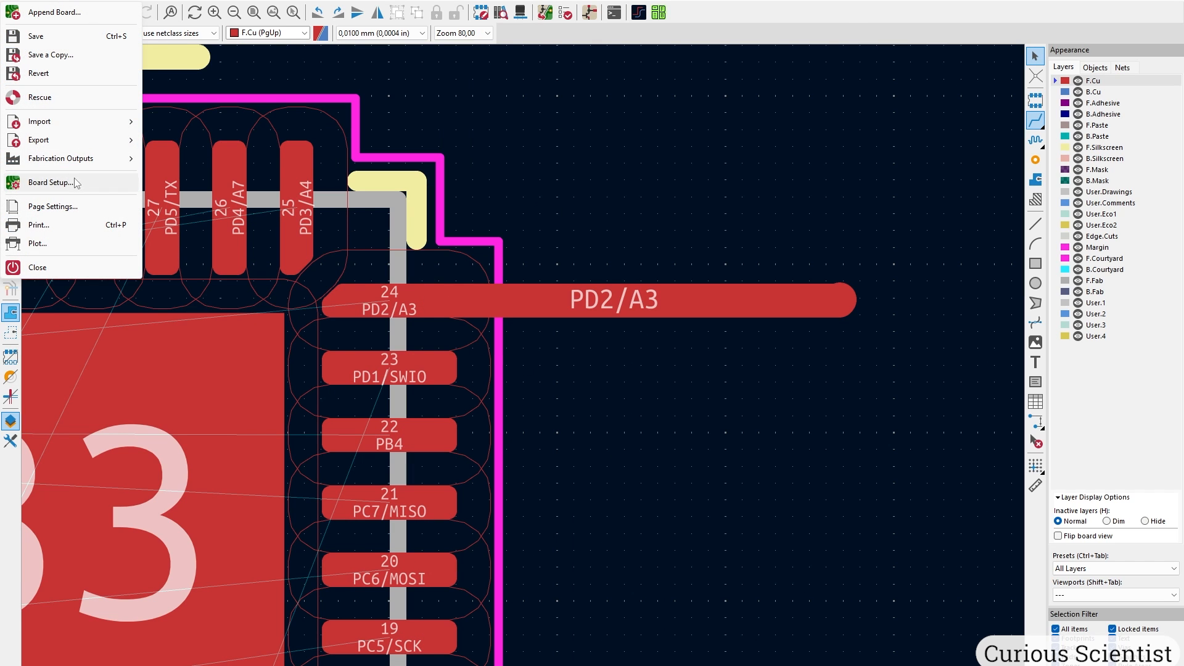
left_click(49, 183)
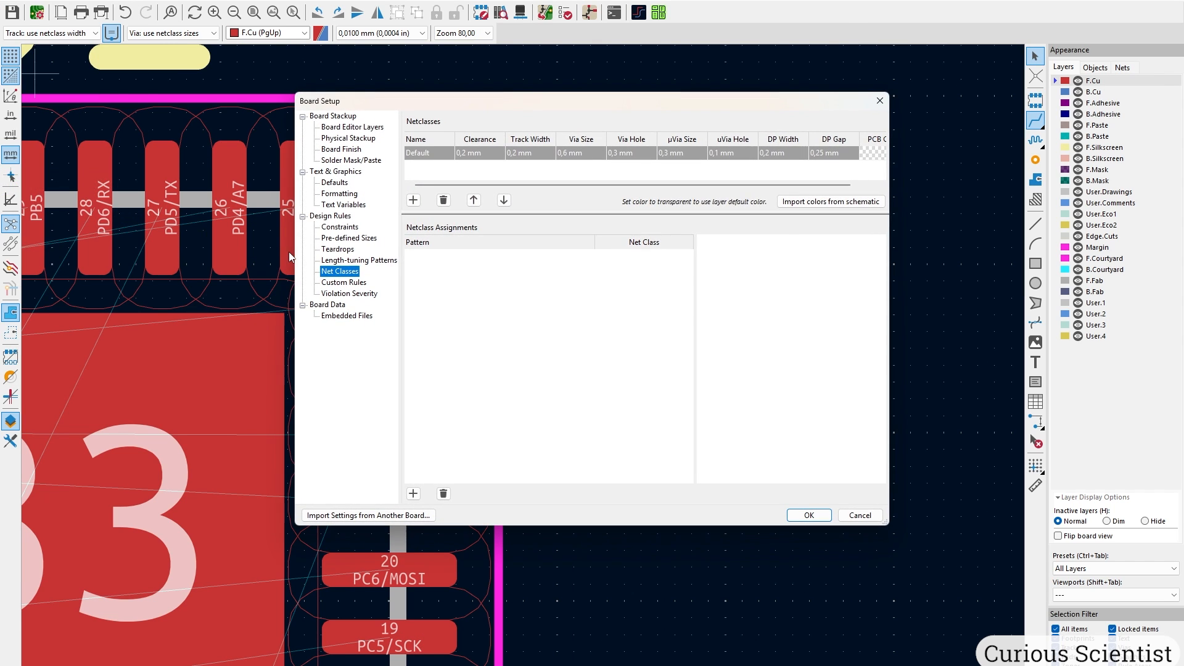
left_click(467, 155)
left_click(466, 155)
type("15")
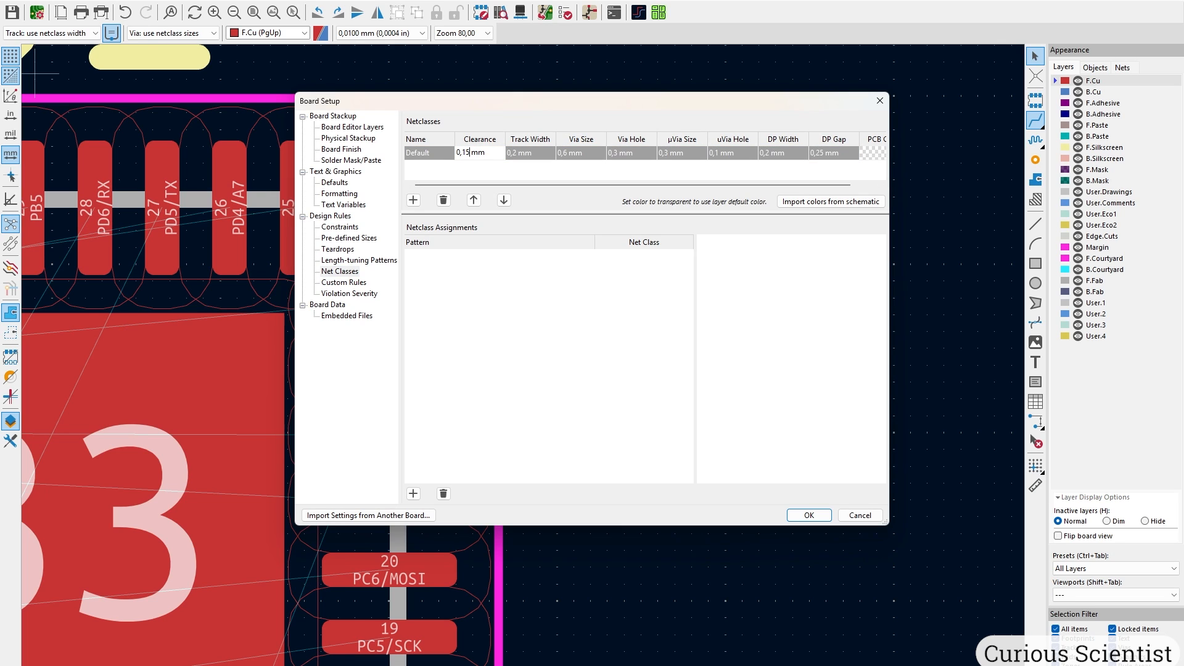
key("Return")
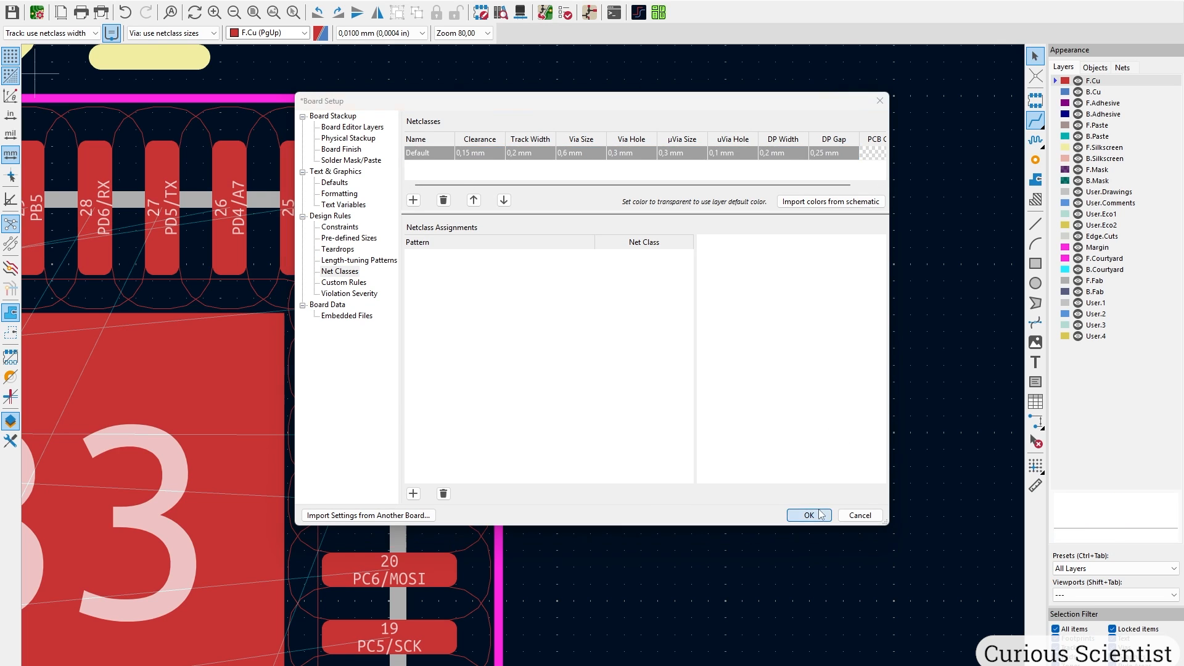
left_click(809, 515)
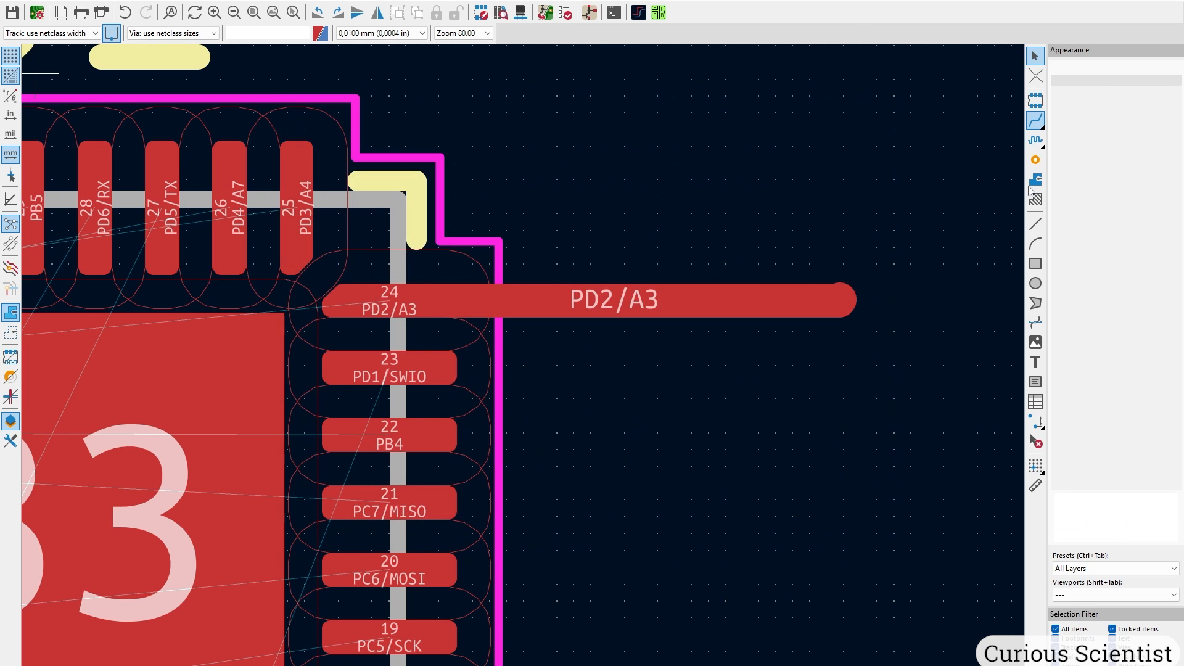
Try a pad 23 route, cancel it, then delete the PD2/A3 test track.
left_click(390, 368)
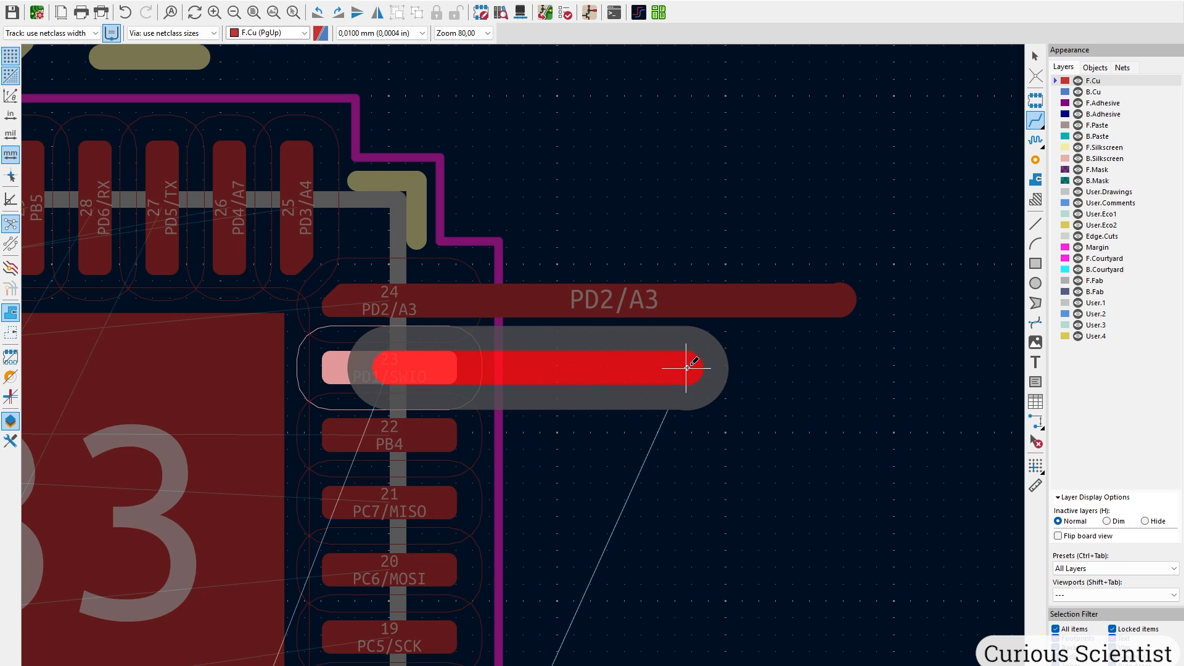
key("Escape")
scroll(852, 316, "down", 2)
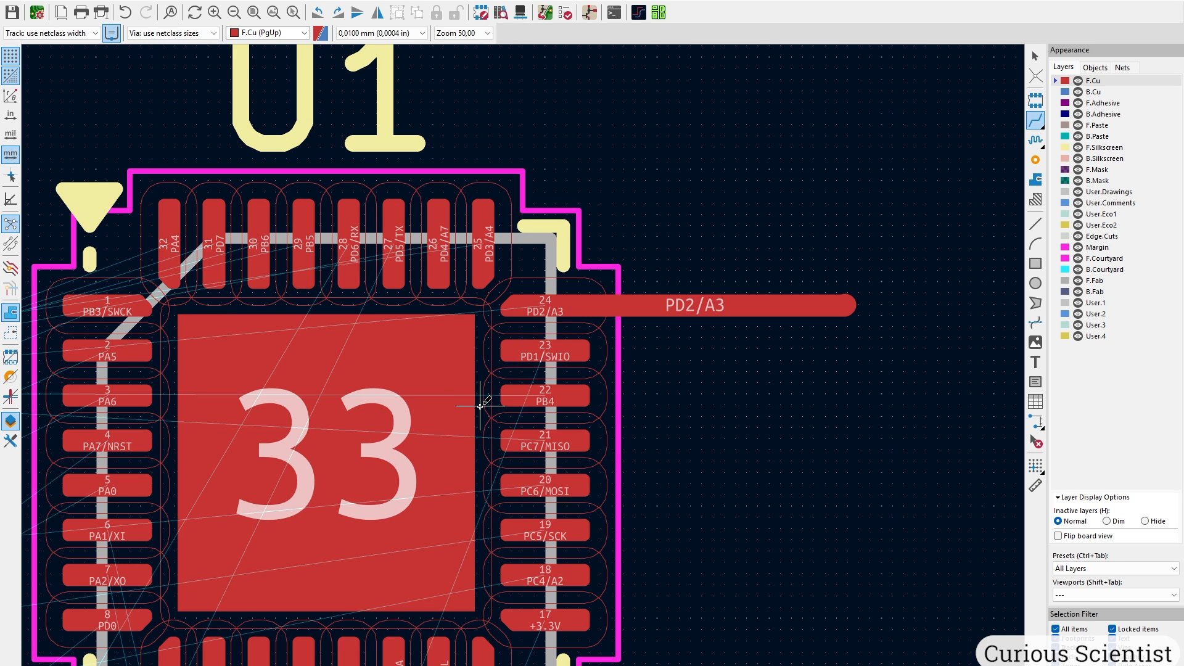
key("Escape")
left_click(727, 316)
key("Delete")
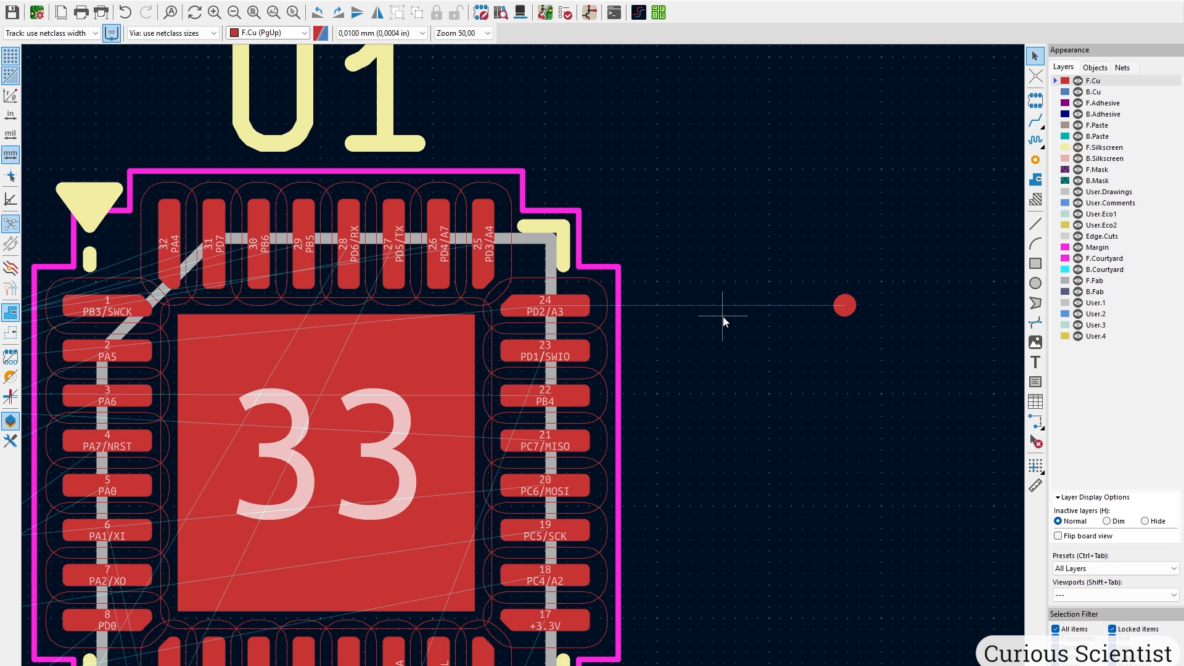
Delete the leftover track stub past pad 24, then zoom out to show the whole board.
left_click_drag(841, 275, 888, 342)
key("Delete")
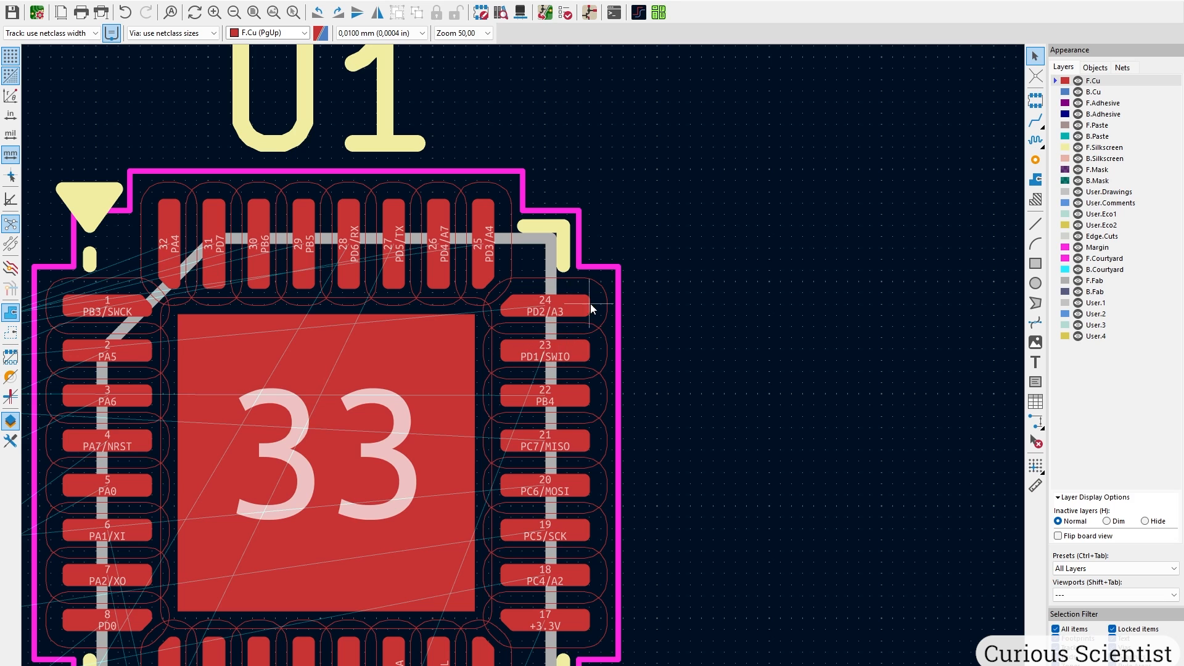
scroll(590, 304, "down", 6)
middle_click_drag(446, 252, 580, 283)
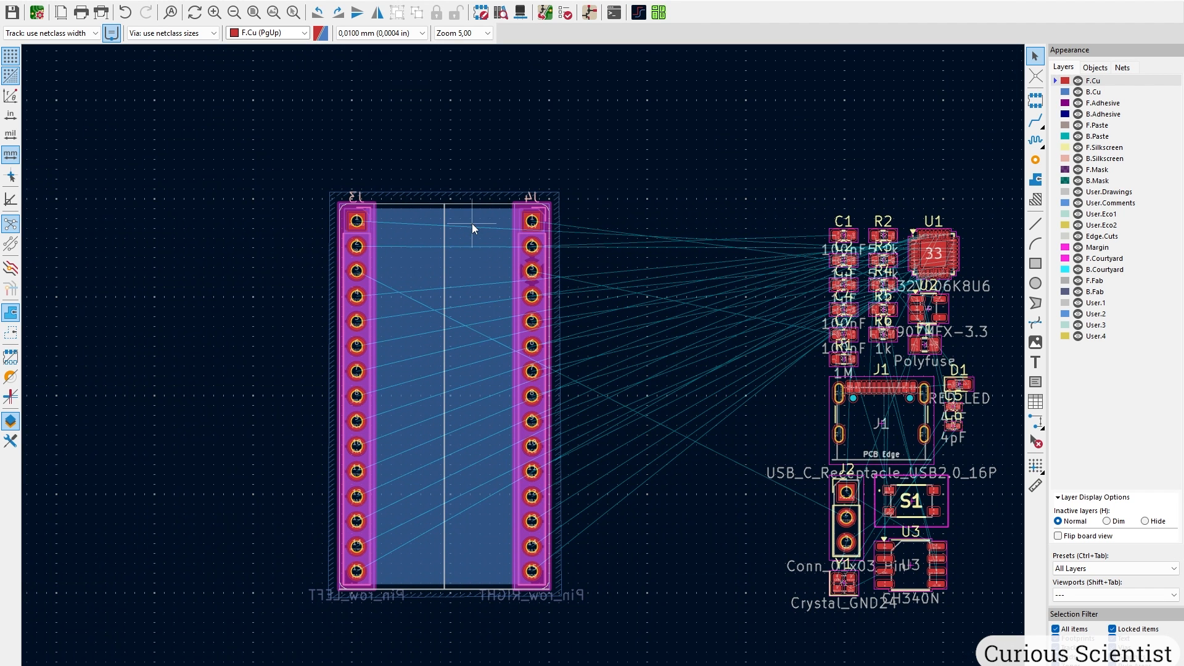
Move USB-C connector J1, rotated, onto the board's top edge and nudge it slightly left.
left_click(1036, 422)
left_click(823, 413)
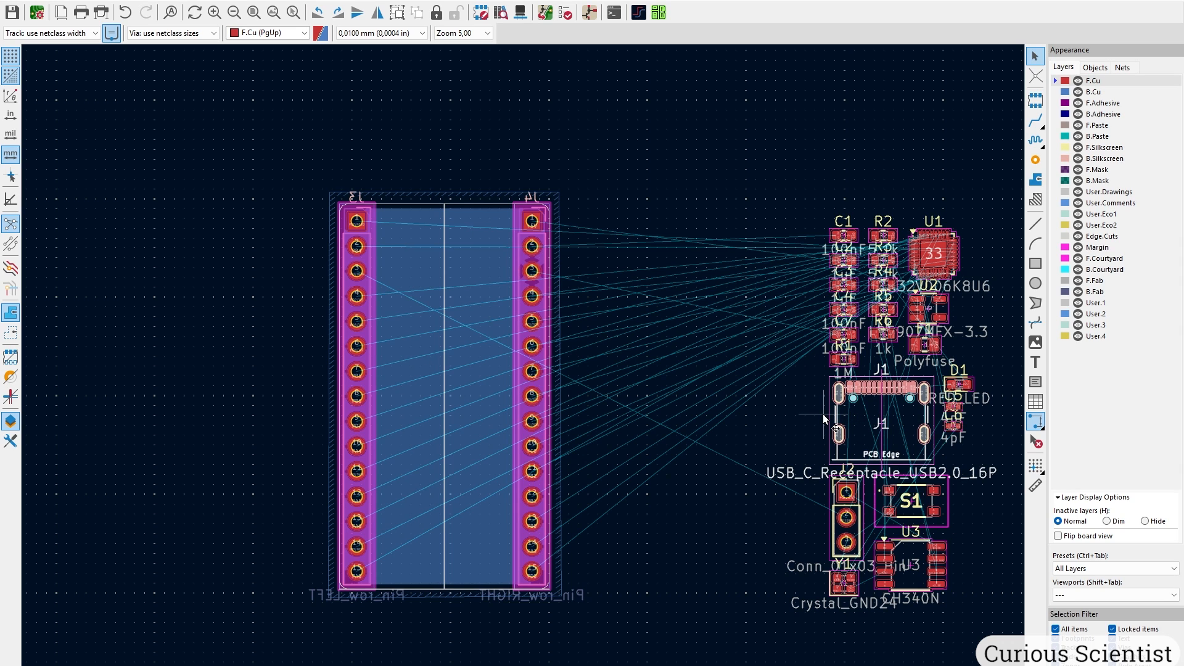
key("m")
key("r")
key("r")
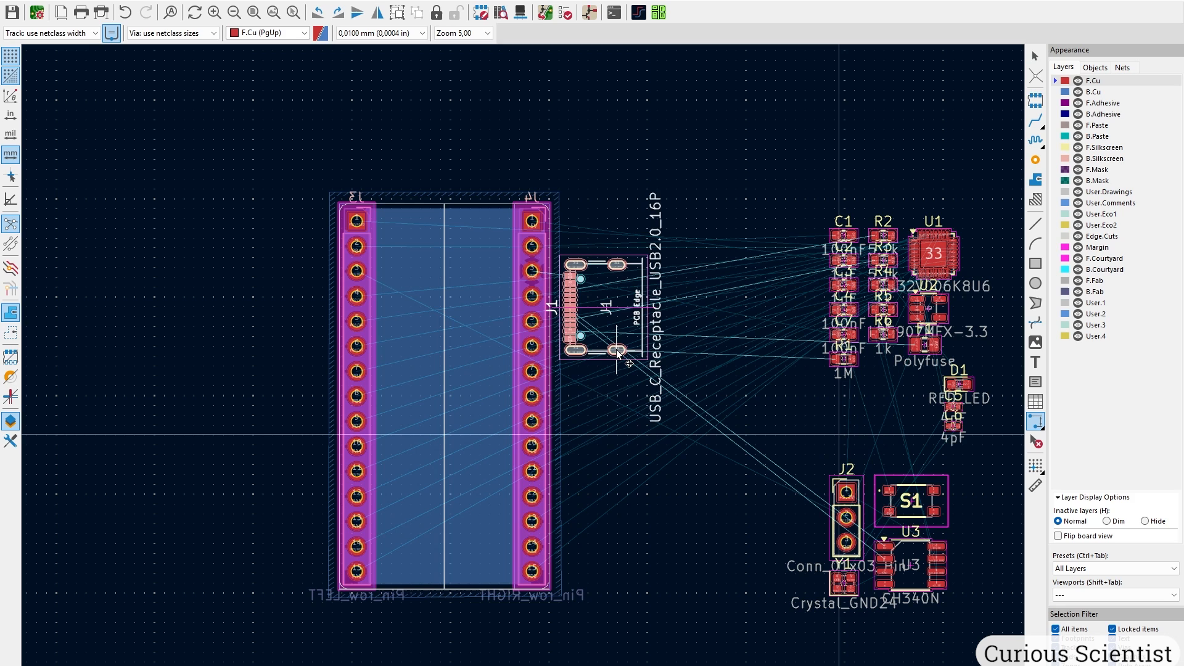
scroll(616, 346, "up", 5)
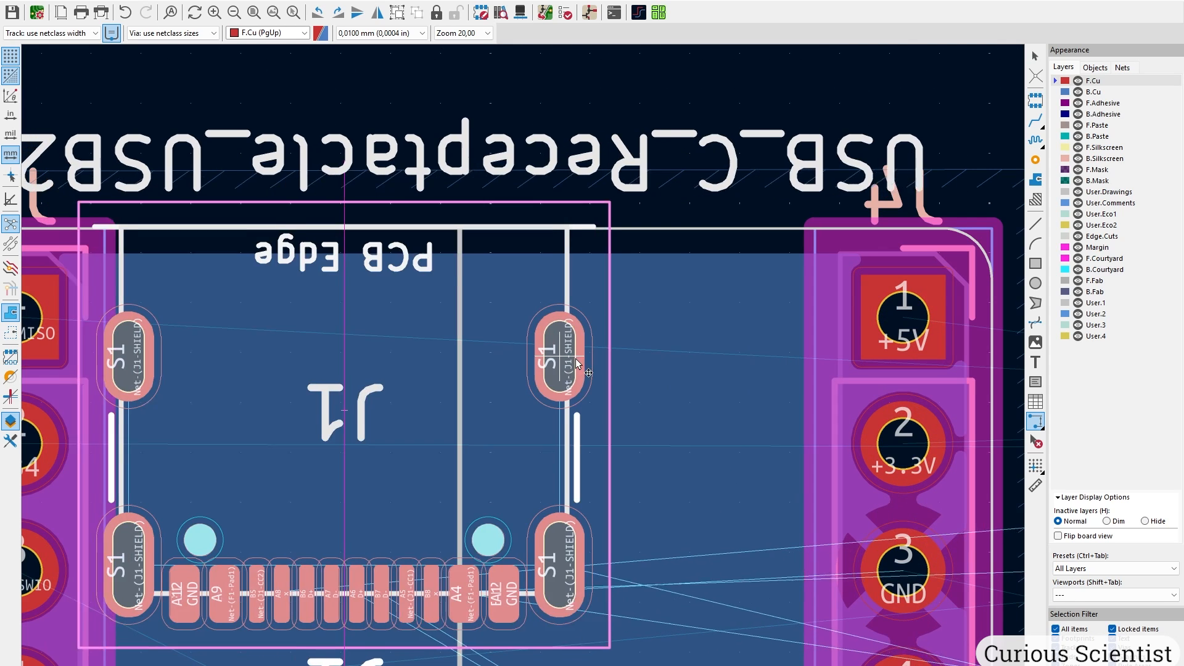
left_click(631, 318)
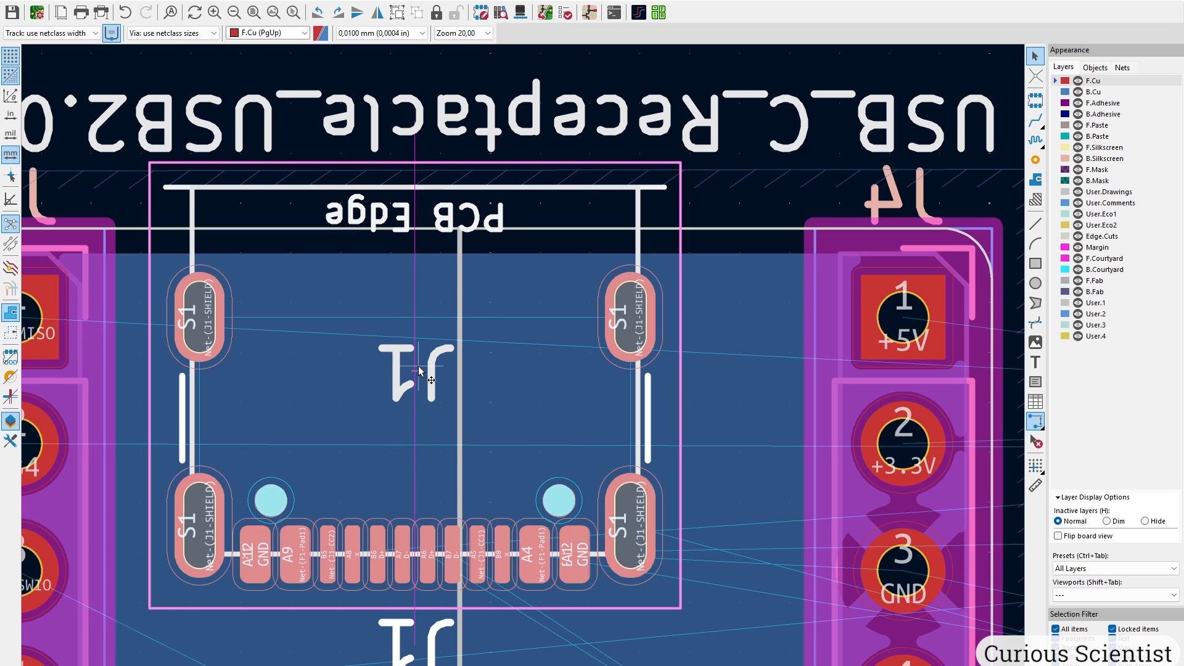
left_click_drag(415, 375, 461, 412)
scroll(460, 412, "up", 4)
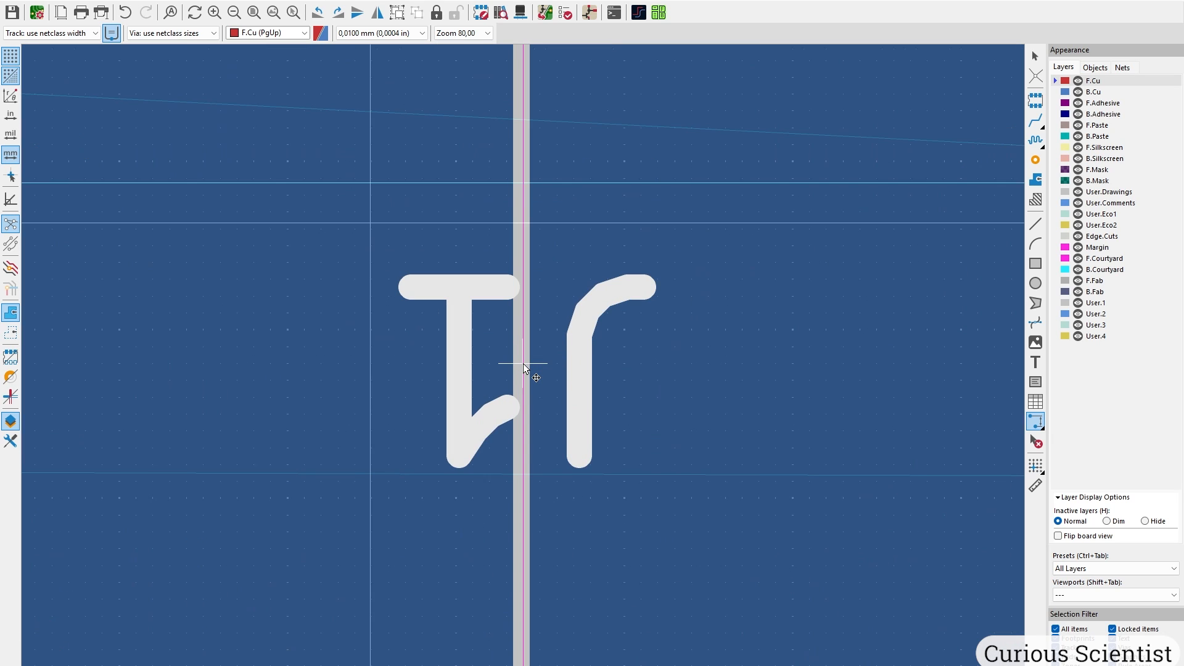
middle_click_drag(523, 364, 524, 76)
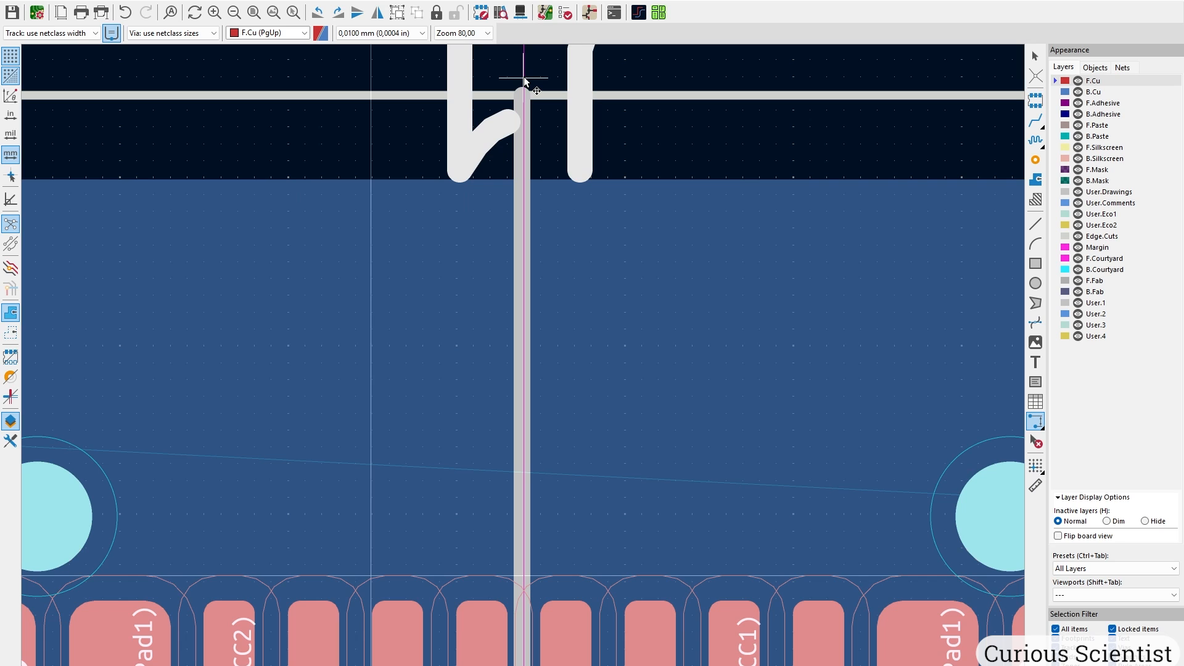
scroll(524, 76, "down", 5)
middle_click_drag(524, 364, 539, 507)
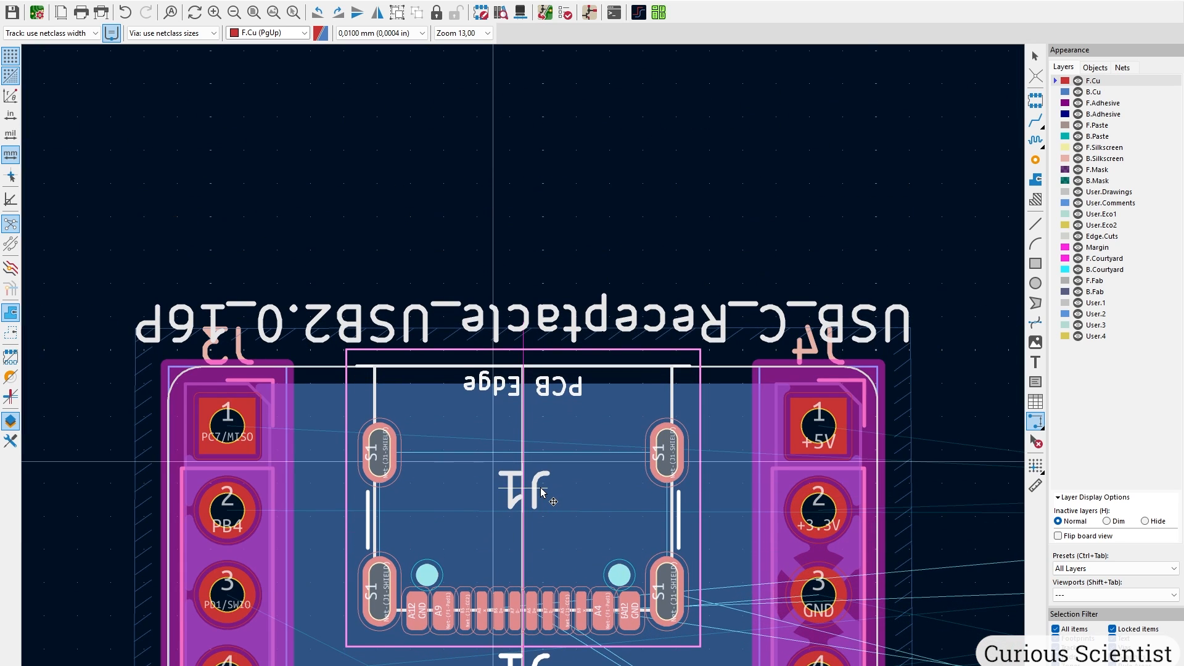
Reposition the J1 reference label inside the connector outline.
scroll(540, 491, "up", 1)
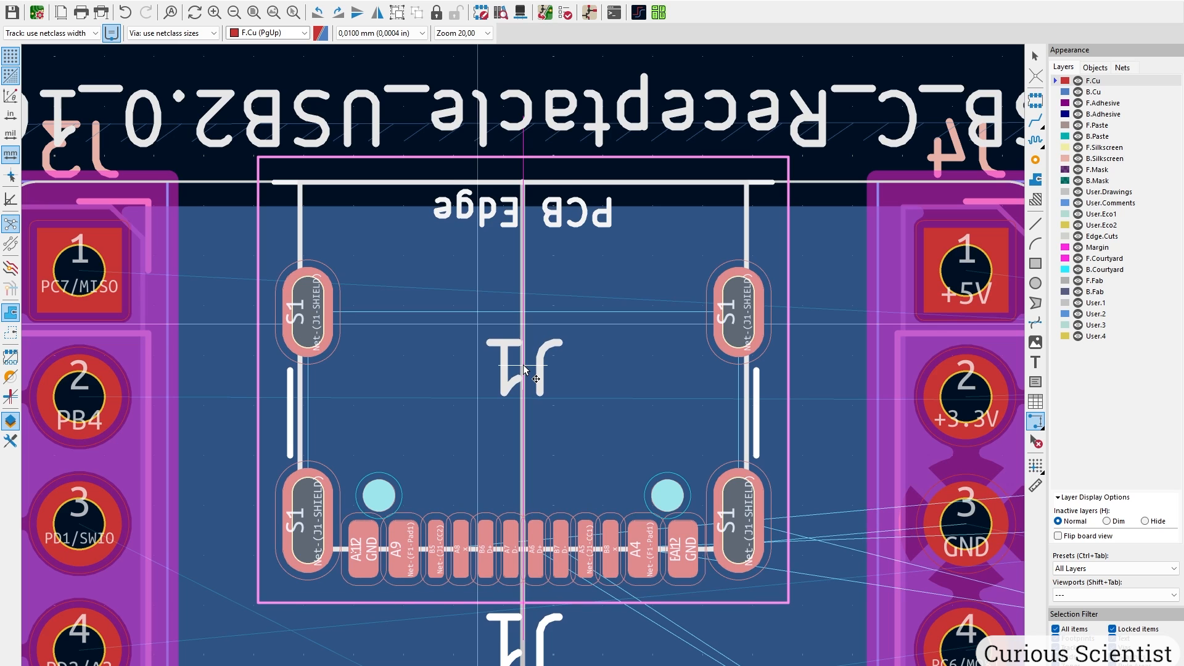
scroll(523, 364, "up", 7)
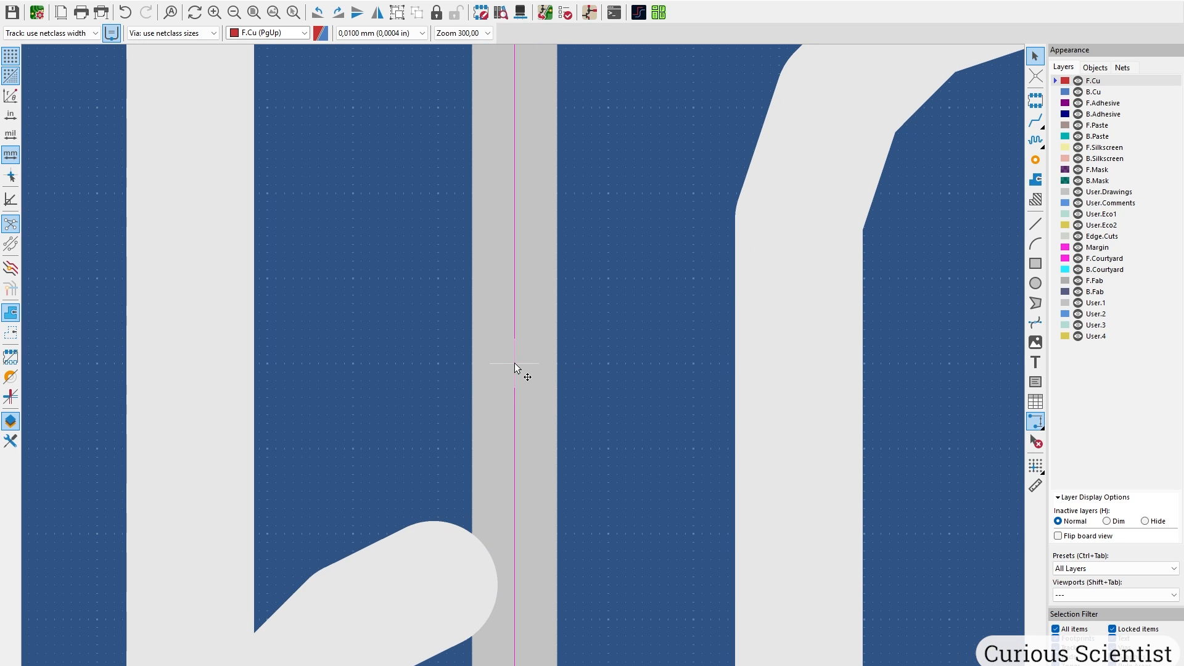
scroll(523, 364, "down", 5)
scroll(523, 364, "down", 2)
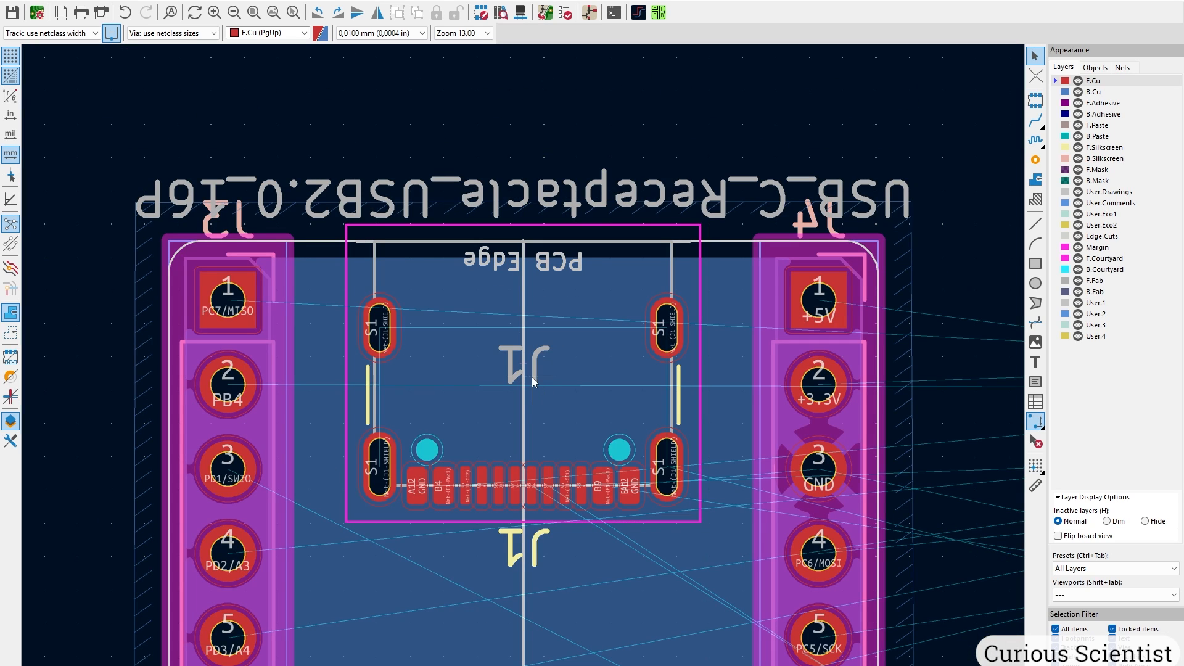
key("m")
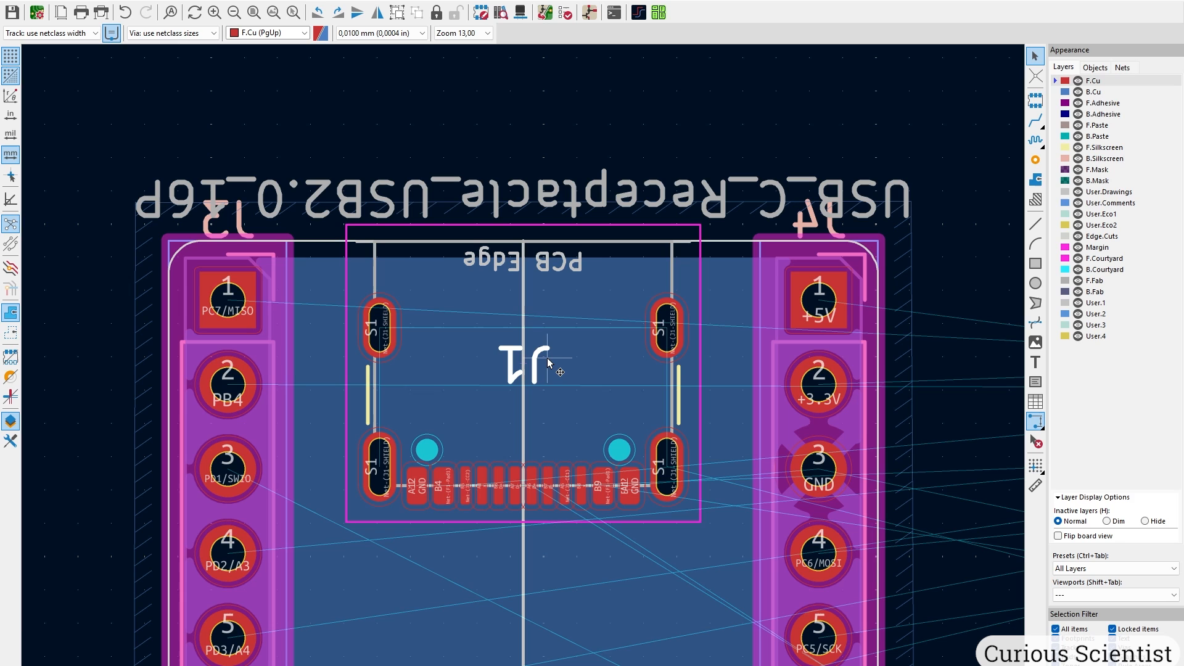
key("Escape")
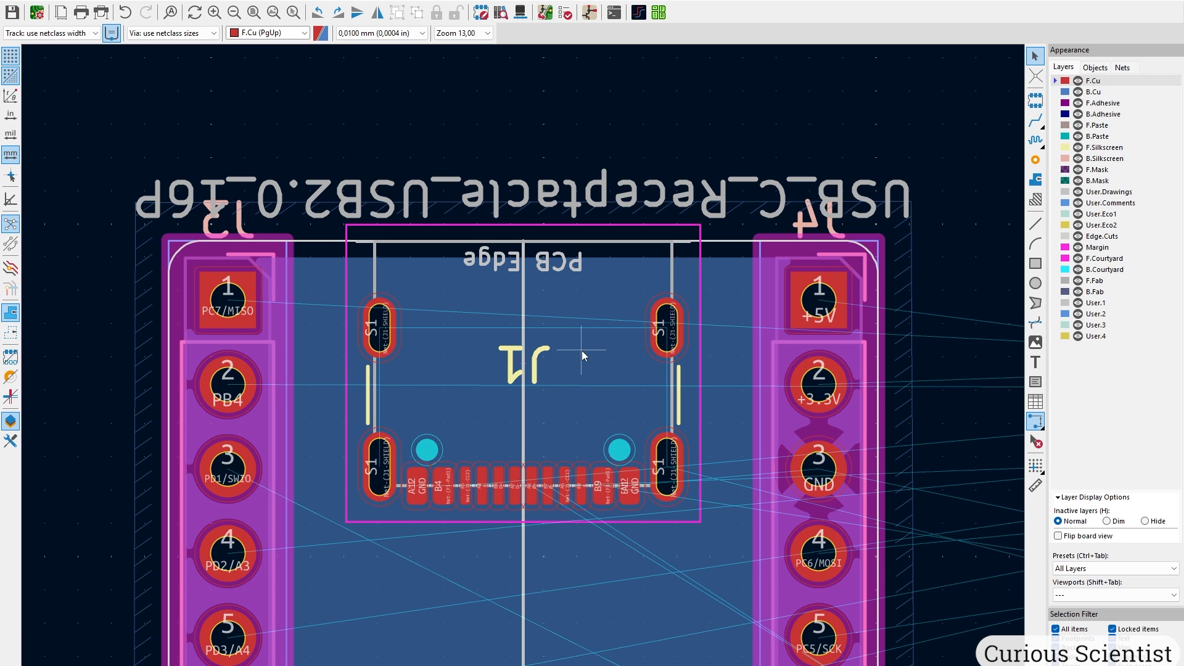
Inspect J1's placement at an angle in the 3D Viewer, then close it.
key("alt+3")
scroll(593, 395, "down", 3)
left_click_drag(597, 421, 464, 390)
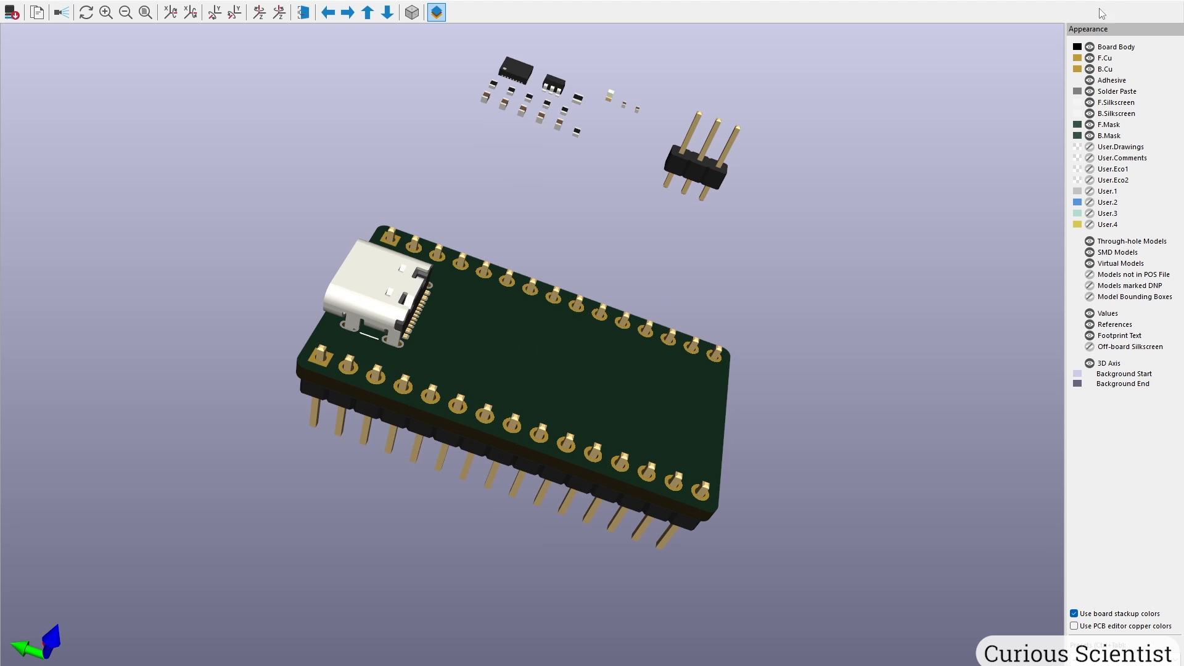
key("alt+F4")
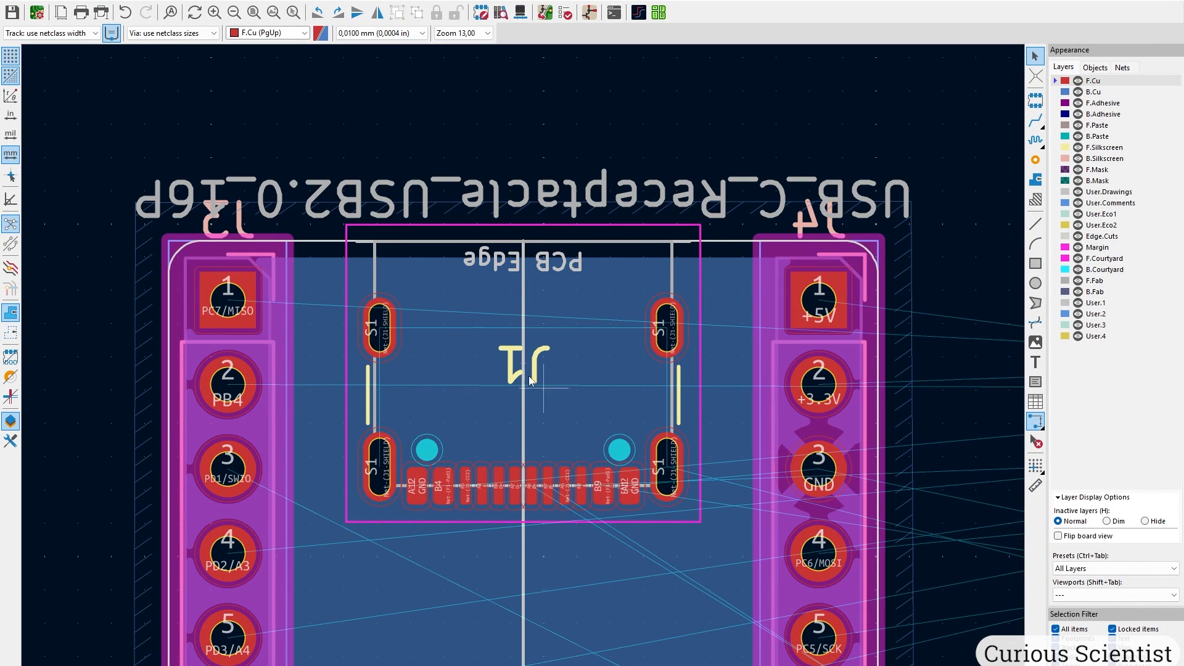
scroll(533, 417, "down", 3)
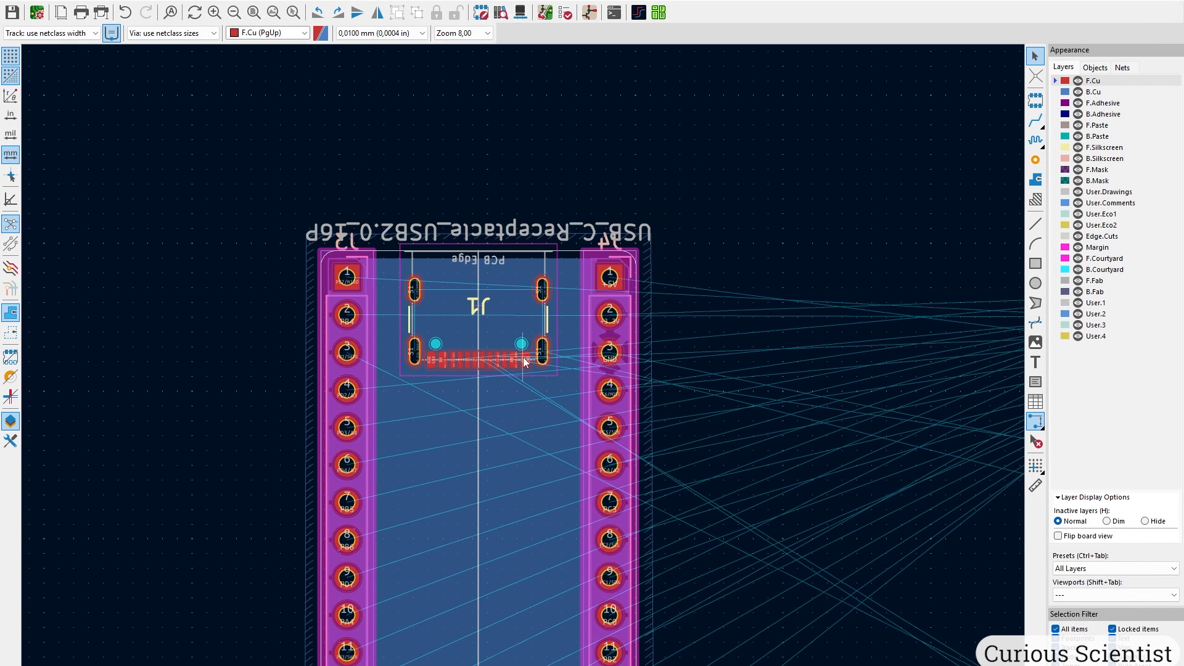
Place the 1M resistor R1 upright beside J1's left shield pad.
scroll(770, 418, "down", 4)
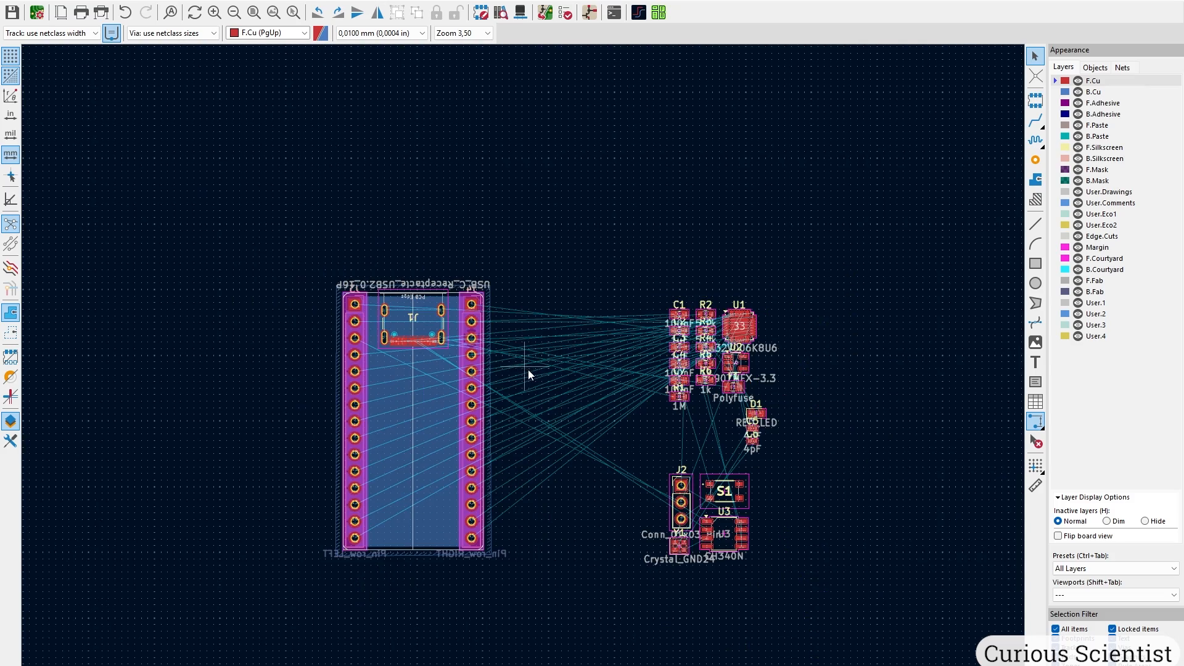
scroll(735, 388, "up", 1)
scroll(446, 338, "up", 2)
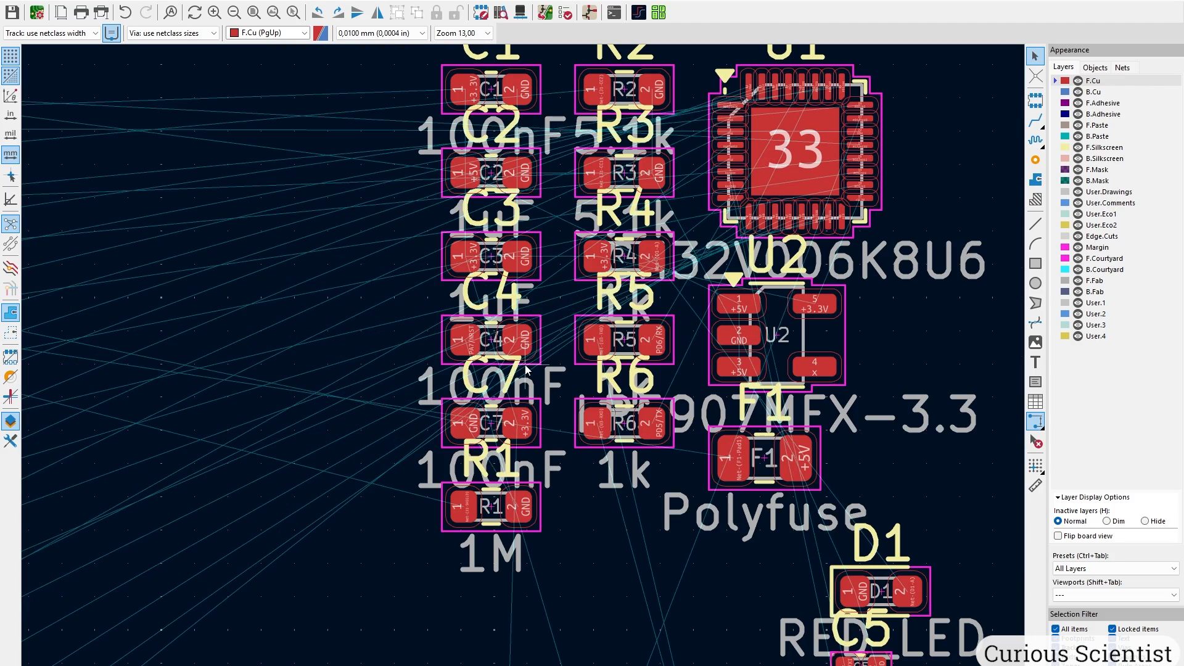
left_click(520, 517)
key("m")
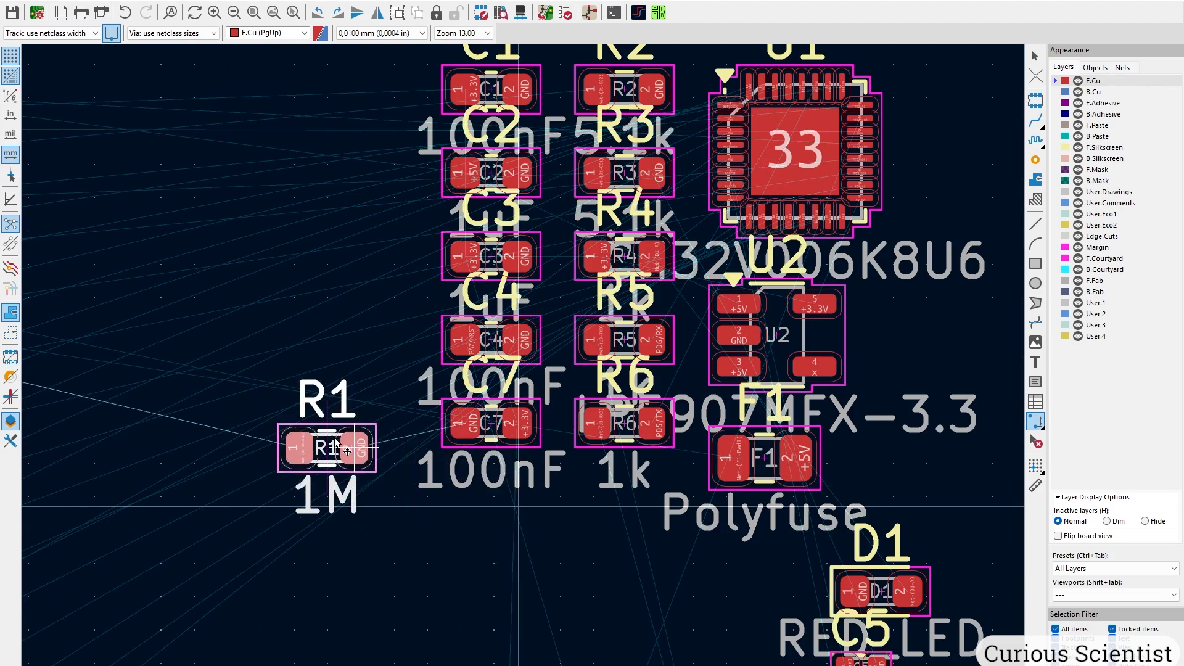
scroll(347, 426, "down", 4)
scroll(331, 299, "up", 3)
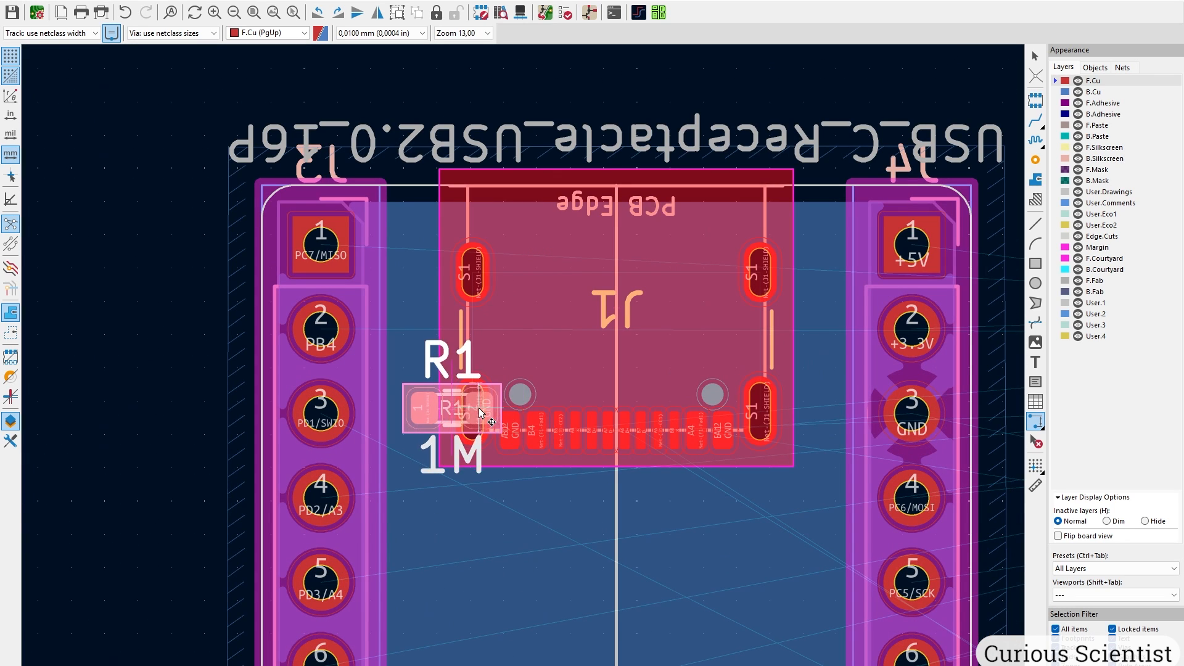
key("r")
scroll(444, 418, "up", 6)
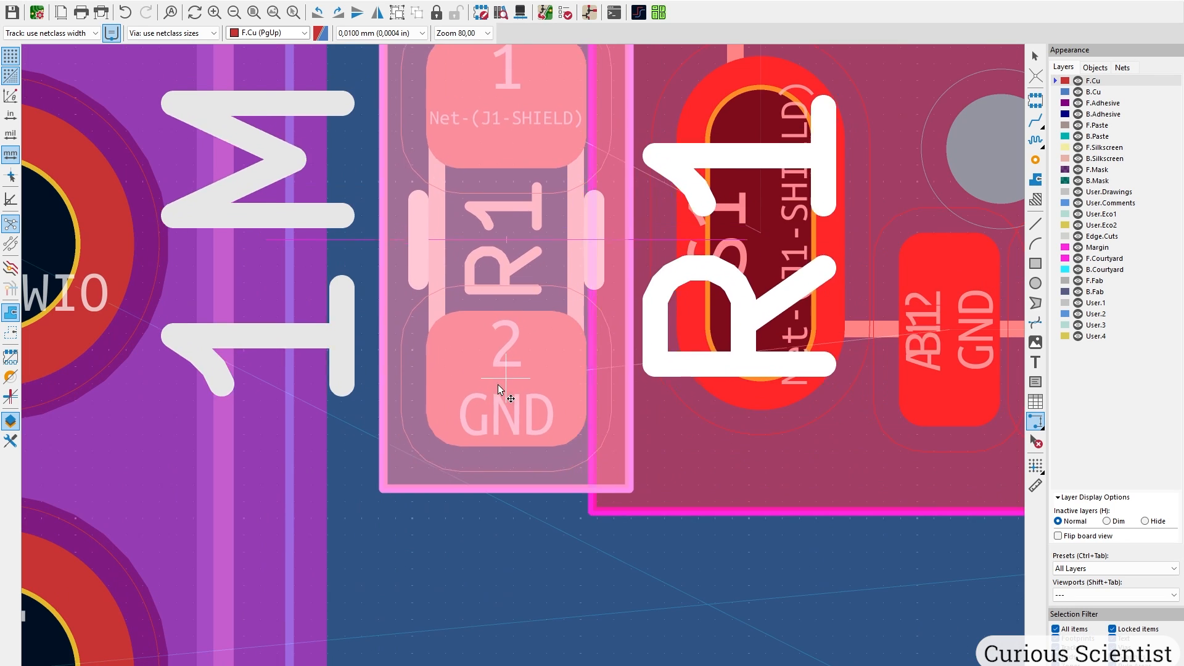
left_click(456, 400)
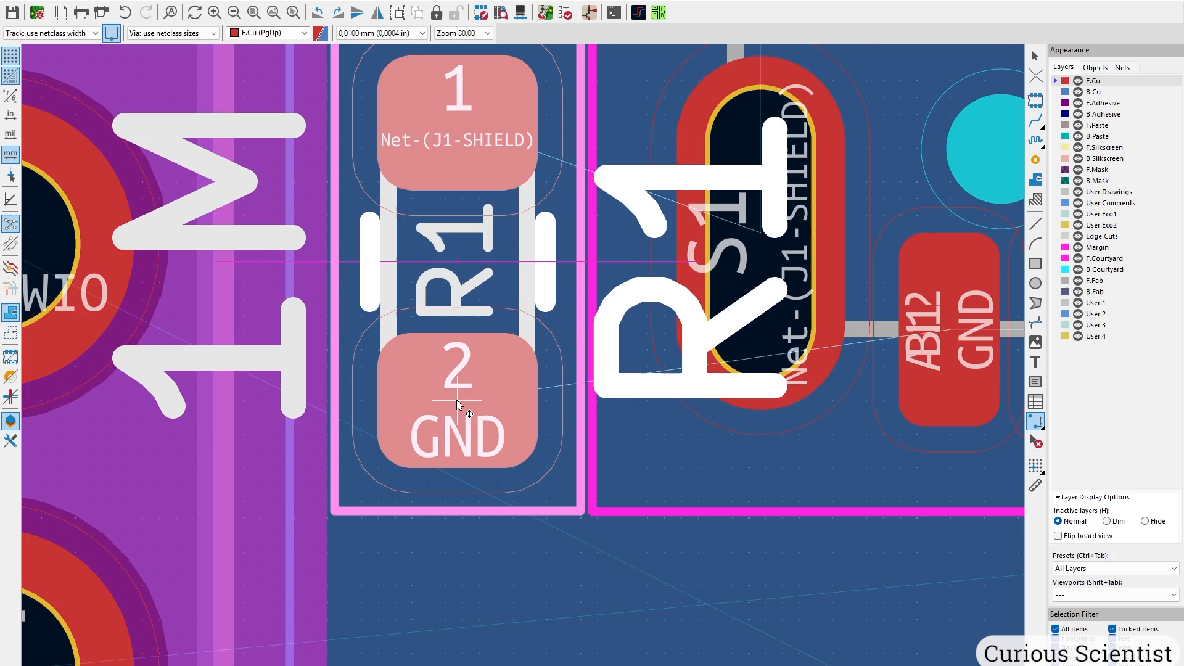
Place the Polyfuse F1, rotated, just below the USB-C connector.
scroll(550, 347, "down", 3)
scroll(735, 220, "down", 2)
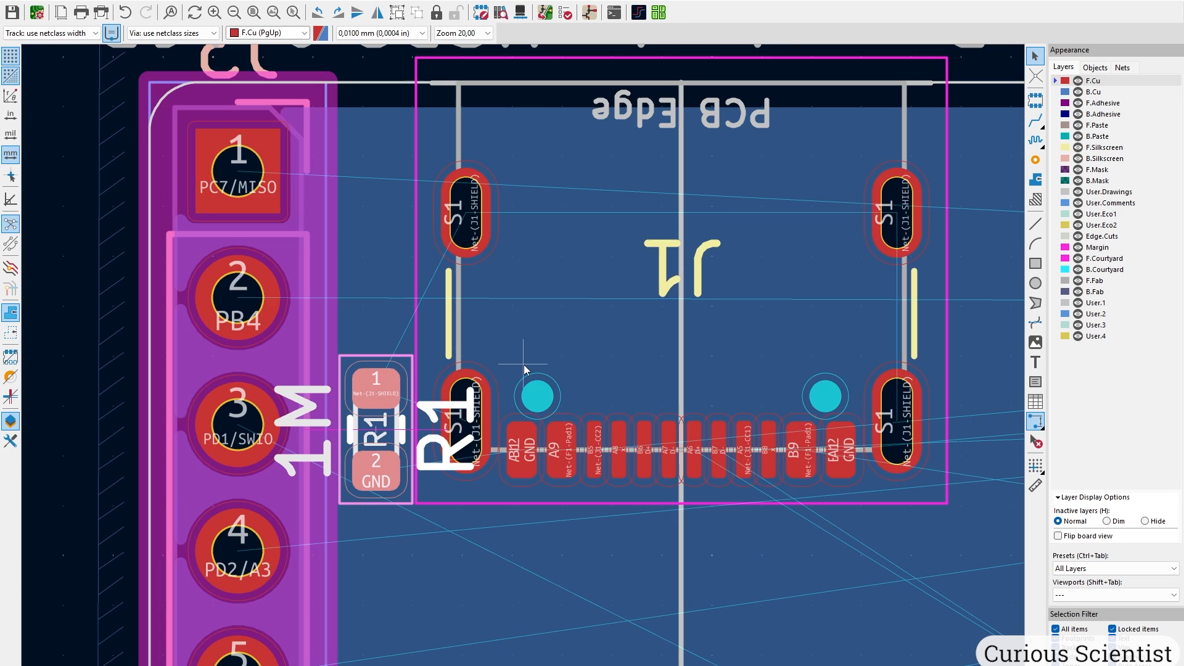
scroll(552, 350, "down", 3)
scroll(633, 402, "down", 1)
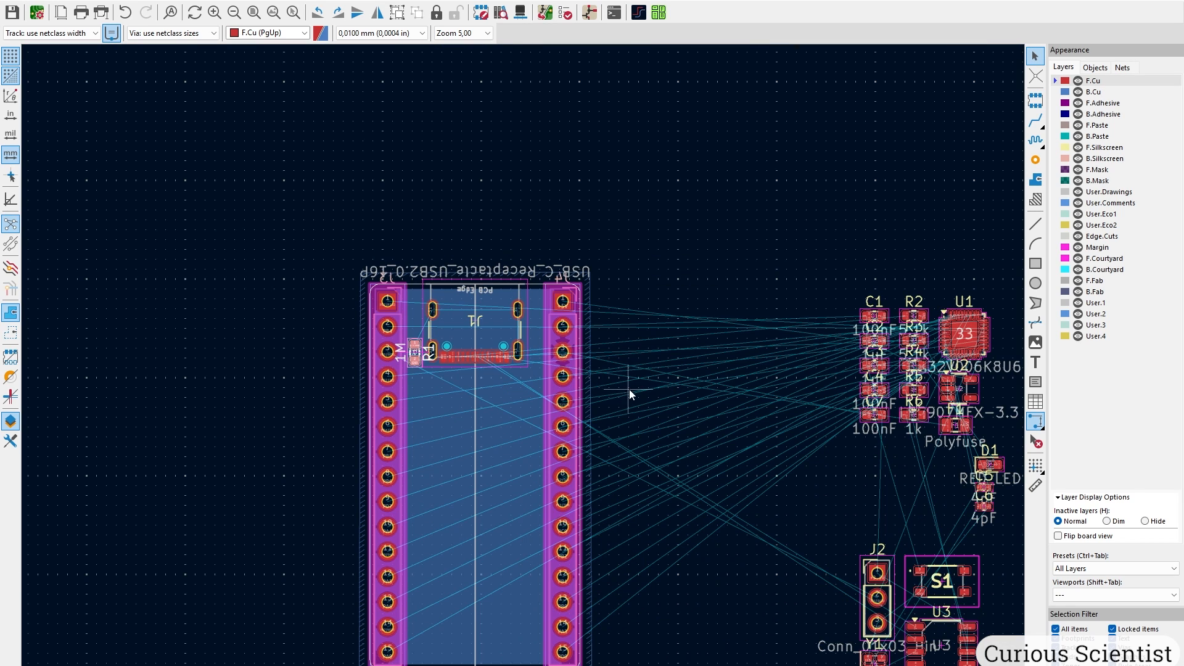
middle_click_drag(760, 415, 483, 380)
scroll(690, 334, "up", 3)
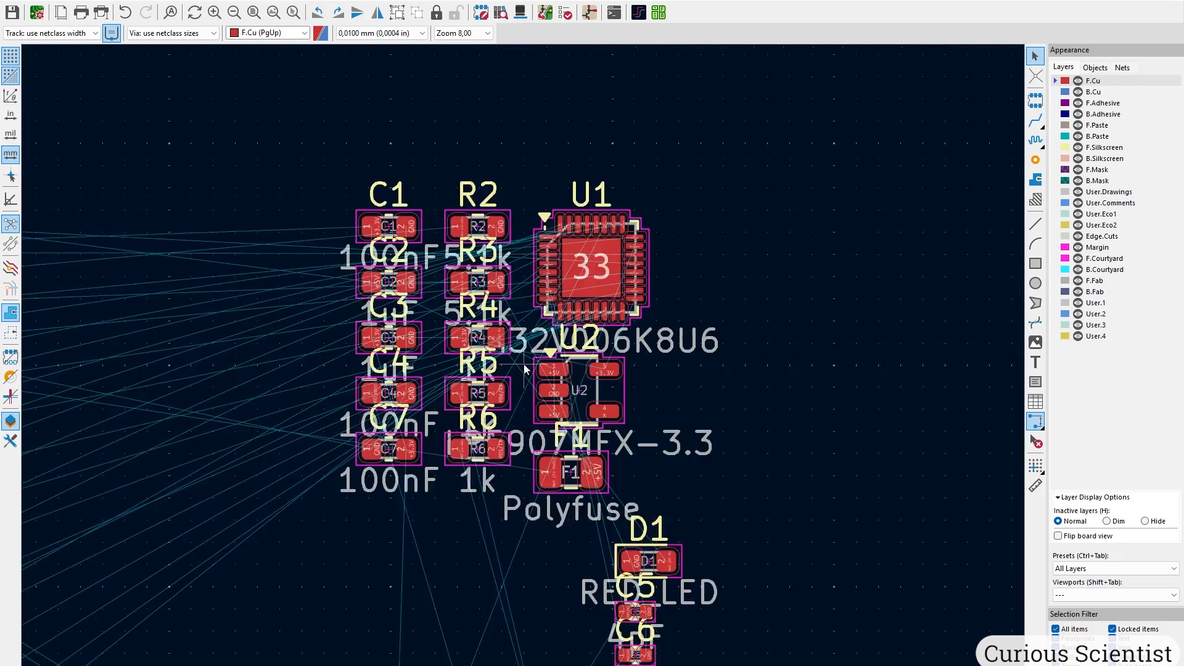
middle_click_drag(474, 296, 516, 292)
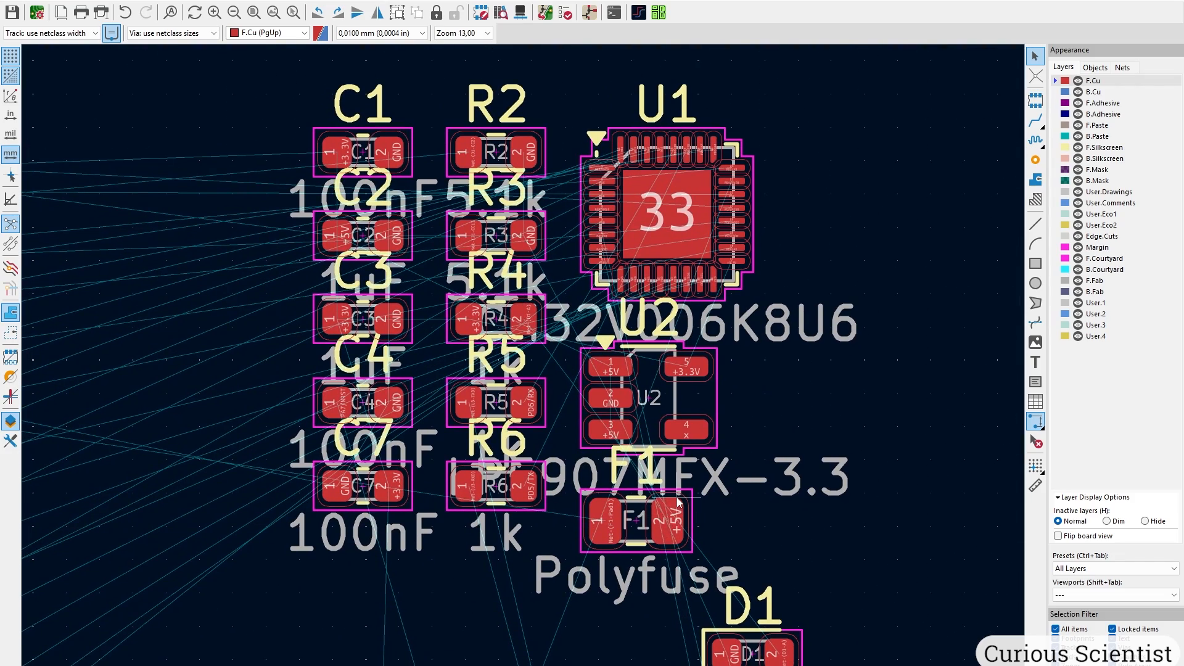
key("m")
scroll(668, 521, "down", 3)
middle_click_drag(137, 353, 456, 353)
scroll(370, 310, "up", 3)
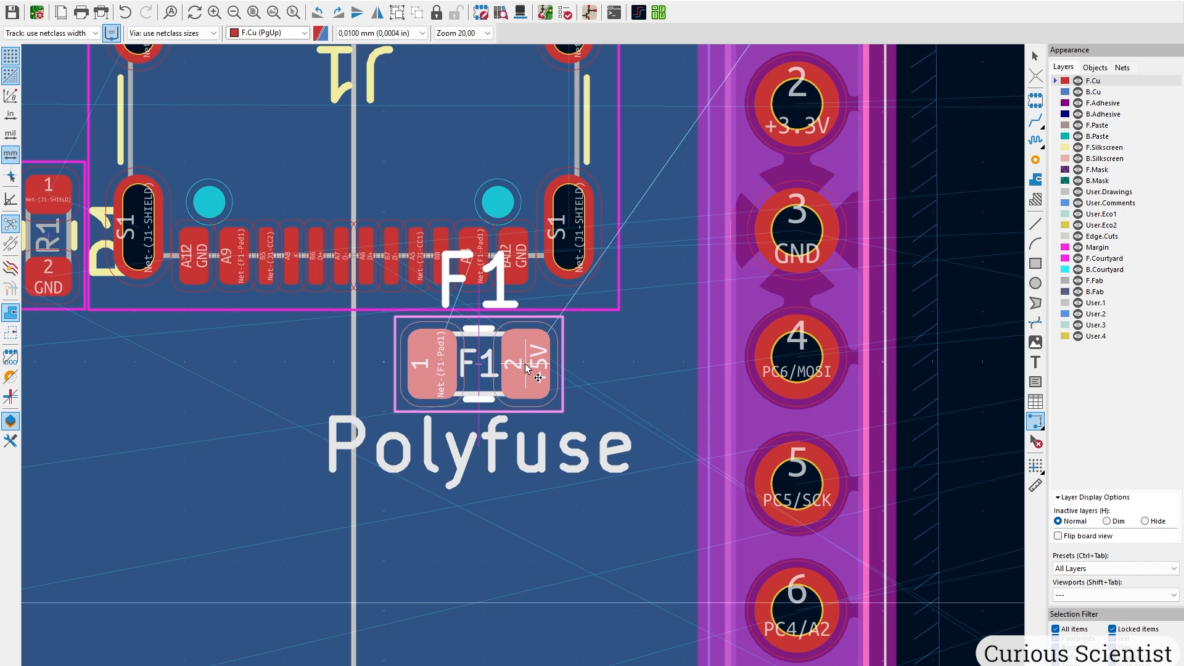
key("r")
key("r")
key("r")
key("r")
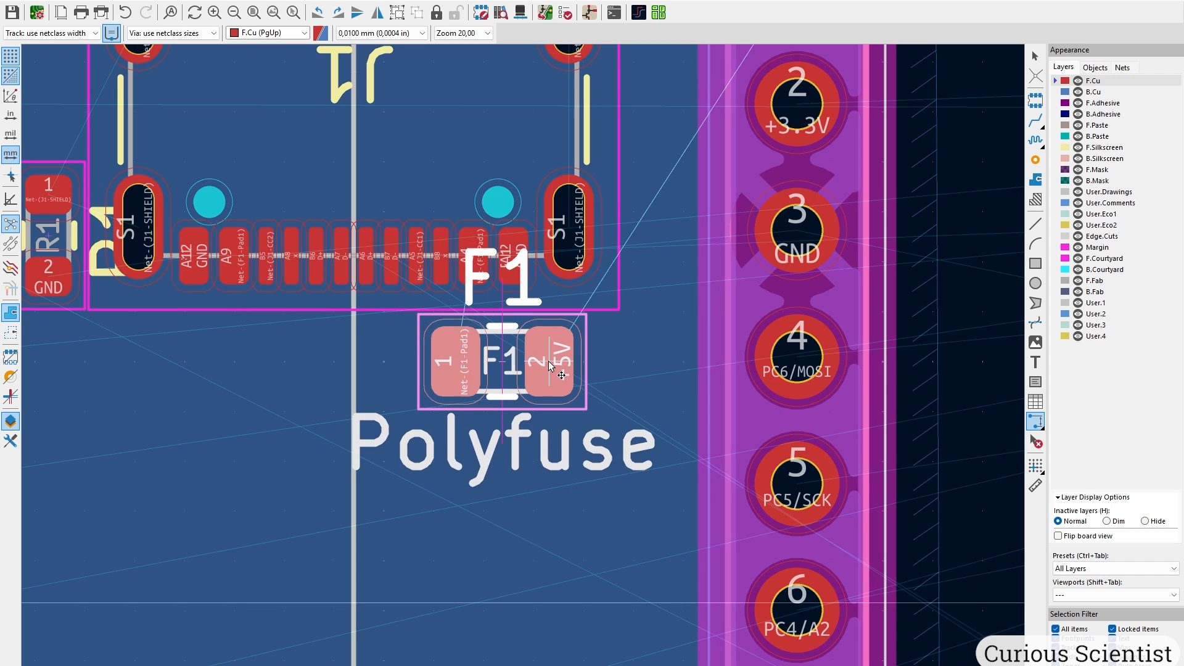
scroll(523, 364, "up", 2)
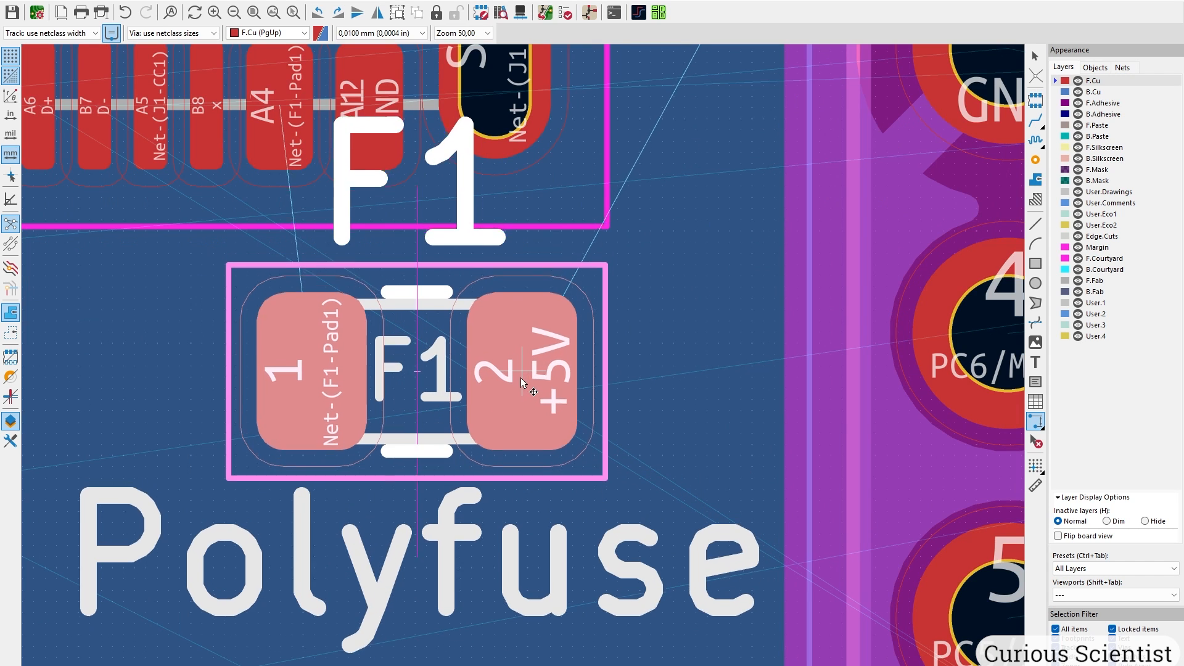
left_click(522, 419)
Move the F1 reference label underneath the polyfuse.
middle_click_drag(403, 347, 511, 473)
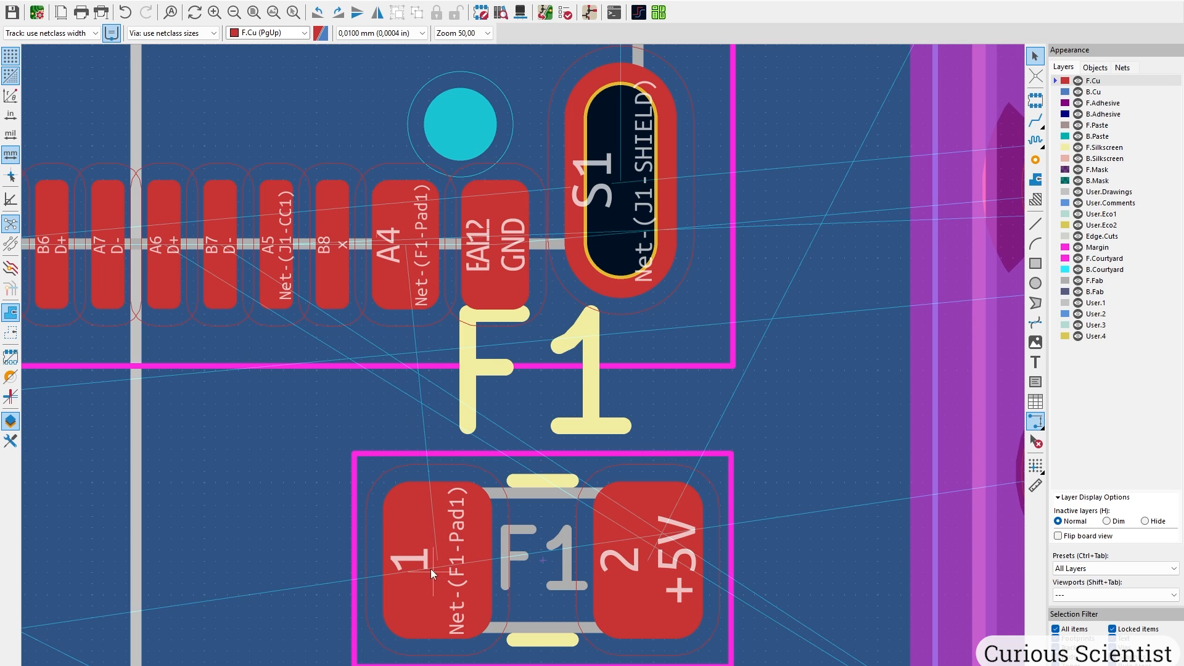
scroll(440, 550, "down", 7)
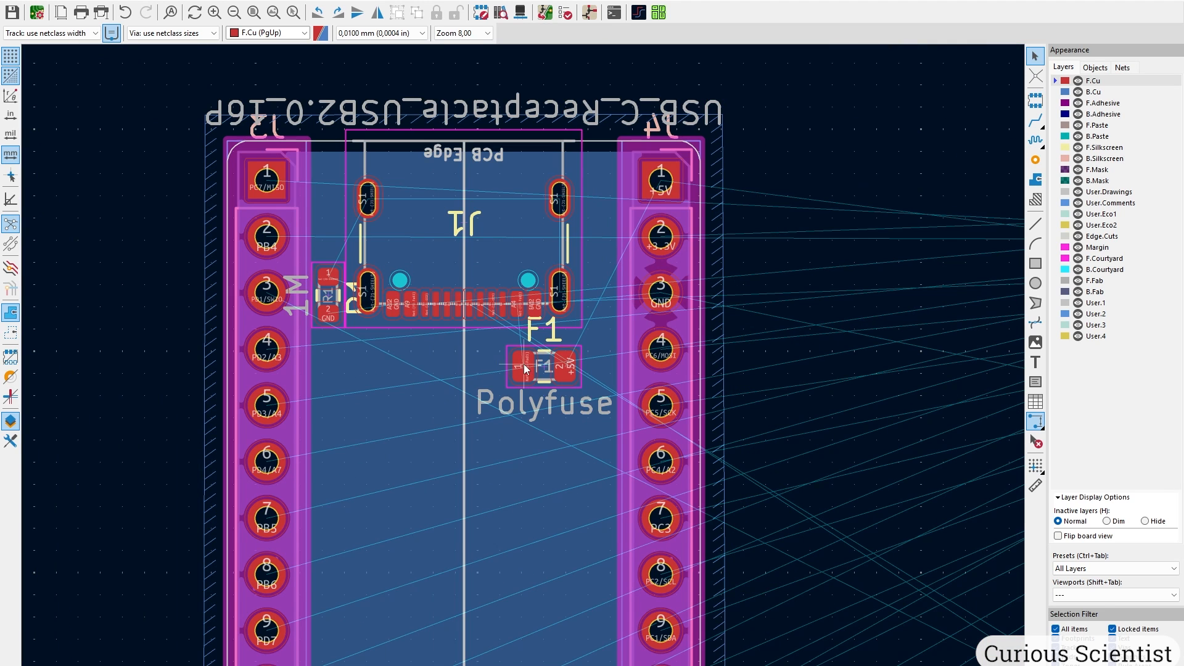
left_click(553, 334)
left_click_drag(553, 334, 554, 408)
scroll(644, 346, "down", 3)
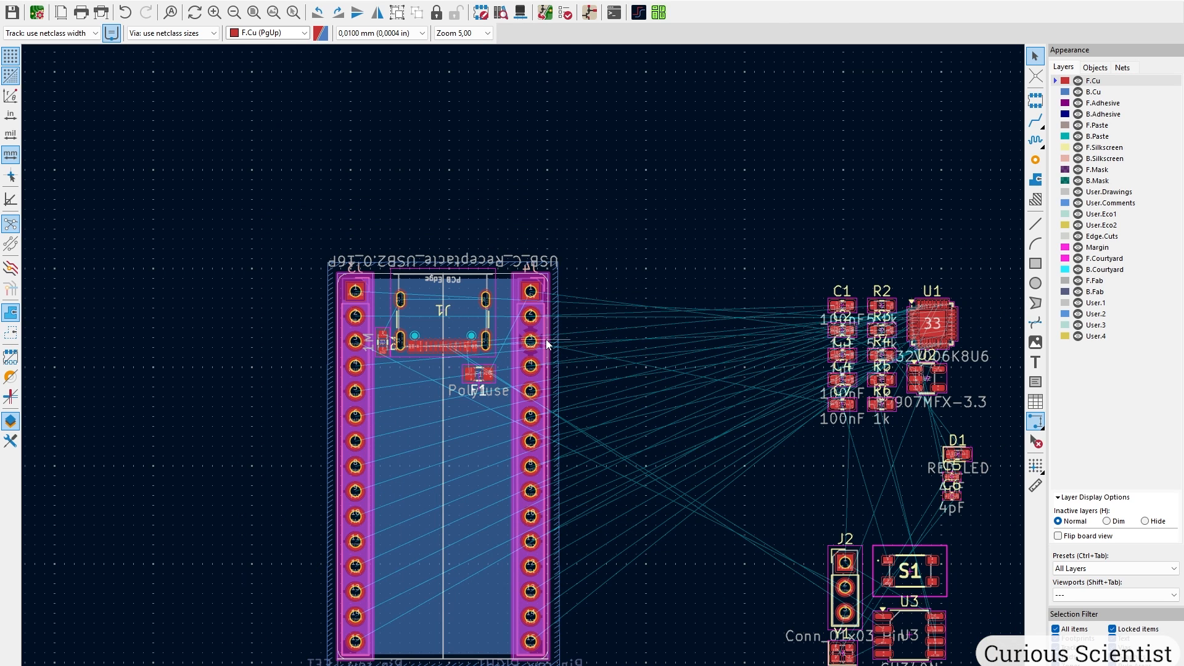
Bring R2 and R3 below the USB-C connector and place R2 turned 180 degrees.
scroll(692, 387, "up", 4)
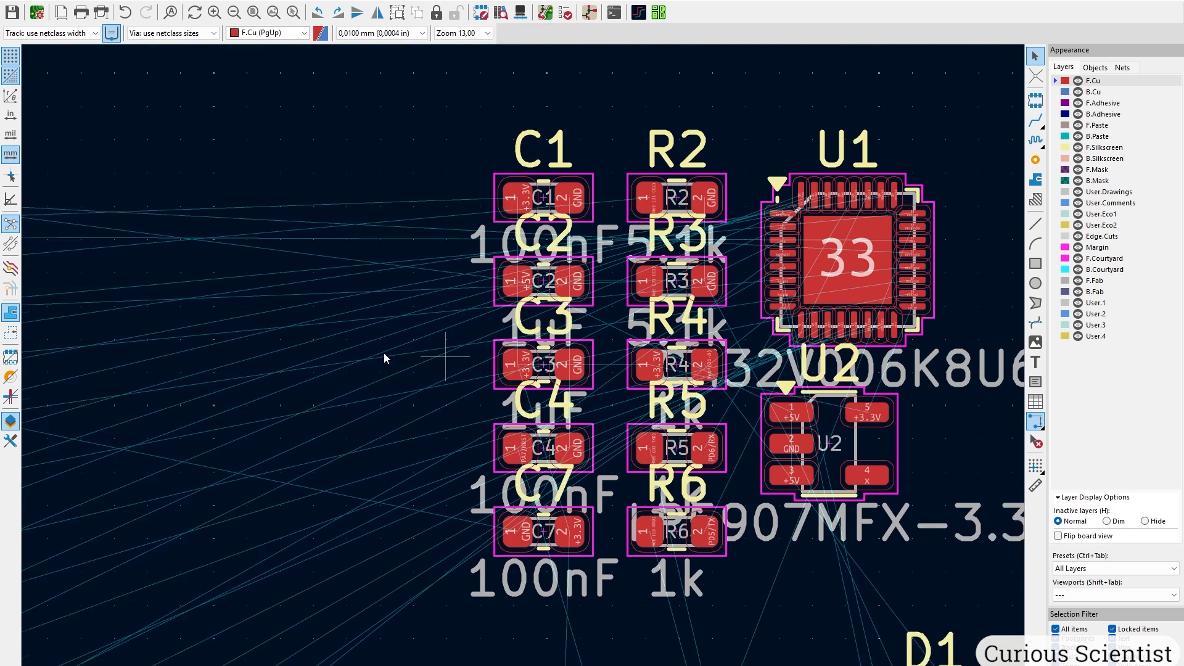
left_click(622, 195)
left_click(634, 280, "shift")
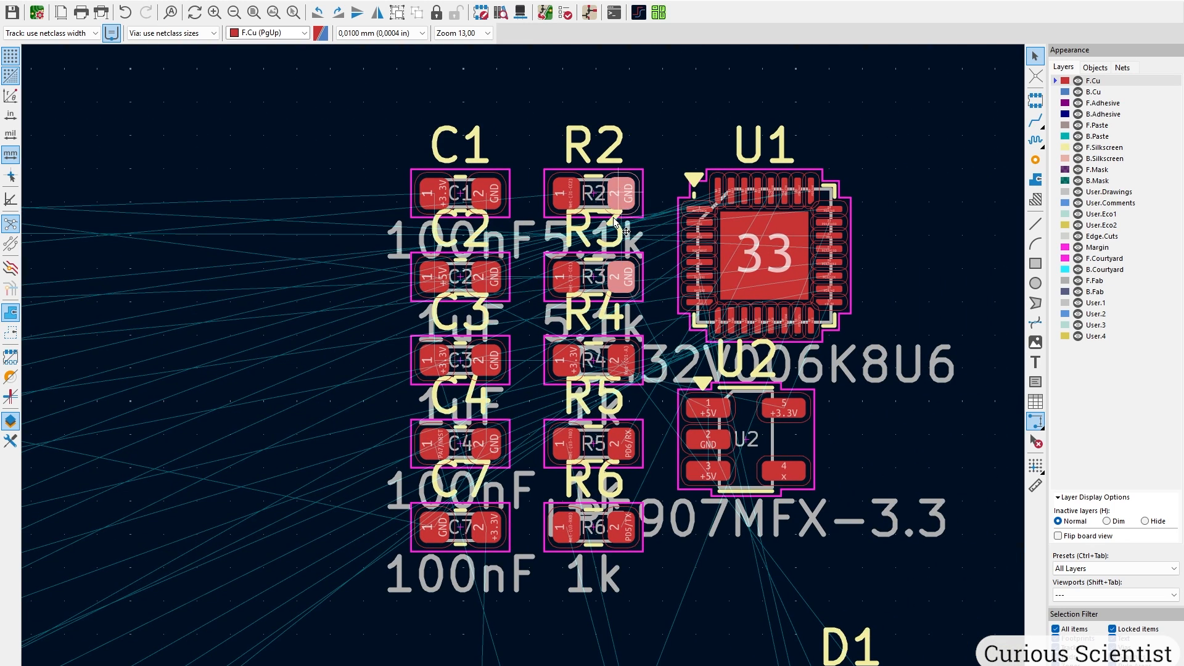
key("m")
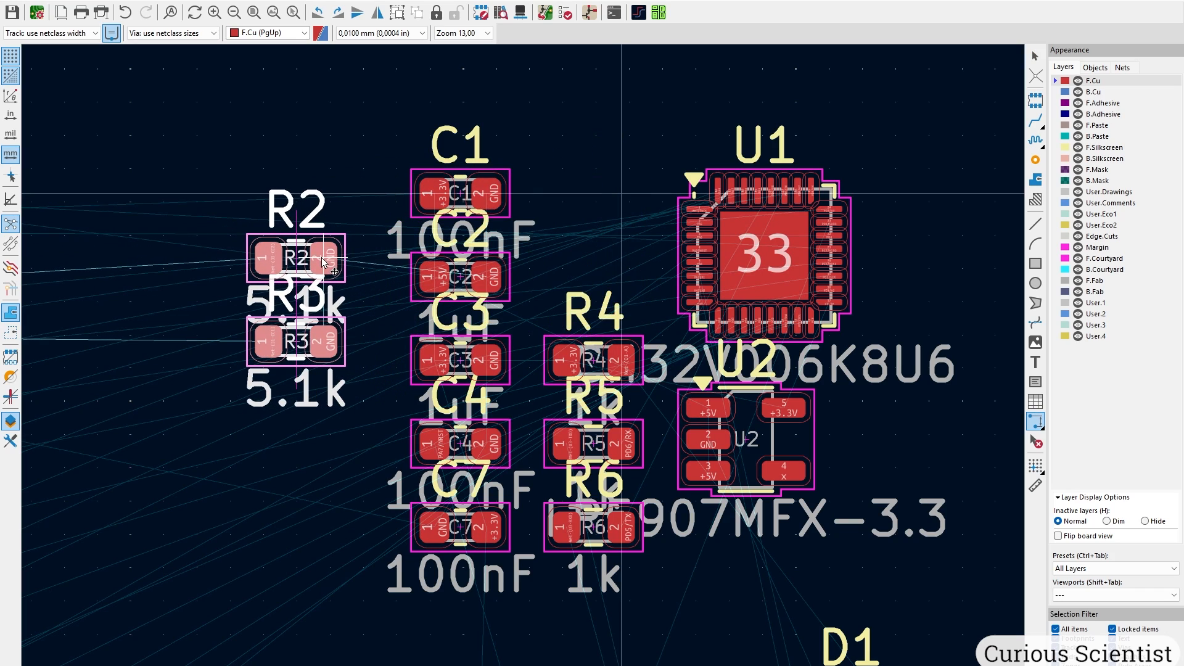
middle_click_drag(248, 259, 549, 246)
middle_click_drag(74, 314, 857, 278)
middle_click_drag(281, 334, 522, 336)
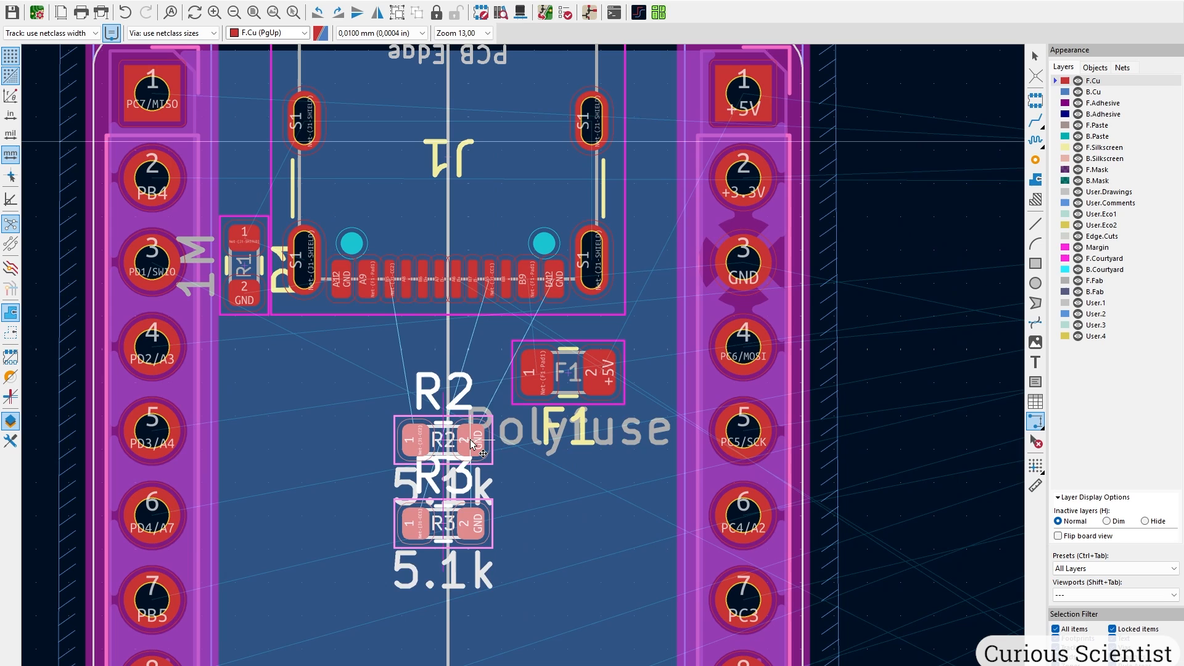
left_click(470, 478)
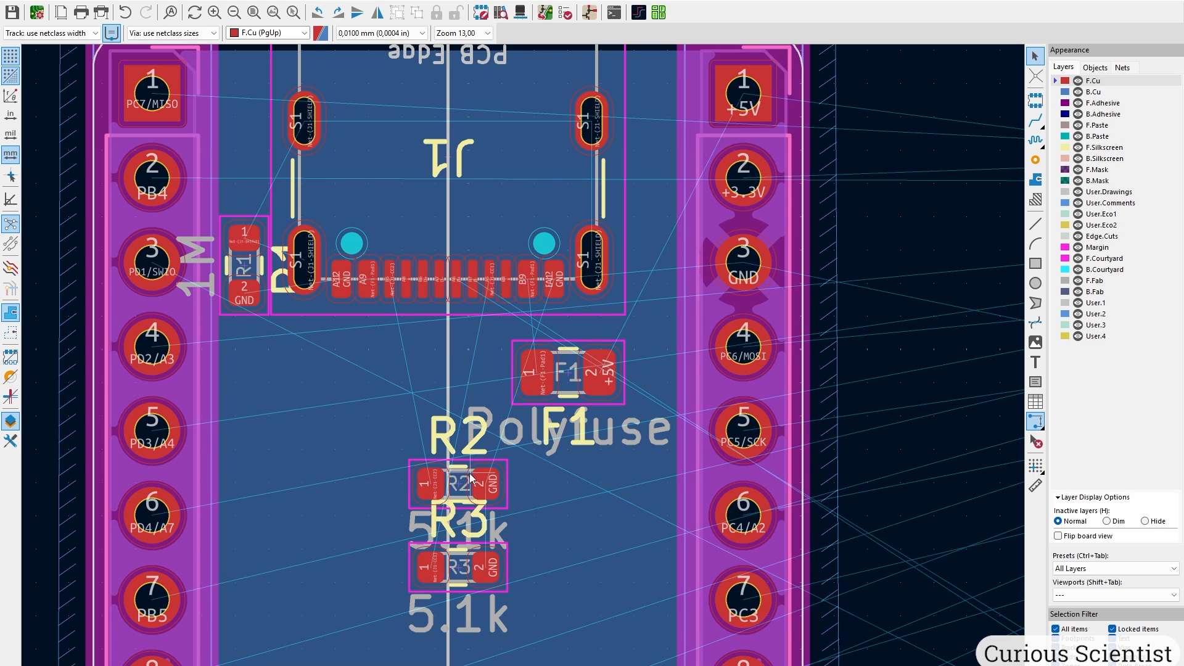
left_click_drag(437, 469, 357, 392)
key("r")
key("r")
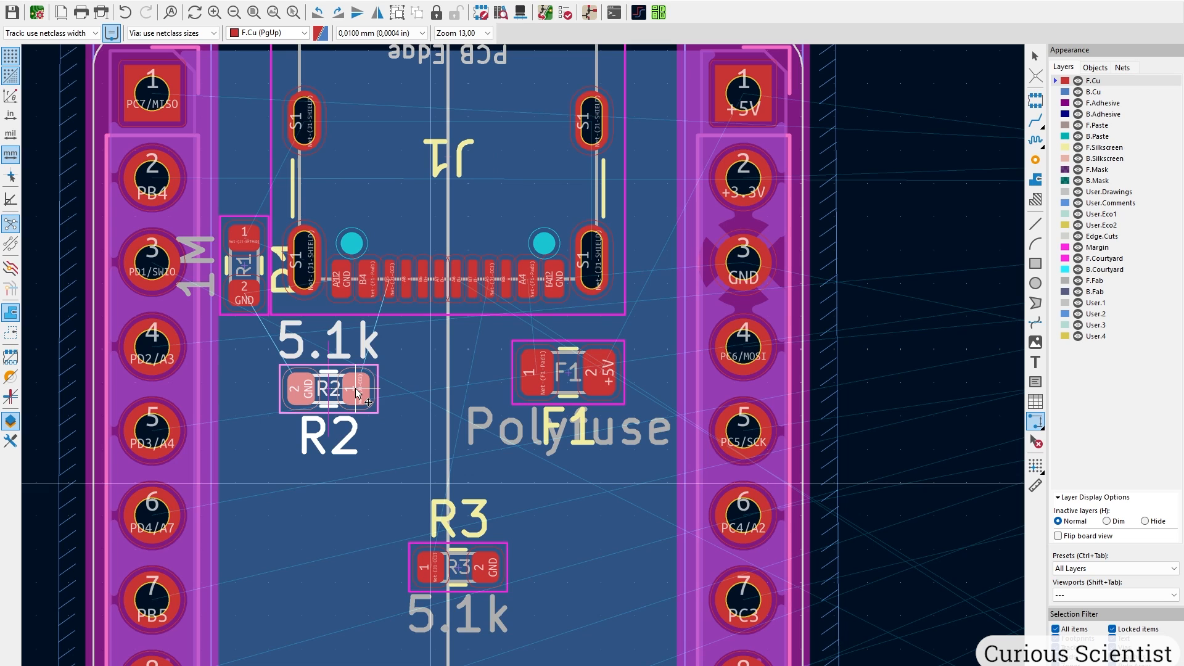
scroll(355, 389, "up", 1)
mouse_move(523, 365)
left_mouse_down()
mouse_move(558, 345)
mouse_move(535, 350)
left_mouse_up()
left_click(534, 352)
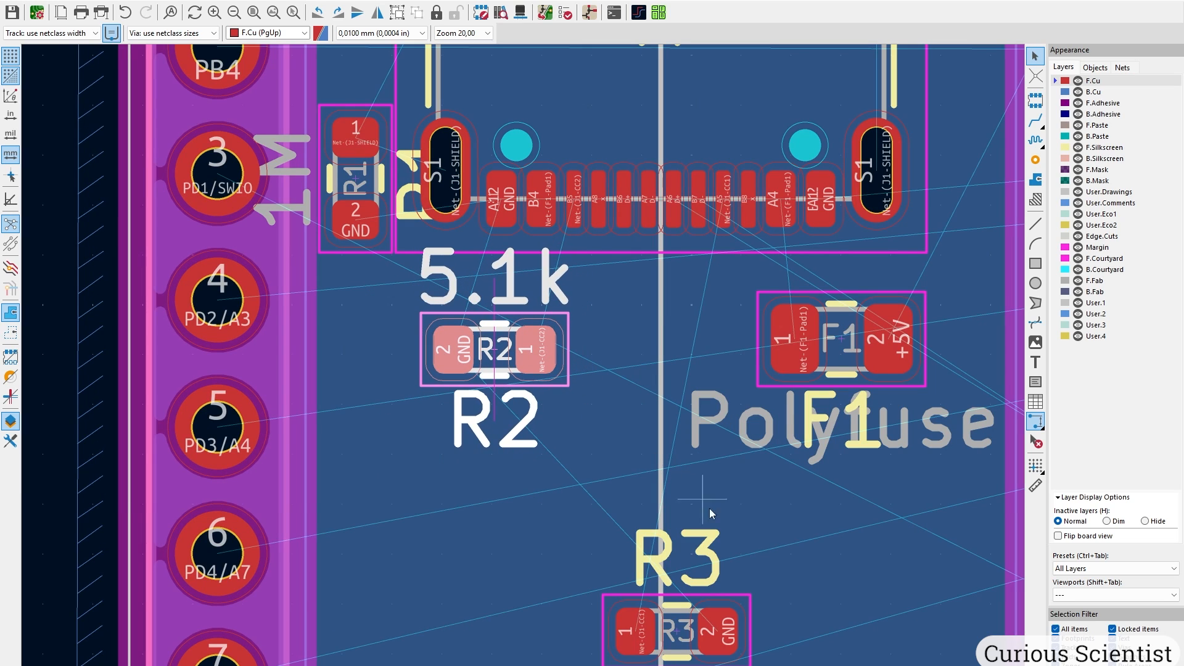
Rotate R3 upright and place it between R2 and F1.
left_click(692, 599)
key("m")
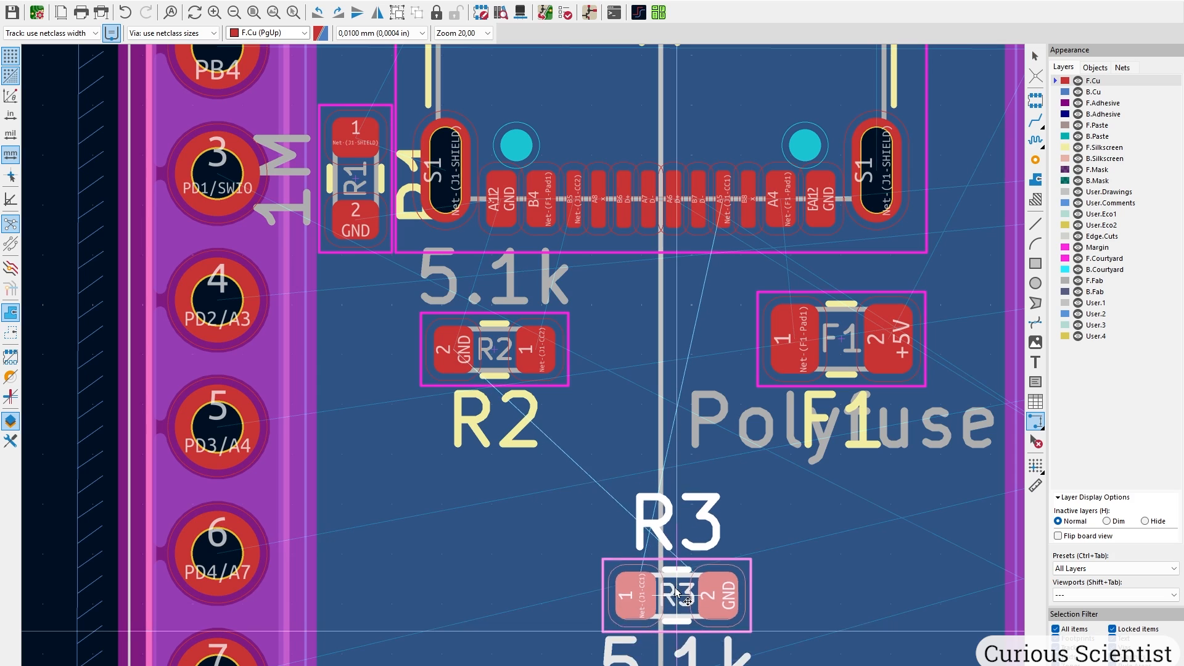
key("r")
key("r")
key("r")
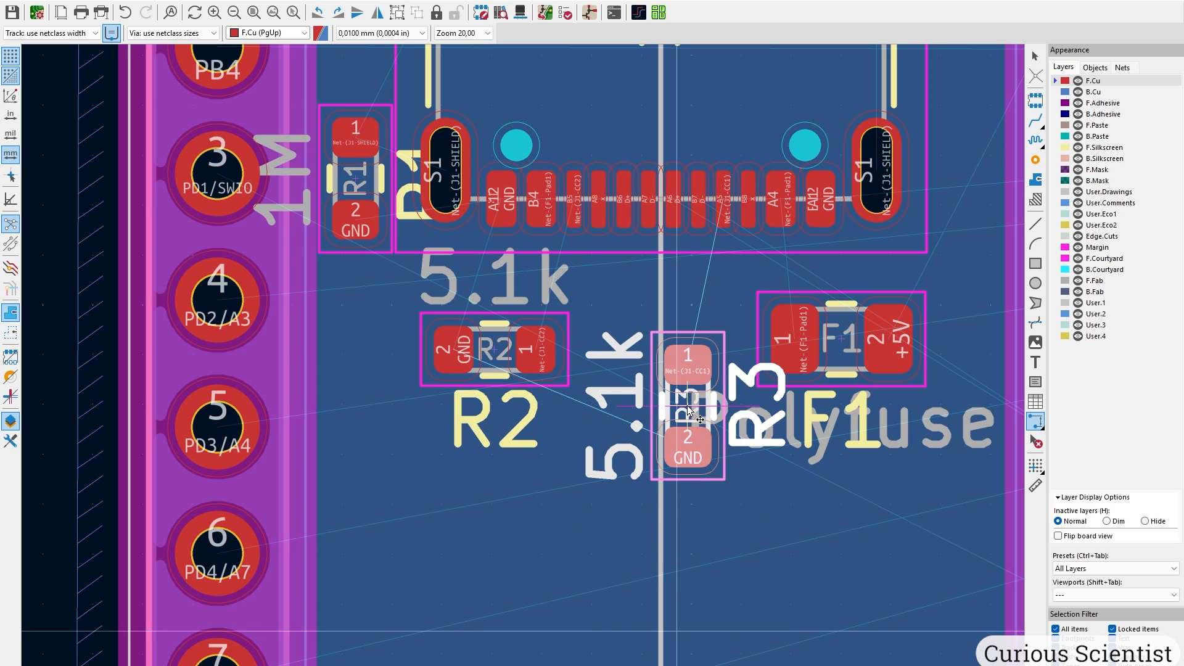
left_click(691, 396)
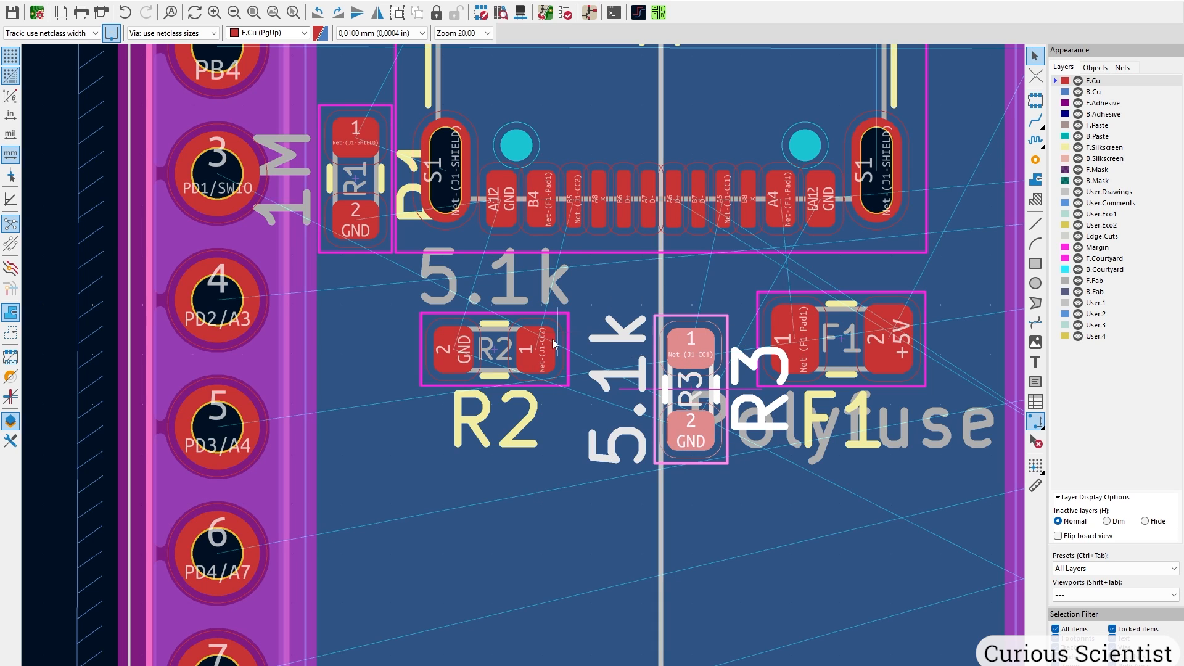
middle_click_drag(728, 342, 581, 341)
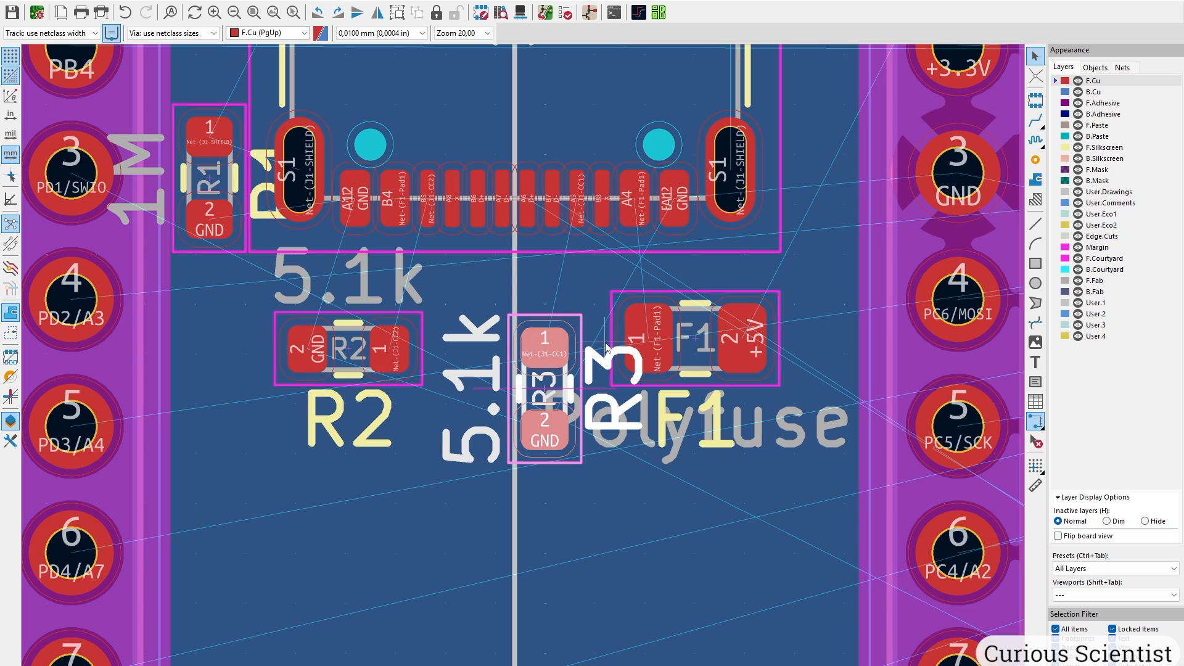
middle_click_drag(518, 279, 475, 474)
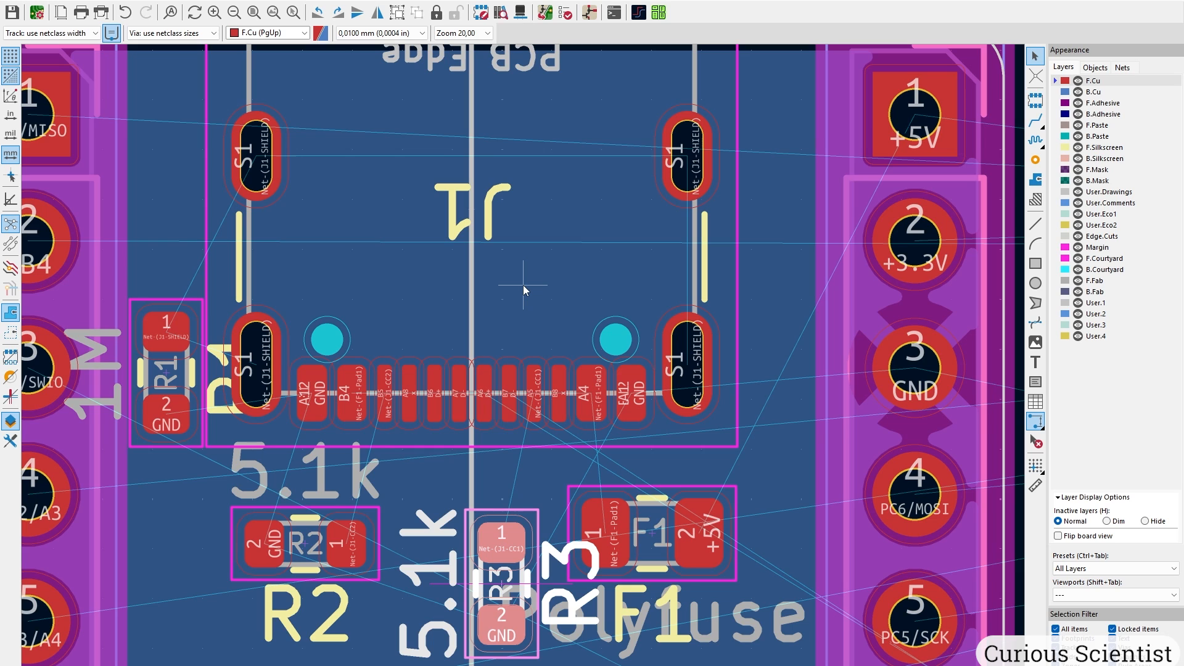
scroll(525, 367, "down", 6)
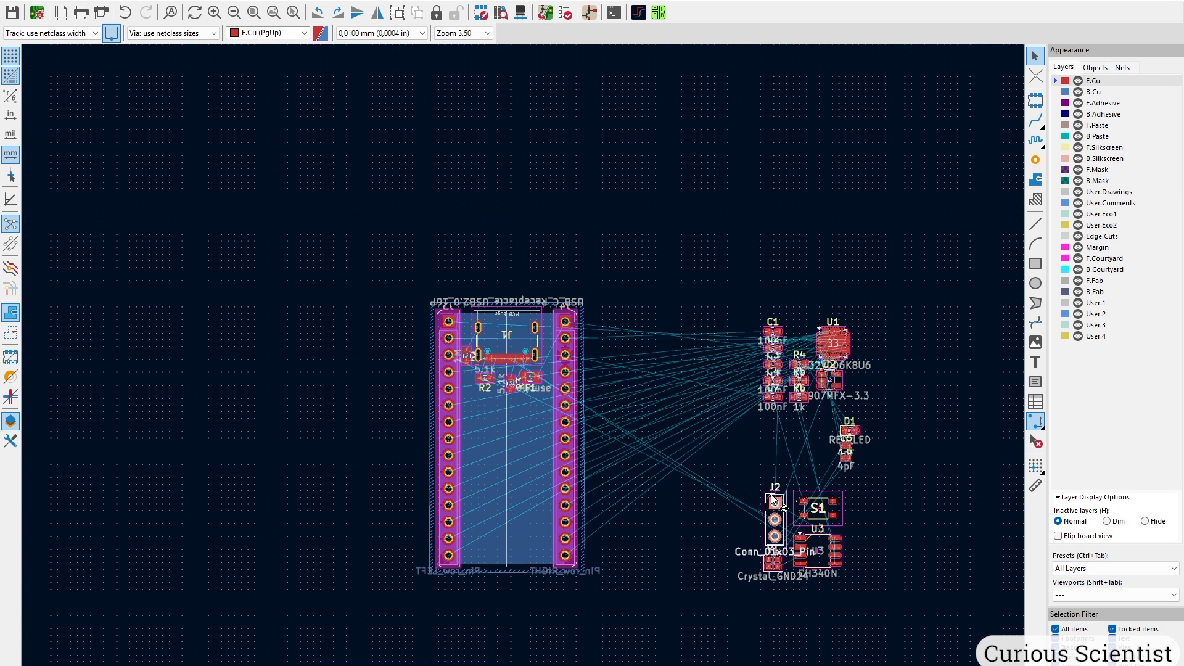
Rotate J2 by 90 degrees and drop it in the board's lower middle.
key("m")
scroll(616, 482, "up", 1)
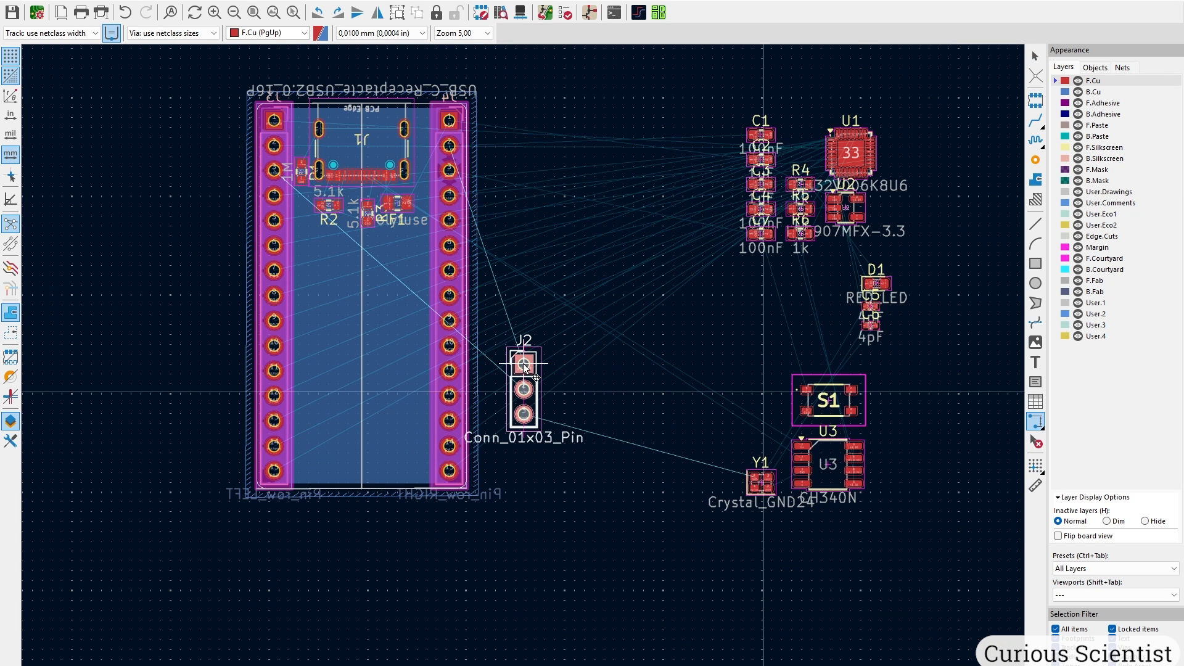
key("r")
left_click(345, 409)
scroll(353, 424, "up", 4)
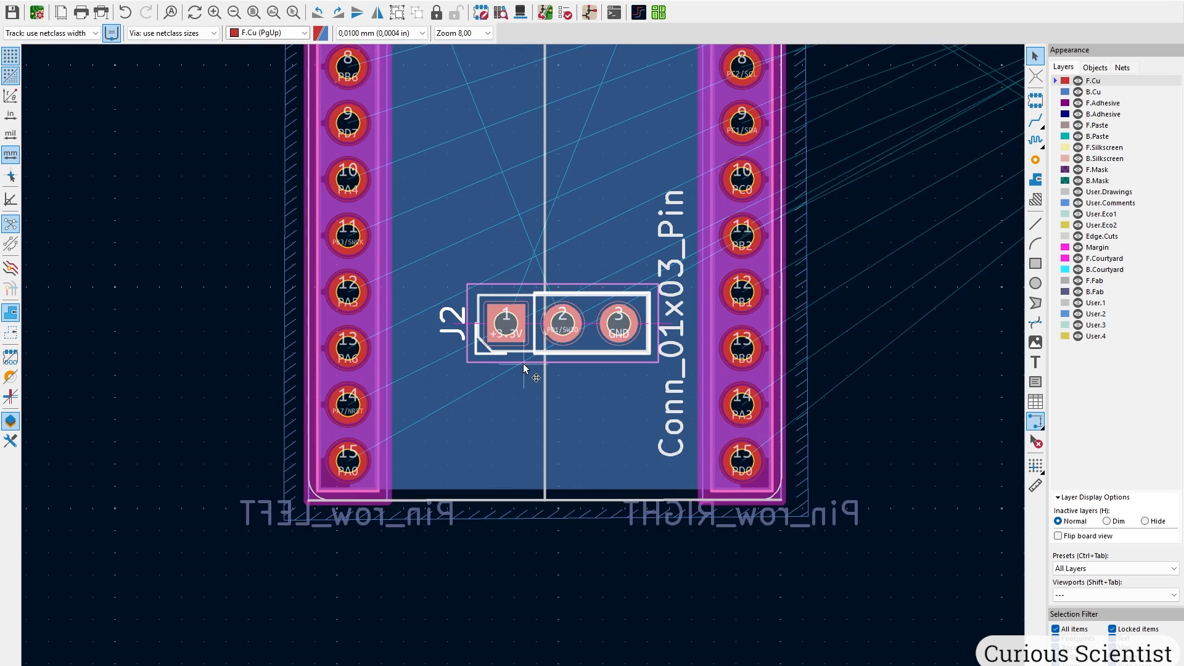
Move J2 to the bottom board edge, aligning pad 2 with the centre line.
left_click(585, 314)
left_click(578, 325)
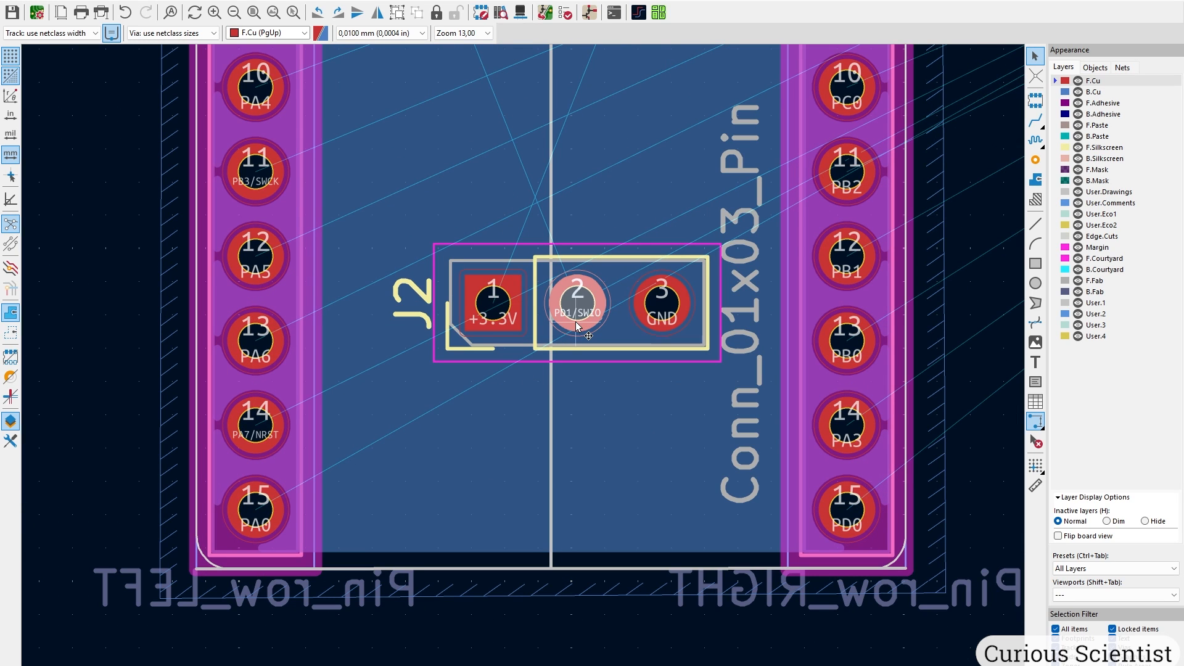
left_click_drag(579, 322, 513, 481)
scroll(555, 328, "up", 2)
scroll(524, 390, "down", 1)
scroll(513, 483, "up", 3)
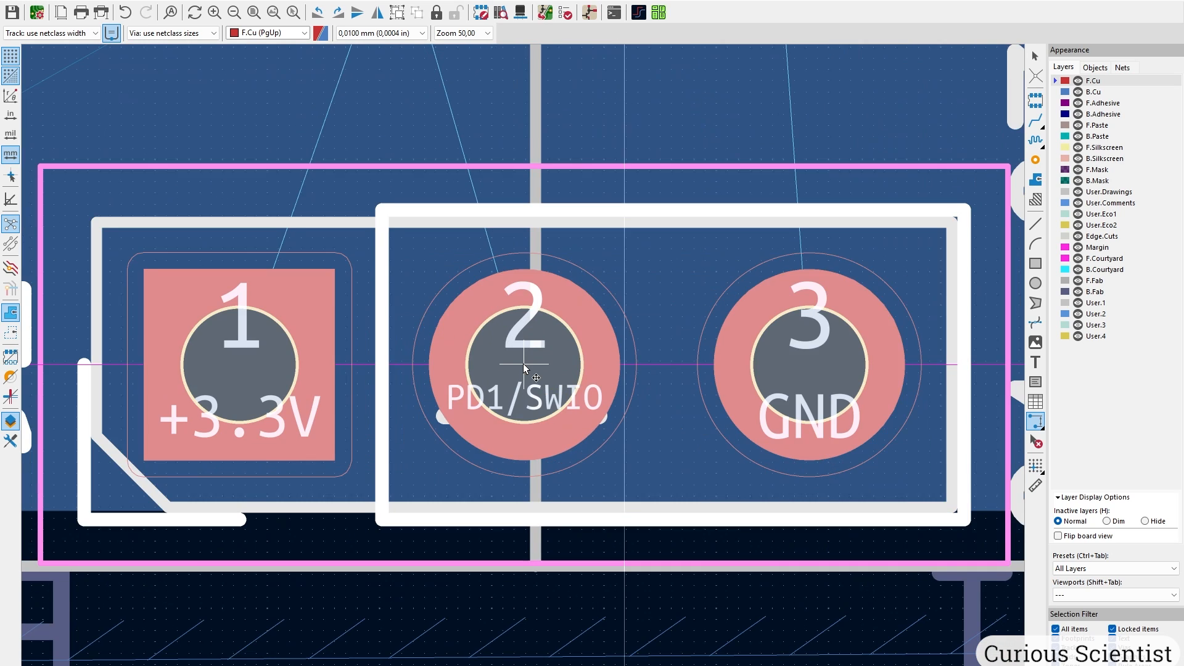
left_click_drag(523, 364, 534, 369)
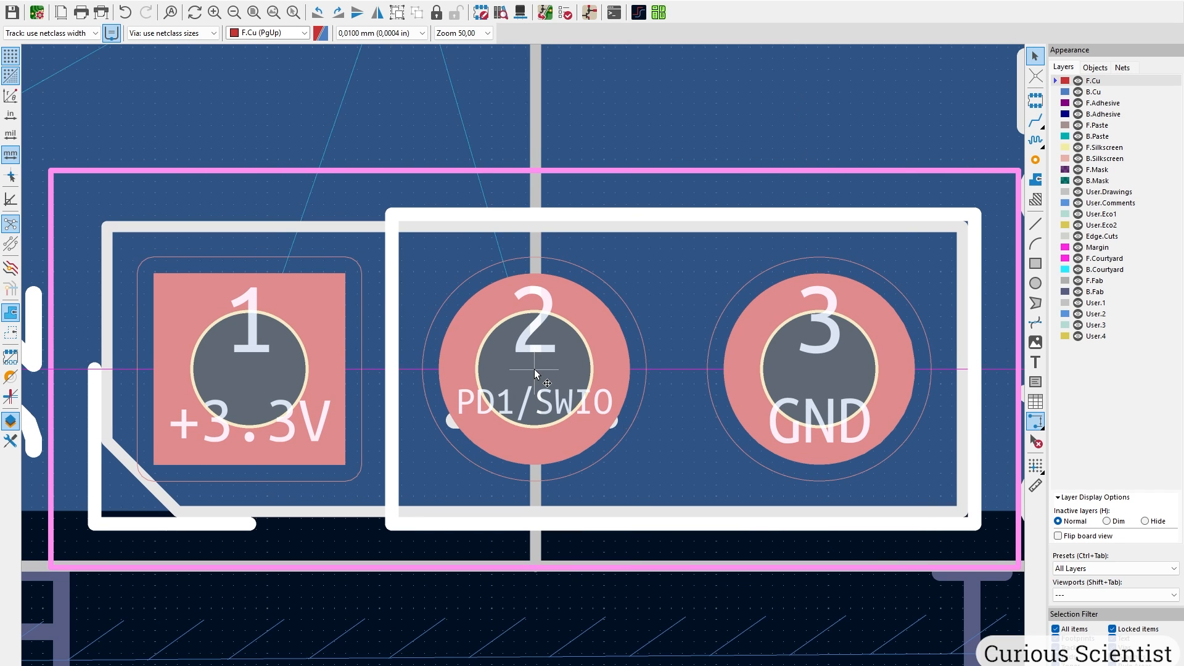
scroll(534, 369, "down", 3)
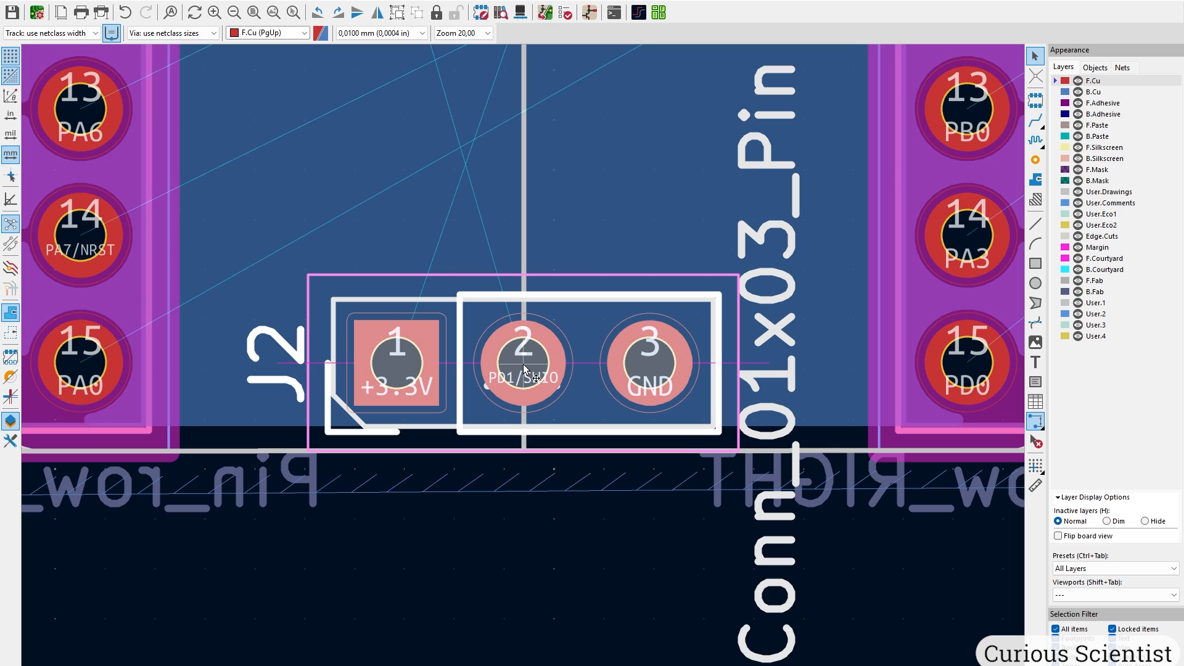
scroll(525, 369, "down", 1)
Check J2's placement in the 3D Viewer, then close it.
key("alt+3")
left_click_drag(608, 524, 709, 371)
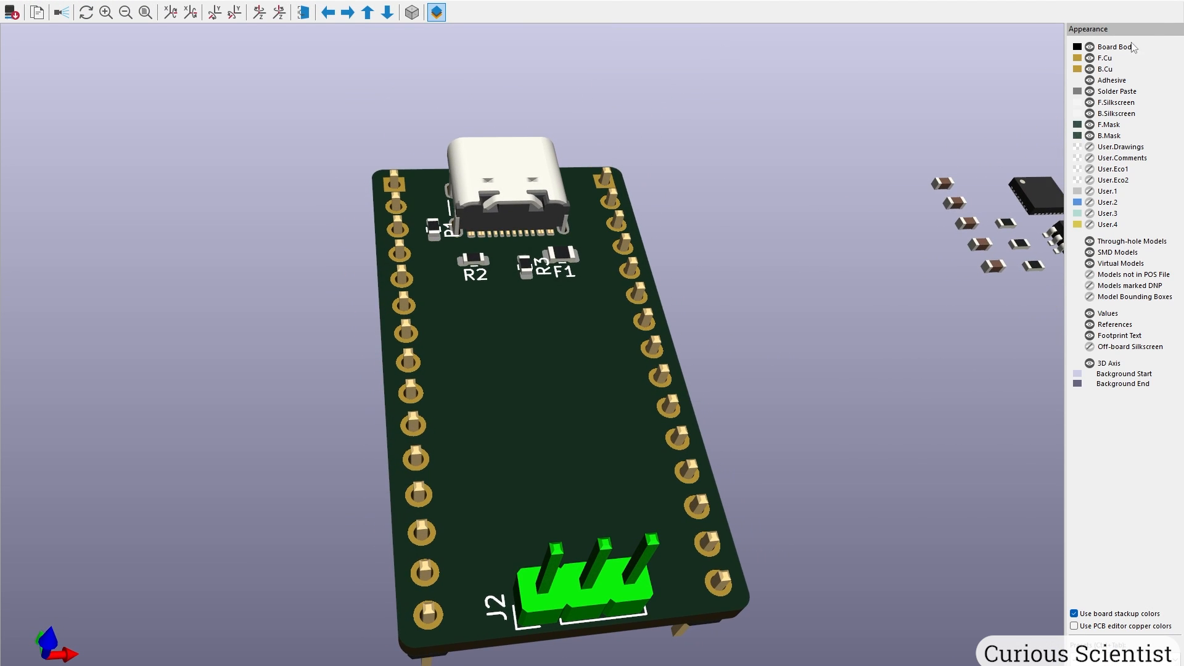
left_click(1171, 1)
Place regulator U2, turned 180 degrees, on the board below R3 and F1.
scroll(799, 287, "down", 5)
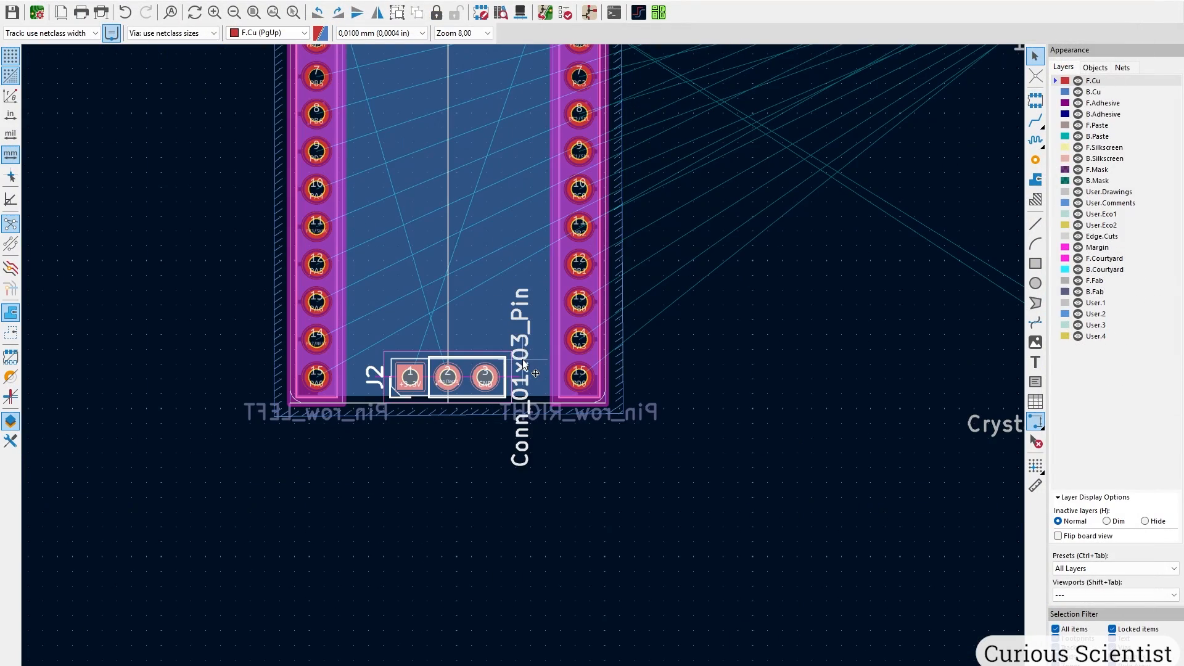
middle_click_drag(607, 272, 206, 437)
middle_click_drag(619, 253, 703, 458)
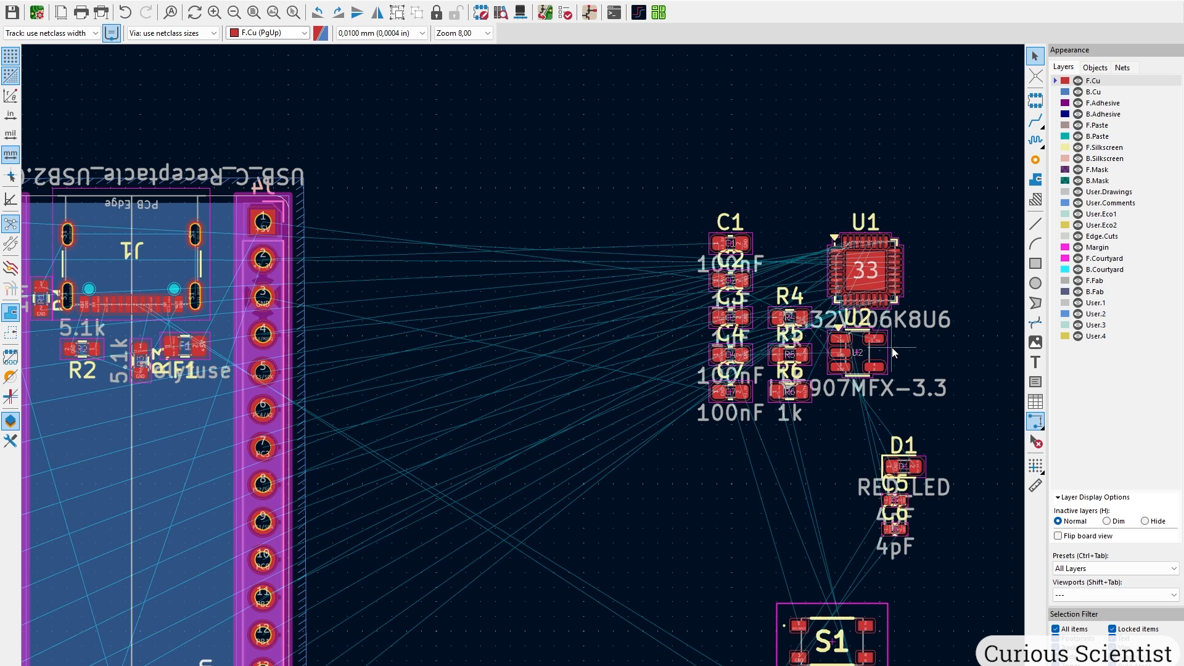
key("m")
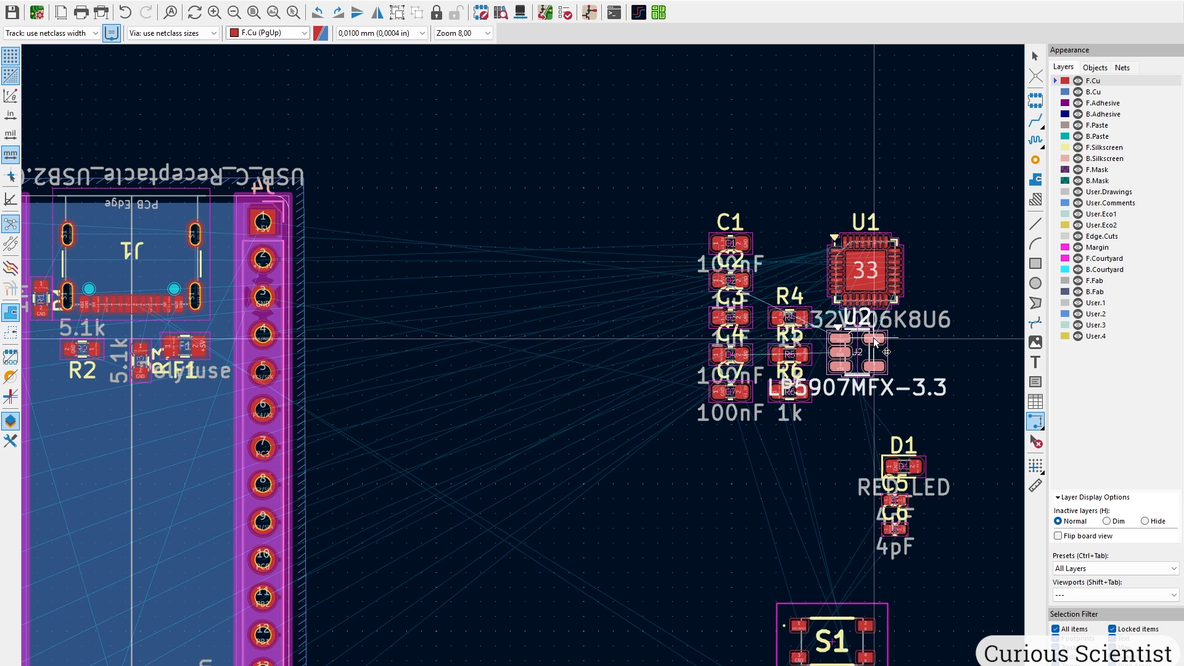
key("r")
key("r")
key("r")
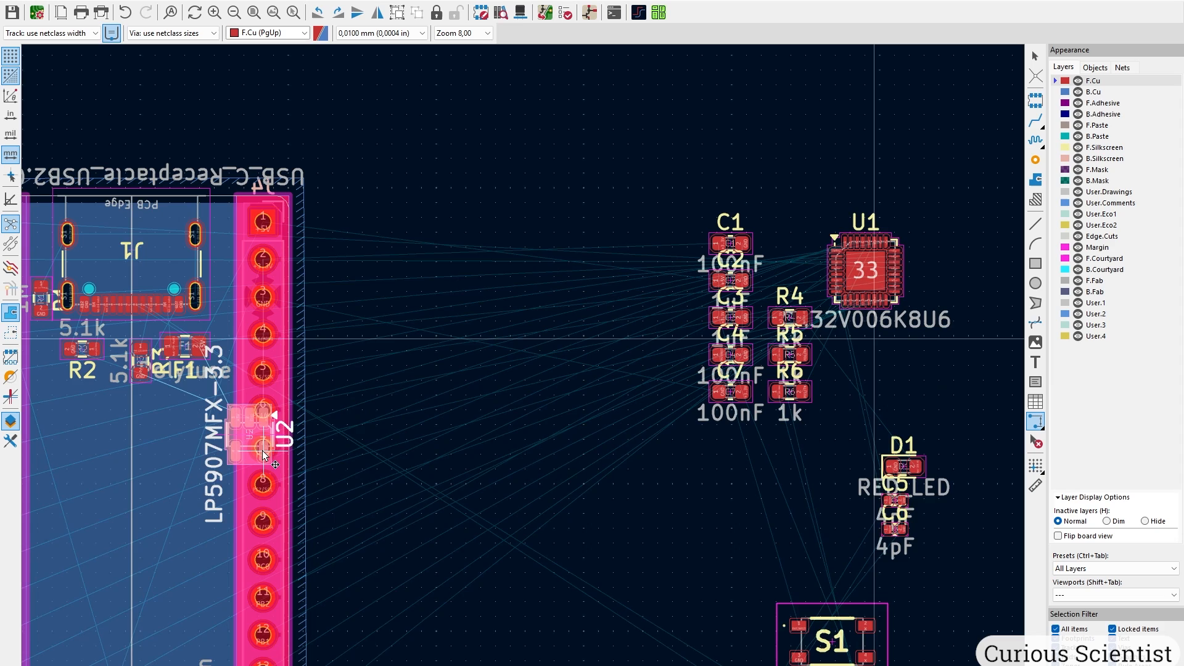
scroll(256, 429, "up", 5)
middle_click_drag(559, 437, 564, 456)
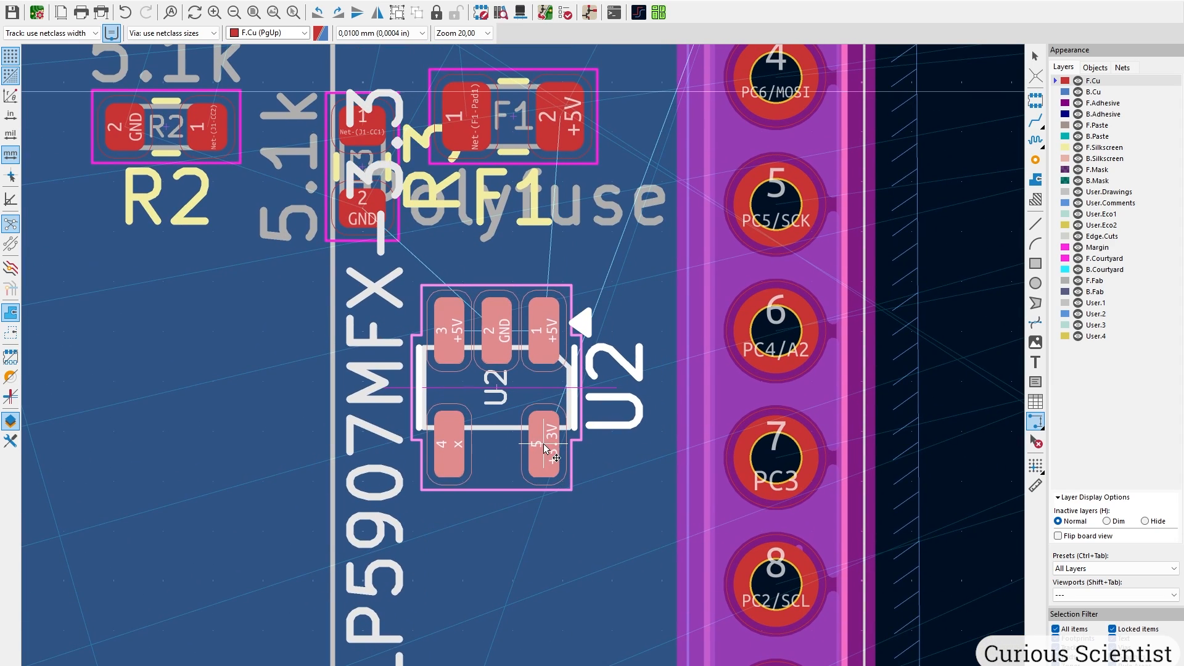
left_click(551, 454)
Try rotating U2 by 90 degrees, then return it to its previous orientation.
middle_click_drag(559, 336, 583, 519)
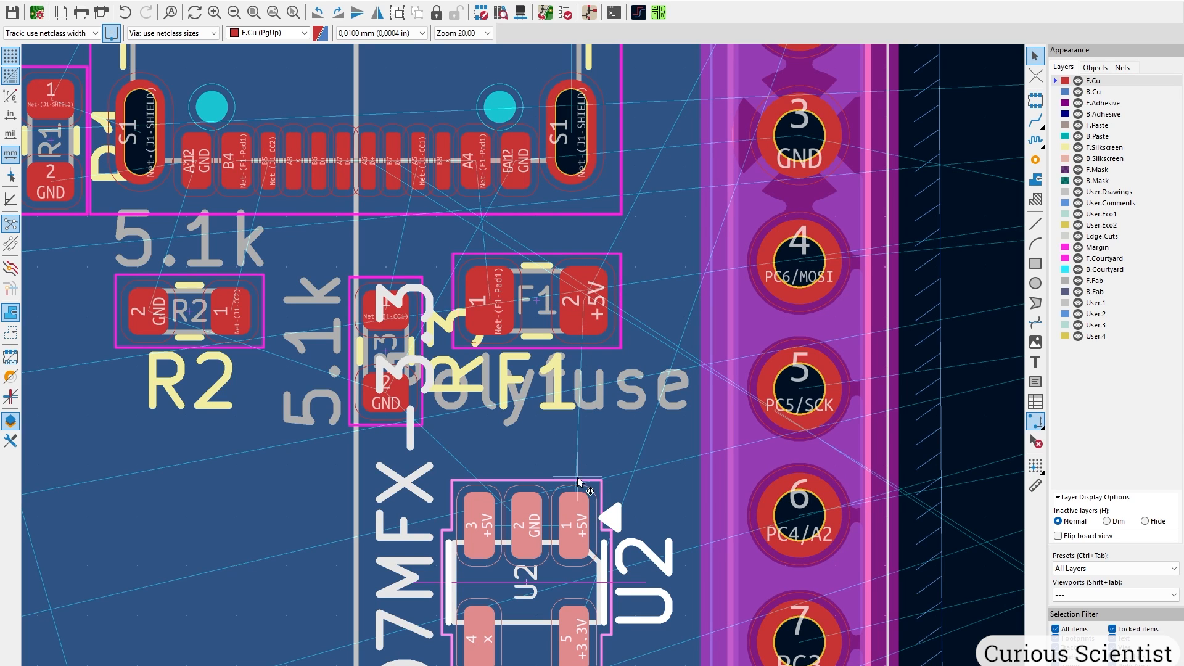
middle_click_drag(566, 536, 576, 422)
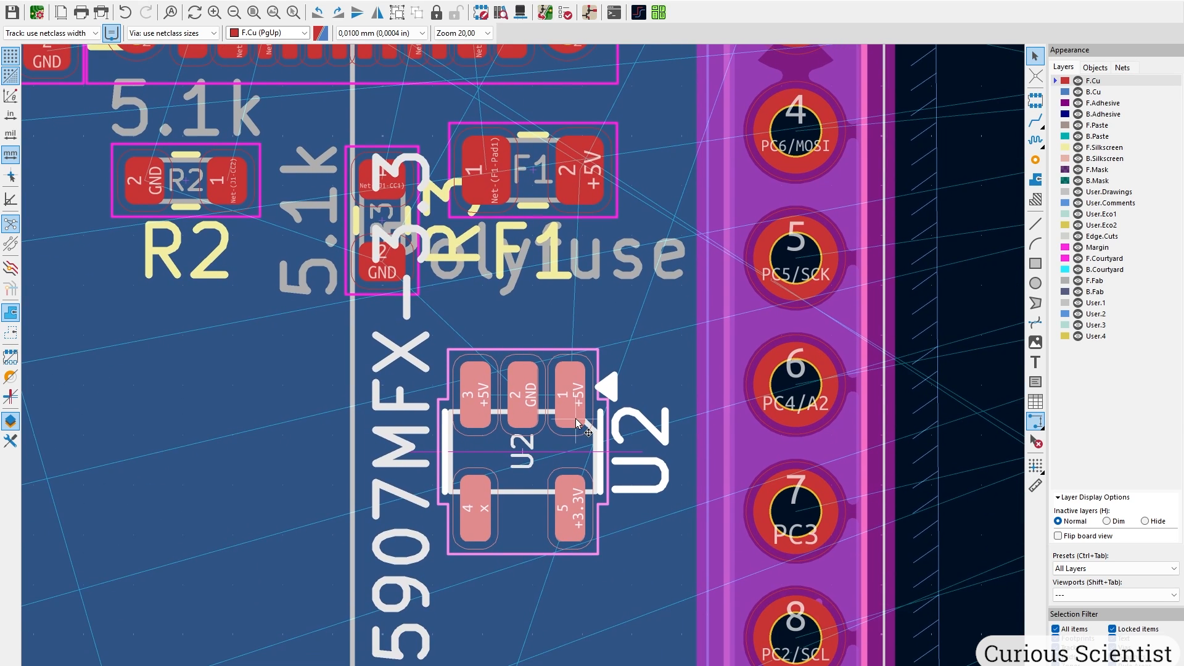
key("r")
key("r")
key("r")
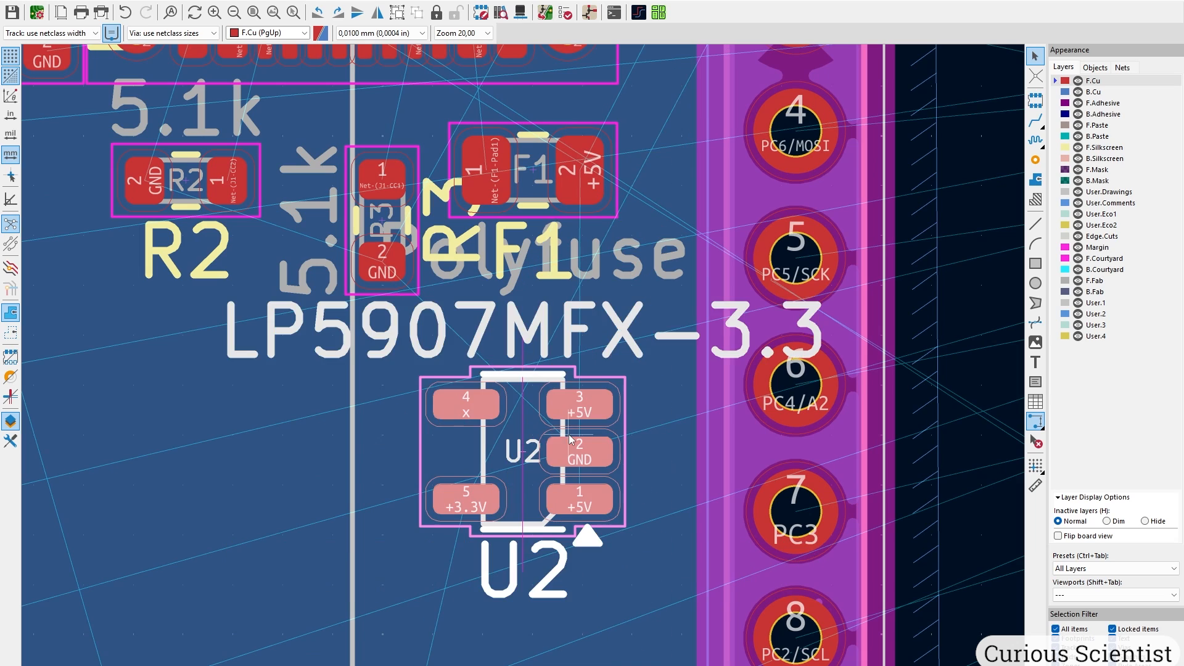
key("r")
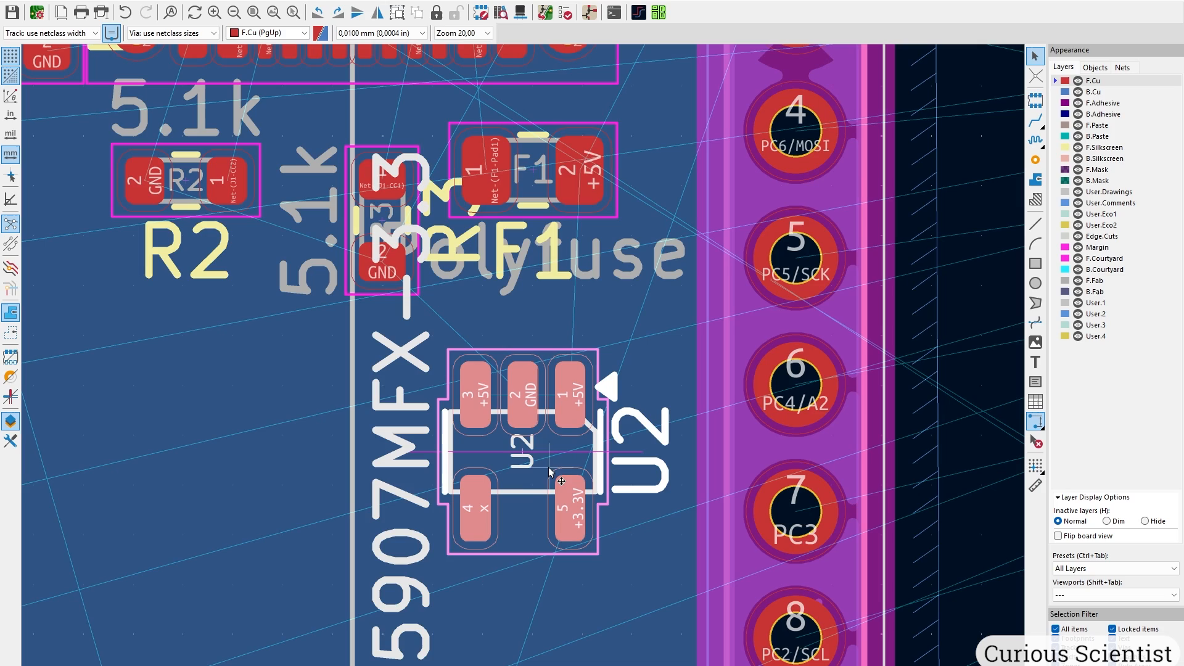
Carry capacitors C2 and C3 together onto the board inside the outline.
scroll(530, 484, "down", 6)
scroll(601, 346, "up", 4)
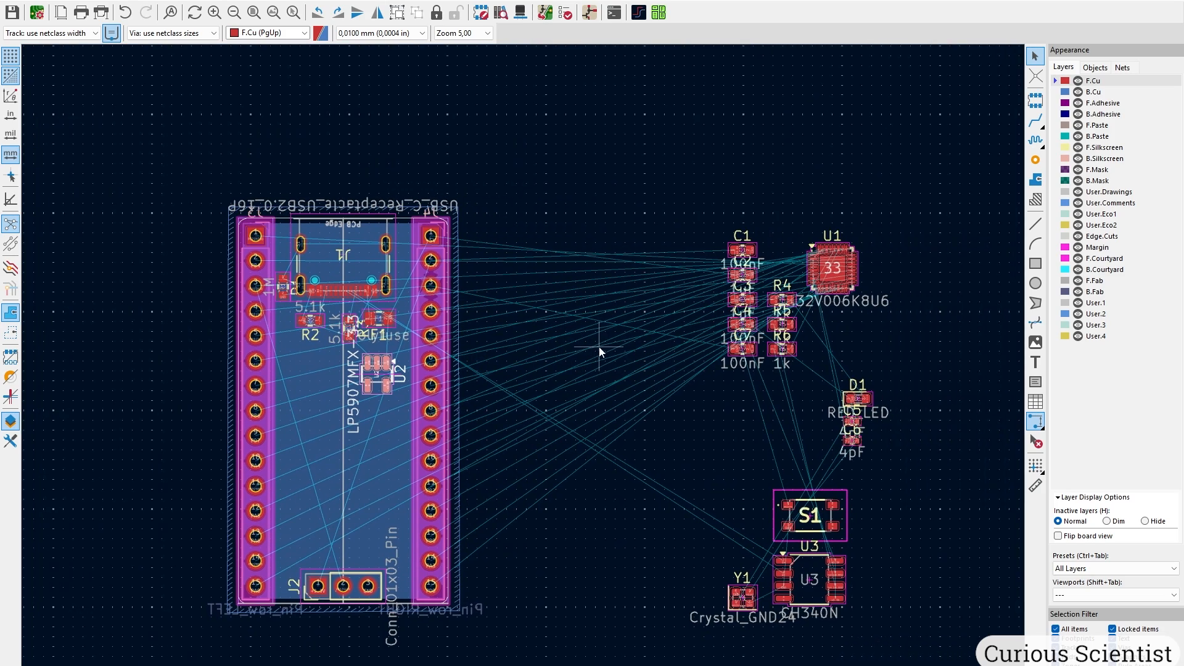
scroll(524, 369, "up", 2)
middle_click_drag(620, 291, 647, 495)
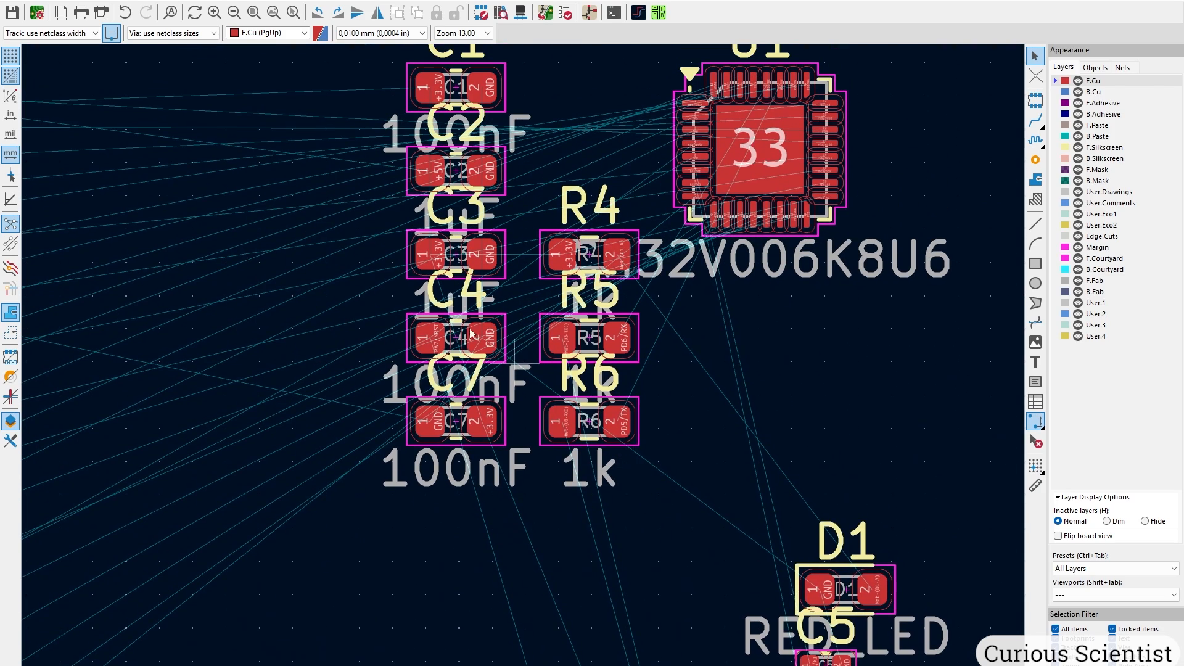
middle_click_drag(412, 271, 484, 367)
left_click(484, 266)
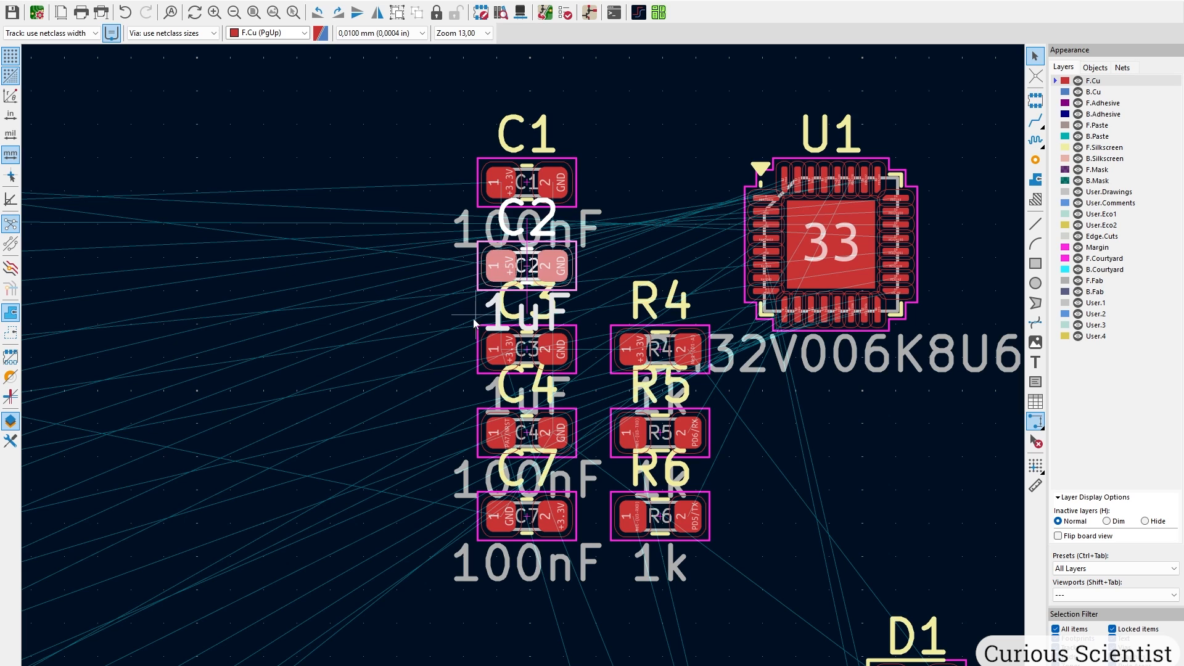
left_click(491, 350, "shift")
left_click_drag(490, 350, 256, 392)
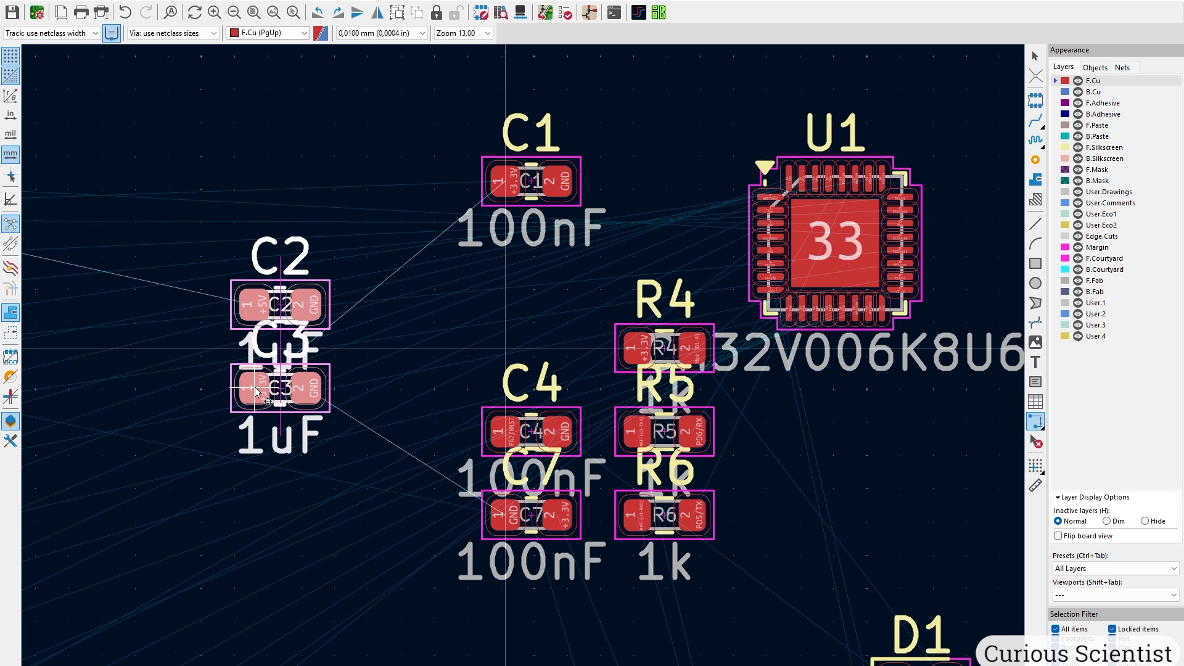
middle_click_drag(255, 392, 592, 356)
middle_click_drag(302, 384, 716, 358)
middle_click_drag(432, 360, 835, 194)
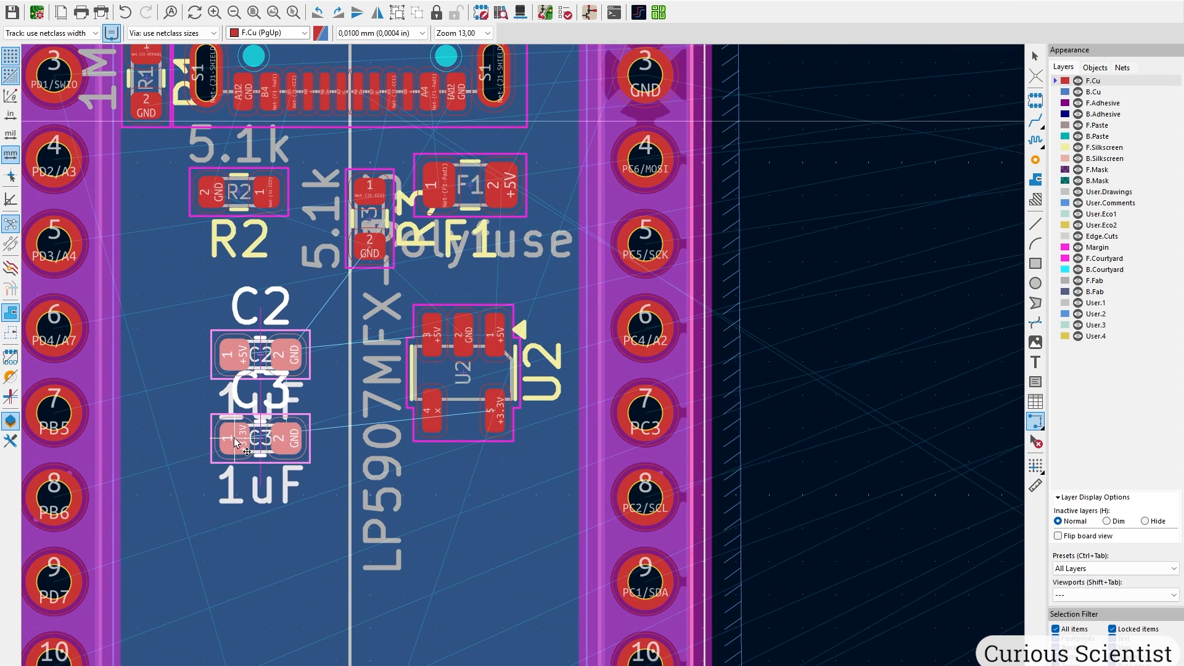
left_click(214, 444)
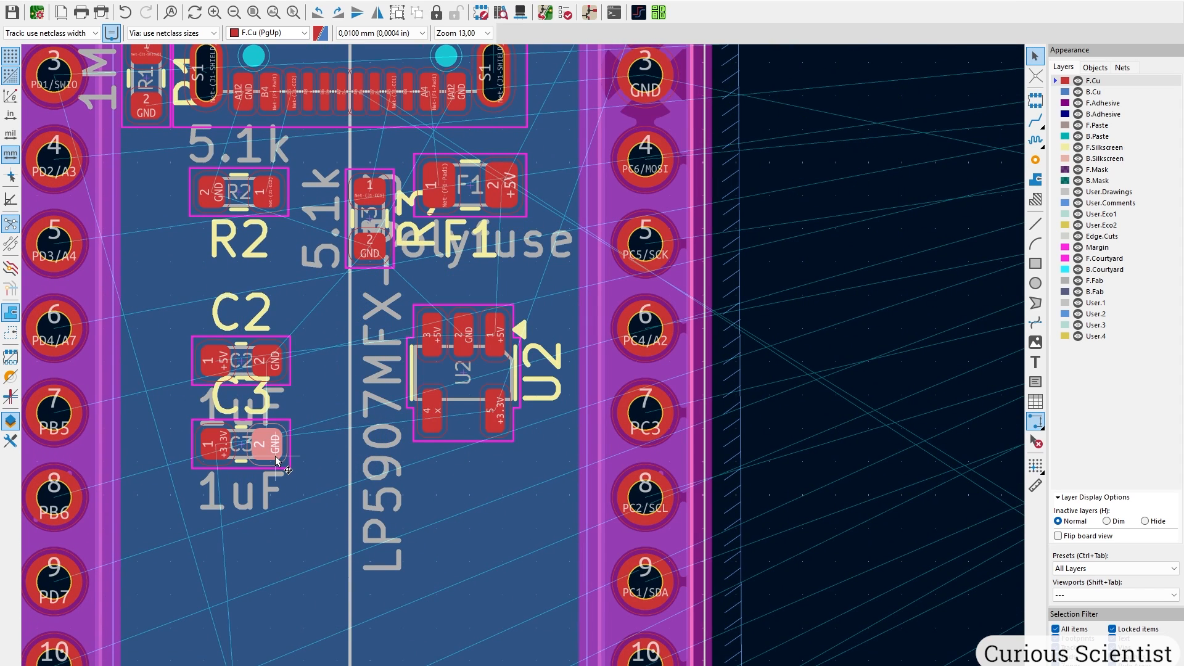
Rotate C3 180 degrees and place it just below regulator U2.
scroll(222, 463, "up", 5)
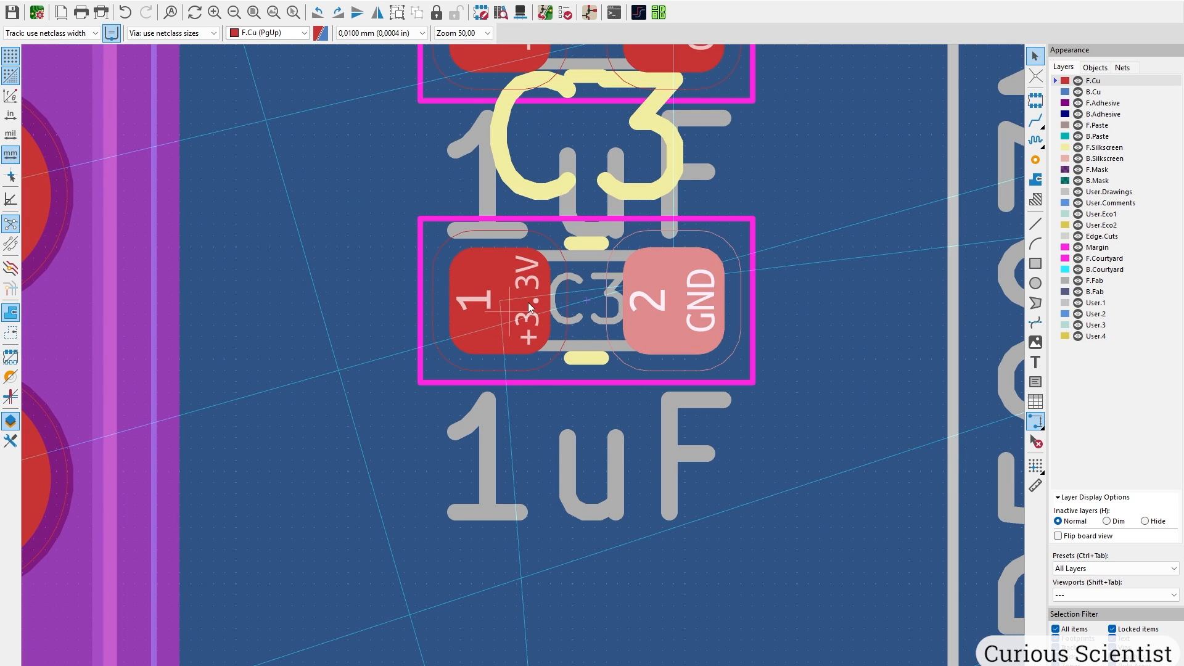
scroll(528, 302, "down", 7)
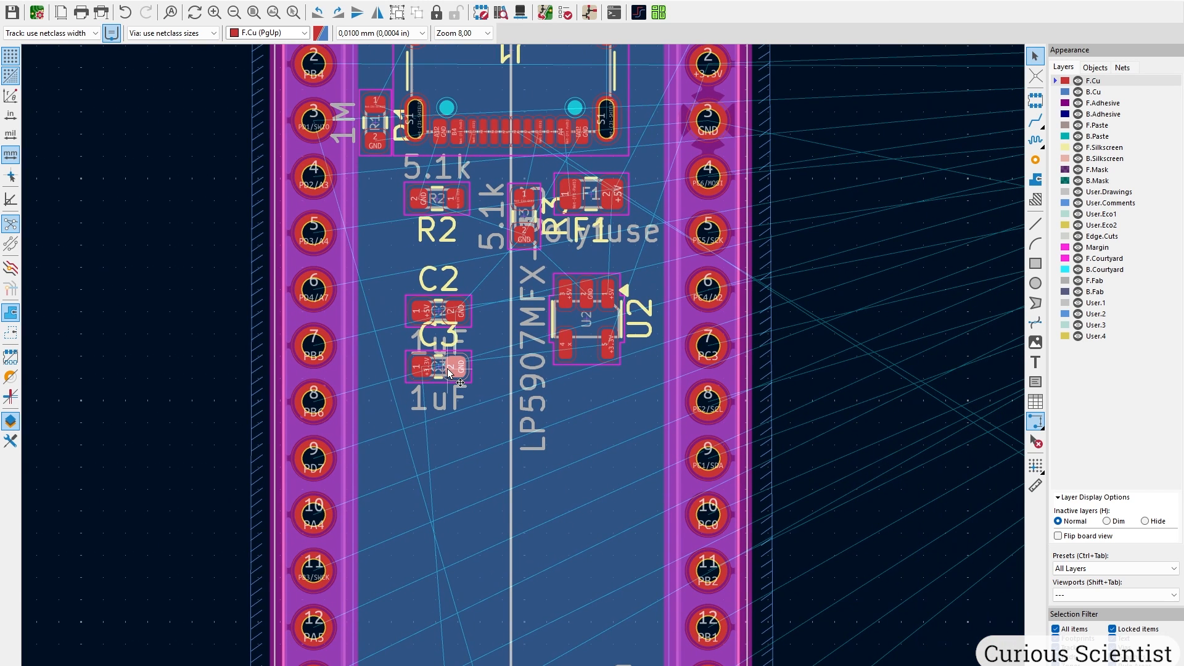
key("r")
key("r")
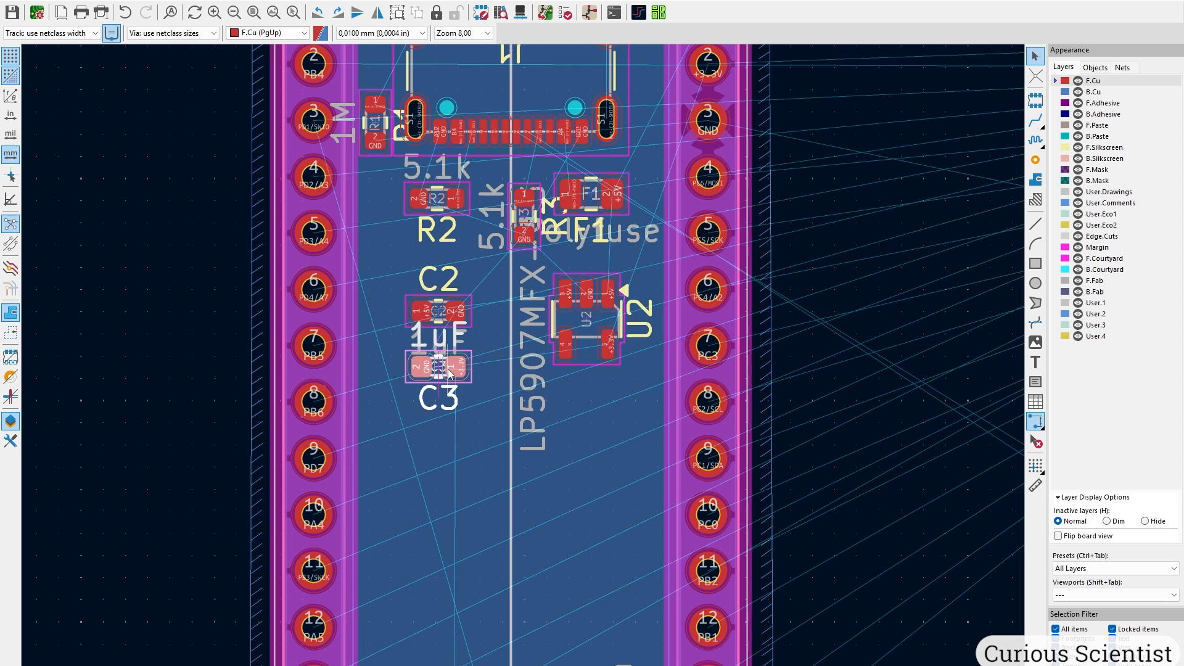
key("m")
scroll(584, 389, "up", 7)
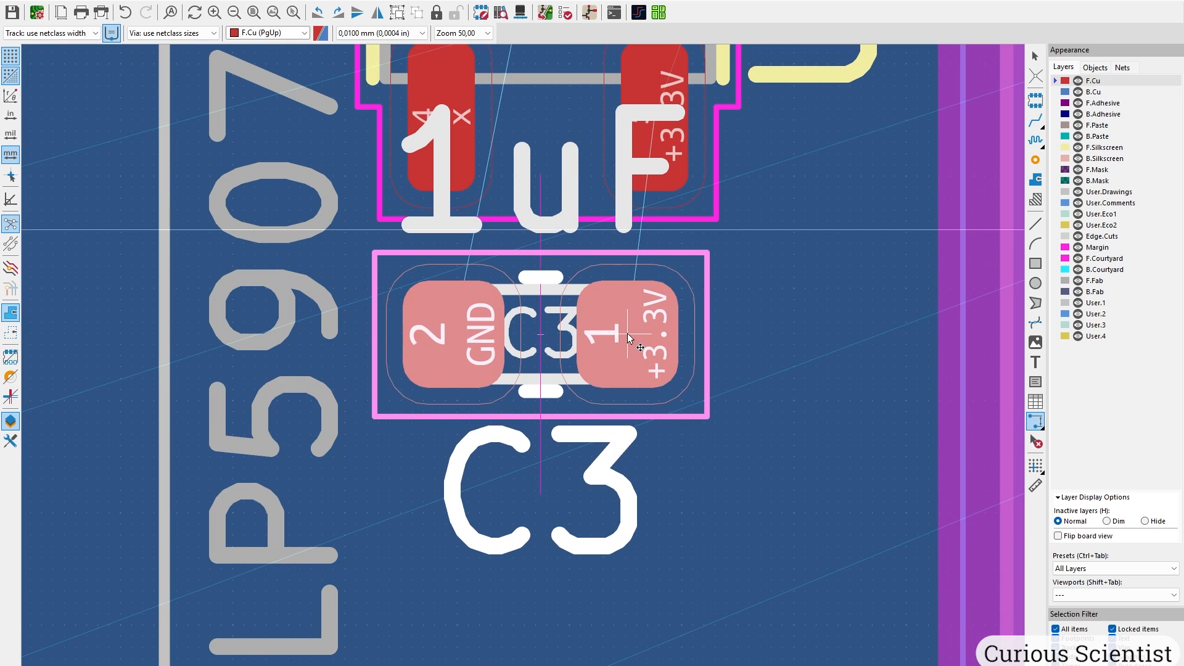
left_click(635, 331)
Rotate C2 180 degrees and move it above U2, between F1 and the regulator.
scroll(635, 332, "down", 3)
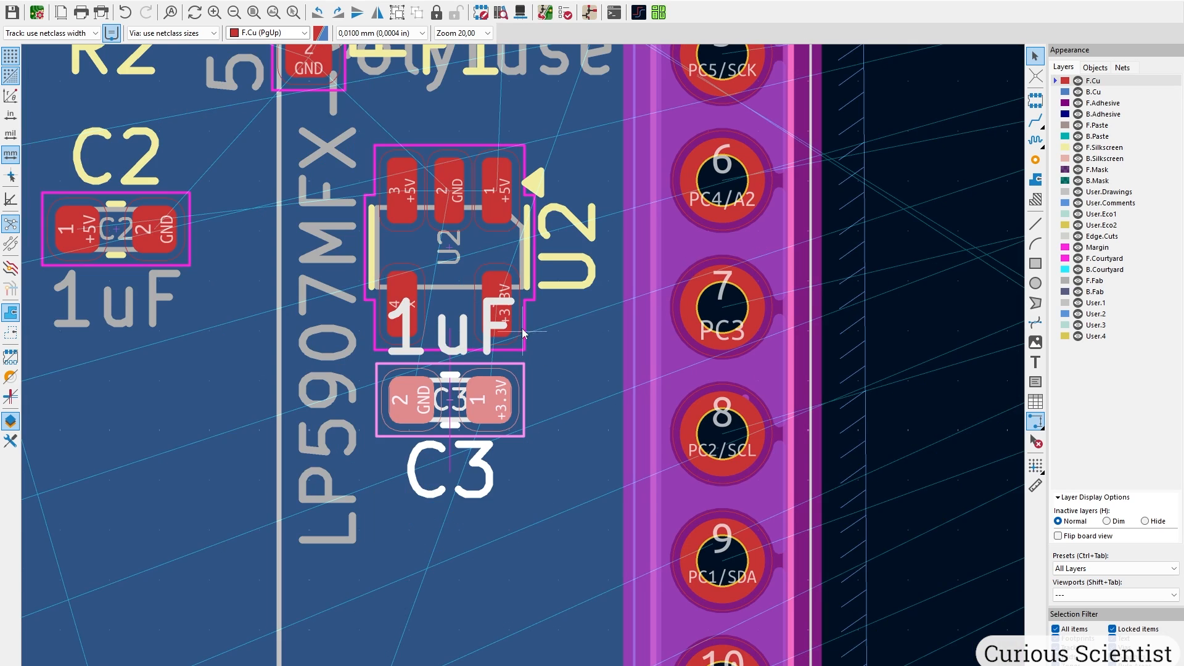
key("m")
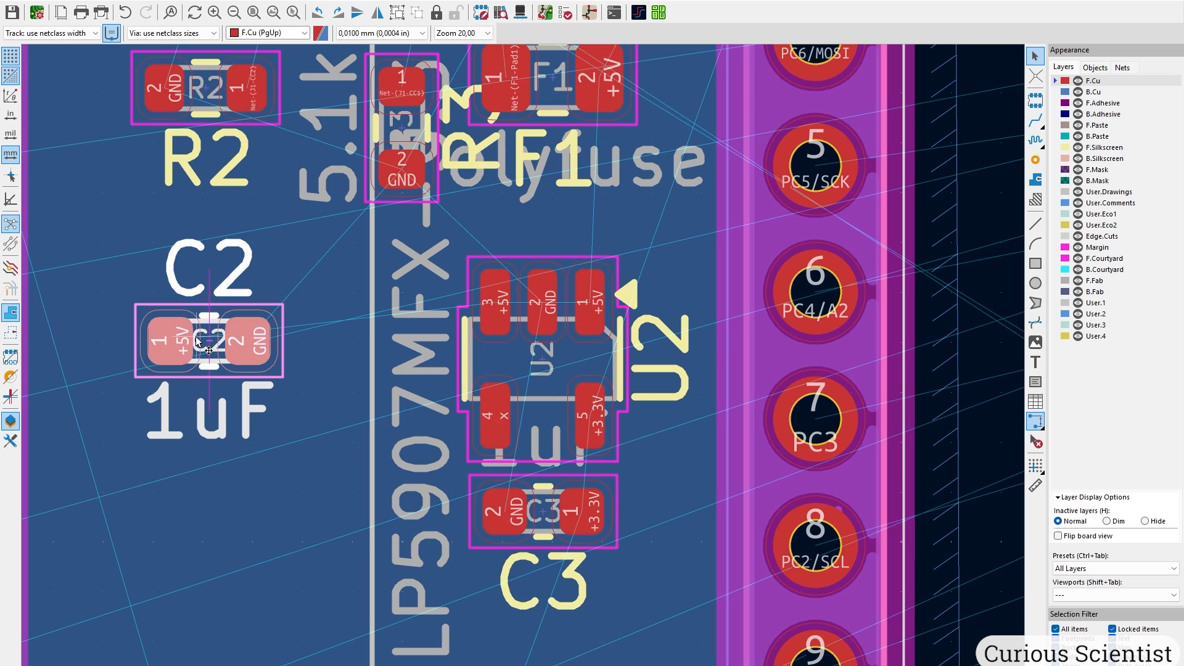
left_click(178, 339)
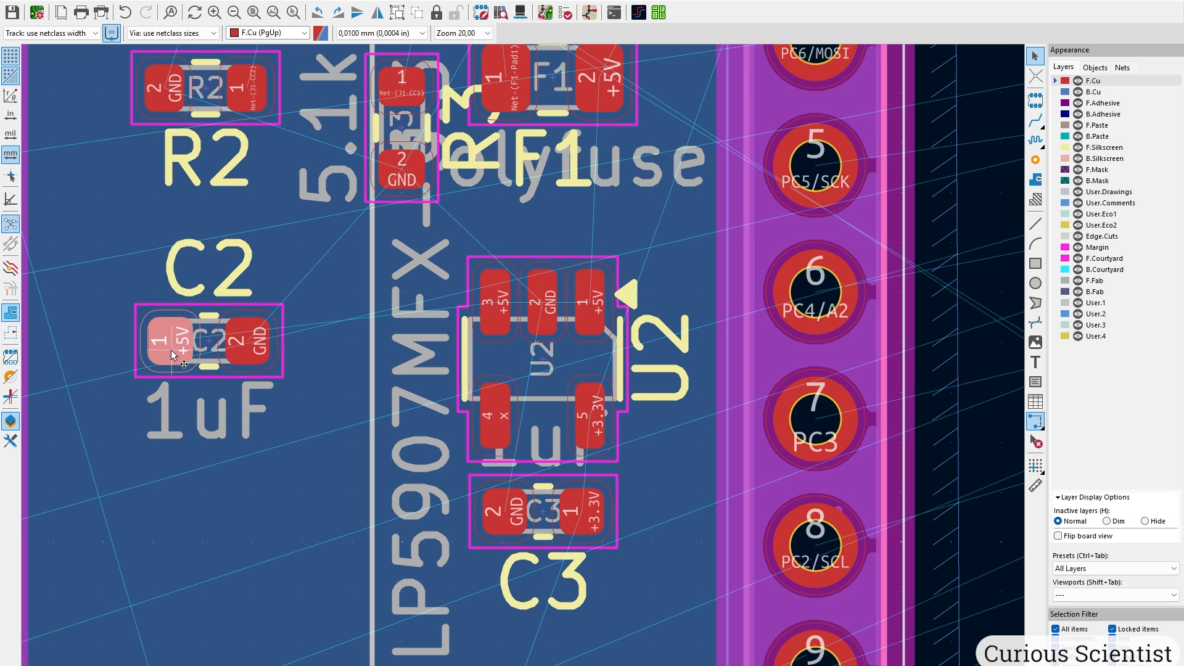
key("r")
key("r")
left_click_drag(171, 350, 523, 241)
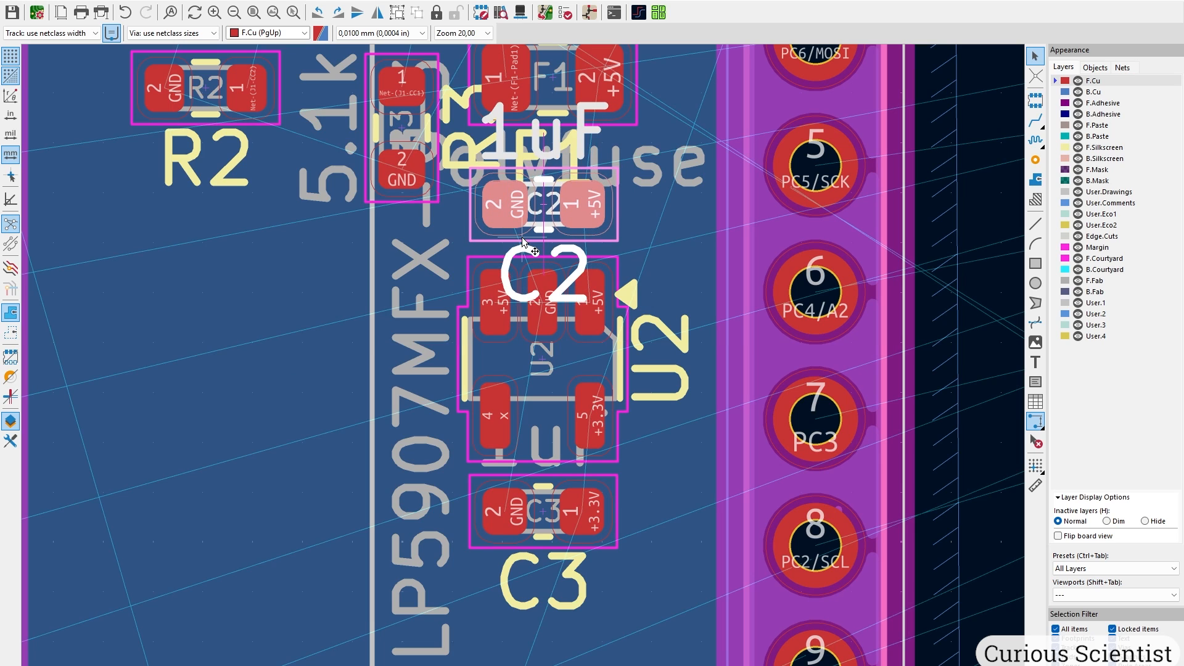
scroll(523, 242, "down", 3)
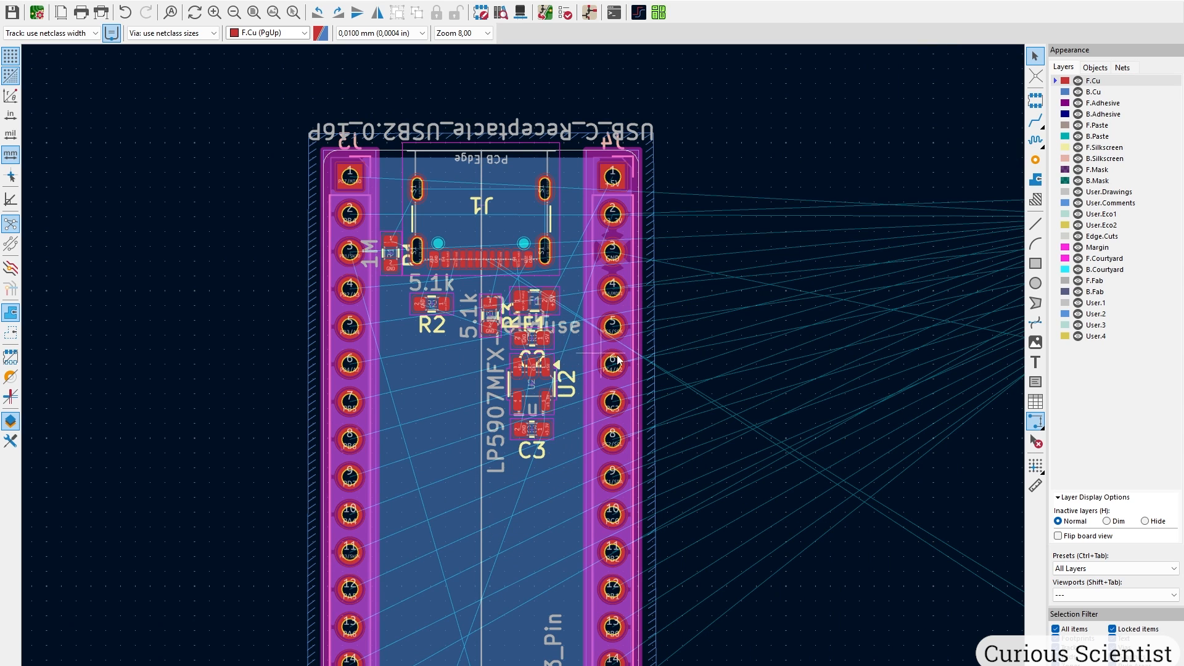
Place LED D1 rotated vertical beside the right header's pins 5 and 6.
middle_click_drag(773, 337, 532, 326)
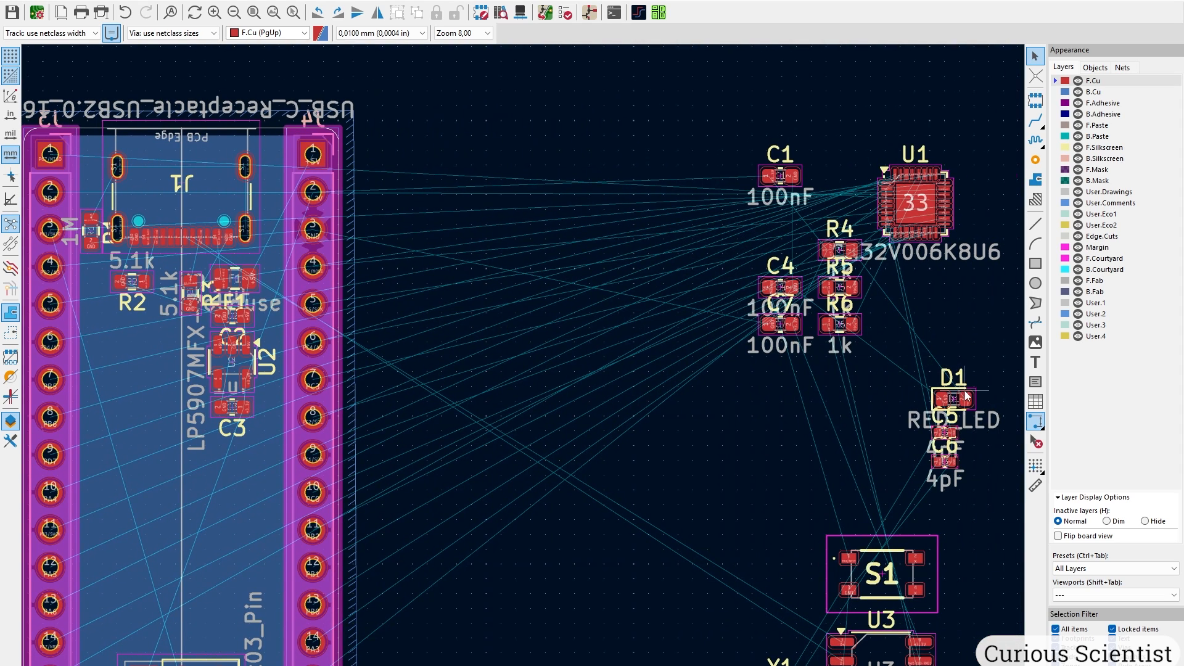
left_click_drag(966, 397, 303, 334)
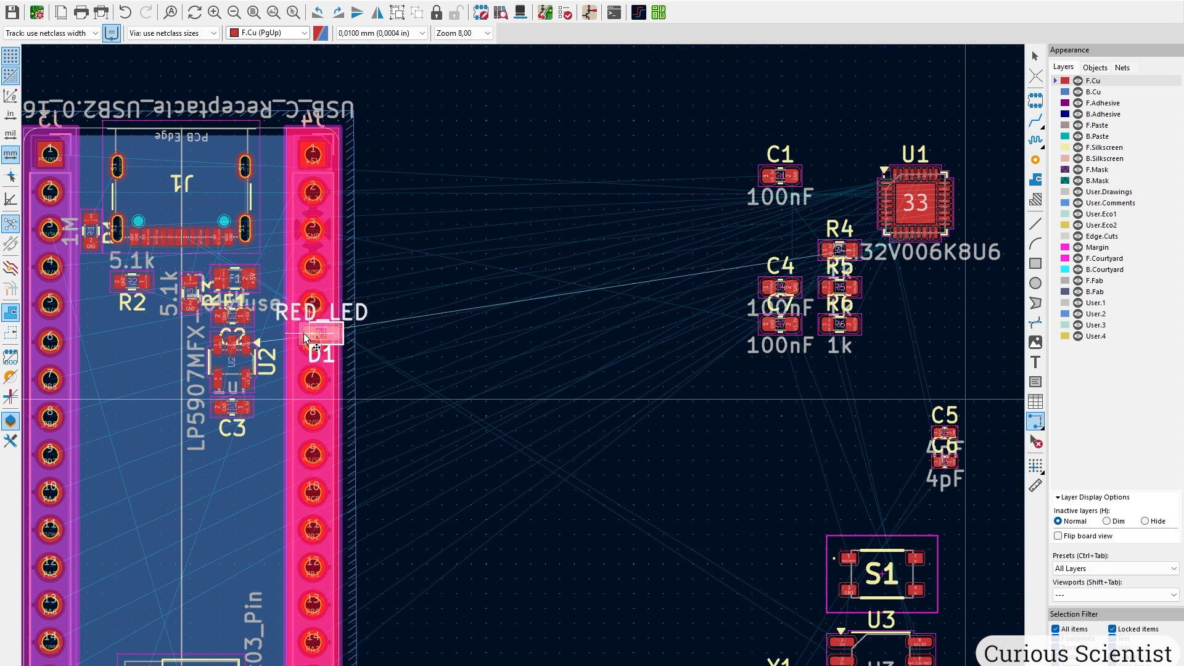
key("r")
middle_click_drag(259, 350, 390, 314)
scroll(389, 314, "up", 2)
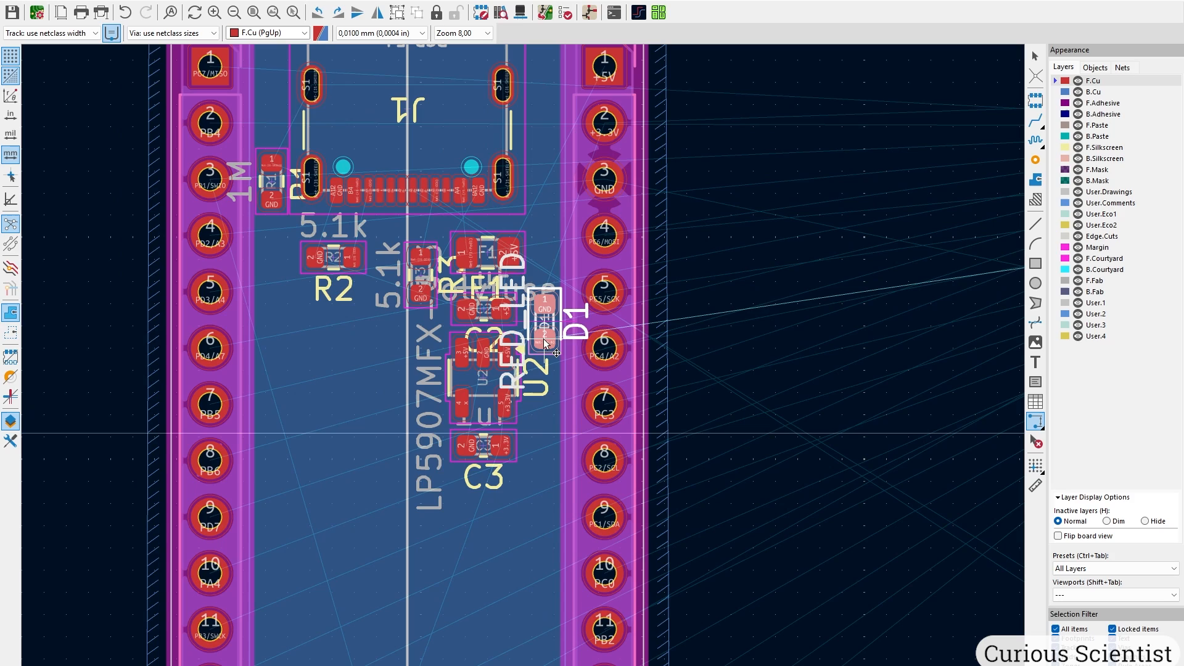
left_click(543, 339)
scroll(658, 340, "down", 2)
scroll(654, 390, "up", 3)
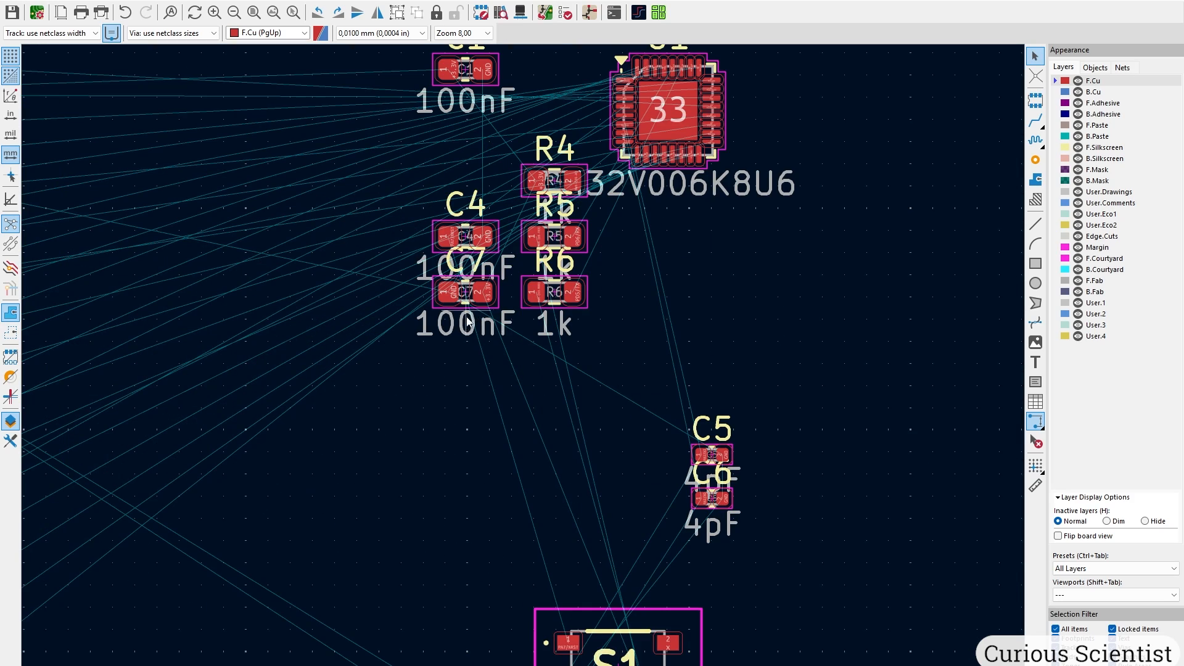
scroll(671, 417, "up", 6)
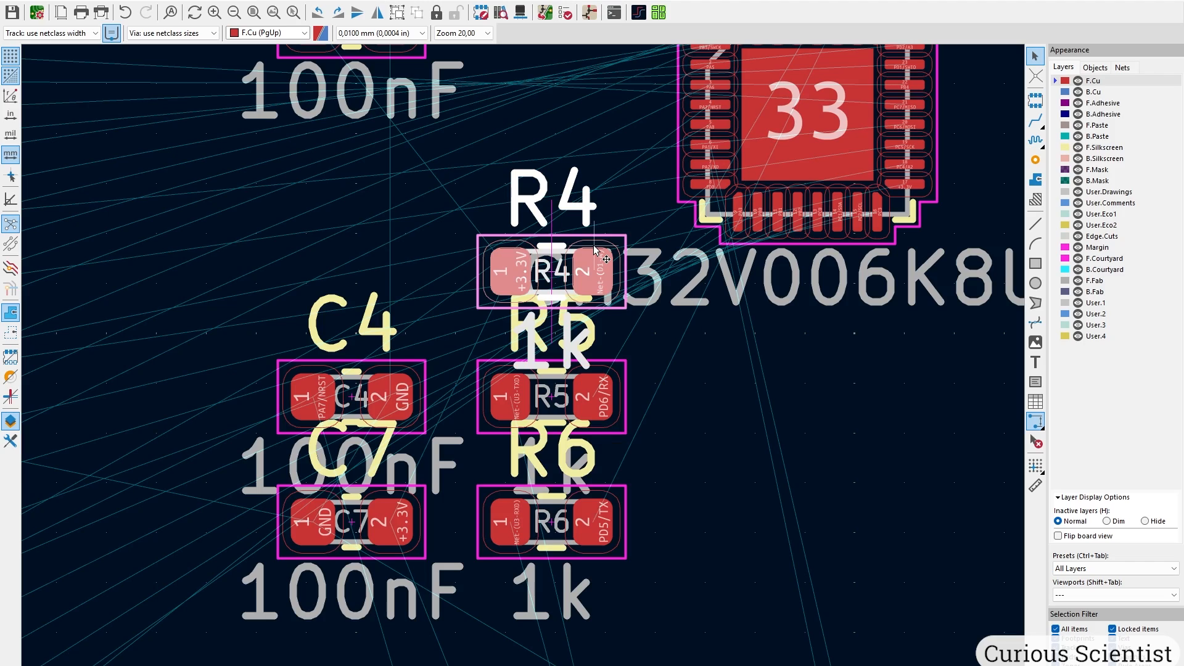
Place 1k resistor R4 upright just below D1.
key("m")
middle_click_drag(241, 366, 743, 265)
scroll(589, 395, "down", 4)
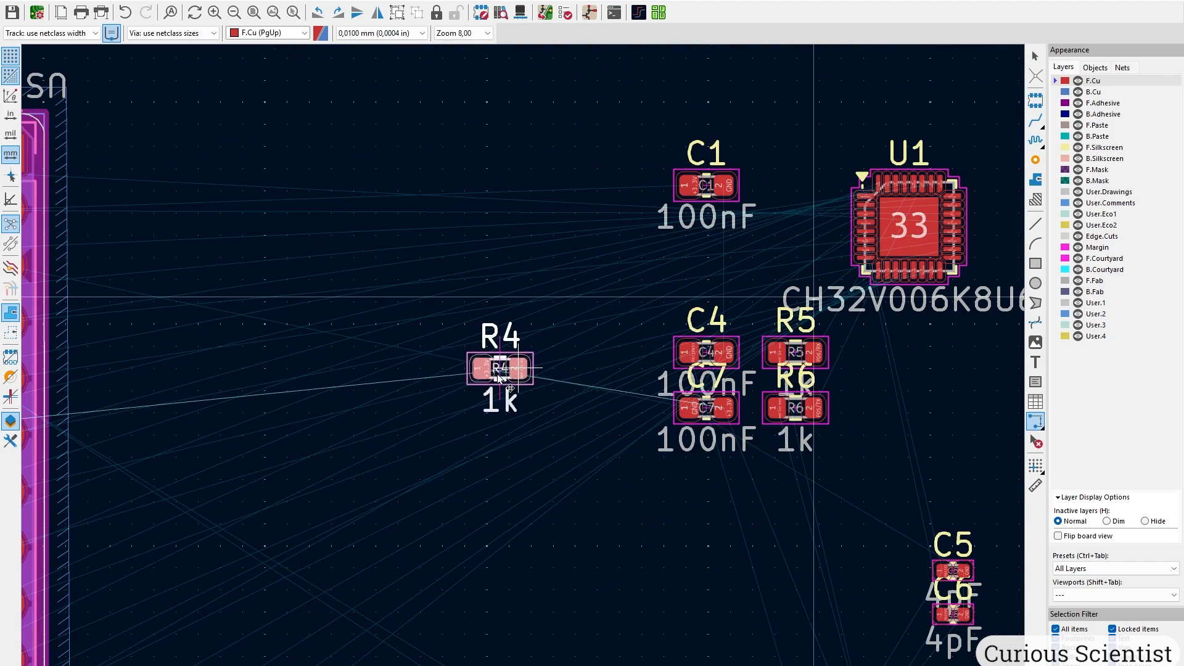
middle_click_drag(399, 397, 739, 349)
key("r")
key("r")
key("r")
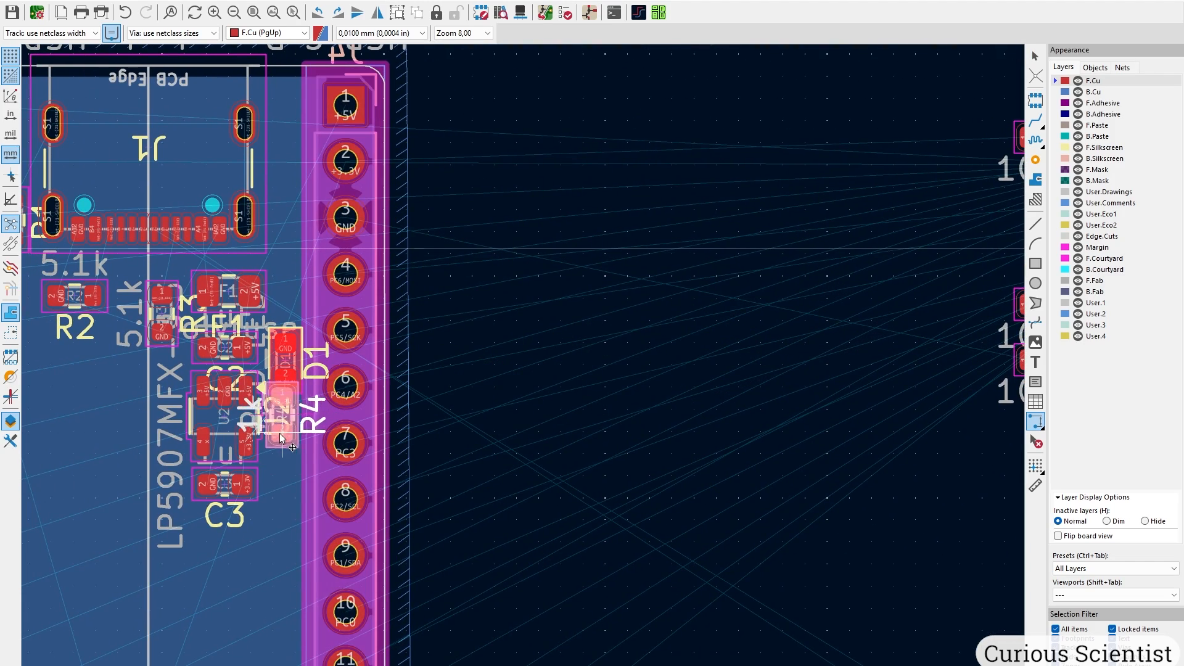
scroll(346, 401, "down", 2)
scroll(523, 364, "up", 8)
key("r")
key("r")
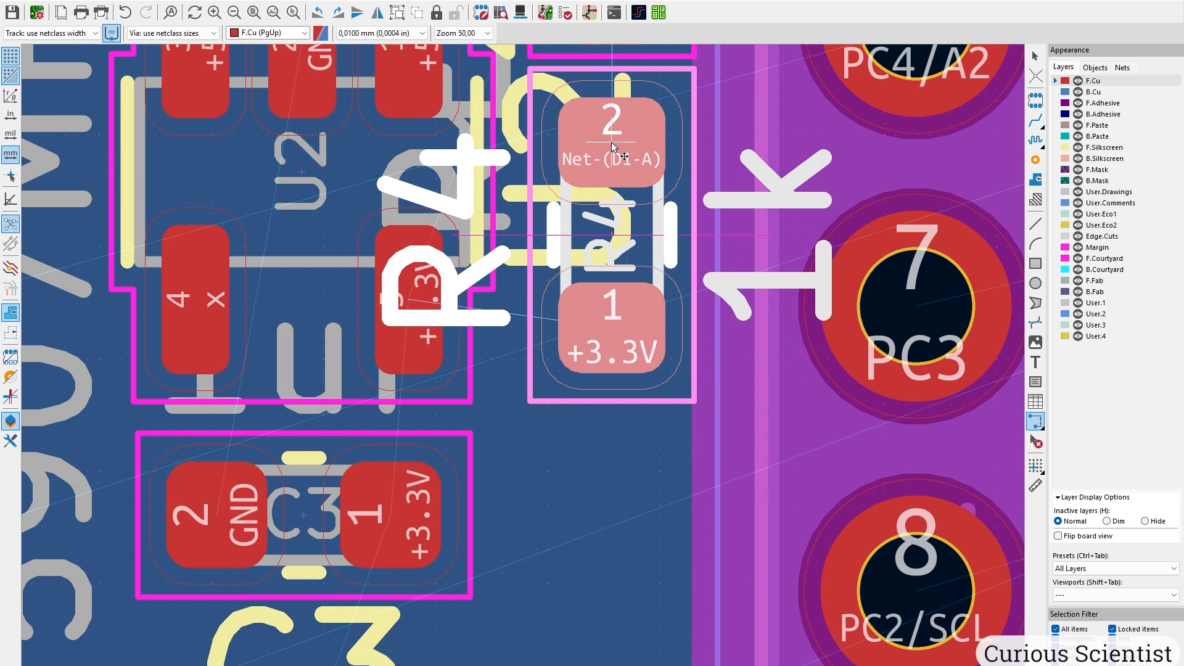
left_click(612, 145)
scroll(612, 145, "down", 4)
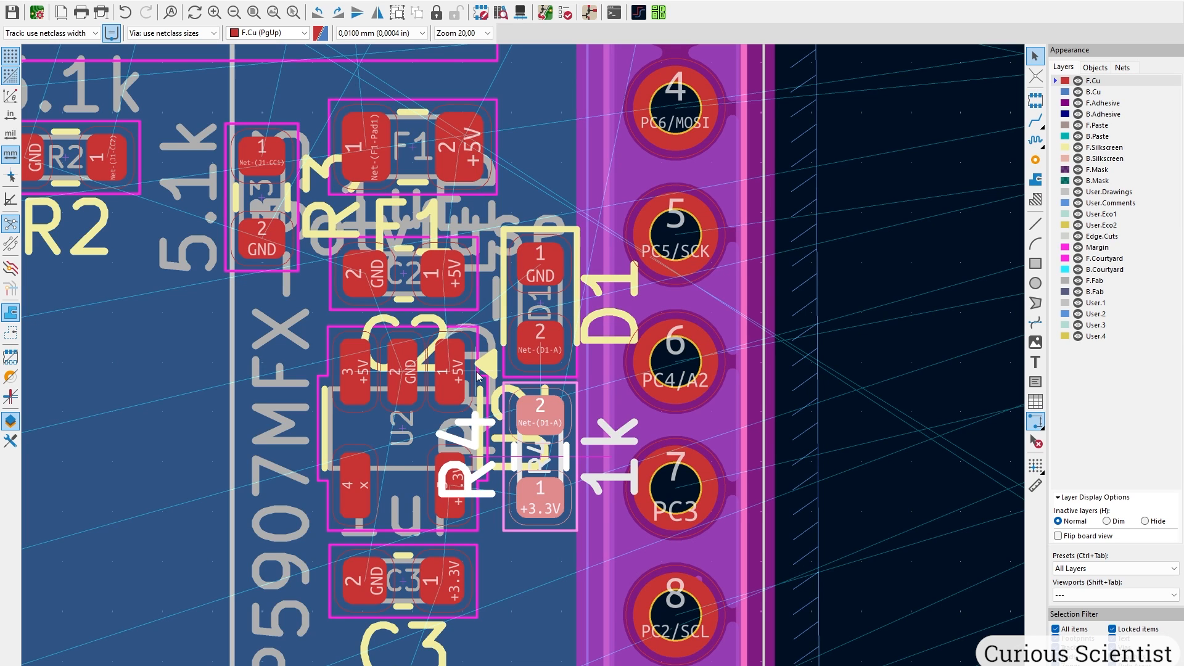
scroll(478, 376, "down", 2)
scroll(525, 341, "down", 2)
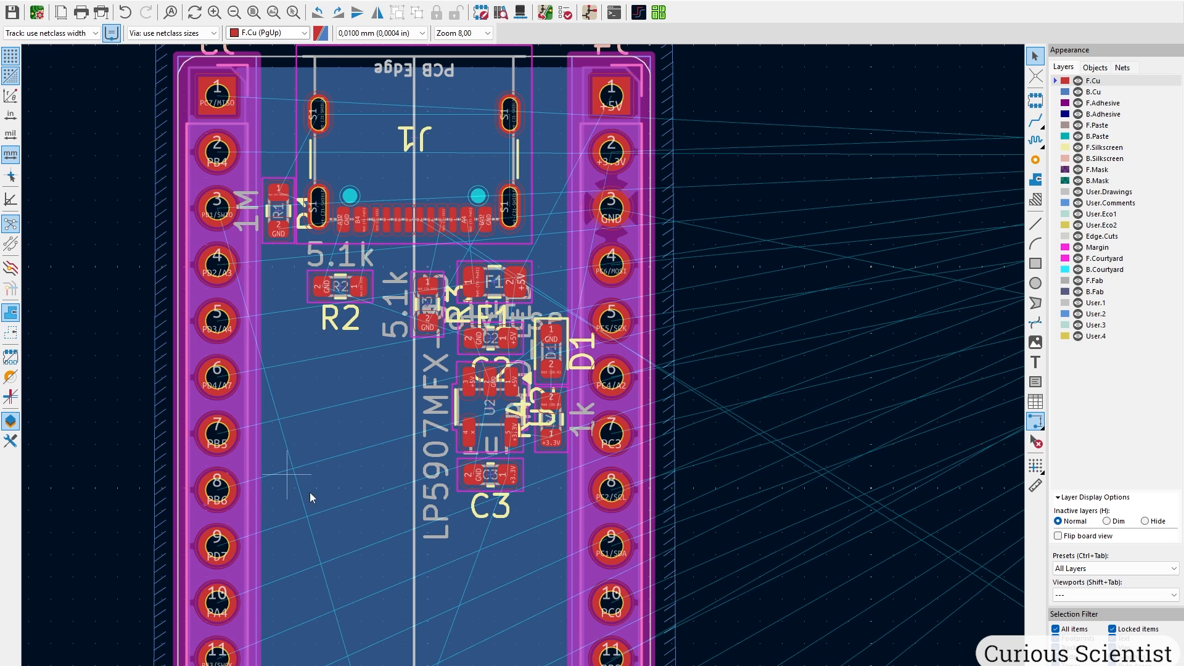
scroll(364, 399, "down", 3)
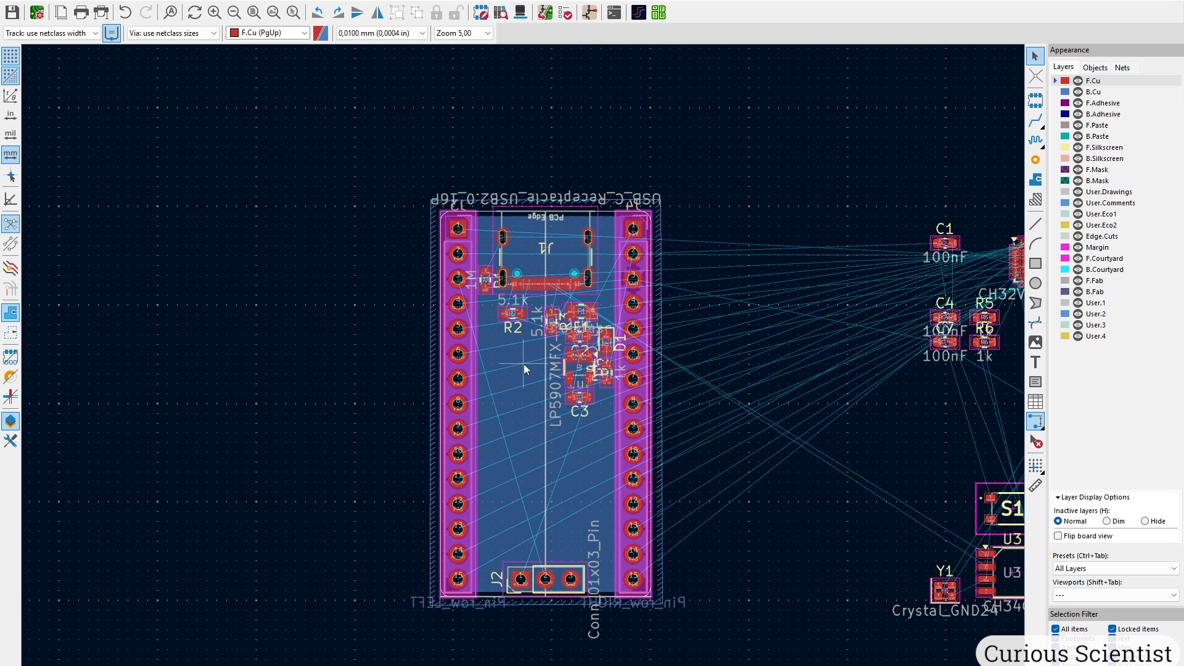
middle_click_drag(815, 351, 653, 359)
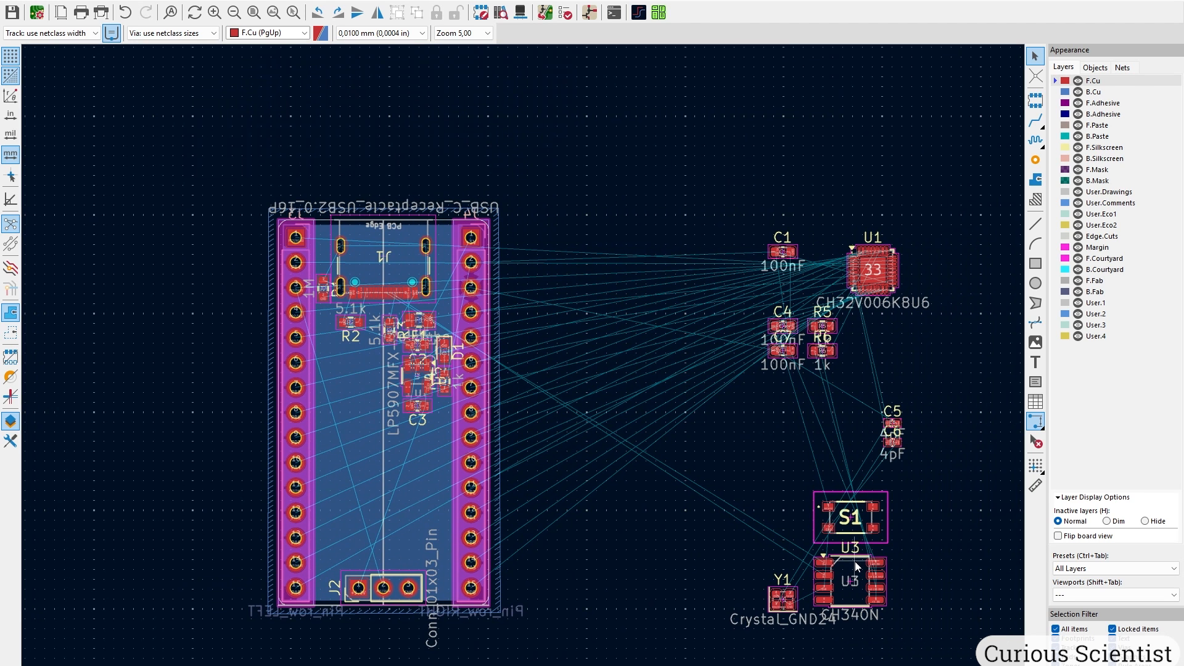
left_click_drag(861, 567, 379, 371)
scroll(378, 371, "up", 3)
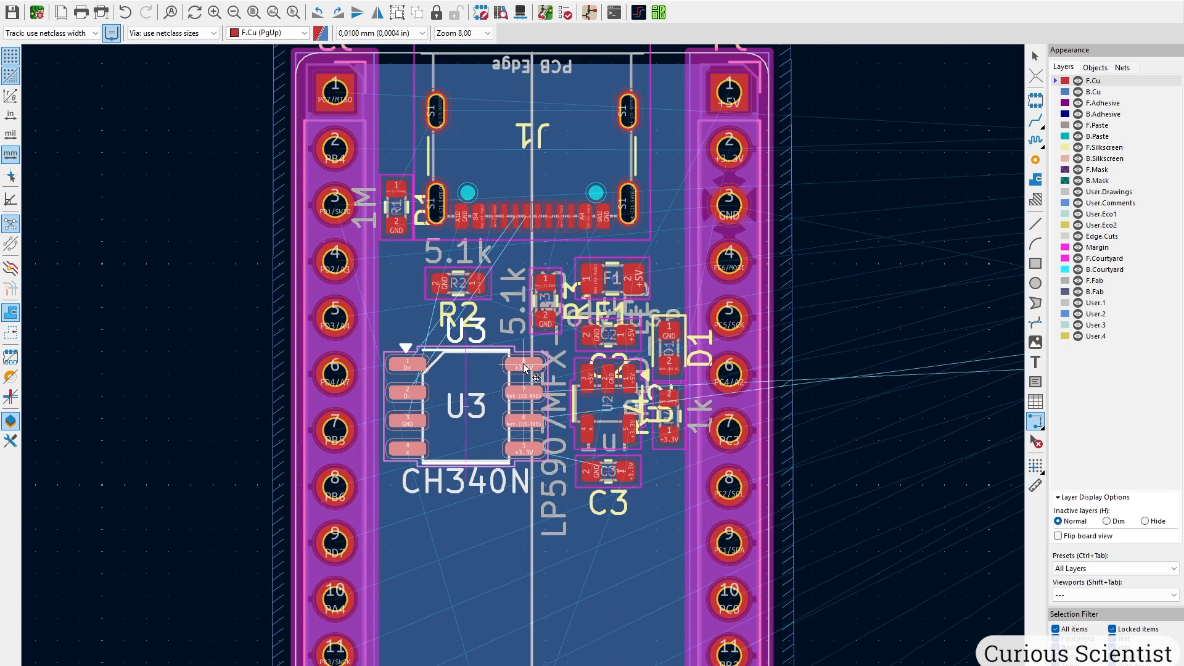
key("r")
key("r")
key("r")
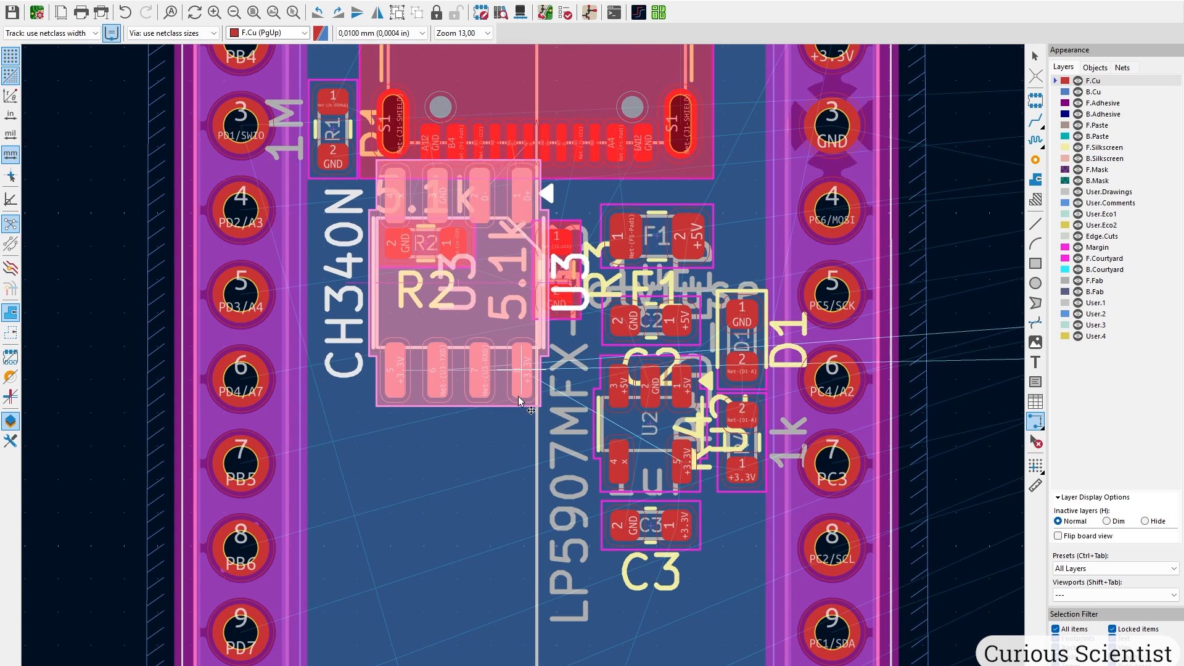
left_click(500, 521)
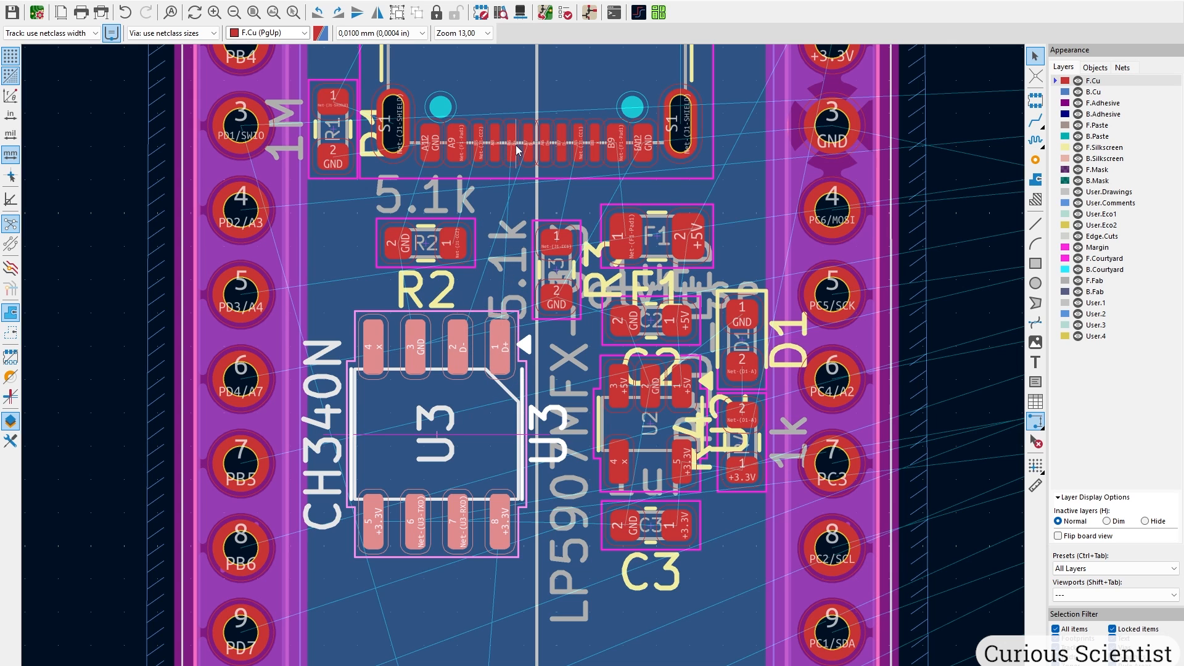
scroll(500, 318, "up", 2)
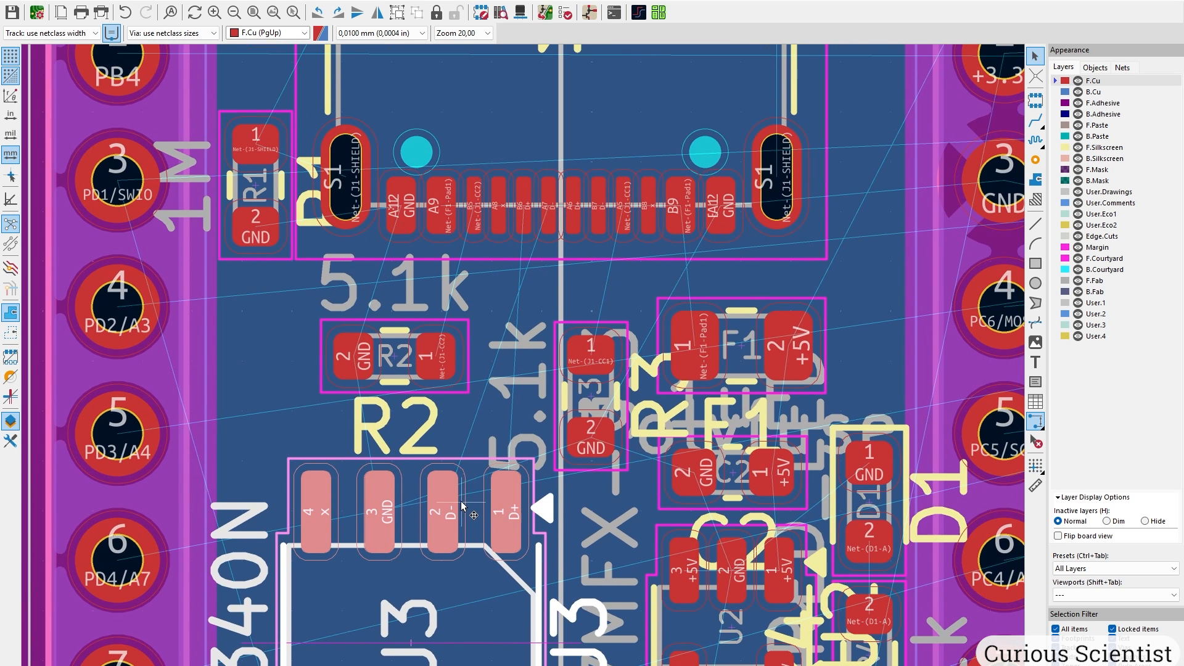
middle_click_drag(461, 505, 458, 353)
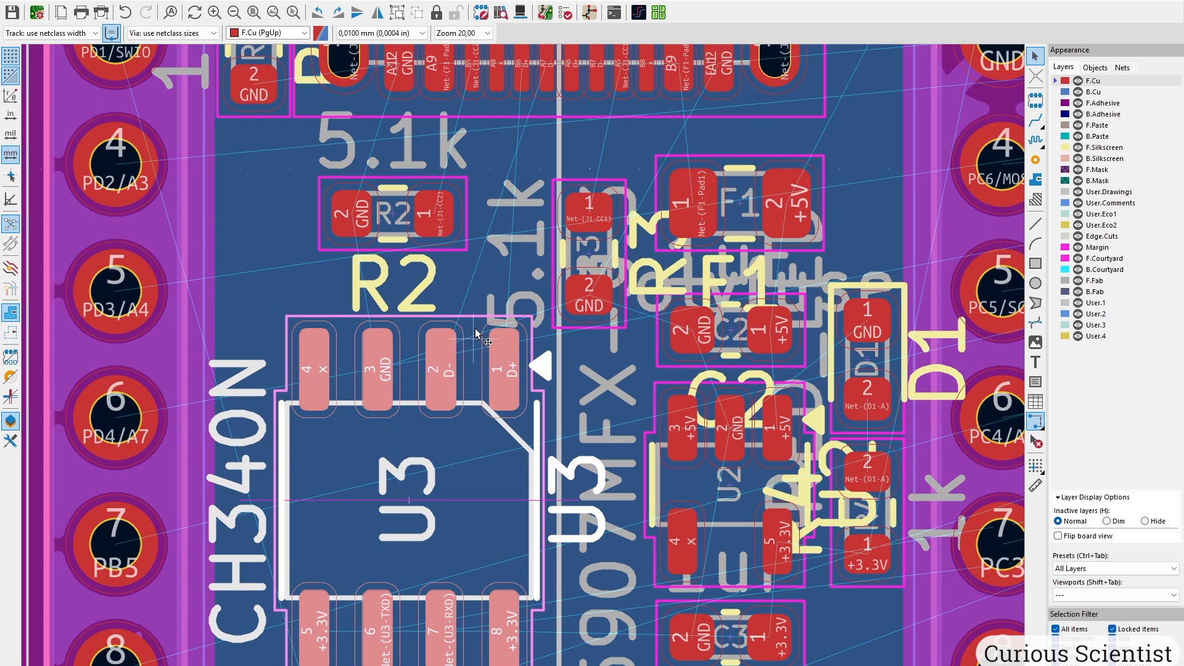
scroll(496, 291, "down", 3)
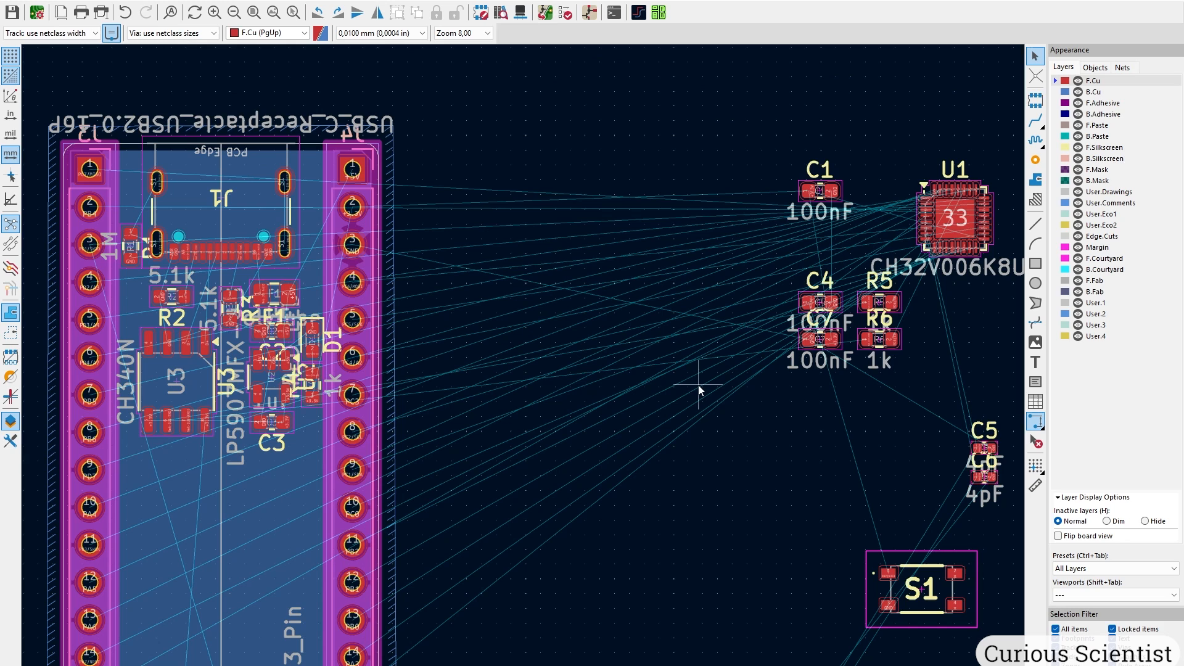
Move R5 and R6 together onto the board, rotated 90°, just below U3.
left_click(900, 344)
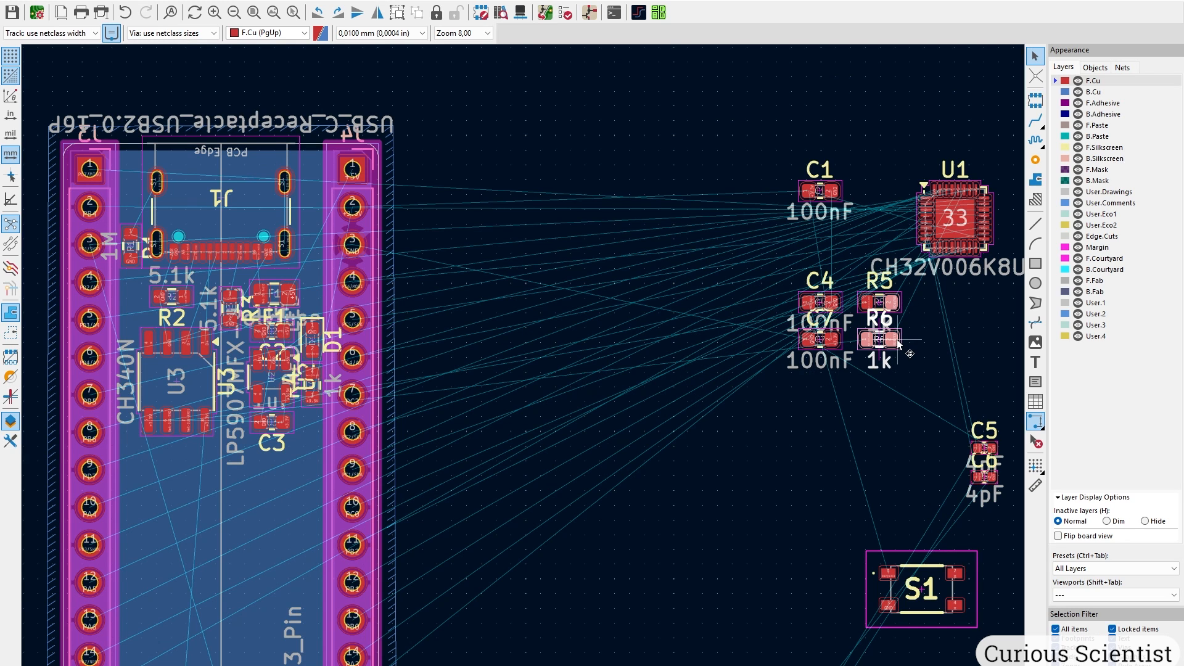
left_click_drag(900, 345, 524, 426)
scroll(392, 466, "up", 4)
middle_click_drag(543, 371, 530, 533)
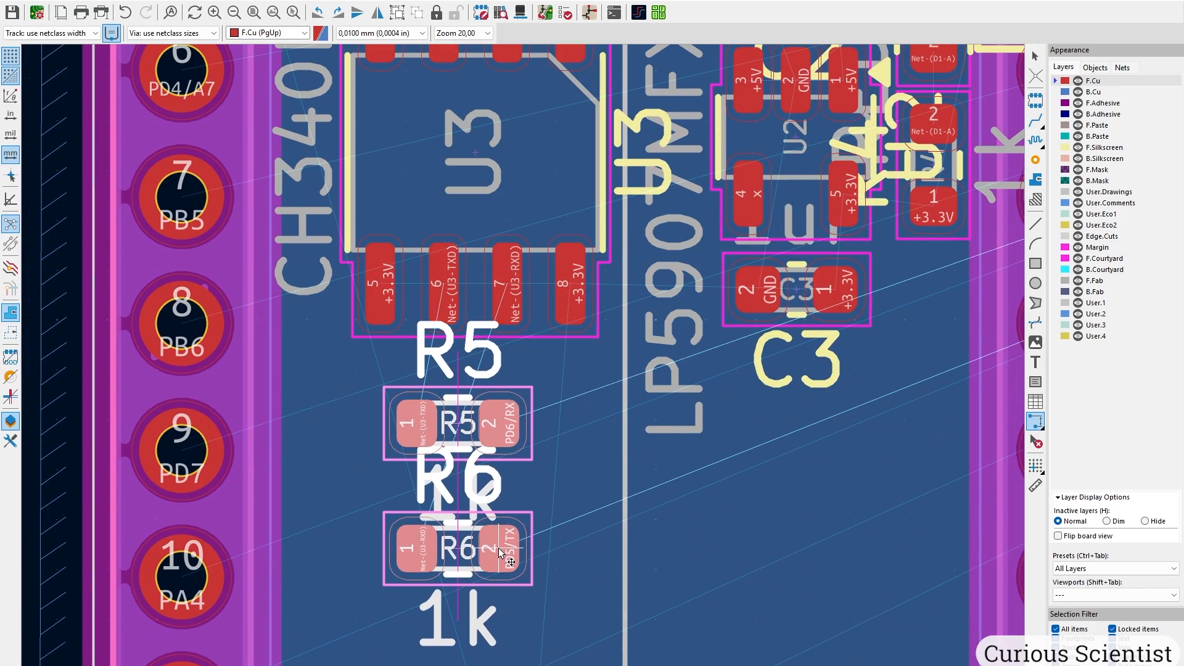
key("r")
left_click_drag(547, 455, 567, 391)
left_click(567, 391)
scroll(484, 406, "up", 2)
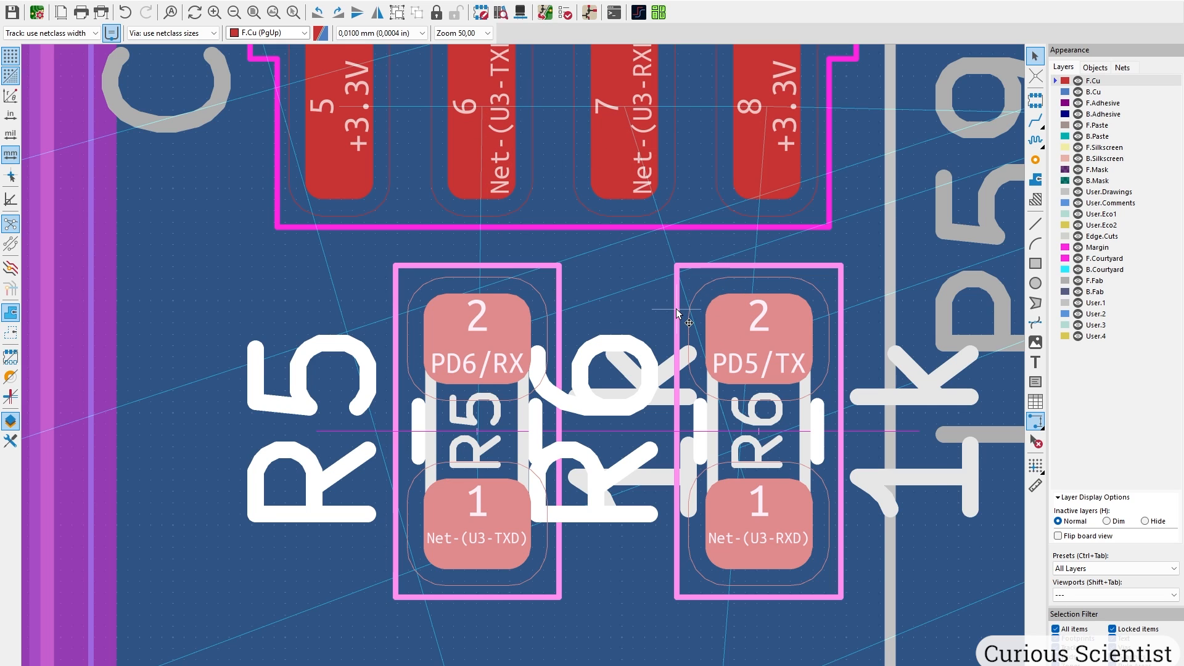
Turn R5 and R6 each by 180° and nudge R6 closer beside R5.
left_click(654, 305)
middle_click_drag(619, 299, 640, 408)
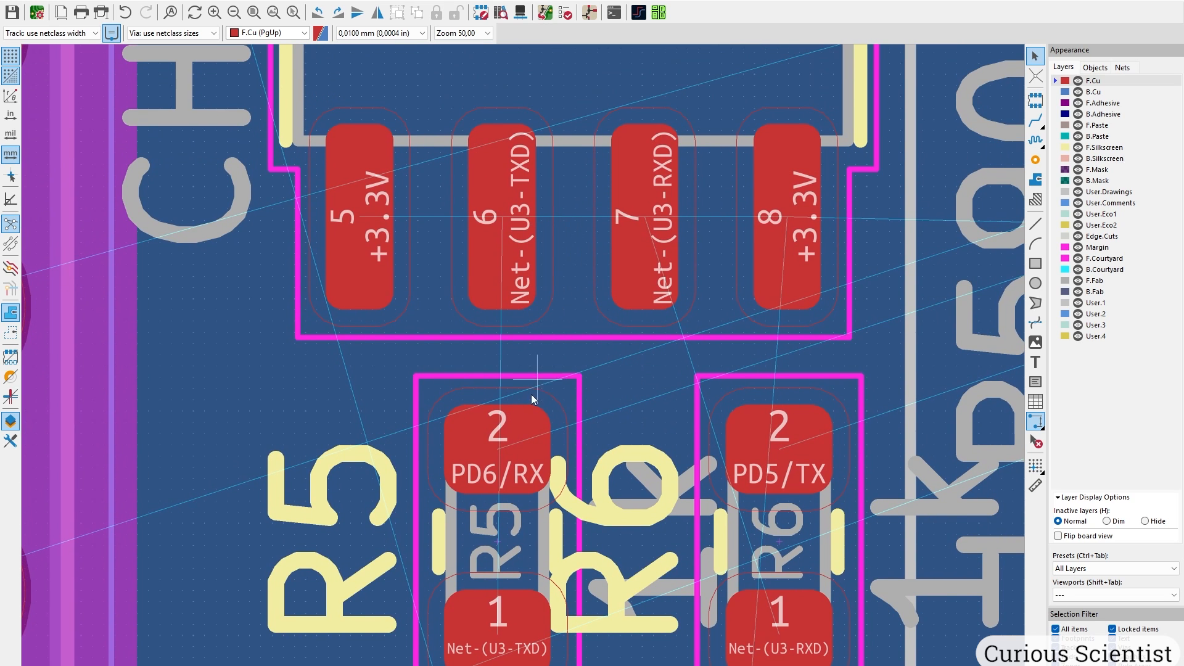
left_click(535, 413)
key("r")
key("r")
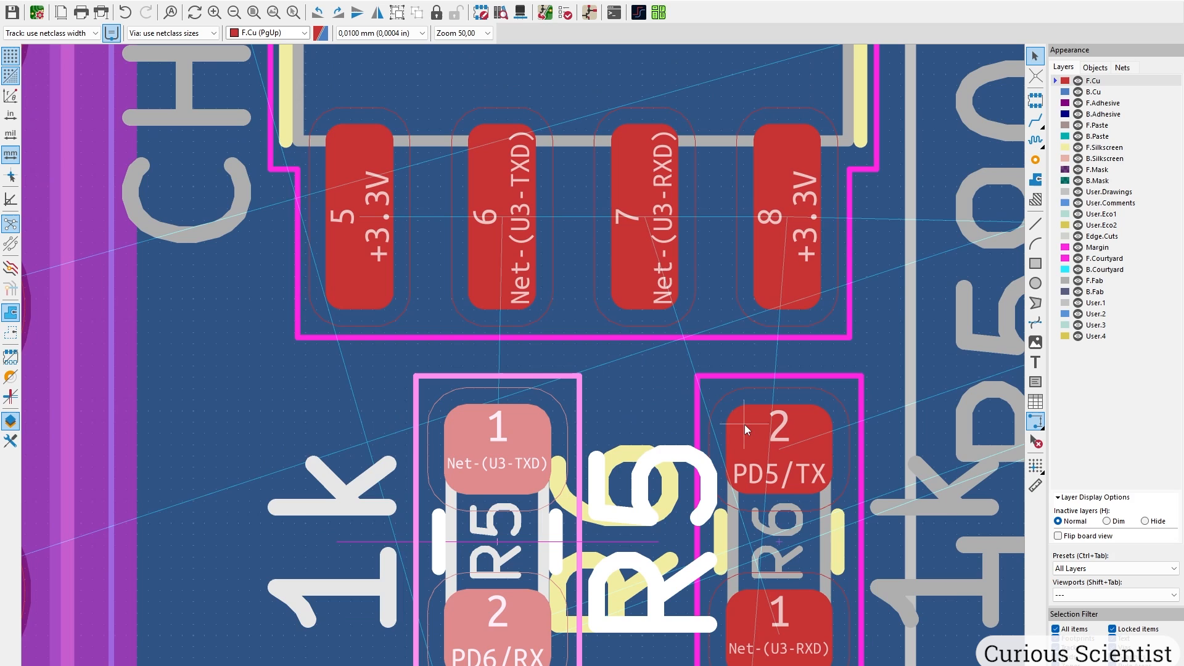
left_click(770, 421)
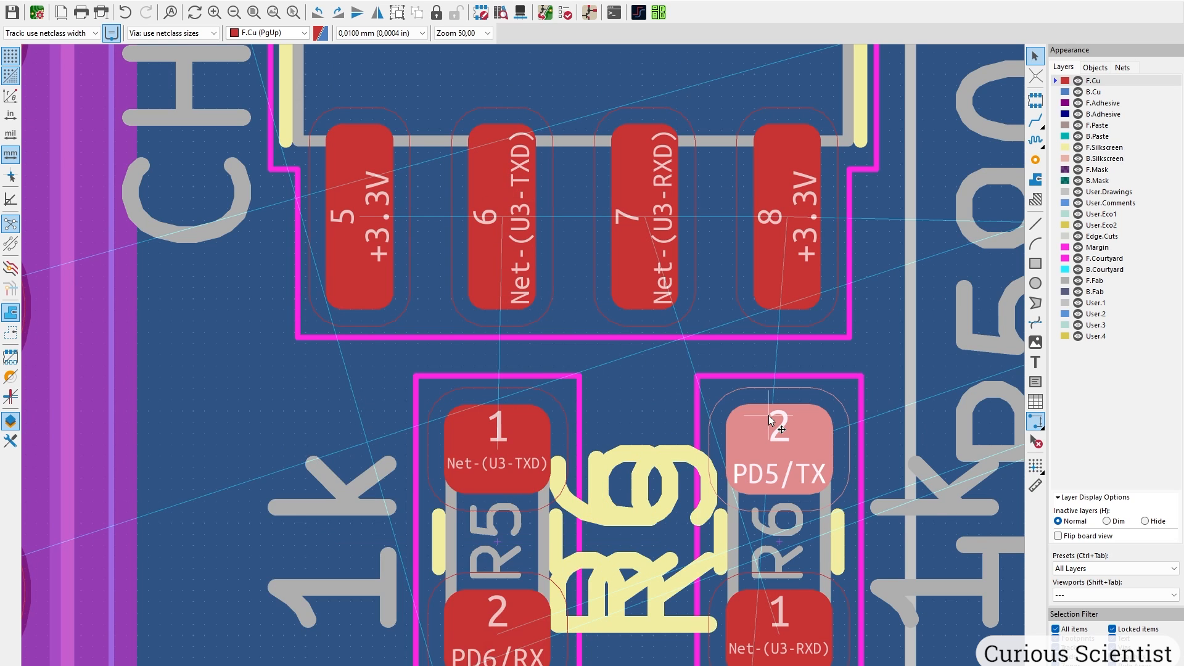
key("r")
key("r")
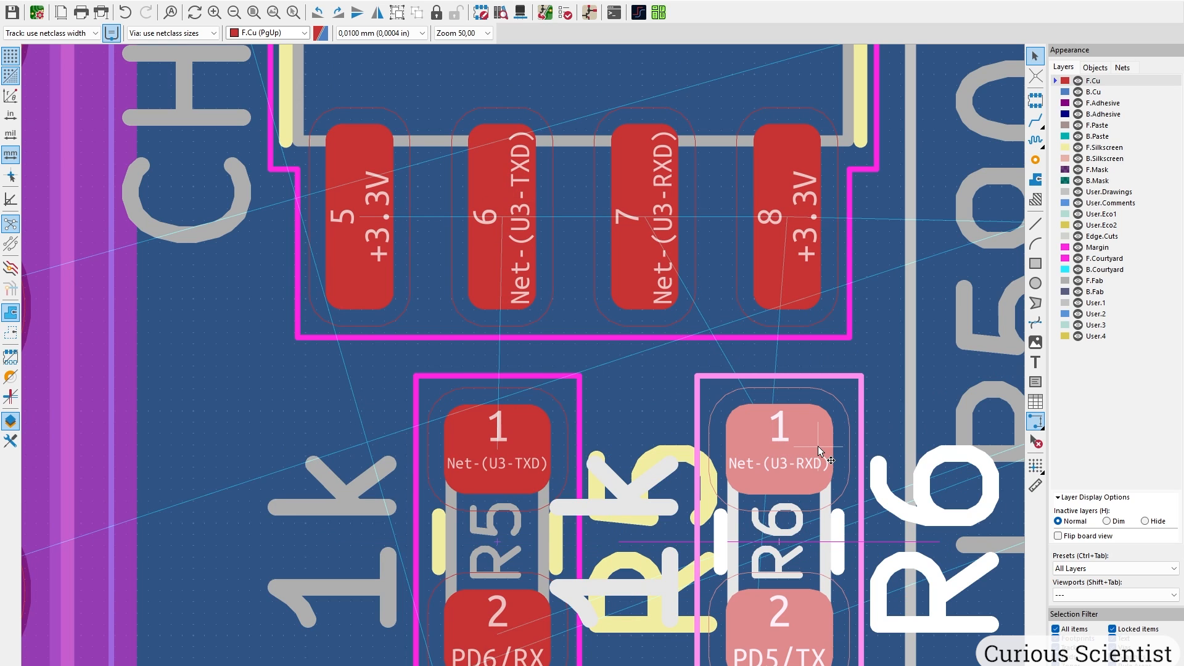
left_click_drag(818, 446, 679, 449)
scroll(678, 449, "down", 7)
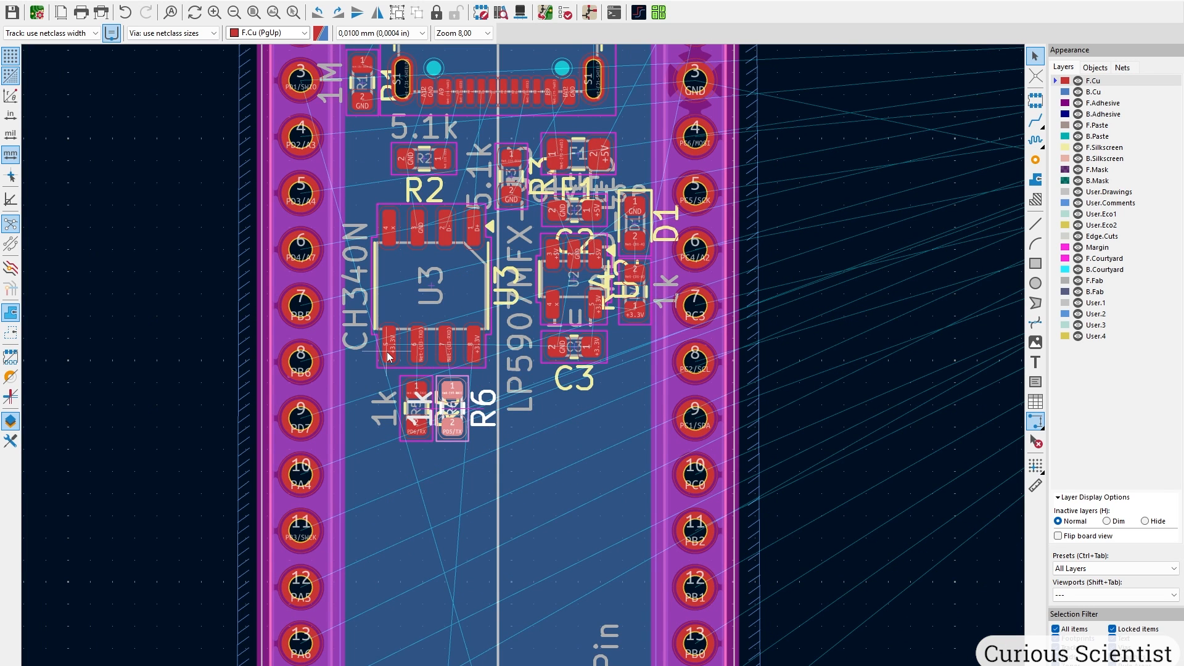
scroll(932, 319, "down", 2)
Bring capacitor C7 from off-board toward C3 on the board.
middle_click_drag(933, 319, 342, 412)
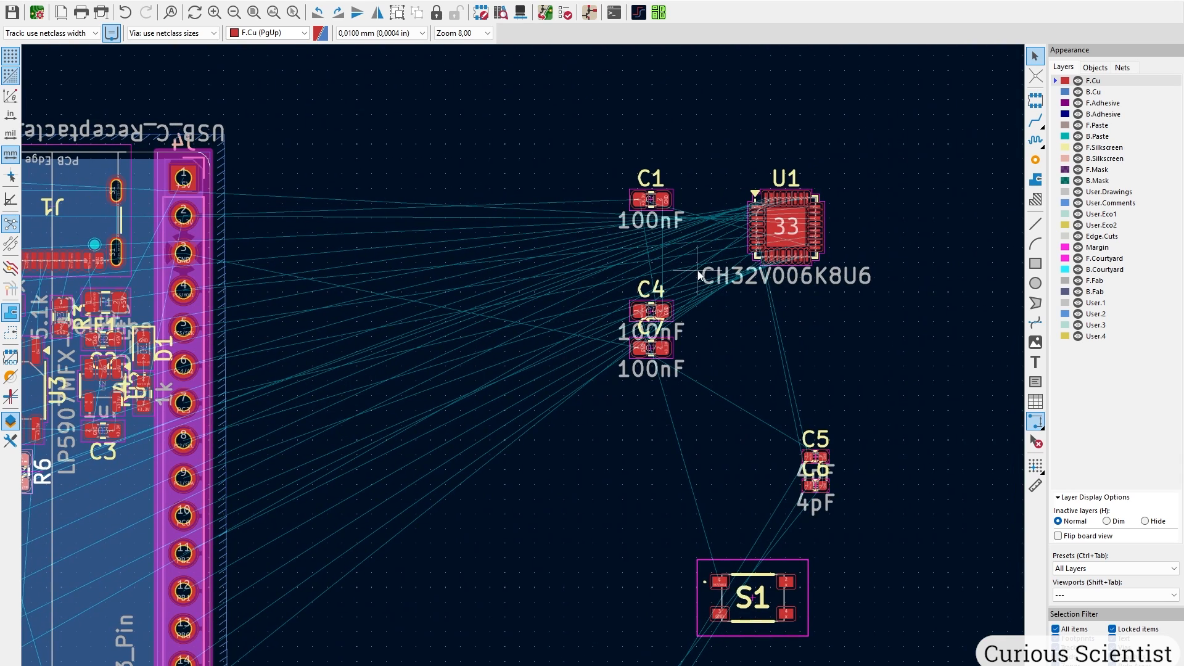
scroll(449, 430, "up", 2)
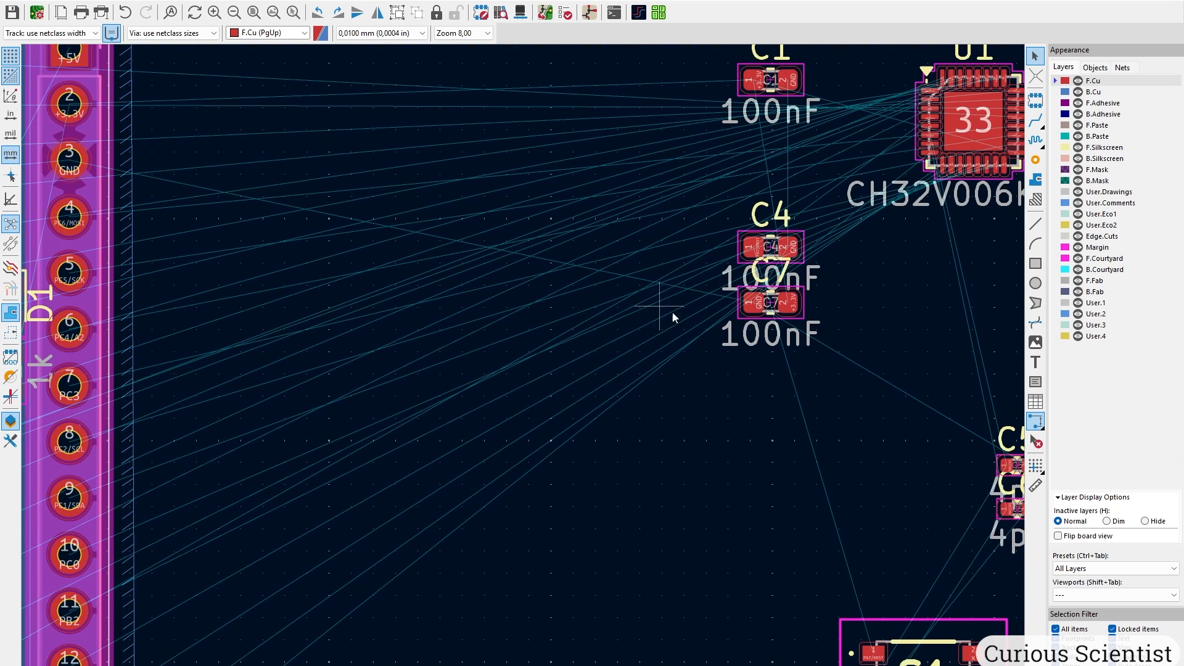
left_click(749, 311)
key("m")
middle_click_drag(362, 459, 886, 357)
Set C7 down below C3 and bring C4 onto the board near it.
left_click(455, 402)
middle_click_drag(852, 318, 581, 431)
middle_click_drag(848, 331, 580, 382)
left_click(779, 327)
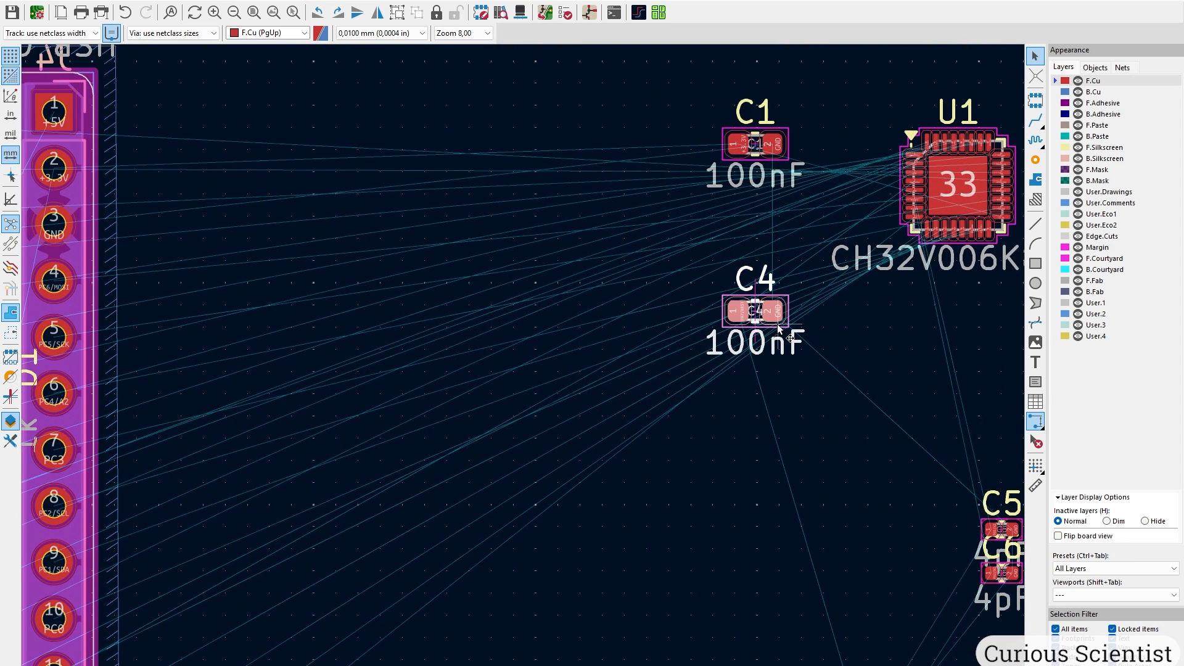
key("m")
middle_click_drag(412, 431, 537, 397)
left_click(497, 427)
Stand C4 upright at the bottom edge, just left of J2's +3.3V pin.
middle_click_drag(852, 212, 645, 309)
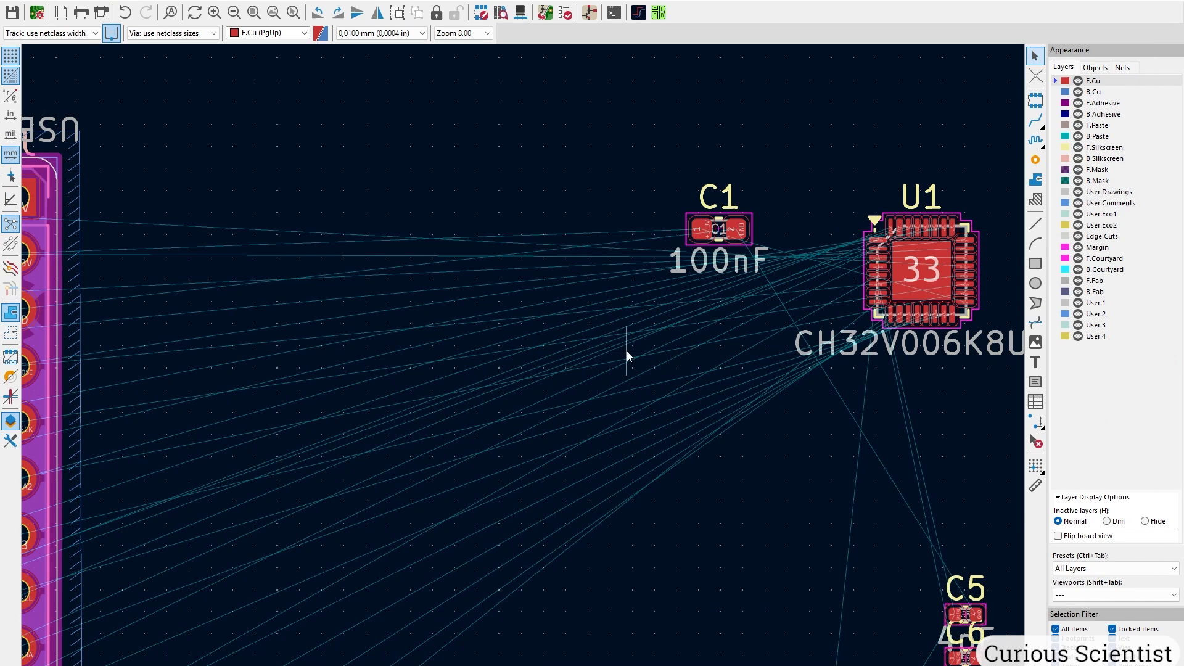
key("Home")
scroll(313, 367, "up", 8)
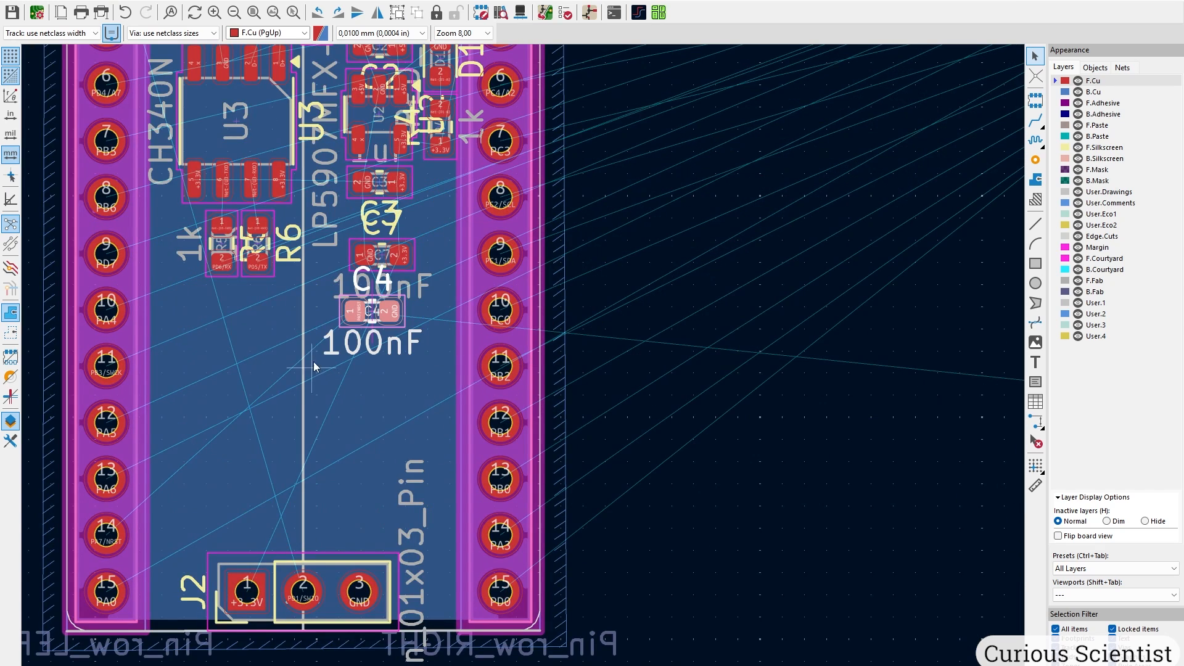
left_click_drag(396, 322, 191, 583)
key("r")
key("r")
key("r")
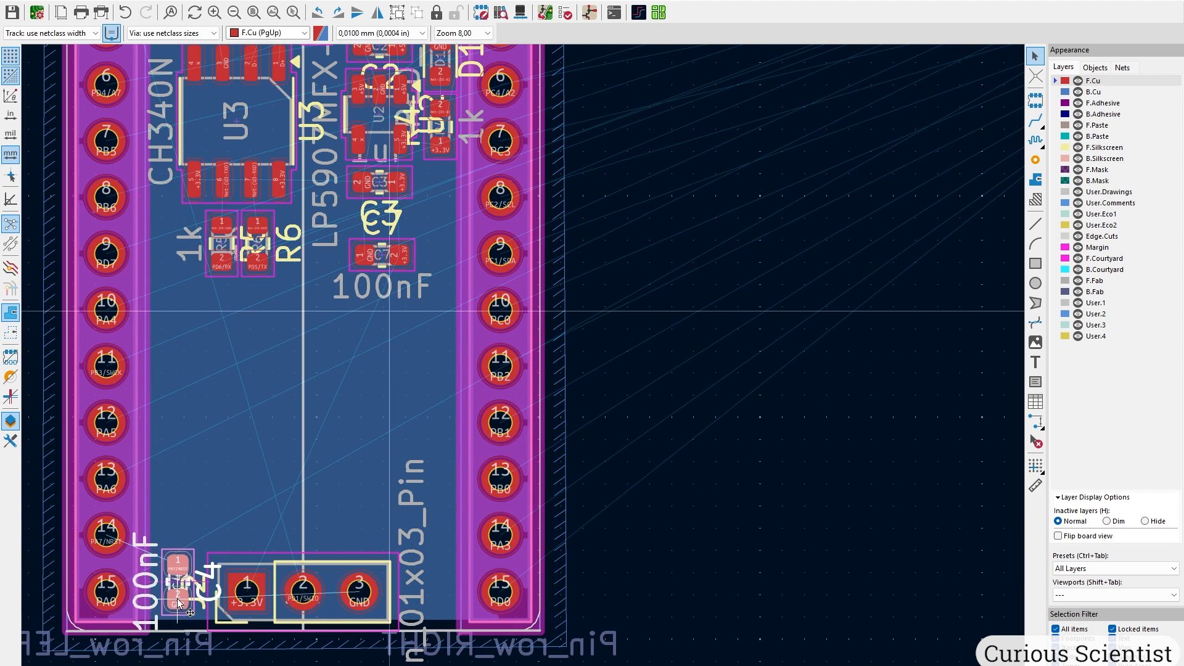
left_click(182, 571)
middle_click_drag(566, 297, 701, 373)
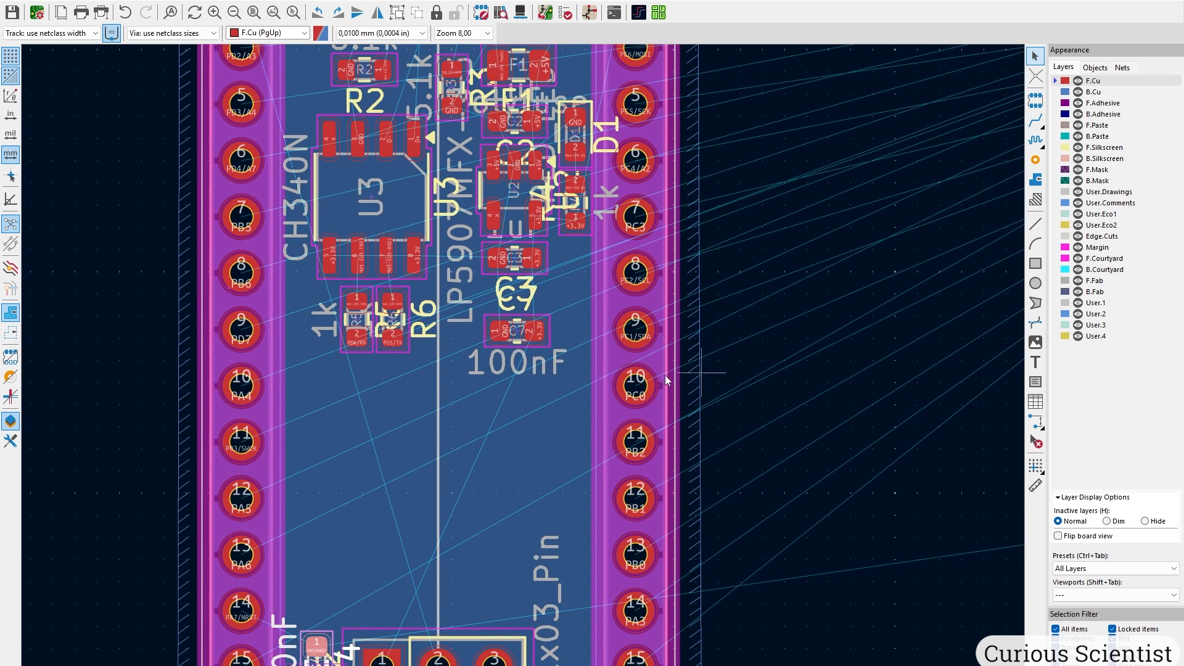
left_click(539, 339)
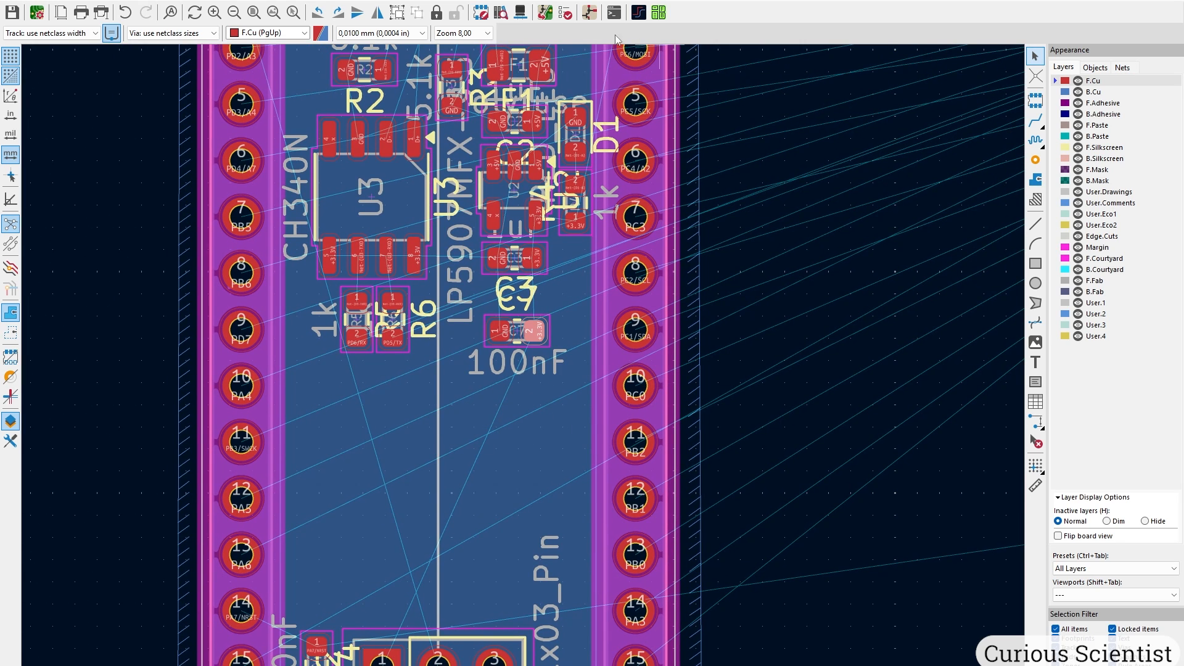
Check C7's connections in the schematic, then place it upright beside R5 and R6.
left_click(591, 14)
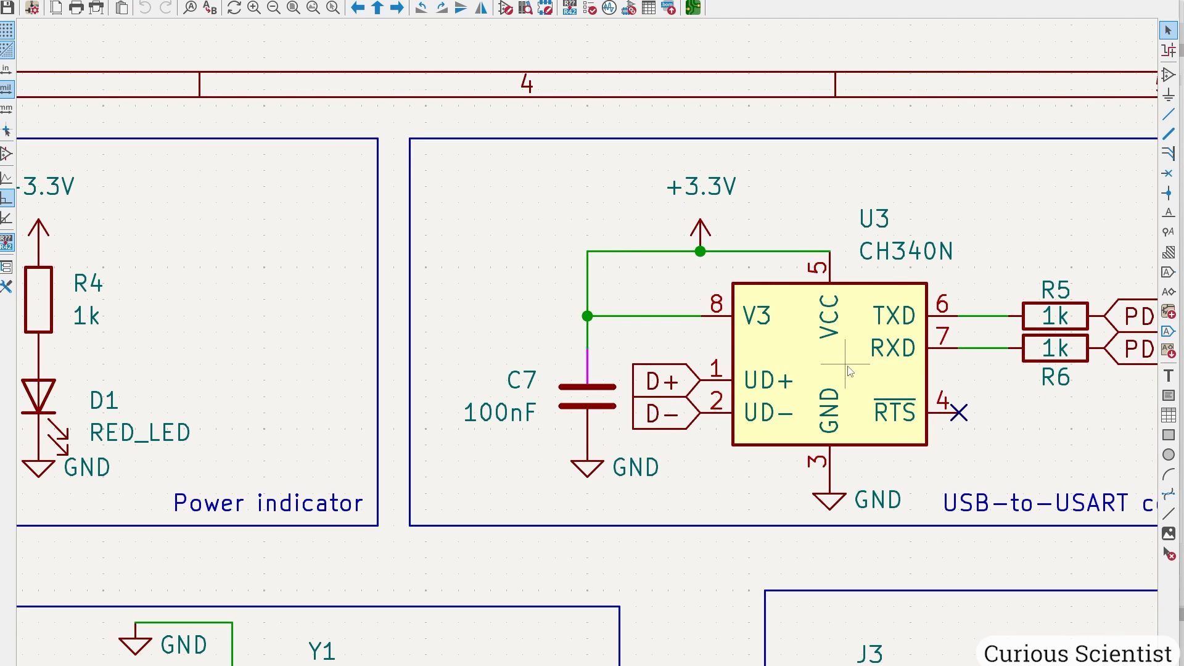
left_click(693, 7)
key("m")
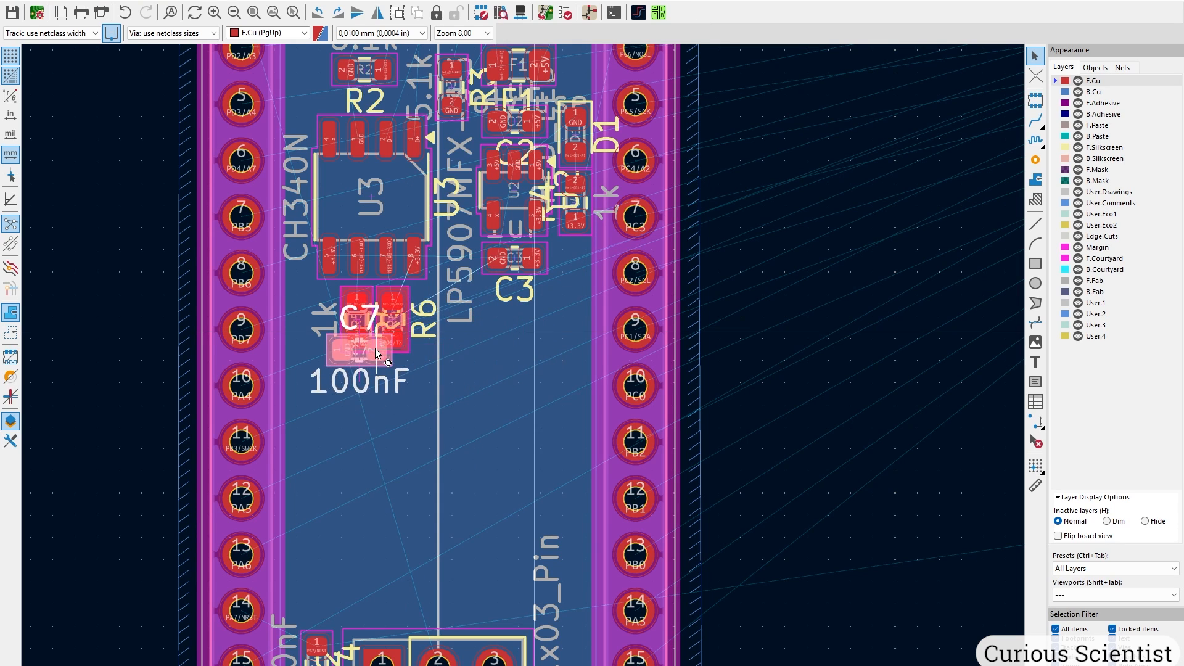
scroll(375, 349, "up", 3)
key("r")
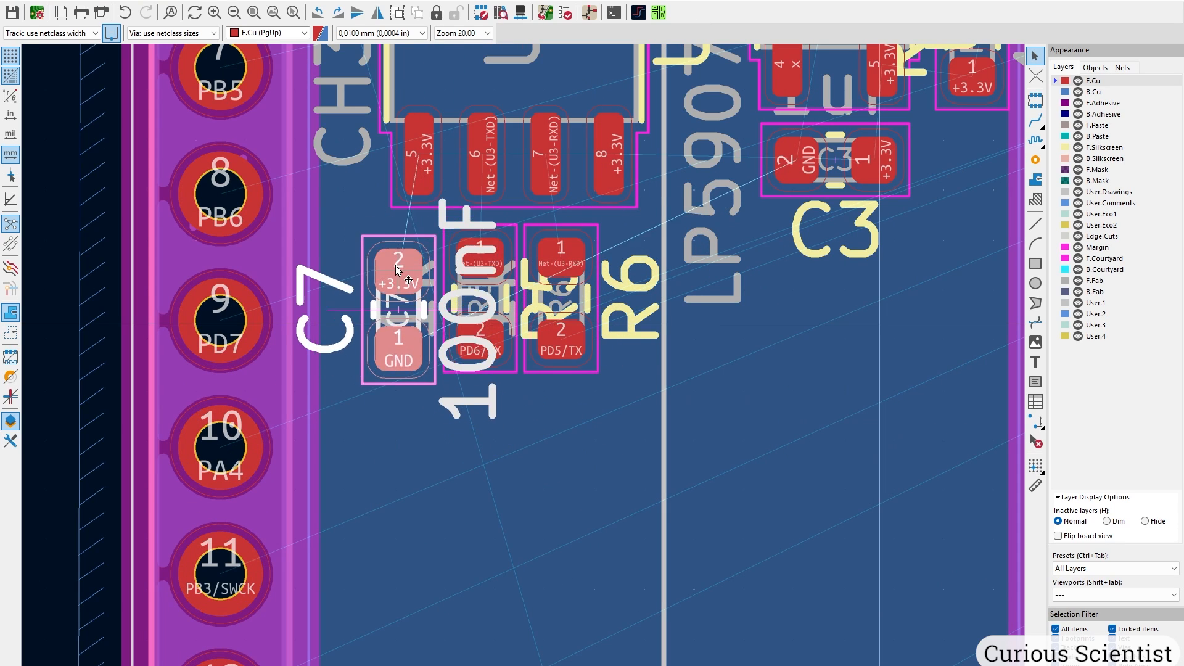
scroll(396, 258, "up", 5)
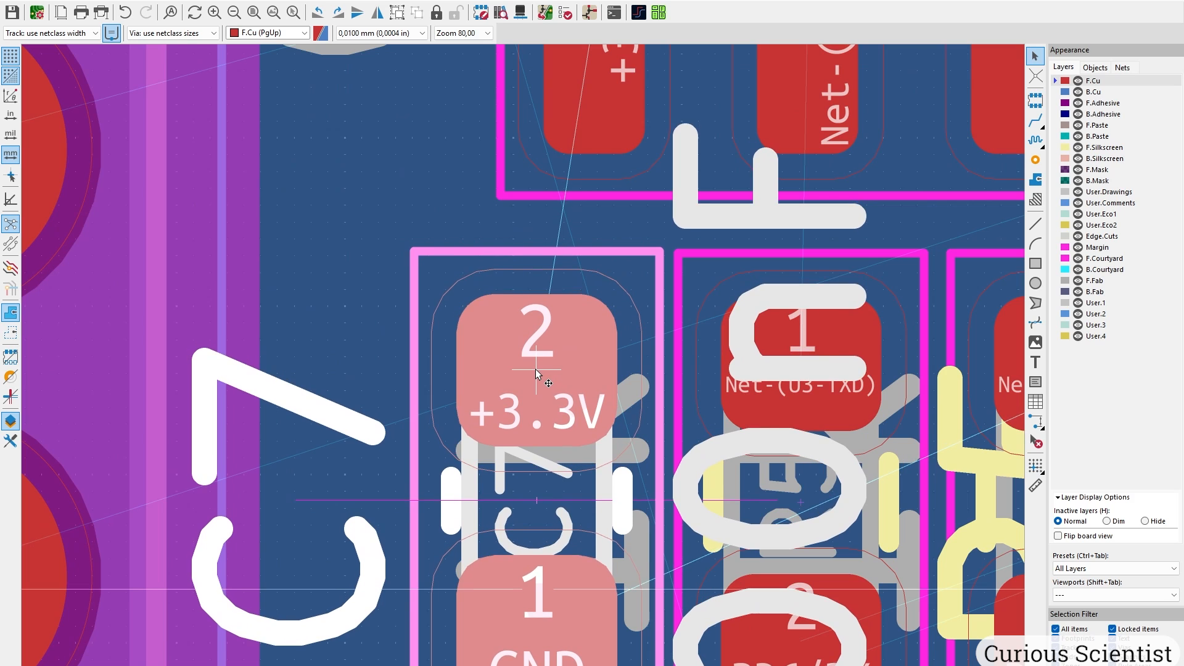
left_click(535, 372)
Nudge R6 closer to R5, then shift C7, R5 and R6 right together as one row.
middle_click_drag(760, 370, 660, 358)
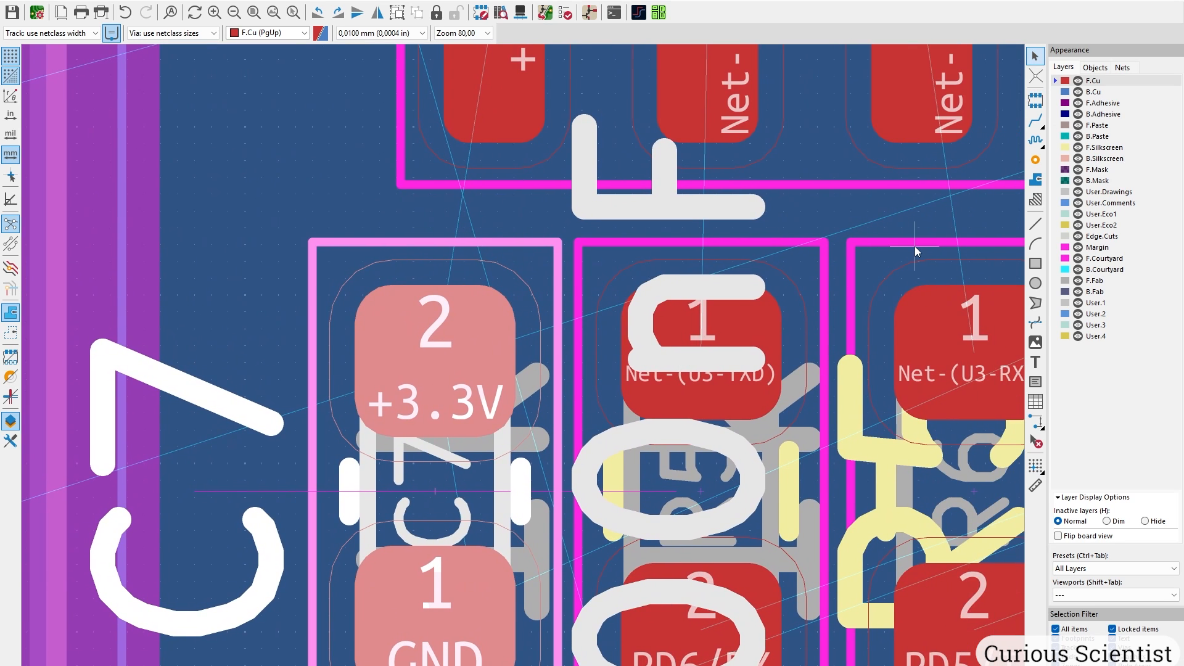
left_click(915, 245)
key("m")
left_click(970, 352)
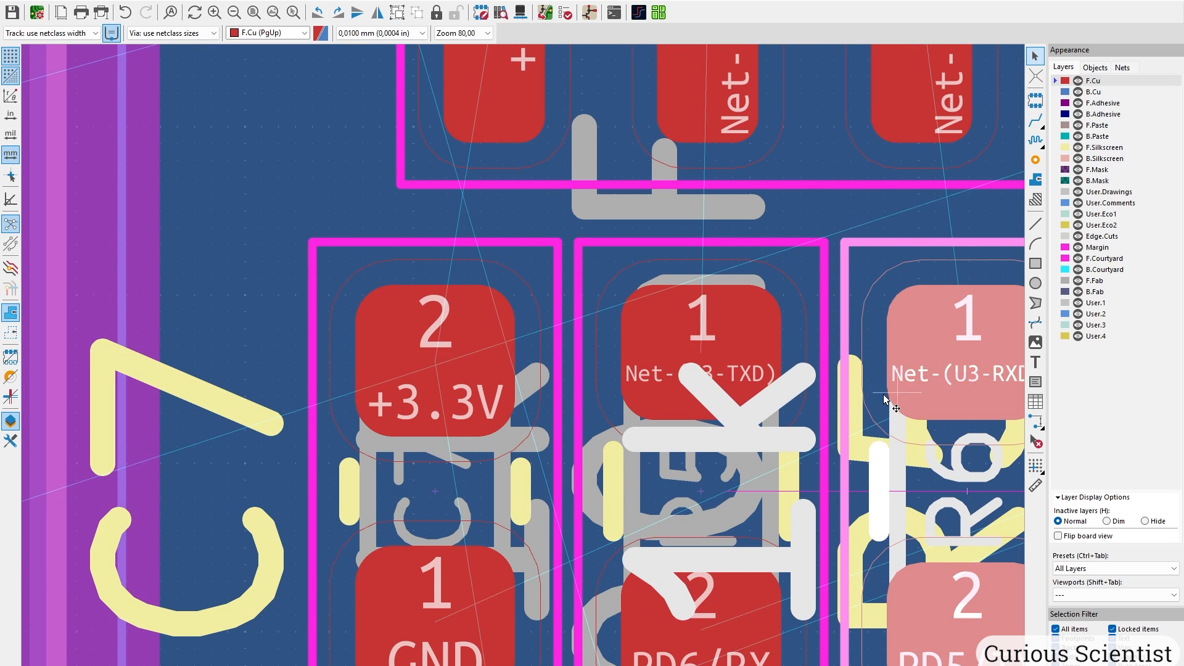
scroll(886, 370, "down", 5)
left_click_drag(297, 285, 623, 498)
key("m")
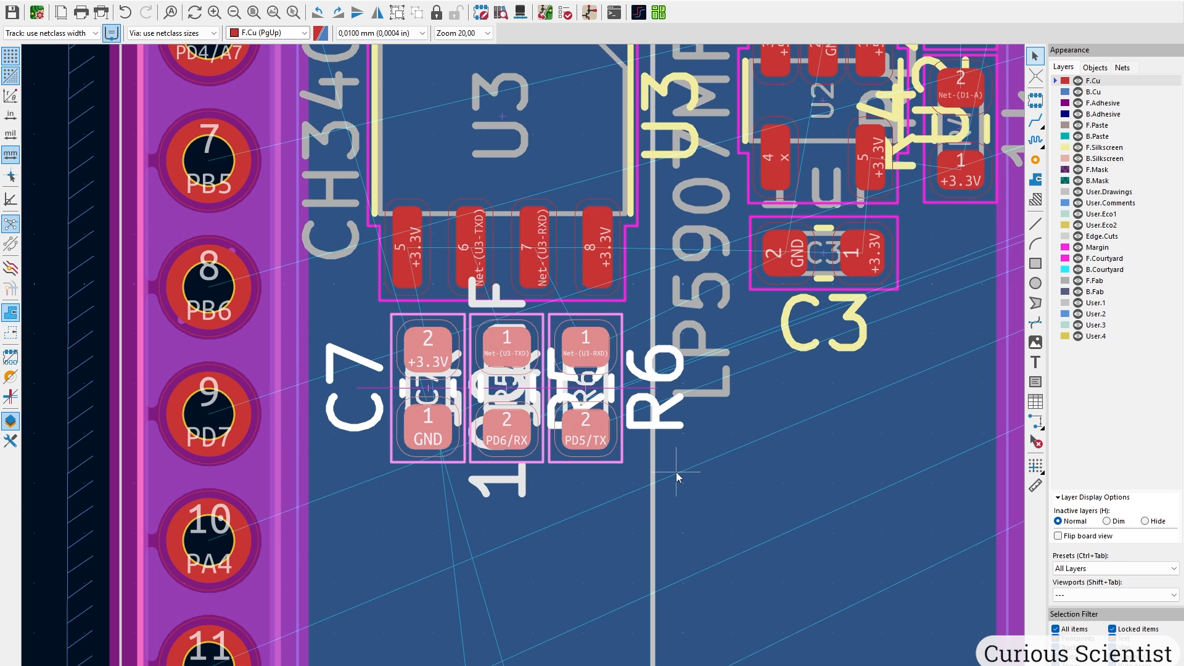
scroll(676, 472, "down", 5)
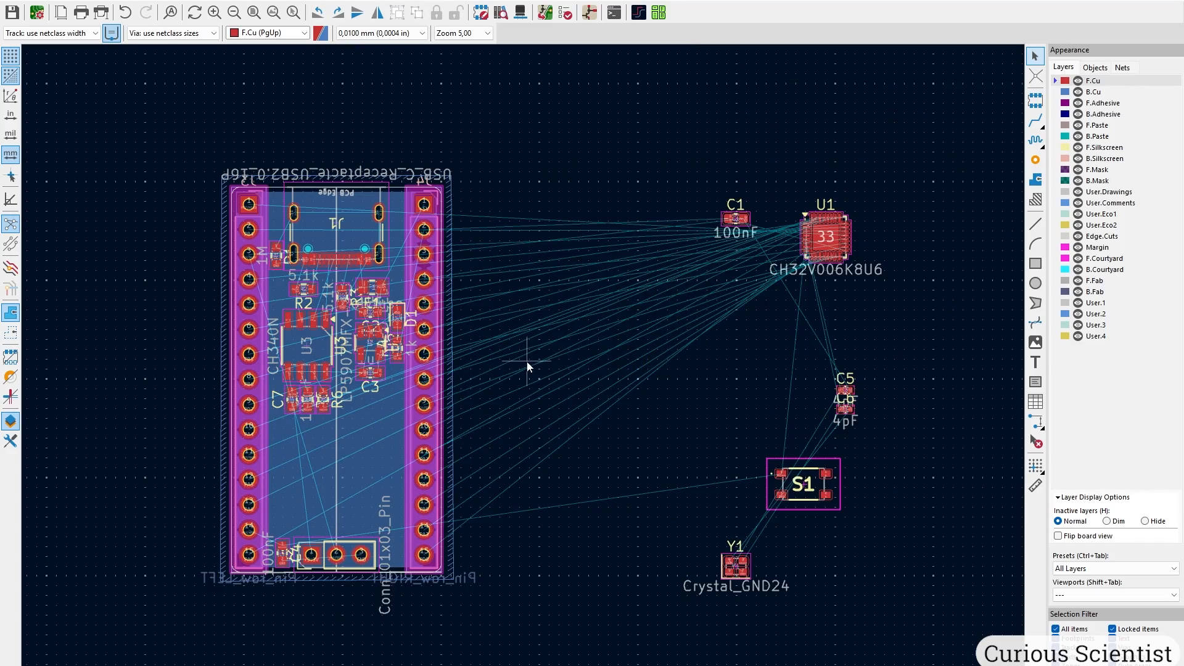
Move microcontroller U1 onto the middle of the board.
key("m")
scroll(233, 454, "up", 5)
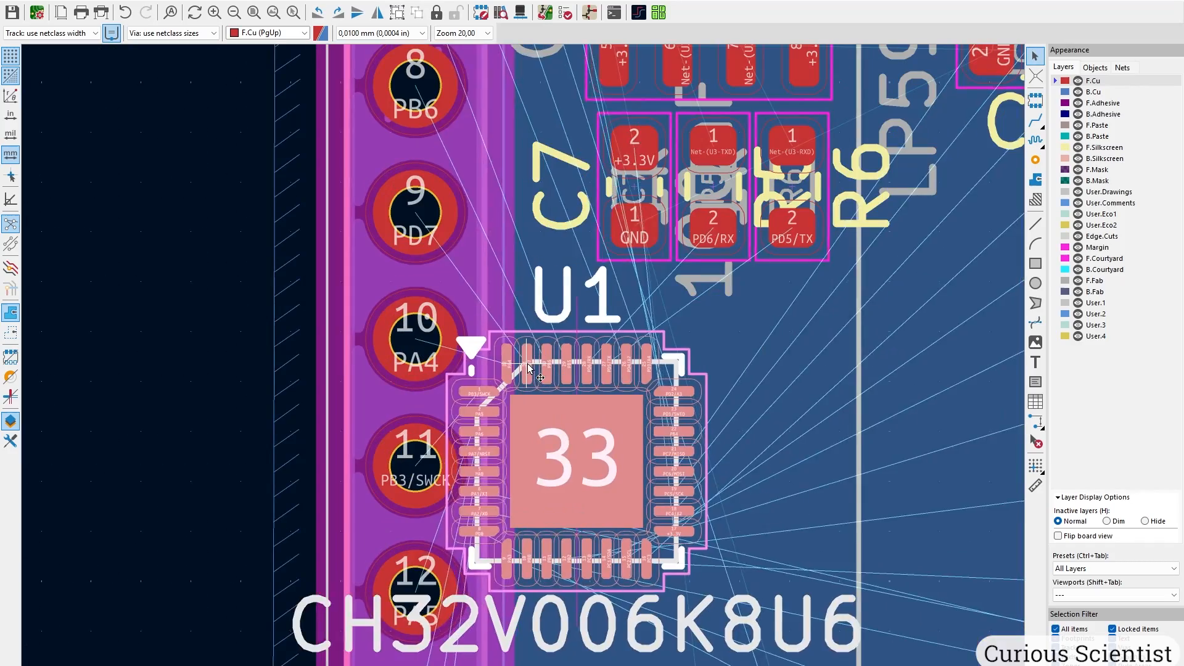
middle_click_drag(722, 376, 515, 301)
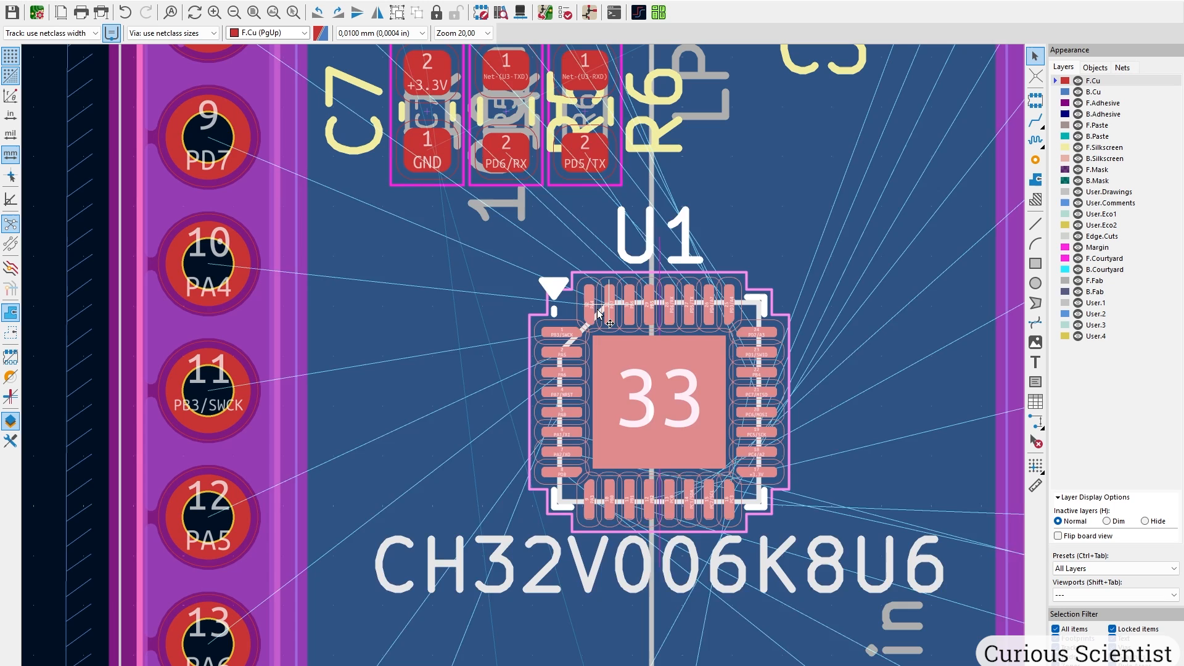
left_click(543, 308)
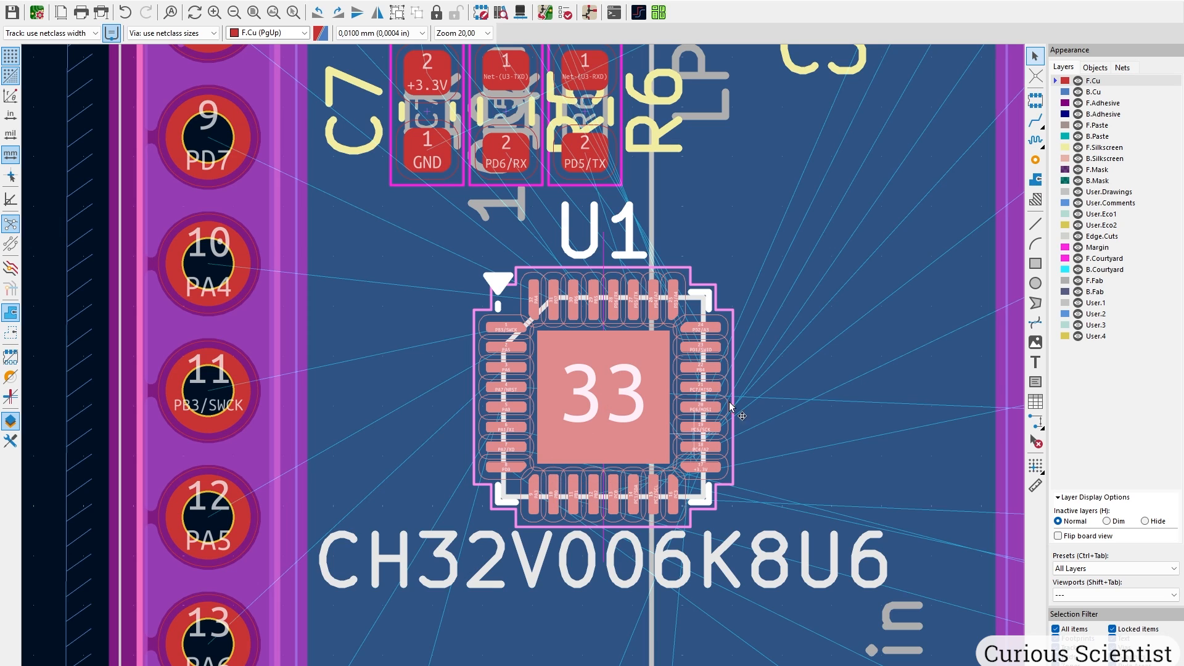
middle_click_drag(797, 313, 623, 338)
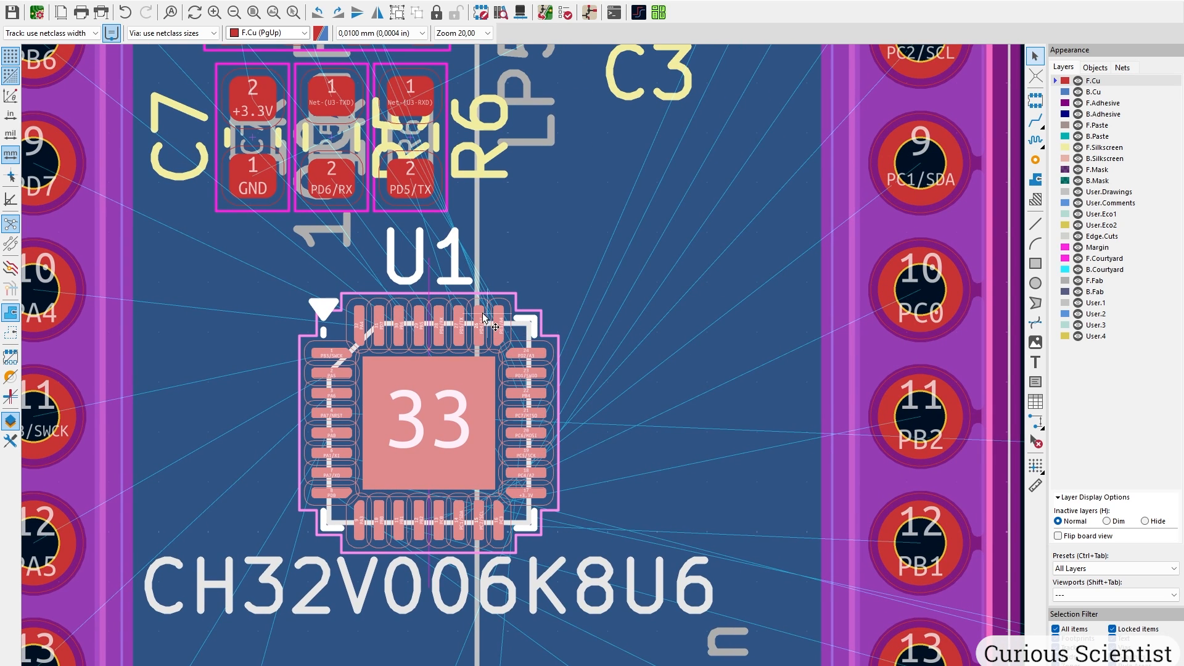
middle_click_drag(482, 313, 603, 358)
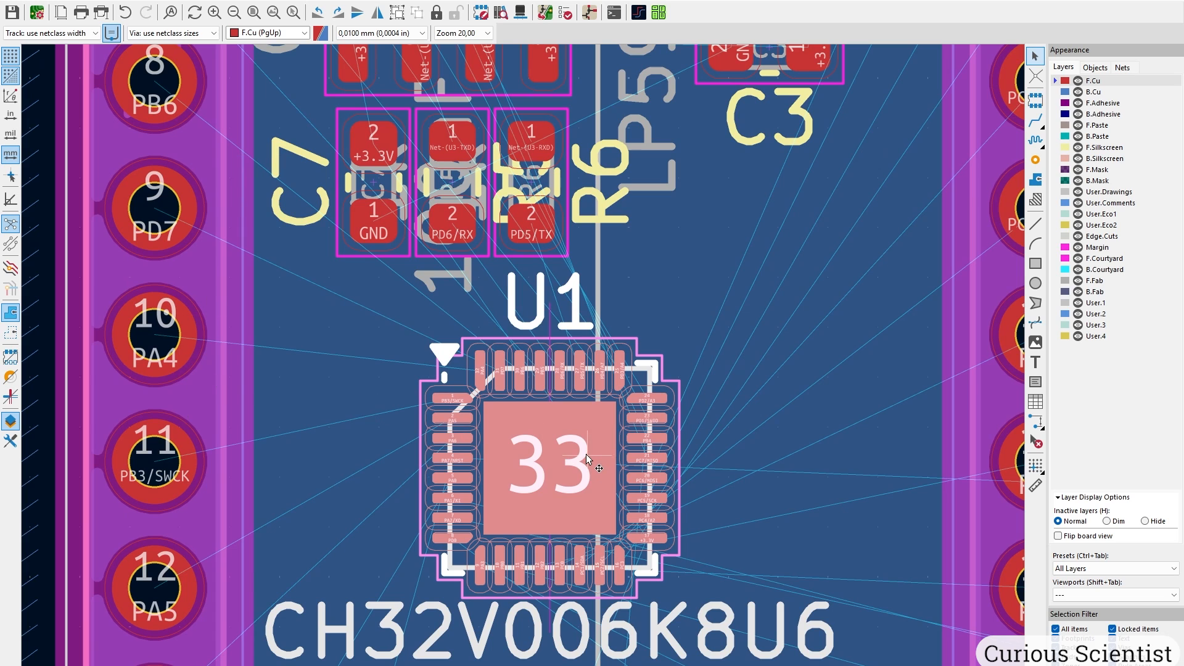
Rotate U1 90° counterclockwise and place it centred just below the C7/R5/R6 row.
key("r")
scroll(583, 457, "down", 5)
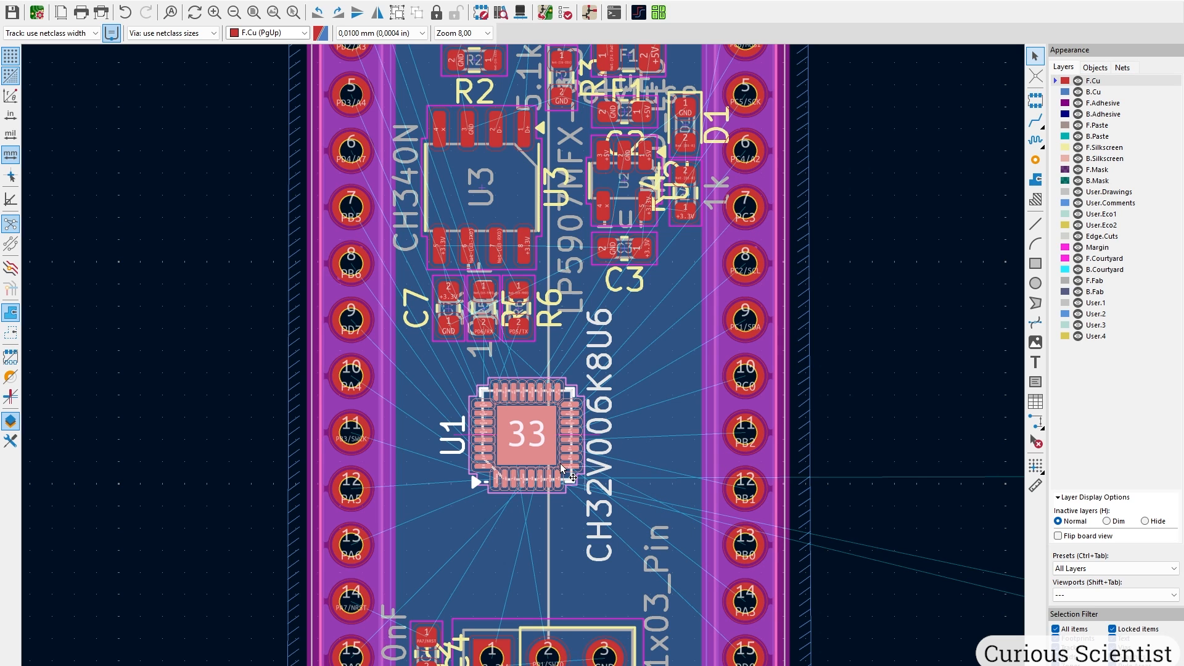
scroll(539, 427, "up", 10)
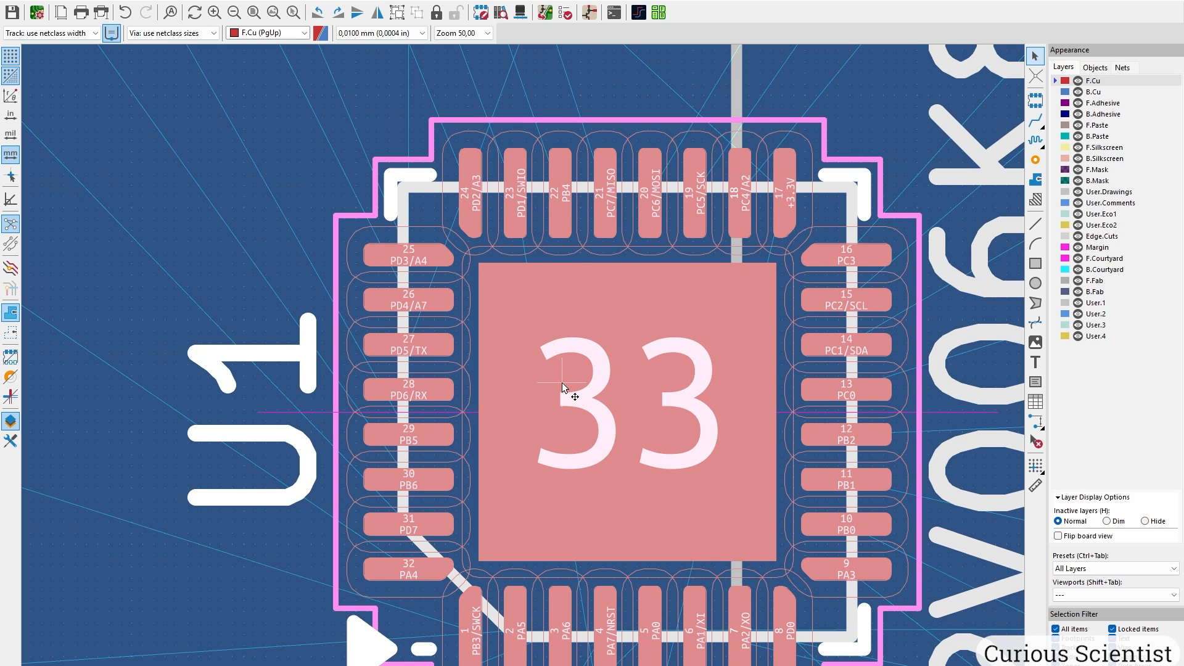
middle_click_drag(564, 389, 523, 368)
scroll(524, 368, "down", 1)
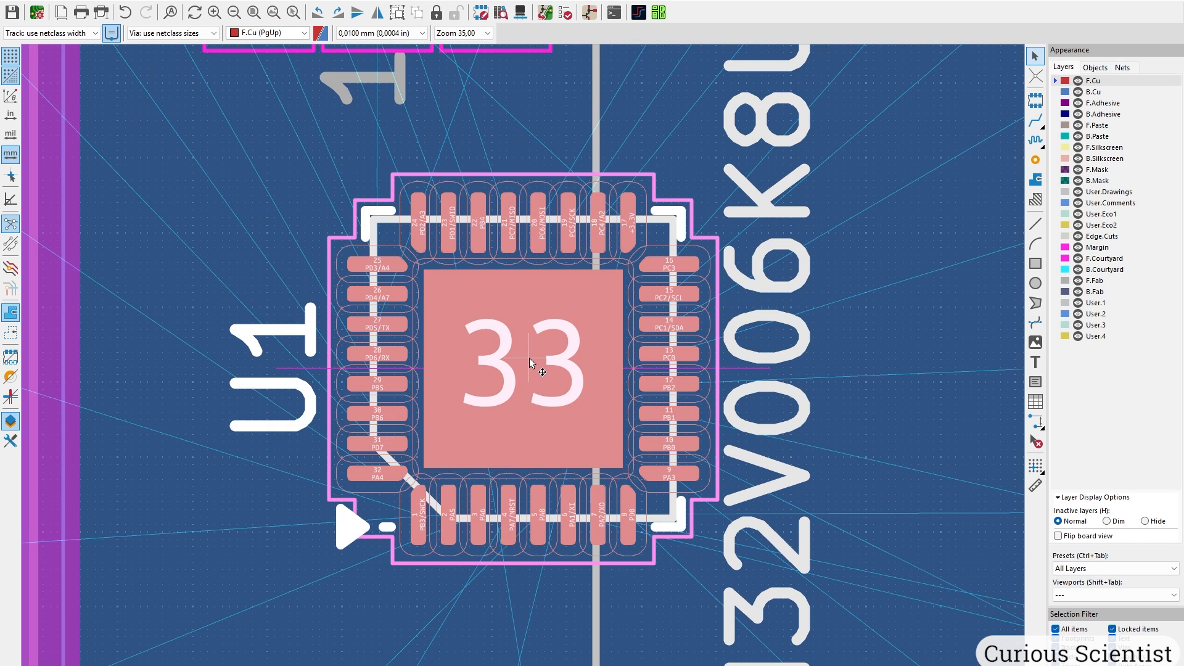
scroll(531, 350, "down", 1)
middle_click_drag(594, 632, 575, 363)
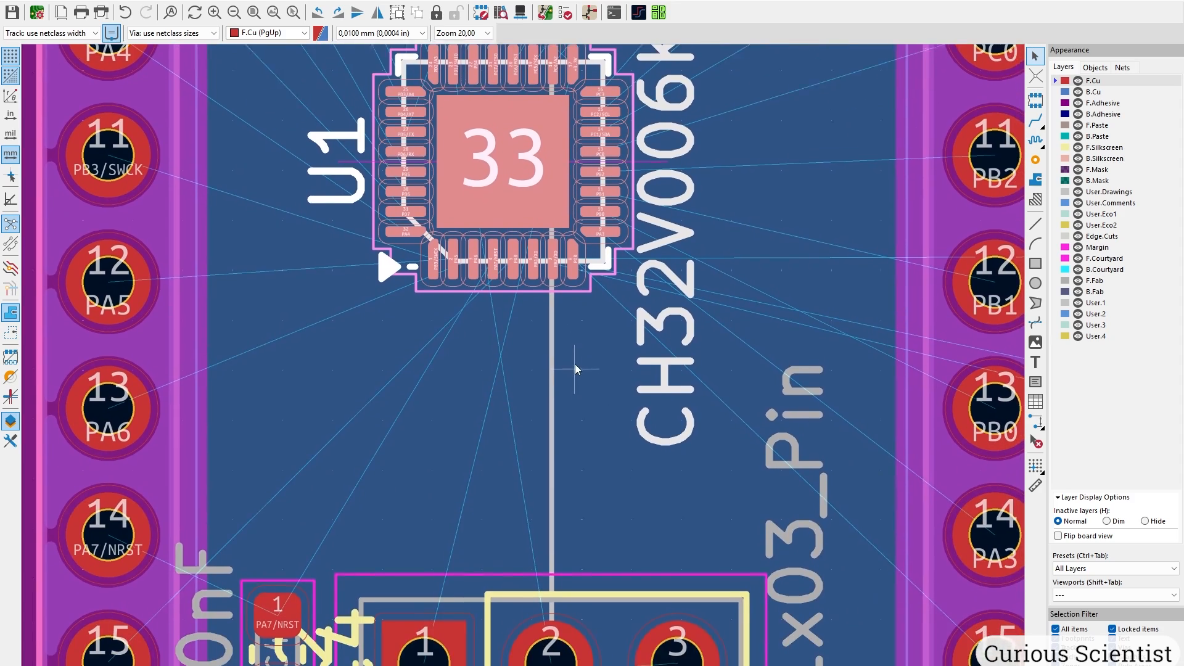
middle_click_drag(529, 141, 531, 362)
scroll(523, 370, "up", 4)
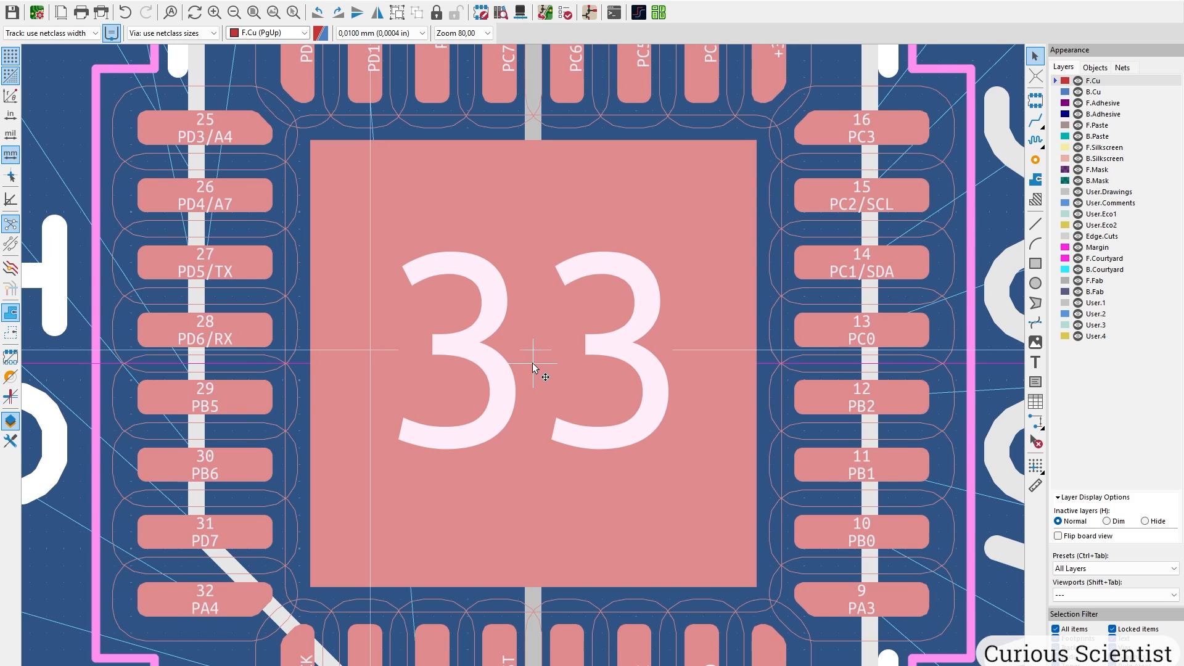
scroll(531, 363, "down", 7)
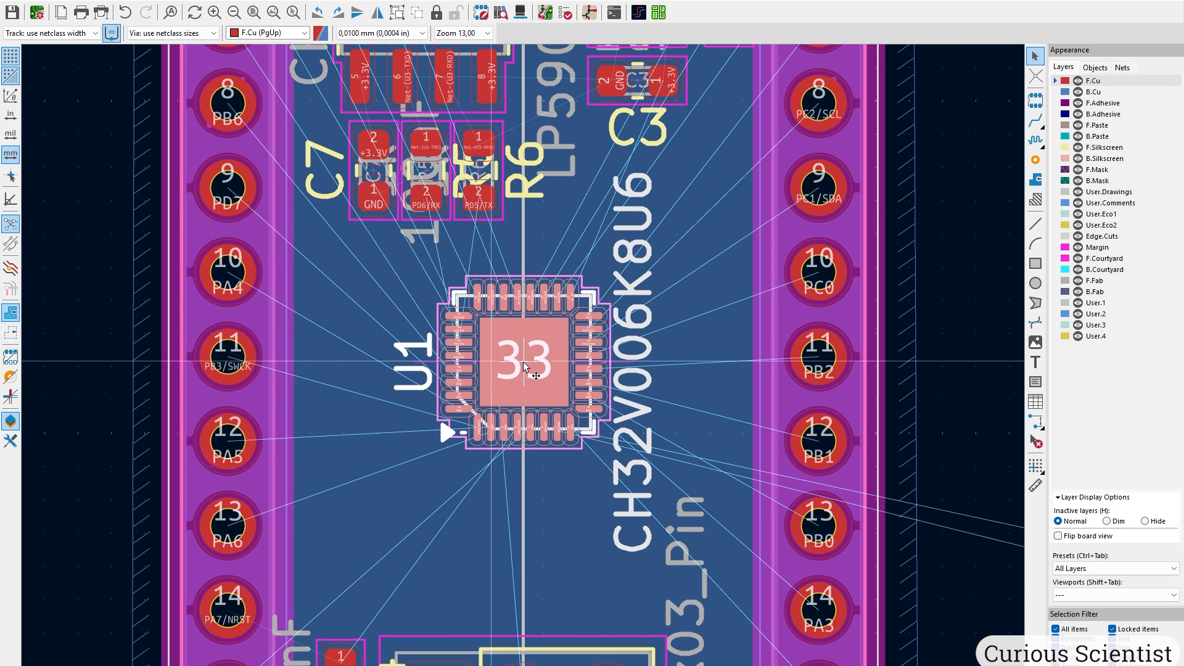
left_click(523, 339)
left_click(523, 340)
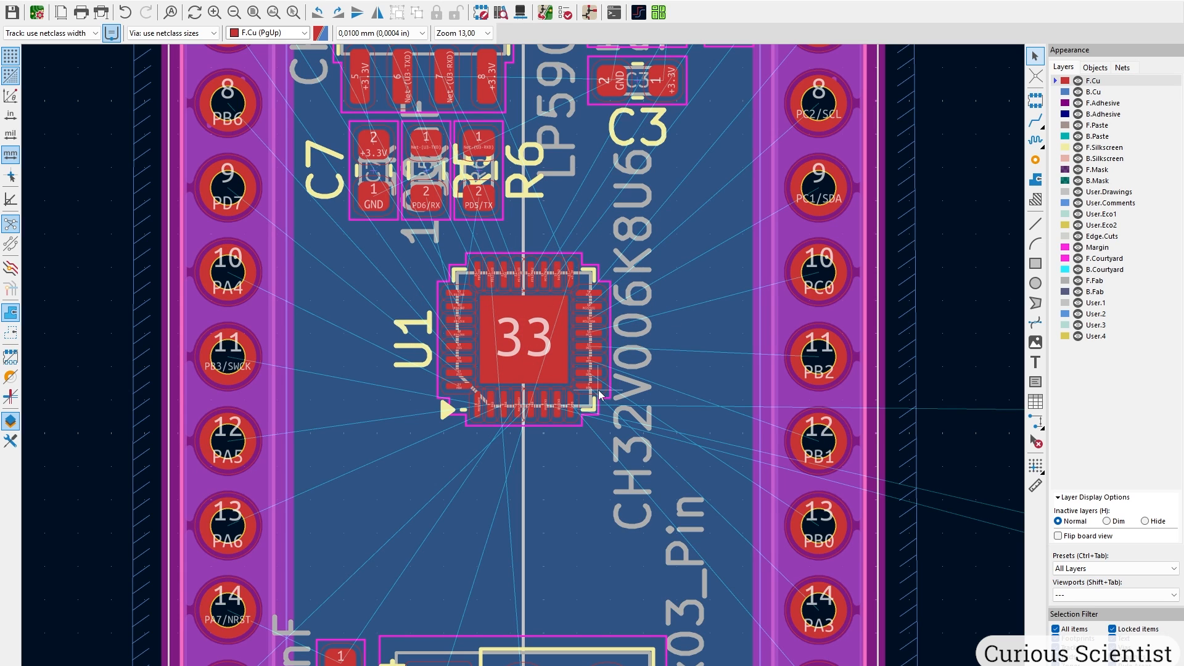
scroll(630, 261, "down", 3)
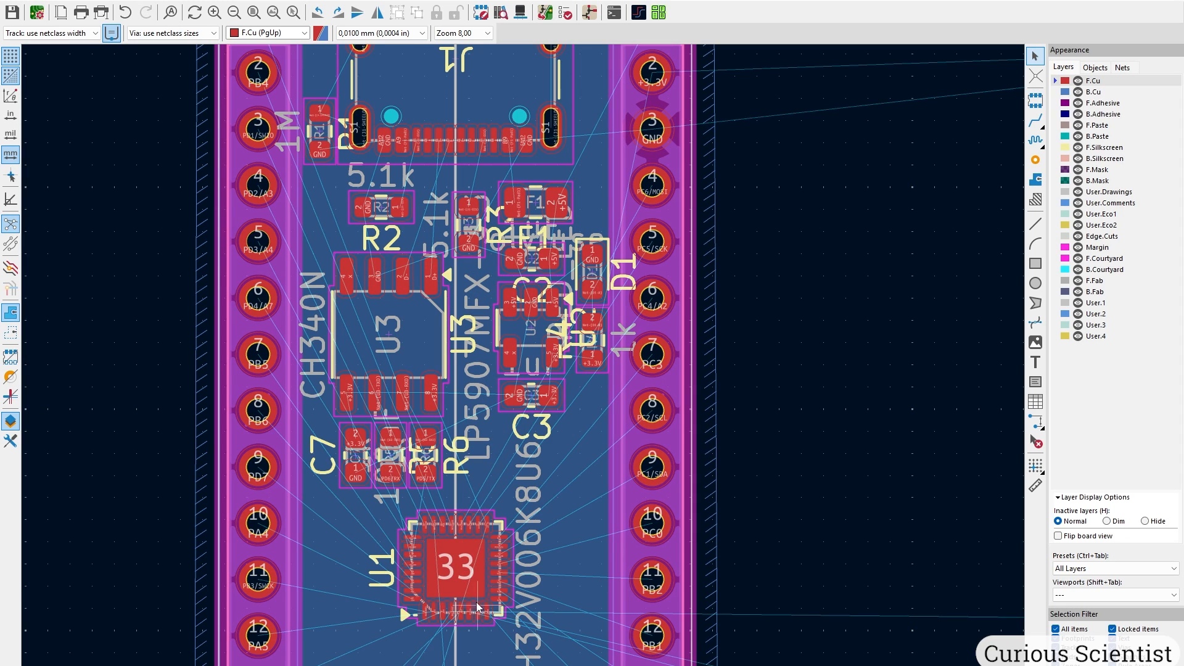
middle_click_drag(464, 564, 475, 429)
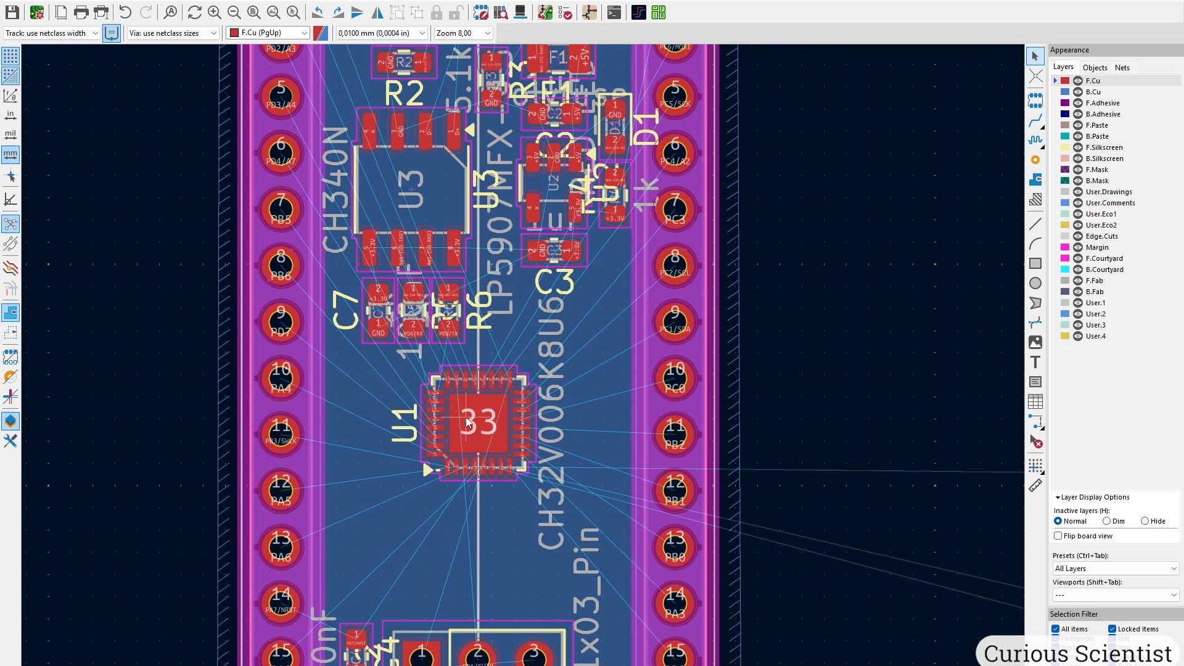
Move crystal Y1 from off-board to just below U1, near its PA1/XI and PA2/XO pins.
scroll(482, 401, "down", 5)
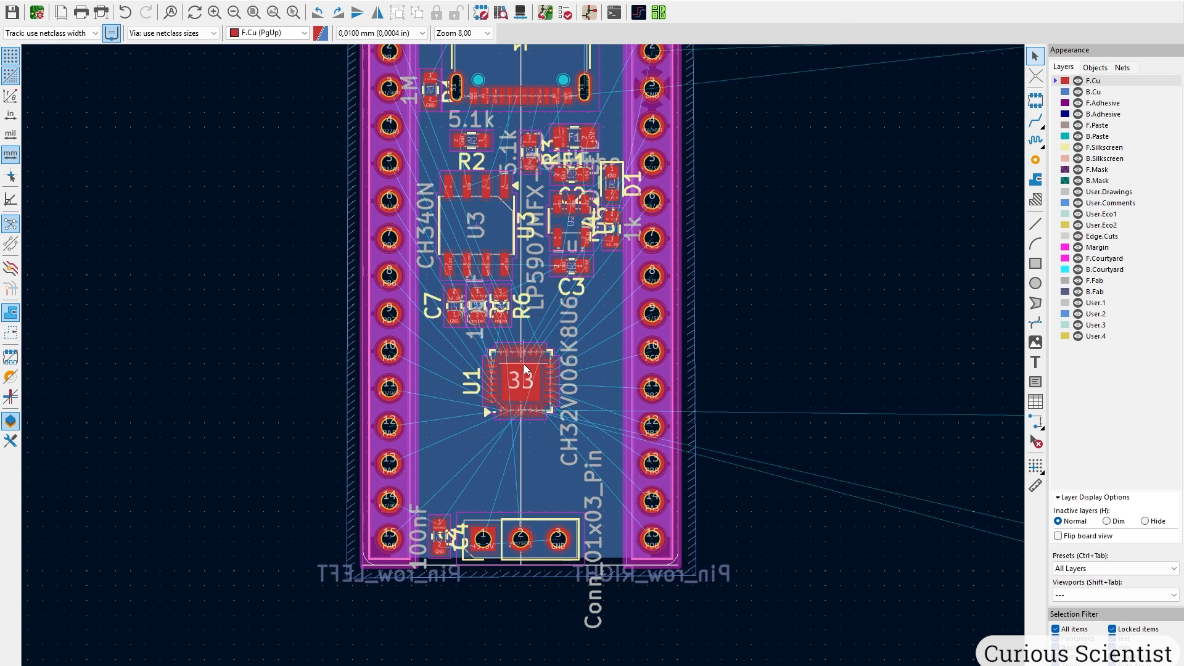
scroll(659, 490, "up", 4)
left_click_drag(491, 337, 648, 425)
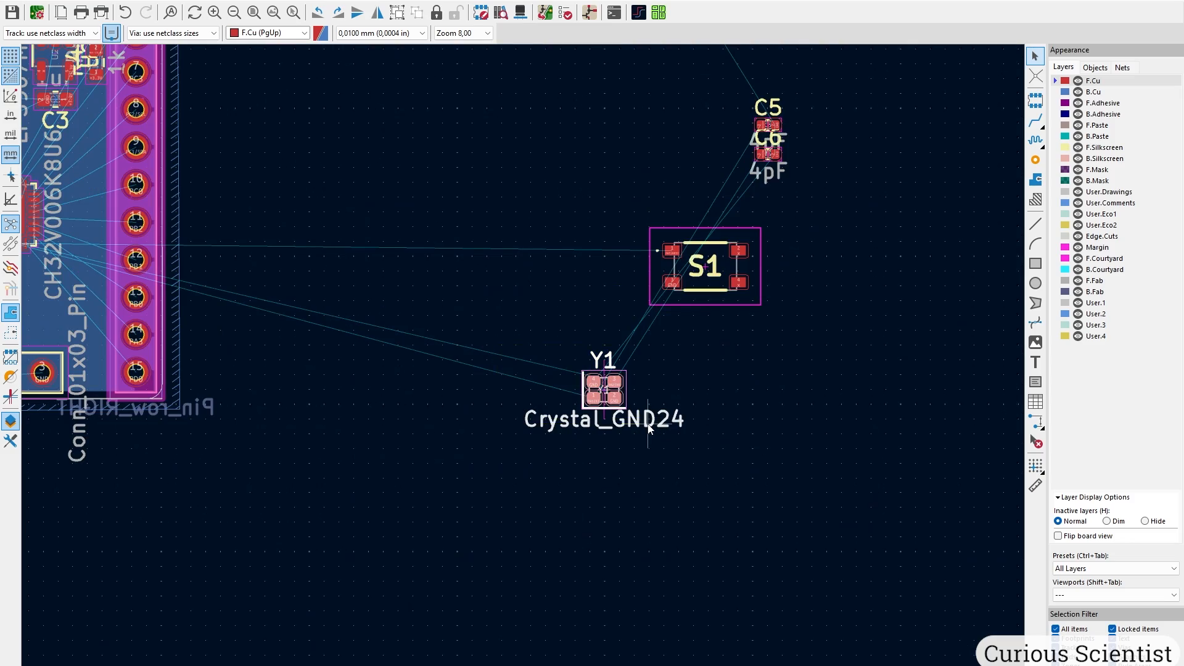
key("m")
scroll(308, 309, "down", 2)
scroll(555, 327, "up", 5)
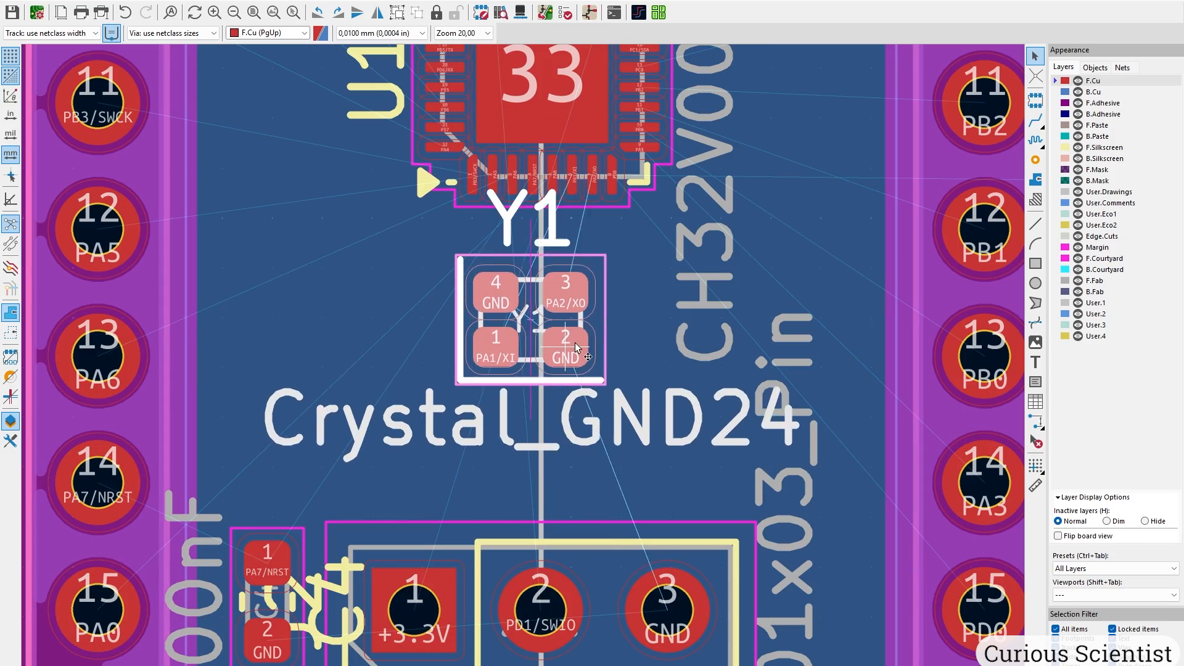
scroll(652, 328, "up", 5)
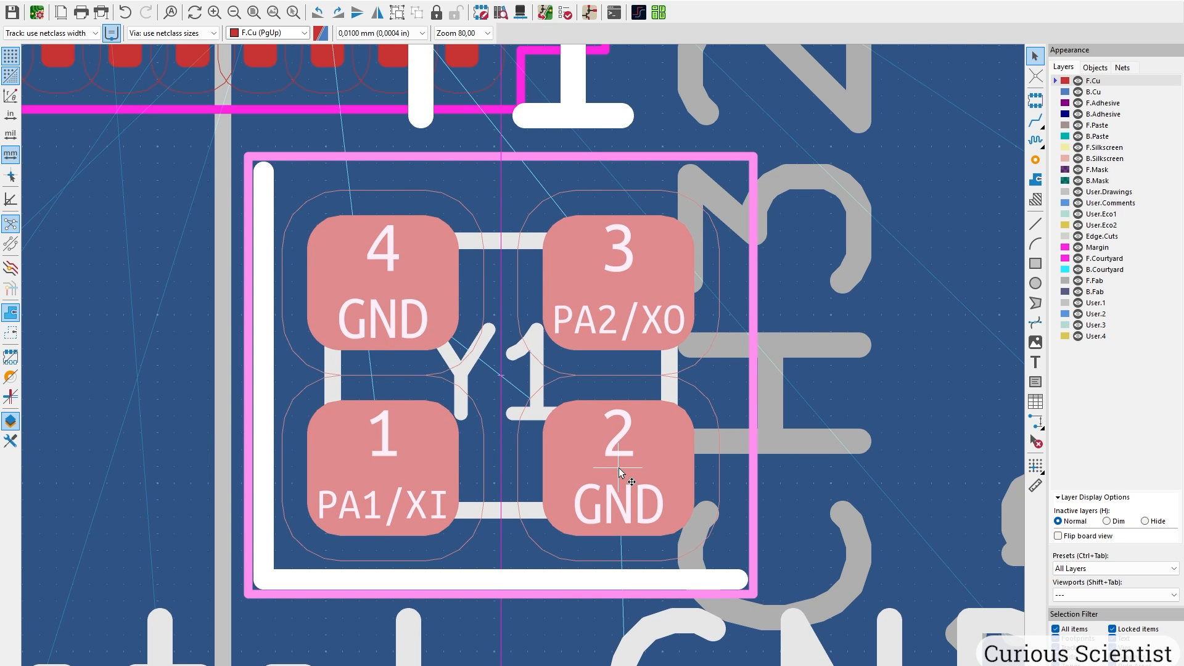
scroll(620, 469, "down", 2)
middle_click_drag(523, 364, 582, 501)
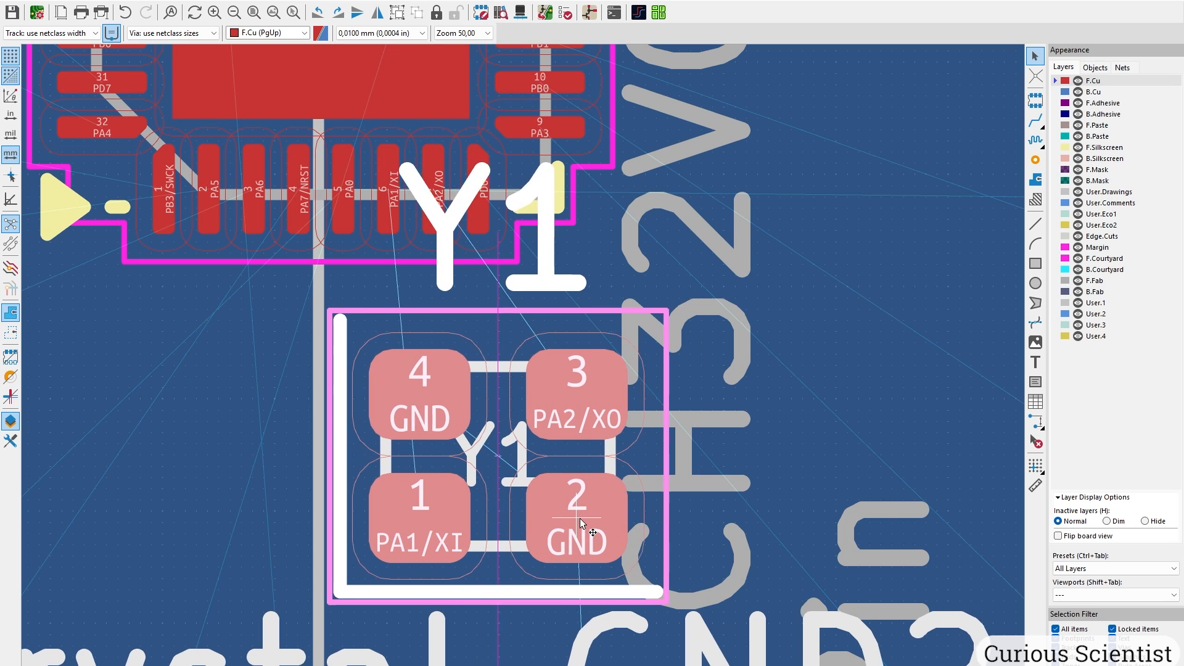
scroll(621, 519, "down", 5)
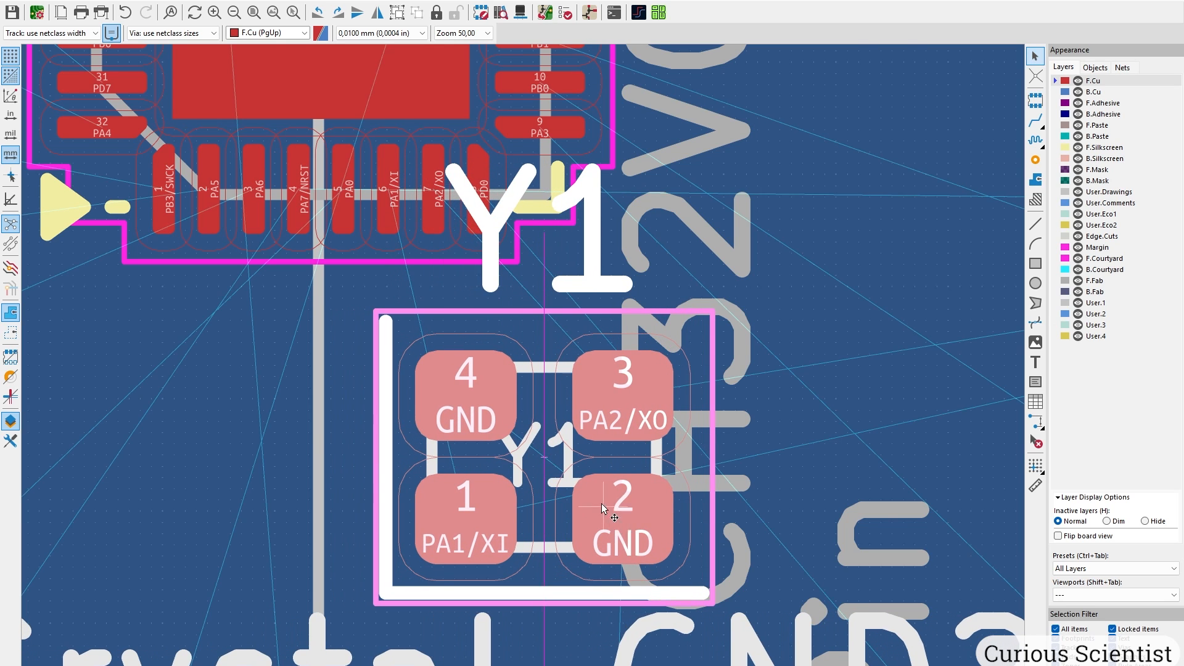
left_click(508, 379)
scroll(524, 369, "down", 3)
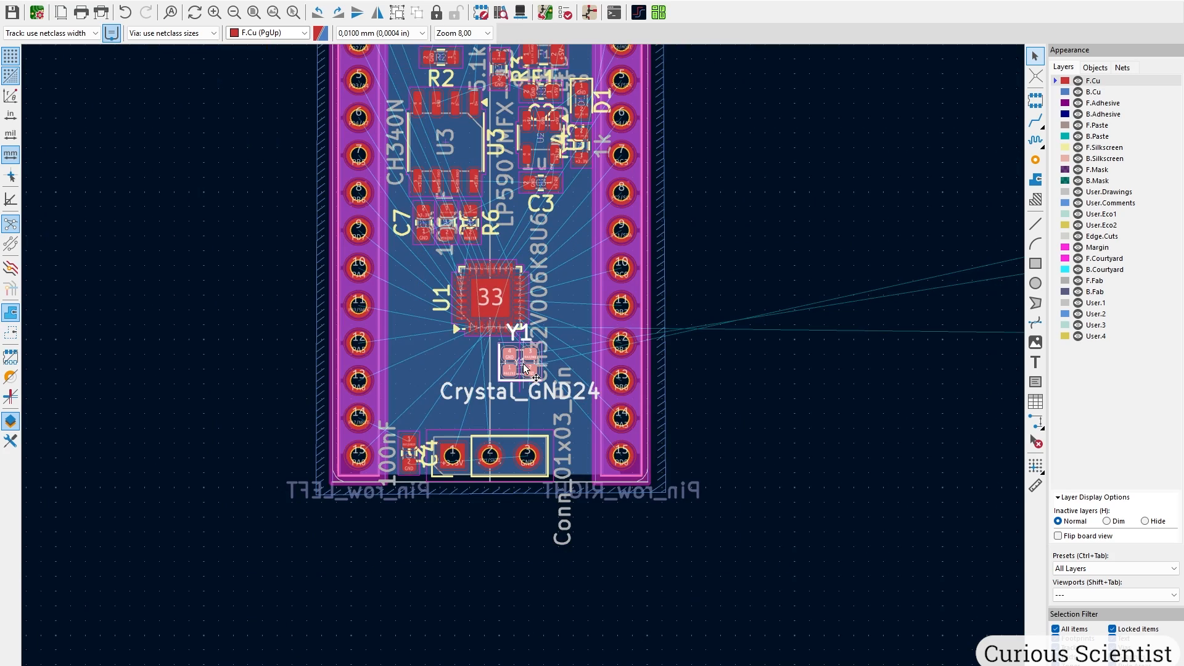
middle_click_drag(708, 286, 221, 367)
left_click_drag(697, 239, 842, 364)
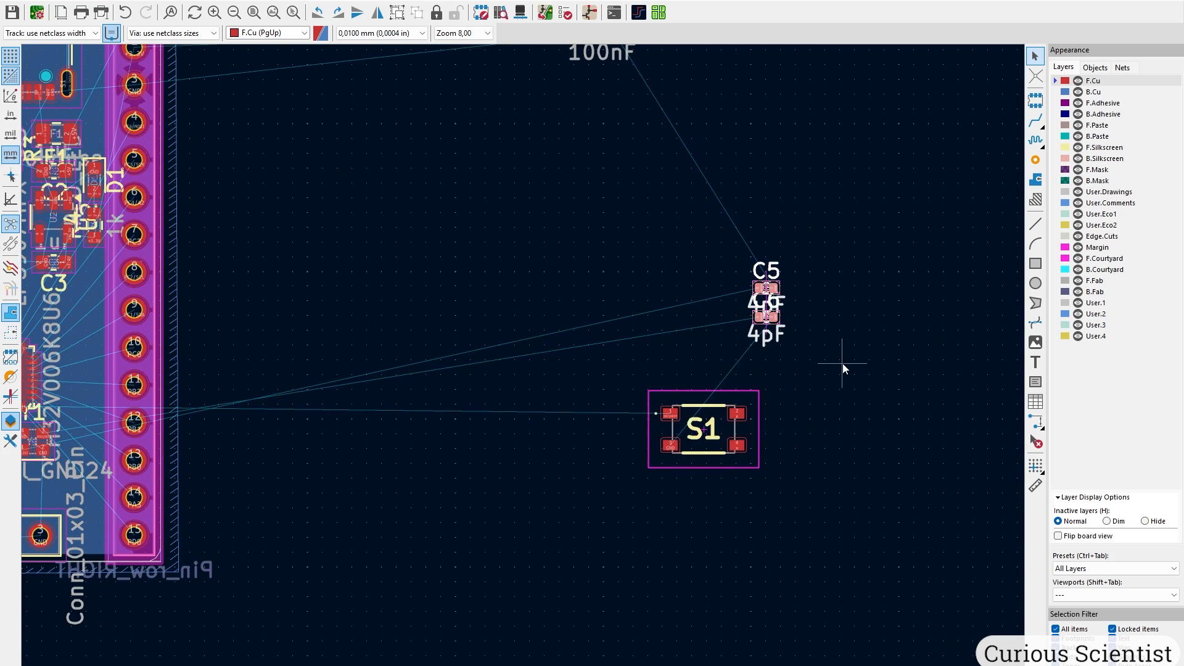
Bring the 4pF capacitors C5 and C6 onto the board and set C5 just below Y1.
key("m")
scroll(525, 369, "up", 5)
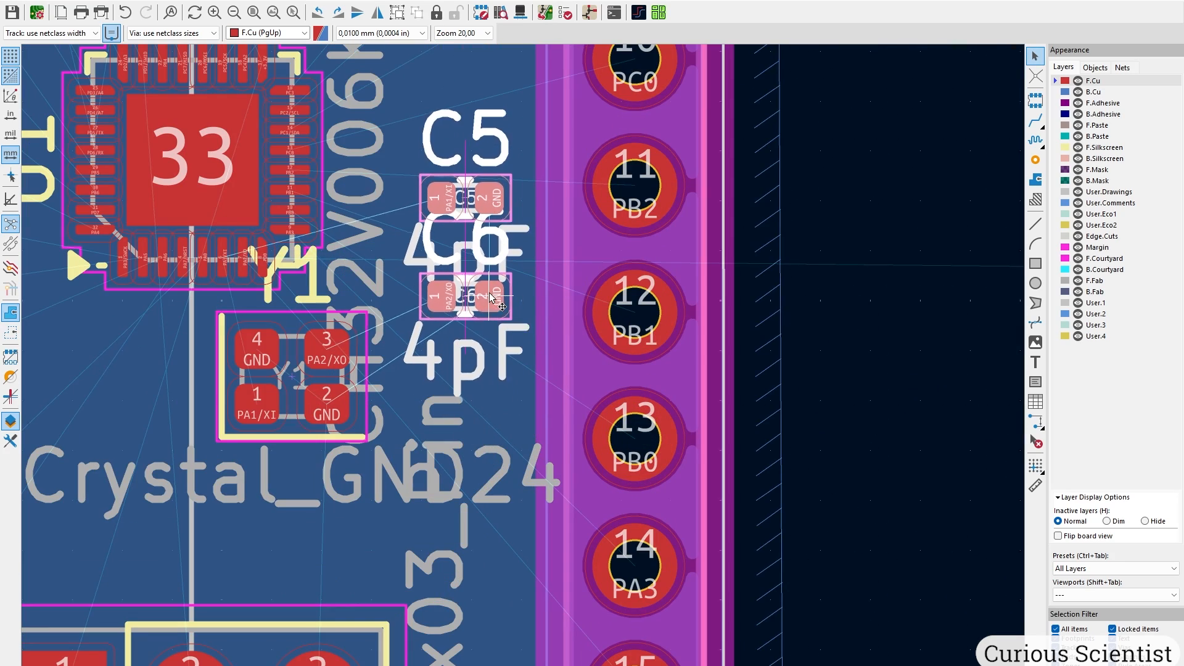
left_click(491, 283)
scroll(558, 299, "up", 3)
left_click(560, 292)
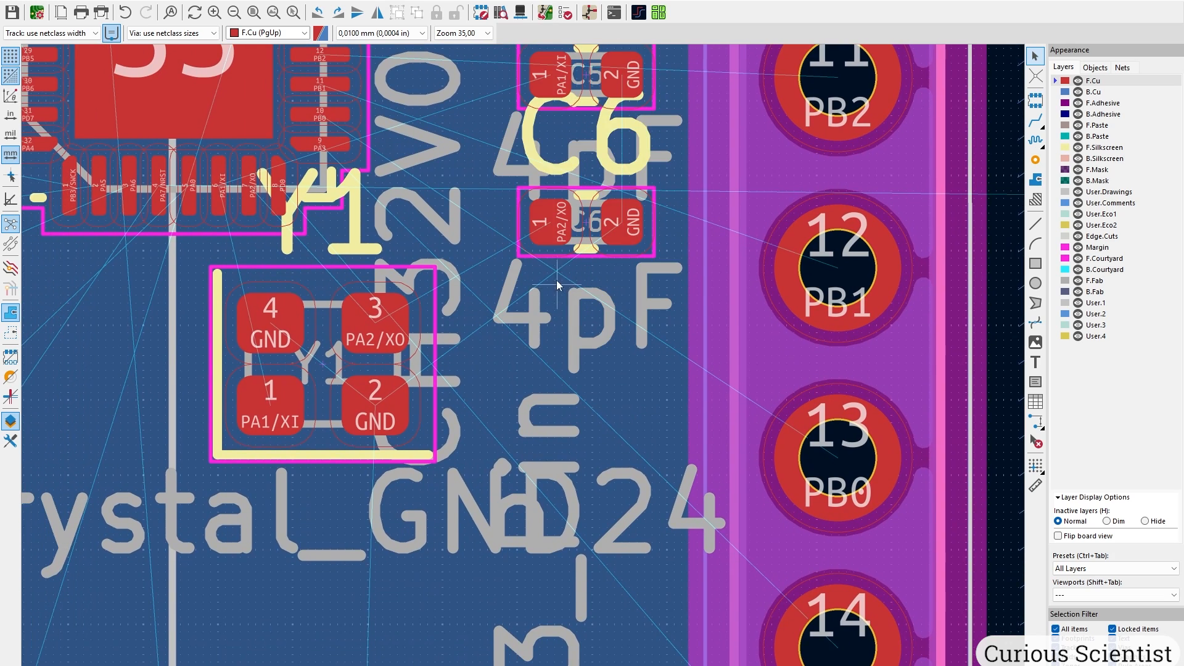
middle_click_drag(551, 81, 557, 168)
left_click(557, 167)
key("m")
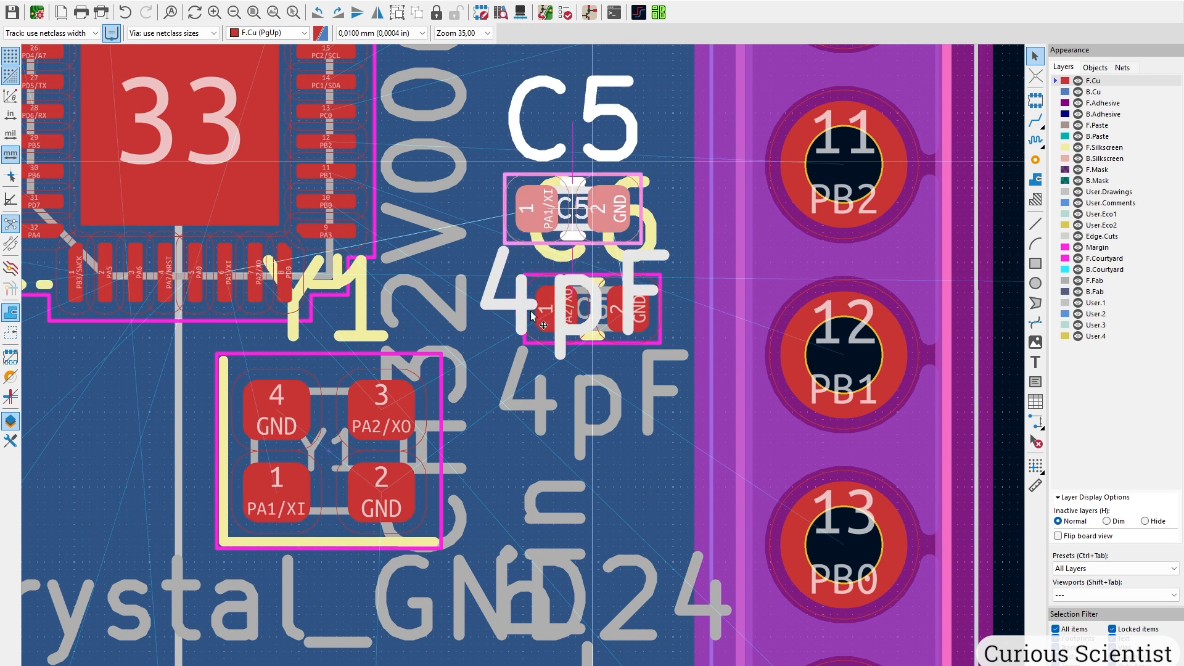
middle_click_drag(389, 536, 524, 365)
scroll(555, 315, "up", 4)
left_click(473, 343)
Stand C6 upright to the right of crystal Y1.
scroll(613, 285, "down", 2)
middle_click_drag(567, 282, 511, 363)
key("Escape")
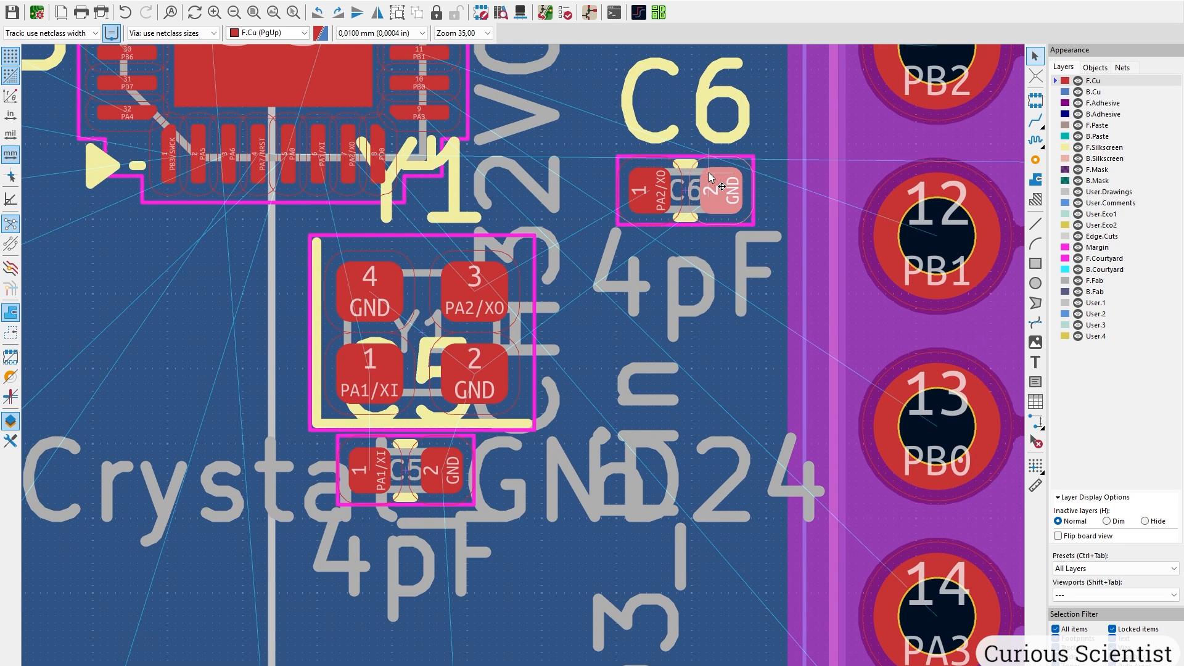
left_click(631, 199)
key("m")
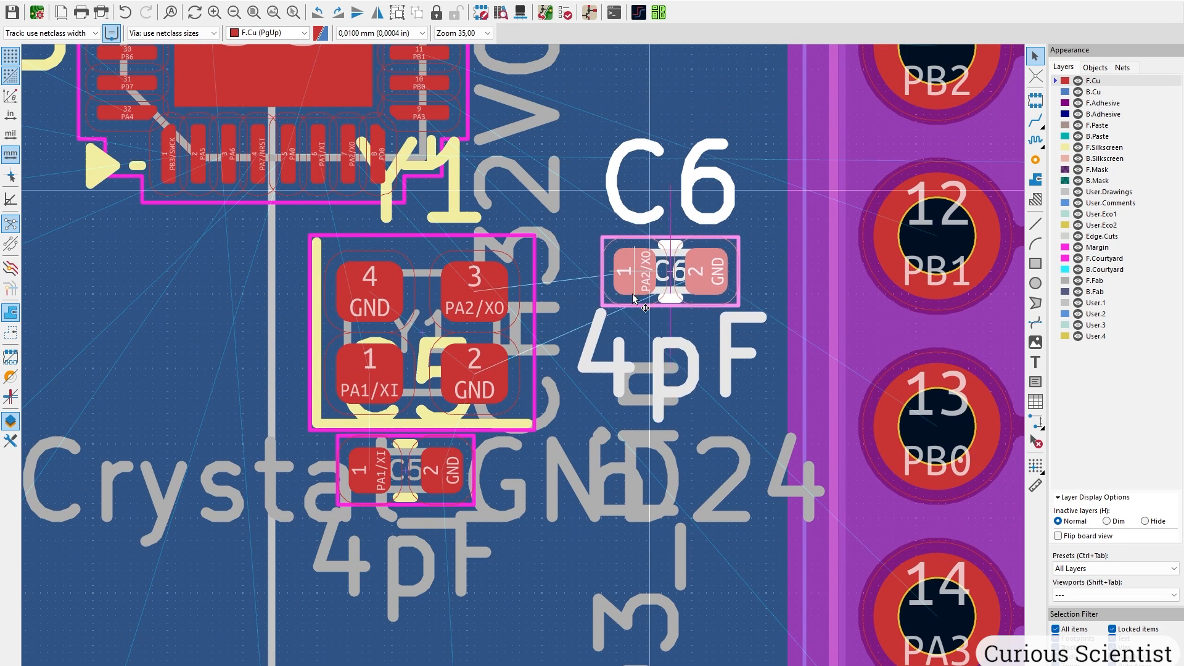
key("r")
key("r")
key("r")
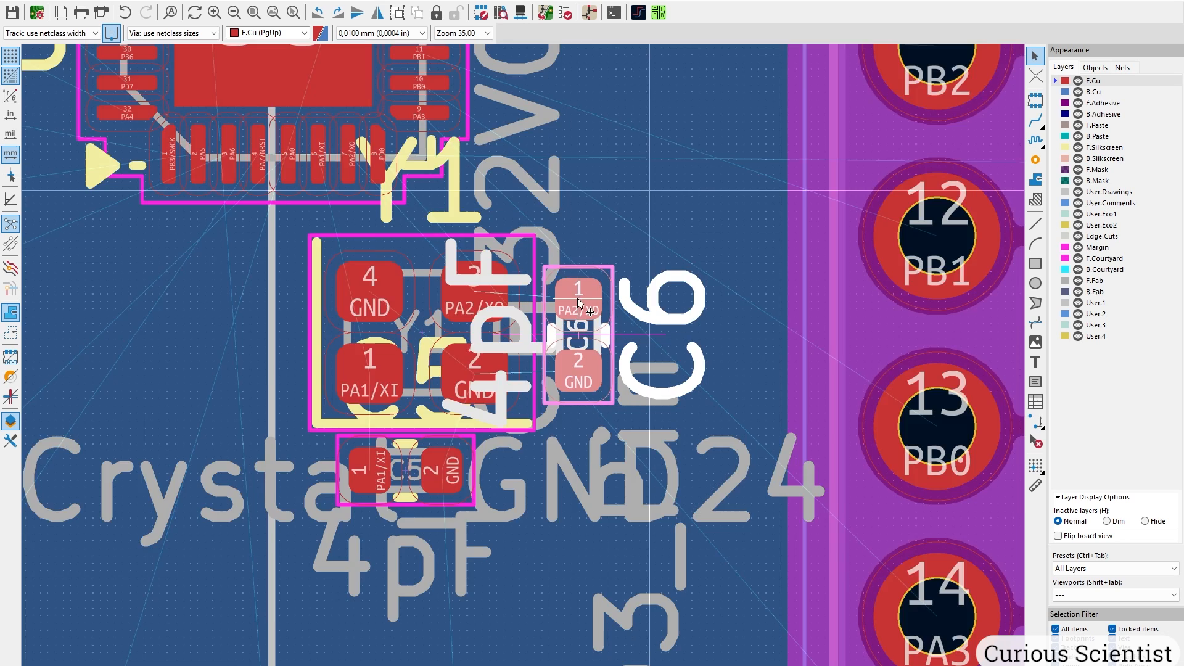
scroll(577, 298, "up", 5)
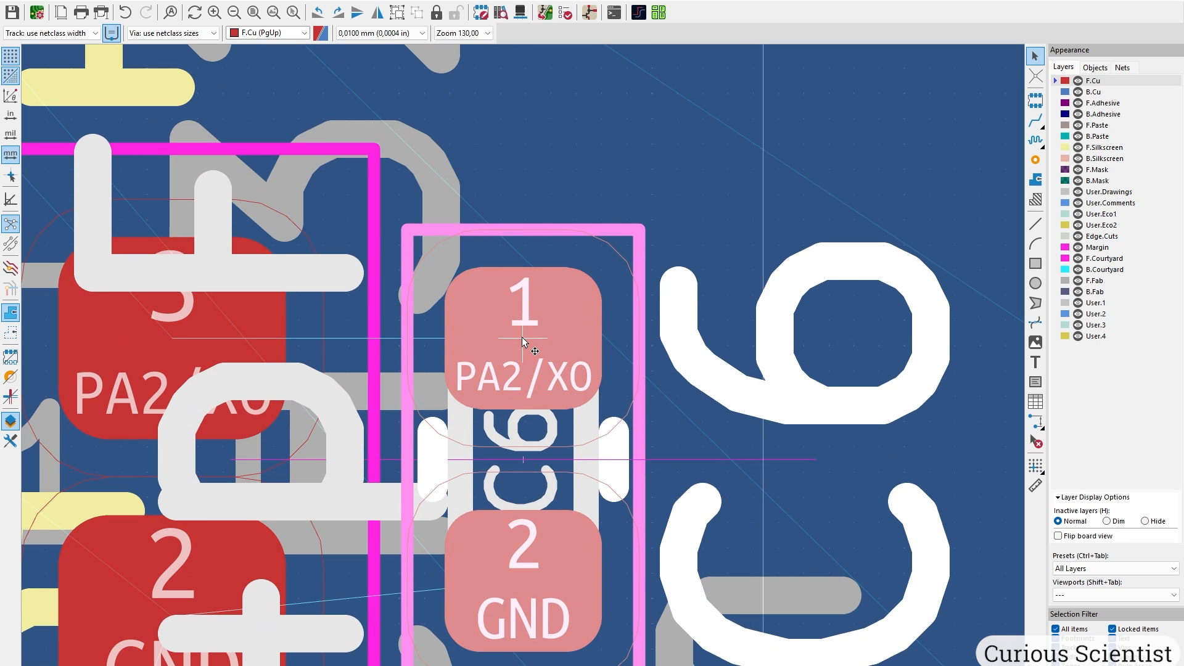
left_click(522, 337)
scroll(517, 354, "down", 5)
left_click(509, 482)
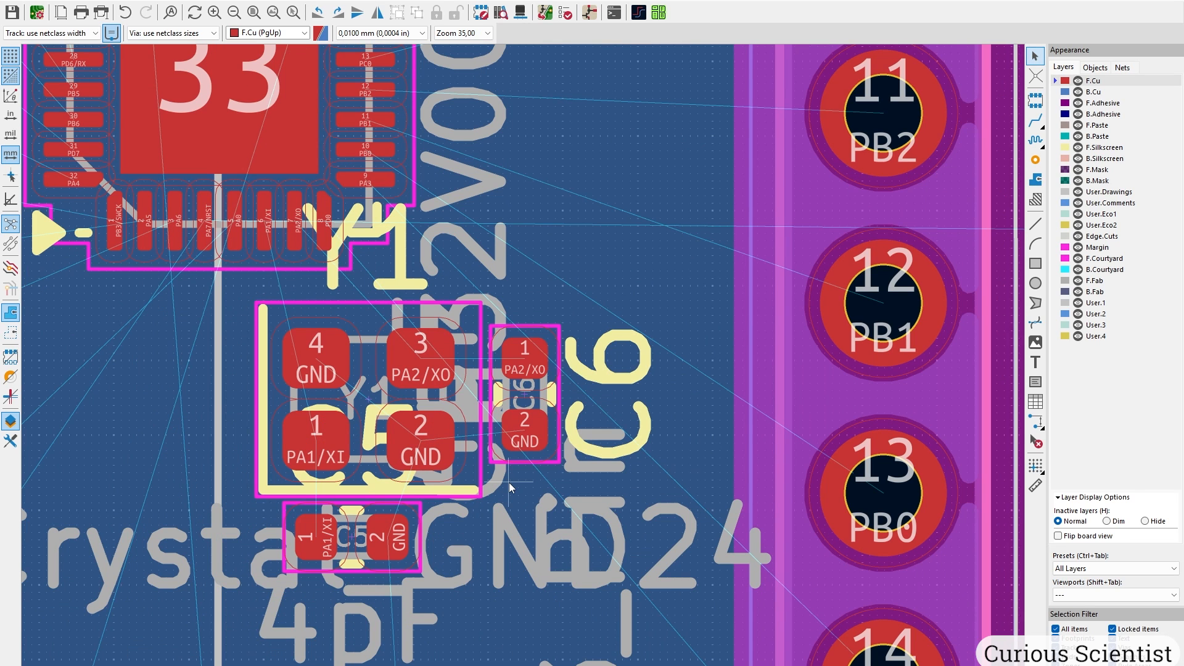
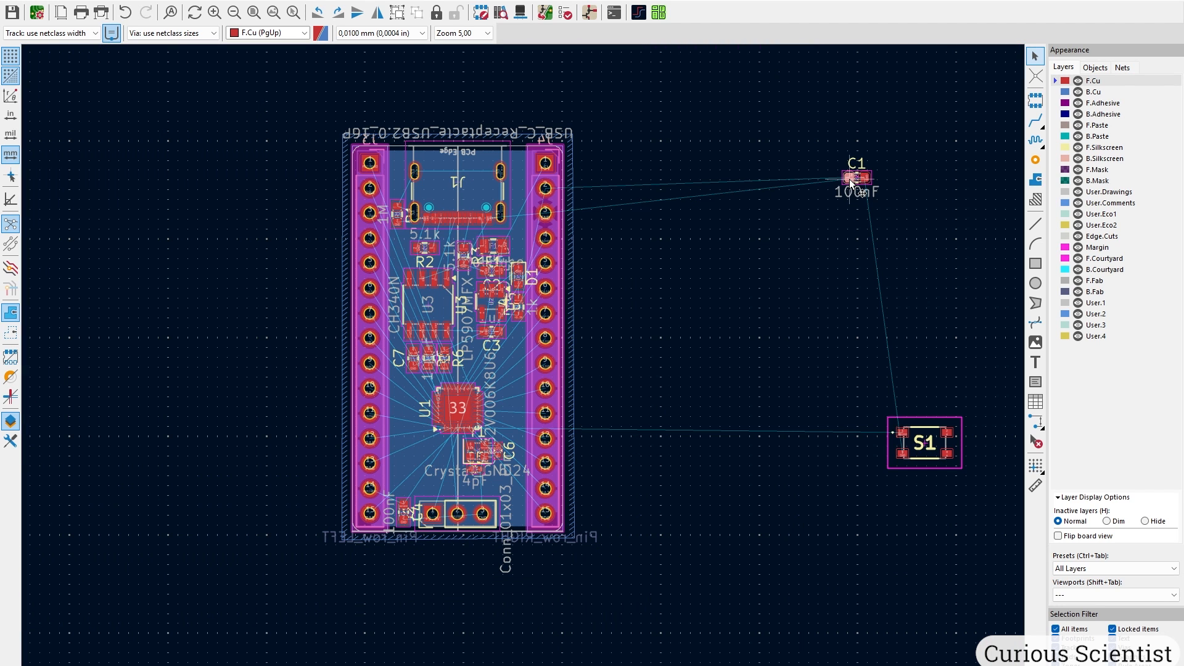
Place capacitor C1 on the board just above U1.
scroll(555, 334, "up", 10)
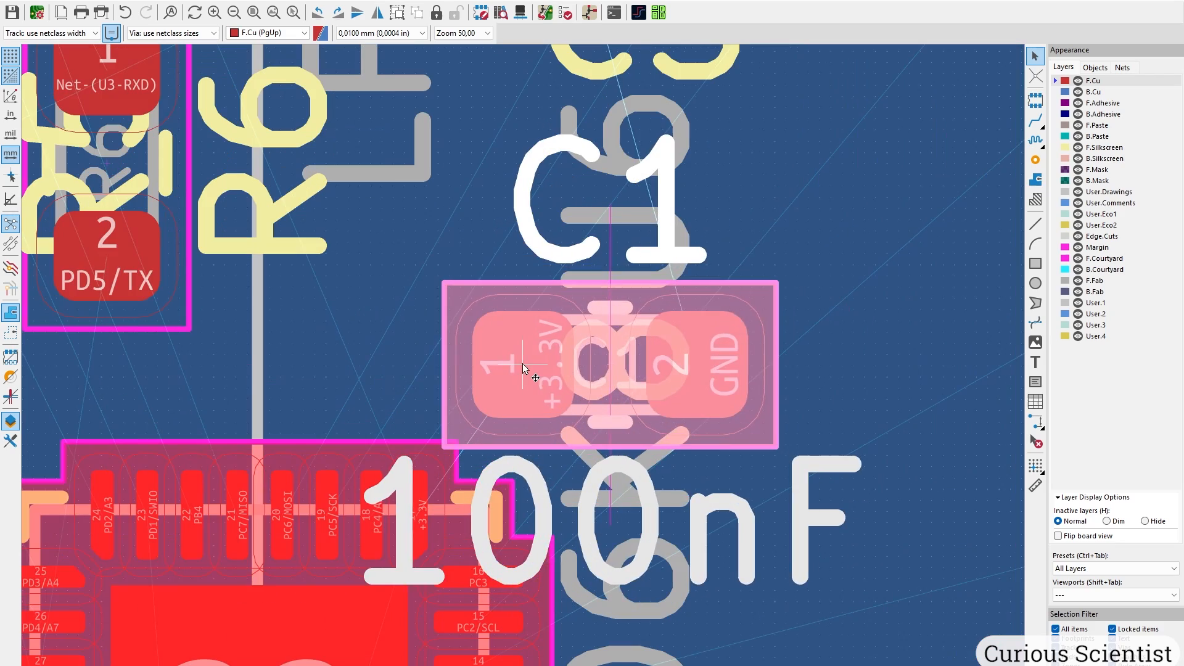
left_click(534, 337)
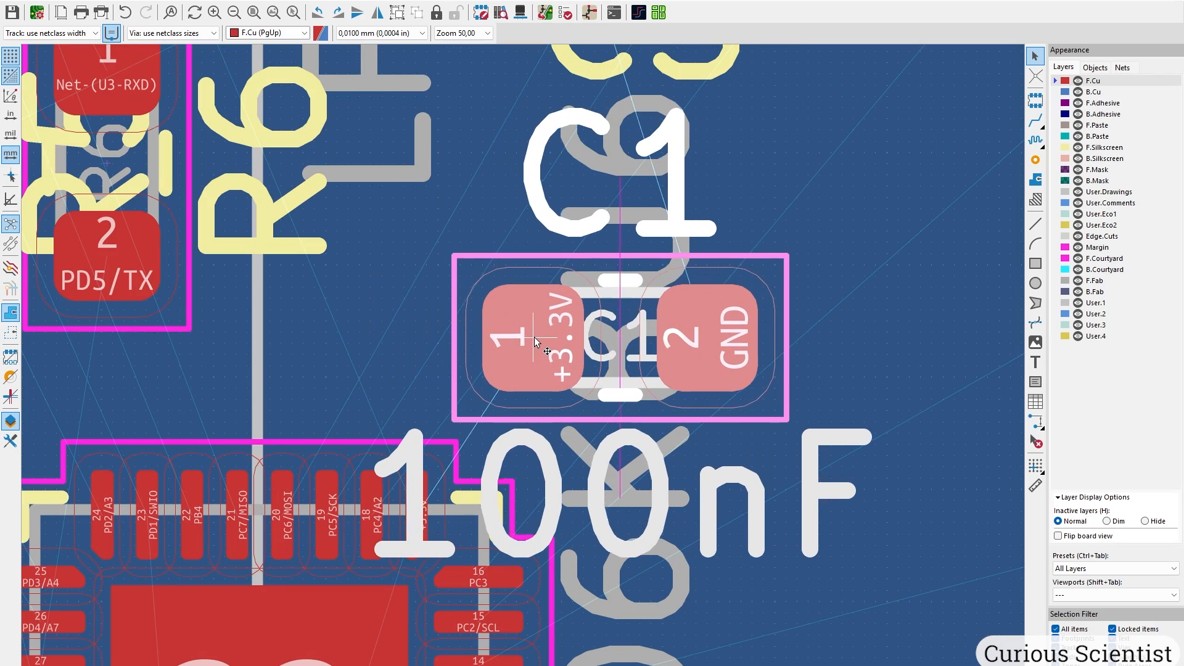
middle_click_drag(545, 340, 619, 213)
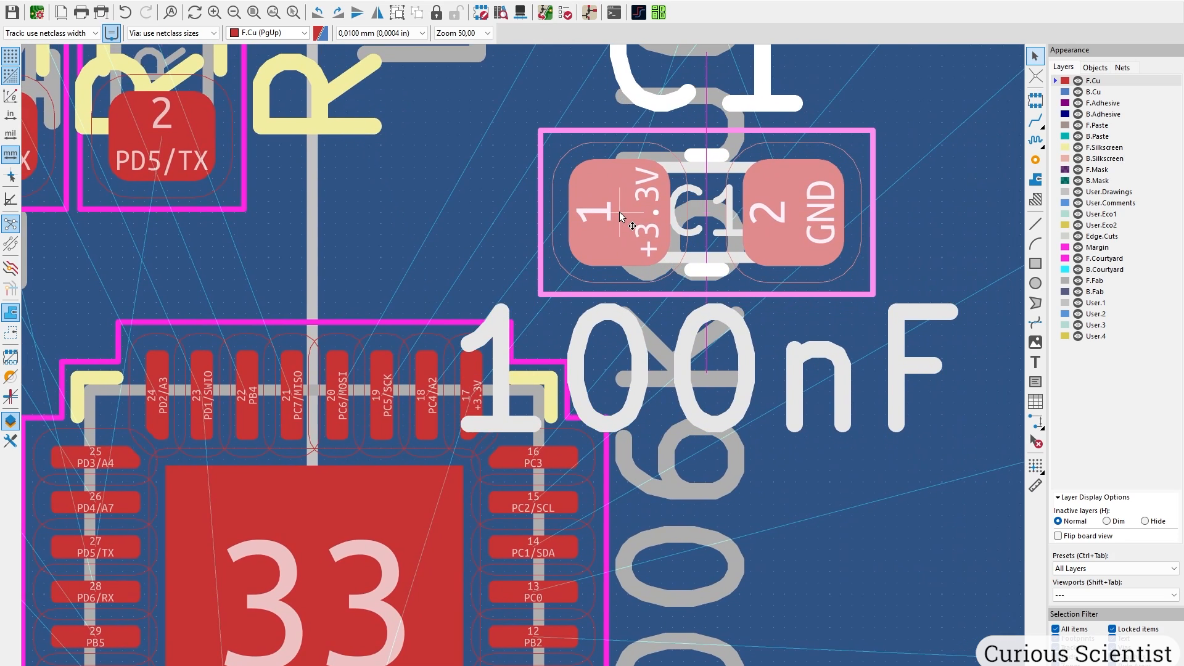
scroll(619, 212, "down", 8)
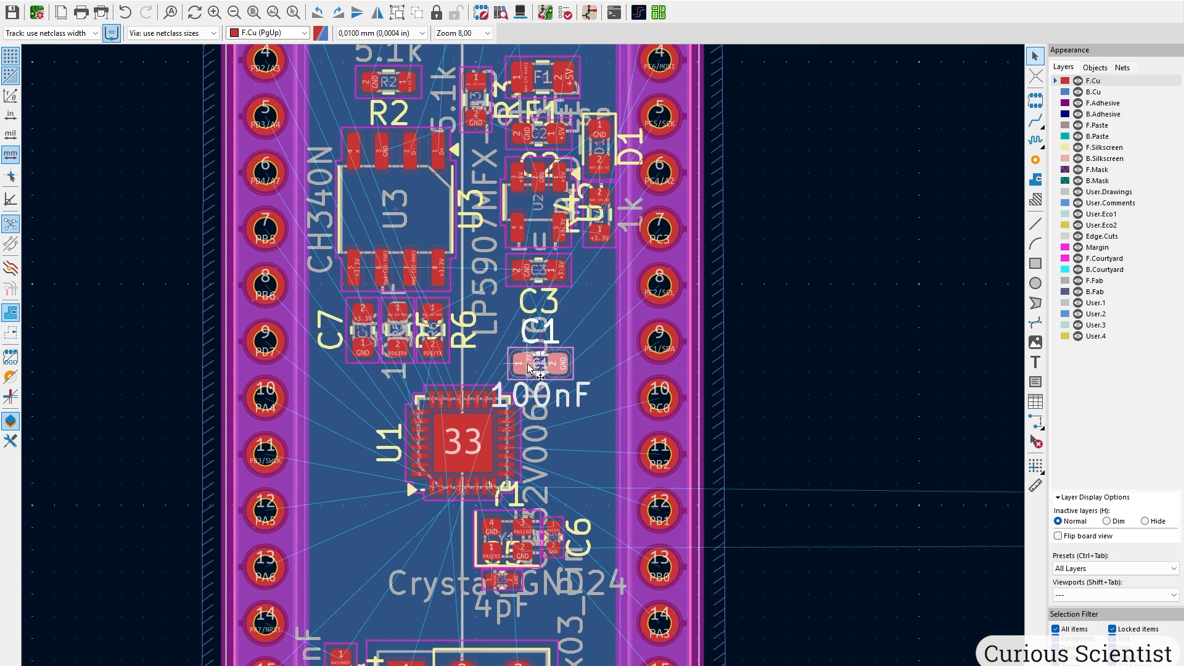
scroll(529, 368, "down", 2)
left_click(525, 353)
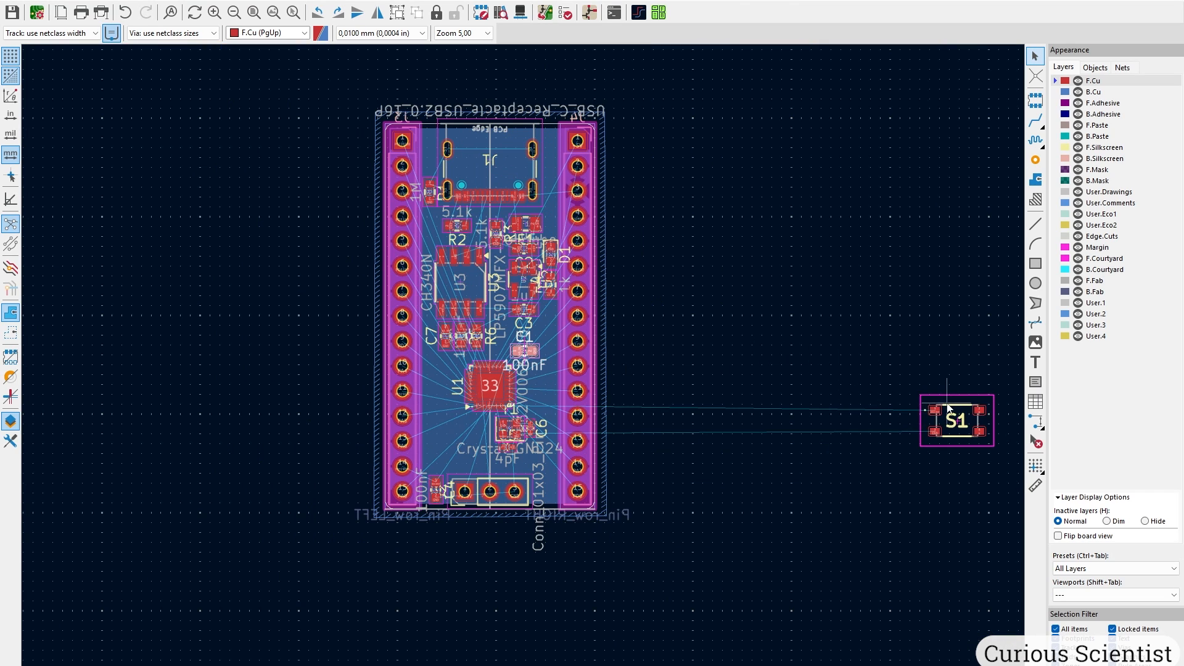
Rotate switch S1 90 degrees, place it left of U1, and preview the board in 3D.
key("m")
scroll(432, 433, "up", 6)
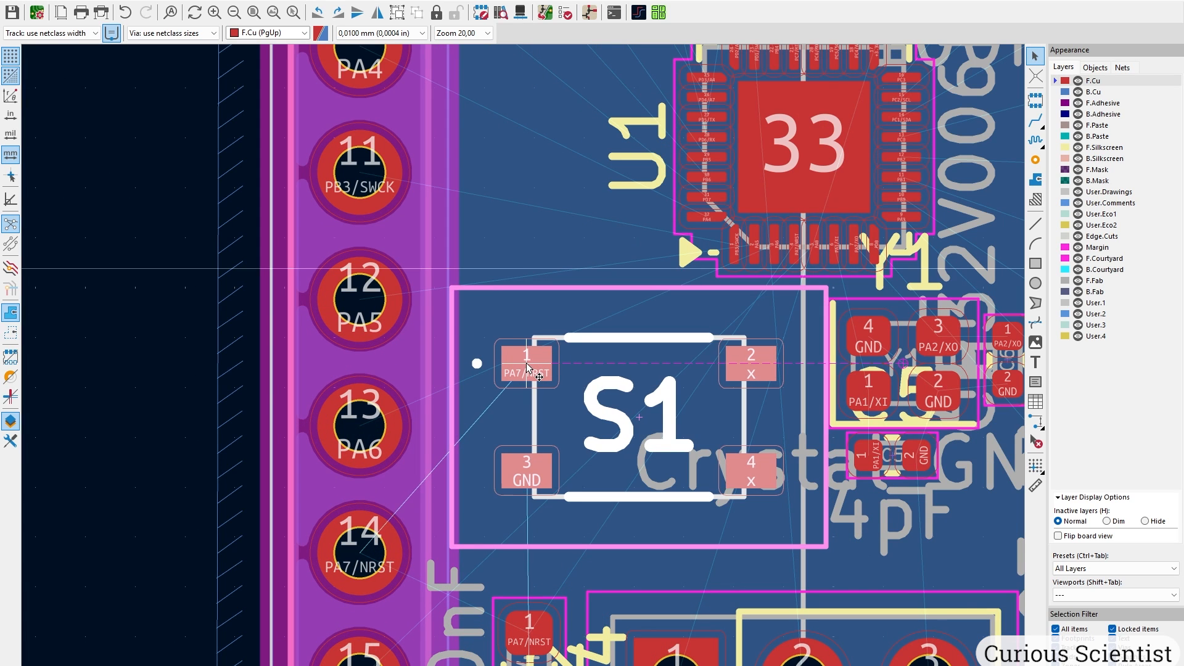
key("r")
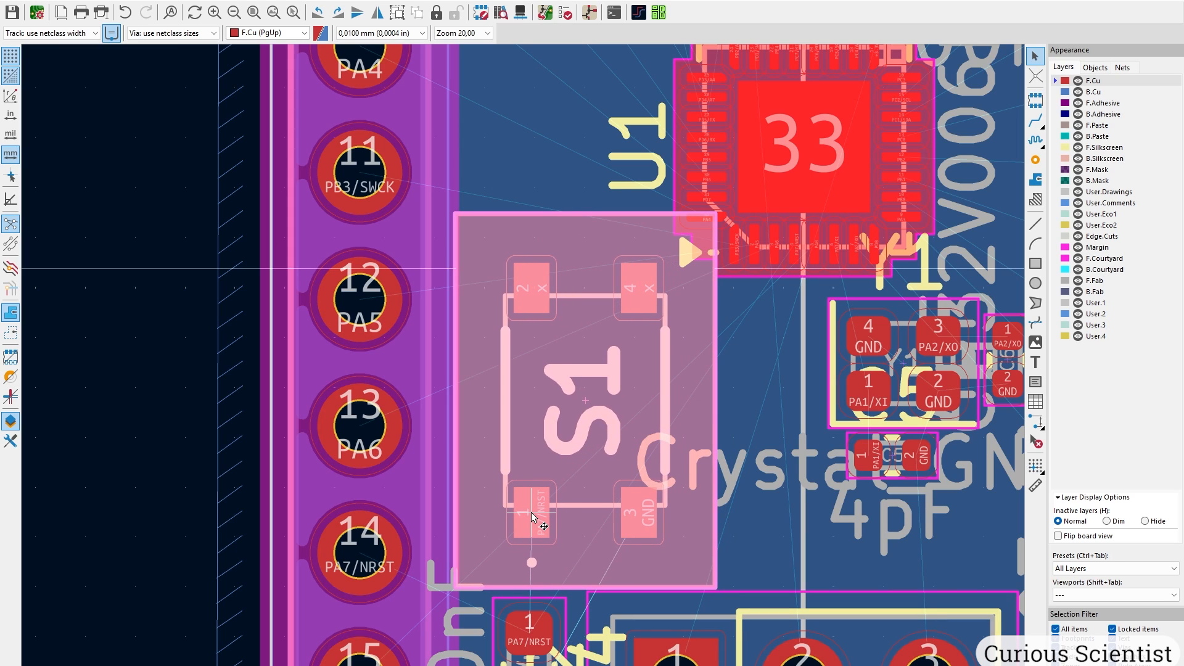
left_click(537, 512)
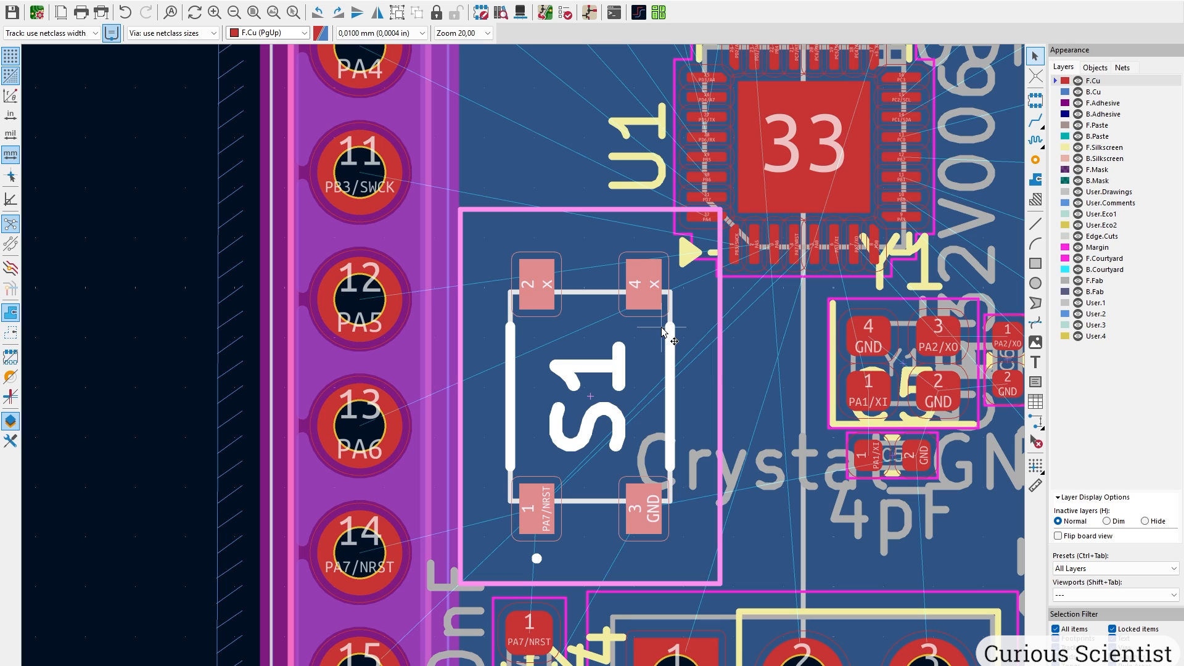
key("alt+3")
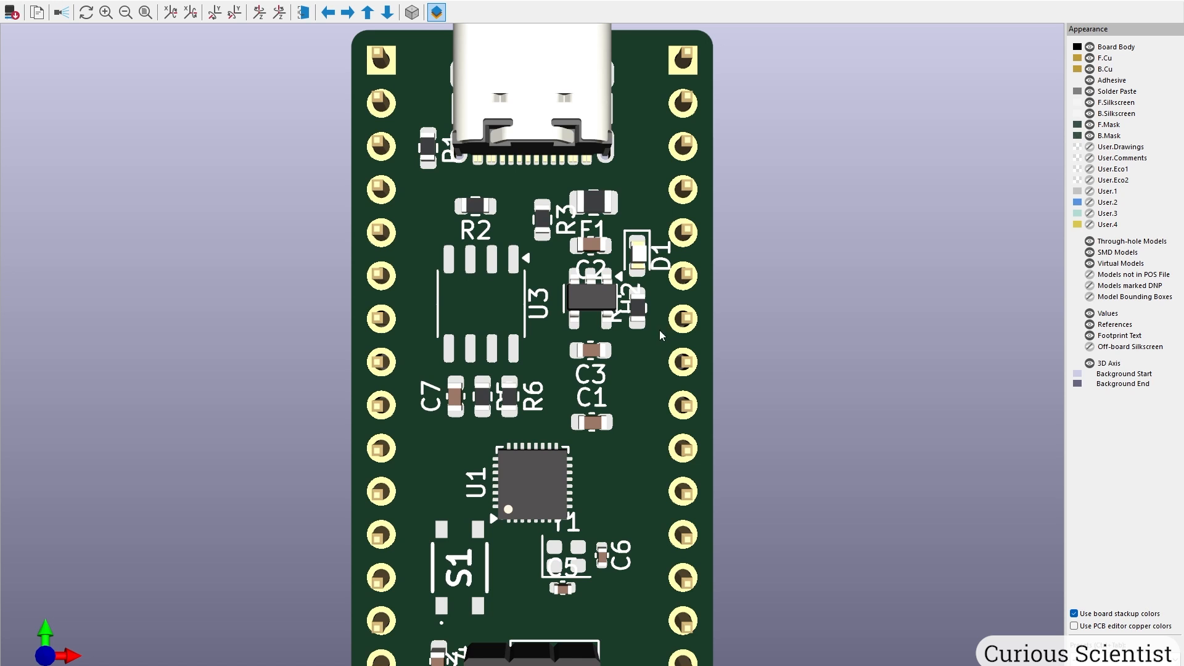
Pan the 3D view to inspect U1, S1 and the bottom header.
scroll(489, 508, "up", 2)
middle_click_drag(489, 585, 501, 243)
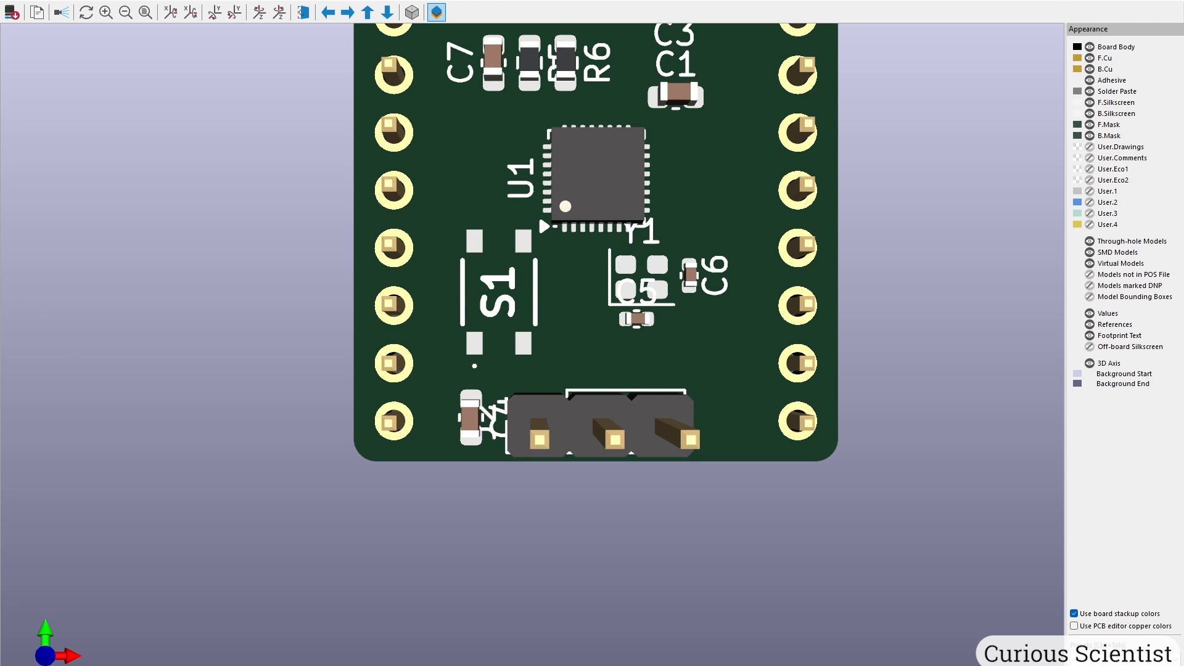
key("alt+F4")
Nudge S1 below and left of U1 and recheck it in the 3D view.
scroll(650, 371, "up", 1)
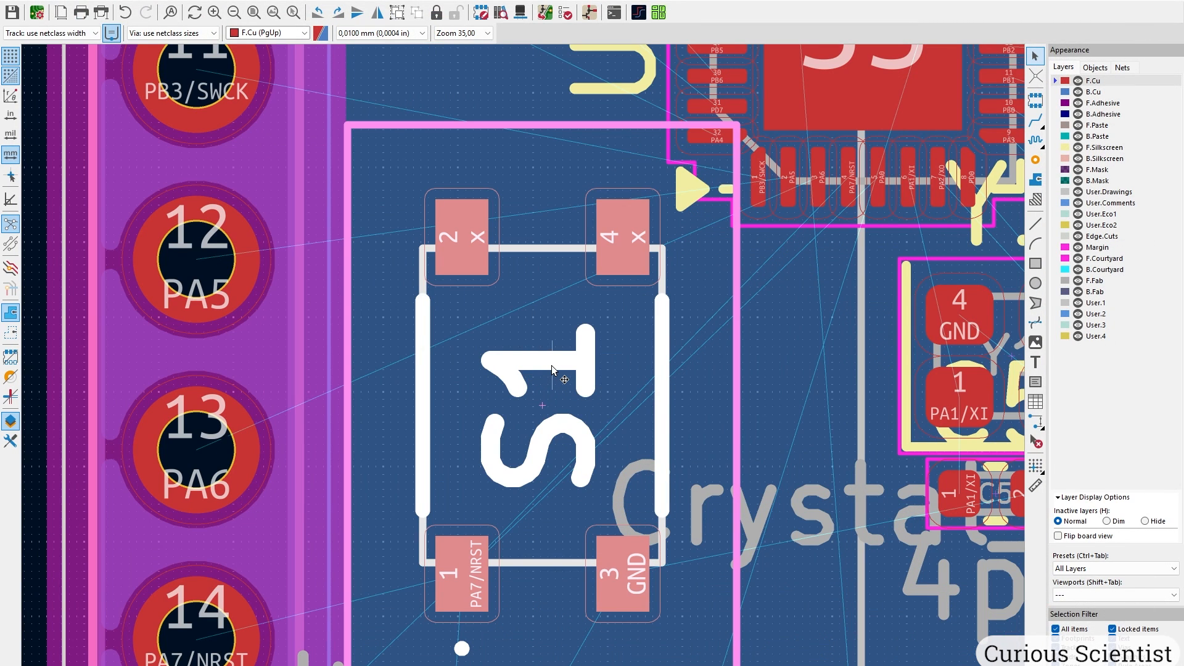
key("m")
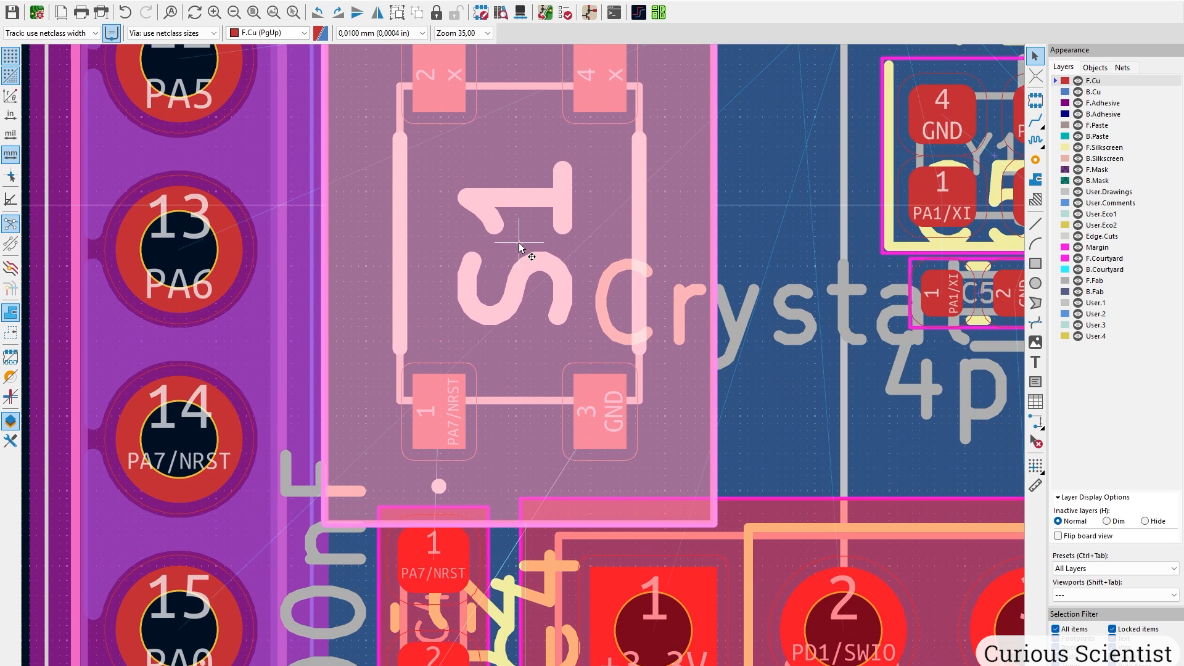
left_click(514, 245)
scroll(513, 246, "down", 4)
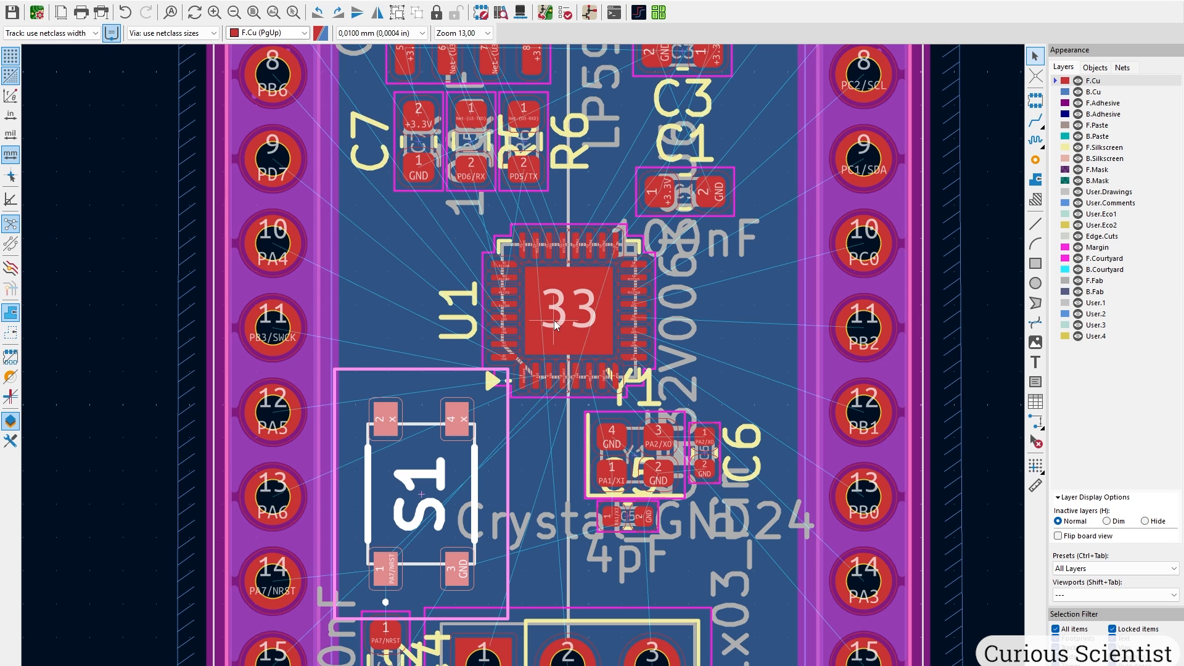
key("alt+3")
middle_click_drag(550, 328, 513, 268)
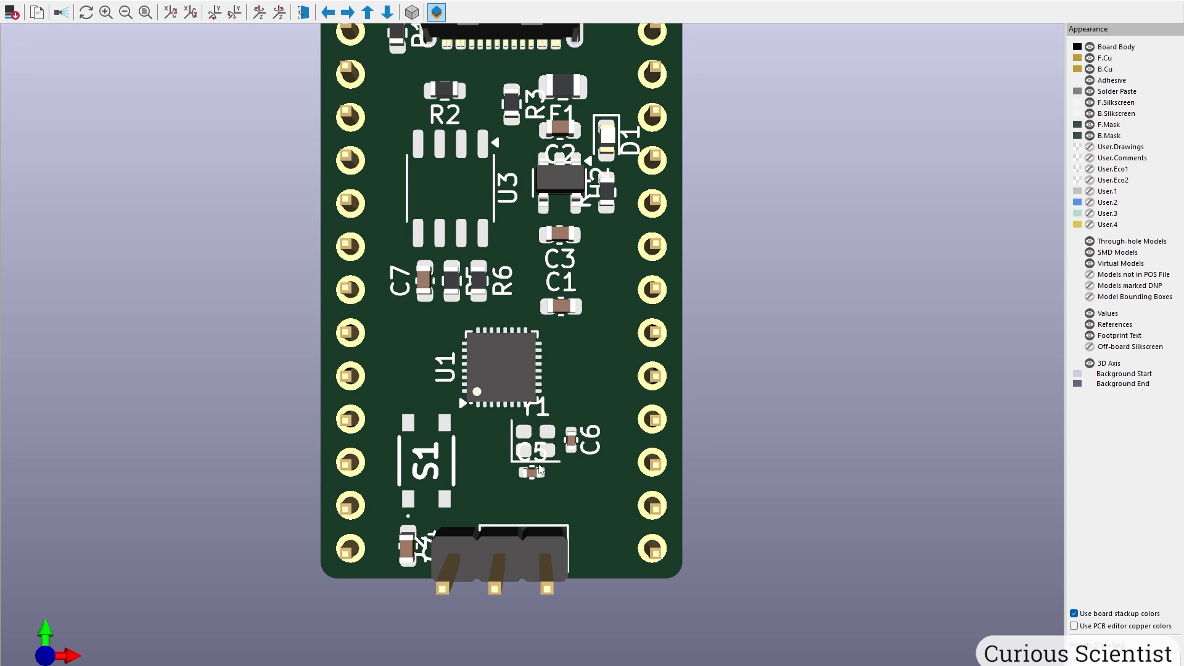
left_click(1170, 1)
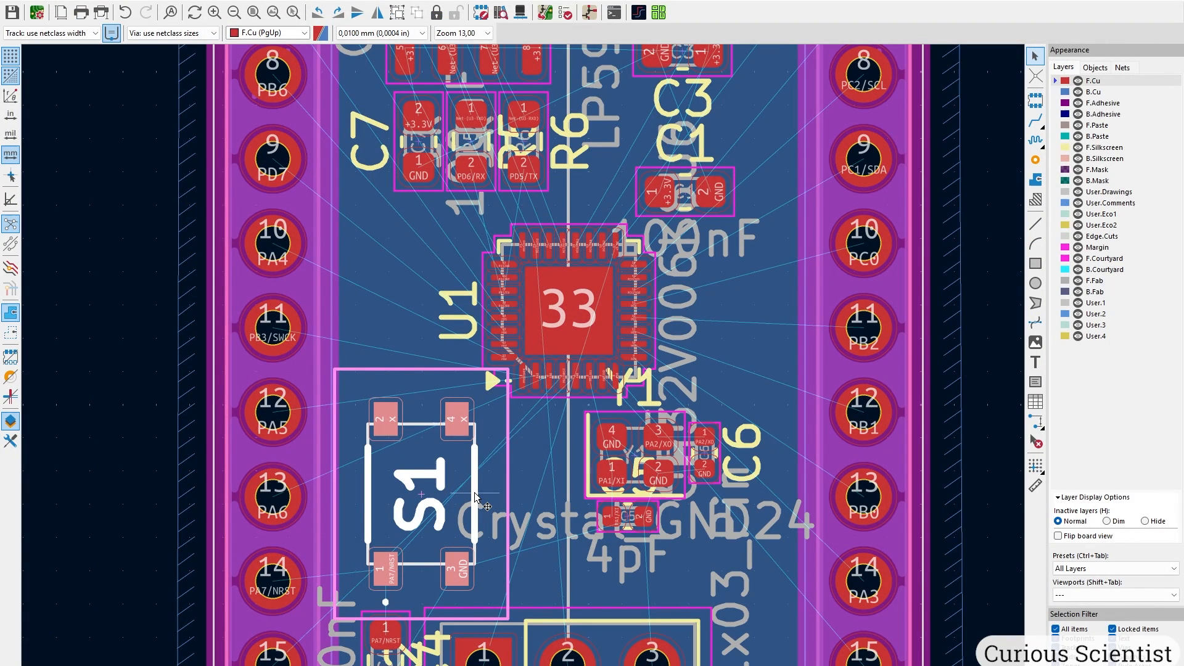
Replace S1's 3D model file with PTS815SJM250SMTR_LFS and confirm it in the preview.
double_click(451, 488)
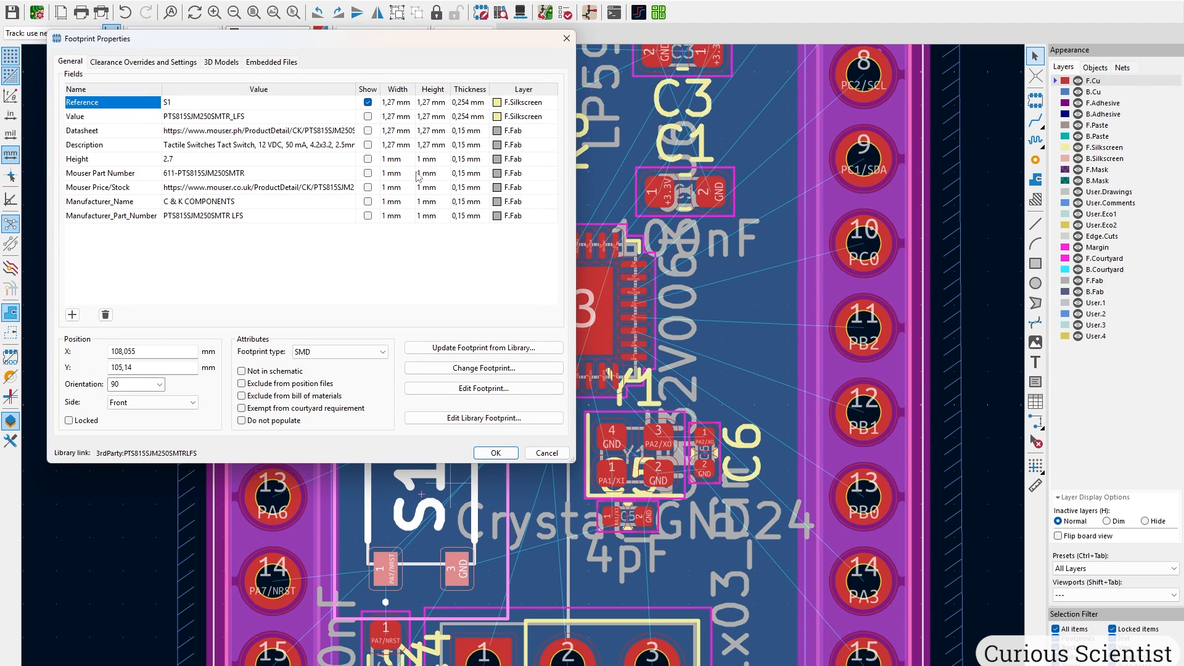
left_click(229, 62)
left_click_drag(313, 39, 577, 116)
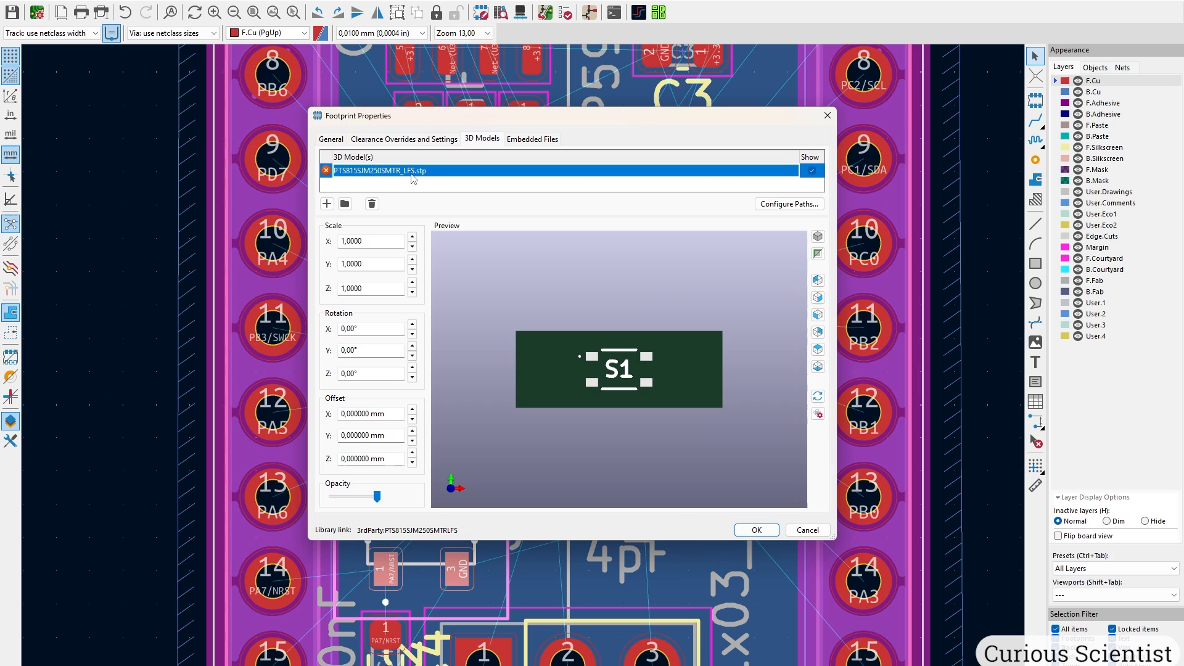
left_click(500, 175)
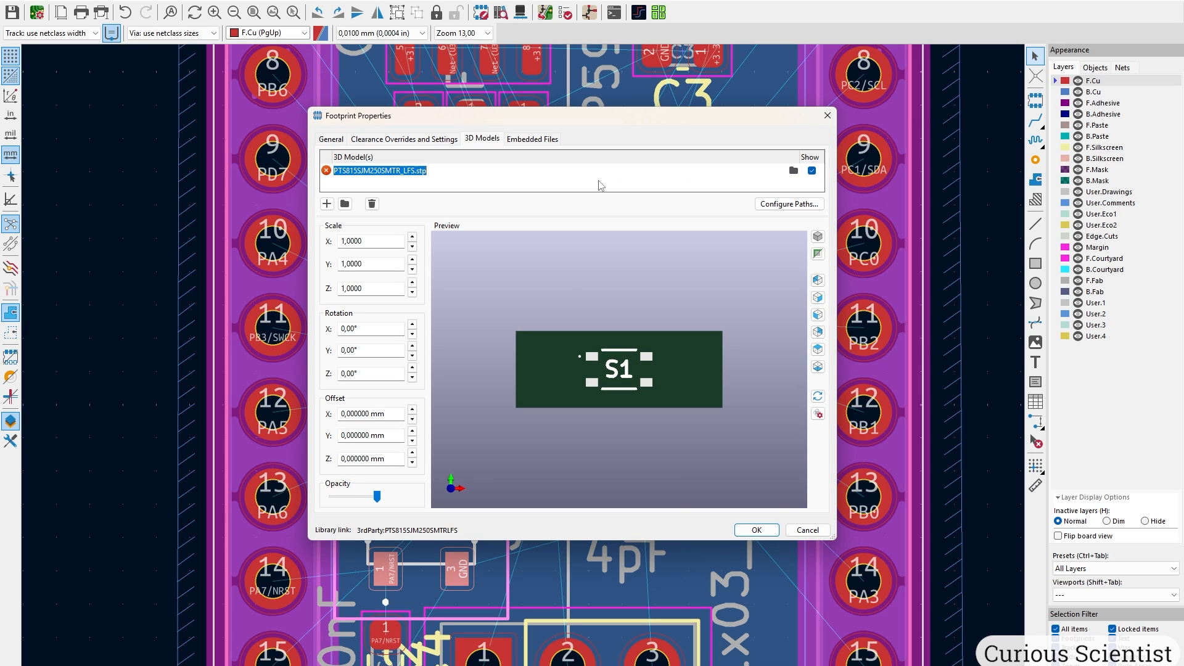
left_click(794, 172)
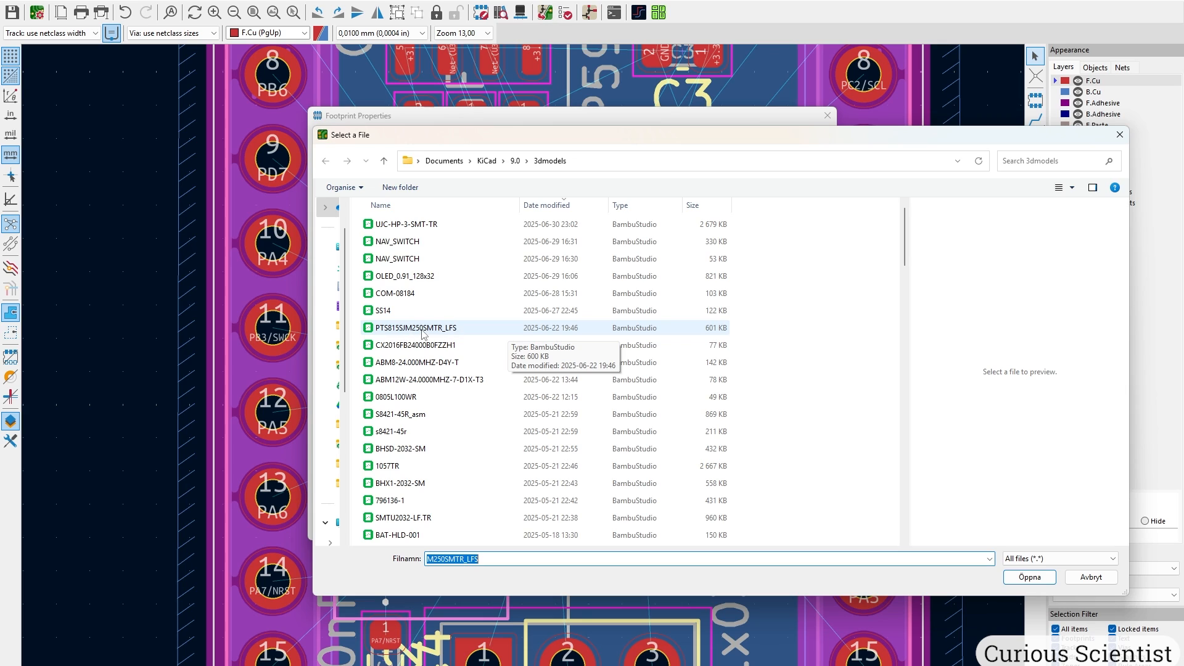
left_click(397, 329)
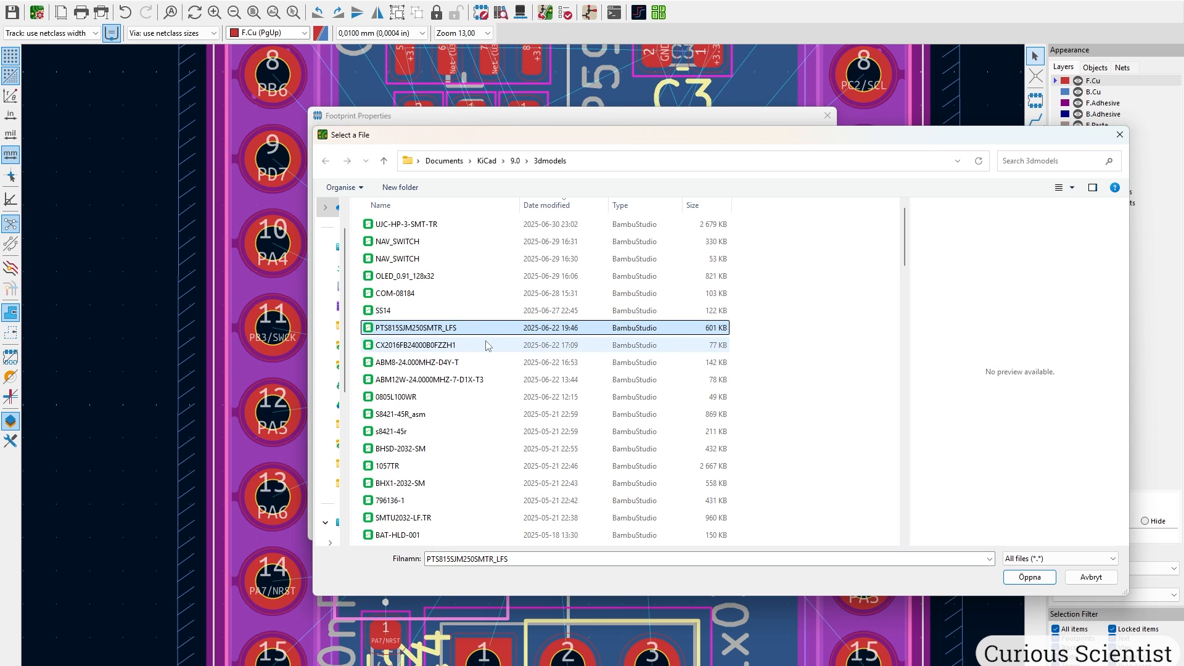
left_click(1029, 578)
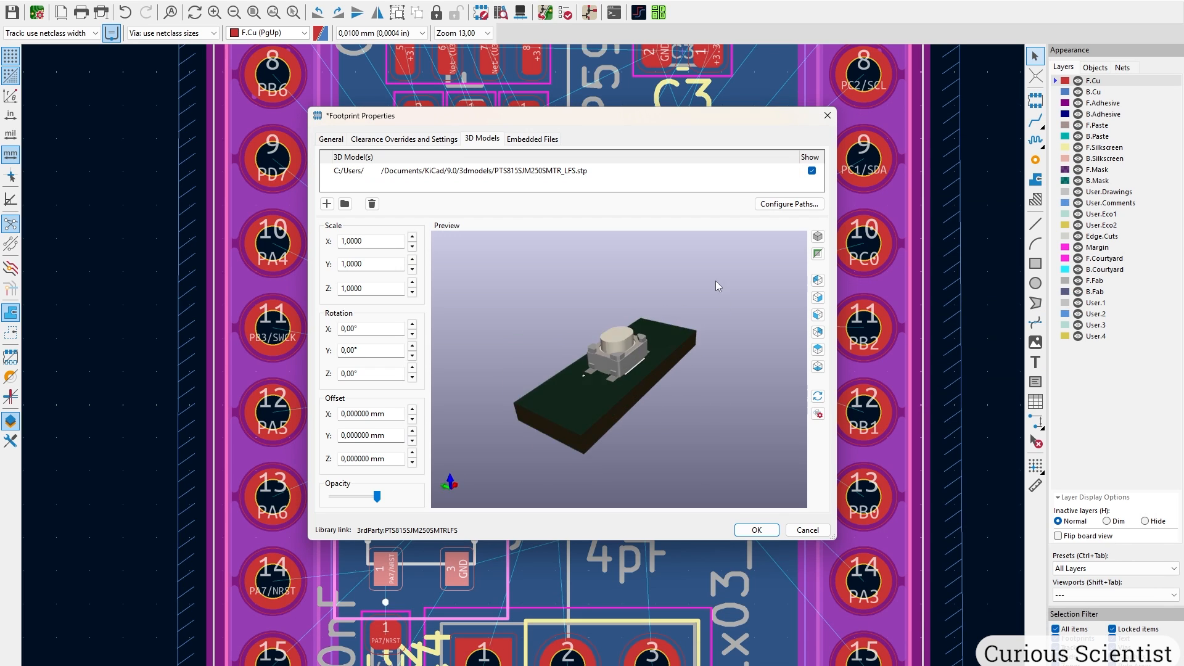
left_click_drag(715, 280, 697, 410)
scroll(672, 423, "up", 3)
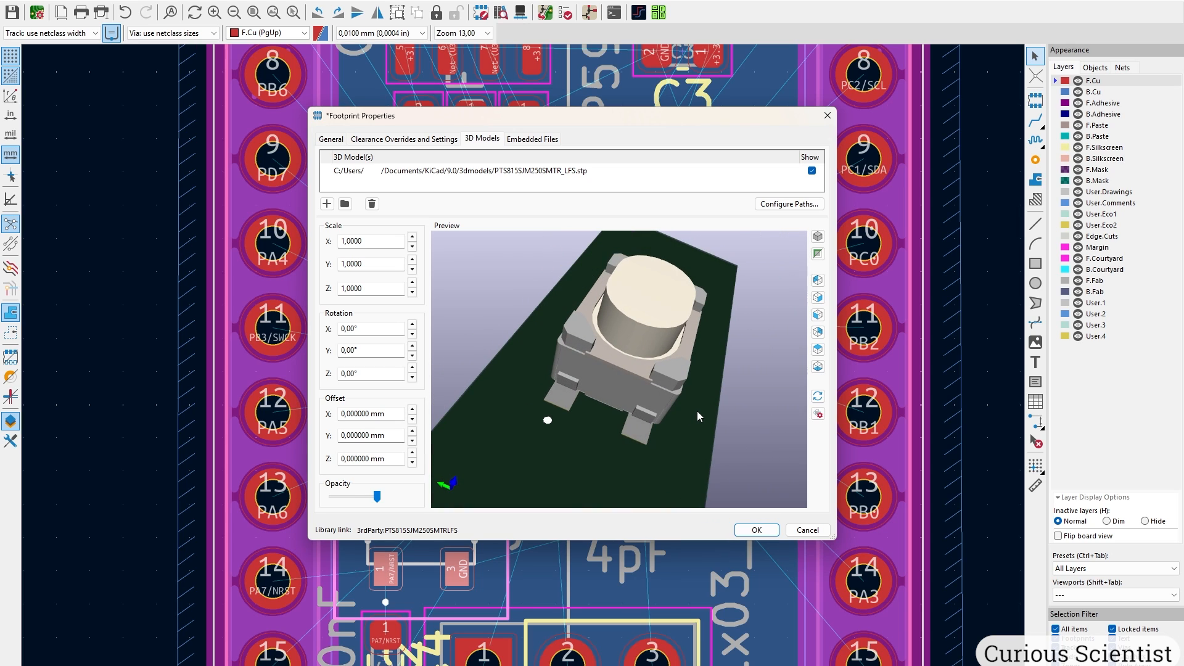
left_click(765, 532)
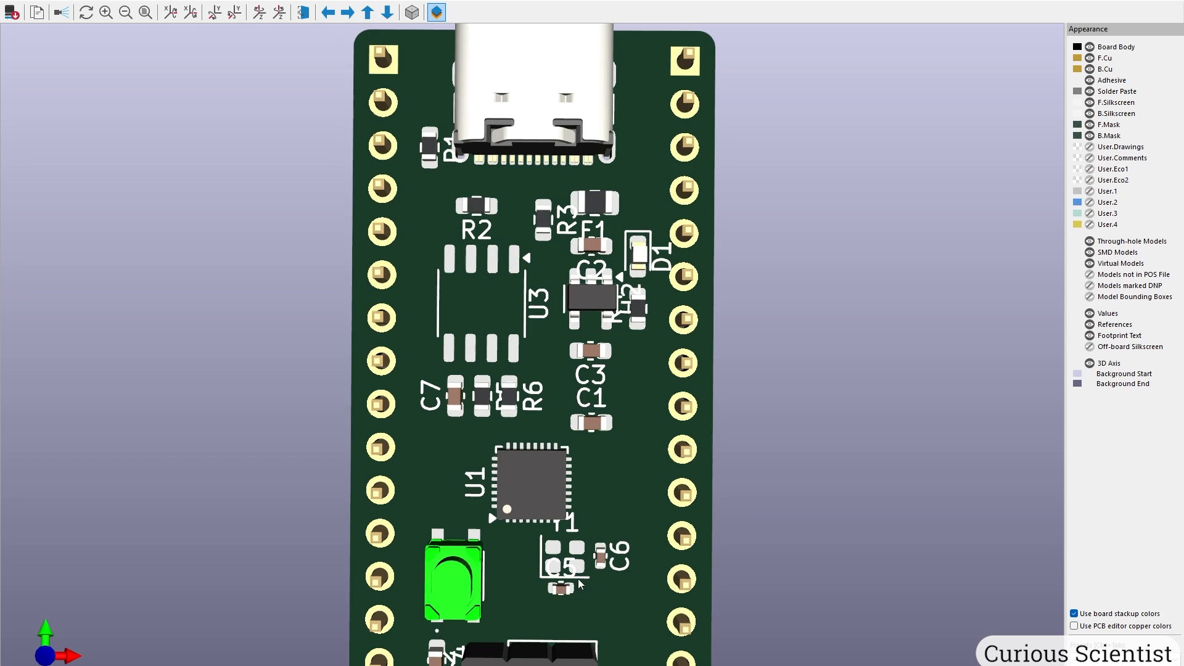
left_click_drag(685, 488, 622, 384)
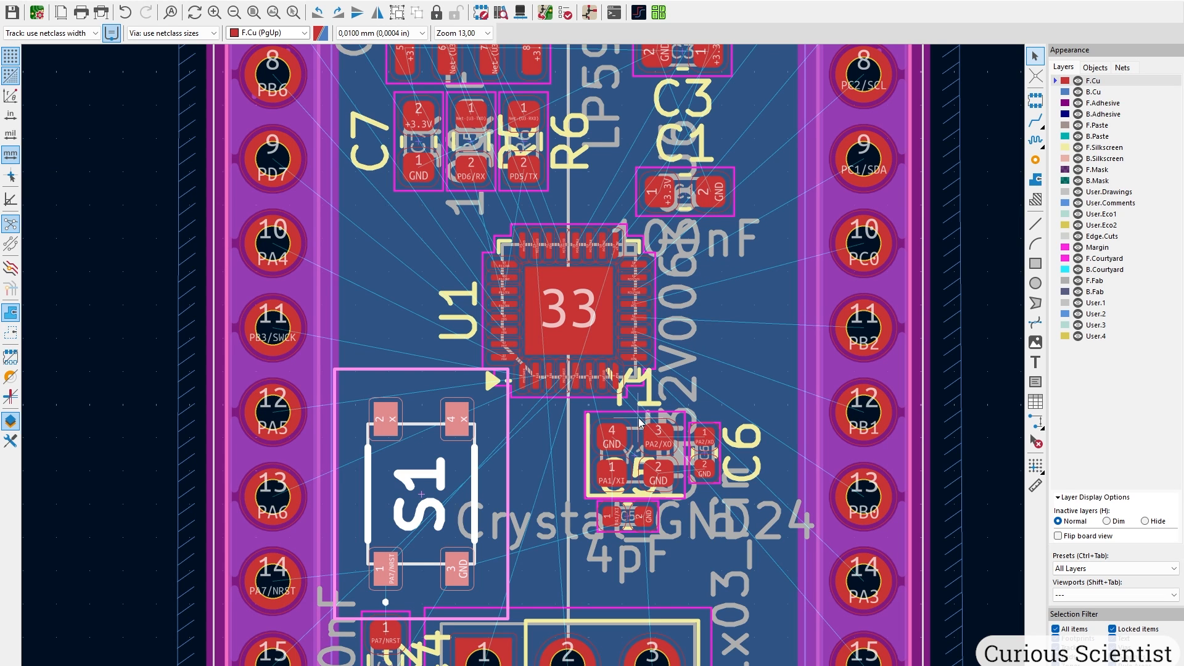
Swap crystal Y1's 3D model for CX2016FB24000B0FZZH1 from the personal 3dmodels folder.
double_click(641, 423)
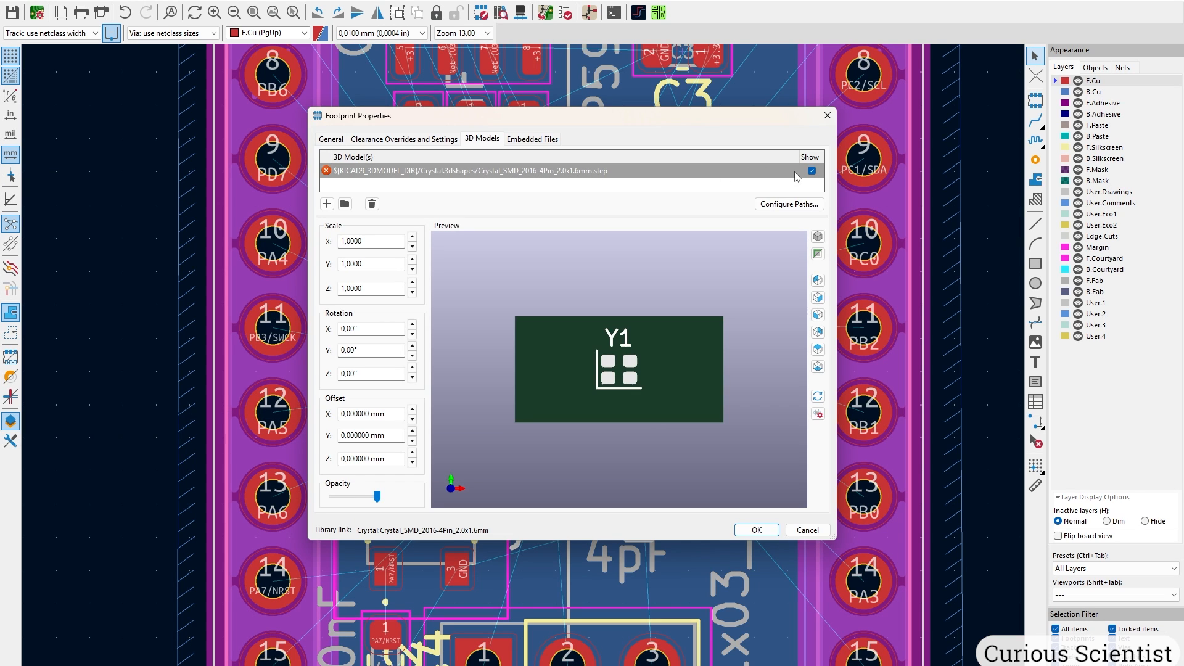
double_click(781, 173)
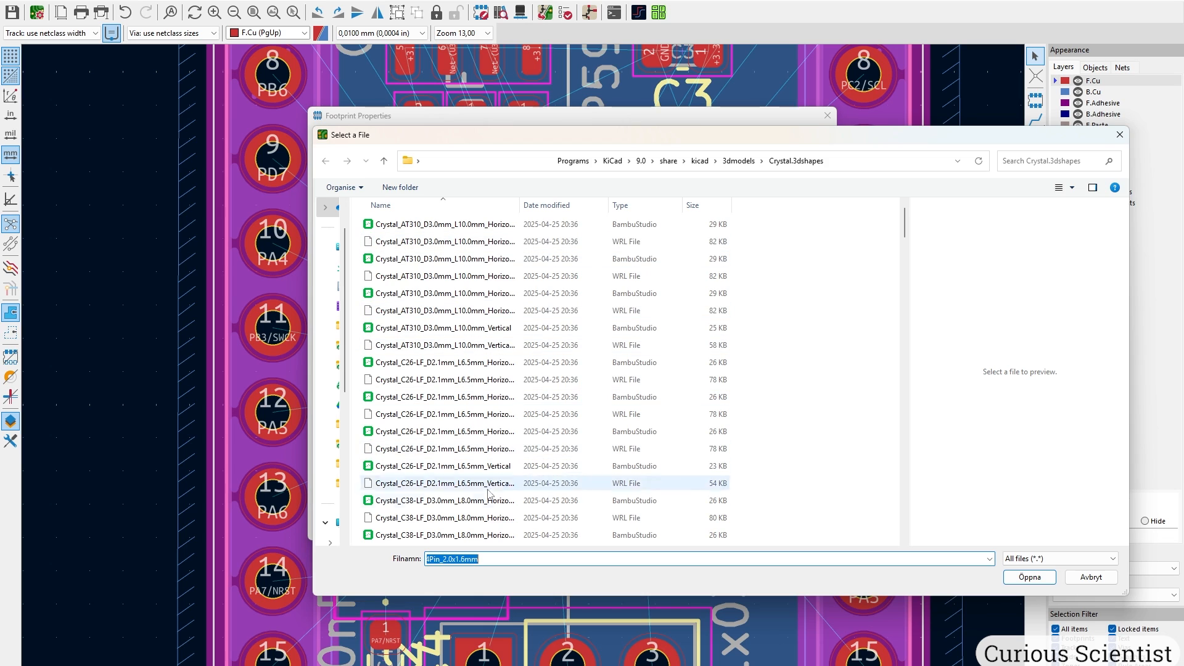
left_click_drag(907, 229, 906, 398)
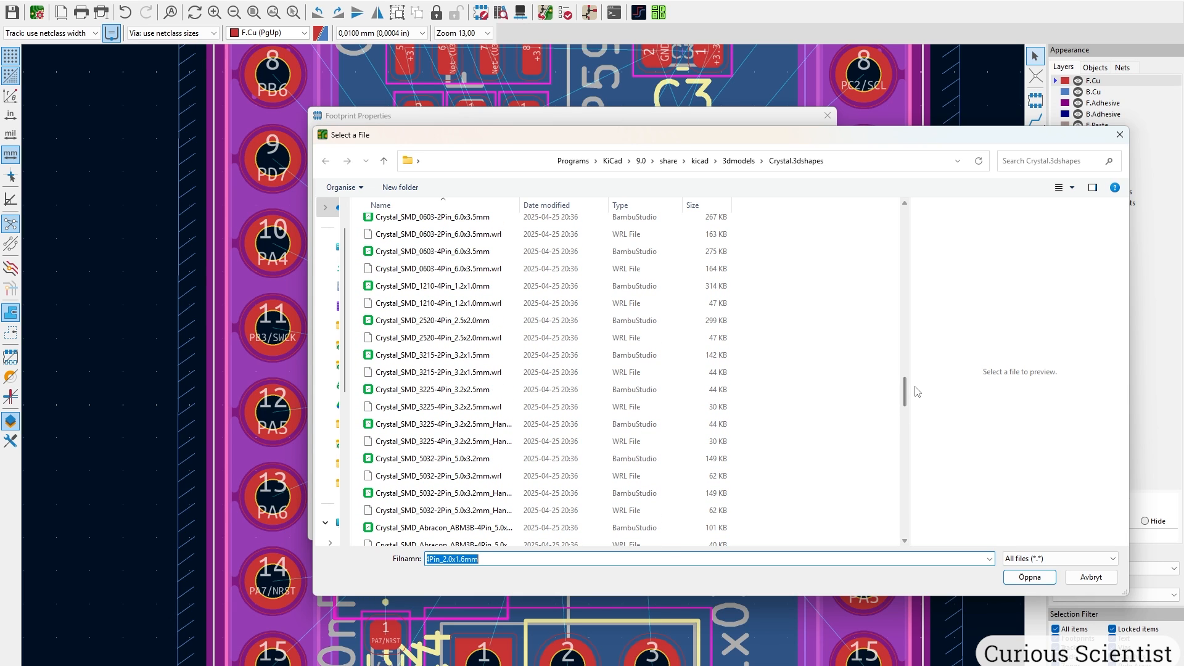
left_click(333, 286)
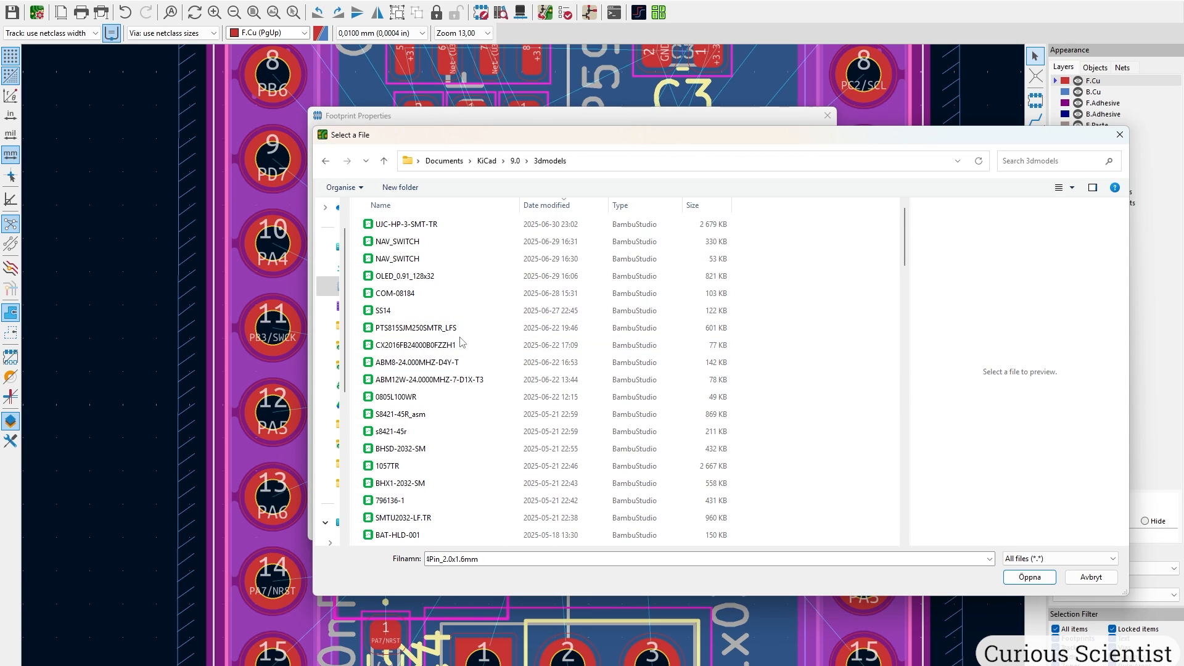
left_click(463, 345)
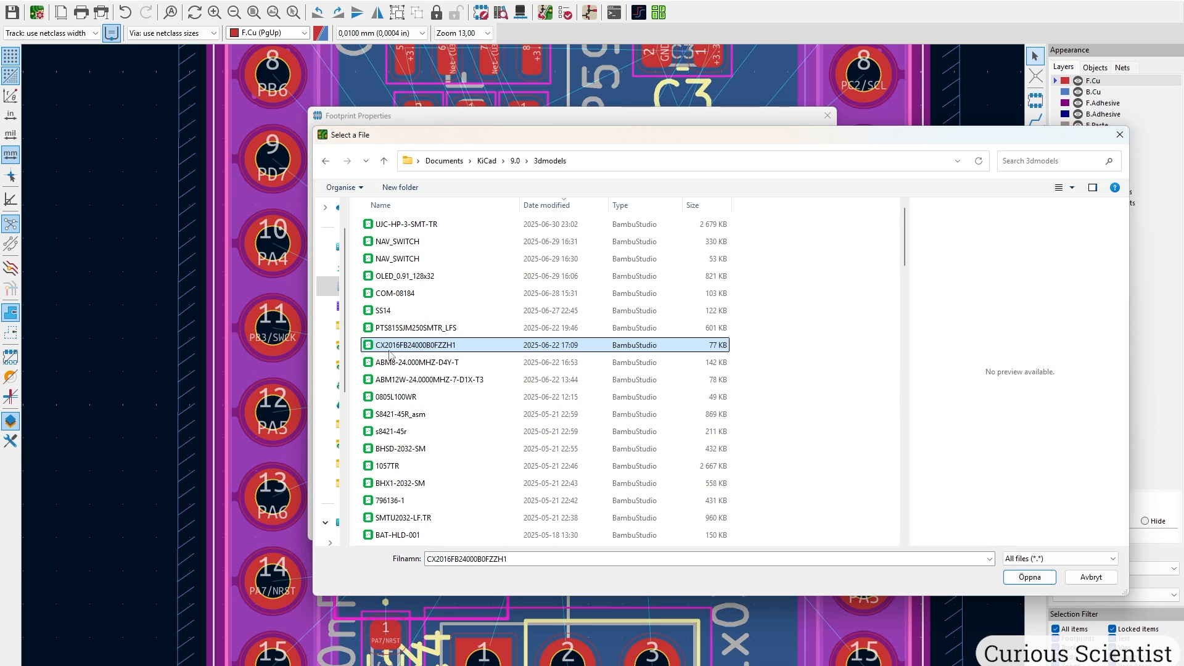
left_click(1030, 576)
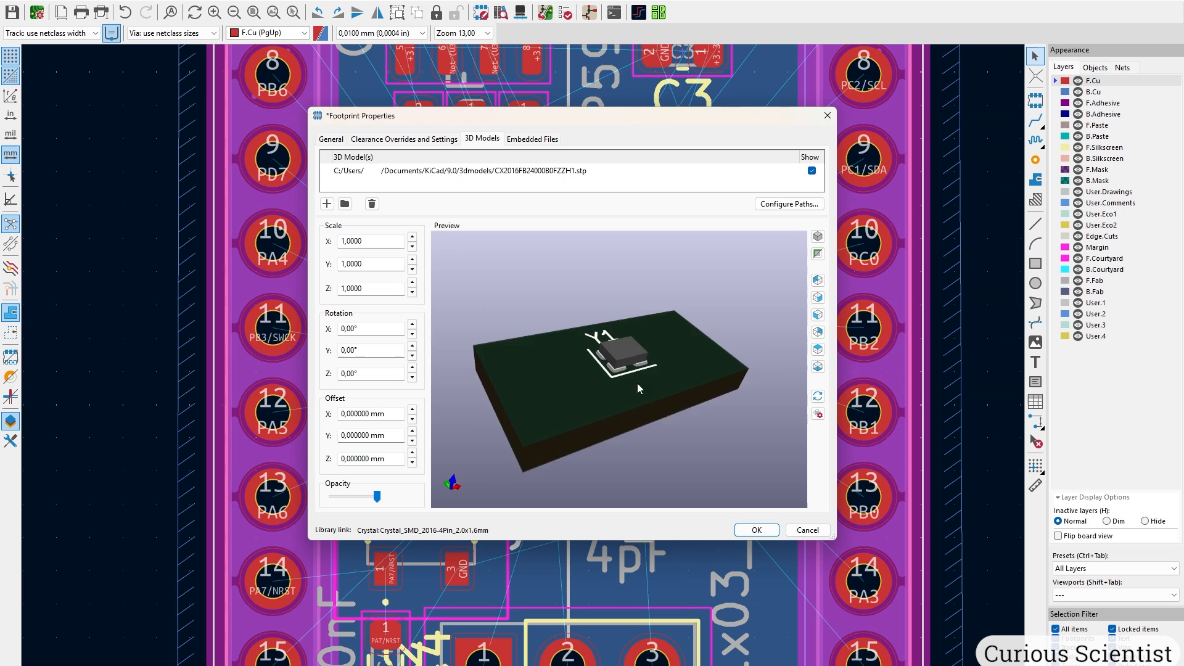
left_click(756, 530)
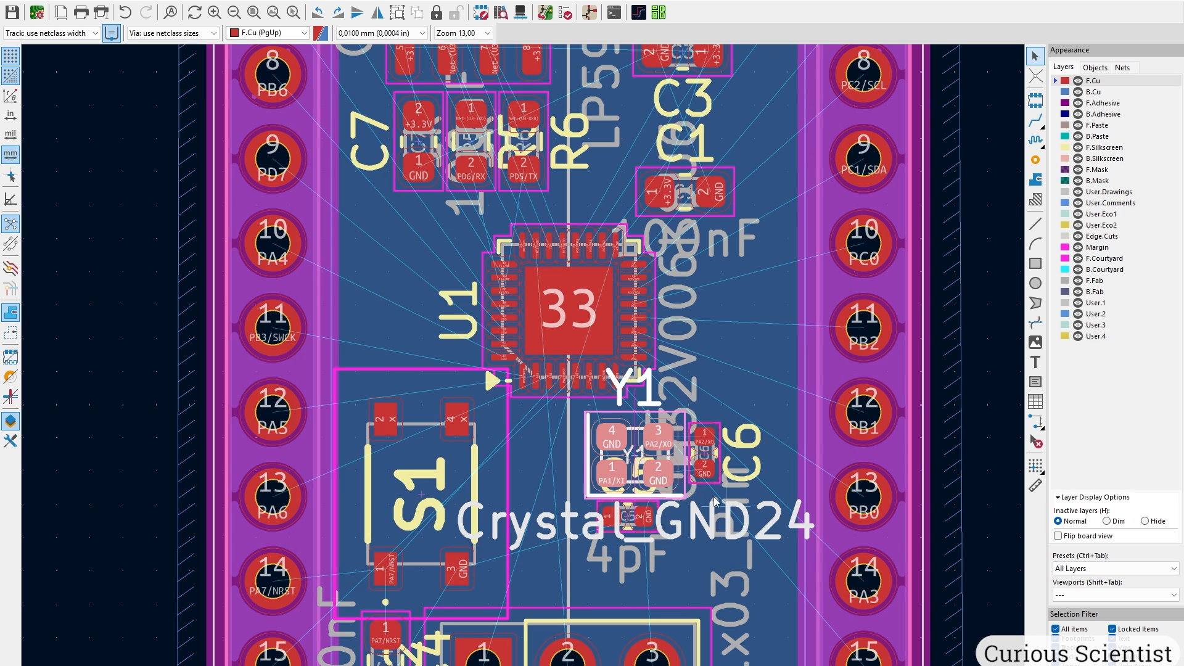
Orbit the 3D board to inspect the CH340N U3 area.
key("alt+3")
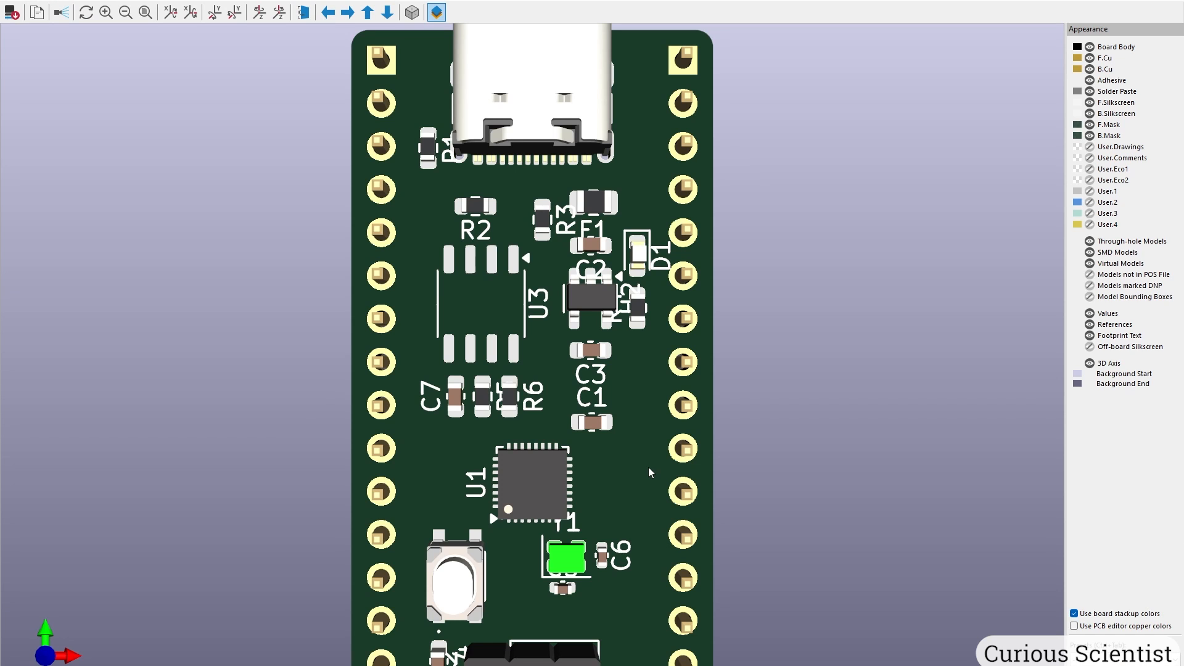
left_click_drag(596, 595, 720, 357)
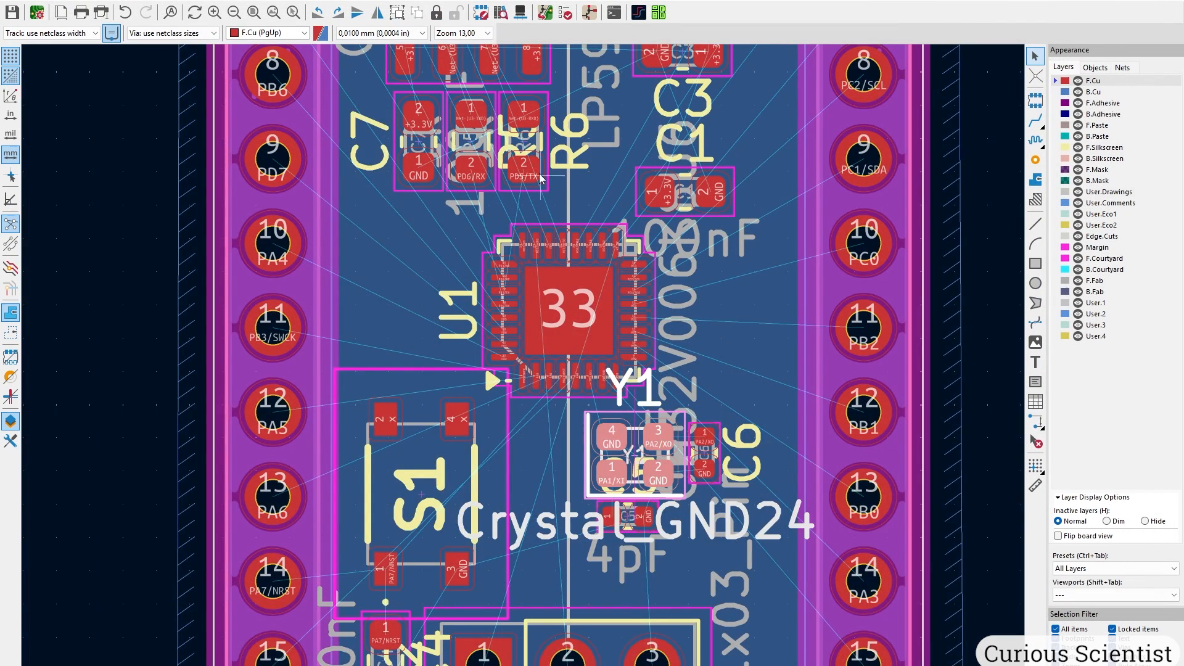
middle_click_drag(541, 175, 501, 537)
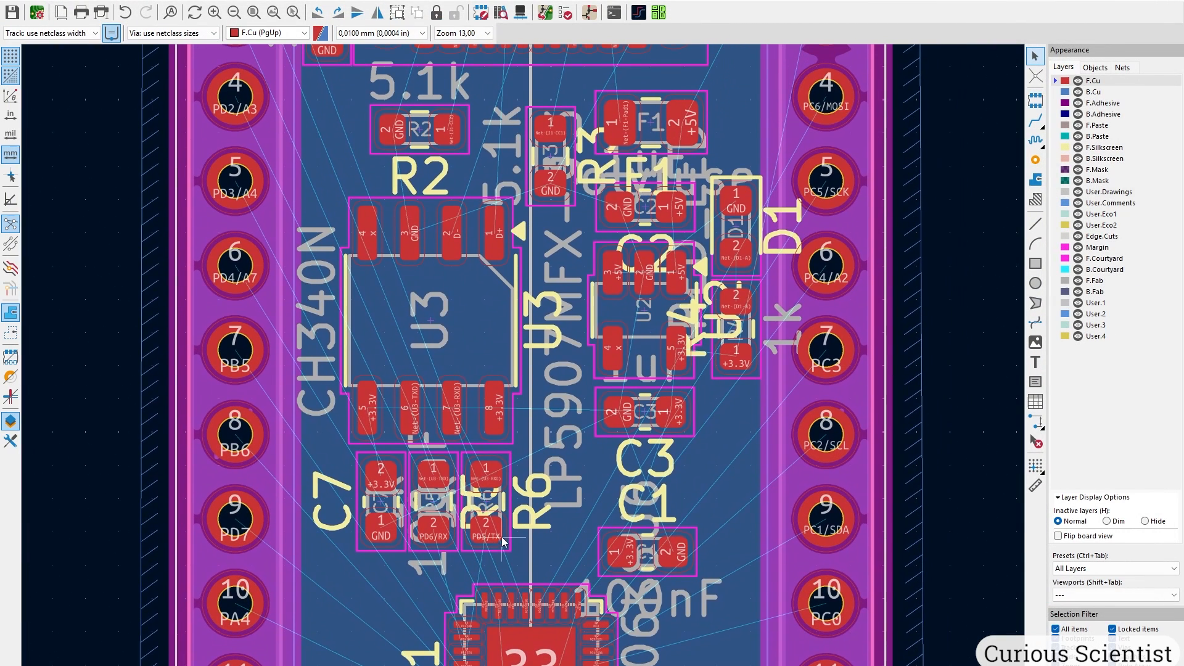
Replace U3's SOP-8 model with SOIC-8_3.9x4.9mm_P1.27mm and view the board in 3D.
left_click(454, 297)
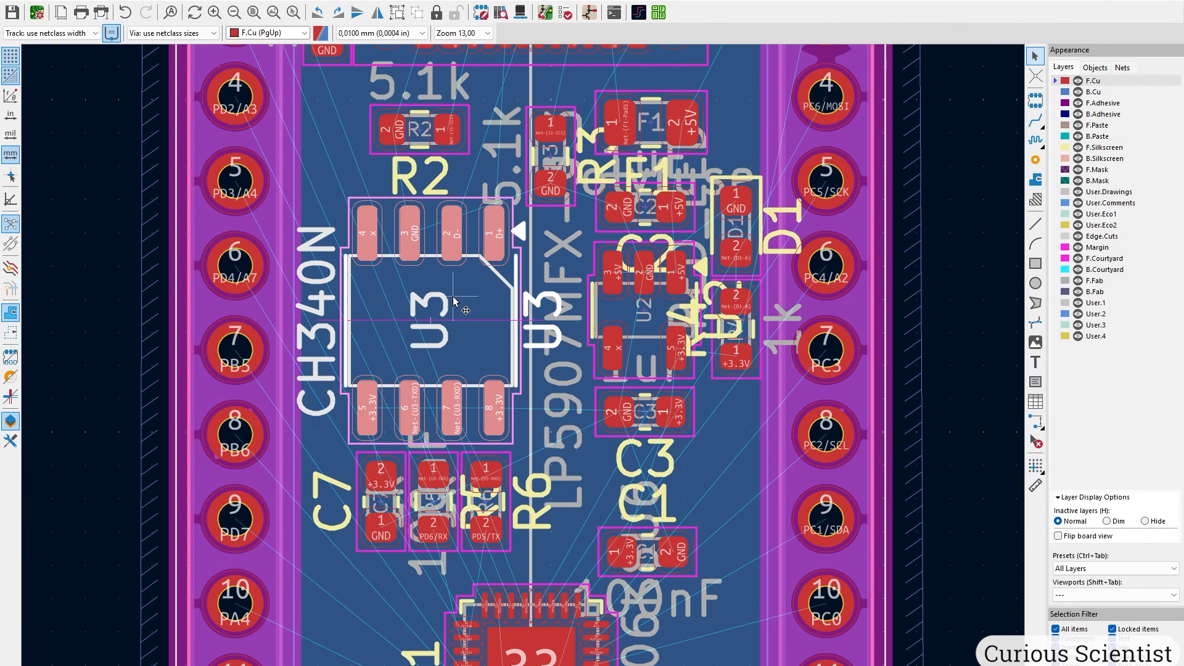
double_click(453, 301)
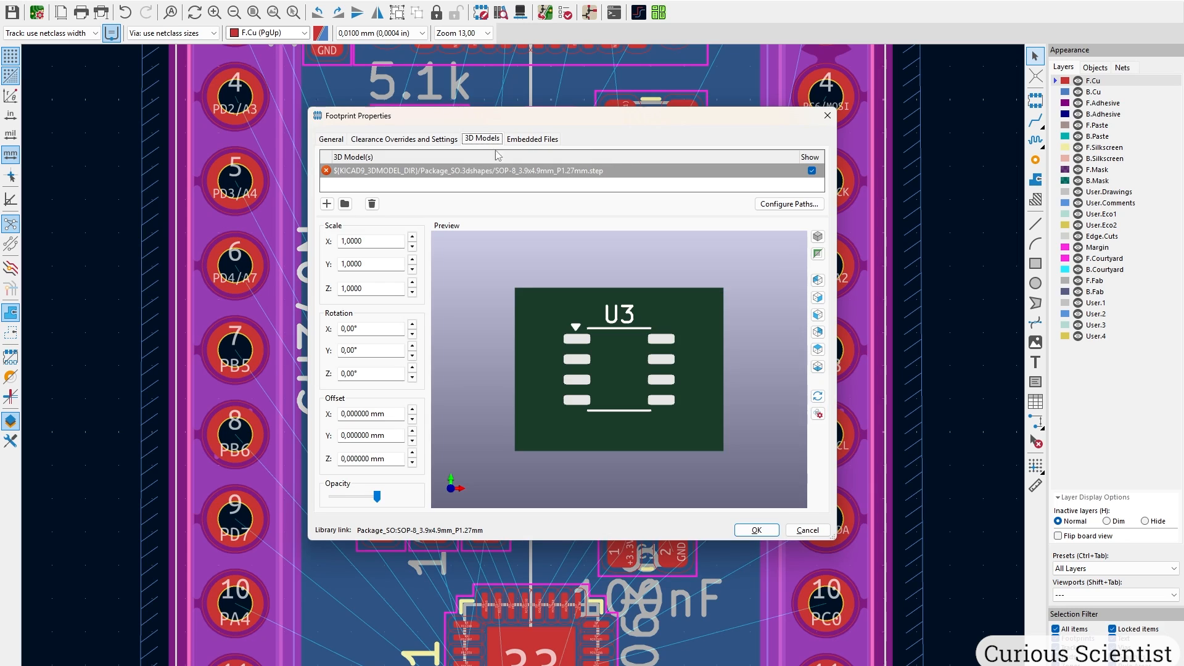
double_click(777, 175)
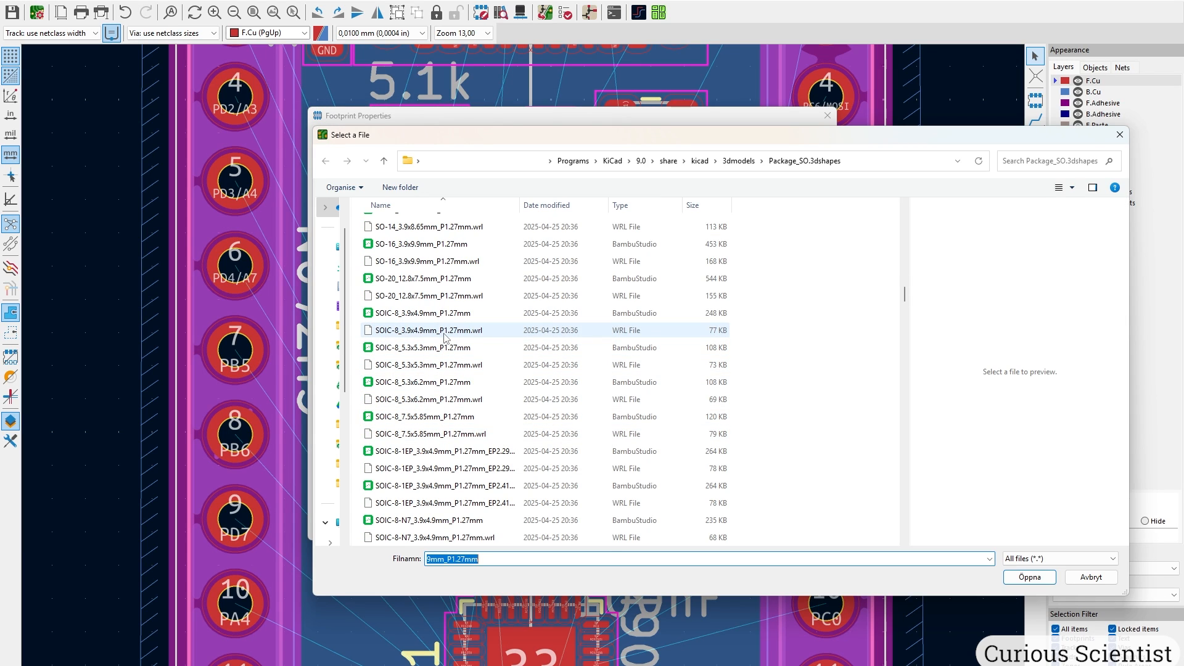
left_click(398, 319)
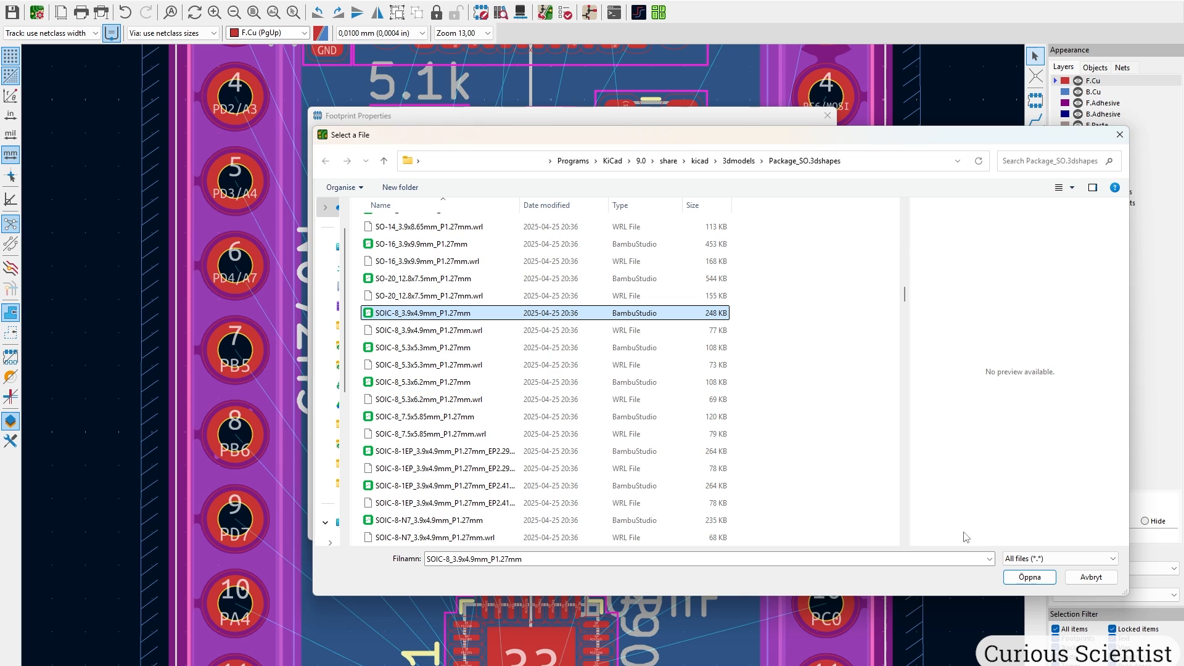
left_click(1027, 578)
left_click_drag(693, 401, 734, 479)
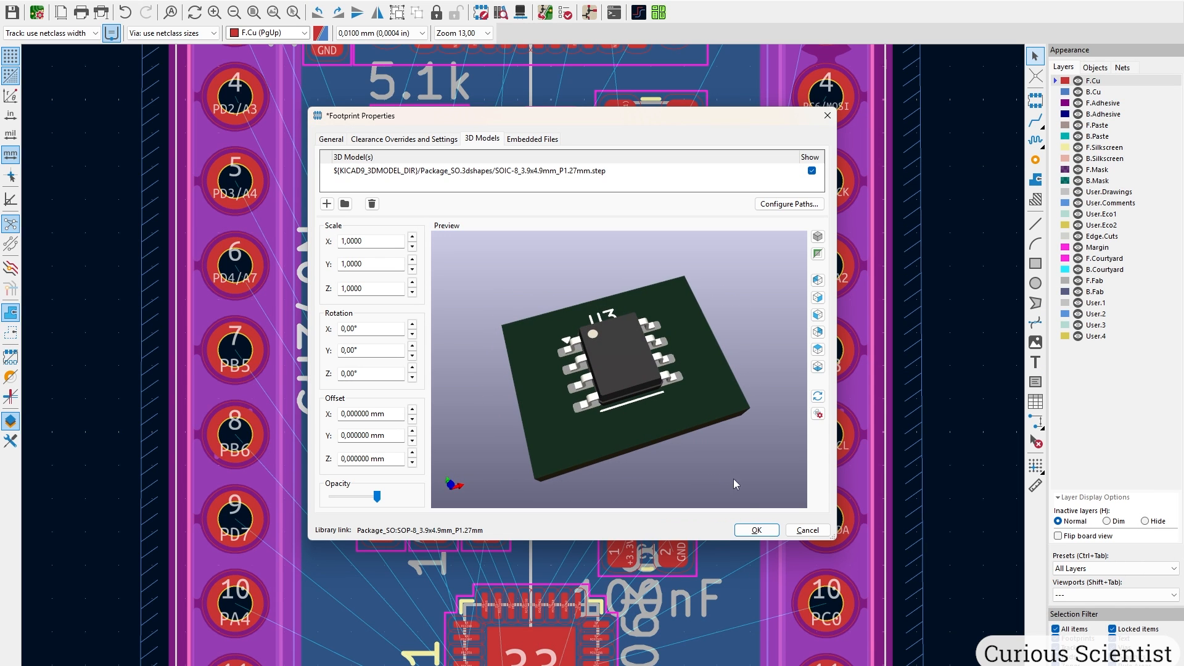
left_click(757, 529)
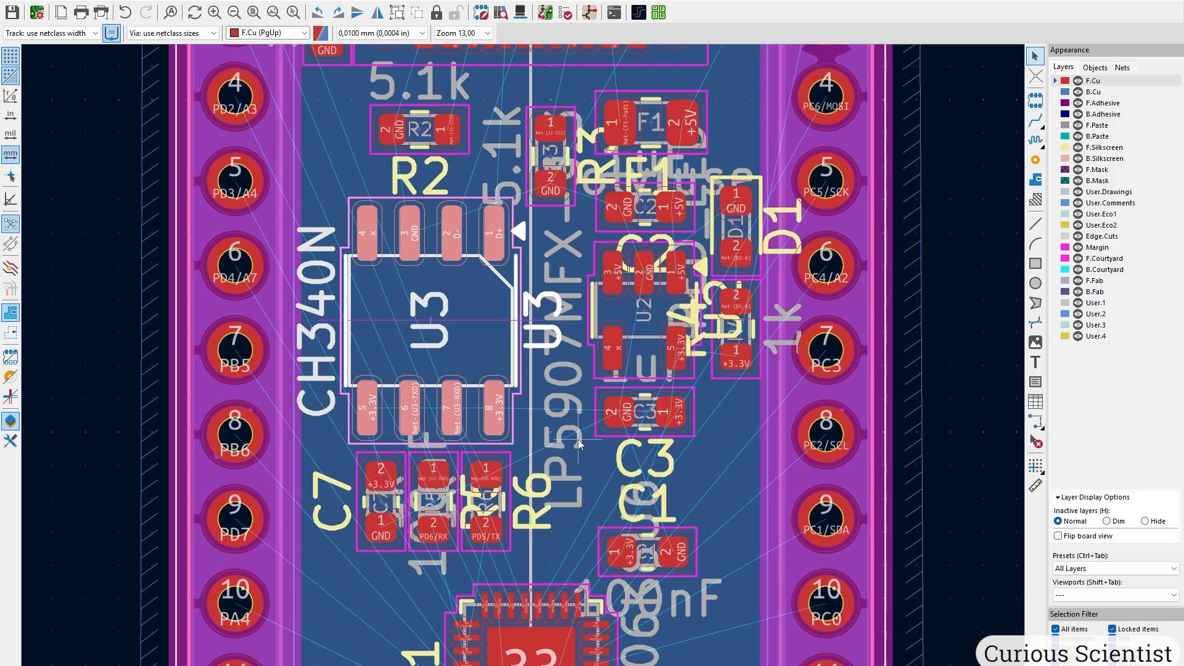
key("alt+3")
Rotate reset switch S1 a quarter turn counter-clockwise.
scroll(577, 438, "down", 5)
left_click_drag(578, 438, 722, 461)
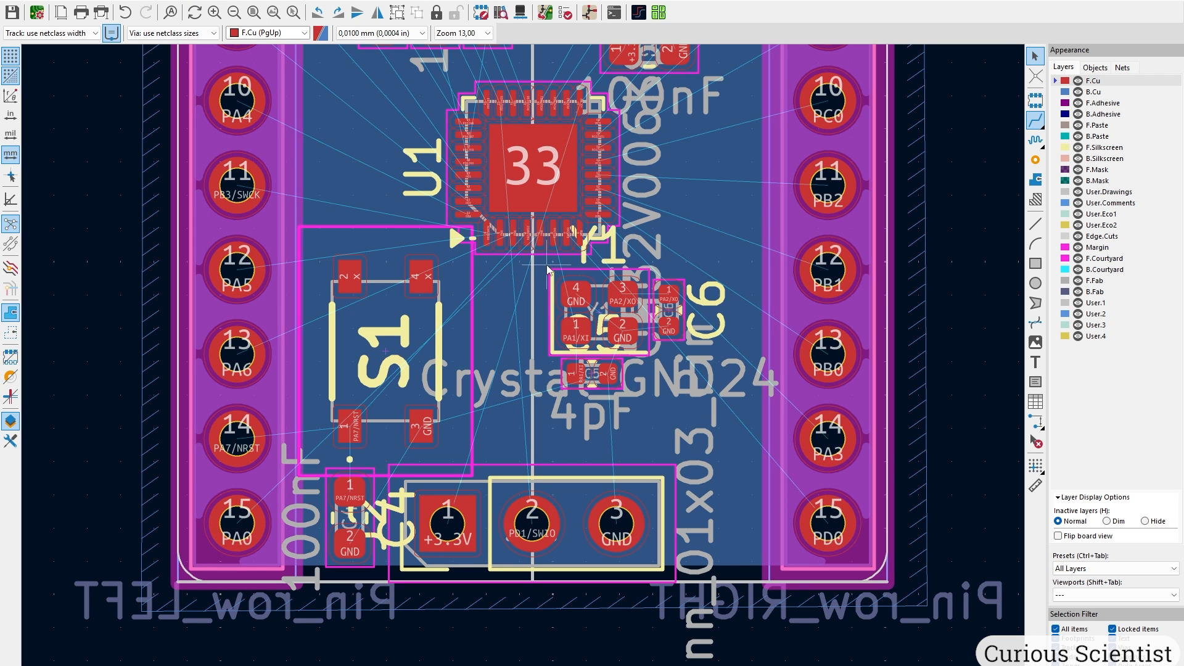
left_click(434, 314)
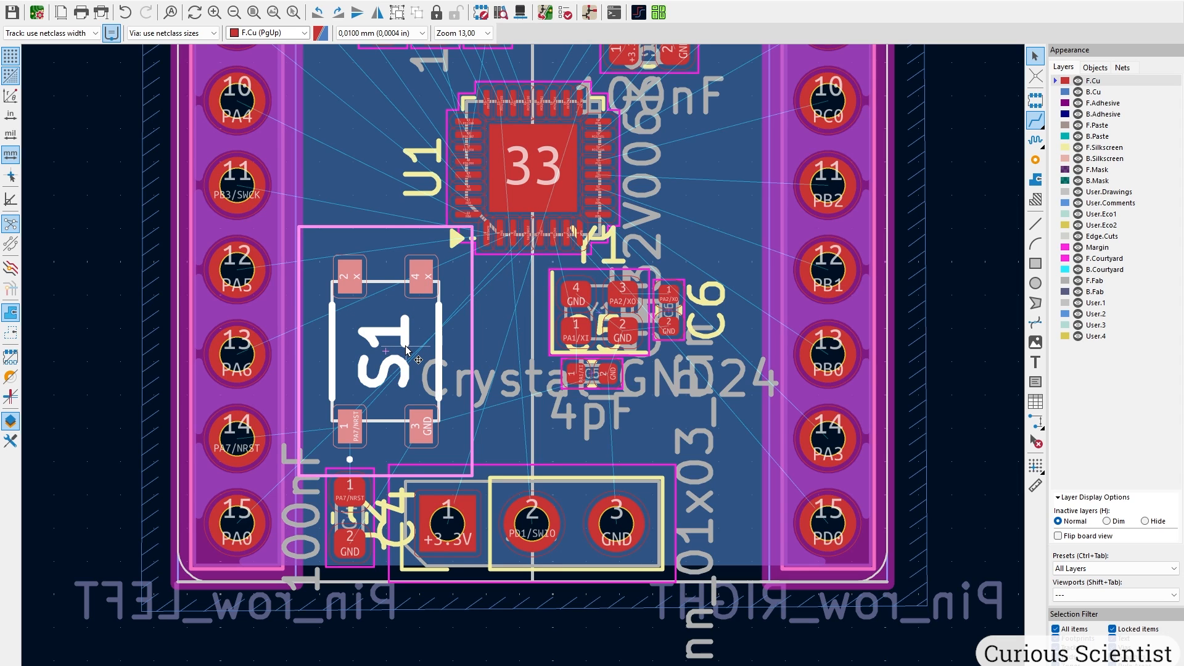
key("r")
key("m")
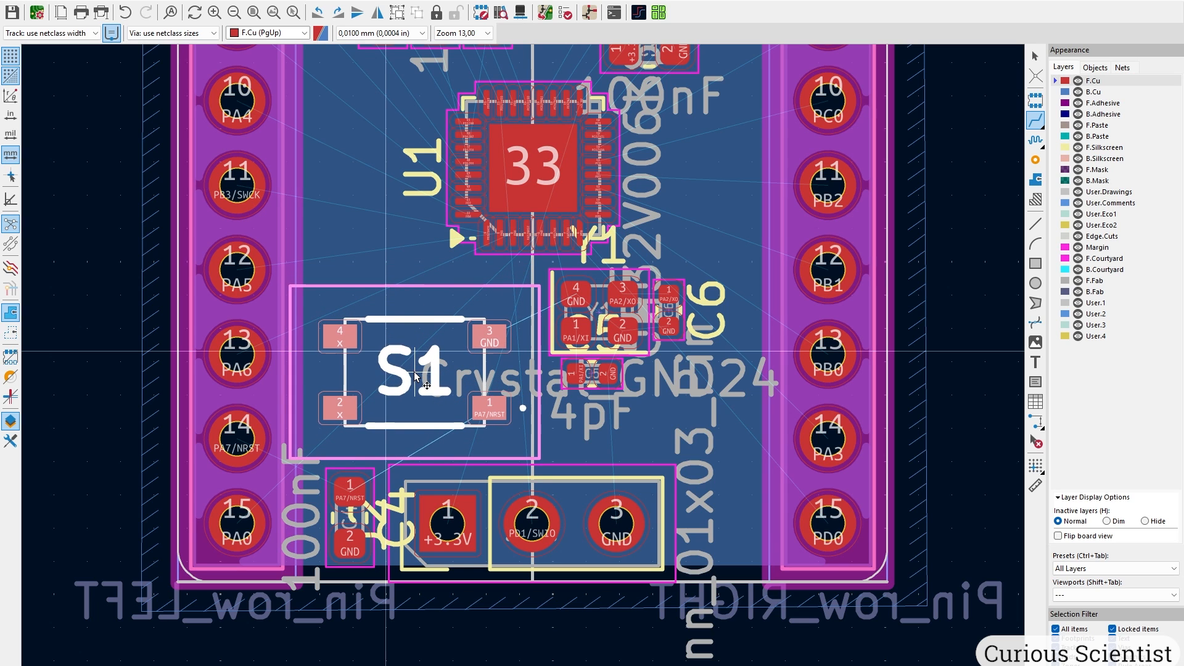
Move crystal Y1 with capacitors C5 and C6 to a new spot.
scroll(580, 367, "up", 3)
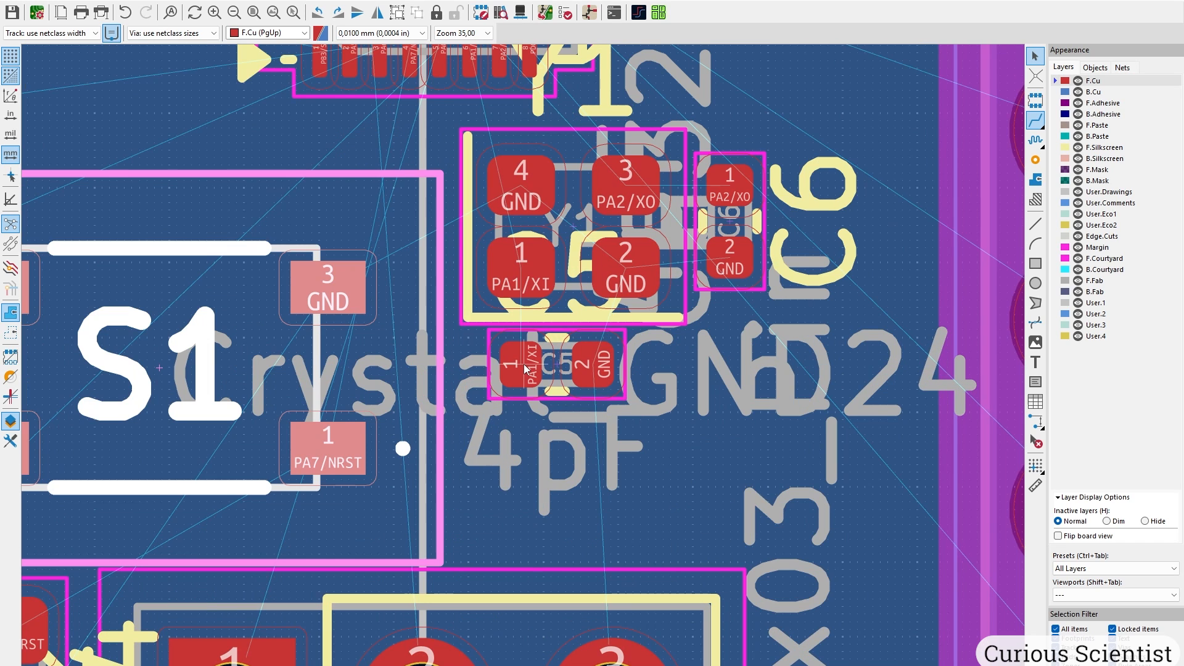
left_click_drag(364, 226, 749, 552)
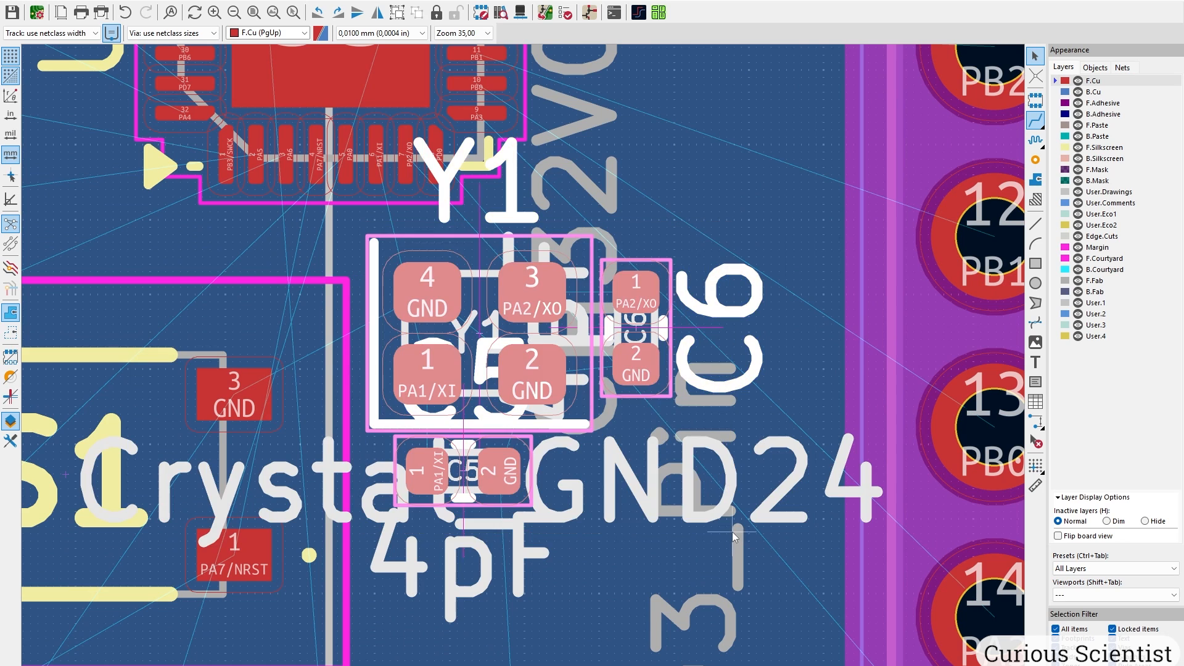
key("m")
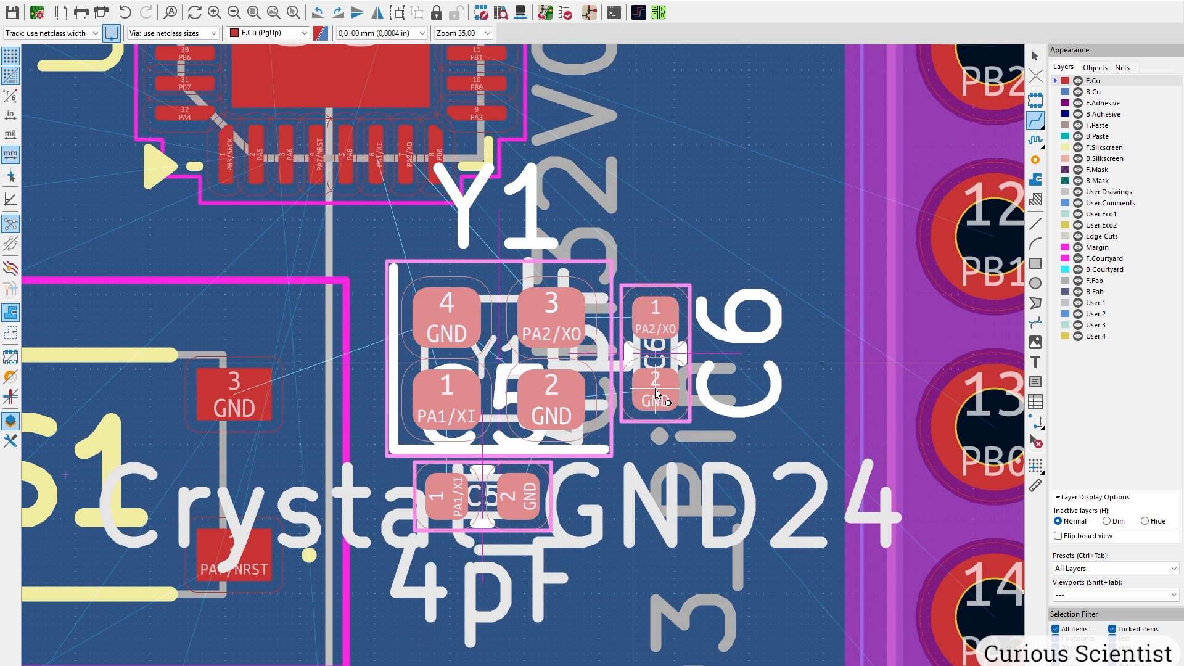
left_click(655, 393)
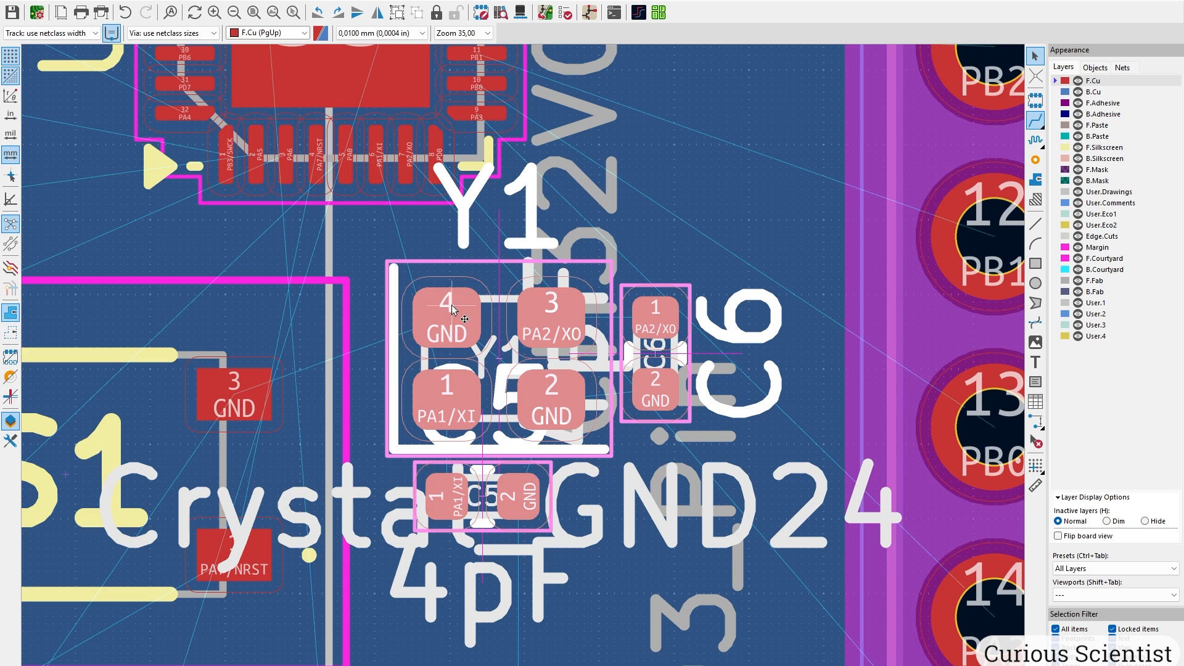
Reposition capacitor C4 near pin 15 of U1.
scroll(394, 214, "down", 2)
middle_click_drag(463, 374, 566, 164)
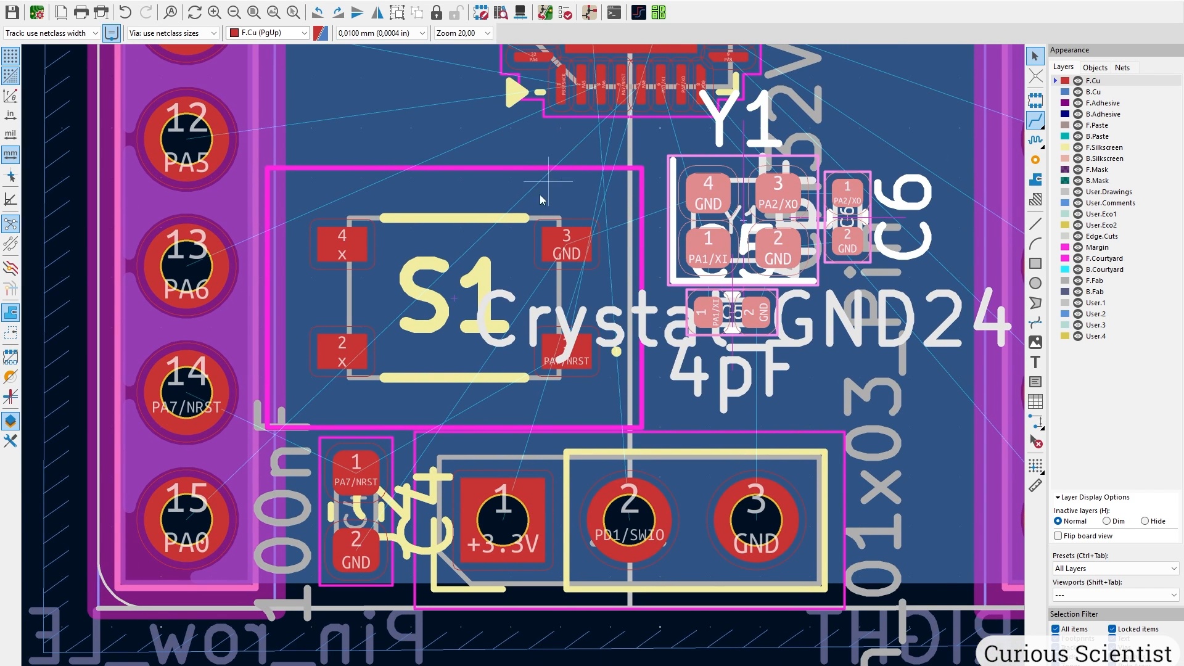
scroll(355, 536, "up", 2)
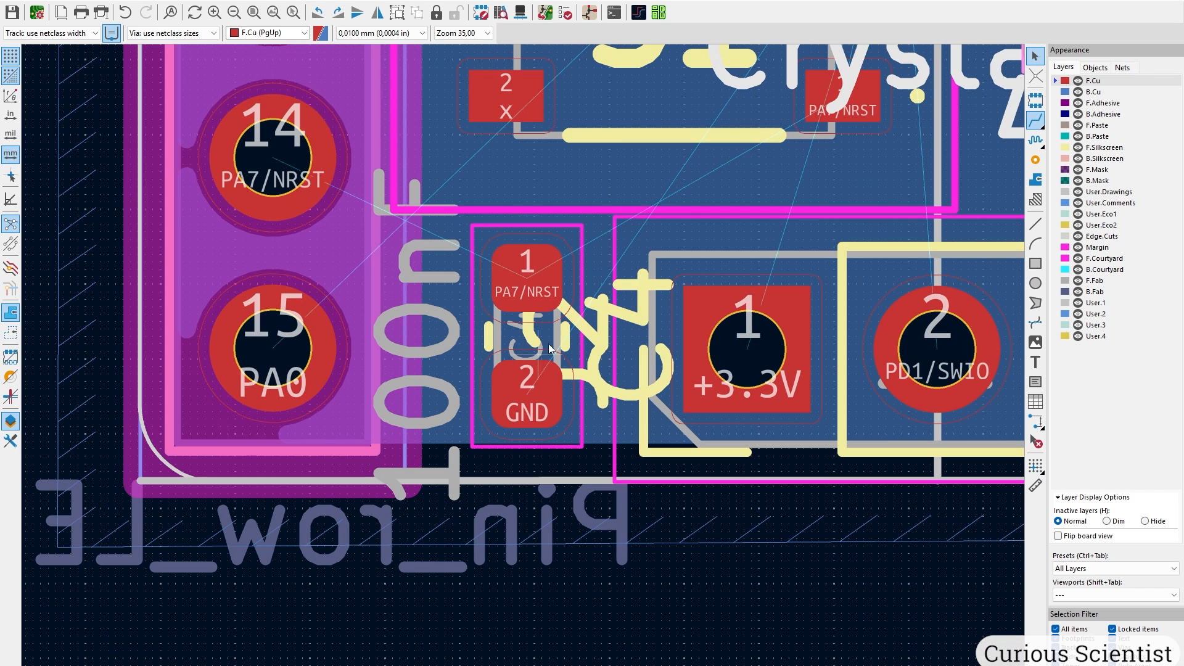
left_click(558, 265)
key("m")
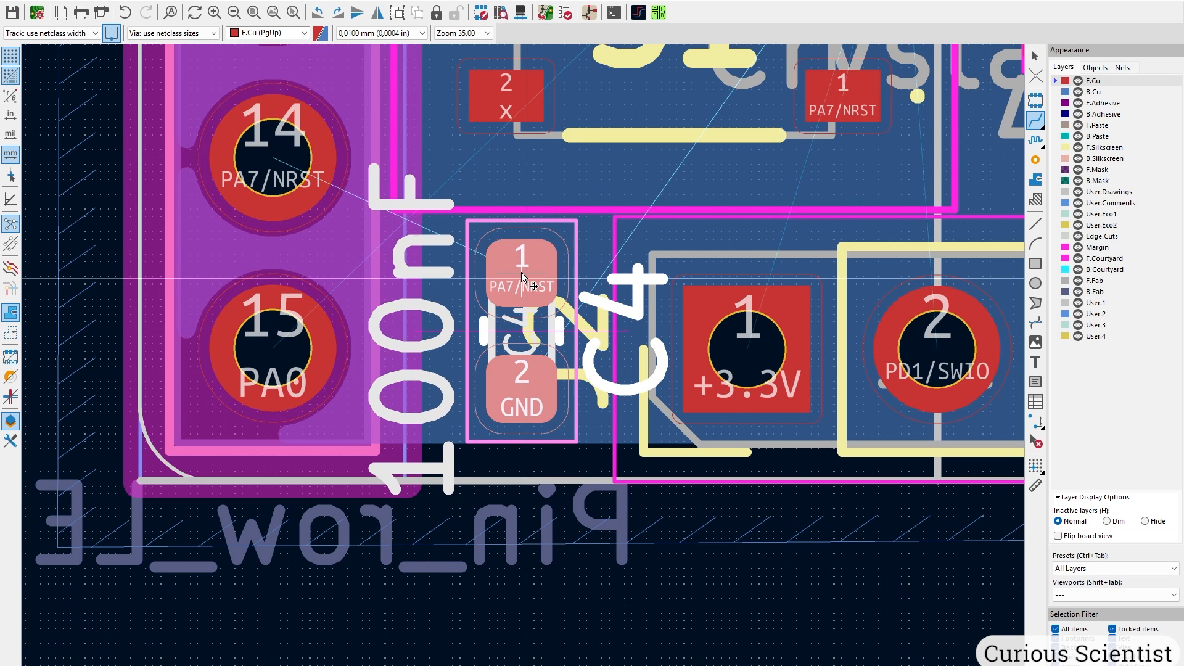
left_click(521, 274)
Shift regulator U2 with C2 and C3 left and lower, then lift C2 clear of U2.
scroll(523, 275, "down", 2)
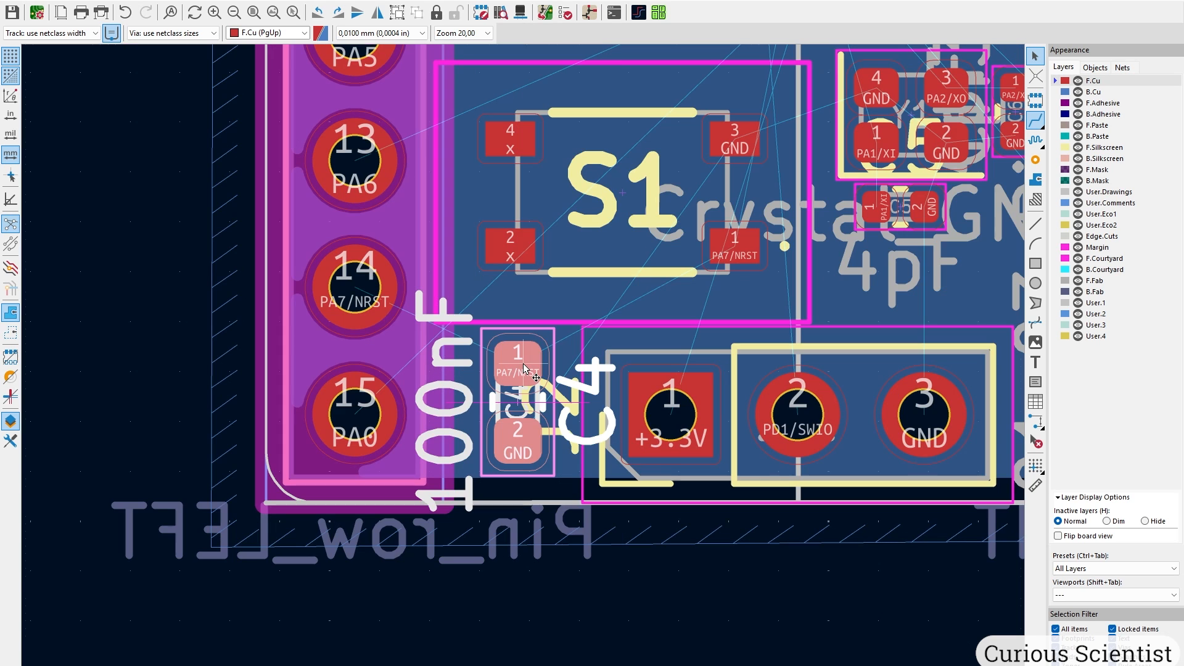
middle_click_drag(637, 247, 531, 501)
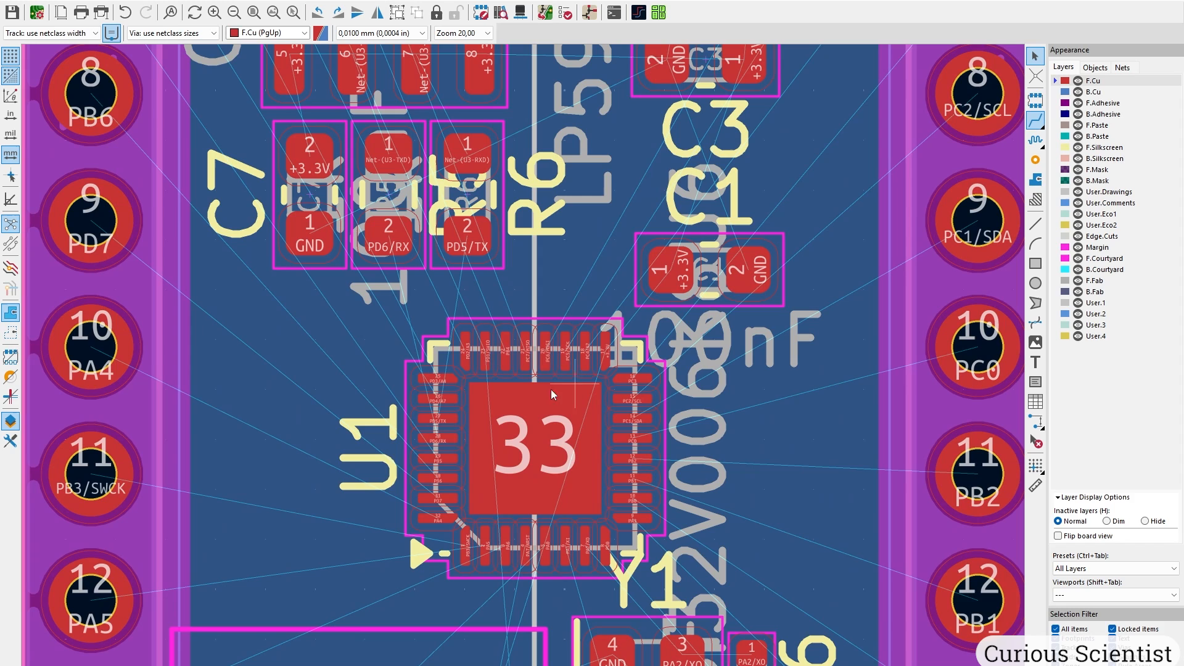
middle_click_drag(541, 327, 539, 503)
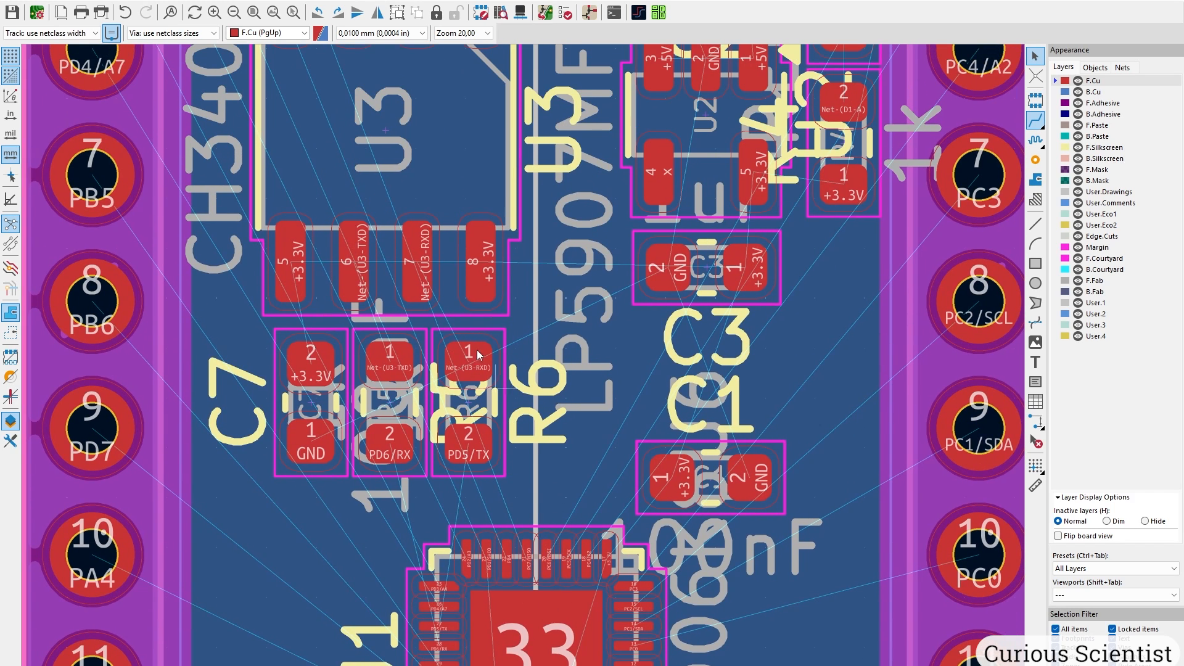
scroll(476, 350, "down", 3)
scroll(526, 369, "up", 2)
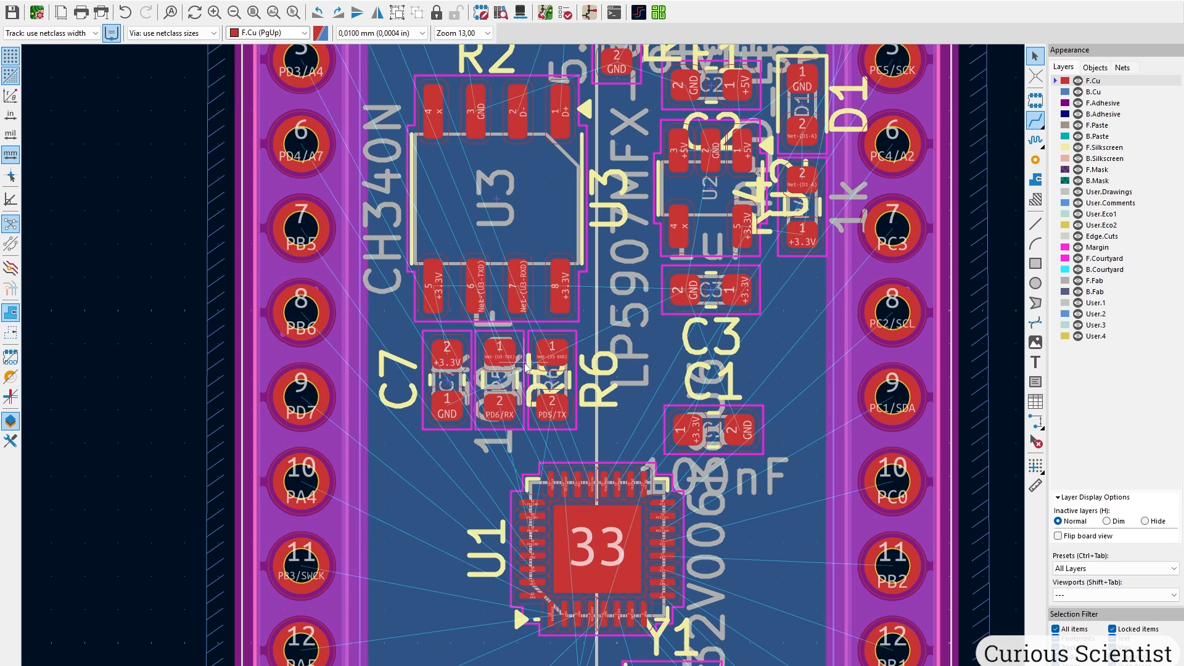
middle_click_drag(792, 313, 641, 435)
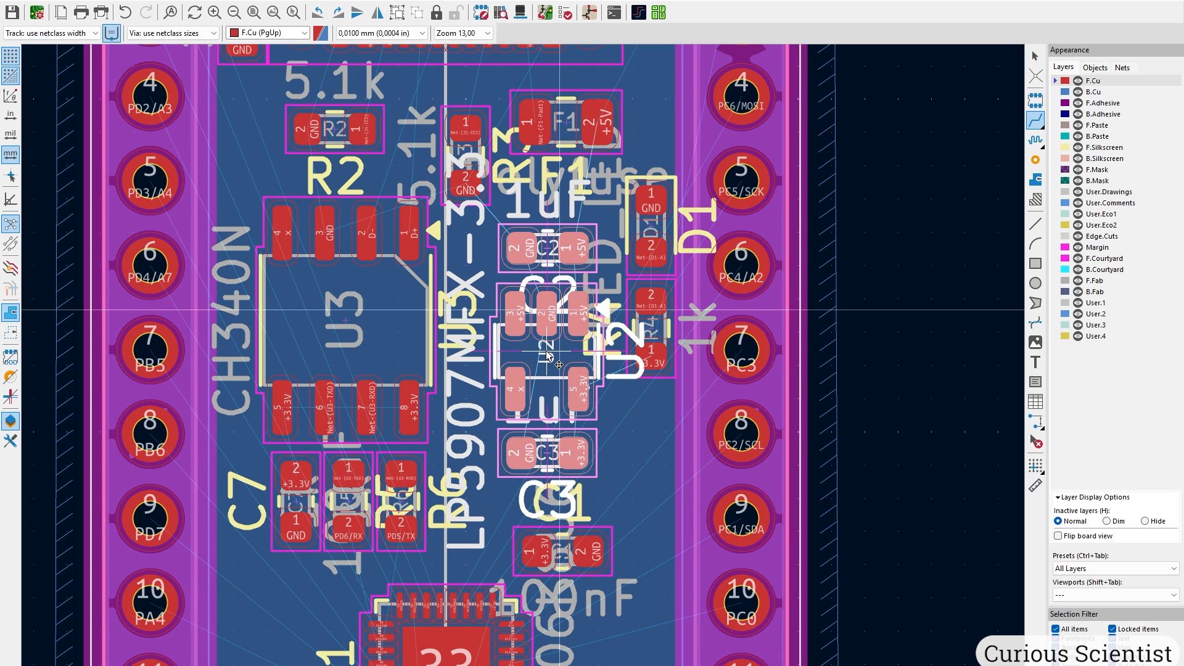
left_click_drag(549, 349, 534, 362)
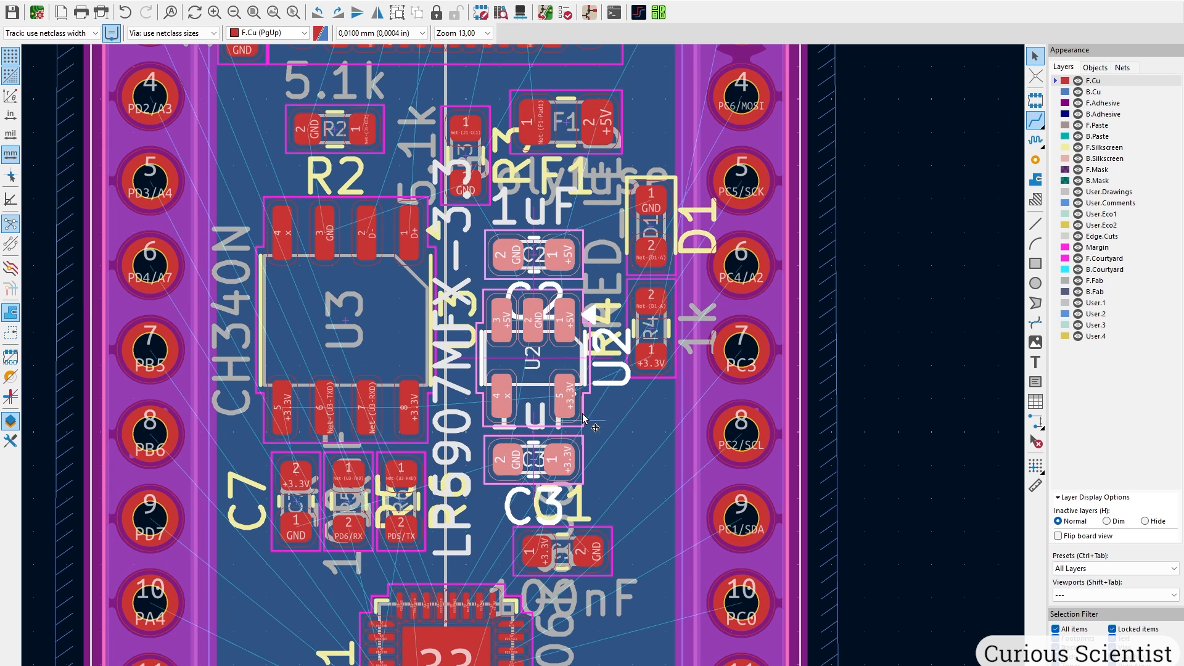
left_click(563, 235)
scroll(562, 235, "up", 4)
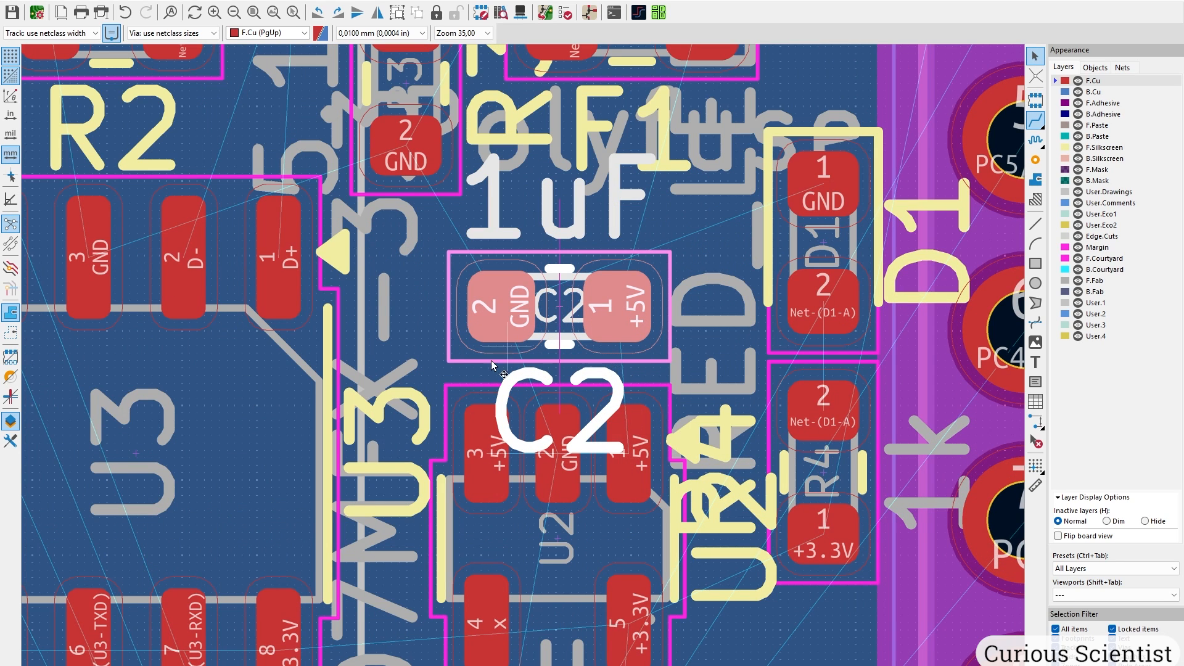
key("m")
left_click(613, 266)
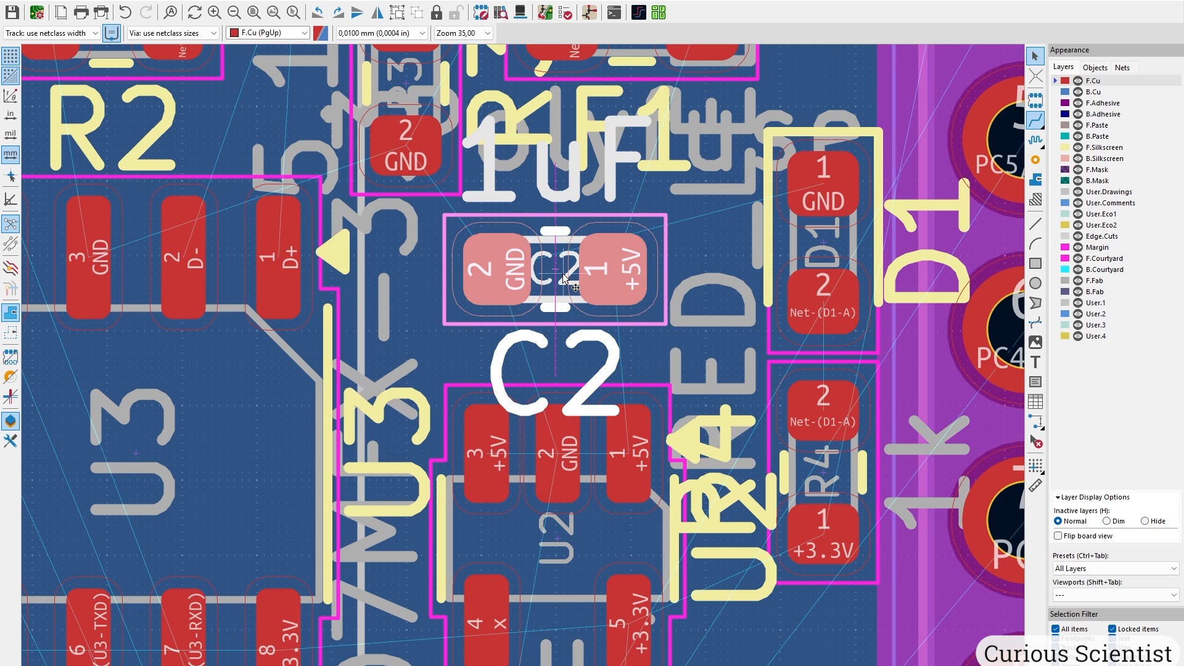
Move LED D1 and resistor R4 together beside U2, then center on USB-C connector J1.
middle_click_drag(732, 343, 609, 361)
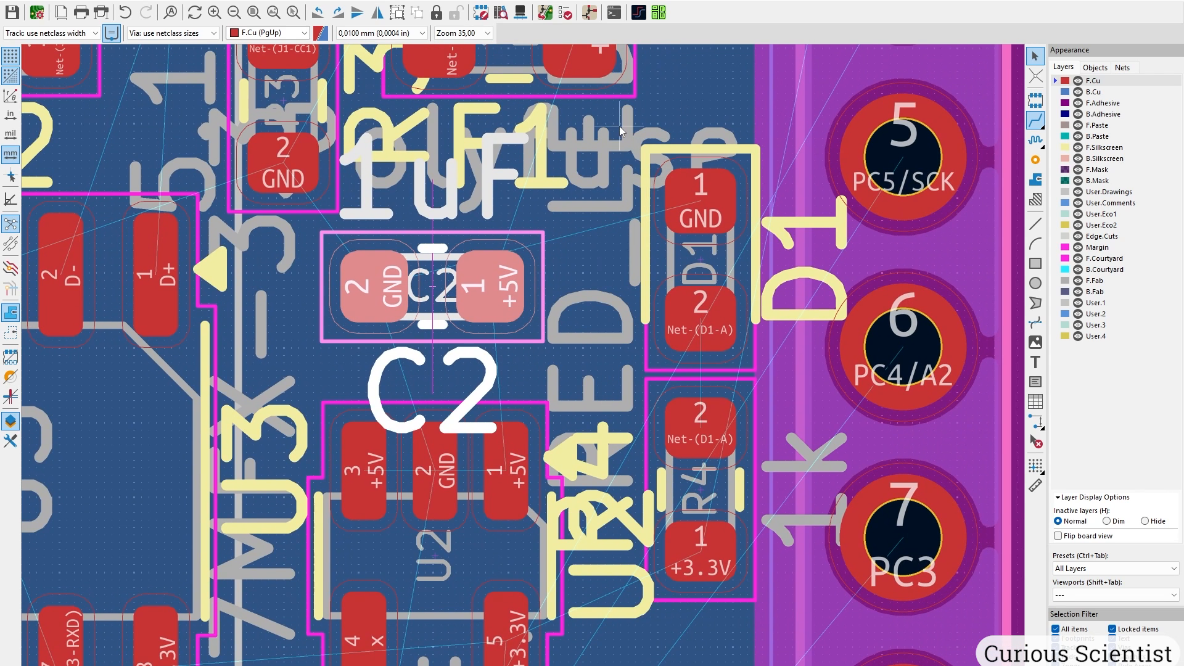
left_click_drag(620, 131, 753, 542)
key("m")
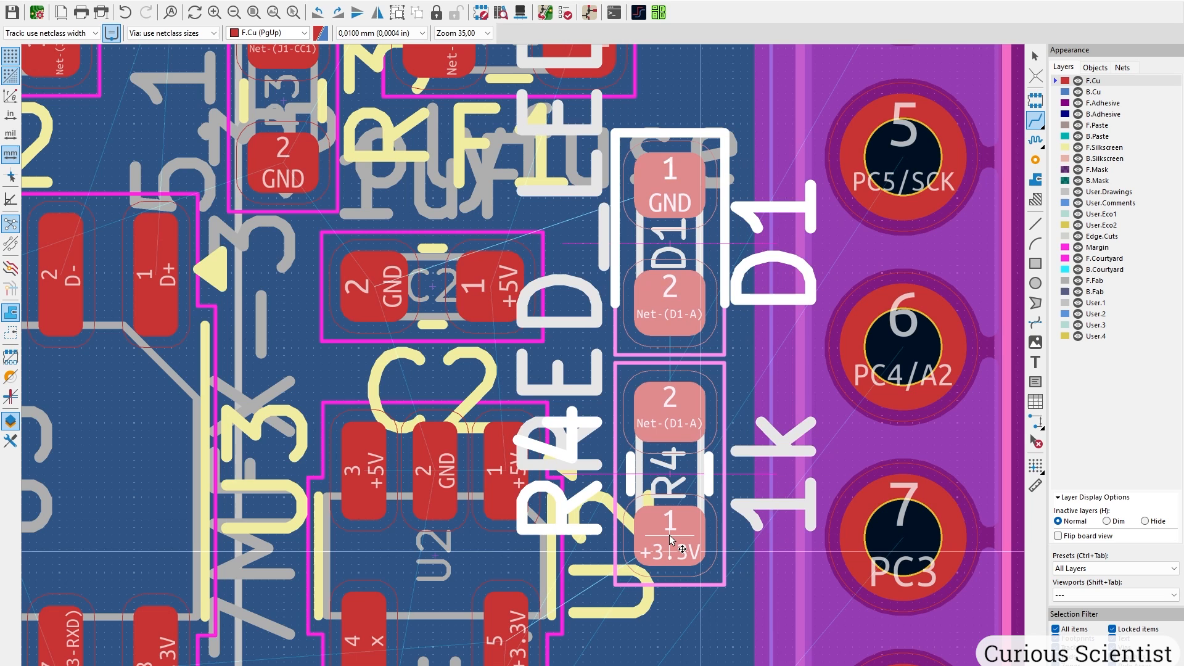
middle_click_drag(684, 527, 671, 211)
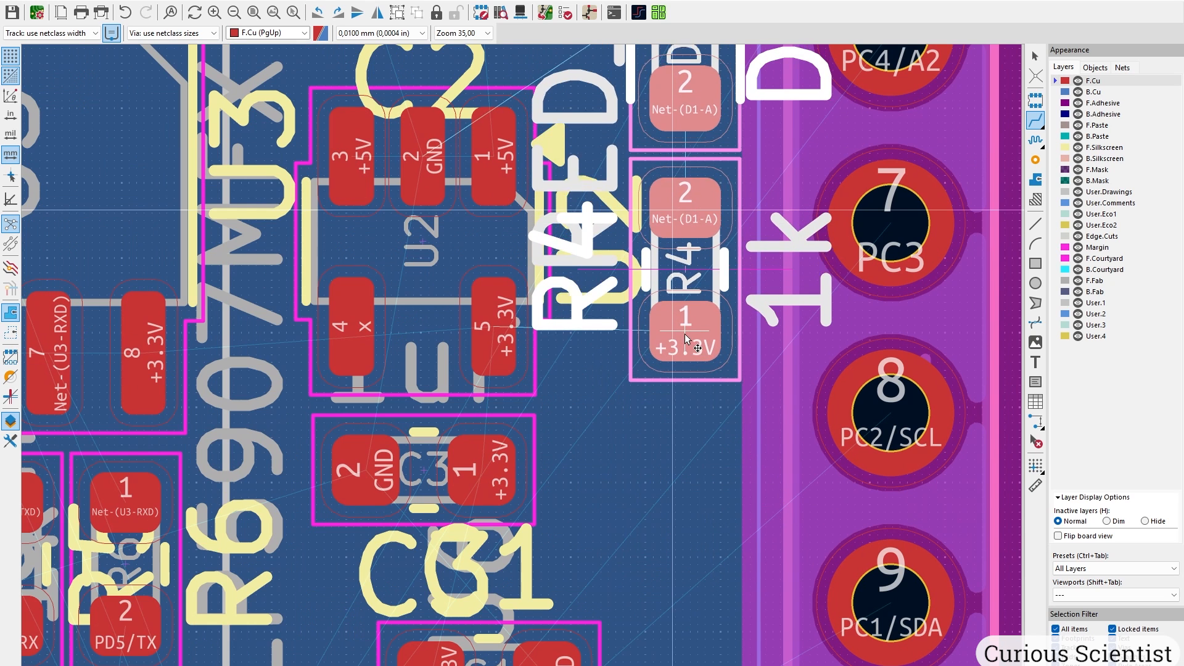
left_click(671, 349)
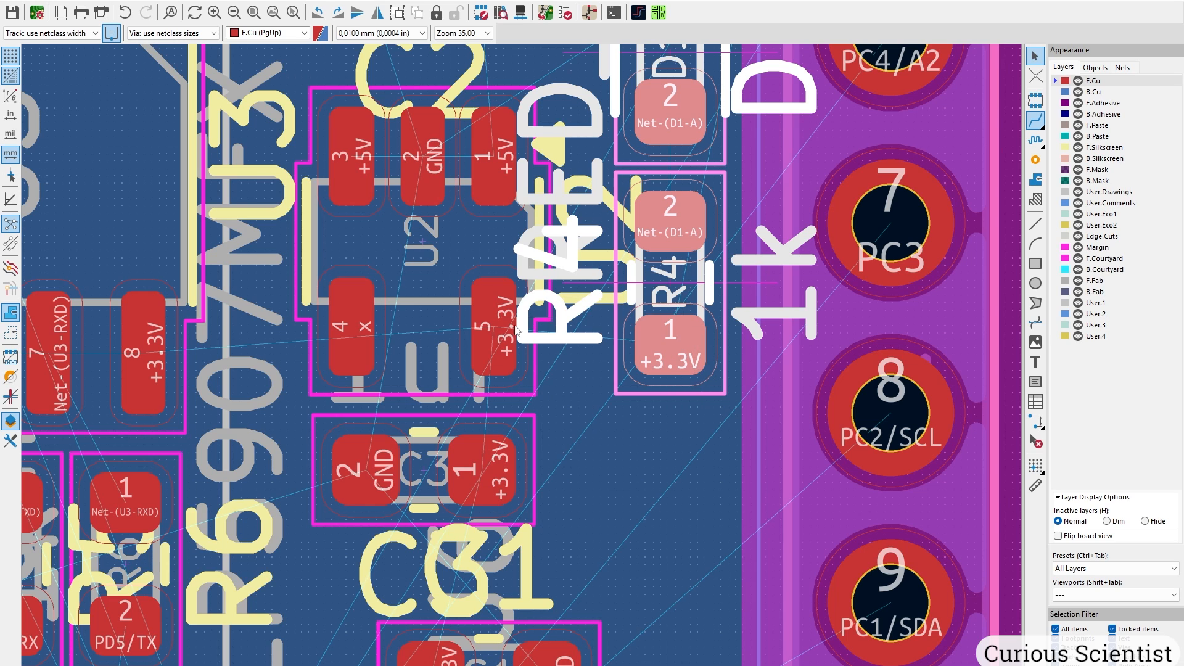
scroll(552, 386, "down", 3)
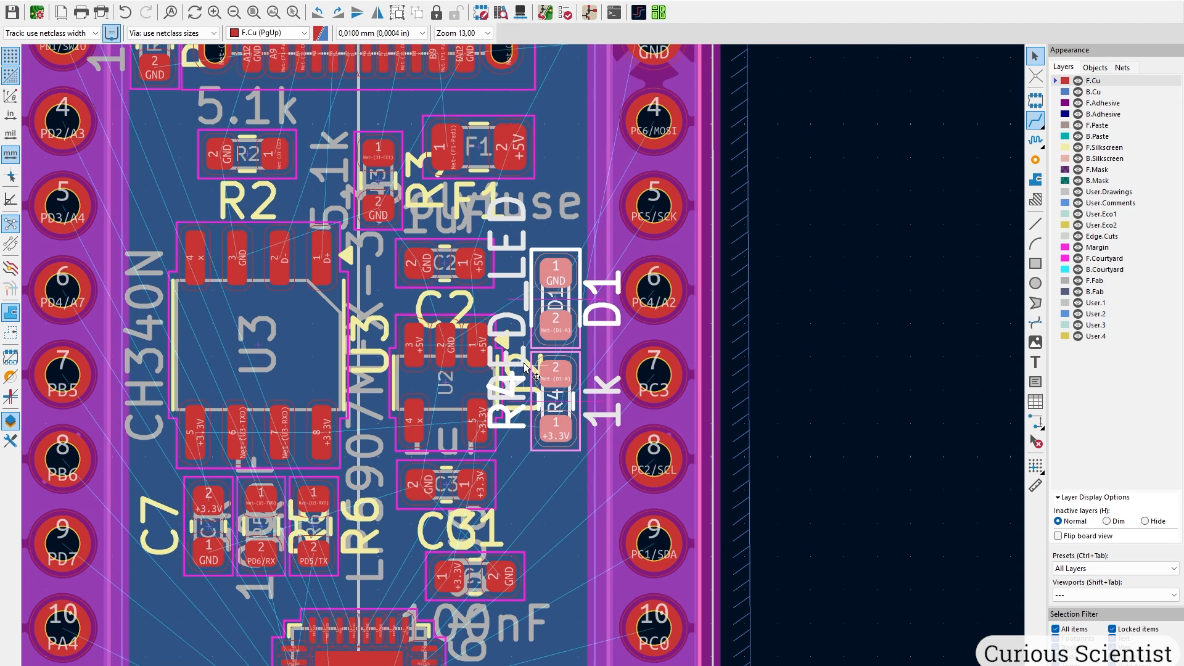
middle_click_drag(520, 243, 501, 365)
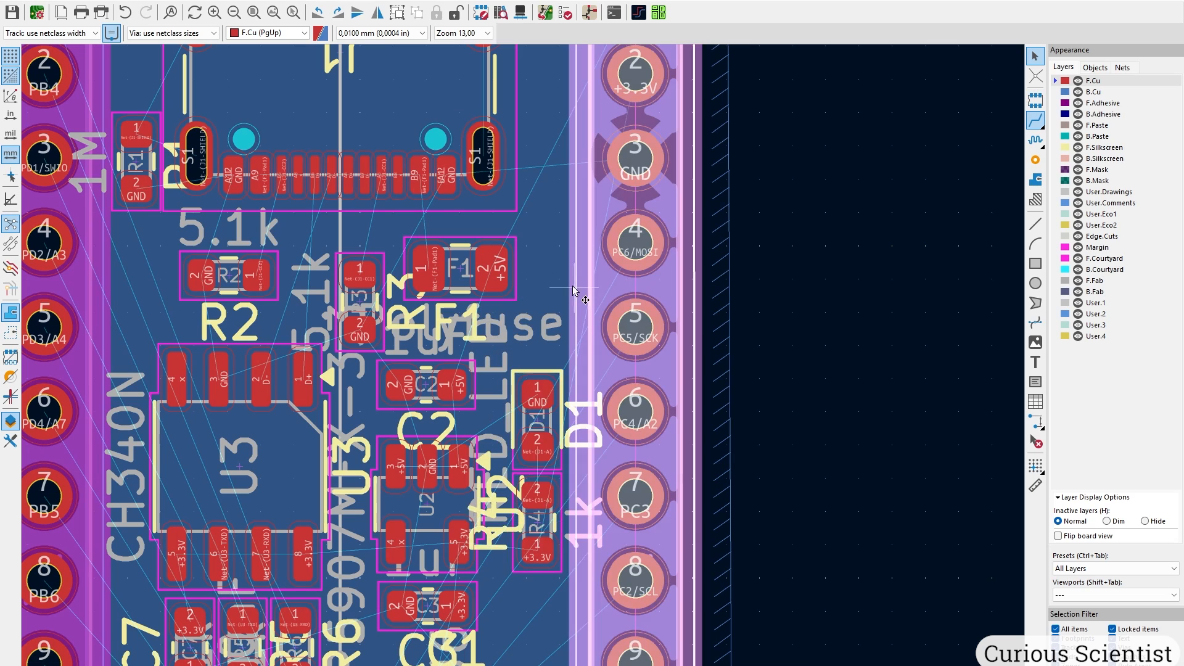
scroll(379, 431, "up", 3)
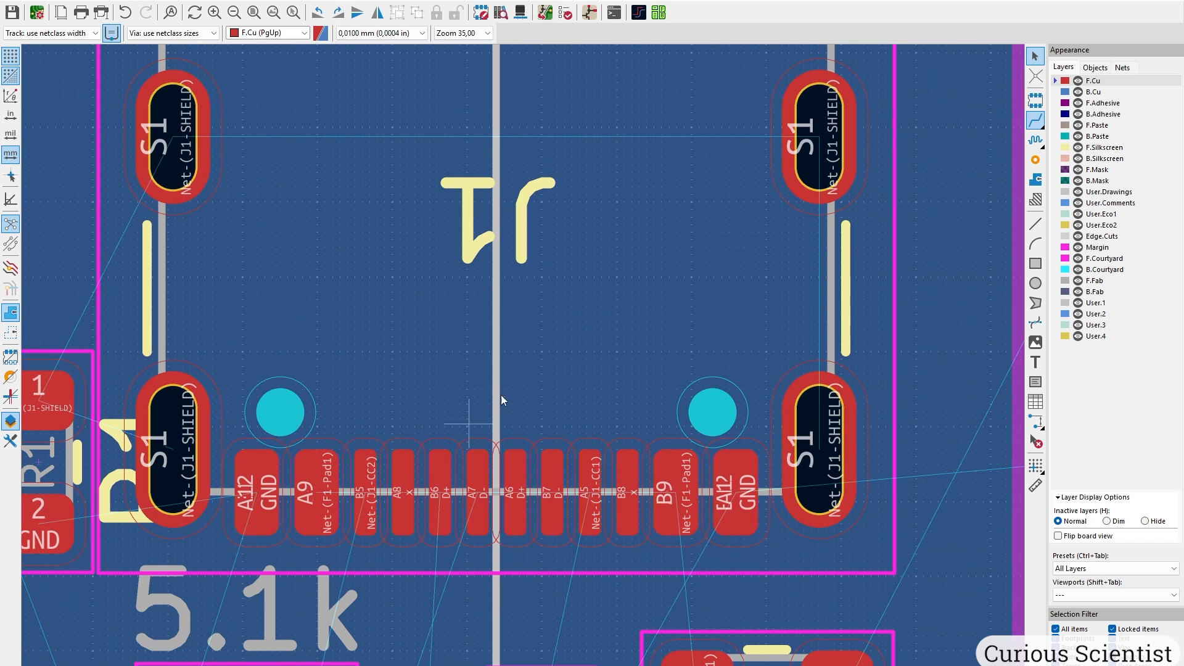
Route J1's D- from pad B7 through two vias on back copper to pad A7.
left_click(1039, 123)
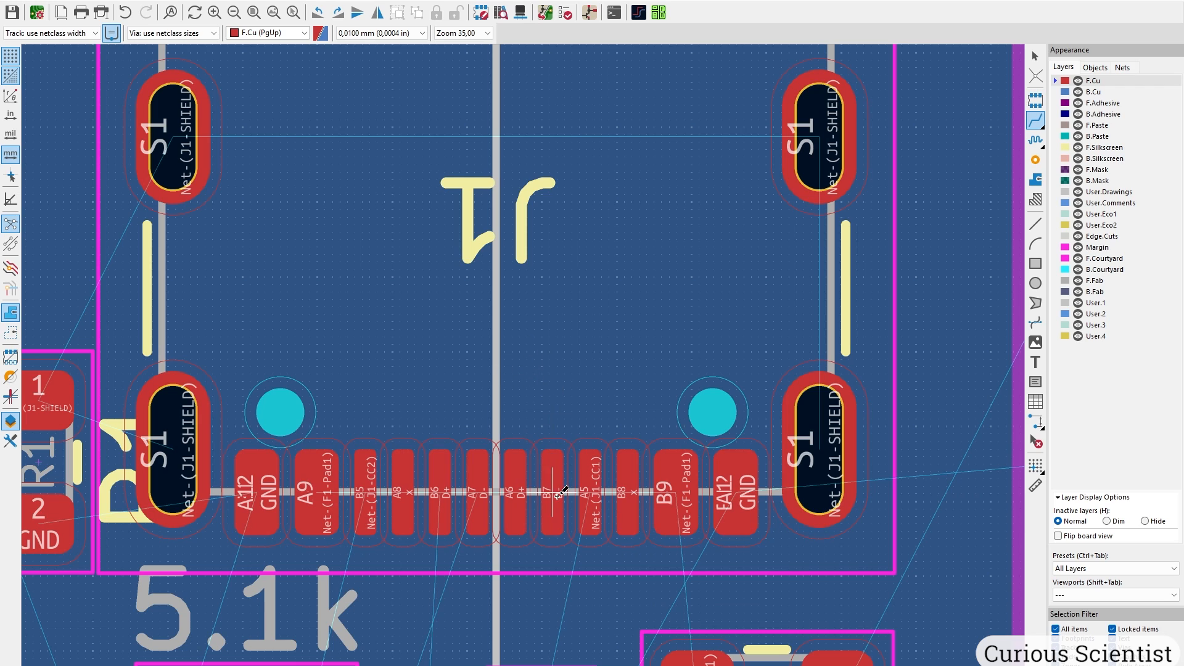
left_click(551, 454)
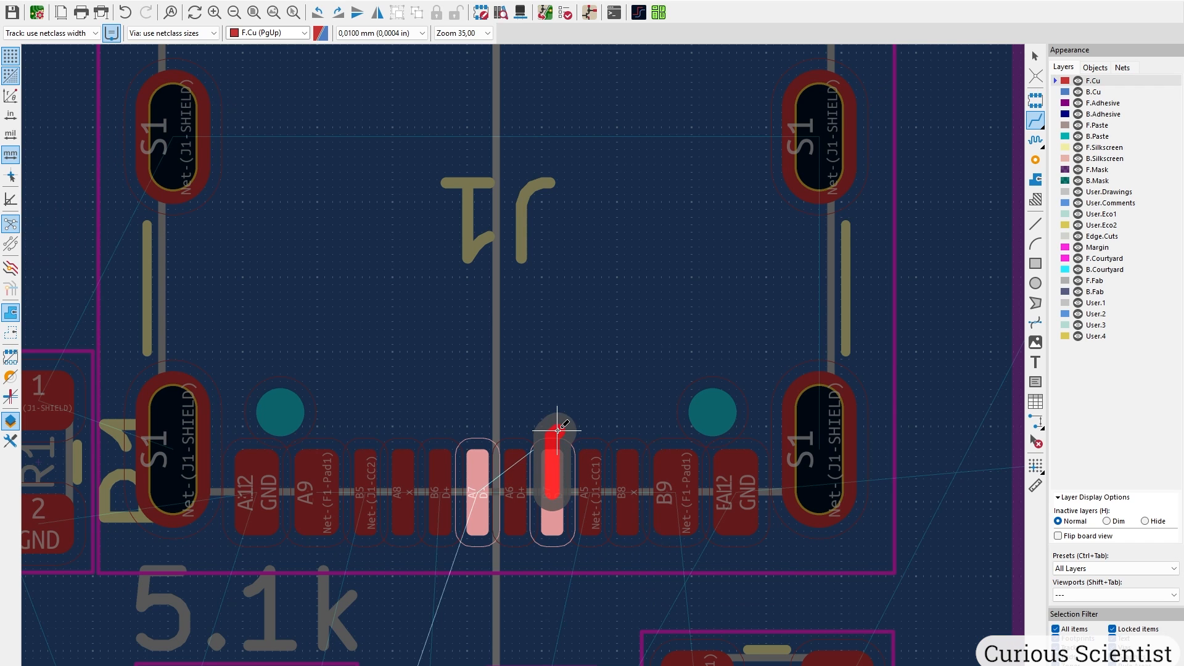
key("v")
left_click(573, 365)
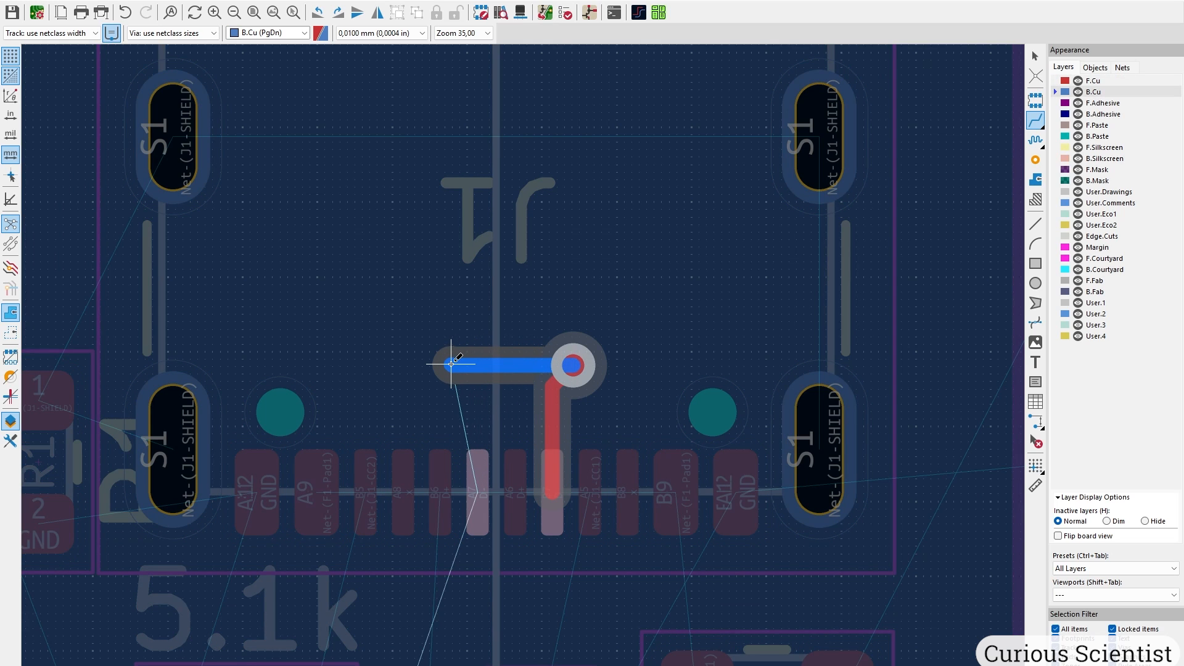
left_click(448, 365)
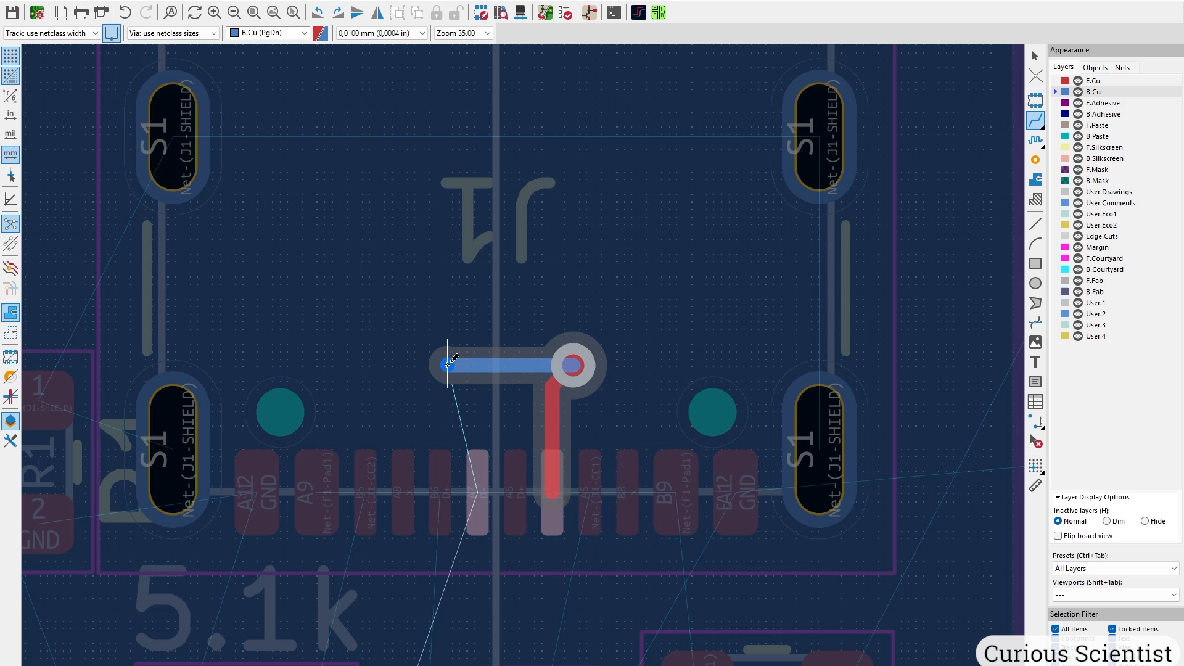
key("v")
left_click(448, 364)
key("Escape")
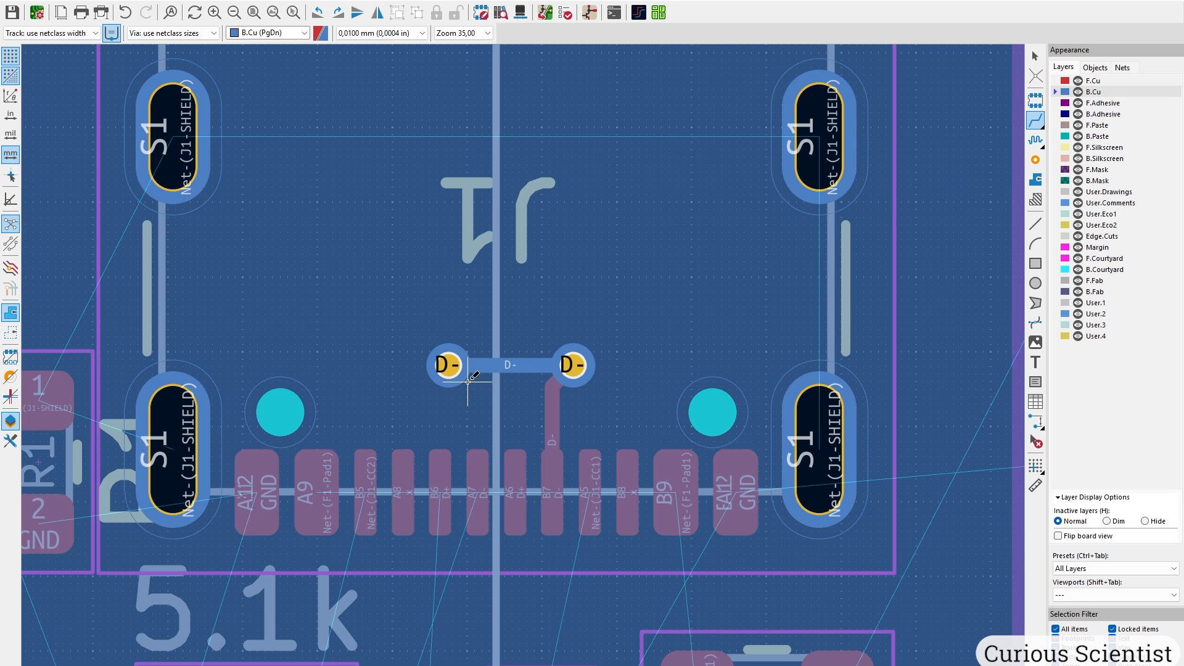
left_click(1093, 80)
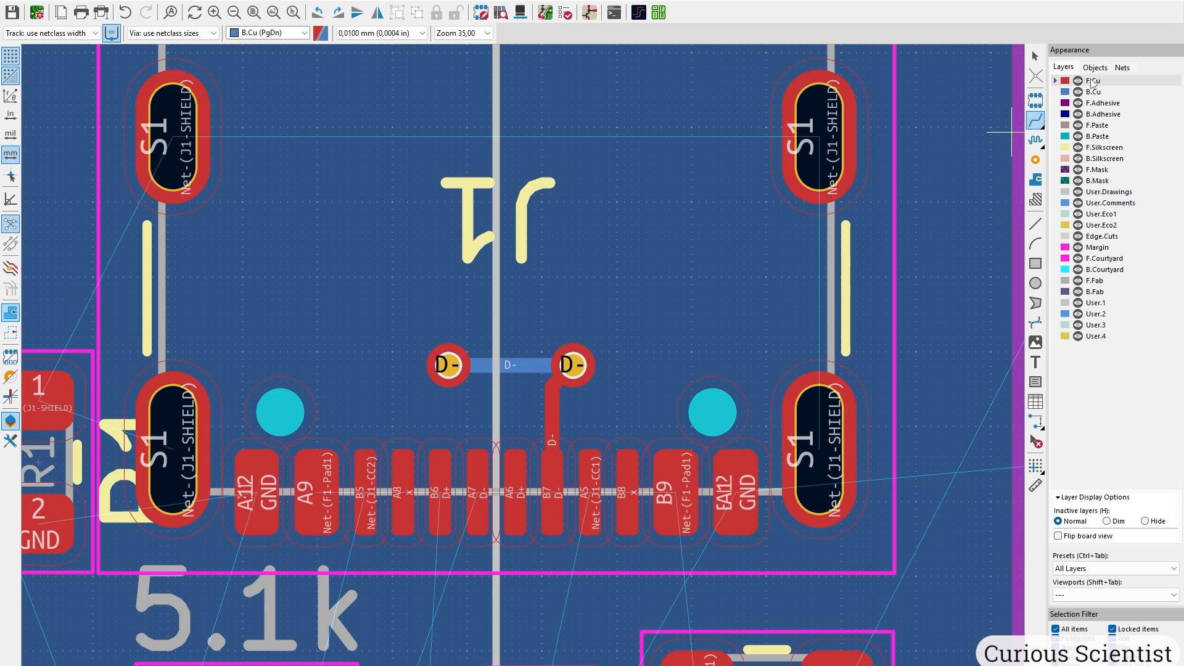
left_click(448, 365)
left_click(488, 471)
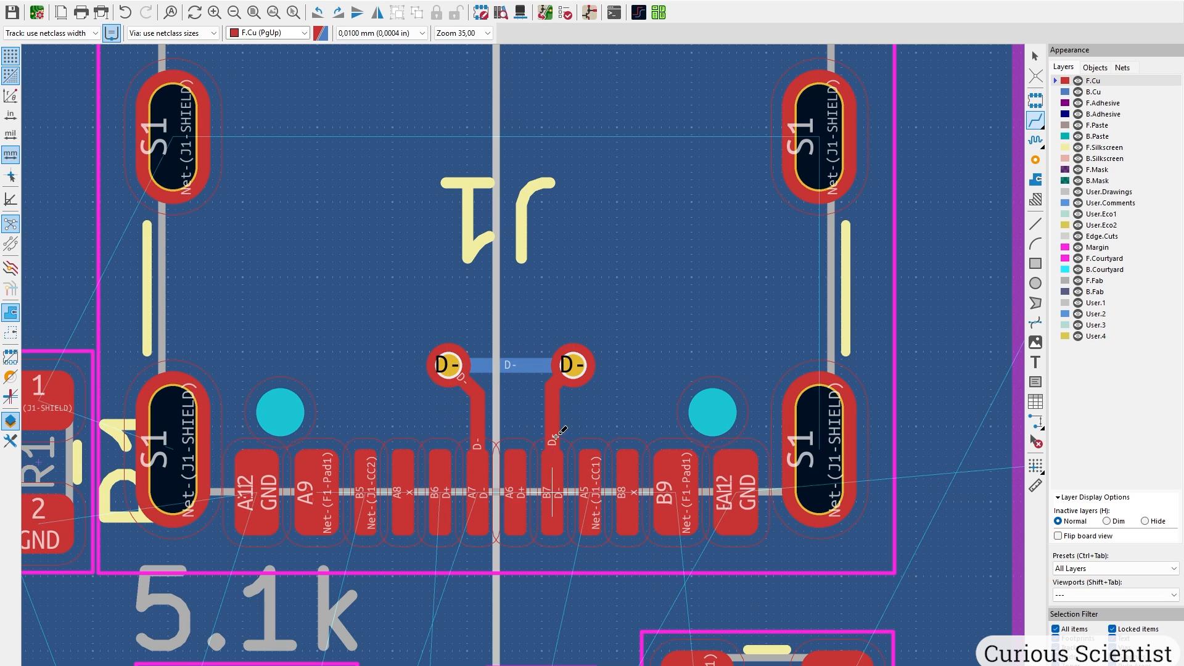
Route the D+ track from pad B6 looping above the vias to pad A6.
left_click(437, 486)
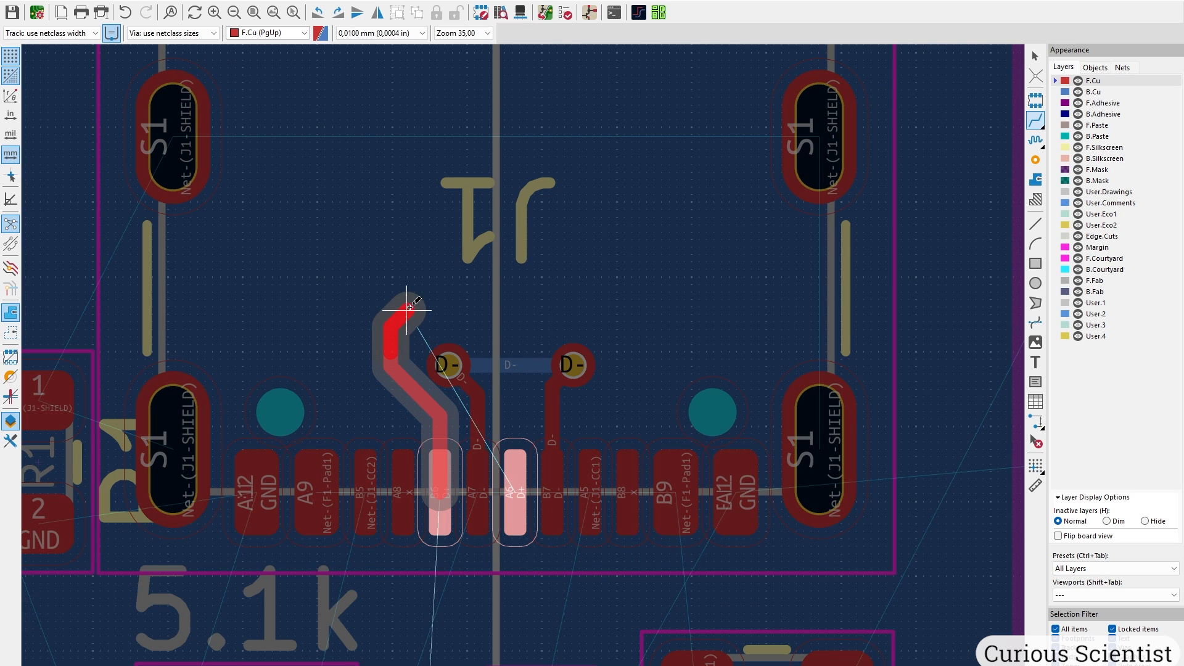
left_click(404, 304)
left_click(515, 322)
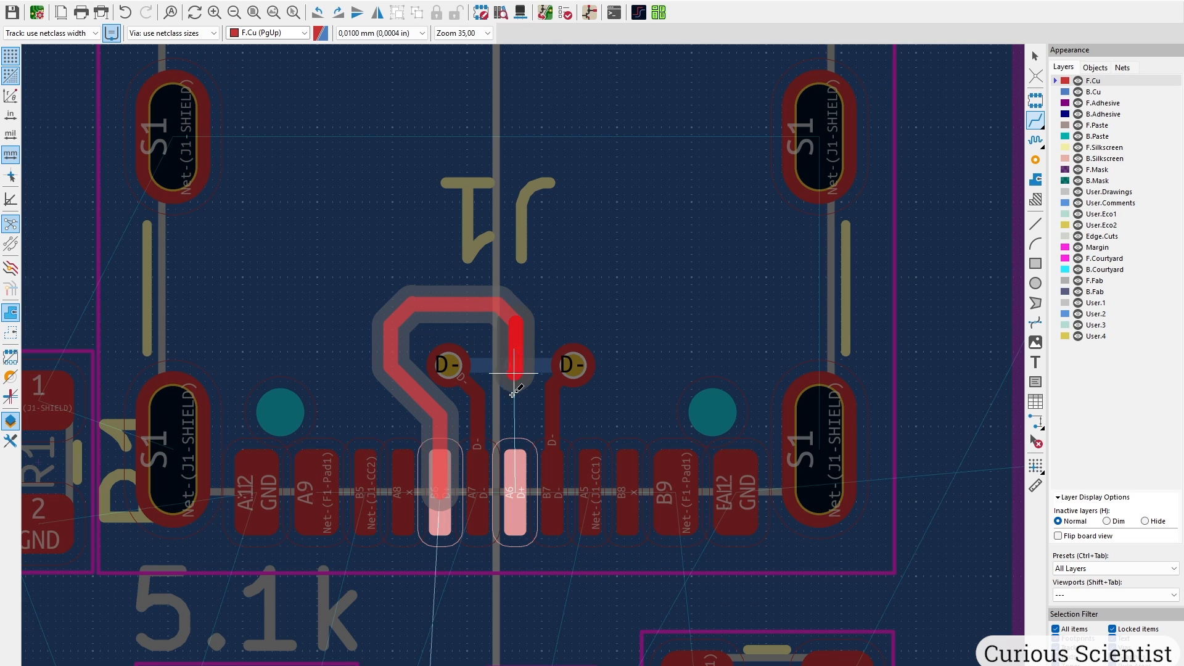
left_click(508, 475)
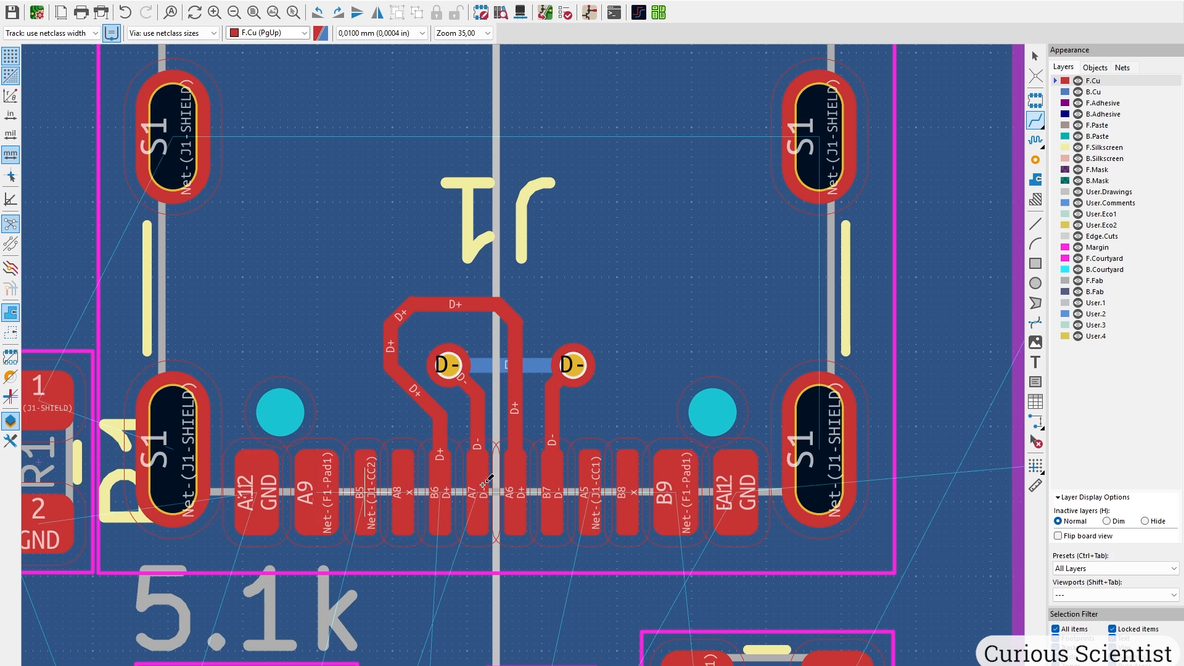
Route Net-(F1-Pad1) from pad A9 over the top to pad B9.
left_click(322, 489)
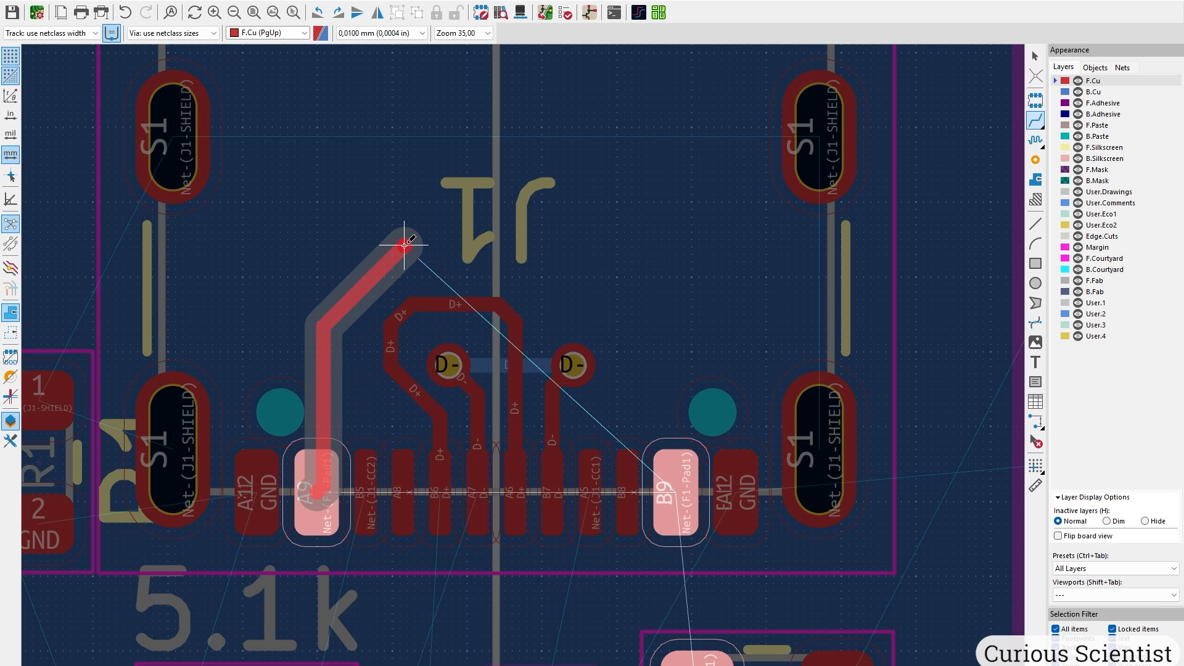
left_click(603, 243)
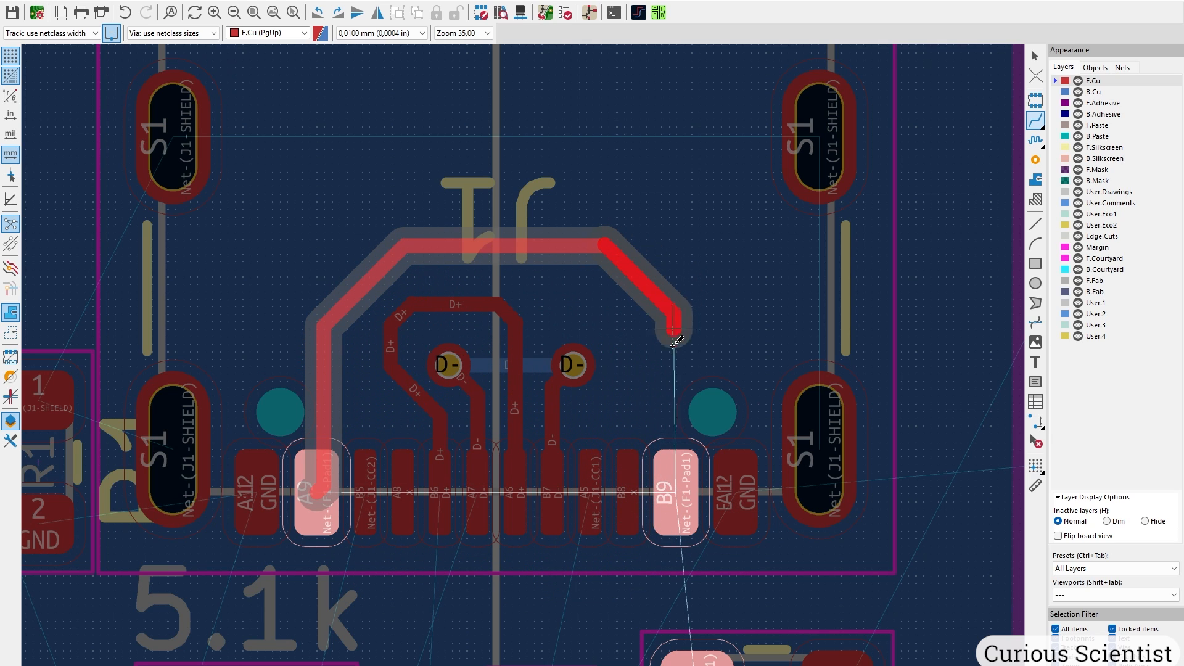
left_click(671, 488)
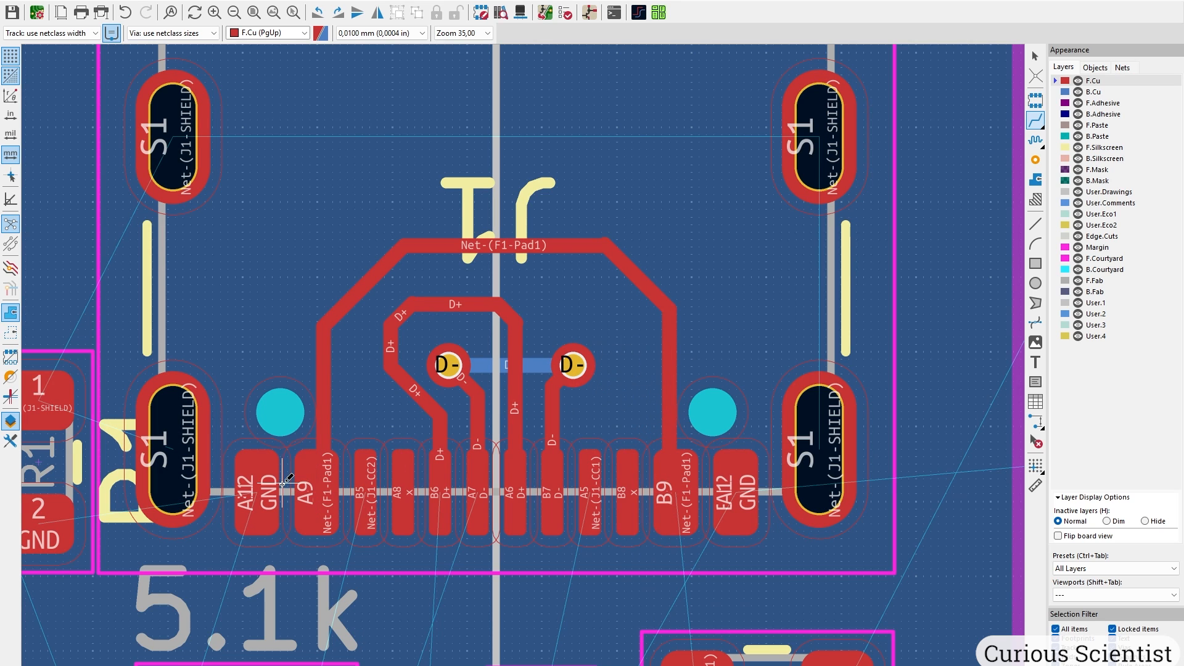
Route GND from J1 pad A12 to R1 pad 2 and join R2 pad 2 into it.
middle_click_drag(290, 515, 504, 252)
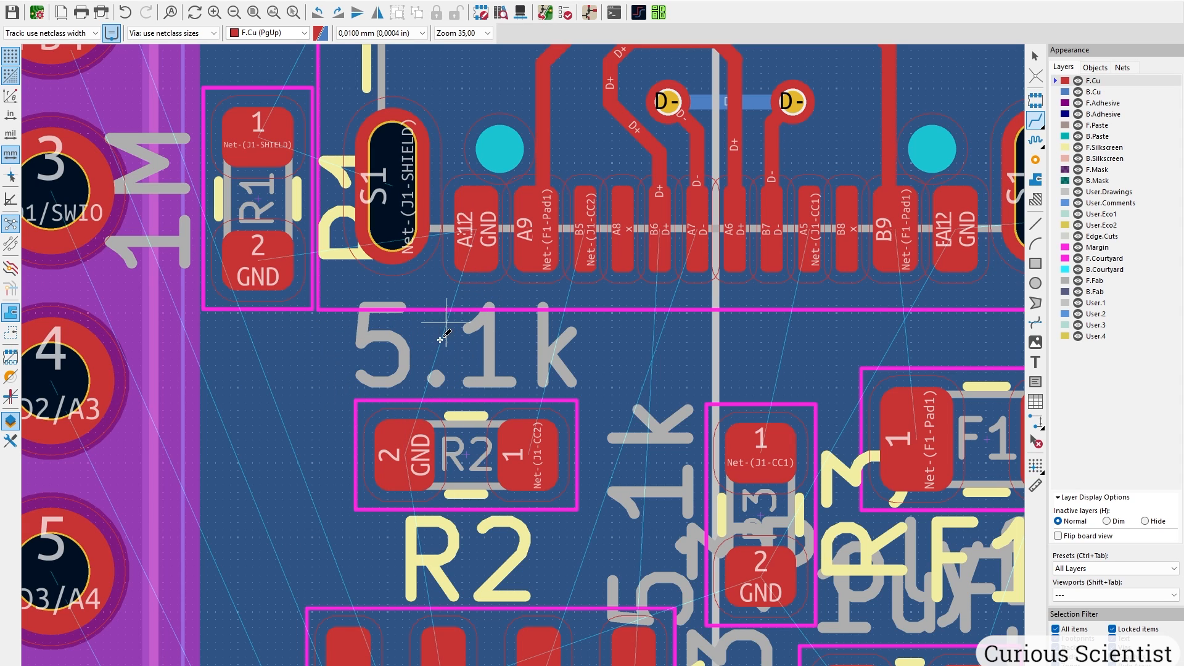
left_click(477, 230)
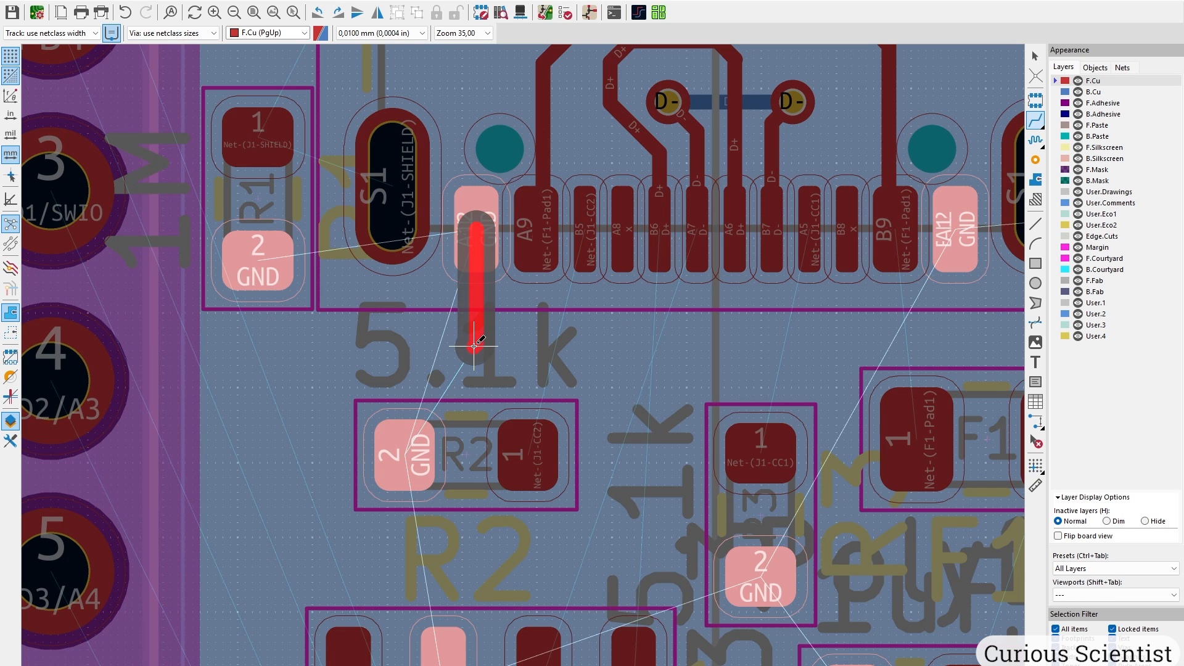
left_click(257, 267)
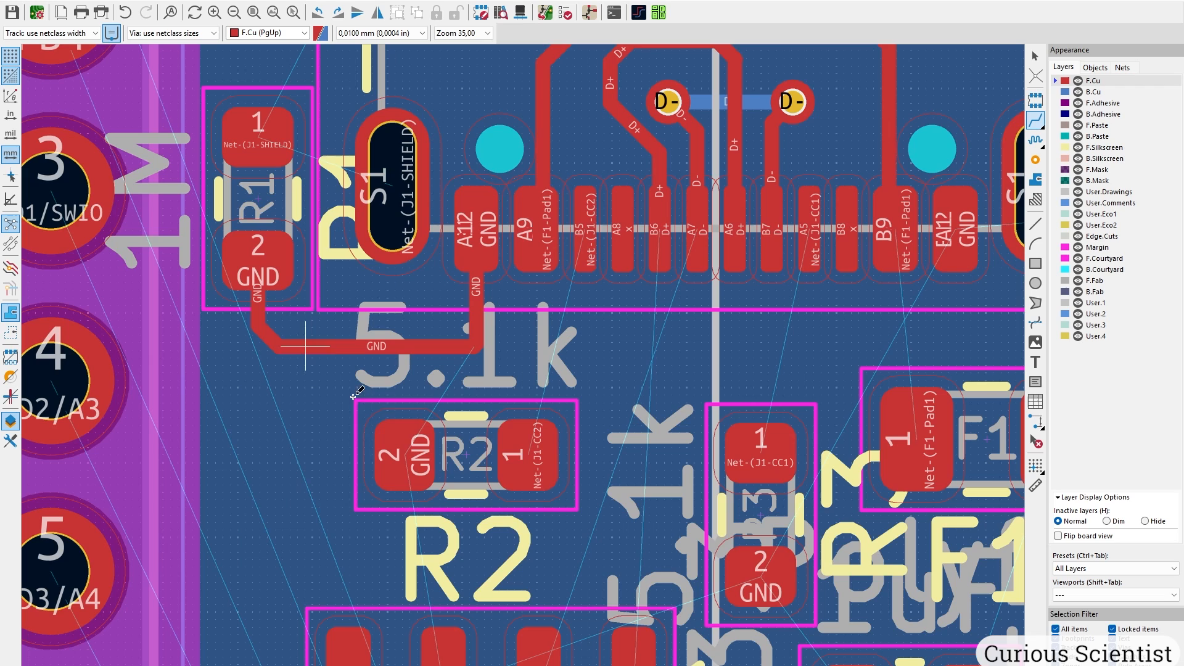
left_click(401, 449)
left_click(405, 348)
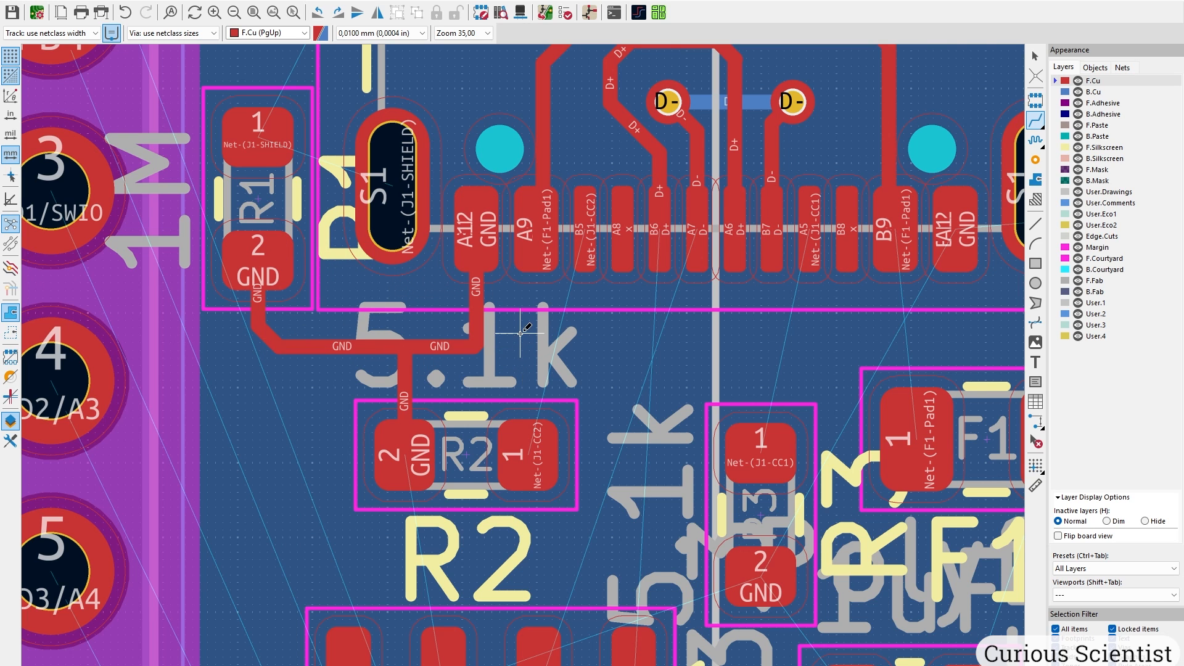
Connect R1 pad 1 to the connector's shield pad.
middle_click_drag(528, 331, 583, 568)
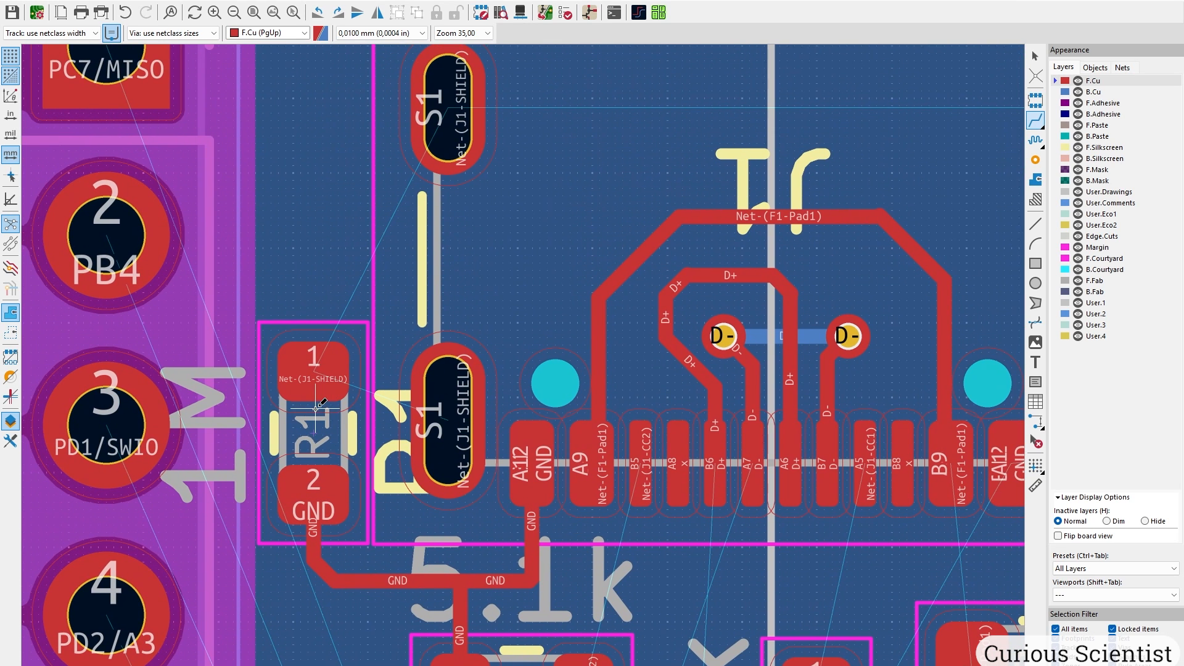
left_click(313, 367)
left_click(445, 404)
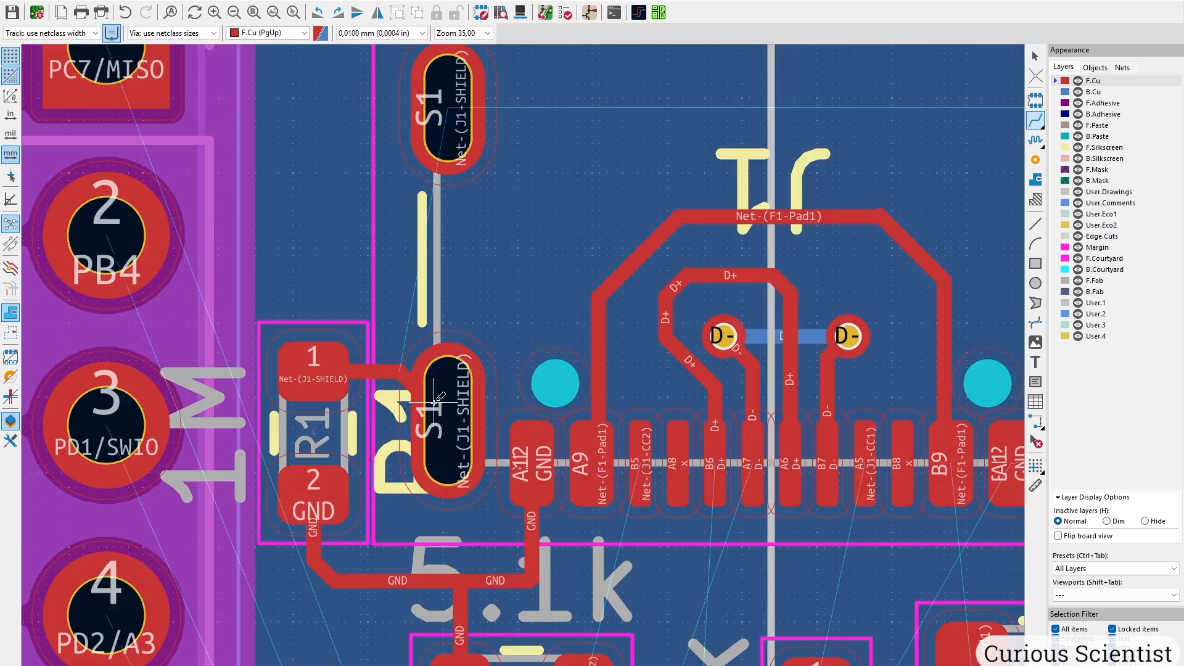
middle_click_drag(826, 141, 611, 254)
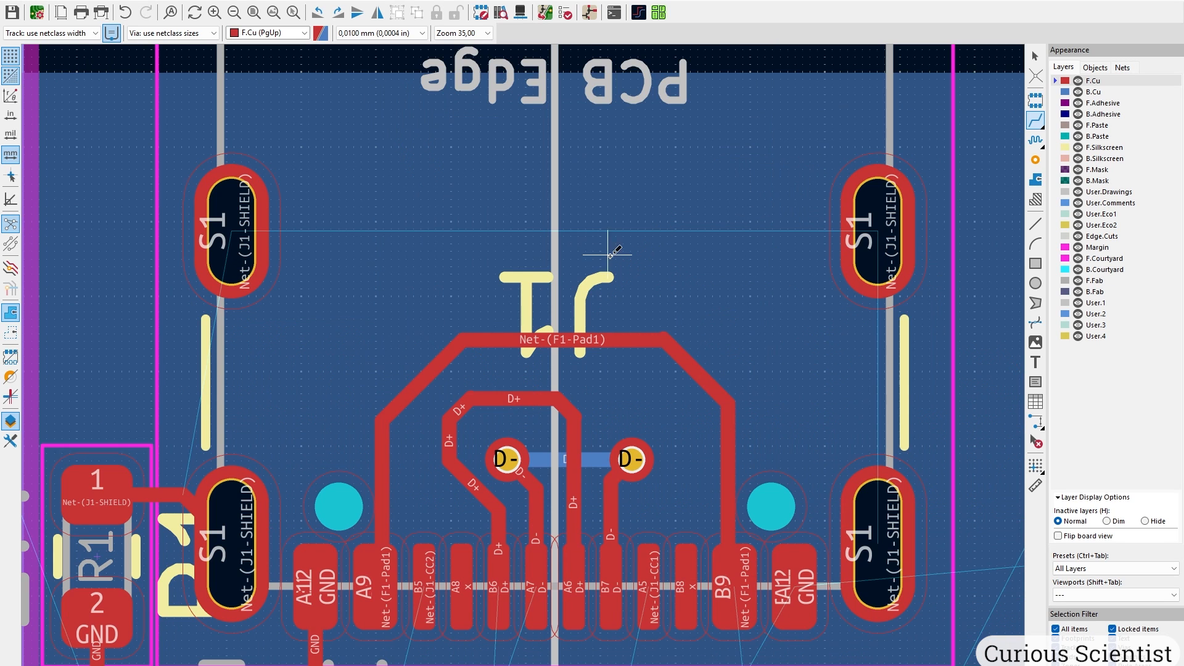
Route CC2 from J1 pin B5 to R2 pad 1, then begin the CC1 track from A5.
left_click(878, 540)
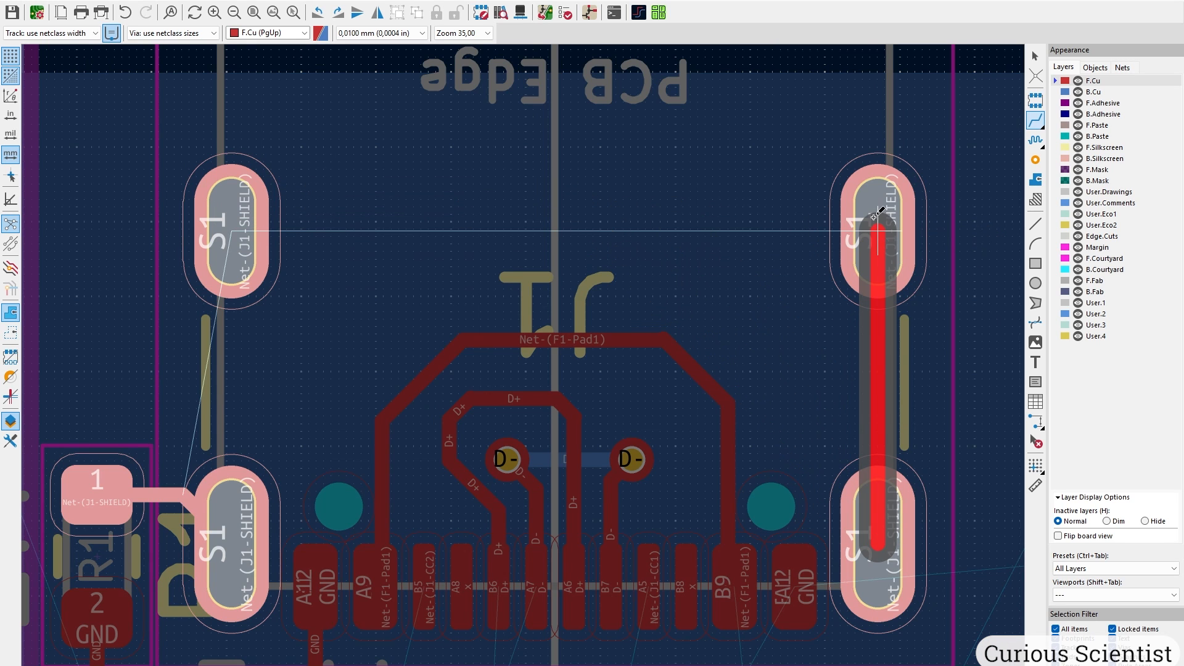
key("Escape")
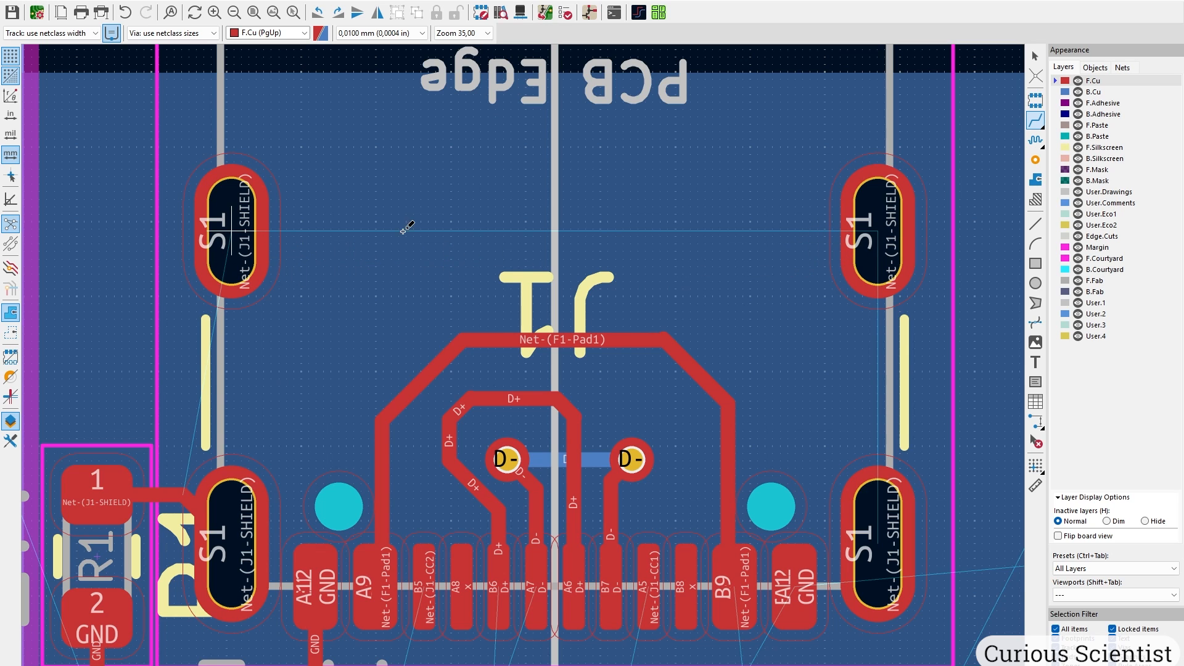
left_click(876, 232)
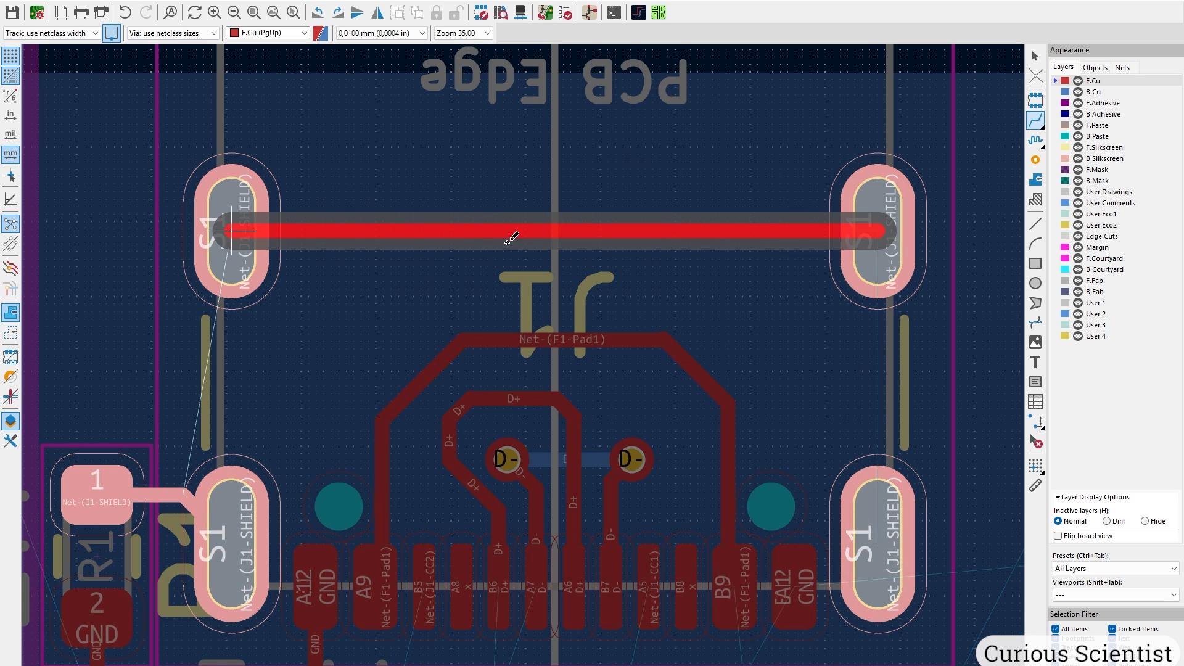
key("Escape")
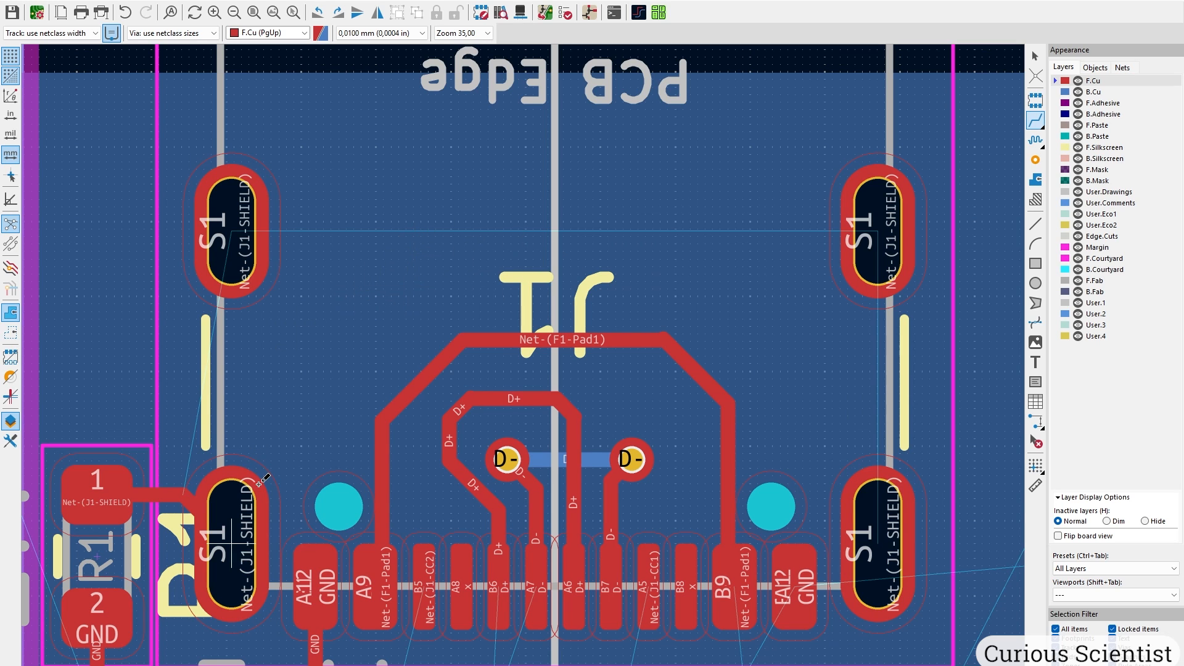
scroll(513, 370, "down", 3)
scroll(488, 173, "up", 3)
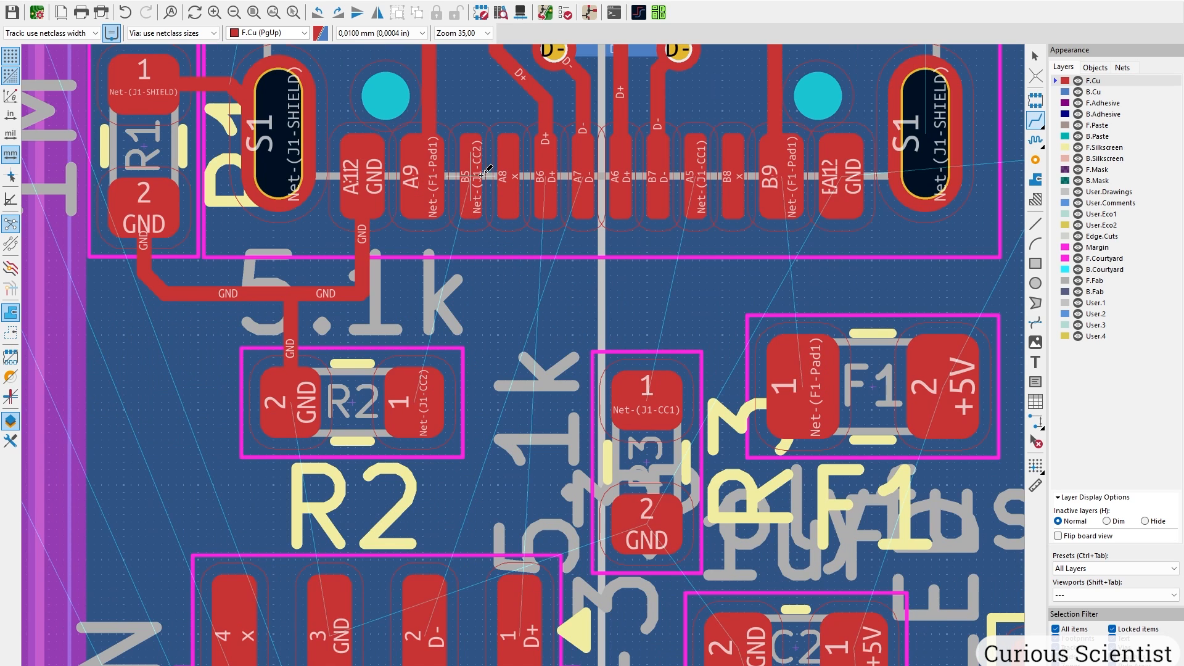
left_click(475, 154)
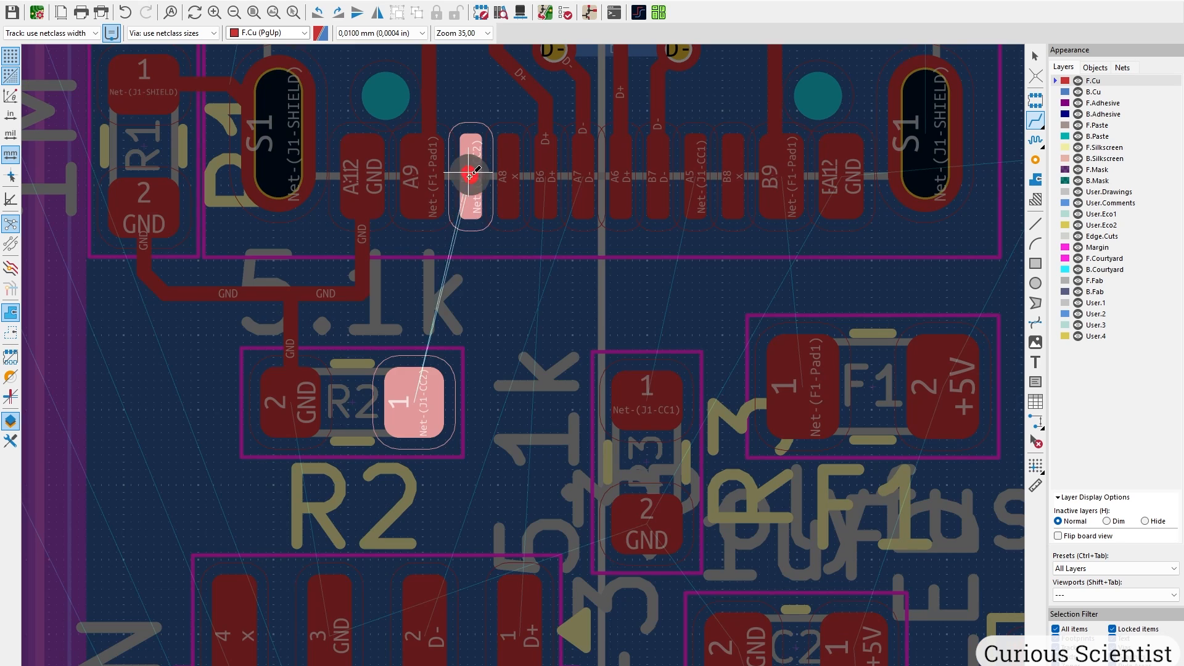
left_click(416, 400)
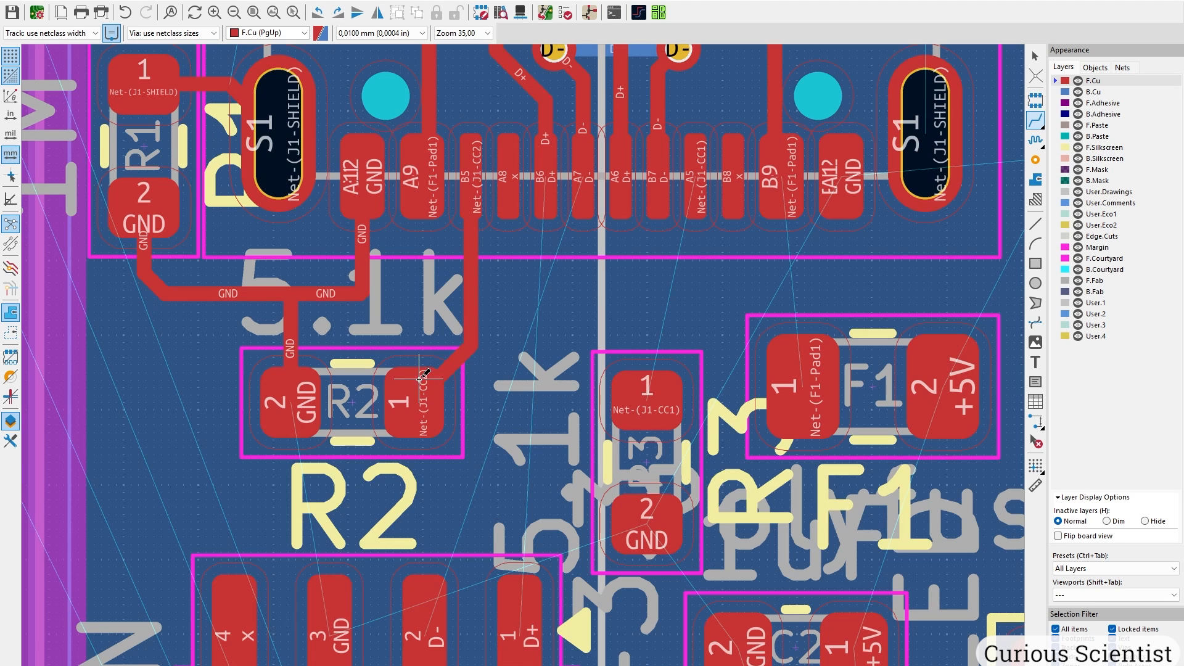
left_click(697, 173)
Route the CC1 track from connector pin A5 to R3 pad 1.
left_click(679, 367)
middle_click_drag(680, 367, 434, 332)
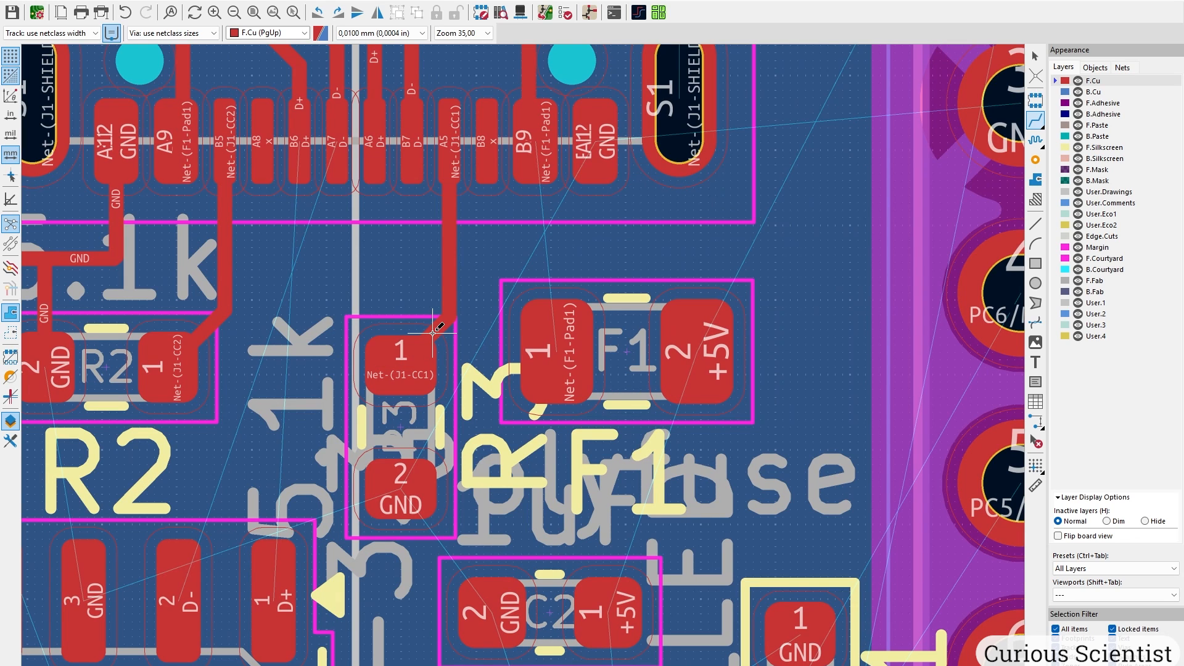
left_click(434, 332)
key("Escape")
Shift fuse F1 slightly right and move R3 up just above its old spot.
left_click(621, 298)
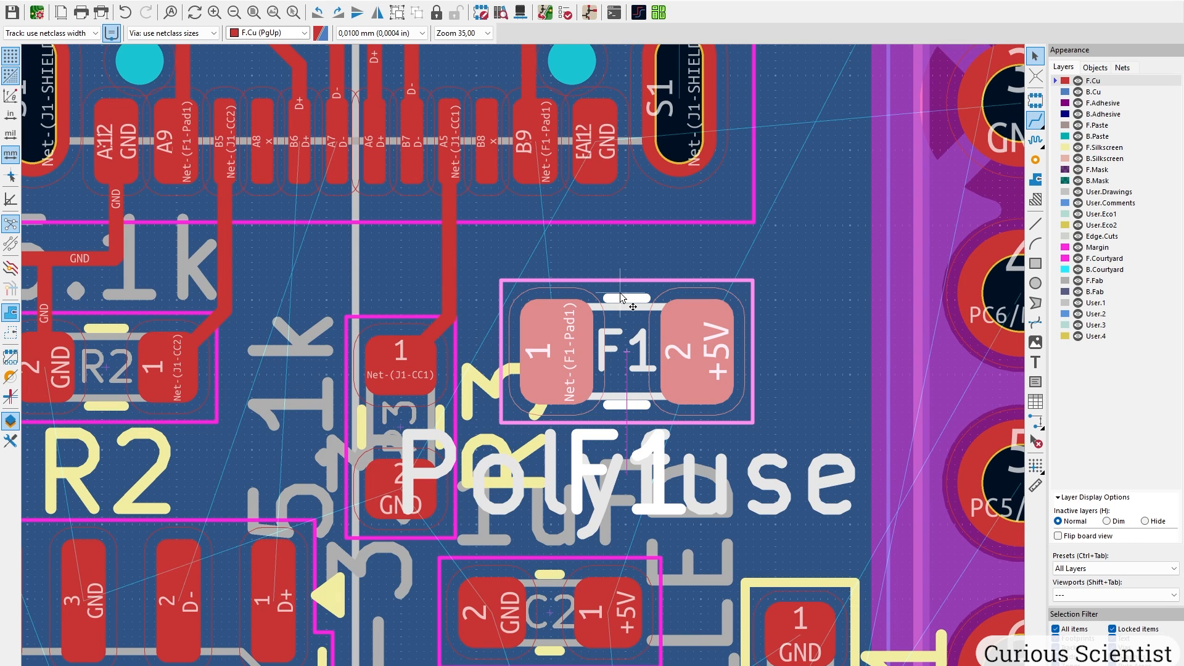
left_click_drag(627, 356, 651, 356)
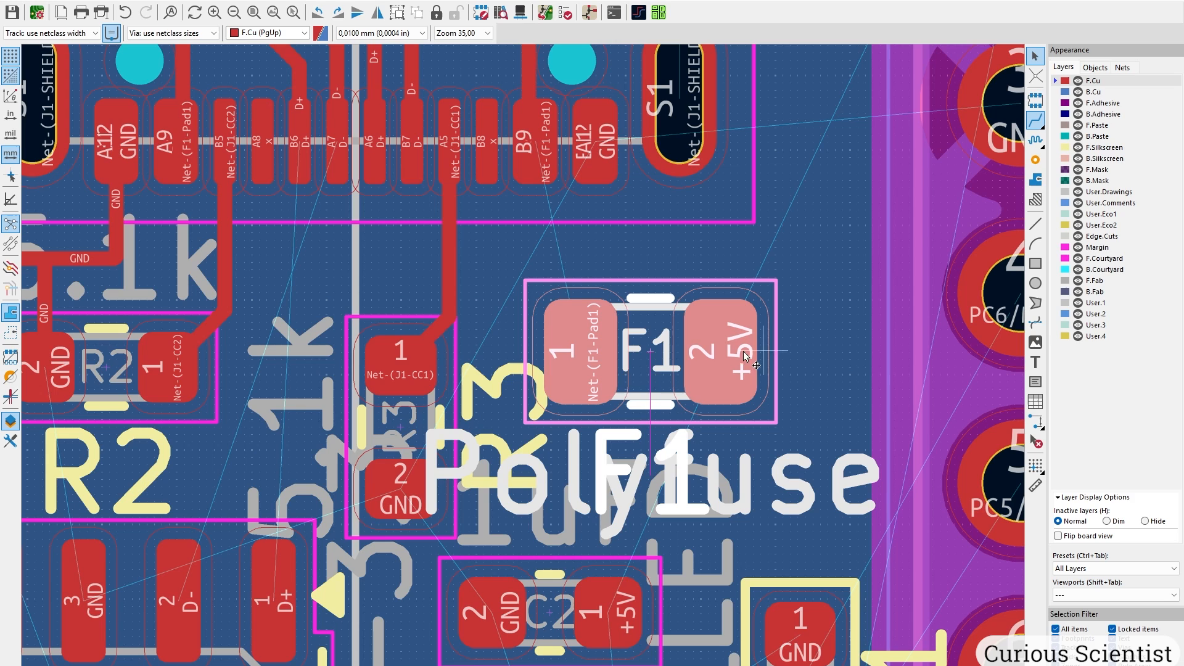
left_click(454, 367)
key("m")
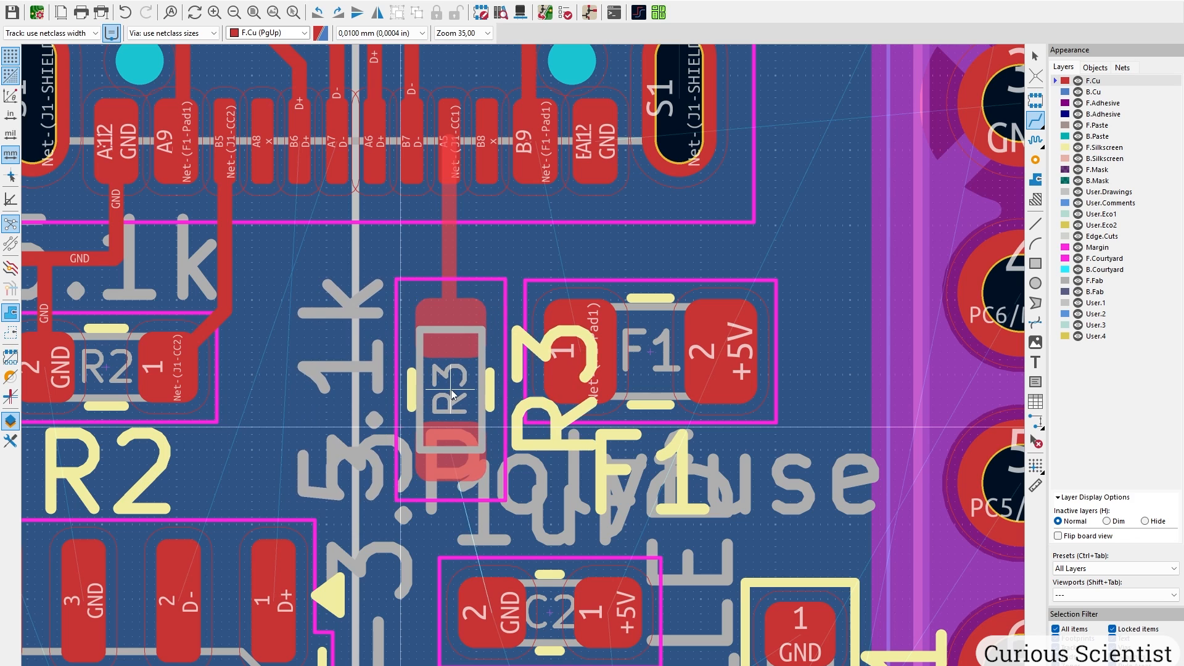
left_click(452, 396)
middle_click_drag(350, 481, 462, 413)
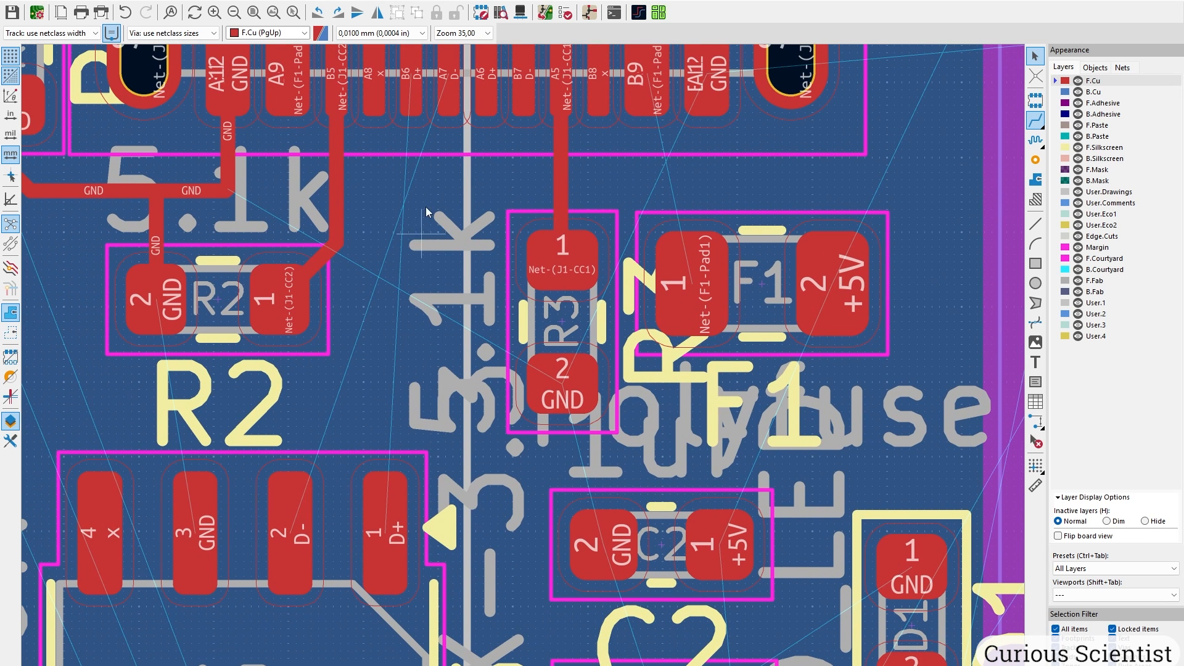
middle_click_drag(426, 158, 378, 419)
middle_click_drag(363, 526, 235, 127)
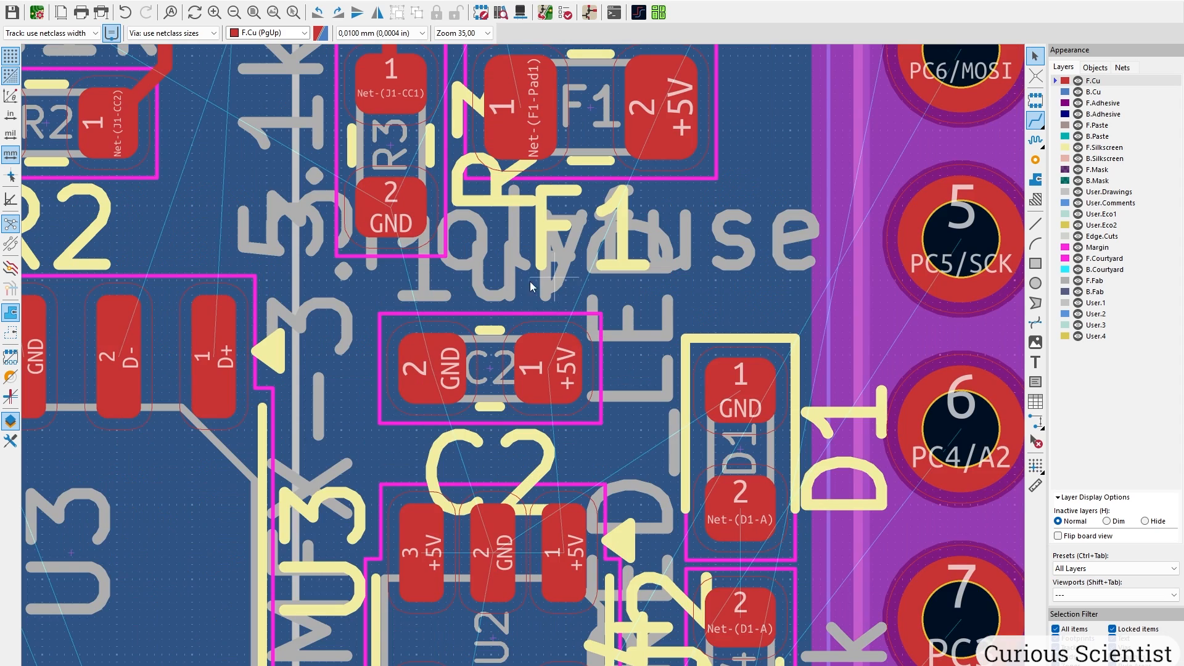
middle_click_drag(578, 201, 632, 570)
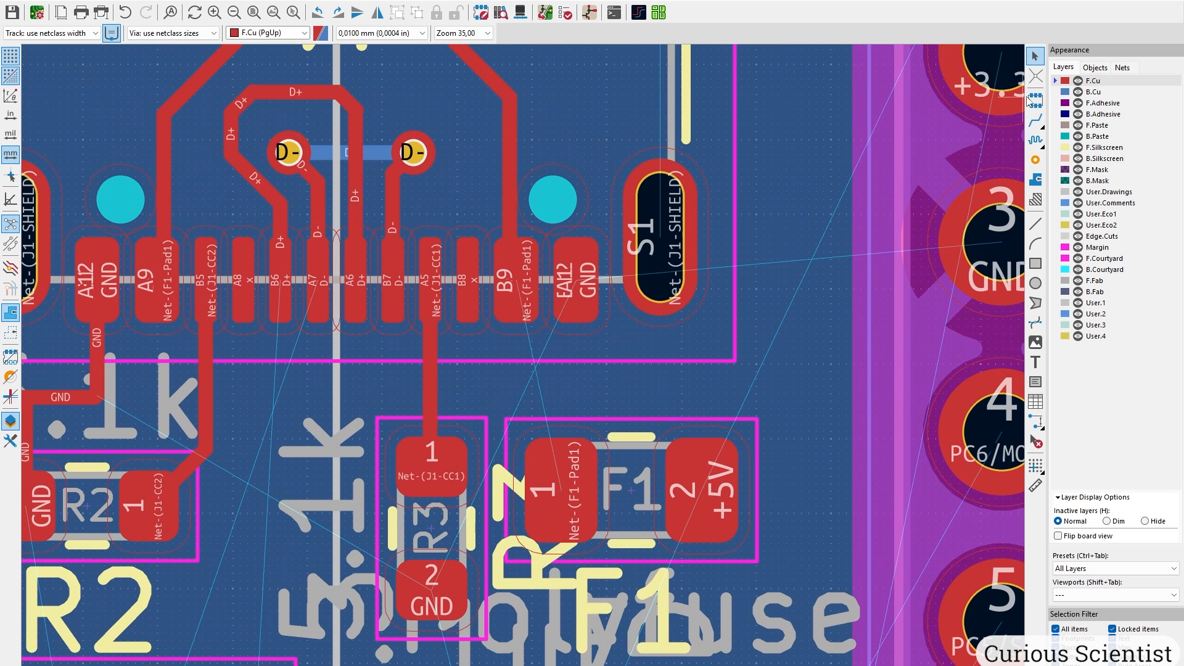
Route a track from J1 pin B9 to fuse F1 pad 1.
left_click(1040, 121)
left_click(518, 282)
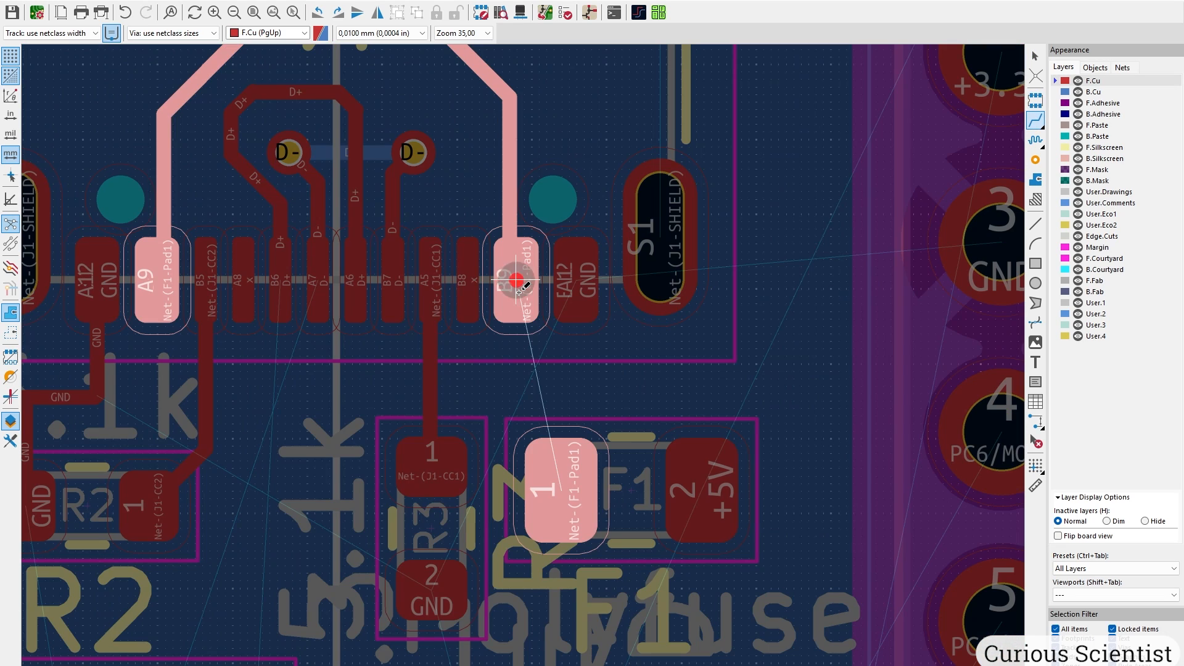
left_click(537, 464)
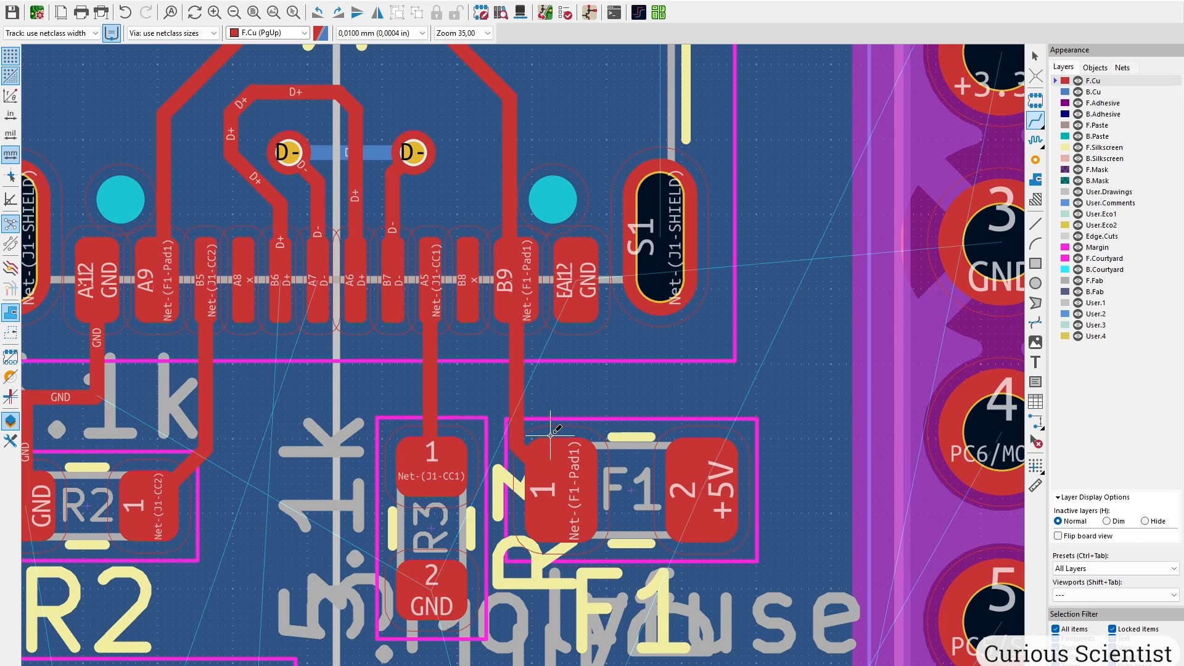
Run a +5V track with one corner from F1 pad 2 to header pin 1.
middle_click_drag(562, 434, 269, 520)
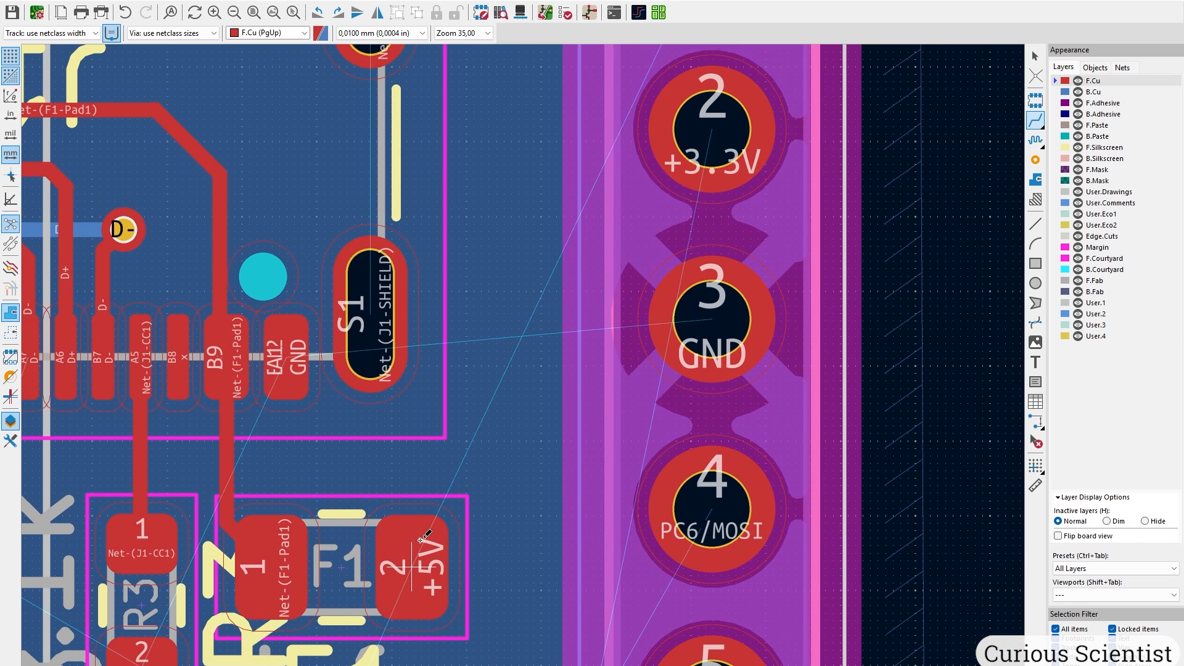
left_click(412, 566)
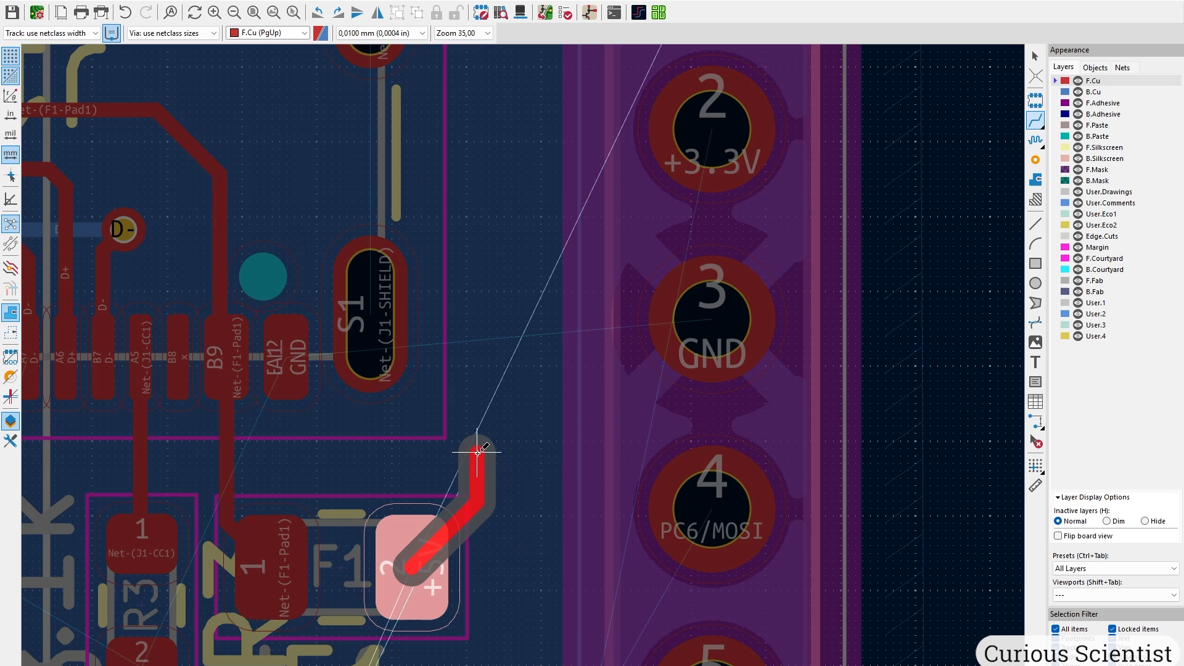
middle_click_drag(512, 102, 489, 391)
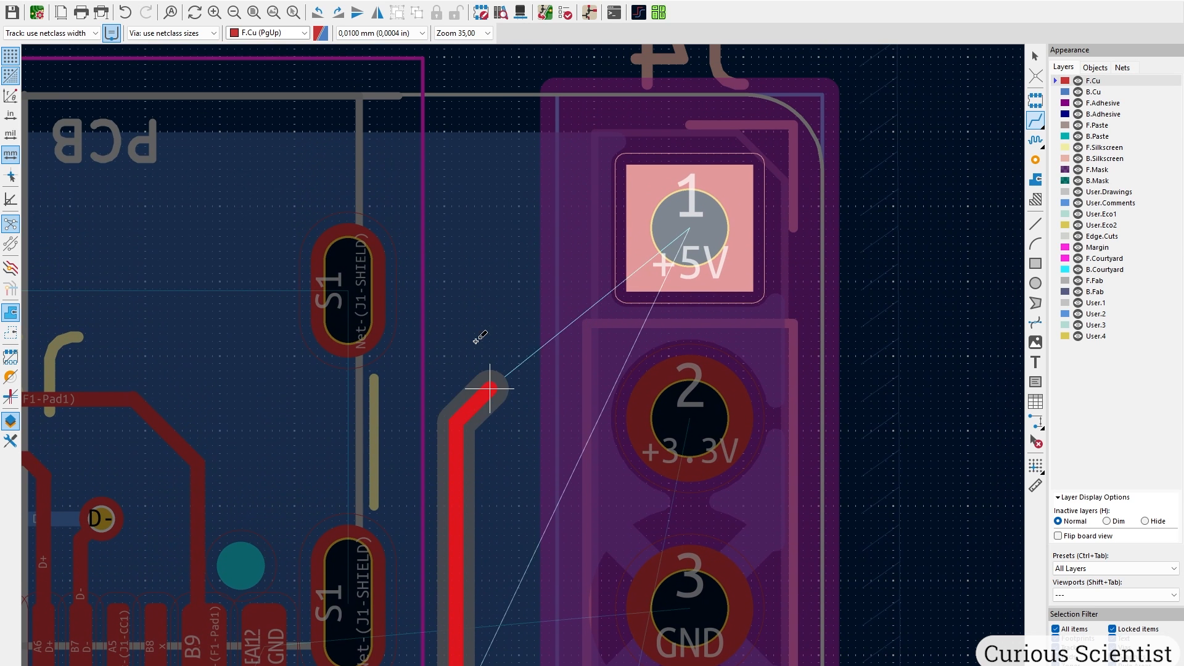
left_click(470, 253)
left_click(648, 225)
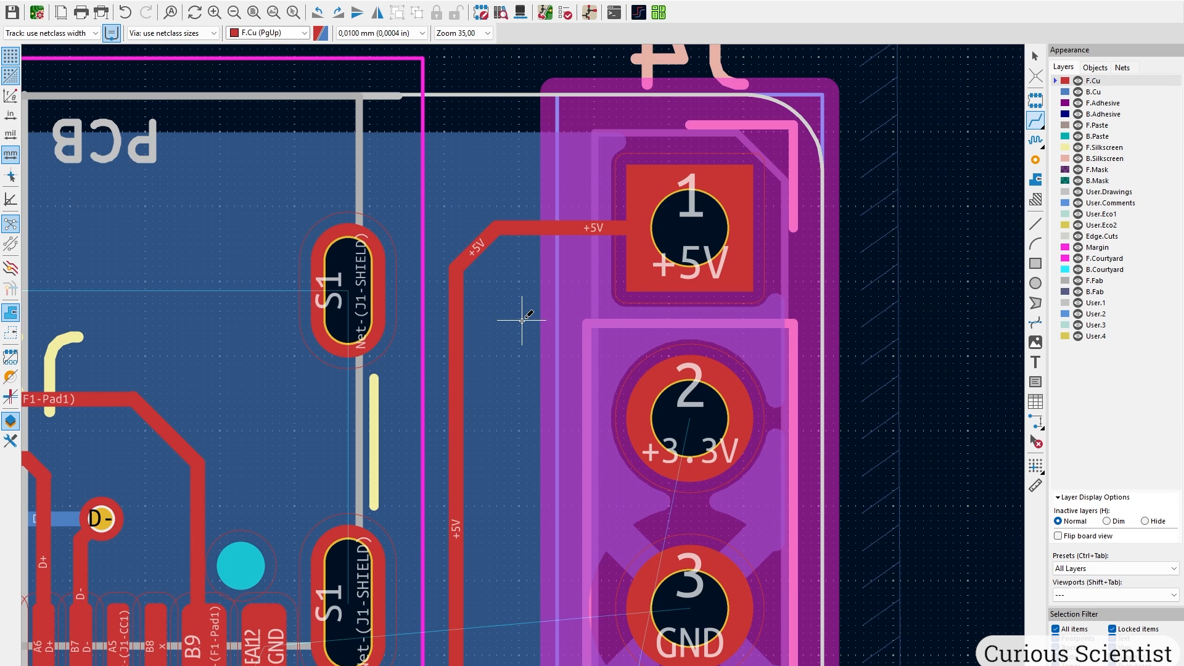
scroll(522, 318, "down", 3)
scroll(541, 417, "up", 3)
middle_click_drag(456, 533, 487, 221)
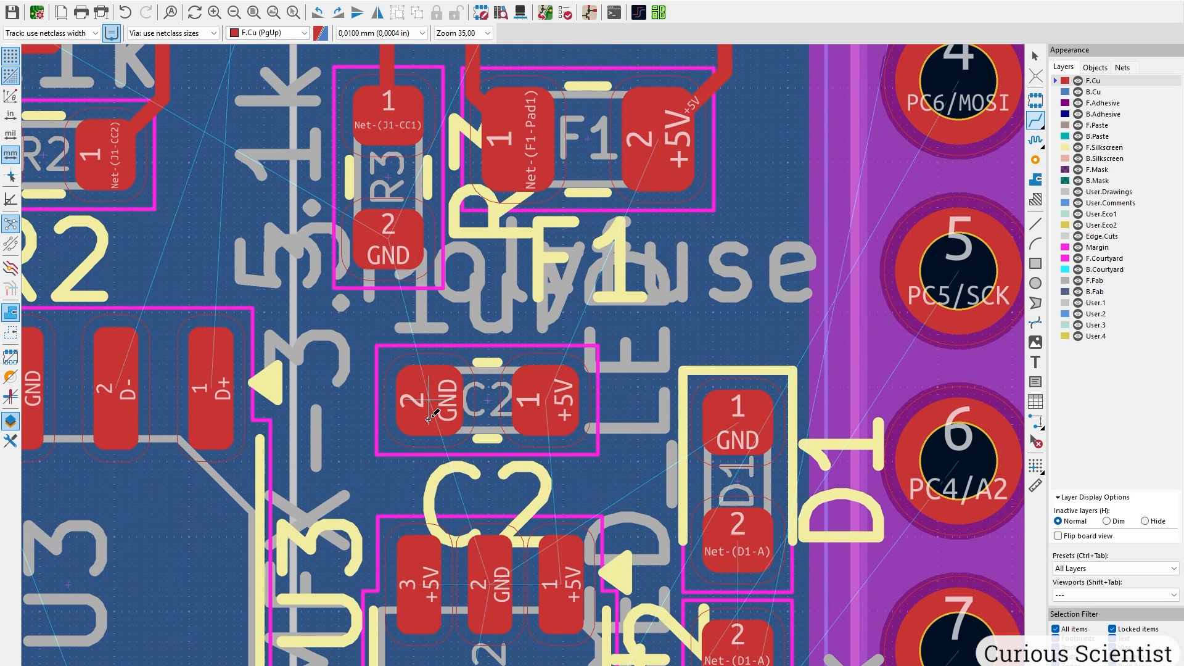
Route a +5V track from U2 pad 3, cornering below the regulator, to U2 pad 1.
scroll(469, 440, "down", 4)
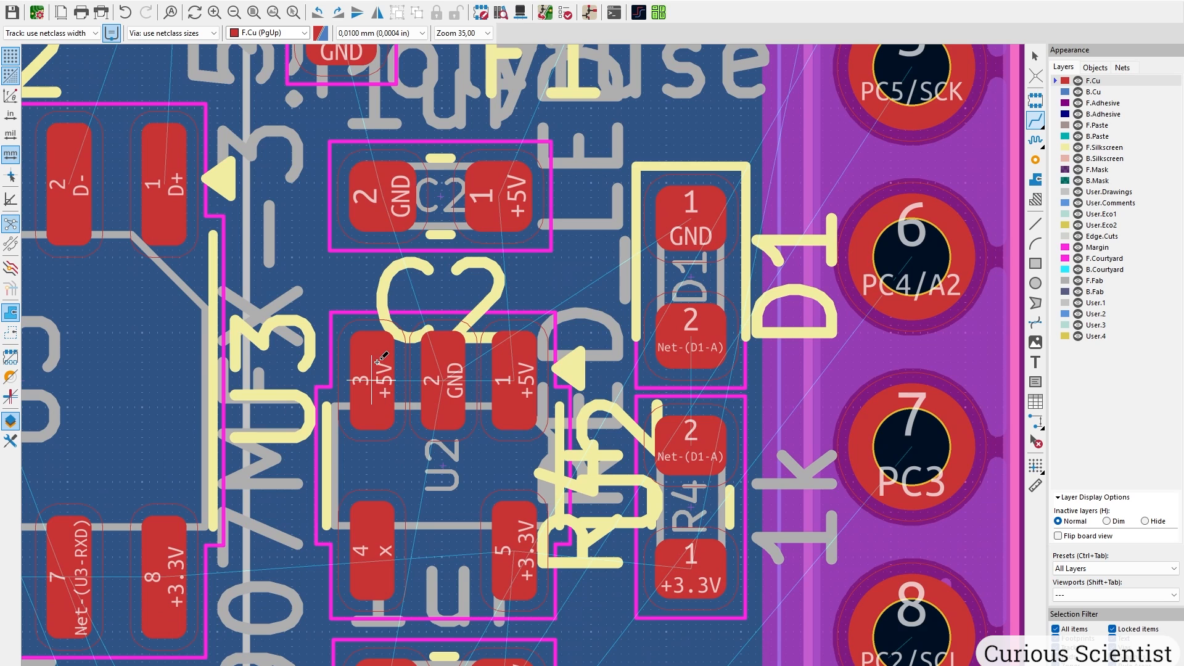
left_click(377, 377)
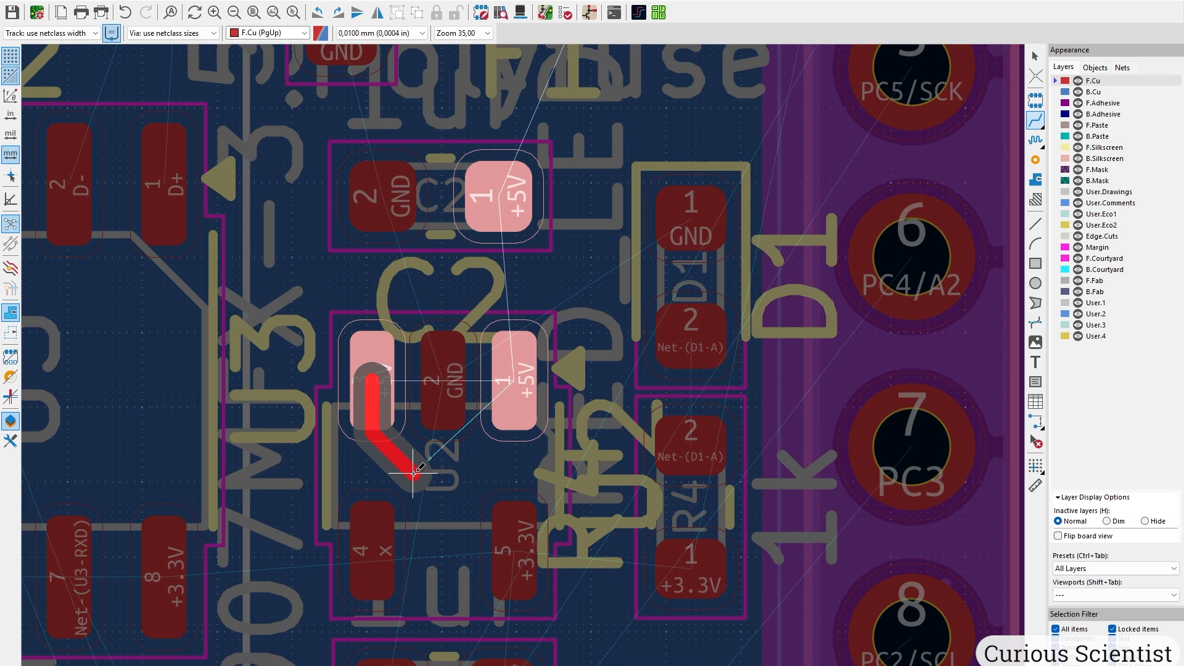
scroll(413, 474, "up", 3)
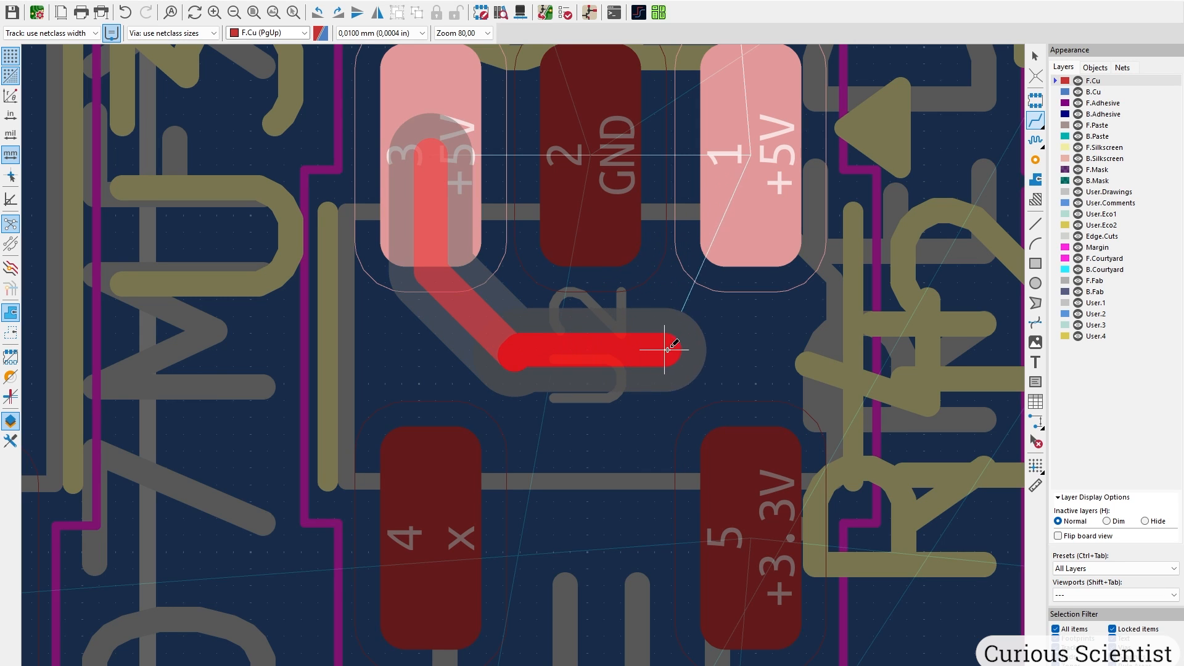
left_click(675, 352)
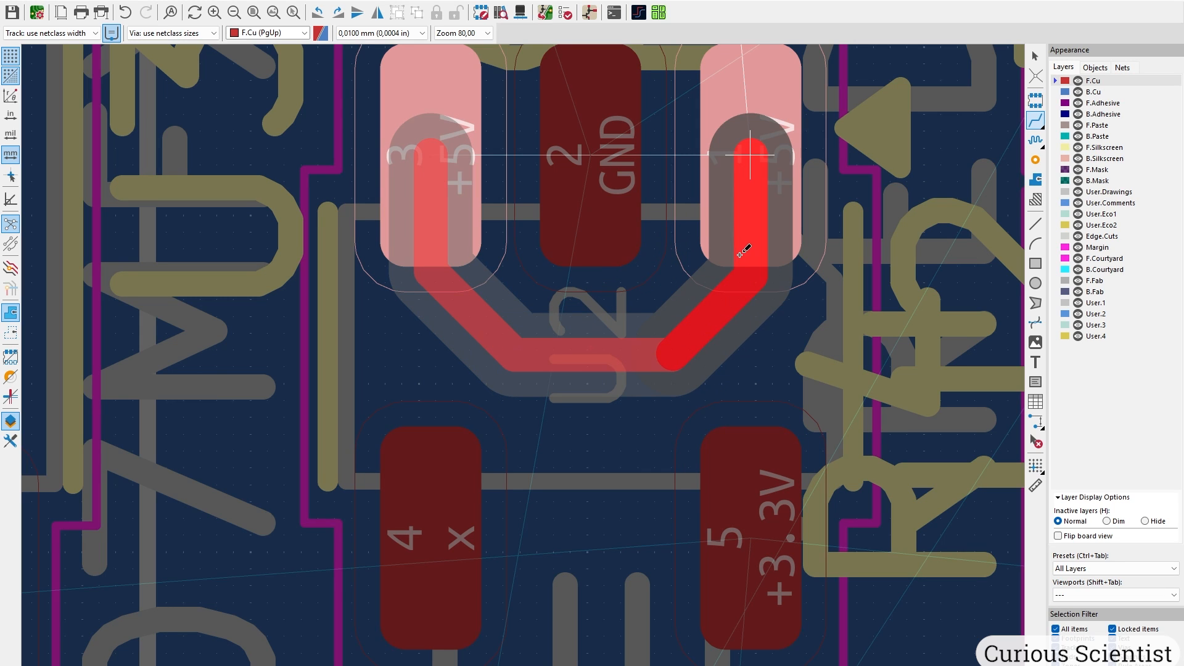
left_click(746, 235)
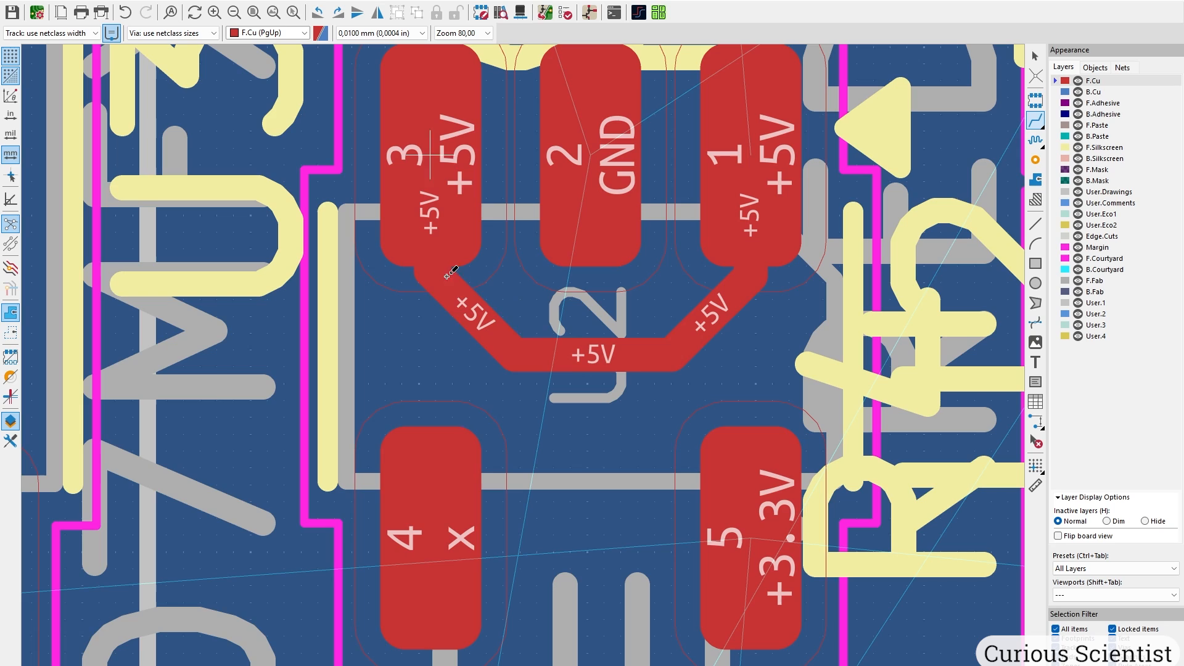
scroll(493, 166, "down", 2)
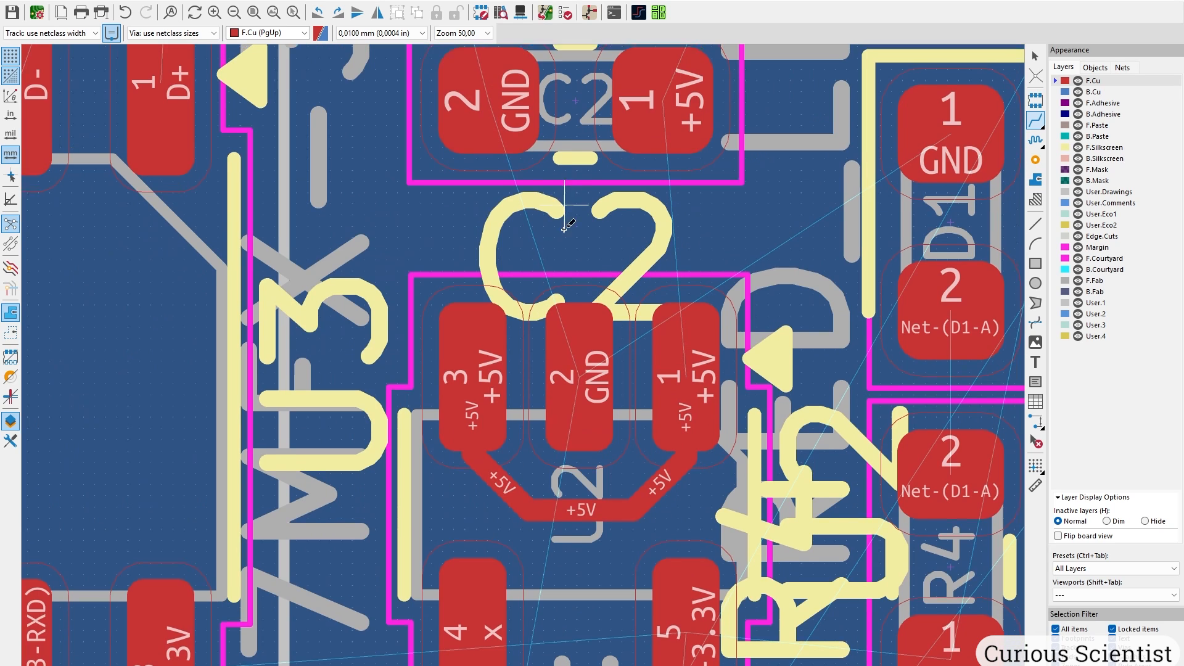
scroll(531, 222, "down", 2)
Route GND tracks from R3 pad 2 to C2 pad 2, and C2 pad 2 to U2 pad 2.
left_click(432, 132)
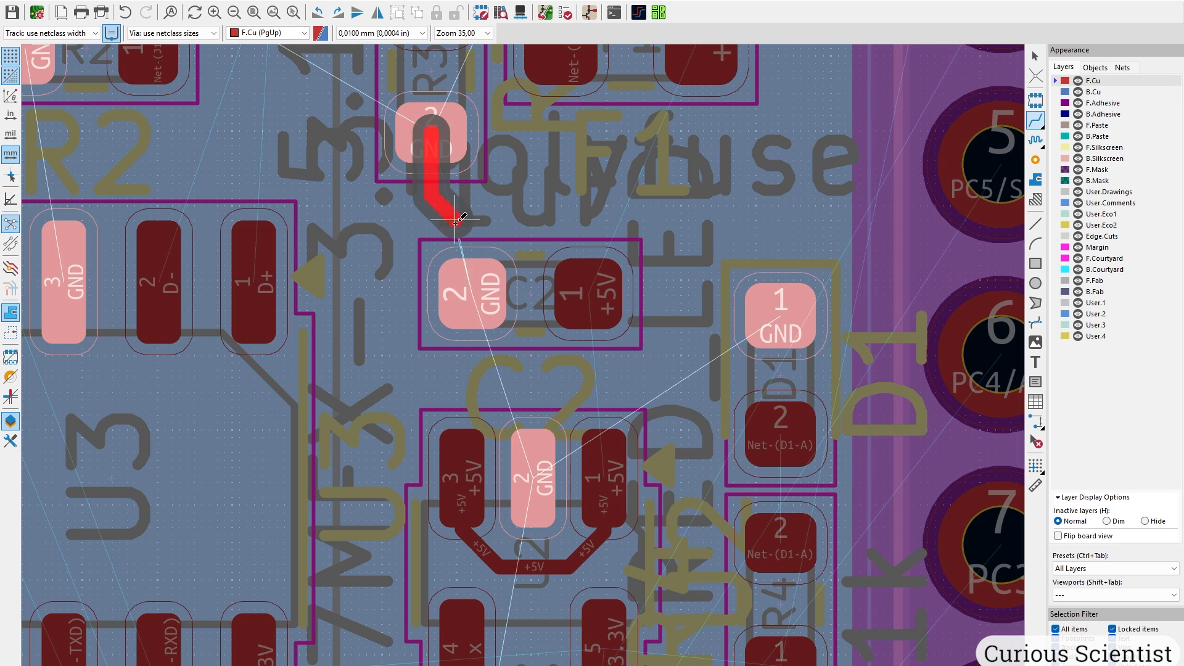
left_click(478, 303)
left_click(533, 475)
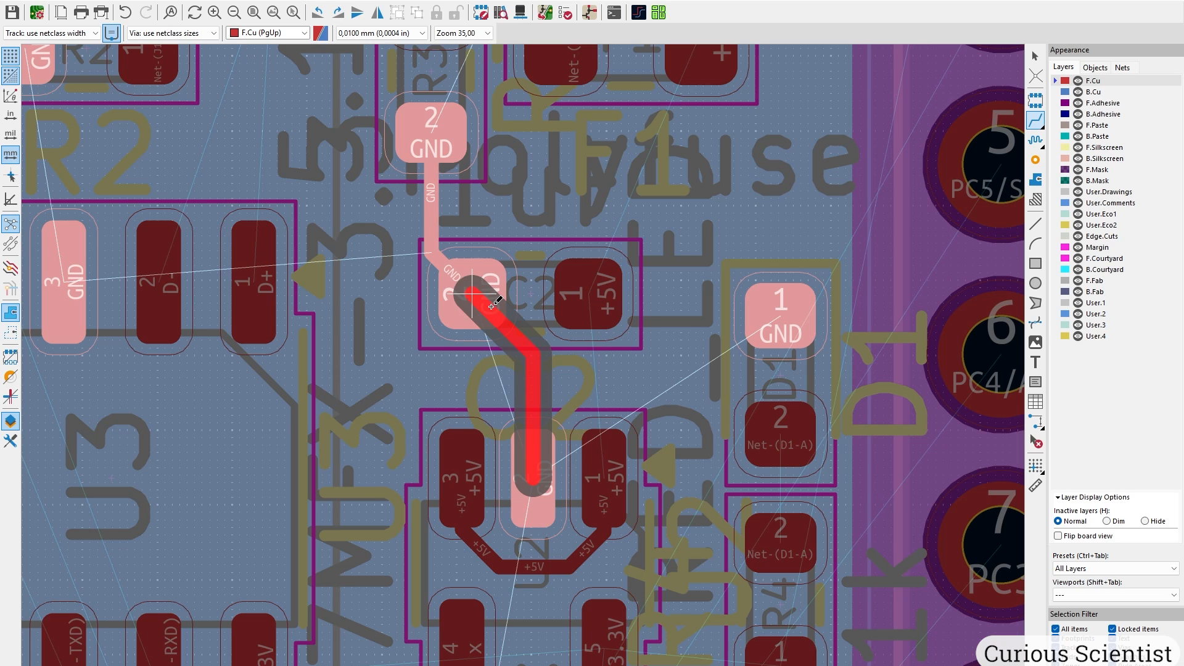
left_click(509, 319)
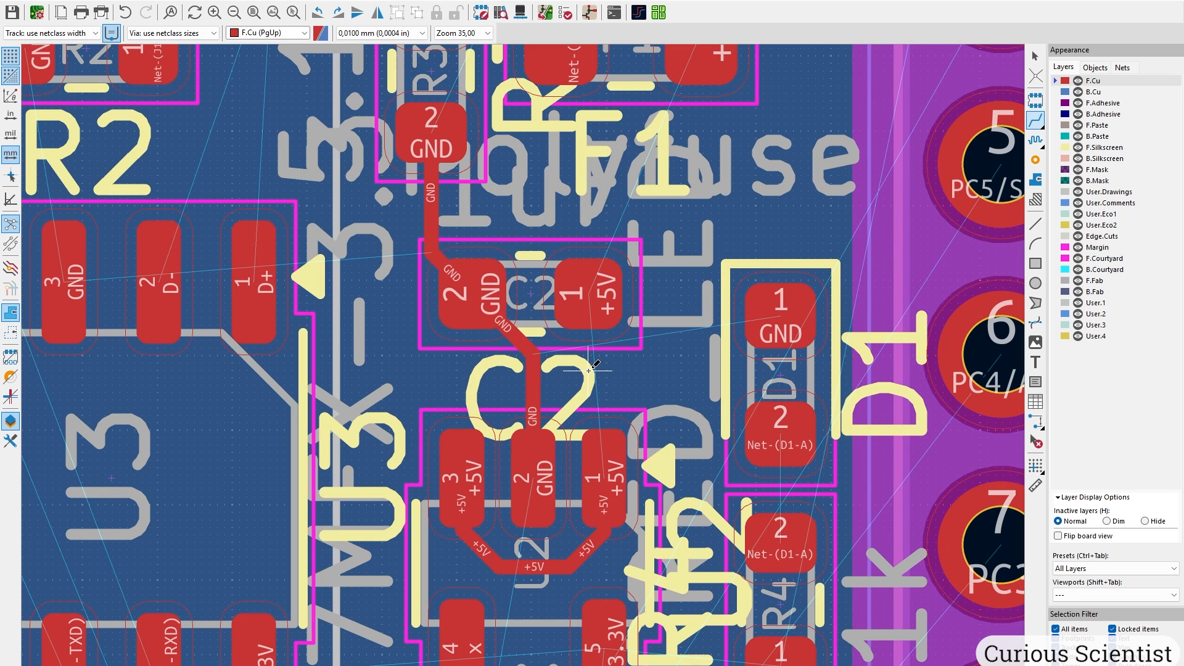
key("Escape")
Move capacitor C2 down closer to the regulator.
left_click(597, 348)
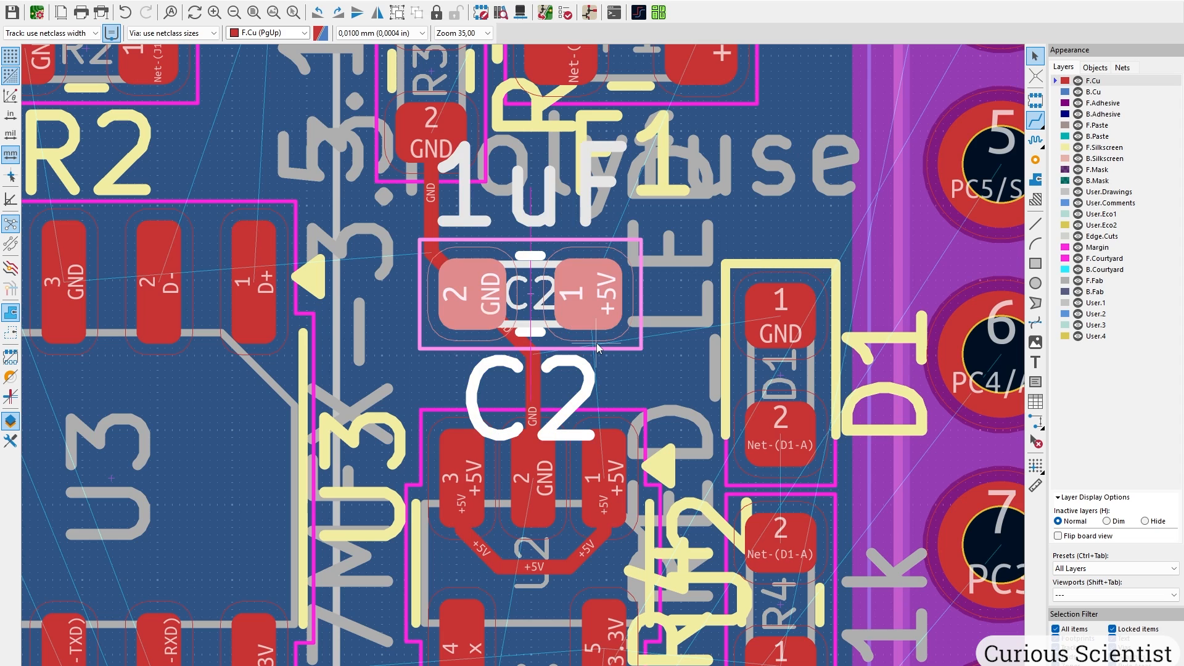
key("d")
left_click(532, 348)
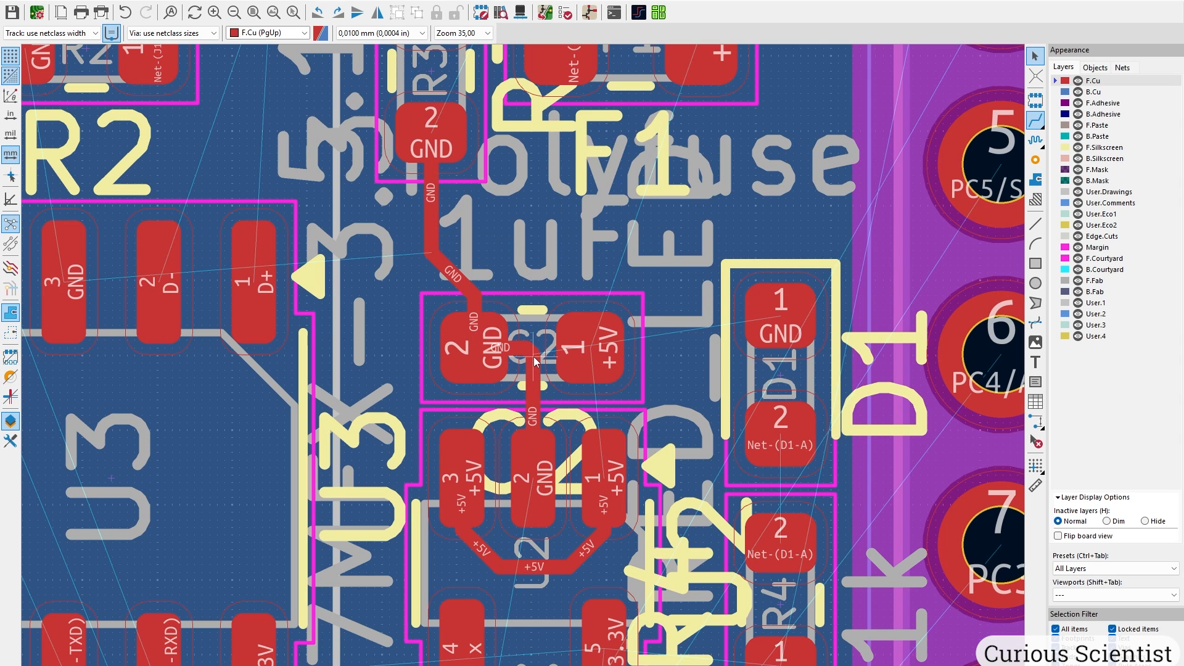
Reshape the GND track segment near C2 into a single diagonal run.
left_click(534, 357)
left_click(580, 390)
scroll(529, 349, "up", 2)
key("d")
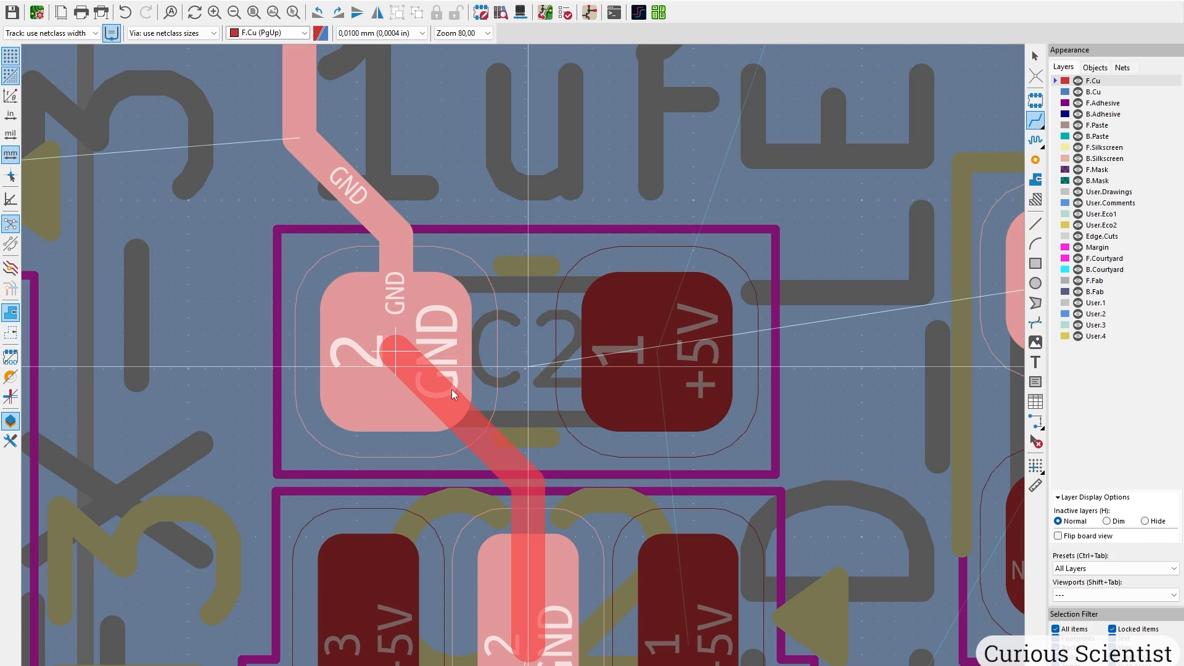
left_click(451, 390)
scroll(525, 398, "down", 3)
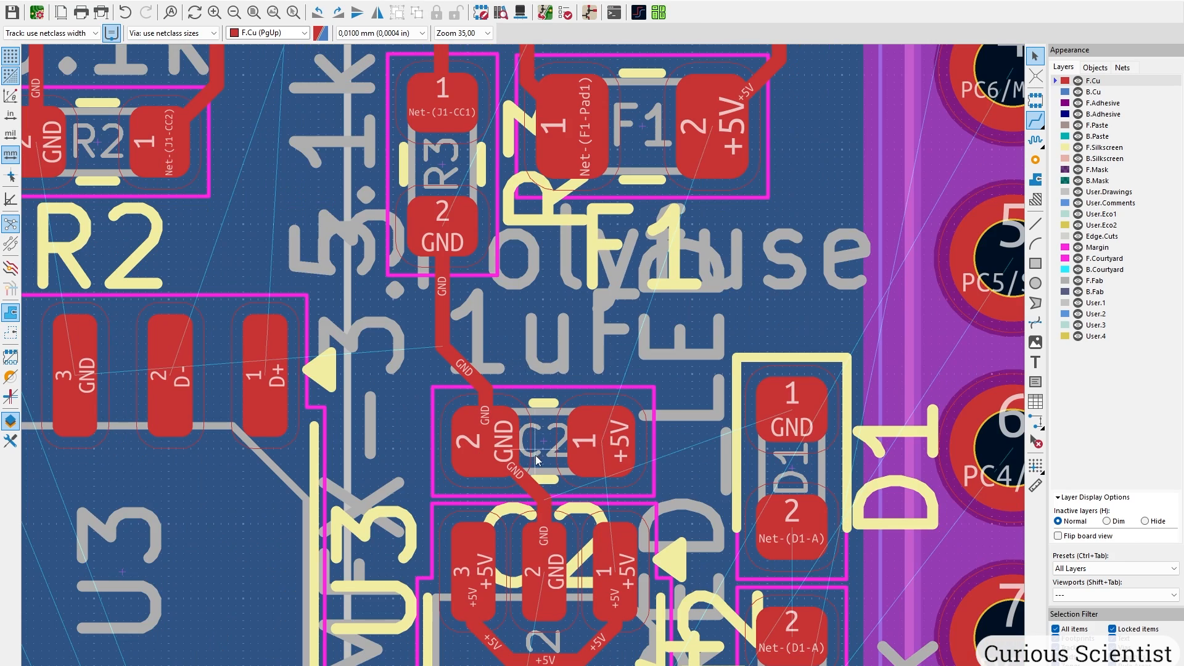
middle_click_drag(535, 455, 511, 161)
Move C2 and U2 up, delete the stub on C2 pad 2, and place C3 under U2.
scroll(511, 161, "down", 2)
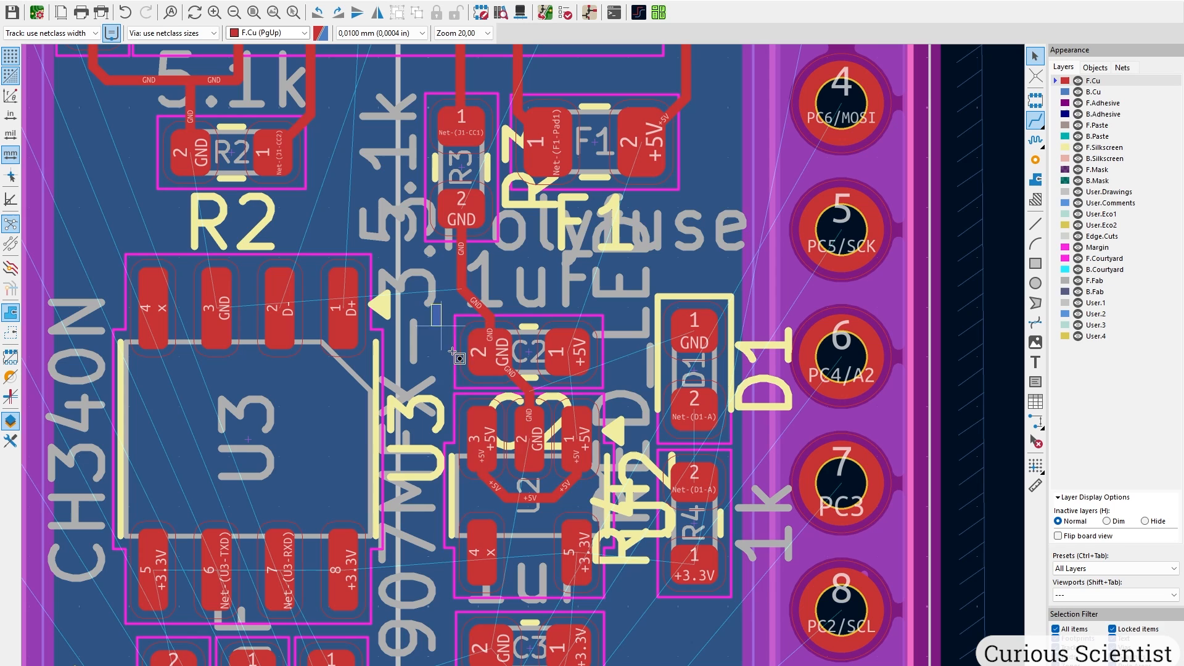
left_click_drag(431, 304, 624, 599)
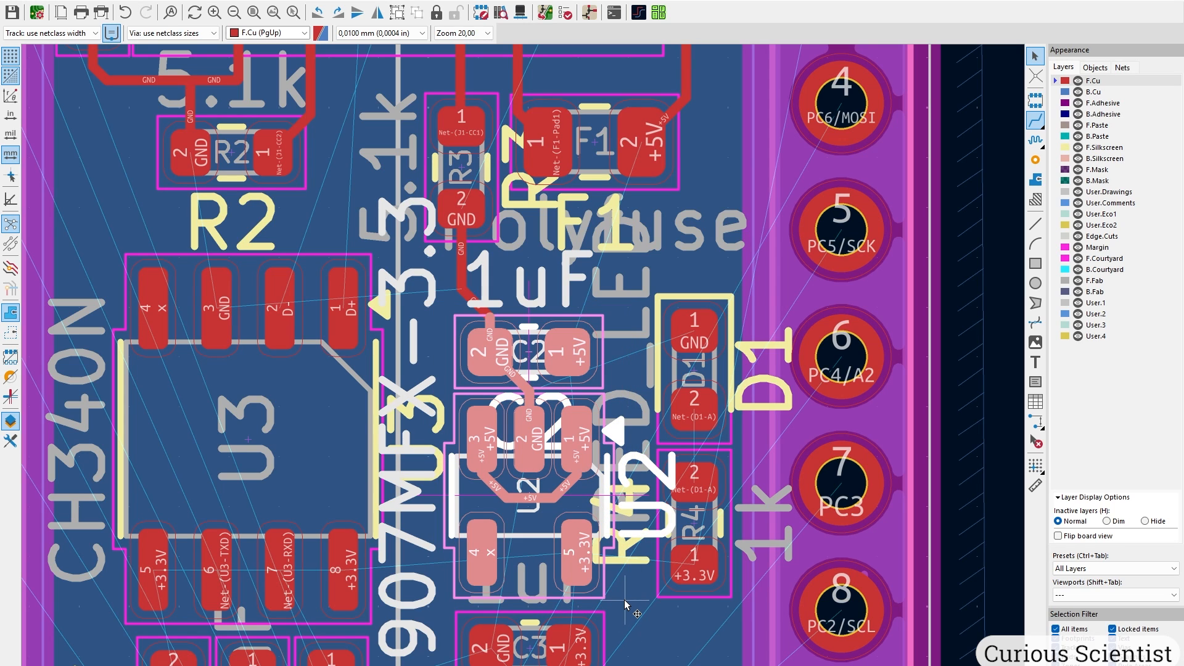
left_click_drag(469, 350, 468, 306)
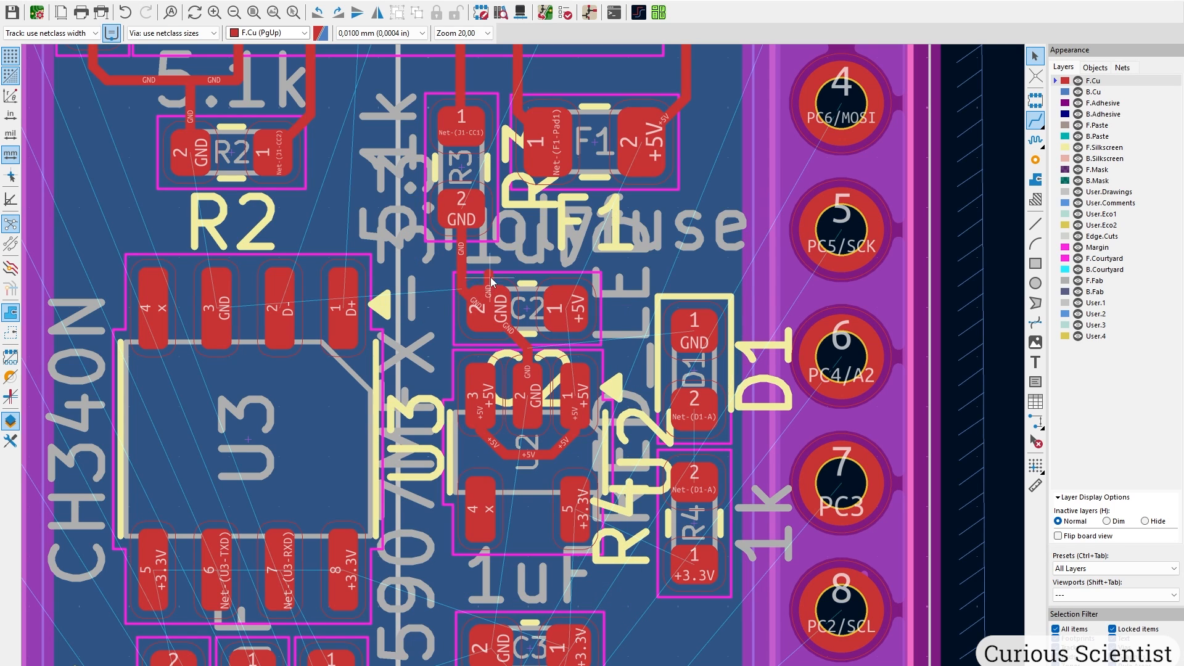
key("Delete")
scroll(545, 488, "down", 5)
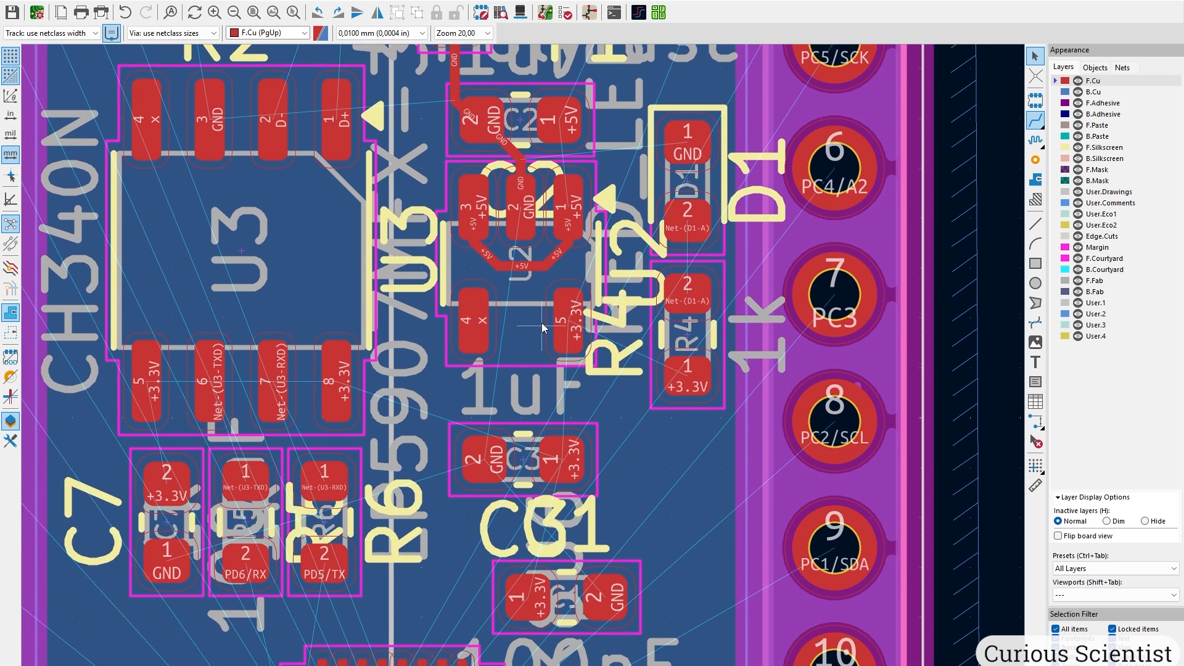
left_click(562, 458)
left_click_drag(563, 458, 563, 406)
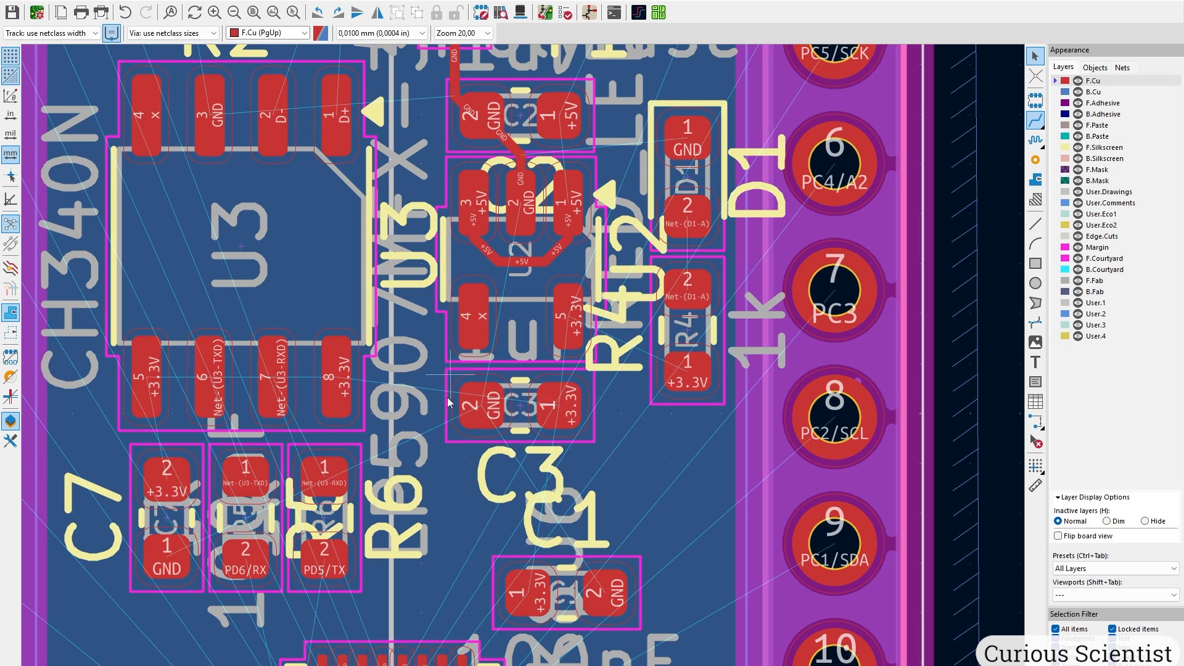
Delete the D+ track segment leaving J1 pad B6.
scroll(407, 247, "up", 3)
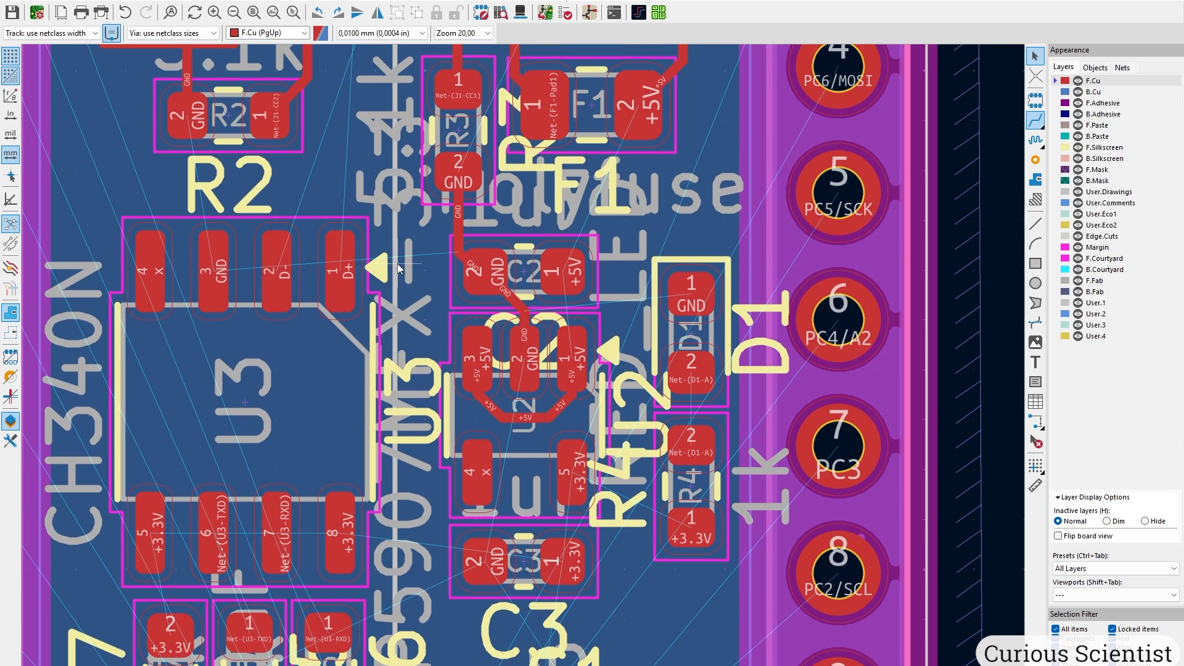
middle_click_drag(397, 264, 519, 530)
scroll(518, 524, "up", 2)
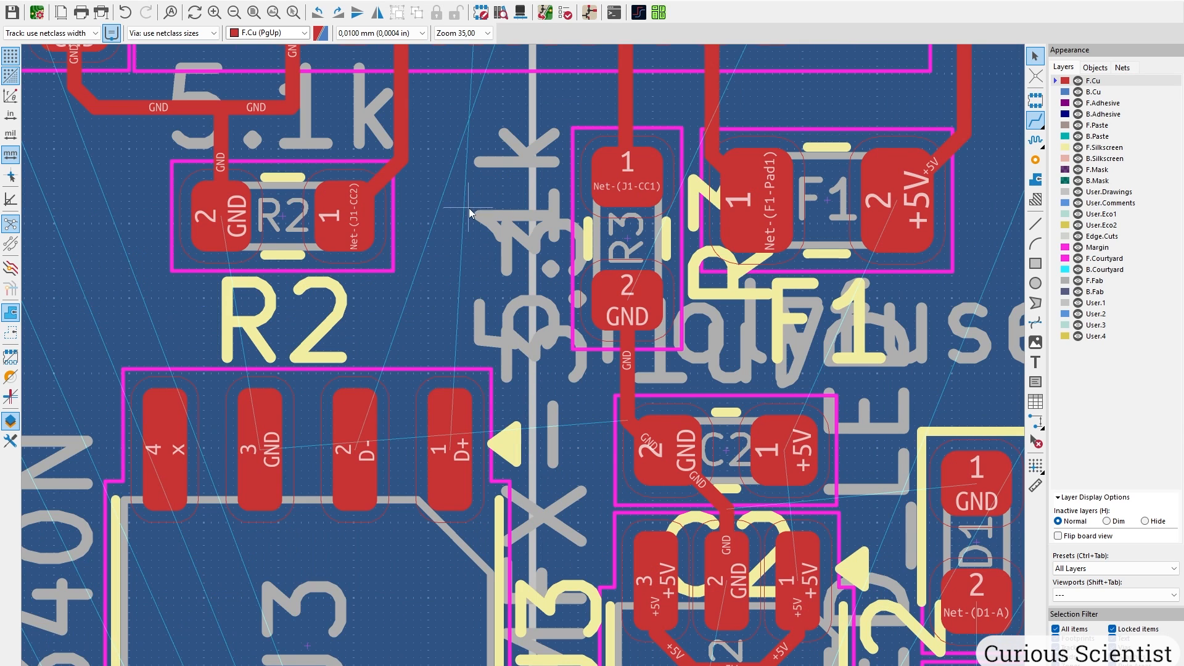
middle_click_drag(469, 208, 392, 353)
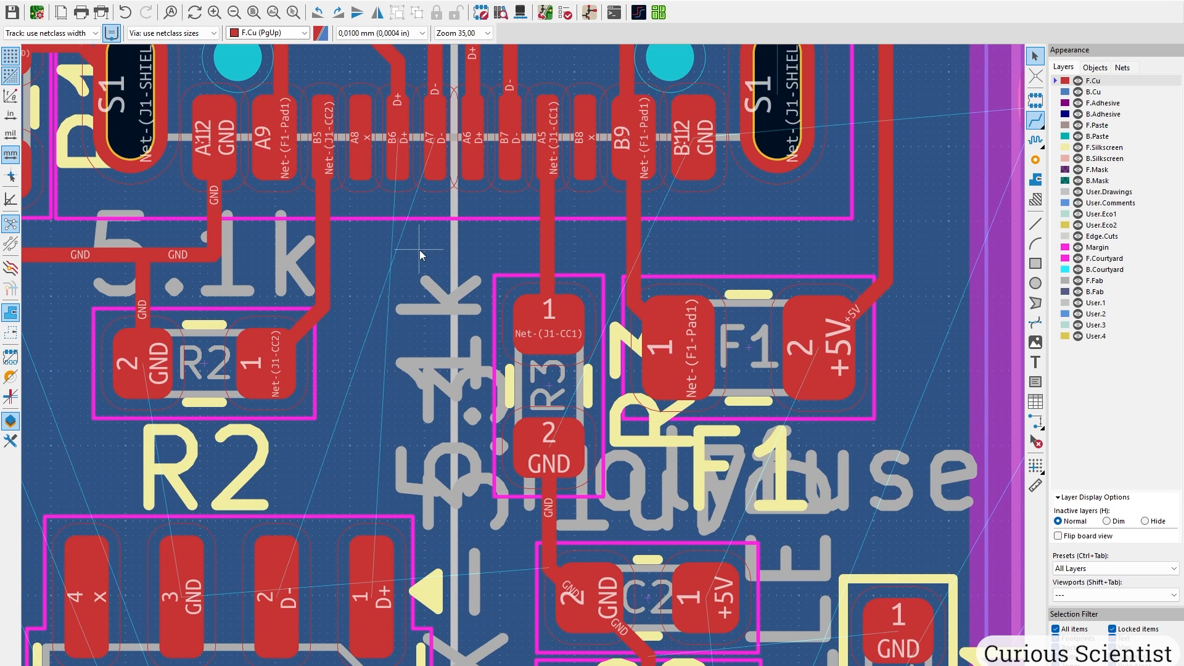
middle_click_drag(424, 294, 434, 508)
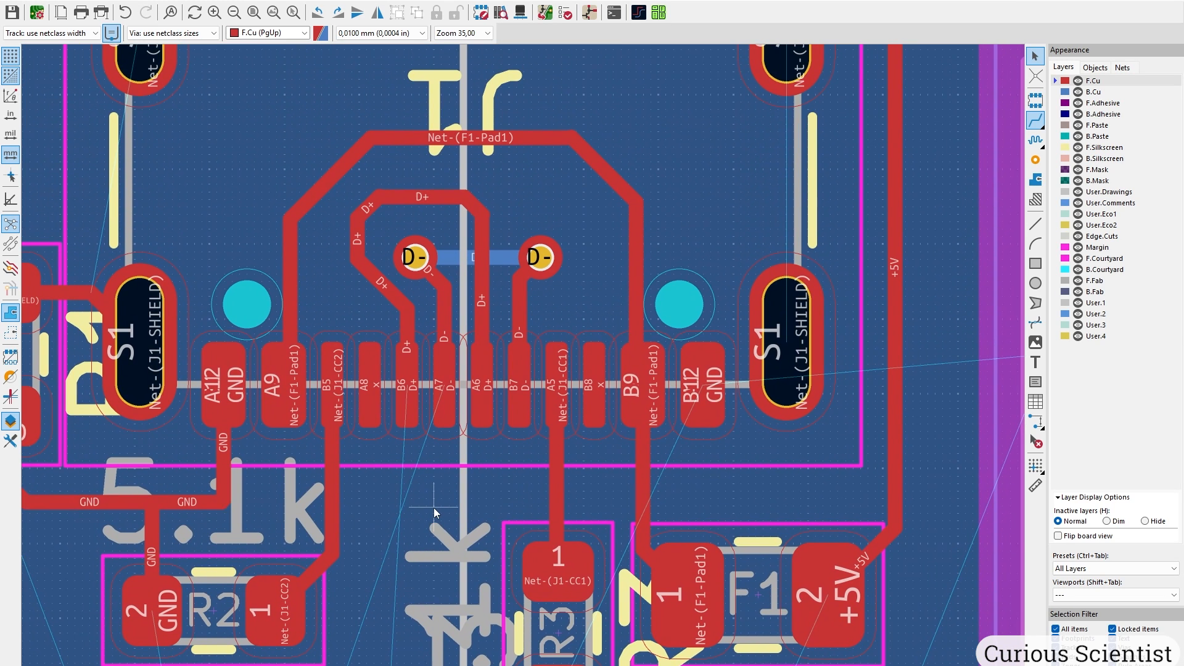
left_click(409, 381)
key("Delete")
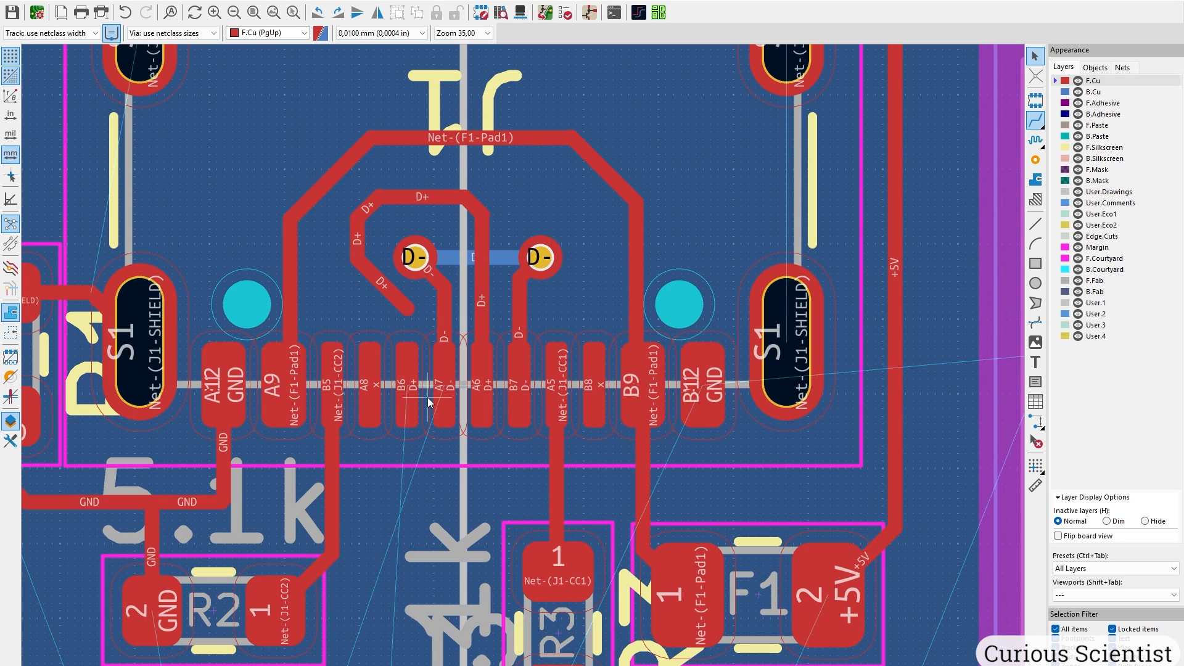
left_click(413, 406)
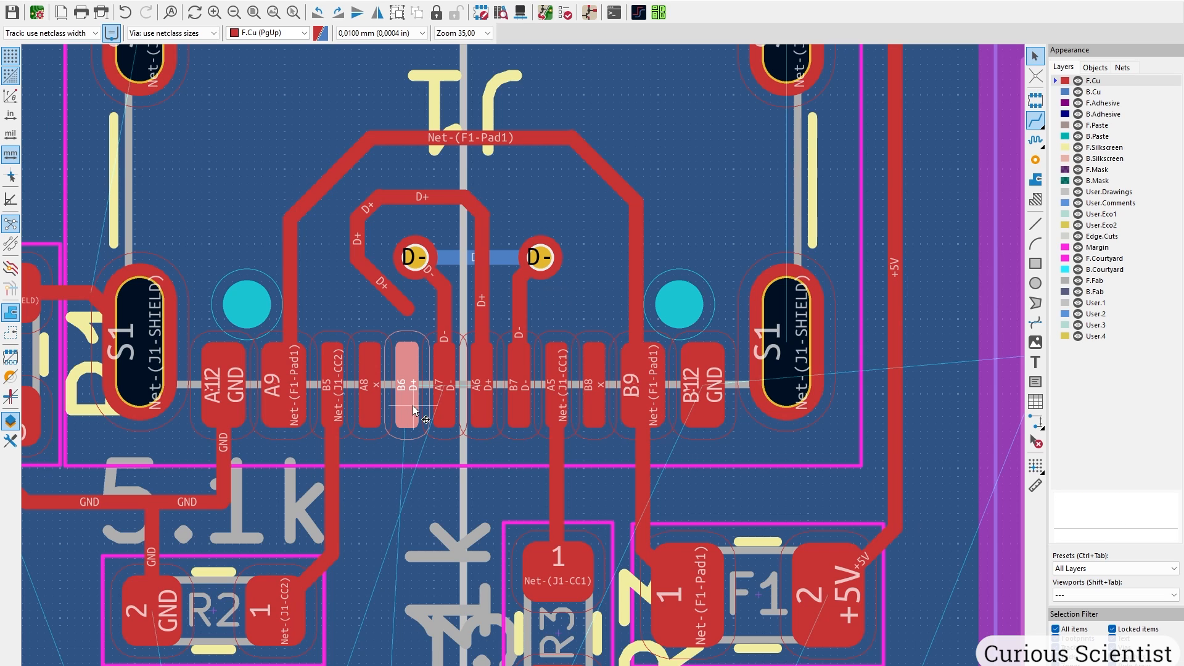
Set J1 pad B6's net to <no net> in Pad Properties.
double_click(413, 406)
left_click(420, 235)
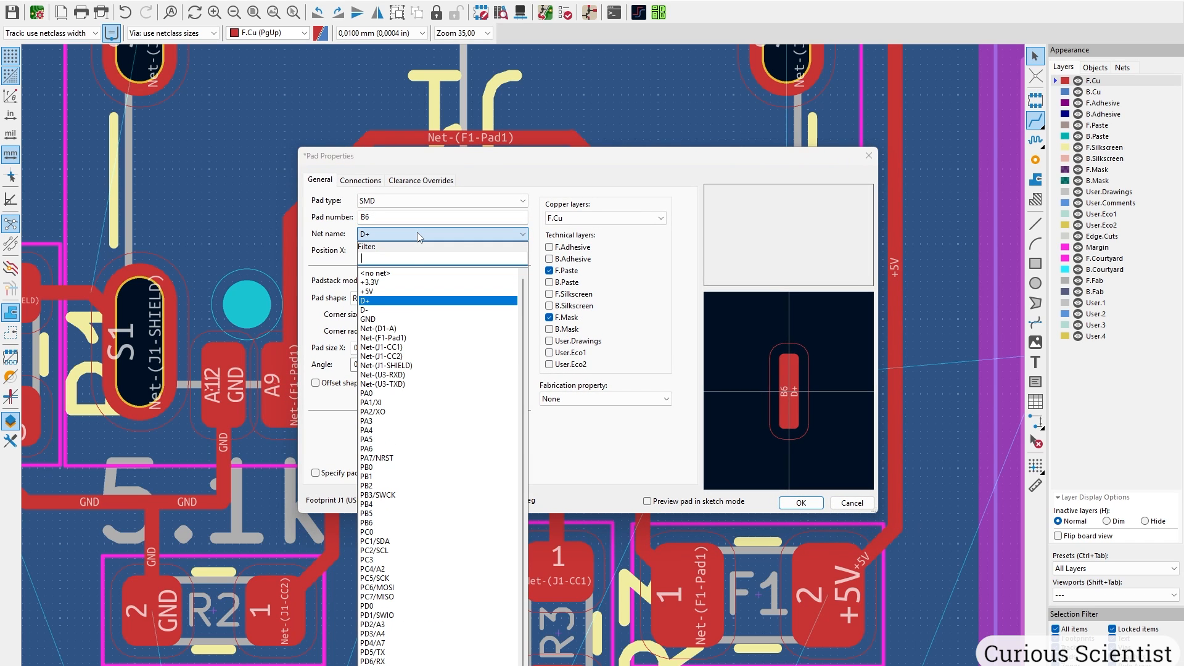
left_click(377, 272)
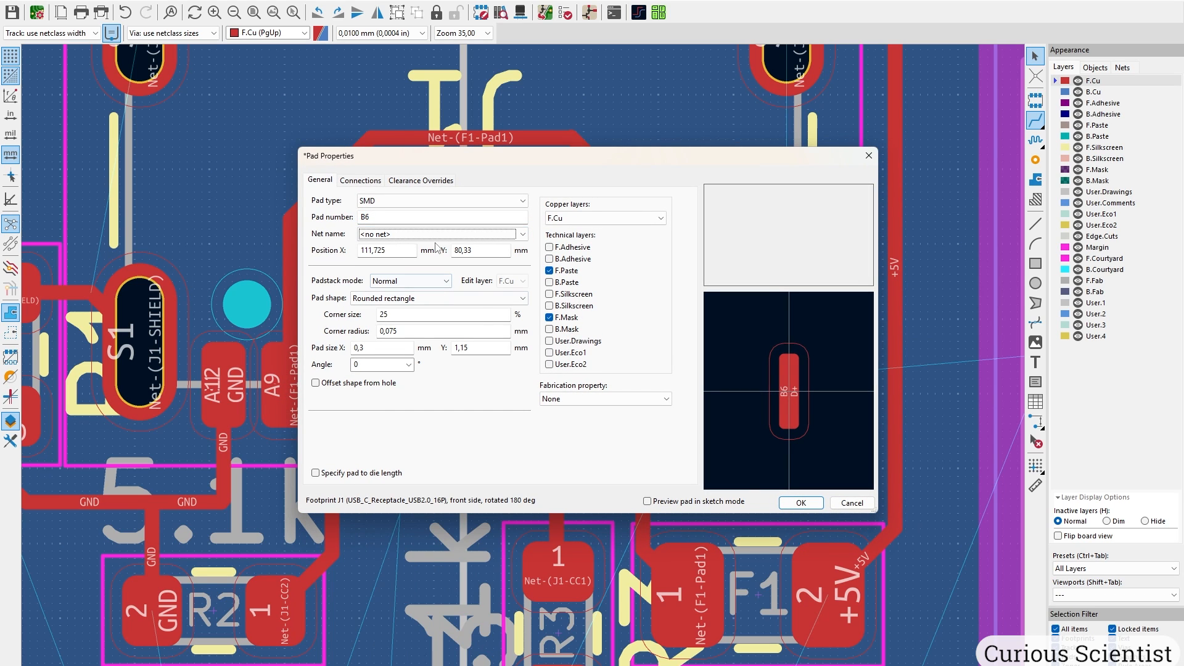
left_click(815, 508)
scroll(368, 440, "down", 5)
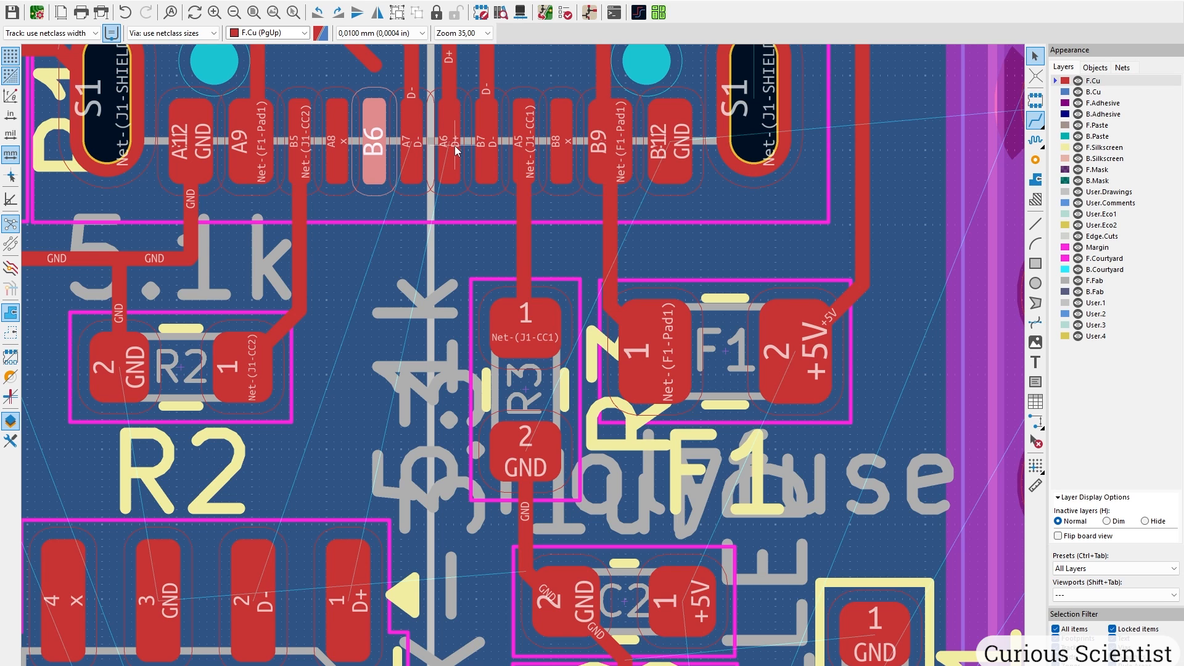
Reposition footprint U3 slightly near the USB connector.
key("ctrl+a")
key("Escape")
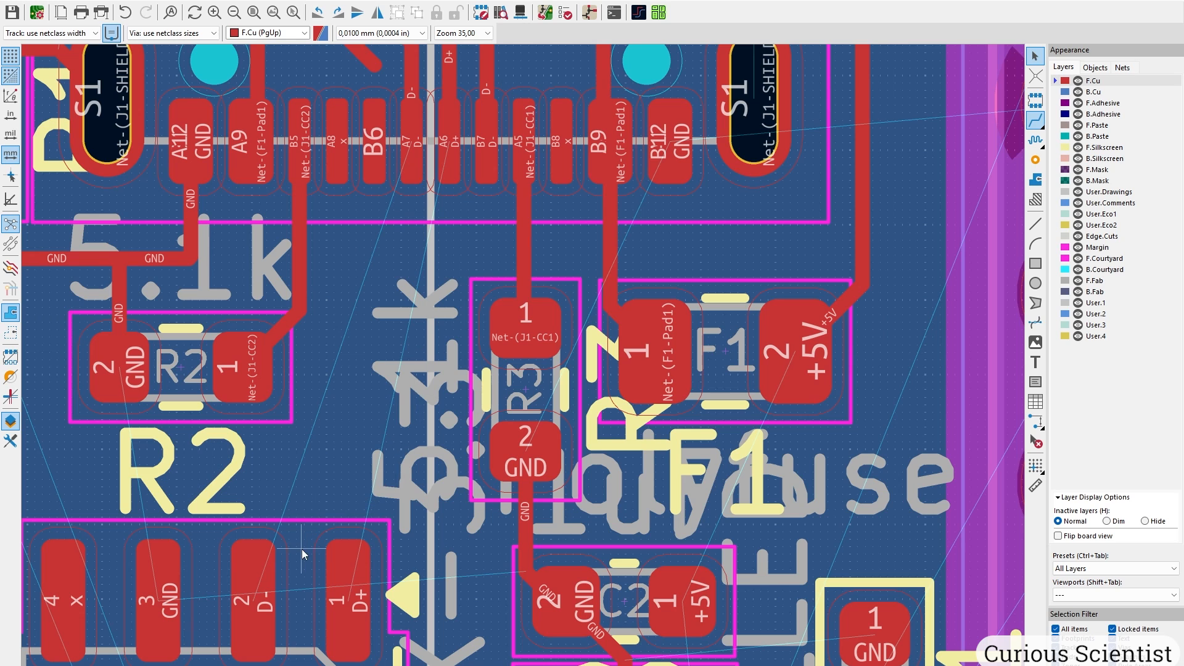
scroll(302, 549, "down", 3)
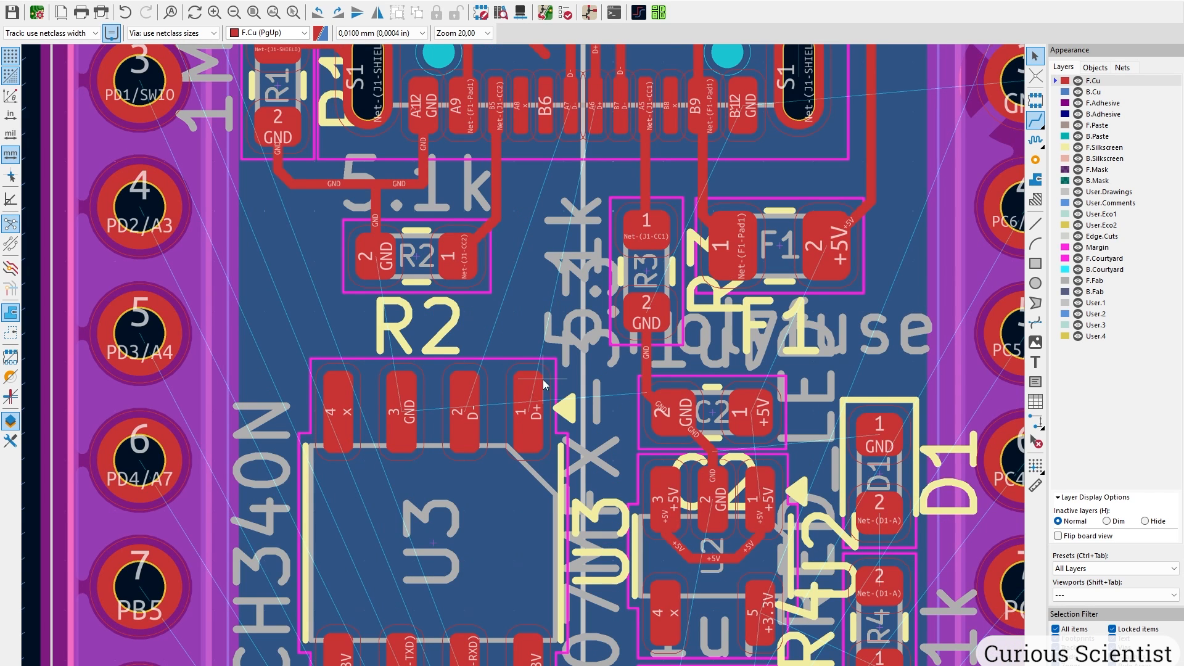
middle_click_drag(542, 380, 484, 463)
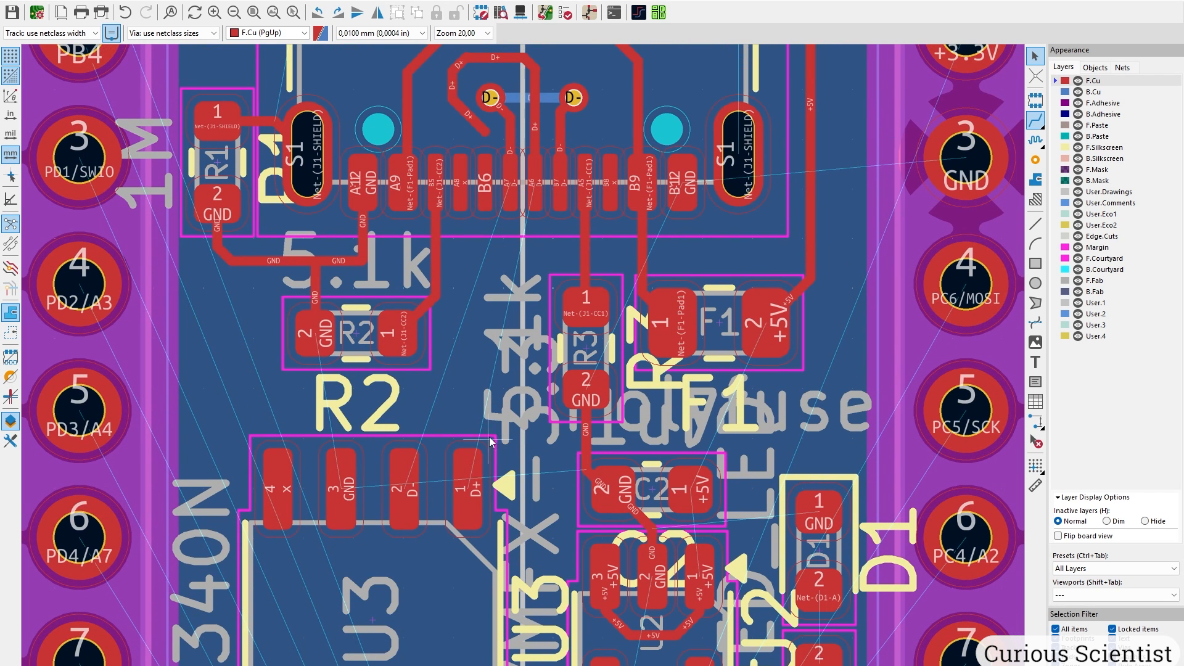
left_click(490, 441)
key("m")
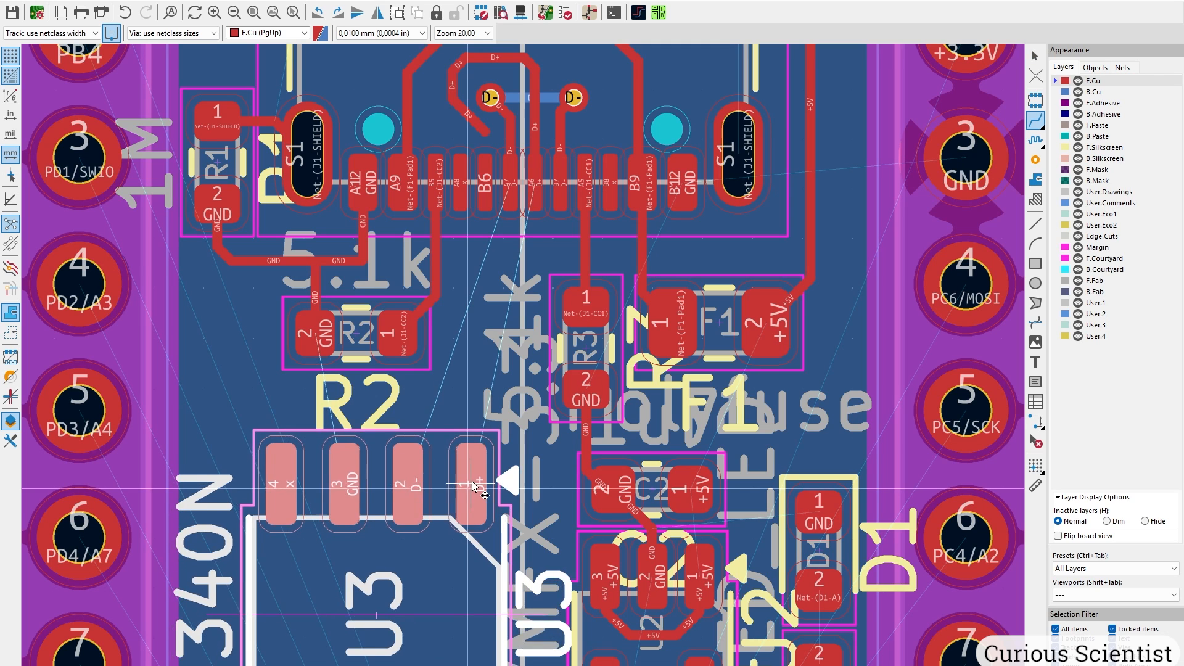
left_click(487, 444)
Try routing D- and D+ as a differential pair toward U3, then cancel it.
middle_click_drag(517, 317, 405, 378)
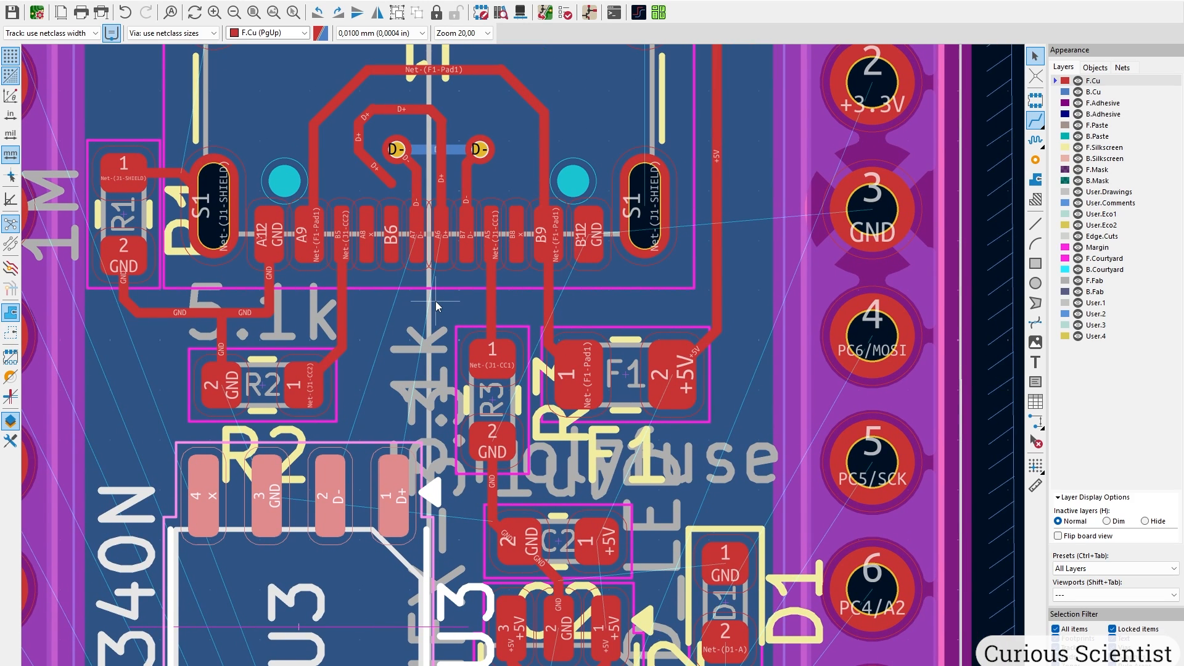
left_click(106, 2)
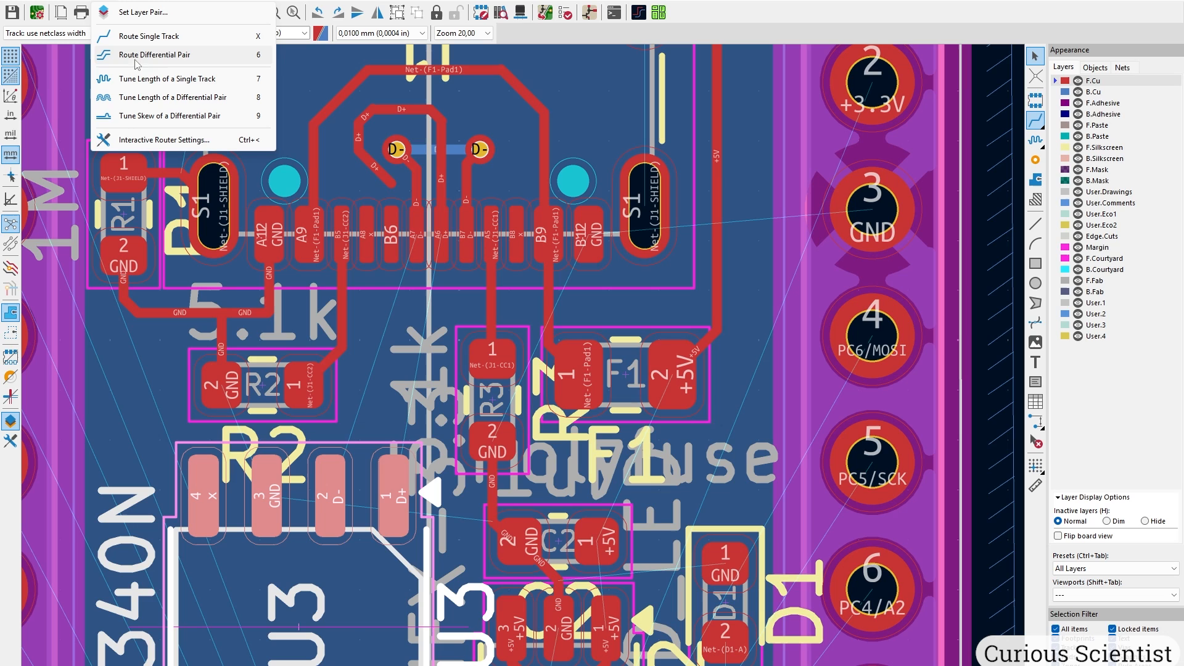
left_click(167, 61)
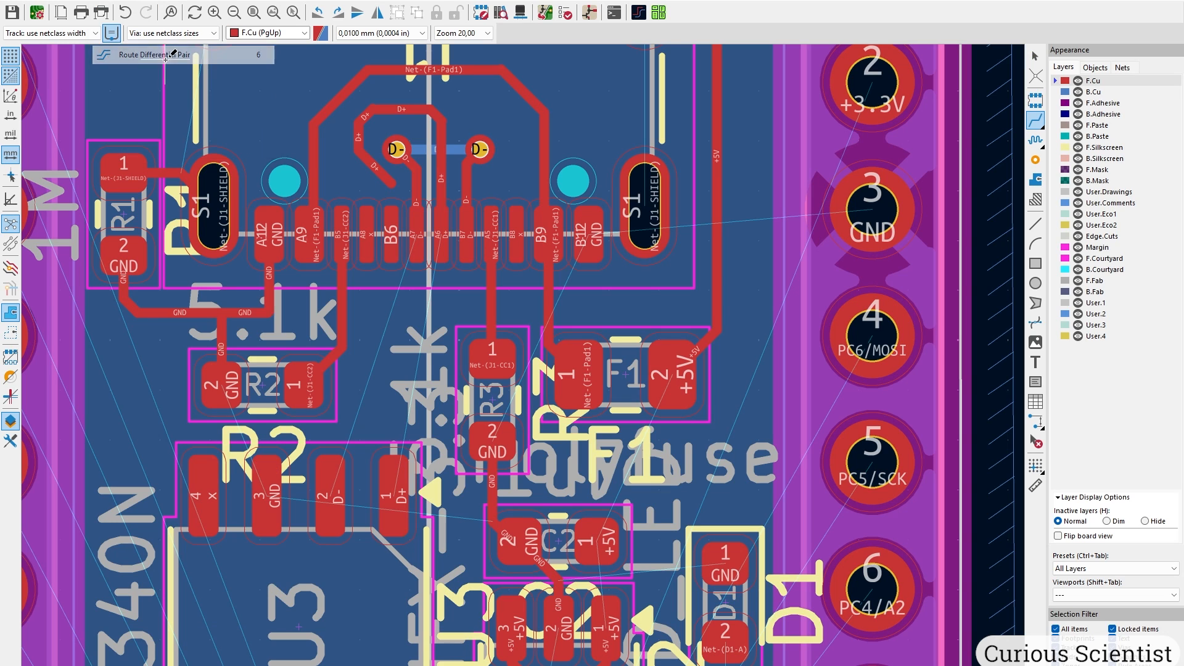
left_click(418, 247)
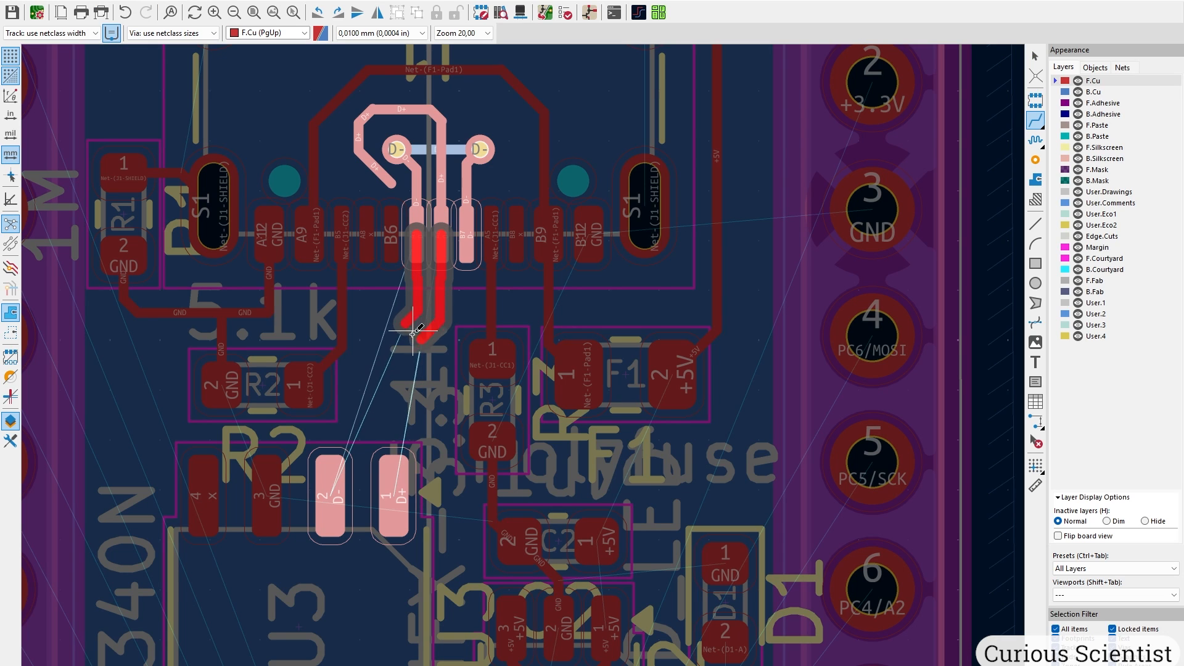
left_click(388, 355)
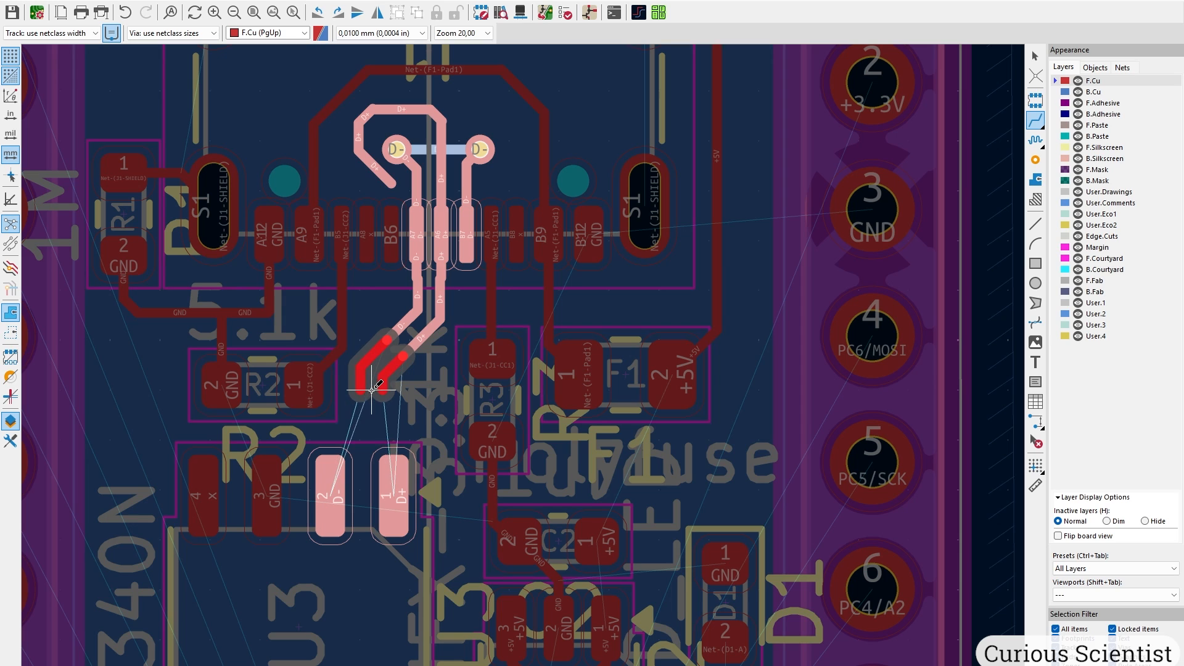
left_click(371, 384)
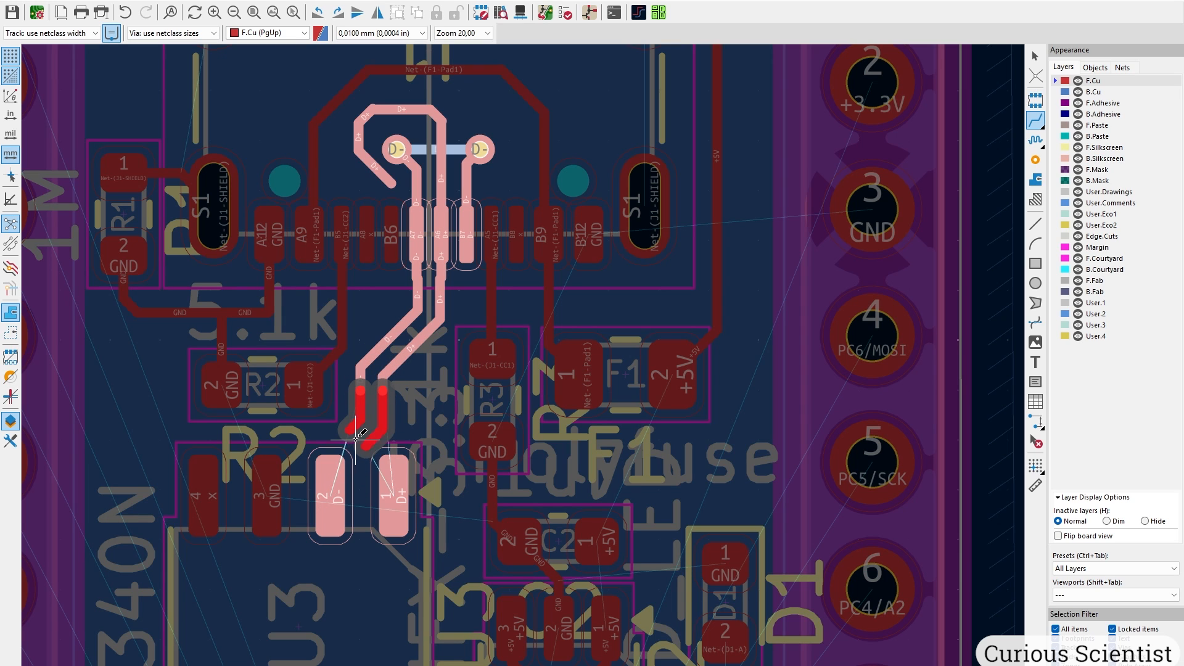
scroll(367, 420, "up", 3)
scroll(524, 364, "up", 3)
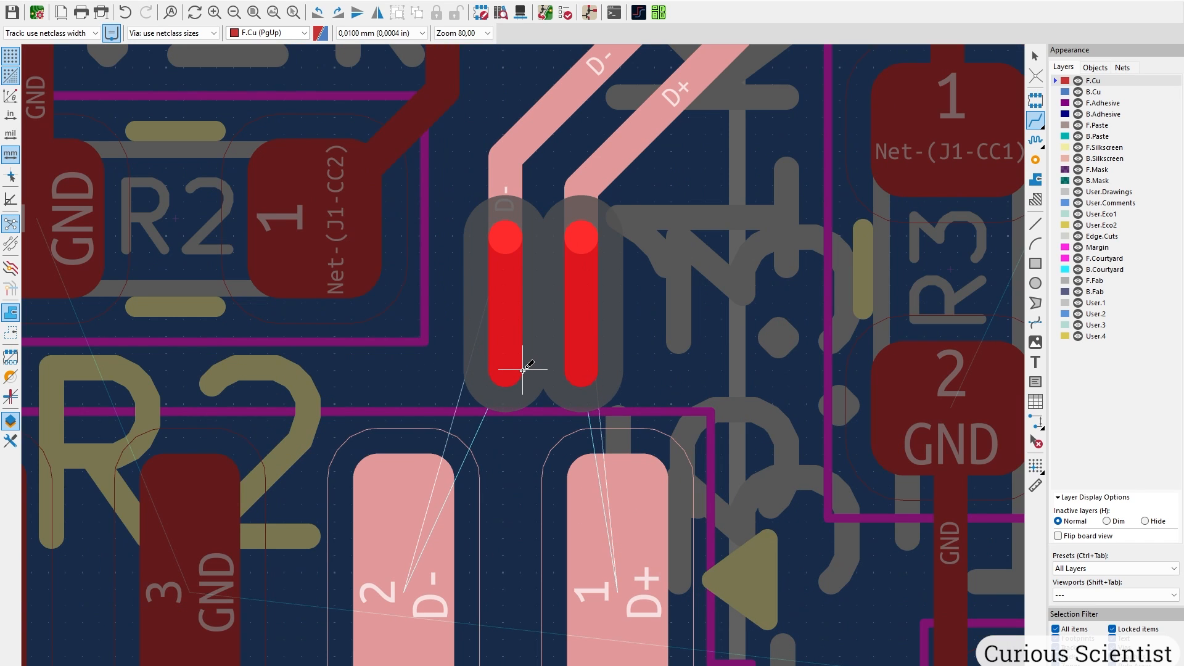
left_click(523, 369)
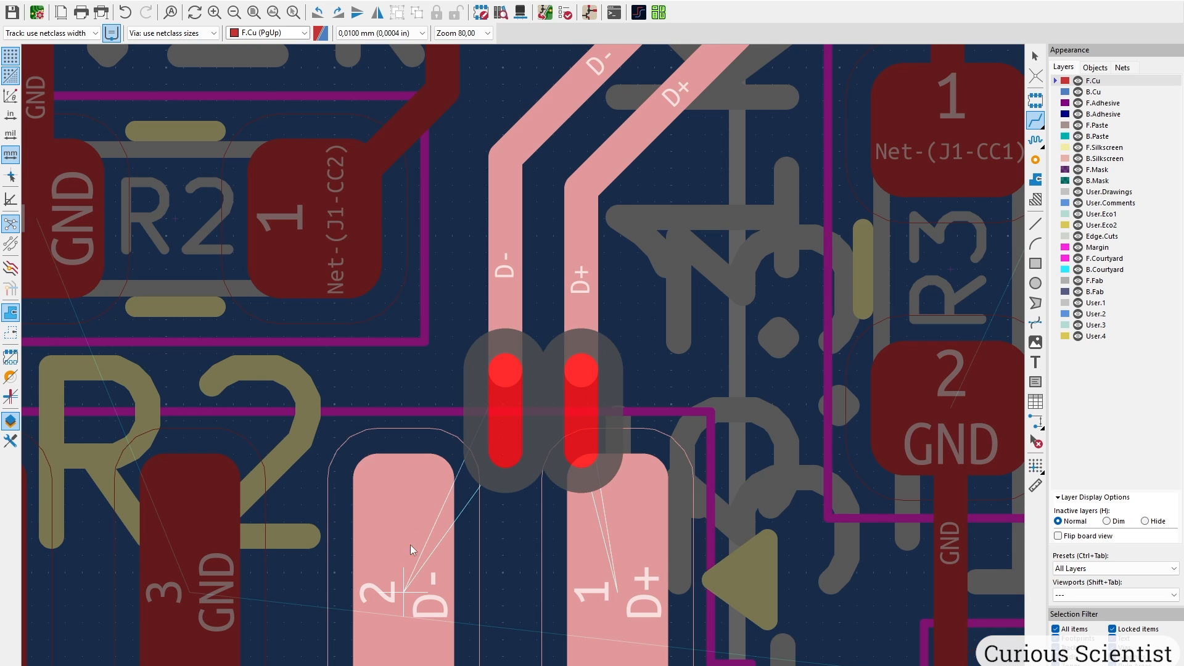
key("Escape")
Route the D+ track end to U3's D+ pad and the D- track end to U3 pad 2.
left_click(1039, 231)
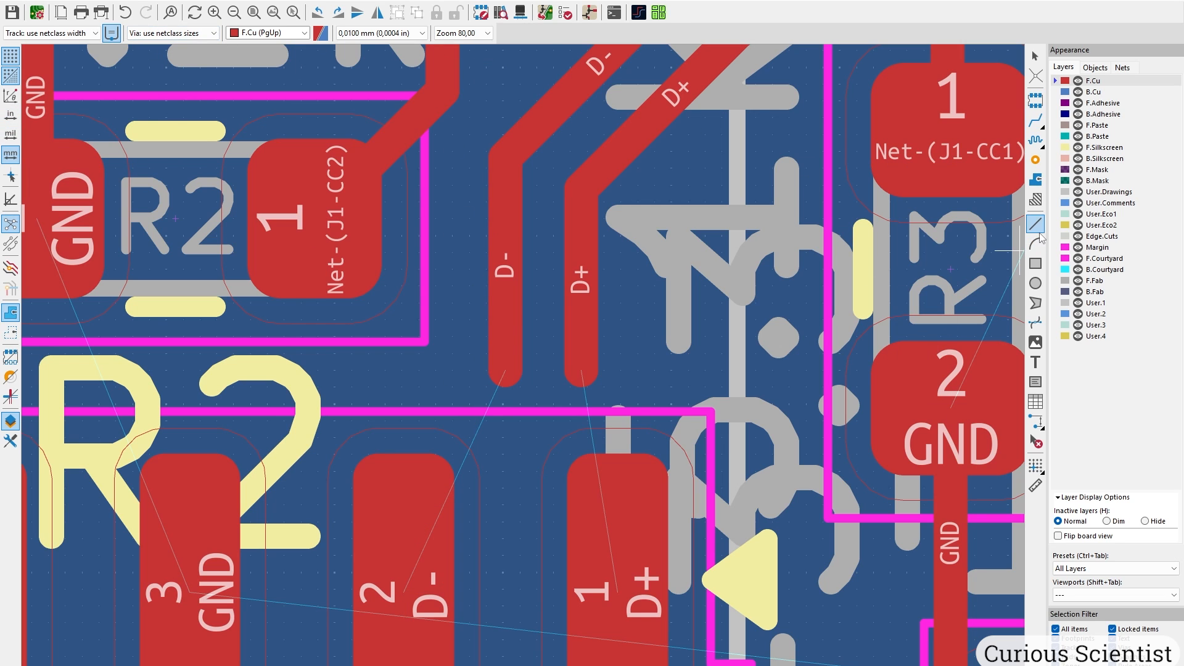
left_click(1036, 120)
left_click(581, 386)
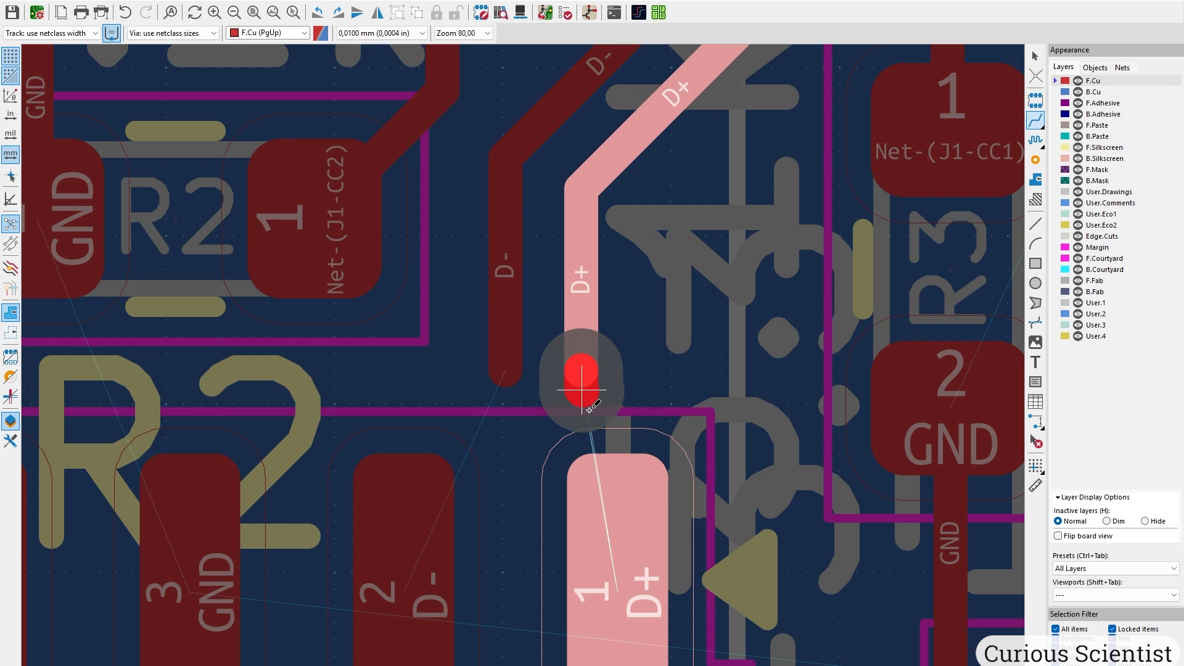
left_click(632, 549)
left_click(509, 378)
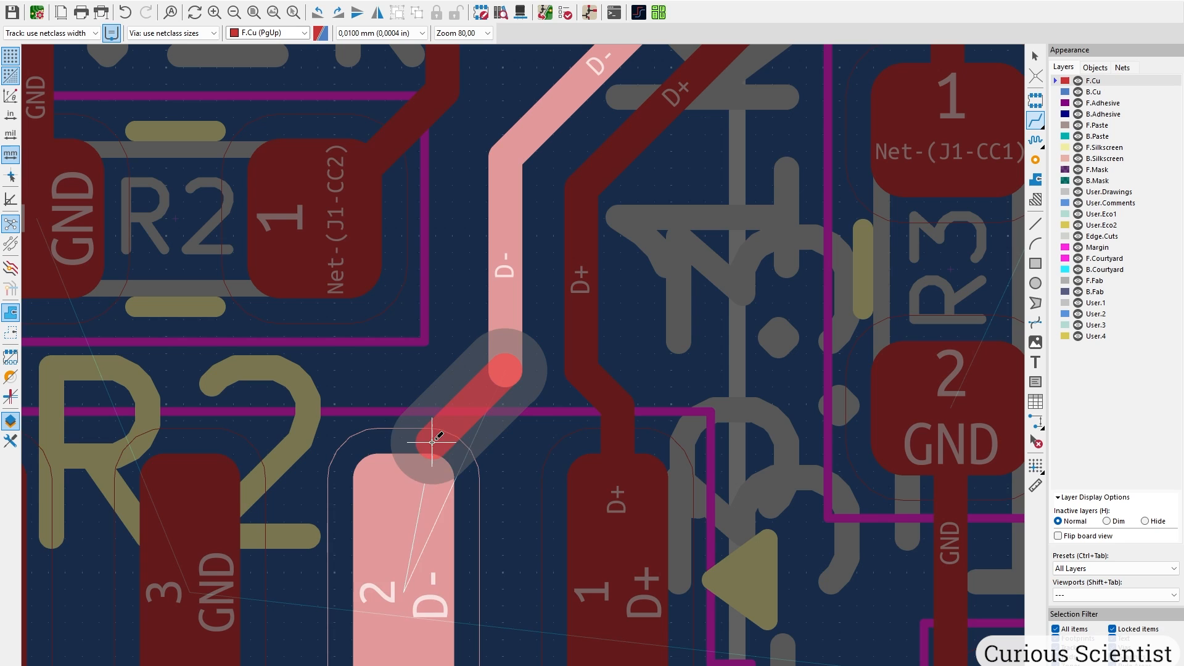
left_click(405, 594)
scroll(560, 498, "down", 4)
middle_click_drag(585, 530, 524, 364)
middle_click_drag(566, 237, 518, 383)
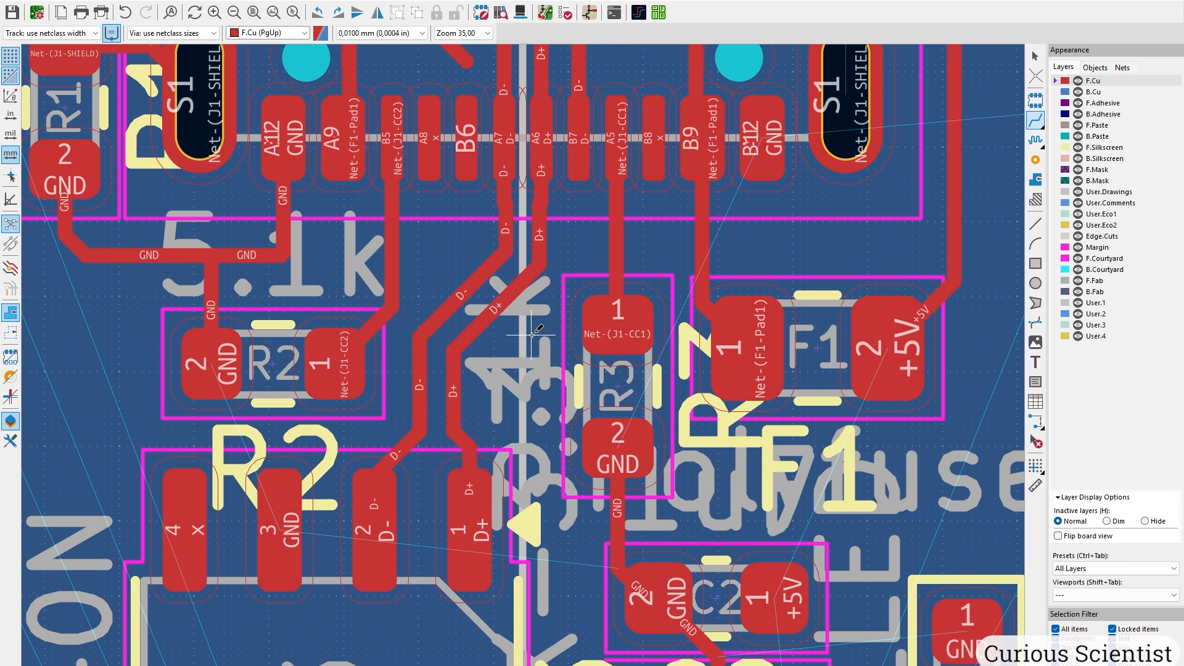
key("Escape")
middle_click_drag(548, 222, 535, 343)
scroll(535, 343, "up", 3)
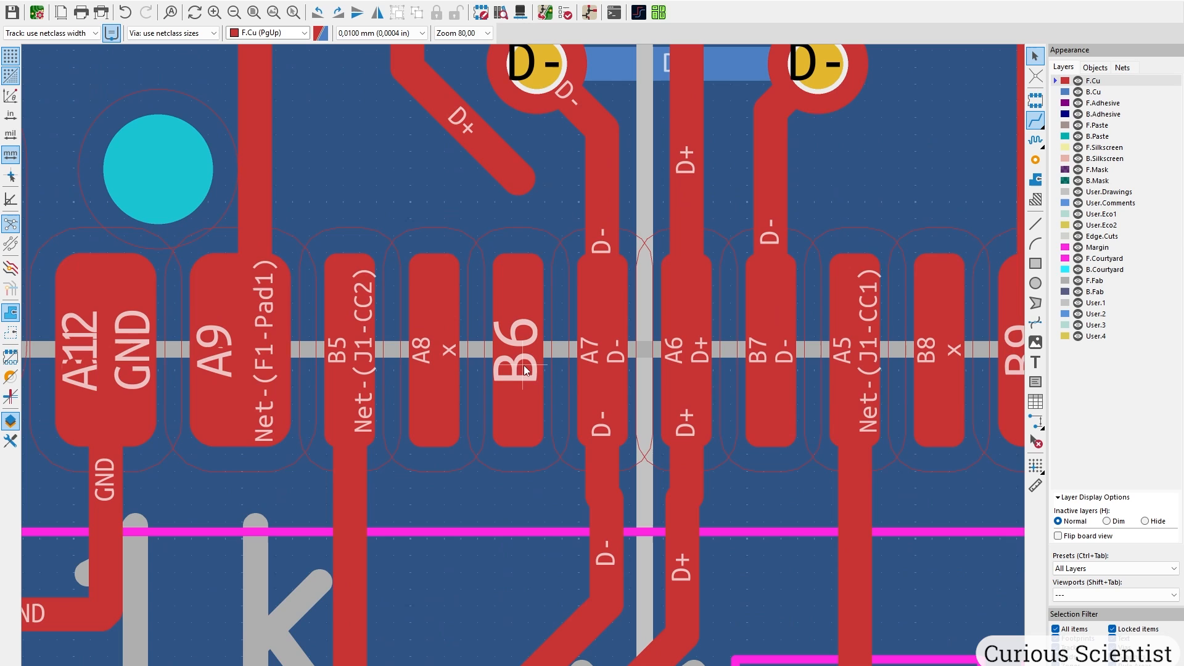
Set J1 pad B6's net to D+ and pull the loose D+ track end onto it.
double_click(526, 405)
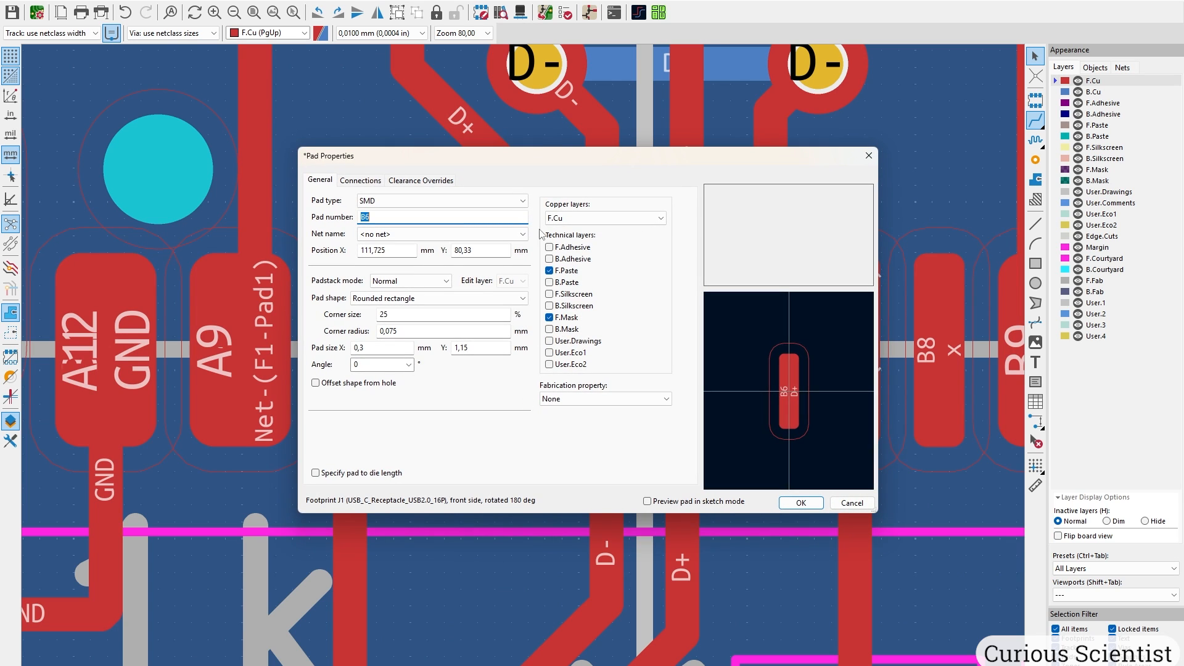
left_click_drag(552, 158, 623, 424)
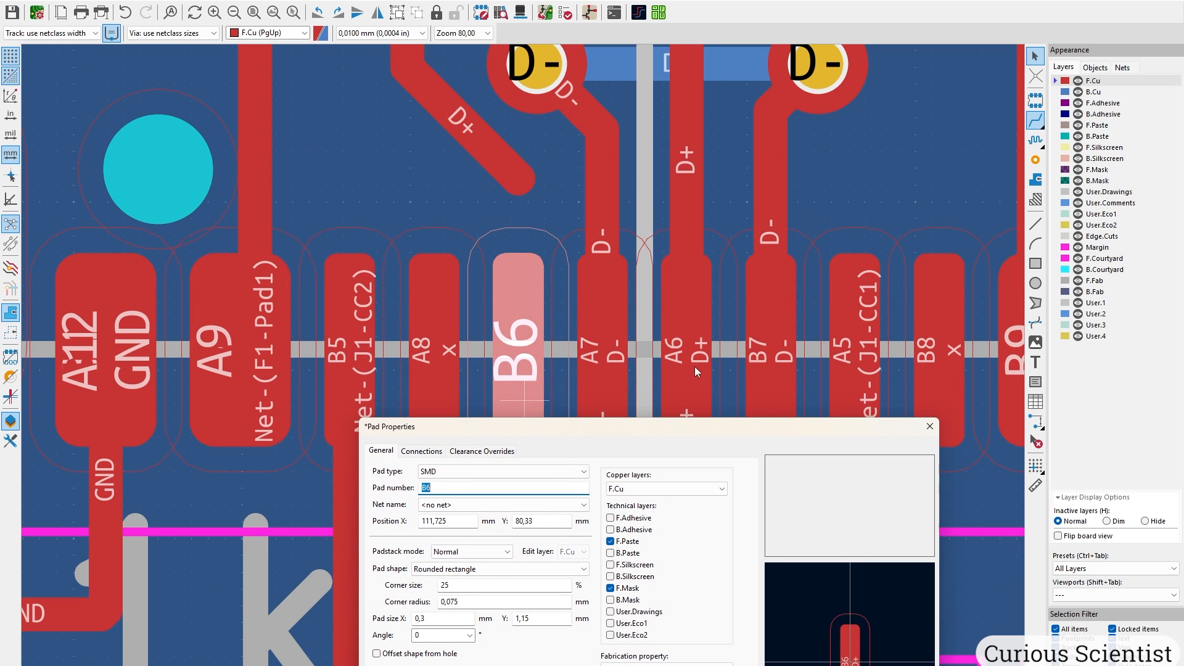
left_click(488, 505)
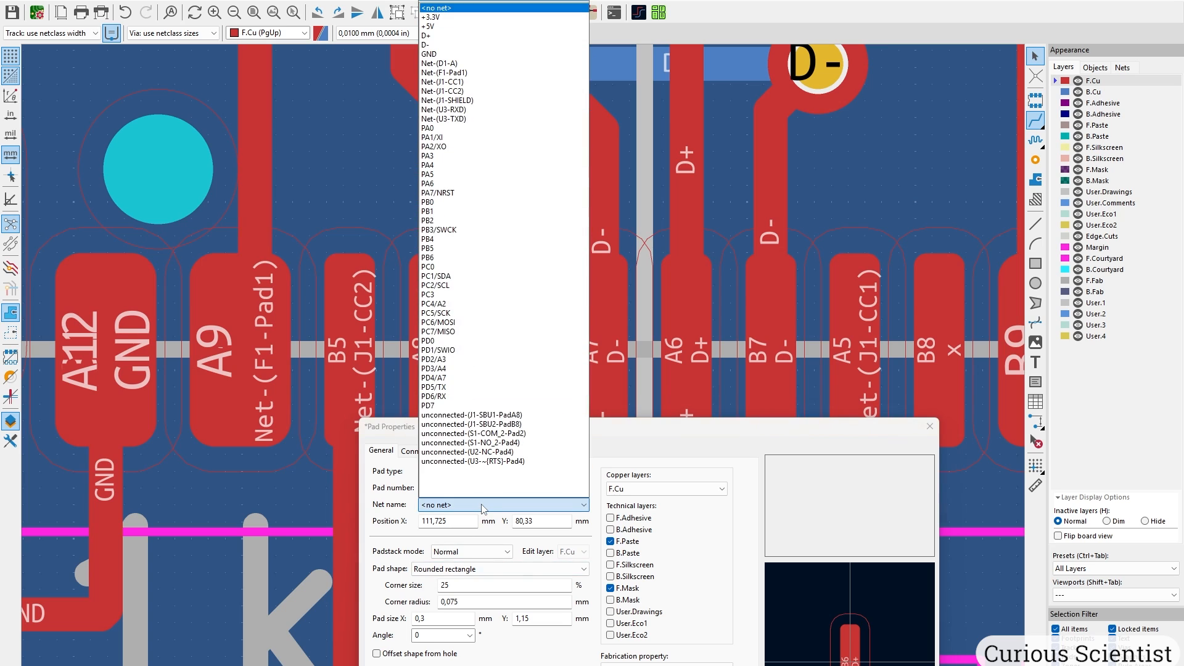
left_click(449, 36)
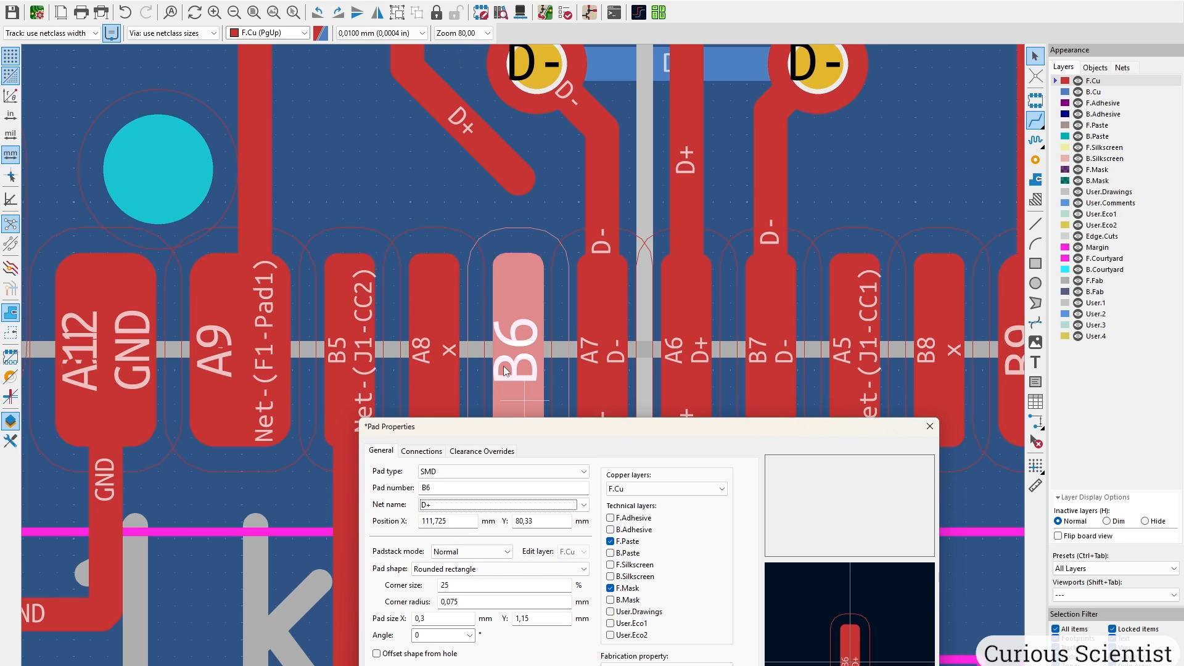
left_click_drag(547, 435, 489, 96)
left_click(803, 441)
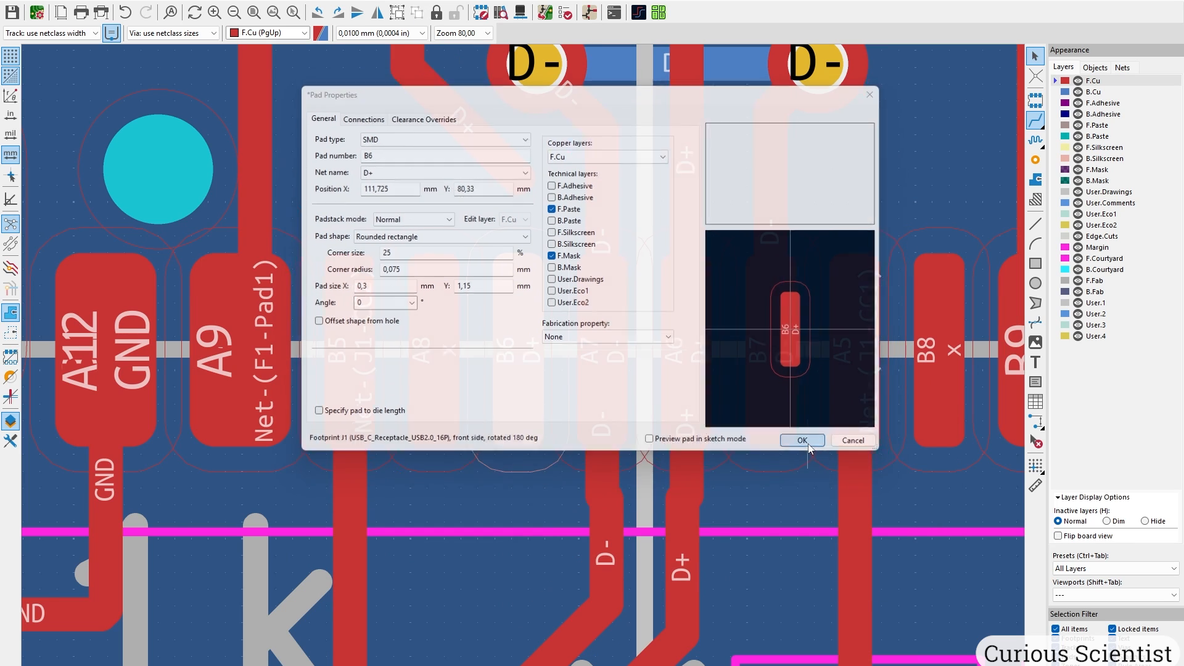
left_click(528, 193)
mouse_move(529, 189)
left_mouse_down()
mouse_move(524, 271)
mouse_move(522, 190)
left_mouse_up()
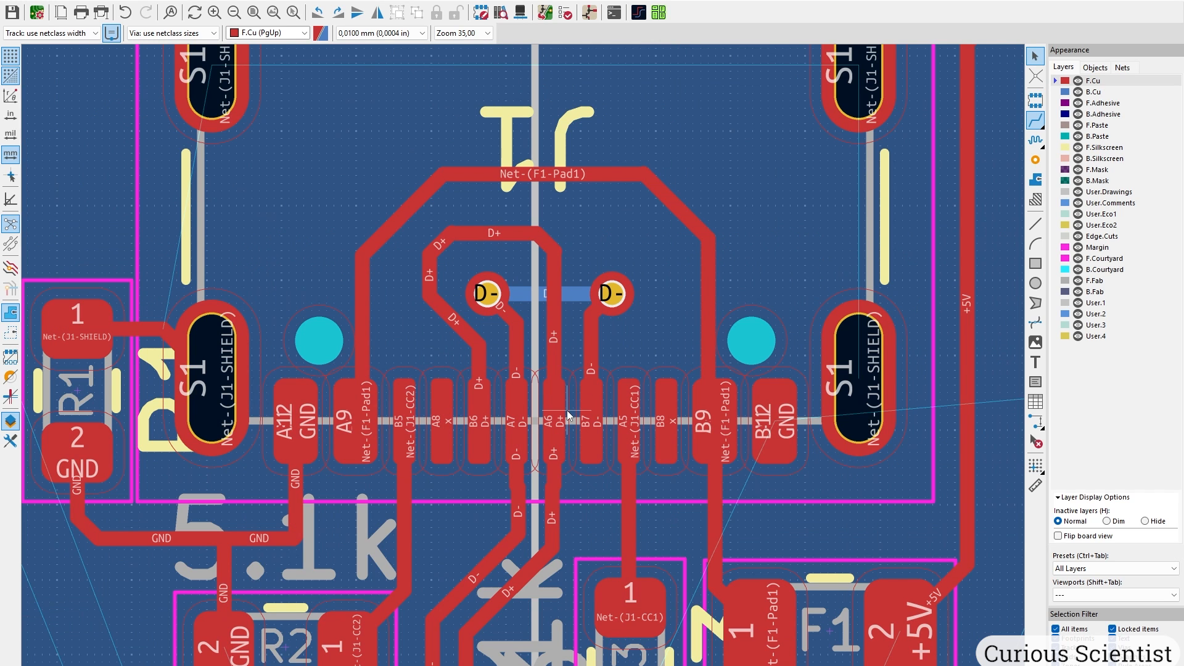
Route a GND track from R2 pad 2 to U3 pad 3.
scroll(568, 415, "down", 3)
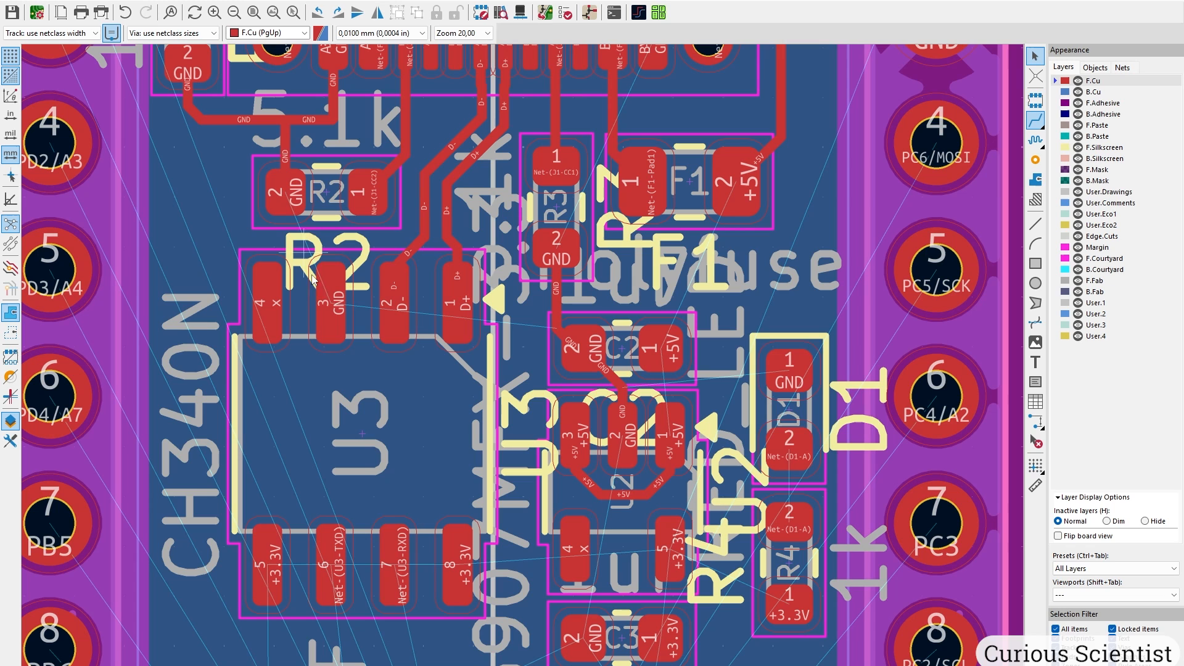
scroll(330, 280, "up", 4)
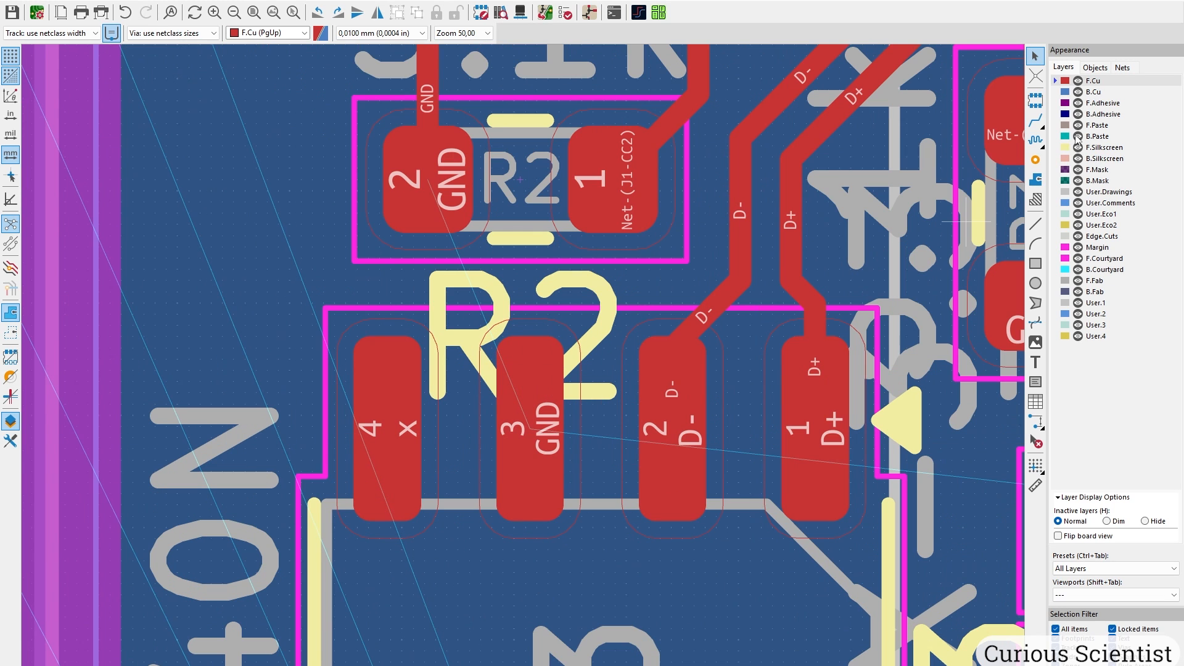
left_click(1037, 122)
left_click(425, 178)
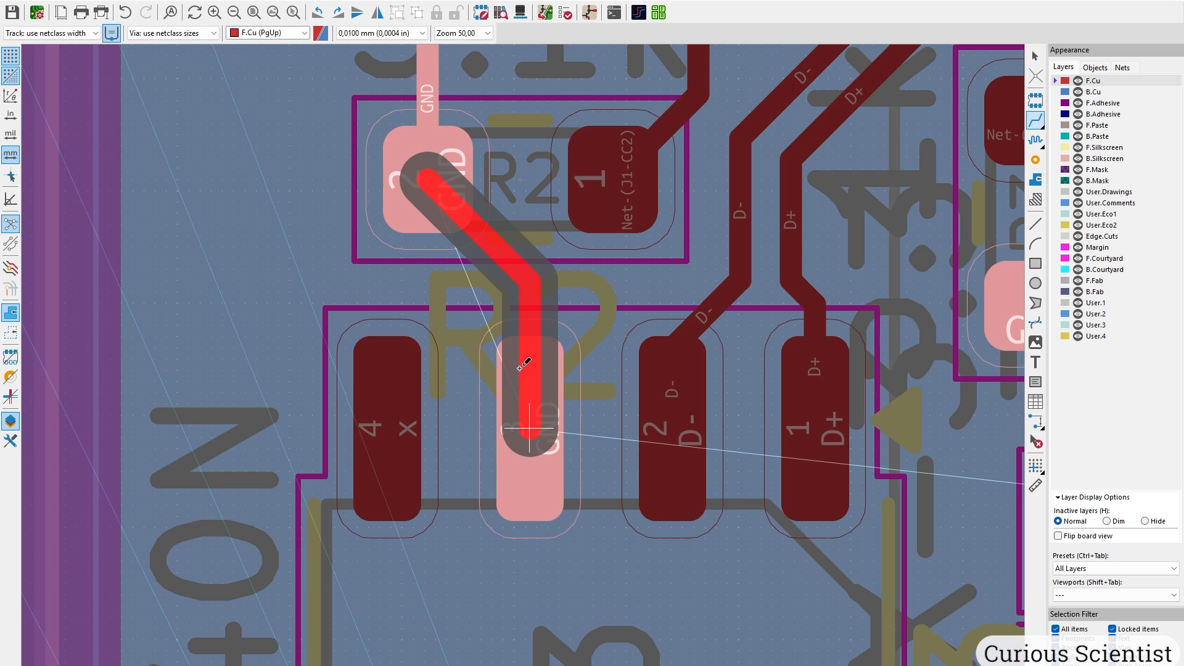
left_click(521, 370)
Route a +3.3V track from U3 pad 5 over the top of U3 to pad 8.
scroll(524, 382, "down", 1)
middle_click_drag(576, 544, 494, 225)
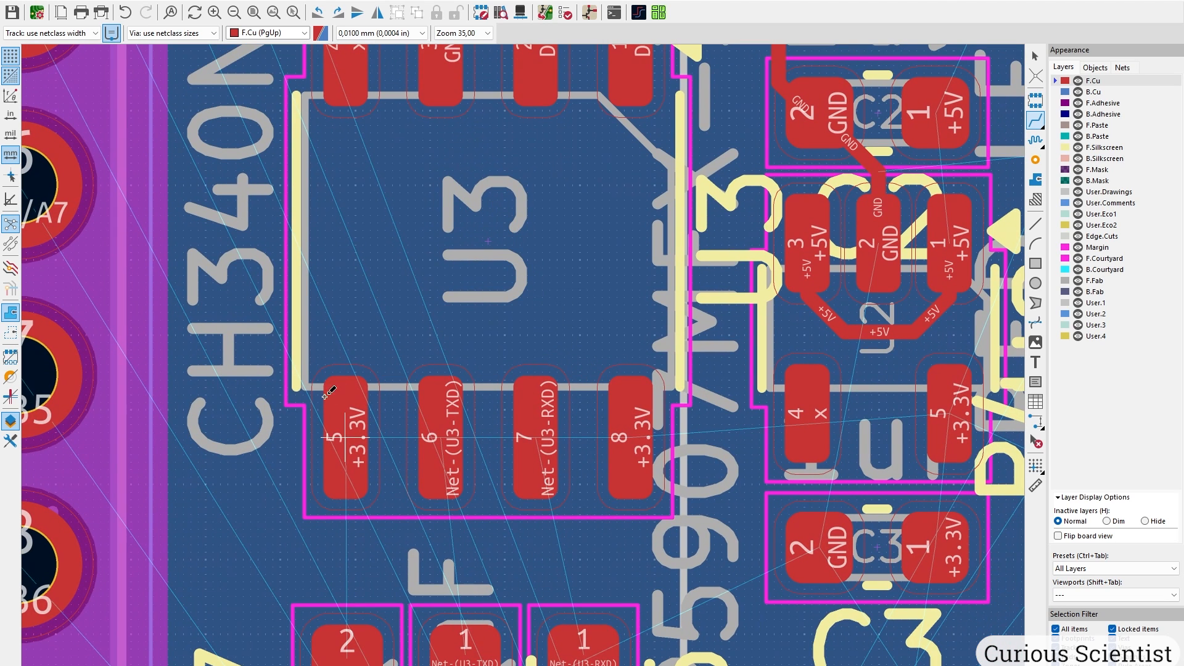
left_click(342, 431)
left_click(580, 300)
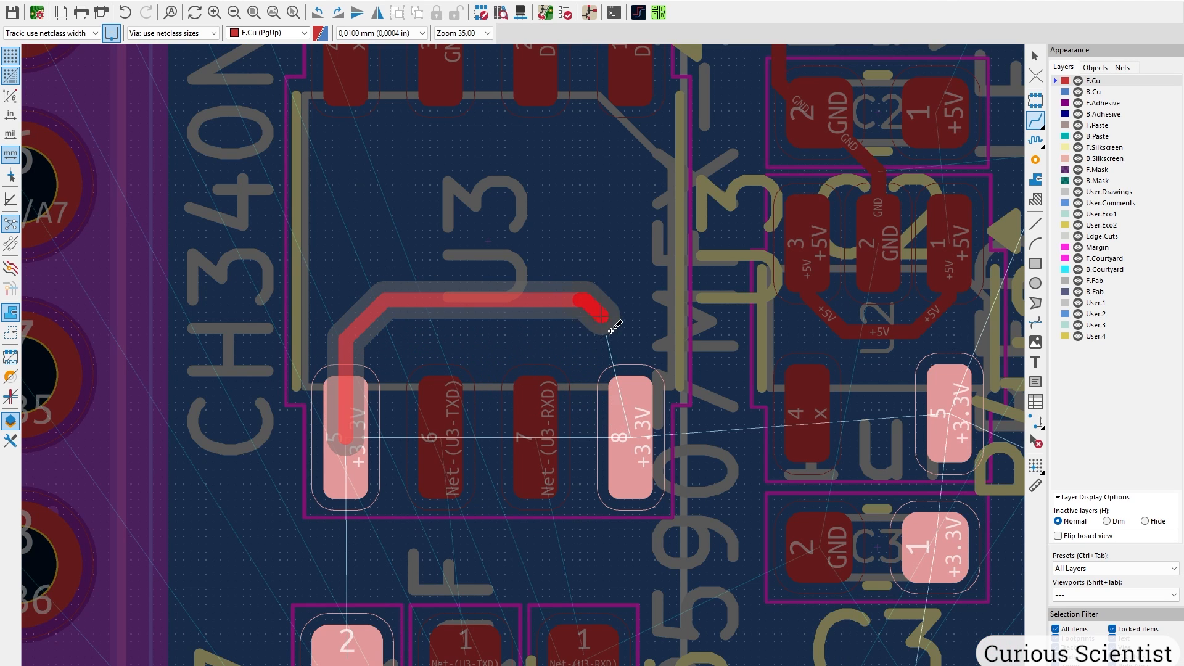
left_click(628, 433)
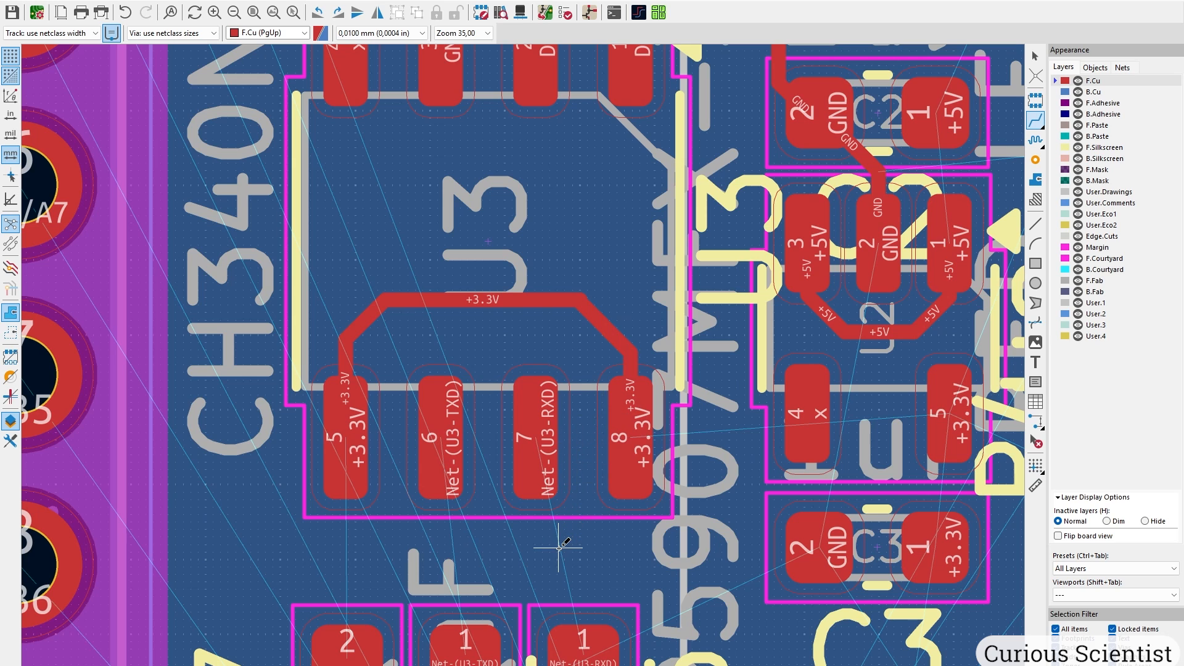
scroll(527, 226, "down", 3, "shift")
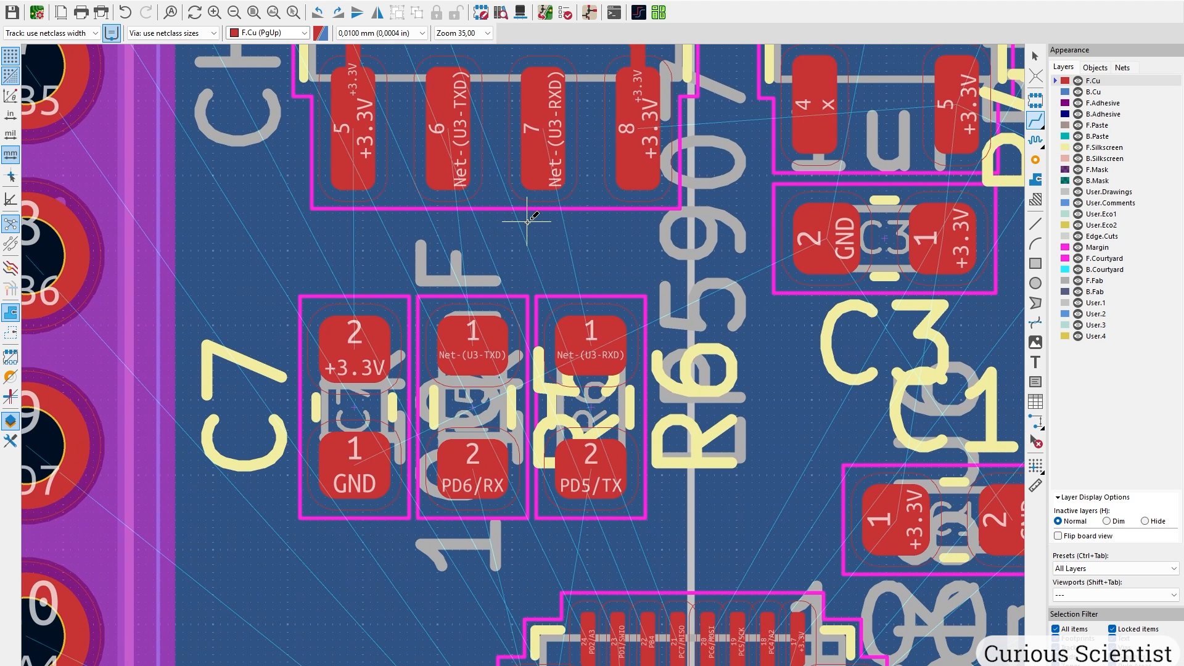
Move the C7 and R6 footprints up closer under U3.
key("Escape")
left_click_drag(279, 283, 709, 576)
key("m")
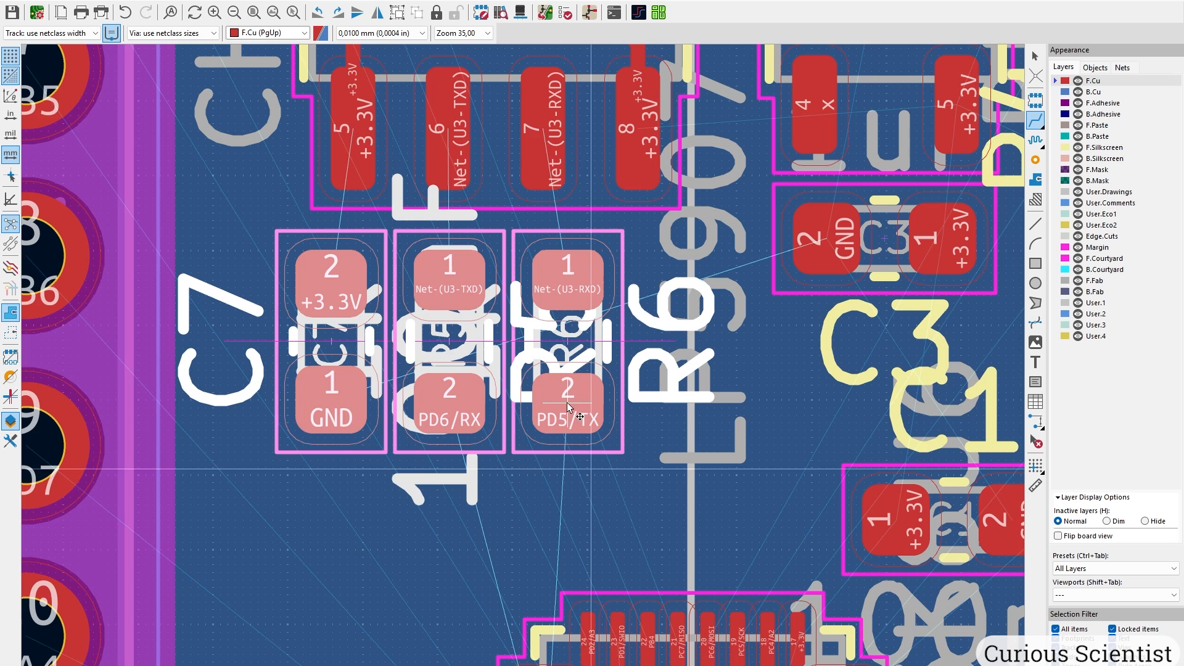
scroll(568, 407, "up", 3)
left_click(620, 501)
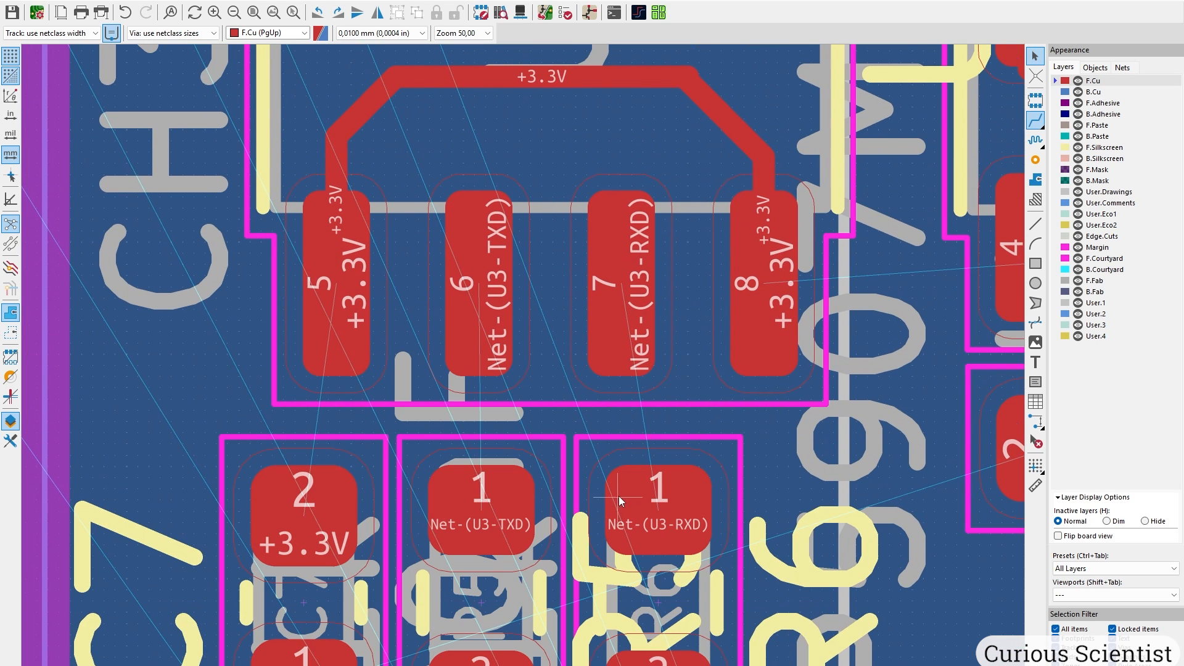
Connect U3 pad 5 to C7 pad 2, pad 6 to the TXD resistor, pad 7 to the RXD resistor.
left_click(1038, 121)
left_click(338, 284)
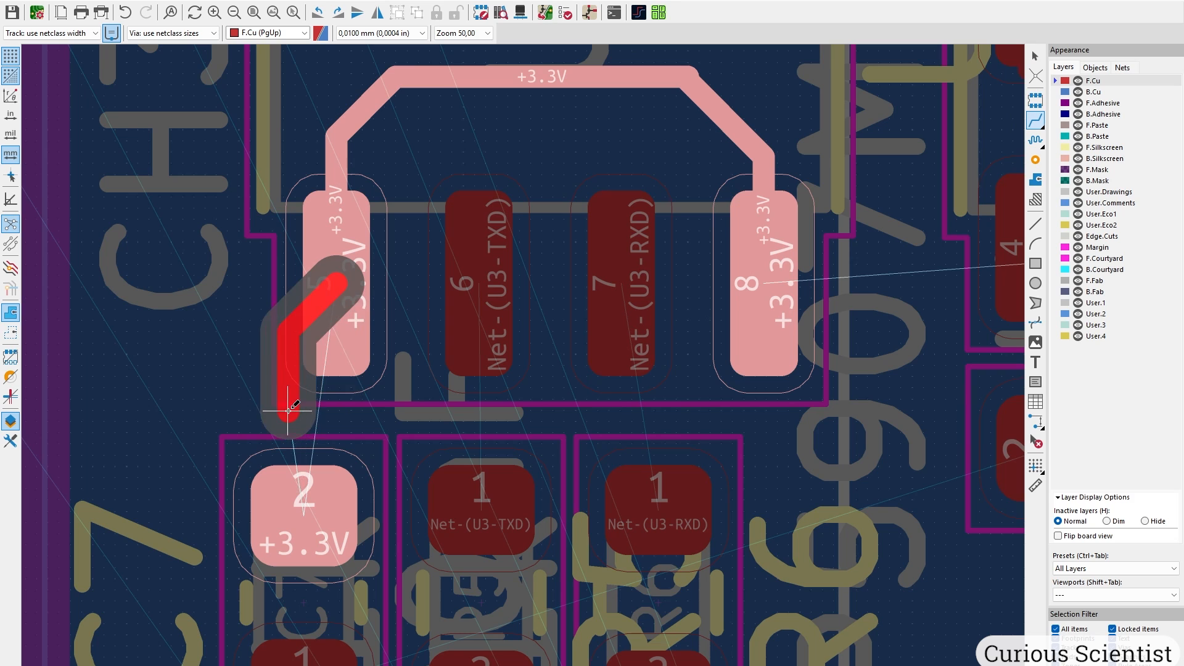
left_click(303, 478)
left_click(479, 283)
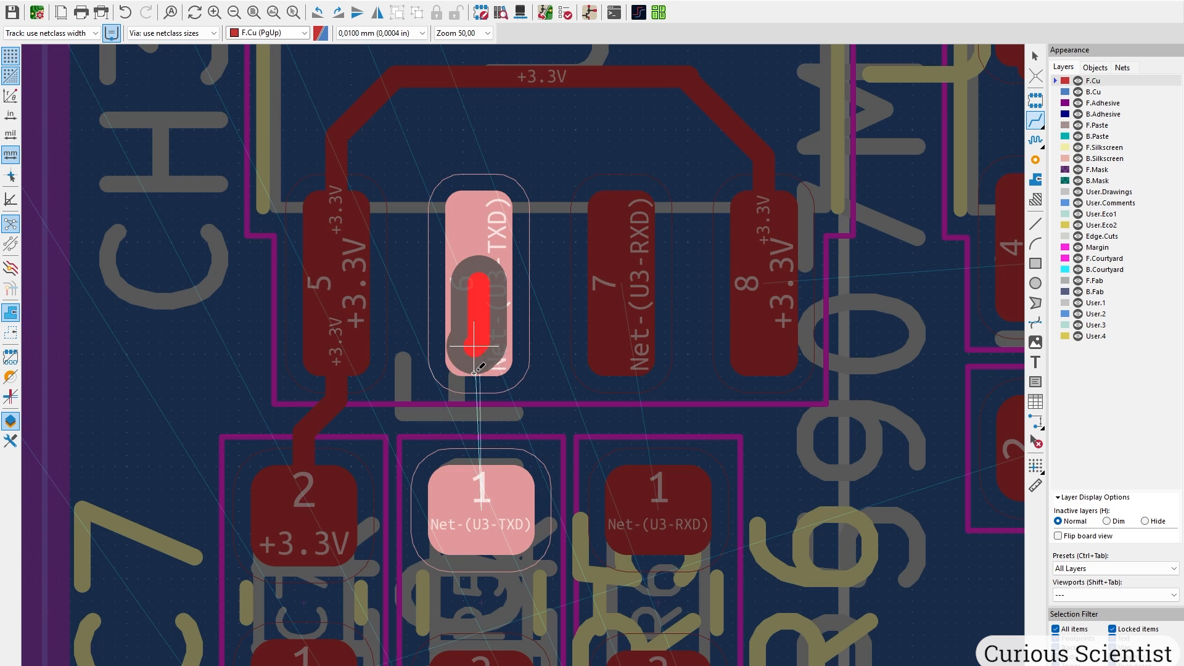
left_click(477, 491)
left_click(655, 287)
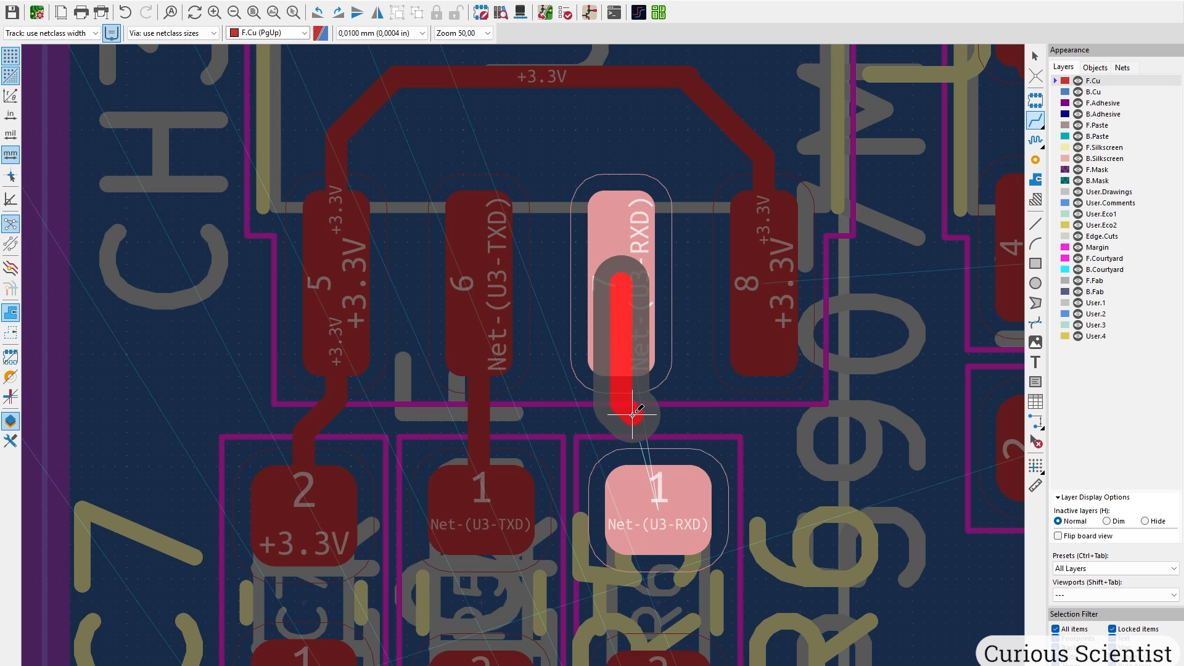
left_click(657, 493)
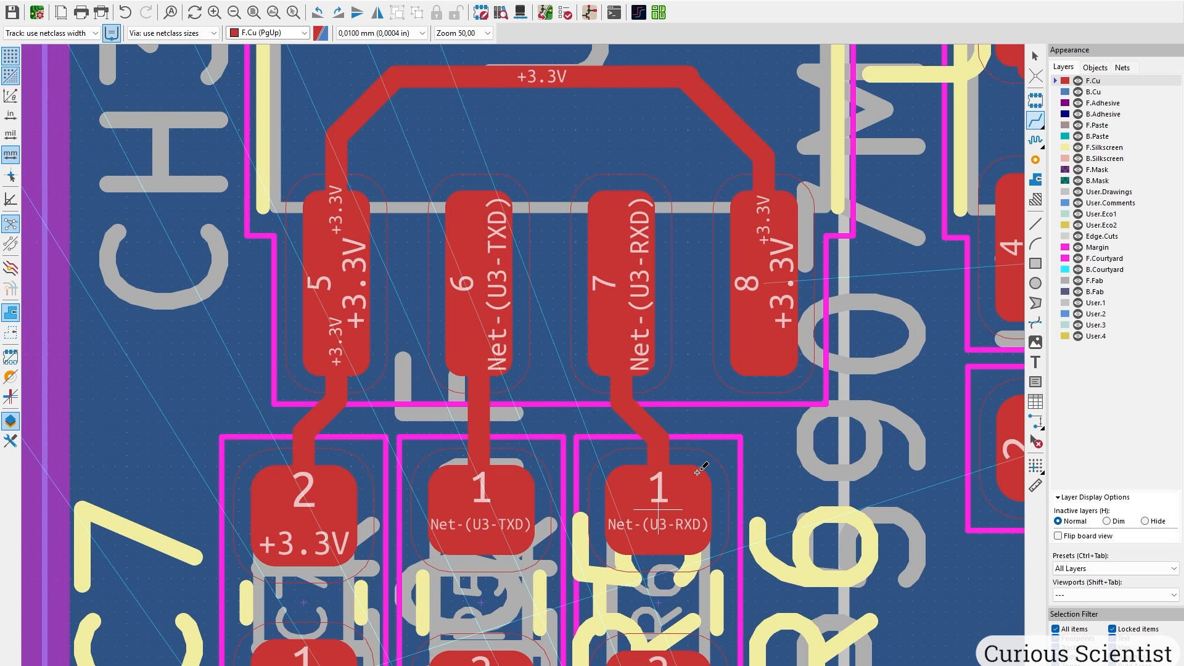
scroll(699, 470, "down", 5)
Route +3.3V tracks from U2 pad 5 and R4 pad 1 to C3 pad 1.
scroll(449, 445, "up", 1)
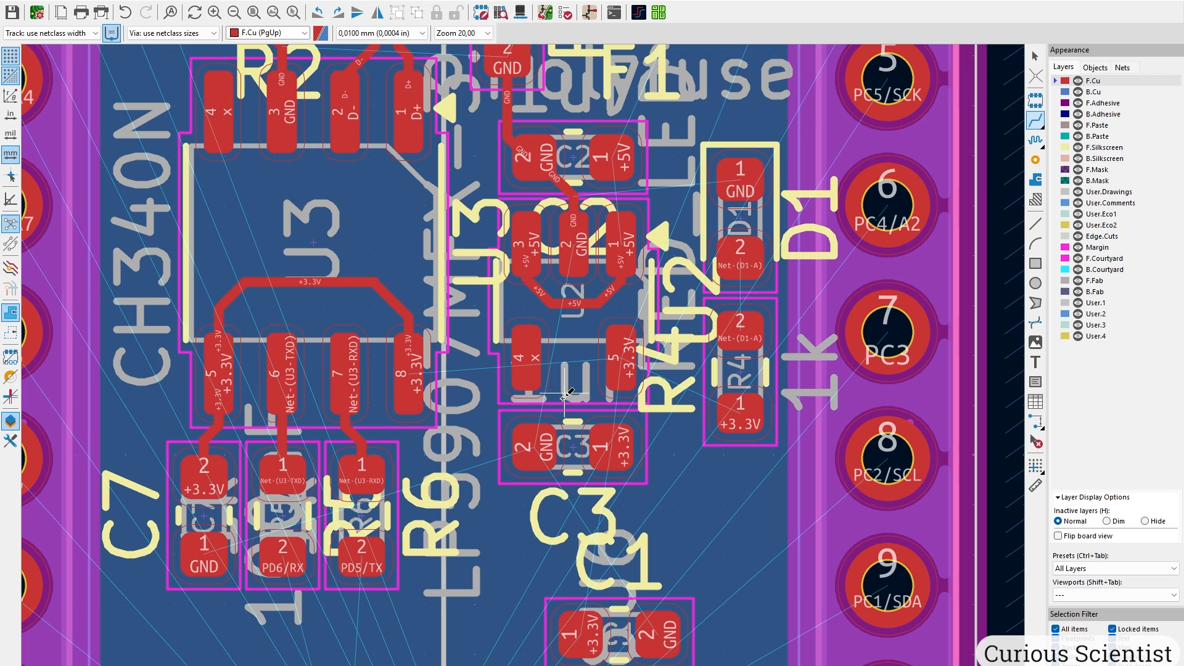
middle_click_drag(561, 439, 552, 348)
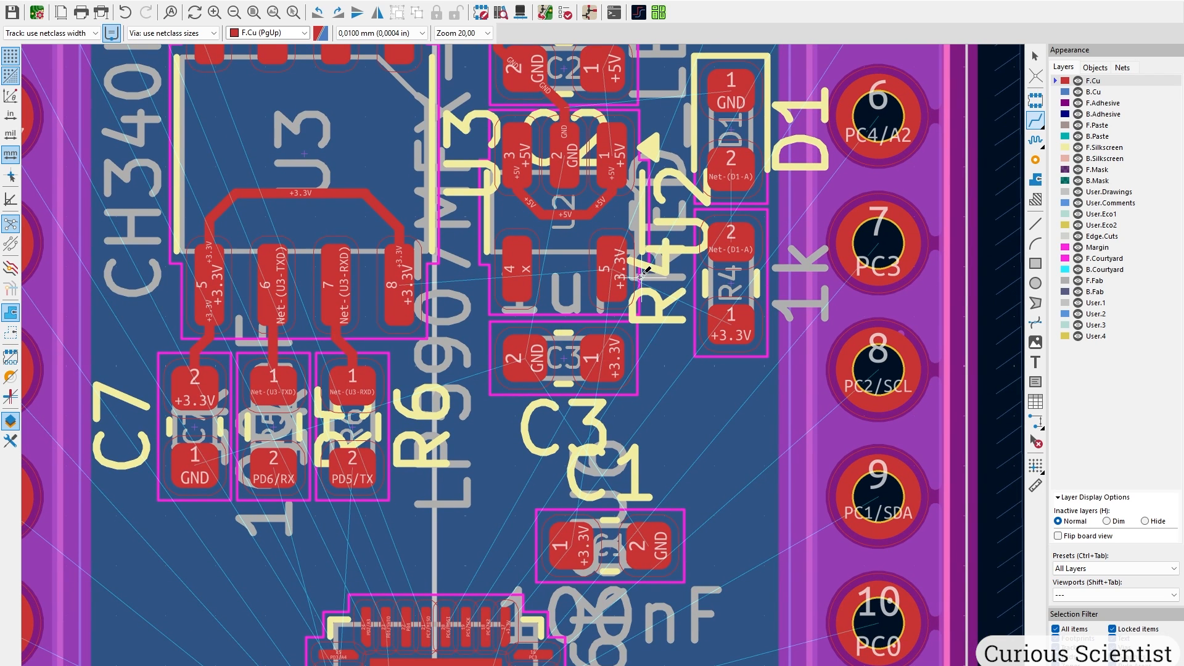
left_click(614, 261)
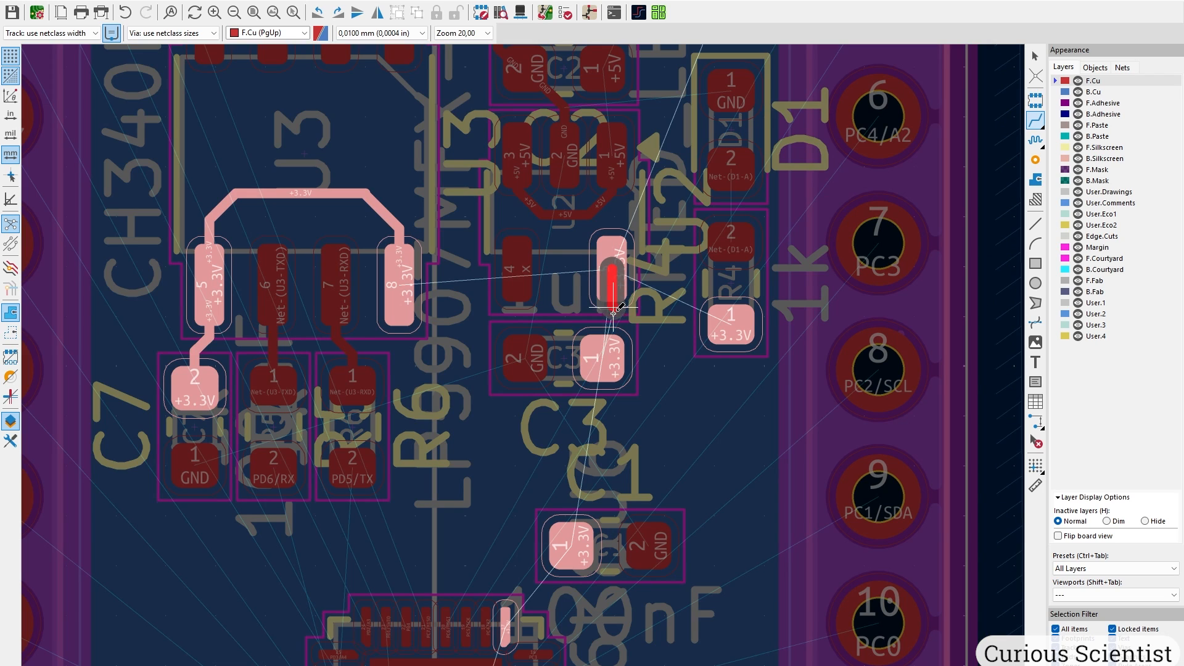
left_click(608, 356)
left_click(713, 321)
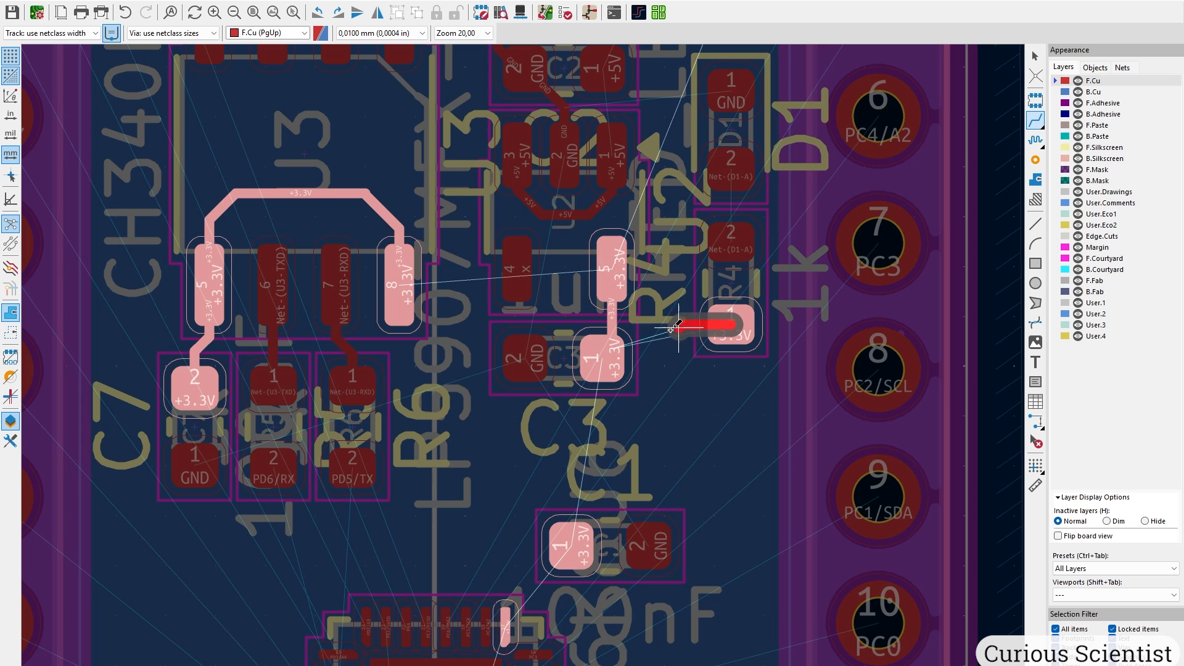
left_click(618, 351)
Run a +3.3V track from U2 pad 5 up to pin 2 of the right-hand header.
middle_click_drag(679, 250, 542, 426)
left_click(474, 446)
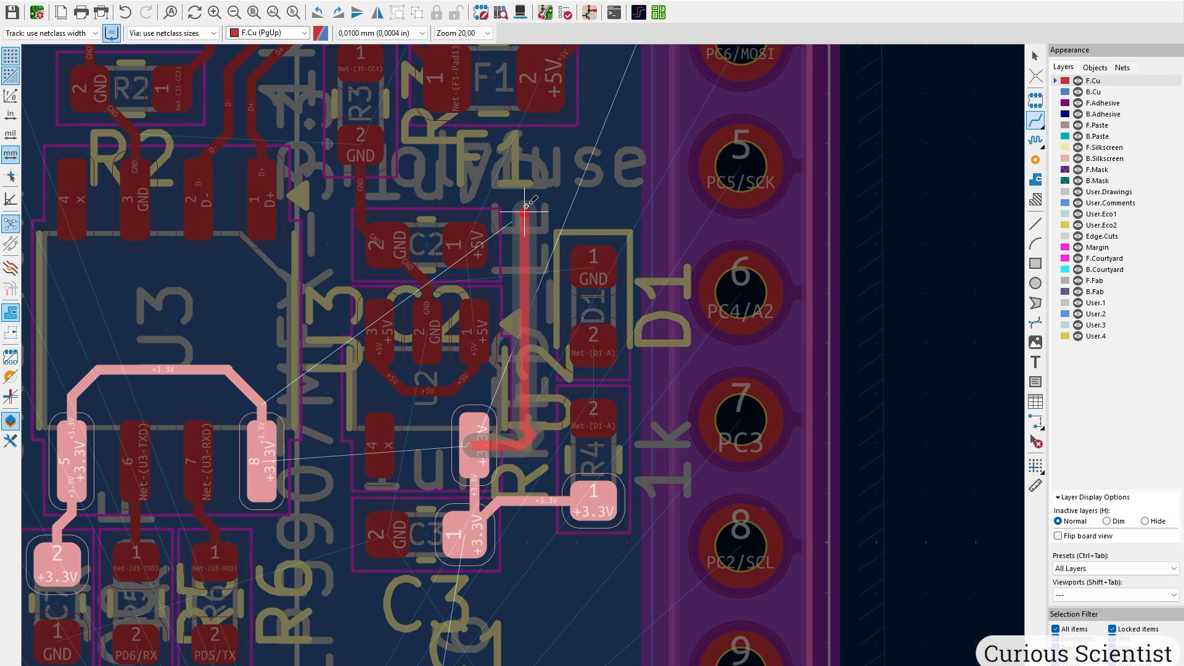
middle_click_drag(599, 142, 502, 391)
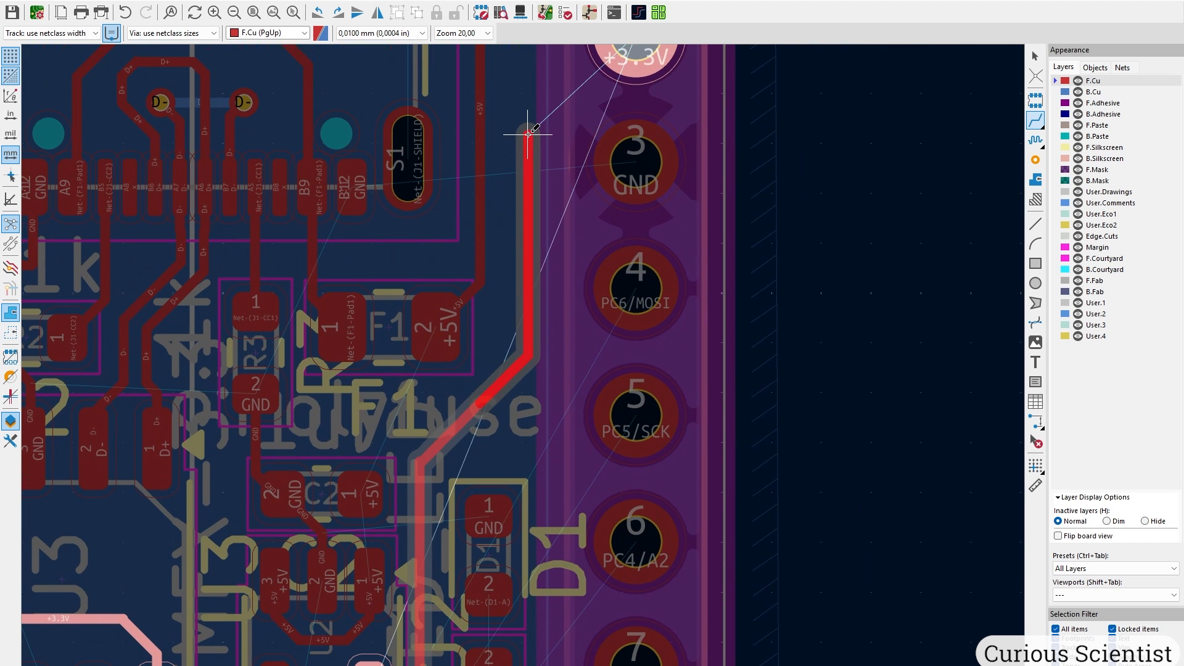
middle_click_drag(529, 119, 463, 376)
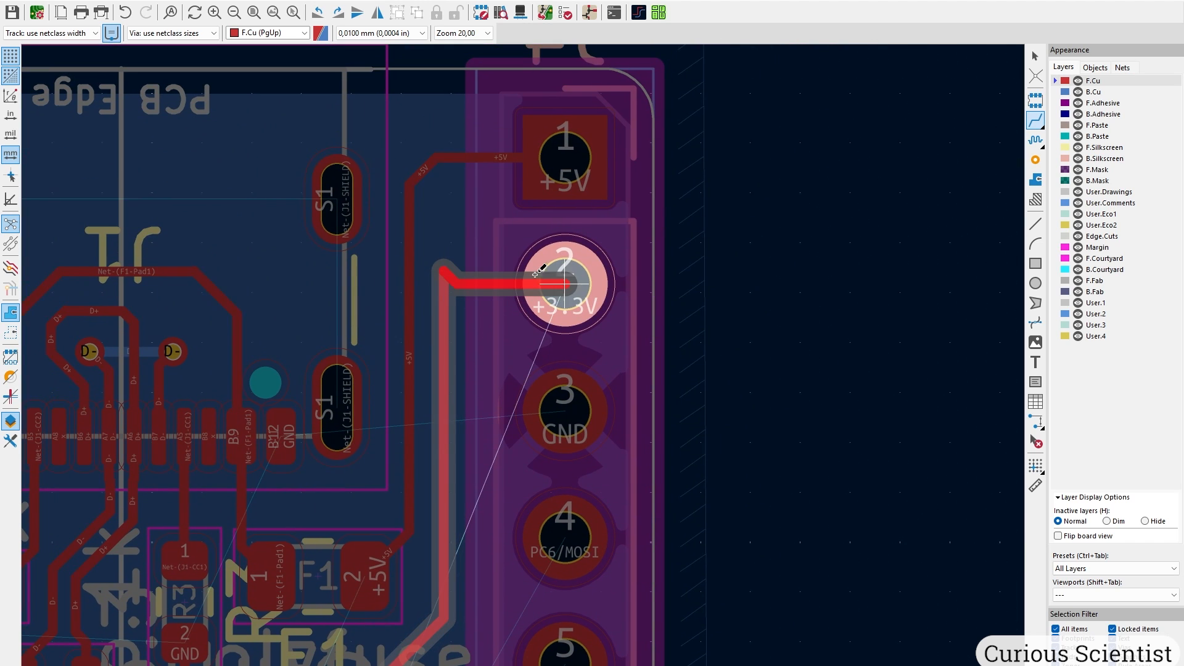
left_click(562, 281)
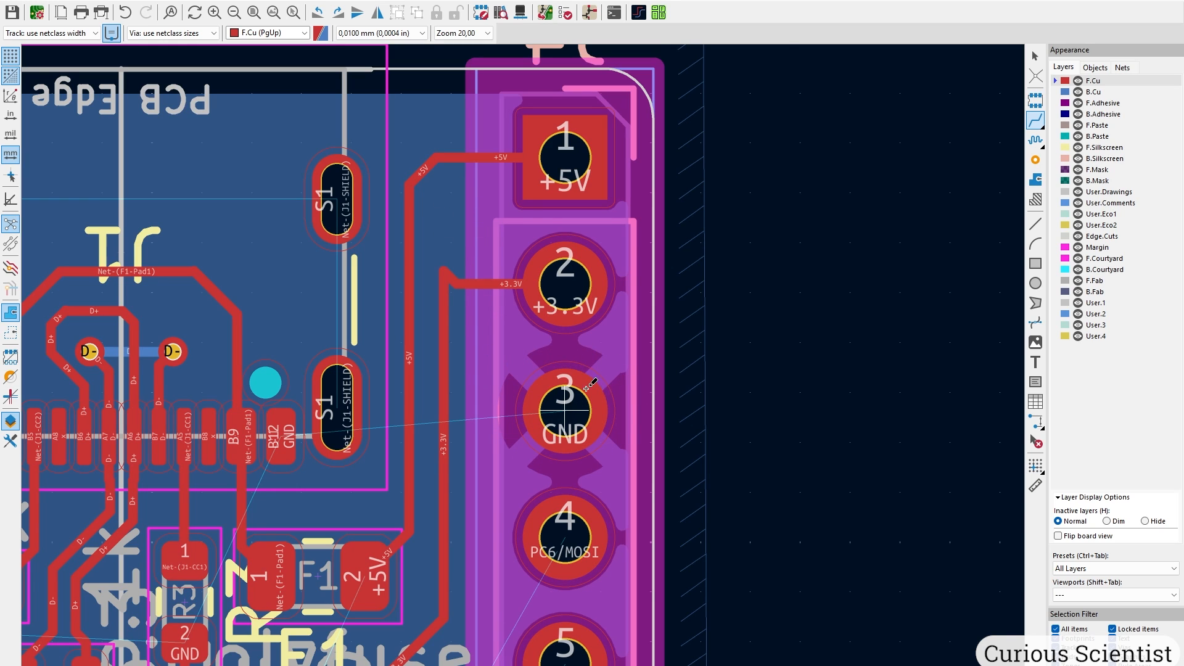
scroll(586, 388, "up", 3)
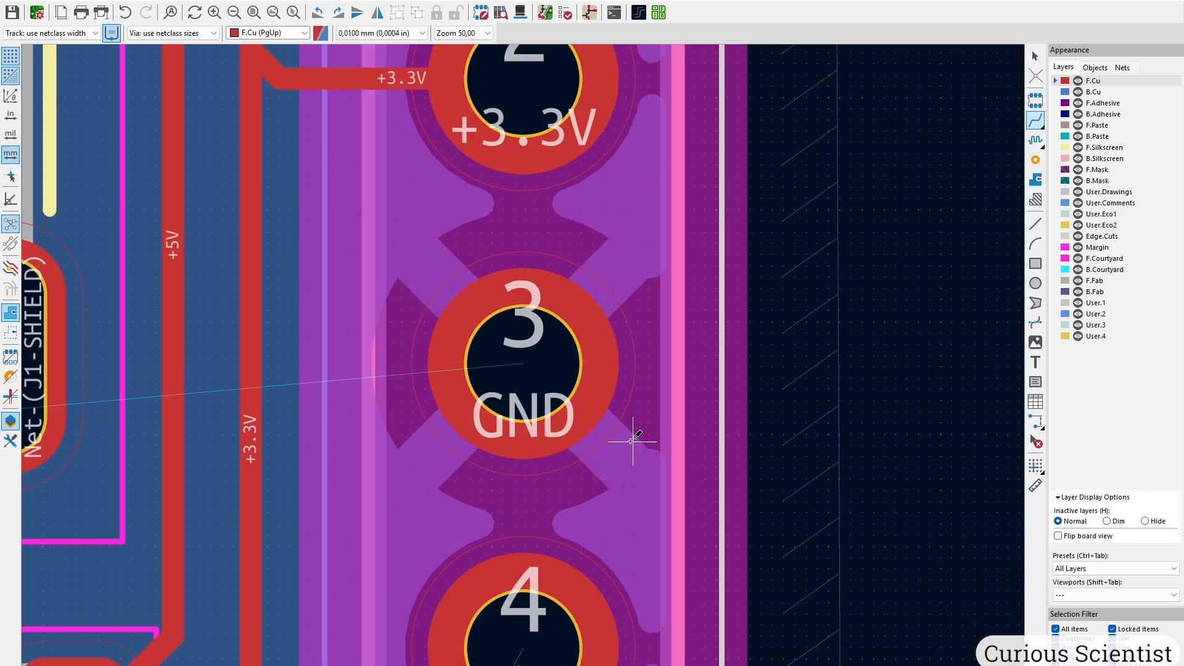
scroll(523, 366, "down", 5)
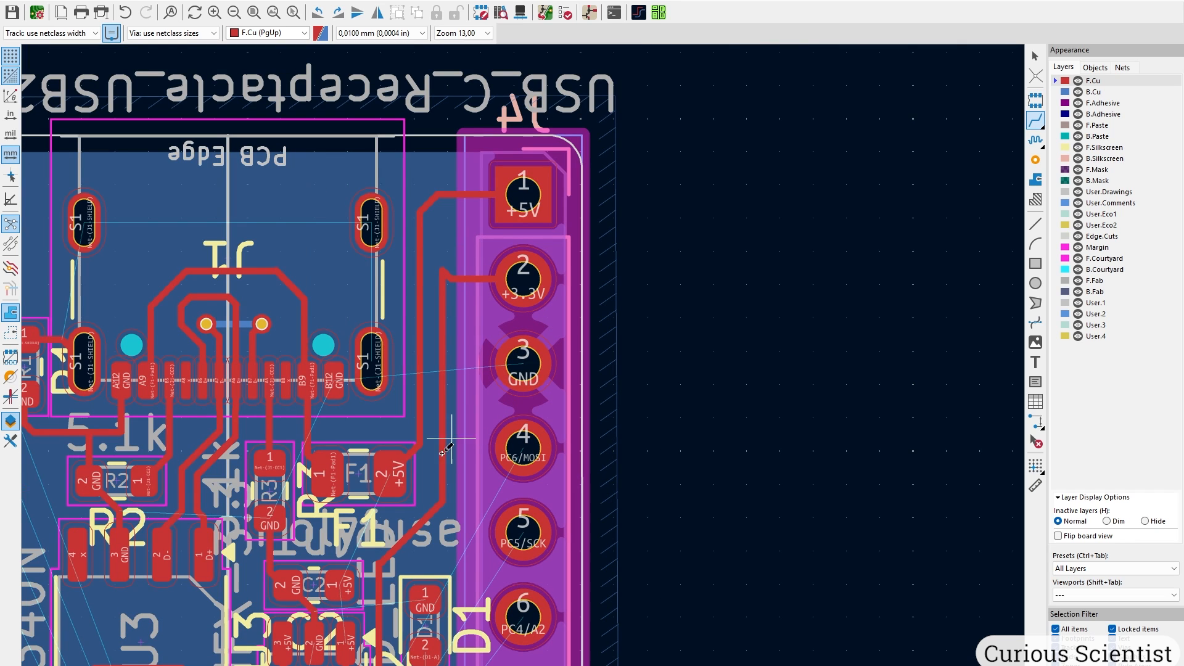
scroll(390, 560, "up", 3)
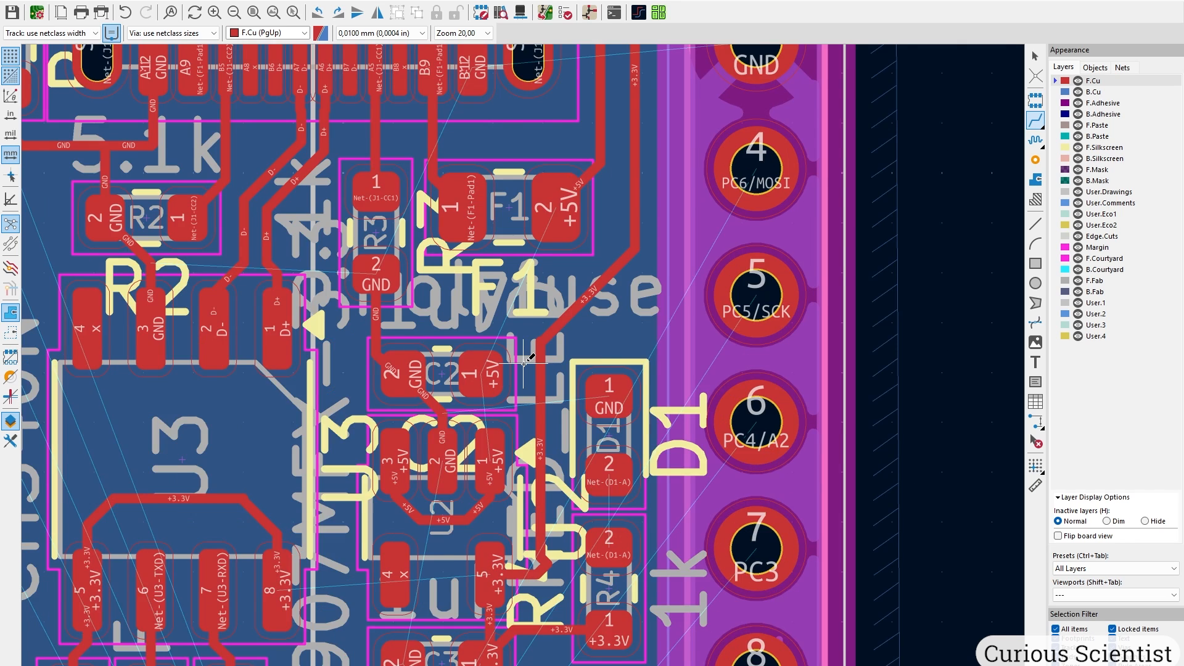
Route a +5V track from F1 pad 2, with one bend, to C2 pad 1.
left_click(576, 131)
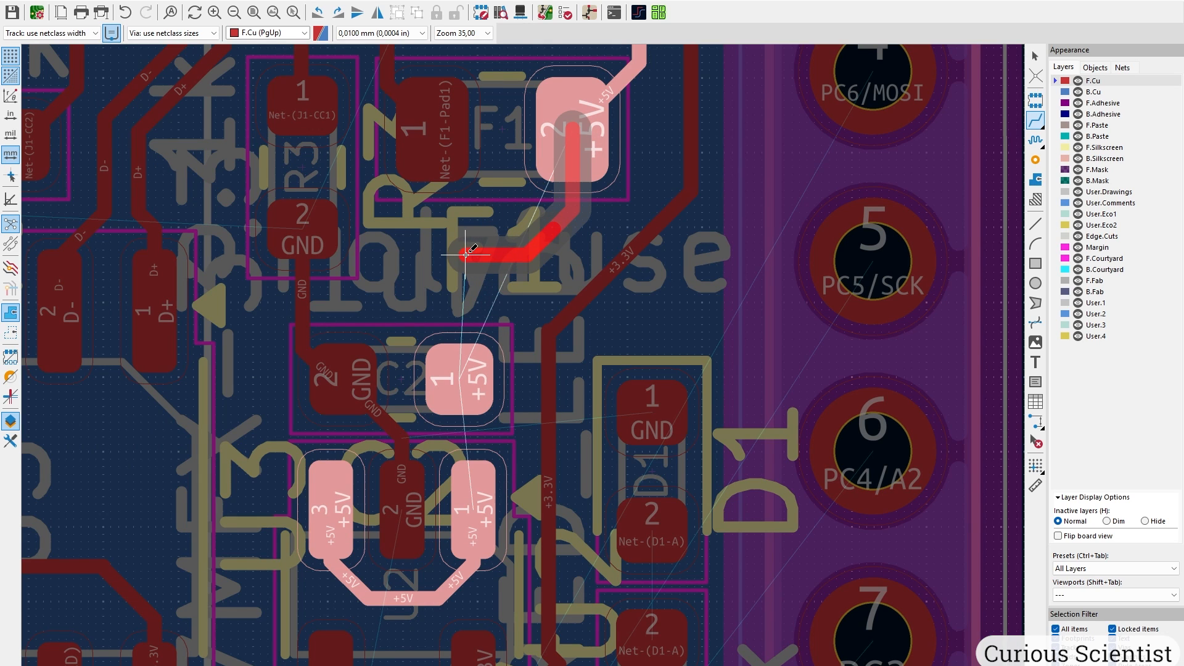
left_click(458, 259)
left_click(470, 343)
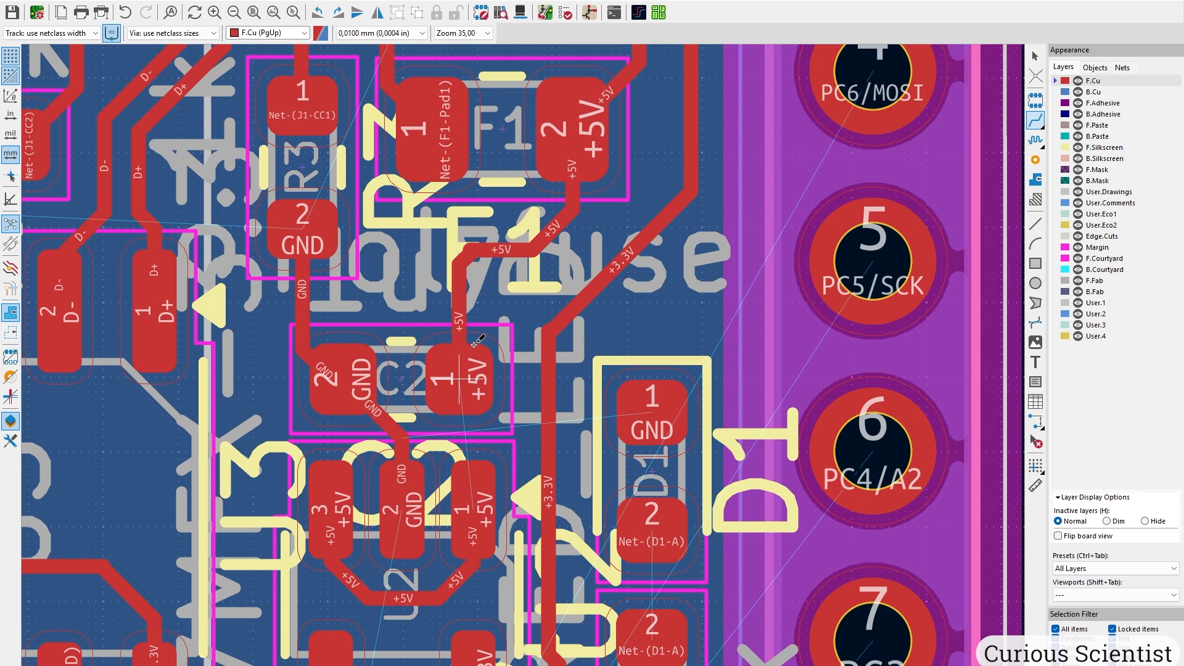
middle_click_drag(486, 259, 404, 473)
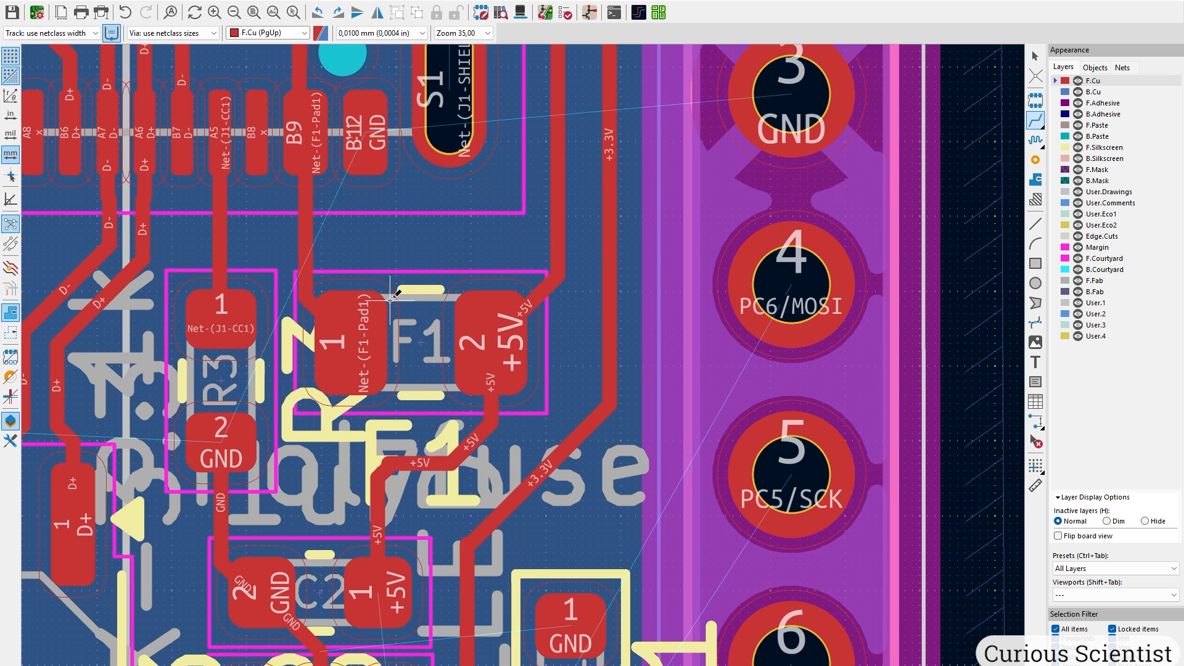
scroll(554, 402, "down", 4)
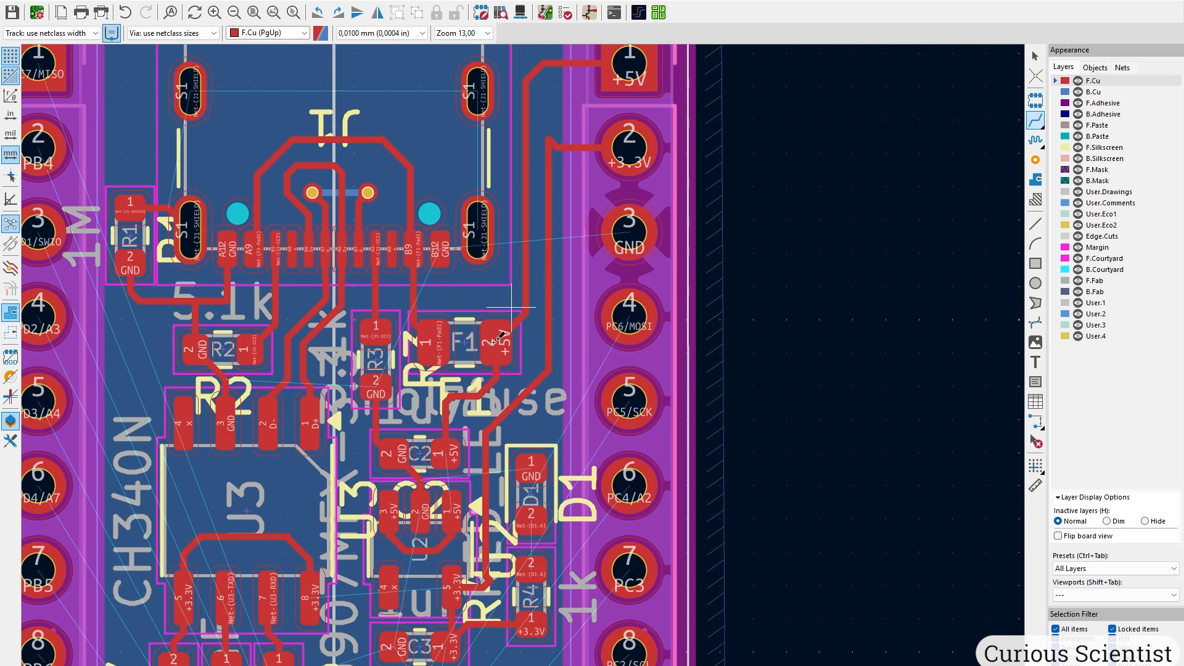
scroll(512, 308, "up", 1)
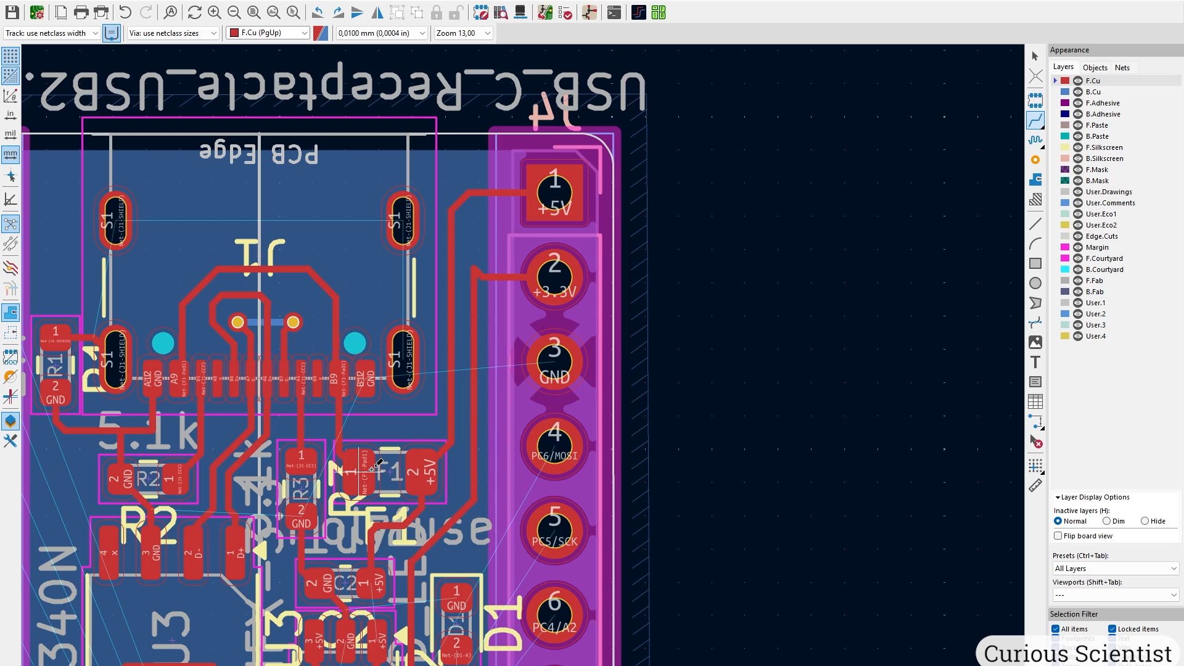
scroll(373, 469, "down", 3)
Connect R4 pad 2 to D1 pad 2 with a front-copper track.
scroll(541, 475, "up", 5)
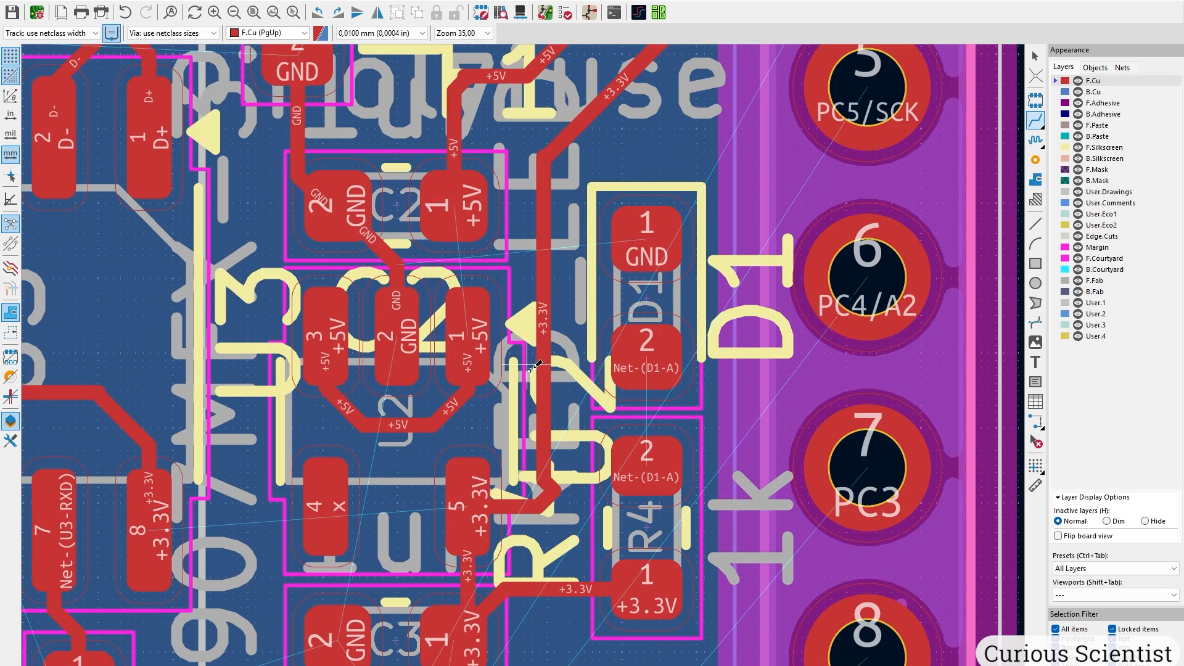
left_click(647, 456)
left_click(645, 346)
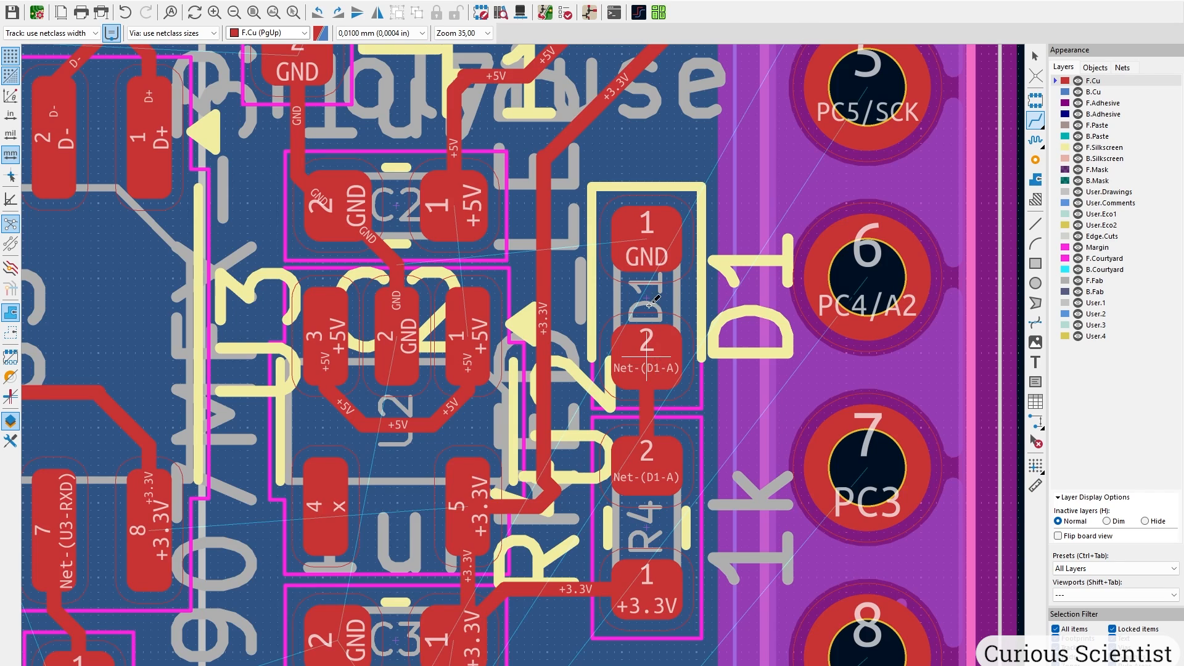
Run D1 pad 1's GND track up to a new via just above D1.
middle_click_drag(646, 297, 609, 418)
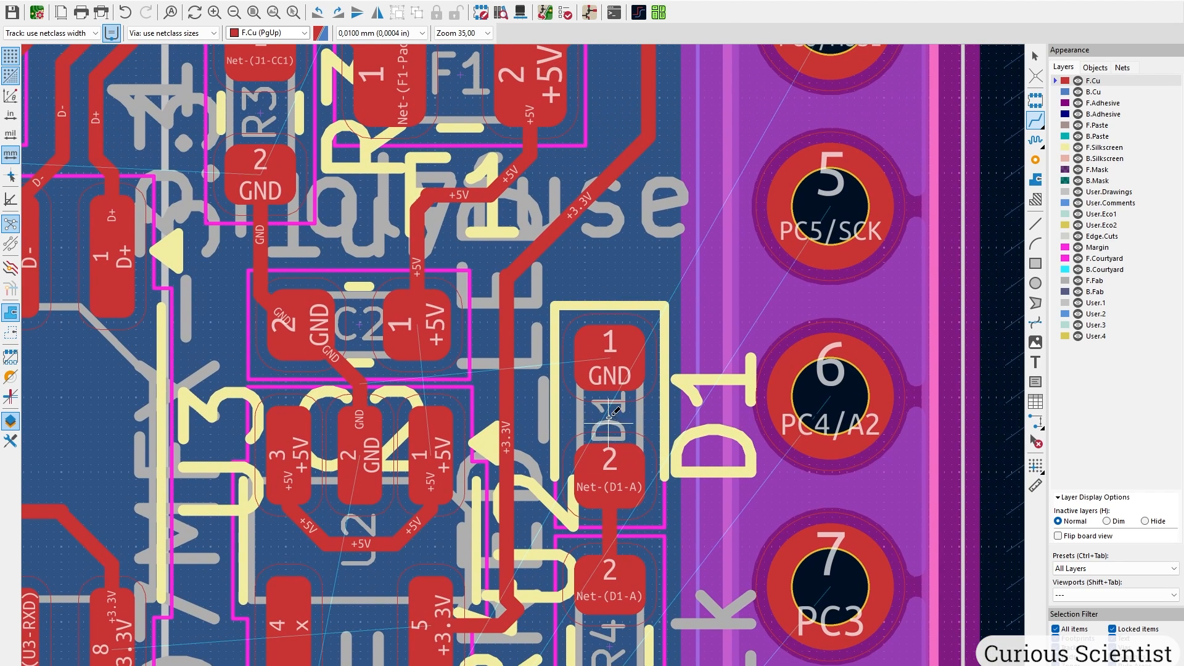
left_click(609, 346)
key("v")
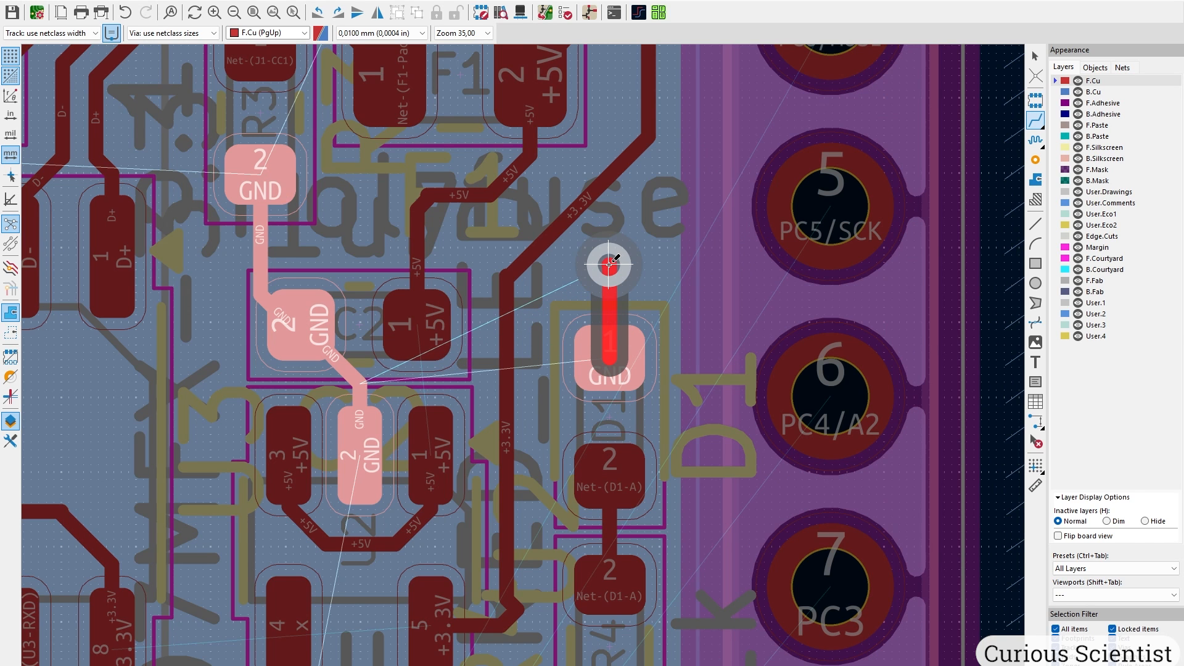
left_click(609, 263)
key("Escape")
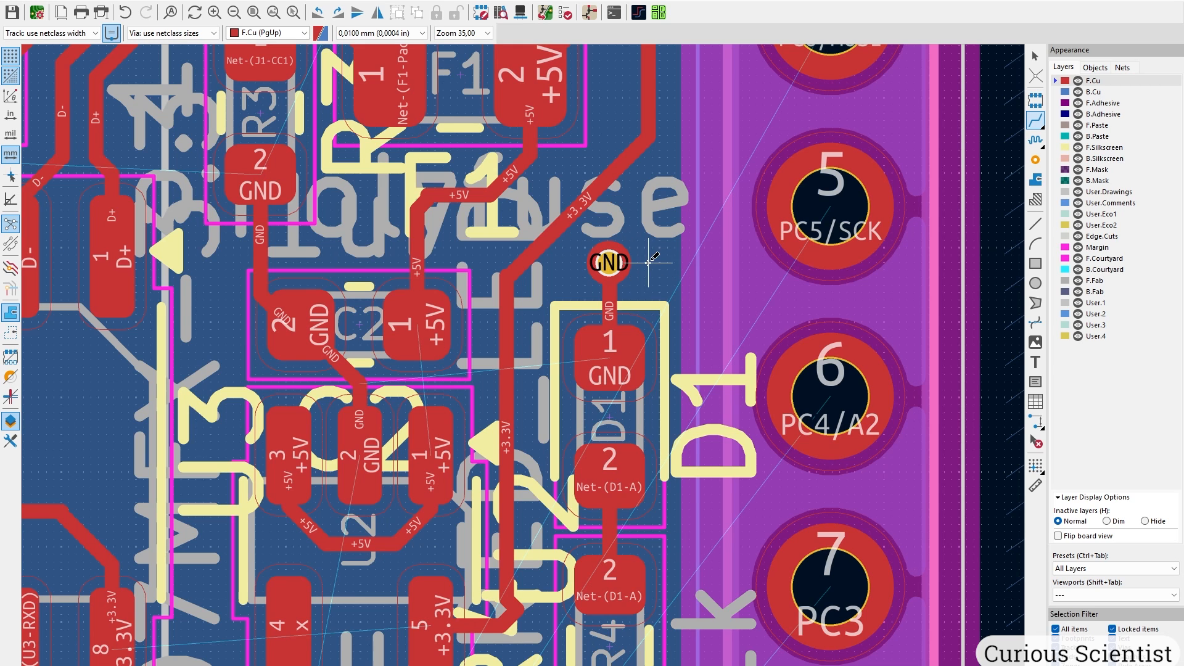
scroll(626, 270, "down", 3)
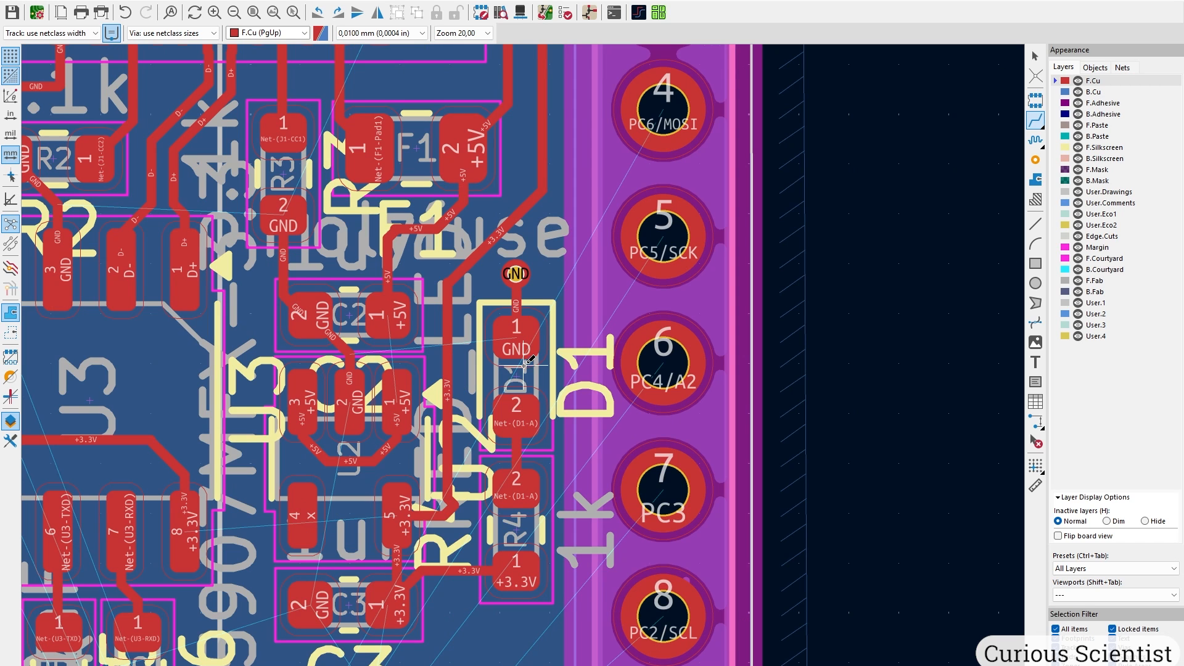
scroll(568, 276, "up", 1)
middle_click_drag(621, 106, 589, 272)
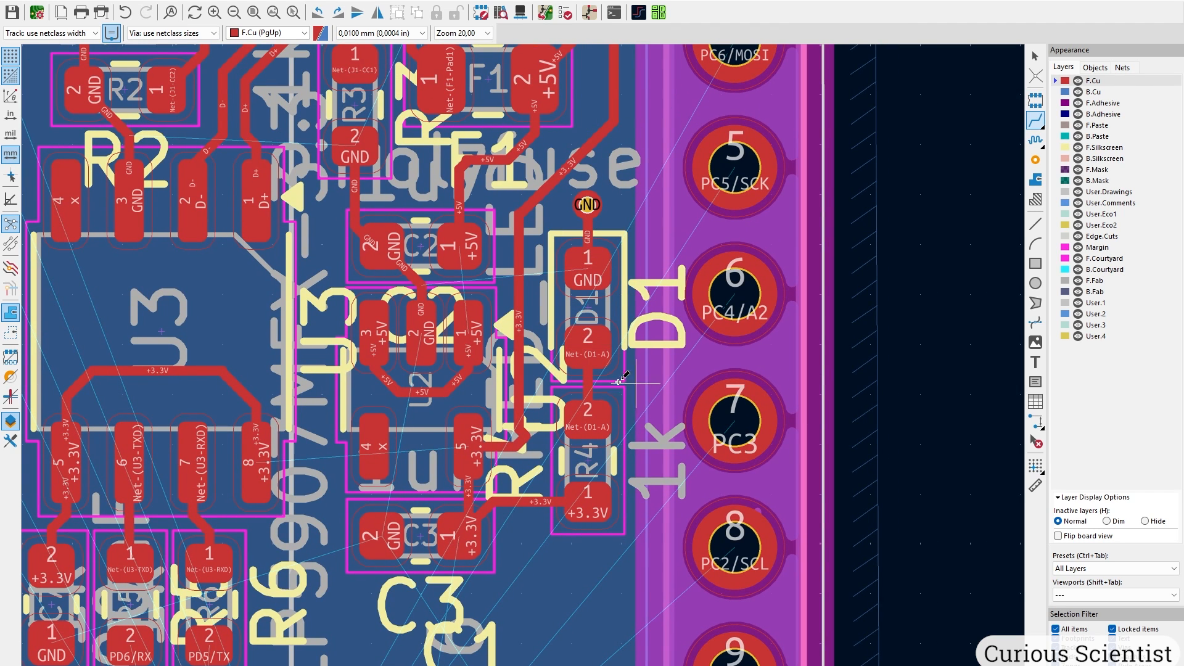
Move capacitor C1 to a new spot near U1.
mouse_move(530, 541)
middle_mouse_down()
mouse_move(577, 190)
mouse_move(676, 234)
middle_mouse_up()
key("Escape")
left_click(594, 443)
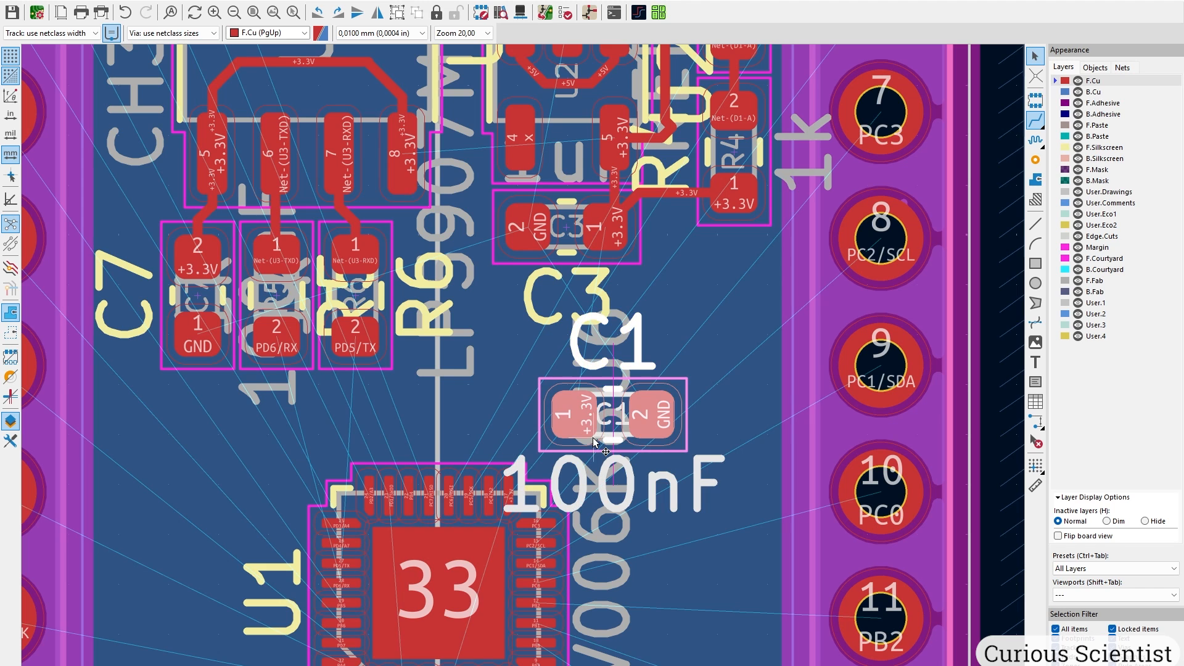
key("m")
middle_click_drag(609, 423, 633, 283)
scroll(633, 282, "up", 3)
left_click(624, 285)
key("Escape")
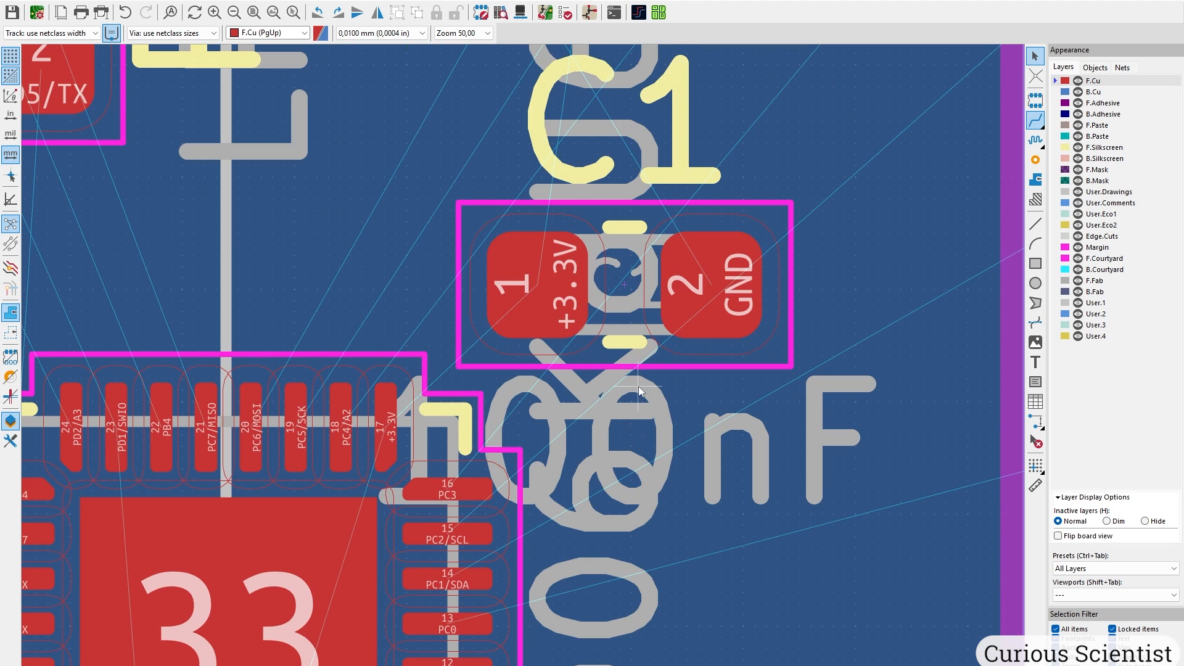
Route +3.3V tracks from U1 pin 17 and C3 pad 1 to C1 pad 1.
left_click(1035, 125)
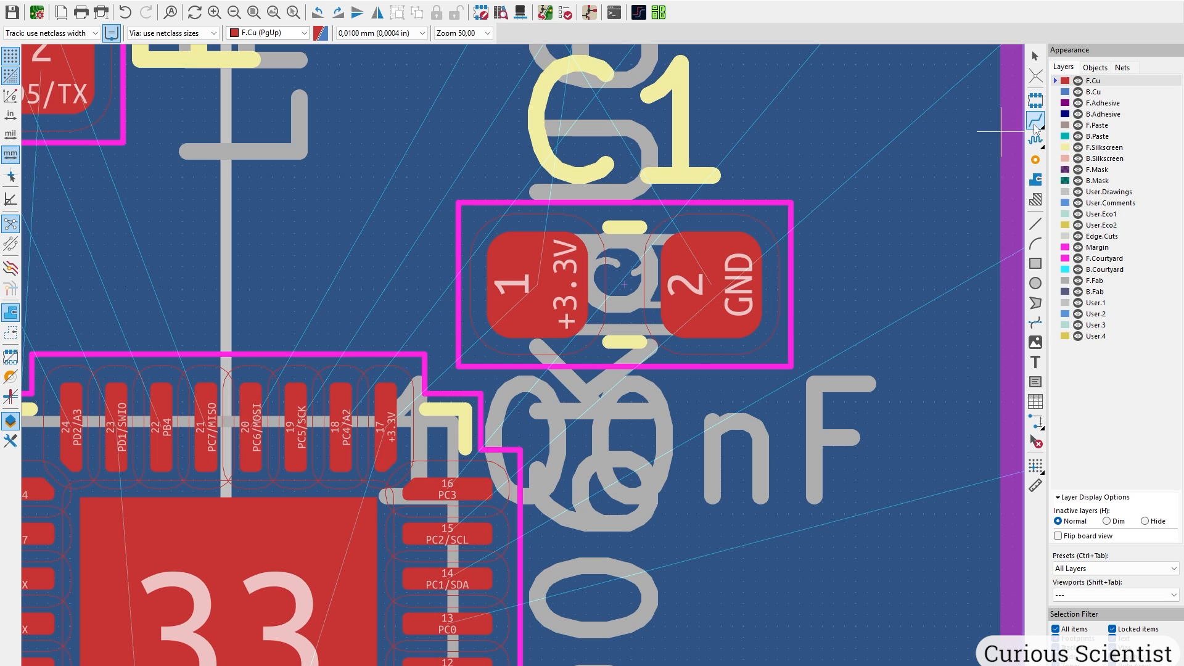
left_click(395, 424)
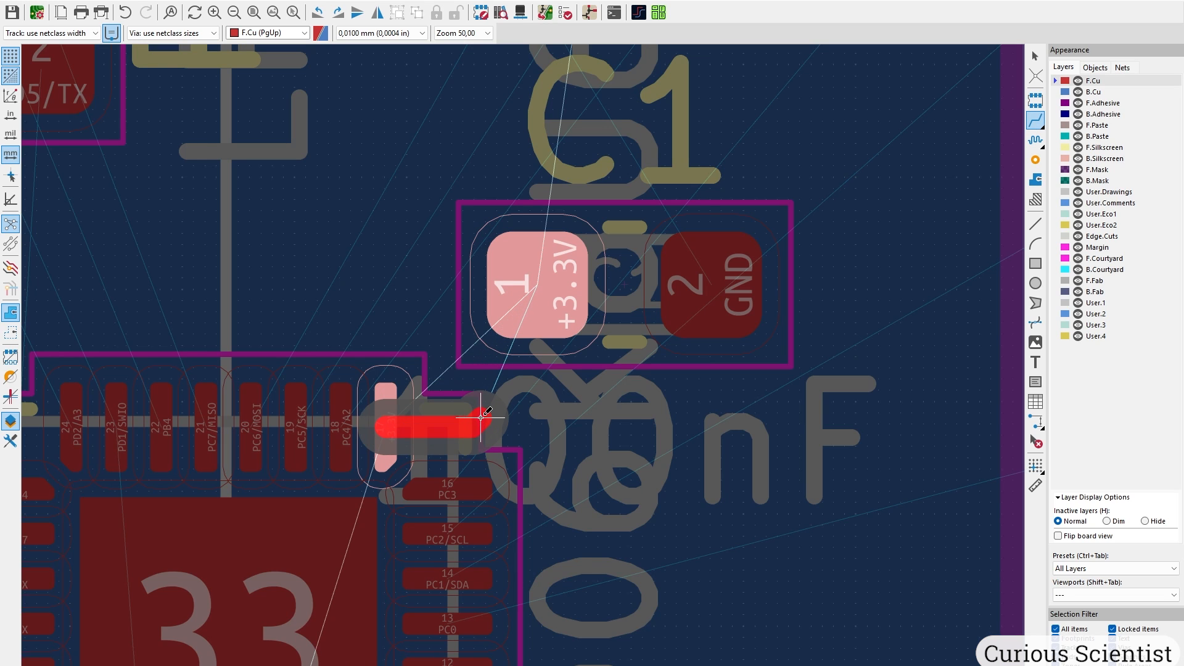
left_click(537, 285)
scroll(523, 364, "down", 3)
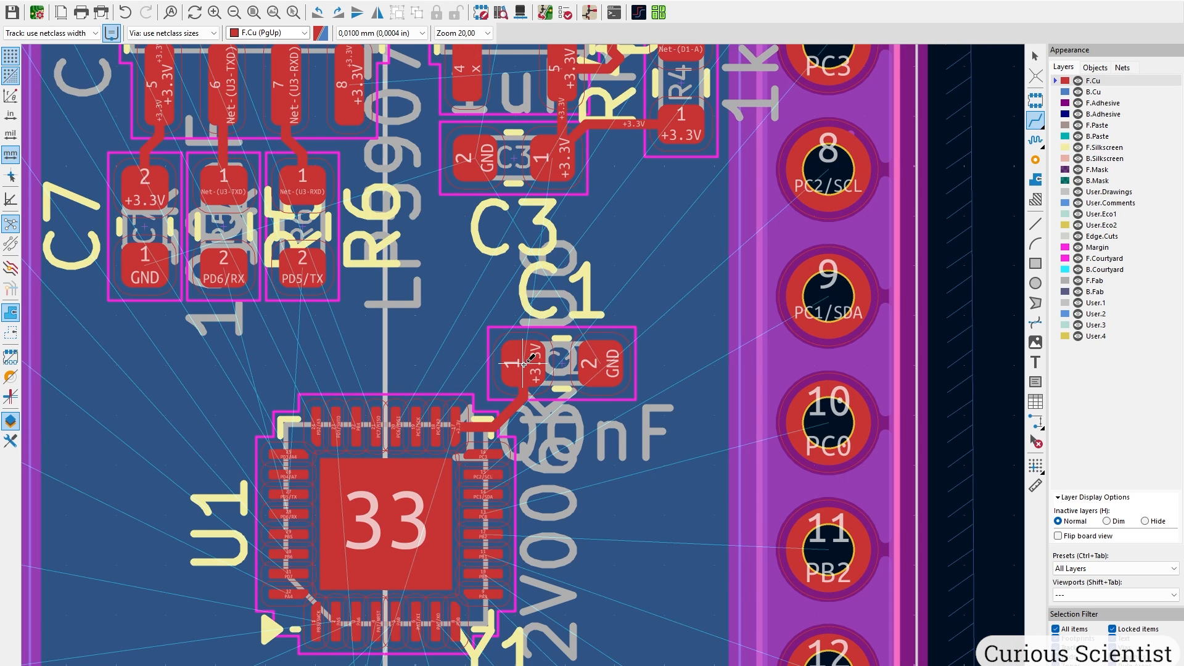
left_click(551, 157)
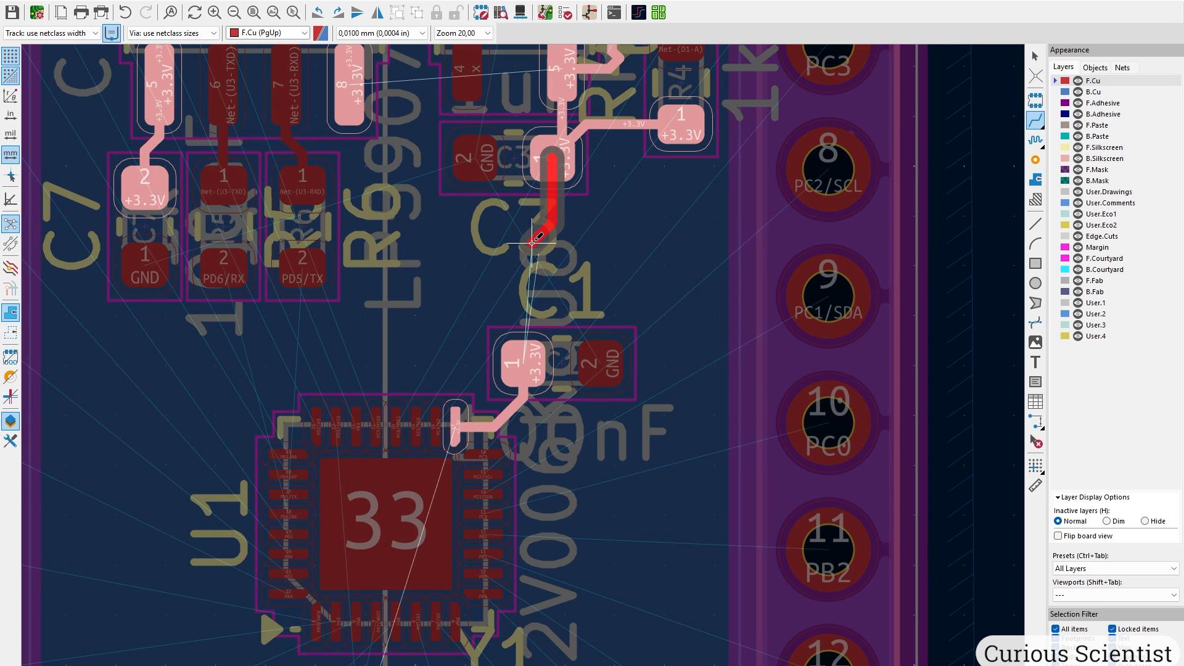
left_click(525, 352)
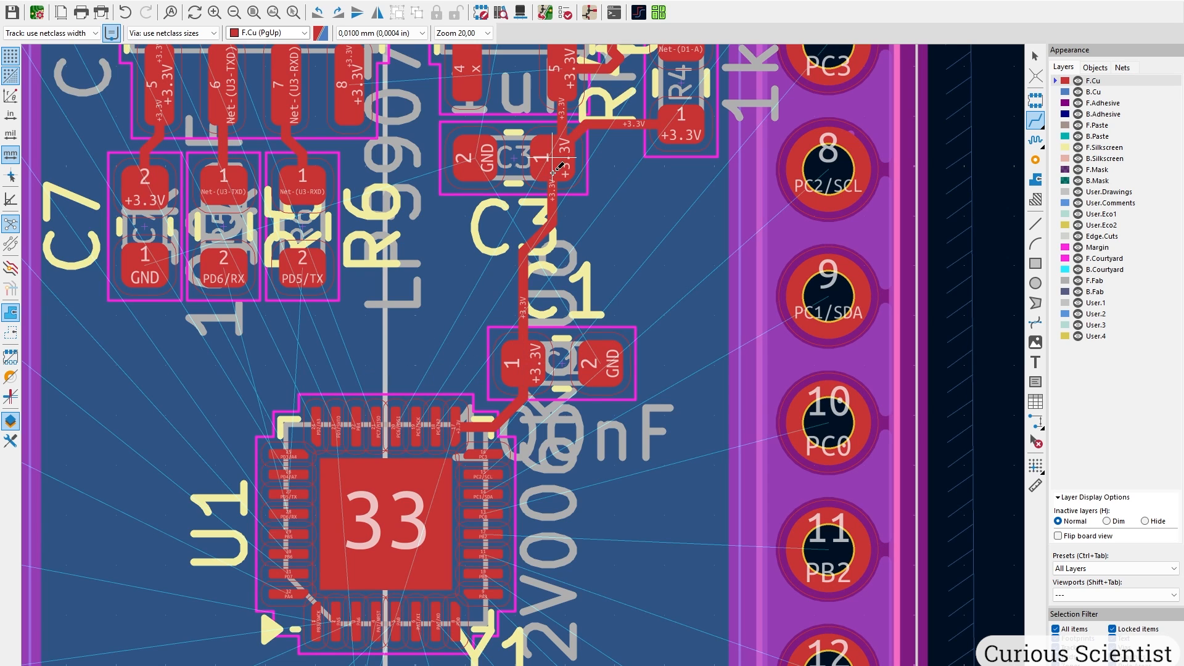
Join U3 pad 8 onto the C3–C1 +3.3V trace.
middle_click_drag(427, 187, 403, 349)
left_click(327, 266)
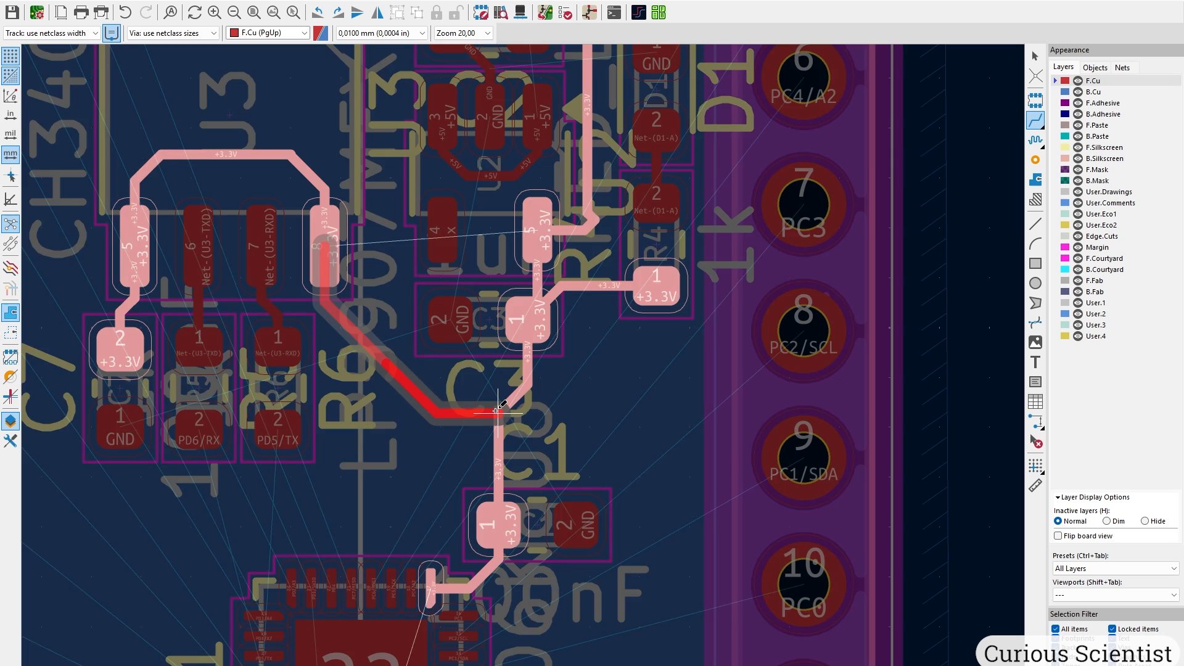
left_click(495, 413)
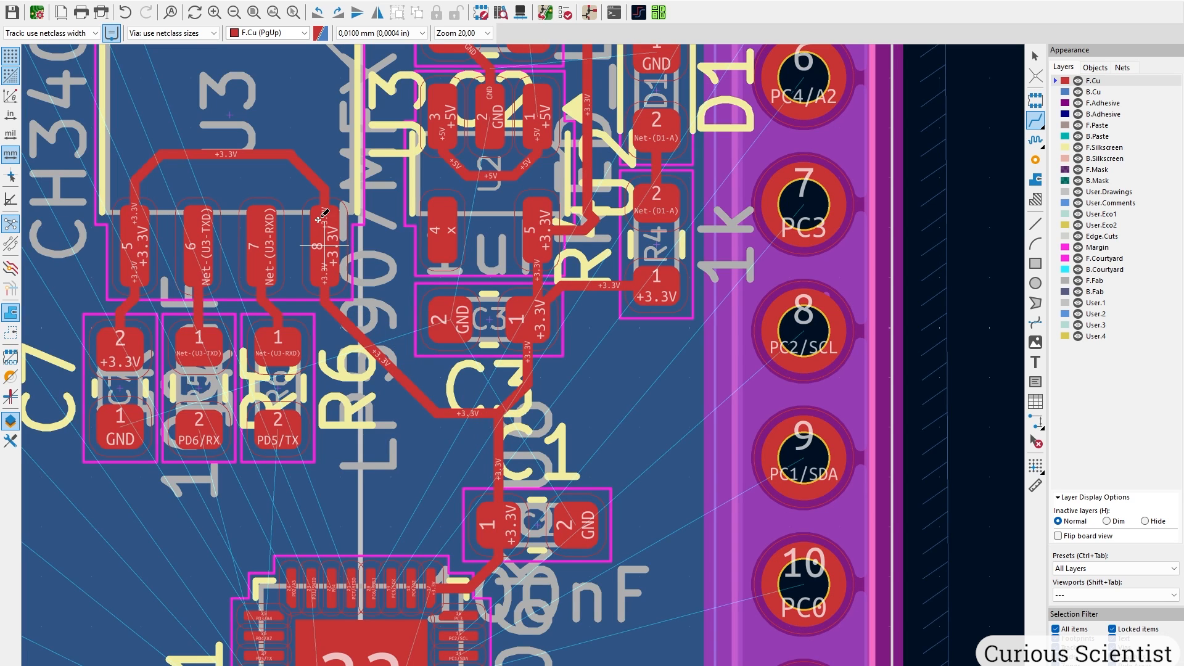
middle_click_drag(320, 229, 435, 431)
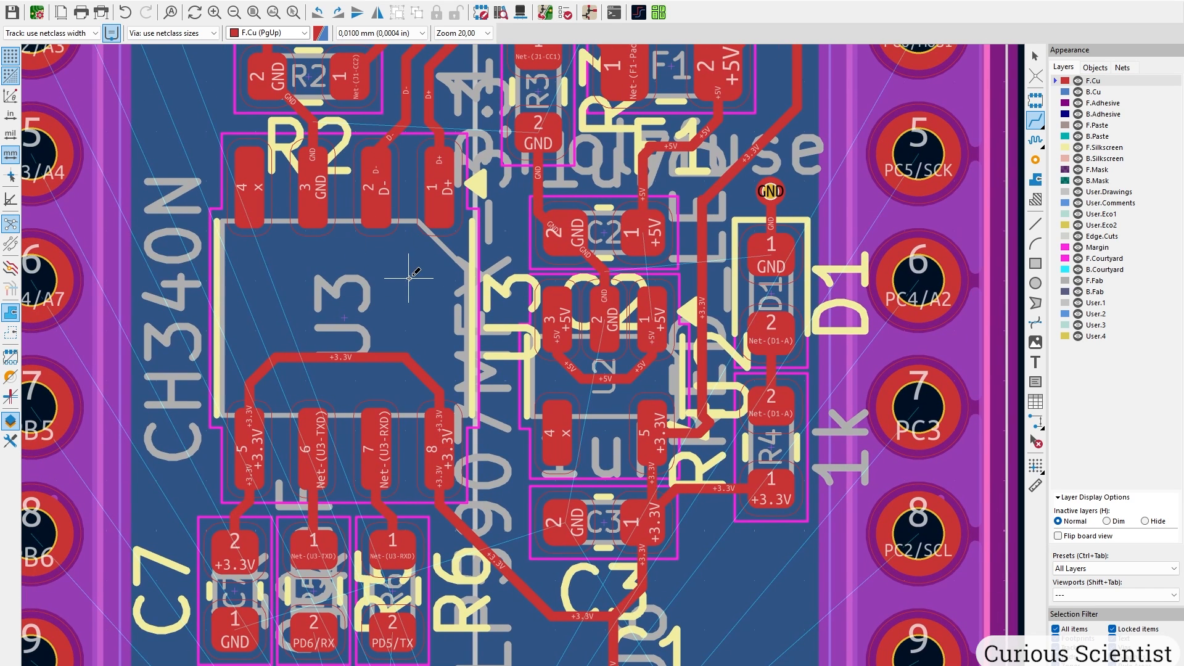
scroll(410, 305, "down", 1)
Run a GND track from C7 pad 1 ending in a new via.
middle_click_drag(510, 545, 494, 317)
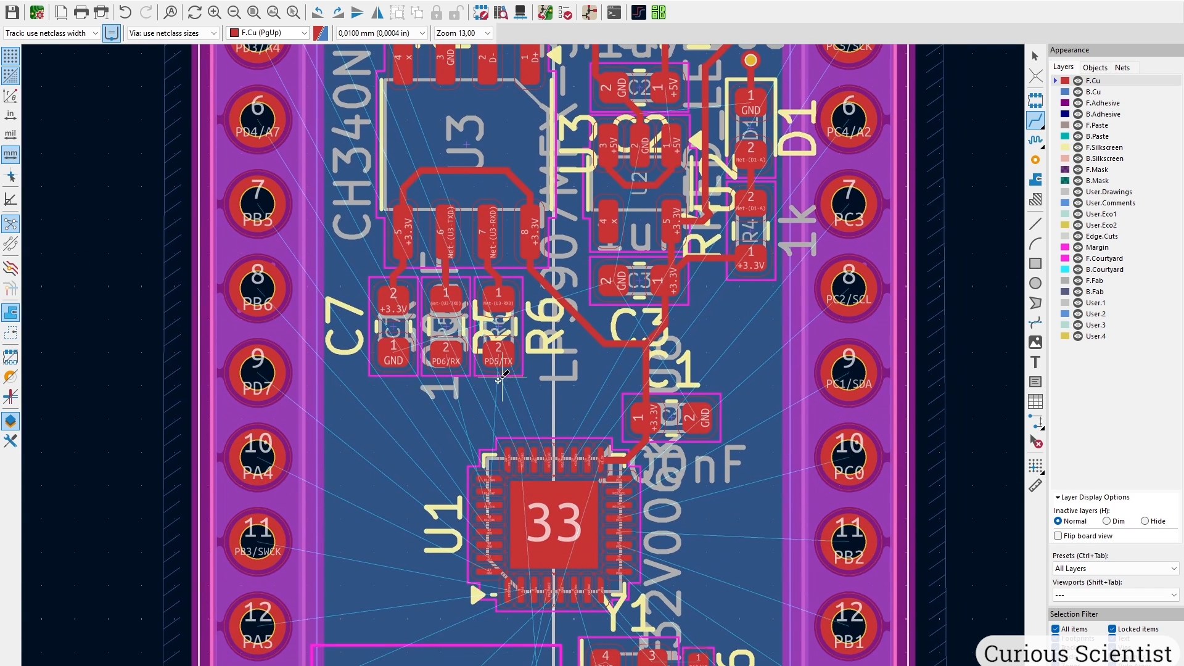
scroll(435, 406, "up", 1)
left_click(461, 267)
scroll(408, 296, "up", 3)
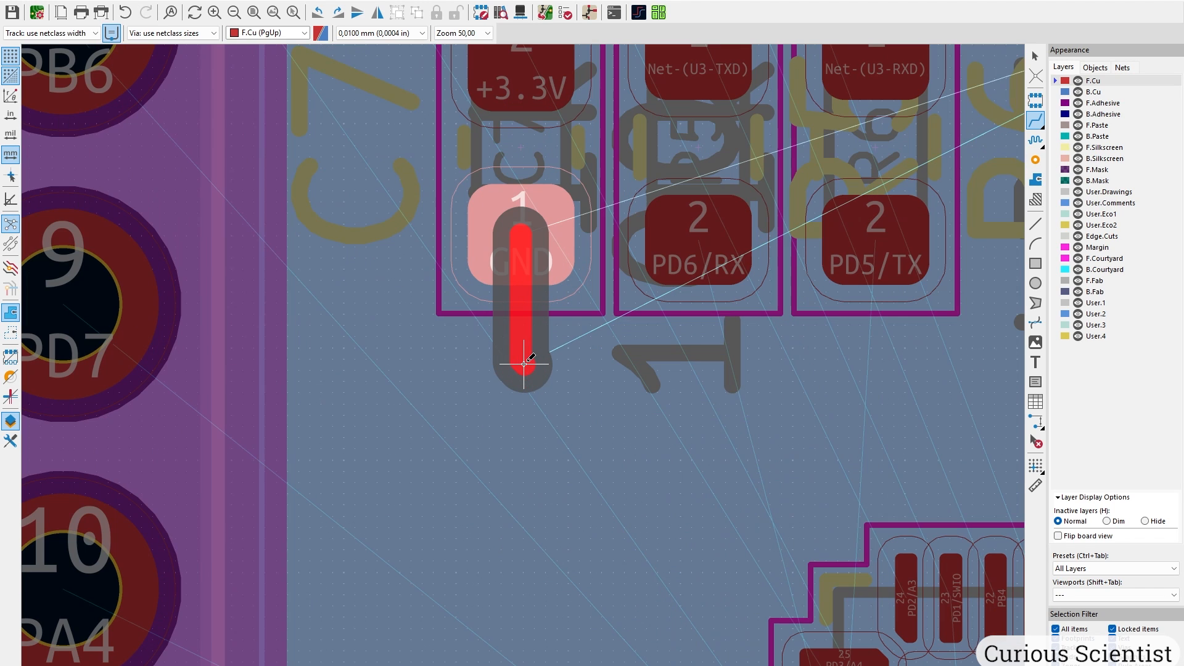
key("v")
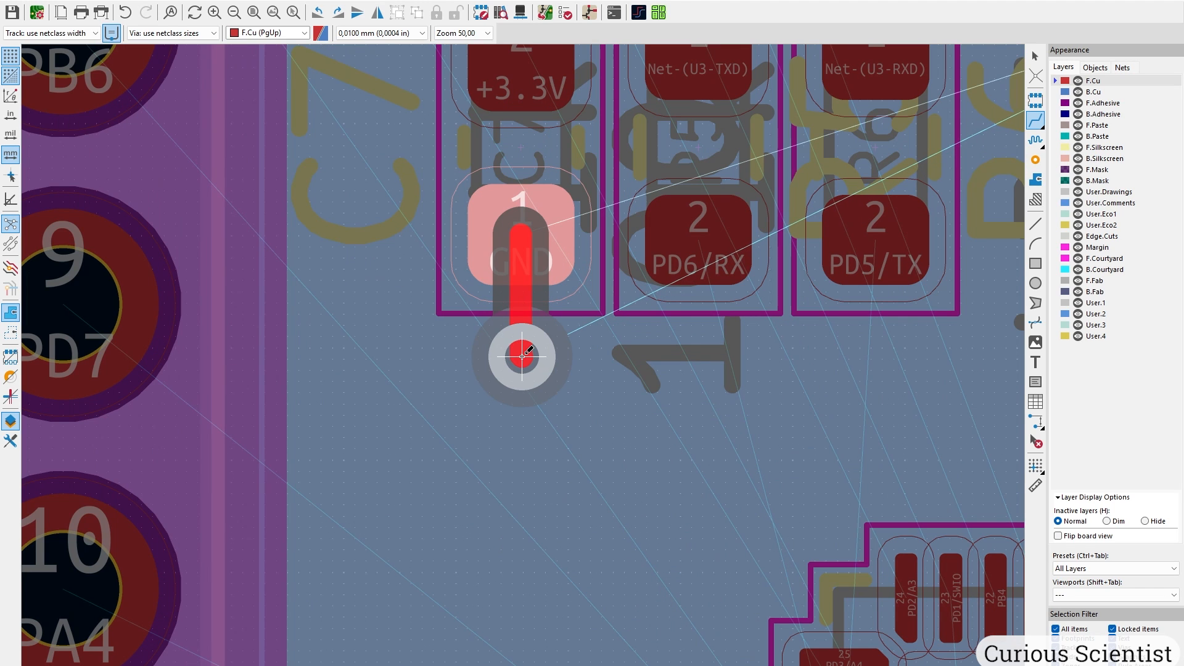
double_click(522, 360)
scroll(522, 360, "down", 4)
scroll(597, 307, "up", 3)
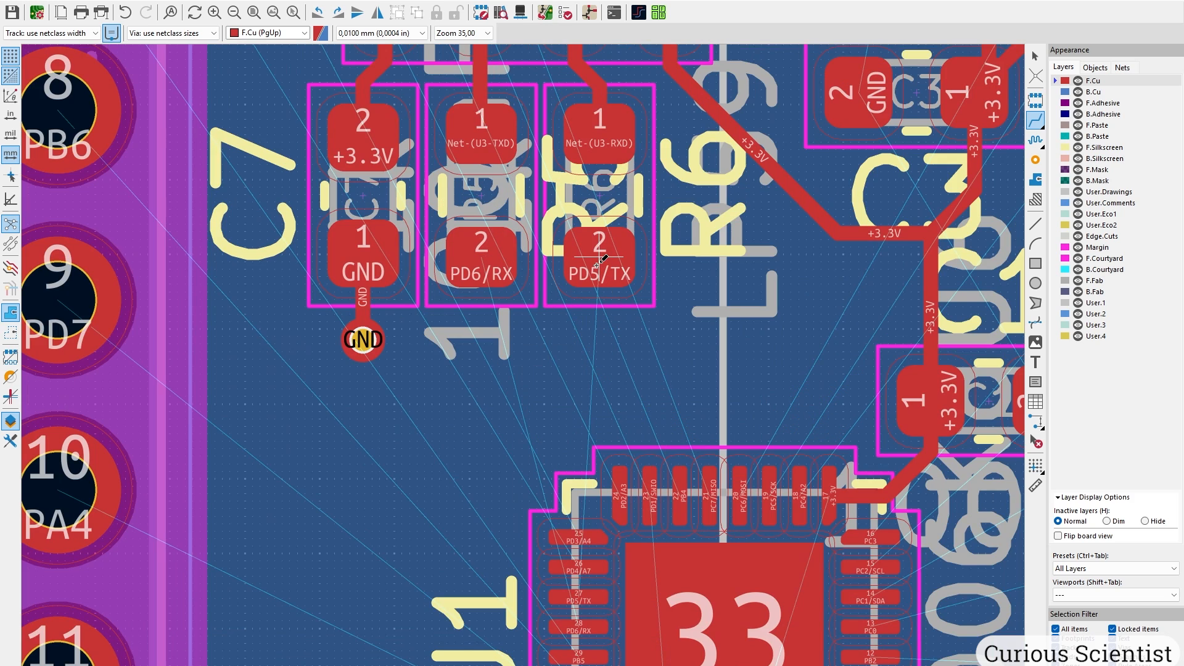
middle_click_drag(490, 415, 490, 396)
Route the PD5/TX track from U1 pad 27, with one corner, to its resistor pad.
left_click(585, 574)
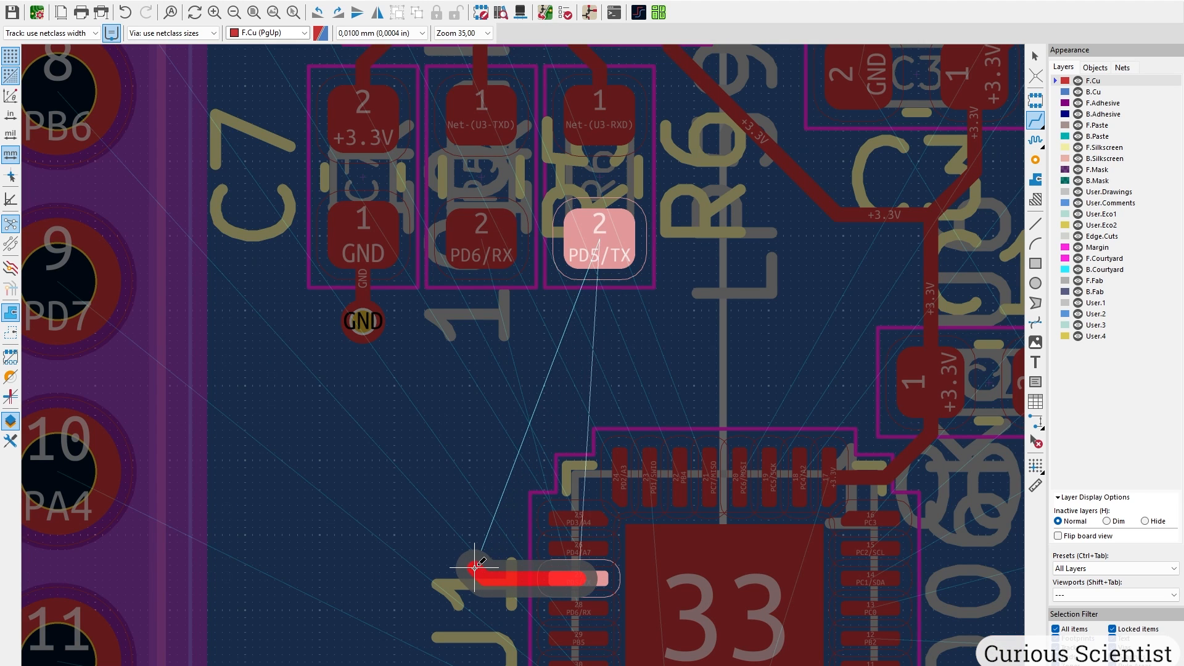
left_click(499, 369)
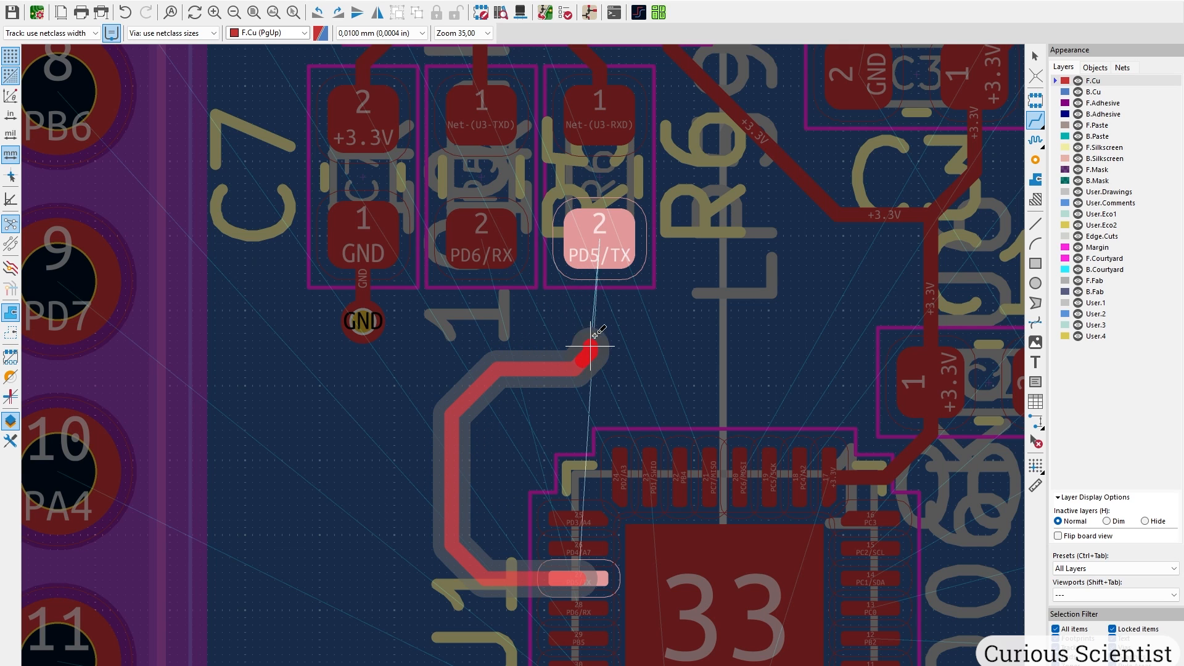
left_click(599, 247)
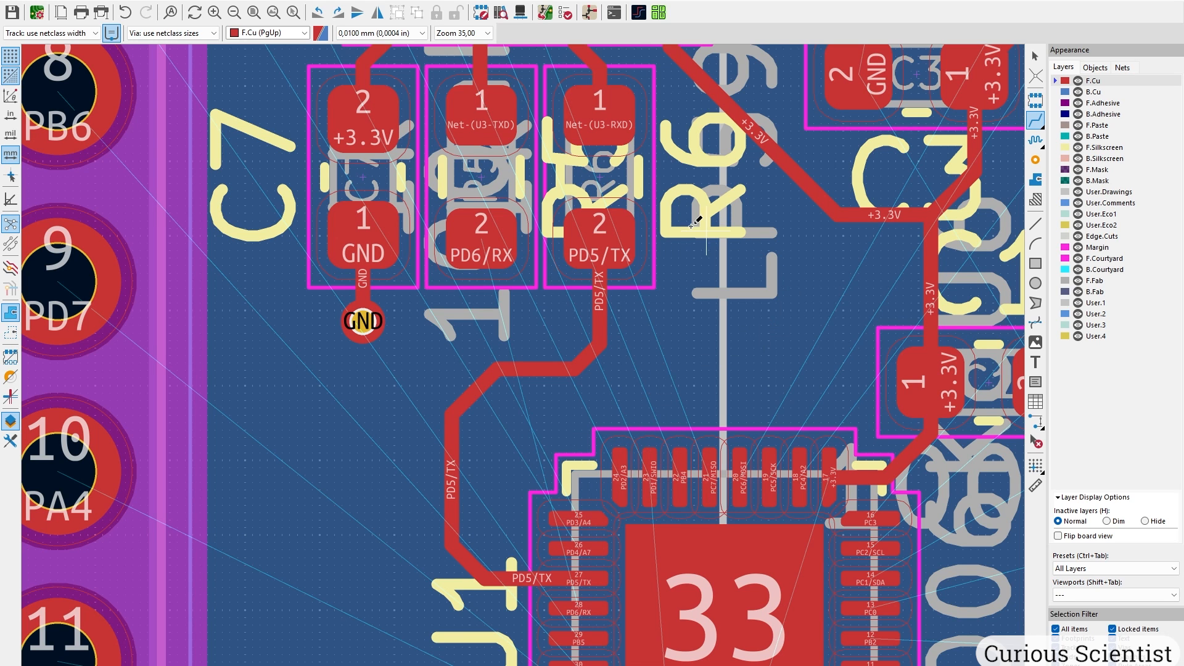
scroll(632, 473, "down", 5)
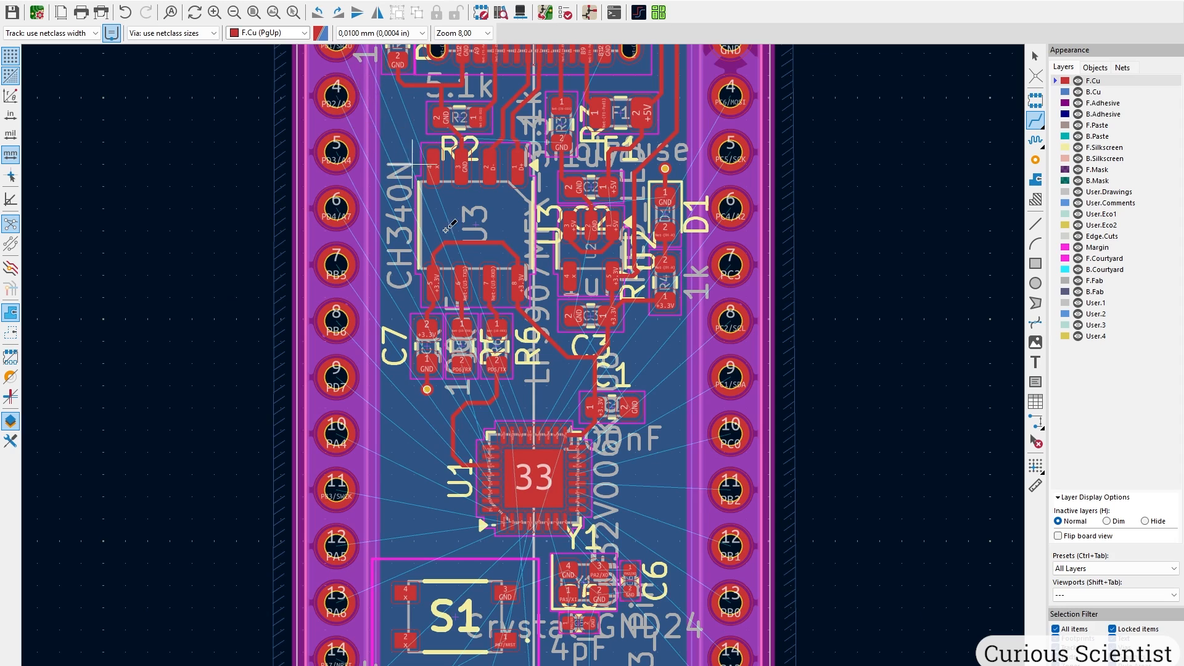
scroll(490, 452, "up", 5)
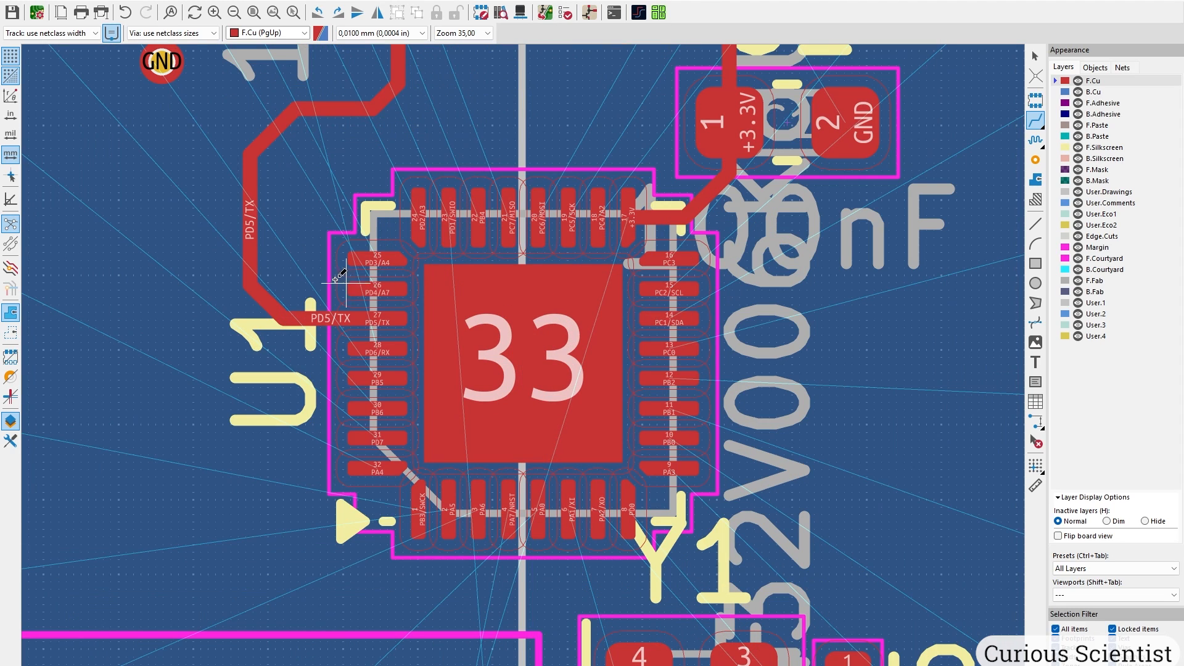
Route the PD6/RX track from U1 pad 28, with one corner, to its resistor pad.
middle_click_drag(308, 205, 488, 341)
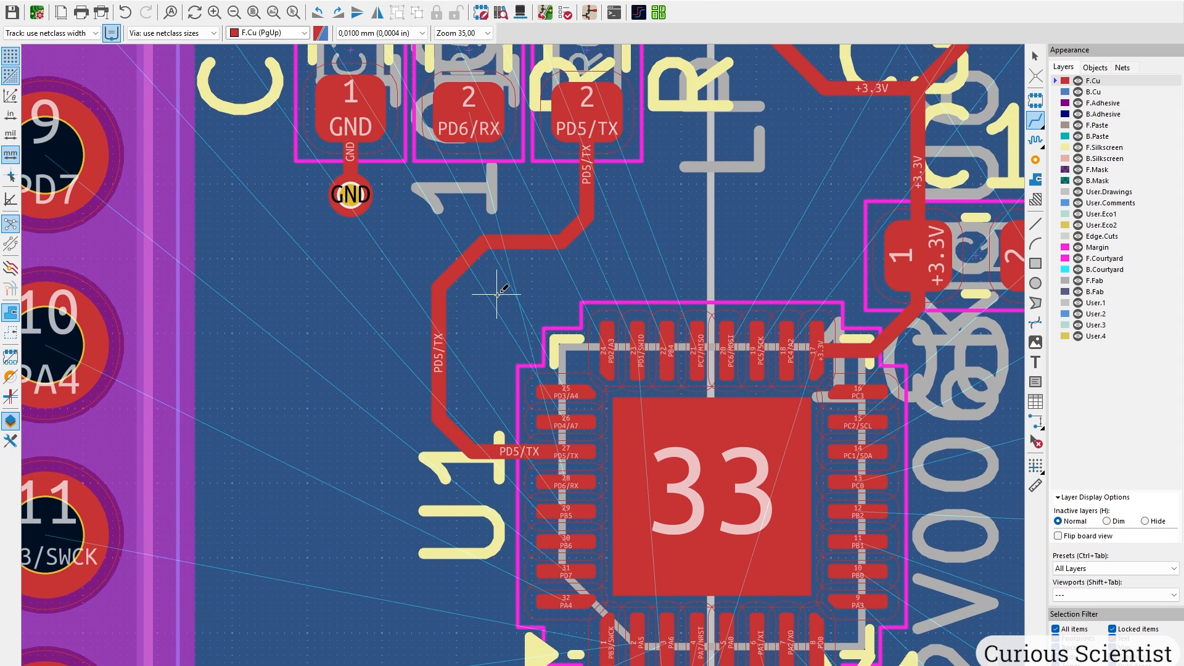
scroll(542, 405, "down", 5)
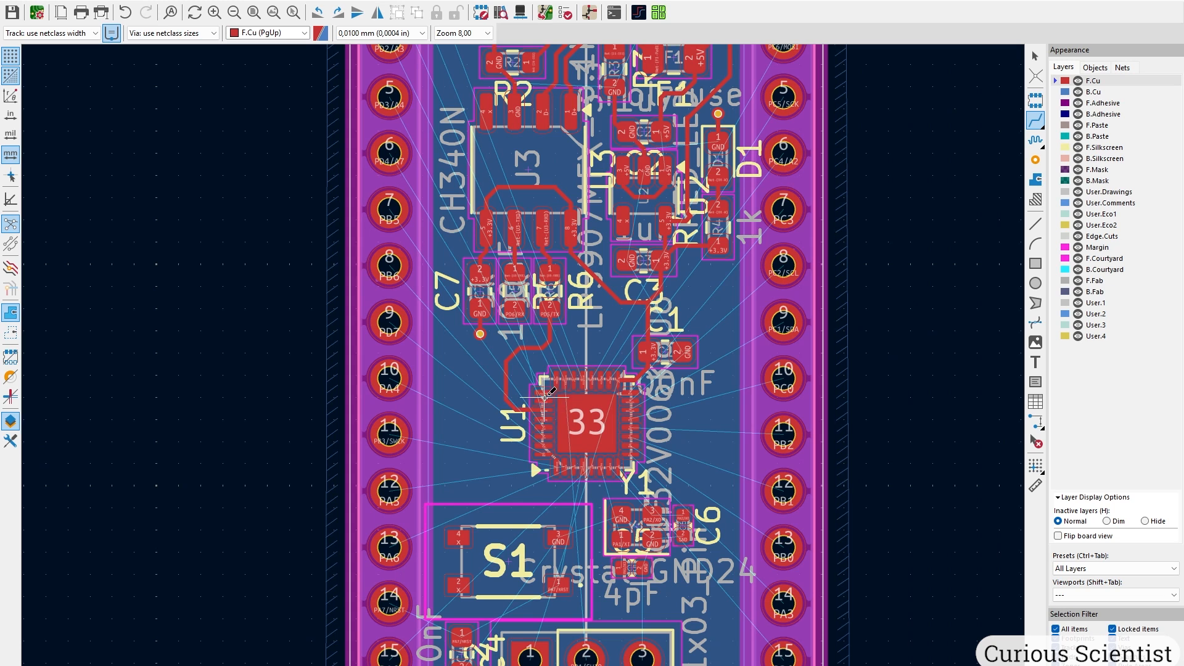
middle_click_drag(440, 99, 436, 297)
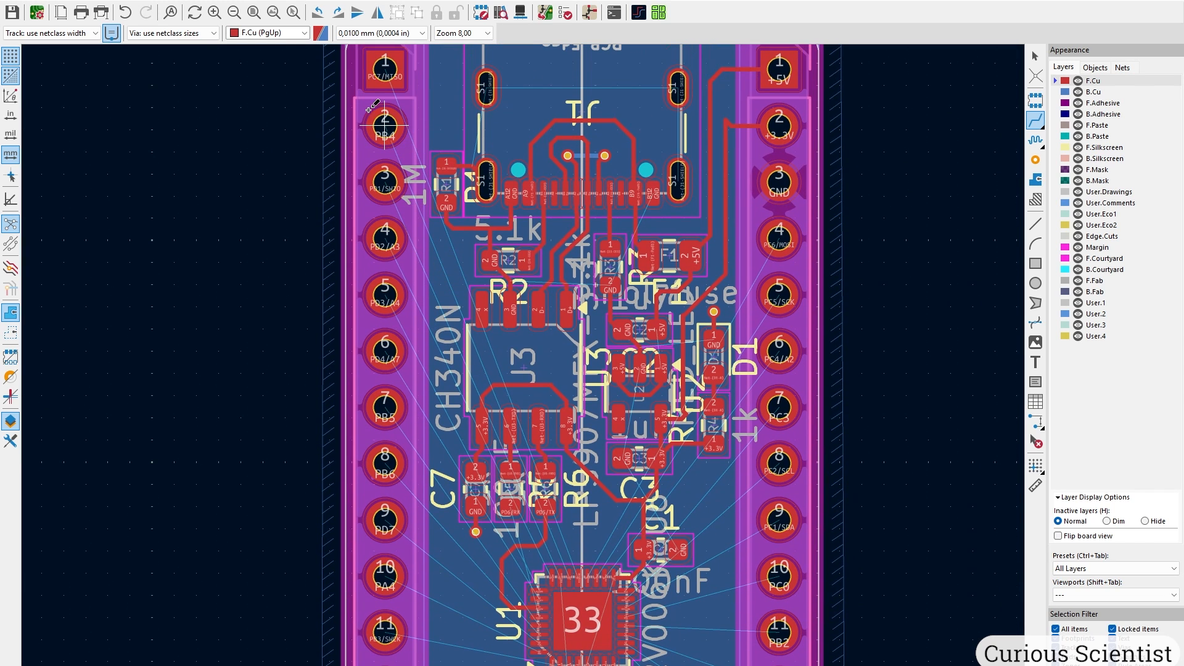
middle_click_drag(385, 125, 377, 264)
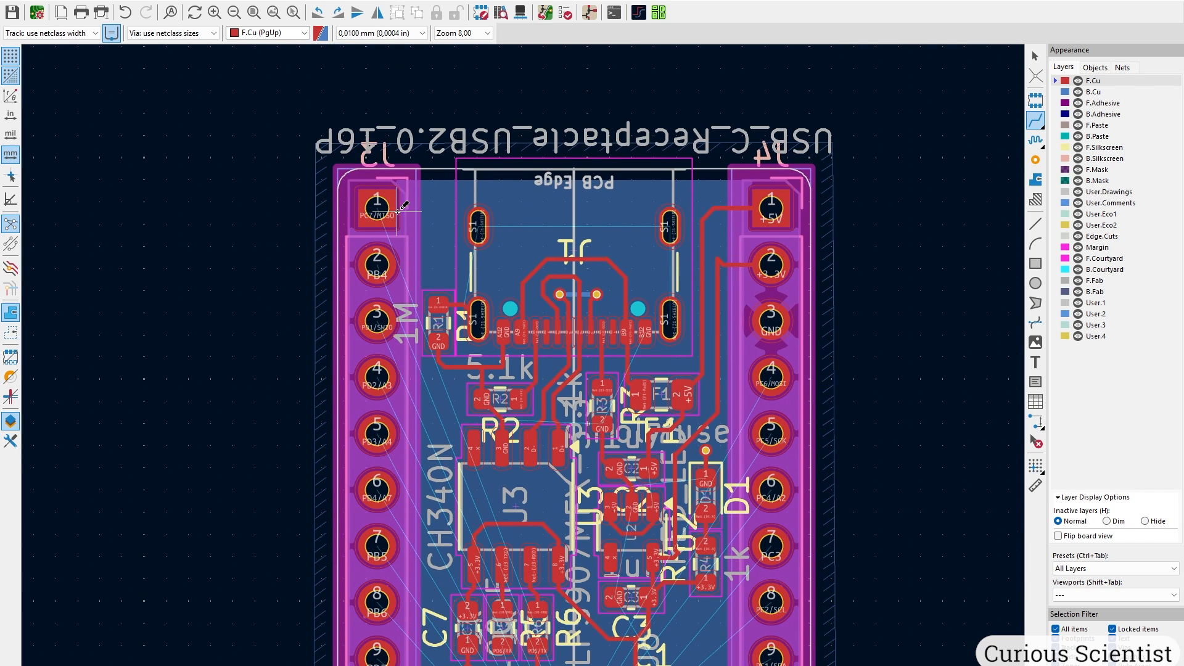
middle_click_drag(522, 495, 458, 114)
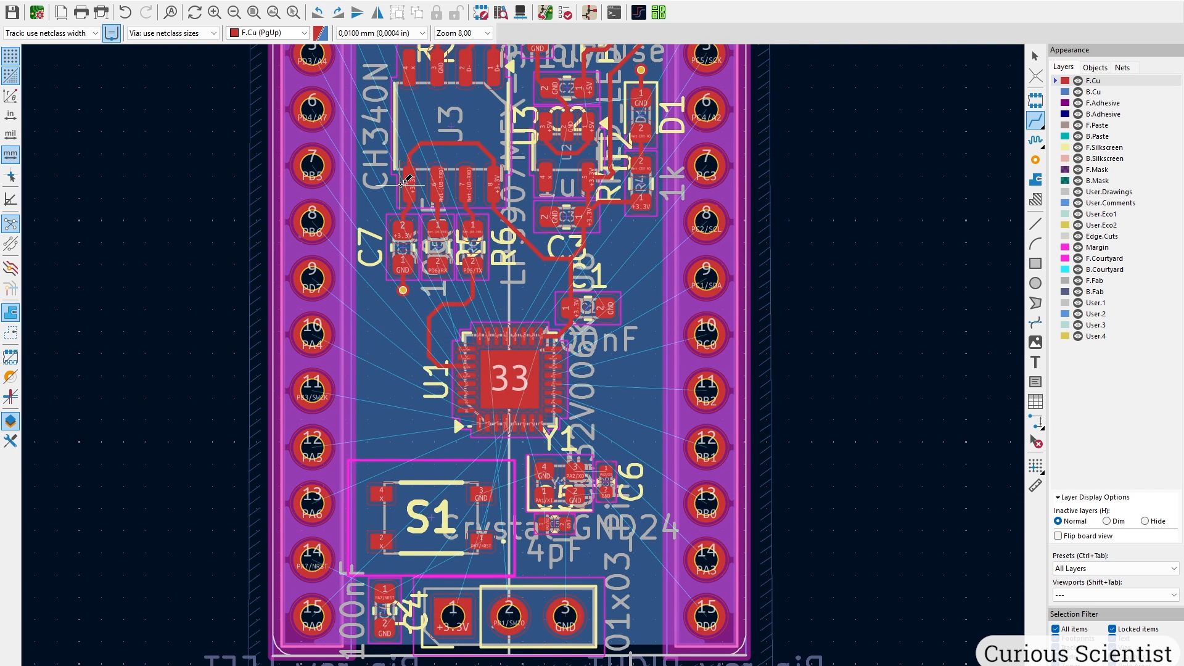
middle_click_drag(390, 148, 398, 435)
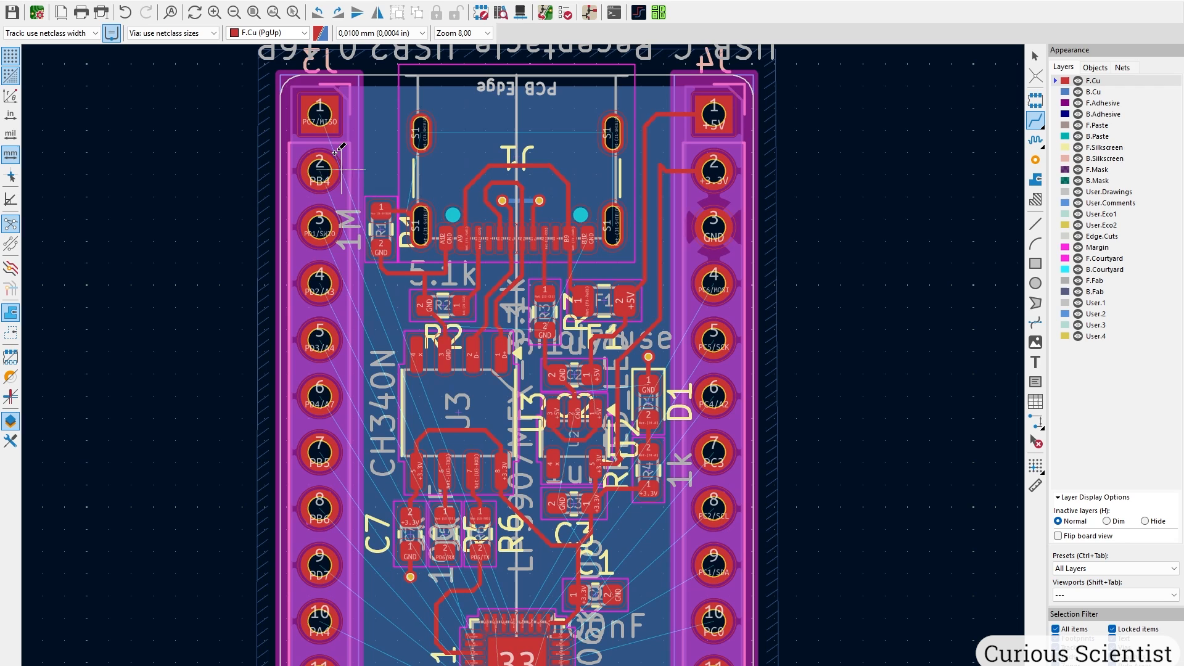
middle_click_drag(496, 623, 491, 387)
scroll(454, 417, "up", 5)
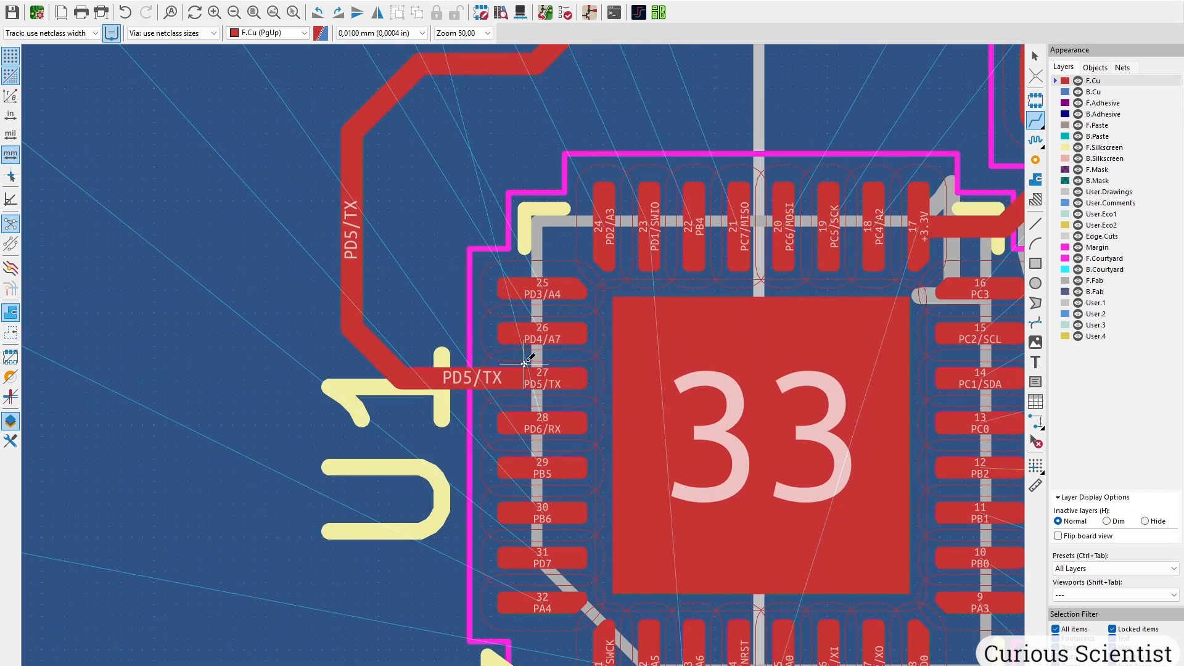
left_click(539, 424)
left_click(324, 355)
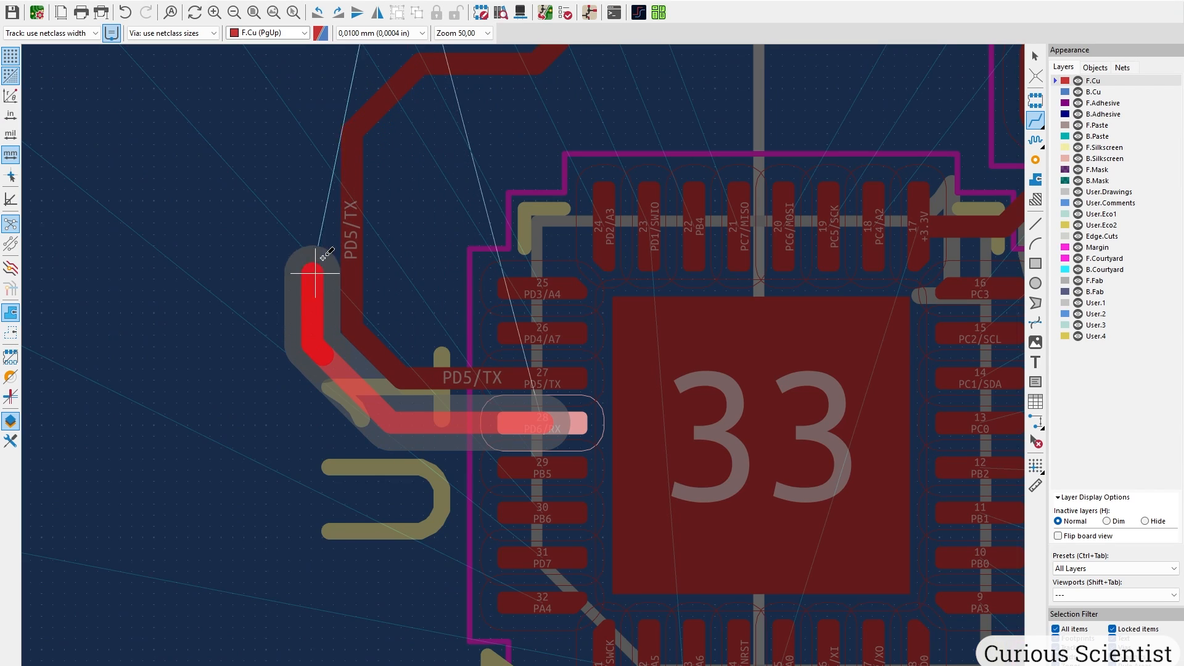
middle_click_drag(337, 180, 318, 368)
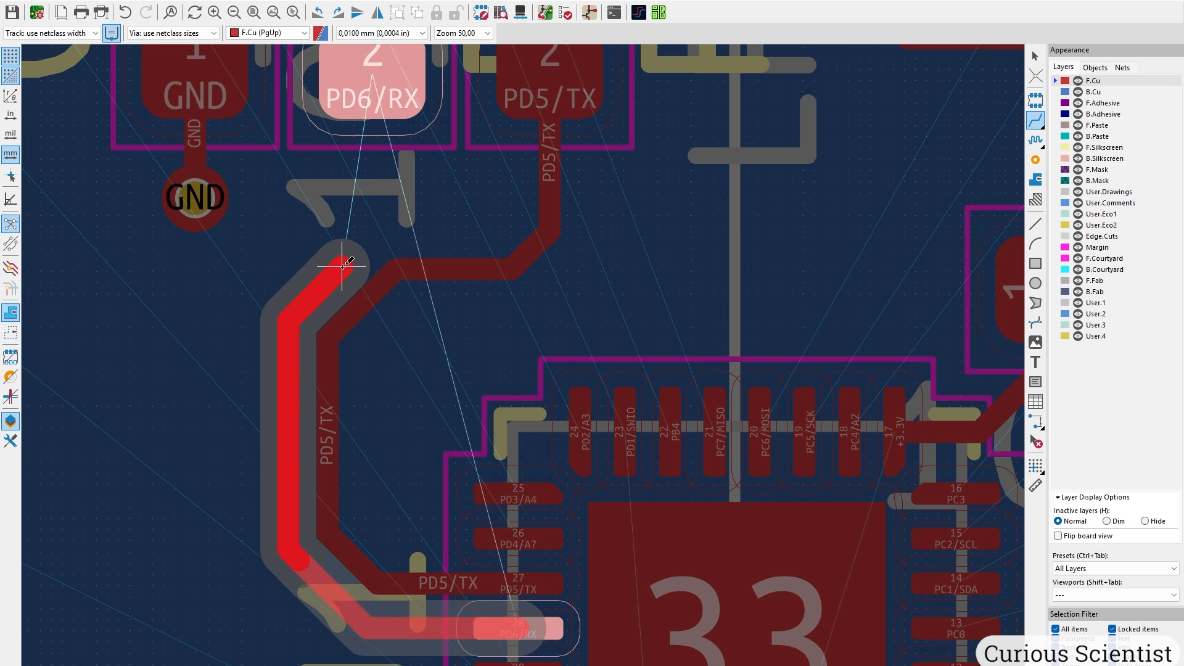
left_click(378, 96)
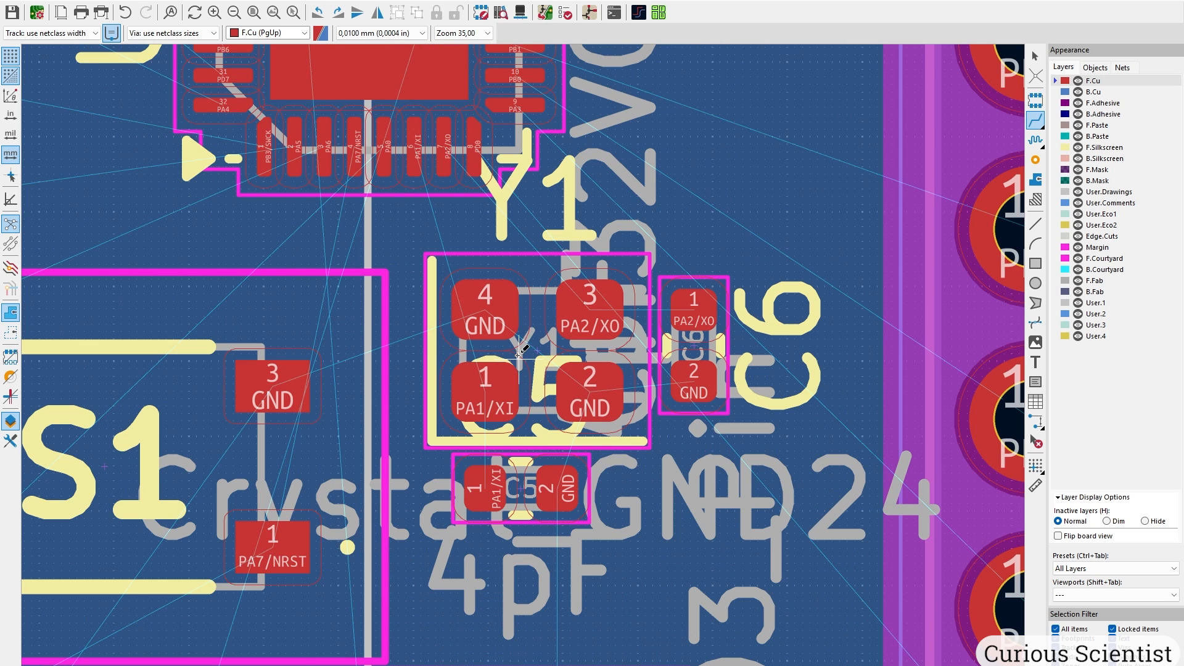
Connect U1's PA1/XI pin to Y1 pad 1 and join Y1 GND pads 4 and 2.
left_click(415, 148)
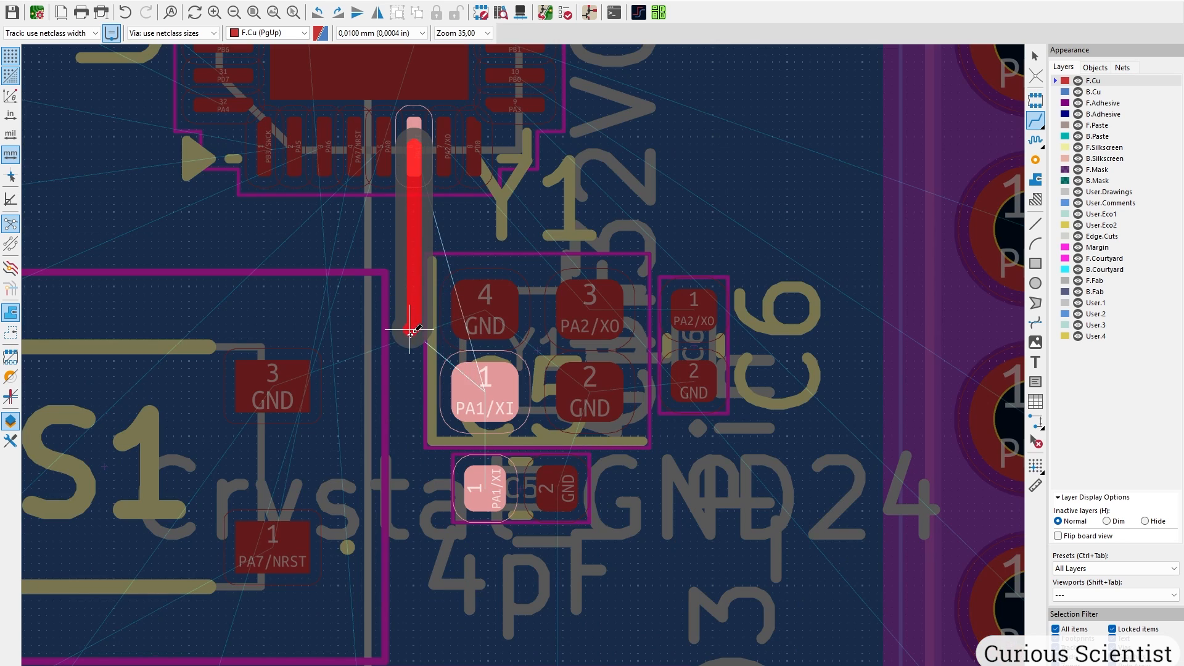
left_click(481, 388)
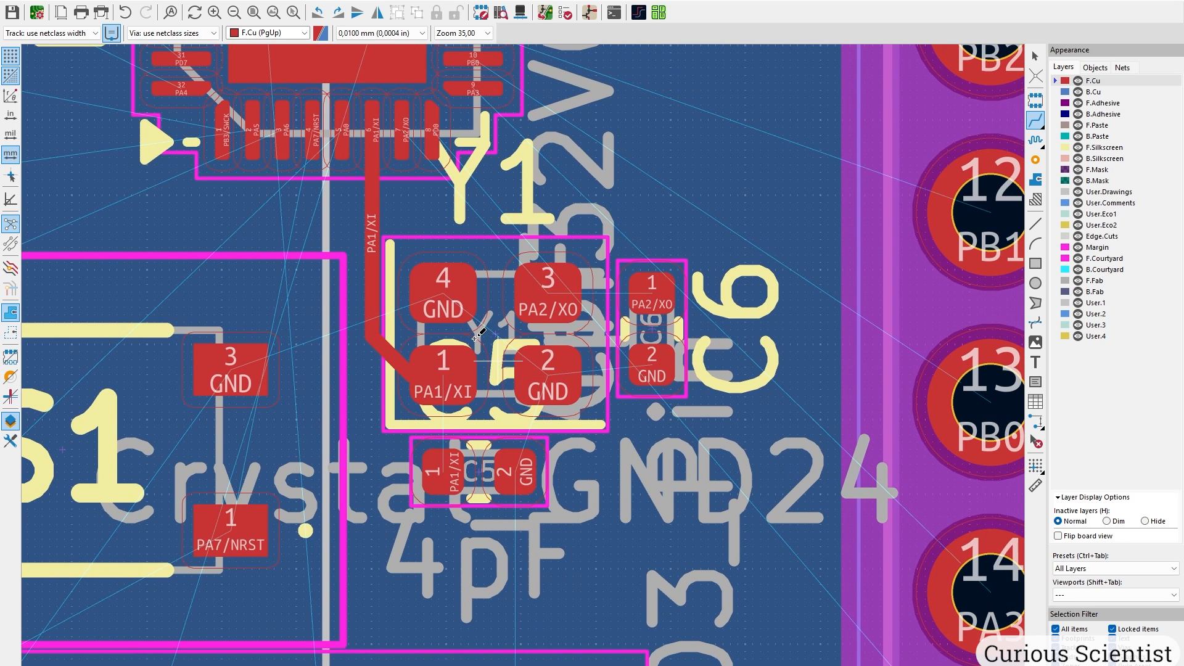
left_click(443, 299)
scroll(543, 364, "up", 3)
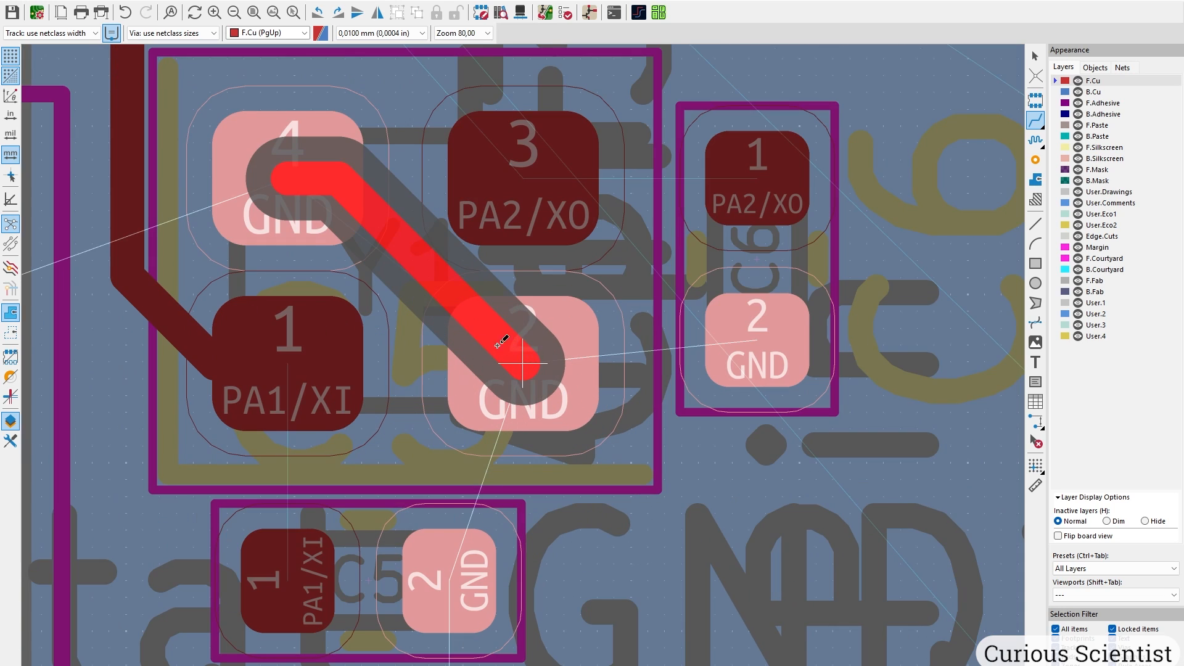
double_click(411, 277)
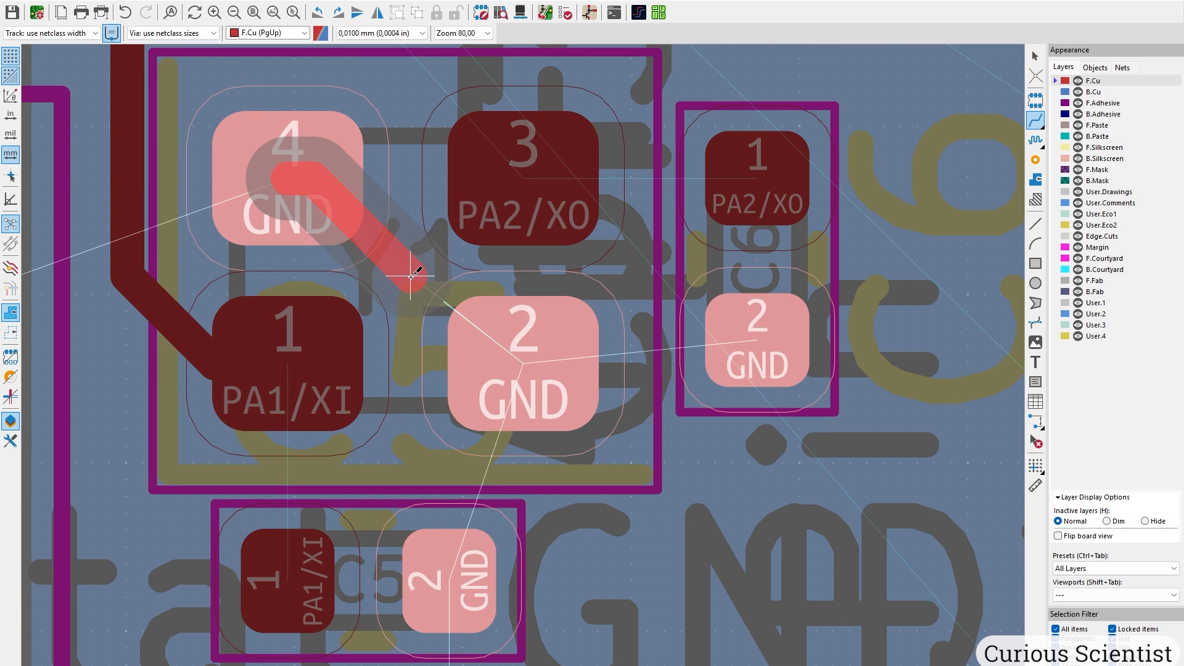
left_click(532, 352)
scroll(527, 354, "down", 2)
Route PA2/XO from U1 pad 7 to Y1 pad 3 and on to C6 pad 1.
middle_click_drag(518, 354, 522, 476)
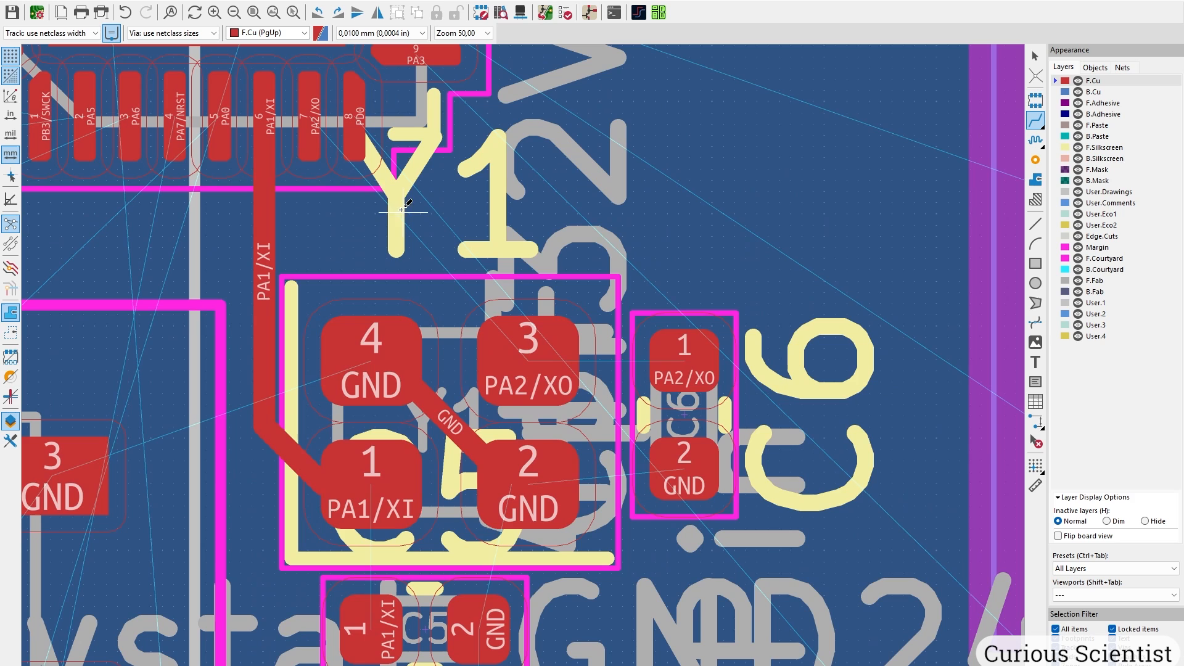
left_click(310, 124)
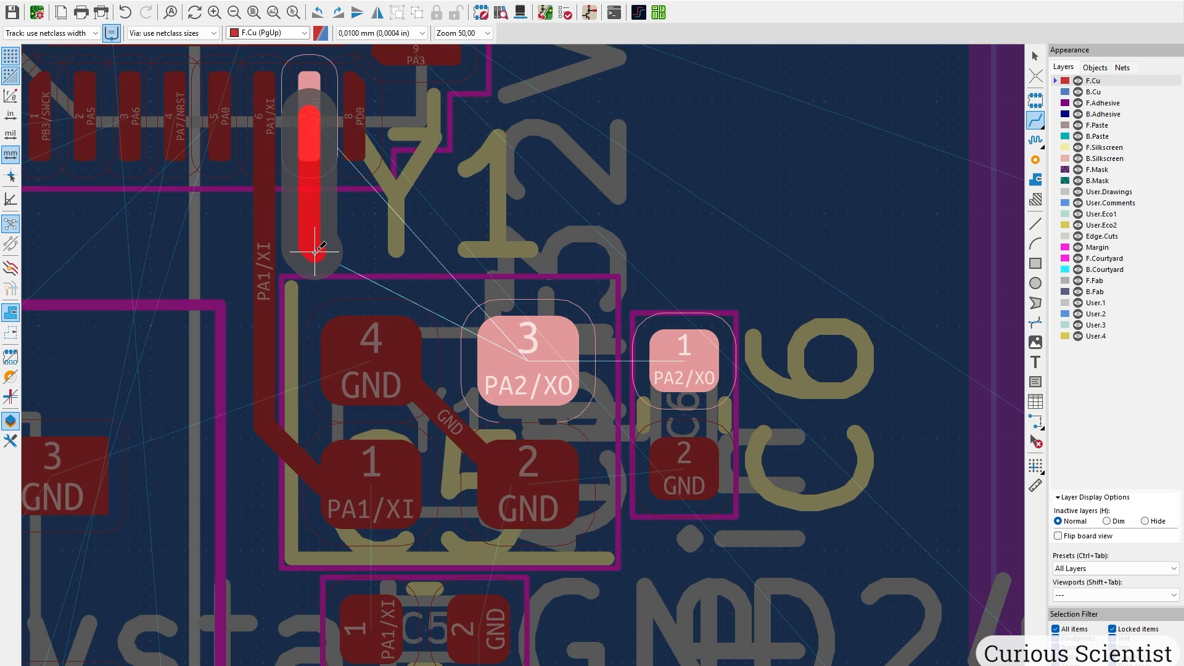
left_click(529, 251)
left_click(529, 343)
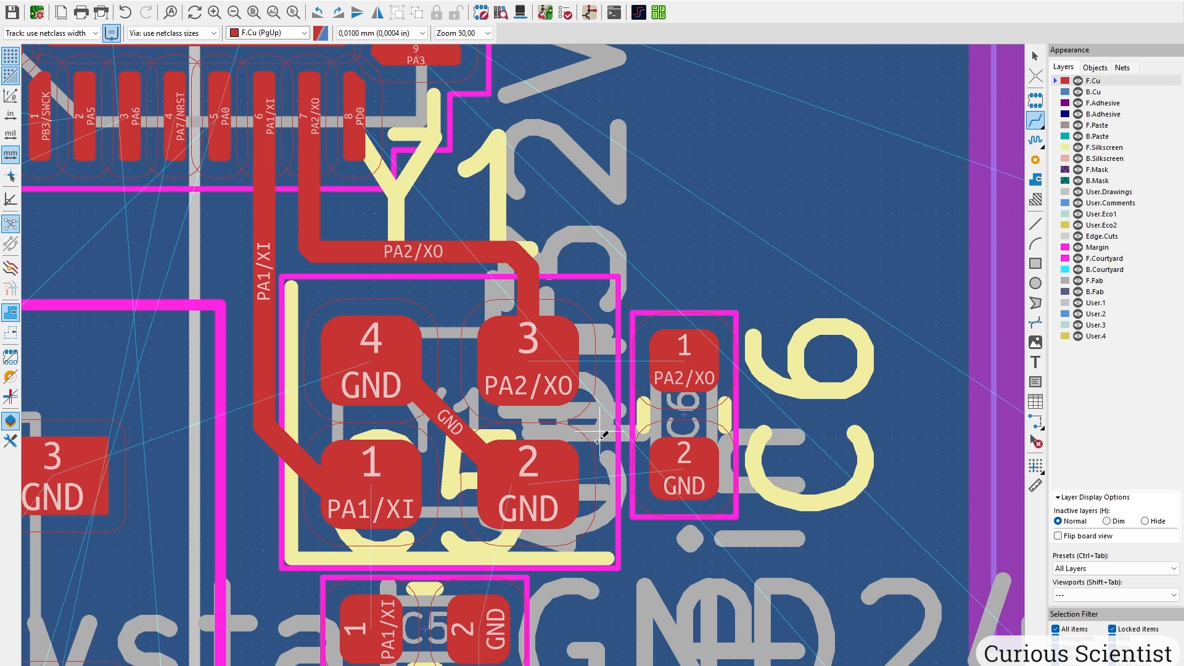
left_click(532, 361)
left_click(679, 359)
Connect Y1 pad 1 to C5 pad 1 on the PA1/XI net.
middle_click_drag(593, 501, 549, 342)
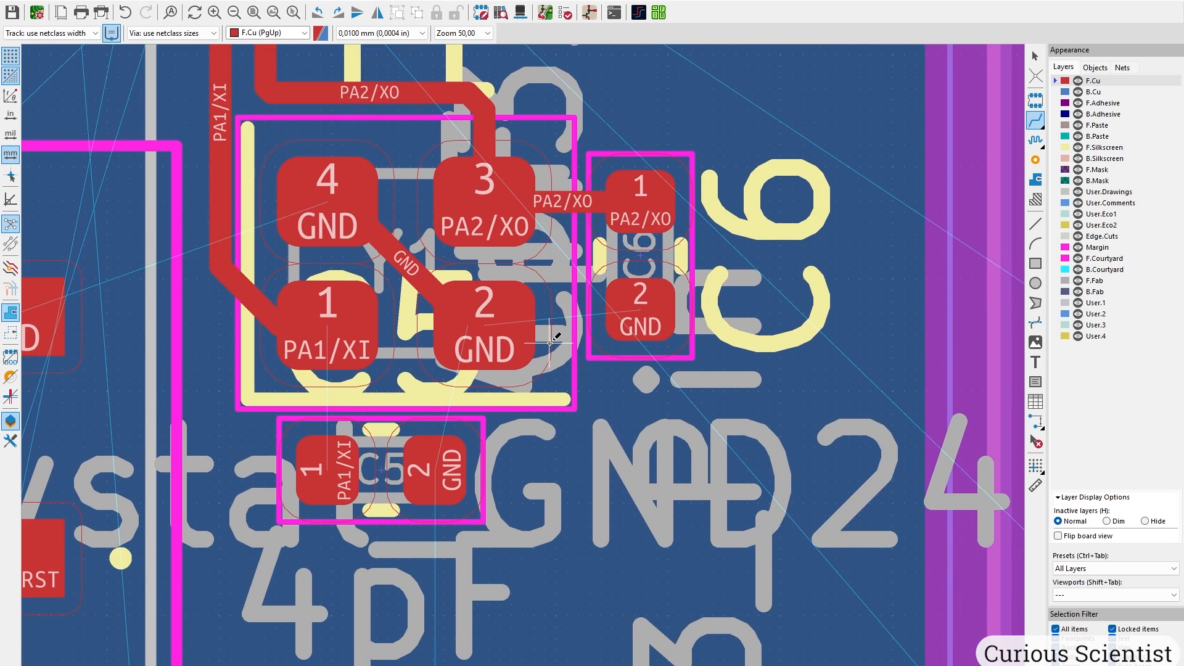
left_click(334, 357)
left_click(328, 470)
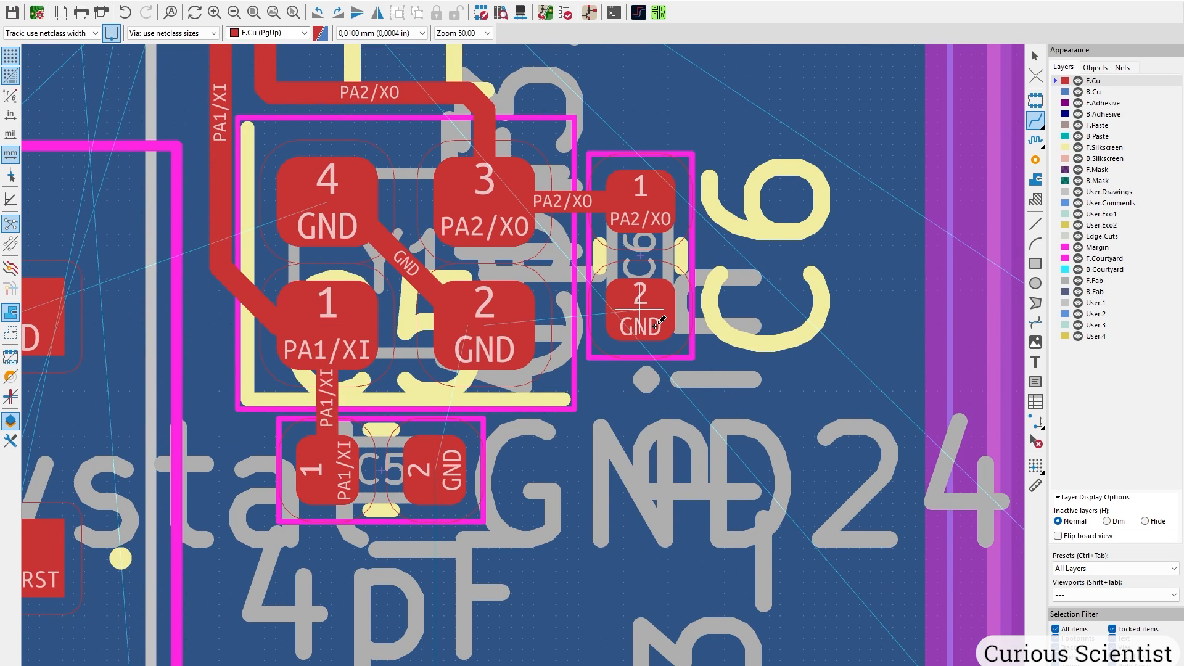
Start a new filled copper zone on F.Cu with its first corner beside C6.
left_click(1036, 181)
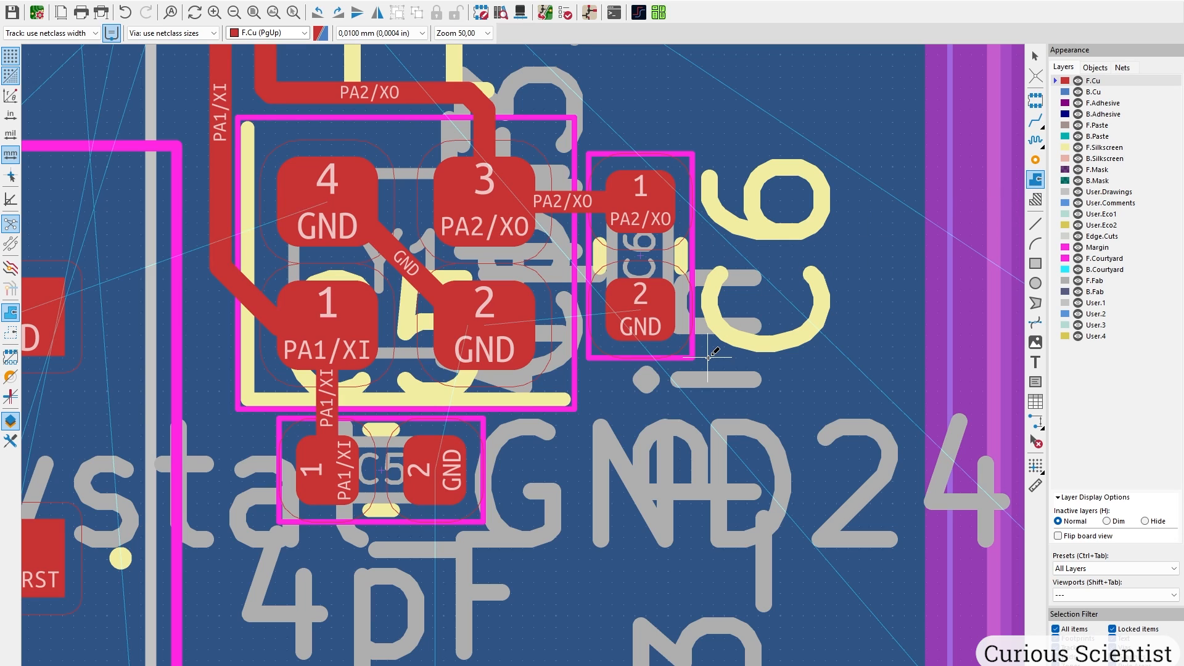
left_click(676, 279)
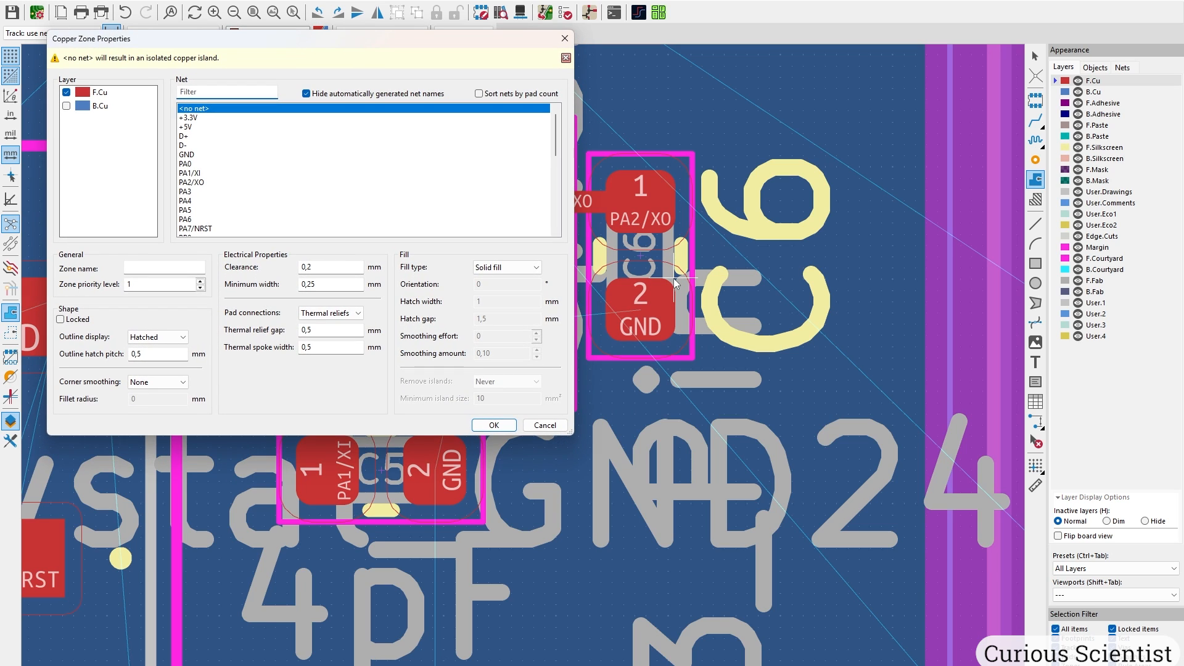
Assign the zone to the GND net and draw its outline between C5 and C6.
left_click(191, 155)
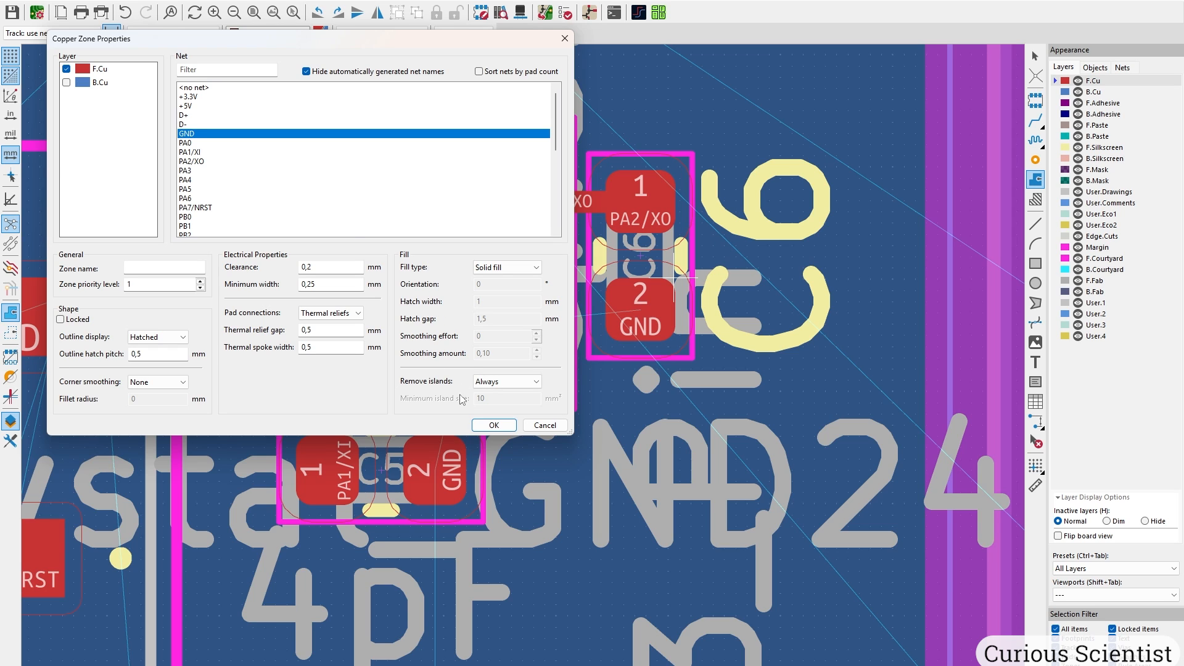
left_click(494, 426)
scroll(655, 222, "up", 3)
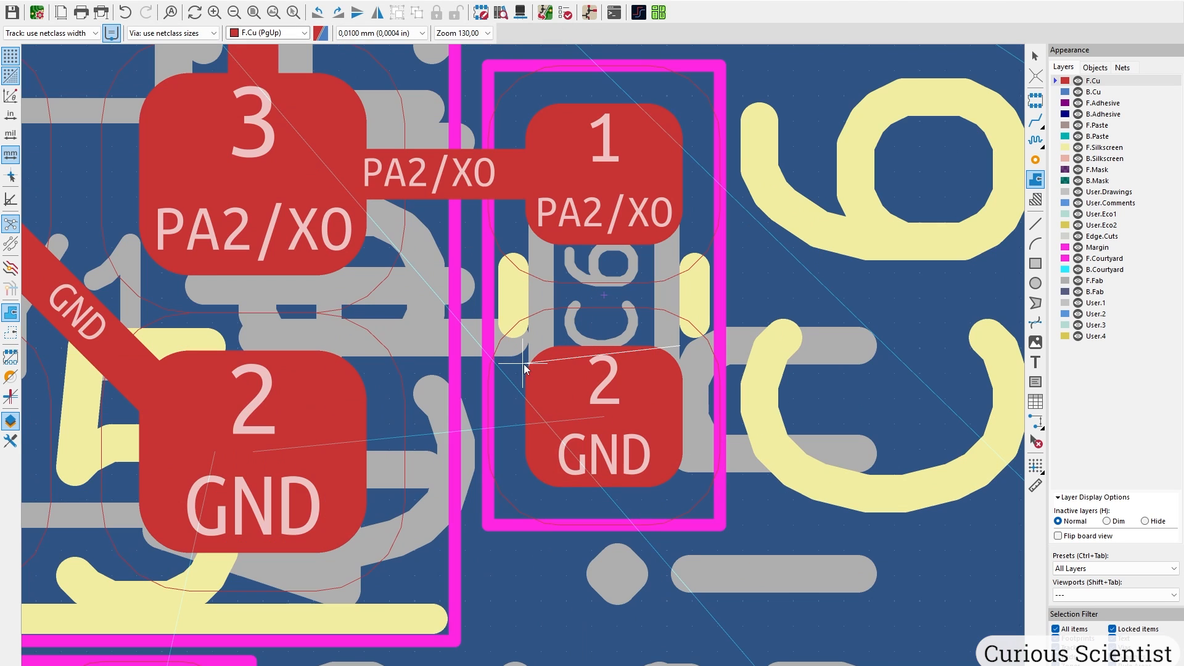
left_click(140, 348)
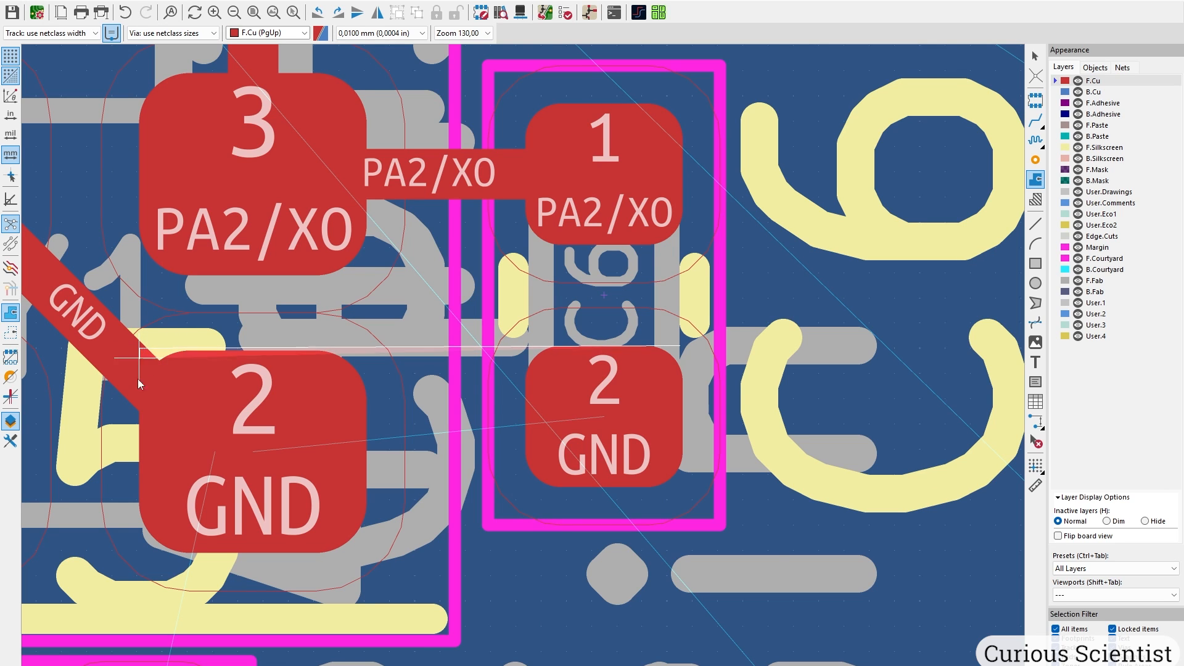
scroll(102, 545, "down", 3)
scroll(530, 369, "up", 3)
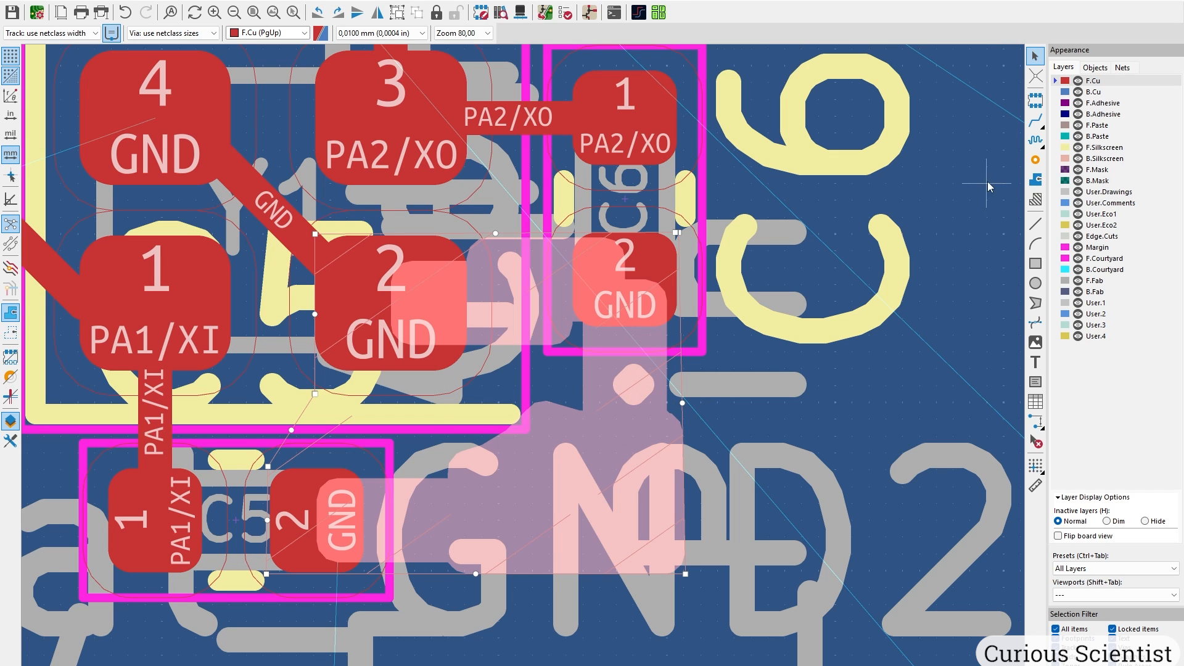
Join Y1's GND pad 2 to the new zone with a 0.4 mm track, then stitch GND vias.
left_click(1035, 121)
left_click(391, 300)
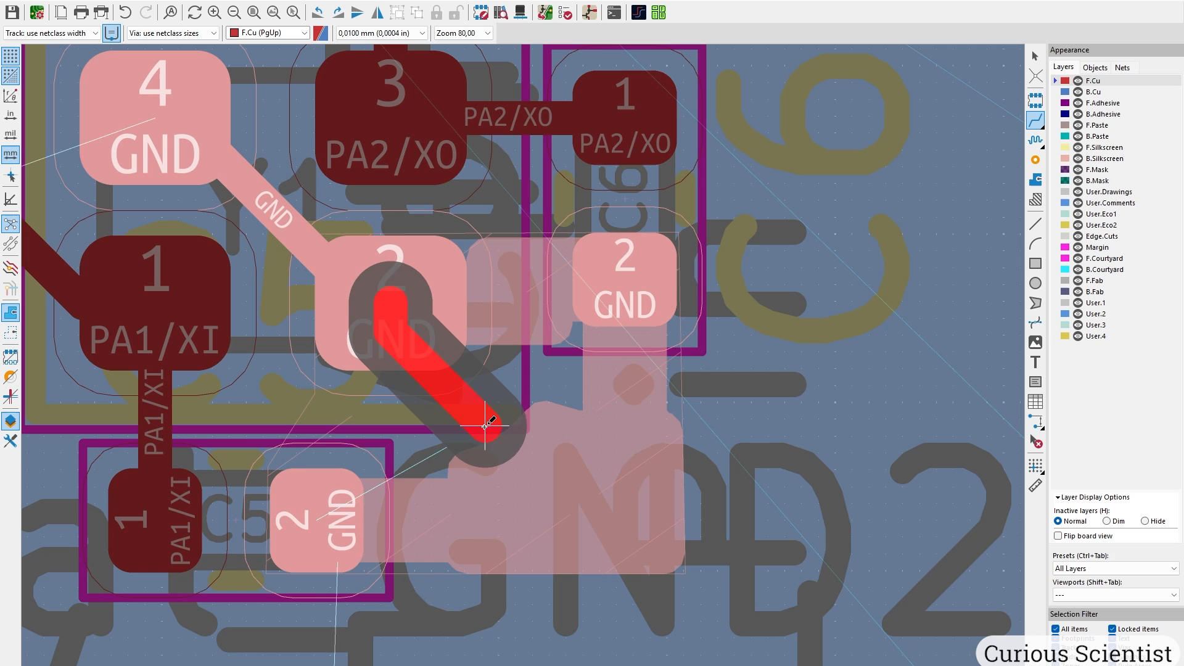
left_click(525, 463)
key("Escape")
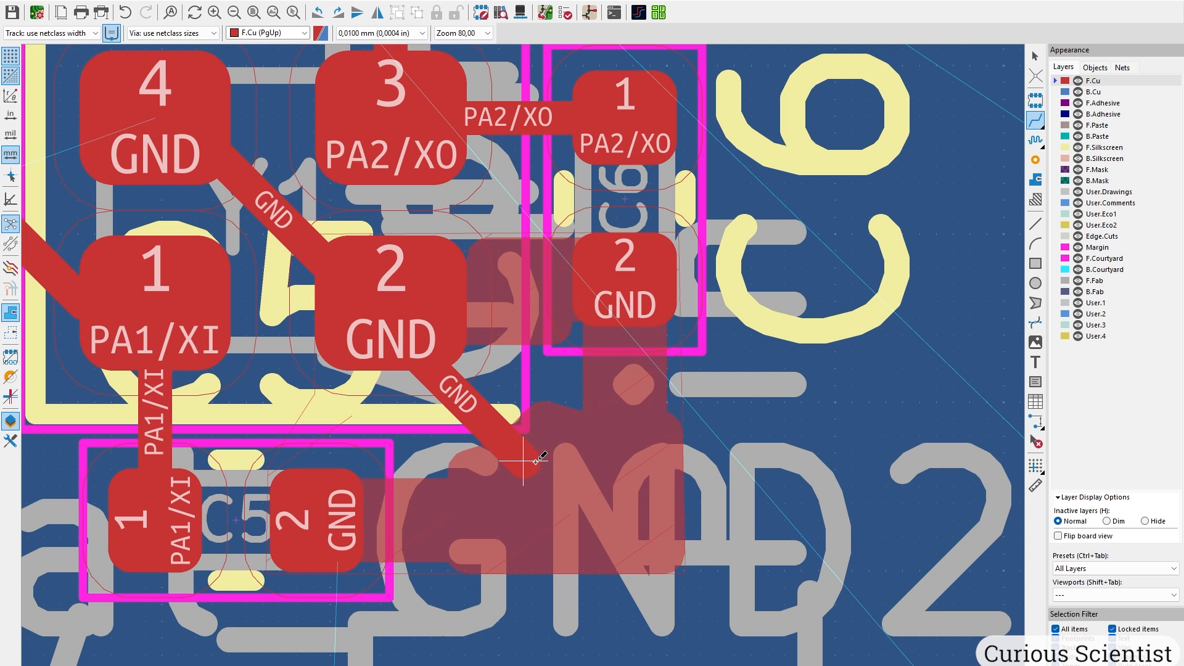
key("Escape")
double_click(466, 427)
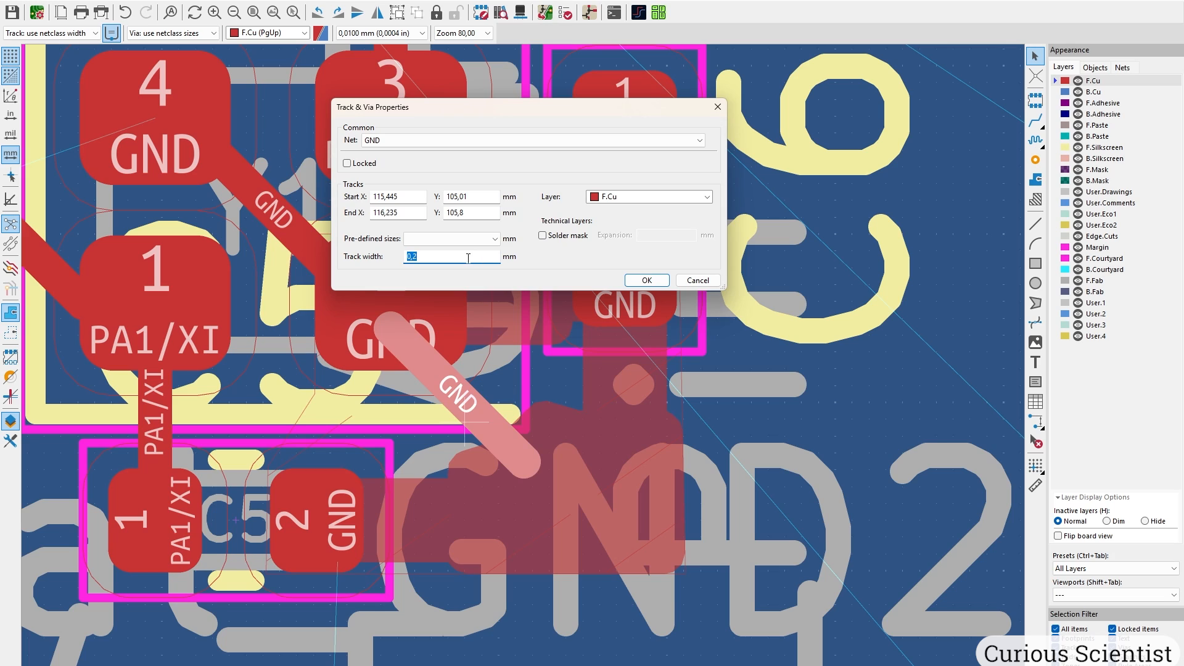
type("0,4")
key("Return")
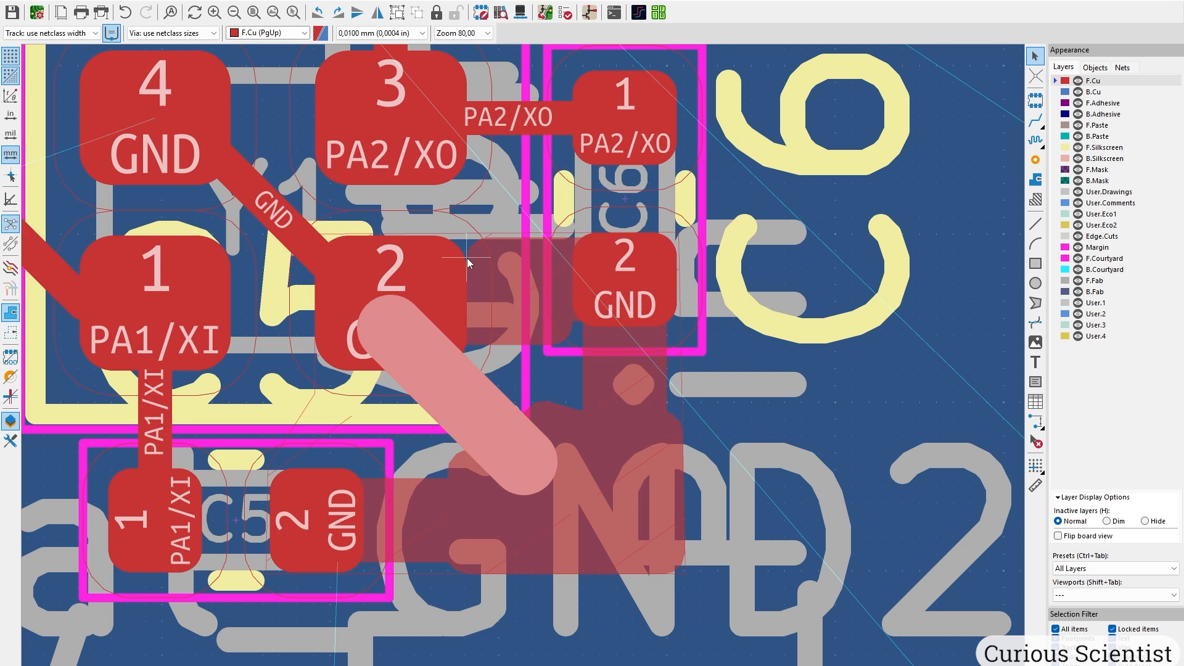
left_click(783, 384)
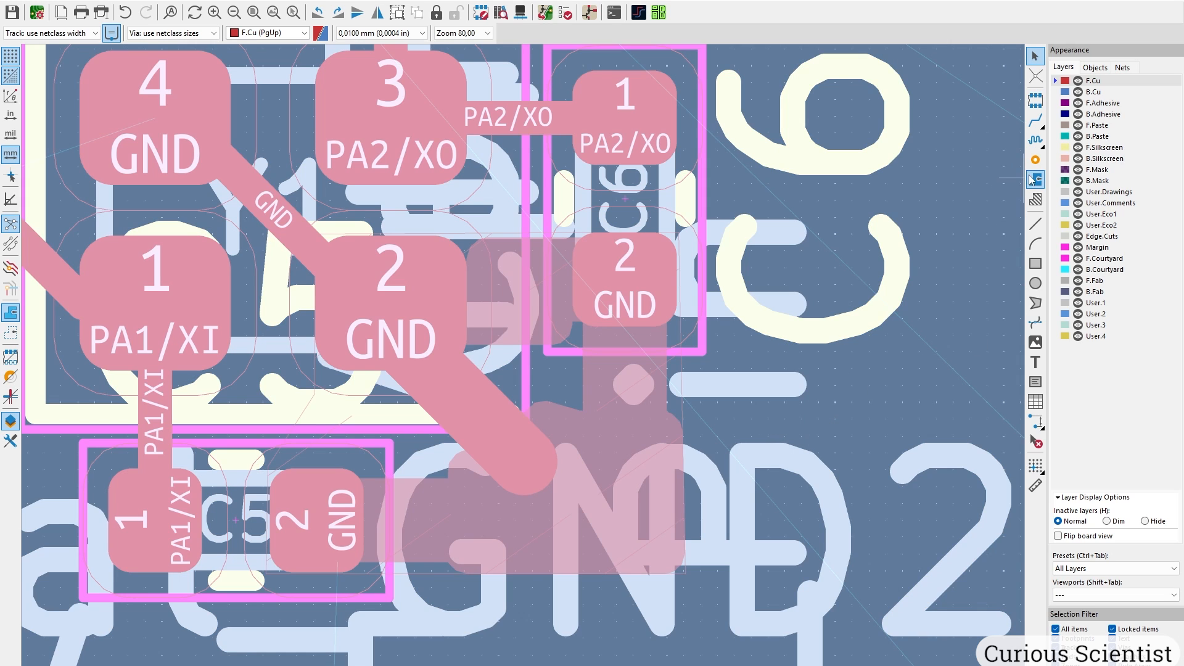
left_click(1036, 160)
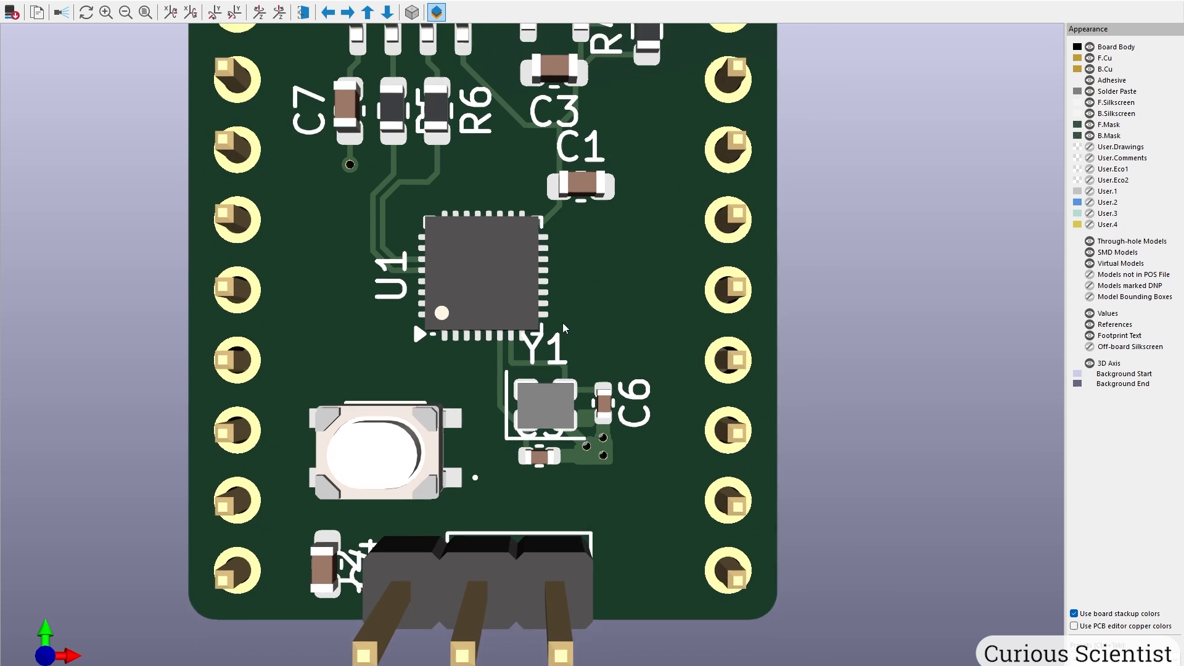
scroll(413, 317, "up", 5)
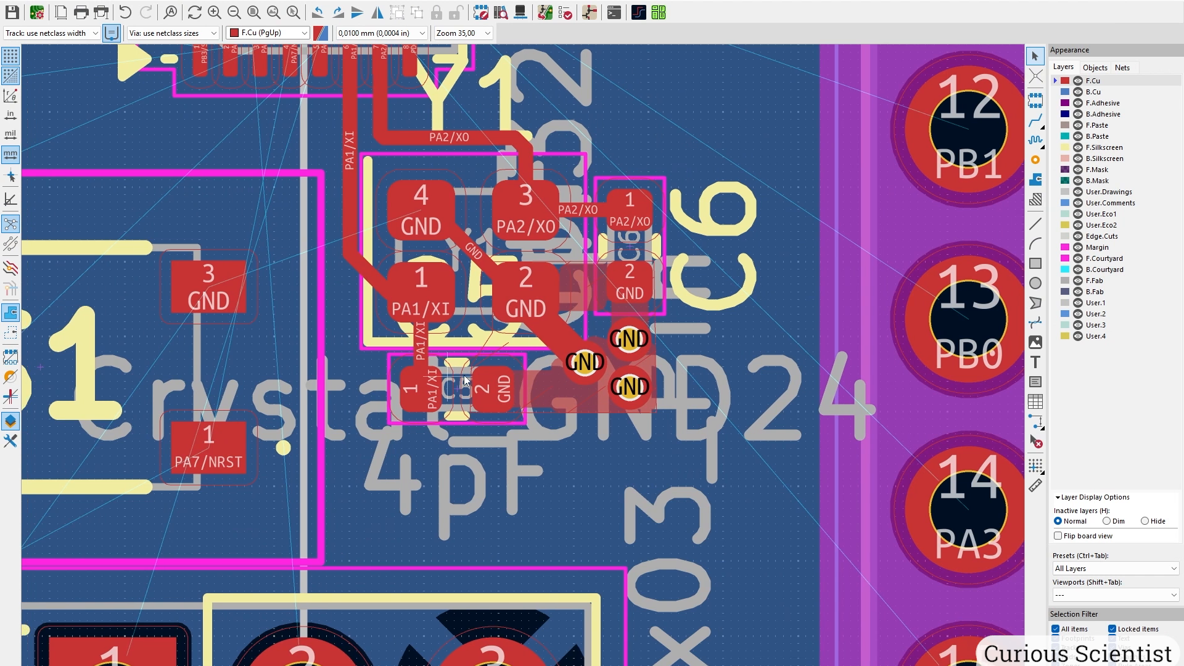
Route PA7/NRST from the MCU pin to S1 pad 1.
middle_click_drag(258, 312, 616, 339)
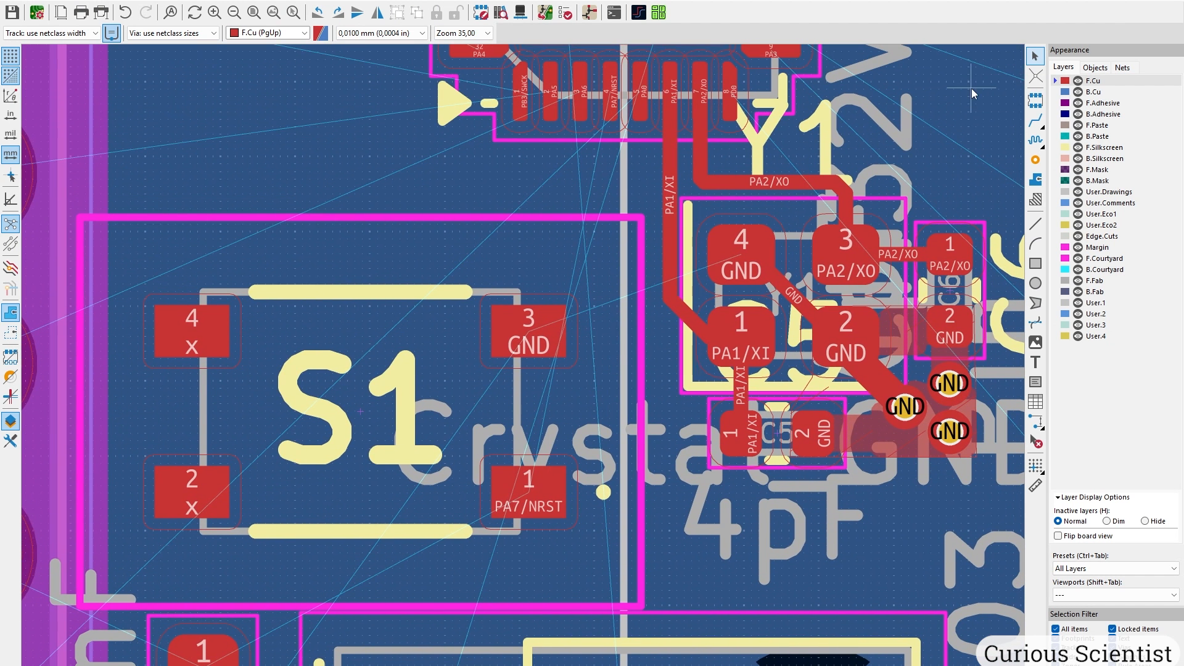
left_click(1035, 121)
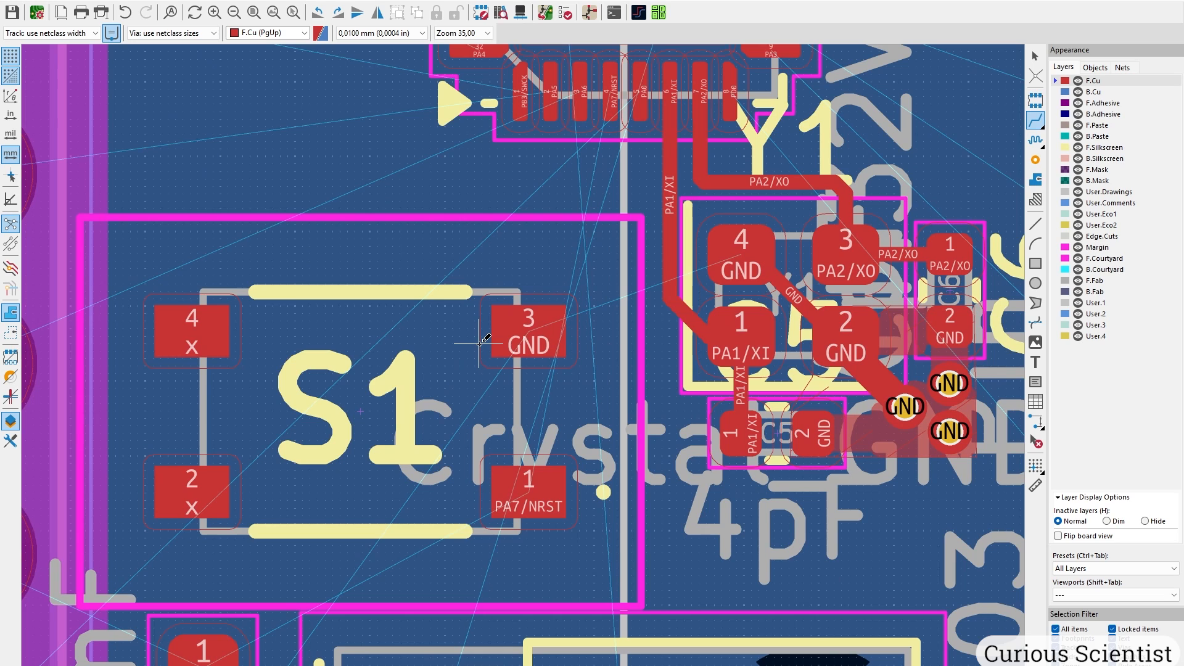
left_click(616, 97)
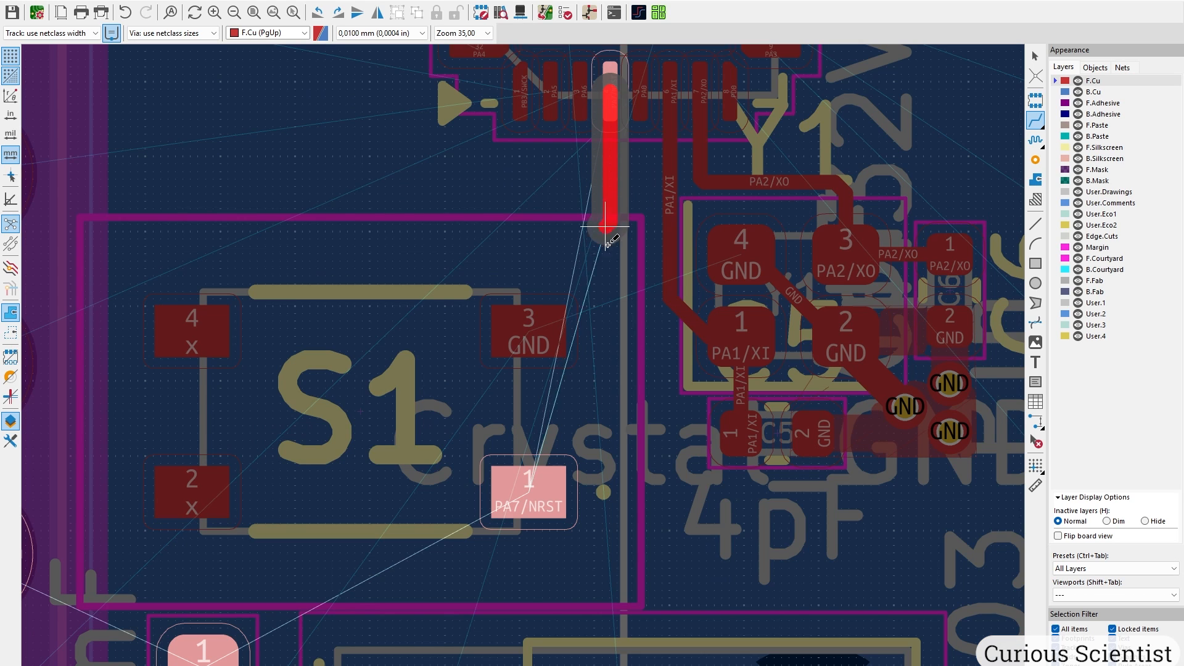
left_click(551, 479)
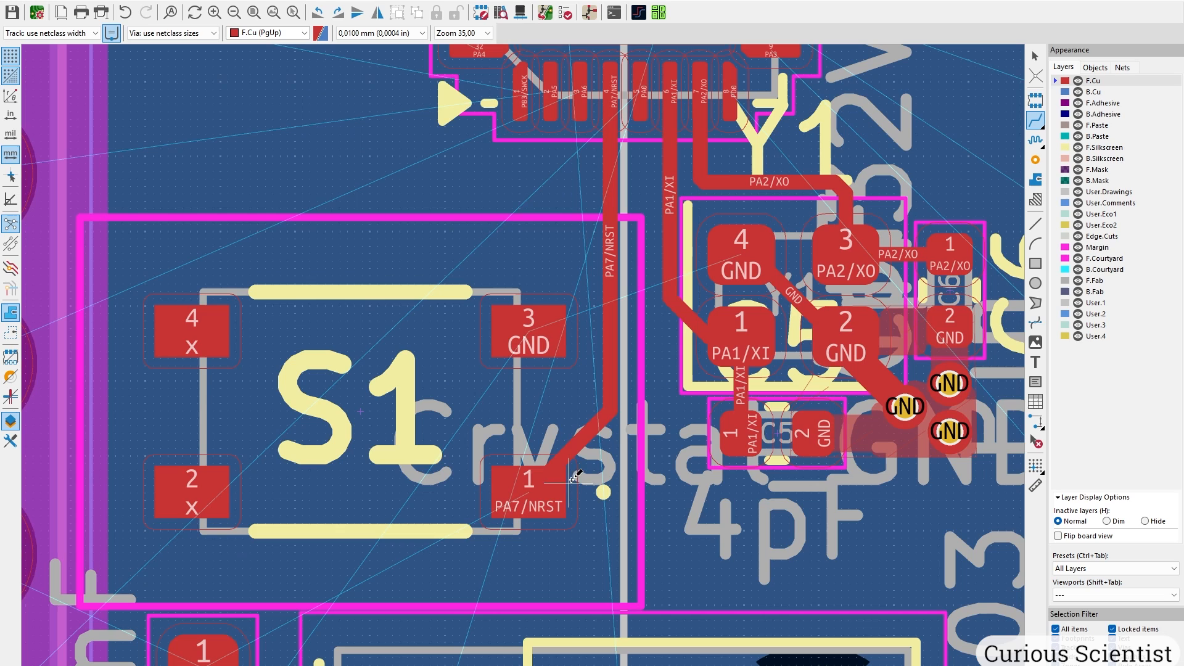
Tie S1's GND pad 3 to a new via with a short track.
left_click(530, 337)
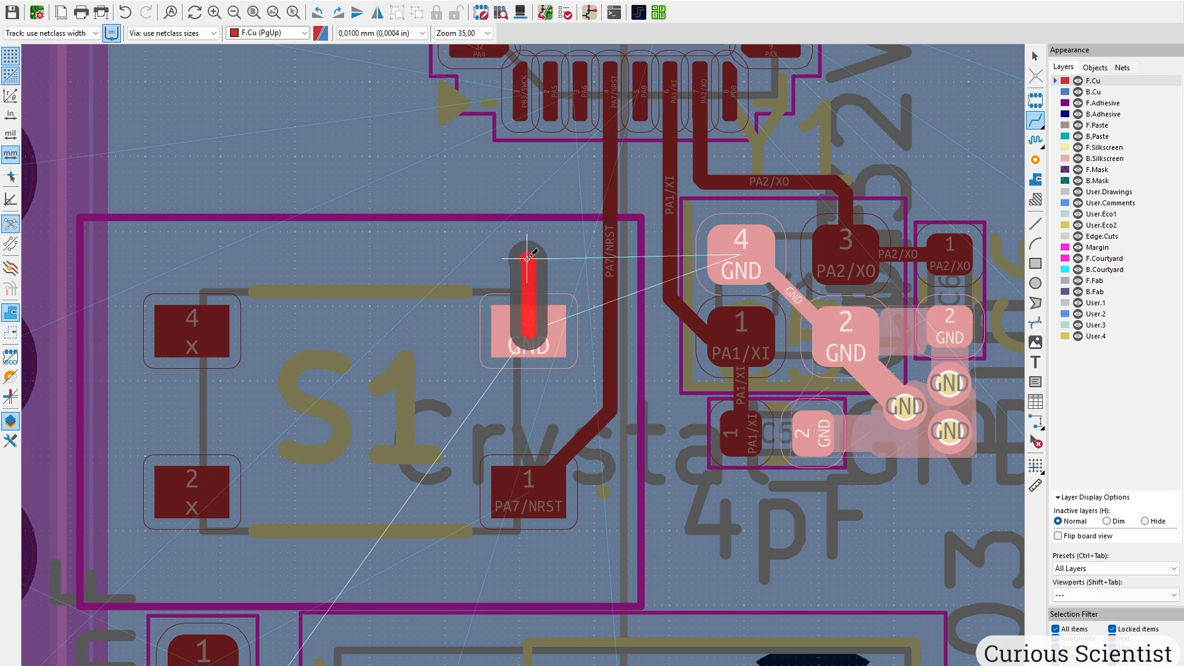
key("v")
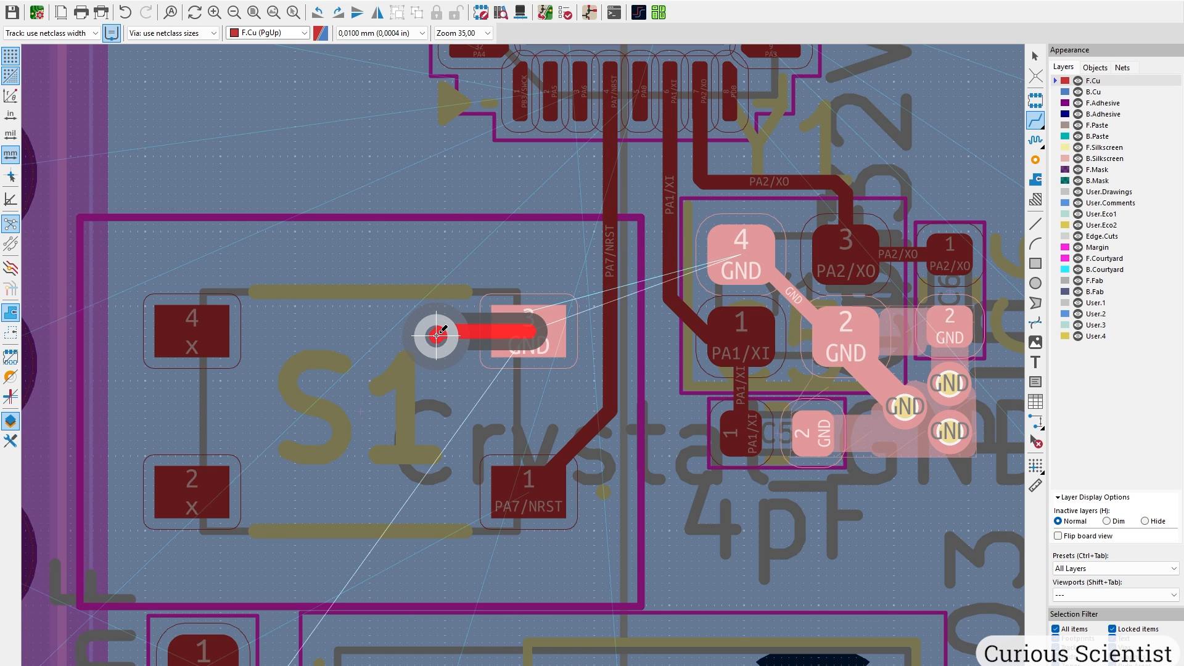
left_click(442, 335)
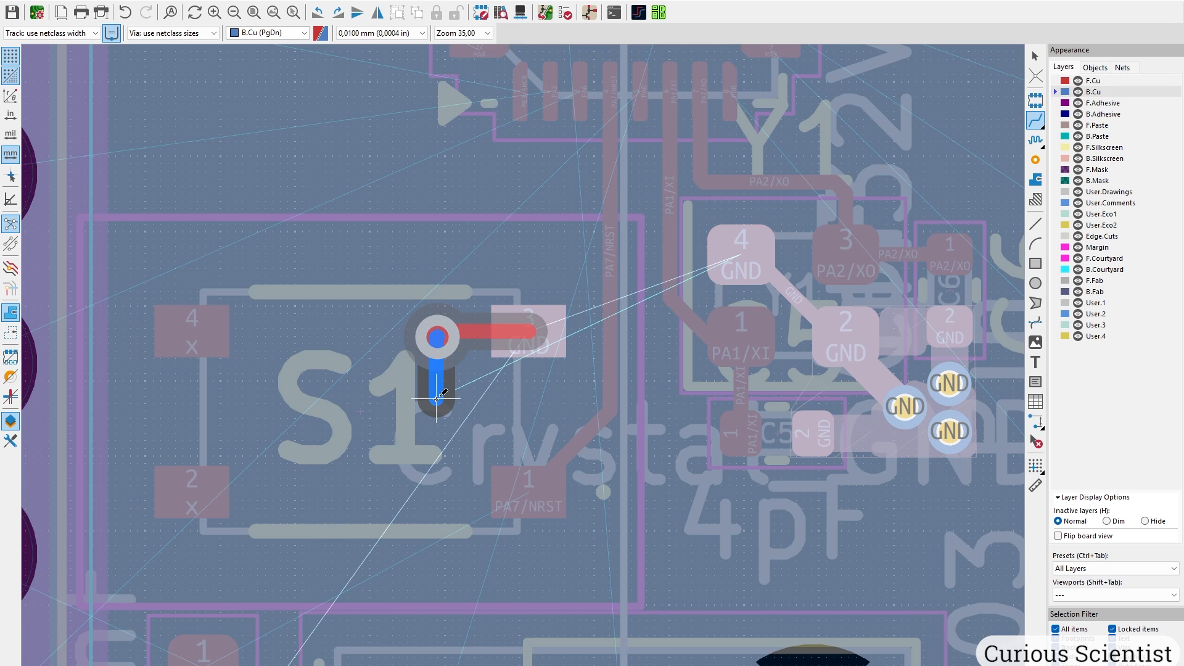
key("Escape")
Route PA7/NRST from S1 pad 1 down to C4's pad 1.
middle_click_drag(410, 543, 484, 266)
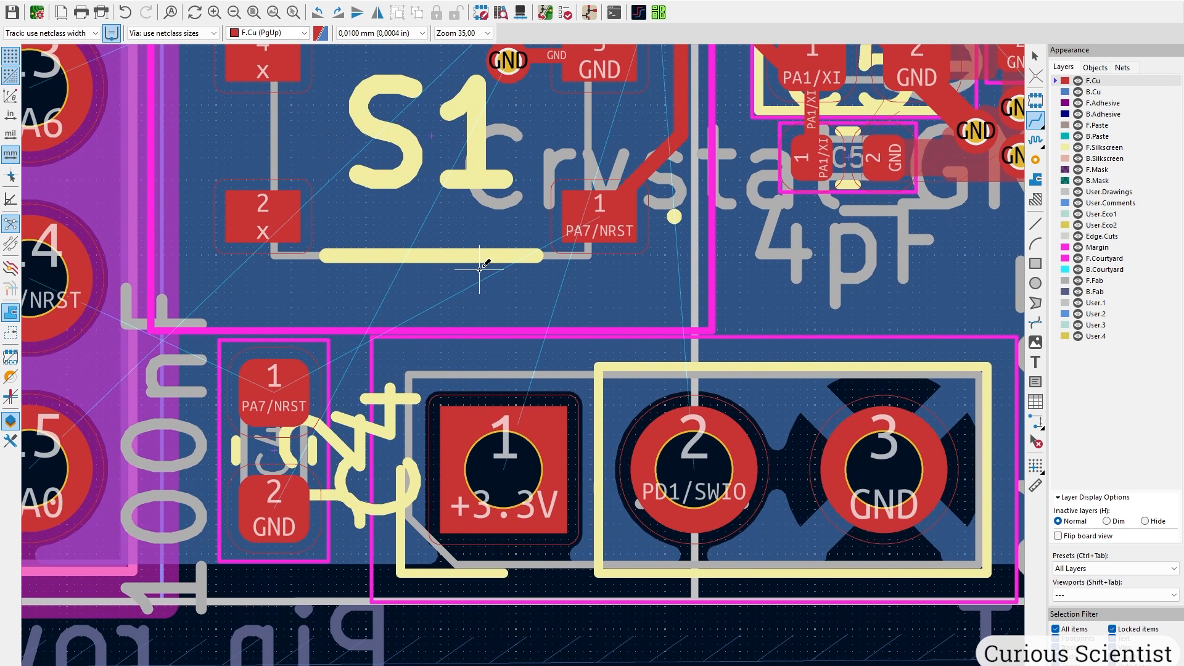
left_click(602, 219)
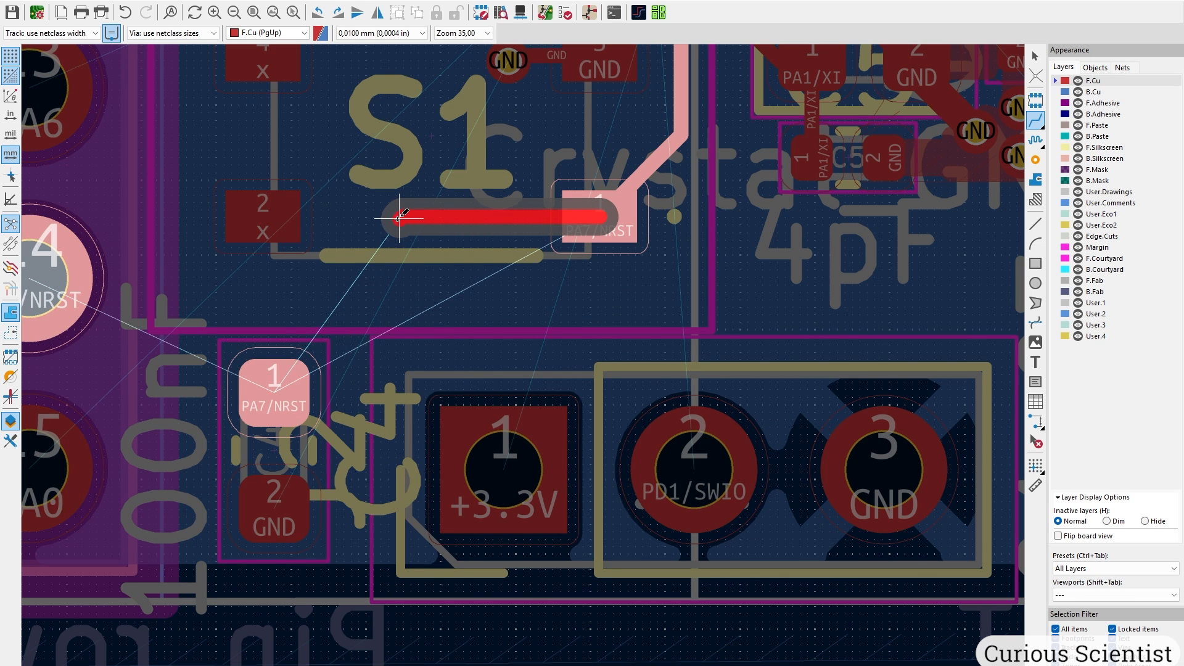
left_click(397, 218)
left_click(274, 379)
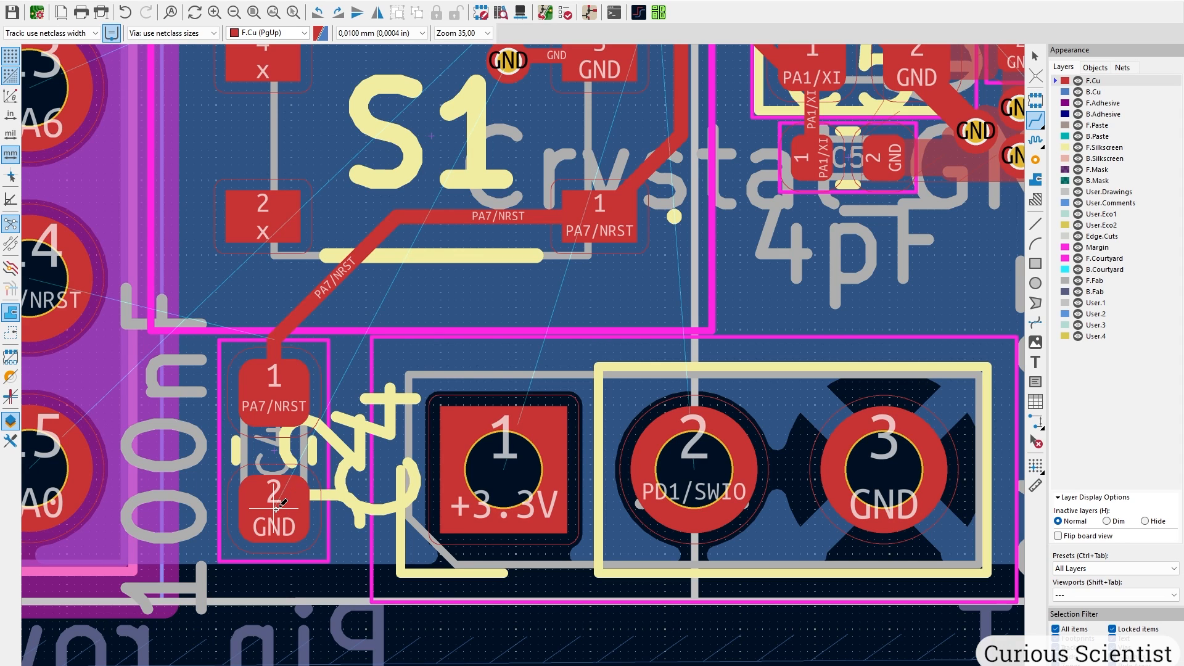
Rotate the J2 connector, move it beside C4, and refill the zones.
key("Escape")
left_click(571, 373)
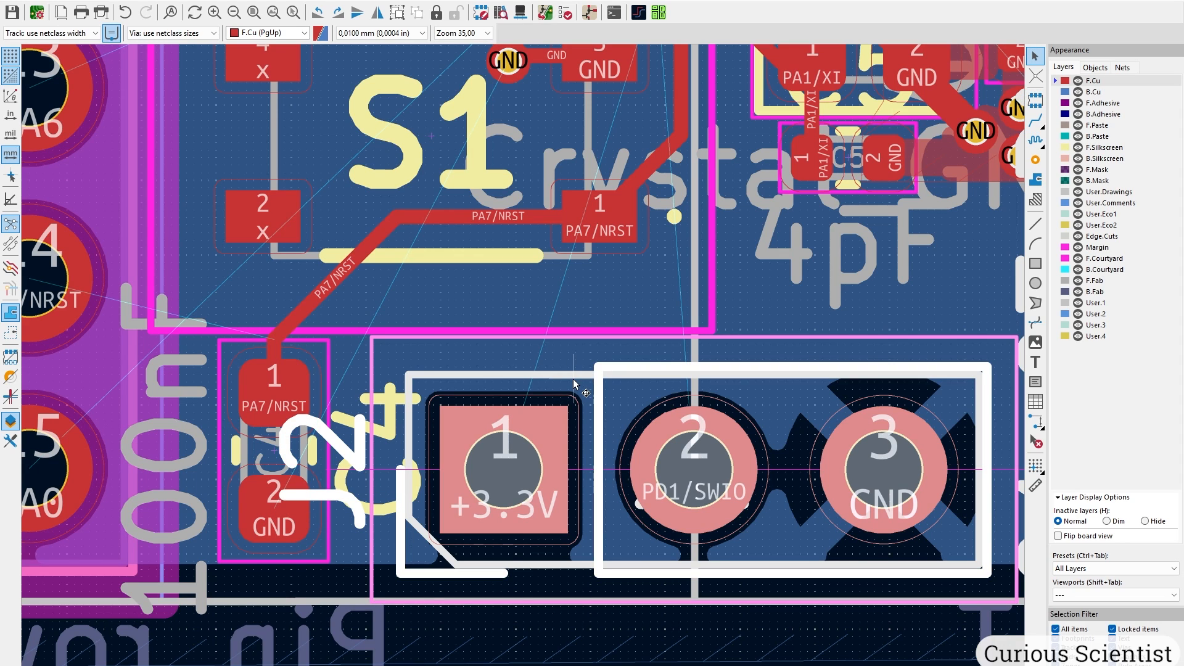
scroll(827, 441, "down", 2)
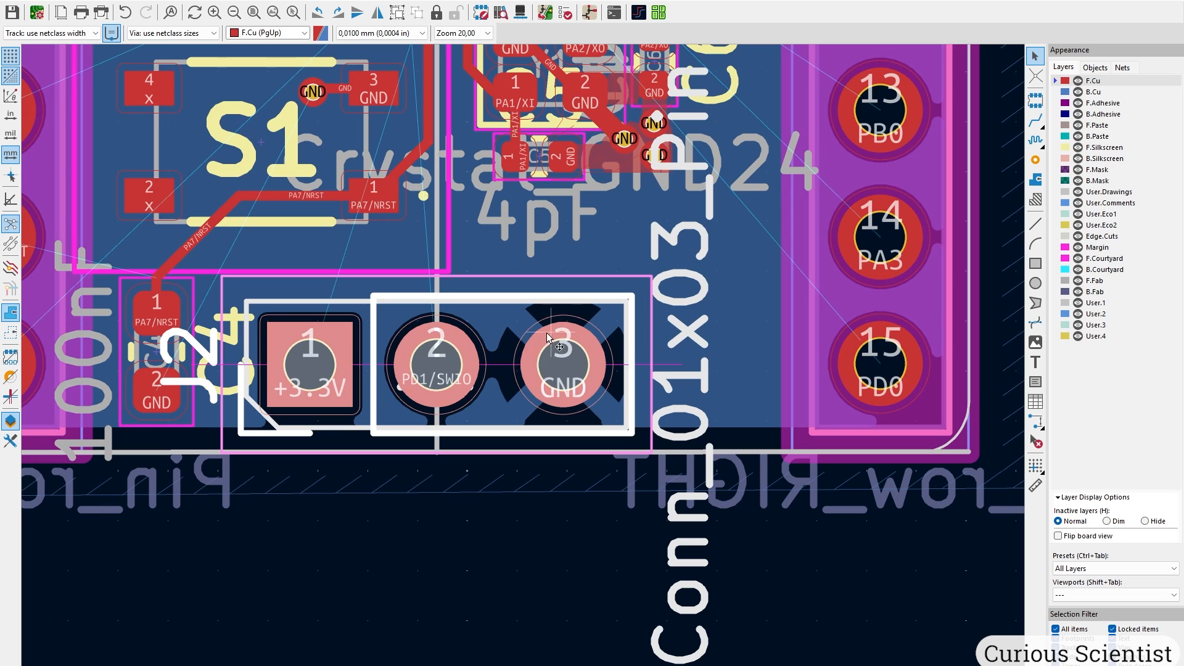
middle_click_drag(358, 307, 444, 371)
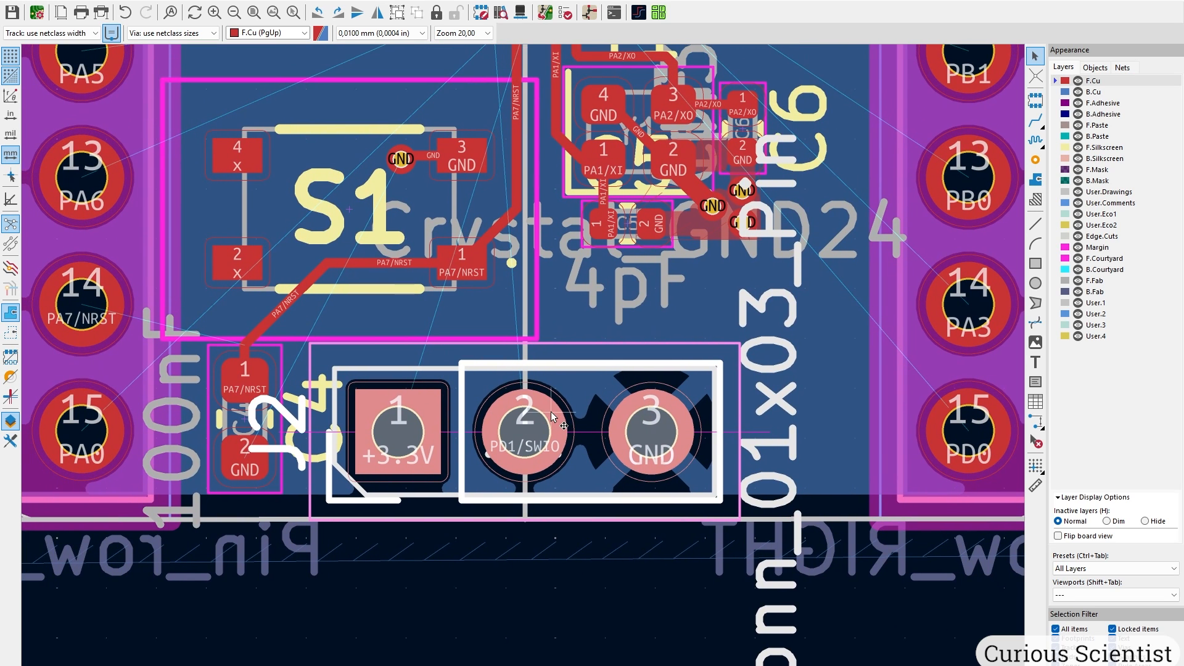
key("r")
key("r")
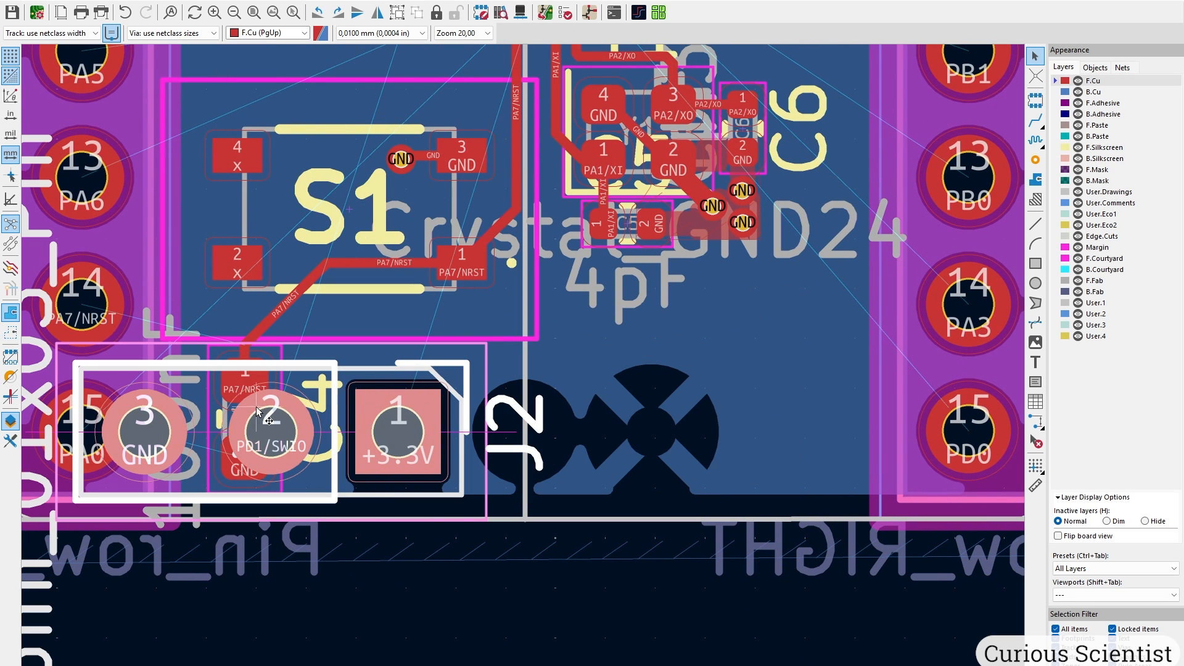
left_click_drag(284, 439, 528, 431)
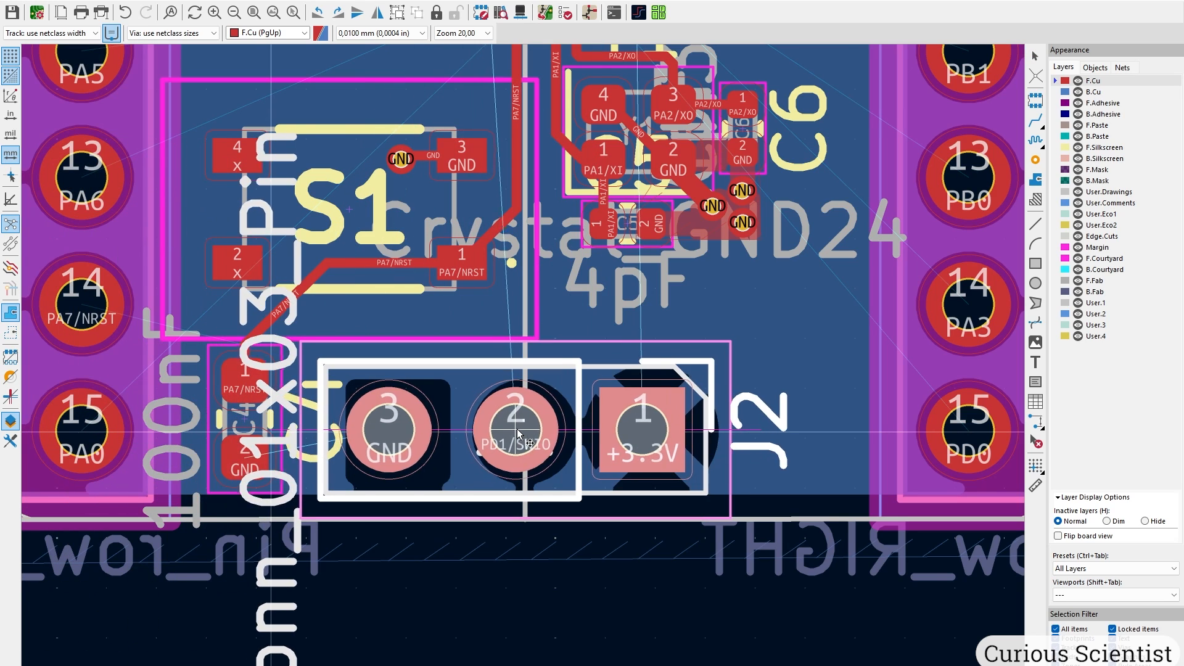
scroll(528, 431, "up", 3)
scroll(523, 364, "down", 2)
middle_click_drag(385, 333, 436, 332)
key("b")
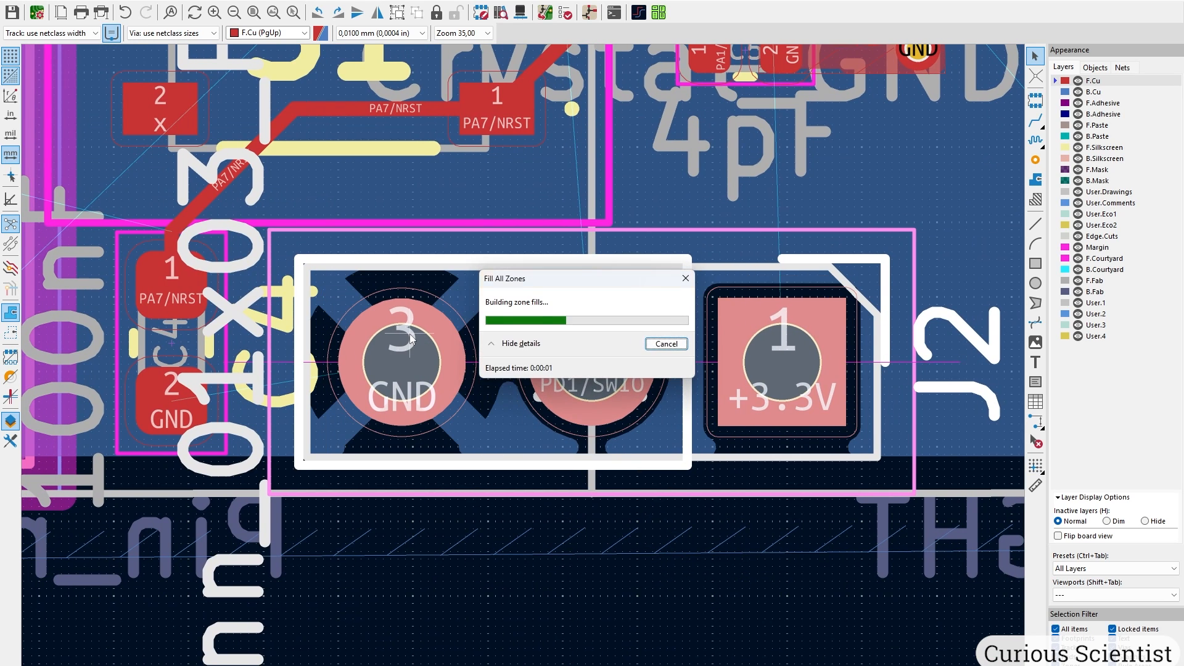
middle_click_drag(312, 305, 441, 330)
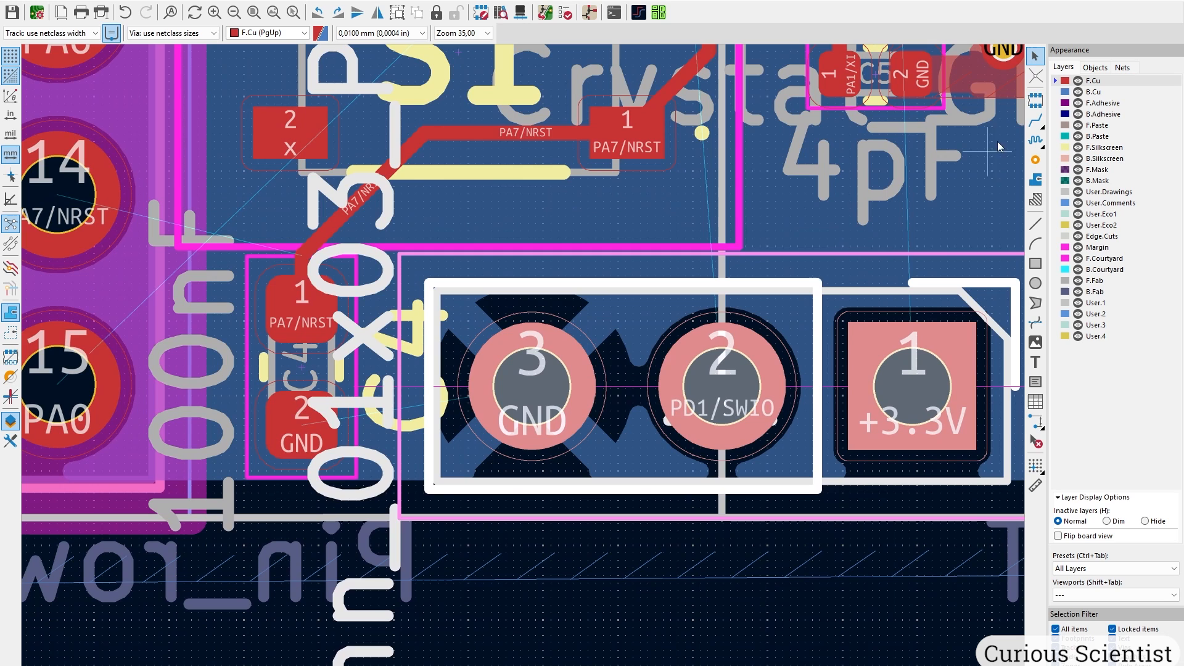
Connect C4's GND pad 2 to J2's GND pin 3 with a track.
left_click(1036, 121)
left_click(308, 421)
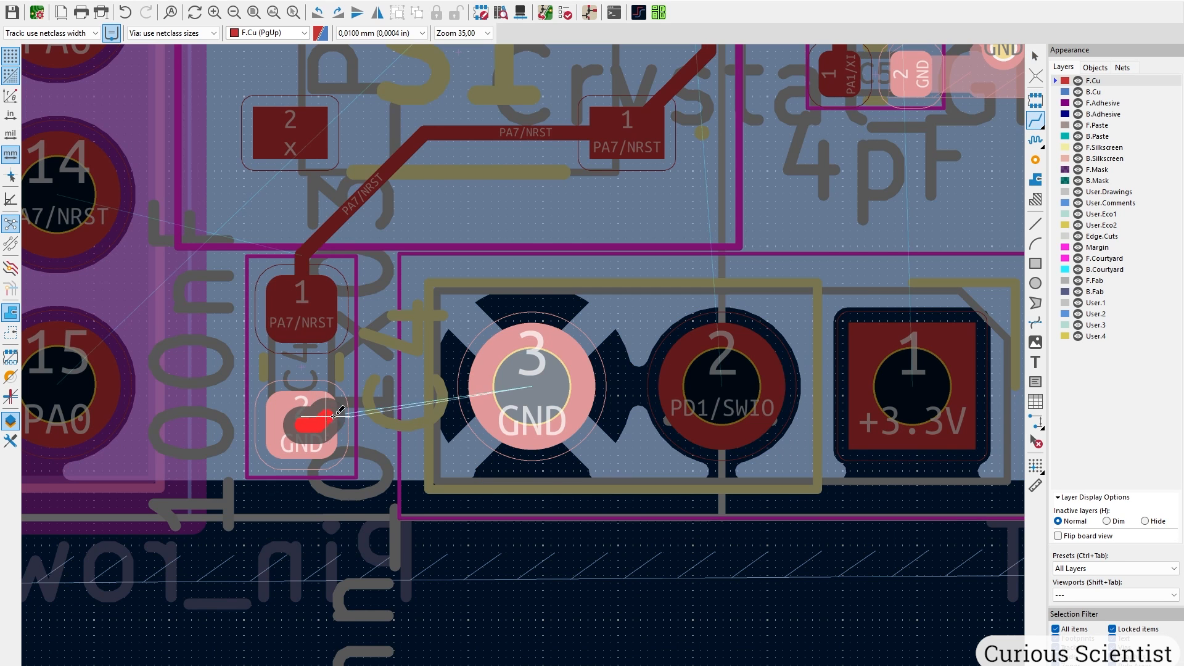
left_click(532, 386)
Begin routing PA7/NRST from header pin 14 toward C4.
middle_click_drag(388, 280, 547, 481)
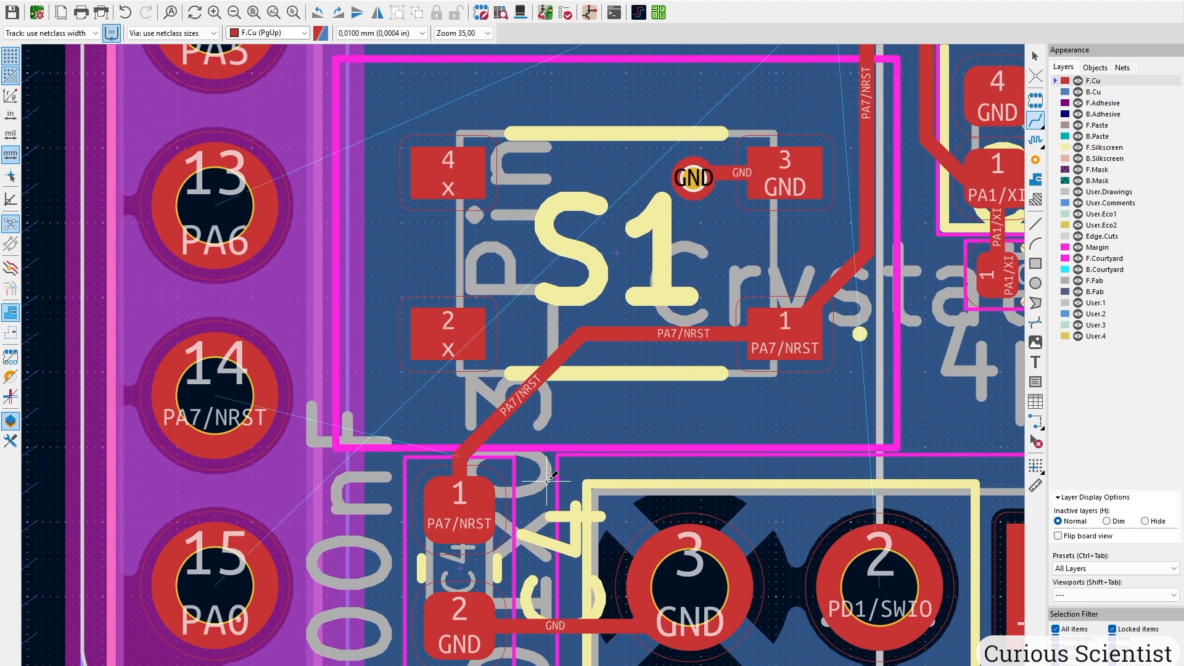
left_click(223, 390)
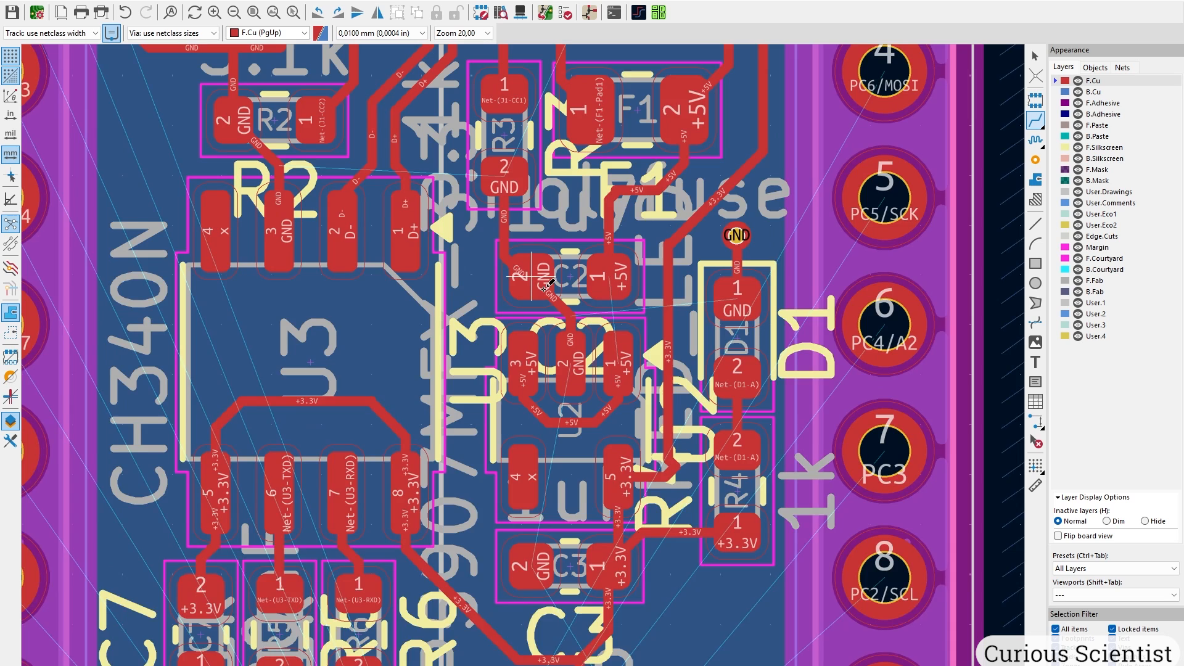
scroll(531, 278, "up", 5, "shift")
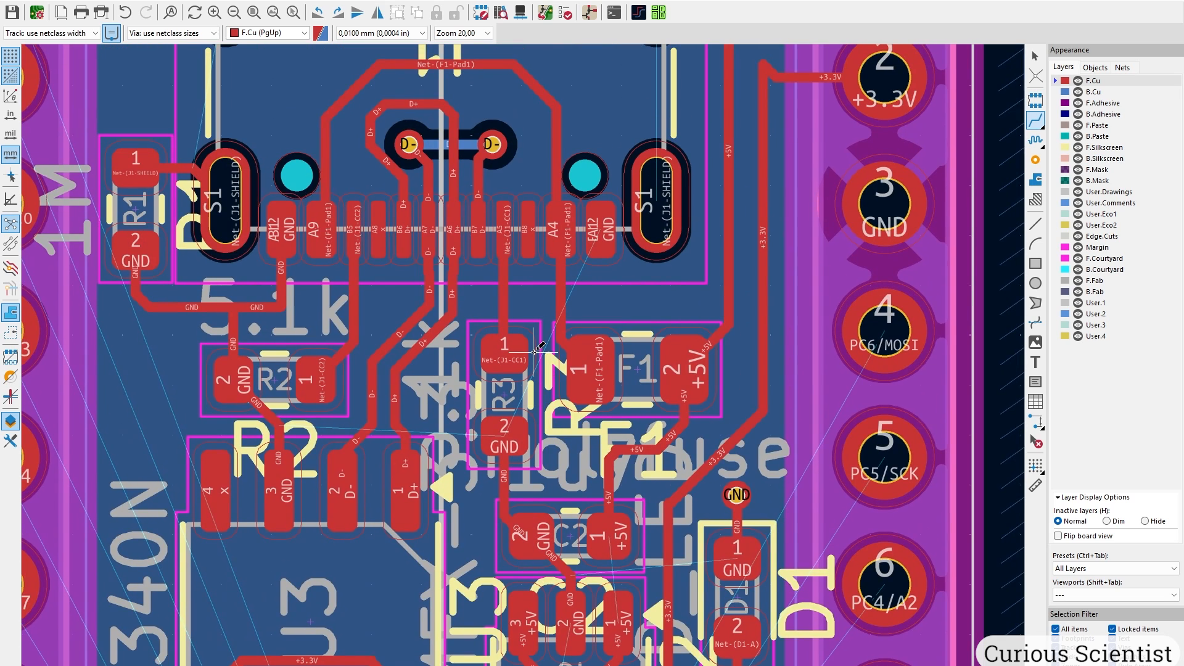
Route a GND track from J1's EA12 pad down and then right.
scroll(531, 316, "up", 3, "shift")
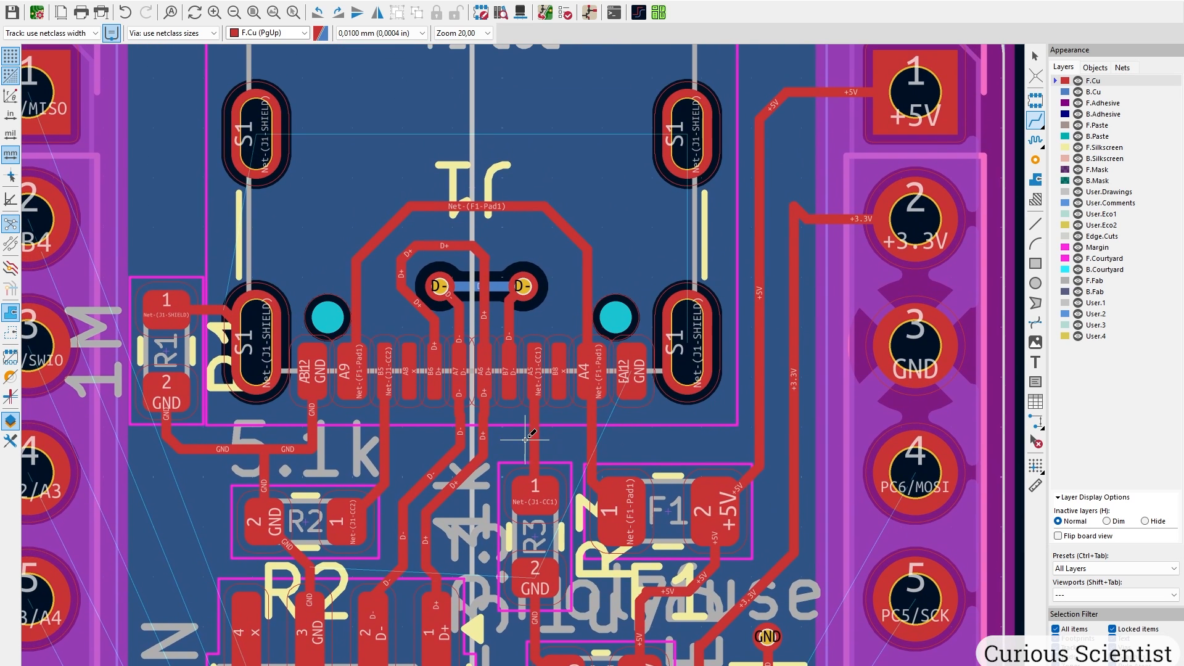
scroll(602, 415, "up", 3)
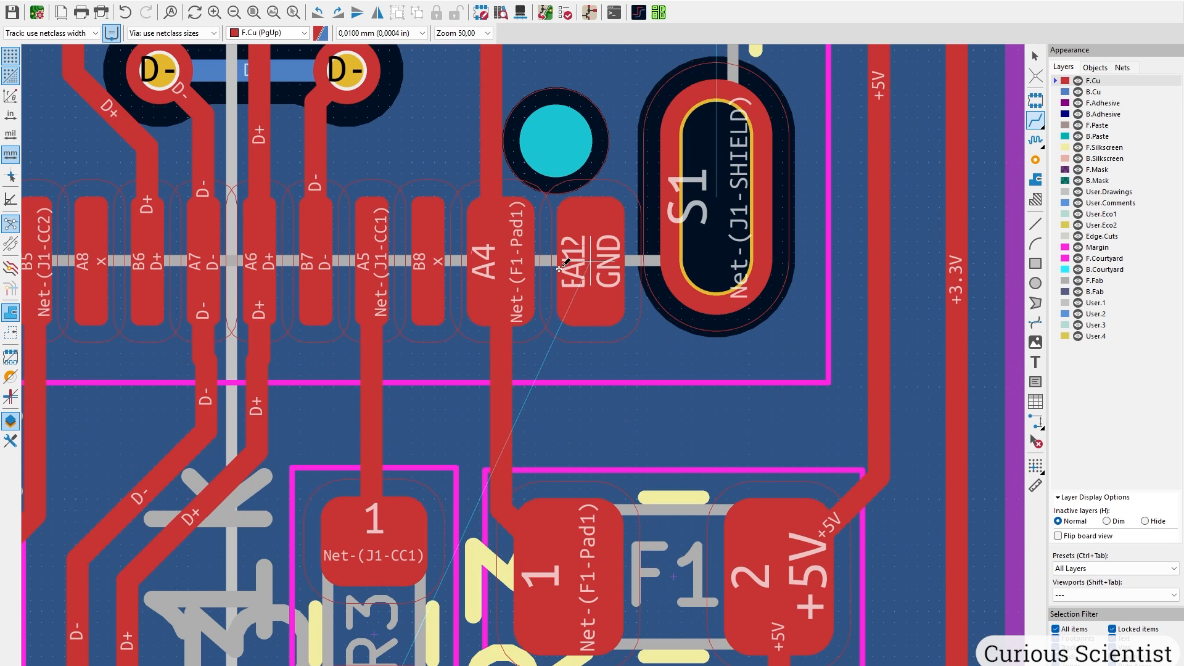
scroll(529, 341, "down", 3)
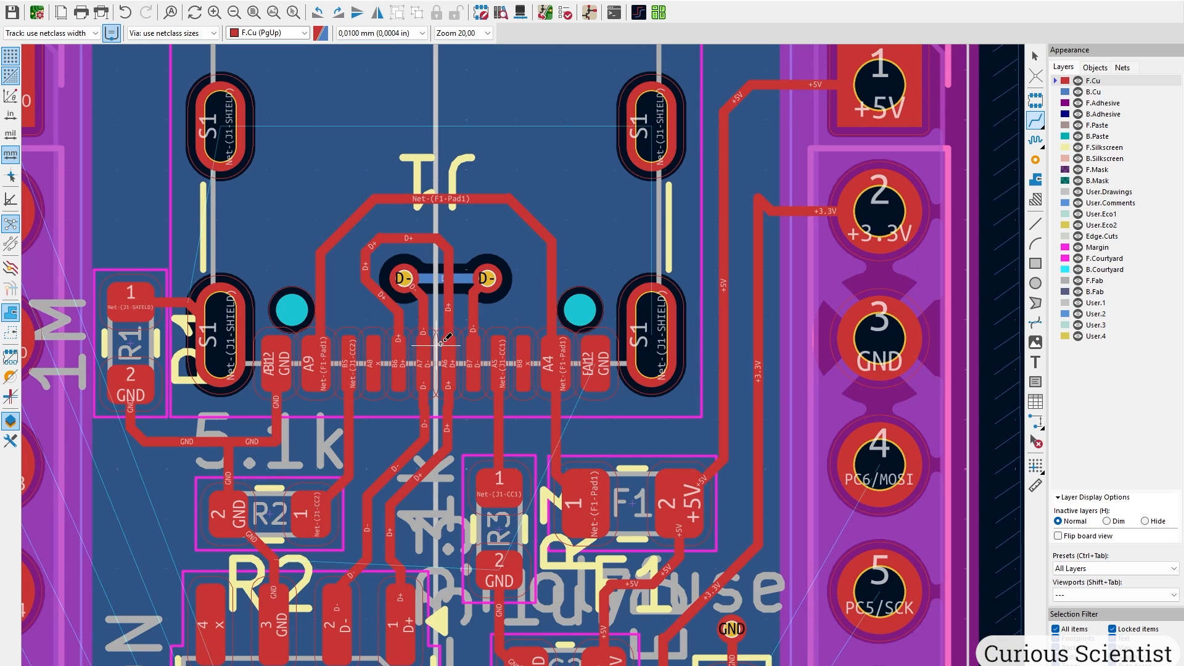
scroll(586, 362, "up", 3)
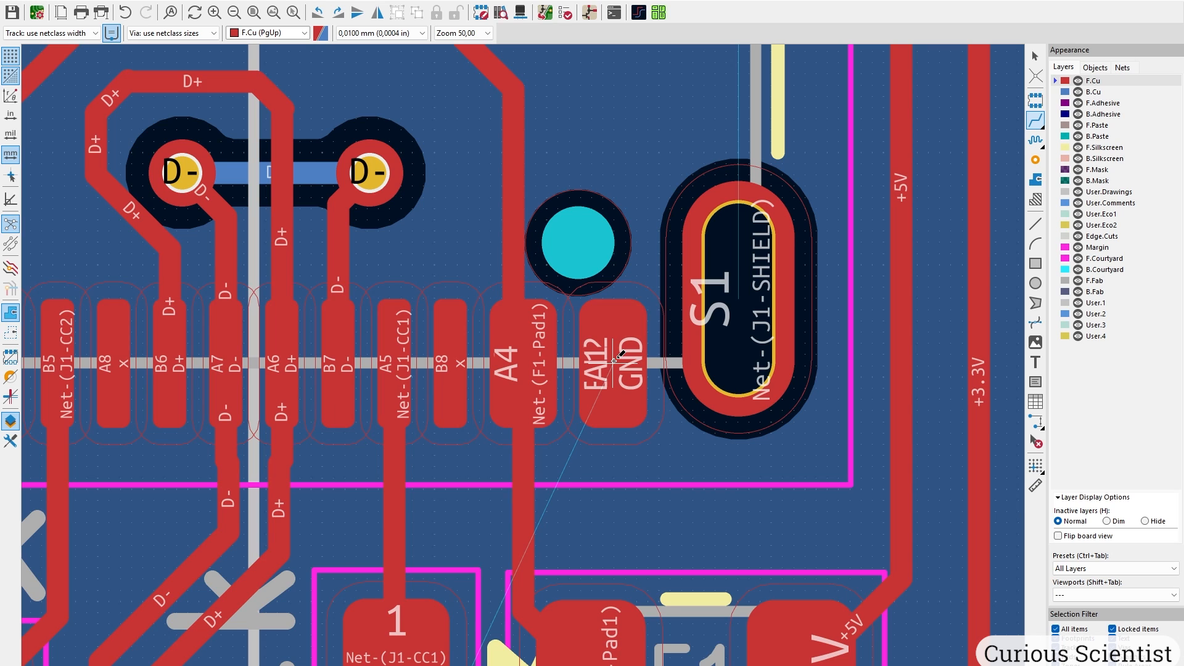
left_click(615, 360)
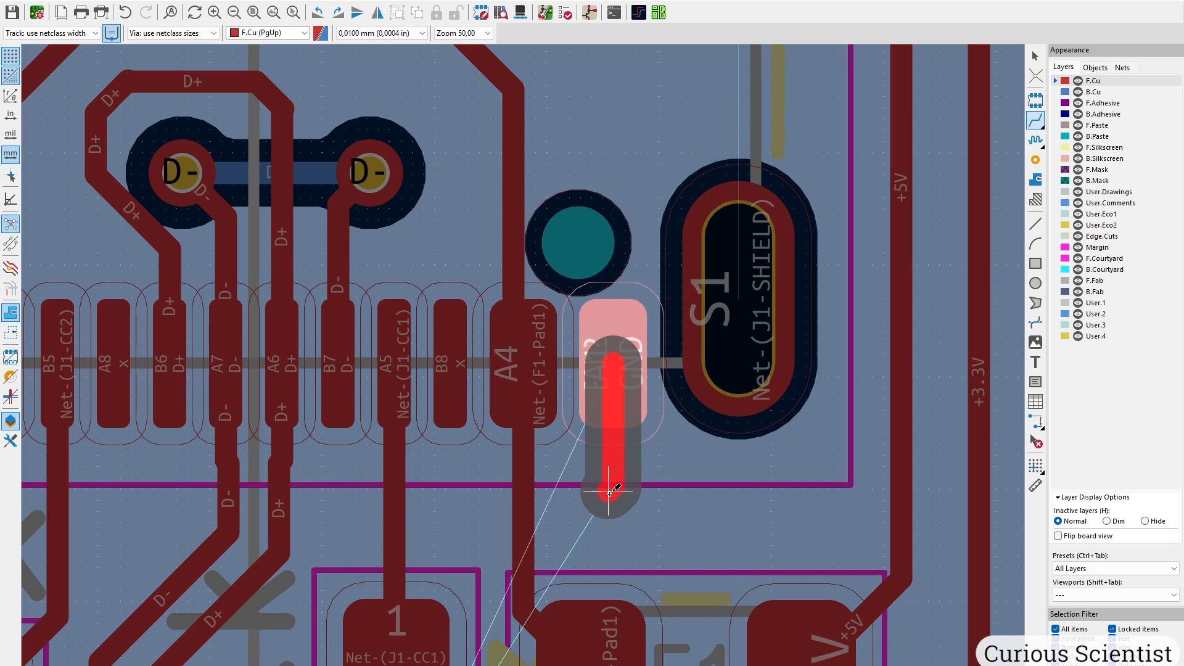
left_click(613, 509)
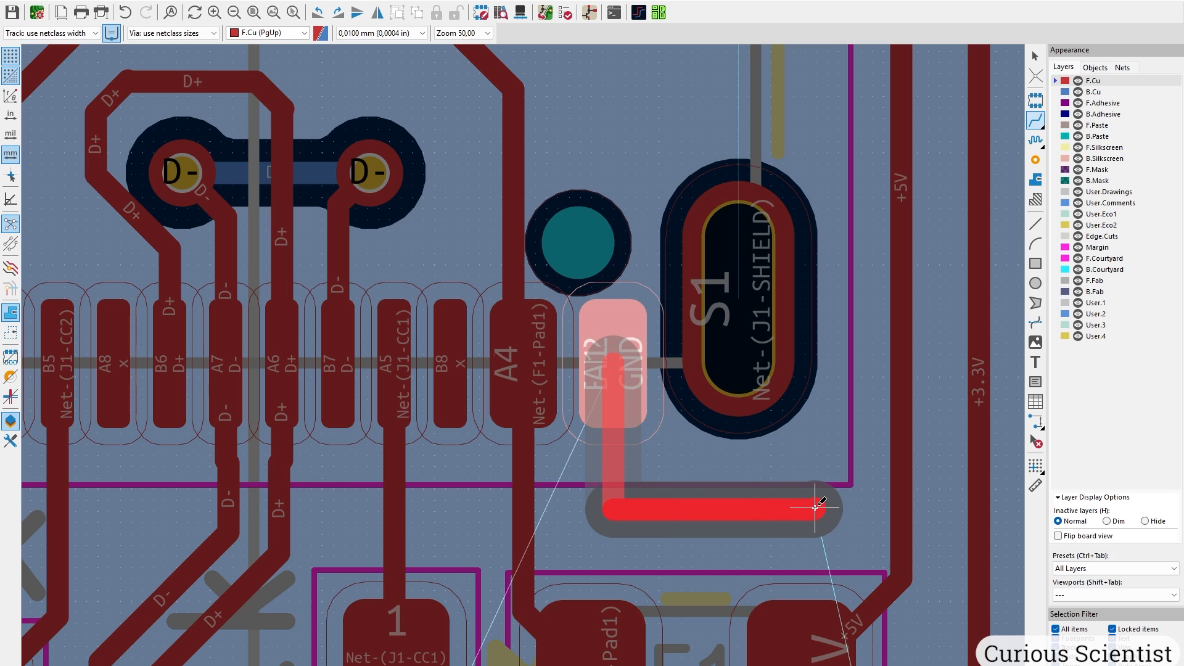
double_click(816, 509)
key("Escape")
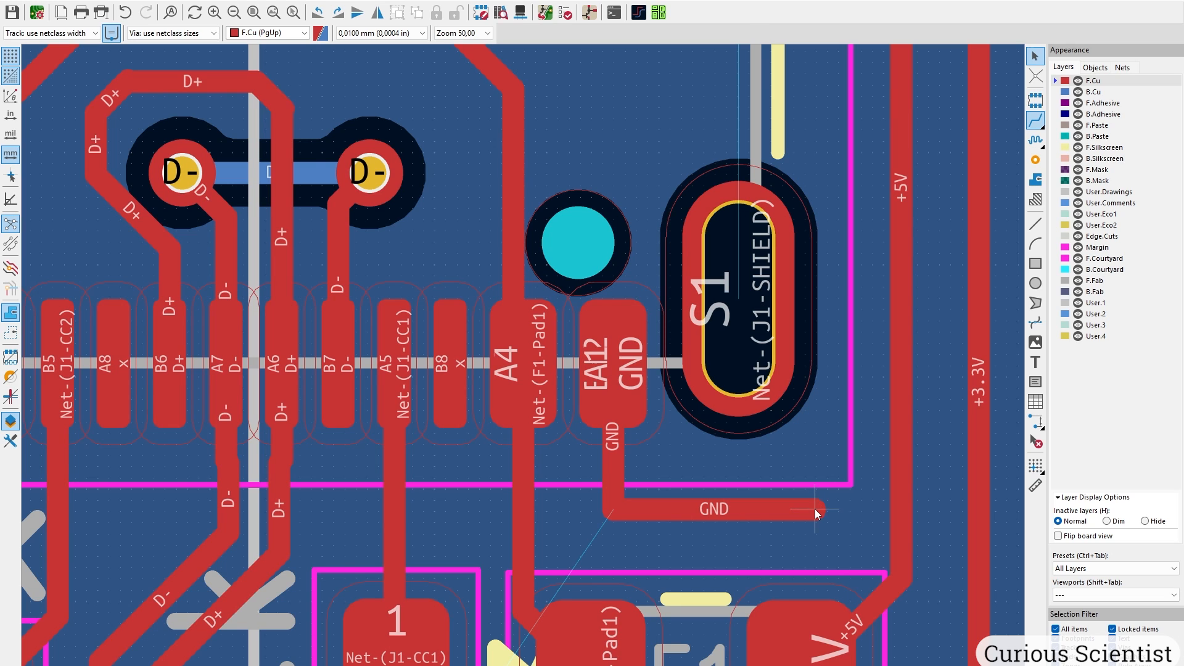
Widen both segments of the EA12 GND track to 0.5 mm.
left_click(615, 453)
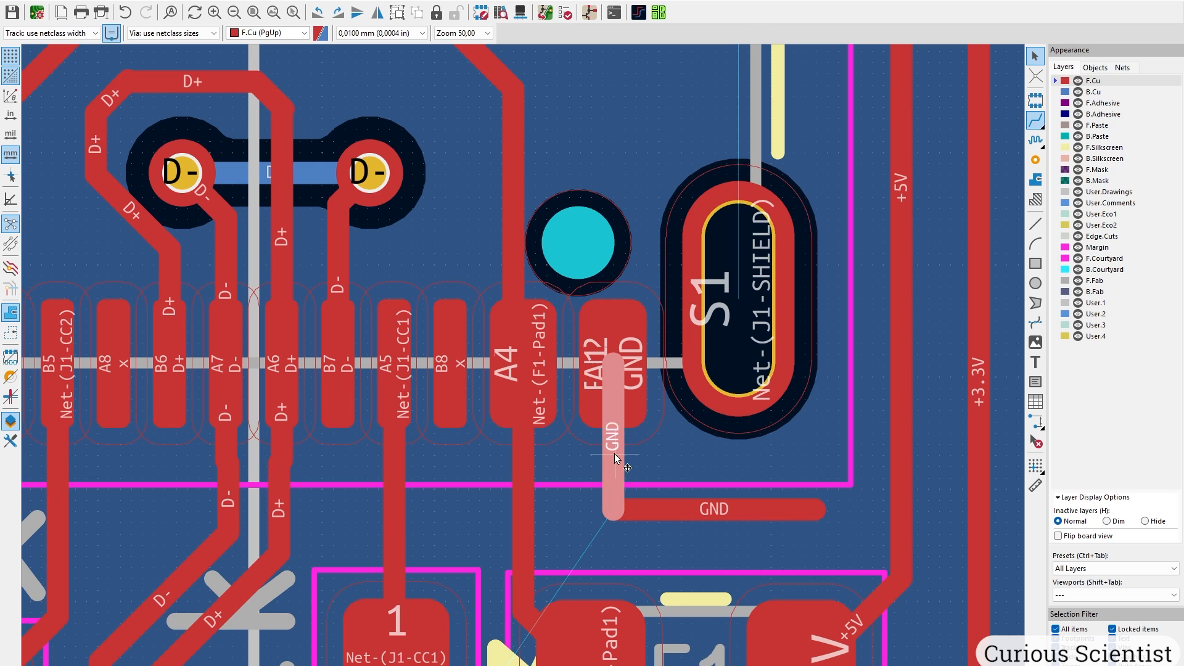
key("u")
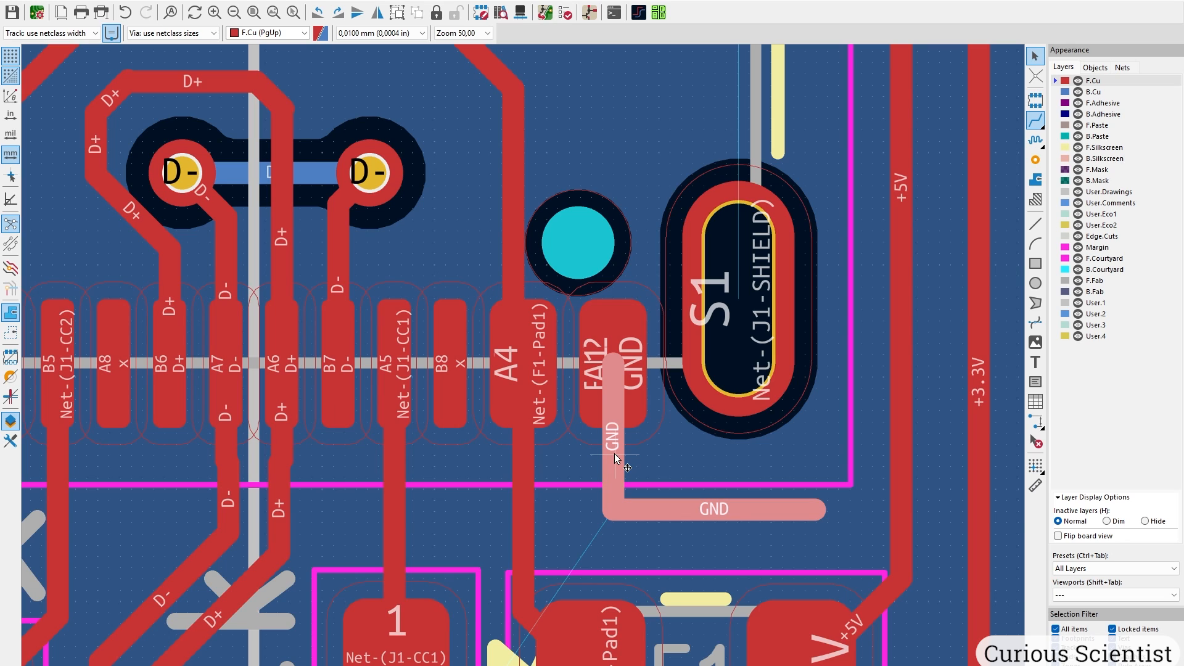
key("e")
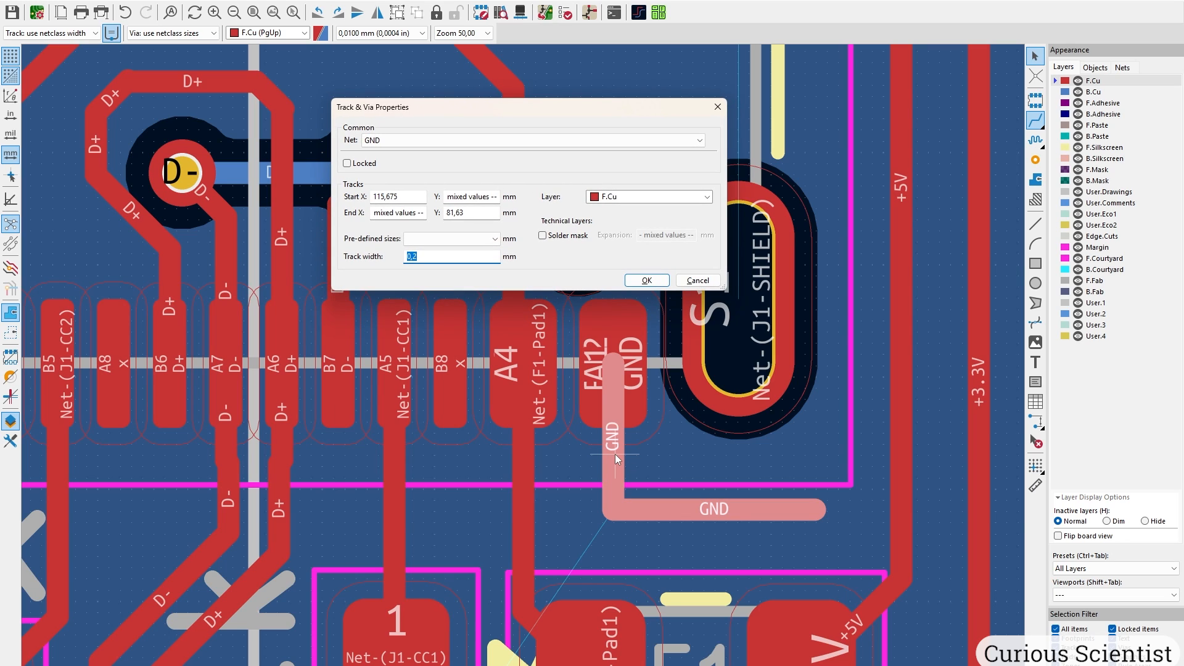
key("Return")
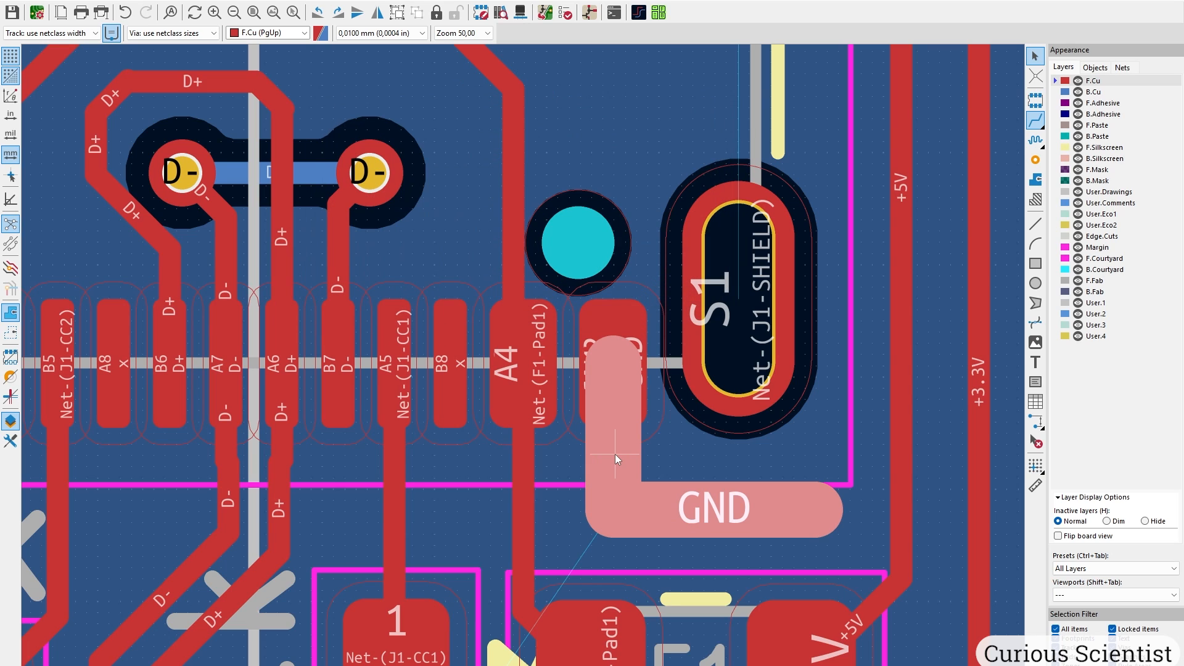
key("Escape")
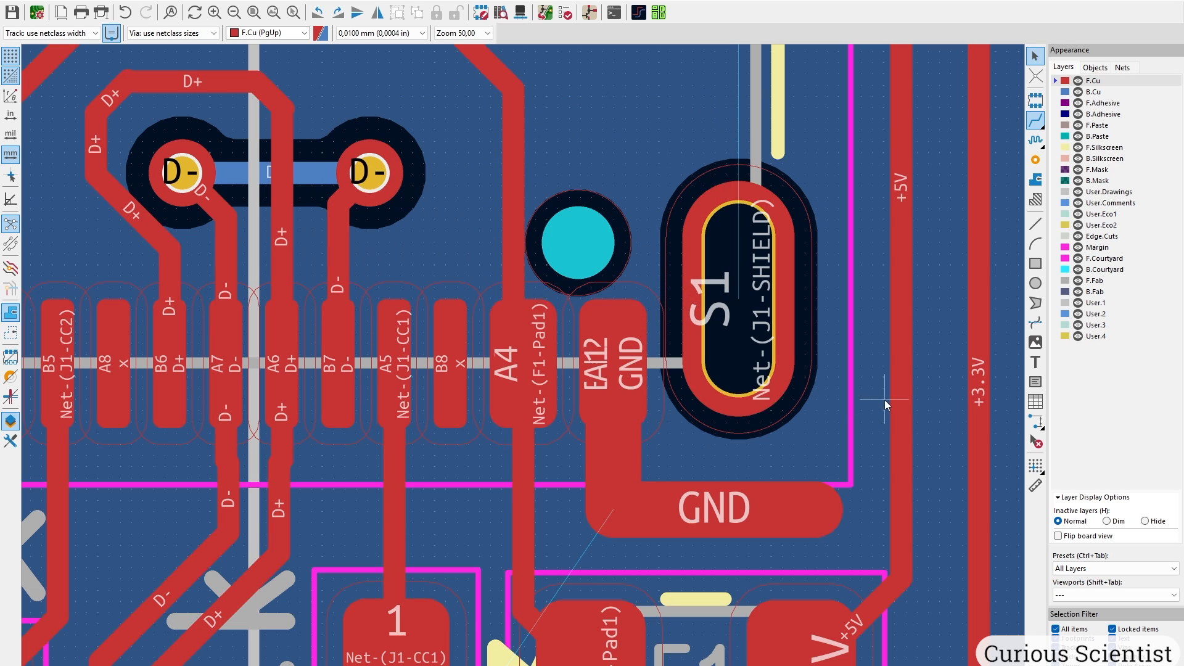
Place three GND vias along the horizontal leg of the track.
left_click(1036, 160)
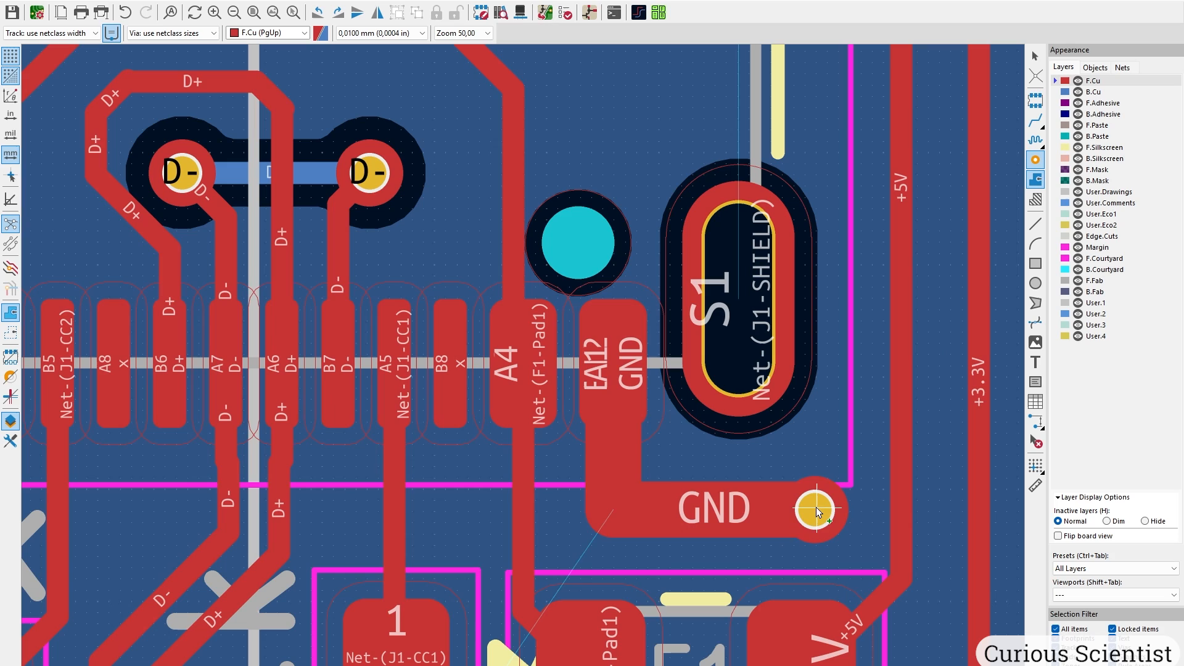
left_click(816, 509)
left_click(738, 508)
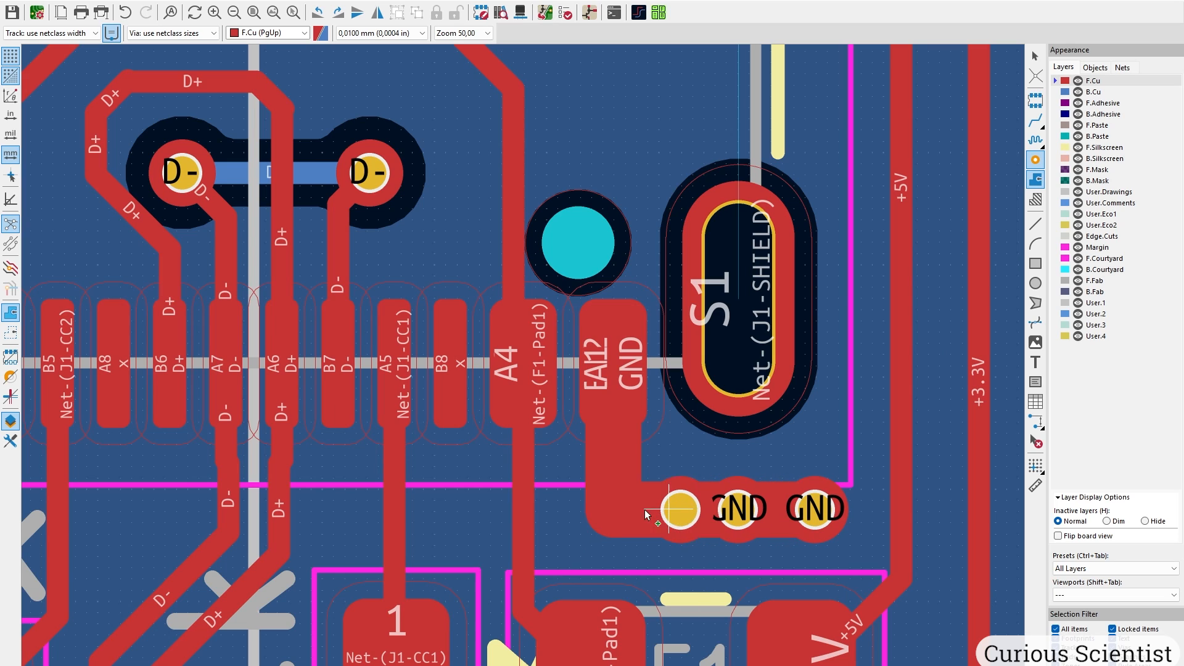
left_click(645, 509)
key("Escape")
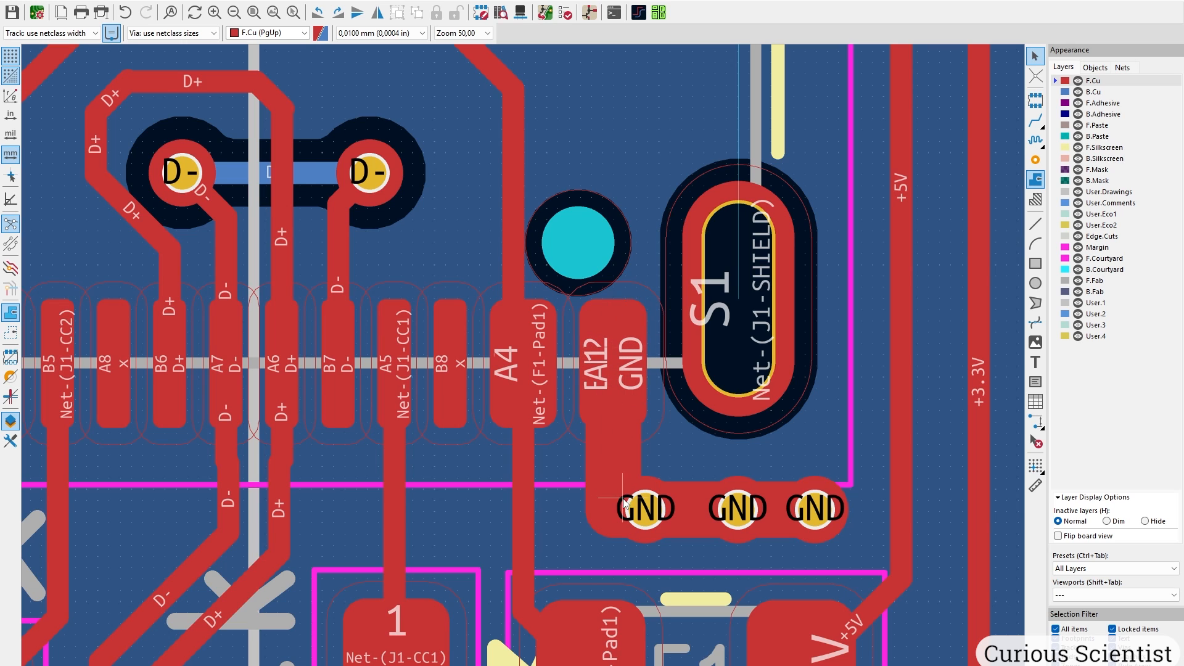
Widen the whole GND track from J1's B12 pad to R1 and R2 to 0,5 mm.
scroll(789, 512, "down", 3)
scroll(525, 364, "up", 2)
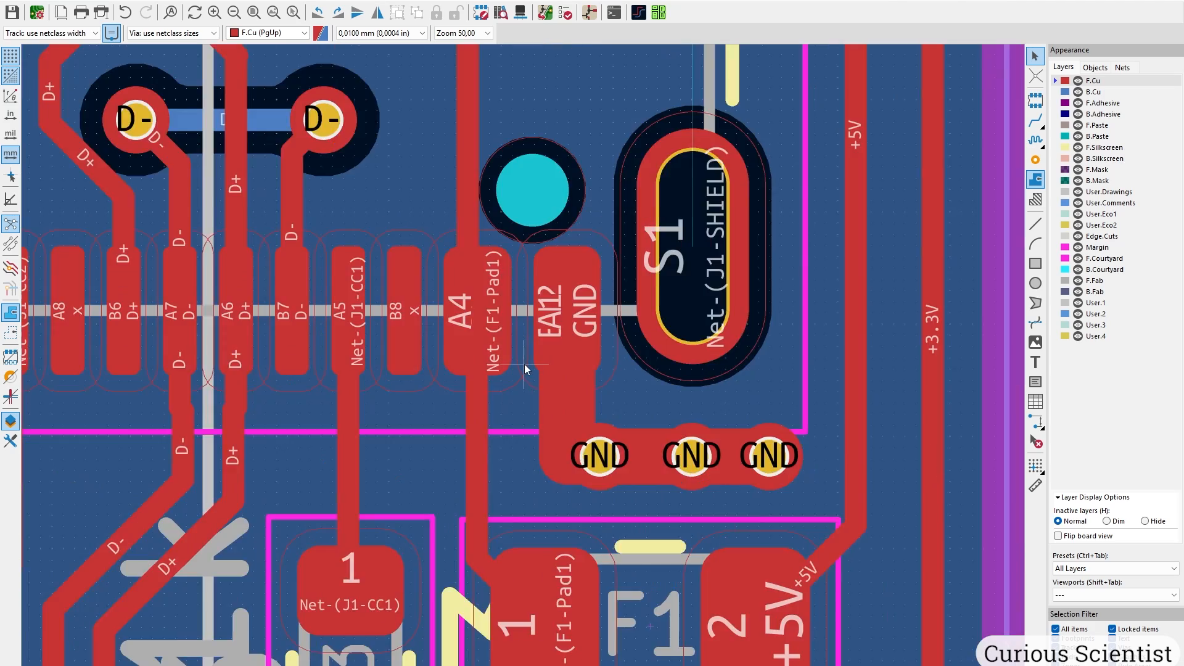
scroll(524, 364, "down", 5)
scroll(523, 402, "down", 3, "ctrl")
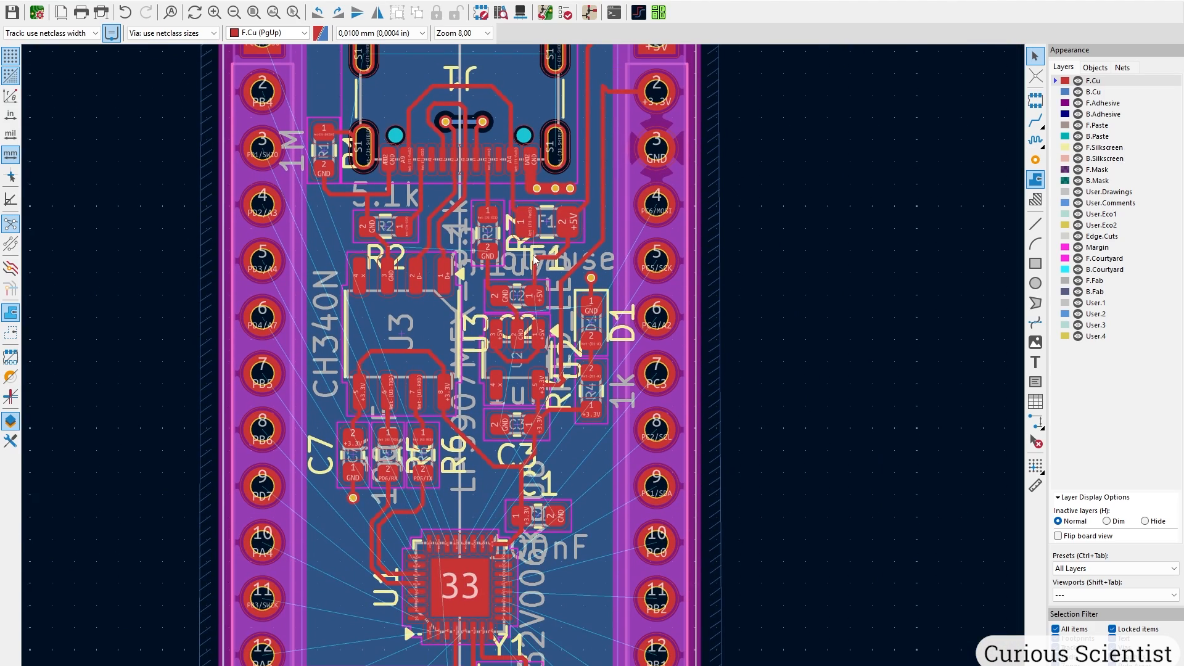
scroll(544, 303, "up", 3)
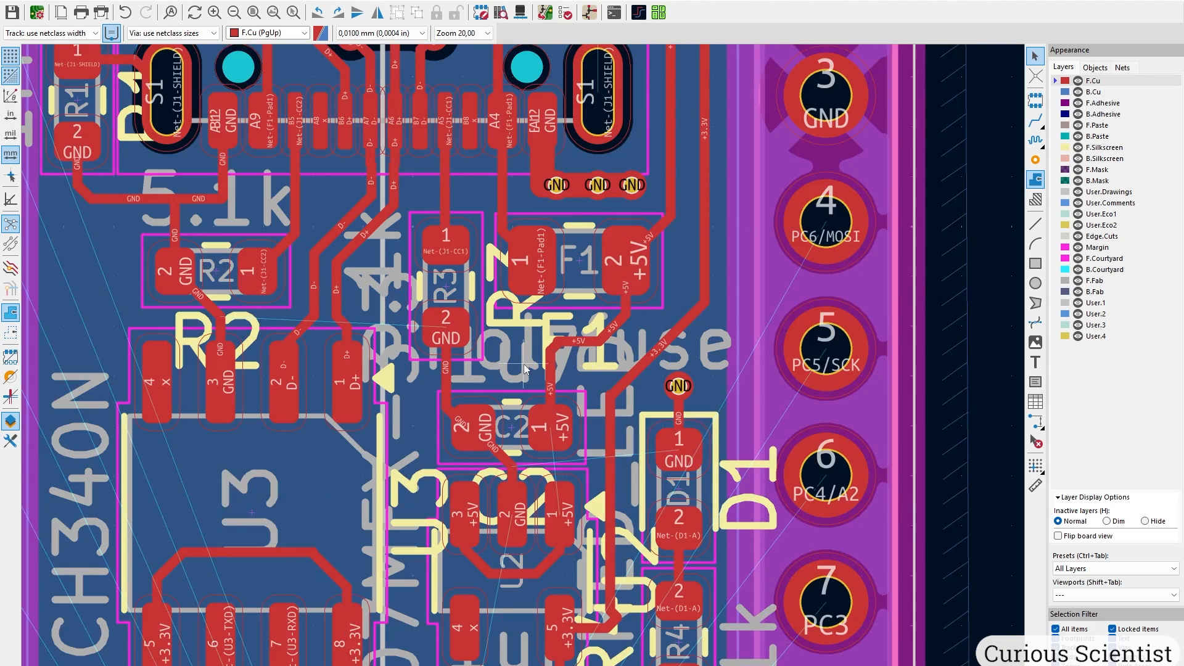
scroll(524, 364, "down", 3)
scroll(422, 360, "up", 2)
scroll(422, 360, "up", 5)
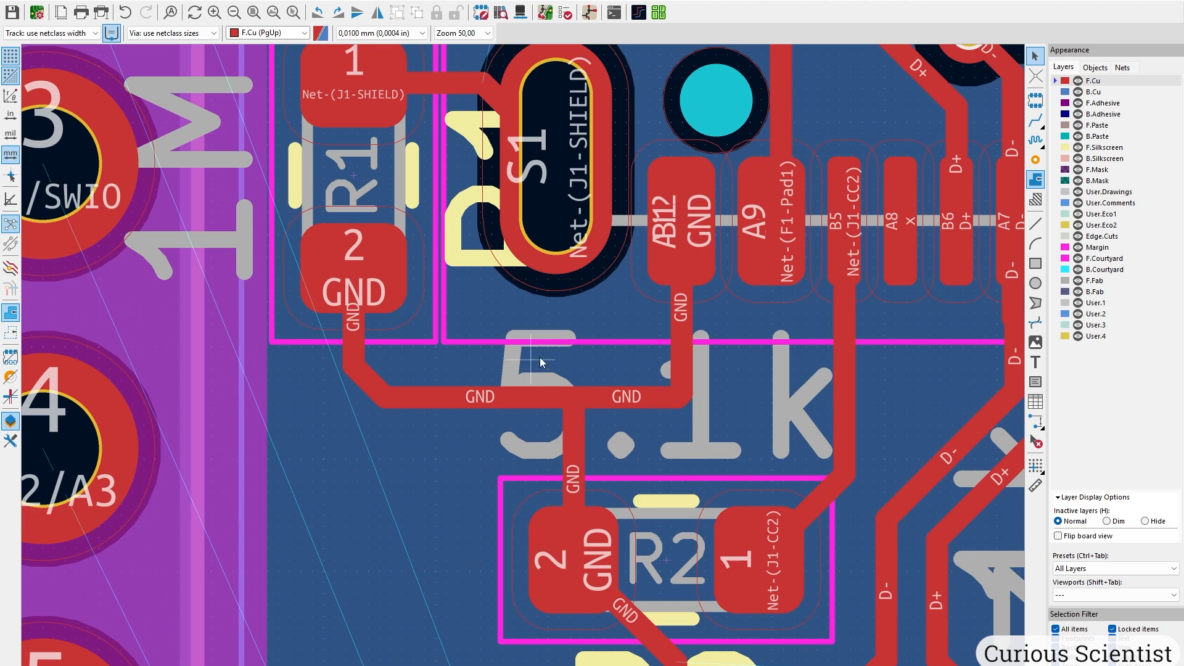
left_click(686, 327)
key("u")
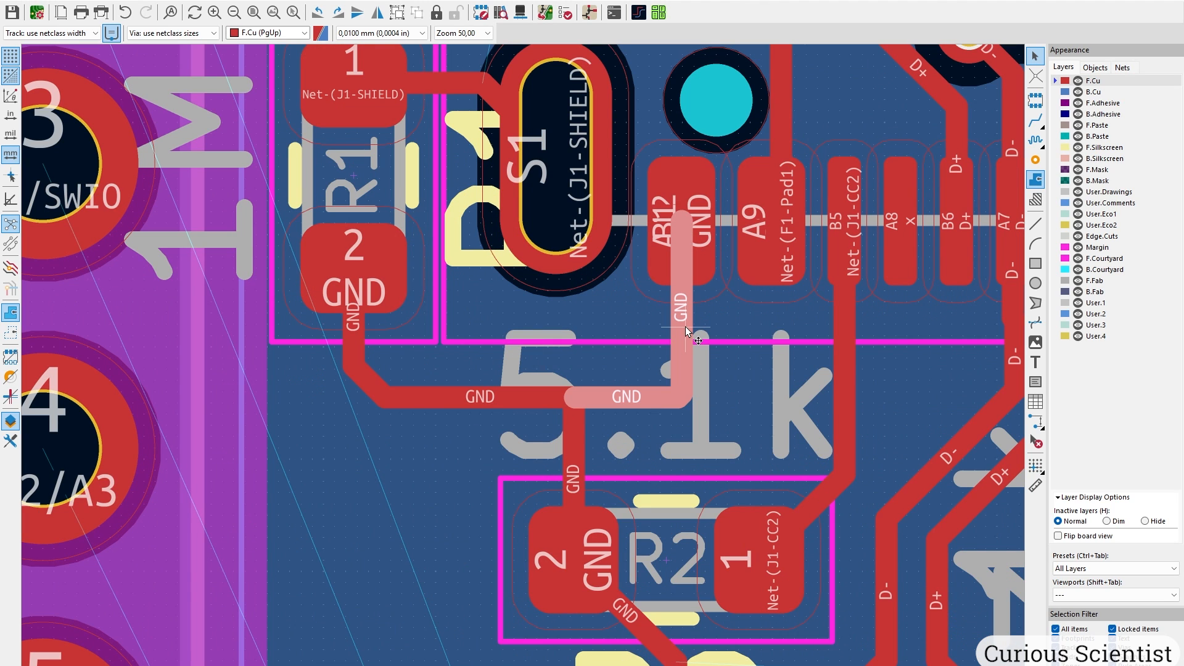
key("u")
type("e")
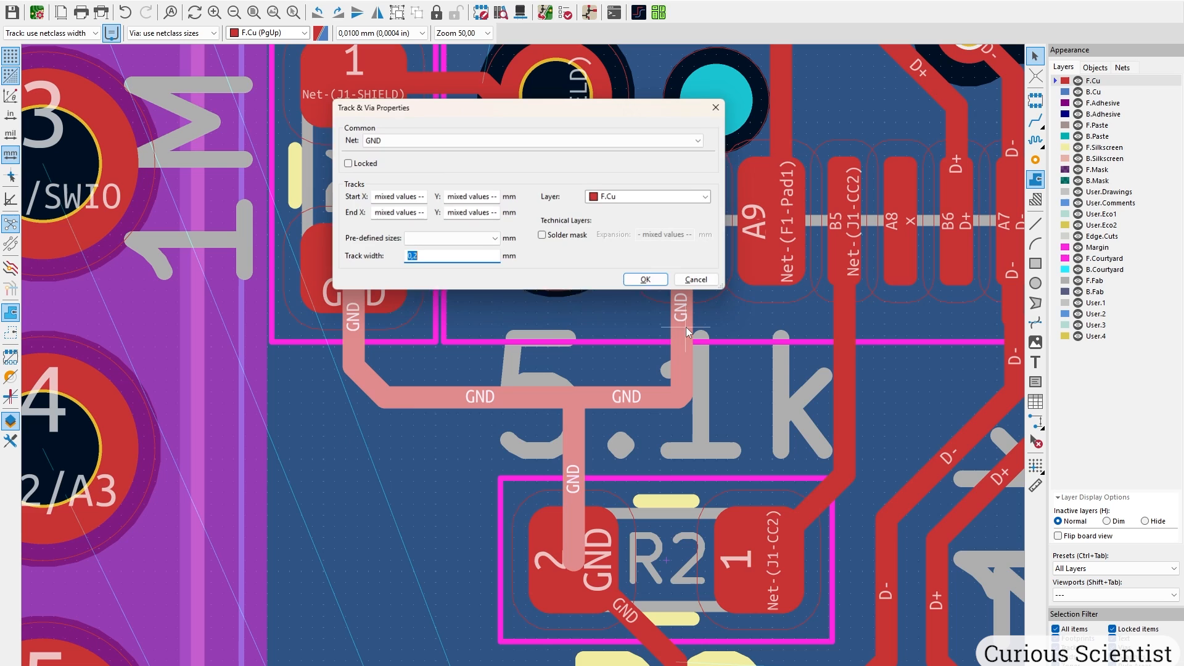
type("0,5")
key("Return")
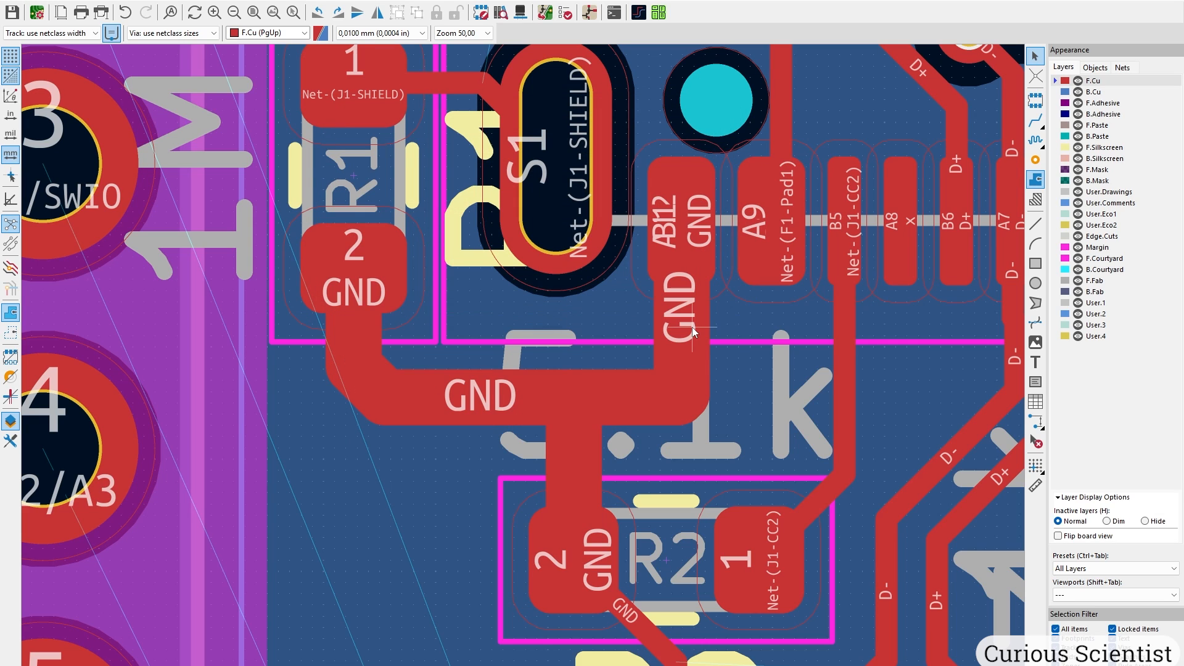
key("Escape")
Stitch three GND vias along that track, from the bend to near R1.
left_click(1036, 159)
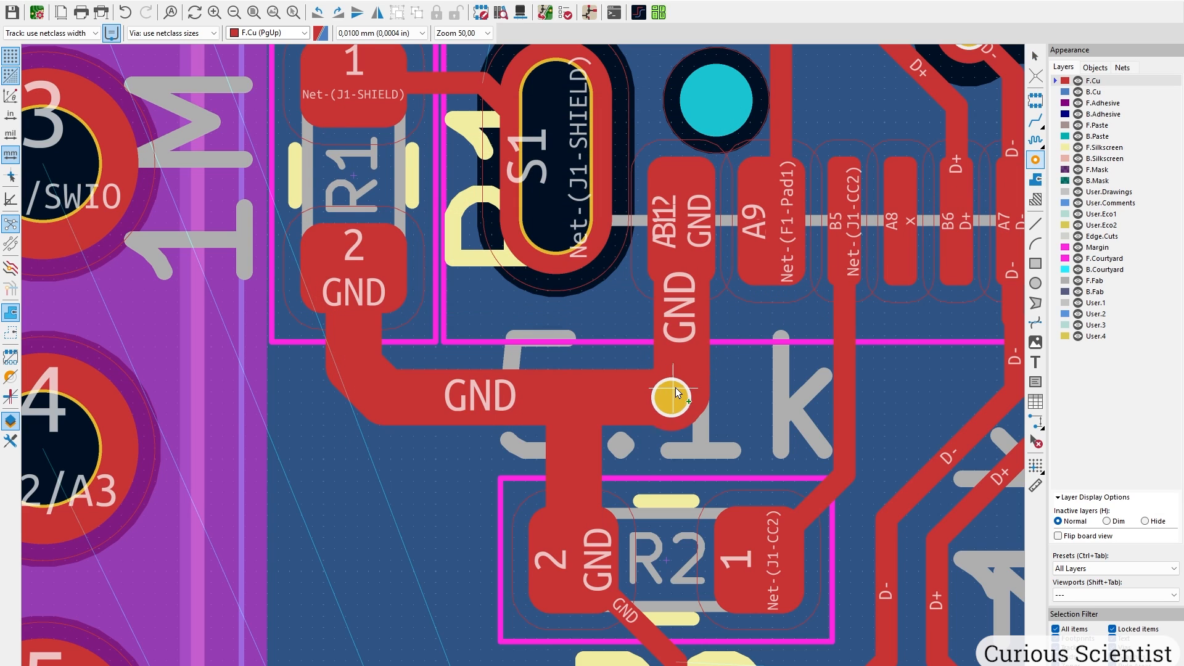
left_click(681, 385)
left_click(574, 398)
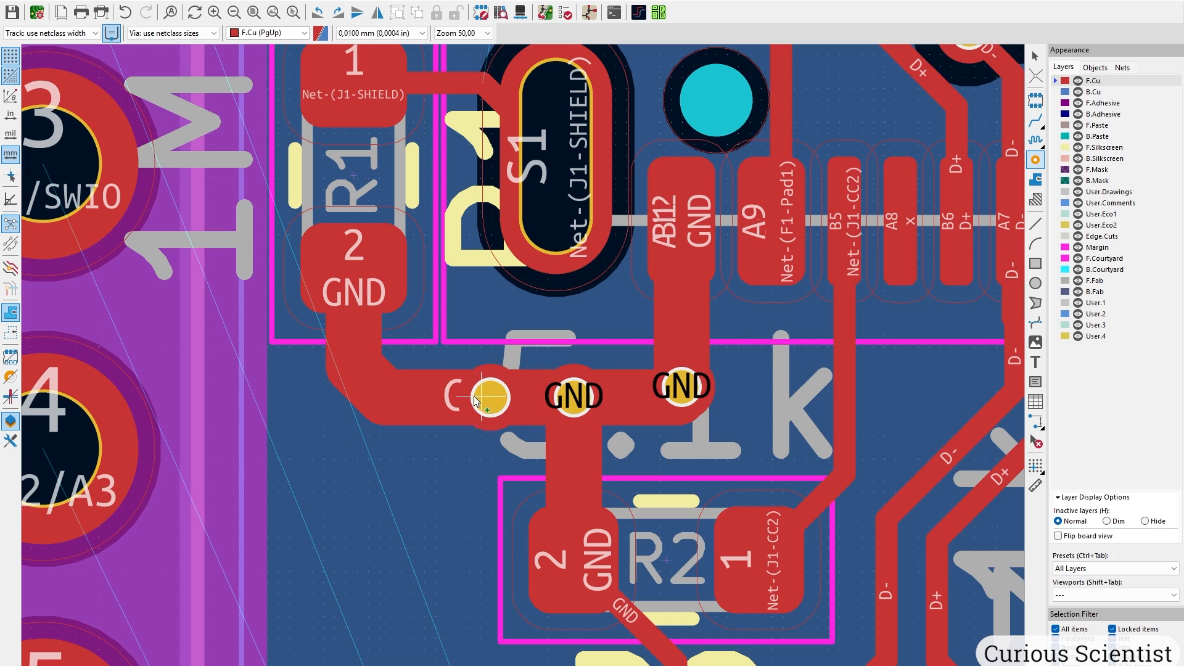
left_click(459, 397)
key("Escape")
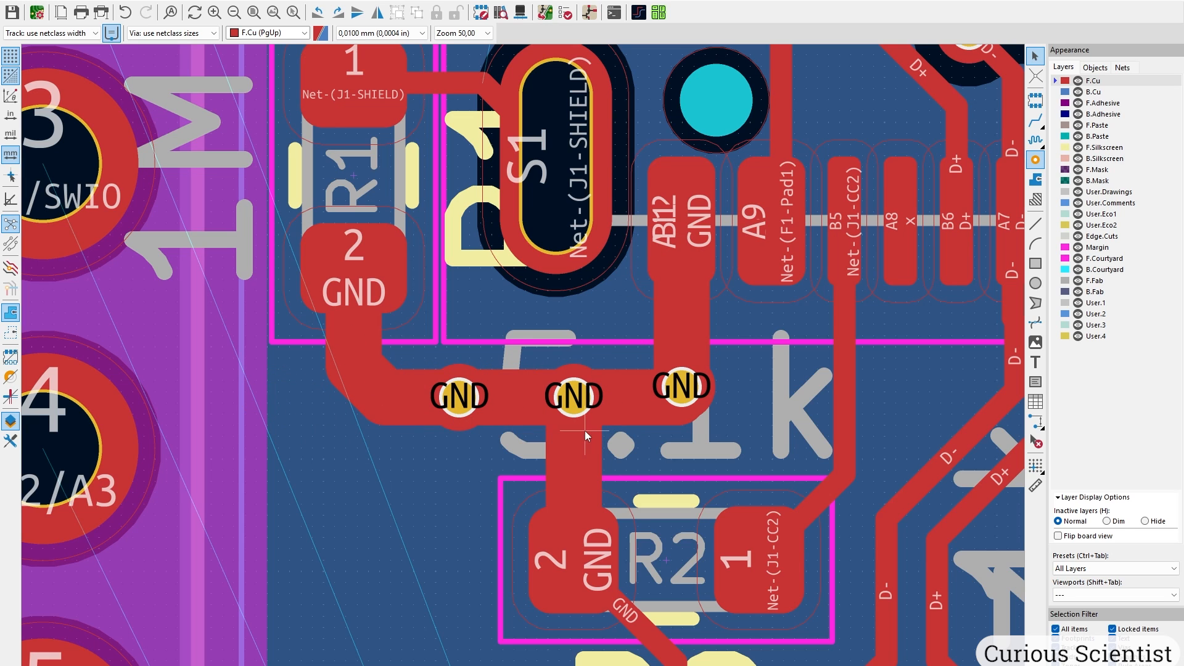
scroll(497, 458, "up", 5)
left_click(444, 262)
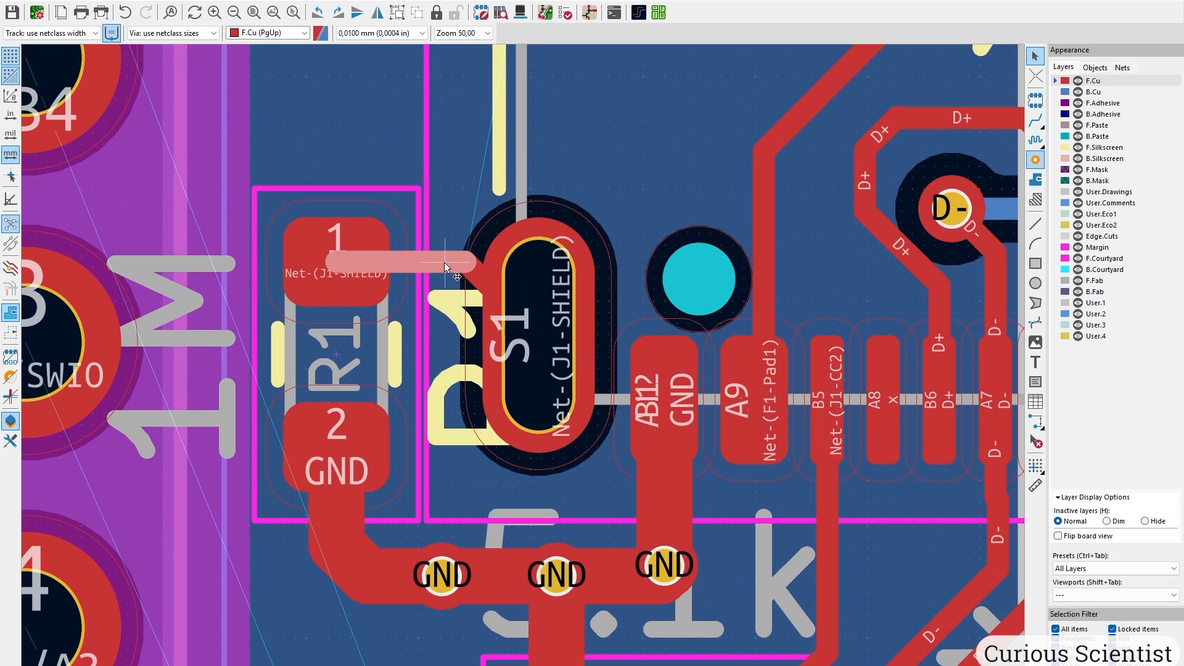
Set the whole J1-SHIELD track to 0,5 mm width.
key("u")
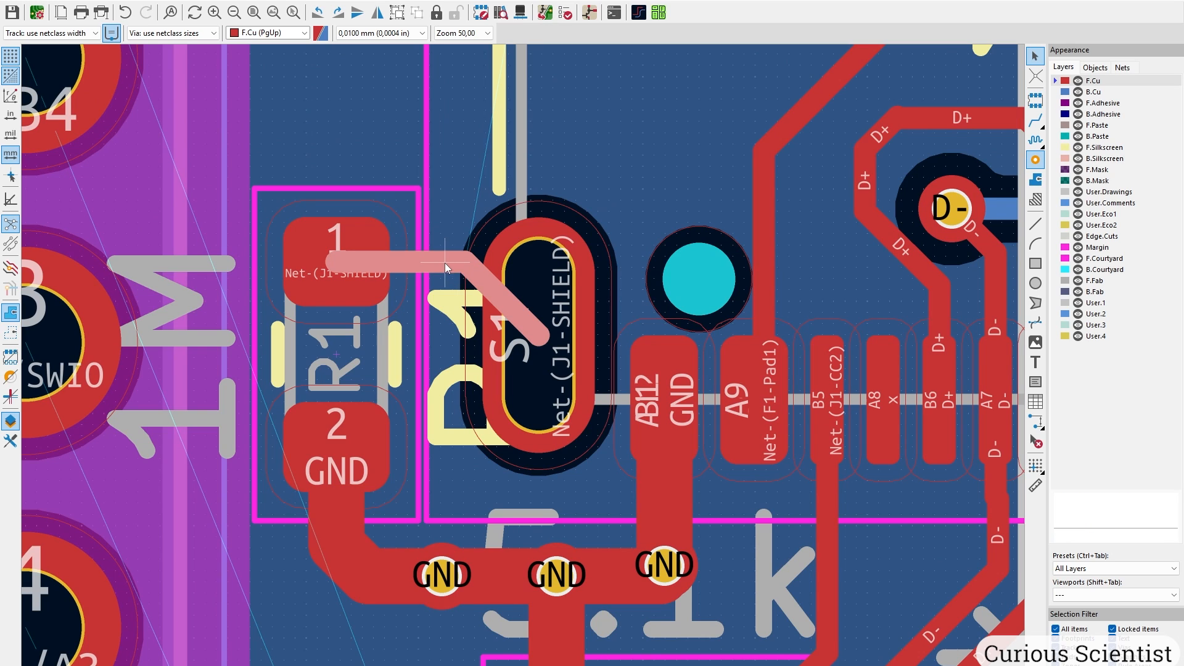
double_click(445, 263)
type("0,5")
key("Return")
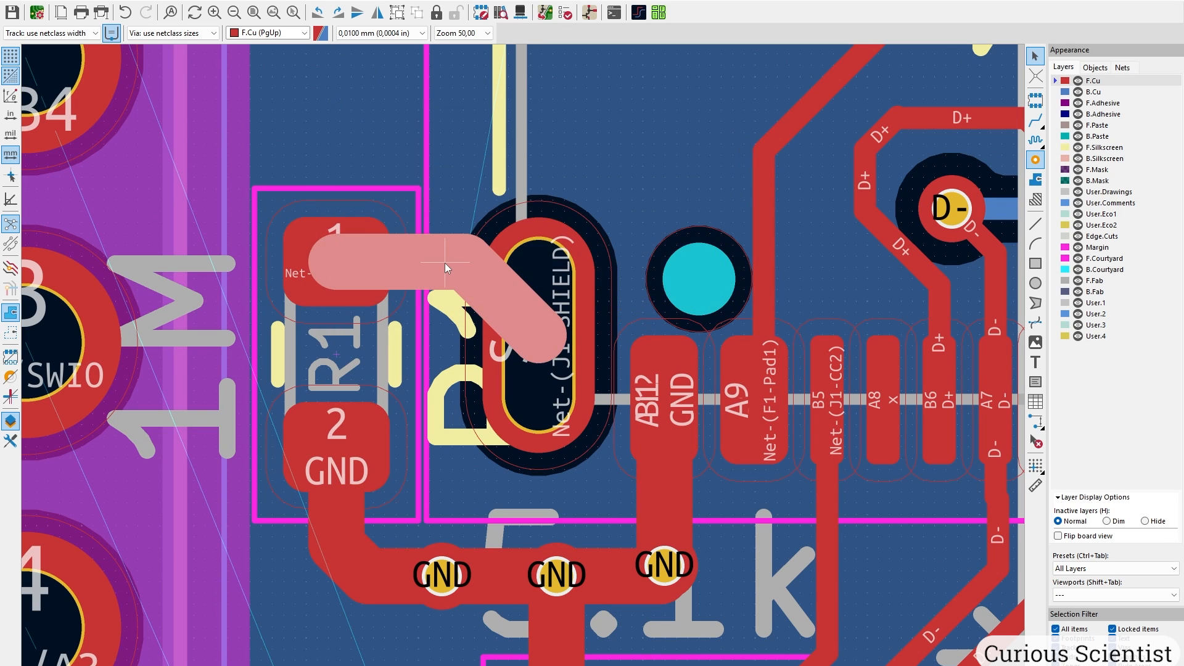
Widen the entire Net-(F1-Pad1) track to 0,4 mm.
scroll(458, 272, "down", 4)
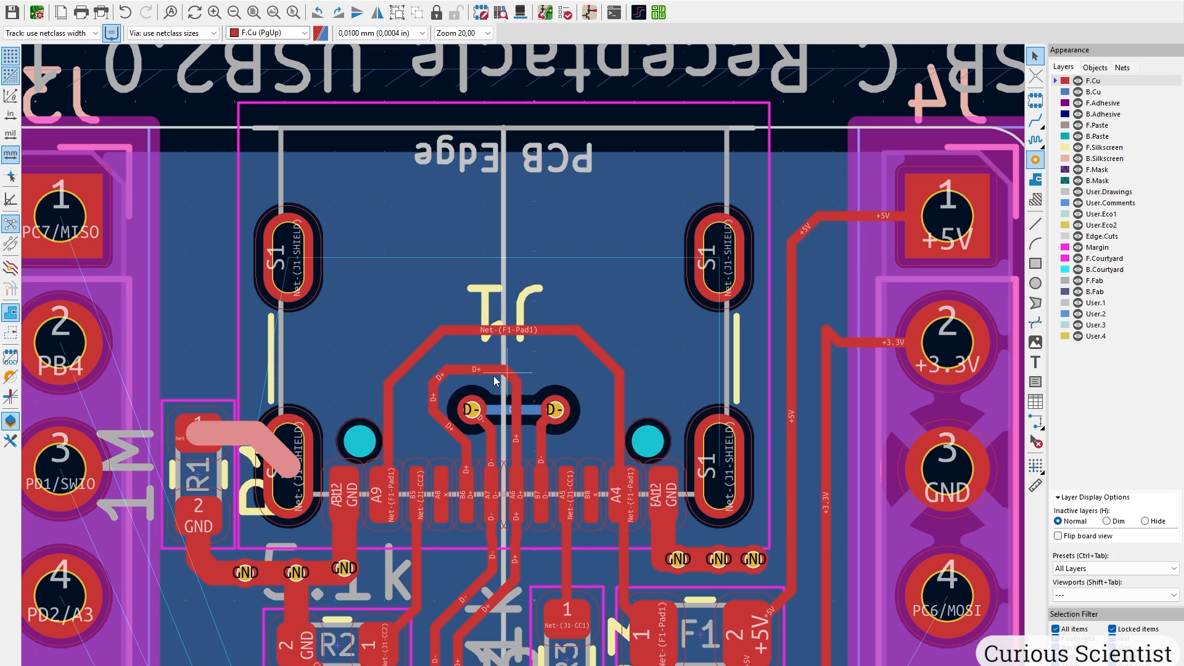
left_click(532, 329)
scroll(524, 364, "up", 2)
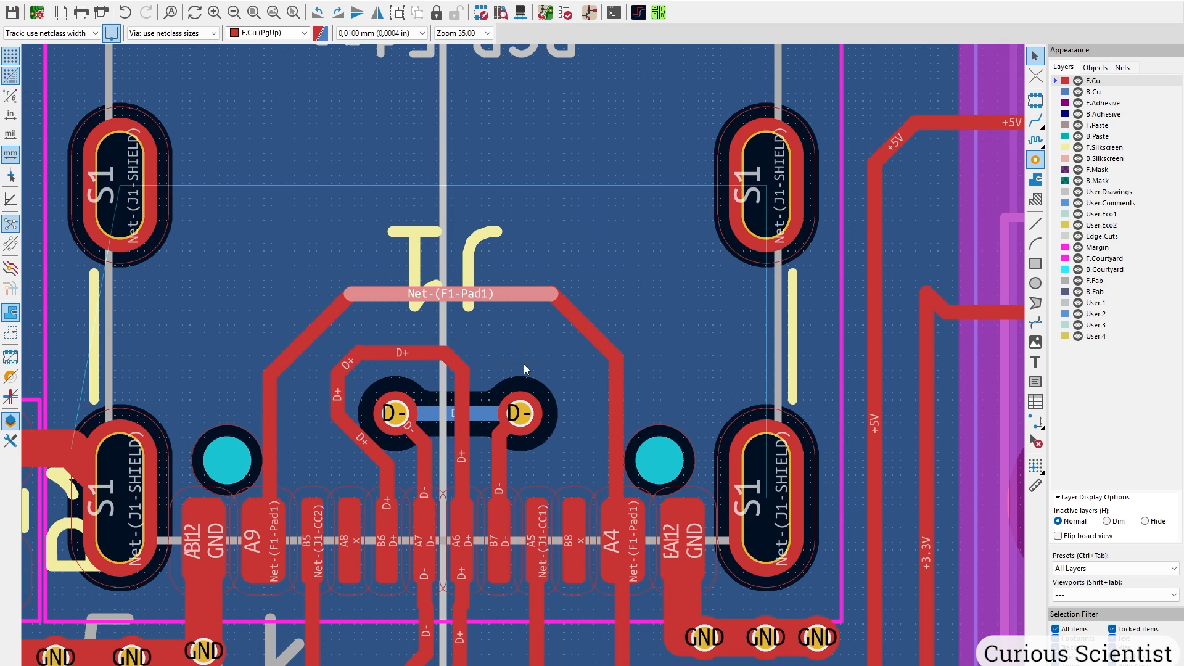
key("u")
scroll(542, 306, "down", 3, "shift")
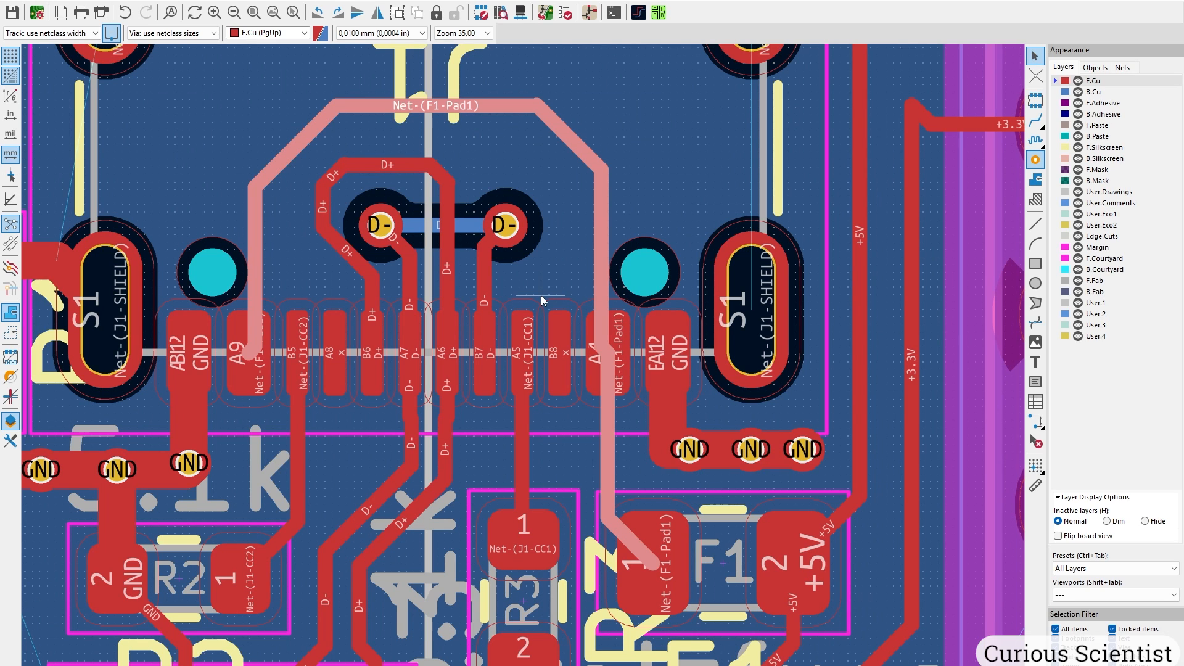
type("e0,4")
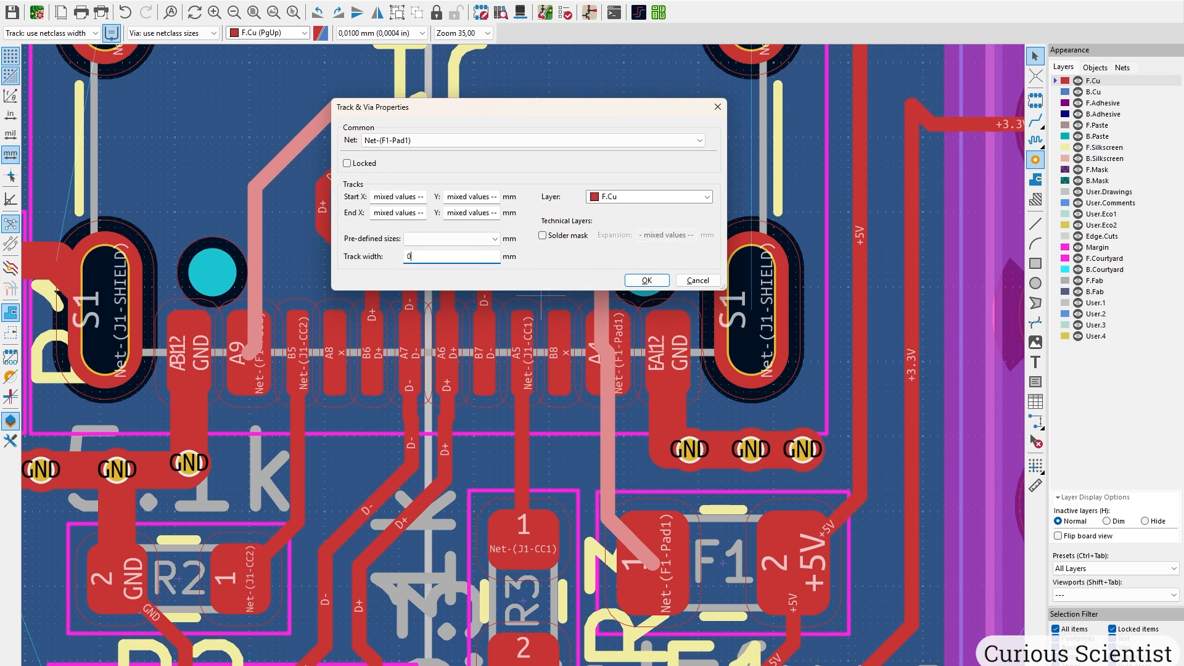
key("Return")
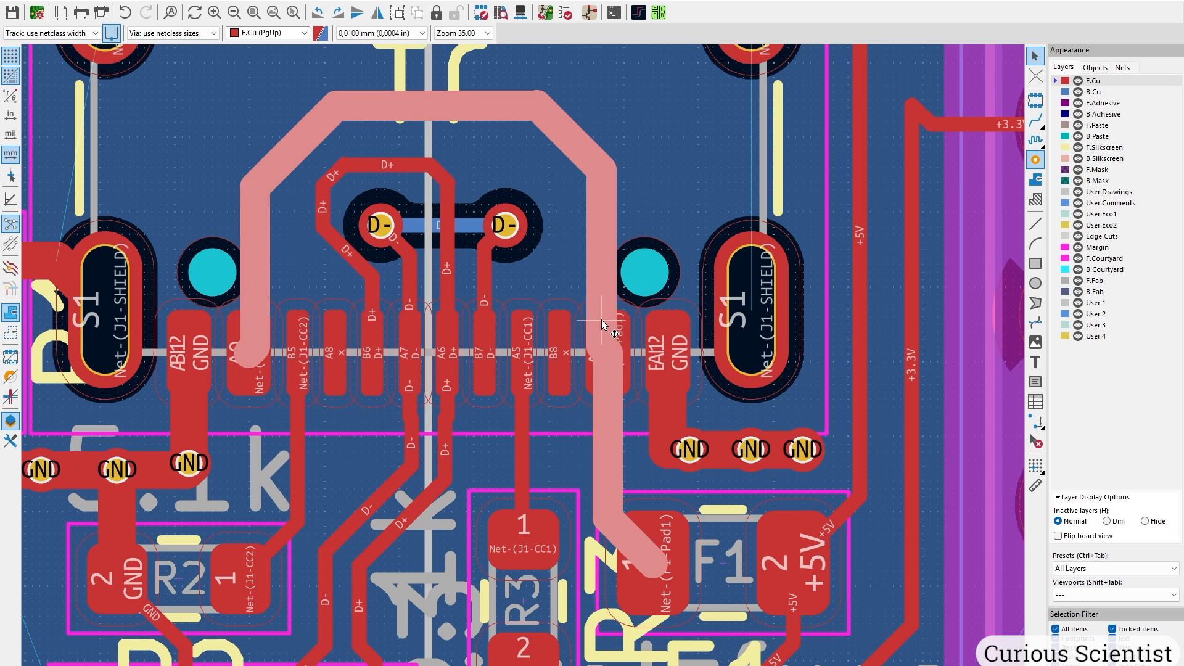
key("Escape")
scroll(324, 297, "up", 1)
scroll(524, 364, "up", 1)
Break the Net-(F1-Pad1) track near pad A9, abandoning a drag that violated DRC.
left_click(391, 472)
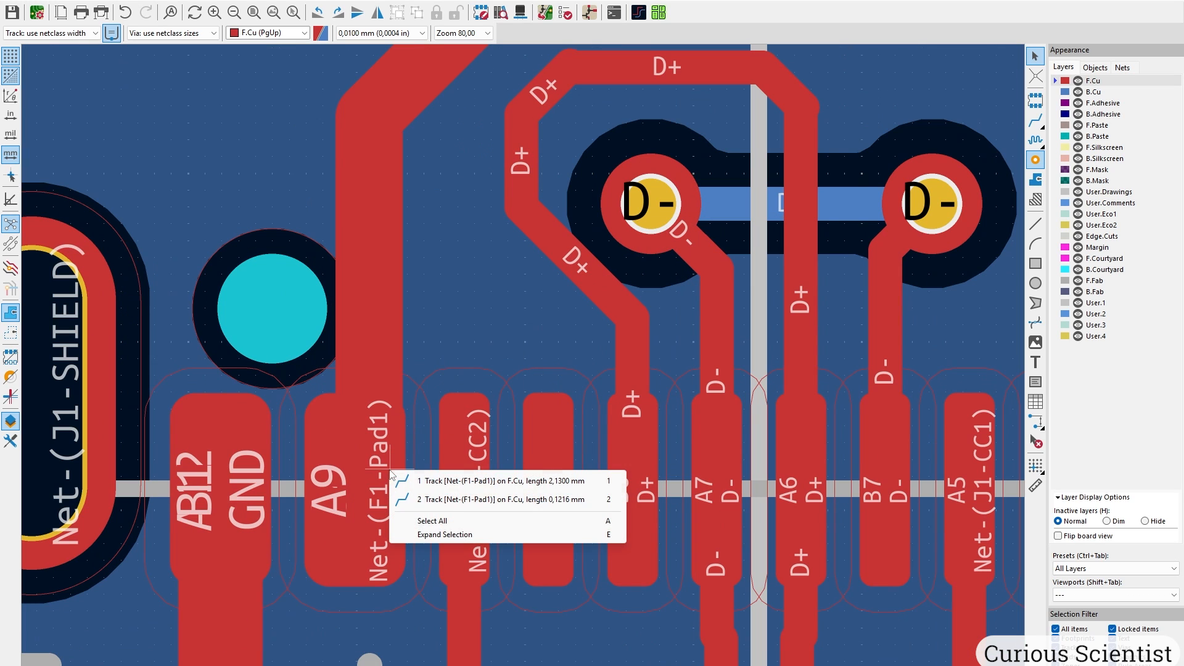
left_click(422, 483)
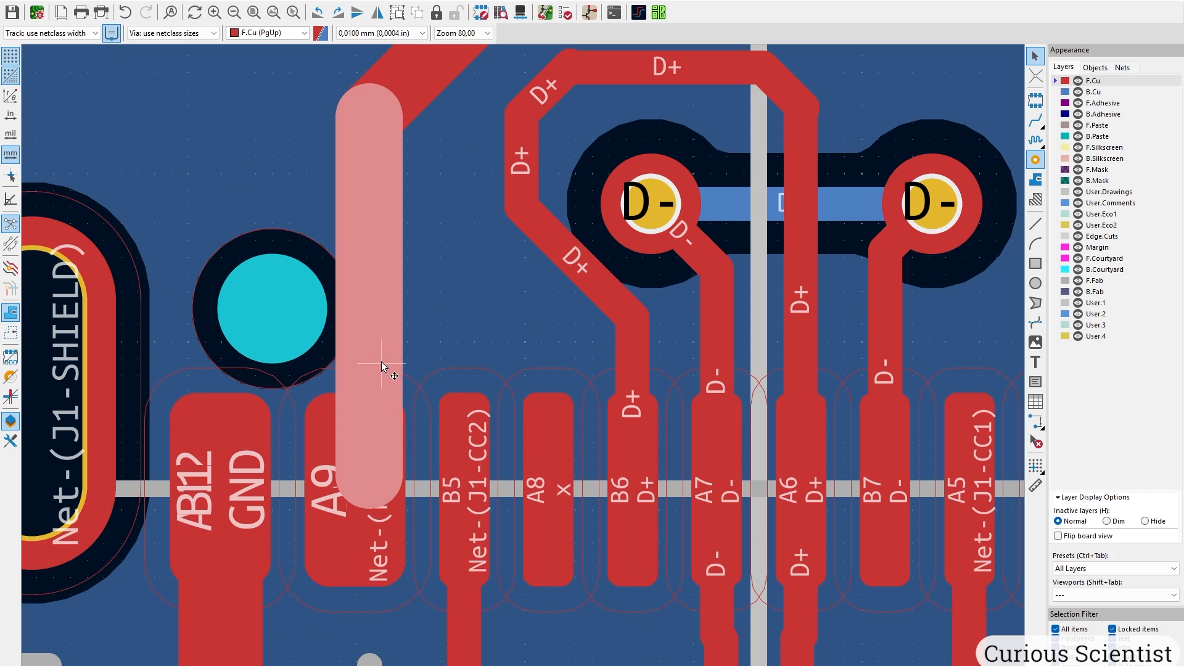
right_click(375, 343)
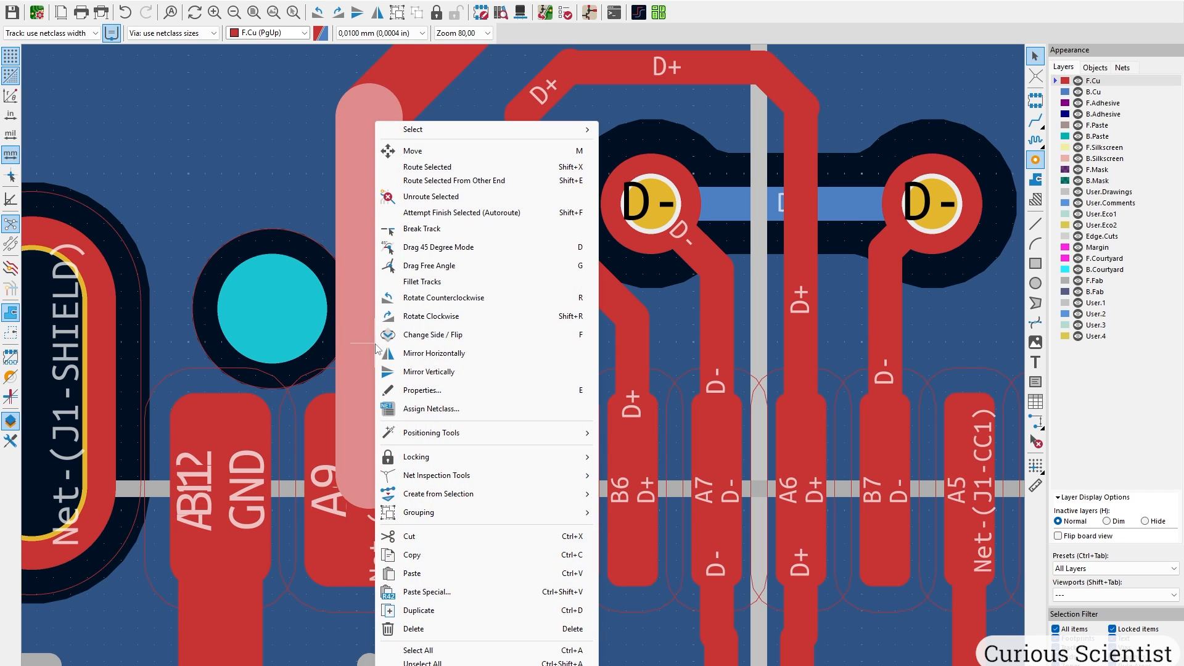
left_click(445, 230)
left_click(376, 287)
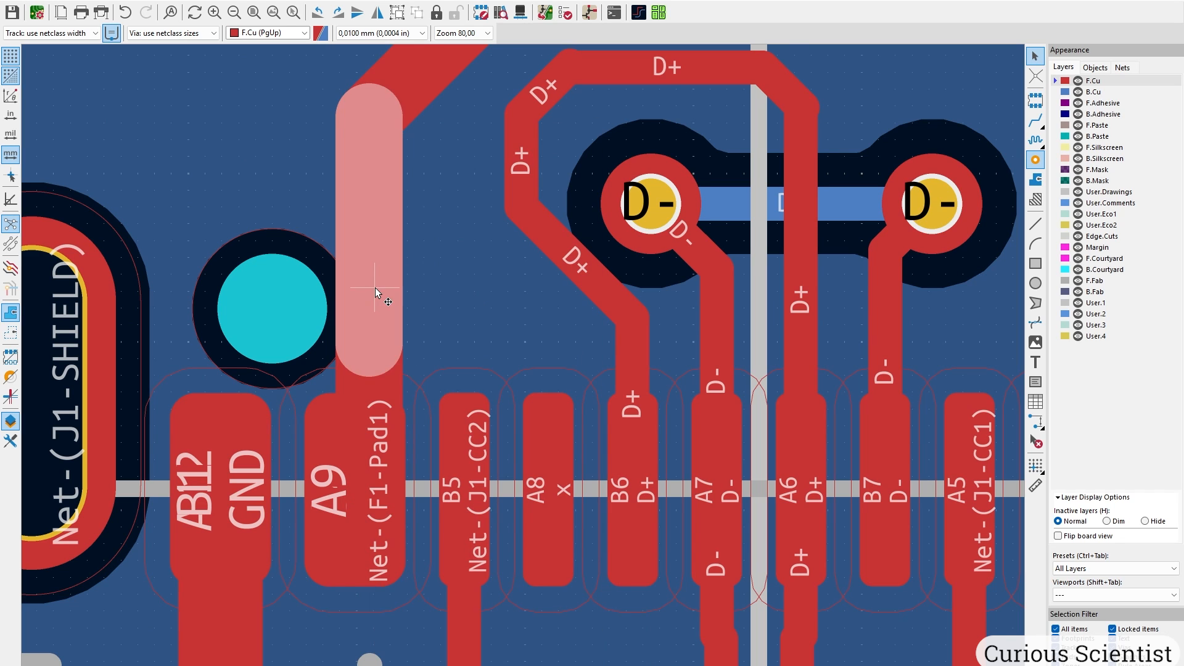
key("d")
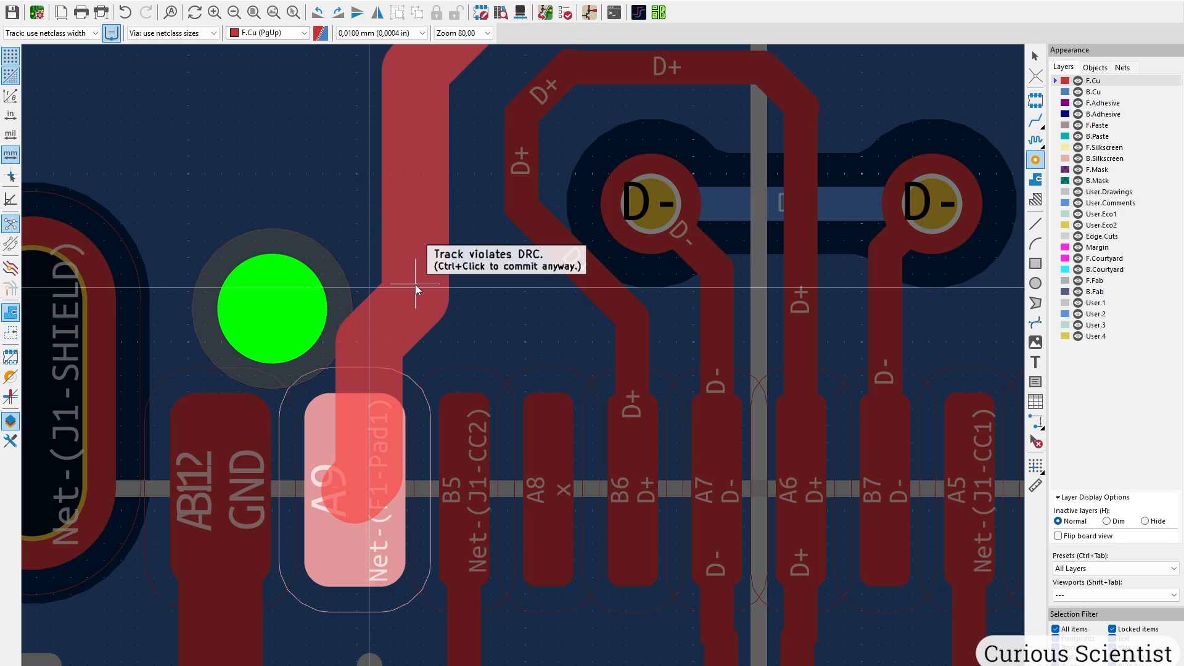
key("Escape")
Drag the diagonal Net-(F1-Pad1) segment near A9 clear of the mounting hole.
left_click(345, 350)
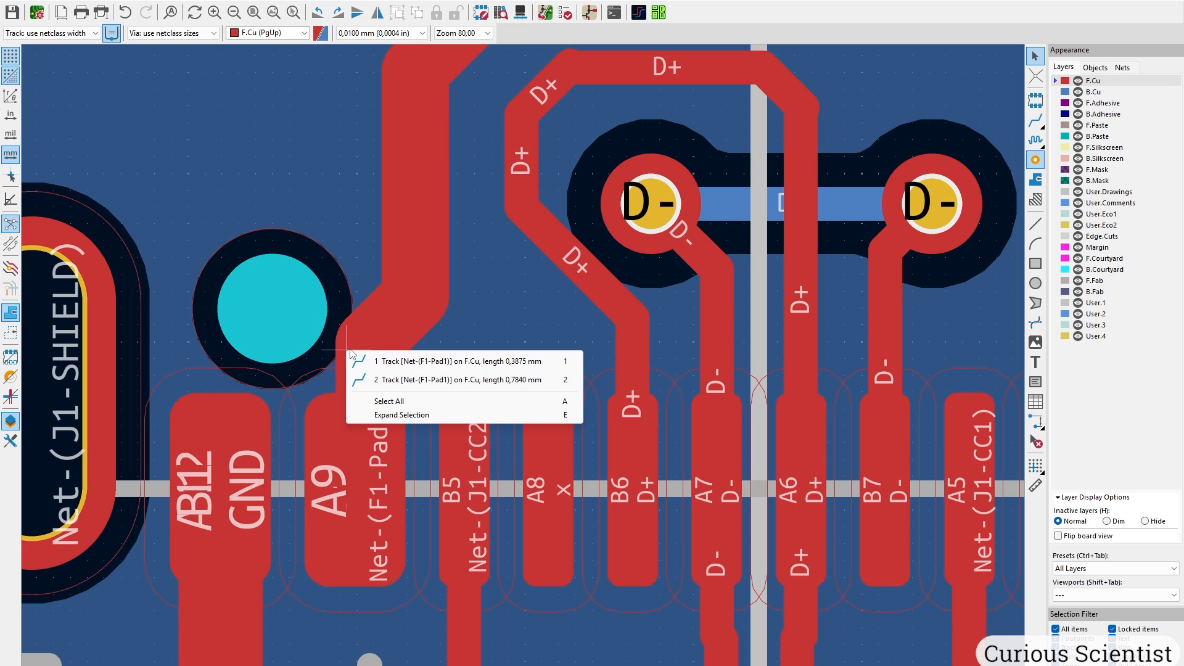
left_click(364, 359)
key("d")
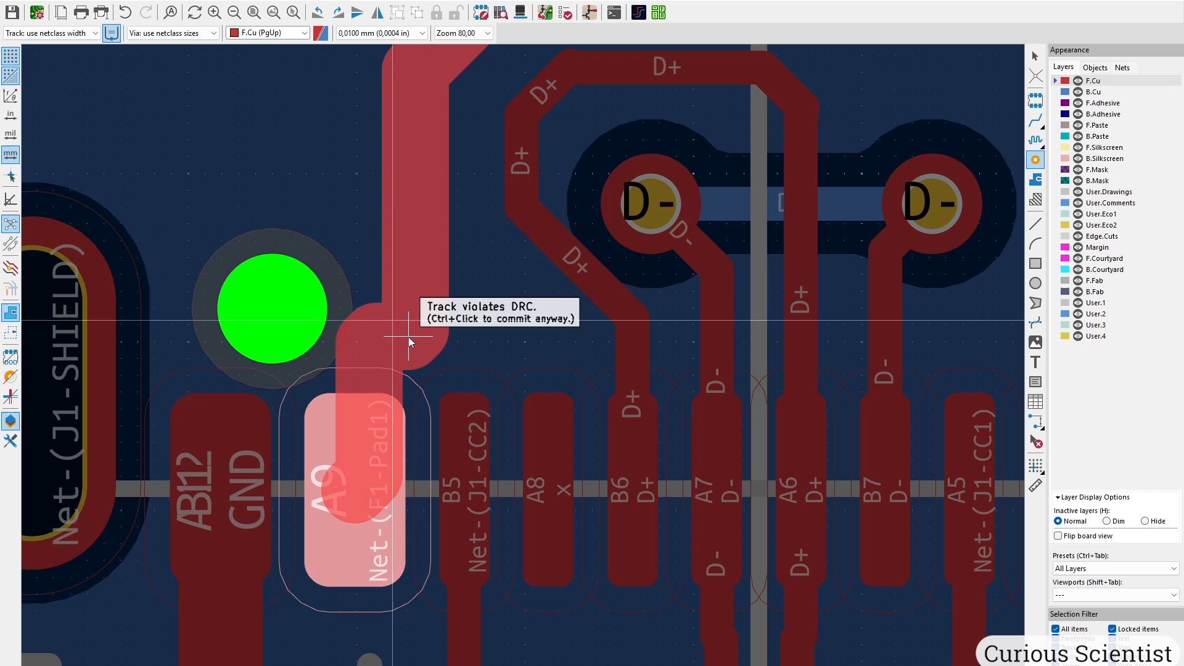
left_click(416, 317)
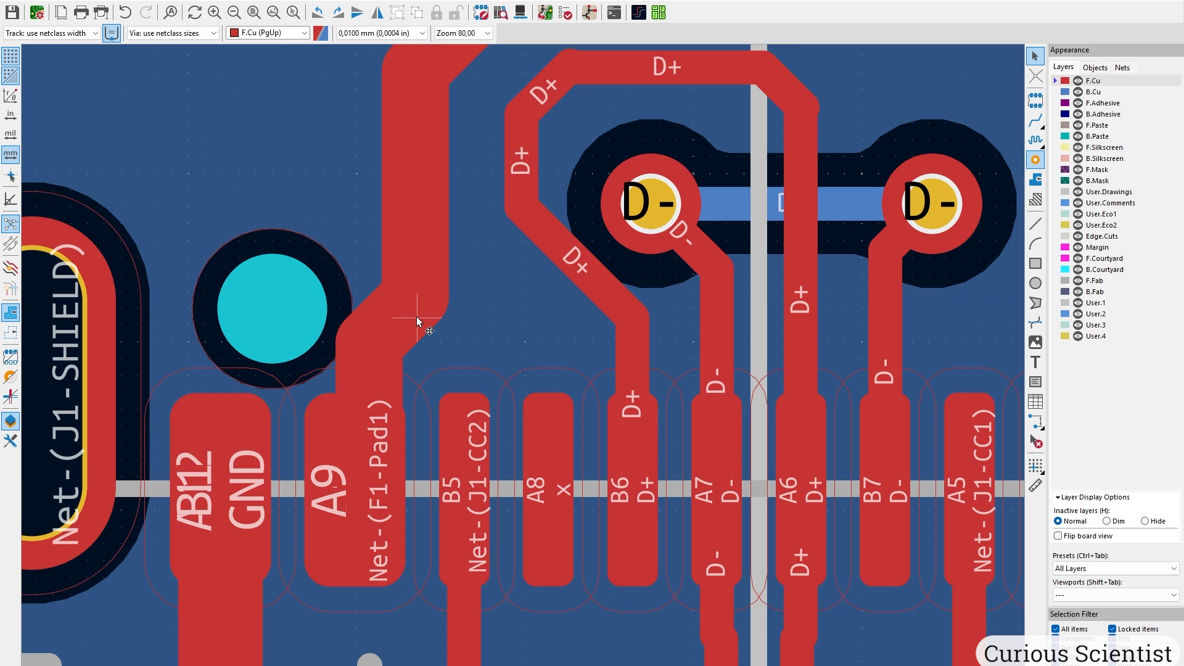
left_click(369, 361)
left_click(398, 390)
key("d")
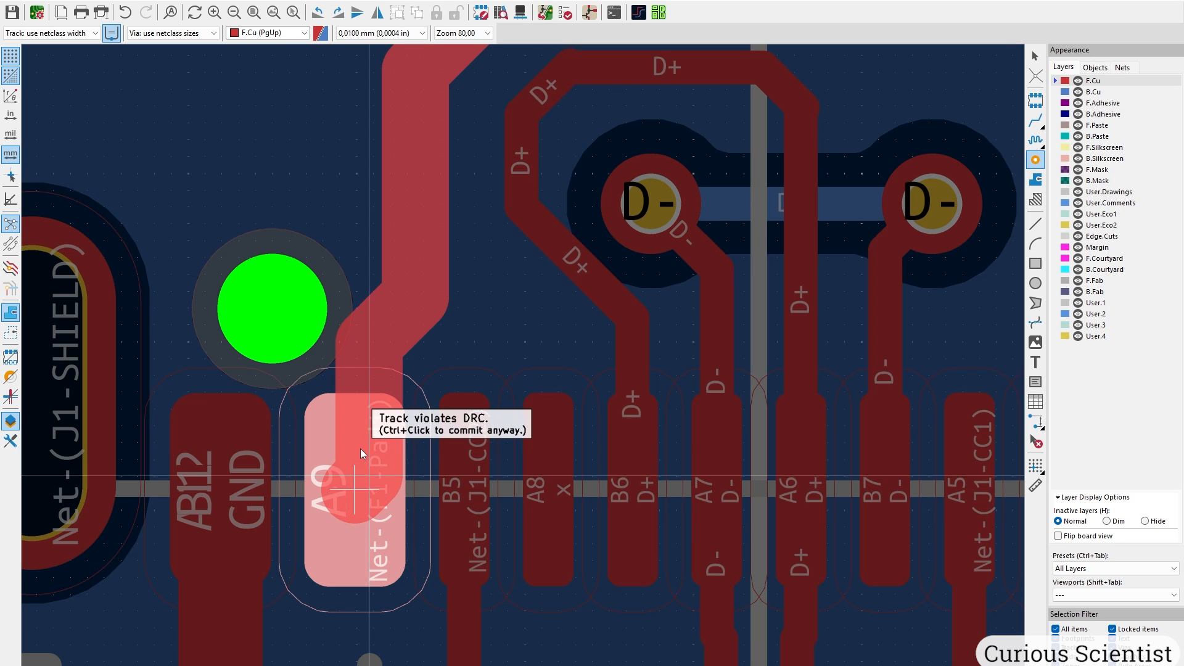
key("Escape")
Jog the track above pad A4 left around the mounting hole into pad A4.
scroll(379, 368, "up", 2)
scroll(525, 326, "down", 1)
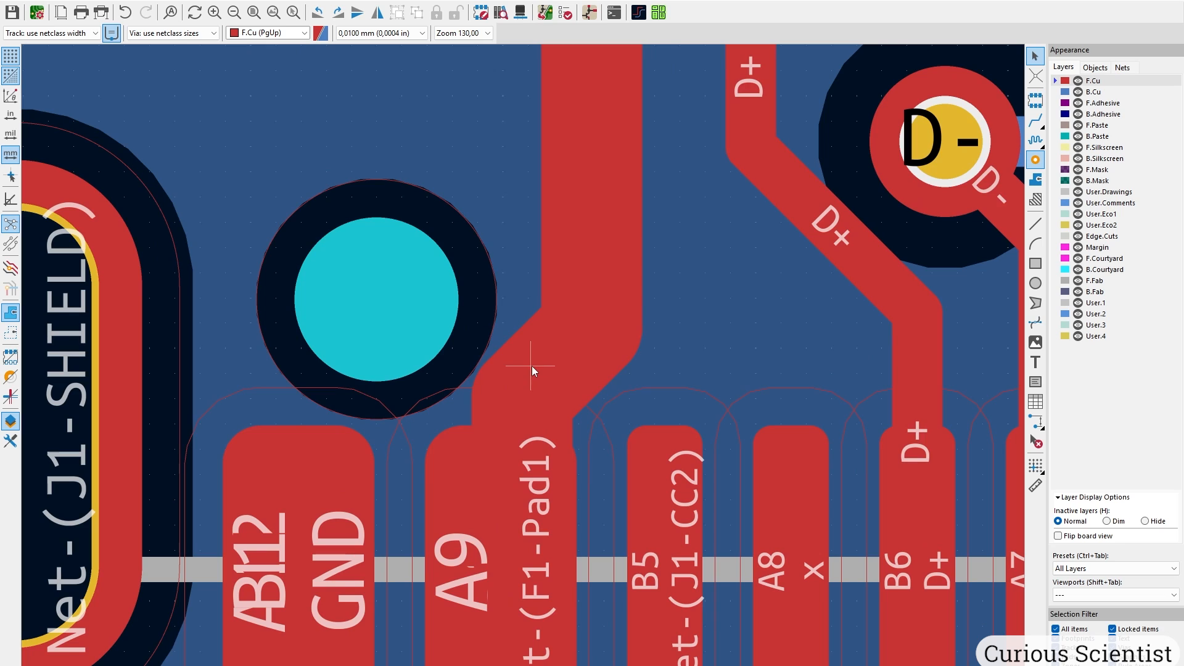
middle_click_drag(557, 347, 444, 431)
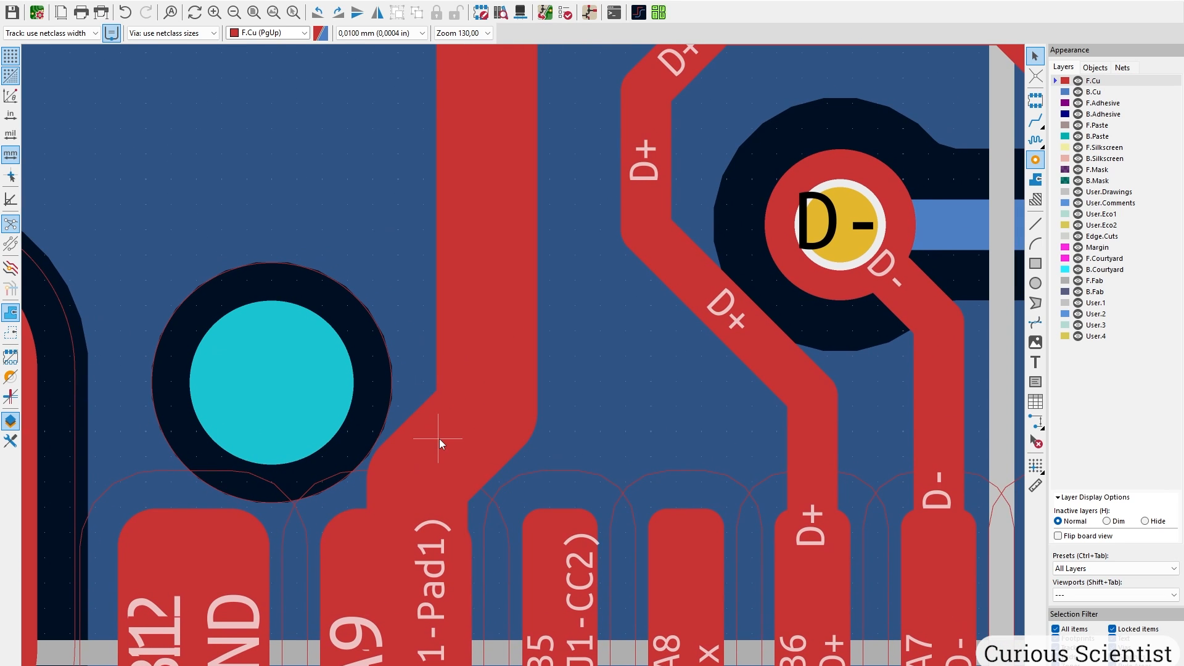
scroll(623, 333, "down", 4)
middle_click_drag(724, 328, 409, 376)
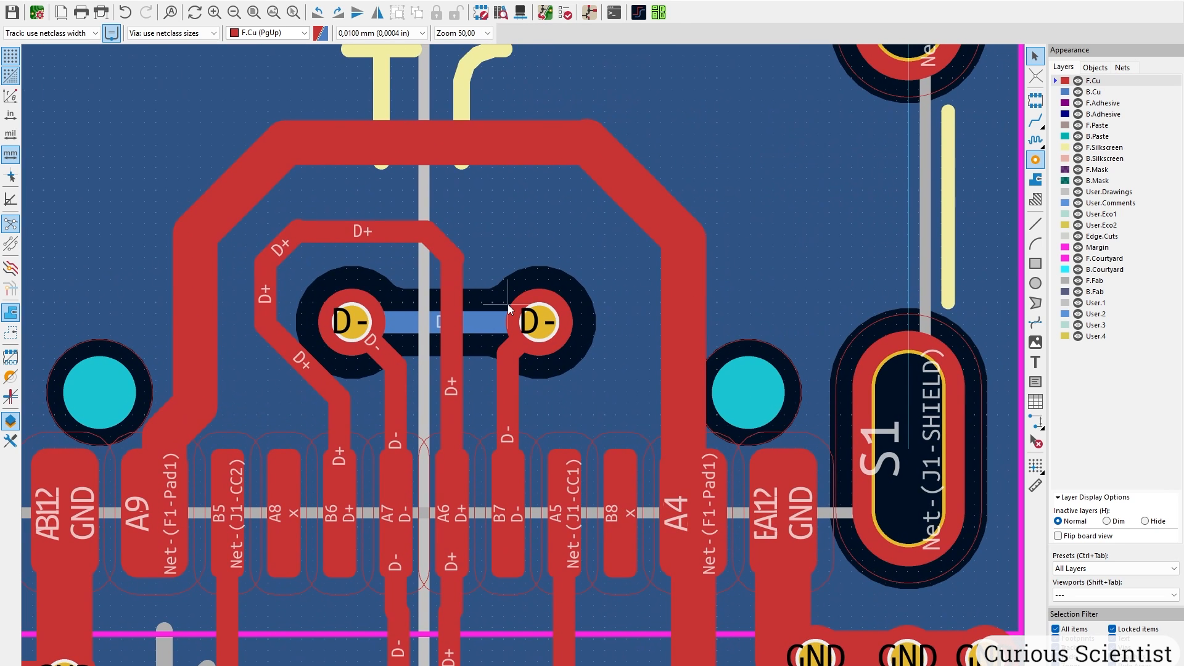
scroll(679, 411, "up", 4)
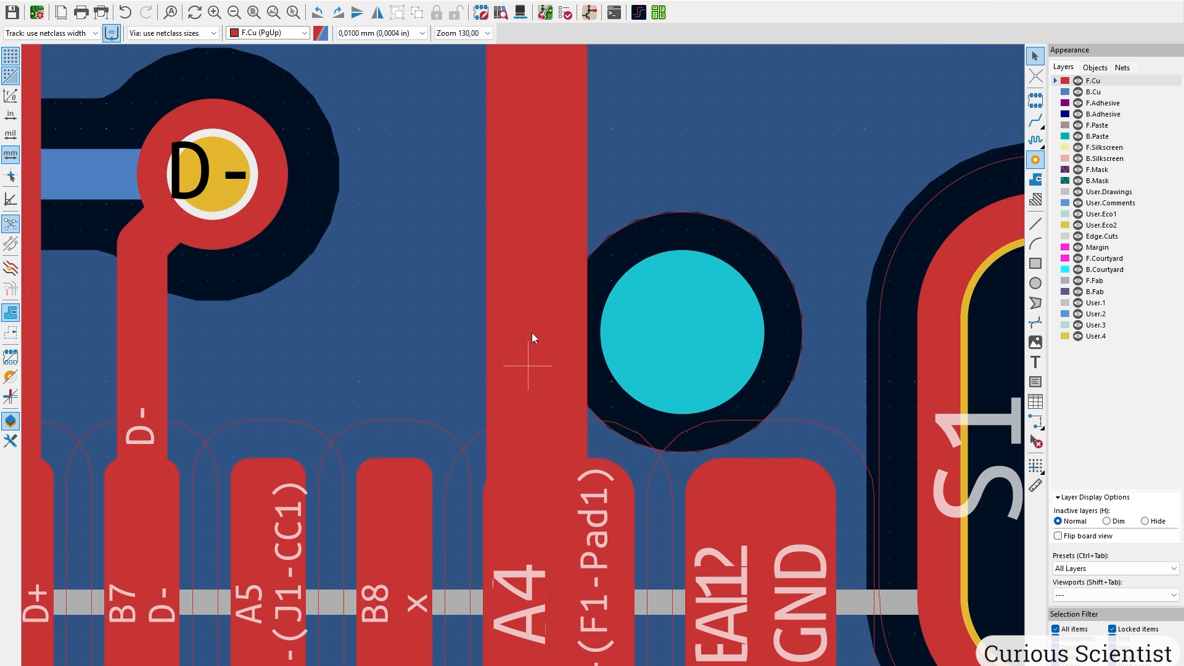
right_click(528, 393)
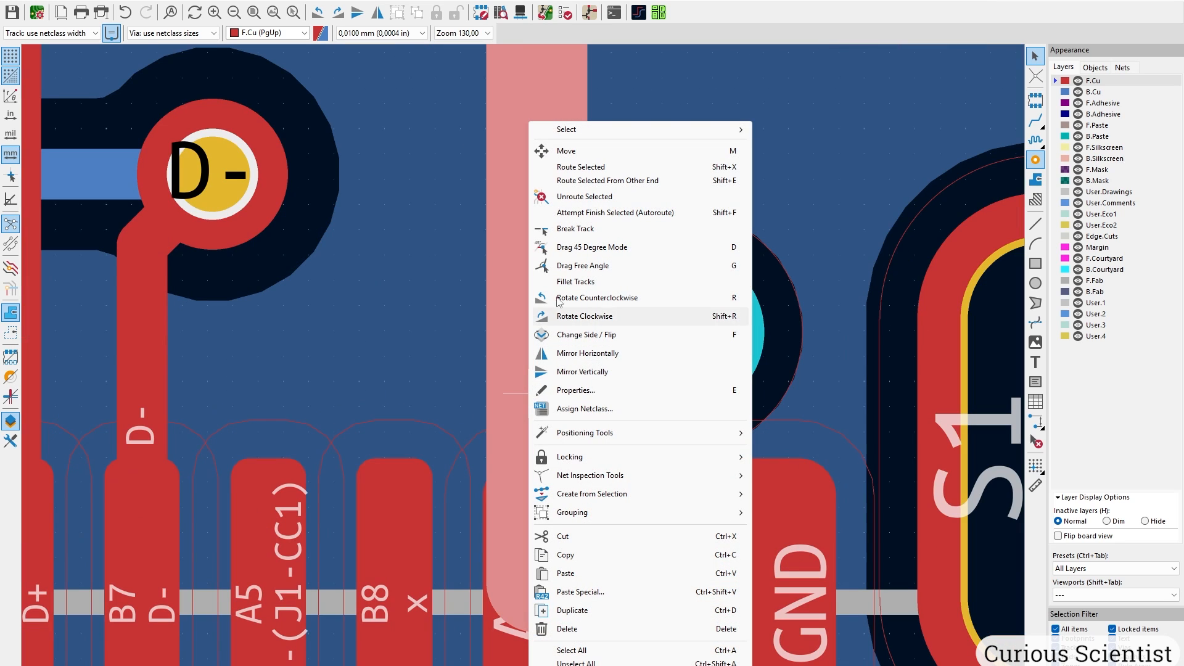
key("Escape")
left_click(531, 310)
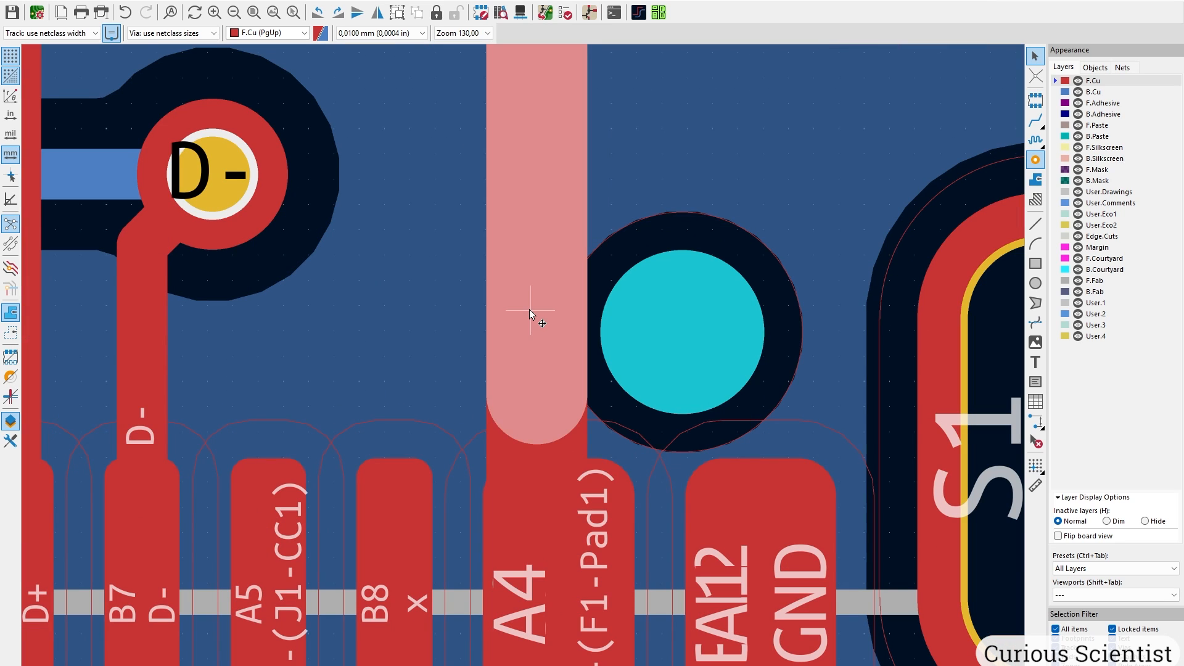
key("d")
key("Escape")
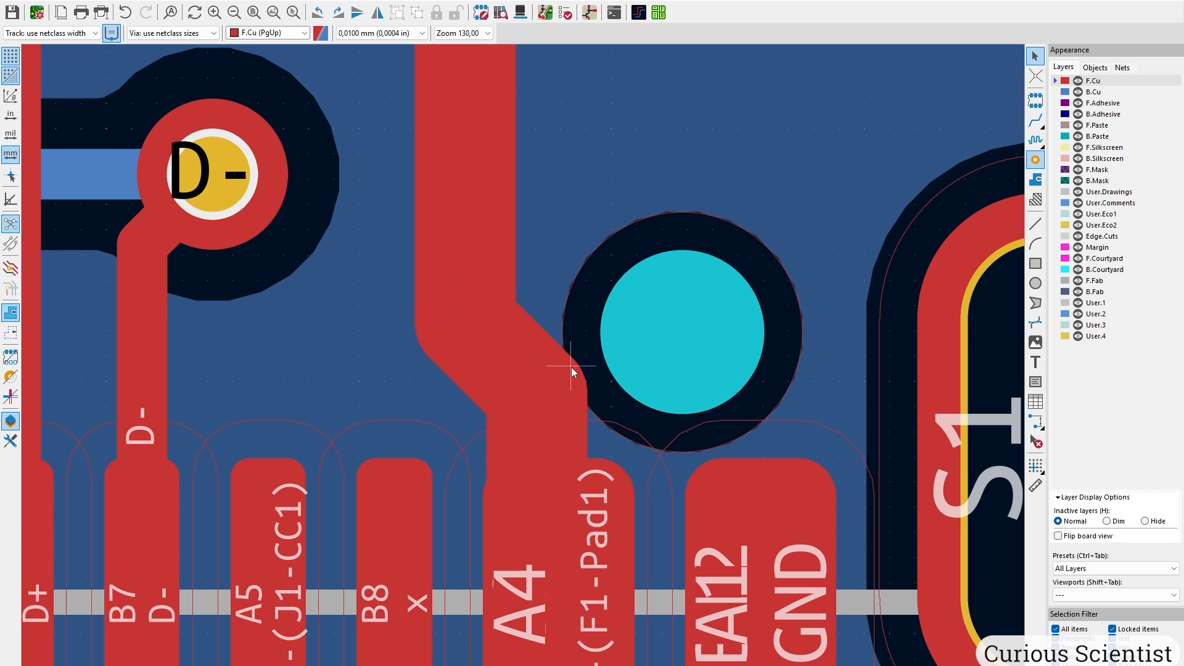
left_click(572, 373)
left_click(593, 381)
key("d")
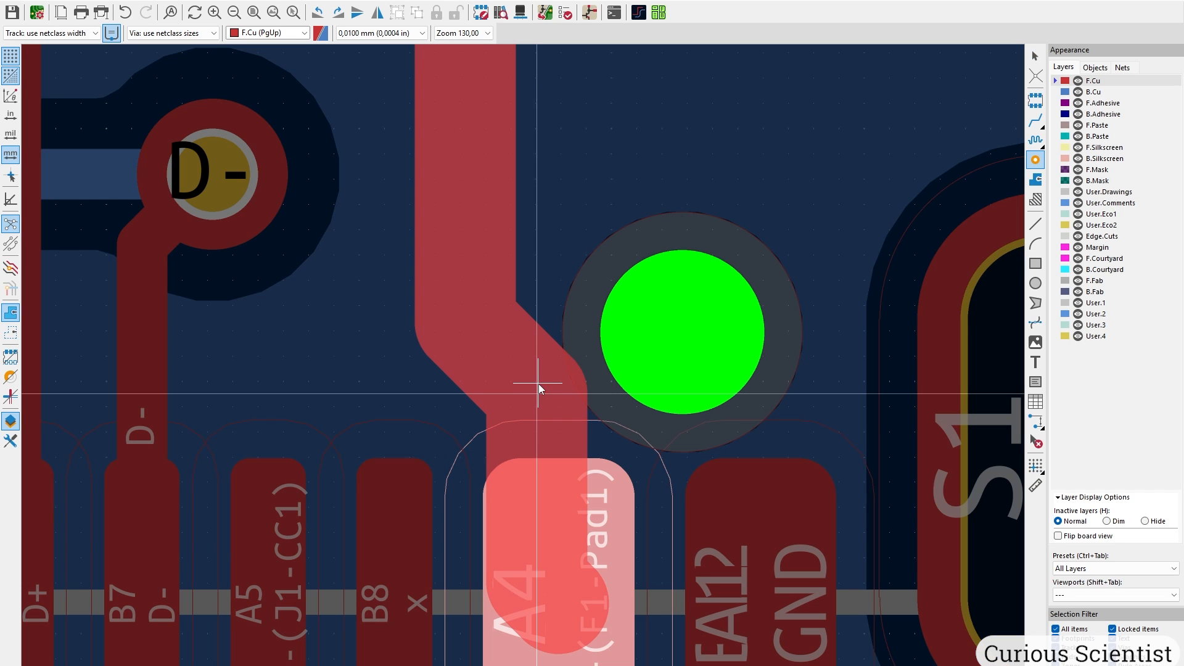
left_click(464, 354)
Nudge the horizontal D+ segment above the D- vias slightly upward.
scroll(464, 354, "down", 4)
scroll(439, 186, "up", 4)
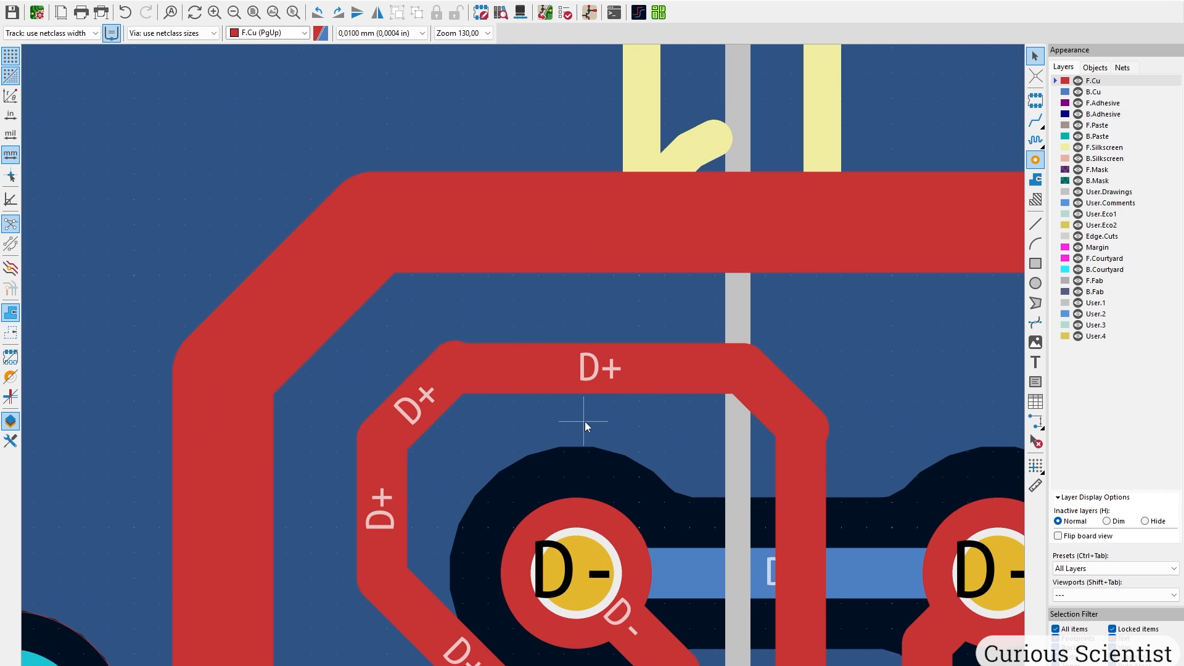
middle_click_drag(585, 421, 498, 282)
left_click(517, 259)
key("d")
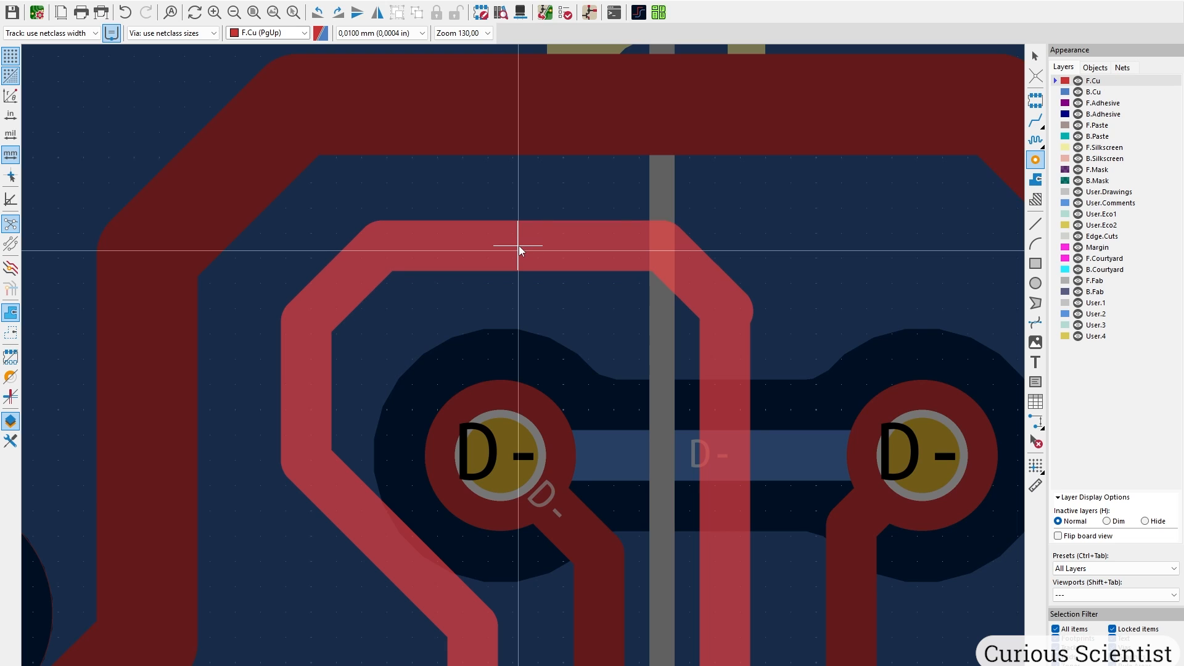
left_click(520, 245)
Reposition the diagonal D+ segment at the loop's bend to tidy the D+ loop.
middle_click_drag(771, 441, 673, 277)
left_click(624, 142)
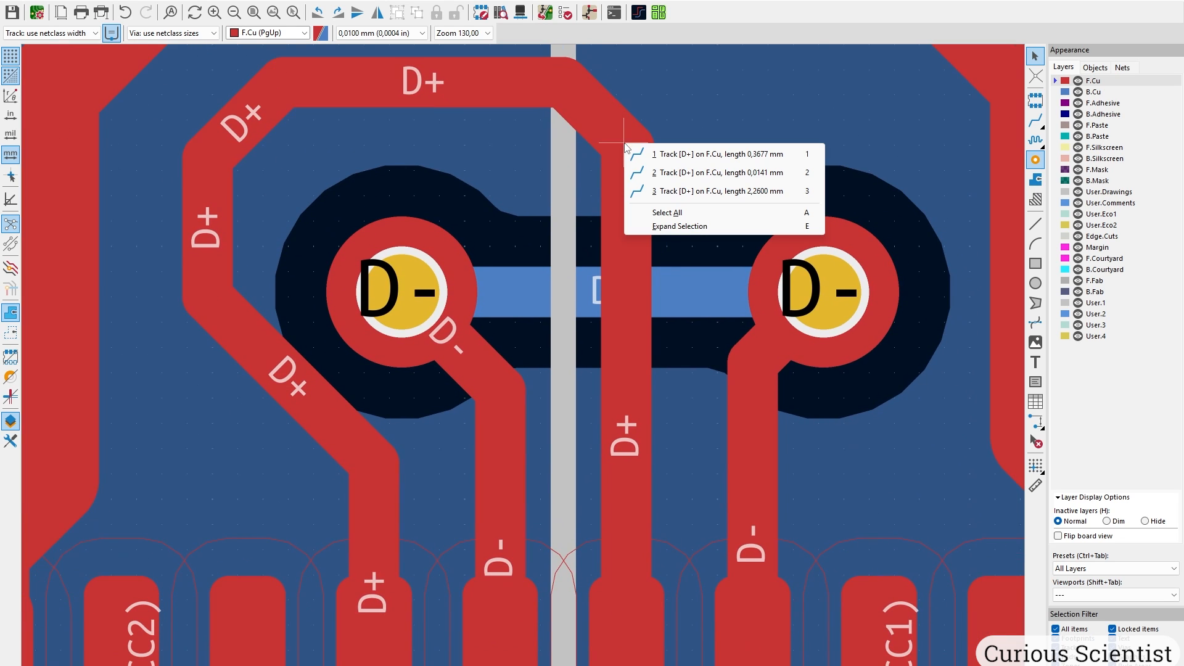
left_click(639, 153)
key("d")
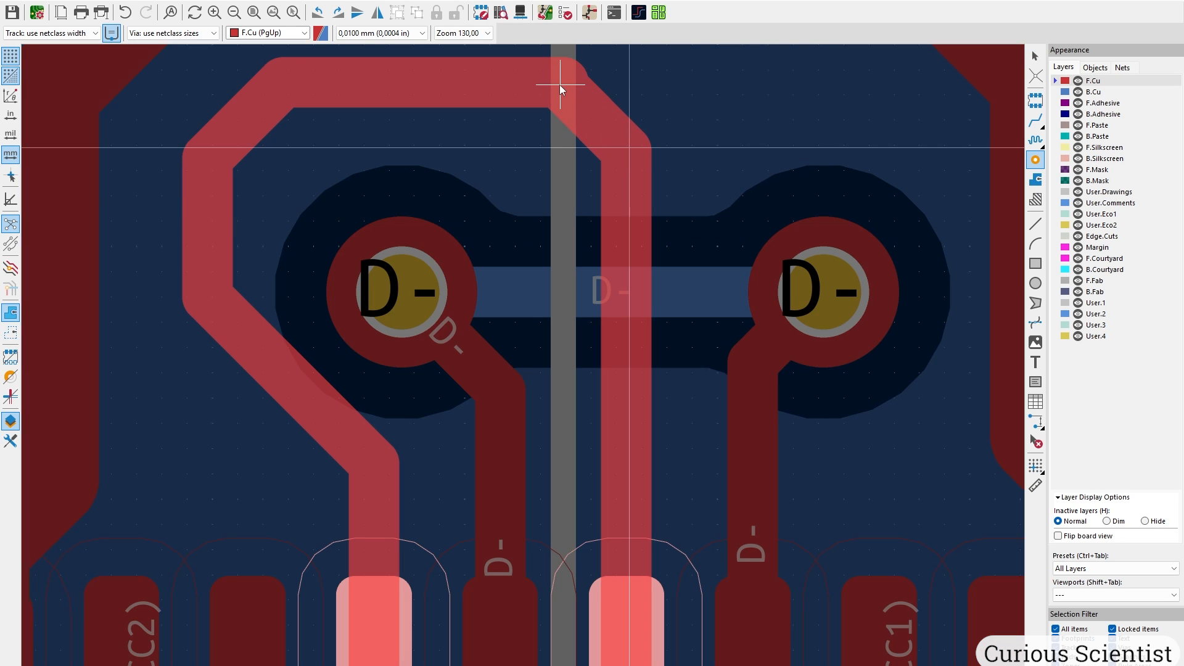
left_click(560, 84)
left_click(604, 101)
key("d")
left_click(606, 108)
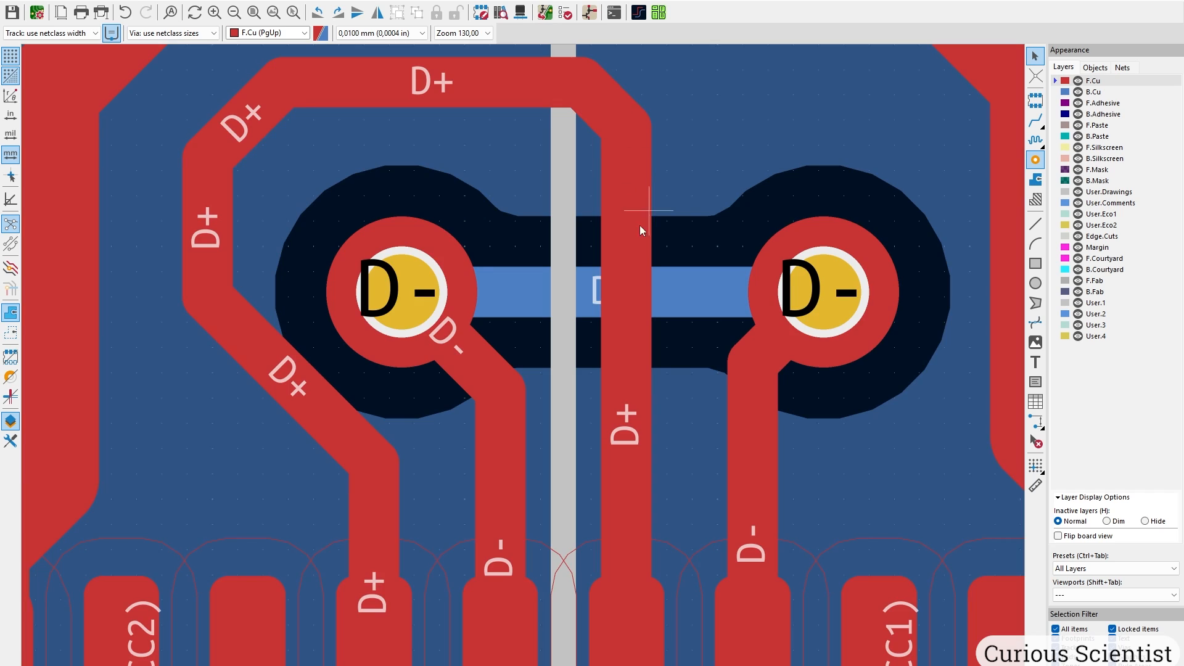
Widen the vertical CC2 track from pad B5 to 0,3 mm.
scroll(627, 369, "down", 3)
scroll(534, 417, "down", 2)
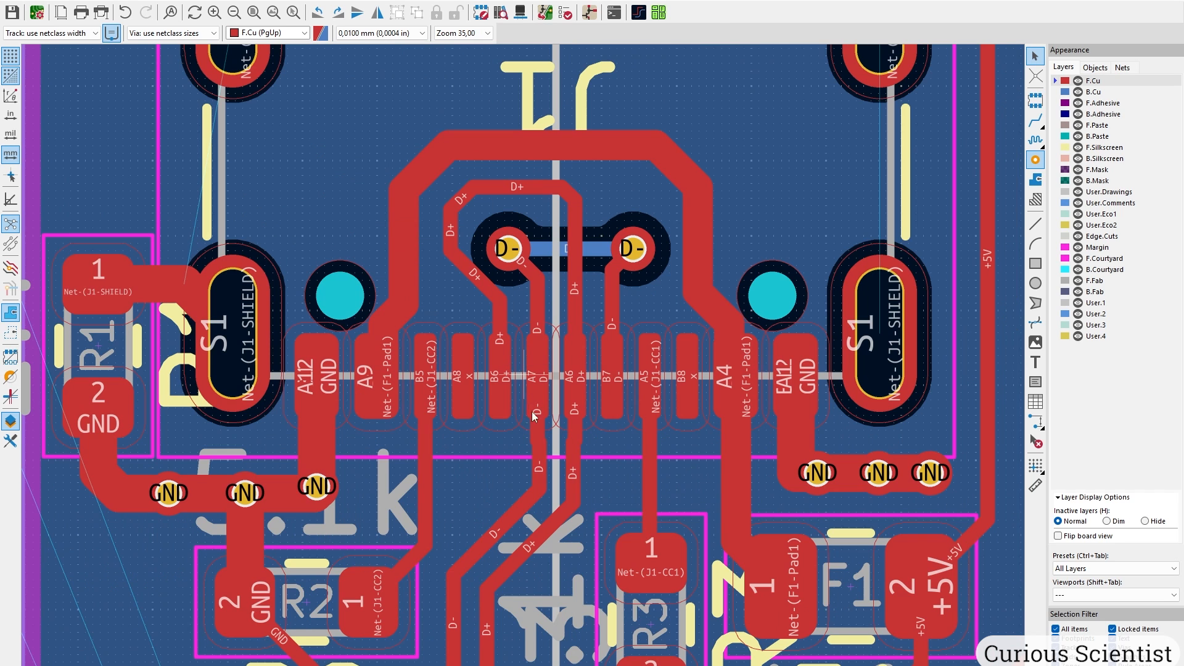
scroll(528, 358, "up", 1)
left_click(489, 254)
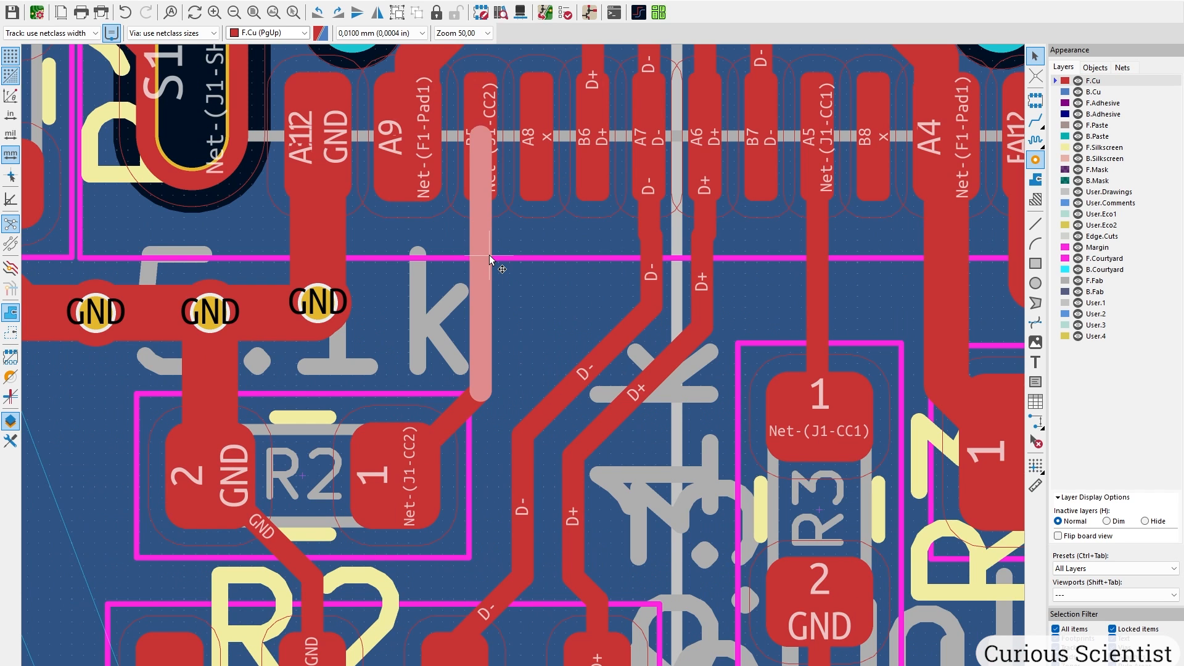
type("u")
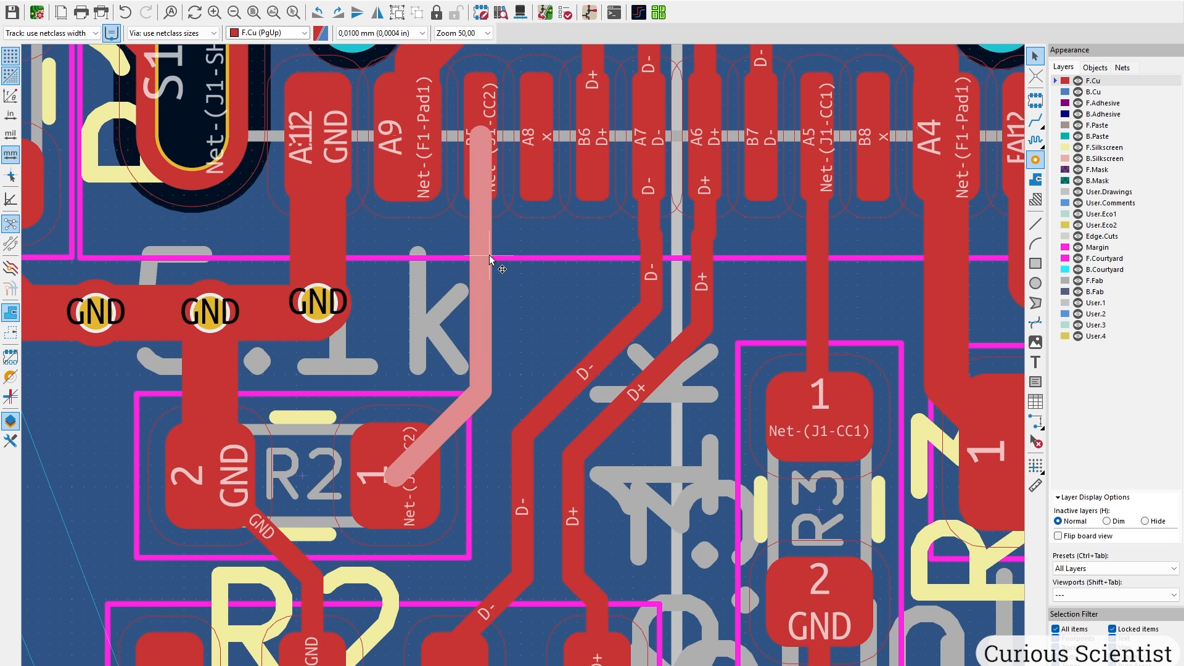
type("e0,3")
key("Return")
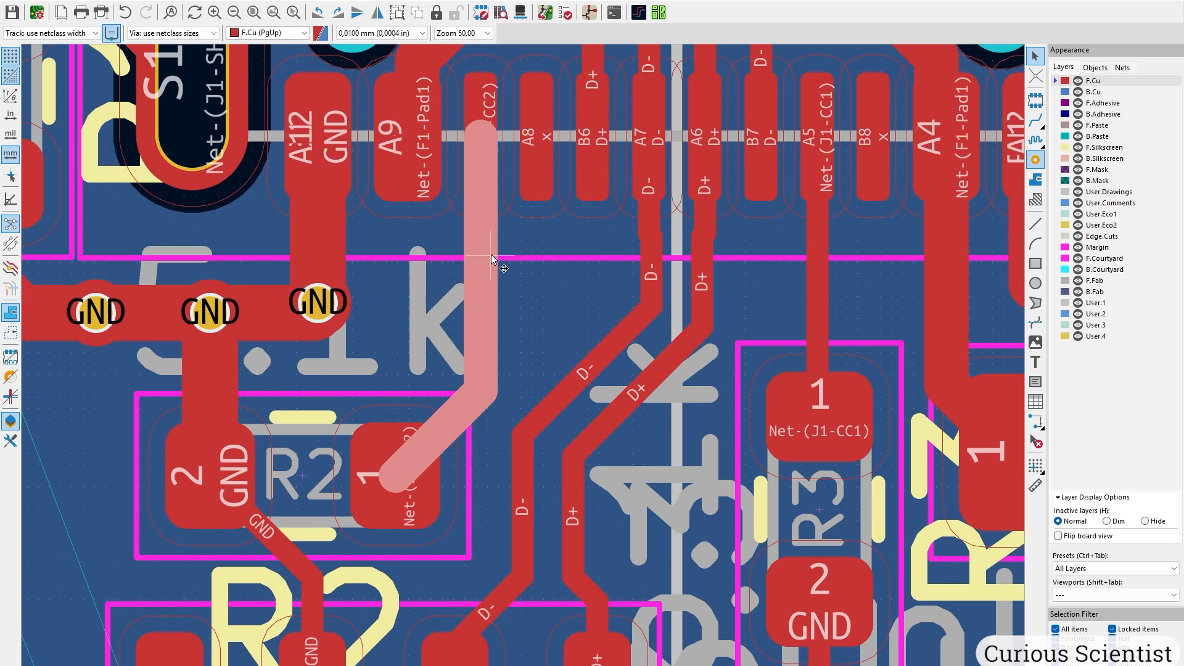
middle_click_drag(850, 293, 722, 278)
left_click(713, 248)
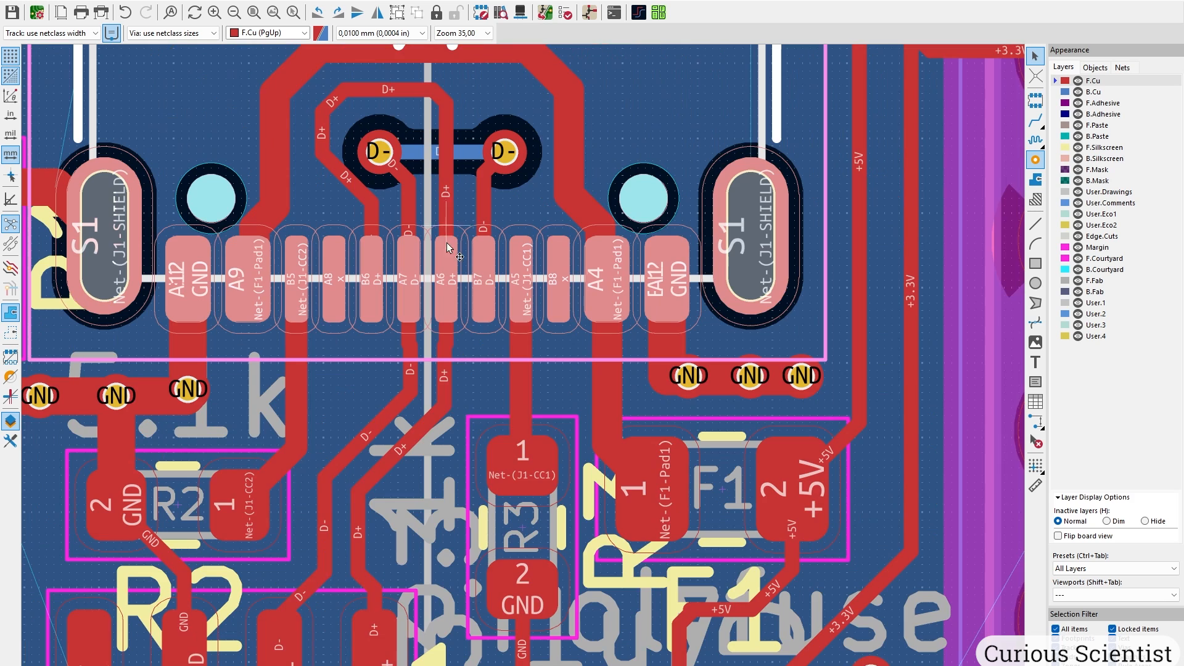
Widen the whole connected +5V track from the fuse to 0,5 mm.
middle_click_drag(467, 409, 369, 172)
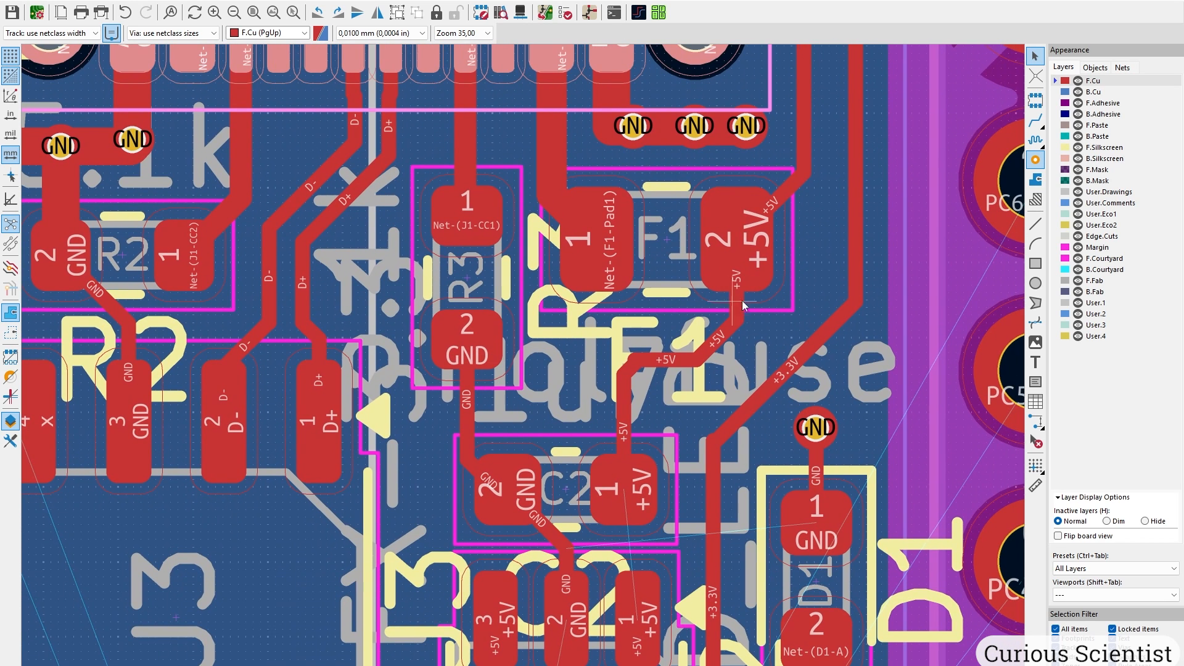
middle_click_drag(773, 234, 615, 428)
left_click(632, 389)
key("u")
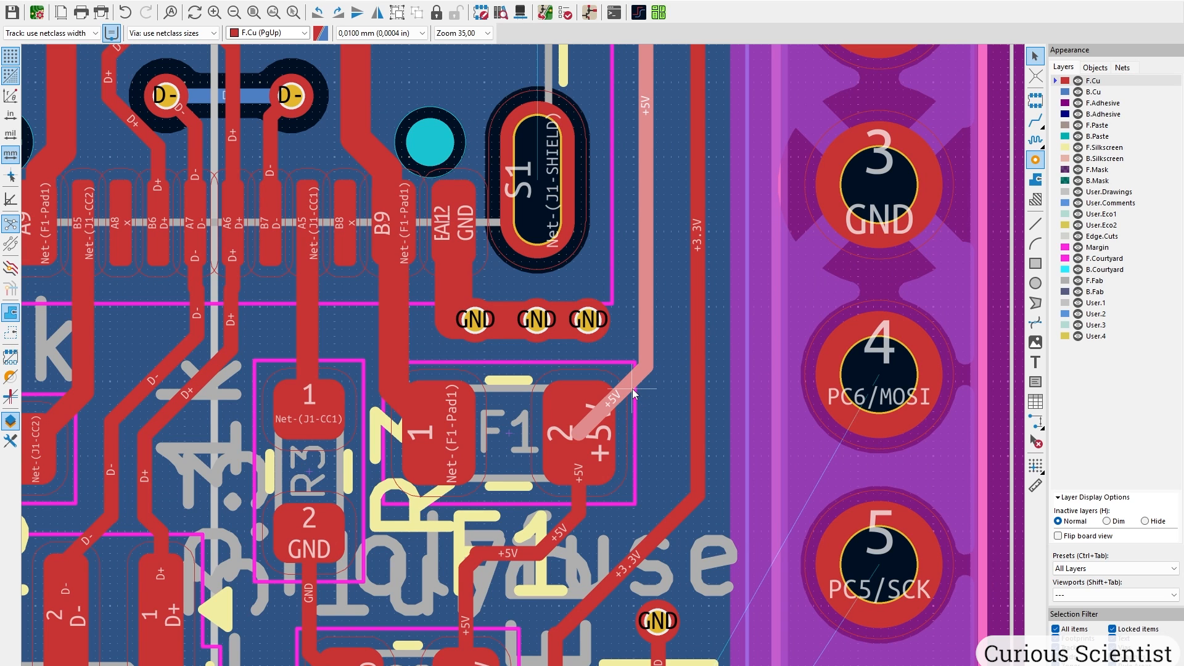
type("e0")
key("Return")
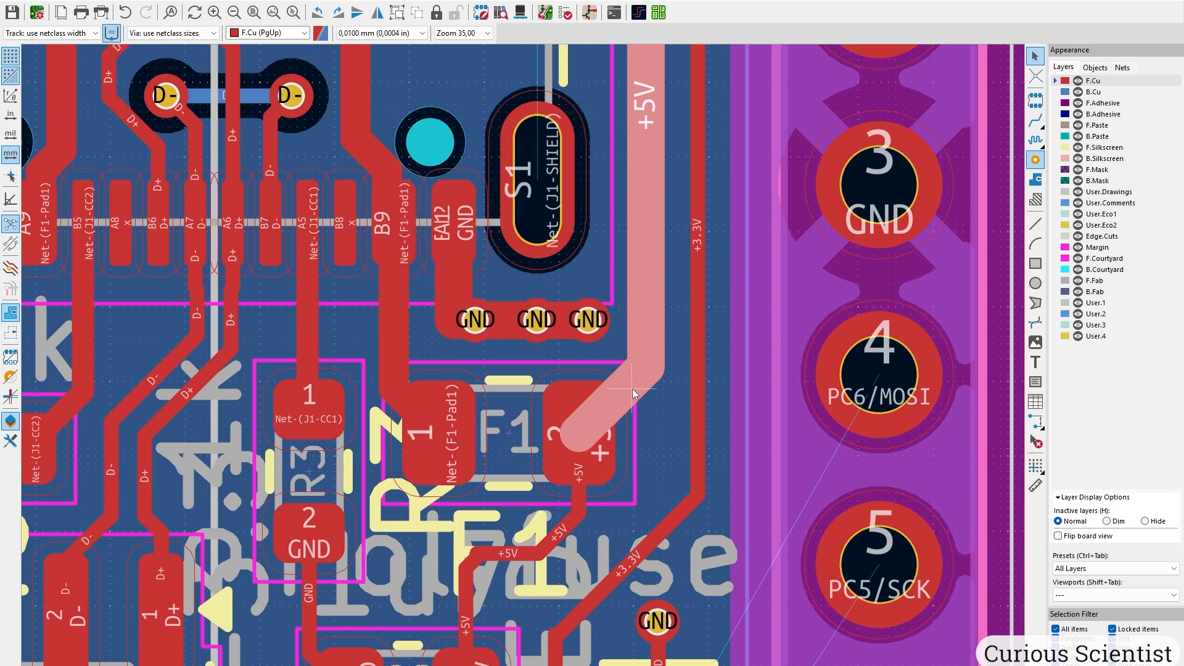
Move the +3.3V corner near header pin 2 and widen that track to 0,5 mm.
scroll(632, 389, "down", 3)
scroll(523, 364, "up", 2)
middle_click_drag(508, 437, 498, 350)
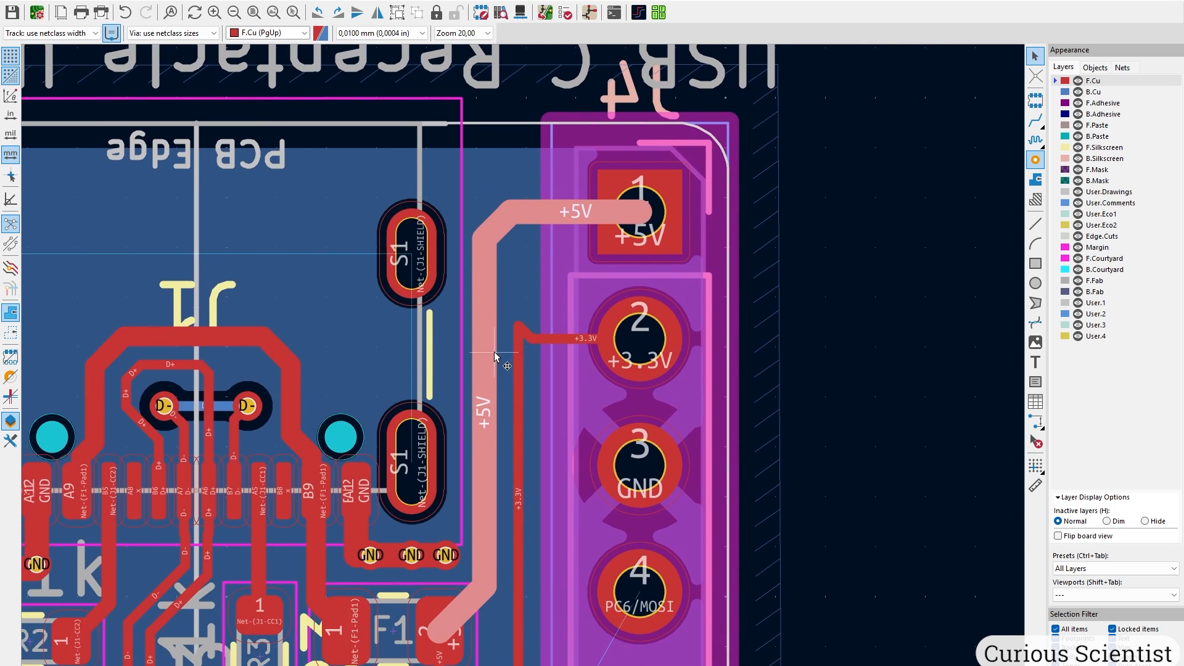
scroll(500, 351, "up", 2)
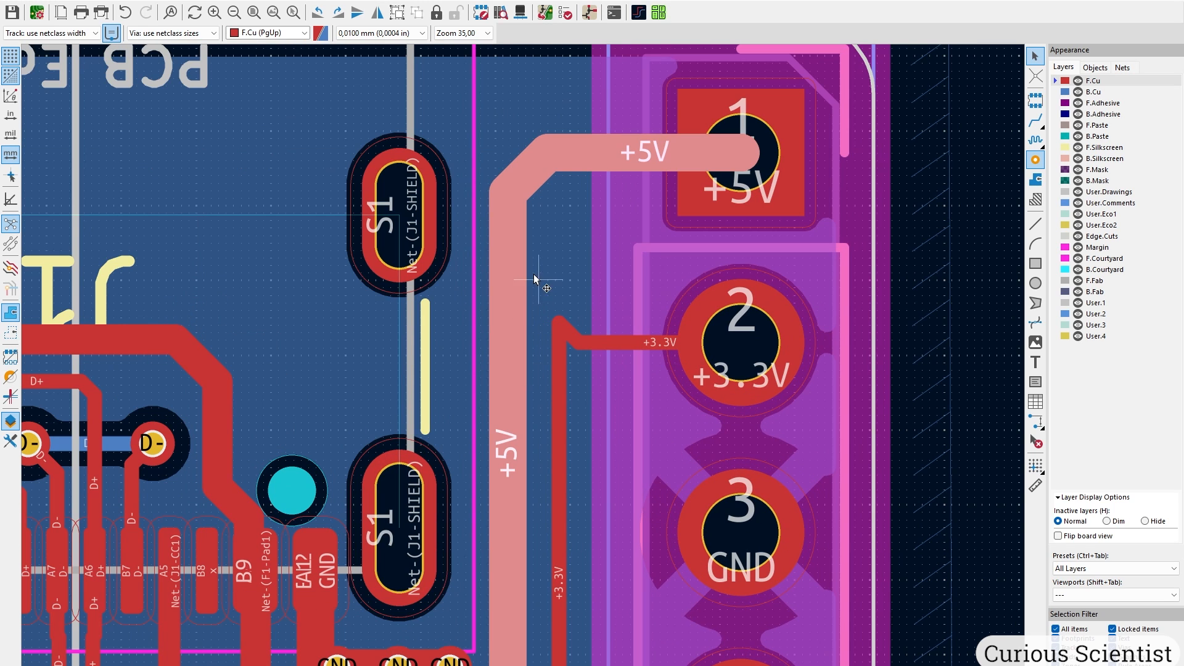
left_click(562, 320)
left_click(579, 331)
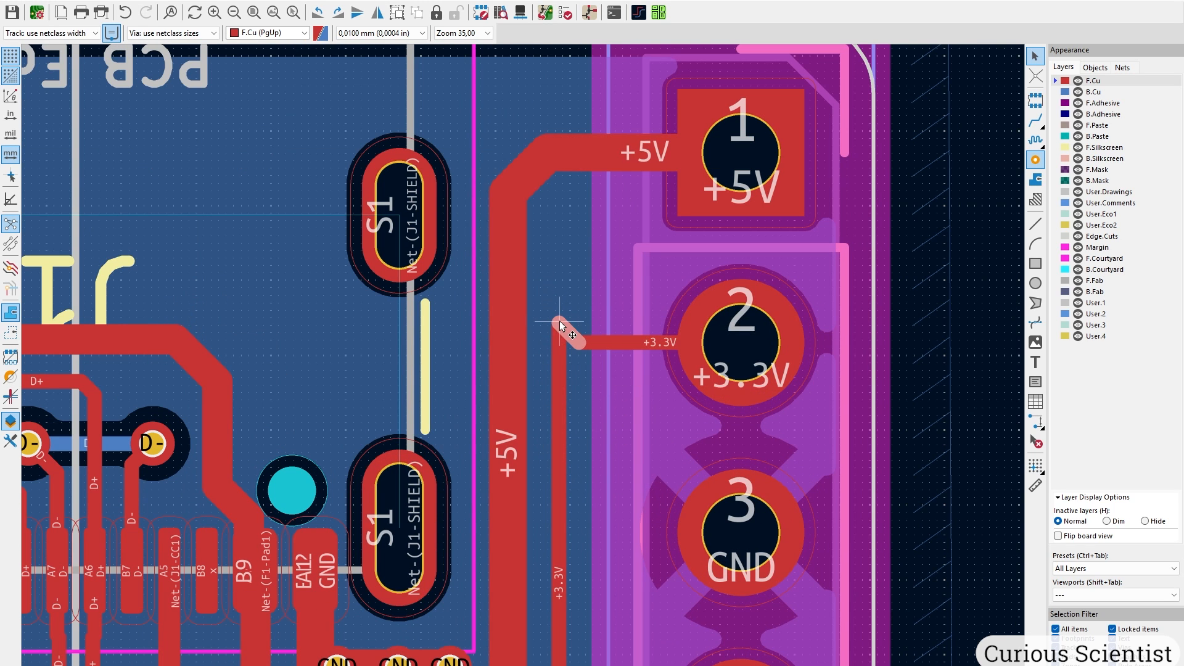
key("d")
scroll(575, 346, "up", 1)
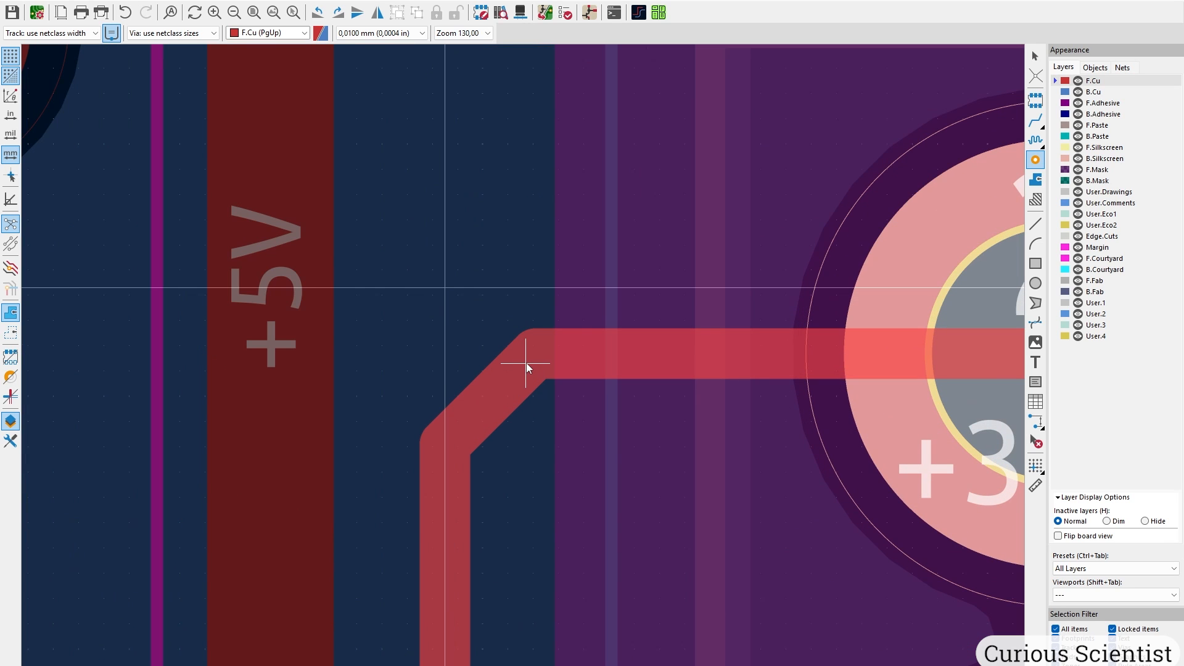
left_click(526, 363)
scroll(565, 357, "down", 7)
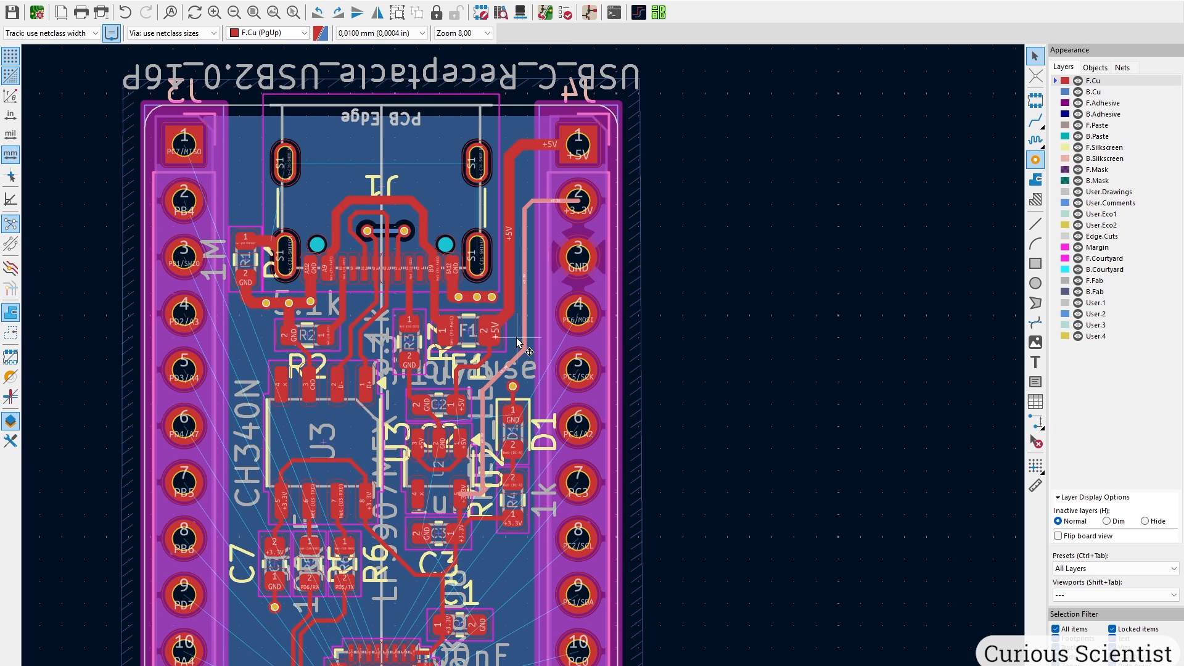
type("e0,")
key("Return")
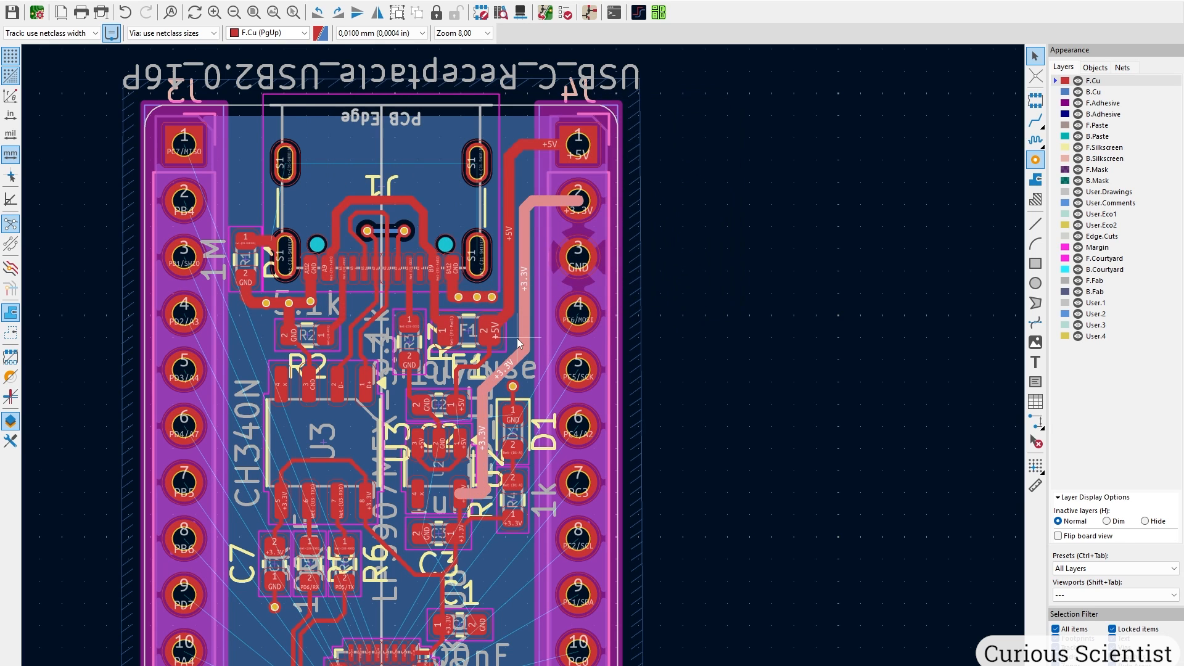
Straighten the remaining +3.3V track corner.
scroll(517, 339, "up", 7)
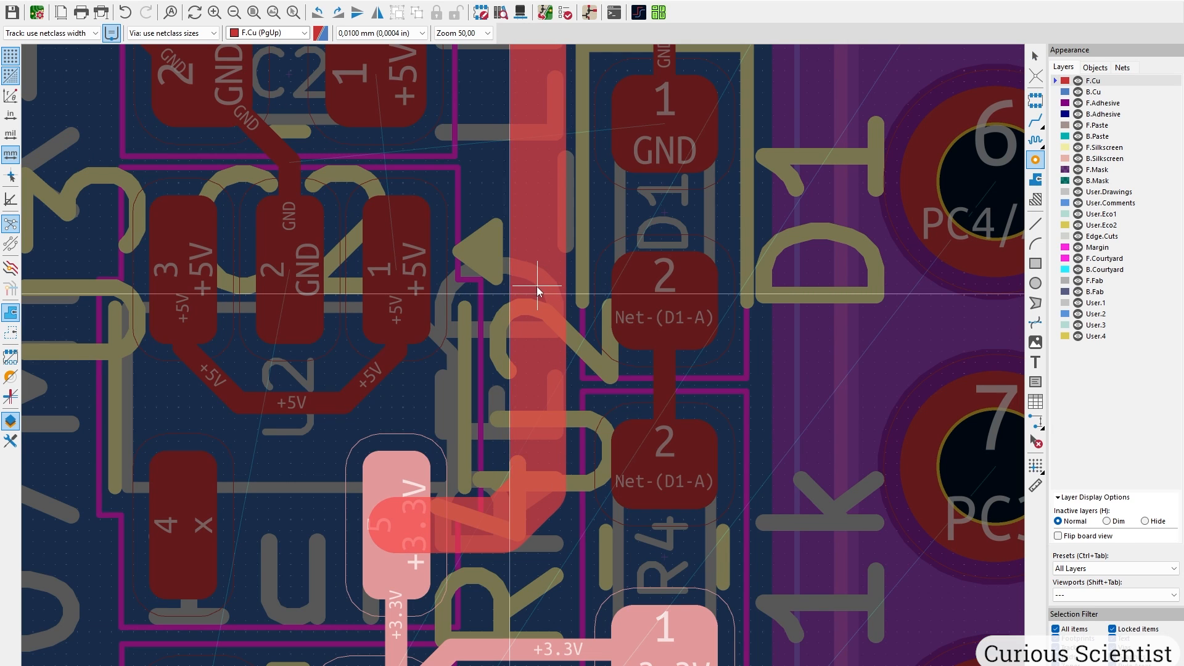
scroll(528, 278, "down", 4)
scroll(562, 148, "up", 4)
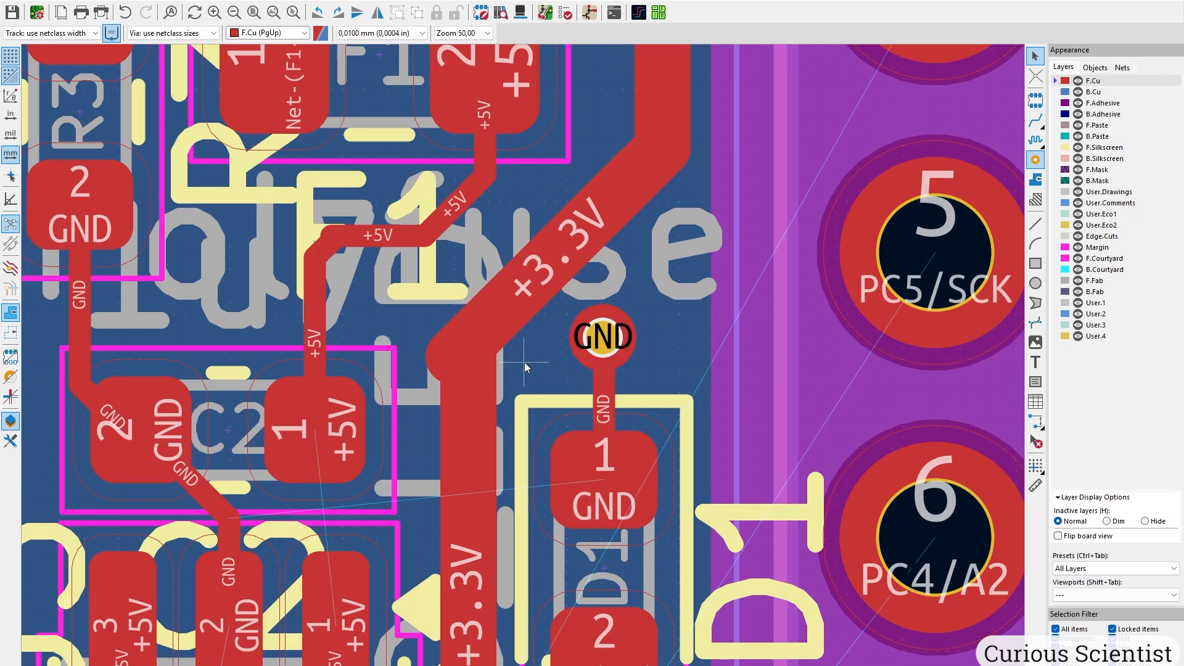
left_click(448, 354)
left_click(481, 365)
left_click_drag(449, 354, 469, 333)
Widen the +5V track from F1 pad 2 to C2 pad 1 to 0,5 mm.
middle_click_drag(664, 183, 721, 267)
left_click(520, 286)
middle_click_drag(554, 287, 576, 354)
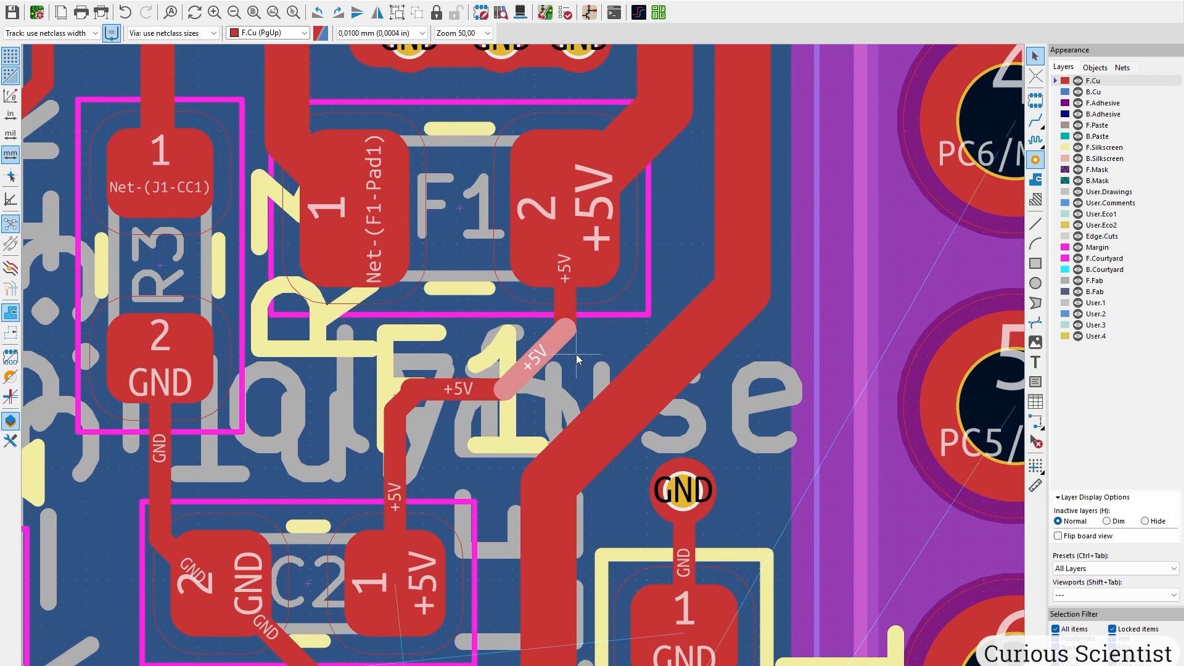
key("u")
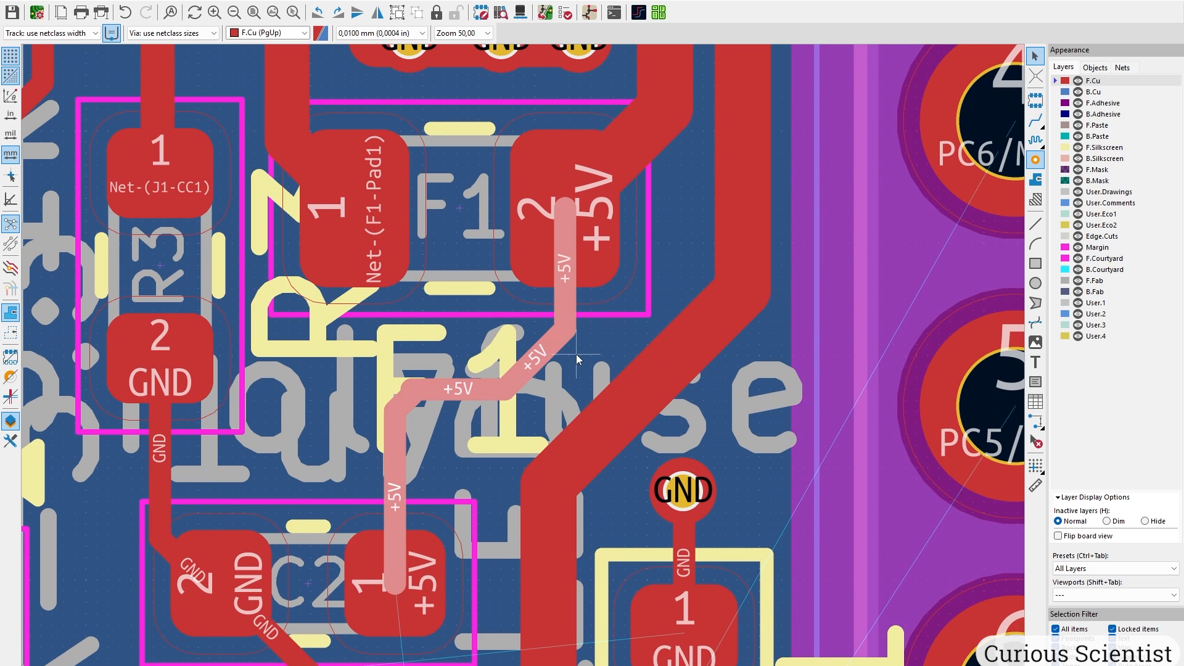
type("e0,5")
key("Return")
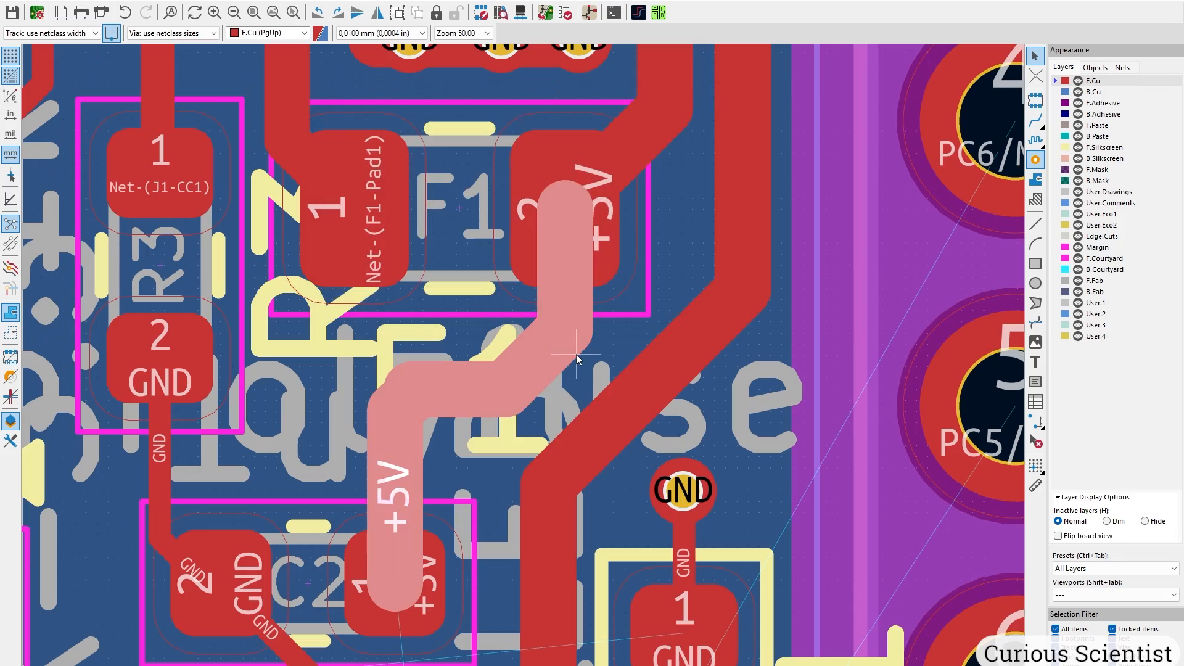
left_click(402, 384)
left_click(391, 423)
left_click(629, 333)
Shift the vertical +5V and +3.3V tracks left so they run side by side.
scroll(636, 303, "down", 2)
middle_click_drag(684, 487, 486, 567)
middle_click_drag(554, 220, 485, 624)
left_click_drag(390, 398, 383, 399)
left_click_drag(440, 398, 436, 401)
Widen the diagonal GND track at R2 to 0,5 mm.
scroll(435, 401, "down", 3)
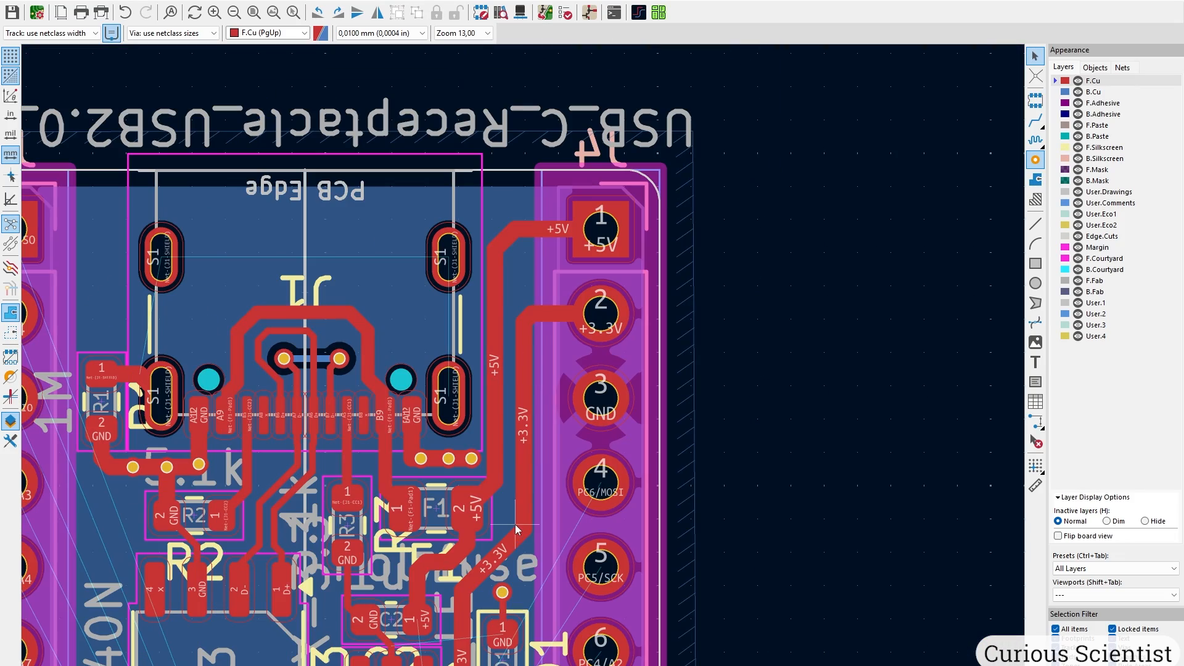
middle_click_drag(376, 557, 546, 285)
scroll(389, 262, "up", 3)
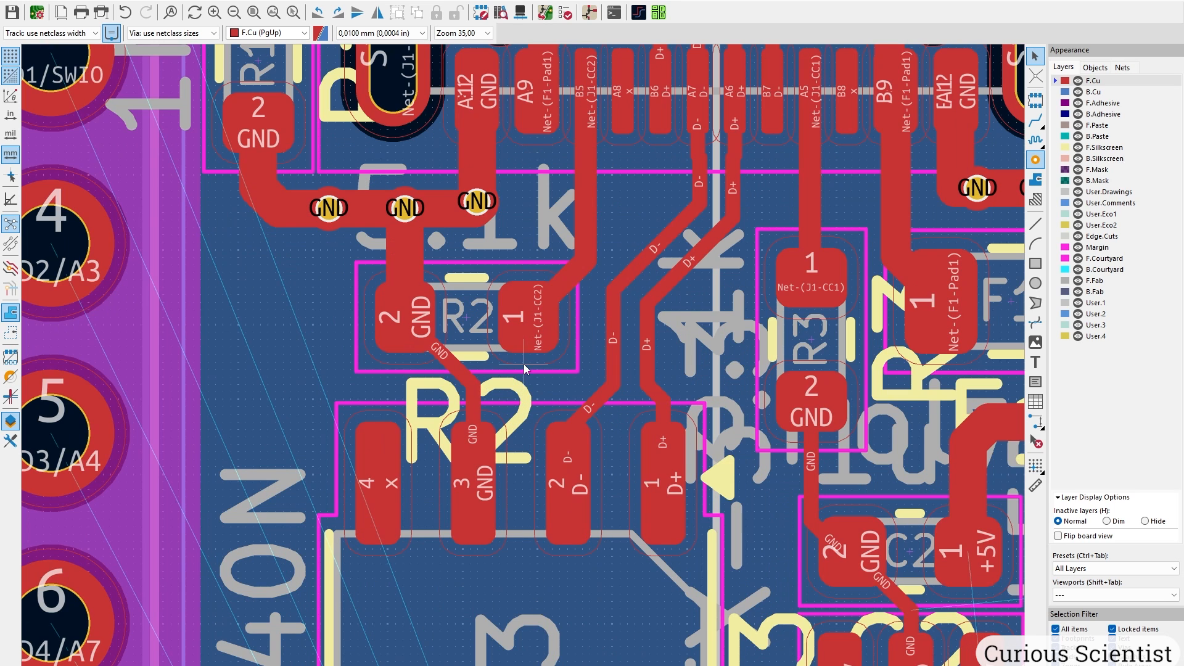
left_click(454, 365)
type("u")
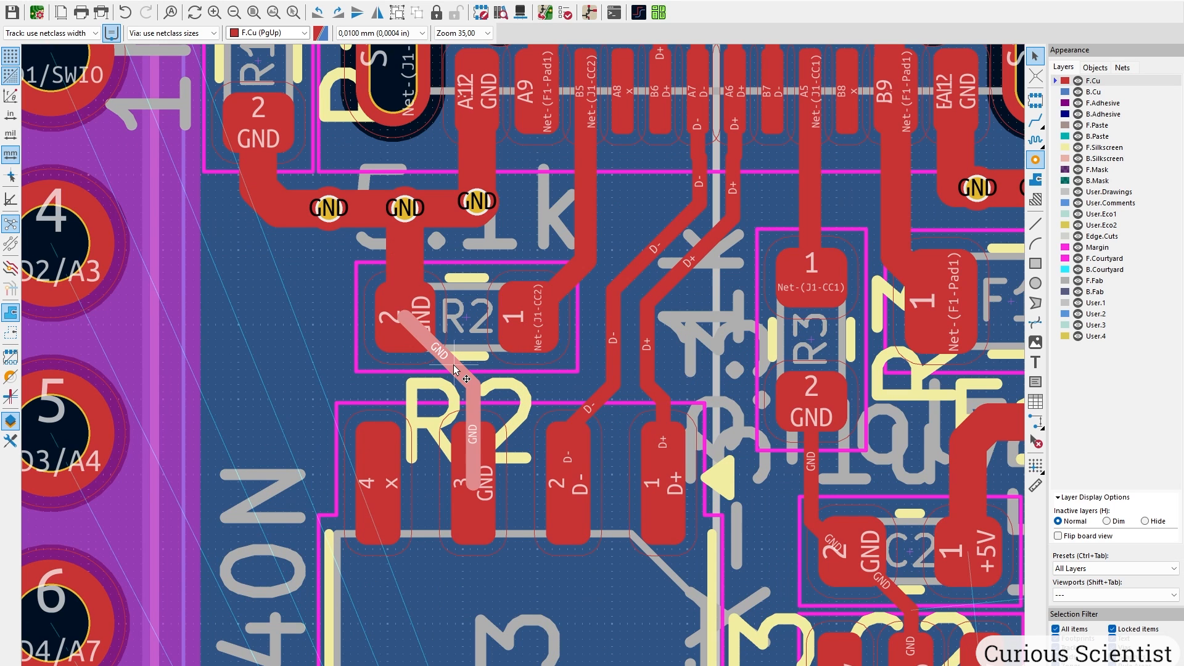
type("e0,5")
key("Return")
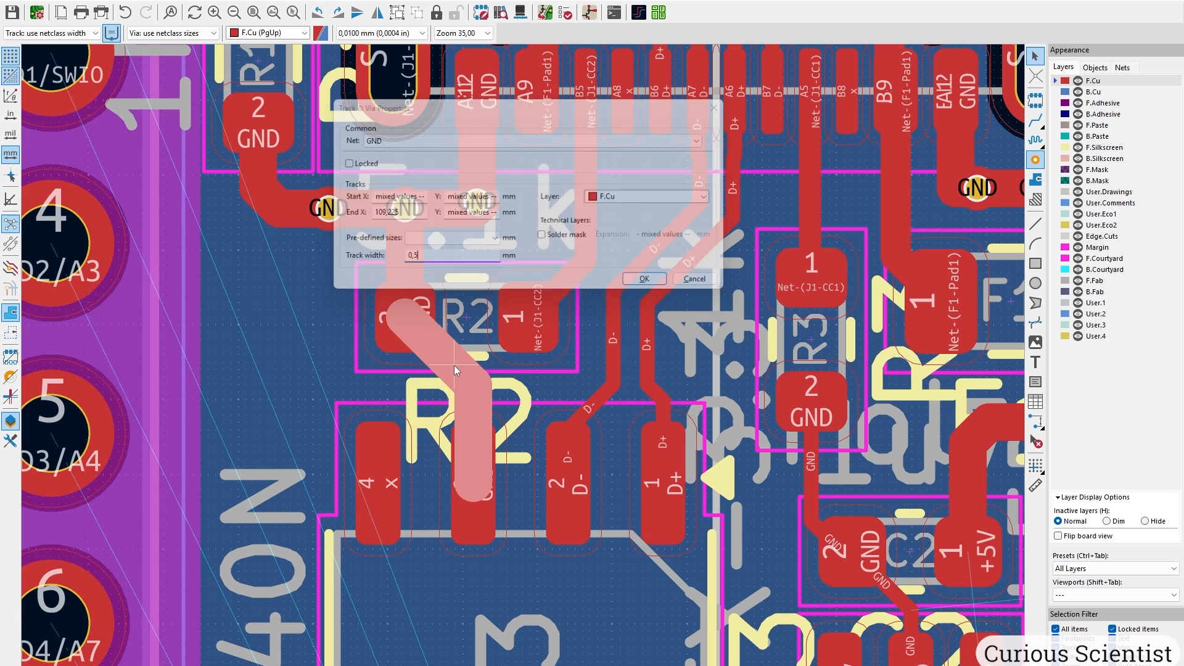
key("Escape")
Widen the whole +3.3V net from U3 to the MCU to 0,5 mm.
scroll(454, 365, "down", 2)
middle_click_drag(516, 625, 508, 406)
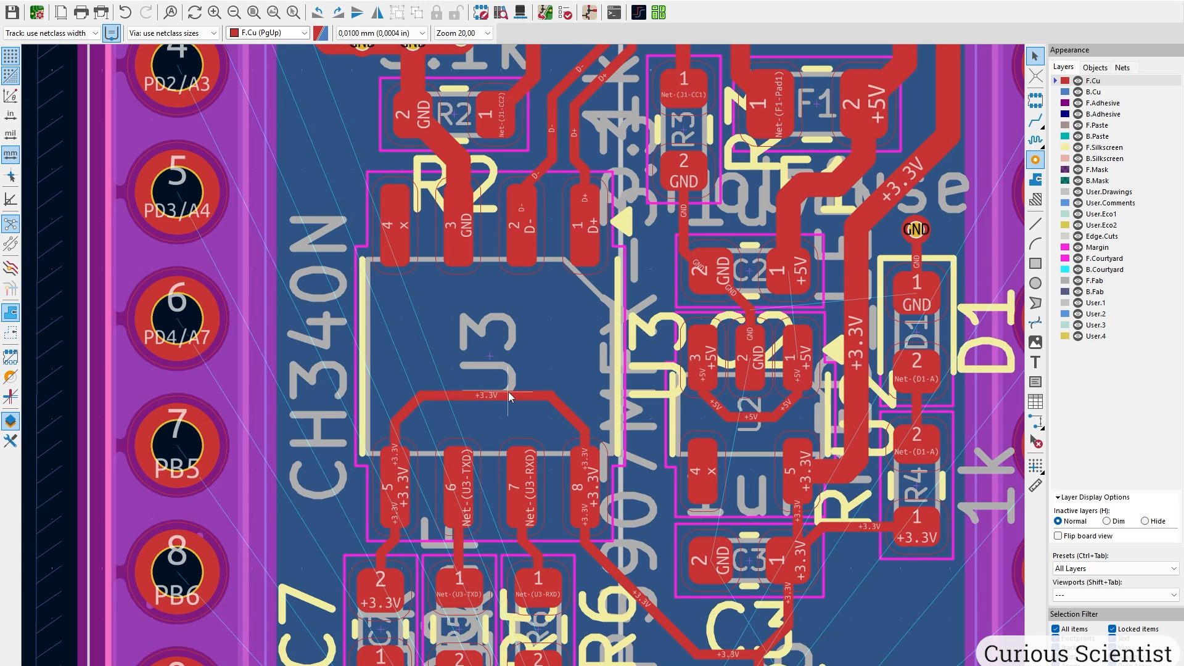
left_click(508, 393)
key("u")
key("u")
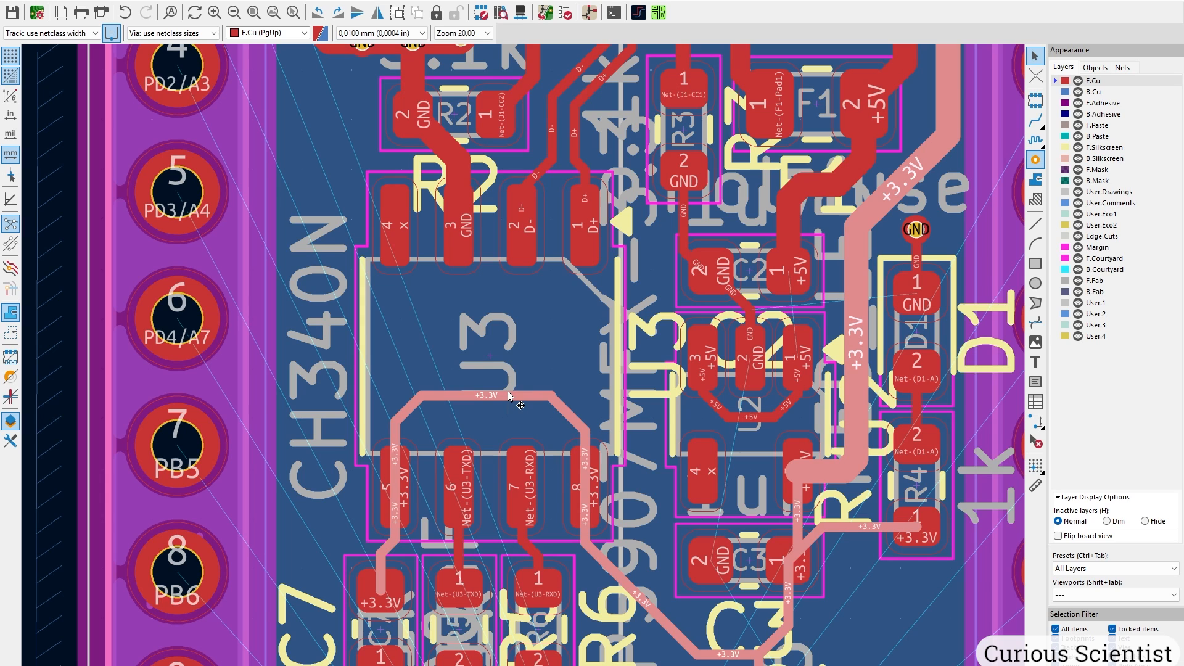
middle_click_drag(614, 474, 556, 193)
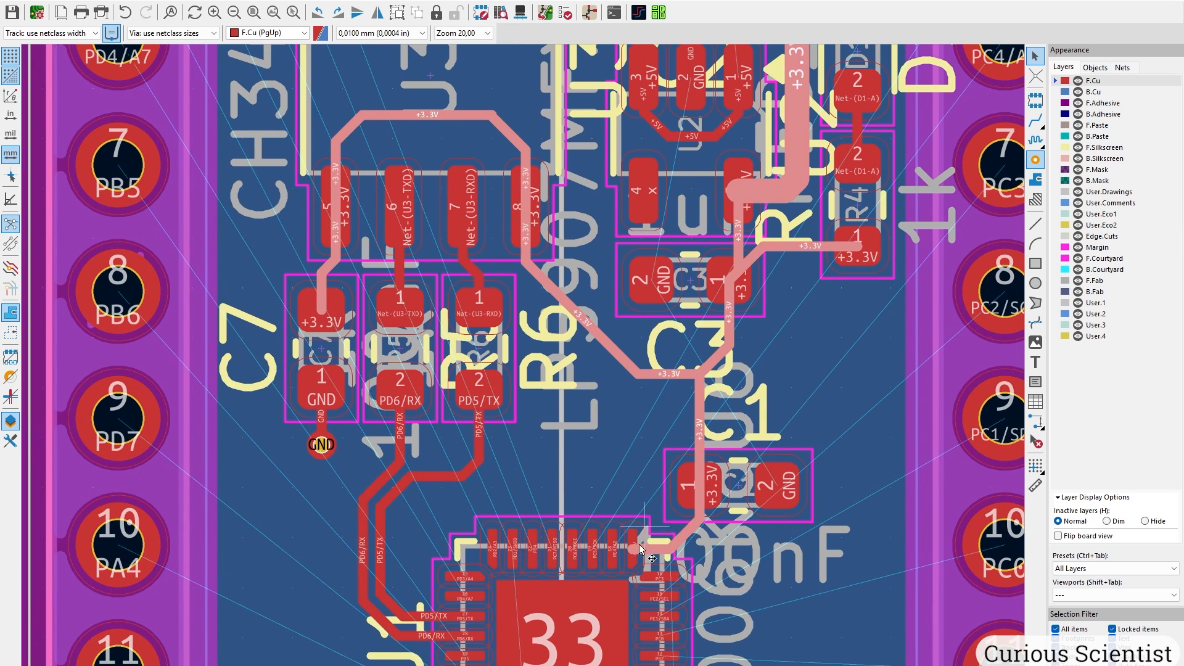
type("e0,5")
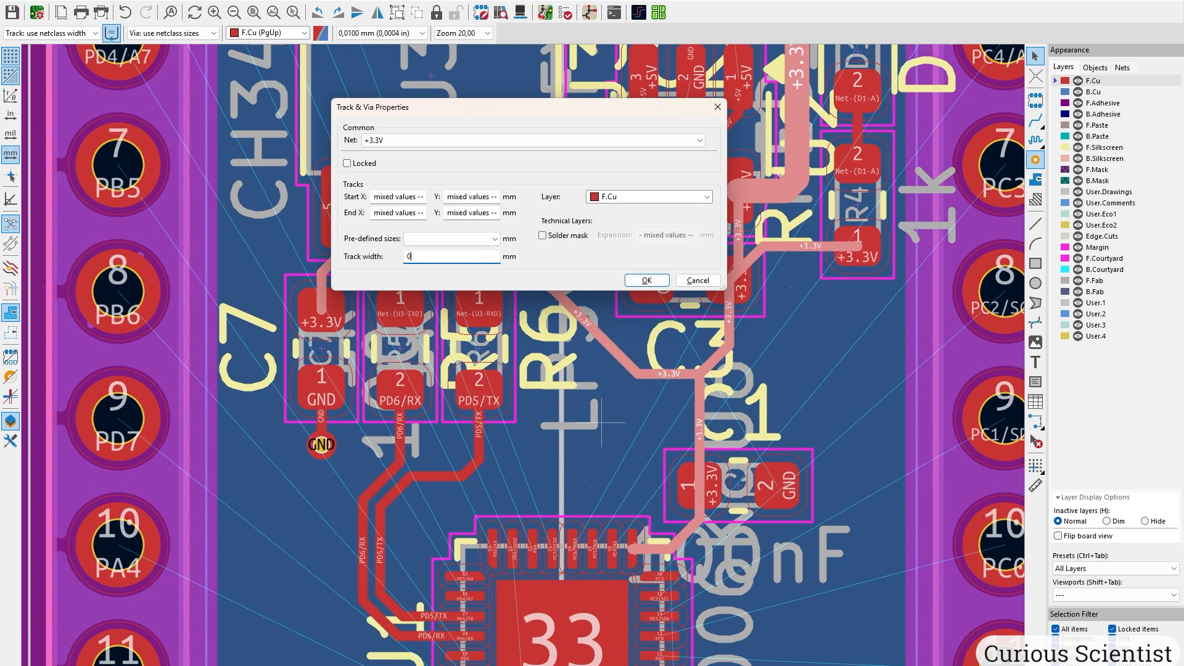
key("Return")
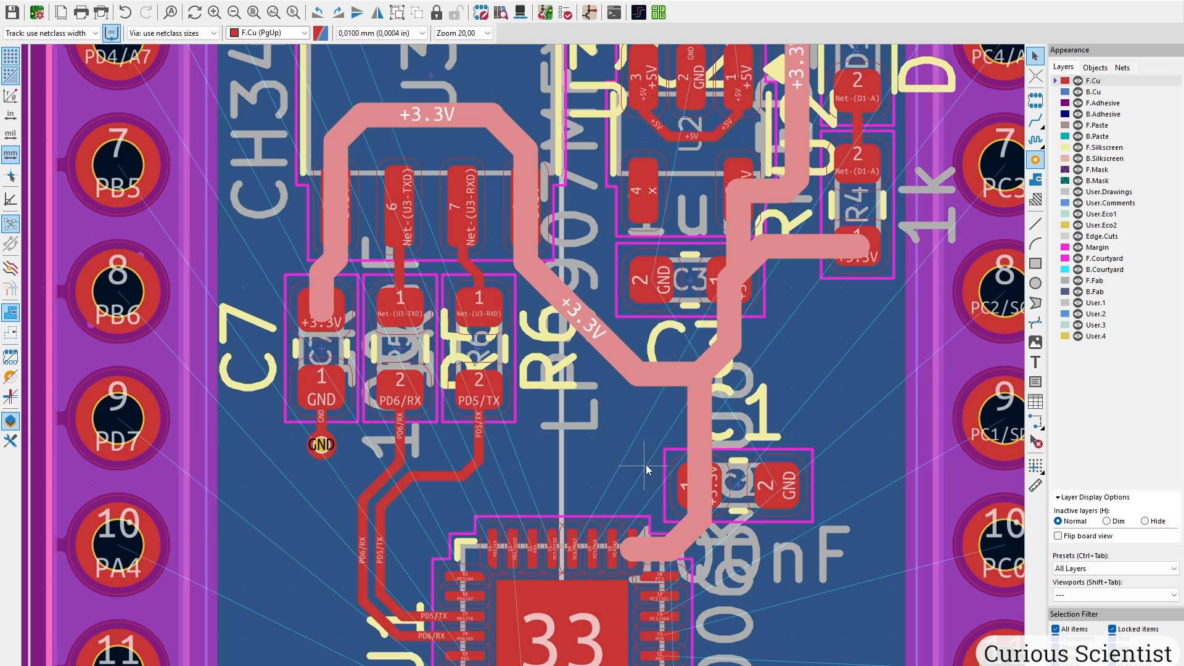
key("Escape")
Move the track segment at MCU pin 17 to align with the pad and inspect overlapping +3.3V segments.
middle_click_drag(699, 574, 640, 414)
scroll(639, 414, "up", 8)
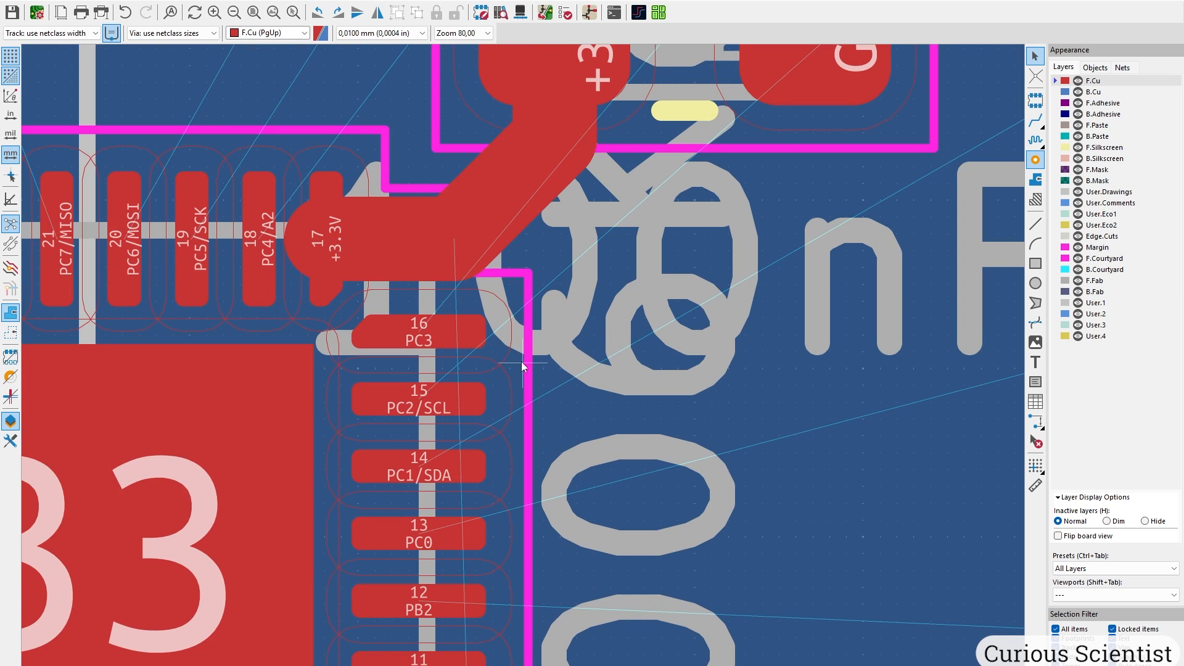
left_click(411, 383)
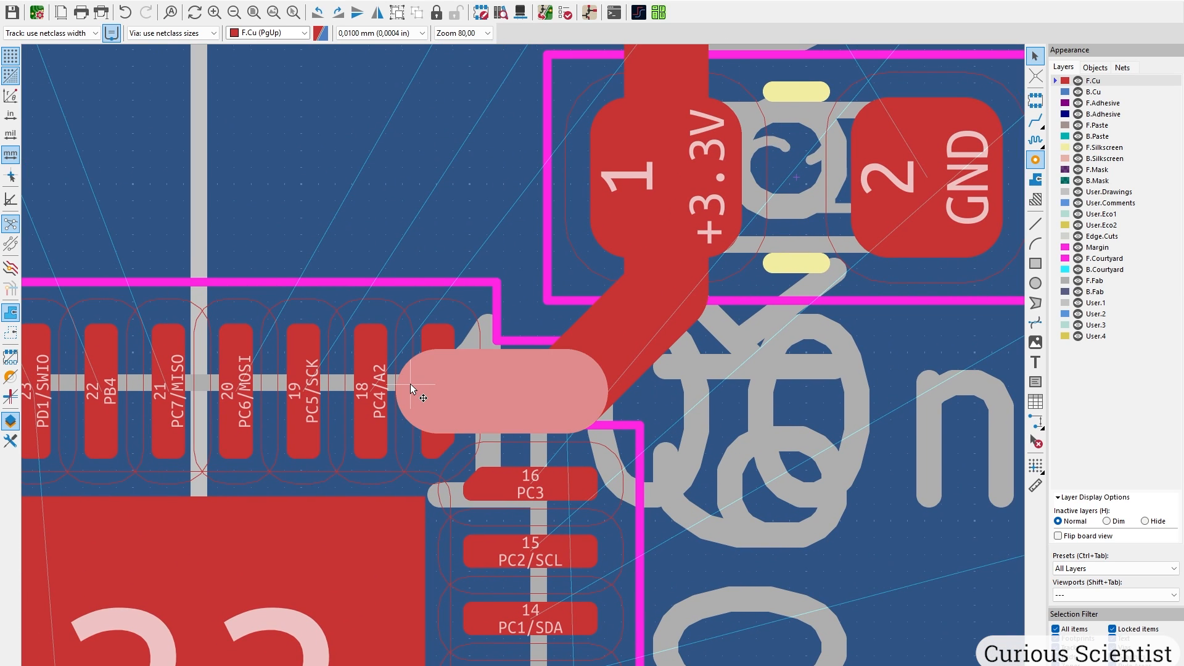
key("m")
scroll(460, 386, "up", 2)
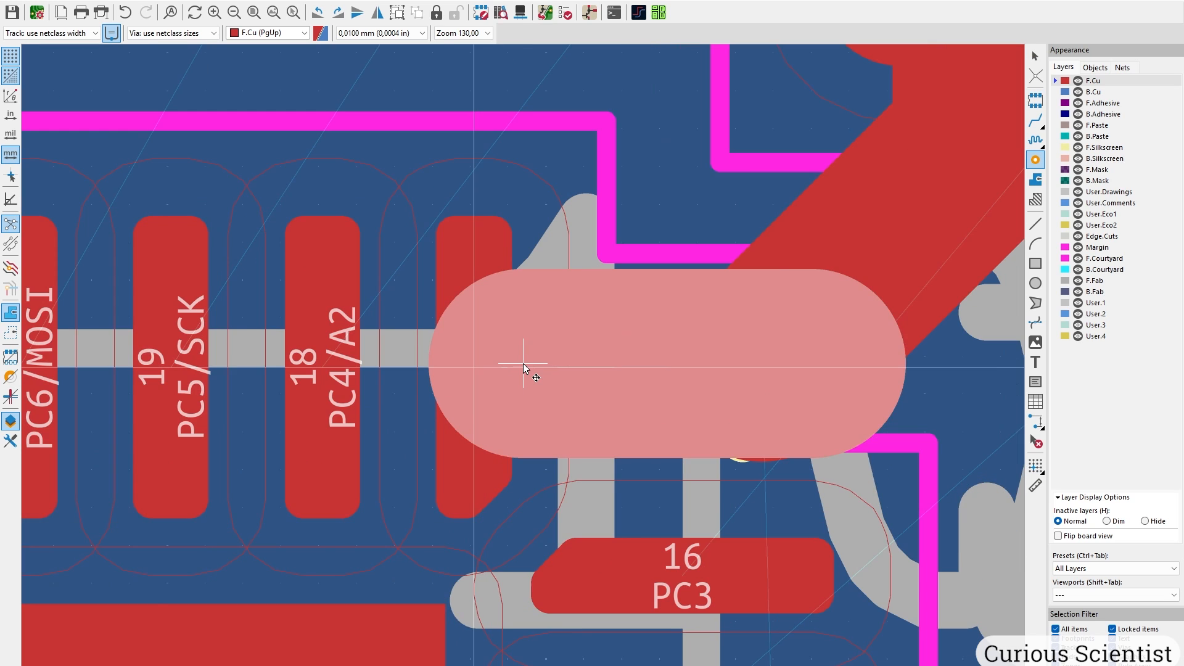
scroll(523, 364, "up", 2)
left_click(536, 364)
middle_click_drag(673, 377, 488, 370)
left_click(926, 418)
left_click(876, 394)
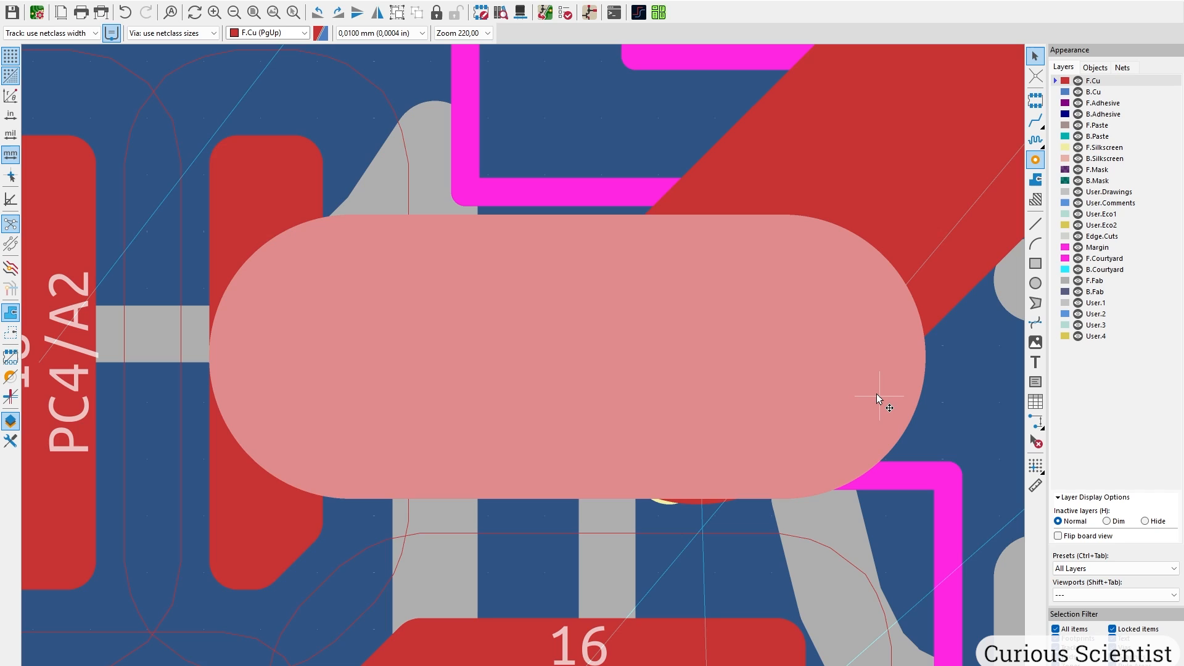
left_click(883, 357)
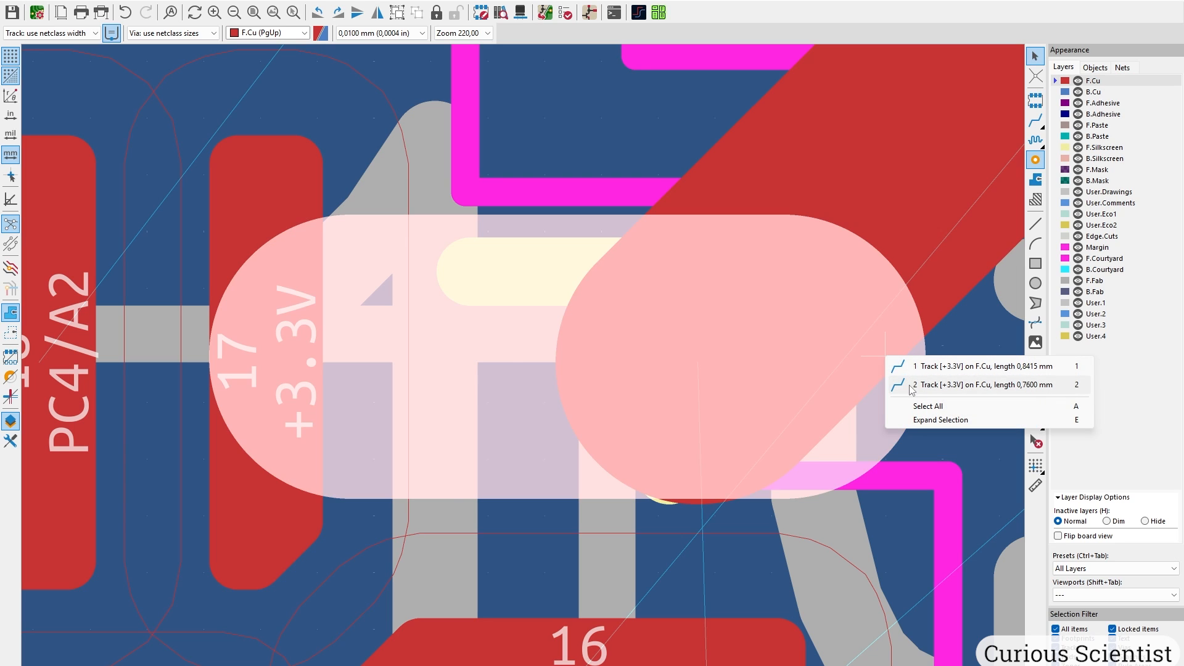
left_click(893, 343)
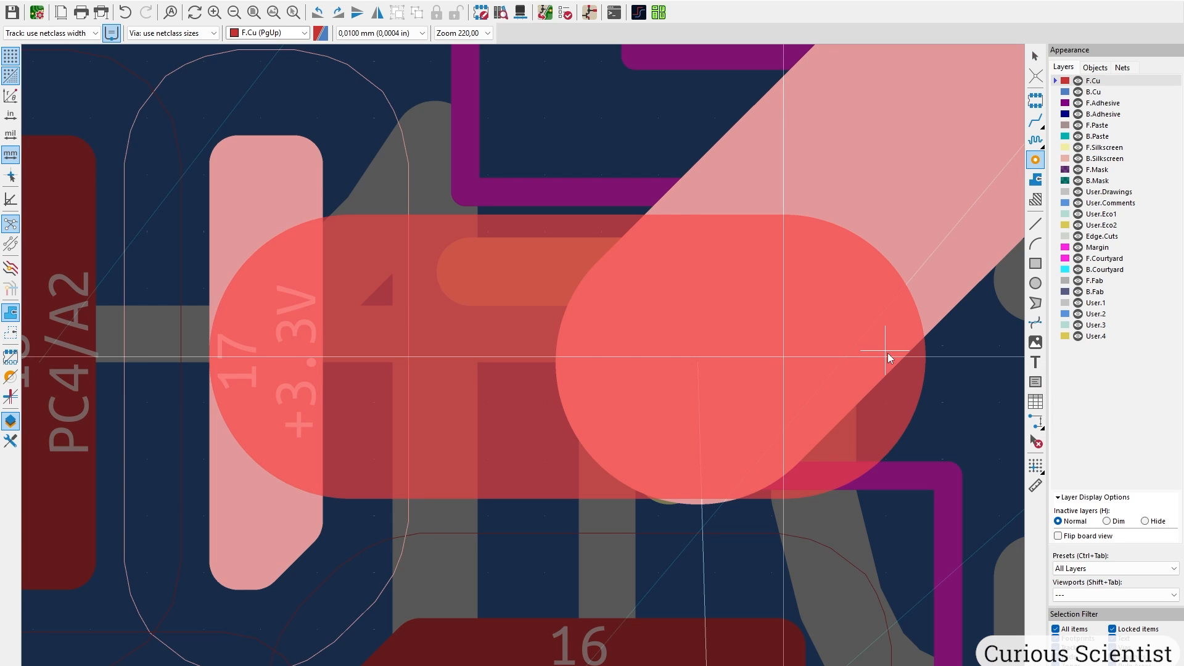
Set the short Net-(D1-A) track width to 0,5 mm.
scroll(760, 369, "down", 2)
scroll(524, 364, "down", 7)
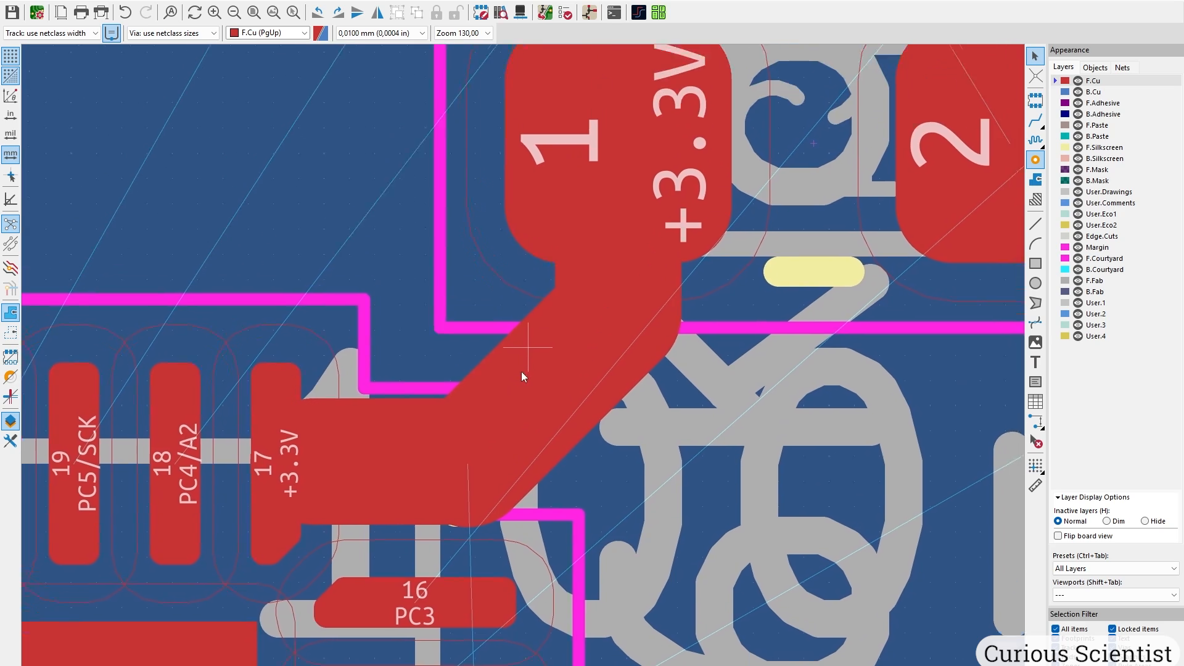
scroll(518, 241, "up", 4)
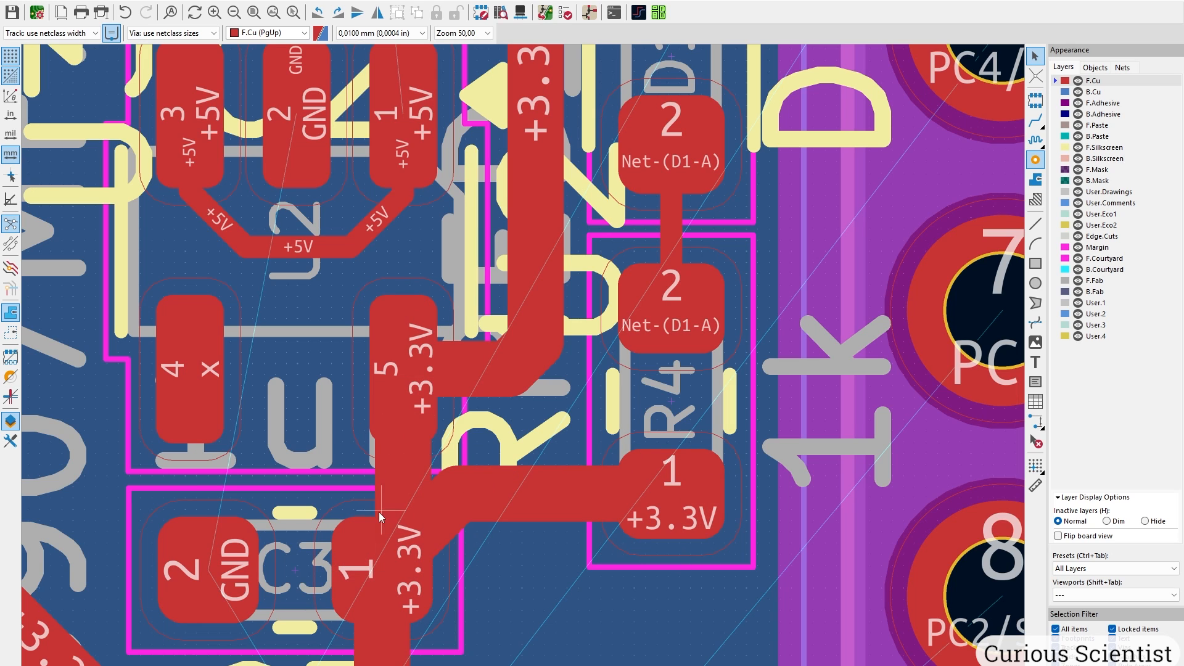
middle_click_drag(413, 525, 397, 465)
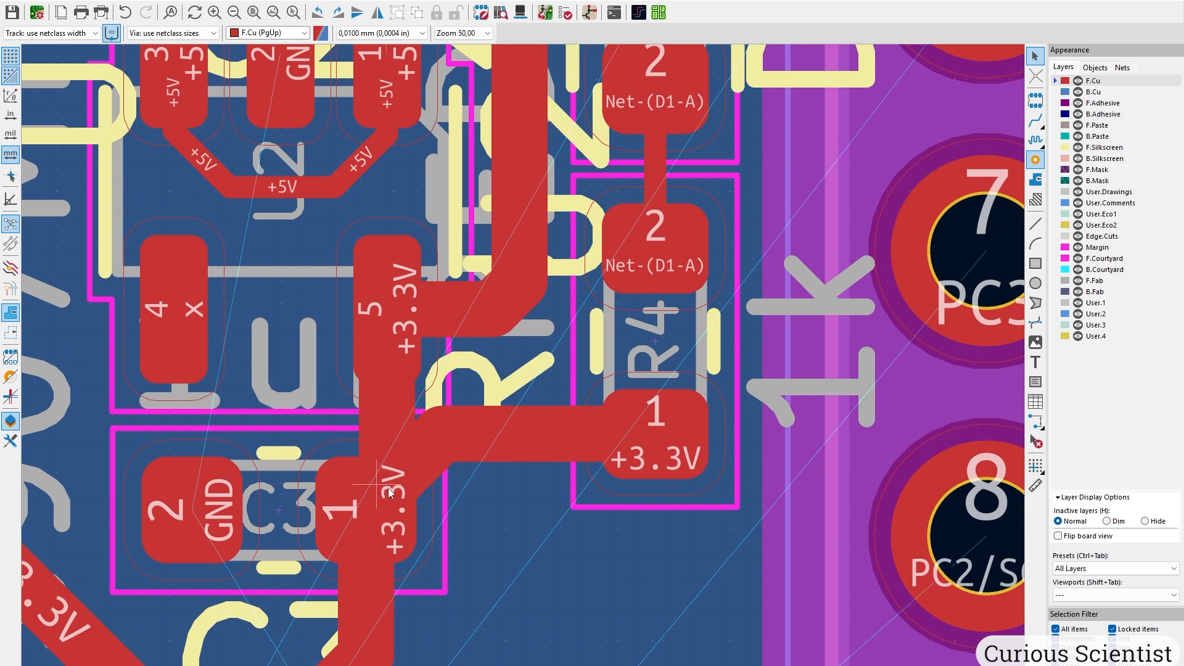
scroll(387, 436, "down", 1)
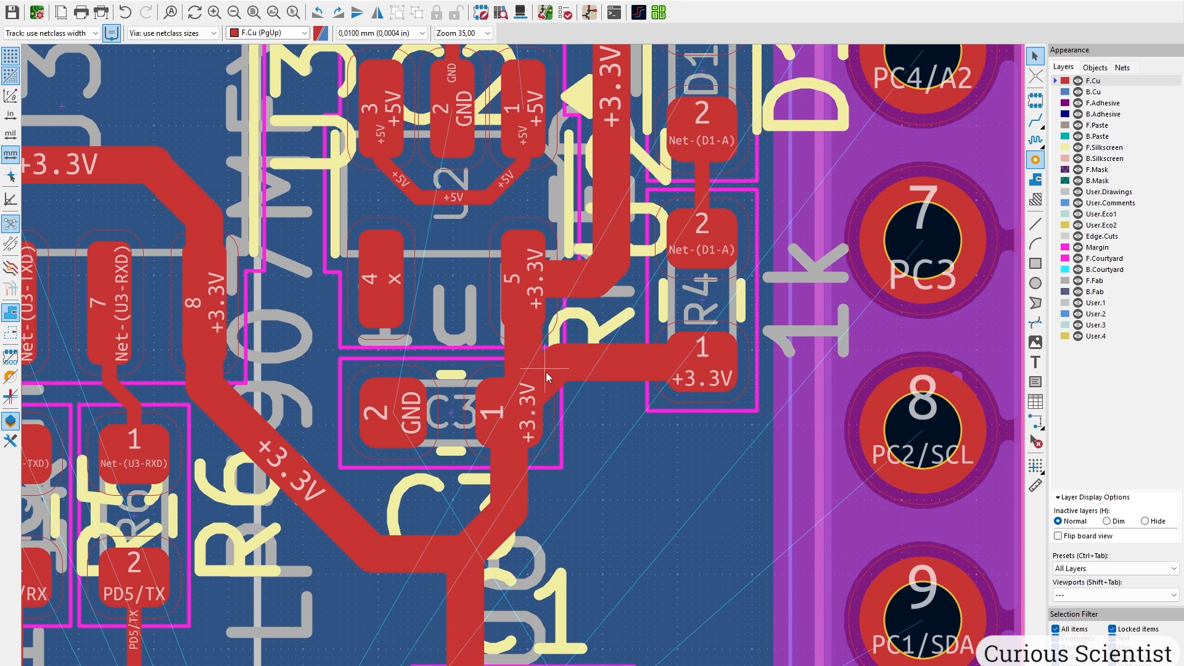
middle_click_drag(683, 193, 530, 464)
left_click(550, 459)
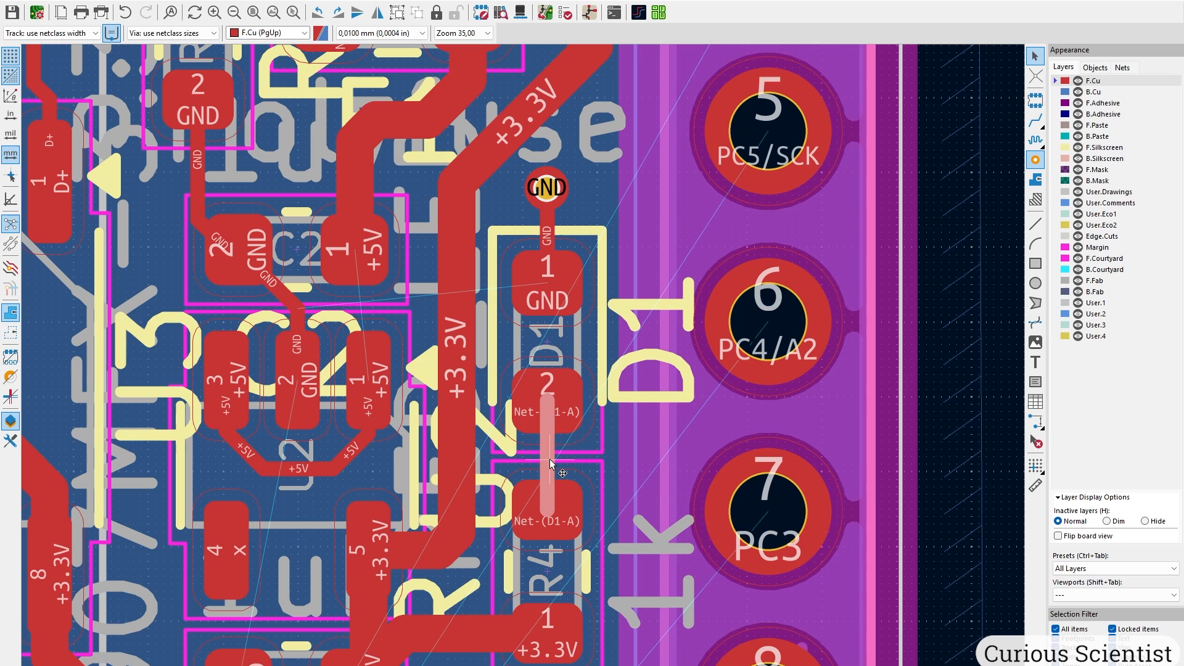
double_click(549, 459)
type("0,5")
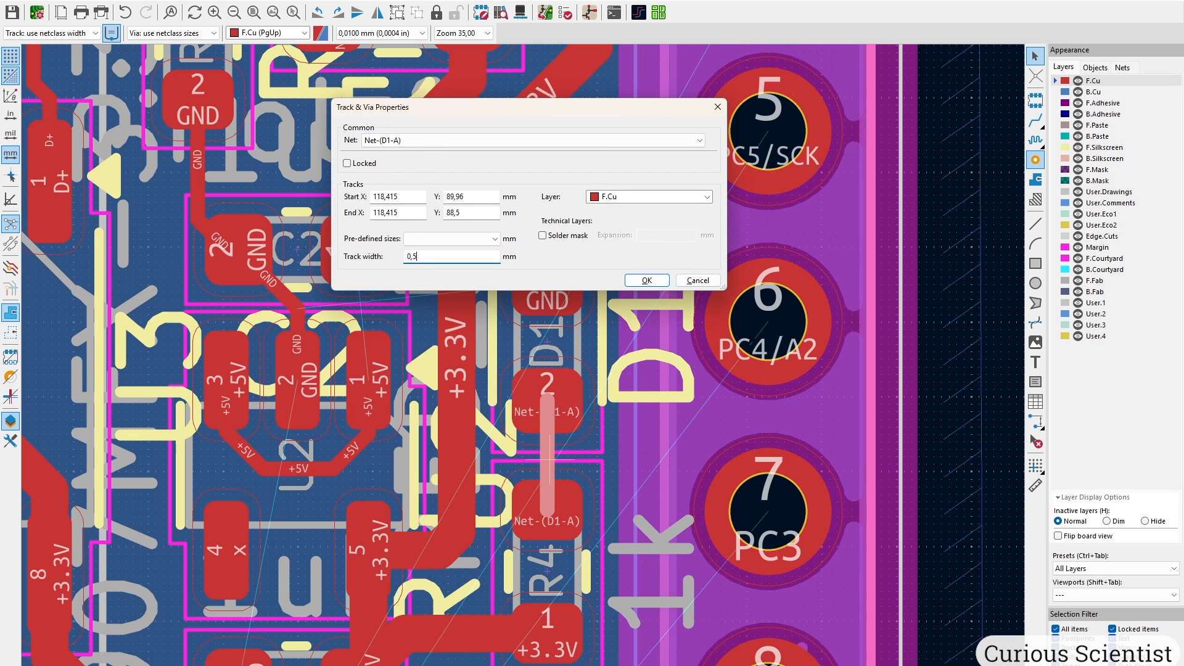
key("Return")
Set the GND track from D1 to the via to 0,5 mm.
left_click(548, 235)
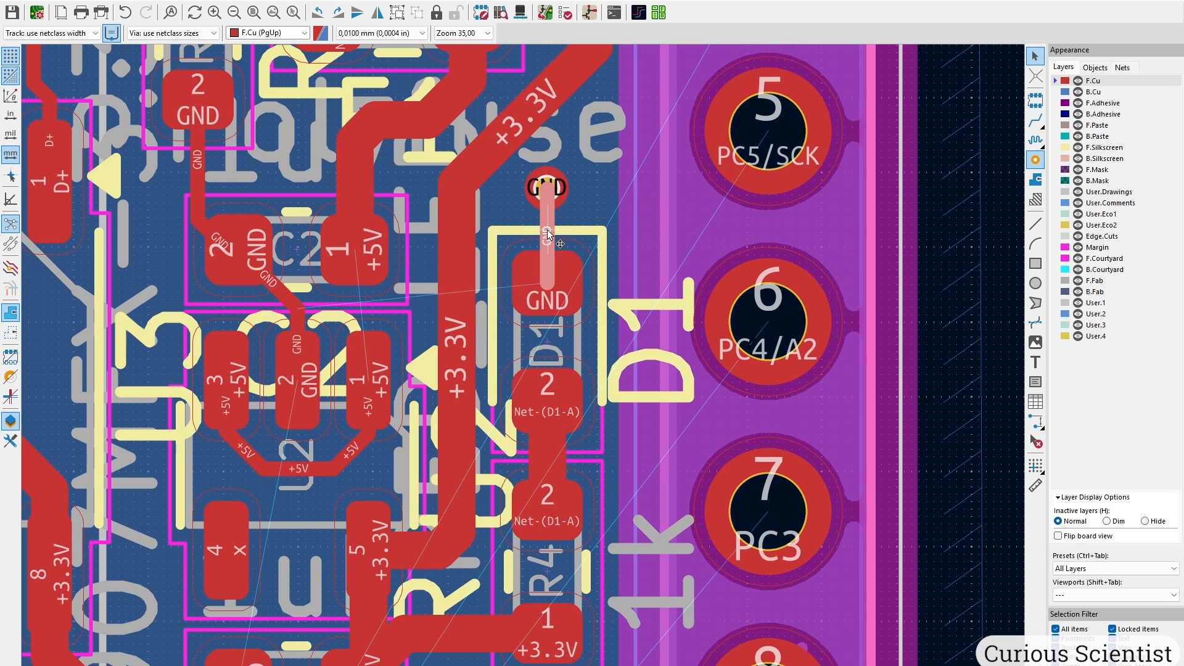
double_click(548, 235)
type("0,5")
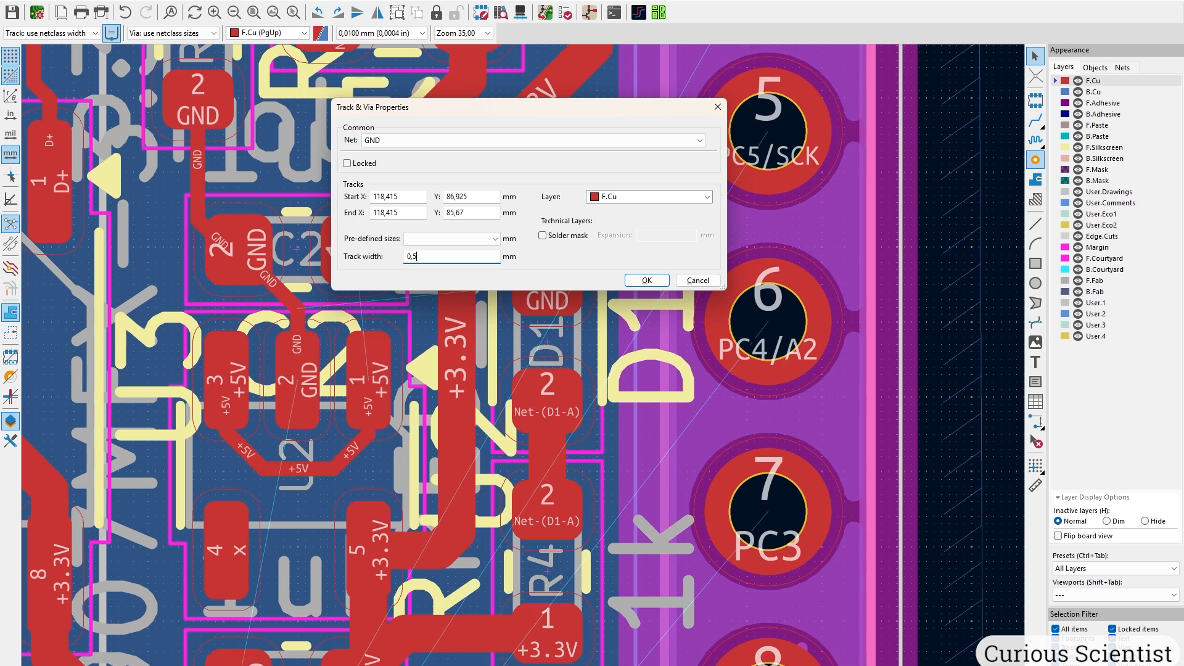
key("Return")
Widen the +5V track looping beneath U2 between pads 3 and 1.
scroll(293, 433, "up", 3)
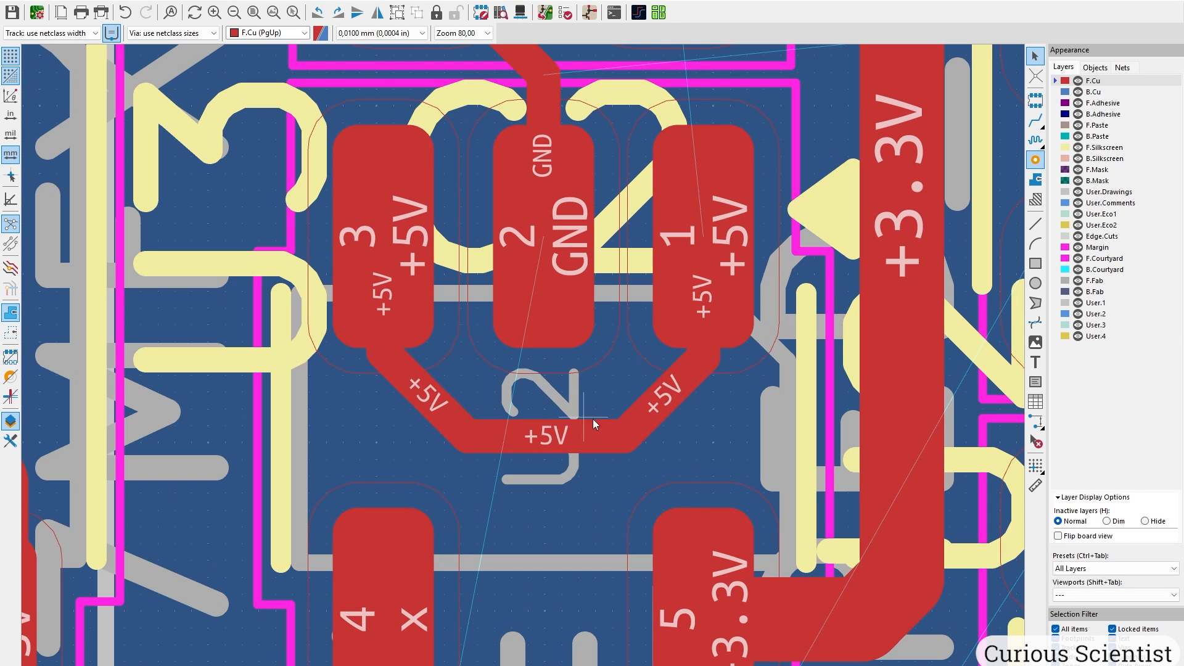
left_click(691, 361)
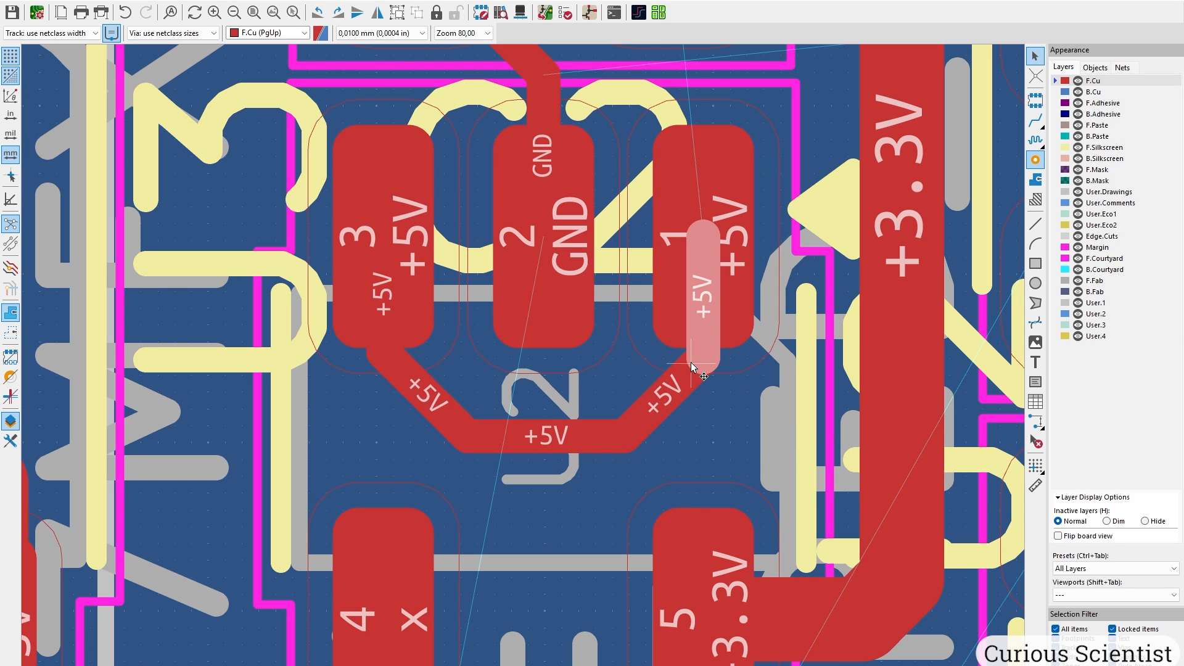
type("ue")
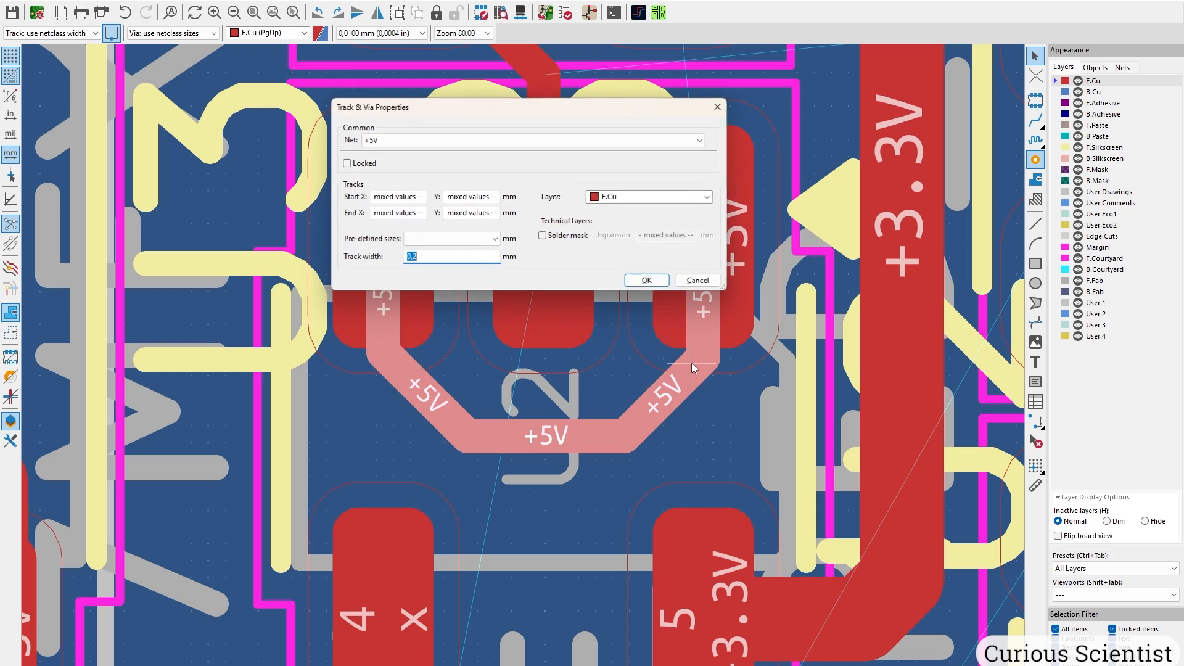
type("0,")
key("Return")
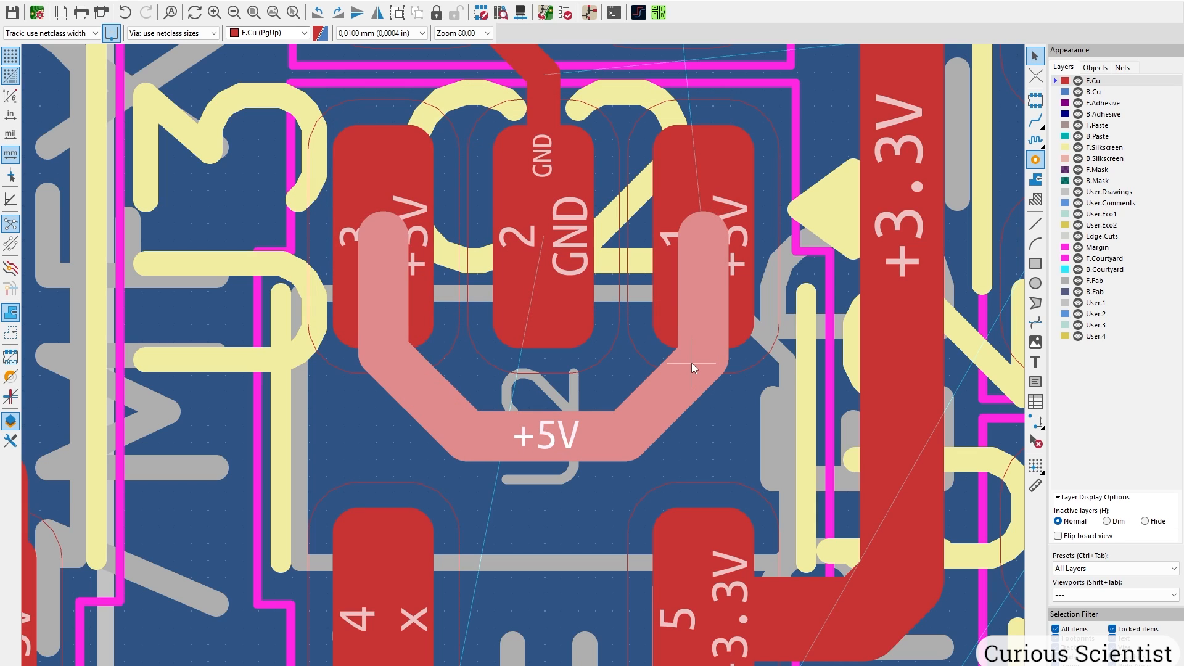
key("Escape")
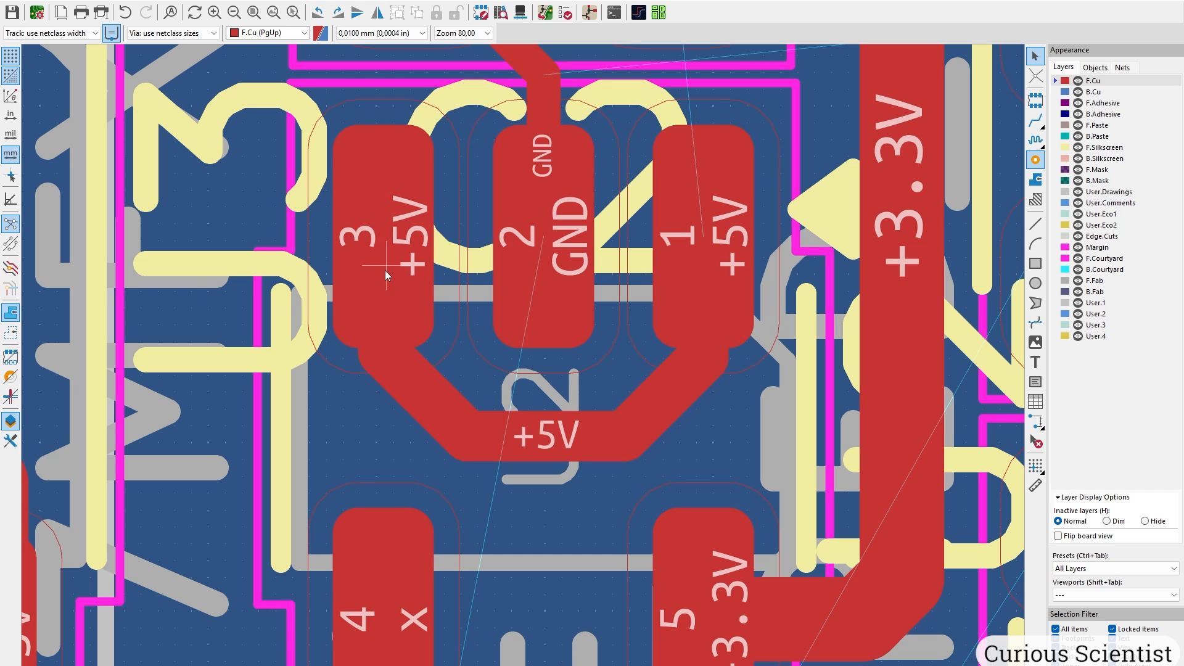
scroll(523, 366, "down", 5)
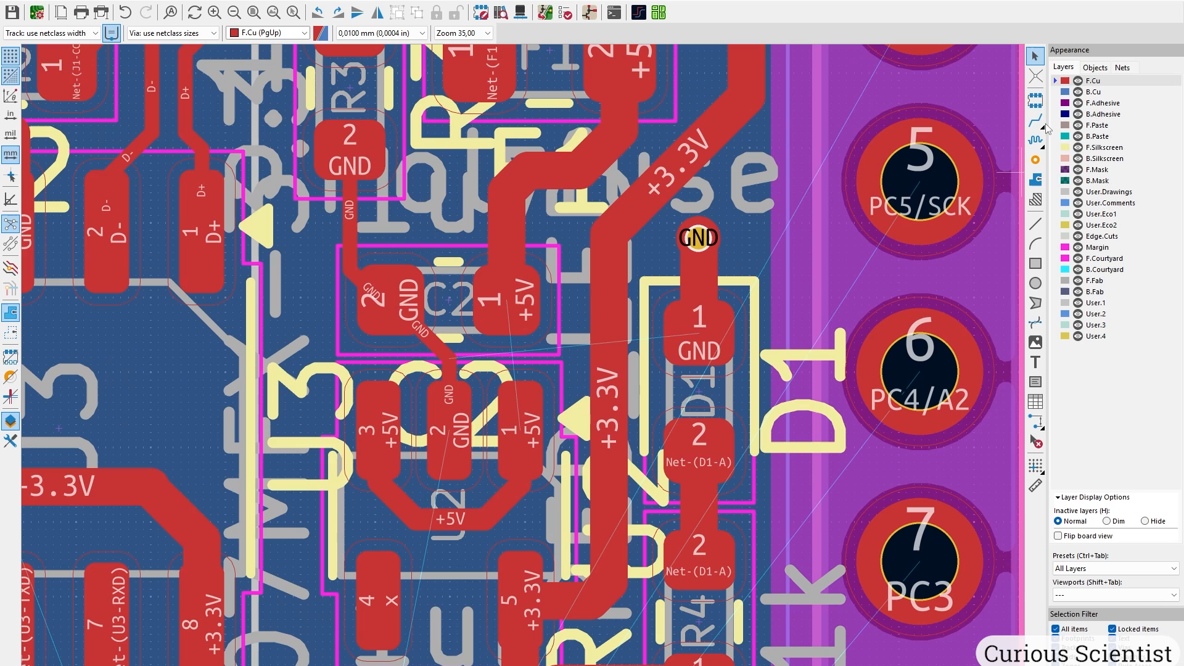
Route a new track from C2 pad 1 down to the +5V pad.
left_click(1037, 121)
left_click(506, 300)
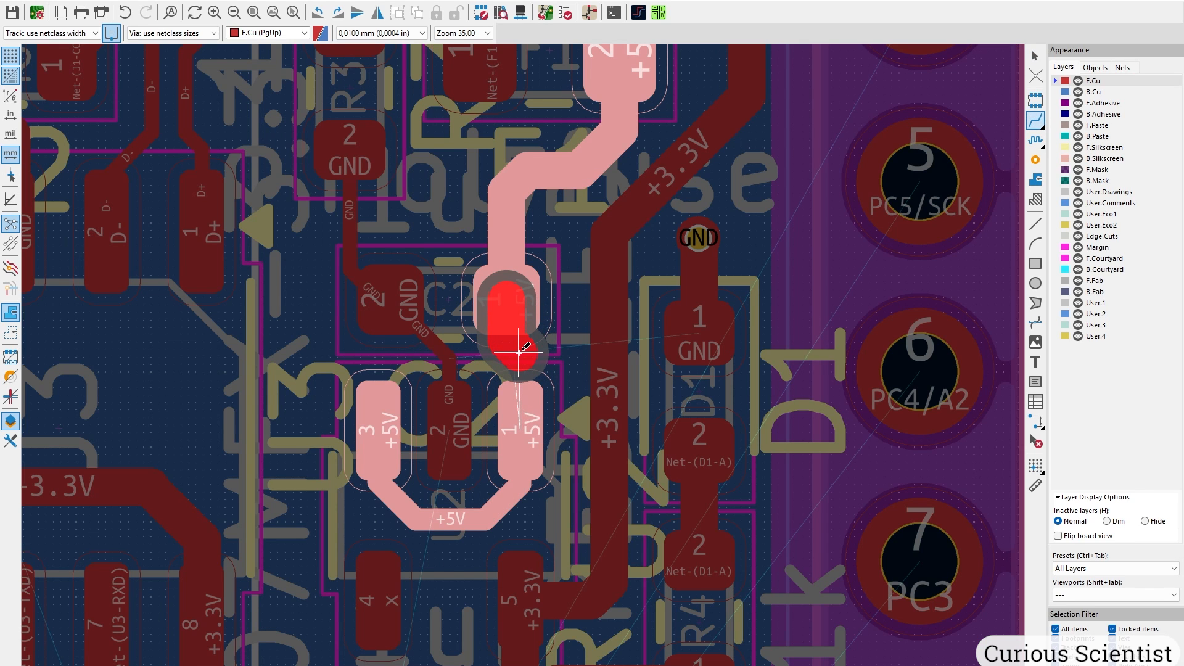
left_click(522, 412)
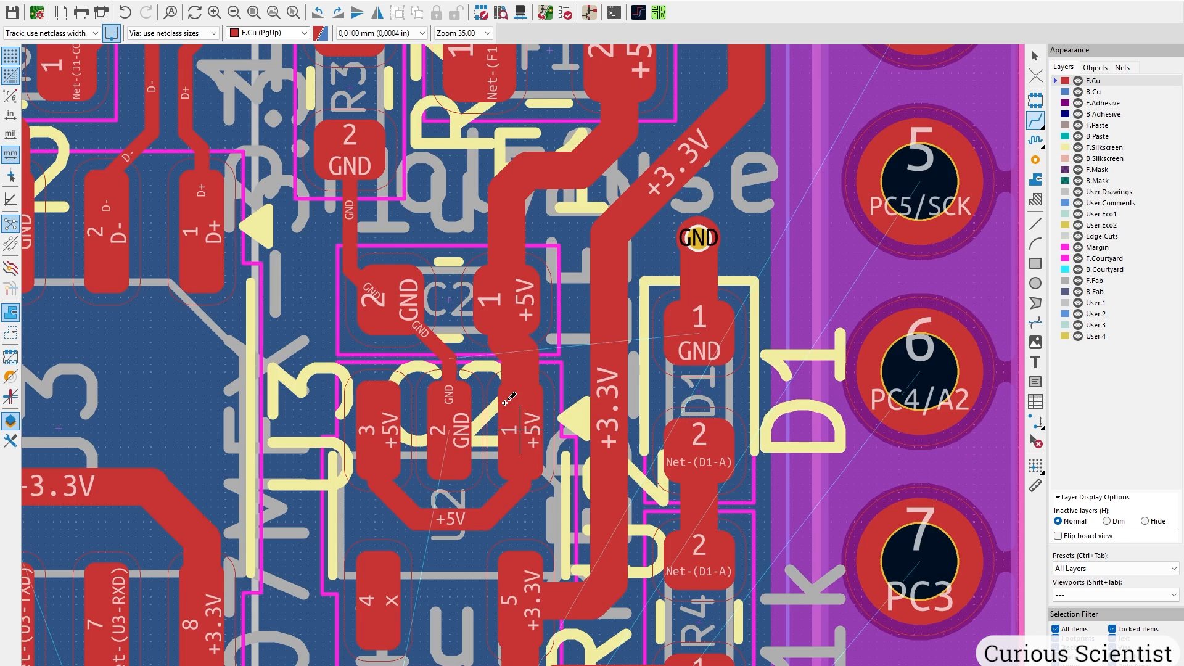
key("Escape")
Select the connected GND tracks from R3 to C2, edit their properties and drag them into shape.
left_click(454, 373)
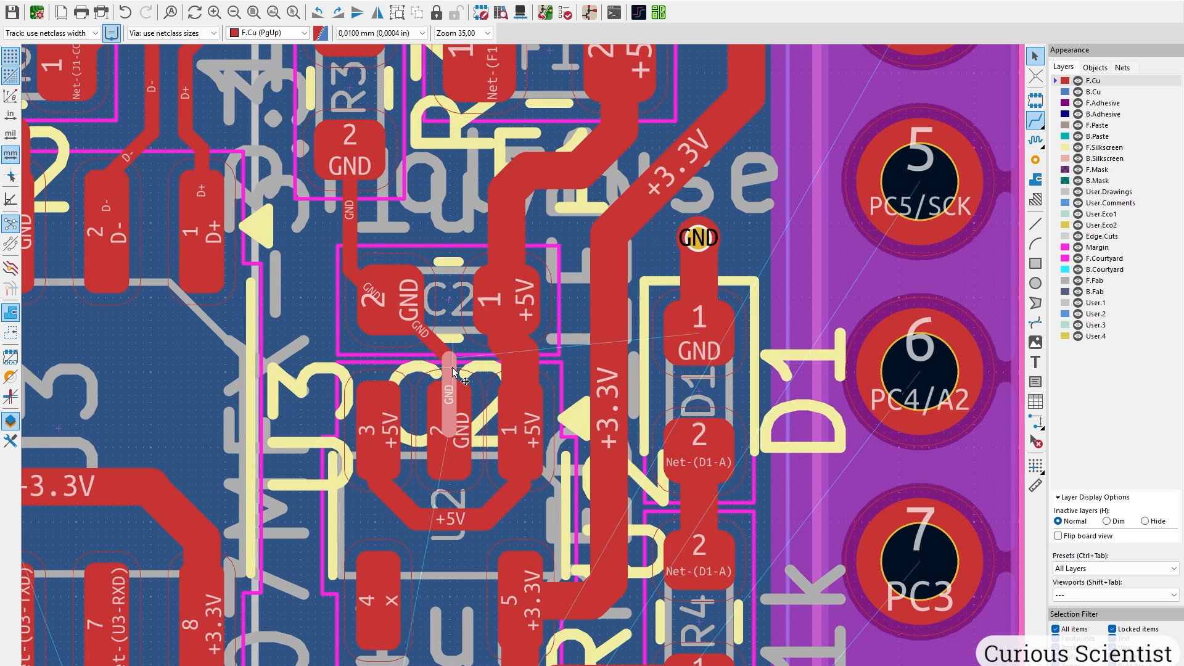
key("u")
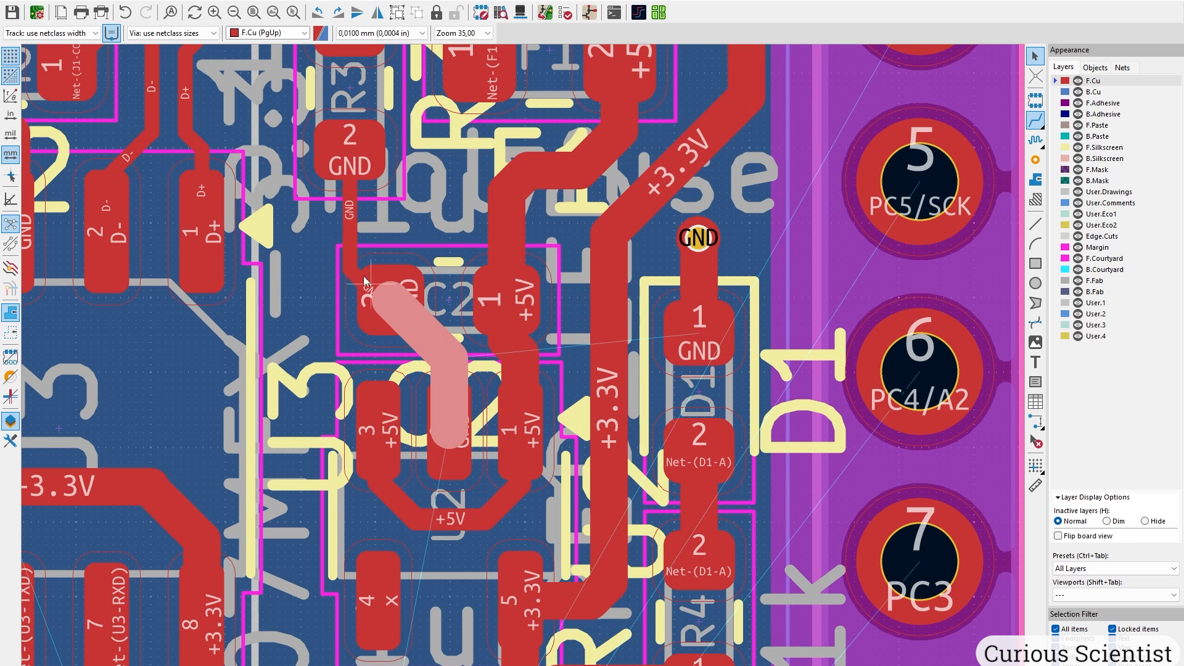
key("e")
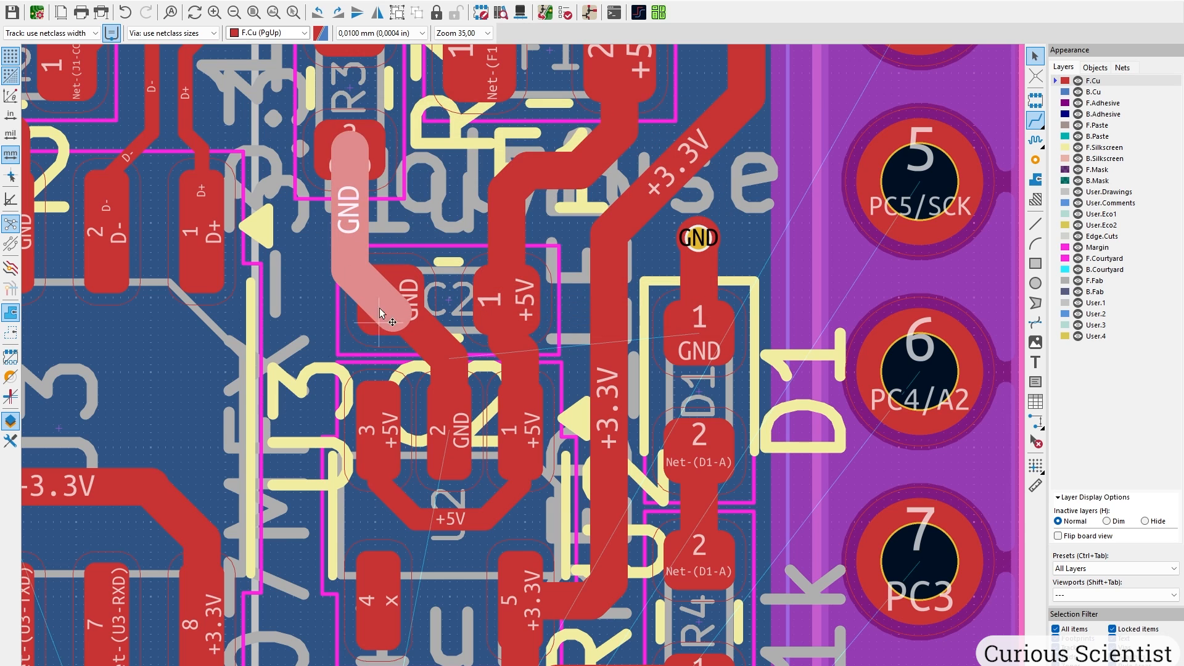
middle_click_drag(377, 243, 465, 349)
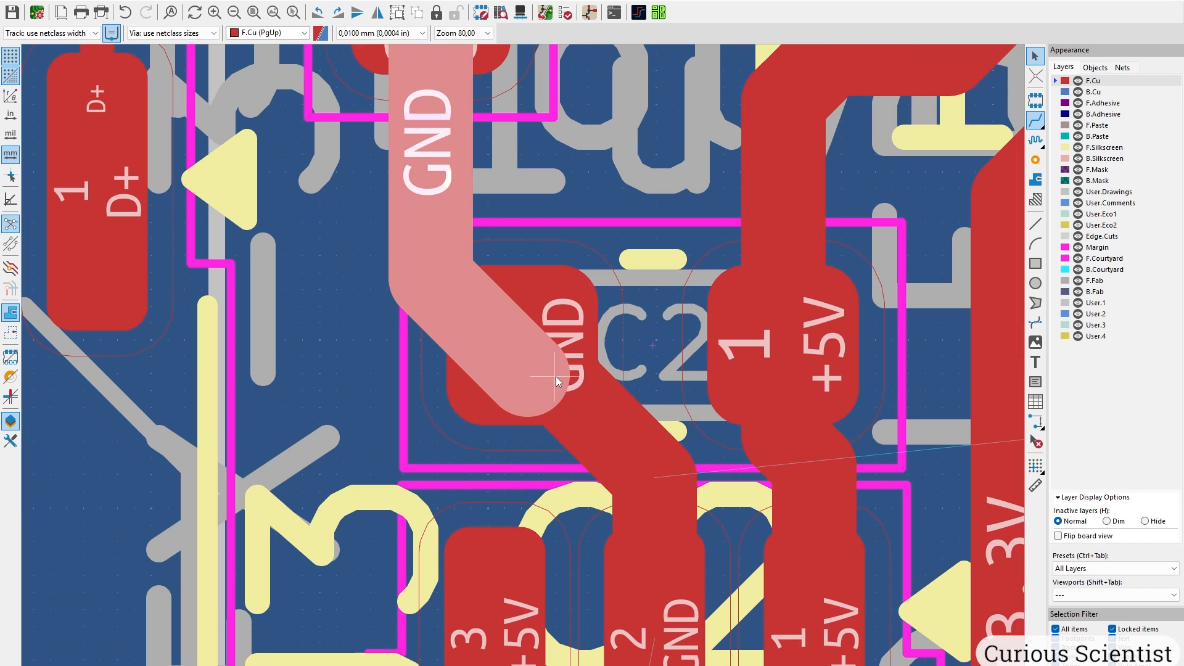
key("d")
left_click(571, 386)
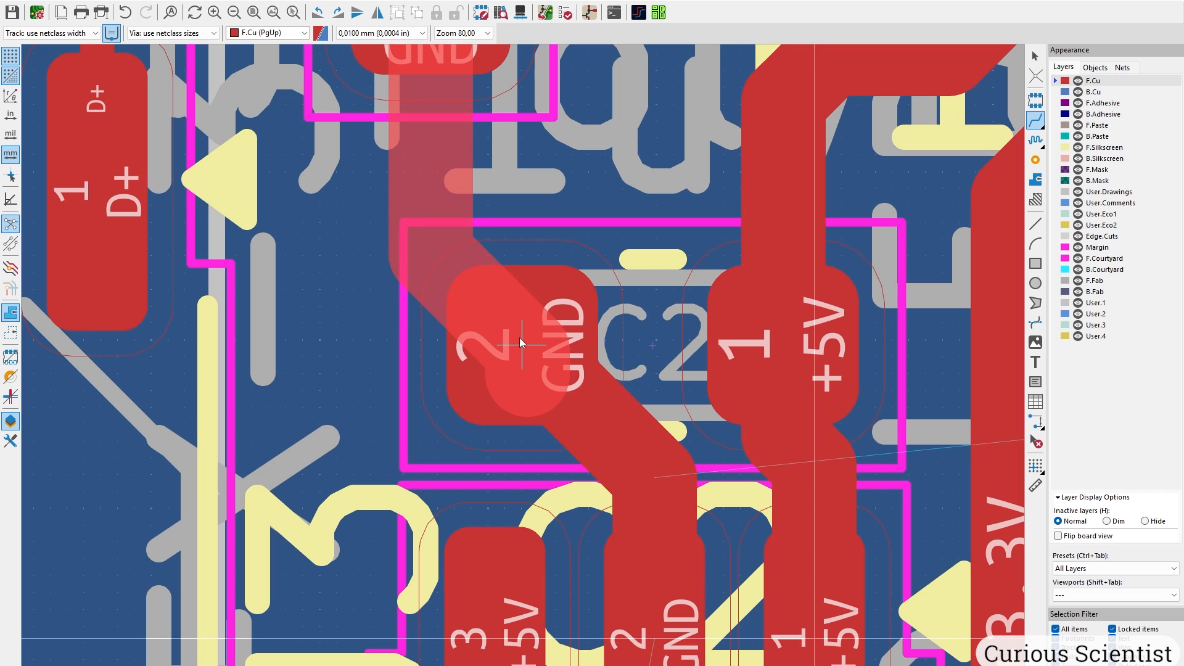
left_click(521, 344)
scroll(488, 309, "down", 3)
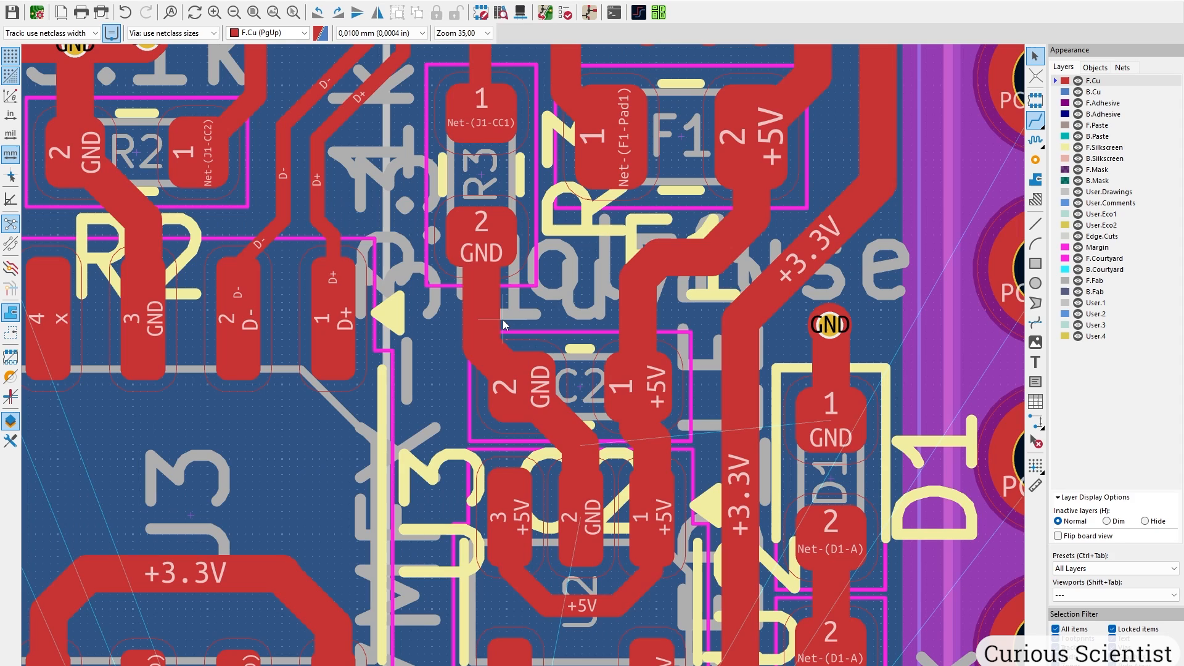
Place GND vias by R3, C2 and C3, and reshape the +3.3V diagonal clear of them.
left_click(1036, 160)
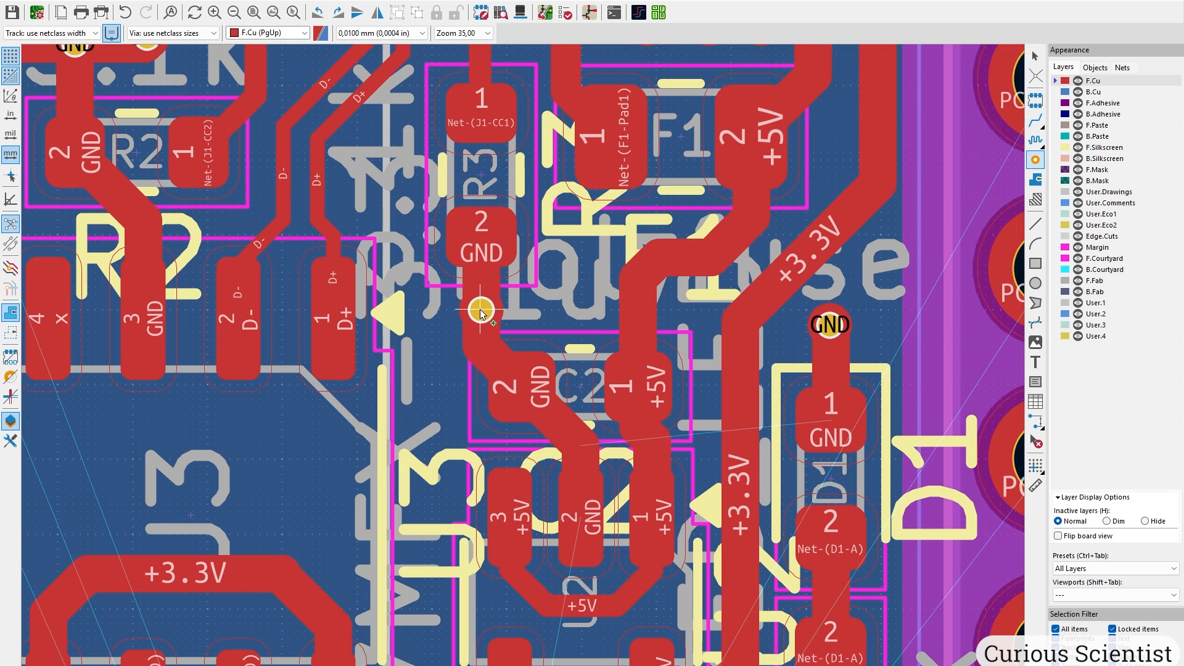
left_click(480, 309)
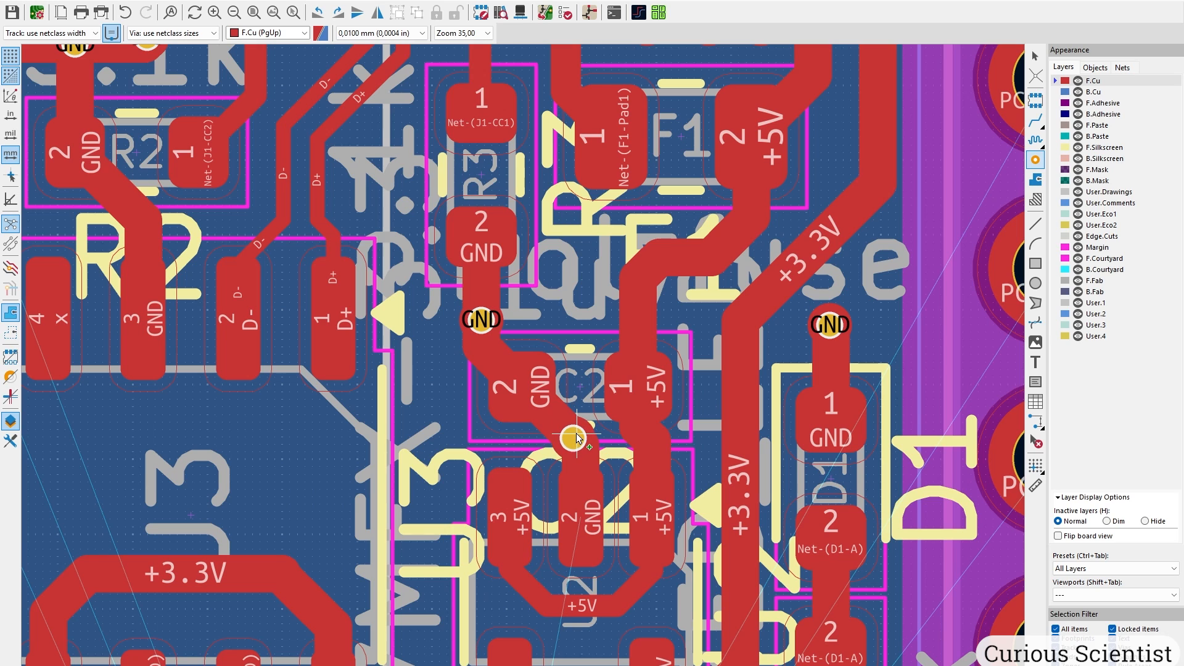
scroll(578, 438, "up", 5)
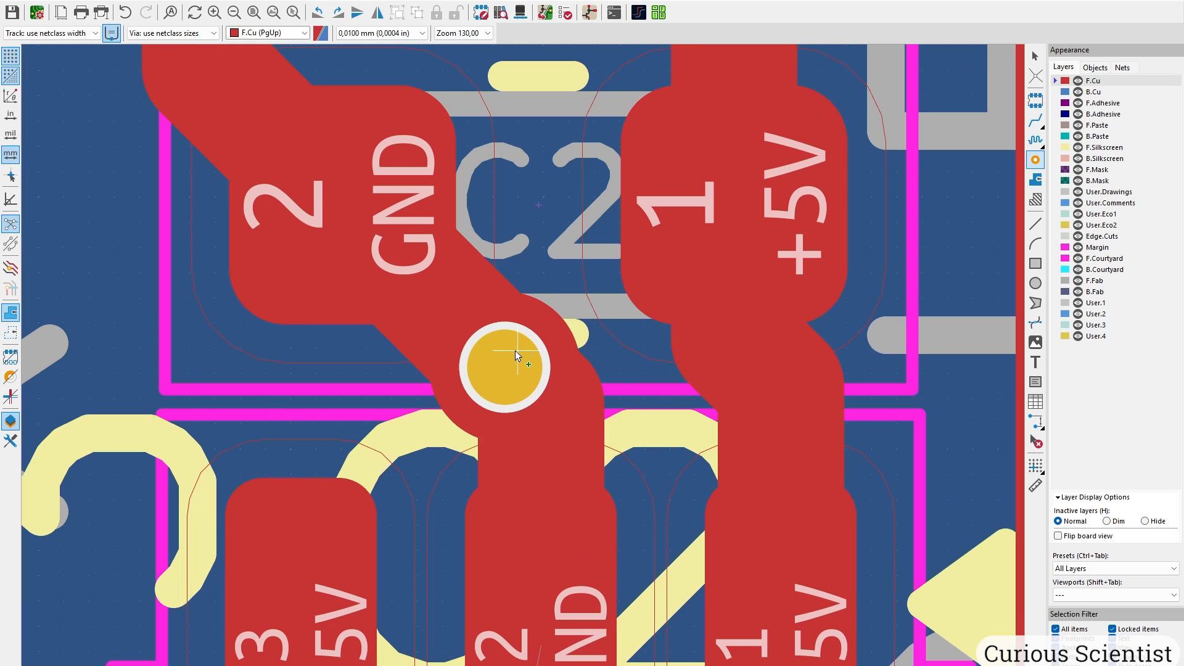
left_click(508, 344)
key("Escape")
scroll(524, 365, "down", 5)
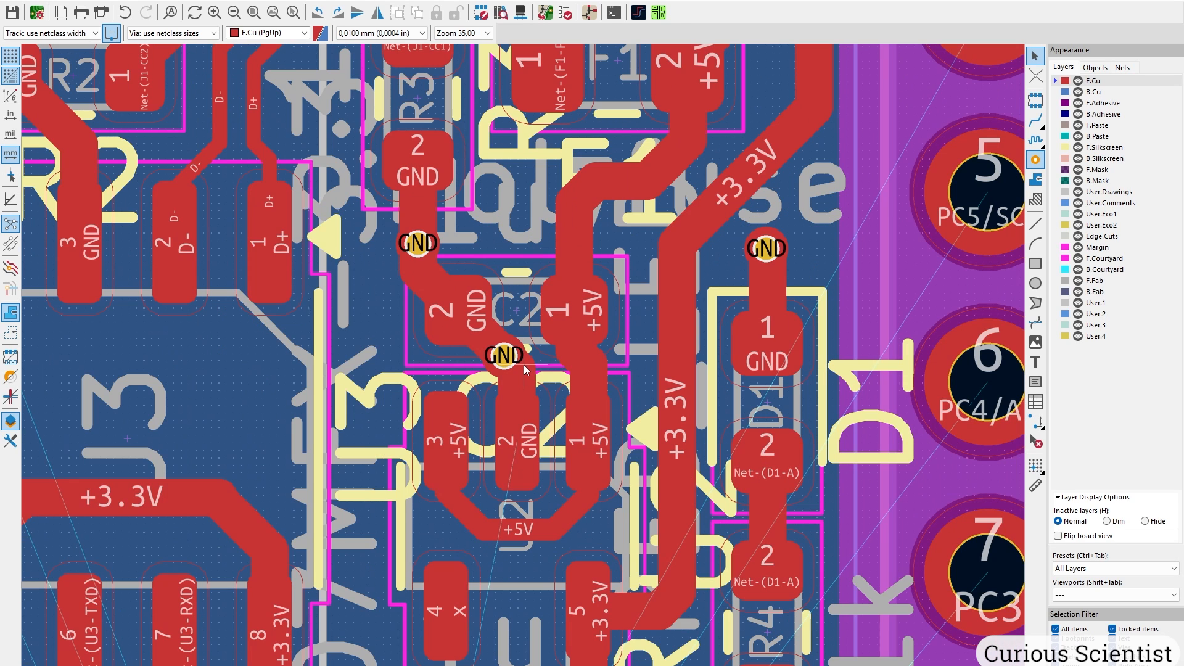
scroll(517, 349, "down", 3)
scroll(494, 524, "up", 4)
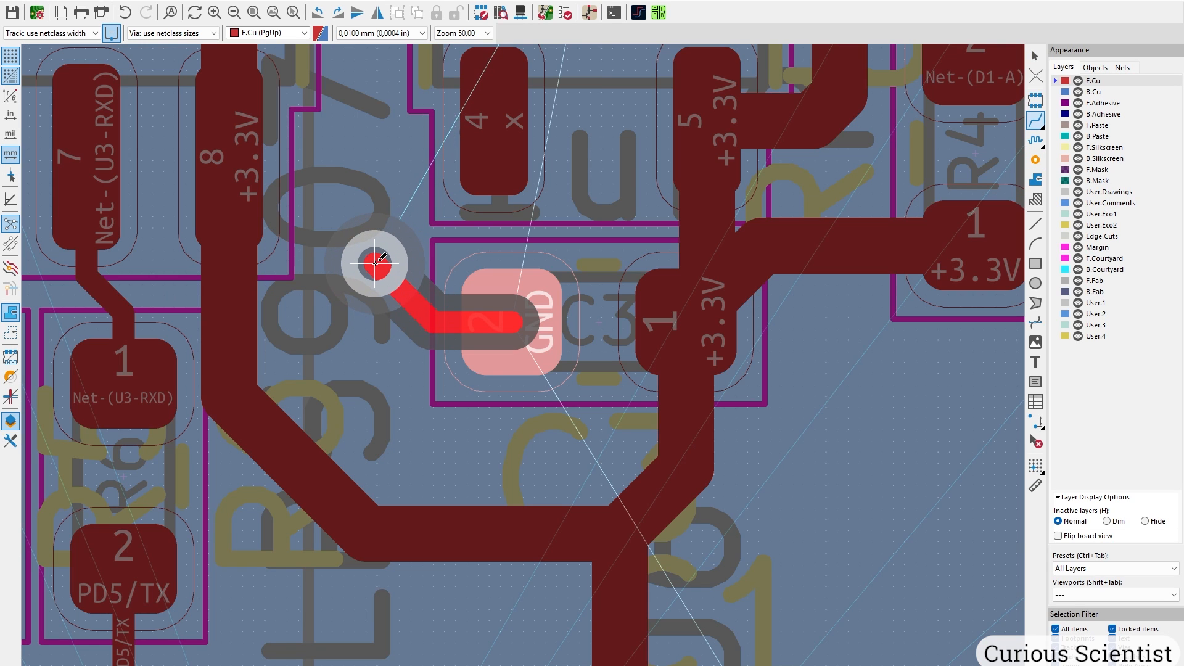
left_click(370, 264)
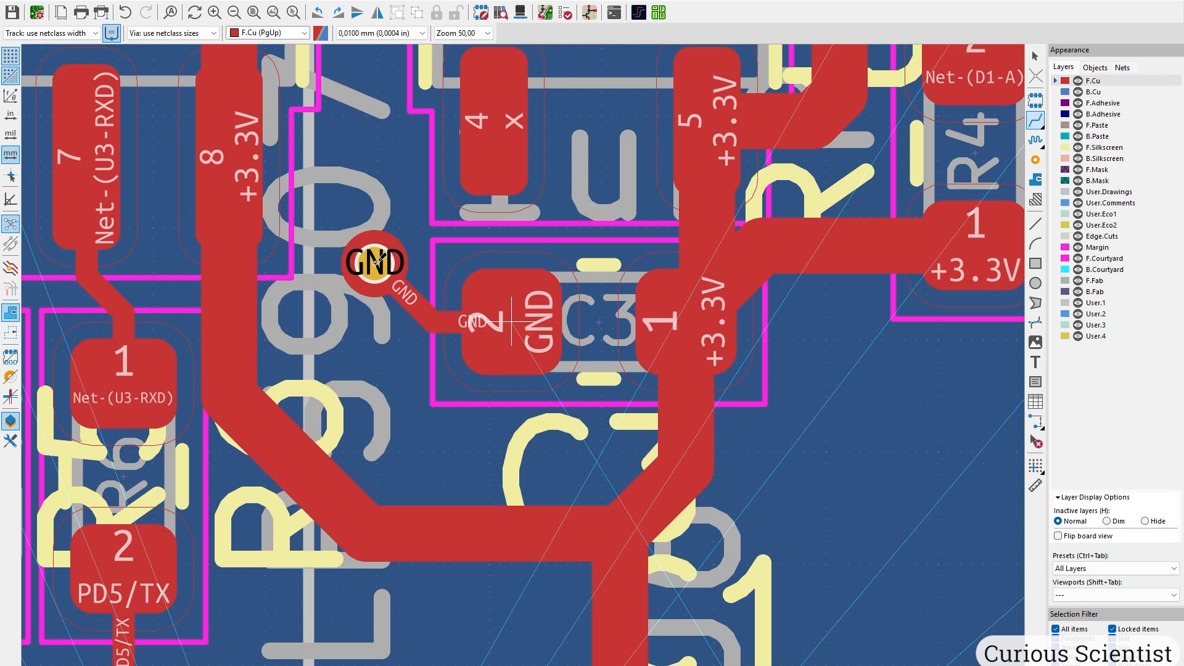
left_click(334, 491)
left_click_drag(337, 491, 380, 424)
Route a short GND track from the MCU capacitor's GND pad ending in a via.
scroll(398, 415, "down", 5)
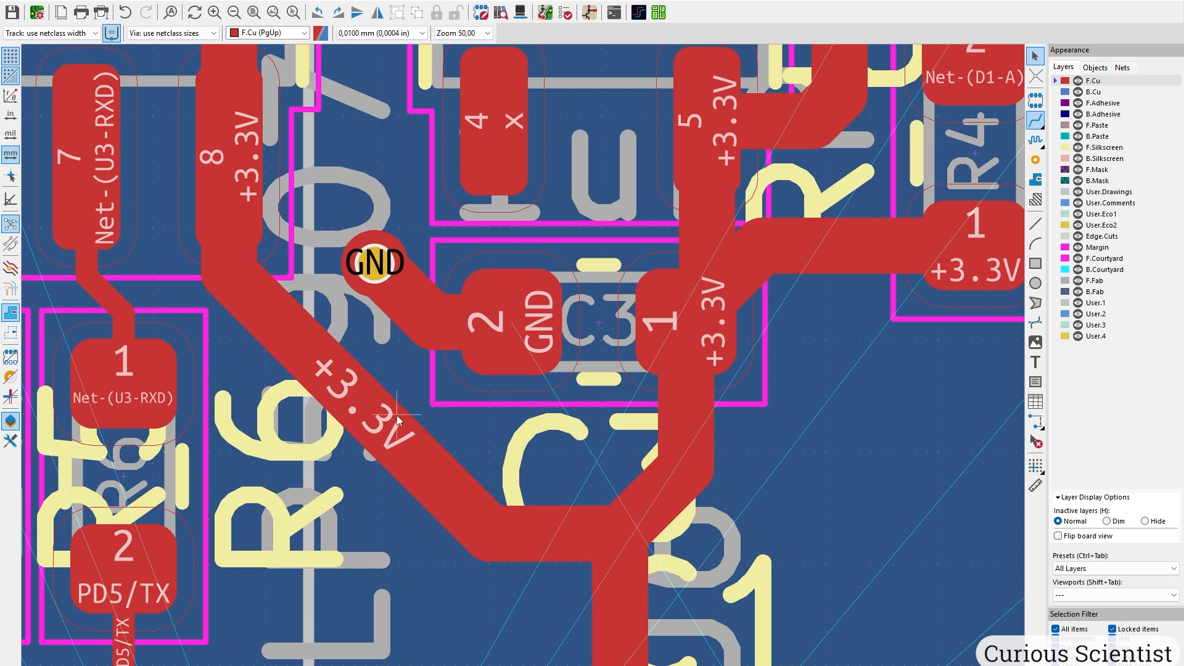
middle_click_drag(724, 459, 619, 400)
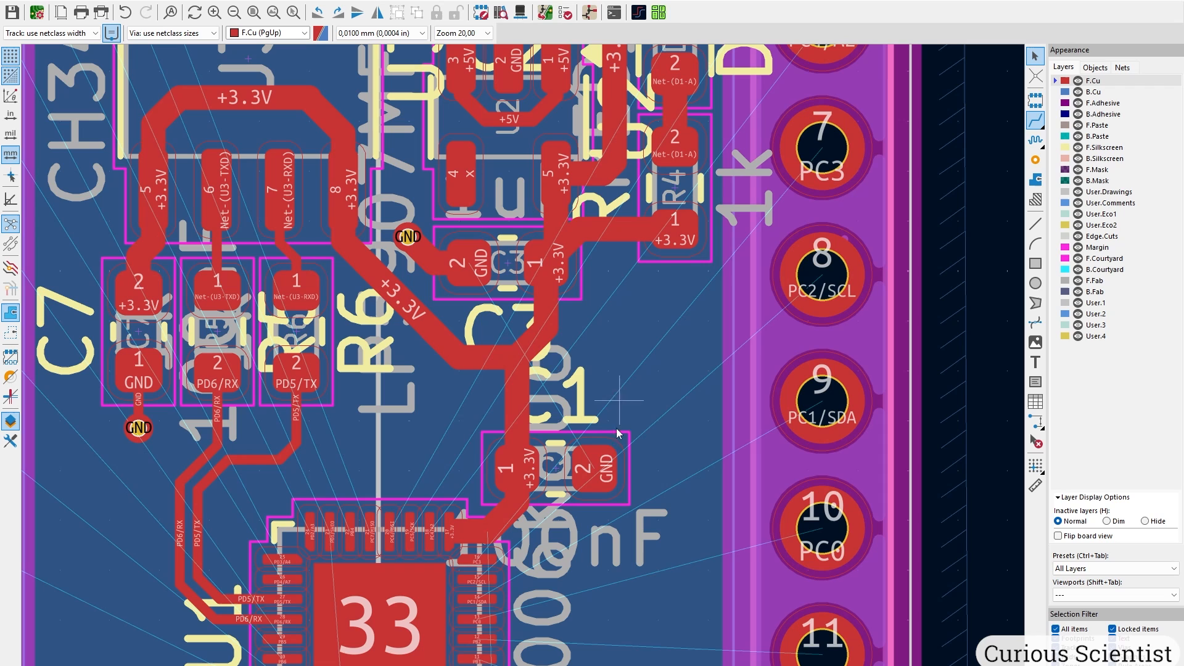
left_click(608, 474)
scroll(608, 474, "up", 4)
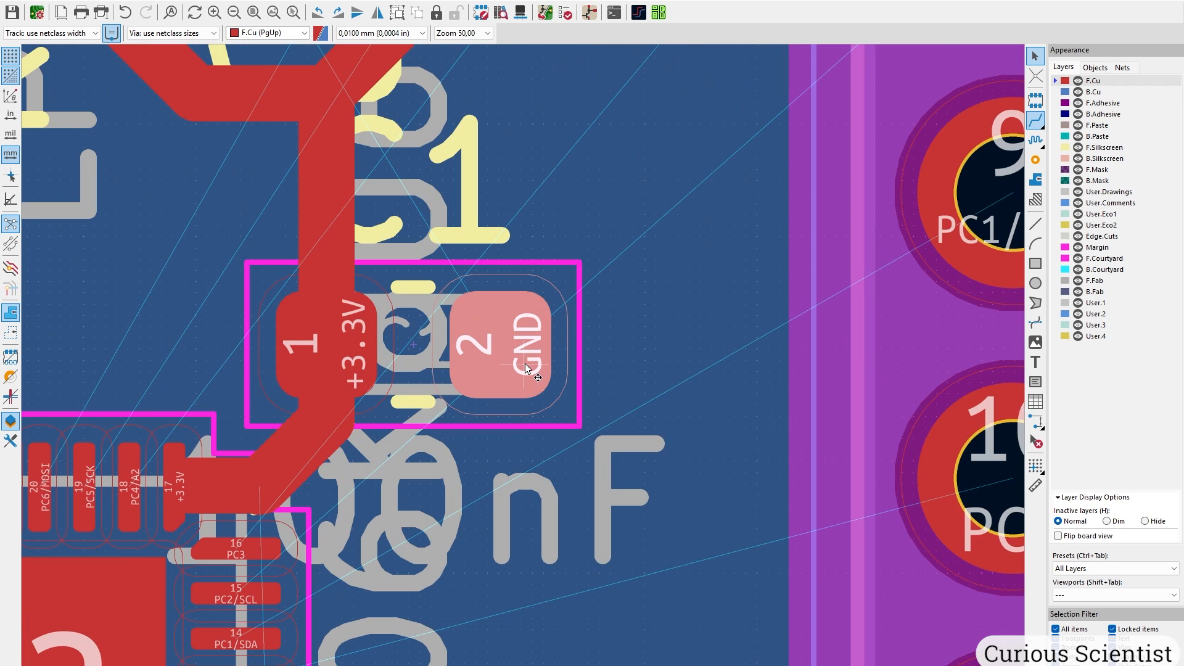
left_click(1036, 121)
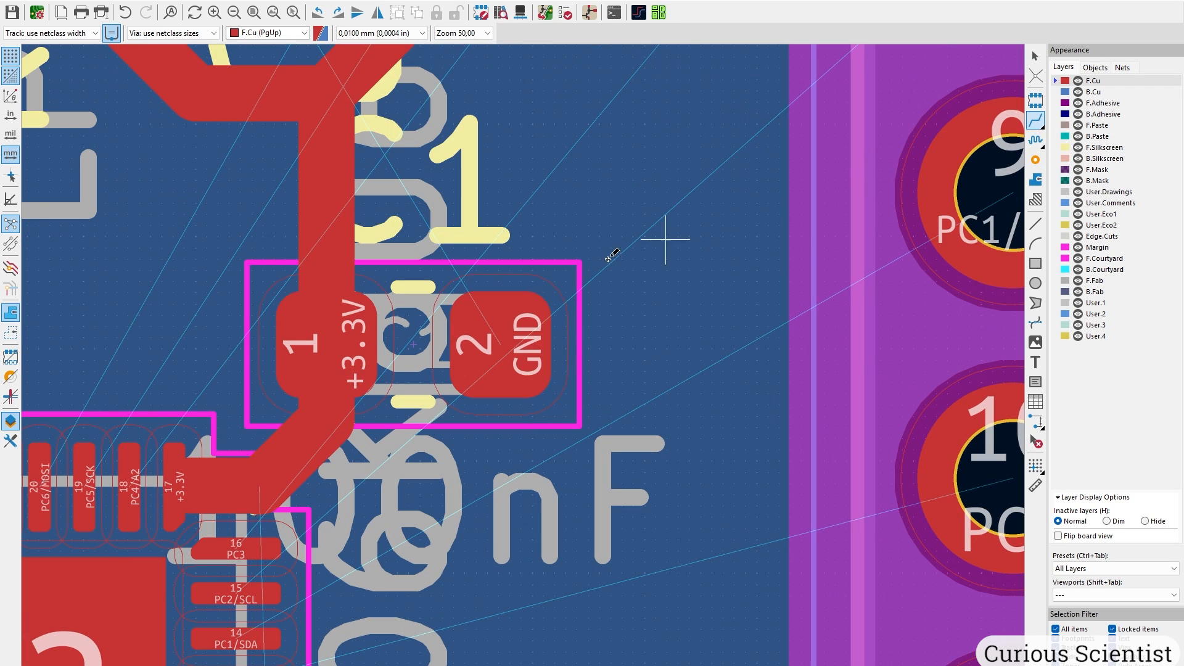
left_click(500, 343)
key("v")
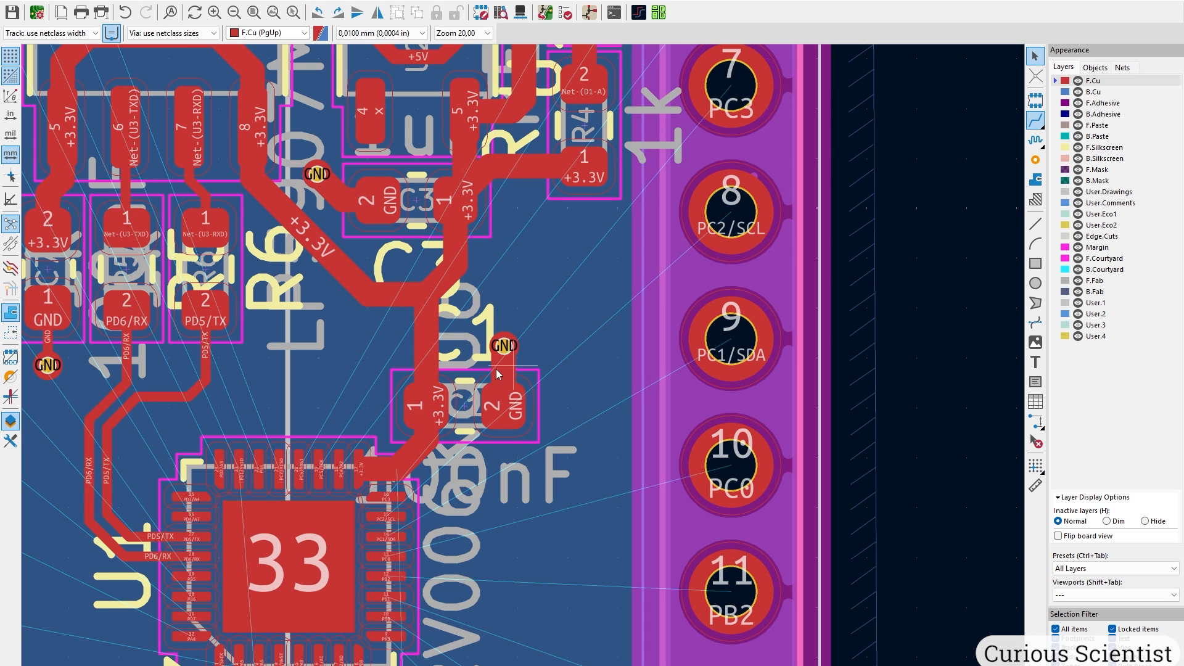
Set the short GND track from C7 to its via to 0,5 mm width.
middle_click_drag(434, 360, 638, 501)
left_click(333, 335)
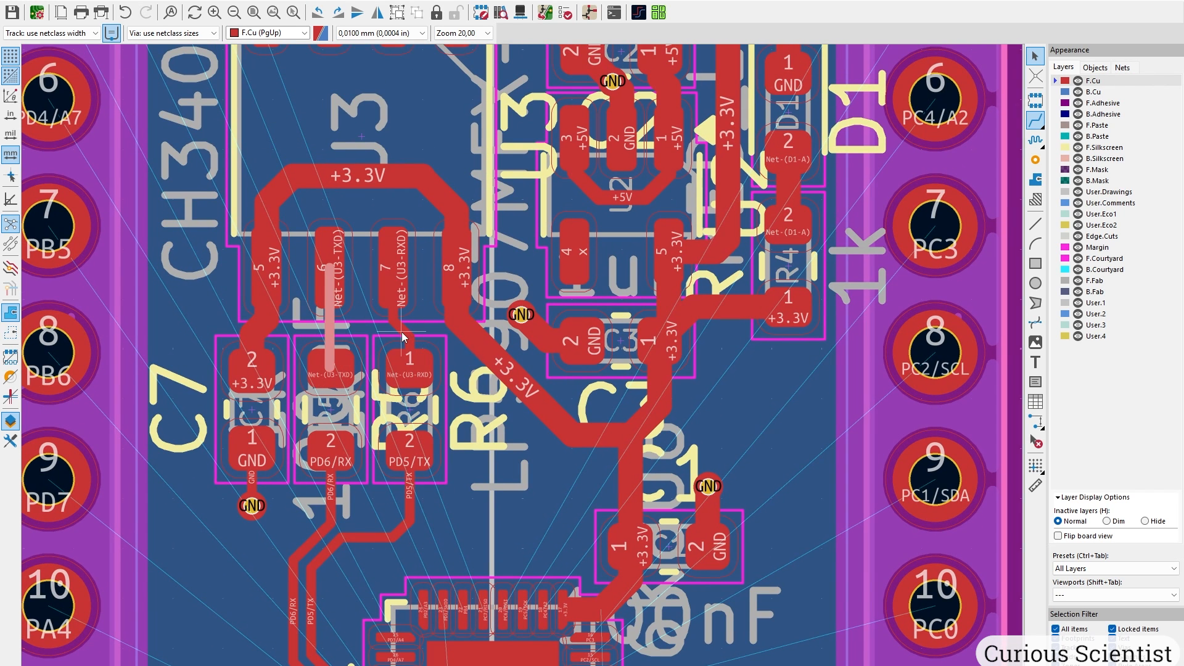
middle_click_drag(336, 467, 328, 344)
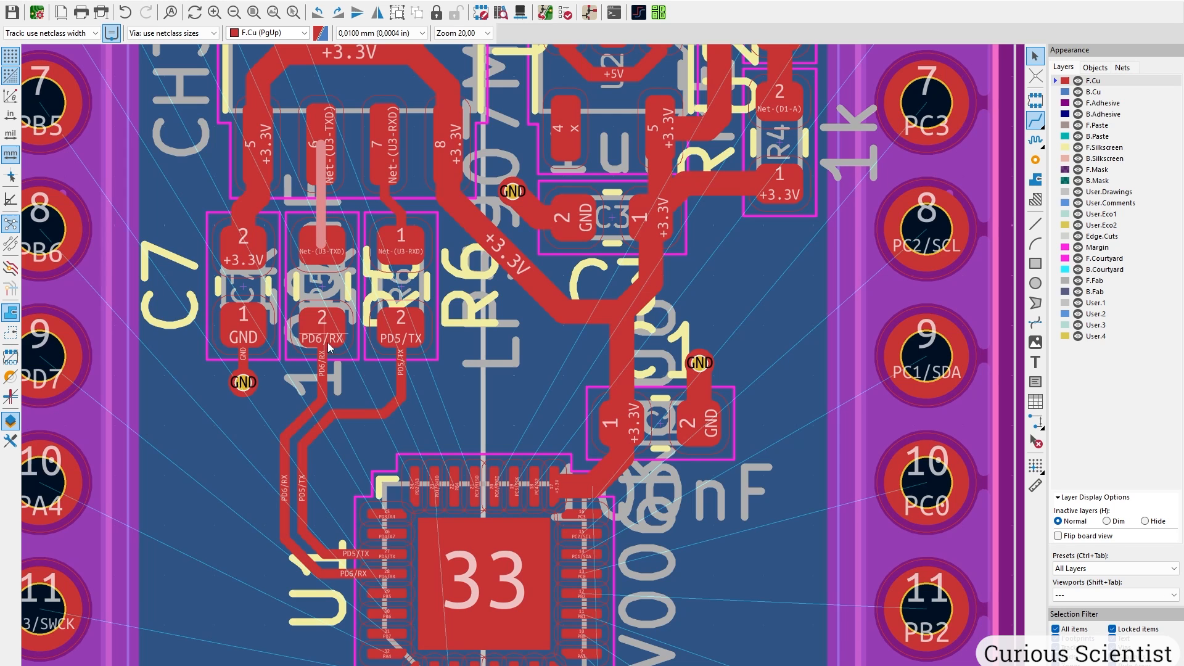
left_click(244, 364)
type("u")
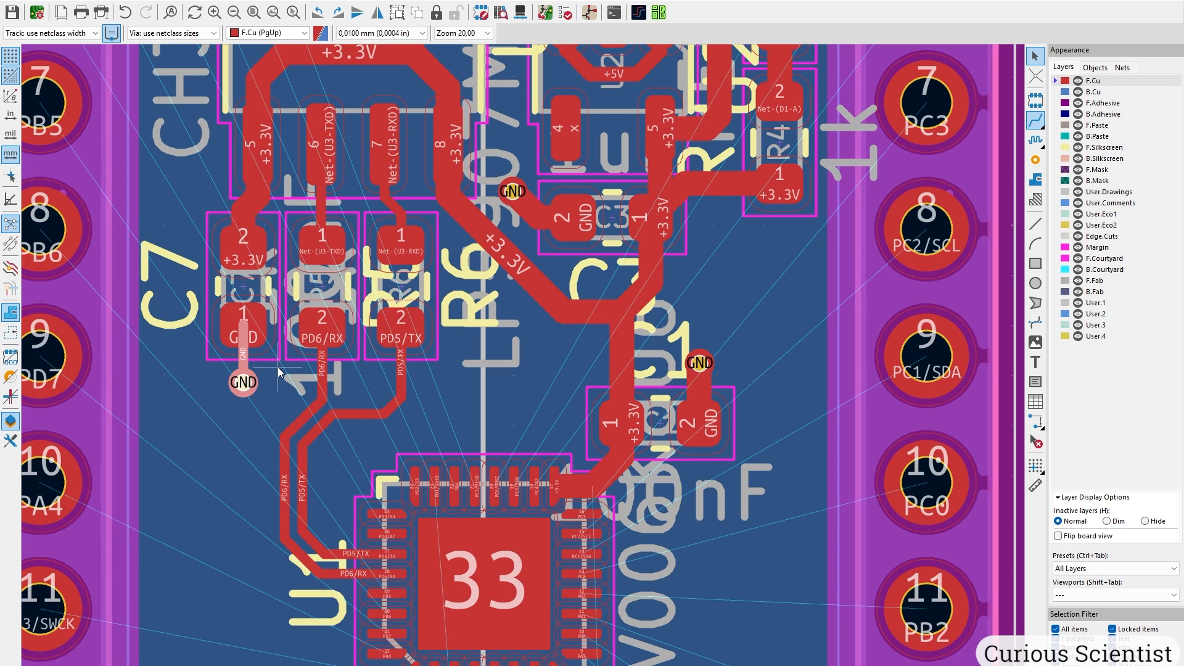
type("e0")
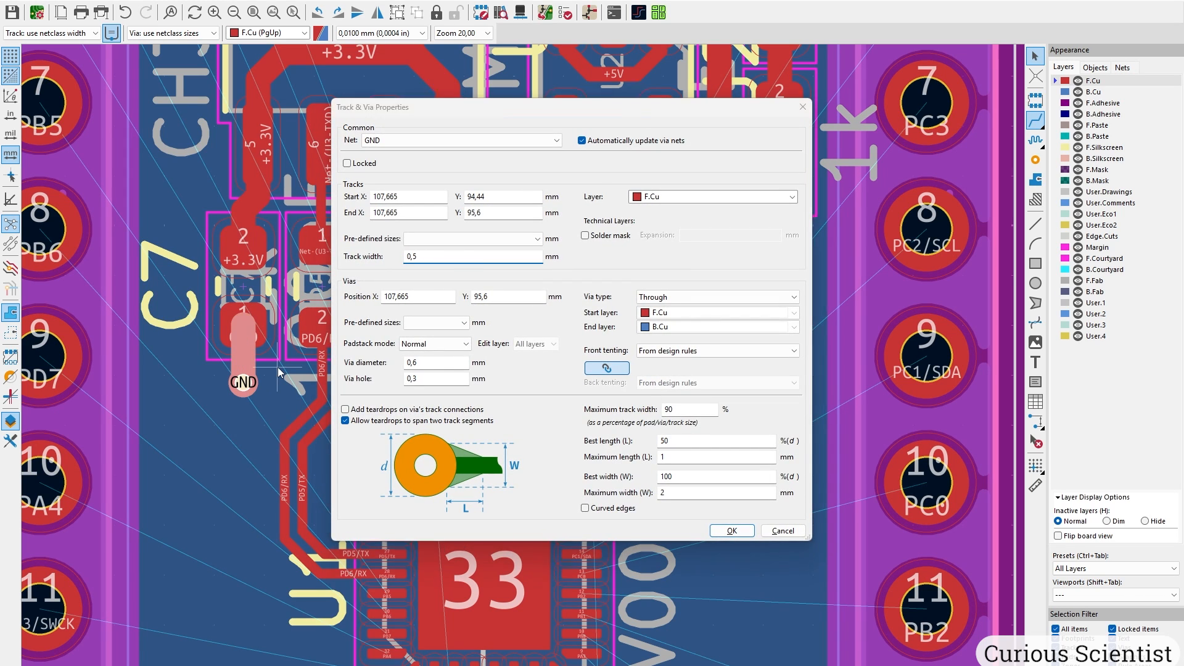
key("Return")
Select the GND track running from C4 to programming connector pin 3 near S1.
middle_click_drag(526, 527, 496, 179)
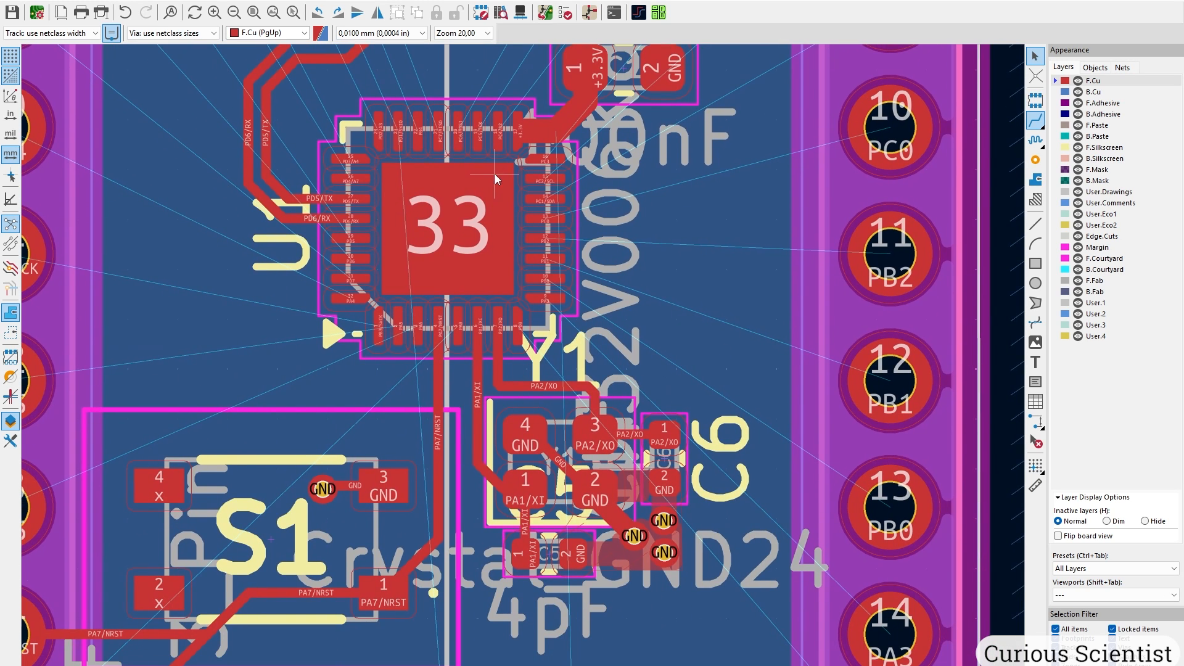
scroll(578, 438, "up", 2)
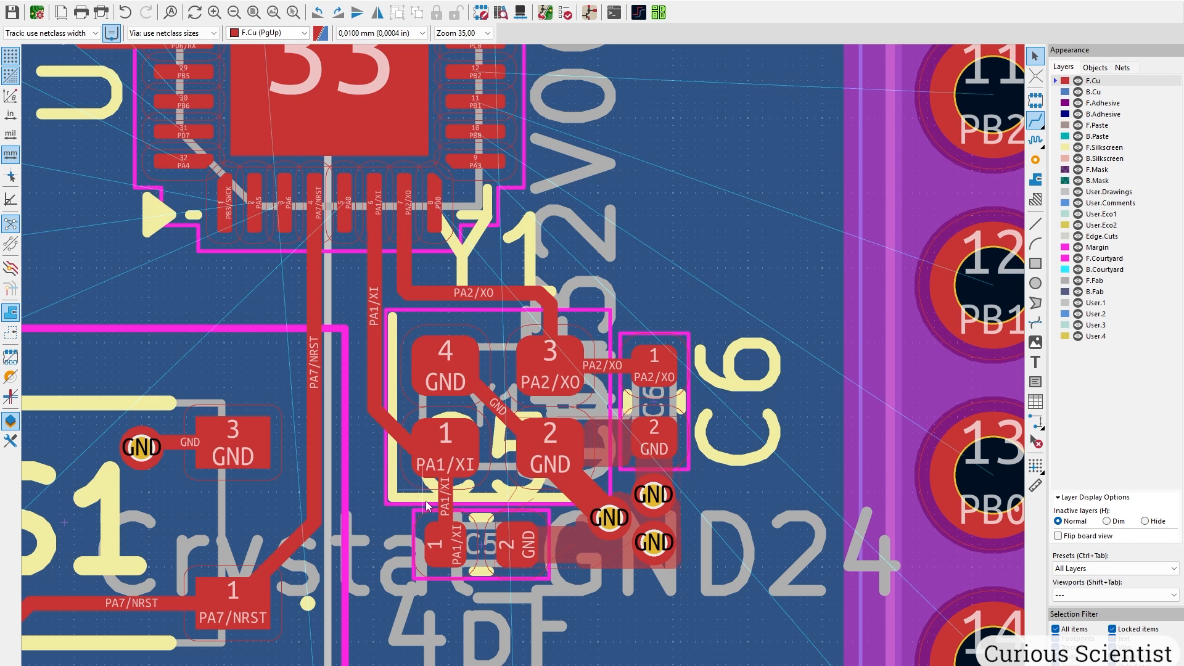
middle_click_drag(428, 506, 688, 290)
middle_click_drag(246, 376, 540, 275)
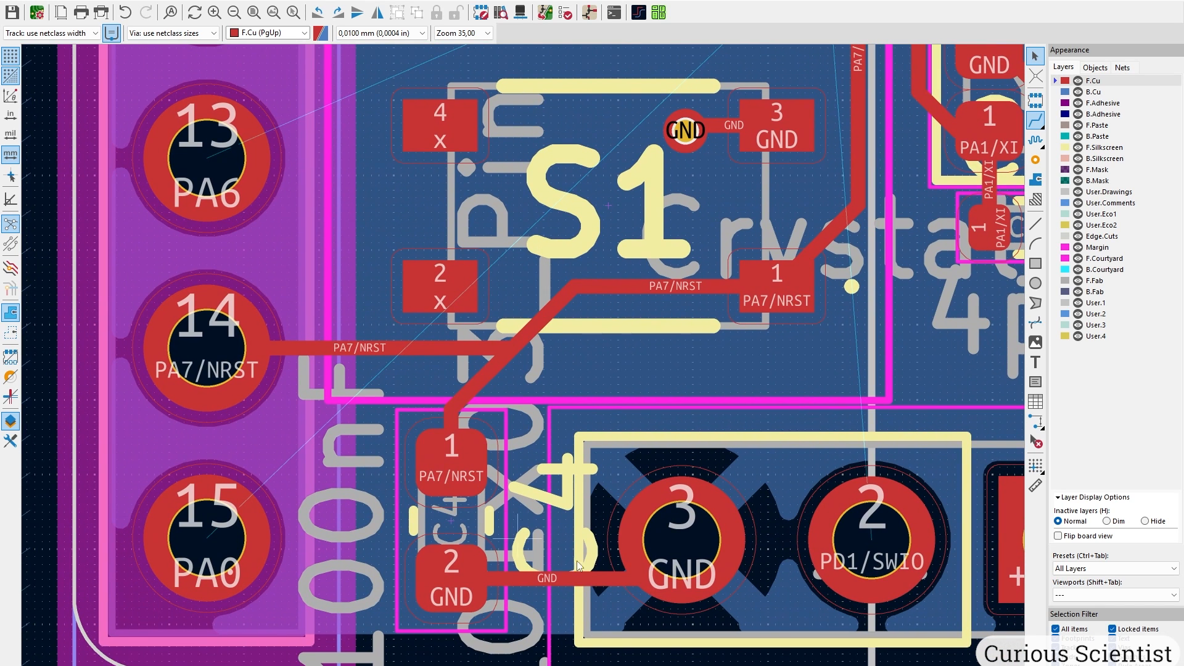
left_click(578, 579)
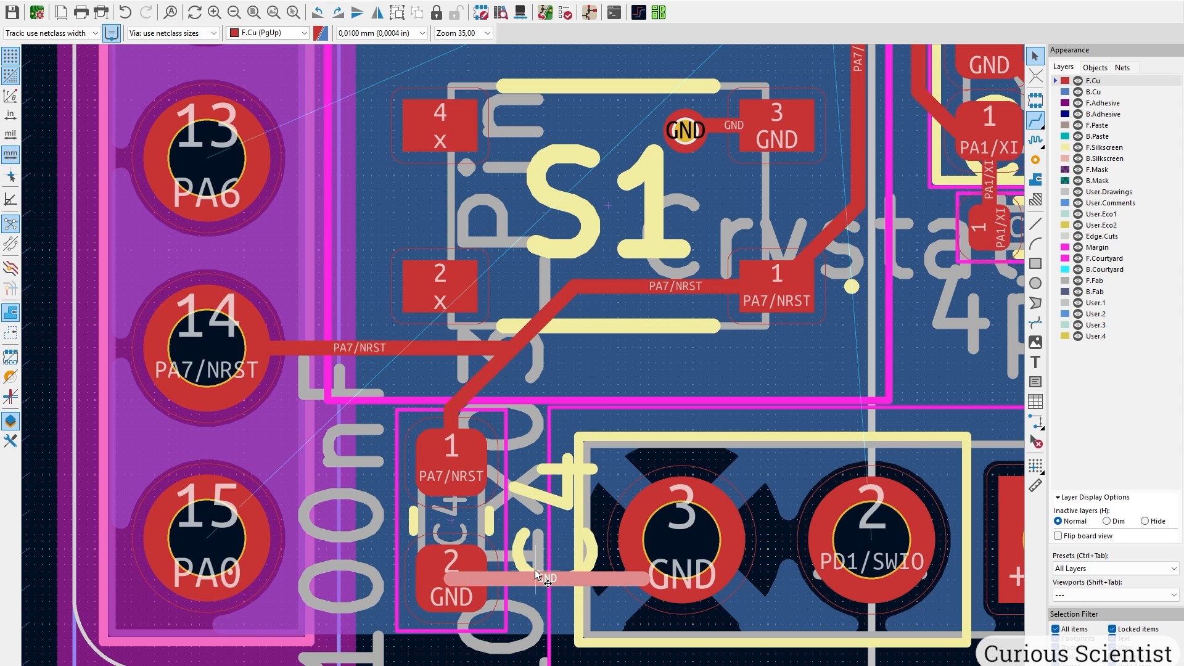
Set the selected C4 GND track's width to 0,5 mm.
type("e")
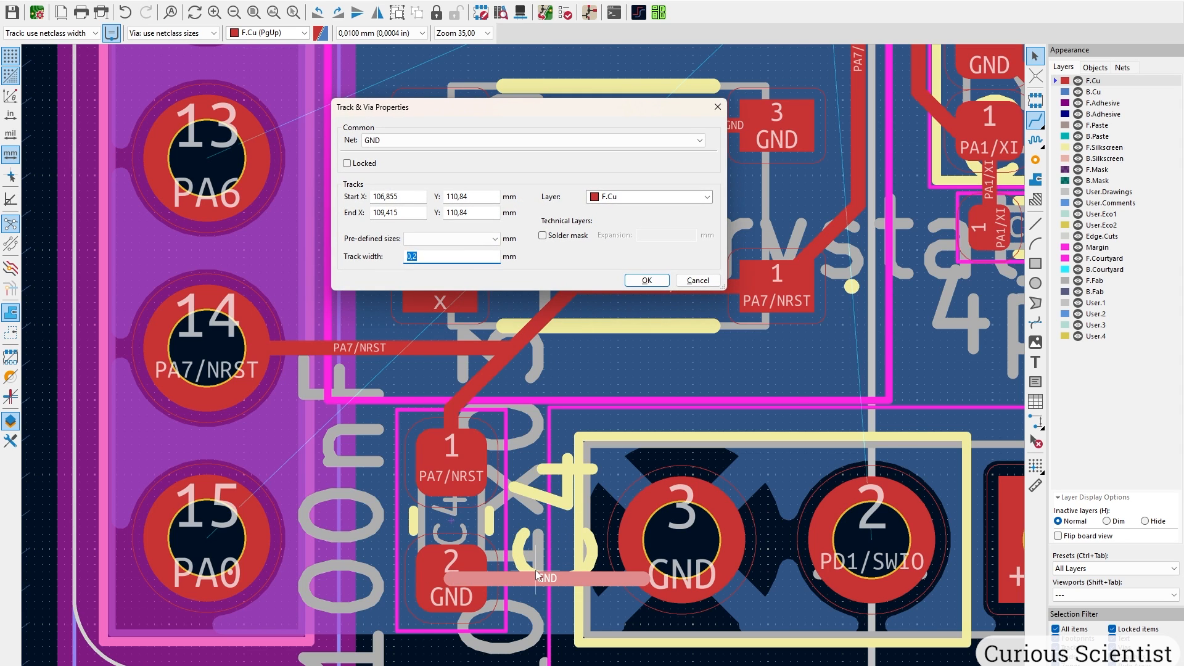
type("0,5")
key("Return")
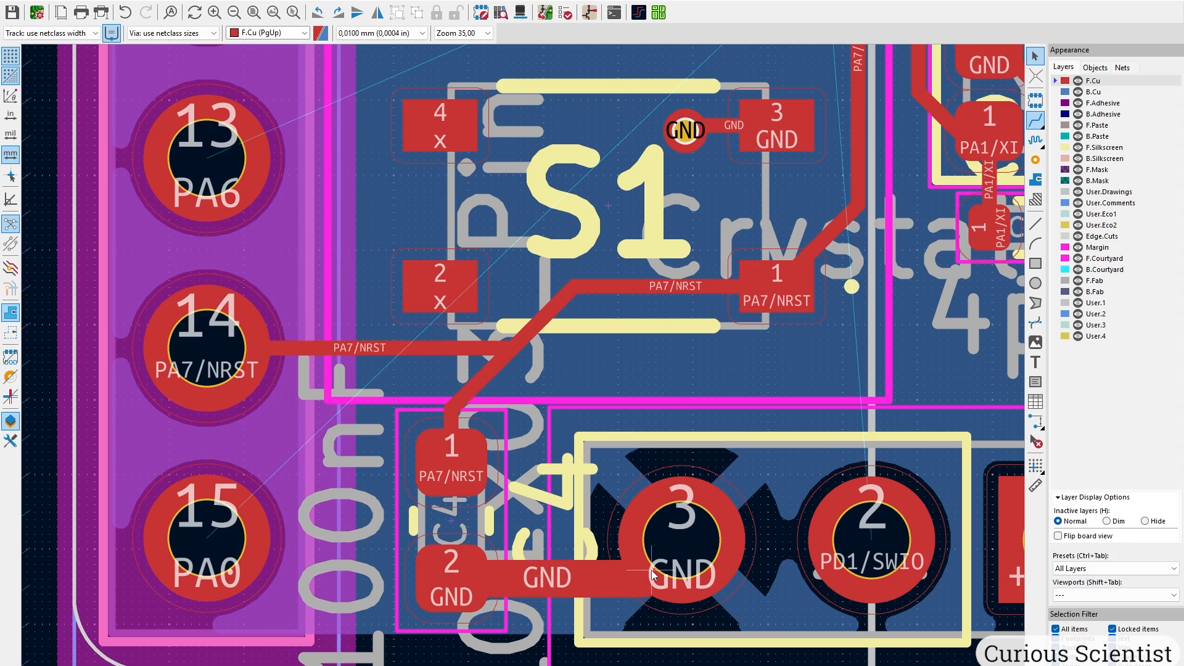
scroll(654, 575, "down", 2)
middle_click_drag(627, 198, 506, 419)
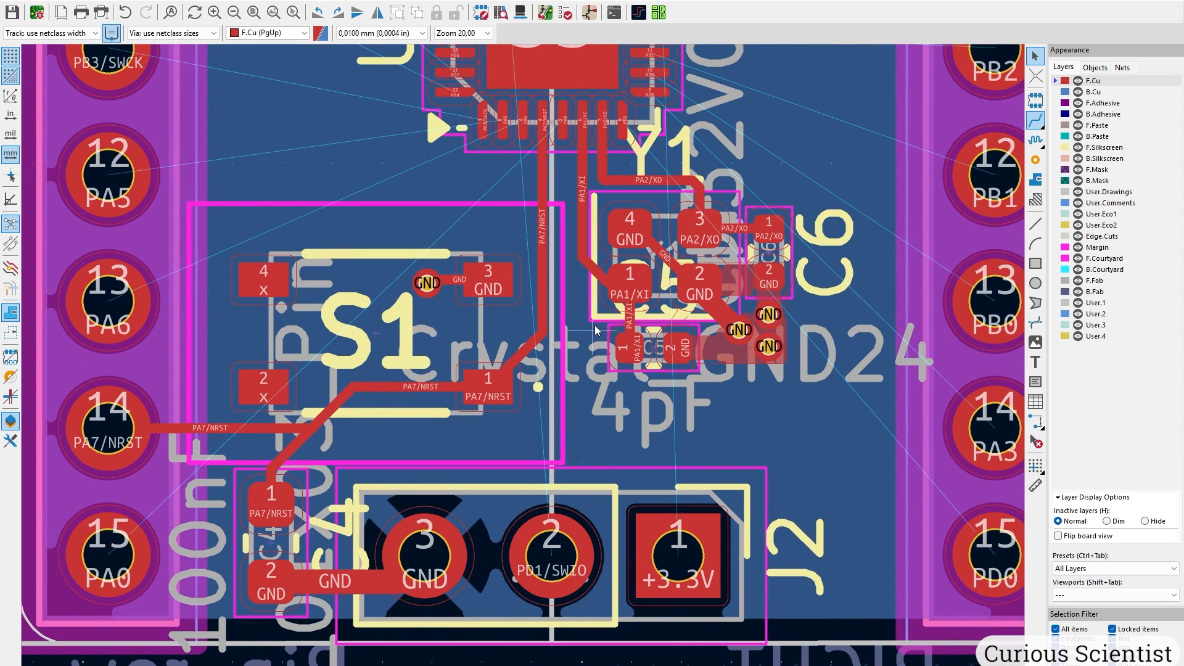
middle_click_drag(551, 133, 500, 435)
Pan the view to the chip's pins 8 and 9 with the track routing tool active.
scroll(500, 435, "down", 1)
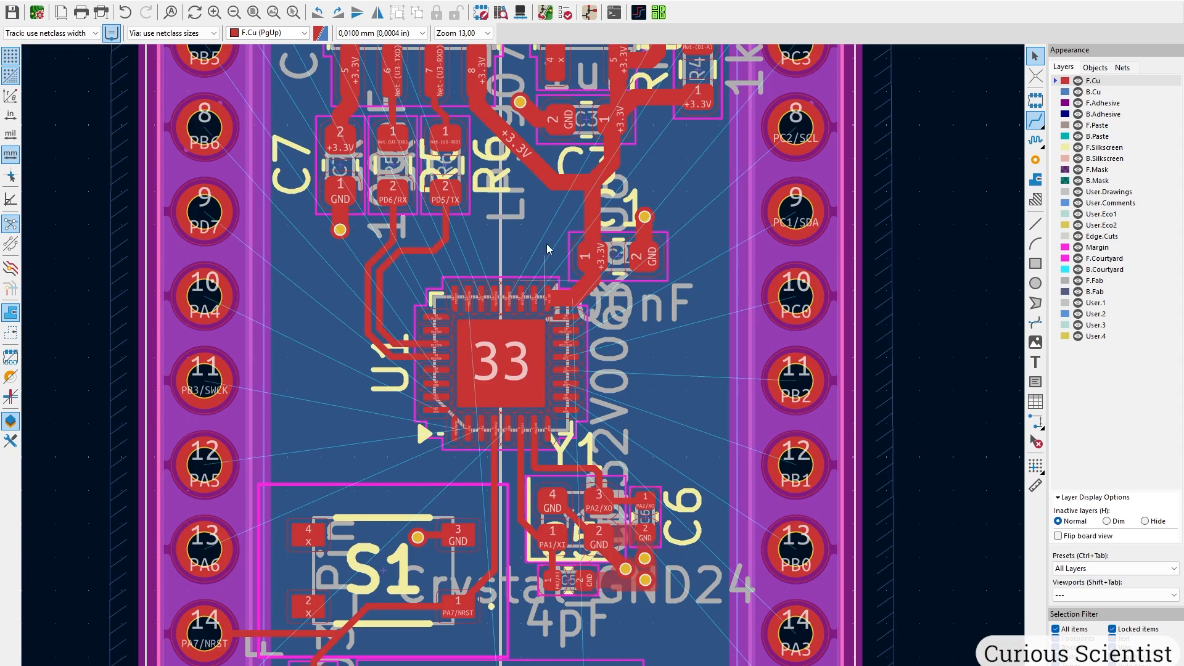
middle_click_drag(546, 242, 523, 474)
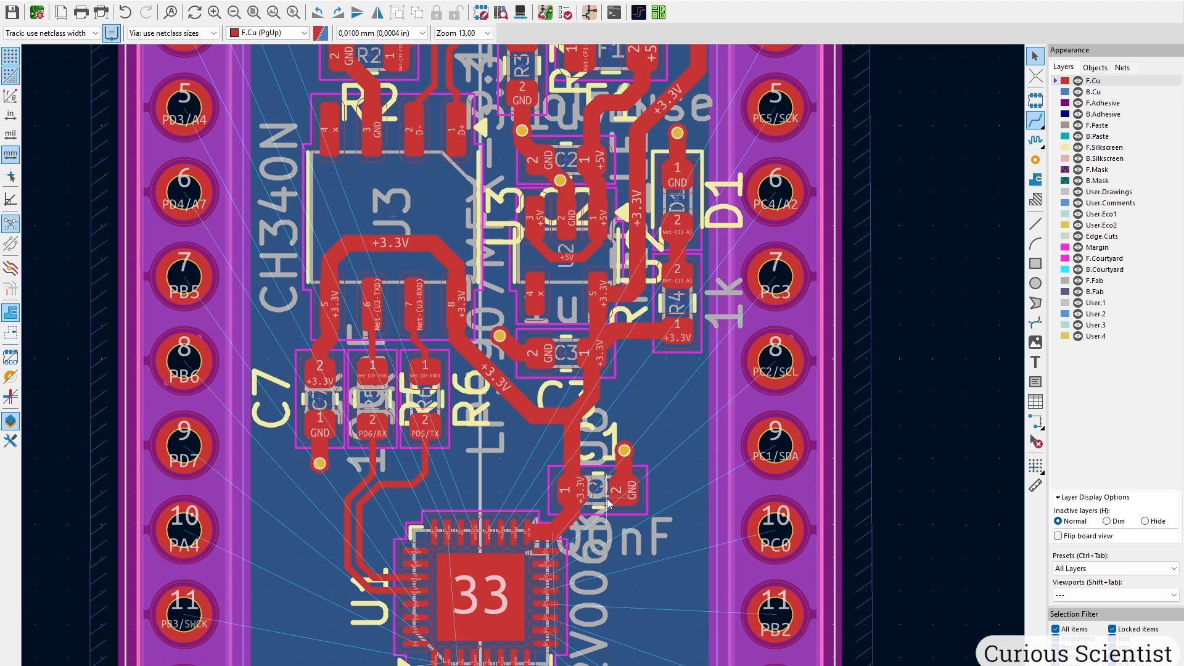
middle_click_drag(607, 549, 550, 501)
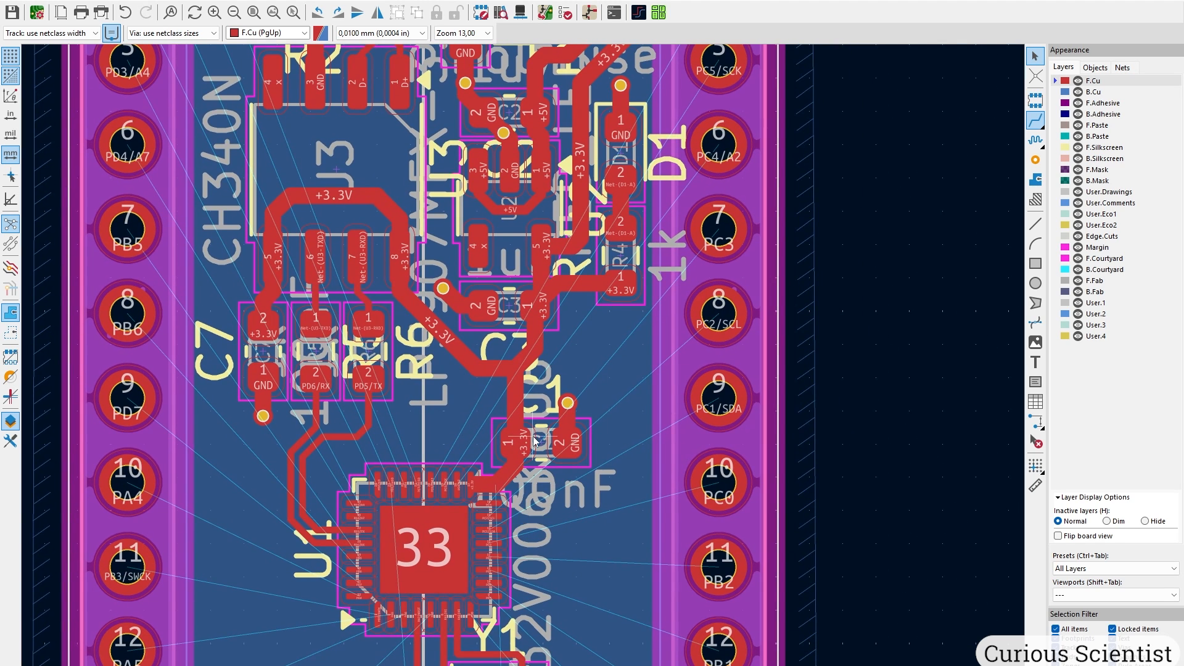
middle_click_drag(655, 350, 487, 383)
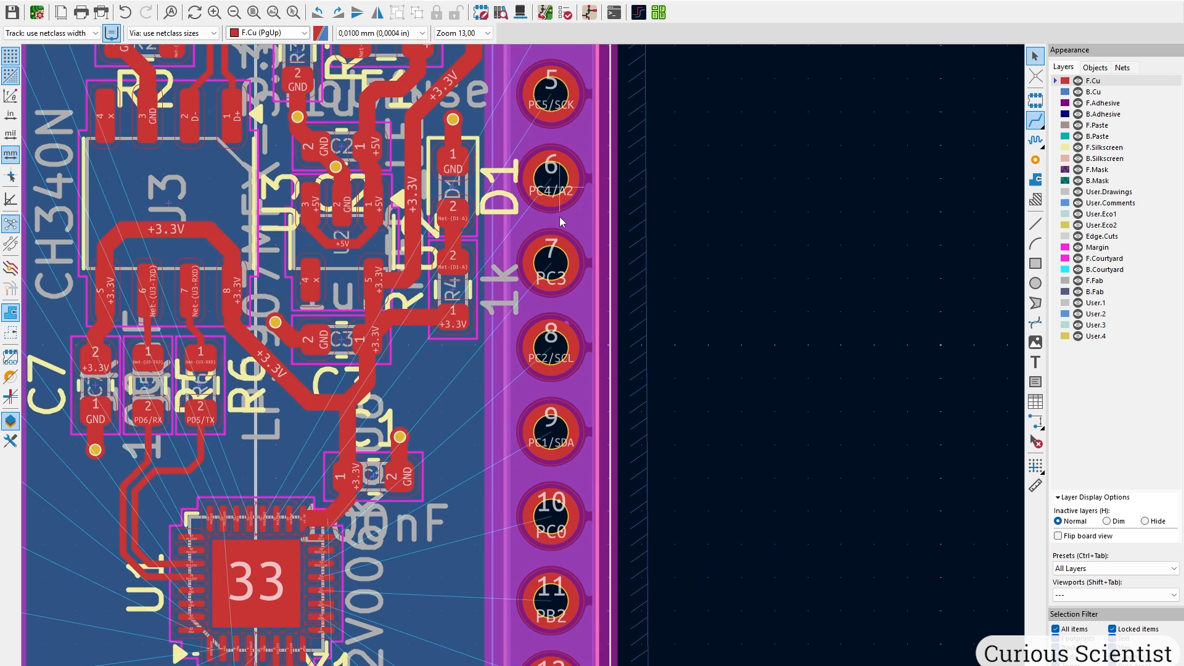
scroll(436, 202, "down", 2)
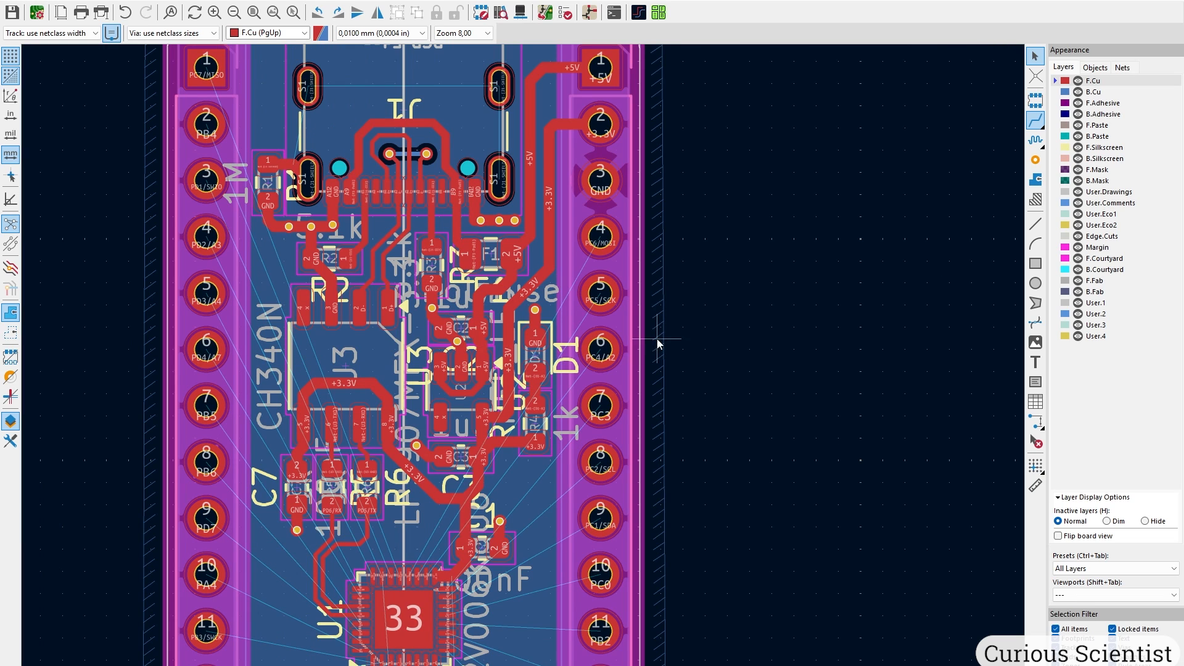
left_click(1036, 120)
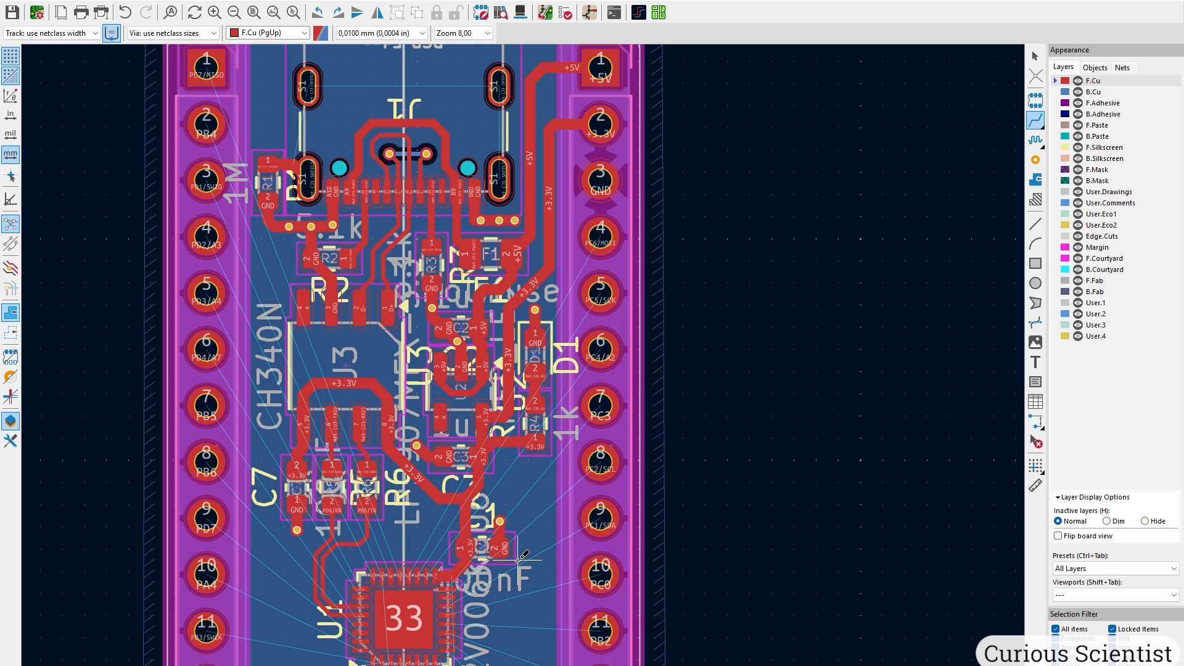
scroll(517, 562, "up", 4)
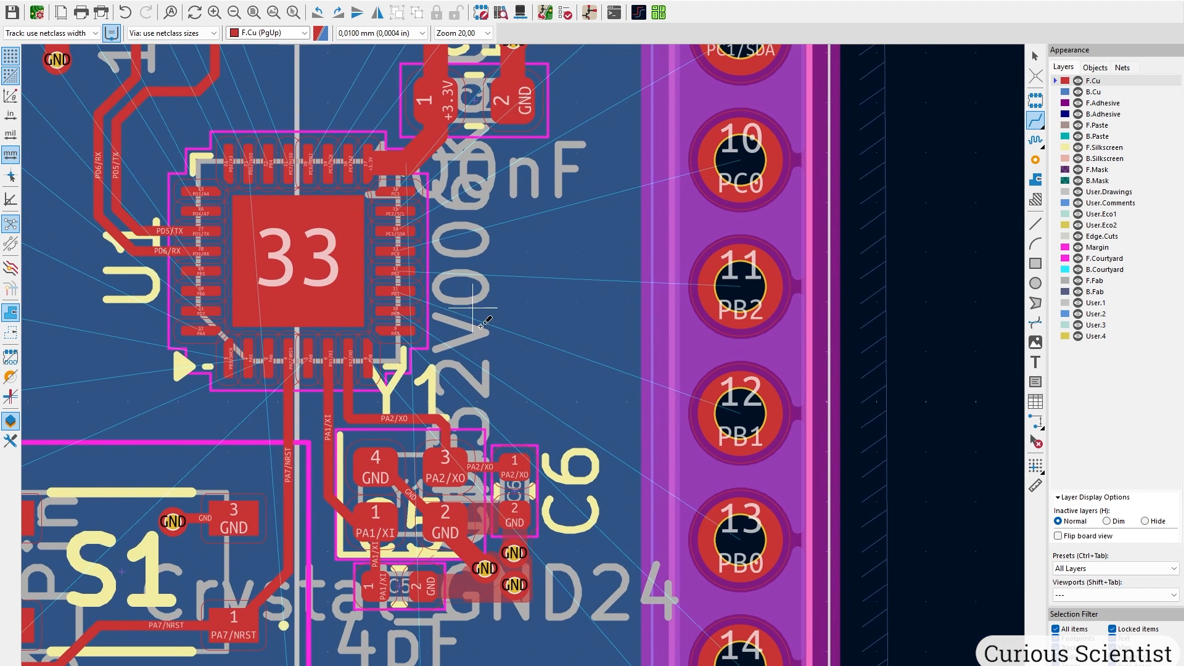
middle_click_drag(564, 429, 520, 256)
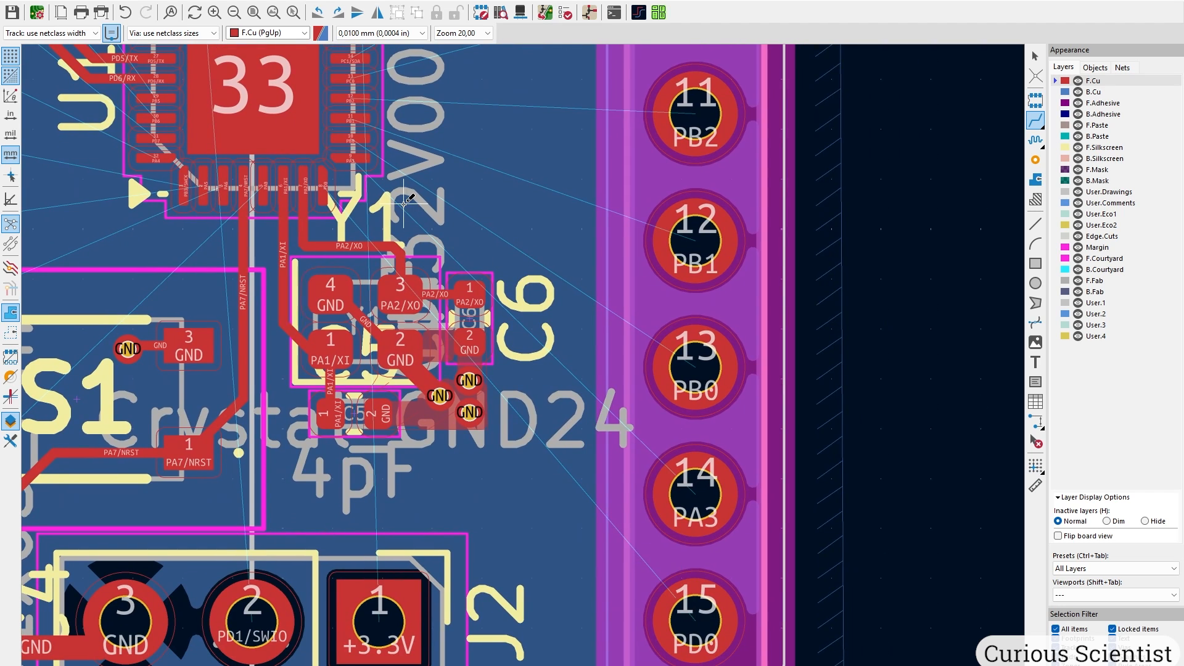
scroll(368, 184, "up", 3)
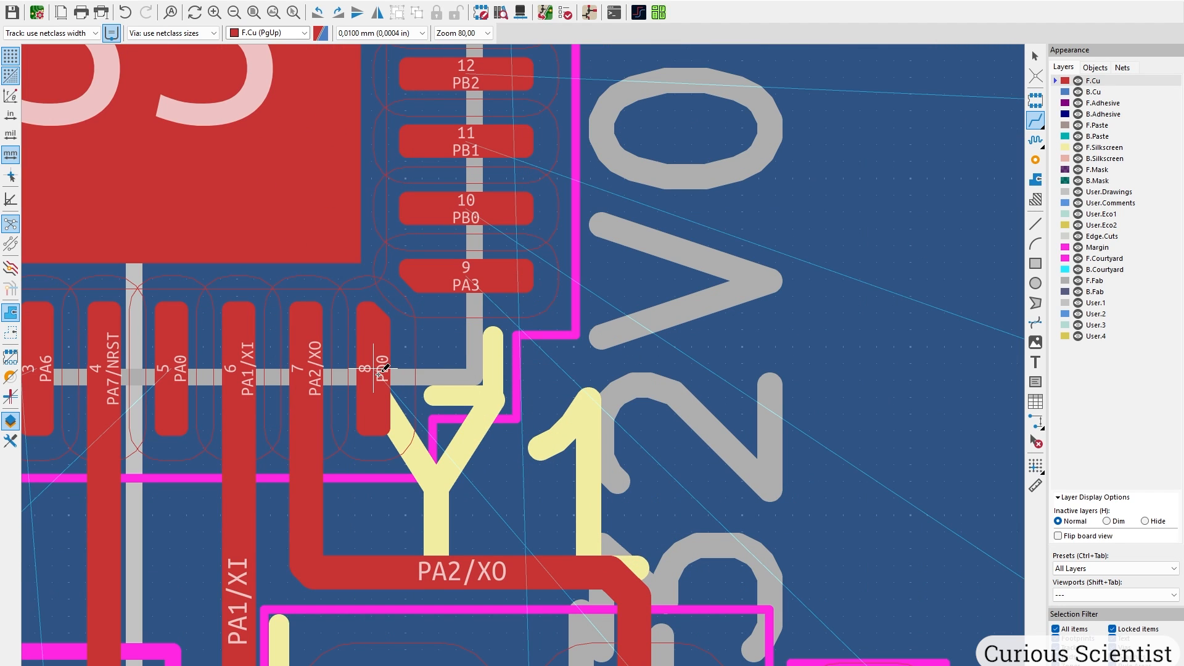
Route a front-copper track from the MCU's PD0 pin to header pad 15.
left_click(379, 374)
scroll(587, 470, "down", 1)
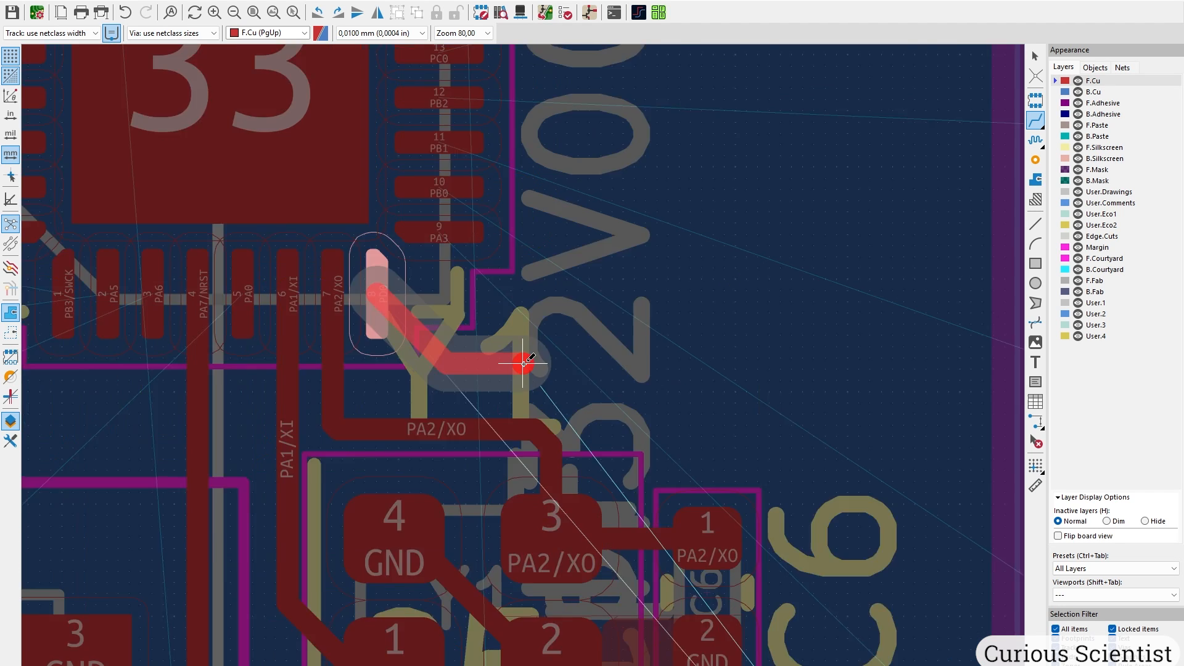
scroll(523, 363, "down", 5)
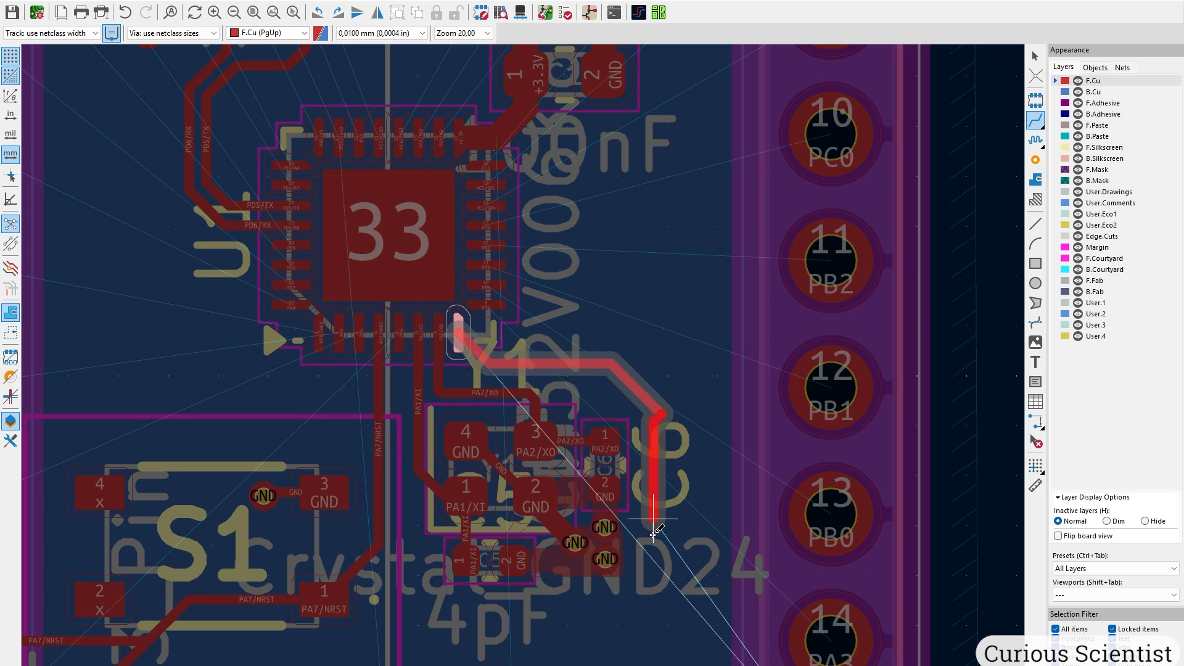
middle_click_drag(654, 528, 645, 354)
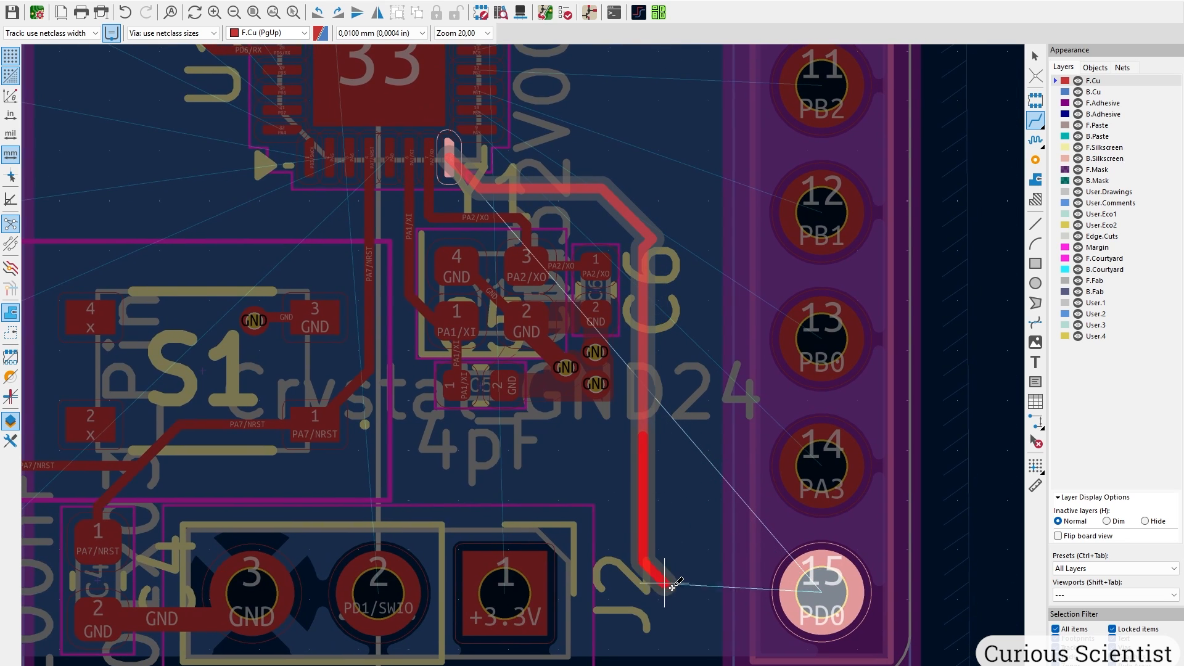
left_click(808, 589)
middle_click_drag(640, 231, 523, 262)
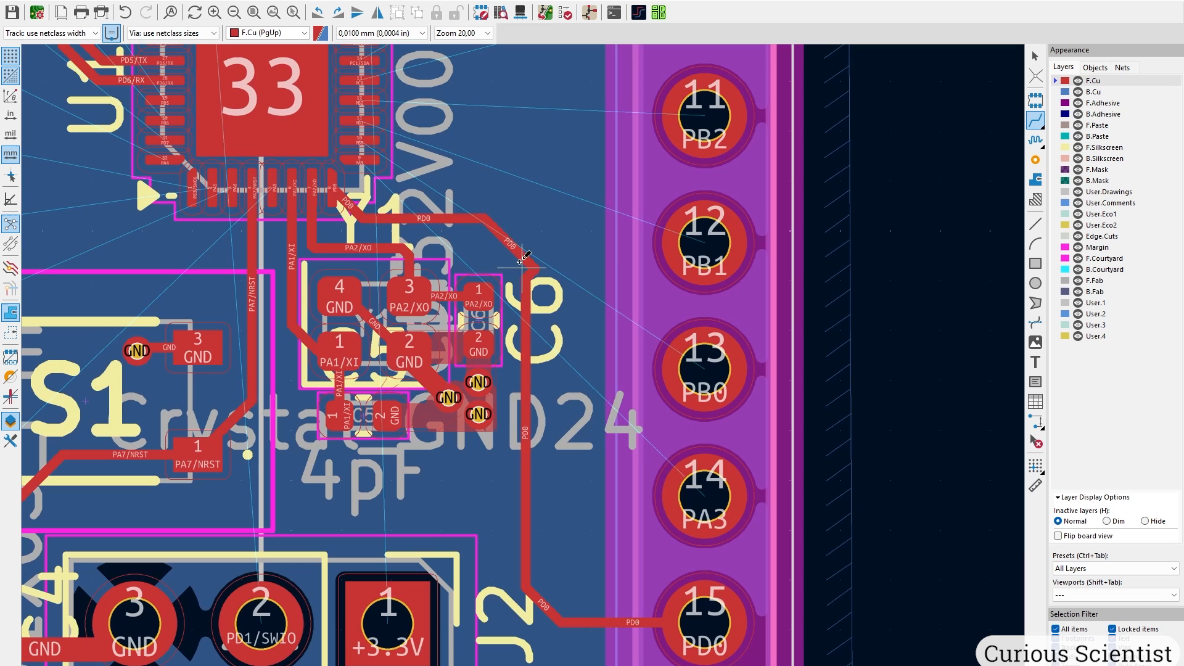
Route the PA3 pin to header pad 14 on front copper with two corners.
left_click(357, 159)
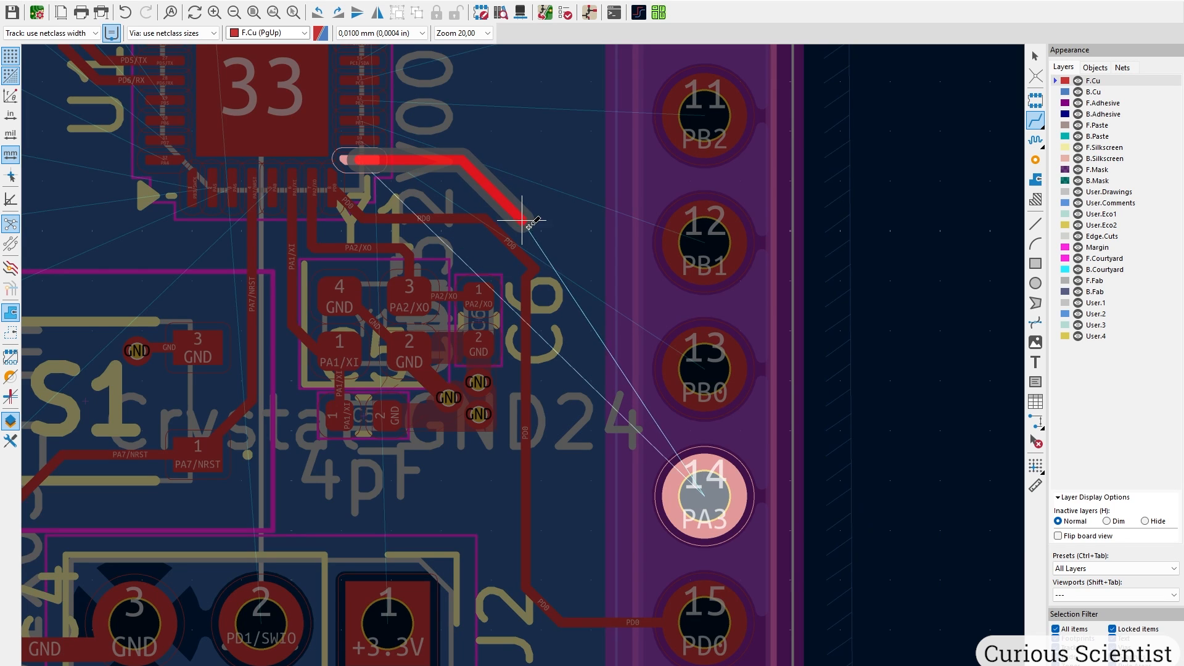
left_click(544, 248)
left_click(568, 463)
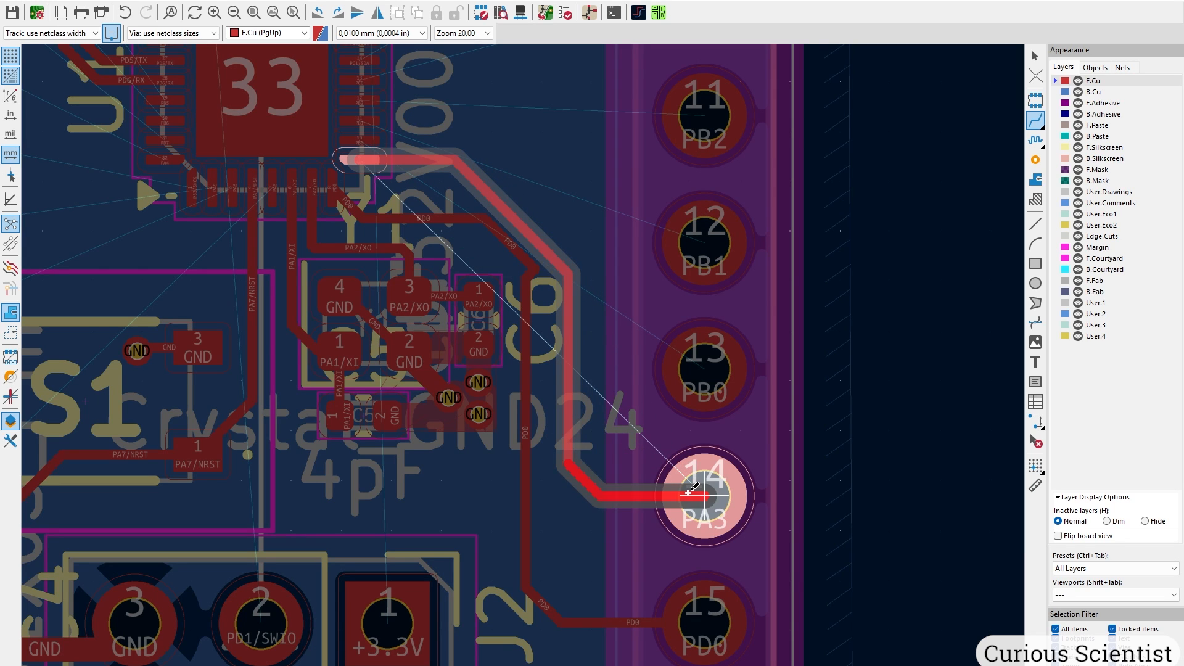
left_click(692, 489)
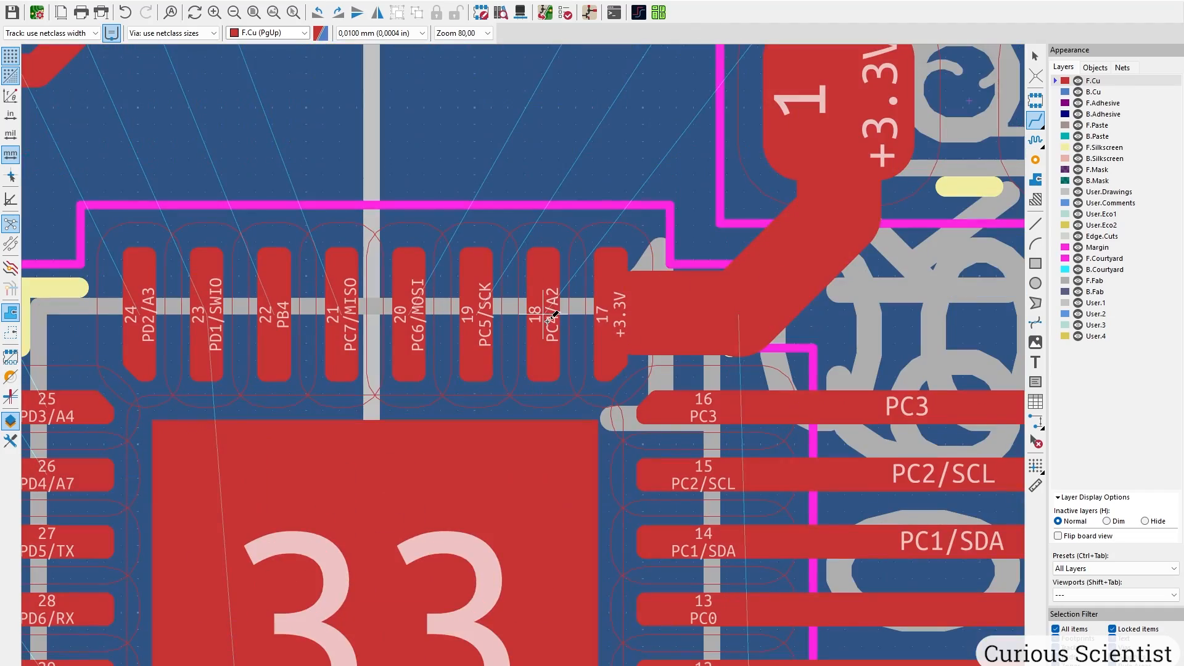
Route PC4/A2 from pin 18 through a via on back copper to header pin 6.
left_click(549, 317)
scroll(549, 318, "down", 5)
scroll(527, 355, "up", 4)
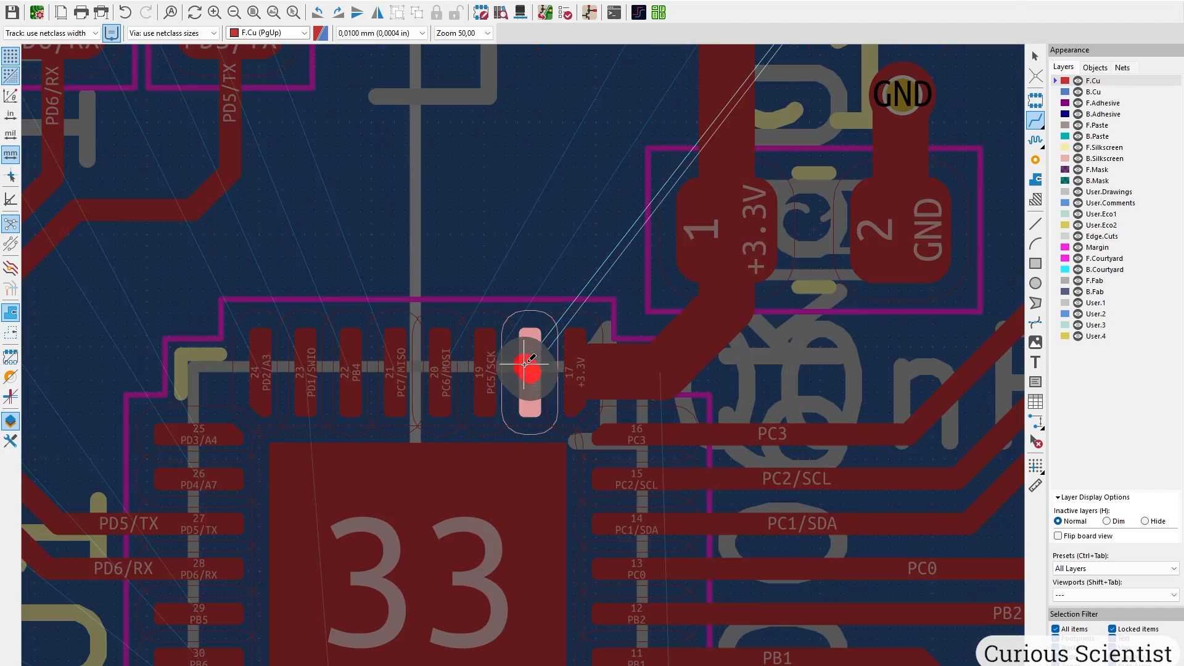
middle_click_drag(562, 289, 528, 378)
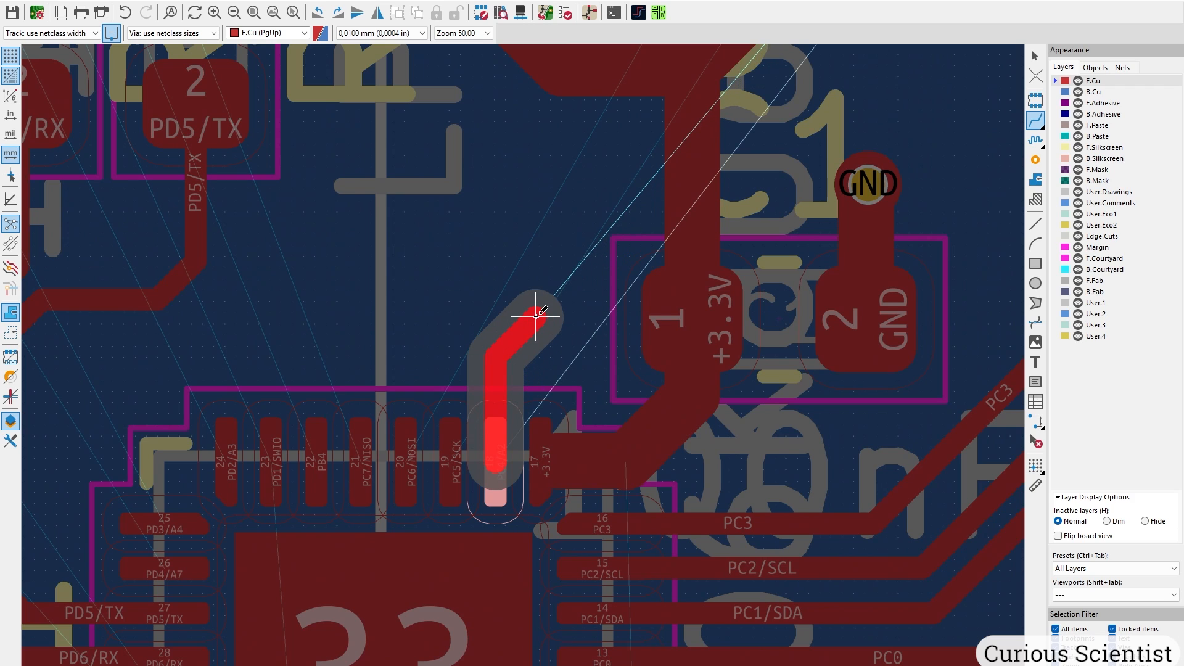
key("v")
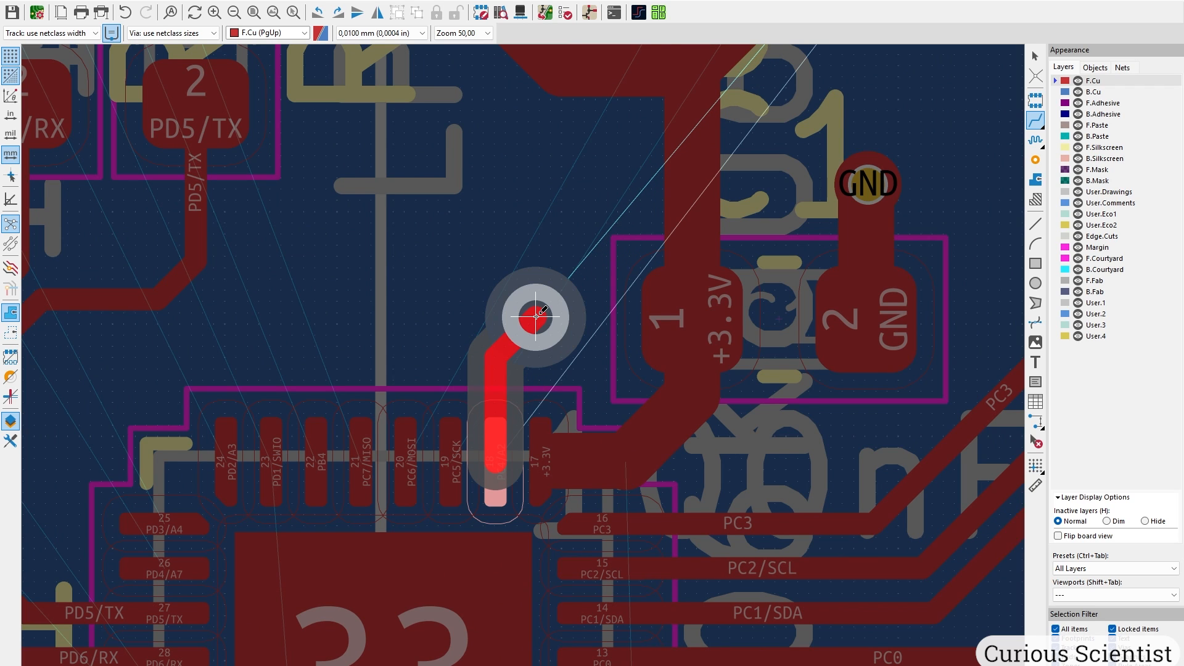
left_click(536, 316)
middle_click_drag(667, 205, 299, 444)
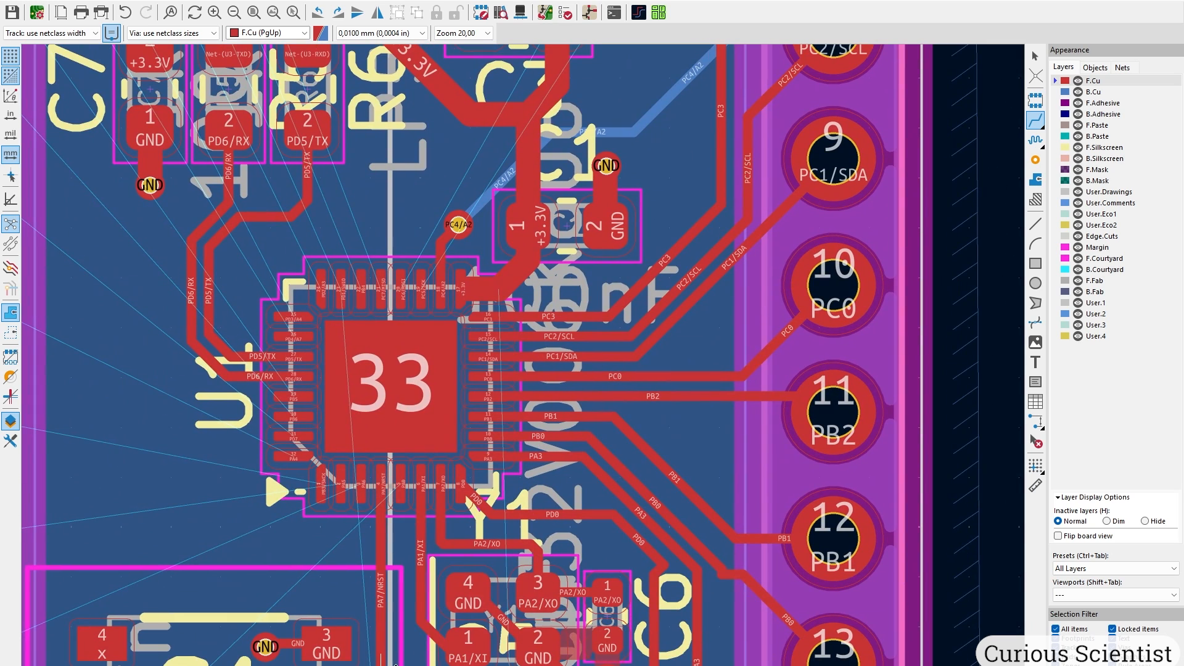
scroll(521, 361, "up", 4)
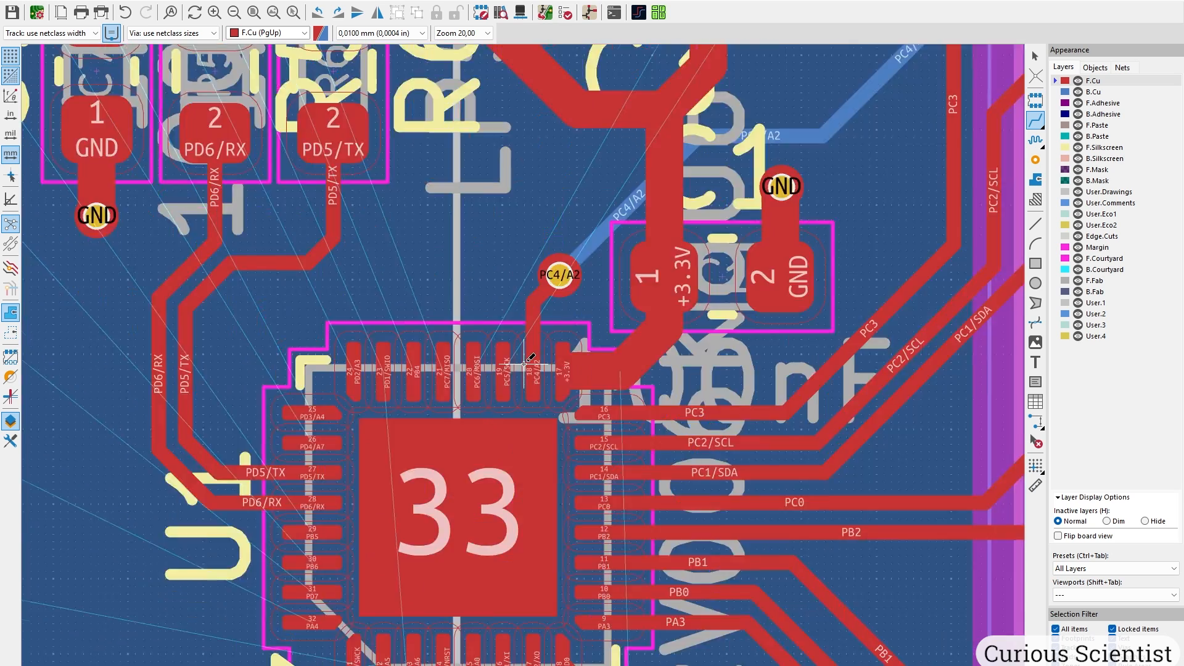
Route PC5/SCK from pad 19 through a via on back copper to header pin 5.
left_click(493, 375)
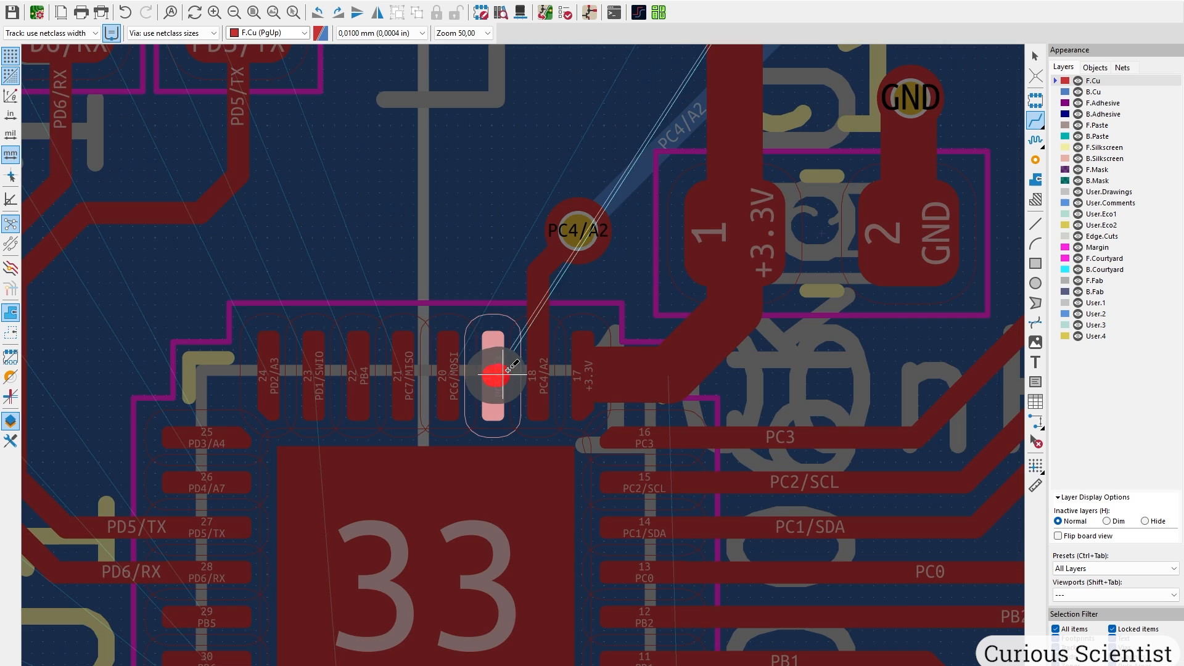
middle_click_drag(520, 306, 455, 494)
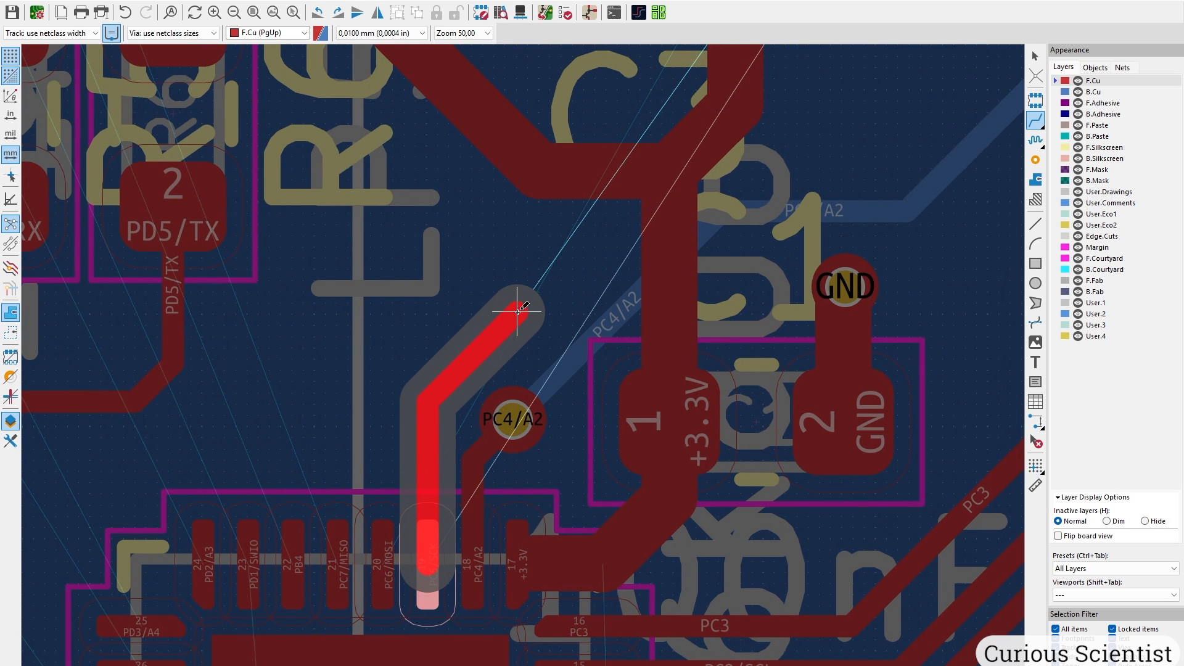
key("v")
scroll(630, 246, "down", 5)
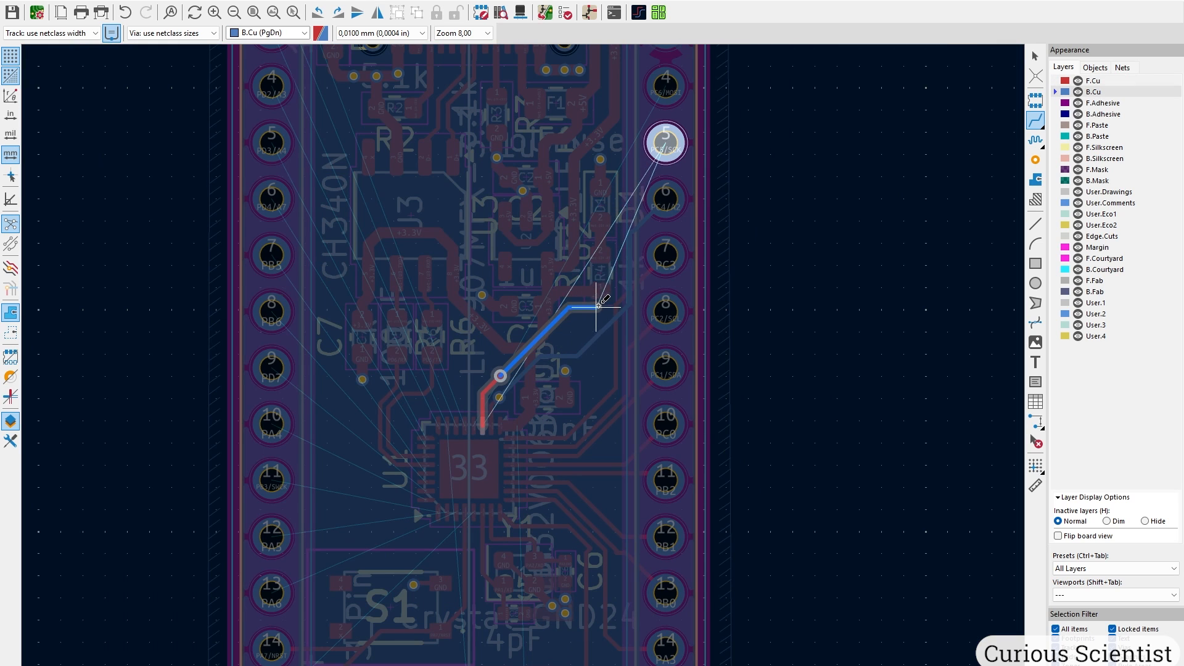
scroll(598, 305, "up", 5)
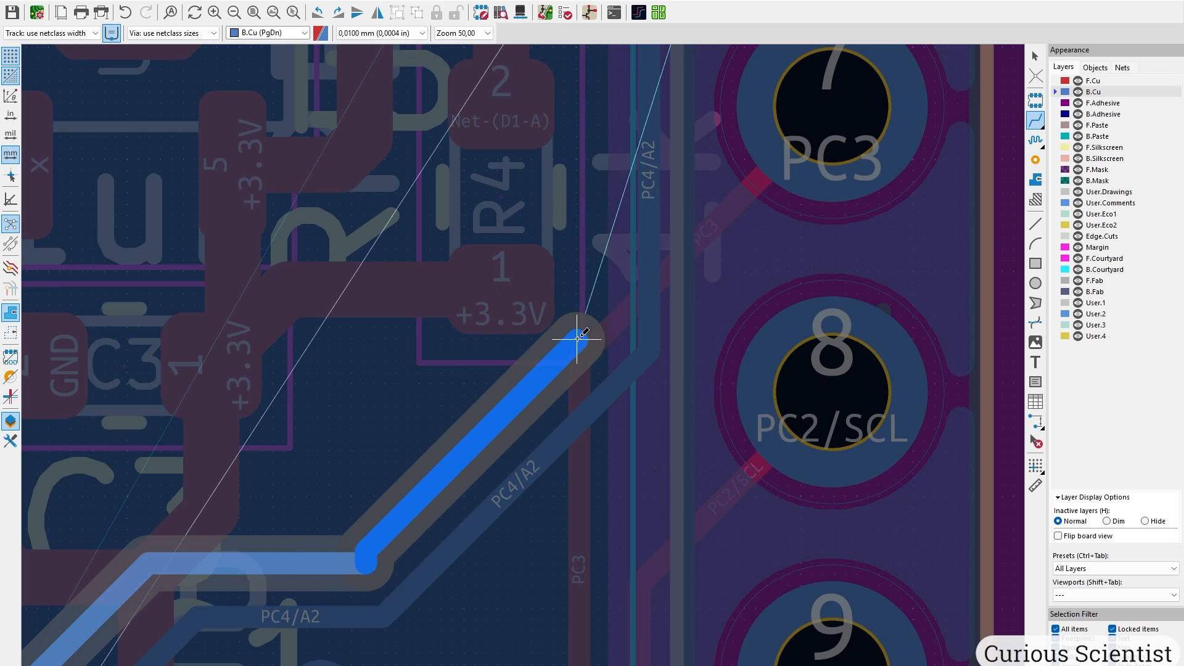
left_click(597, 337)
middle_click_drag(560, 69, 491, 357)
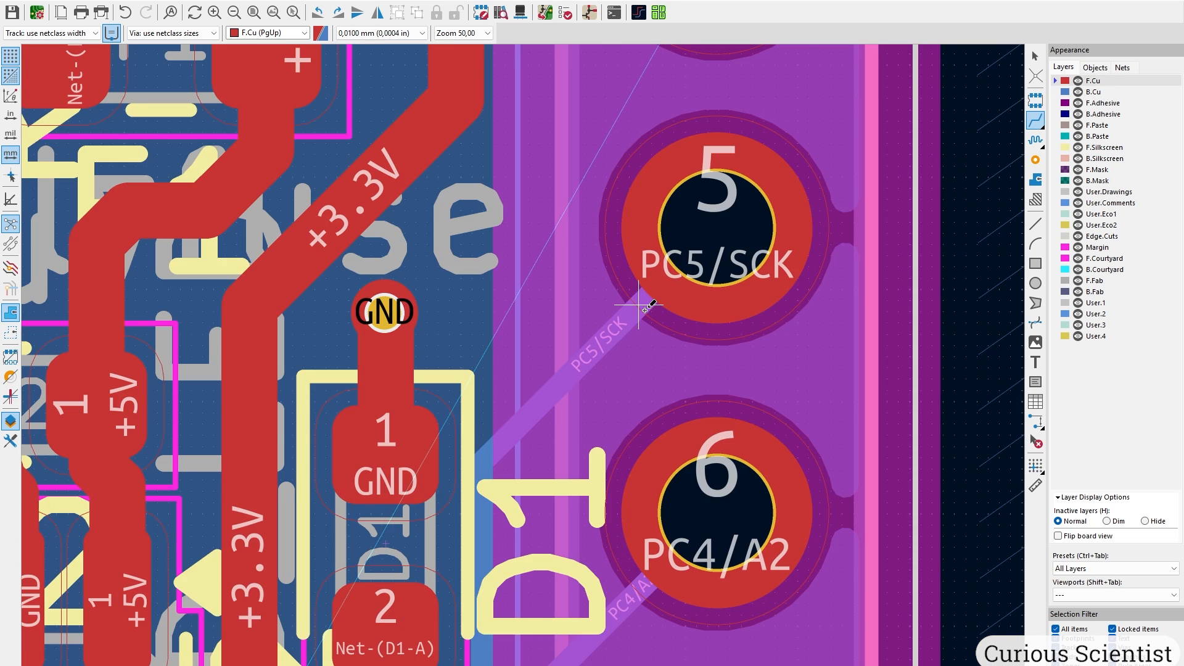
scroll(644, 306, "down", 4)
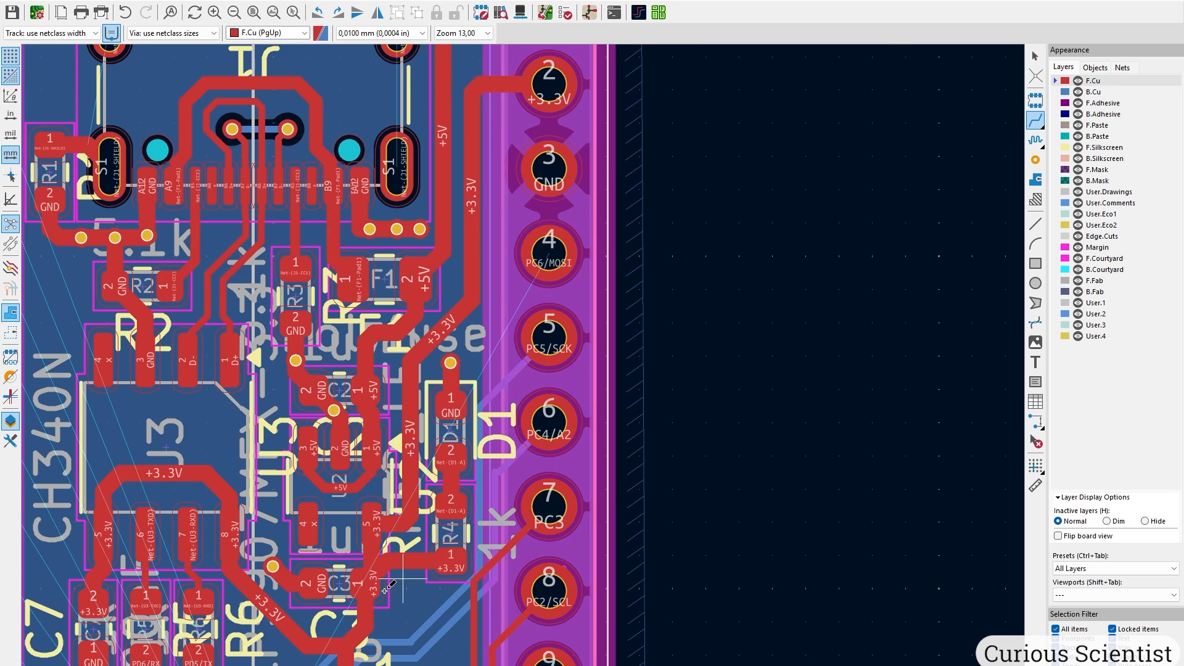
scroll(272, 630, "up", 1)
Route PC6/MOSI from pad 20 through a via on back copper to header pin 4.
middle_click_drag(529, 463, 544, 265)
scroll(528, 377, "up", 3)
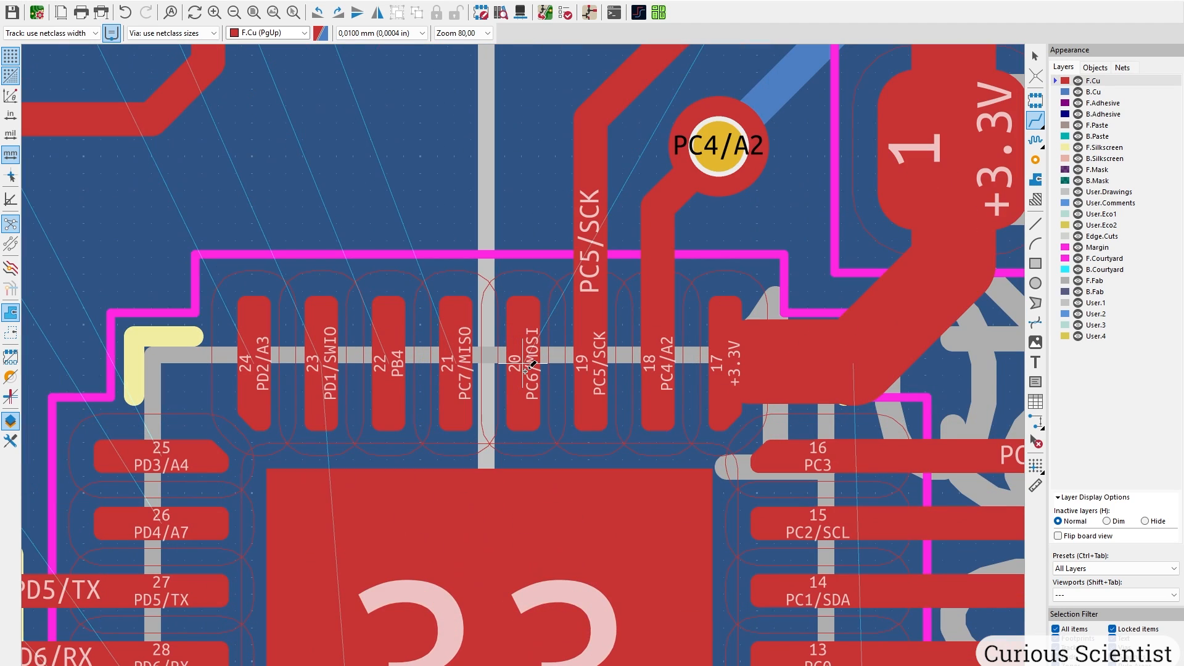
left_click(526, 371)
middle_click_drag(541, 165, 503, 429)
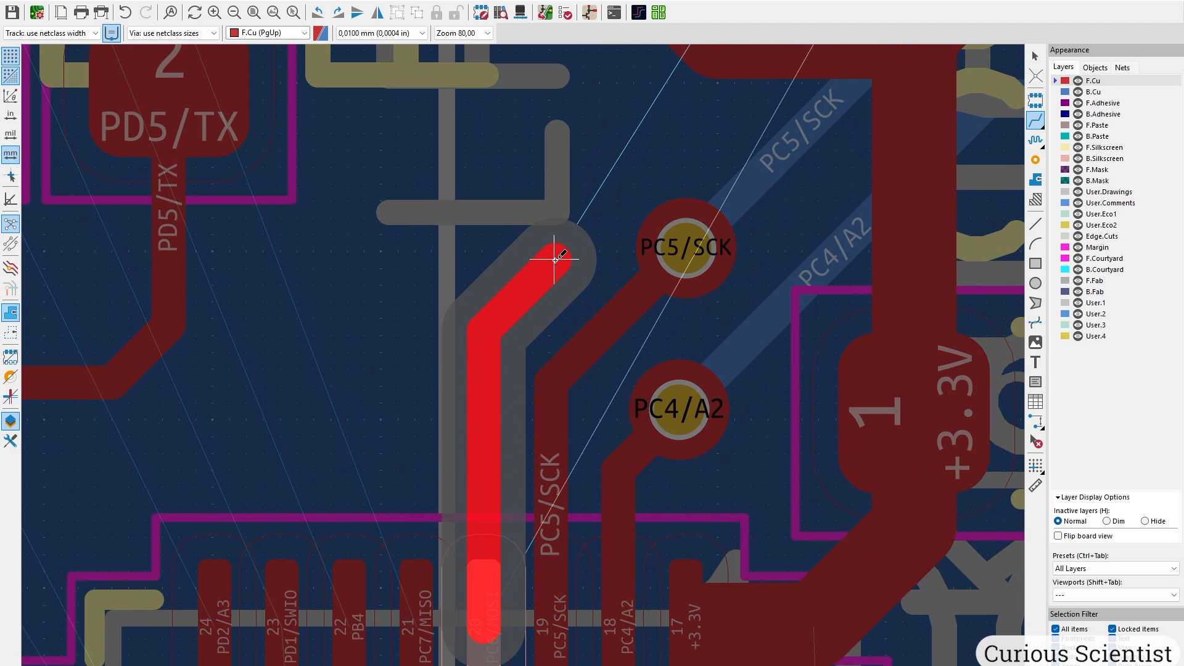
key("v")
middle_click_drag(607, 208, 367, 410)
left_click(808, 237)
middle_click_drag(946, 121, 339, 474)
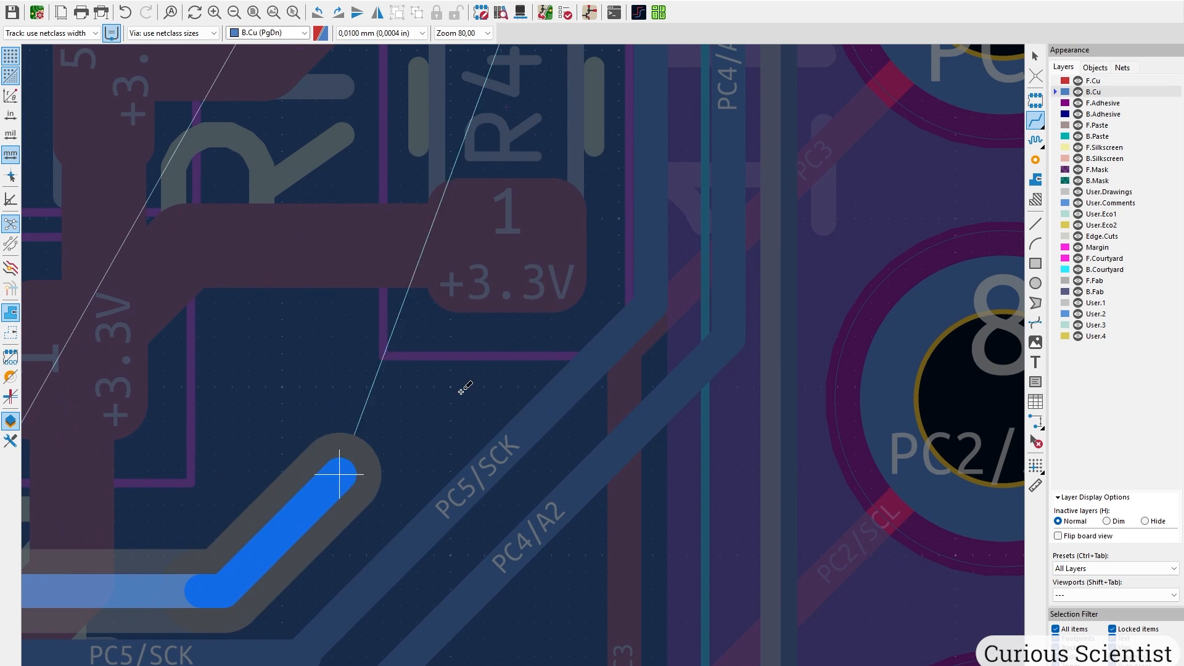
left_click(604, 210)
left_click(264, 322)
left_click(562, 127)
Return to front copper and pan to the lower board area.
key("Page_Up")
scroll(562, 127, "down", 6)
middle_click_drag(561, 127, 523, 364)
middle_click_drag(447, 622, 490, 284)
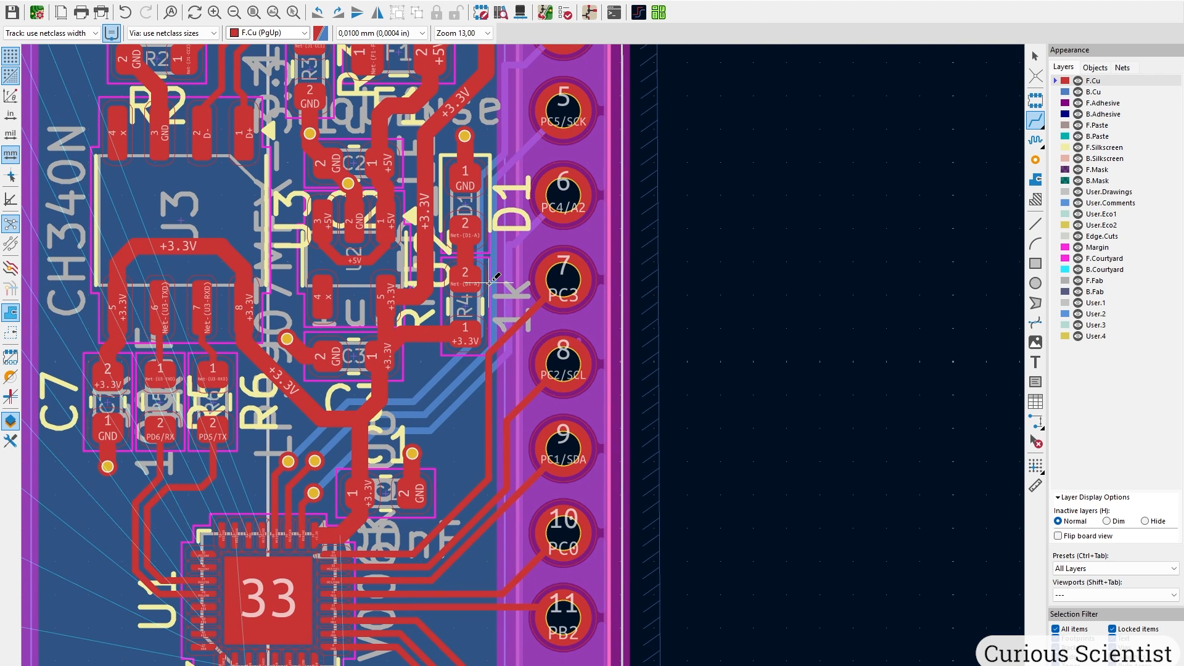
Make B.Cu the active layer and refill all copper zones with B.
middle_click_drag(430, 339, 529, 359)
left_click(1095, 94)
scroll(621, 415, "down", 1)
scroll(451, 363, "down", 1)
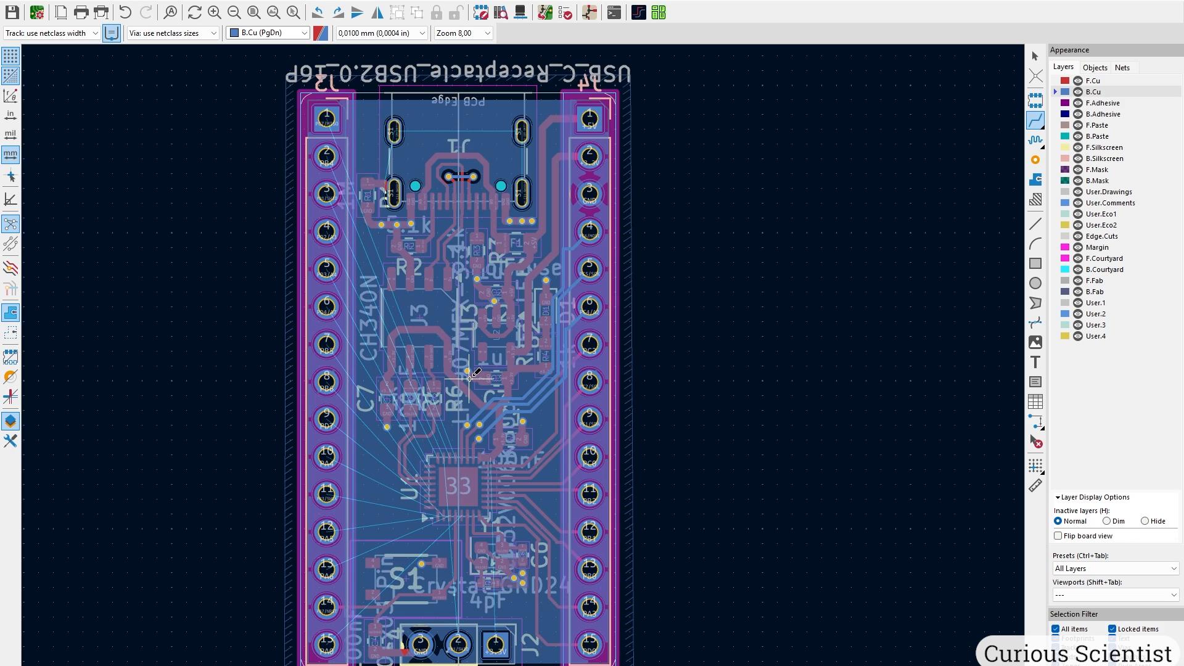
key("b")
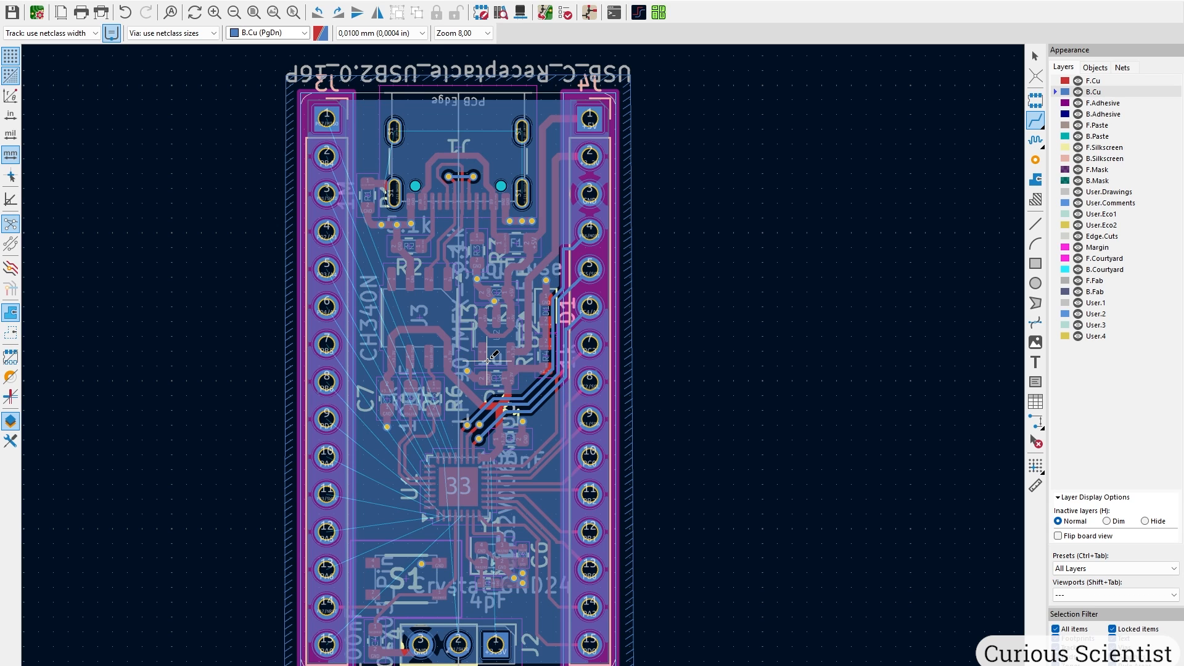
scroll(521, 271, "up", 1)
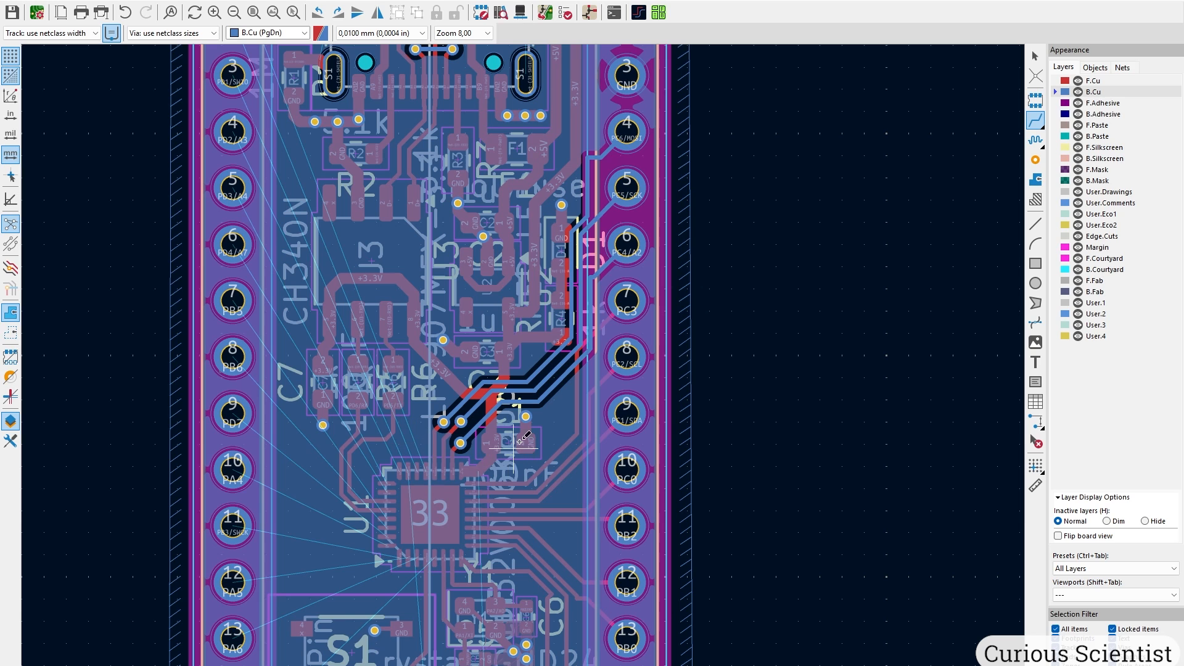
middle_click_drag(521, 476, 499, 379)
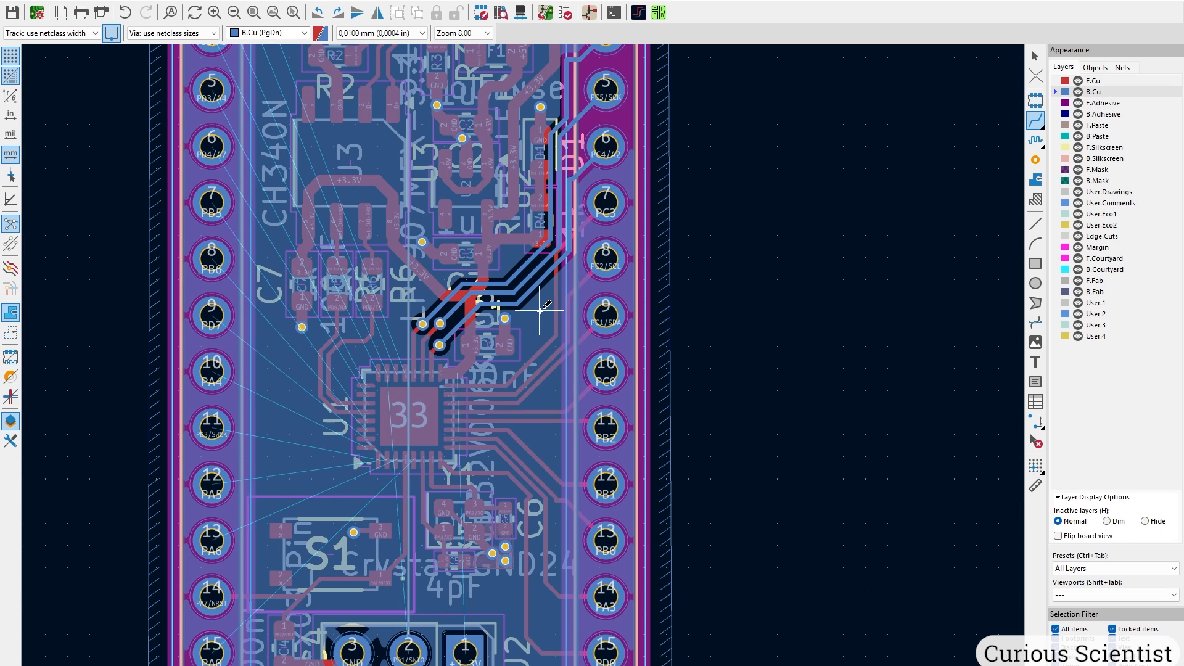
Leave routing on F.Cu and zoom to the crystal area and PD0/PA3 tracks.
key("Escape")
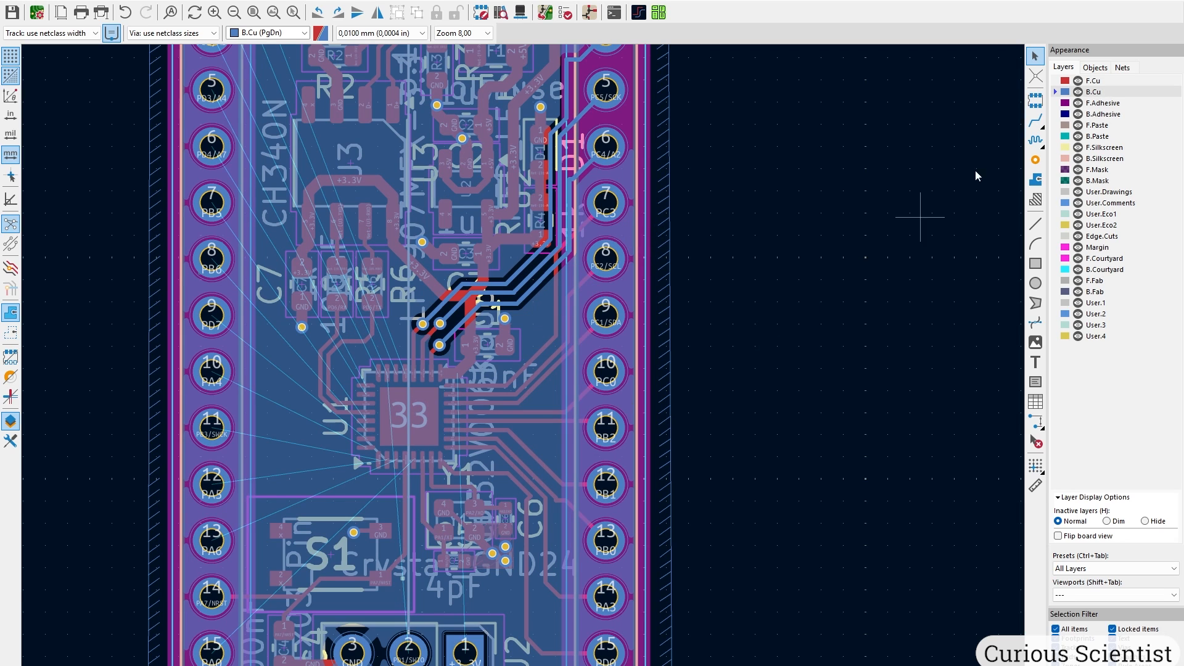
left_click(1093, 81)
middle_click_drag(548, 553, 546, 419)
scroll(546, 422, "up", 5)
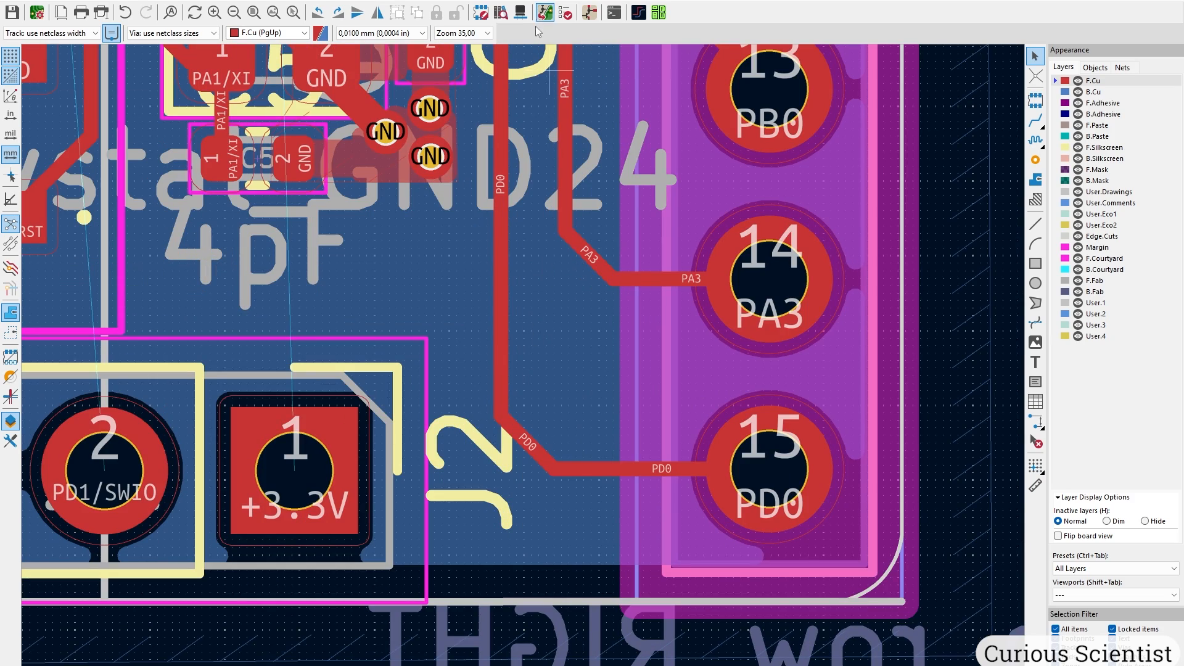
middle_click_drag(524, 185, 520, 473)
scroll(462, 225, "up", 1)
middle_click_drag(468, 220, 651, 431)
Tidy the PD0 track near pad 8 into a cleaner down-left route.
left_click(308, 292)
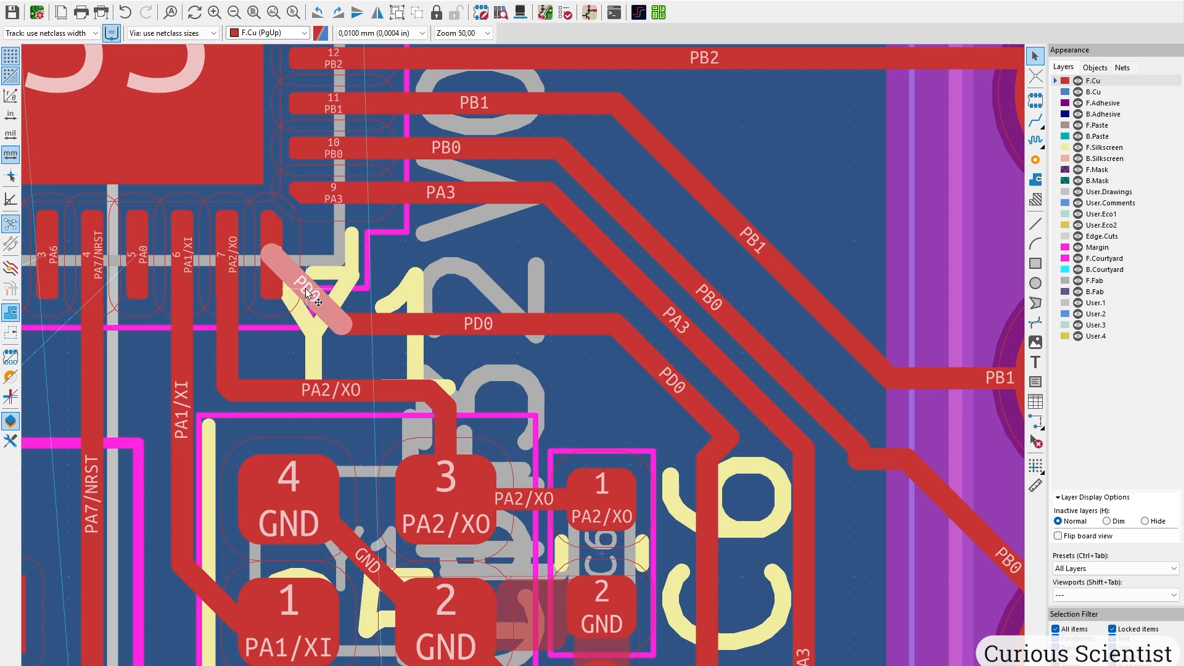
left_click_drag(306, 290, 277, 321)
middle_click_drag(637, 356, 483, 269)
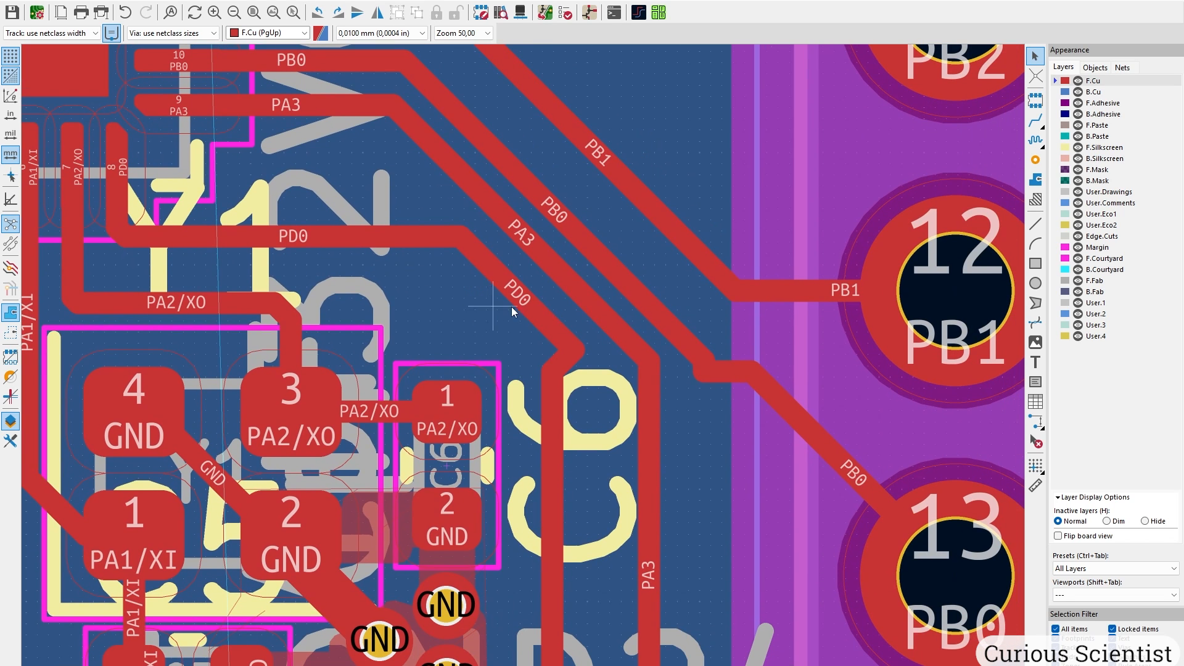
left_click_drag(544, 320, 502, 329)
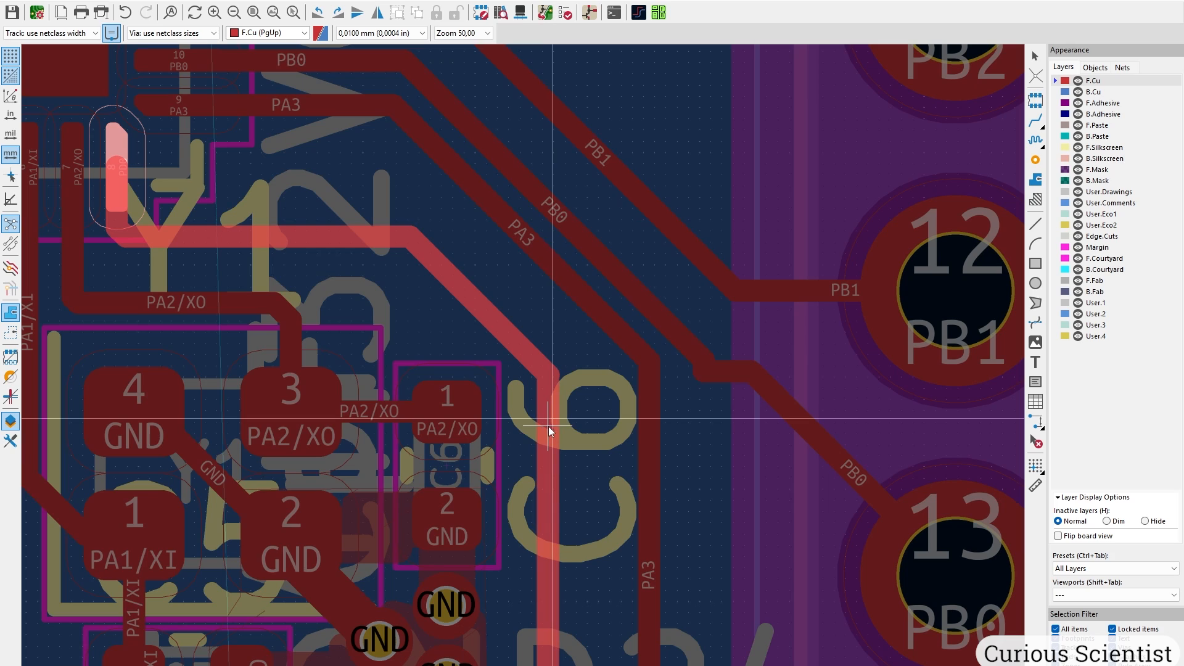
Straighten the PA3, PB0 and PB1 tracks toward header pins 12 and 13.
scroll(549, 427, "up", 4)
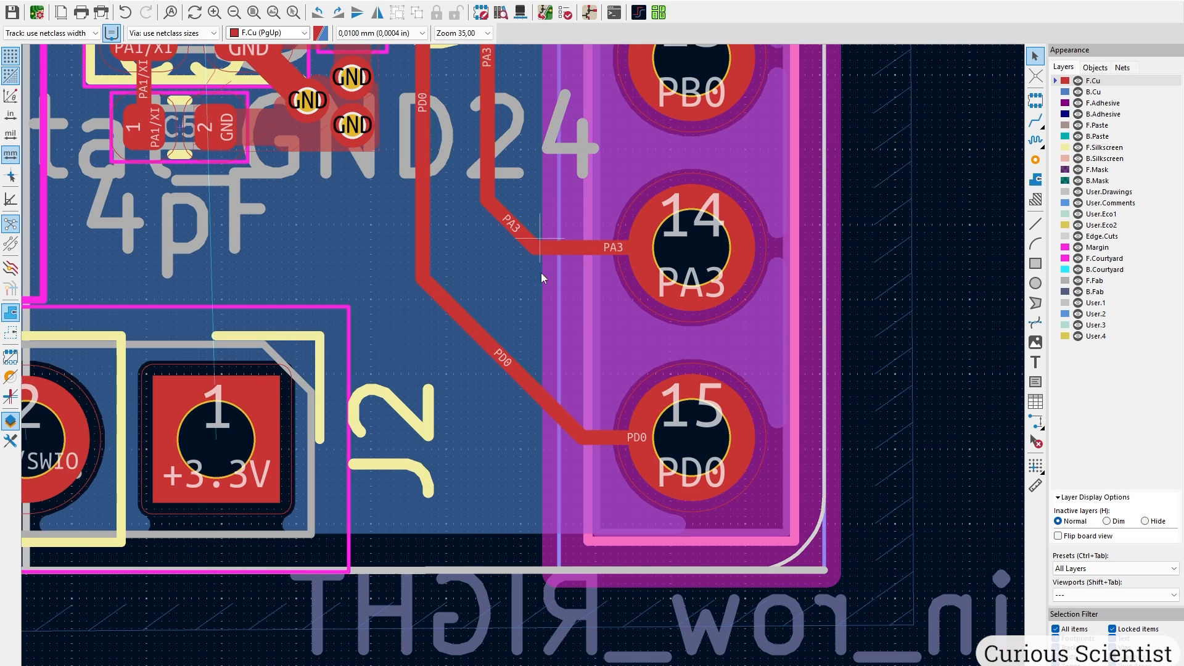
middle_click_drag(541, 273, 515, 604)
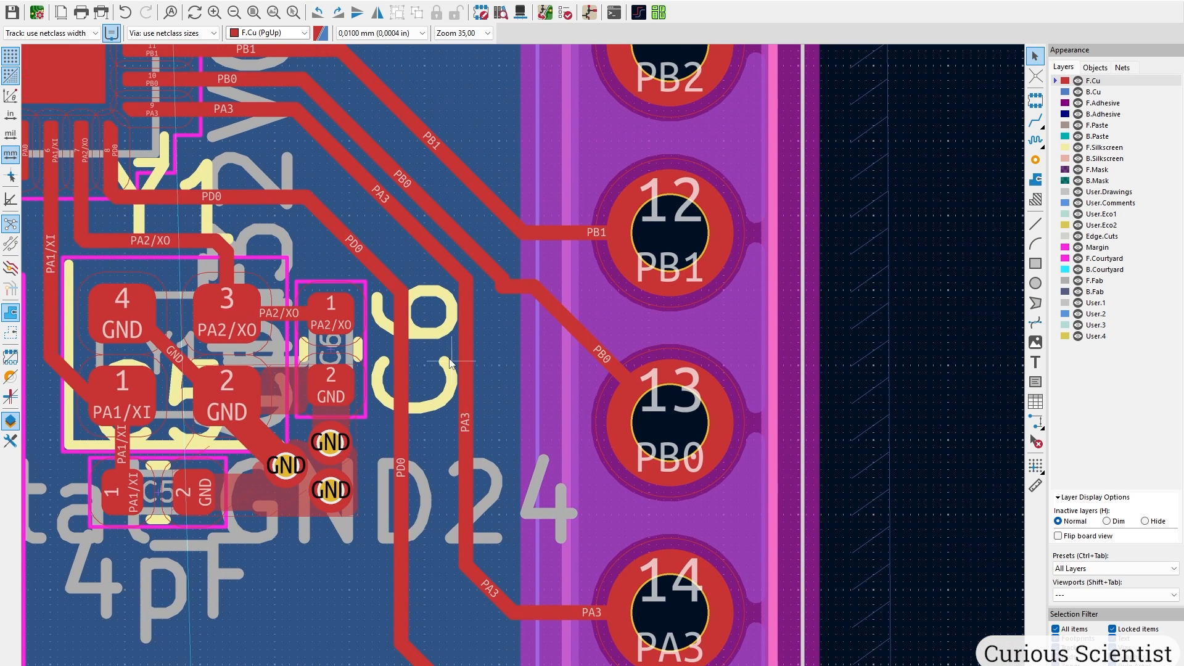
middle_click_drag(446, 356, 537, 453)
left_click_drag(464, 289, 447, 297)
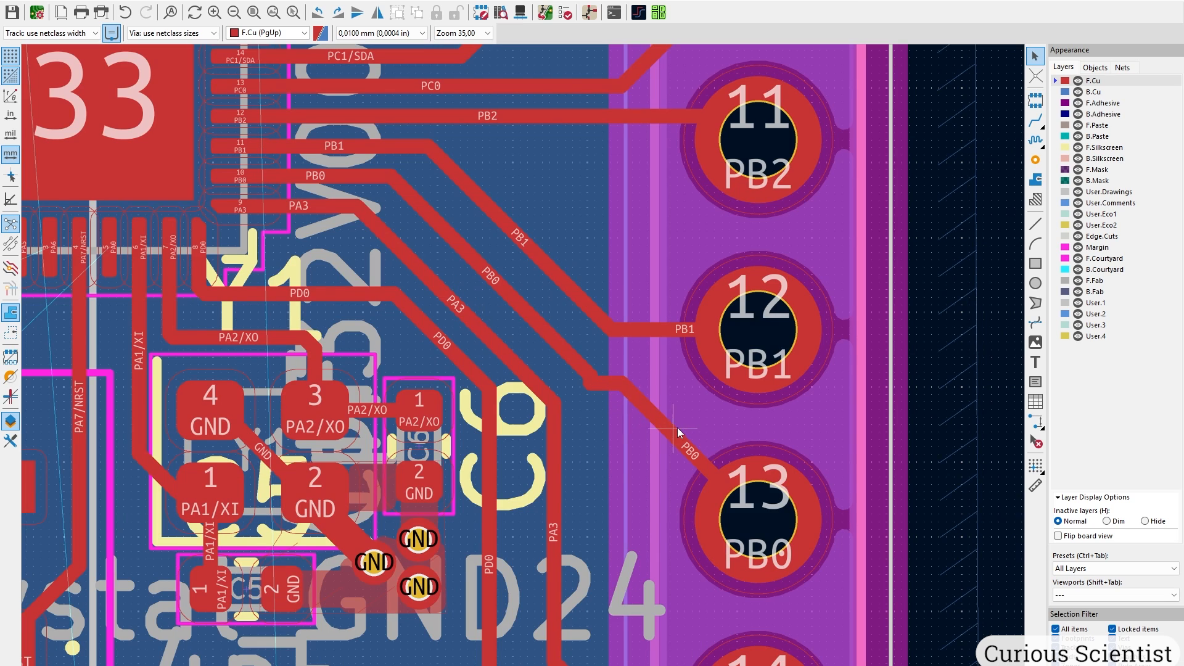
left_click_drag(675, 436, 639, 508)
middle_click_drag(549, 279, 478, 459)
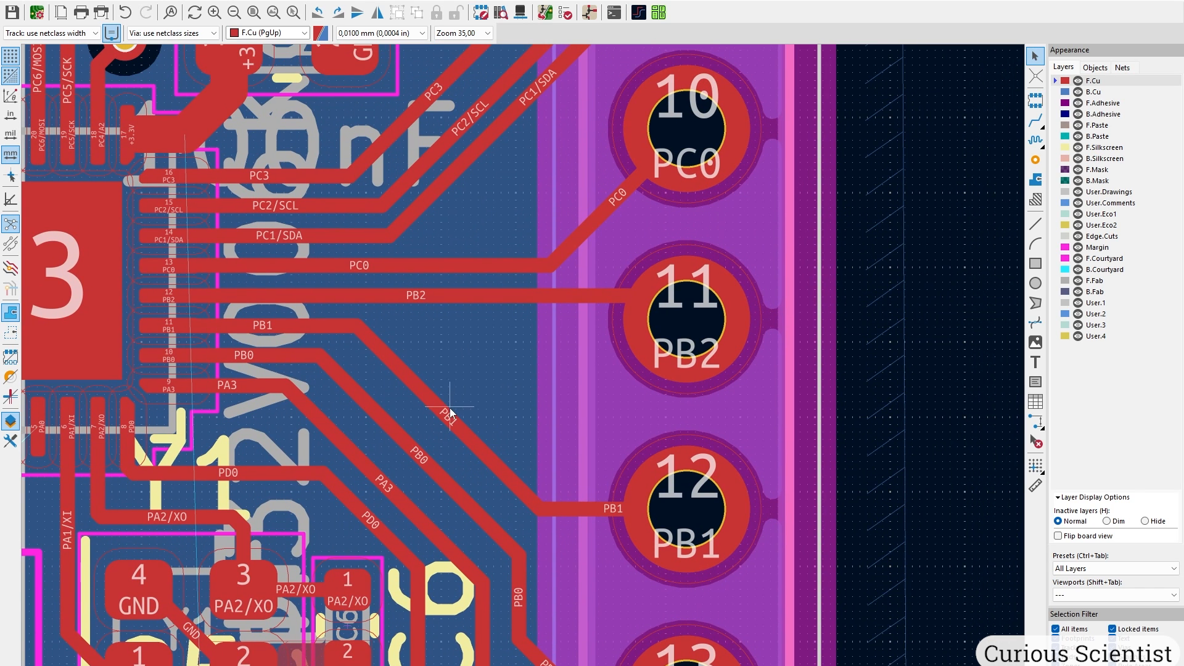
left_click_drag(446, 415, 509, 402)
left_click_drag(438, 428, 453, 423)
Settle the PC0 diagonal toward pin 10 and realign PC1/SDA toward pin 9.
middle_click_drag(509, 375, 508, 417)
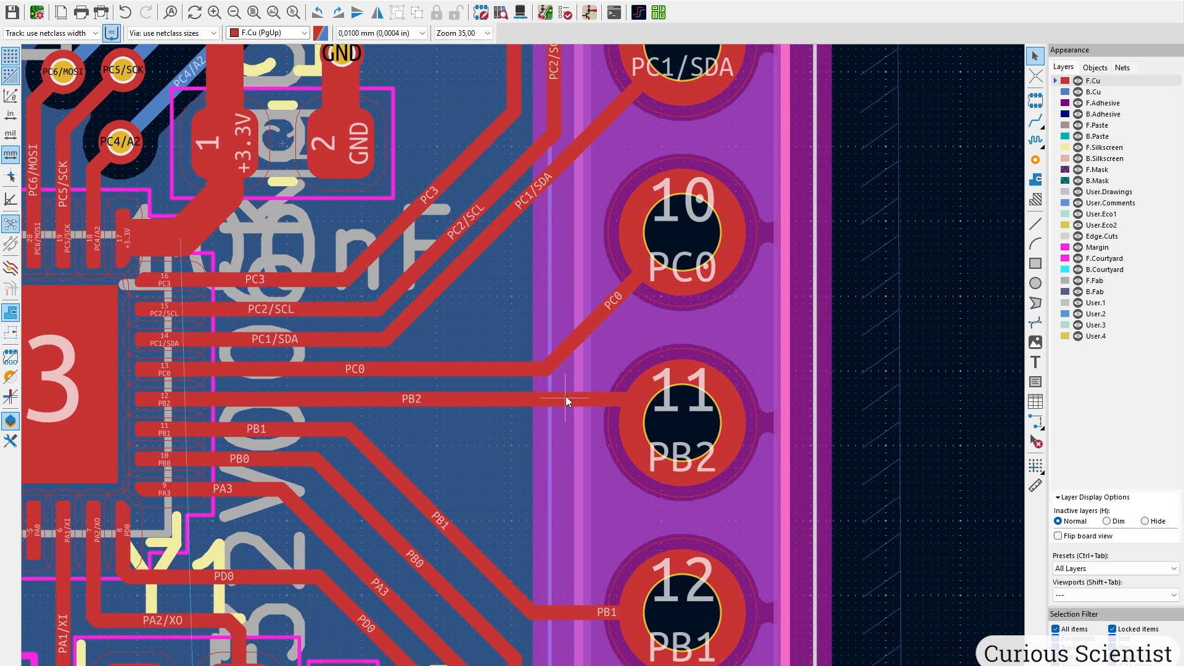
mouse_move(590, 327)
left_mouse_down()
mouse_move(560, 307)
mouse_move(582, 320)
left_mouse_up()
middle_click_drag(531, 282, 531, 410)
left_click_drag(496, 352, 595, 376)
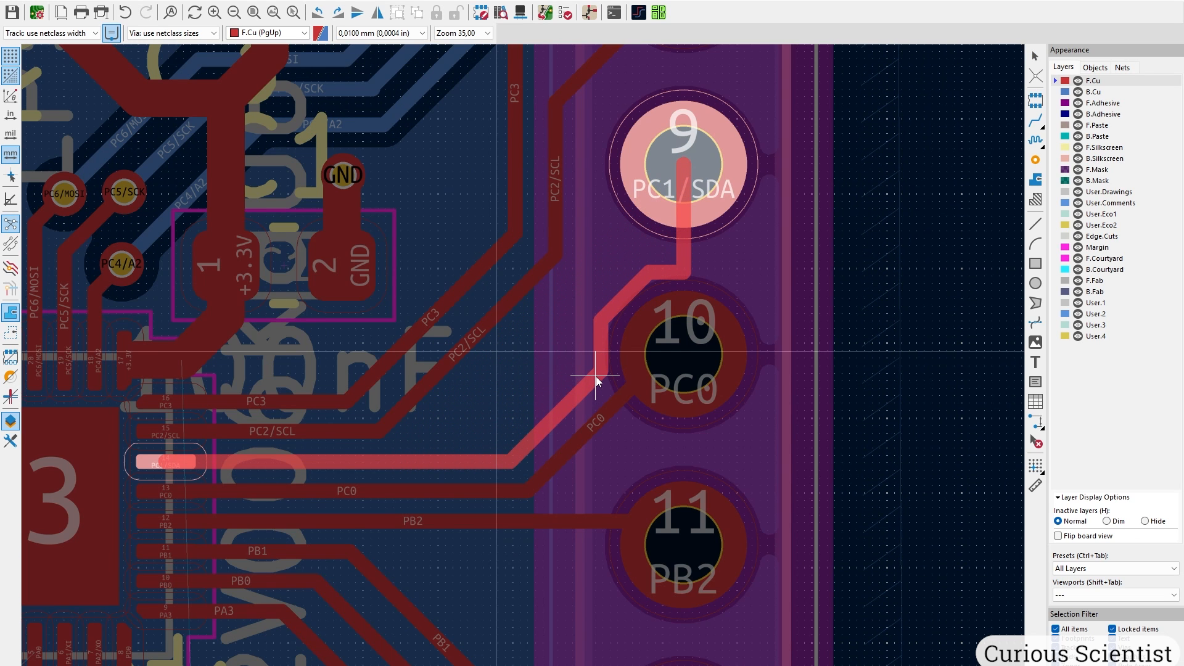
left_click_drag(595, 375, 542, 339)
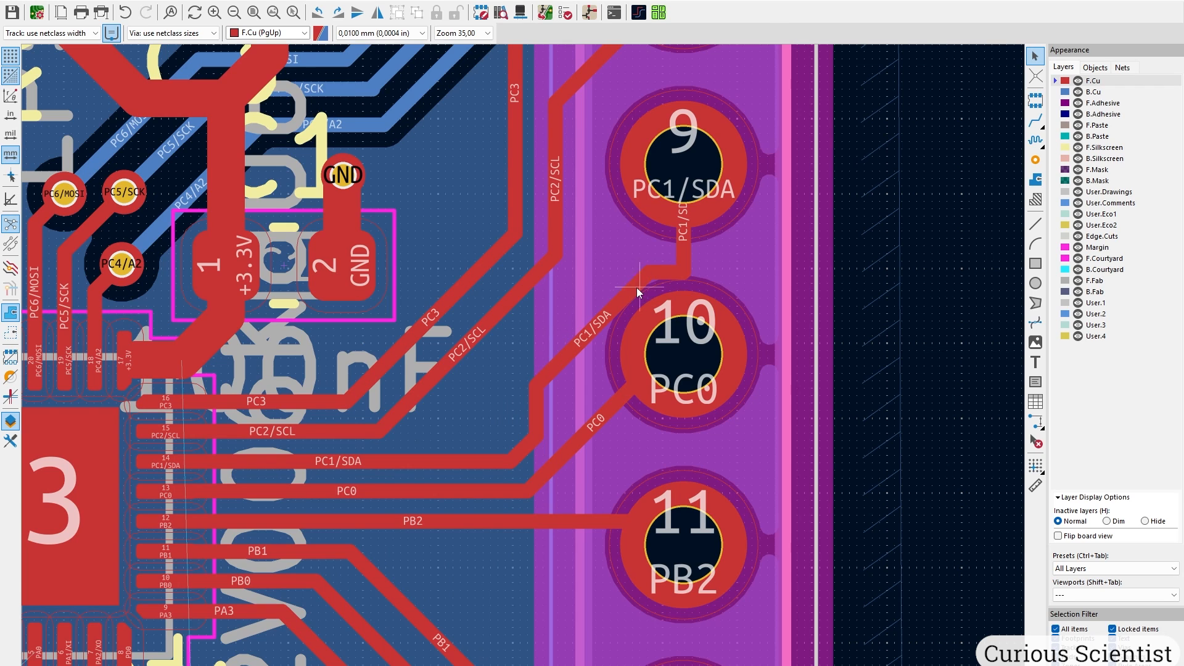
left_click_drag(636, 287, 623, 255)
middle_click_drag(623, 254, 631, 287)
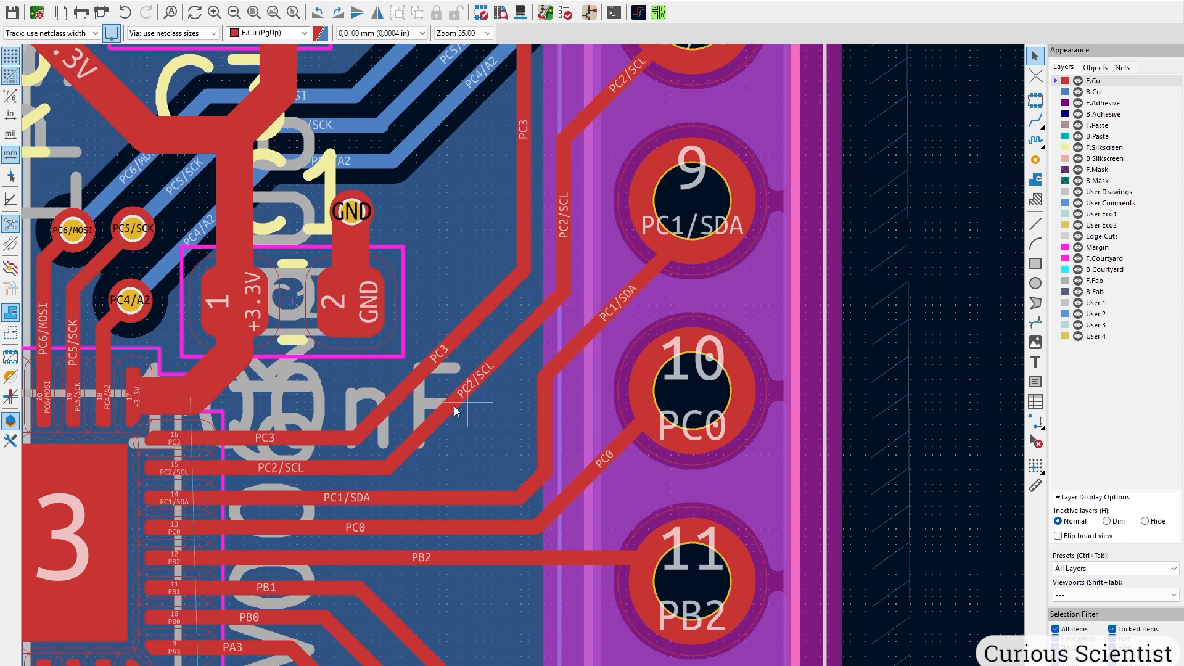
Bring the PC2/SCL track's diagonal and bends into line.
left_click_drag(427, 421, 515, 325)
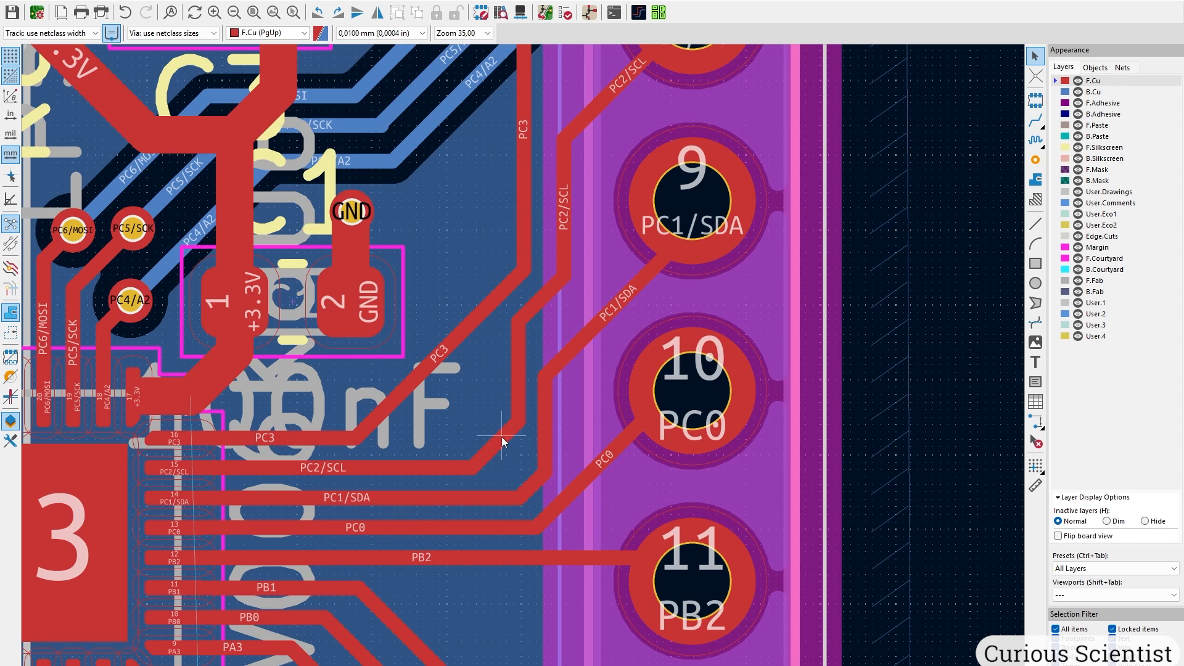
left_click_drag(502, 437, 470, 421)
middle_click_drag(644, 274, 600, 426)
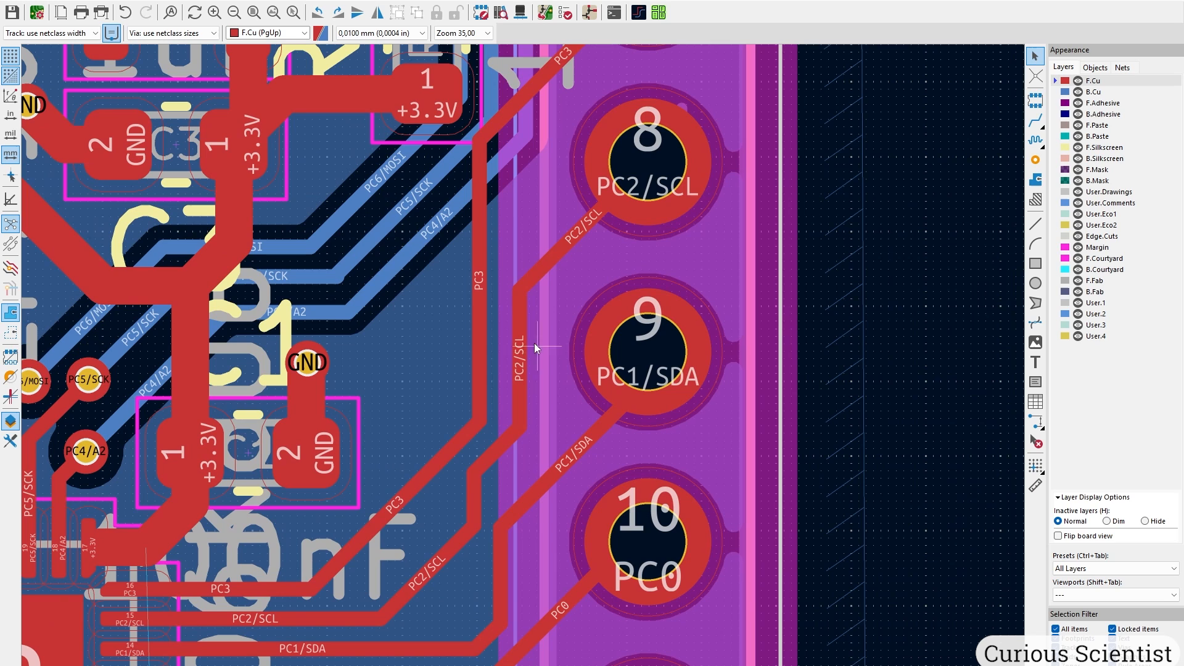
Route PC3 cleanly to pin 7 and make PC1/SDA a vertical run to pin 9.
left_click_drag(383, 517, 439, 282)
middle_click_drag(502, 276, 428, 474)
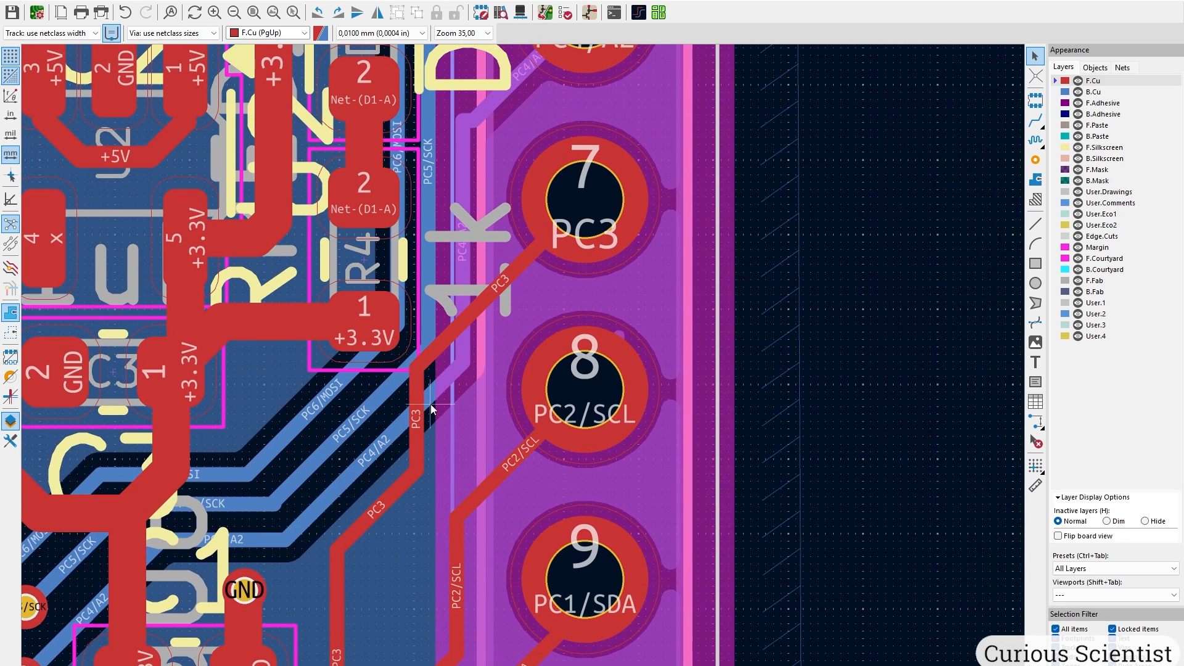
left_click_drag(411, 404, 473, 404)
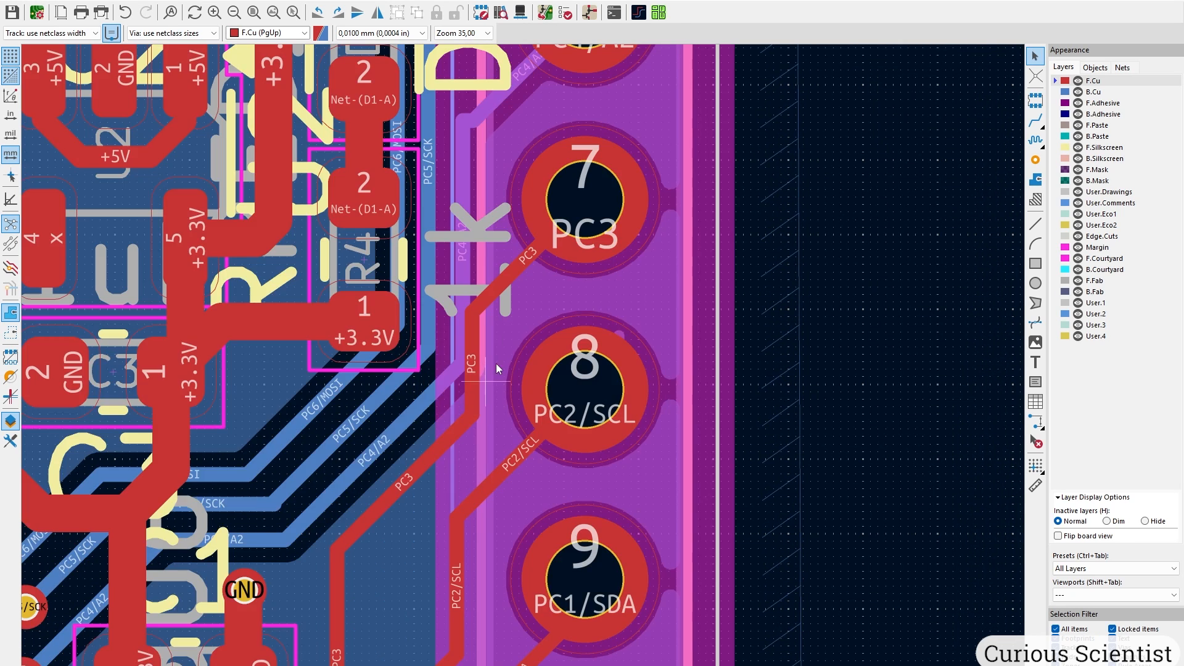
left_click_drag(338, 559, 353, 550)
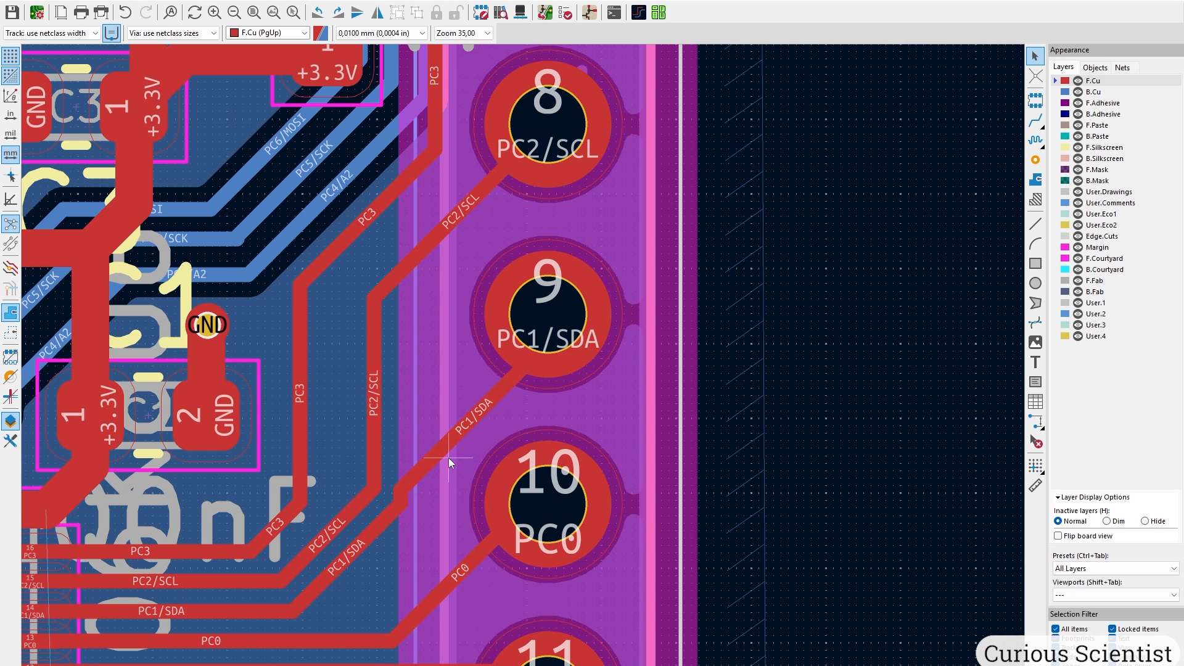
left_click_drag(450, 458, 422, 472)
left_click_drag(390, 523, 406, 552)
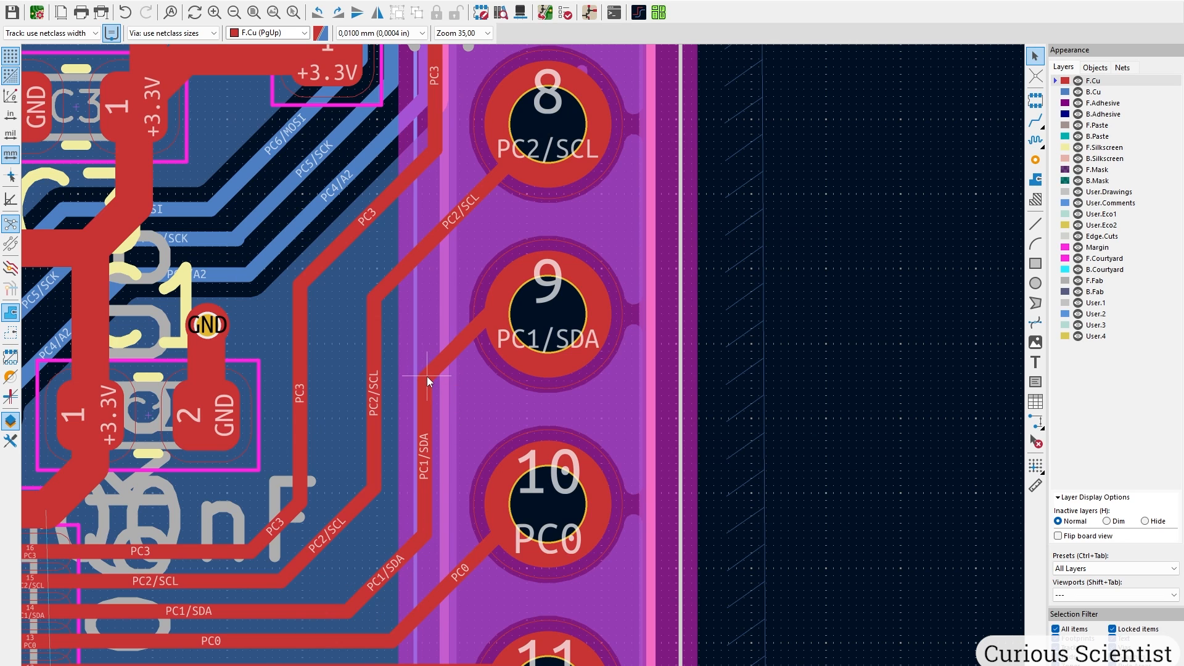
left_click_drag(312, 390, 337, 380)
scroll(337, 380, "down", 4)
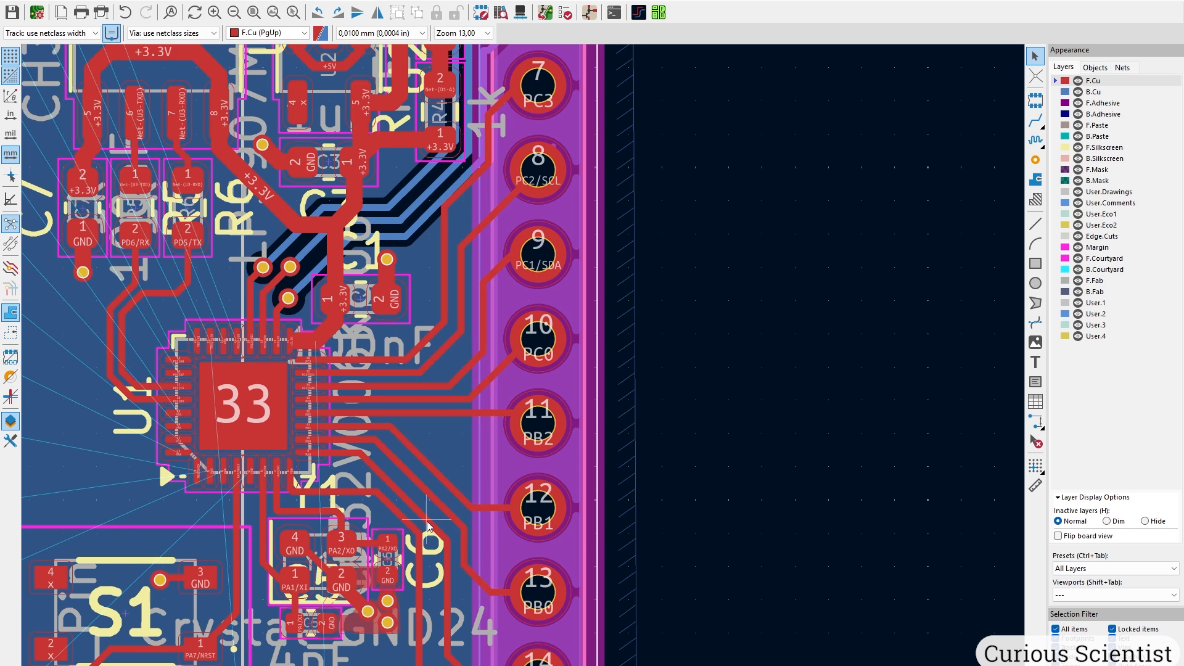
middle_click_drag(430, 526, 454, 315)
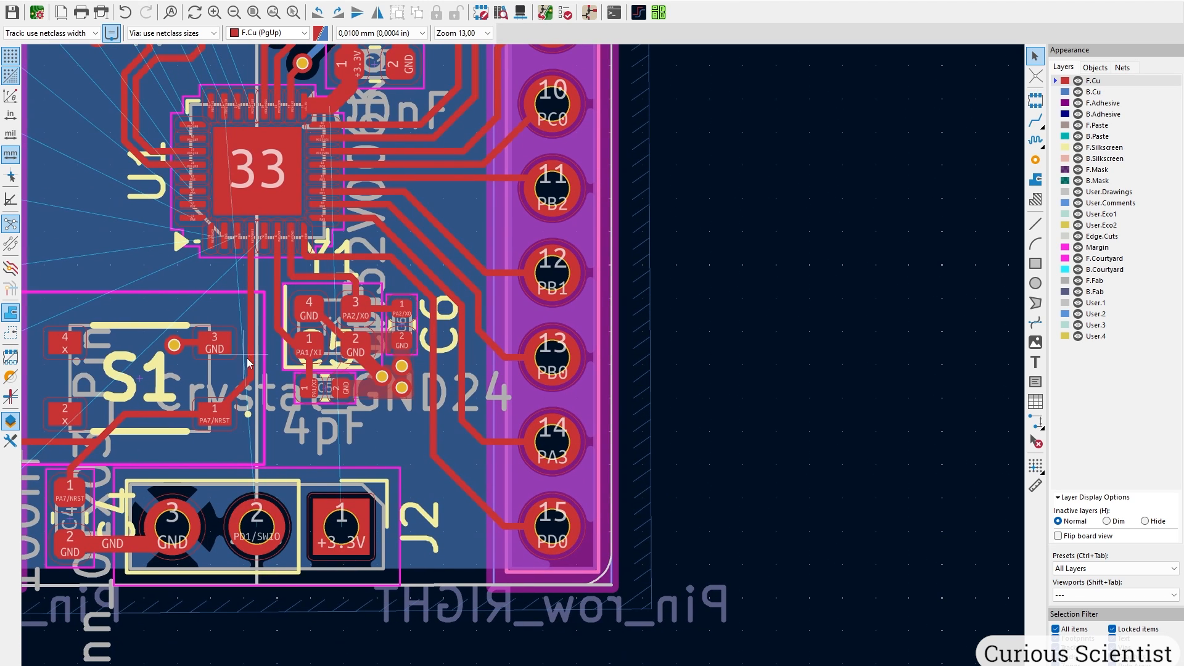
middle_click_drag(444, 205, 436, 598)
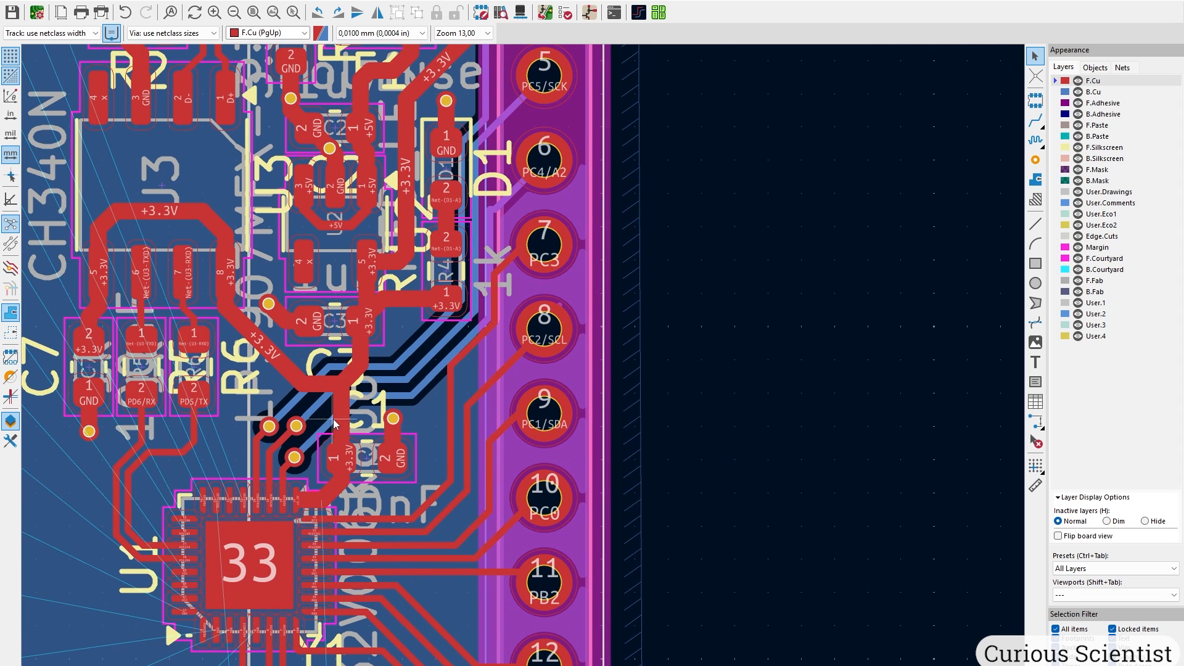
middle_click_drag(333, 420, 415, 493)
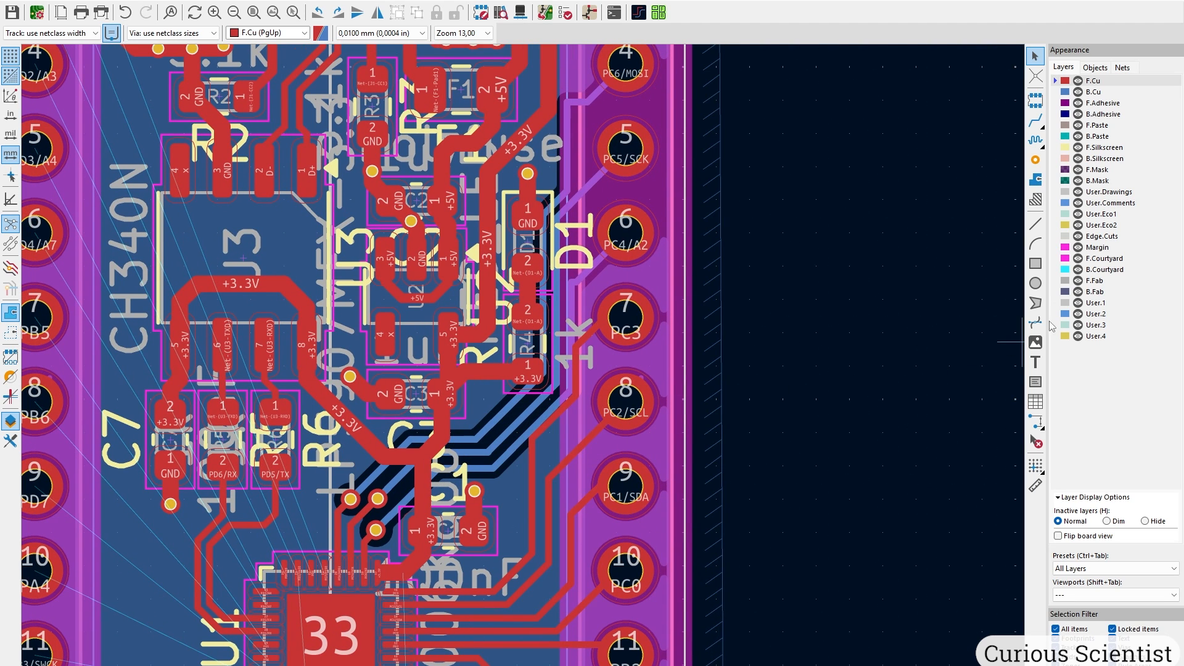
Make B.Cu the active layer with the inactive layers dimmed.
left_click(1095, 91)
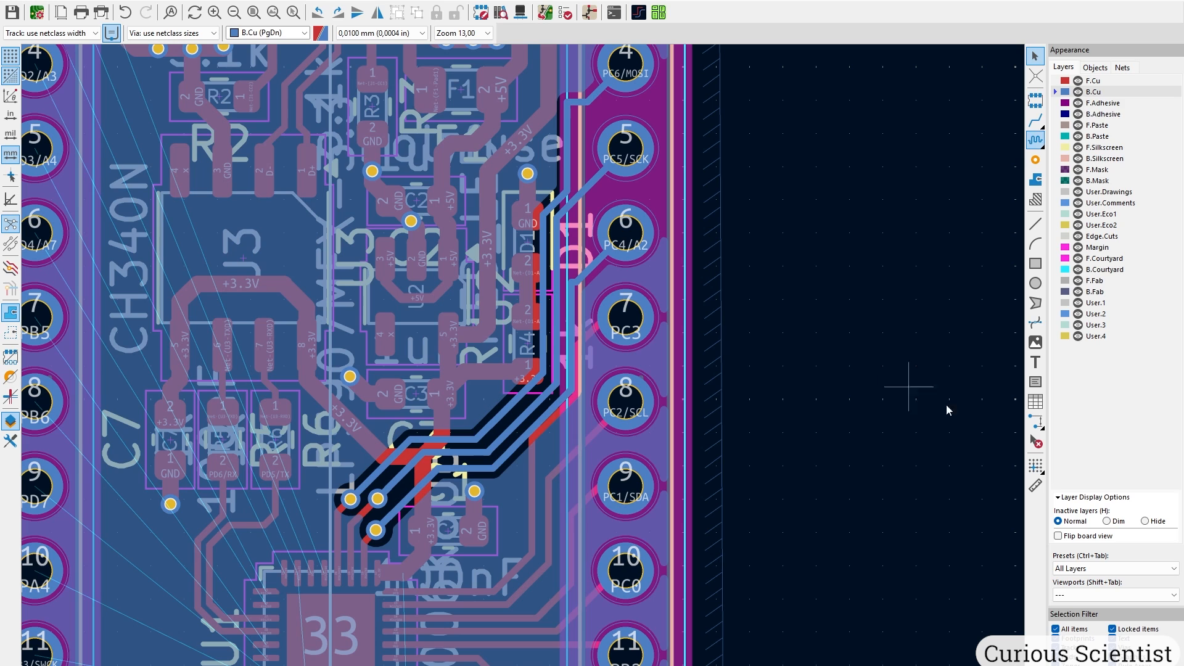
key("h")
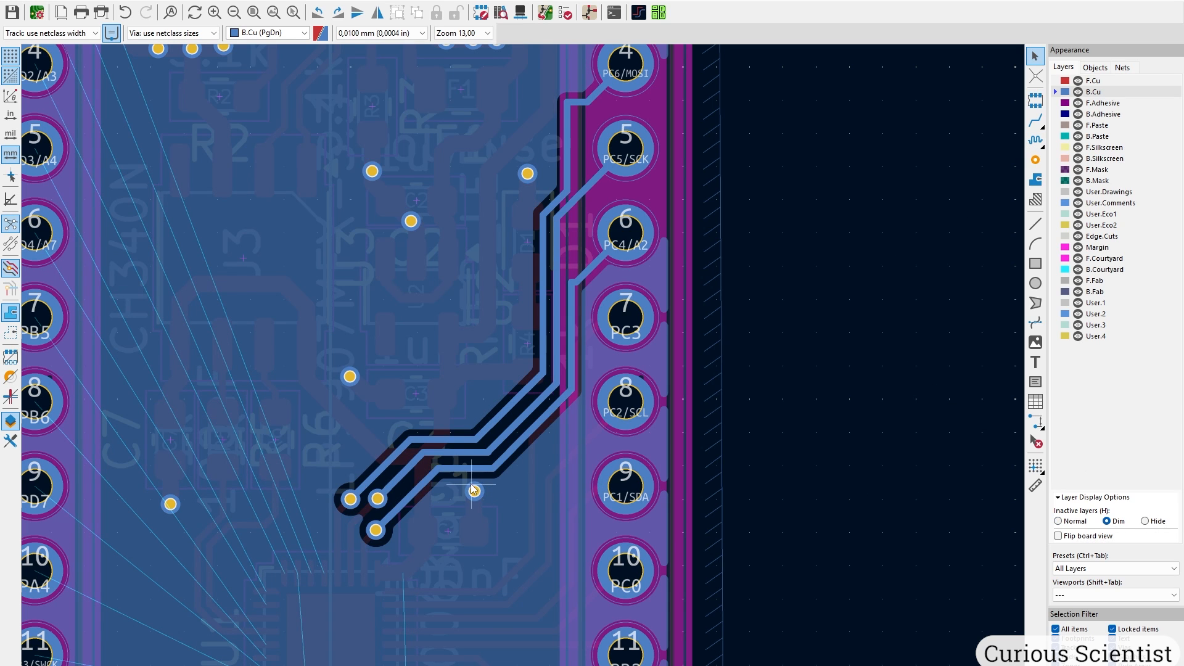
scroll(483, 504, "up", 3)
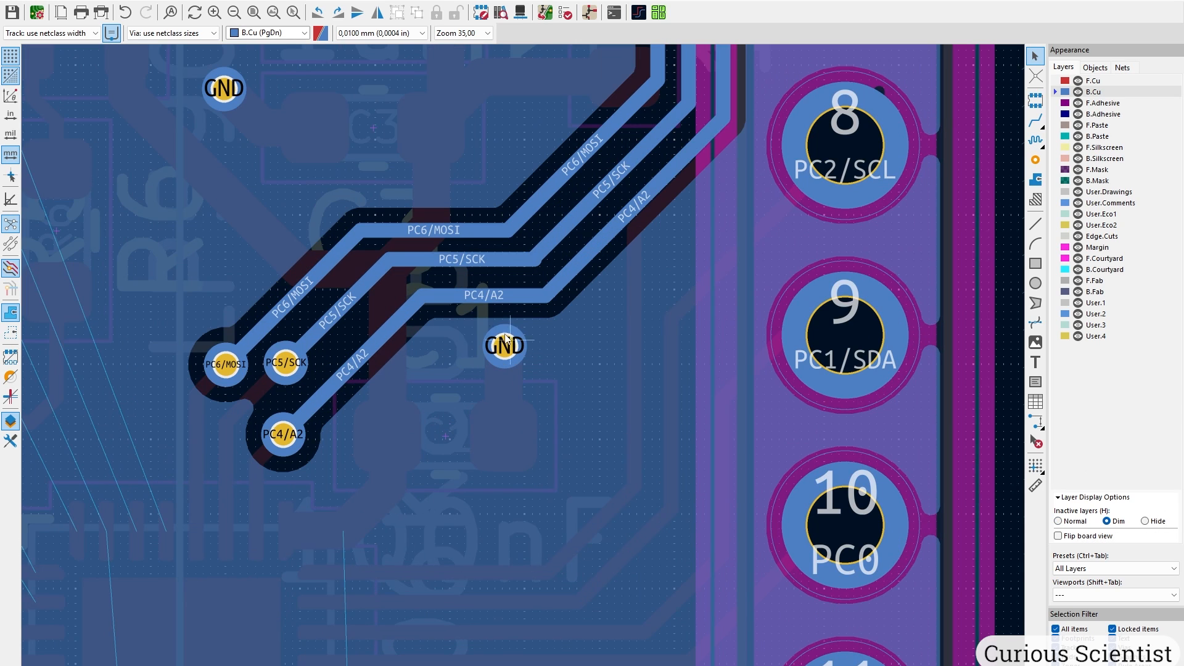
Reroute PC4/A2 and PC5/SCK around the GND via into vertical and horizontal runs.
left_click_drag(485, 297, 607, 416)
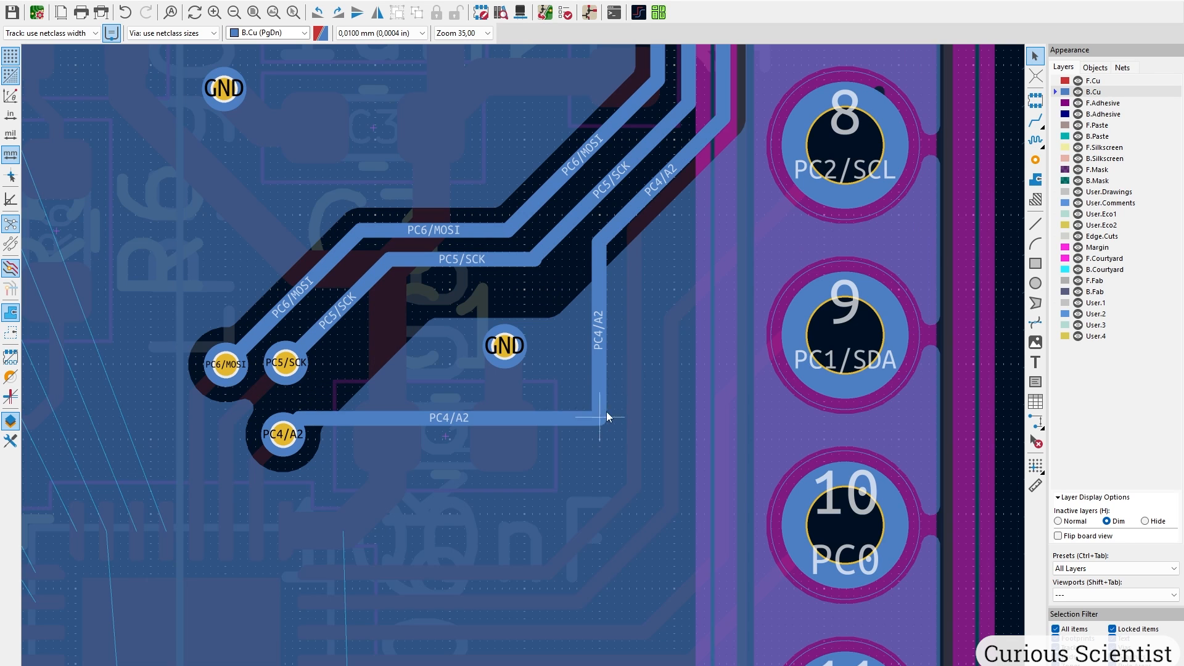
left_click_drag(642, 220, 717, 361)
left_click_drag(457, 263, 473, 390)
left_click_drag(582, 212, 676, 296)
left_click_drag(544, 318, 647, 387)
left_click_drag(455, 419, 455, 436)
left_click_drag(452, 389, 452, 408)
middle_click_drag(420, 233, 363, 345)
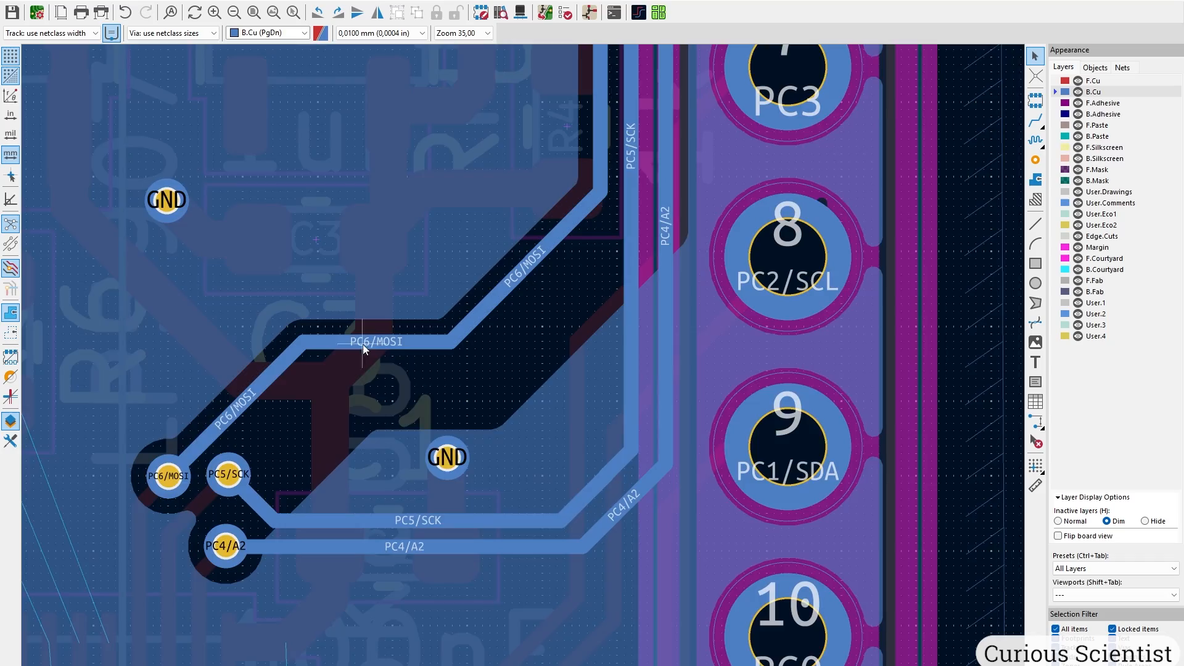
Pull PC6/MOSI down, clear the +3.3V track, and move the GND via below PC4/A2.
left_click_drag(169, 477, 212, 421)
key("Page_Up")
left_click_drag(374, 333, 334, 327)
key("Page_Down")
left_click_drag(211, 420, 231, 414)
left_click_drag(333, 341, 333, 485)
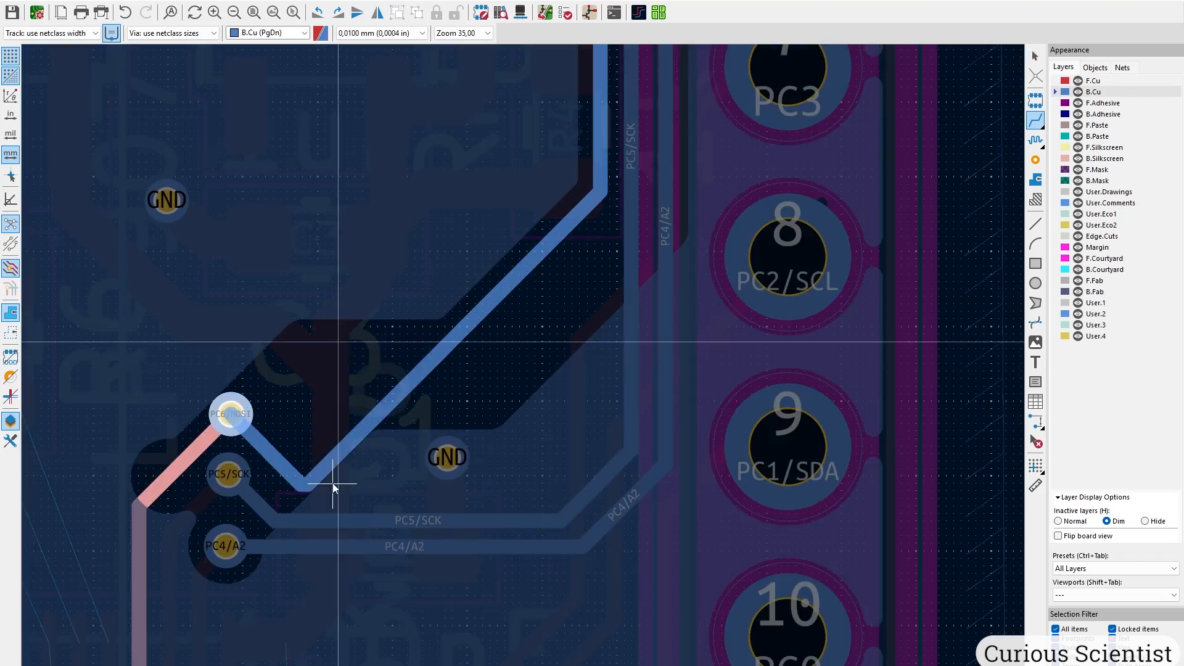
left_click_drag(469, 333, 570, 462)
middle_click_drag(445, 515, 454, 367)
left_click_drag(456, 309, 454, 484)
left_click_drag(416, 312, 457, 328)
middle_click_drag(467, 353, 464, 465)
left_click_drag(465, 485, 466, 478)
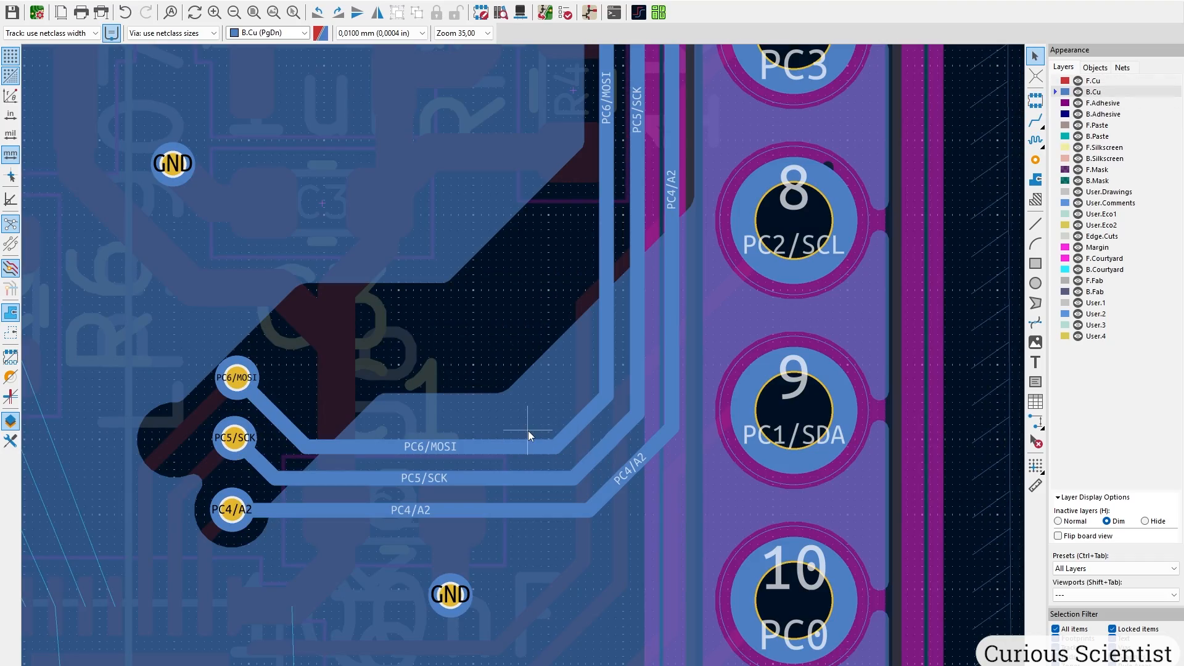
Nudge PC6/MOSI and PC4/A2 into a parallel bundle toward header pins 4–6.
scroll(379, 281, "down", 2)
middle_click_drag(512, 391, 461, 502)
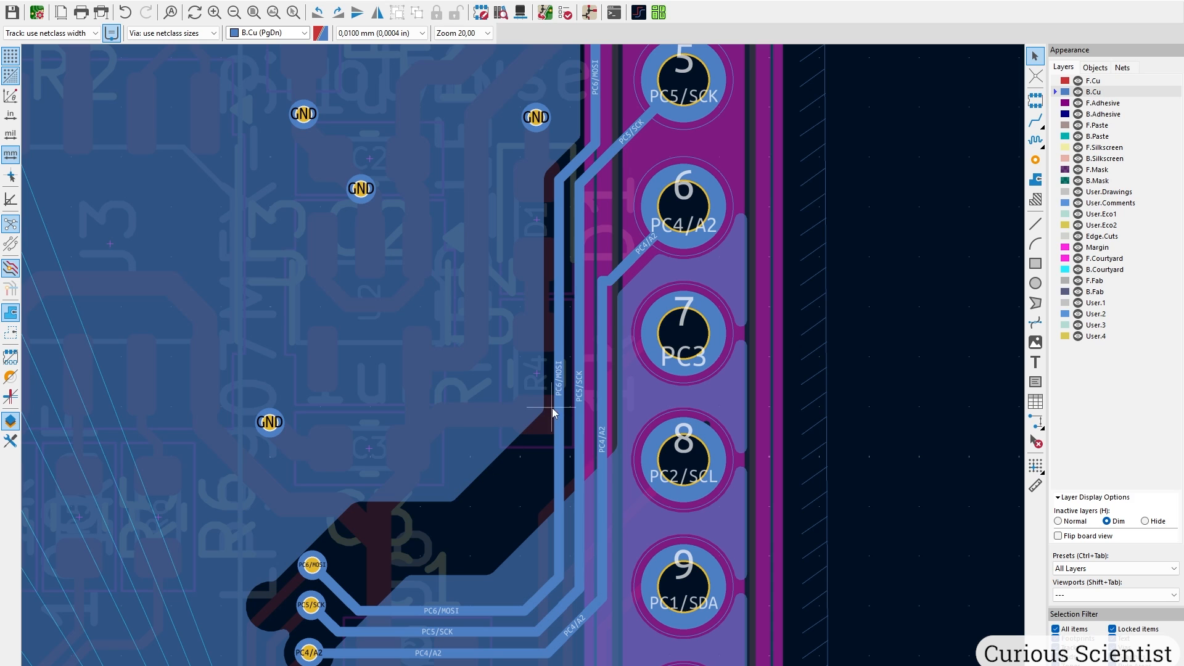
left_click_drag(559, 409, 551, 408)
middle_click_drag(551, 408, 454, 525)
left_click_drag(537, 374, 531, 363)
middle_click_drag(525, 356, 501, 488)
left_click_drag(515, 237, 508, 228)
middle_click_drag(448, 472, 483, 272)
scroll(483, 272, "down", 2)
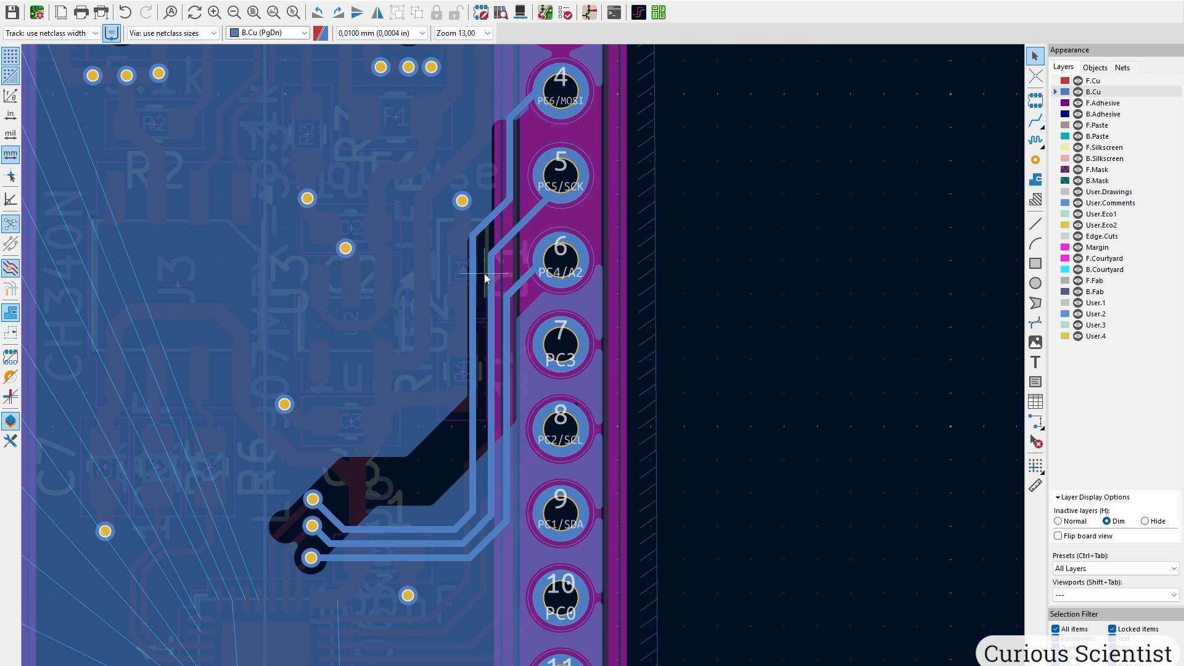
Refill the copper zones and review the result.
key("b")
scroll(524, 365, "down", 3)
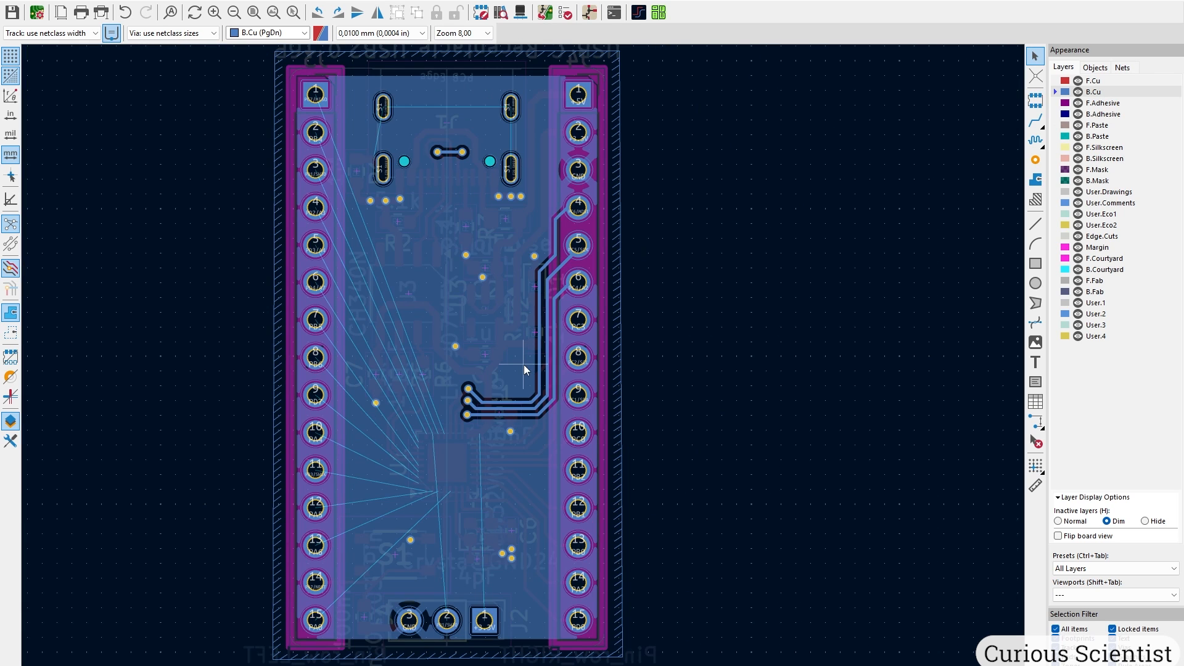
scroll(524, 365, "up", 2)
scroll(524, 364, "up", 2)
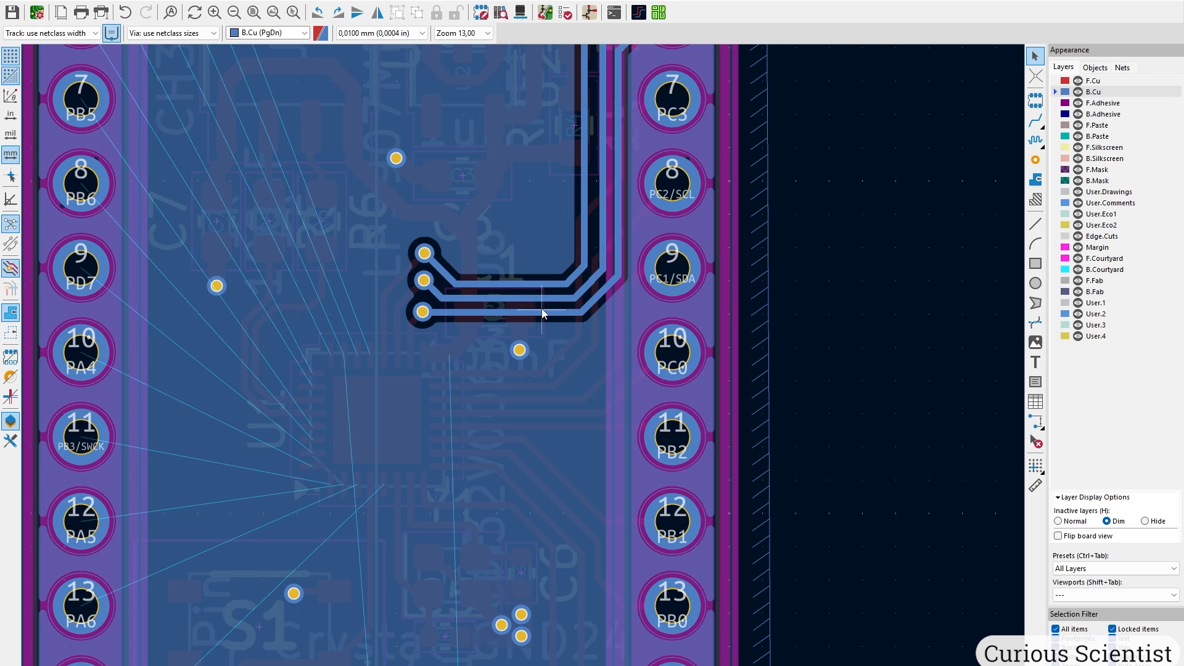
scroll(535, 283, "down", 2)
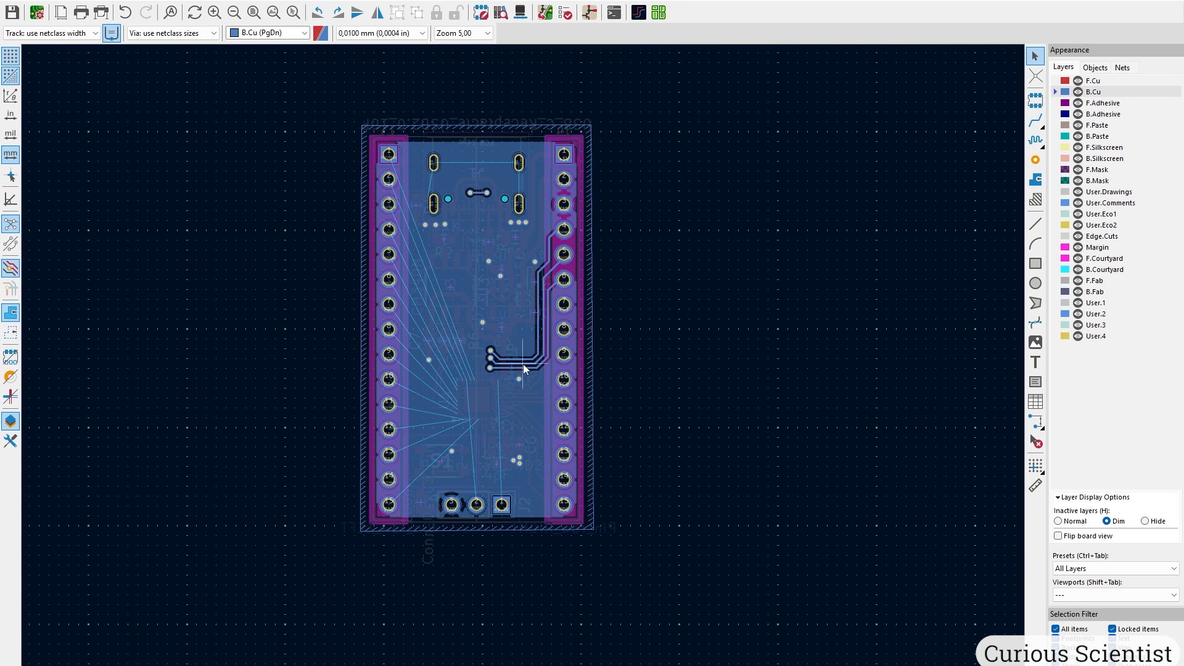
scroll(518, 365, "up", 2)
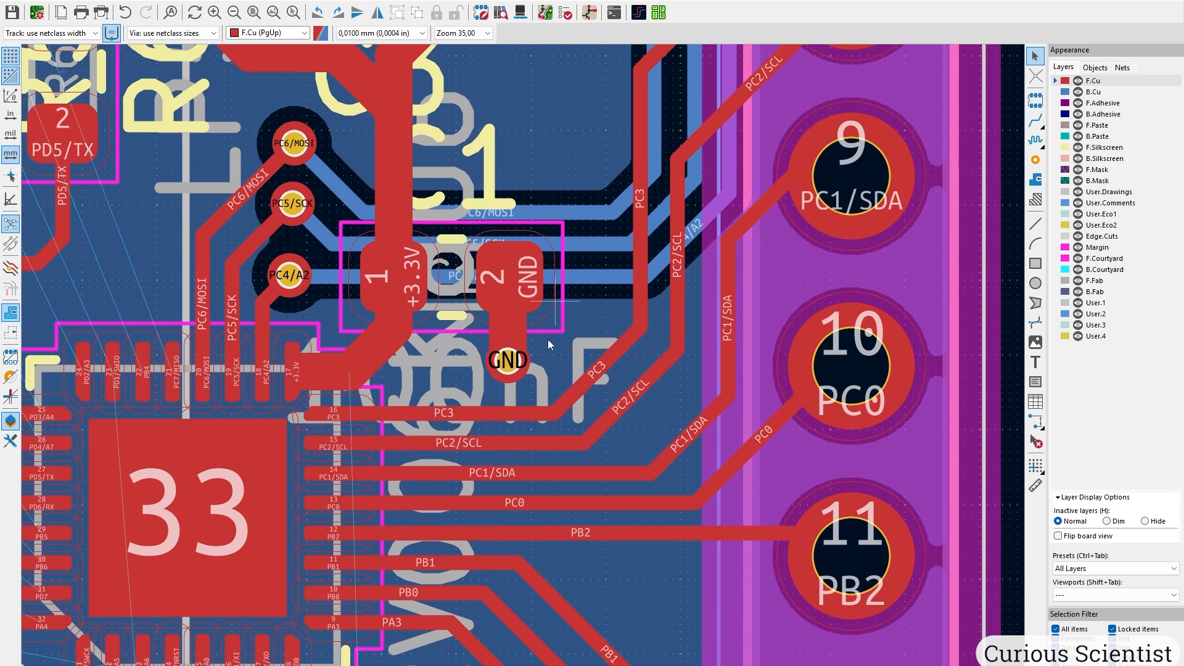
Run a short F.Cu track up from the capacitor's GND pad, ending in a new via.
middle_click_drag(554, 282, 508, 471)
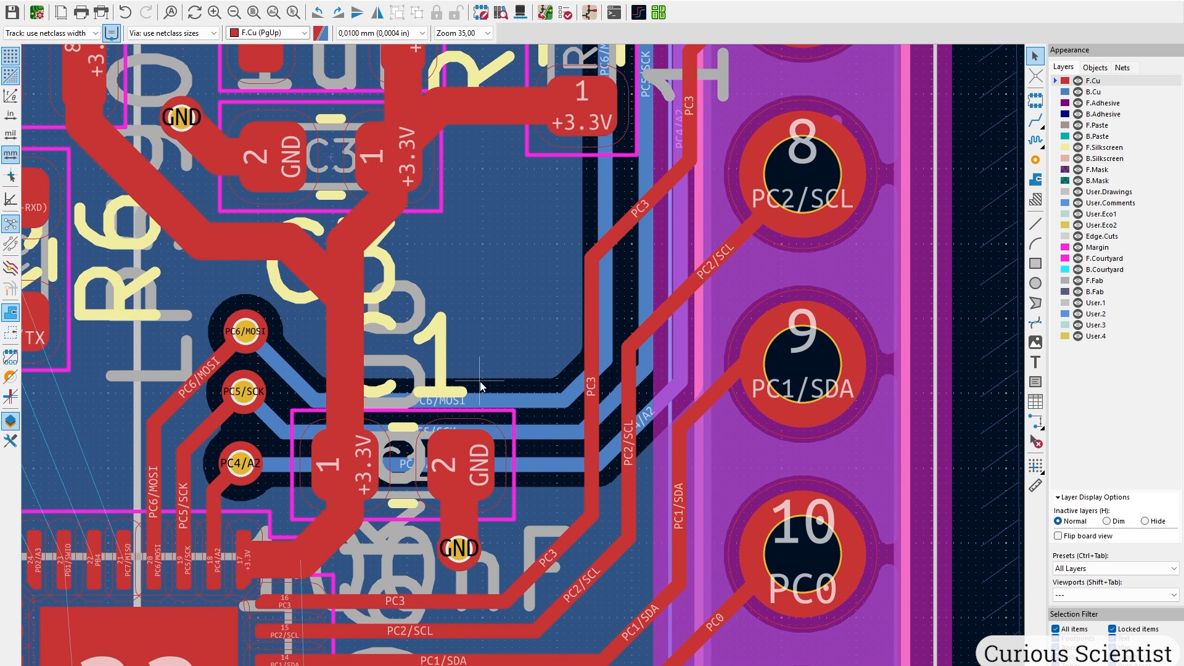
middle_click_drag(479, 404, 476, 480)
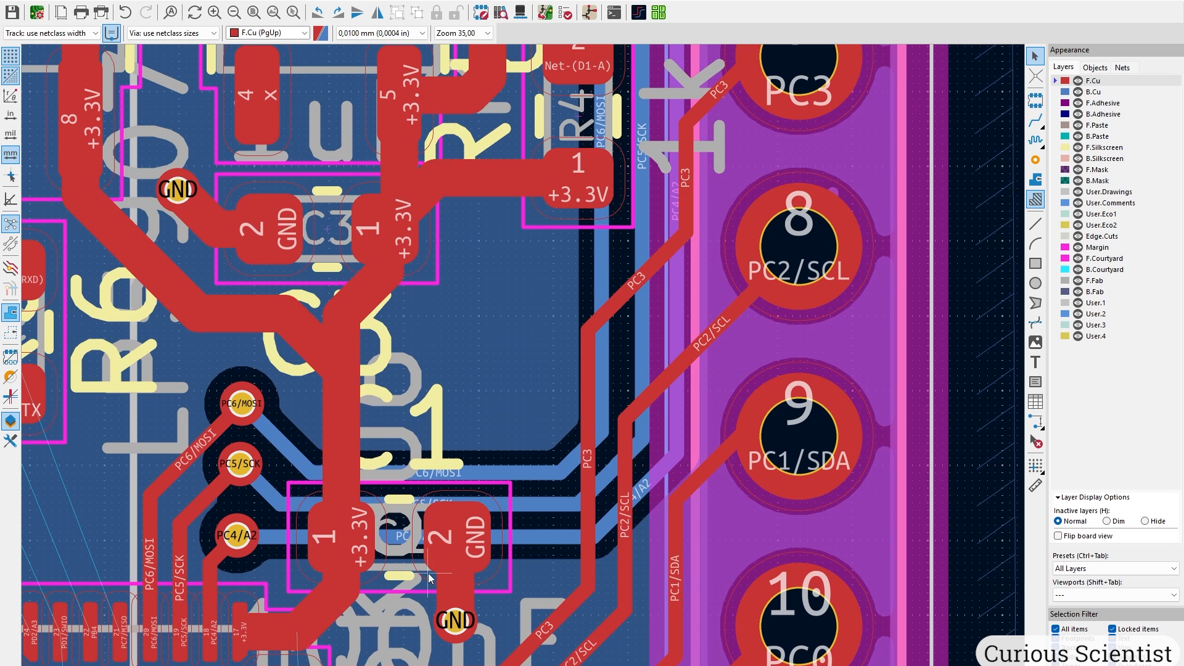
middle_click_drag(430, 578, 428, 469)
left_click(1036, 120)
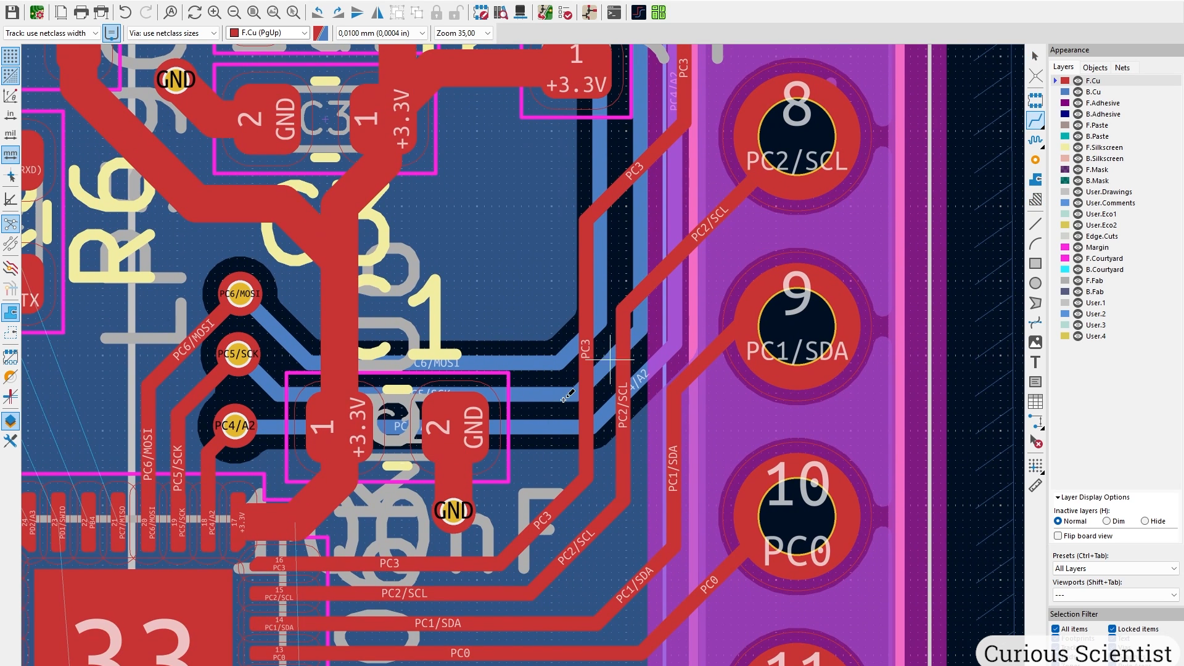
left_click(453, 426)
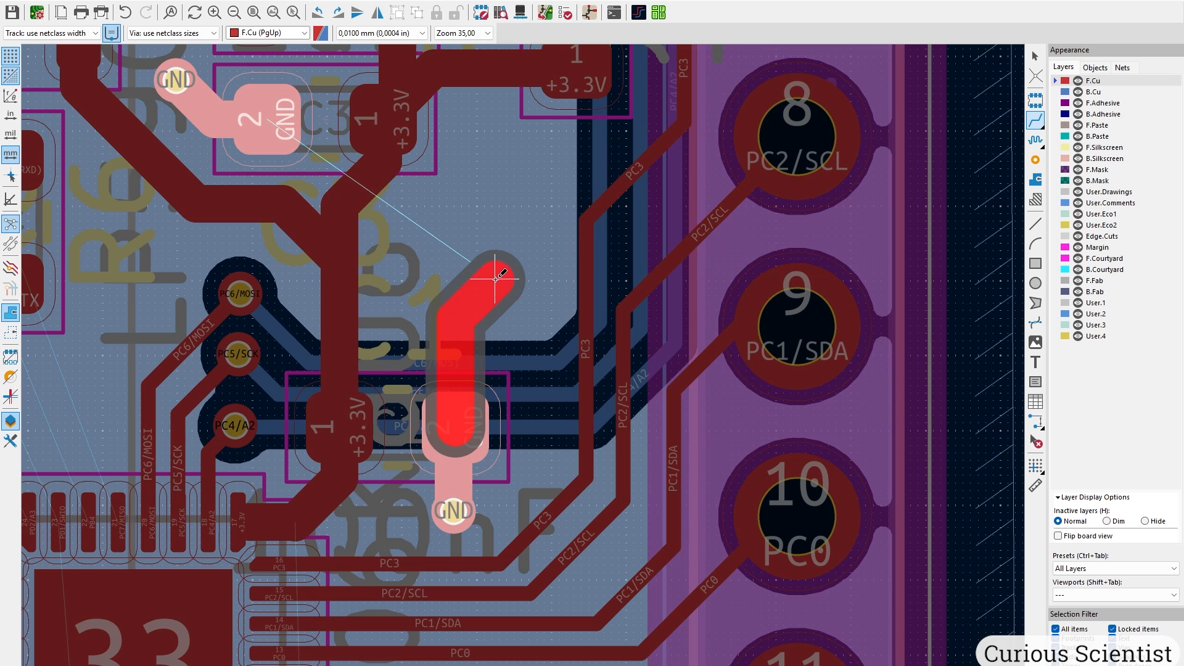
key("v")
double_click(496, 278)
key("Escape")
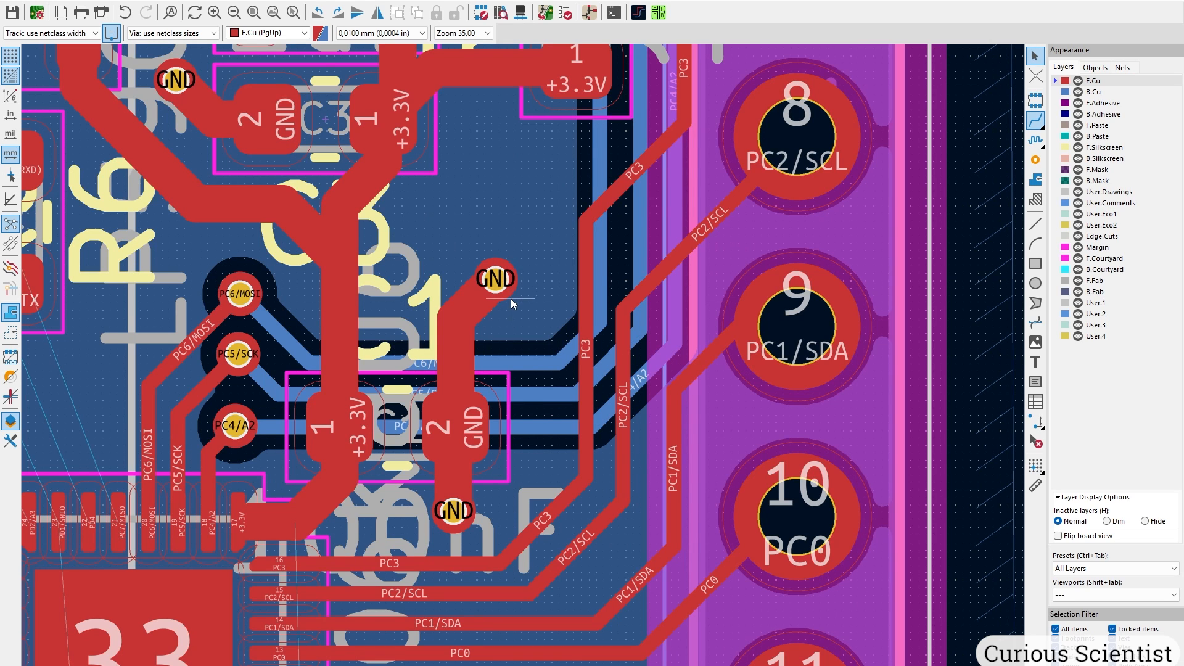
Pan around the chip and header pins to check the new GND via.
scroll(523, 361, "down", 2)
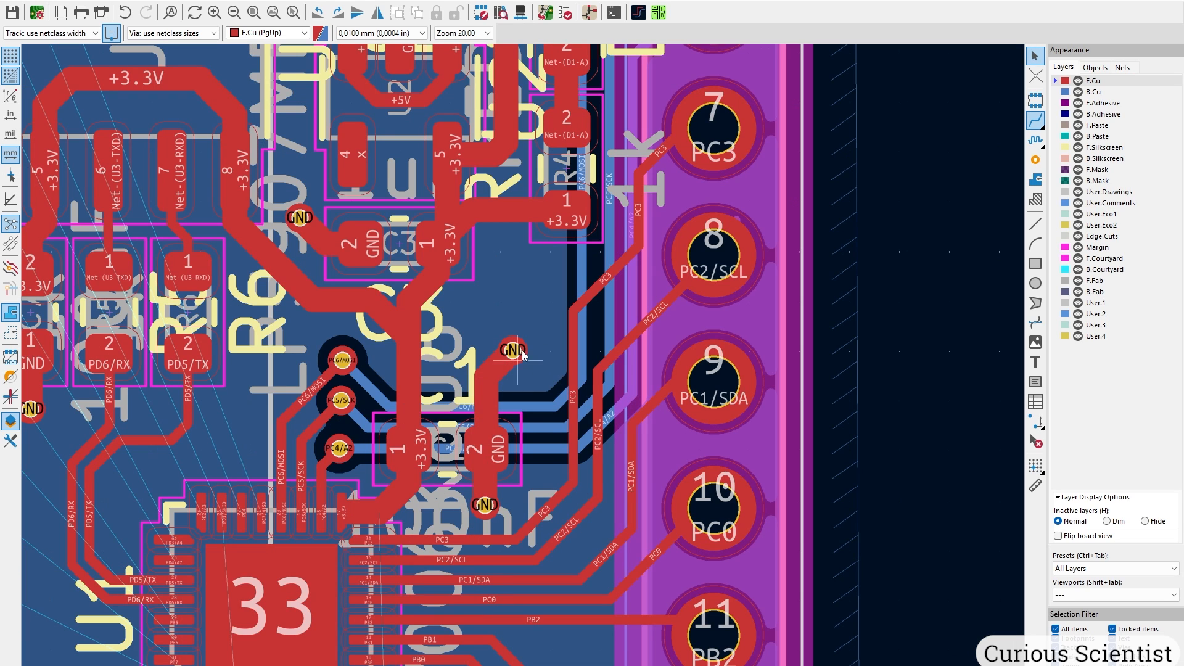
middle_click_drag(482, 452, 455, 285)
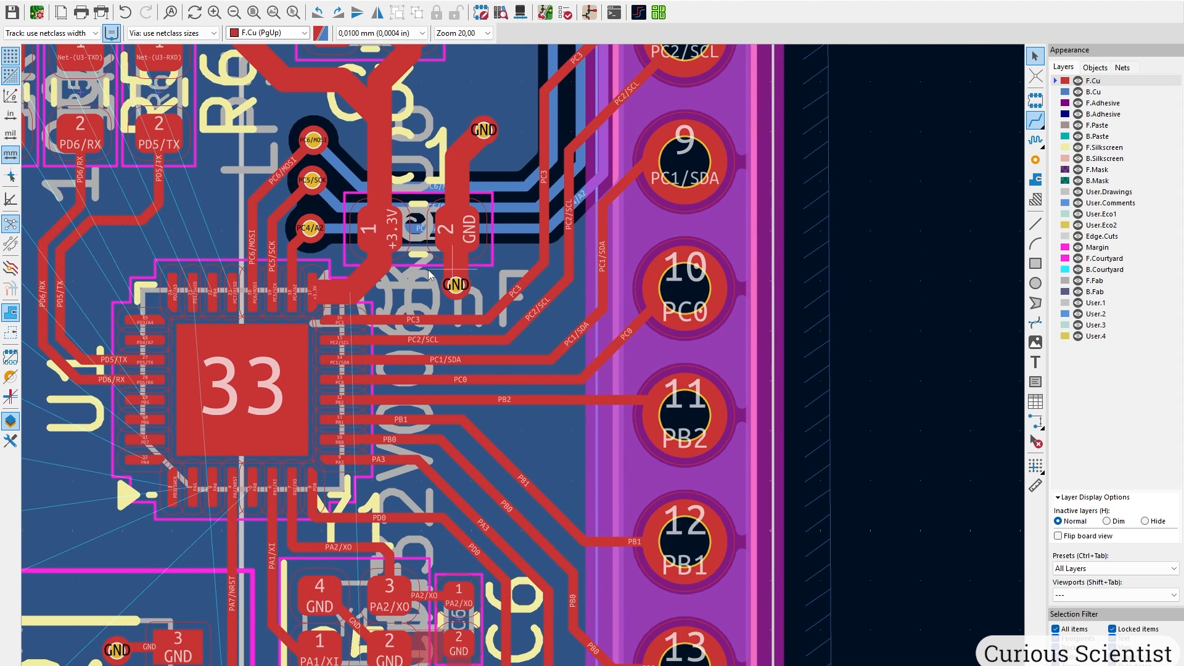
middle_click_drag(456, 344, 527, 545)
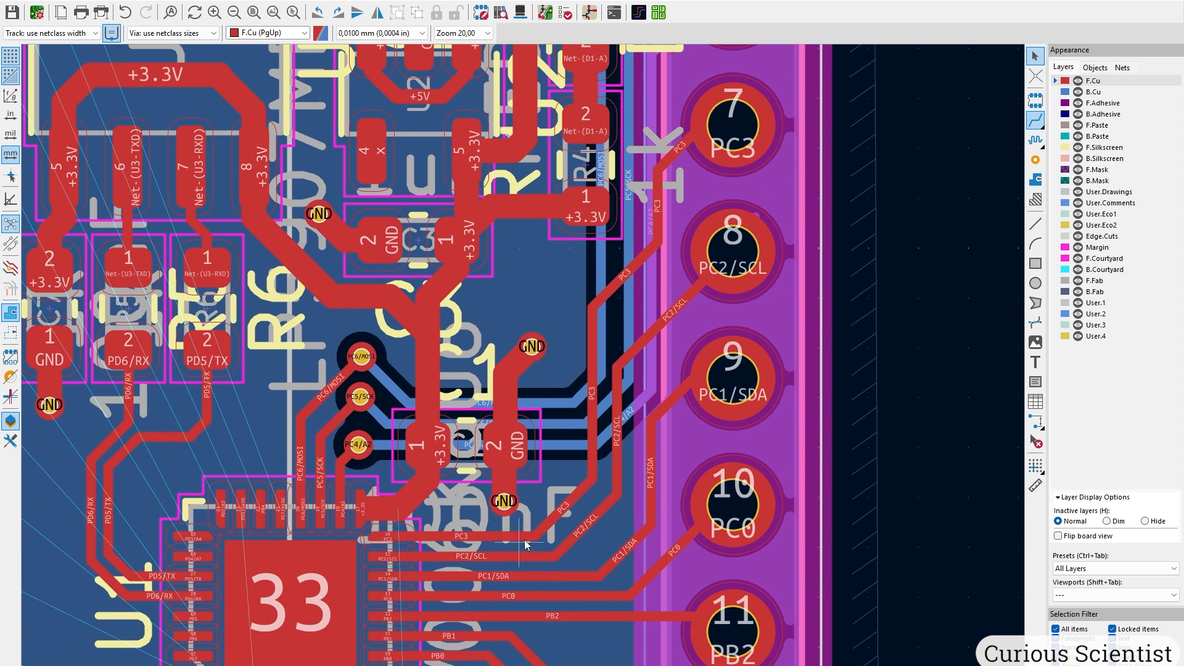
scroll(521, 411, "down", 3)
middle_click_drag(522, 411, 479, 357)
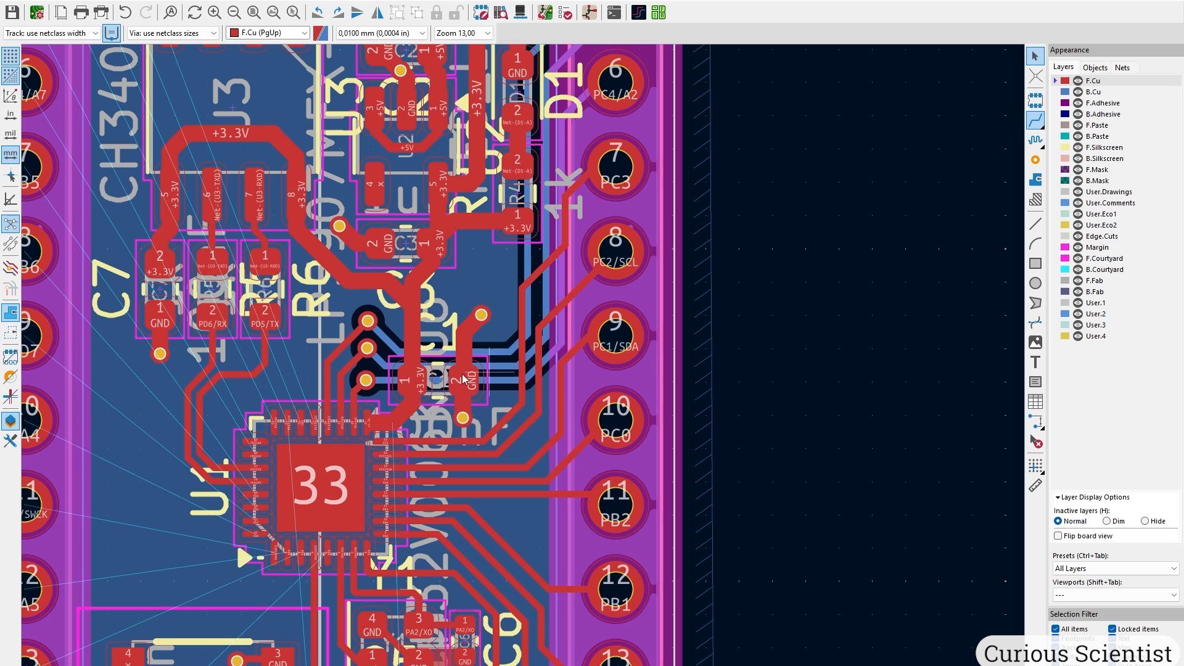
Switch to Route Tracks and begin an F.Cu track at the chip's PA6 pin.
middle_click_drag(552, 323, 551, 378)
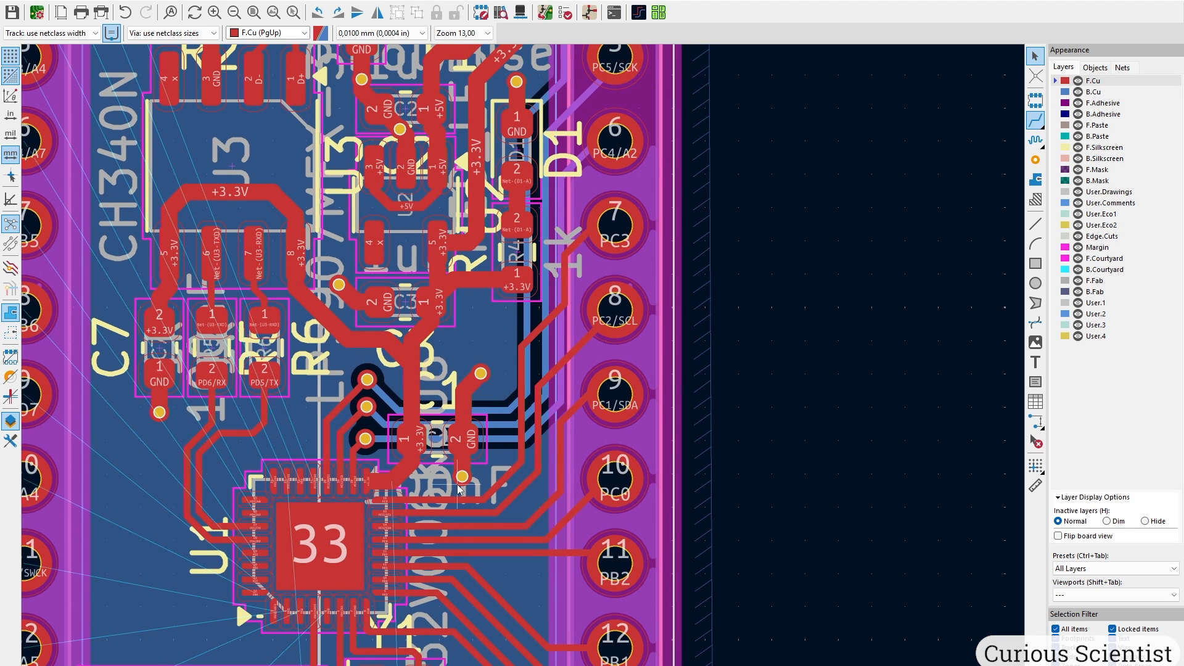
middle_click_drag(458, 489, 423, 314)
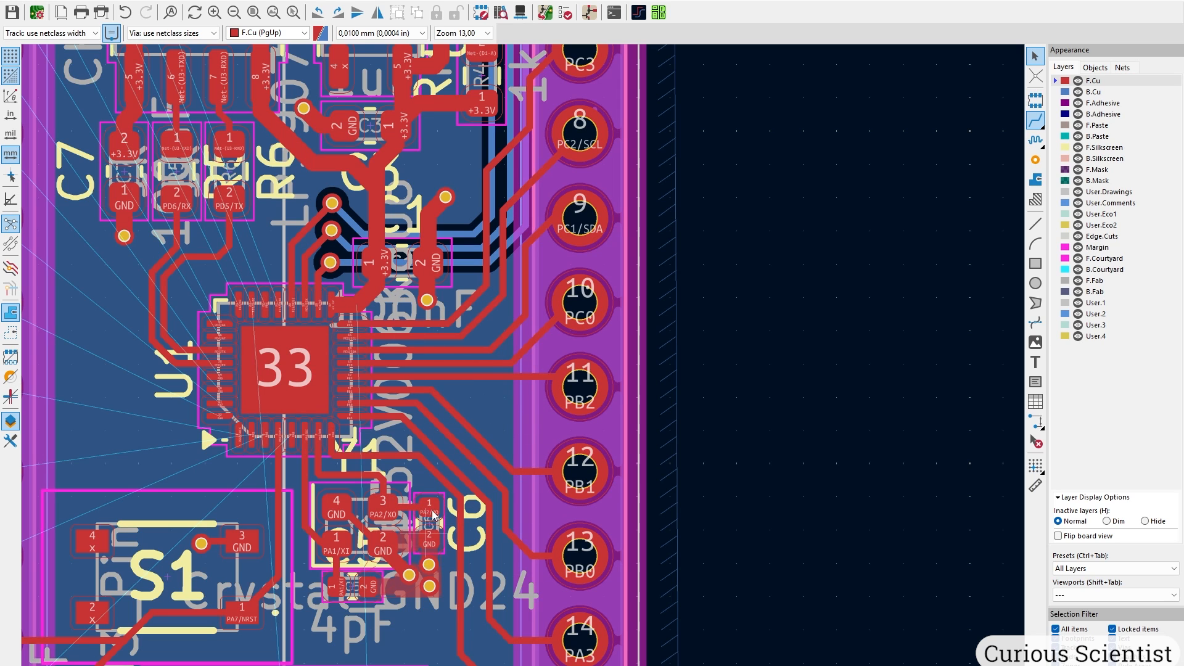
middle_click_drag(423, 475, 473, 364)
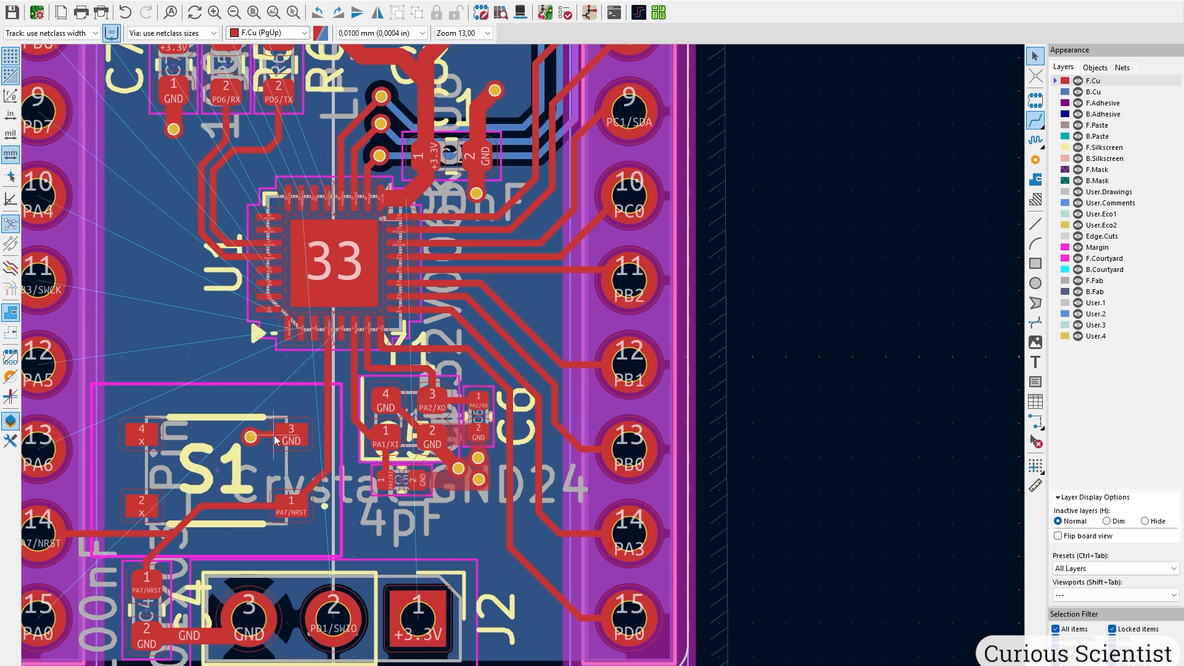
middle_click_drag(209, 417, 306, 333)
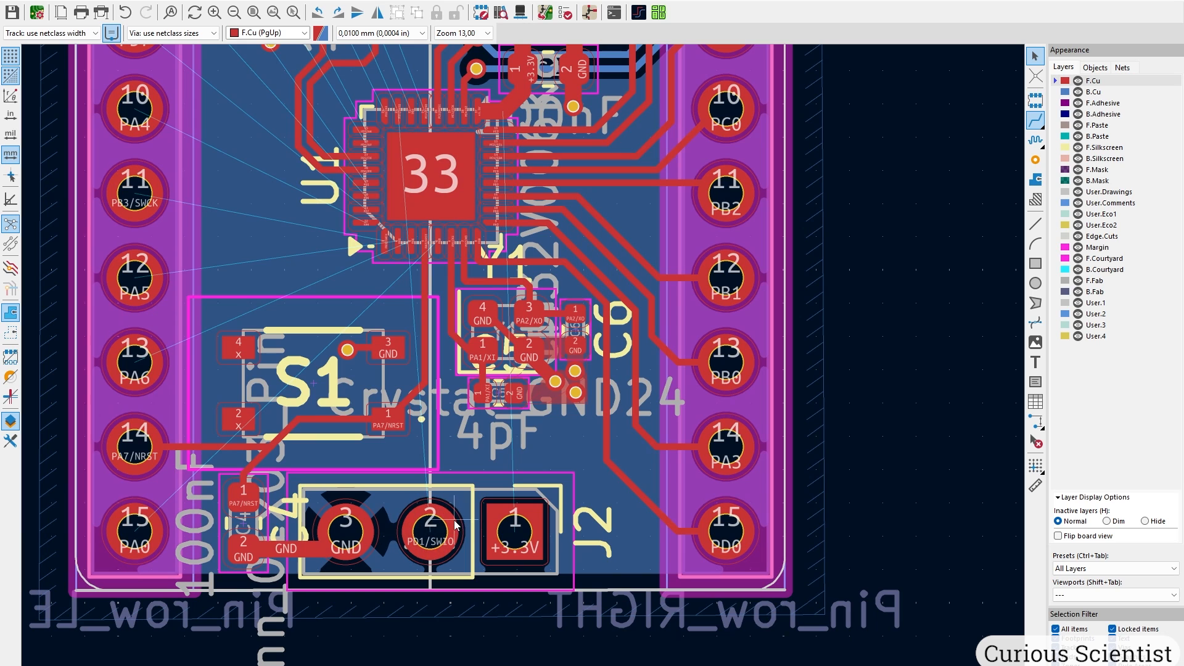
scroll(526, 366, "up", 4)
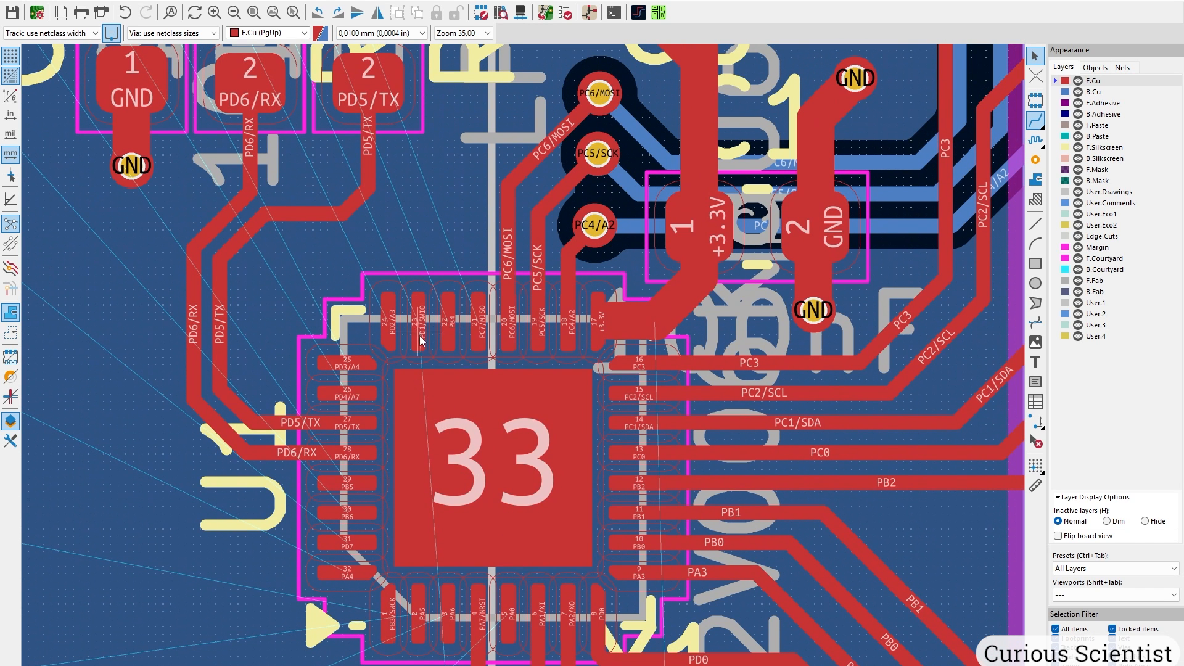
left_click(1036, 179)
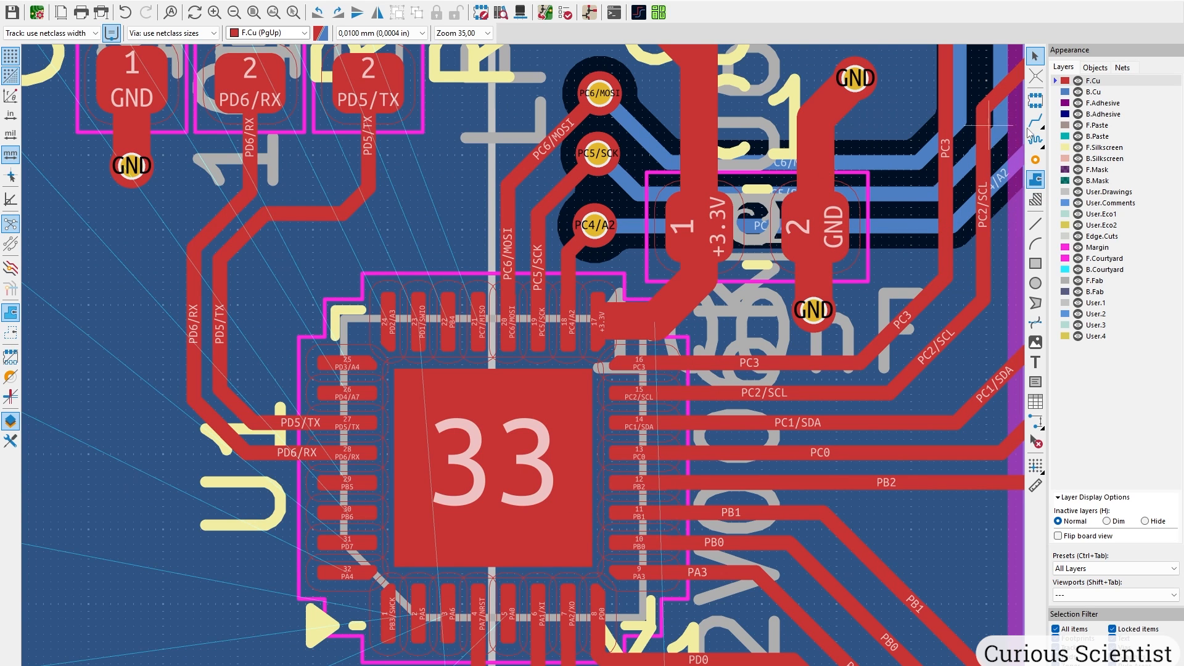
left_click(1035, 122)
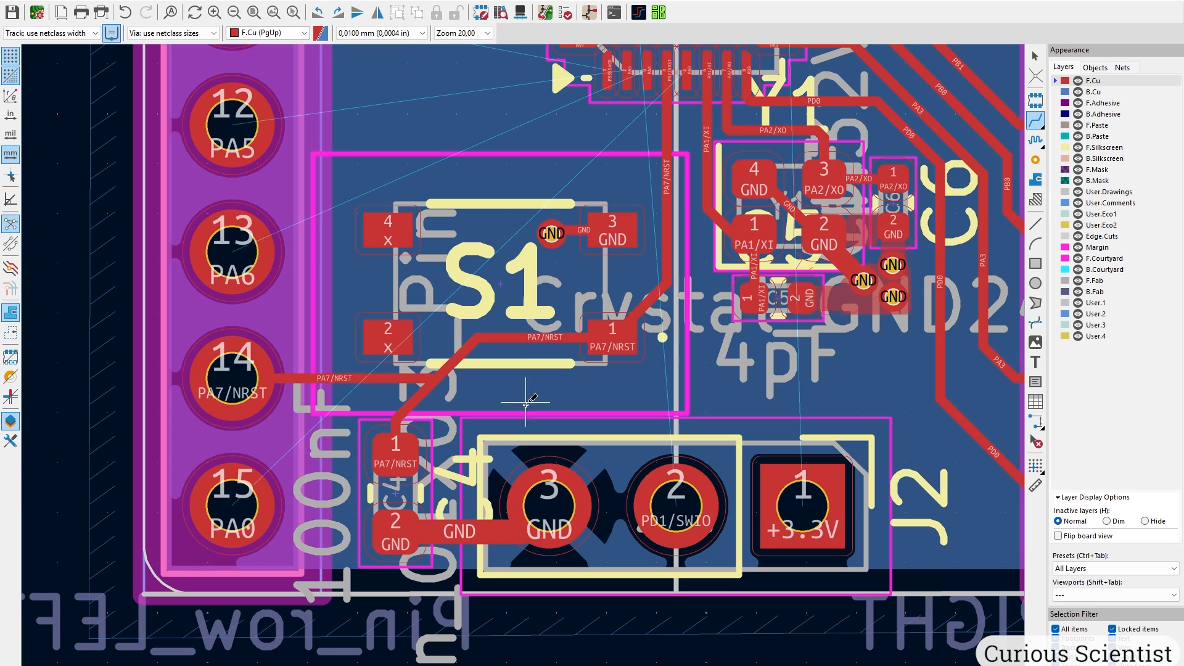
middle_click_drag(470, 330, 301, 492)
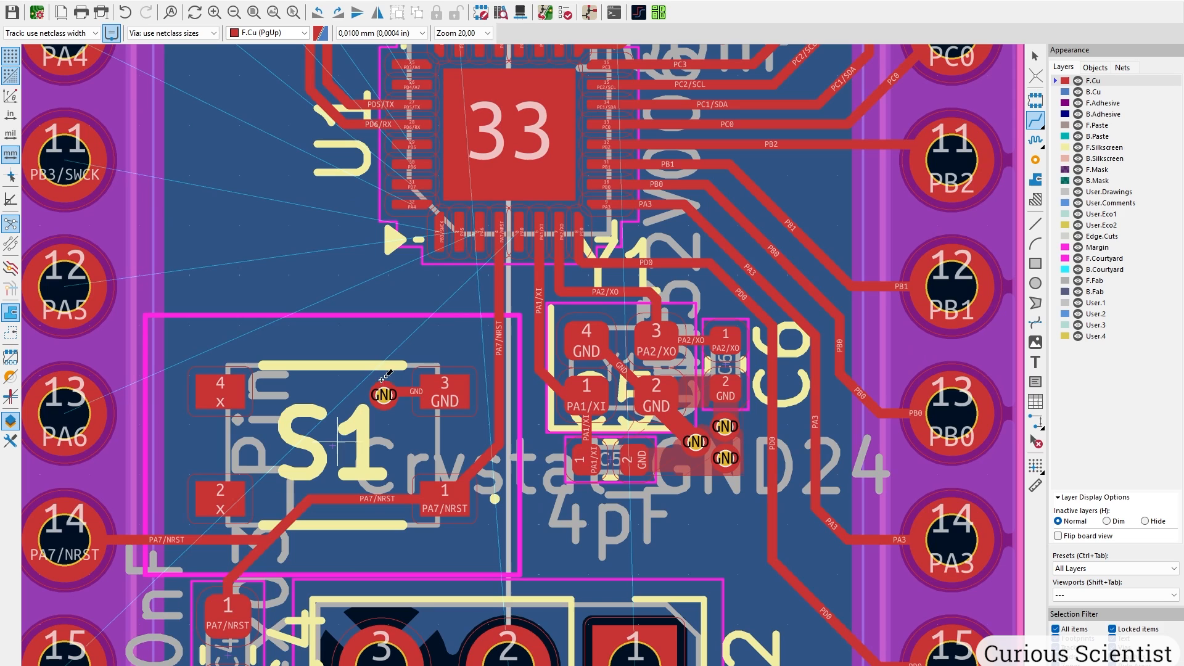
left_click(484, 229)
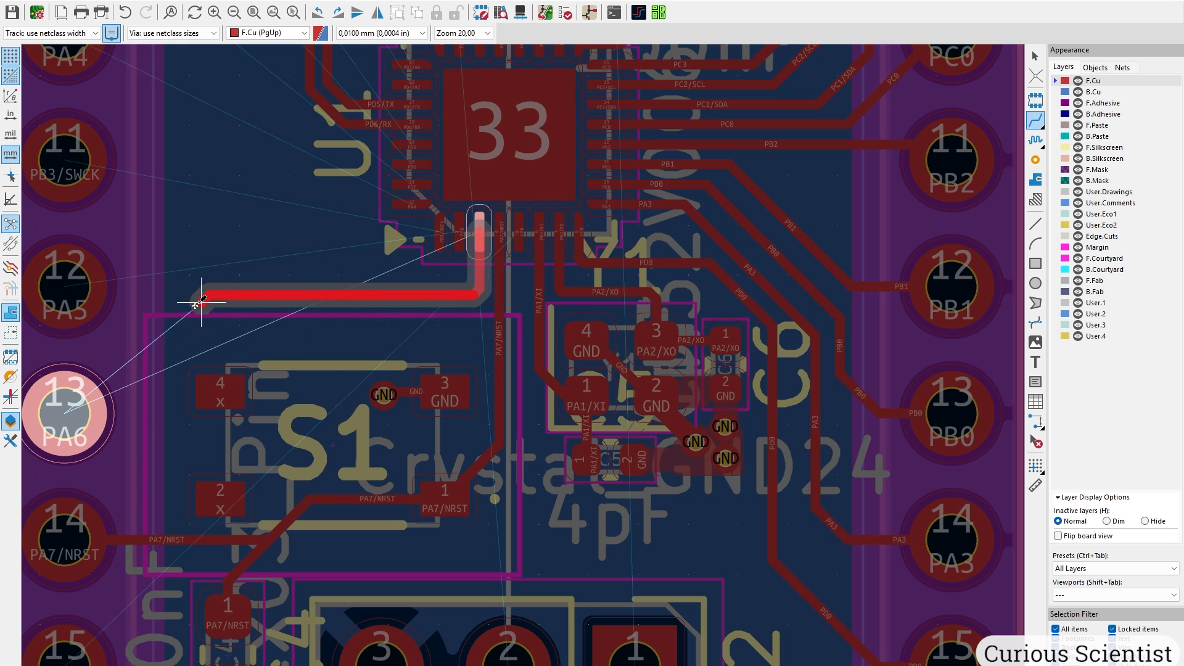
Route PA6, PA5, PB3/SWCK and PA4 to left header pads 13, 12, 11 and 10.
left_click(77, 397)
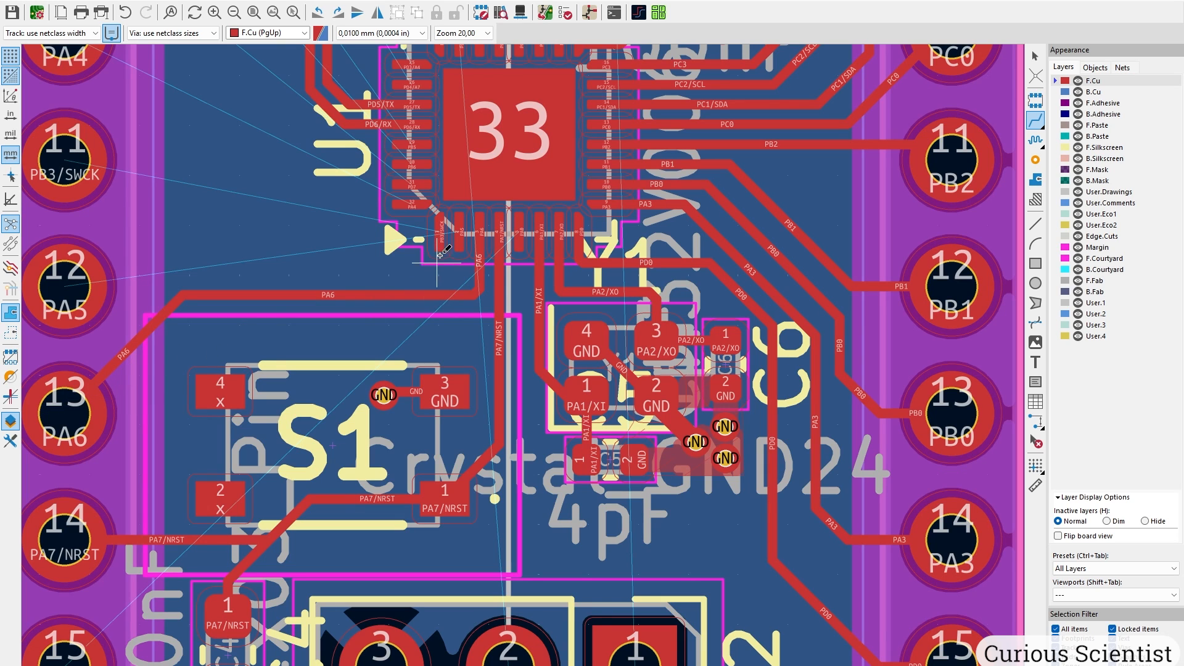
left_click(459, 232)
scroll(352, 262, "up", 2)
scroll(111, 386, "down", 1)
left_click(389, 378)
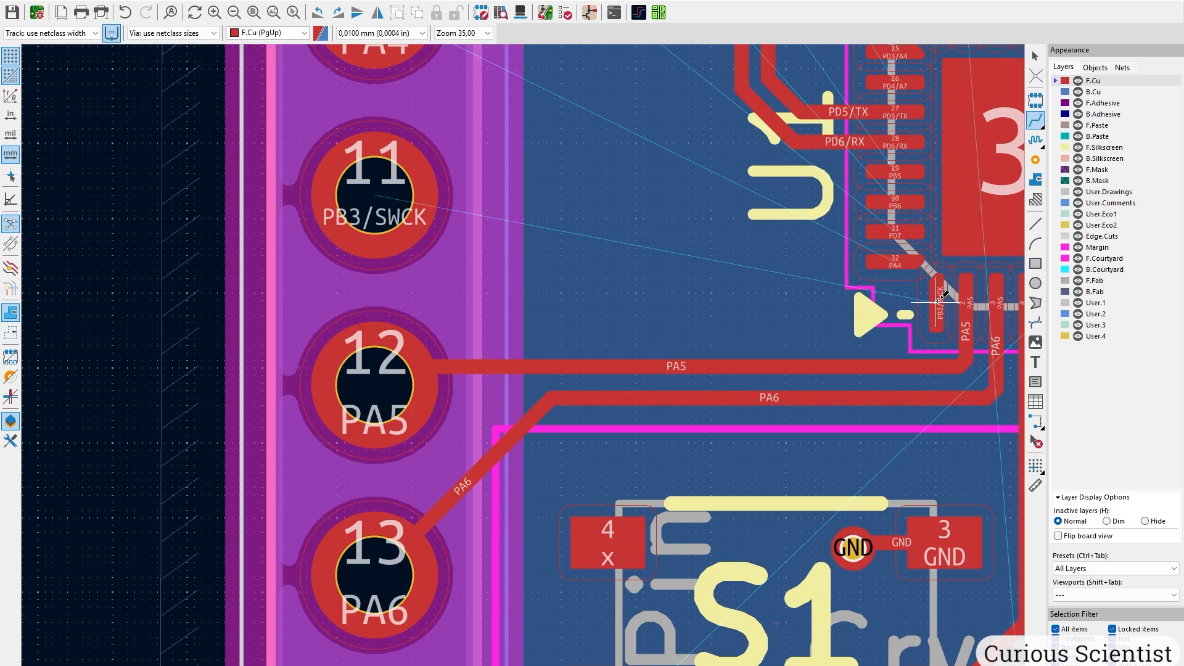
left_click(940, 299)
left_click(395, 199)
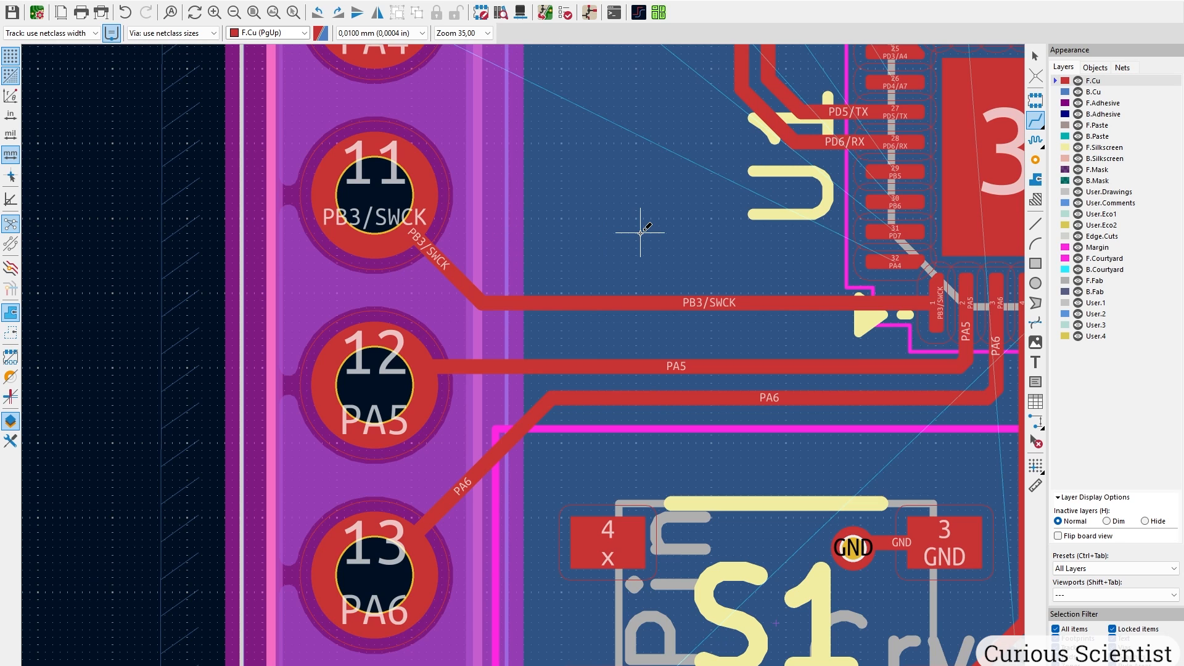
left_click(895, 261)
middle_click_drag(444, 154, 488, 309)
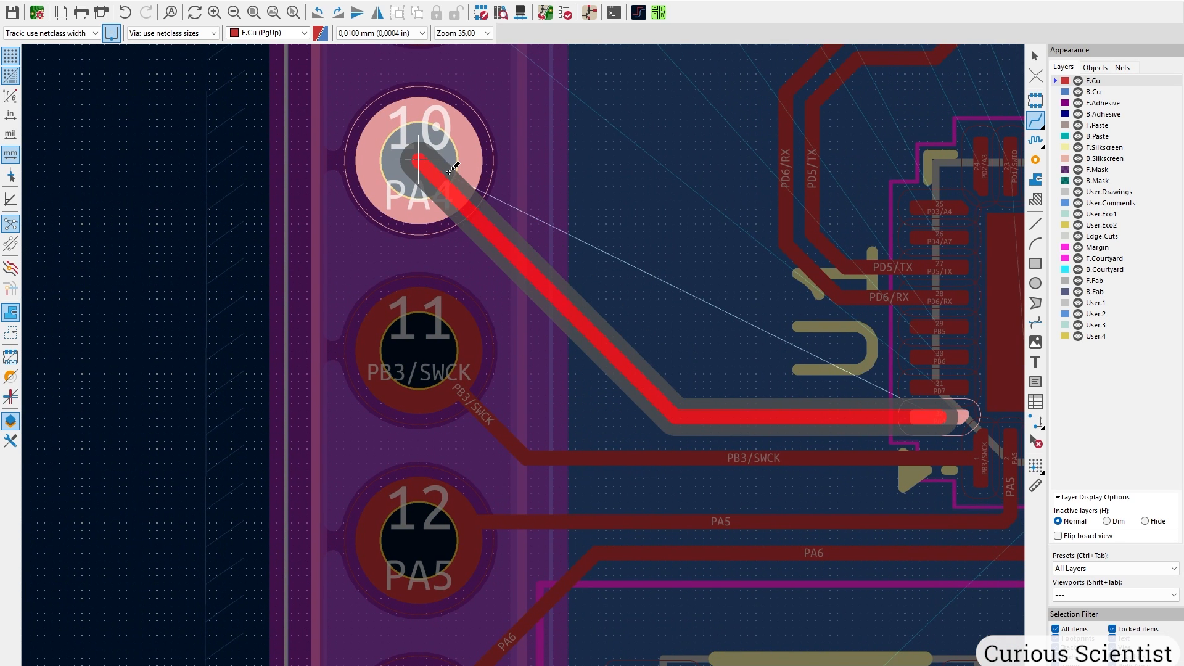
left_click(426, 162)
Route PD7, PB6 and PB5 to header pads 9, 8 and 7, adding corners where needed.
left_click(938, 387)
middle_click_drag(558, 213, 540, 476)
left_click(538, 486)
left_click(538, 301)
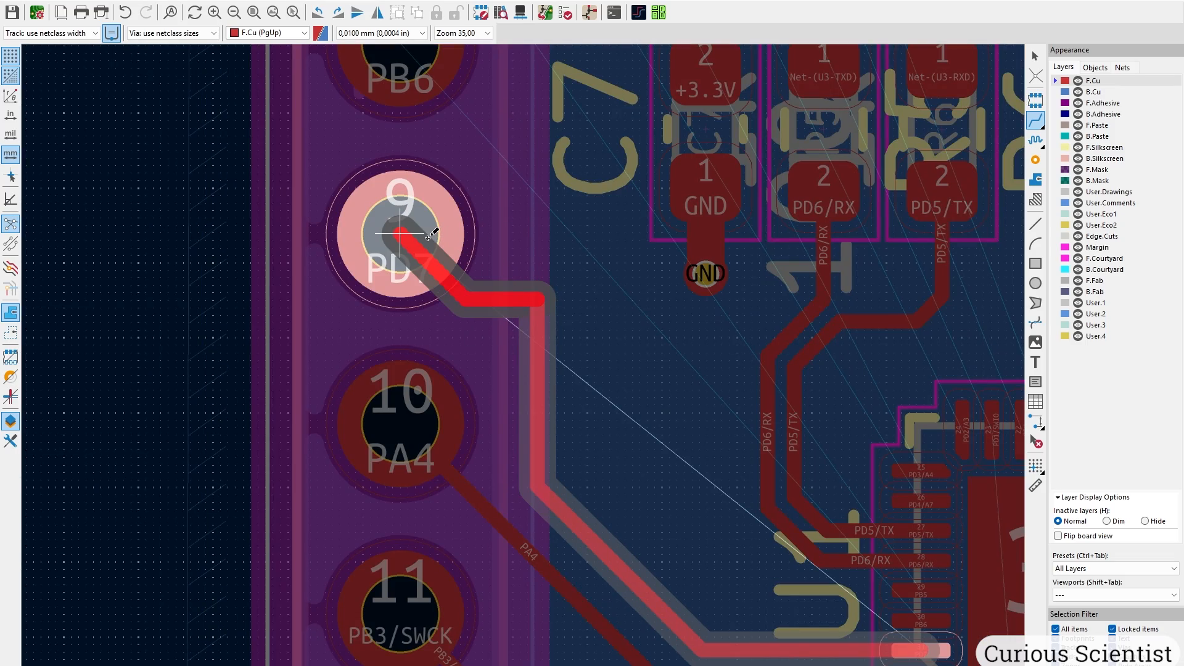
left_click(404, 235)
left_click(921, 621)
middle_click_drag(578, 271, 655, 386)
left_click(655, 395)
left_click(479, 158)
middle_click_drag(741, 481, 528, 264)
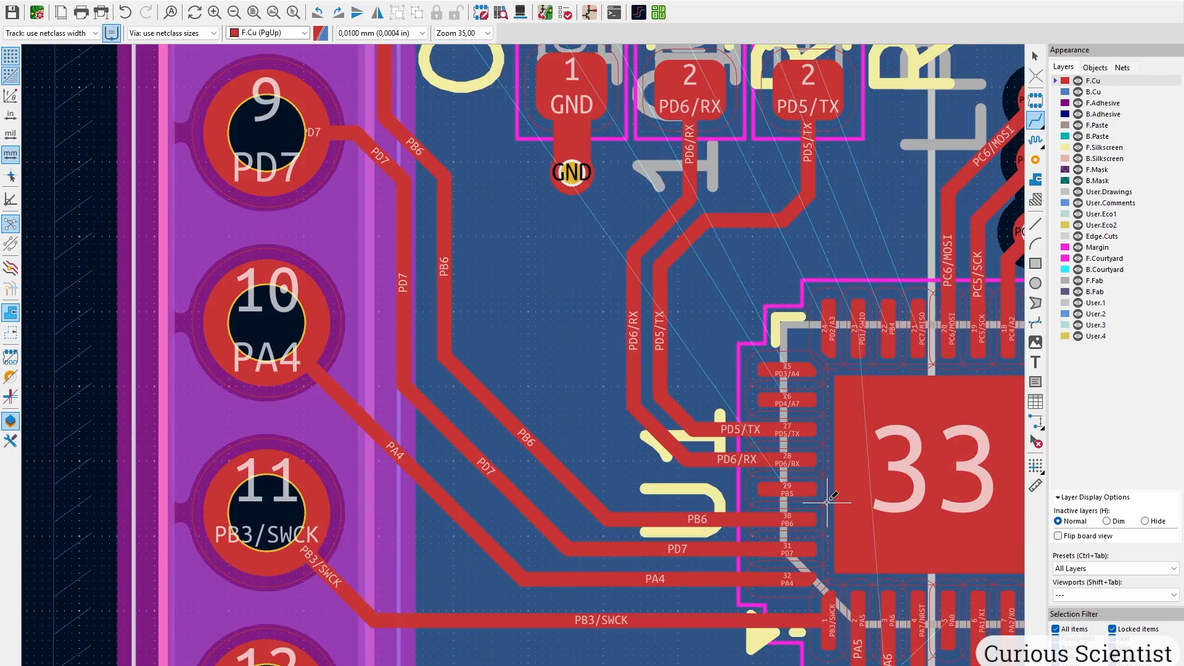
left_click(789, 488)
middle_click_drag(483, 123, 567, 479)
left_click(353, 109)
Route PD4/A7 and PD3/A4 through vias onto B.Cu, finishing PD3/A4 at its header pad.
scroll(353, 109, "down", 3)
scroll(525, 365, "up", 4)
middle_click_drag(486, 258, 465, 502)
left_click(564, 517)
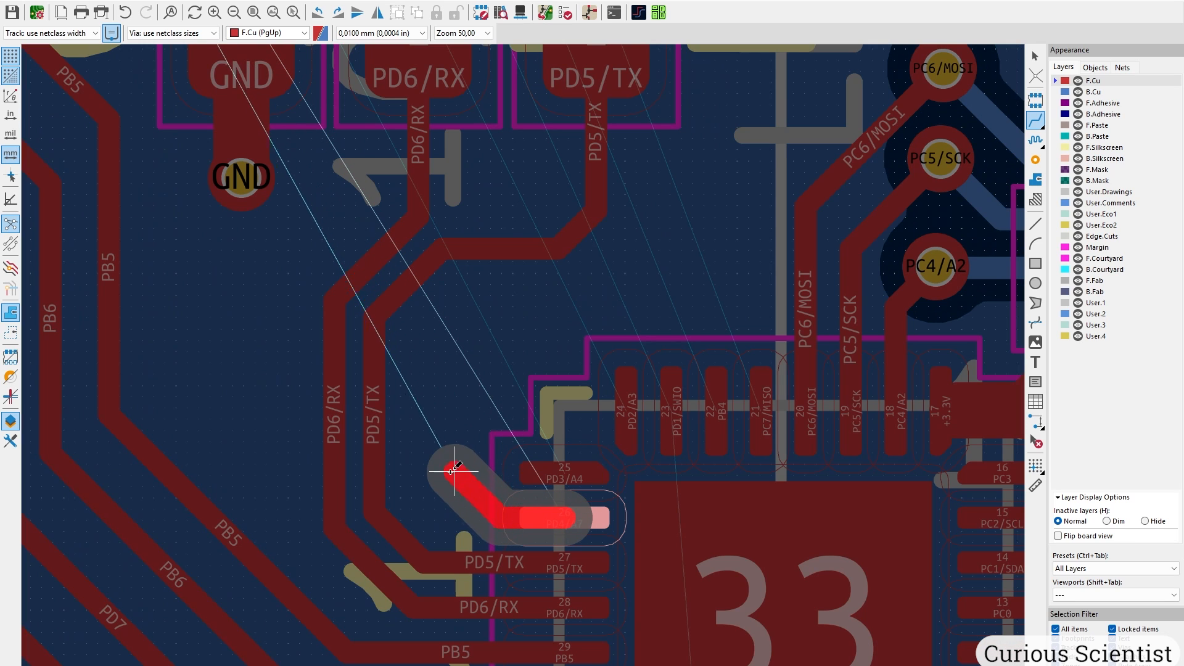
key("v")
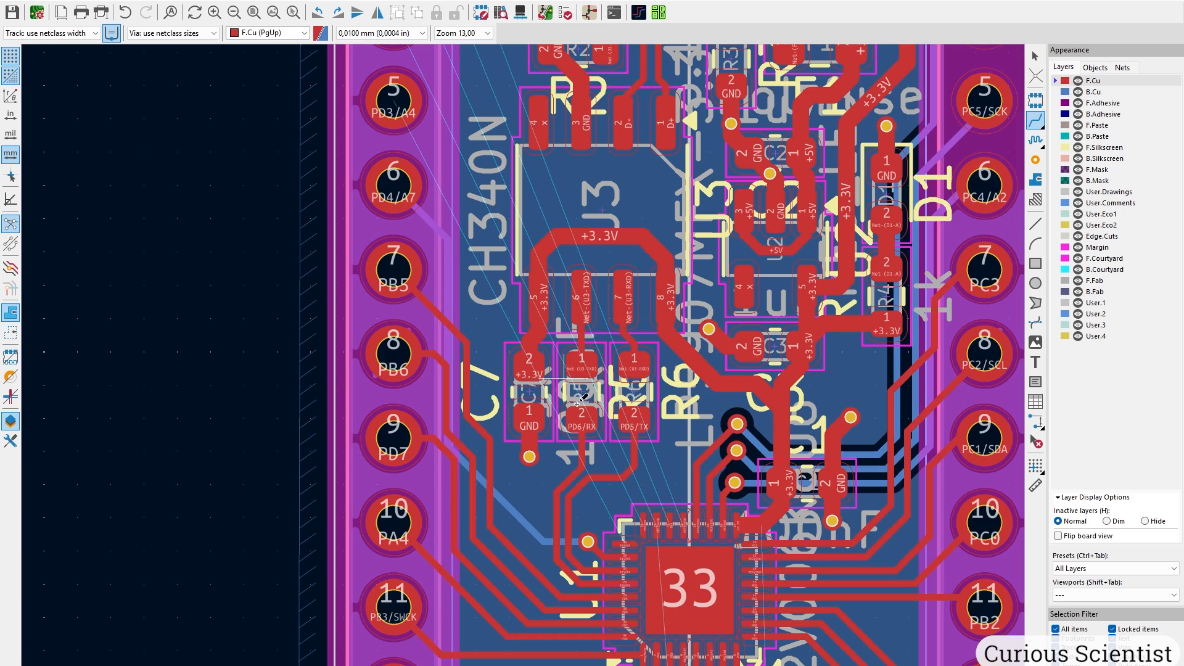
scroll(524, 364, "up", 2)
scroll(525, 364, "up", 3)
left_click(572, 372)
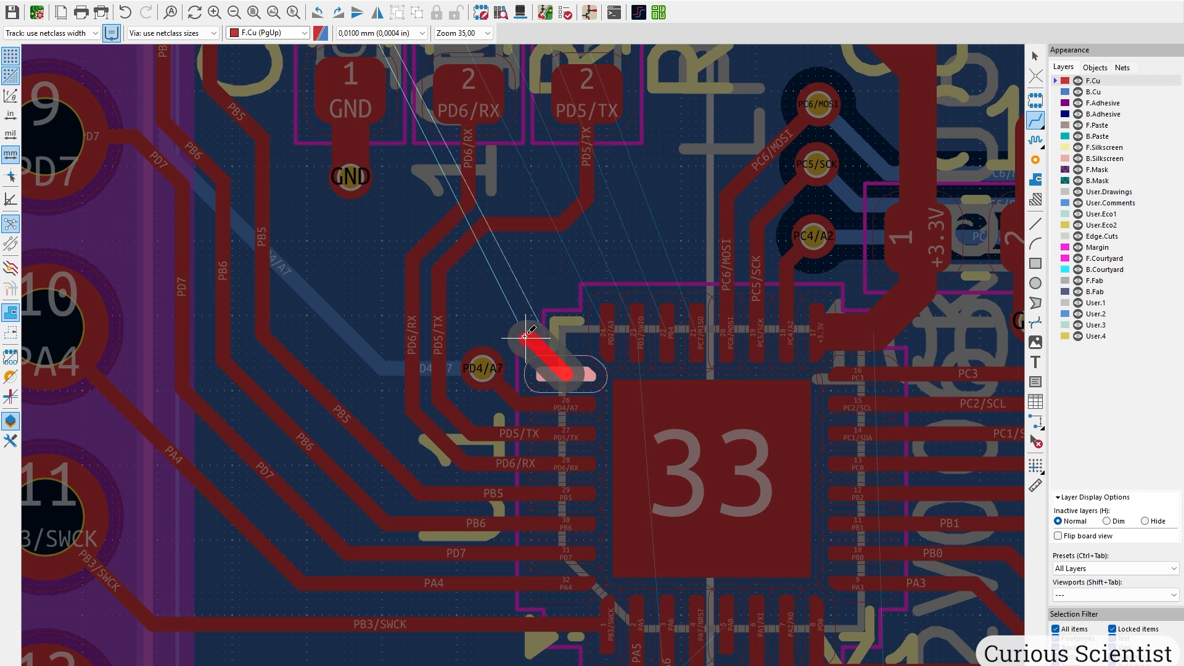
key("v")
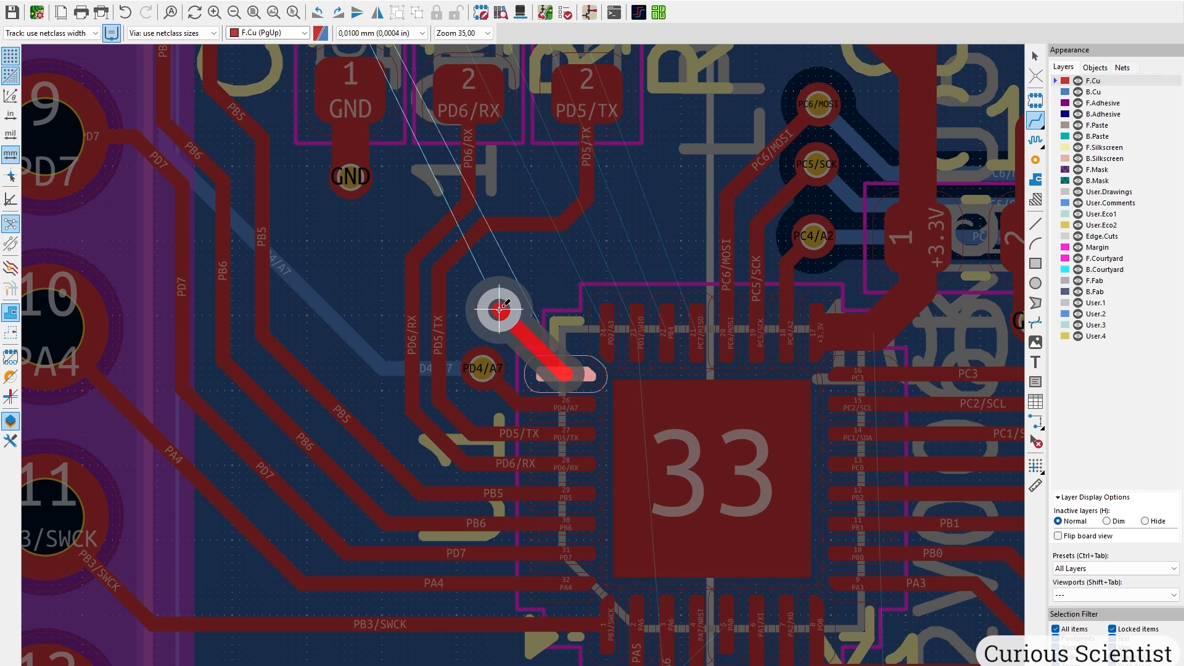
left_click(500, 308)
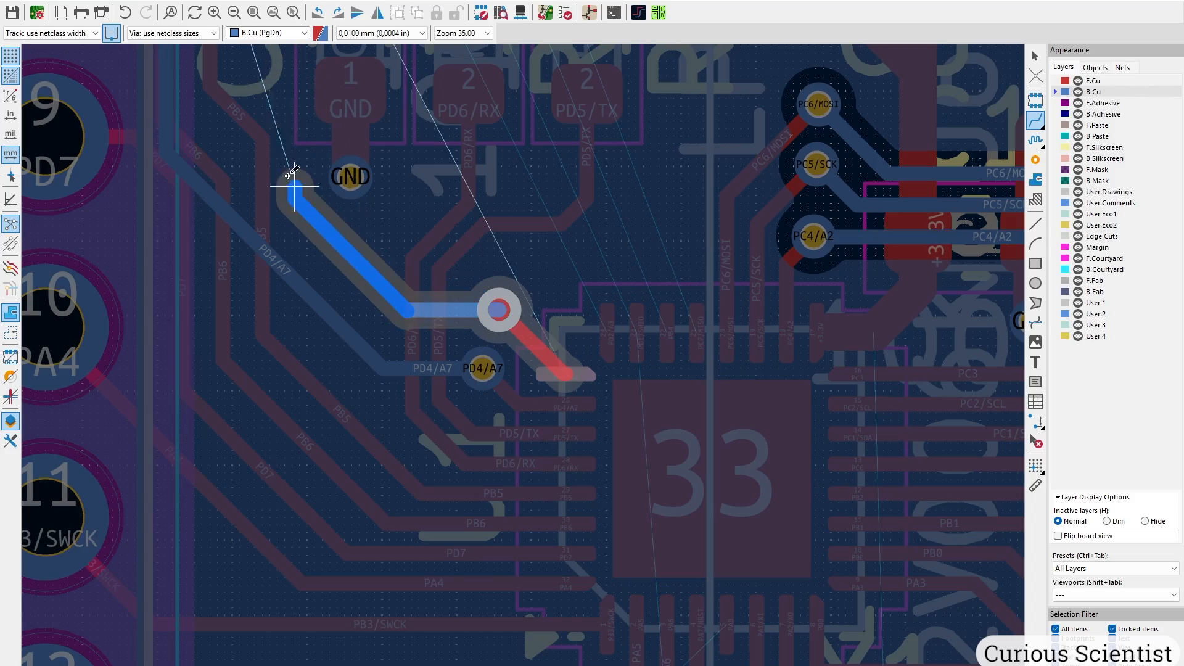
scroll(247, 54, "down", 2)
left_click(440, 156)
Route PD2/A3 and PD1/SWIO through vias to their header pads, PD1/SWIO ending at pad 3.
scroll(691, 586, "up", 2)
left_click(524, 366)
key("v")
left_click(464, 285)
scroll(319, 236, "up", 1)
scroll(544, 185, "down", 3)
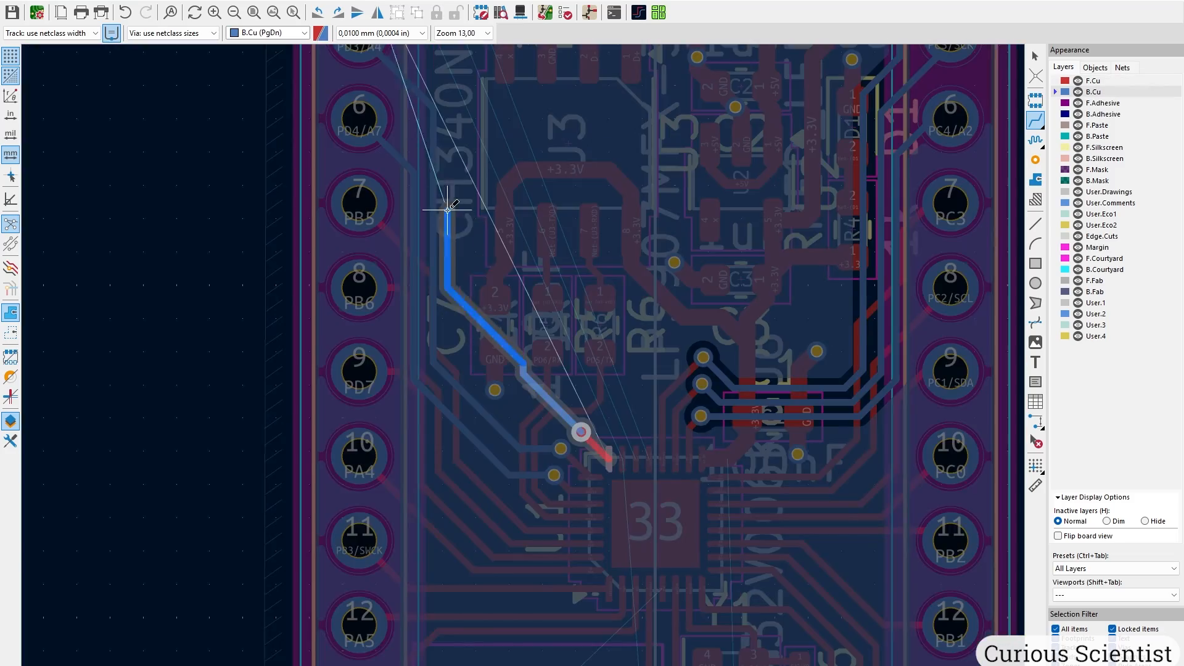
scroll(448, 211, "down", 2)
left_click(390, 74)
scroll(648, 432, "up", 4)
left_click(656, 474)
key("v")
left_click(637, 293)
scroll(637, 293, "down", 3)
left_click(253, 216)
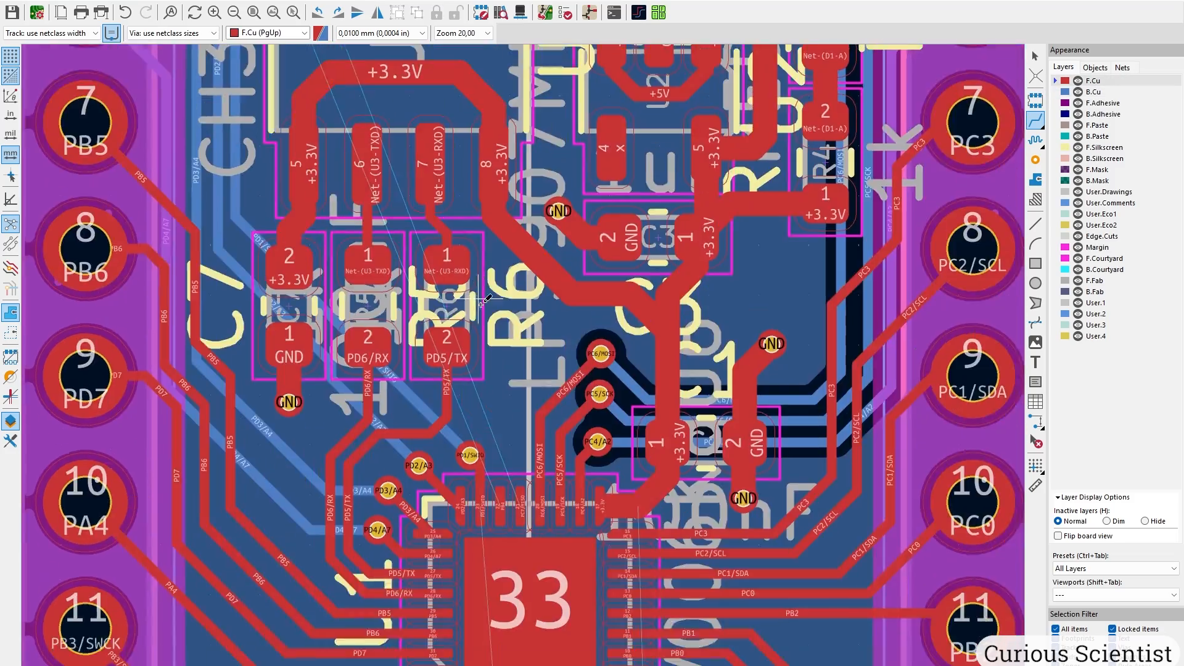
Route PB4 and the last pin through vias to their pads, ending at pad 1, then refill zones.
scroll(486, 480, "up", 4)
left_click(536, 573)
key("v")
left_click(465, 238)
left_click(293, 57)
left_click(550, 426)
key("v")
left_click(545, 266)
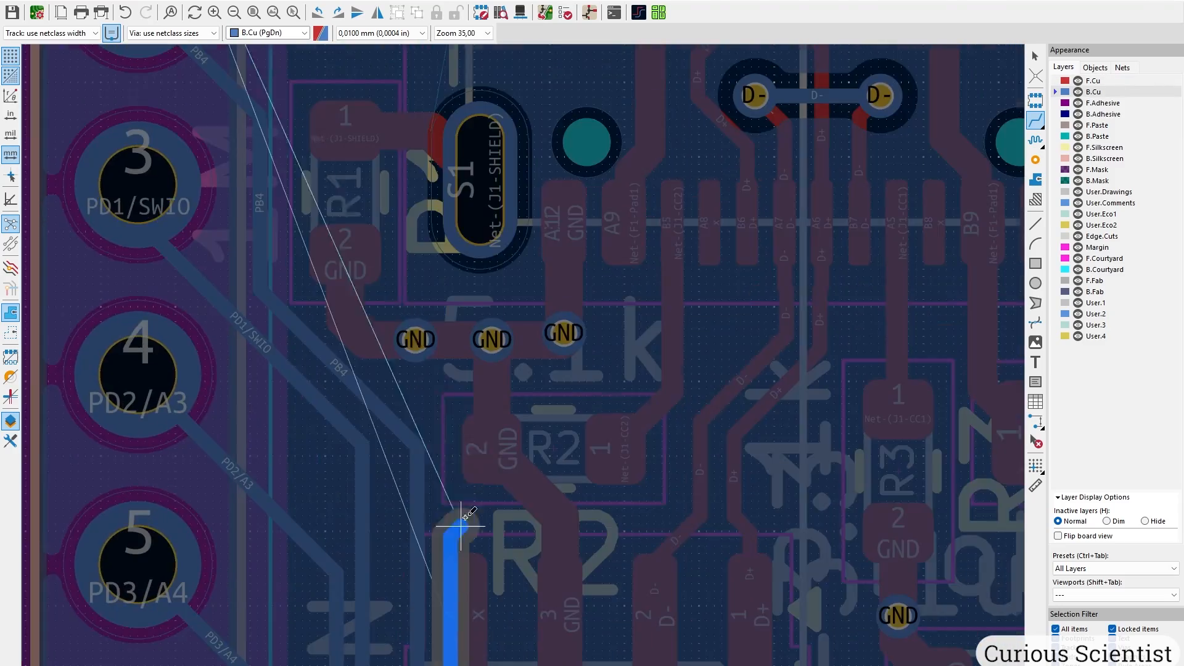
scroll(462, 526, "down", 5)
left_click(336, 97)
key("b")
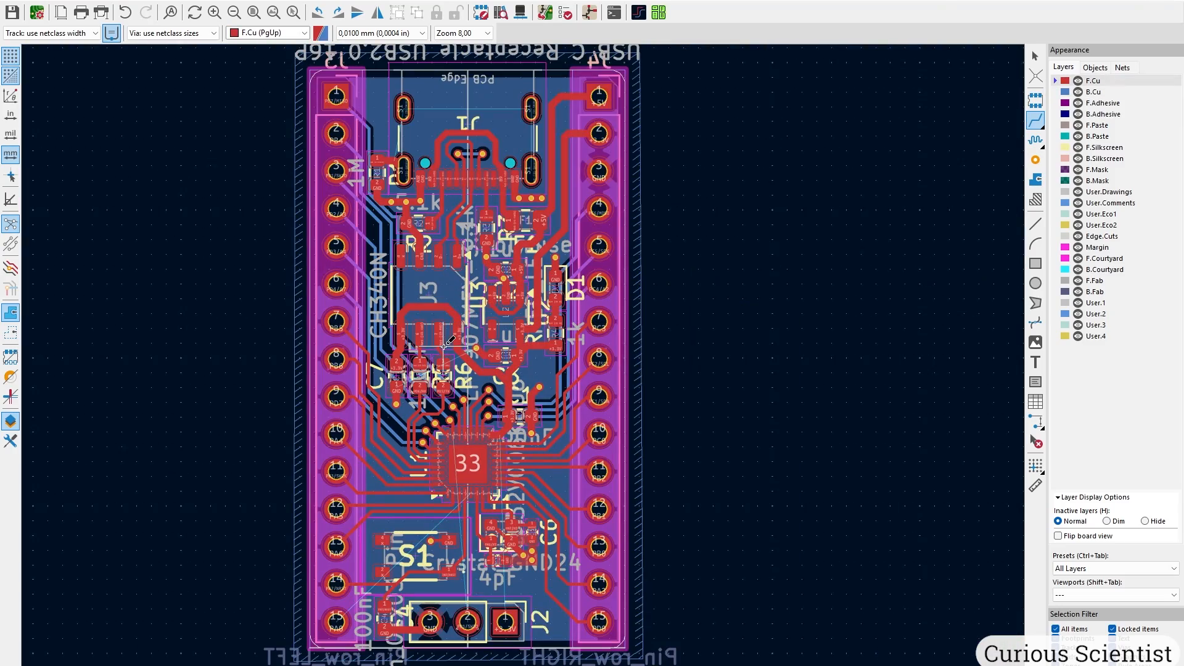
scroll(451, 540, "up", 2)
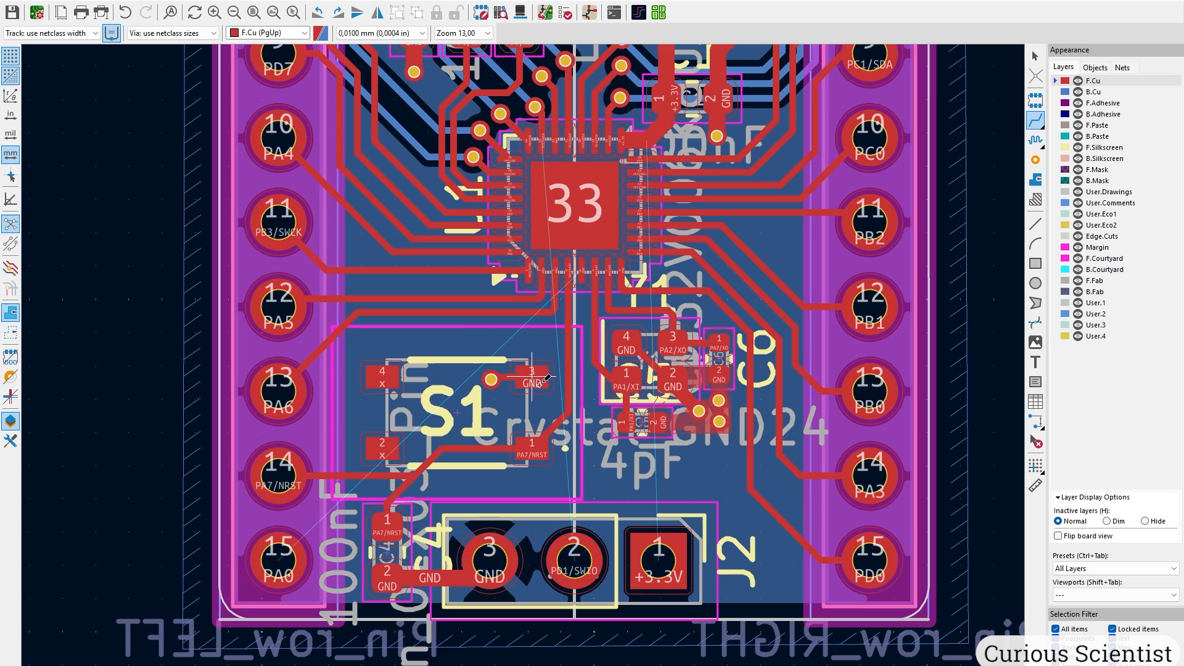
Delete the old PA7/NRST track beside S1.
scroll(587, 378, "up", 3)
middle_click_drag(489, 302, 499, 368)
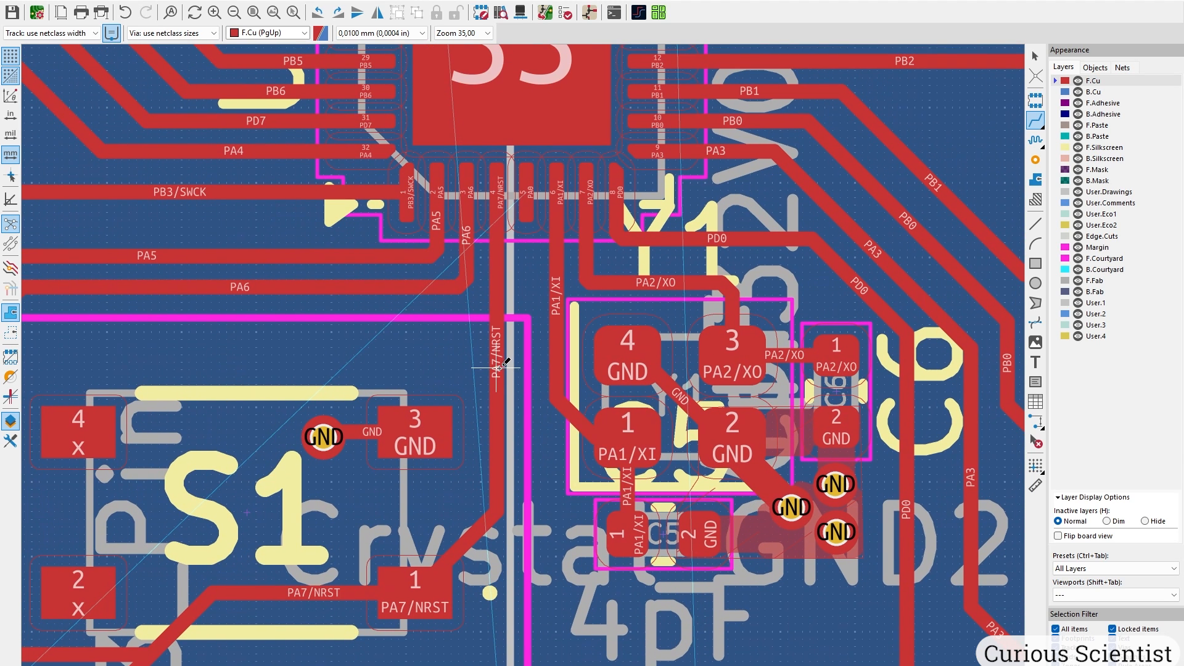
key("Escape")
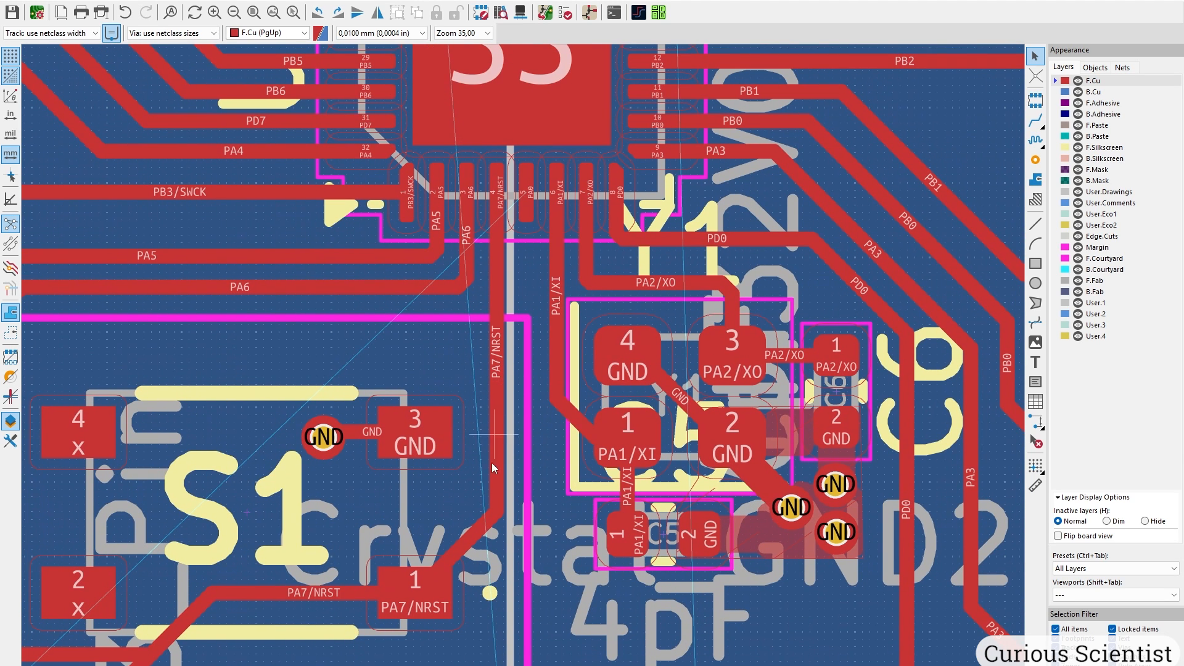
left_click(486, 530)
key("d")
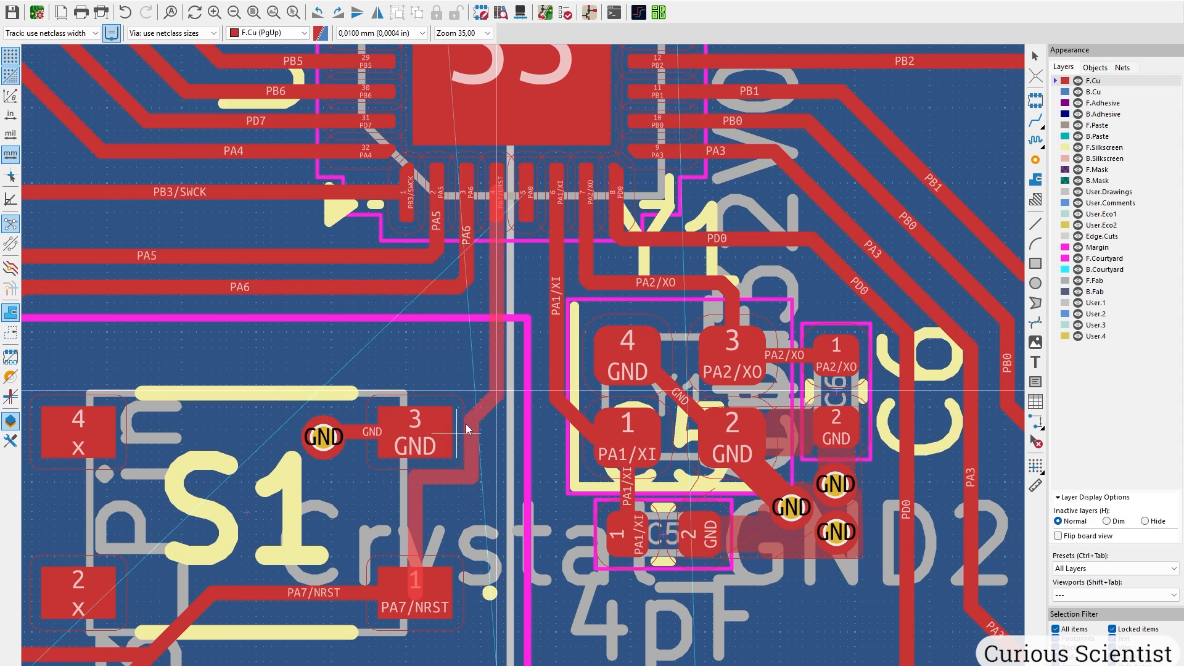
left_click(497, 409)
left_click(497, 409)
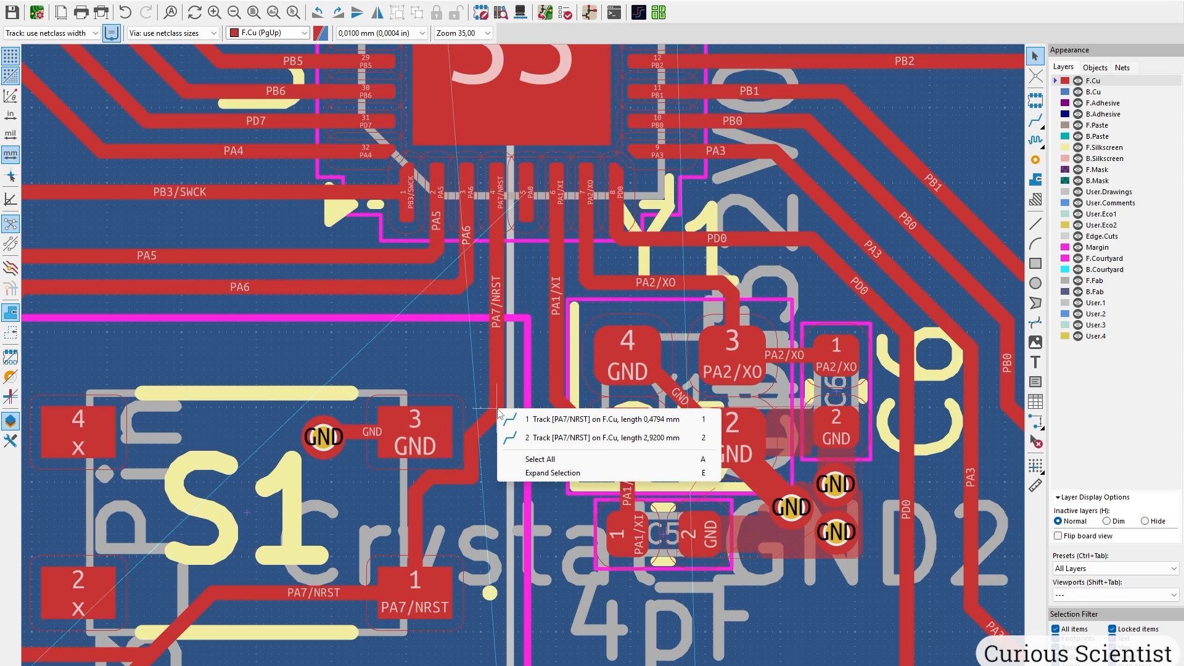
left_click(532, 418)
key("u")
key("Delete")
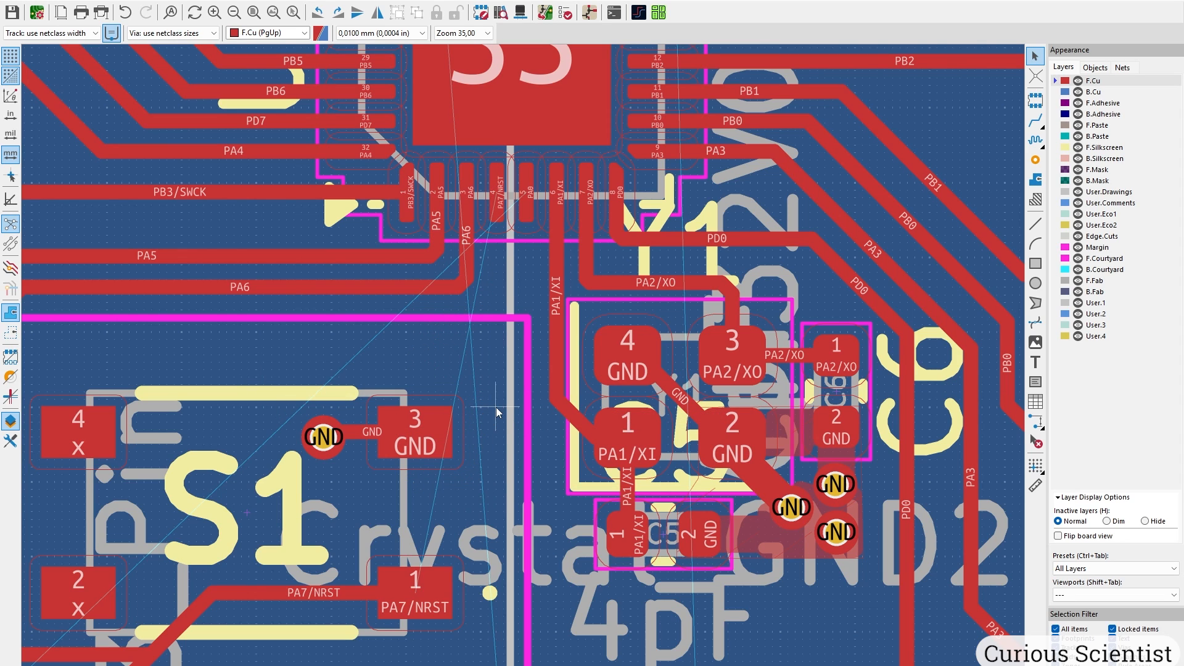
Move the GND via below S1 pad 3 and route PA7/NRST from the chip to S1 pad 1.
left_click(331, 442)
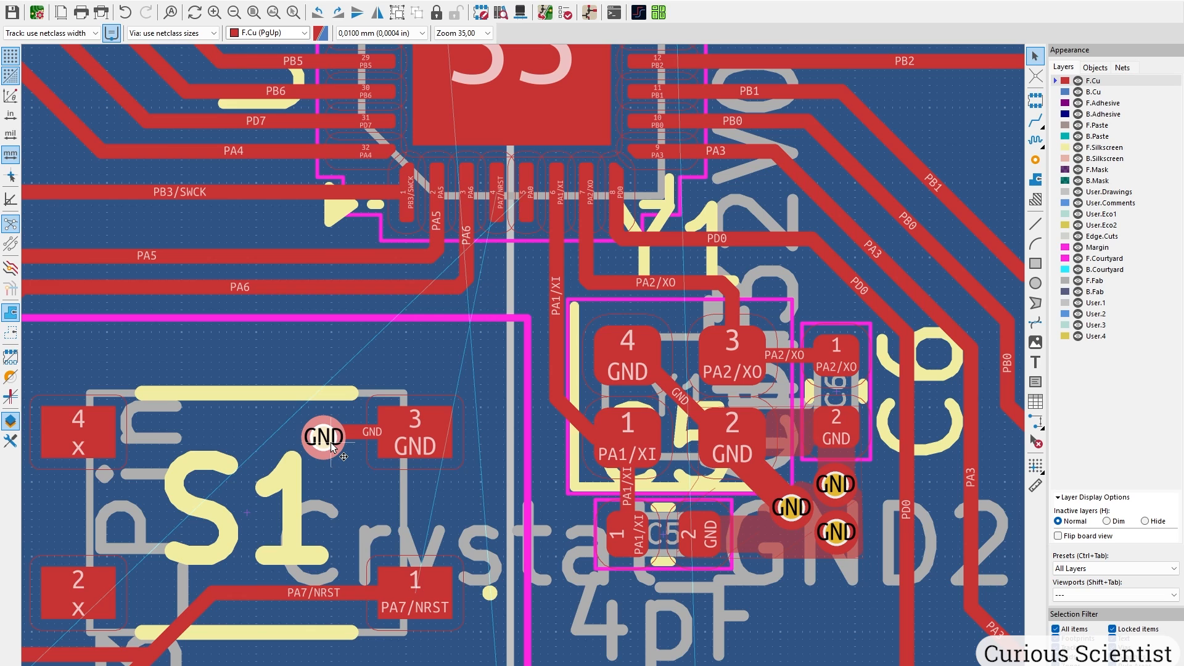
key("d")
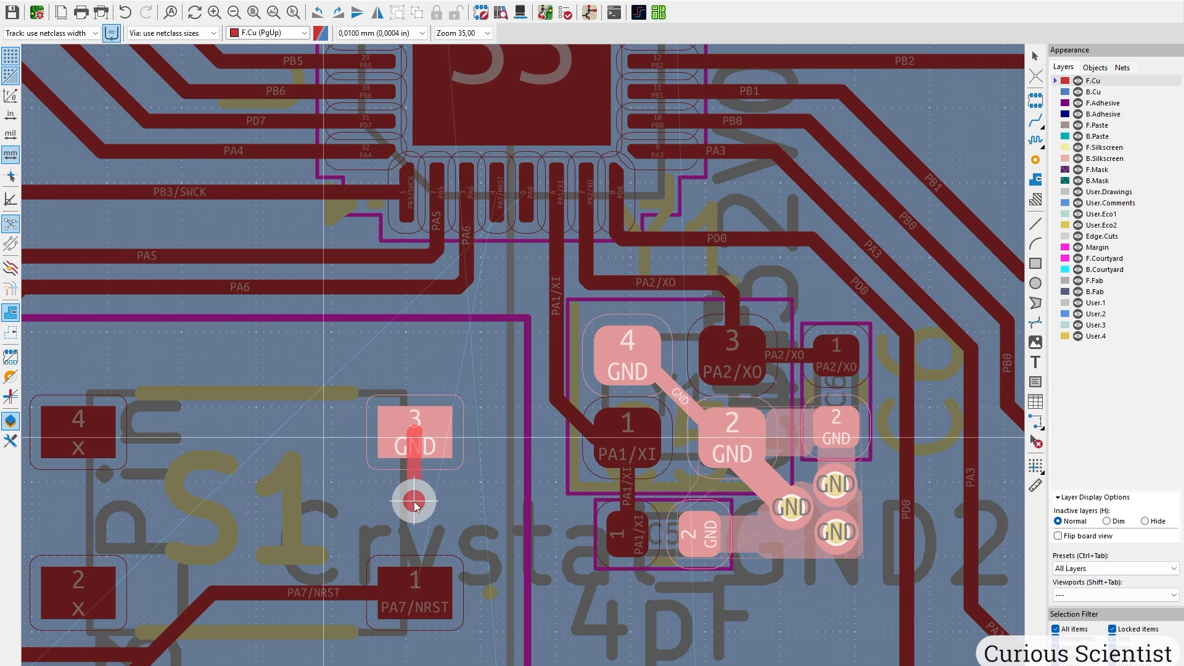
left_click(415, 501)
key("x")
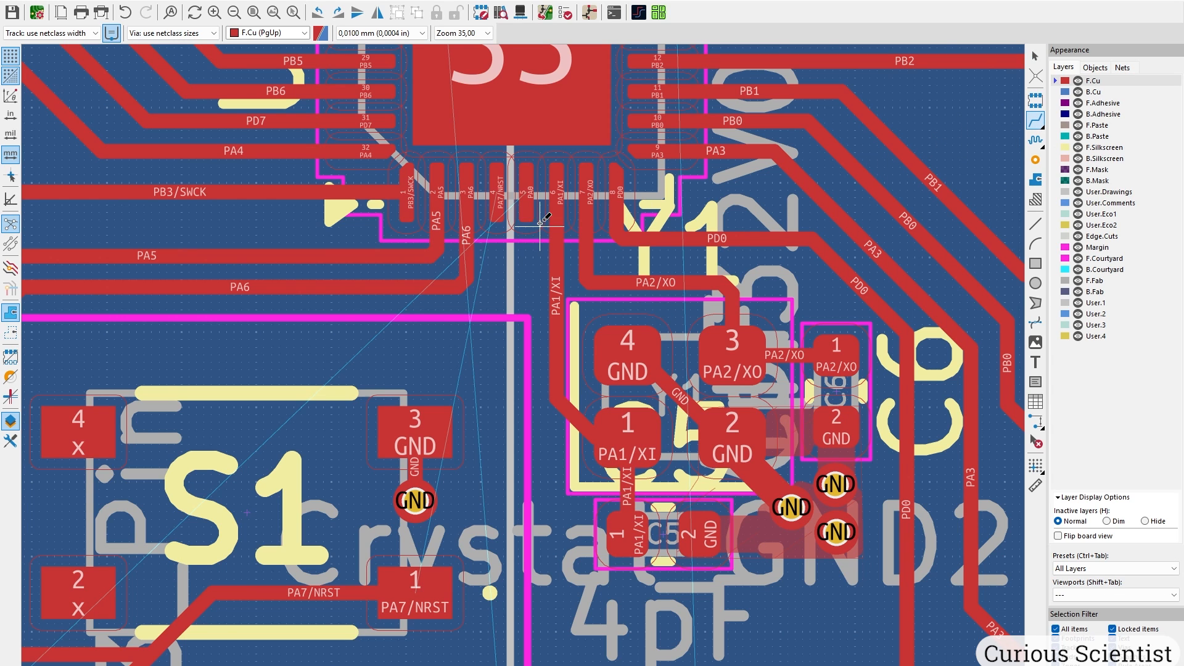
left_click(501, 192)
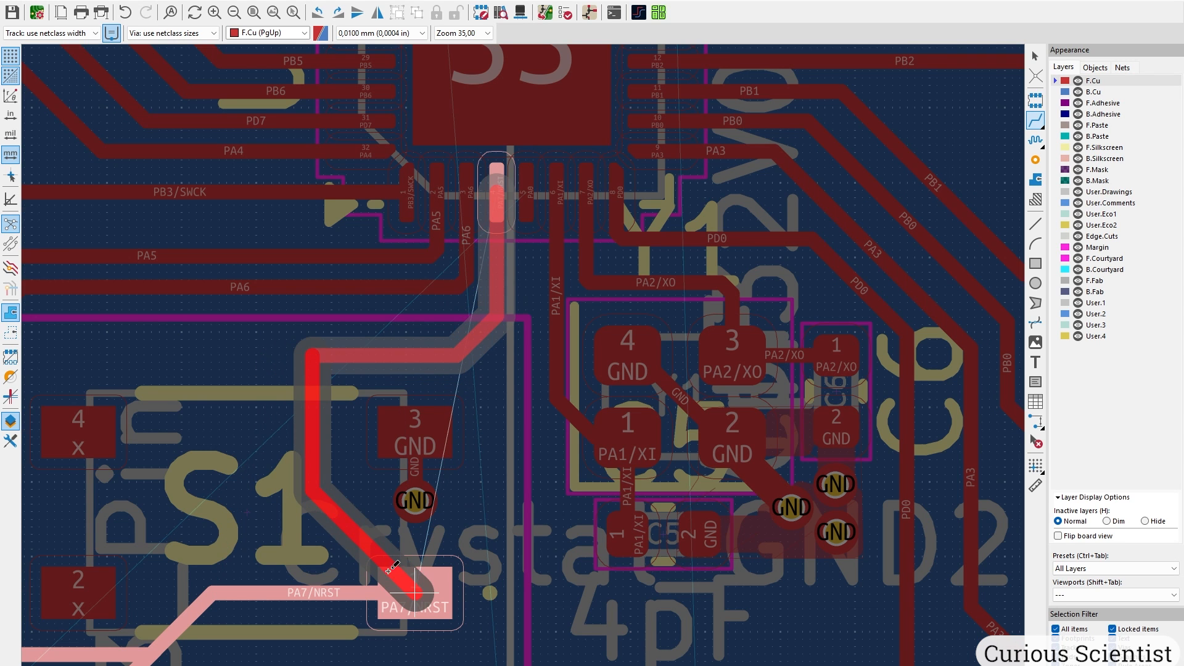
left_click(407, 580)
Run a PA0 track down from the chip and drop a via onto back copper.
left_click(532, 193)
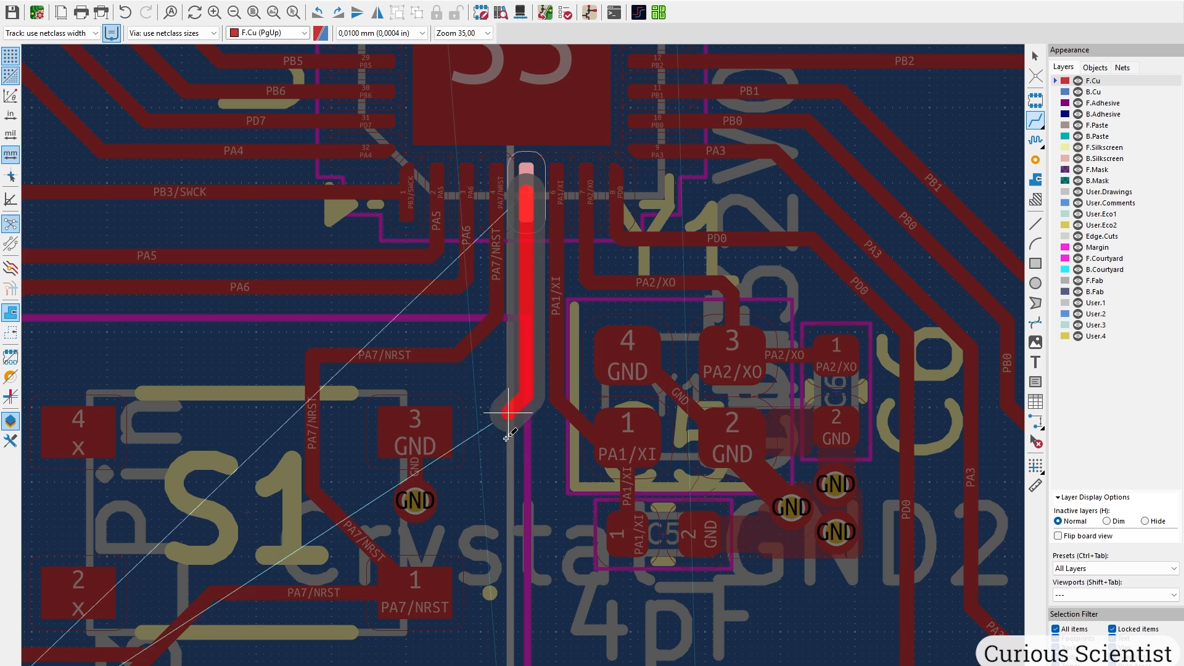
middle_click_drag(498, 494, 487, 262)
key("v")
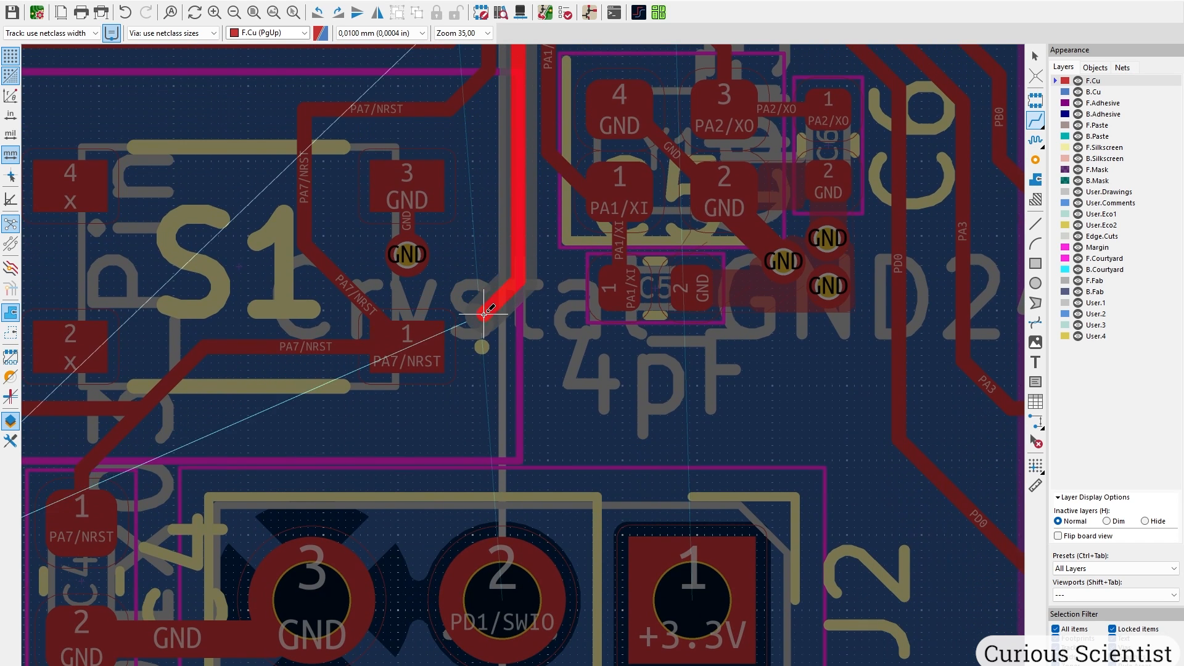
scroll(487, 271, "down", 4)
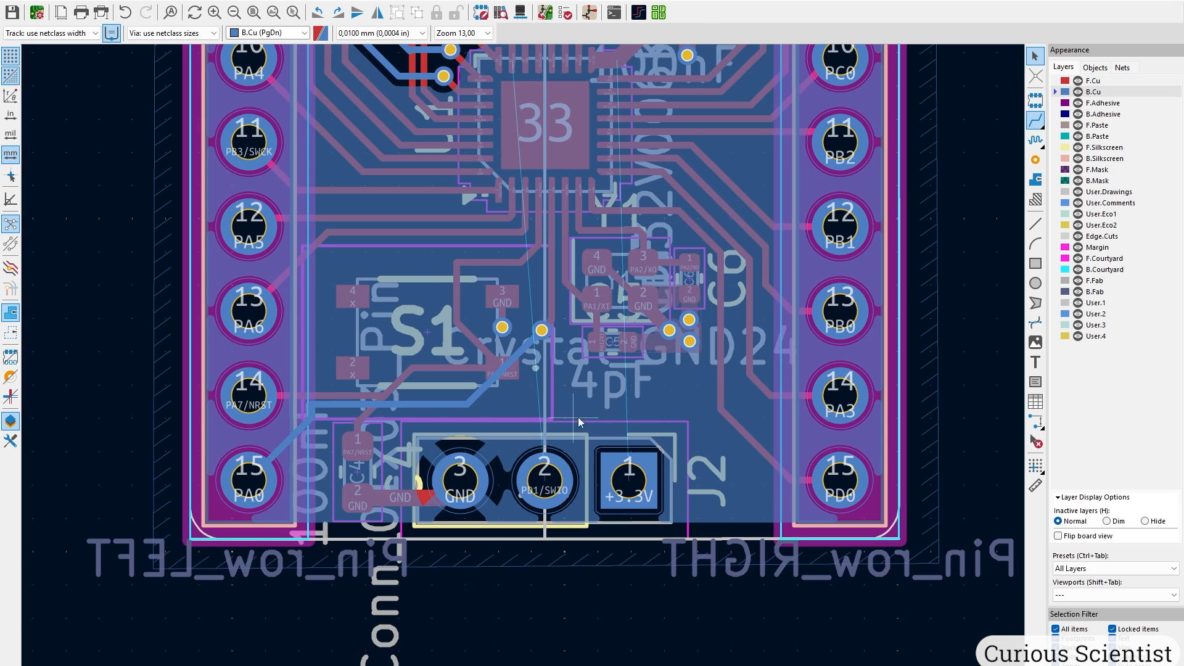
Route PD1/SWIO on B.Cu from its via to J2 pin 2, then refill the zones.
left_click(1036, 121)
middle_click_drag(516, 208, 485, 339)
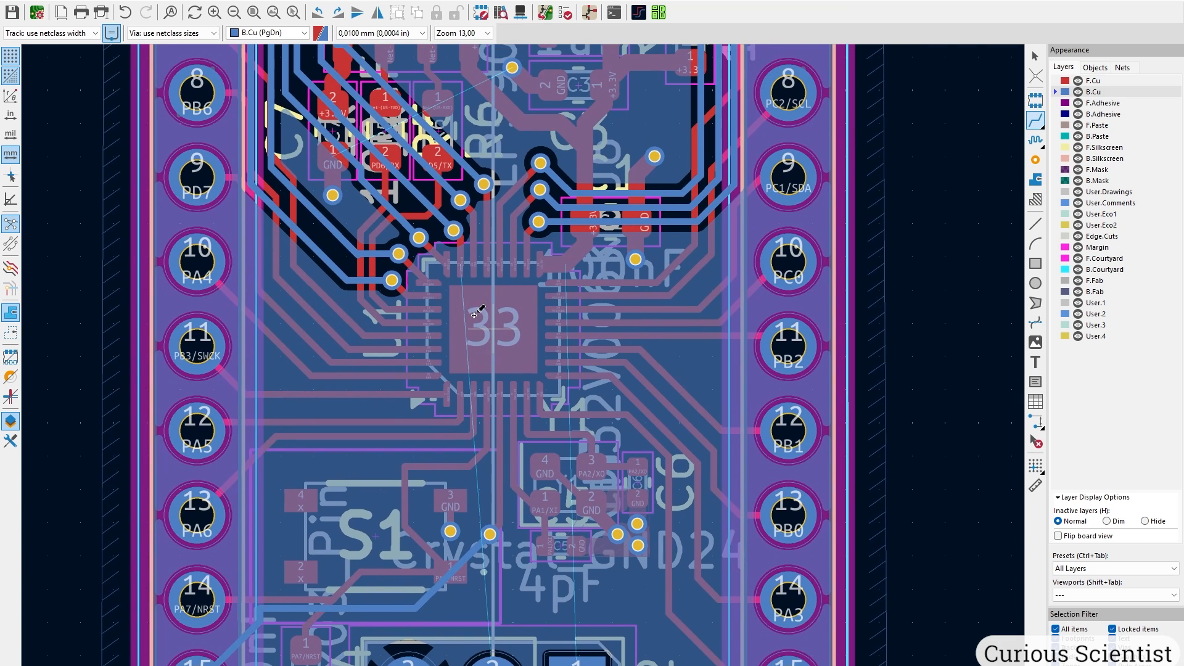
scroll(457, 259, "up", 6)
left_click(517, 243)
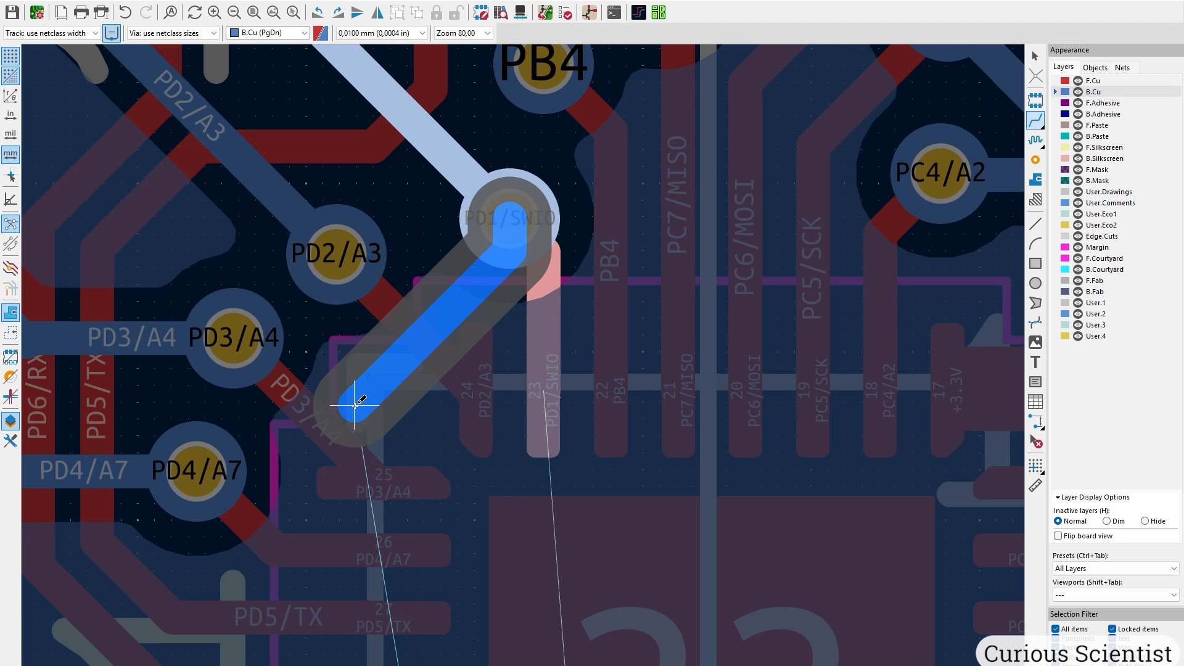
left_click(336, 405)
scroll(366, 568, "down", 3)
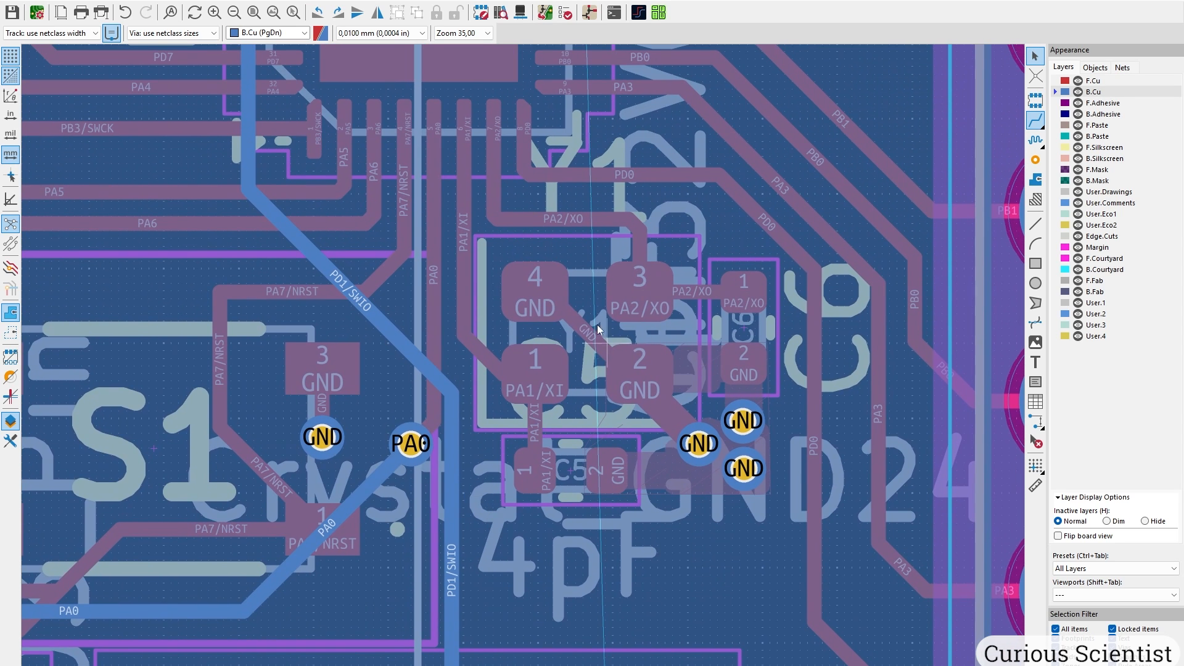
key("b")
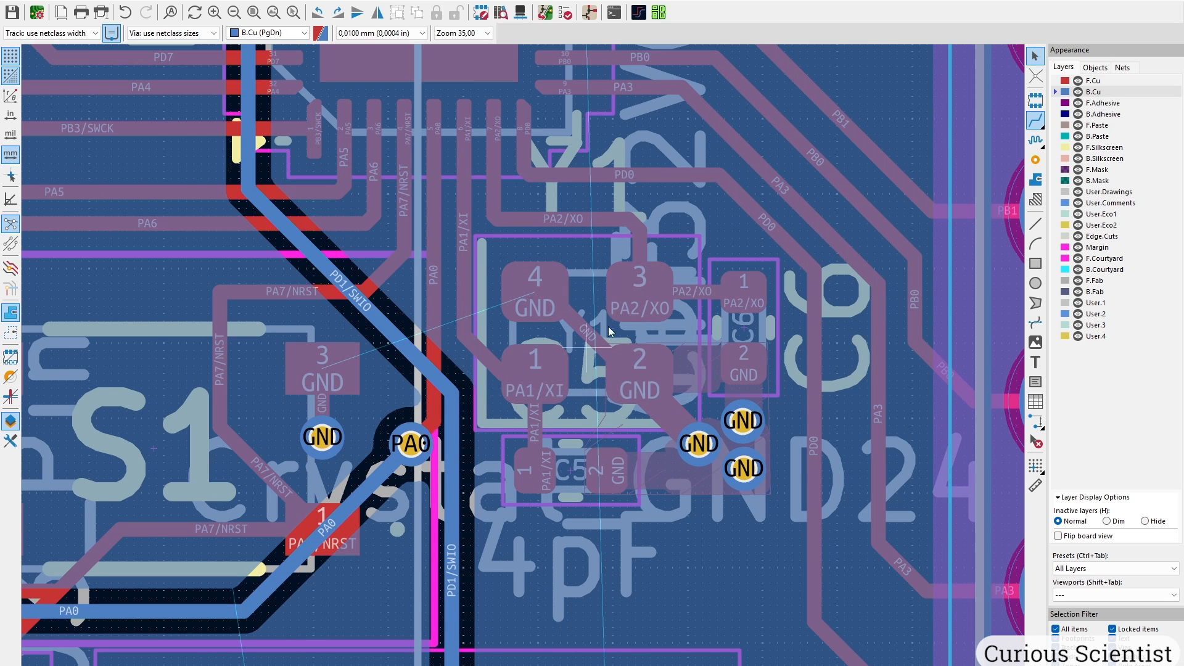
scroll(356, 478, "up", 3)
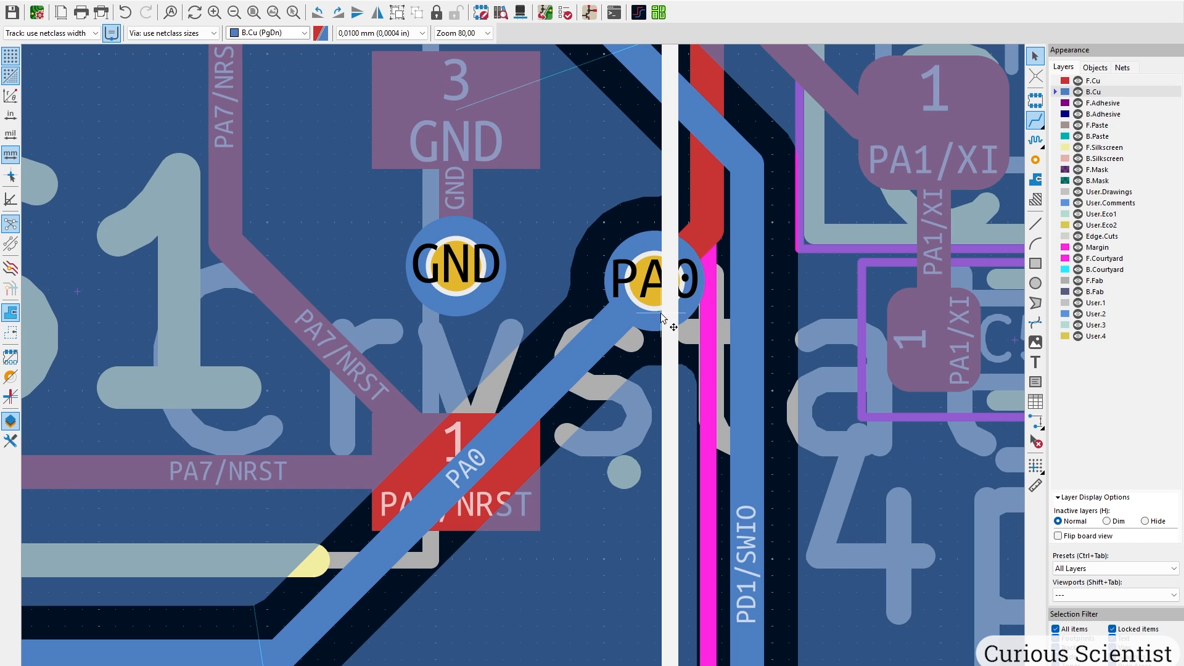
scroll(611, 308, "down", 1)
Move the PA0 via lower and shift its front-copper segment to the right.
middle_click_drag(438, 355, 477, 469)
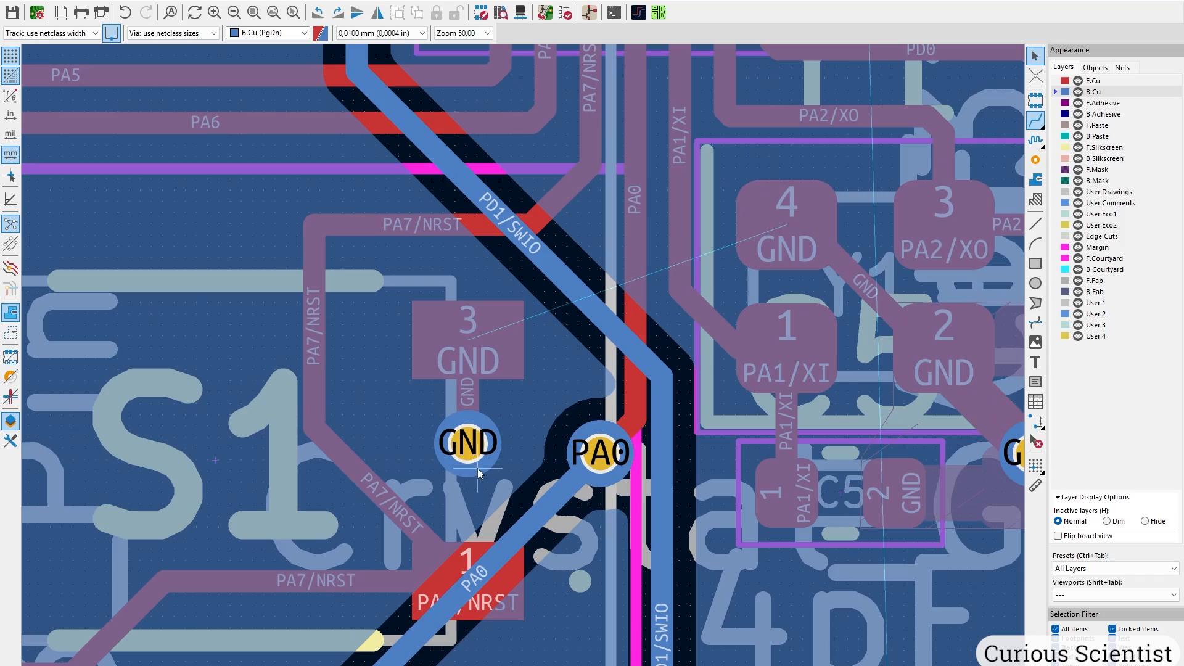
scroll(442, 417, "down", 1)
left_click_drag(552, 442, 509, 607)
scroll(518, 592, "up", 2)
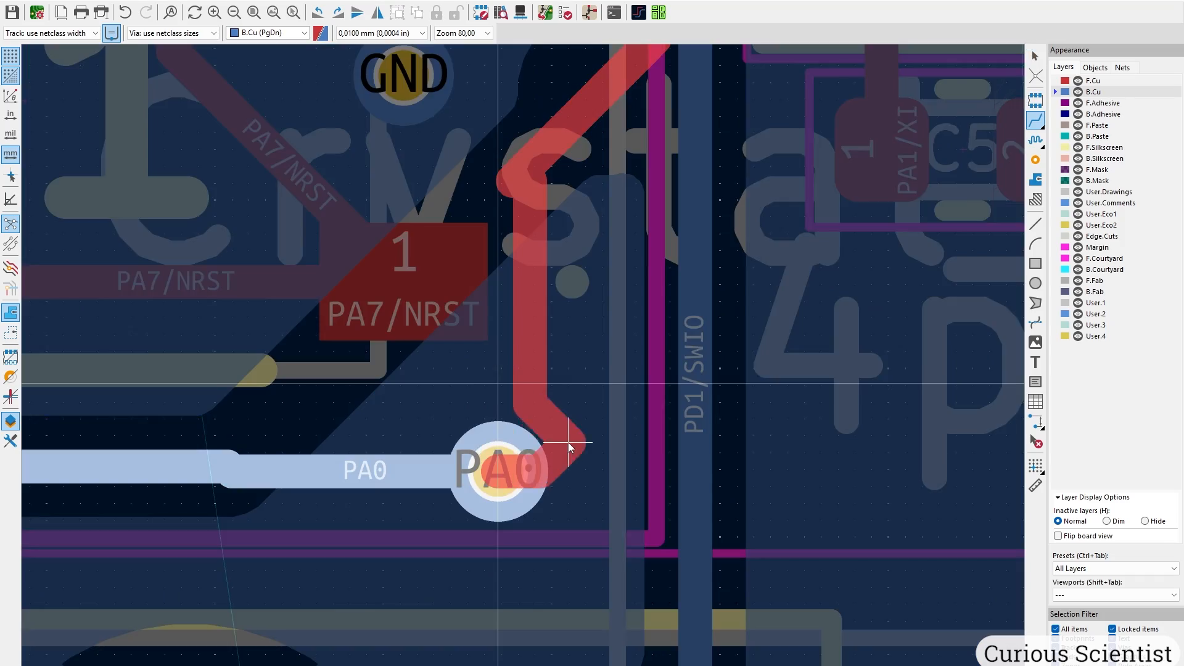
left_click_drag(513, 180, 588, 419)
scroll(412, 629, "down", 2)
left_click(505, 388)
Drag the back-copper PA0 track into position and straighten its corner.
left_click_drag(490, 390, 520, 390)
left_click_drag(536, 498, 502, 500)
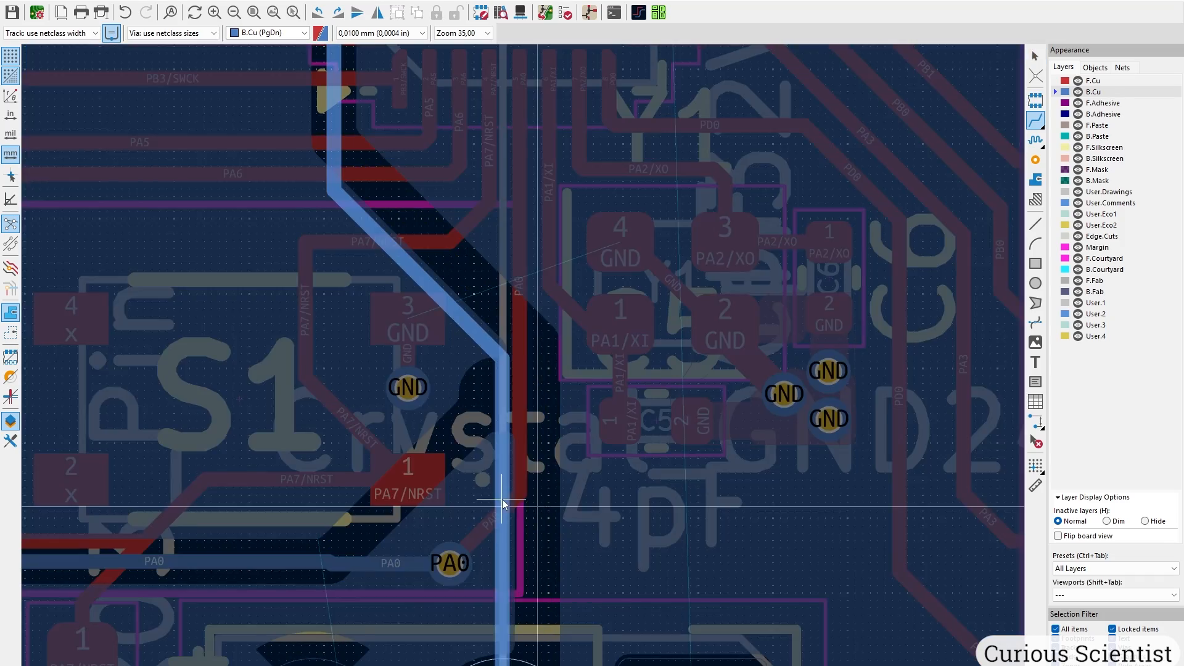
middle_click_drag(502, 499, 779, 292)
left_click_drag(481, 351, 480, 352)
scroll(270, 361, "up", 3)
left_click_drag(490, 361, 521, 361)
scroll(521, 360, "down", 3)
middle_click_drag(771, 353, 475, 345)
scroll(475, 346, "down", 3)
middle_click_drag(519, 278, 476, 493)
Dim inactive layers and inspect the PA0 via, lower board and connector area.
key("h")
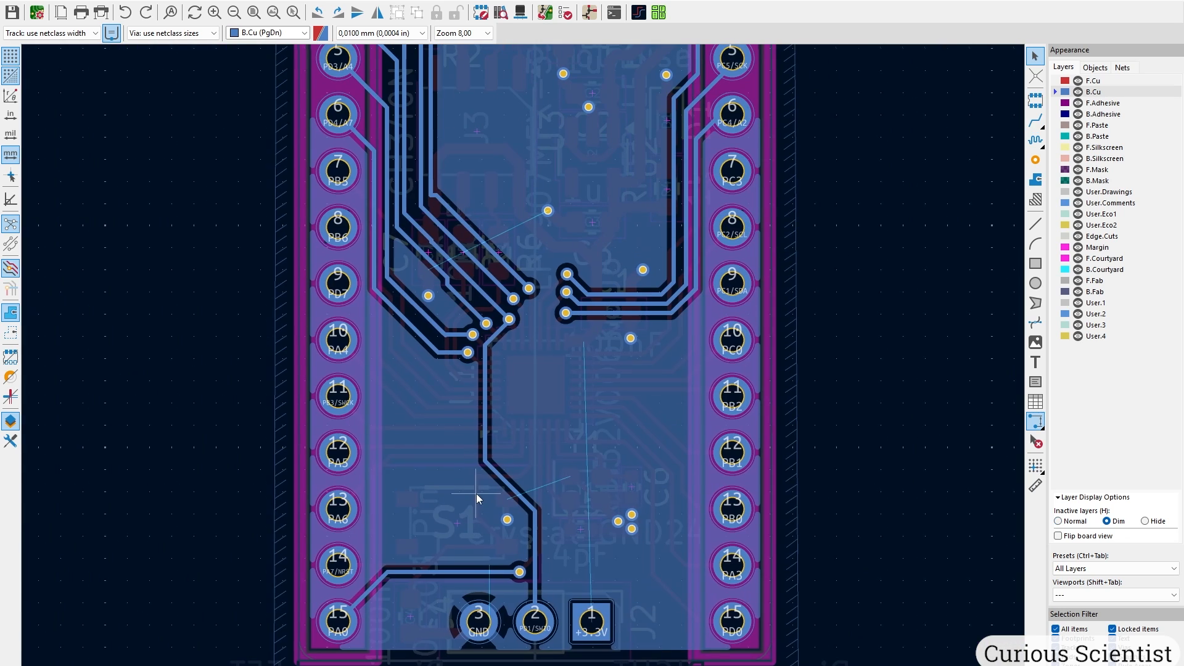
scroll(493, 489, "up", 2)
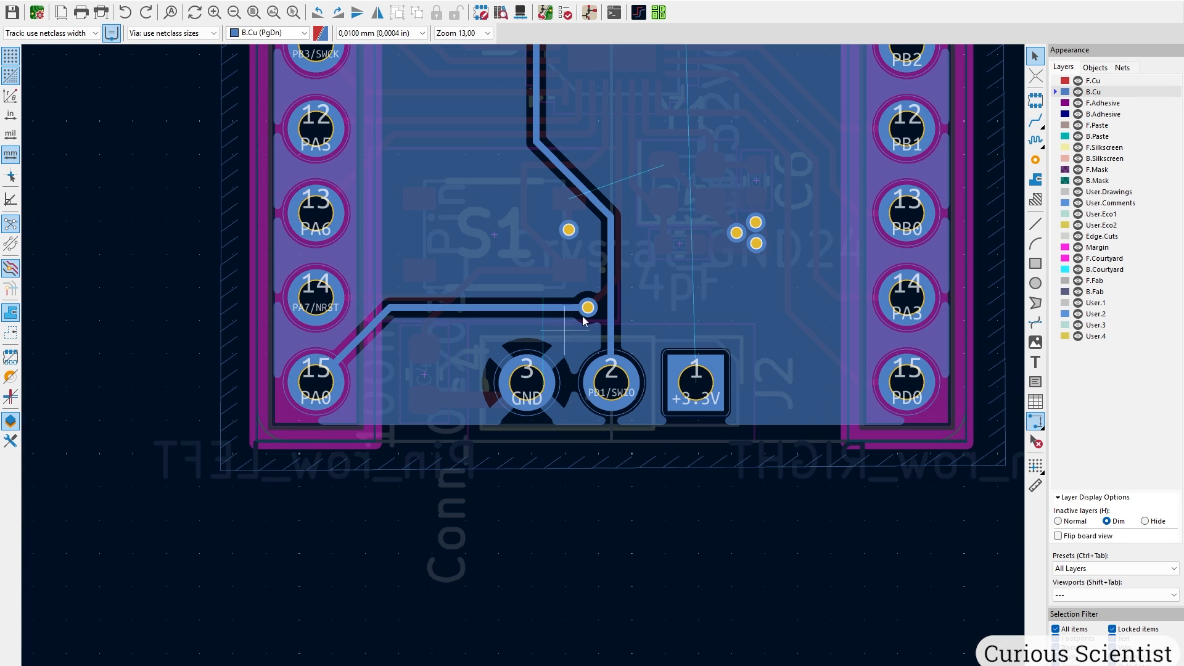
middle_click_drag(583, 316, 568, 365)
scroll(555, 364, "up", 2)
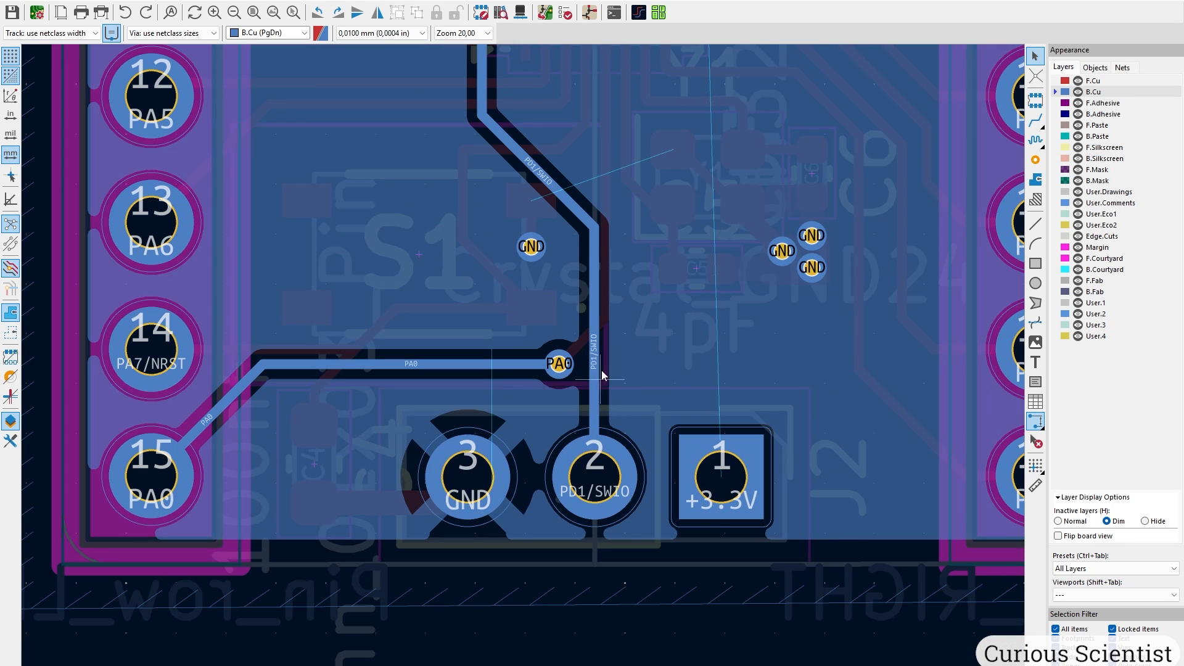
scroll(602, 281, "down", 3)
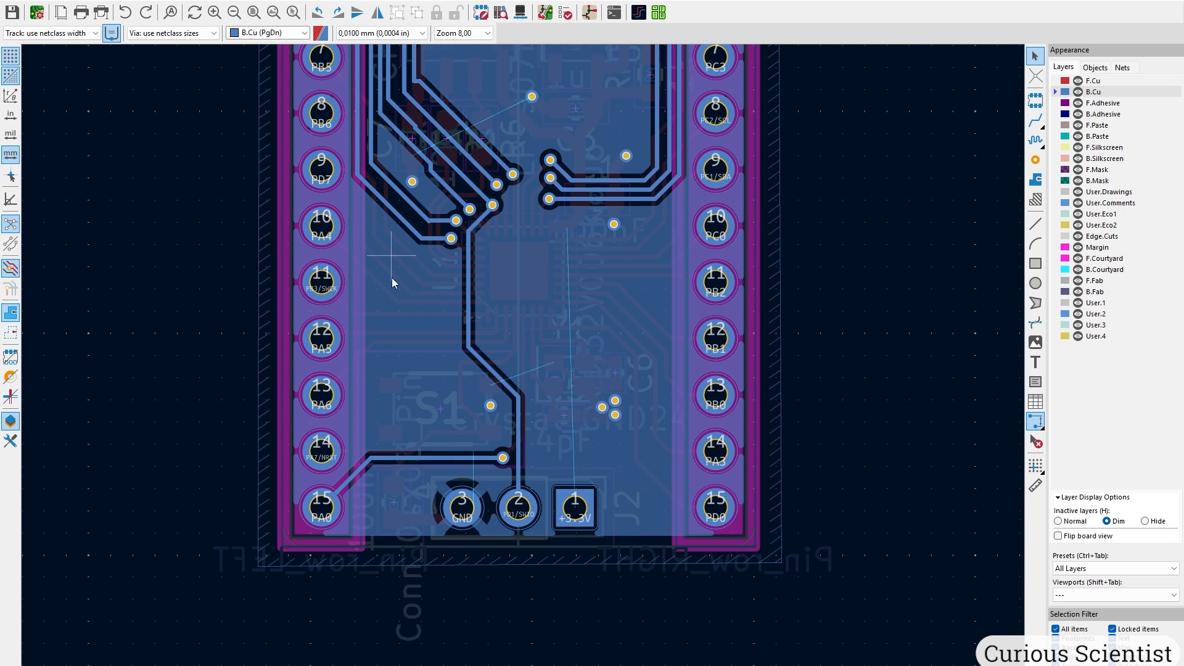
middle_click_drag(391, 278, 389, 422)
scroll(390, 422, "down", 1)
middle_click_drag(575, 234, 489, 301)
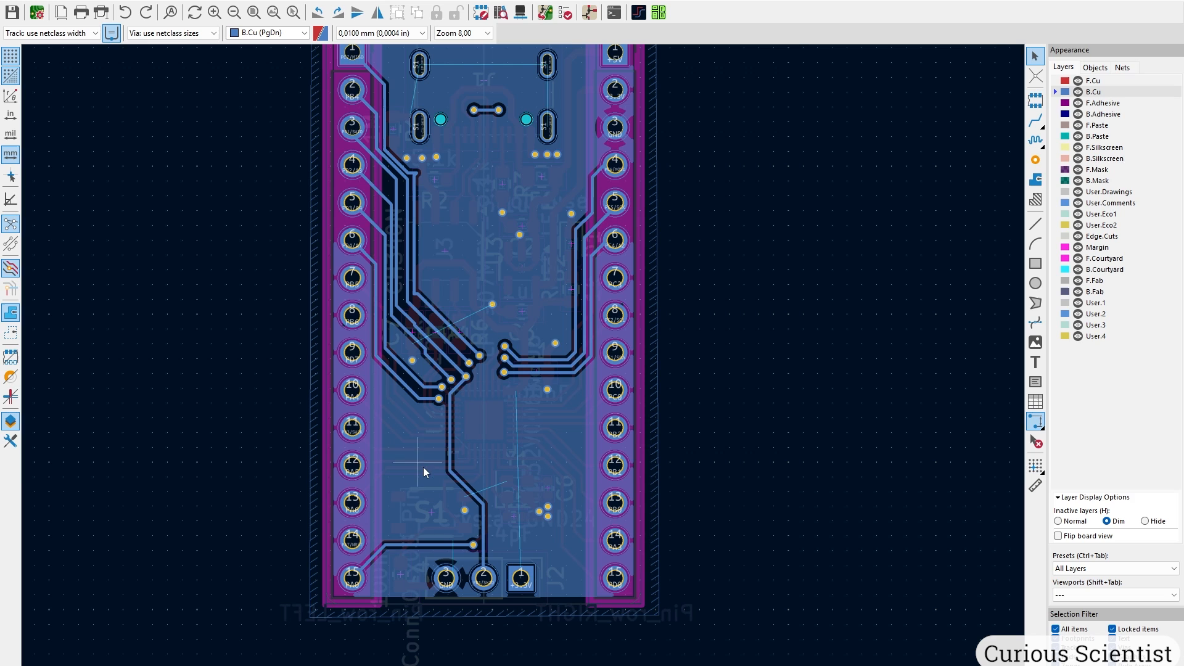
scroll(429, 510, "up", 1)
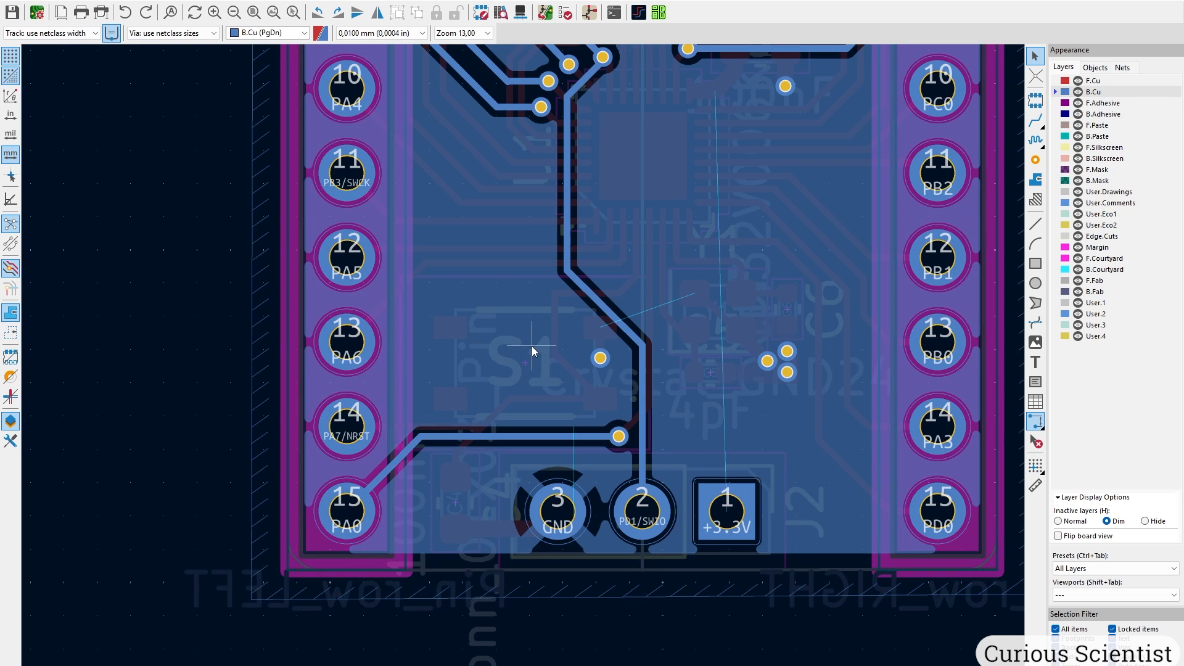
middle_click_drag(533, 346, 520, 387)
scroll(567, 427, "up", 1)
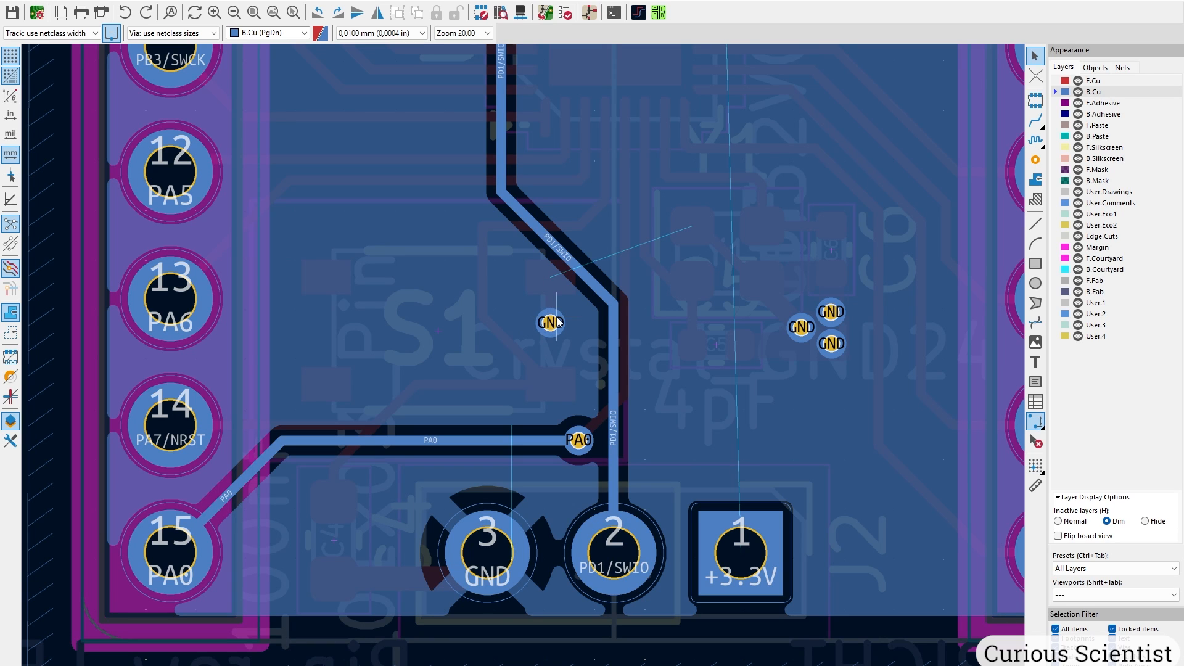
On F.Cu, delete the old diagonal and stub PA7/NRST segments and bend the horizontal segment up-left.
key("Page_Up")
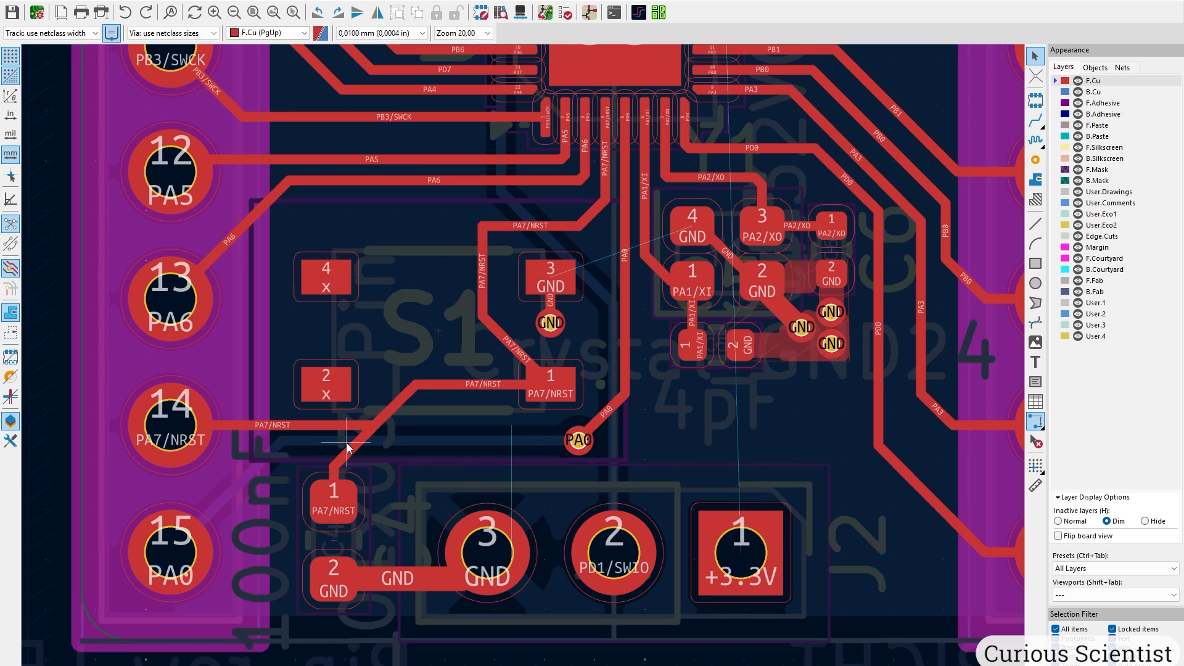
left_click(344, 432)
key("Escape")
left_click(360, 442)
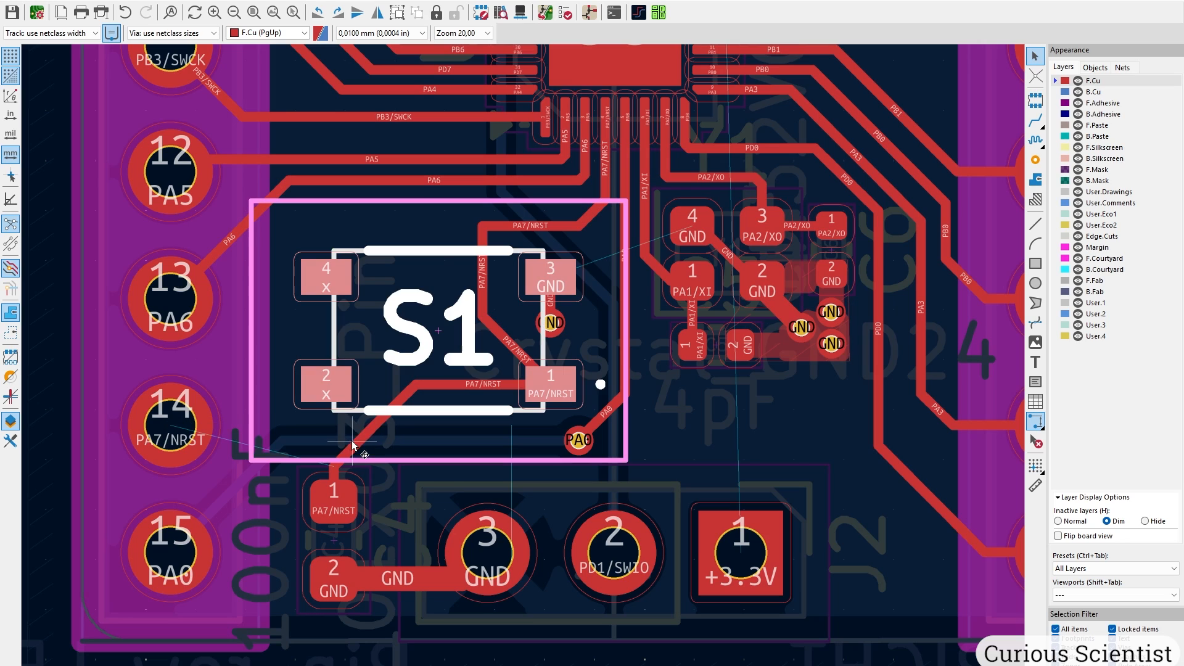
left_click(360, 442)
key("Delete")
left_click(335, 473)
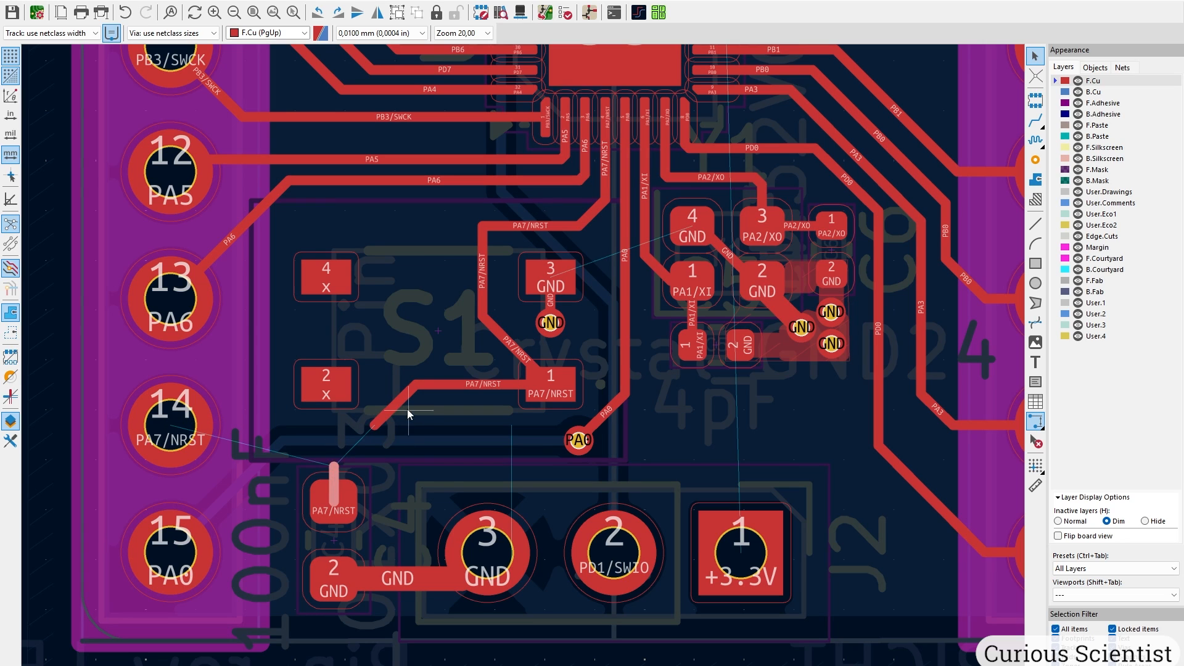
left_click(390, 412, "shift")
key("Delete")
left_click(415, 385)
left_click_drag(416, 385, 364, 327)
Route header pin 14 to the PA7/NRST segment end and the small capacitor pad, then raise the horizontal segment.
left_click(1036, 120)
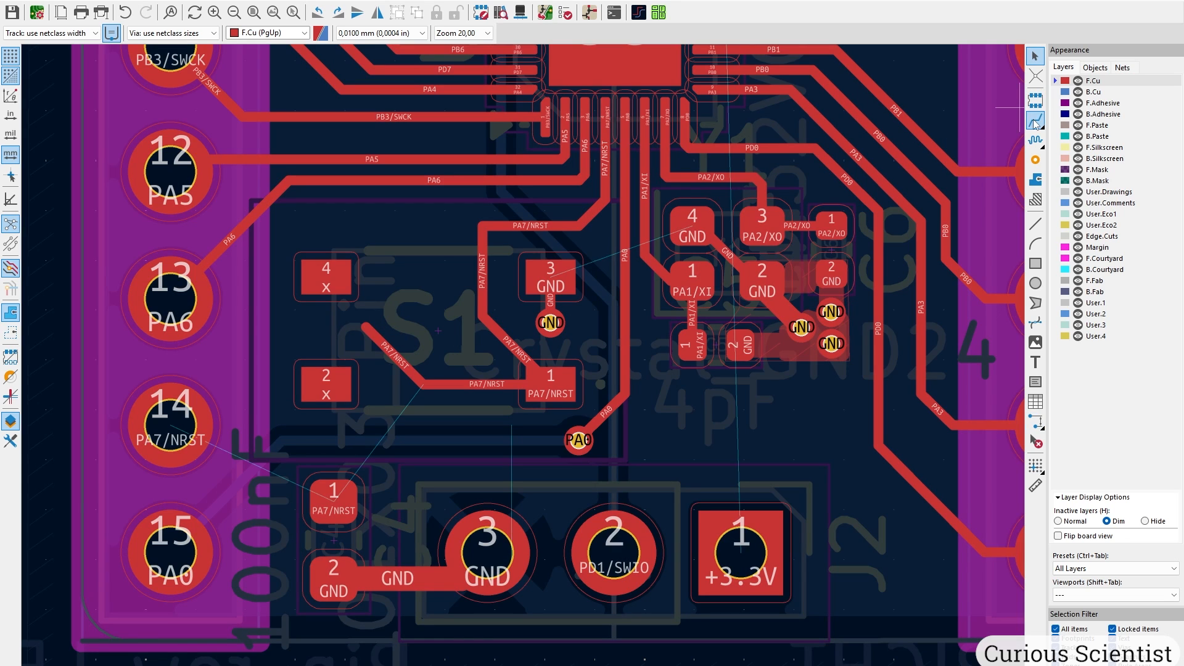
left_click(170, 424)
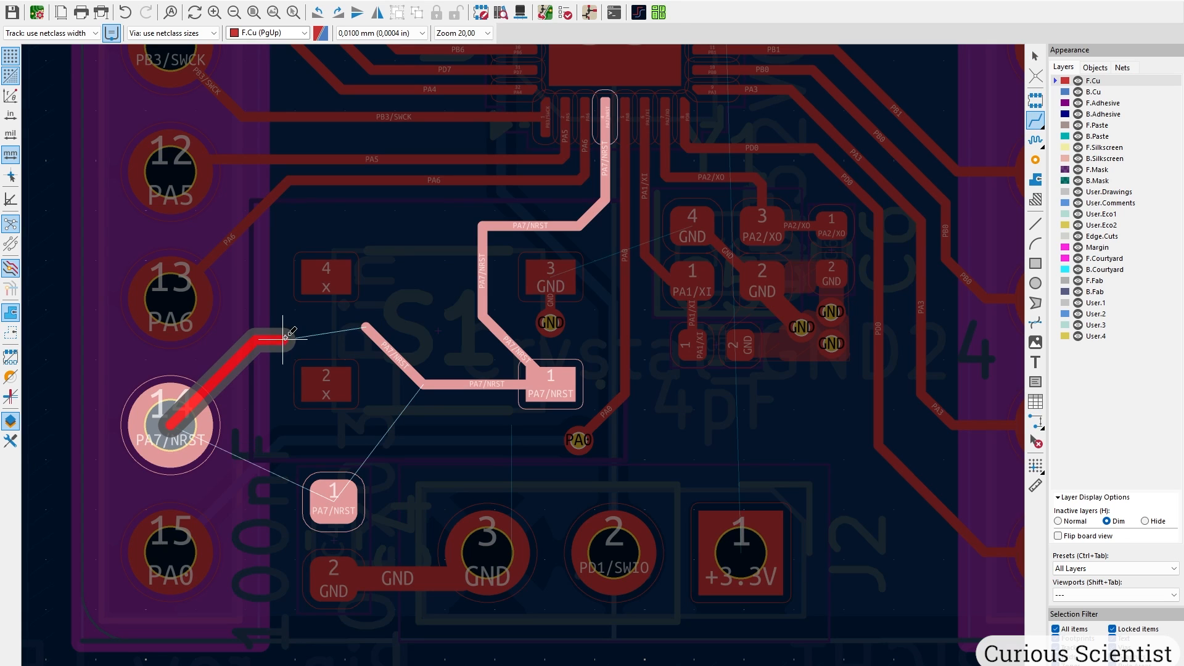
left_click(363, 327)
left_click(333, 501)
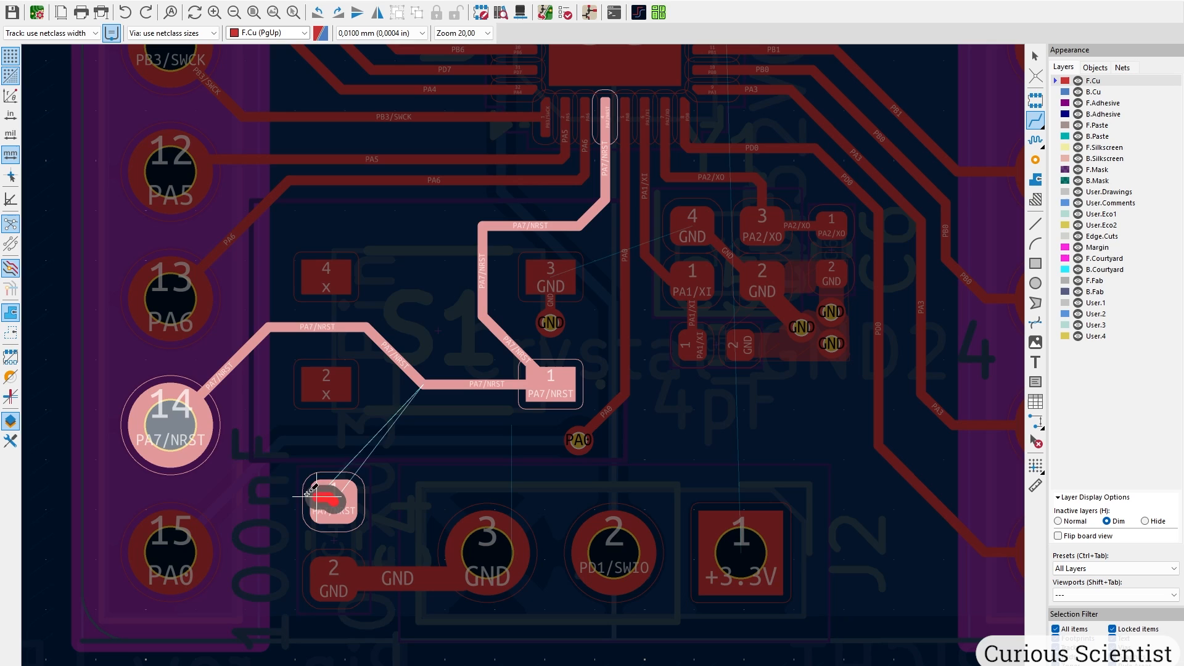
left_click(187, 425)
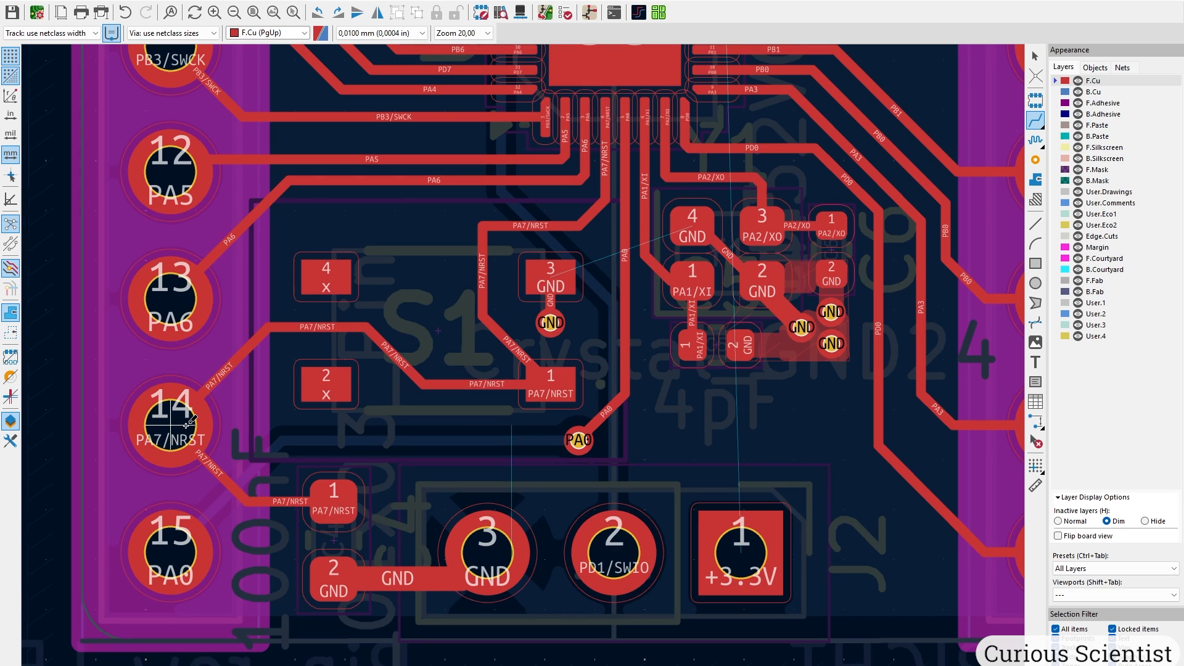
key("Escape")
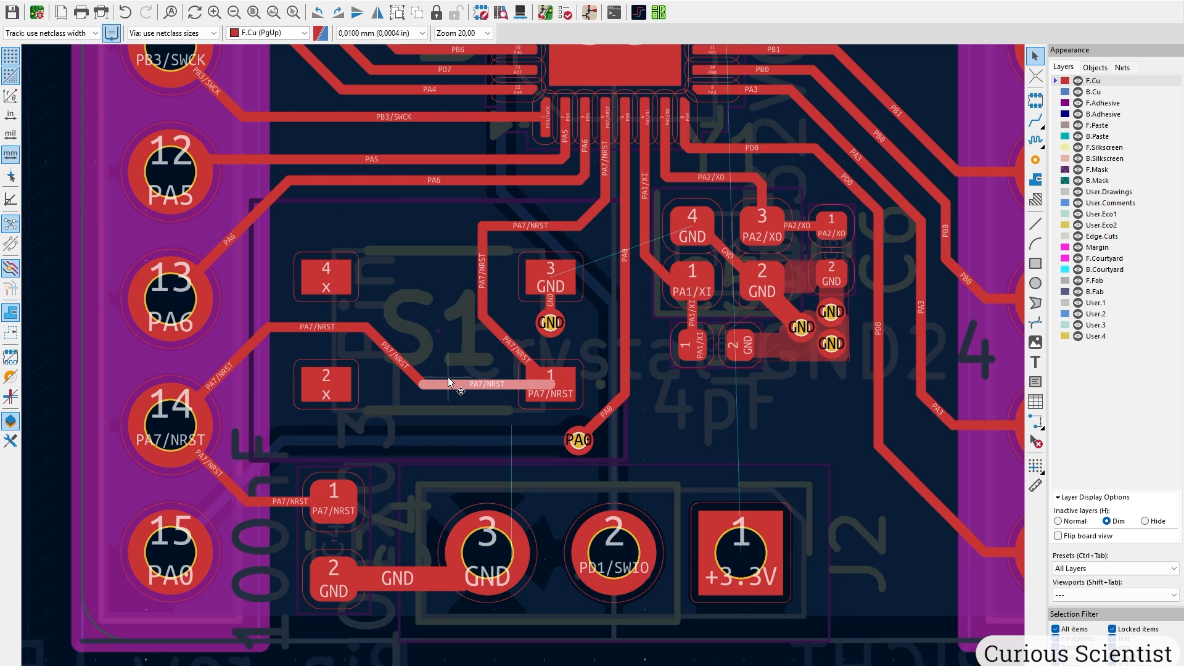
mouse_move(467, 377)
left_mouse_down()
mouse_move(487, 319)
mouse_move(523, 368)
left_mouse_up()
scroll(480, 323, "up", 5)
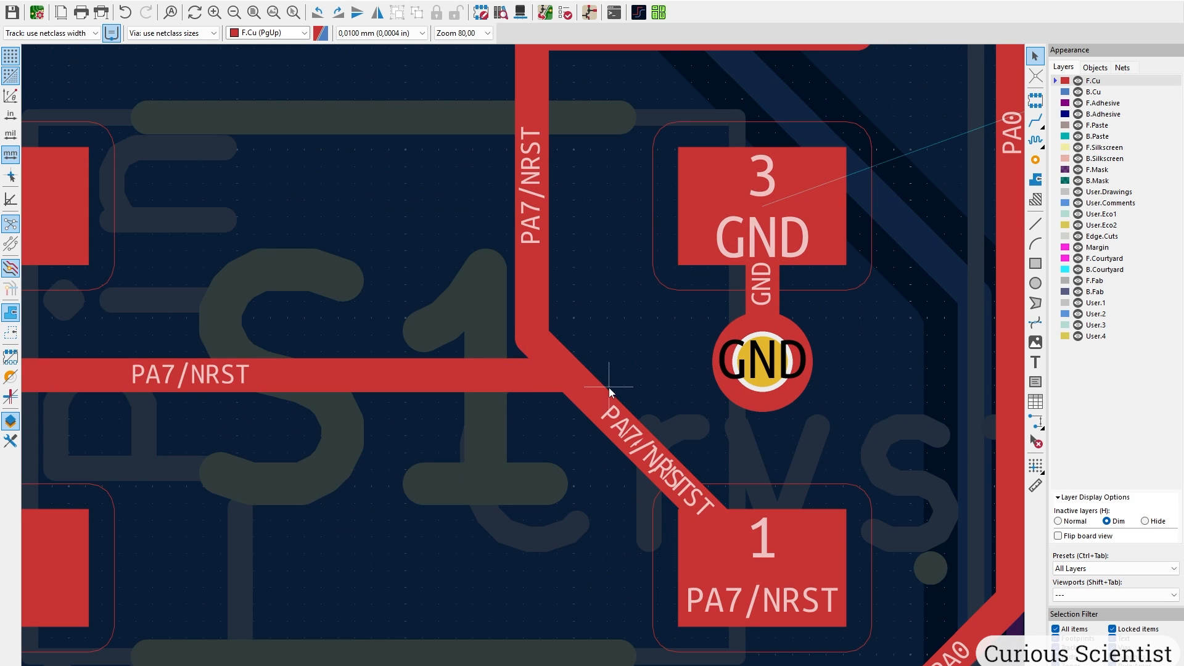
Shift the vertical PA7/NRST segment right, then route a GND track from J2 pad 3 ending in a via.
scroll(592, 386, "down", 2)
left_click_drag(484, 327, 528, 185)
scroll(491, 234, "down", 1)
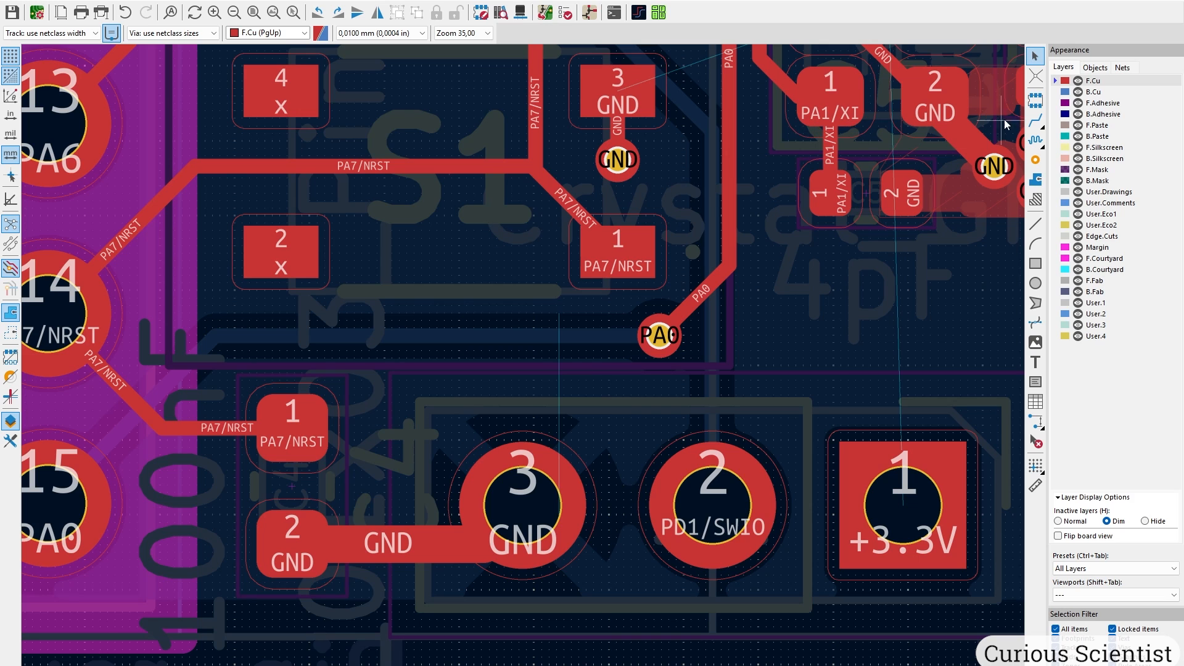
left_click(1035, 120)
left_click(495, 503)
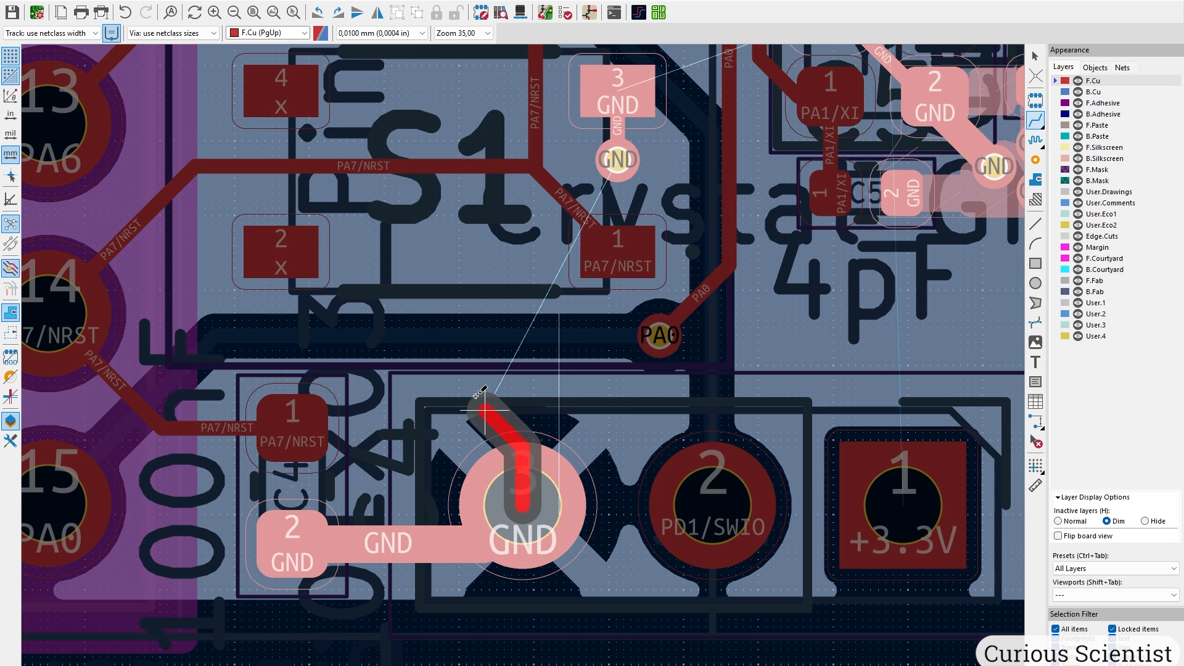
key("v")
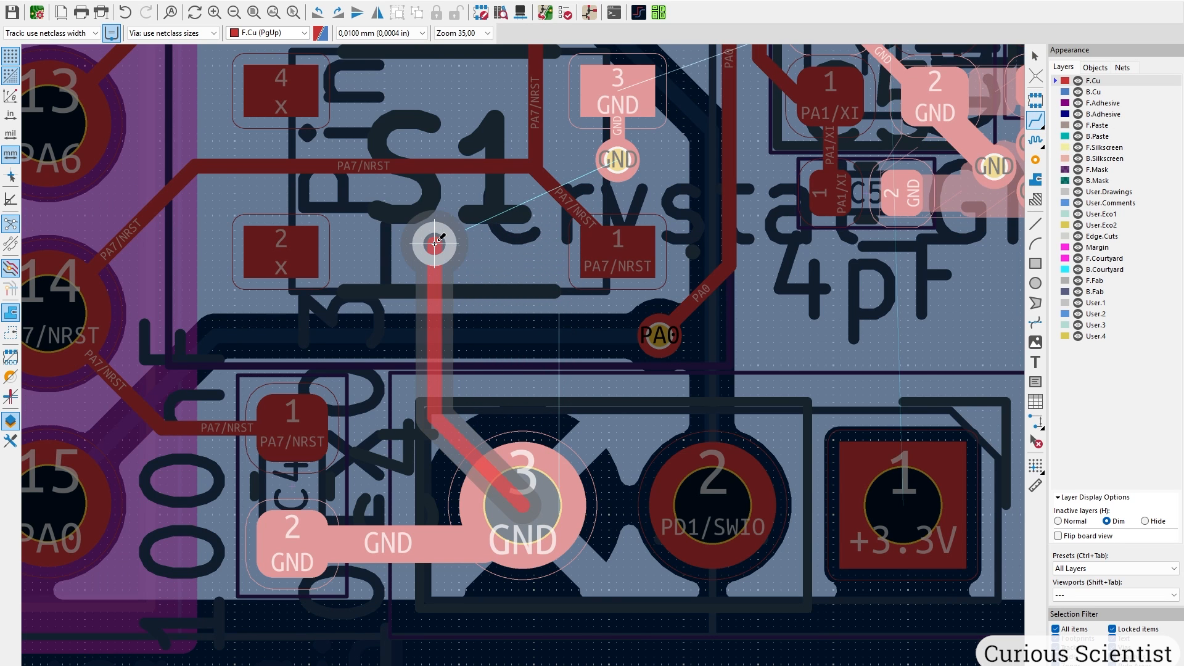
double_click(435, 244)
key("Escape")
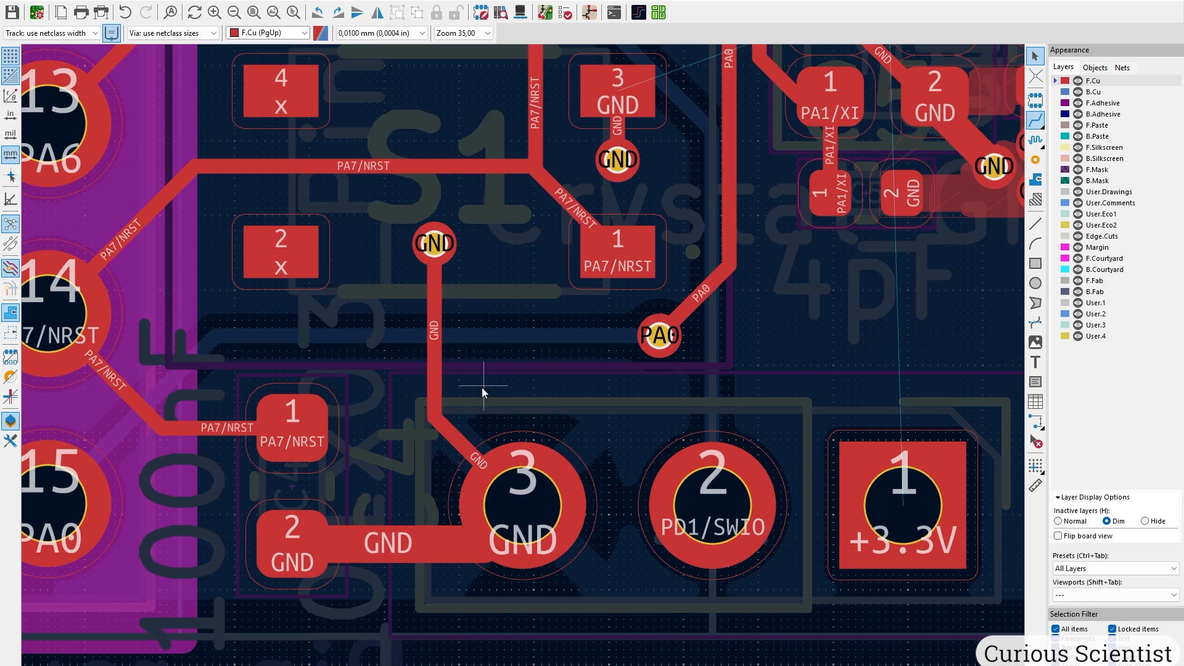
Widen the GND track to 0.5 mm and move its via up toward S1.
left_click(452, 443)
type("u")
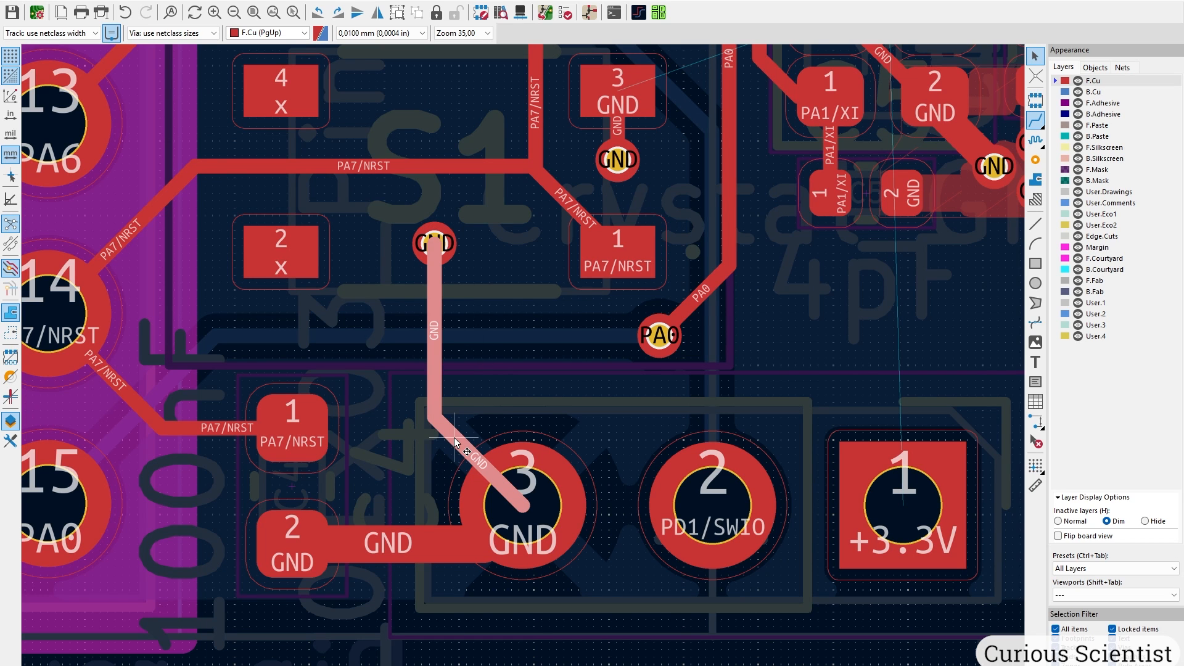
type("e0,5")
key("Return")
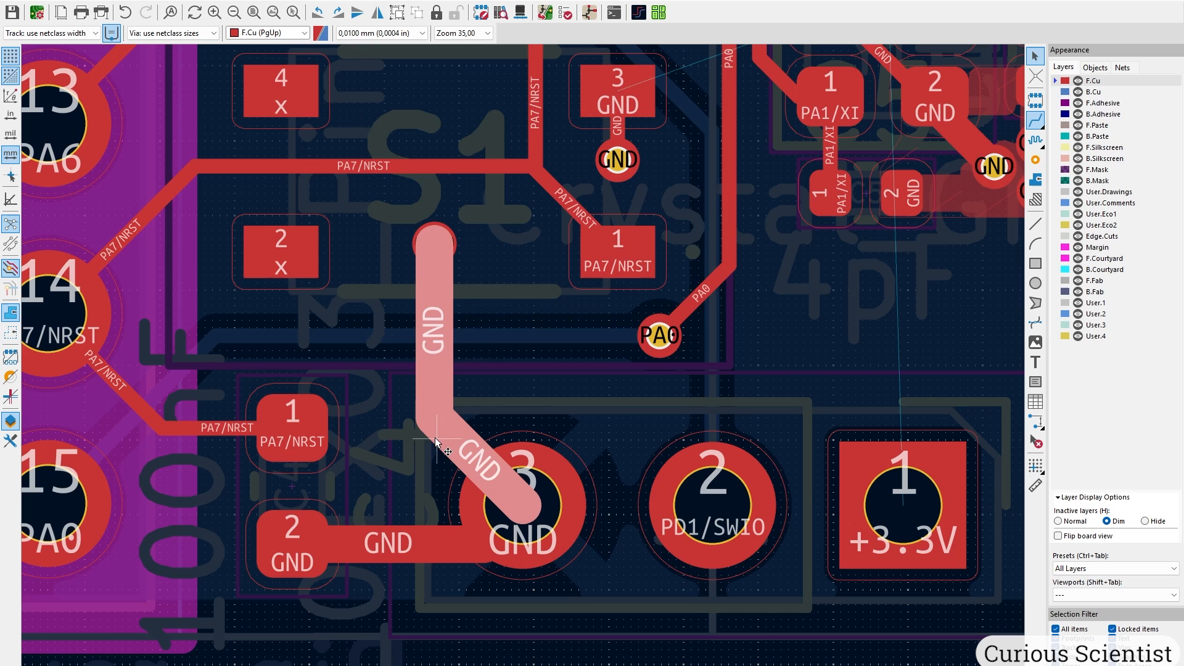
scroll(463, 278, "up", 3)
left_click(497, 298)
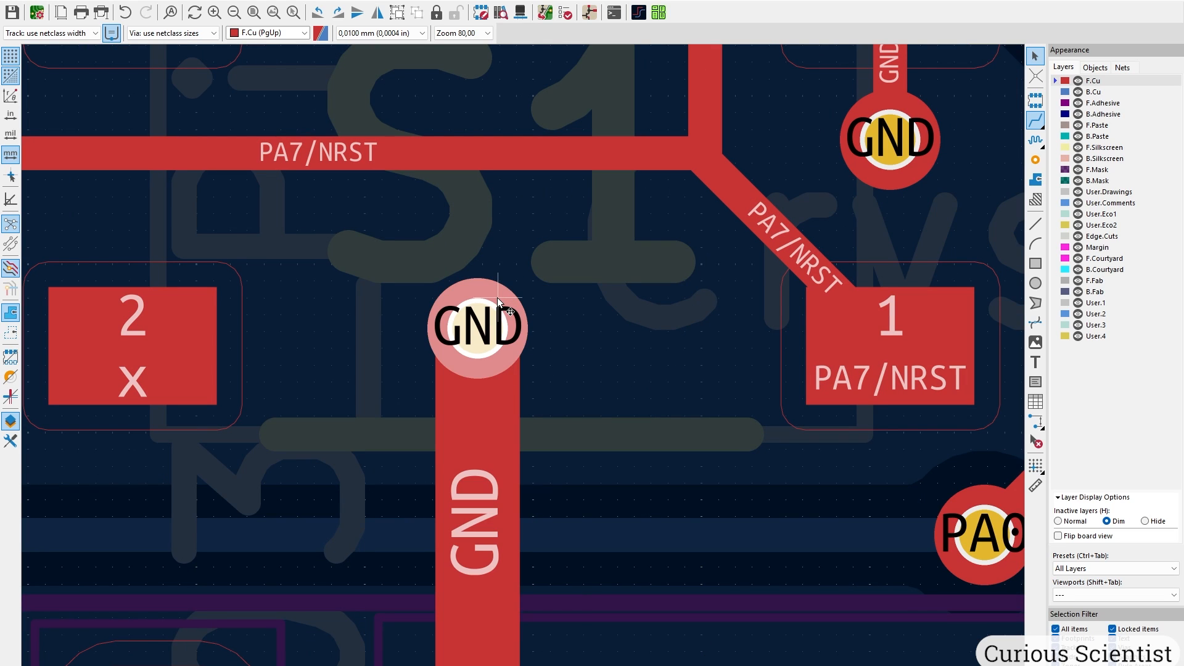
left_click_drag(497, 297, 481, 246)
Add a second GND via on the track and show inactive layers at full brightness.
left_click(1036, 159)
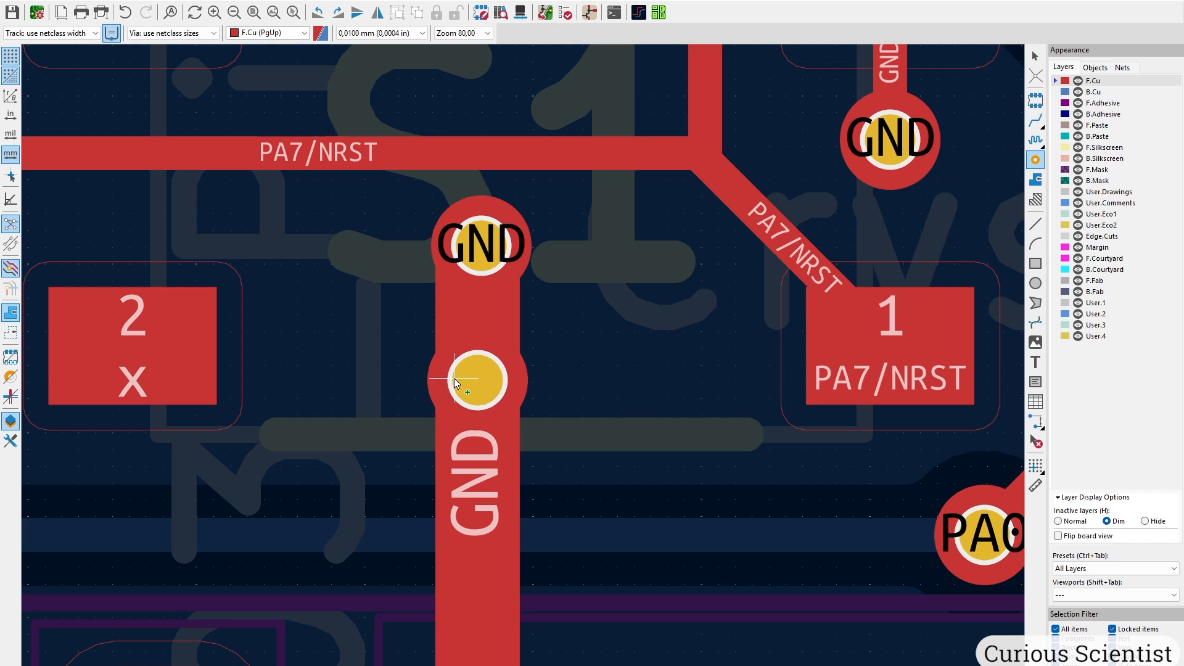
left_click(454, 379)
key("Escape")
scroll(524, 366, "down", 3)
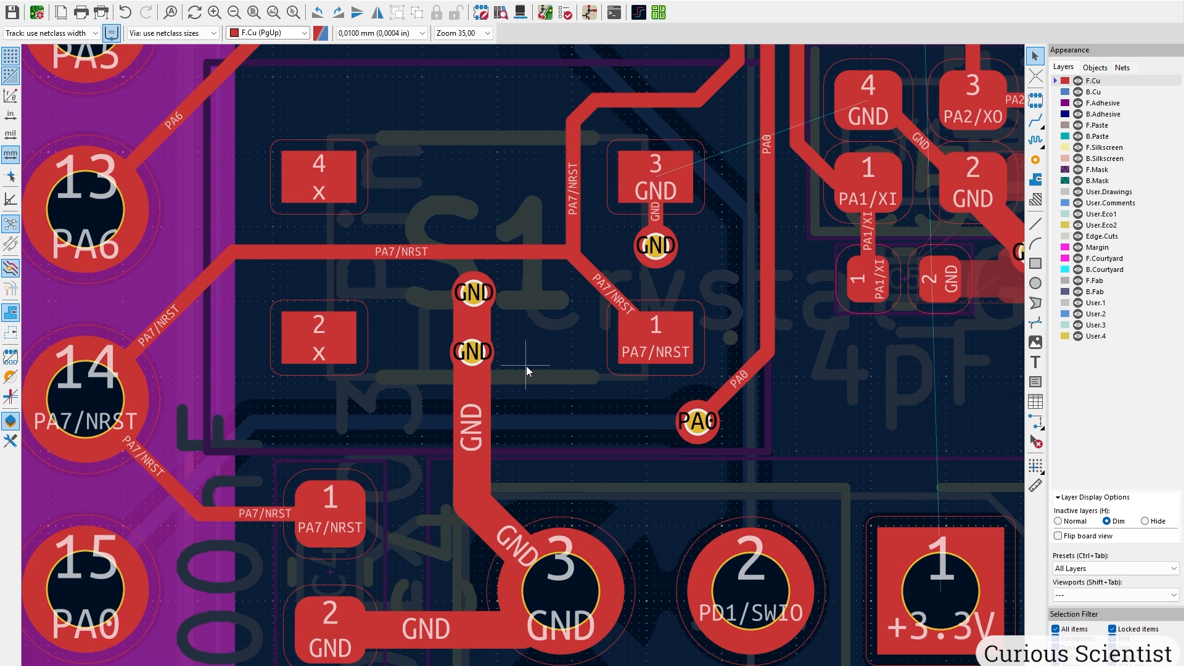
left_click(1085, 523)
Route a new GND track from J2 pad 3 up to the 4pF capacitor area.
scroll(413, 345, "down", 3)
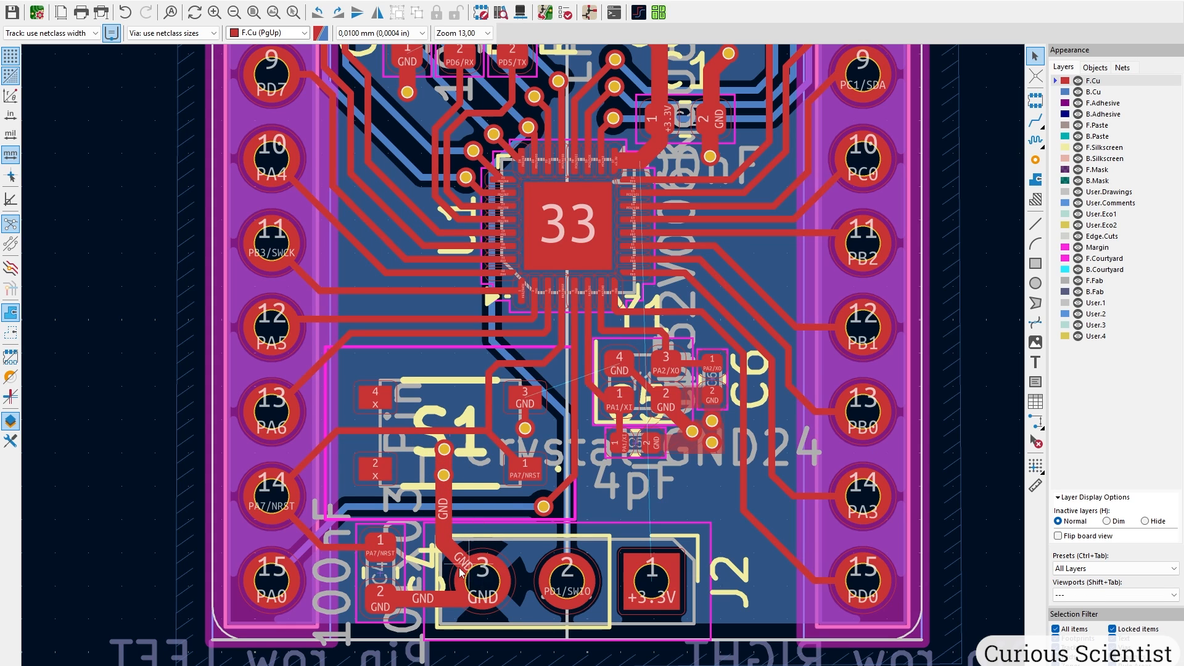
middle_click_drag(475, 572, 453, 627)
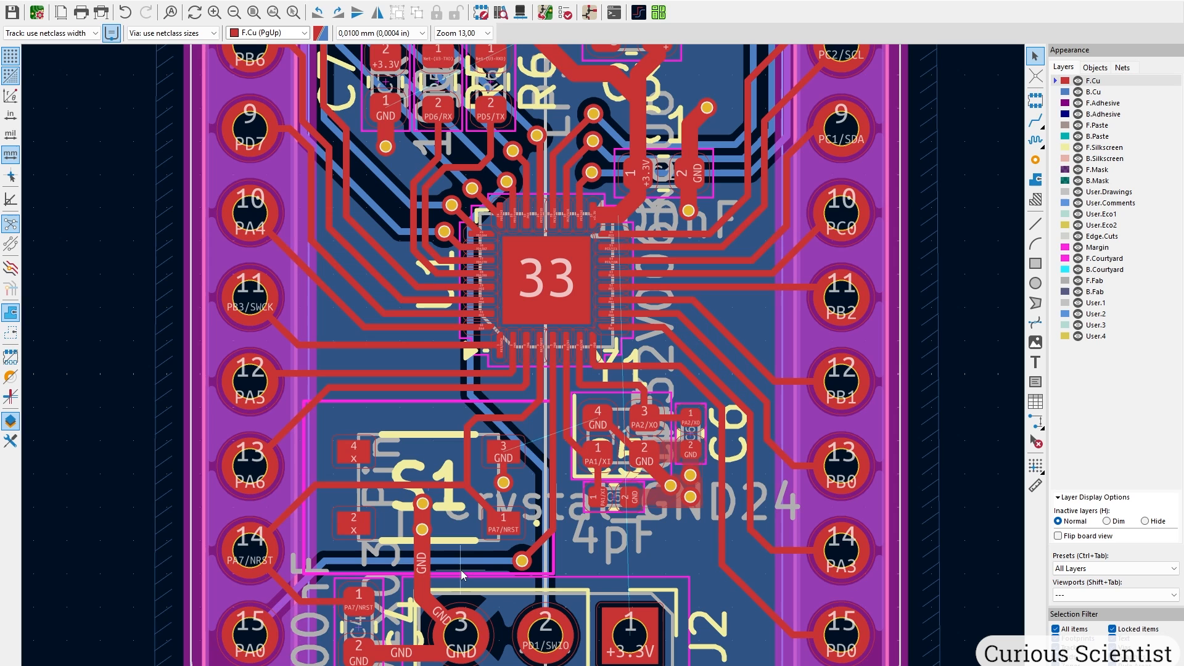
scroll(543, 506, "up", 5)
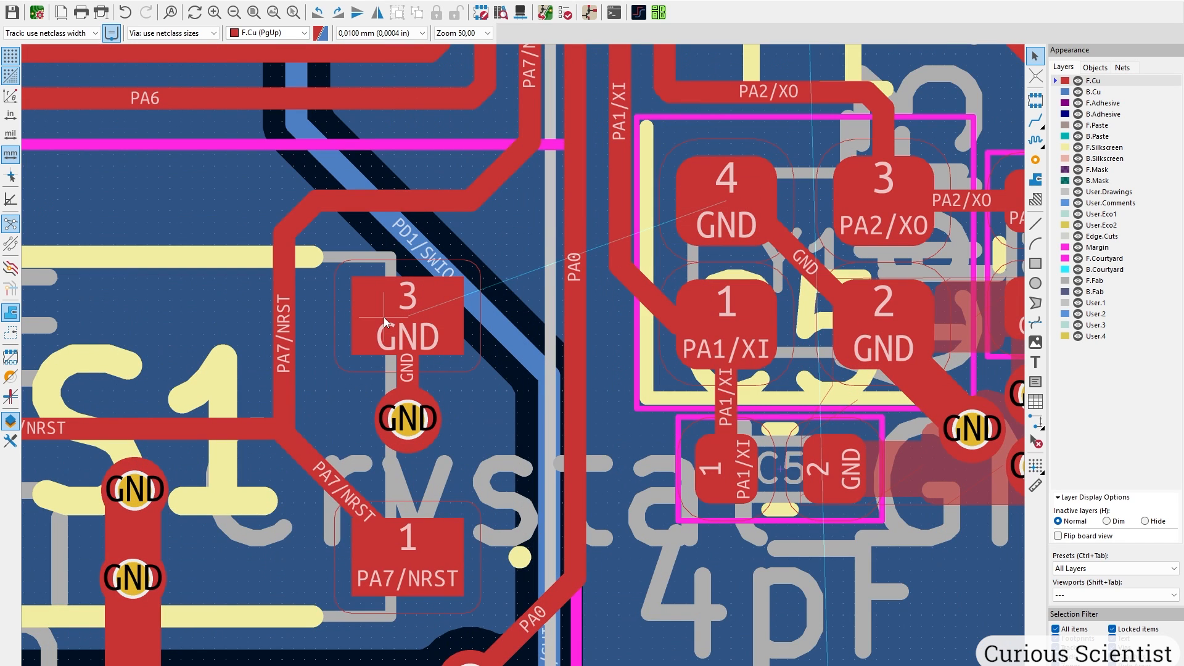
scroll(420, 432, "down", 1)
middle_click_drag(592, 425, 481, 180)
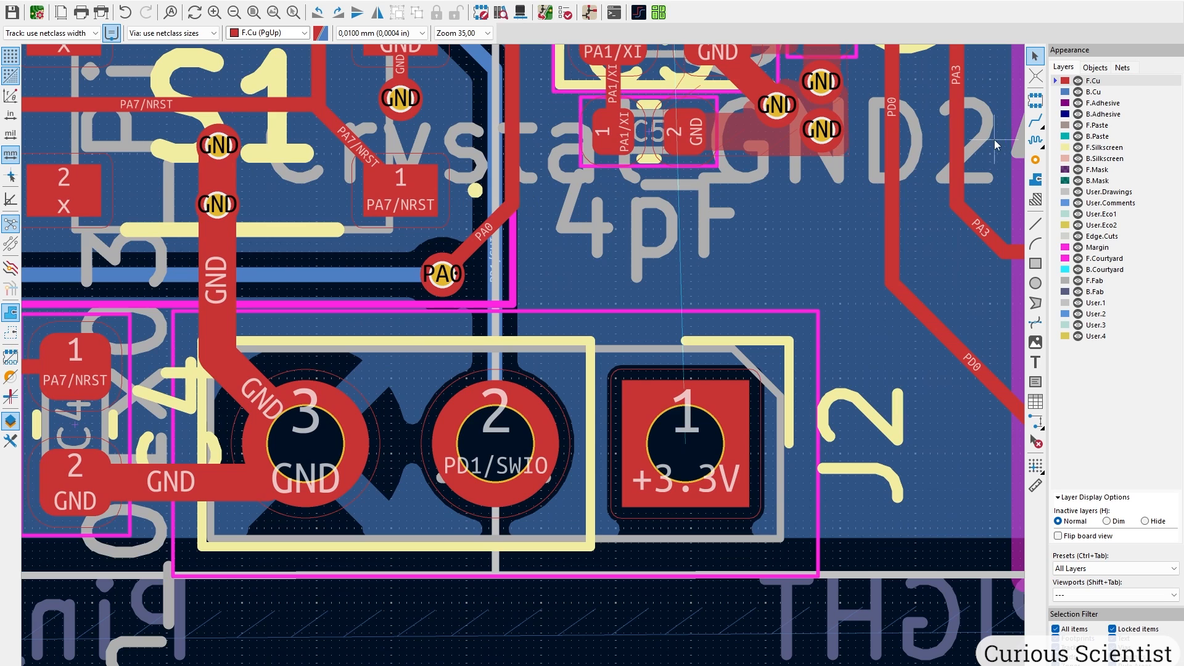
left_click(1036, 120)
left_click(322, 431)
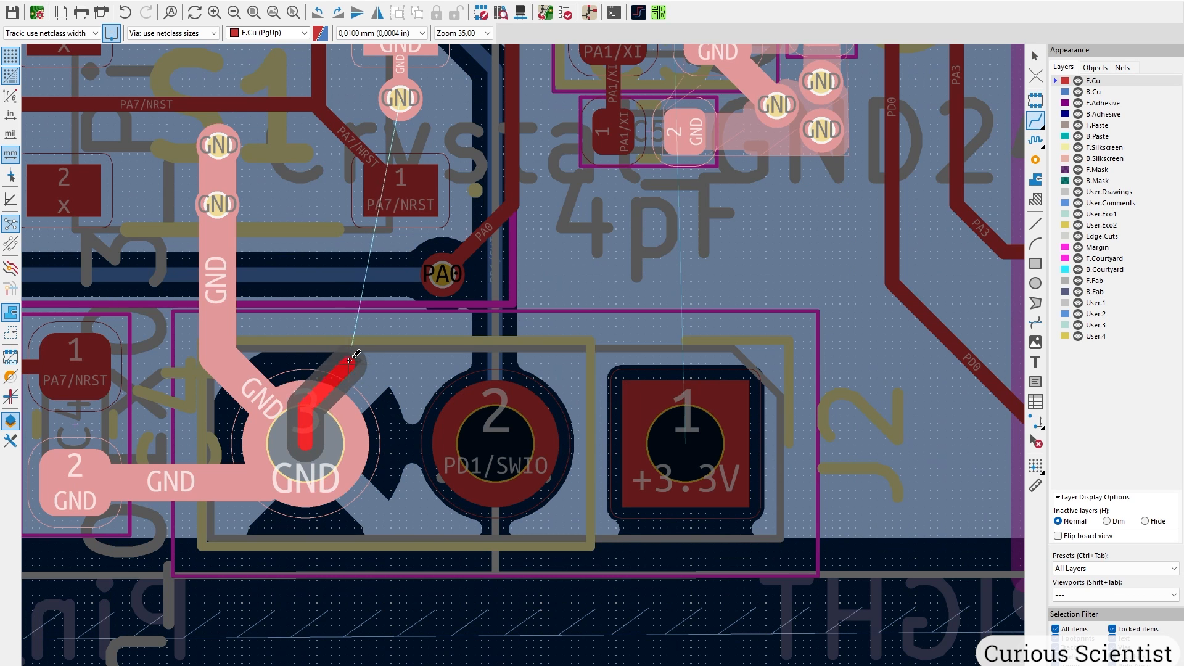
double_click(646, 276)
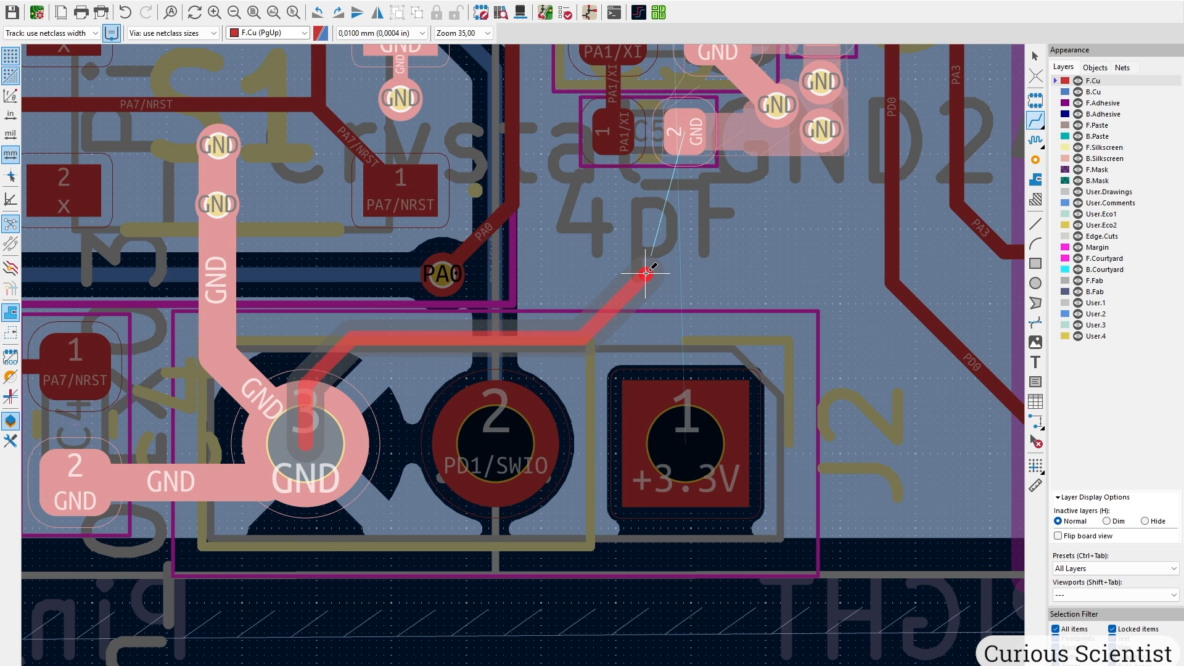
key("Escape")
Set the new GND track's width to 0,5 mm and deselect it.
left_click(505, 338)
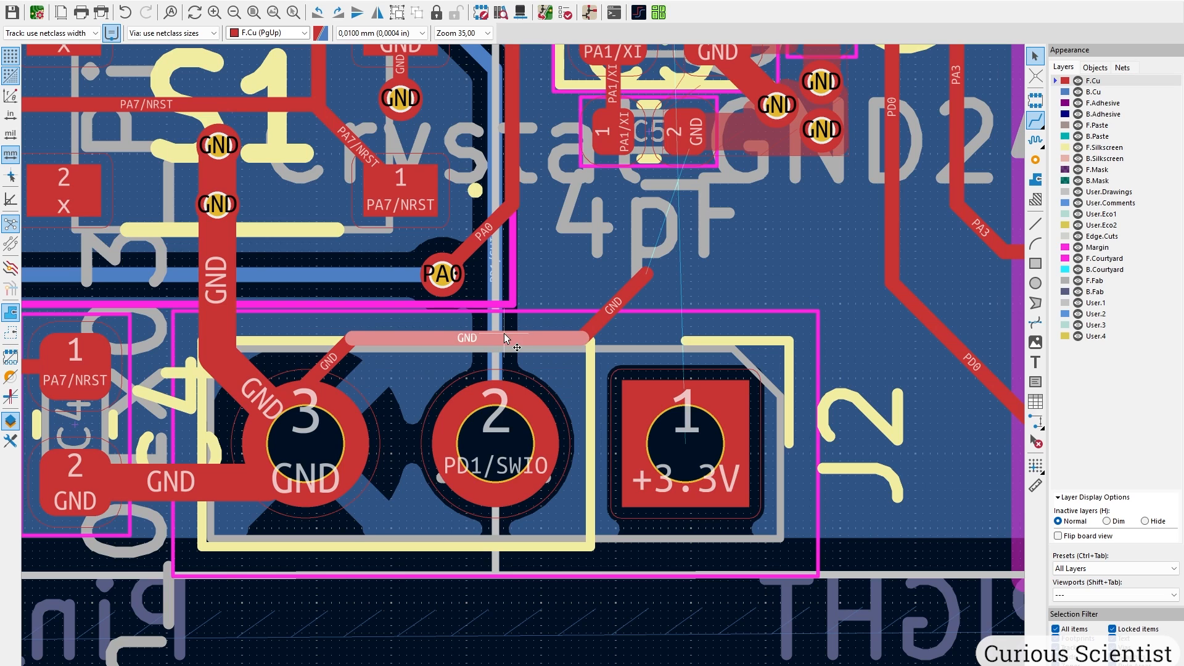
type("ue0,5")
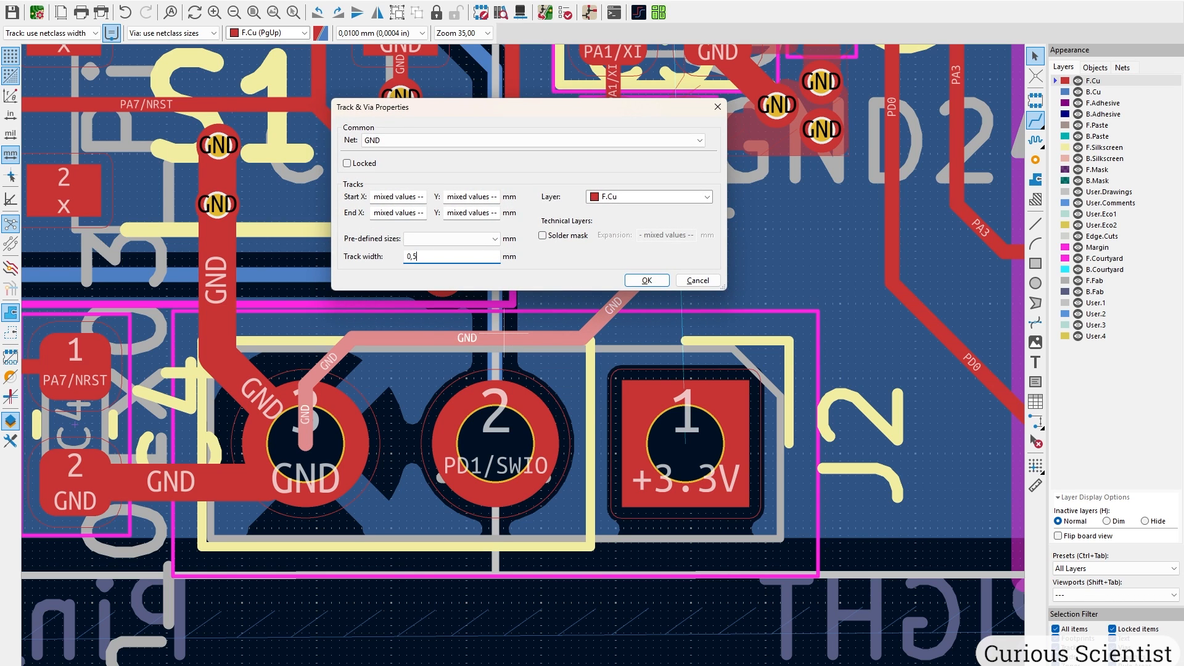
key("Return")
scroll(503, 331, "up", 2)
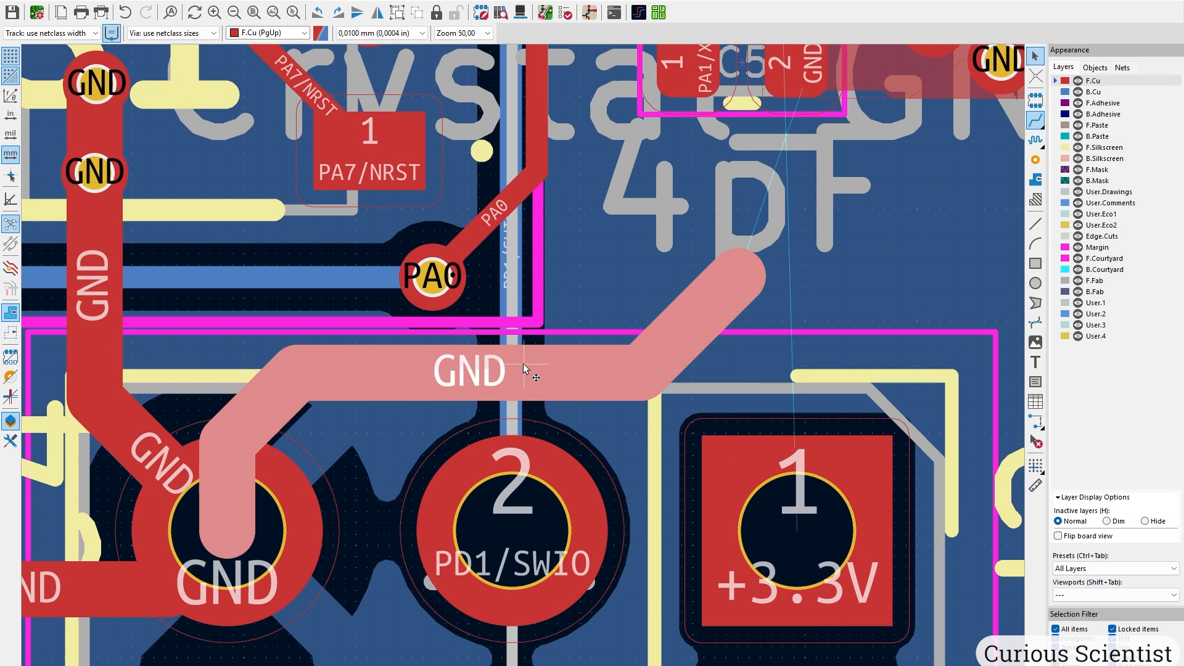
key("Escape")
scroll(431, 277, "up", 4)
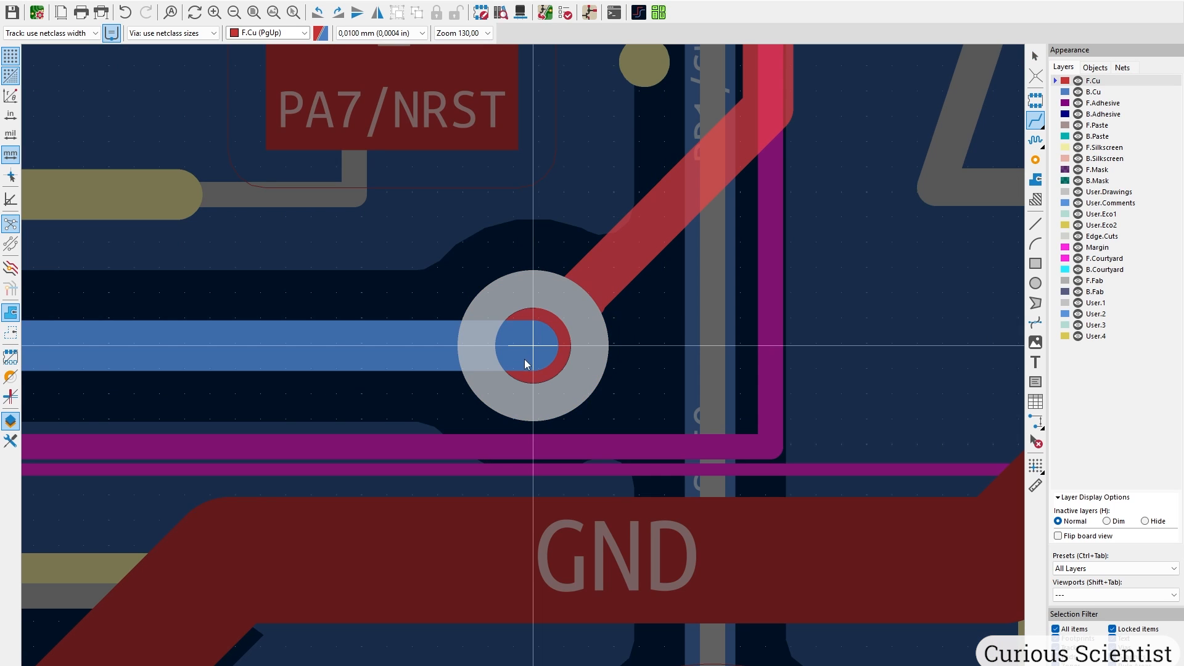
Place three GND vias along the end of the new GND track and refill zones with B.
scroll(594, 272, "down", 2)
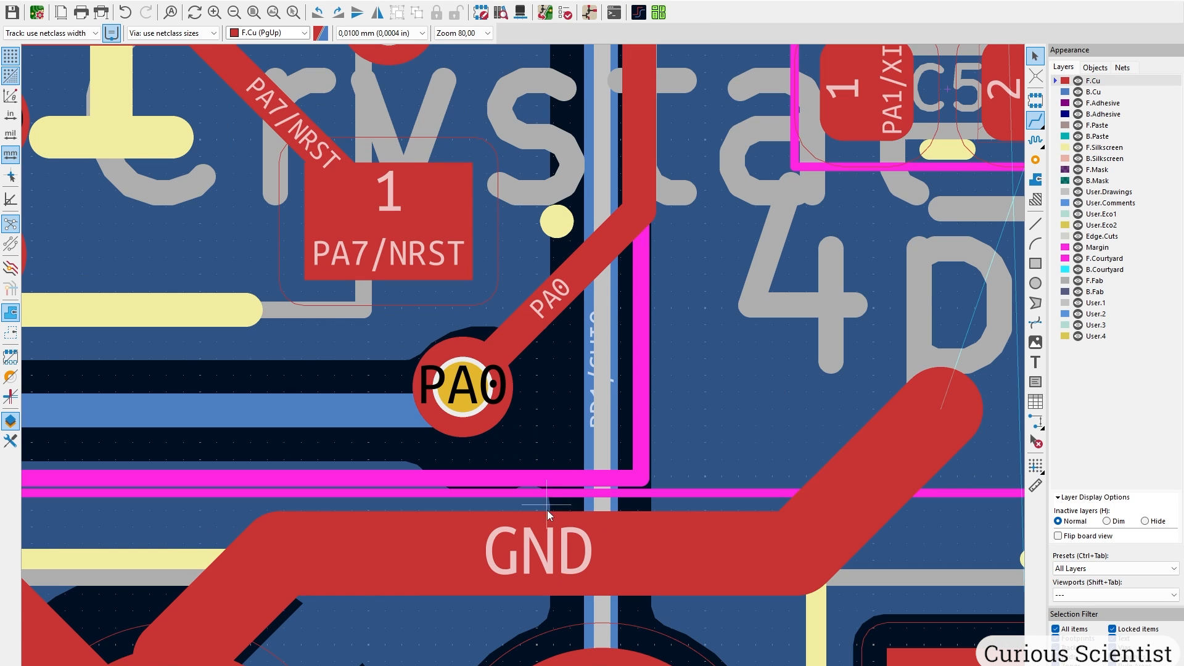
scroll(538, 514, "down", 2)
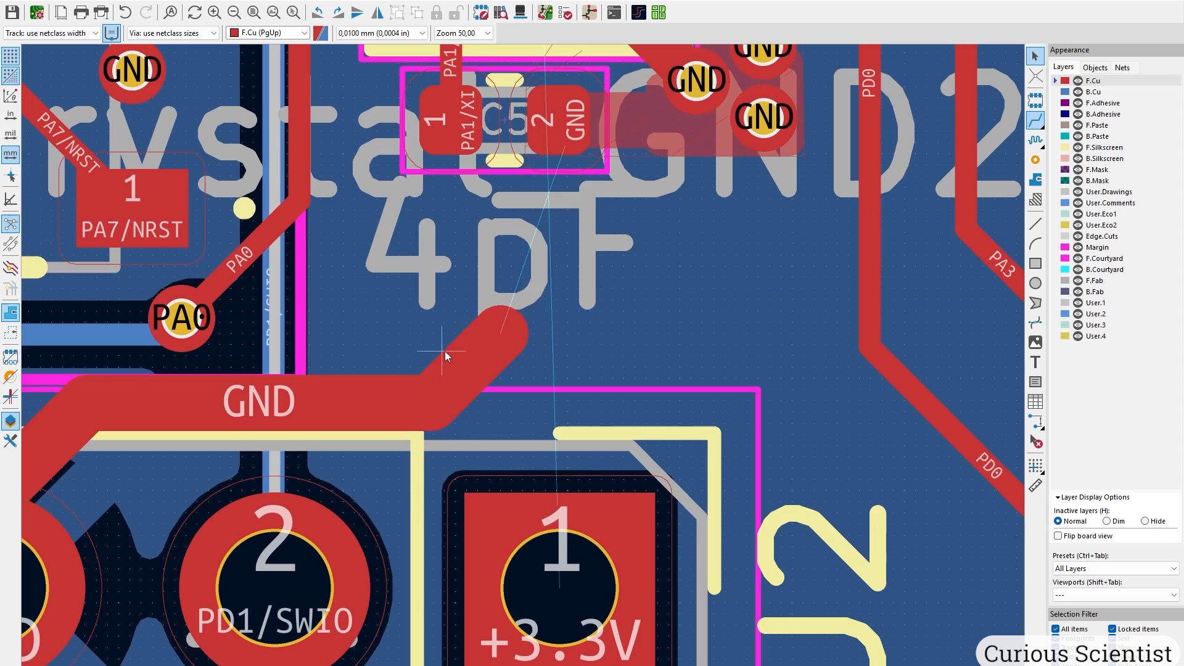
left_click(1036, 160)
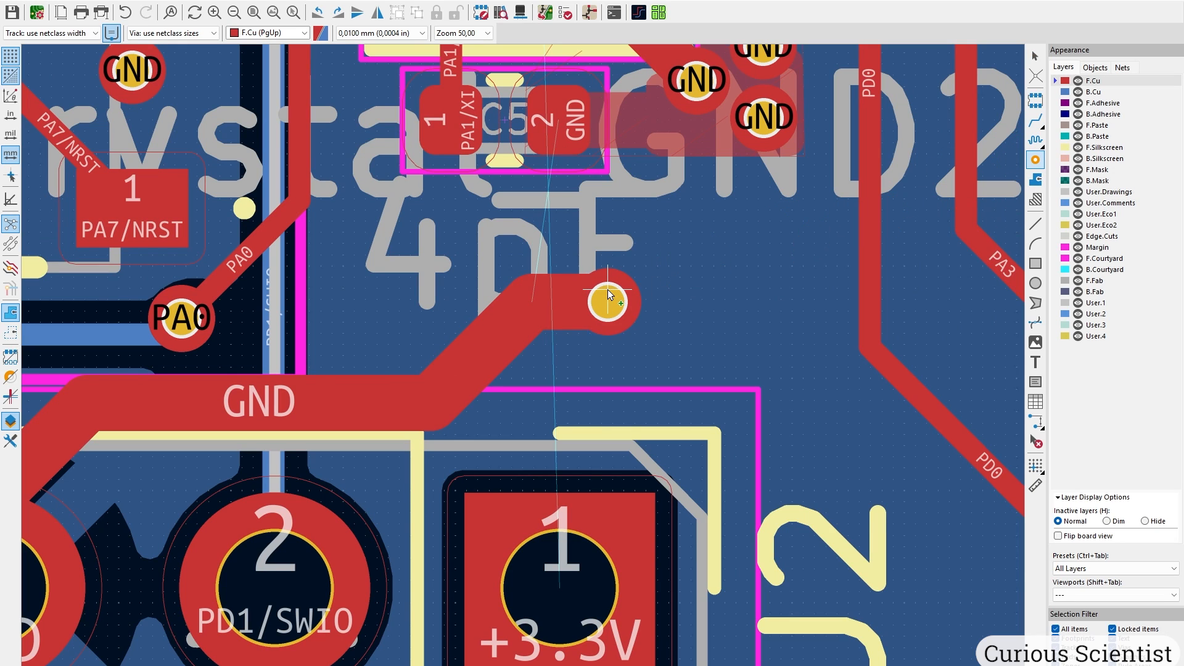
left_click(609, 300)
left_click(531, 301)
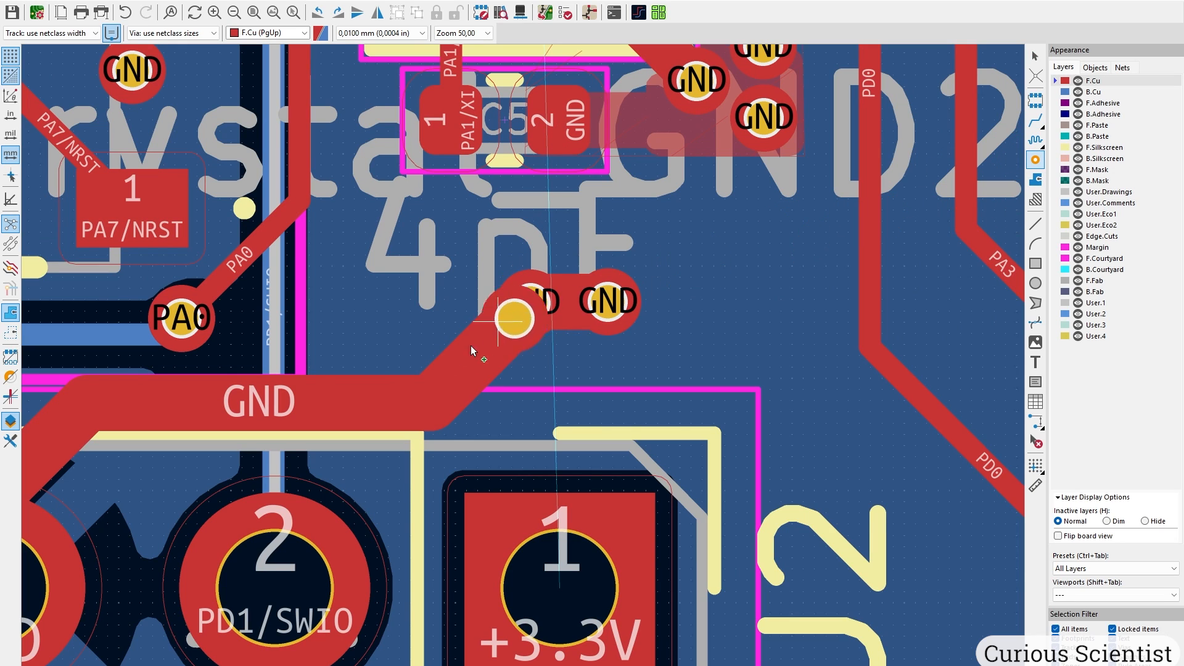
left_click(464, 373)
key("Escape")
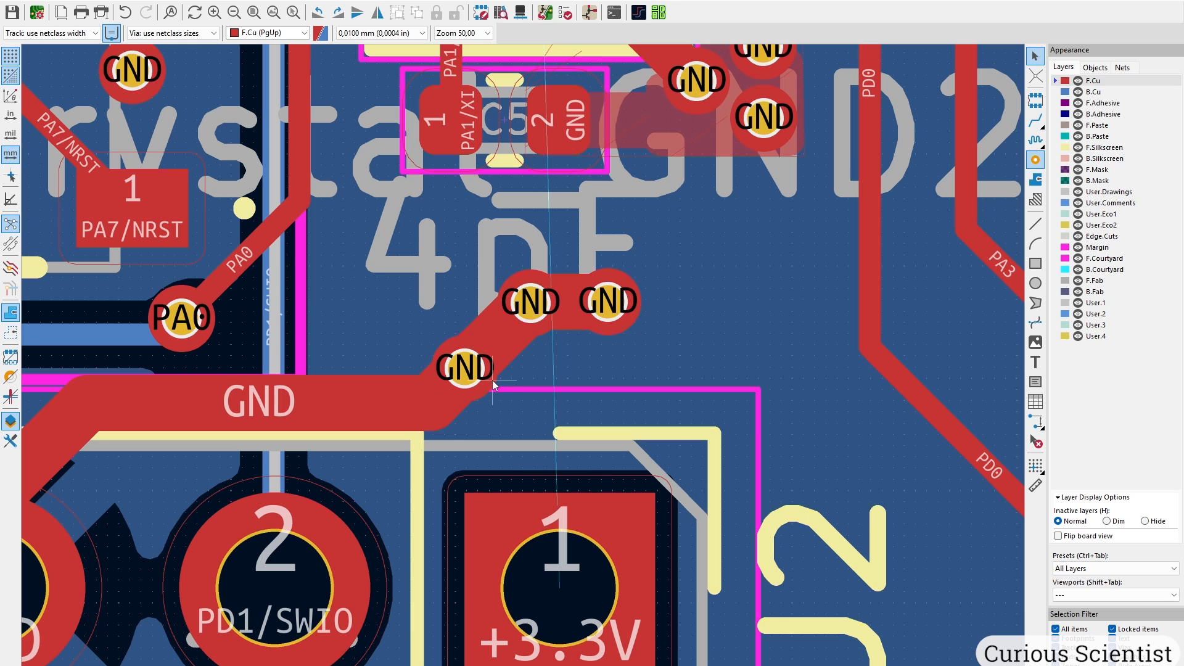
key("b")
scroll(524, 364, "down", 4)
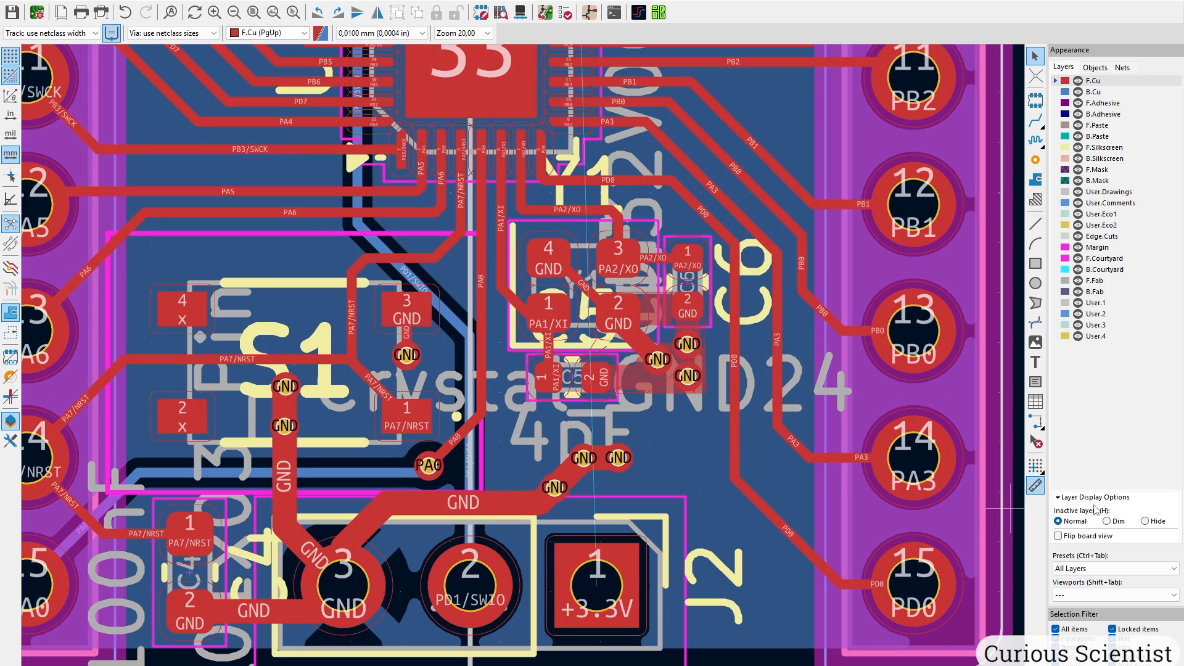
left_click(1118, 522)
left_click(1094, 92)
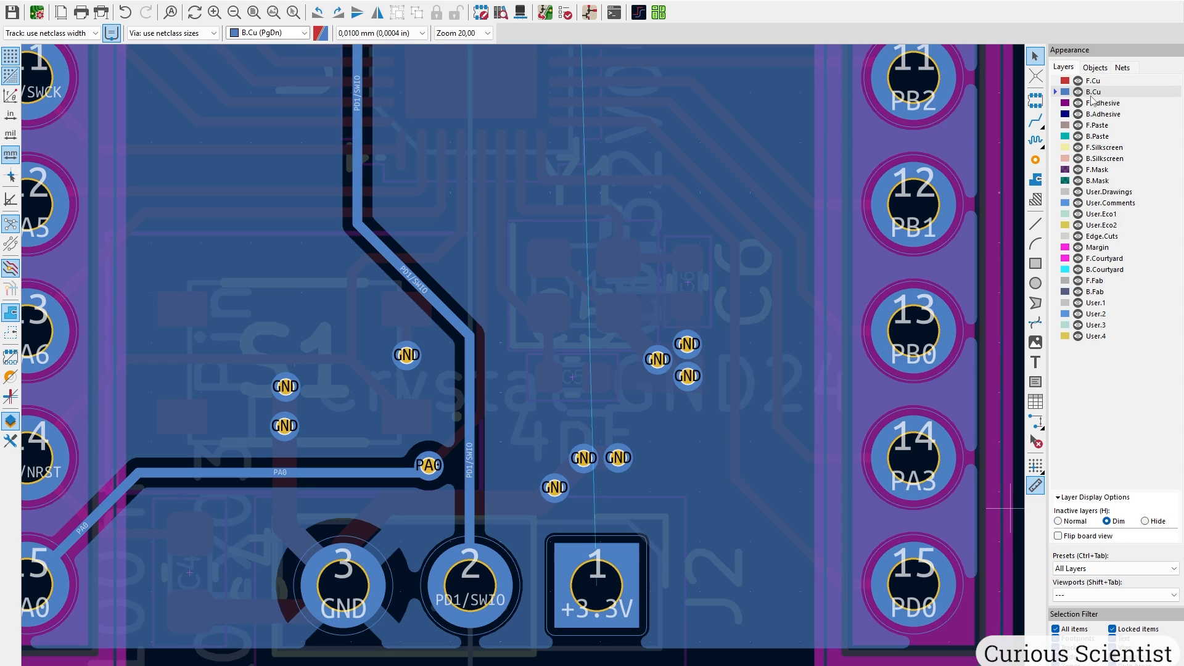
scroll(358, 380, "down", 3)
scroll(547, 309, "up", 1)
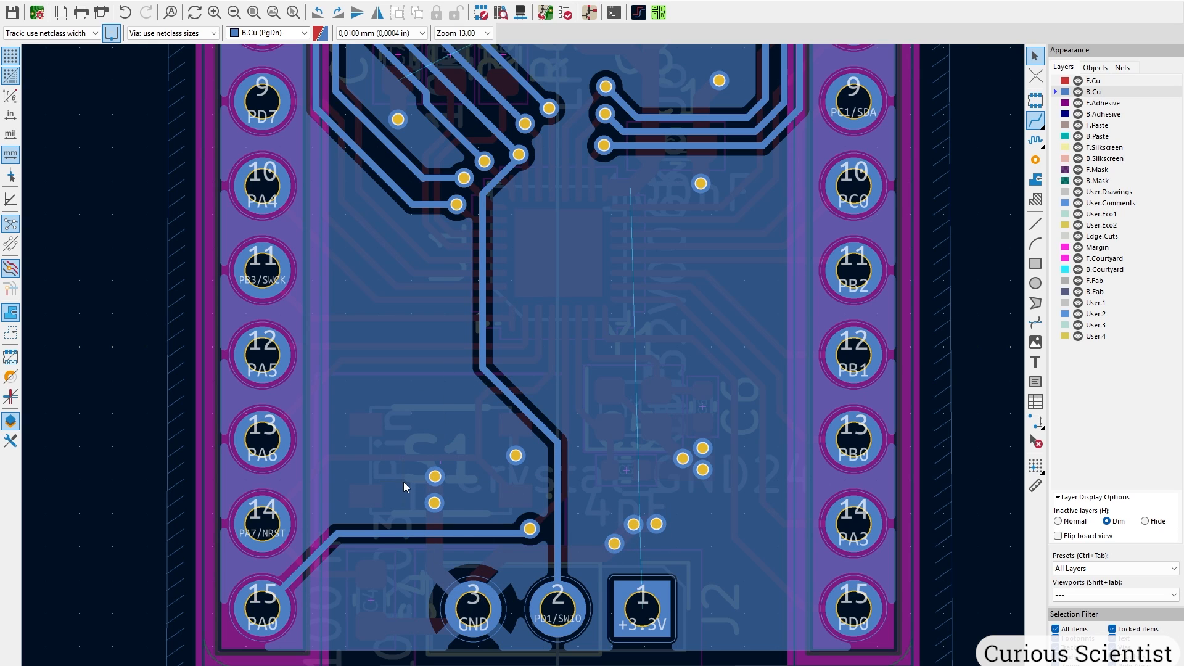
left_click(1093, 80)
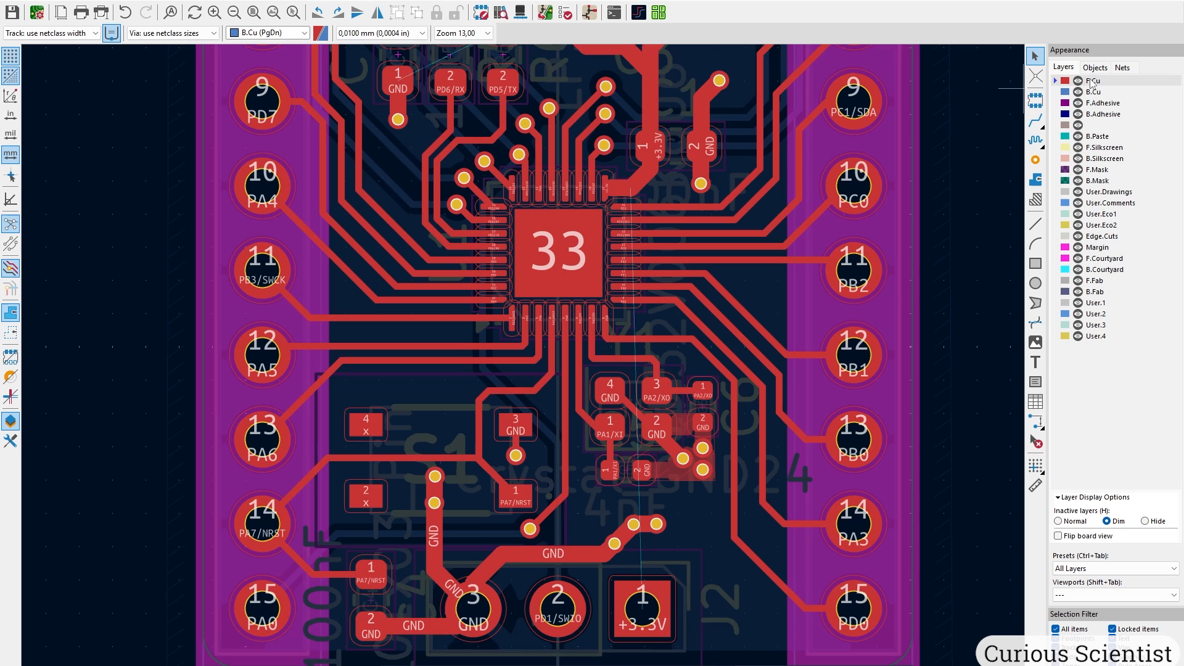
left_click(1058, 521)
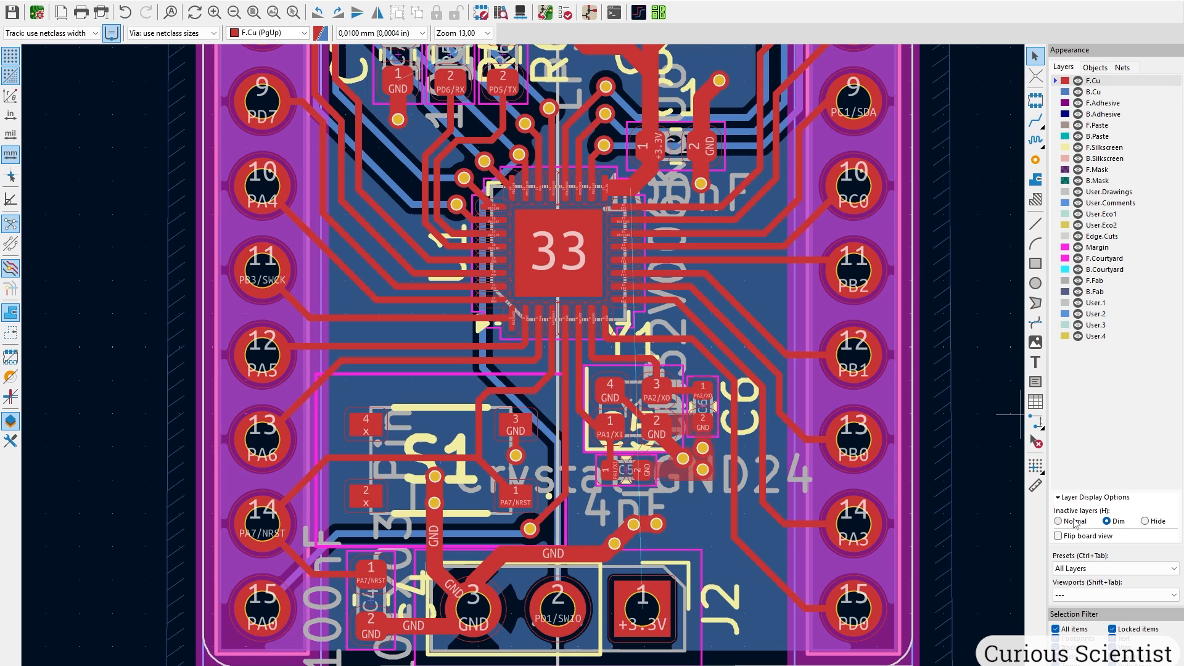
key("ctrl+shift+m")
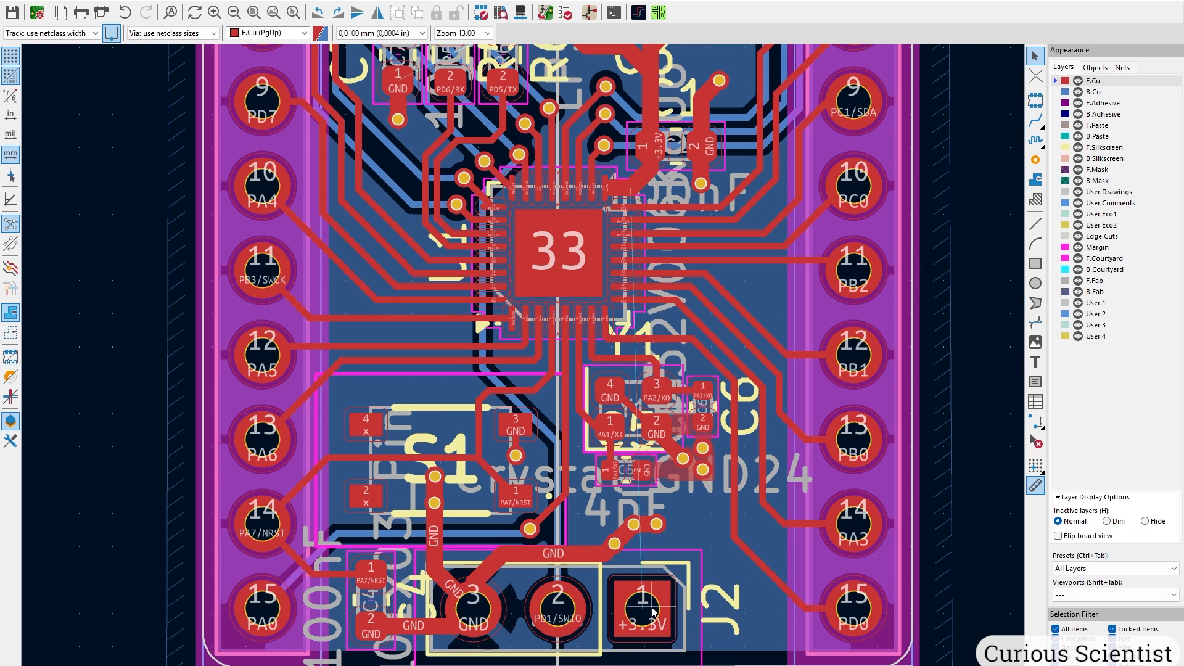
Route +3.3V from the capacitor pad through a via, then on B.Cu down to J2 pin 1.
scroll(654, 175, "up", 5)
key("x")
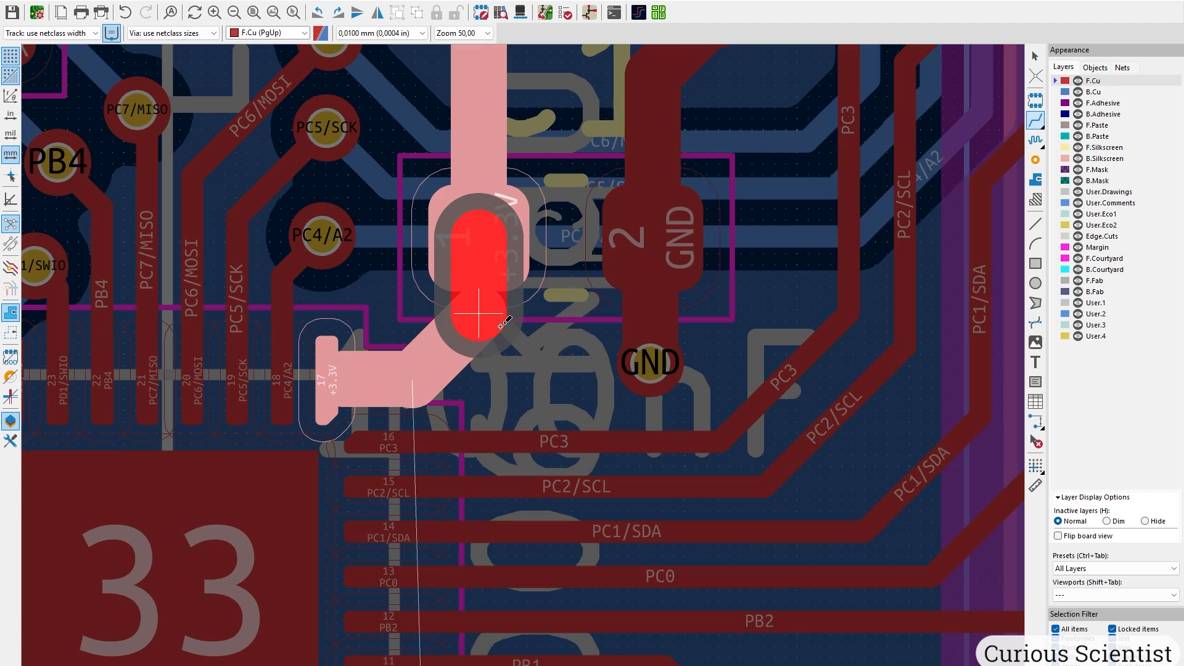
key("v")
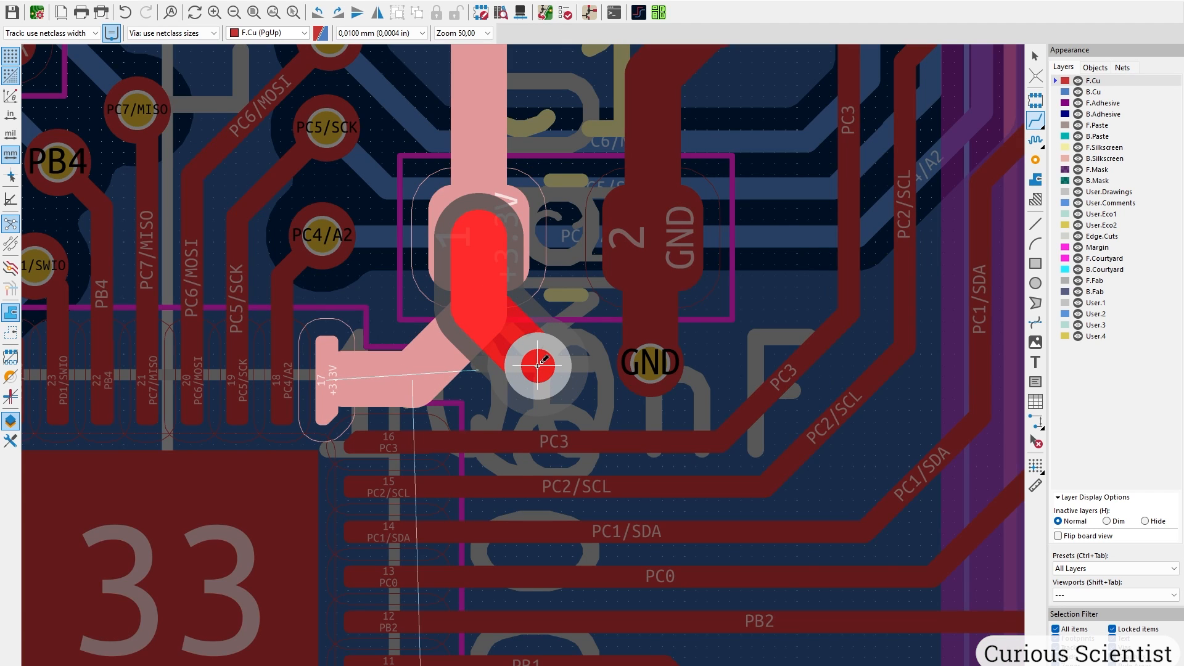
key("Page_Down")
scroll(511, 344, "down", 6)
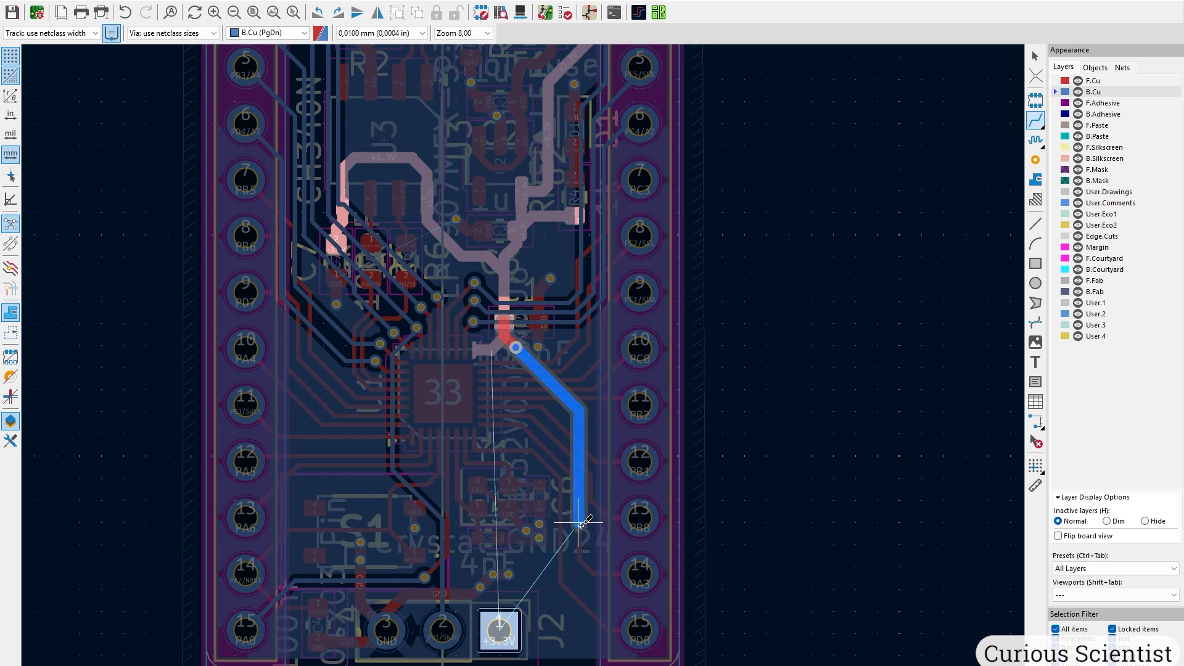
left_click(599, 589)
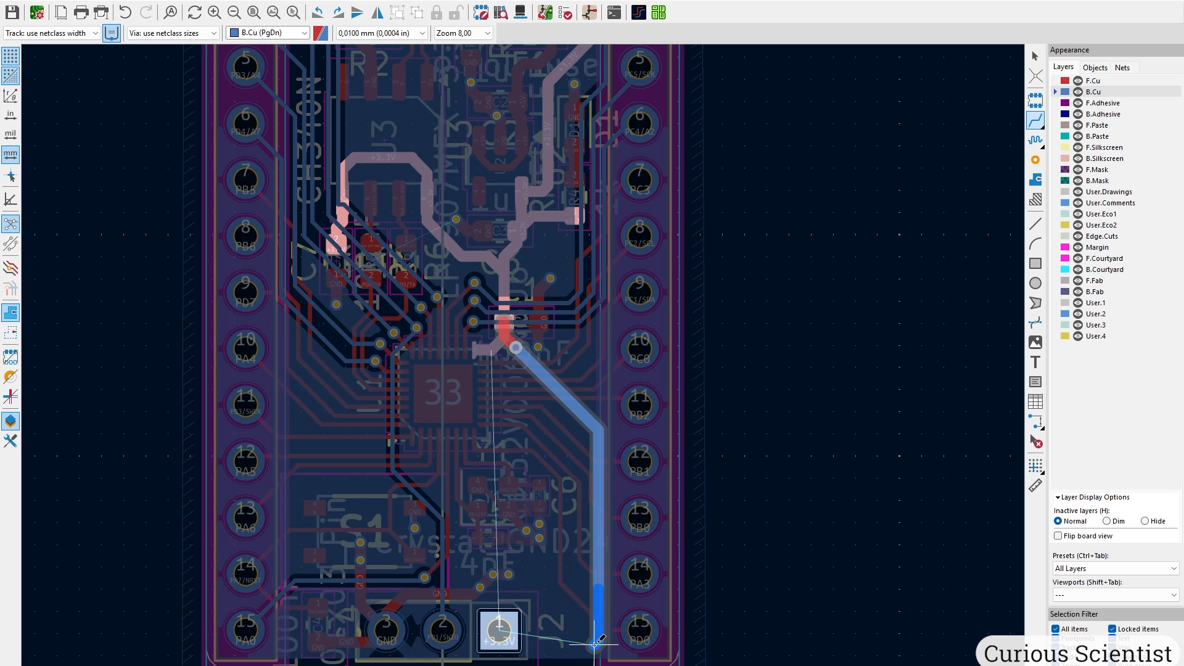
left_click(510, 629)
key("Page_Up")
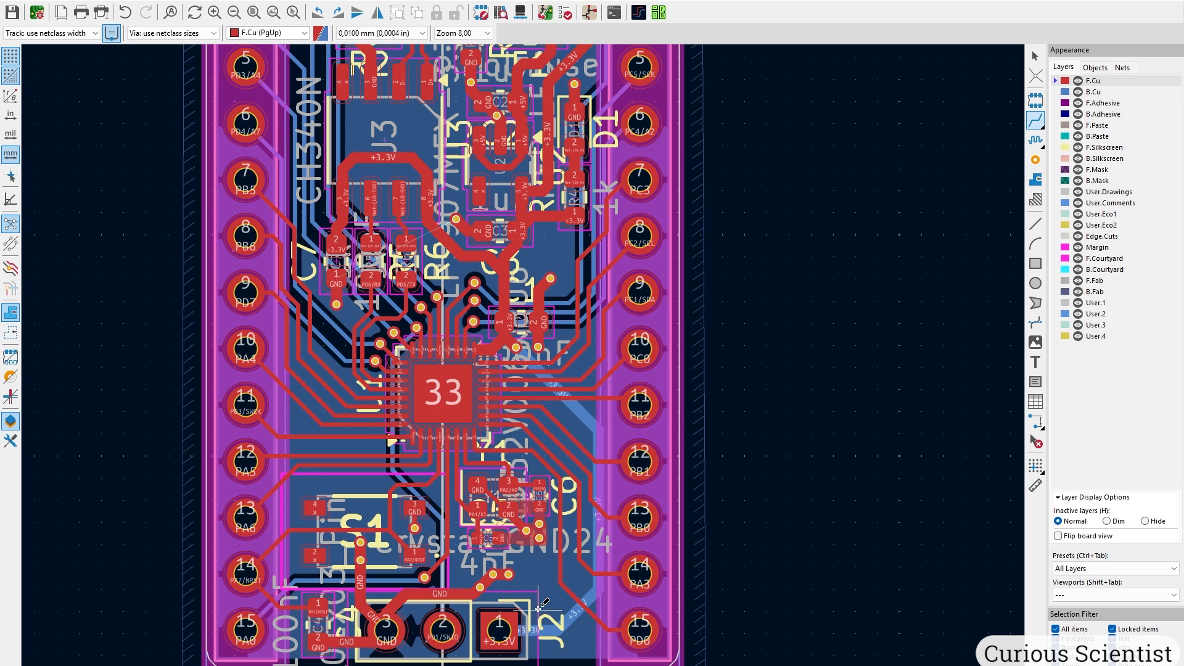
key("b")
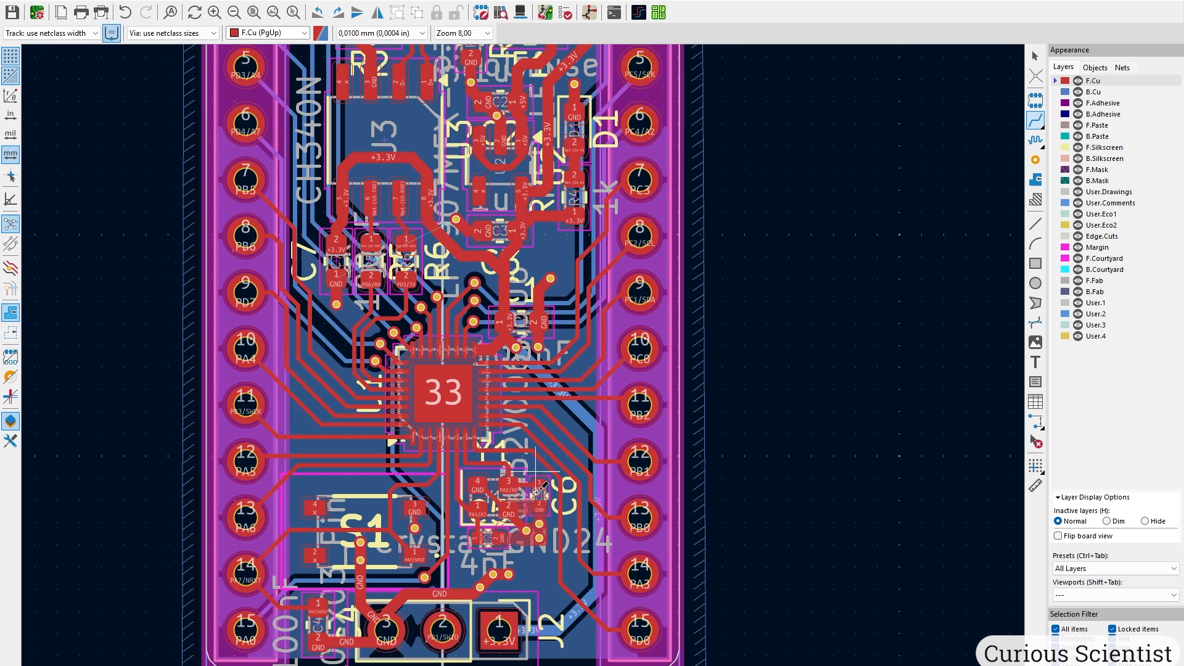
scroll(537, 494, "up", 3)
middle_click_drag(486, 192, 476, 428)
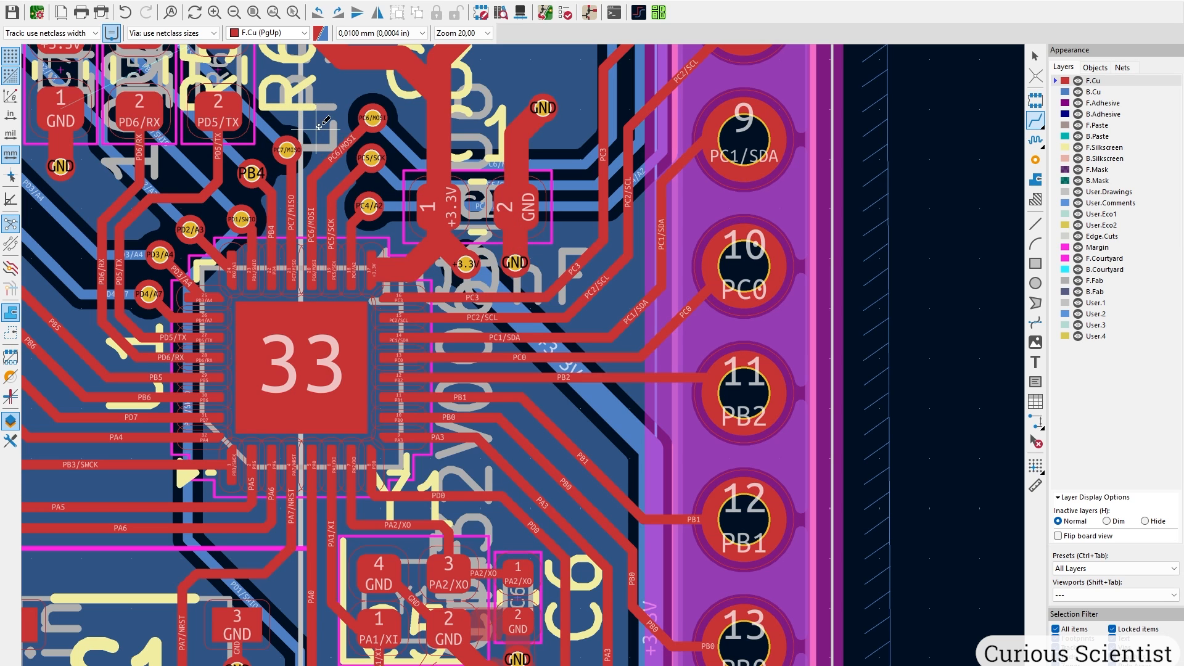
scroll(475, 617, "down", 2)
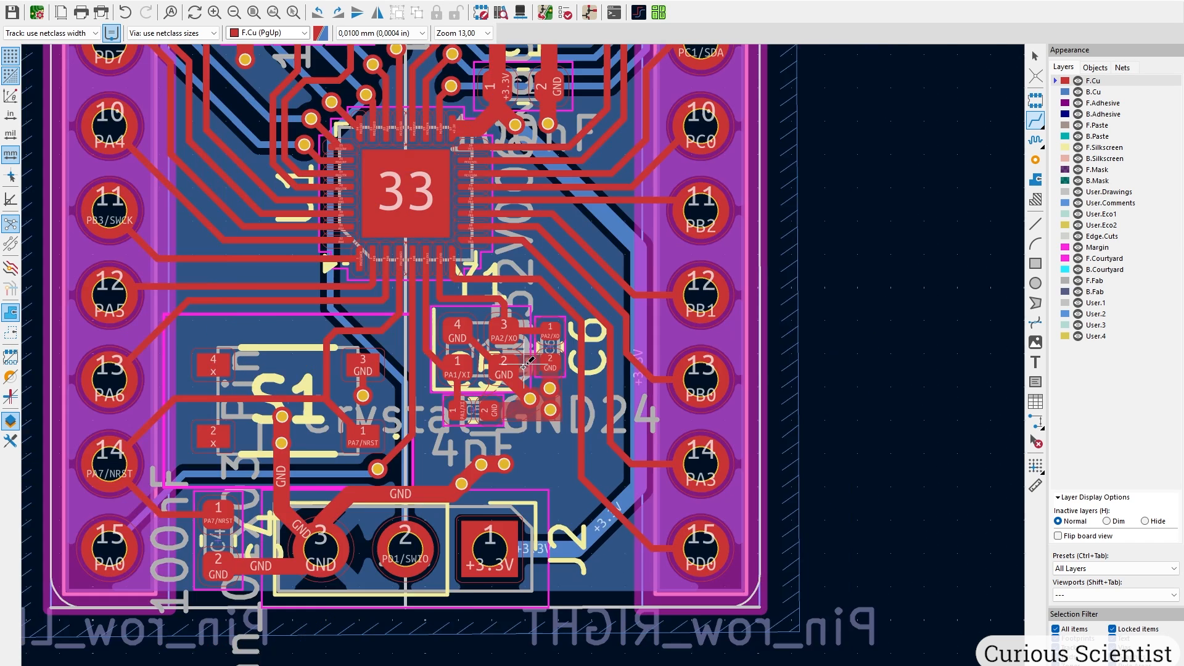
scroll(525, 368, "down", 2)
scroll(524, 367, "up", 5)
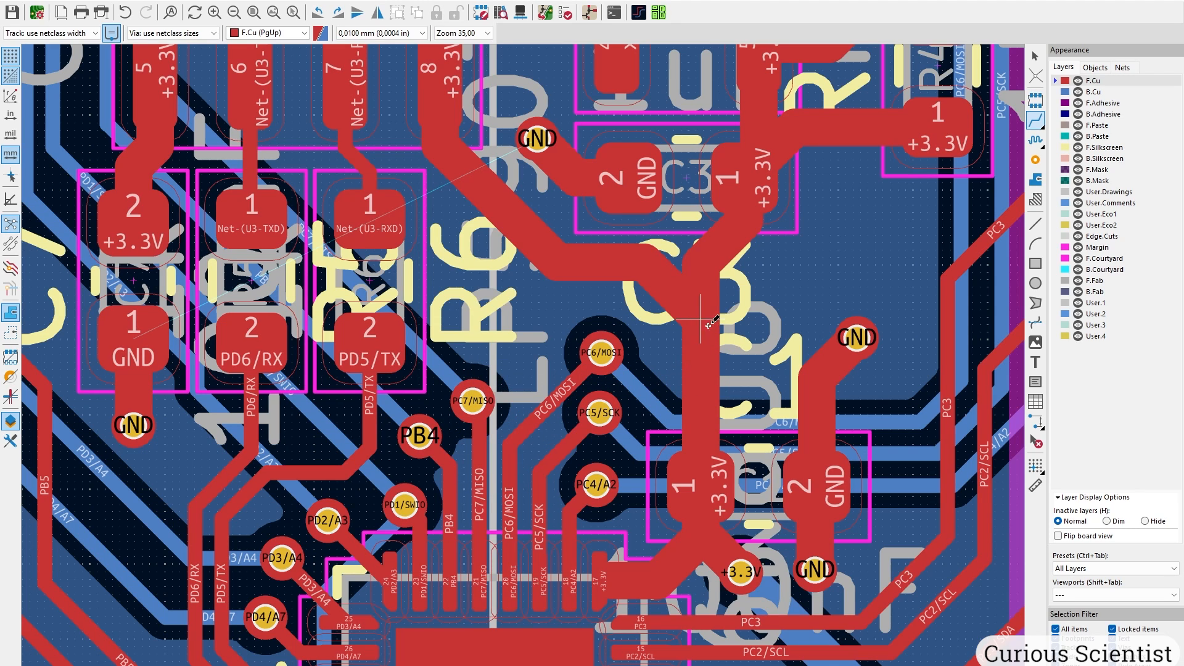
Move the PC4–PC7 vias and pull their back-copper tracks up into neat lines.
key("Escape")
scroll(640, 391, "up", 2)
left_click_drag(552, 303, 706, 360)
left_click_drag(550, 441, 645, 460)
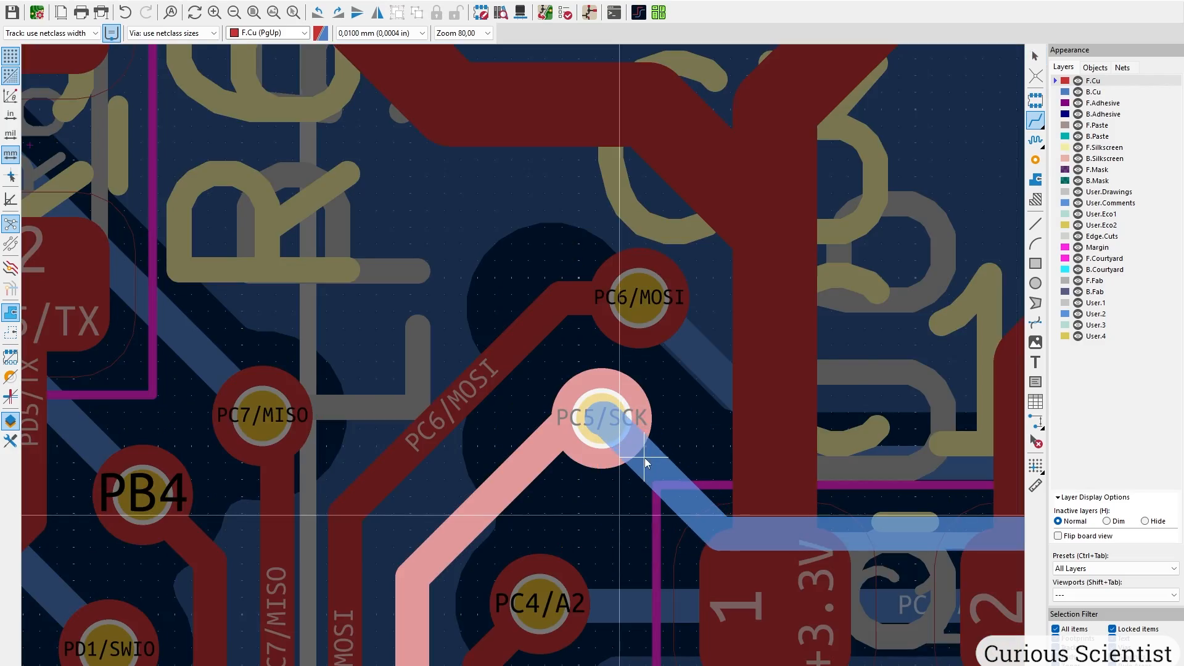
middle_click_drag(771, 444, 523, 393)
left_click_drag(728, 412, 734, 324)
left_click_drag(728, 484, 760, 424)
left_click_drag(741, 555, 743, 497)
left_click_drag(290, 553, 322, 524)
scroll(315, 538, "down", 1)
scroll(274, 239, "up", 2)
left_click_drag(638, 375, 553, 318)
left_click(438, 501)
Move the GND via near the PD tracks and bend PD3/A4 and PD4/A7 around it.
scroll(753, 484, "down", 3)
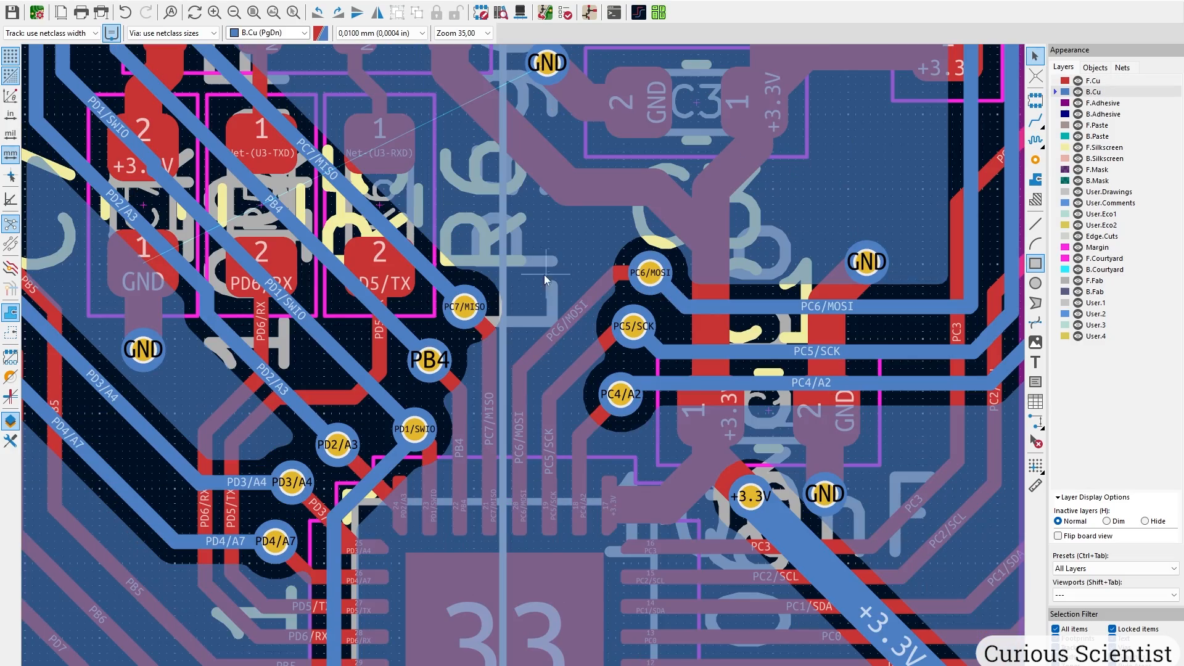
scroll(524, 364, "down", 3)
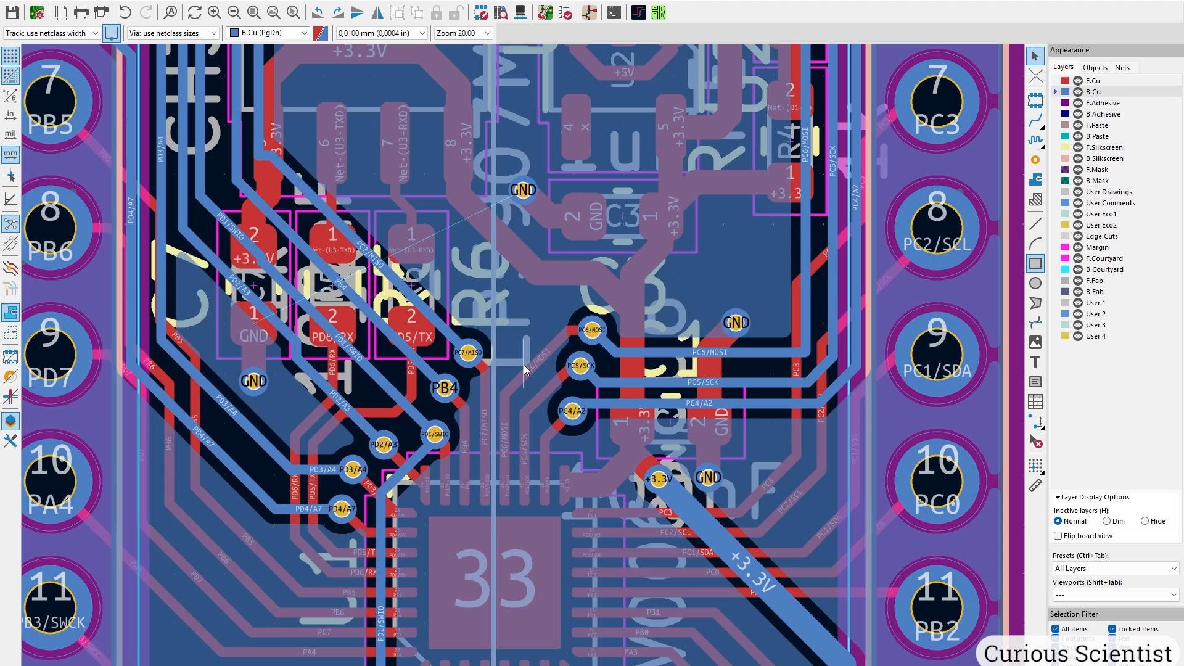
scroll(524, 365, "up", 3)
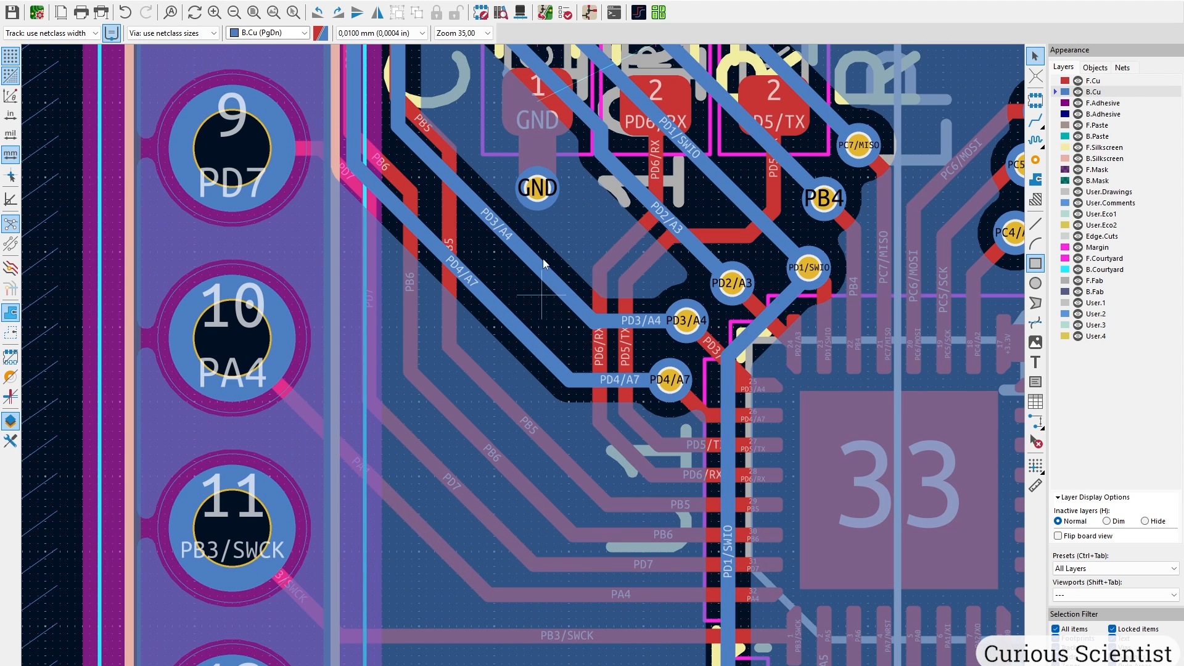
middle_click_drag(538, 259, 474, 433)
middle_click_drag(477, 354, 438, 478)
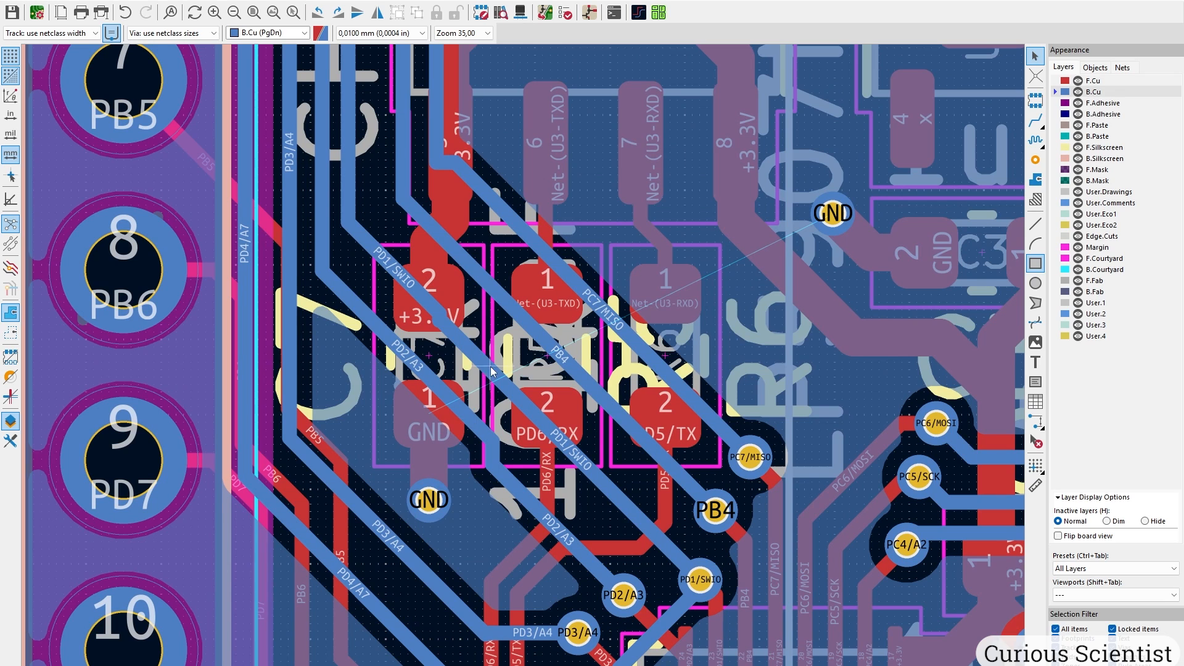
middle_click_drag(487, 375, 400, 445)
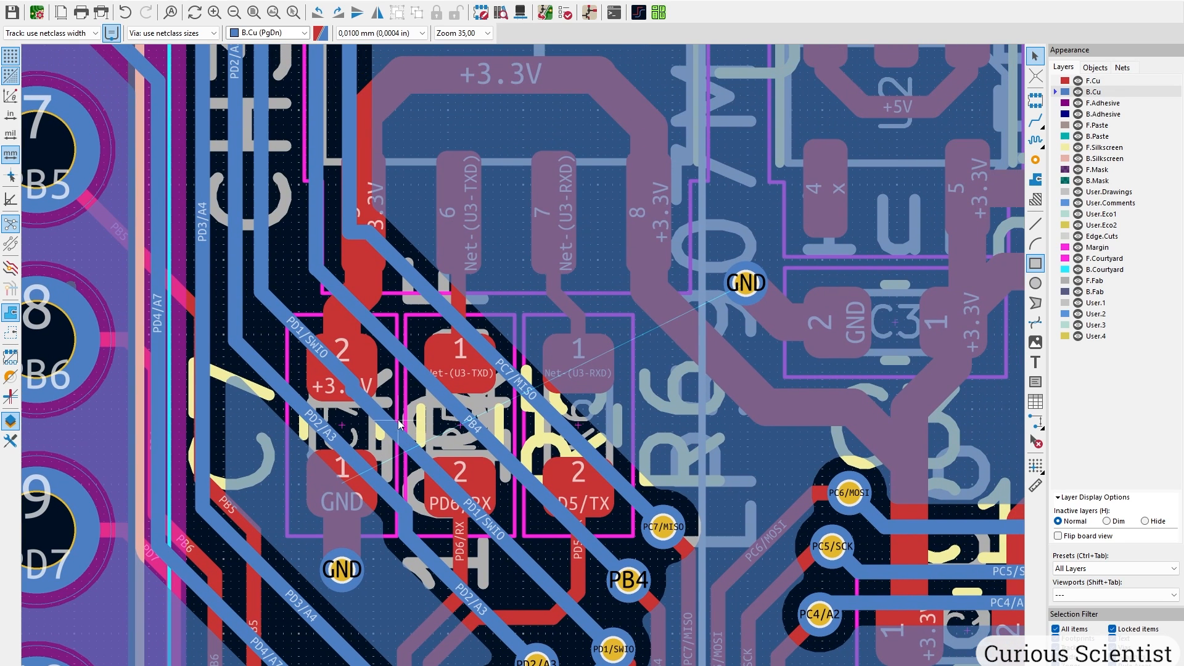
middle_click_drag(342, 633, 473, 401)
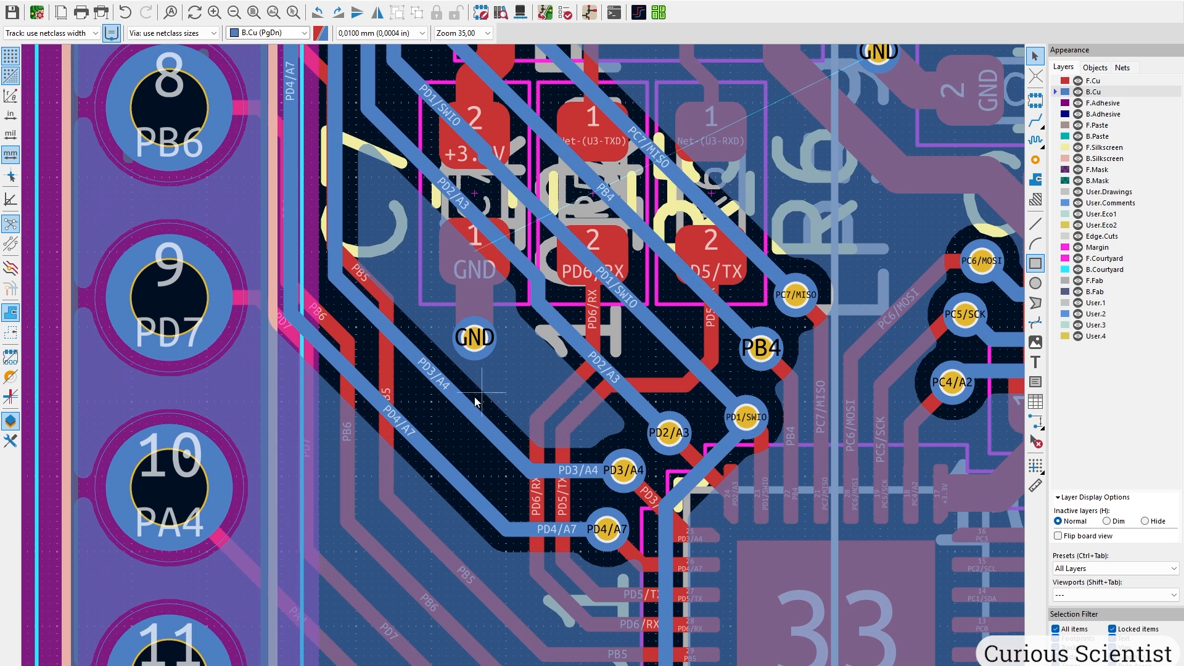
left_click(460, 396)
left_click_drag(474, 337, 459, 388)
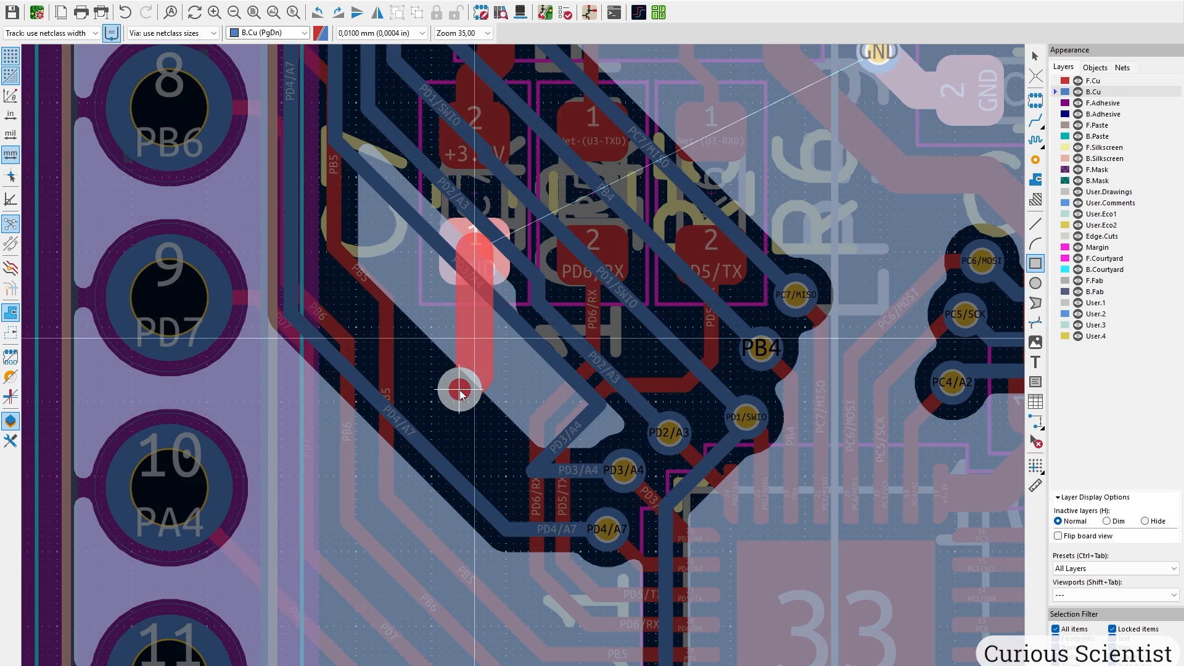
left_click_drag(428, 451, 457, 394)
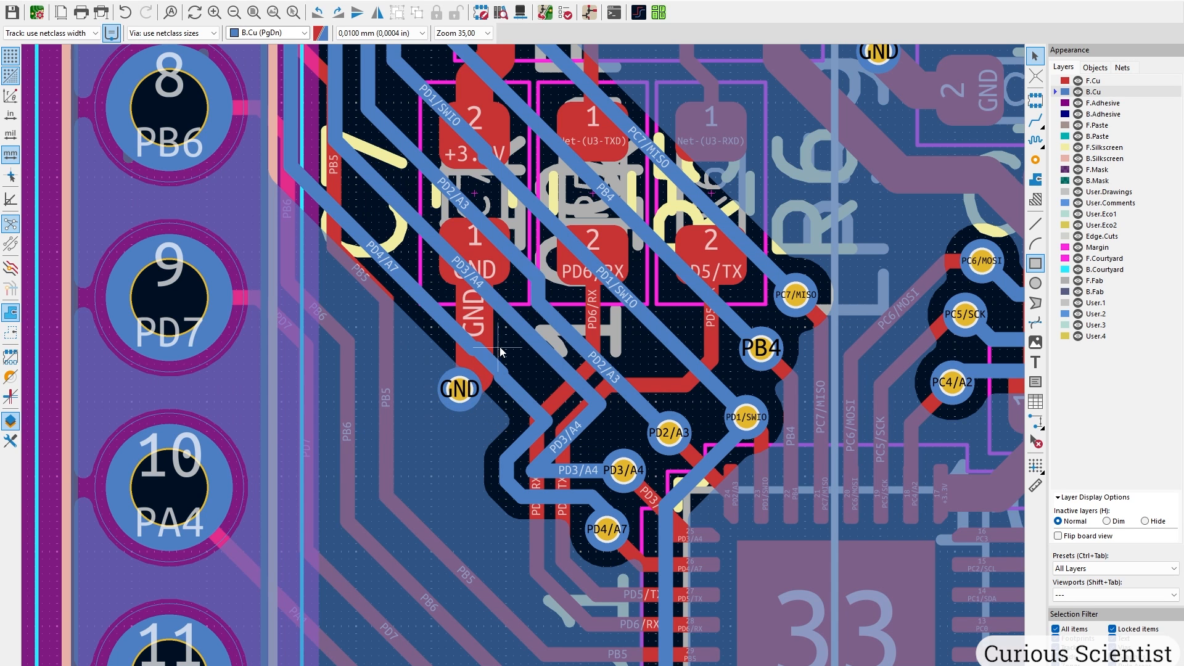
Straighten the PD3/A4, PD4/A7 and PD2/A3 tracks into parallel runs toward their vias.
left_click(533, 470)
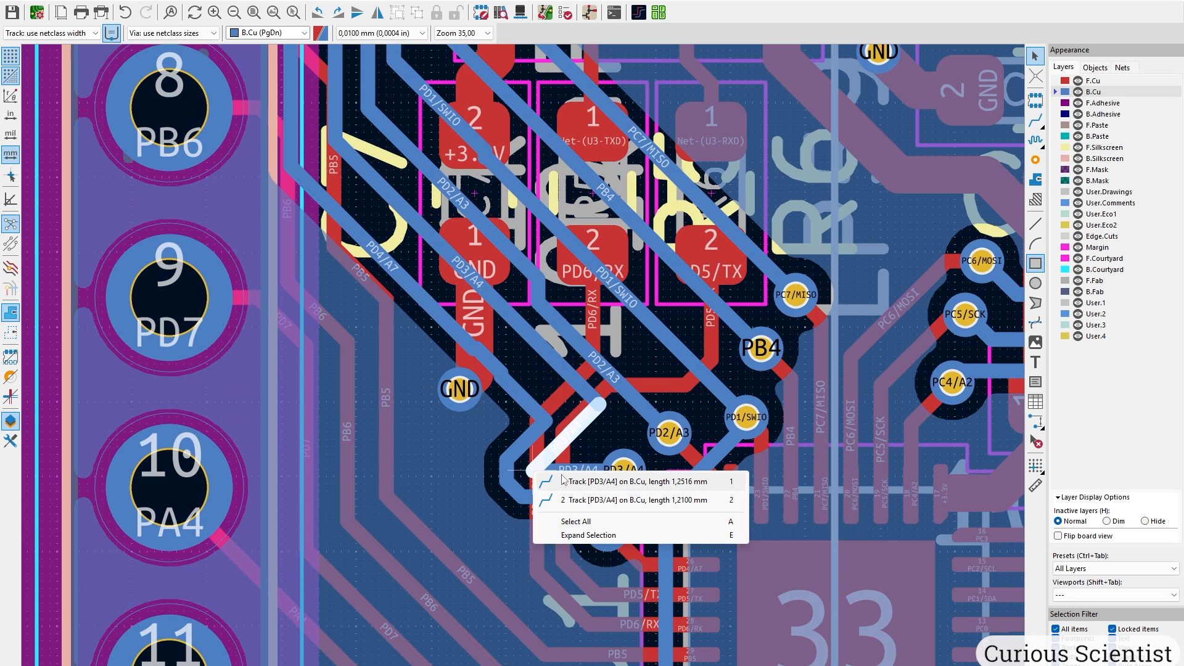
left_click(546, 483)
left_click_drag(535, 470, 619, 457)
left_click_drag(507, 469, 578, 468)
scroll(638, 579, "up", 3)
left_click_drag(449, 204, 452, 209)
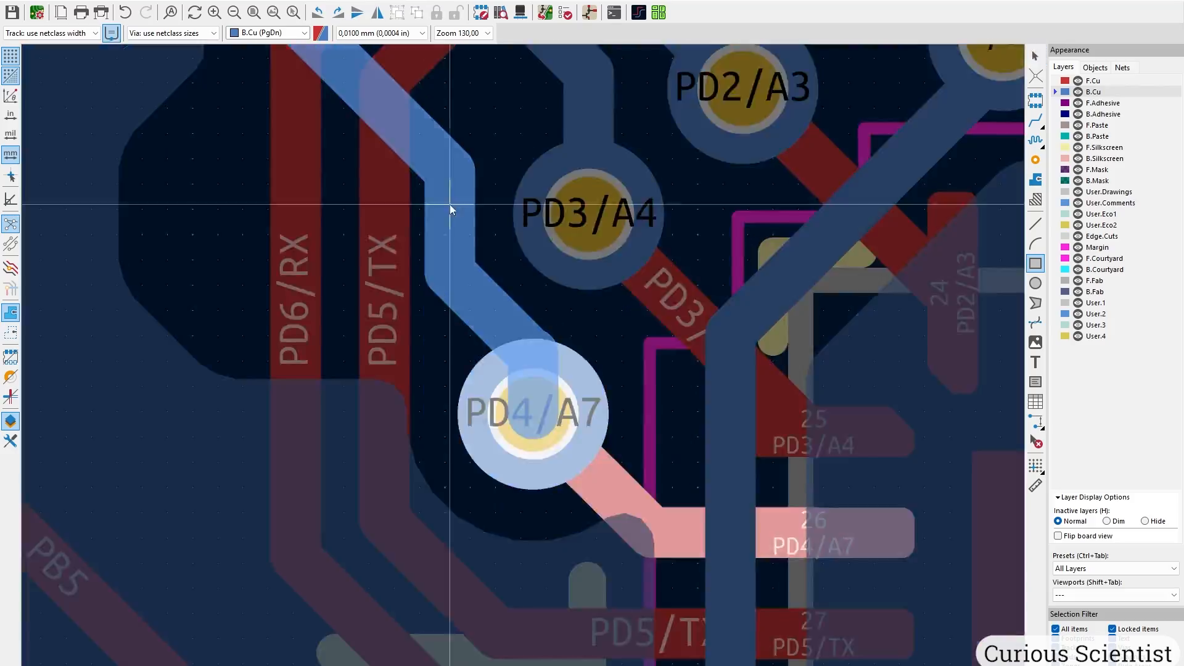
scroll(615, 632, "down", 2)
left_click_drag(518, 436, 536, 437)
mouse_move(468, 341)
left_mouse_down()
mouse_move(489, 327)
mouse_move(471, 344)
left_mouse_up()
middle_click_drag(678, 444, 527, 306)
Move the PD1/SWIO via up-left, reroute its track, and line up the PB4 track.
left_click_drag(570, 318, 555, 289)
middle_click_drag(462, 278, 611, 467)
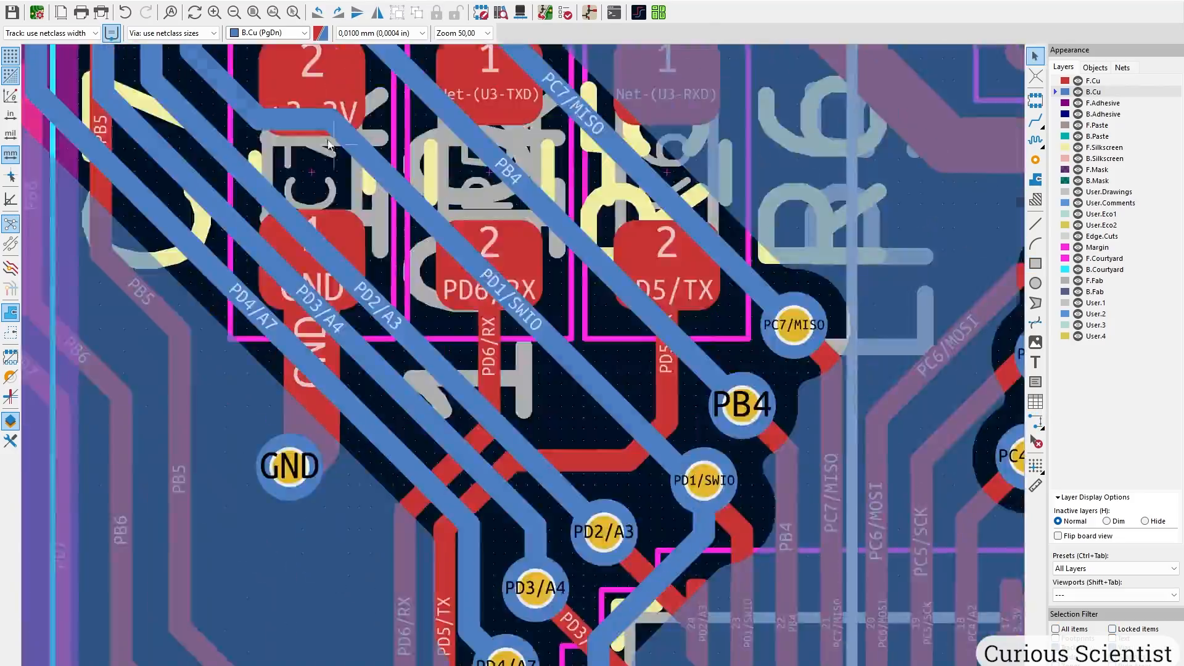
middle_click_drag(557, 528, 523, 243)
left_click_drag(579, 119, 547, 152)
scroll(429, 454, "down", 3)
middle_click_drag(454, 276, 602, 410)
scroll(516, 401, "up", 2)
middle_click_drag(493, 68, 492, 347)
left_click_drag(492, 347, 458, 340)
Relocate two GND vias to free spots and reroute the diagonal track around them.
middle_click_drag(416, 243, 547, 459)
scroll(547, 459, "down", 1)
scroll(548, 460, "up", 2)
middle_click_drag(712, 490, 581, 372)
scroll(654, 336, "up", 3)
left_click_drag(511, 331, 510, 272)
left_click_drag(360, 355, 412, 356)
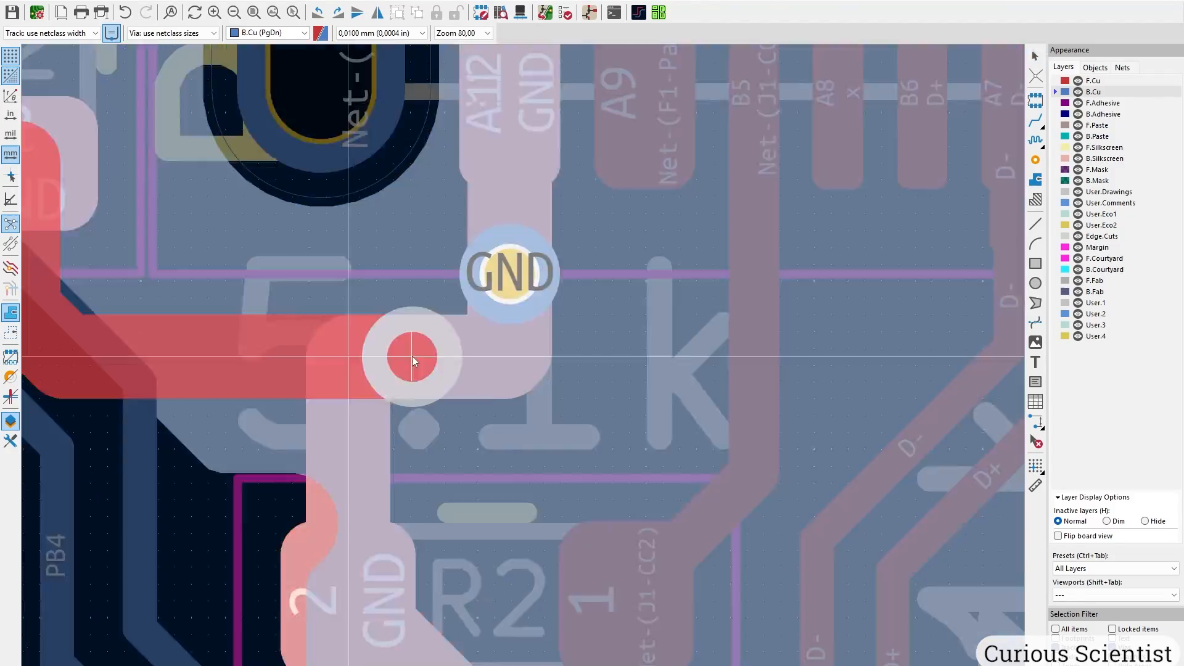
scroll(412, 357, "down", 4)
left_click_drag(488, 358, 482, 365)
scroll(588, 414, "down", 3)
scroll(551, 104, "up", 2)
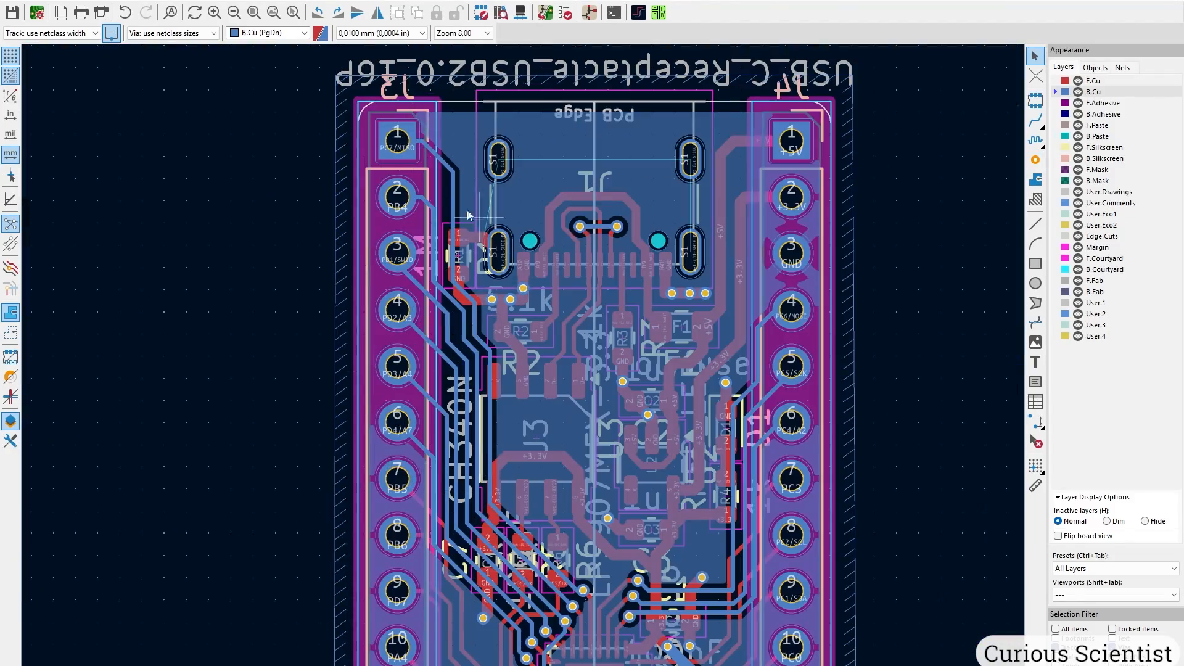
left_click(1088, 81)
left_click(1096, 93)
key("x")
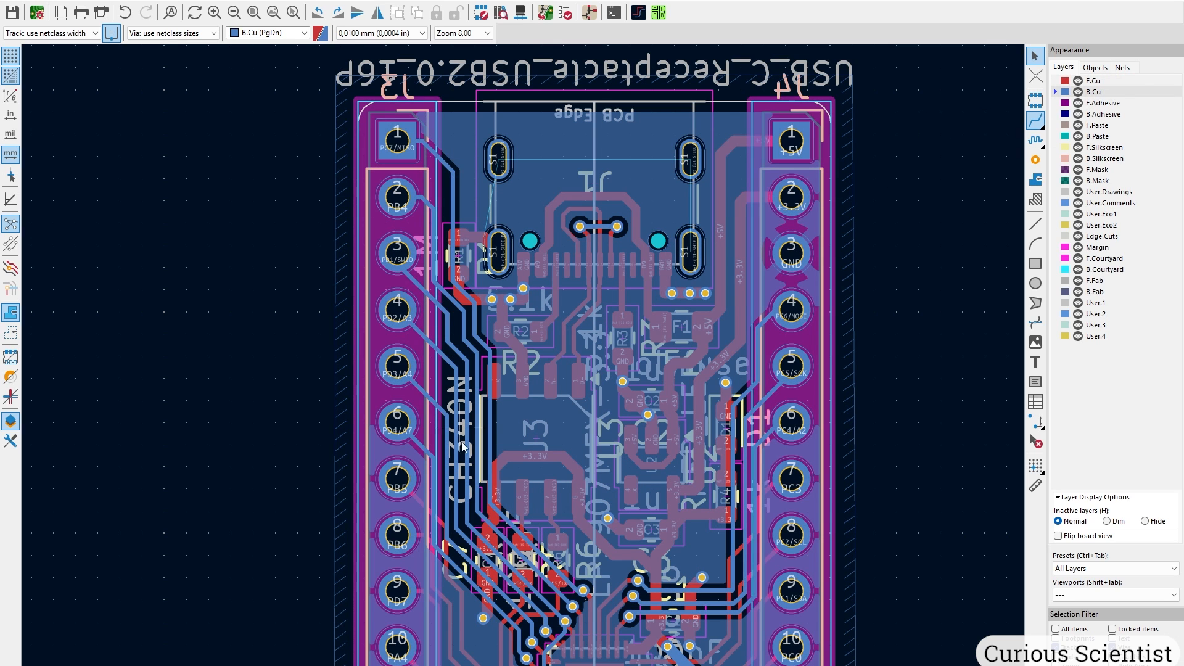
middle_click_drag(575, 559, 516, 444)
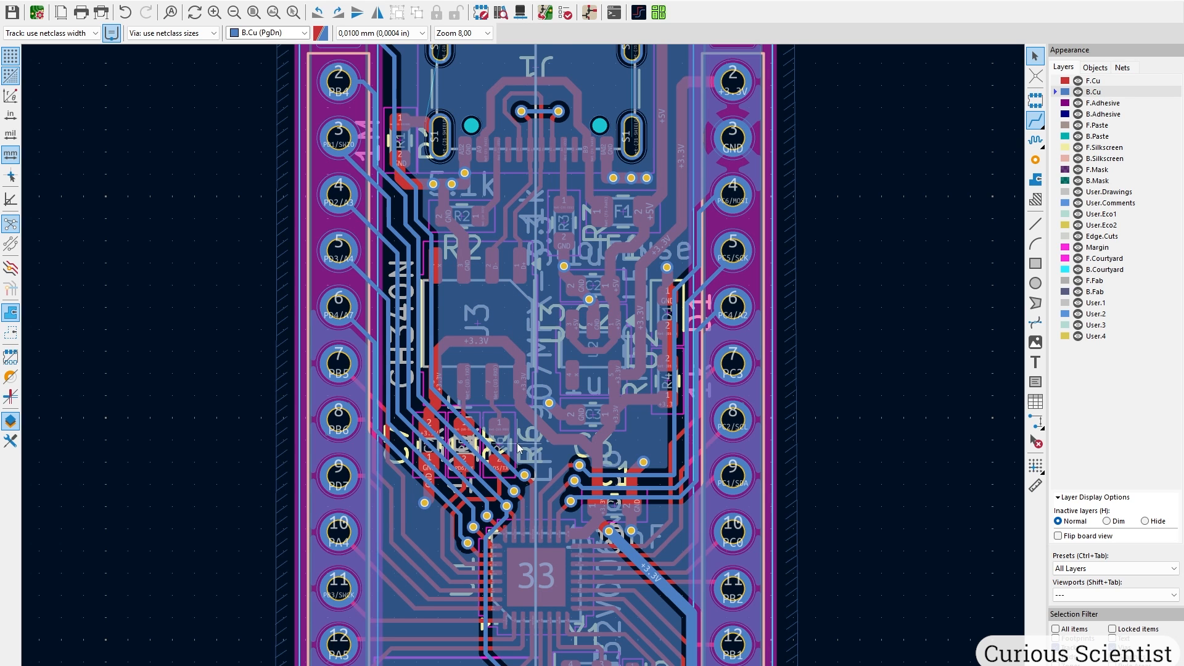
scroll(446, 412, "down", 3)
middle_click_drag(450, 513, 447, 443)
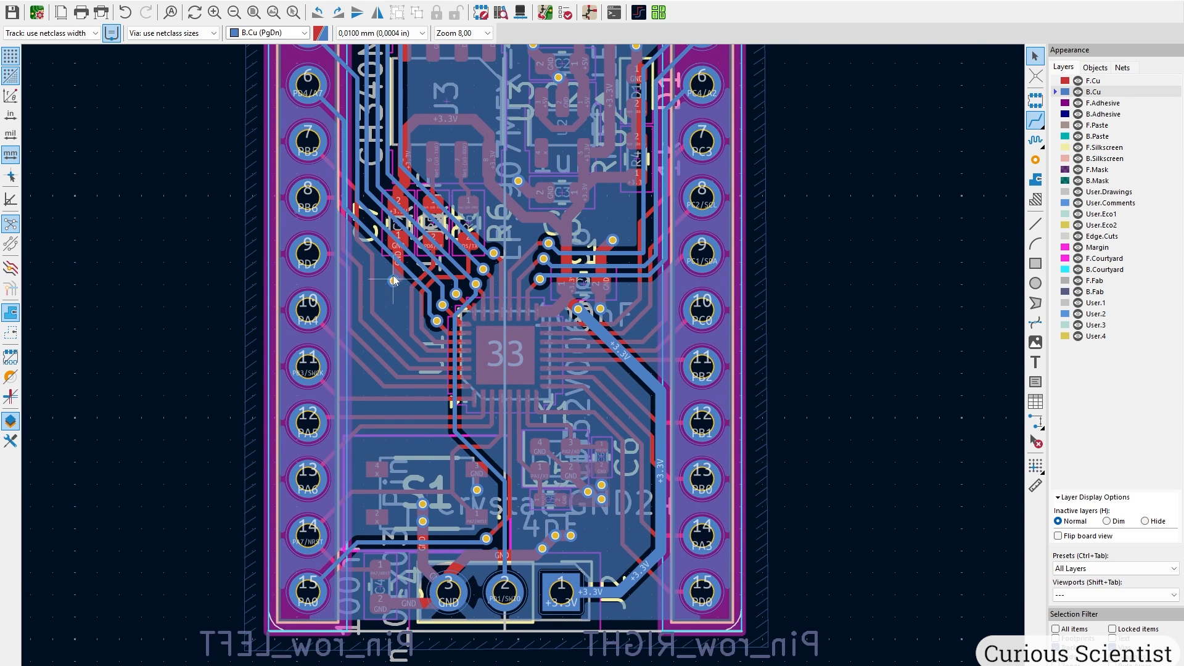
scroll(393, 281, "up", 5)
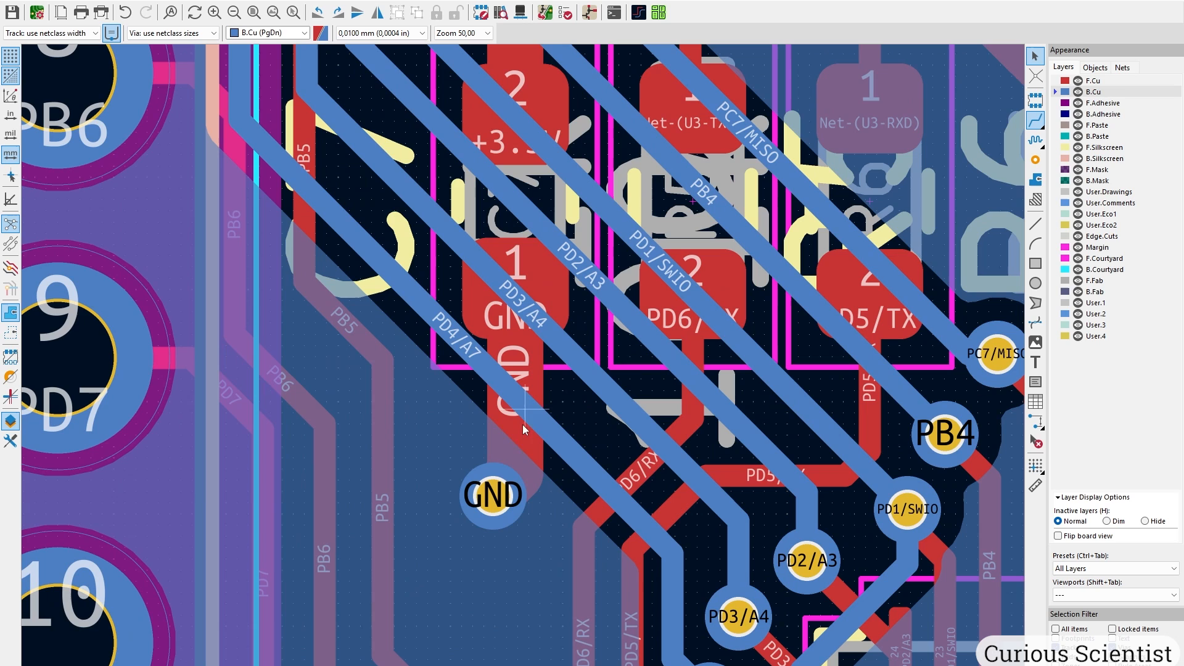
scroll(504, 498, "down", 5)
middle_click_drag(524, 364, 428, 175)
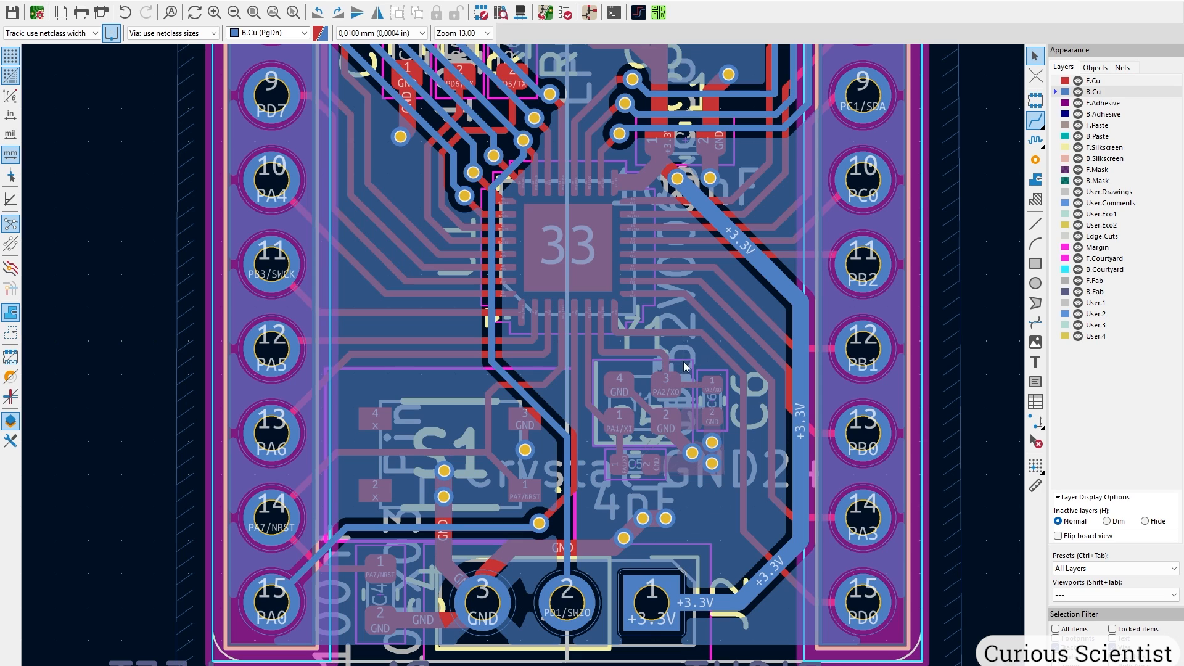
middle_click_drag(686, 372, 565, 474)
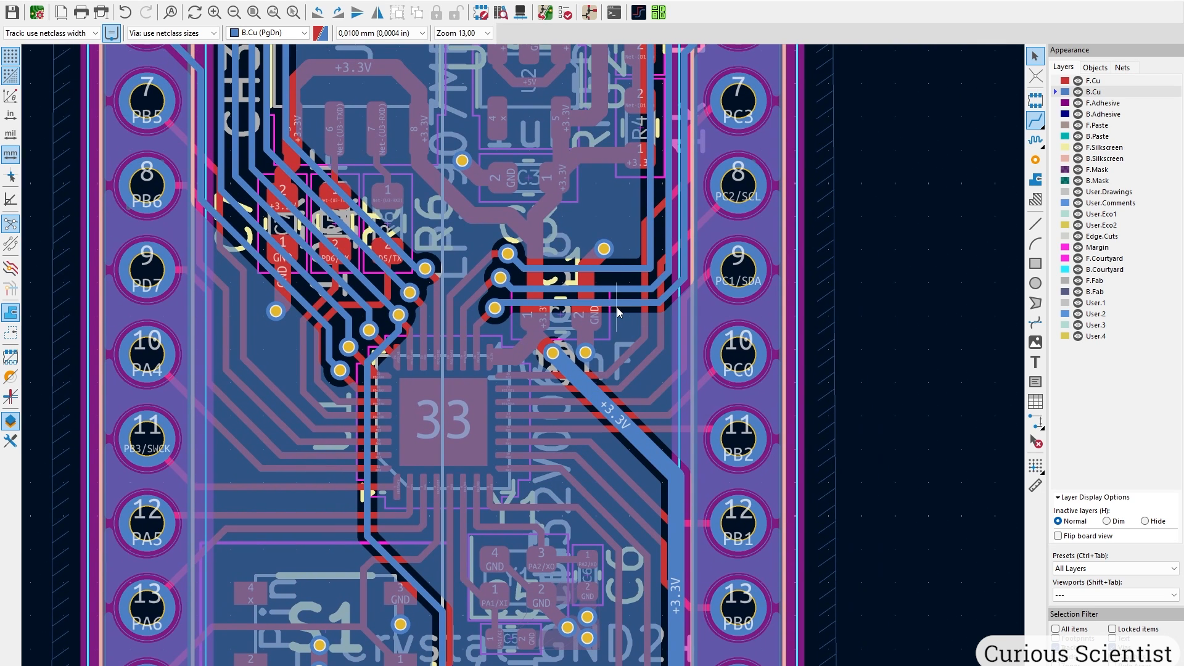
middle_click_drag(617, 335, 468, 273)
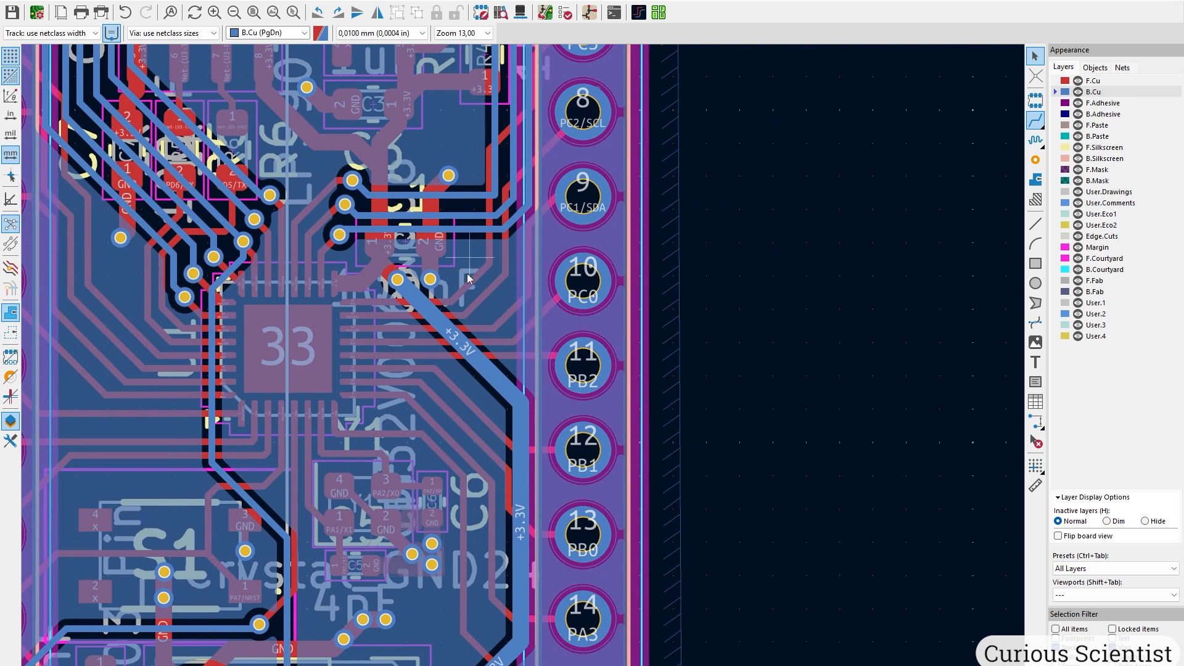
middle_click_drag(353, 250, 446, 494)
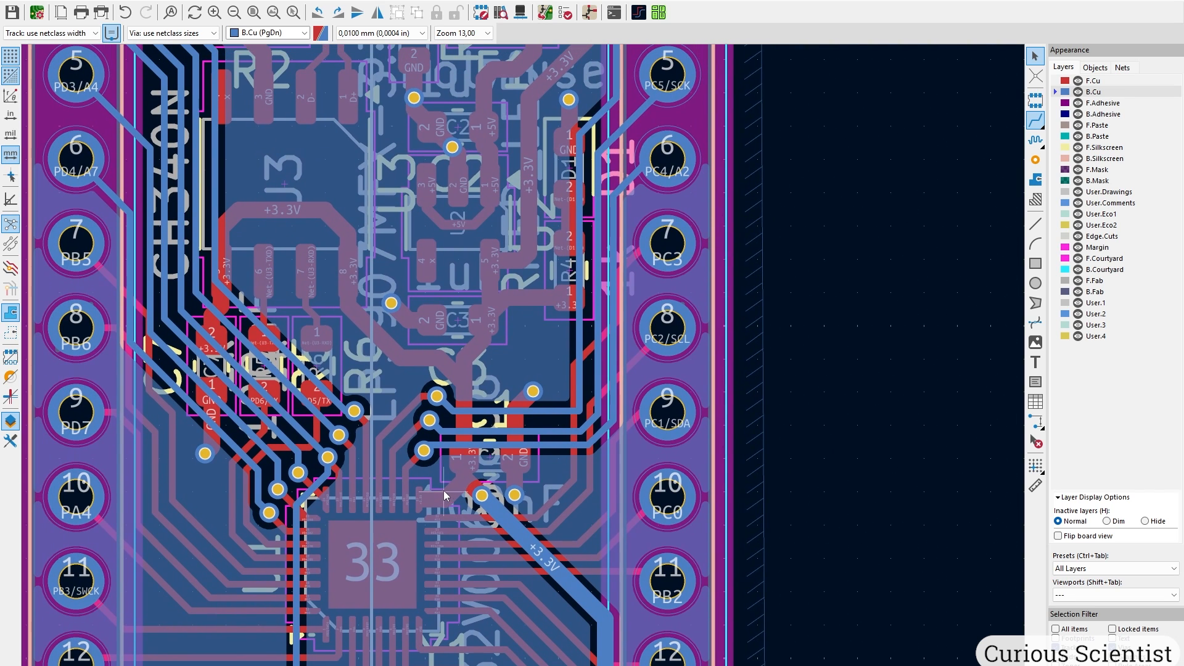
middle_click_drag(444, 411, 410, 279)
middle_click_drag(550, 375, 529, 286)
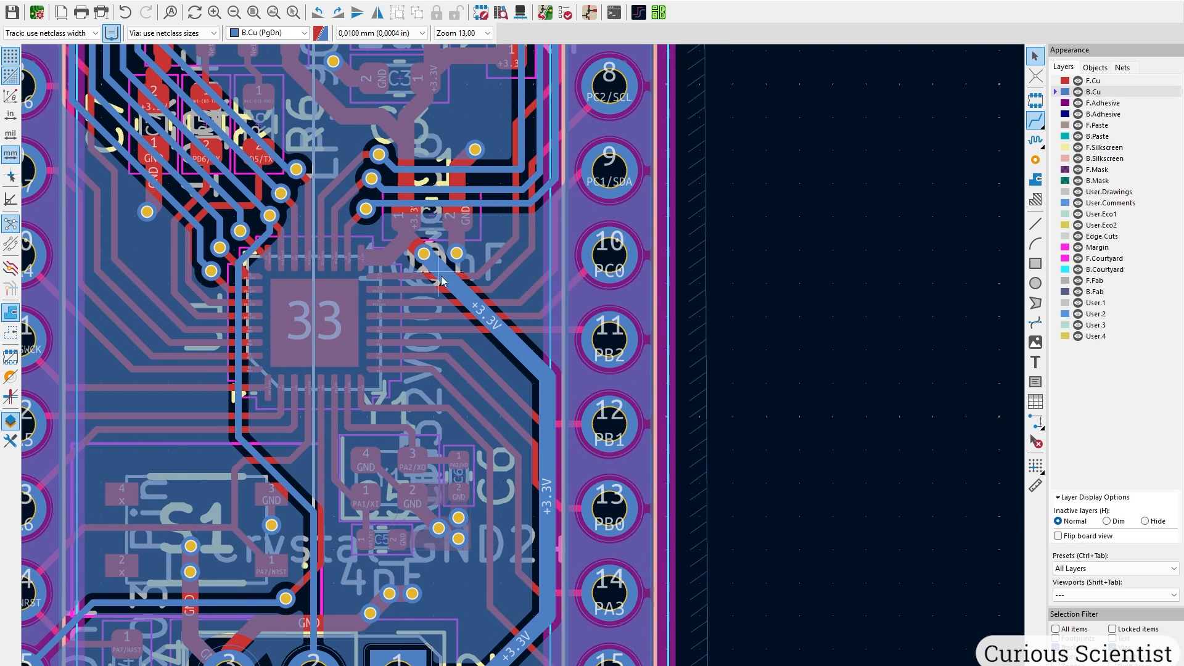
middle_click_drag(531, 465, 510, 273)
middle_click_drag(504, 198, 515, 353)
scroll(447, 206, "up", 5)
middle_click_drag(447, 206, 524, 364)
Delete the stray GND via beside the +3.3V via together with its stub track.
left_click(551, 407)
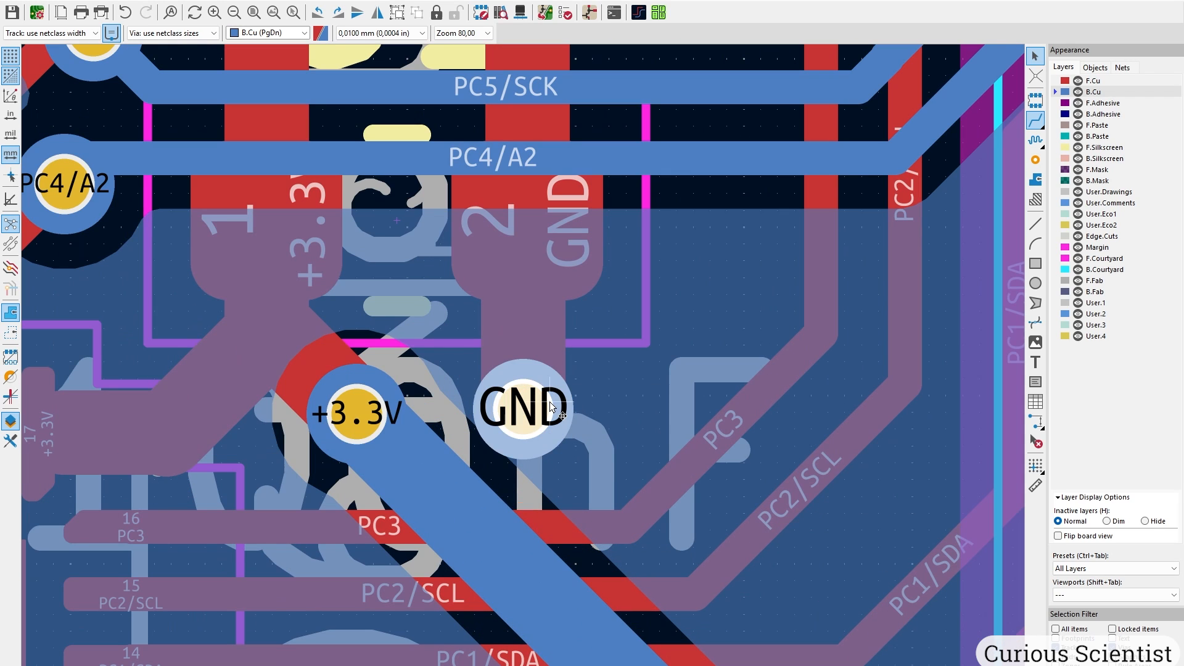
key("shift+Delete")
scroll(553, 381, "down", 3)
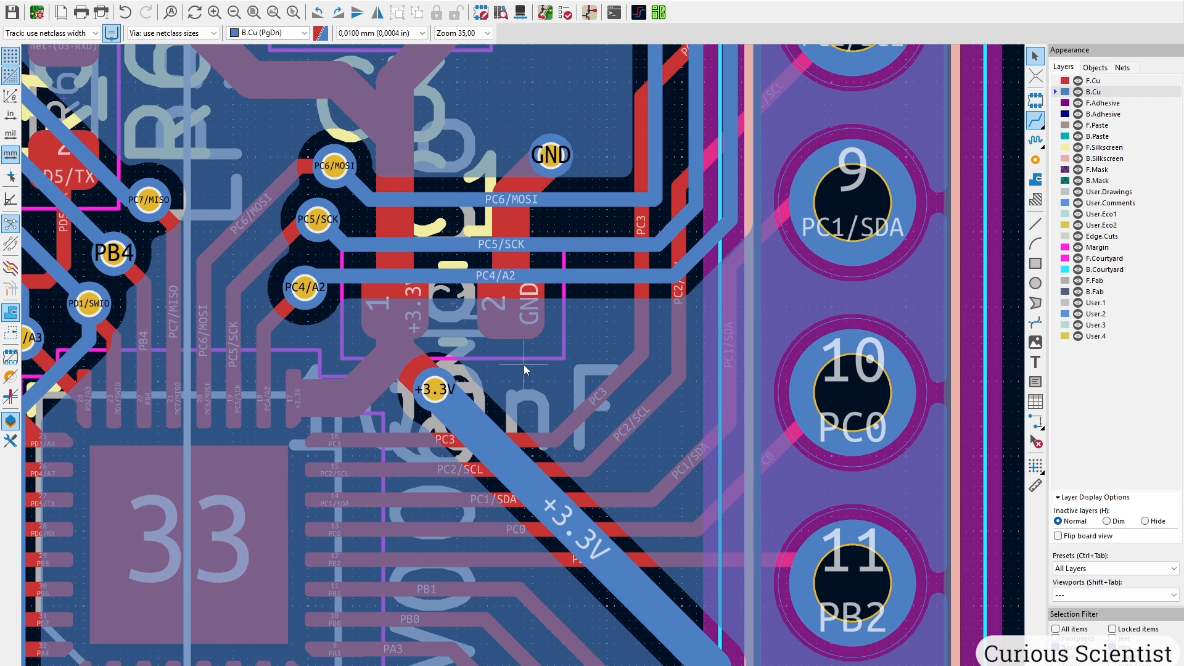
middle_click_drag(536, 386, 542, 412)
scroll(532, 358, "down", 2)
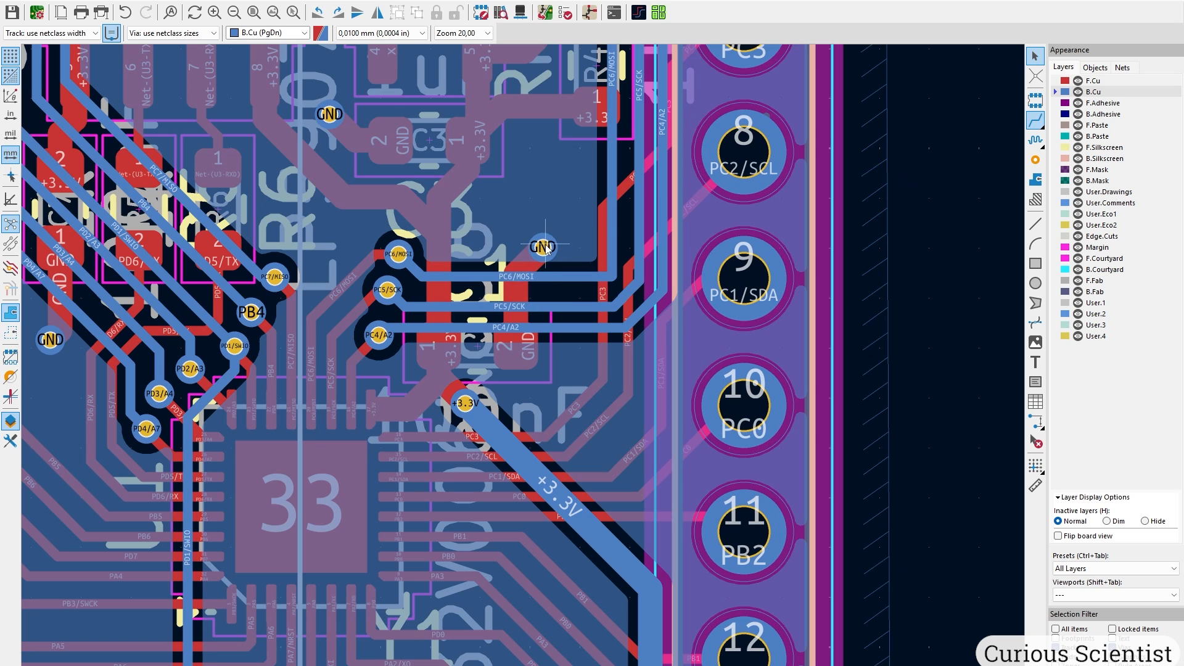
scroll(512, 262, "up", 2)
Refill all copper zones with B and check the board's lower half.
key("b")
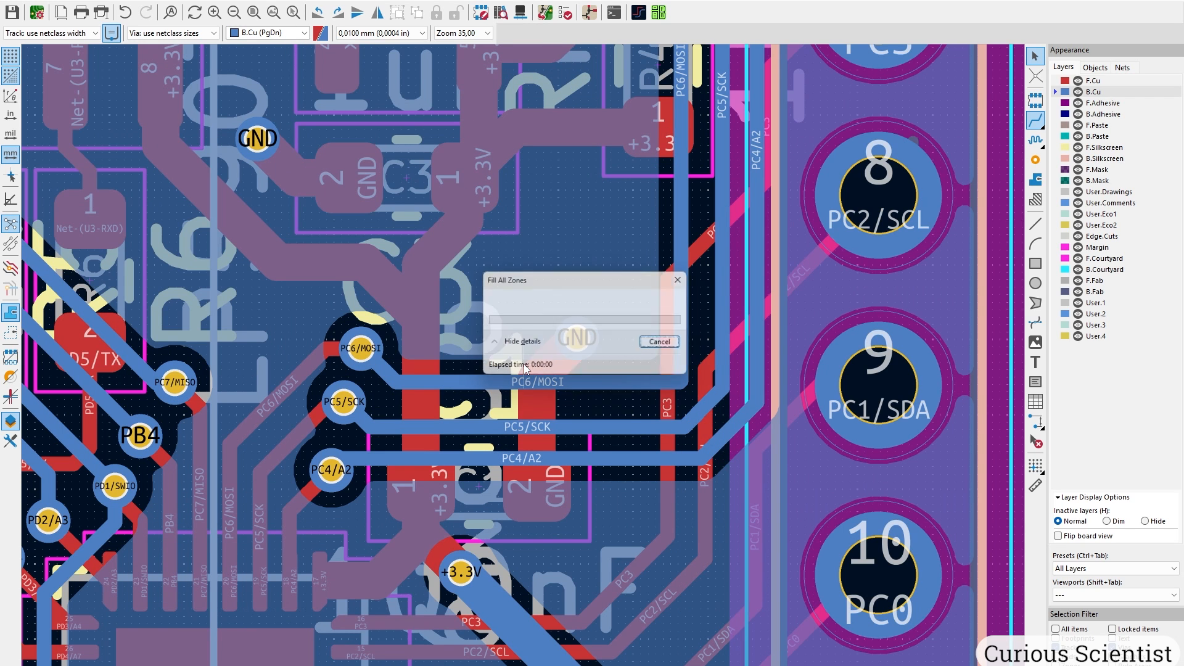
scroll(489, 538, "down", 3)
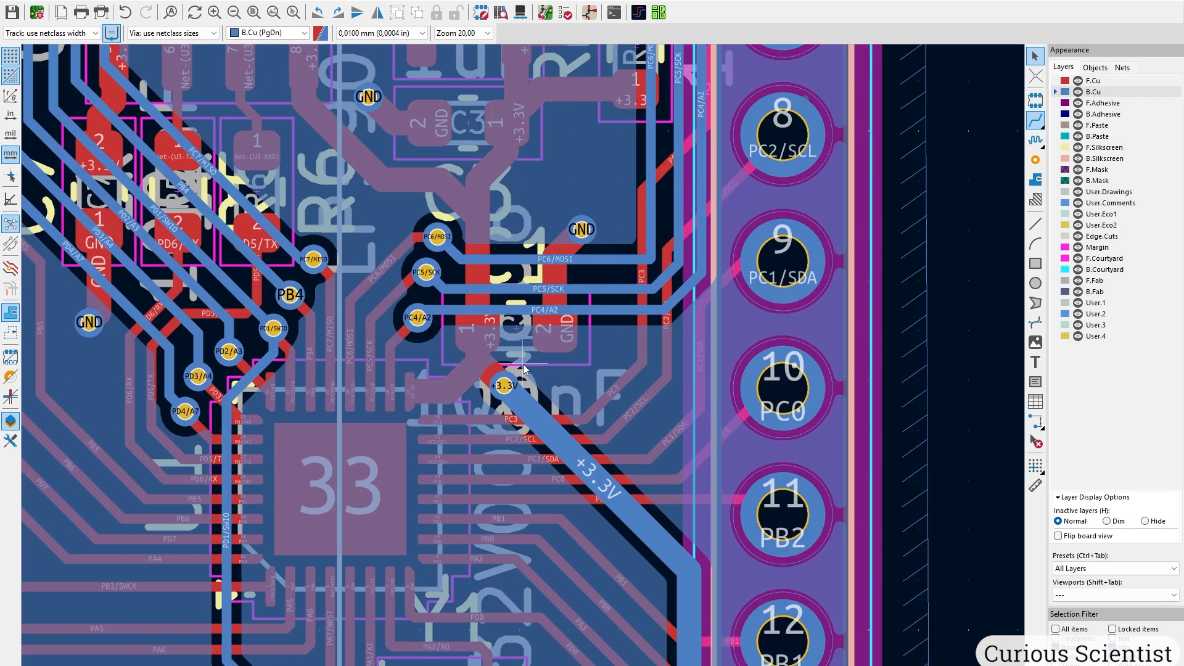
scroll(521, 583, "up", 1)
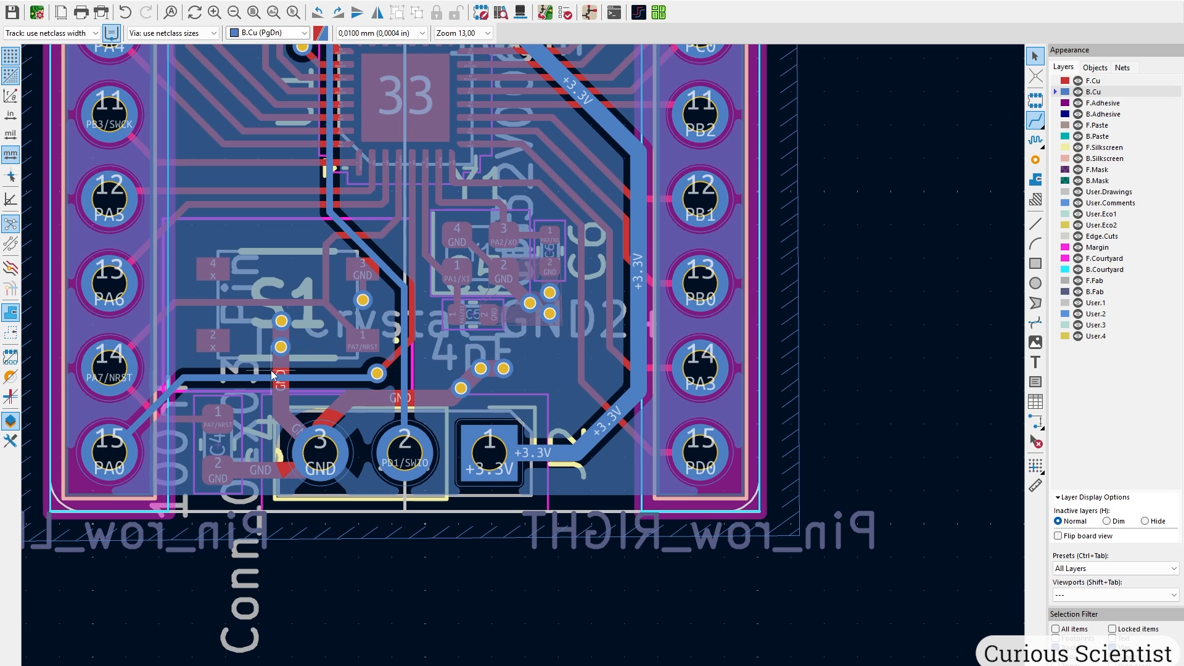
middle_click_drag(332, 348, 317, 465)
left_click(1105, 81)
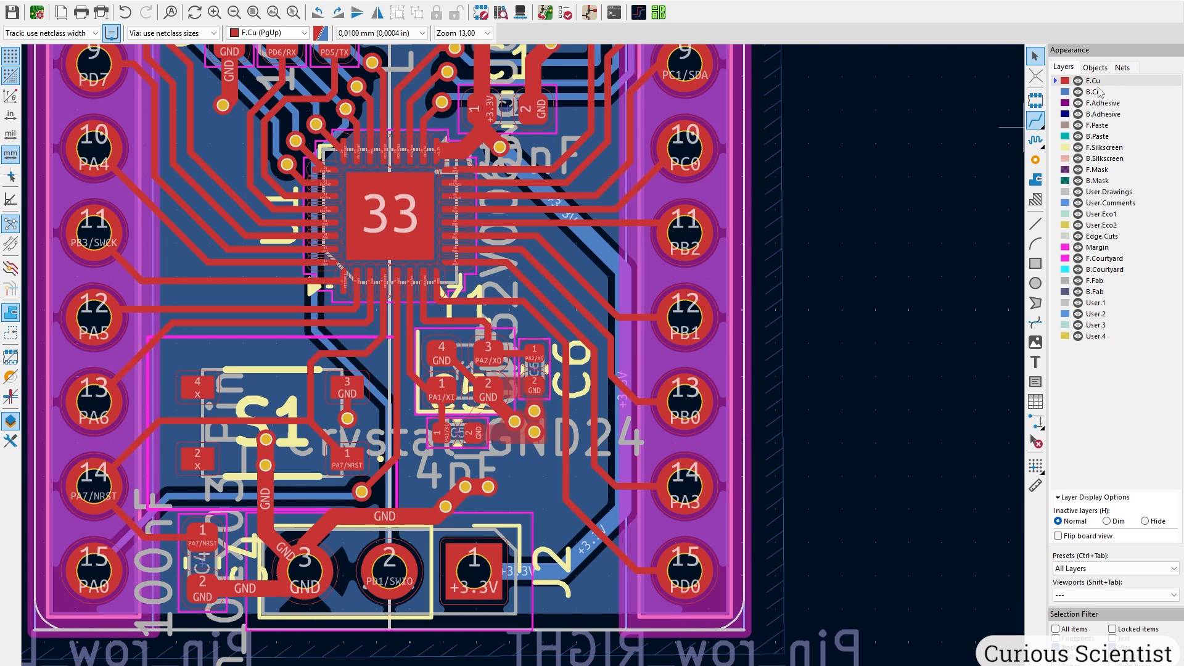
key("7")
scroll(217, 558, "up", 3)
scroll(556, 376, "down", 1)
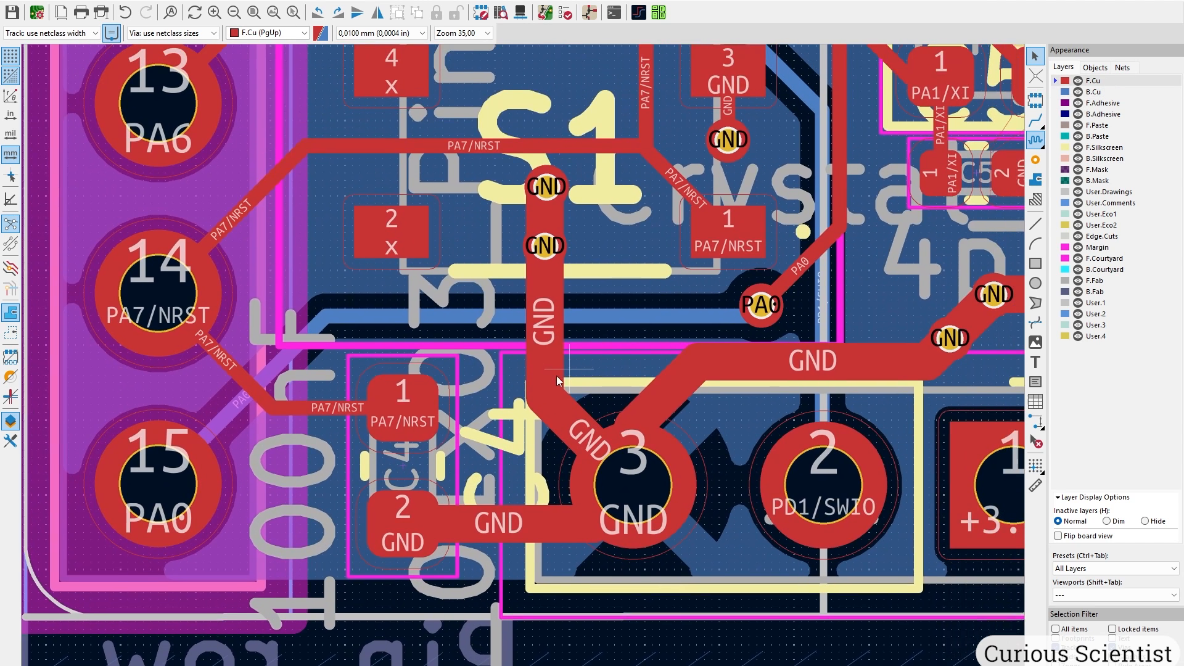
scroll(557, 375, "up", 1)
middle_click_drag(649, 261, 505, 434)
scroll(564, 450, "down", 2)
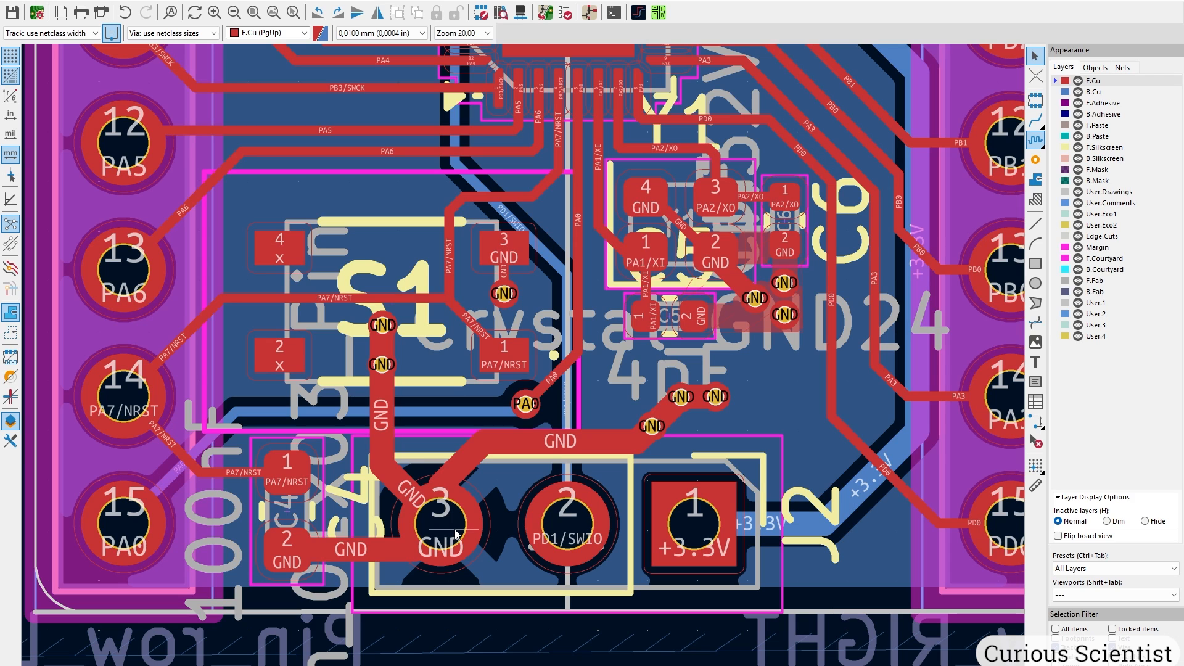
middle_click_drag(417, 500, 498, 587)
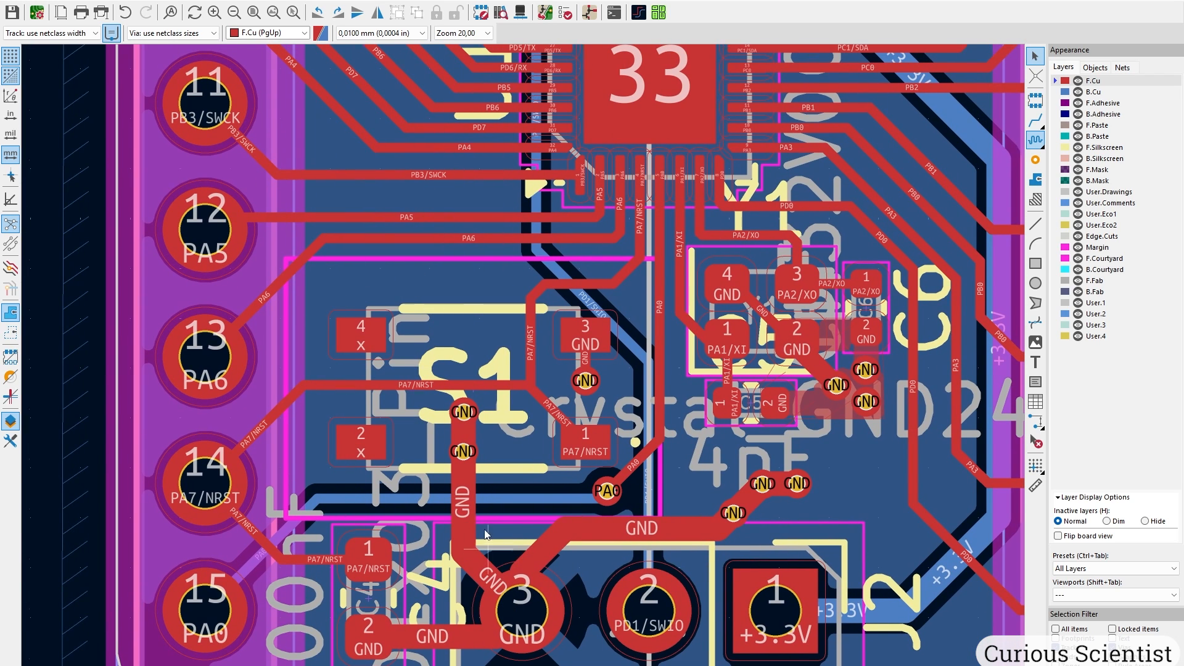
middle_click_drag(486, 535, 460, 440)
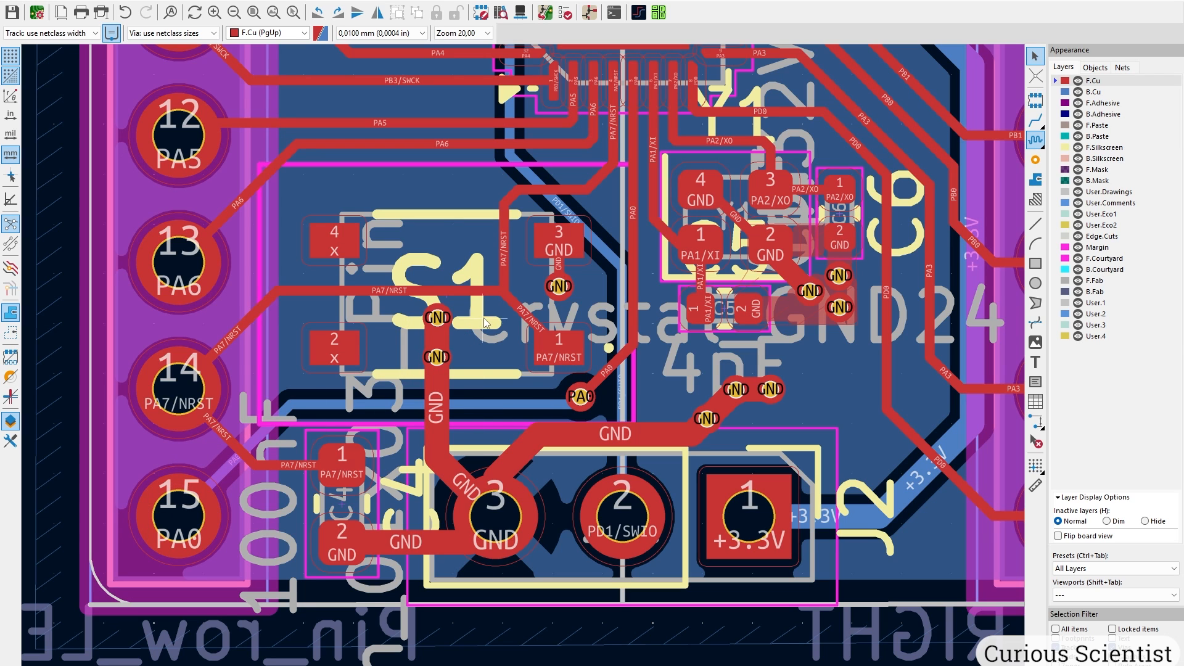
middle_click_drag(728, 356, 381, 425)
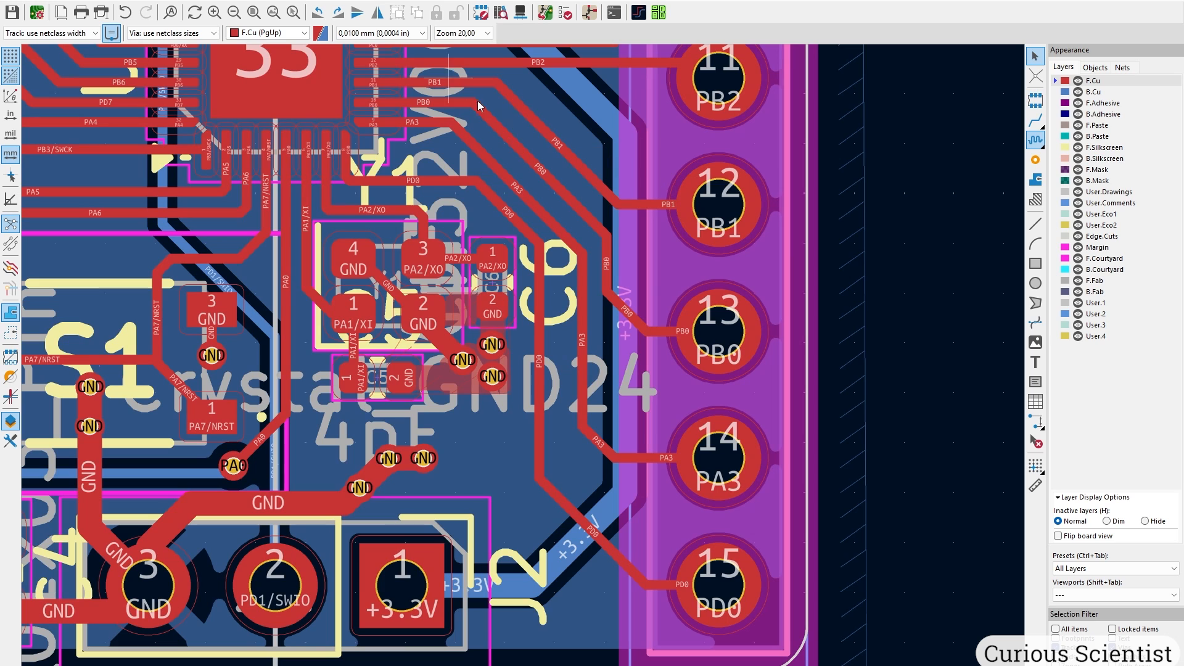
middle_click_drag(491, 300, 669, 466)
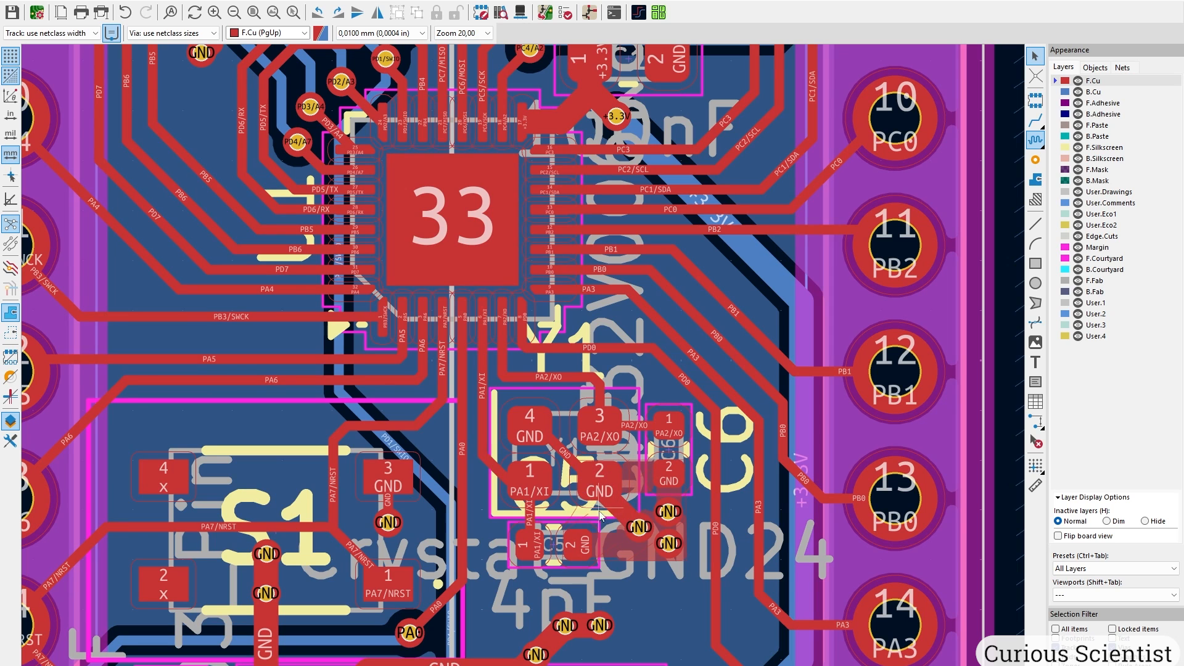
middle_click_drag(363, 344, 662, 401)
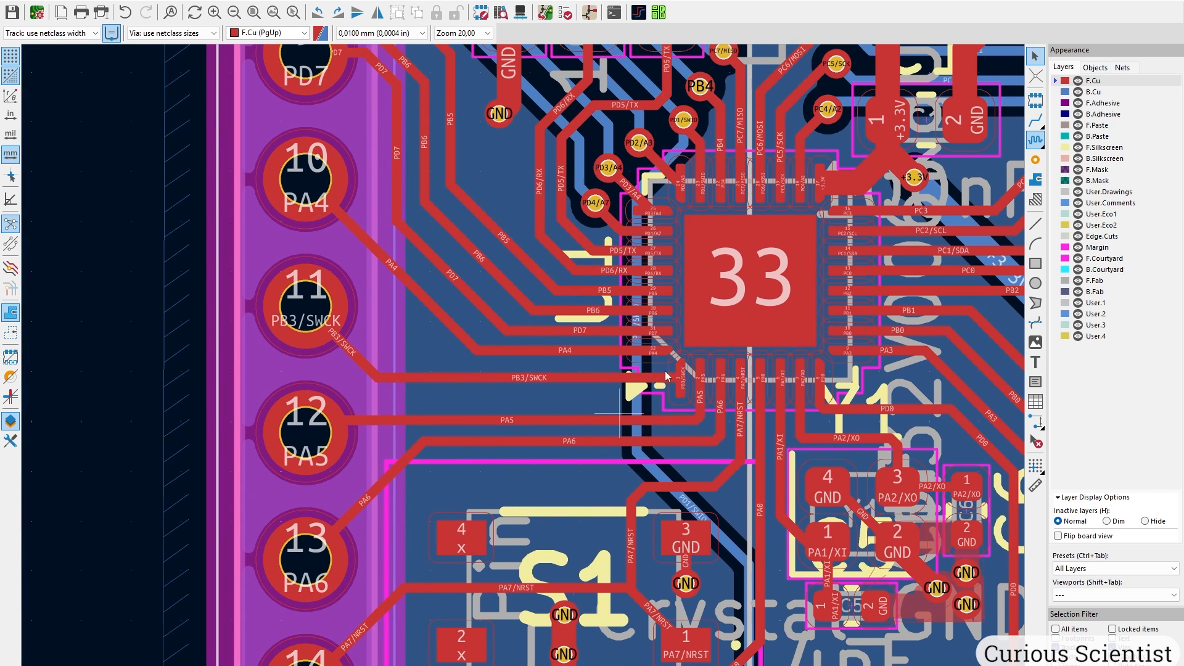
middle_click_drag(724, 207, 605, 495)
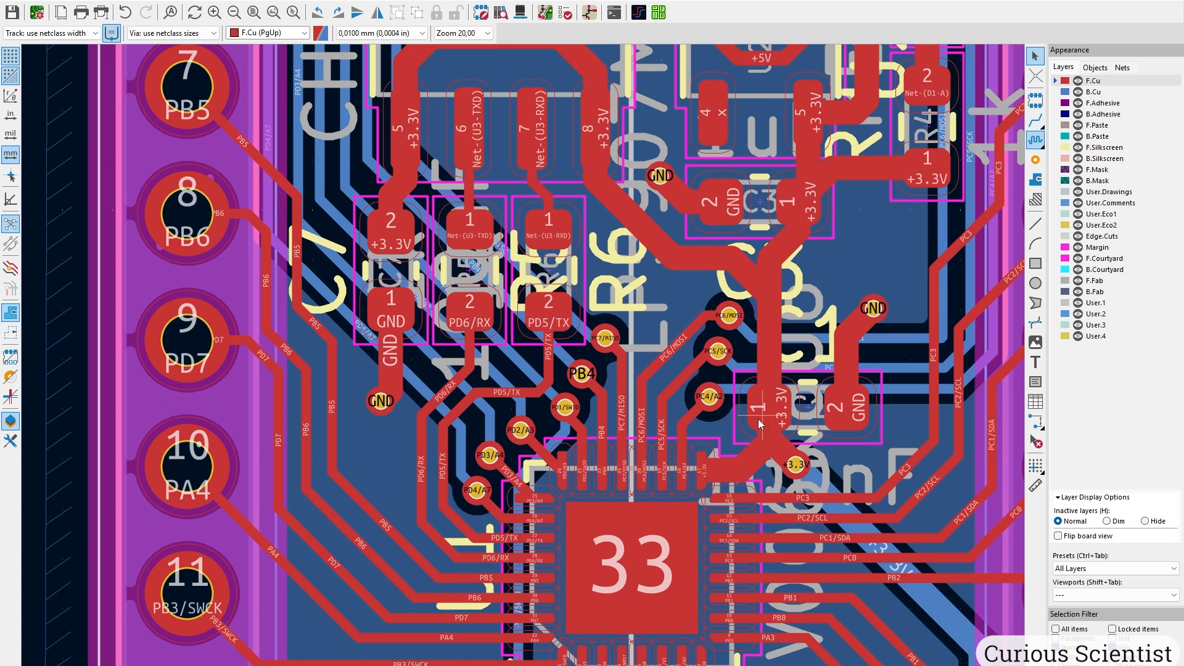
middle_click_drag(760, 425, 521, 471)
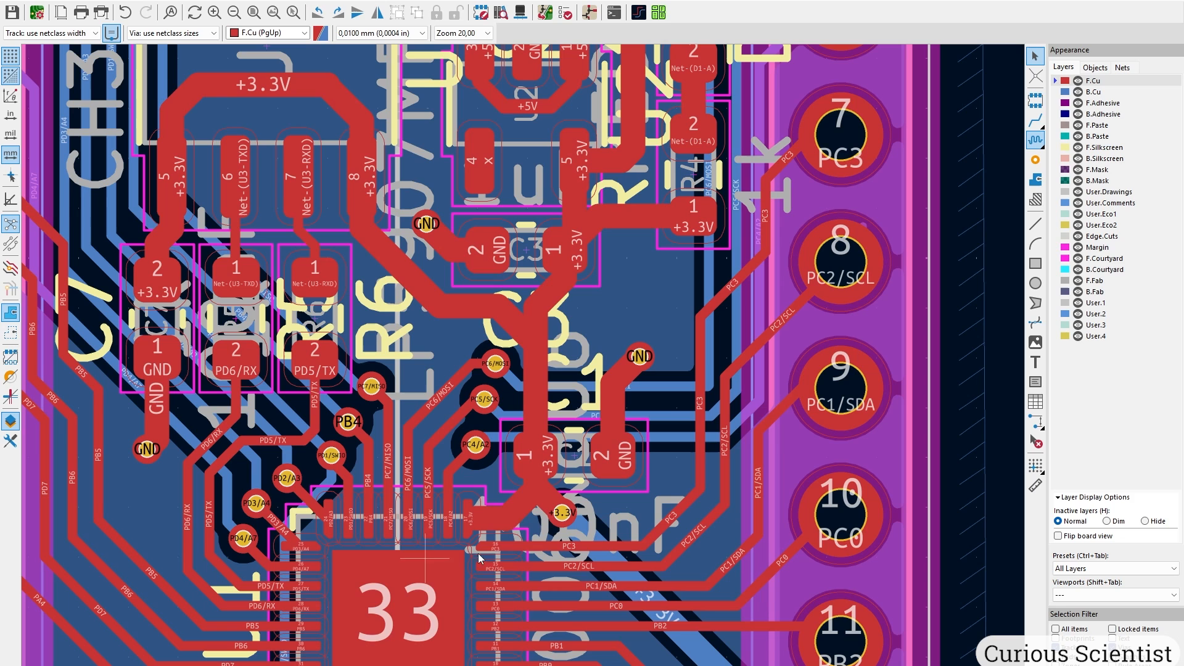
middle_click_drag(514, 529, 635, 379)
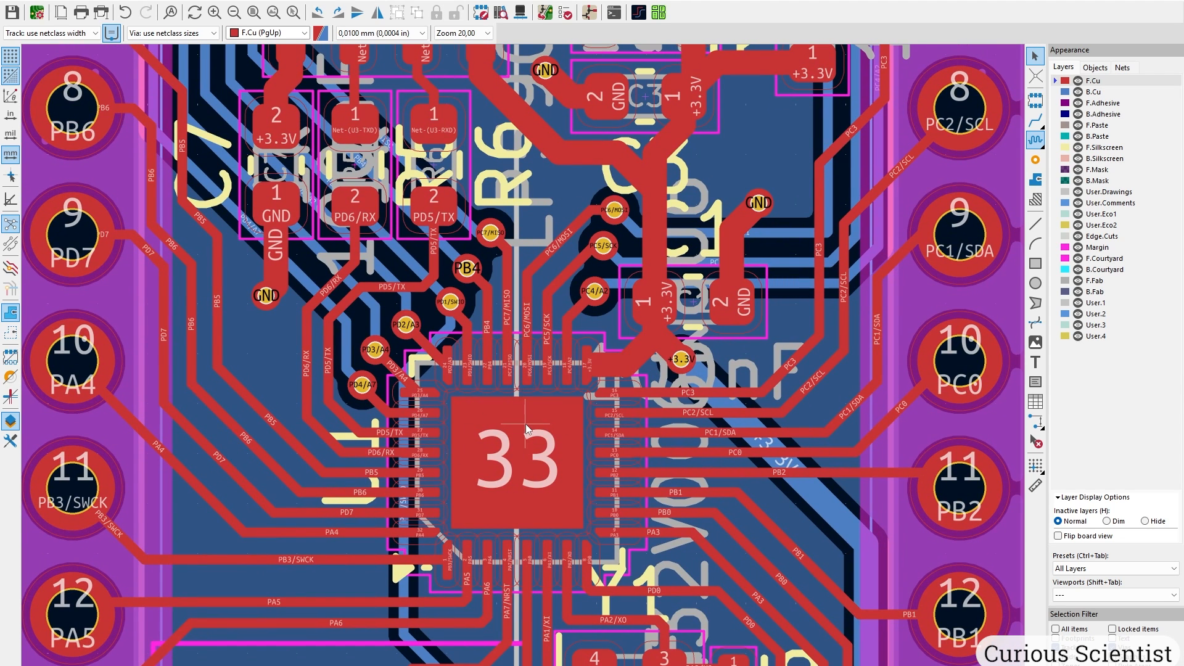
scroll(534, 447, "up", 3)
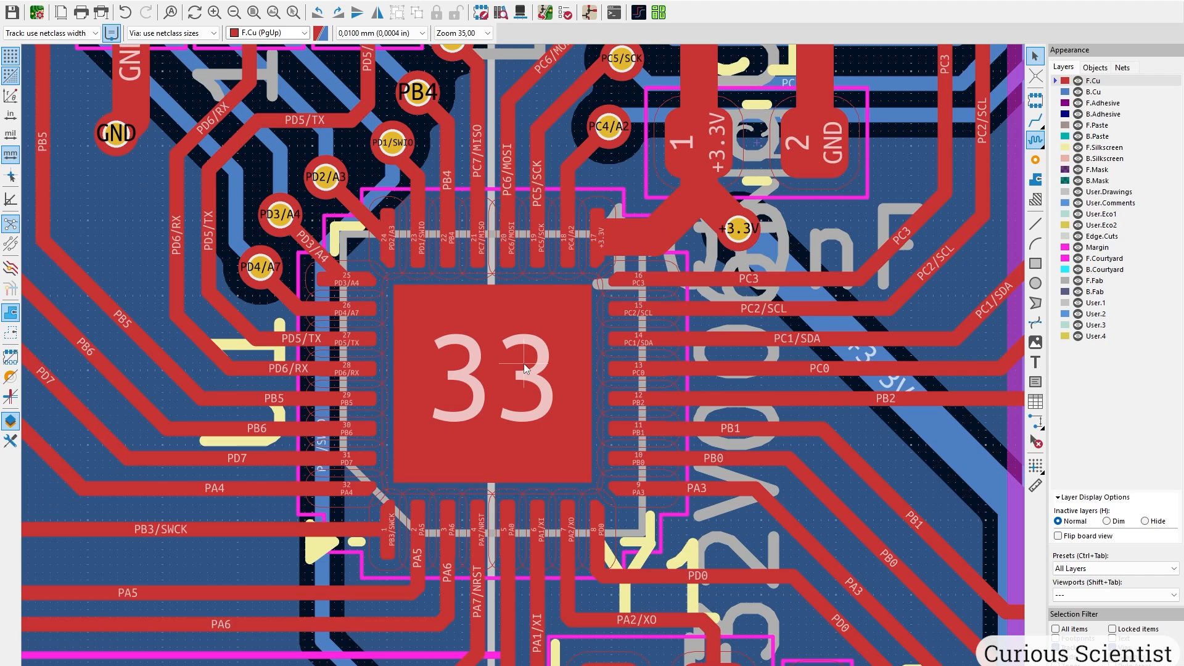
key("Escape")
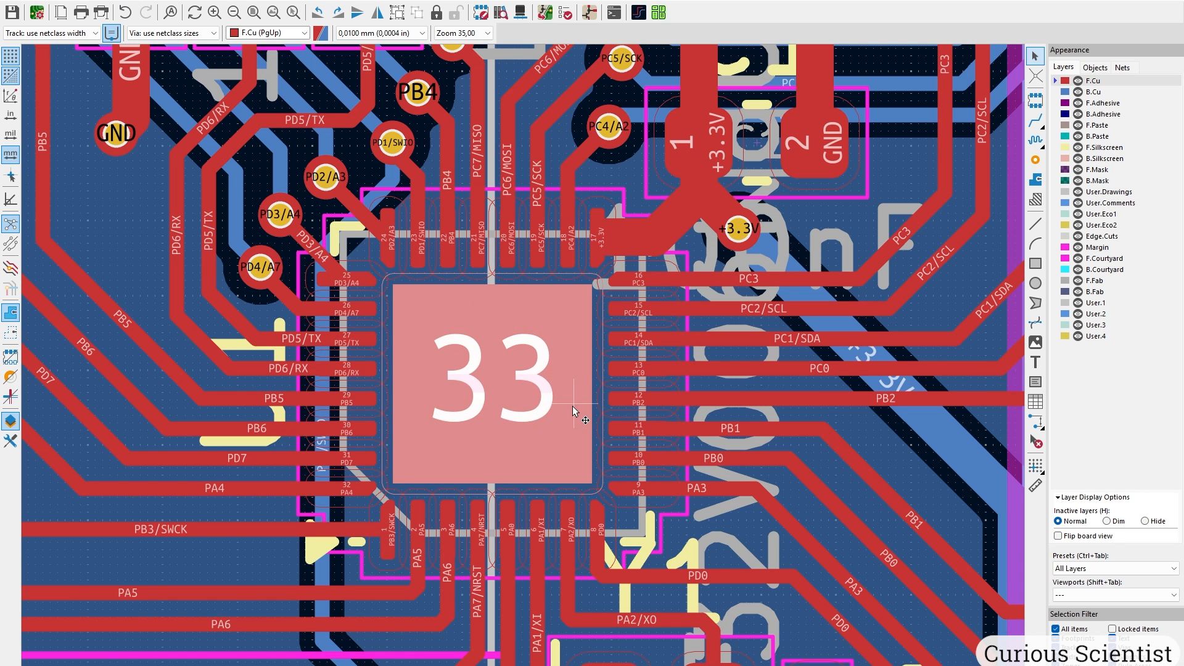
Assign the microcontroller's centre pad 33 to the GND net and renumber it 0.
double_click(572, 409)
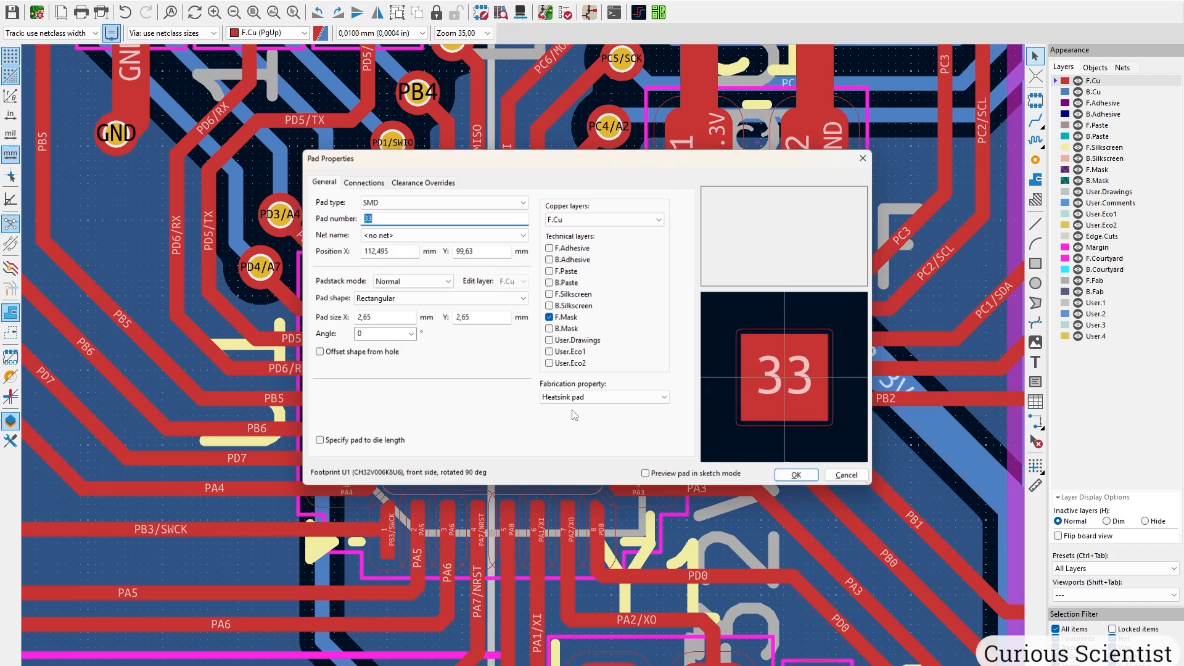
left_click(431, 234)
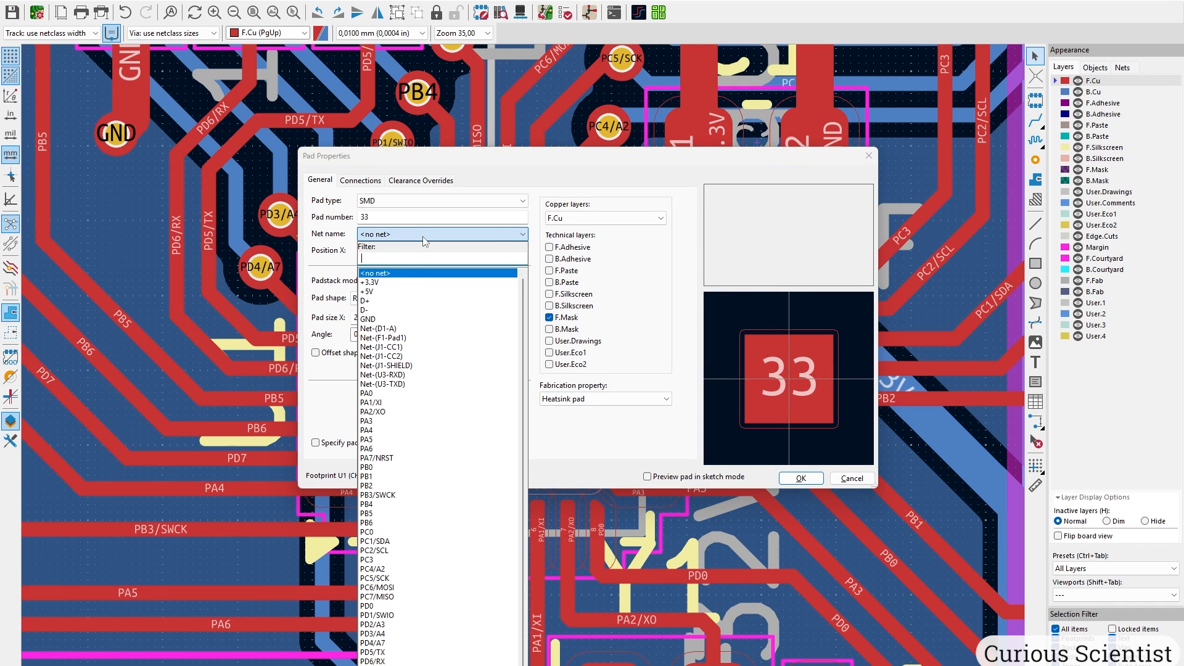
left_click(399, 319)
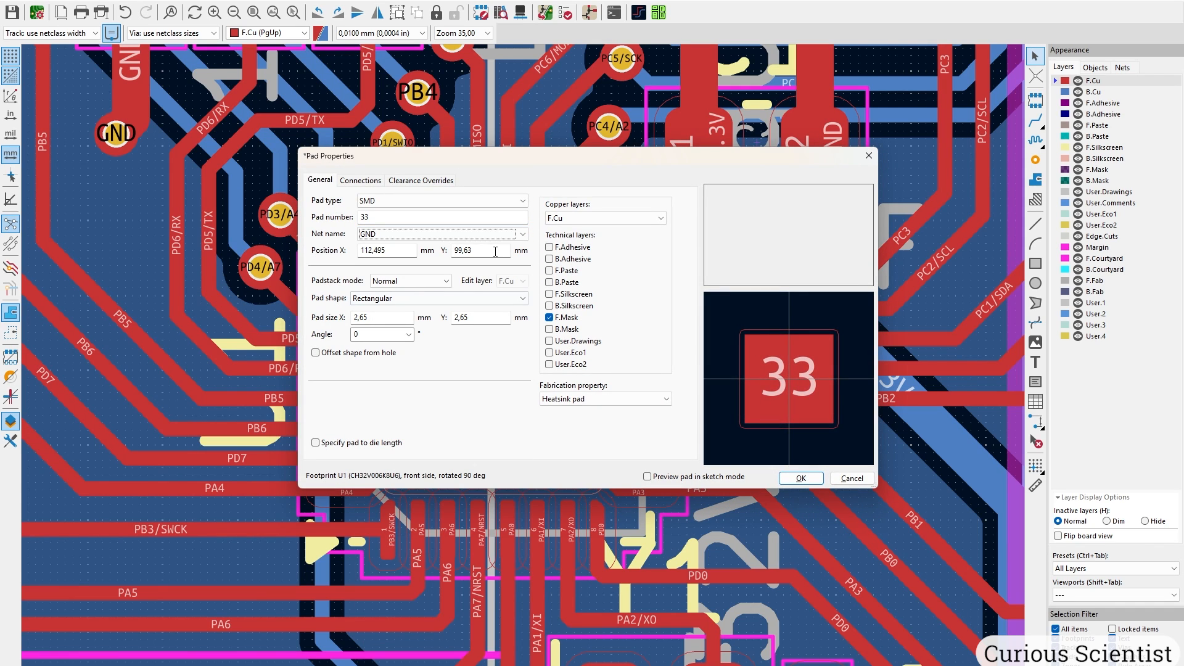
double_click(419, 216)
type("0")
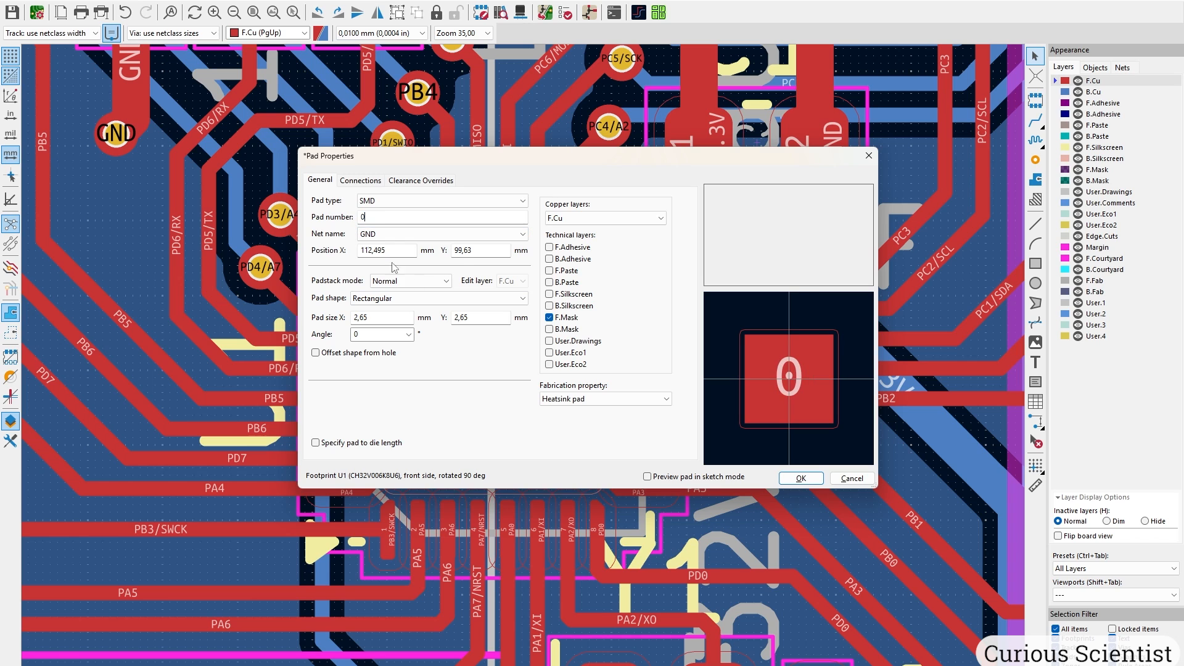
left_click(801, 479)
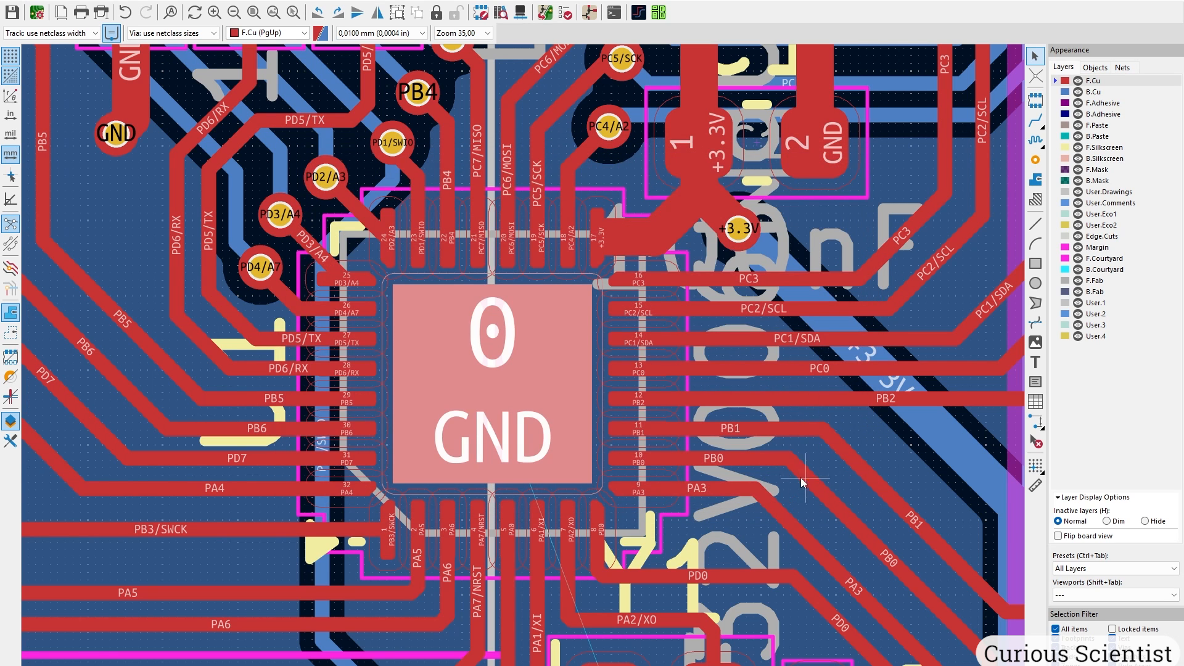
Center the view on the GND pad and start placing a via there.
middle_click_drag(658, 528, 590, 390)
scroll(591, 390, "down", 2)
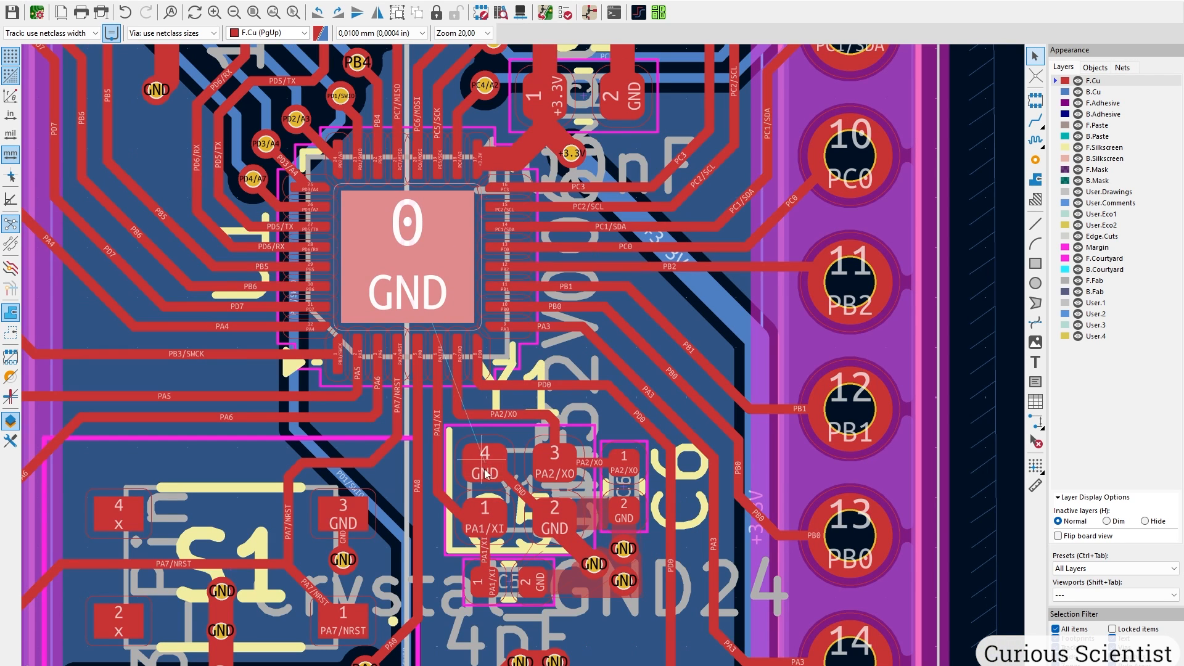
scroll(408, 318, "up", 5)
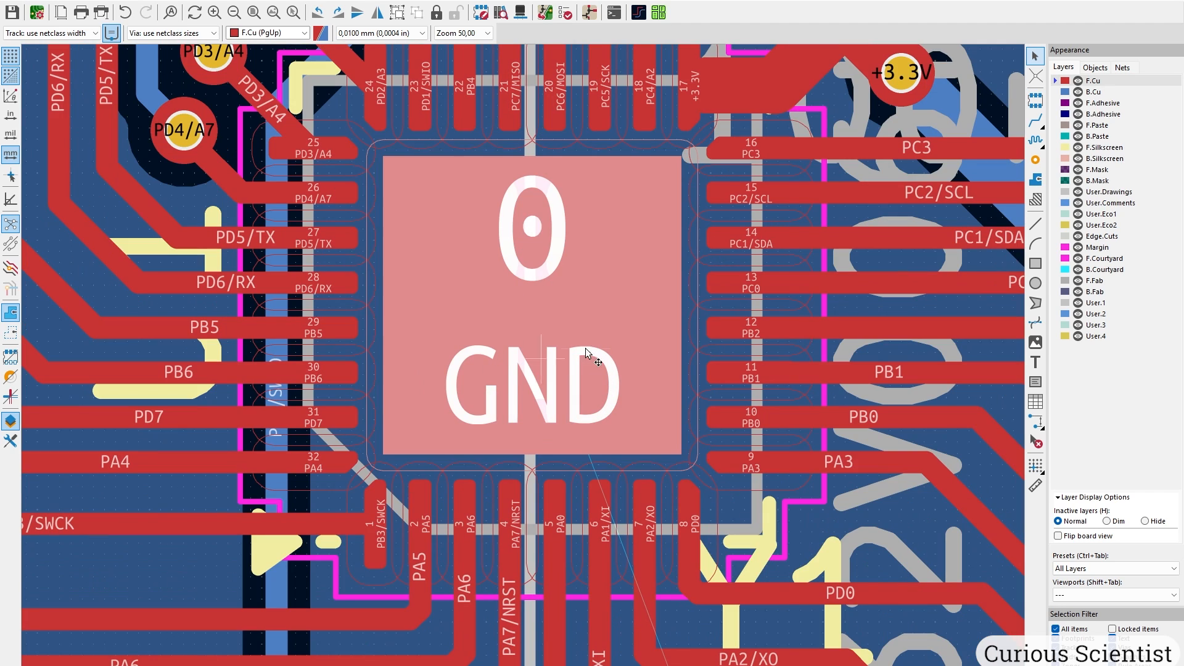
left_click(1035, 160)
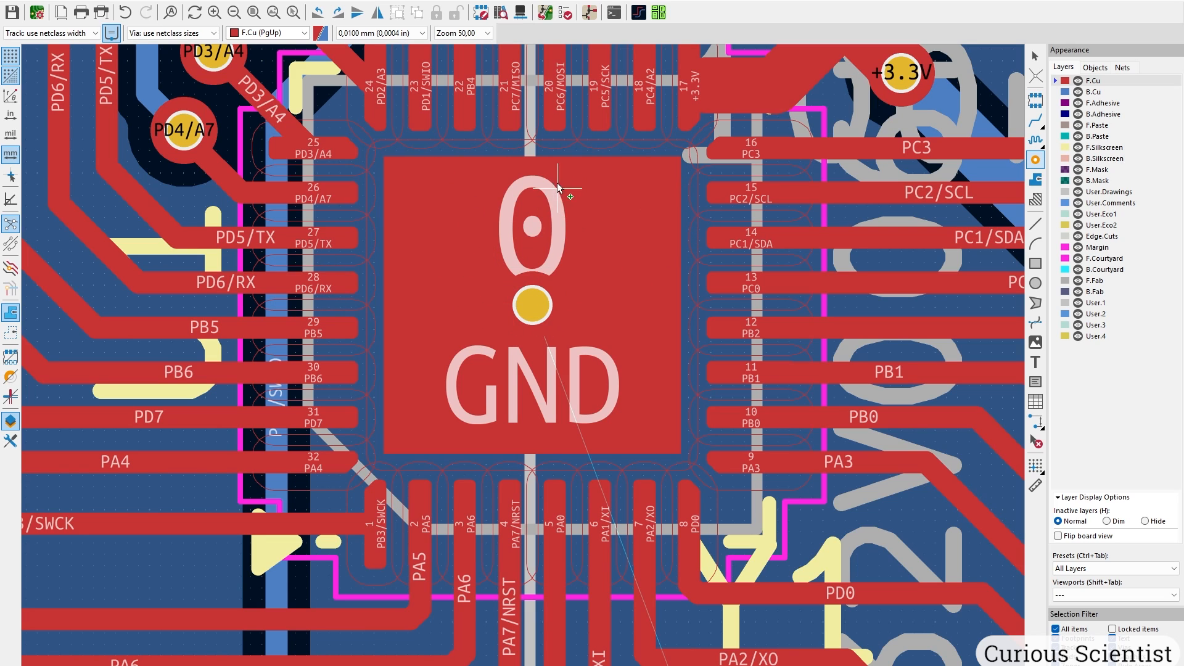
In PCB Editor Editing Options, set magnetic snapping to pads, tracks/vias and graphics to Never.
key("Escape")
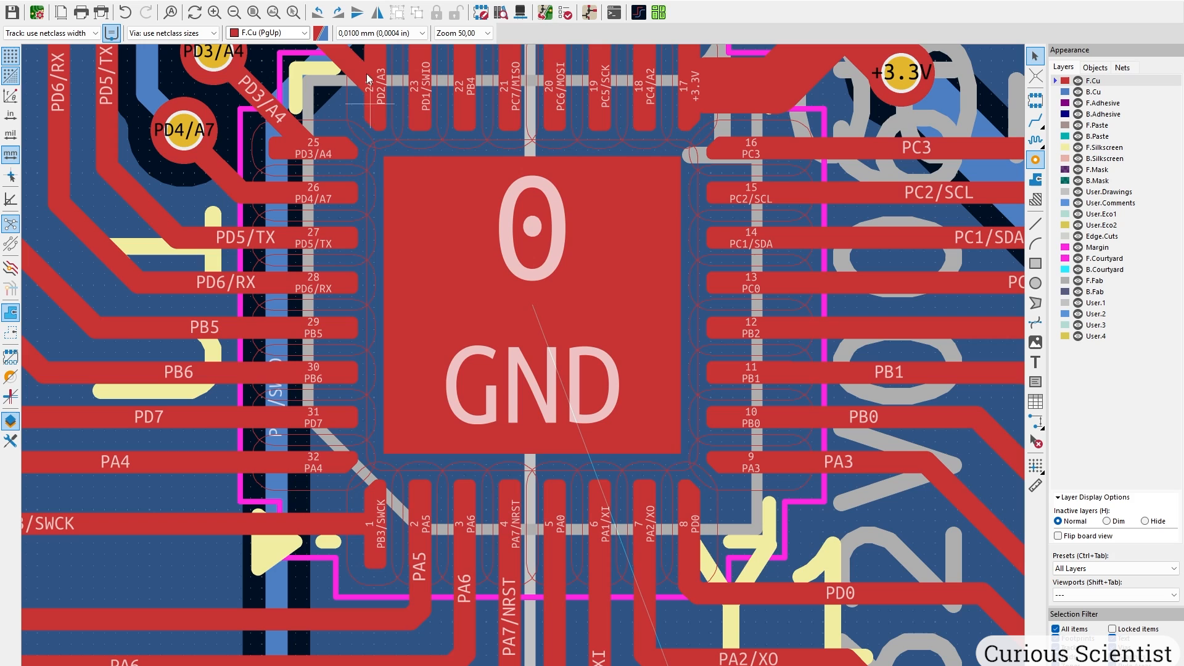
left_click(214, 2)
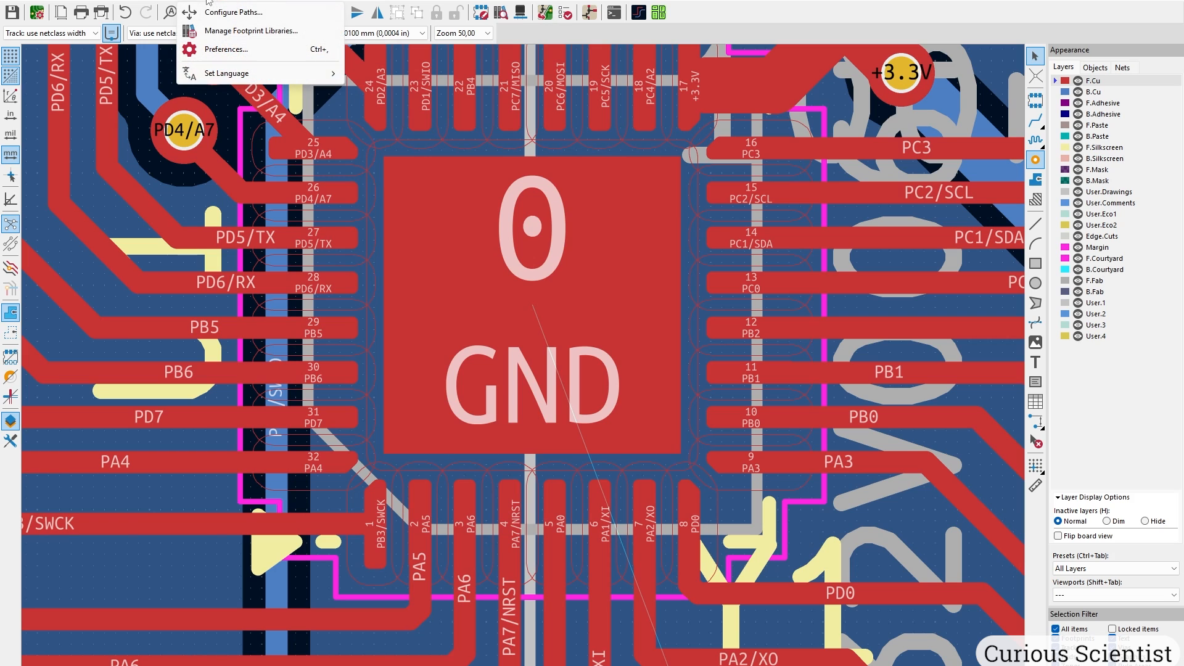
left_click(237, 56)
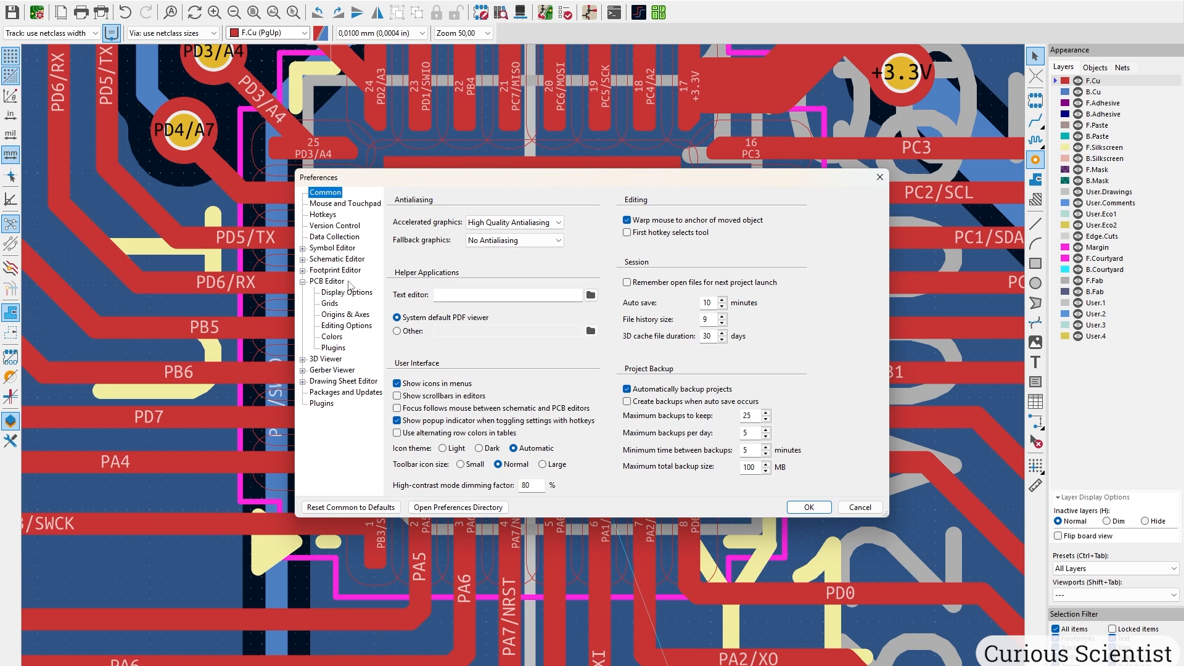
left_click(346, 291)
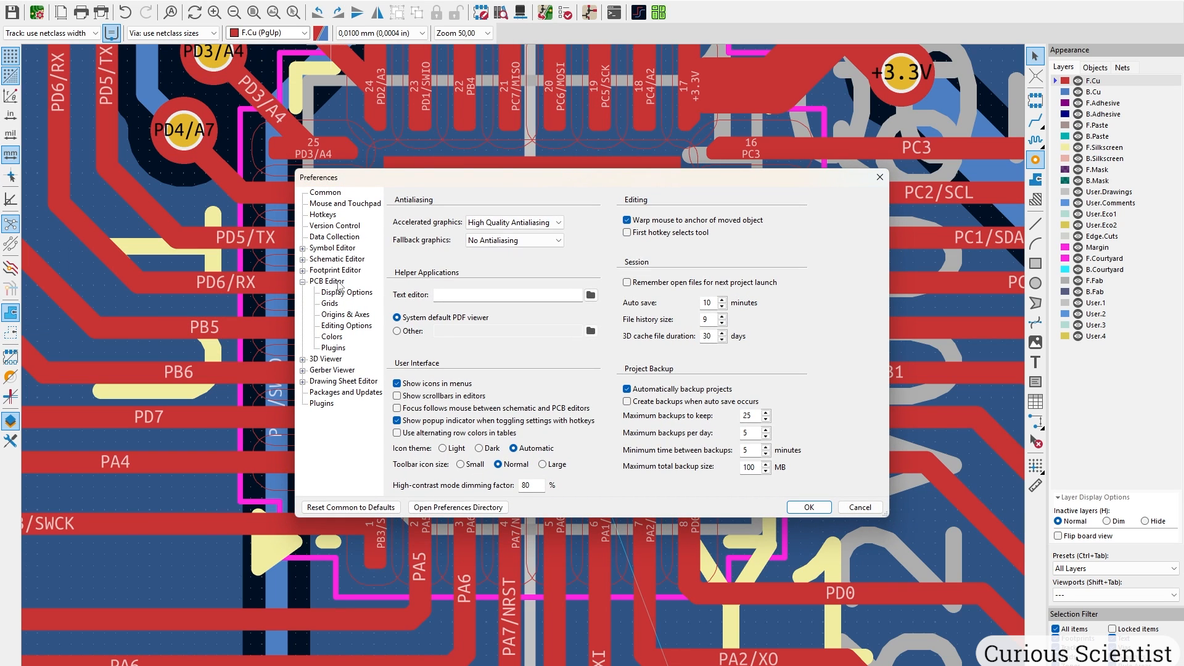
left_click(347, 325)
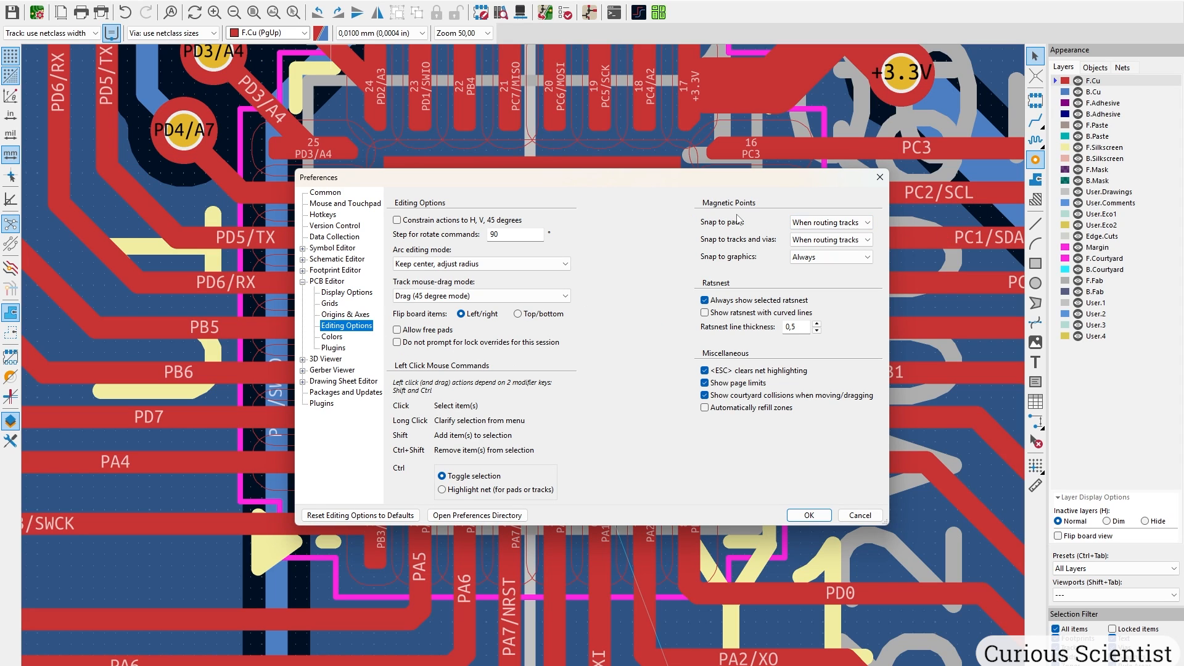
left_click(826, 222)
left_click(820, 236)
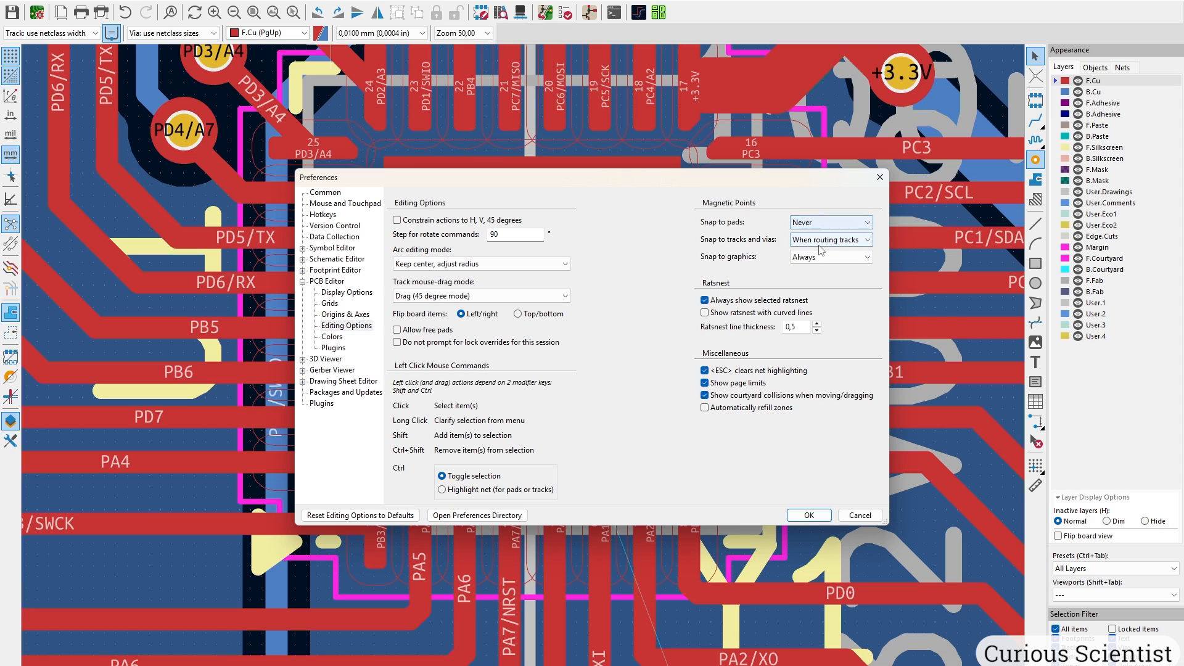
left_click(822, 239)
left_click(808, 252)
left_click(829, 257)
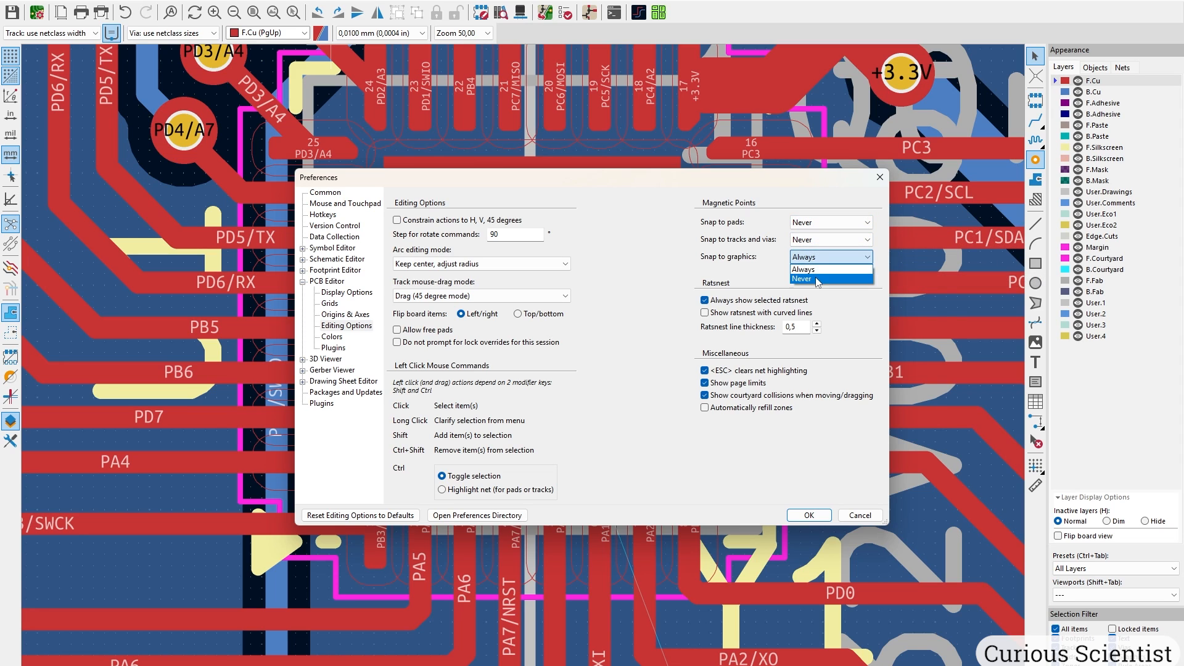
left_click(805, 269)
left_click(809, 515)
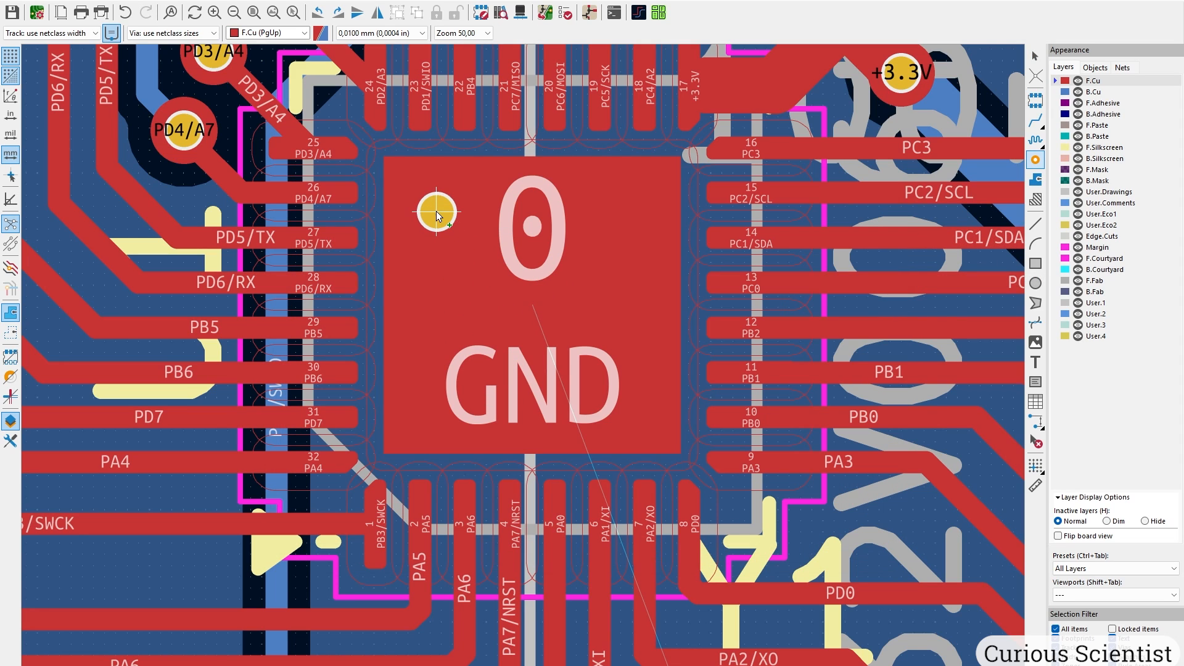
Draw a rectangle on User.Drawings around the chip's exposed ground pad.
key("Escape")
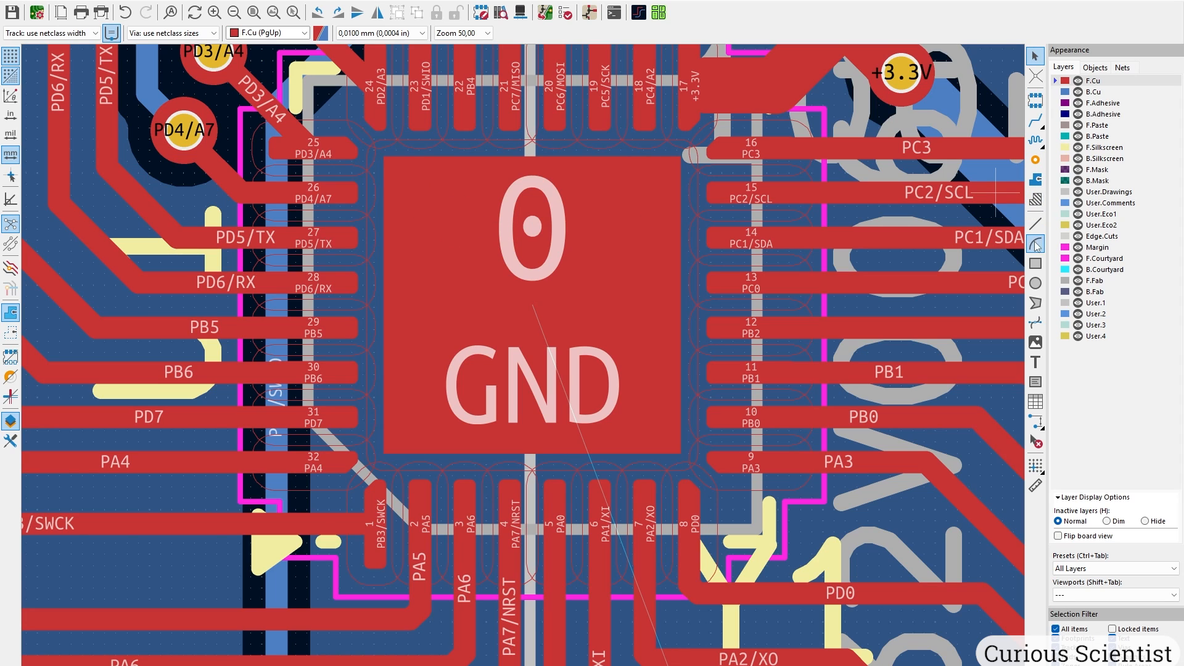
left_click(1109, 191)
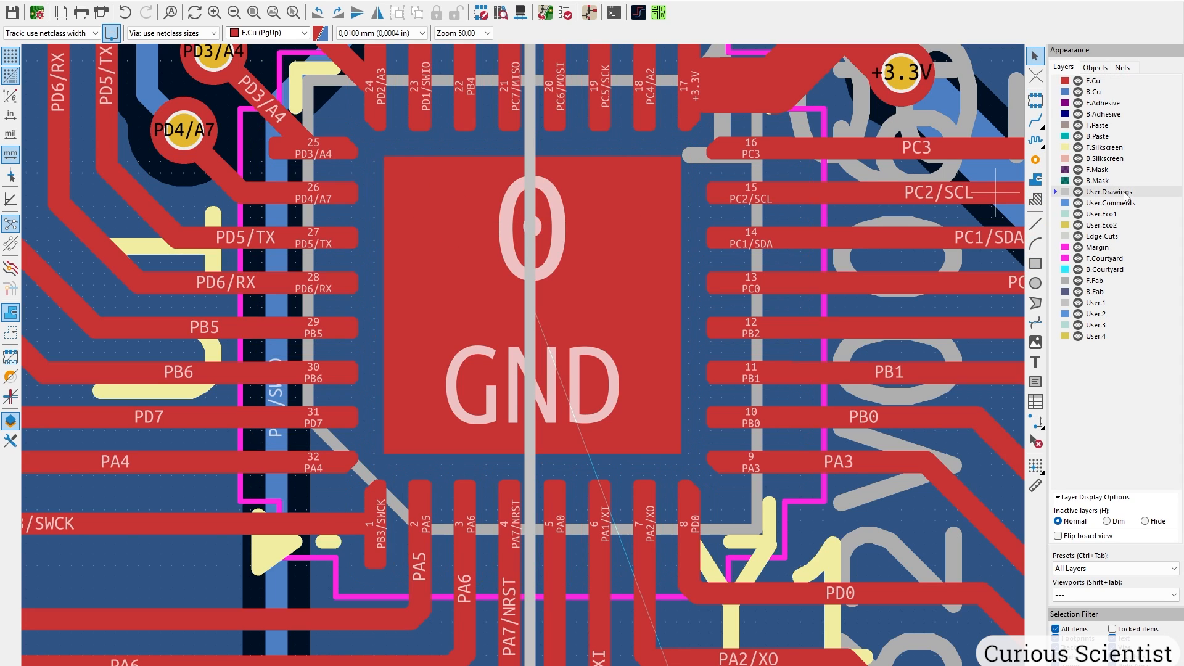
left_click(1039, 264)
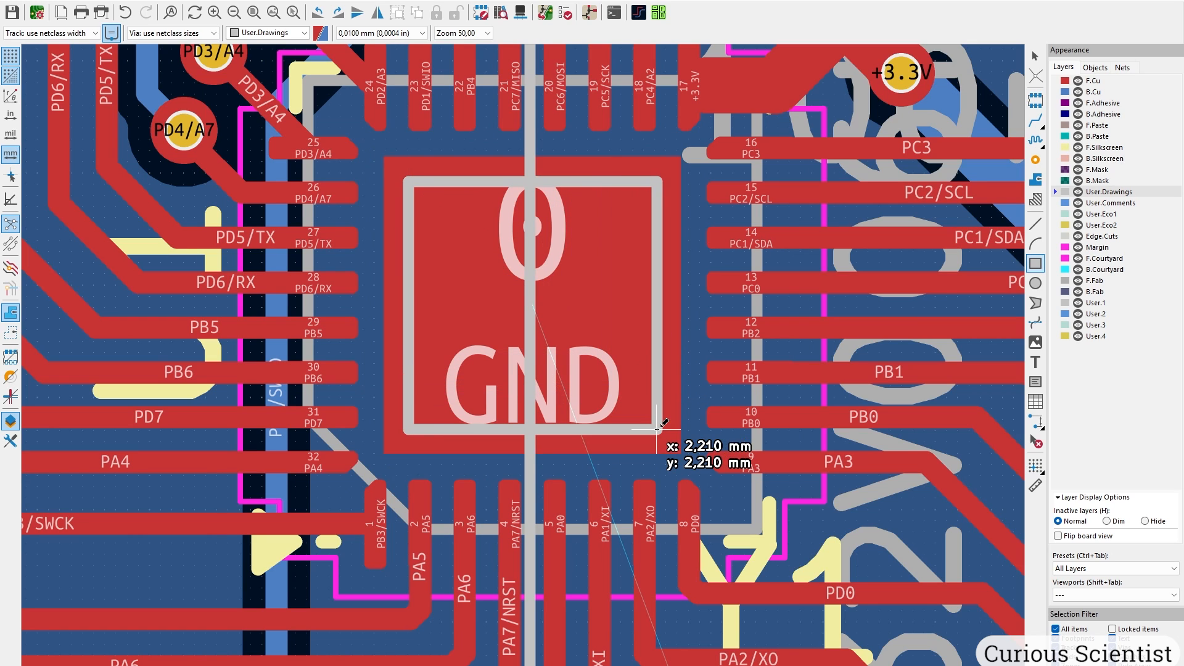
left_click(657, 430)
key("Escape")
Place GND vias across the exposed pad, at its left, upper and right positions.
left_click(1036, 160)
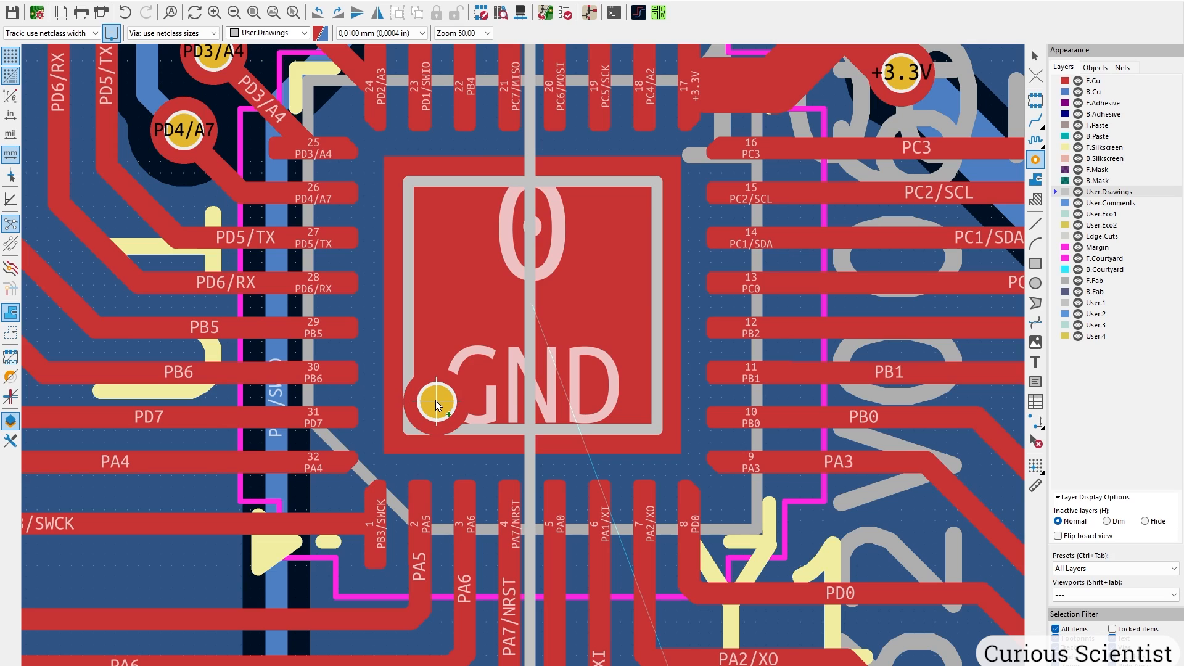
left_click(435, 401)
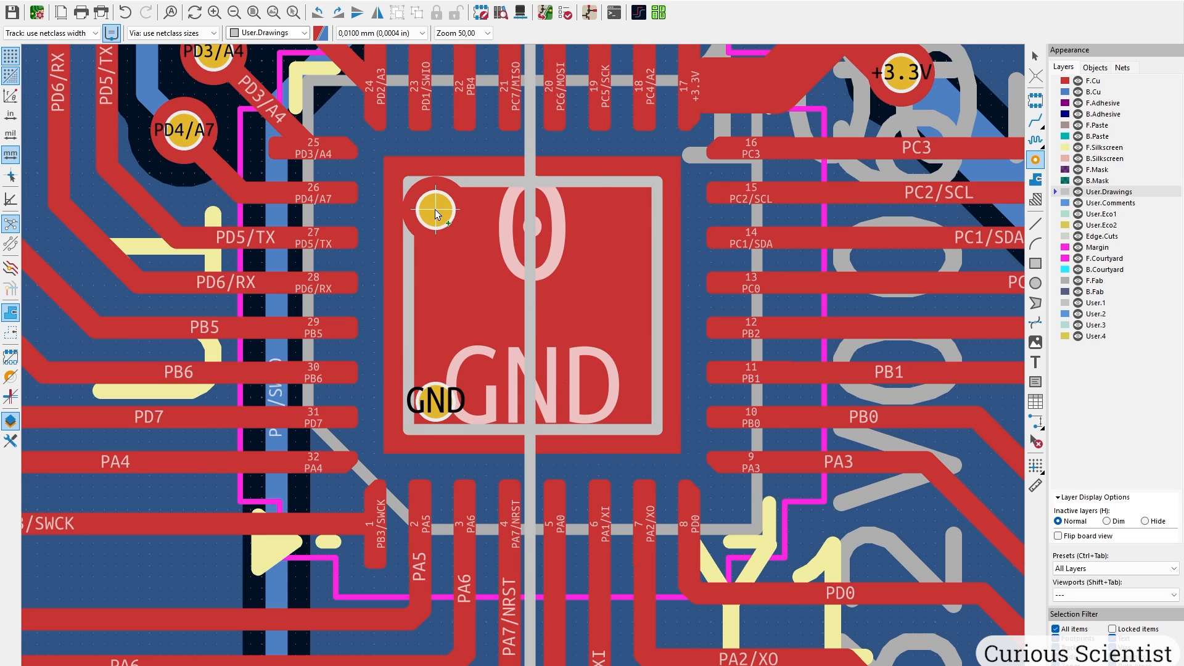
left_click(435, 207)
left_click(629, 210)
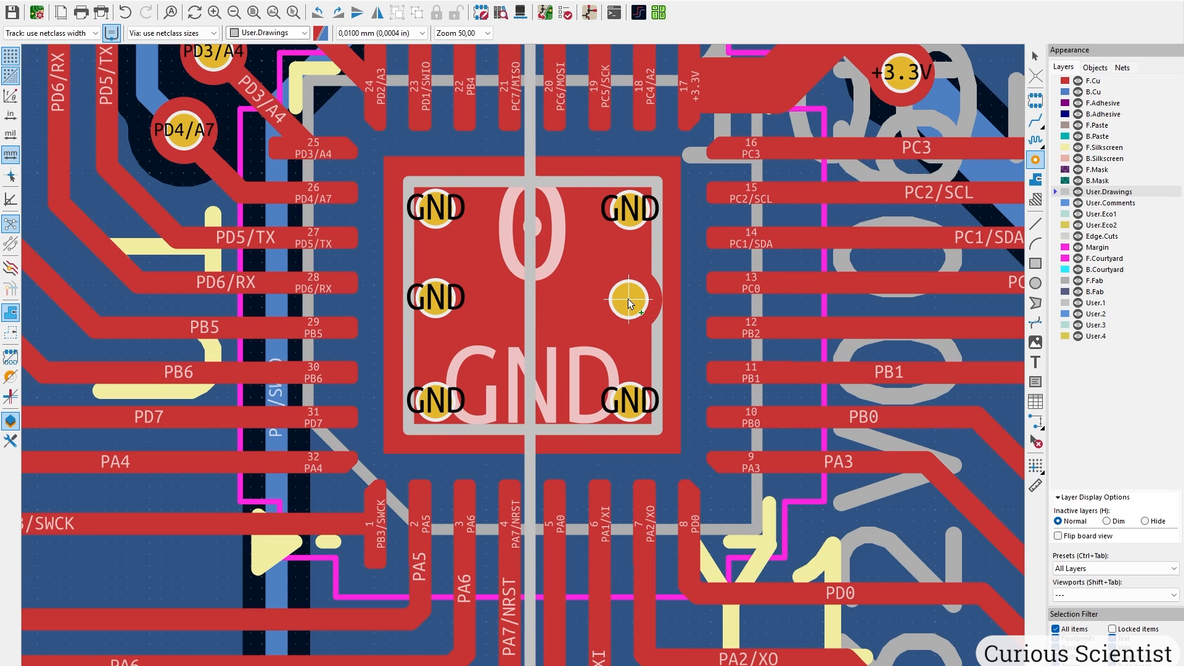
left_click(628, 299)
key("Escape")
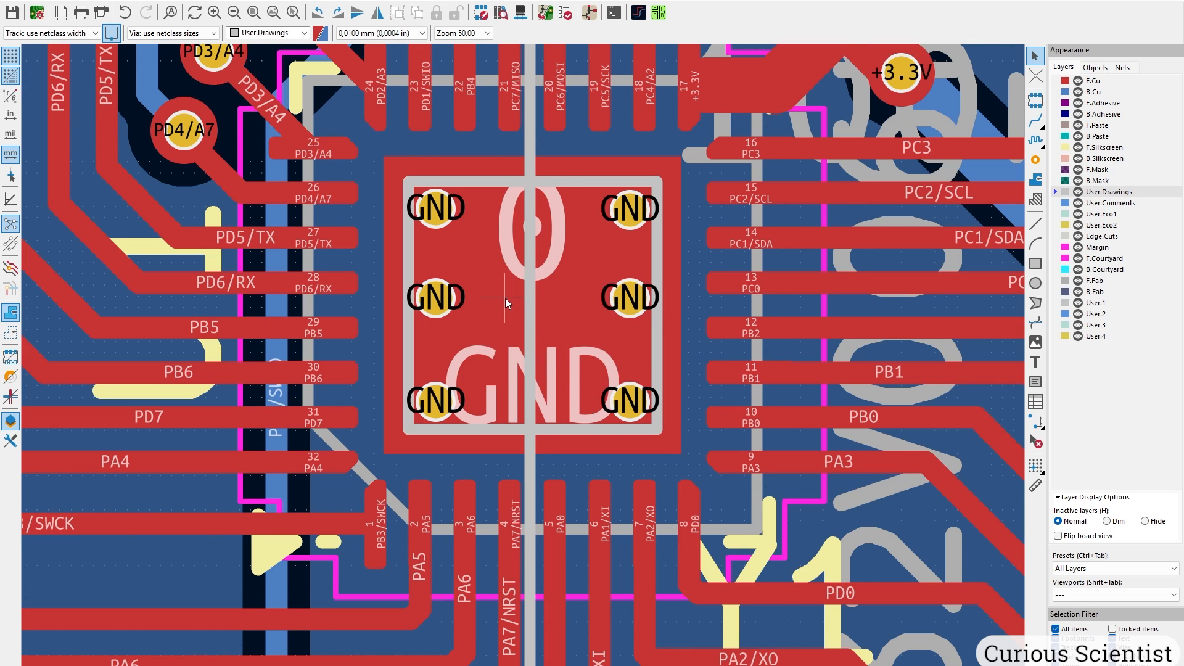
scroll(506, 298, "down", 3)
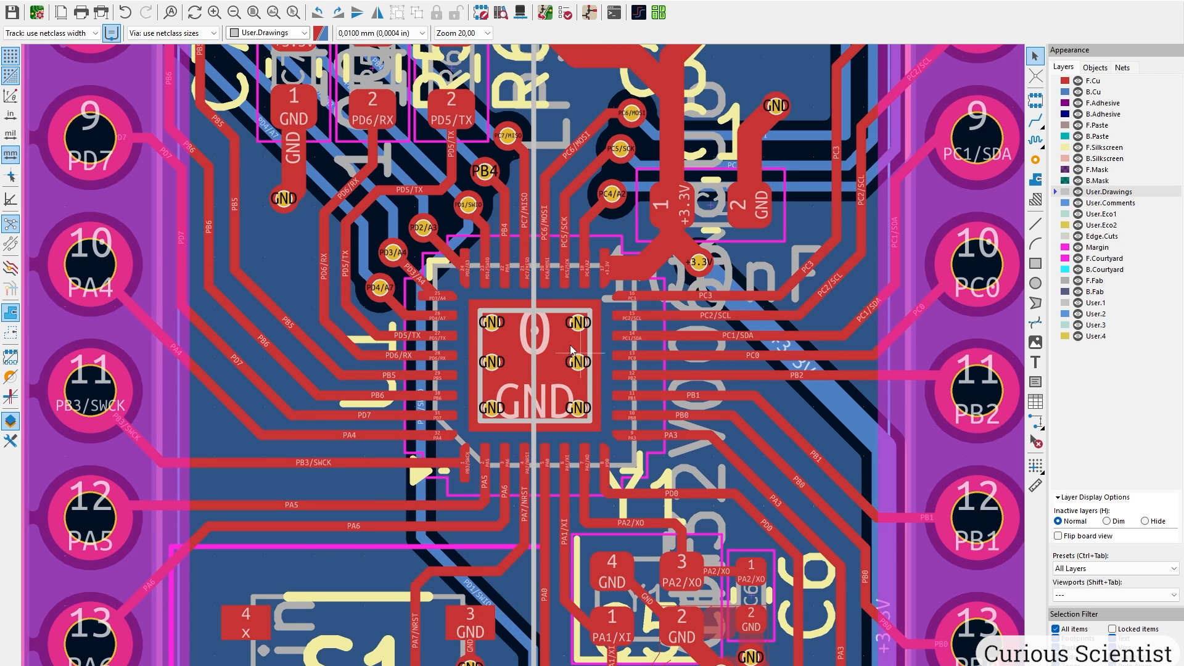
Zoom in on LED D1 beside the right pin header and make F.Silkscreen the active layer.
middle_click_drag(591, 284, 567, 479)
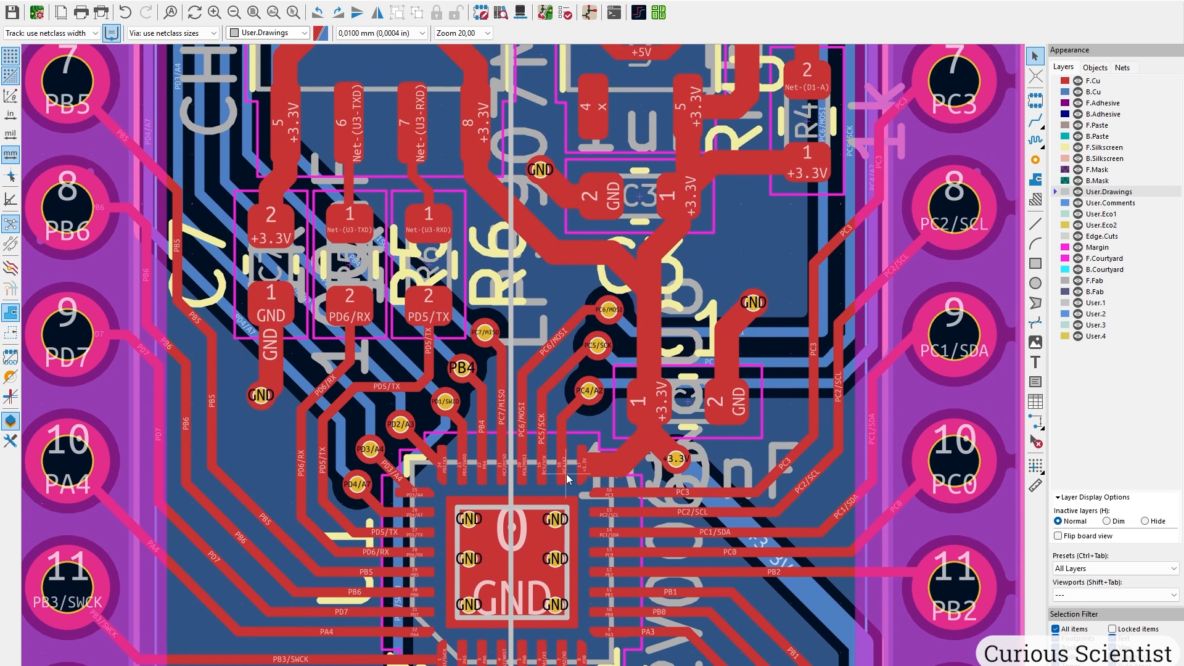
middle_click_drag(542, 344, 543, 476)
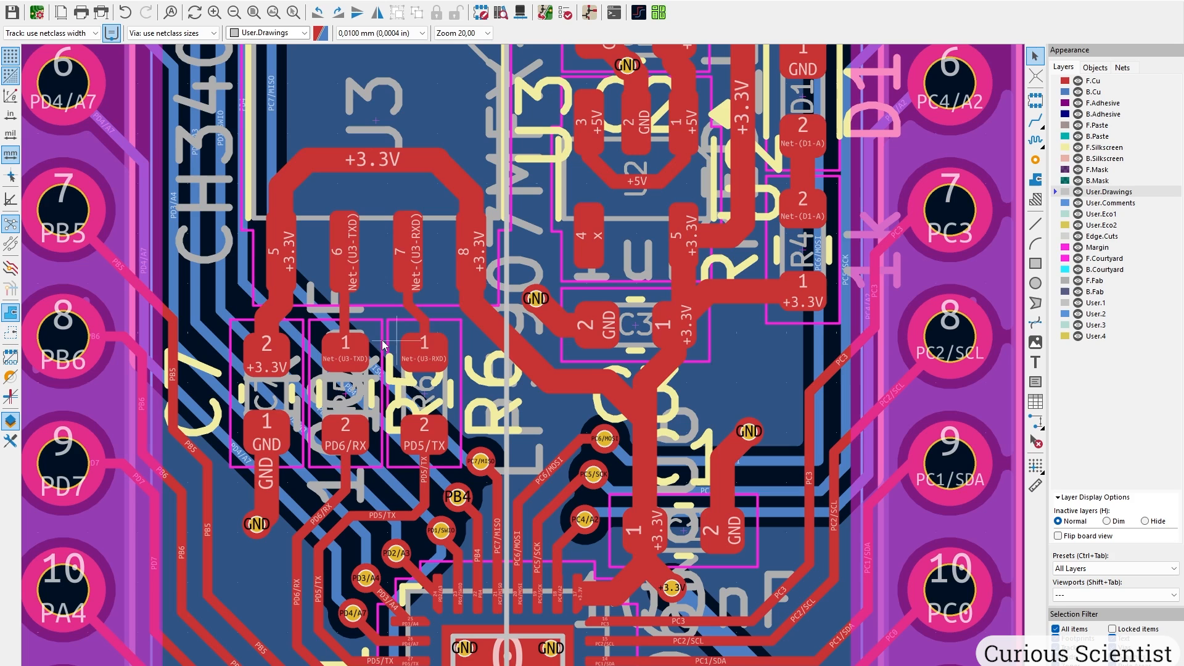
middle_click_drag(423, 348, 409, 370)
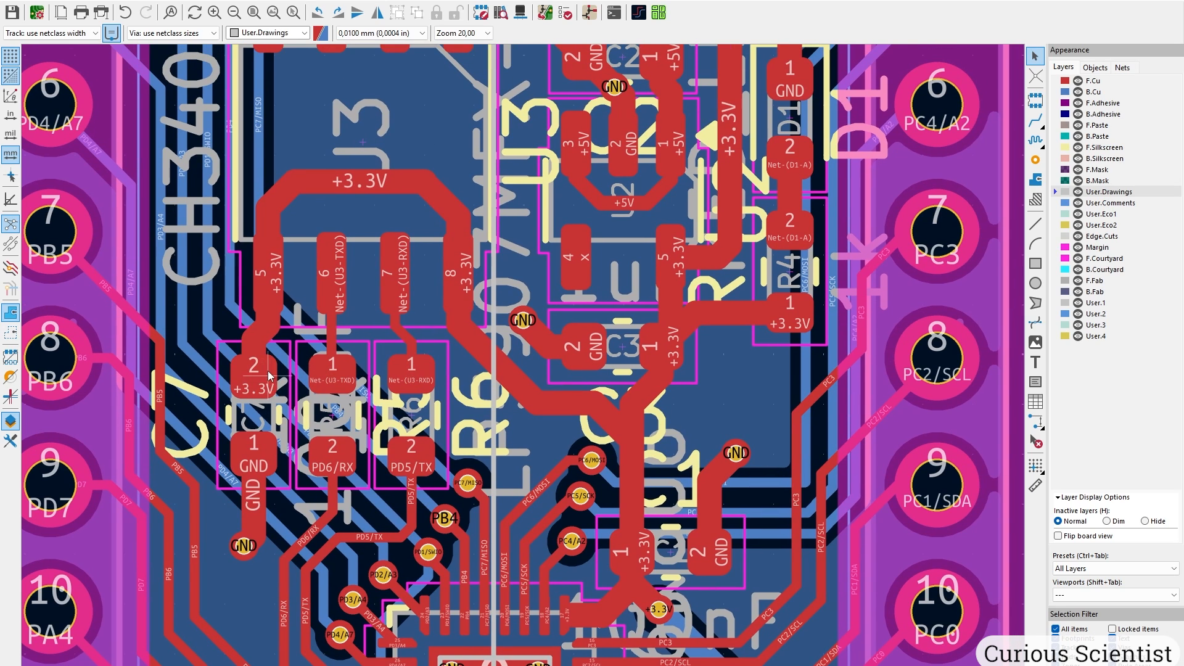
middle_click_drag(275, 396, 209, 559)
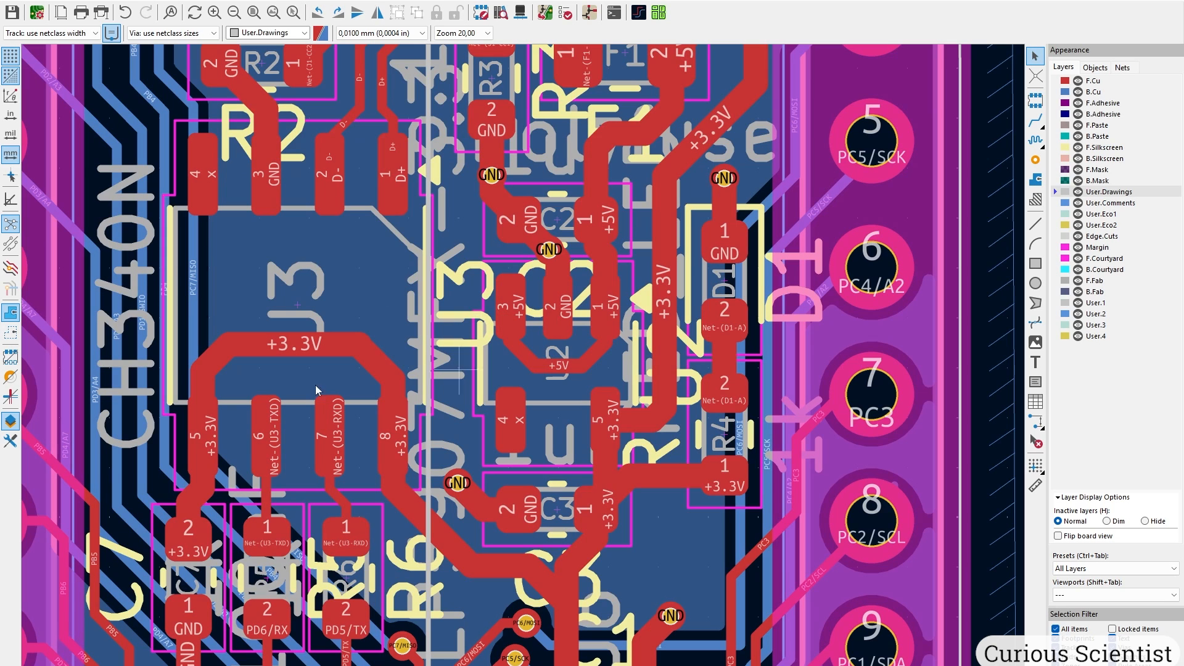
middle_click_drag(357, 360, 241, 388)
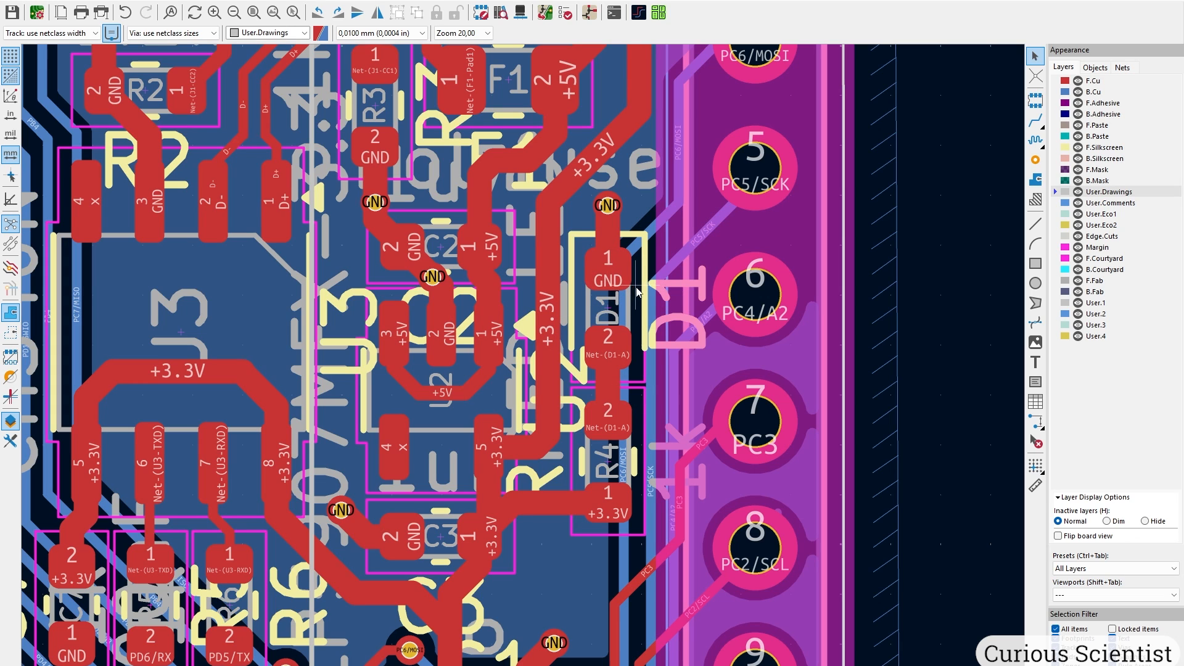
scroll(646, 284, "up", 3)
left_click(1036, 199)
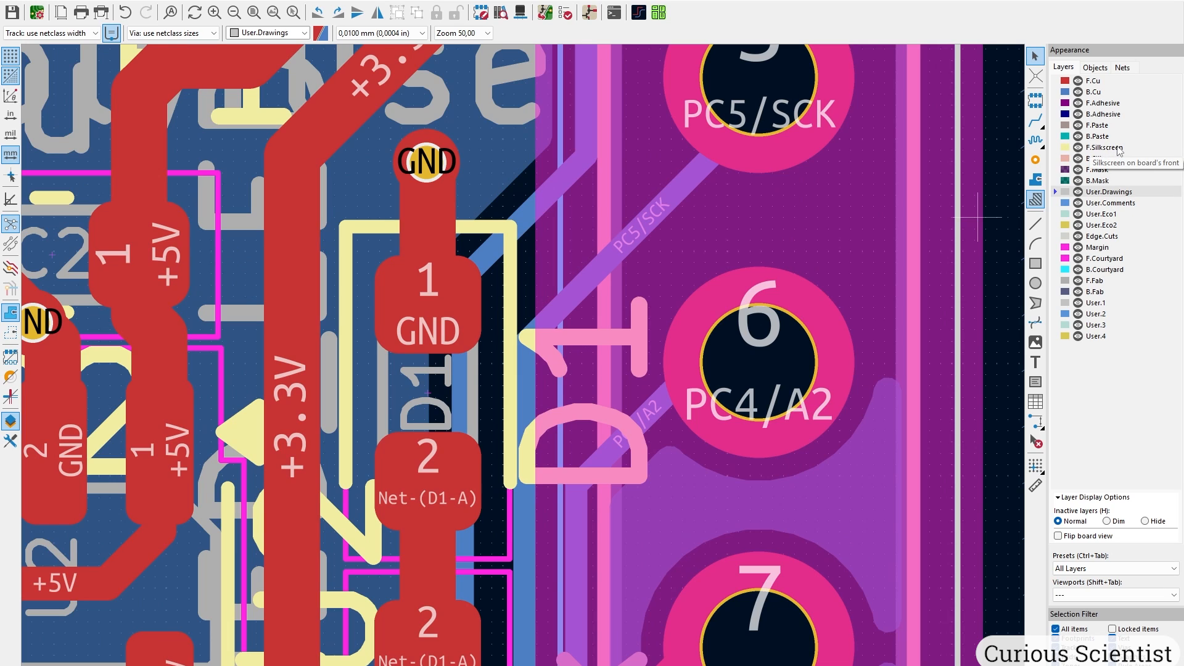
left_click(1105, 147)
Draw a filled triangular polygon on F.Silkscreen just above the D1 label.
left_click(1036, 303)
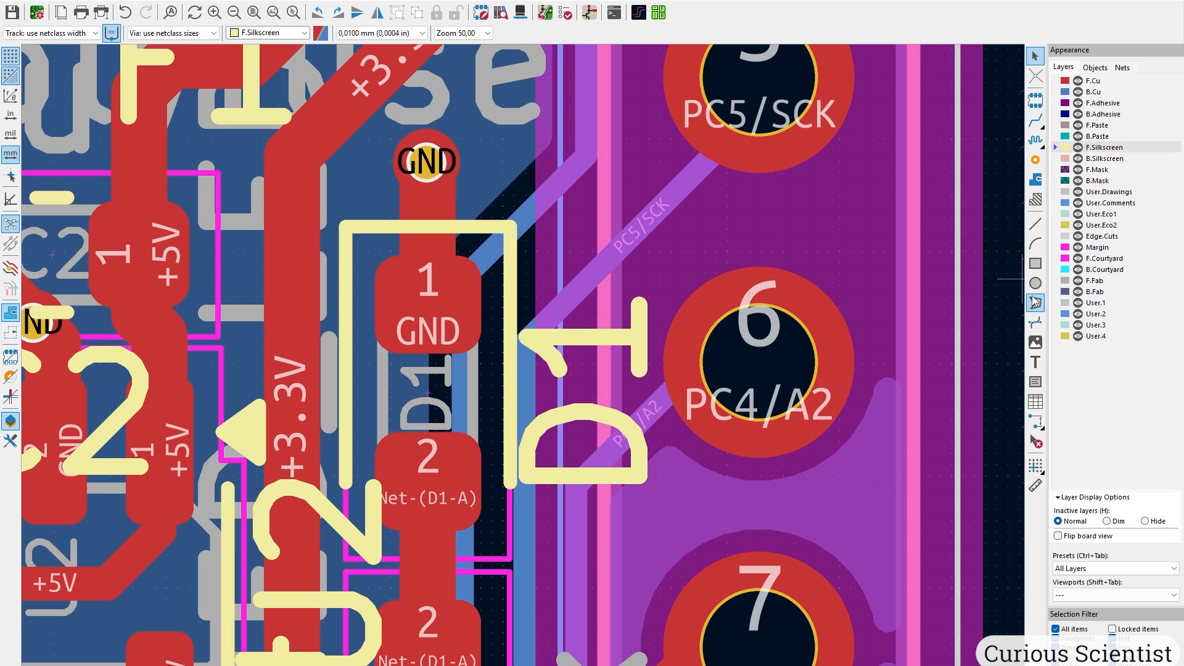
left_click(636, 279)
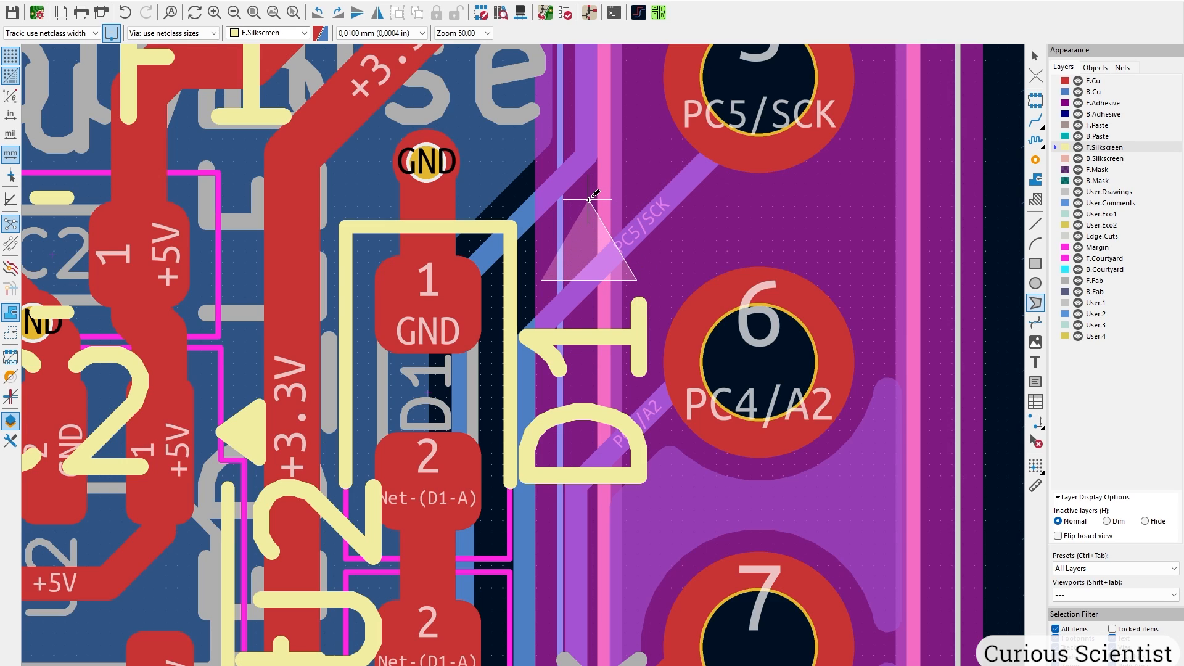
double_click(589, 199)
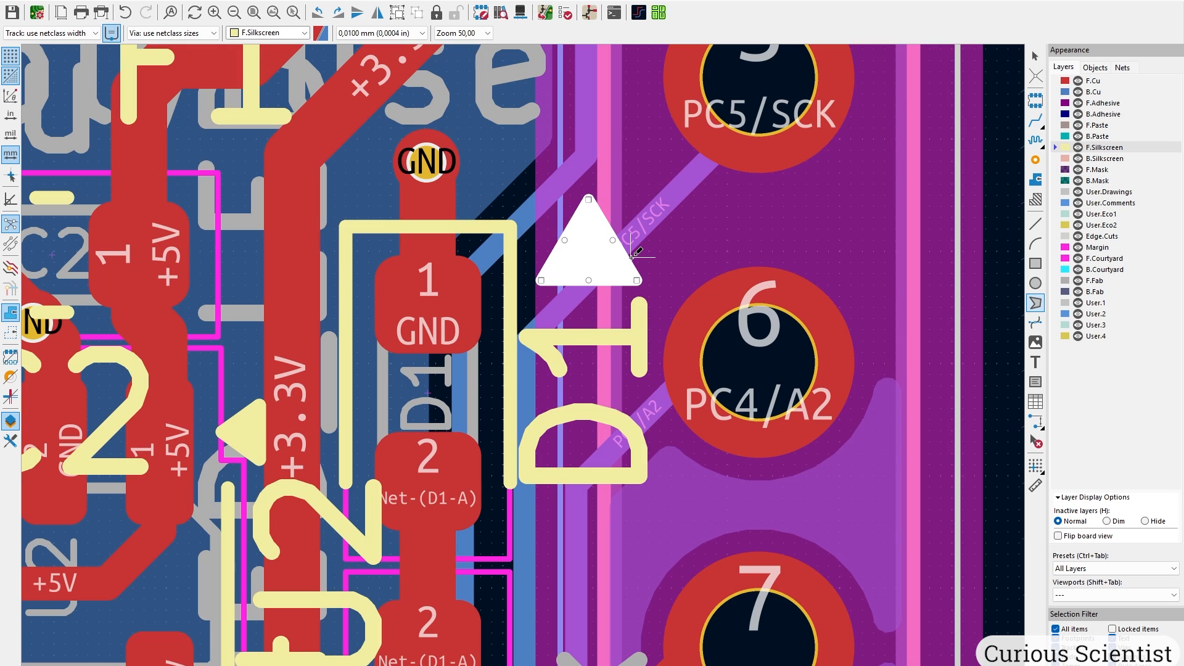
key("Escape")
key("Escape")
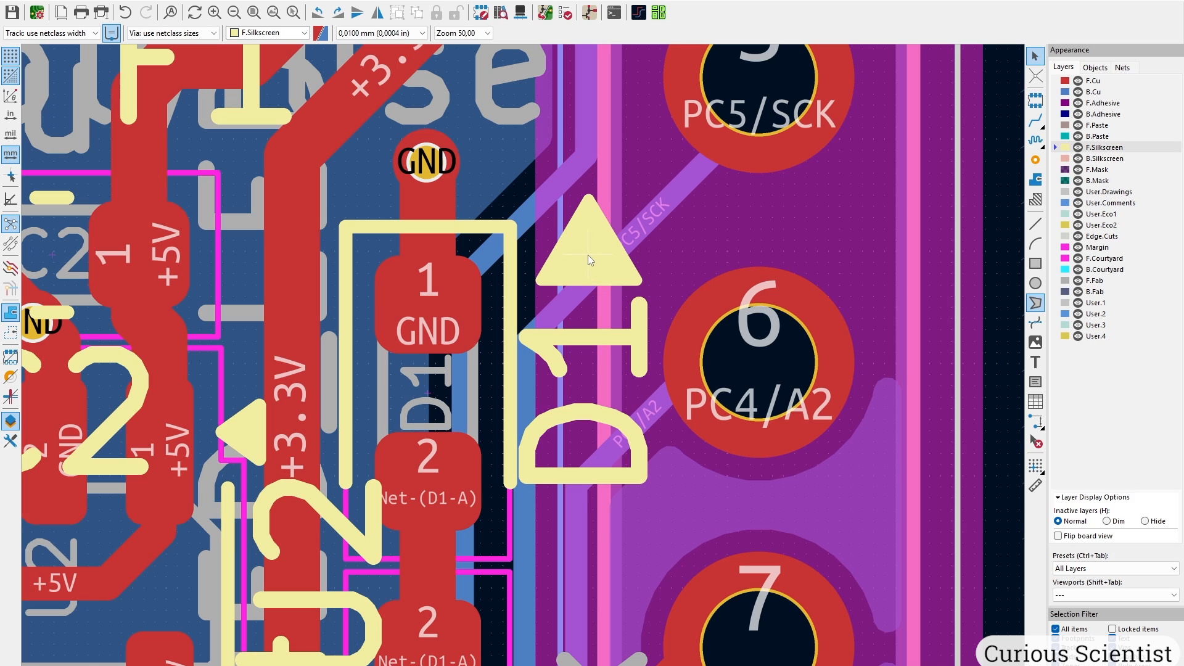
scroll(455, 389, "down", 1)
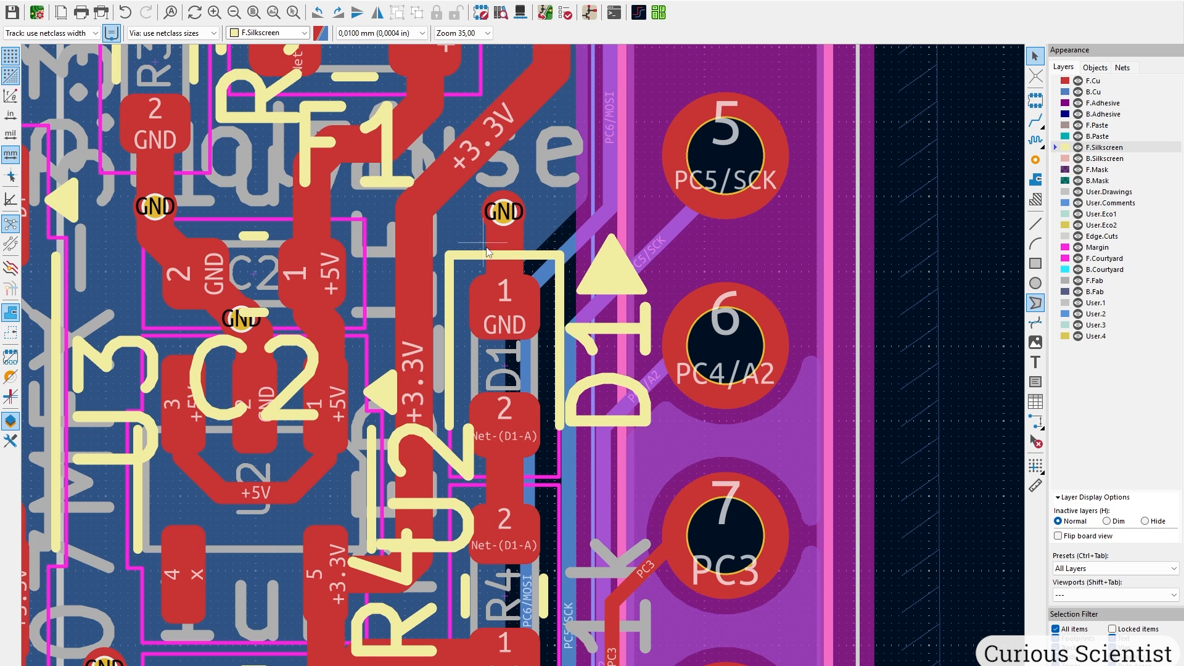
scroll(520, 361, "down", 2)
Set the track running down to fuse F1 to 0,5 mm width.
scroll(520, 361, "up", 1)
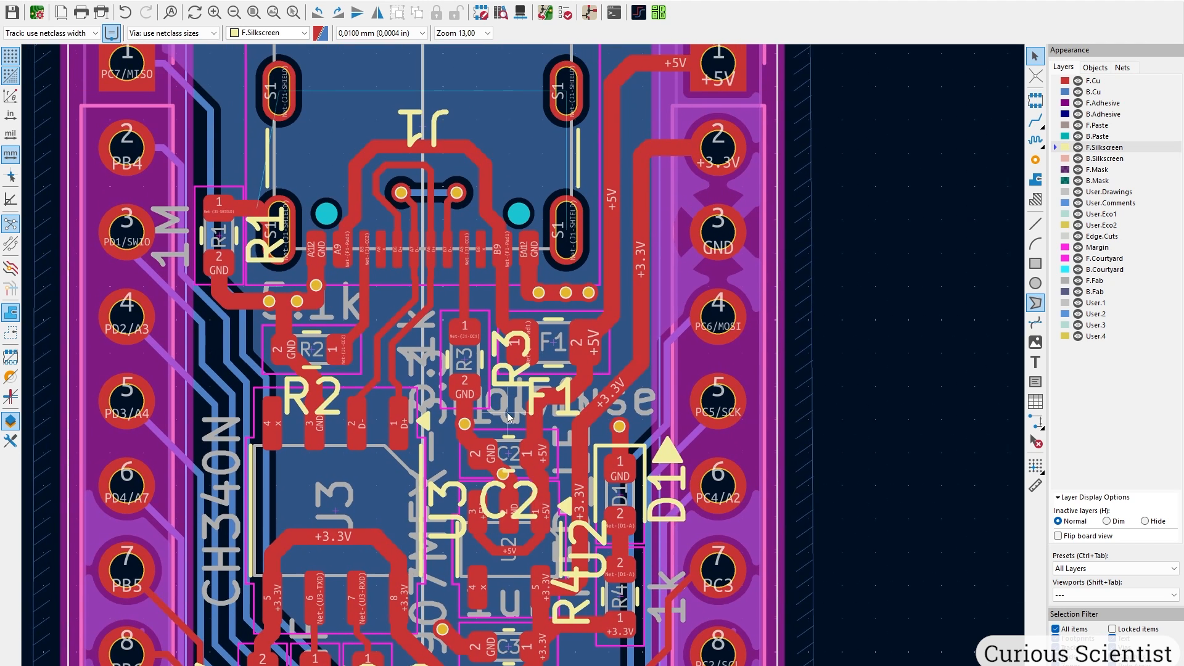
scroll(525, 367, "up", 2)
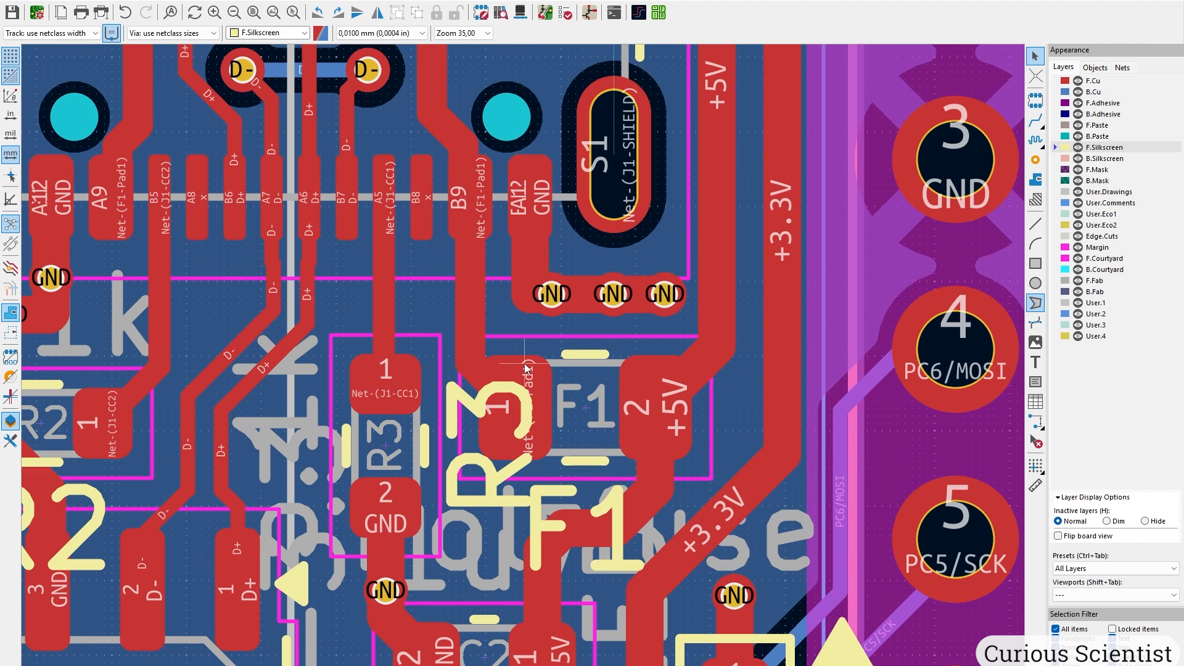
left_click(472, 311)
type("e0,5")
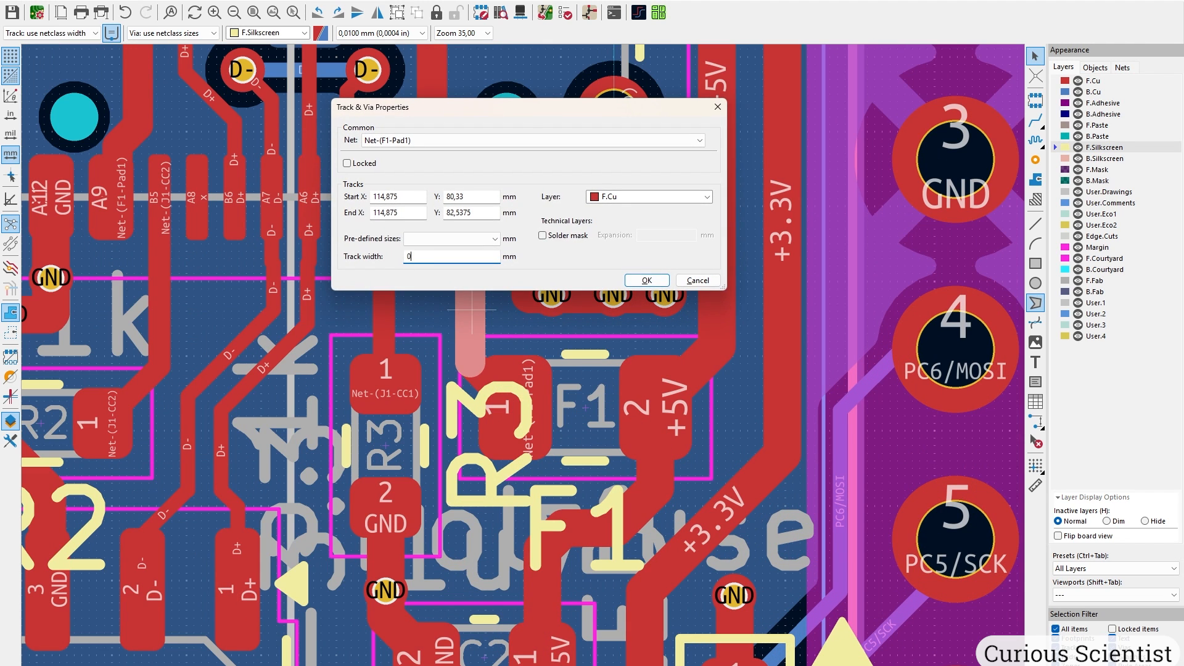
key("Return")
Select the diagonal segment below it and check the USB connector and top board edge.
scroll(480, 384, "up", 1)
left_click(524, 347)
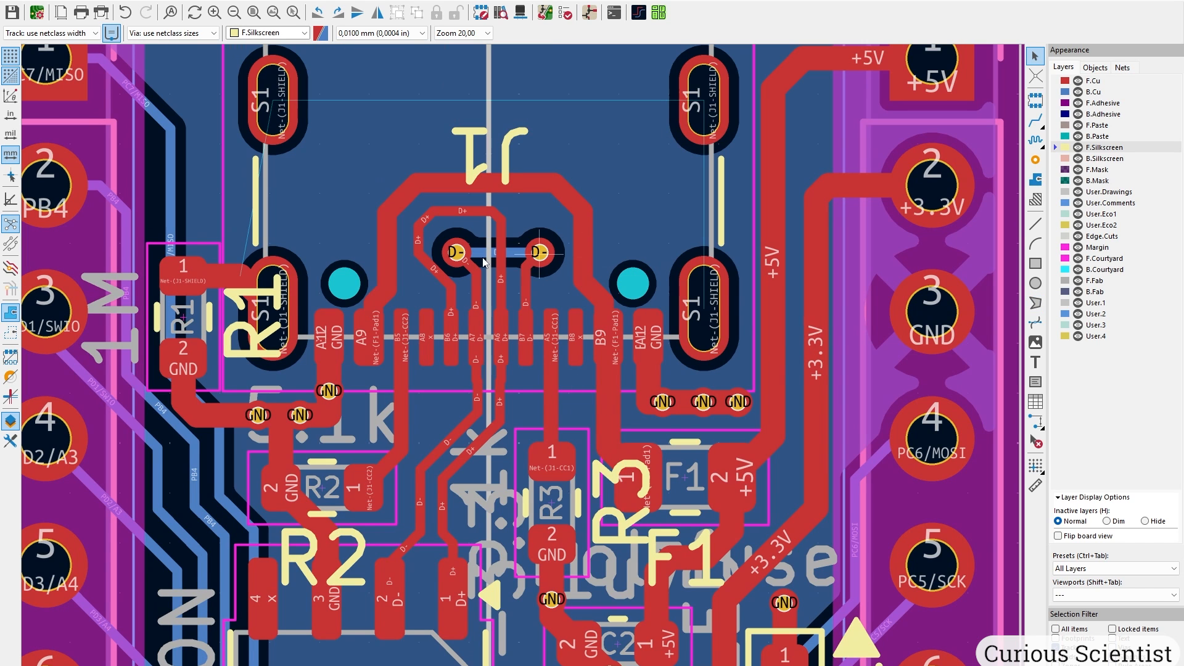
middle_click_drag(422, 249, 448, 371)
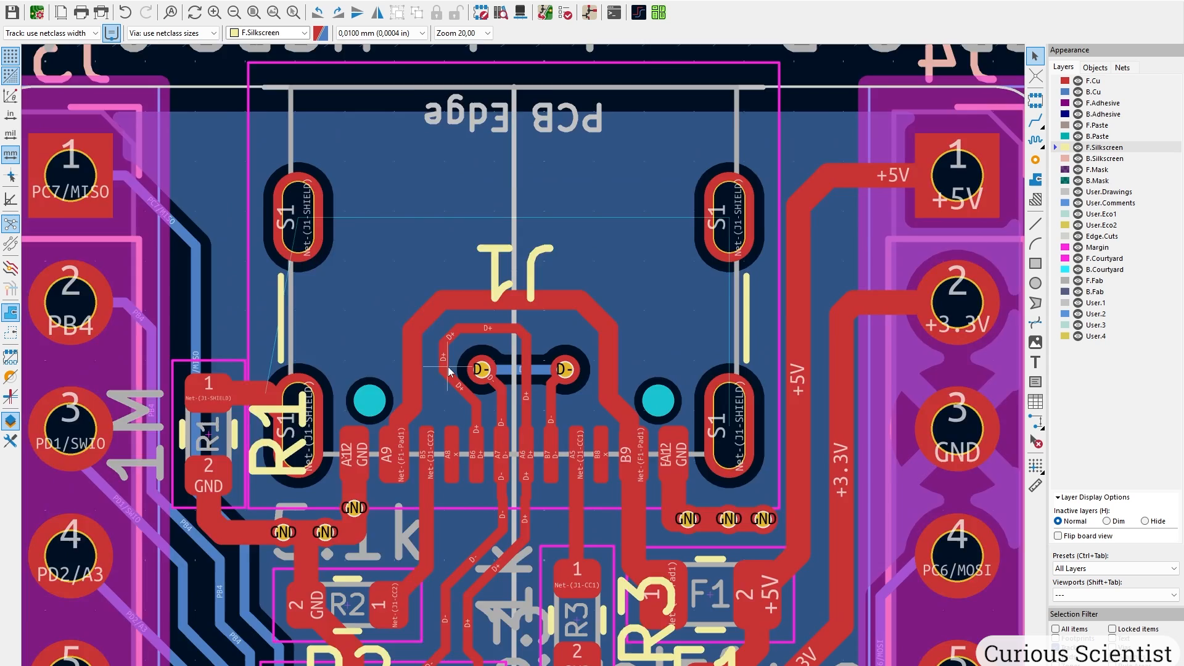
scroll(448, 367, "down", 1)
middle_click_drag(606, 515, 596, 343)
scroll(593, 345, "down", 1)
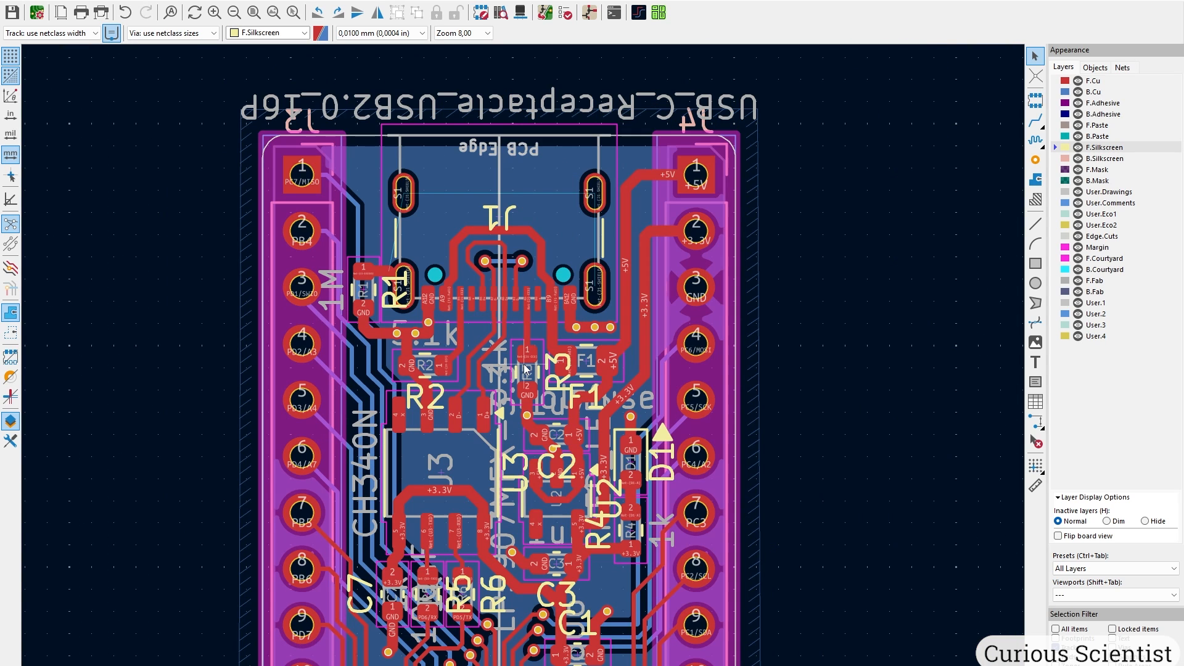
scroll(526, 368, "up", 1)
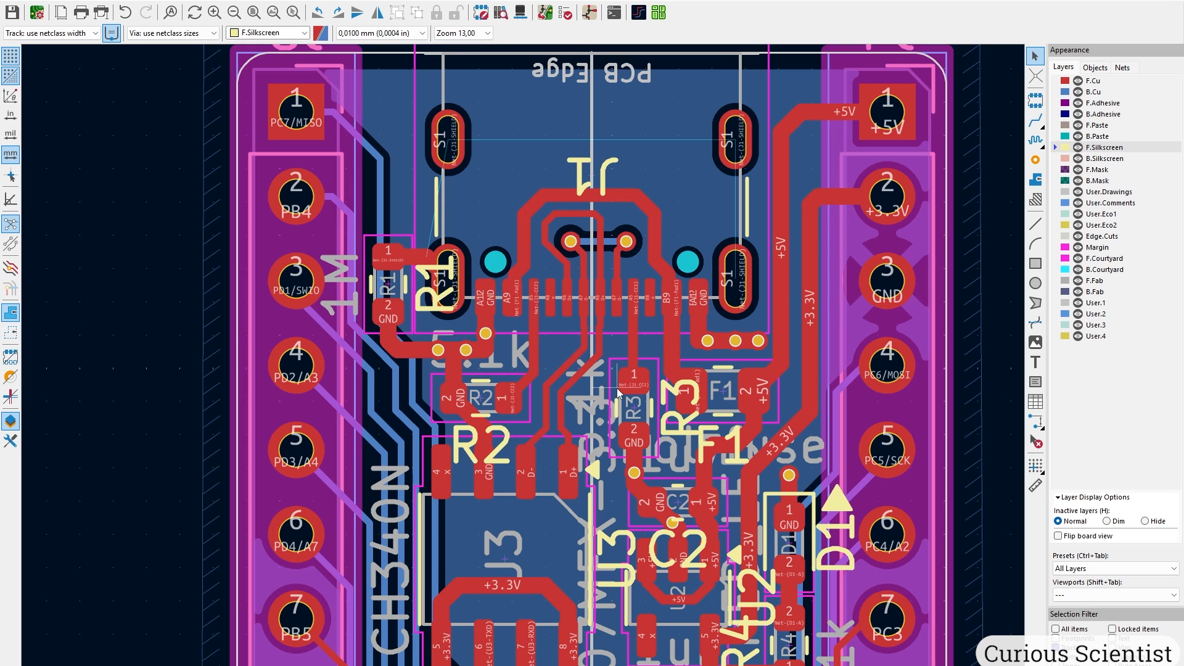
key("alt+3")
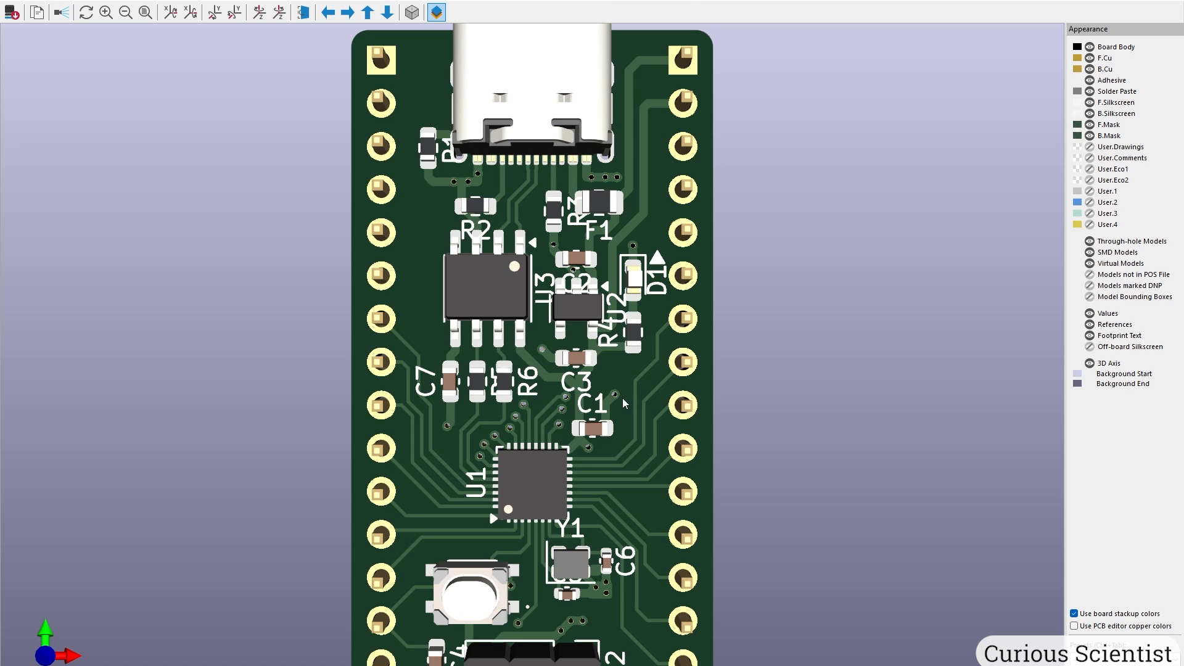
scroll(619, 395, "down", 3)
left_click_drag(638, 574, 881, 422)
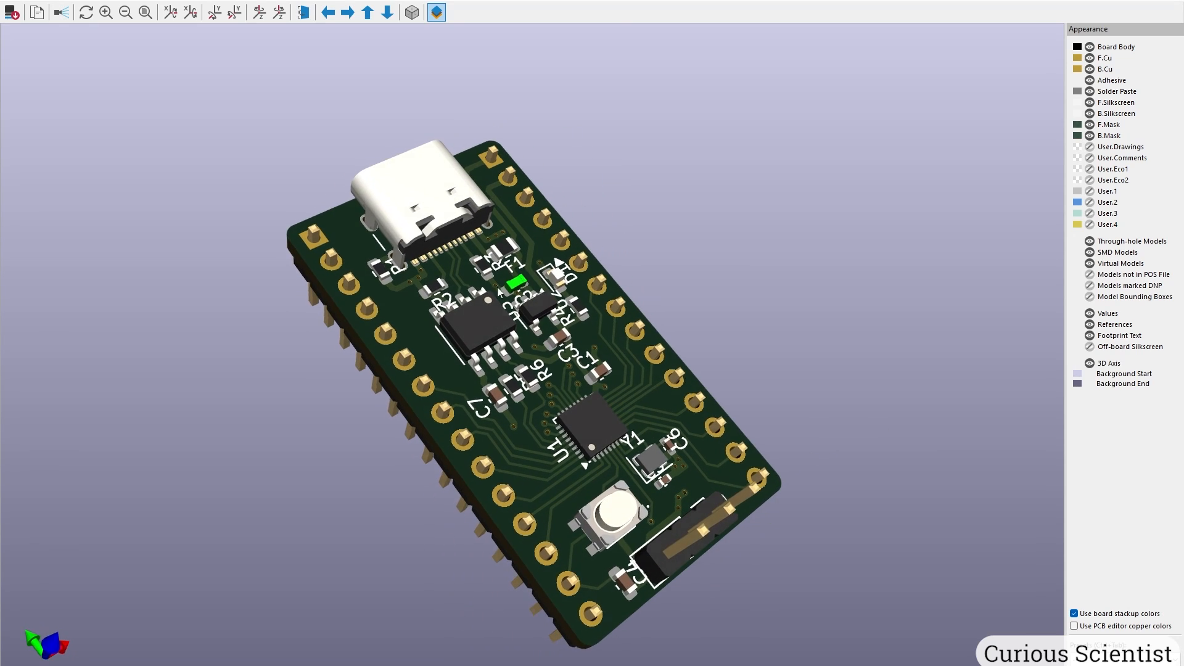
left_click_drag(517, 281, 410, 328)
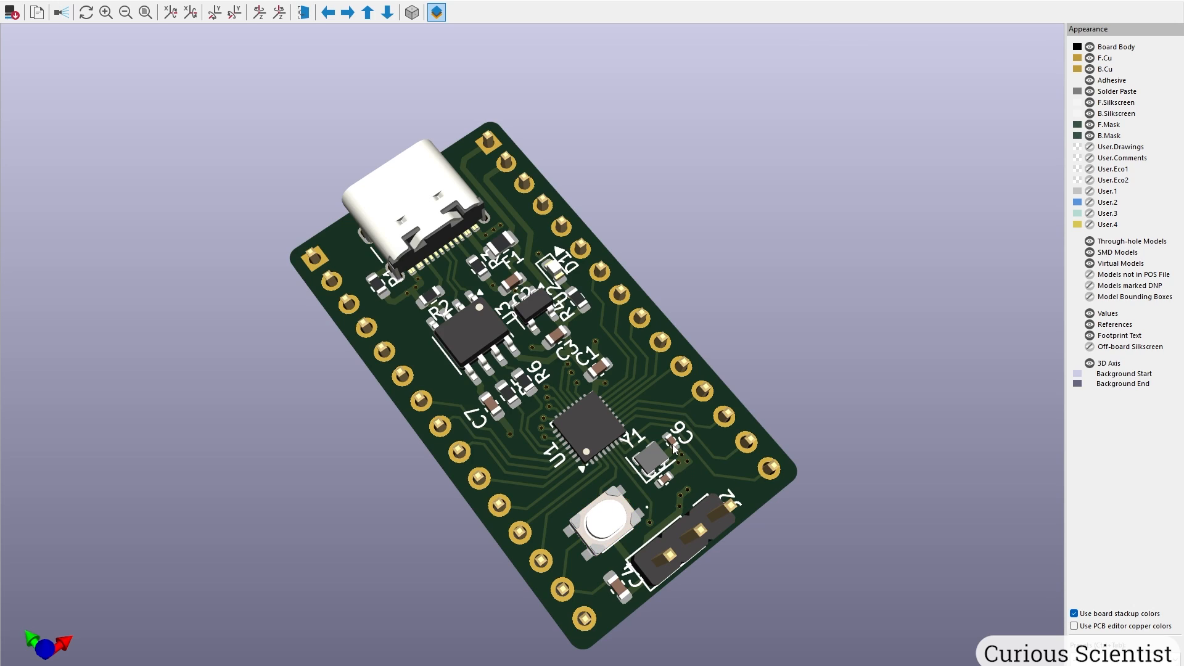
scroll(556, 364, "up", 5)
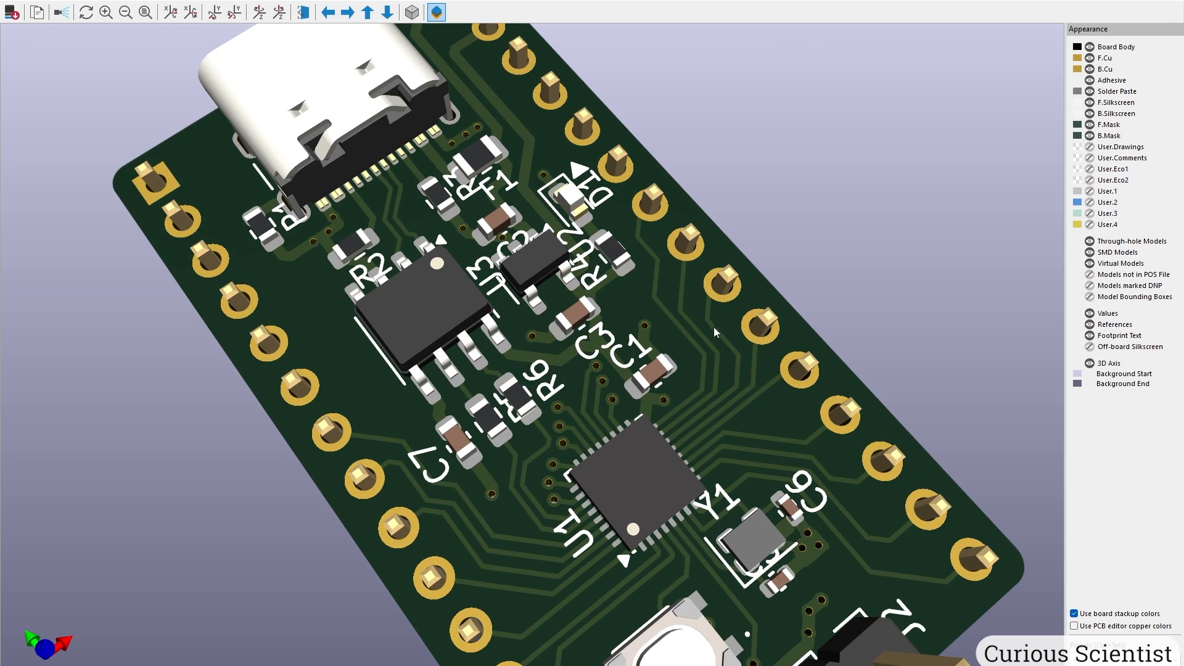
scroll(645, 435, "down", 3)
scroll(638, 202, "up", 4)
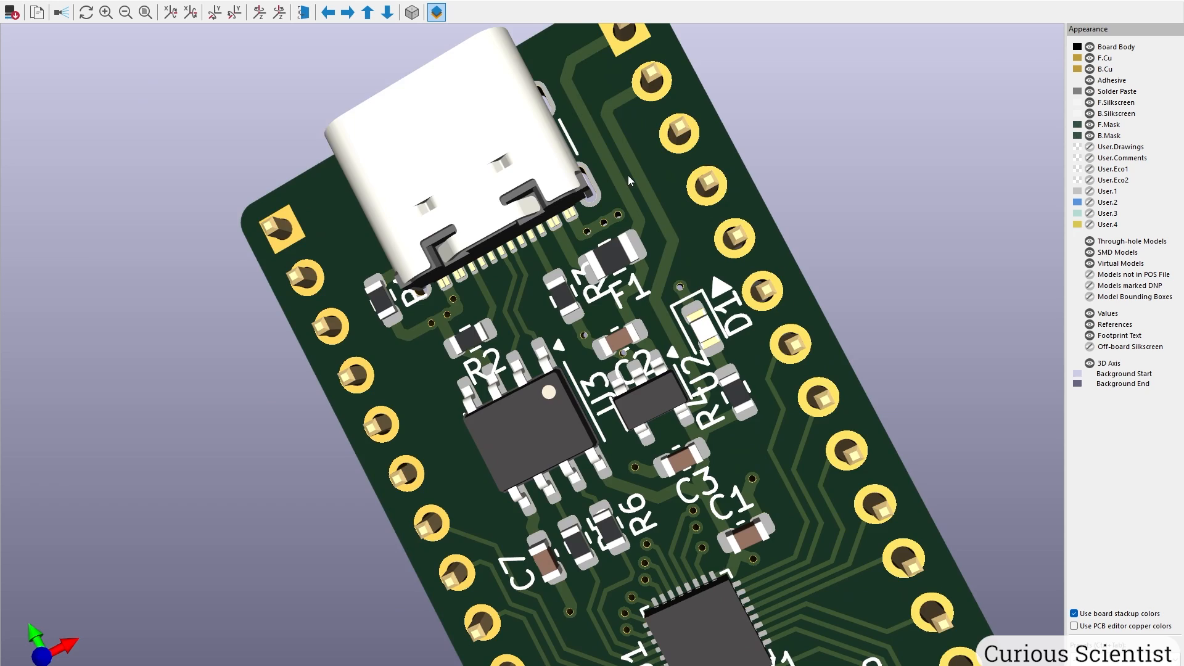
left_click_drag(629, 177, 749, 171)
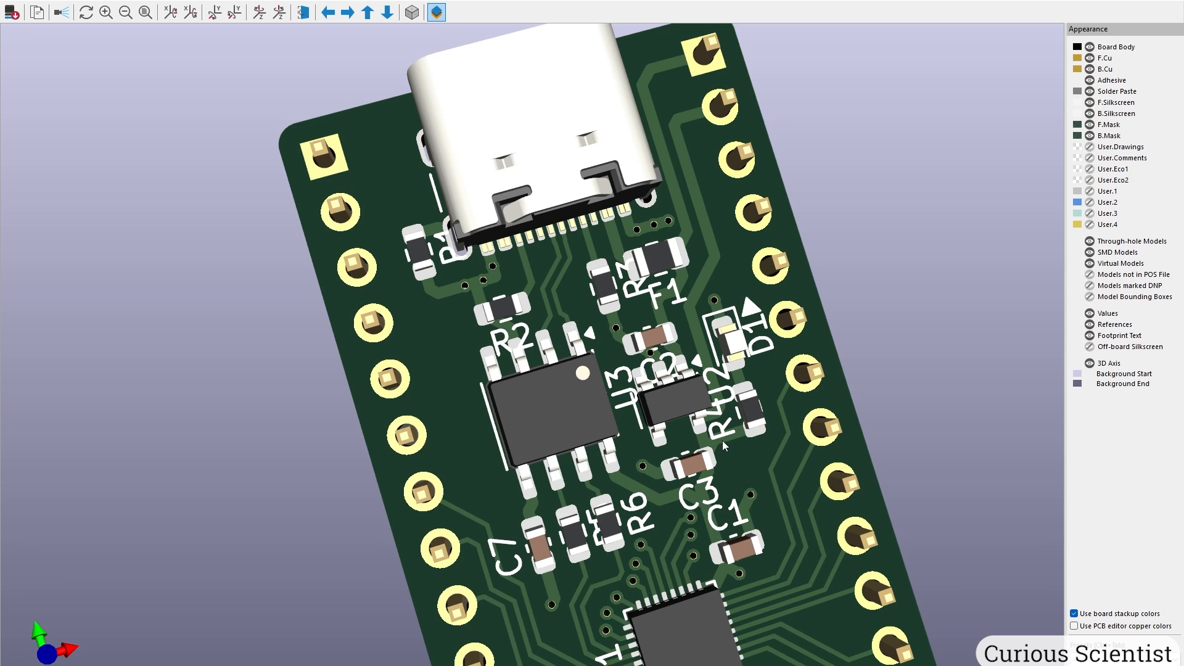
left_click_drag(655, 446, 569, 429)
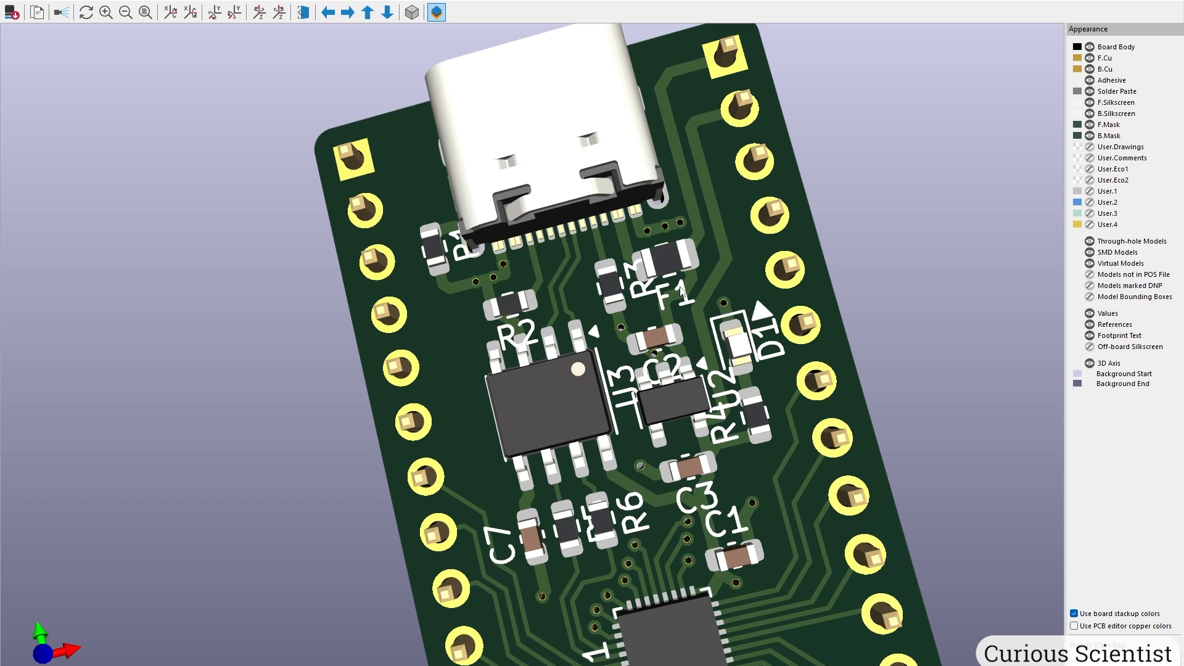
middle_click_drag(704, 474, 643, 316)
scroll(575, 481, "down", 1)
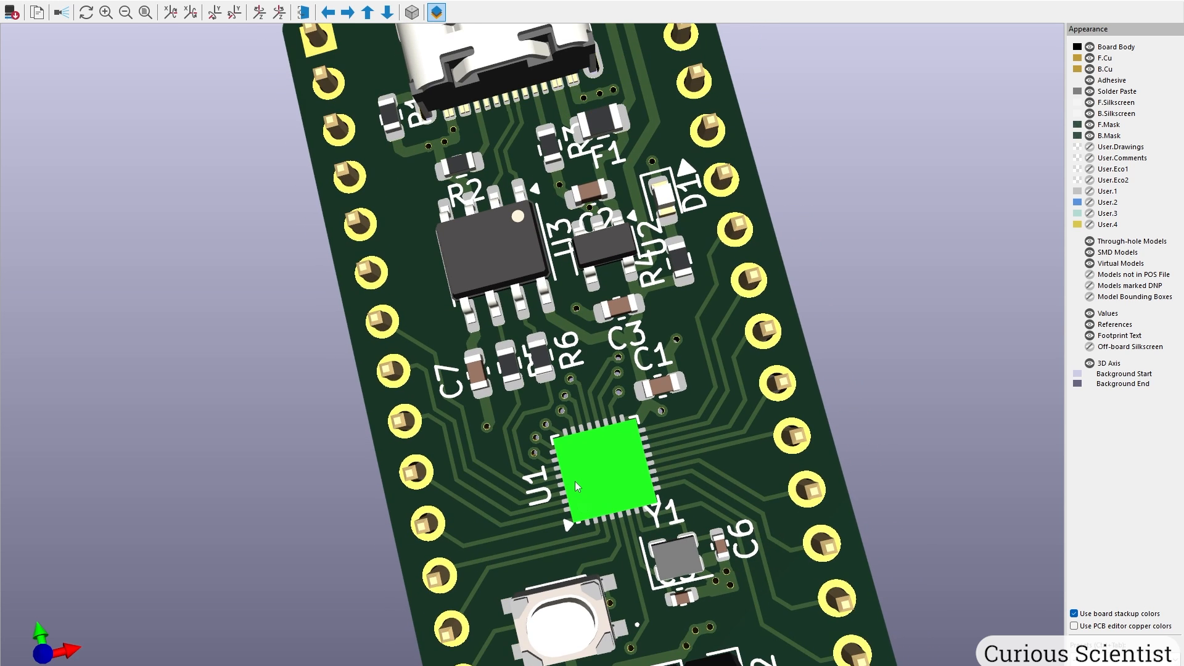
scroll(575, 481, "down", 1)
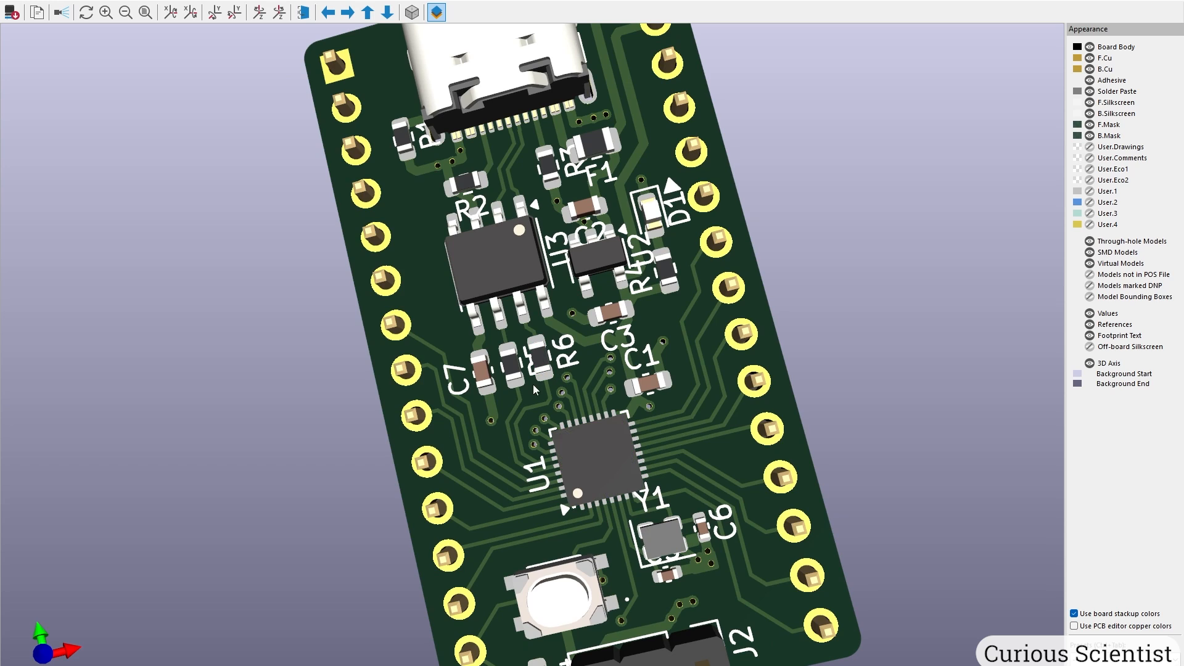
scroll(679, 501, "down", 1)
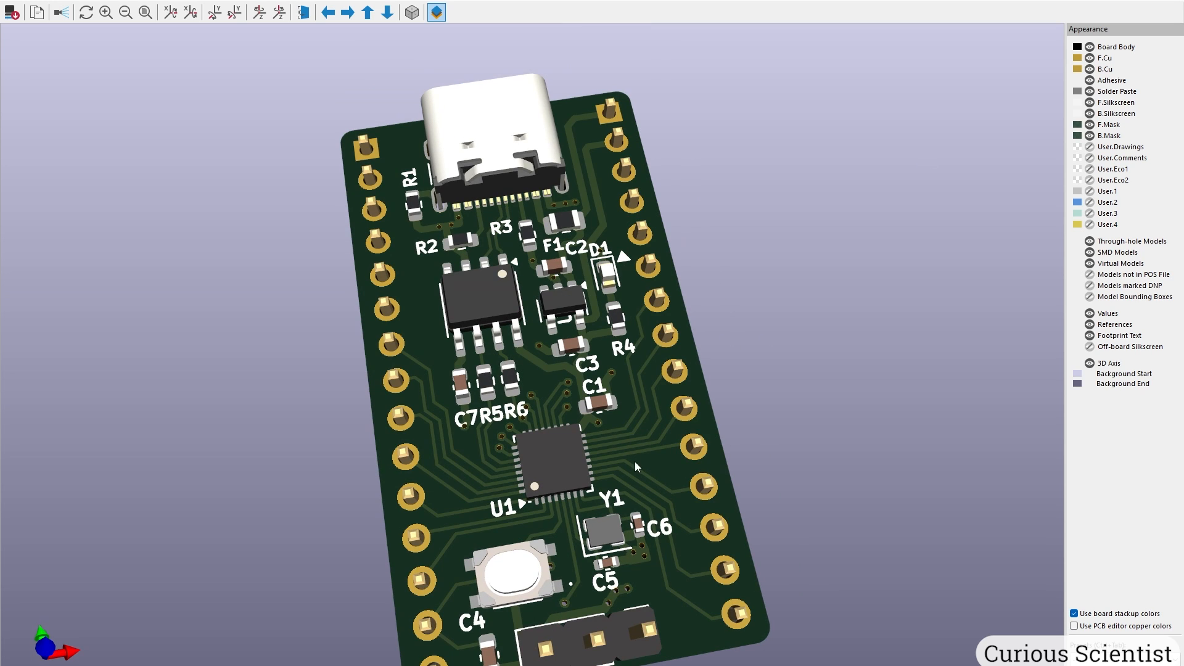
left_click_drag(624, 291, 626, 339)
scroll(467, 455, "up", 5)
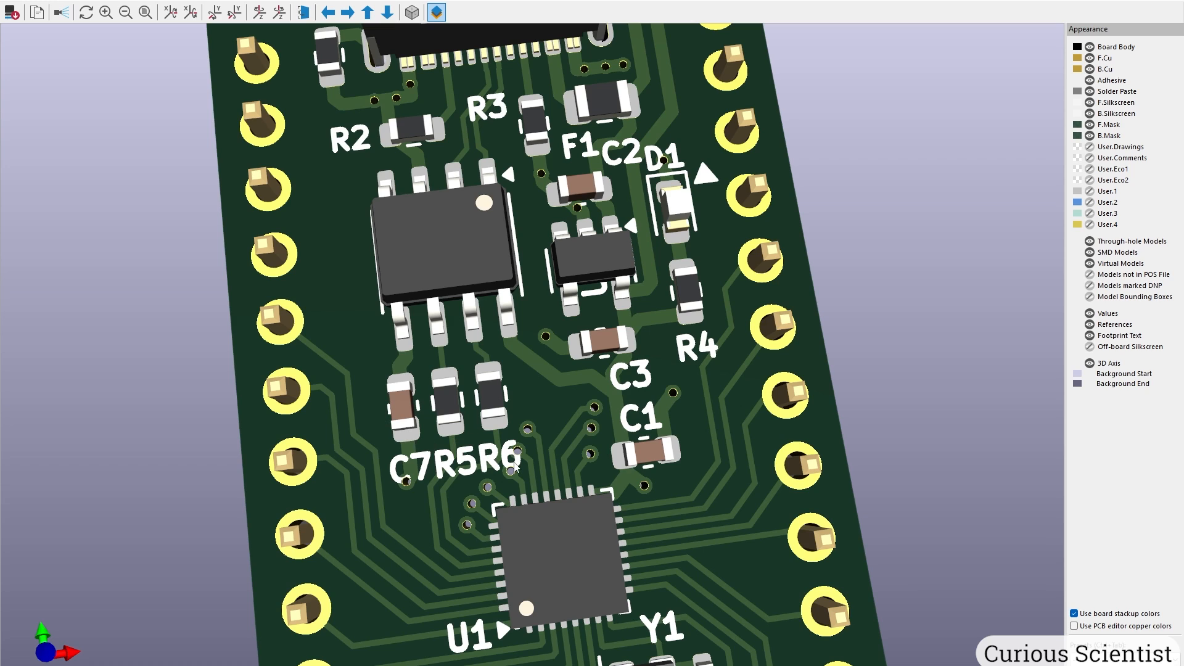
scroll(539, 396, "down", 1)
middle_click_drag(587, 338, 596, 470)
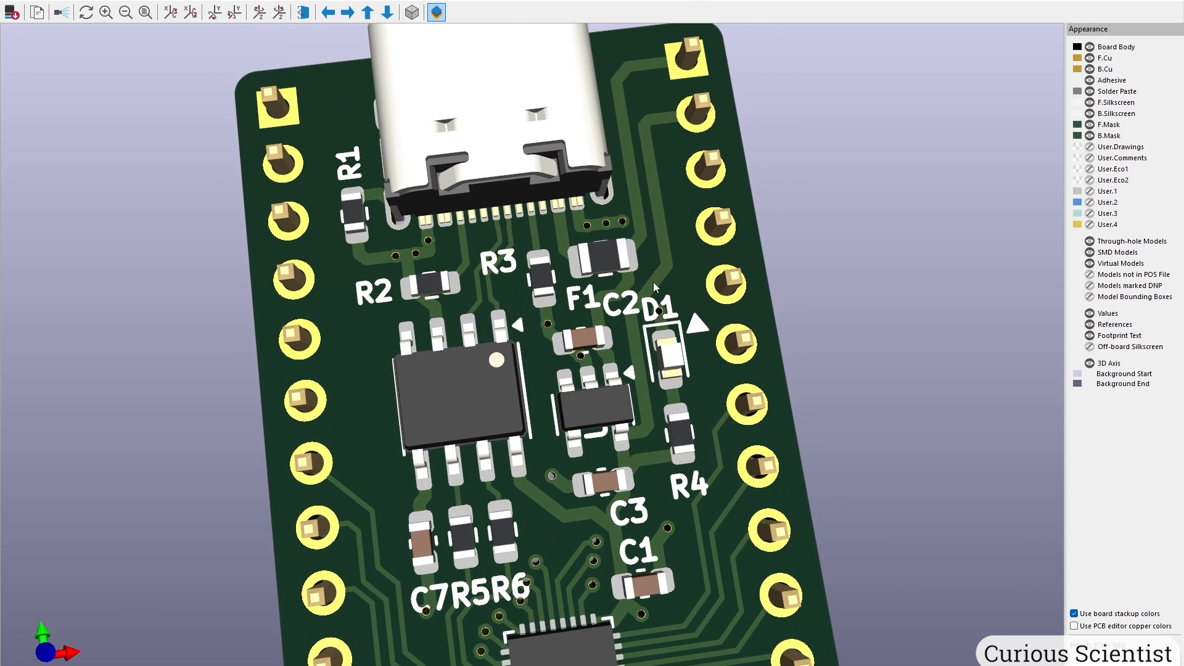
left_click_drag(657, 319, 638, 350)
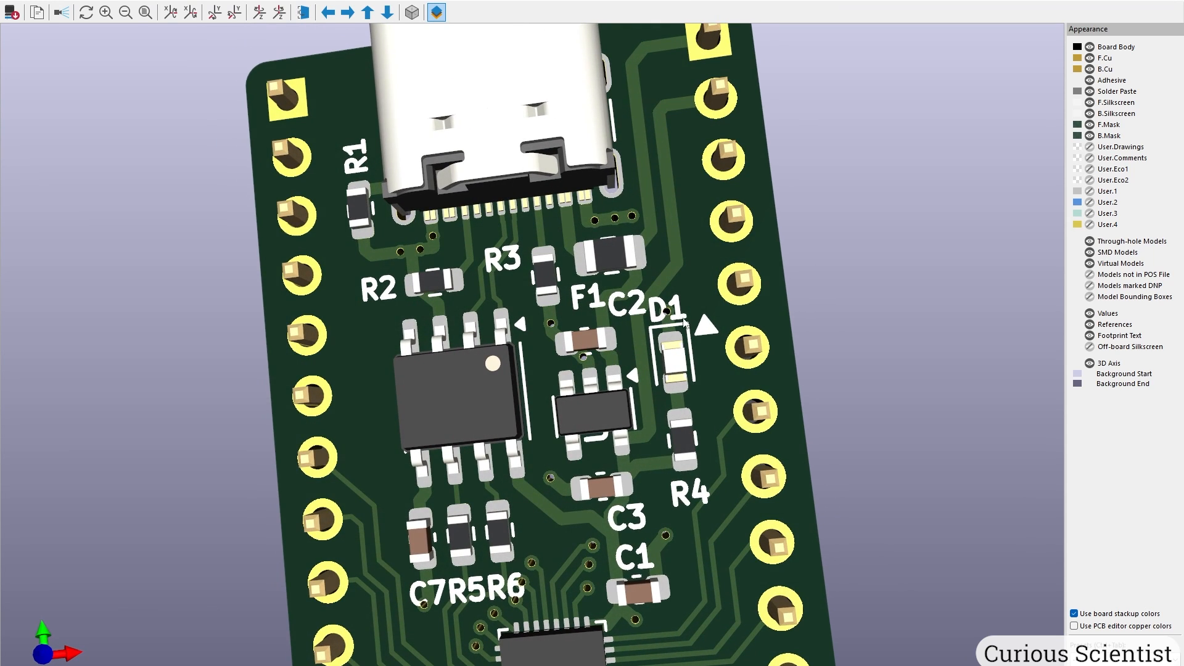
scroll(676, 327, "down", 4)
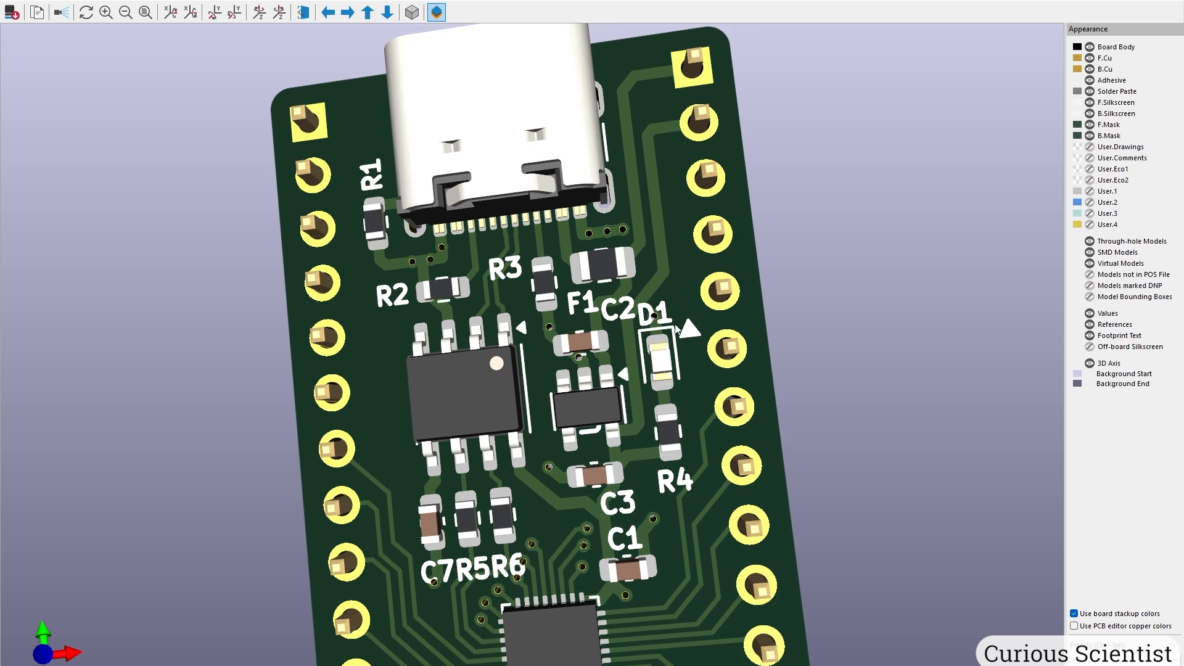
middle_click_drag(617, 494, 631, 288)
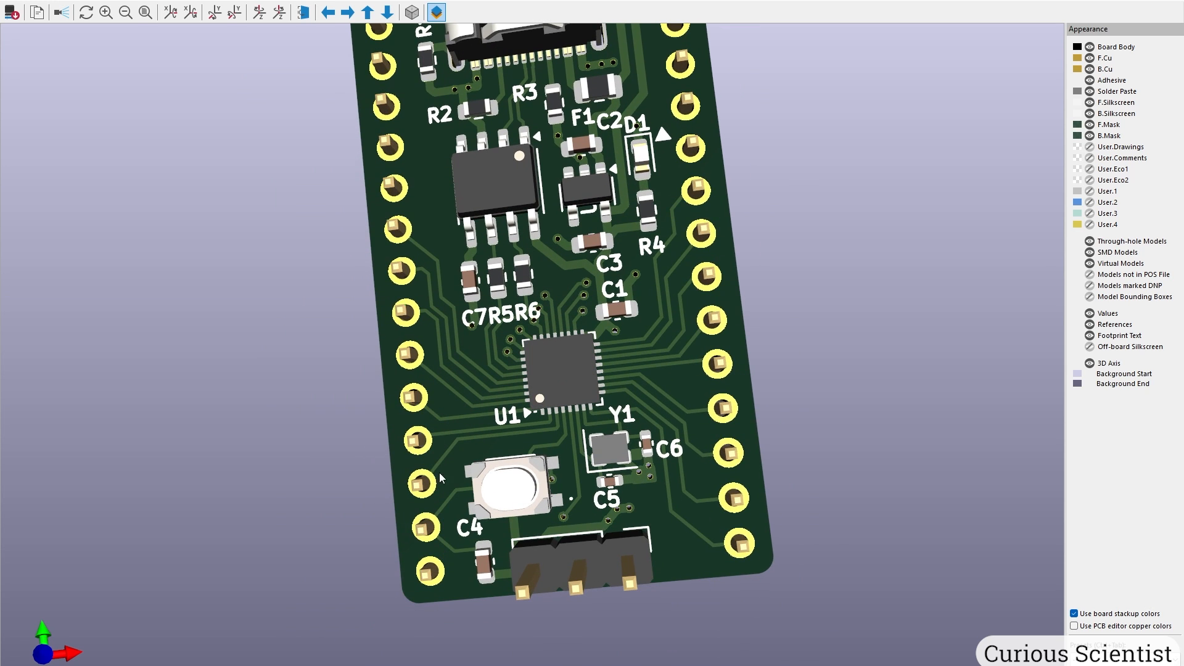
left_click_drag(536, 602, 540, 422)
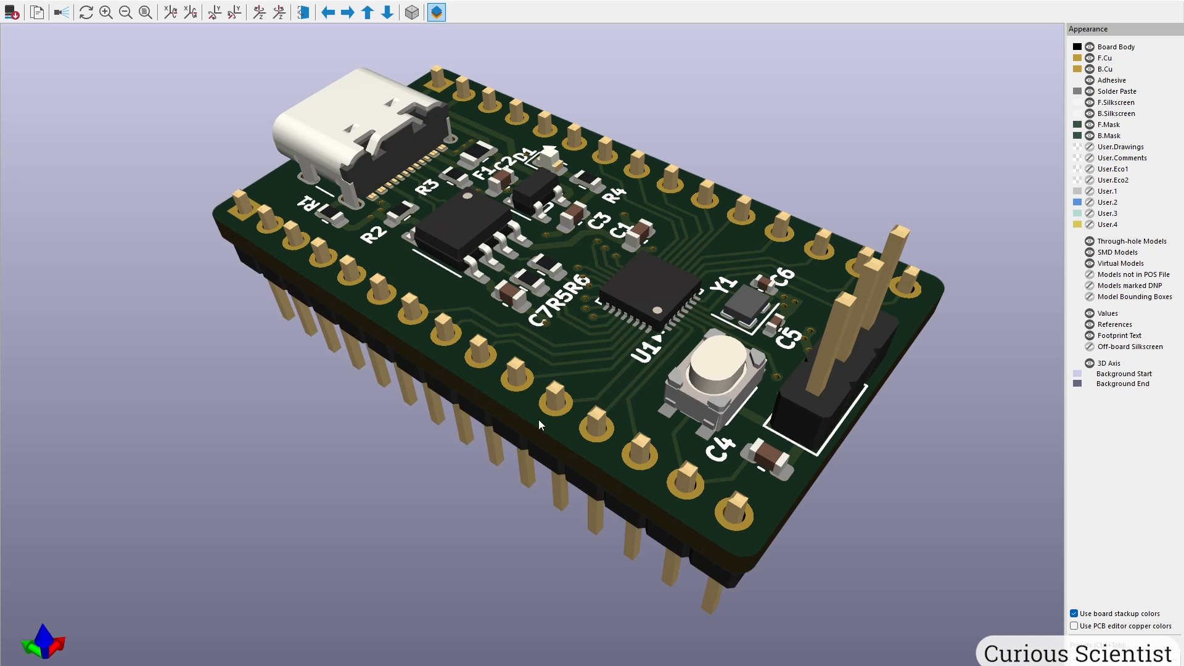
left_click_drag(332, 354, 240, 268)
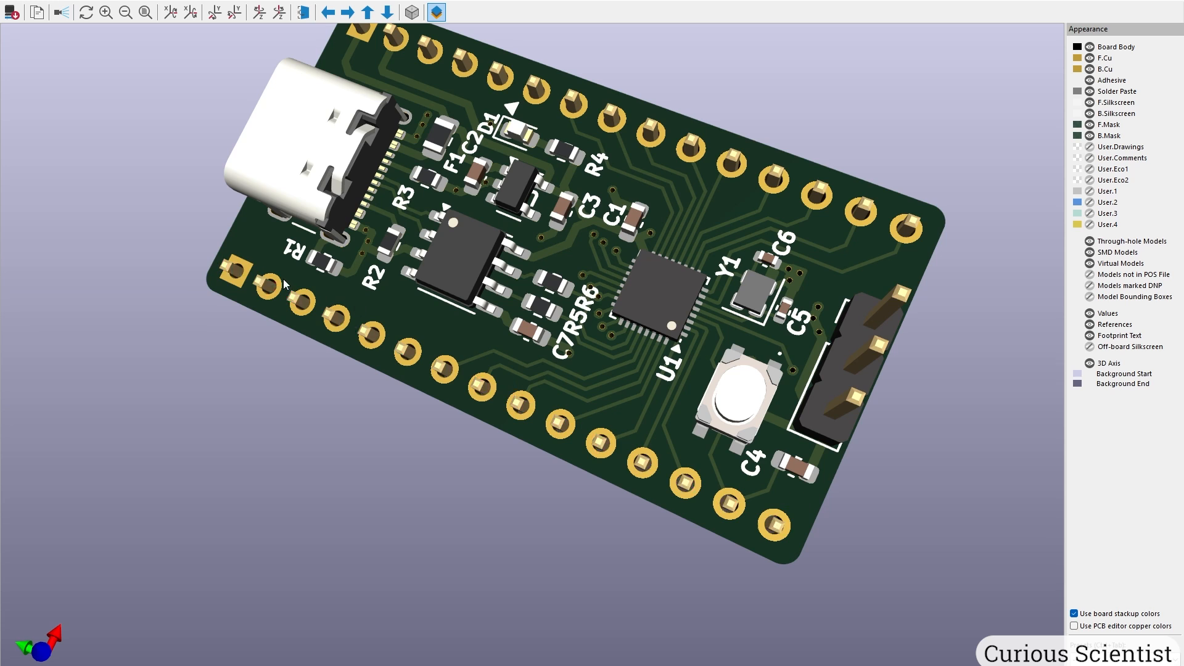
middle_click_drag(416, 214, 400, 369)
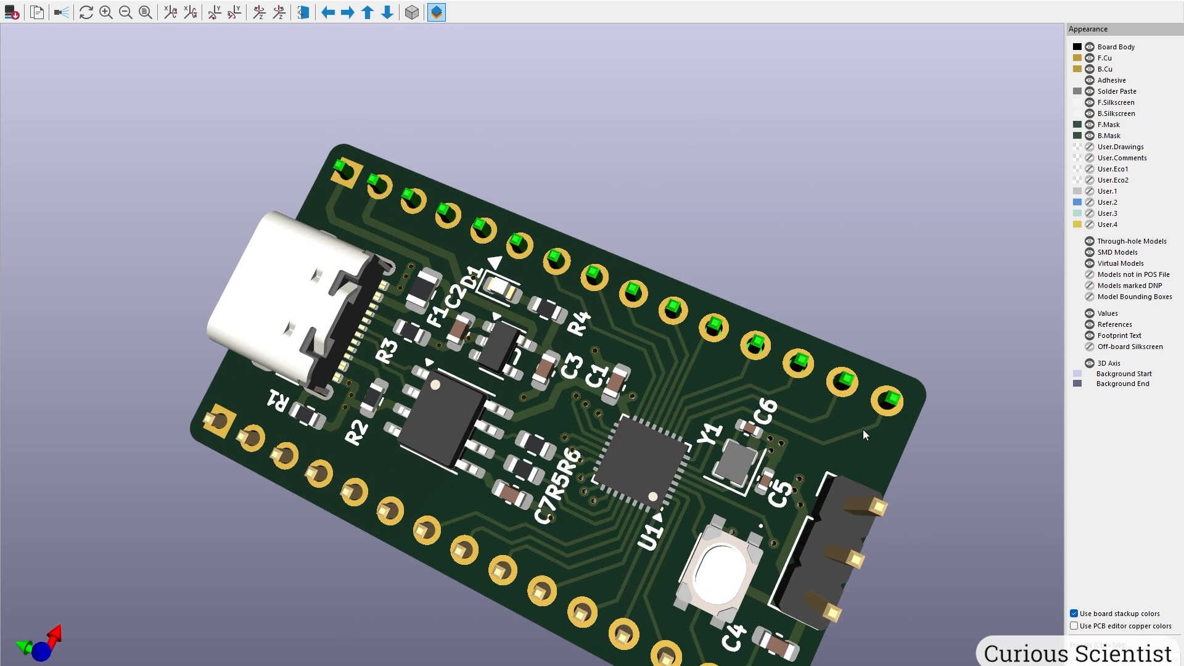
scroll(524, 401, "up", 2)
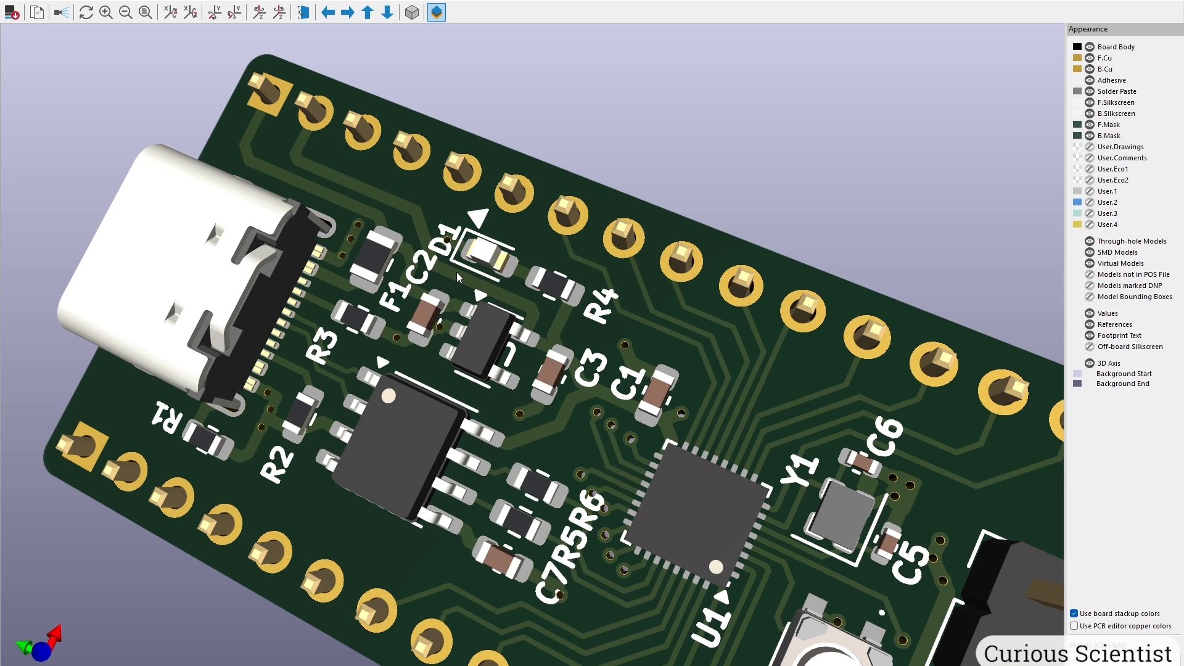
scroll(457, 277, "down", 3)
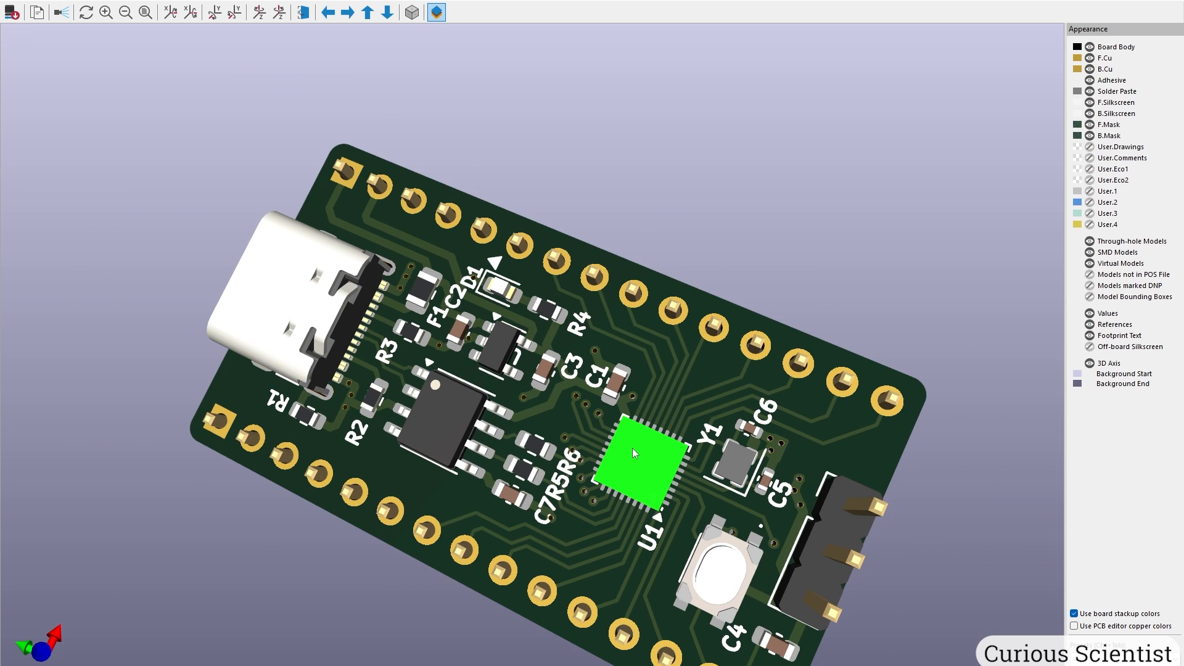
middle_click_drag(625, 546, 629, 467)
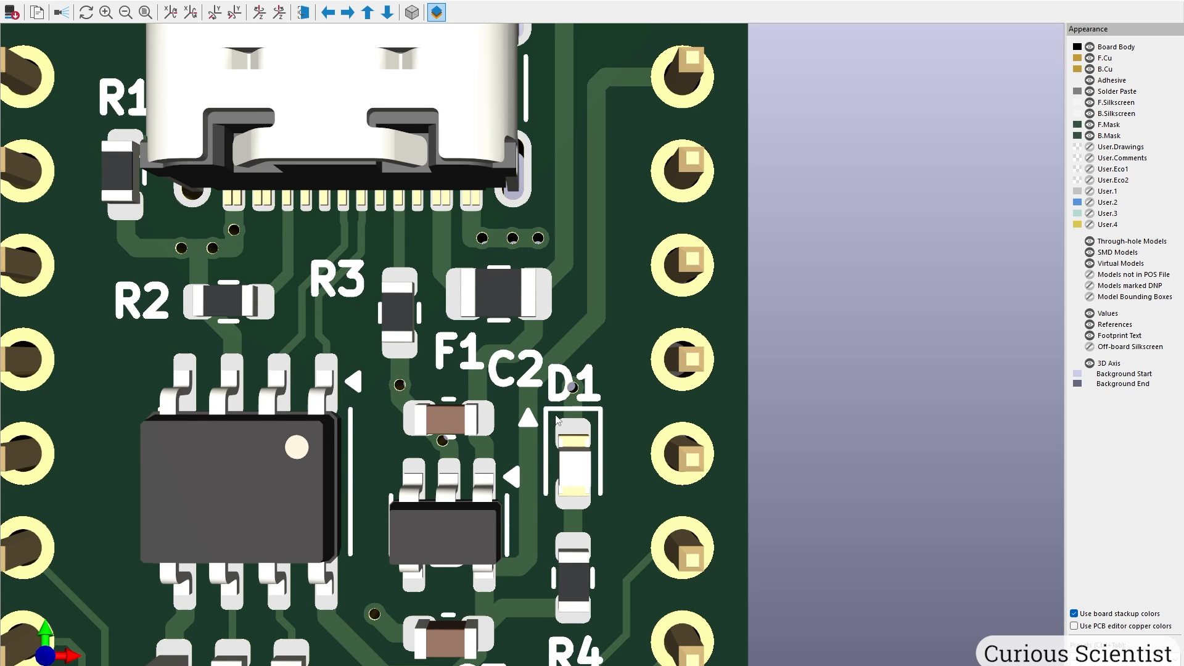
scroll(556, 415, "down", 3)
middle_click_drag(242, 190, 418, 164)
scroll(418, 164, "down", 1)
middle_click_drag(661, 526, 573, 158)
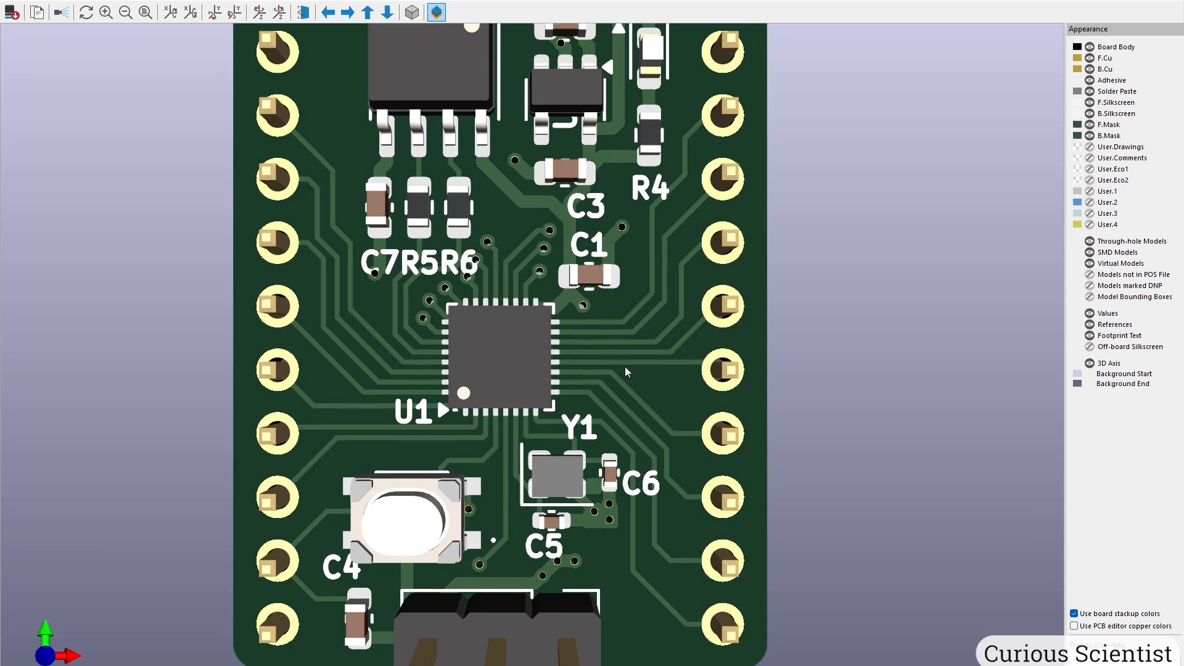
left_click_drag(518, 492, 538, 456)
scroll(534, 364, "down", 3)
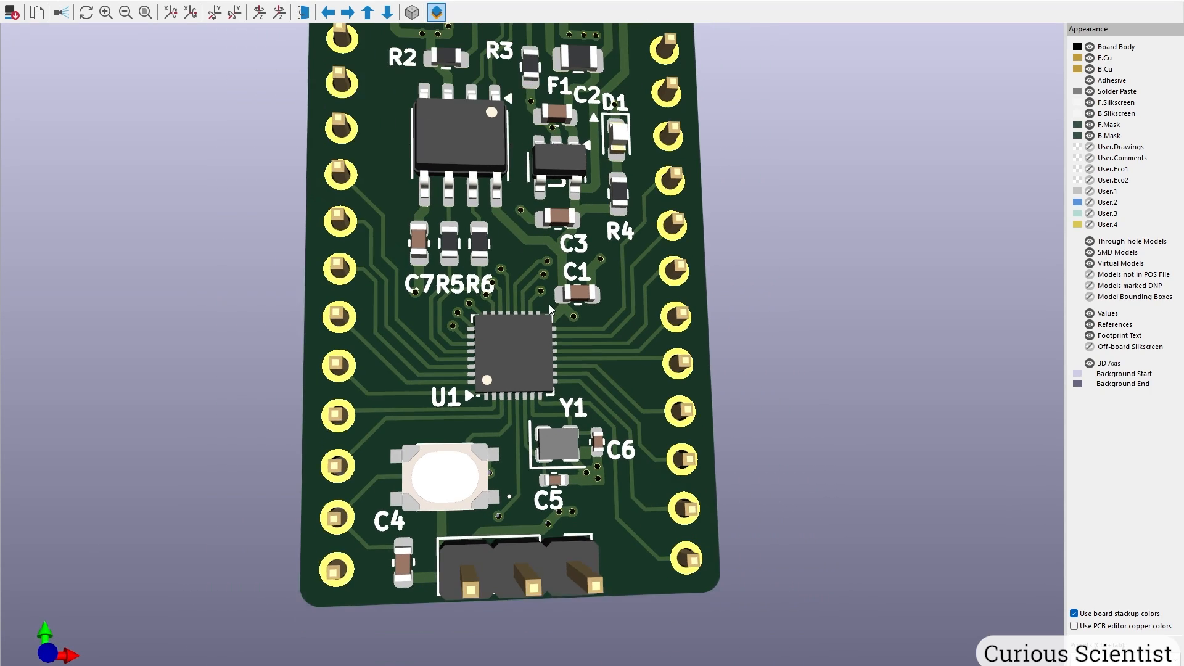
left_click_drag(630, 560, 239, 436)
left_click_drag(588, 224, 296, 321)
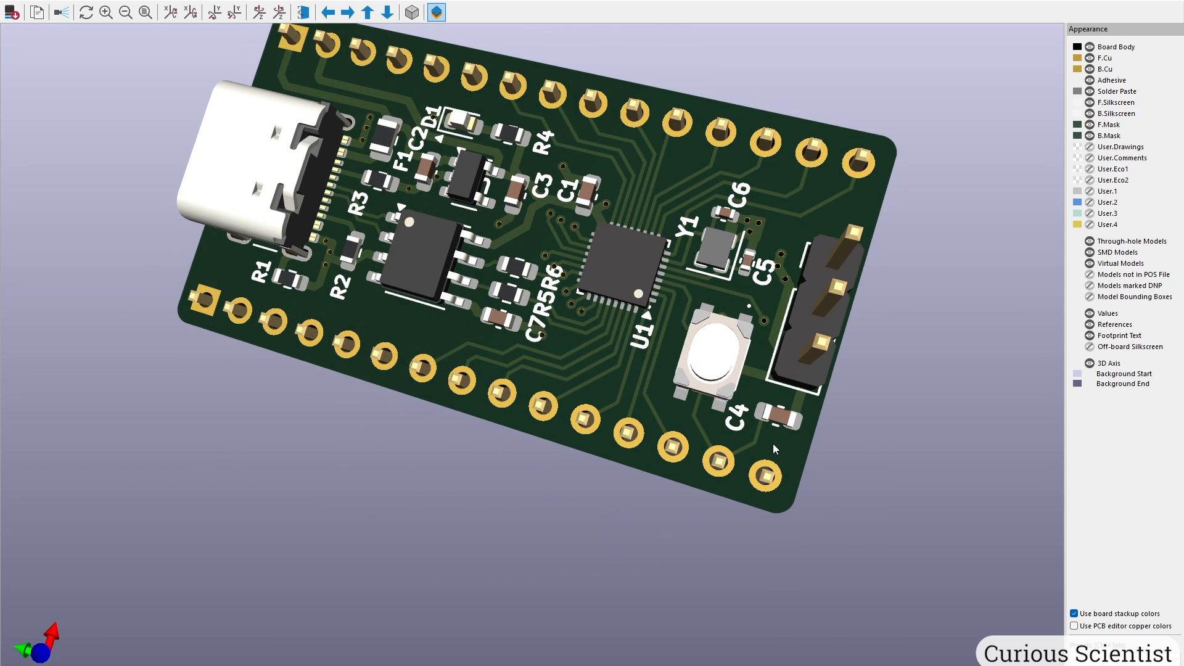
middle_click_drag(720, 192, 738, 320)
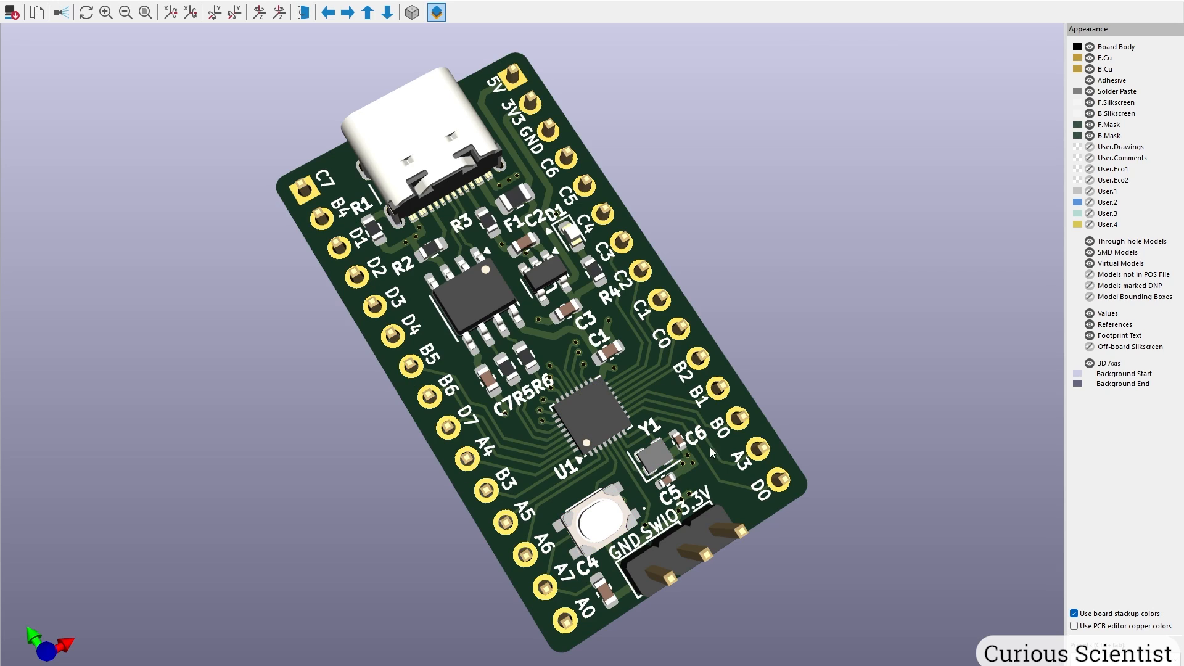
Rotate and zoom the 3D board to inspect the new pin labels and the USB-C connector.
left_click_drag(423, 161, 423, 189)
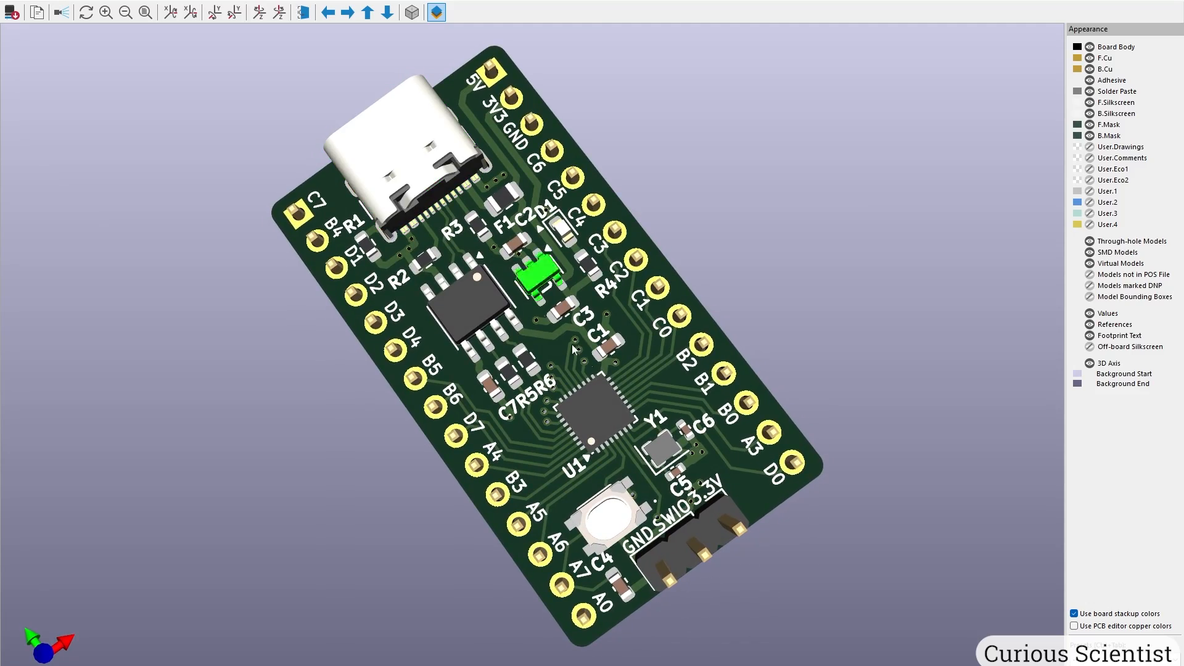
scroll(767, 401, "up", 5)
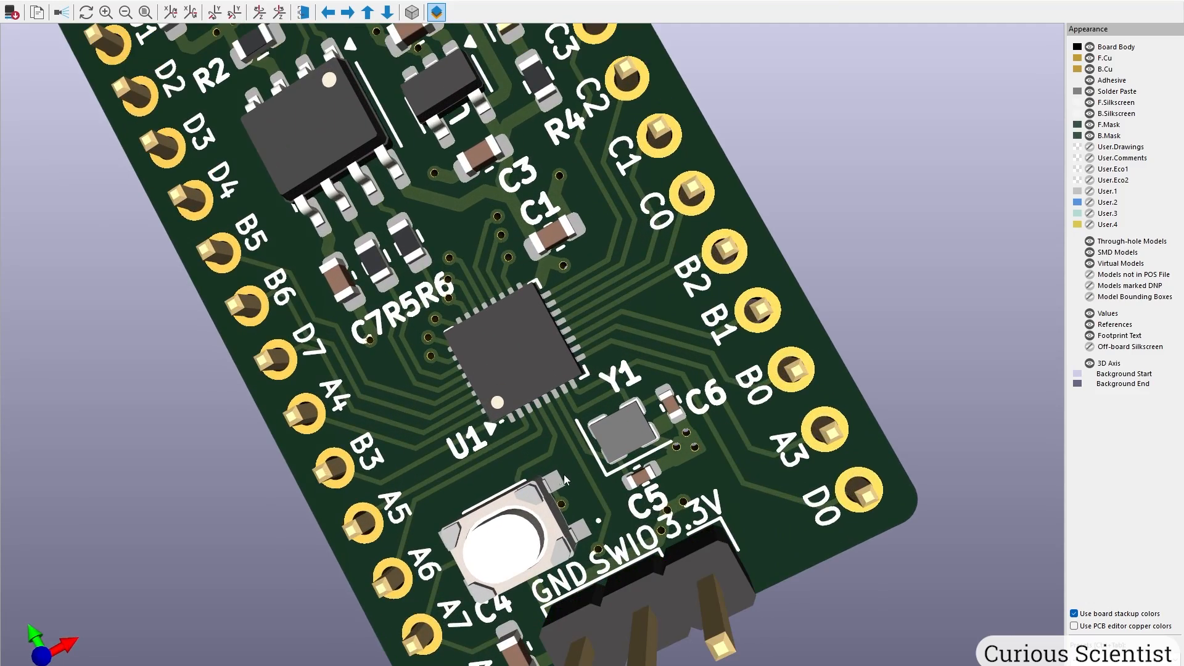
left_click_drag(564, 480, 598, 420)
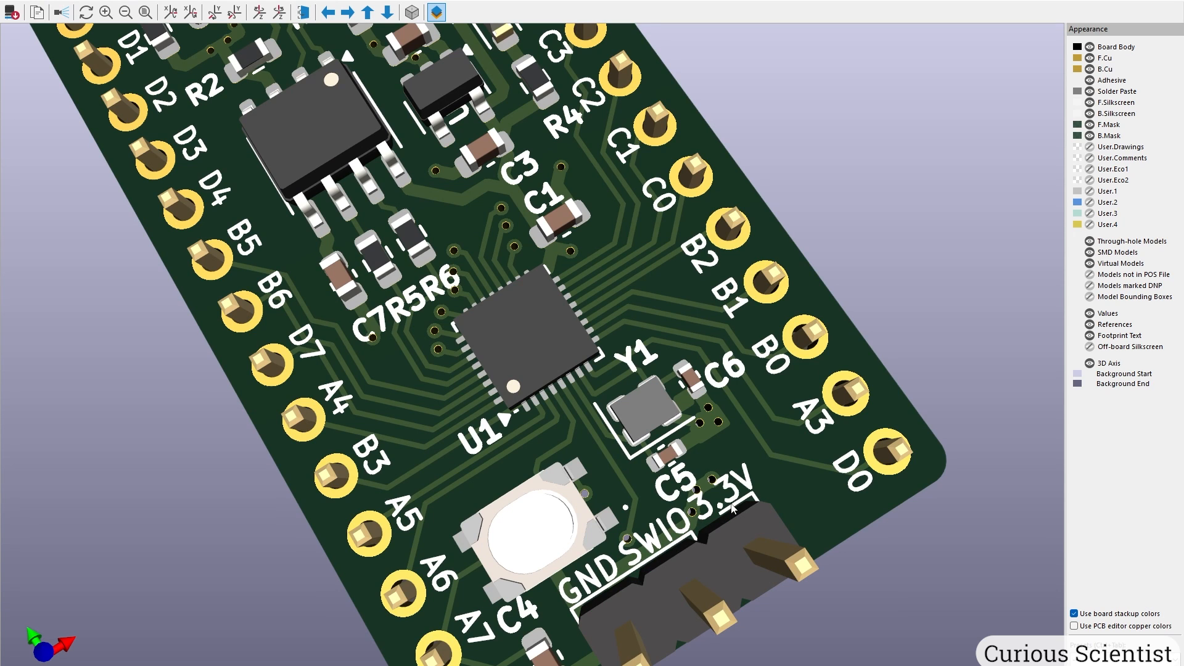
scroll(750, 498, "down", 5)
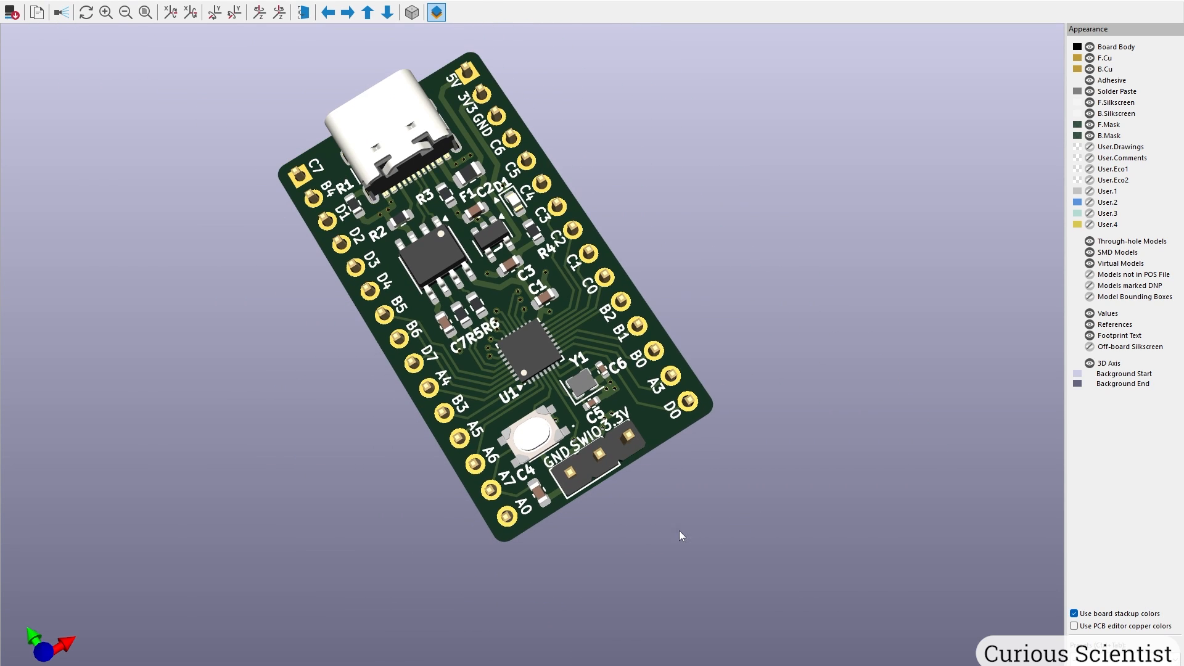
scroll(557, 399, "up", 3)
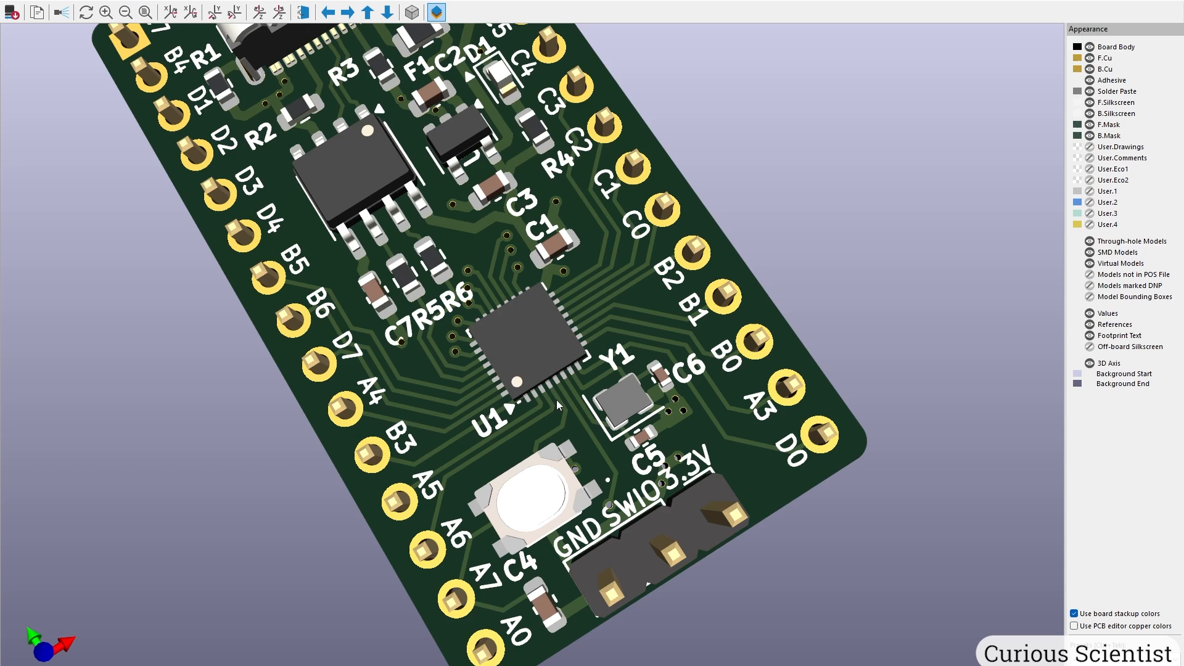
middle_click_drag(513, 449, 605, 574)
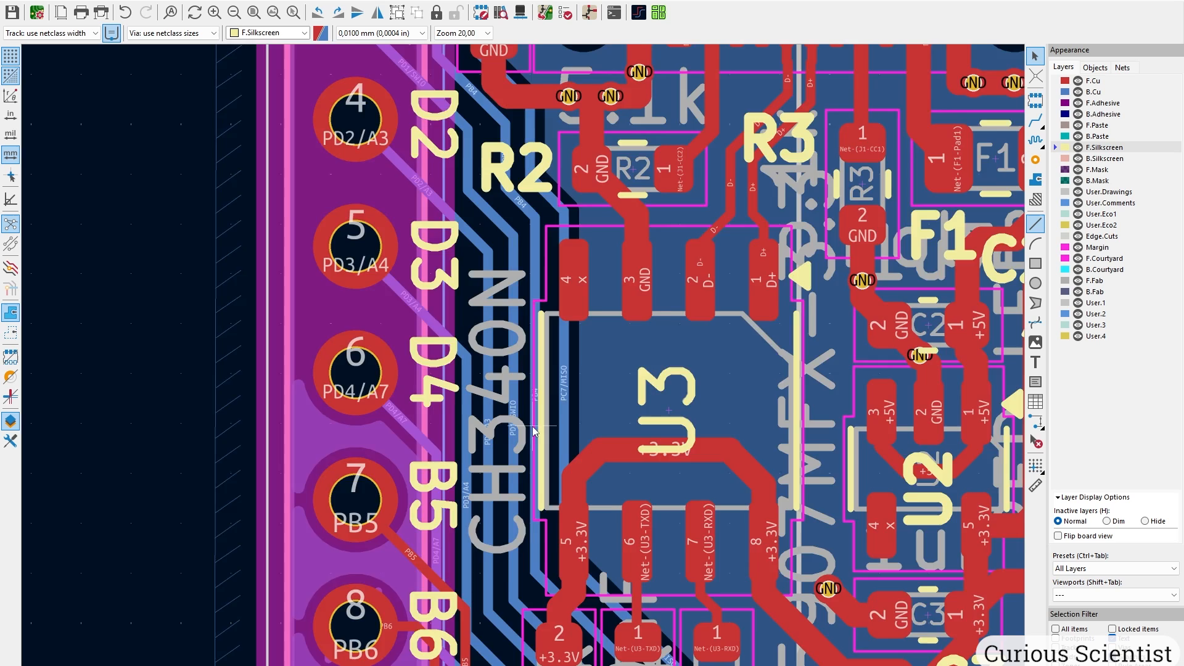
Make F.Cu the active layer and start a new text item on the board.
scroll(534, 430, "down", 4)
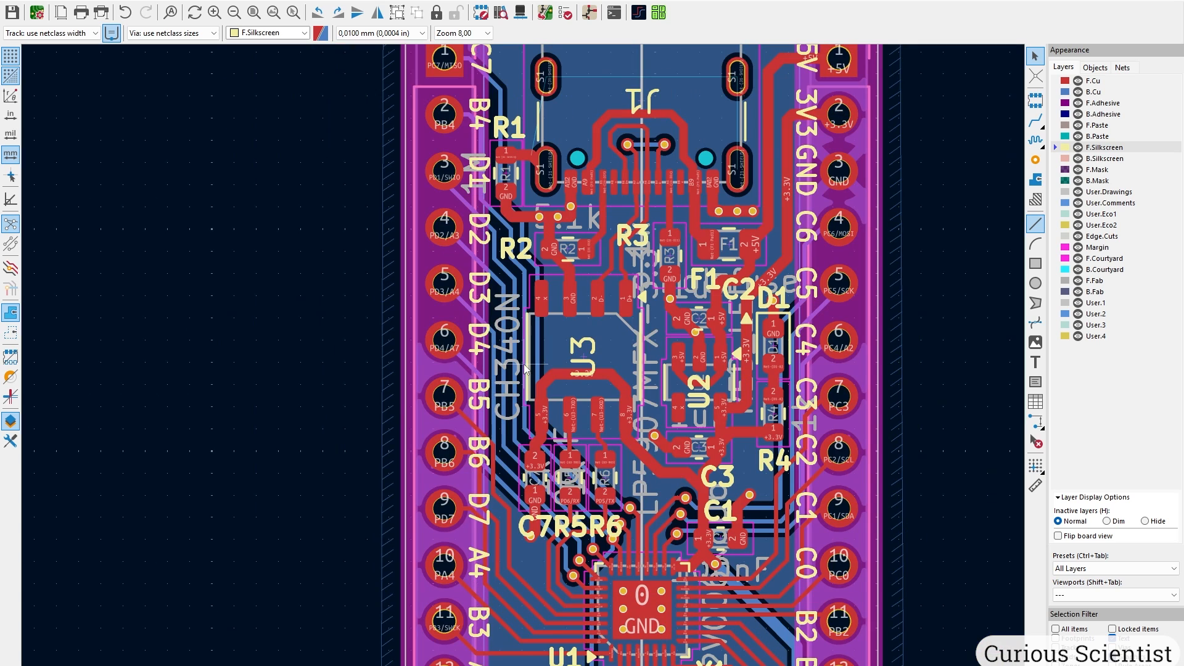
middle_click_drag(549, 432, 545, 236)
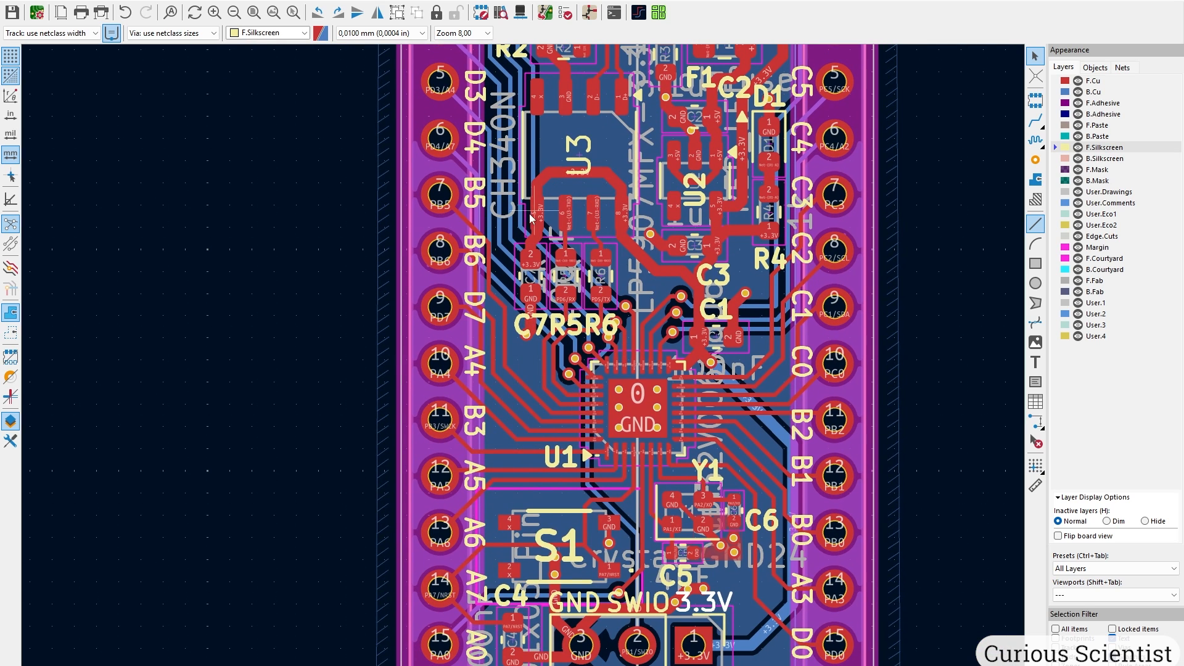
scroll(503, 154, "up", 3)
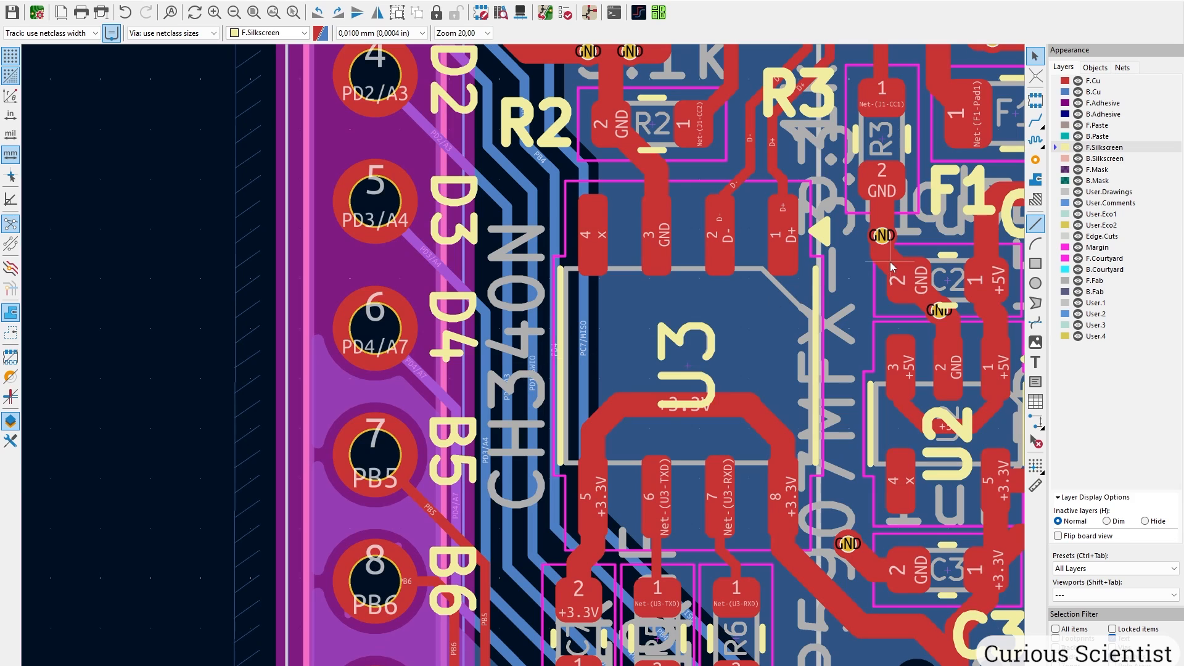
left_click(1100, 81)
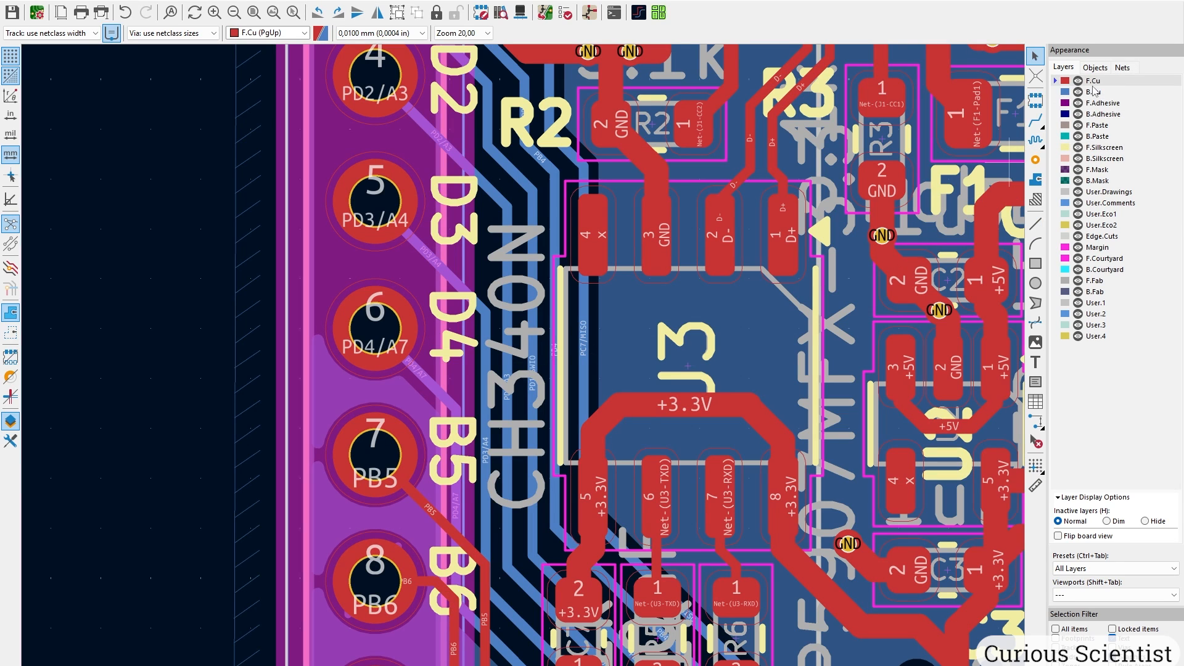
left_click(1040, 362)
left_click(646, 367)
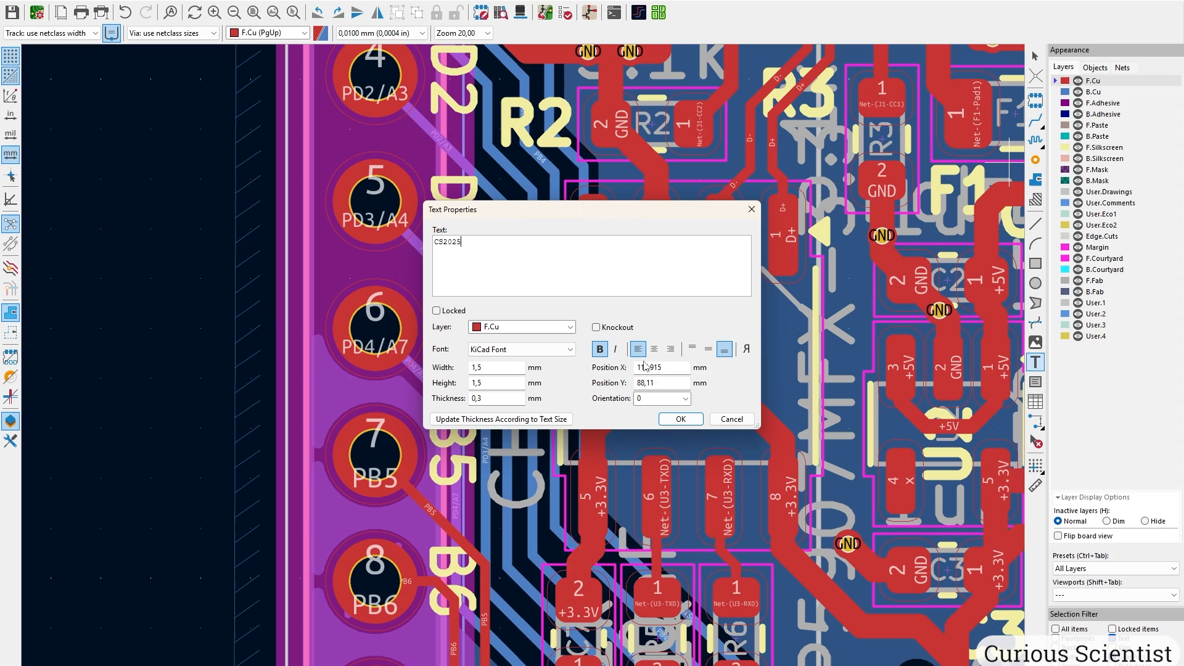
Give the CS2025 text 0,2 thickness, rotate it vertical and place it beside the CH340N.
double_click(479, 368)
key("BackSpace")
key("Tab")
type("0")
key("Tab")
type("0,2")
key("Return")
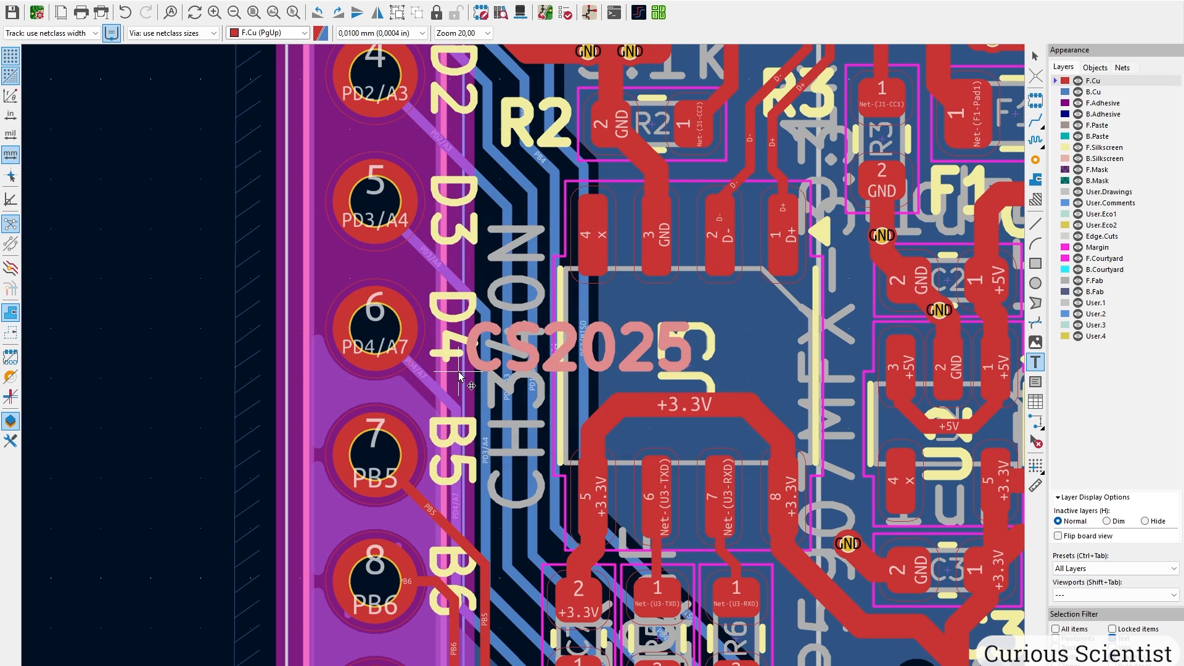
key("r")
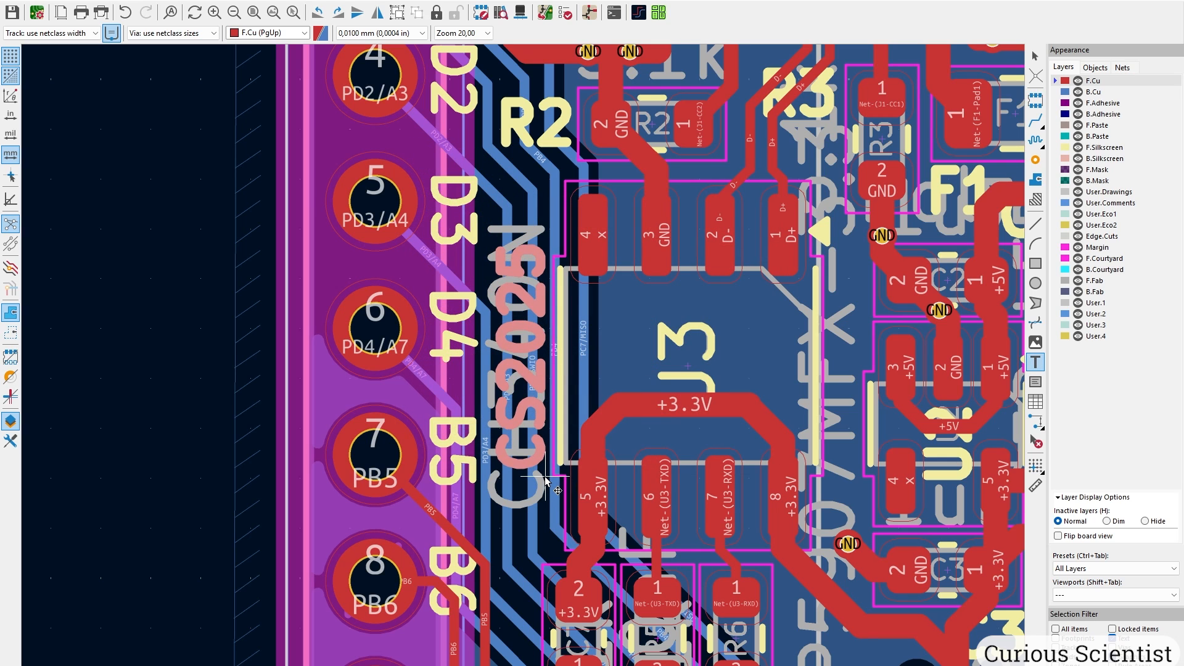
key("r")
key("r")
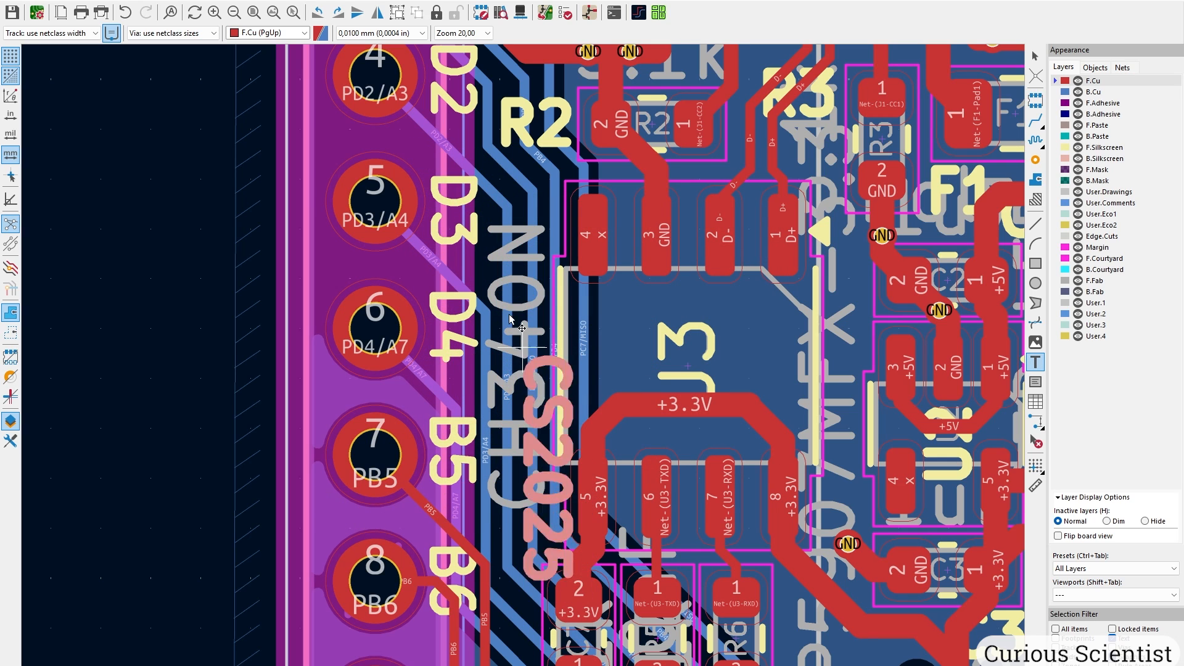
left_click(499, 247)
key("Escape")
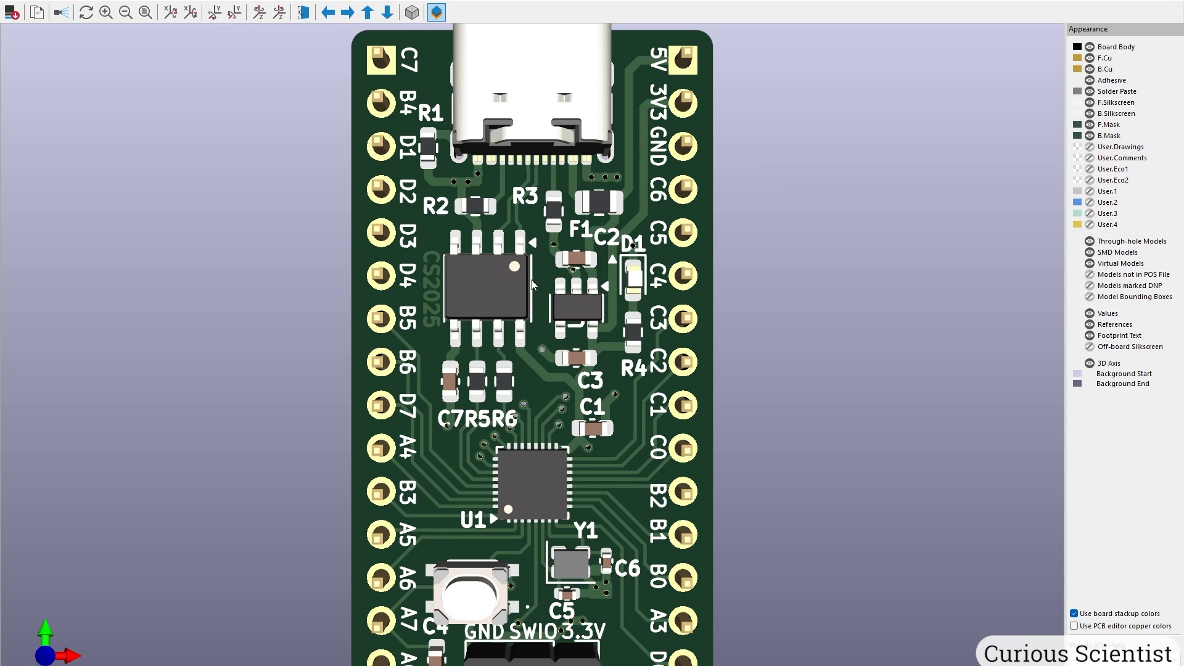
Move the CS2025 text from F.Cu onto the F.Mask layer.
scroll(504, 283, "up", 4)
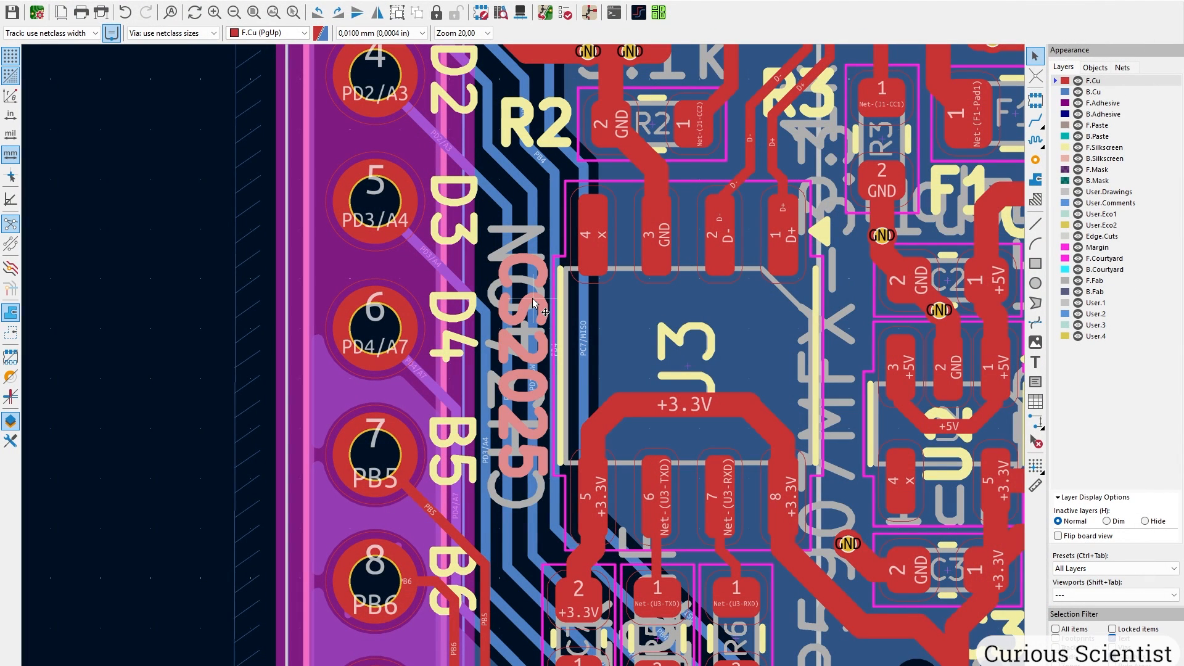
scroll(533, 302, "up", 7)
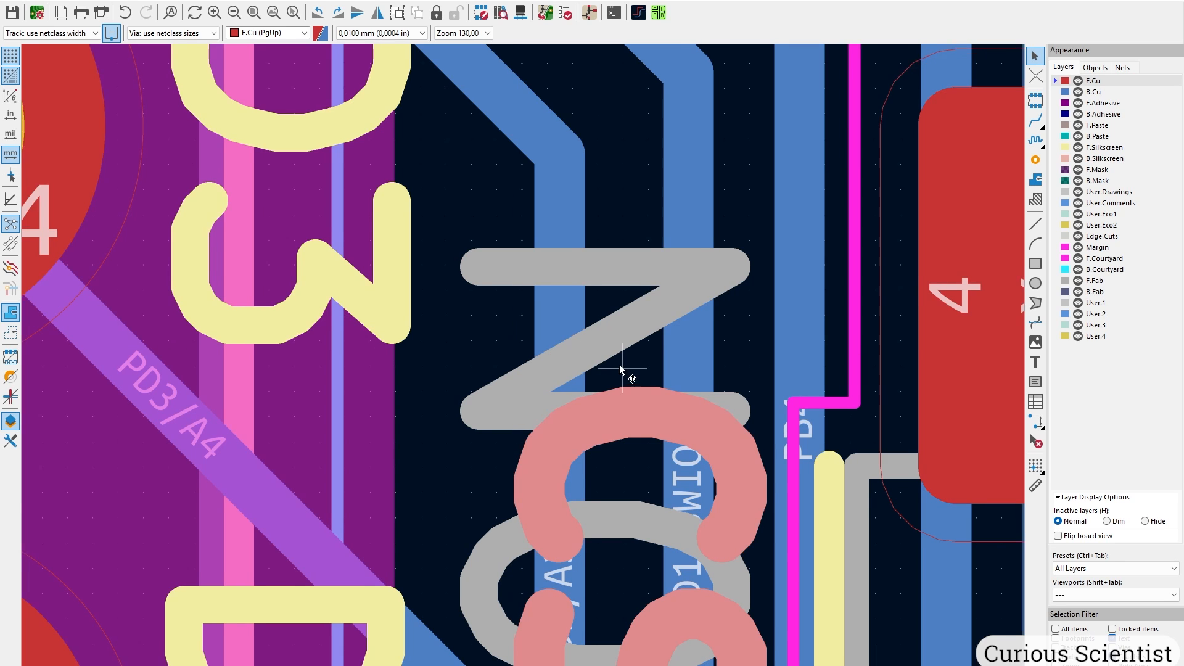
middle_click_drag(627, 370, 436, 250)
double_click(435, 248)
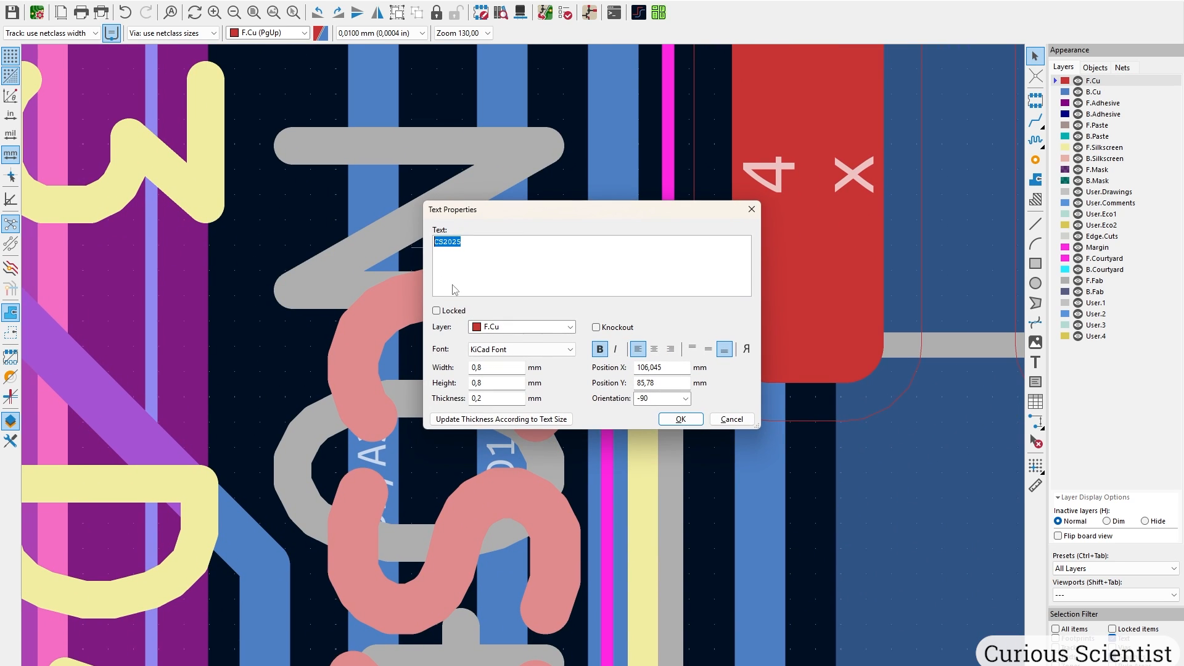
left_click(567, 327)
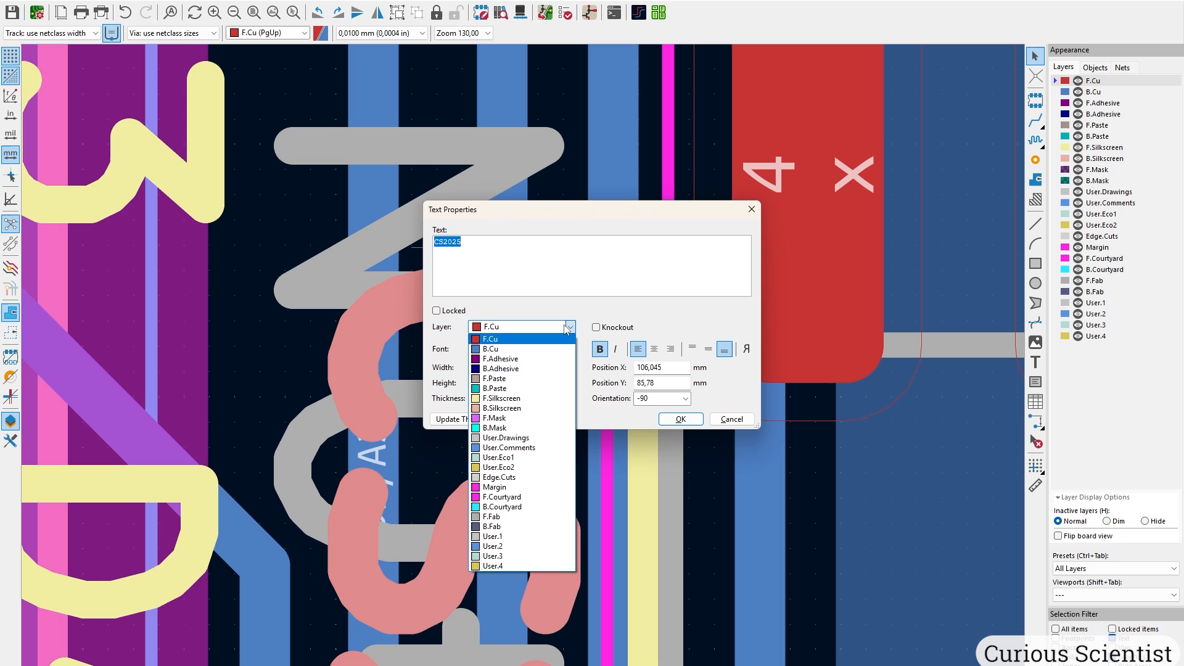
left_click(536, 424)
left_click(681, 419)
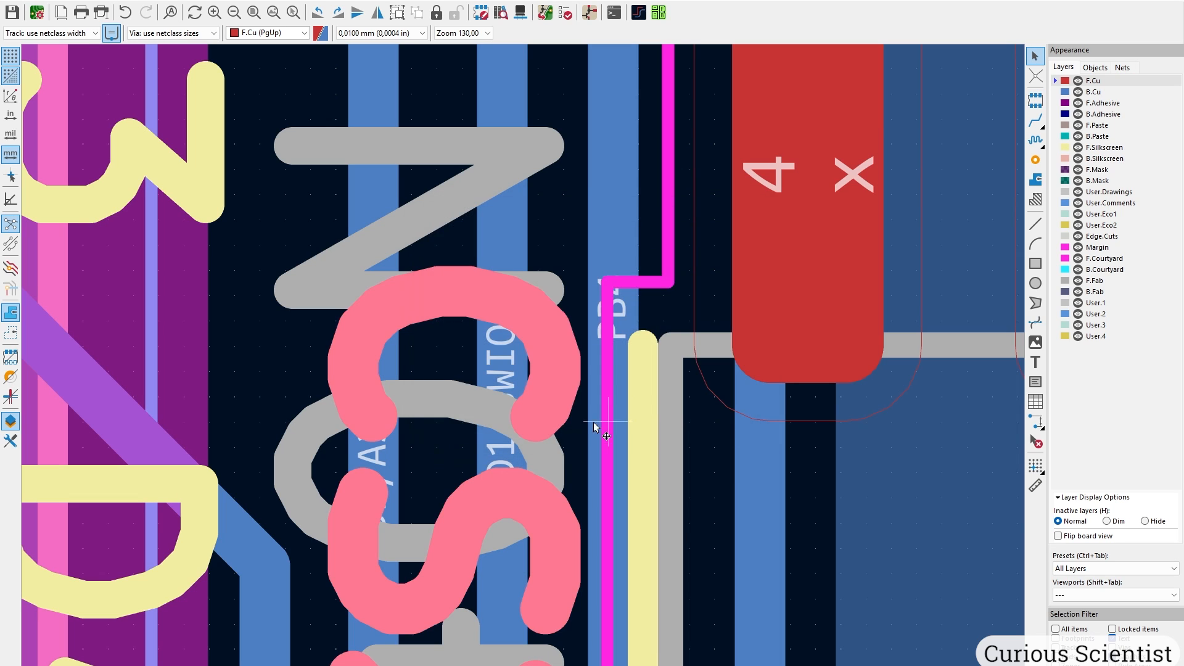
scroll(523, 370, "down", 4)
scroll(523, 370, "down", 1)
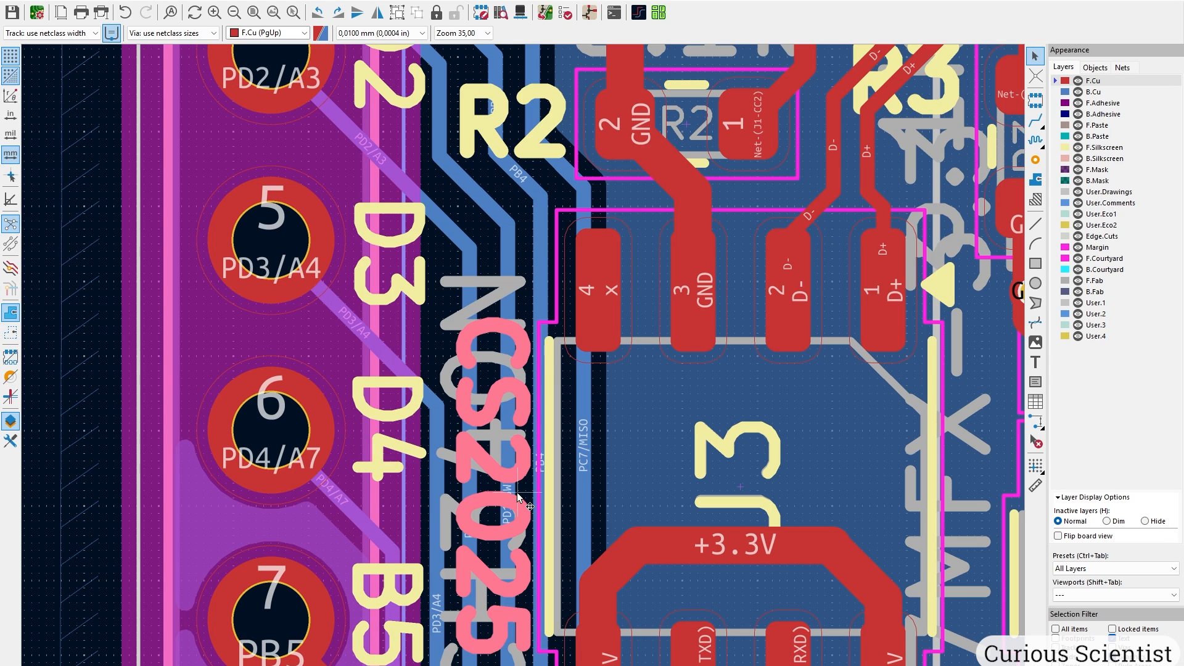
key("alt+3")
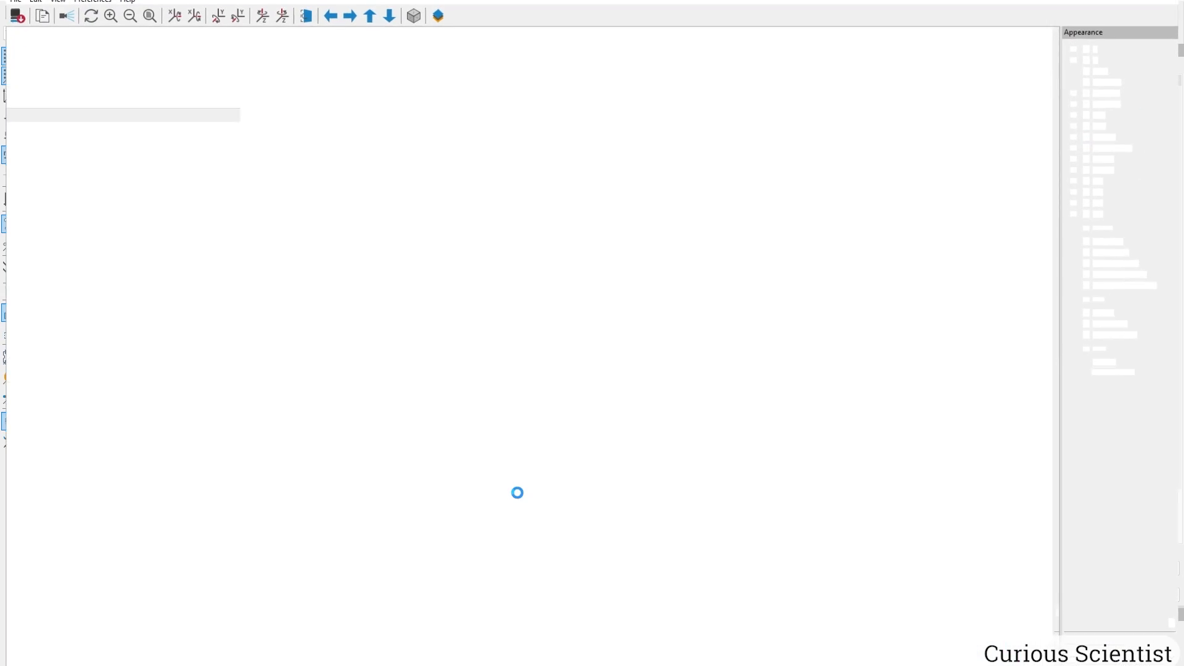
scroll(293, 462, "up", 4)
middle_click_drag(293, 459, 524, 549)
left_click_drag(524, 549, 617, 413)
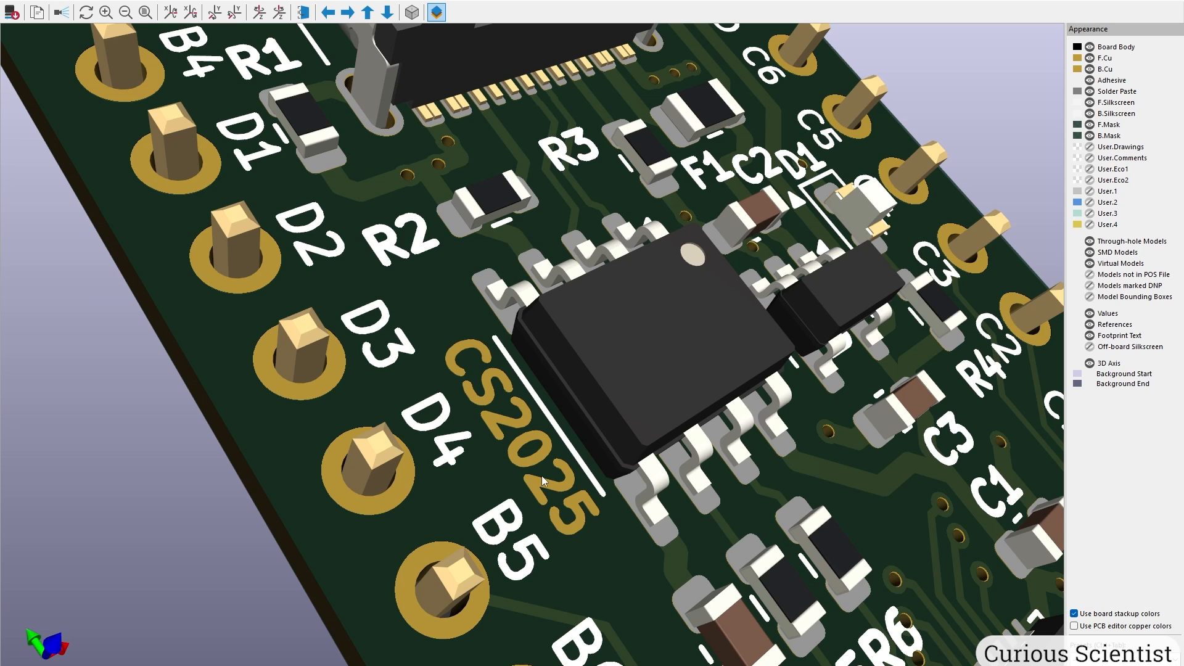
left_click_drag(554, 332, 478, 398)
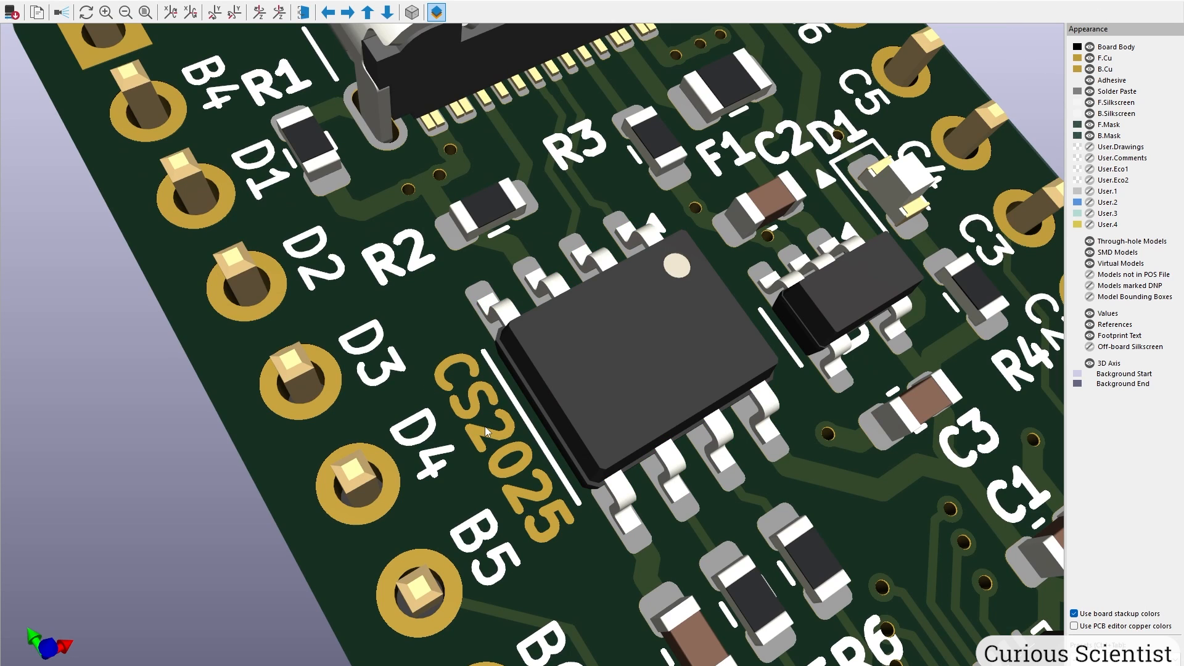
scroll(485, 427, "down", 3)
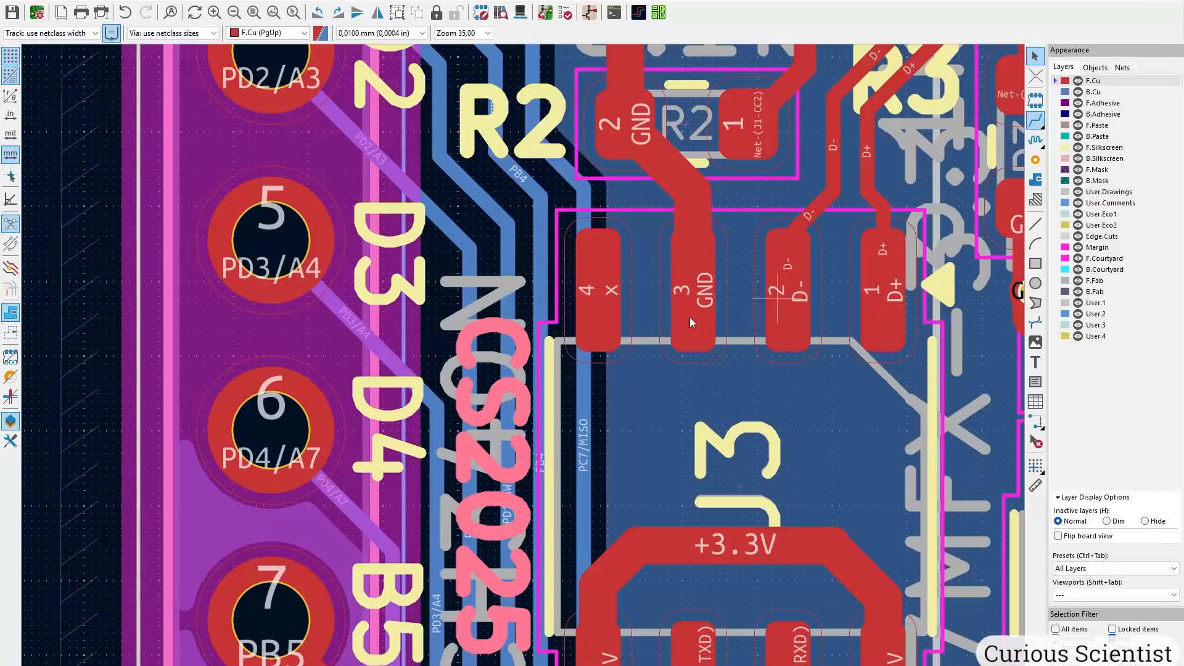
scroll(524, 364, "down", 5)
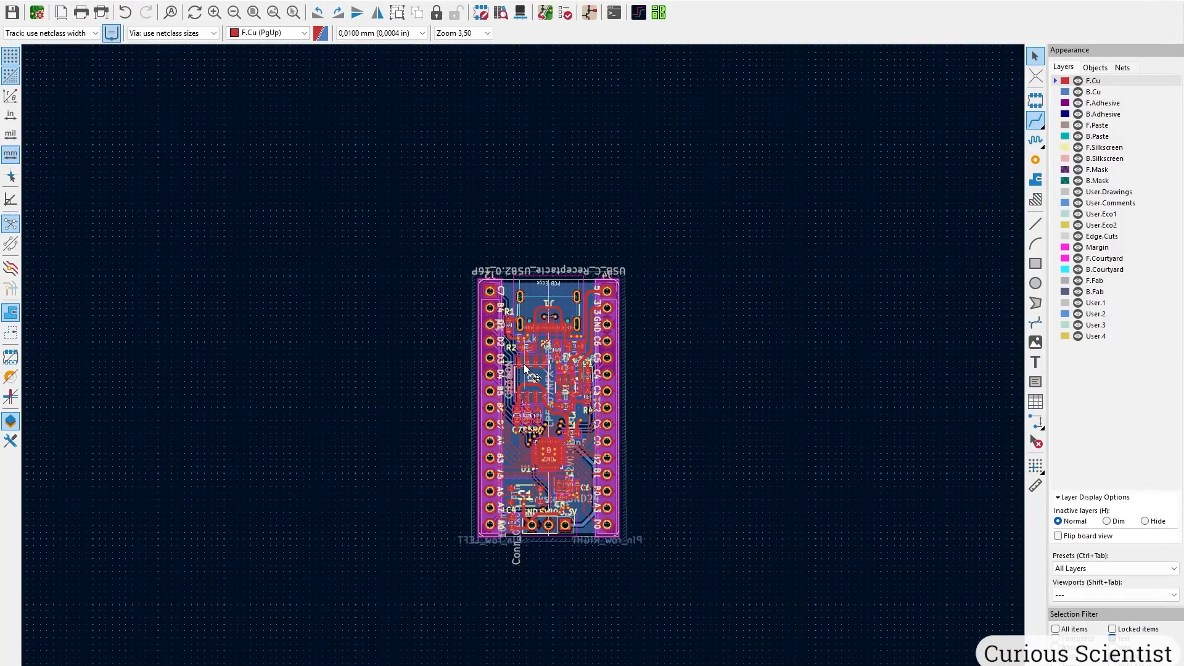
scroll(524, 364, "up", 4)
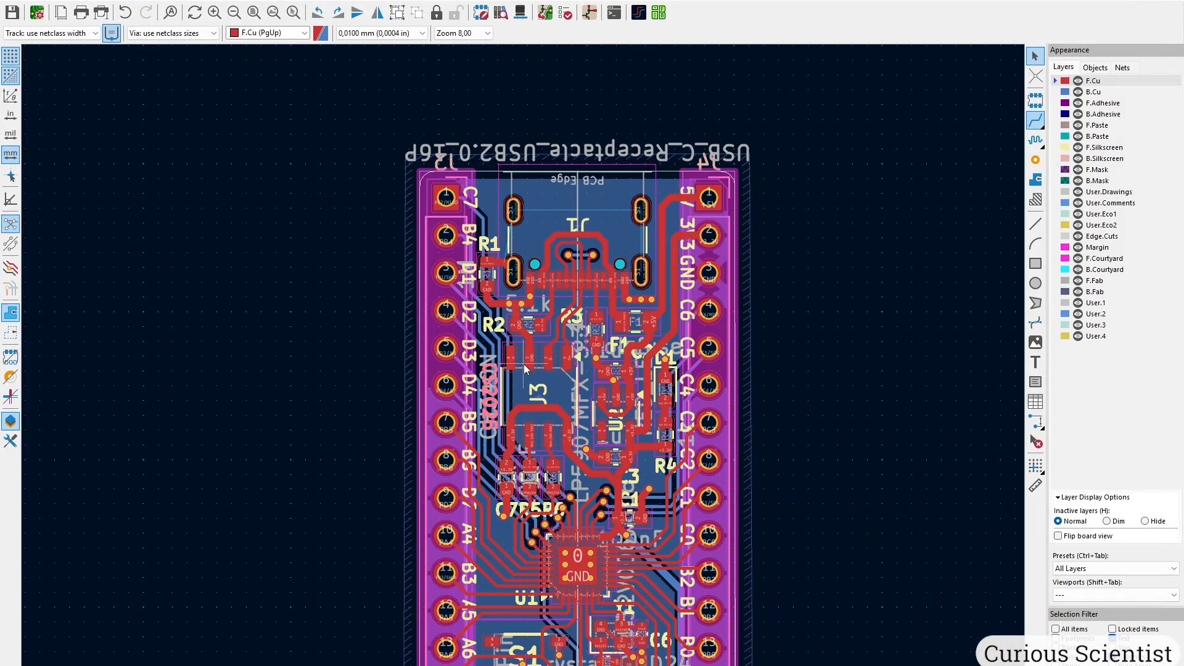
left_click(1104, 159)
middle_click_drag(767, 415, 709, 309)
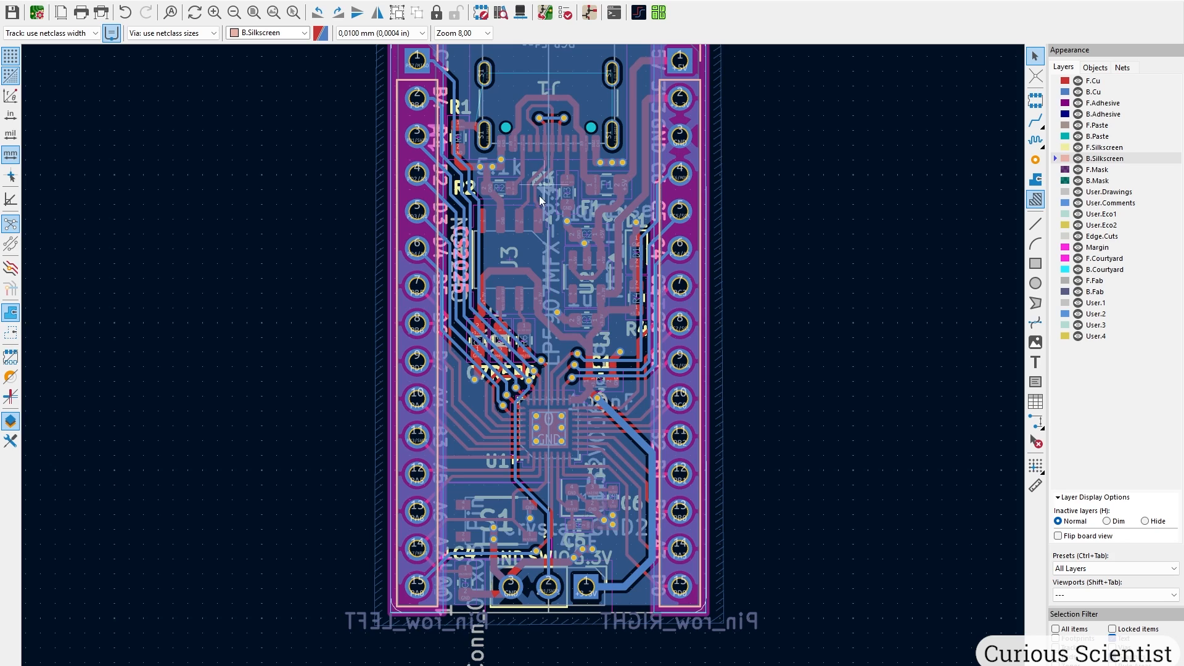
key("ctrl+shift+t")
left_click(1016, 195)
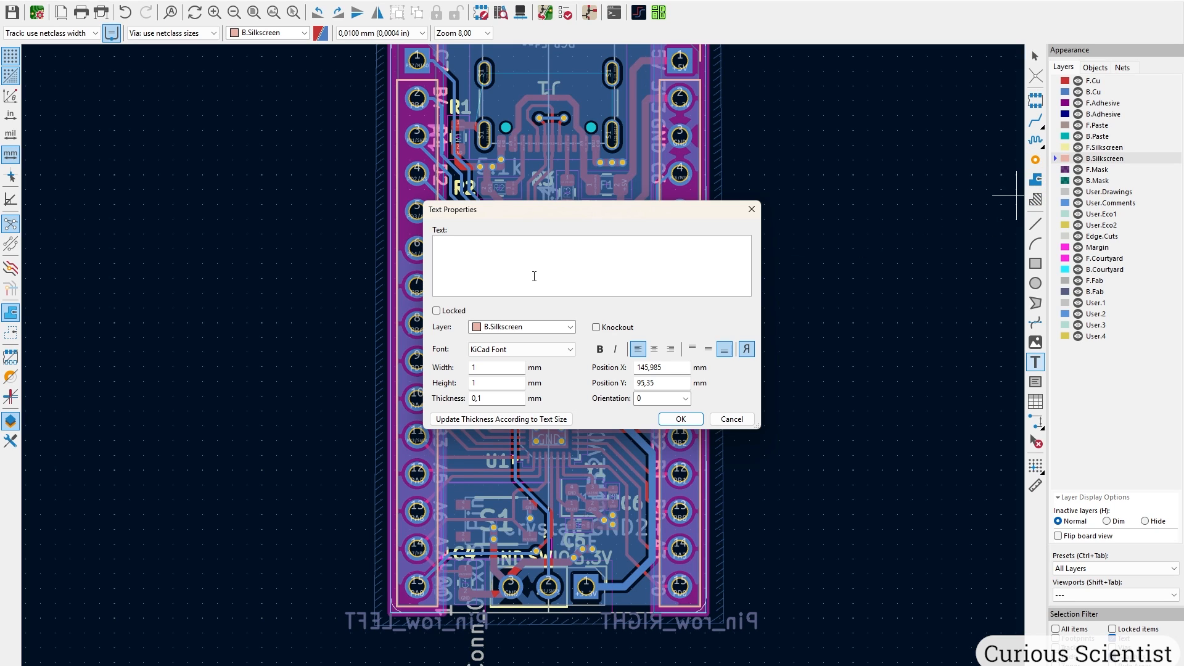
type("www.curiousscientist.tech")
Set the text to 1,5 width and height and 0,3 thickness, then place it vertically at board centre.
double_click(472, 367)
type("1,5")
key("Tab")
type("1,5")
key("Tab")
type("0,3")
key("Return")
key("r")
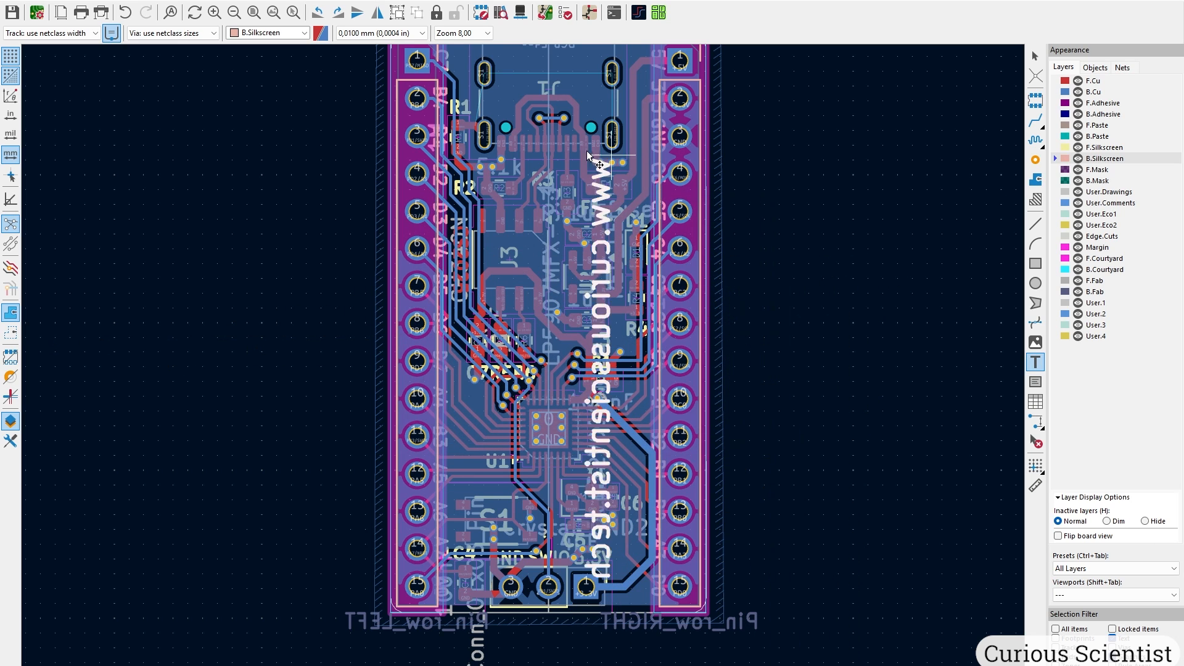
left_click(562, 128)
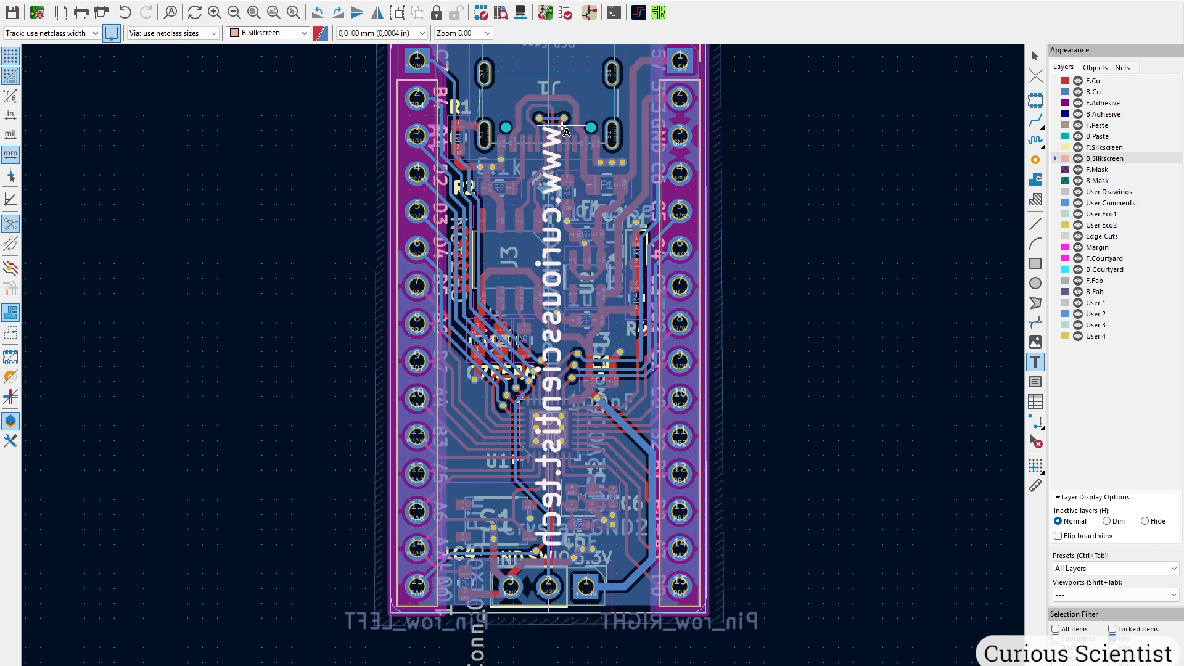
Turn the board over in the 3D viewer to check the back text.
key("alt+3")
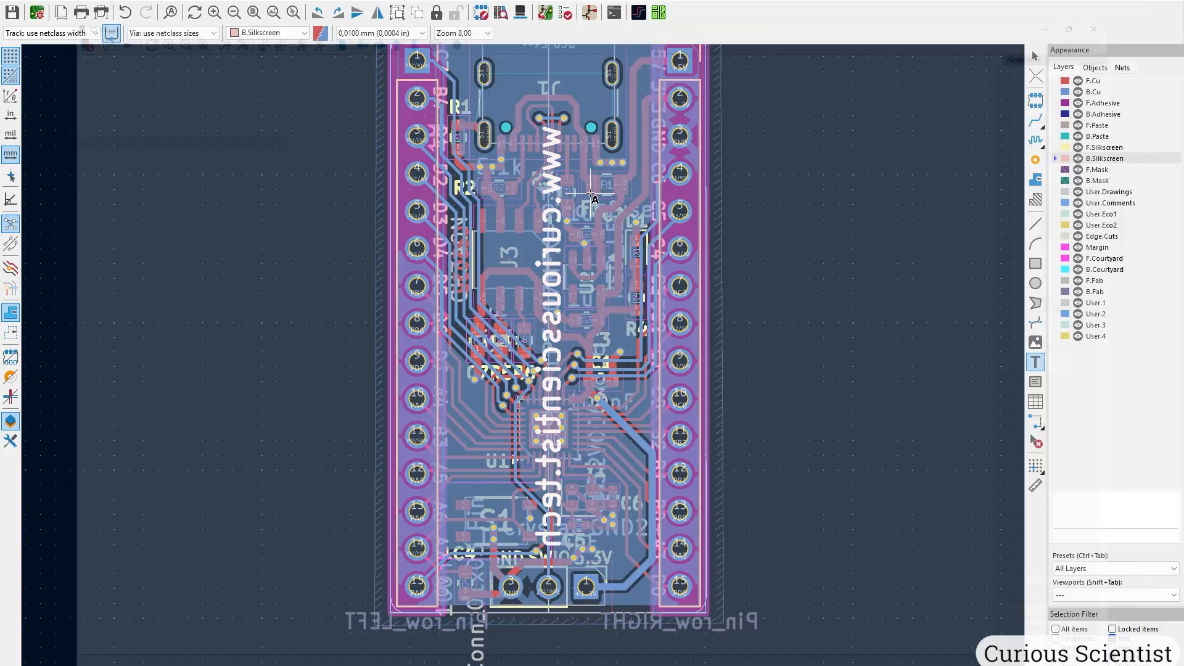
scroll(545, 271, "down", 2)
left_click_drag(497, 319, 714, 395)
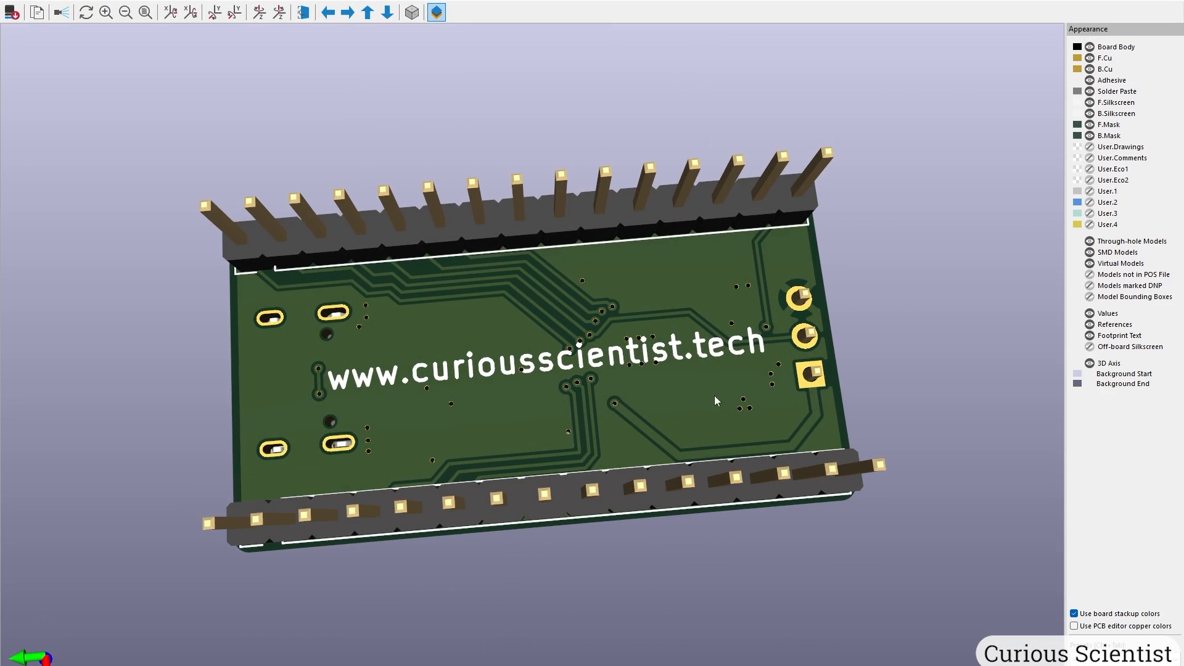
scroll(646, 410, "up", 3)
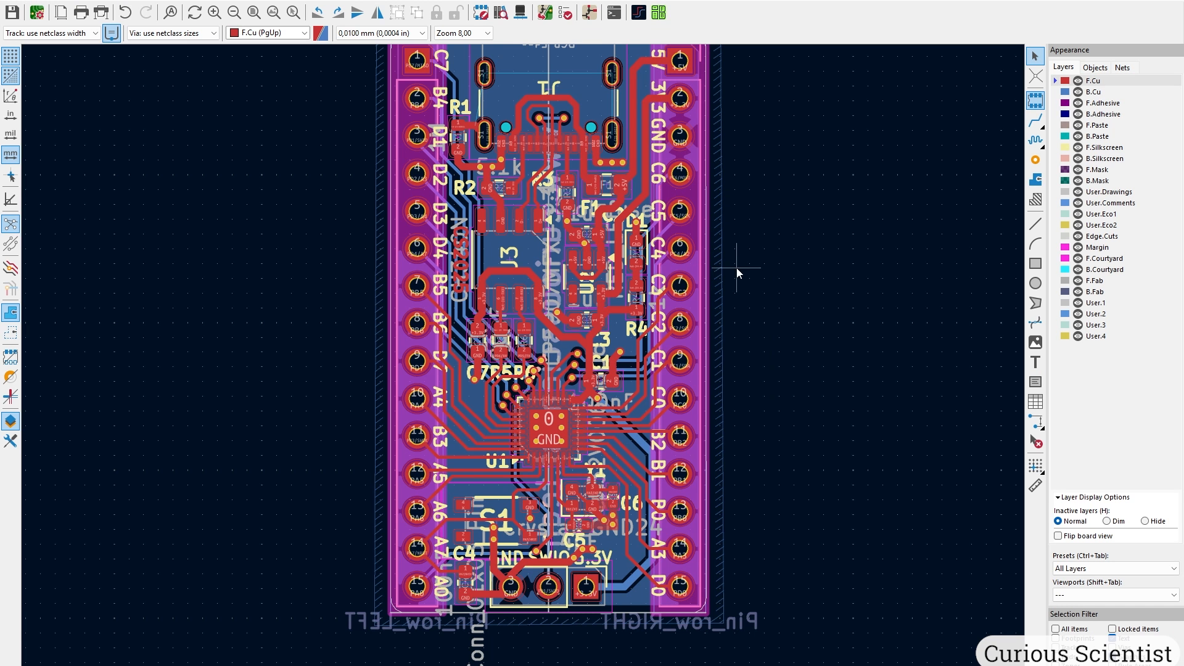
scroll(730, 333, "up", 2)
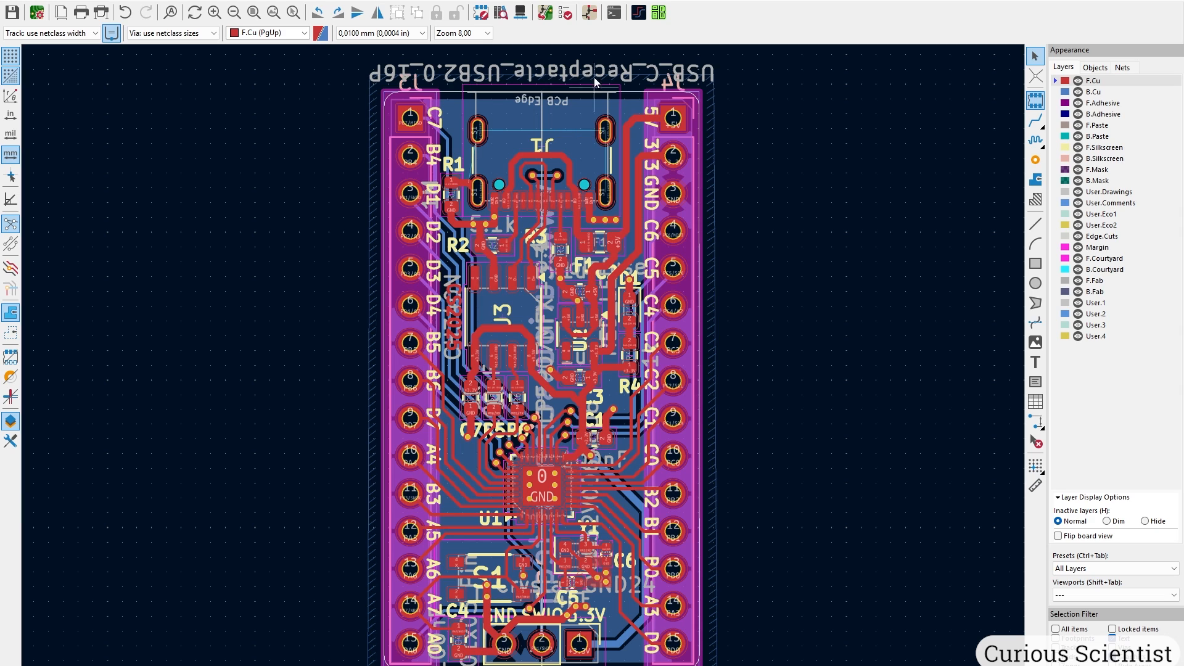
Run the Round tracks plugin on the Default net class with 2.0 mm radius and 3 passes.
left_click(167, 2)
mouse_move(260, 313)
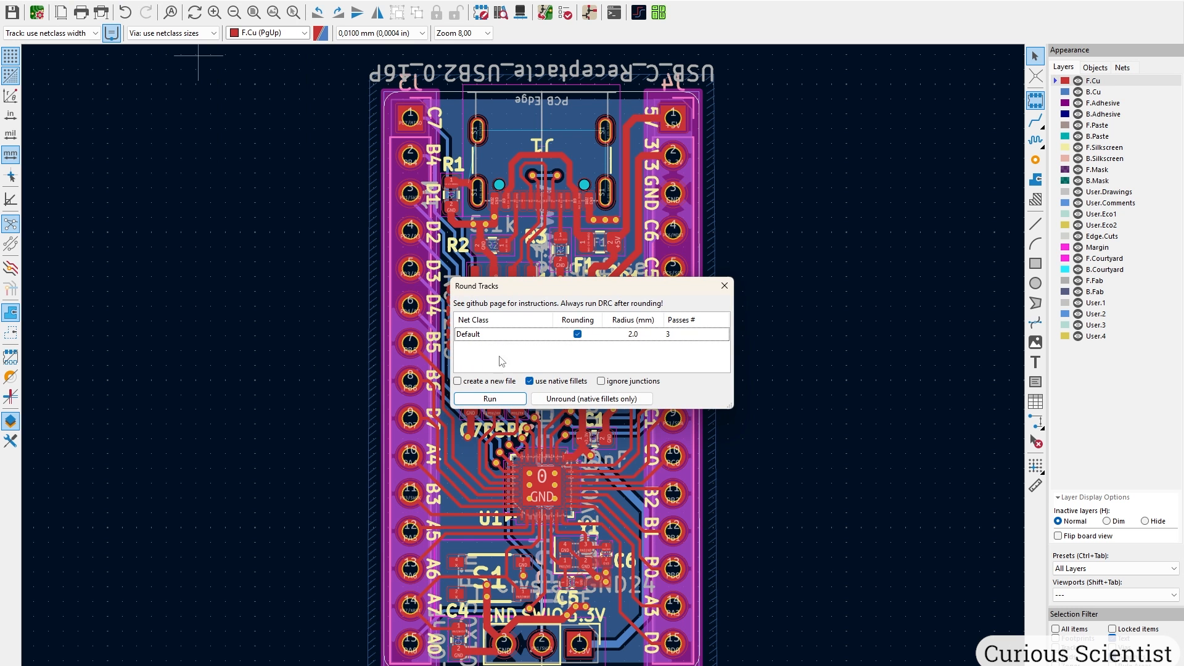
left_click(490, 400)
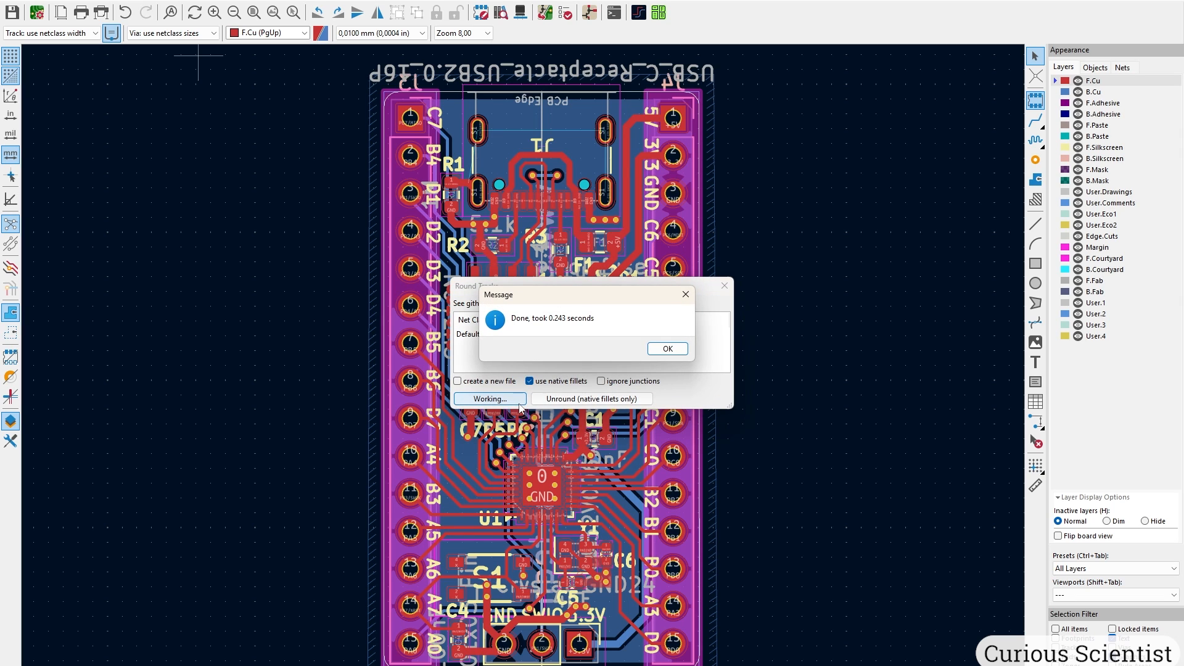
left_click(671, 349)
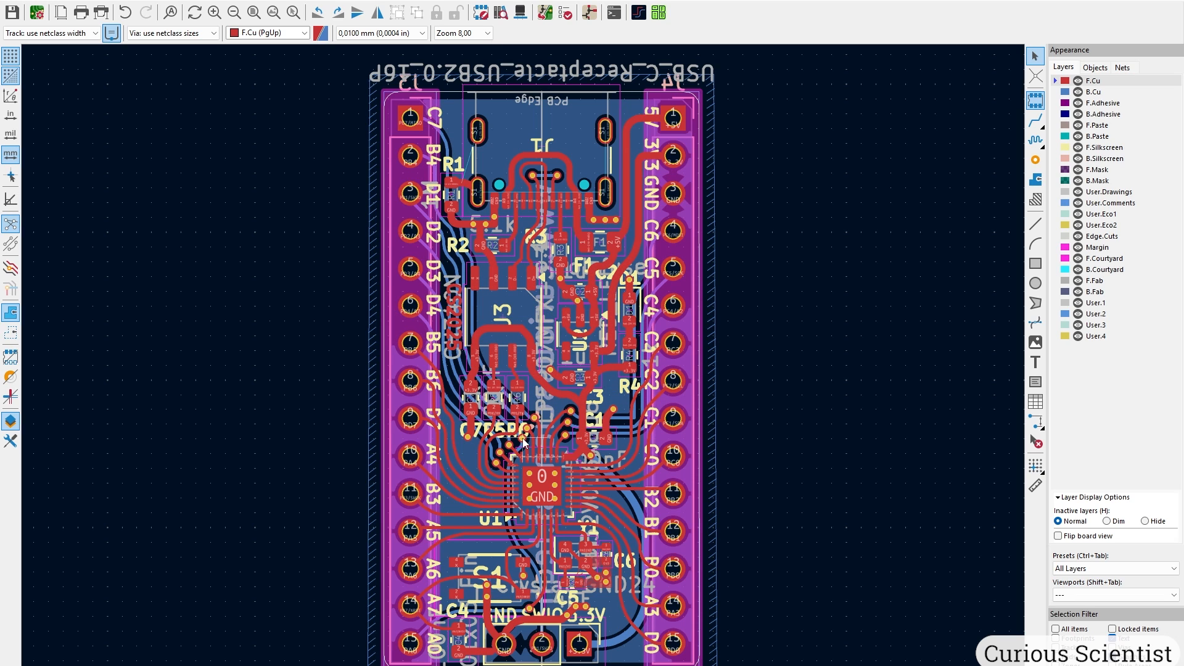
Pan and zoom across the board to inspect the rounded tracks around S1 and U1.
scroll(467, 181, "up", 5)
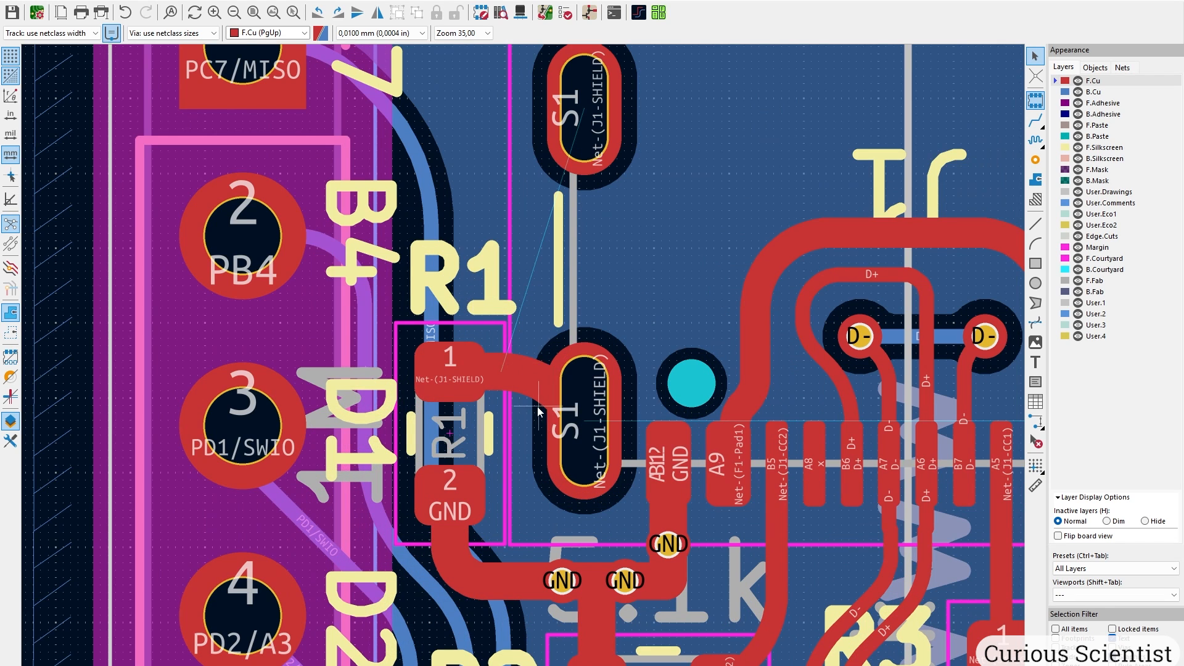
scroll(538, 412, "down", 4)
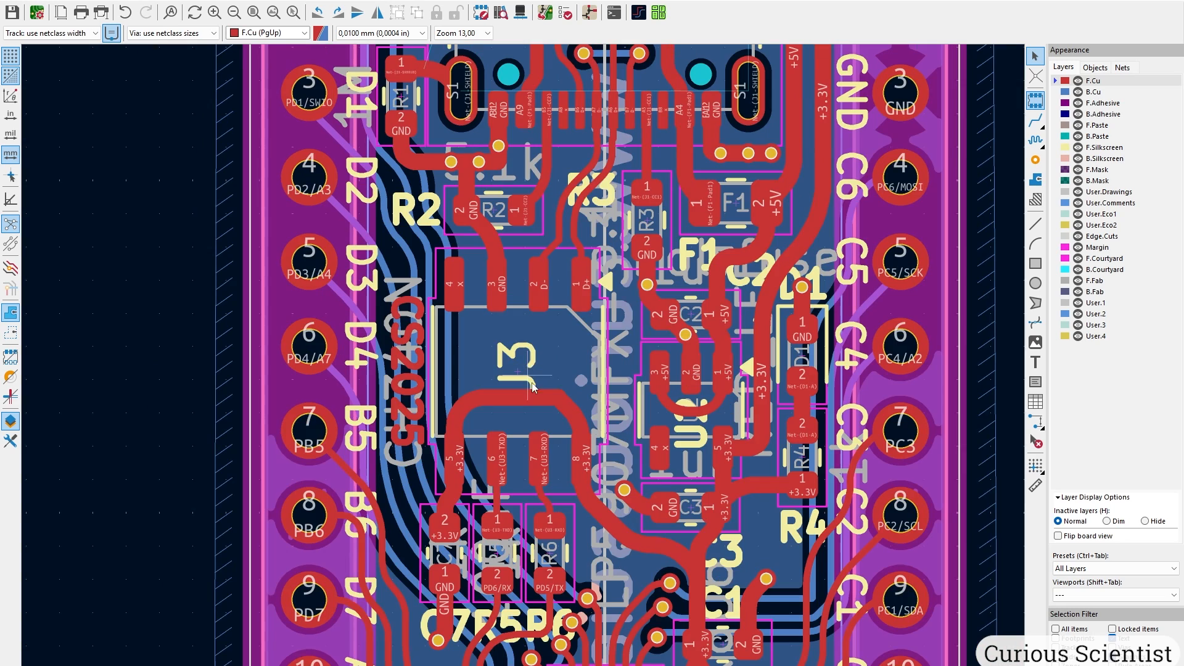
scroll(526, 369, "down", 2)
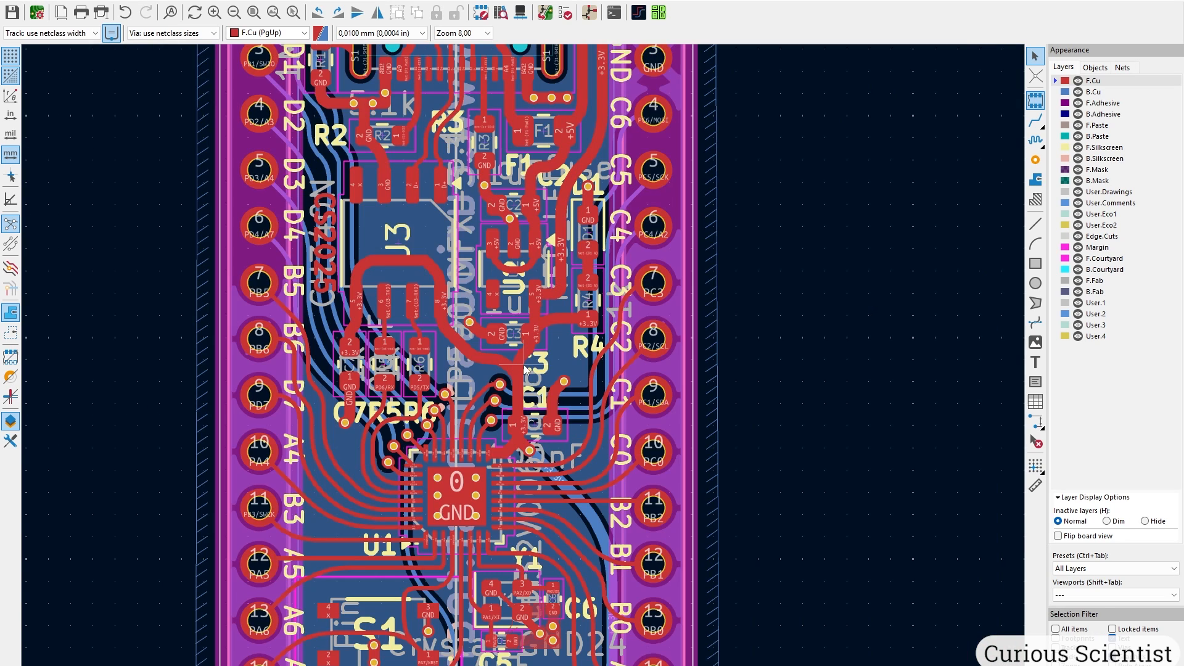
middle_click_drag(521, 402, 512, 168)
scroll(407, 354, "up", 2)
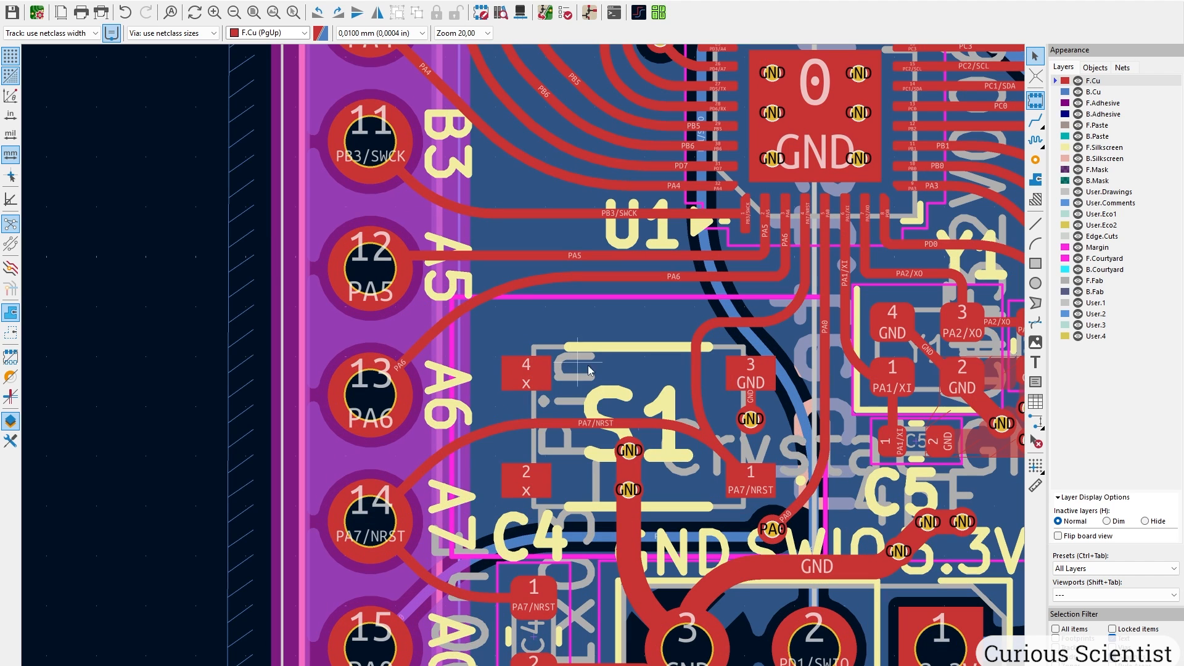
middle_click_drag(840, 349, 557, 472)
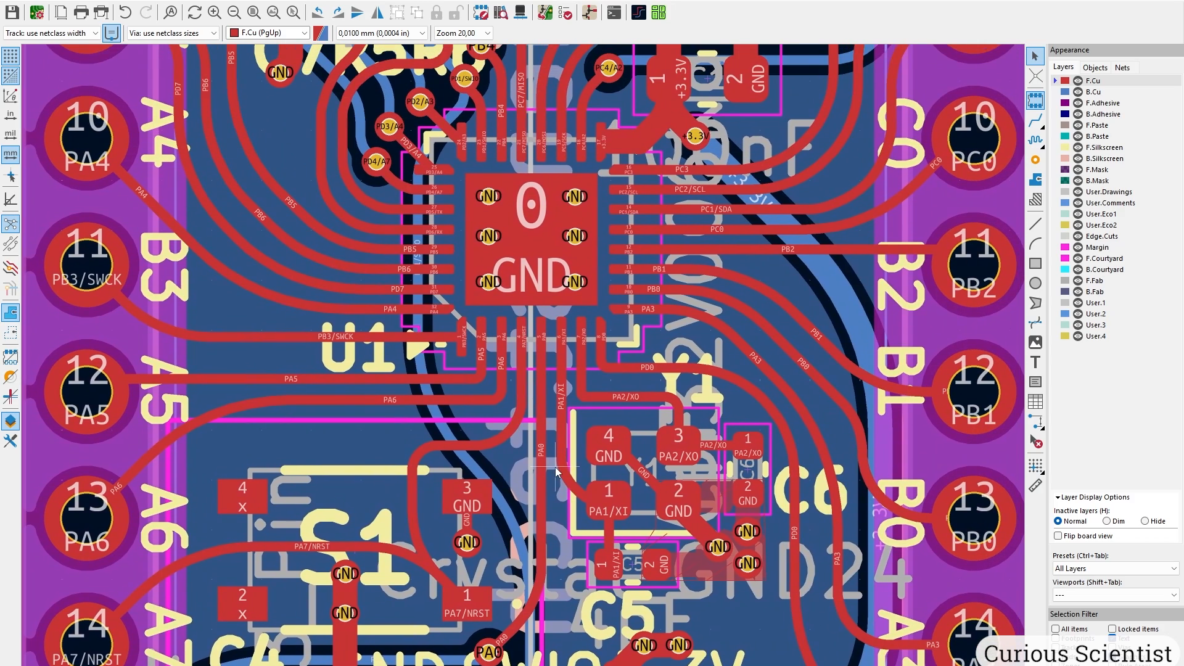
scroll(577, 220, "down", 2)
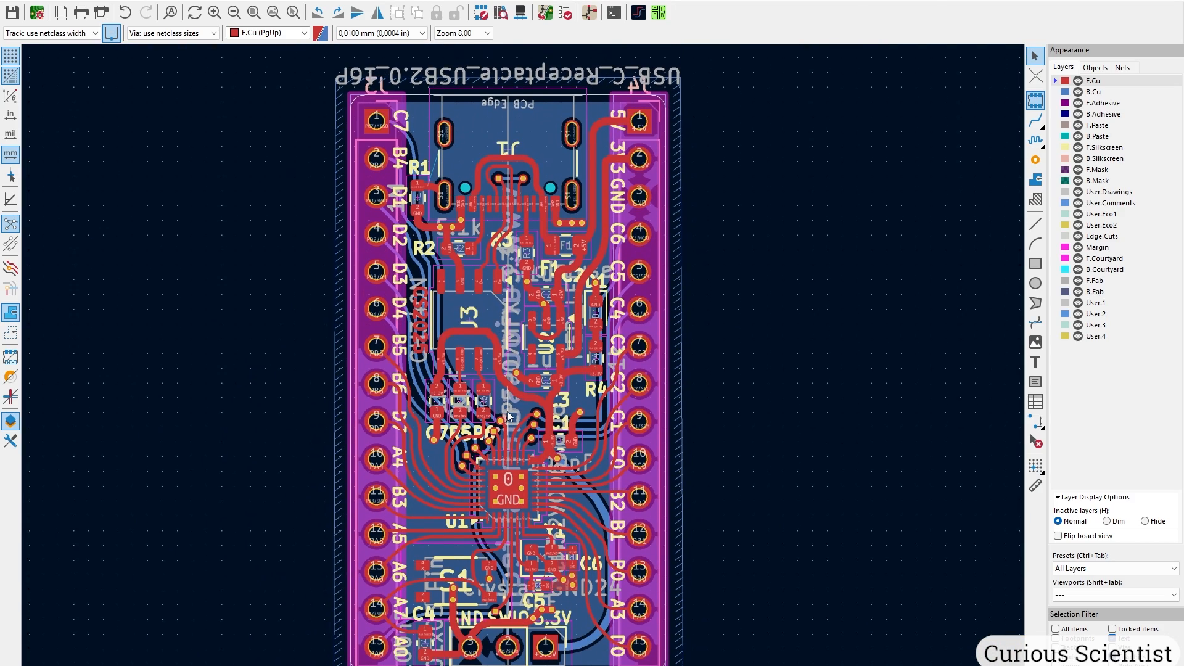
middle_click_drag(509, 380, 512, 359)
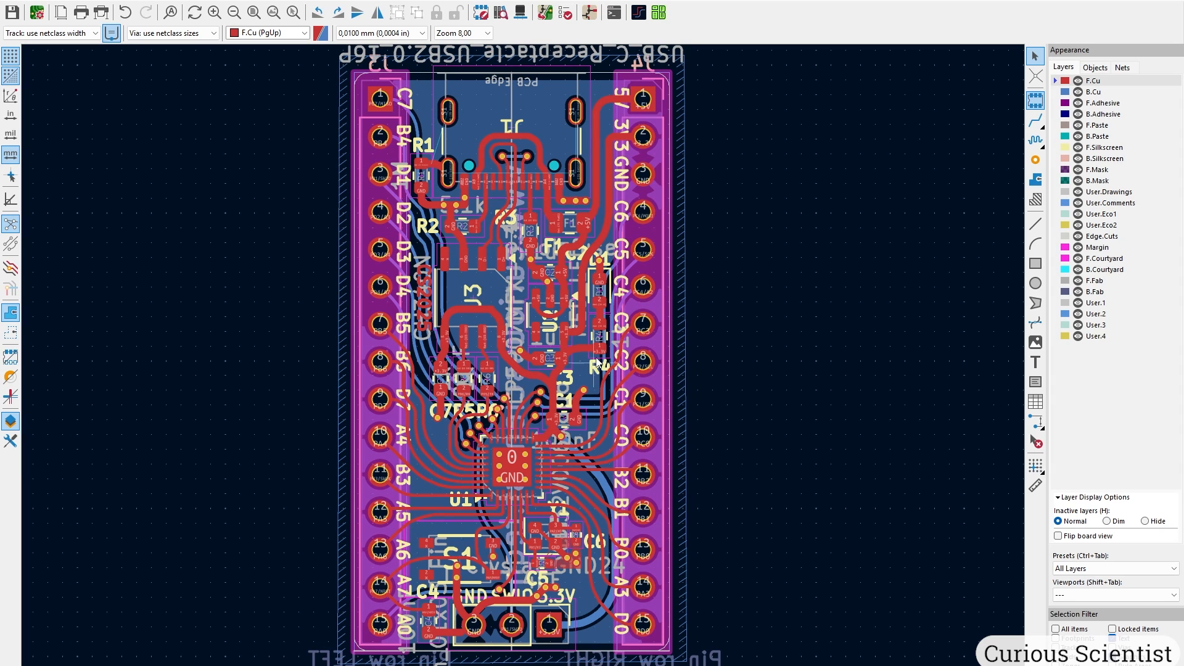
Run the design rules check and locate the mismatched U1 footprint on the board.
left_click(564, 15)
left_click_drag(227, 46, 482, 260)
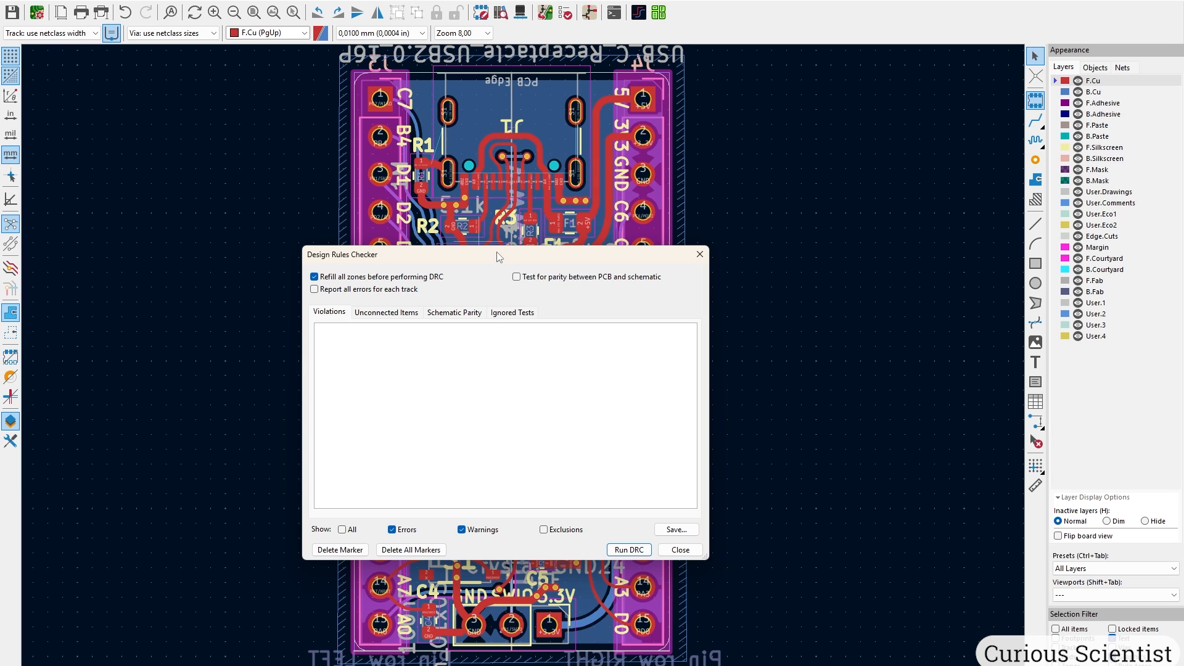
left_click(631, 550)
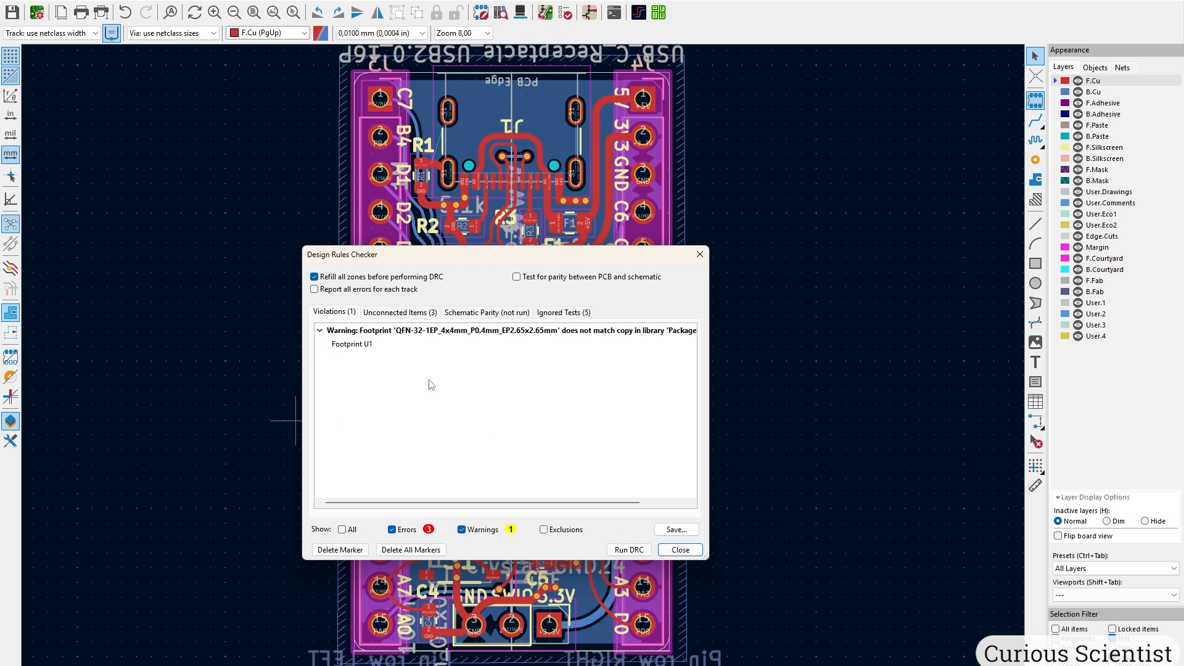
left_click(376, 344)
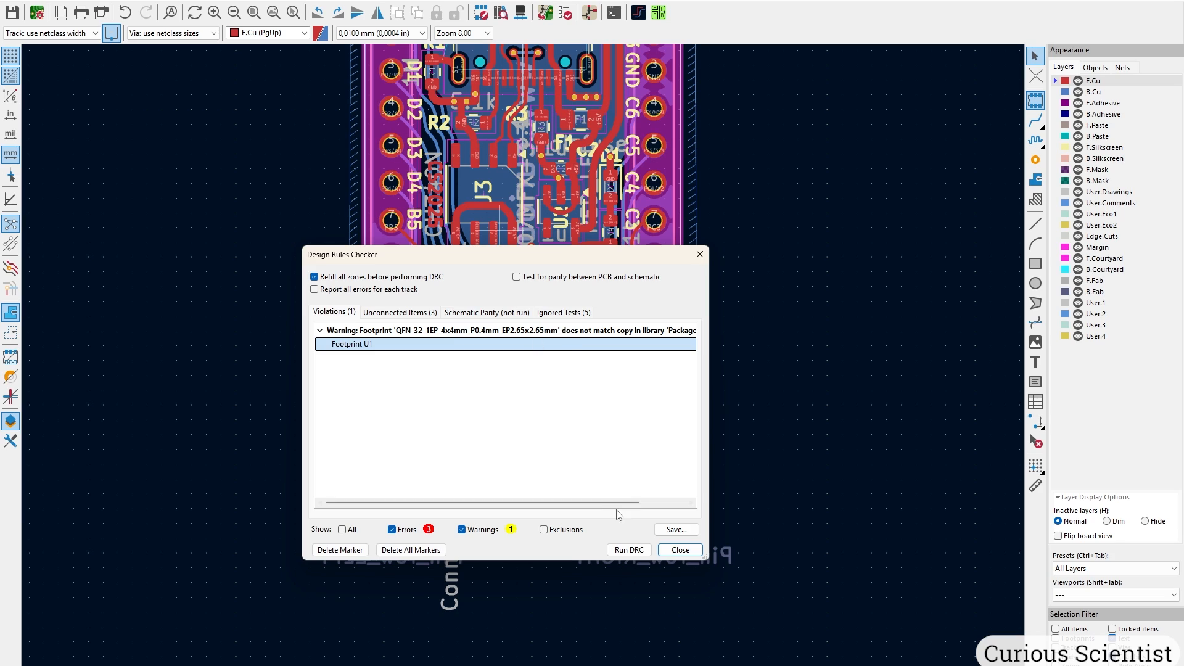
scroll(619, 505, "right", 1)
scroll(619, 506, "right", 3)
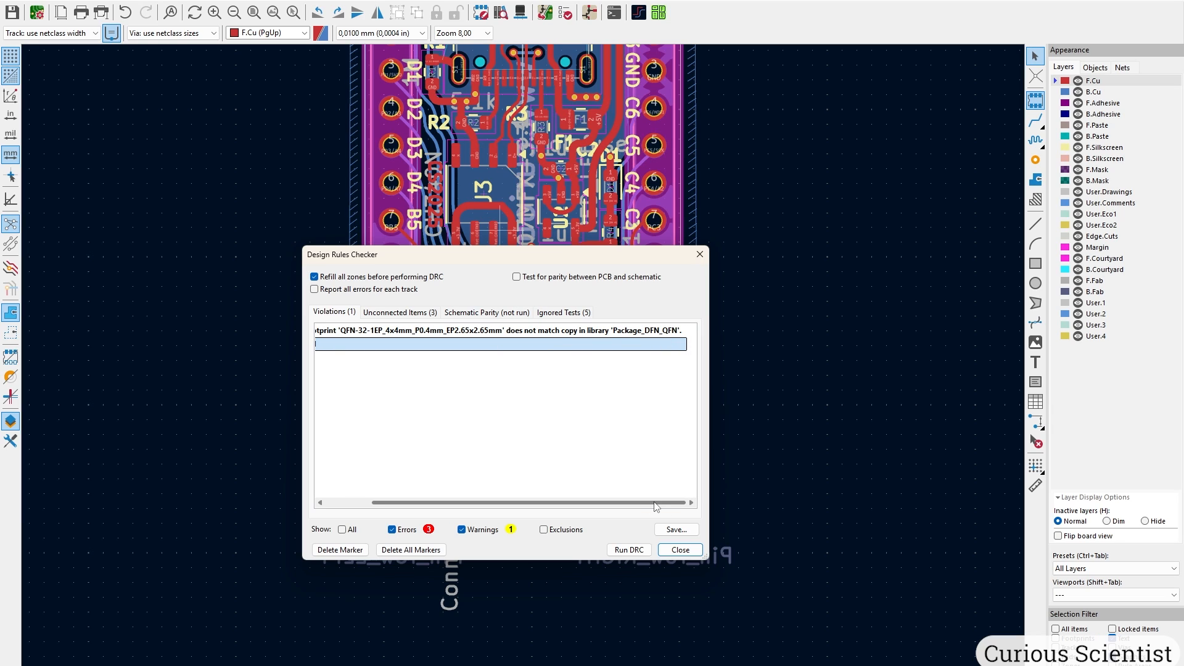
scroll(656, 506, "left", 5)
Review the unconnected items, highlighting the J1 shield pads and short shield track.
left_click(413, 313)
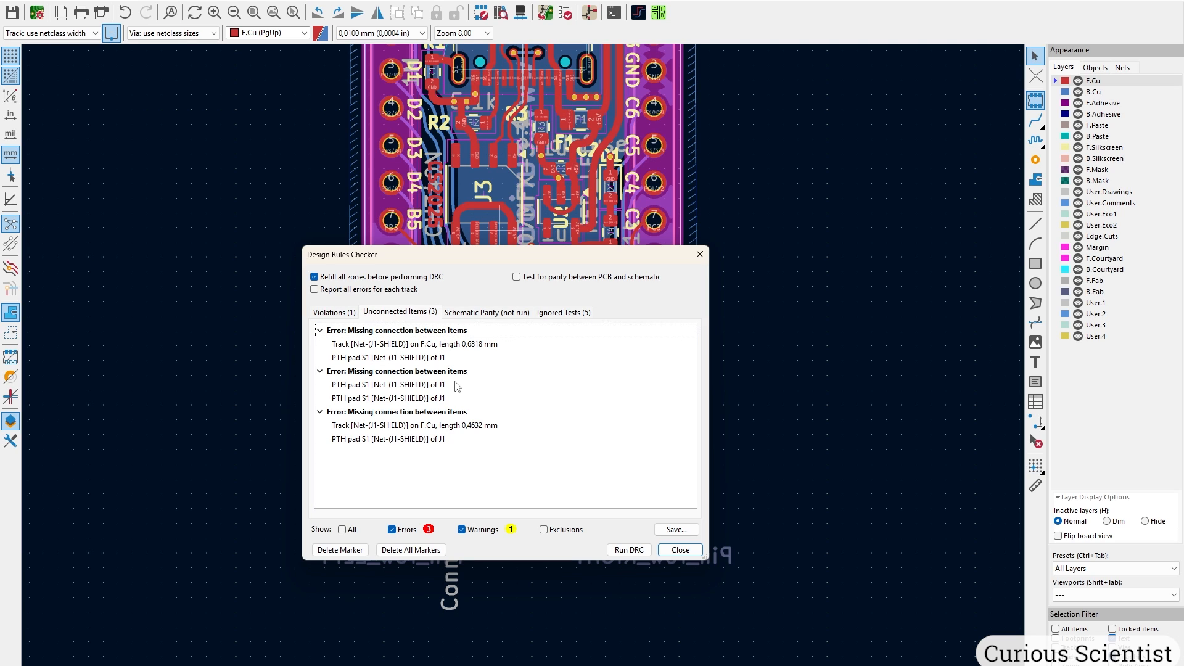
left_click(458, 345)
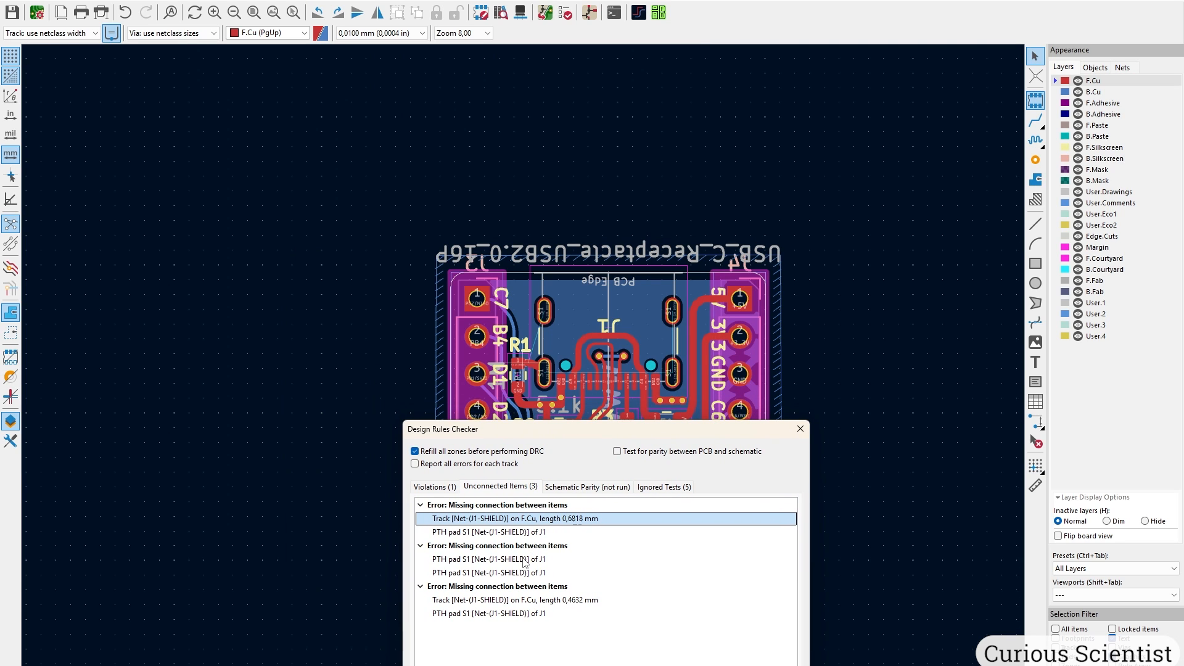
left_click(522, 560)
left_click(538, 597)
left_click(573, 532)
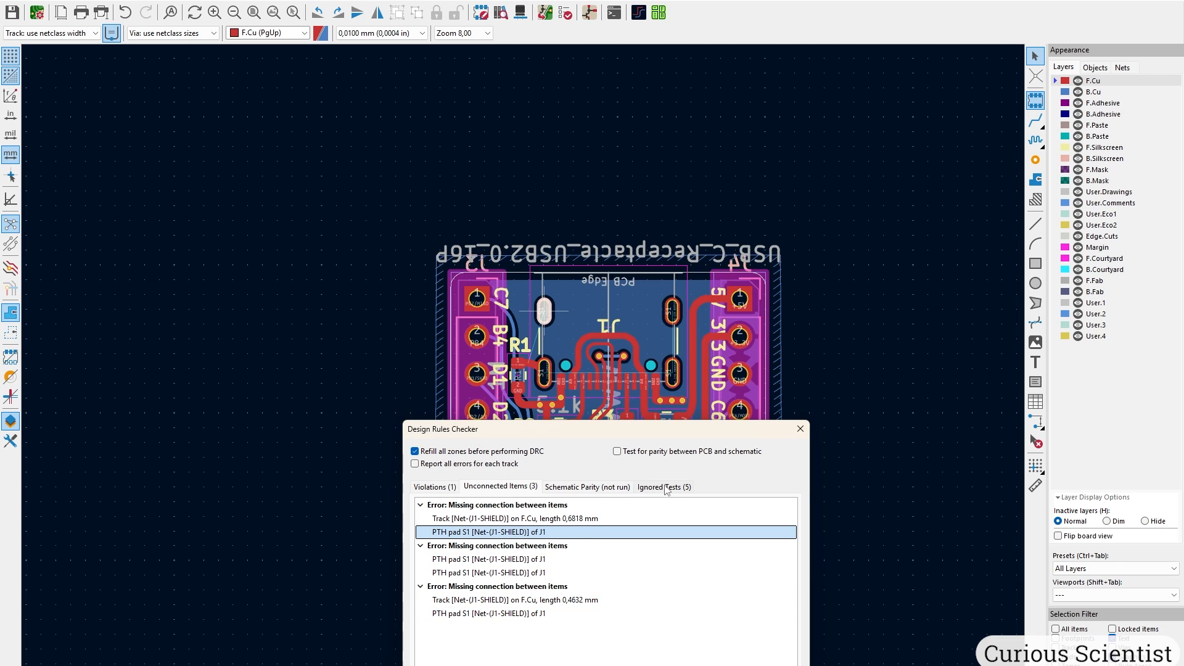
Exclude all three J1 shield missing-connection errors so the check reports zero errors.
right_click(538, 507)
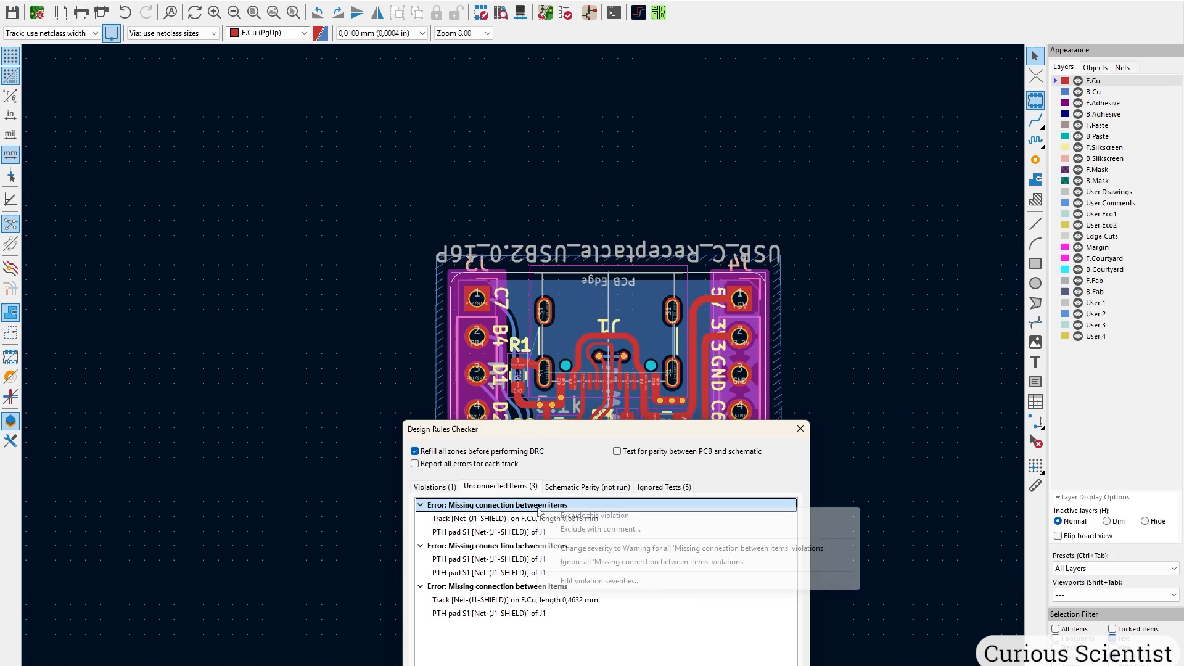
left_click(657, 517)
right_click(523, 507)
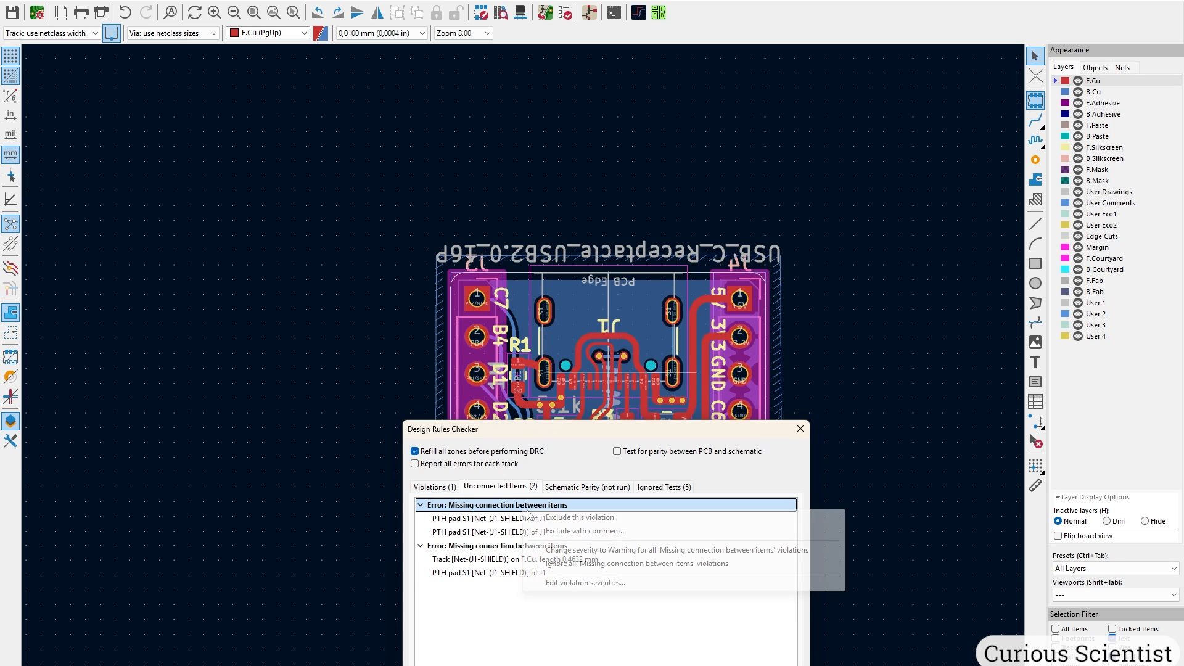
left_click(596, 519)
right_click(524, 507)
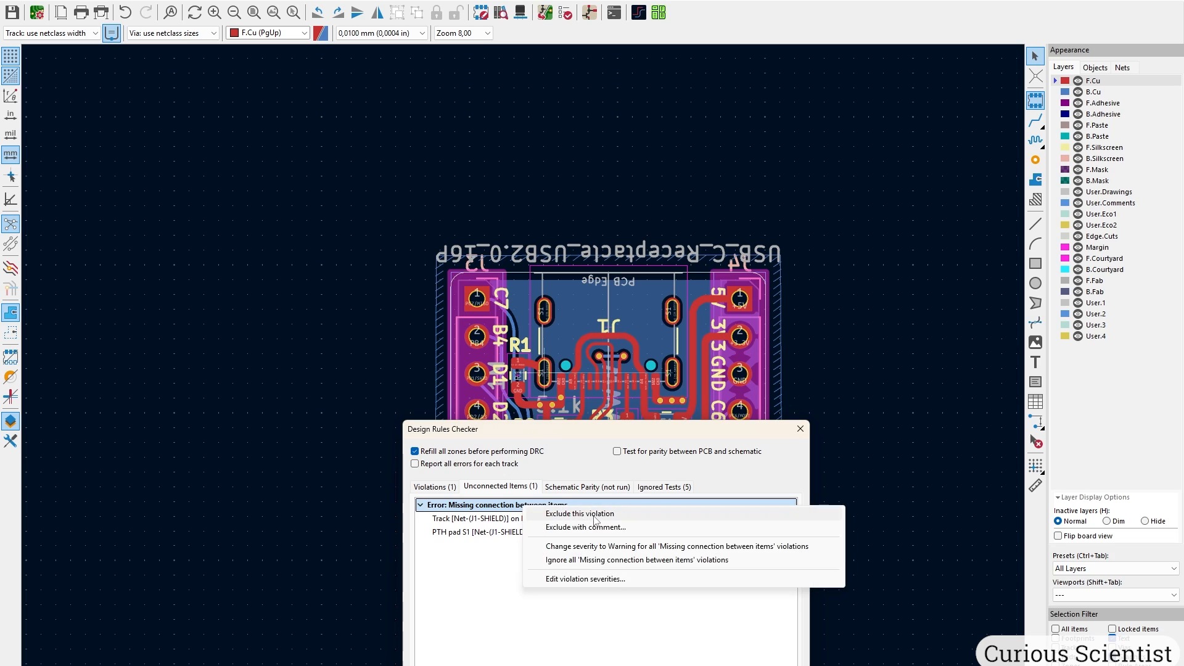
left_click(596, 520)
left_click_drag(616, 435, 570, 226)
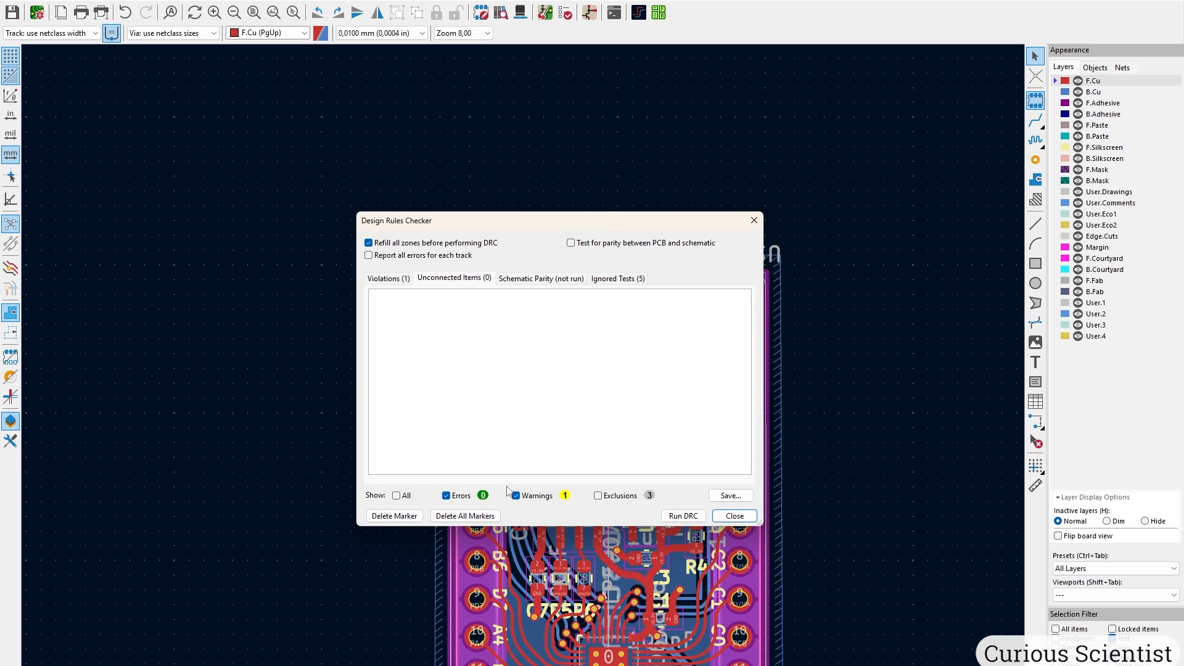
left_click(734, 515)
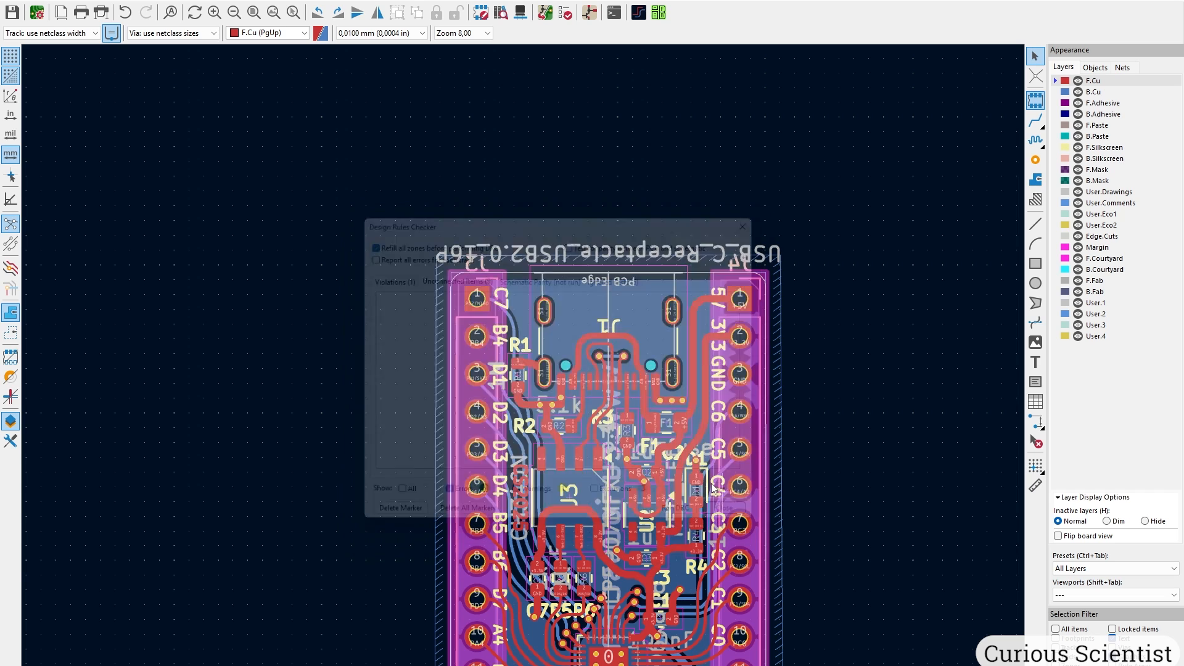
scroll(654, 427, "up", 2)
scroll(431, 224, "up", 1)
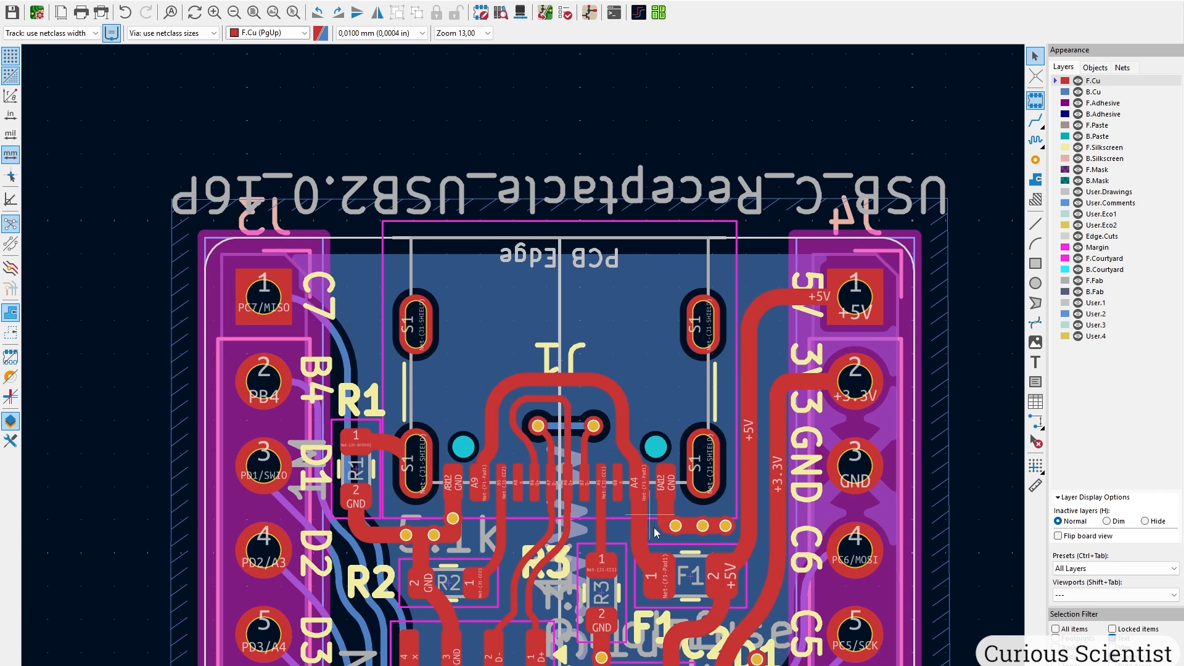
middle_click_drag(647, 512, 617, 262)
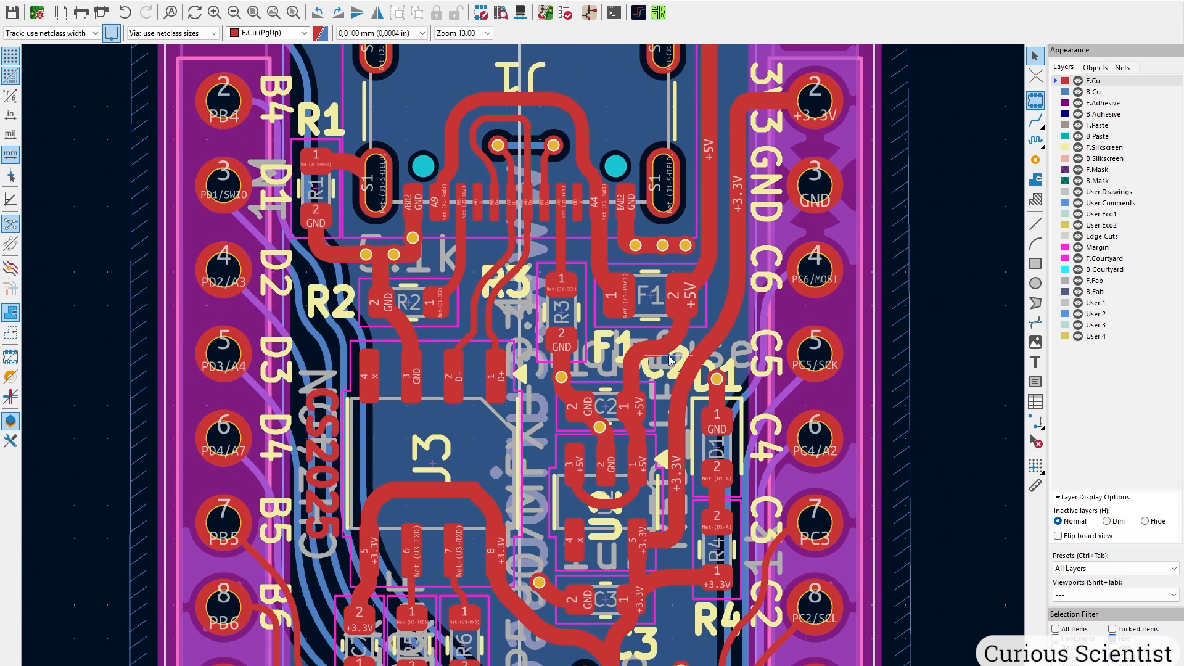
middle_click_drag(673, 499, 665, 269)
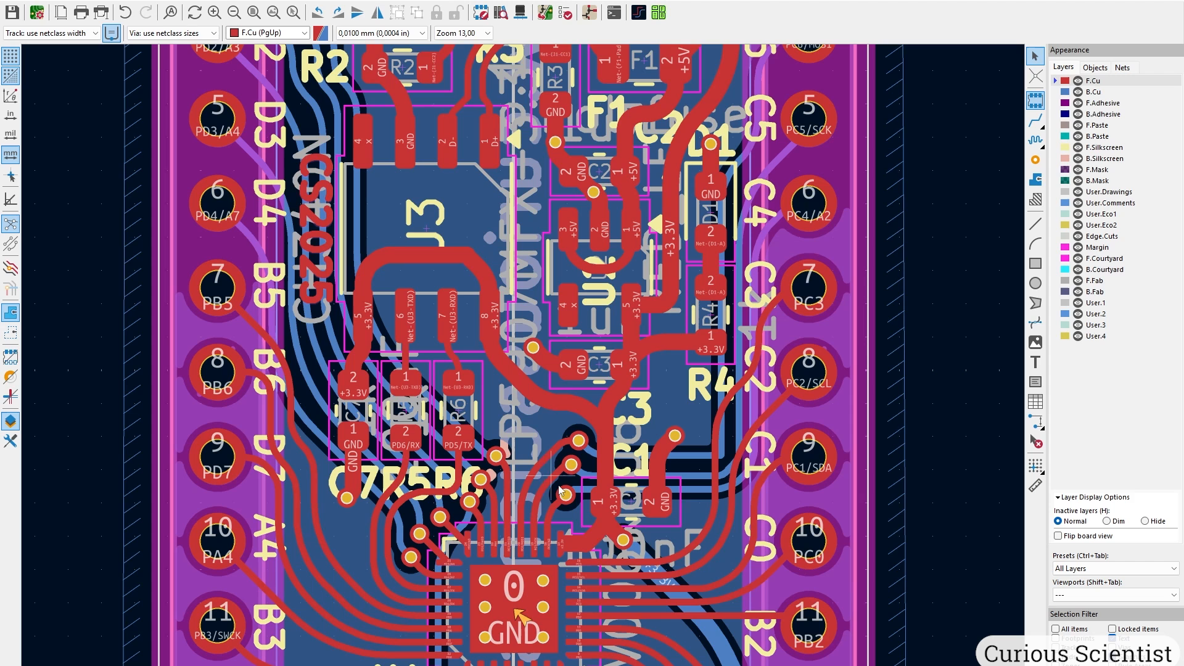
middle_click_drag(604, 465, 608, 268)
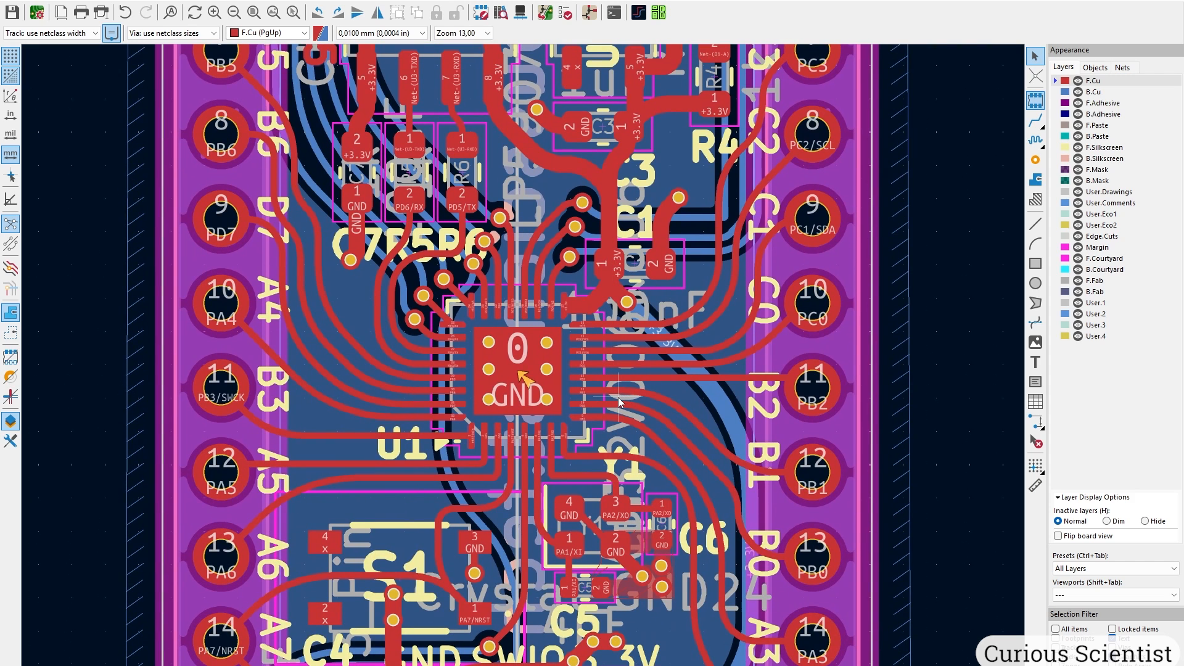
scroll(618, 398, "down", 5)
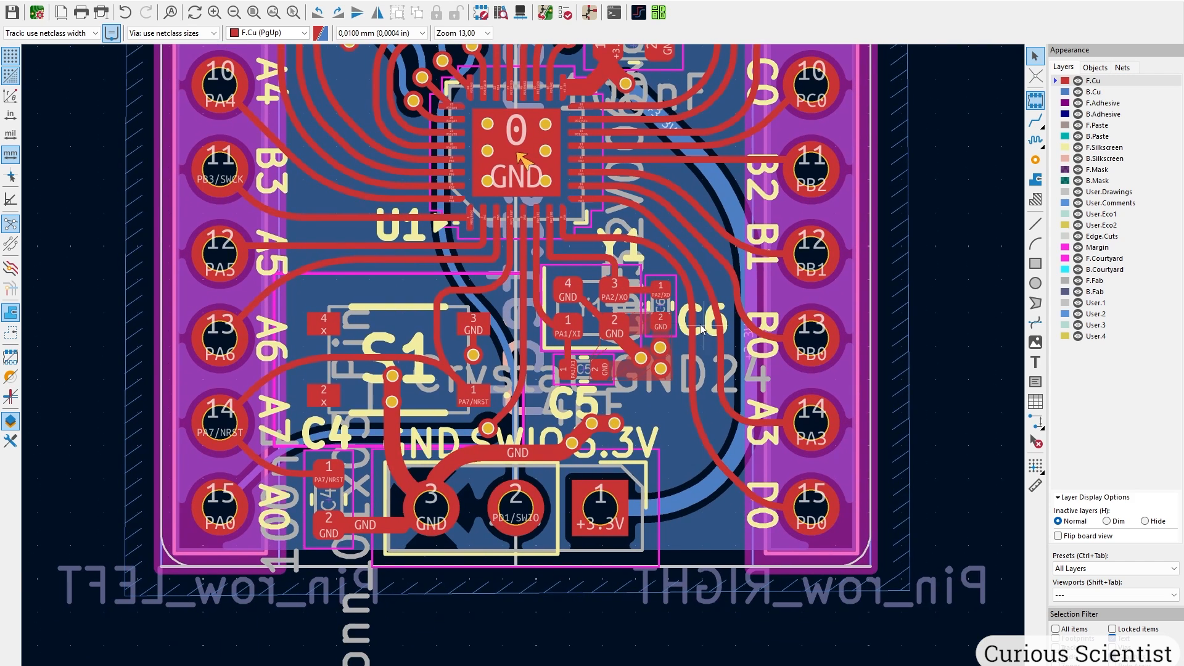
scroll(507, 397, "down", 5)
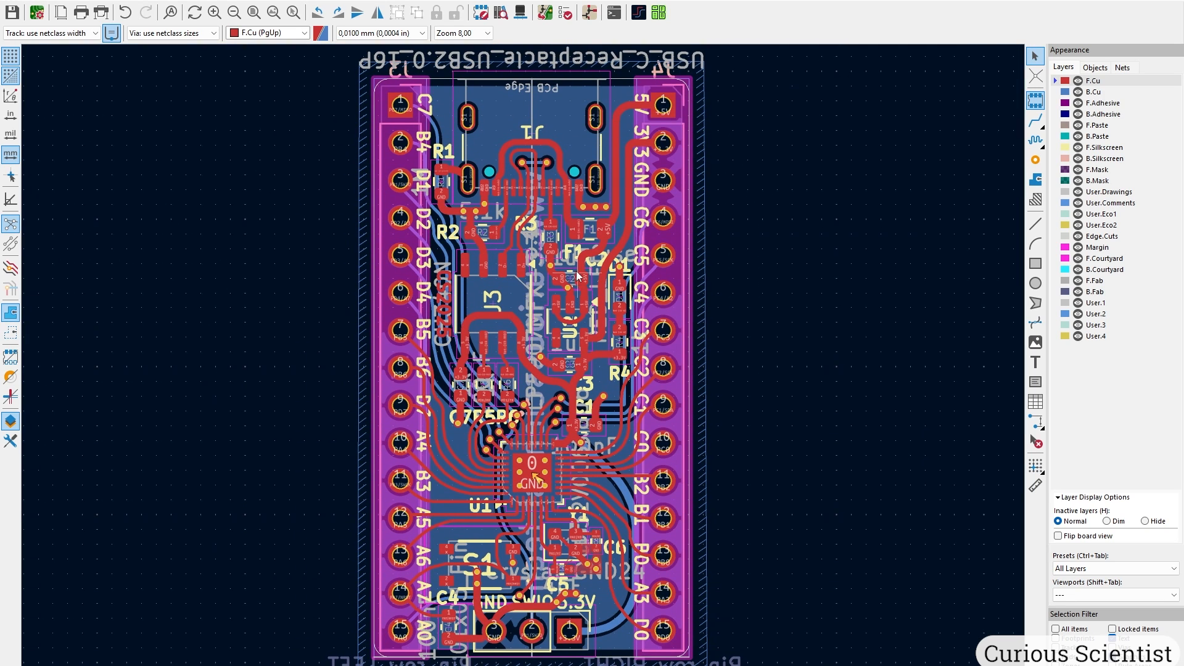
Place the grid origin at the board's lower-left corner.
left_click(1036, 464)
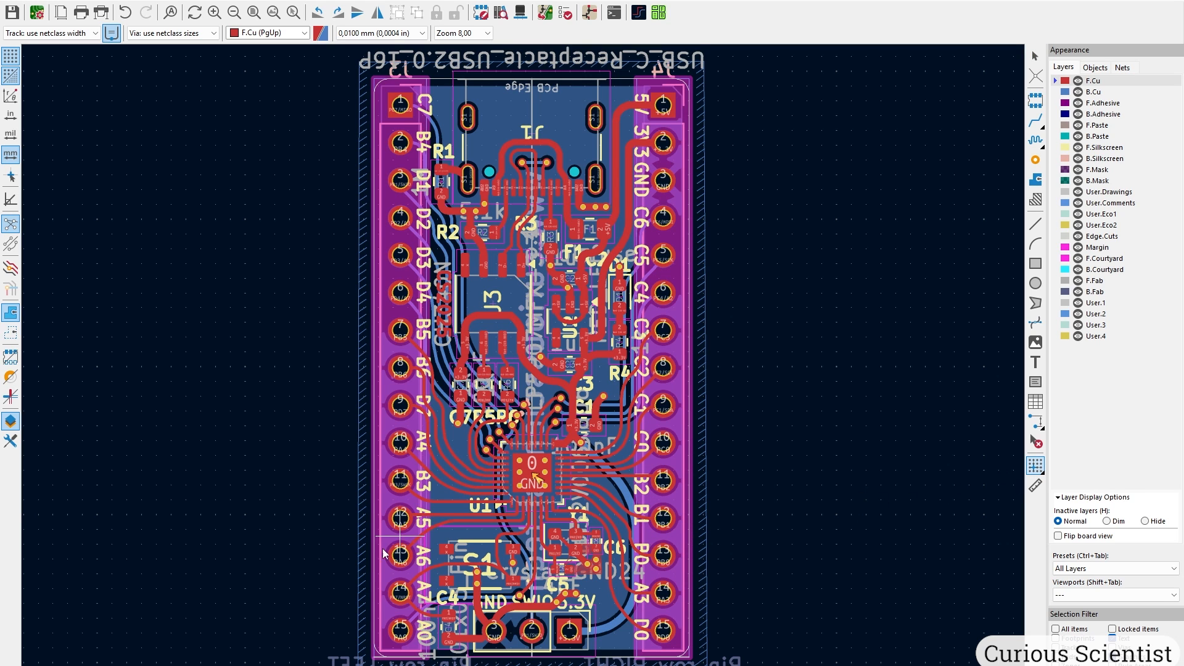
scroll(383, 553, "up", 5)
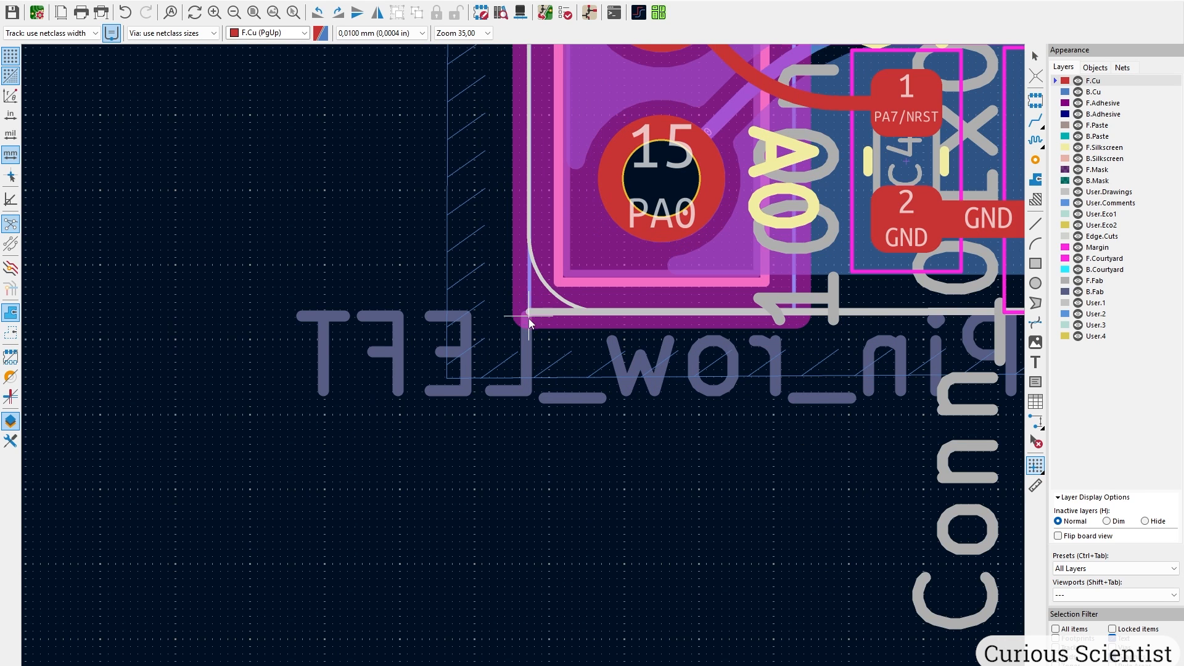
scroll(529, 322, "up", 3)
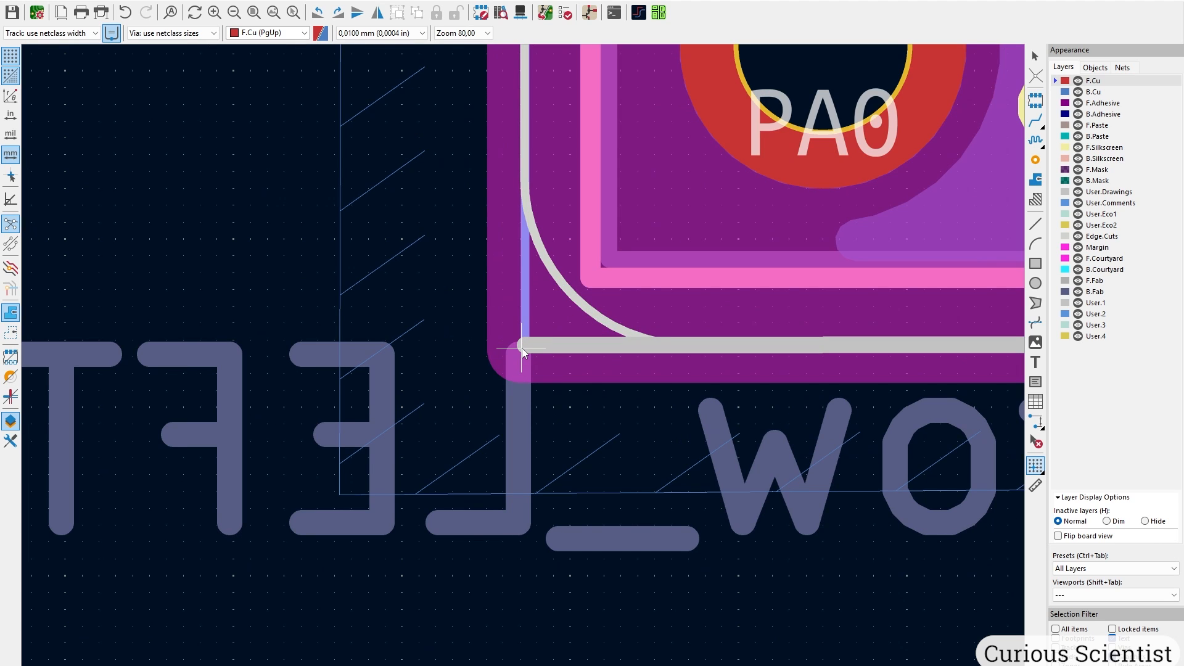
left_click(526, 346)
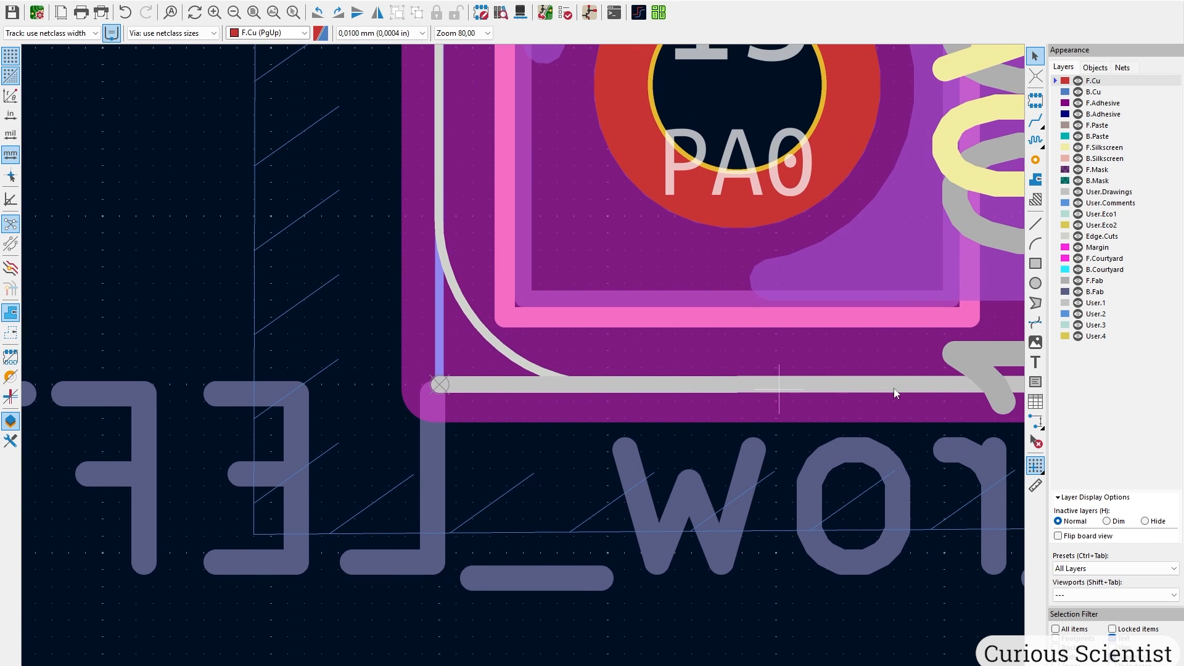
Place the drill/place file origin at the same lower-left board corner.
left_click(1039, 465)
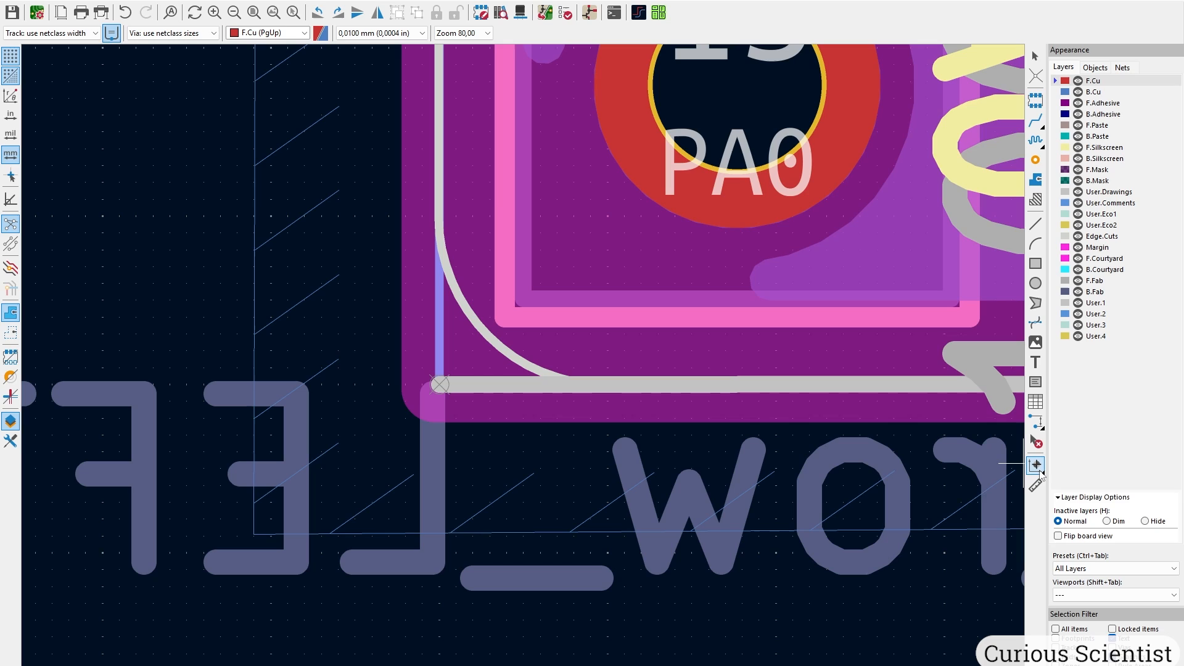
left_click(1041, 472)
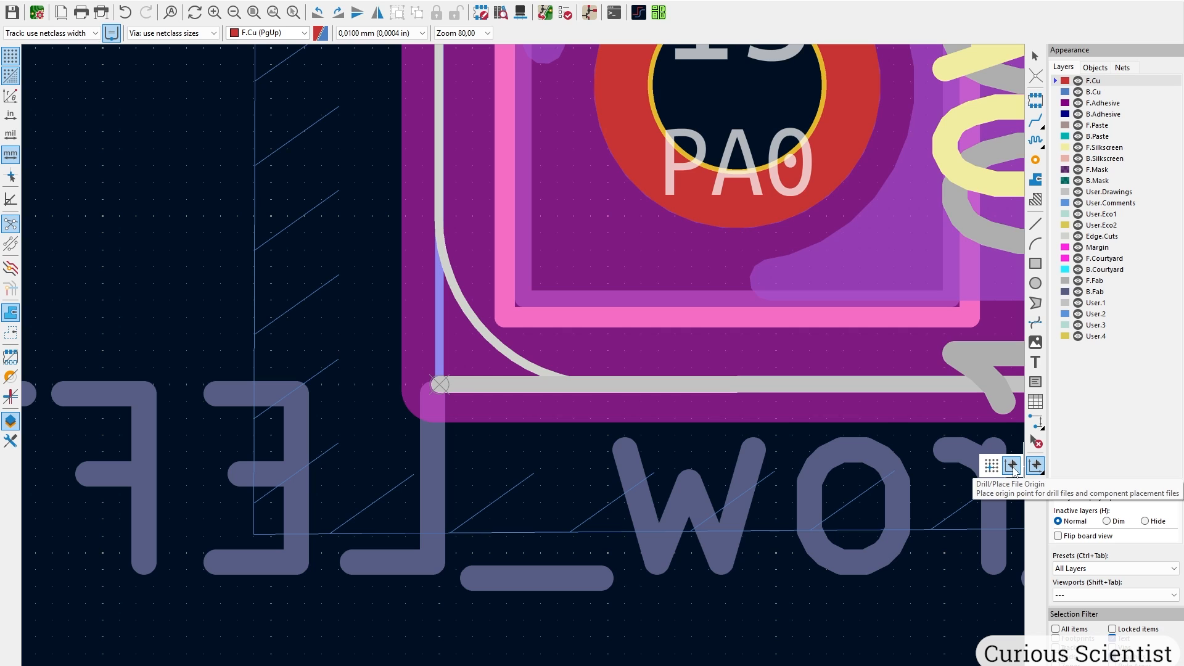
left_click(1012, 467)
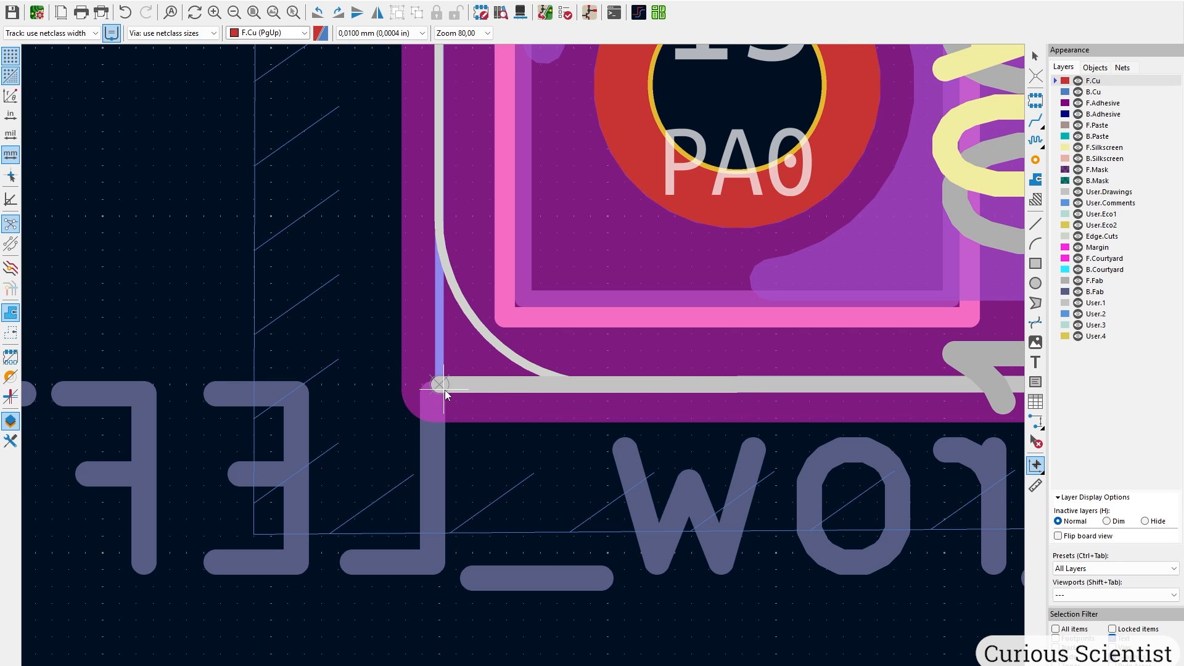
scroll(446, 390, "up", 5)
left_click(499, 338)
scroll(540, 349, "down", 14)
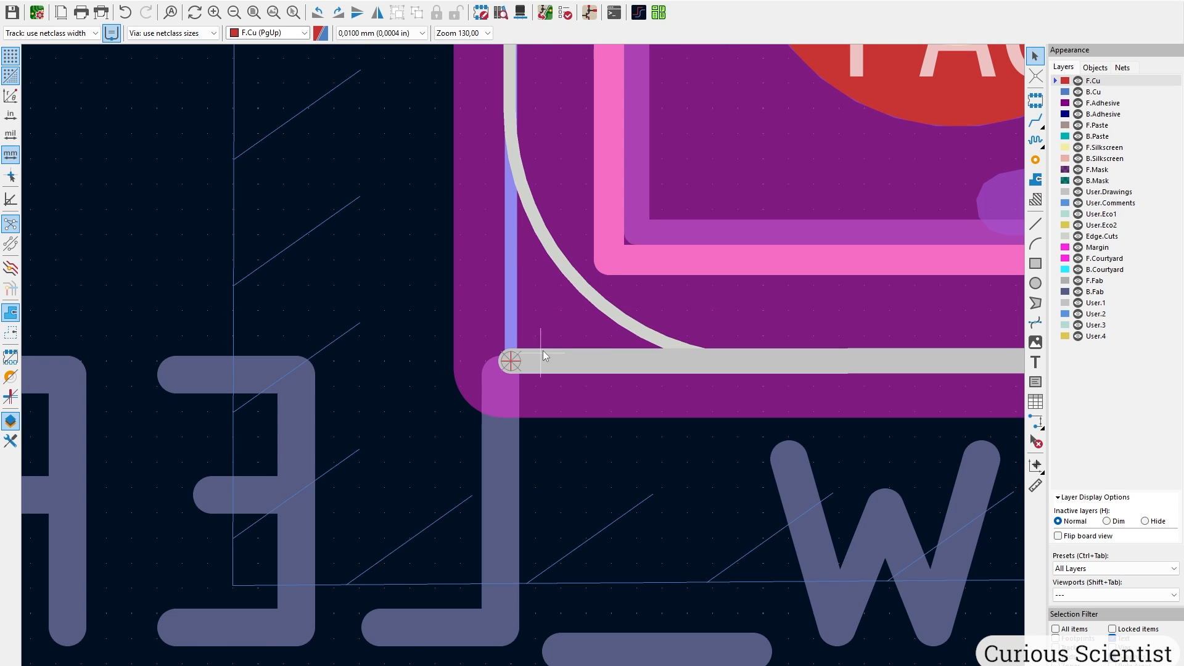
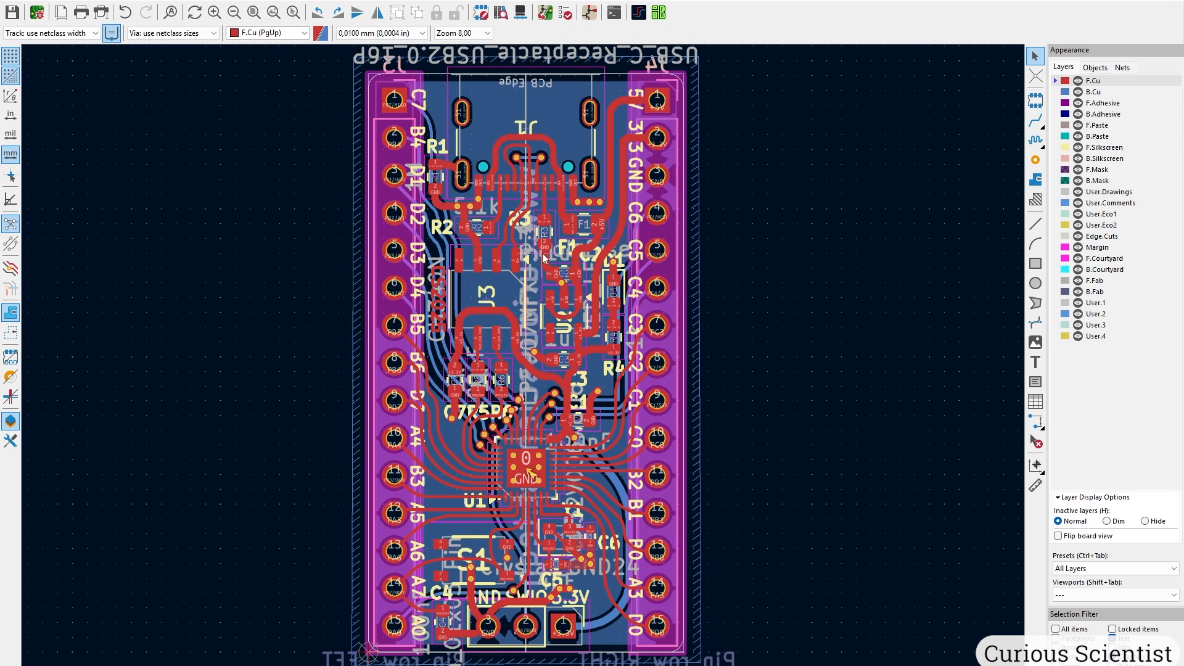
Export the component placement files into the Gerber folder.
left_click(11, 1)
mouse_move(123, 159)
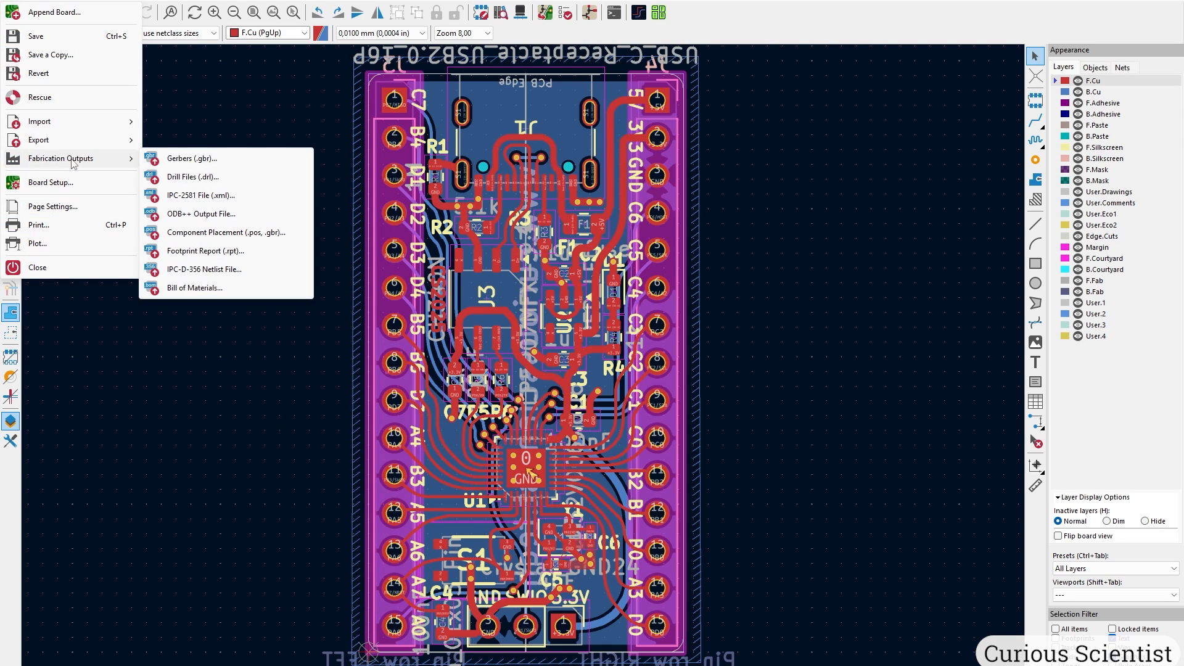
left_click(236, 240)
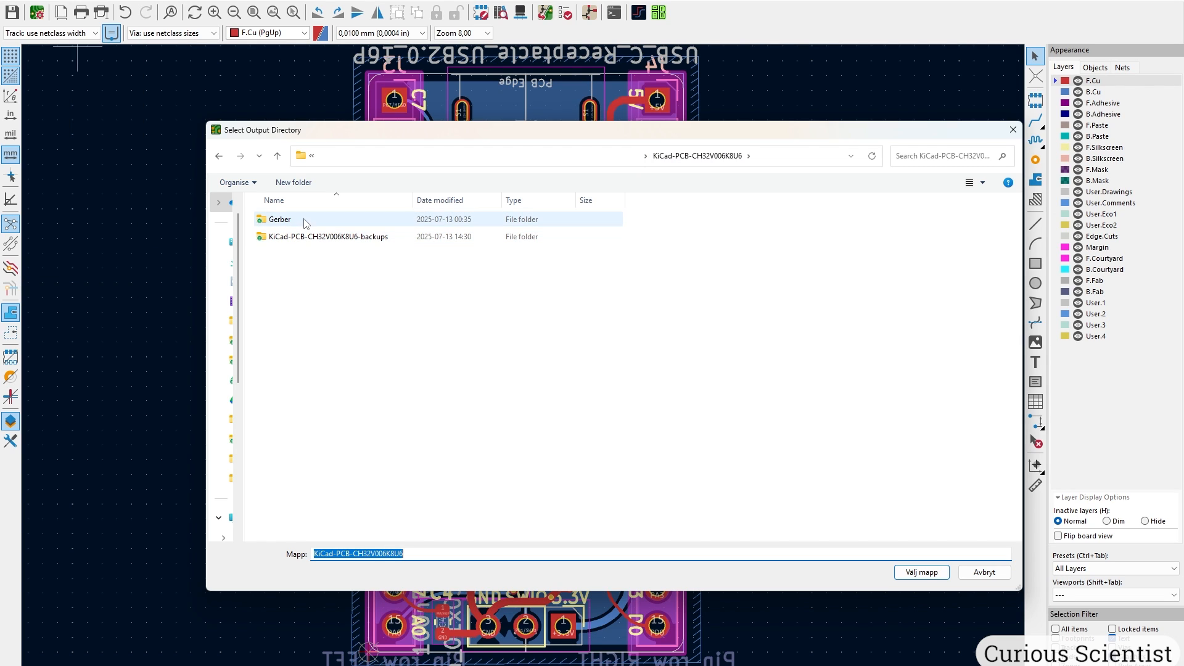
double_click(281, 221)
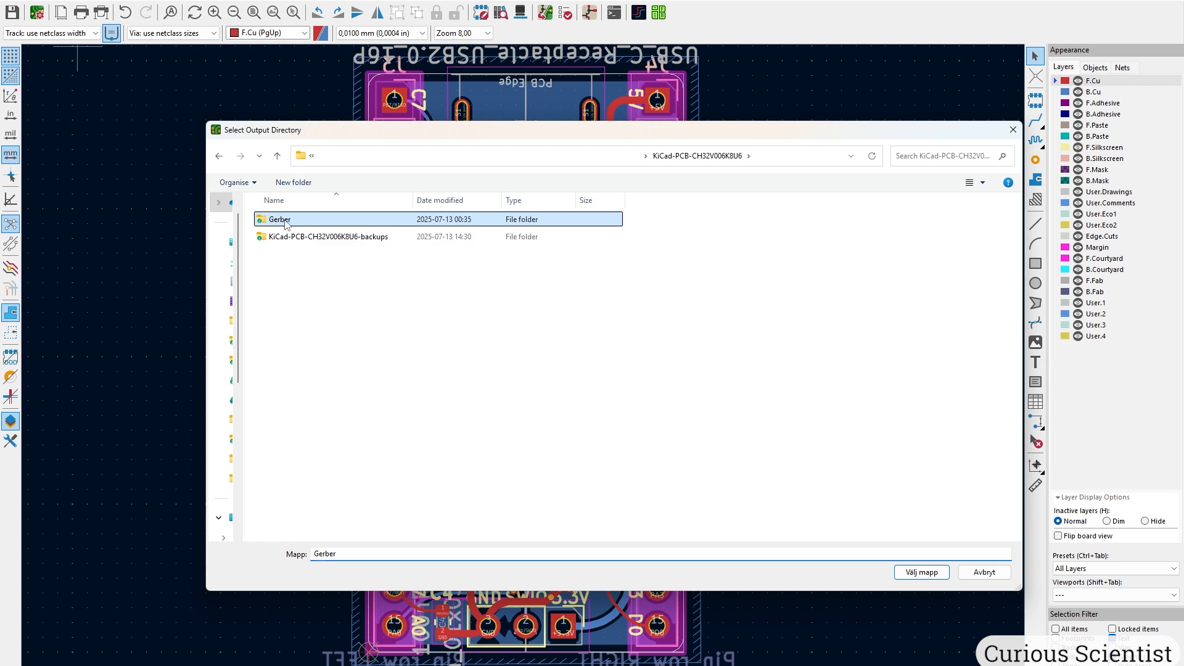
left_click(922, 572)
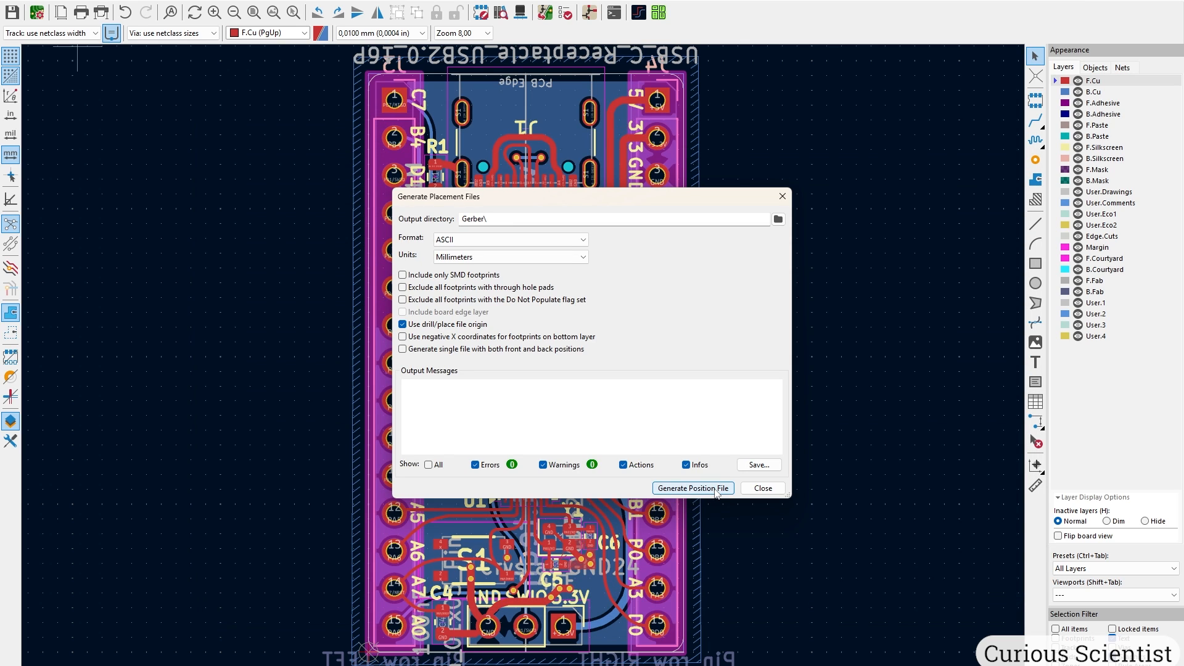
left_click(716, 489)
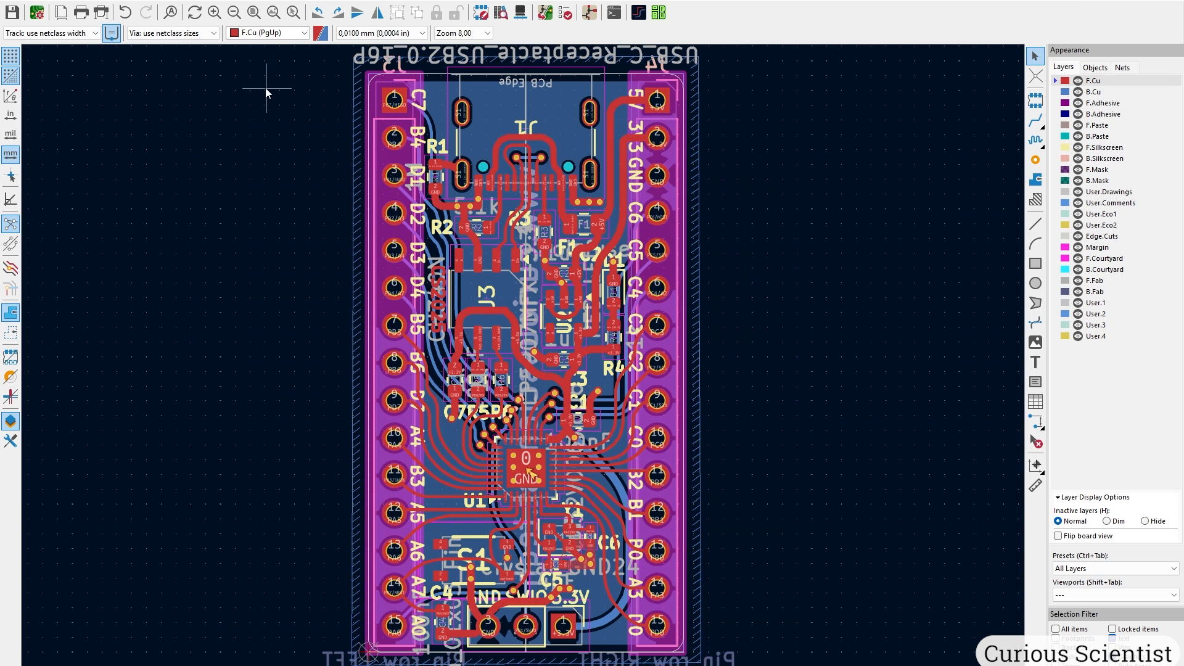
Generate the Excellon drill files and plot the Gerber layers into the Gerber folder.
left_click(102, 12)
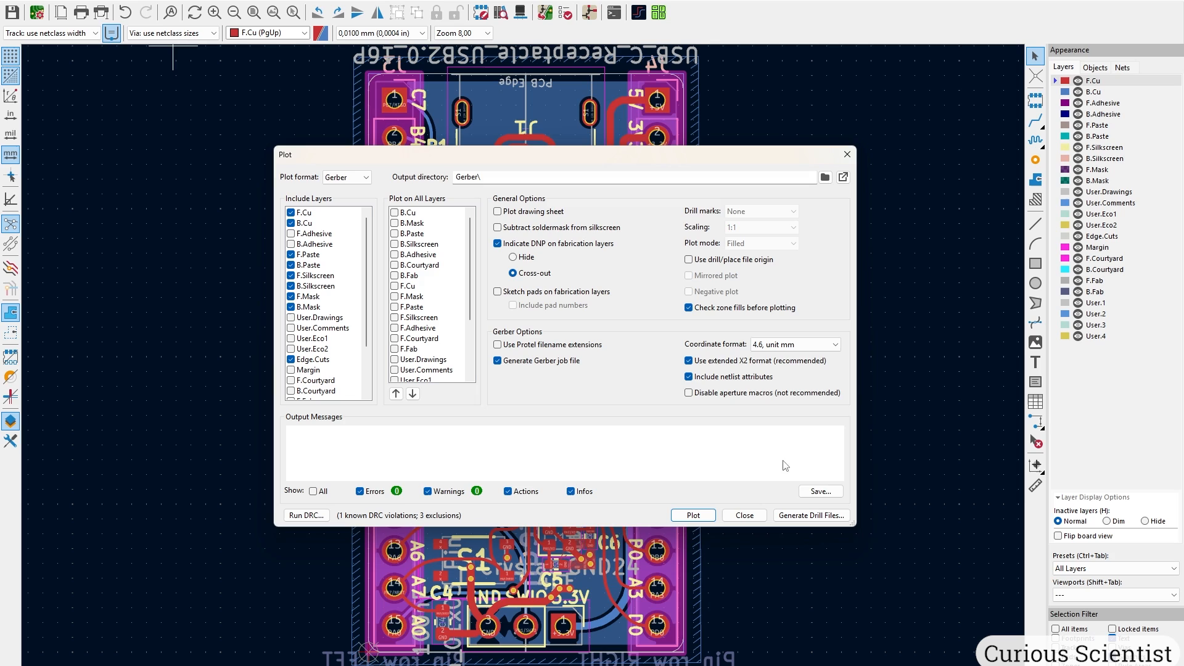
left_click(812, 516)
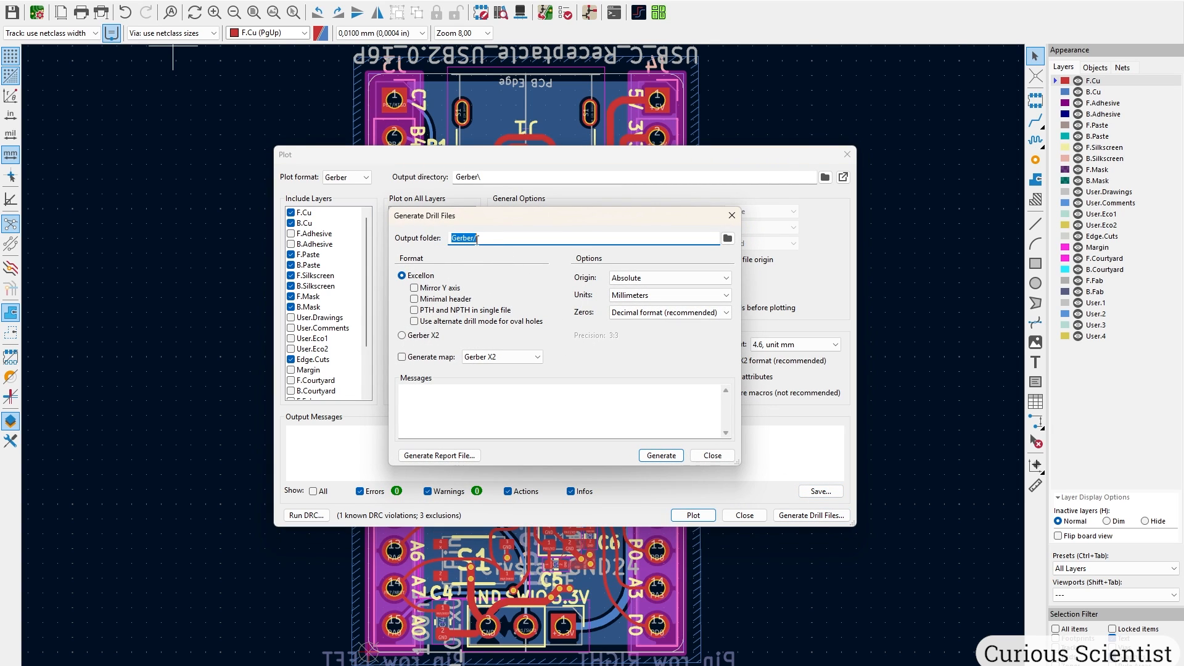
left_click(664, 457)
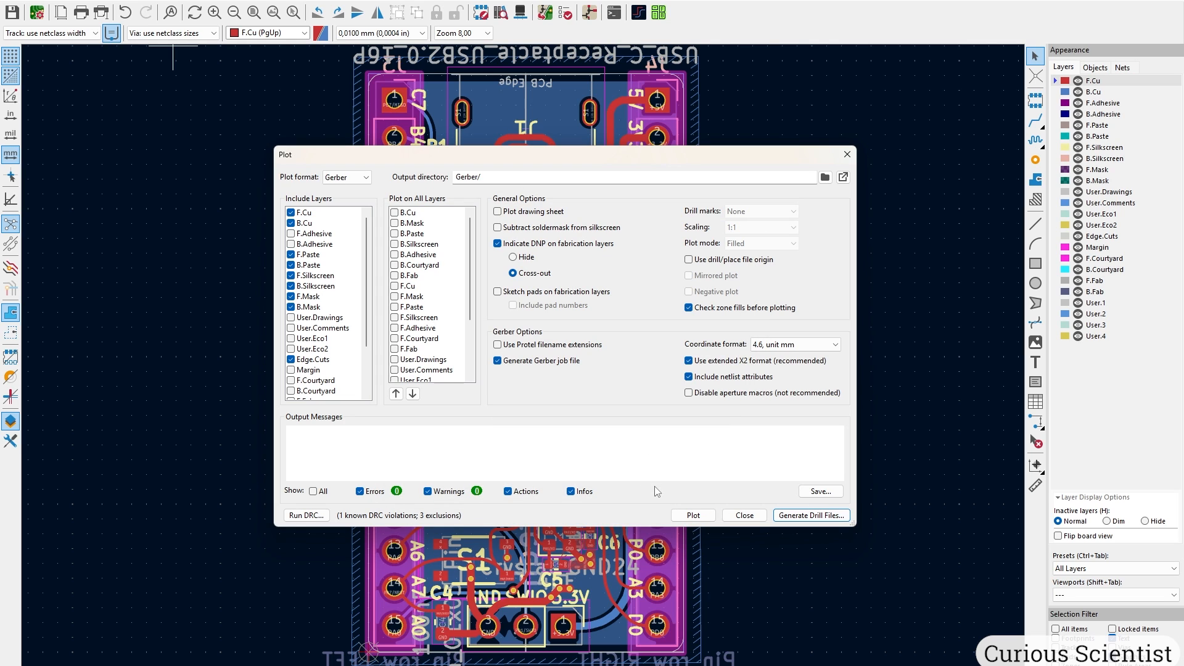
left_click(694, 516)
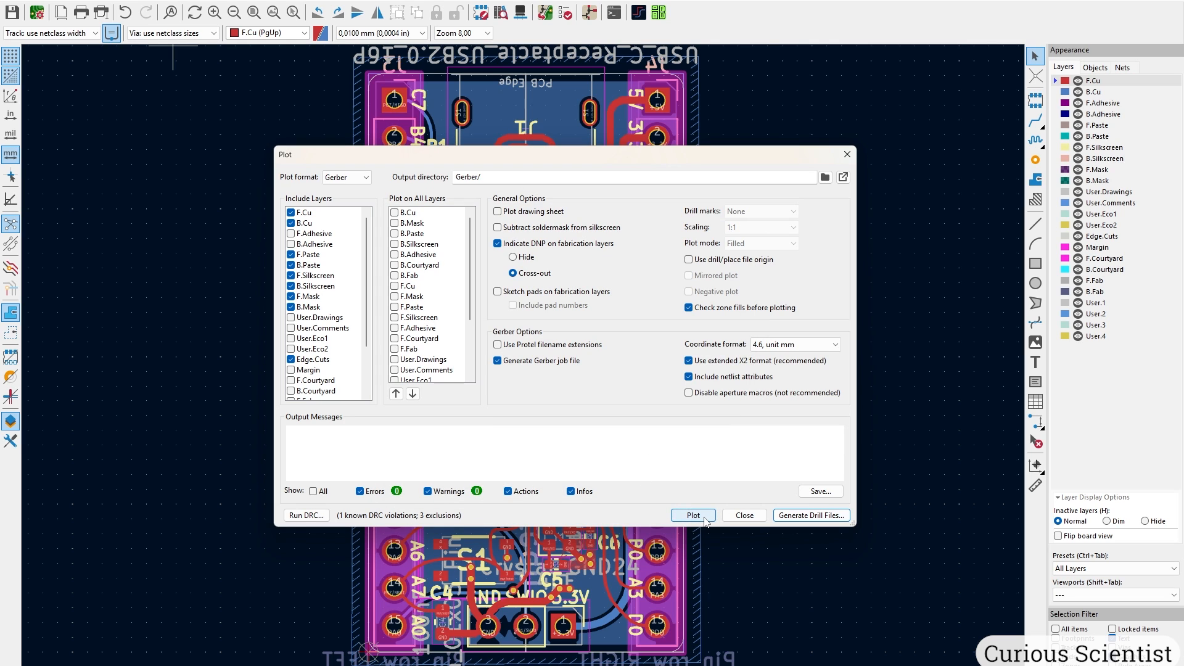
left_click(745, 516)
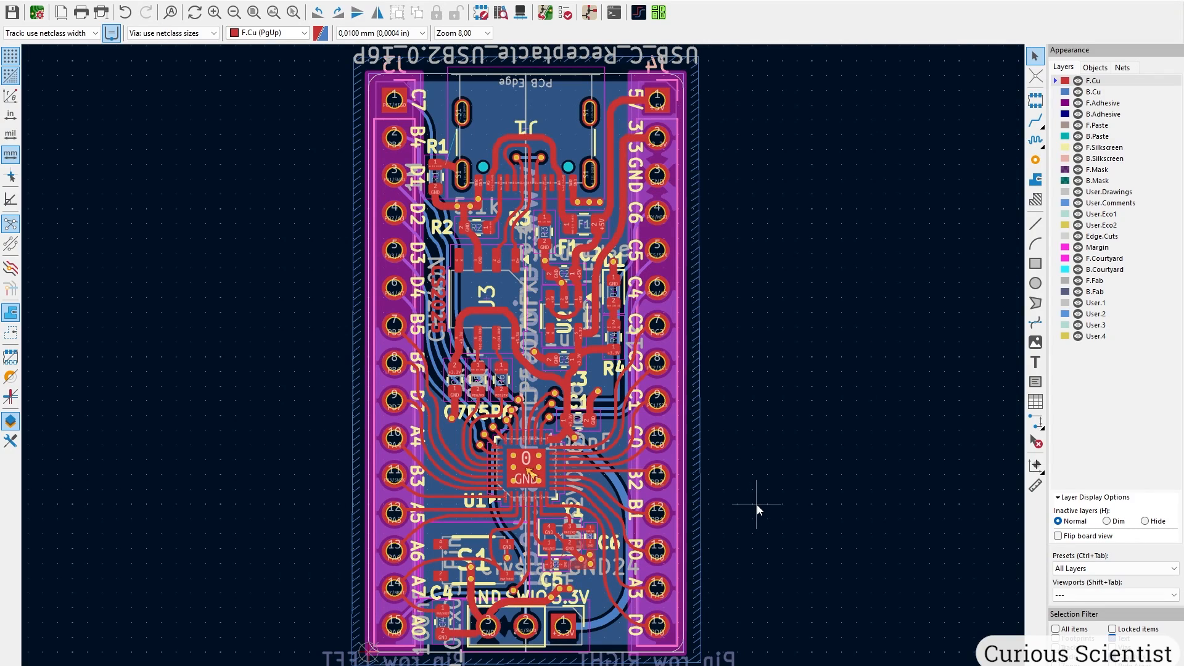
Select all 14 fabrication files in the Gerber folder and compress them to a ZIP.
left_click_drag(476, 463, 332, 165)
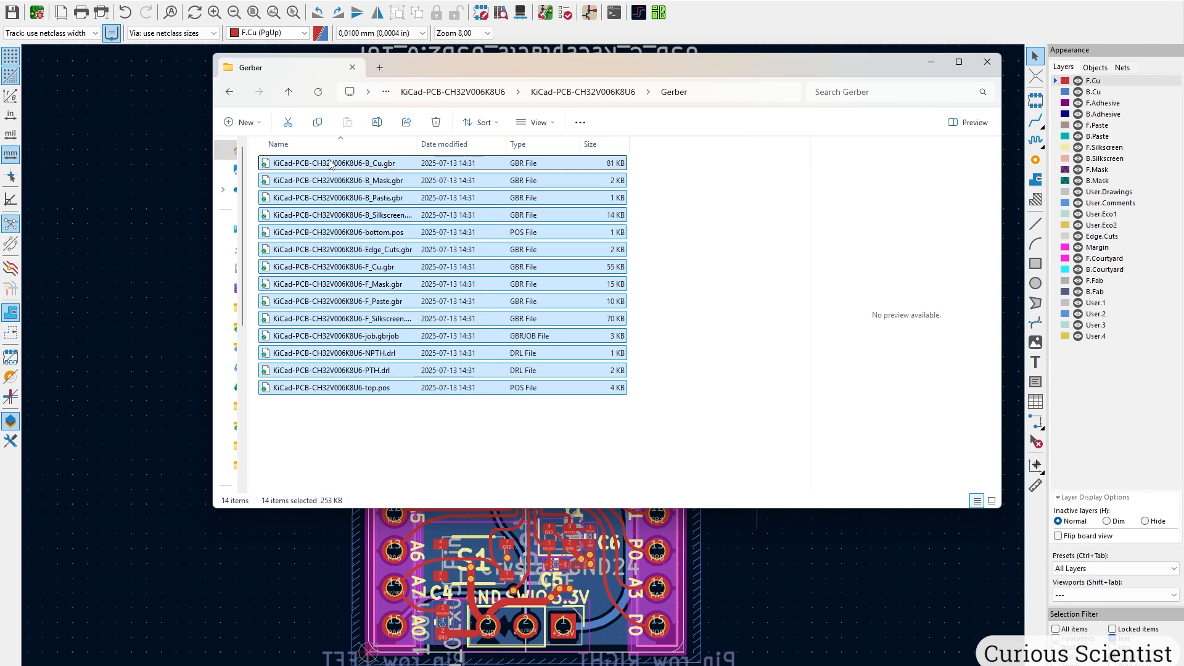
right_click(331, 166)
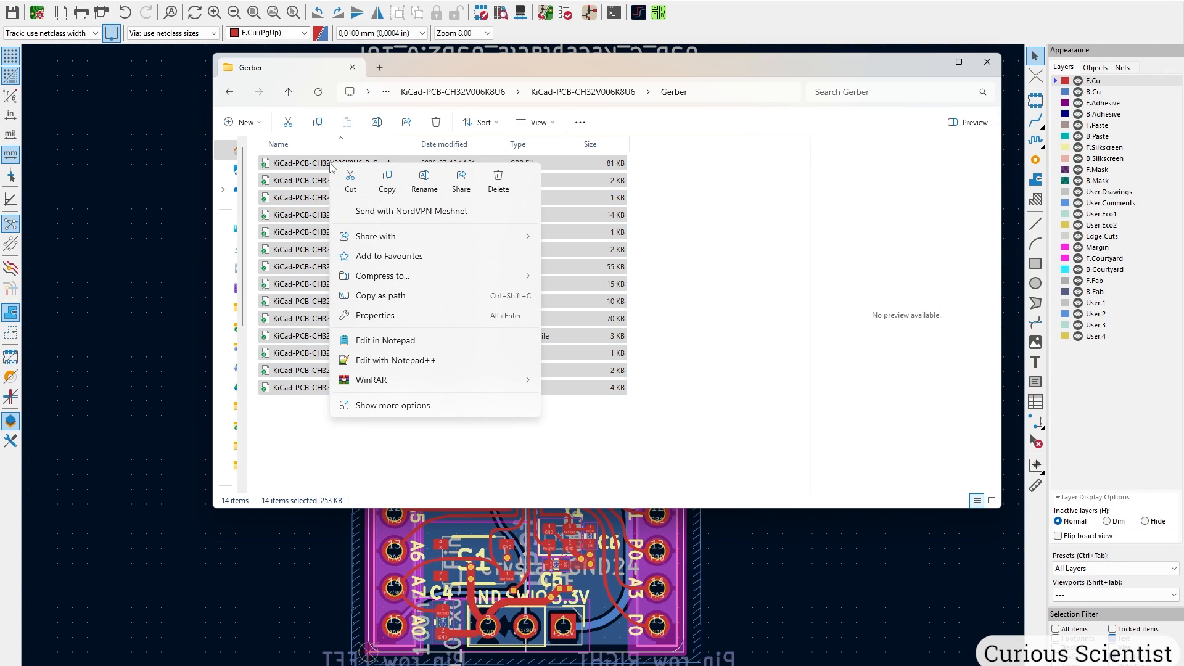
mouse_move(435, 281)
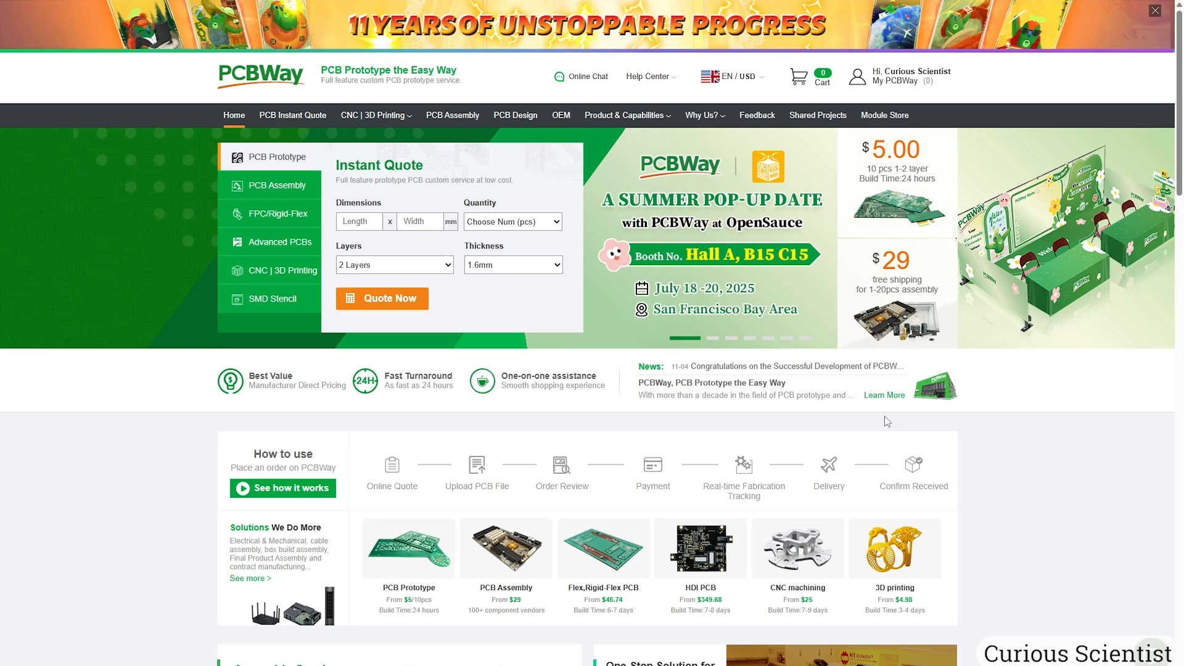
Start a PCB Instant Quote and upload the KiCad Gerber zip archive.
left_click(305, 118)
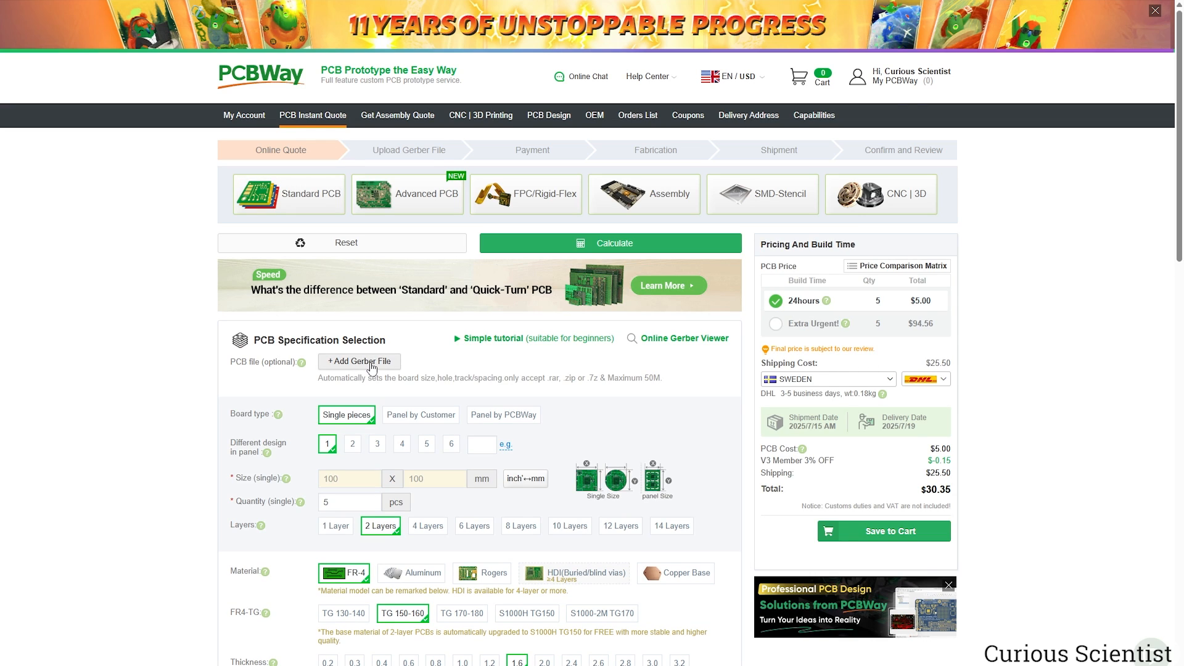
left_click(372, 364)
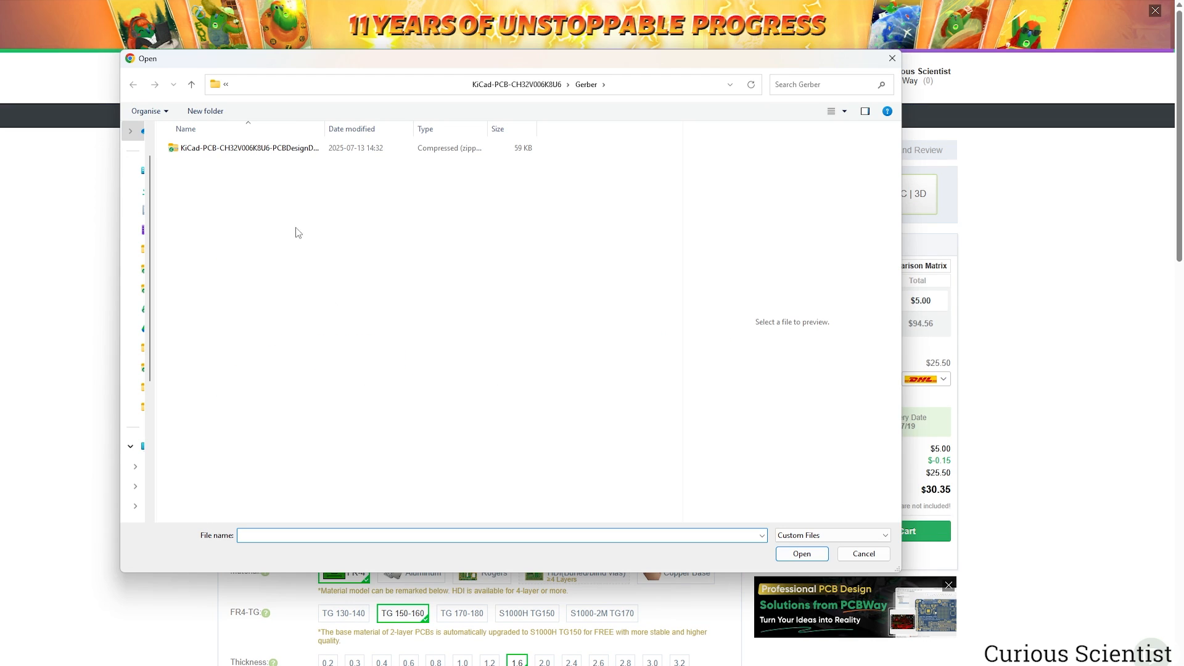
left_click(276, 155)
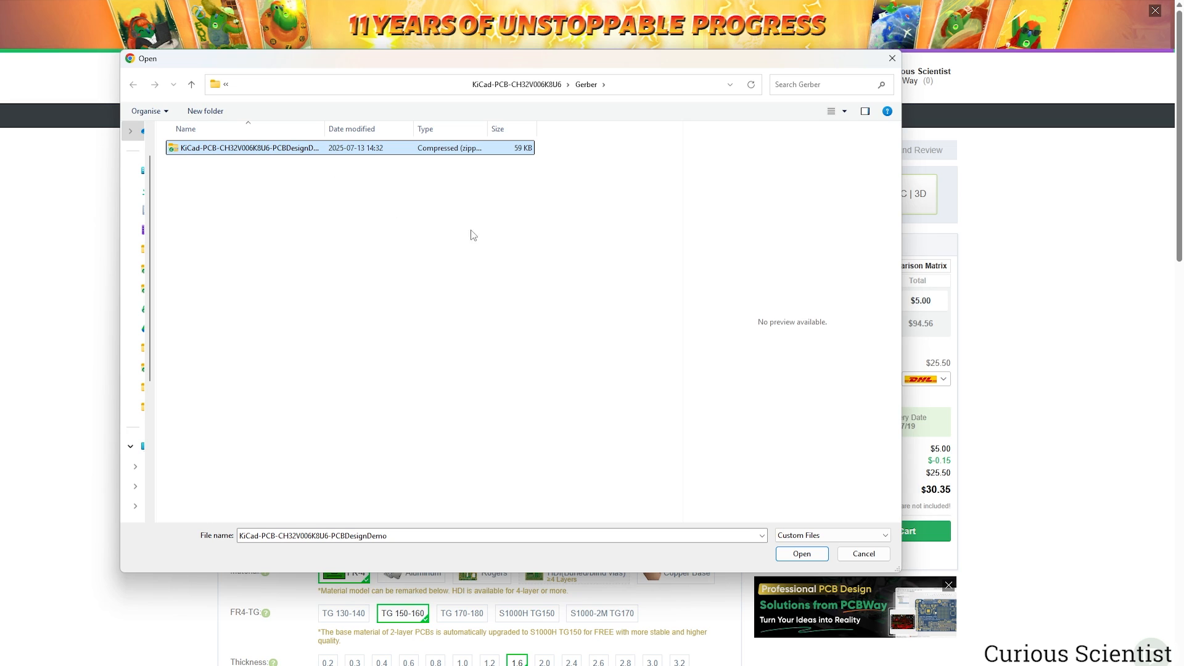
left_click(802, 554)
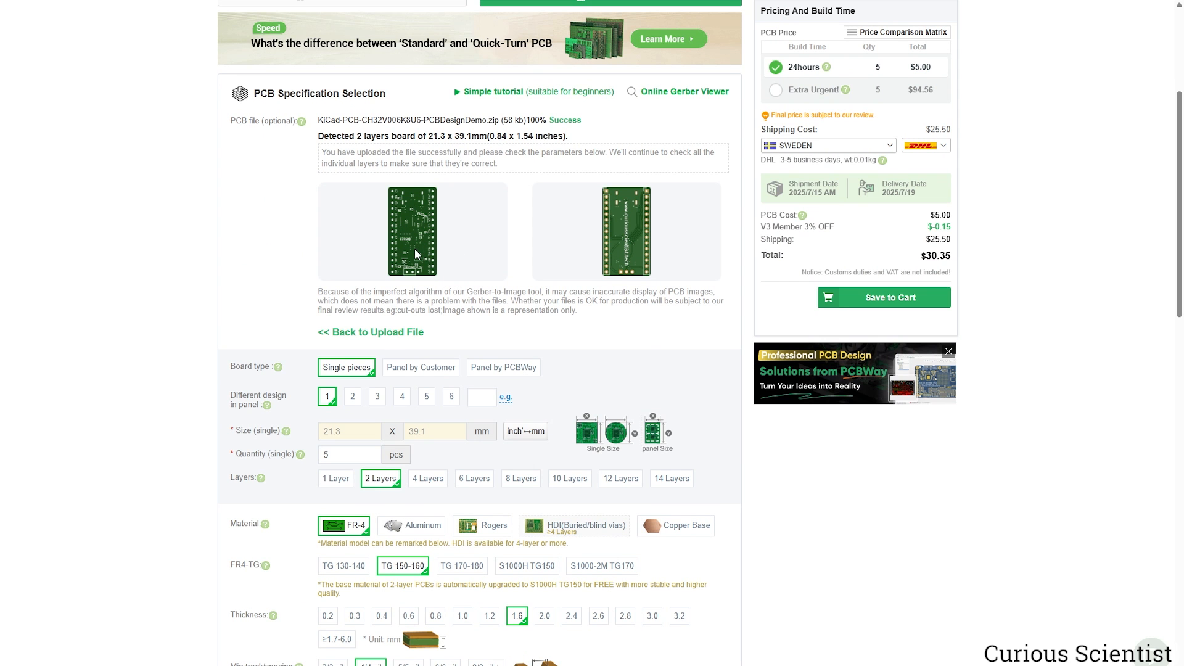
Review the detected 2-layer 21.3 × 39.1 mm board previews and reset the page zoom.
scroll(415, 249, "up", 5, "ctrl")
scroll(497, 491, "up", 3, "ctrl")
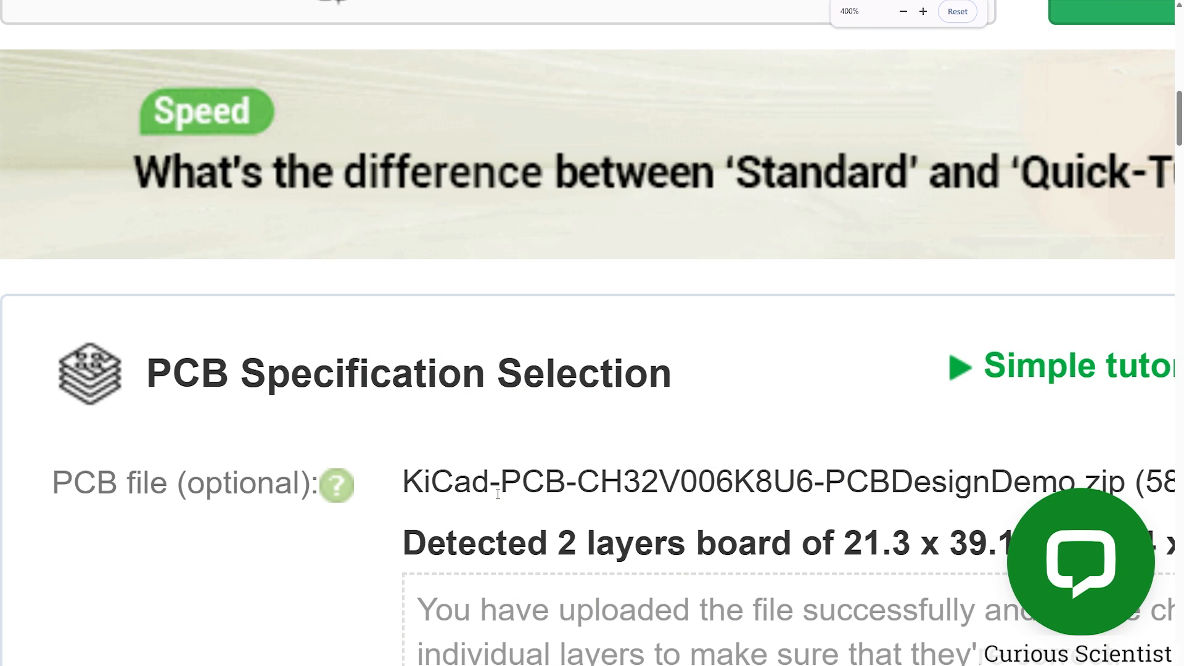
scroll(575, 432, "down", 6)
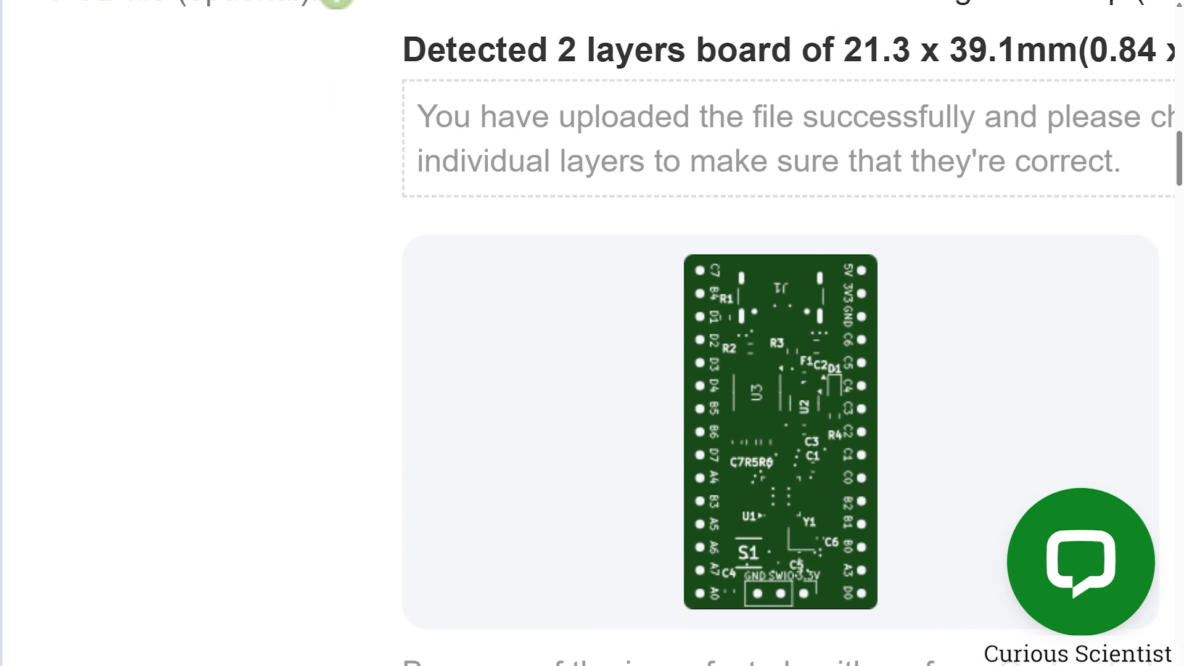
scroll(527, 483, "right", 3)
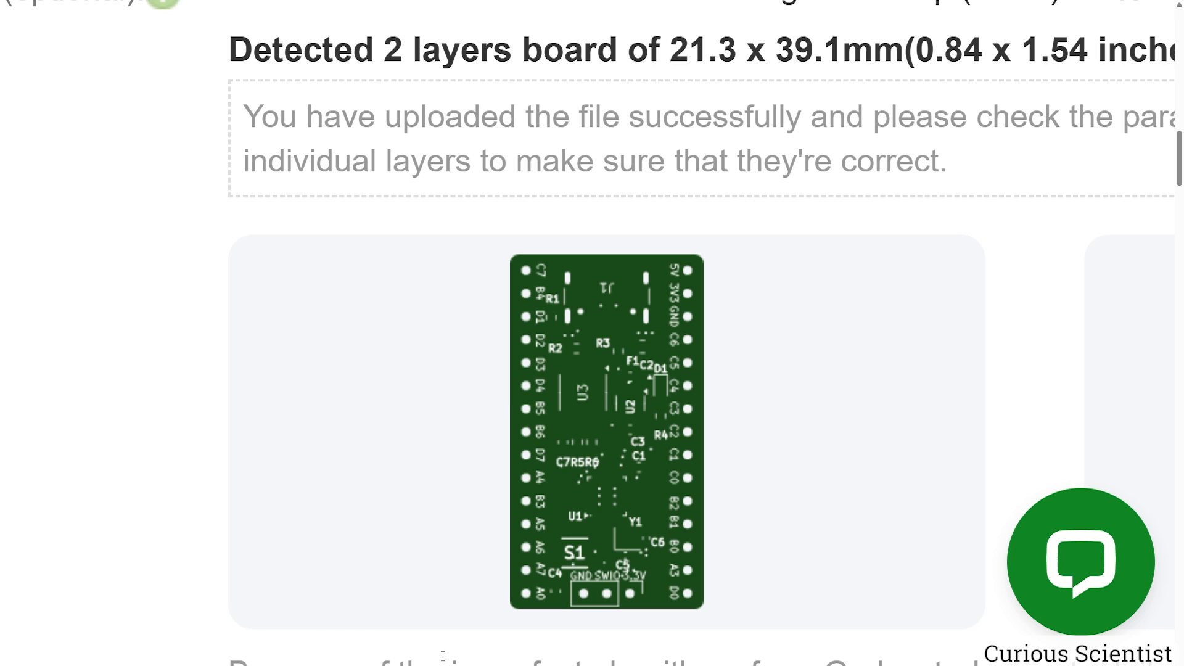
scroll(592, 370, "right", 10)
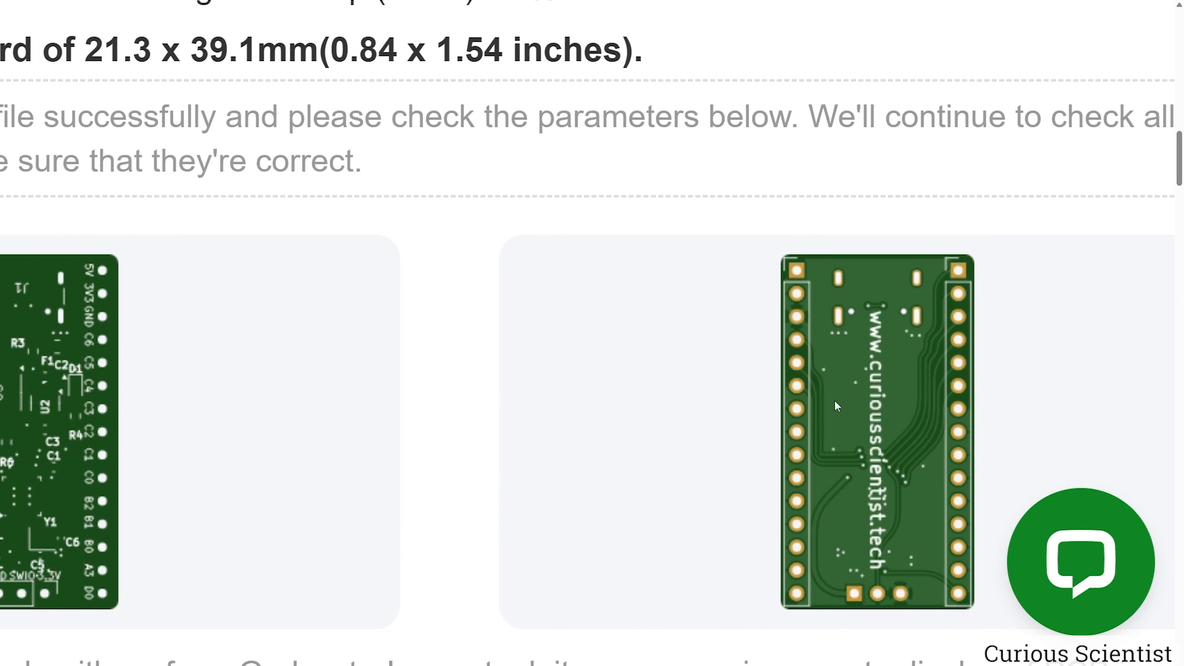
key("ctrl+0")
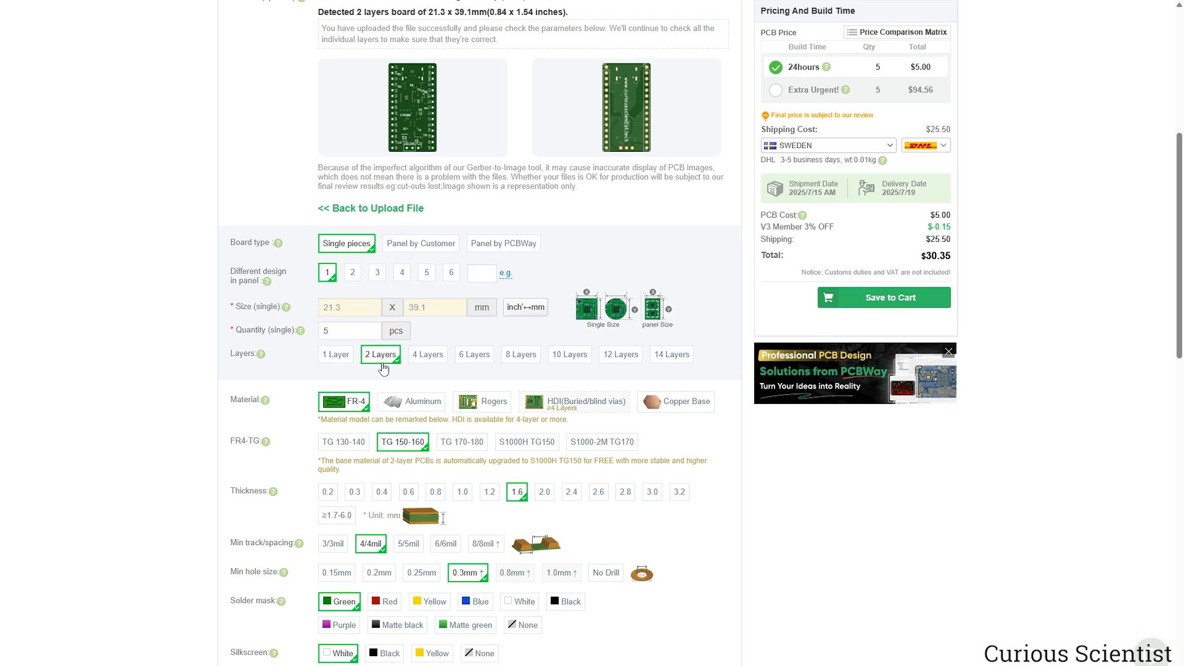
Set the solder mask colour to Red.
scroll(319, 285, "down", 2)
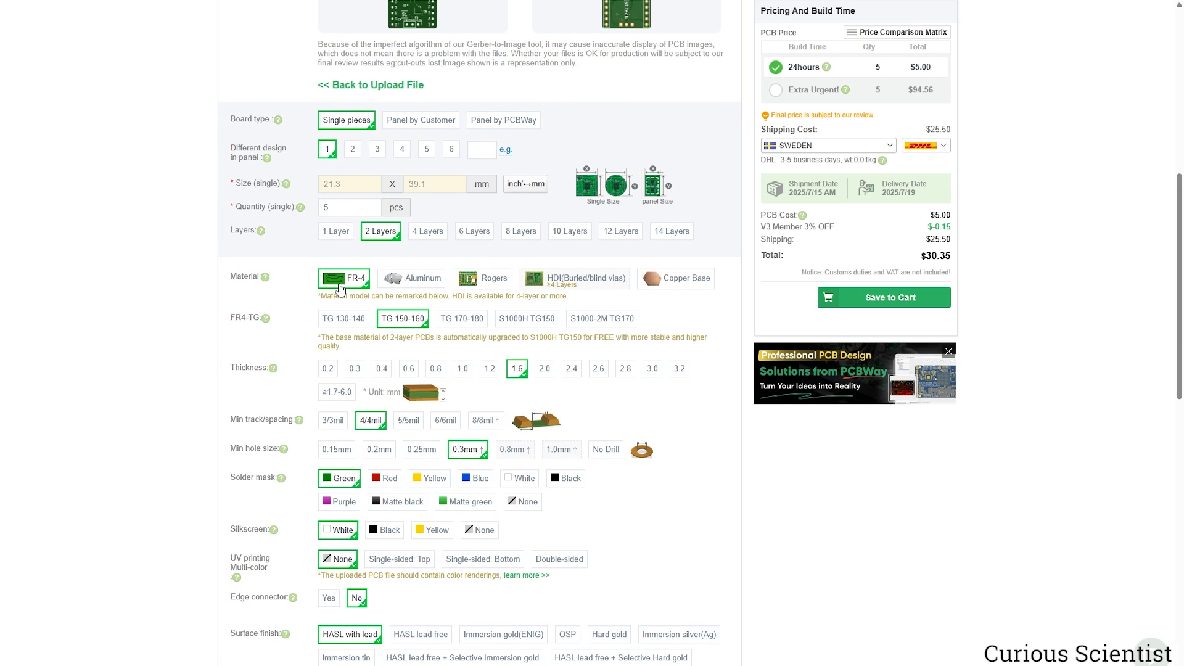
scroll(293, 286, "down", 2)
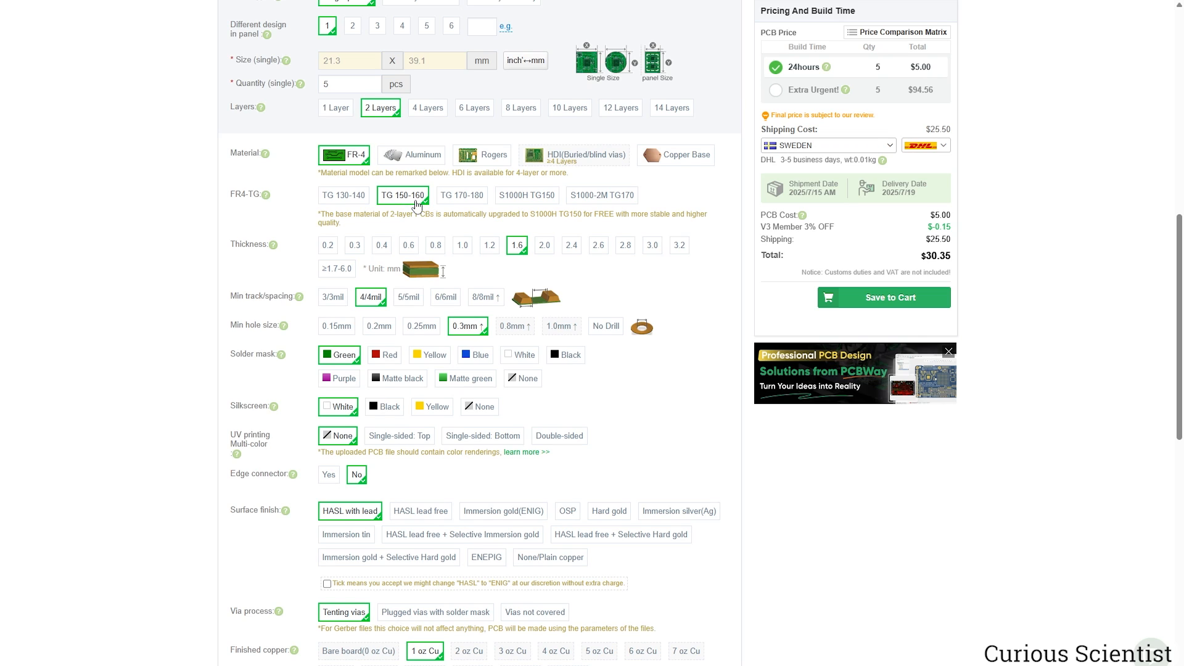
mouse_move(269, 242)
scroll(589, 270, "down", 1)
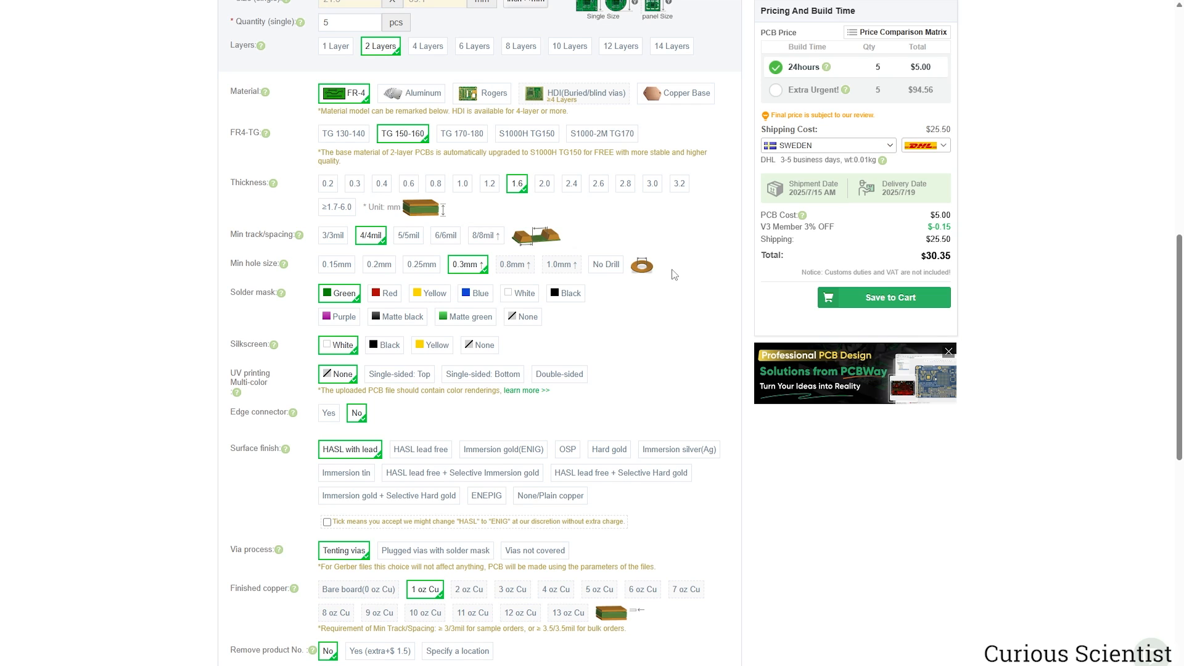
scroll(674, 274, "down", 1)
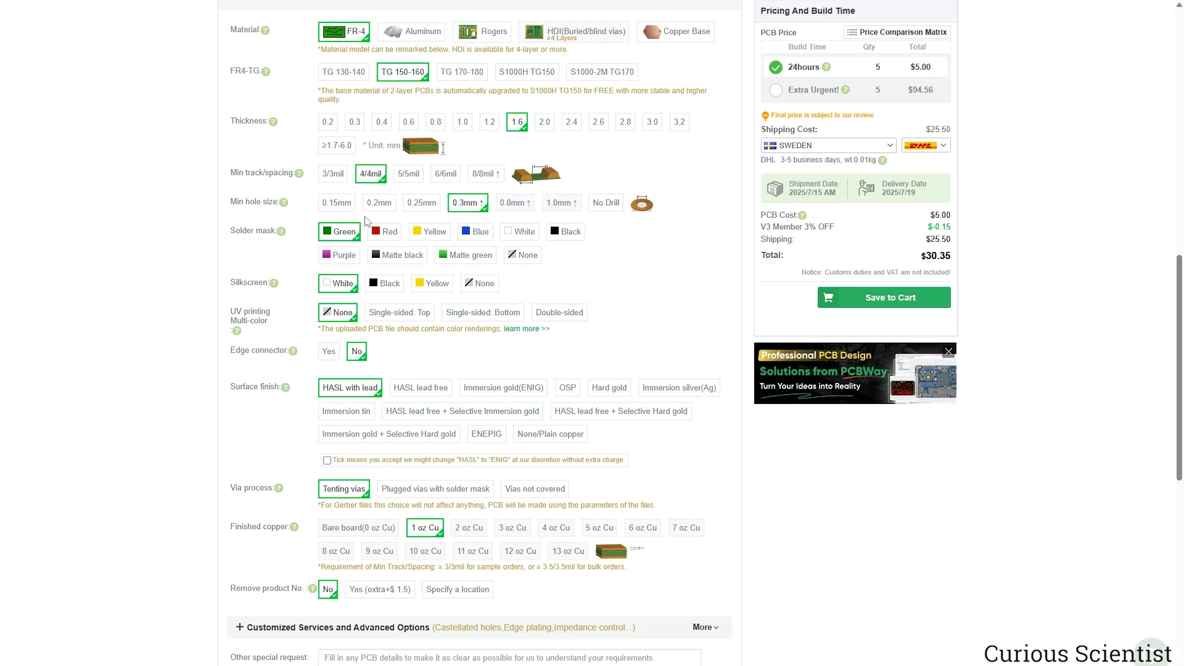
left_click(386, 232)
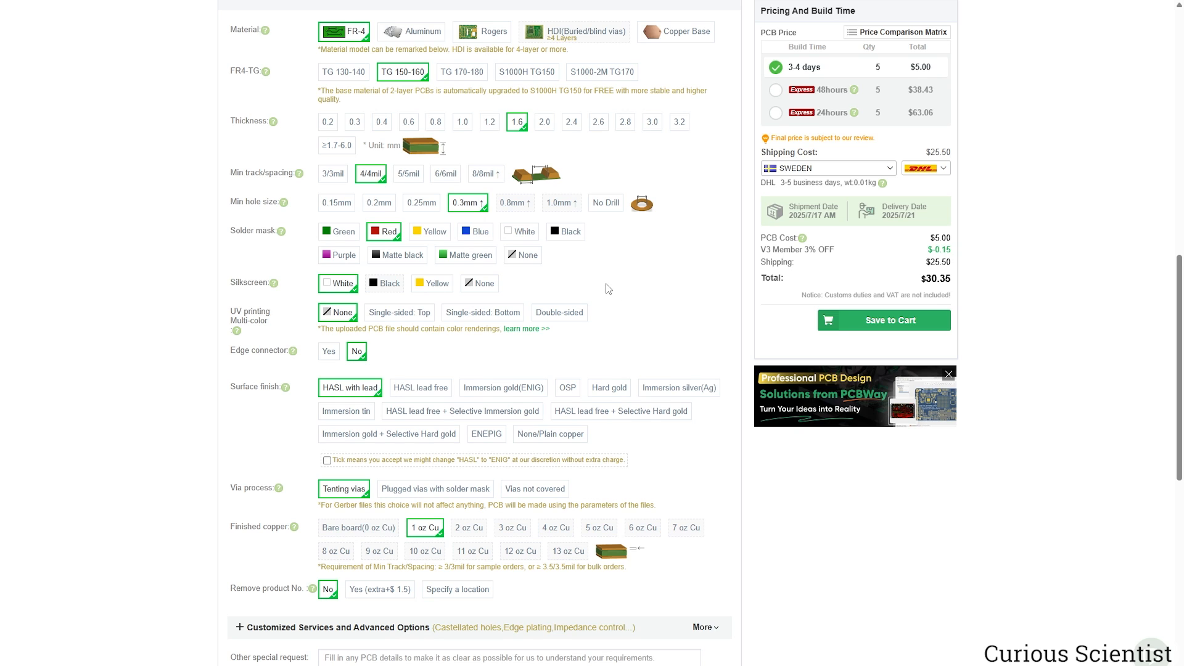
Set Remove product No. to Yes (+$1.50), bringing the total to $31.80.
scroll(608, 288, "down", 1)
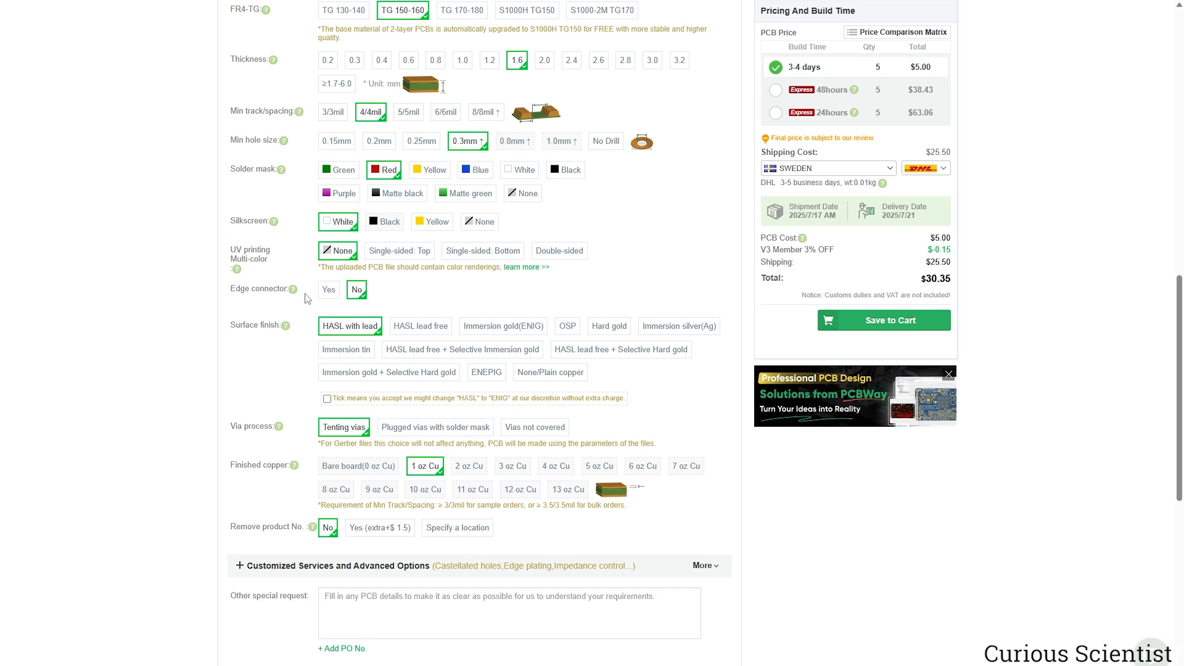
scroll(305, 315, "down", 1)
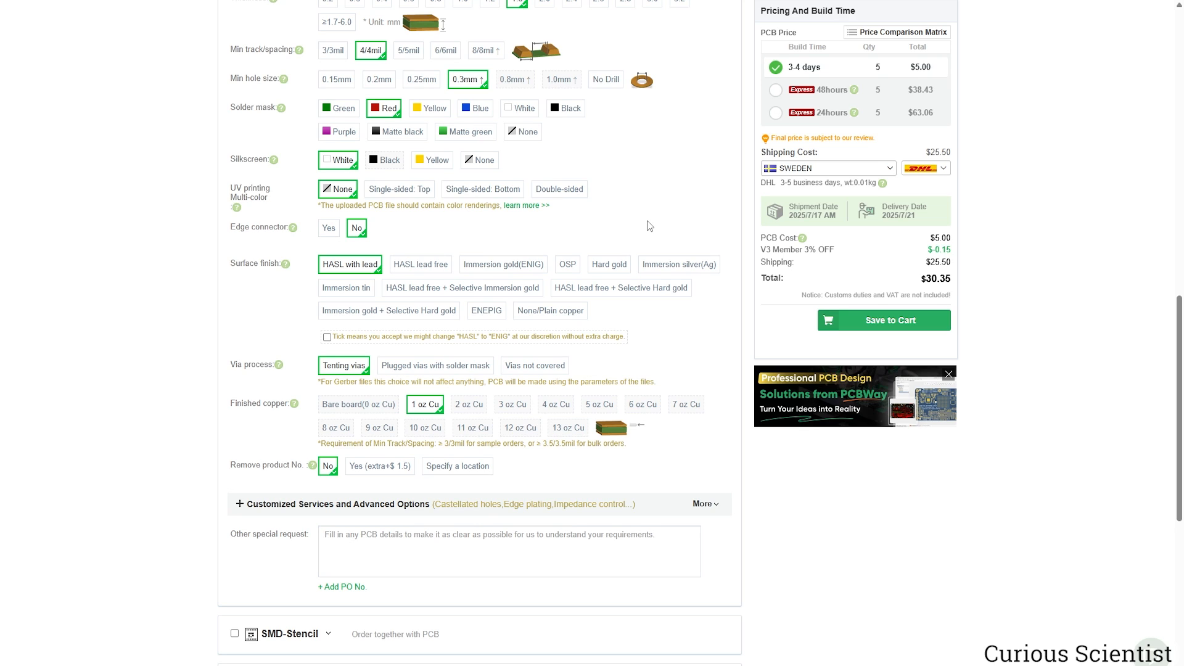
scroll(679, 278, "down", 2)
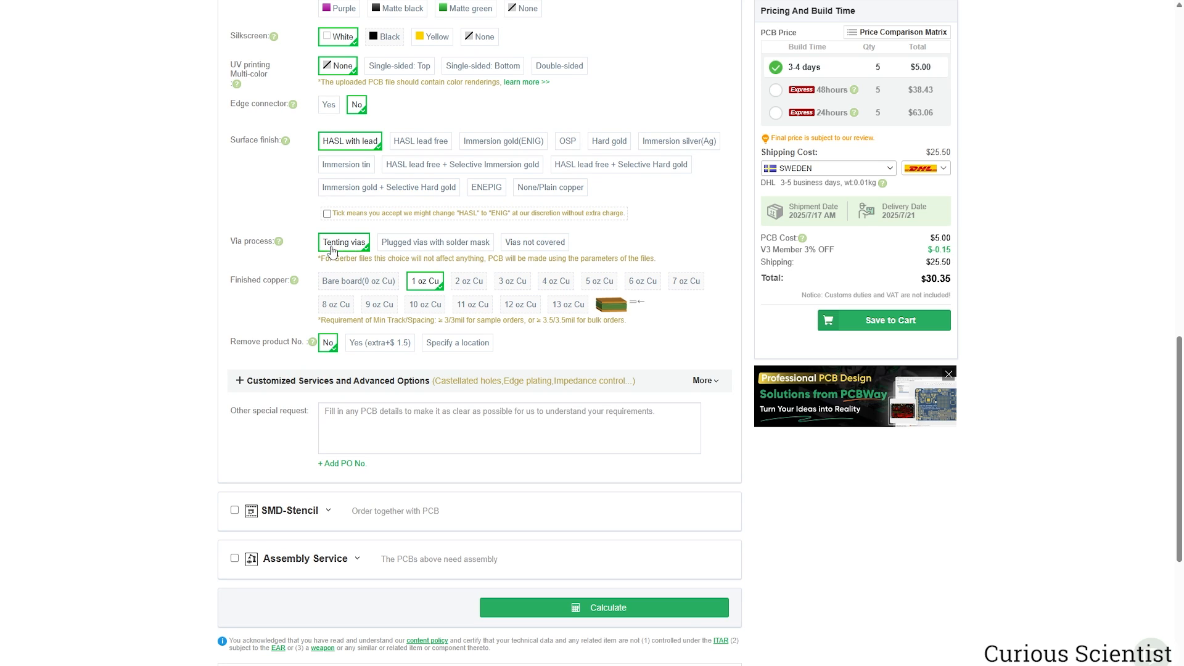
scroll(314, 247, "down", 1)
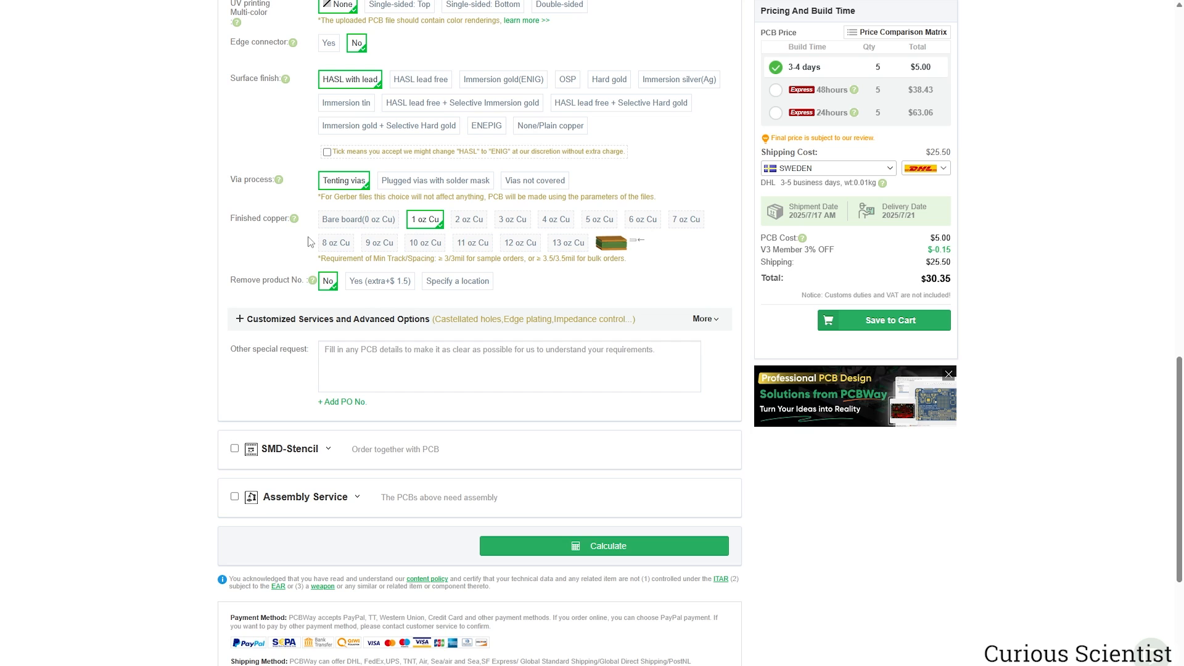
left_click(357, 288)
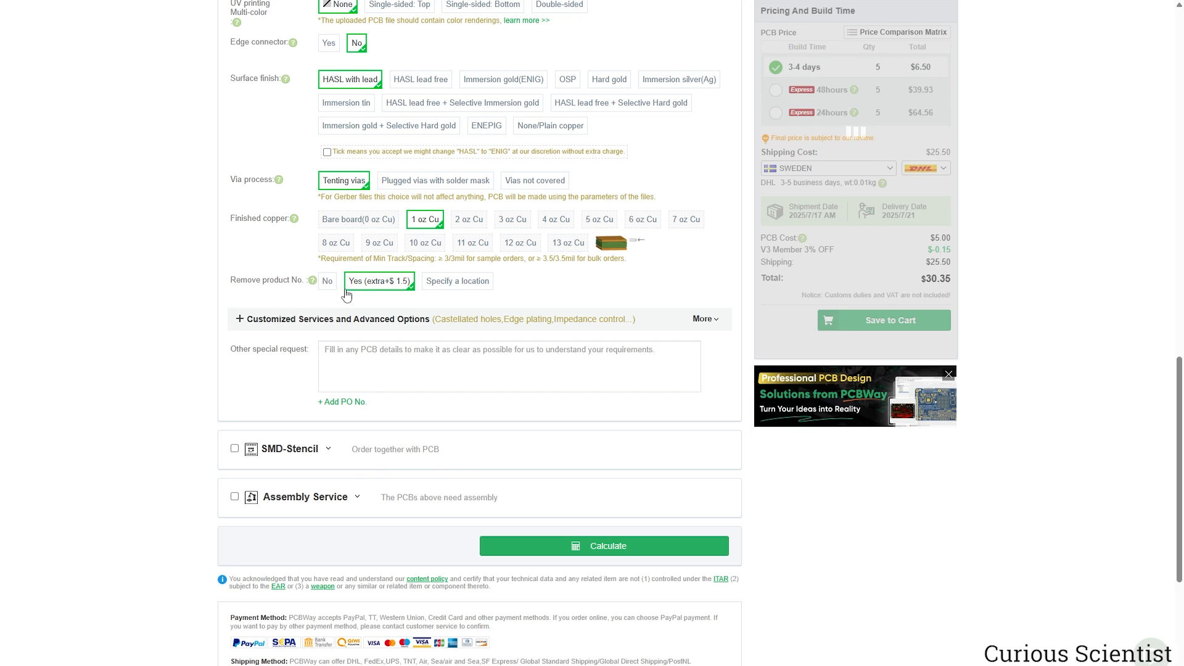
mouse_move(313, 282)
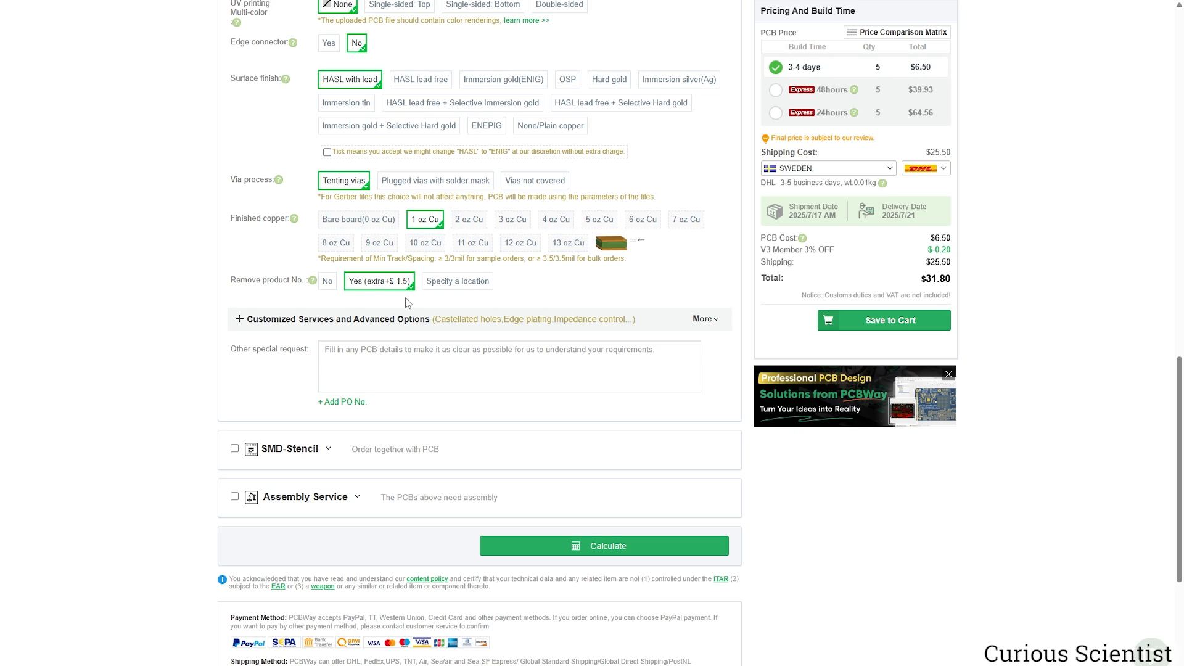
scroll(408, 303, "down", 3)
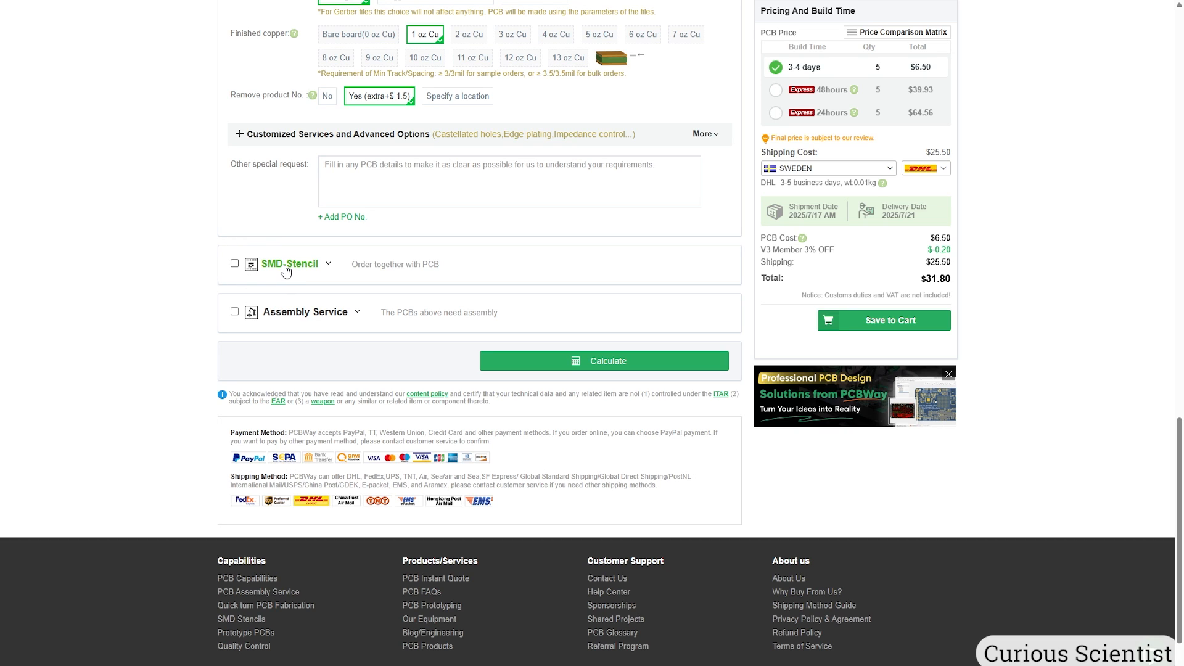
left_click(234, 263)
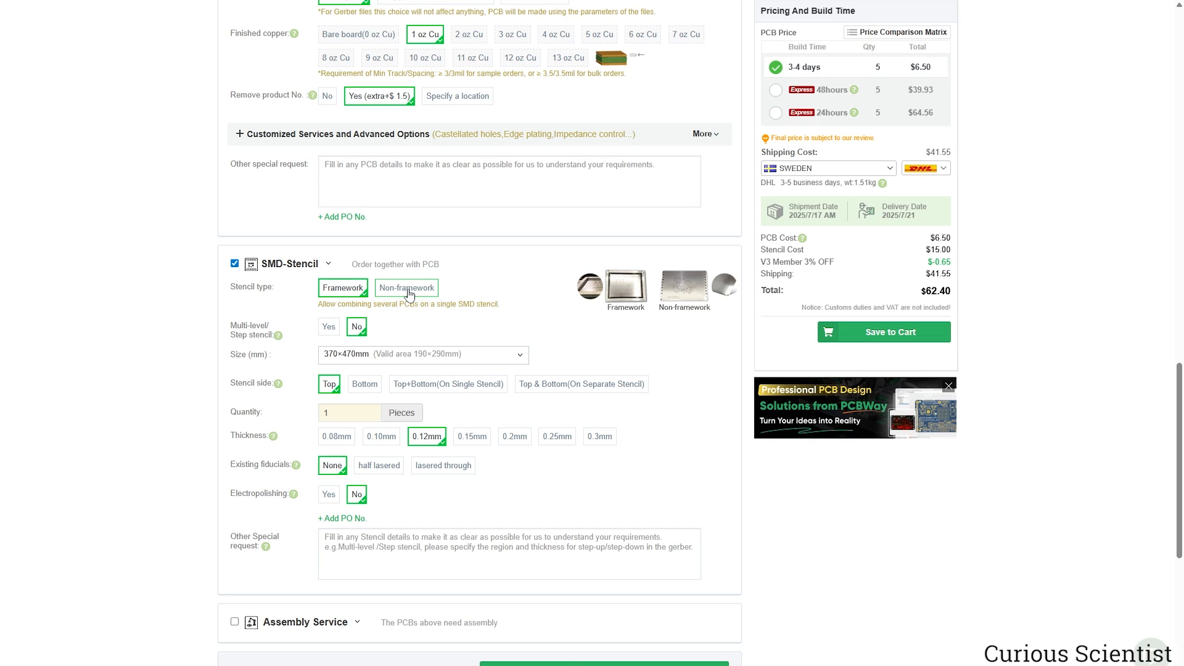
left_click(410, 293)
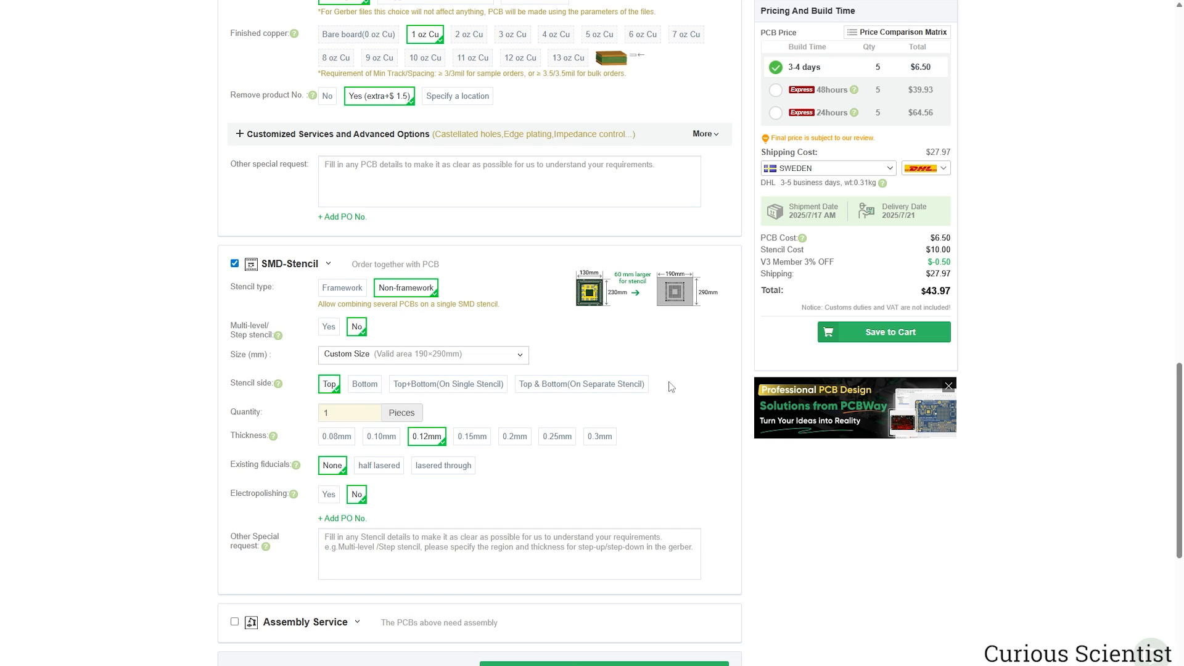
scroll(673, 383, "down", 1)
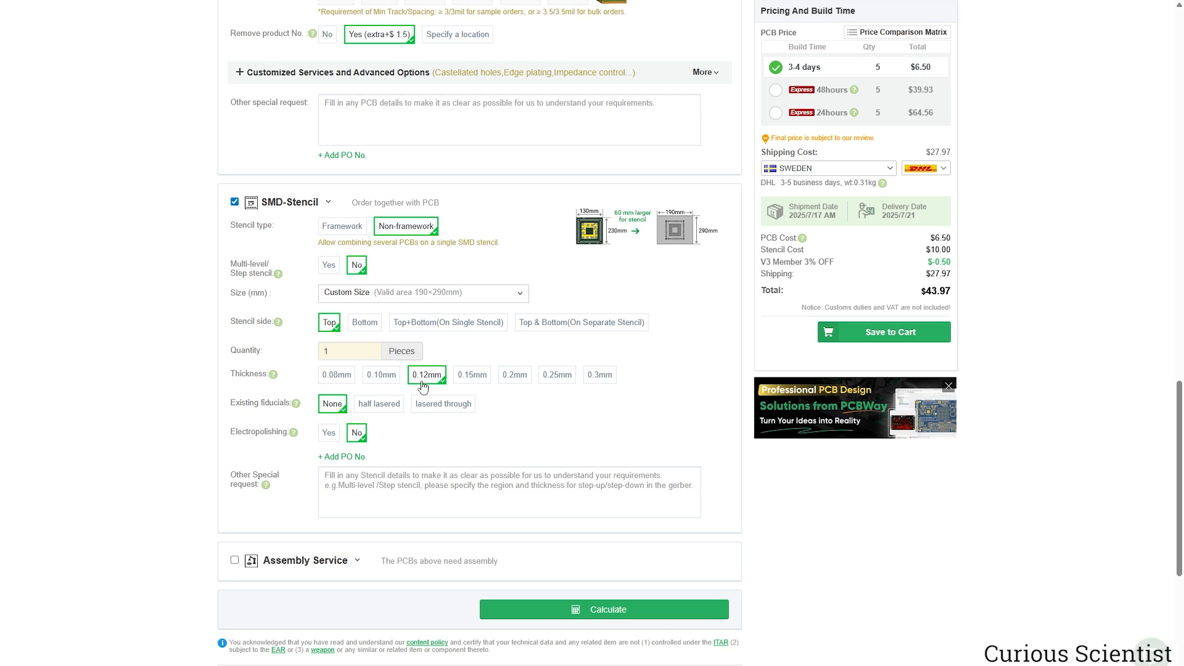
left_click(380, 377)
scroll(380, 381, "down", 1)
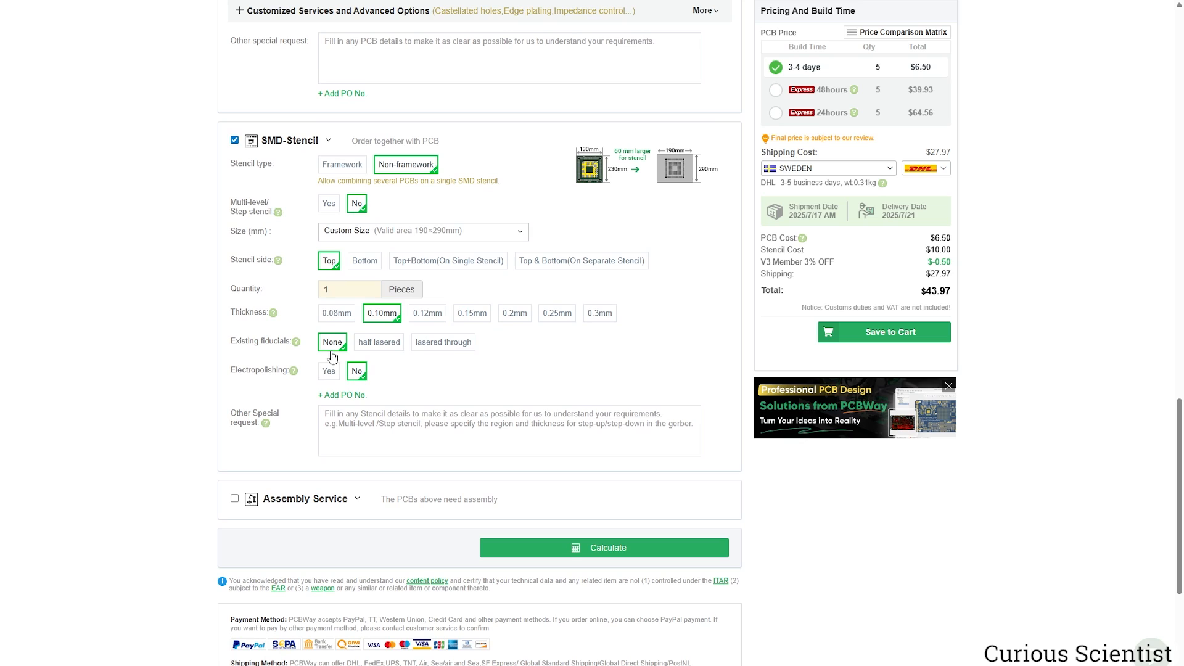
scroll(518, 343, "down", 1)
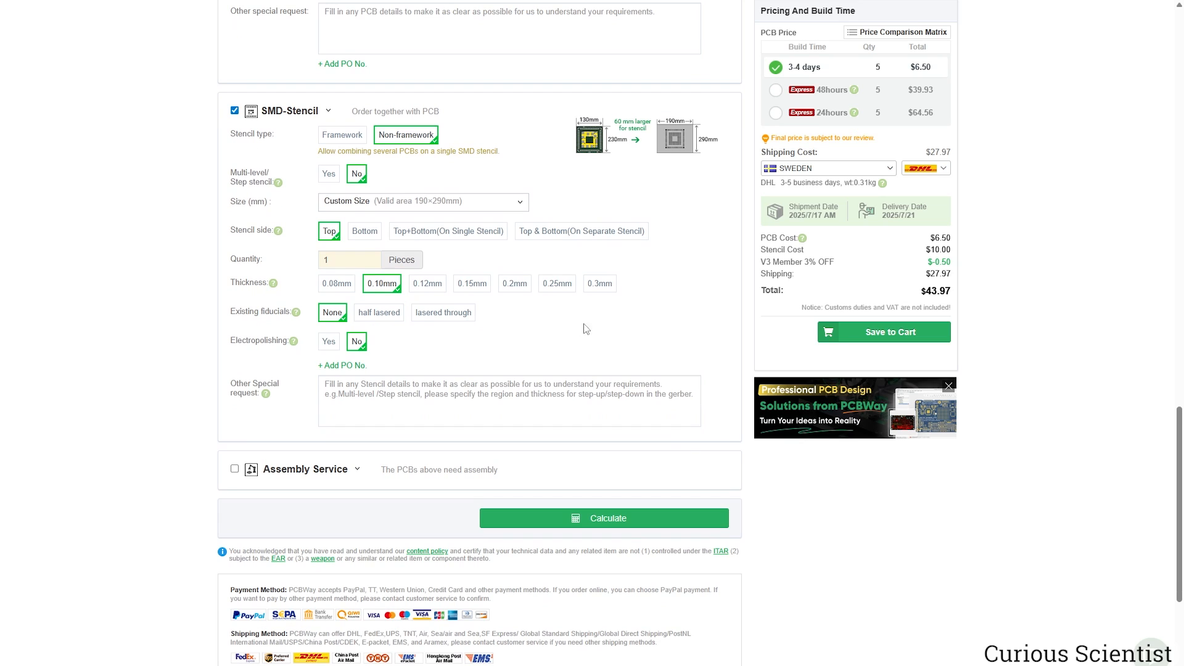
left_click(235, 110)
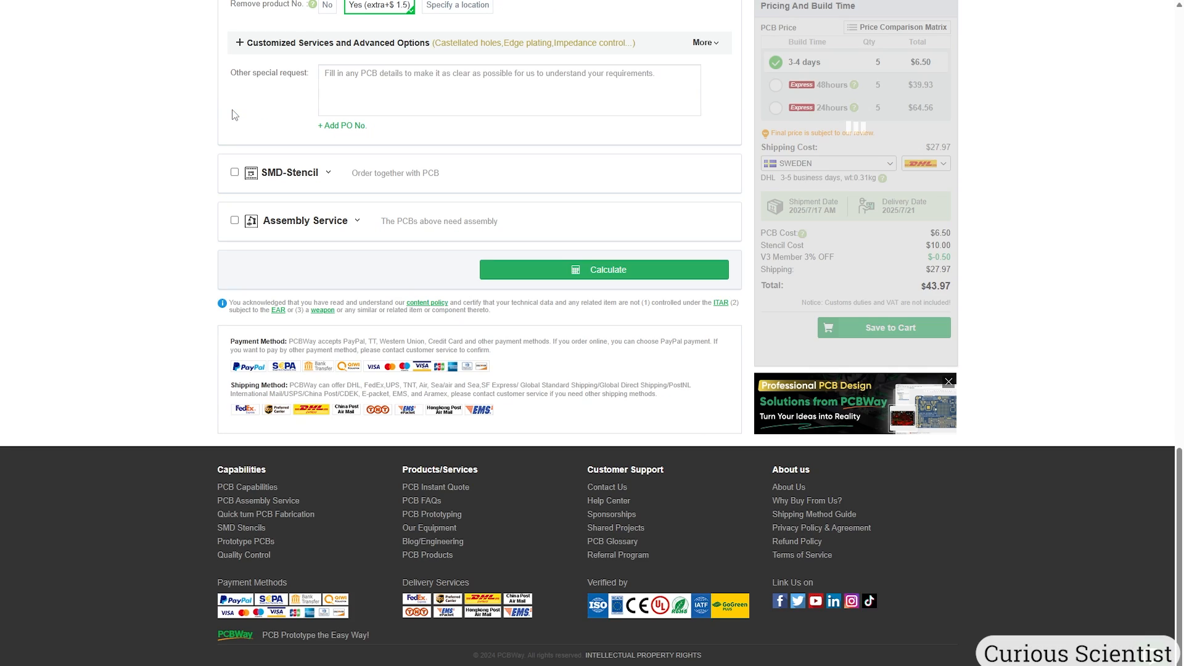
Add turnkey Assembly Service to the order.
left_click(234, 221)
scroll(208, 327, "down", 1)
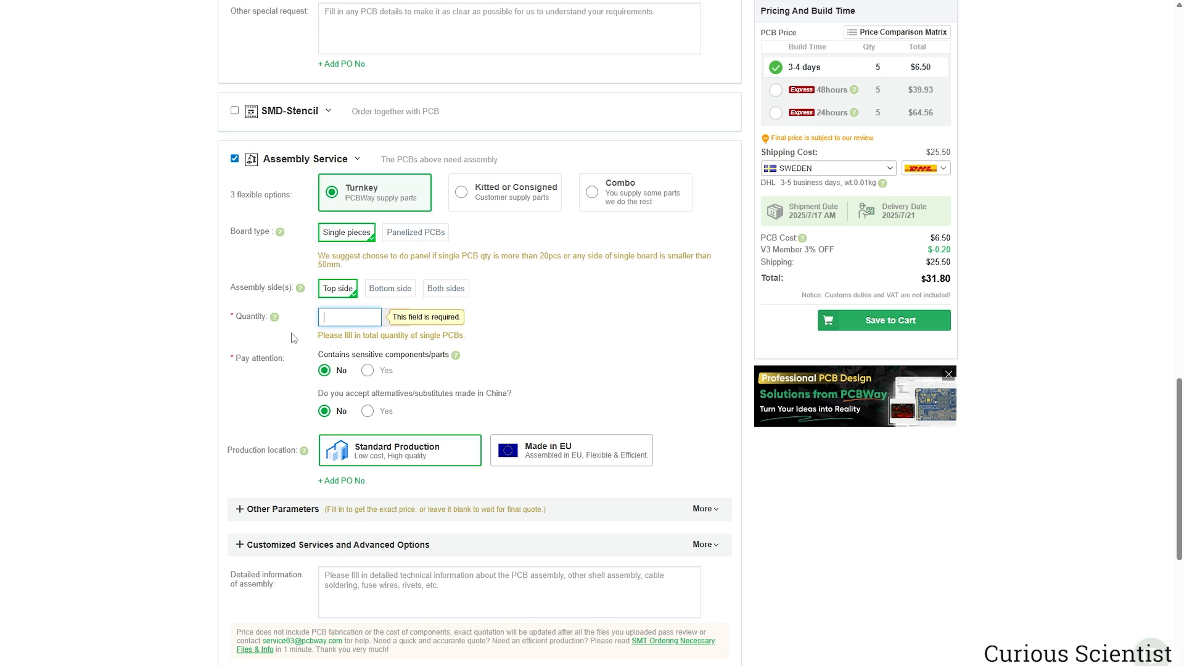
scroll(295, 338, "down", 1)
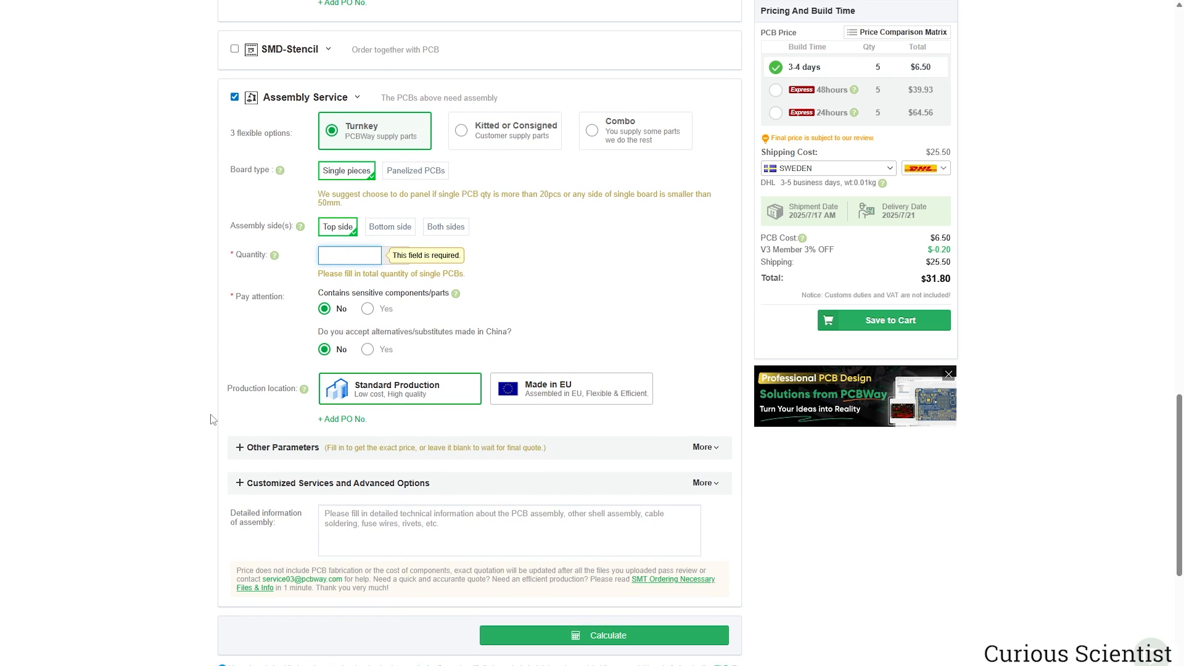
Expand the assembly's Other Parameters and the Customized Services options.
left_click(249, 447)
scroll(210, 427, "down", 1)
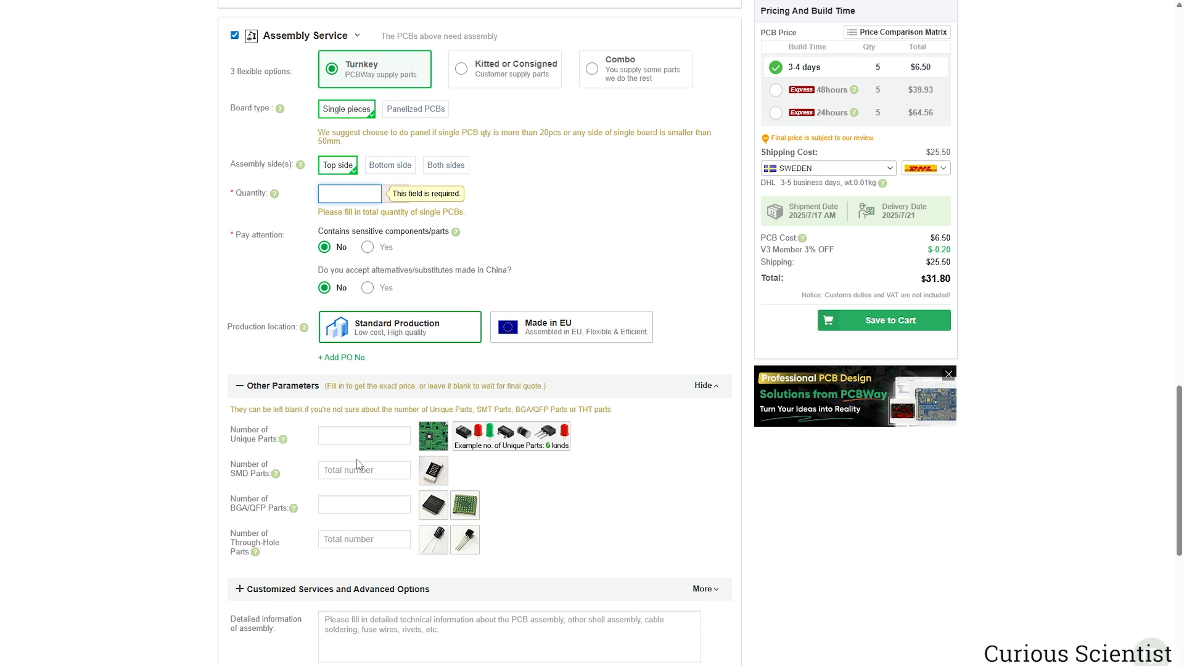
scroll(360, 465, "down", 2)
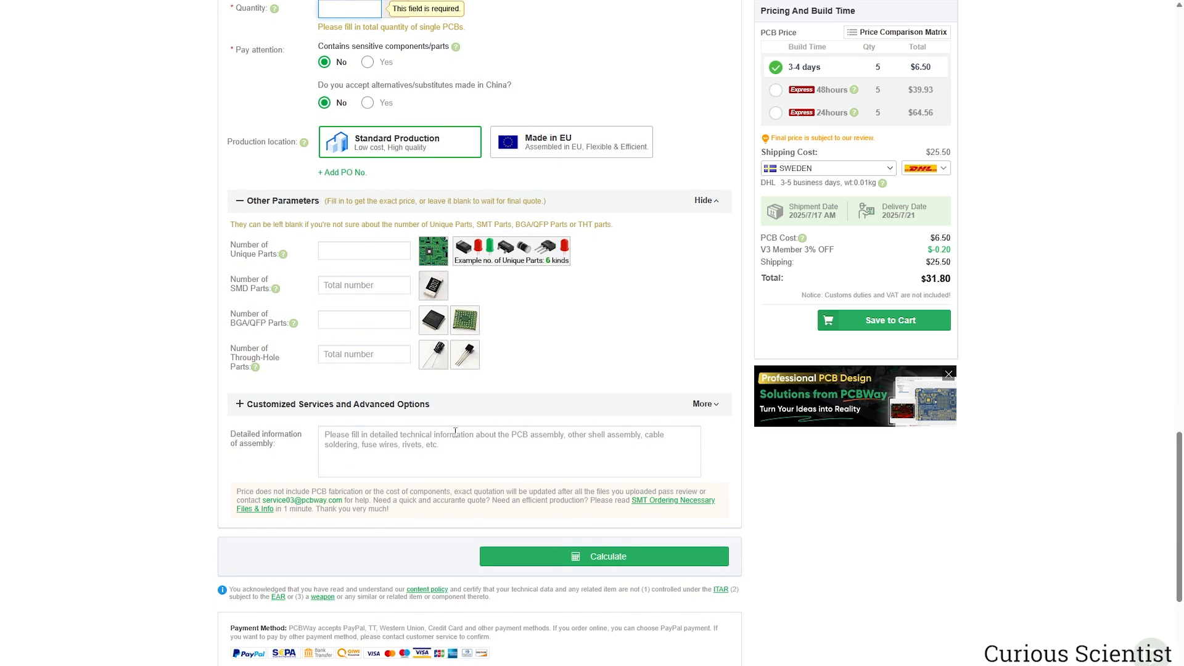
left_click(704, 409)
scroll(615, 397, "down", 2)
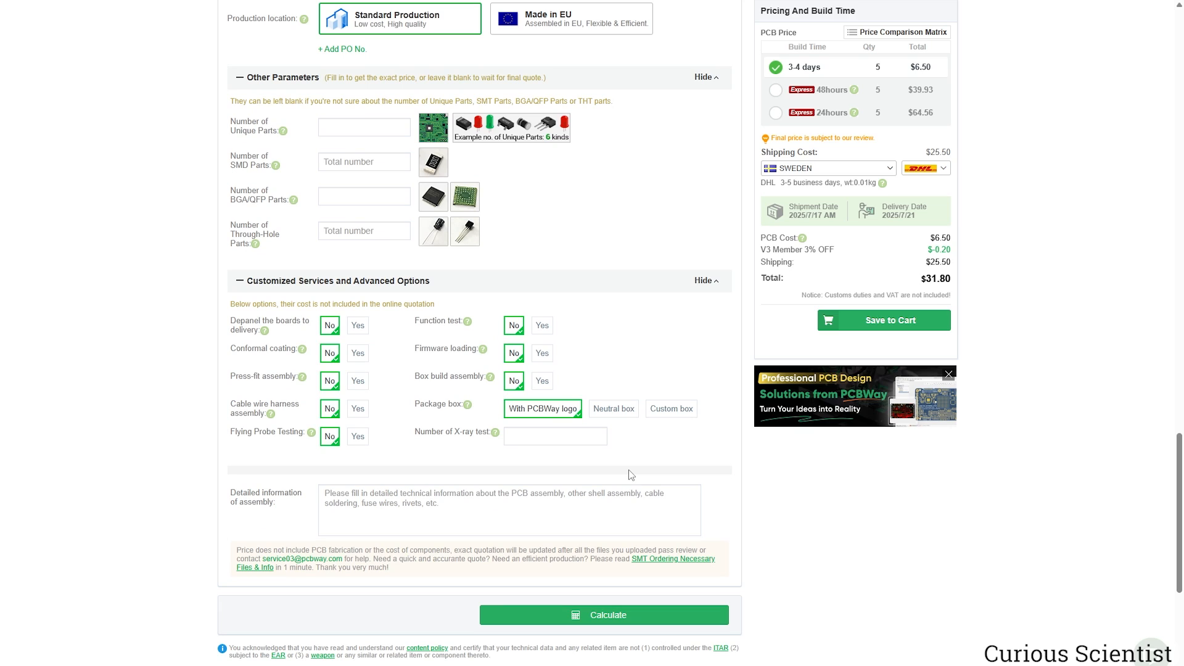
scroll(711, 432, "down", 1)
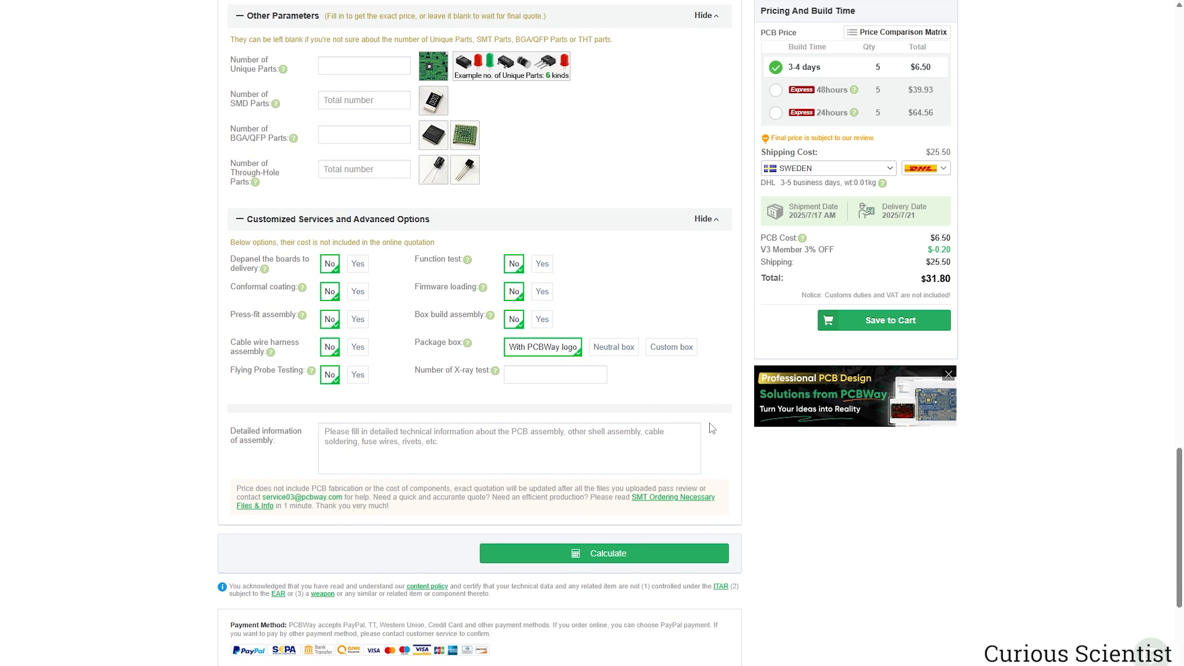